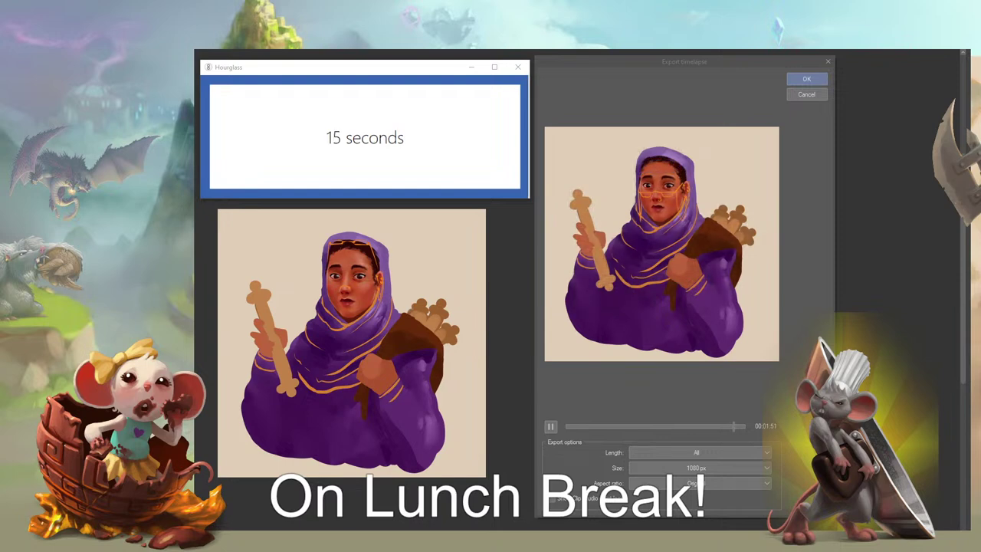
Cancel the timelapse export and bring the hidden palettes back around the canvas
click(804, 93)
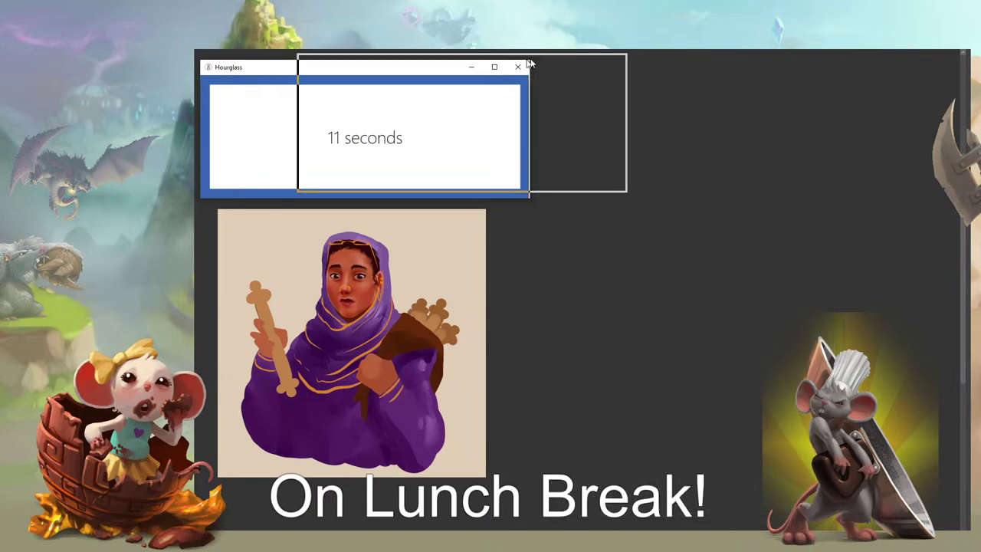
drag(528, 64, 546, 61)
click(632, 59)
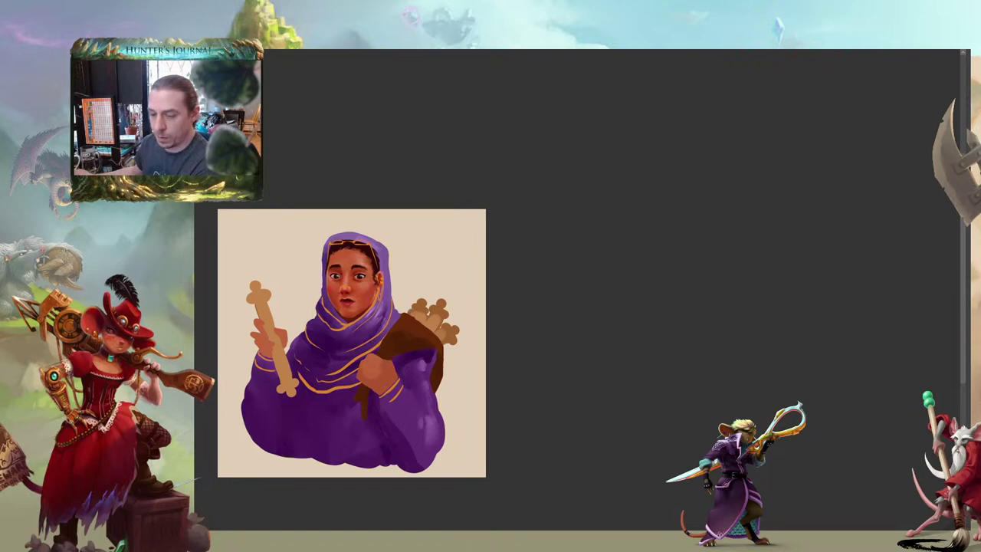
key(Tab)
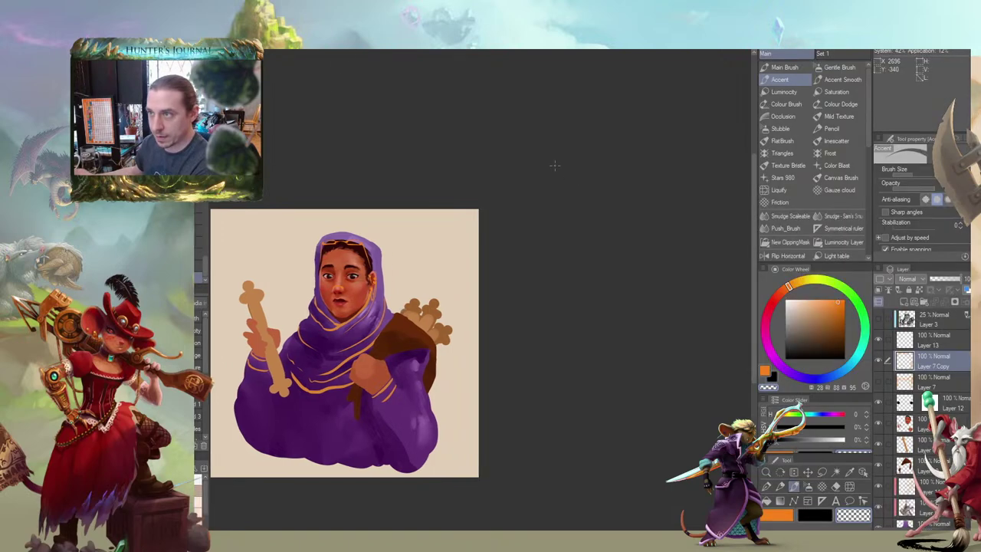
Show the Layer 3 sketch and hide the painted character layers covering it, including Layers 13, 7 Copy, 12, 2 and 4
drag(510, 198, 647, 179)
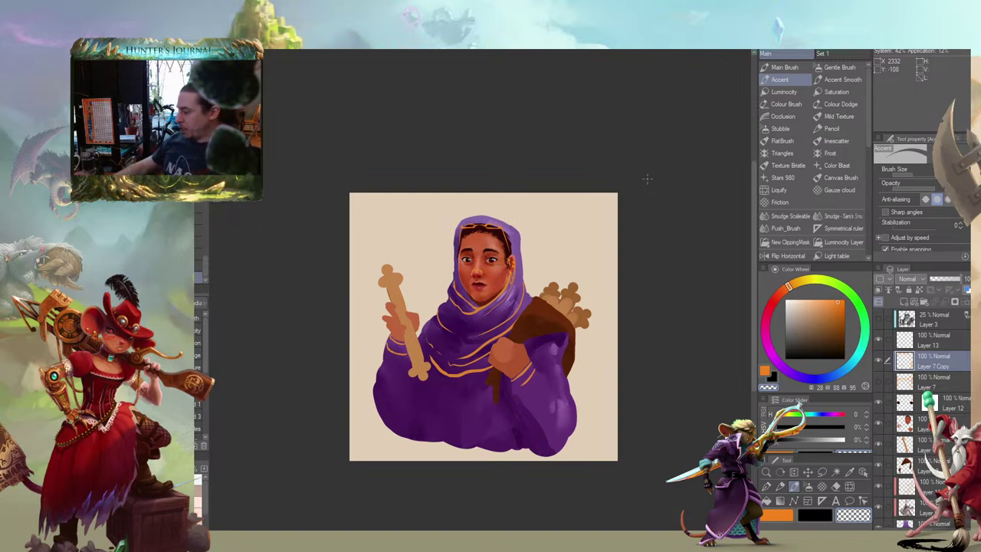
drag(752, 193, 752, 195)
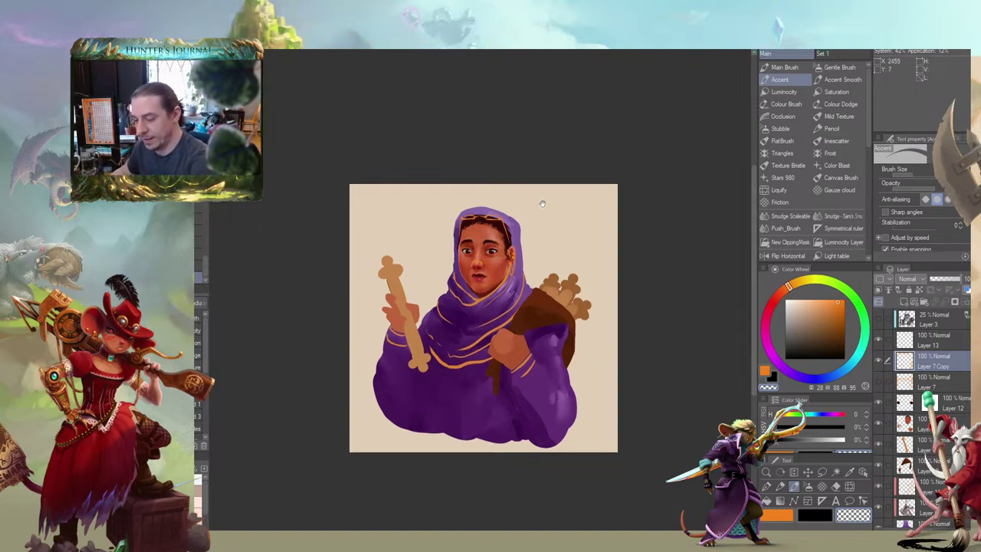
drag(410, 252, 407, 230)
scroll(422, 249, up, 1)
drag(429, 276, 406, 250)
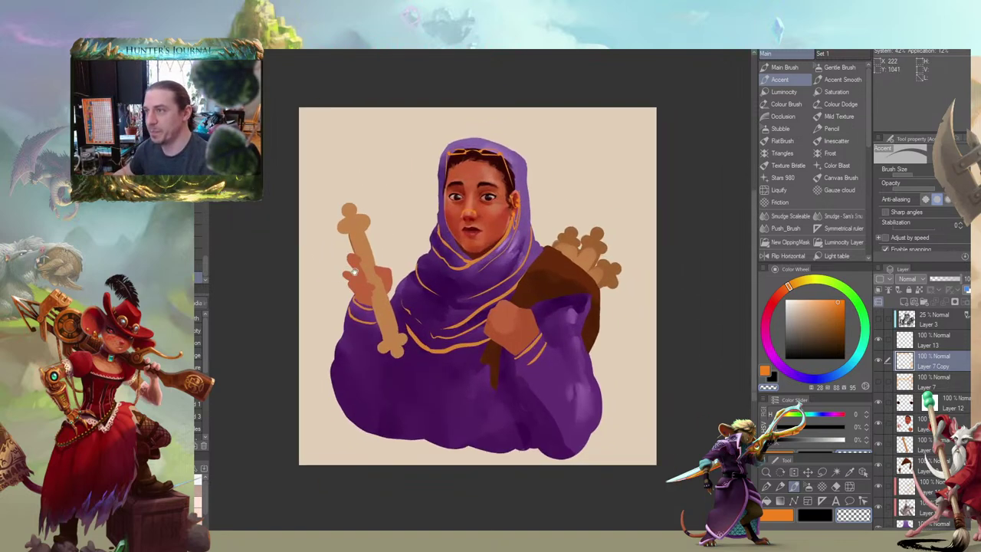
click(878, 320)
click(881, 385)
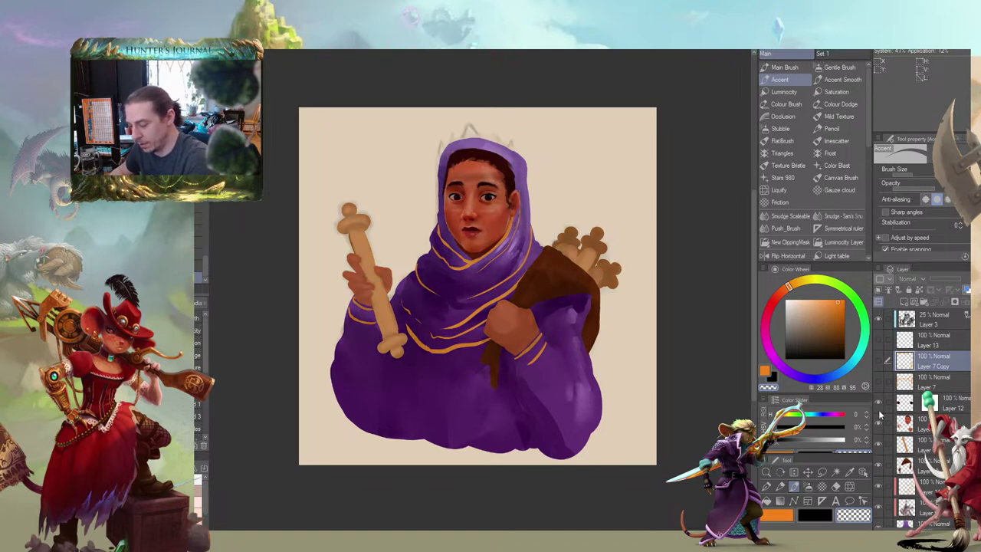
click(878, 426)
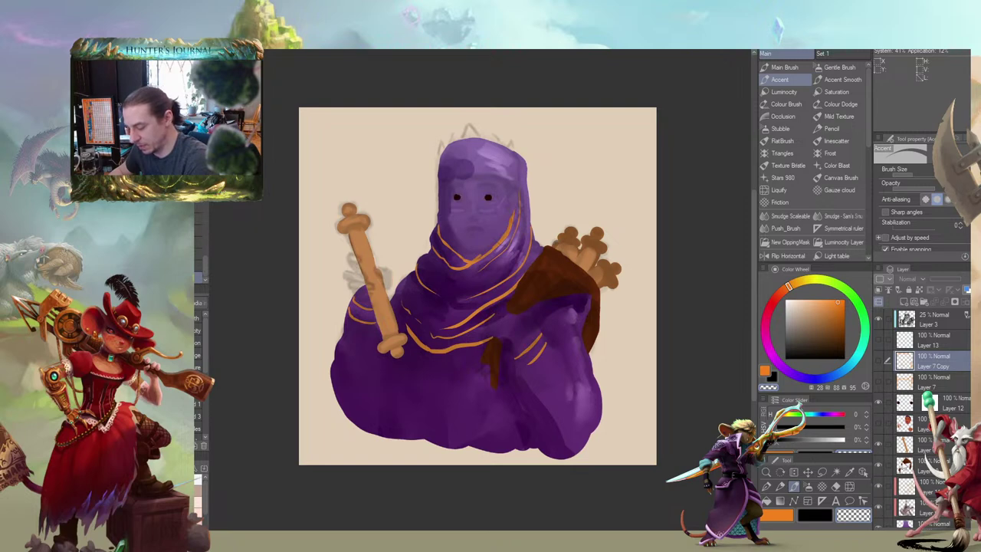
scroll(881, 494, down, 1)
click(878, 431)
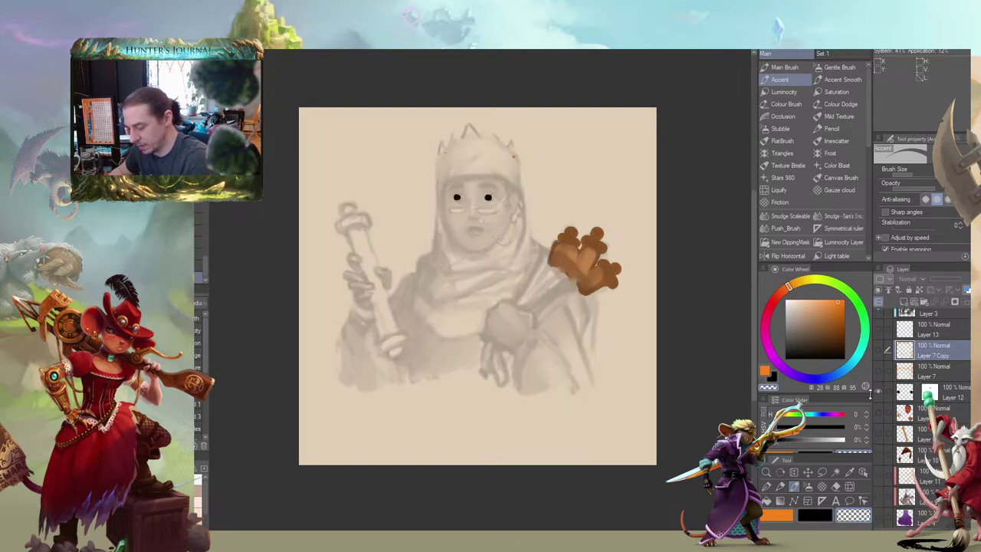
click(879, 394)
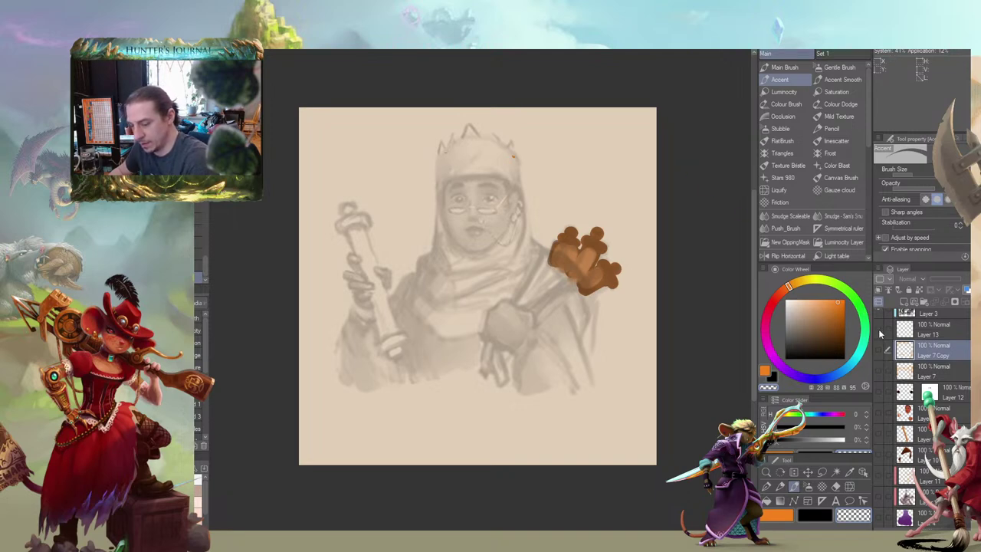
Raise the Layer 3 sketch to 100% opacity to view it clearly, and lower it to 30%
click(909, 313)
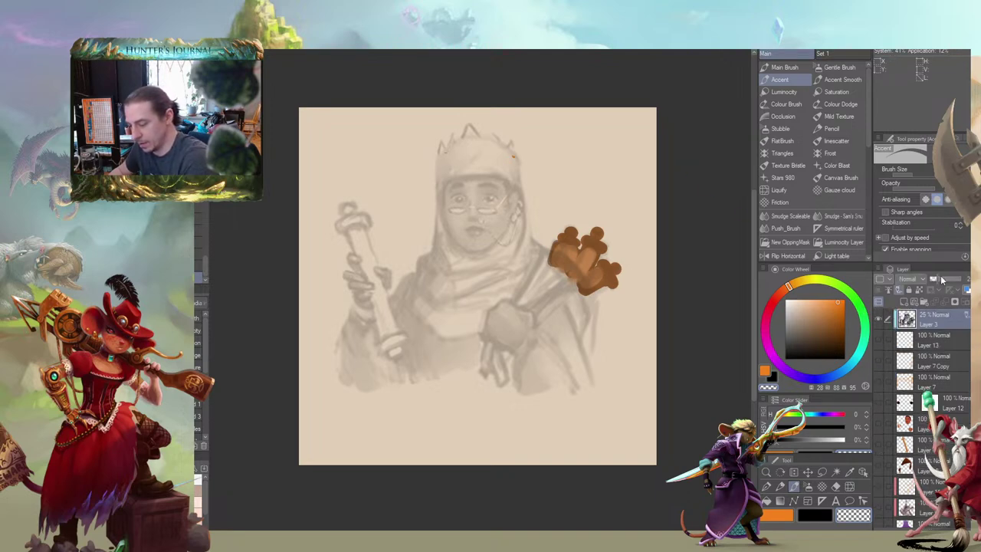
click(958, 278)
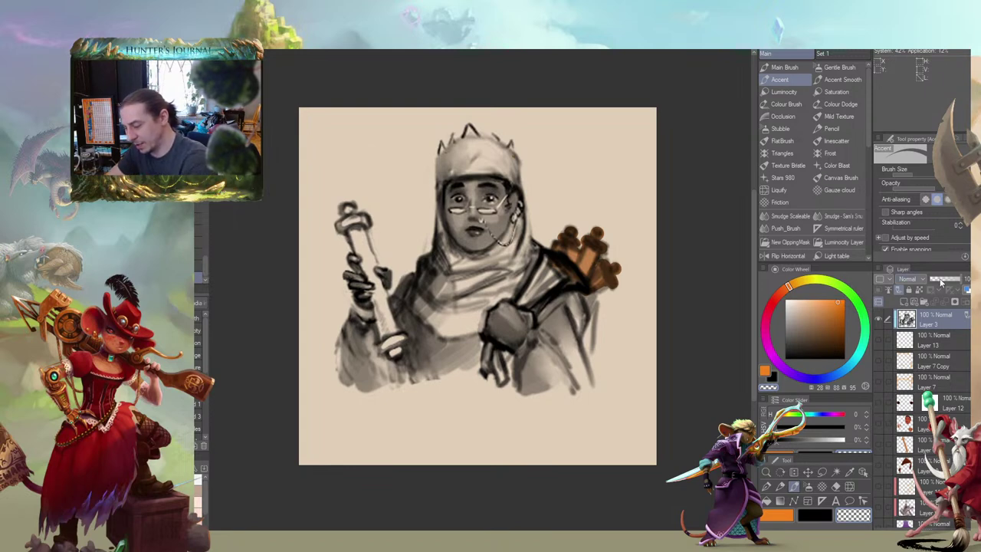
click(939, 281)
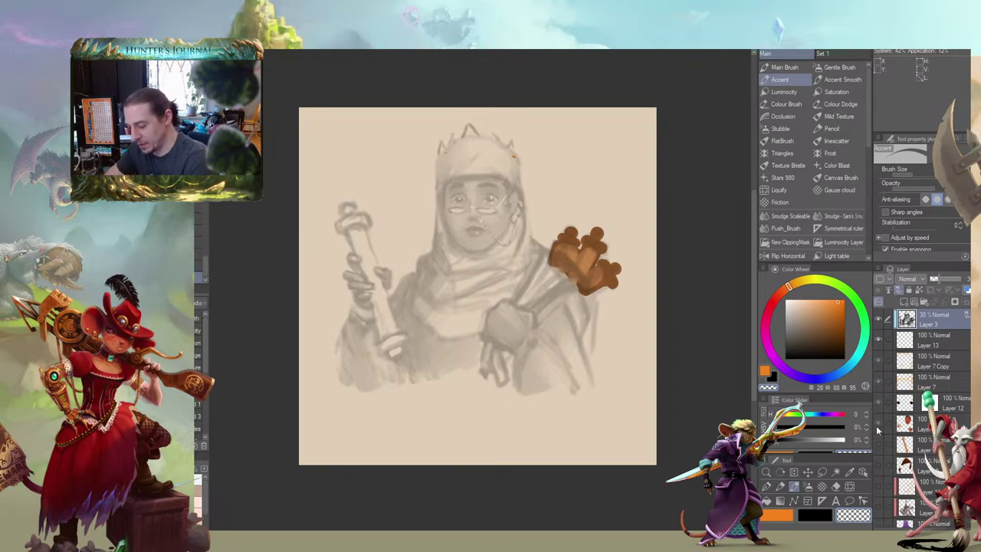
Show the painted character layers again and set the Layer 3 sketch opacity to 23%
click(879, 527)
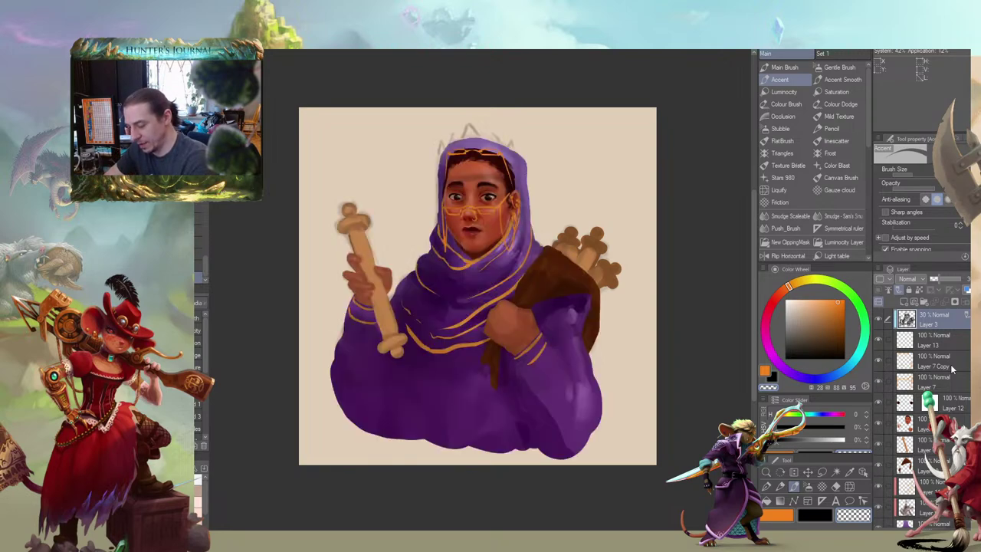
scroll(879, 494, down, 2)
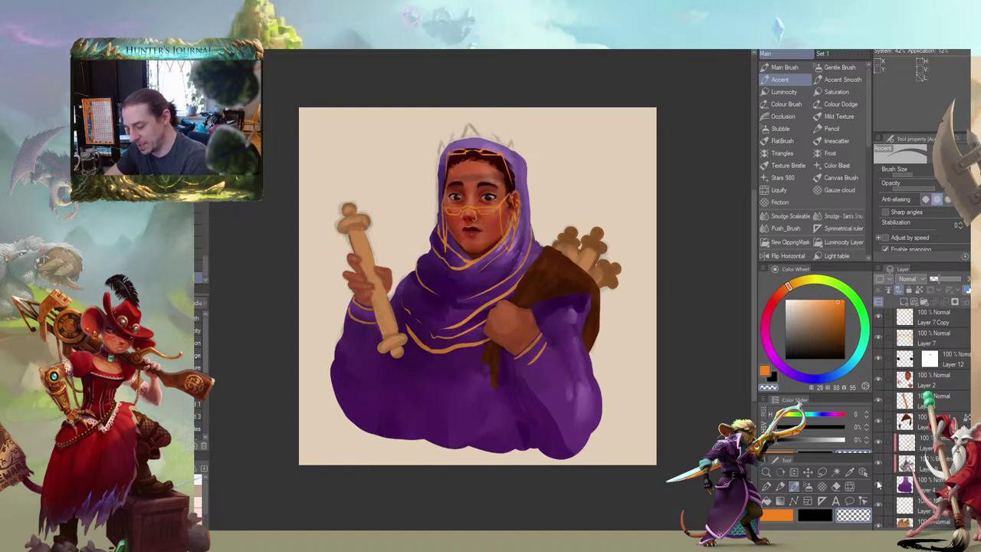
scroll(880, 475, up, 2)
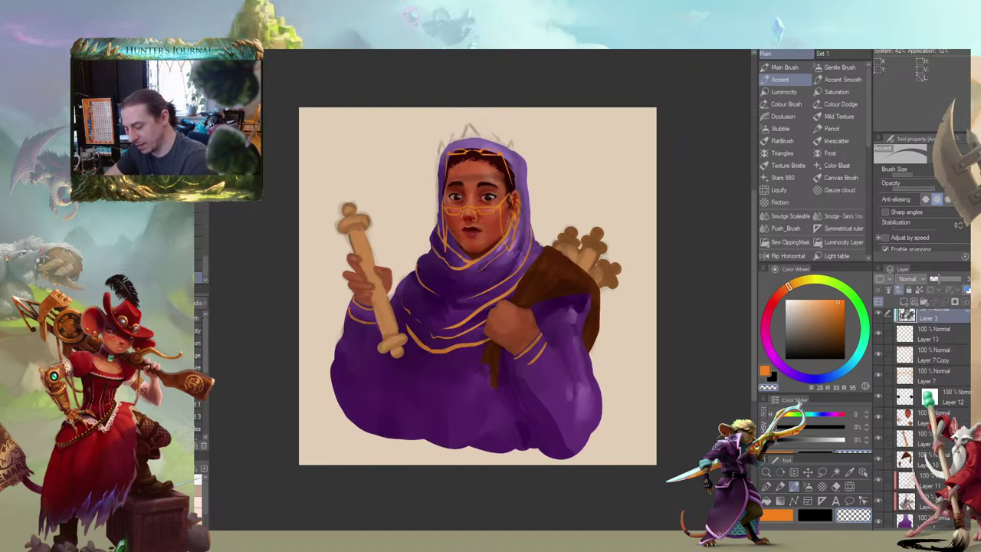
click(879, 342)
click(879, 361)
click(878, 362)
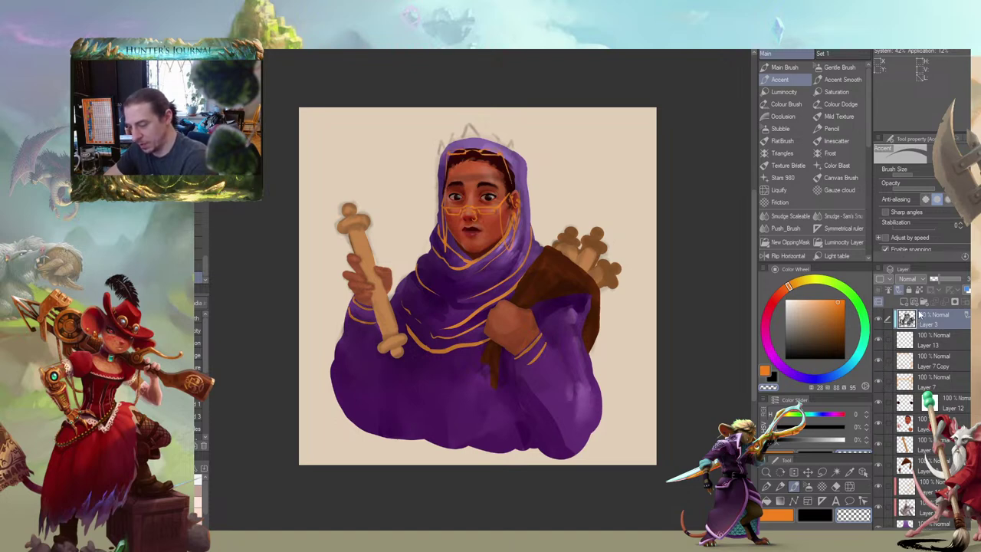
click(936, 279)
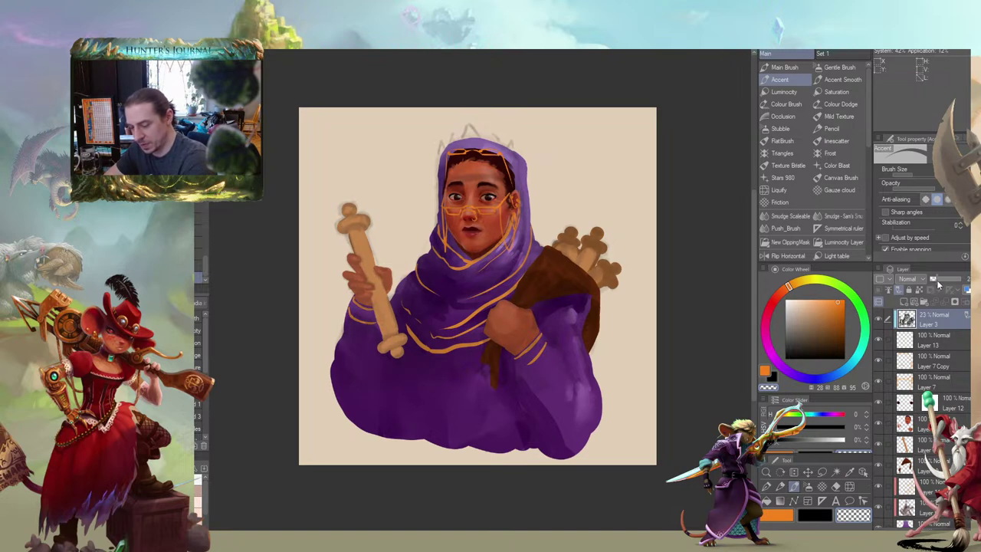
Hide the gold trim on Layer 11 and the shading on Layer 9, and select the purple robe on Layer 4
scroll(904, 423, down, 3)
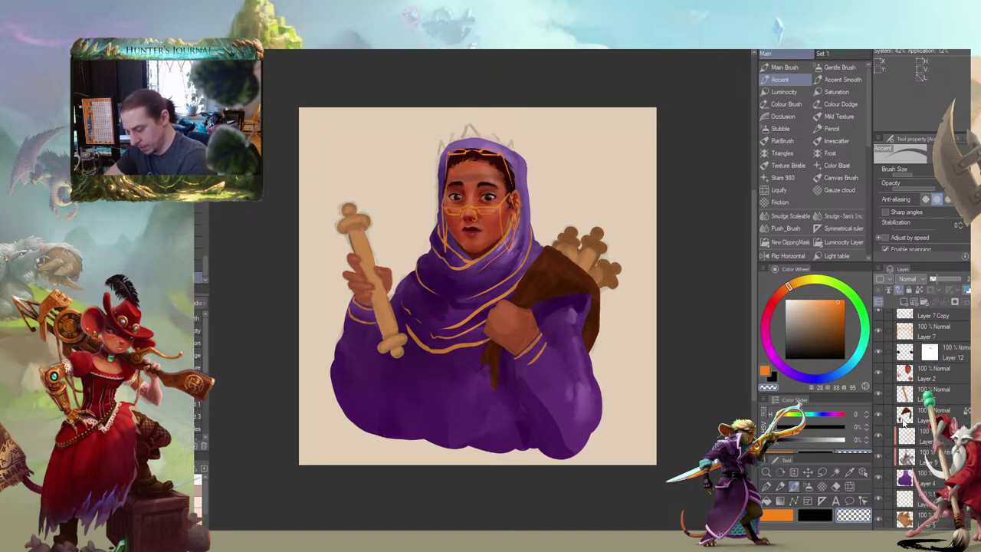
click(879, 457)
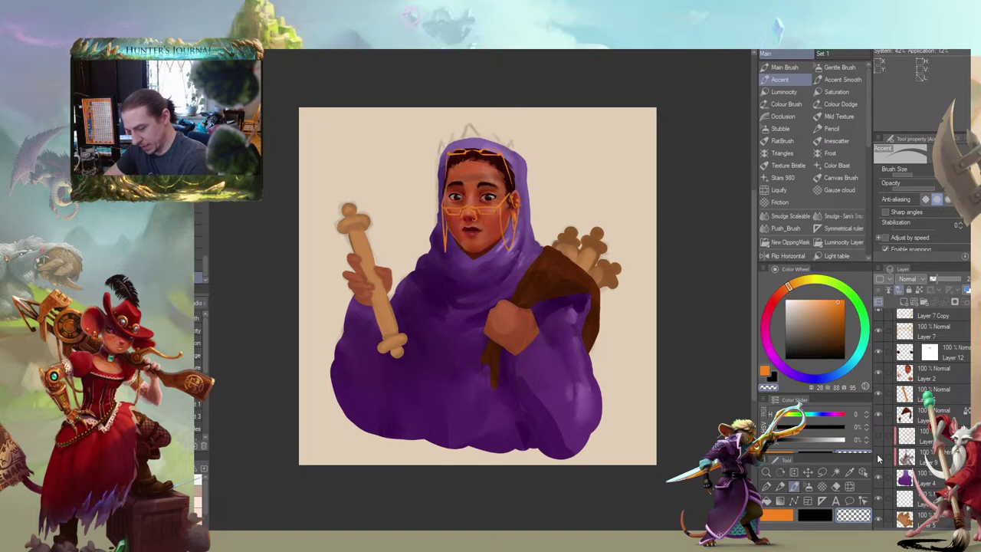
click(880, 458)
click(904, 480)
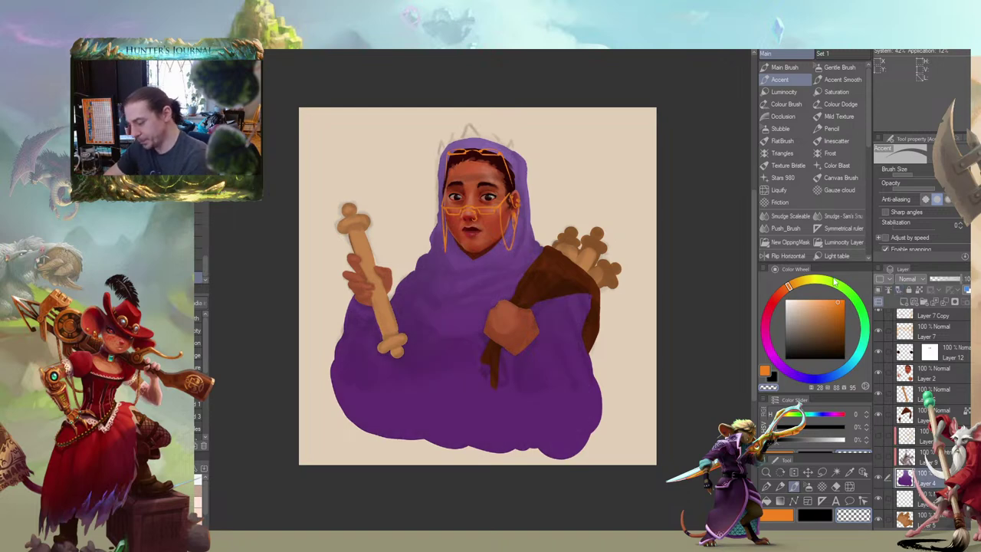
Hide the lower pair of glasses on Layer 7, keeping Layer 7 Copy visible, and select the Layer 3 sketch
scroll(362, 288, up, 2)
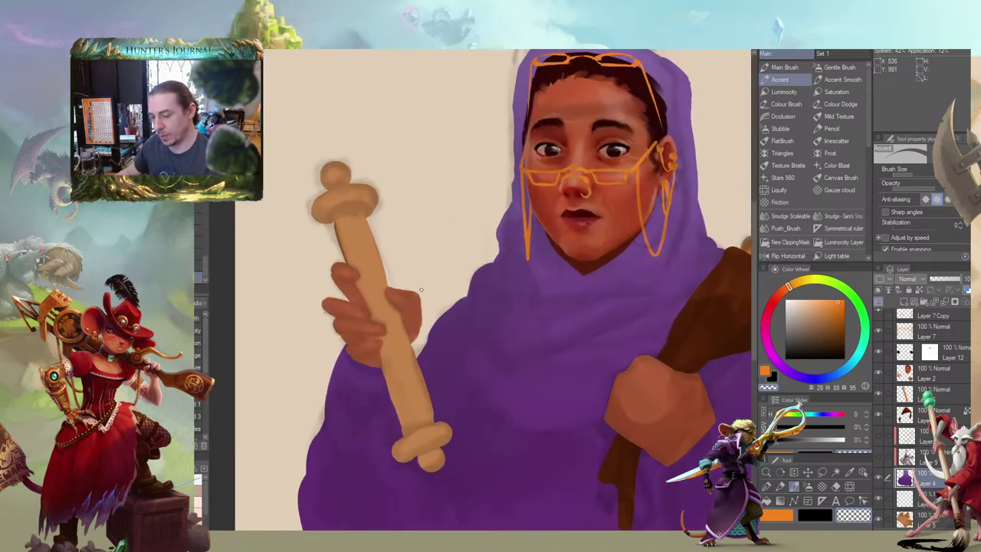
click(879, 331)
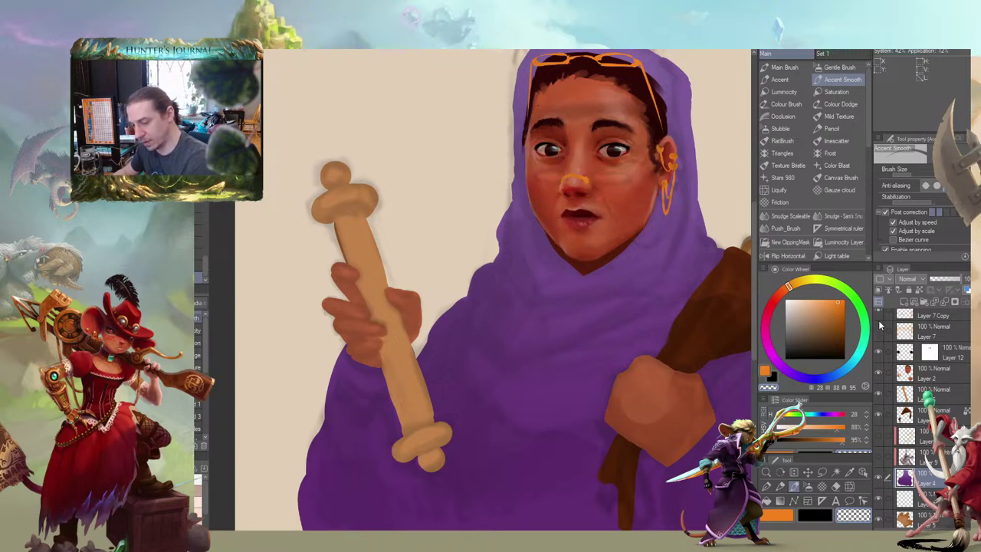
click(879, 313)
click(879, 315)
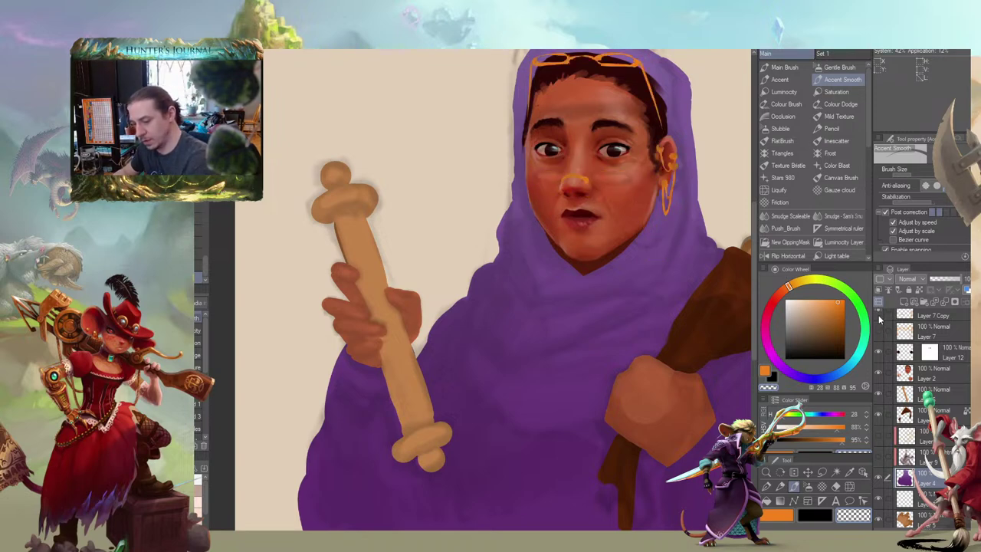
scroll(888, 329, up, 3)
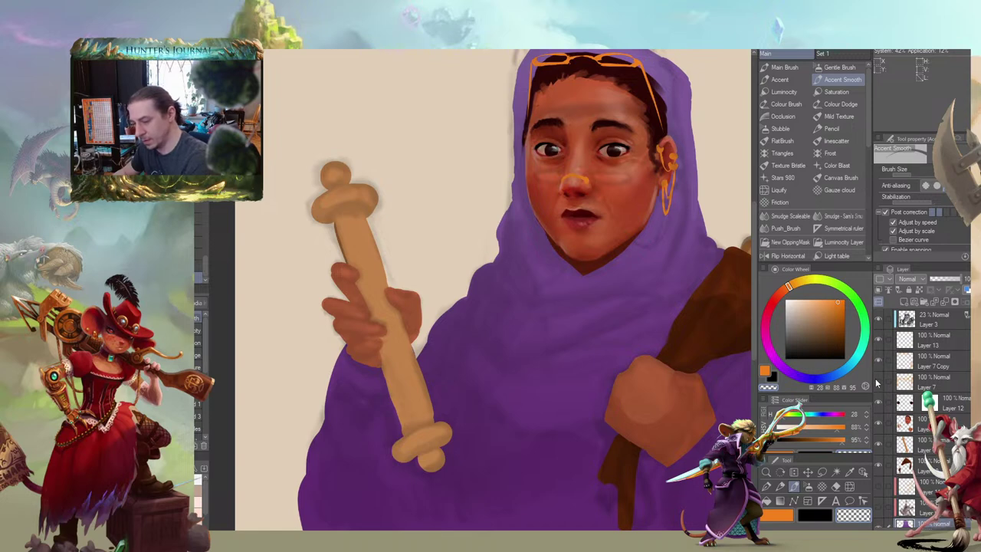
click(907, 320)
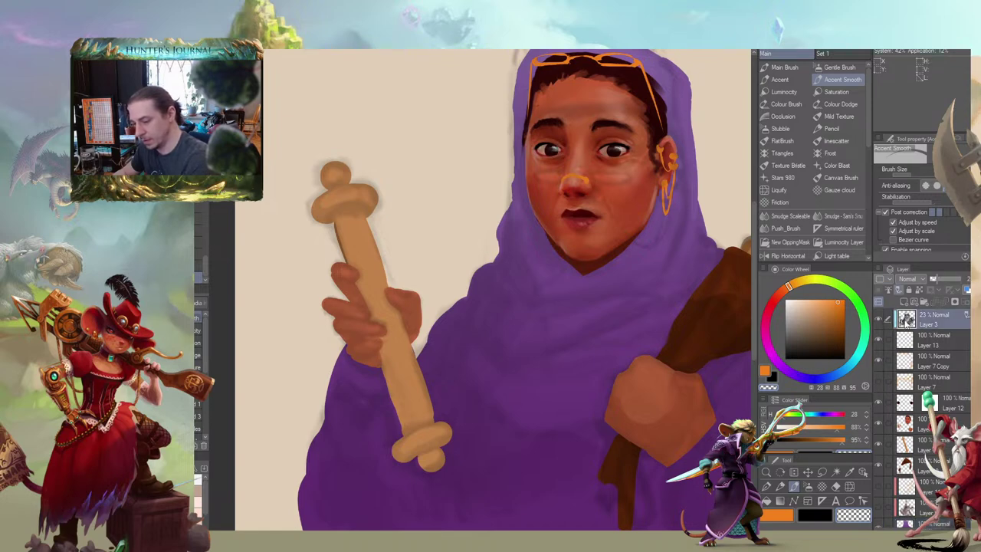
Trim the outer edges of the purple hood on Layer 4 with transparent Accent Smooth brush strokes, following the sketch
click(902, 525)
scroll(904, 505, down, 2)
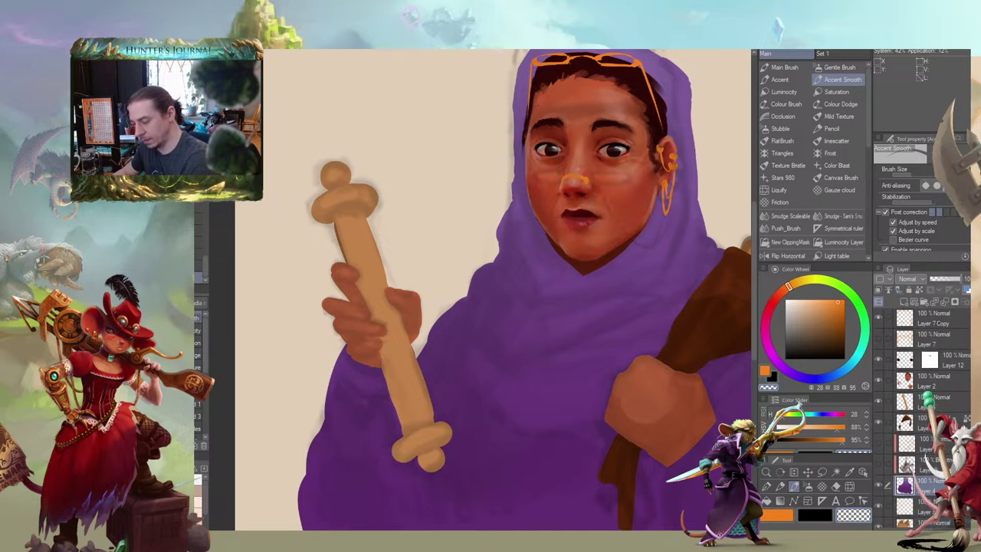
key(b)
drag(434, 157, 436, 253)
scroll(441, 257, down, 3)
drag(510, 242, 526, 227)
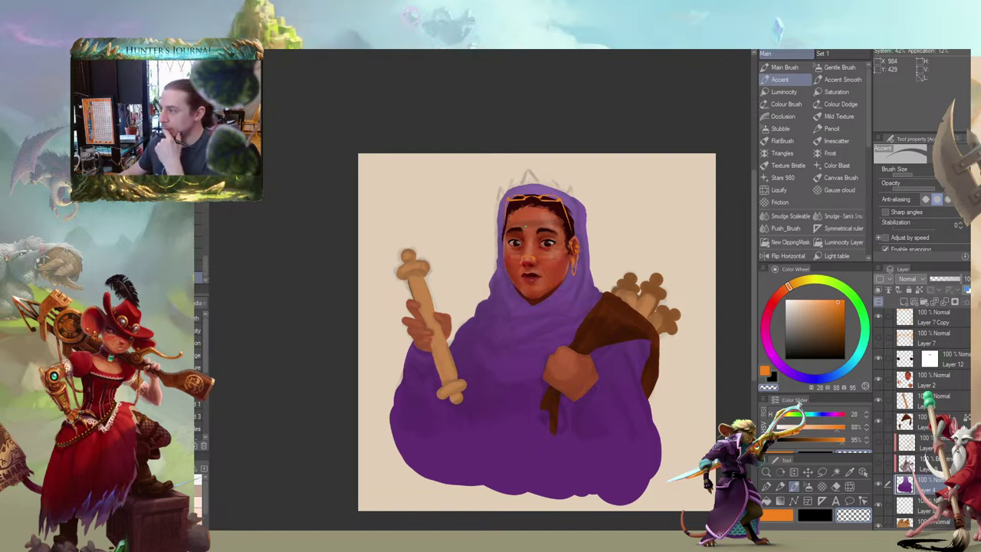
drag(583, 248, 614, 212)
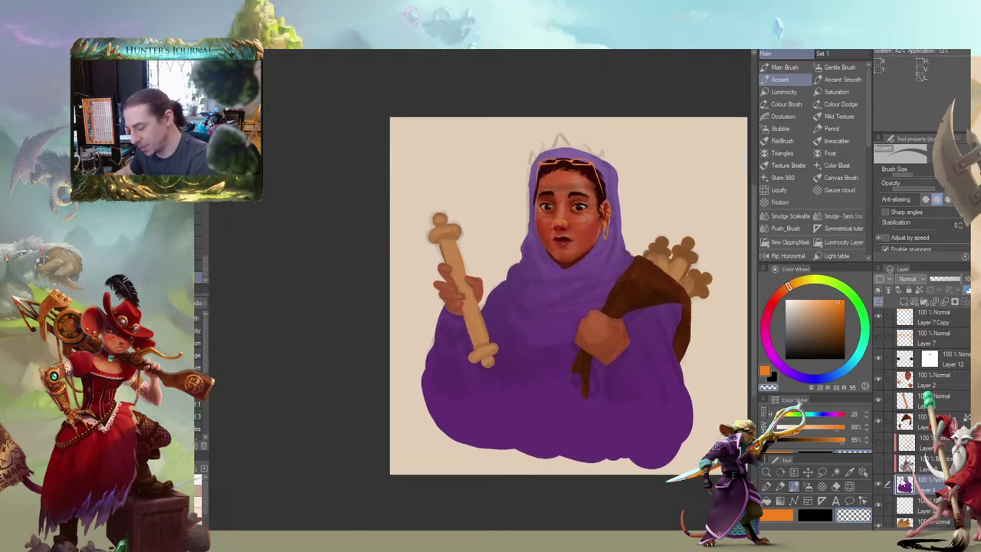
key(b)
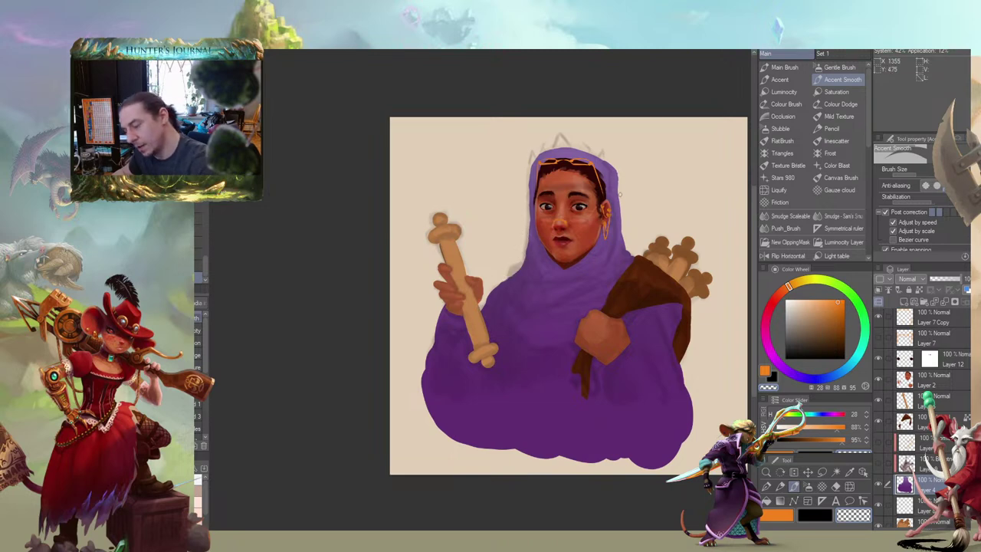
drag(618, 179, 601, 182)
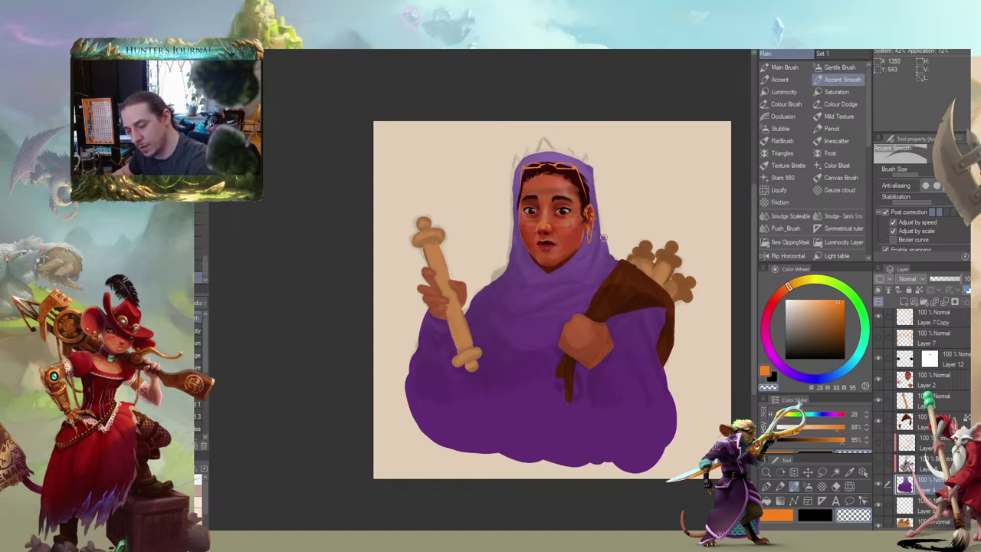
Switch to the Main Brush with the orange drawing colour and make the robe's Layer 4 active
drag(417, 154, 381, 169)
key(b)
key(c)
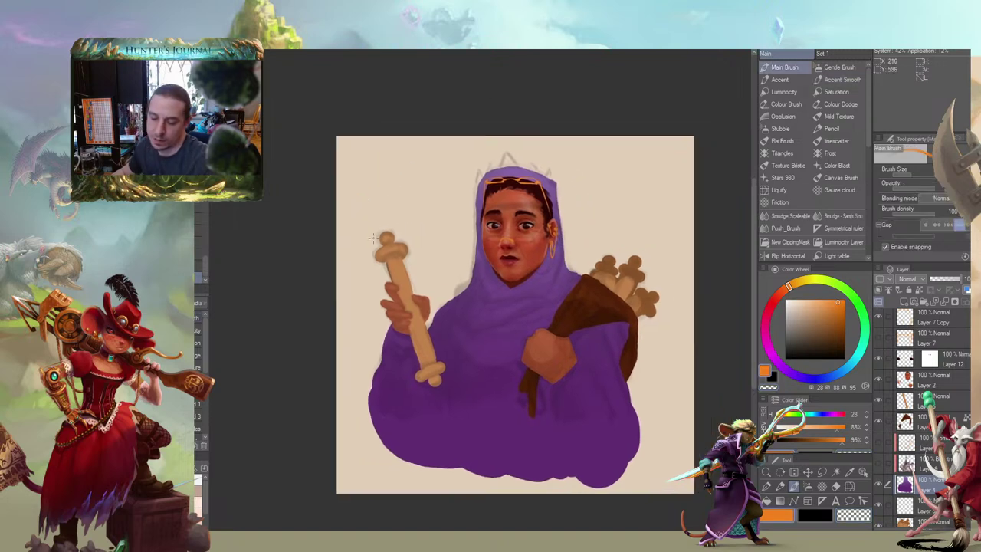
drag(617, 243, 658, 256)
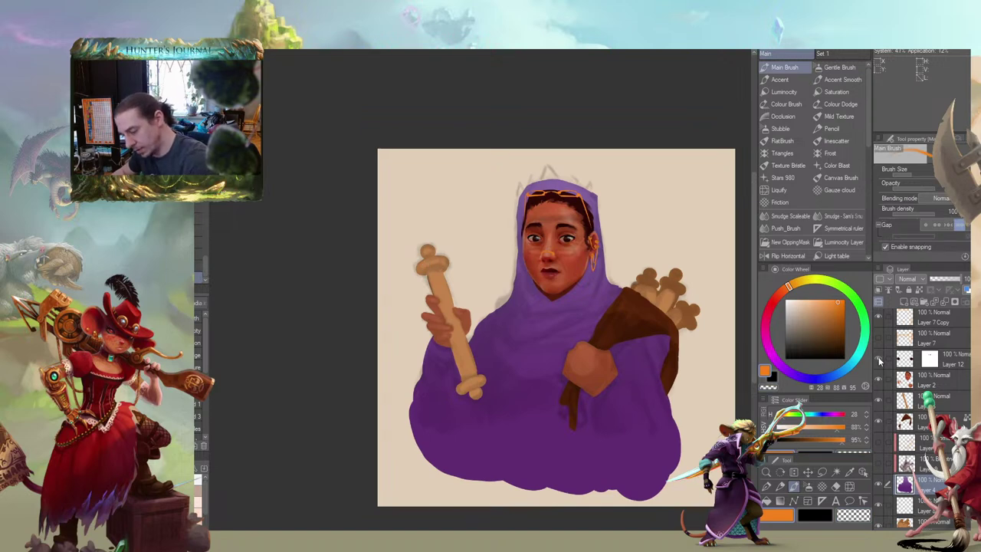
click(901, 457)
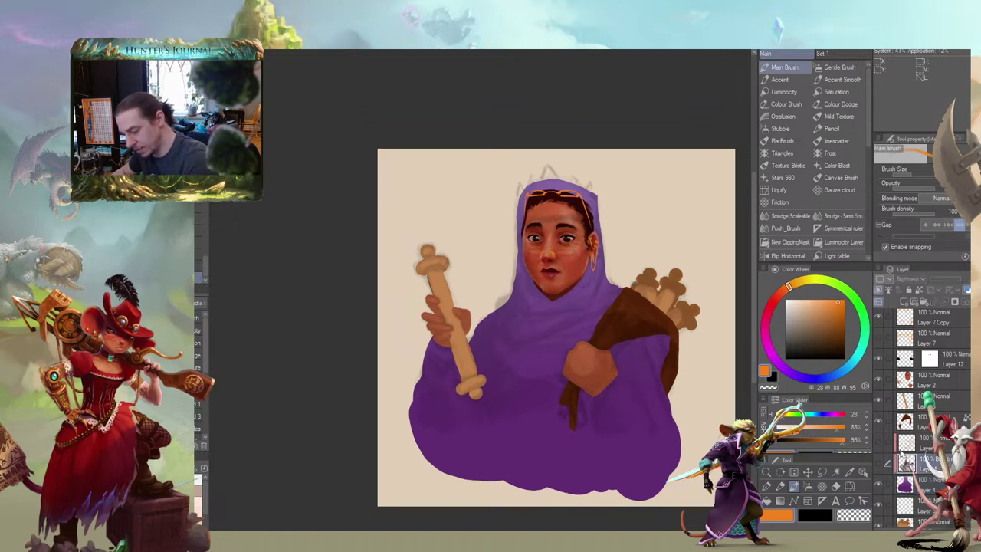
click(884, 479)
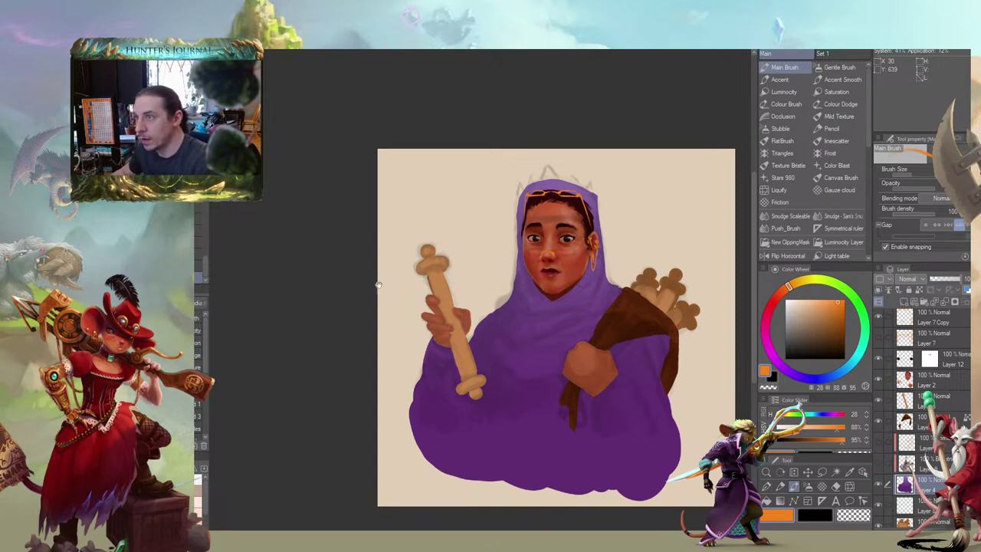
Add a clipped layer above the robe's Layer 4 and set the drawing colour to a brownish grey with HSV 28, 18, 38
drag(378, 285, 411, 237)
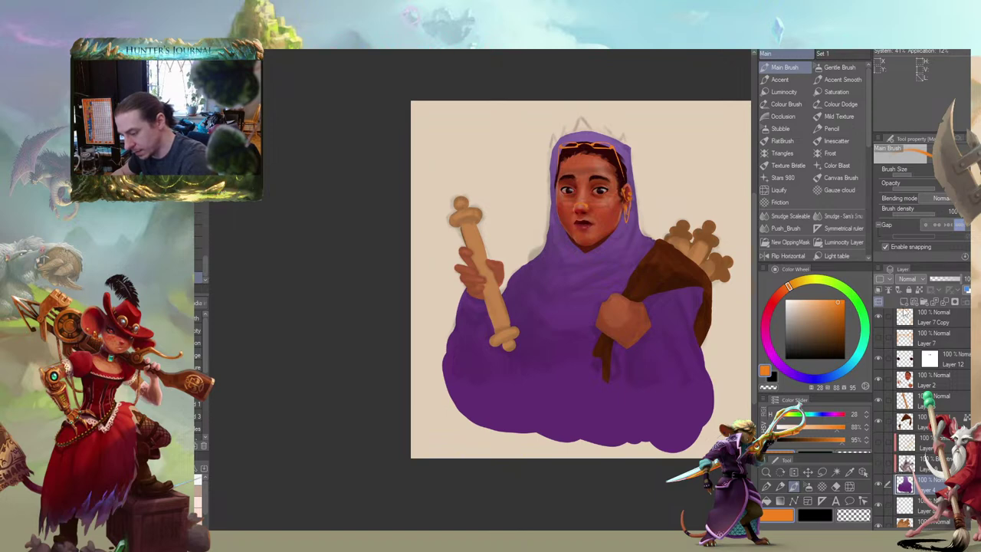
mouse_move(494, 216)
mouse_down()
mouse_move(463, 249)
mouse_move(528, 256)
mouse_up()
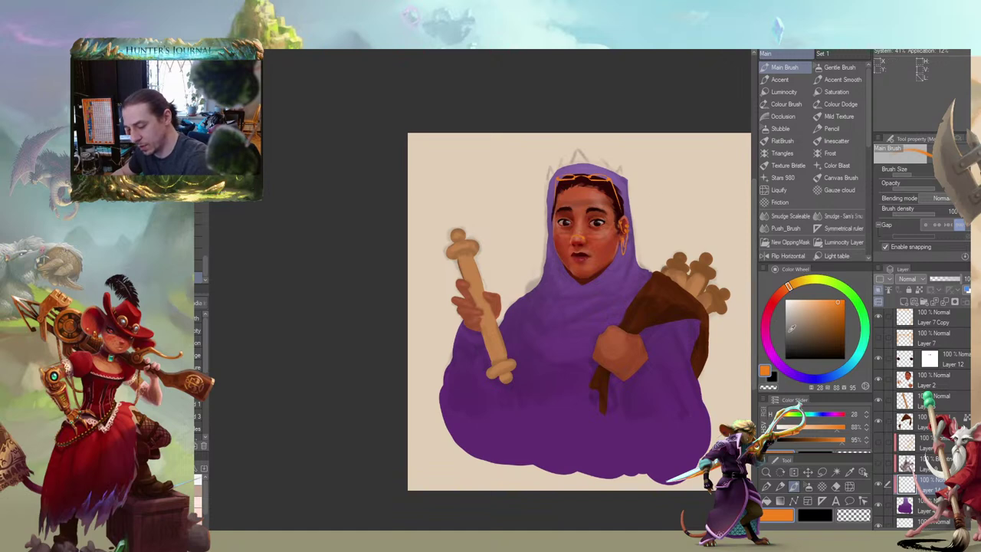
click(795, 335)
drag(521, 179, 501, 198)
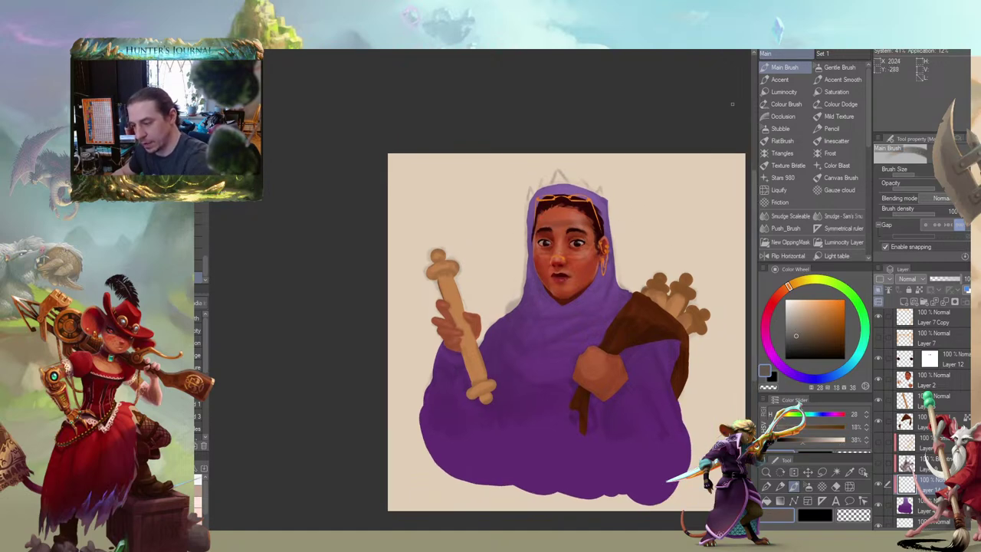
Cover the hood and upper chest with brownish-grey texture on the clipped layer, using an enlarged Triangles brush
click(782, 152)
key(])
mouse_move(551, 186)
mouse_down()
mouse_move(521, 291)
mouse_move(586, 231)
mouse_move(611, 228)
mouse_move(570, 343)
mouse_up()
key(])
key(])
mouse_move(518, 233)
mouse_down()
mouse_move(589, 211)
mouse_move(635, 275)
mouse_move(504, 269)
mouse_move(507, 311)
mouse_move(539, 366)
mouse_move(519, 346)
mouse_move(516, 301)
mouse_move(568, 311)
mouse_move(638, 301)
mouse_move(579, 359)
mouse_move(572, 341)
mouse_move(621, 259)
mouse_up()
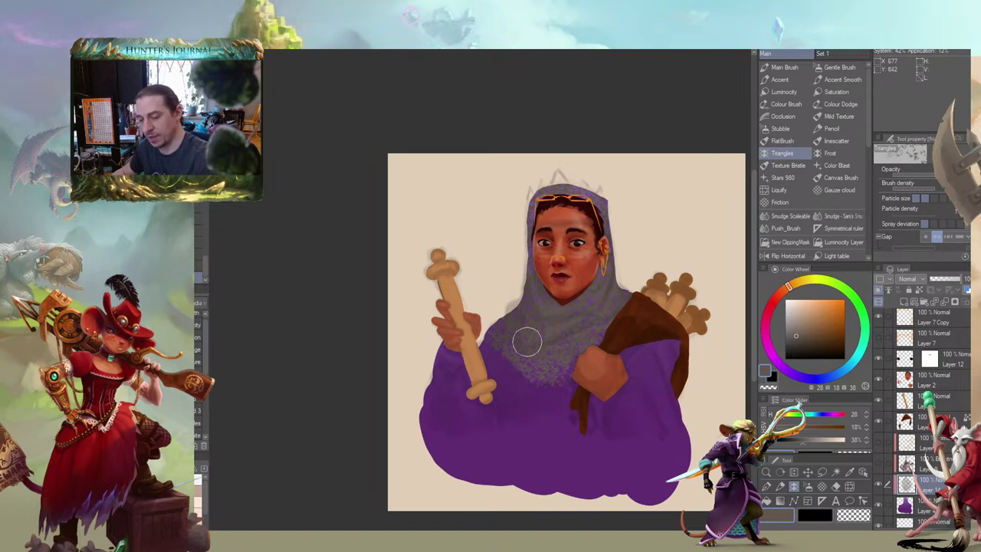
drag(405, 249, 390, 252)
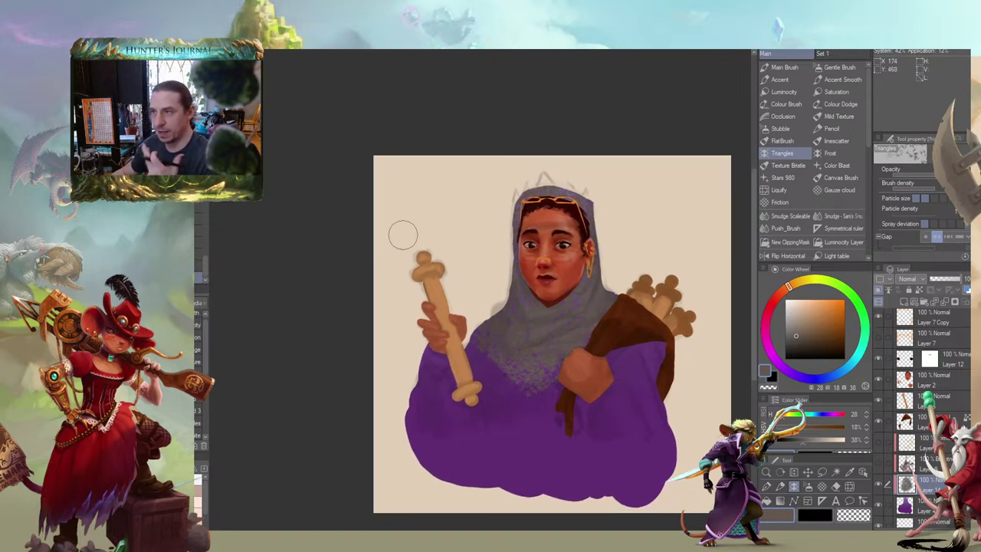
drag(442, 301, 448, 266)
drag(512, 286, 488, 310)
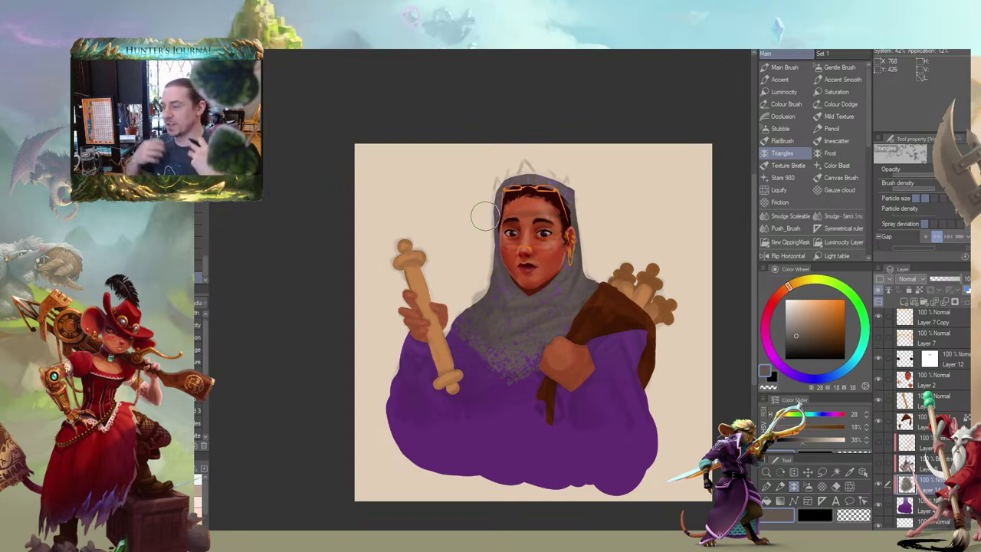
Identify the layer holding the glasses by toggling its visibility, and make Layer 7 Copy active
scroll(484, 217, up, 4)
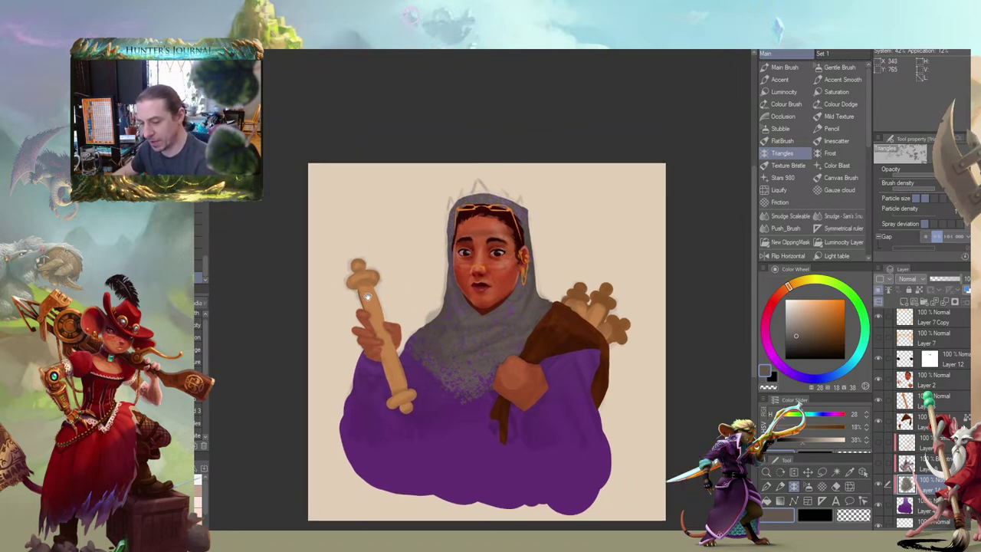
drag(433, 304, 365, 268)
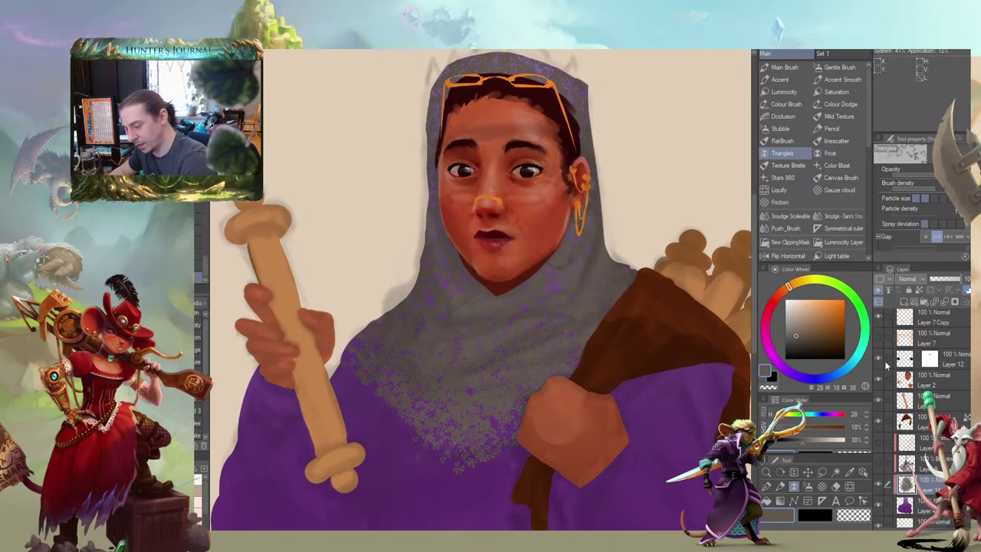
click(886, 380)
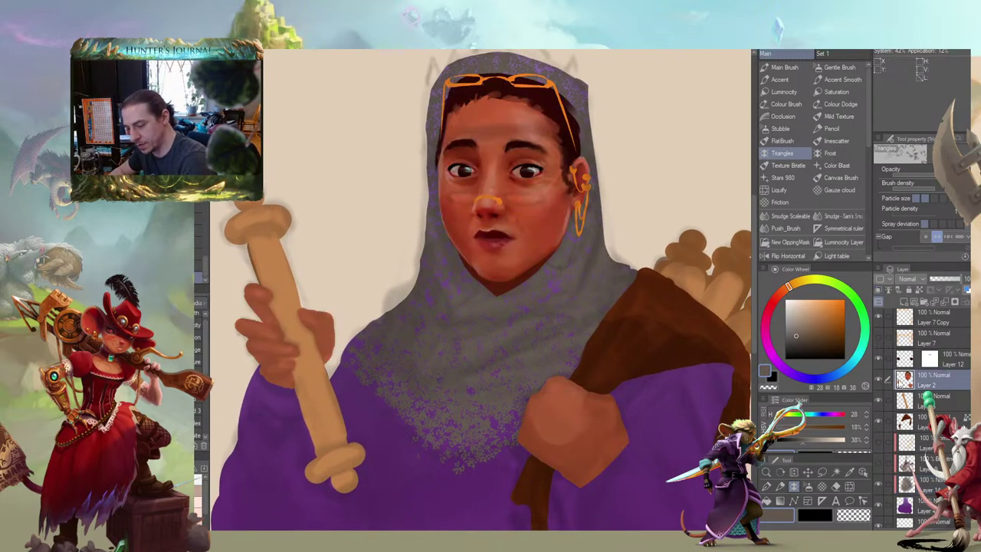
click(879, 337)
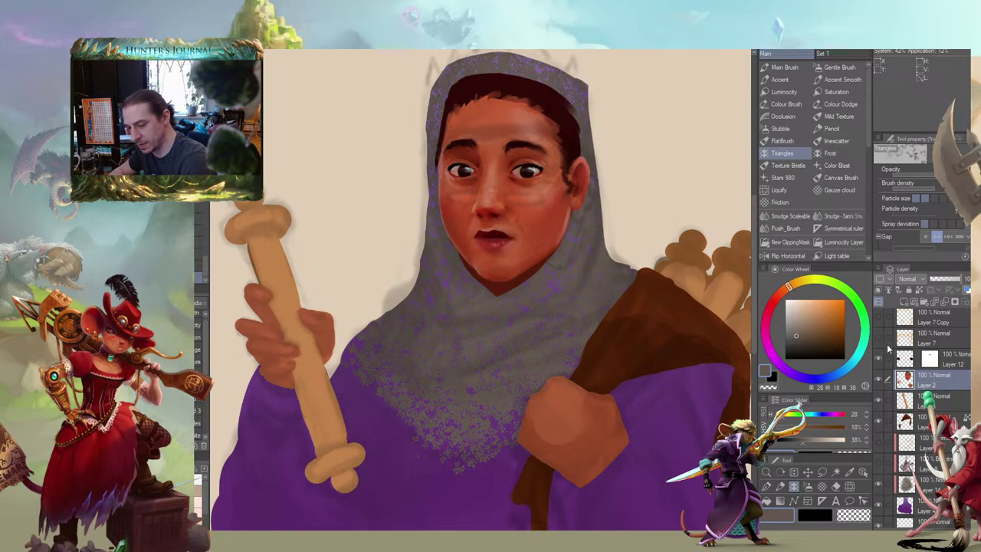
click(879, 321)
click(927, 317)
drag(389, 148, 410, 256)
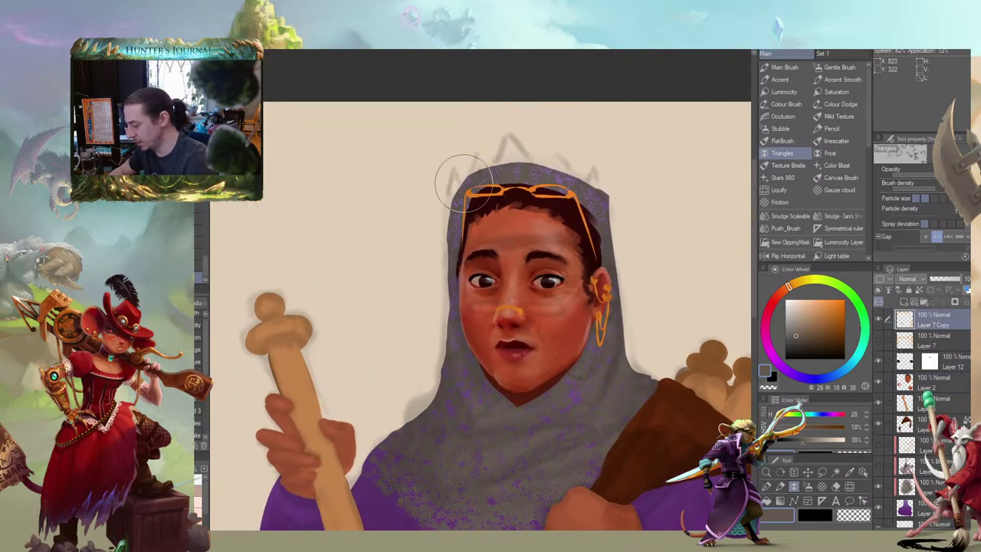
Lasso the glasses on the forehead, cut and paste them onto their own layer, hide that layer and clear the selection
key(m)
mouse_move(602, 162)
mouse_down()
mouse_move(432, 176)
mouse_move(439, 254)
mouse_move(453, 265)
mouse_move(503, 228)
mouse_move(605, 264)
mouse_up()
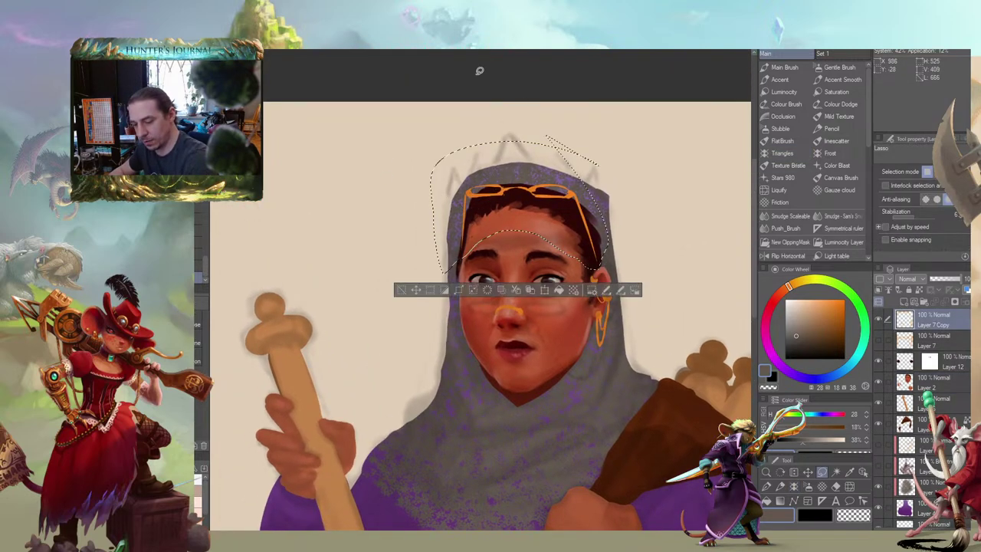
click(516, 291)
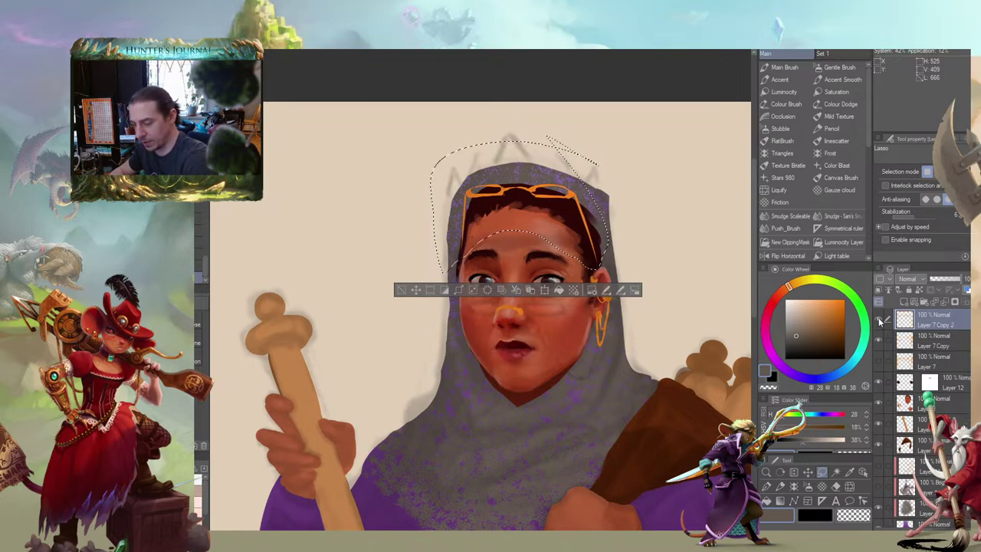
click(879, 319)
click(402, 290)
mouse_move(332, 330)
mouse_down()
mouse_move(314, 205)
mouse_move(352, 224)
mouse_move(350, 243)
mouse_up()
mouse_move(397, 168)
mouse_down()
mouse_move(380, 188)
mouse_move(391, 207)
mouse_up()
Add a new layer directly below the Layer 3 sketch and raise the sketch's opacity to 66%
click(906, 508)
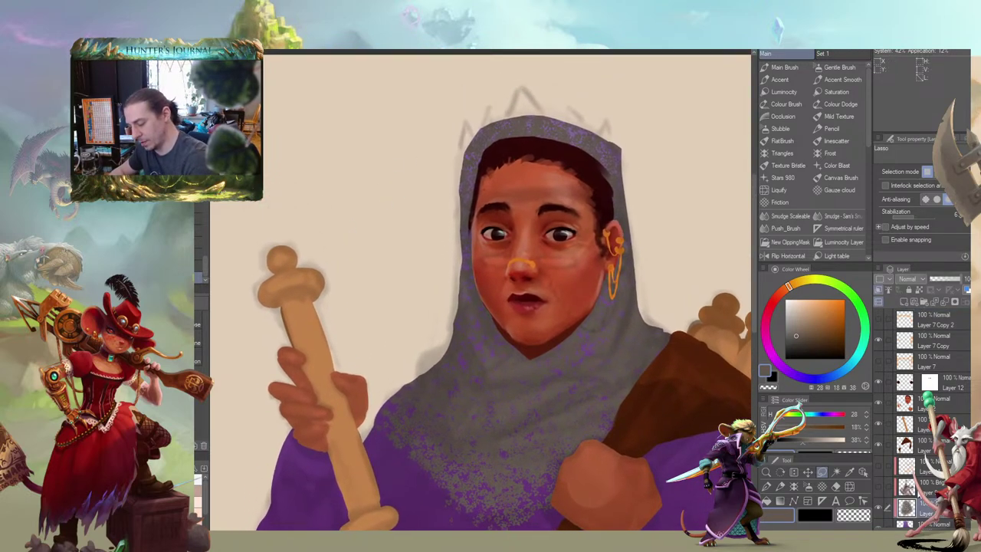
scroll(919, 429, down, 1)
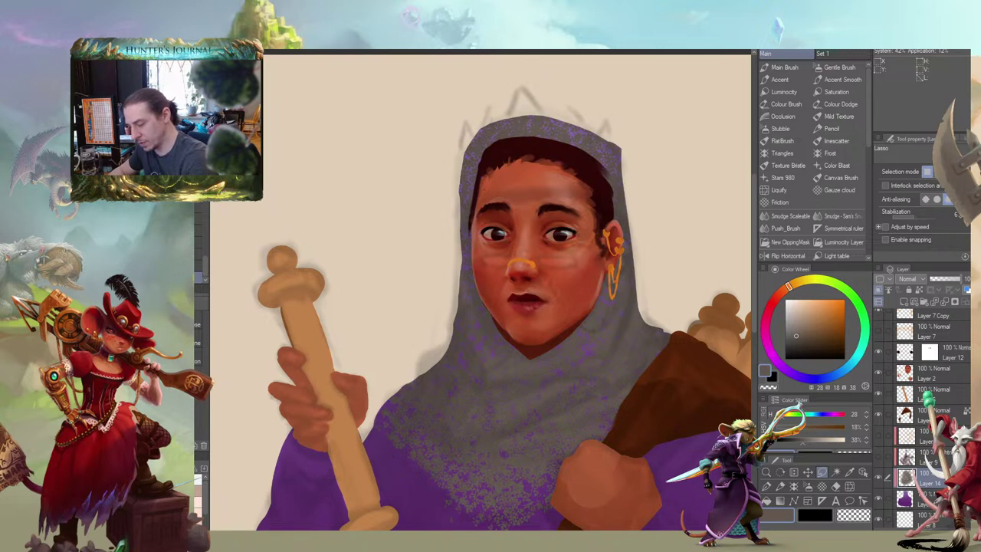
scroll(920, 413, up, 2)
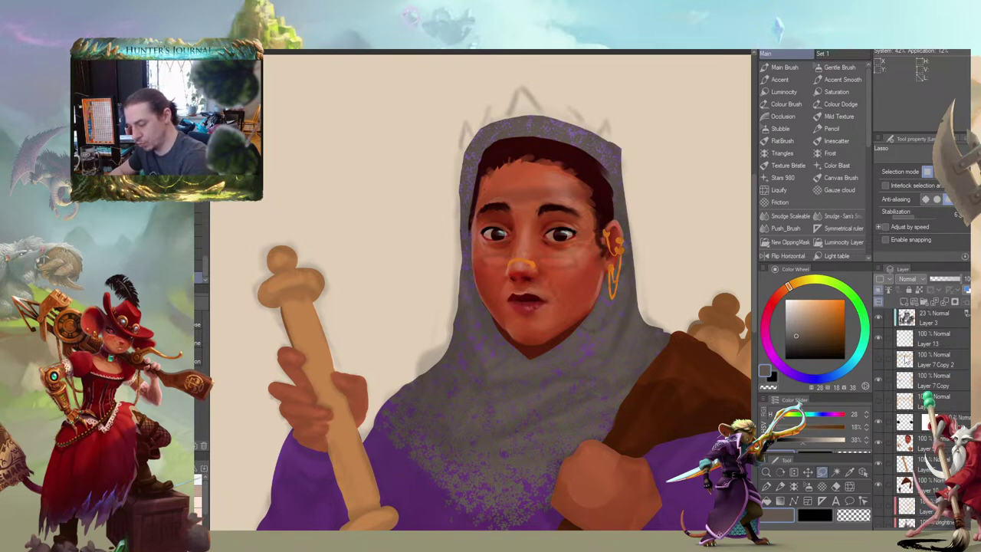
click(878, 290)
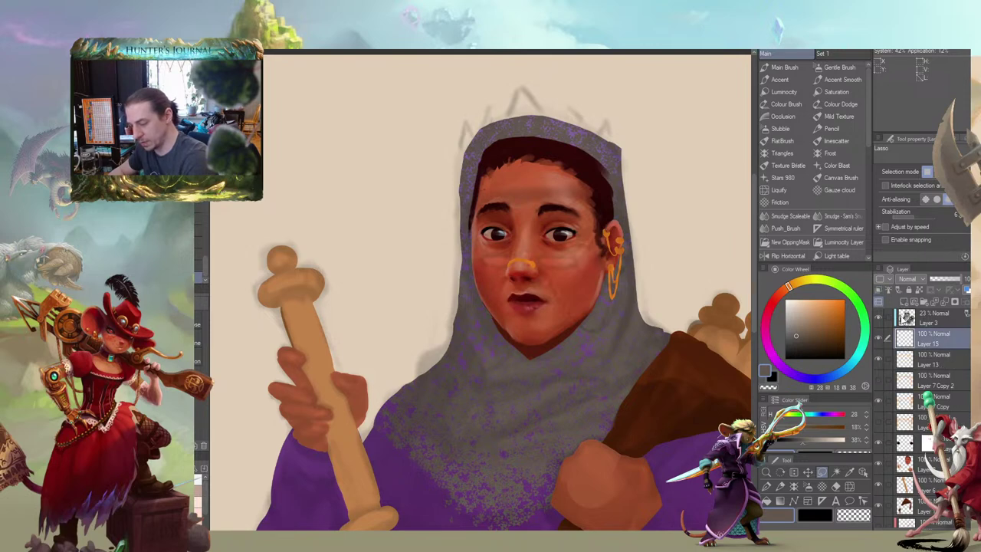
click(897, 320)
drag(934, 282, 950, 280)
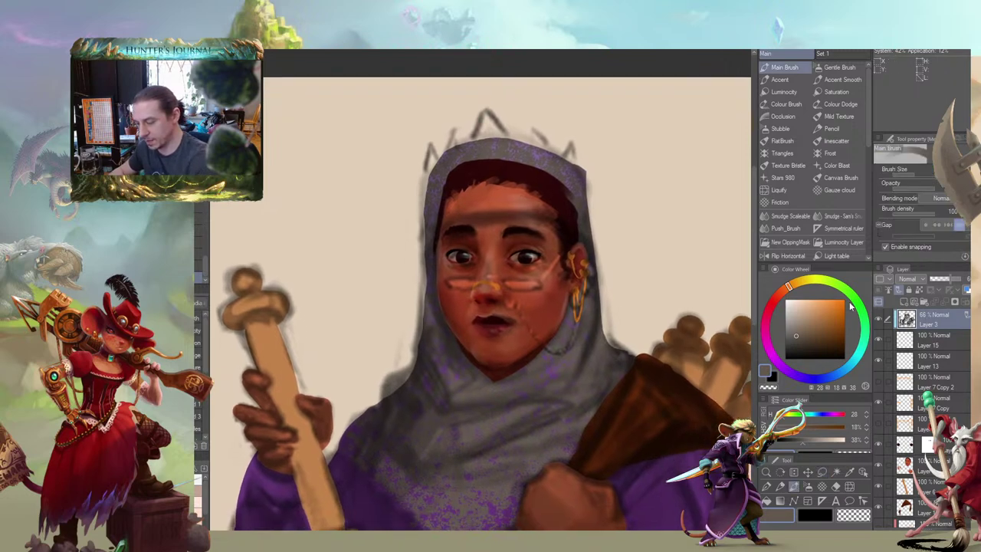
Switch to the Accent brush and sample a dark grey from the edge of the hood
click(779, 79)
alt+click(547, 372)
drag(406, 327, 424, 308)
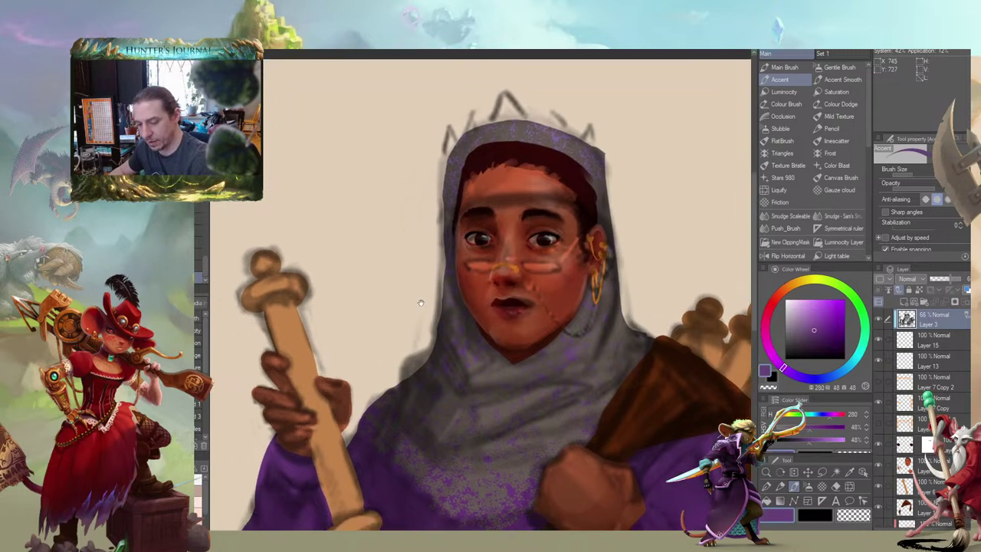
alt+click(601, 188)
drag(372, 198, 372, 220)
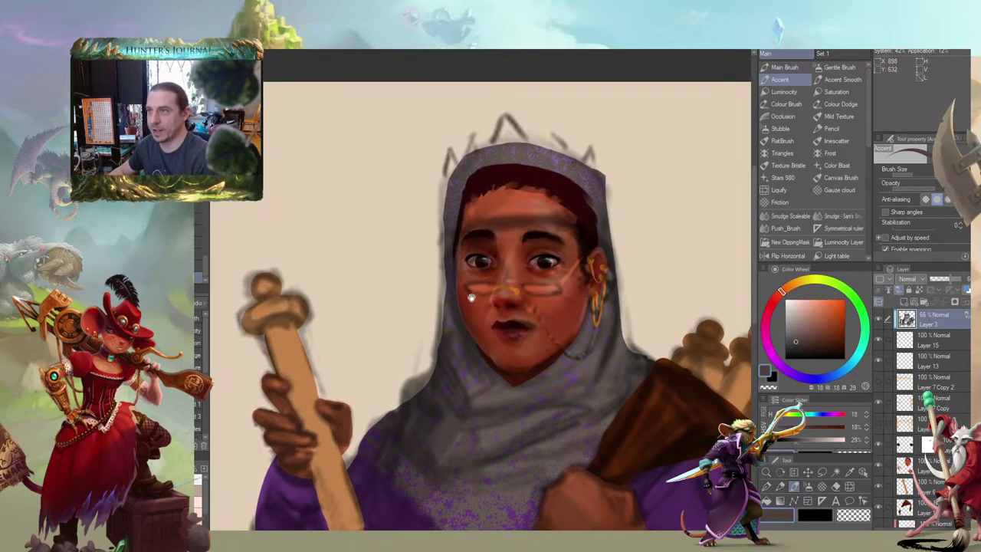
drag(471, 297, 528, 297)
drag(470, 251, 460, 247)
drag(472, 211, 411, 217)
drag(430, 162, 418, 165)
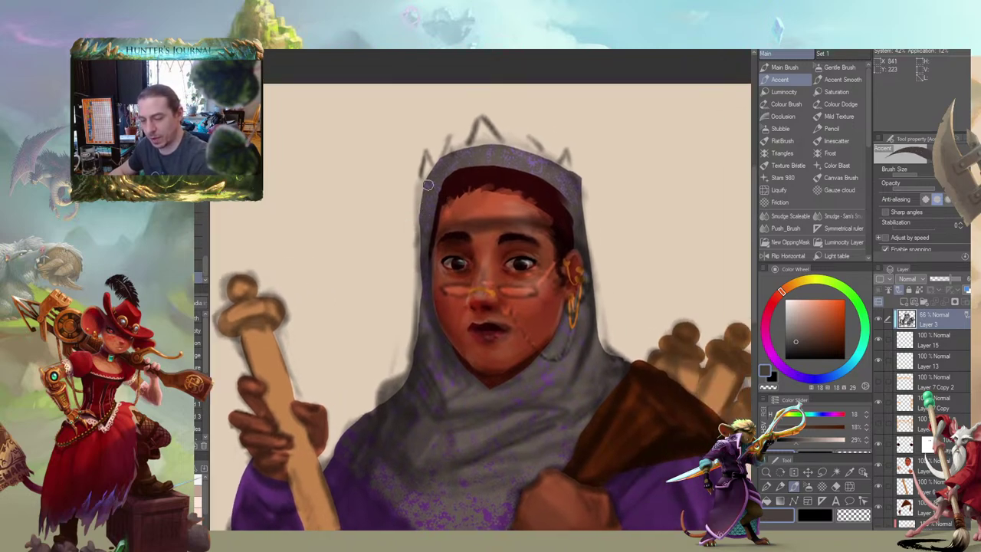
drag(424, 142, 377, 147)
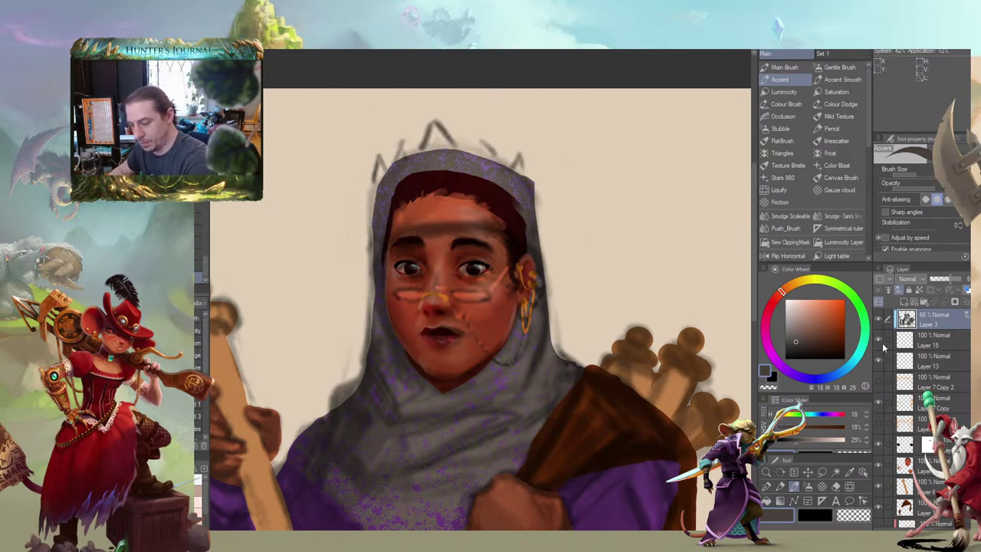
Paint a solid dark grey cap across the forehead and top of the hood on Layer 15, starting with Accent Smooth
click(883, 347)
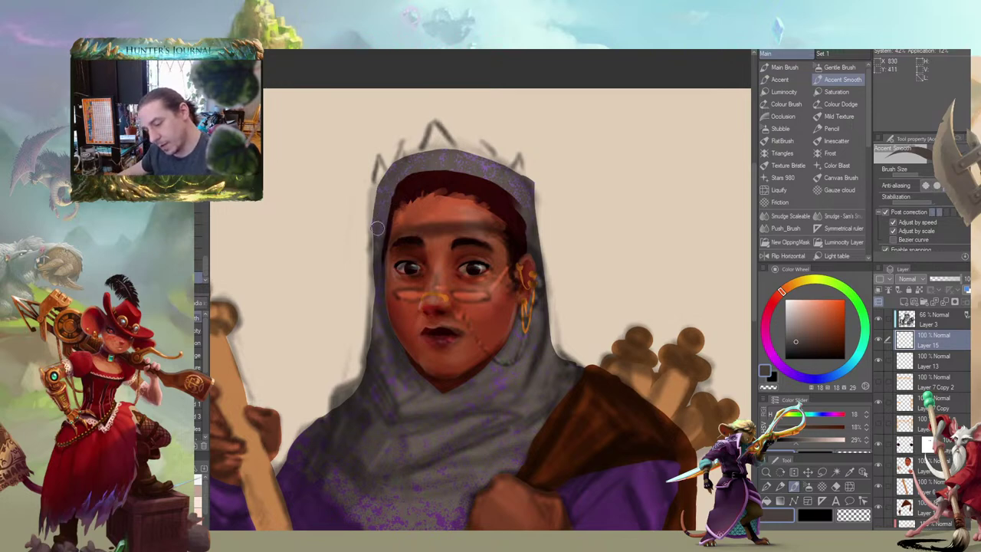
drag(375, 223, 520, 221)
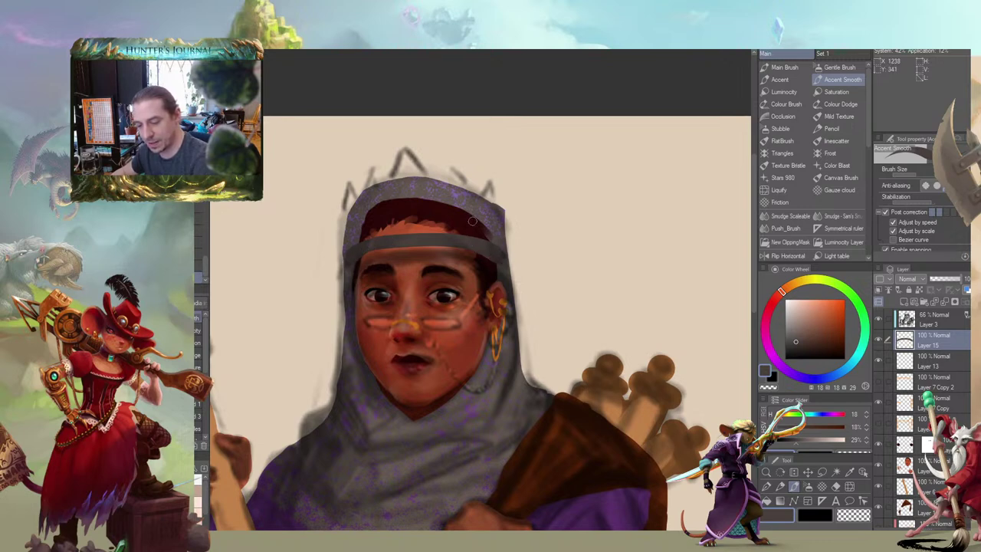
drag(294, 196, 248, 192)
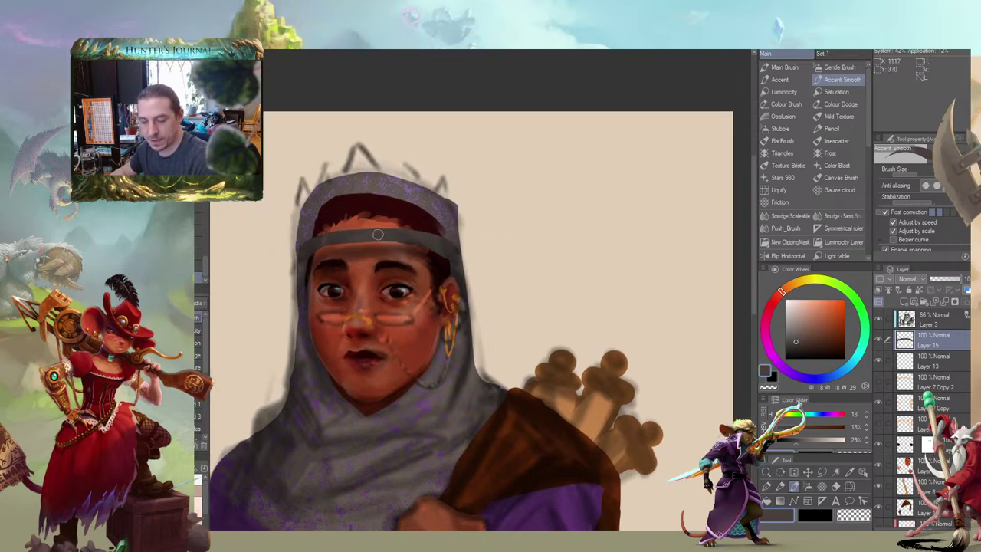
mouse_move(271, 235)
mouse_down()
mouse_move(360, 225)
mouse_move(388, 237)
mouse_move(384, 213)
mouse_move(398, 190)
mouse_move(458, 169)
mouse_move(508, 179)
mouse_move(528, 196)
mouse_move(542, 239)
mouse_up()
mouse_move(393, 227)
mouse_down()
mouse_move(431, 184)
mouse_move(420, 171)
mouse_move(405, 219)
mouse_move(455, 209)
mouse_move(529, 217)
mouse_move(452, 181)
mouse_move(404, 201)
mouse_move(470, 197)
mouse_move(352, 144)
mouse_move(338, 153)
mouse_move(418, 143)
mouse_up()
key(comma)
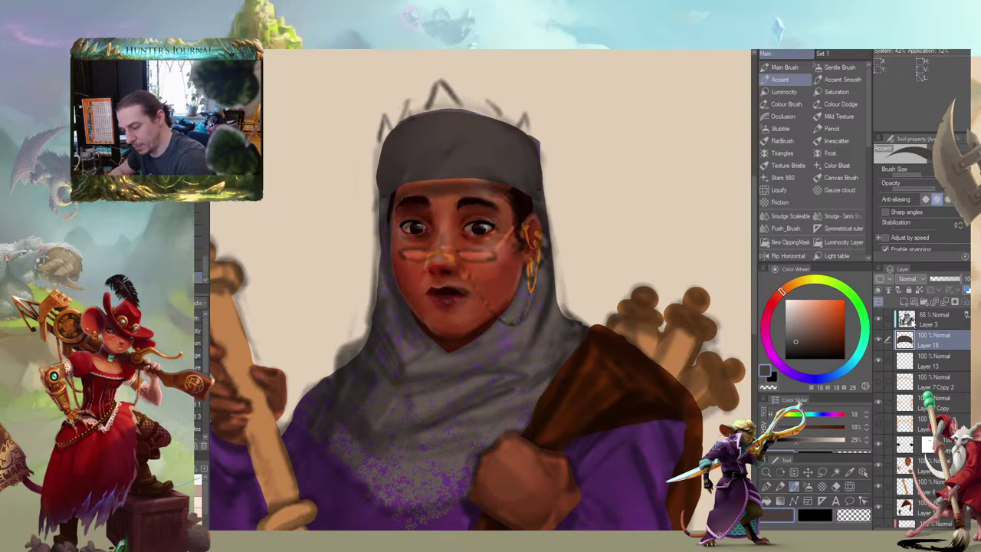
Lower the Layer 3 sketch's opacity to 31% and make the cap's Layer 15 active again
click(911, 319)
click(938, 278)
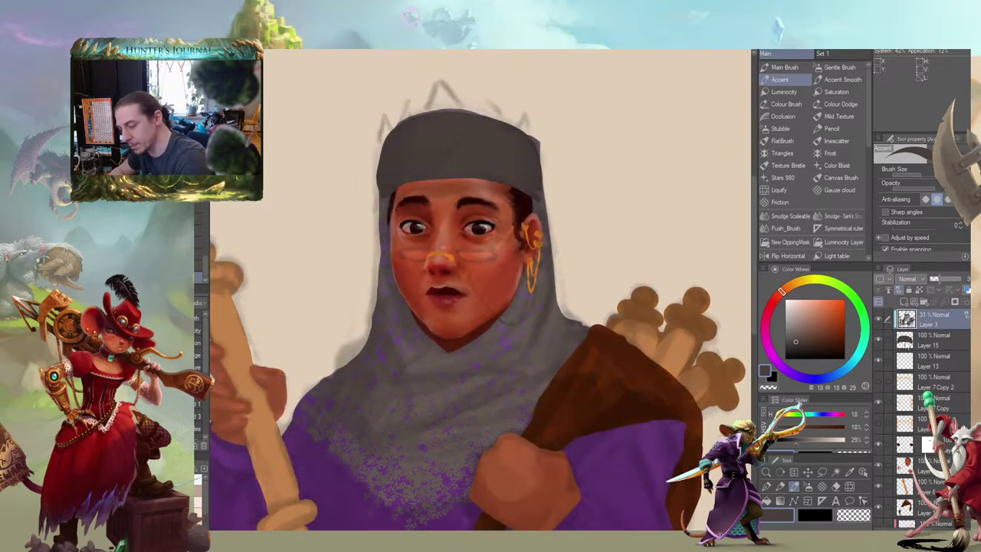
click(908, 345)
mouse_move(392, 173)
mouse_down()
mouse_move(365, 213)
mouse_move(420, 175)
mouse_move(420, 190)
mouse_move(428, 154)
mouse_move(429, 201)
mouse_up()
Refine the cap's outline with a smaller Accent brush, extending its side edges slightly beyond the hood
key(bracketleft)
key(bracketleft)
key(bracketleft)
key(bracketleft)
key(bracketleft)
key(c)
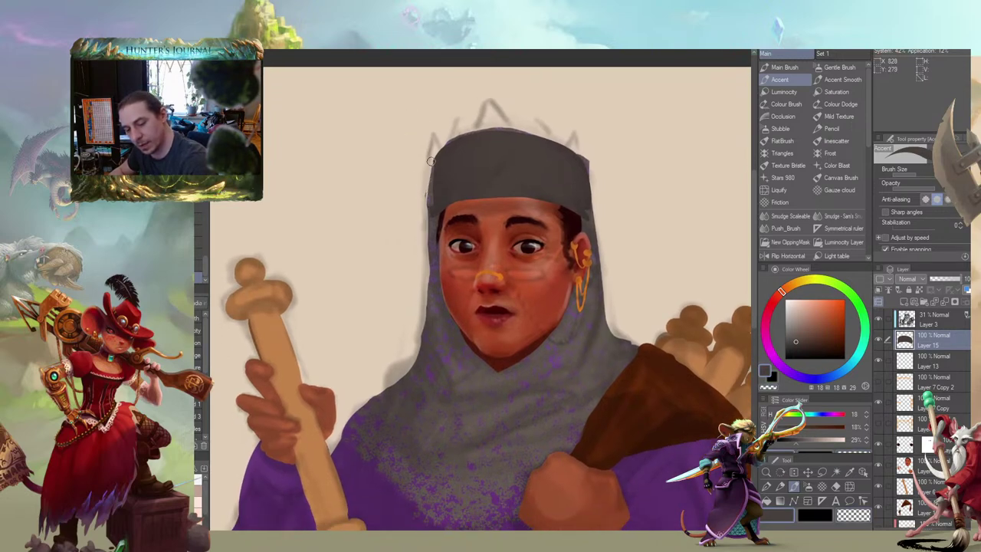
drag(431, 161, 429, 205)
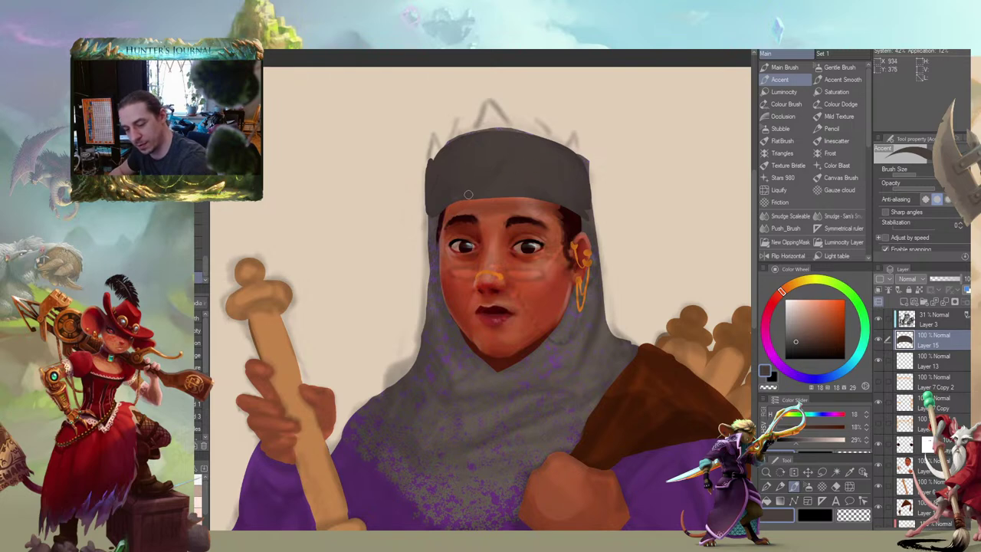
mouse_move(549, 201)
mouse_down()
mouse_move(588, 219)
mouse_move(581, 158)
mouse_up()
drag(399, 132, 482, 186)
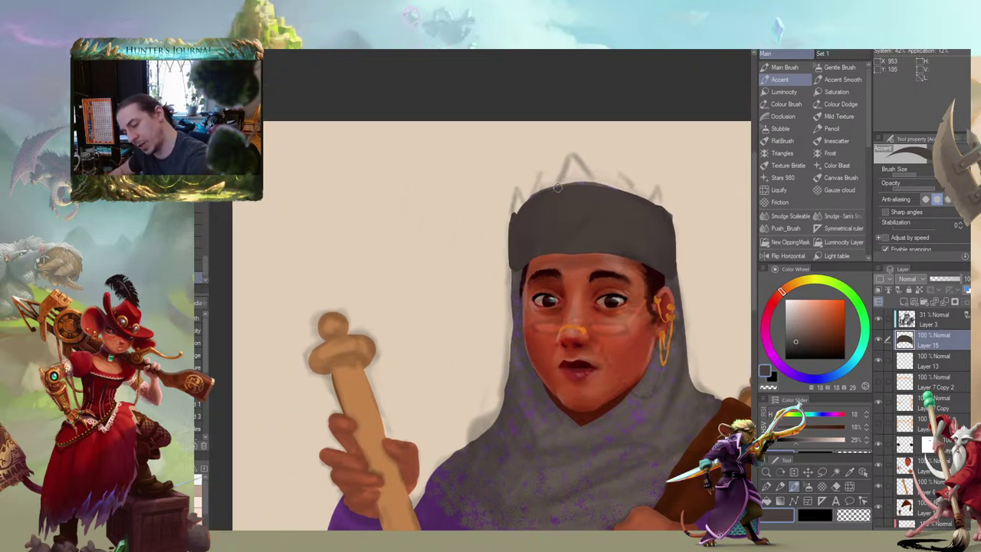
drag(558, 187, 492, 187)
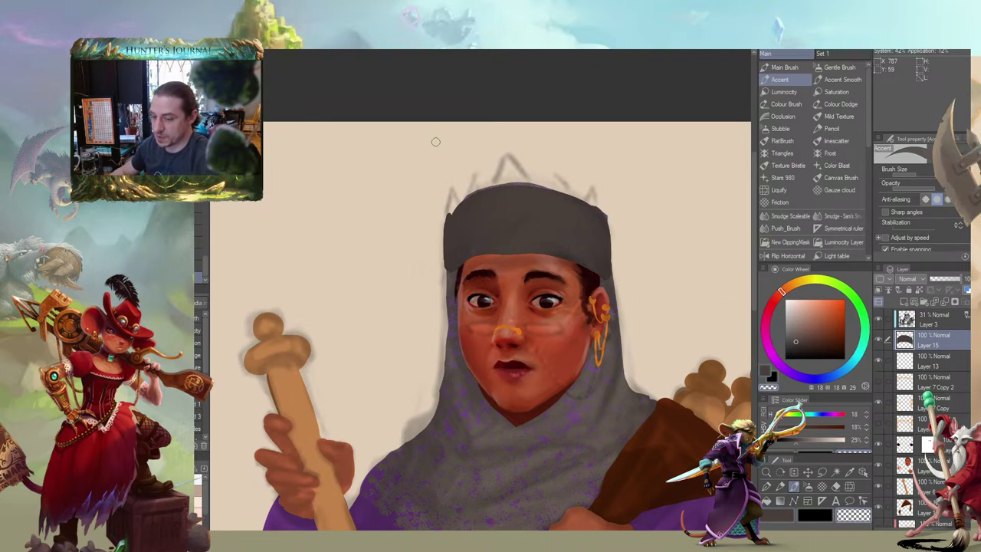
drag(495, 161, 424, 140)
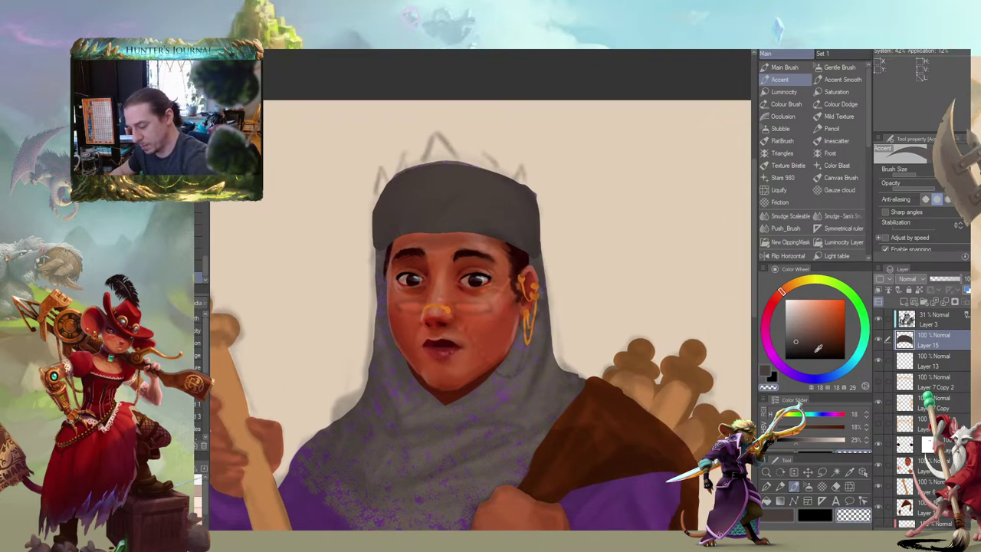
Erase the parts of the Layer 4 hood that stick out around the cap and the hood's side, using the transparent Accent brush
scroll(924, 414, down, 5)
click(923, 446)
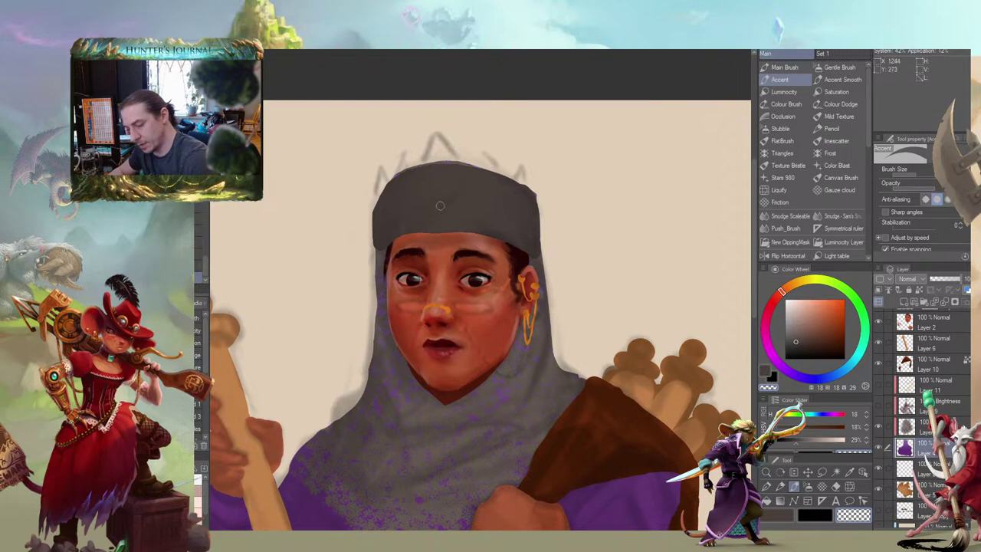
mouse_move(396, 181)
mouse_down()
mouse_move(437, 165)
mouse_move(532, 196)
mouse_up()
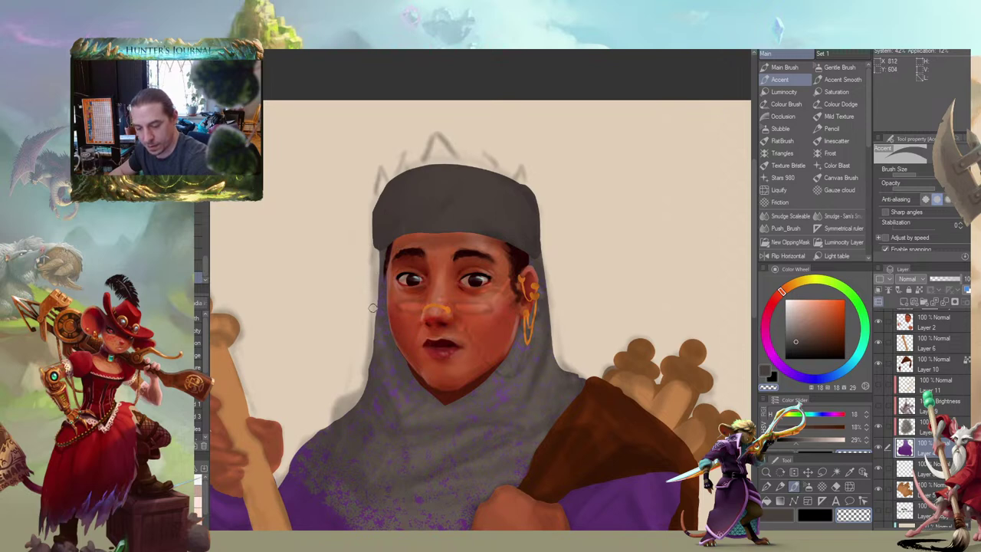
drag(371, 336, 357, 406)
scroll(394, 235, down, 4)
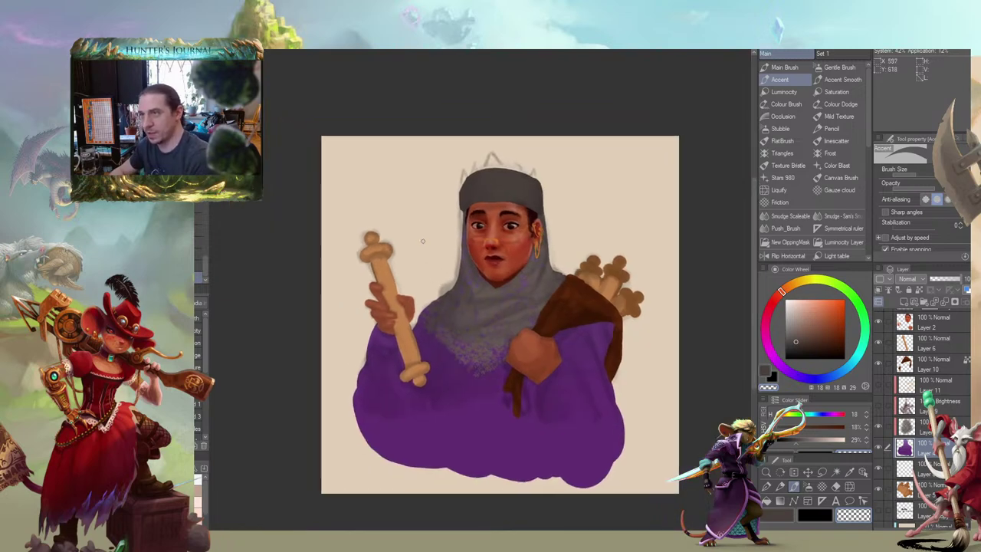
drag(398, 234, 434, 218)
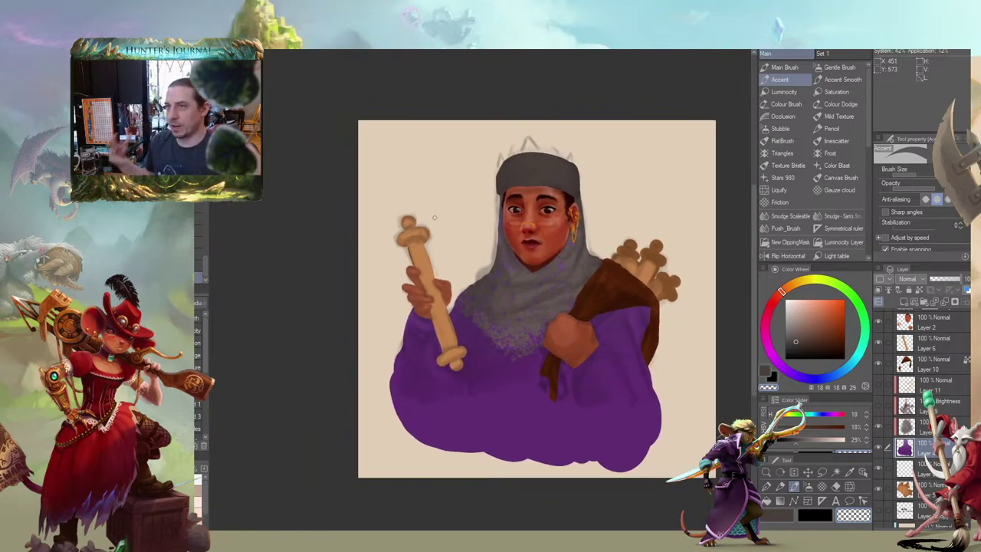
drag(464, 280, 482, 242)
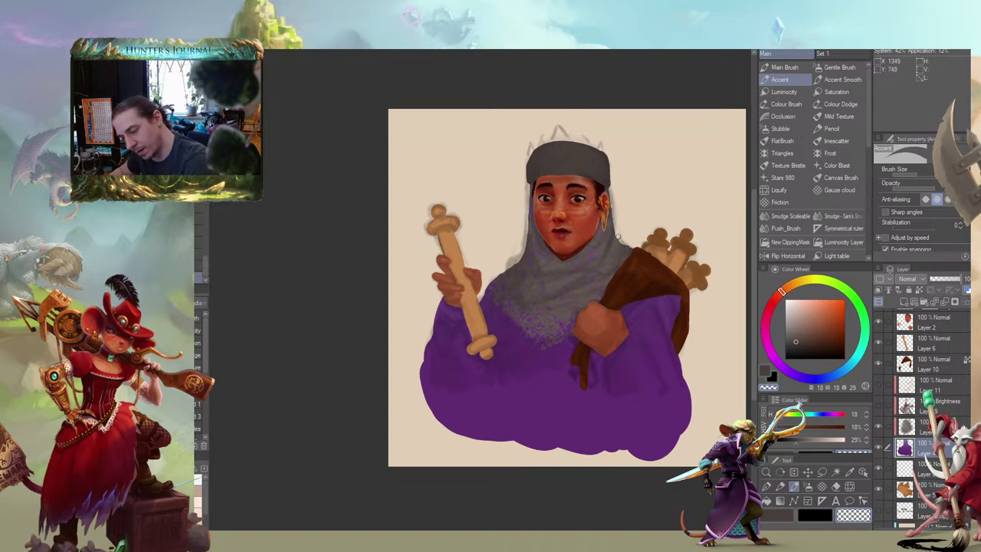
mouse_move(442, 183)
mouse_down()
mouse_move(365, 173)
mouse_move(330, 206)
mouse_move(483, 201)
mouse_move(418, 197)
mouse_move(364, 208)
mouse_move(371, 225)
mouse_move(358, 223)
mouse_move(357, 179)
mouse_move(366, 203)
mouse_move(431, 216)
mouse_up()
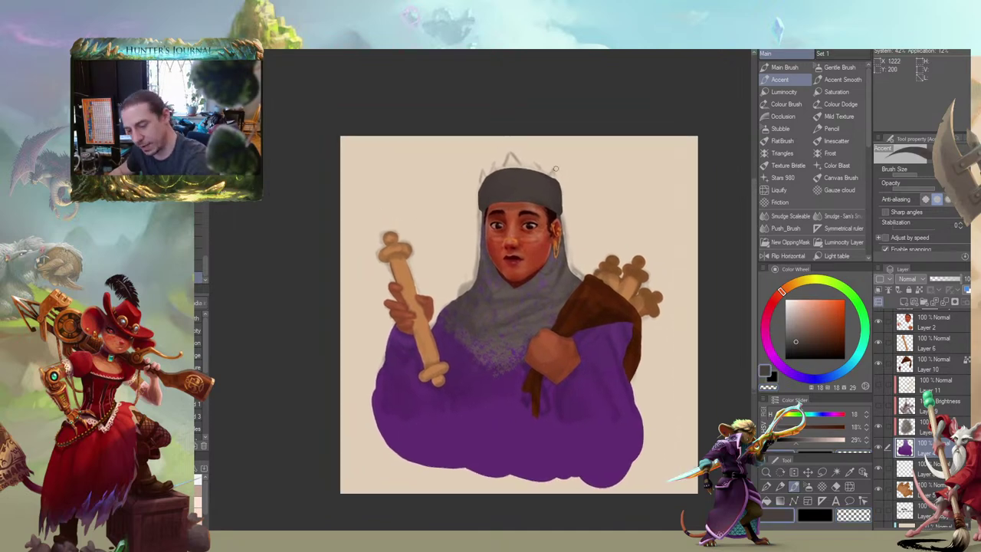
Make the cap's Layer 15 active and extend the cap's edge slightly outward above the earring ear in the sampled dark grey
alt+click(563, 236)
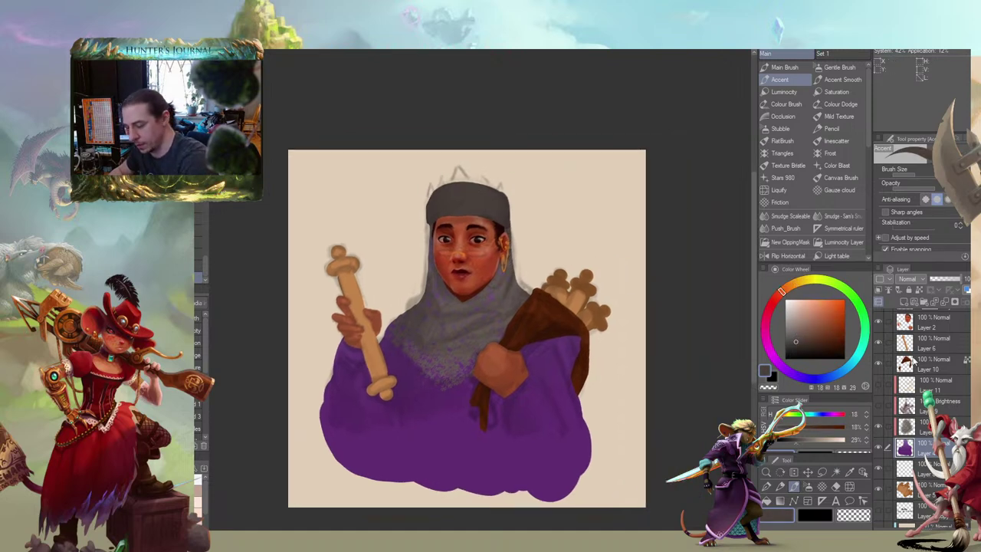
click(903, 336)
drag(403, 161, 352, 172)
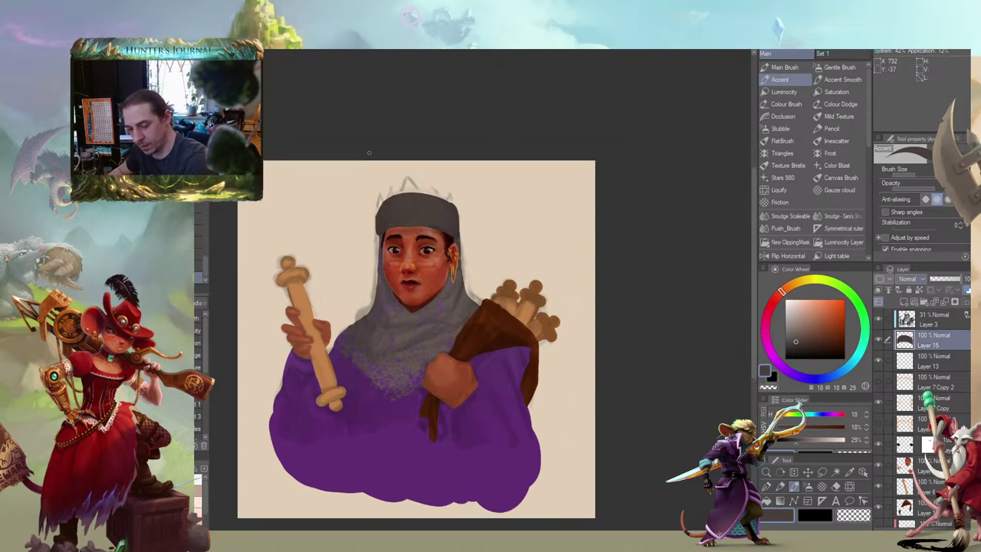
key(.)
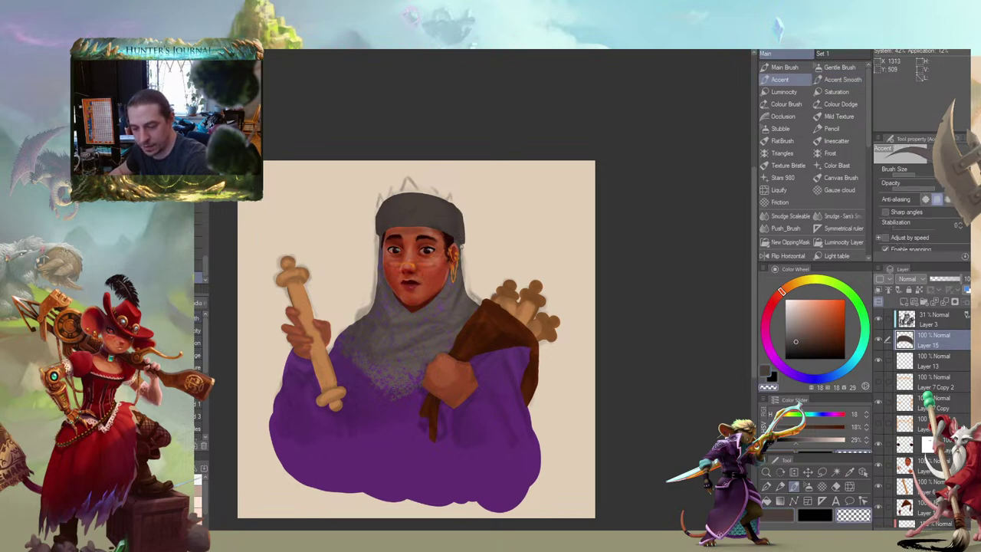
Try painting pointed dark grey crown spikes along the cap's upper edge, following the sketch
drag(301, 186, 423, 187)
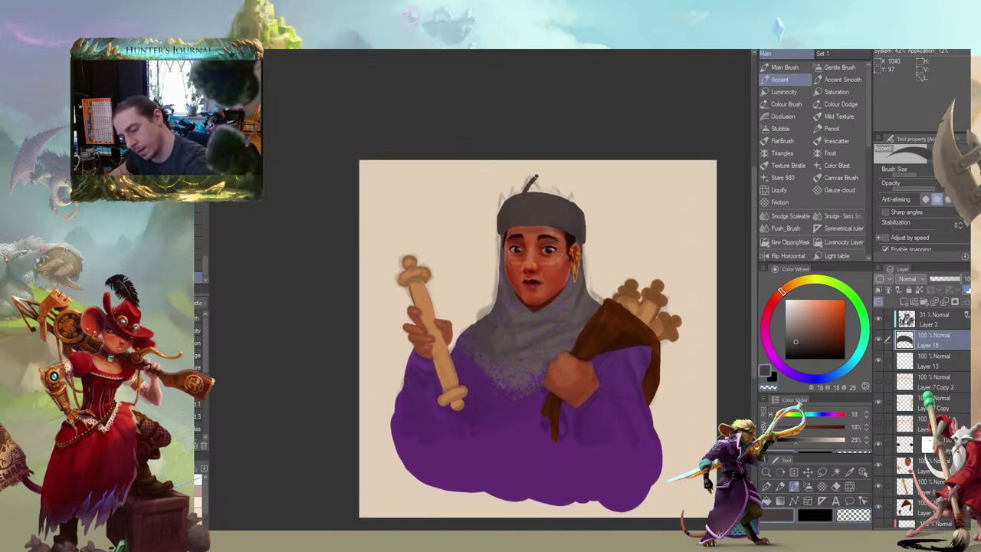
drag(536, 192, 437, 181)
key(c)
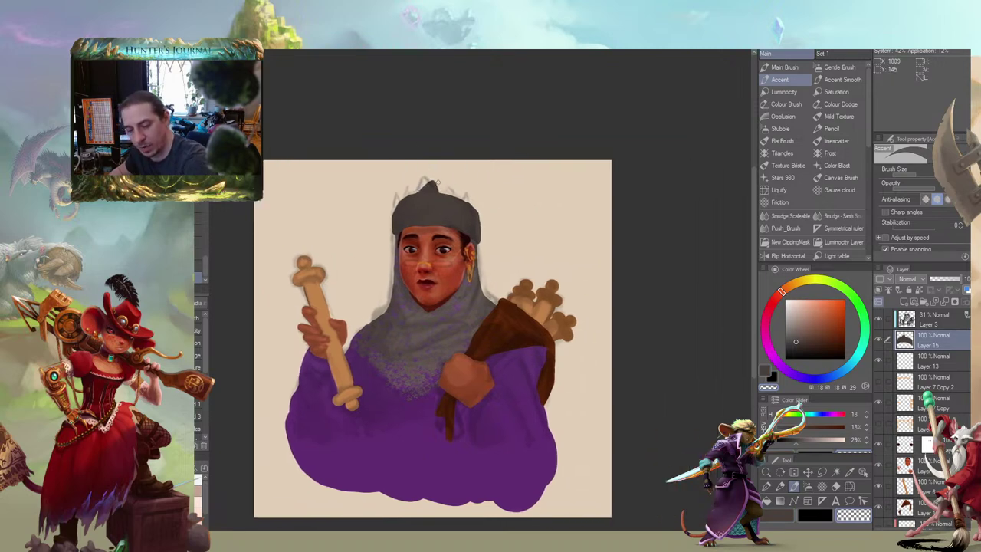
key(c)
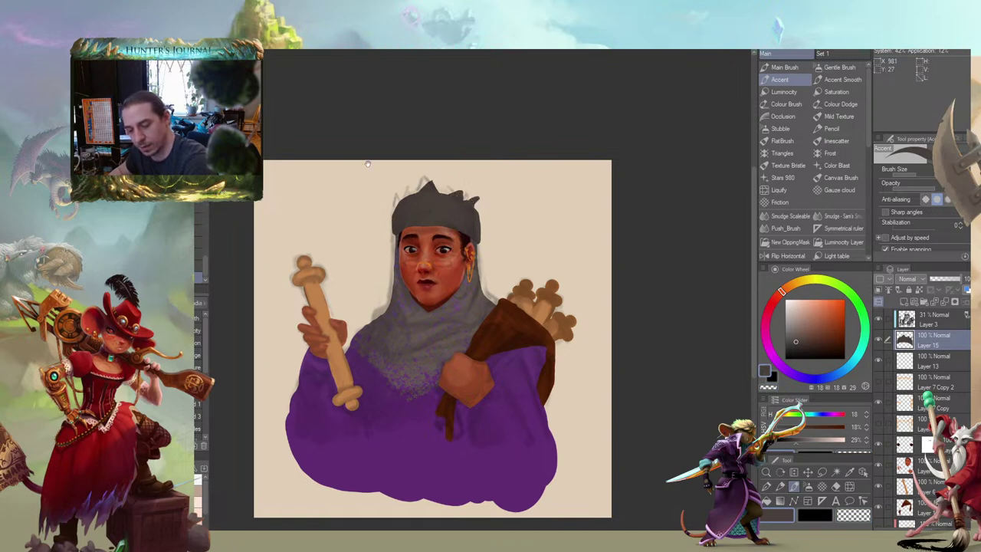
drag(368, 164, 465, 186)
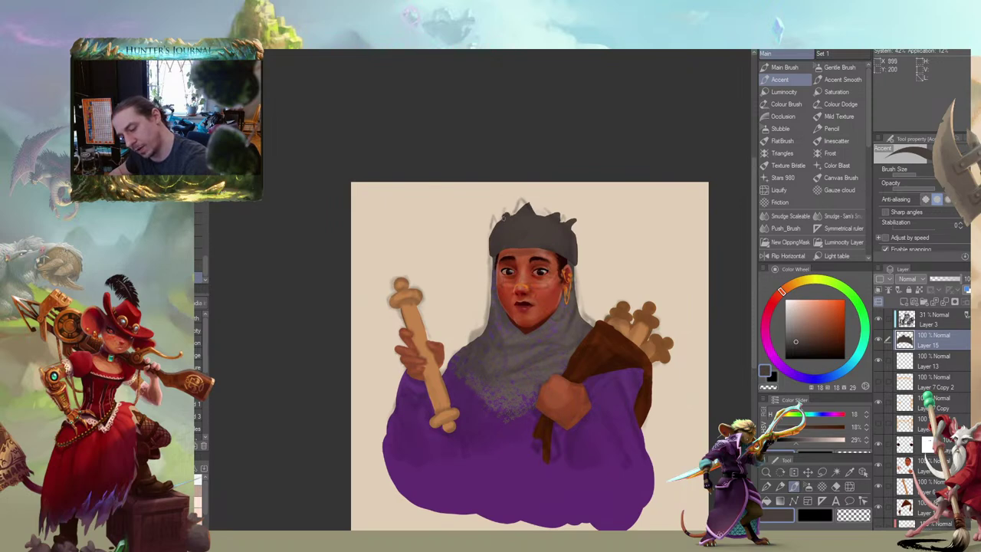
drag(480, 199, 453, 188)
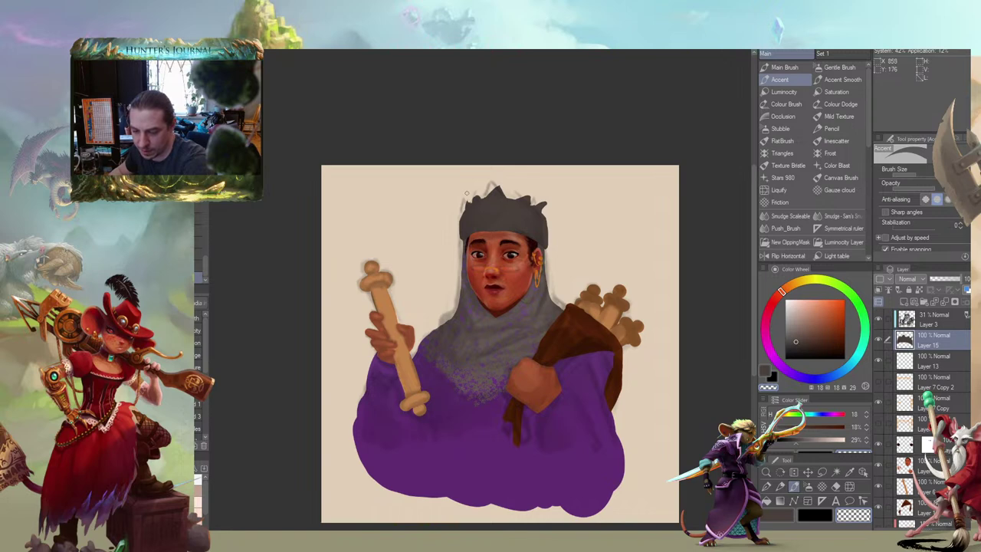
Erase the crown spikes from the cap's upper edge with the transparent Accent brush
drag(408, 169, 442, 190)
mouse_move(432, 231)
mouse_down()
mouse_move(378, 212)
mouse_move(491, 204)
mouse_move(423, 193)
mouse_move(442, 191)
mouse_move(427, 202)
mouse_move(438, 214)
mouse_move(427, 235)
mouse_up()
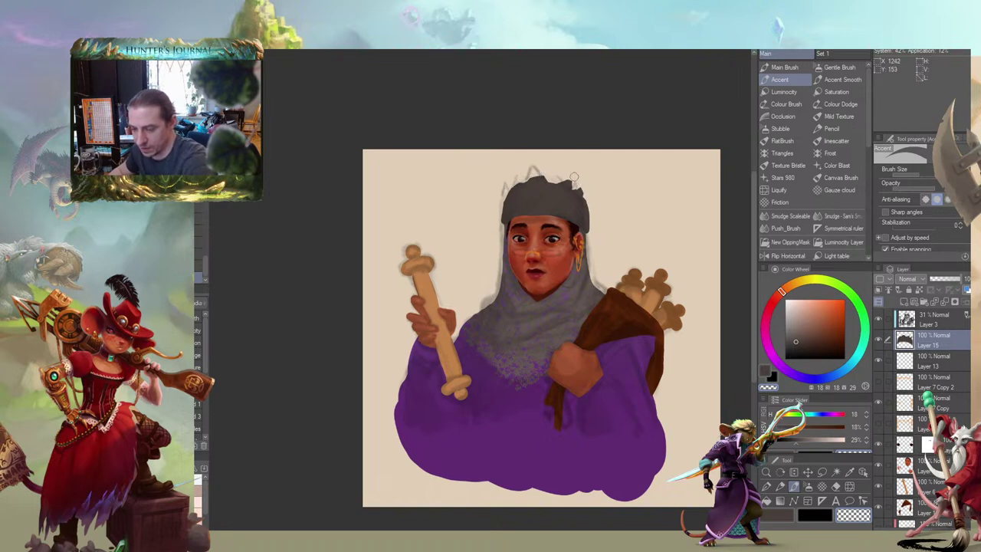
drag(574, 176, 589, 204)
mouse_move(560, 173)
mouse_down()
mouse_move(499, 184)
mouse_move(562, 178)
mouse_move(506, 196)
mouse_move(509, 180)
mouse_move(496, 219)
mouse_up()
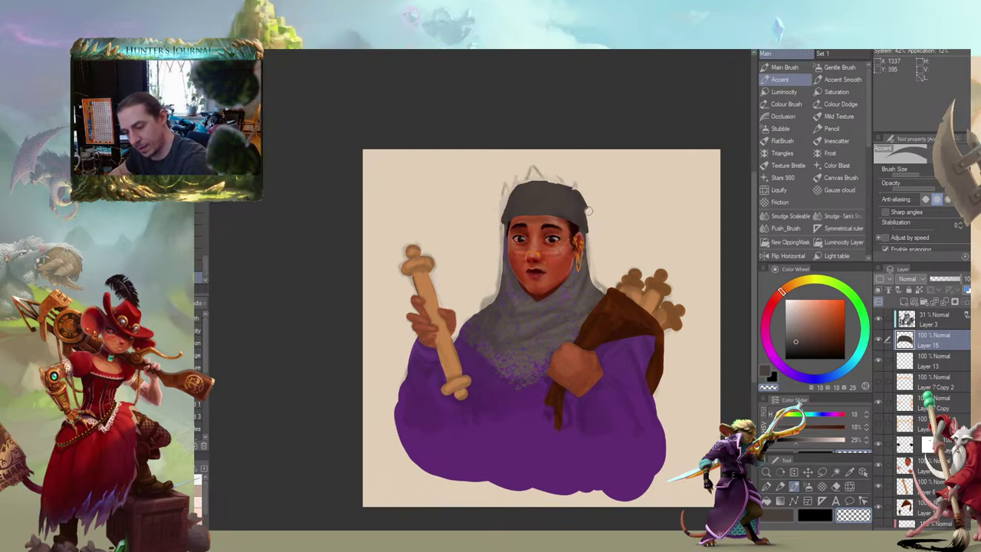
mouse_move(583, 196)
mouse_down()
mouse_move(563, 182)
mouse_move(514, 190)
mouse_up()
mouse_move(462, 188)
mouse_down()
mouse_move(475, 214)
mouse_move(519, 232)
mouse_move(546, 206)
mouse_move(589, 222)
mouse_up()
Repaint and trim the upper outline of the Layer 15 cap into a smooth, rounded dark grey dome
key(c)
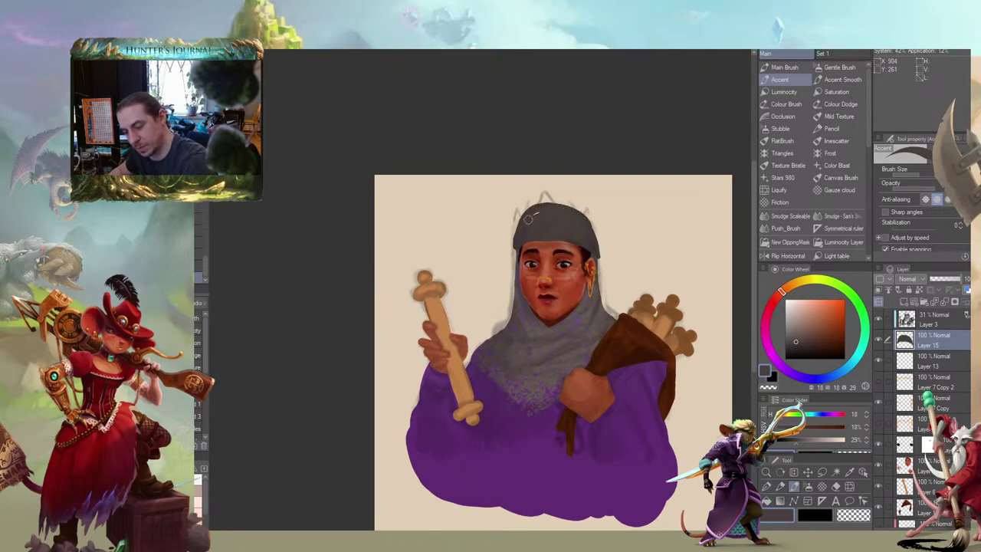
mouse_move(528, 219)
mouse_down()
mouse_move(576, 217)
mouse_move(596, 248)
mouse_move(576, 212)
mouse_up()
drag(535, 193, 456, 214)
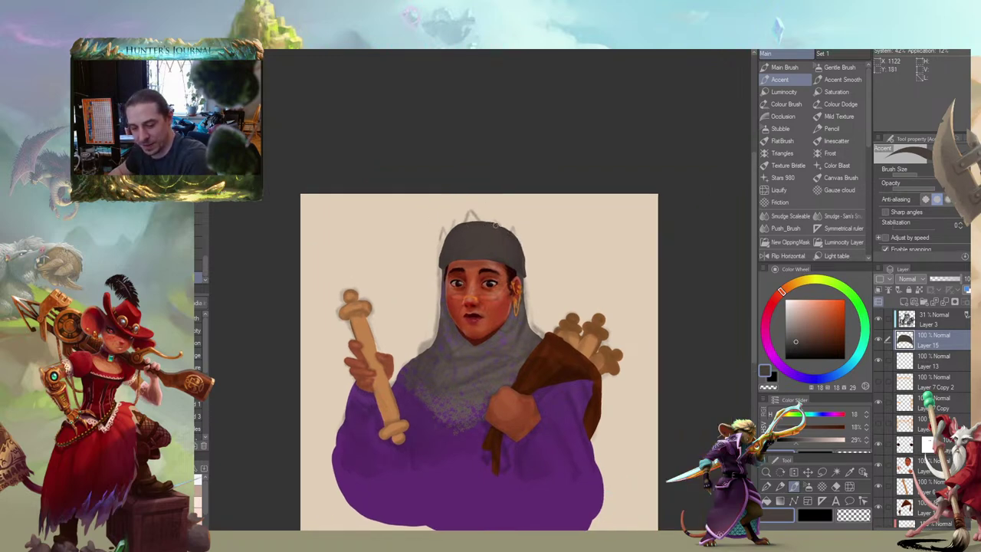
drag(461, 157, 464, 119)
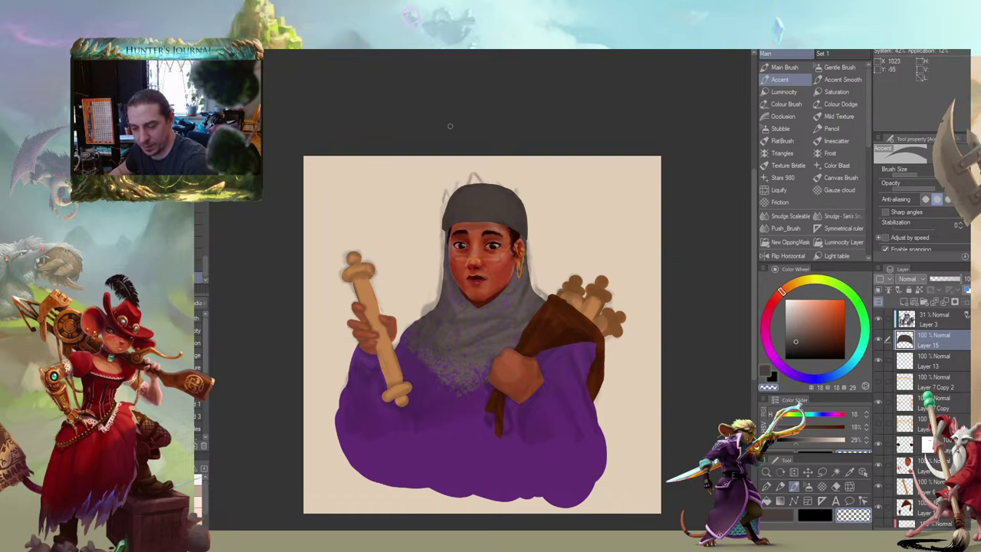
mouse_move(427, 206)
mouse_down()
mouse_move(428, 218)
mouse_move(444, 212)
mouse_up()
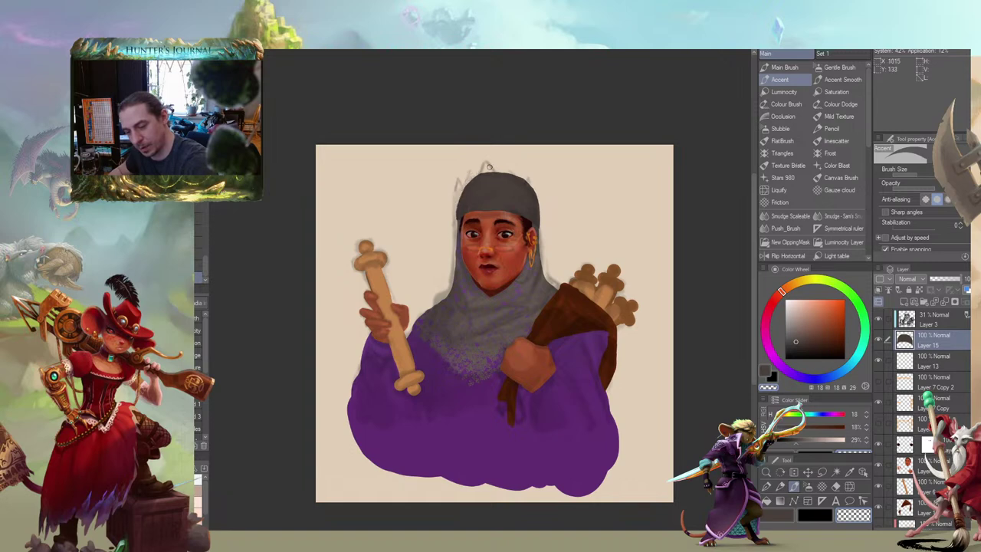
drag(488, 167, 438, 192)
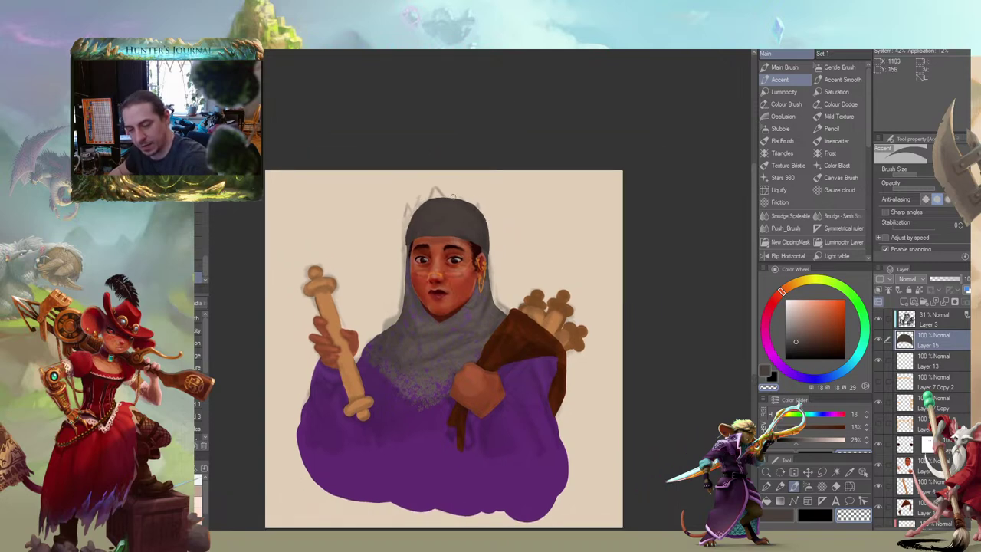
Add a new layer above Layer 15 and paint a V-shaped crest on the cap's front in lighter grey (H 18, S 11, V 43)
drag(481, 212, 616, 226)
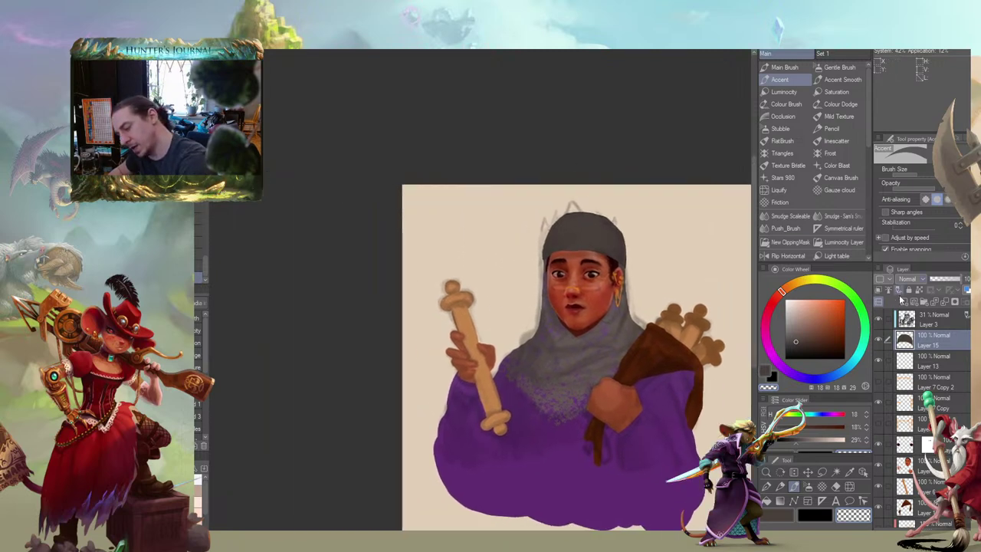
click(903, 301)
drag(682, 143, 623, 149)
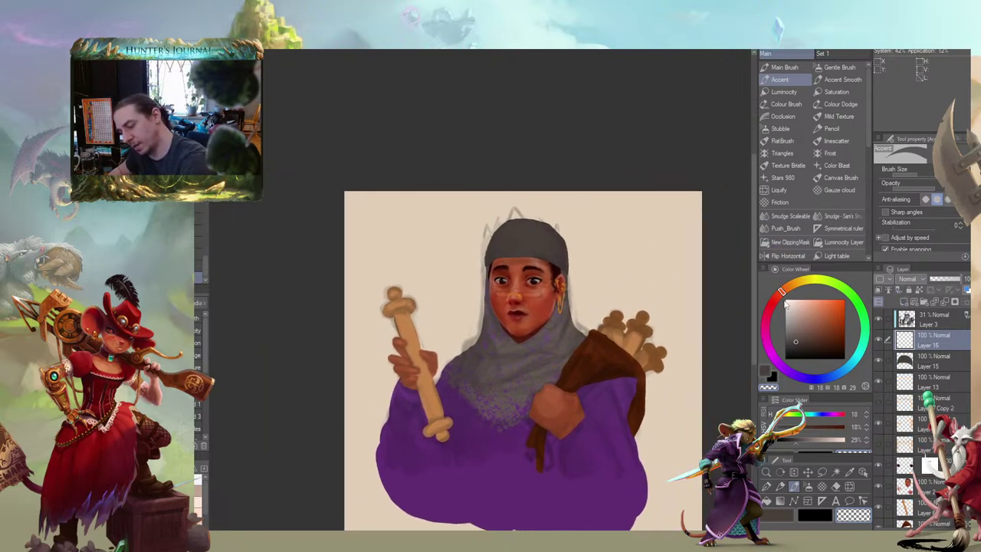
click(792, 333)
drag(428, 230, 507, 217)
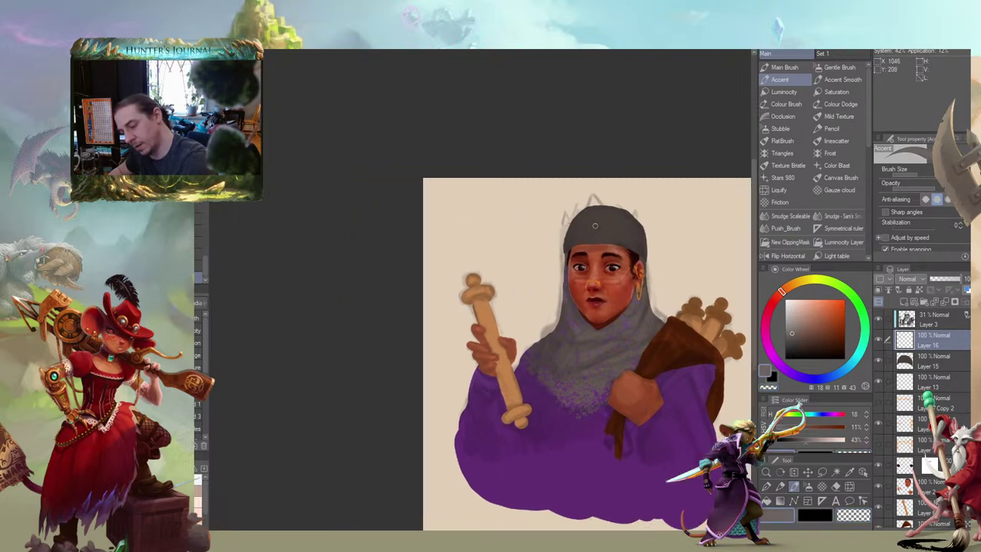
drag(637, 214, 598, 243)
drag(528, 199, 354, 186)
key(ctrl+z)
drag(419, 229, 459, 199)
mouse_move(418, 233)
mouse_down()
mouse_move(398, 202)
mouse_move(411, 185)
mouse_move(589, 208)
mouse_up()
drag(592, 247, 603, 233)
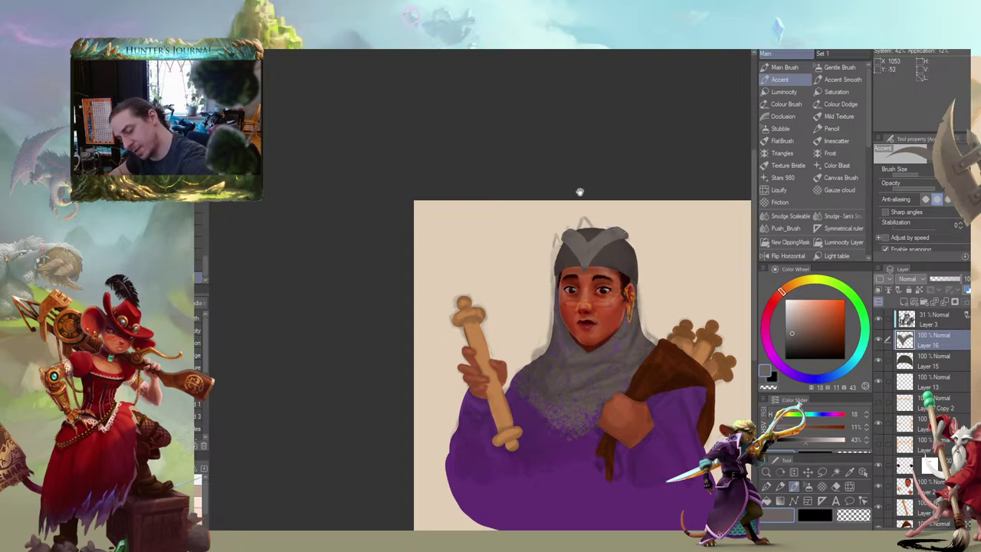
Trim the V-shaped crest on Layer 16 with the transparent Accent brush, sharpening its upper ends at the cap's edge
drag(580, 191, 430, 184)
mouse_move(344, 206)
mouse_down()
mouse_move(526, 194)
mouse_move(545, 201)
mouse_move(444, 189)
mouse_up()
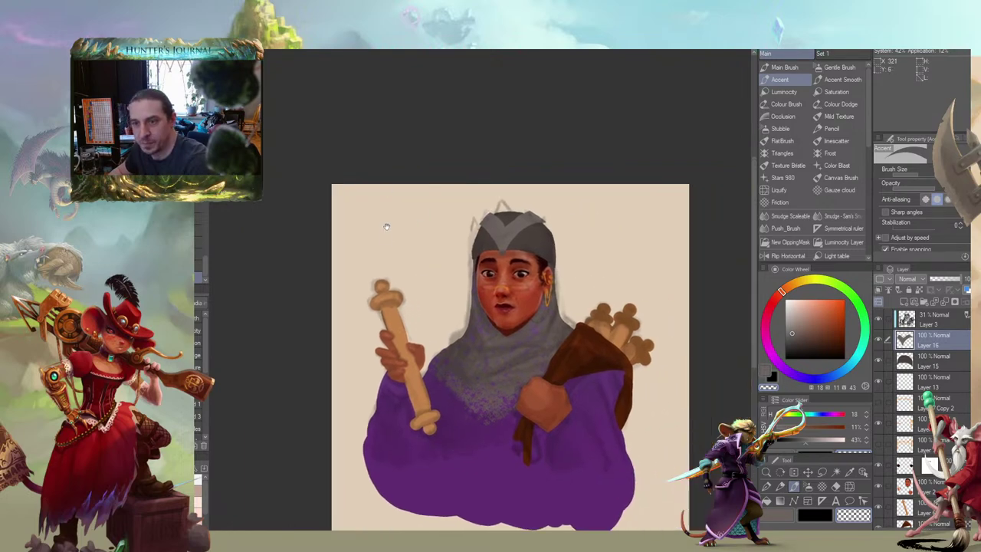
drag(386, 226, 441, 211)
drag(510, 197, 462, 226)
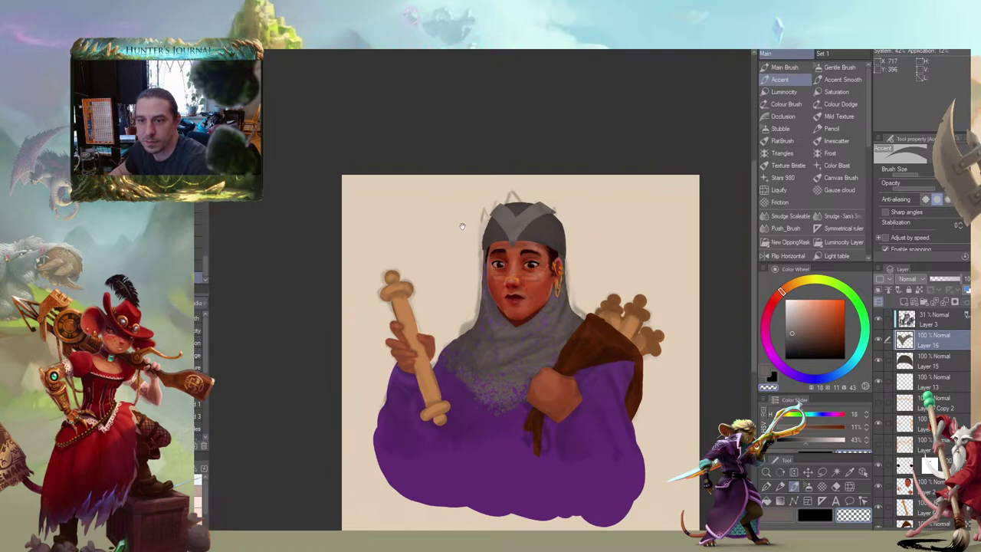
scroll(437, 260, up, 3)
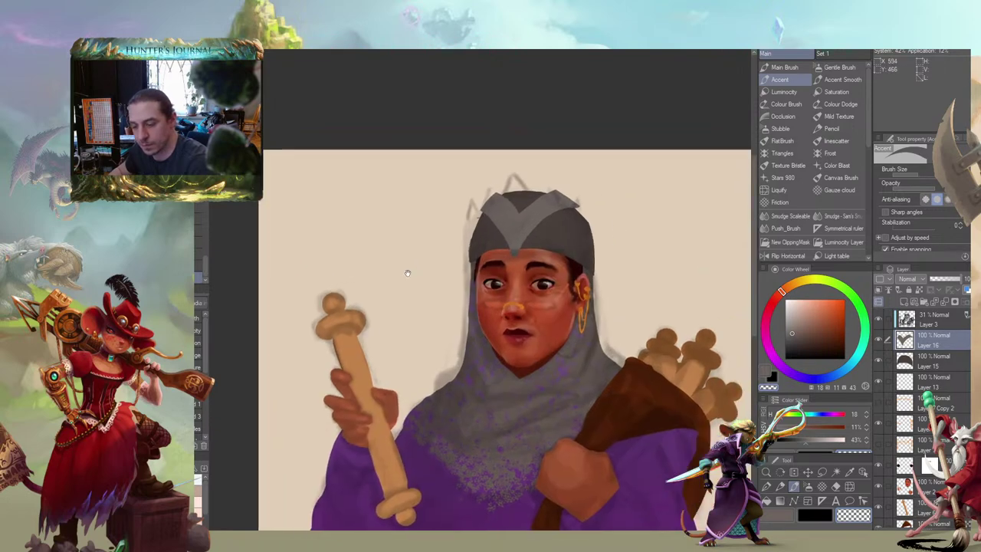
key(c)
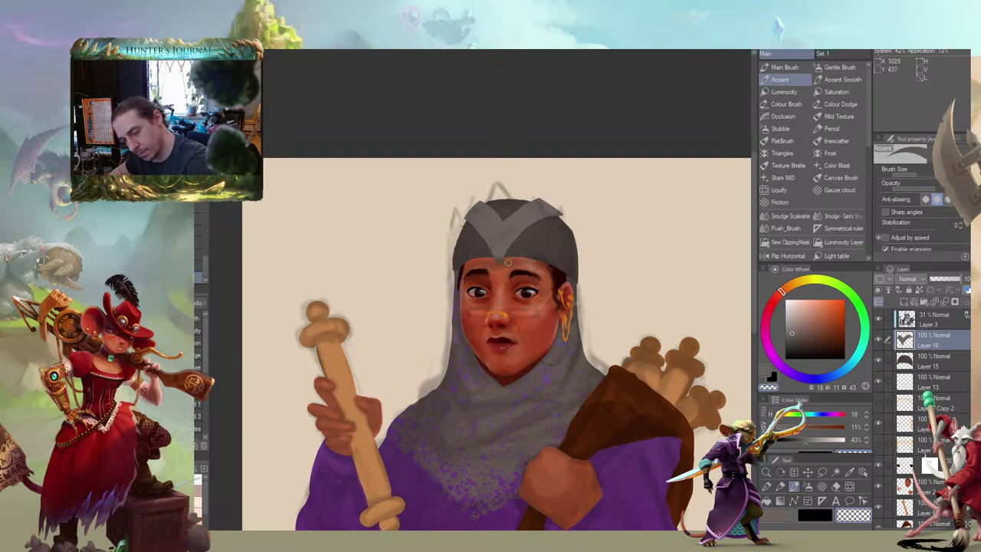
key(c)
drag(428, 191, 437, 202)
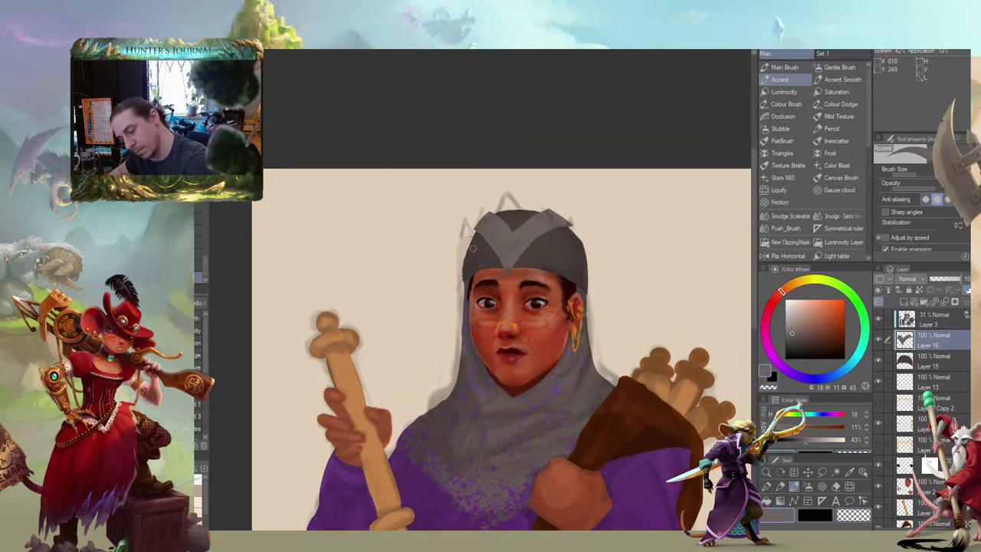
Paint curved lighter grey rim bands along the cap's lower edge on both sides of the forehead
drag(485, 259, 461, 272)
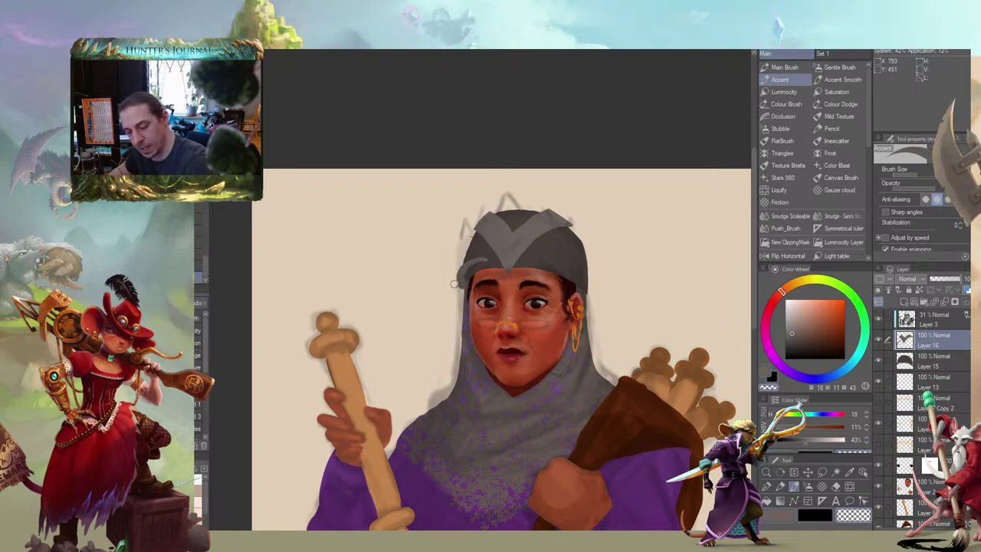
key(c)
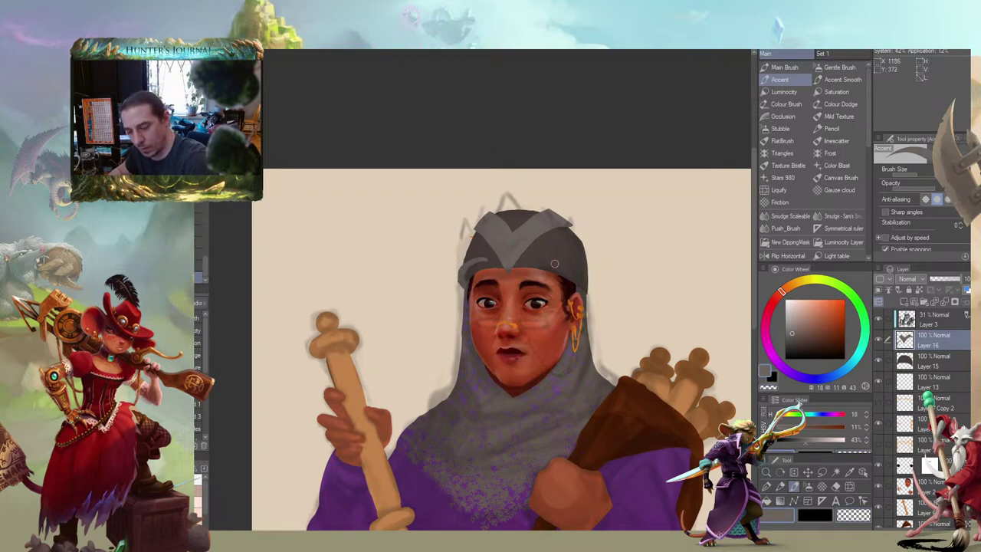
mouse_move(538, 261)
mouse_down()
mouse_move(570, 272)
mouse_move(587, 295)
mouse_up()
drag(402, 236, 399, 217)
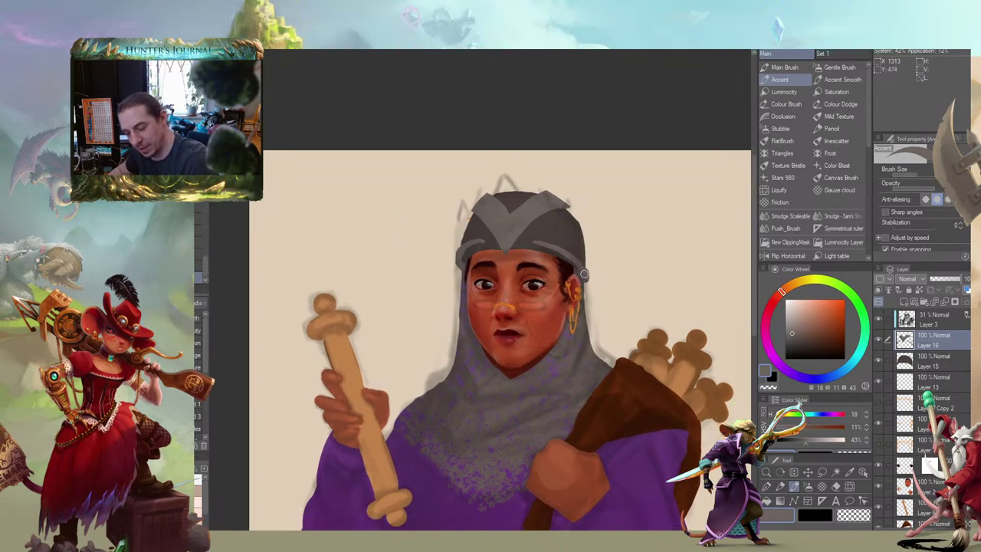
Extend and refine the lighter grey bands on Layer 16, curving them up the cap's sides beside the V crest
mouse_move(379, 145)
mouse_down()
mouse_move(467, 160)
mouse_move(464, 171)
mouse_up()
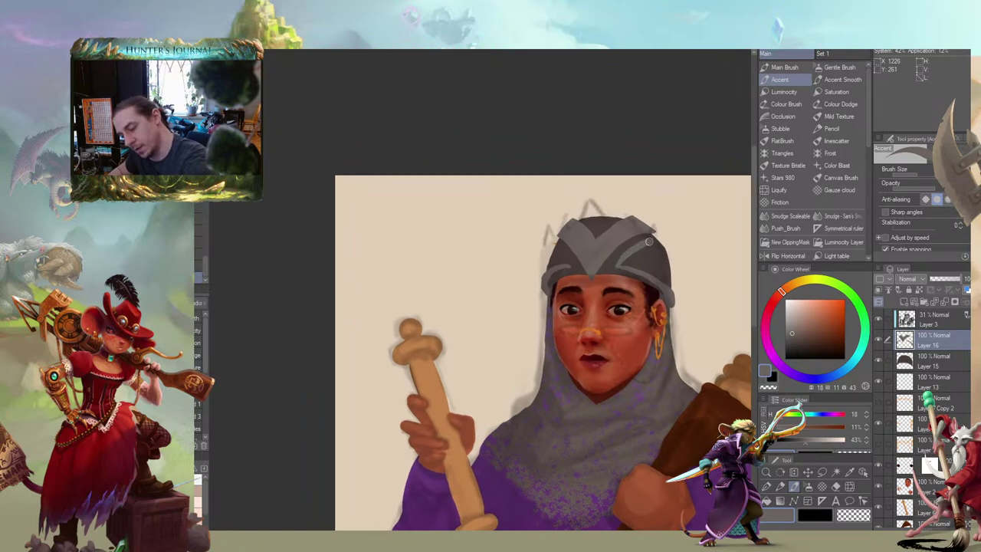
drag(544, 193, 515, 189)
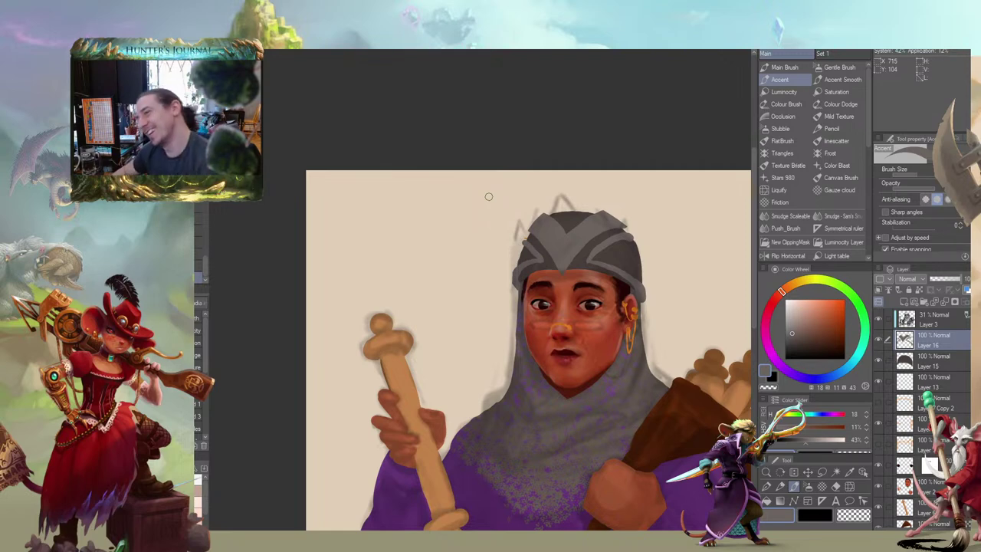
drag(461, 253, 449, 276)
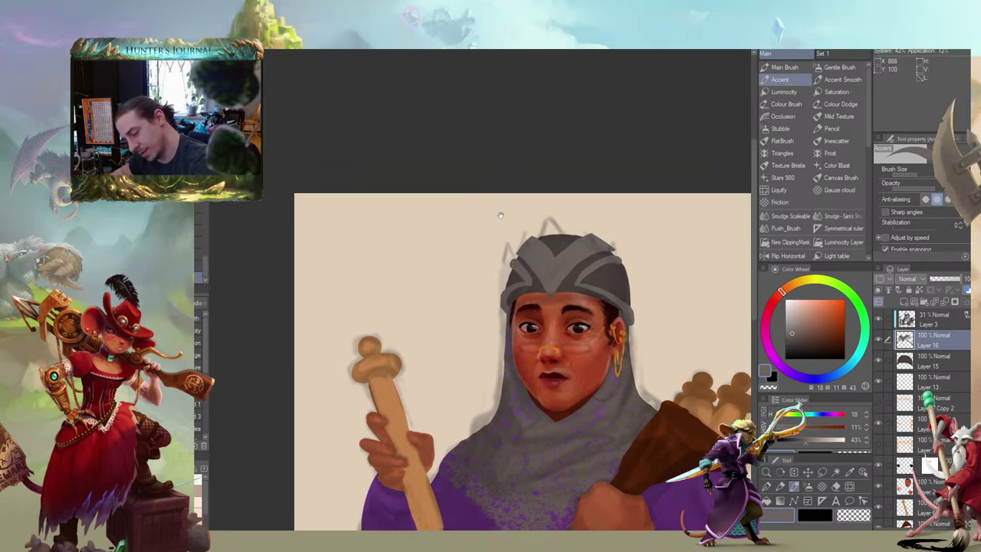
drag(500, 215, 482, 217)
drag(558, 281, 600, 262)
mouse_move(557, 211)
mouse_down()
mouse_move(513, 198)
mouse_move(538, 196)
mouse_up()
mouse_move(401, 229)
mouse_down()
mouse_move(442, 221)
mouse_move(394, 221)
mouse_move(378, 199)
mouse_move(323, 213)
mouse_move(335, 202)
mouse_move(364, 244)
mouse_up()
Set the opacity of the sketch on Layer 3 to 20% and hide that layer
scroll(363, 253, down, 4)
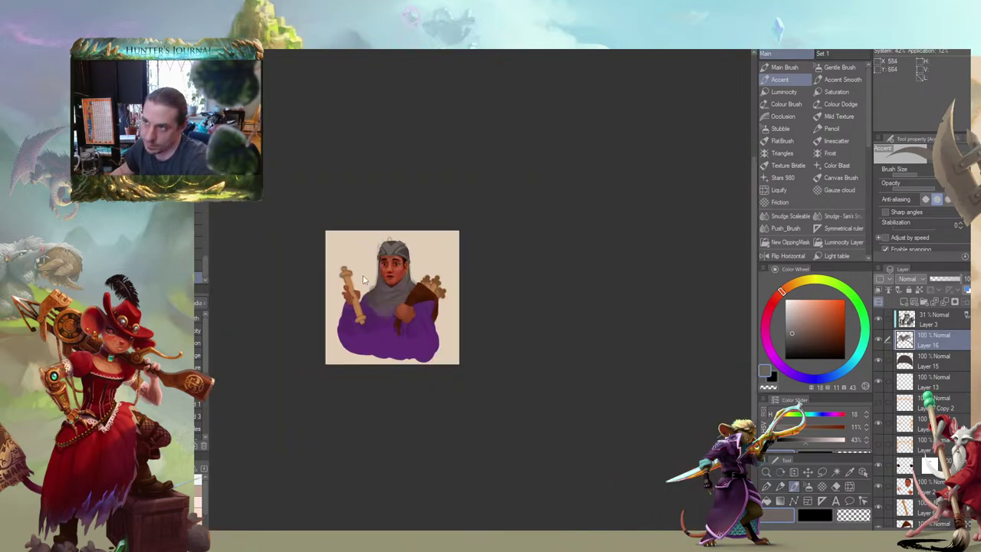
drag(370, 304, 432, 318)
scroll(414, 312, up, 2)
click(905, 323)
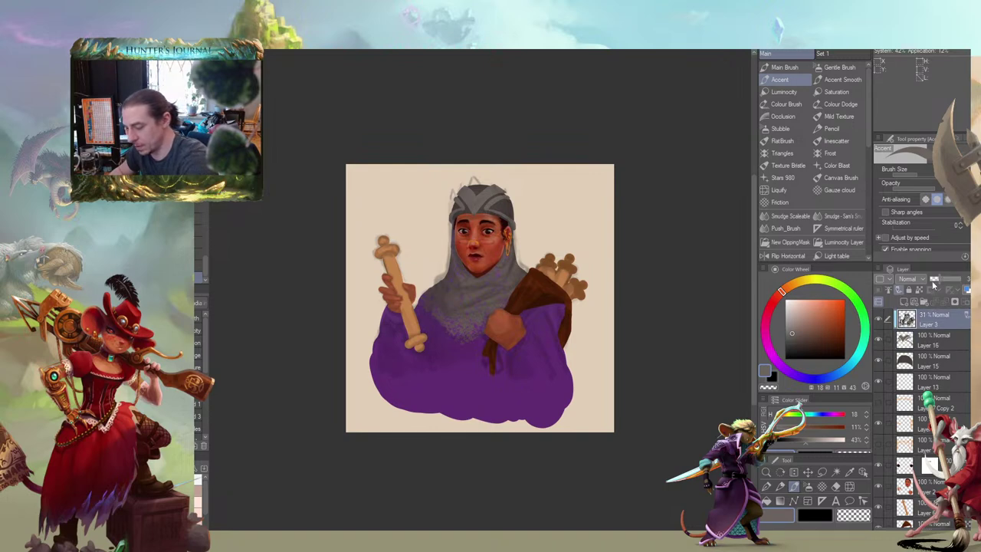
click(934, 279)
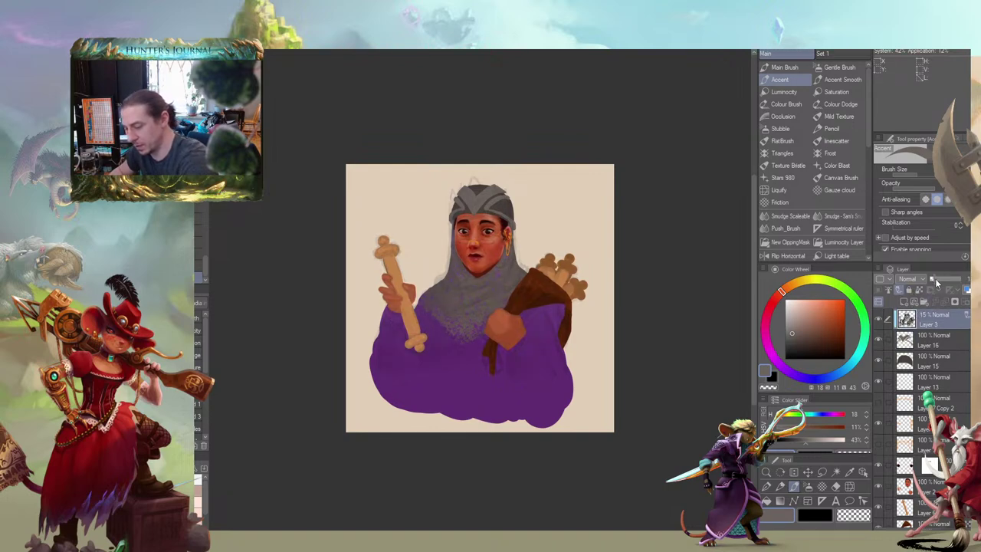
click(935, 277)
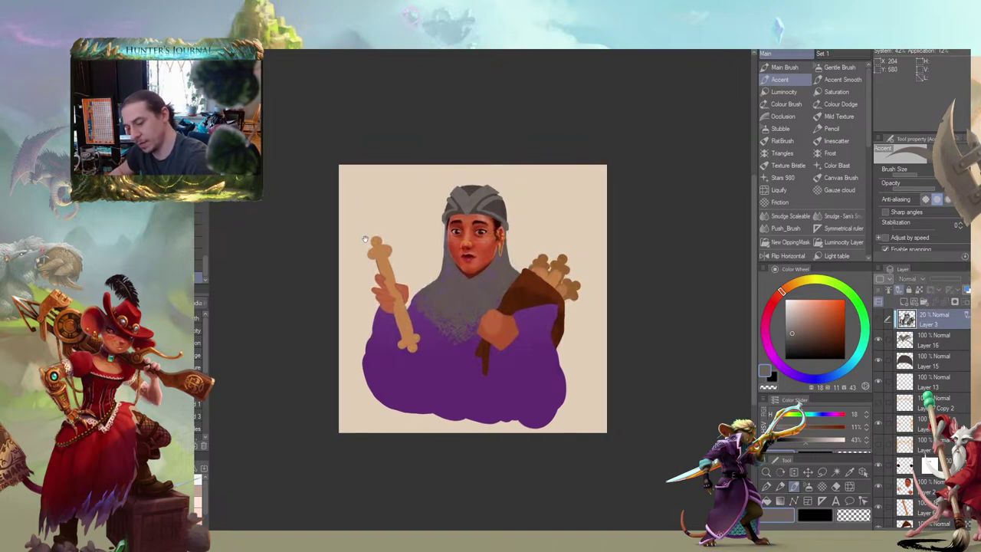
drag(366, 239, 435, 248)
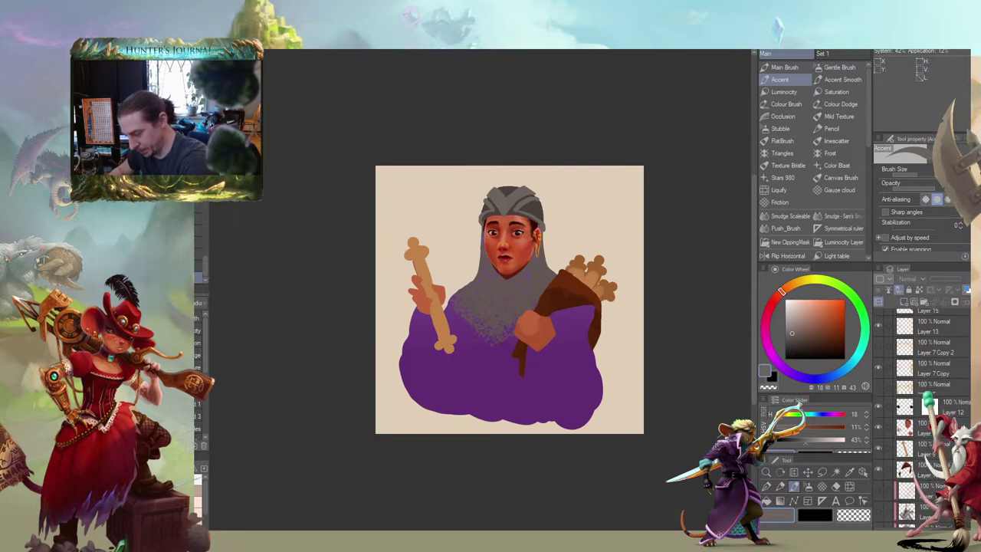
Trim the purple robe's edge around the hood's shoulder on Layer 4 with the Accent Smooth brush in transparent color
scroll(910, 452, down, 5)
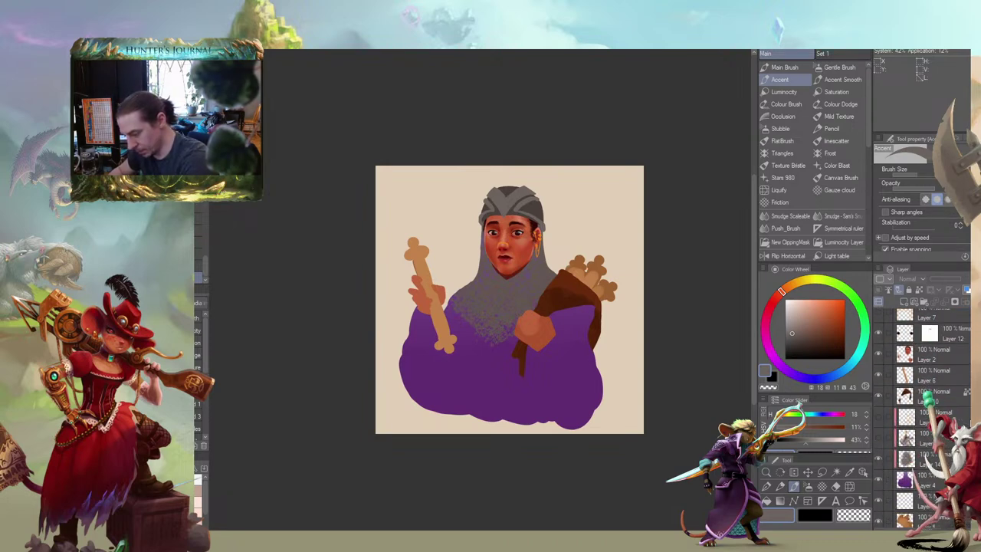
click(910, 455)
click(840, 80)
key(c)
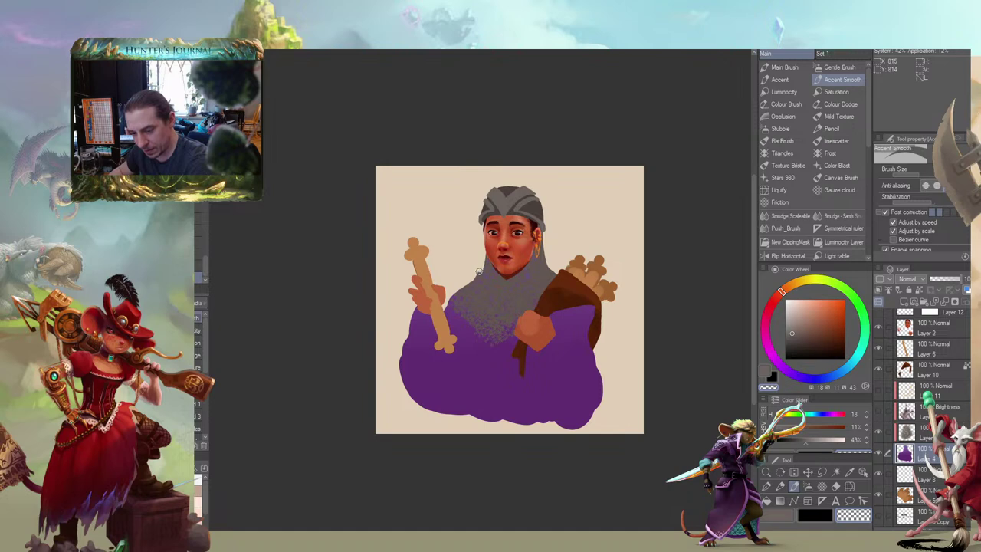
mouse_move(351, 233)
mouse_down()
mouse_move(322, 225)
mouse_move(485, 209)
mouse_up()
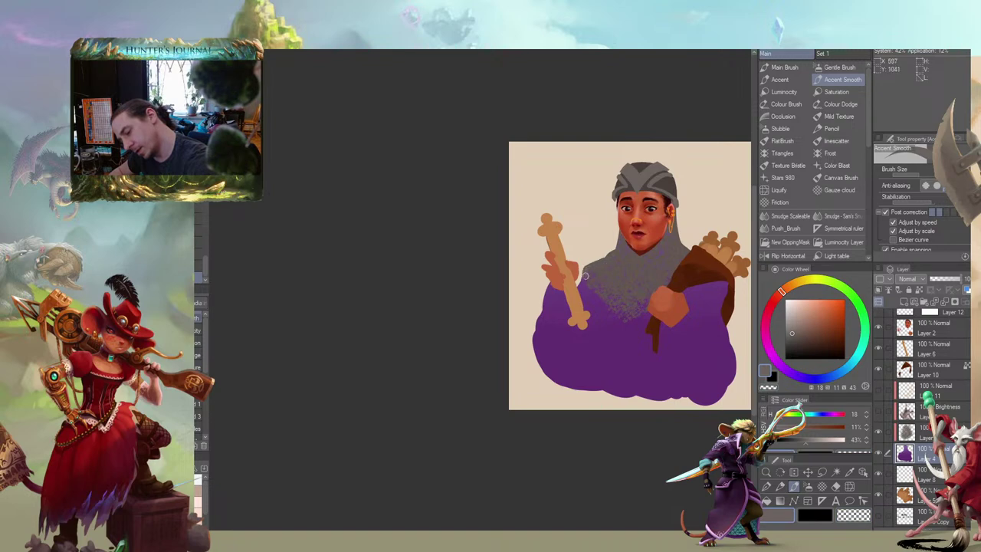
mouse_move(485, 254)
mouse_down()
mouse_move(457, 248)
mouse_move(329, 263)
mouse_move(374, 311)
mouse_up()
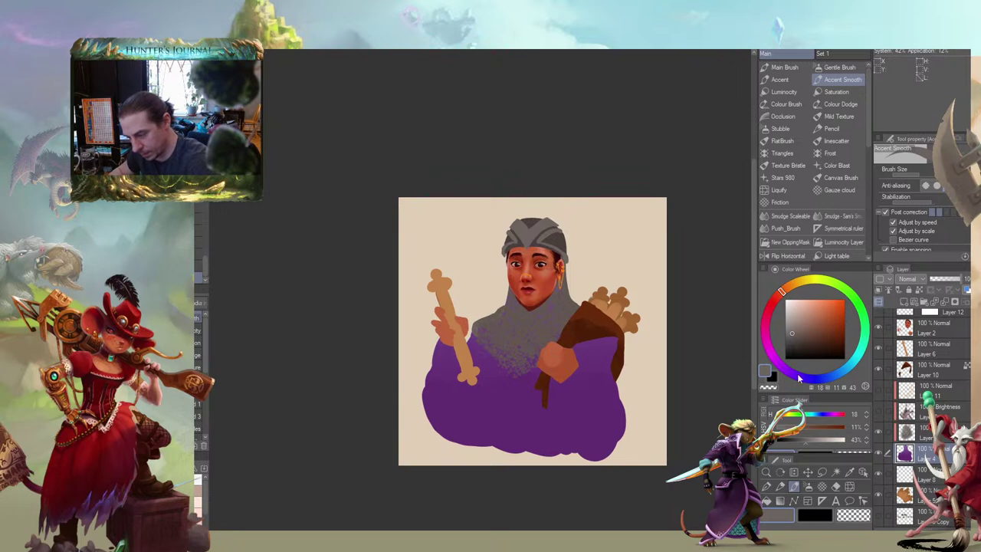
Paint a V-shaped neck below the chin on Layer 2 with the Accent brush in sampled dark red-brown (H 12, S 86, V 38)
click(908, 330)
scroll(952, 394, up, 1)
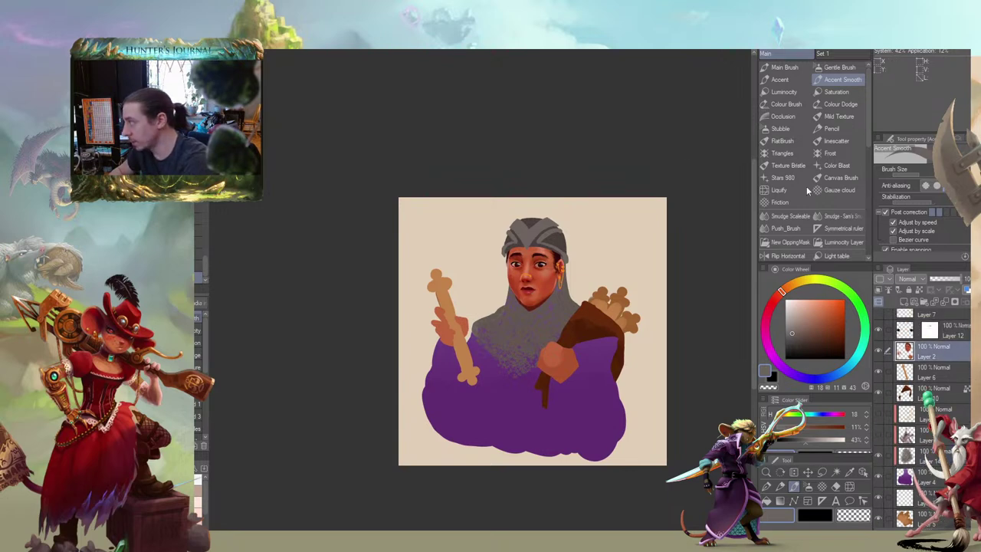
click(780, 80)
drag(483, 248, 492, 274)
alt+click(541, 324)
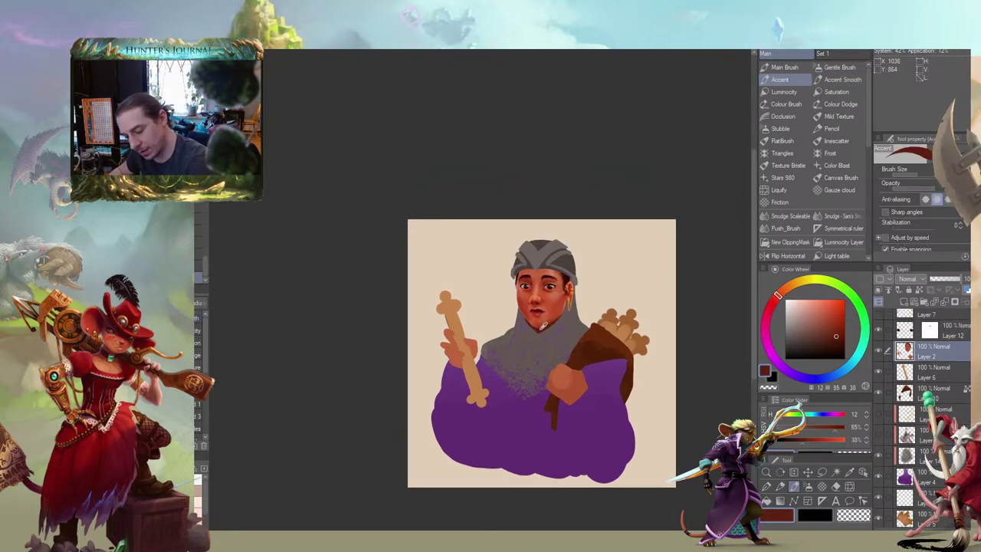
scroll(537, 320, up, 2)
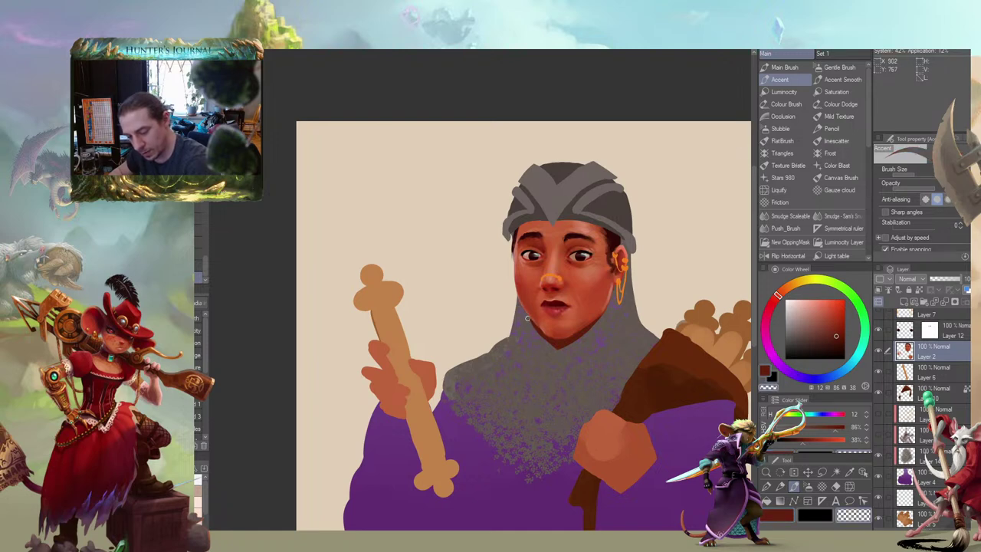
mouse_move(534, 332)
mouse_down()
mouse_move(559, 360)
mouse_move(590, 337)
mouse_up()
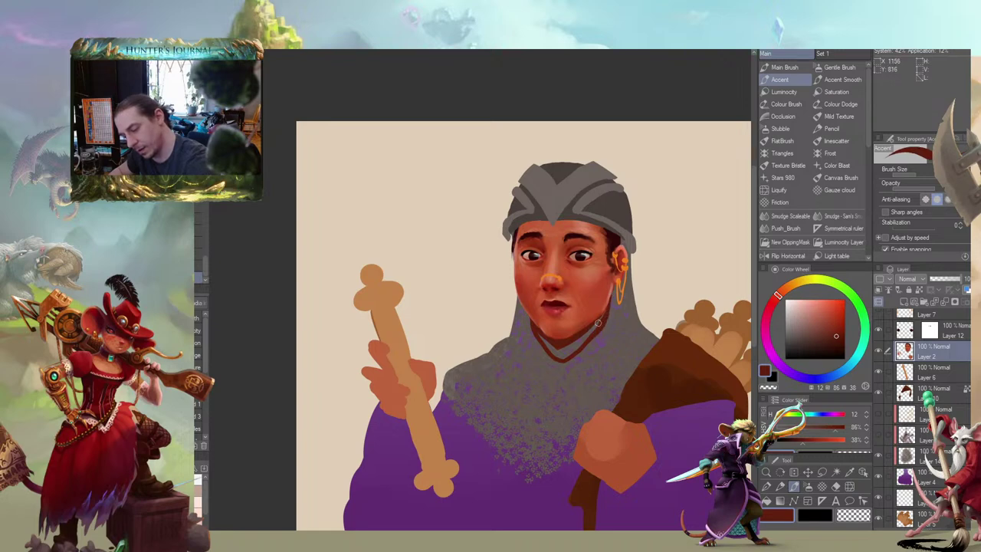
mouse_move(606, 311)
mouse_down()
mouse_move(570, 341)
mouse_move(588, 336)
mouse_move(583, 344)
mouse_move(421, 269)
mouse_move(428, 306)
mouse_up()
drag(289, 253, 404, 264)
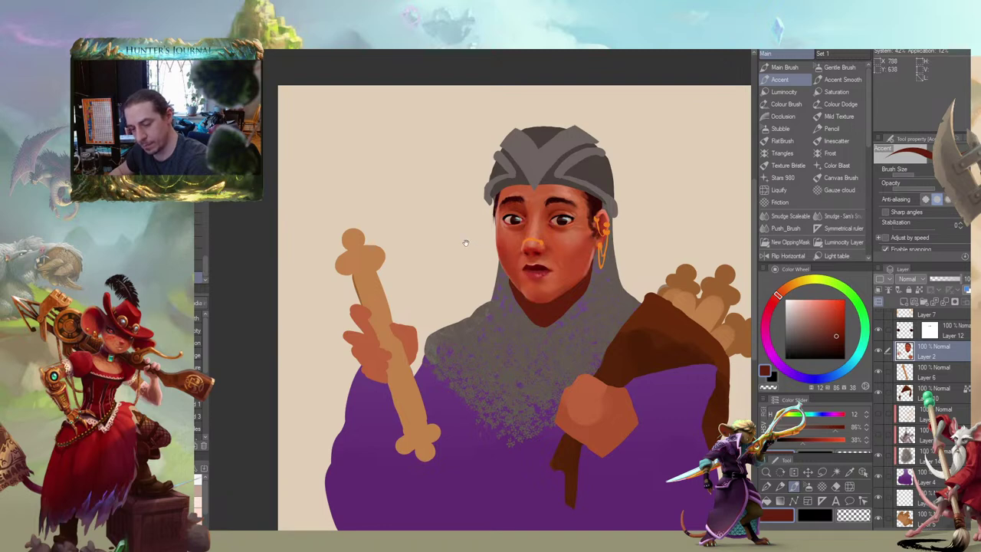
Trim the edges of the neck against the grey hood on Layer 2 with the transparent Accent brush
drag(466, 243, 450, 208)
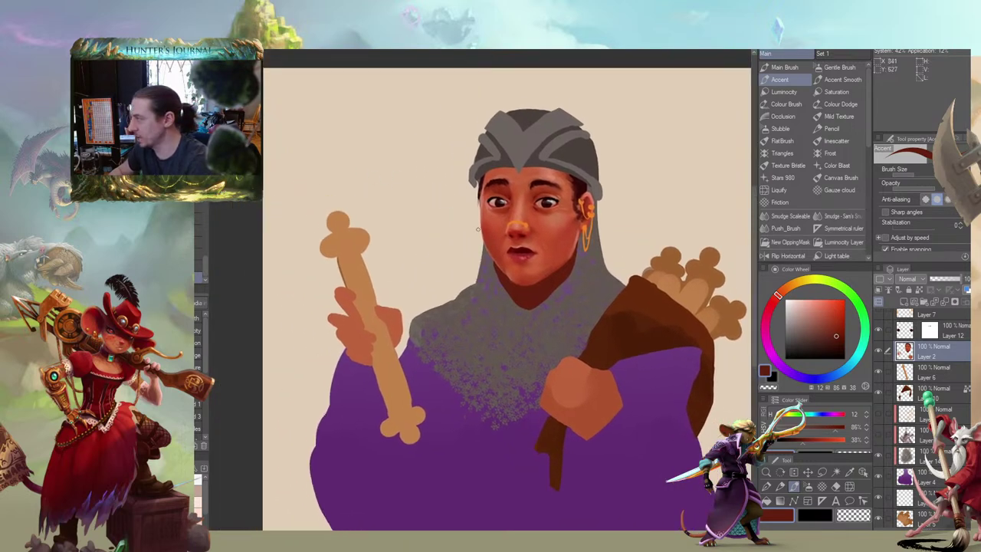
drag(473, 260, 475, 272)
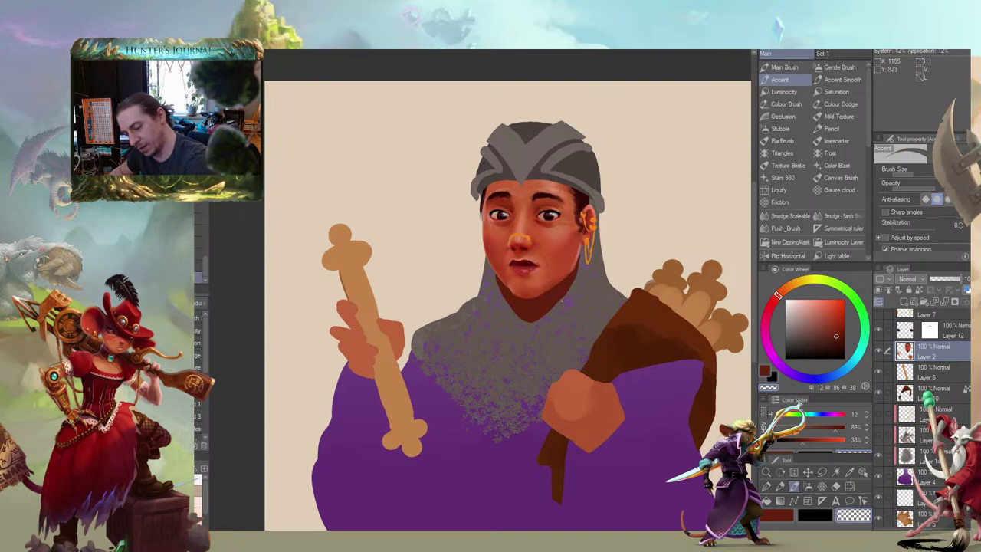
drag(559, 295, 446, 268)
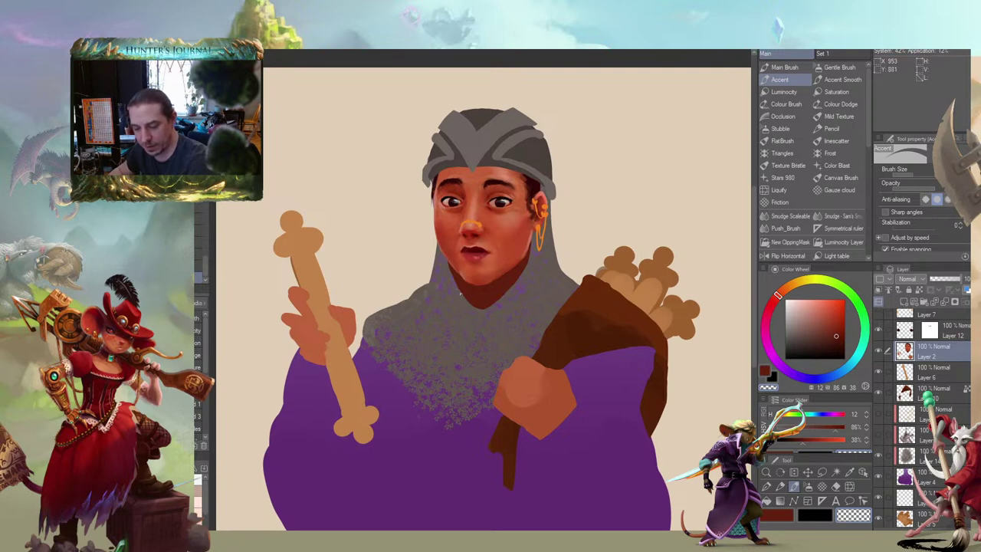
drag(460, 301, 540, 332)
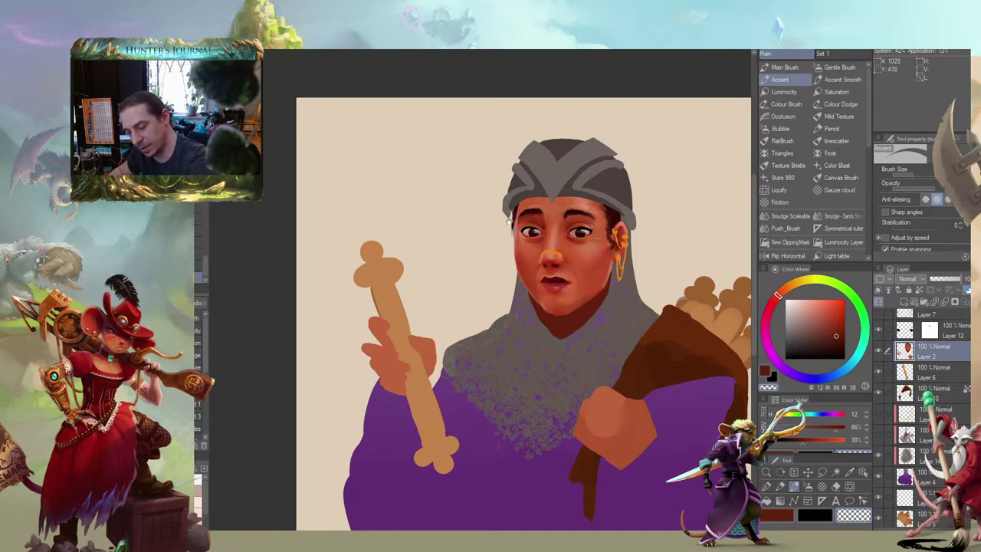
drag(508, 220, 340, 191)
Add a clipping layer above Layer 2 and shade the neck with the Main Brush in dark brown (H 12, S 55, V 13) and sampled skin orange
key(b)
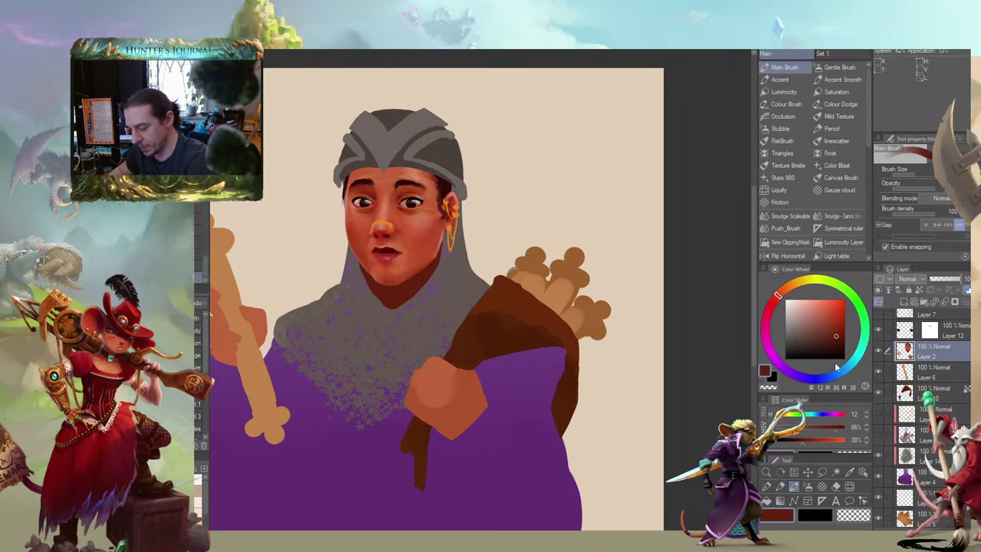
key(ctrl+shift+n)
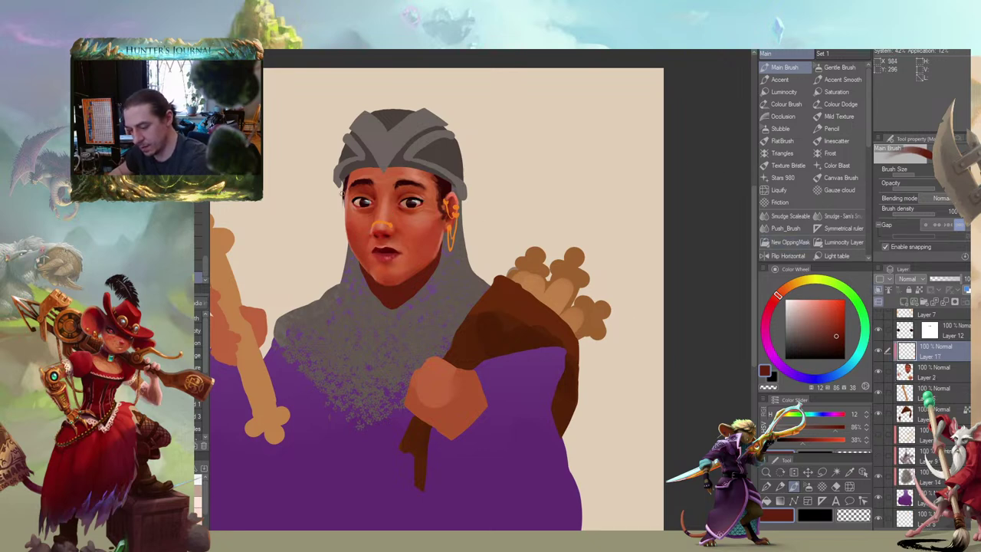
drag(318, 239, 395, 257)
mouse_move(828, 338)
mouse_down()
mouse_move(809, 345)
mouse_move(817, 351)
mouse_up()
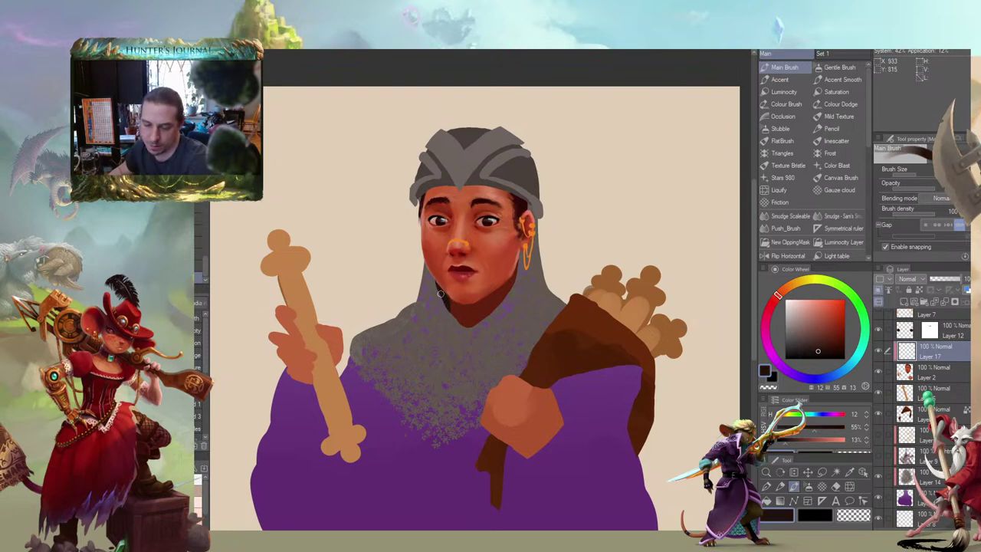
alt+click(494, 264)
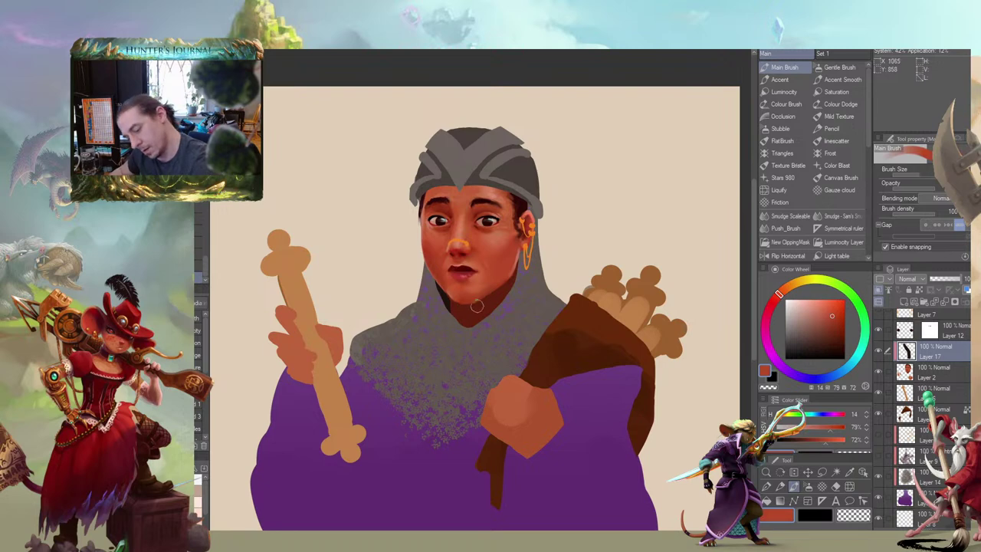
mouse_move(497, 294)
mouse_down()
mouse_move(484, 305)
mouse_move(410, 308)
mouse_move(387, 323)
mouse_up()
drag(459, 315, 437, 335)
drag(398, 235, 381, 254)
Smudge the neck shading on Layer 17 and deepen the shadow under the jaw in dark brown (H 13, S 56, V 13)
key(j)
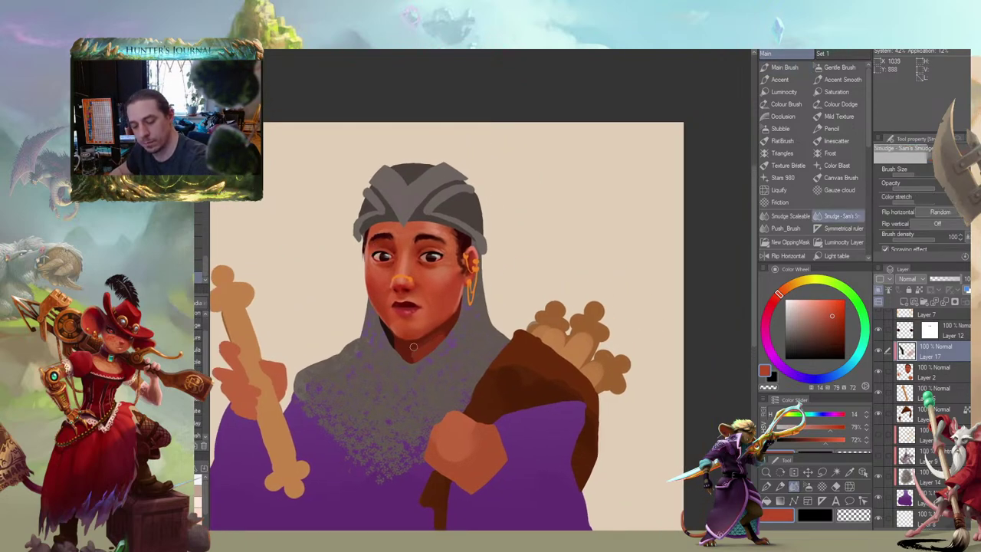
drag(452, 326, 444, 304)
key(b)
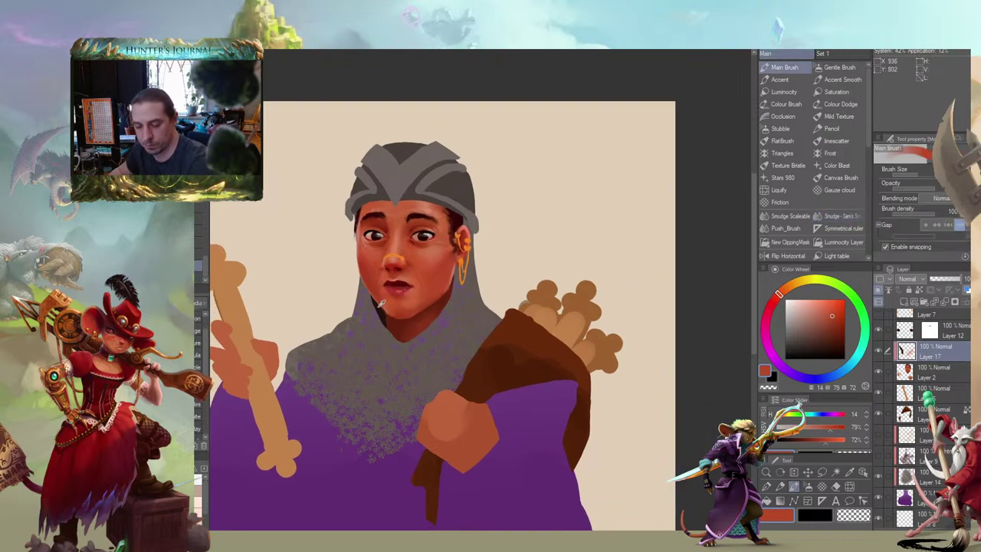
alt+click(387, 308)
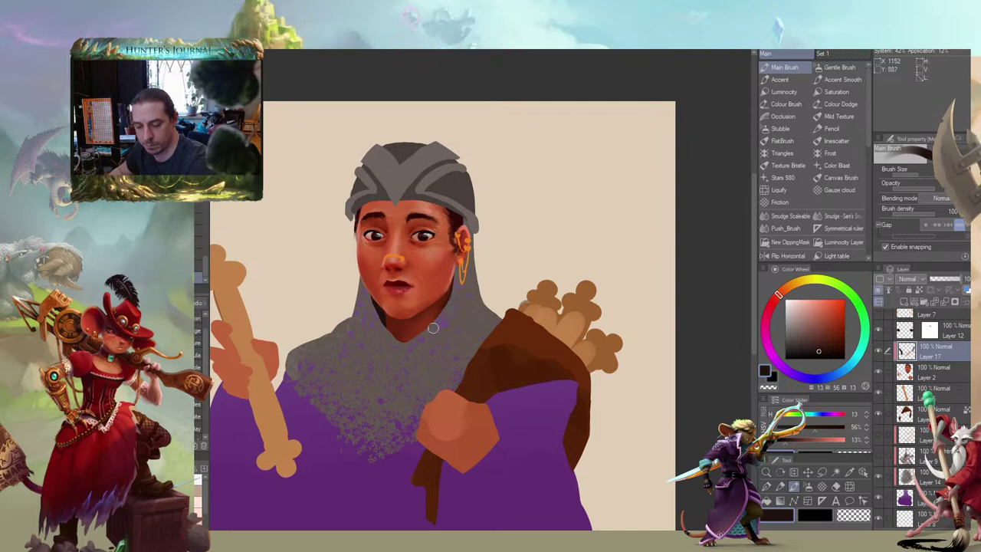
drag(370, 367, 362, 364)
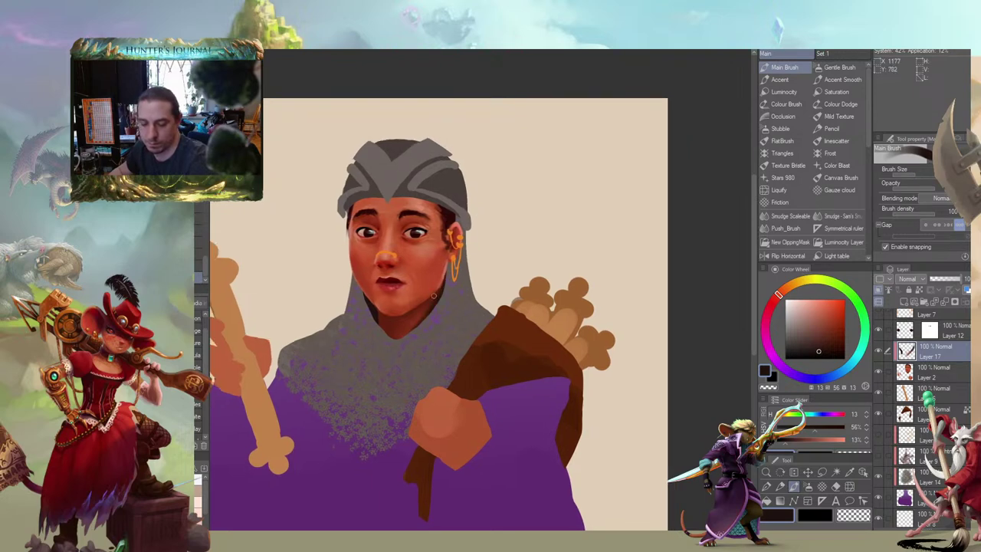
Refine the dark neck shadow along both sides of the jaw on Layer 17 using a smaller Main Brush
key([)
mouse_move(324, 266)
mouse_down()
mouse_move(313, 263)
mouse_move(496, 282)
mouse_up()
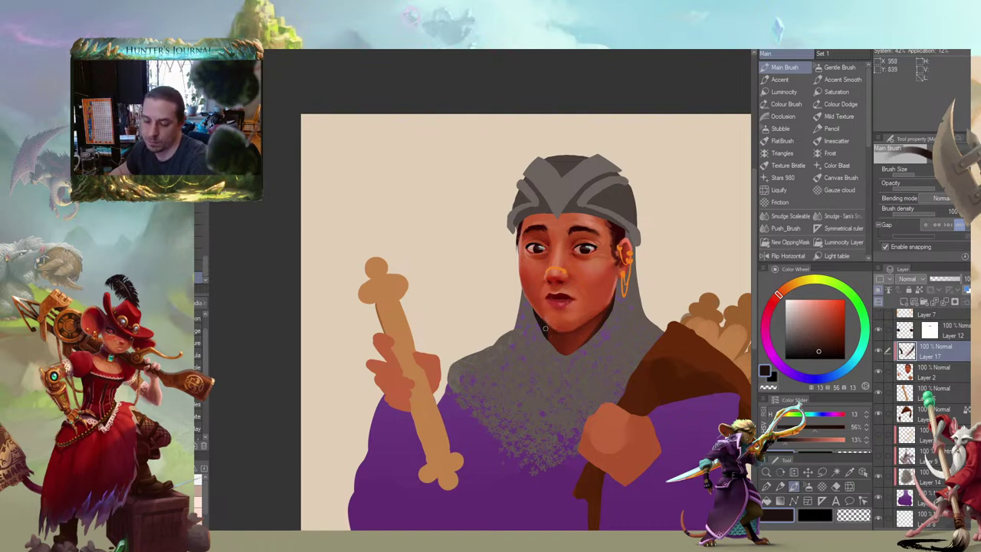
drag(545, 328, 423, 297)
alt+click(478, 325)
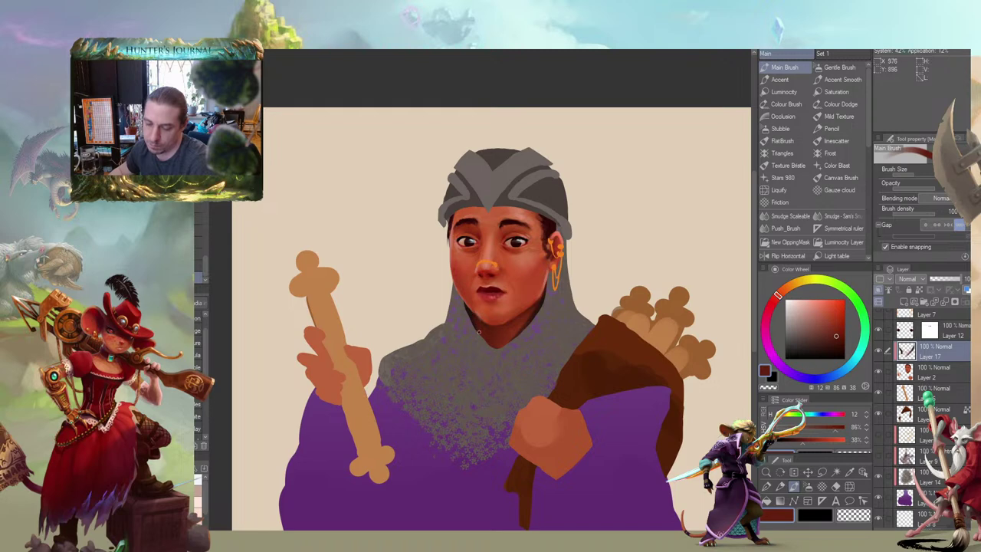
scroll(389, 247, down, 6)
drag(511, 390, 646, 422)
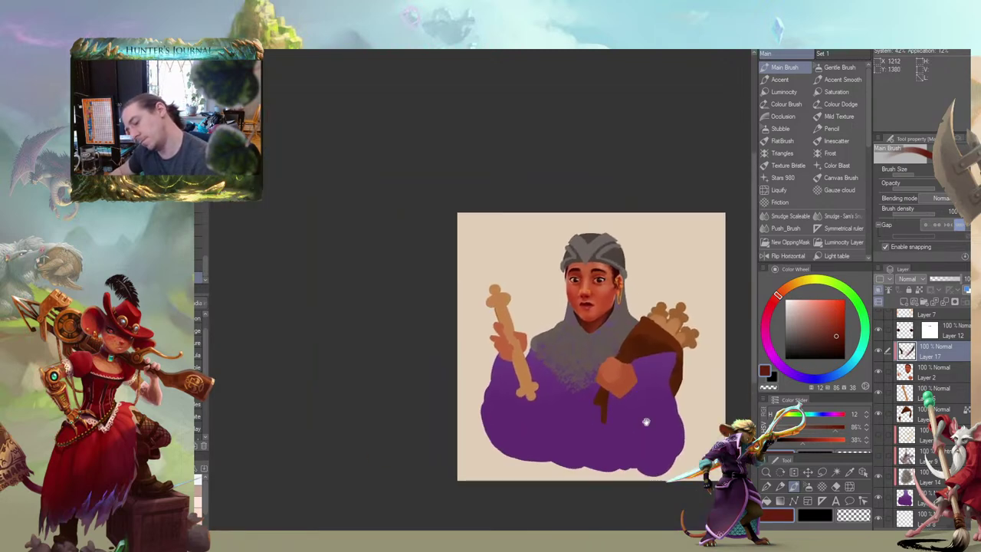
drag(560, 377, 580, 396)
drag(521, 283, 404, 242)
scroll(418, 219, up, 3)
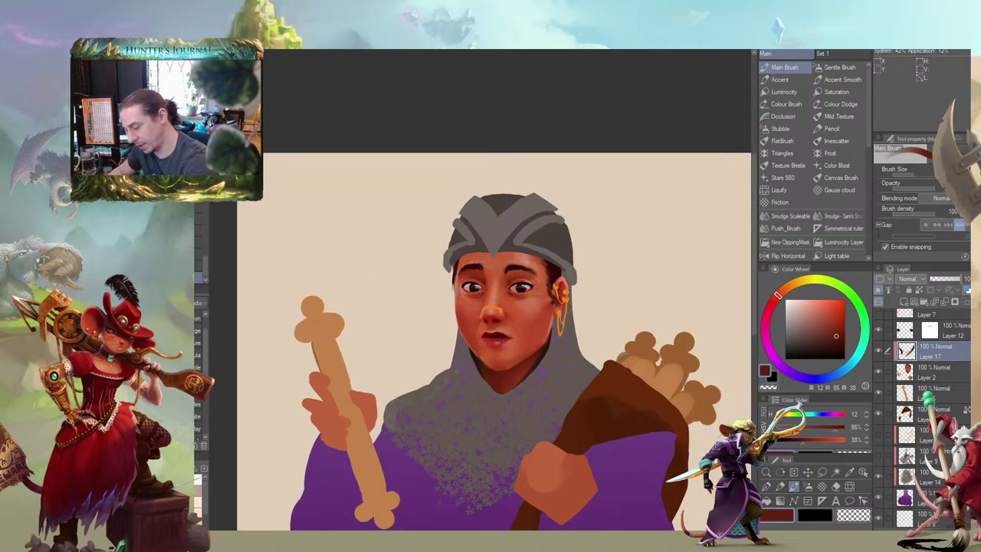
Show the sketch on Layer 3 again and hide the helmet bands on Layer 16
scroll(927, 398, up, 3)
click(902, 328)
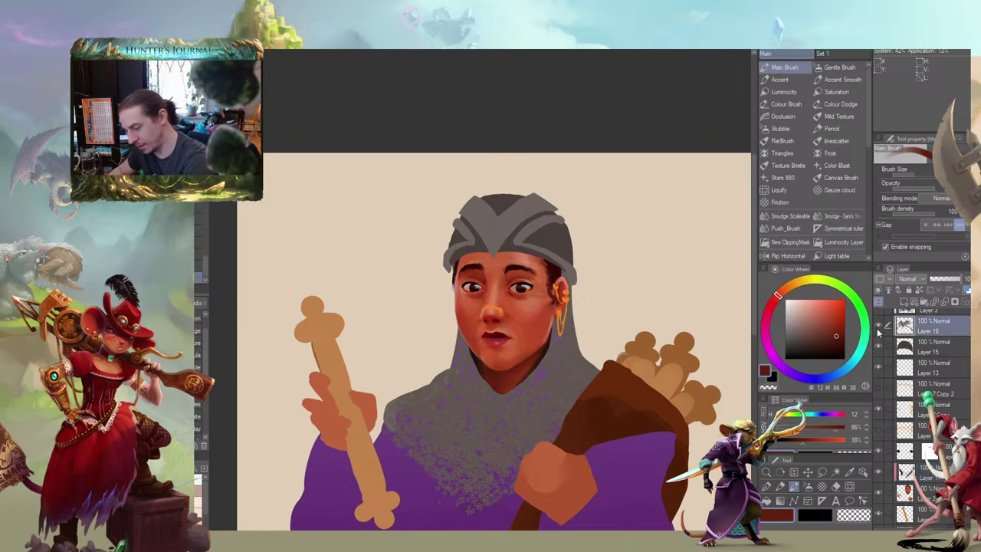
click(878, 327)
click(878, 327)
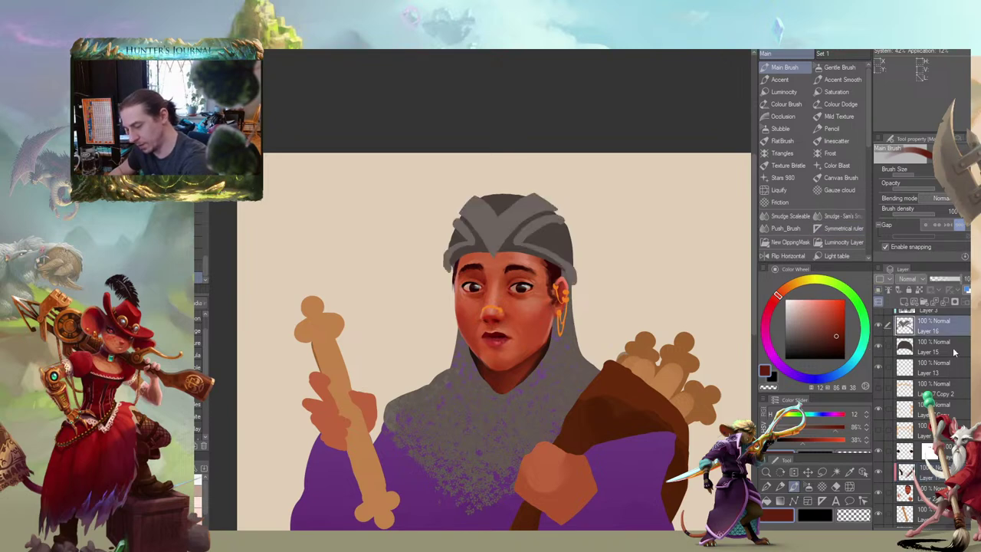
scroll(967, 314, up, 1)
click(878, 320)
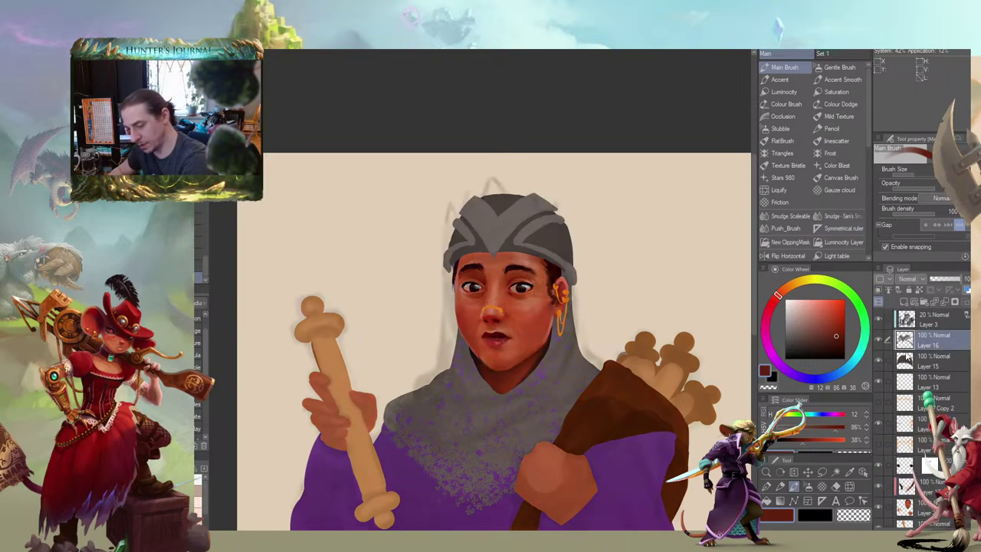
click(878, 342)
Paint pointed crown tips on top of the dark cap on Layer 15 with the Accent brush in dark grey-brown (H 18, S 18, V 29)
click(923, 360)
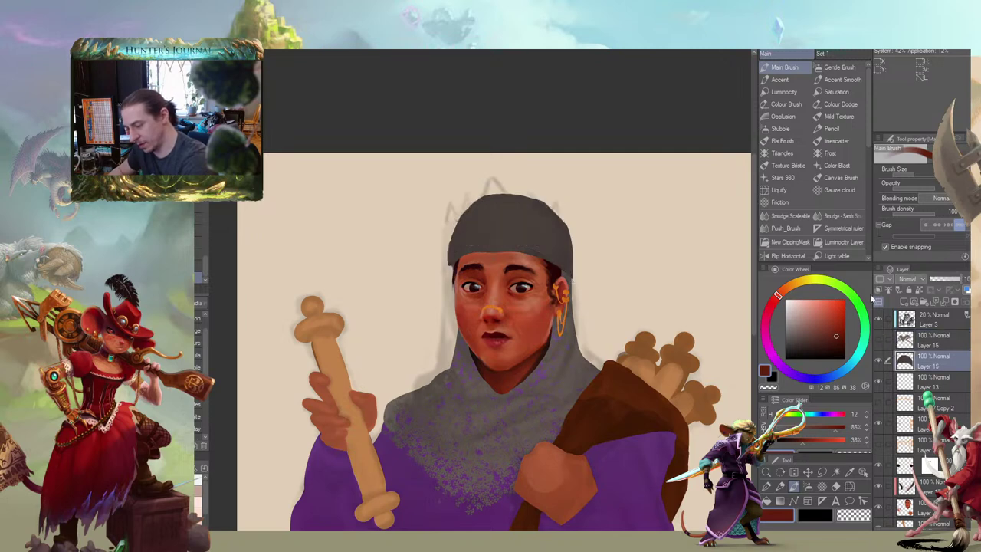
click(779, 79)
mouse_move(450, 259)
mouse_down()
mouse_move(452, 212)
mouse_move(456, 230)
mouse_move(462, 207)
mouse_move(453, 222)
mouse_move(487, 199)
mouse_move(453, 177)
mouse_up()
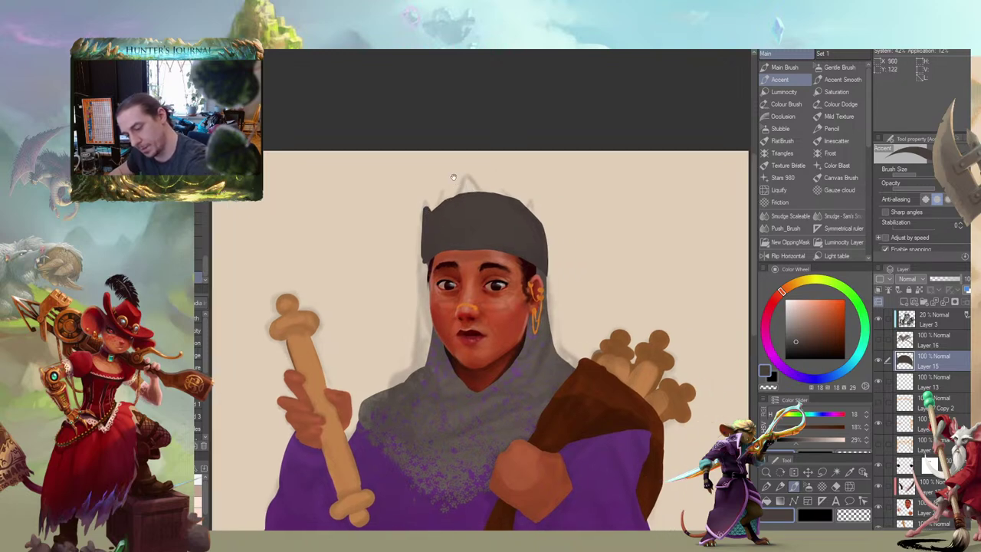
drag(534, 213, 526, 216)
mouse_move(403, 171)
mouse_down()
mouse_move(431, 208)
mouse_move(485, 226)
mouse_move(535, 223)
mouse_up()
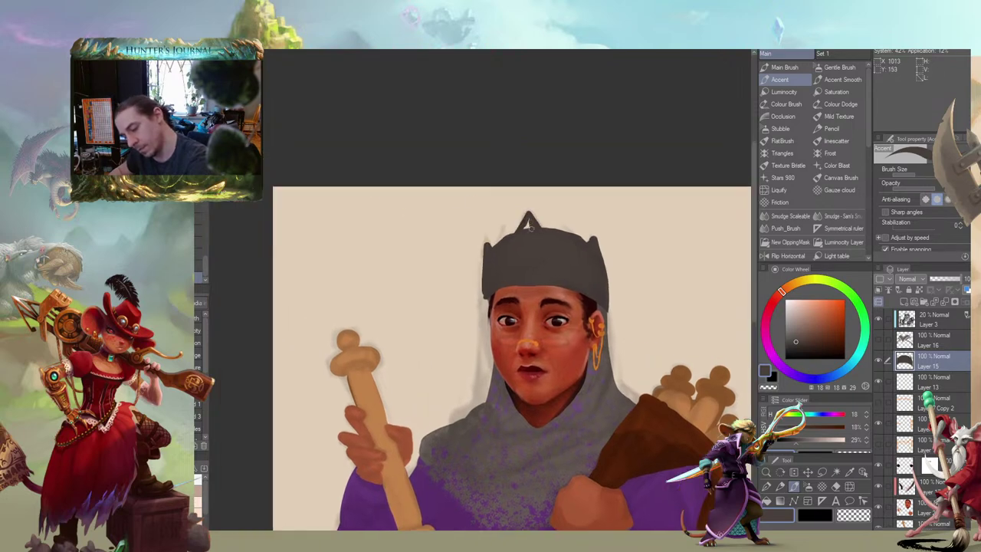
drag(525, 186, 453, 169)
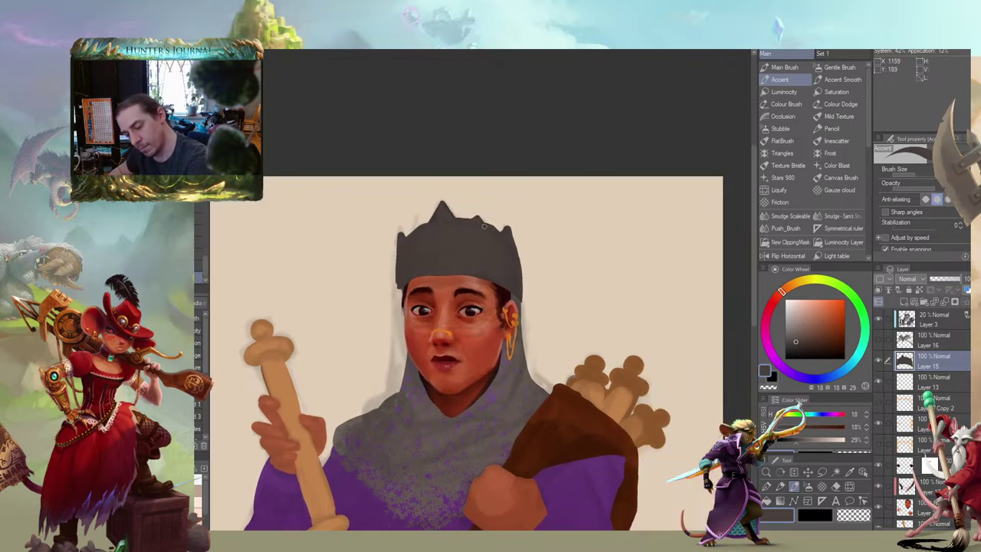
Add the remaining crown points on Layer 15 and trim them into sharp tips with transparent colour, following the sketch
drag(487, 229, 507, 235)
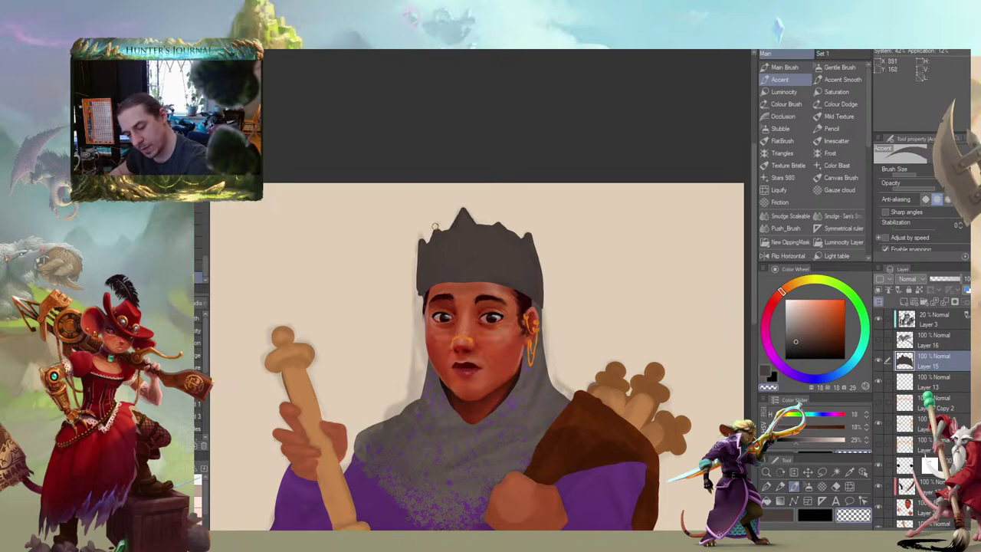
drag(458, 140, 466, 125)
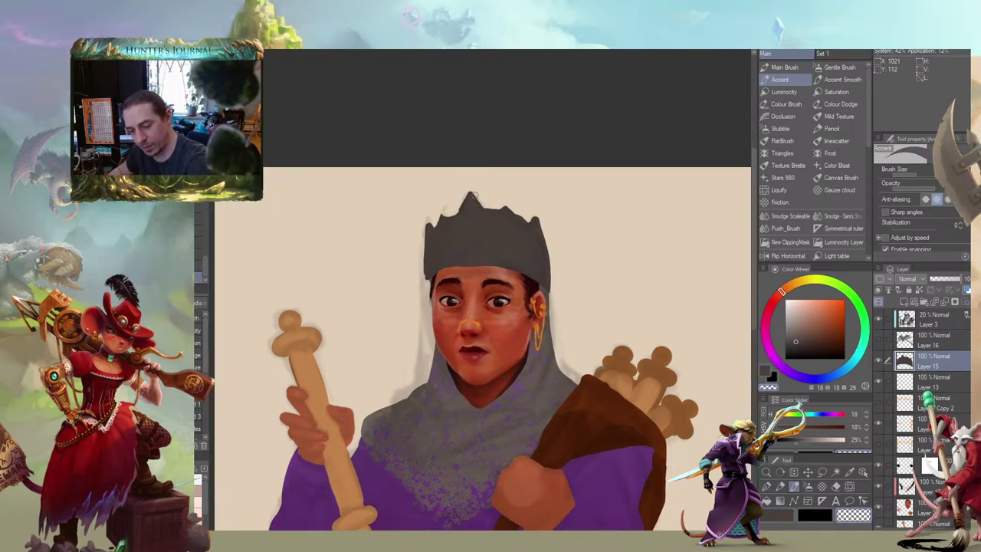
drag(475, 191, 485, 203)
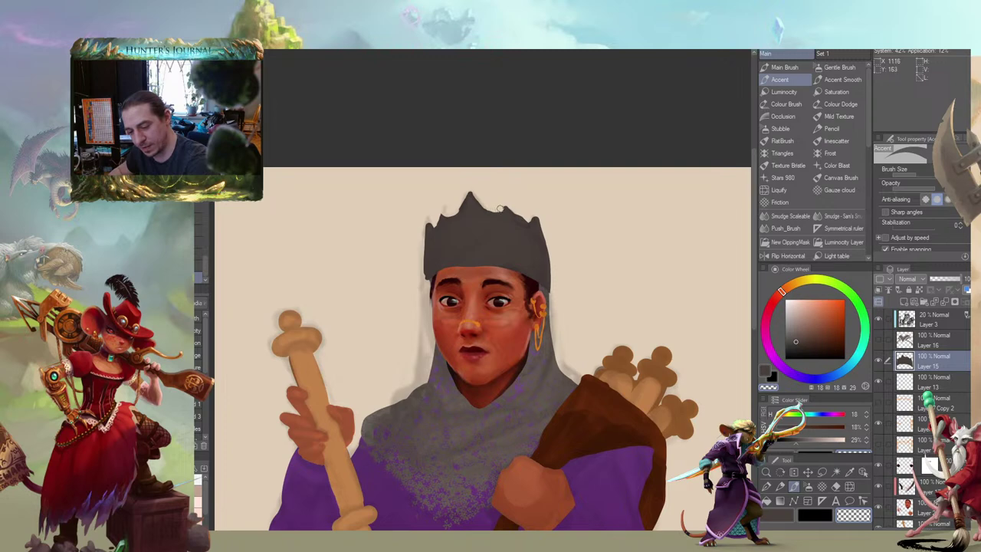
drag(432, 155, 456, 154)
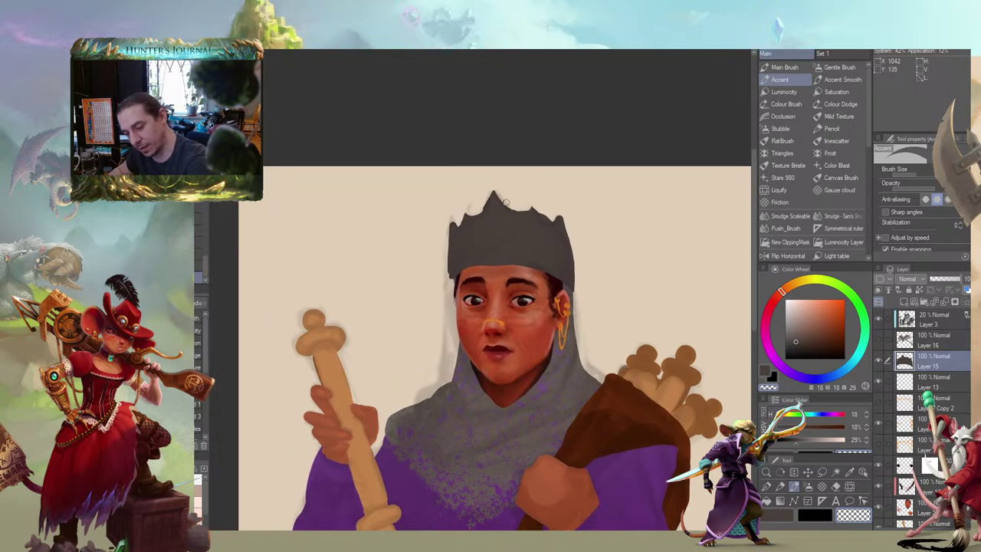
drag(505, 149, 482, 153)
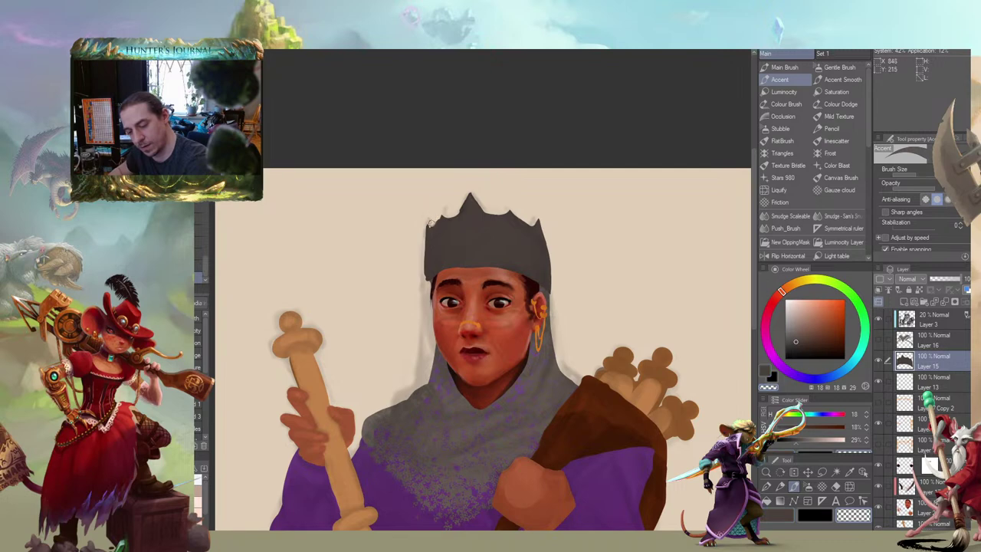
mouse_move(347, 214)
mouse_down()
mouse_move(352, 190)
mouse_move(313, 169)
mouse_move(433, 167)
mouse_move(401, 227)
mouse_move(492, 152)
mouse_up()
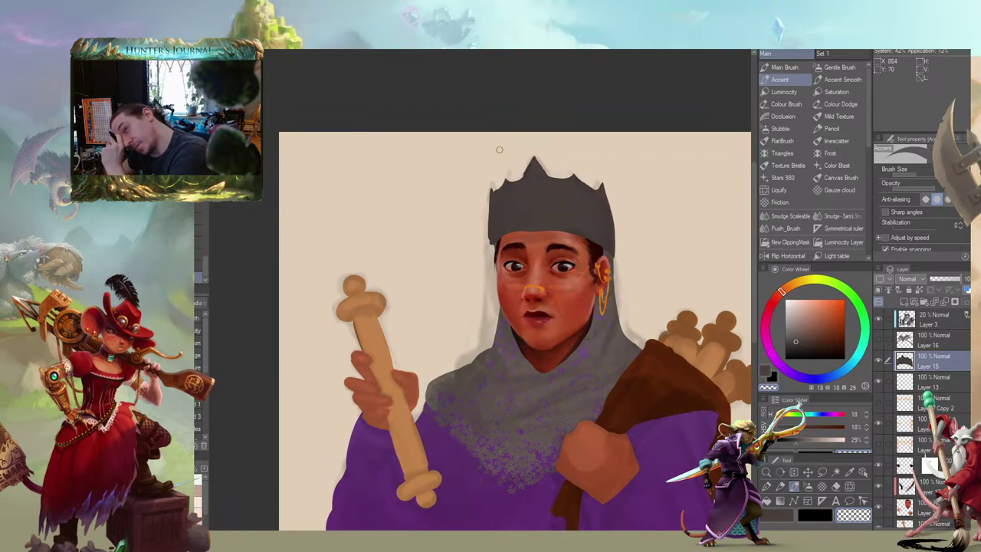
Clean up the crown's left edge on Layer 15, alternating between erasing and repainting with the Accent and Accent Smooth brushes
key(b)
drag(429, 274, 454, 242)
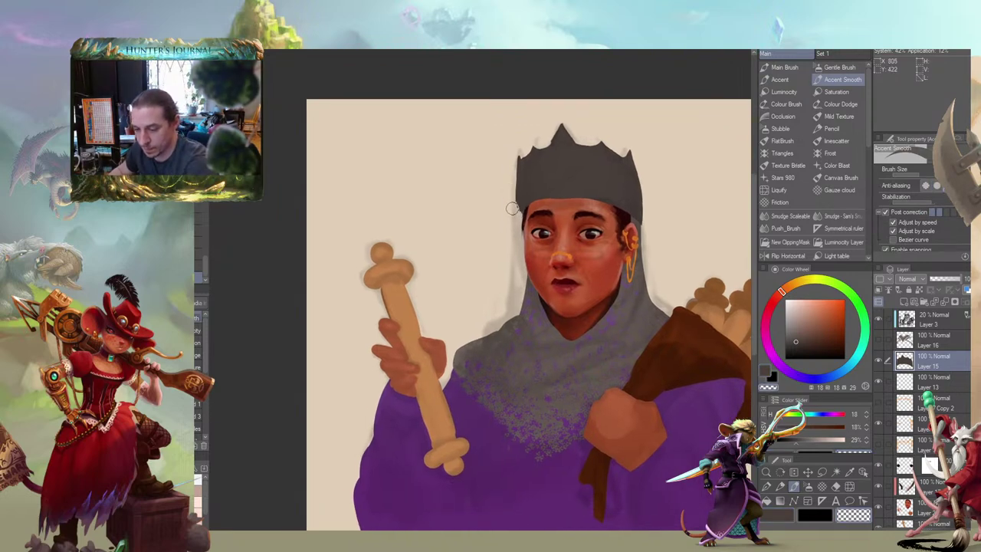
key(b)
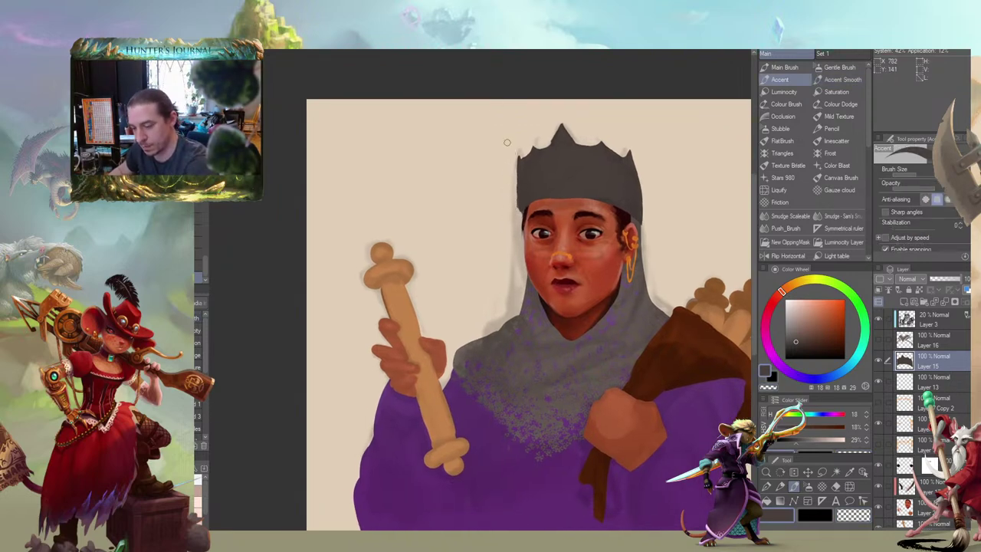
key(c)
drag(517, 145, 513, 204)
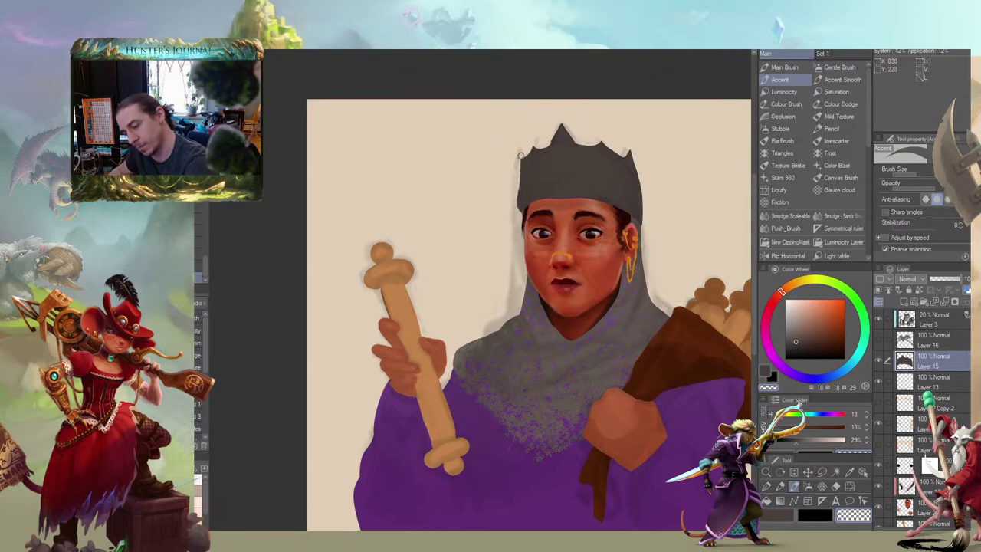
key(b)
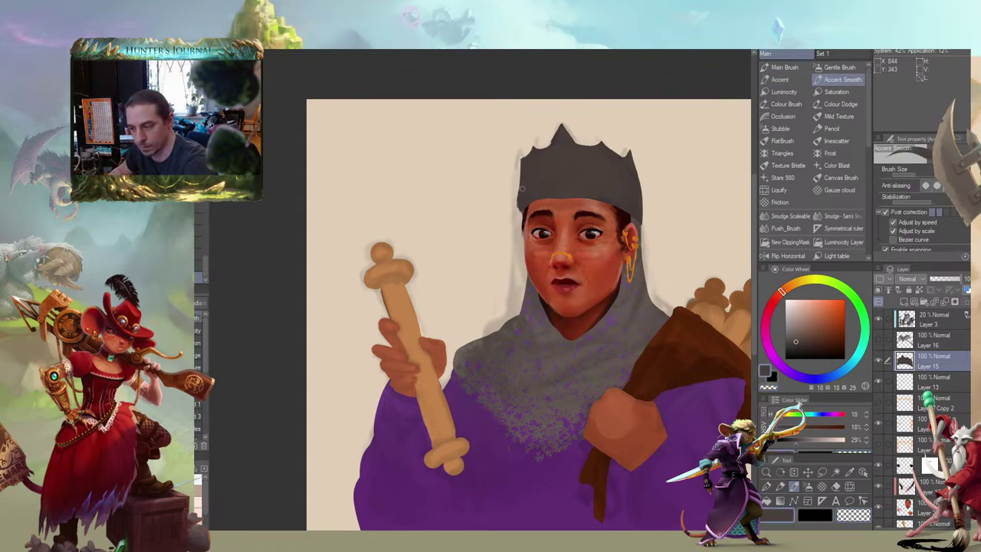
key(b)
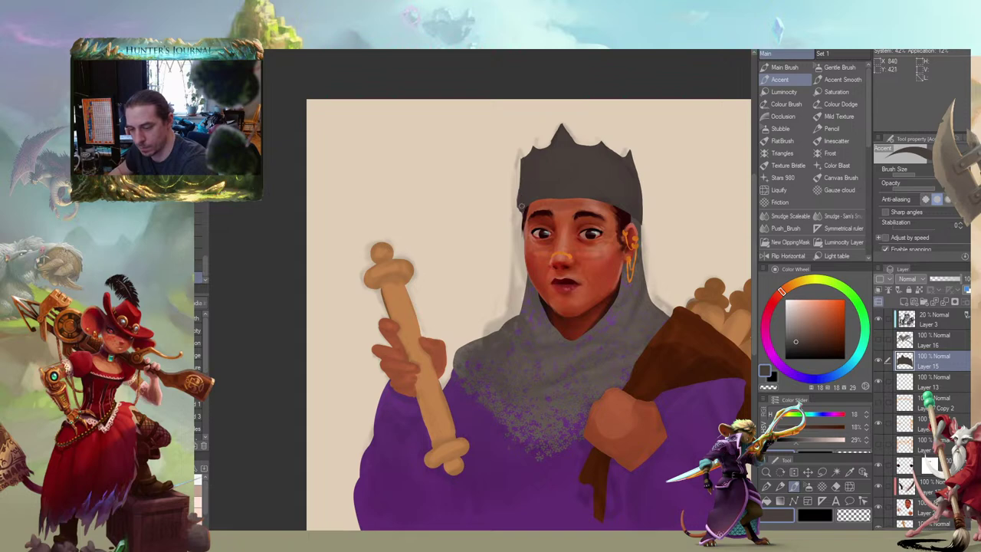
Hide the crown on Layer 15 and erase the purple hood edge around the hair on the purple robe layer
click(879, 360)
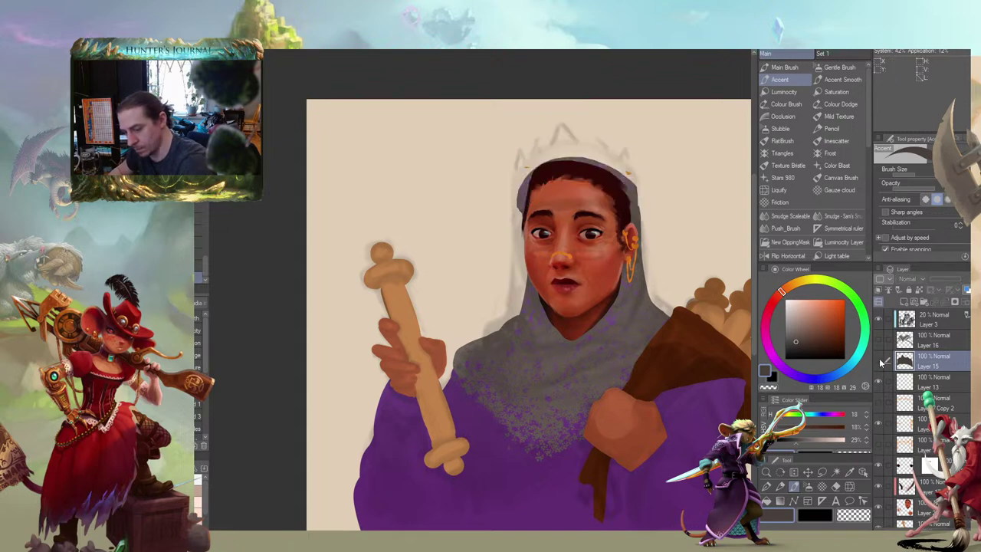
scroll(919, 429, down, 5)
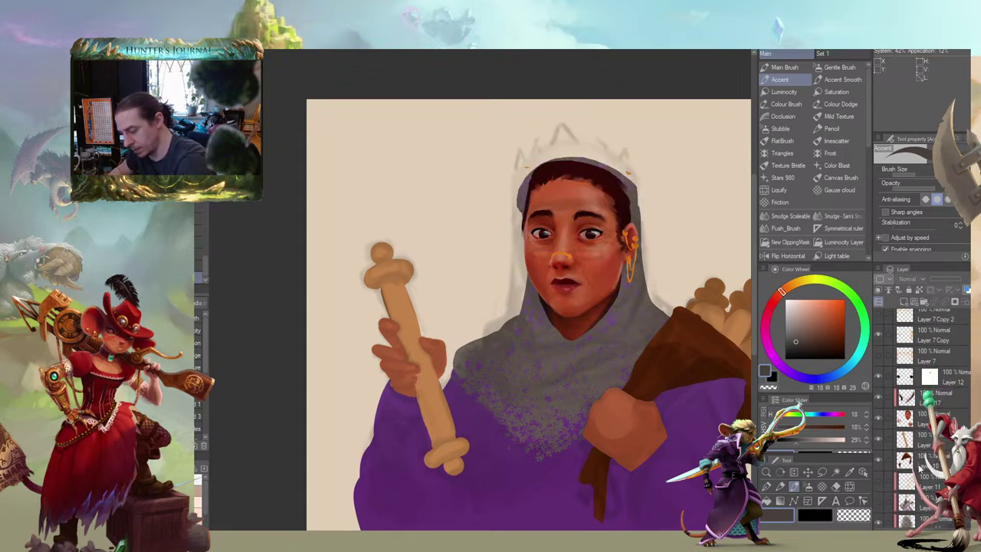
scroll(919, 429, down, 3)
click(923, 465)
key(b)
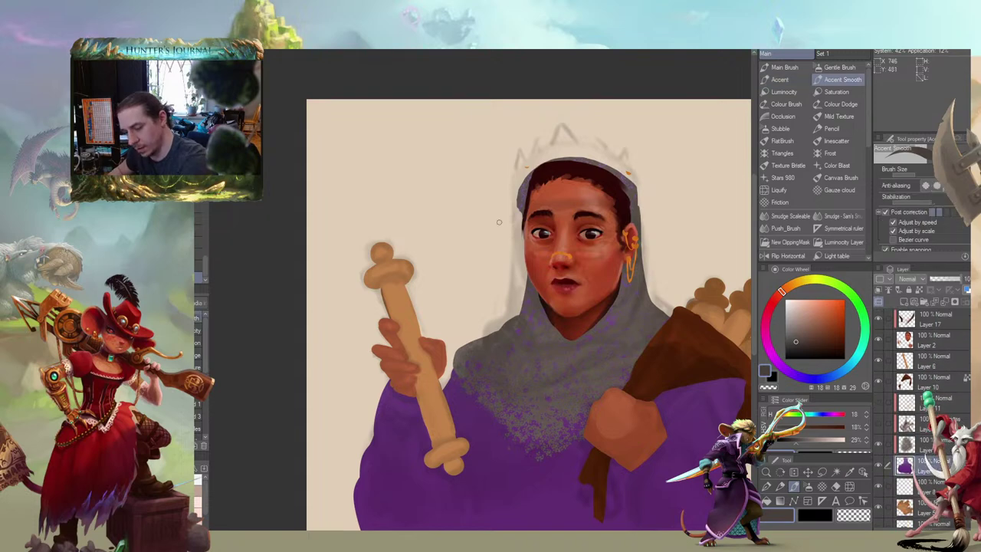
key(c)
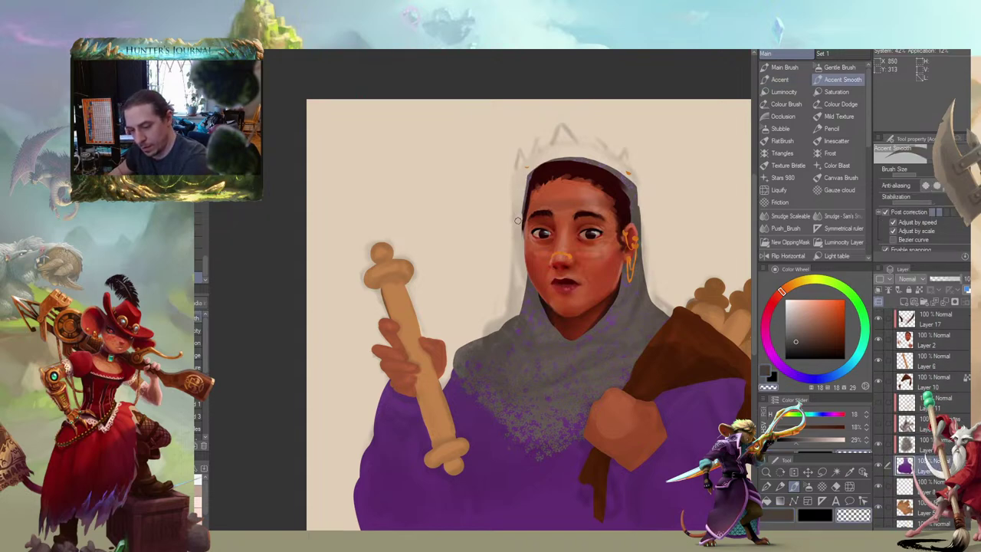
key(b)
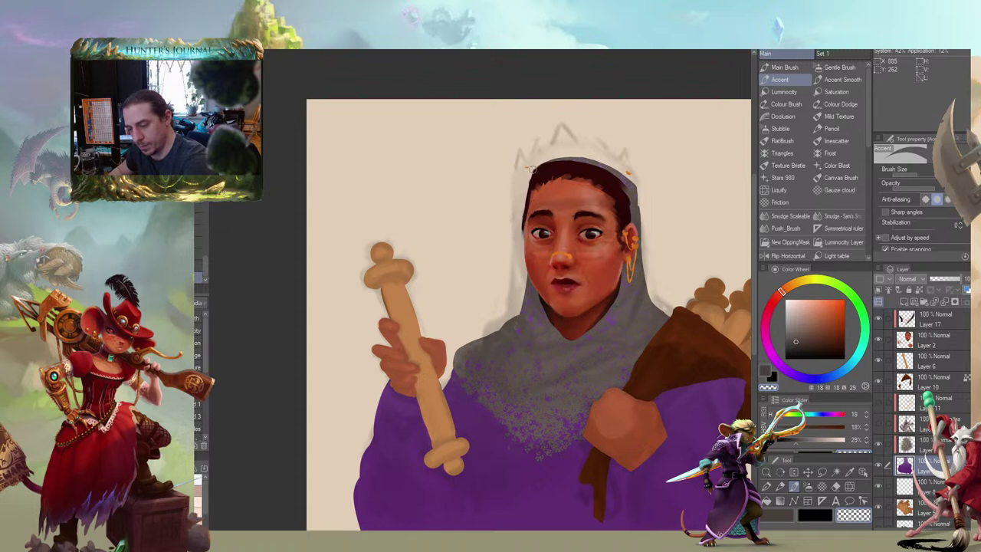
mouse_move(532, 167)
mouse_down()
mouse_move(571, 159)
mouse_move(617, 177)
mouse_move(603, 165)
mouse_move(643, 195)
mouse_up()
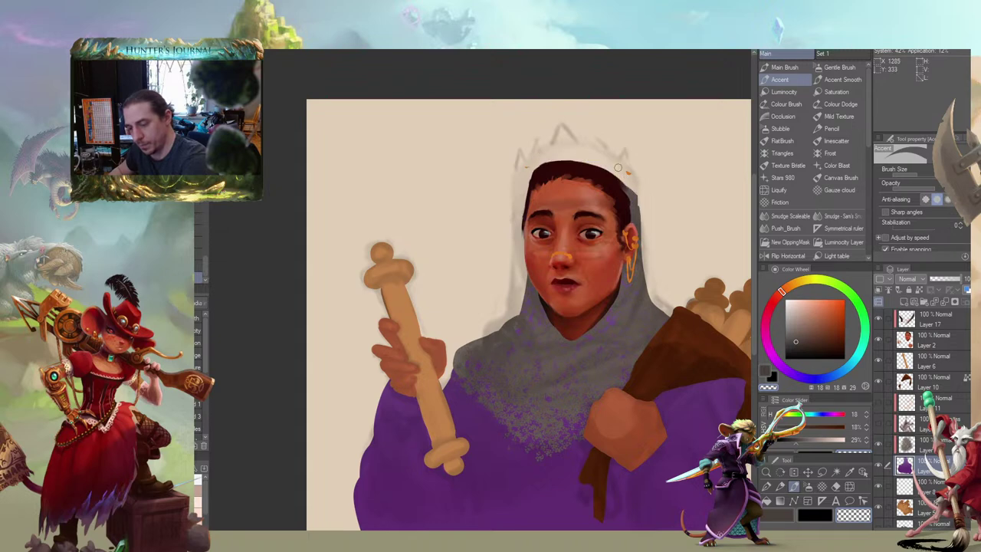
drag(491, 144, 514, 198)
key(c)
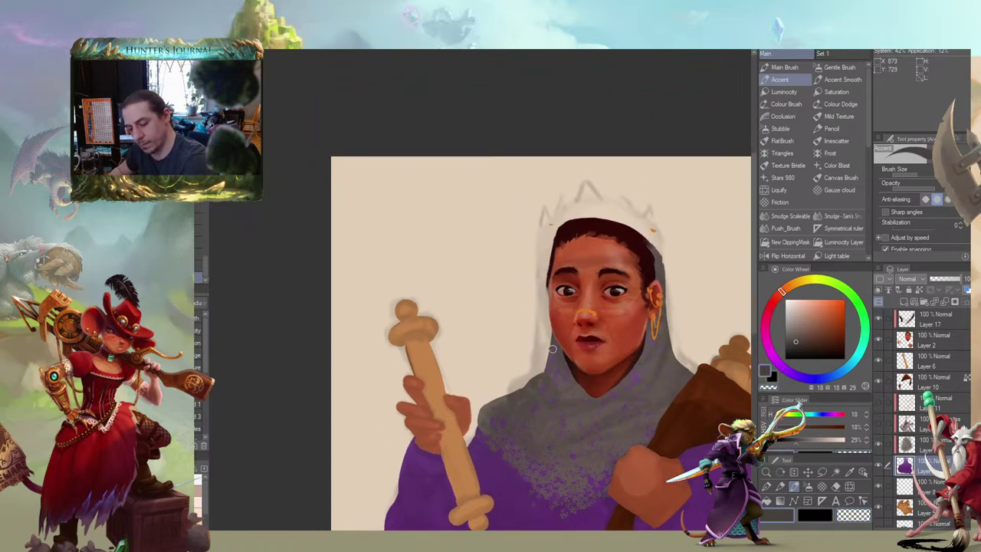
Repaint the hood edges beside the hair with the sampled hood grey (H 23, S 18, V 38) on the robe layer
alt+click(558, 350)
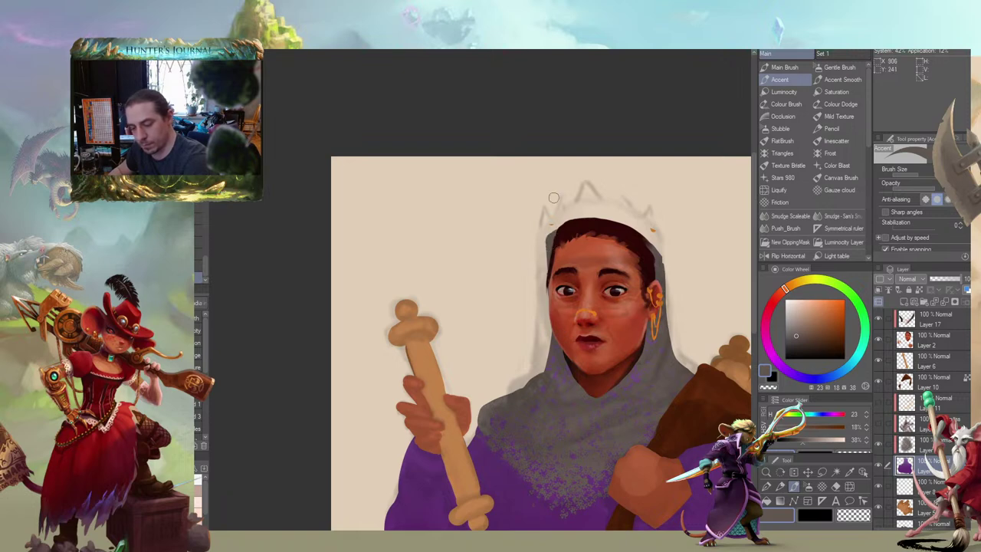
drag(552, 153, 570, 137)
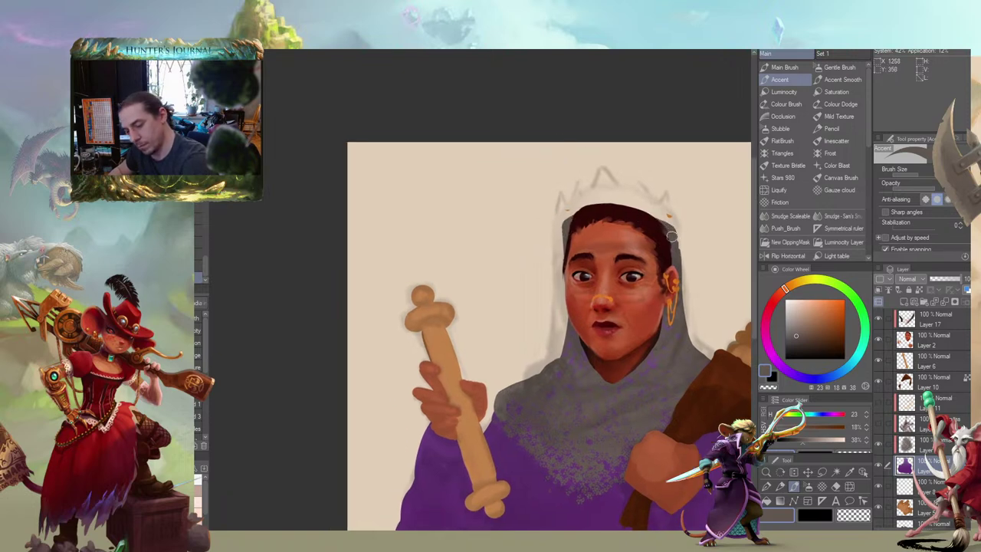
drag(673, 232, 676, 259)
mouse_move(561, 144)
mouse_down()
mouse_move(532, 122)
mouse_move(545, 137)
mouse_up()
key(b)
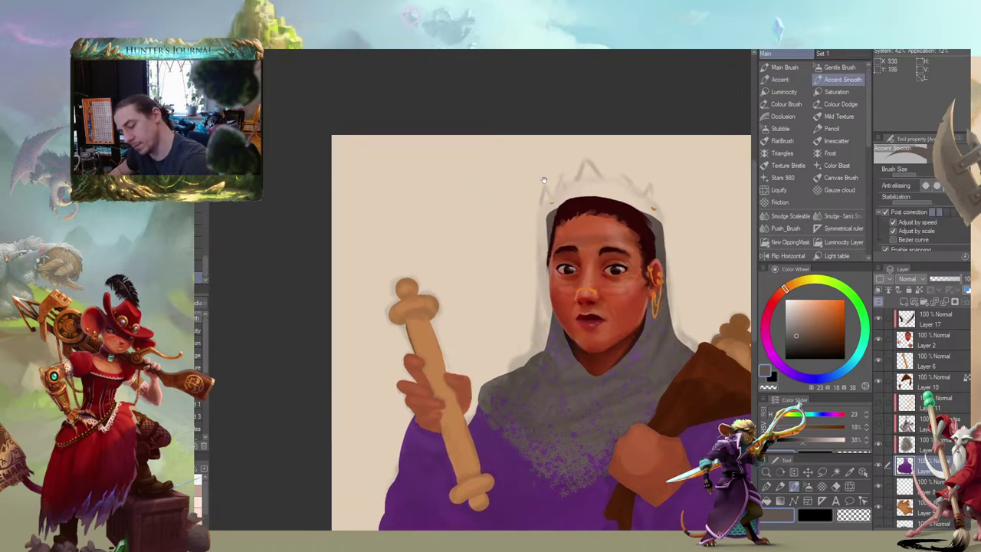
drag(544, 180, 560, 178)
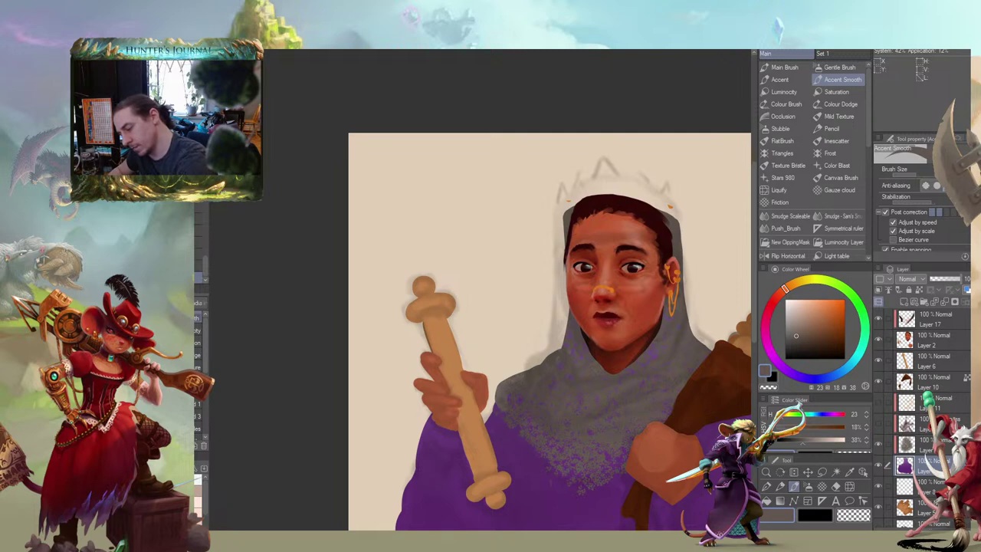
Show the crown on Layer 15 again to check it over the reworked hood
scroll(883, 328, up, 5)
click(878, 359)
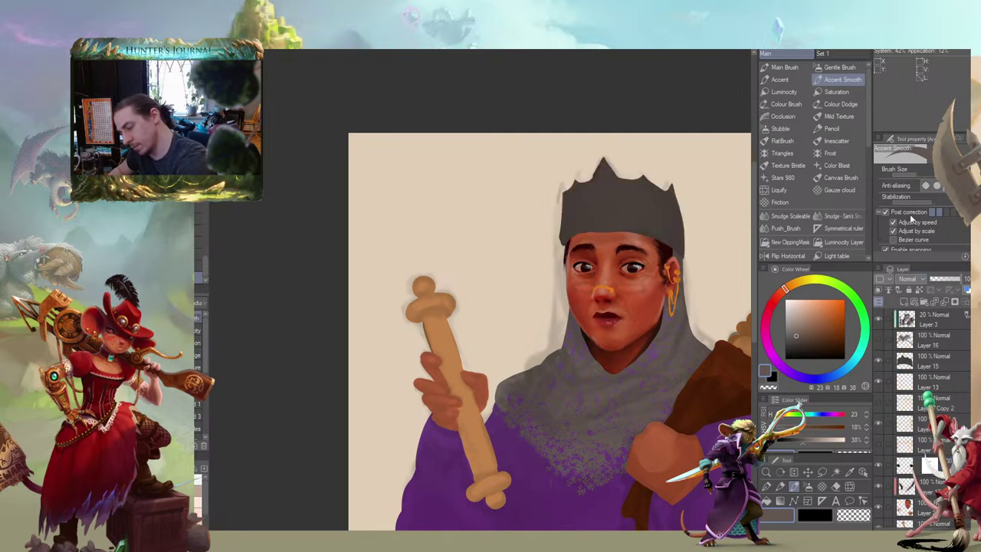
mouse_move(504, 180)
mouse_down()
mouse_move(450, 205)
mouse_move(463, 186)
mouse_move(510, 195)
mouse_up()
key(b)
drag(503, 242, 502, 259)
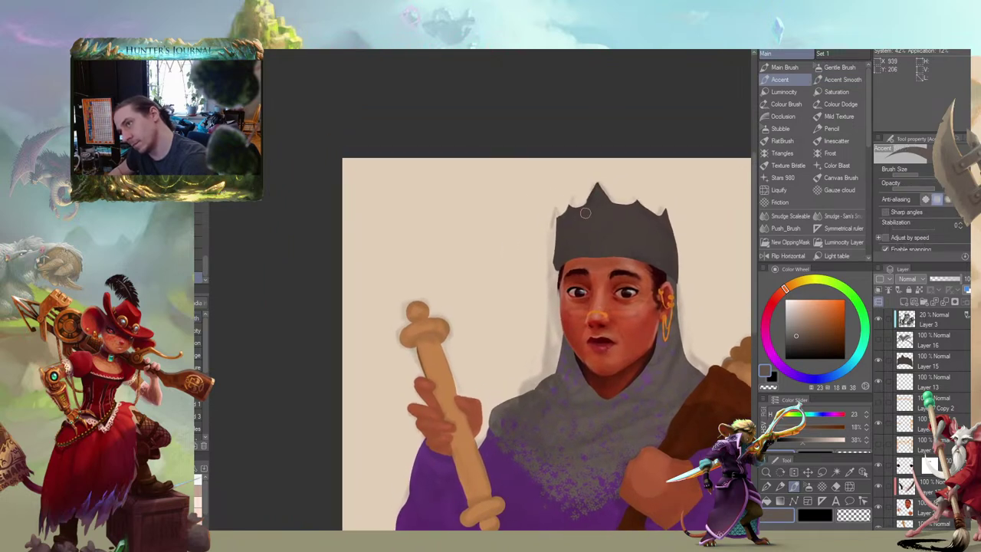
drag(533, 236, 495, 229)
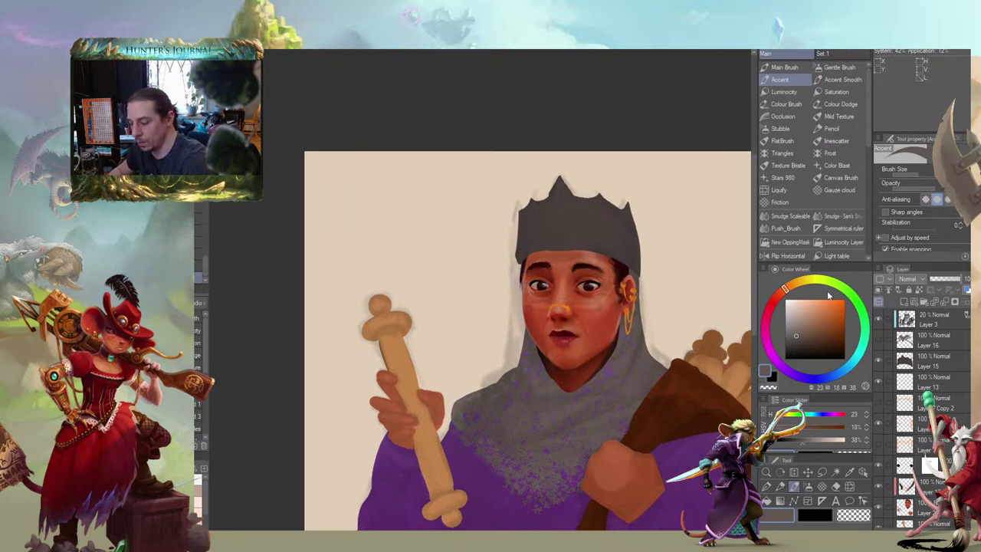
Show Layer 16, sample its light grey (H 18, S 12, V 43), and erase the old helmet bands with transparent colour
click(878, 341)
click(931, 341)
click(841, 80)
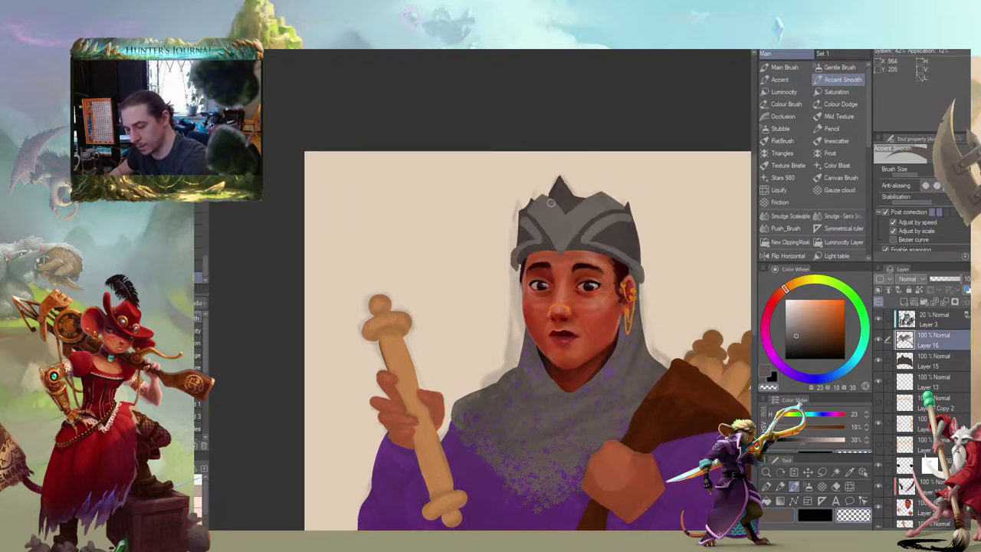
alt+click(550, 217)
mouse_move(517, 221)
mouse_down()
mouse_move(540, 190)
mouse_move(514, 236)
mouse_move(553, 184)
mouse_move(556, 209)
mouse_move(514, 279)
mouse_move(579, 204)
mouse_move(530, 229)
mouse_move(595, 187)
mouse_up()
key(b)
drag(498, 285, 518, 274)
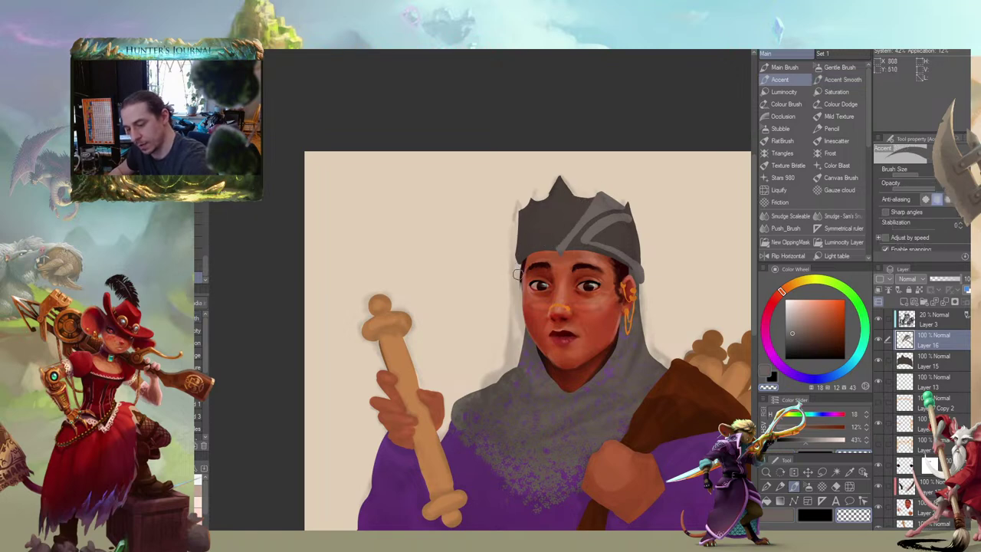
key(bracketright)
key(bracketright)
mouse_move(571, 218)
mouse_down()
mouse_move(576, 260)
mouse_move(630, 224)
mouse_move(642, 279)
mouse_up()
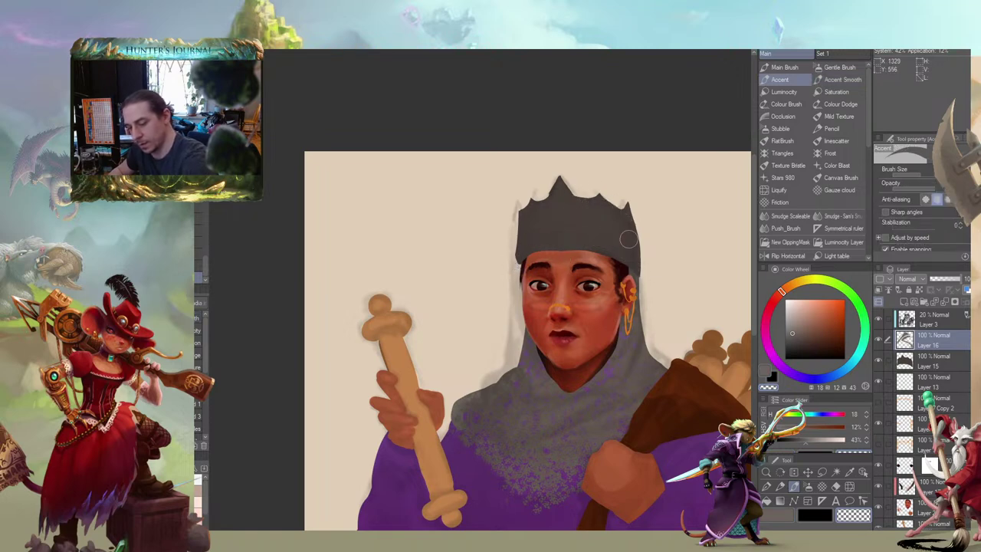
Draw the visor's upper edge on Layer 16 in light grey, from the crown's central peak down to both sides
key(period)
mouse_move(579, 207)
mouse_down()
mouse_move(564, 168)
mouse_move(542, 209)
mouse_up()
drag(522, 143, 434, 131)
mouse_move(487, 195)
mouse_down()
mouse_move(496, 198)
mouse_move(492, 187)
mouse_move(539, 228)
mouse_move(549, 255)
mouse_up()
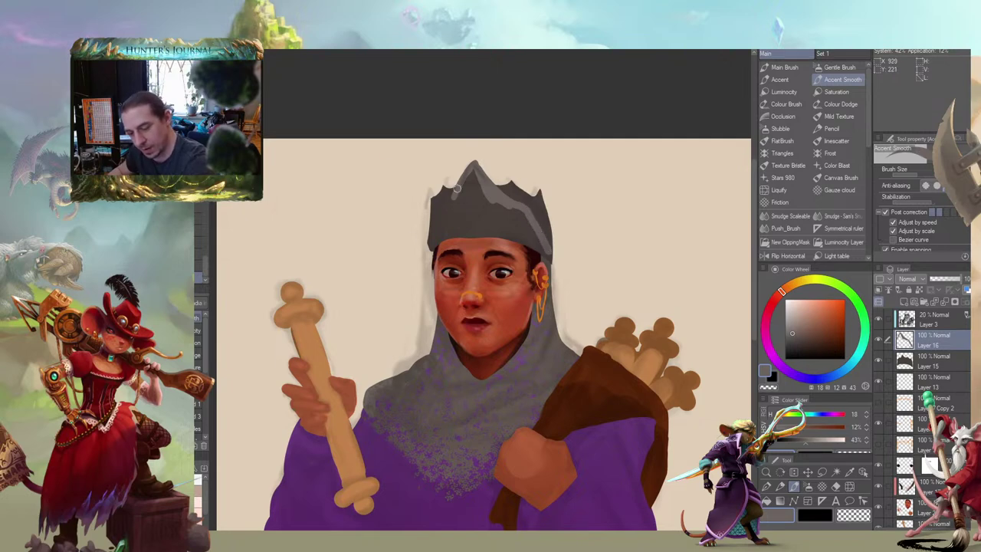
mouse_move(469, 181)
mouse_down()
mouse_move(426, 246)
mouse_move(428, 186)
mouse_move(429, 253)
mouse_move(426, 238)
mouse_move(422, 247)
mouse_move(422, 215)
mouse_move(434, 204)
mouse_move(430, 250)
mouse_up()
key(c)
key(b)
key(b)
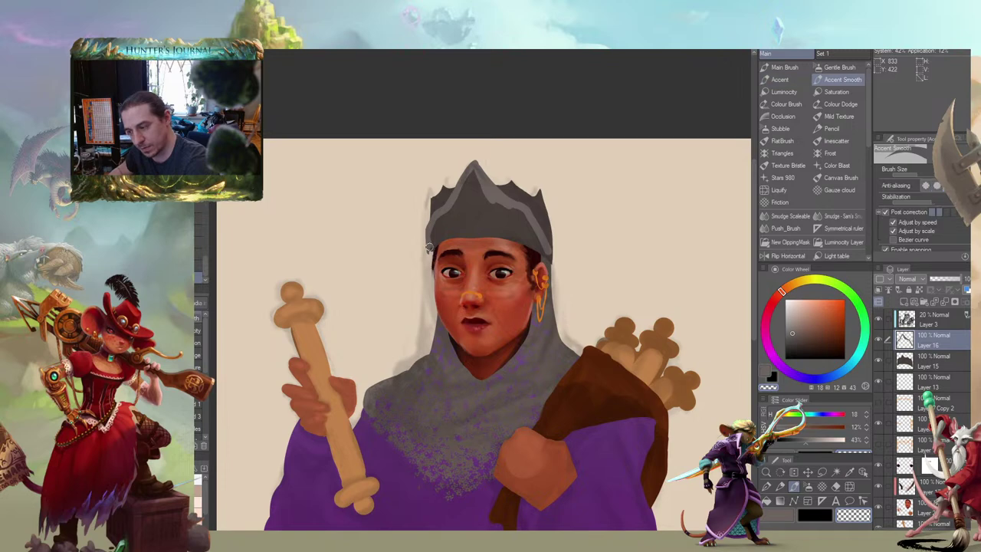
Paint a curved light grey band across the brow from temple to temple and clean up its two ends
key(c)
key(b)
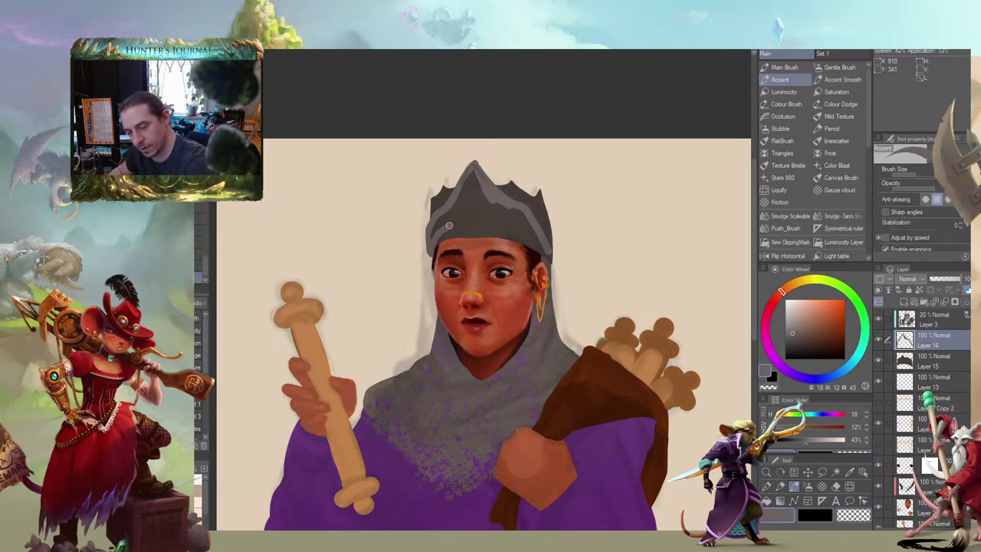
mouse_move(459, 220)
mouse_down()
mouse_move(526, 232)
mouse_move(552, 262)
mouse_move(532, 219)
mouse_move(552, 264)
mouse_up()
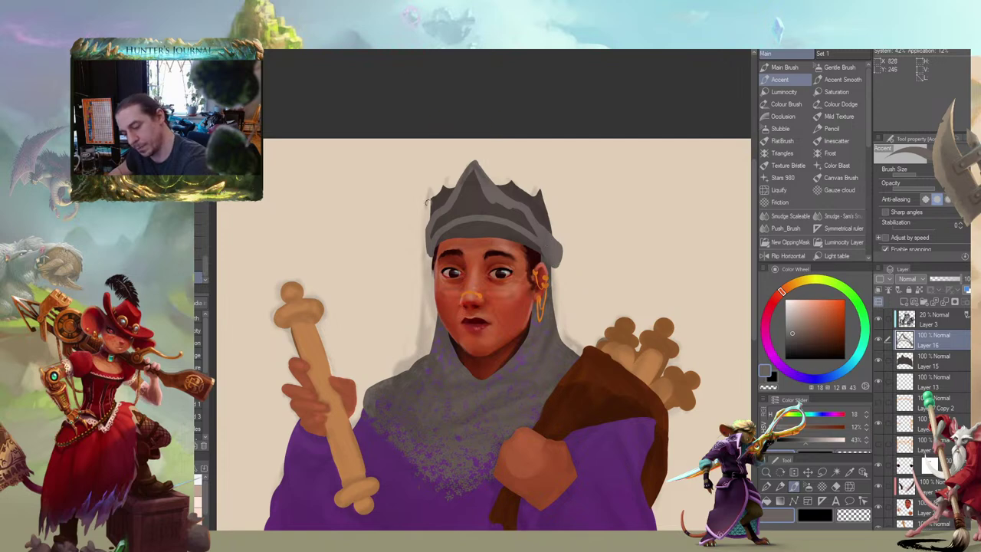
key(c)
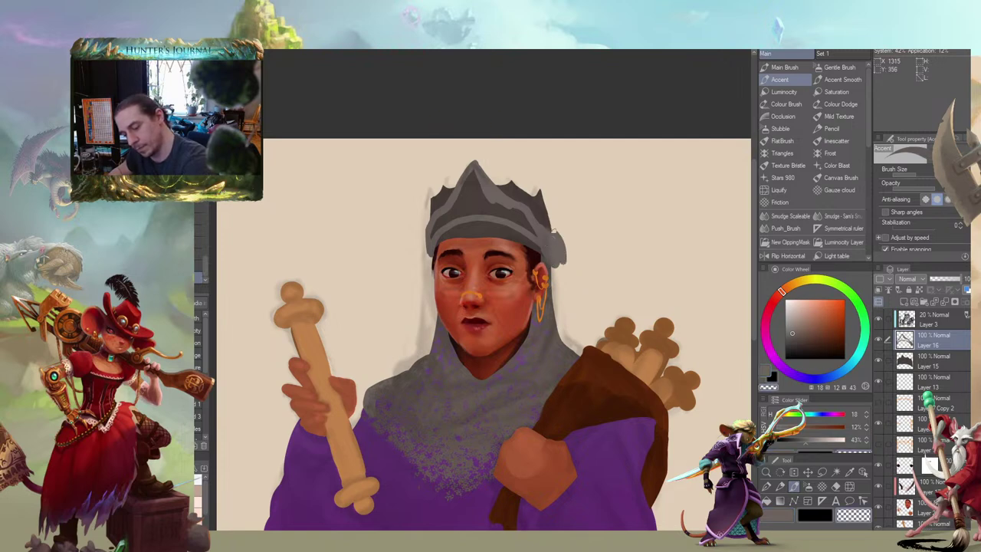
key(c)
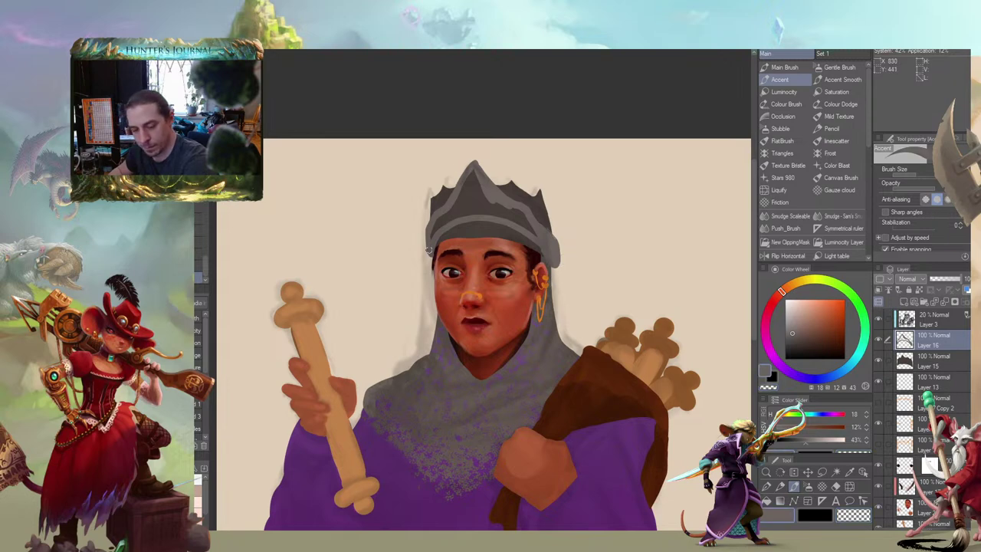
drag(428, 253, 430, 264)
Fill the area between the upper edge and the brow band with light grey to form a solid visor
drag(376, 208, 425, 235)
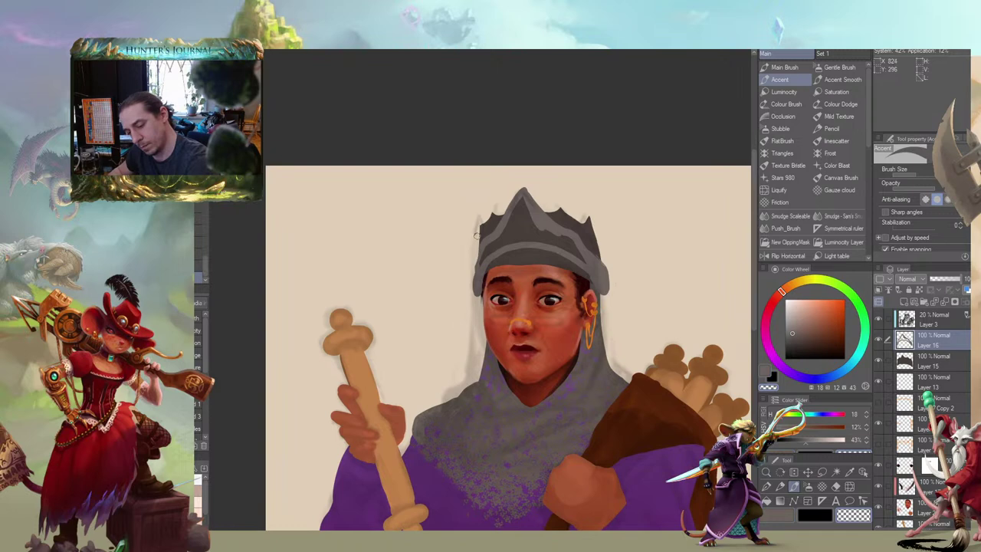
key(c)
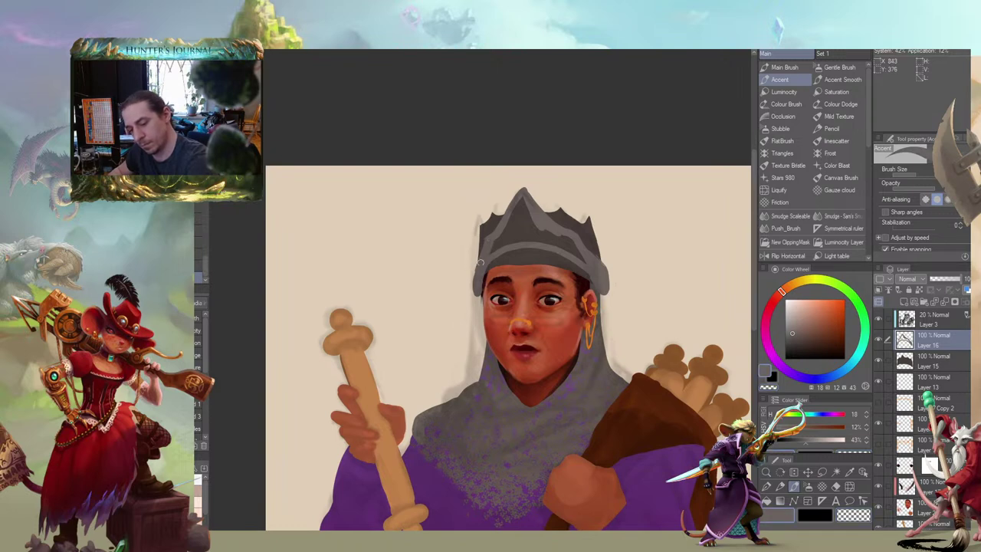
mouse_move(520, 201)
mouse_down()
mouse_move(502, 243)
mouse_move(512, 216)
mouse_move(523, 232)
mouse_move(533, 224)
mouse_move(528, 234)
mouse_move(565, 239)
mouse_move(591, 263)
mouse_up()
mouse_move(424, 211)
mouse_down()
mouse_move(324, 171)
mouse_move(350, 158)
mouse_move(376, 170)
mouse_move(400, 138)
mouse_up()
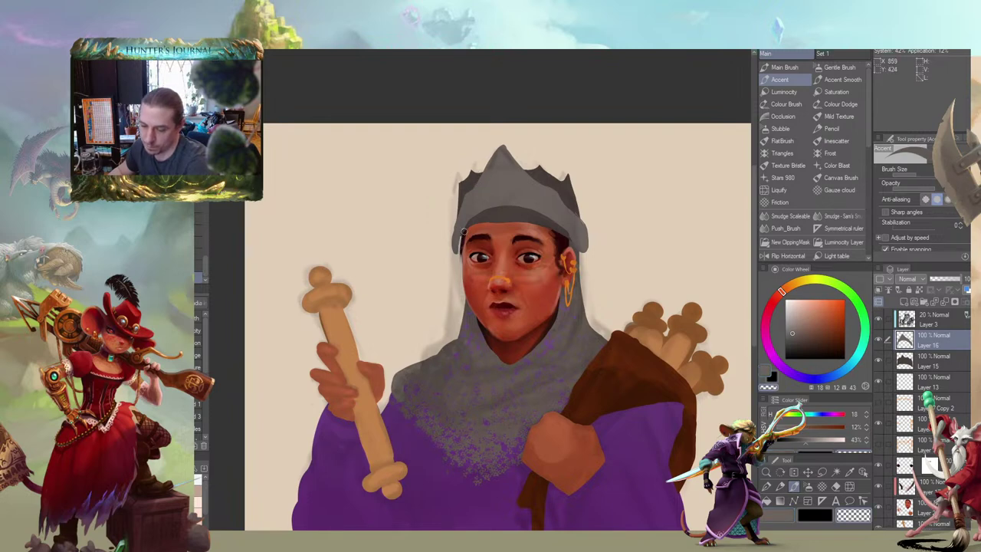
Shape the visor's lower edge into a central point over the forehead and trim it with transparent colour
key(c)
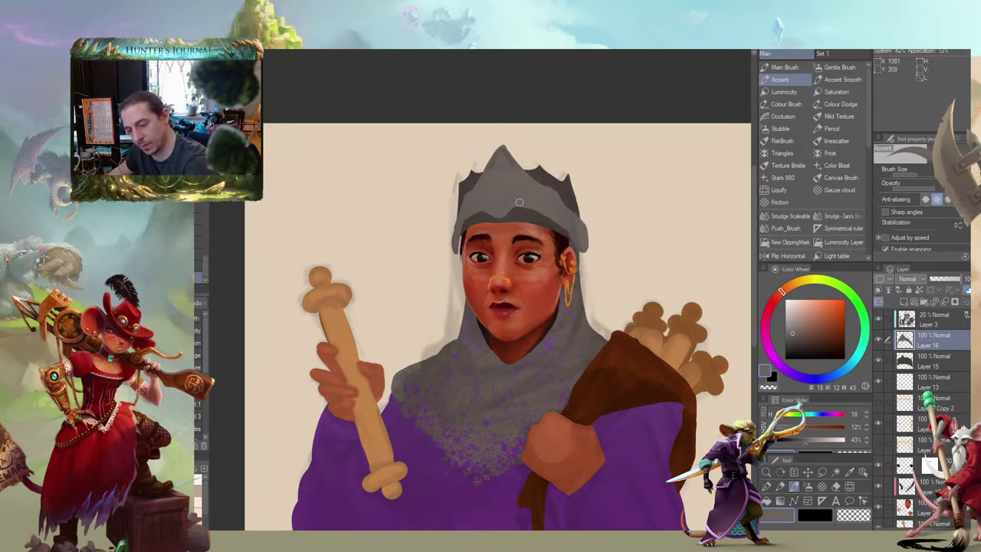
drag(386, 159, 453, 193)
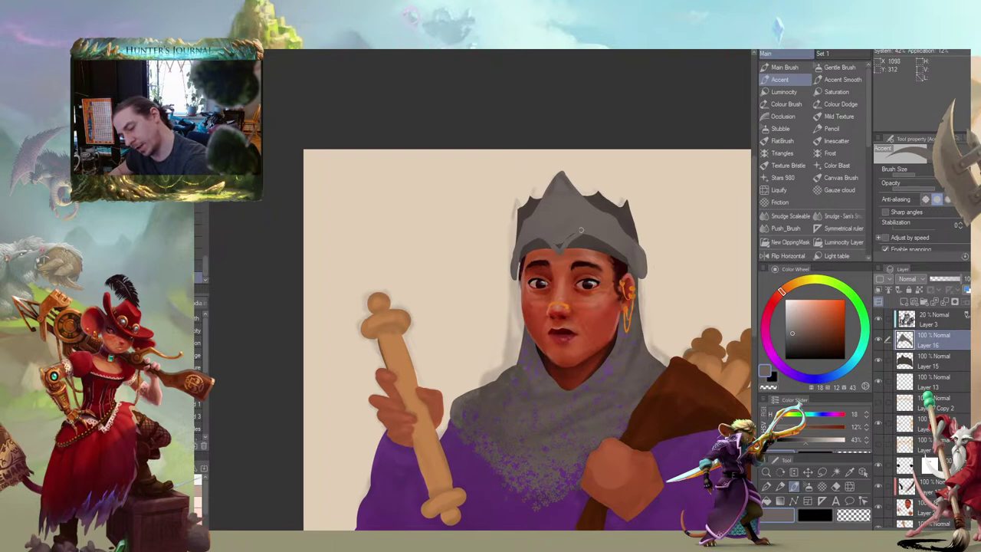
drag(437, 186, 441, 200)
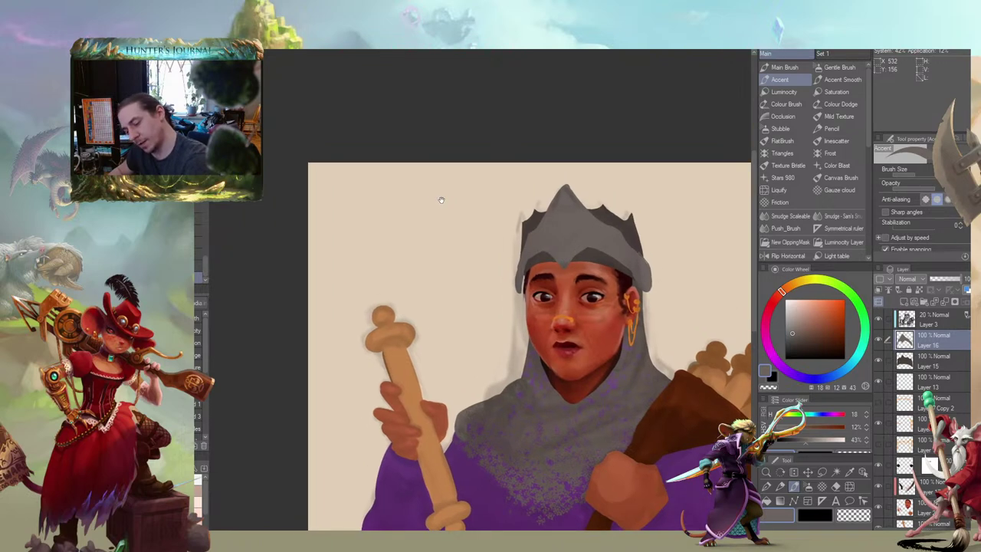
drag(452, 238, 440, 226)
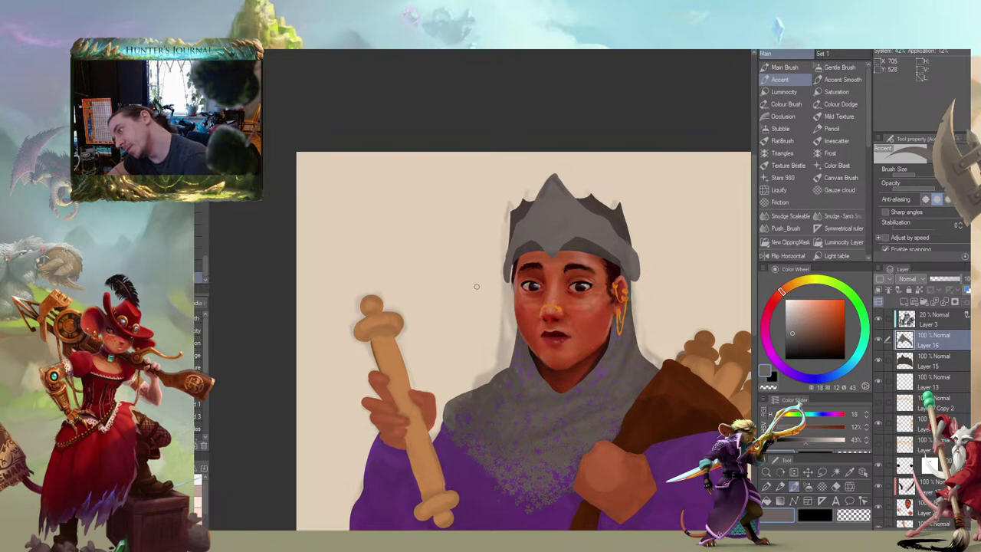
key(b)
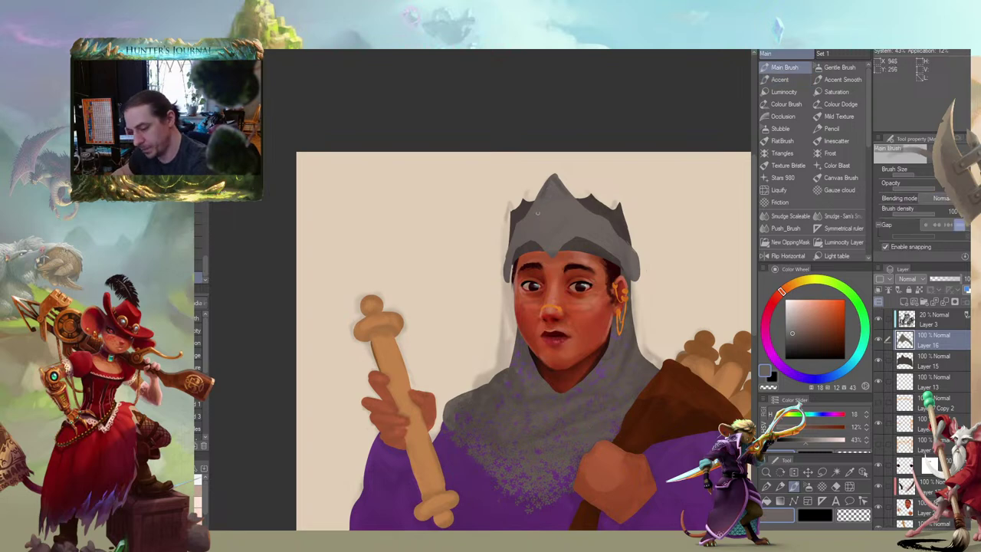
drag(519, 197, 482, 196)
key(c)
key(b)
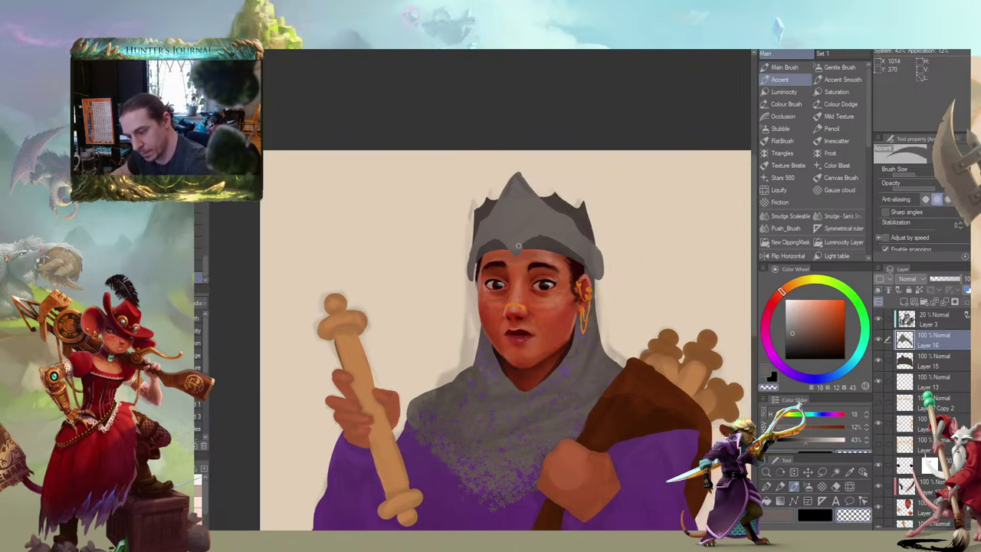
Lock Layer 16's transparent pixels and shade the visor half beside the raised scroll with dark grey (H 18, S 15, V 29)
key(b)
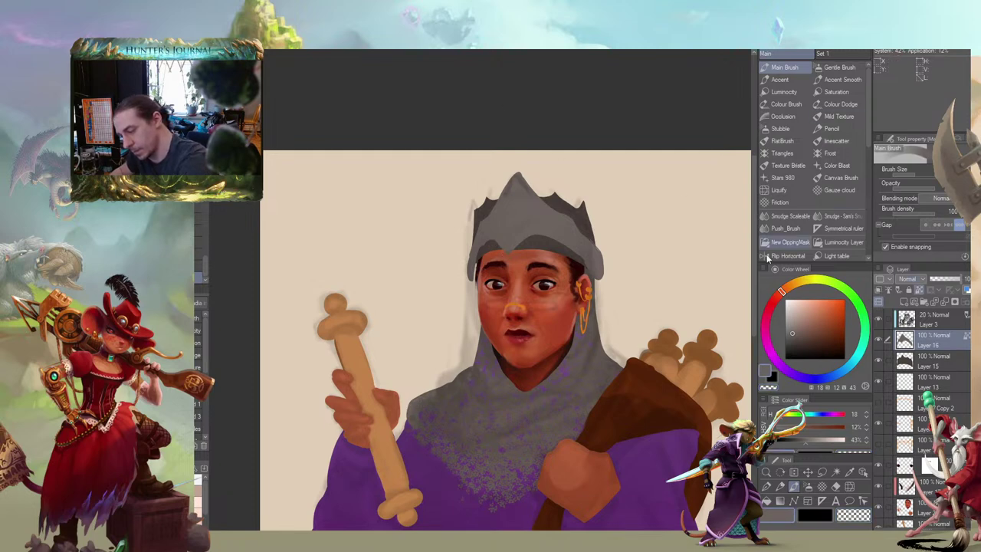
click(793, 341)
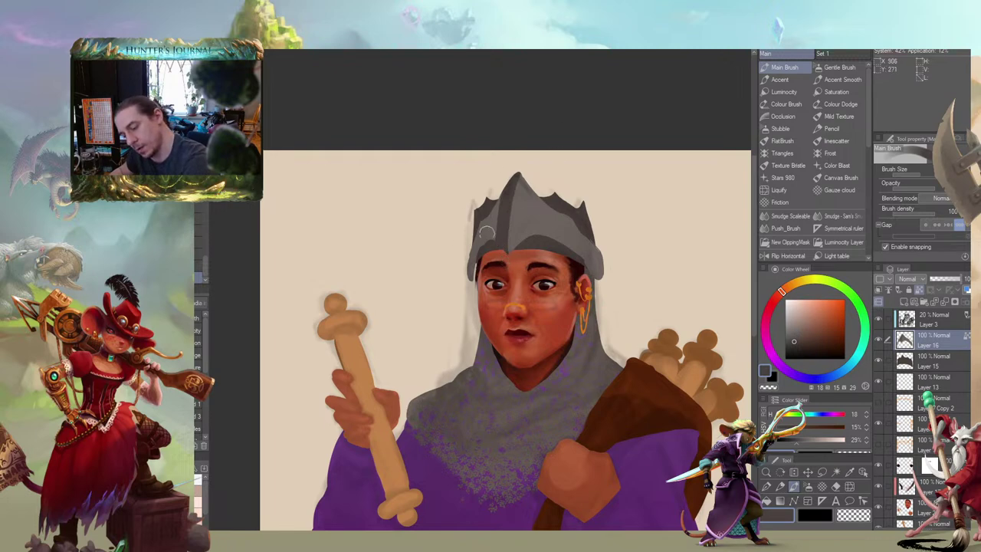
drag(446, 170, 385, 159)
drag(369, 211, 444, 227)
Sample the light grey (H 18, S 12, V 43), lighten parts of the shaded visor half, and smudge the tones together
alt+click(574, 203)
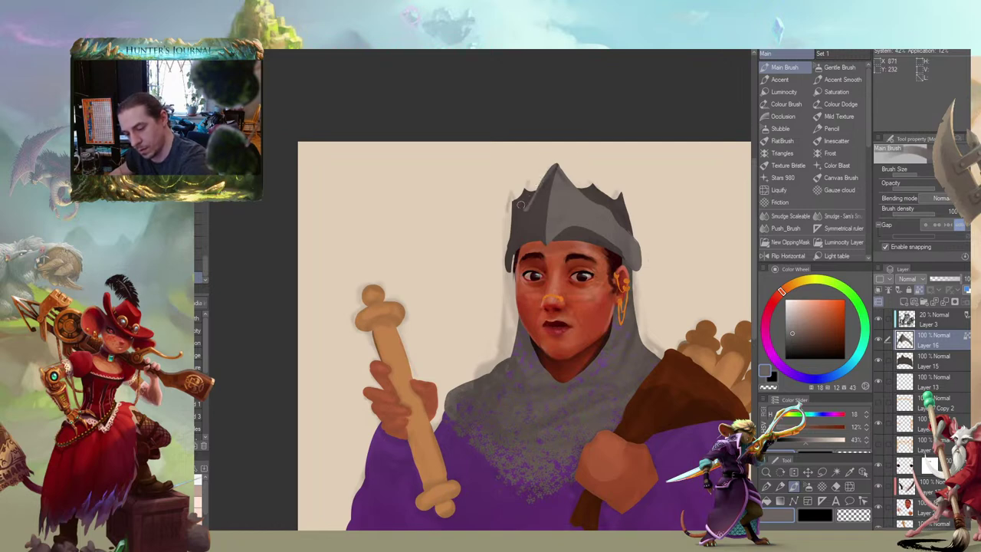
drag(516, 214, 506, 245)
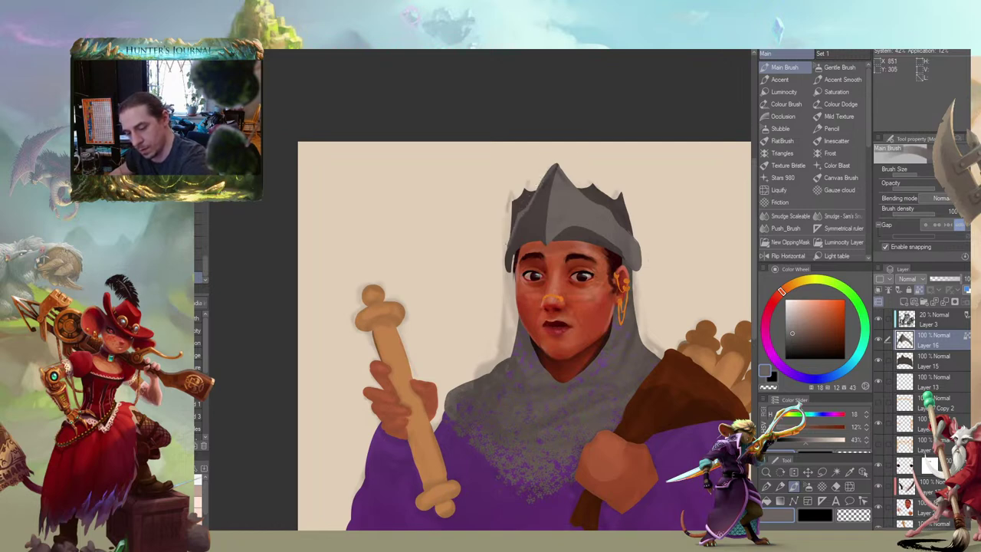
mouse_move(540, 193)
mouse_down()
mouse_move(529, 221)
mouse_move(546, 182)
mouse_move(525, 221)
mouse_move(479, 223)
mouse_move(458, 208)
mouse_move(487, 235)
mouse_up()
key(j)
key(b)
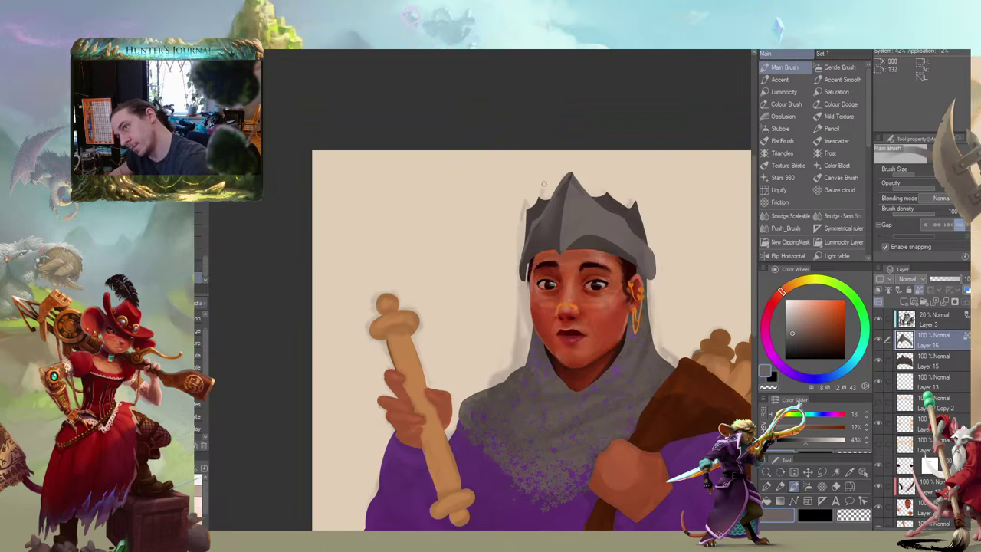
Lock Layer 15's transparent pixels and paint a near-black shadow (H 18, S 17, V 14) on the crown below the visor
click(912, 361)
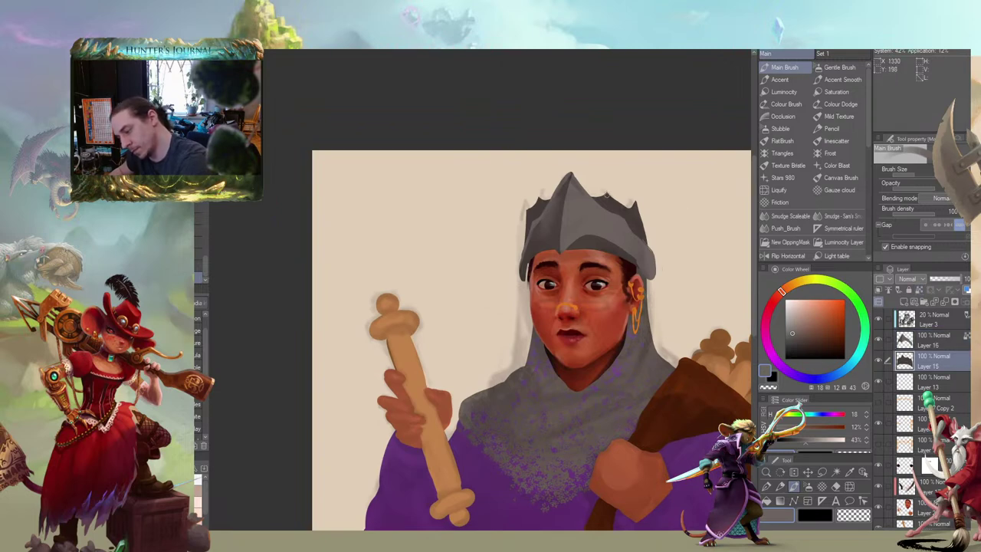
alt+click(549, 242)
click(795, 350)
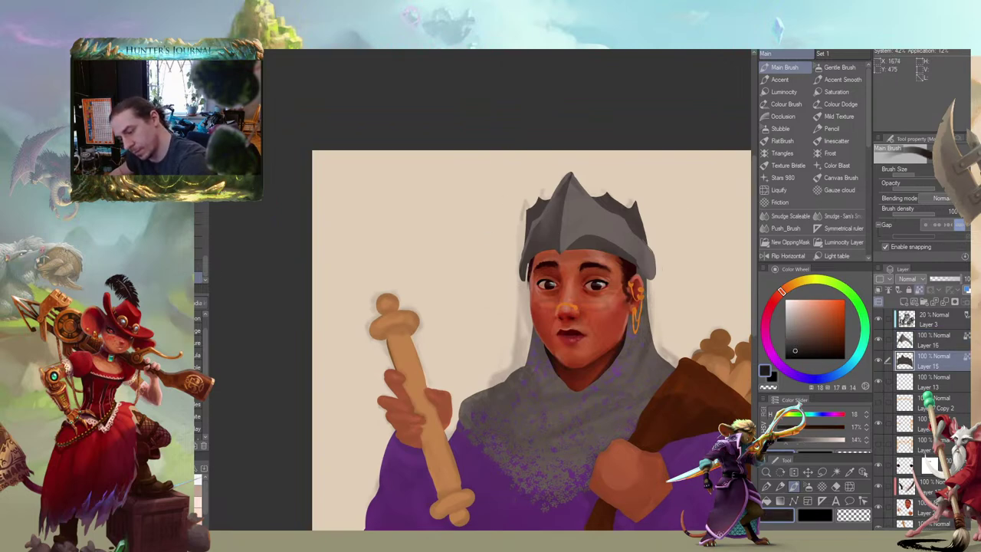
mouse_move(546, 241)
mouse_down()
mouse_move(575, 236)
mouse_move(635, 265)
mouse_up()
mouse_move(494, 183)
mouse_down()
mouse_move(457, 180)
mouse_move(360, 197)
mouse_move(409, 155)
mouse_move(433, 229)
mouse_move(431, 212)
mouse_up()
Glaze the lit half of the visor on Layer 16 with a pale teal (H 181, S 17, V 56) along the central ridge
alt+click(570, 179)
drag(908, 358, 904, 337)
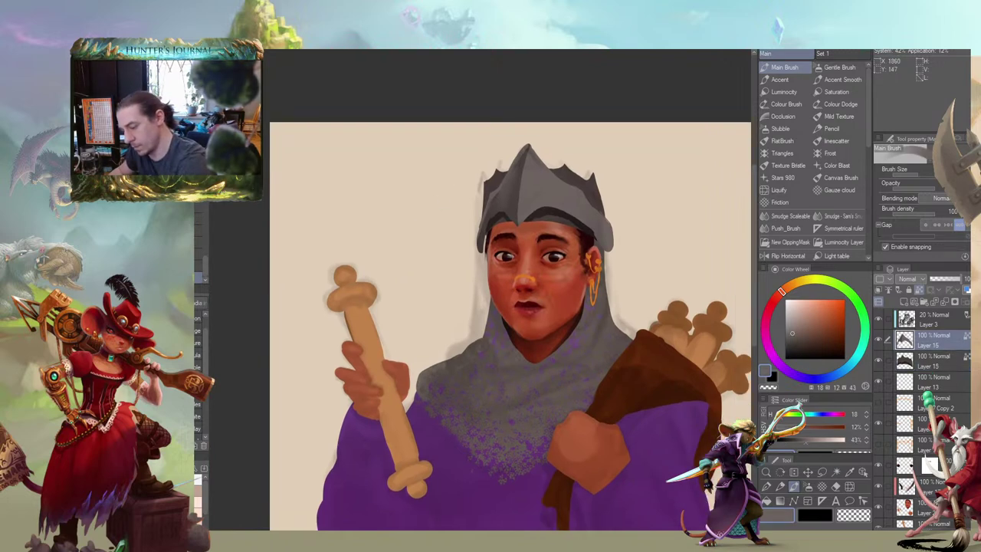
click(795, 325)
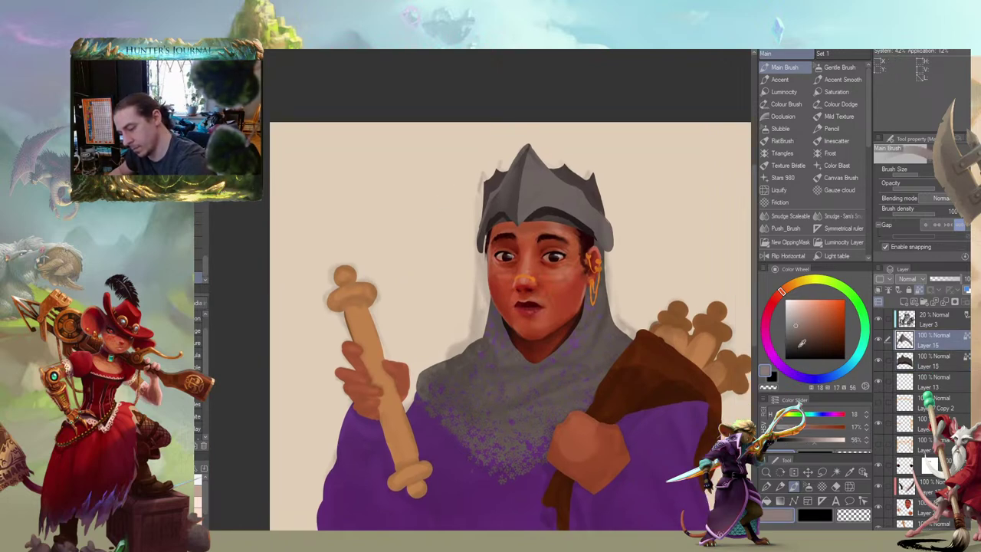
click(857, 362)
drag(527, 147, 516, 218)
drag(465, 173, 441, 197)
mouse_move(499, 216)
mouse_down()
mouse_move(501, 188)
mouse_move(515, 215)
mouse_move(536, 216)
mouse_up()
drag(507, 184, 580, 249)
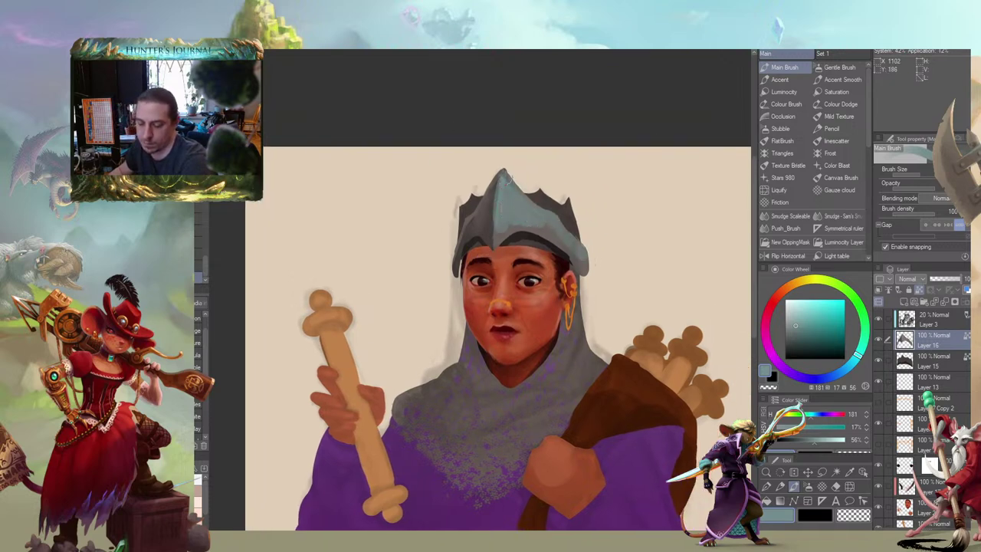
Blend the teal highlight into the grey of the visor with the Smudge brush
drag(472, 144, 492, 164)
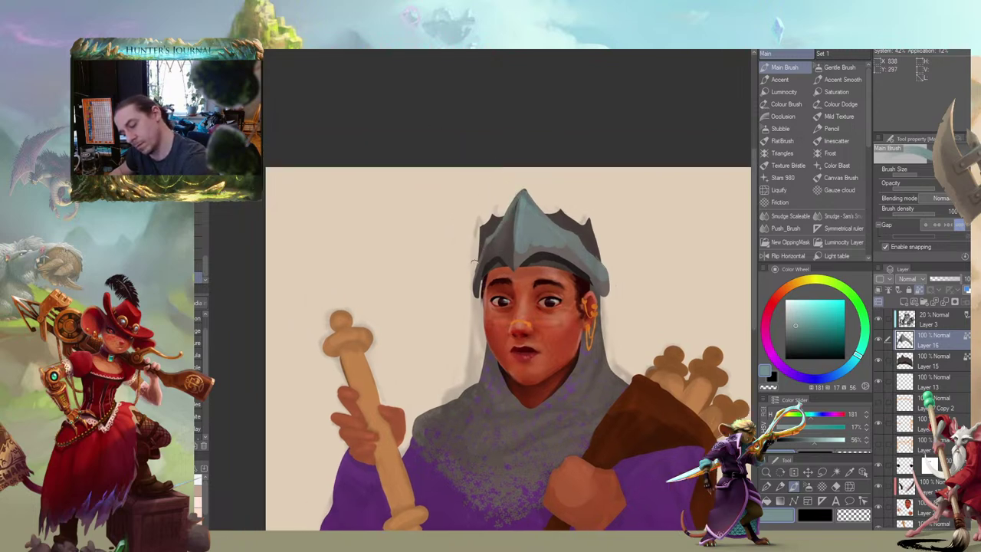
key(j)
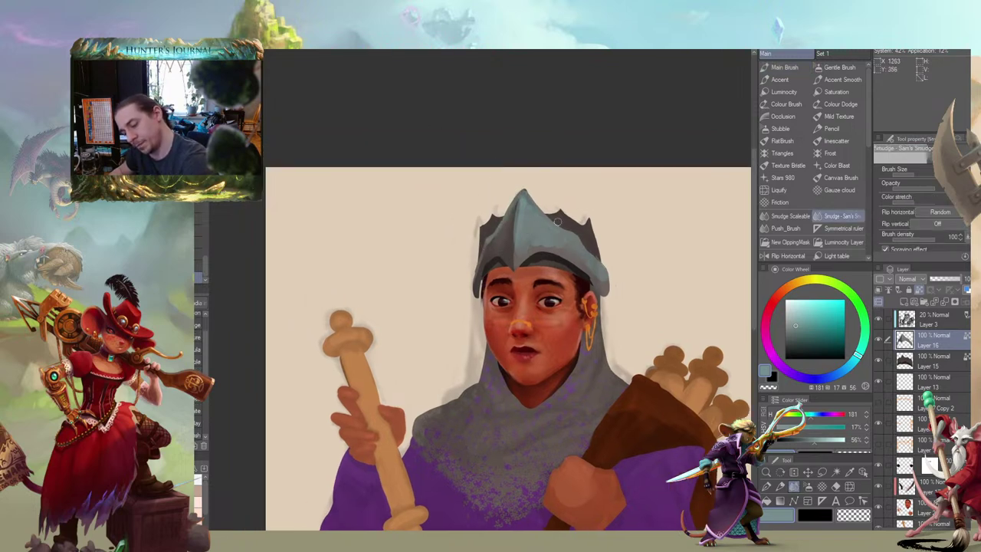
drag(463, 177, 488, 152)
mouse_move(471, 194)
mouse_down()
mouse_move(357, 221)
mouse_move(370, 135)
mouse_up()
mouse_move(334, 167)
mouse_down()
mouse_move(391, 143)
mouse_move(414, 161)
mouse_up()
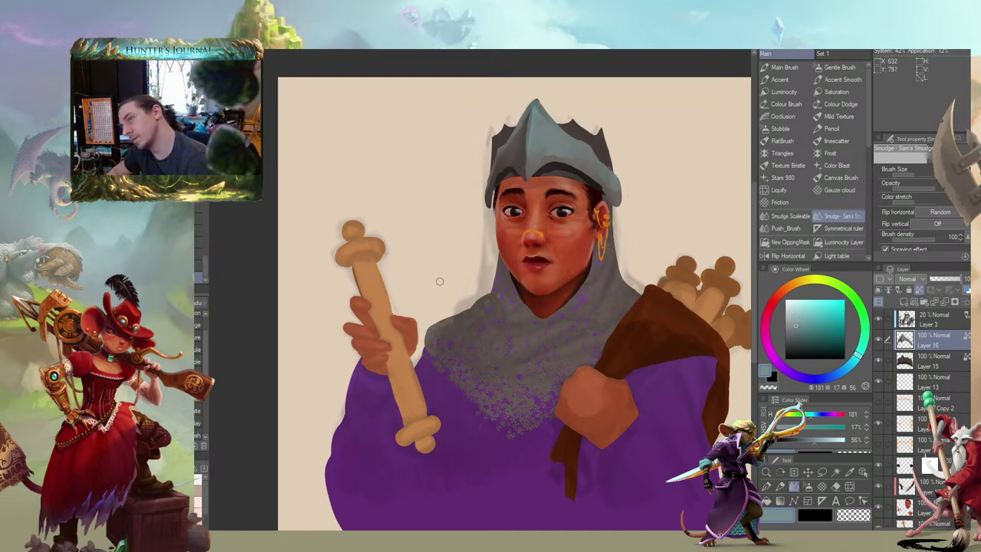
Check the whole figure, sample a dark tone (H 22, S 20, V 16), and paint vertical slits on both halves of the visor
drag(415, 228, 421, 244)
scroll(333, 265, down, 4)
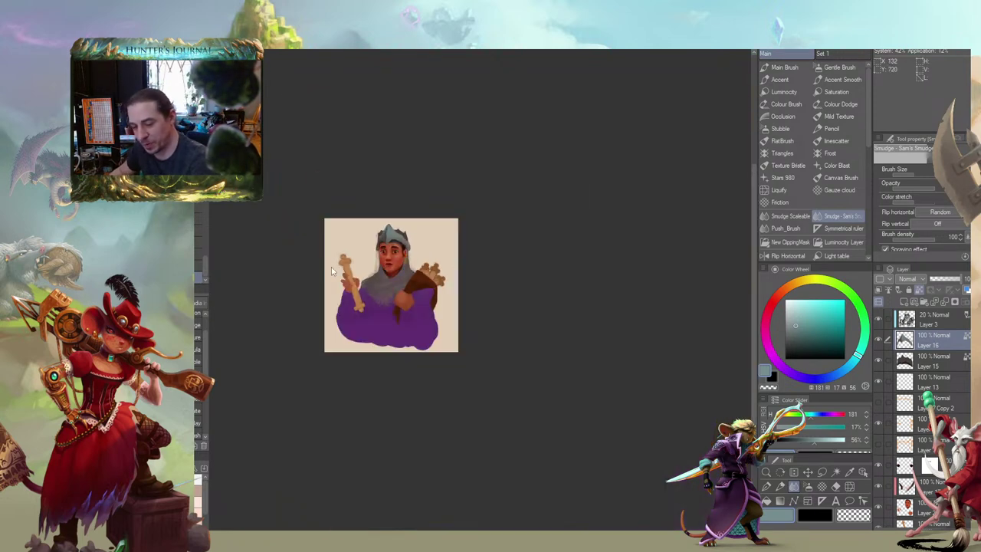
drag(315, 277, 426, 227)
scroll(517, 191, up, 5)
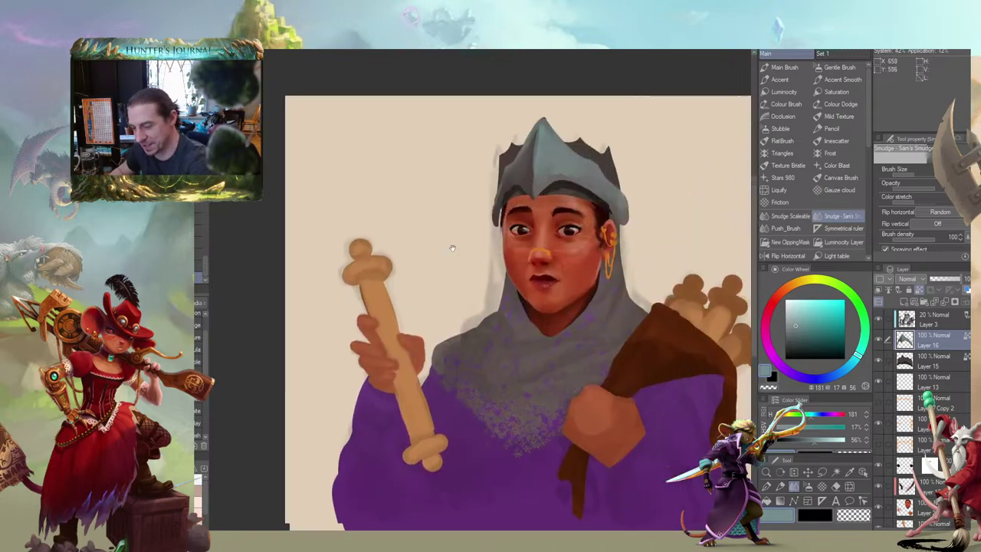
key(b)
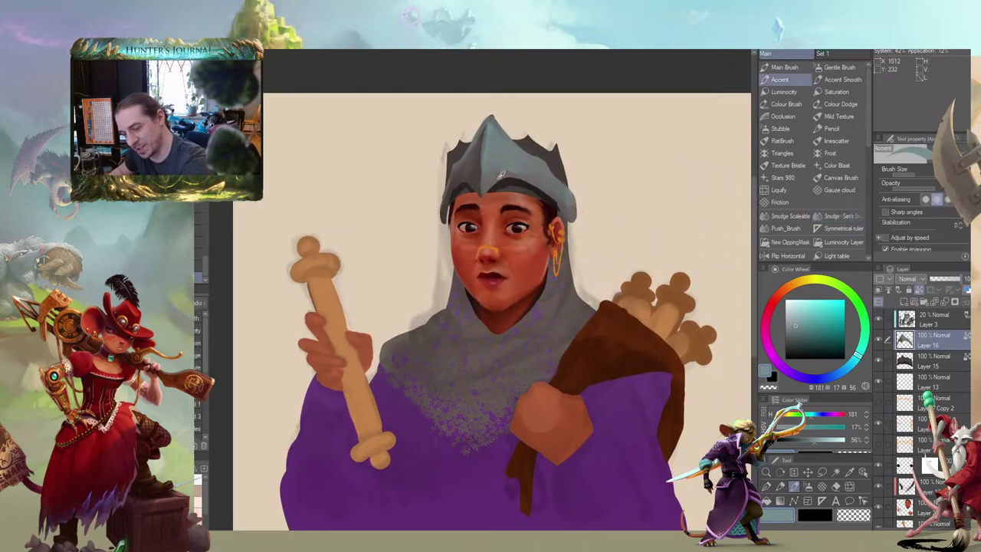
alt+click(500, 175)
drag(498, 140, 496, 159)
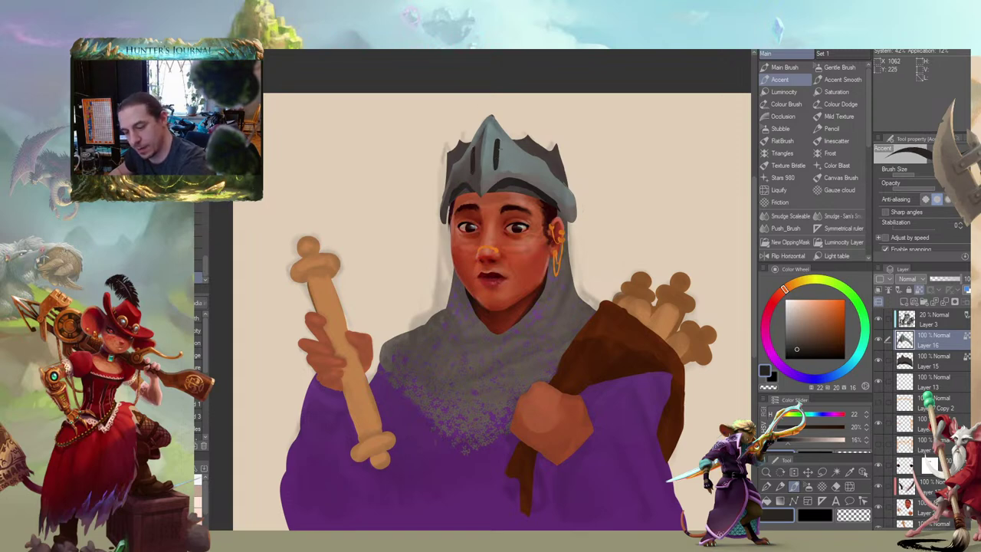
drag(488, 76, 453, 89)
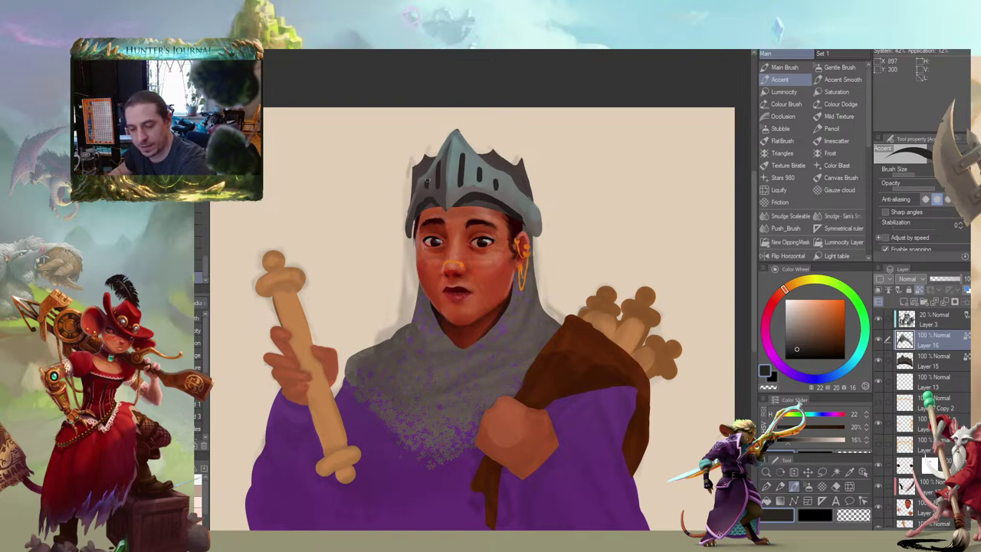
Extend the rows of dark slits toward the visor's sides and touch up the slits on the shaded half
drag(409, 158, 537, 100)
drag(469, 105, 436, 123)
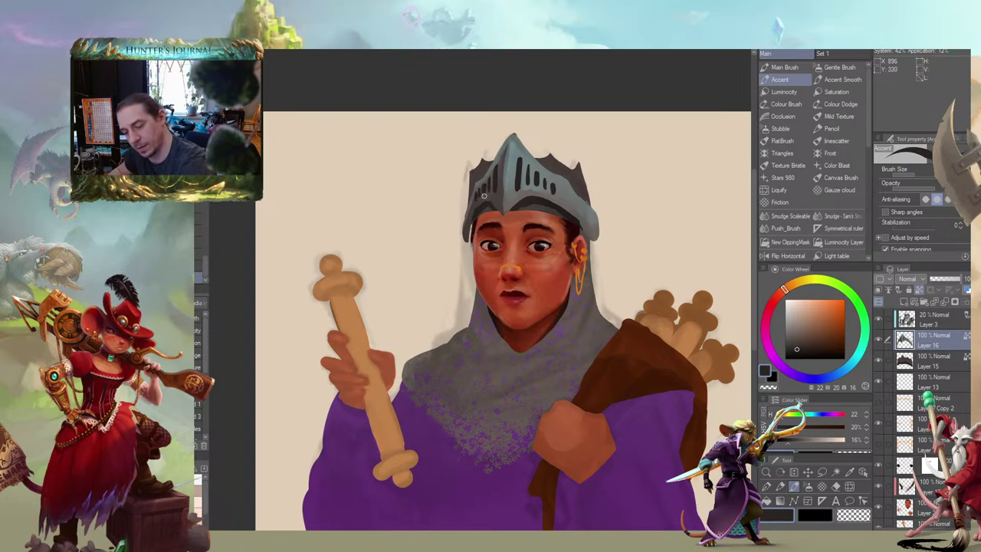
alt+click(479, 195)
alt+click(496, 171)
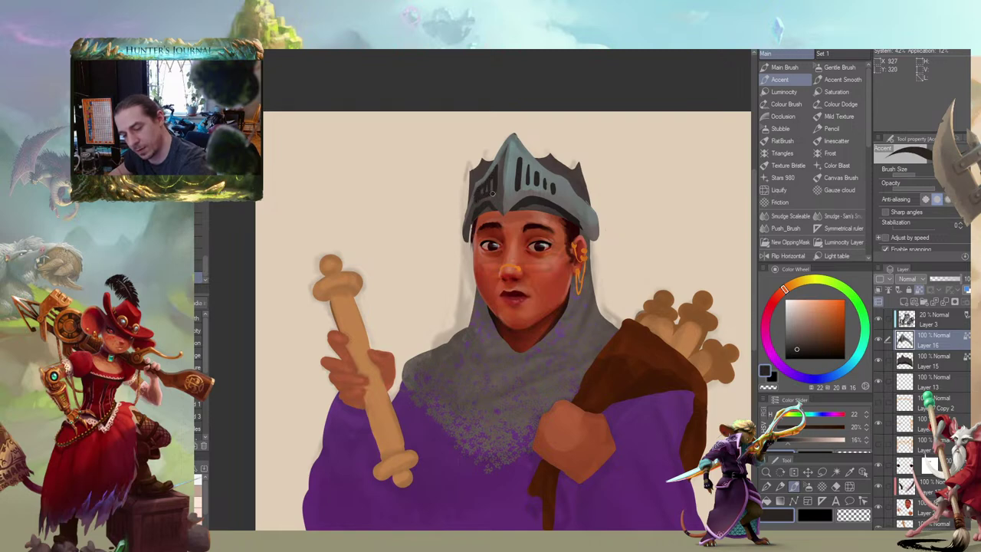
Fill both visor openings with the dark tone, sample a dark grey (H 16, S 15, V 29), and paint vertical bars across the shaded opening
mouse_move(491, 193)
mouse_down()
mouse_move(513, 181)
mouse_move(518, 157)
mouse_move(515, 191)
mouse_move(556, 194)
mouse_up()
mouse_move(519, 157)
mouse_down()
mouse_move(559, 193)
mouse_move(522, 170)
mouse_up()
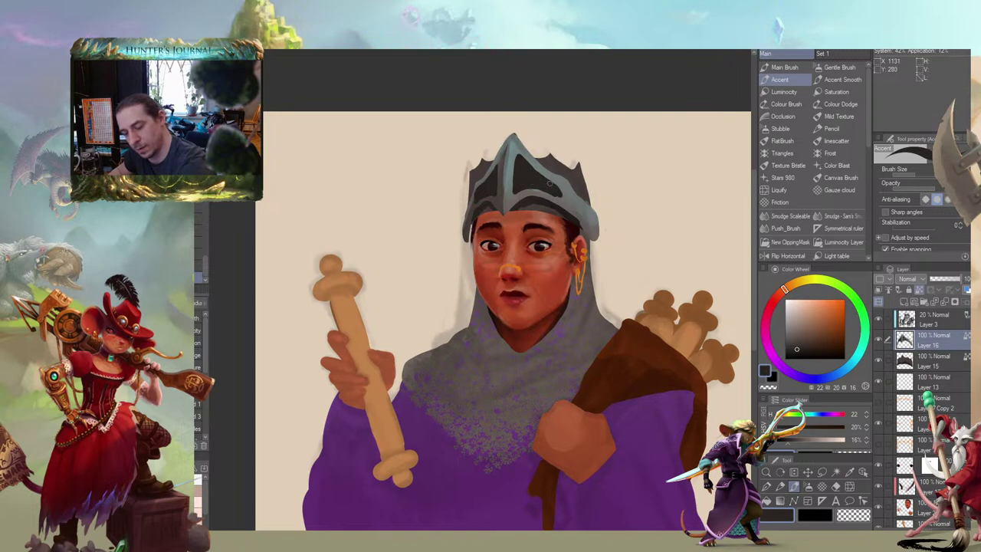
drag(454, 161, 478, 156)
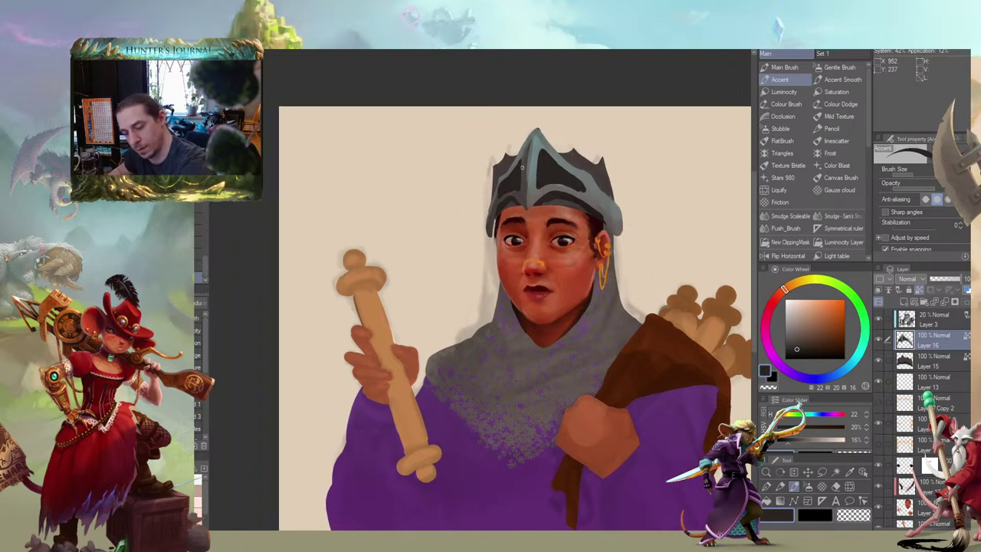
alt+click(523, 170)
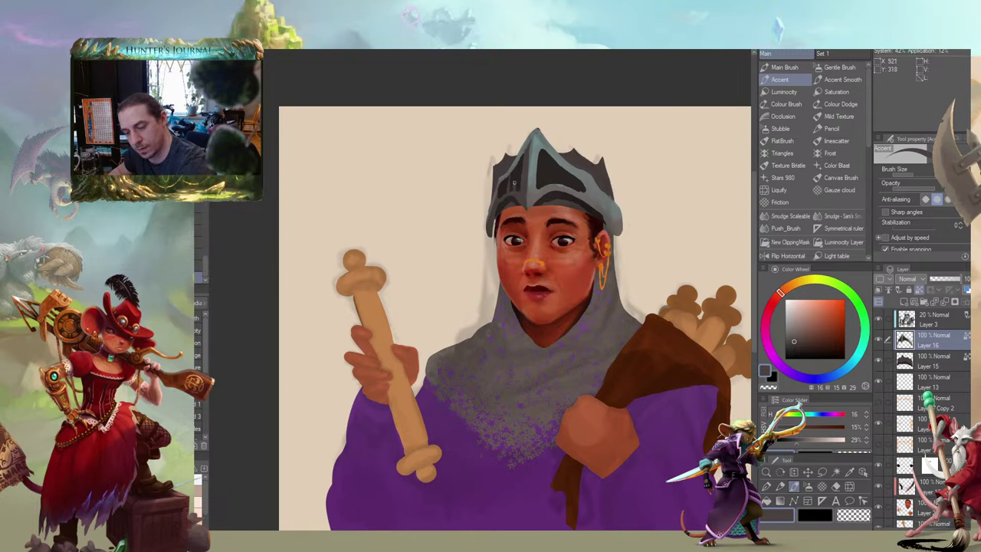
drag(514, 184, 514, 168)
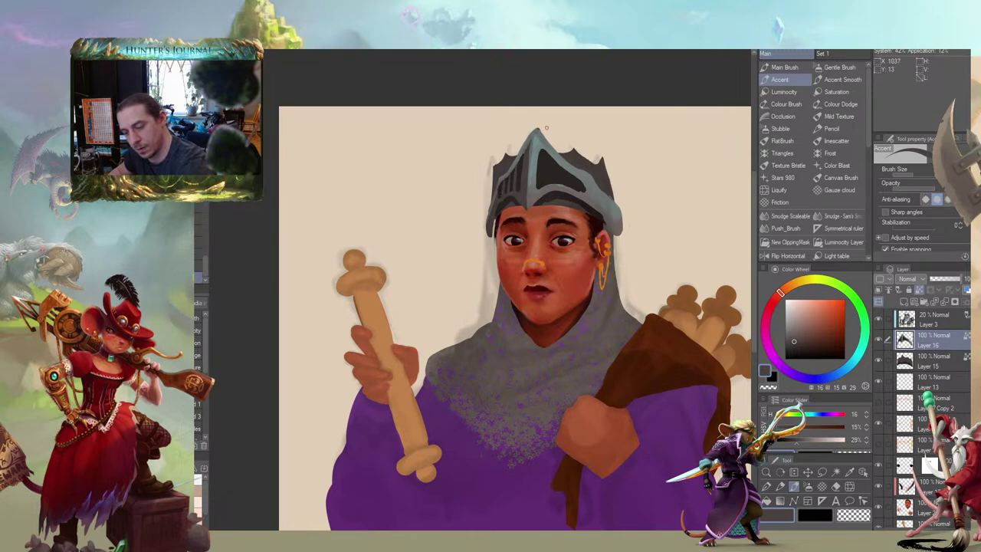
Sample a lighter grey (H 18, S 12, V 43) and paint evenly spaced vertical bars across the visor's lit opening, undoing stray strokes
alt+click(557, 184)
mouse_move(560, 170)
mouse_down()
mouse_move(572, 144)
mouse_move(571, 174)
mouse_up()
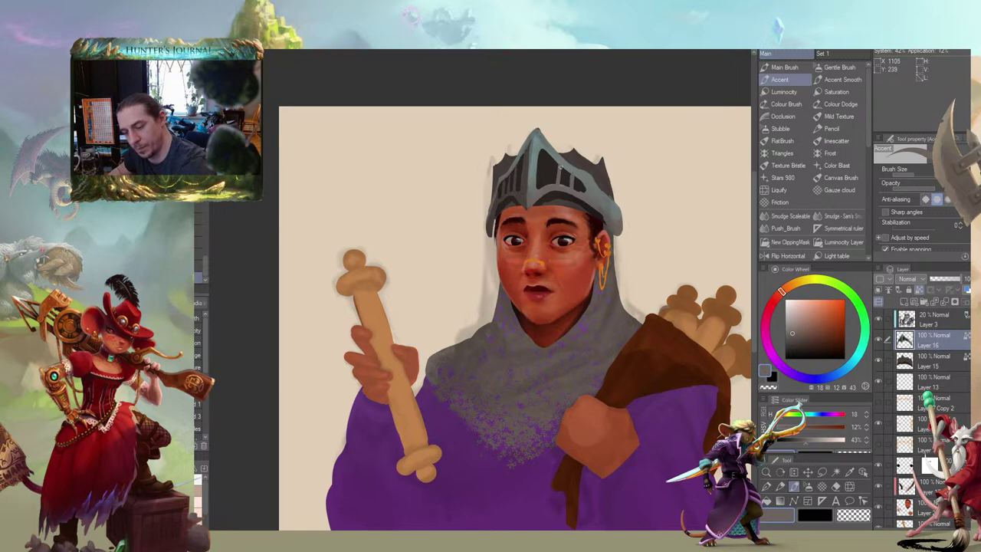
key(ctrl+z)
key(ctrl+z)
key(ctrl+z)
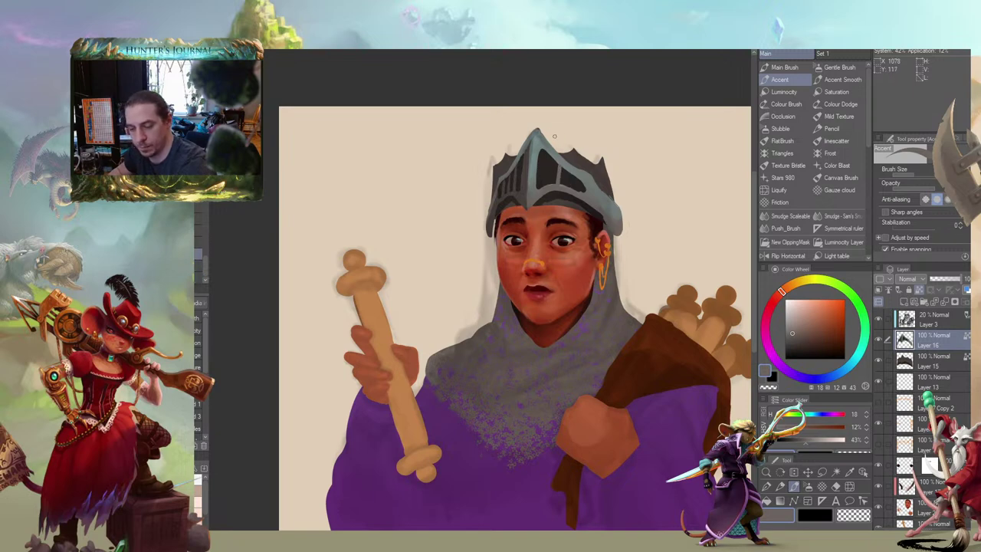
mouse_move(561, 167)
mouse_down()
mouse_move(561, 182)
mouse_move(571, 175)
mouse_move(549, 183)
mouse_up()
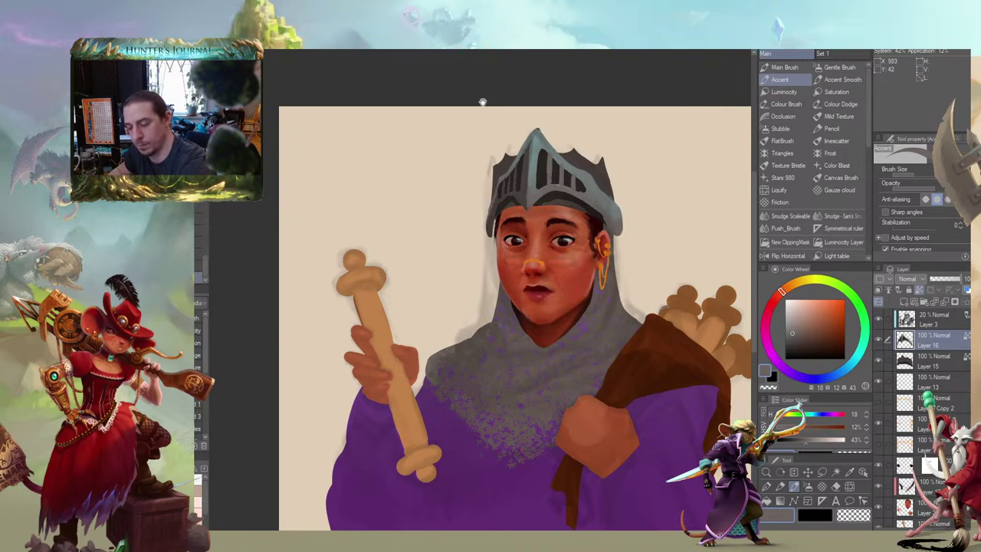
Sample the helmet's dark tone (H 22, S 19, V 16) and clean up the visor's lower edge on the shaded side with Accent Smooth
drag(416, 103, 497, 122)
mouse_move(488, 247)
mouse_down()
mouse_move(387, 173)
mouse_move(422, 176)
mouse_move(433, 166)
mouse_up()
drag(480, 98, 477, 120)
key(period)
alt+click(529, 170)
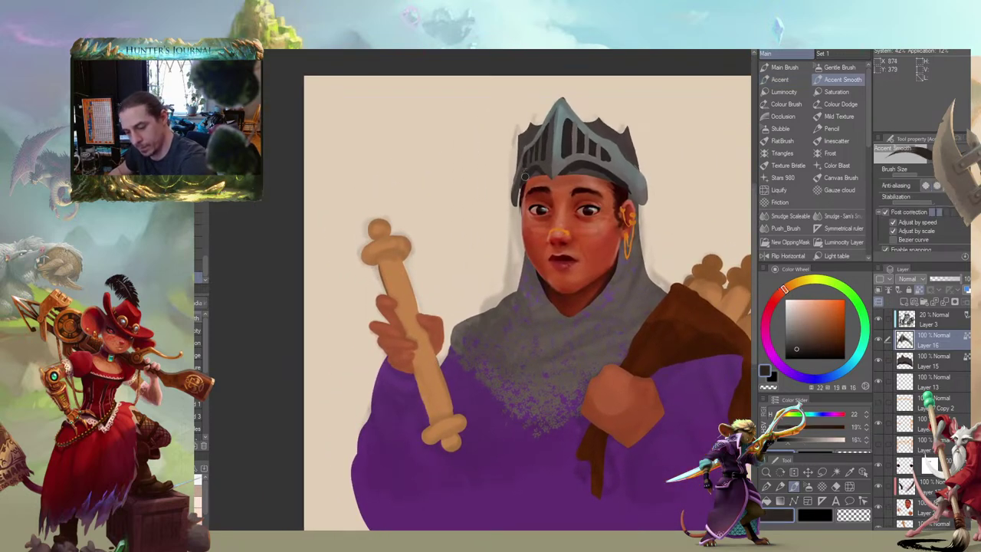
drag(527, 174, 521, 192)
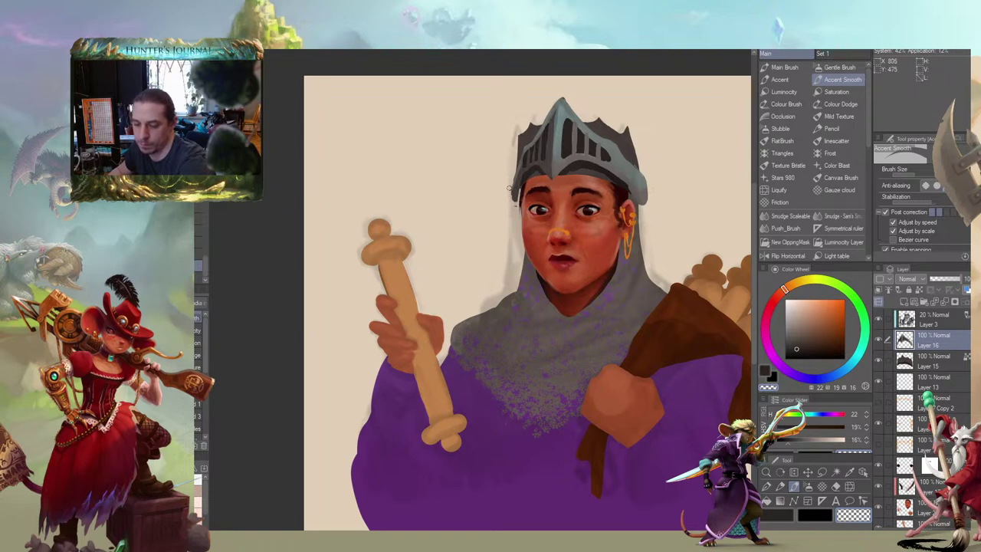
key(b)
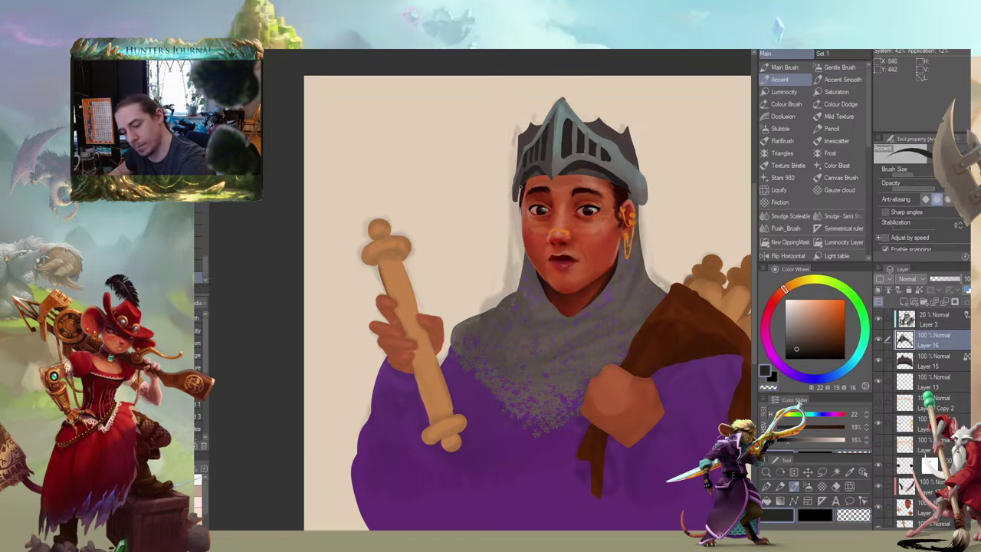
Examine the barred visor up close and against the whole figure
mouse_move(459, 141)
mouse_down()
mouse_move(409, 136)
mouse_move(375, 151)
mouse_up()
drag(352, 225, 399, 232)
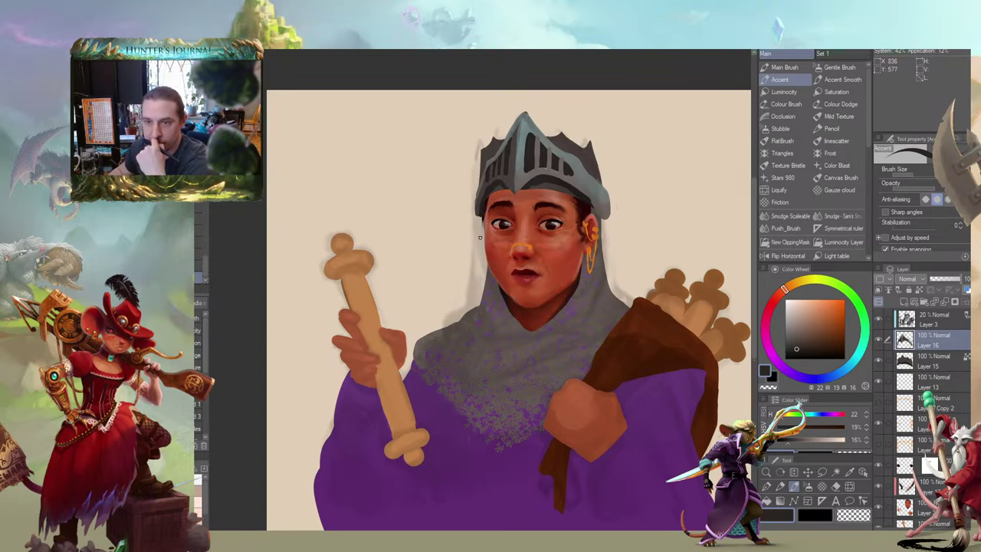
scroll(481, 242, down, 5)
drag(359, 257, 378, 286)
scroll(445, 325, up, 3)
drag(464, 285, 380, 311)
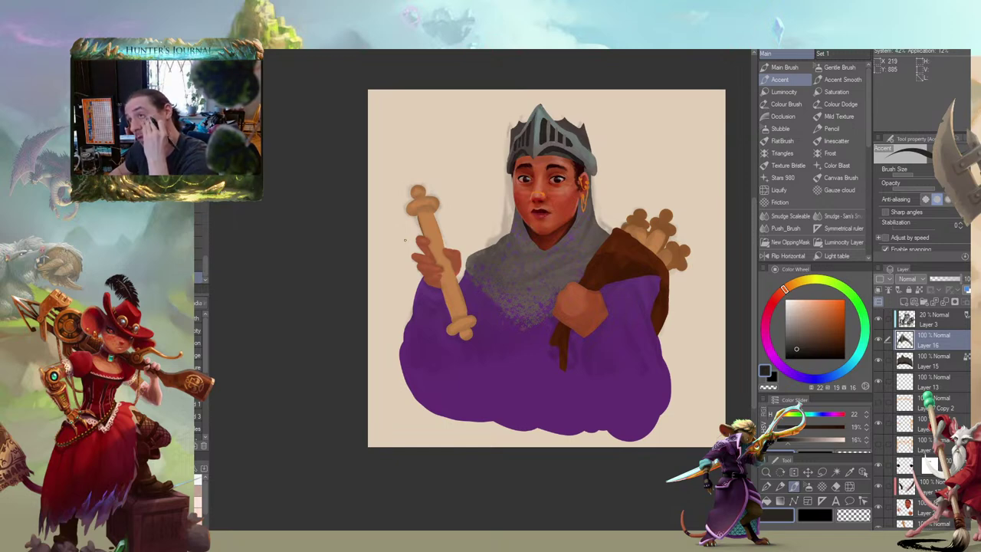
mouse_move(387, 236)
mouse_down()
mouse_move(416, 228)
mouse_move(424, 251)
mouse_up()
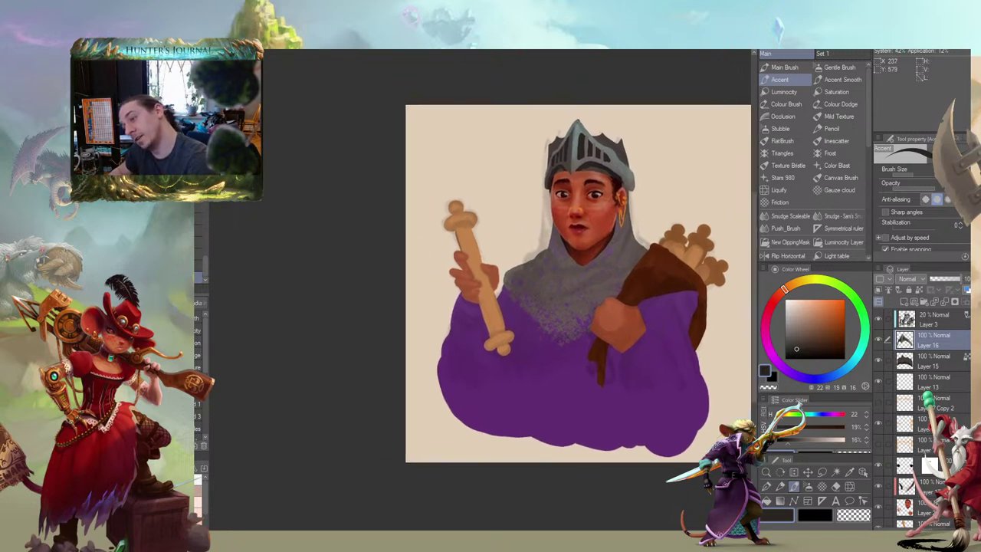
Select Layer 15 and sample a near-black brown (H 20, S 18, V 13) from the helmet for the Accent brush
key(period)
click(900, 365)
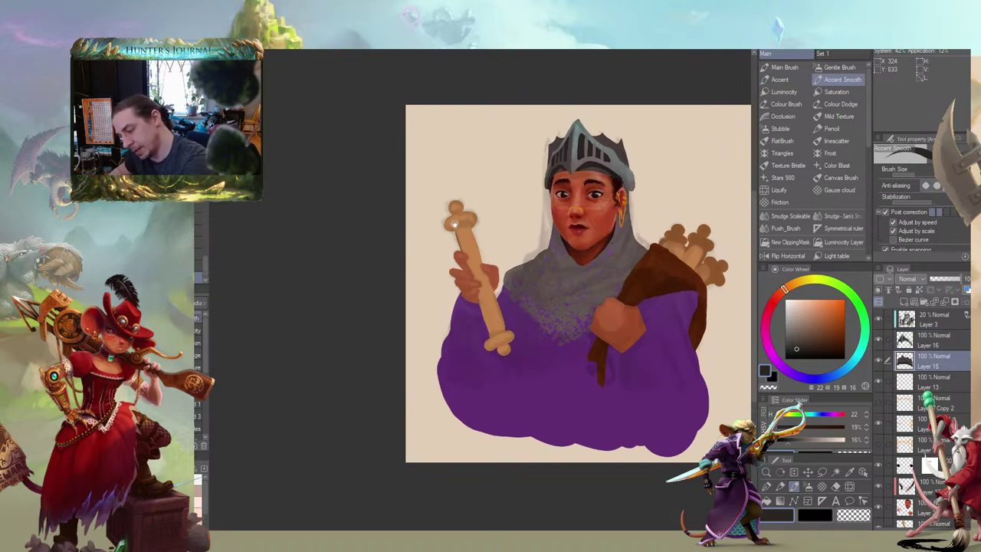
drag(596, 153, 595, 176)
alt+click(615, 170)
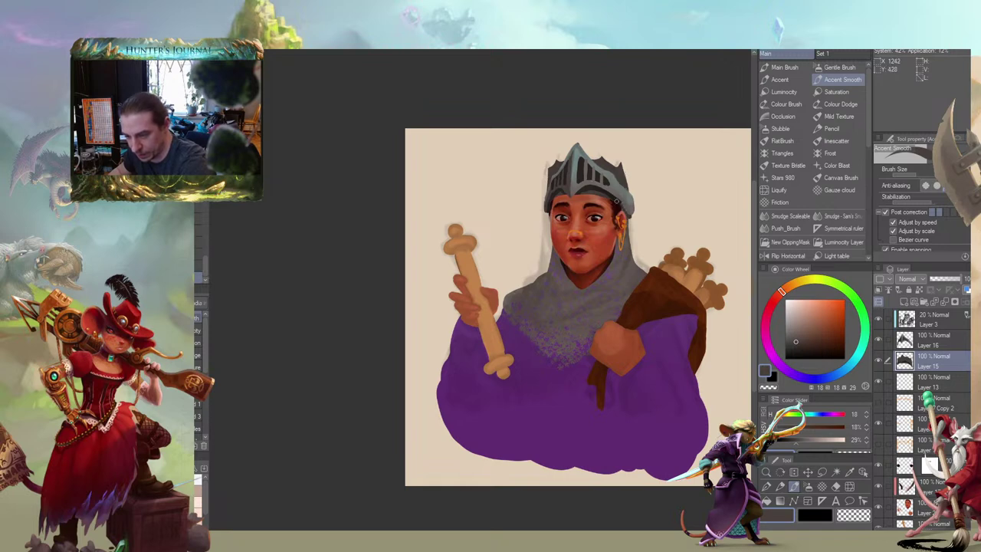
alt+click(619, 201)
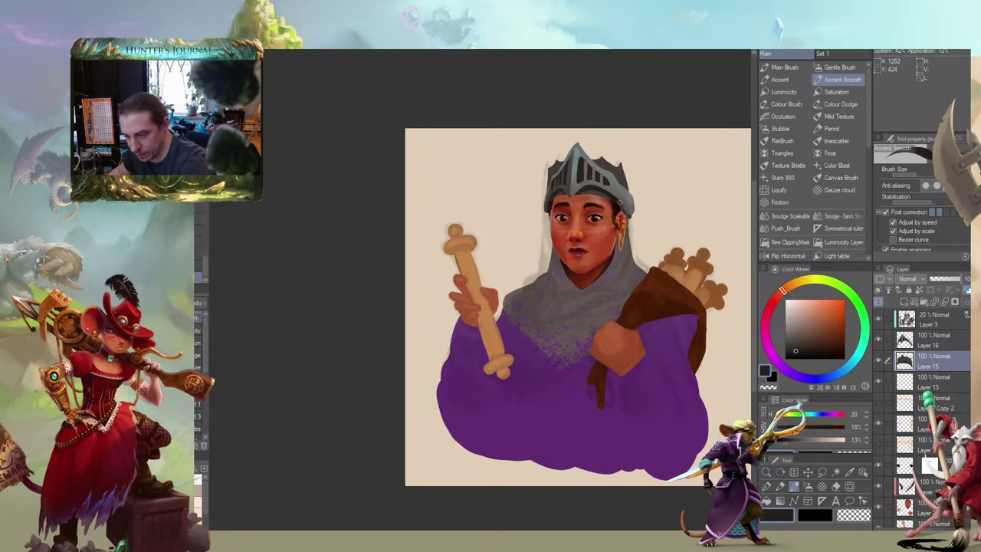
key(comma)
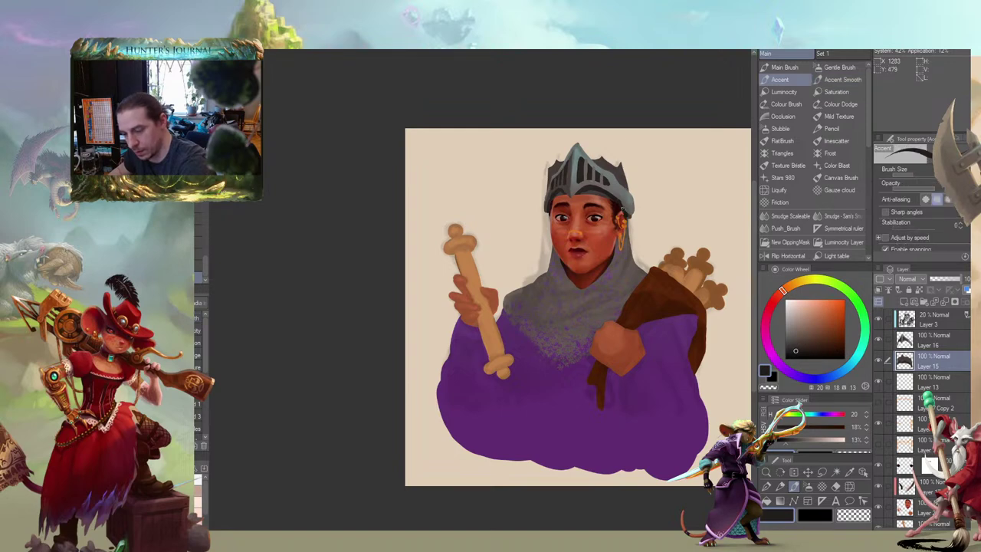
Try to paint a dark side guard hanging from the helmet over the earring on Layer 15, and undo the strokes
mouse_move(627, 214)
mouse_down()
mouse_move(627, 253)
mouse_move(628, 240)
mouse_up()
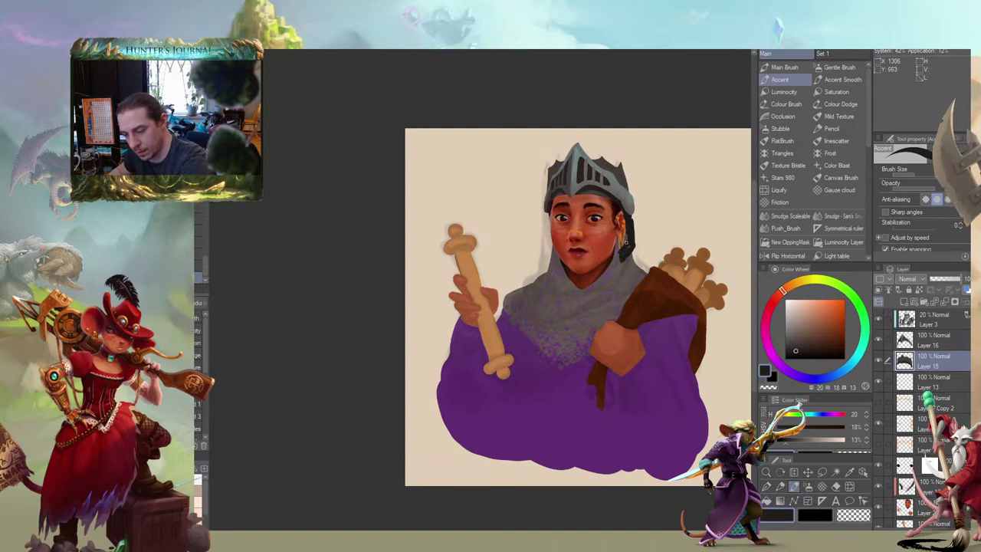
drag(627, 245, 626, 227)
key(c)
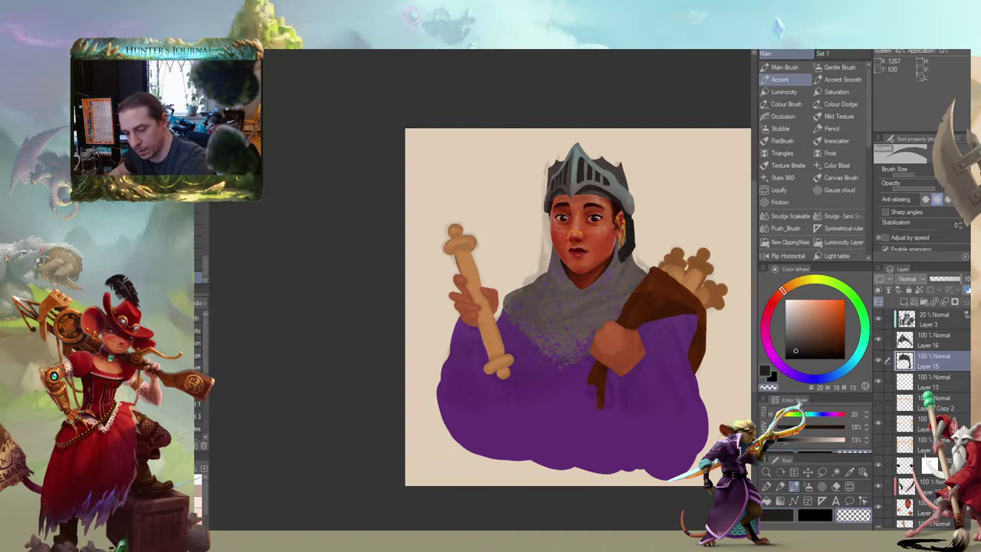
drag(443, 151, 440, 169)
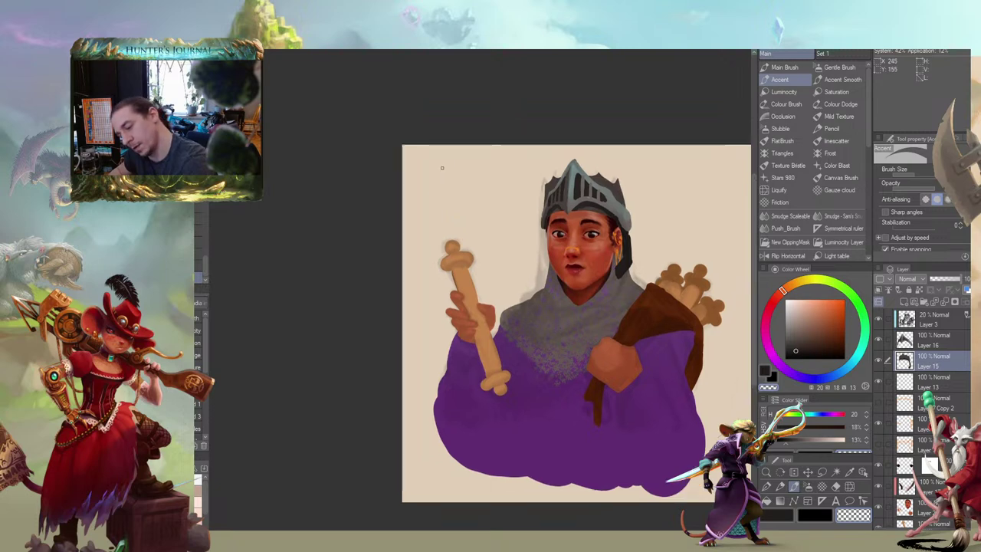
key(ctrl+z)
key(ctrl+z)
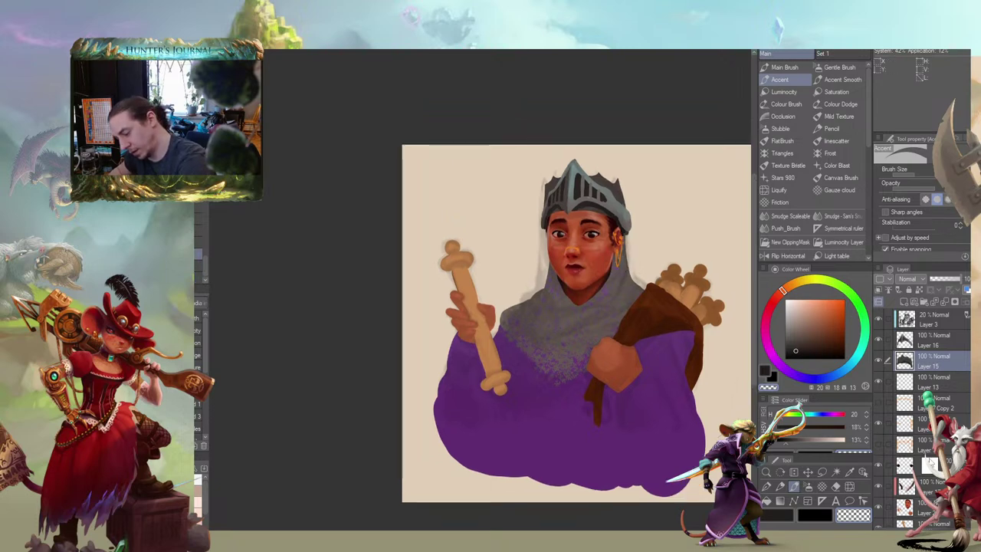
Add a new layer directly above Layer 11, beneath the face layer, and get a brush ready on it
scroll(927, 414, down, 5)
scroll(920, 414, down, 2)
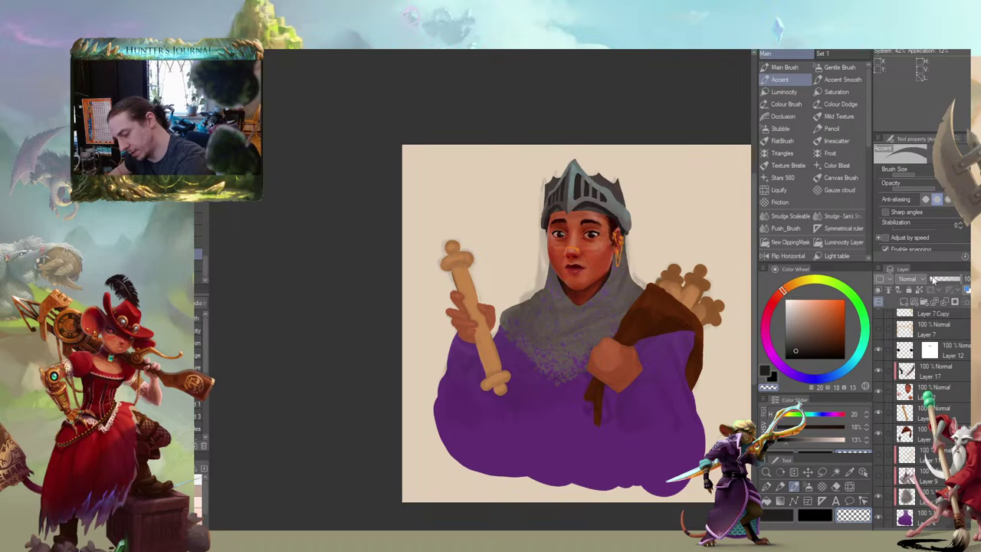
click(902, 455)
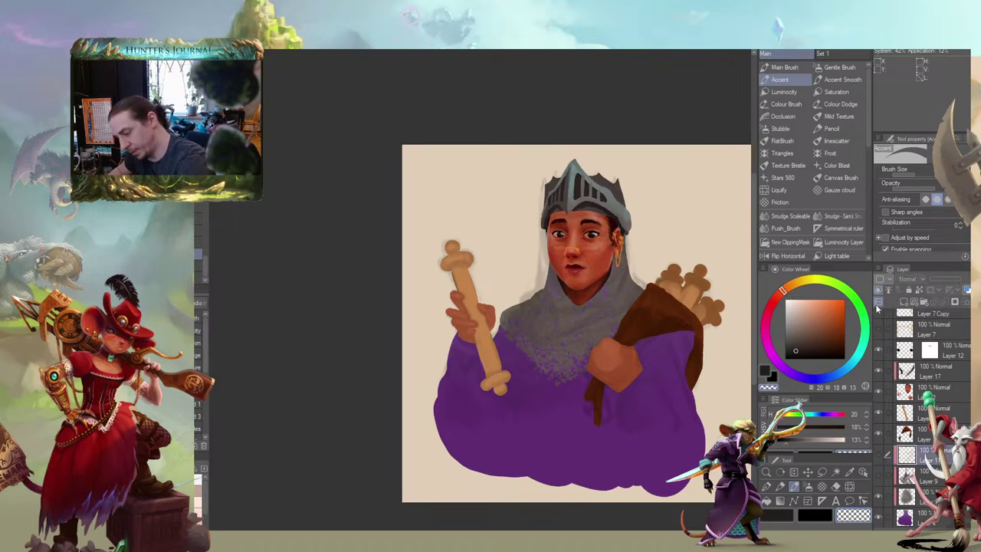
click(903, 301)
key(b)
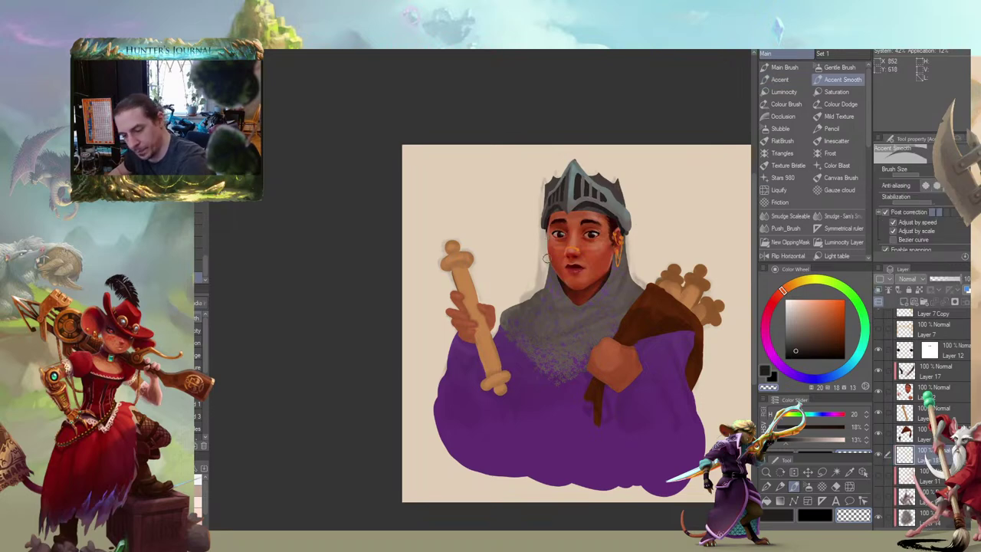
key(c)
Paint dark guards (H 20, S 18, V 13) hanging from the helmet behind both sides of the face, and check them on the whole figure
drag(546, 230, 546, 257)
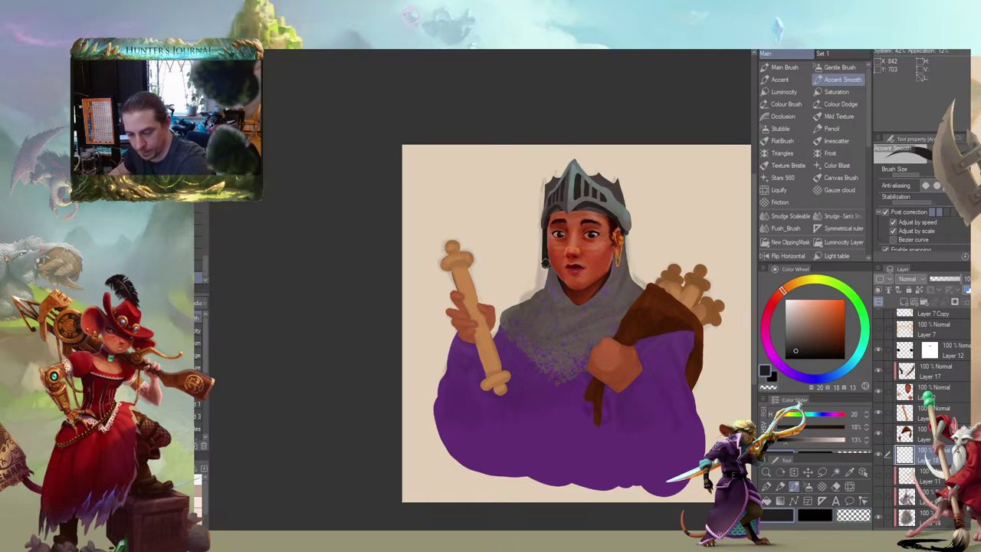
key(b)
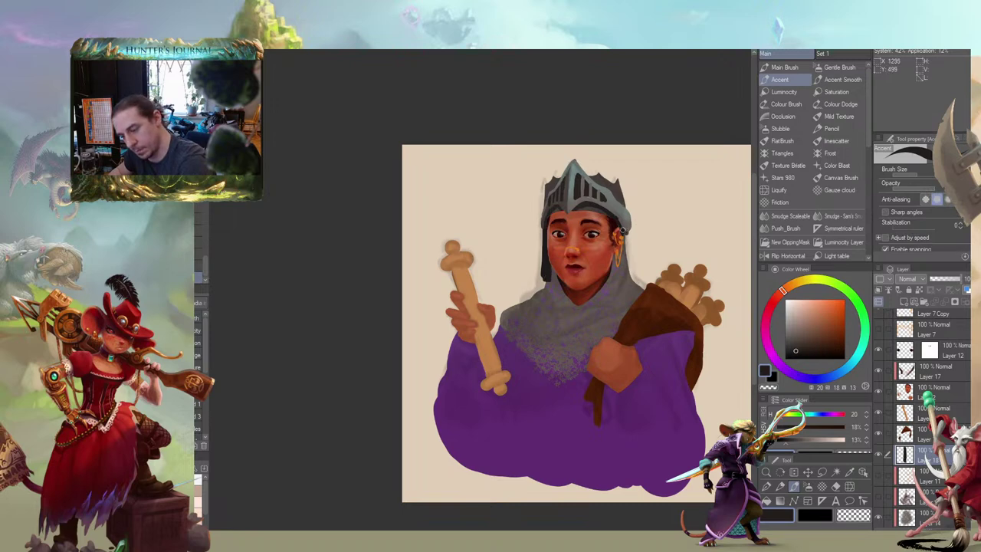
mouse_move(622, 229)
mouse_down()
mouse_move(622, 265)
mouse_move(625, 220)
mouse_move(612, 231)
mouse_move(611, 275)
mouse_move(622, 257)
mouse_move(617, 278)
mouse_move(627, 270)
mouse_move(623, 233)
mouse_up()
drag(496, 198, 420, 197)
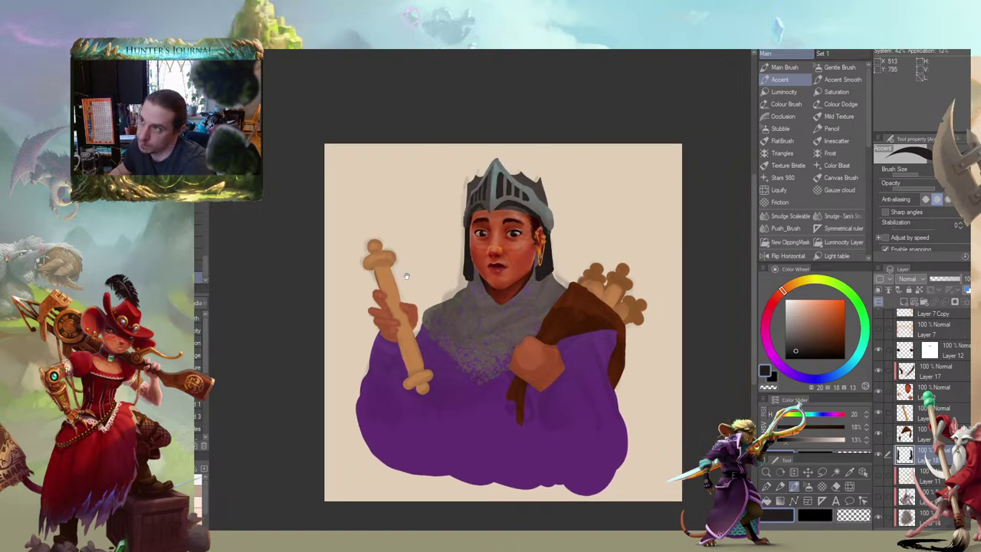
mouse_move(408, 275)
mouse_down()
mouse_move(461, 260)
mouse_move(467, 284)
mouse_move(453, 307)
mouse_up()
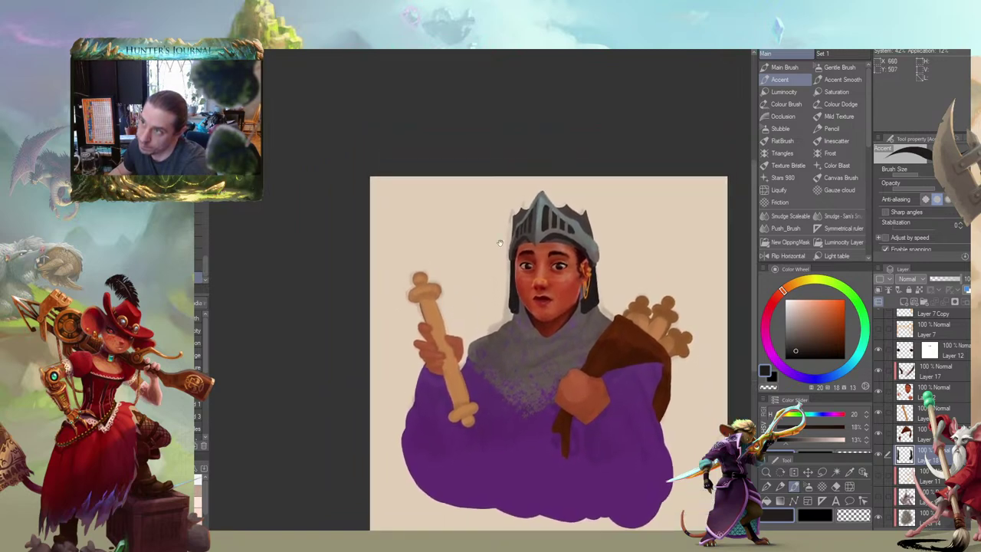
drag(553, 327, 569, 297)
mouse_move(458, 236)
mouse_down()
mouse_move(490, 239)
mouse_move(514, 292)
mouse_move(523, 286)
mouse_up()
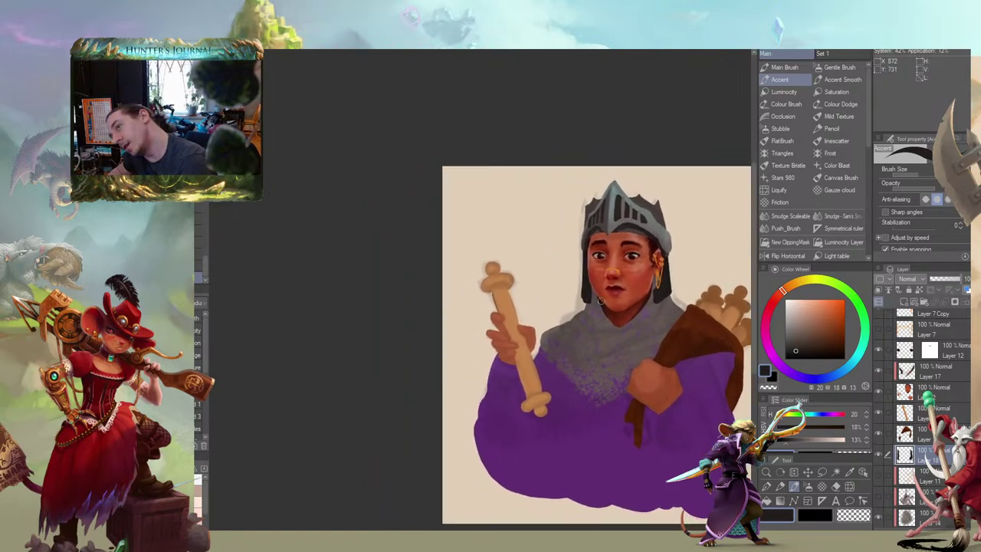
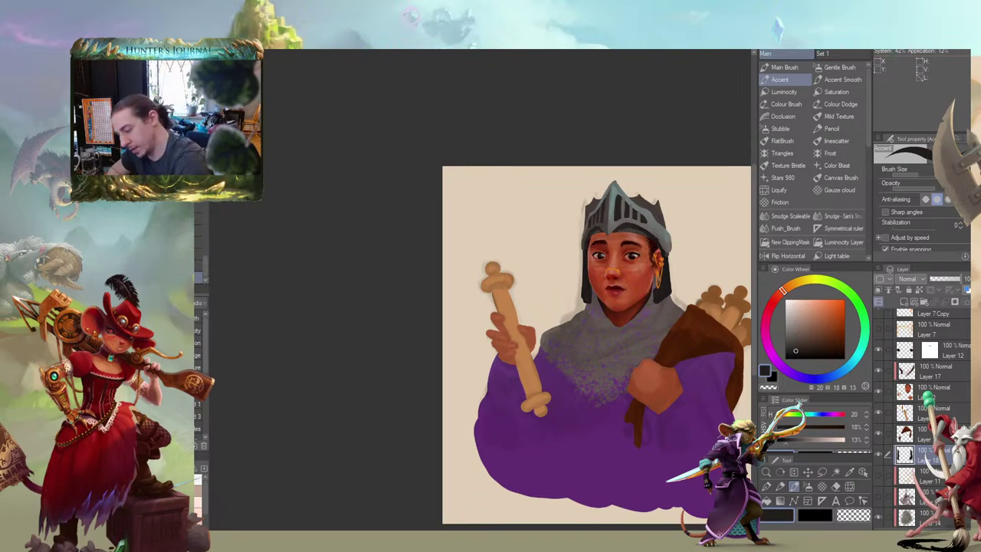
On the face layer, paint the base of the ear opposite the earring with the Accent brush in dark red (H 12, S 86, V 38) sampled from the lips
click(908, 392)
scroll(497, 261, up, 3)
drag(632, 300, 424, 306)
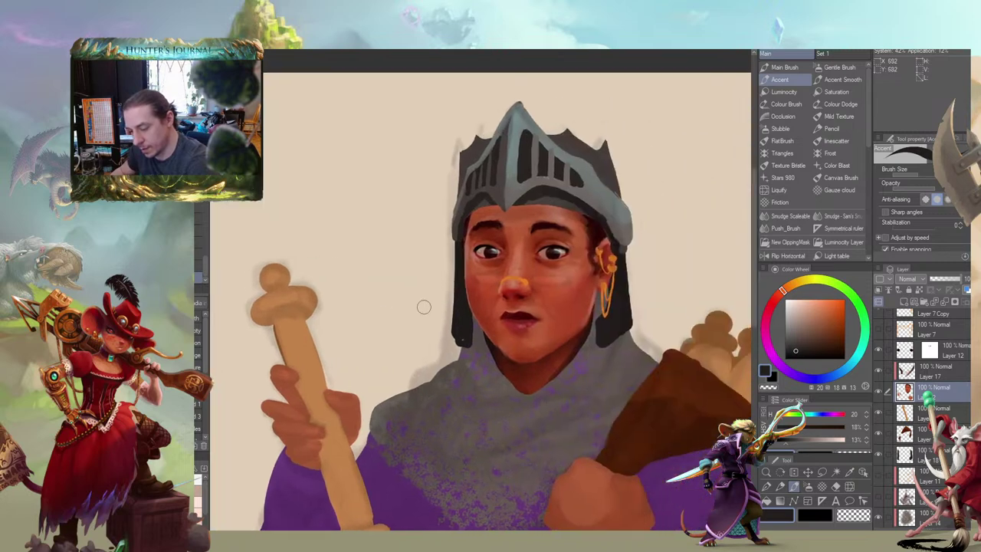
key(period)
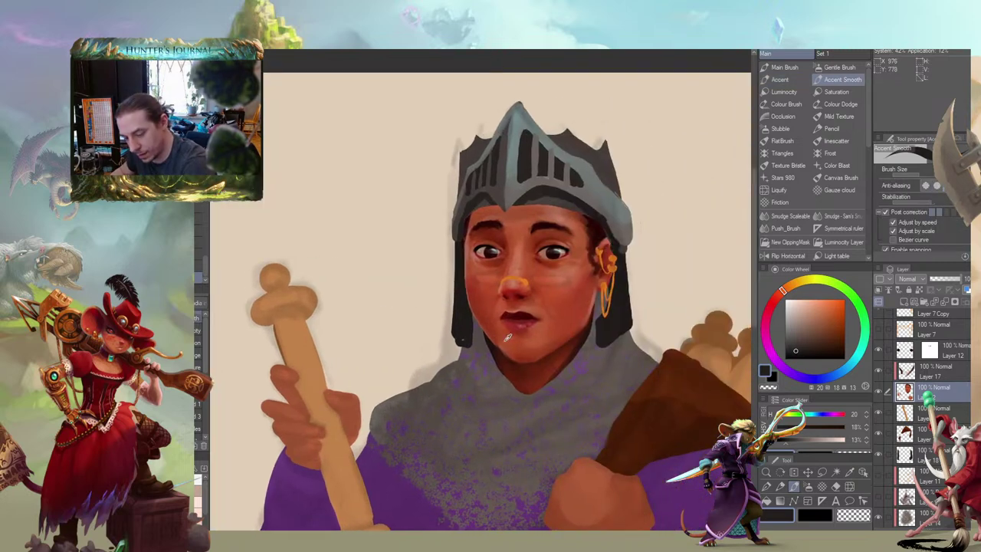
alt+click(518, 318)
key(comma)
key(bracketleft)
key(bracketleft)
key(bracketleft)
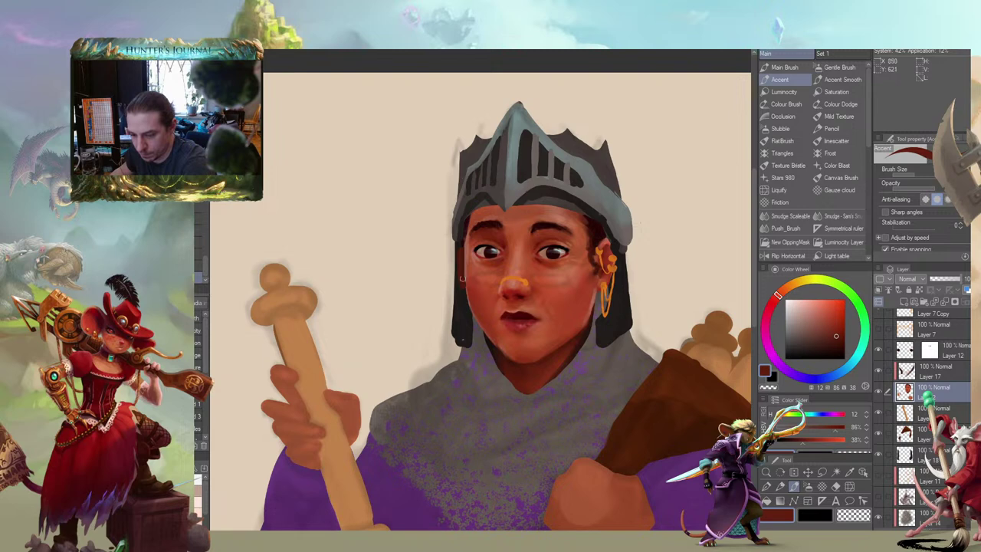
scroll(455, 224, down, 1)
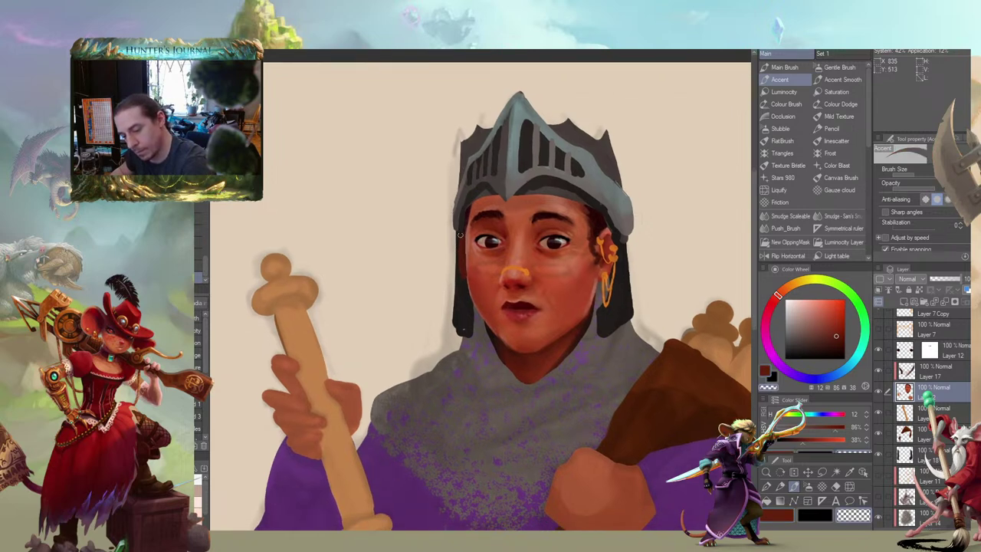
Paint lighter skin (H 16, S 73, V 73), sampled from the cheek, onto the ear opposite the earring with the Main Brush
key(b)
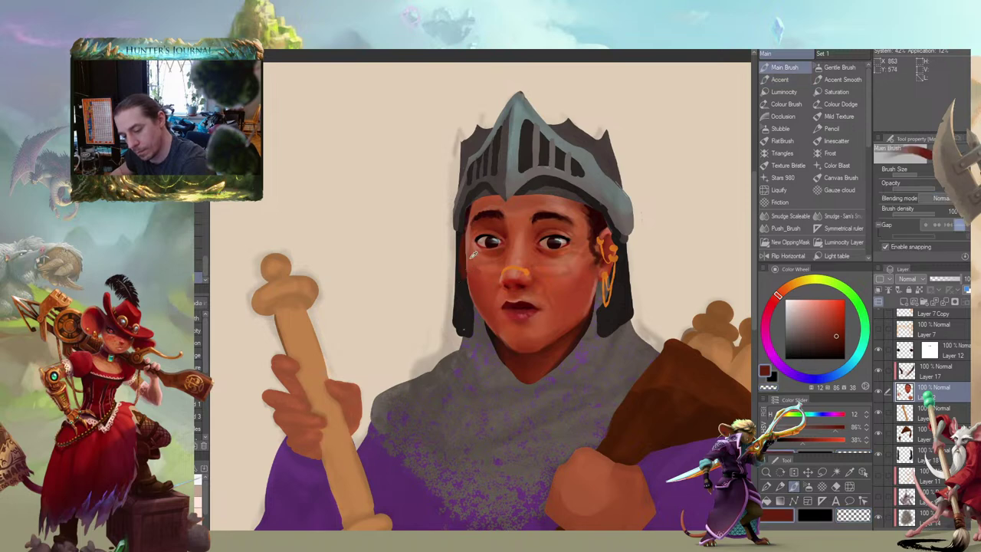
alt+click(470, 259)
drag(461, 265, 459, 247)
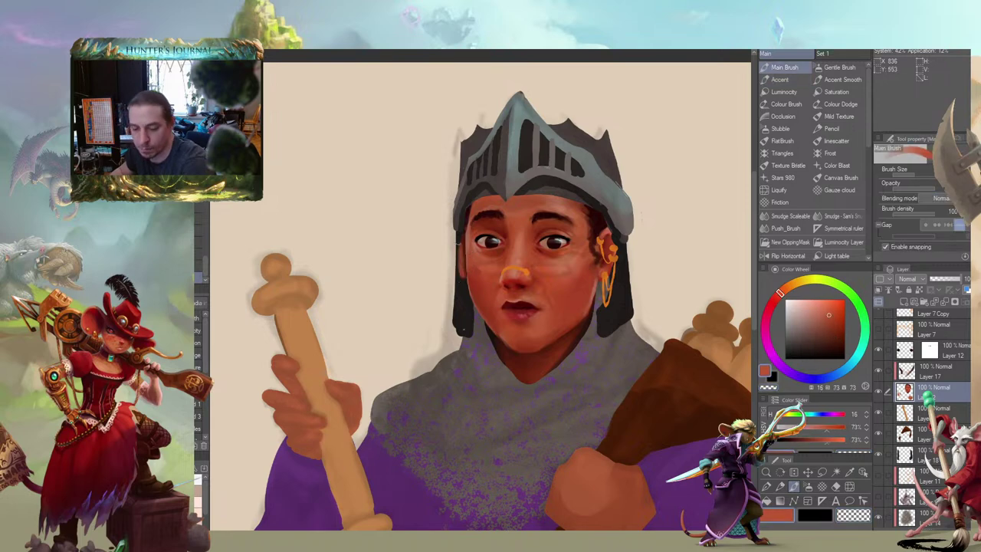
mouse_move(432, 210)
mouse_down()
mouse_move(450, 170)
mouse_move(453, 194)
mouse_up()
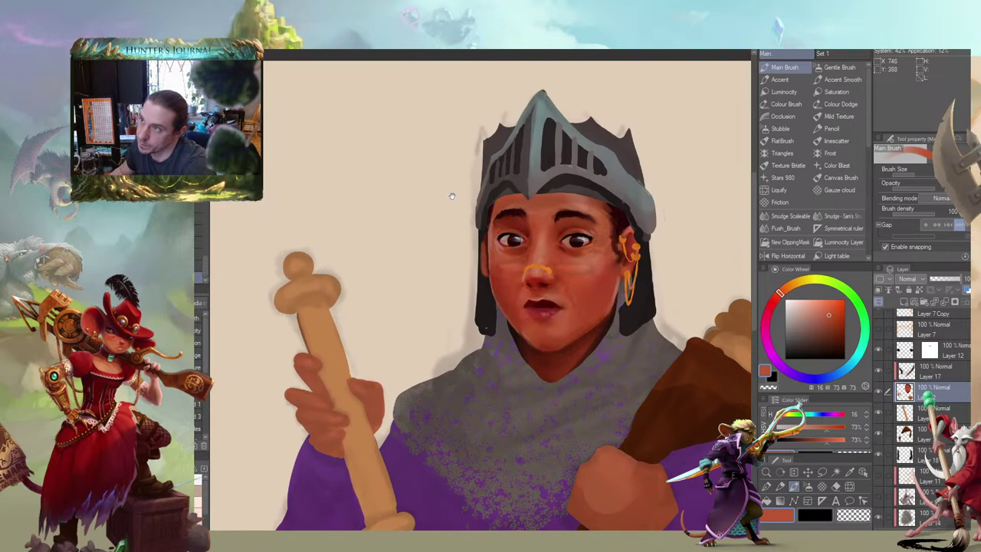
drag(441, 242, 442, 217)
Refine that ear with the Accent brush using sampled H 11, S 81, V 65, H 7, S 90, V 44 and H 12, S 51, V 83, and check the whole figure
key(b)
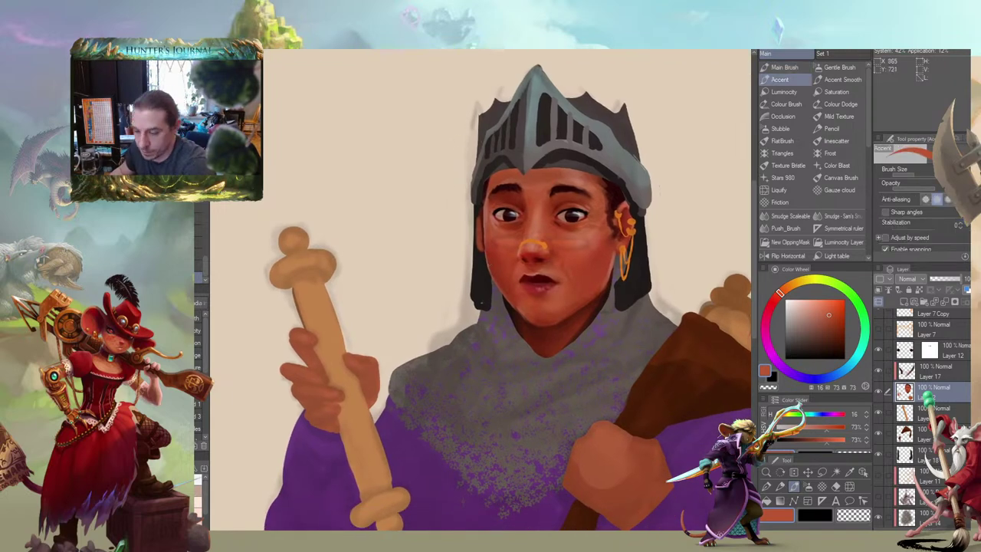
alt+click(478, 247)
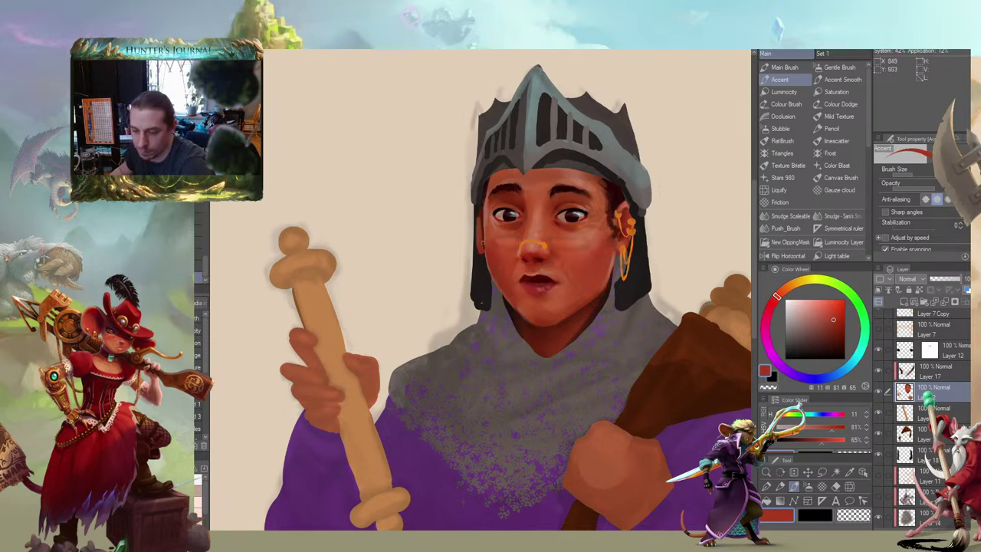
drag(446, 181, 451, 199)
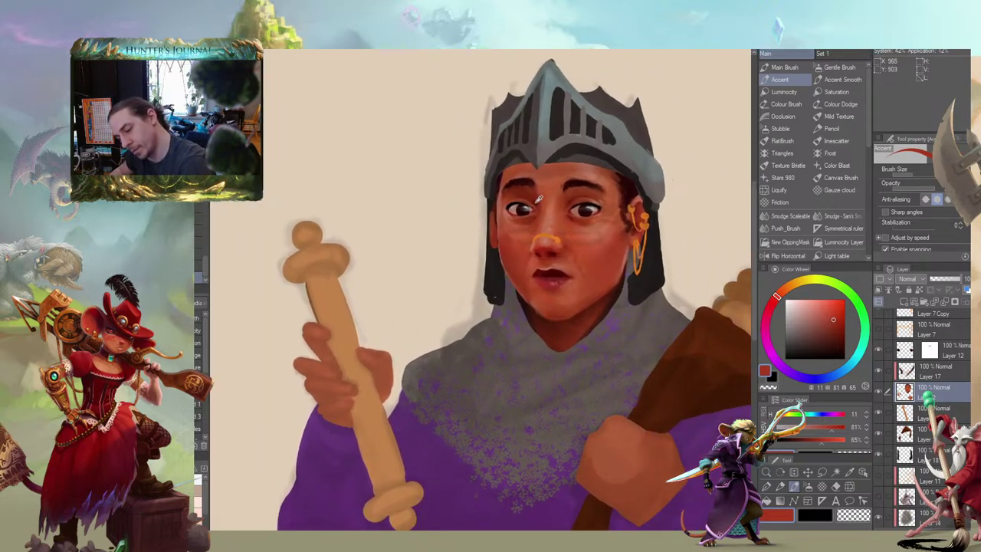
alt+click(538, 197)
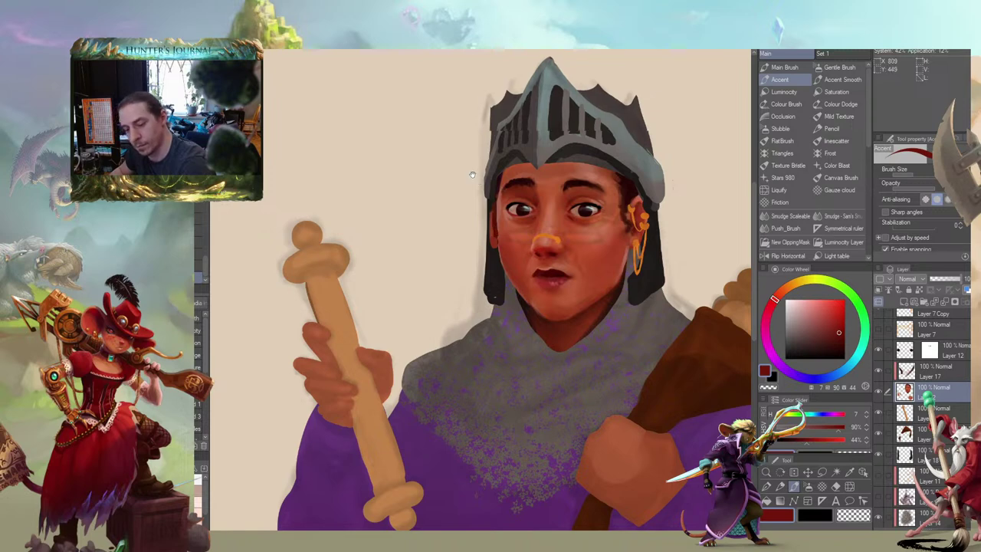
drag(457, 178, 384, 194)
alt+click(569, 211)
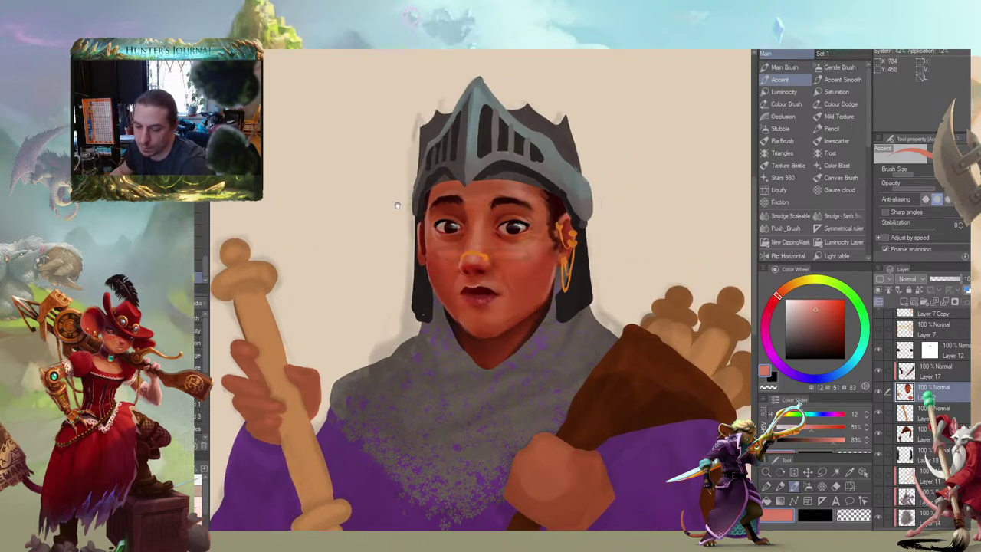
mouse_move(397, 206)
mouse_down()
mouse_move(405, 183)
mouse_move(432, 191)
mouse_move(439, 179)
mouse_up()
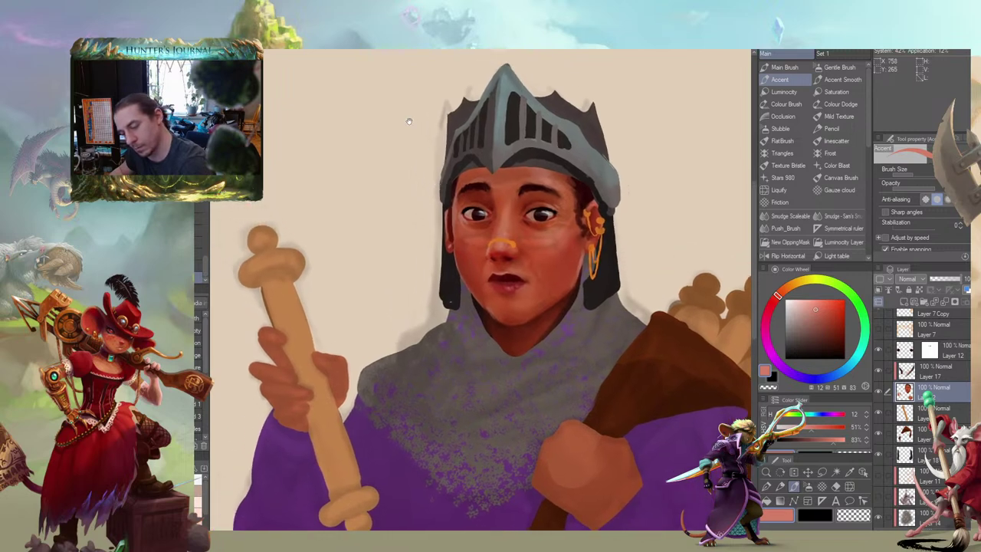
mouse_move(409, 122)
mouse_down()
mouse_move(426, 143)
mouse_move(417, 169)
mouse_up()
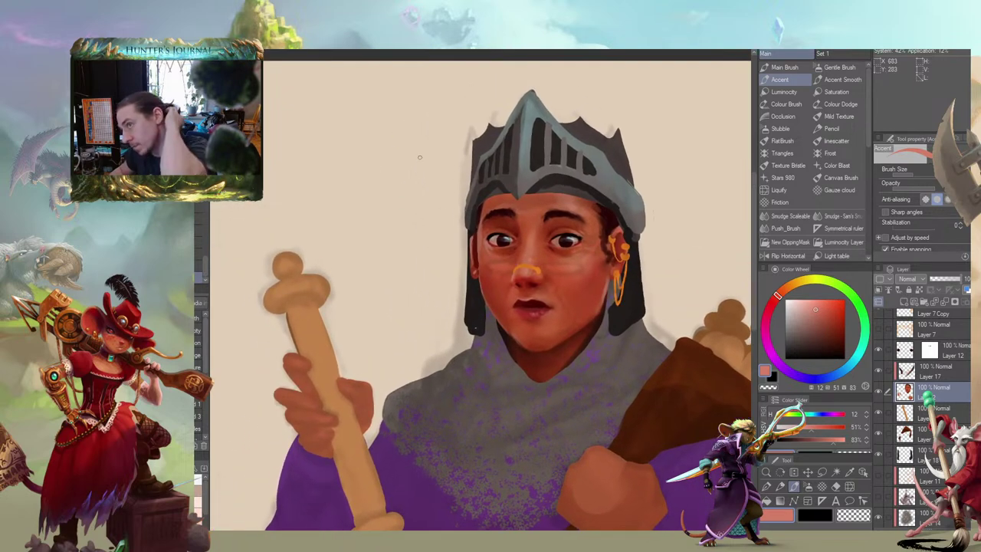
scroll(419, 163, down, 2)
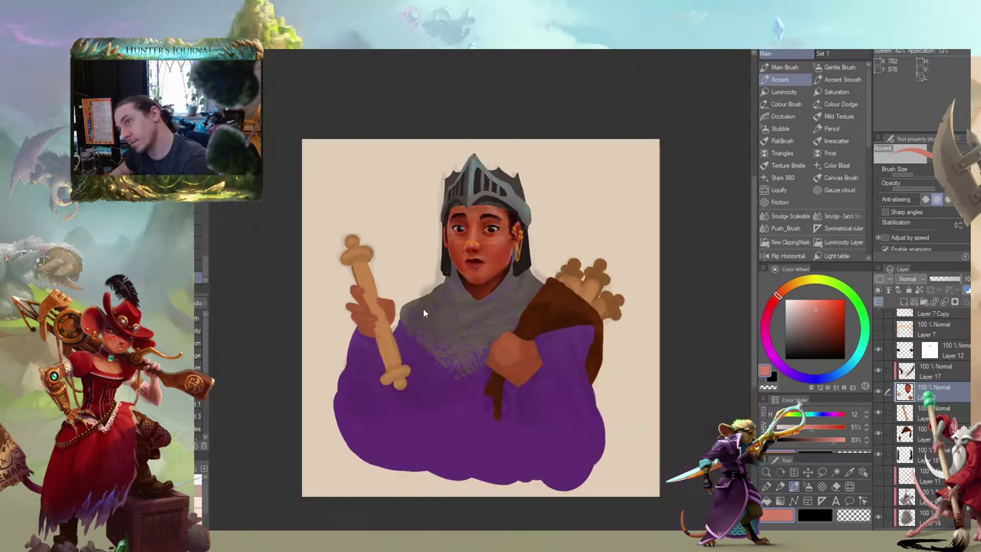
scroll(426, 313, up, 1)
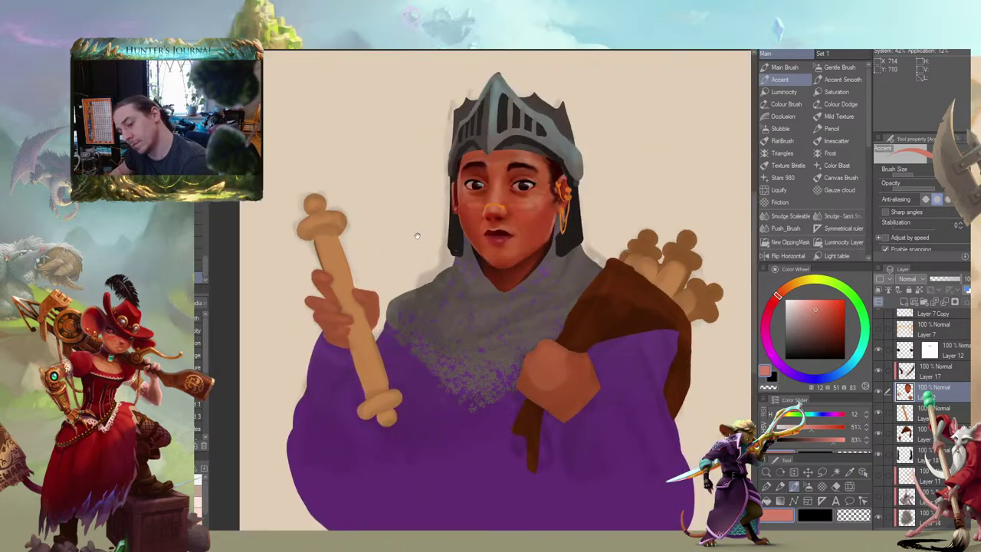
drag(425, 229, 414, 284)
Erase along the lower edge of the dark helmet lining above the forehead on Layer 15, using Accent Smooth with transparent colour
scroll(919, 418, up, 3)
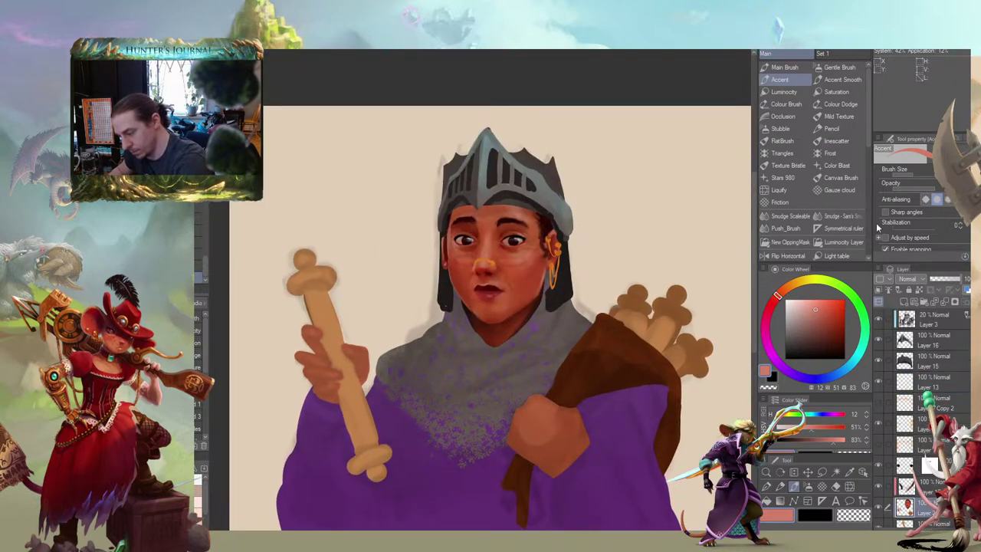
click(878, 366)
click(878, 364)
click(879, 364)
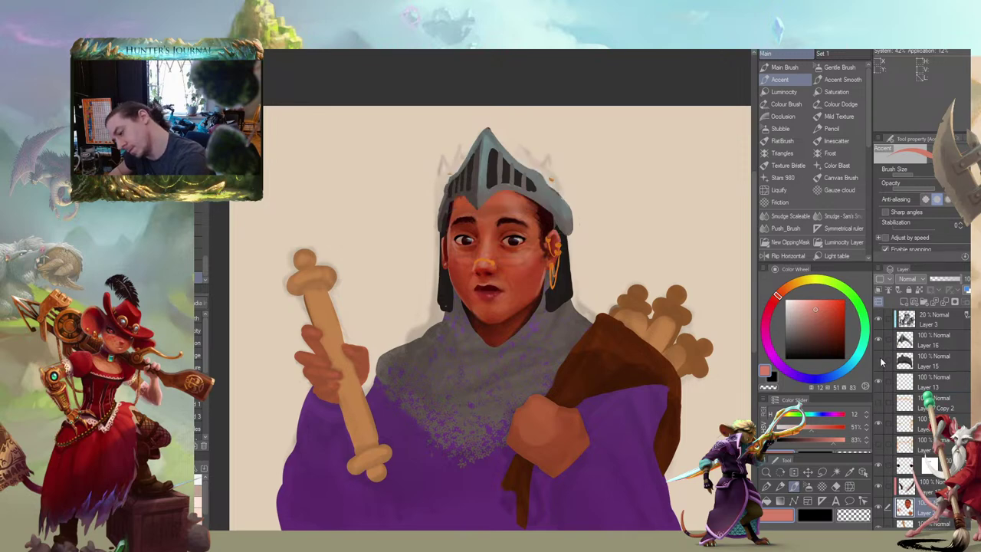
click(879, 363)
click(920, 362)
key(b)
key(c)
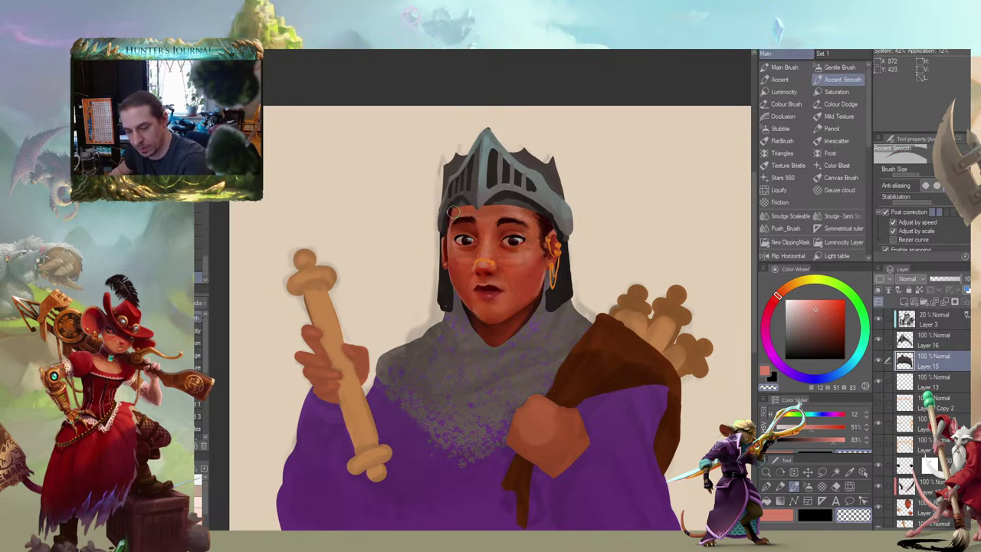
mouse_move(465, 206)
mouse_down()
mouse_move(505, 204)
mouse_move(544, 221)
mouse_up()
mouse_move(376, 159)
mouse_down()
mouse_move(491, 169)
mouse_move(522, 161)
mouse_up()
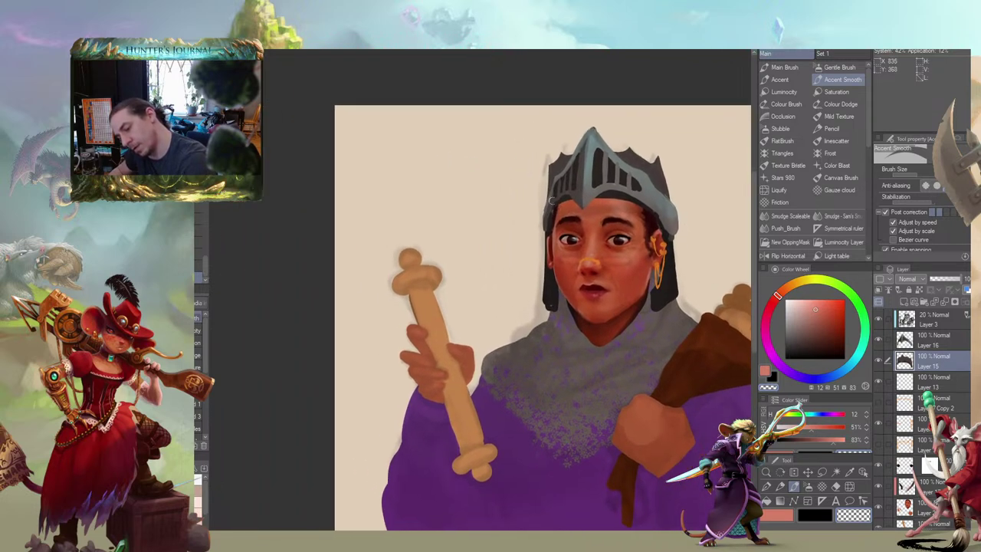
drag(560, 207, 627, 202)
drag(573, 155, 576, 139)
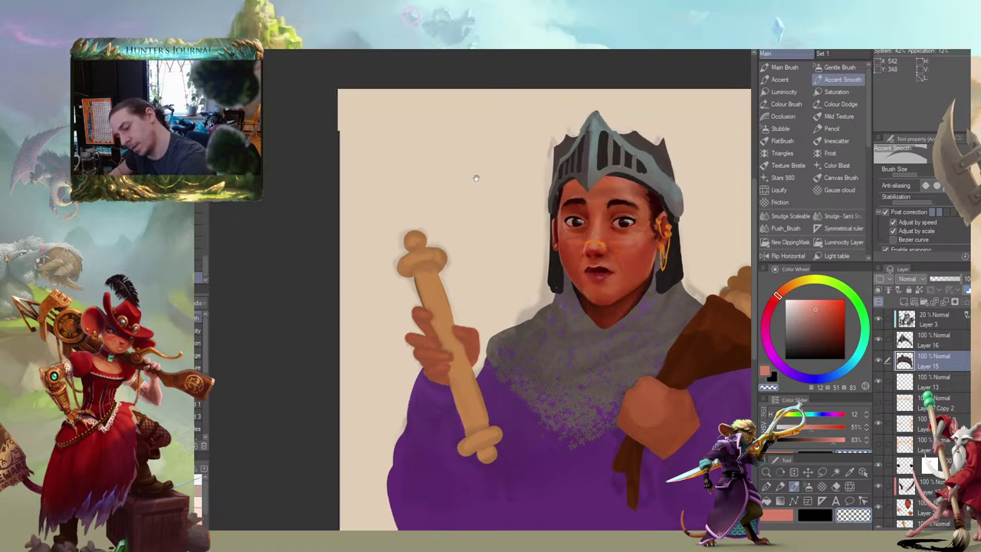
drag(476, 177, 469, 177)
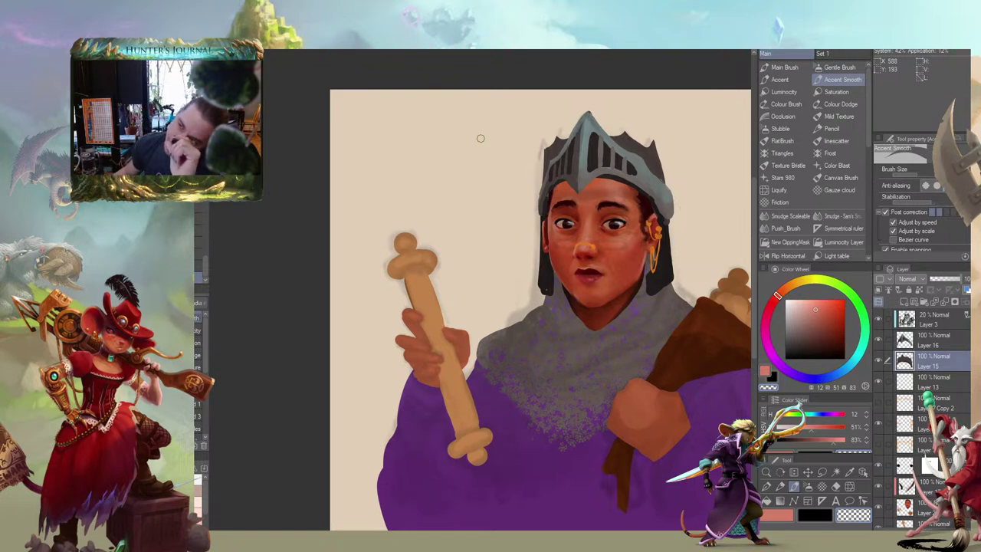
Add a new layer between Layer 15 and Layer 13 and get the Accent Smooth brush ready on it
click(780, 79)
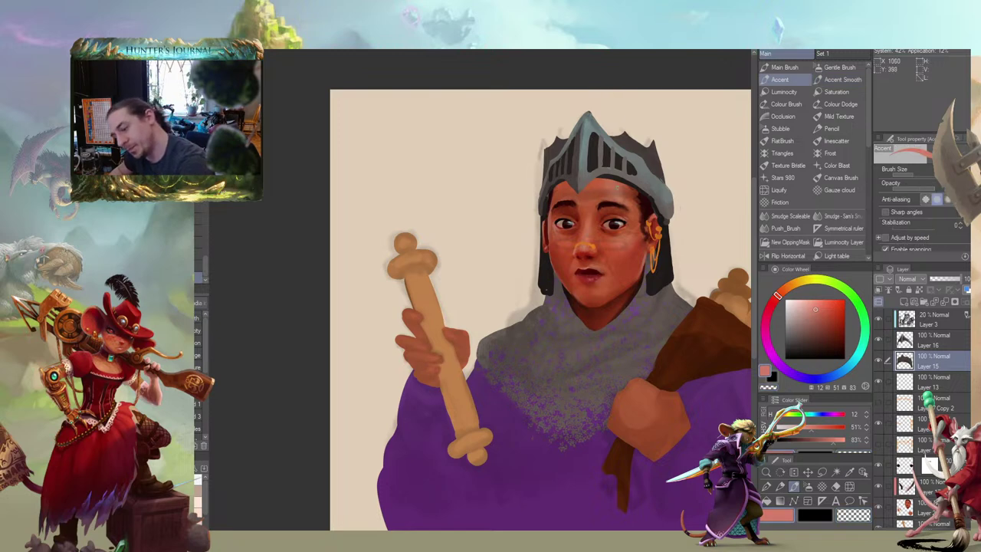
scroll(919, 418, down, 5)
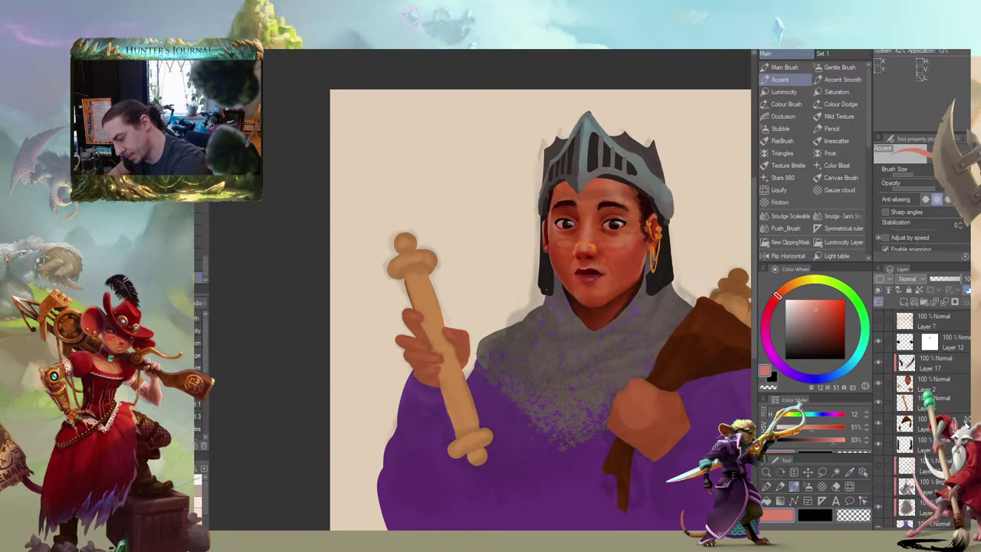
scroll(967, 381, up, 4)
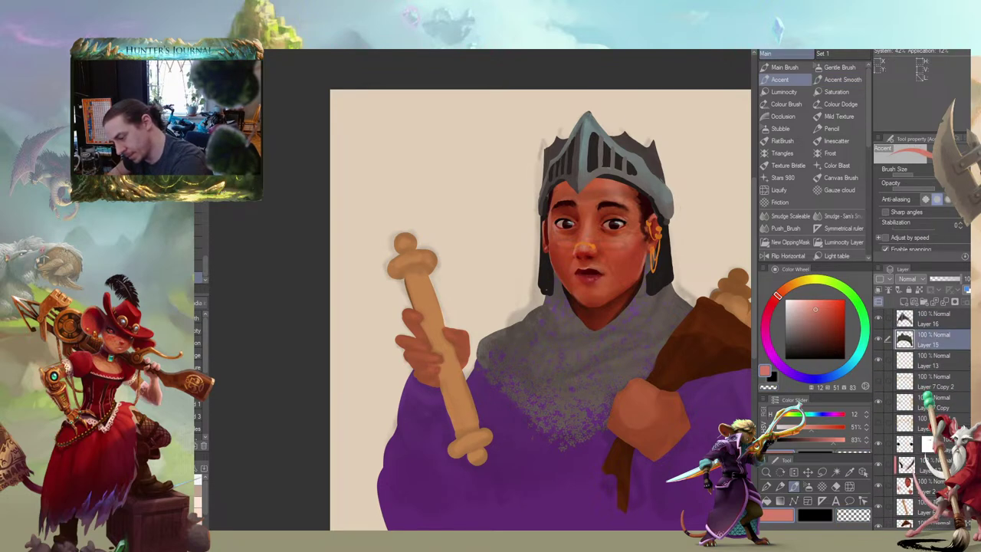
scroll(969, 391, up, 2)
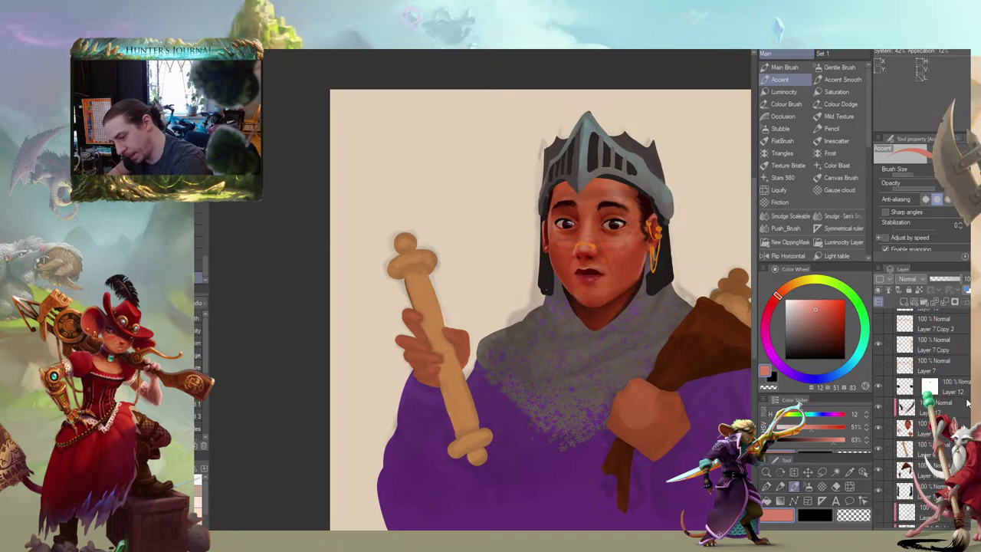
scroll(968, 391, up, 1)
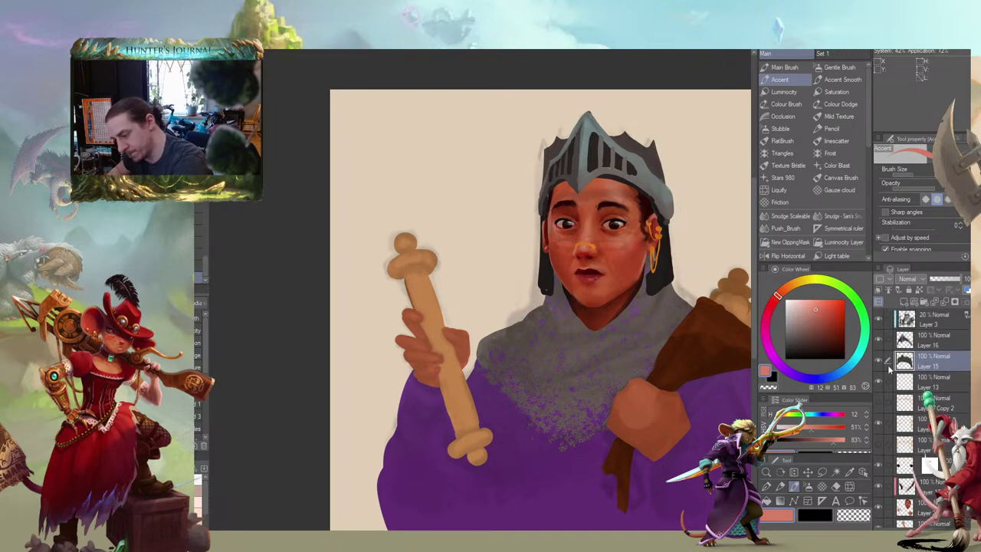
click(899, 378)
click(903, 302)
click(841, 79)
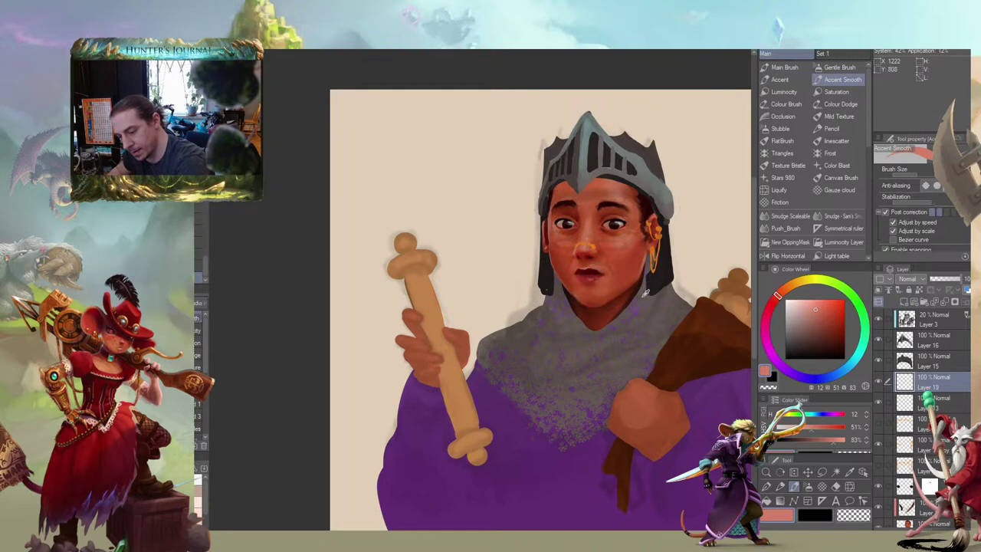
Paint a strip of hood grey (H 40, S 18, V 38) between the helmet and the earringed ear on the new layer, and trim it with transparent colour
alt+click(645, 291)
drag(651, 205, 648, 199)
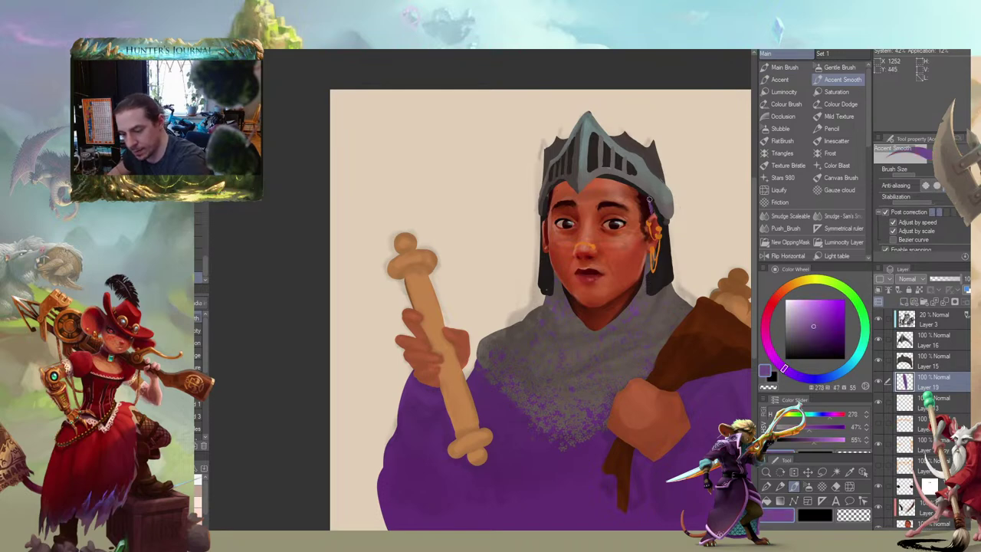
key(b)
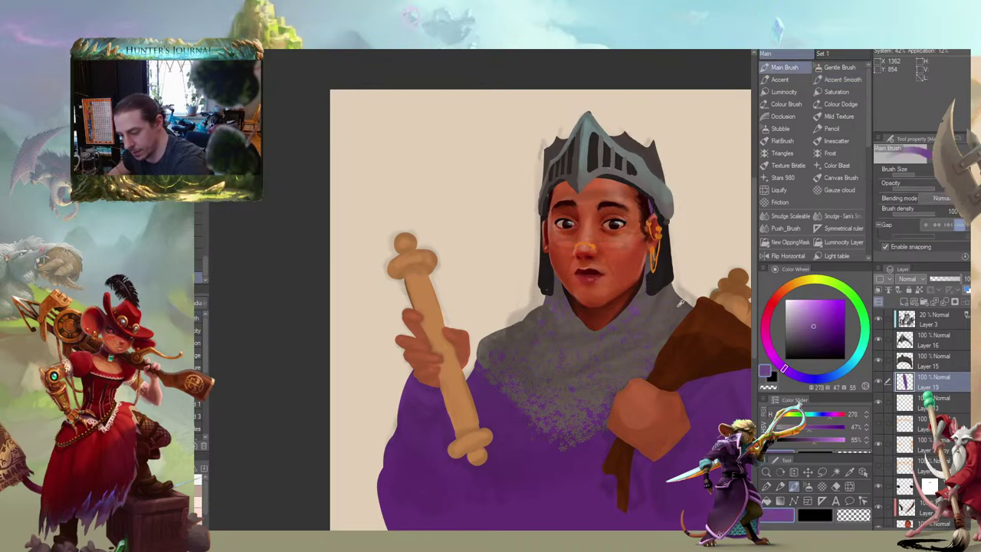
alt+click(680, 302)
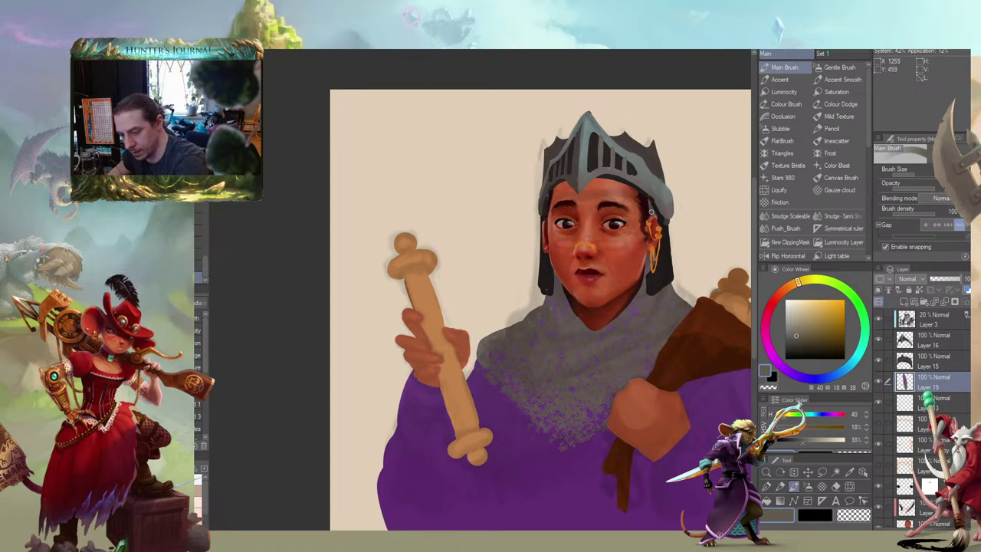
key(c)
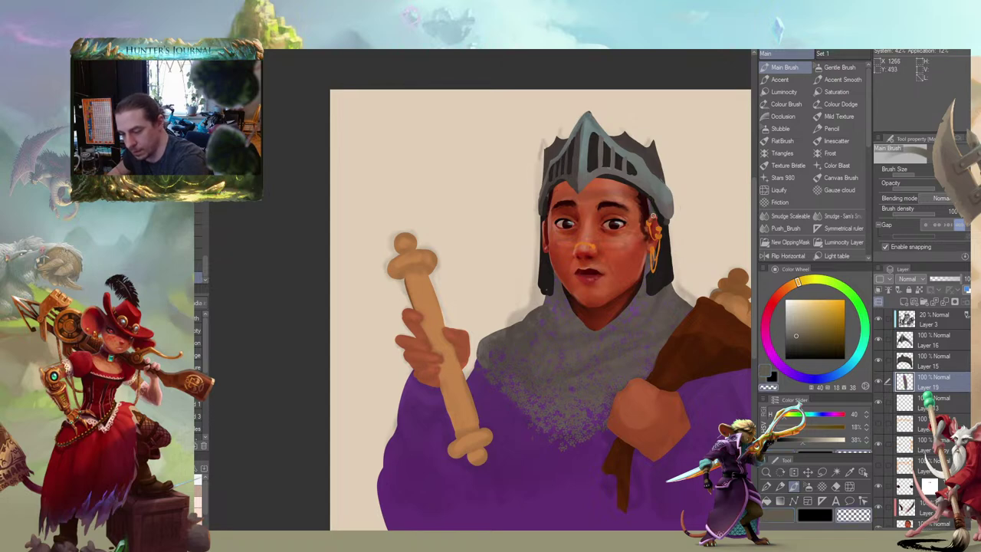
Extend the grey hood edge (H 40, S 18, V 38) beneath the helmet rim to the opposite temple with the Main Brush
drag(520, 174, 640, 211)
key(c)
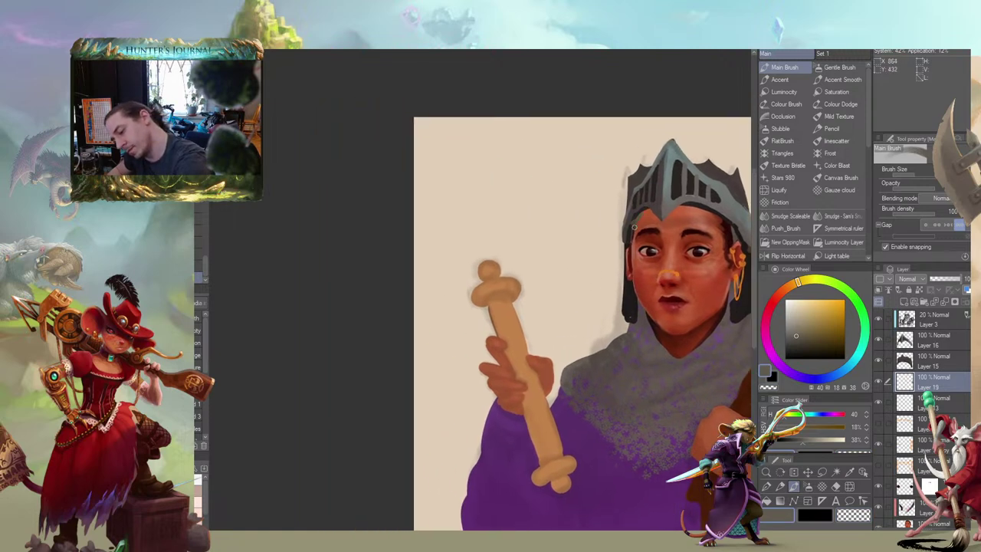
drag(655, 197, 492, 212)
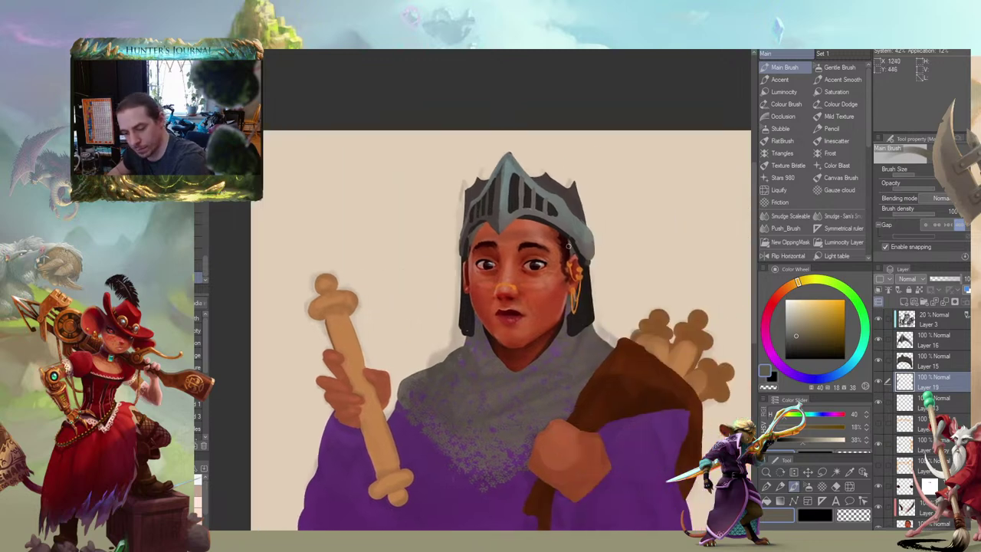
drag(418, 213, 494, 219)
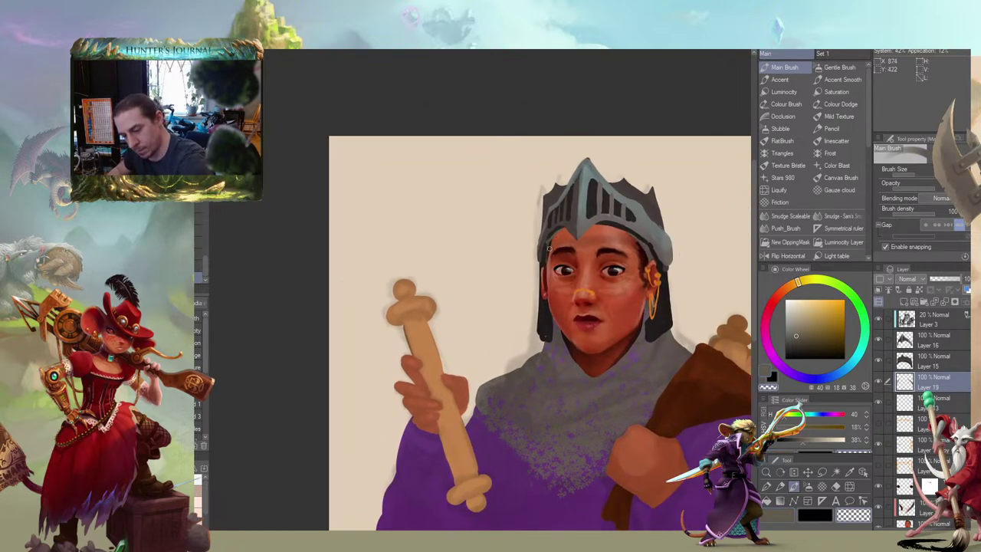
Hide Layer 18, which holds the dark side guards hanging beside the face
key(c)
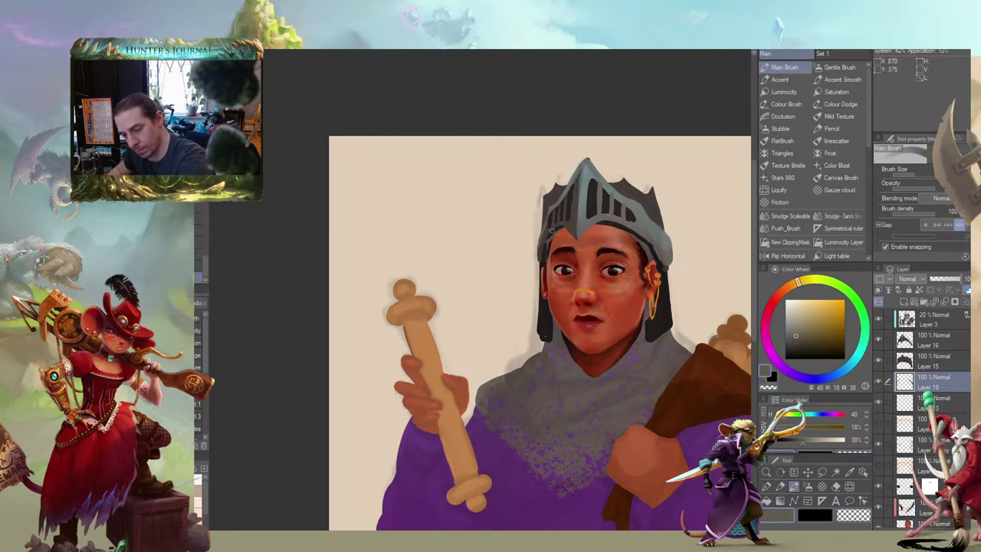
key(c)
drag(619, 187, 522, 142)
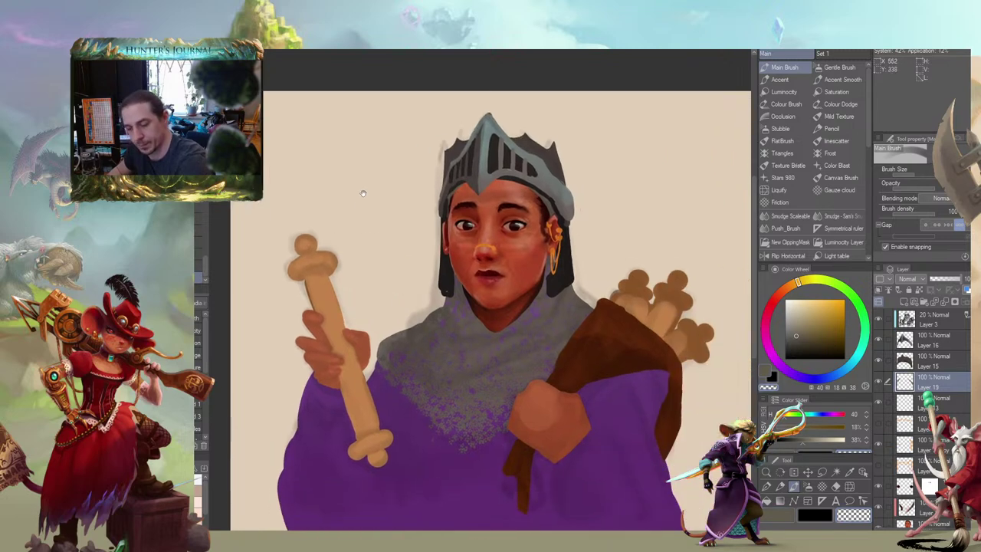
scroll(343, 236, down, 2)
drag(342, 258, 437, 247)
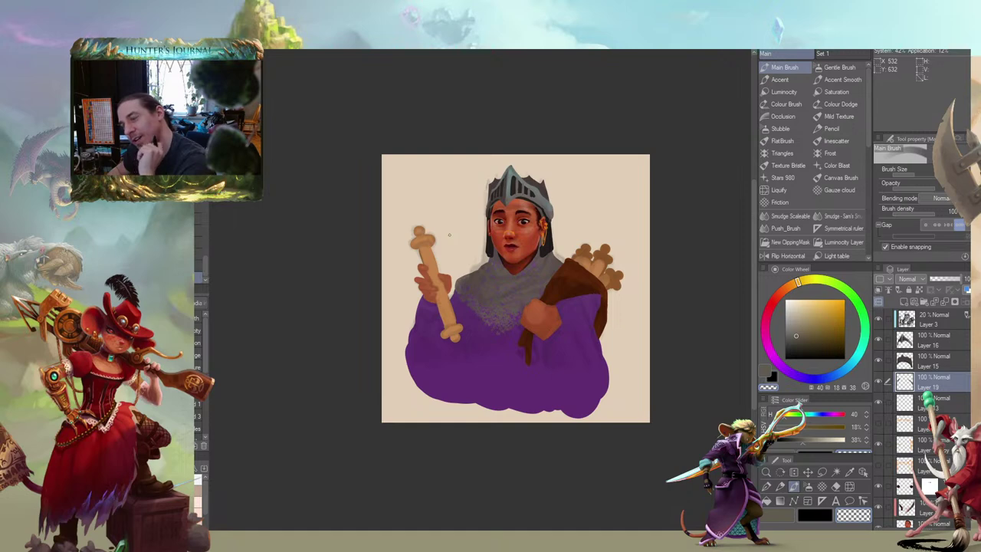
scroll(950, 414, down, 5)
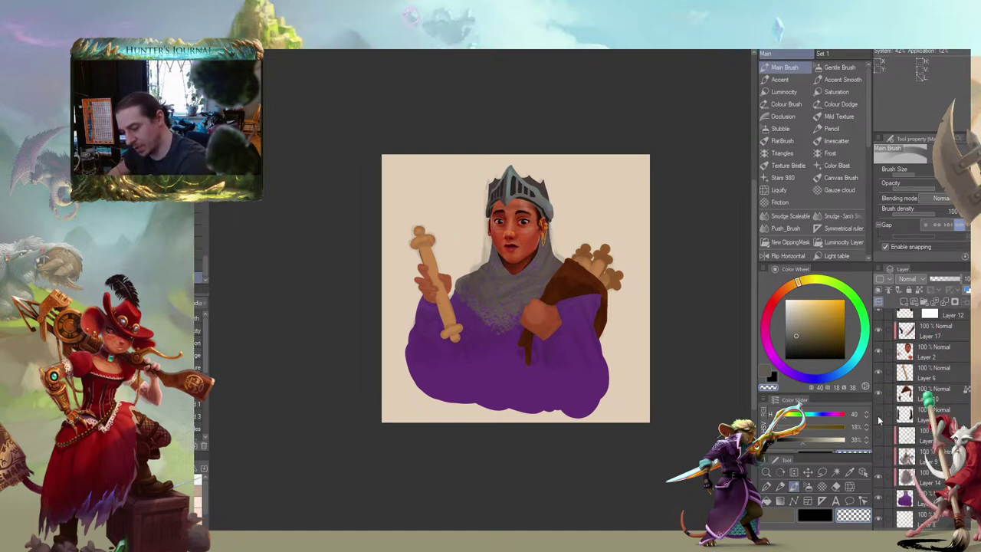
drag(338, 217, 392, 283)
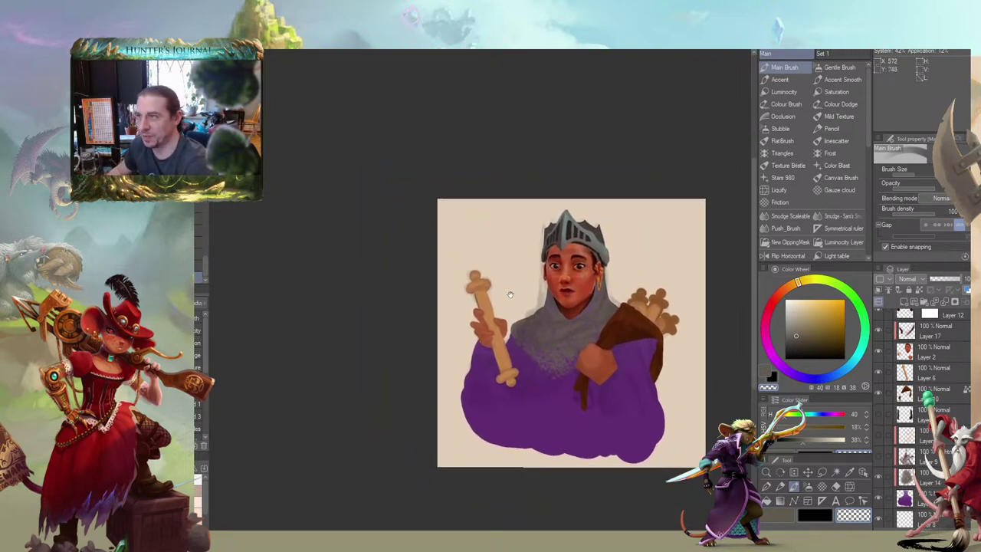
drag(510, 294, 524, 292)
drag(446, 307, 464, 284)
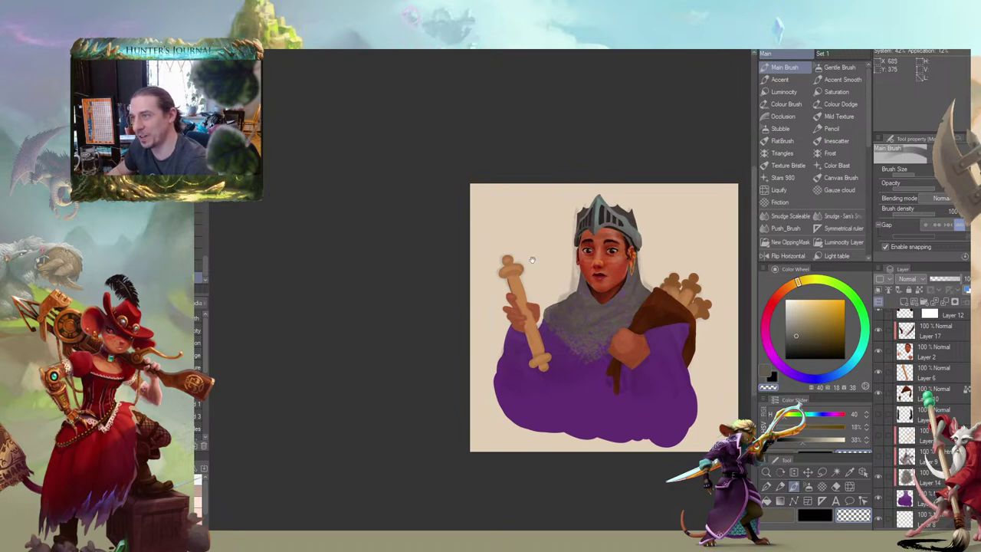
drag(532, 260, 538, 275)
drag(526, 314, 537, 327)
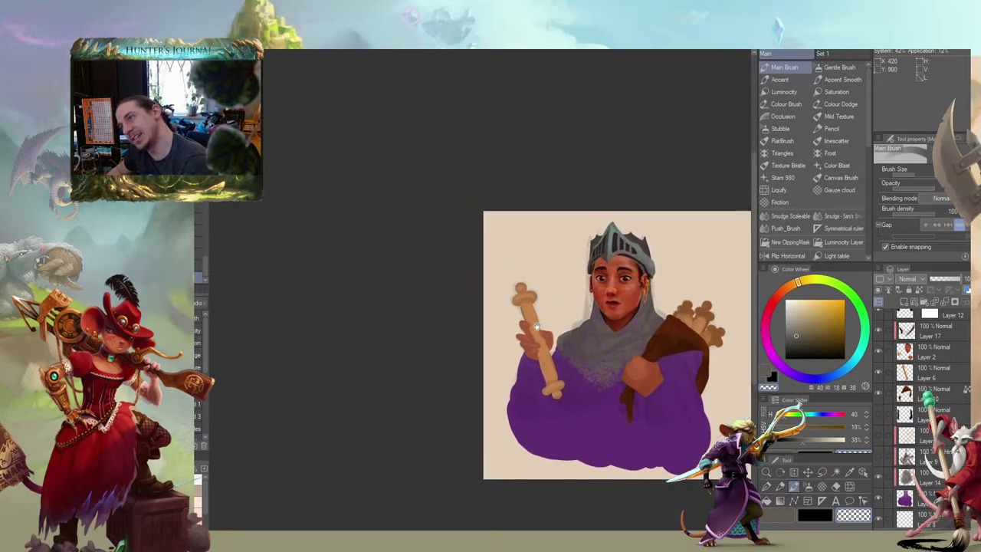
Hide the helmet on Layers 15 and 16 and check the hood strip by toggling the visibility of Layer 19
scroll(923, 375, up, 4)
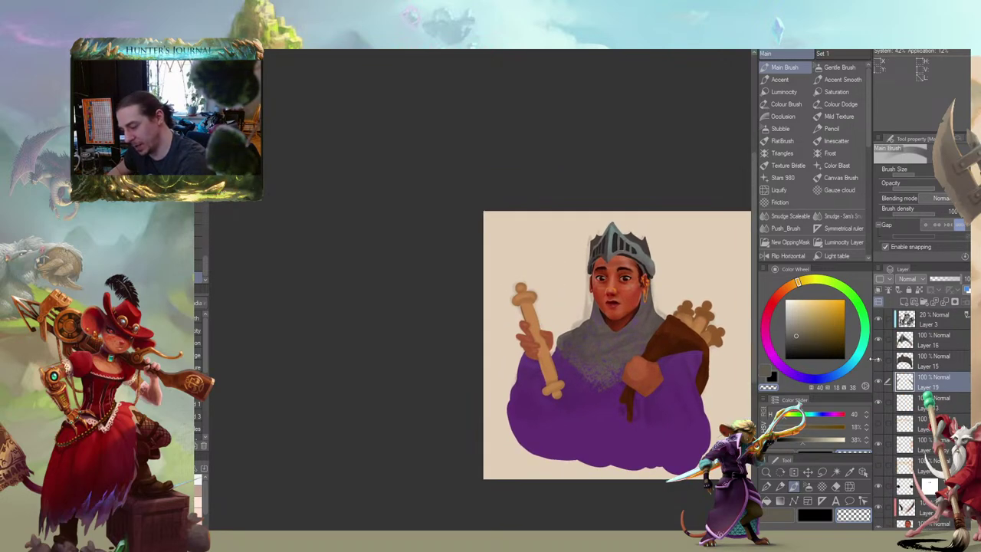
click(879, 361)
click(881, 342)
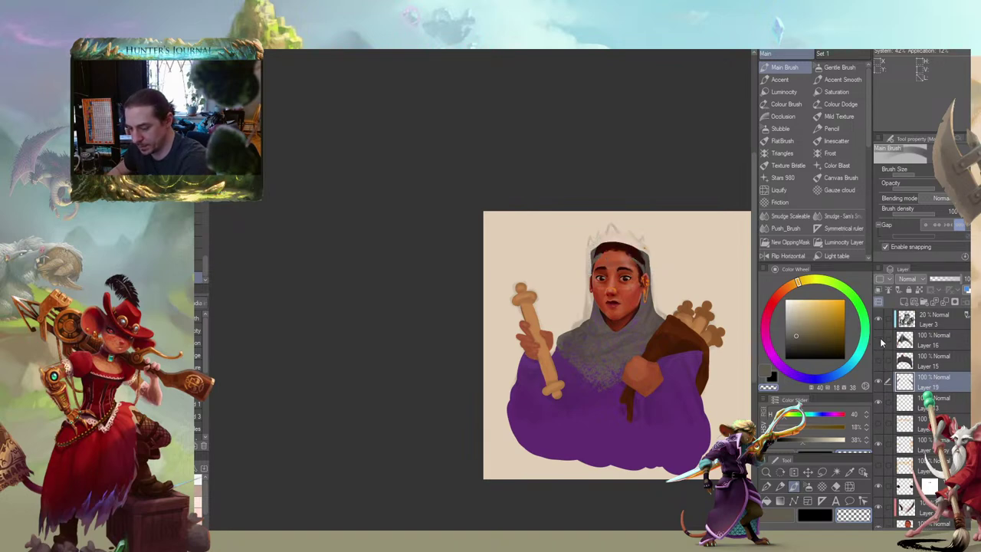
click(880, 385)
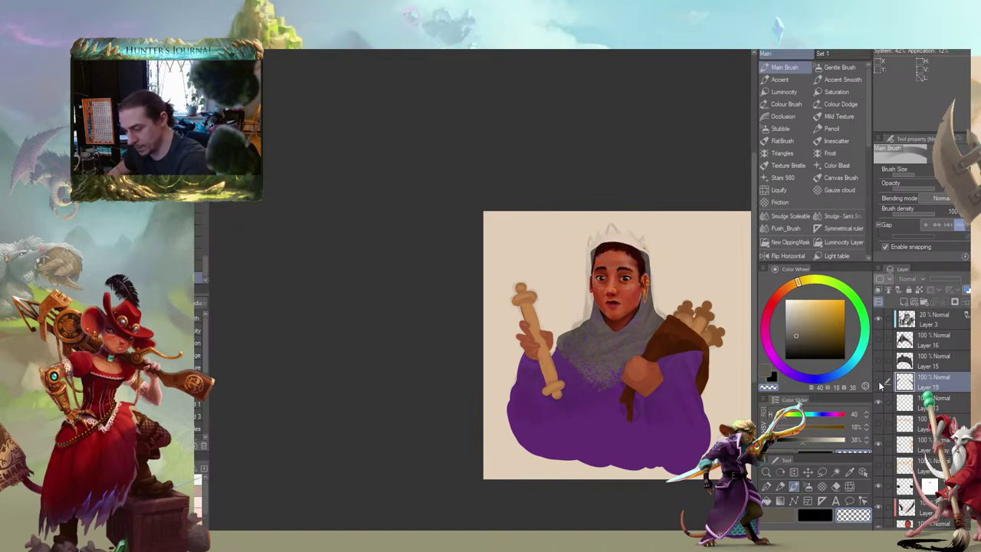
click(879, 385)
Paint a grey hood band (H 40, S 18, V 38) over the hair on Layer 19 with Accent Smooth, and trim its inner edge using Accent
scroll(518, 253, up, 2)
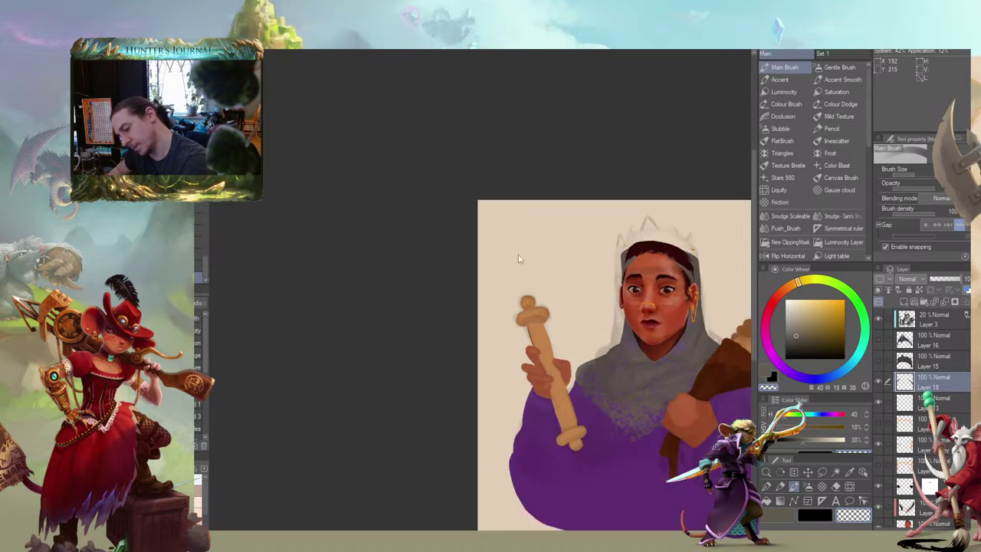
drag(587, 296, 422, 246)
key(period)
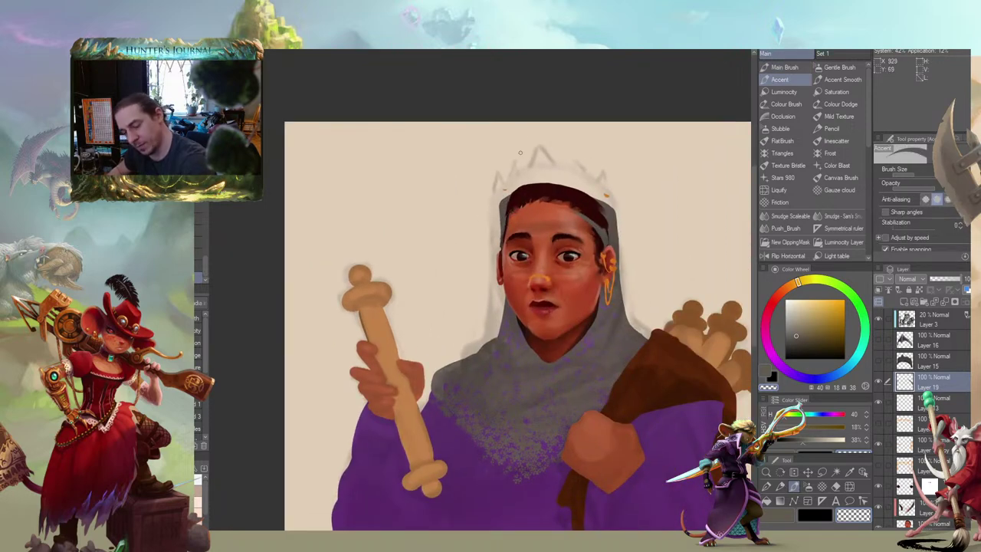
key(period)
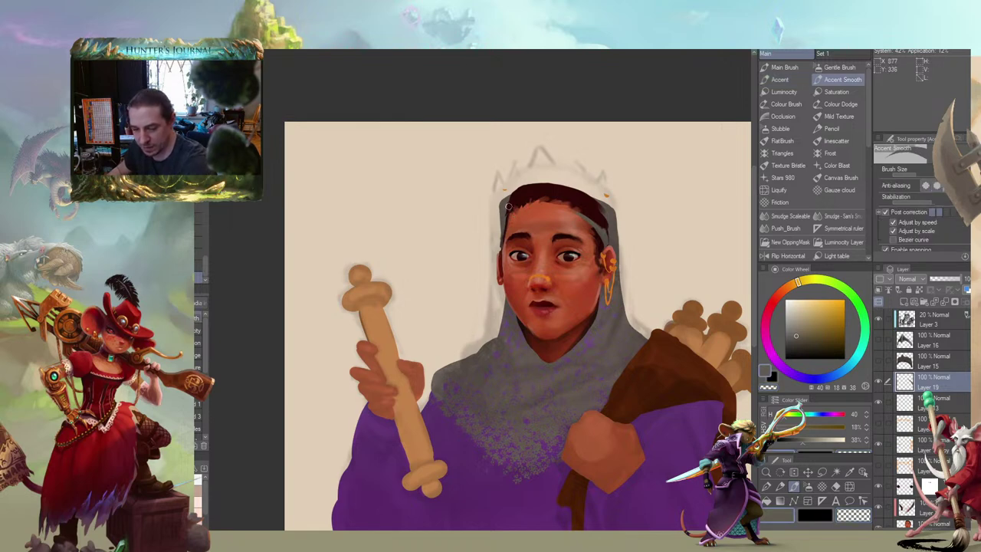
mouse_move(518, 191)
mouse_down()
mouse_move(579, 192)
mouse_move(609, 231)
mouse_up()
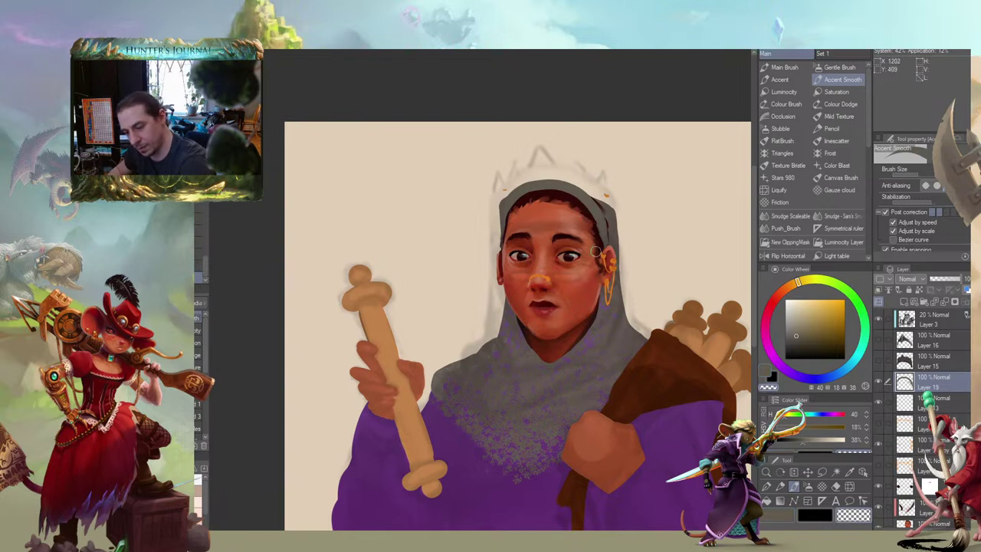
key(comma)
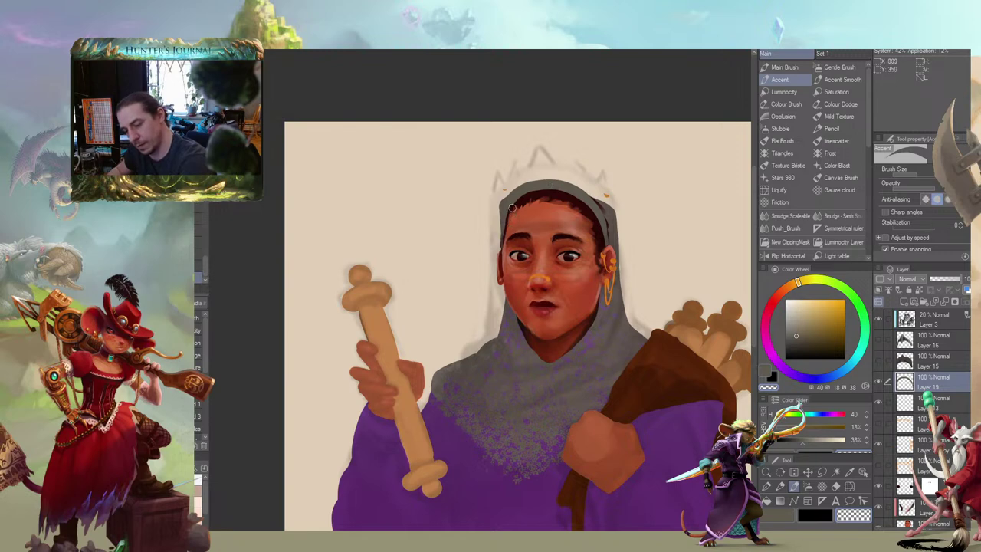
mouse_move(512, 206)
mouse_down()
mouse_move(528, 192)
mouse_move(565, 189)
mouse_move(590, 210)
mouse_move(601, 256)
mouse_move(592, 212)
mouse_up()
Build up the crown of the hood above the hairline with grey (H 40, S 18, V 38) Accent strokes on Layer 19
key(c)
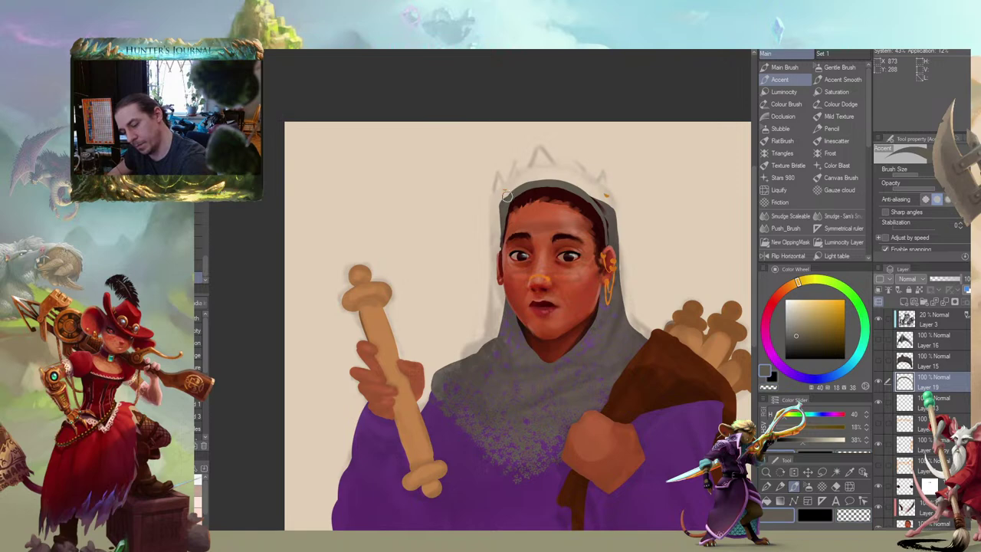
mouse_move(505, 196)
mouse_down()
mouse_move(523, 181)
mouse_move(580, 186)
mouse_move(608, 216)
mouse_move(602, 210)
mouse_move(609, 237)
mouse_up()
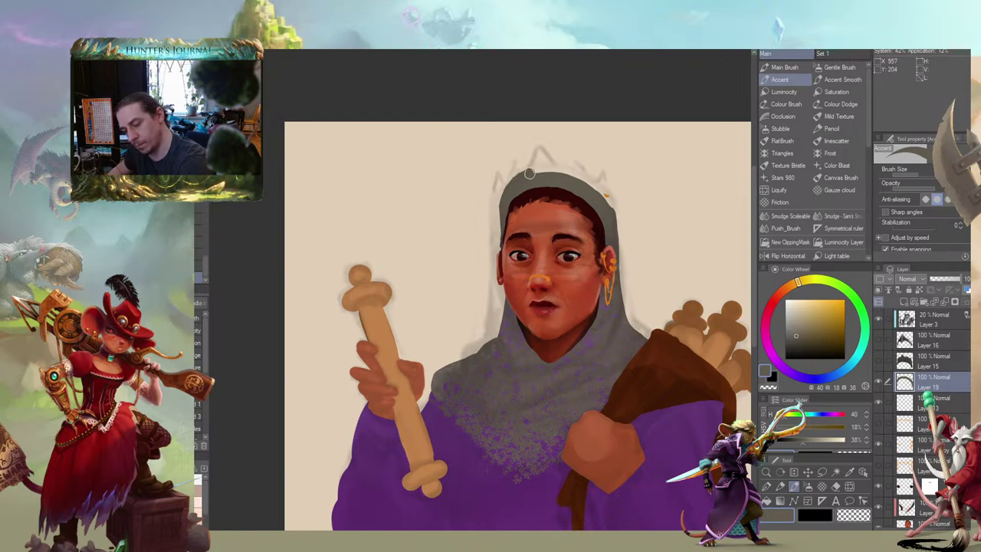
mouse_move(528, 174)
mouse_down()
mouse_move(567, 171)
mouse_move(601, 190)
mouse_move(608, 212)
mouse_up()
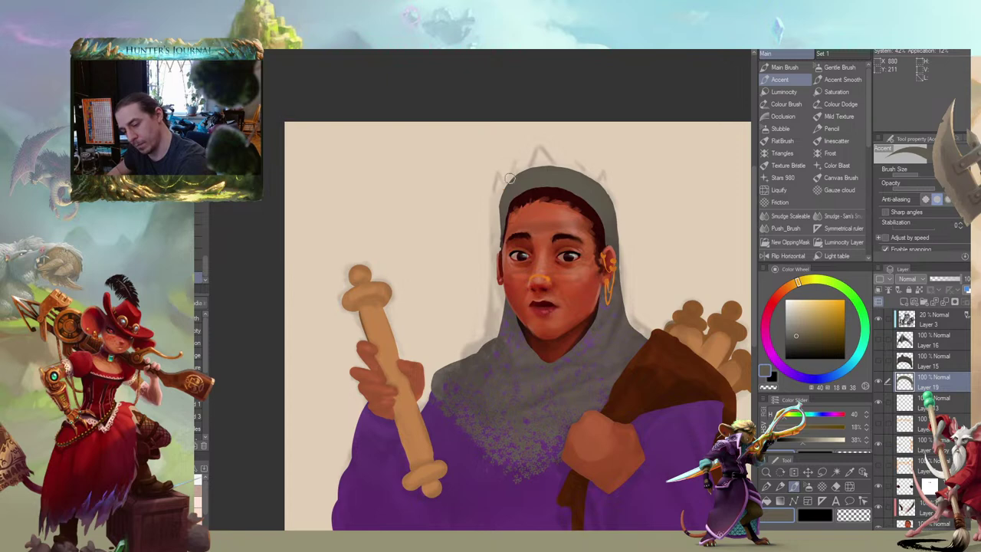
mouse_move(517, 183)
mouse_down()
mouse_move(560, 169)
mouse_move(603, 198)
mouse_up()
Reshape the hood's outer silhouette on the purple robe layer with the Accent brush, alternating transparent colour and grey
key(c)
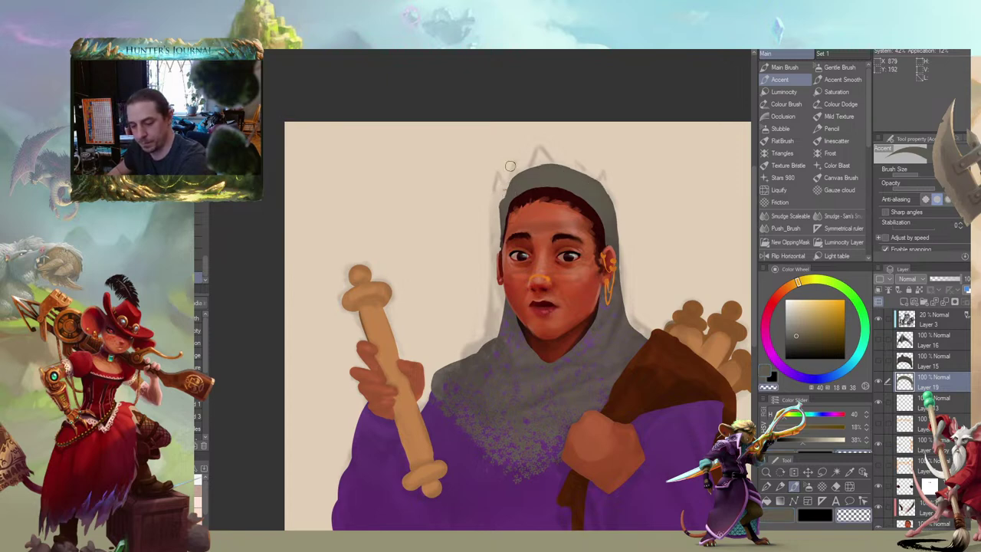
scroll(927, 417, down, 5)
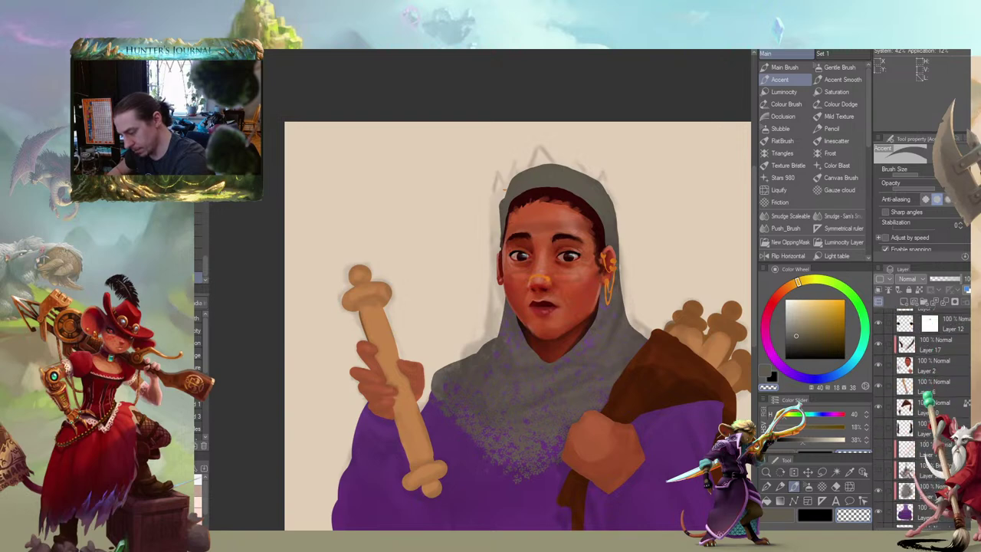
scroll(919, 413, down, 1)
click(911, 464)
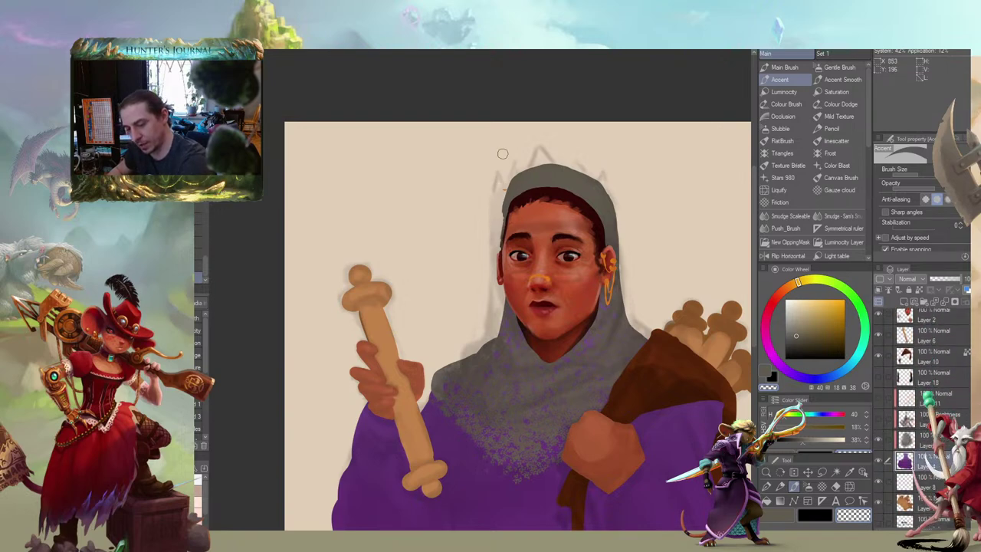
drag(436, 163, 427, 192)
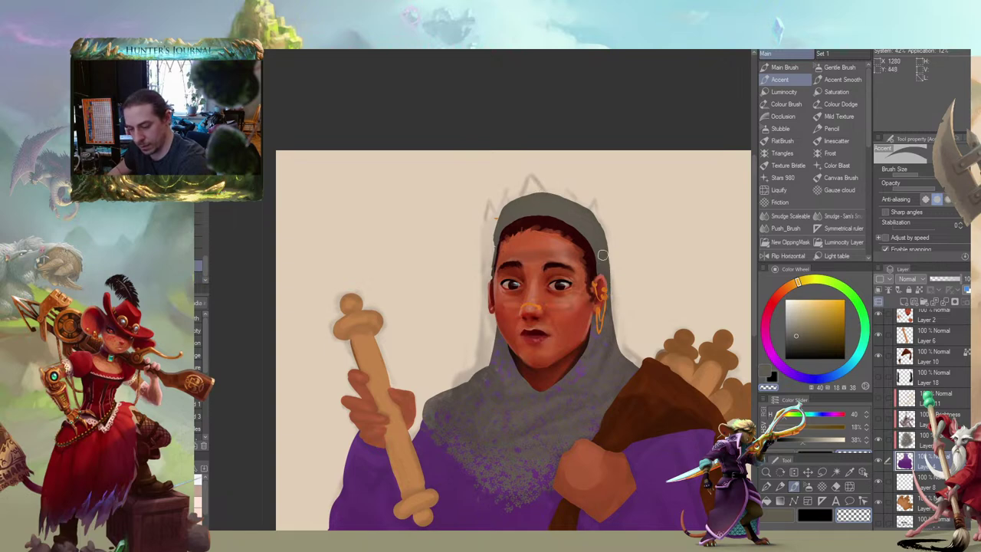
drag(408, 195, 417, 207)
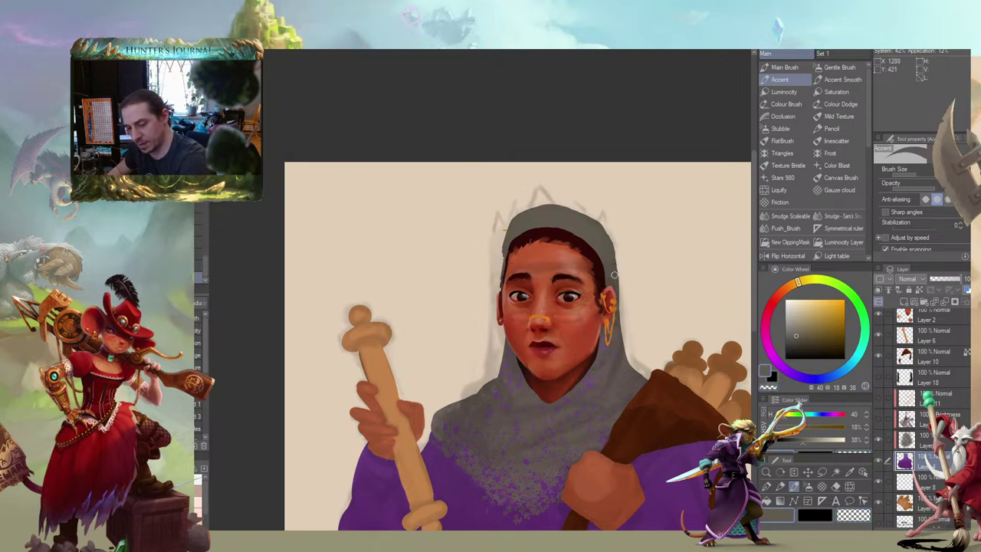
drag(543, 195, 529, 195)
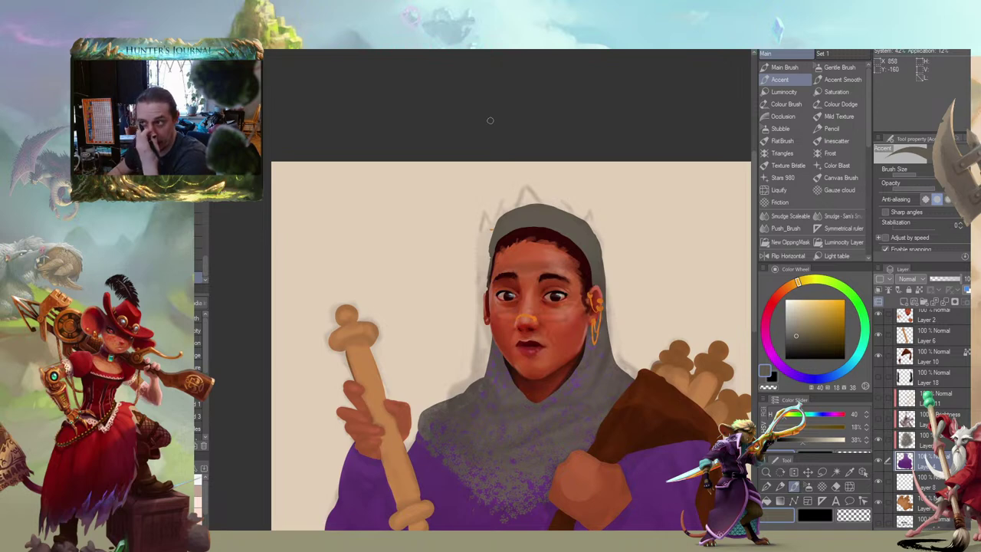
Ready the Accent Smooth brush on Layer 19, and find and delete Layer 8, which holds the stray mark at the hood's edge
drag(974, 368, 950, 261)
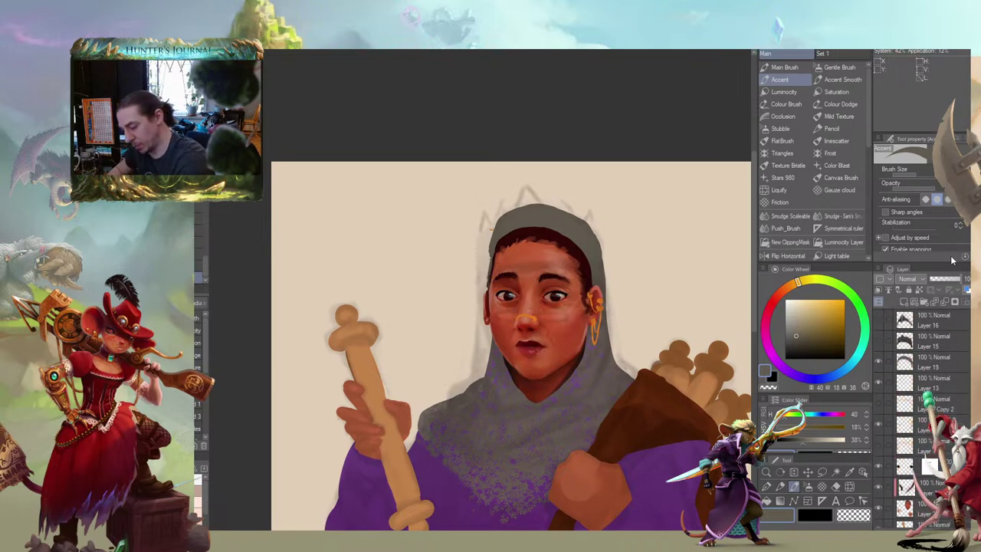
click(902, 363)
key(period)
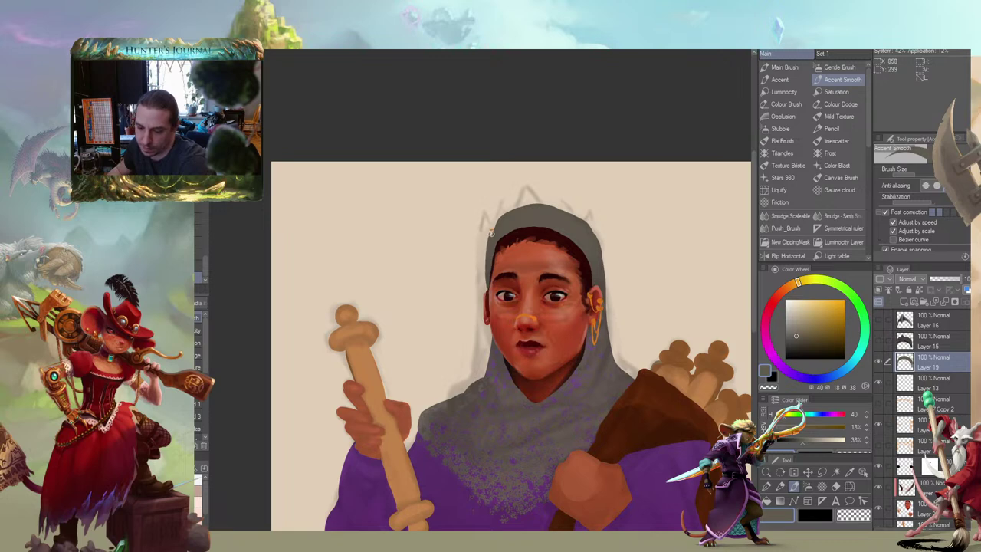
drag(503, 198, 579, 285)
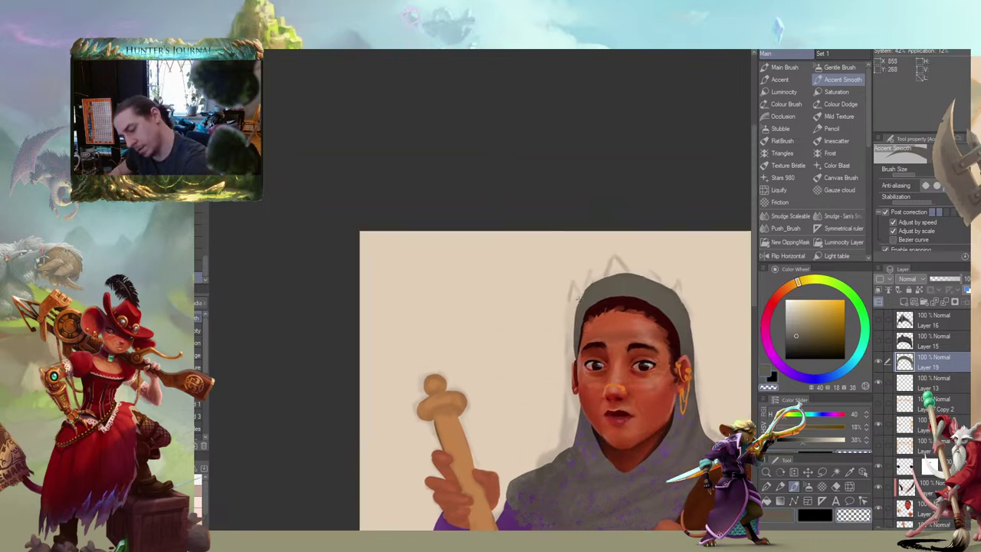
ctrl+shift+click(579, 297)
click(878, 519)
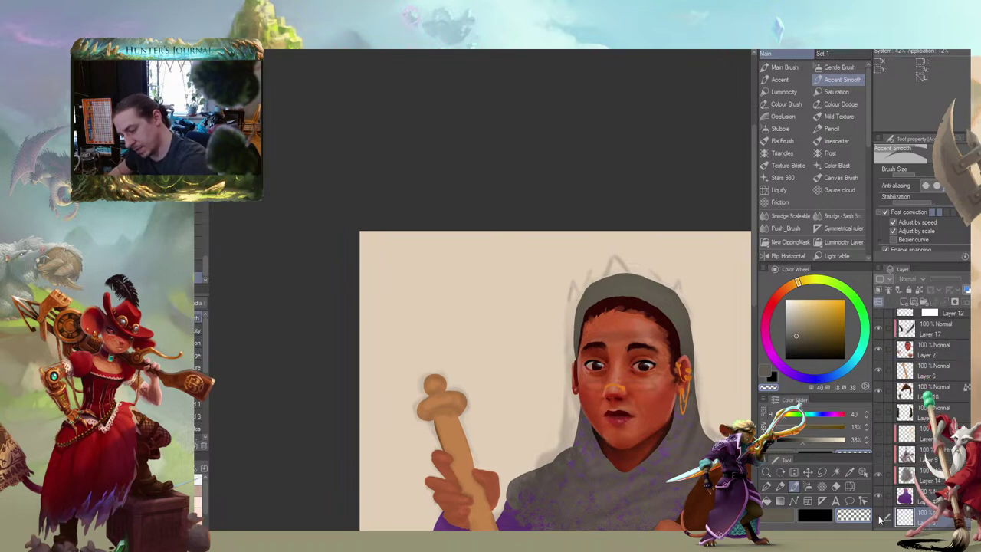
drag(908, 514, 967, 302)
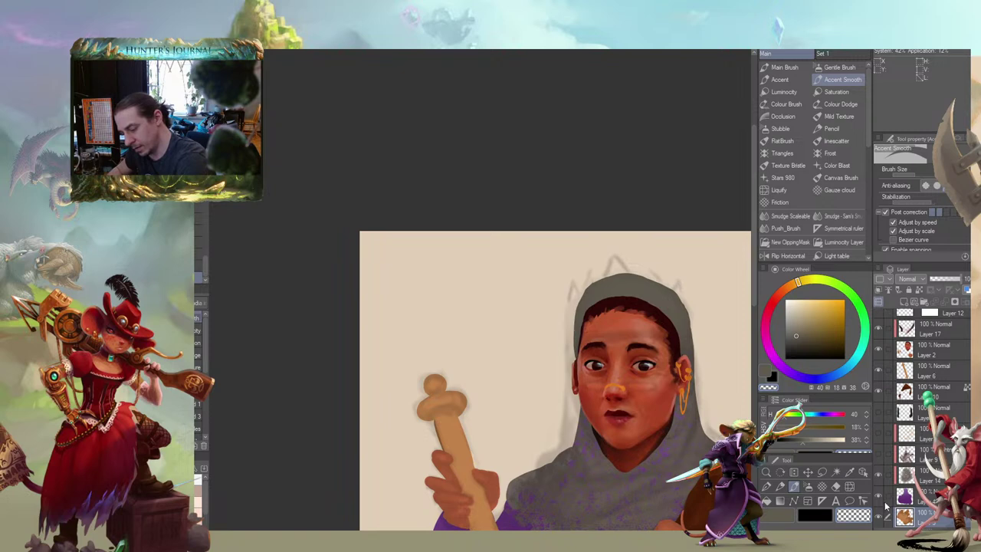
Refine the edges of the hood crown on Layer 19 with Accent Smooth, using grey (H 40, S 18, V 38) and transparent colour
scroll(962, 401, up, 5)
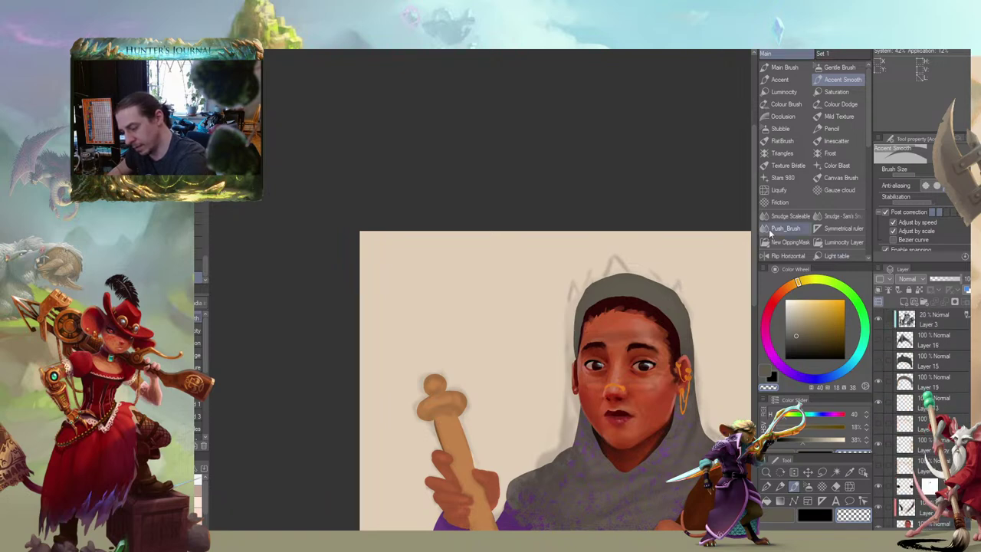
click(904, 380)
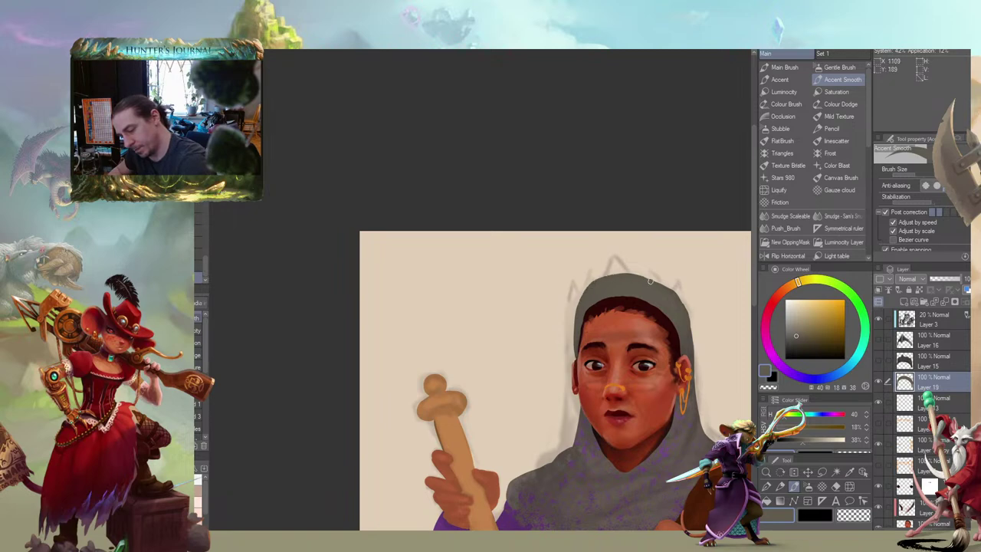
drag(547, 277, 493, 257)
key(c)
drag(520, 298, 521, 292)
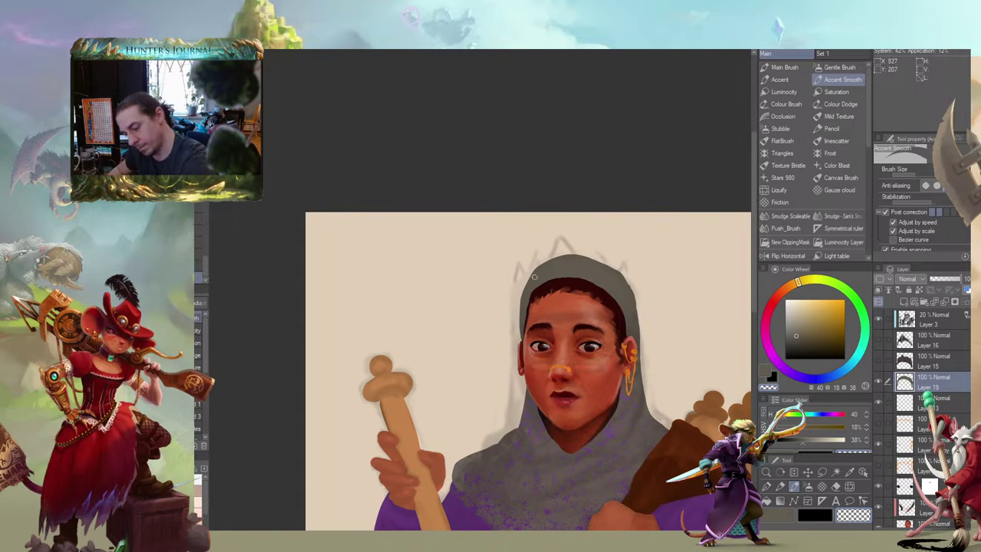
drag(559, 249, 440, 252)
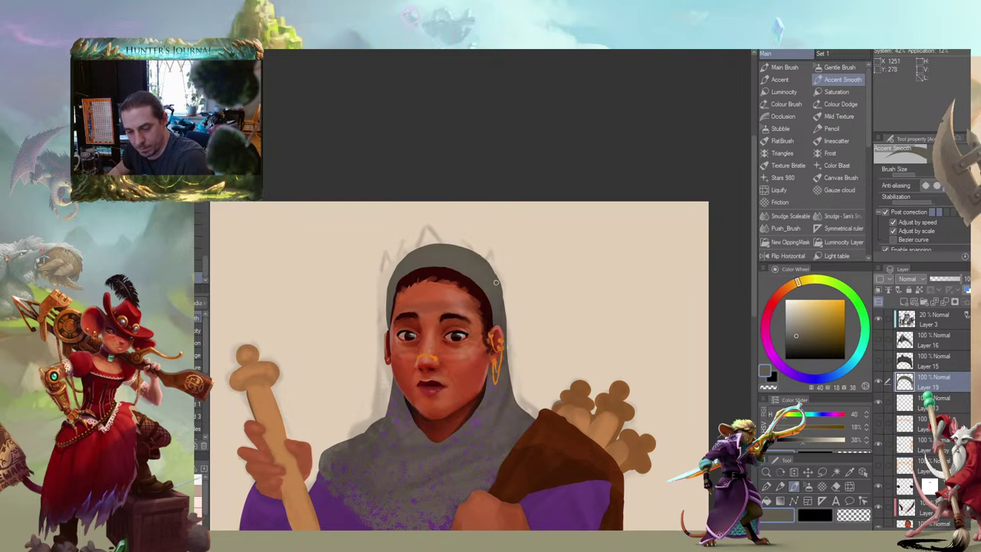
drag(502, 298, 503, 318)
drag(317, 262, 440, 198)
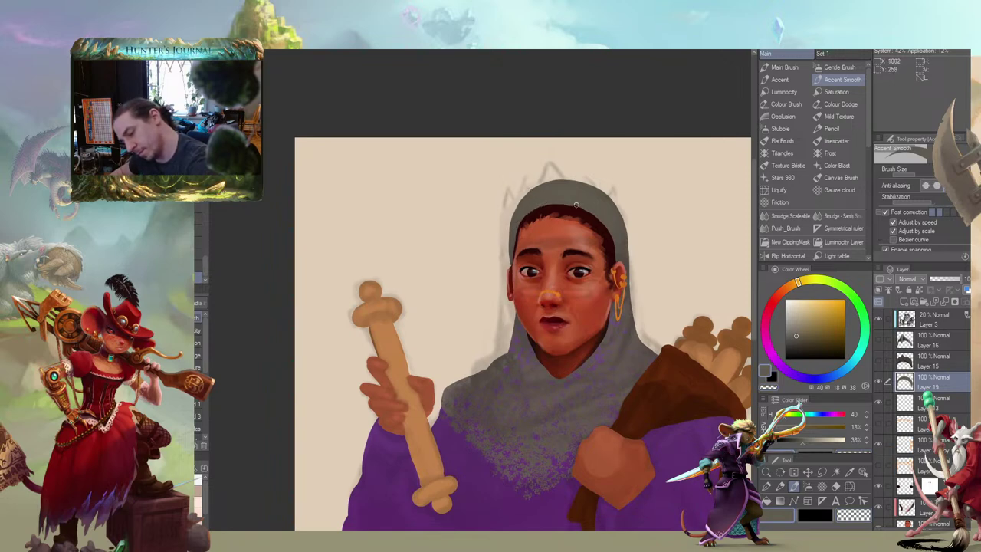
drag(604, 220, 574, 207)
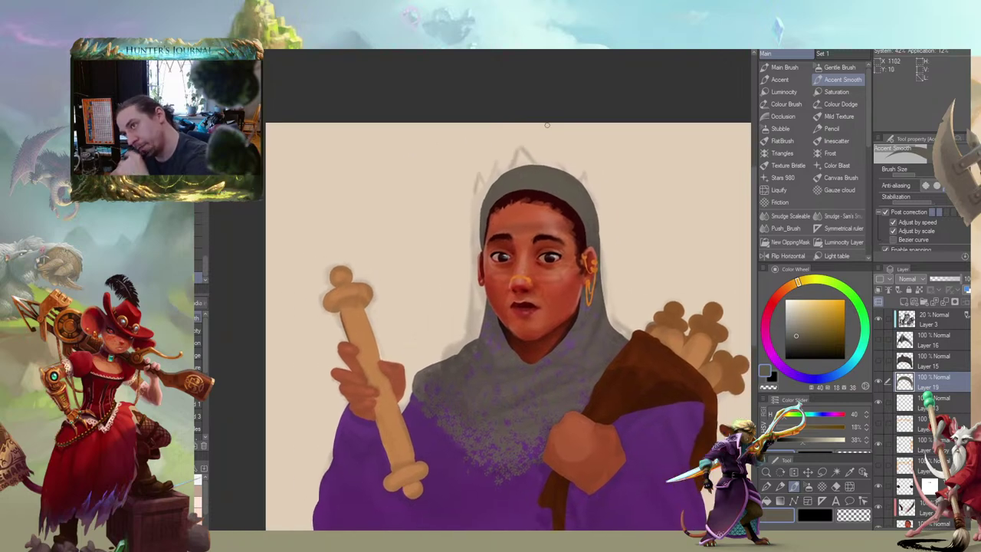
Smooth the hood's outer curve where it meets the shoulder on the purple robe layer, using Accent Smooth
scroll(547, 125, down, 1)
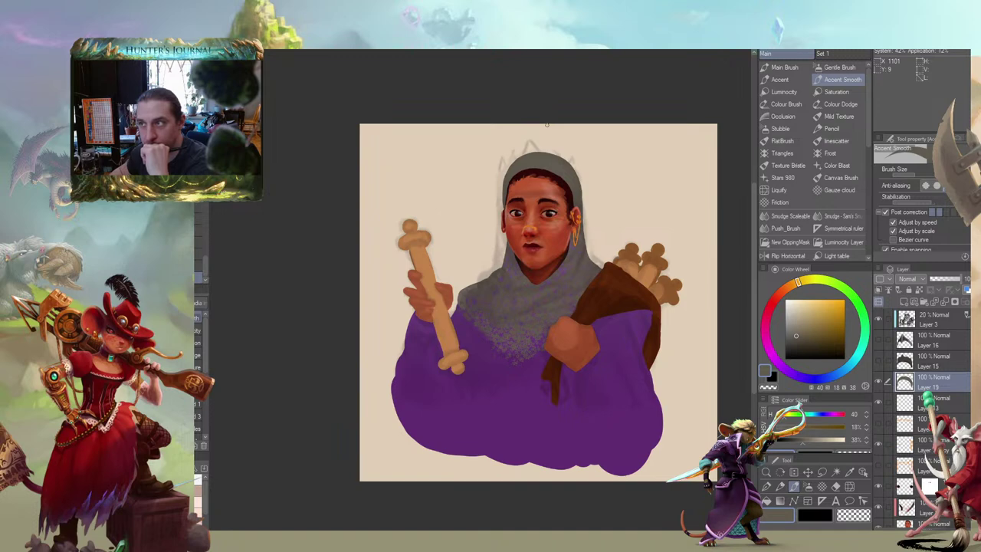
mouse_move(442, 290)
mouse_down()
mouse_move(432, 226)
mouse_move(469, 236)
mouse_up()
scroll(468, 236, up, 1)
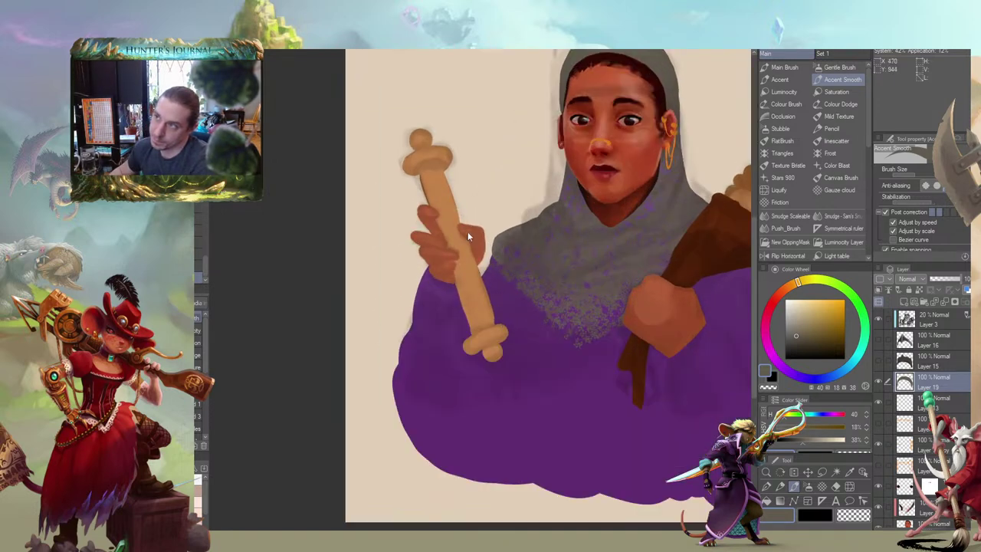
scroll(468, 231, up, 5)
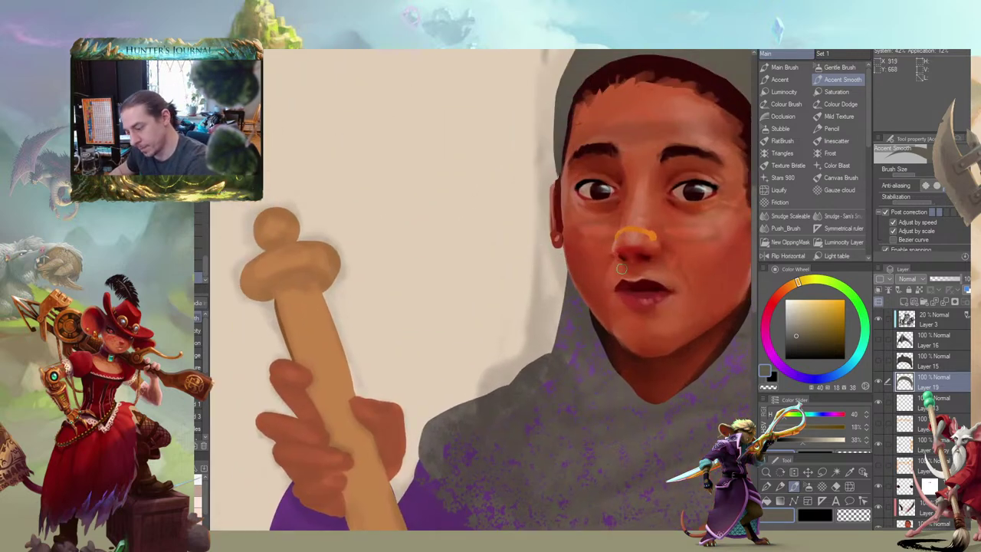
scroll(923, 417, down, 5)
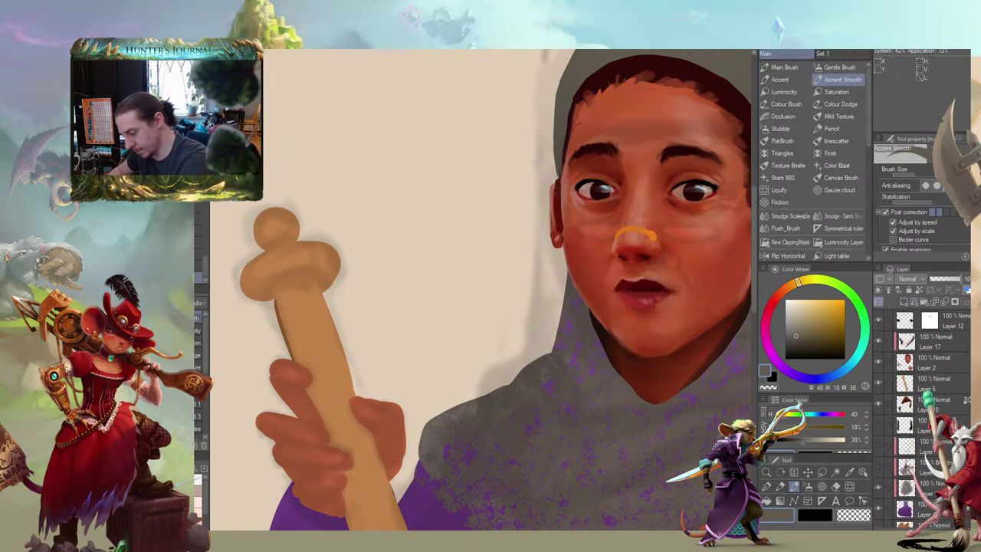
scroll(881, 428, down, 1)
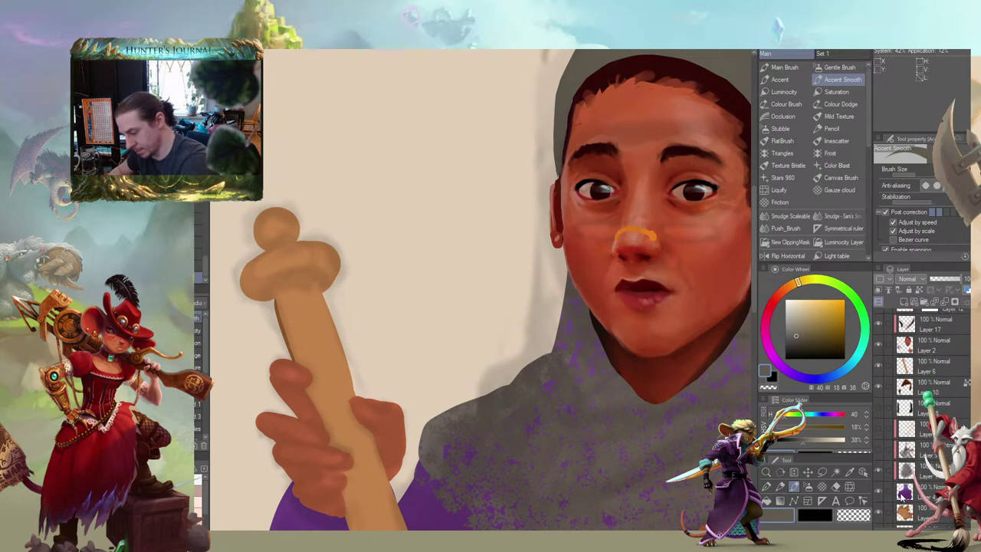
click(916, 490)
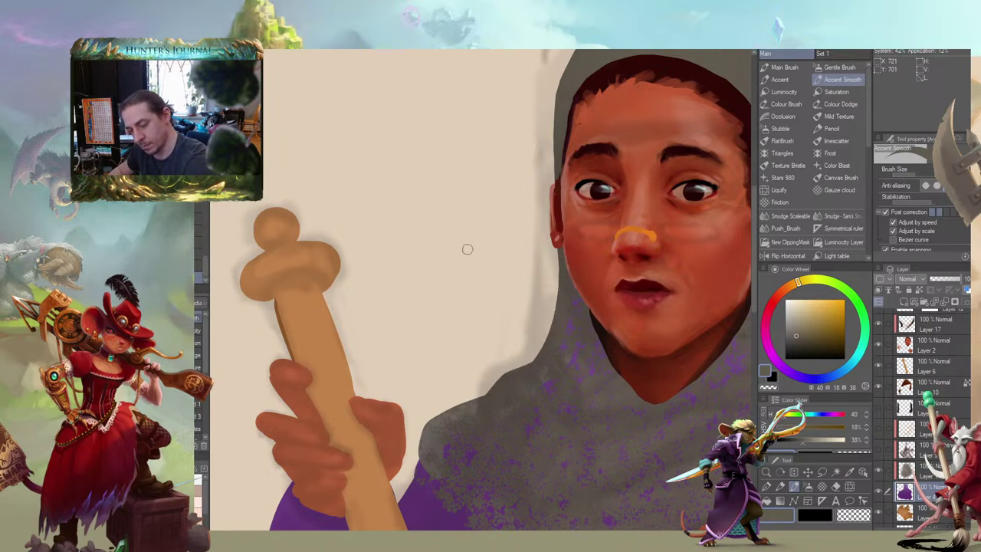
scroll(383, 260, down, 3)
drag(321, 292, 403, 320)
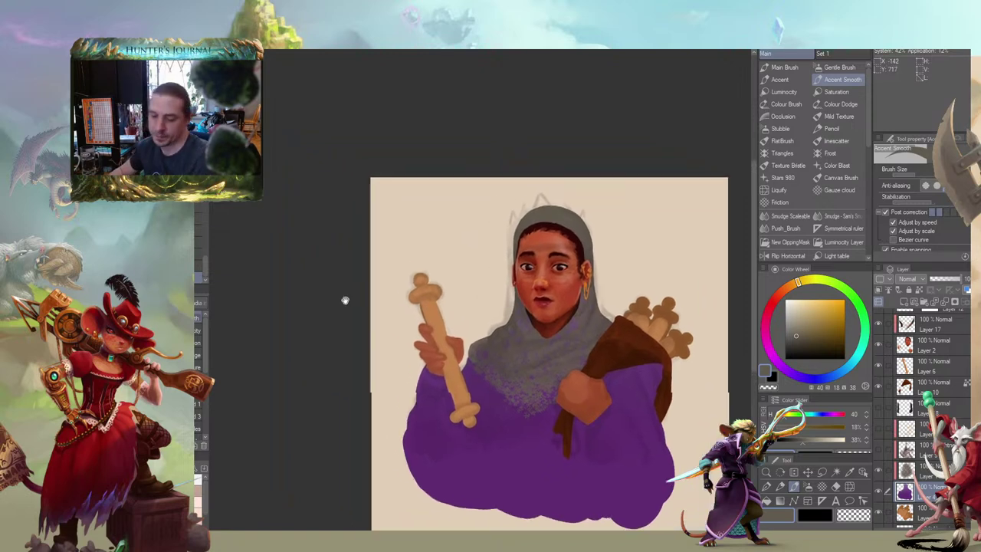
drag(344, 296, 324, 263)
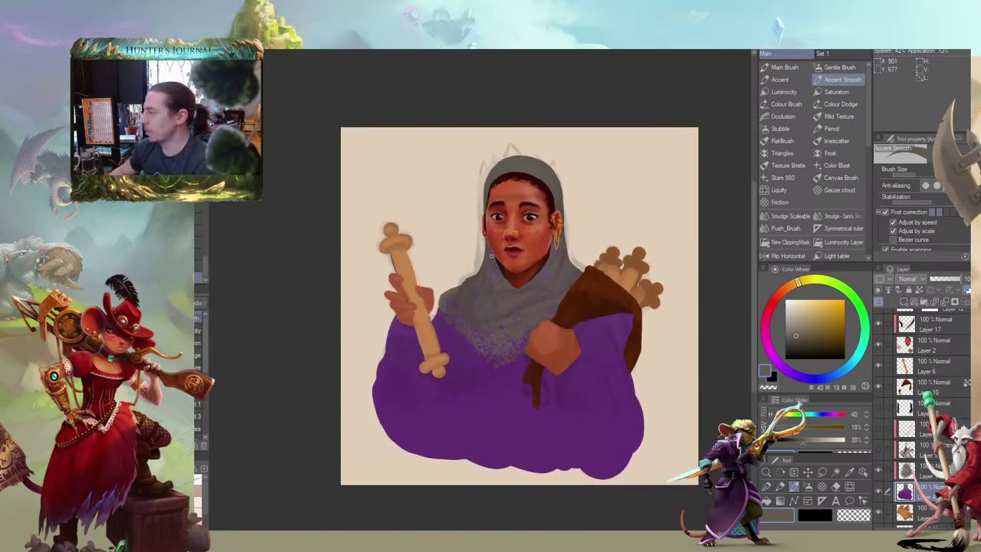
scroll(430, 281, up, 1)
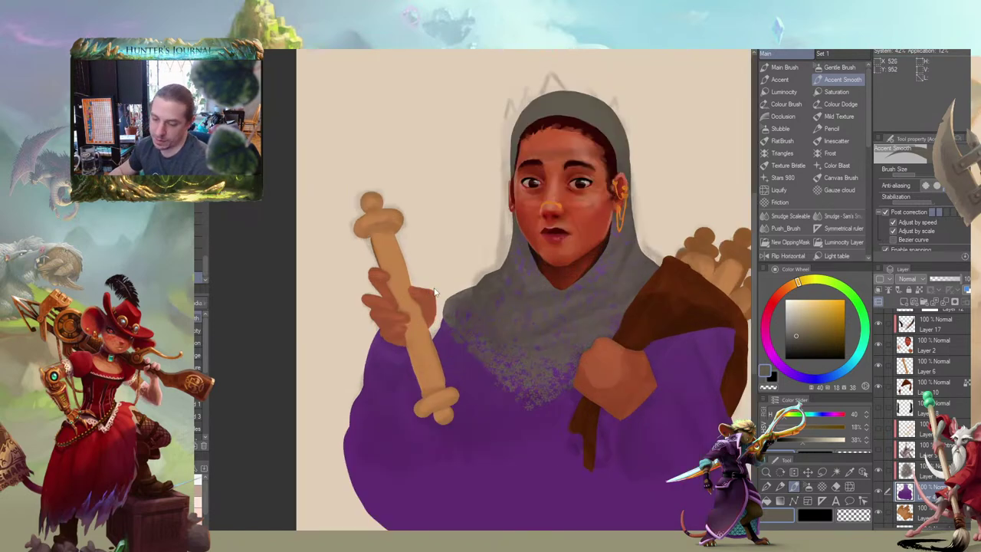
drag(432, 212, 428, 261)
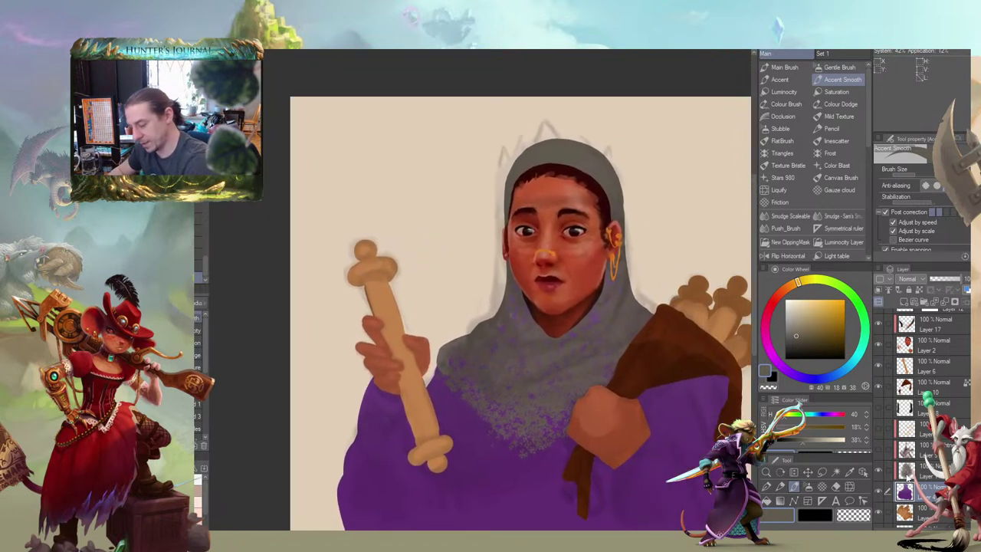
Check the hidden gold trim and neighbouring layers by toggling their visibility, and add a new layer above the grey hood layer
click(906, 430)
click(879, 431)
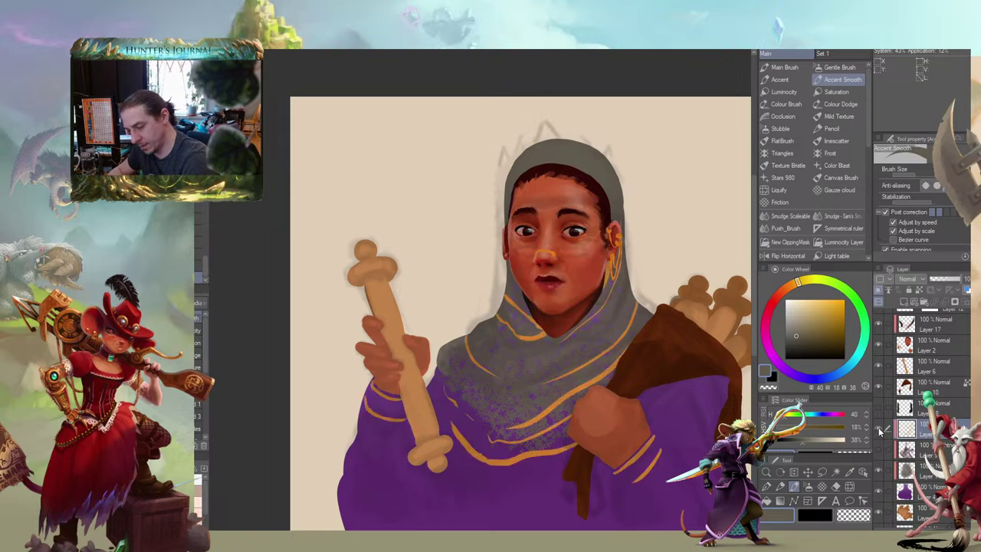
click(879, 431)
click(879, 453)
click(879, 455)
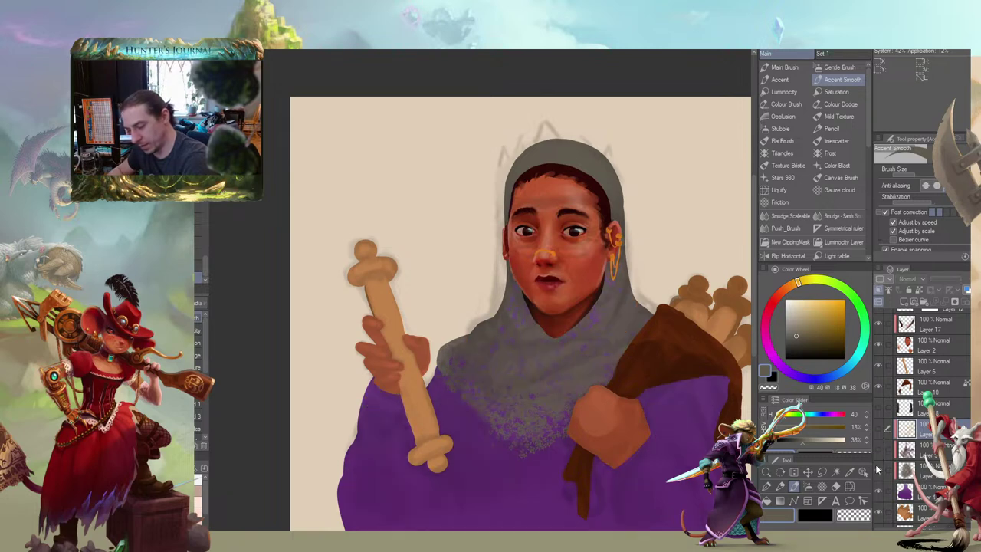
click(878, 473)
click(880, 473)
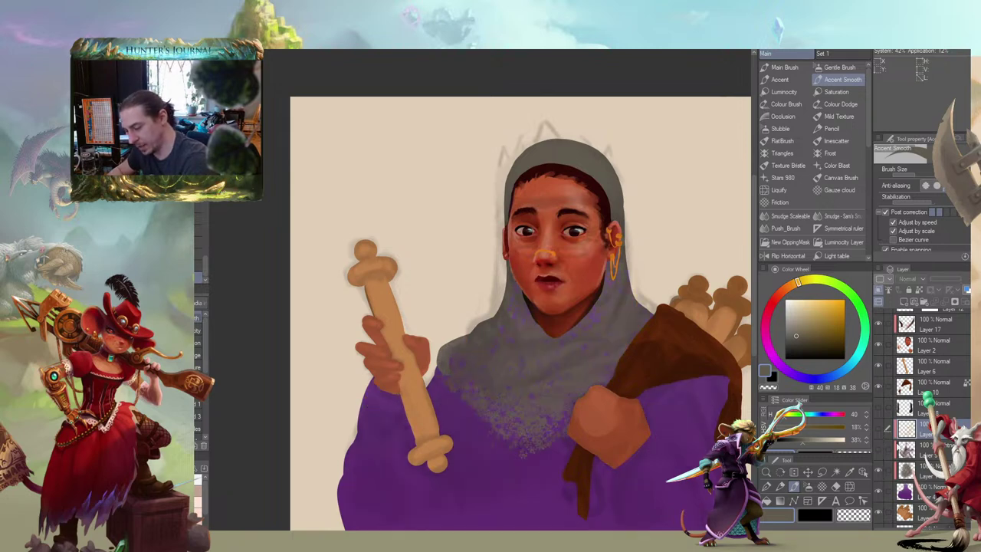
click(904, 470)
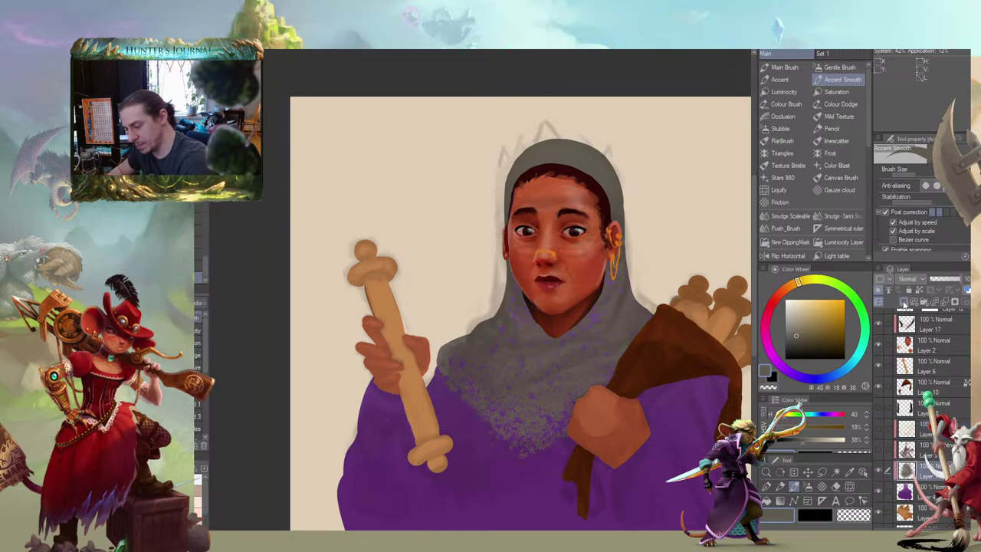
drag(421, 221, 427, 282)
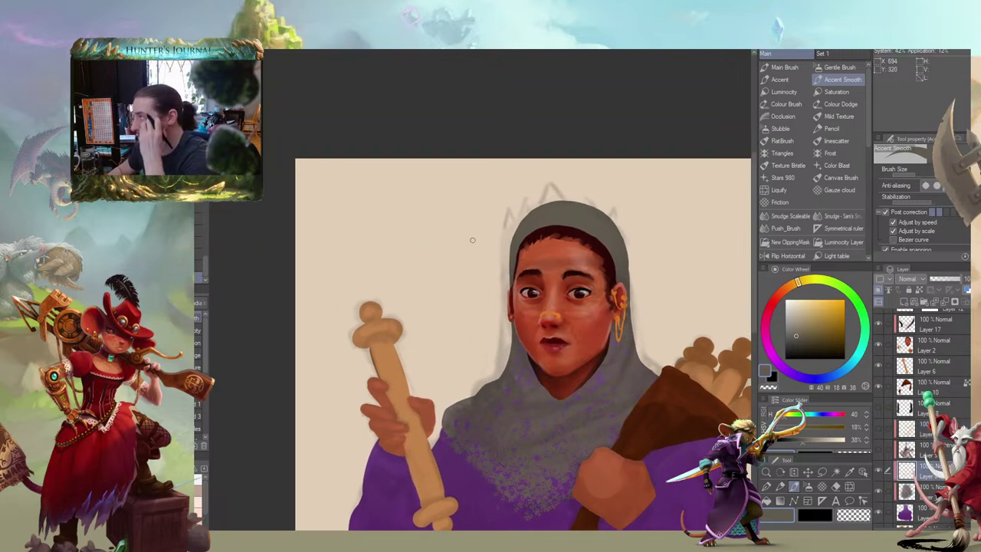
Ready the Triangles brush with a saturated orange (H 30, S 98, V 80) for decorating the hood
key(comma)
drag(544, 313, 541, 239)
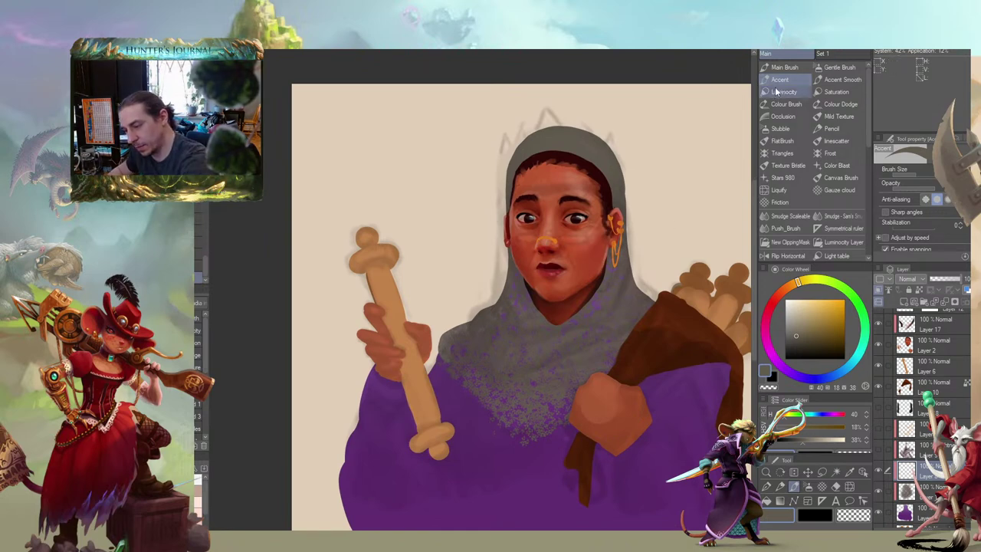
click(781, 152)
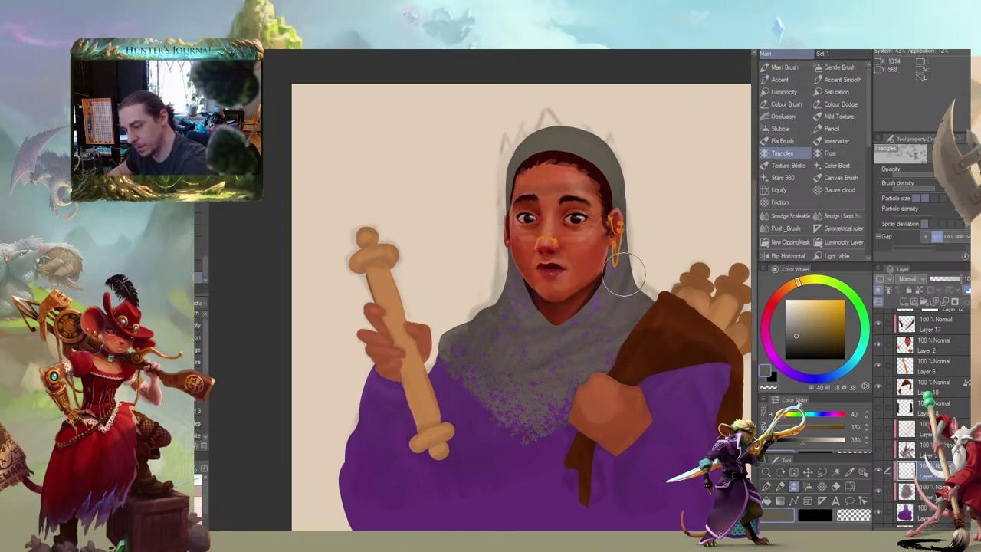
click(789, 286)
click(832, 311)
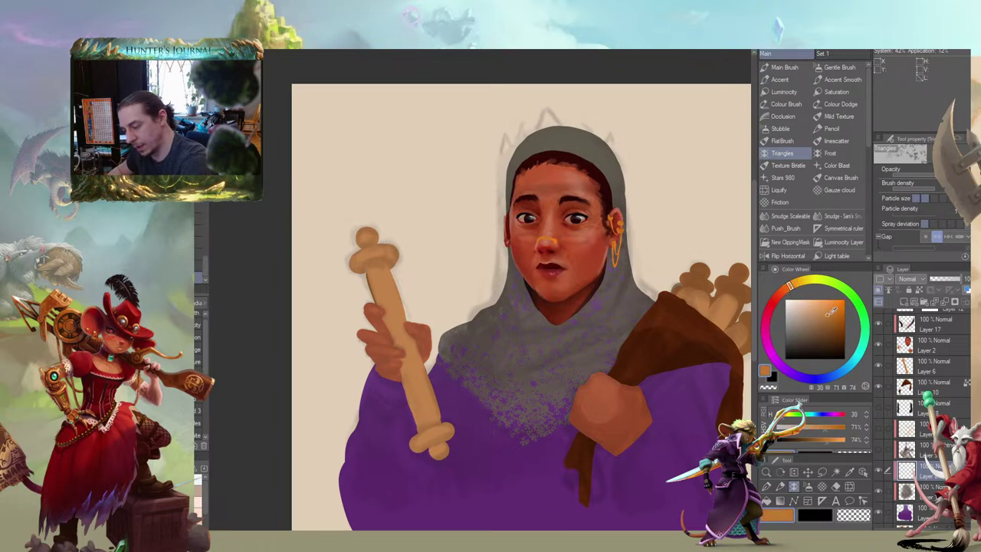
click(842, 309)
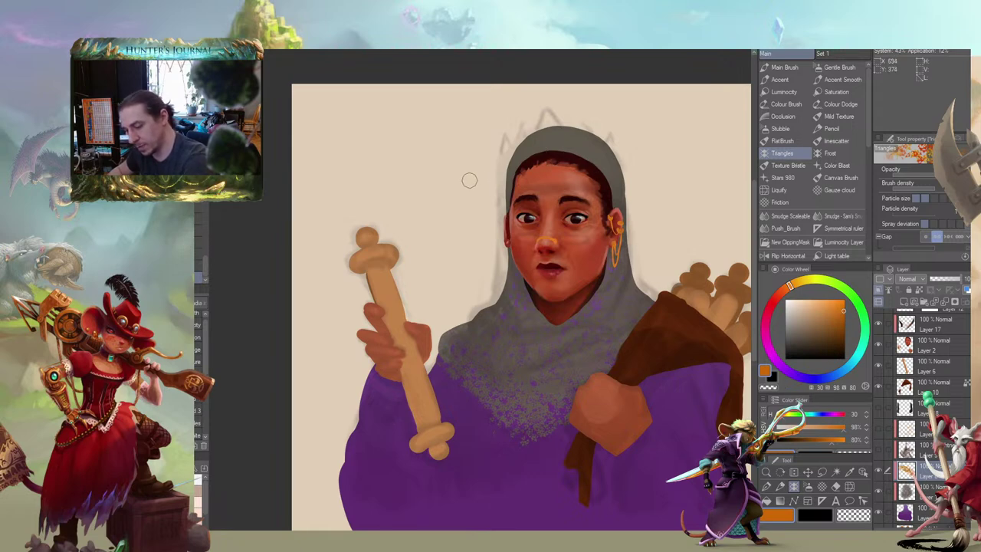
Try an orange Triangles trim around the hood's face opening, down its centre and along its lower edge, and undo it
mouse_move(605, 276)
mouse_down()
mouse_move(568, 320)
mouse_move(530, 296)
mouse_move(520, 275)
mouse_up()
mouse_move(555, 331)
mouse_down()
mouse_move(544, 407)
mouse_move(519, 366)
mouse_up()
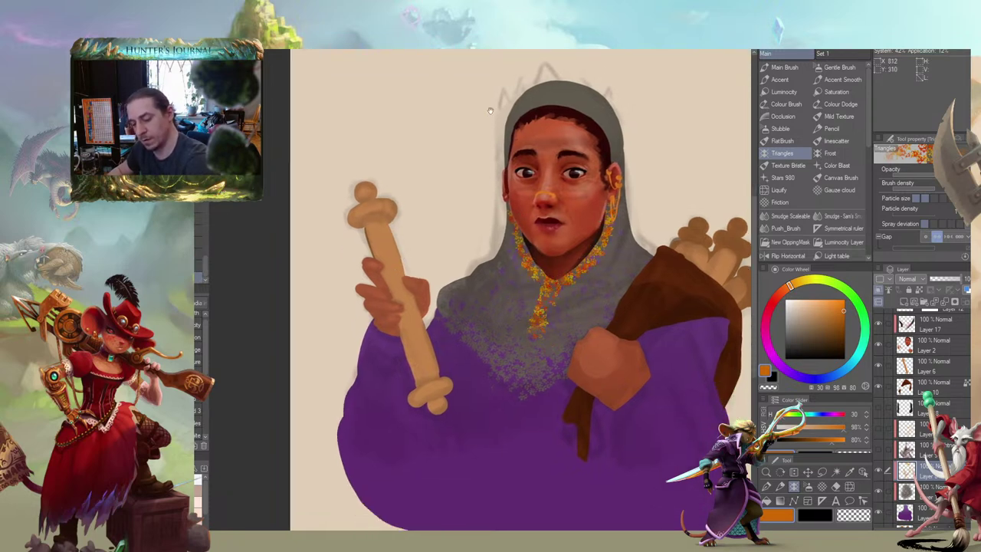
mouse_move(420, 135)
mouse_down()
mouse_move(362, 223)
mouse_move(399, 189)
mouse_move(460, 223)
mouse_move(508, 174)
mouse_up()
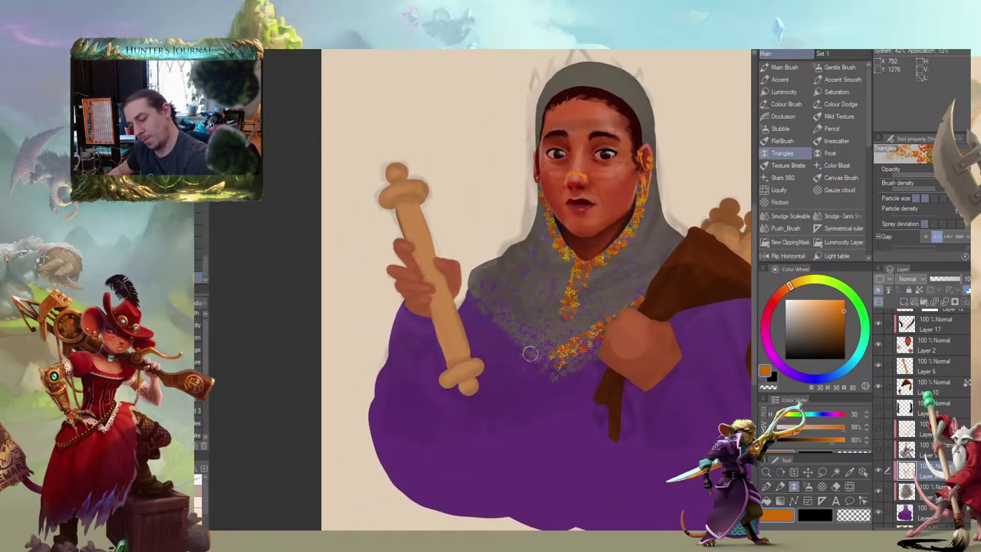
drag(555, 357, 476, 277)
scroll(426, 191, down, 4)
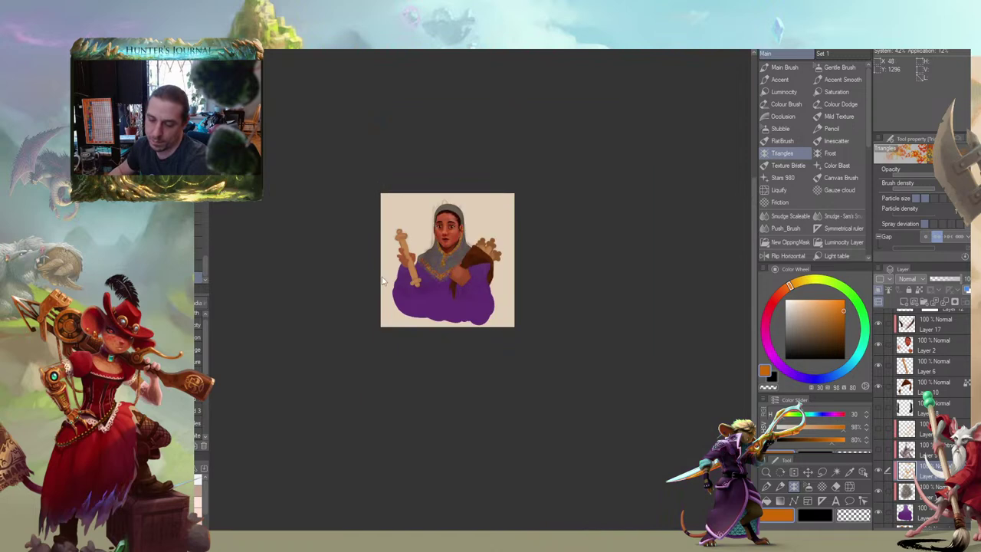
drag(365, 271, 408, 318)
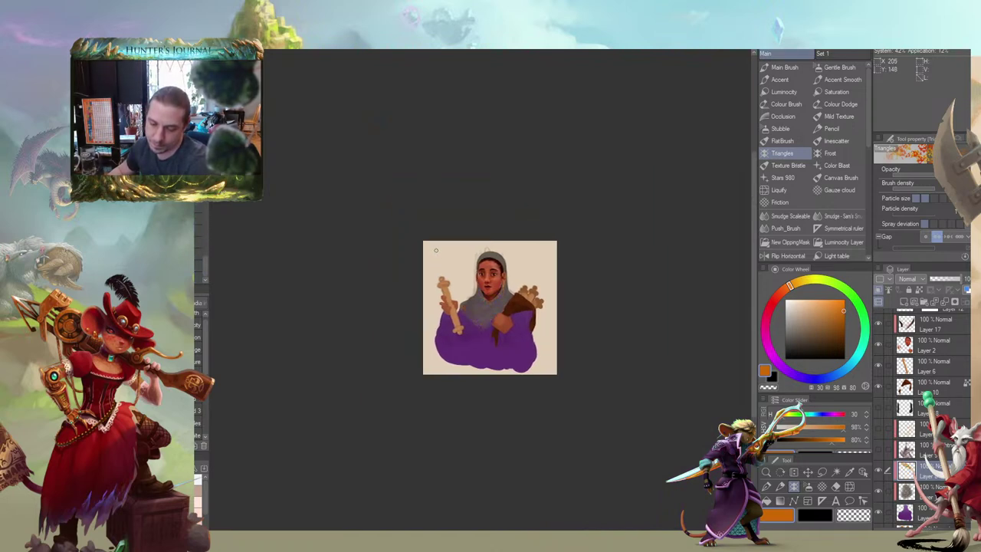
scroll(435, 248, up, 5)
Switch to the Accent brush with transparent colour and enlarge the brush considerably
key(b)
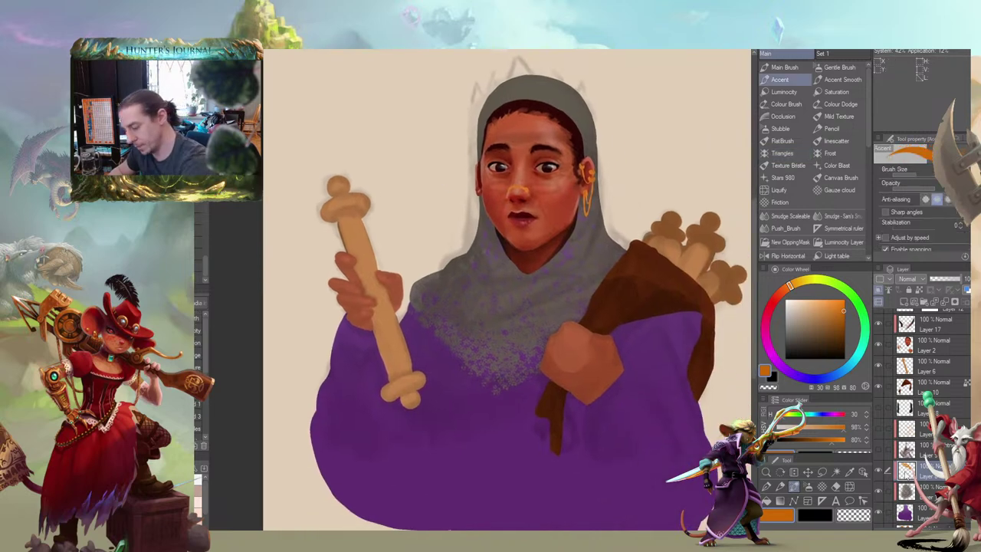
key(alt+bracketleft)
key(alt+bracketright)
drag(563, 193, 589, 256)
key(c)
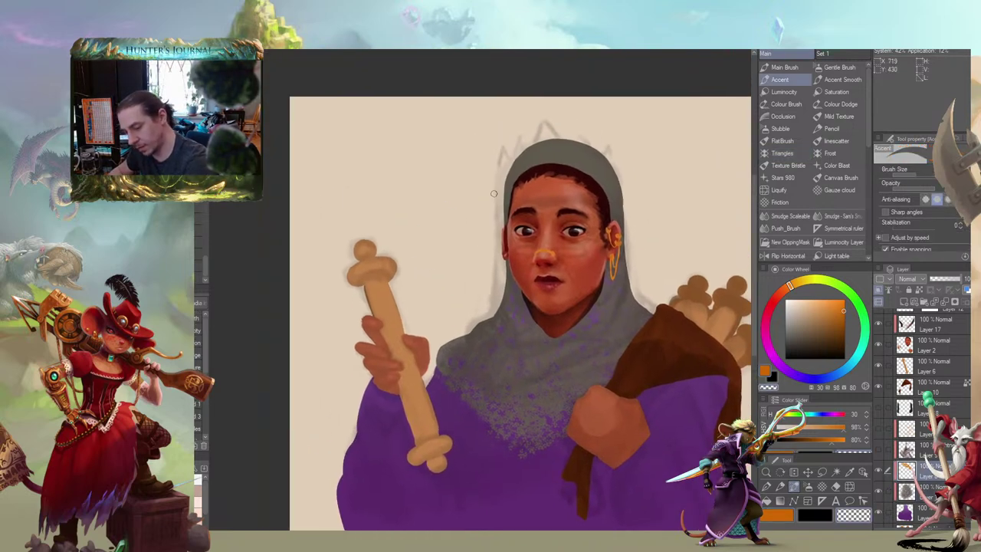
key(bracketright)
key(bracketright)
key(bracketright)
key(bracketright)
key(bracketright)
key(bracketright)
key(bracketright)
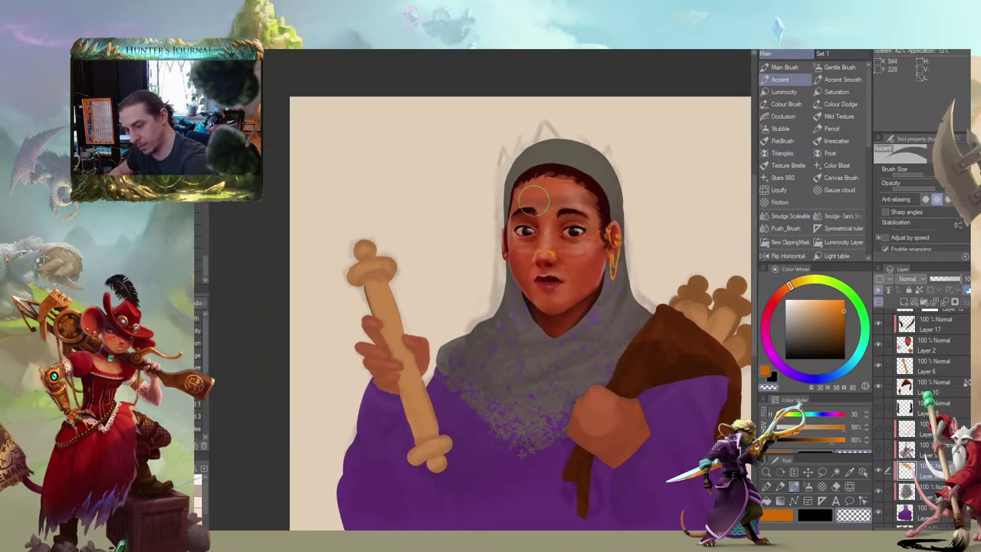
drag(629, 220, 603, 214)
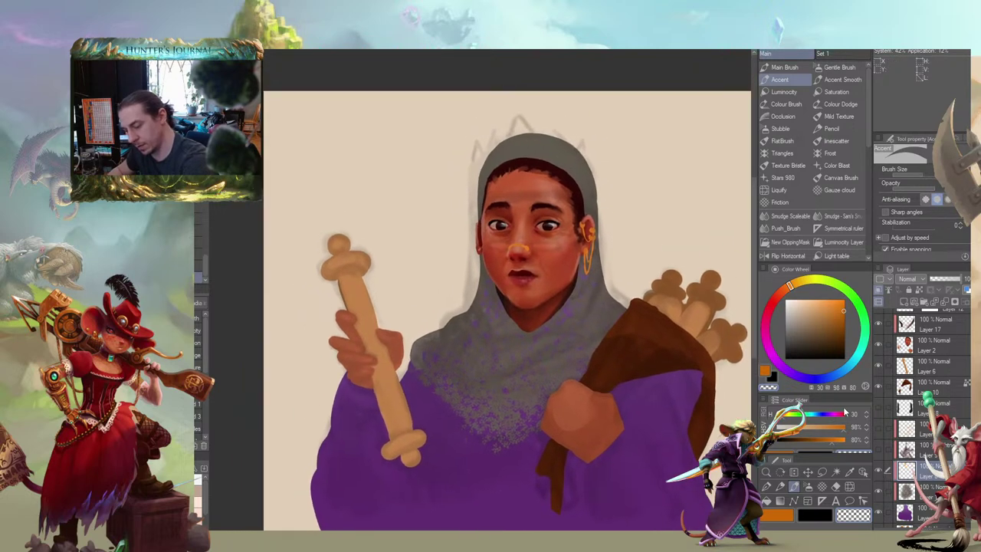
drag(487, 209, 525, 203)
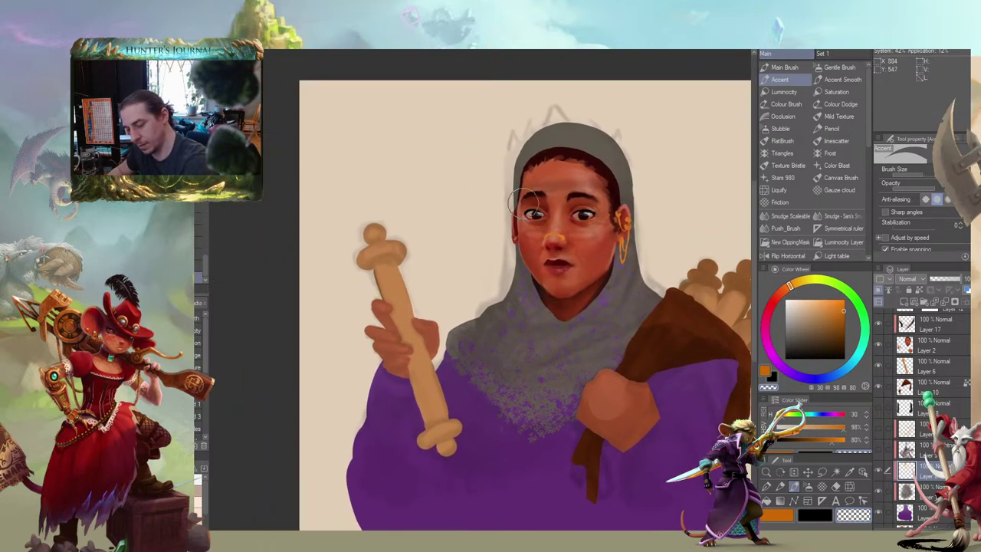
drag(457, 196, 467, 222)
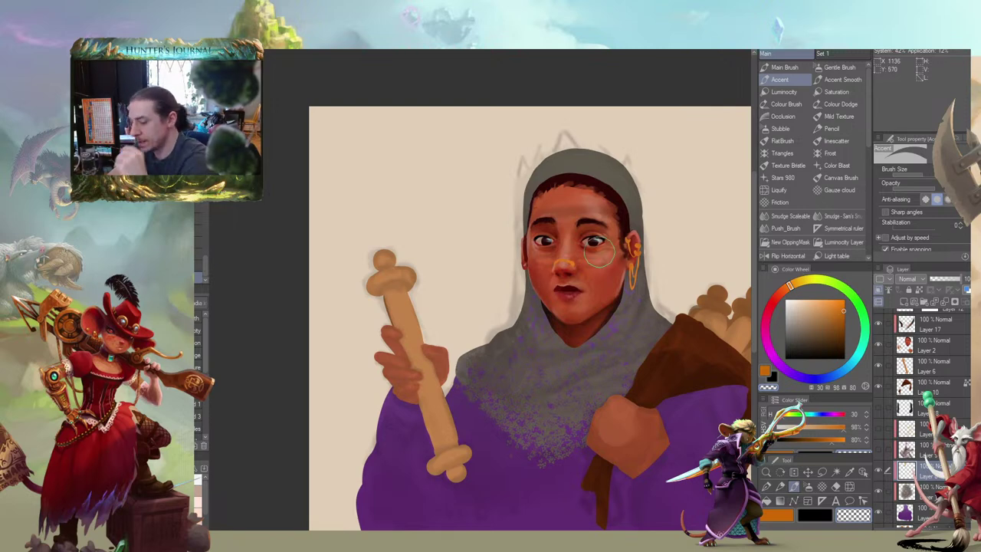
drag(451, 239, 470, 195)
key(b)
drag(483, 230, 478, 230)
drag(543, 292, 547, 310)
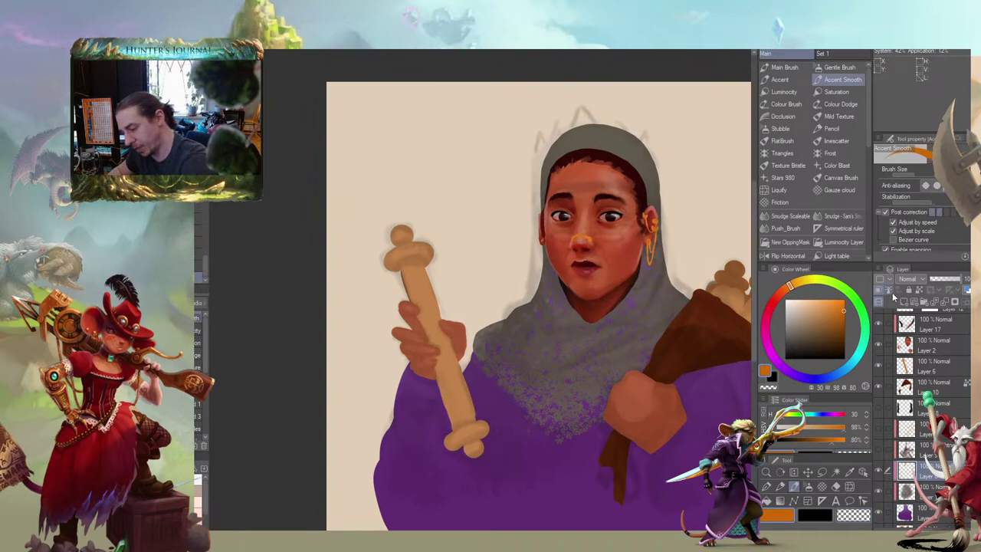
Choose the Main Brush and add a new layer above the hidden gold trim layer
key(b)
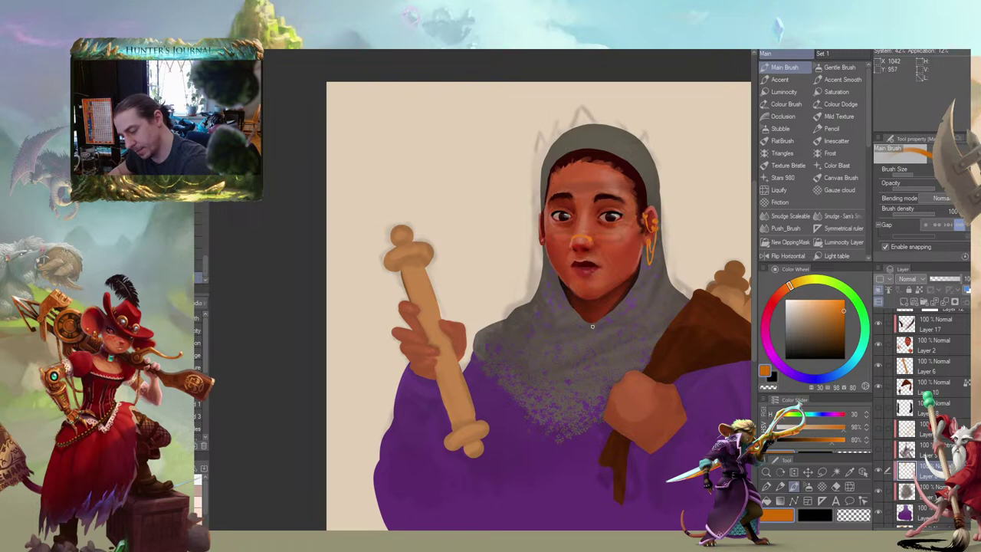
click(904, 434)
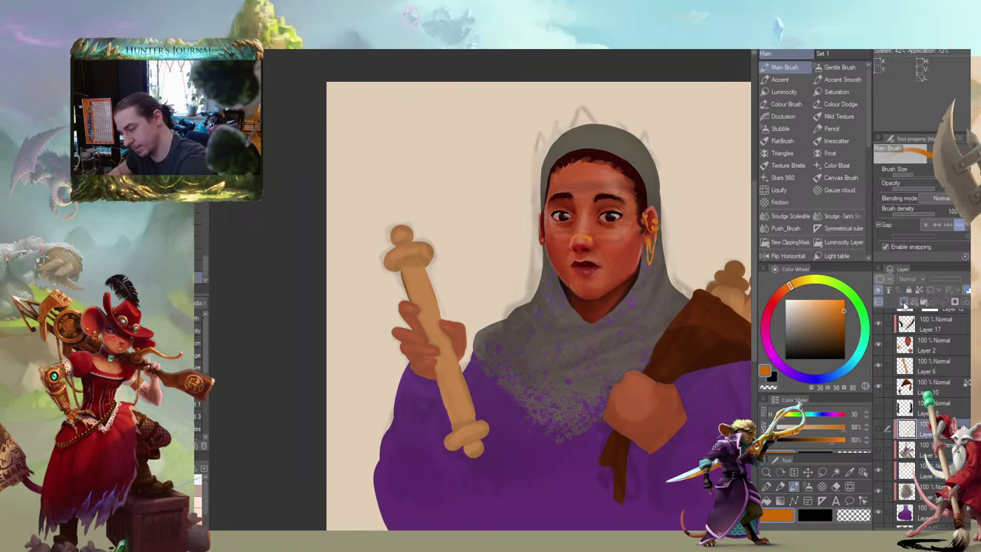
click(903, 302)
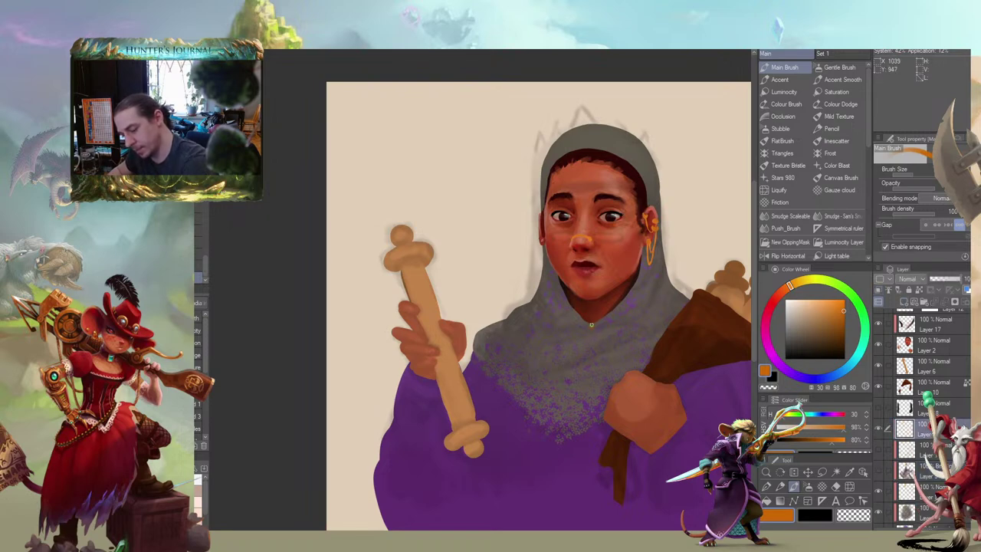
Try dotting orange Main Brush beads along the hood's neckline below the chin, and undo them
click(593, 325)
click(599, 321)
click(604, 317)
key(ctrl+z)
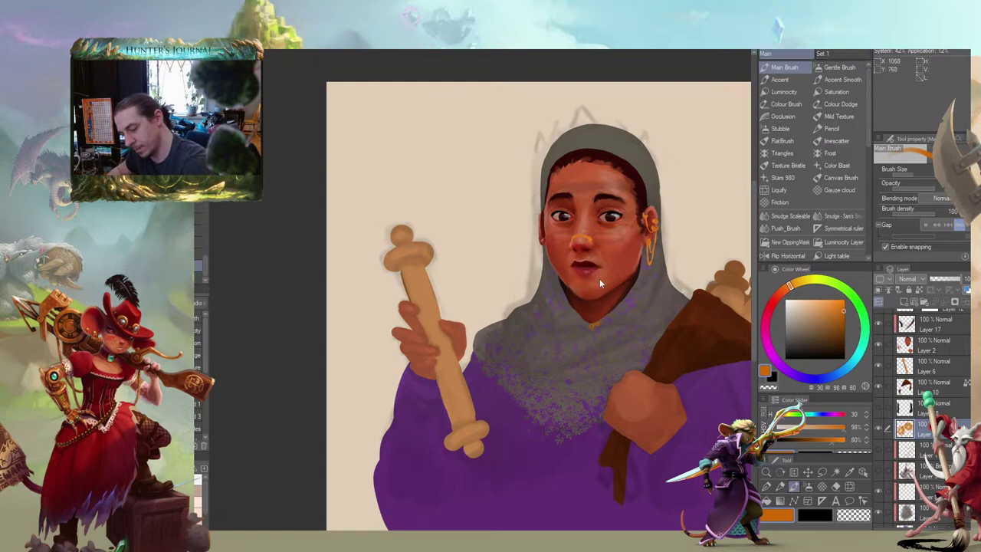
key(ctrl+z)
key(ctrl+z)
Switch to the Accent brush and reduce the brush size considerably
scroll(601, 303, up, 1)
key(b)
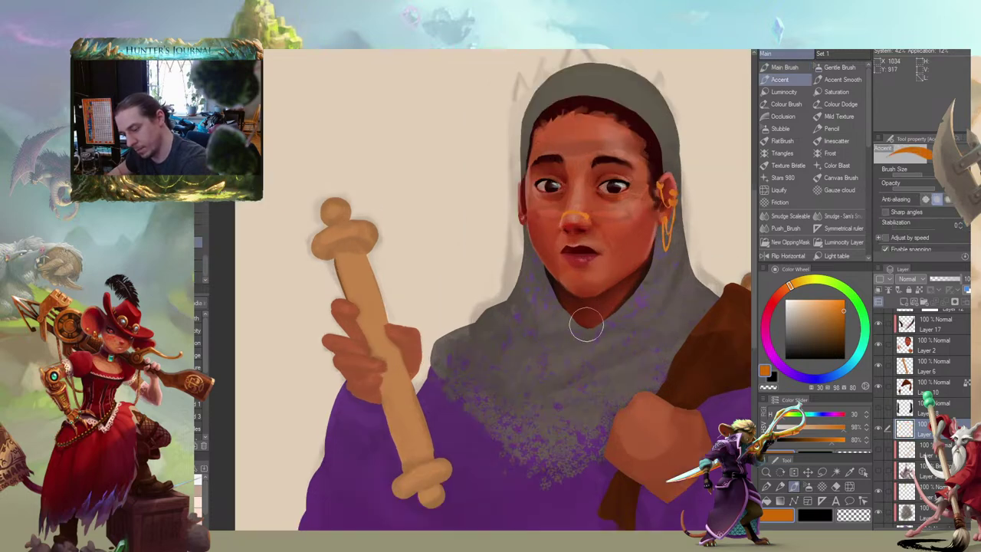
key(bracketleft)
key(bracketleft)
key(bracketleft)
key(bracketleft)
key(bracketleft)
key(bracketleft)
Try an orange bead on the hood's neckline below the chin, and undo it together with the added layer
click(588, 333)
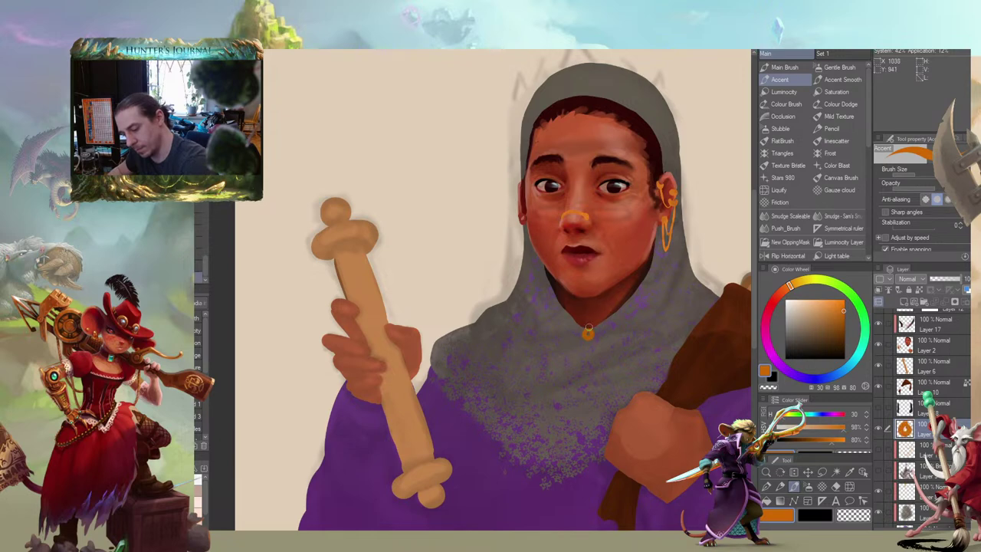
key(ctrl+z)
key(ctrl+z)
key(ctrl+z)
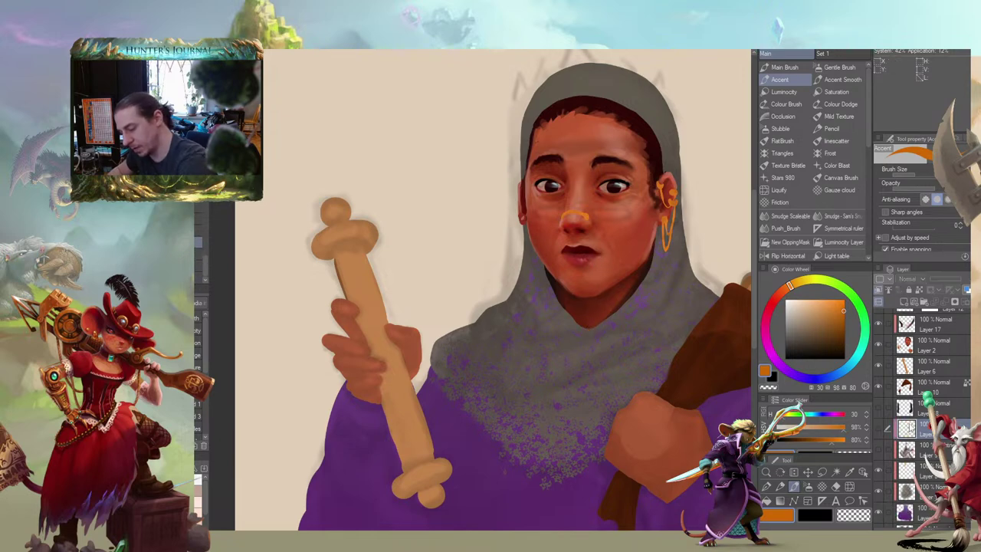
Delete the old gold trim layer and add a new layer above Layer 19 in its place
drag(904, 429, 900, 374)
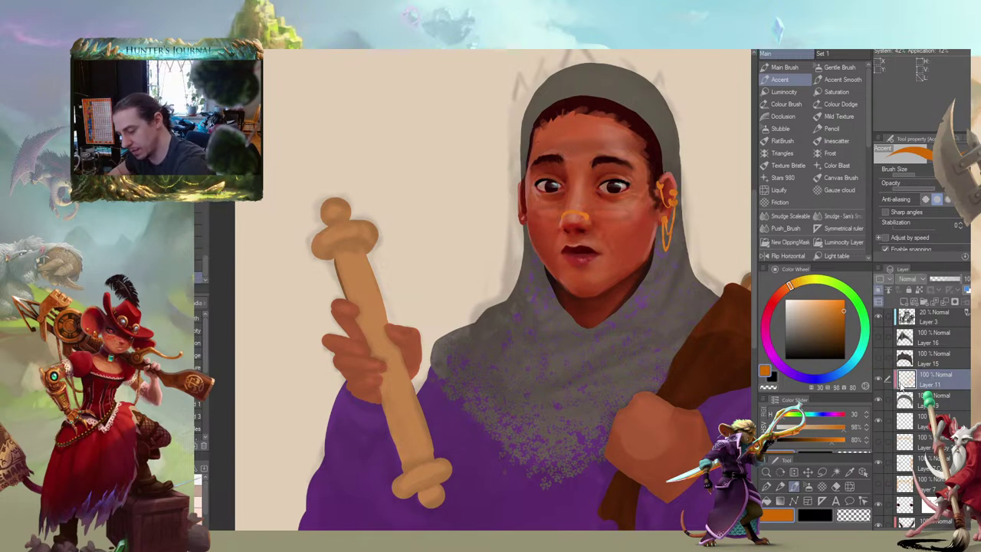
click(878, 291)
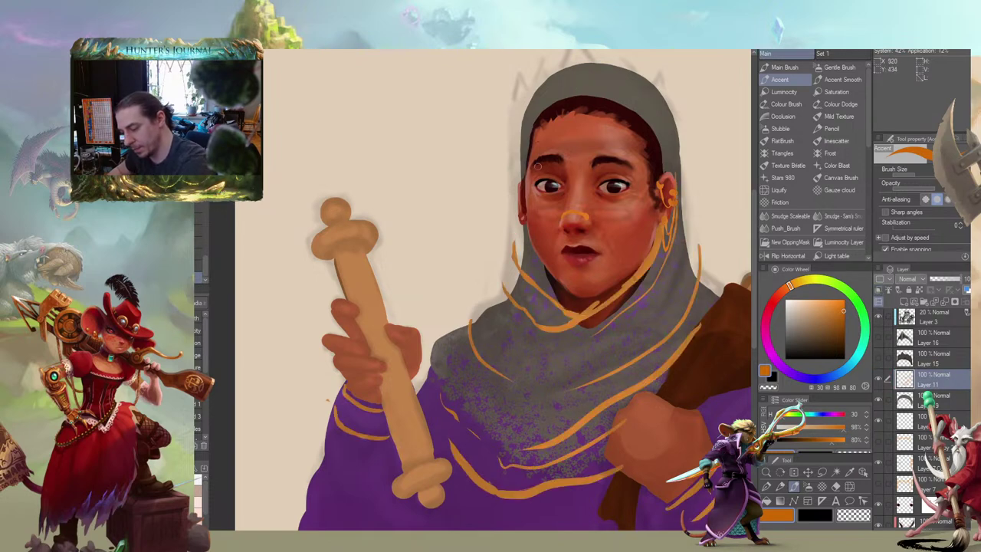
click(881, 380)
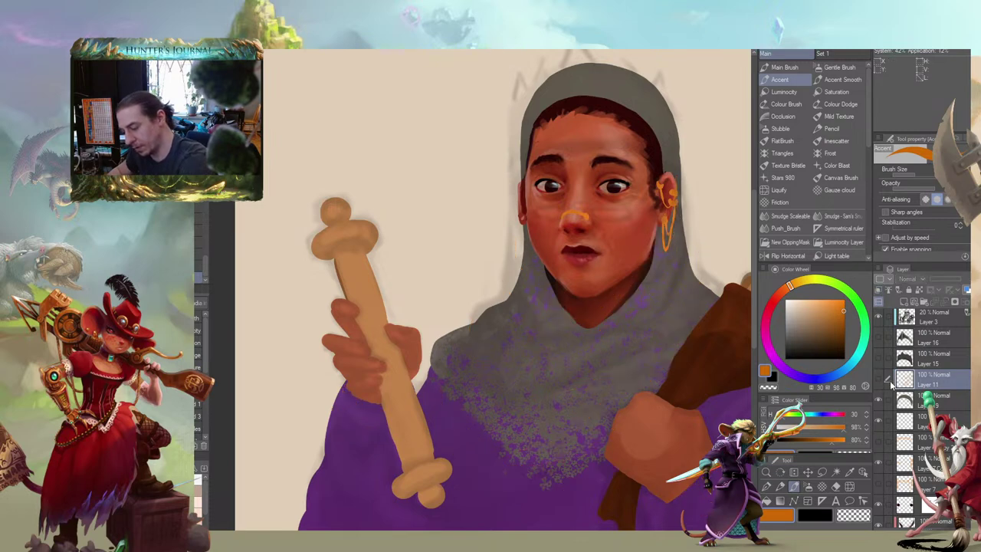
click(974, 302)
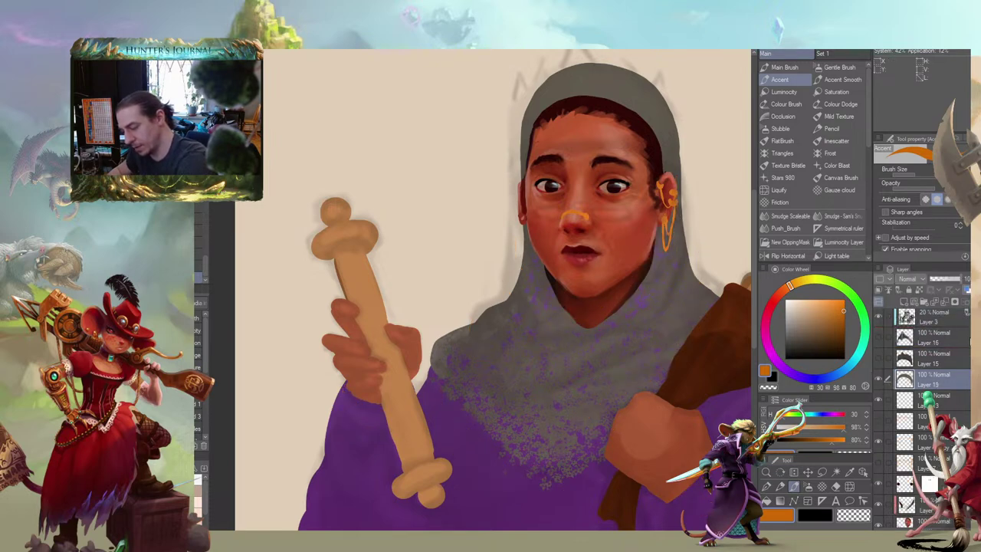
click(903, 302)
Paint a row of small orange beads with the Accent brush along the hood's edge over the forehead and temples
drag(454, 230, 451, 263)
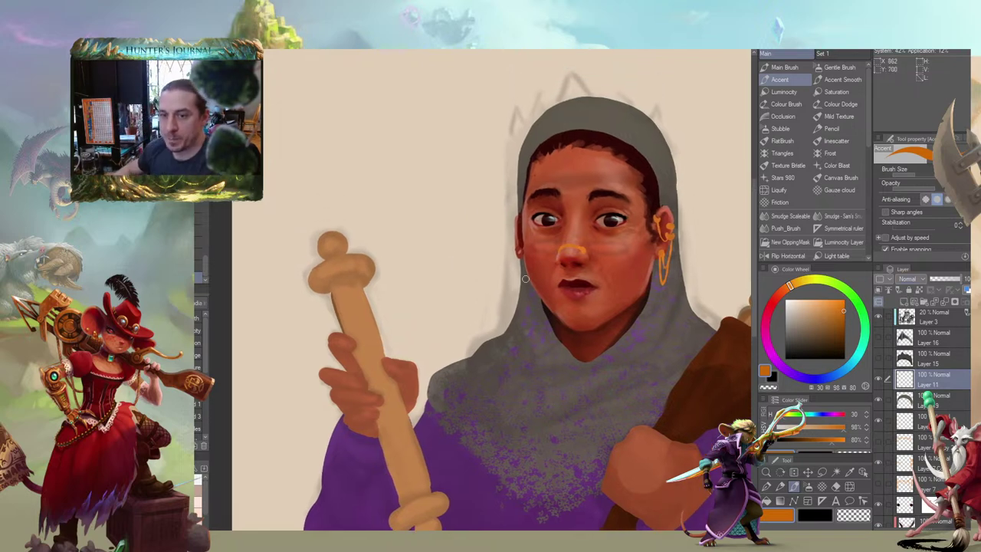
mouse_move(428, 205)
mouse_down()
mouse_move(439, 178)
mouse_move(442, 231)
mouse_up()
key(period)
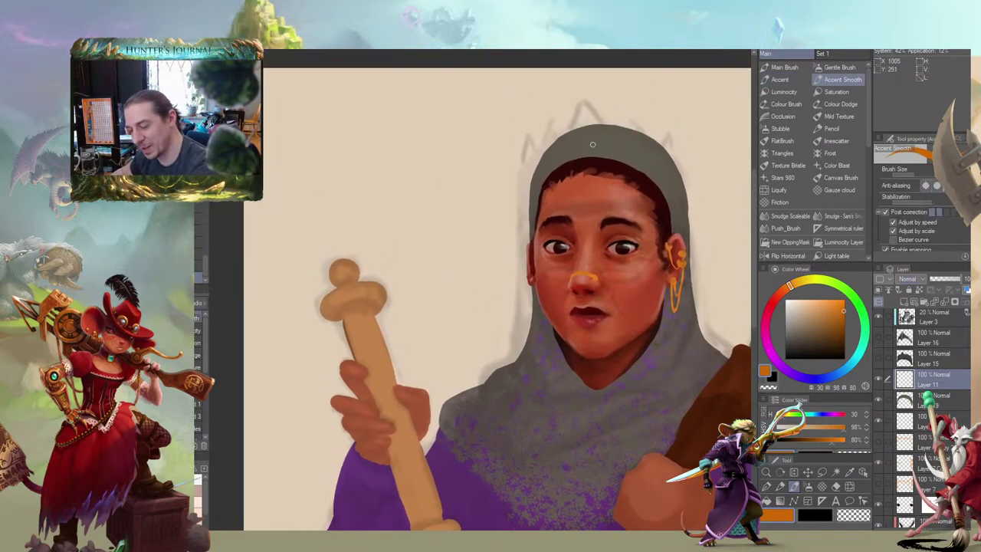
drag(583, 155, 544, 178)
key(ctrl+z)
key(comma)
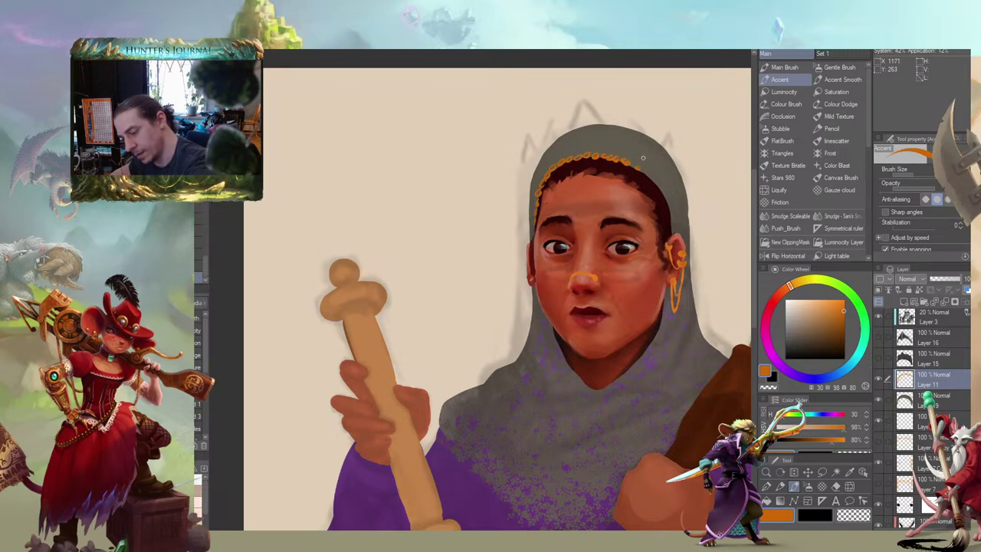
drag(635, 159, 643, 173)
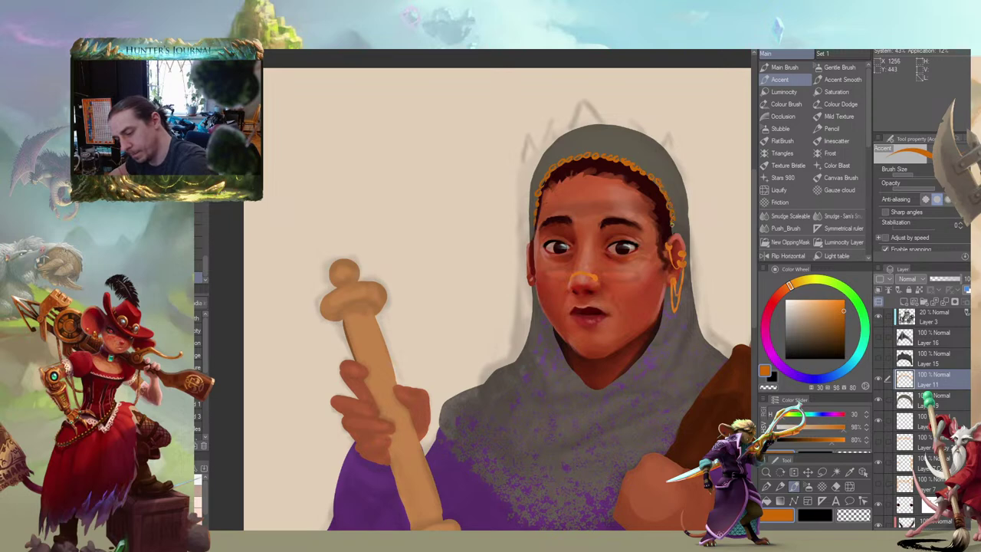
drag(672, 224, 674, 229)
Paint orange beads along the hood's edge around the jaw and chin, adding a second interlocking row
drag(553, 331, 544, 305)
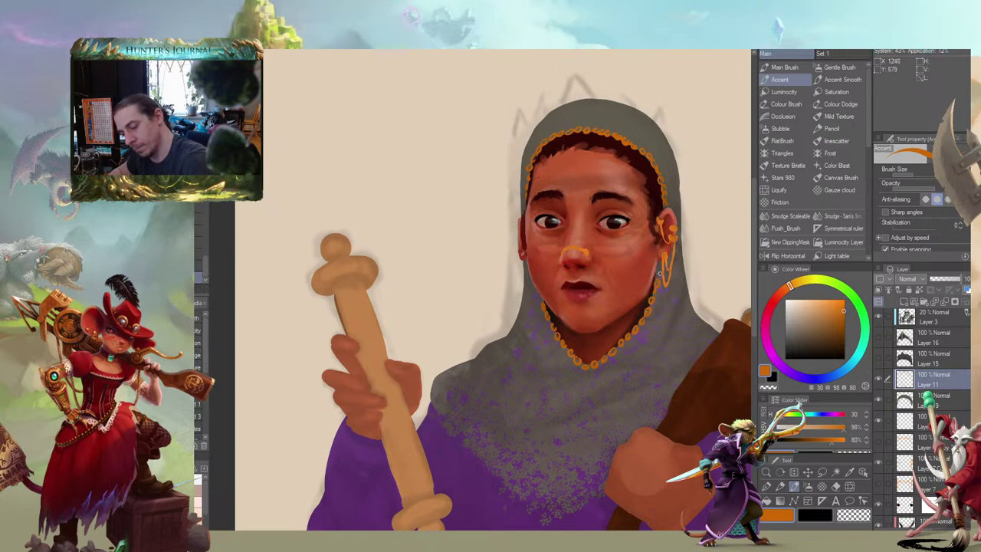
drag(584, 369, 565, 349)
drag(560, 336, 556, 342)
mouse_move(551, 325)
mouse_down()
mouse_move(550, 334)
mouse_move(536, 305)
mouse_up()
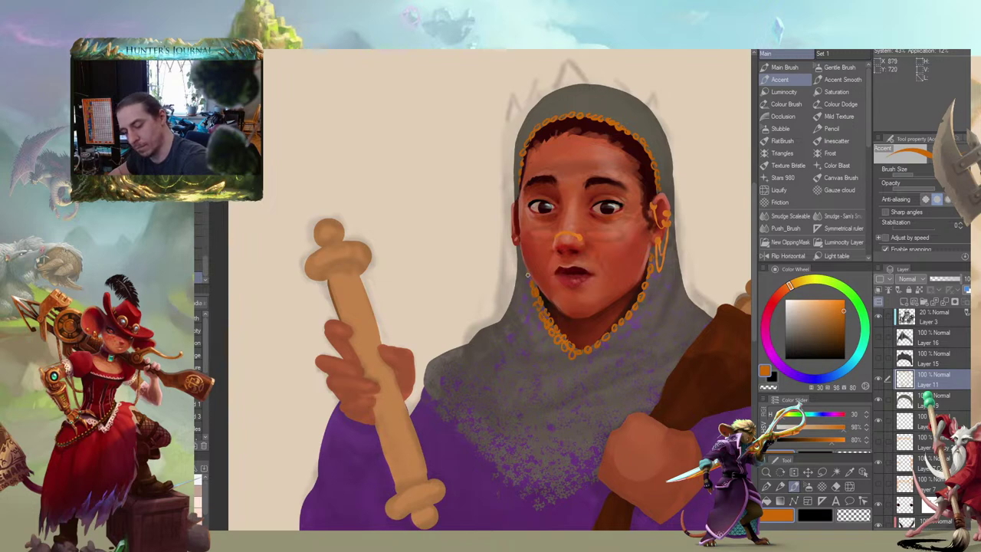
drag(580, 356, 578, 351)
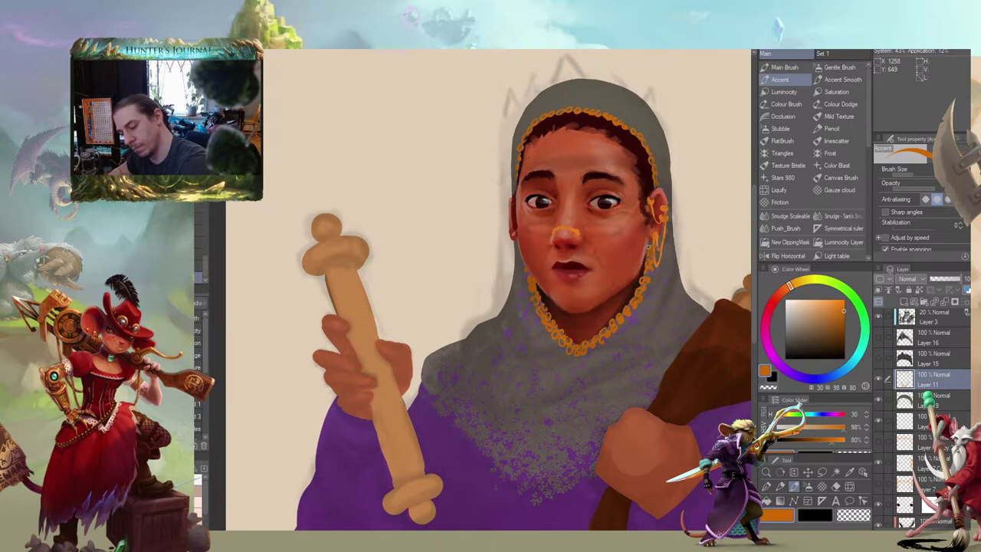
mouse_move(522, 145)
mouse_down()
mouse_move(514, 142)
mouse_move(529, 153)
mouse_up()
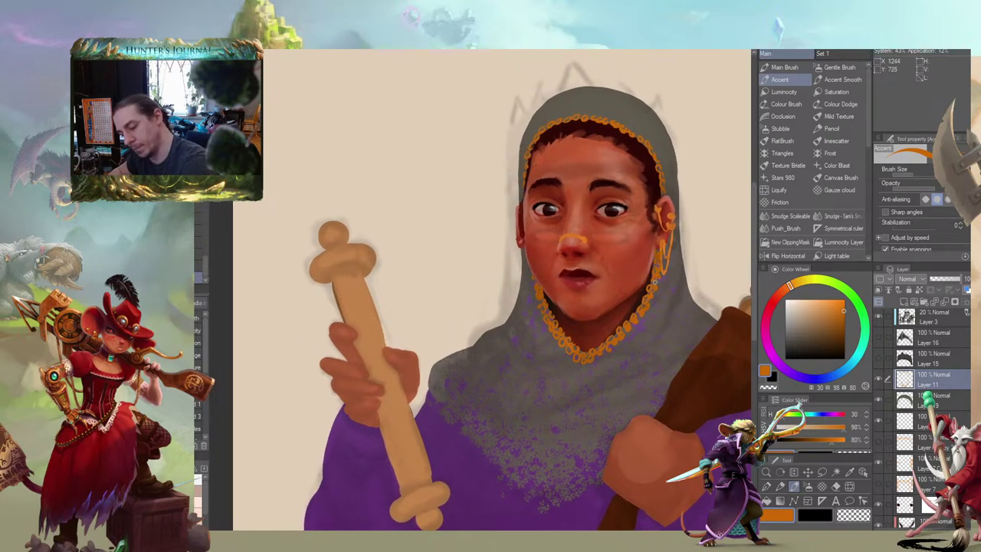
Hide the layer with the nose and ear jewellery and tidy the beads below the ear using transparent colour
drag(579, 175, 519, 156)
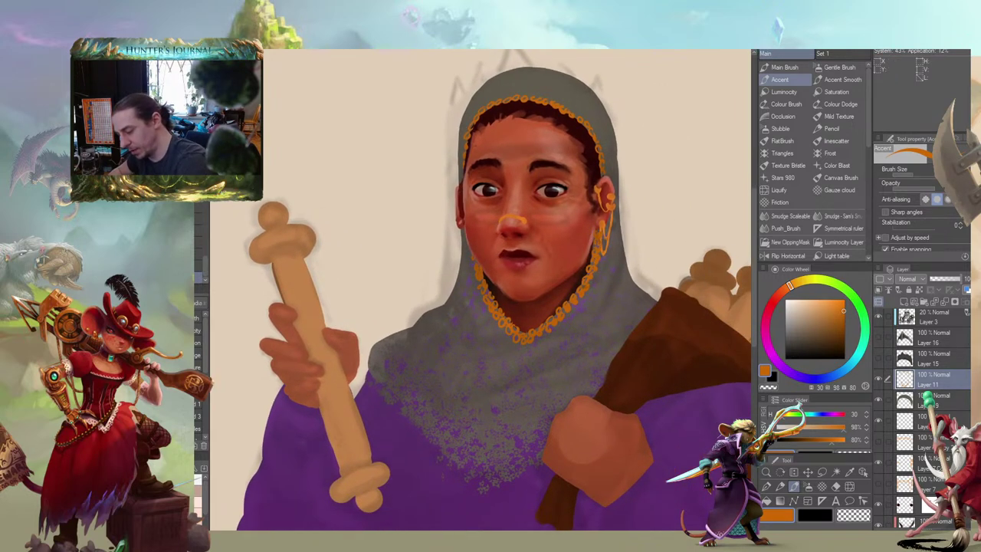
scroll(880, 430, up, 1)
click(879, 468)
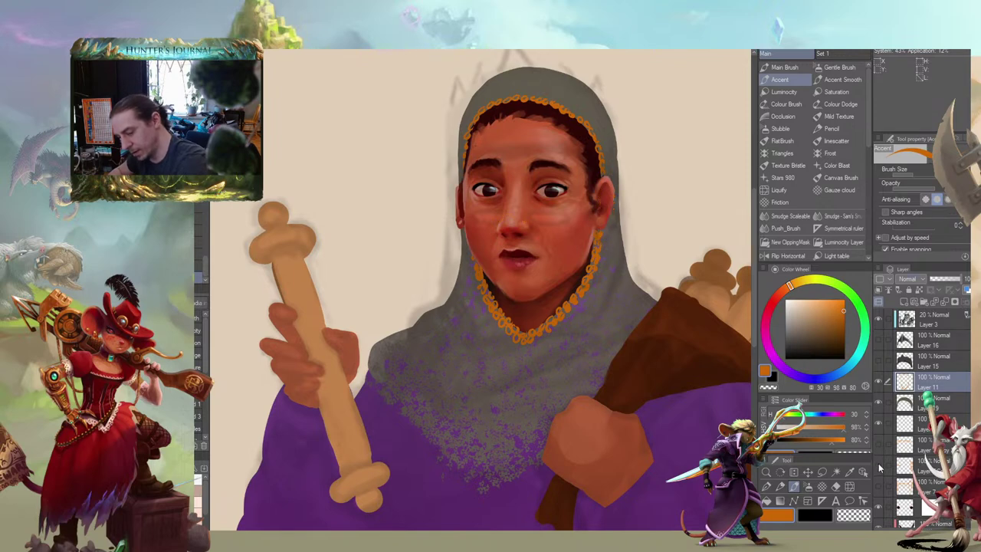
drag(590, 237, 575, 186)
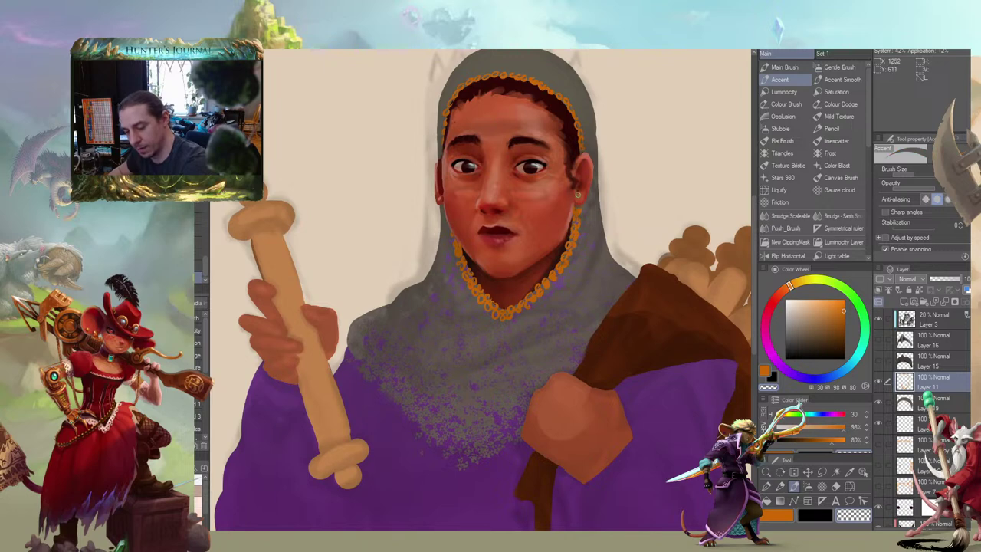
drag(508, 121, 504, 107)
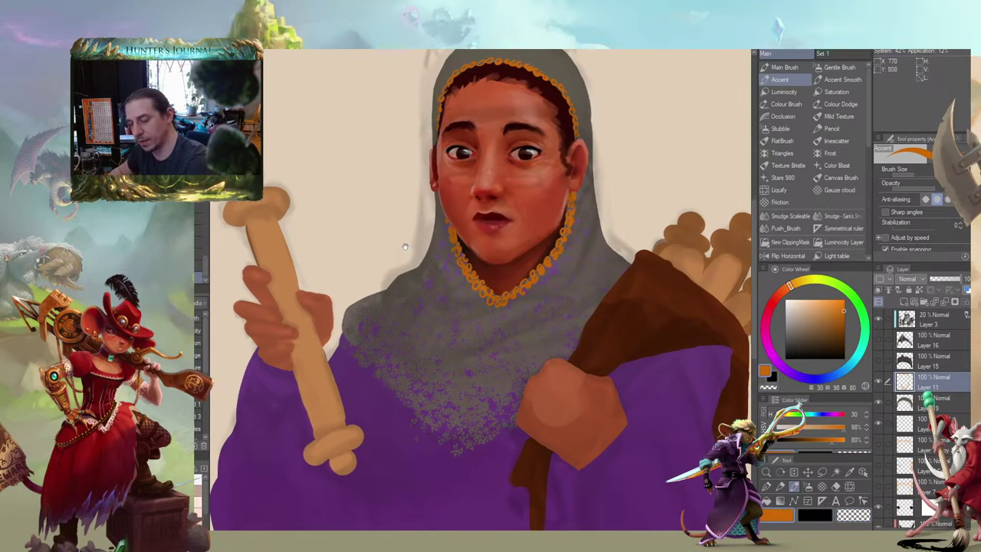
Thicken the beading over the forehead with a second row of orange beads and switch to transparent colour
drag(405, 246, 447, 247)
key(.)
drag(455, 181, 481, 289)
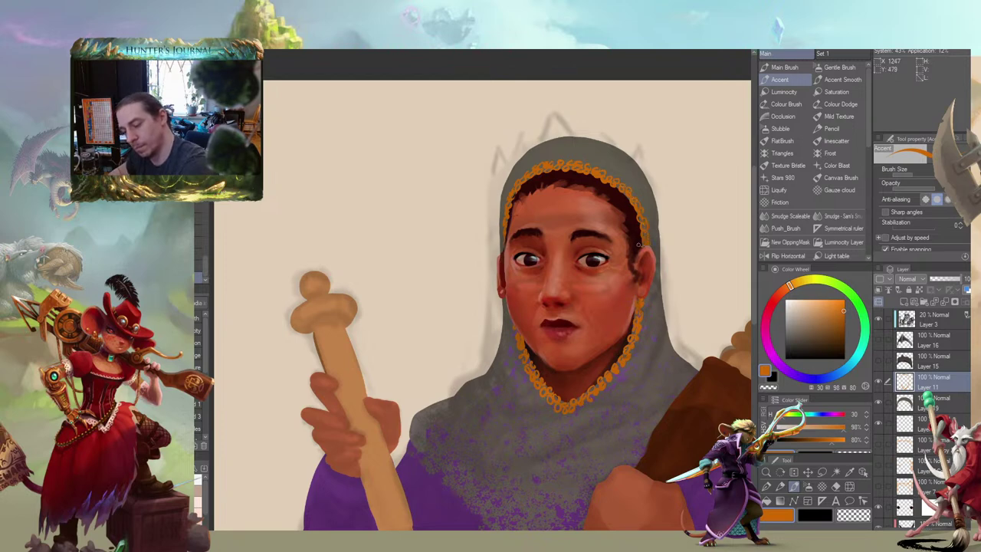
key(c)
Examine the beaded hood in the whole picture, briefly hiding and restoring the skin layer
drag(503, 157, 413, 88)
scroll(309, 297, down, 2)
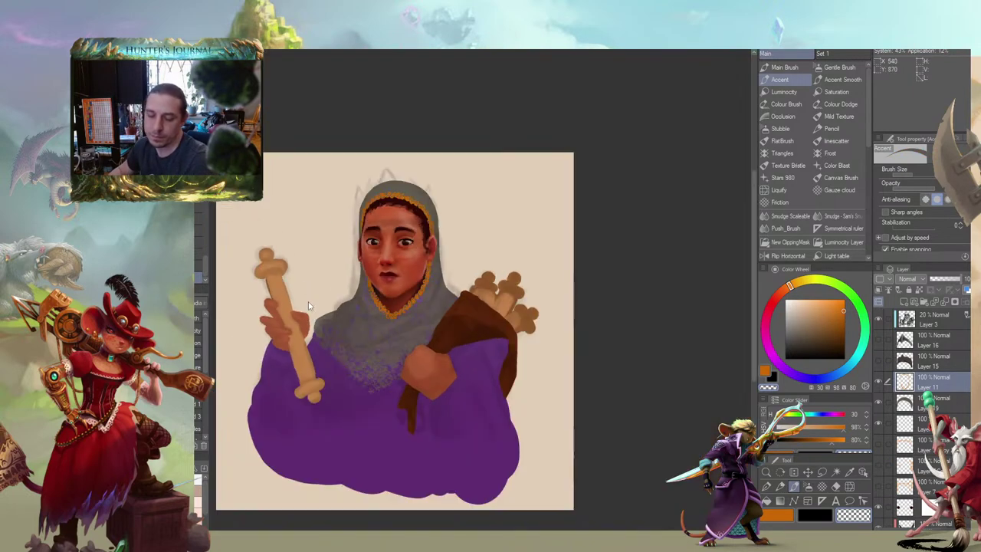
drag(304, 312, 397, 279)
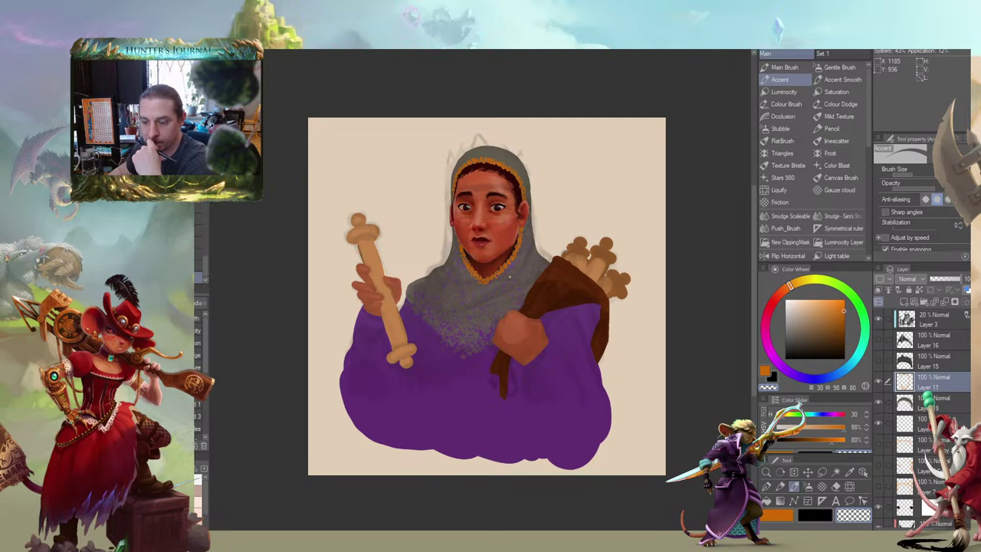
scroll(511, 278, down, 1)
drag(333, 251, 410, 315)
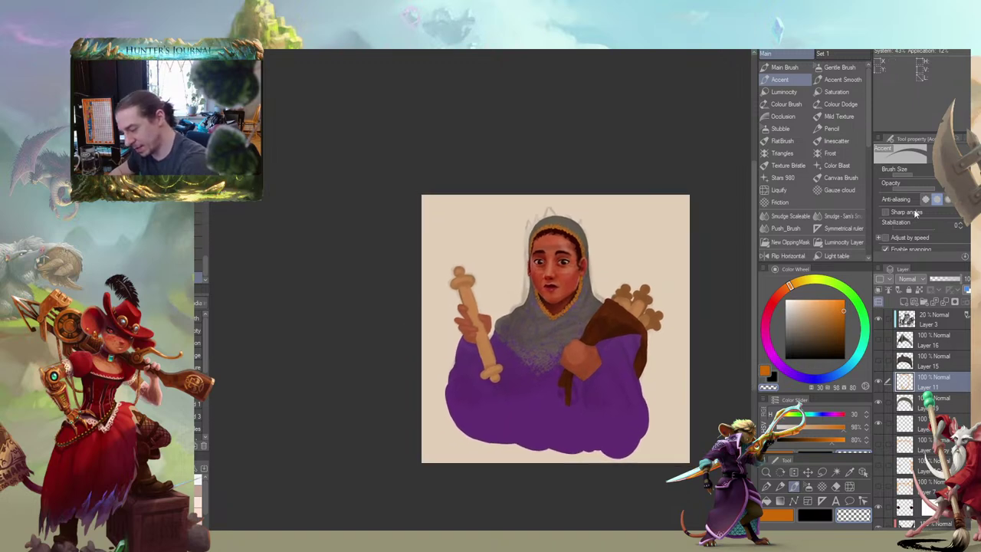
scroll(923, 414, down, 5)
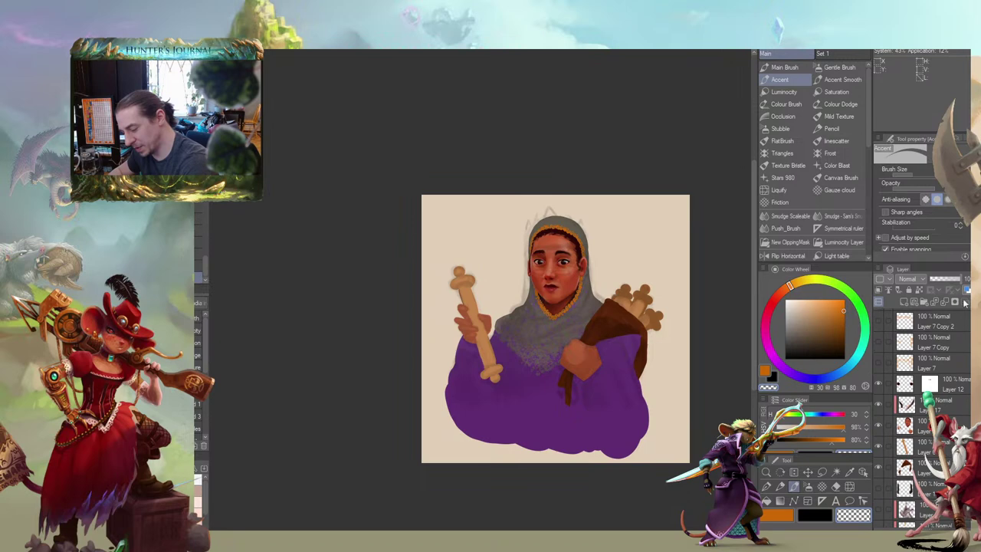
click(879, 429)
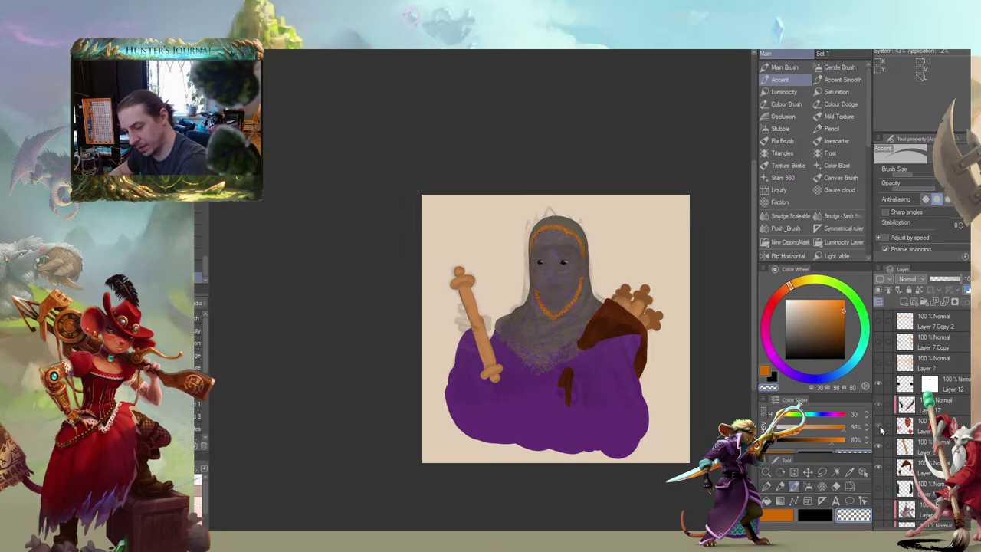
click(879, 429)
Select the hood layer, Layer 19, try painting the hood's sampled grey over the exposed ear, and undo it
scroll(944, 402, up, 5)
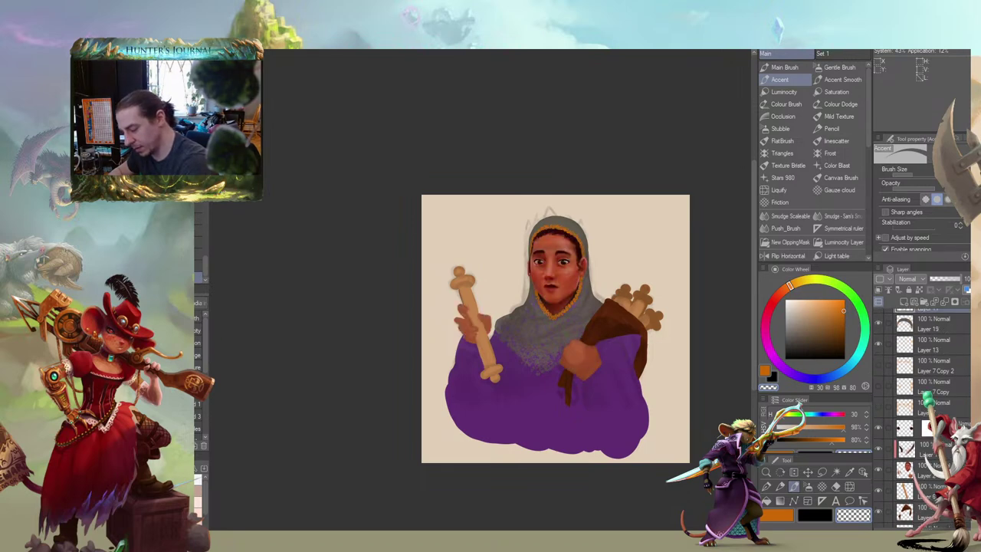
click(905, 405)
scroll(460, 234, up, 2)
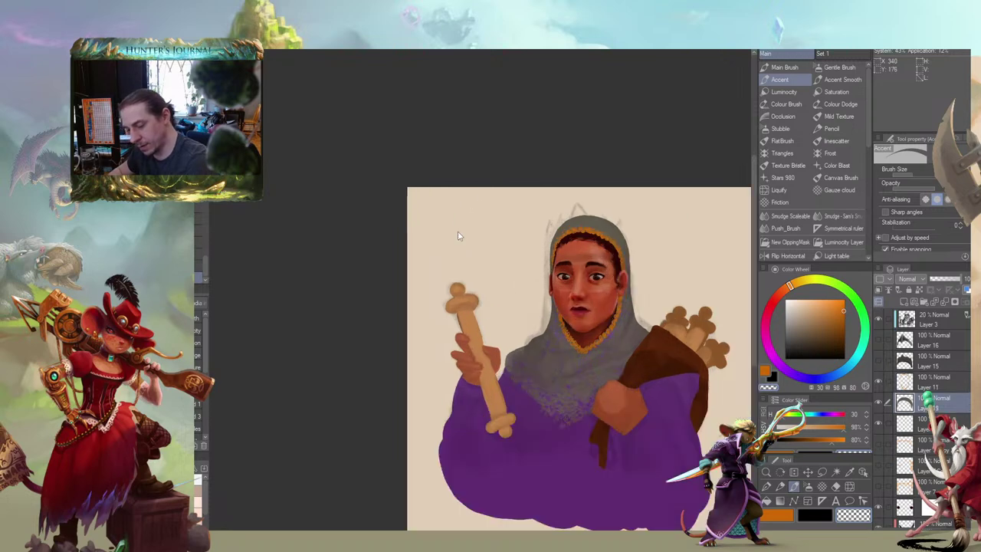
drag(505, 291, 344, 236)
key(b)
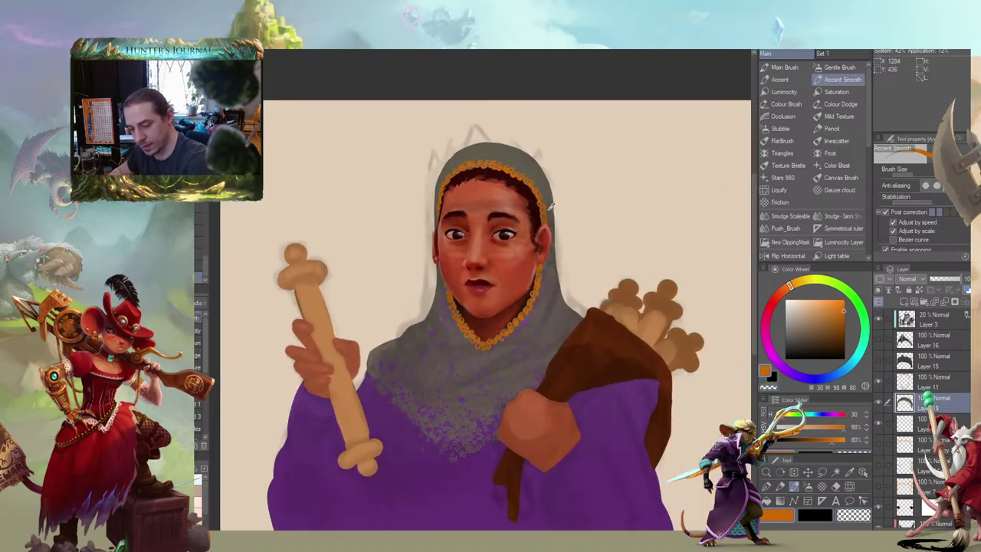
alt+click(550, 205)
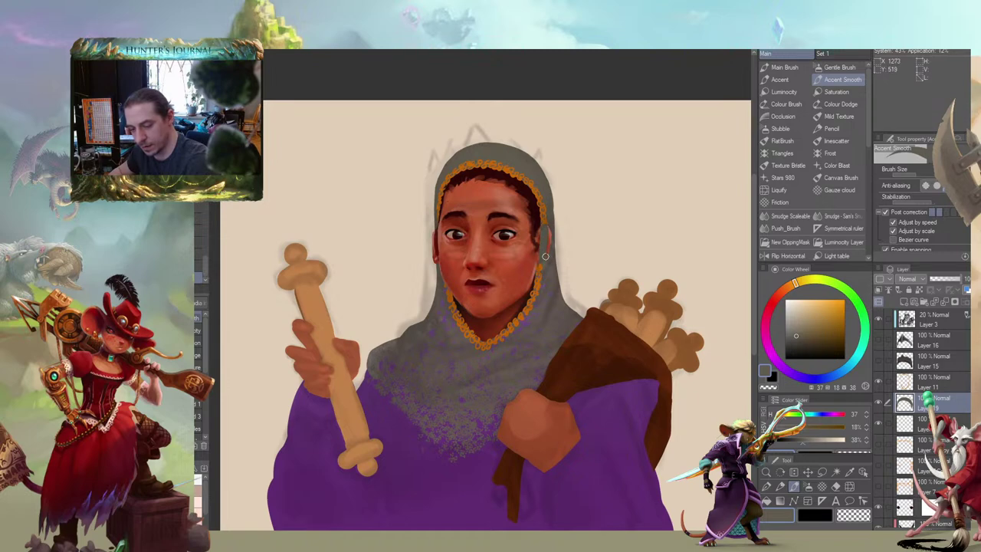
key(b)
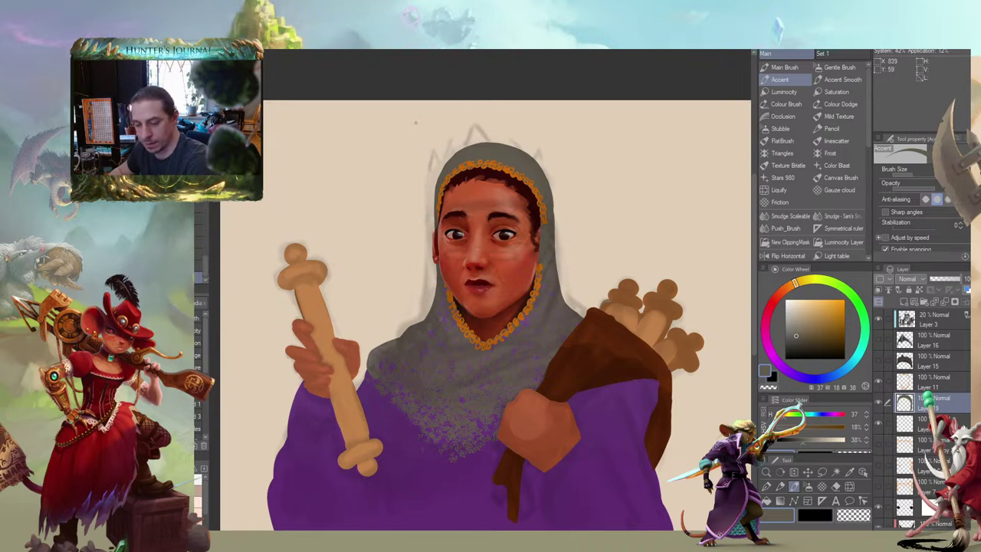
drag(340, 264, 390, 231)
drag(444, 204, 442, 228)
drag(479, 182, 490, 167)
key(c)
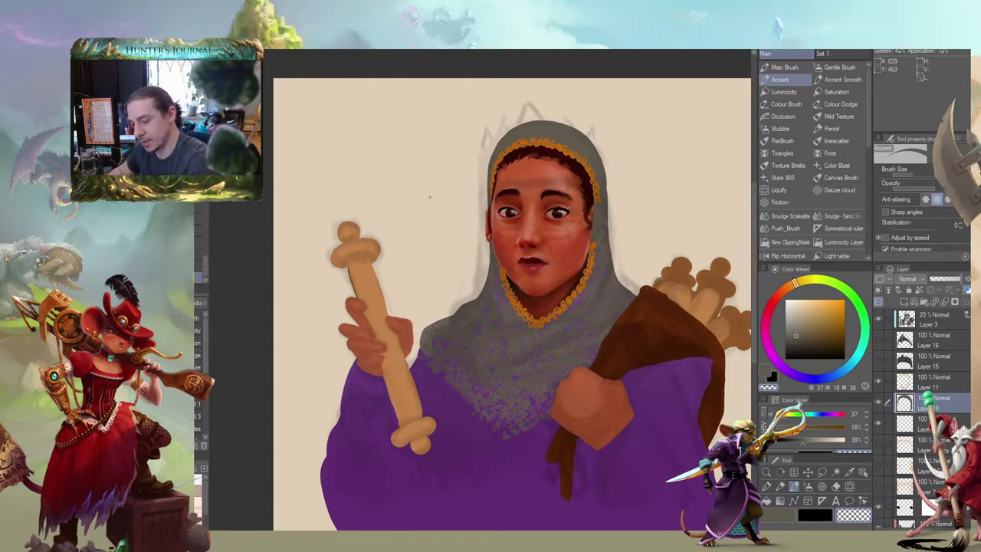
key(ctrl+z)
key(ctrl+z)
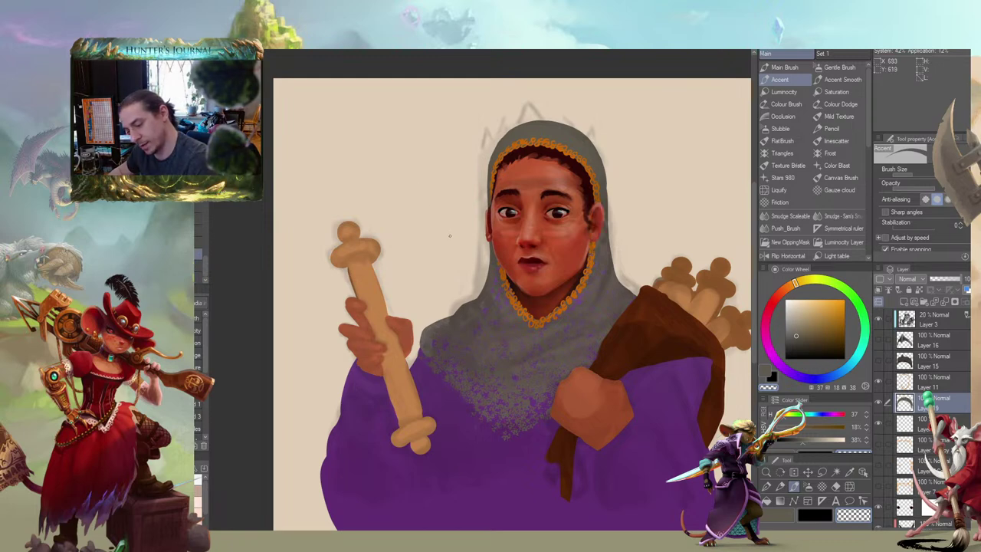
drag(388, 204, 391, 237)
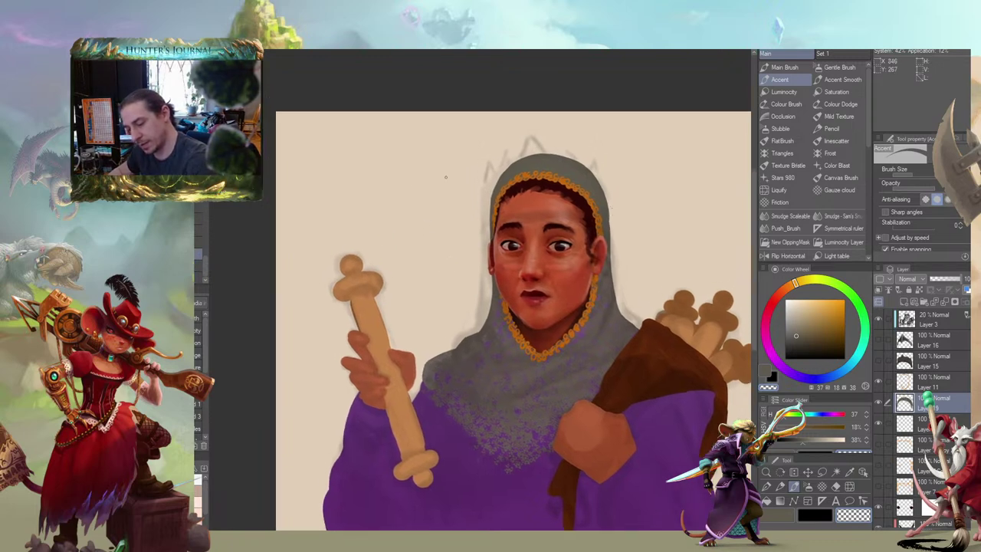
scroll(445, 177, down, 5)
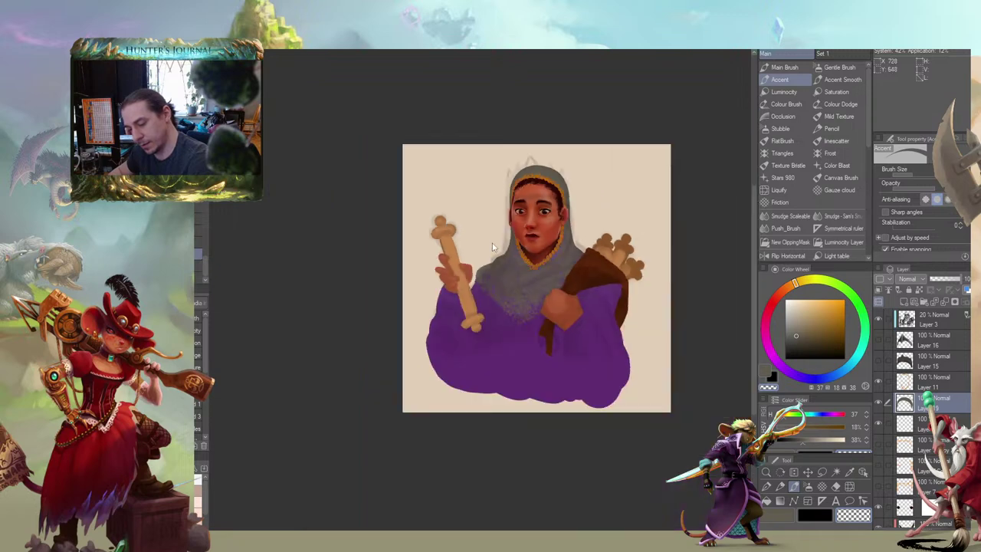
drag(459, 228, 486, 252)
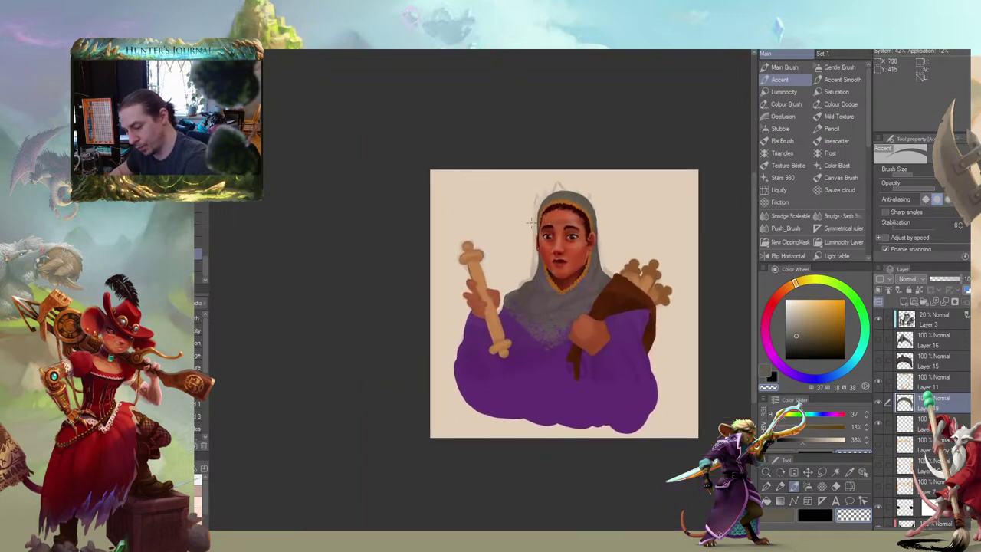
Select the skin layer and set up the Accent Smooth brush with red sampled from the ear at the face's shadowed edge
ctrl+shift+click(537, 250)
scroll(491, 267, up, 3)
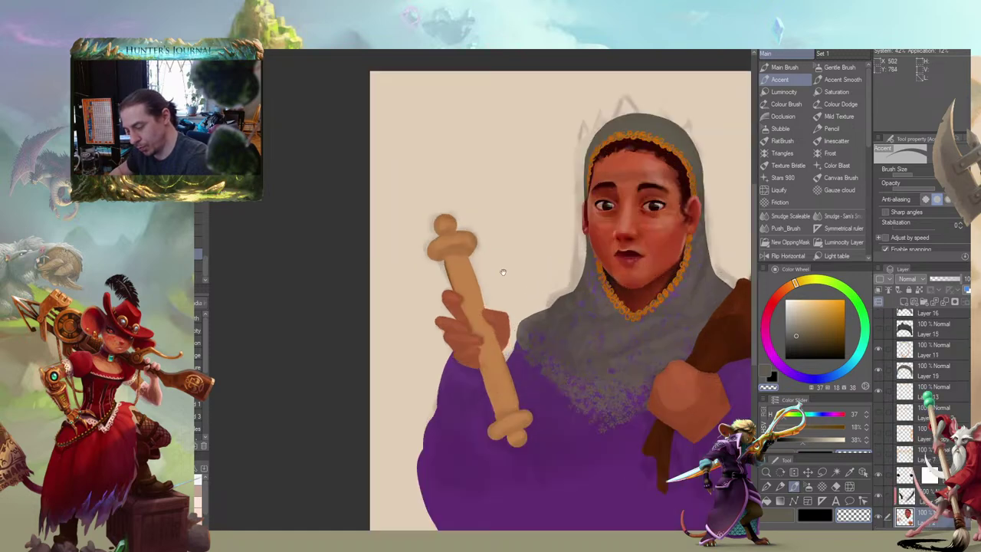
drag(503, 271, 492, 314)
key(b)
key(c)
alt+click(571, 271)
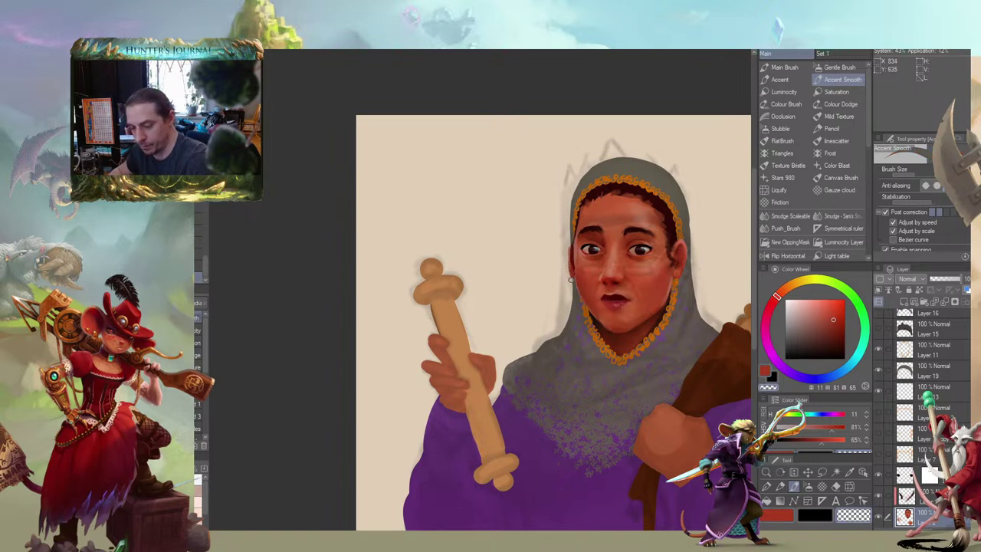
mouse_move(535, 231)
mouse_down()
mouse_move(431, 197)
mouse_move(517, 247)
mouse_up()
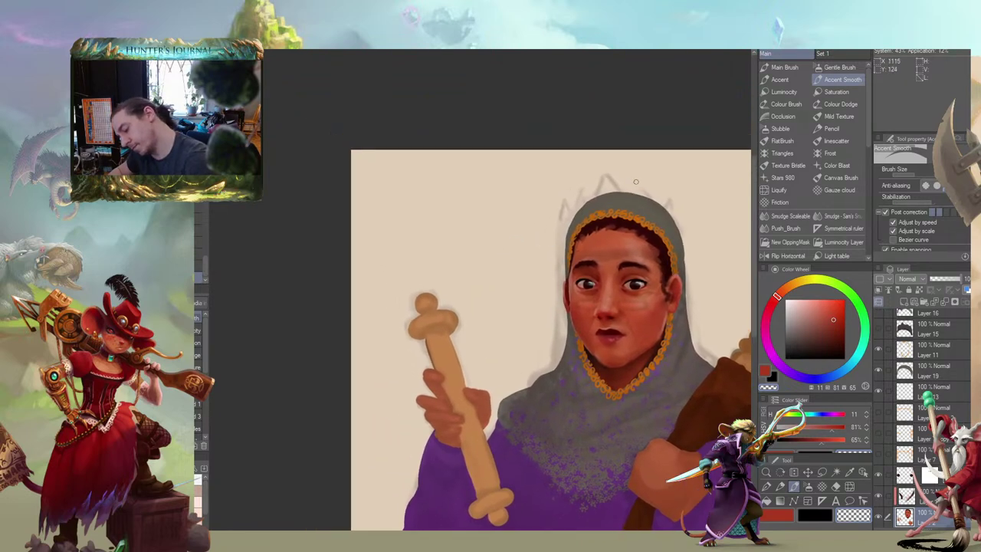
drag(622, 231, 492, 253)
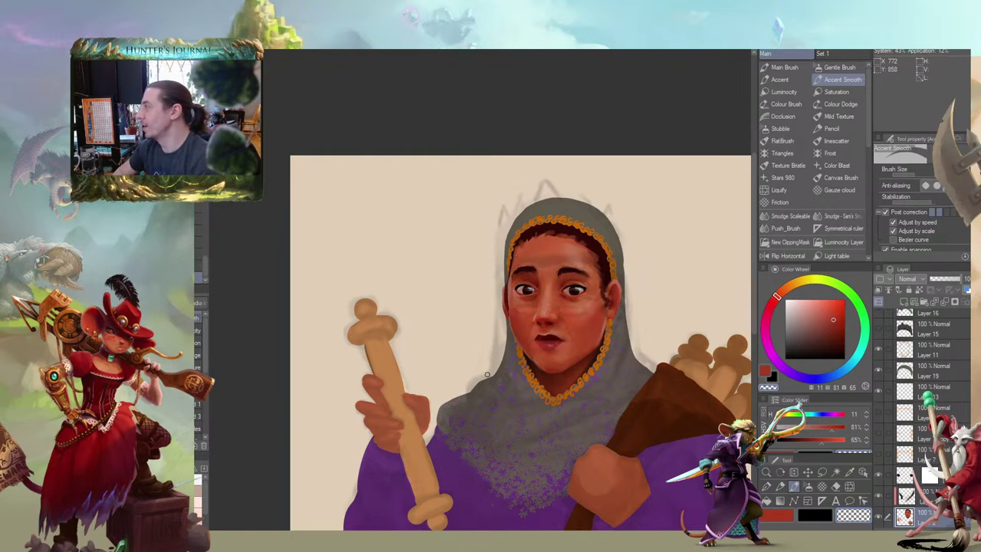
drag(388, 258, 403, 261)
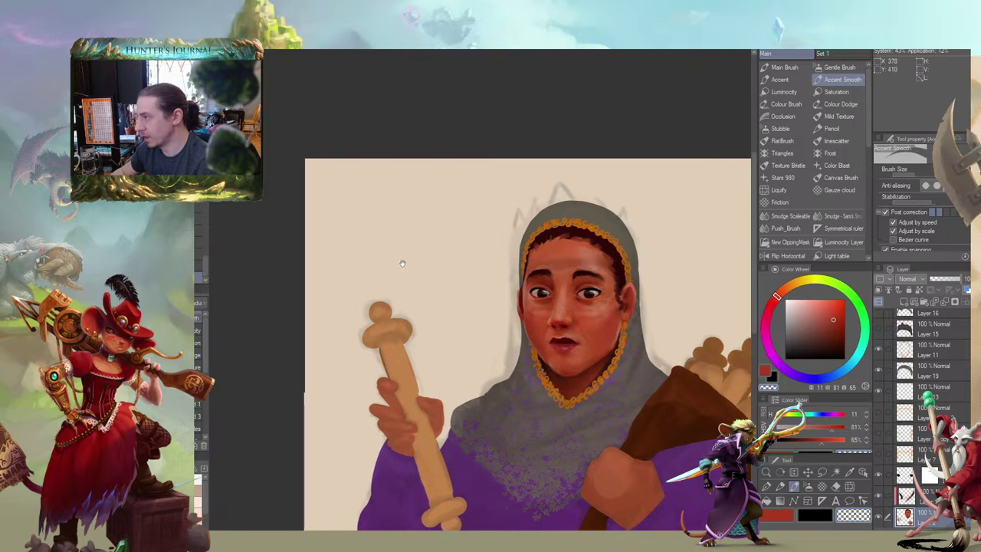
mouse_move(441, 304)
mouse_down()
mouse_move(447, 280)
mouse_move(318, 222)
mouse_move(373, 260)
mouse_move(438, 255)
mouse_up()
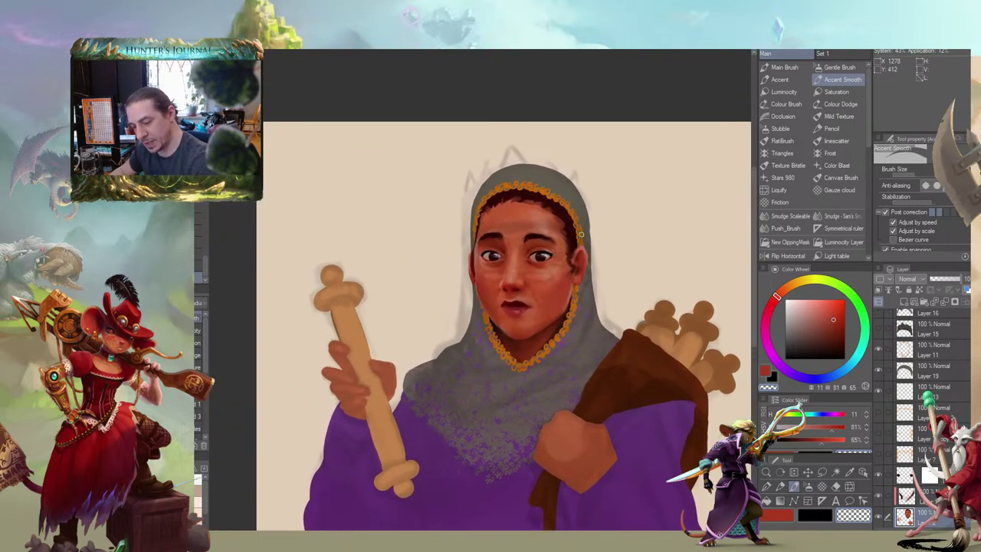
drag(421, 187, 408, 190)
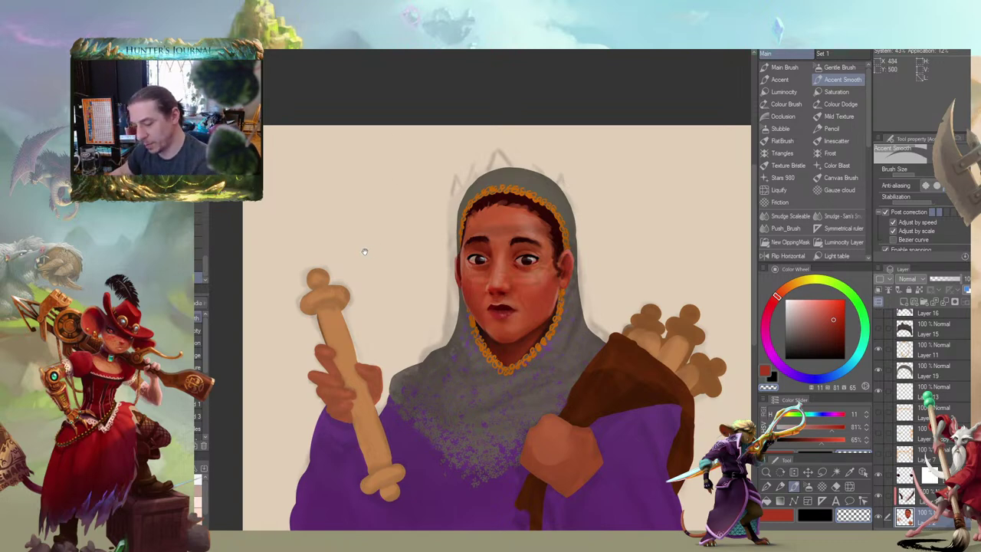
drag(364, 251, 300, 210)
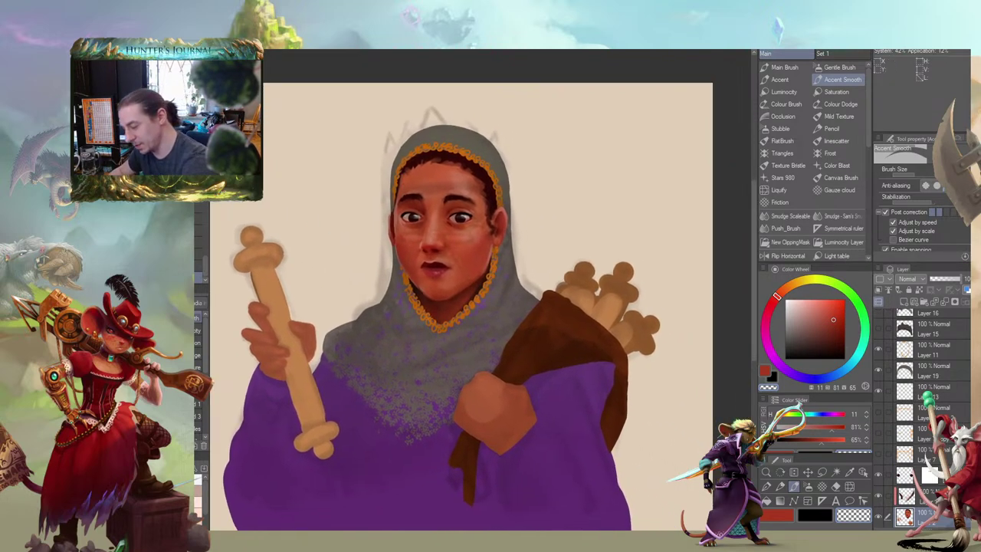
Preview the dark grey crown on Layer 15 over the character's head and hide it again
scroll(919, 383, up, 1)
click(879, 365)
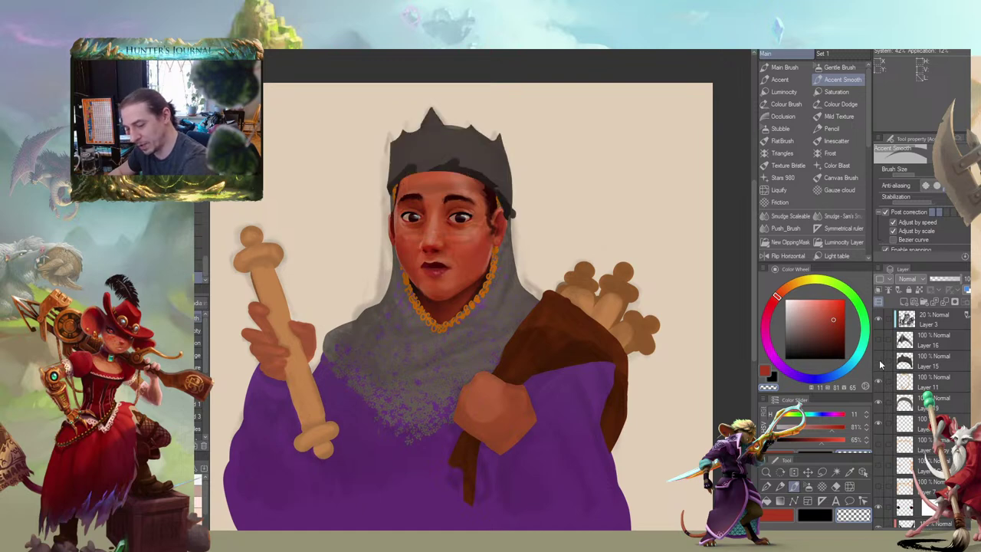
click(879, 365)
scroll(887, 316, down, 1)
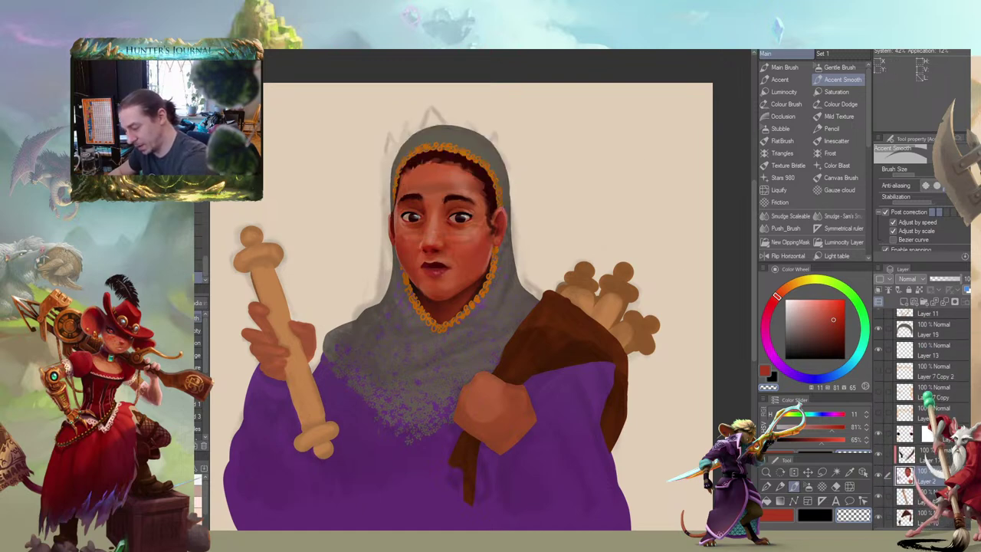
Compare the portrait with and without the grey hood on Layer 19 and the gold beads on Layer 11
click(902, 377)
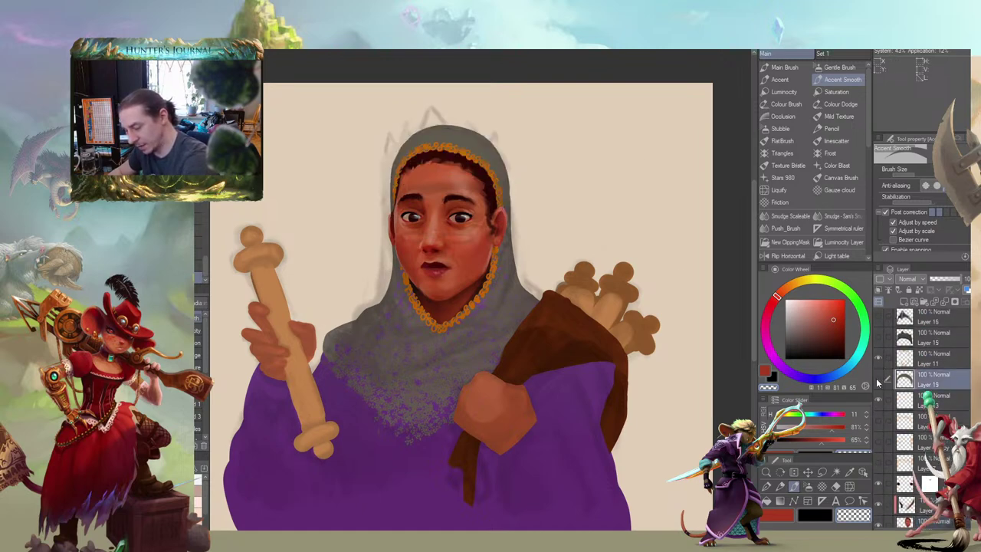
click(879, 379)
click(879, 378)
click(880, 378)
click(879, 378)
click(880, 359)
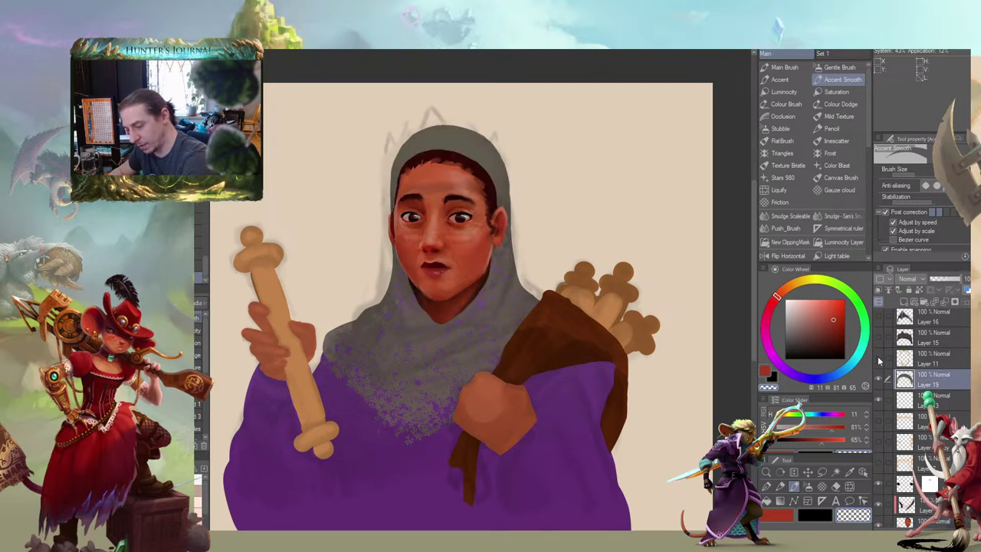
click(879, 360)
click(879, 378)
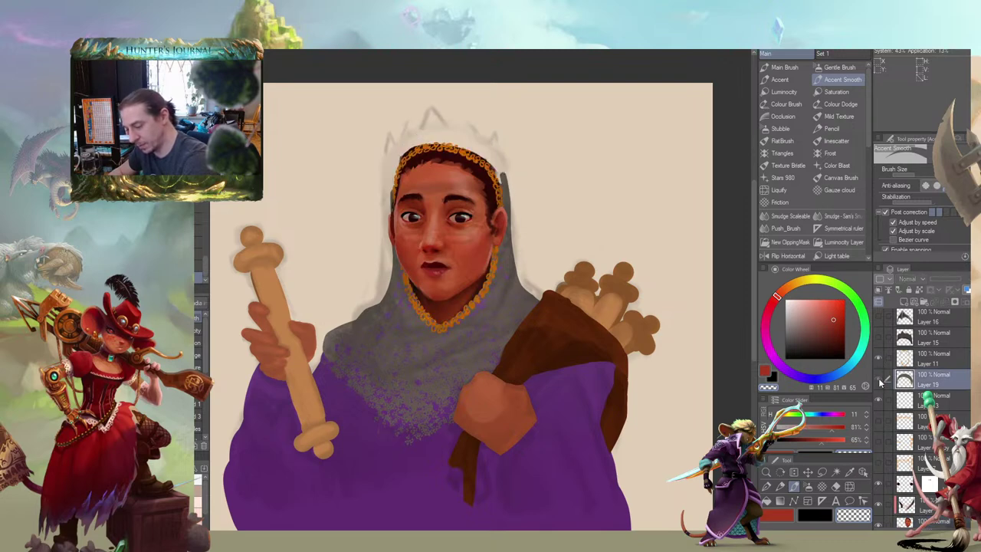
click(880, 378)
click(879, 359)
click(880, 360)
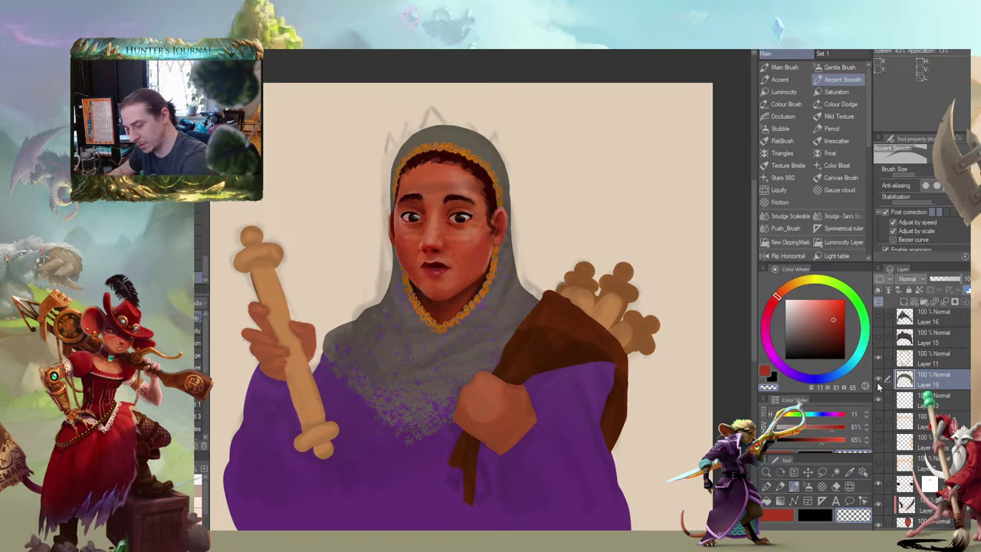
Hide the grey hood on Layer 19 and keep the gold beads on Layer 11 shown
click(879, 378)
click(880, 360)
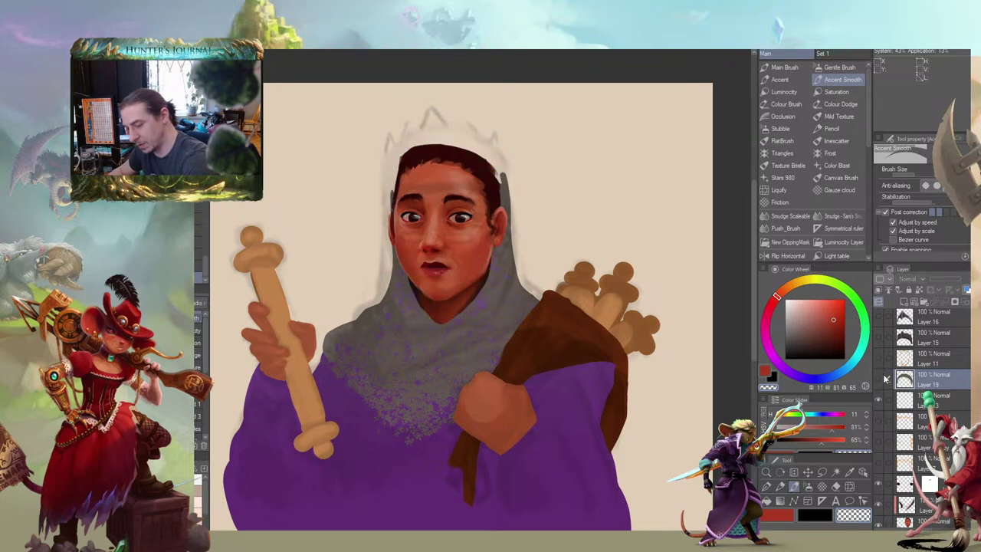
click(880, 379)
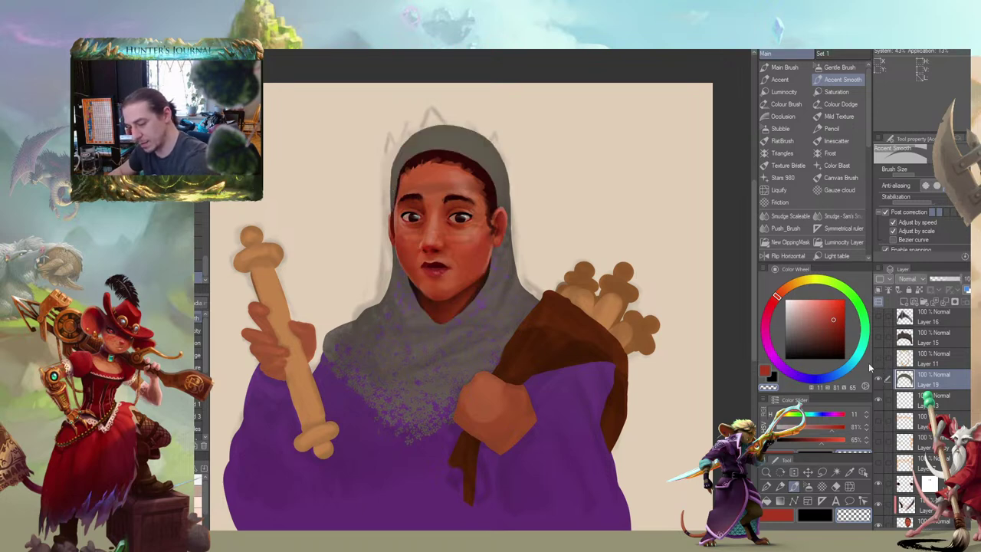
click(880, 378)
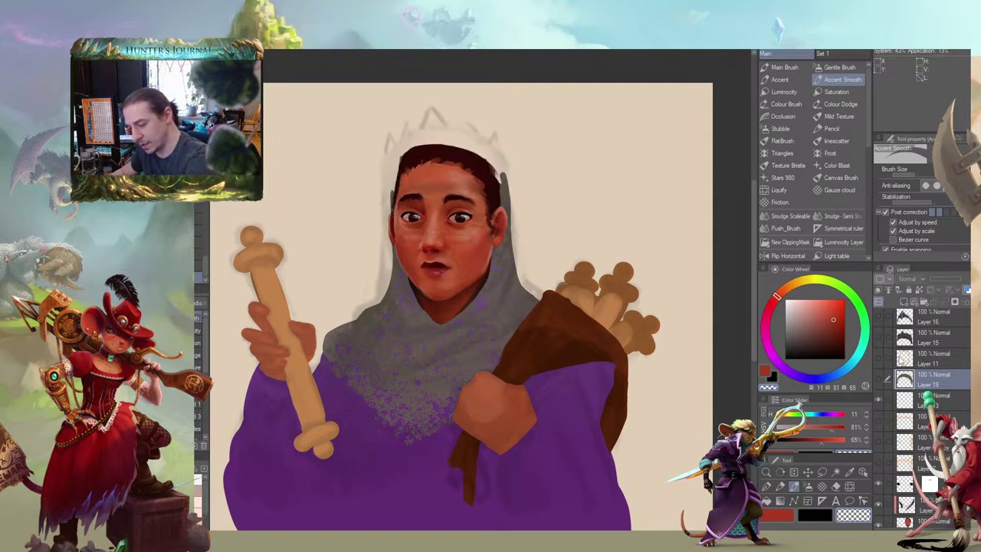
click(879, 360)
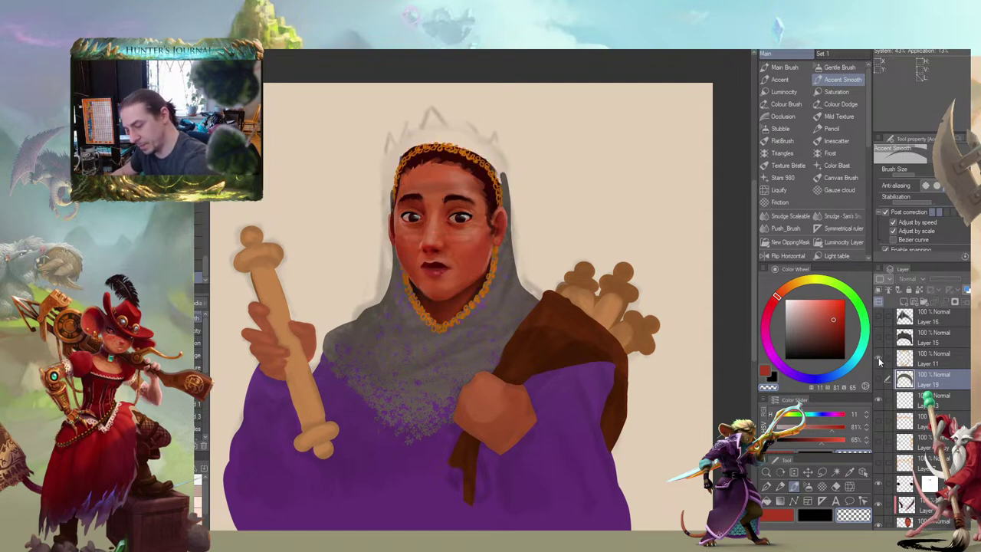
Lasso the gold beads around the hairline on Layer 11 and separate them onto their own layer
click(905, 359)
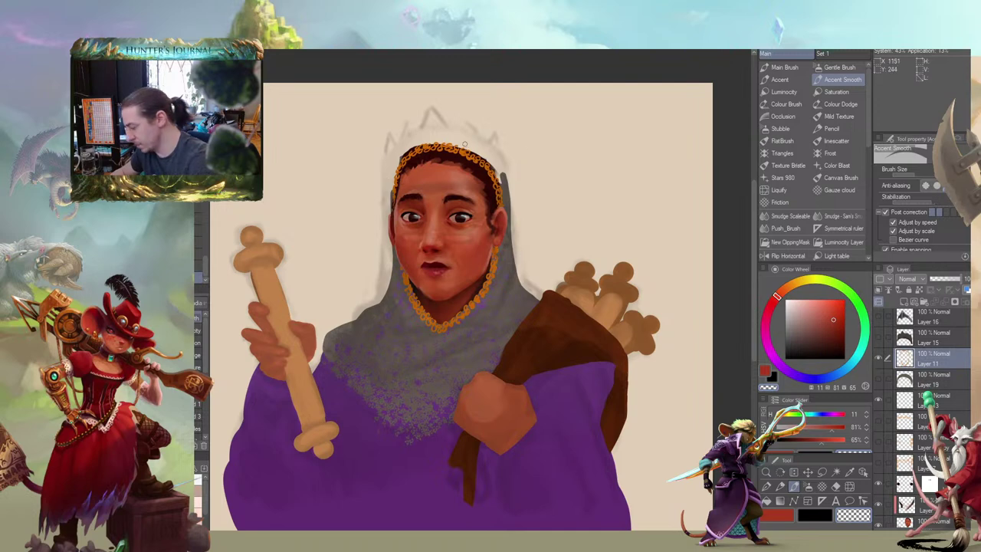
key(l)
mouse_move(513, 170)
mouse_down()
mouse_move(353, 164)
mouse_move(376, 208)
mouse_move(512, 205)
mouse_up()
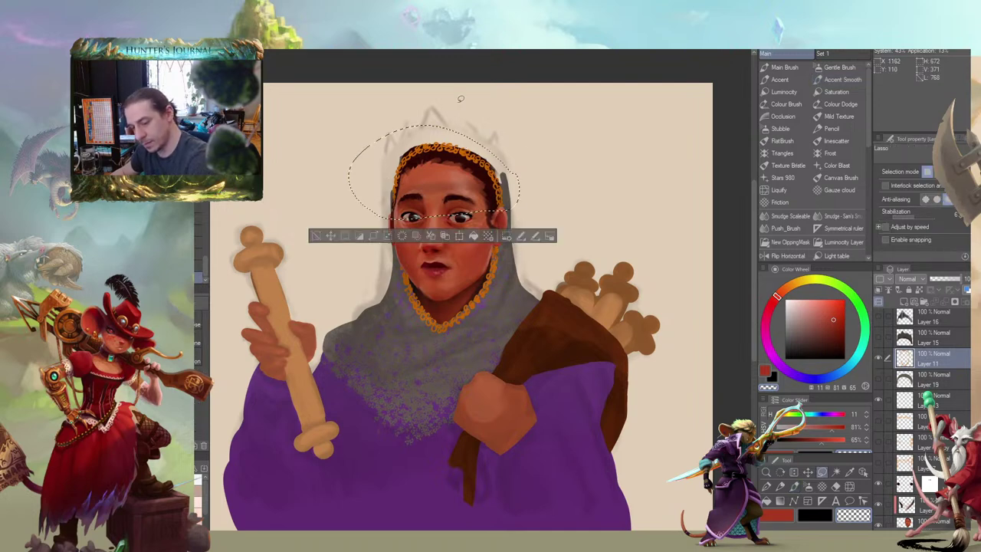
click(431, 237)
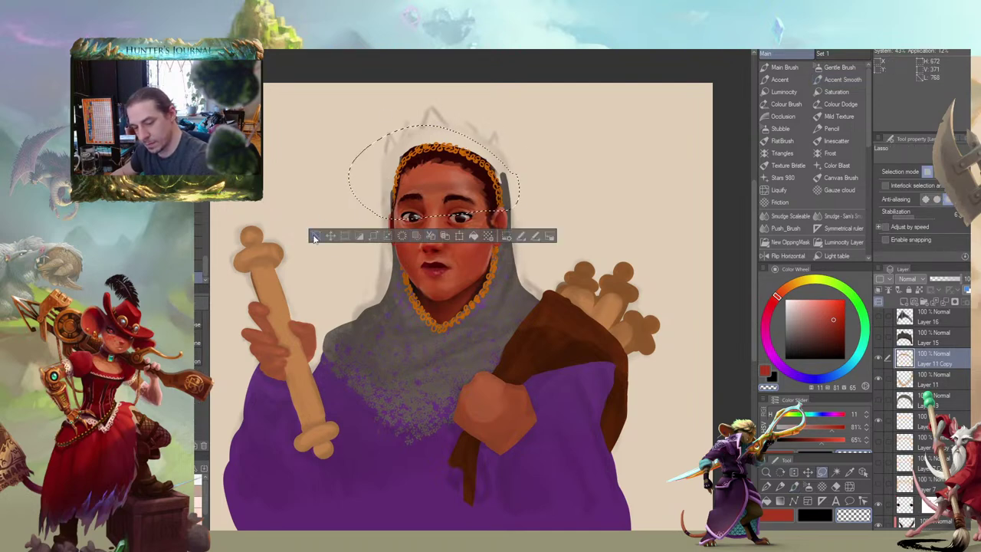
click(315, 238)
Hide the separated hairline beads layer and move it down the layer stack to just below Layer 18
click(878, 358)
drag(901, 367, 893, 389)
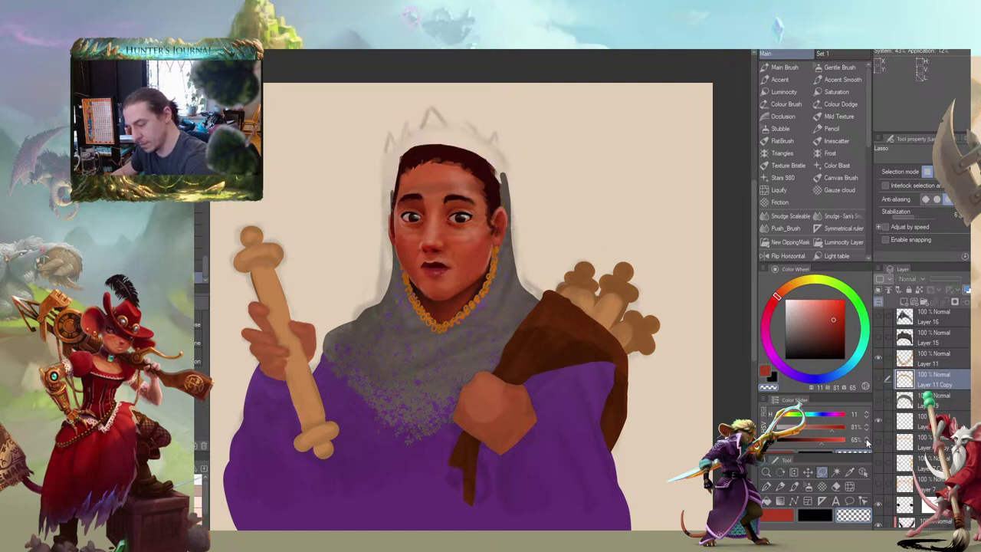
drag(326, 249, 432, 313)
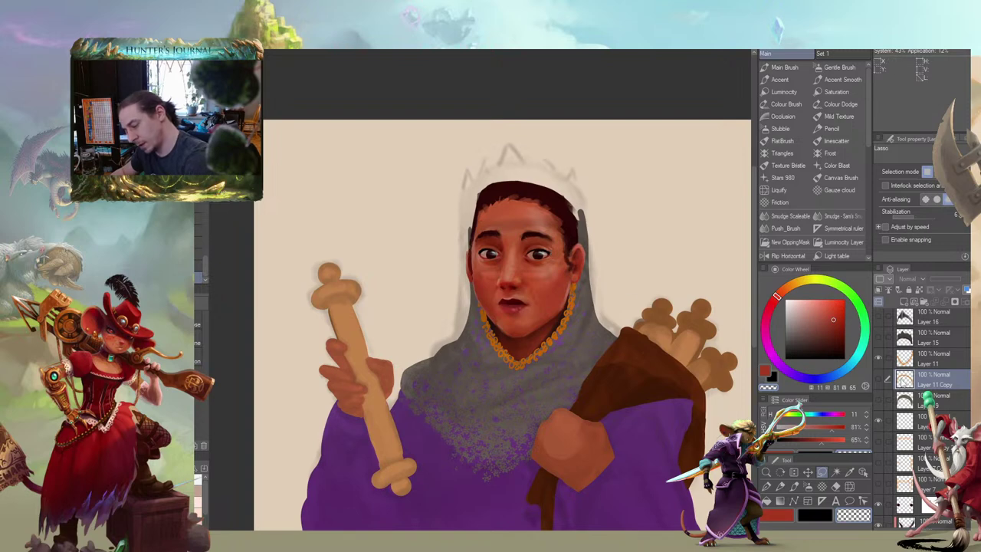
drag(904, 379, 896, 450)
mouse_move(401, 198)
mouse_down()
mouse_move(389, 201)
mouse_move(419, 206)
mouse_up()
Check the hood's brightness layer and merge the hood shading layers down into the purple robe layer
key(b)
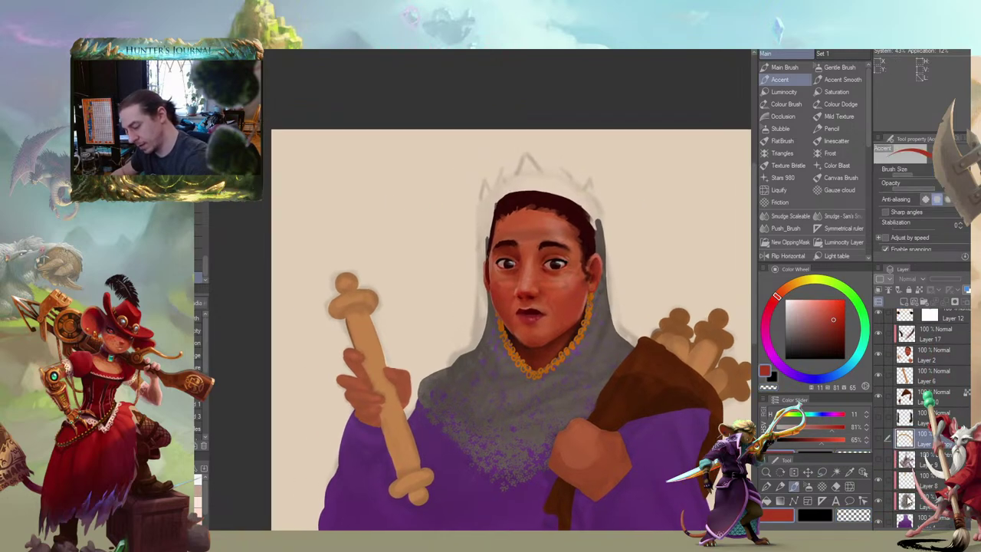
scroll(930, 370, down, 2)
click(903, 411)
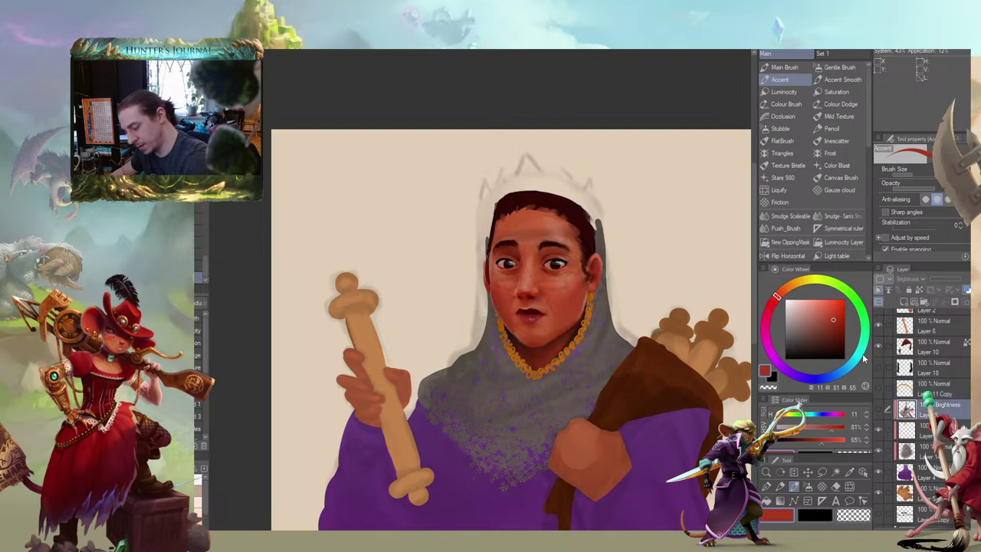
click(879, 412)
click(879, 418)
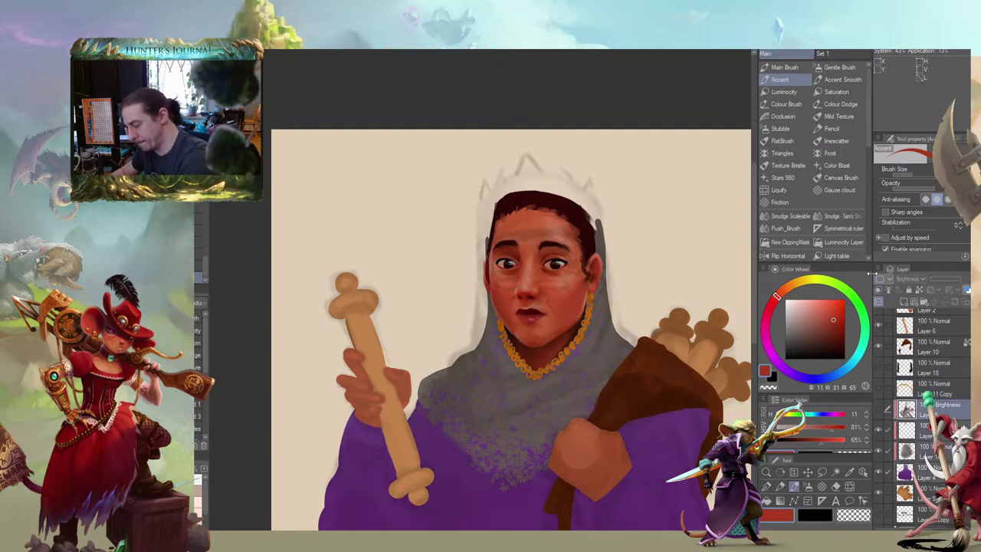
key(shift+alt+e)
Paint the hood's edge beside the head with grey sampled from the existing hood
drag(426, 220, 489, 247)
key(period)
alt+click(652, 259)
key(comma)
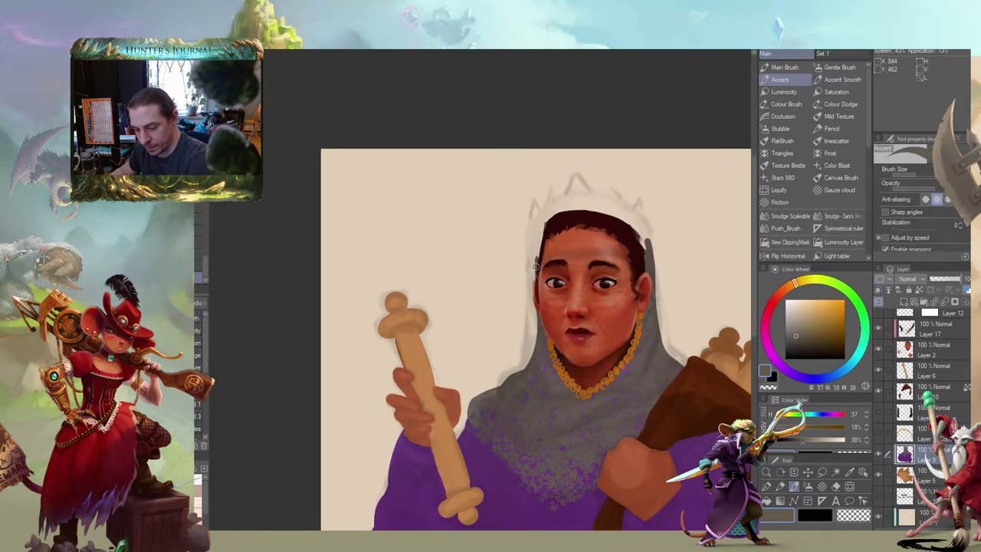
drag(646, 240, 631, 229)
drag(503, 175, 505, 188)
Fill out the hair above the ear on Layer 2 with dark brown sampled from the hair
alt+click(638, 249)
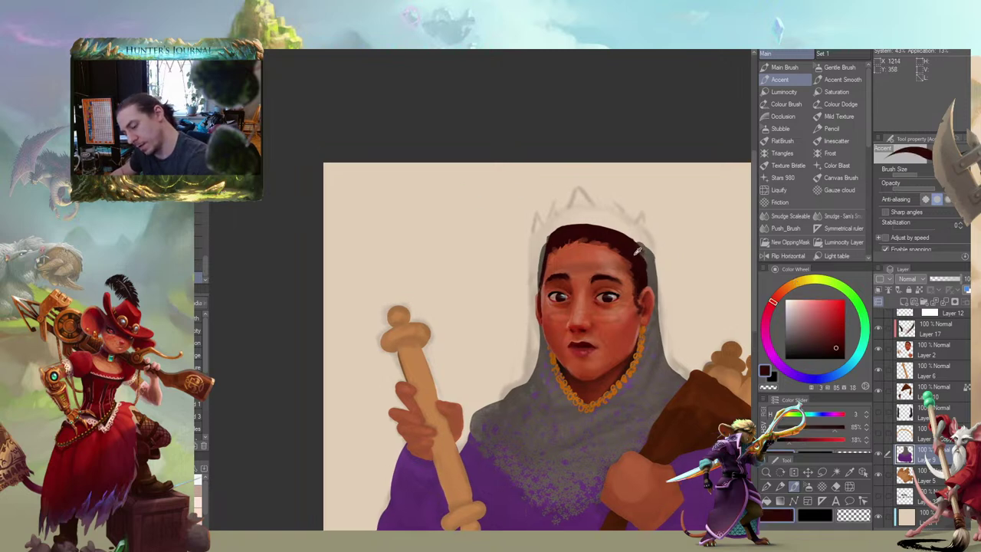
drag(639, 176, 562, 150)
drag(563, 251, 567, 246)
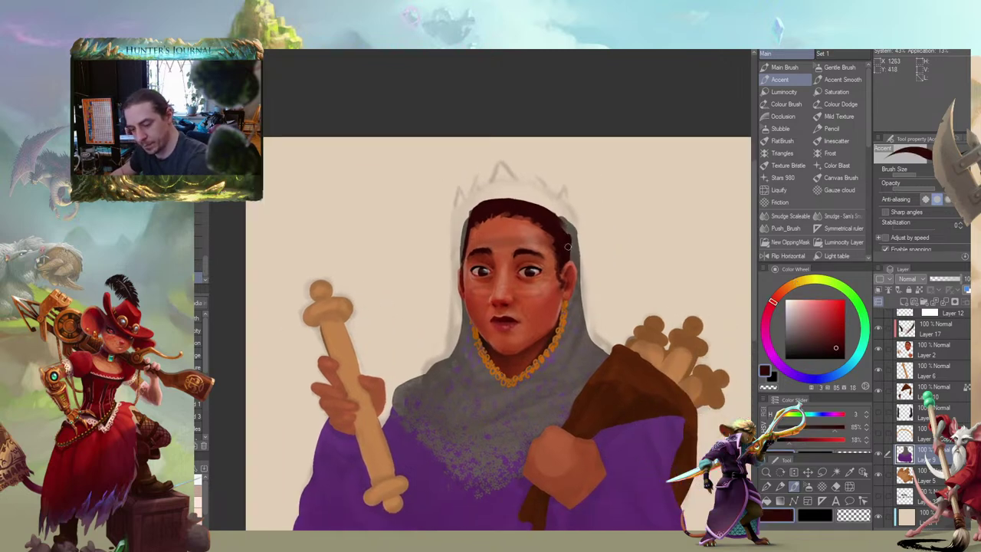
key(ctrl+z)
key(ctrl+z)
click(910, 353)
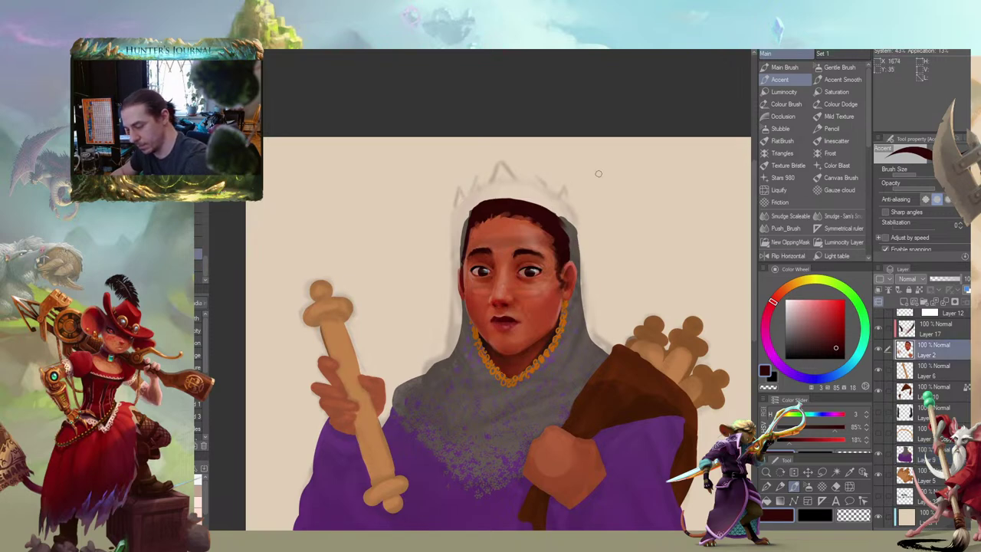
mouse_move(568, 239)
mouse_down()
mouse_move(569, 252)
mouse_move(542, 207)
mouse_up()
mouse_move(404, 177)
mouse_down()
mouse_move(511, 198)
mouse_move(526, 182)
mouse_up()
drag(586, 183, 566, 174)
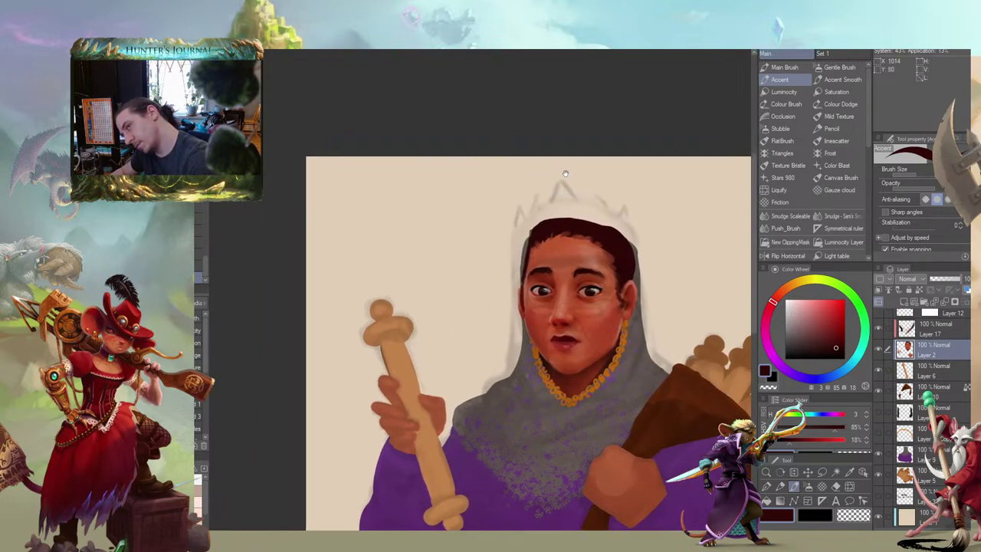
Extend the dark brown hair around the temple and over the crown of the head for a fuller shape
scroll(510, 195, down, 2)
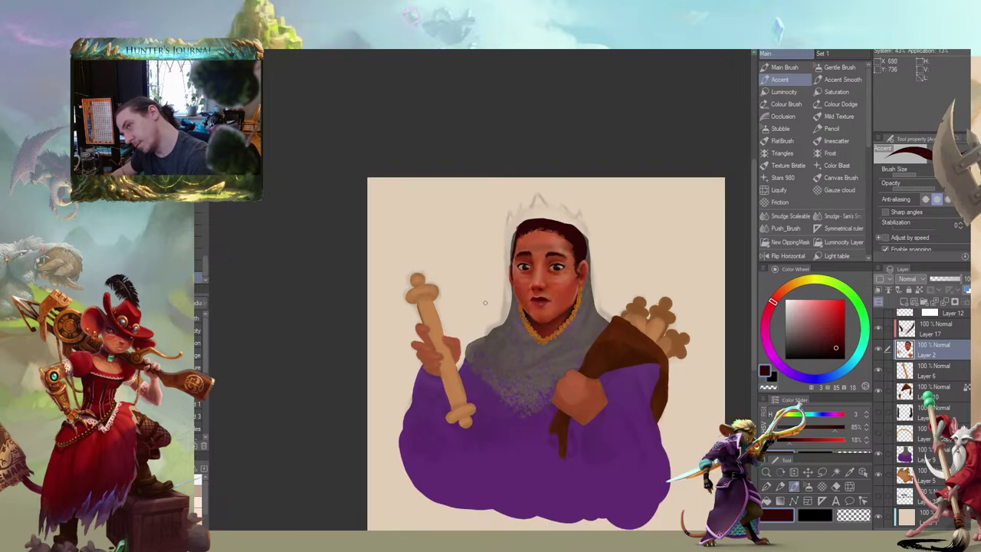
drag(485, 303, 508, 323)
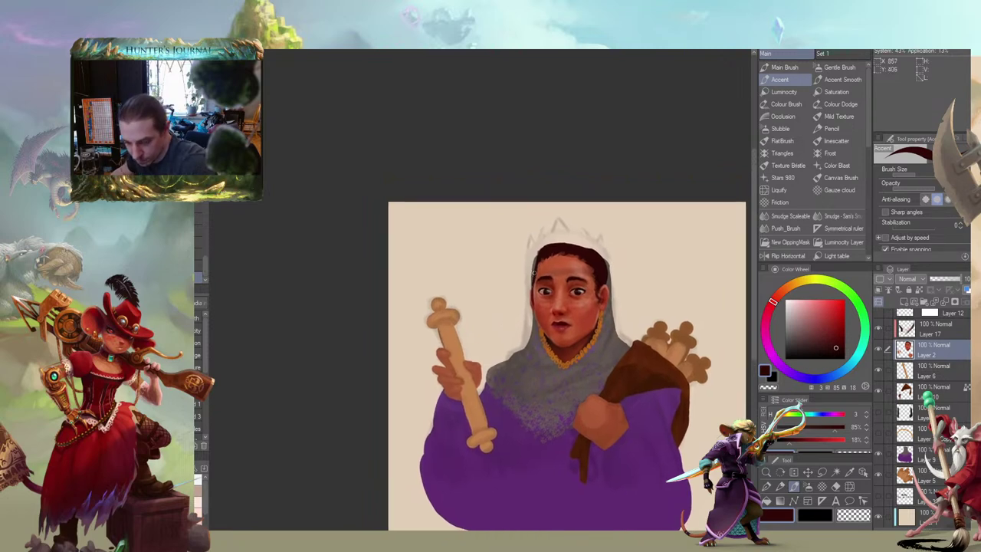
scroll(534, 272, up, 3)
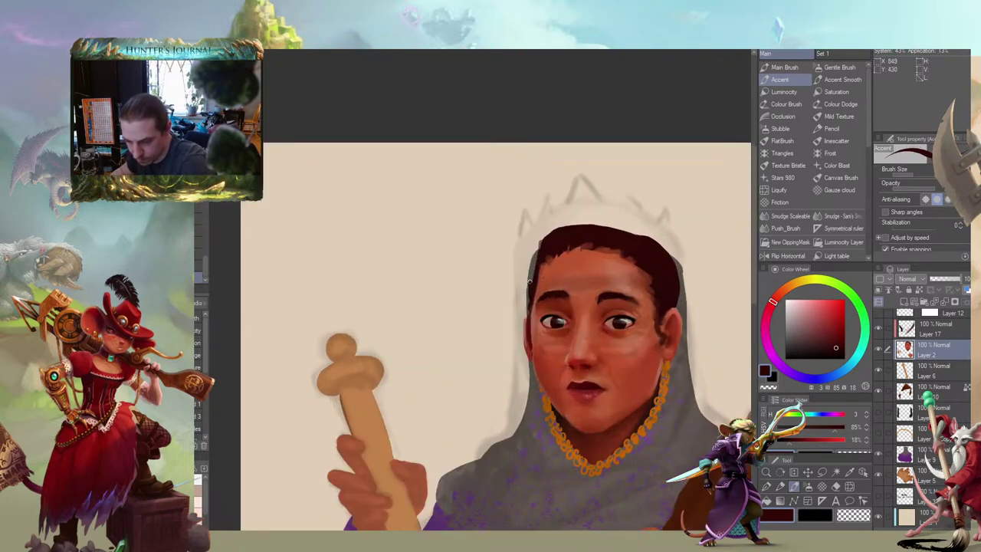
mouse_move(528, 312)
mouse_down()
mouse_move(539, 243)
mouse_move(528, 257)
mouse_move(545, 240)
mouse_up()
mouse_move(546, 212)
mouse_down()
mouse_move(424, 207)
mouse_move(501, 217)
mouse_up()
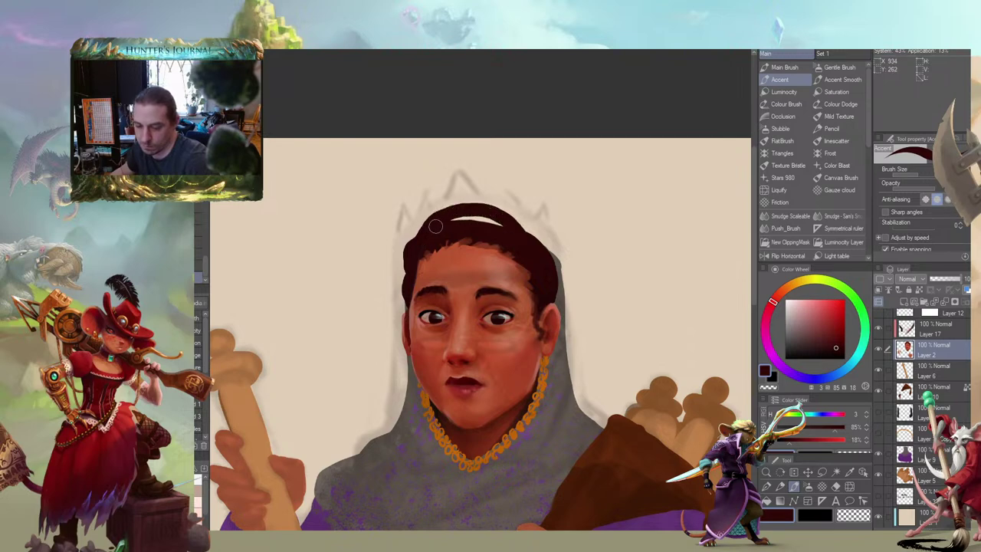
mouse_move(435, 226)
mouse_down()
mouse_move(499, 217)
mouse_move(535, 234)
mouse_move(544, 262)
mouse_move(533, 257)
mouse_up()
drag(482, 206, 497, 215)
drag(446, 194, 530, 170)
scroll(401, 258, down, 5)
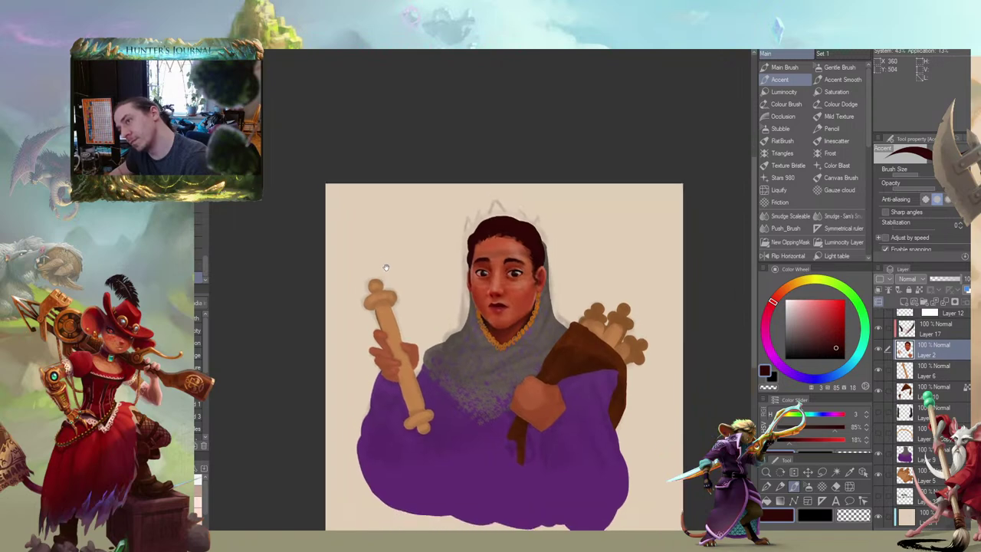
mouse_move(411, 286)
mouse_down()
mouse_move(397, 271)
mouse_move(416, 255)
mouse_up()
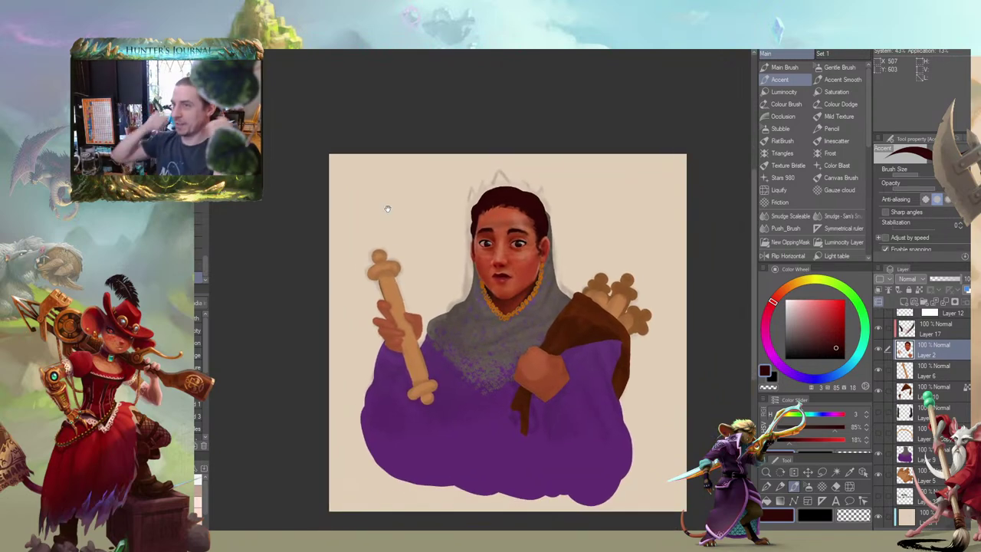
mouse_move(396, 283)
mouse_down()
mouse_move(422, 256)
mouse_move(445, 269)
mouse_move(445, 258)
mouse_up()
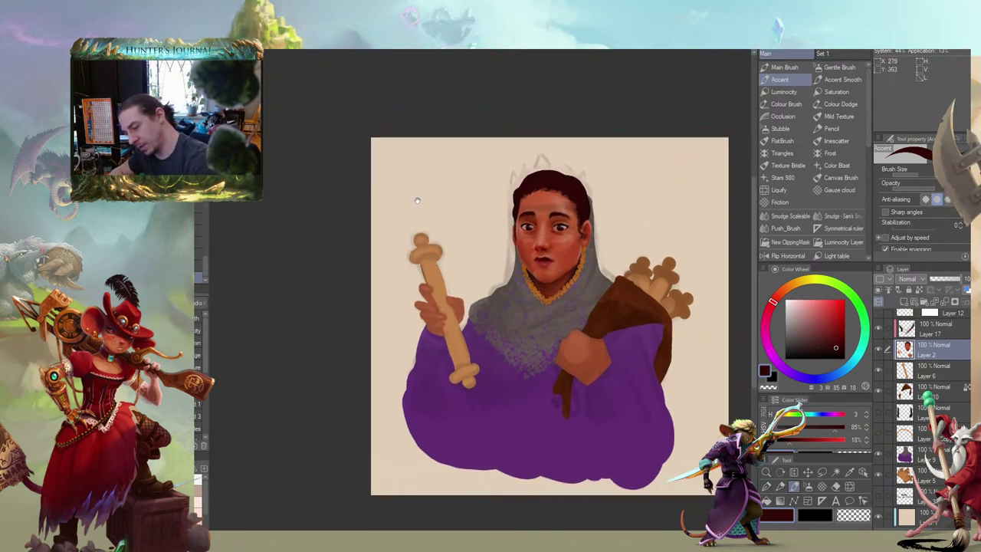
drag(416, 196, 414, 253)
drag(493, 252, 393, 242)
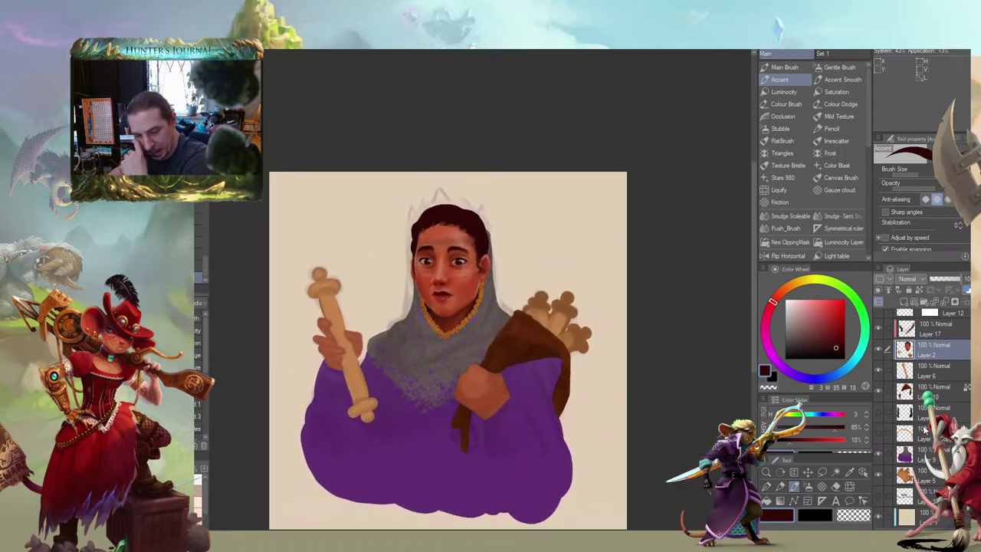
drag(341, 253, 499, 257)
Switch to the Accent Smooth brush, then show and select the pointed helmet on Layer 16
key(ctrl+plus)
key(period)
mouse_move(609, 210)
mouse_down()
mouse_move(586, 200)
mouse_move(593, 211)
mouse_move(603, 206)
mouse_up()
scroll(964, 385, up, 5)
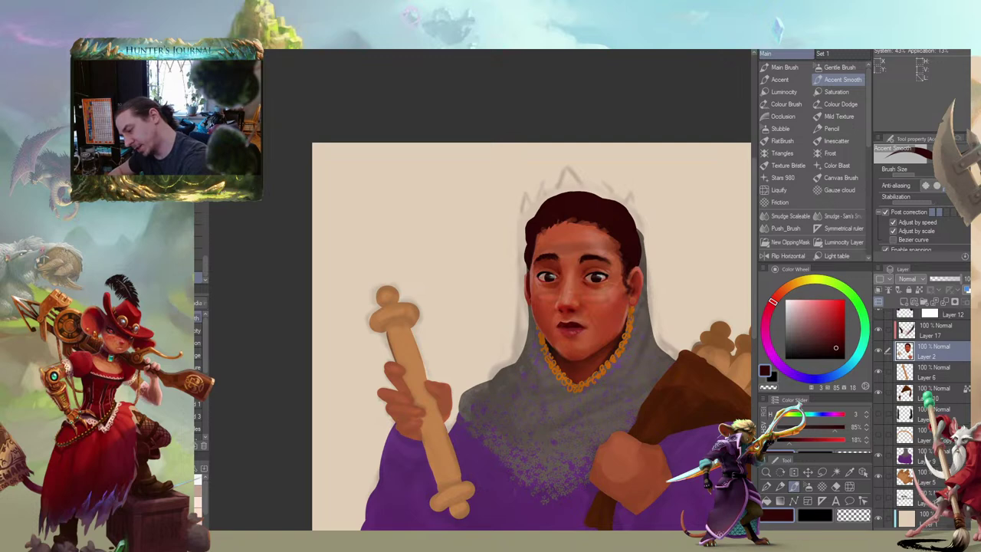
scroll(964, 382, up, 3)
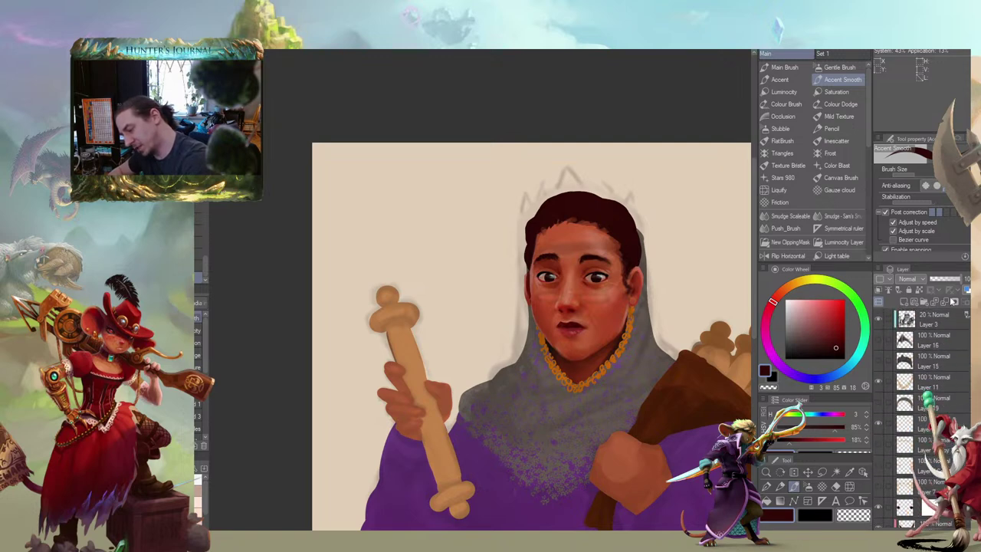
click(880, 346)
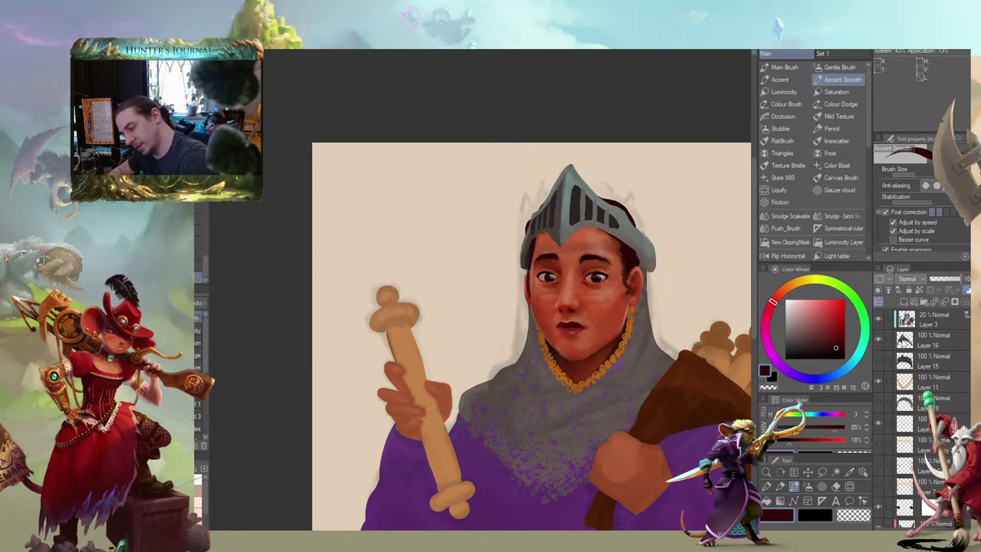
click(904, 341)
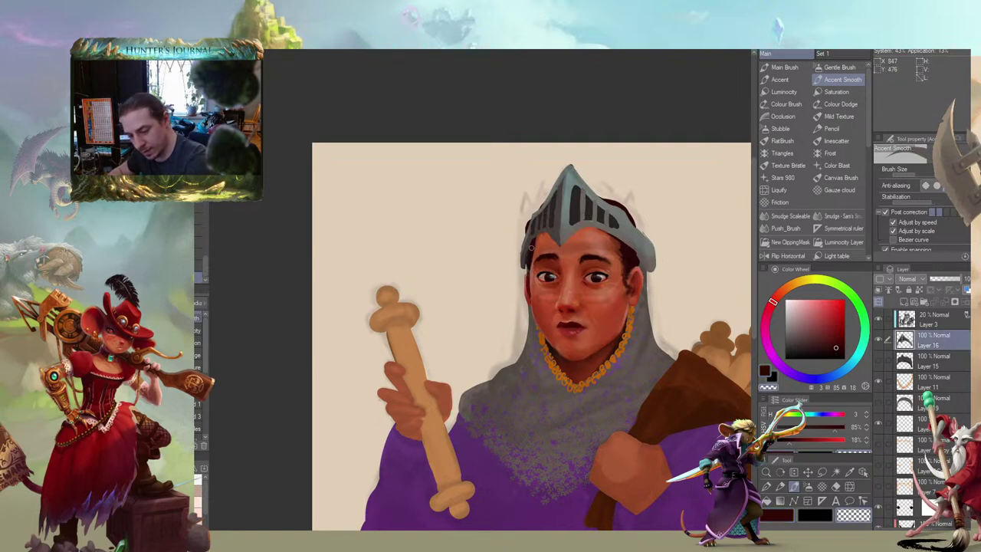
Touch up the helmet's front band on Layer 16 with the Accent brush in grey-green sampled from the helmet
key(b)
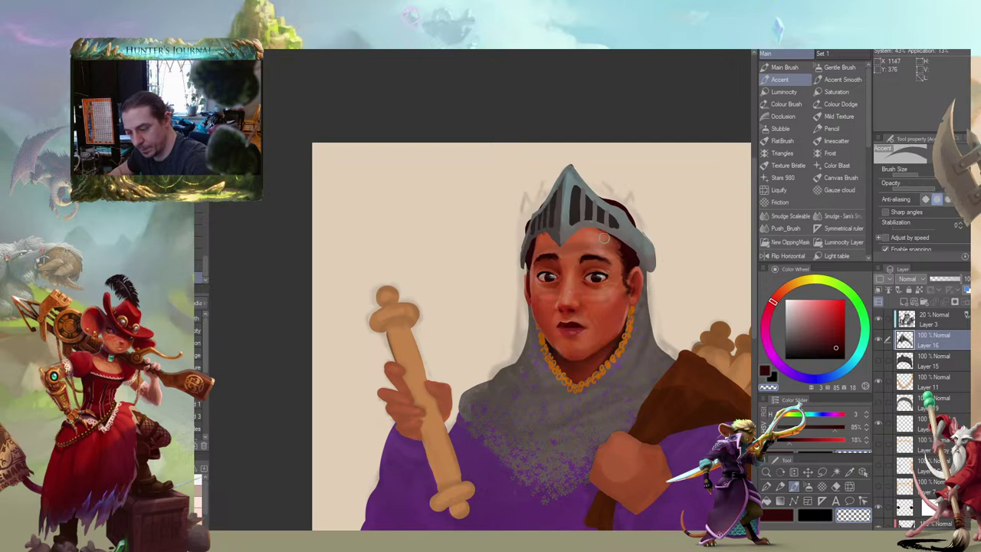
mouse_move(466, 210)
mouse_down()
mouse_move(386, 206)
mouse_move(423, 250)
mouse_up()
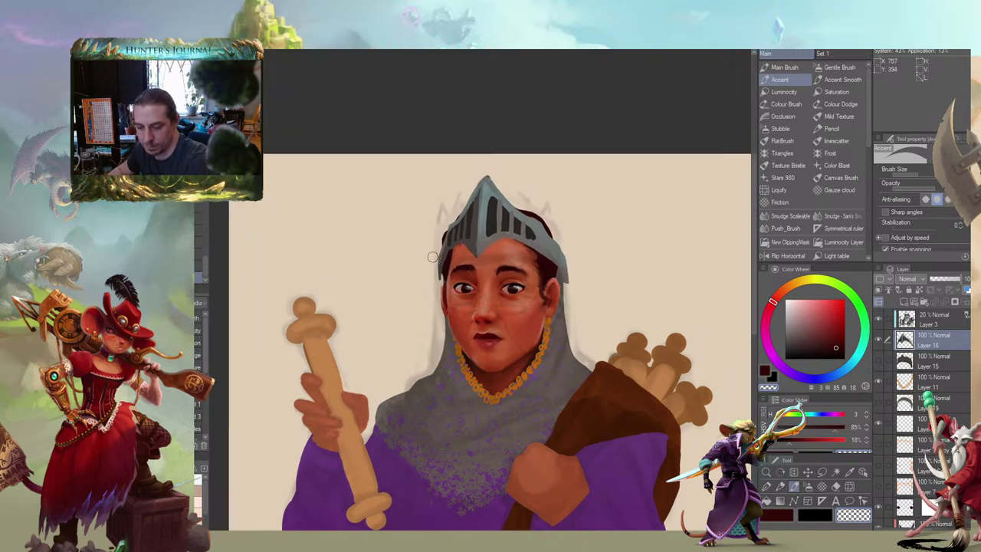
alt+click(450, 223)
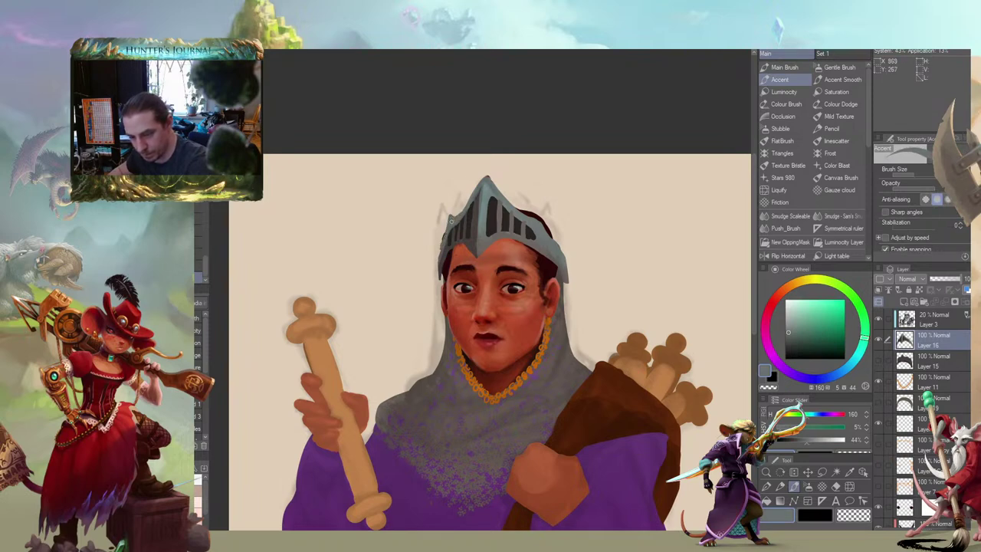
drag(436, 138, 401, 167)
drag(476, 235, 505, 239)
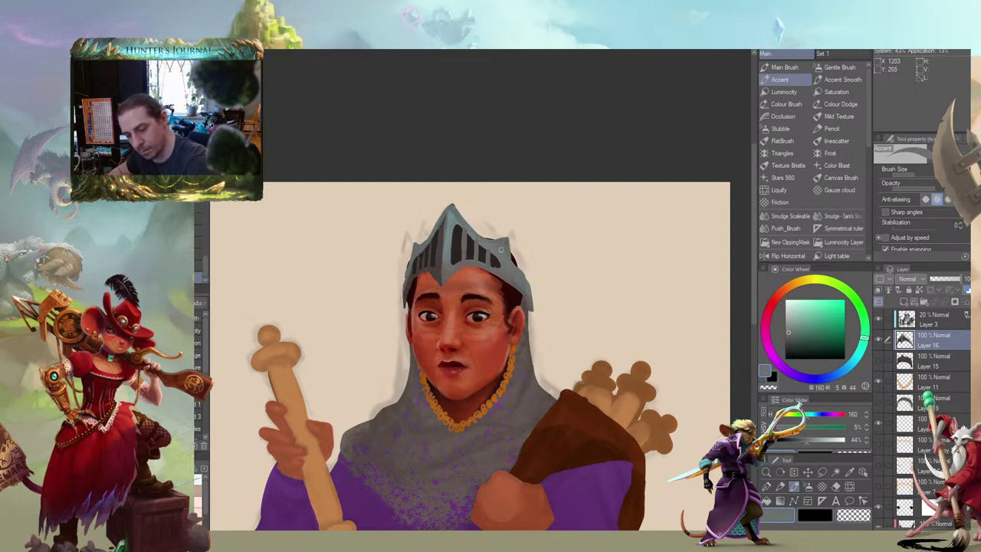
drag(503, 247, 640, 229)
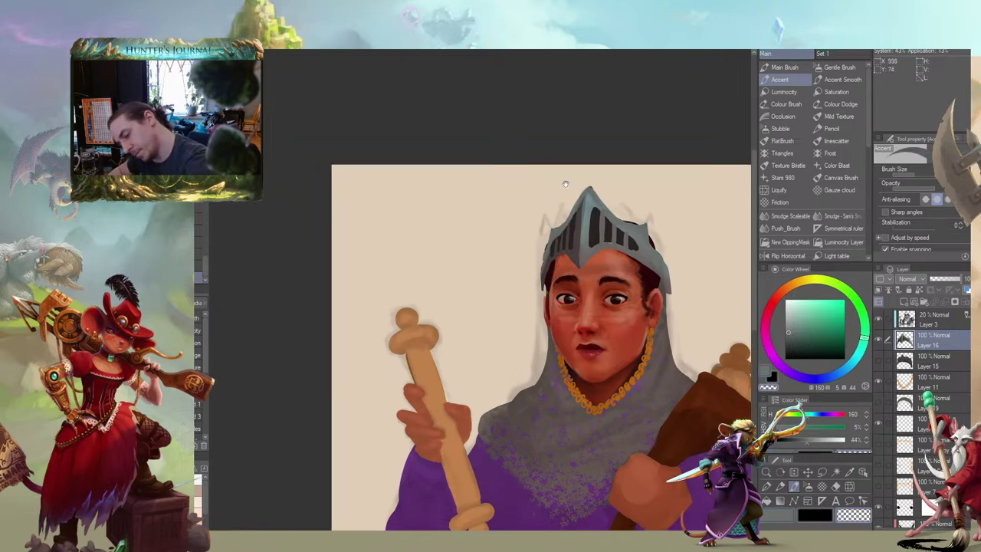
mouse_move(505, 245)
mouse_down()
mouse_move(354, 220)
mouse_move(332, 188)
mouse_move(386, 175)
mouse_move(389, 210)
mouse_move(397, 204)
mouse_up()
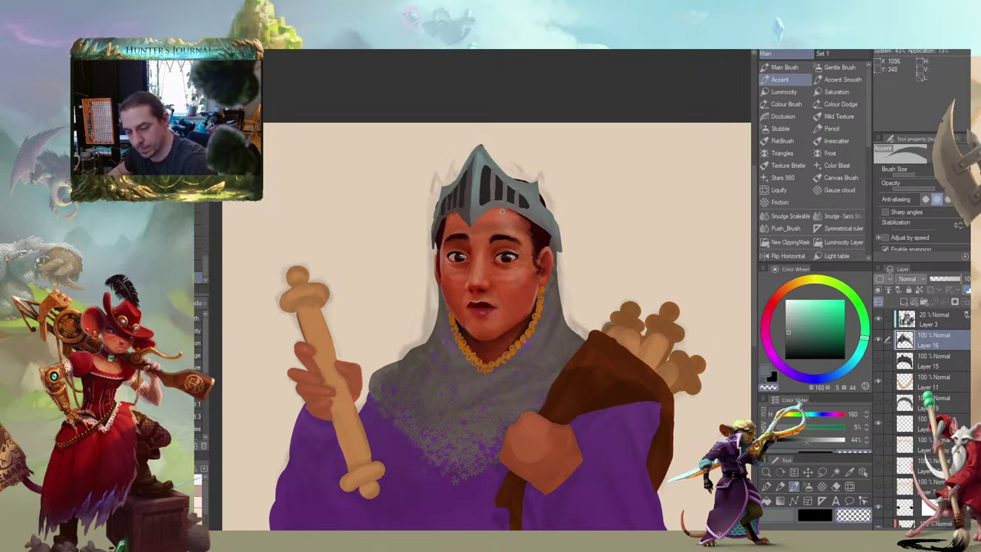
Retouch the helmet's side edge with greys sampled from it and trim its outline using transparent colour at a larger brush size
alt+click(480, 213)
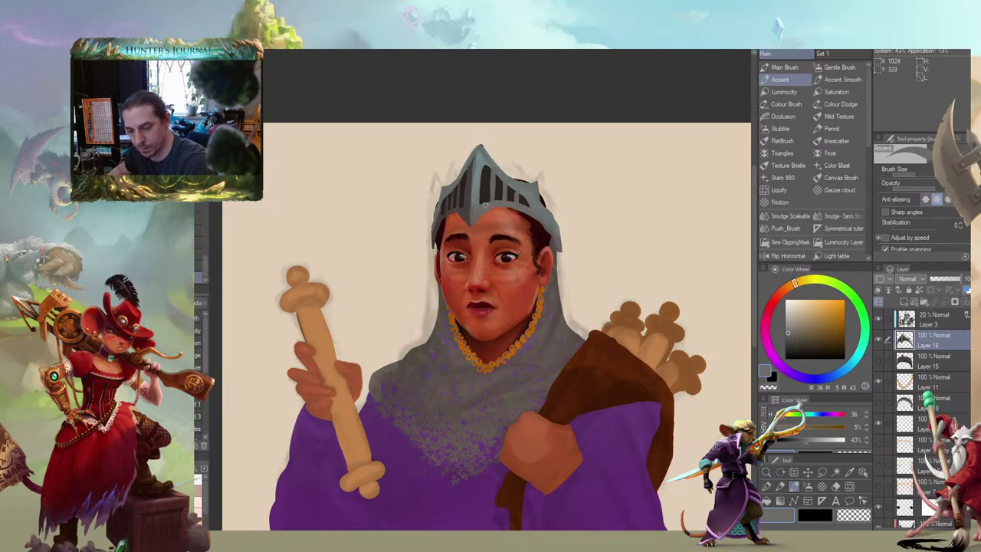
alt+click(438, 217)
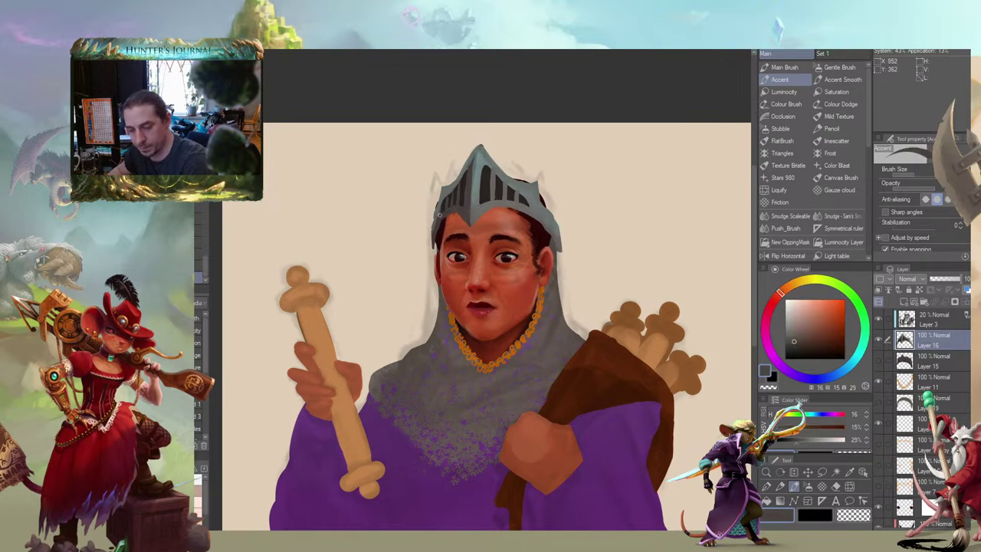
drag(386, 196, 490, 209)
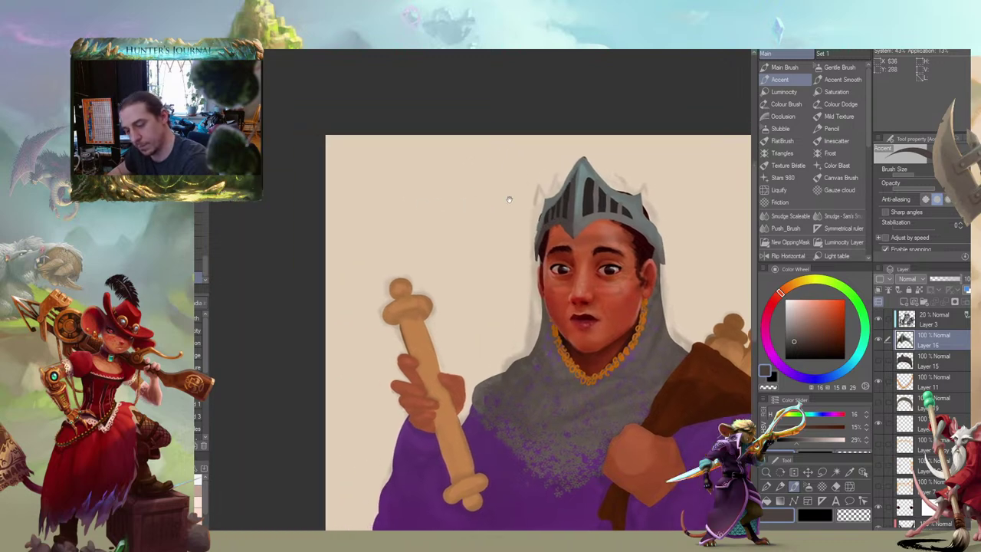
alt+click(553, 193)
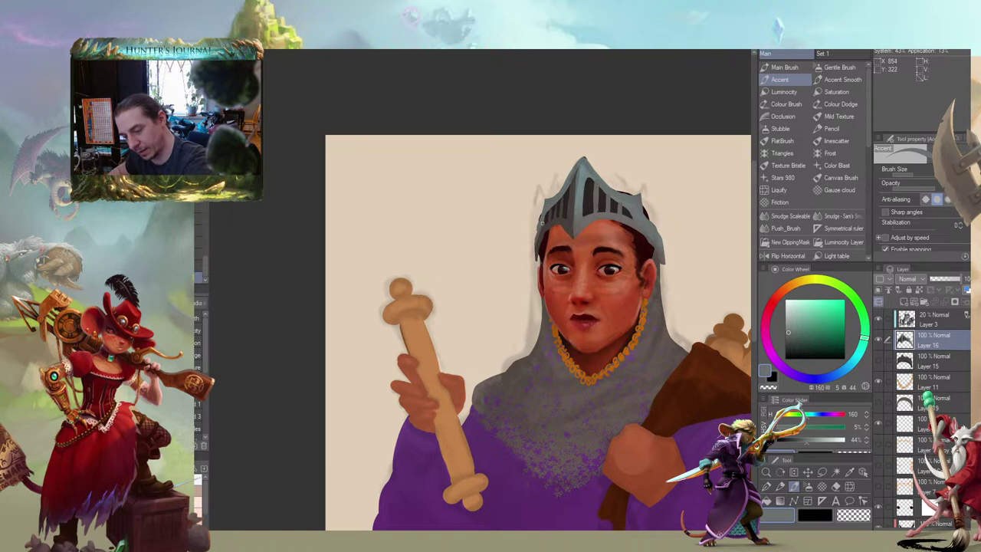
mouse_move(540, 222)
mouse_down()
mouse_move(442, 184)
mouse_move(455, 222)
mouse_up()
key(c)
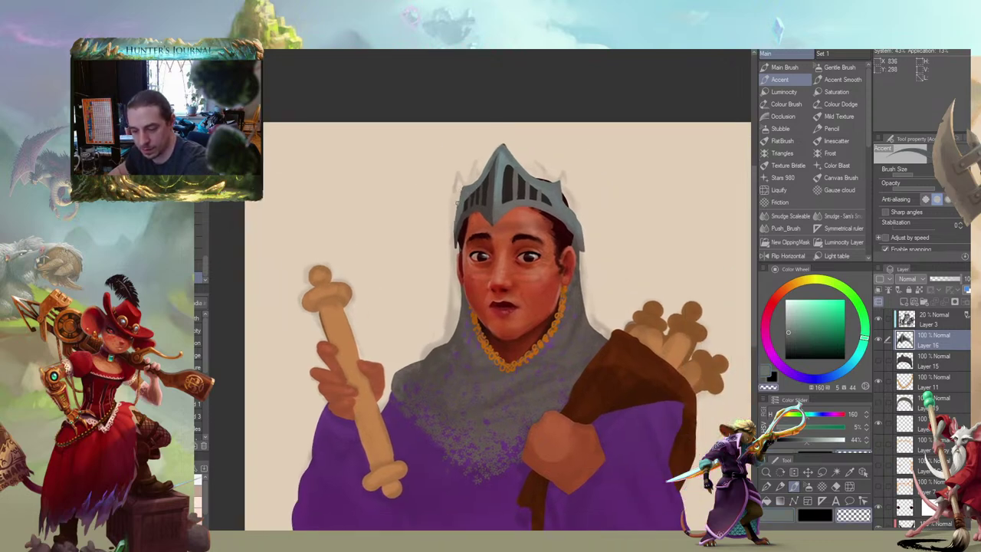
key(])
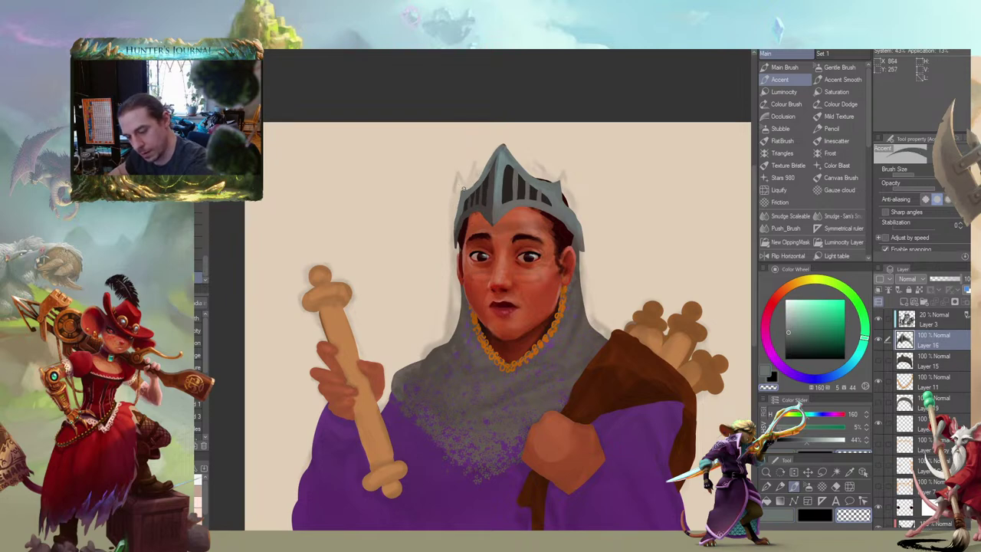
drag(463, 154, 417, 125)
key(c)
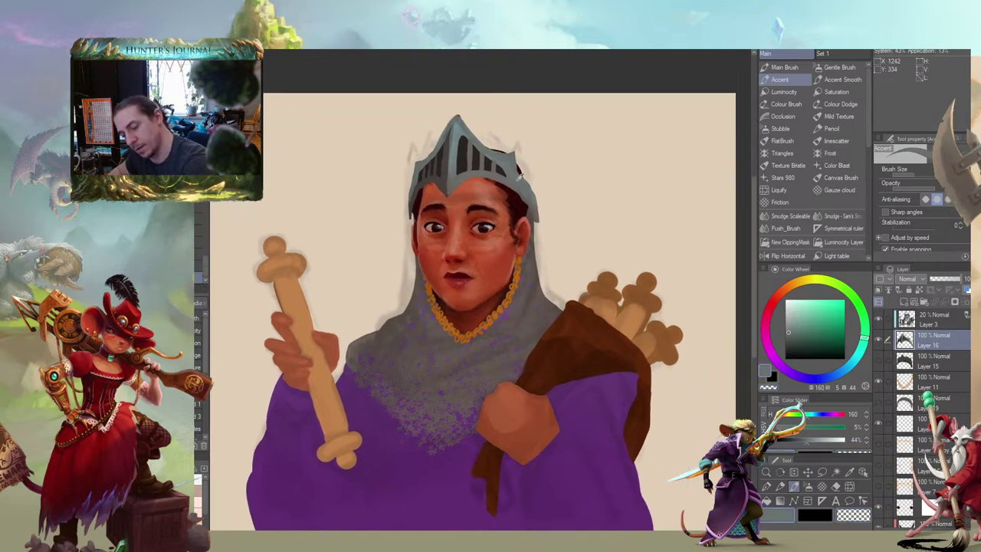
Extend the helmet's rim outward at both sides of the head with grey-green sampled from its edges
alt+click(516, 176)
mouse_move(538, 187)
mouse_down()
mouse_move(536, 209)
mouse_move(487, 198)
mouse_move(516, 203)
mouse_move(516, 181)
mouse_move(517, 234)
mouse_up()
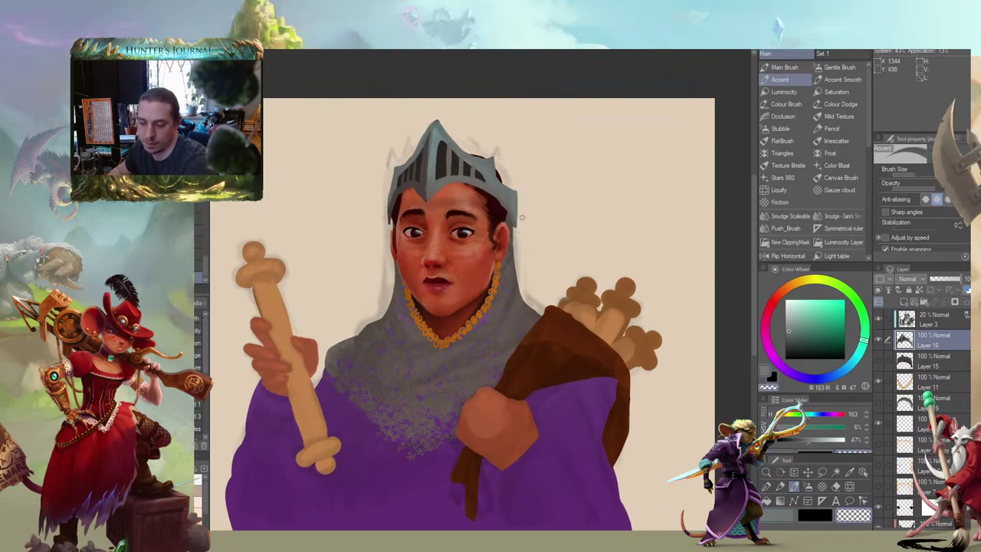
drag(336, 182, 361, 180)
key(c)
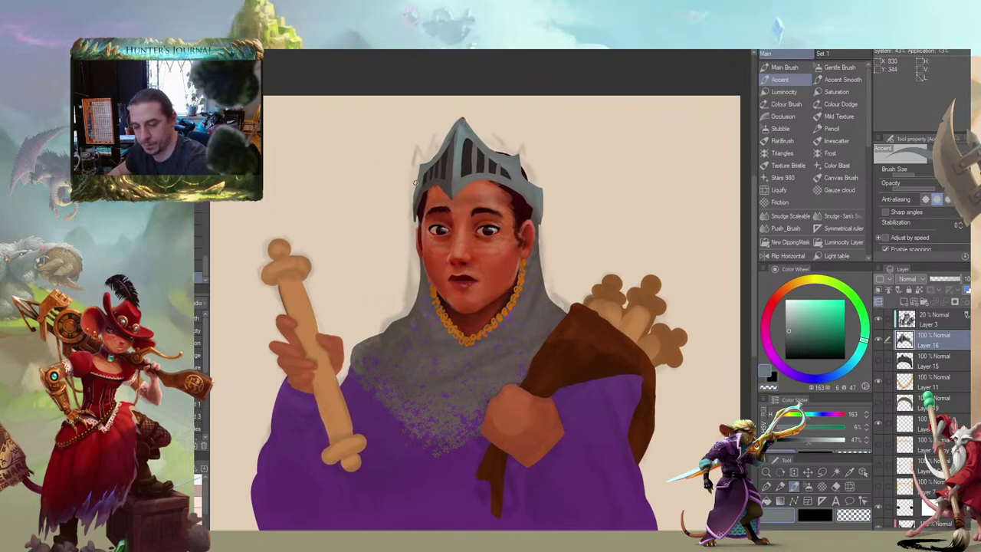
alt+click(419, 181)
drag(411, 187, 413, 206)
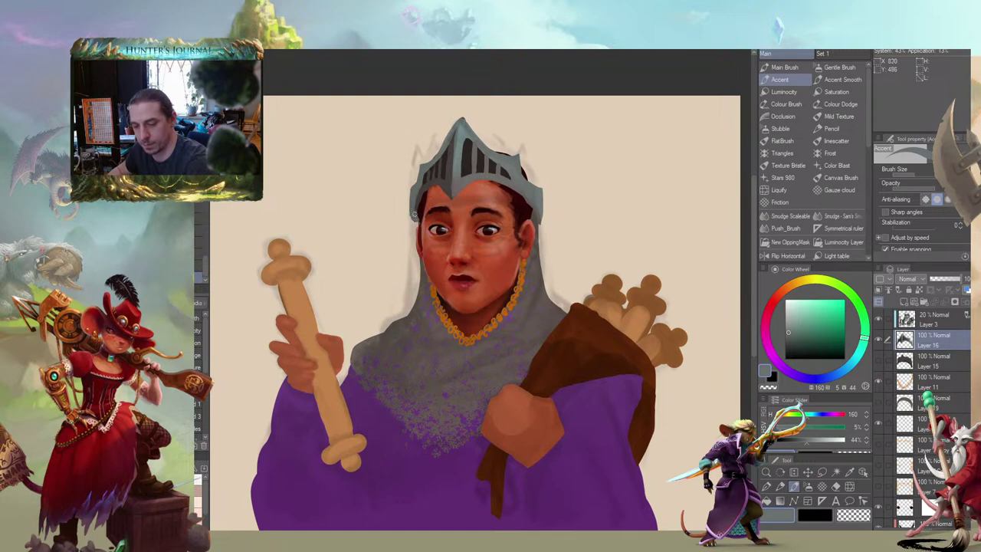
key(c)
key(c)
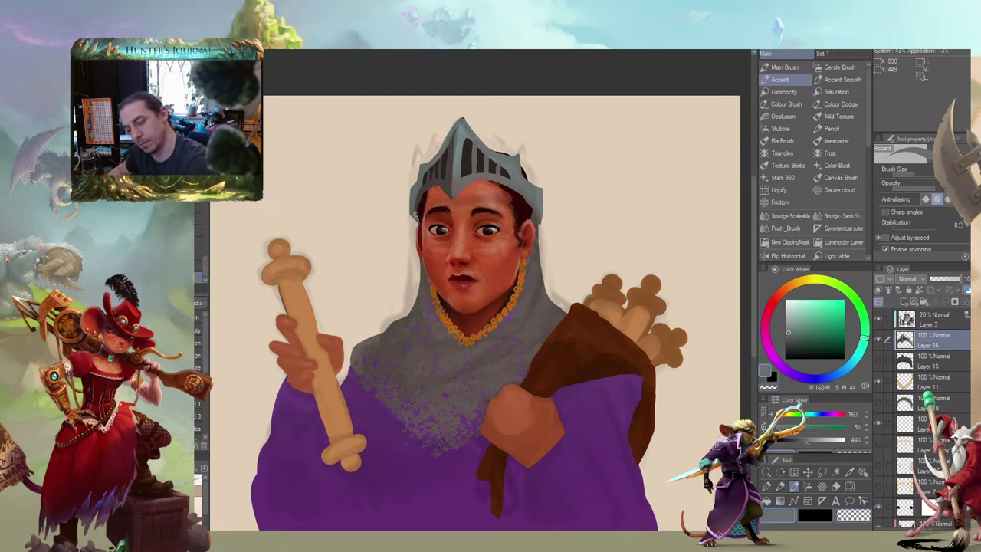
Examine the helmet at reduced size and compare it with the hidden headgear variants on Layer 15 and below Layer 11
mouse_move(349, 164)
mouse_down()
mouse_move(335, 157)
mouse_move(362, 169)
mouse_up()
scroll(352, 175, down, 4)
mouse_move(320, 216)
mouse_down()
mouse_move(406, 251)
mouse_move(437, 282)
mouse_move(446, 309)
mouse_move(416, 344)
mouse_up()
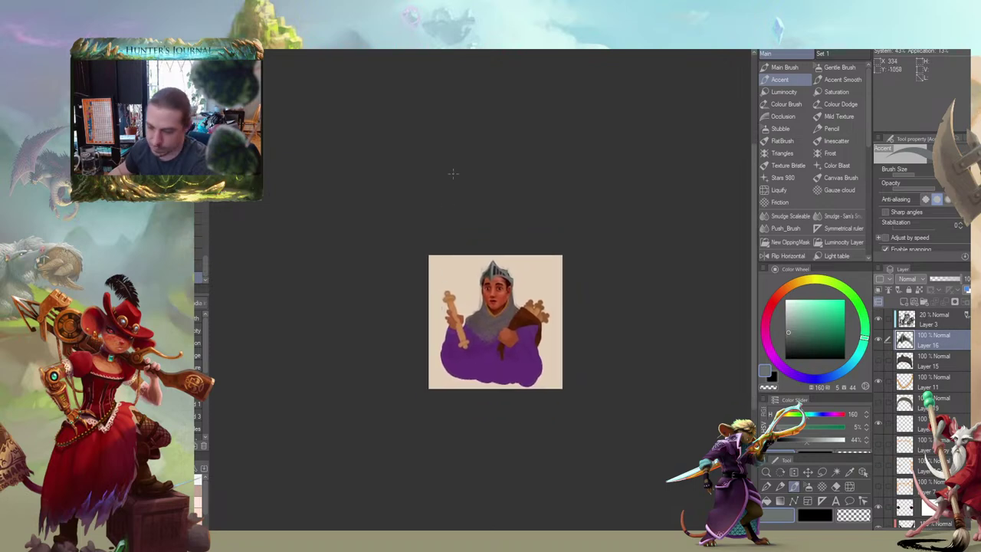
scroll(417, 344, up, 5)
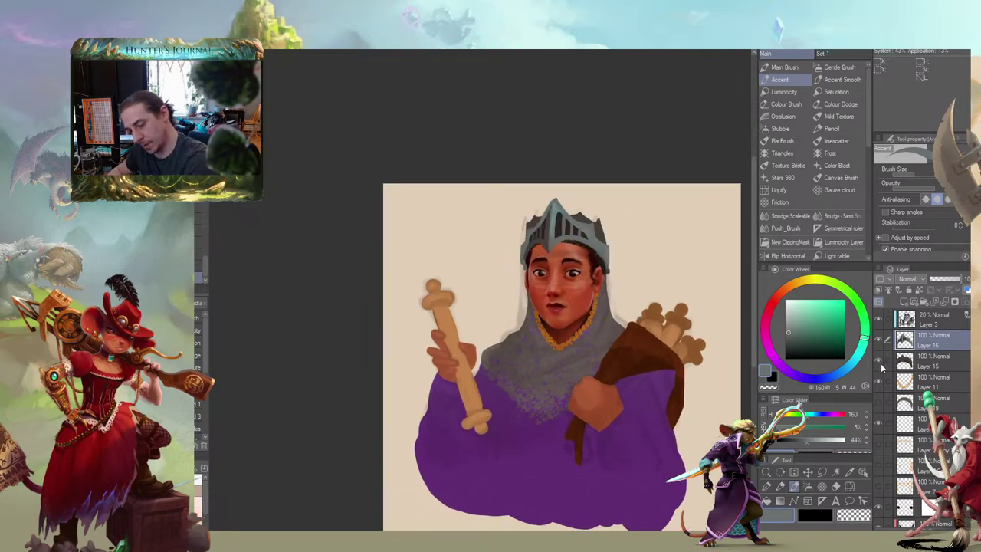
click(879, 362)
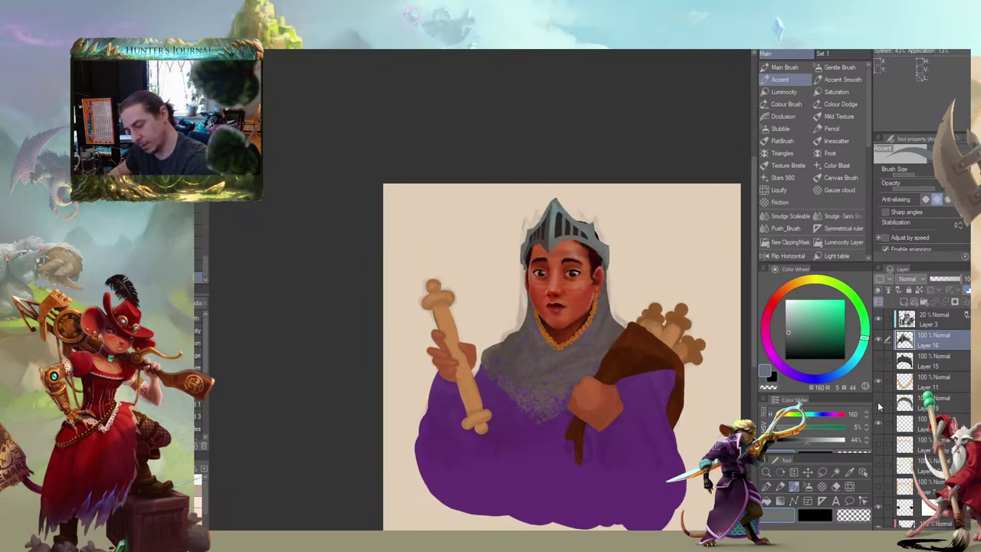
click(879, 404)
click(879, 405)
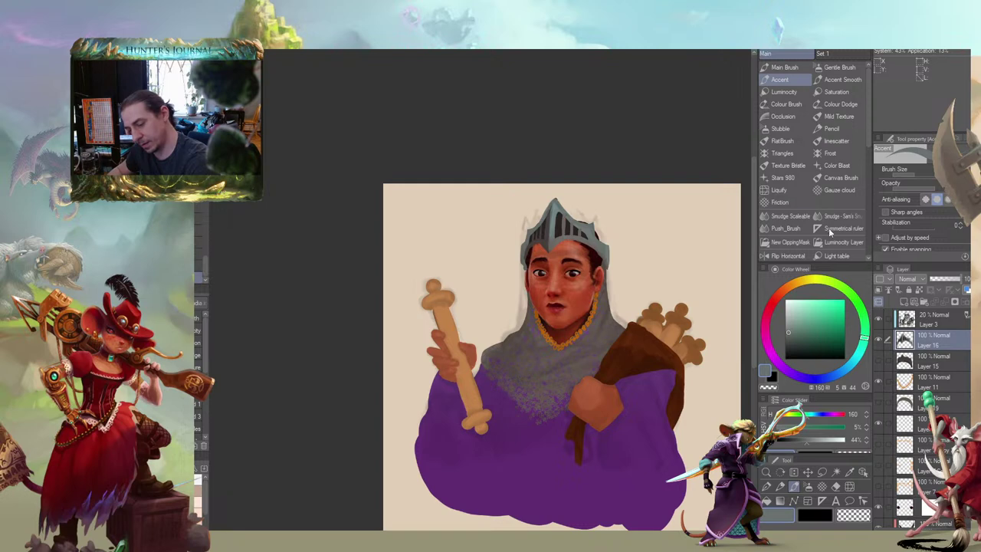
drag(435, 161, 460, 199)
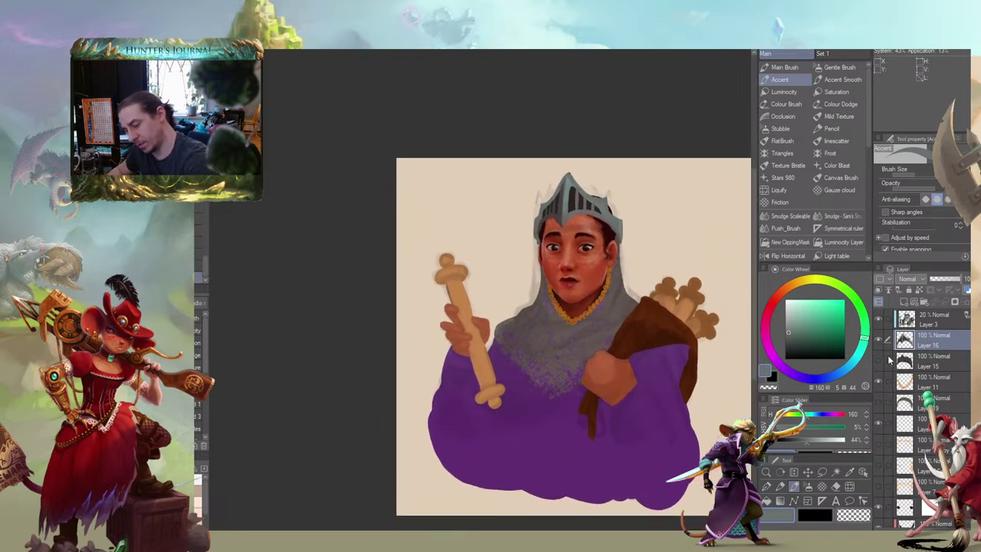
Add a new layer above Layer 15 and paint a dark brown dome behind the helmet with the Accent Smooth brush
click(902, 364)
click(903, 304)
click(842, 80)
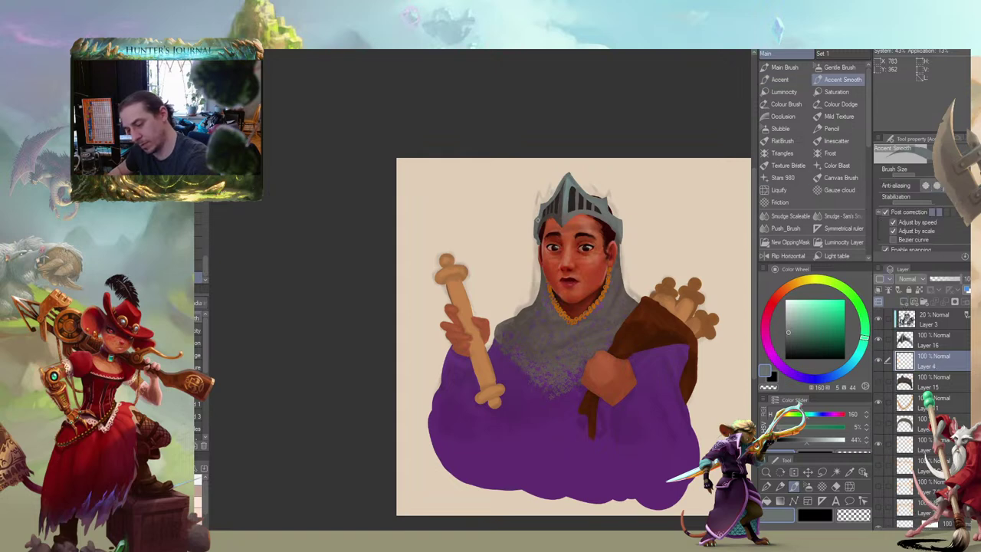
alt+click(527, 176)
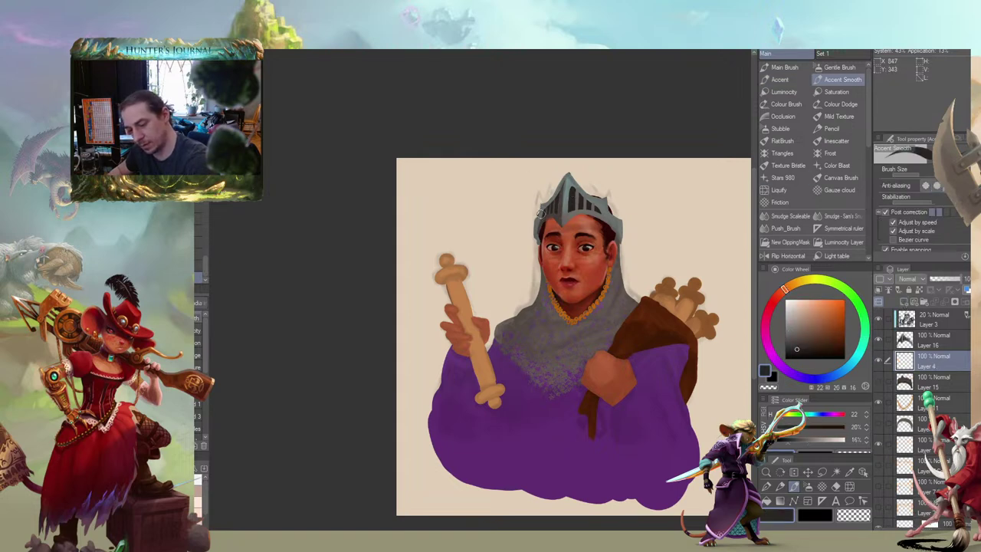
mouse_move(539, 213)
mouse_down()
mouse_move(562, 188)
mouse_move(602, 193)
mouse_move(616, 220)
mouse_up()
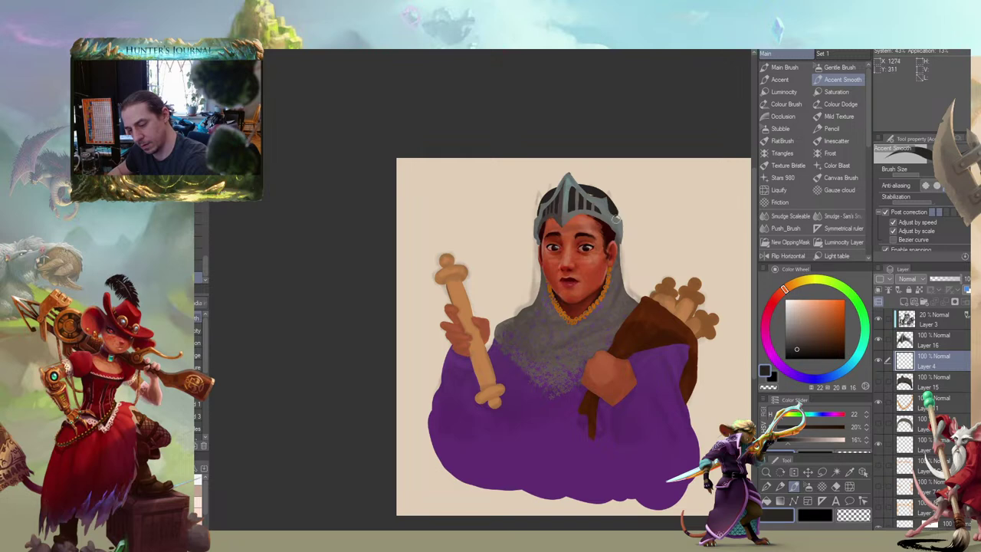
Trim the dark dome's outline around the helmet with the Accent brush in transparent colour
key(b)
key(c)
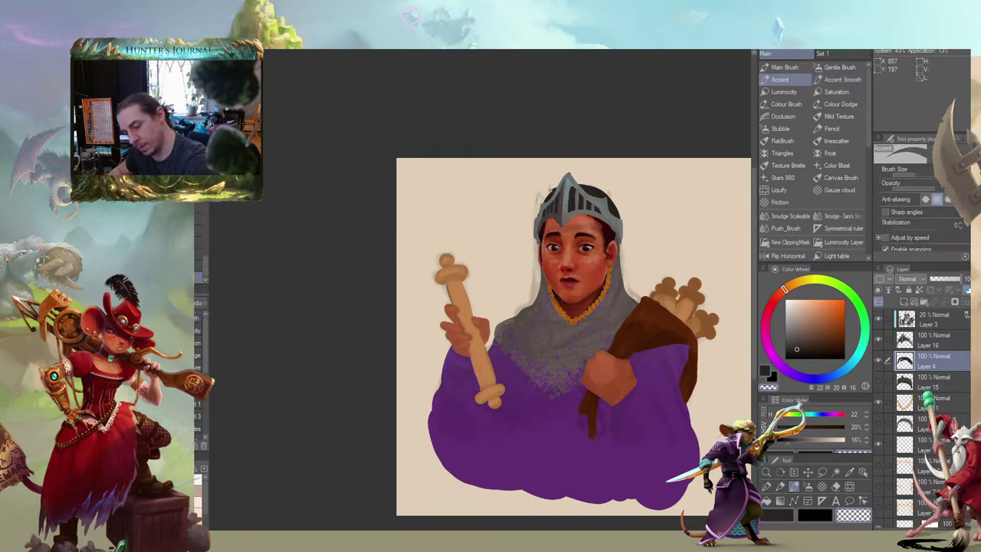
drag(569, 156, 446, 169)
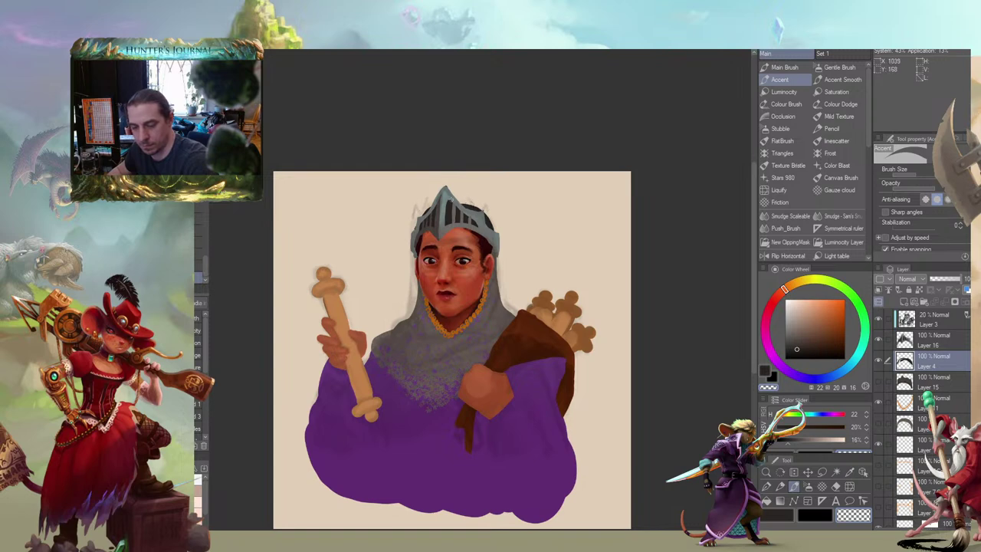
mouse_move(452, 200)
mouse_down()
mouse_move(485, 211)
mouse_move(495, 231)
mouse_up()
mouse_move(375, 200)
mouse_down()
mouse_move(452, 218)
mouse_move(533, 214)
mouse_up()
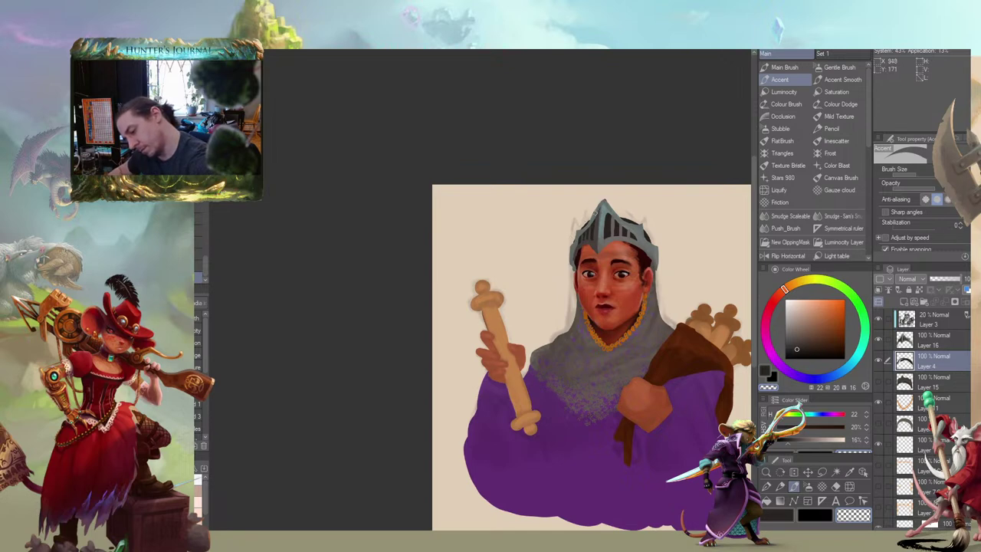
drag(587, 196, 406, 199)
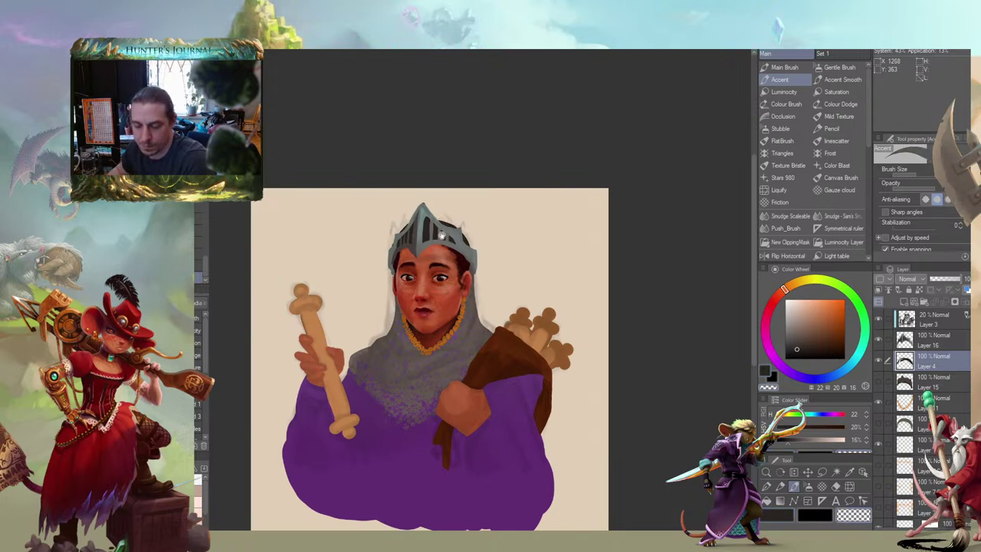
Hide the sketch lines on Layer 3 and check the painted figure without them
drag(442, 236, 578, 185)
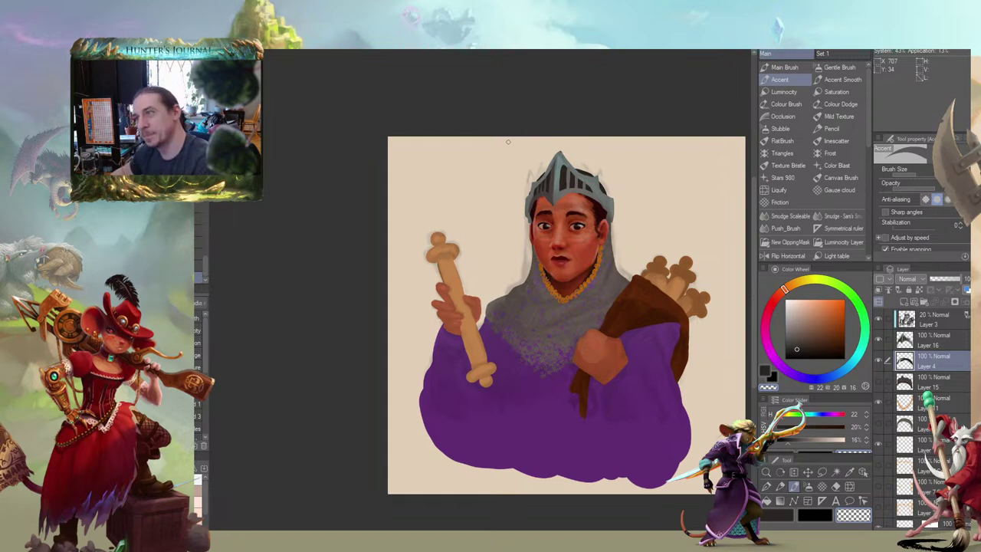
drag(381, 280, 400, 296)
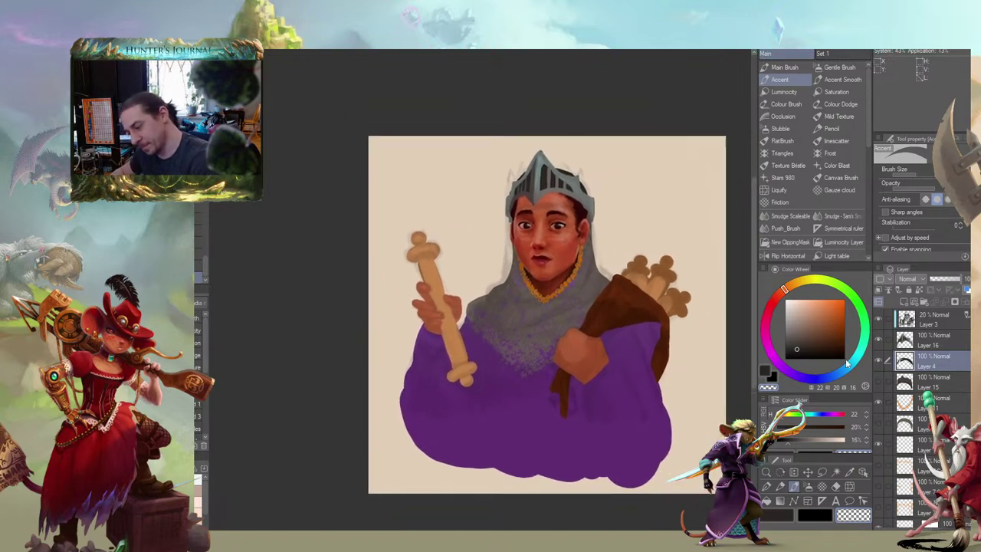
drag(390, 259, 337, 307)
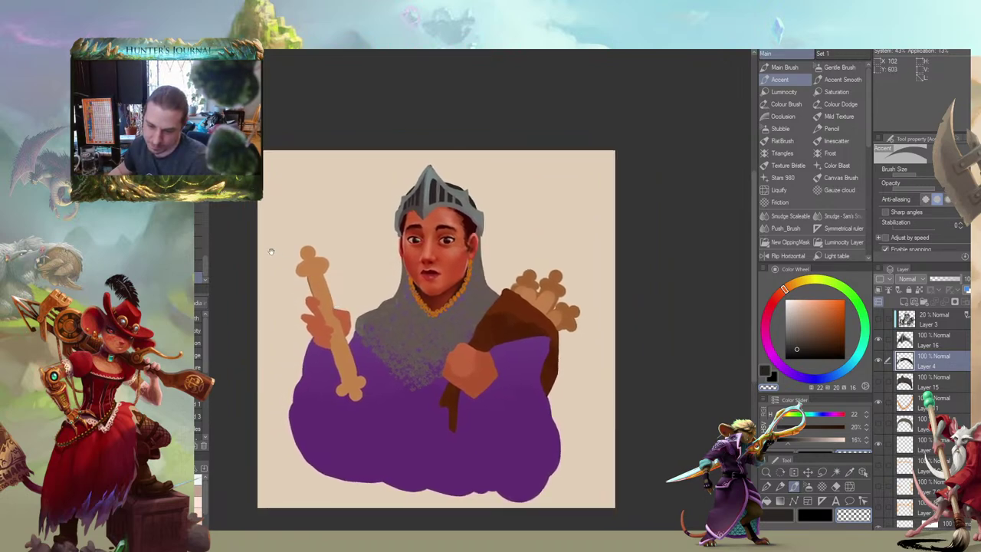
drag(271, 251, 308, 240)
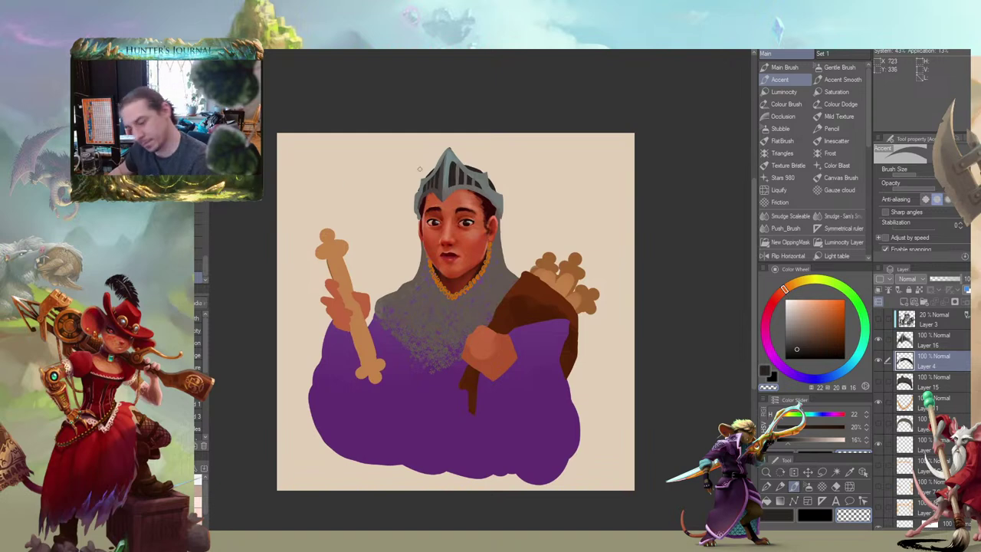
Select Layer 16 and retouch the left side of the helmet with grey sampled from its surface
key(b)
drag(419, 168, 441, 175)
alt+click(453, 186)
click(894, 343)
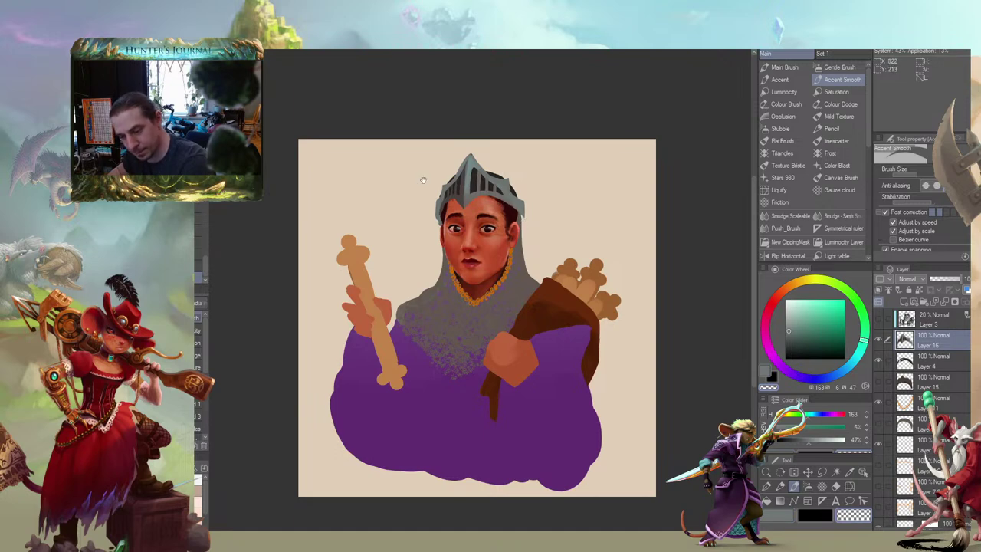
drag(422, 179, 476, 192)
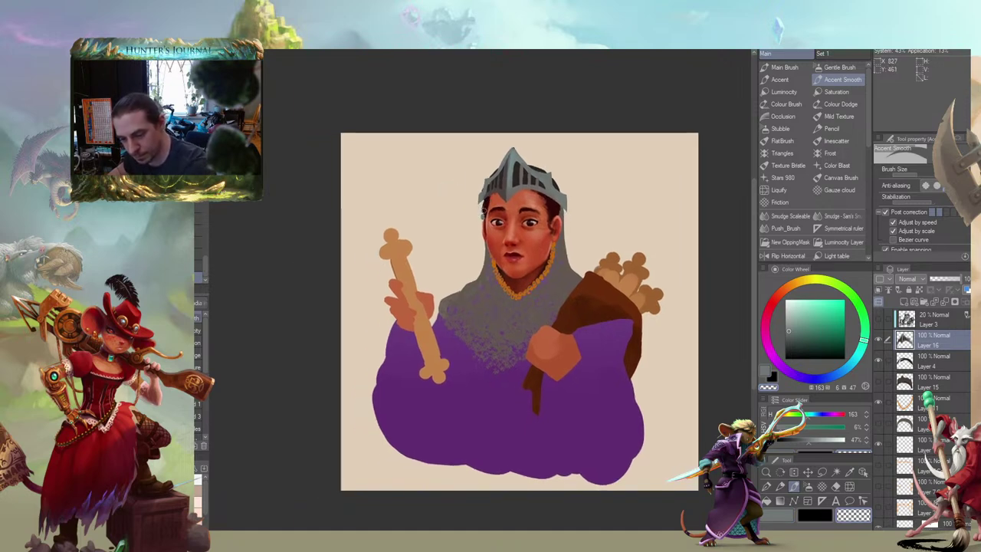
key(b)
key(c)
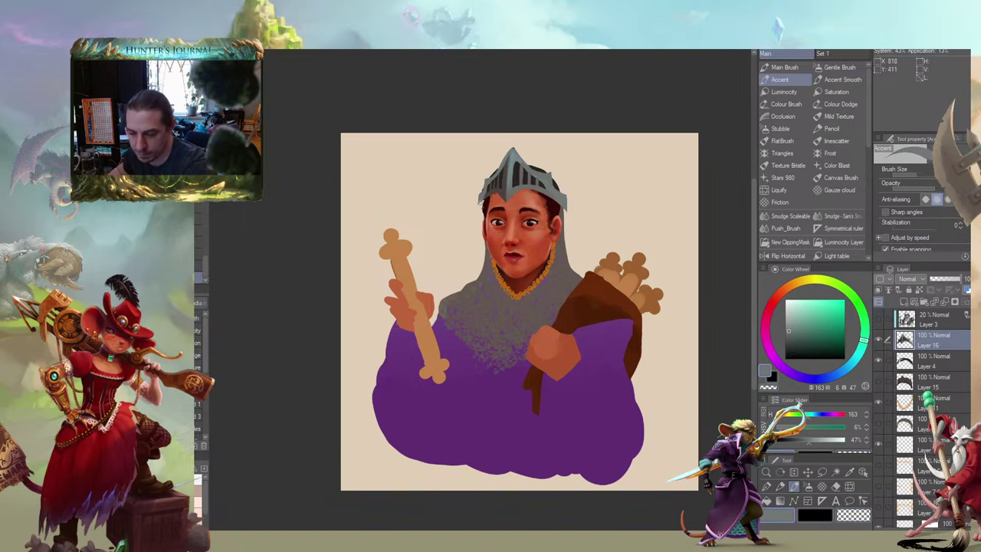
Refine the helmet's left rim with the Accent brush, alternating sampled dark brown and transparent colour, and undo the last stroke
alt+click(500, 186)
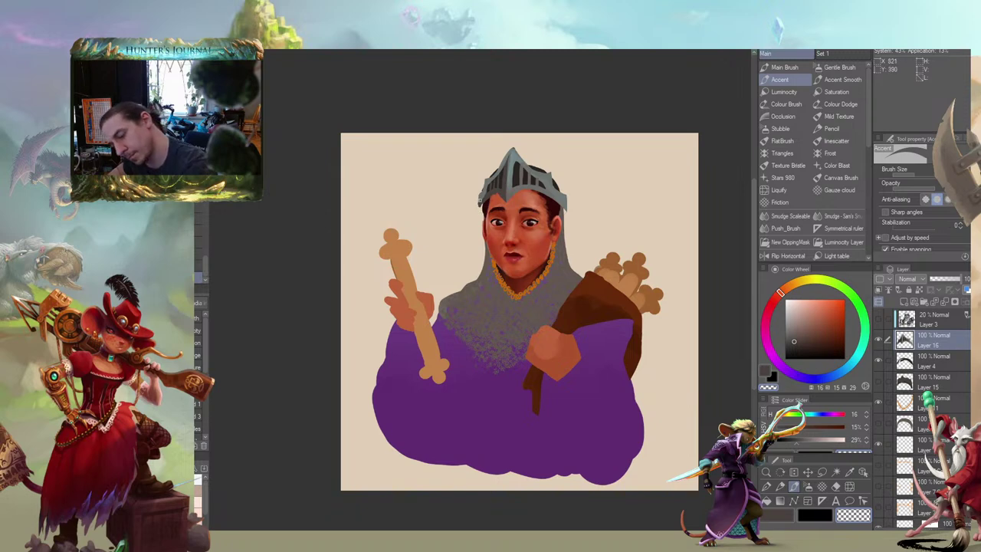
key(c)
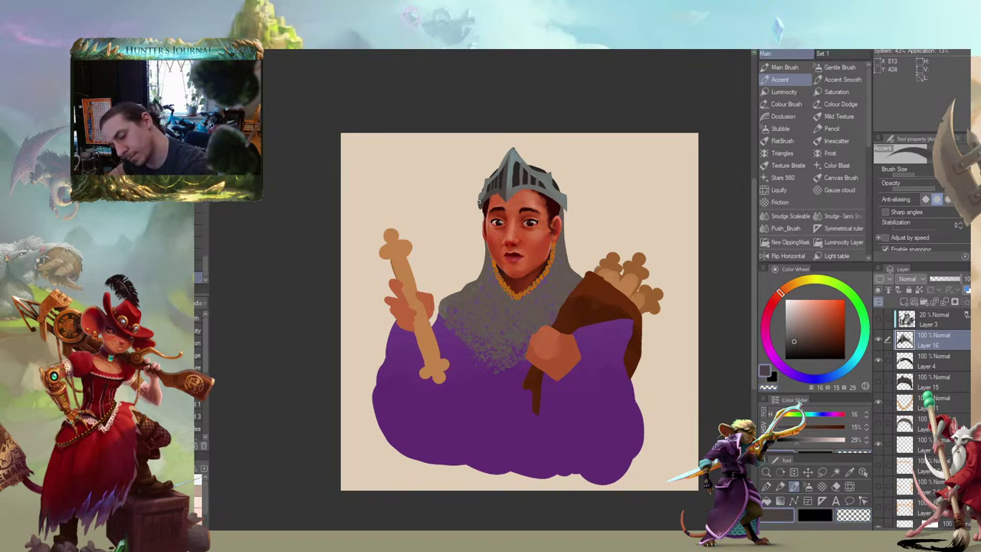
key(c)
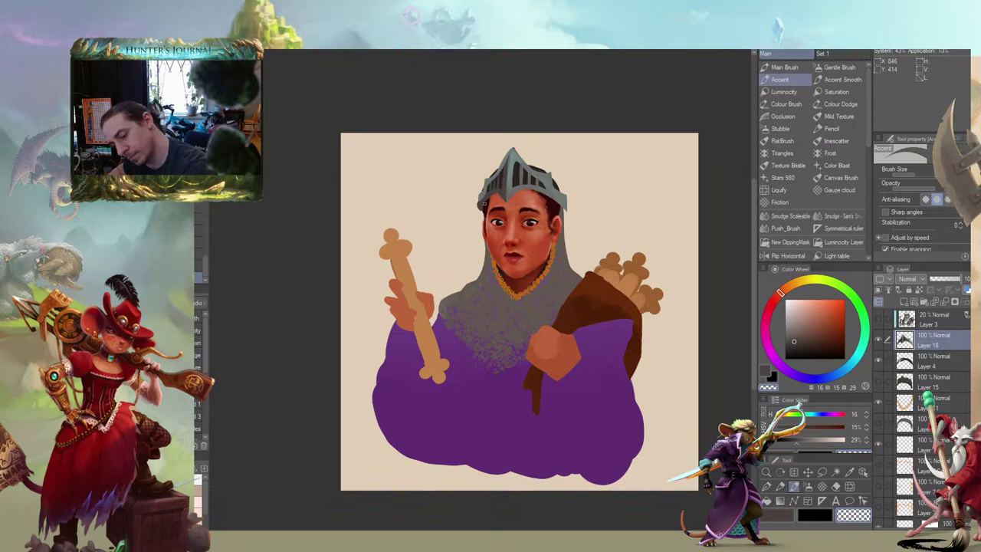
key(c)
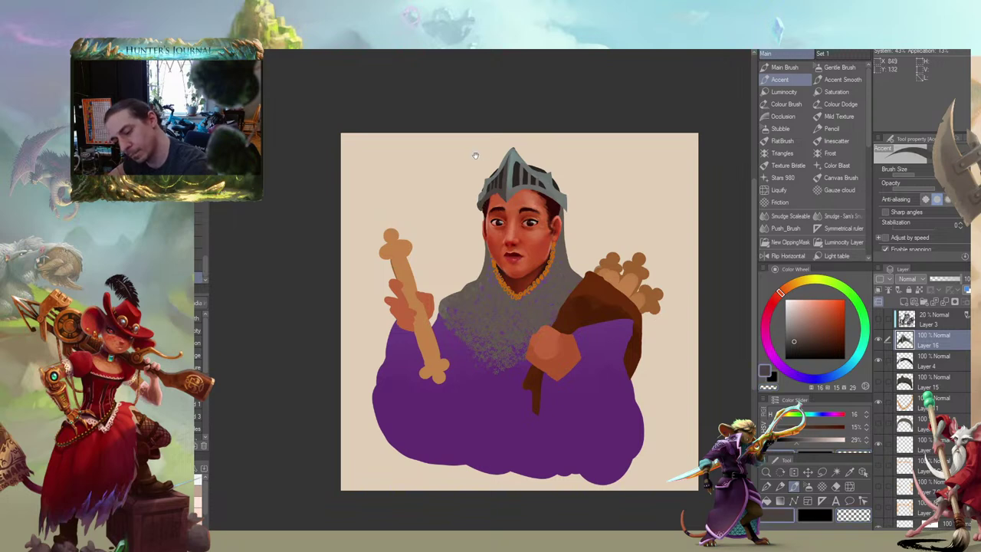
drag(475, 153, 415, 160)
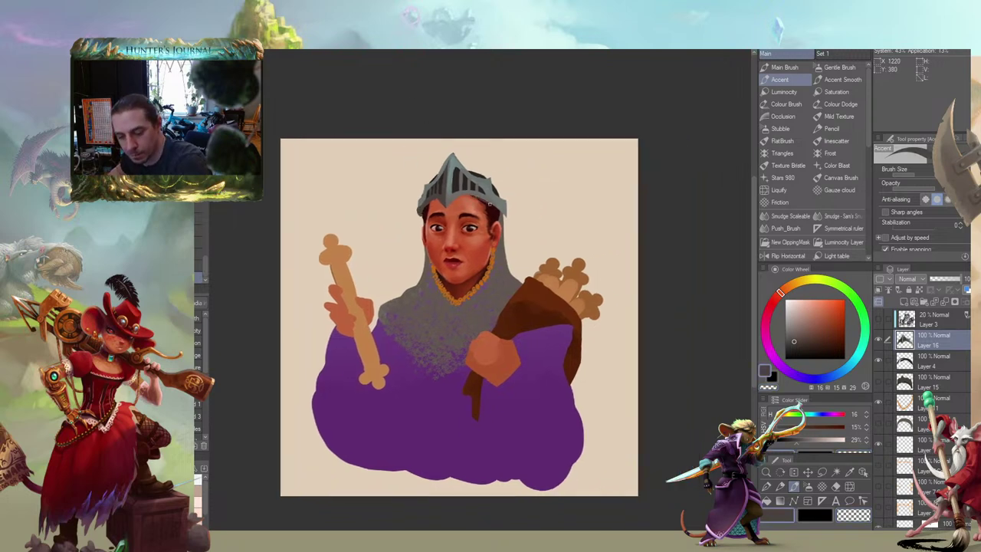
key(ctrl+z)
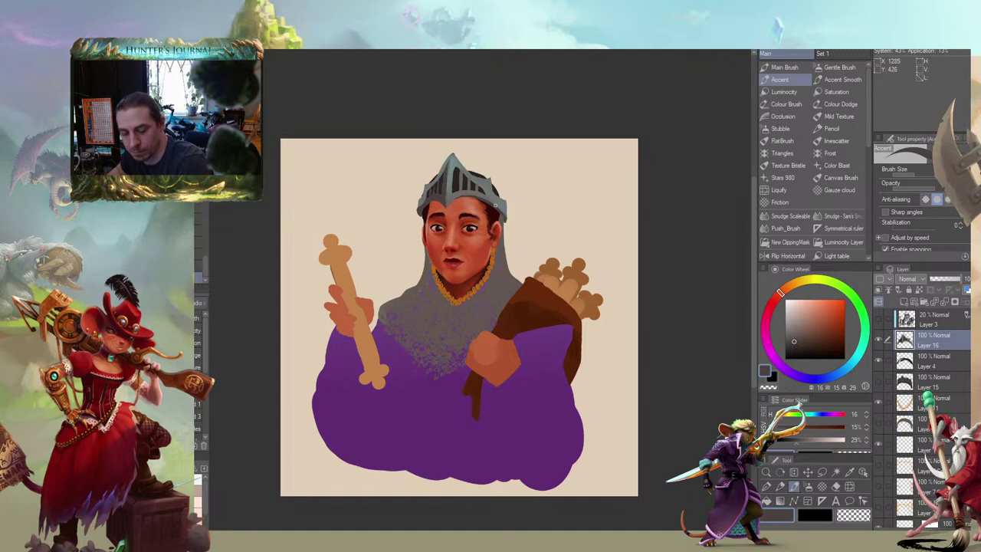
Smooth the helmet's brim and round its lower right corner with the Accent Smooth brush in greys sampled from the helmet
drag(378, 136, 396, 147)
scroll(397, 147, up, 1)
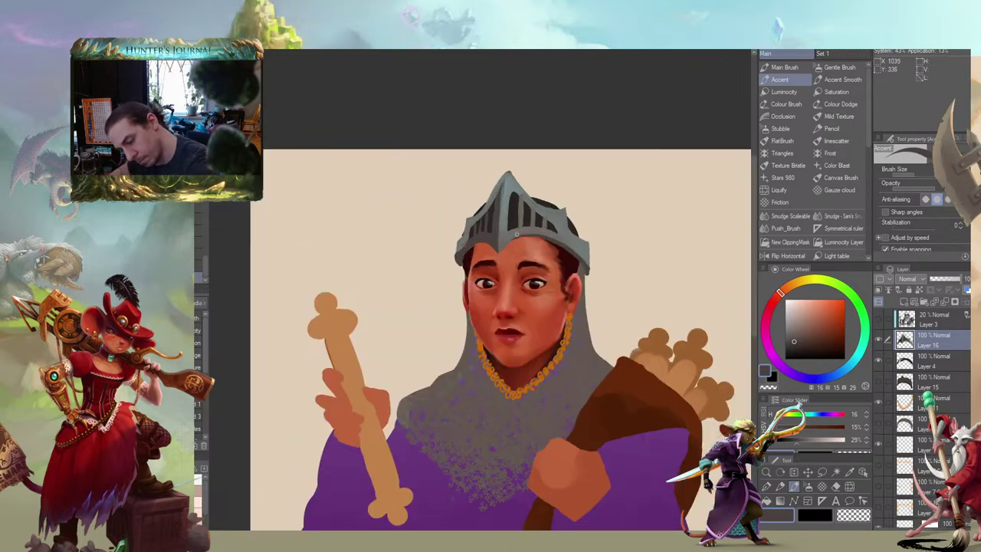
key(b)
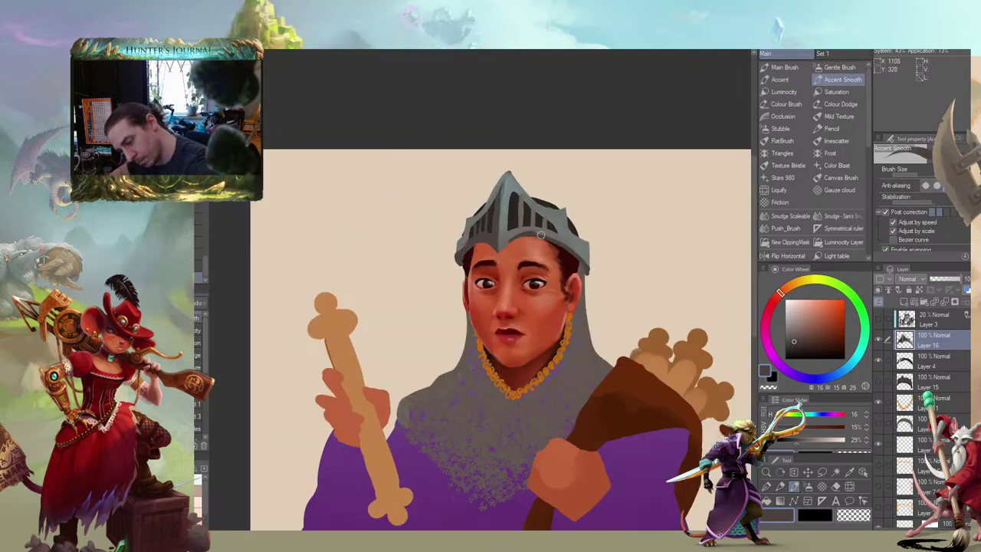
alt+click(504, 242)
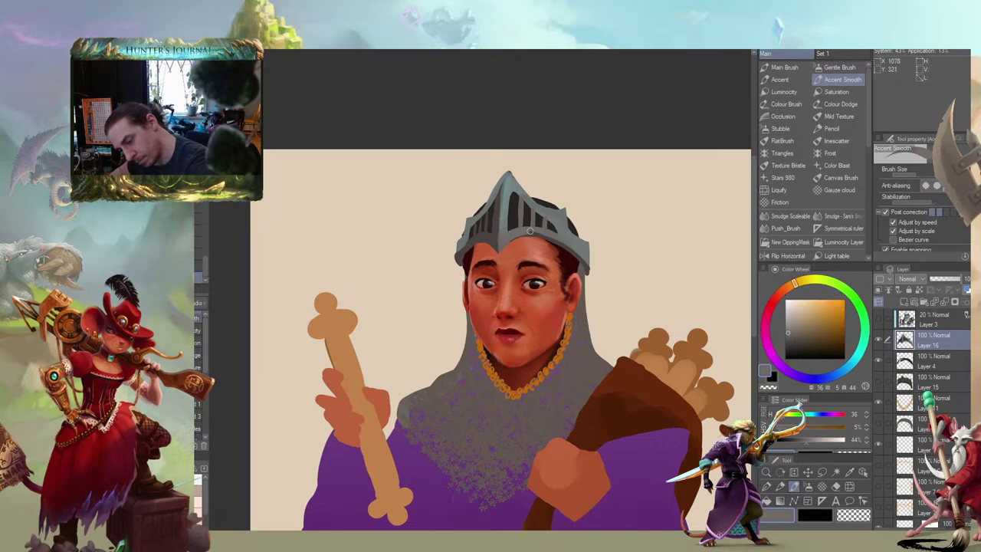
drag(548, 234, 454, 201)
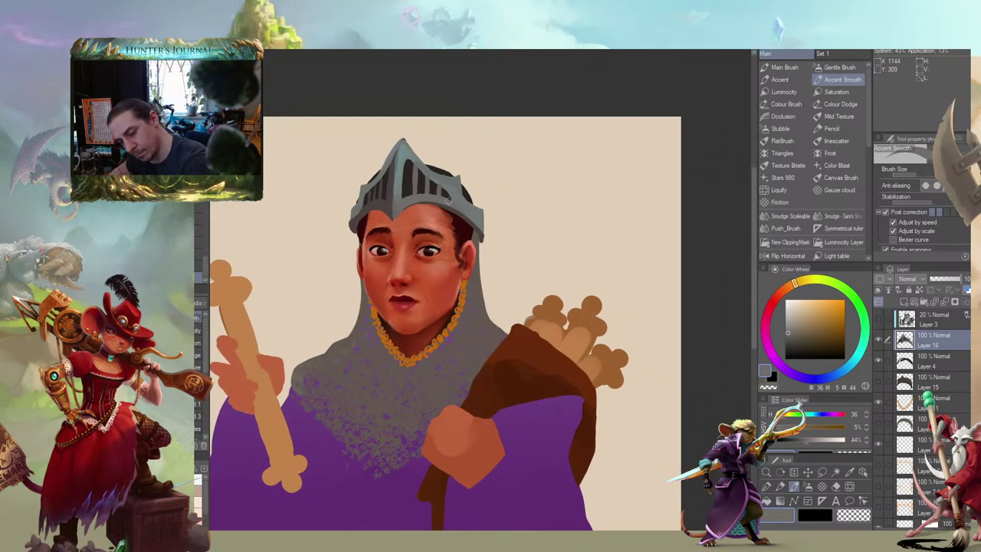
alt+click(481, 223)
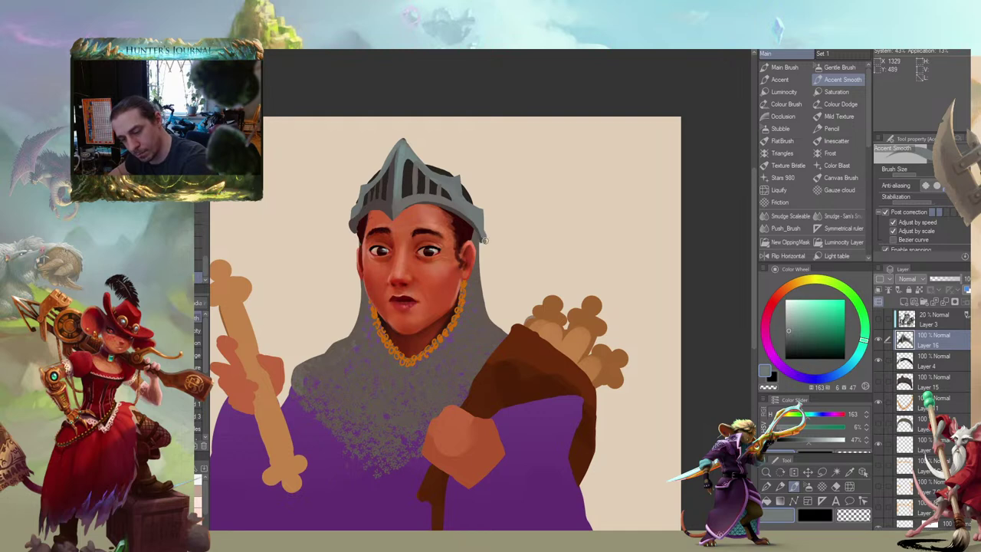
mouse_move(484, 239)
mouse_down()
mouse_move(478, 202)
mouse_move(483, 244)
mouse_up()
mouse_move(346, 190)
mouse_down()
mouse_move(328, 197)
mouse_move(343, 193)
mouse_up()
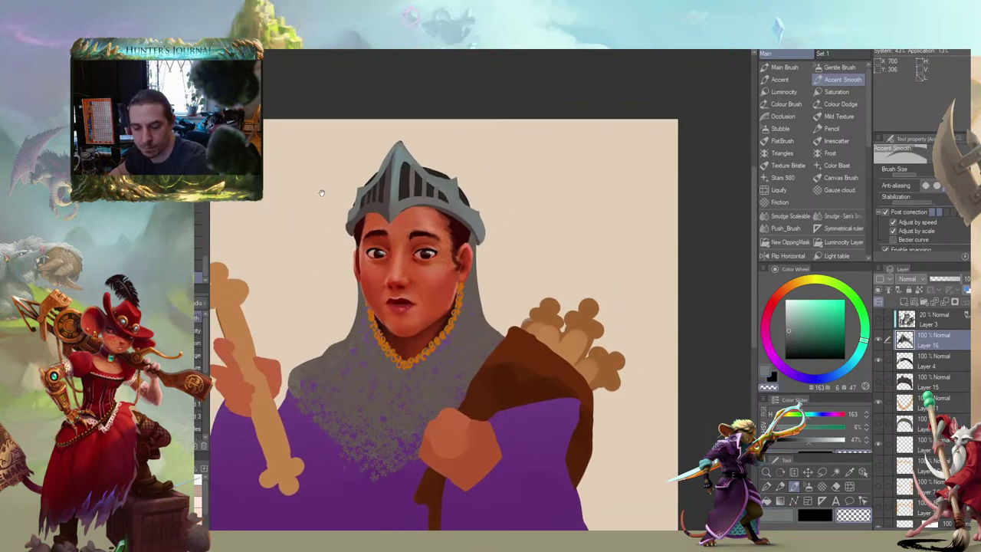
Clean up the helmet's lower left corner with the Accent Smooth brush, alternating sampled dark brown and transparent colour
key(c)
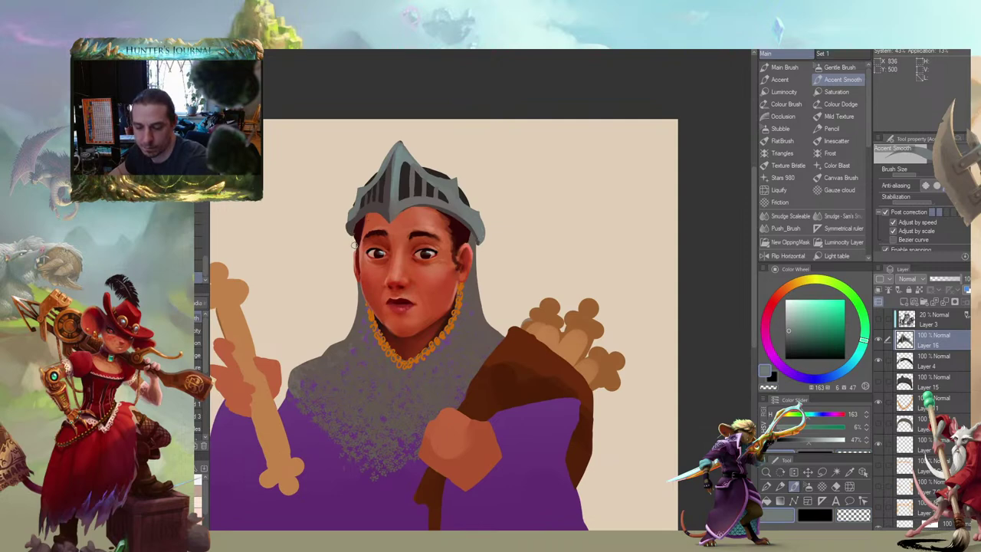
alt+click(346, 227)
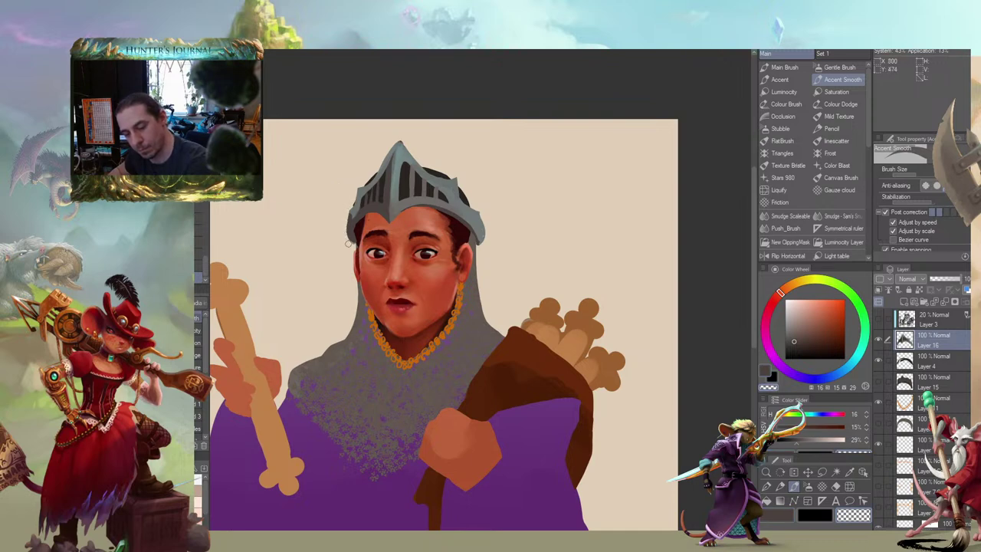
key(c)
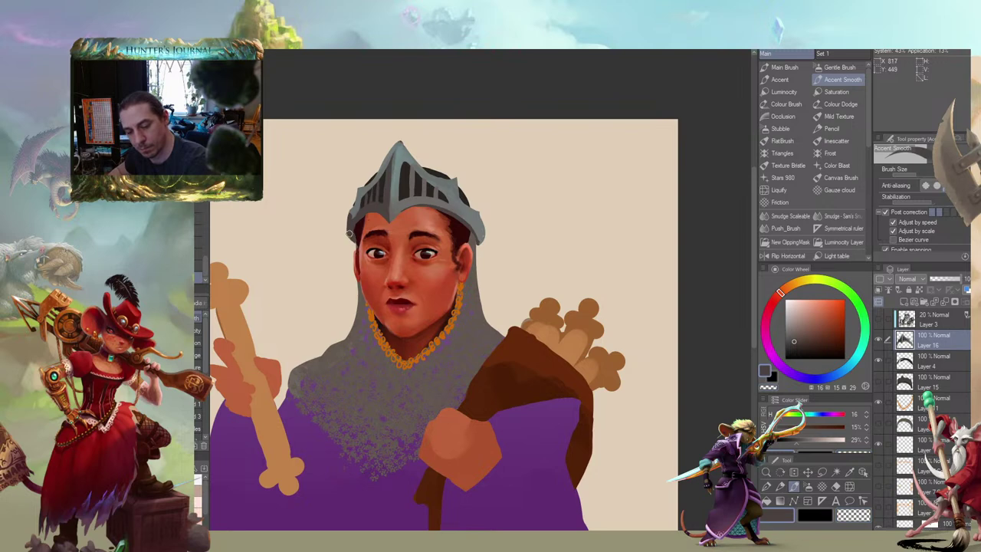
key(x)
Examine the helmet's silhouette and proportions against the whole figure at reduced size
mouse_move(291, 194)
mouse_down()
mouse_move(247, 189)
mouse_move(435, 183)
mouse_up()
scroll(387, 243, down, 2)
drag(433, 353, 489, 372)
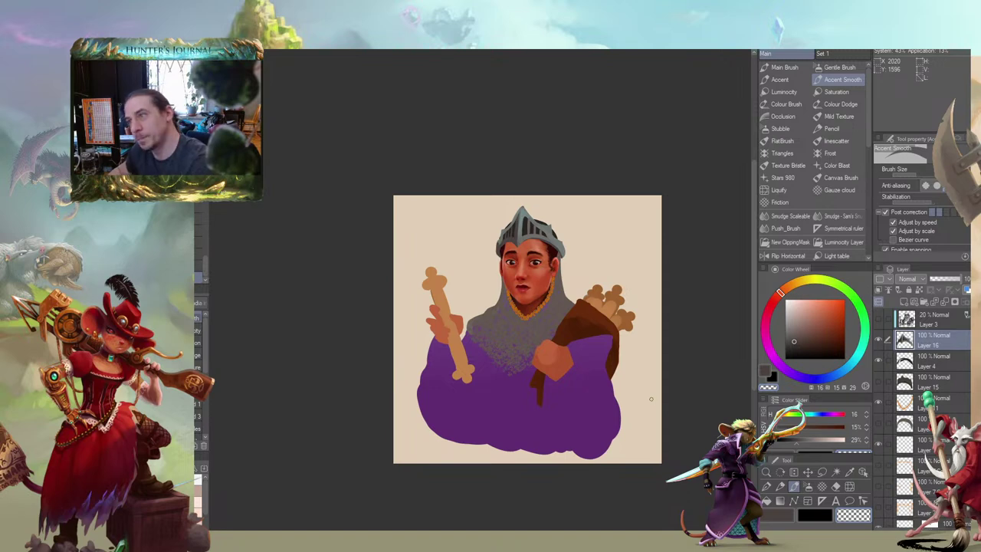
mouse_move(384, 273)
mouse_down()
mouse_move(393, 313)
mouse_move(420, 346)
mouse_up()
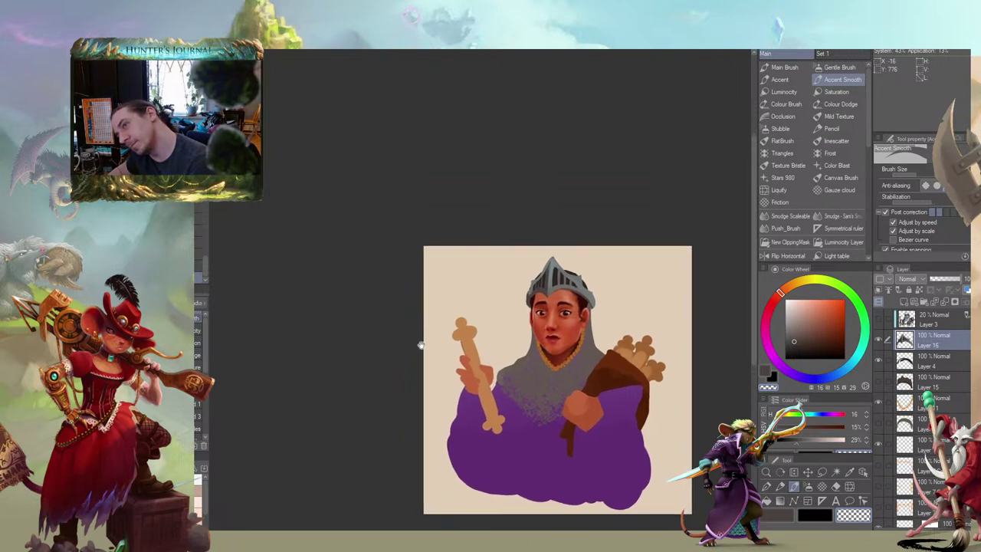
mouse_move(396, 296)
mouse_down()
mouse_move(406, 279)
mouse_move(416, 289)
mouse_up()
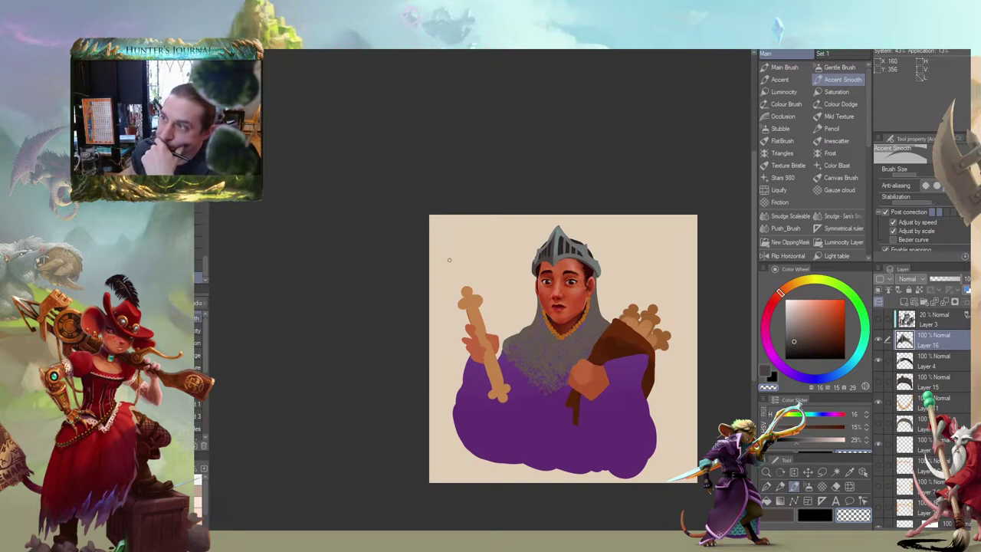
drag(374, 308, 325, 257)
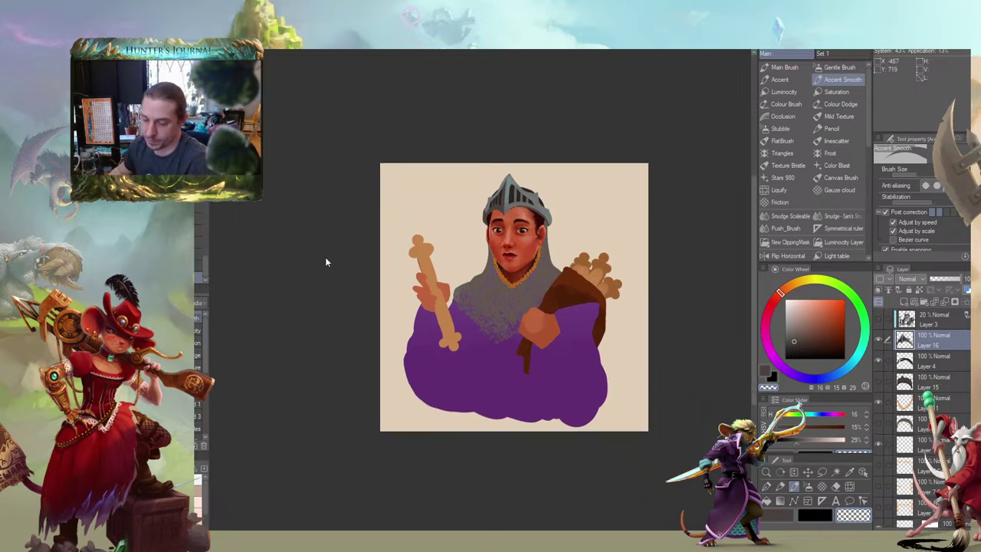
Add a new layer above Layer 15 and paint a dark red shadow on the forehead beneath the helmet's brim with the Main Brush
scroll(324, 256, up, 1)
click(931, 382)
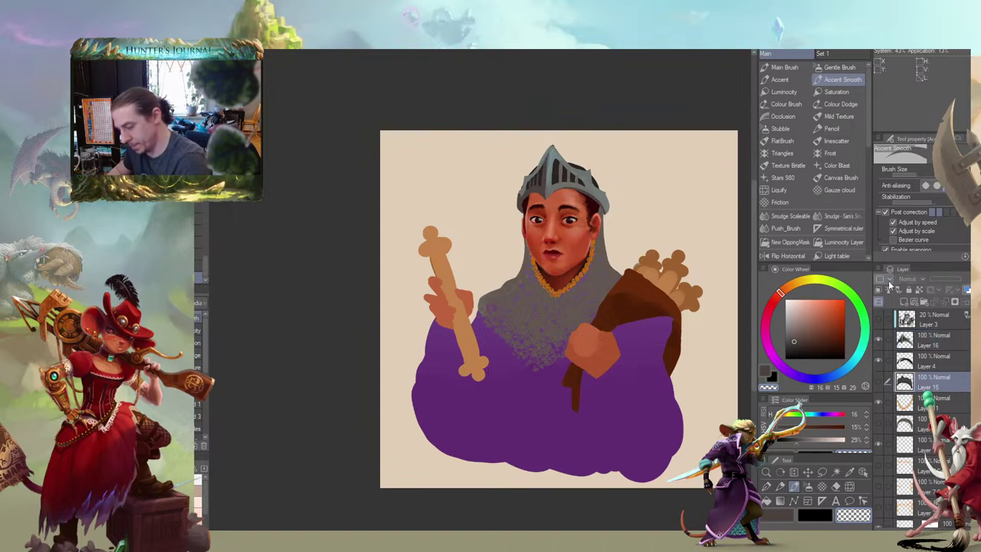
click(903, 302)
drag(484, 249, 440, 246)
scroll(442, 247, up, 1)
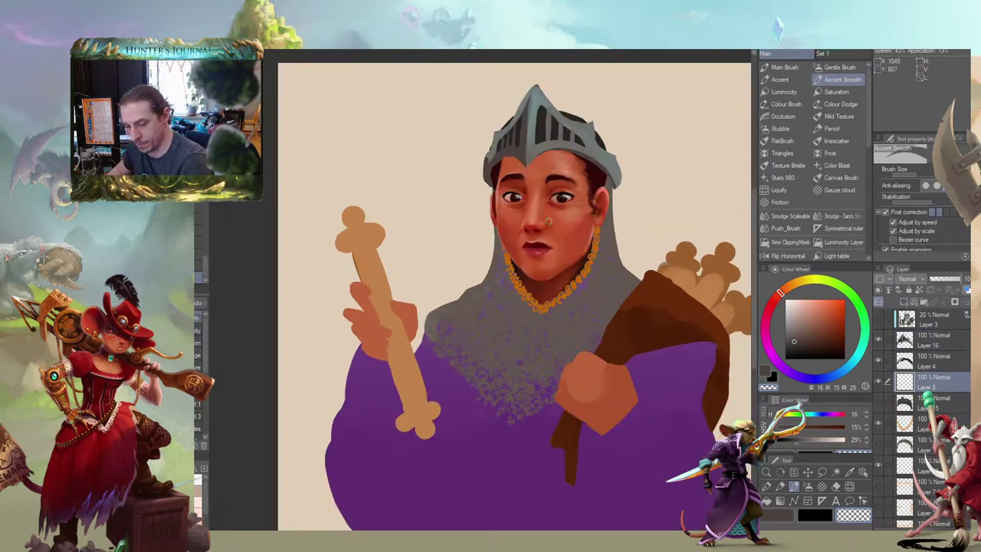
key(c)
alt+click(556, 274)
key(b)
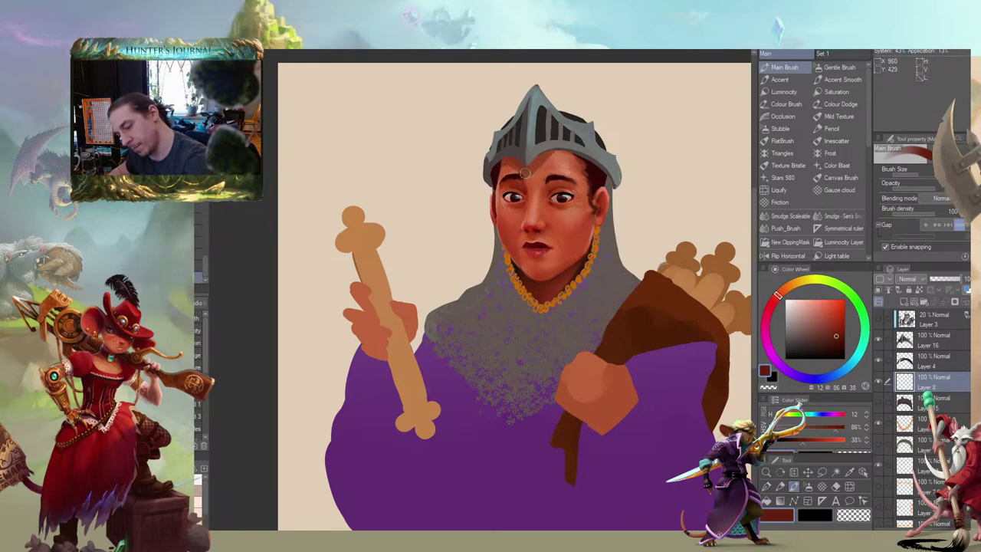
mouse_move(548, 155)
mouse_down()
mouse_move(537, 165)
mouse_move(559, 154)
mouse_move(583, 162)
mouse_up()
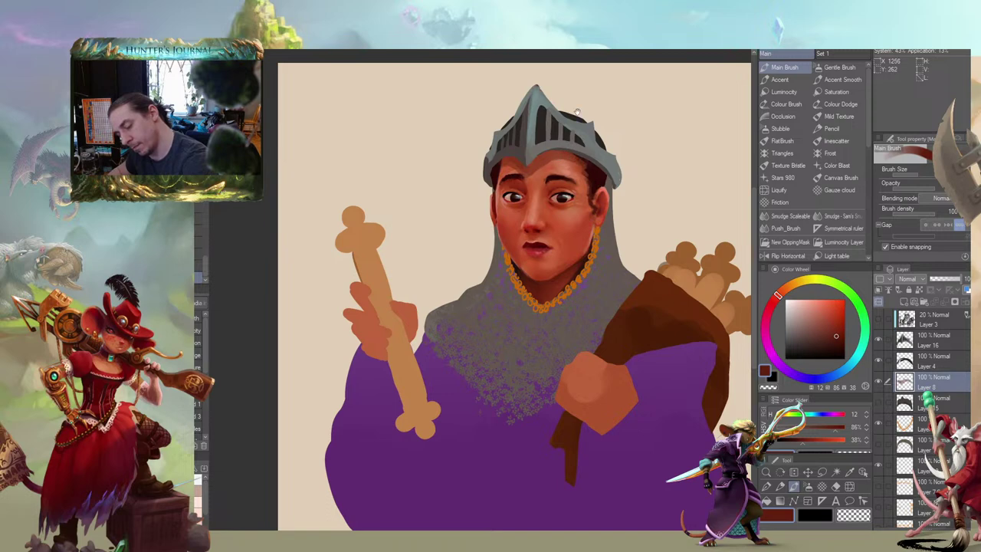
Check the forehead shadow under the helmet at reduced and enlarged size
drag(577, 112, 535, 81)
drag(384, 122, 390, 162)
scroll(375, 170, down, 2)
mouse_move(318, 256)
mouse_down()
mouse_move(363, 310)
mouse_move(366, 335)
mouse_move(419, 266)
mouse_move(347, 229)
mouse_move(374, 229)
mouse_move(360, 268)
mouse_move(347, 273)
mouse_up()
drag(371, 191, 374, 233)
scroll(410, 234, up, 2)
drag(544, 199, 479, 222)
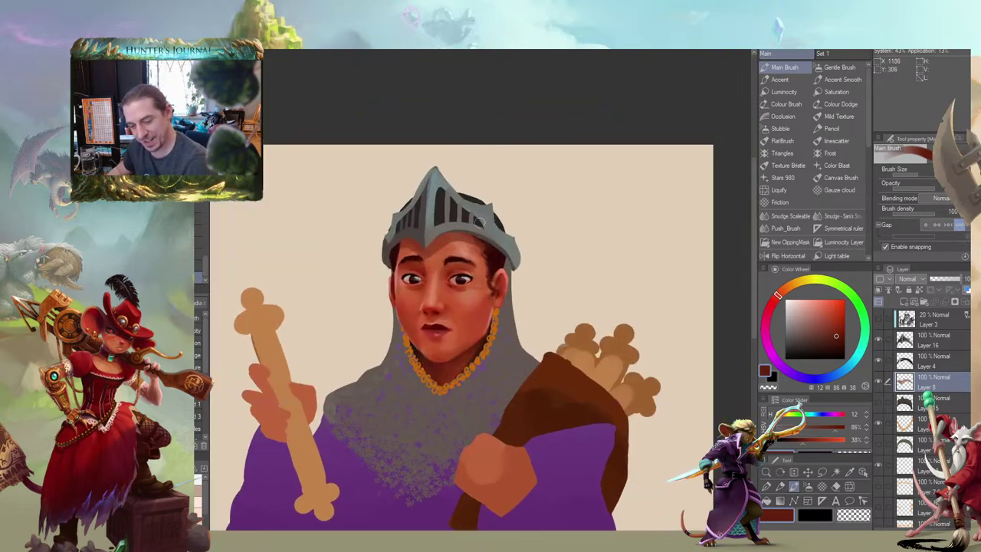
Fill out the right side of the helmet on Layer 16 with a larger Accent brush in sampled grey
alt+click(494, 222)
click(906, 337)
key(b)
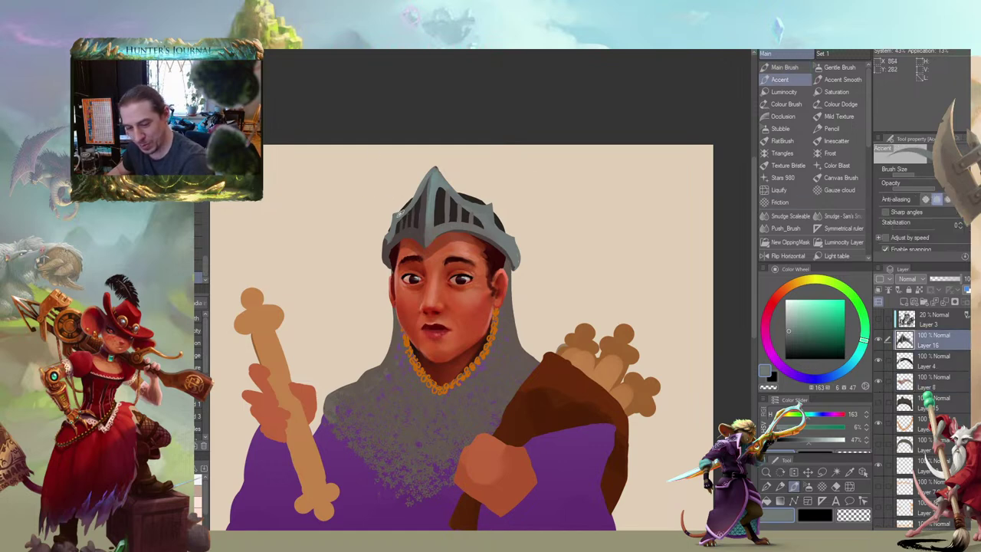
alt+click(399, 214)
key(bracketright)
drag(492, 214, 510, 233)
drag(325, 187, 449, 181)
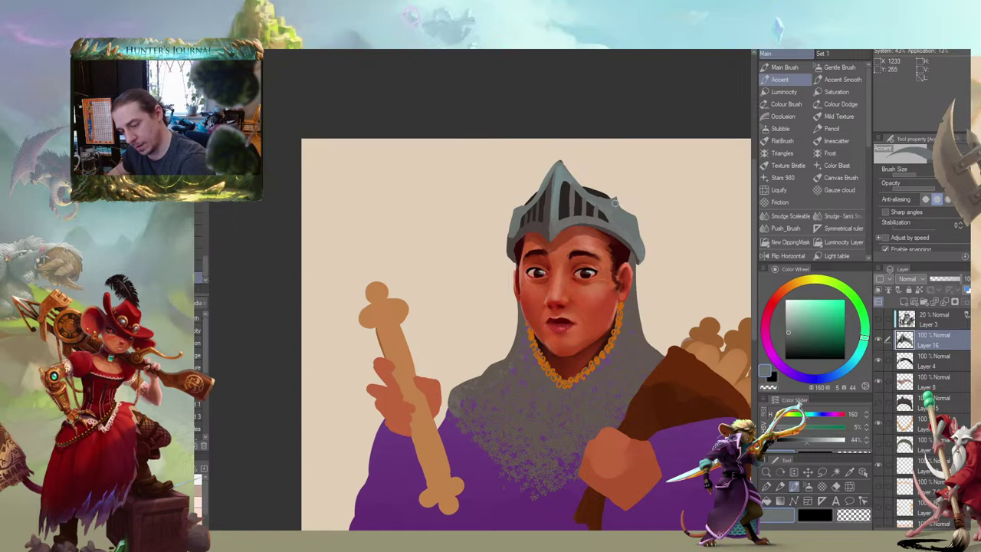
mouse_move(617, 206)
mouse_down()
mouse_move(636, 218)
mouse_move(640, 243)
mouse_up()
mouse_move(462, 183)
mouse_down()
mouse_move(326, 171)
mouse_move(372, 173)
mouse_up()
scroll(371, 173, down, 2)
scroll(400, 164, up, 2)
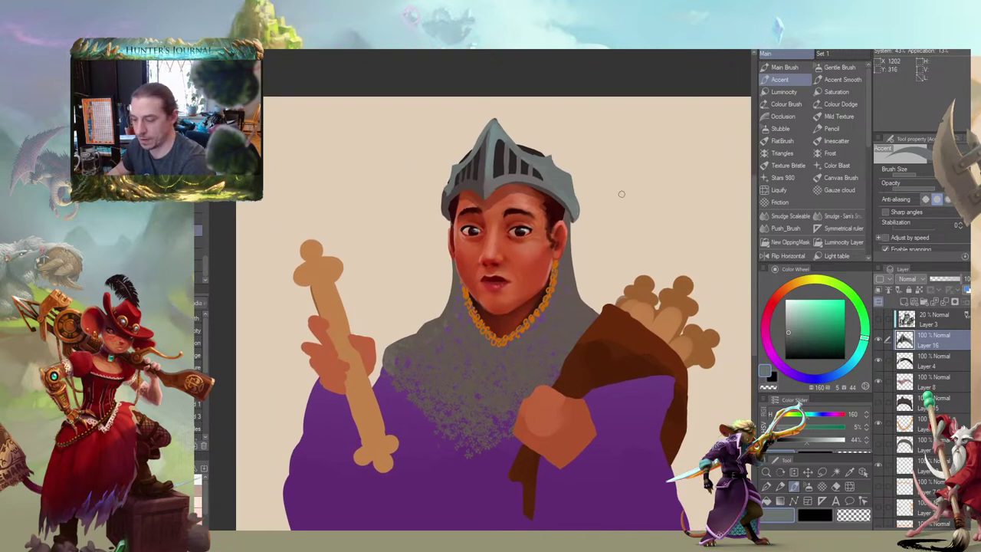
Flip the canvas horizontally and touch up the helmet's far edge on Layer 16 with a sampled dark brown
click(783, 255)
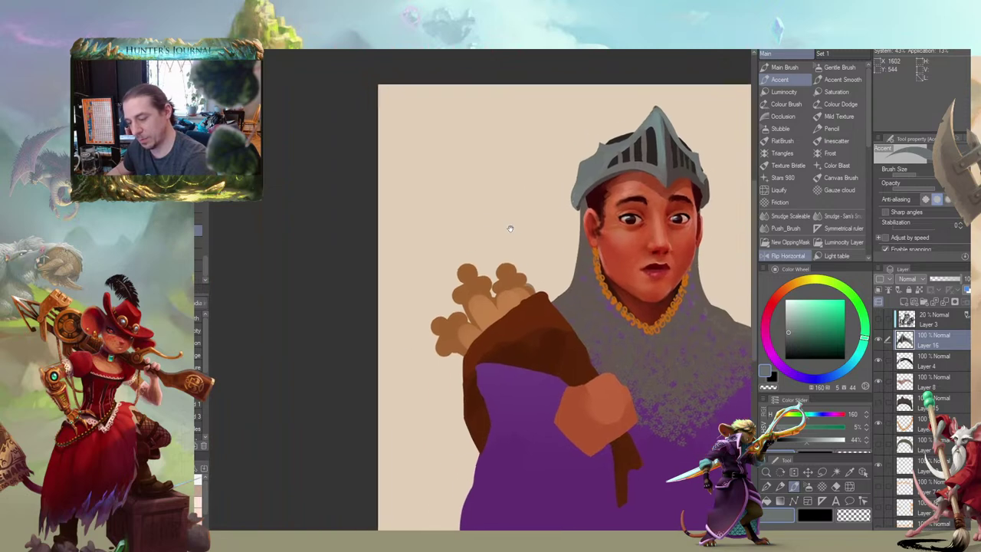
drag(510, 228, 518, 230)
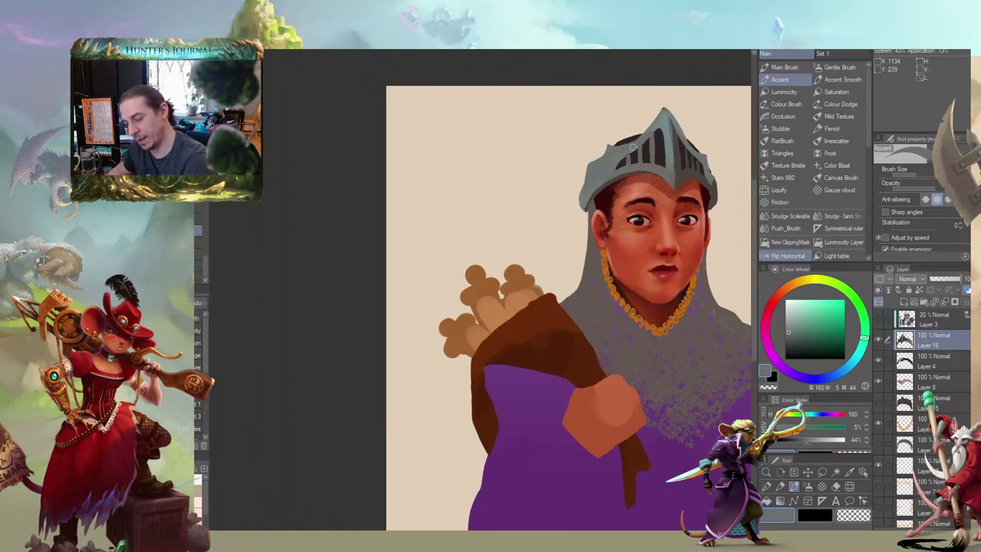
alt+click(706, 180)
drag(709, 181, 705, 170)
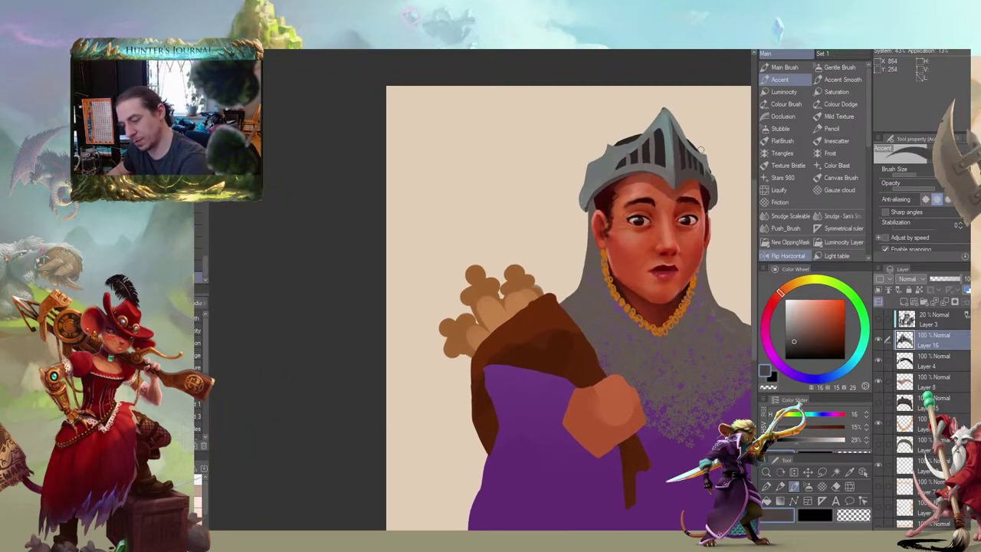
key(b)
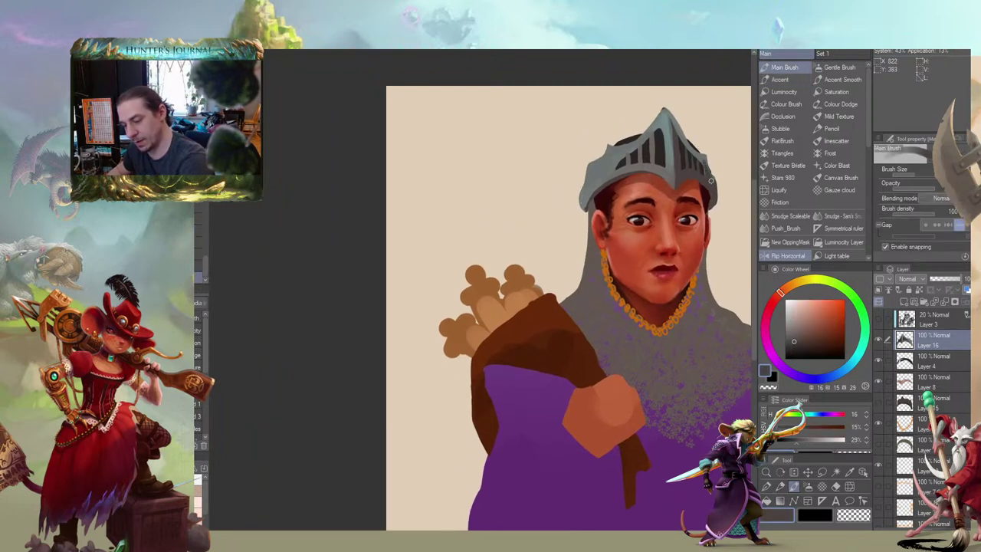
drag(509, 115, 458, 131)
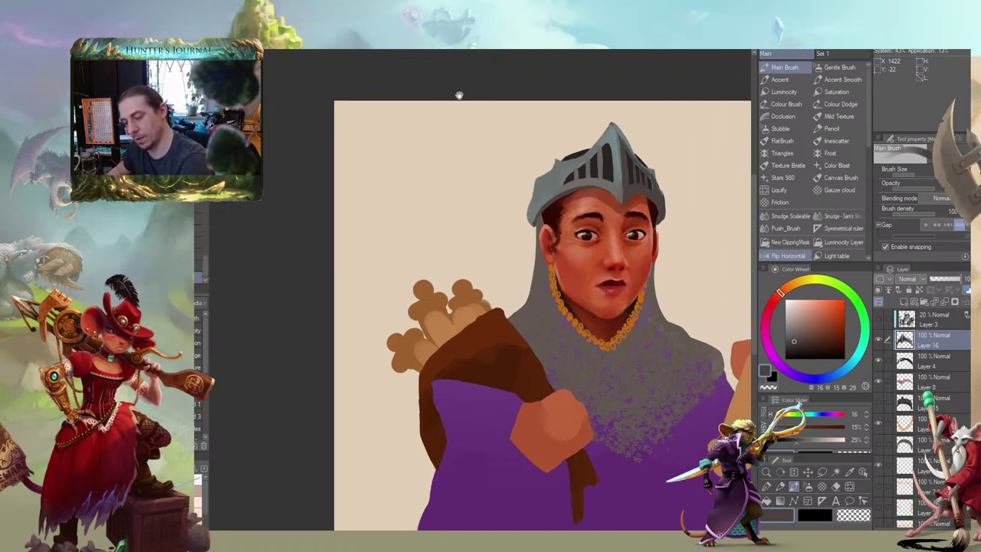
mouse_move(459, 94)
mouse_down()
mouse_move(431, 94)
mouse_move(467, 120)
mouse_move(498, 183)
mouse_up()
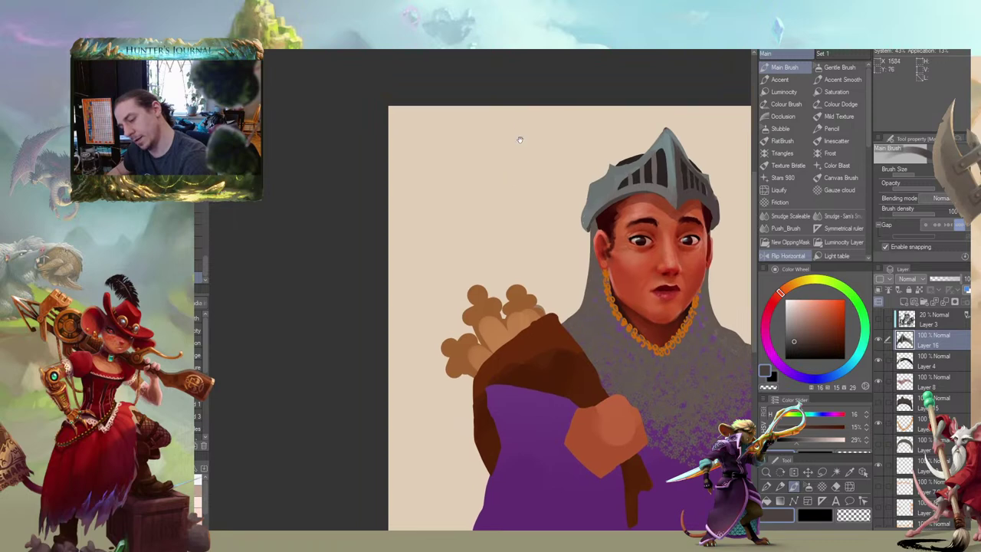
Paint a dark cheek guard hanging from the near side of the helmet over the ear with the Accent and Accent Smooth brushes
key(b)
alt+click(589, 213)
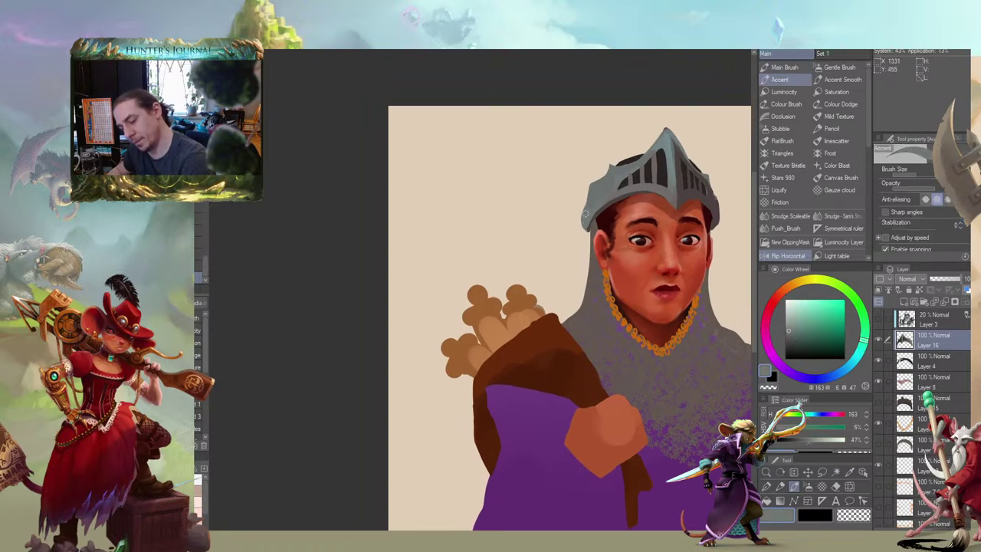
drag(585, 221, 584, 256)
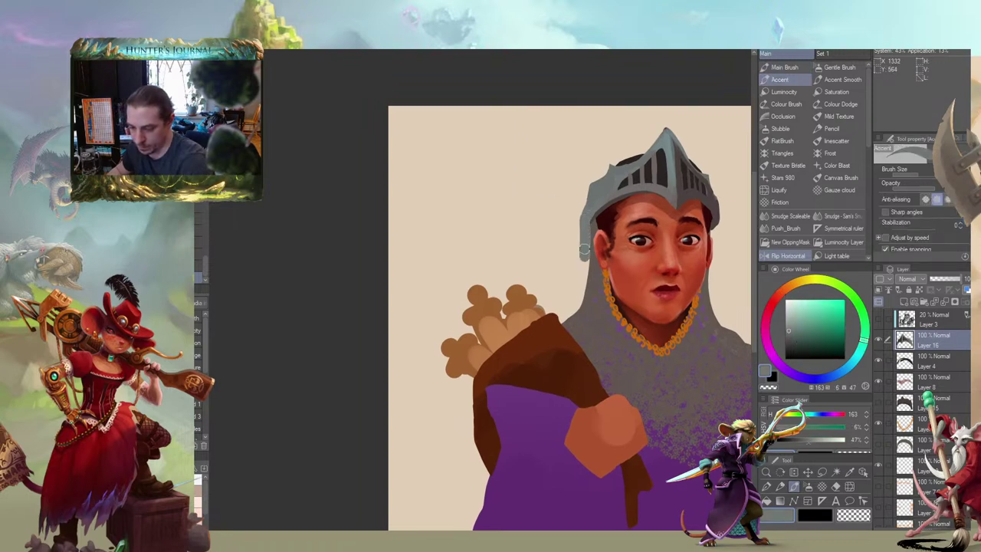
alt+click(604, 208)
mouse_move(597, 214)
mouse_down()
mouse_move(588, 271)
mouse_move(583, 225)
mouse_move(583, 259)
mouse_move(572, 262)
mouse_move(446, 214)
mouse_move(384, 210)
mouse_move(473, 207)
mouse_up()
click(842, 79)
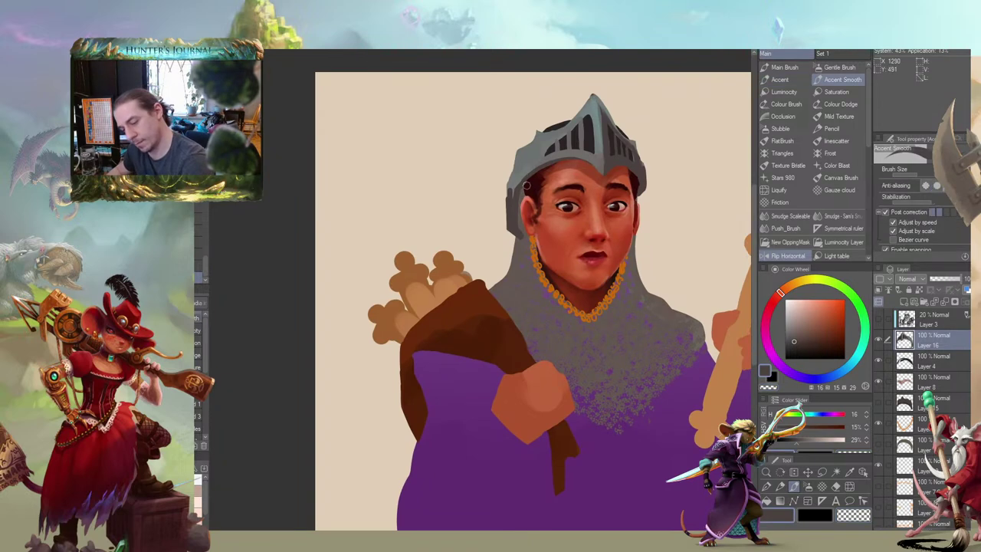
drag(538, 166, 536, 230)
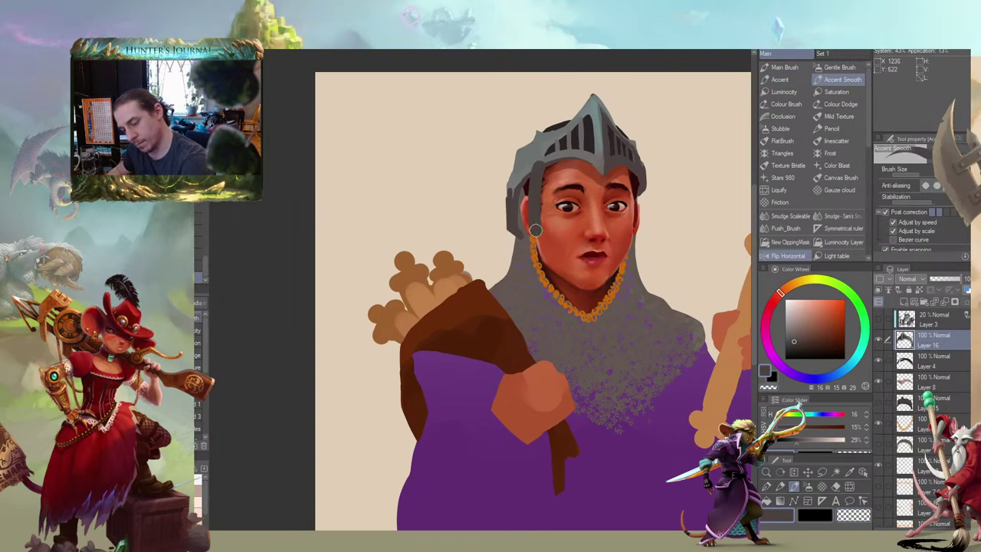
mouse_move(538, 176)
mouse_down()
mouse_move(541, 232)
mouse_move(526, 237)
mouse_move(527, 176)
mouse_move(517, 203)
mouse_up()
Paint the near cheek guard over in sampled lighter grey with the Accent brush and trim its edges using transparent colour
key(b)
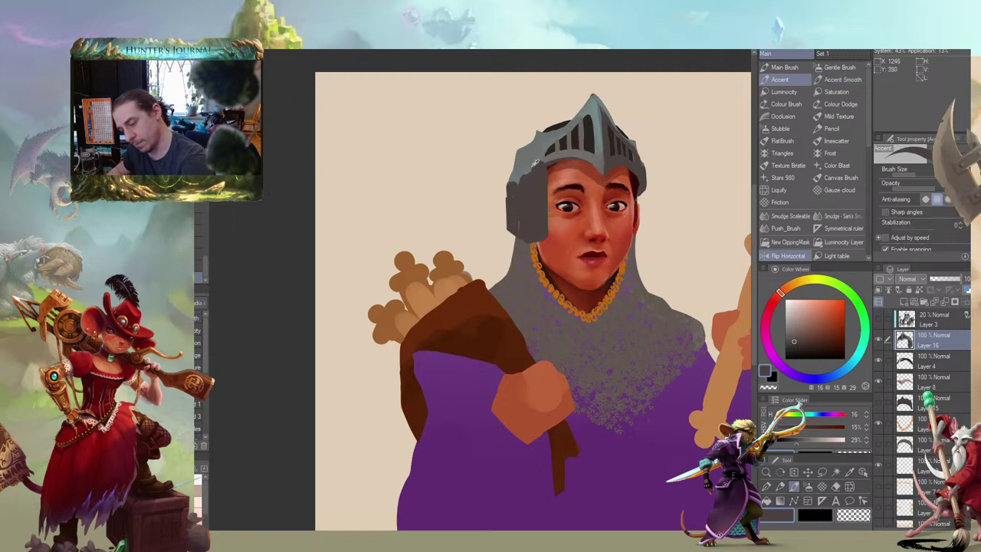
alt+click(535, 162)
drag(530, 166, 526, 212)
mouse_move(527, 170)
mouse_down()
mouse_move(529, 222)
mouse_move(538, 176)
mouse_move(532, 221)
mouse_move(521, 181)
mouse_move(514, 227)
mouse_up()
key(c)
mouse_move(511, 150)
mouse_down()
mouse_move(502, 224)
mouse_move(390, 224)
mouse_up()
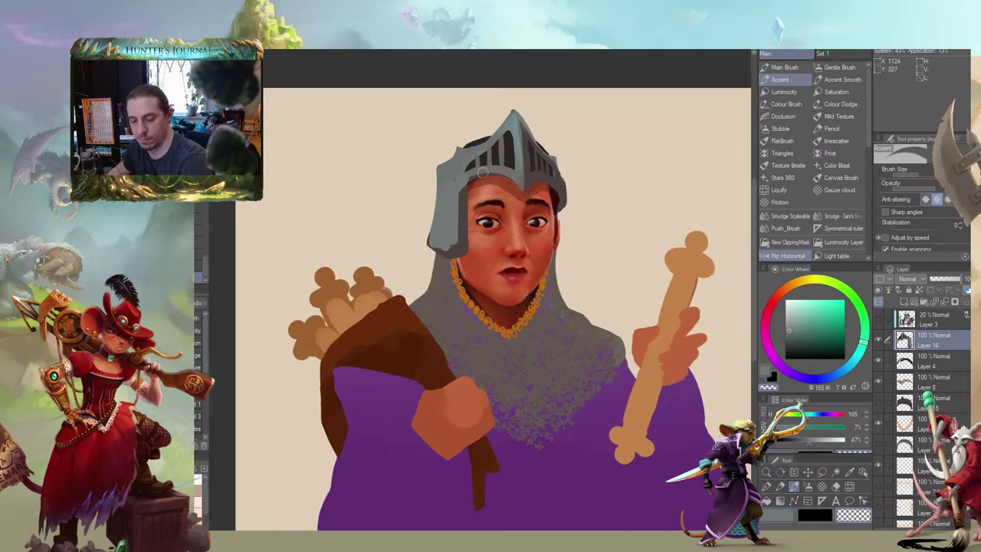
Paint a narrow dark cheek guard along the far side of the face and trim its outer edge using transparent colour
alt+click(559, 199)
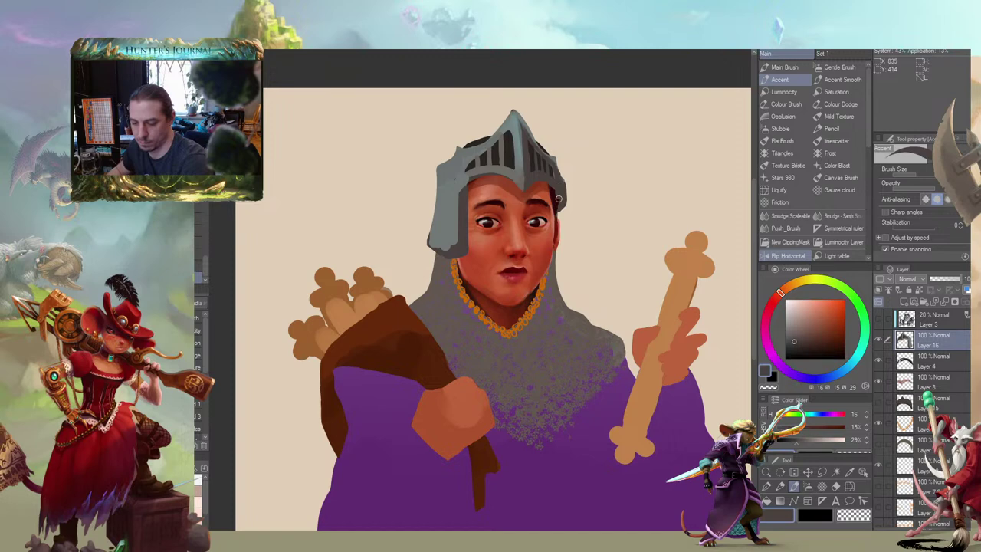
drag(558, 200, 556, 262)
drag(450, 102, 446, 117)
mouse_move(552, 252)
mouse_down()
mouse_move(554, 277)
mouse_move(558, 217)
mouse_move(568, 271)
mouse_up()
key(c)
drag(559, 178, 562, 220)
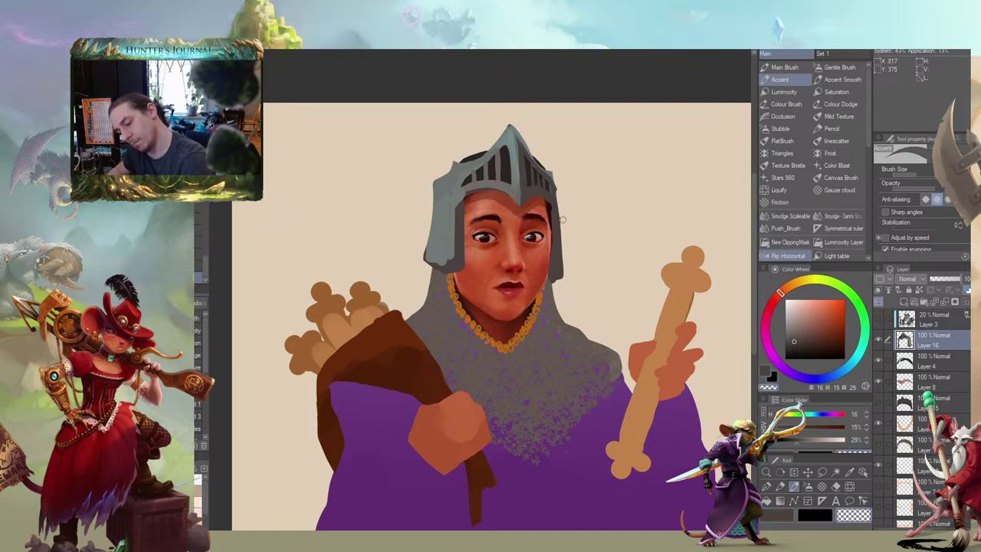
Draw dark contour lines on the near cheek guard and outline a rounded hinge bulge where it meets the helmet
drag(408, 181, 444, 192)
drag(445, 237, 466, 297)
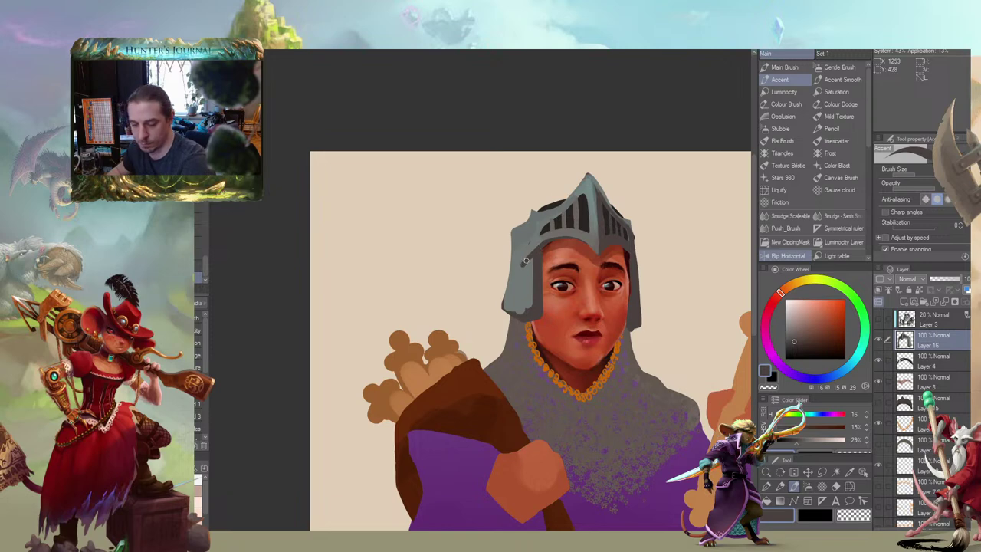
drag(526, 261, 508, 306)
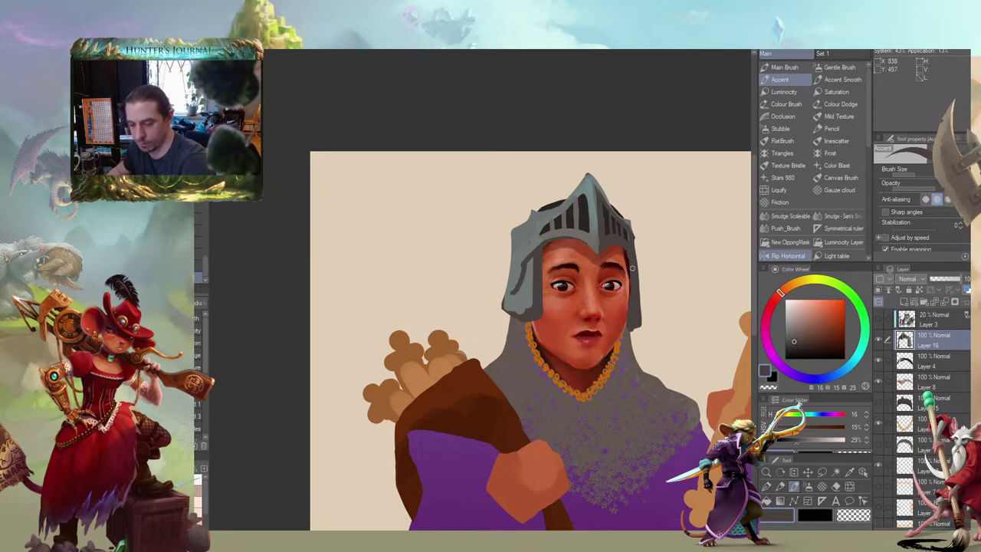
mouse_move(432, 204)
mouse_down()
mouse_move(403, 188)
mouse_move(422, 174)
mouse_up()
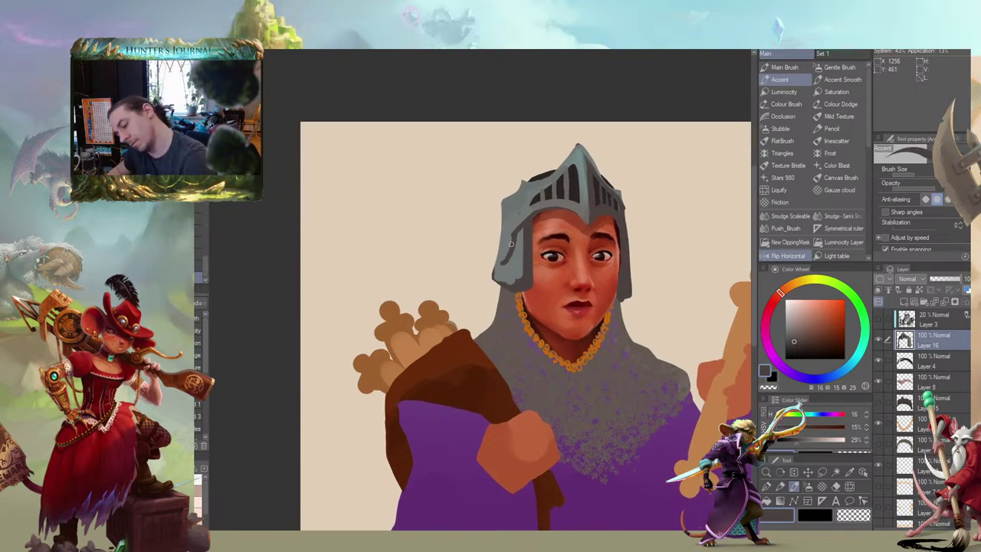
drag(500, 245, 497, 228)
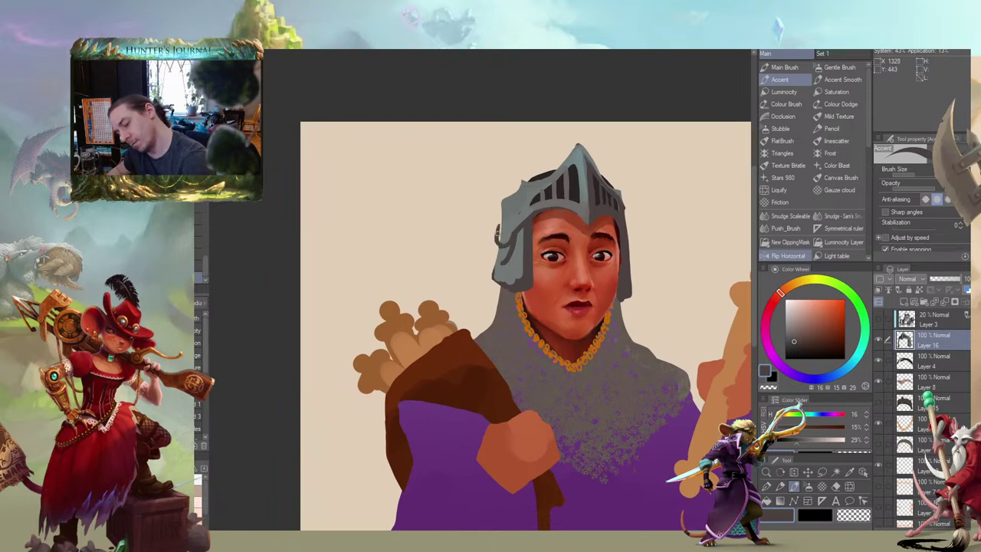
Refine the hinge bulge, the helmet's near side and the cheek guard's lower corner with sampled lighter greys
alt+click(510, 221)
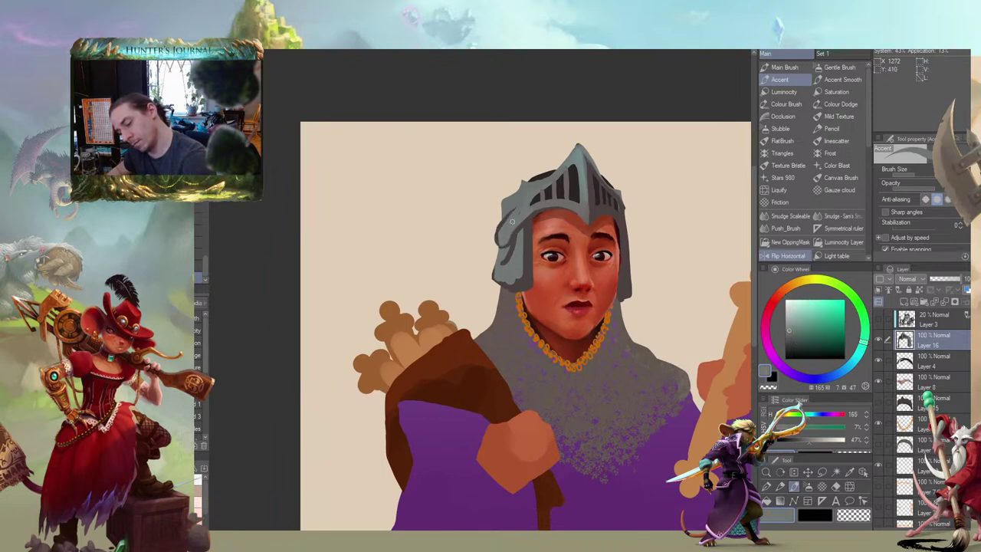
alt+click(511, 207)
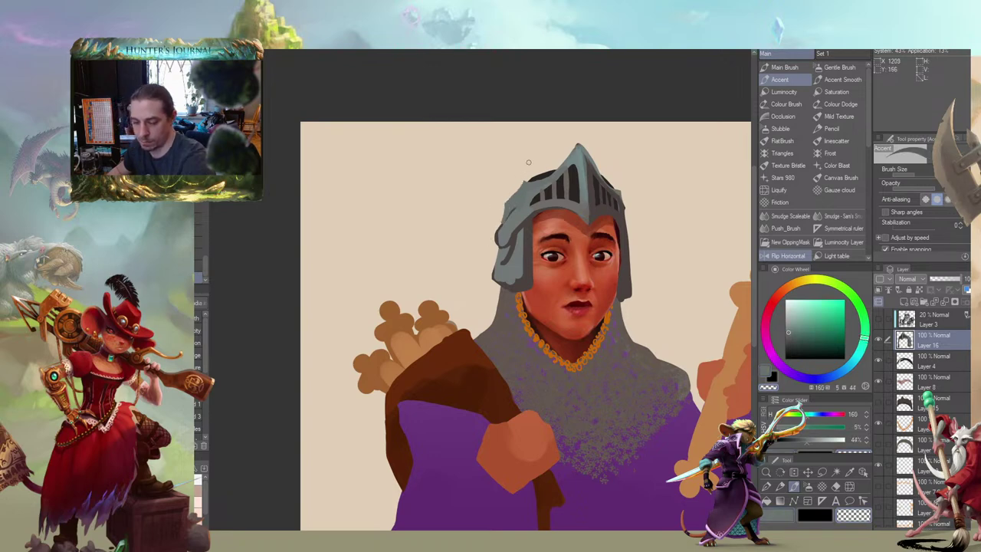
scroll(500, 210, down, 3)
alt+click(507, 216)
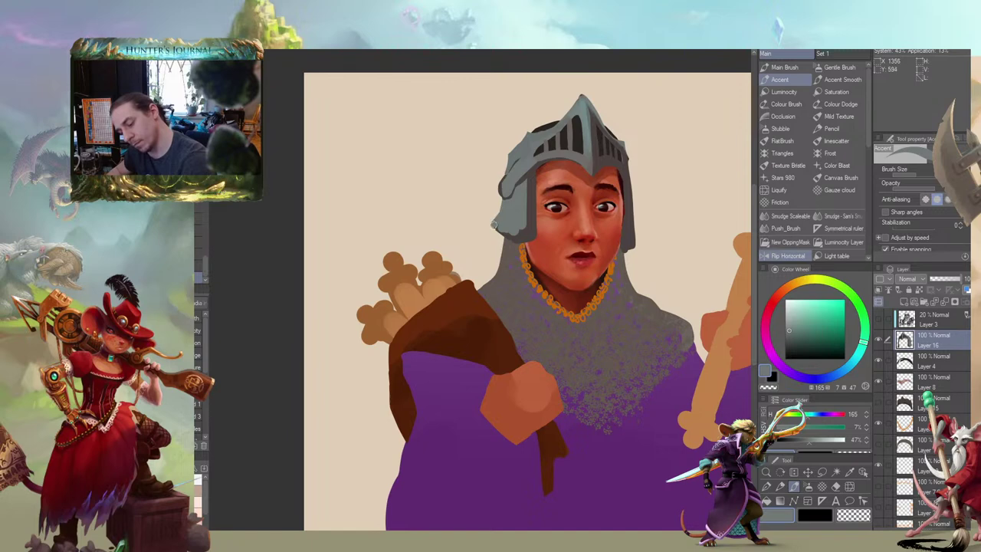
Add sampled light grey to the far cheek guard, flare its lower tip outward and clean up the edges using transparent colour
drag(469, 206, 370, 180)
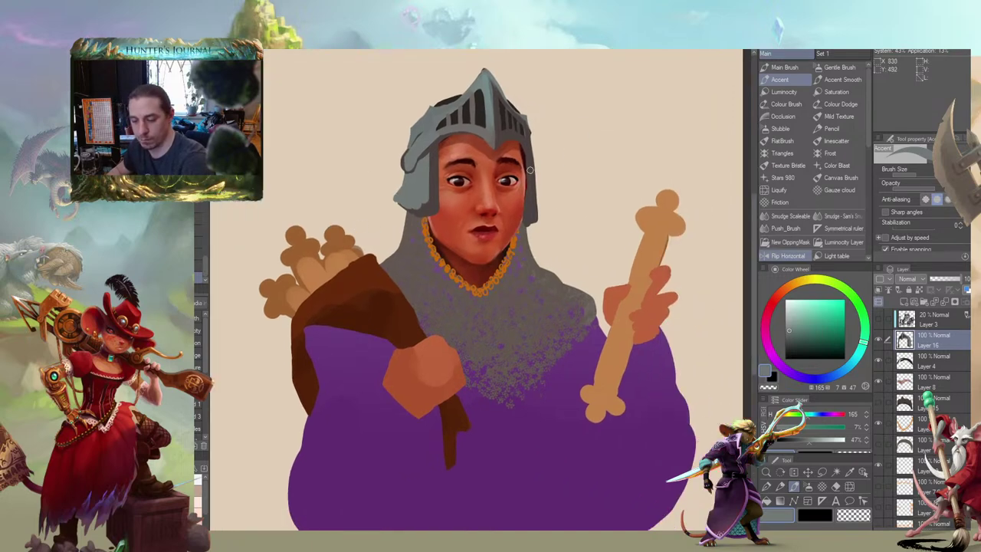
drag(531, 170, 533, 210)
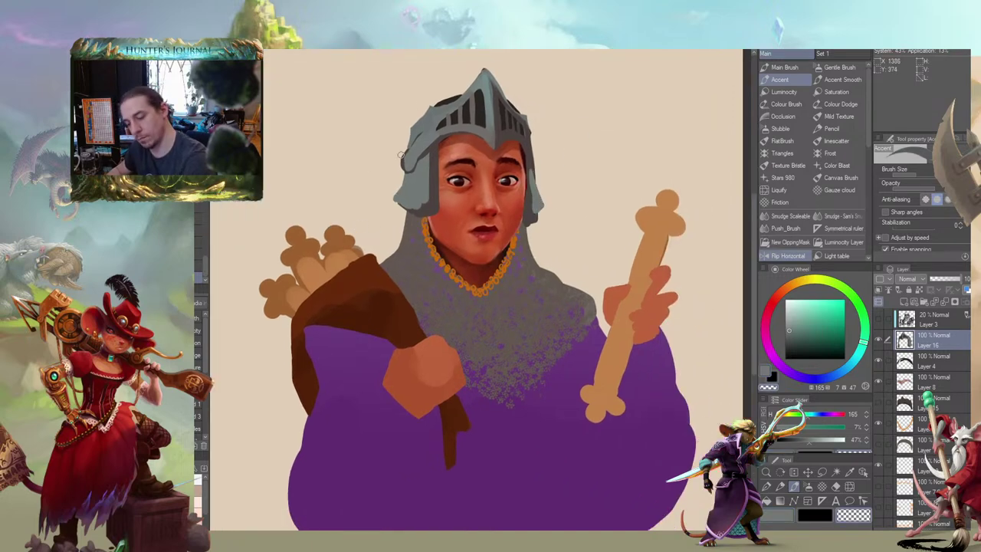
mouse_move(375, 174)
mouse_down()
mouse_move(355, 190)
mouse_move(381, 271)
mouse_move(458, 298)
mouse_move(453, 320)
mouse_up()
drag(464, 259, 477, 274)
key(c)
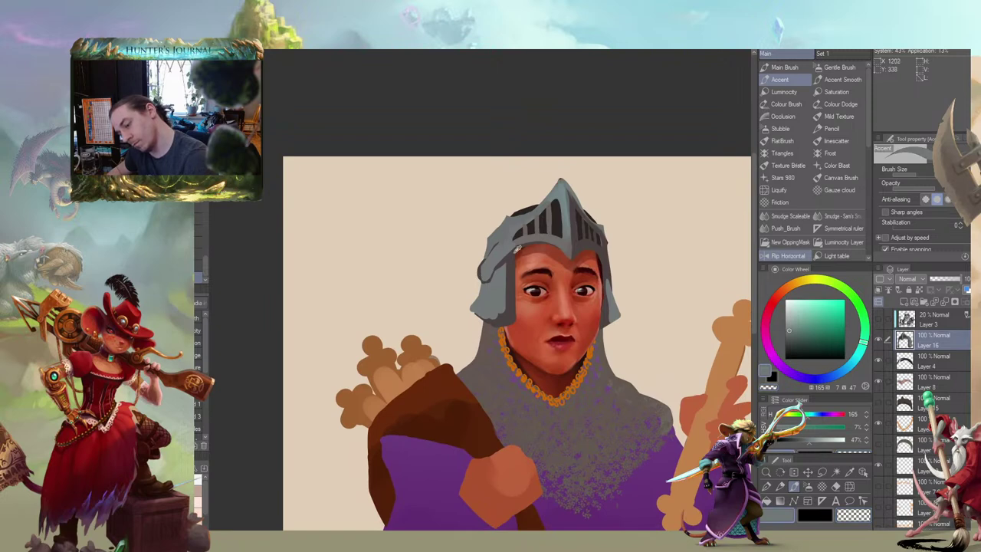
alt+click(516, 253)
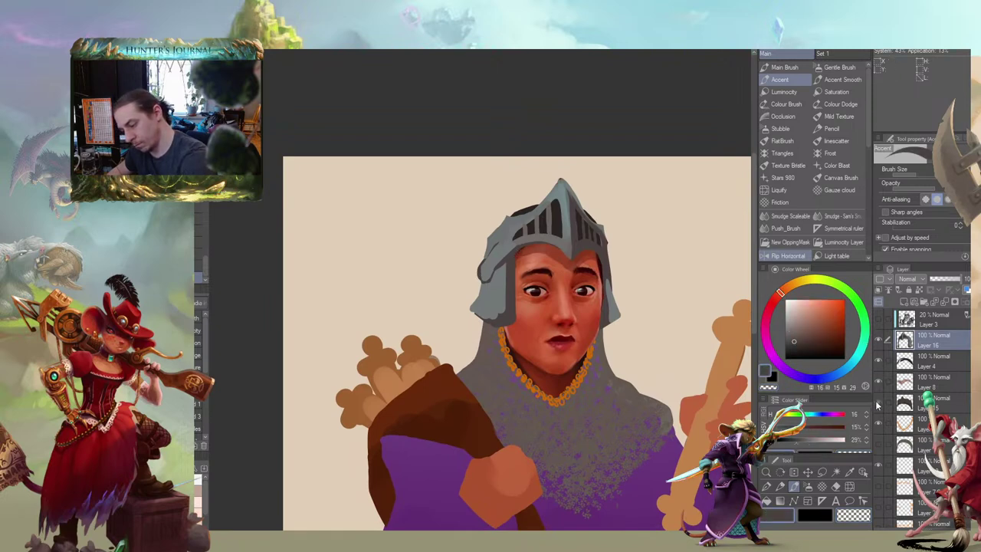
Show Layer 15 with the dark spiked shape behind the helmet and check the whole figure at reduced size
click(878, 404)
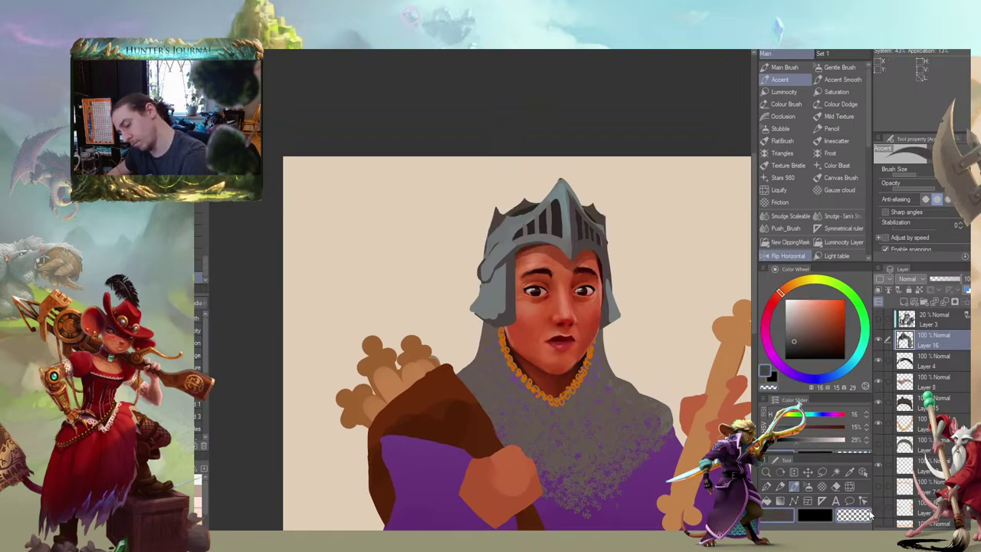
drag(414, 311, 402, 266)
scroll(404, 282, down, 2)
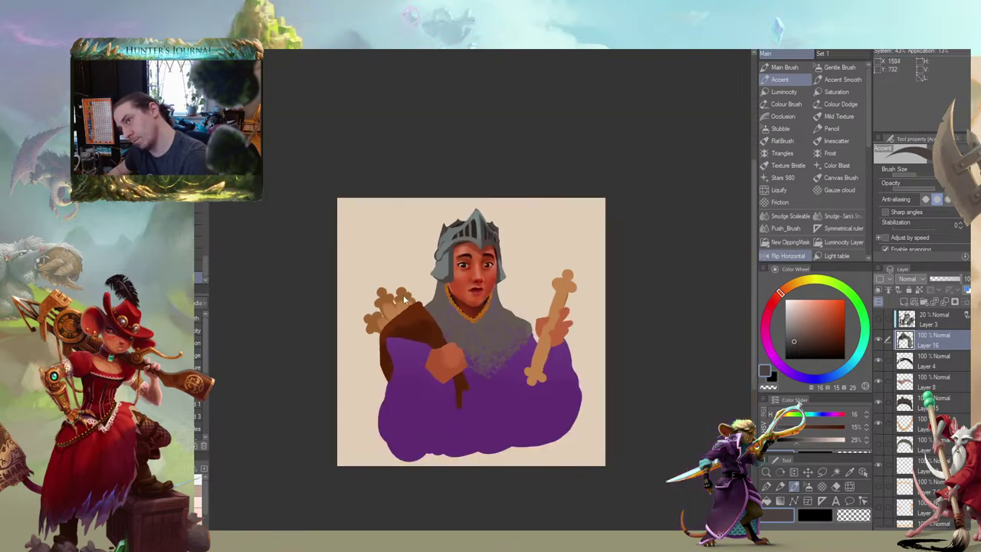
drag(411, 330, 423, 314)
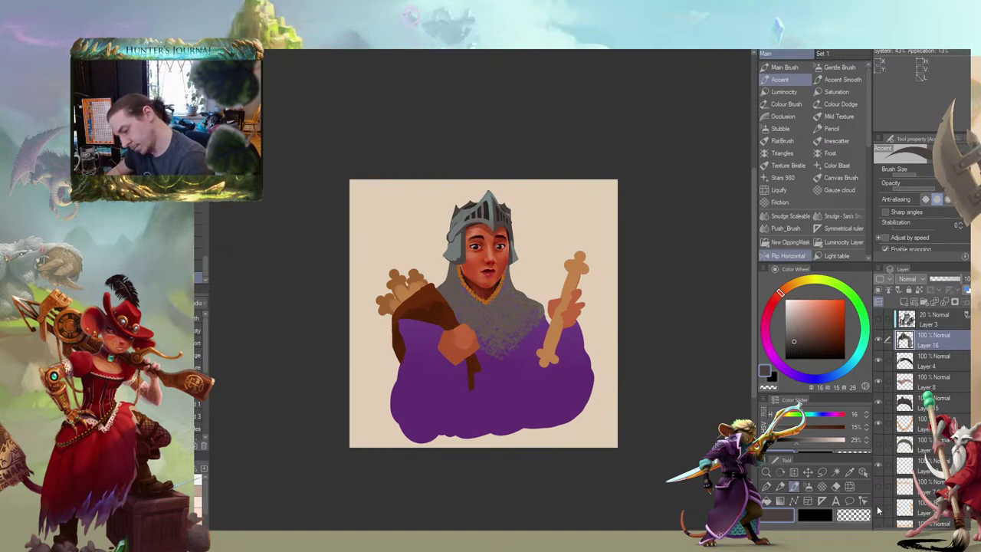
Activate the lower layer holding the orange nose highlight, isolate the highlight with a lasso selection around the nose and deselect
click(904, 507)
scroll(411, 310, up, 3)
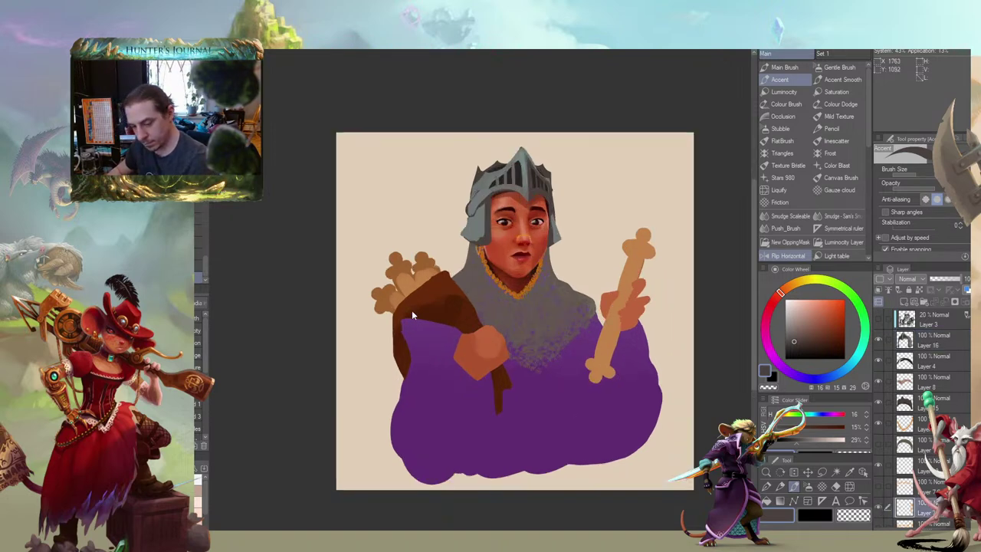
drag(479, 295, 481, 298)
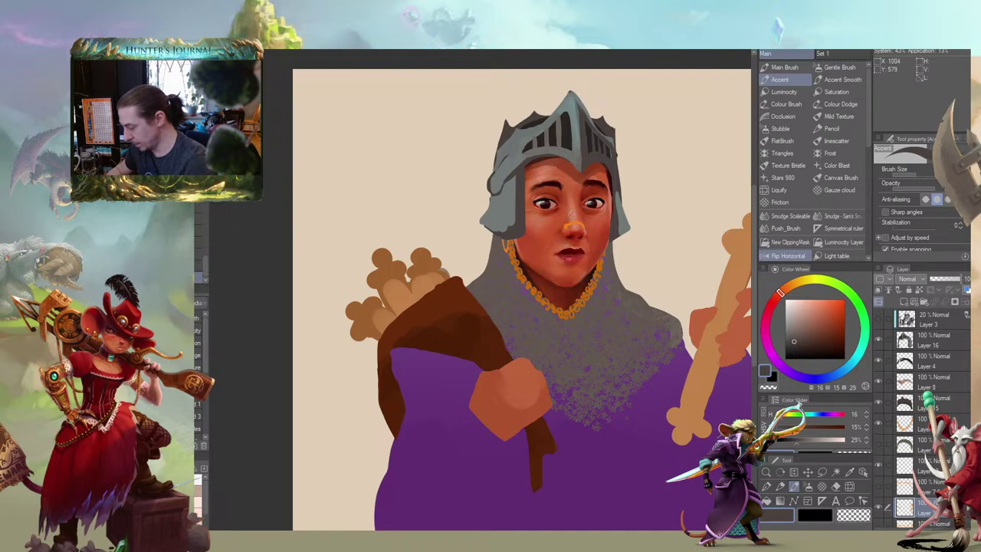
key(period)
key(b)
mouse_move(574, 210)
mouse_down()
mouse_move(566, 230)
mouse_move(555, 222)
mouse_move(573, 207)
mouse_up()
key(ctrl+z)
key(m)
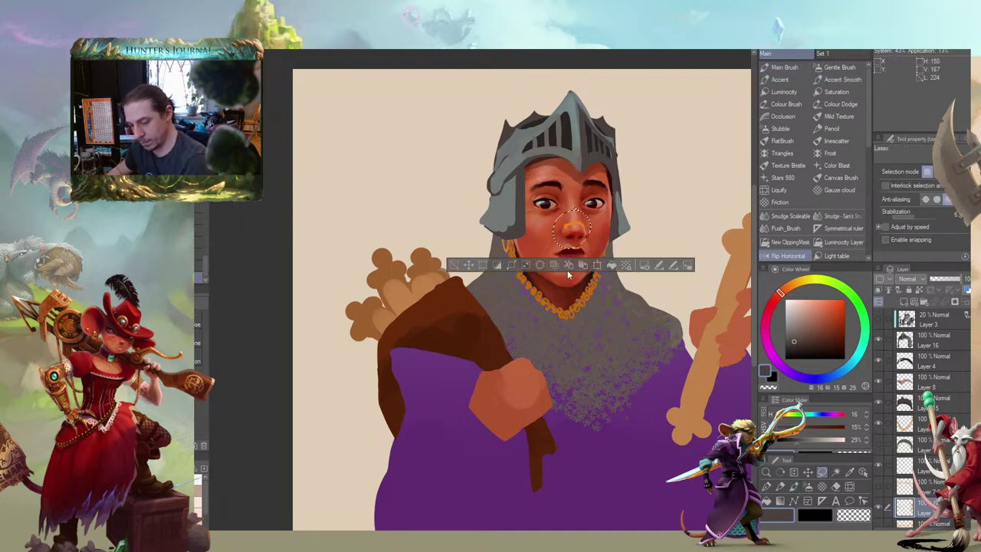
key(ctrl+d)
Check the nose highlight and the helmet with its cheek guards up close and against the whole figure
drag(521, 332, 515, 295)
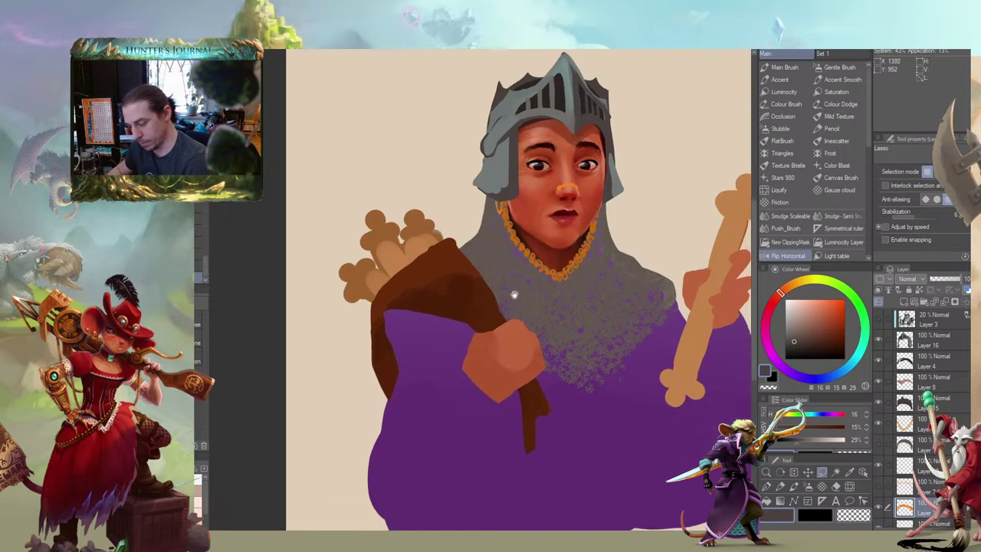
scroll(919, 417, down, 2)
click(878, 478)
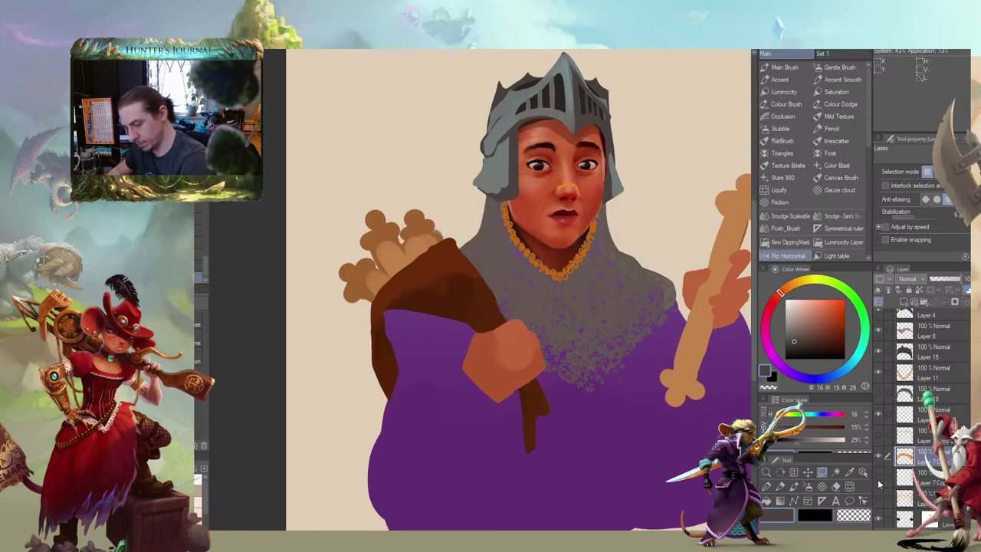
drag(445, 209, 458, 288)
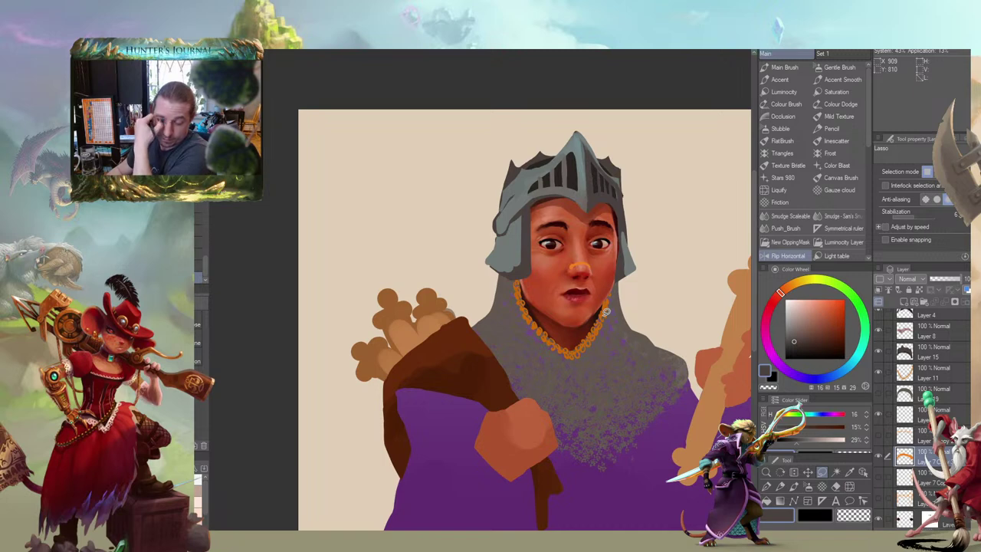
scroll(605, 312, down, 4)
drag(440, 258, 415, 329)
scroll(406, 305, up, 3)
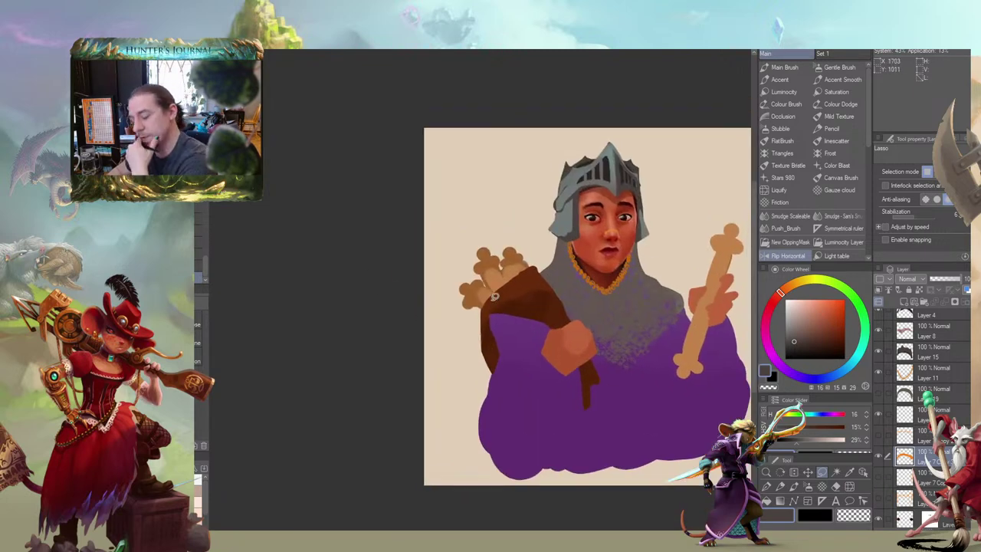
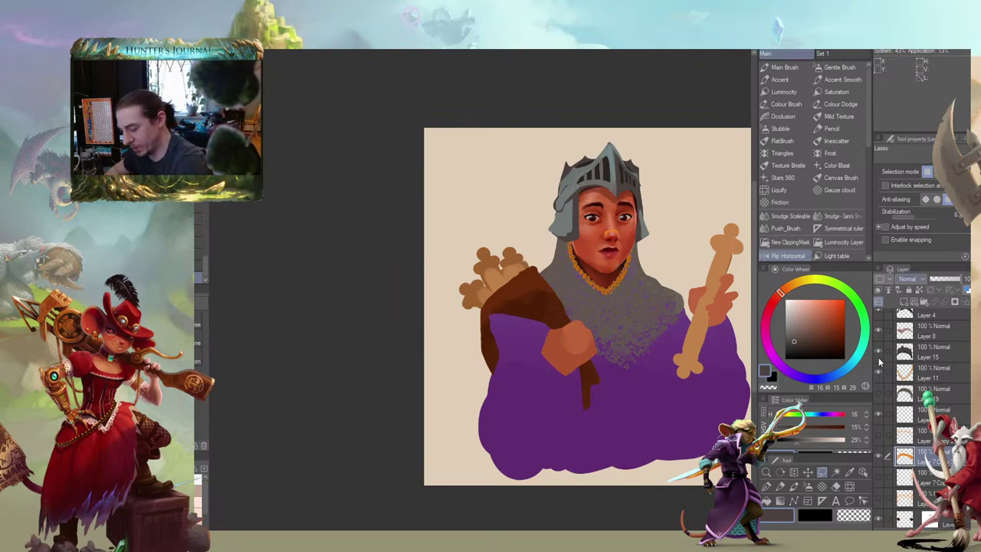
Hide the helmet, crown, brow and gold collar trim layers to expose the bare head, and look through the lower layers
scroll(953, 357, up, 2)
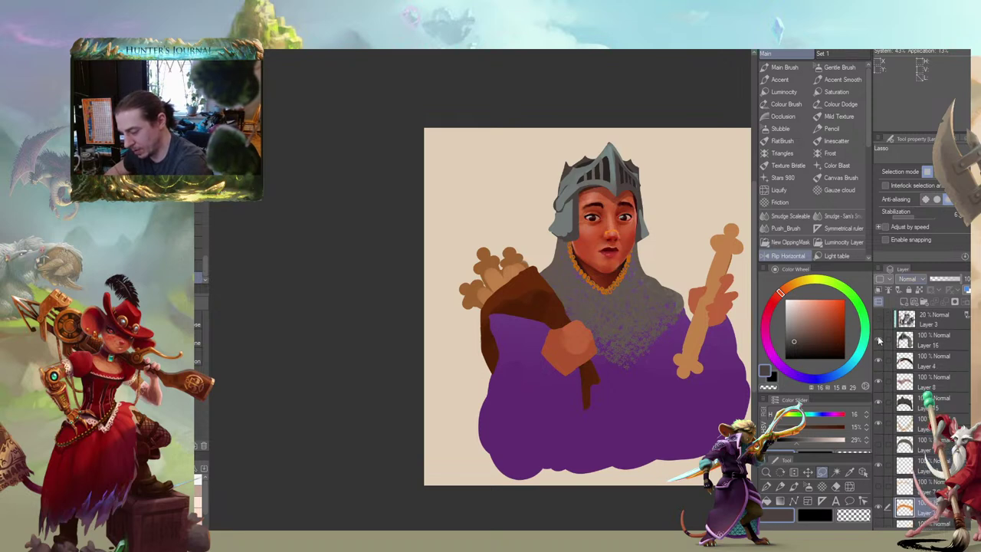
click(879, 425)
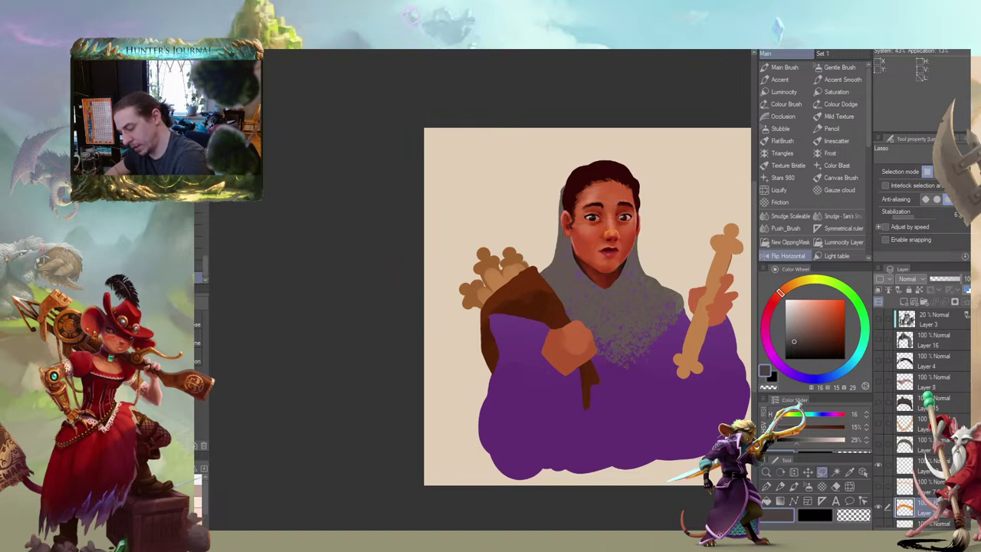
scroll(923, 414, down, 5)
scroll(880, 465, down, 1)
mouse_move(448, 271)
mouse_down()
mouse_move(423, 261)
mouse_move(446, 212)
mouse_move(458, 269)
mouse_move(451, 231)
mouse_up()
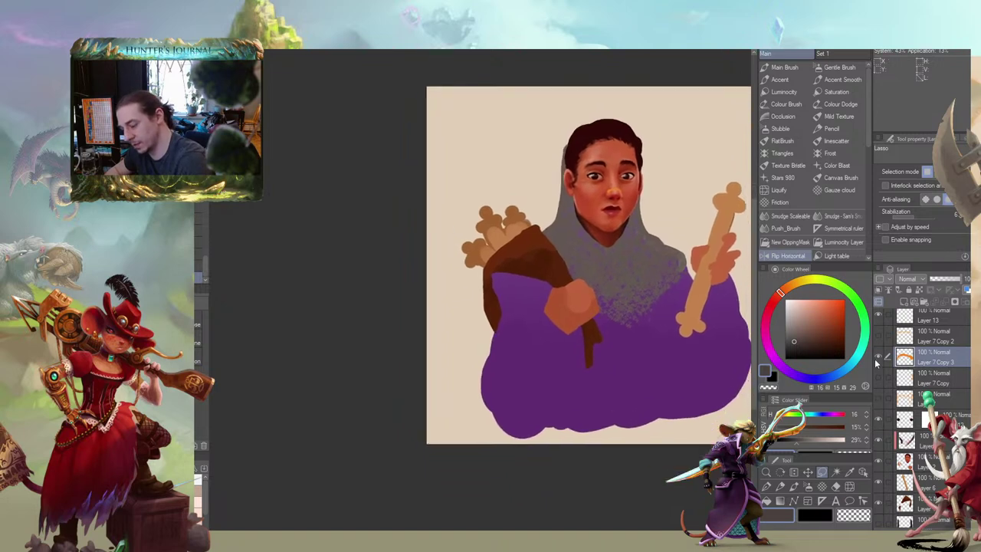
scroll(878, 414, down, 3)
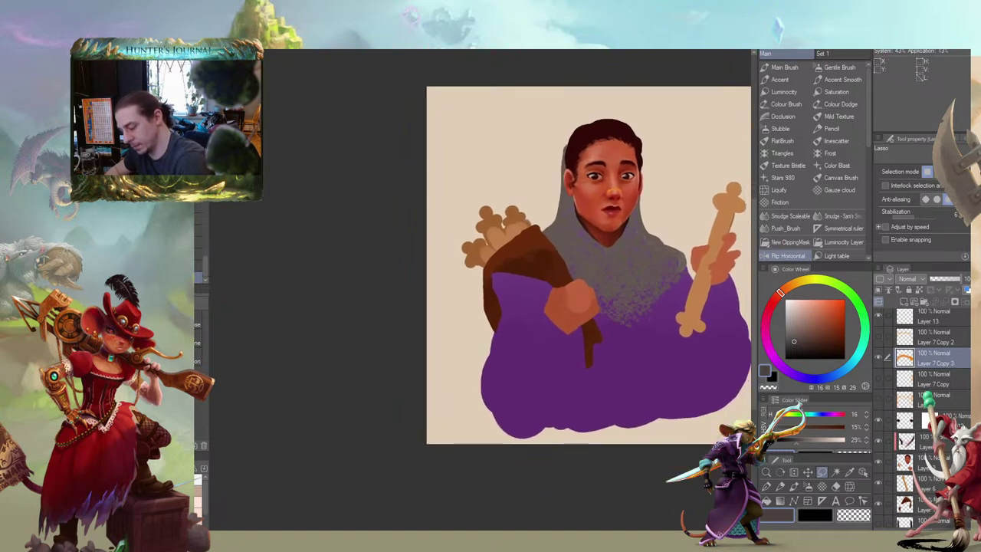
scroll(878, 447, down, 1)
scroll(879, 447, up, 1)
click(879, 471)
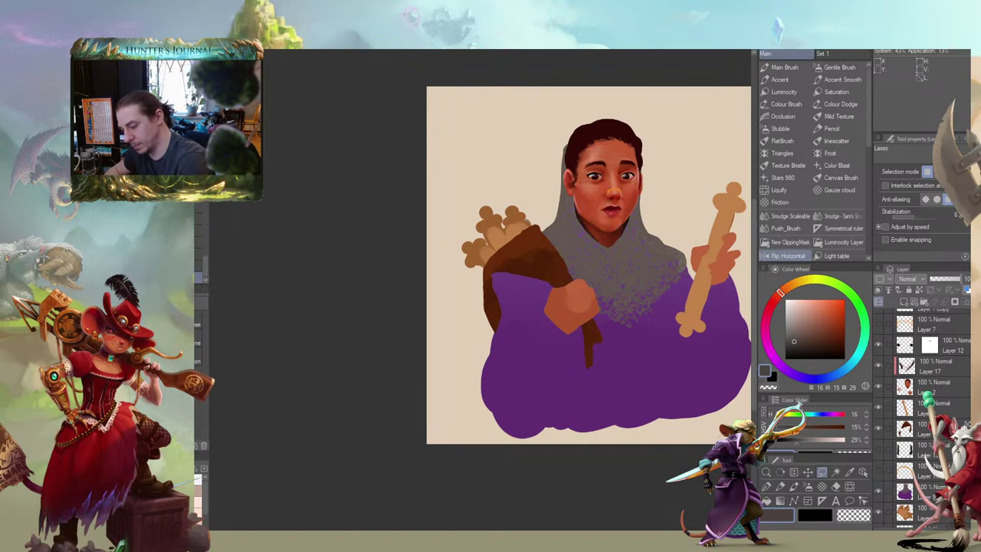
Show Layer 11 with the gold collar trim and move it down the layer stack to sit directly above Layer 12
scroll(911, 417, up, 5)
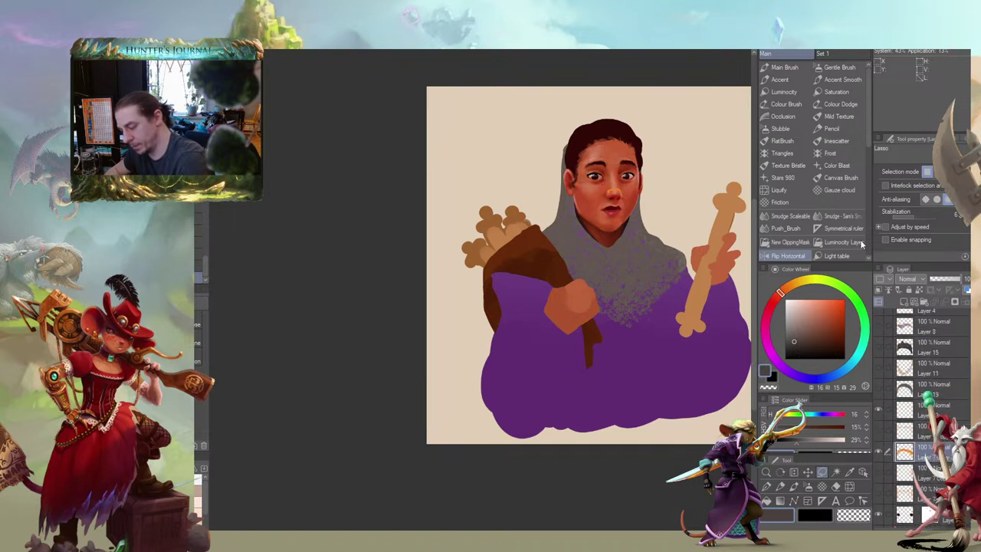
click(878, 374)
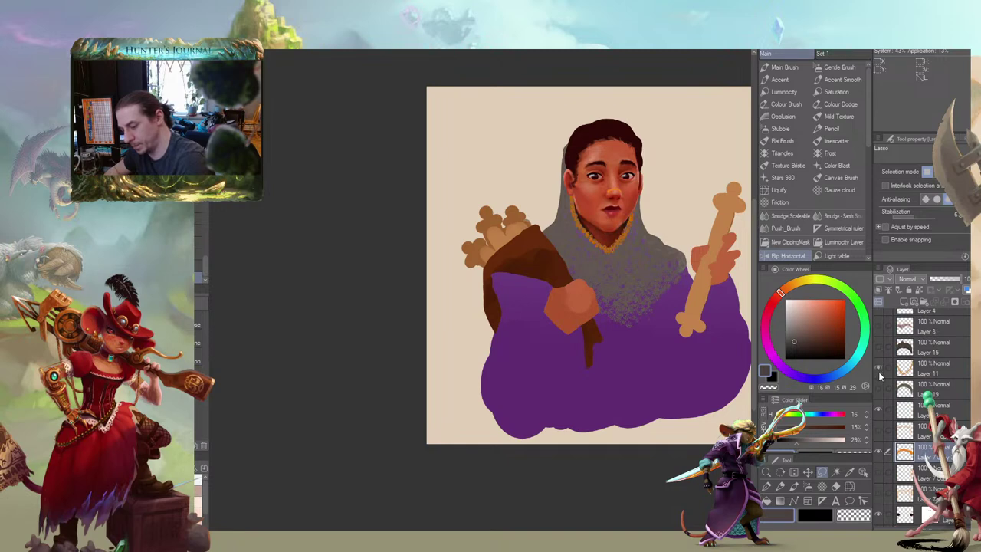
mouse_move(902, 374)
mouse_down()
mouse_move(896, 527)
mouse_move(895, 426)
mouse_up()
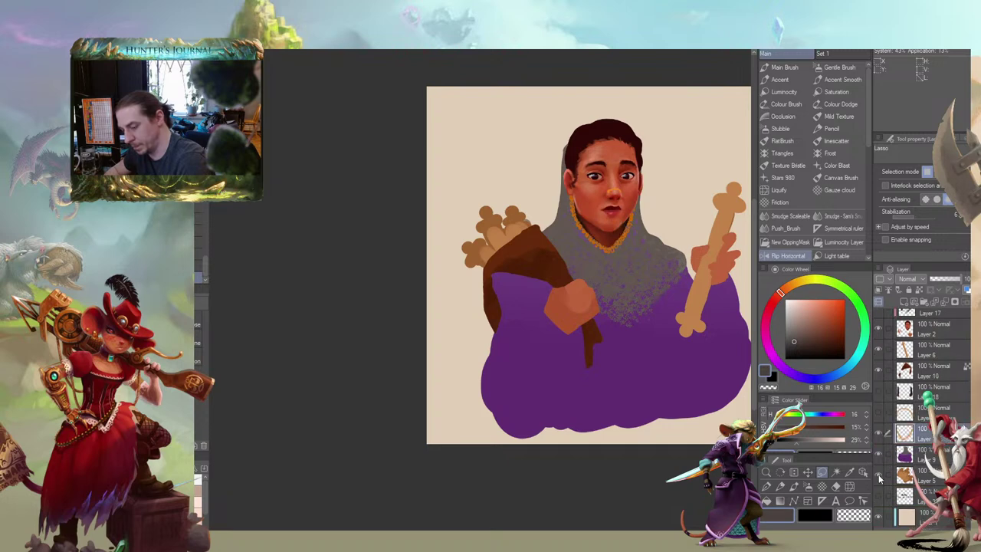
click(898, 411)
mouse_move(902, 414)
mouse_down()
mouse_move(902, 316)
mouse_move(904, 397)
mouse_up()
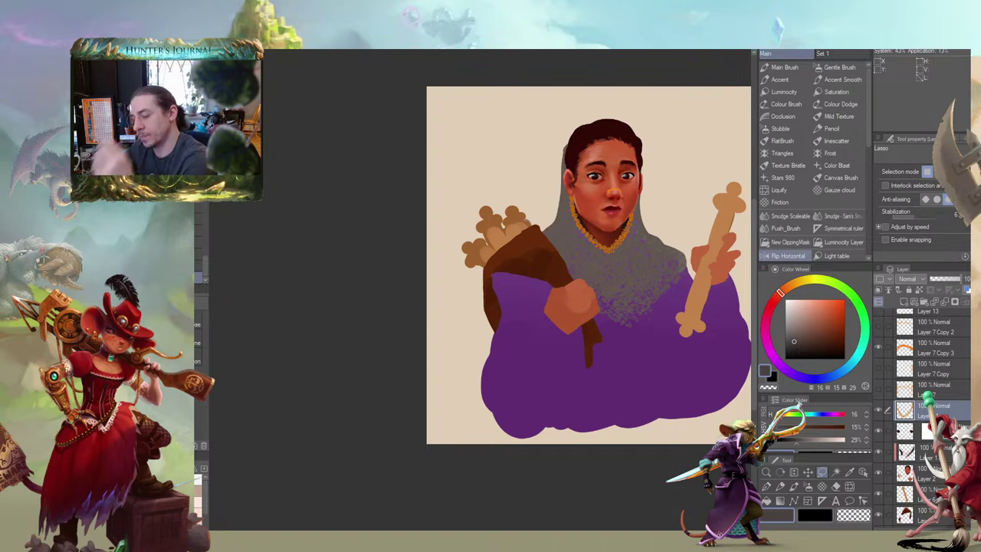
Add a new layer above Layer 3 at the top of the stack and sample near-black from the eye for the Main Brush
scroll(919, 383, up, 5)
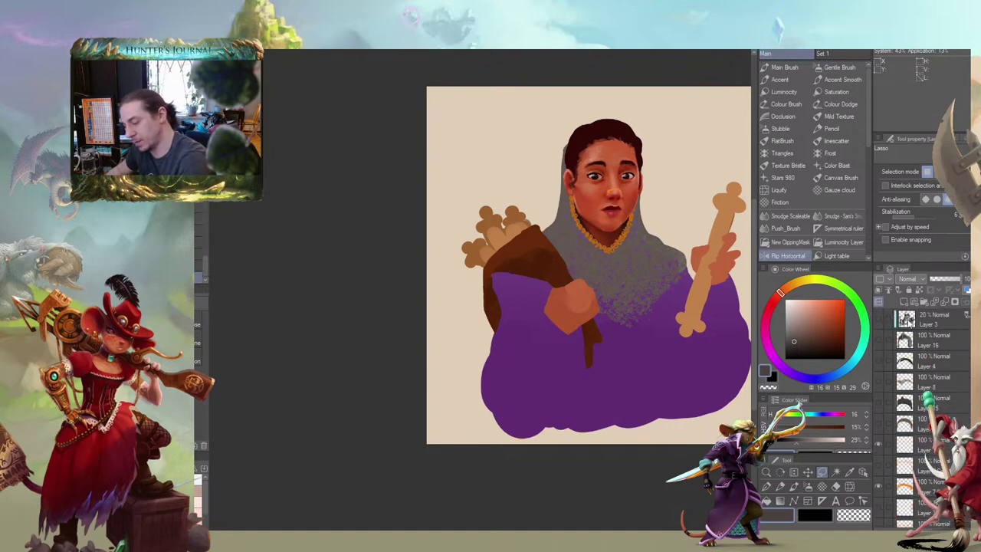
click(909, 320)
click(898, 291)
key(p)
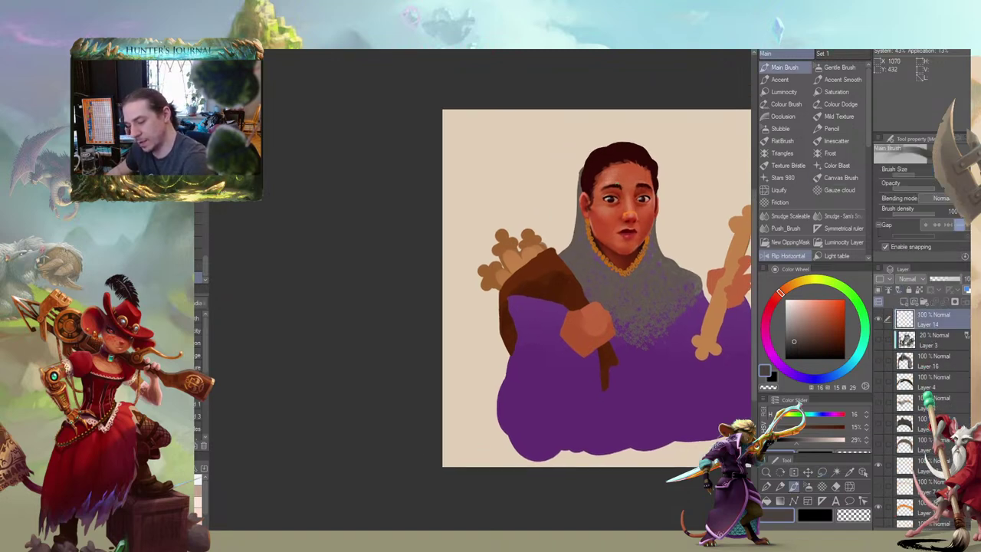
alt+click(612, 198)
drag(544, 138, 544, 133)
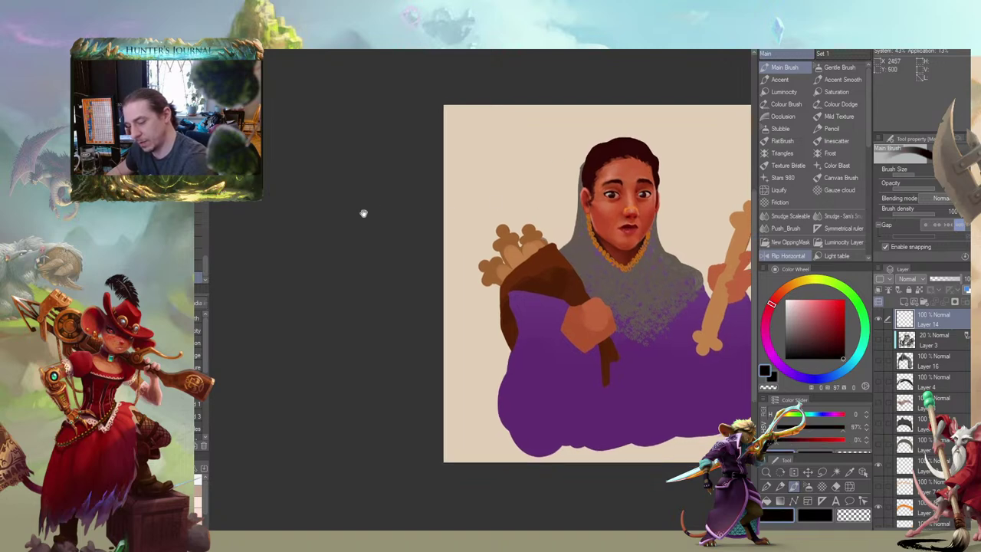
drag(363, 212, 345, 241)
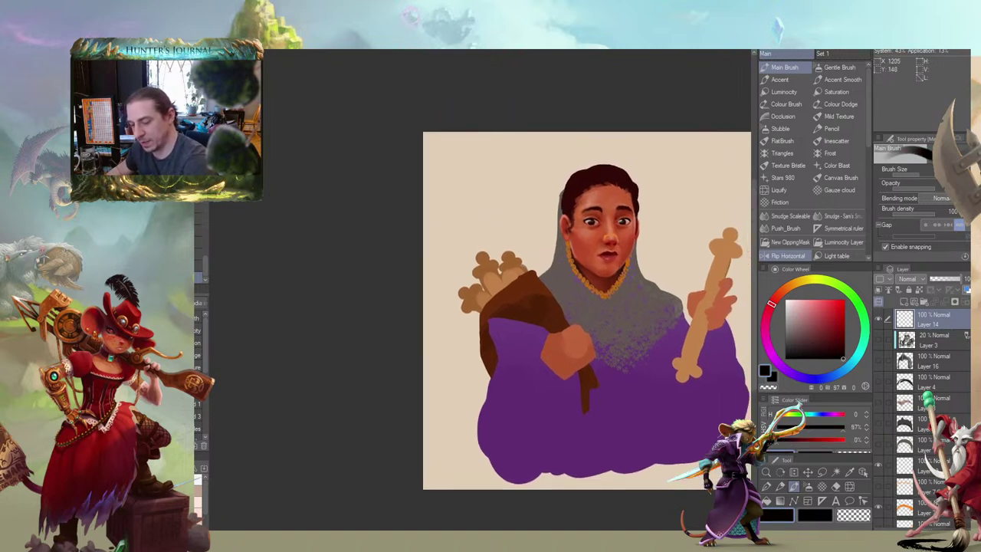
Sketch translucent dark construction strokes down the face and neck, across the shoulder line and at the quiver-side shoulder joint
mouse_move(564, 222)
mouse_down()
mouse_move(561, 191)
mouse_move(555, 236)
mouse_move(583, 266)
mouse_move(558, 331)
mouse_move(605, 309)
mouse_move(509, 332)
mouse_move(640, 309)
mouse_move(596, 319)
mouse_move(559, 276)
mouse_move(579, 302)
mouse_up()
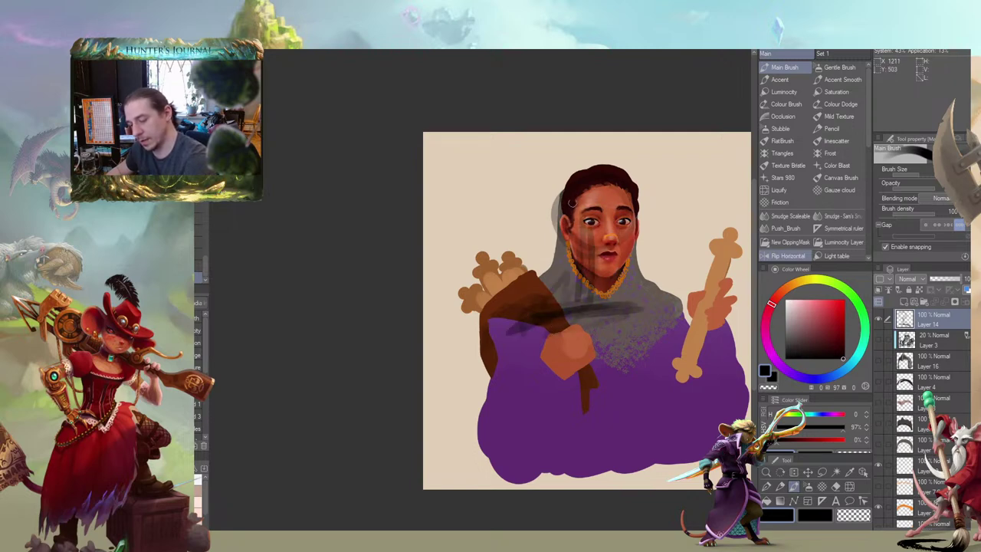
drag(573, 201, 571, 306)
mouse_move(589, 254)
mouse_down()
mouse_move(599, 287)
mouse_move(583, 385)
mouse_up()
drag(504, 356, 514, 331)
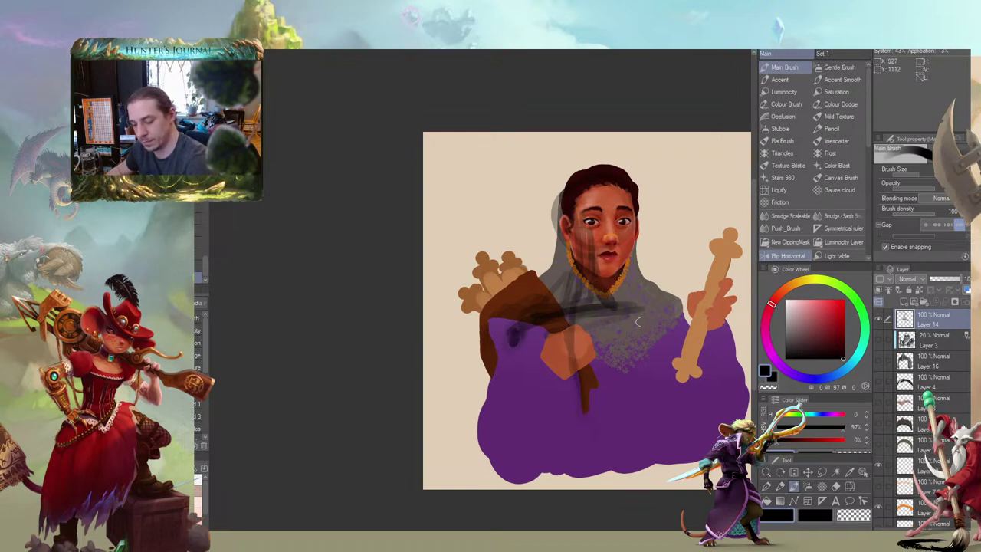
Sketch the other shoulder joint, the upper arms and forearms as dark lines over the cloak, and a rounded ribcage on the torso
mouse_move(648, 328)
mouse_down()
mouse_move(712, 408)
mouse_move(730, 413)
mouse_up()
drag(720, 337, 725, 407)
mouse_move(513, 342)
mouse_down()
mouse_move(492, 436)
mouse_move(545, 381)
mouse_up()
mouse_move(510, 417)
mouse_down()
mouse_move(547, 380)
mouse_move(551, 307)
mouse_up()
drag(445, 198, 471, 226)
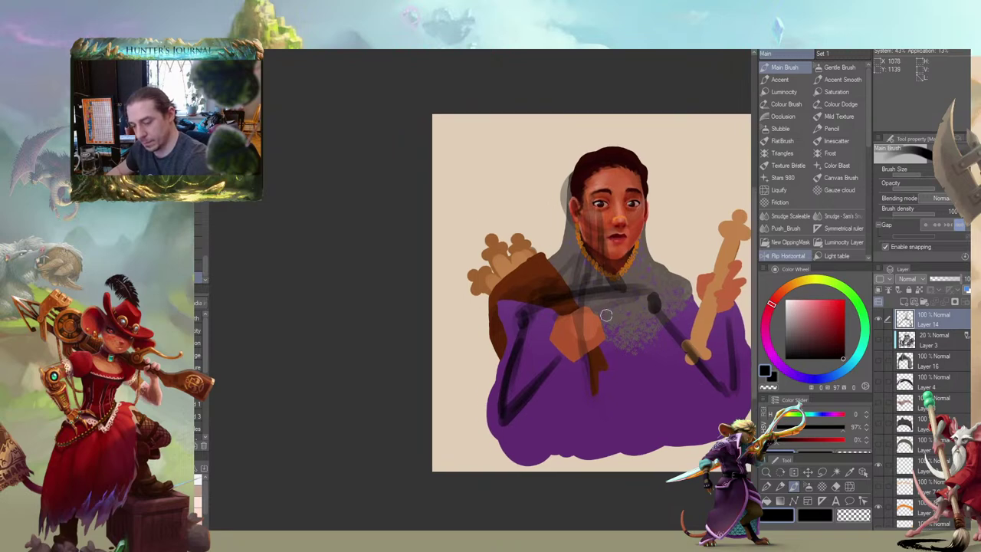
mouse_move(542, 312)
mouse_down()
mouse_move(576, 383)
mouse_move(636, 330)
mouse_move(561, 378)
mouse_move(608, 411)
mouse_up()
mouse_move(542, 216)
mouse_down()
mouse_move(546, 203)
mouse_move(543, 226)
mouse_up()
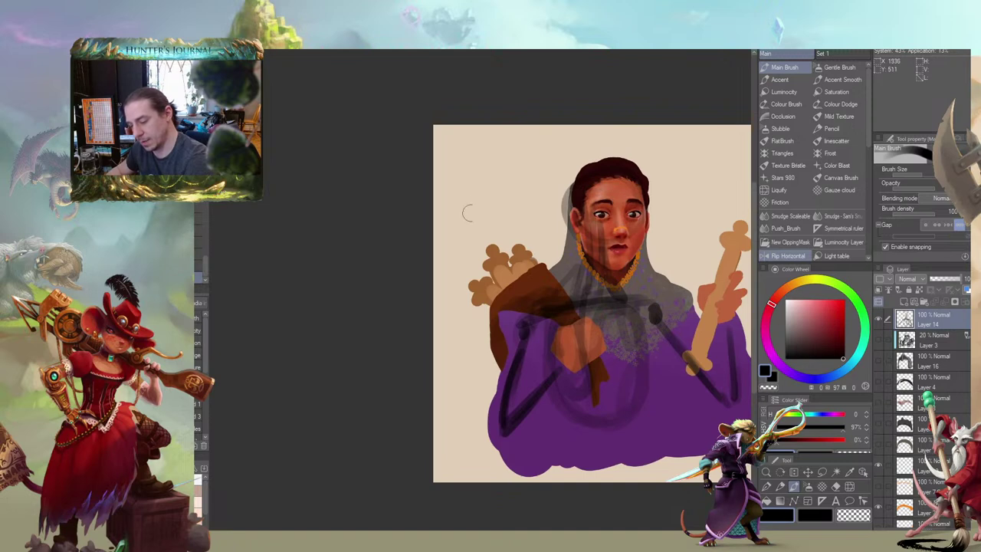
Compare the figure with and without the Layer 14 anatomy sketch
click(879, 319)
drag(457, 261, 419, 232)
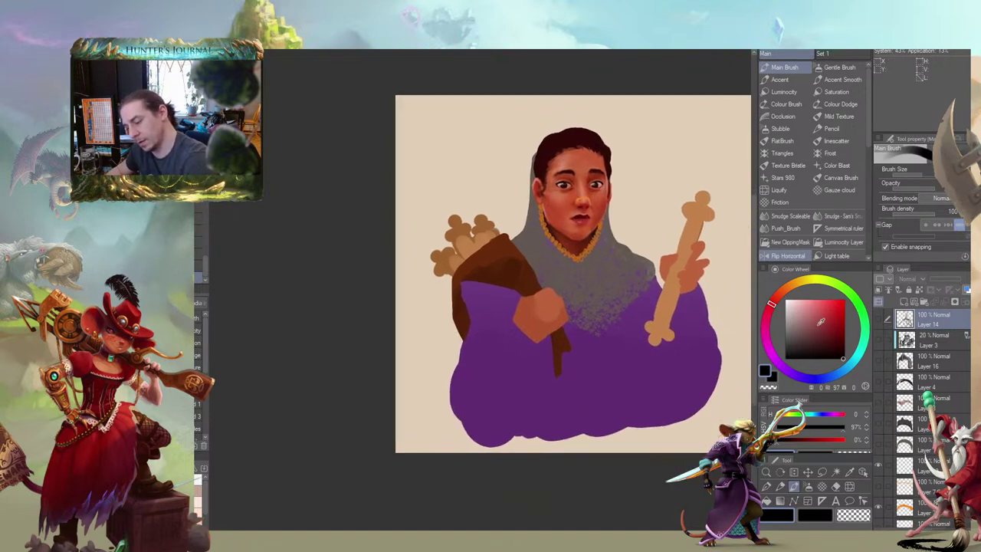
click(885, 322)
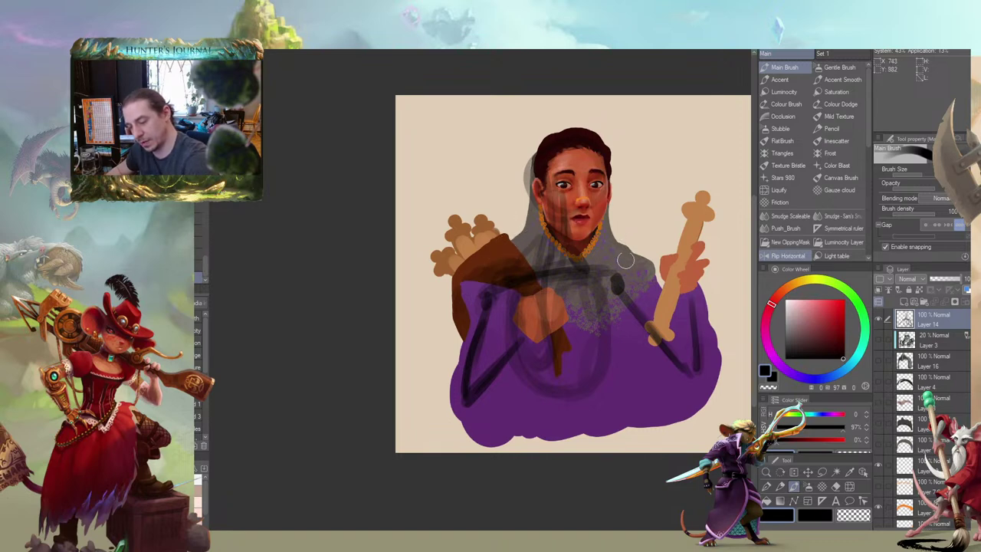
Rework the shoulder joint beside the raised bone, then erase the ribcage and loose face guide strokes with transparent colour
drag(446, 190, 379, 182)
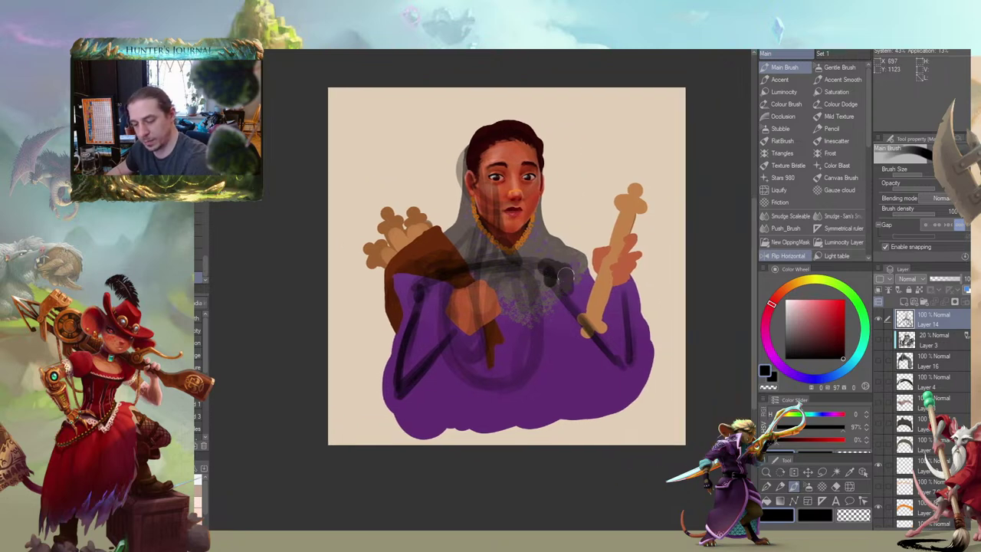
drag(567, 322, 558, 318)
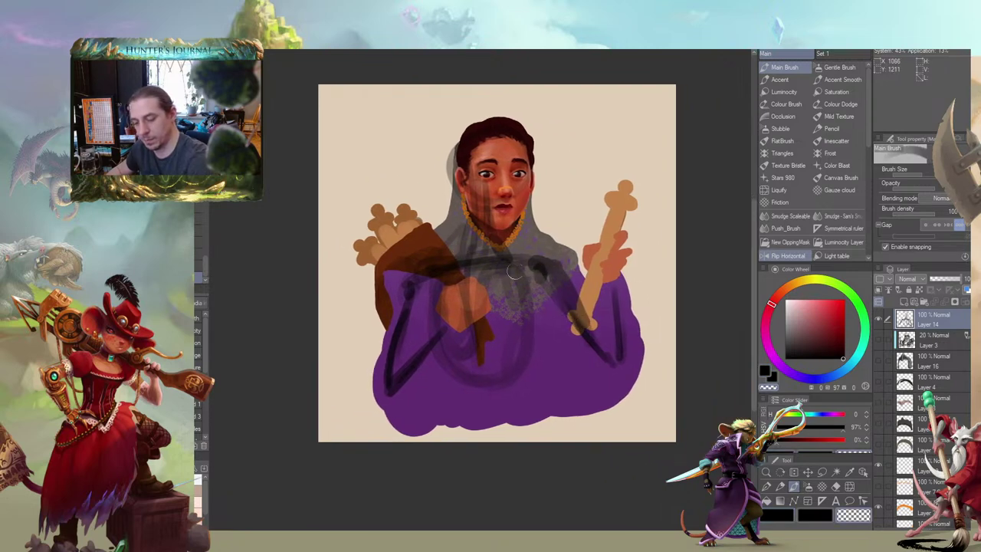
mouse_move(536, 276)
mouse_down()
mouse_move(430, 299)
mouse_move(471, 279)
mouse_move(446, 324)
mouse_move(465, 338)
mouse_move(529, 303)
mouse_move(535, 328)
mouse_up()
drag(460, 245, 466, 257)
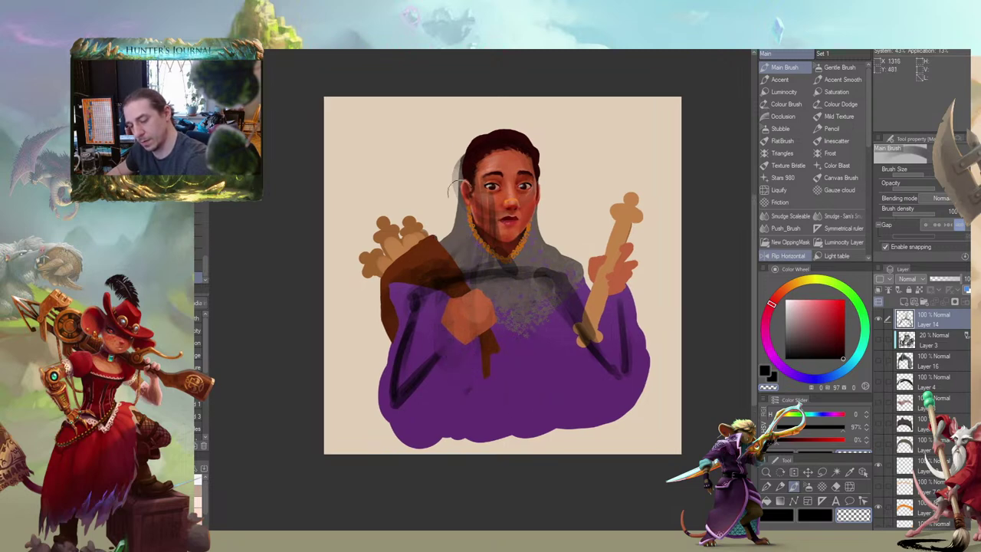
drag(496, 195, 504, 257)
Redraw the face and neck guides in near-black with a smaller brush and darken the shoulder line across the chest
key(c)
key(bracketleft)
key(bracketleft)
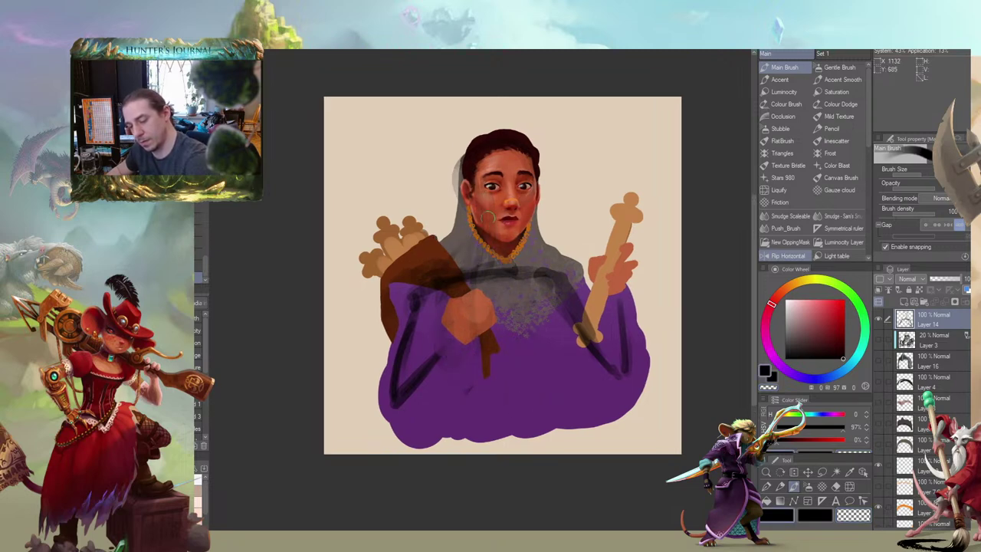
mouse_move(488, 204)
mouse_down()
mouse_move(485, 253)
mouse_move(485, 213)
mouse_up()
drag(490, 156, 486, 216)
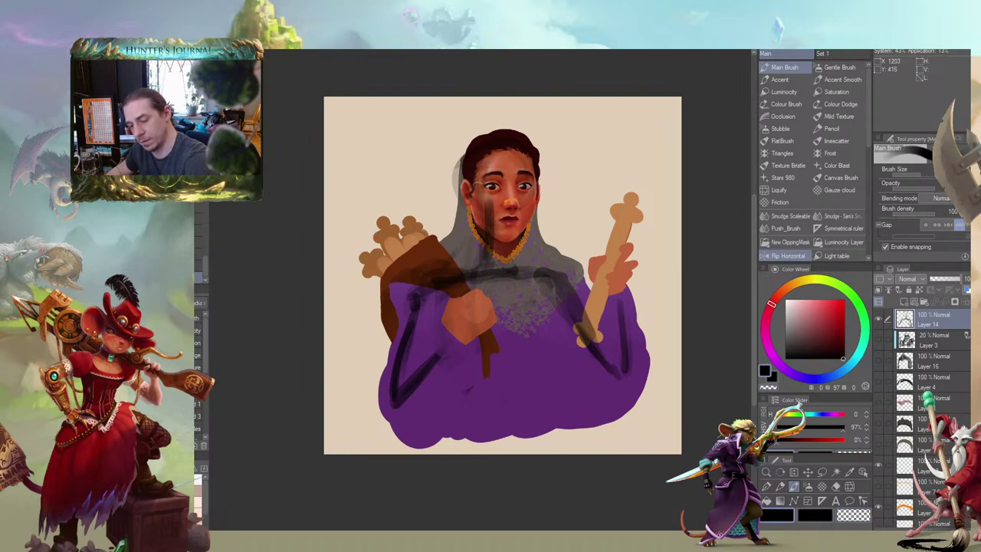
mouse_move(521, 157)
mouse_down()
mouse_move(512, 208)
mouse_move(521, 228)
mouse_up()
mouse_move(515, 234)
mouse_down()
mouse_move(489, 258)
mouse_move(497, 242)
mouse_move(522, 275)
mouse_move(458, 279)
mouse_move(538, 263)
mouse_move(461, 275)
mouse_up()
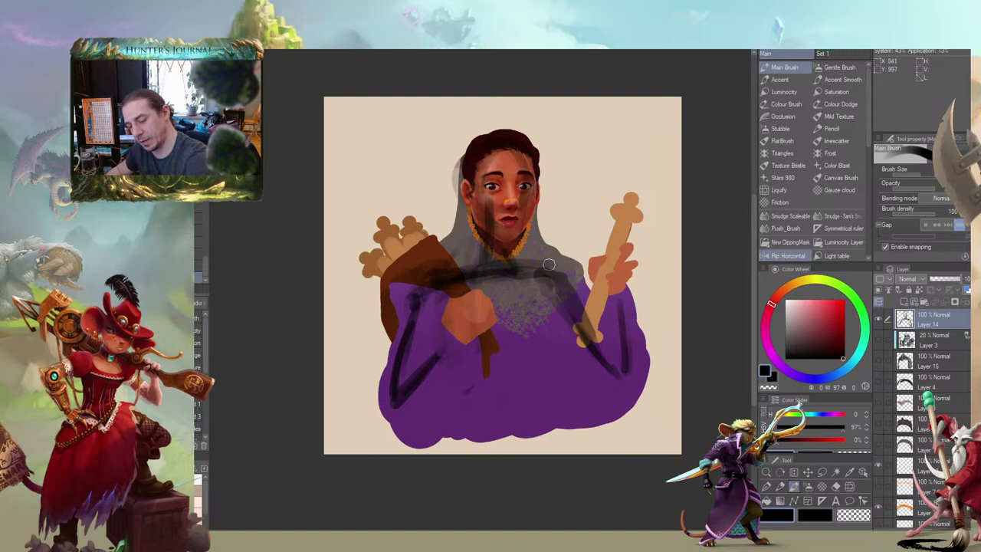
drag(558, 261, 482, 277)
Strengthen the quiver-side shoulder and upper arm strokes, then hide the Layer 14 anatomy sketch
mouse_move(403, 274)
mouse_down()
mouse_move(407, 289)
mouse_move(460, 260)
mouse_move(403, 294)
mouse_move(395, 318)
mouse_move(450, 304)
mouse_move(419, 321)
mouse_up()
drag(341, 280, 345, 237)
mouse_move(453, 251)
mouse_down()
mouse_move(409, 266)
mouse_move(407, 287)
mouse_up()
mouse_move(337, 251)
mouse_down()
mouse_move(364, 243)
mouse_move(418, 276)
mouse_move(416, 284)
mouse_up()
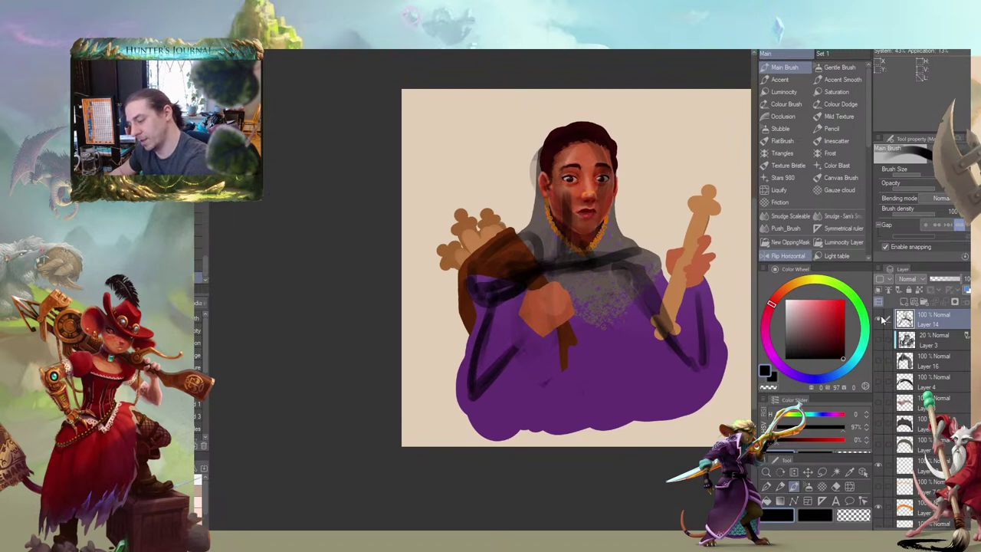
click(878, 318)
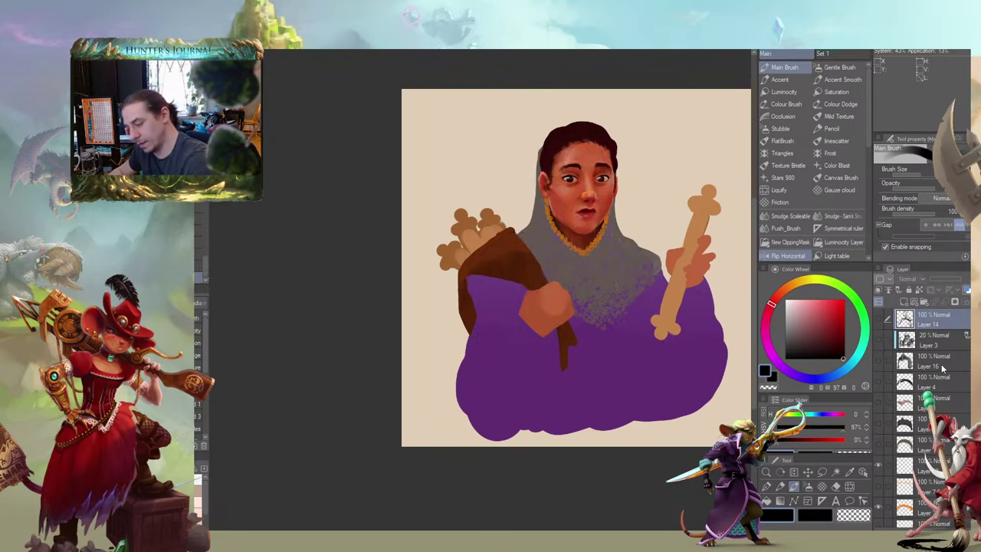
Examine what Layers 15, 8, 4, 16 and 3 each contain by briefly toggling their visibility
click(879, 426)
click(879, 426)
click(878, 406)
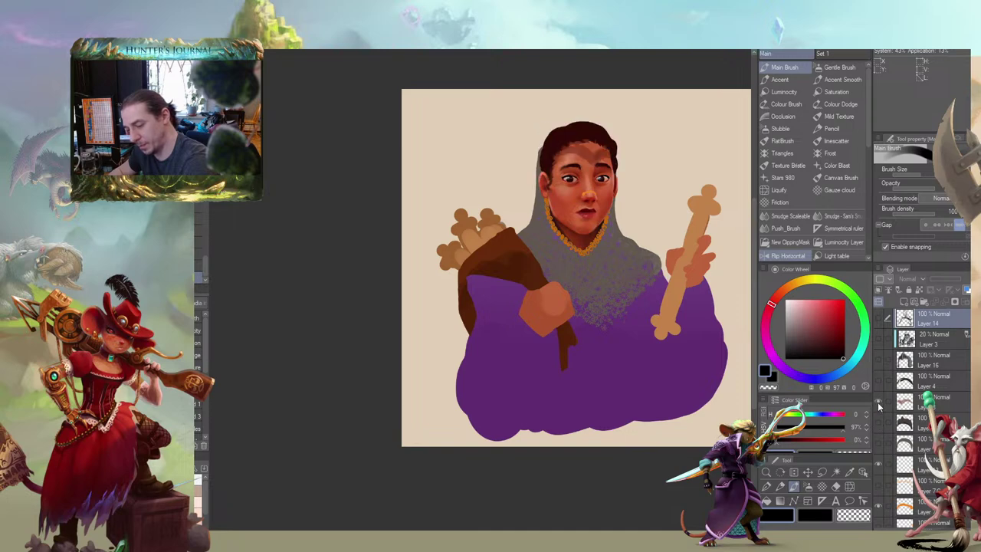
click(878, 406)
click(879, 383)
click(878, 383)
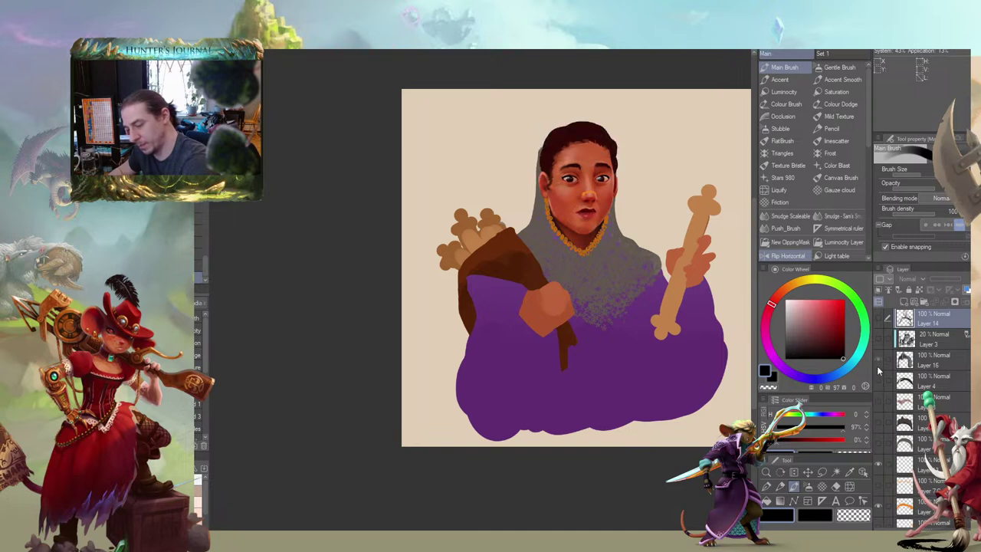
click(879, 373)
click(879, 361)
click(878, 362)
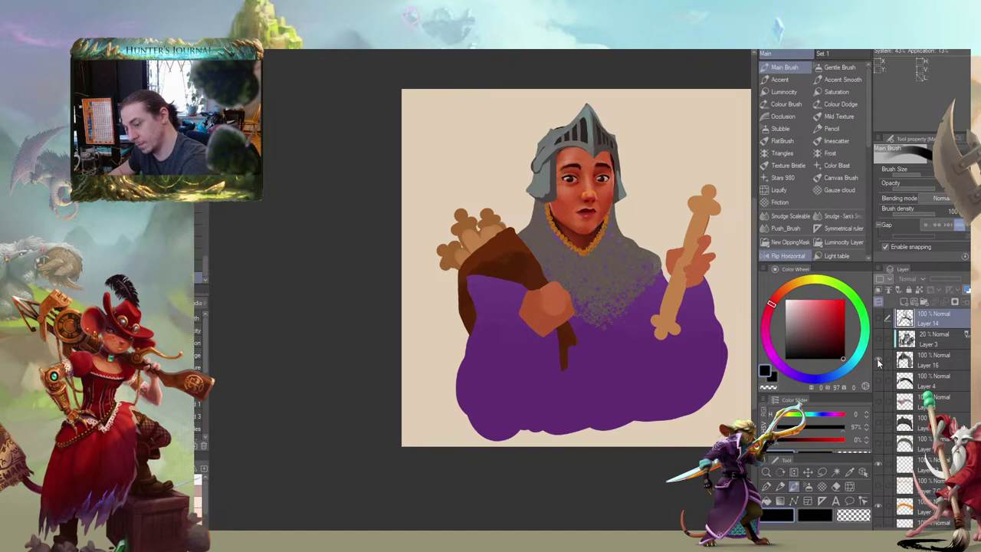
click(879, 362)
click(879, 341)
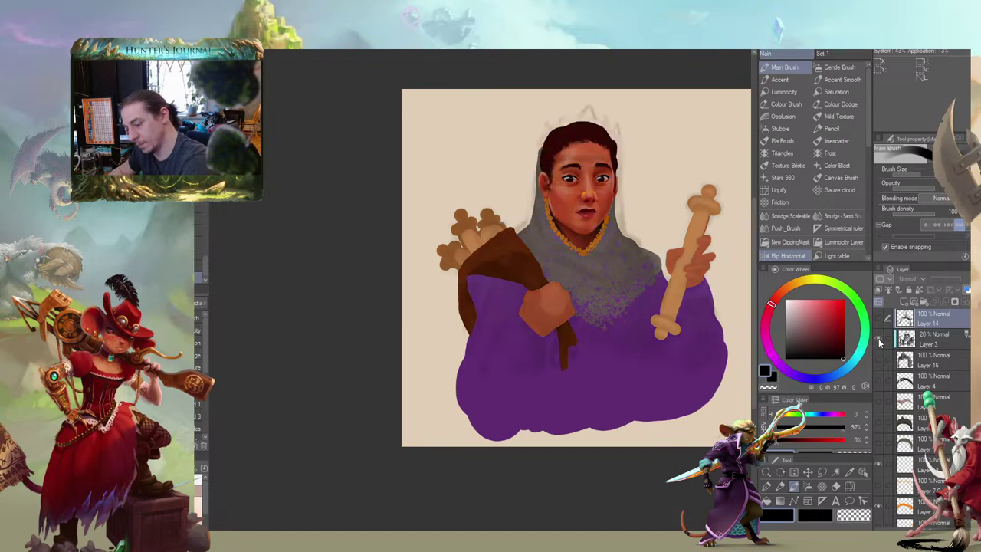
click(878, 342)
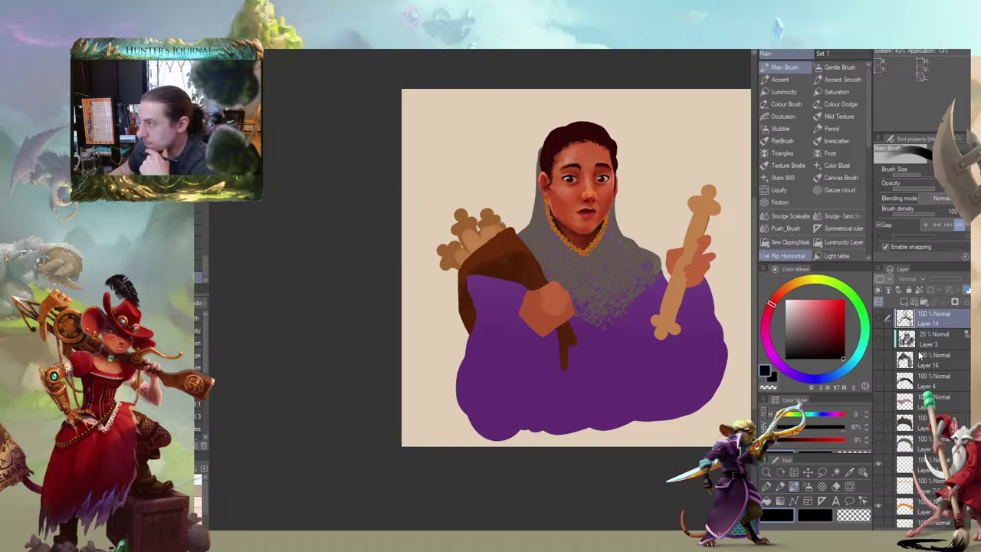
Paint a small orange ring below the nose on the gold trim layer, using the Accent brush and orange sampled from the nose band
drag(553, 158, 711, 272)
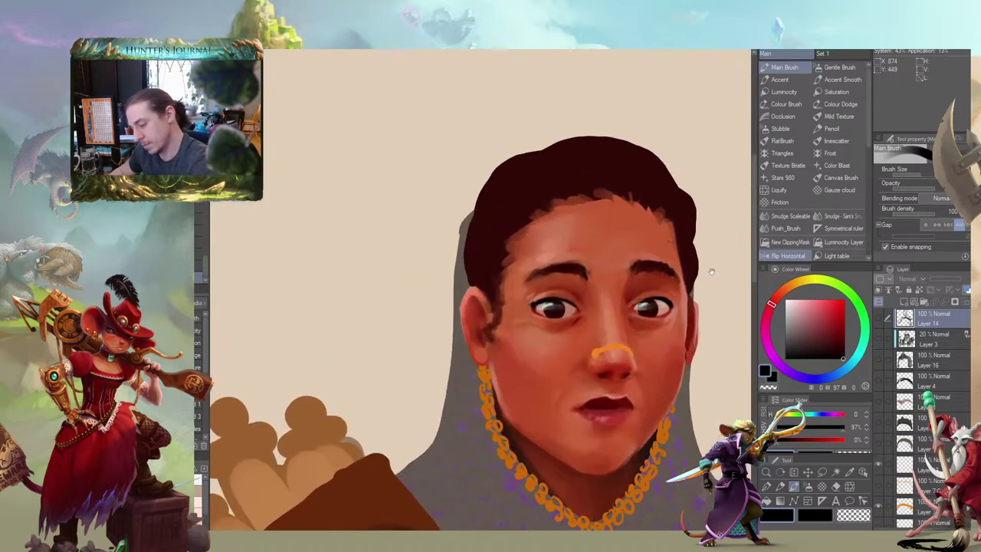
ctrl+shift+click(595, 352)
drag(595, 353, 603, 267)
key(b)
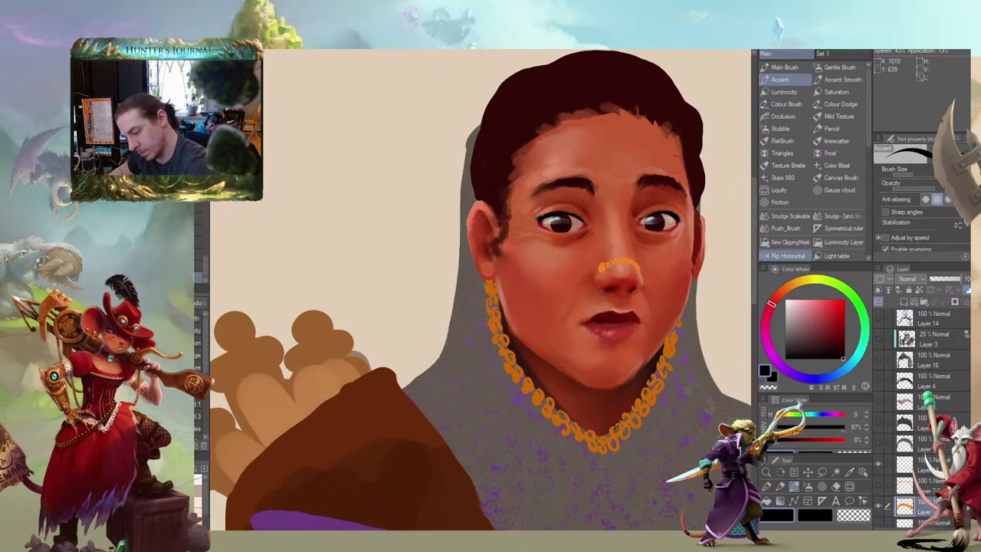
alt+click(607, 264)
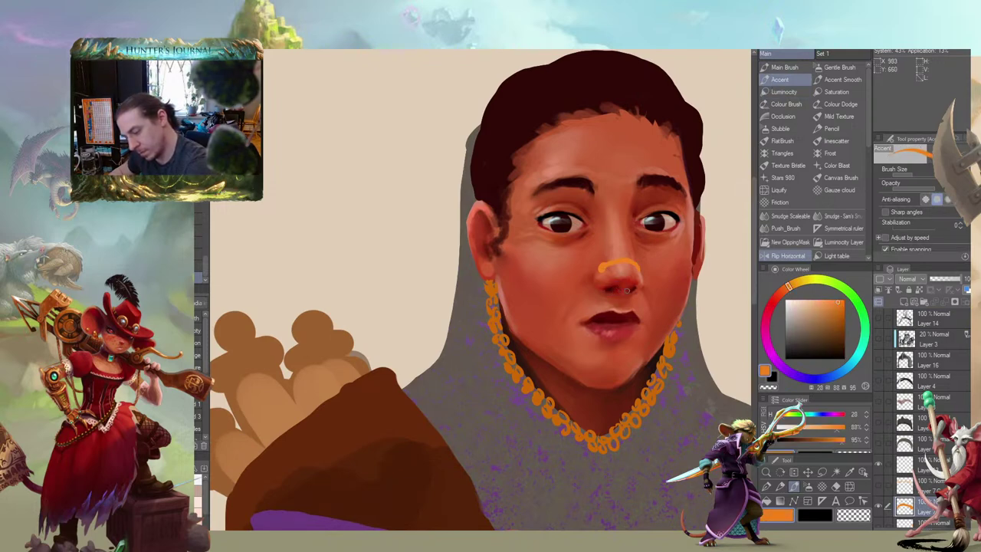
drag(626, 288, 590, 282)
key(ctrl+z)
drag(588, 282, 590, 285)
key(c)
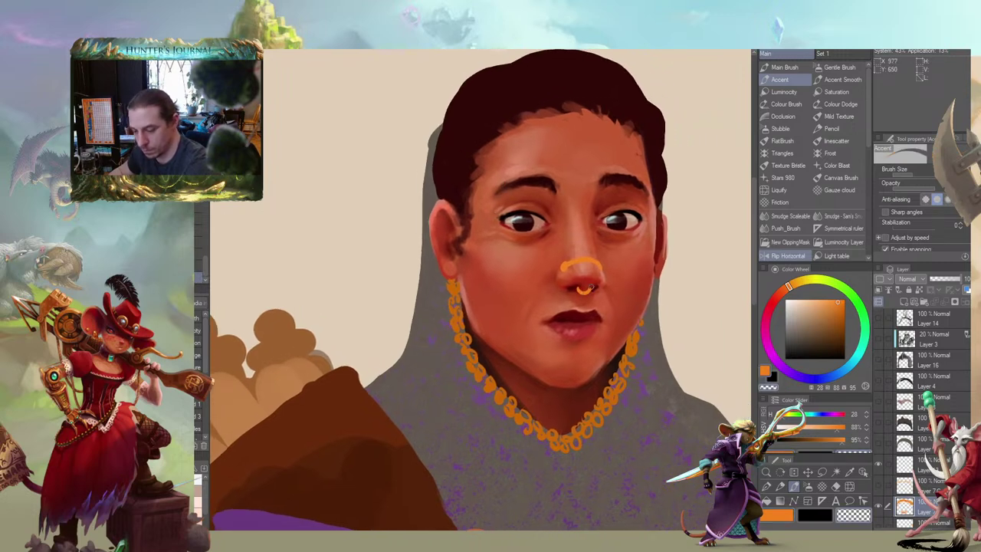
mouse_move(517, 208)
mouse_down()
mouse_move(488, 184)
mouse_move(504, 200)
mouse_up()
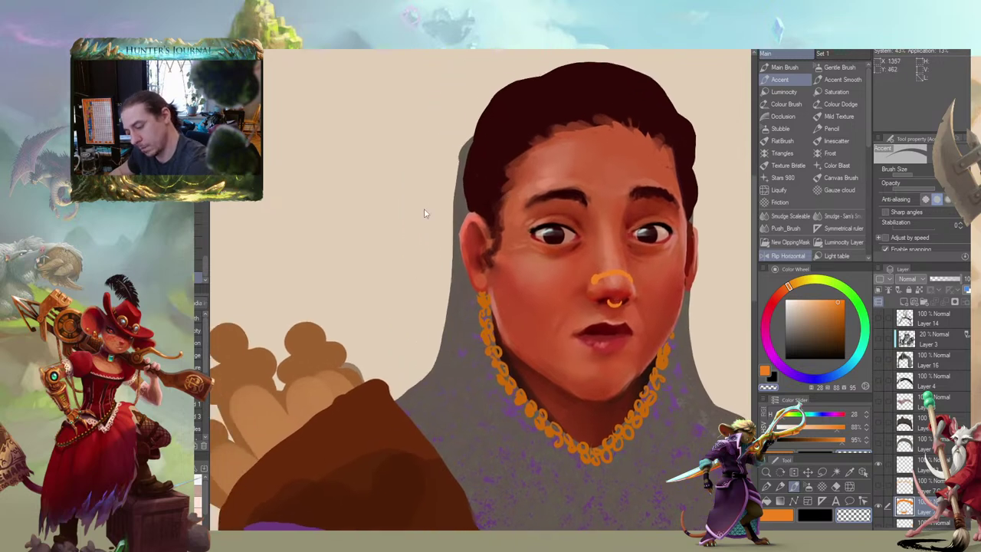
Duplicate the layer holding the purple robe and grey hood, and hide the original beneath the copy
scroll(417, 237, down, 3)
drag(408, 306, 549, 360)
drag(605, 382, 611, 365)
drag(583, 246, 537, 180)
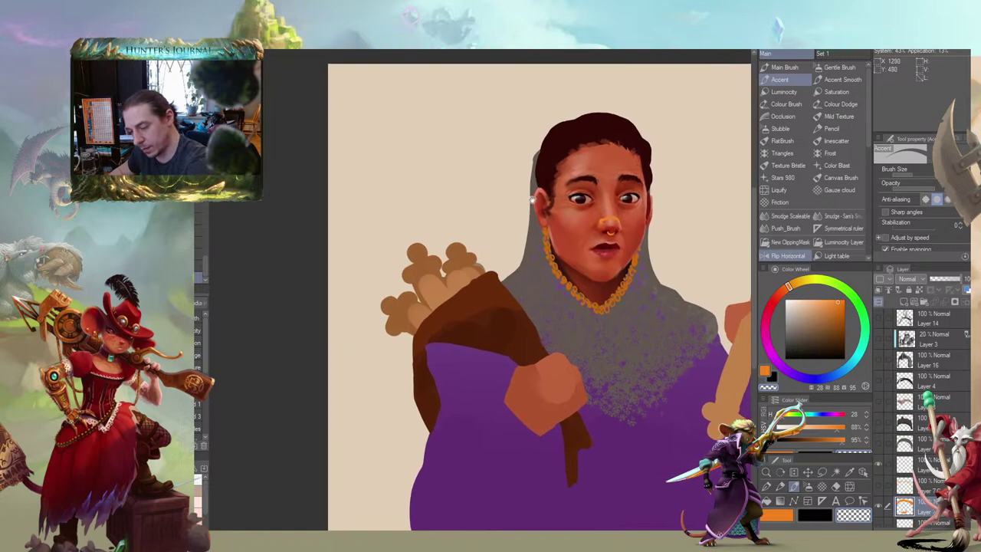
mouse_move(532, 219)
mouse_down()
mouse_move(530, 187)
mouse_move(547, 201)
mouse_move(525, 229)
mouse_up()
scroll(544, 219, down, 2)
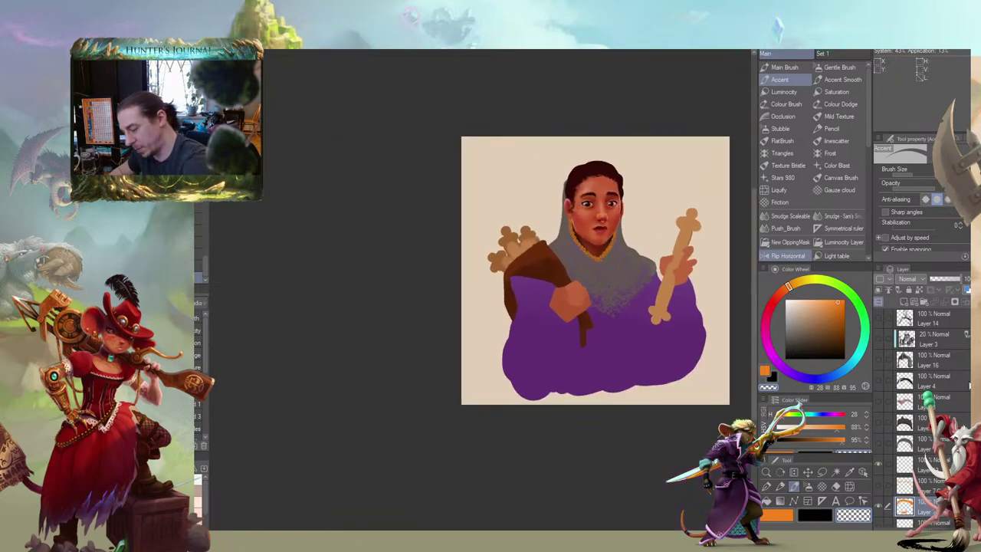
scroll(926, 381, down, 5)
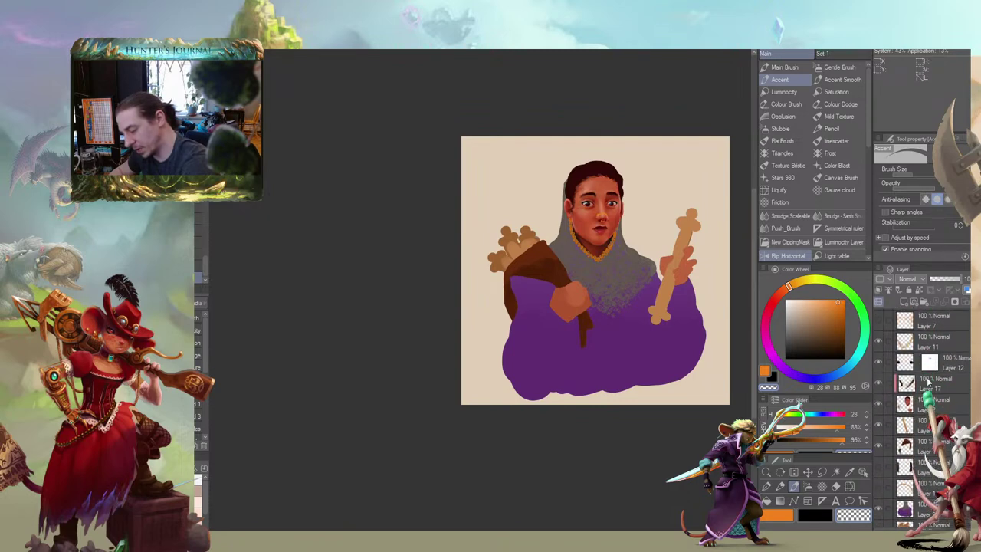
click(879, 511)
click(879, 511)
scroll(904, 511, down, 3)
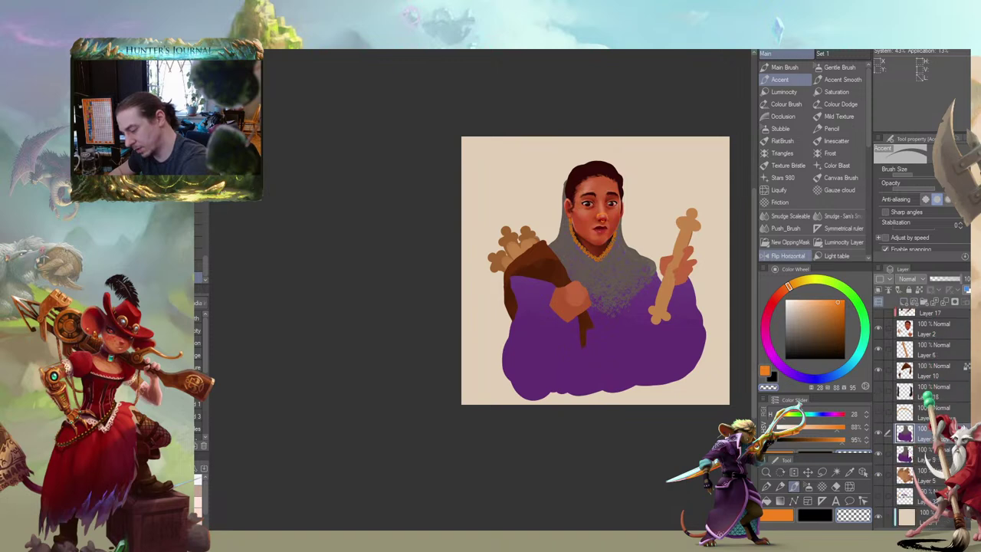
Erase the grey hood around the head and neck on the duplicated robe layer with an enlarged transparent Accent Smooth brush
key(.)
drag(532, 221, 542, 243)
key(])
key(])
key(])
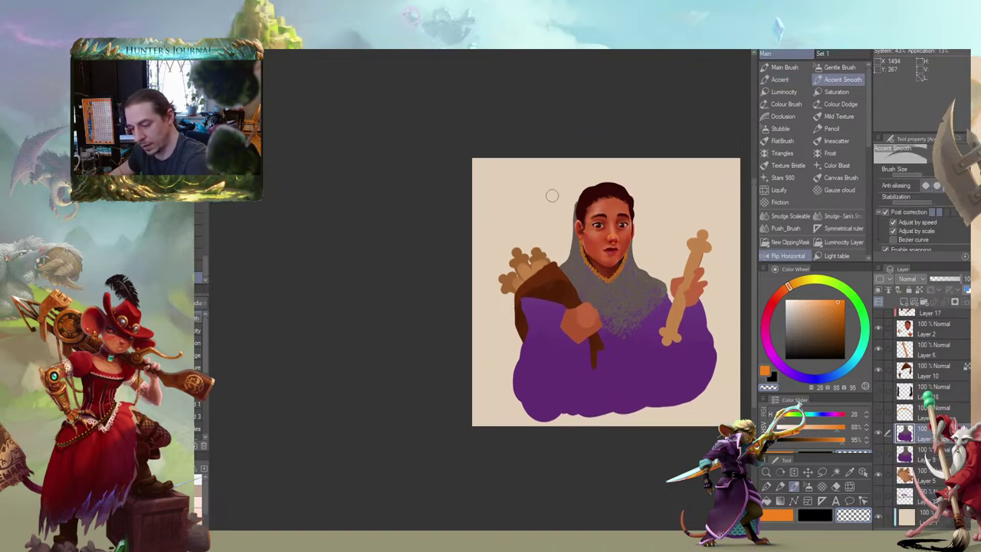
mouse_move(578, 200)
mouse_down()
mouse_move(578, 241)
mouse_move(591, 254)
mouse_move(565, 236)
mouse_up()
mouse_move(602, 264)
mouse_down()
mouse_move(626, 239)
mouse_move(617, 260)
mouse_move(634, 251)
mouse_move(612, 268)
mouse_up()
key(c)
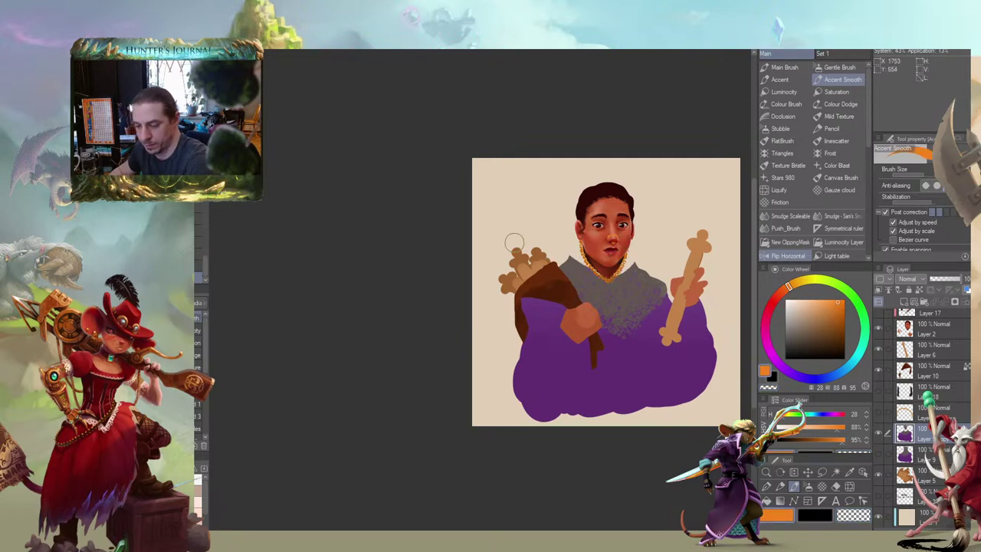
Paint a rounded grey collar beside the neck over both shoulders with the Accent brush and the sampled hood grey
key(b)
drag(496, 244, 531, 273)
scroll(531, 273, up, 4)
key(b)
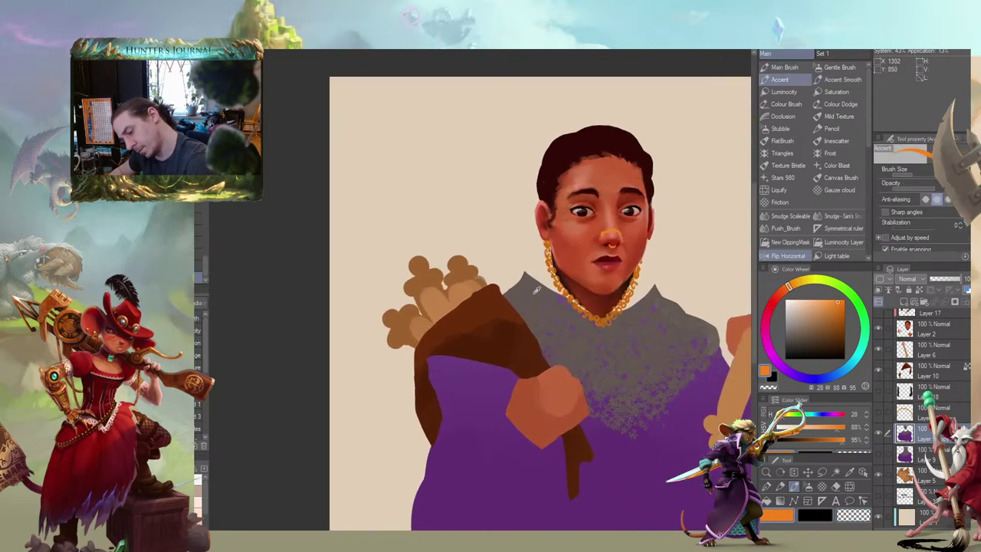
alt+click(537, 292)
mouse_move(516, 293)
mouse_down()
mouse_move(528, 267)
mouse_move(552, 258)
mouse_move(527, 271)
mouse_move(546, 261)
mouse_move(622, 270)
mouse_move(646, 274)
mouse_move(654, 290)
mouse_move(619, 310)
mouse_move(527, 272)
mouse_up()
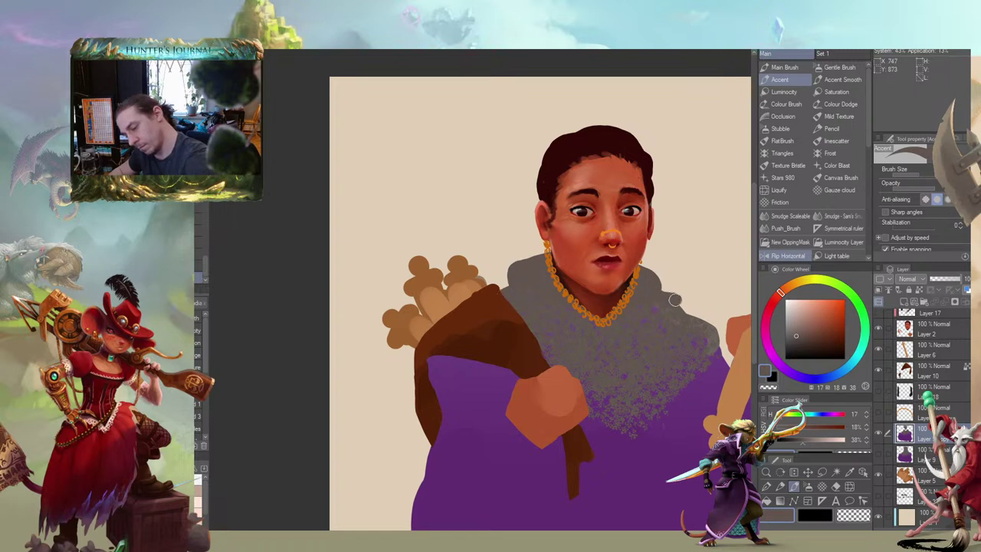
mouse_move(678, 287)
mouse_down()
mouse_move(584, 262)
mouse_move(616, 305)
mouse_up()
key(c)
key(c)
mouse_move(522, 232)
mouse_down()
mouse_move(577, 227)
mouse_move(583, 244)
mouse_up()
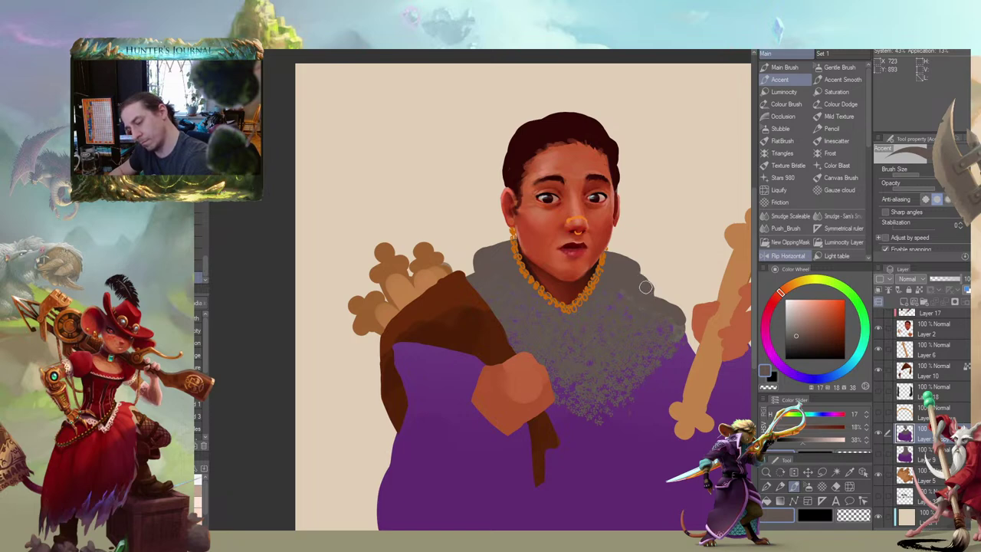
Refine the grey collar's outer contour over both shoulders, alternating sampled grey with transparent colour
mouse_move(445, 209)
mouse_down()
mouse_move(514, 256)
mouse_move(484, 245)
mouse_up()
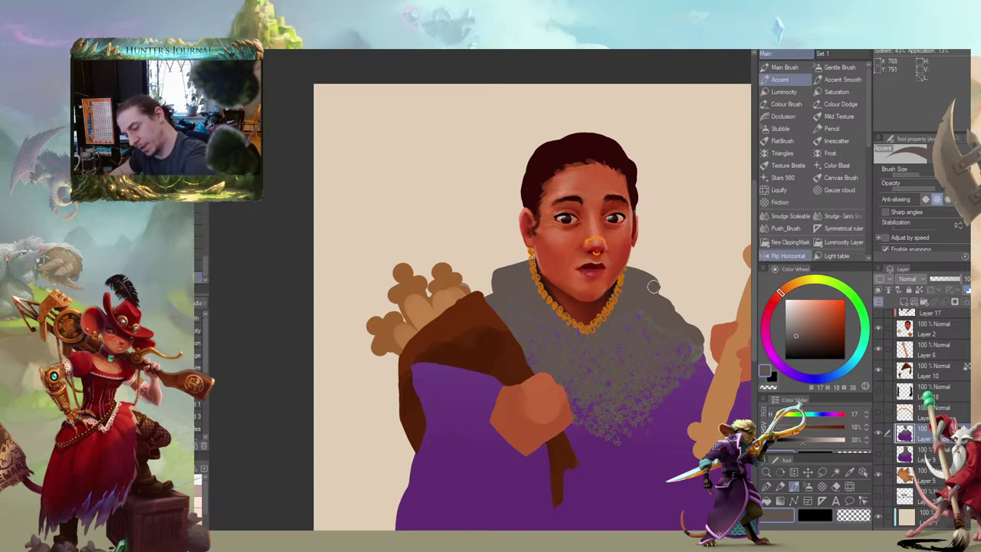
drag(643, 265, 655, 252)
mouse_move(511, 271)
mouse_down()
mouse_move(484, 297)
mouse_move(497, 258)
mouse_move(498, 277)
mouse_move(448, 242)
mouse_move(392, 244)
mouse_move(369, 261)
mouse_up()
key(c)
key(c)
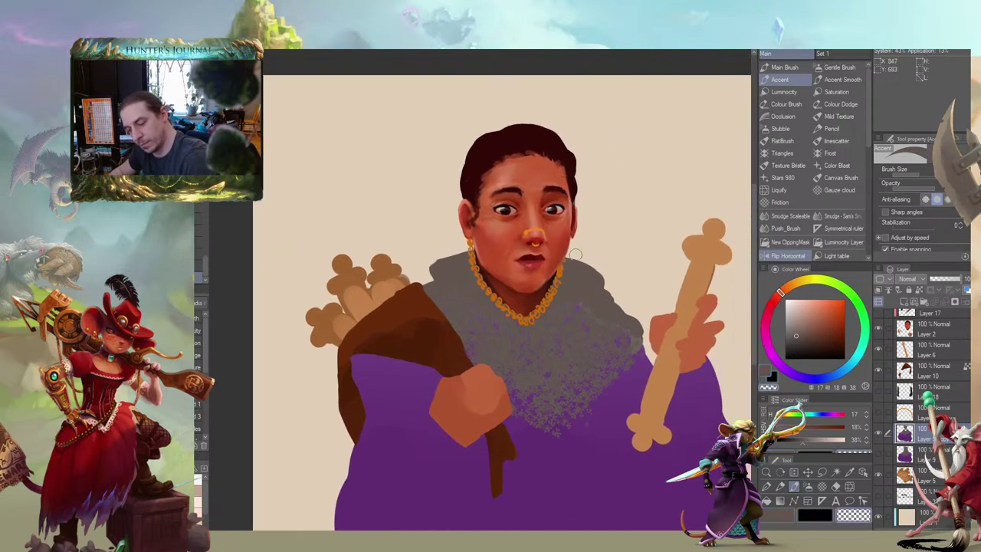
drag(573, 254, 598, 273)
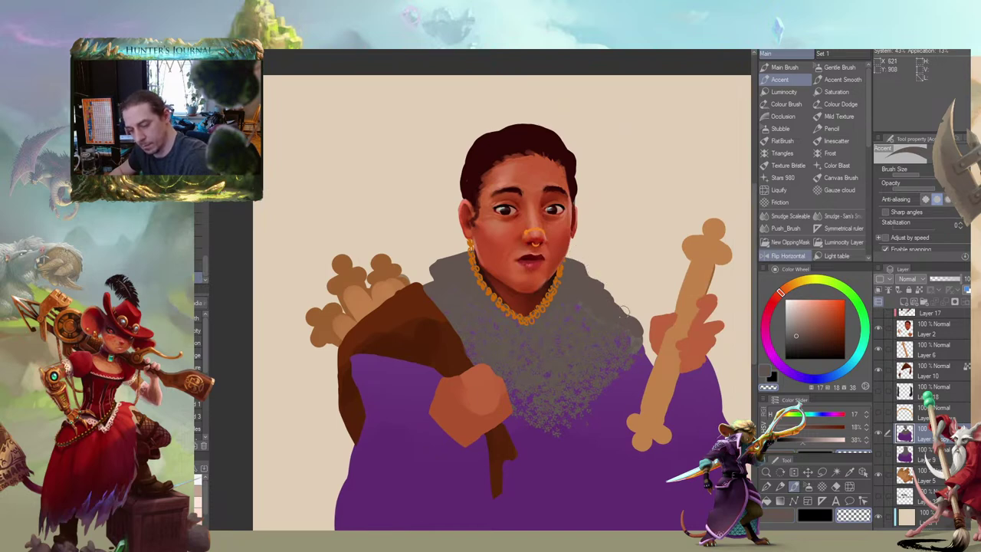
key(c)
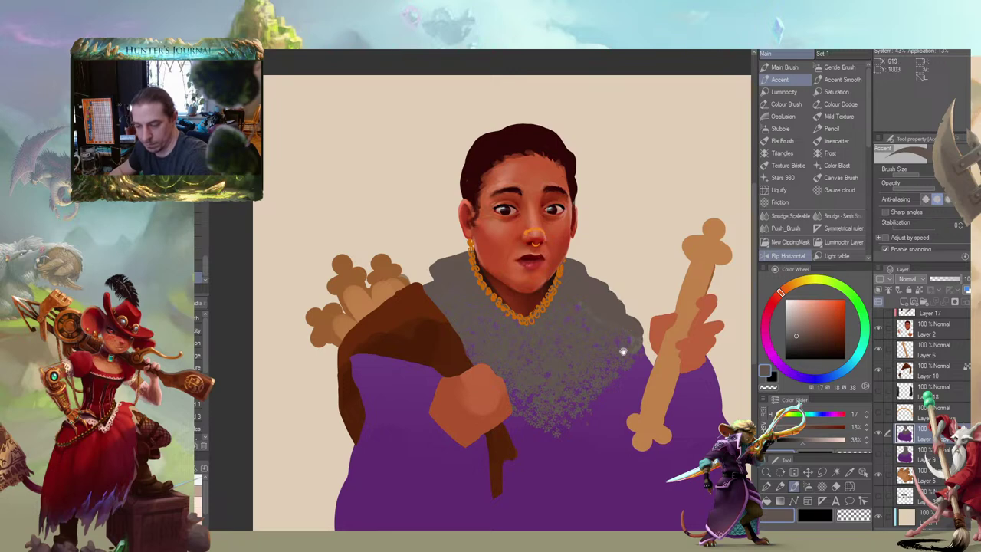
mouse_move(402, 270)
mouse_down()
mouse_move(463, 246)
mouse_move(457, 265)
mouse_up()
drag(563, 292, 529, 280)
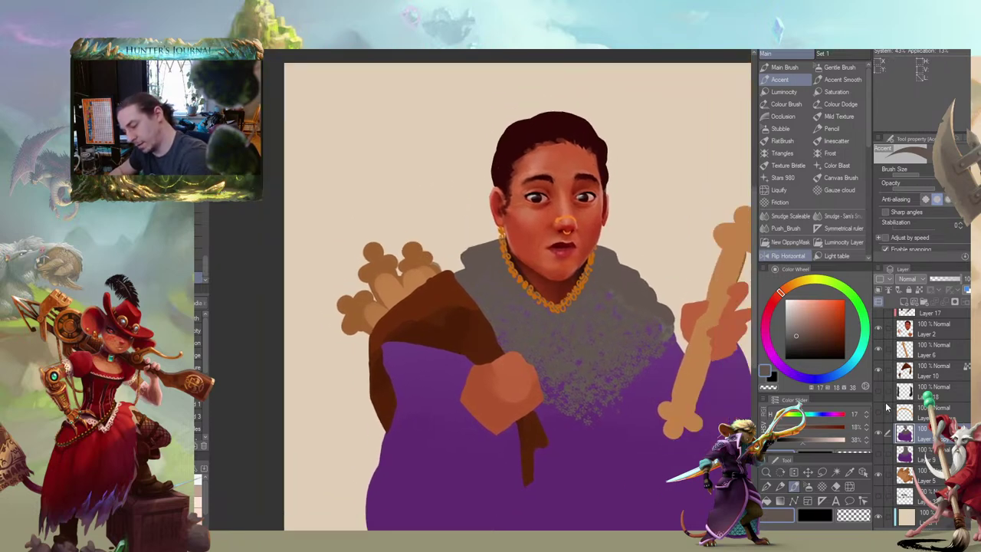
Duplicate the gold neck trim on Layer 11, hide the copy and make the original the active layer
scroll(912, 383, up, 6)
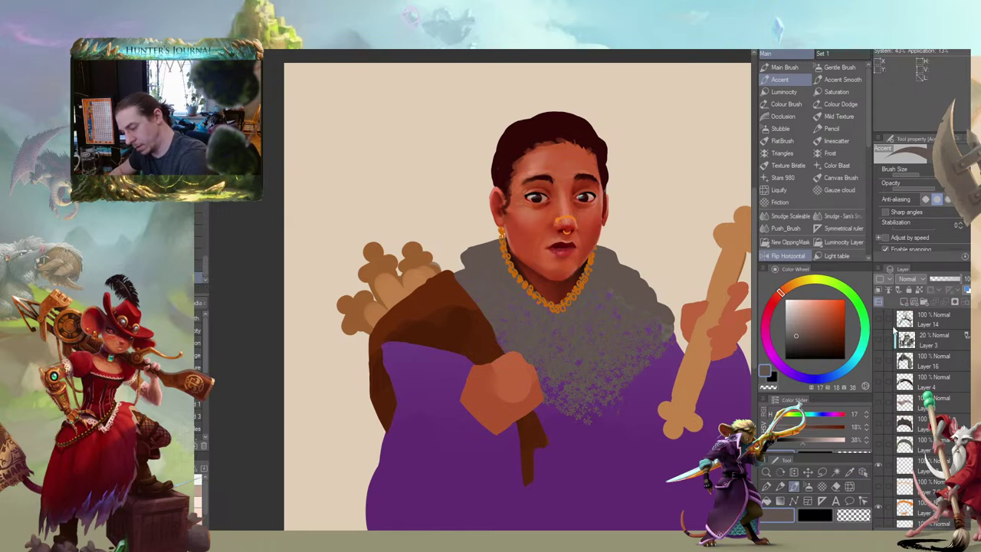
scroll(911, 429, down, 4)
click(929, 442)
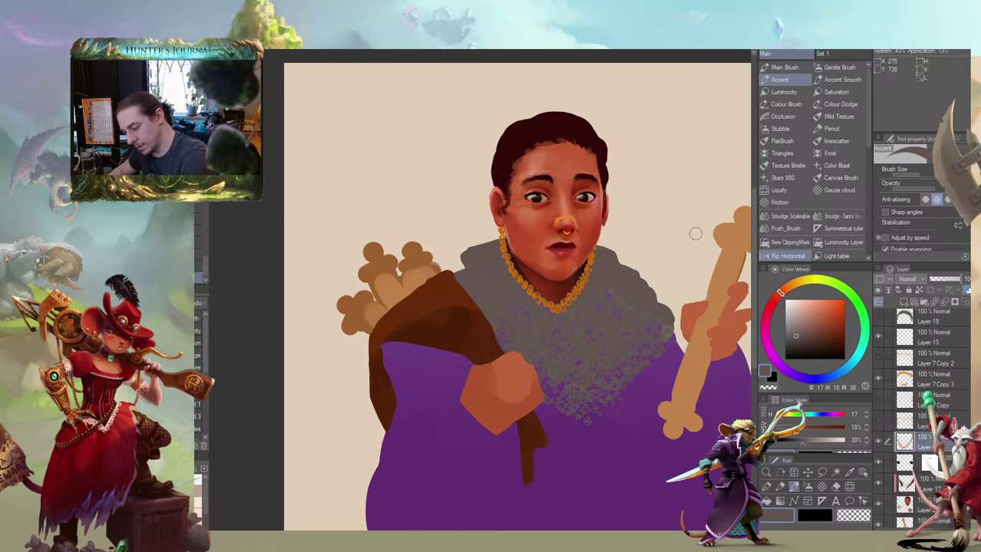
drag(898, 442, 904, 301)
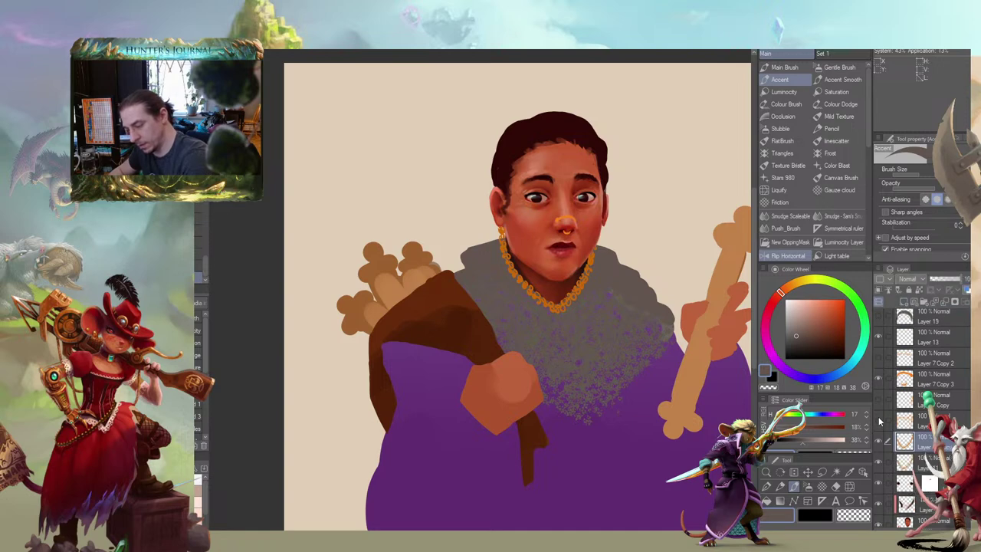
click(878, 444)
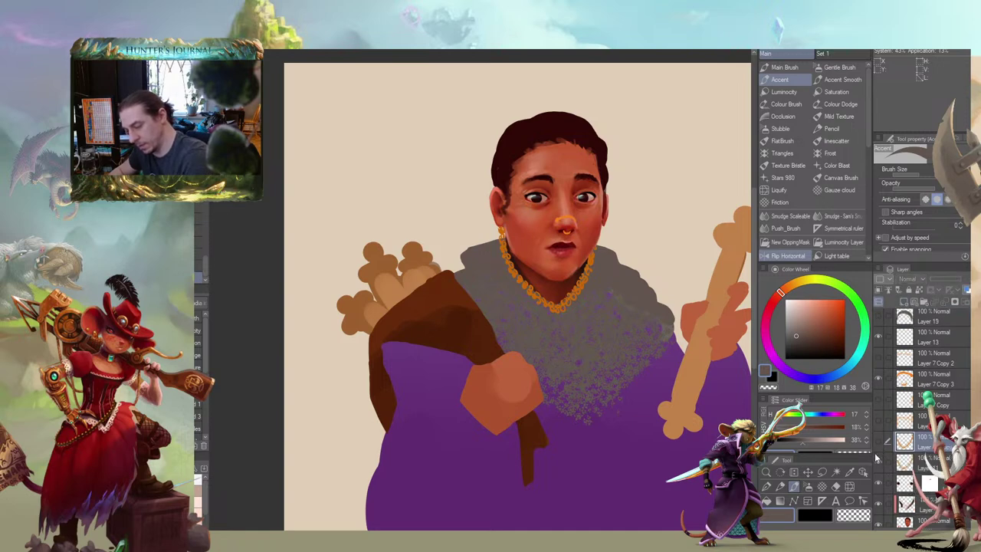
click(888, 462)
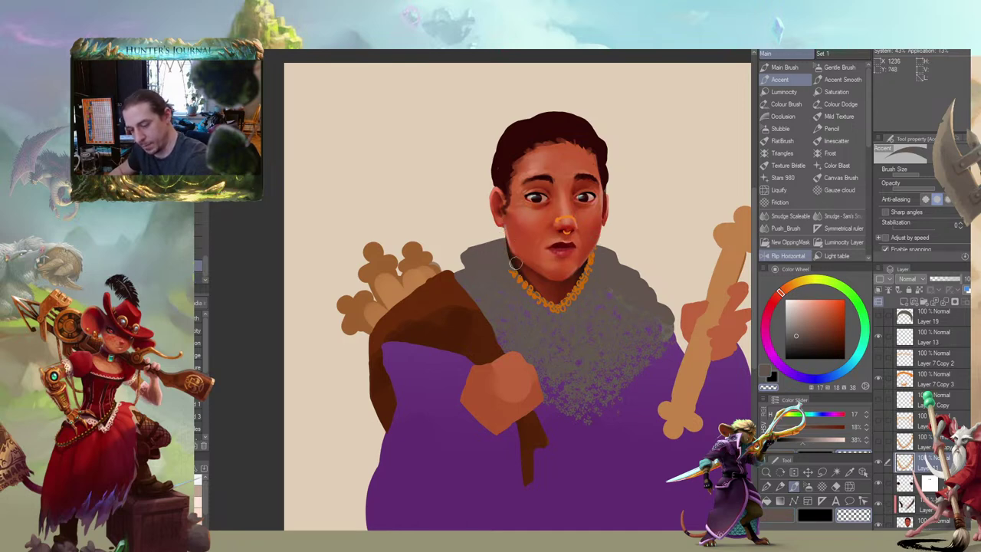
Erase the neck trim's upper end on the quiver side and repaint it along the grey collar's rim in sampled dark orange
key(c)
key(b)
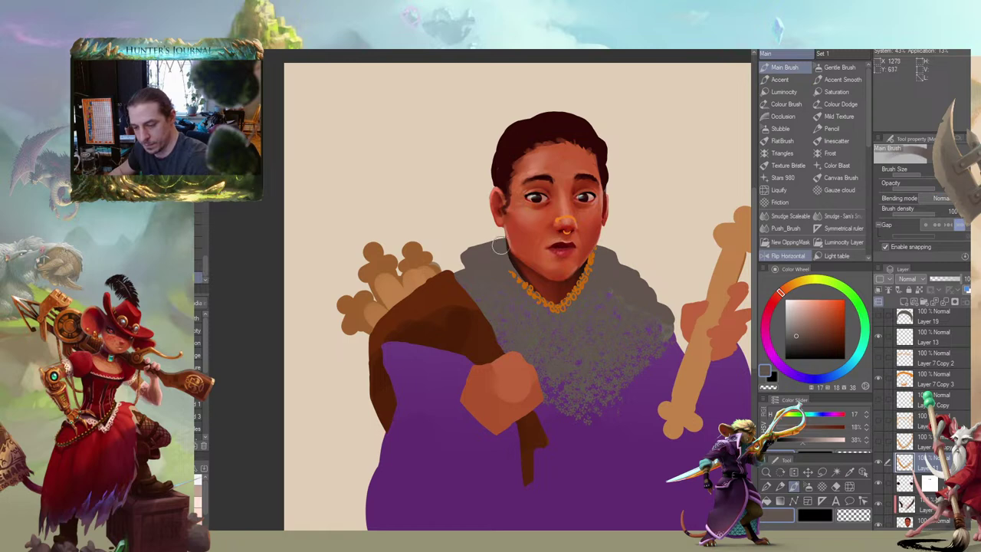
alt+click(521, 279)
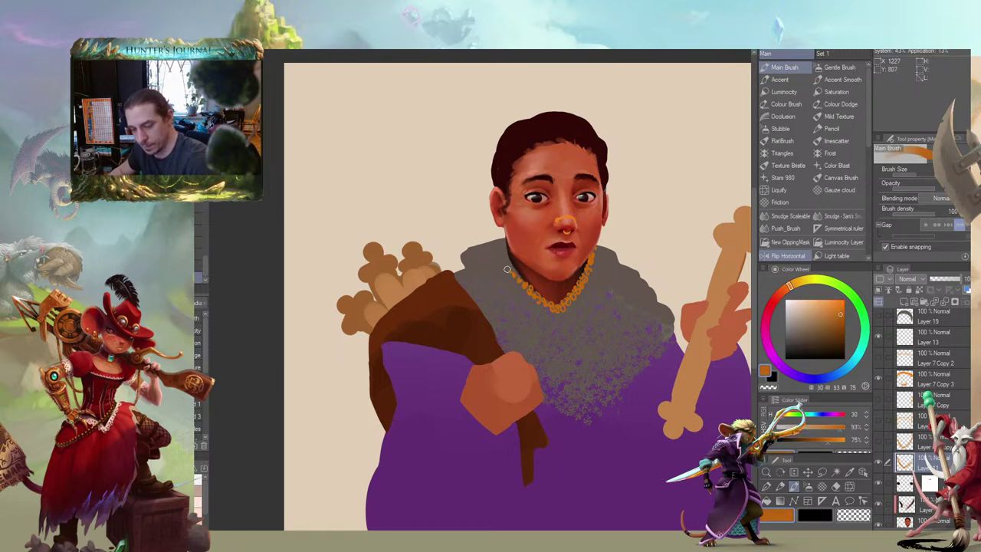
key(b)
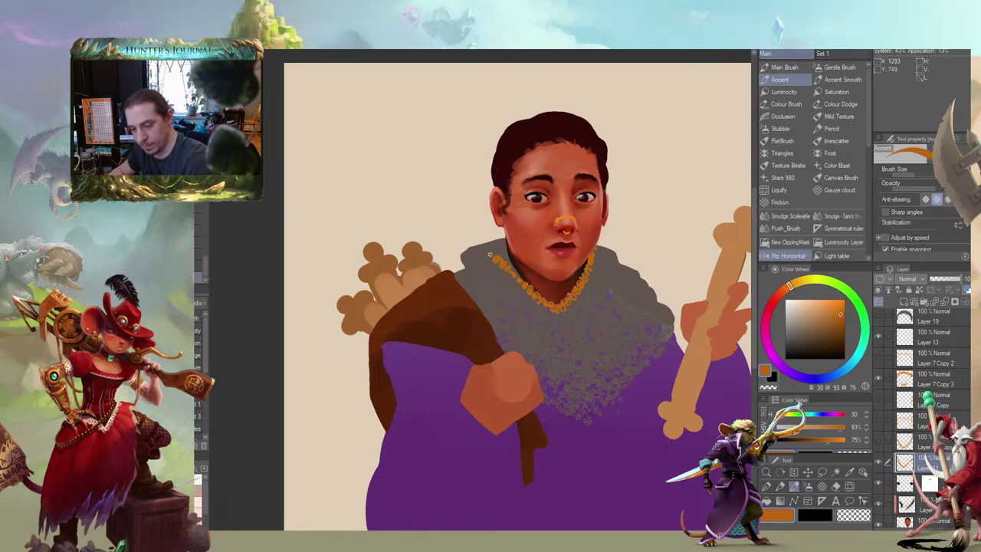
alt+click(592, 256)
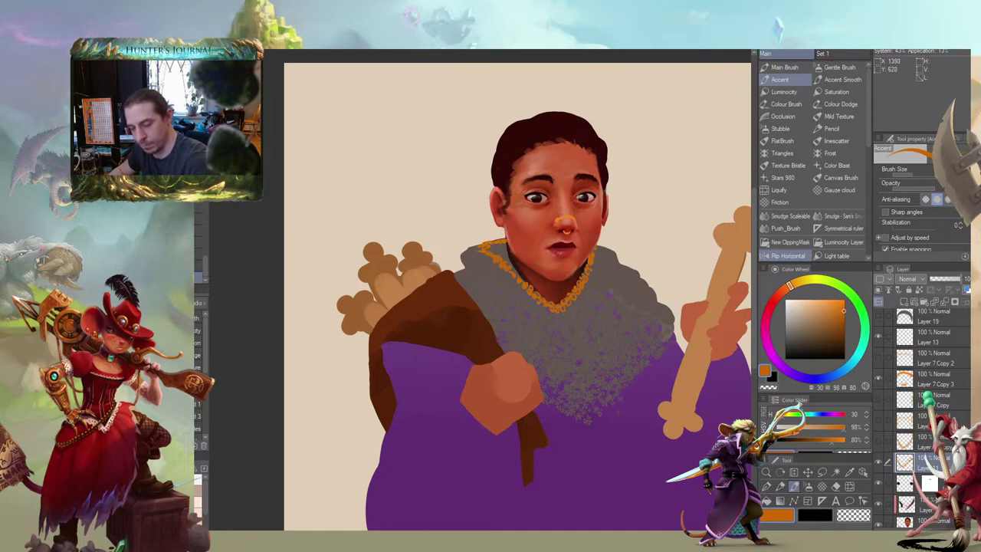
Extend the orange trim along the collar opening on the raised bone's side and tidy its edges with transparent colour
mouse_move(424, 230)
mouse_down()
mouse_move(468, 225)
mouse_move(486, 204)
mouse_up()
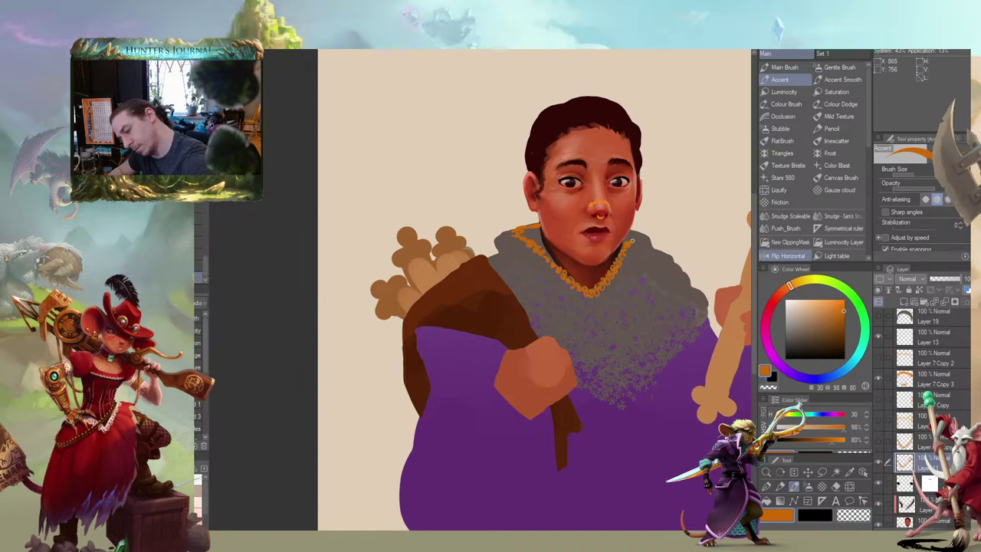
mouse_move(602, 184)
mouse_down()
mouse_move(577, 180)
mouse_move(544, 201)
mouse_up()
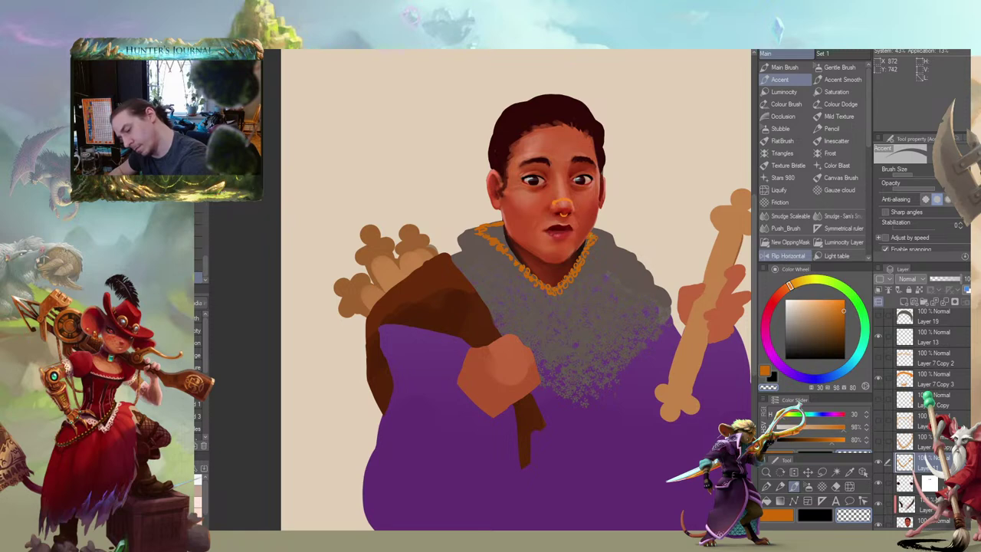
key(c)
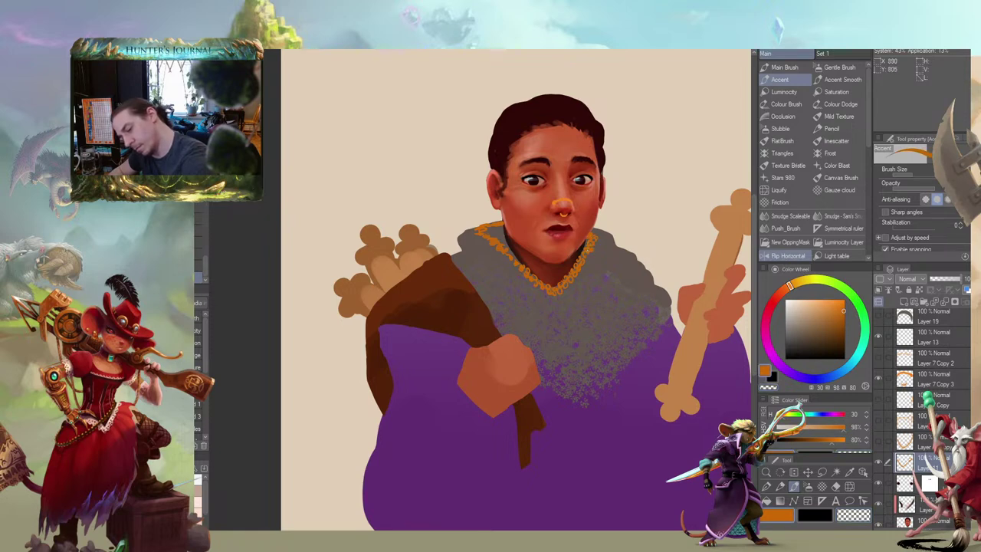
drag(491, 219, 514, 228)
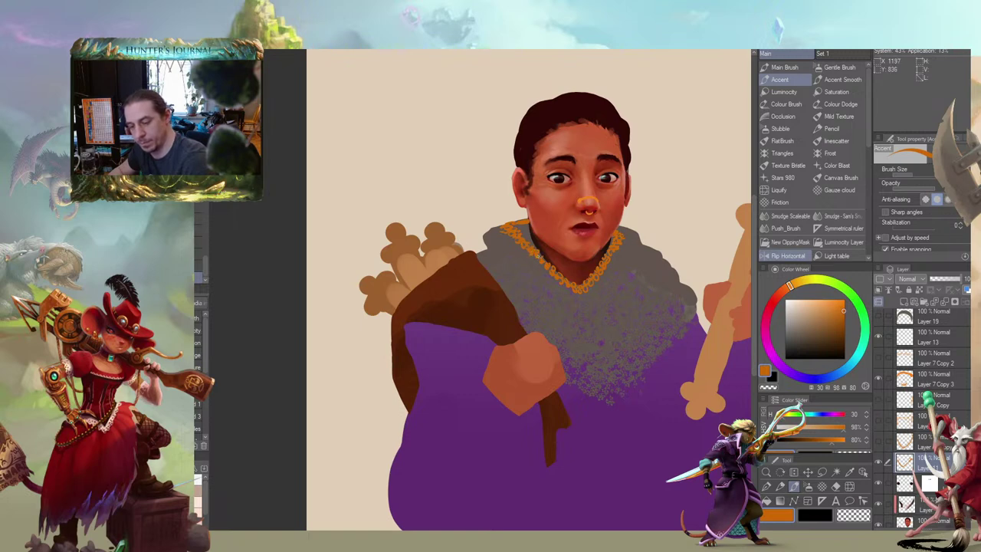
scroll(495, 227, down, 2)
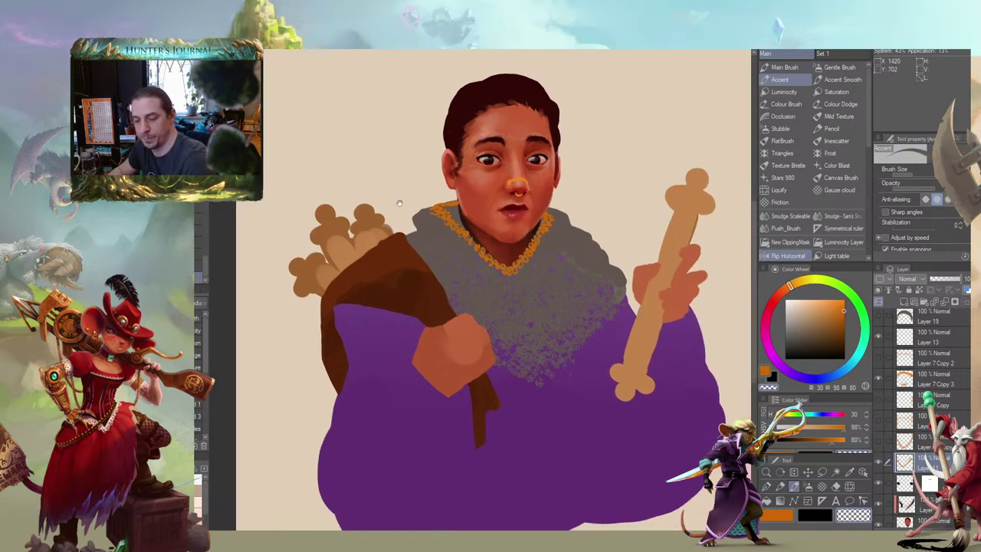
scroll(574, 293, up, 2)
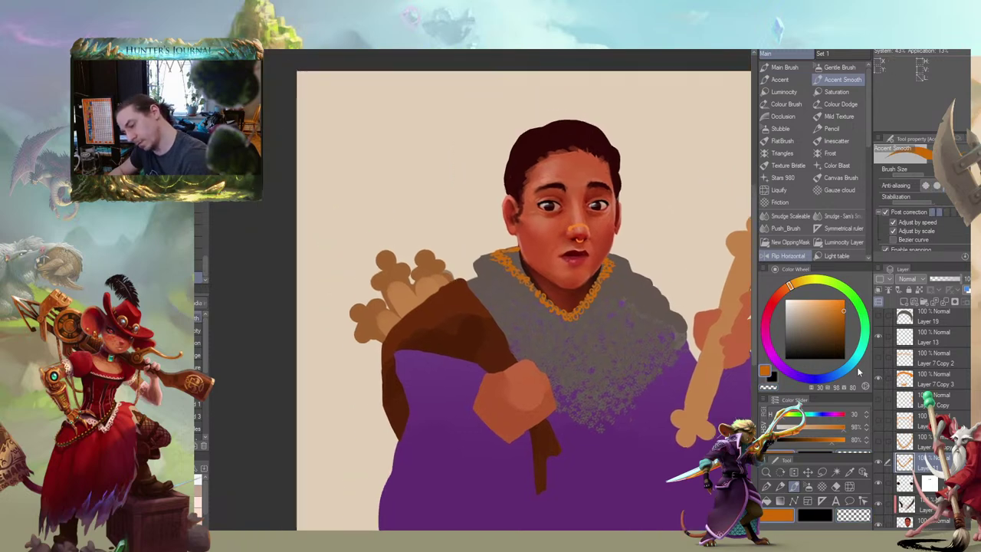
scroll(923, 418, down, 3)
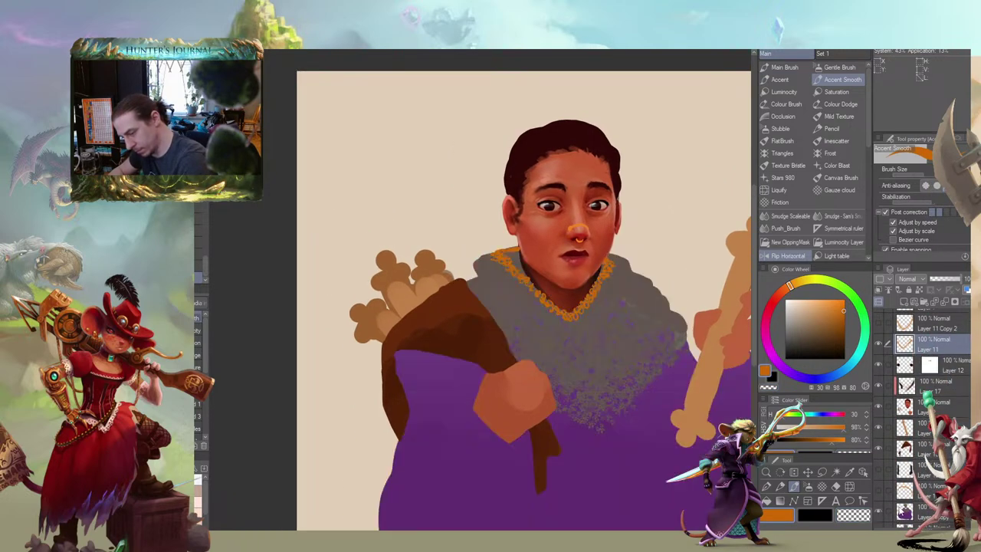
Make the head layer active and try cleaning up the neck's edge beside the orange trim on the quiver side
click(934, 406)
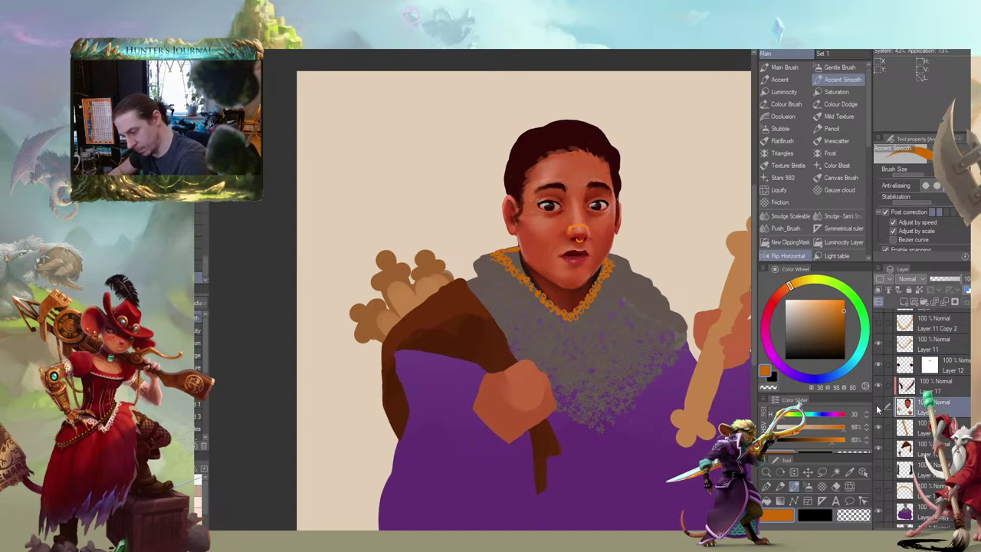
click(878, 406)
click(878, 406)
key(b)
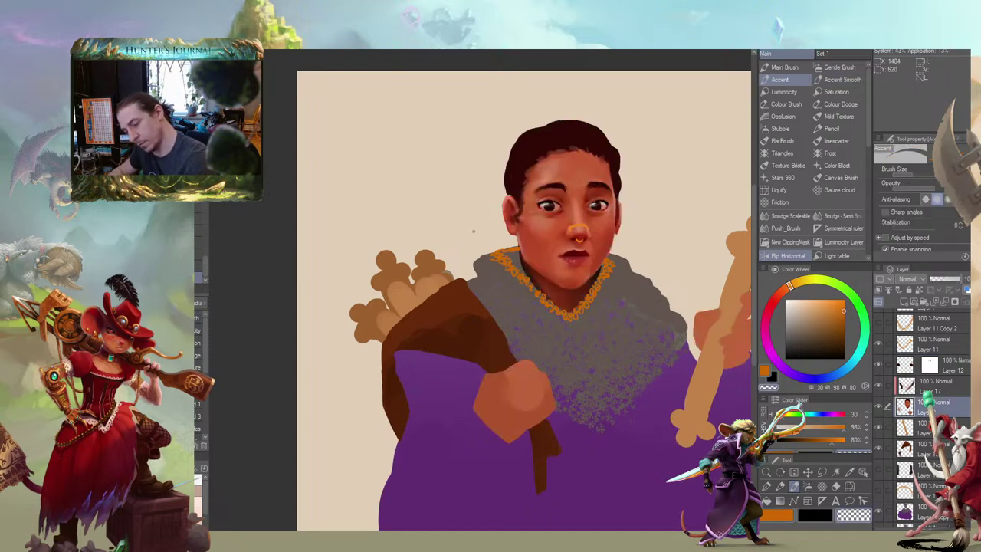
drag(484, 208, 507, 178)
key(c)
key(b)
key(c)
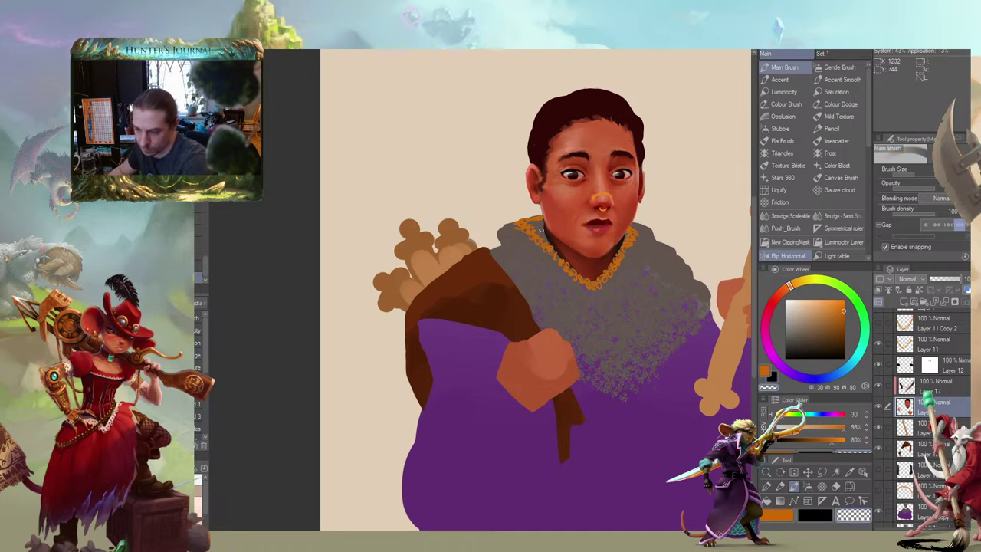
drag(541, 229, 540, 218)
drag(485, 185, 466, 192)
key(c)
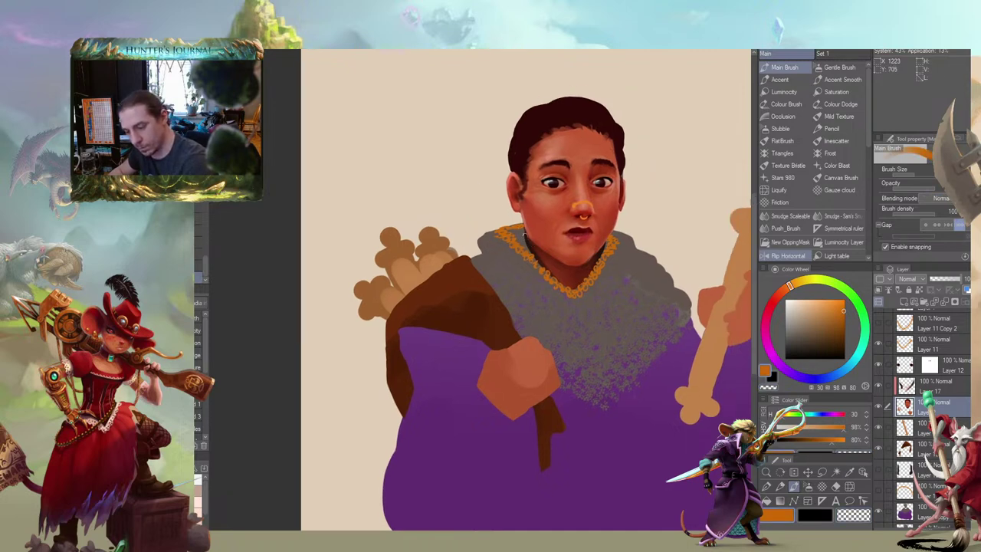
drag(525, 229, 521, 246)
key(ctrl+z)
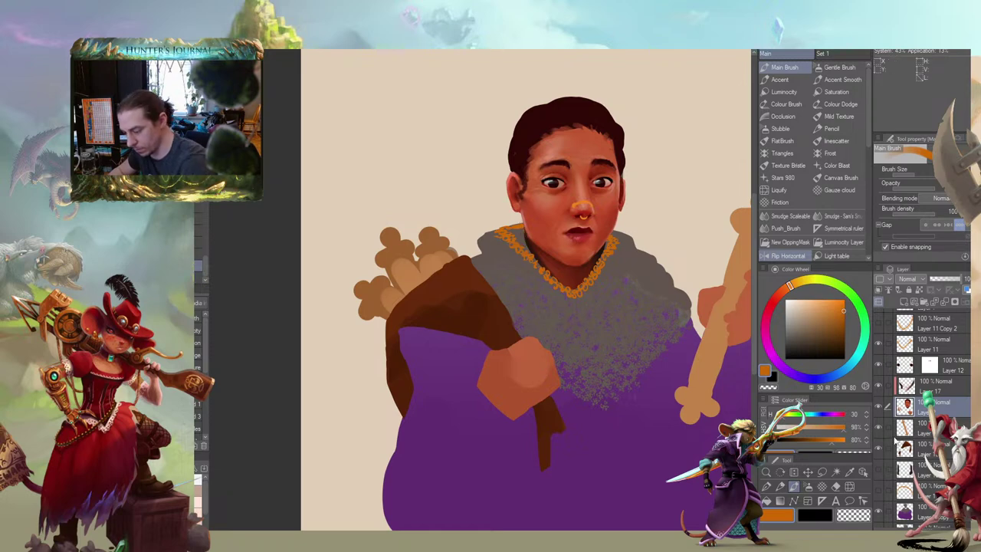
Touch up the neck edge along the orange trim on the quiver side, sampling dark and reddish-brown skin tones
click(779, 79)
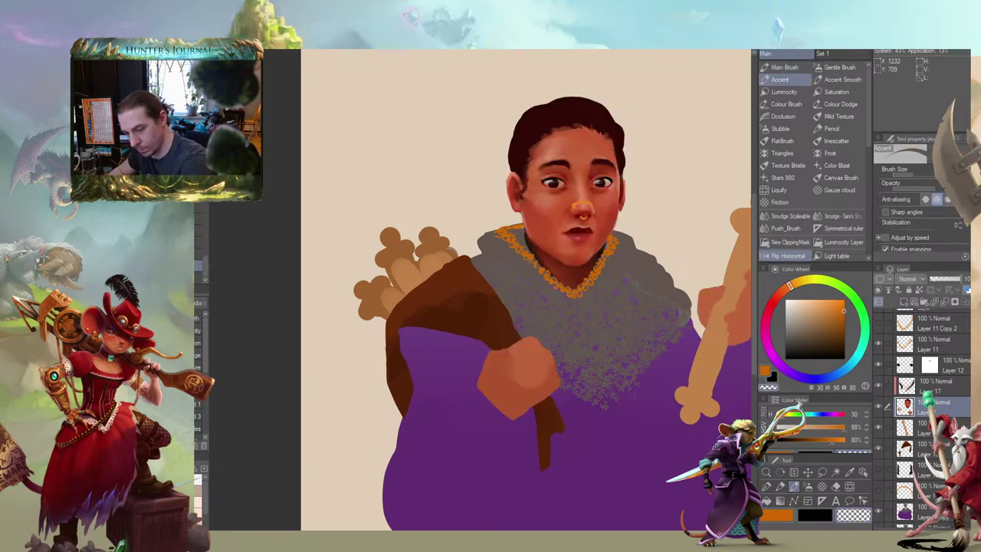
drag(523, 234, 526, 239)
key(c)
alt+click(526, 235)
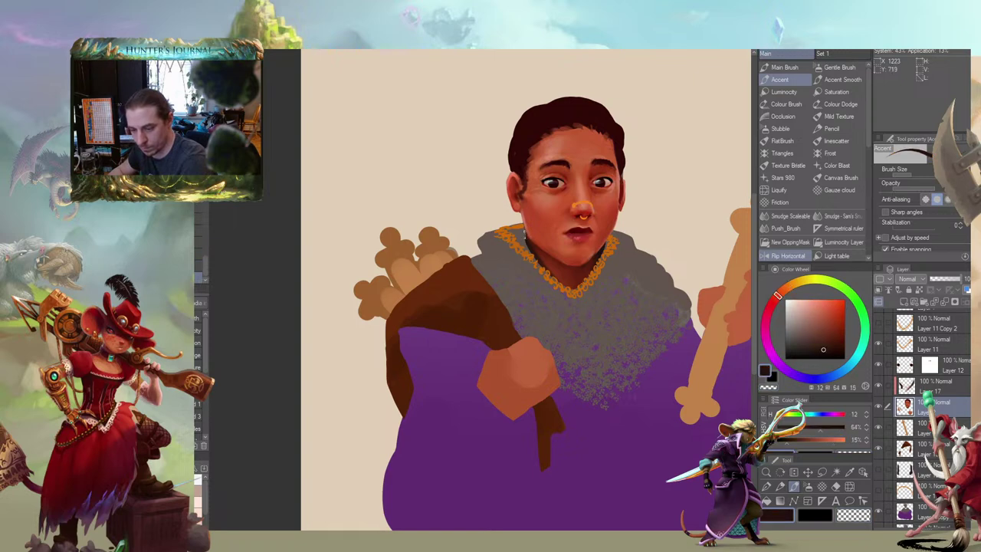
alt+click(540, 253)
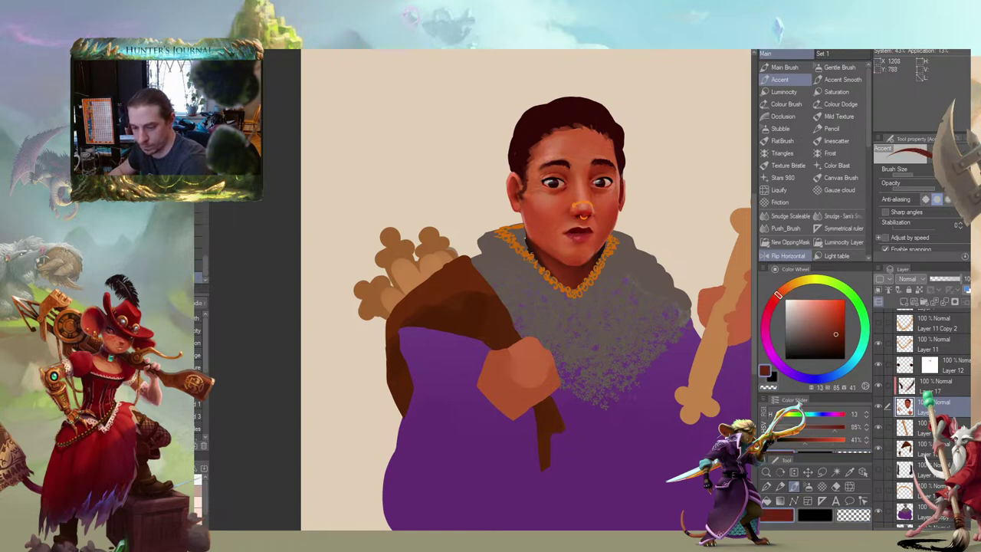
key(period)
alt+click(540, 260)
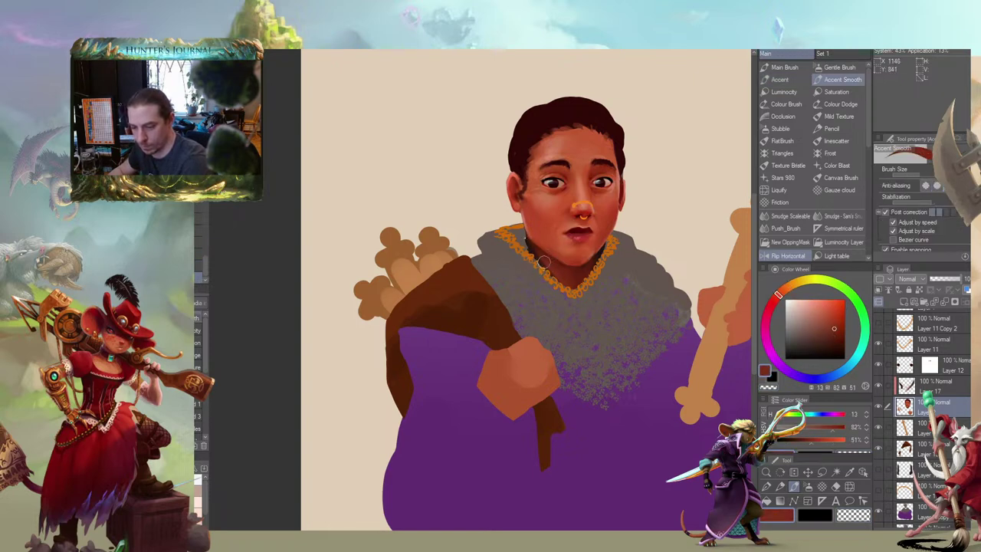
key(b)
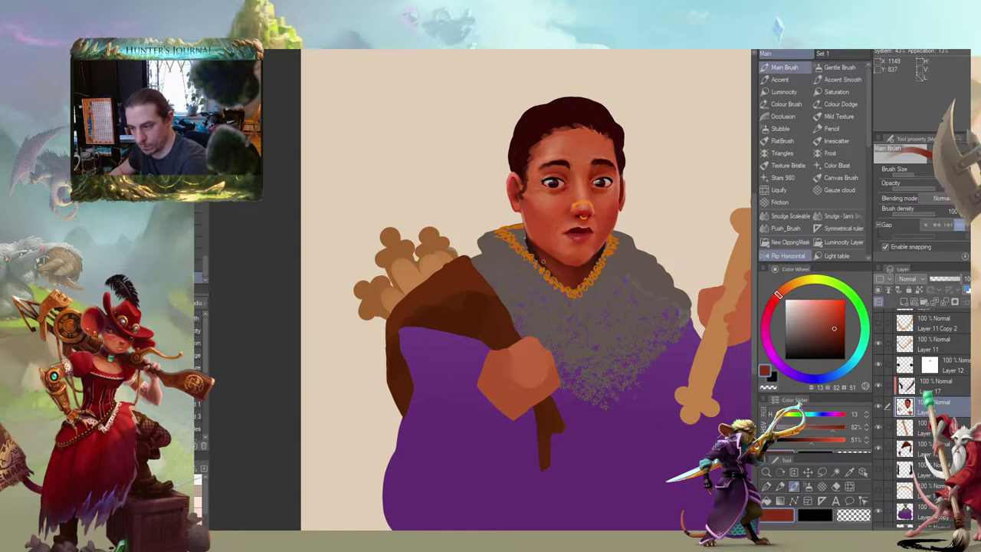
key(b)
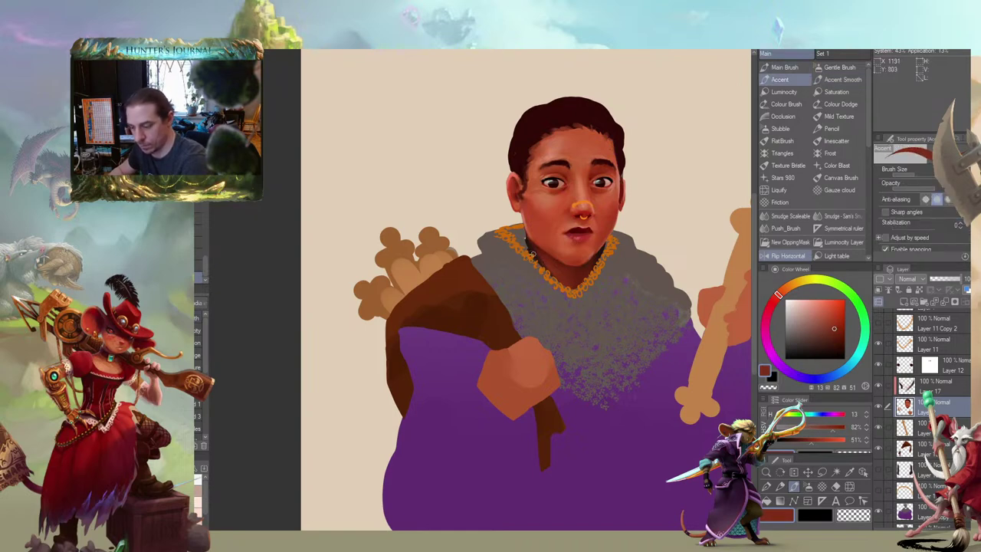
Hide Layer 17 and compare the collar with the Layer 11 neck trim switched off and on
click(879, 387)
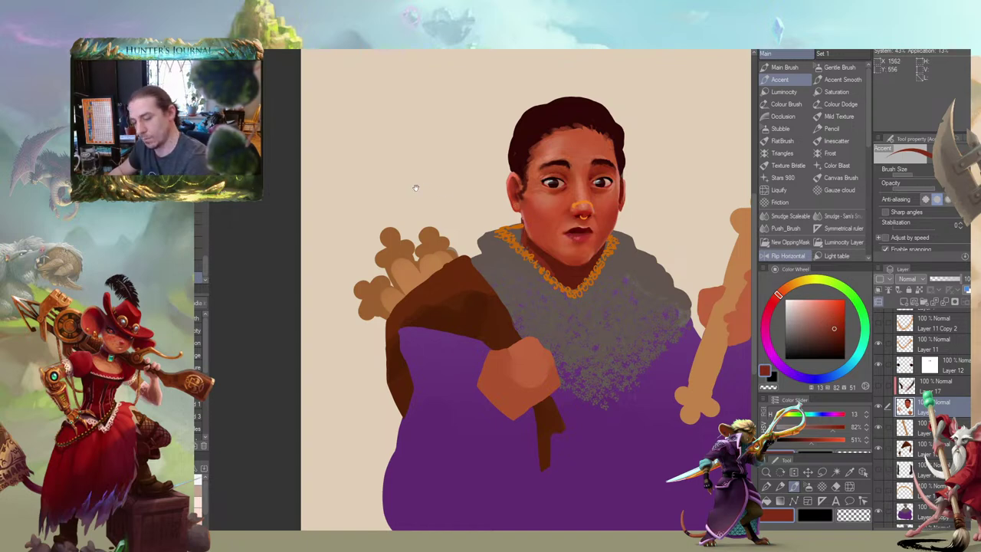
drag(416, 188, 488, 249)
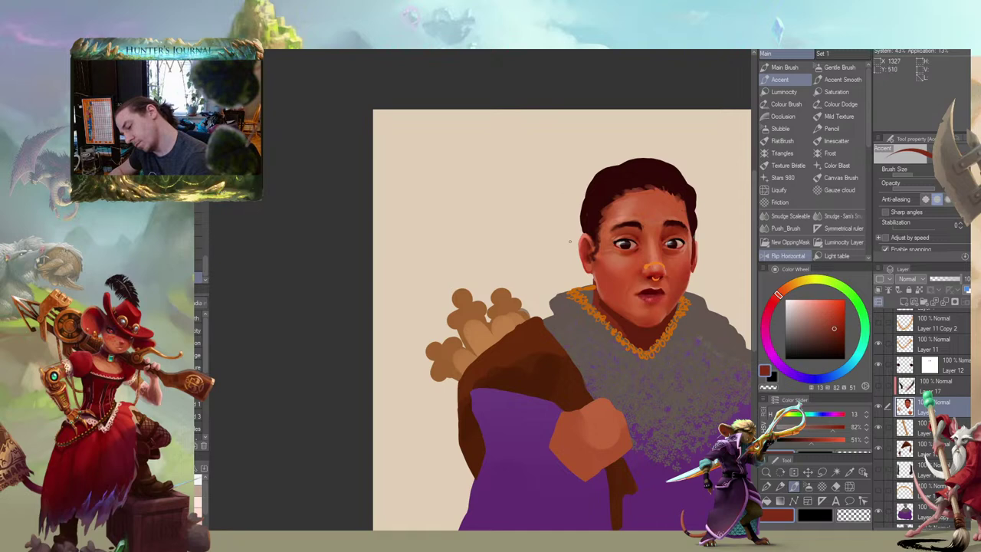
click(879, 346)
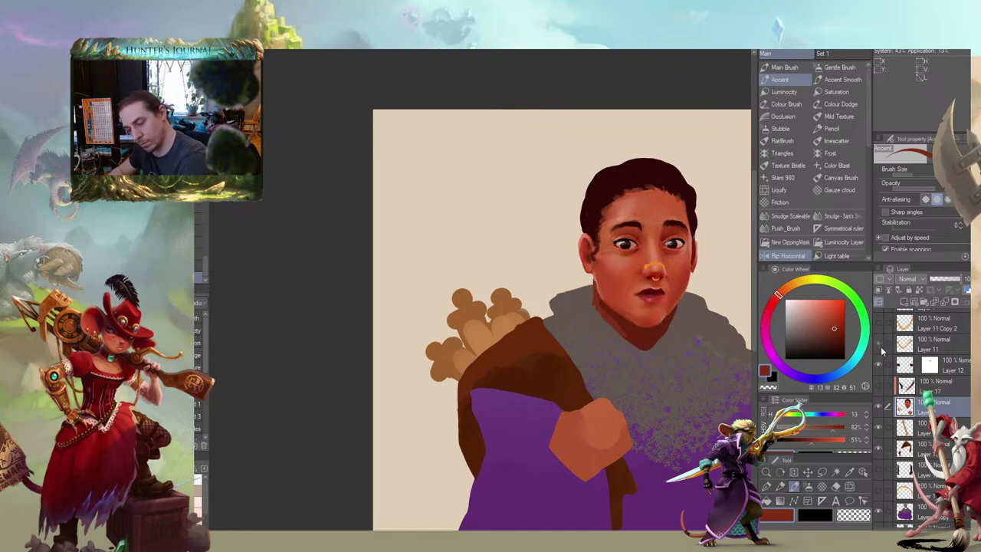
click(879, 346)
Move the Layer 11 neck trim down the layer stack to sit directly above the purple robe layer
click(900, 340)
drag(893, 494, 893, 493)
drag(901, 494, 889, 340)
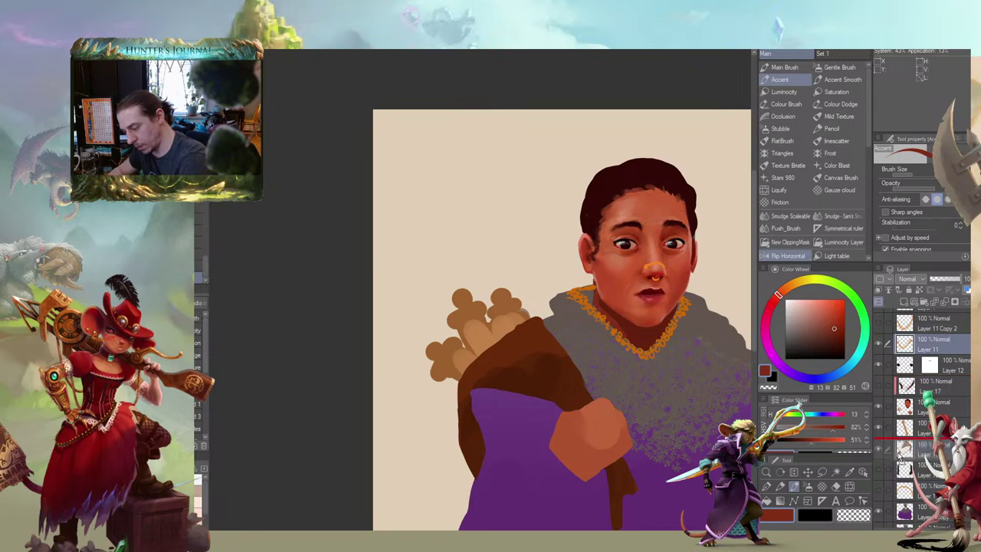
drag(895, 501, 895, 502)
Make Layer 2 active and lasso the neck from the jawline down past the orange trim
click(906, 390)
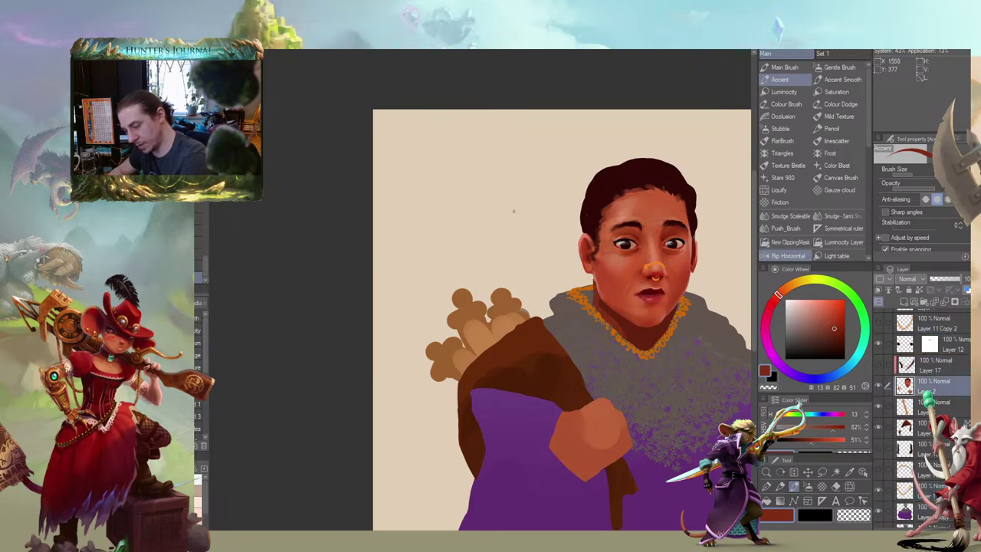
key(b)
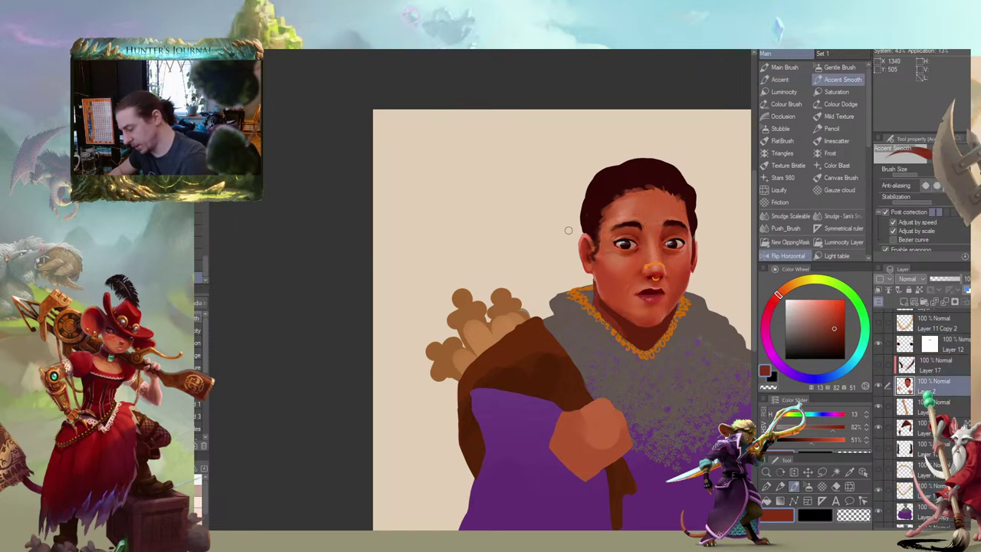
key(m)
mouse_move(586, 282)
mouse_down()
mouse_move(623, 359)
mouse_move(688, 360)
mouse_move(689, 293)
mouse_up()
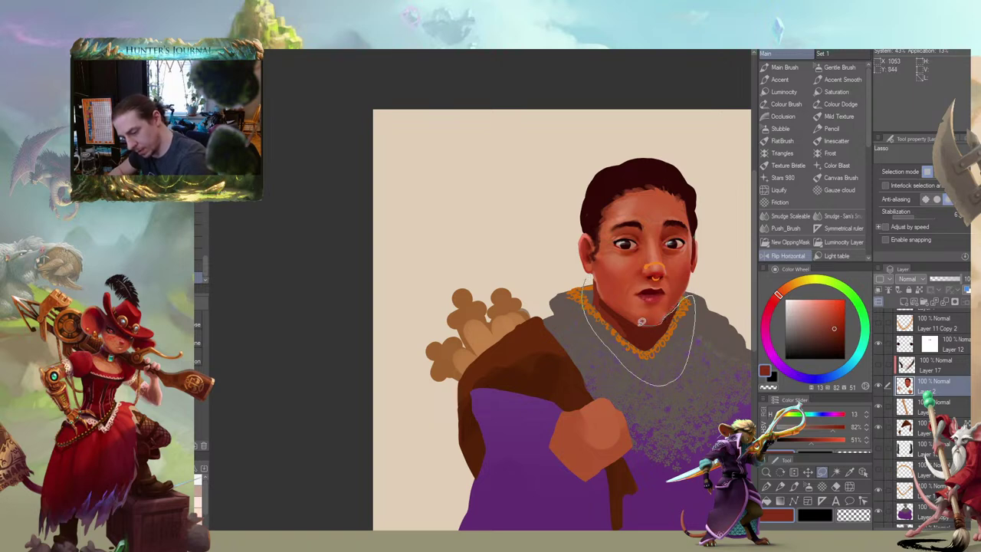
drag(641, 320, 588, 276)
scroll(497, 245, up, 6)
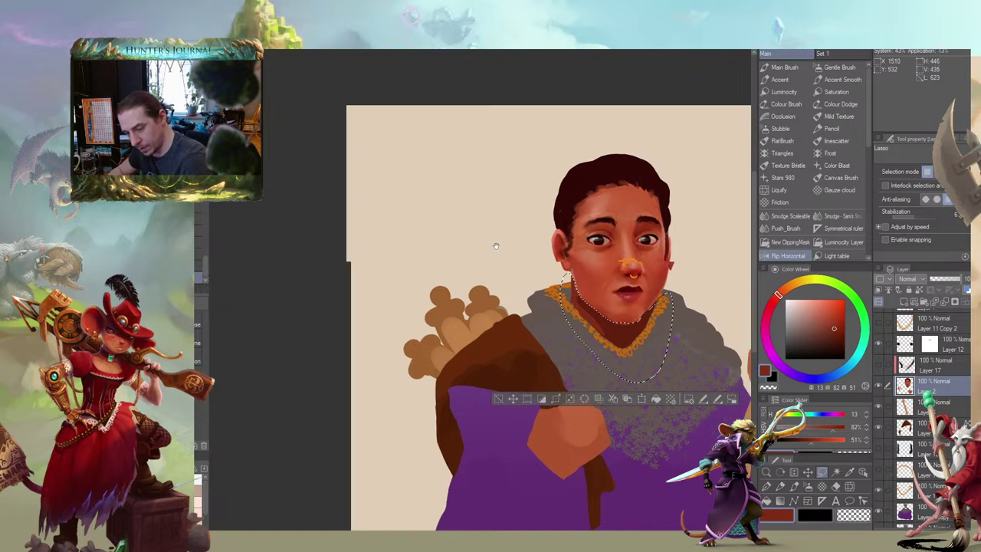
Refine the neck selection's boundary along the jaw and chin by painting it with the selection pen
key(b)
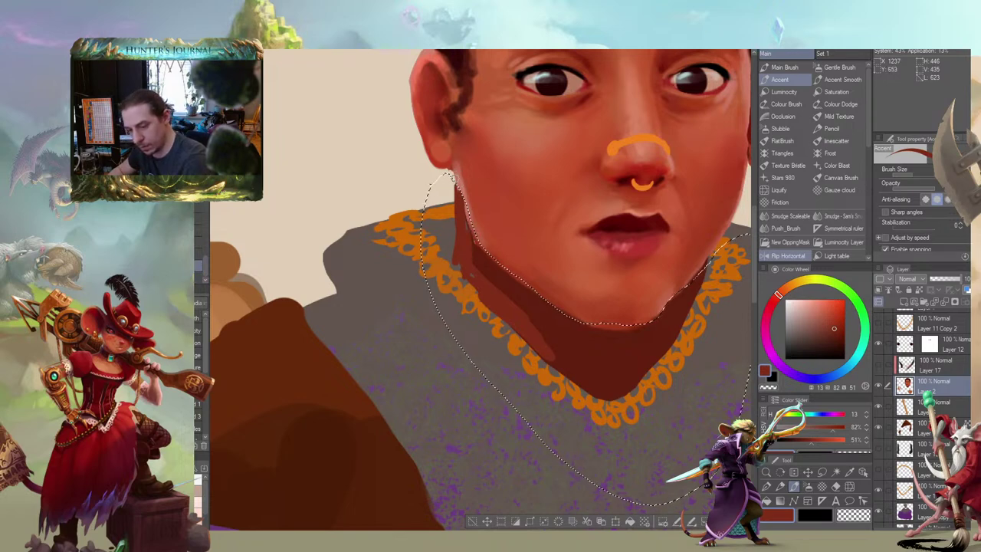
key(m)
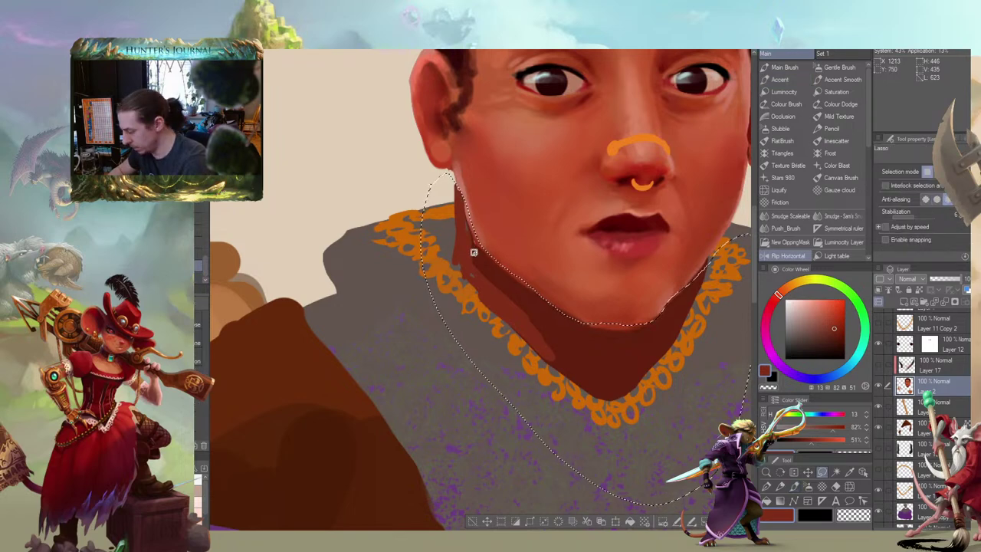
key(m)
key(m)
key(m)
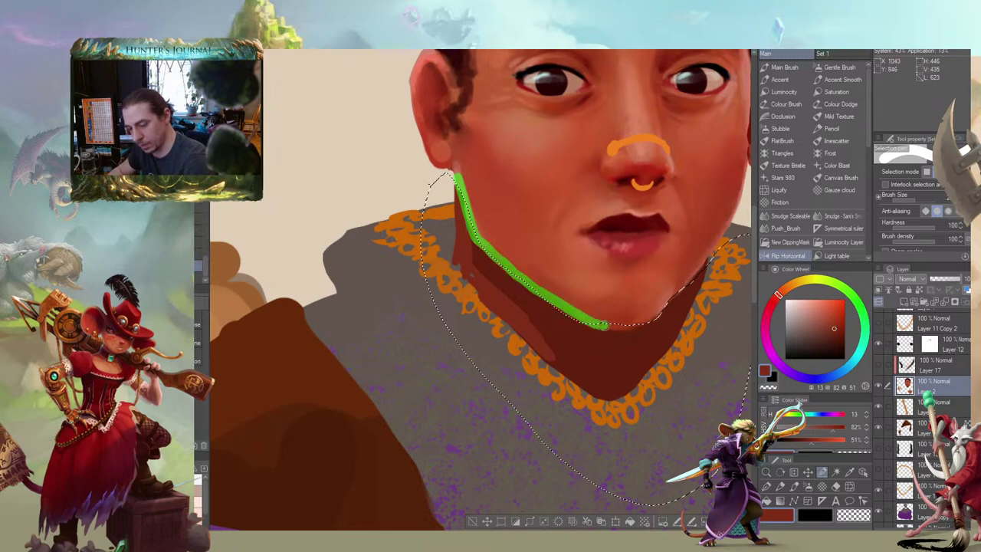
mouse_move(605, 325)
mouse_down()
mouse_move(648, 316)
mouse_move(672, 291)
mouse_move(708, 232)
mouse_up()
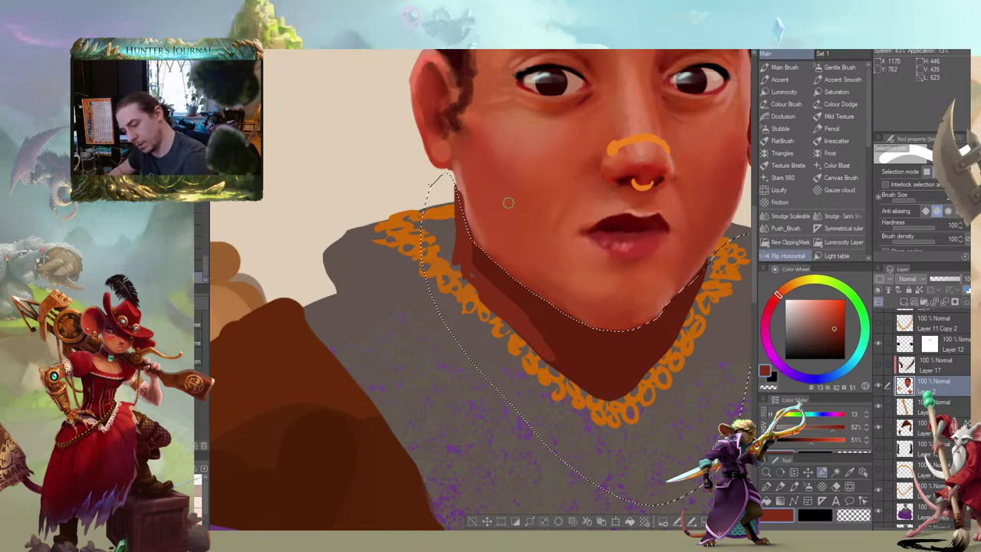
mouse_move(458, 211)
mouse_down()
mouse_move(476, 254)
mouse_move(494, 277)
mouse_move(470, 238)
mouse_move(498, 274)
mouse_up()
mouse_move(723, 244)
mouse_down()
mouse_move(713, 268)
mouse_move(660, 320)
mouse_up()
Separate the selected neck onto its own layer, place it directly beneath the neck trim layer and clear the selection
drag(454, 250, 375, 277)
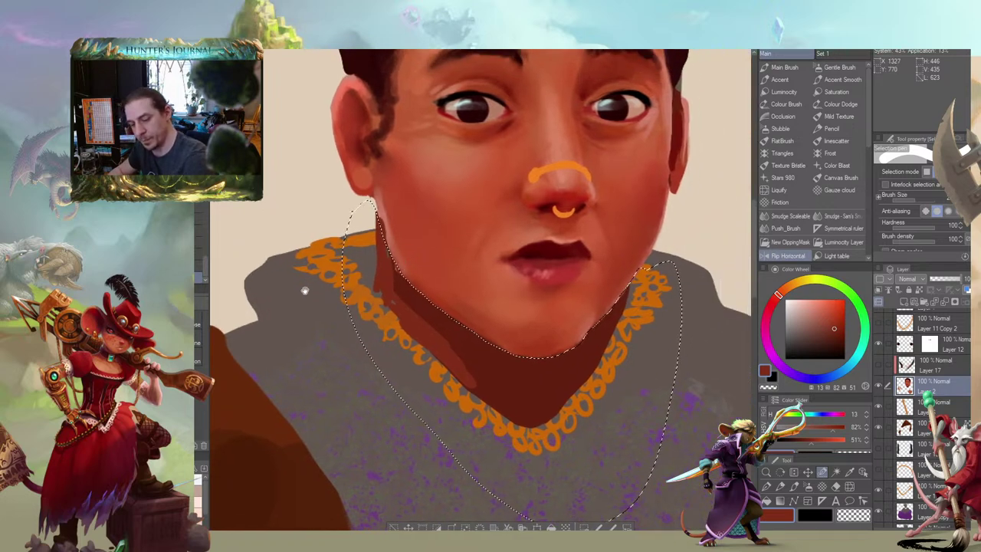
drag(305, 290, 325, 267)
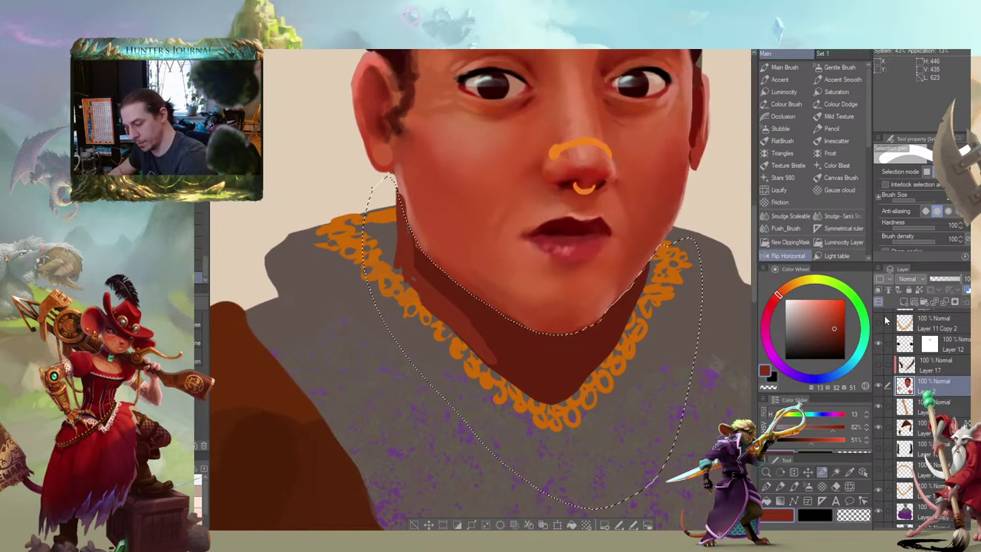
click(528, 525)
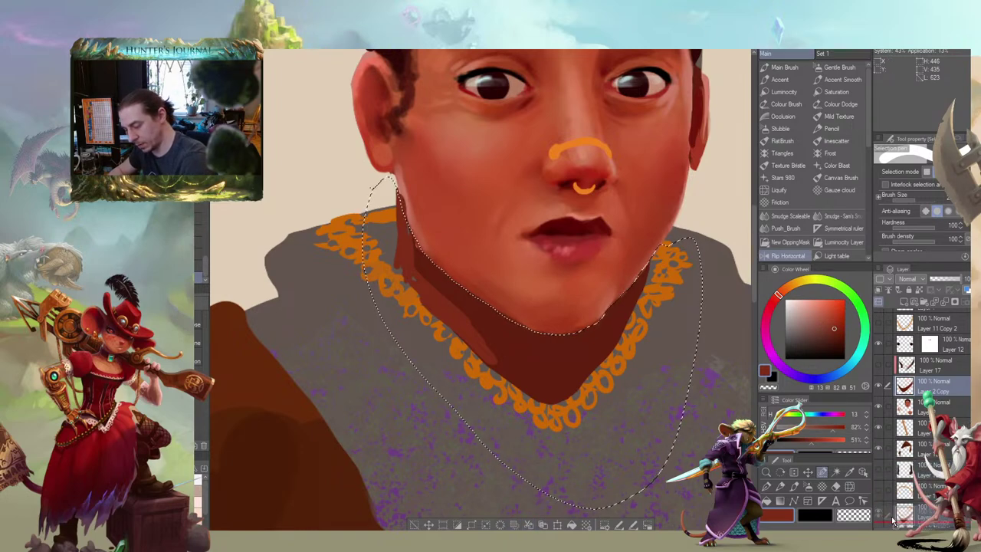
drag(890, 521, 893, 516)
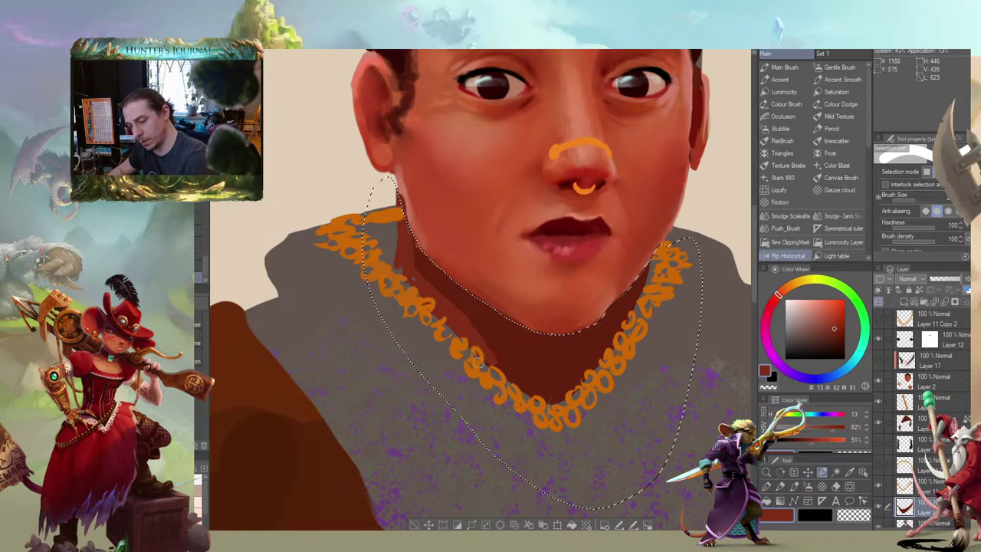
key(ctrl+d)
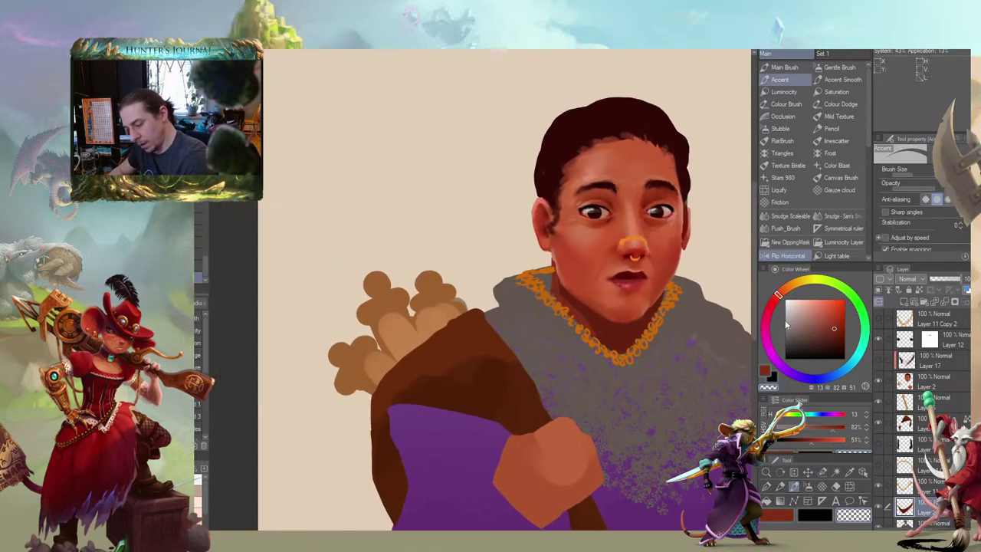
Make the neck trim the active layer and review the collar, neck and head within the whole portrait
click(912, 483)
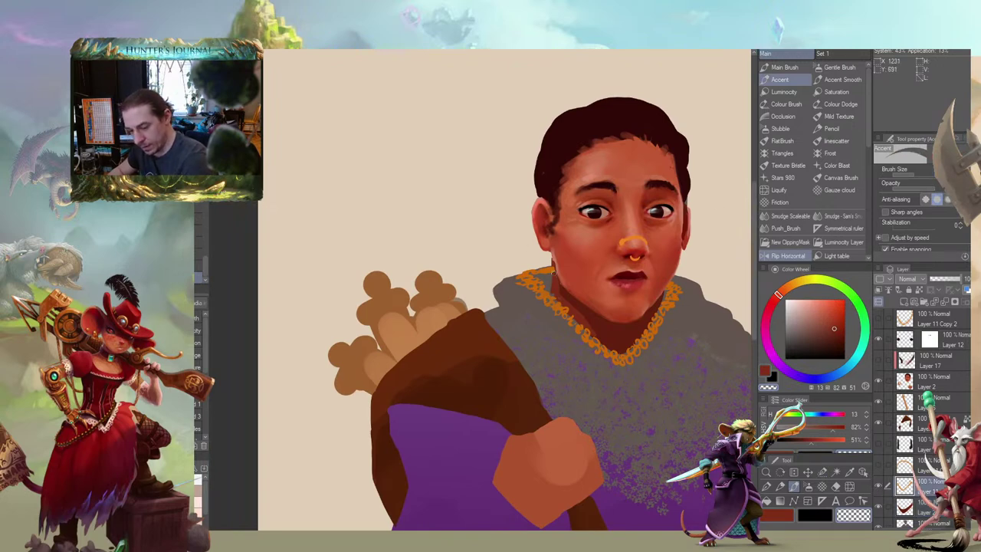
mouse_move(471, 196)
mouse_down()
mouse_move(379, 171)
mouse_move(479, 226)
mouse_up()
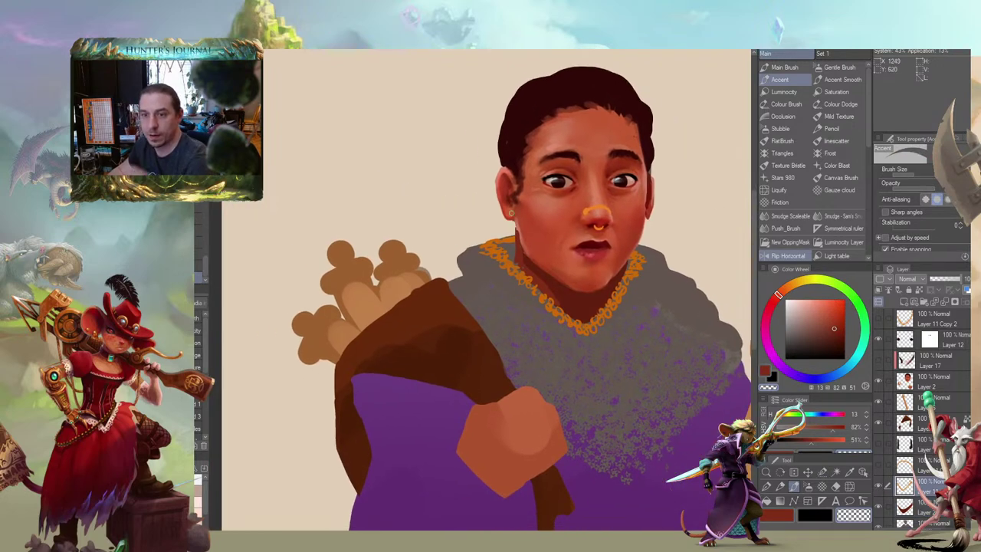
scroll(512, 215, down, 3)
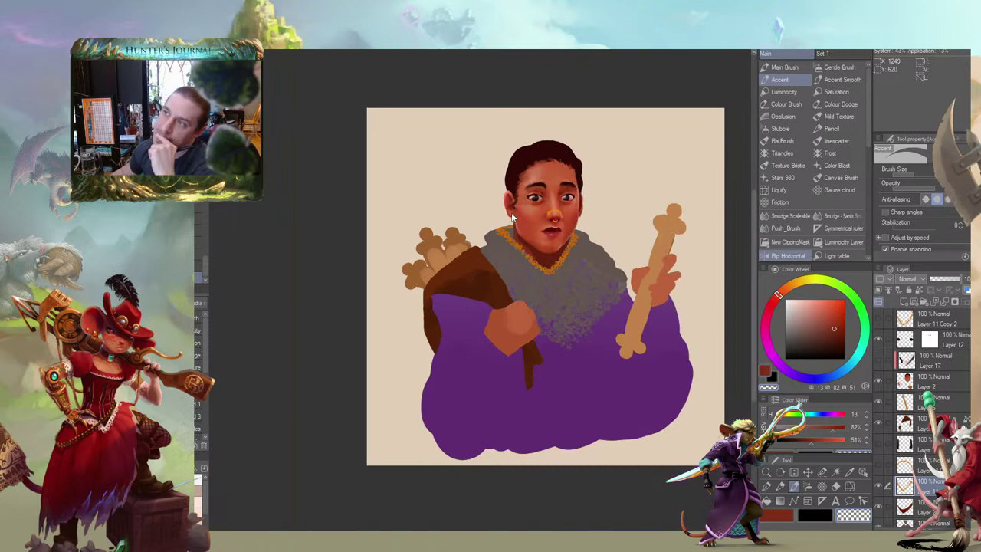
mouse_move(411, 313)
mouse_down()
mouse_move(503, 327)
mouse_move(480, 331)
mouse_up()
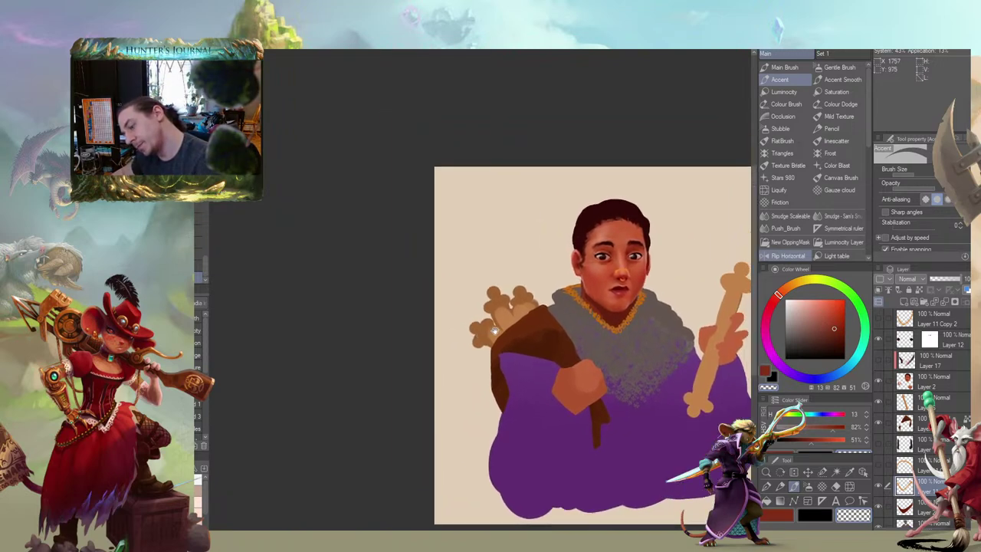
scroll(529, 249, up, 3)
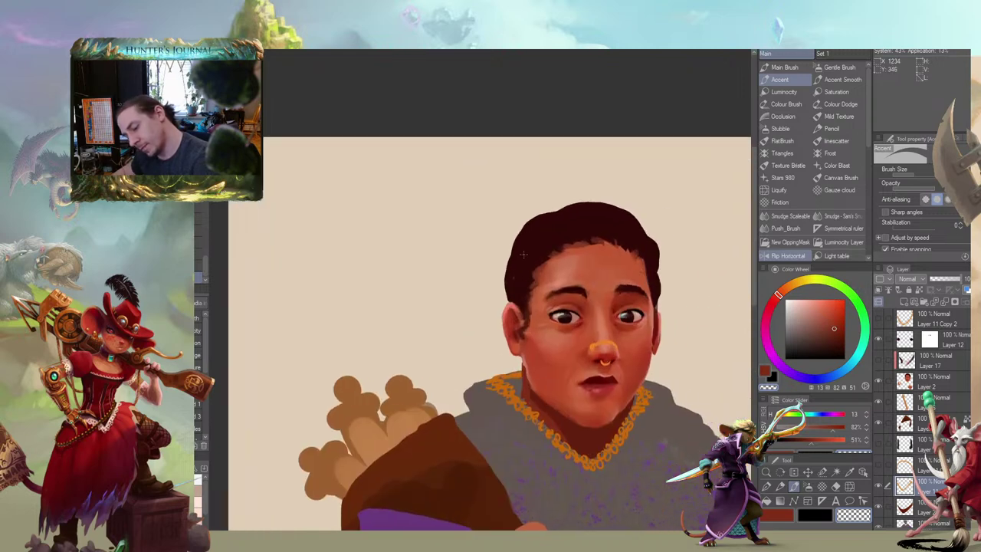
Make the head layer active, sample the hair's dark brown and review the head within the whole portrait
ctrl+shift+click(524, 255)
key(slash)
key(b)
mouse_move(506, 264)
mouse_down()
mouse_move(501, 284)
mouse_move(510, 269)
mouse_move(555, 256)
mouse_up()
key(b)
key(slash)
alt+click(511, 270)
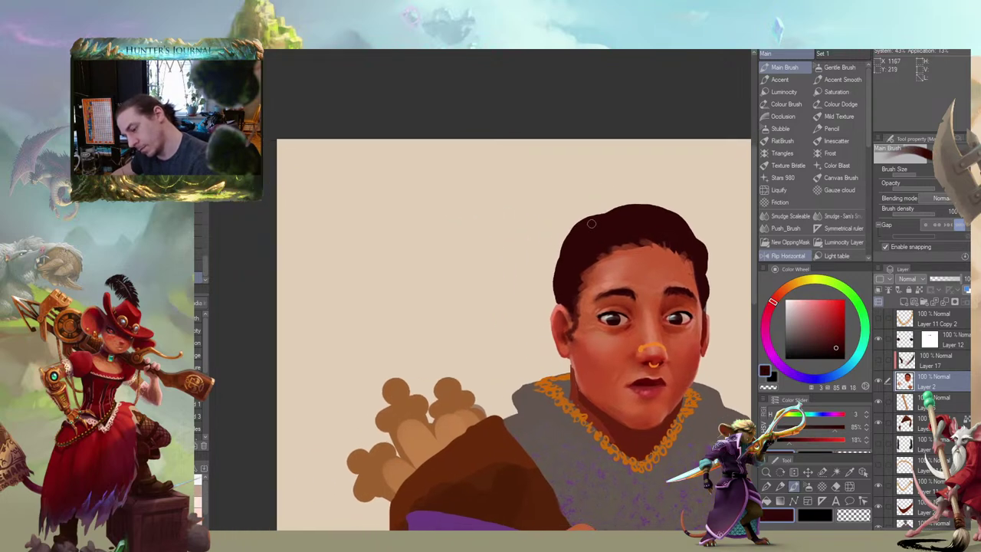
key(b)
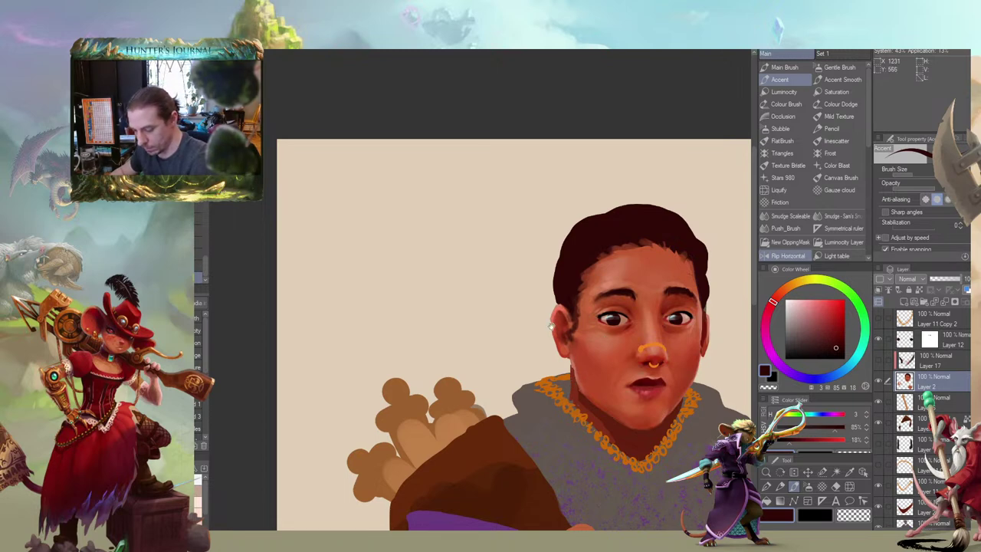
scroll(550, 326, down, 5)
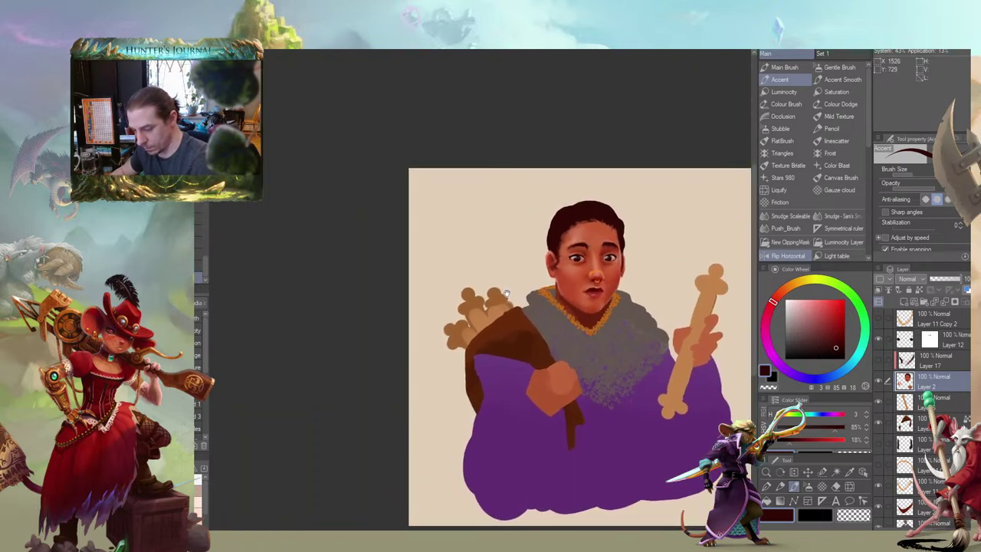
scroll(509, 302, up, 1)
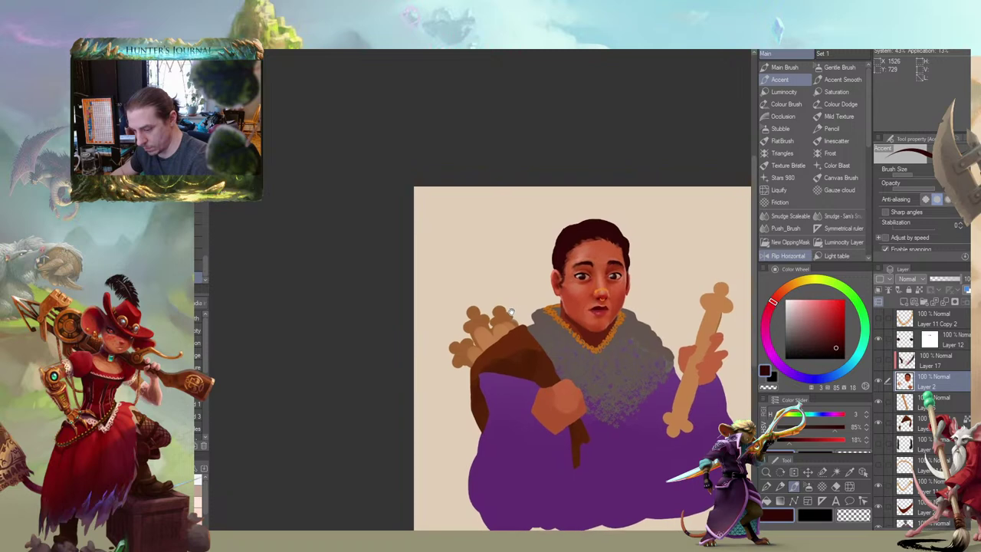
scroll(510, 311, up, 1)
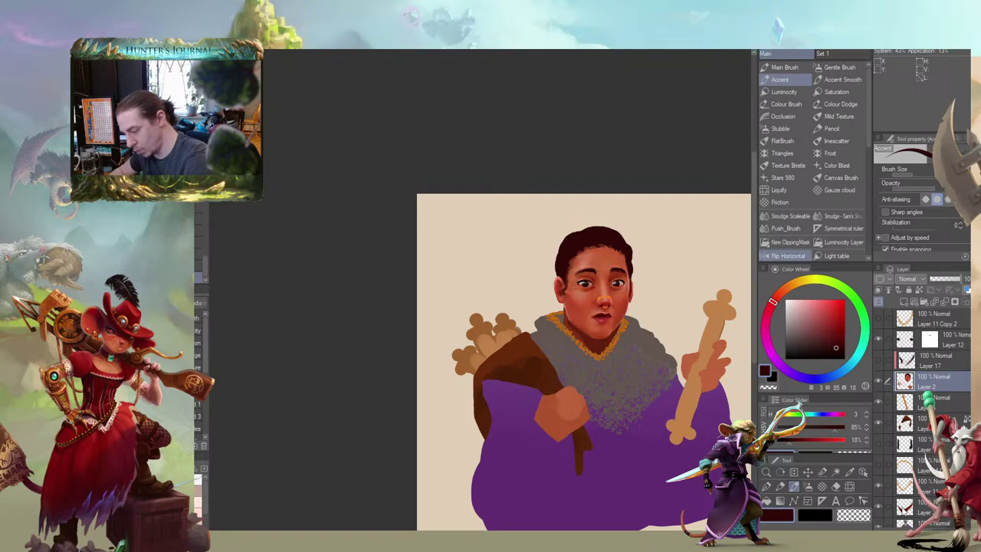
Move the separated neck layer directly beneath the head layer and merge the head down into it
drag(904, 511, 906, 393)
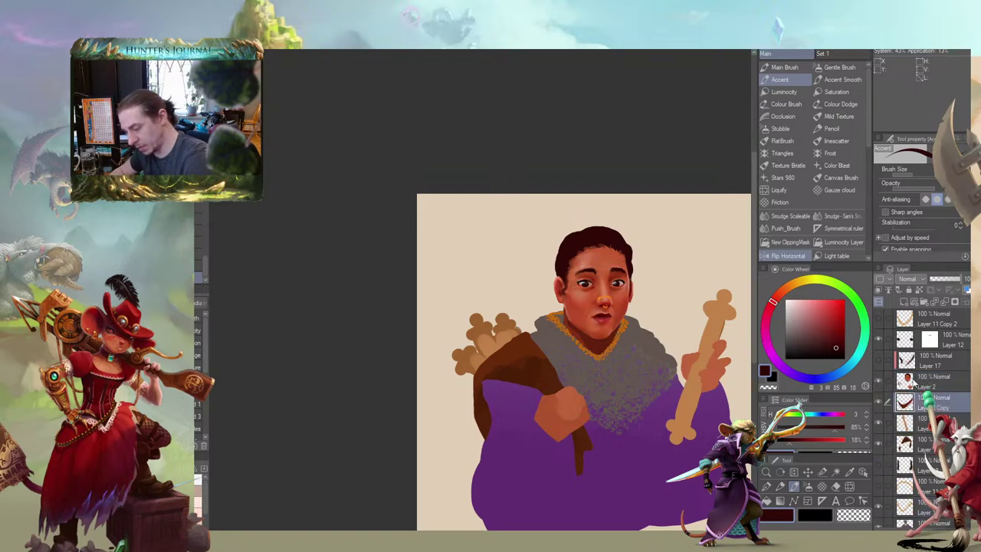
click(909, 381)
key(ctrl+e)
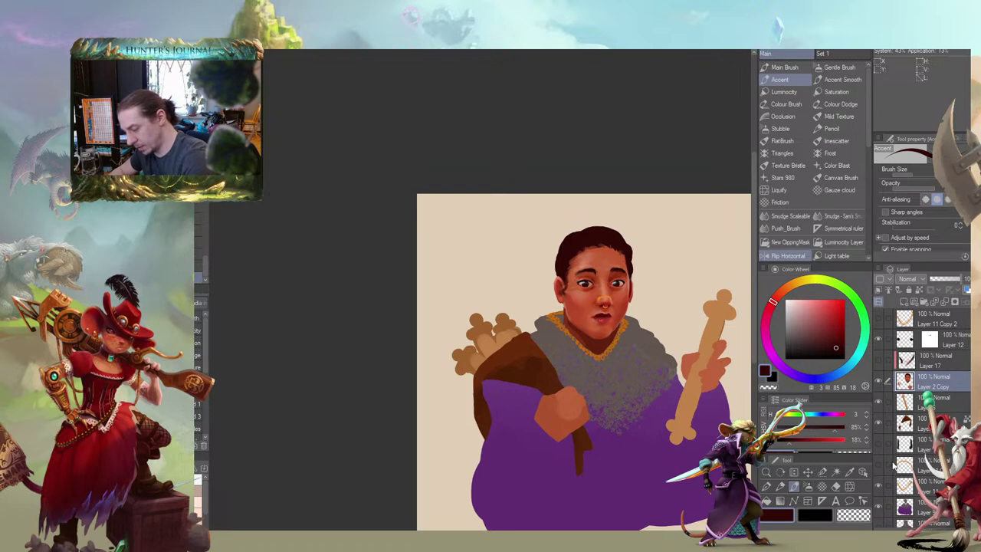
Lasso the collar opening around the neck, separate that part of the robe layer onto its own layer and clear the selection
click(904, 484)
key(m)
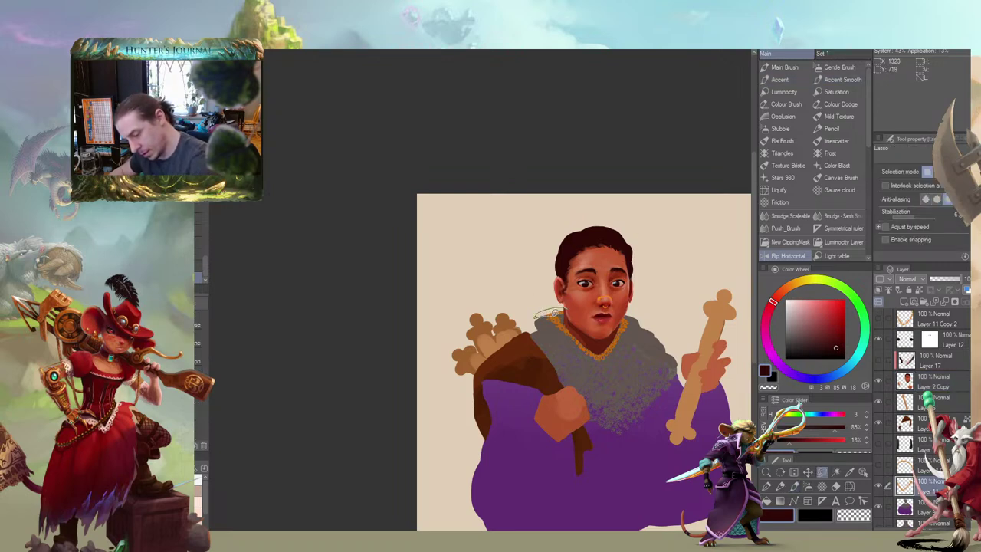
mouse_move(561, 311)
mouse_down()
mouse_move(596, 351)
mouse_move(611, 346)
mouse_move(622, 320)
mouse_move(605, 307)
mouse_up()
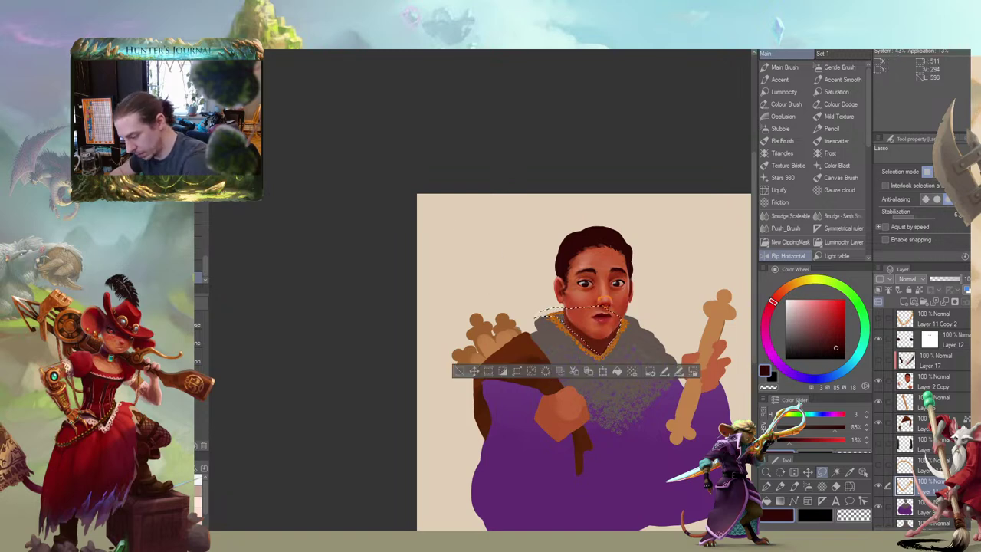
scroll(919, 429, down, 2)
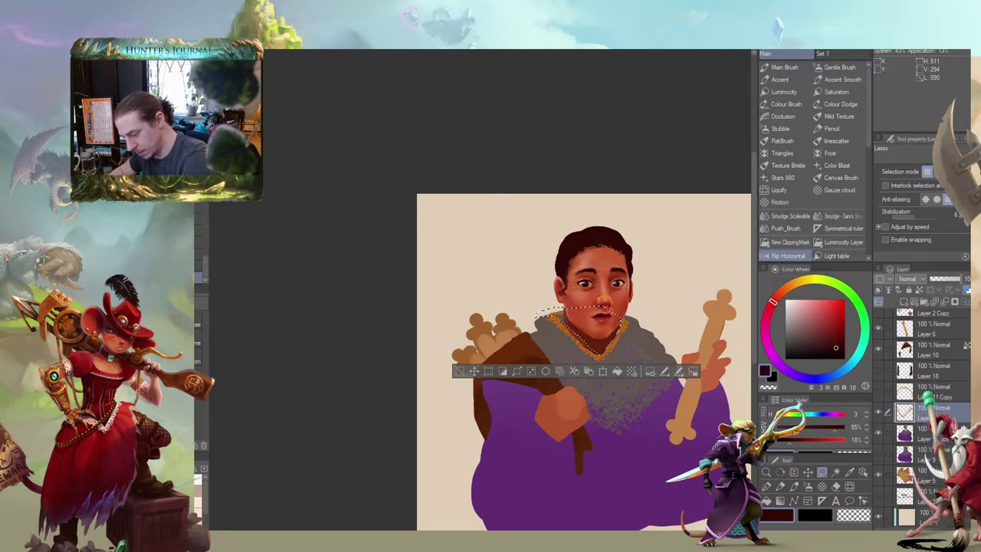
click(906, 463)
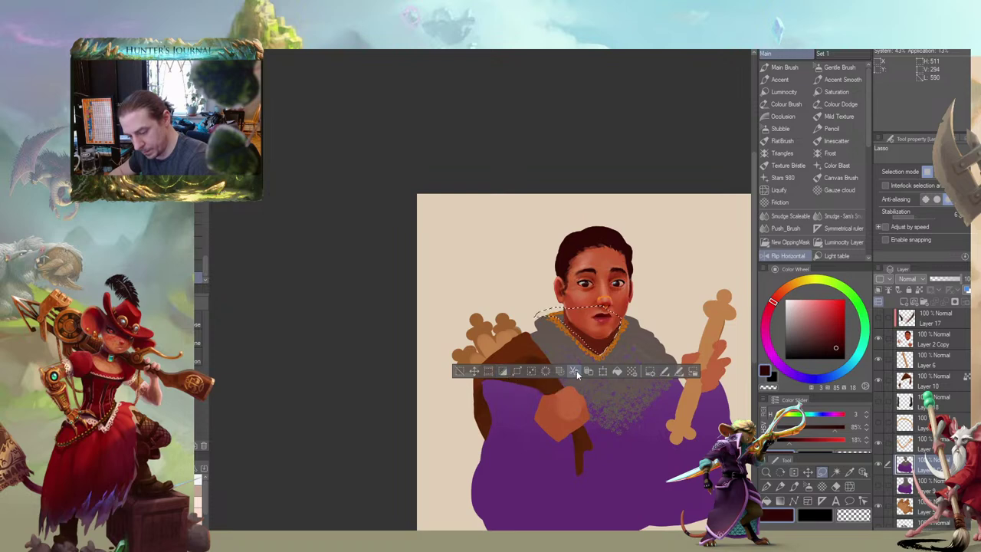
click(497, 372)
click(457, 371)
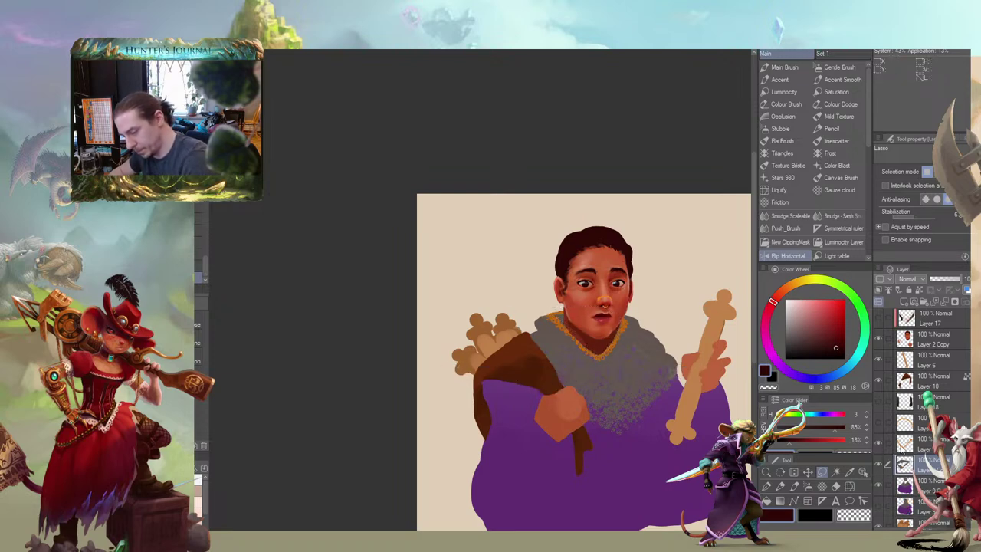
Move the orange neck trim layer directly above the merged head layer and switch to the Accent Smooth brush
click(901, 450)
key(b)
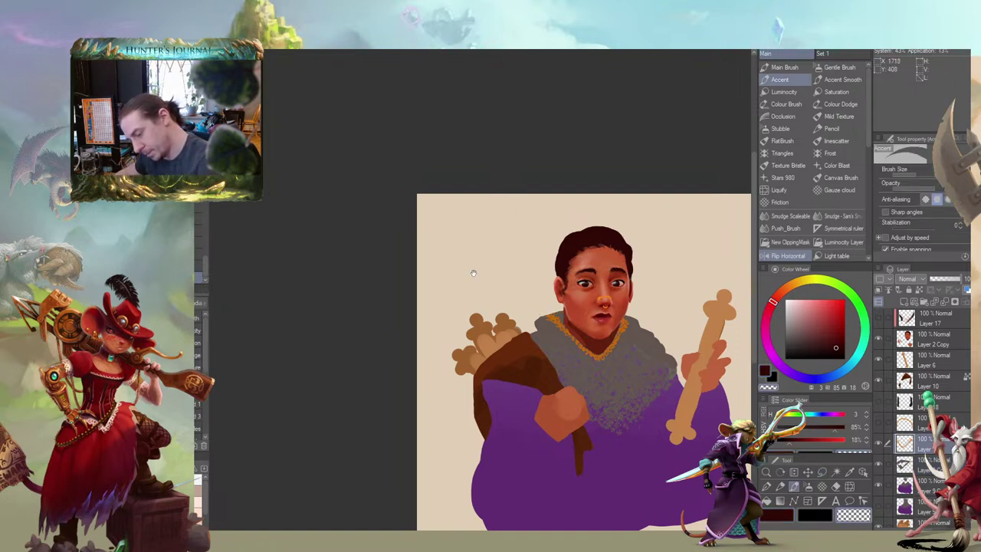
drag(473, 272, 459, 235)
click(904, 460)
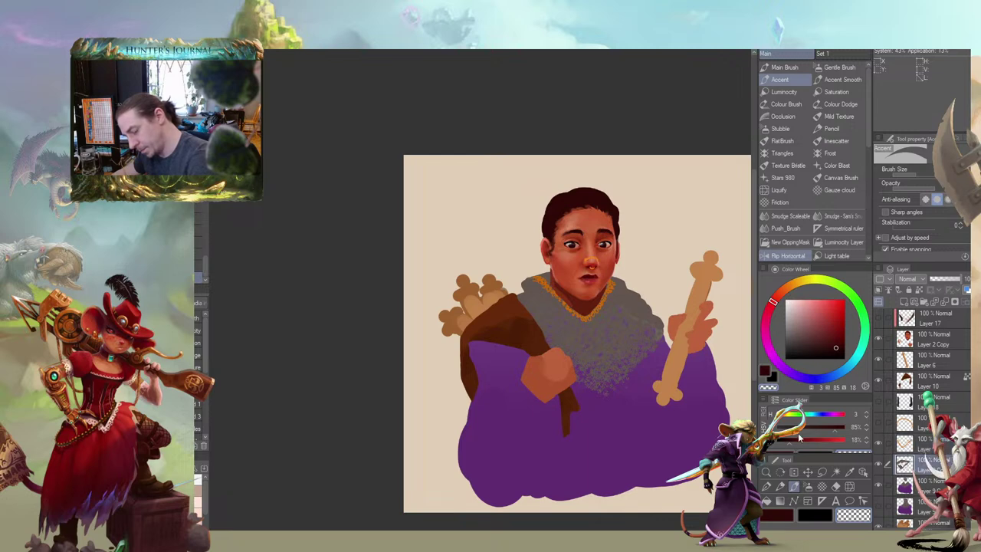
drag(499, 265, 533, 243)
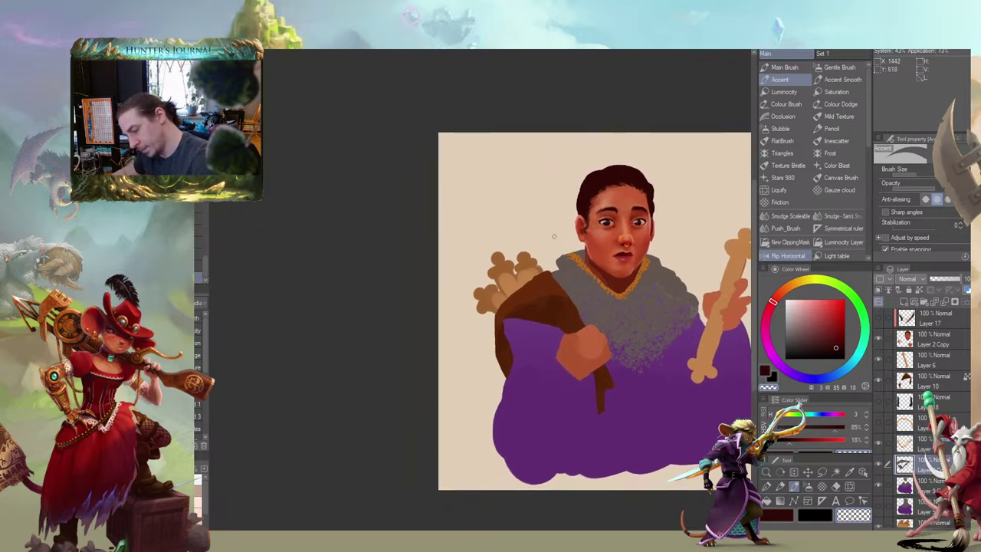
drag(904, 447, 904, 329)
click(842, 79)
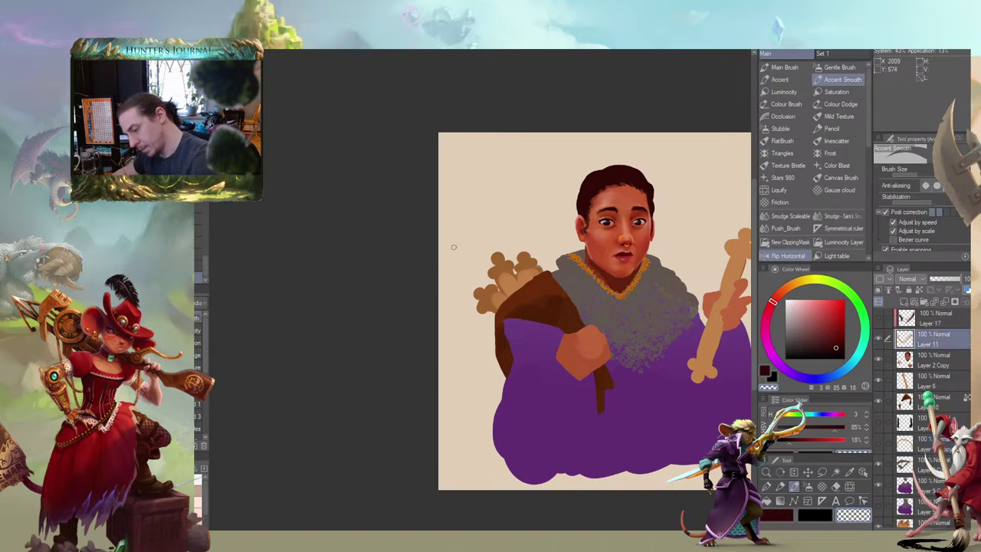
Merge the separated collar piece back down into the robe layer
click(907, 465)
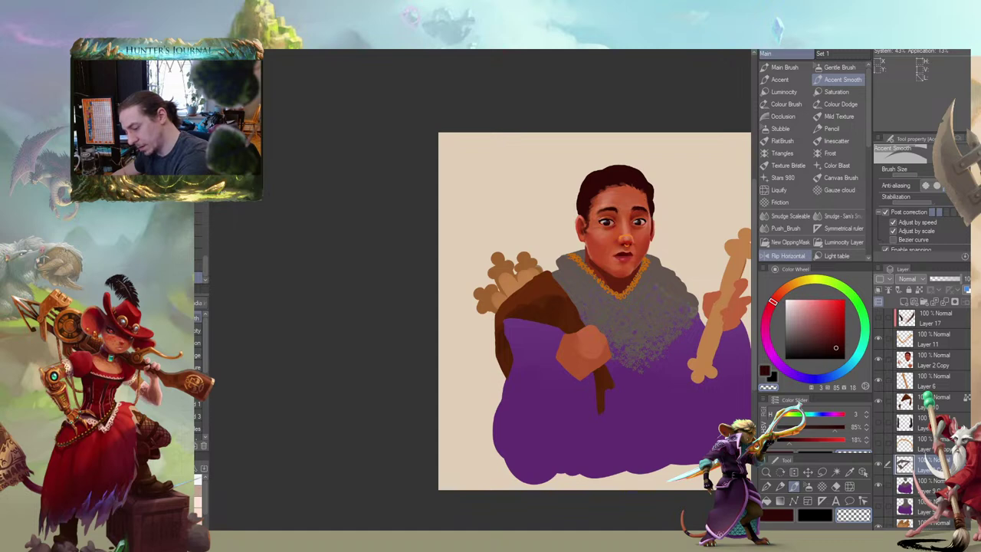
key(ctrl+e)
key(comma)
drag(587, 250, 624, 242)
key(comma)
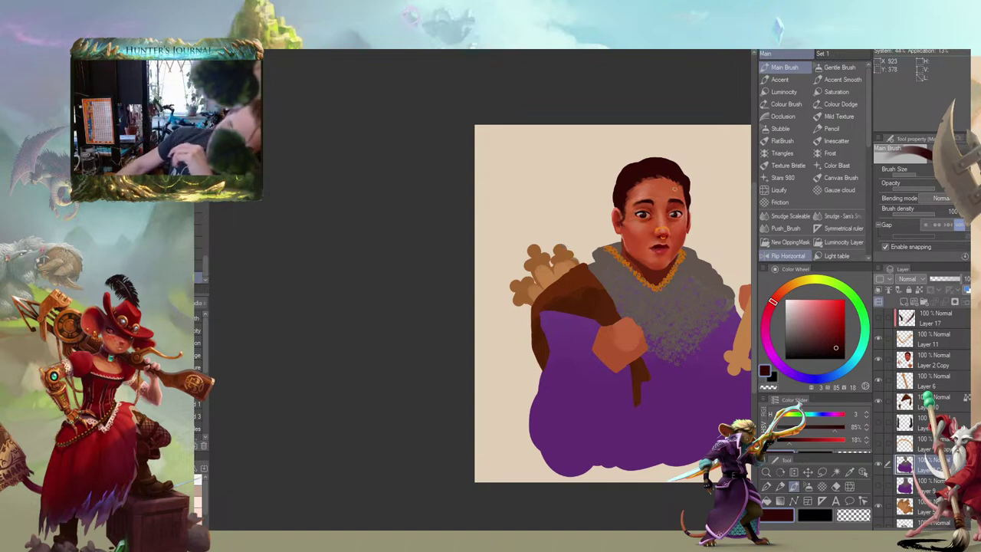
Sample the collar's grey, darken it and paint the inner back of the collar behind the neck on the robe layer
mouse_move(562, 223)
mouse_down()
mouse_move(509, 246)
mouse_move(536, 229)
mouse_up()
key(period)
scroll(565, 228, up, 2)
key(period)
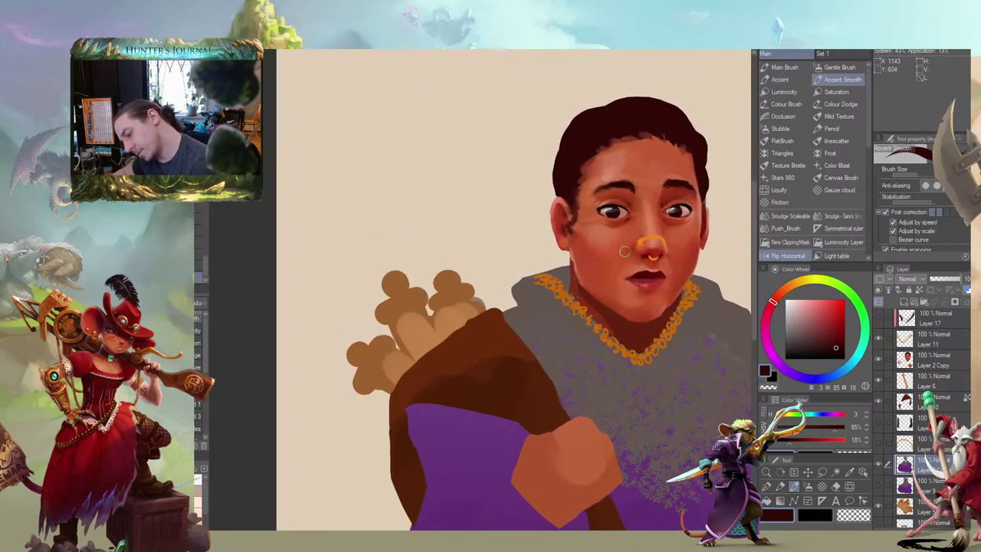
alt+click(567, 267)
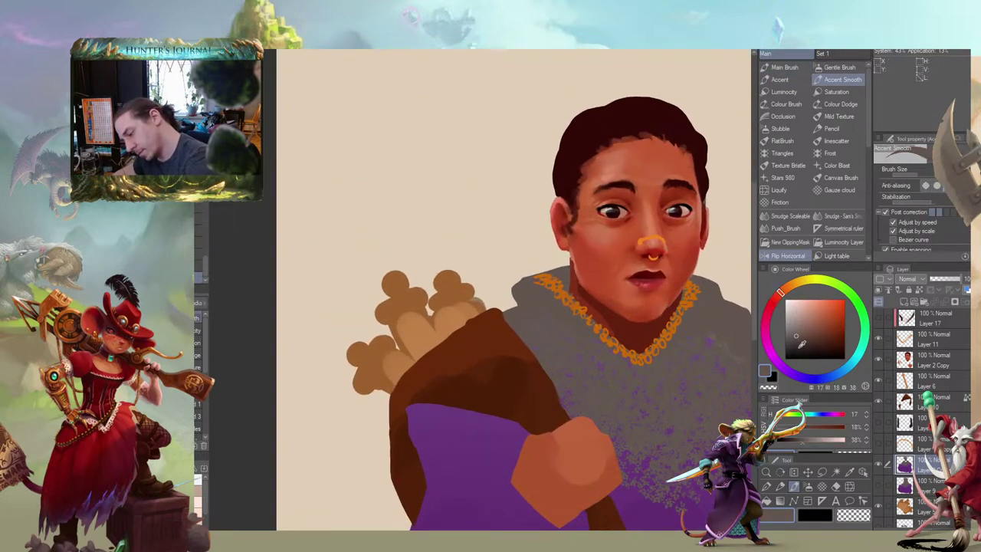
click(801, 348)
key(comma)
mouse_move(565, 275)
mouse_down()
mouse_move(547, 281)
mouse_move(627, 346)
mouse_up()
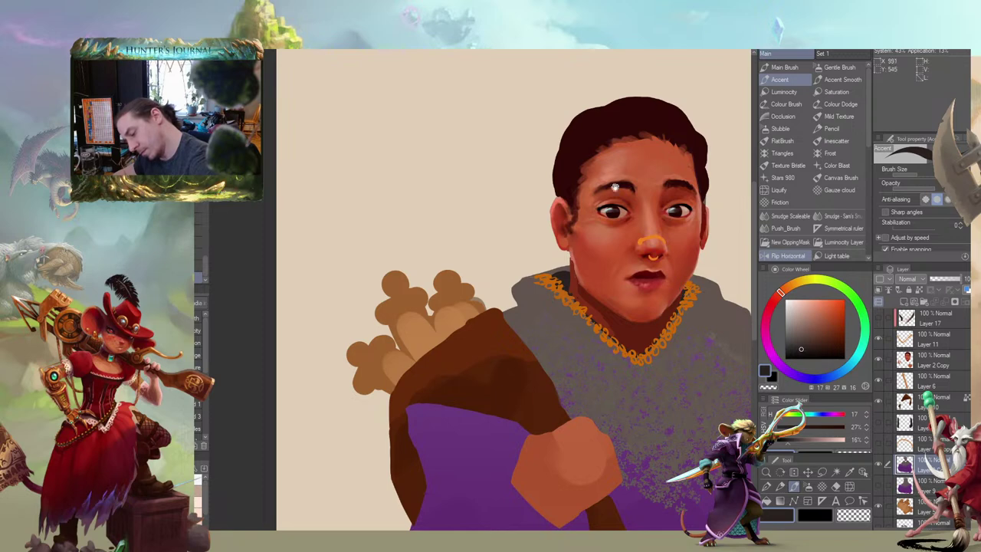
Make the merged head layer active and clean up the jaw and neck edges against the collar with the transparent colour
drag(614, 187, 423, 262)
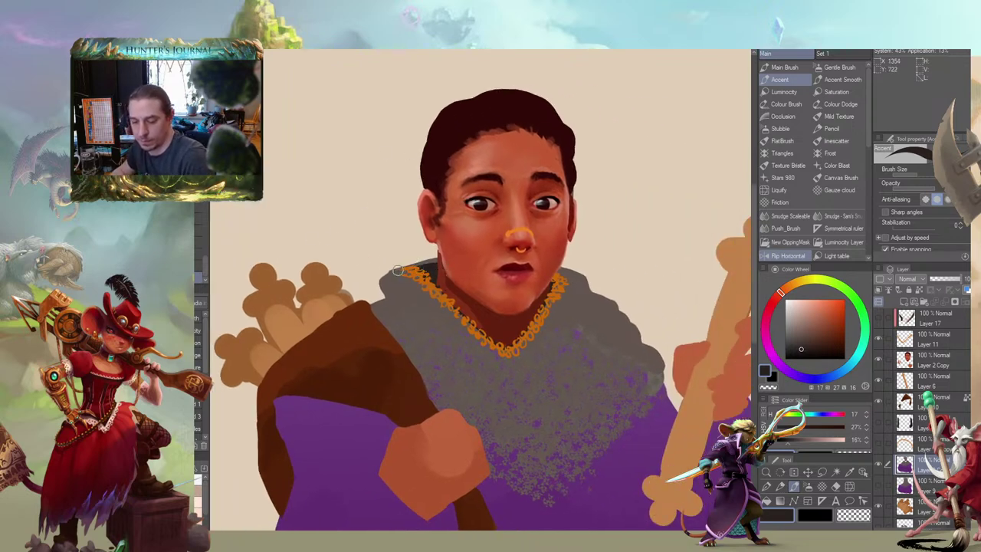
drag(367, 242, 519, 217)
key(period)
click(906, 359)
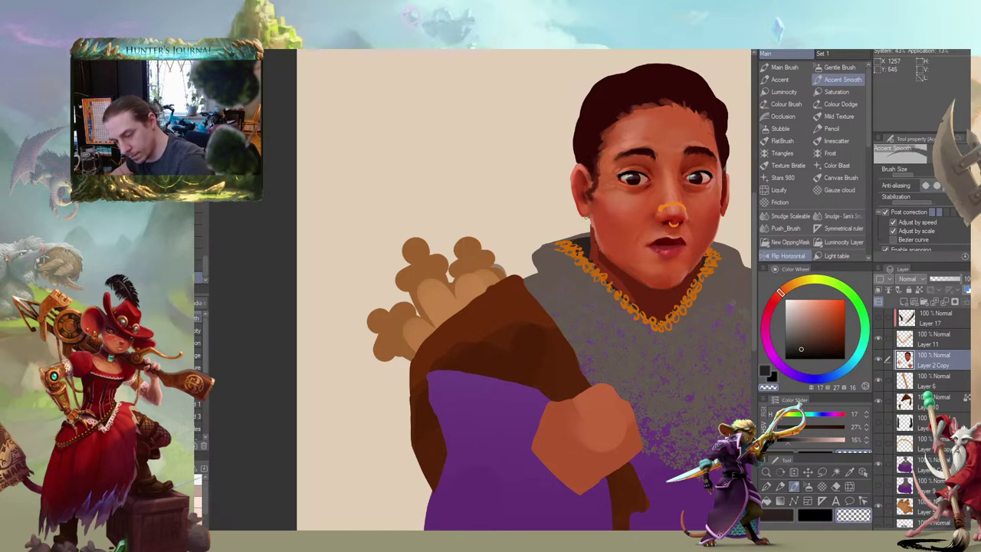
key(comma)
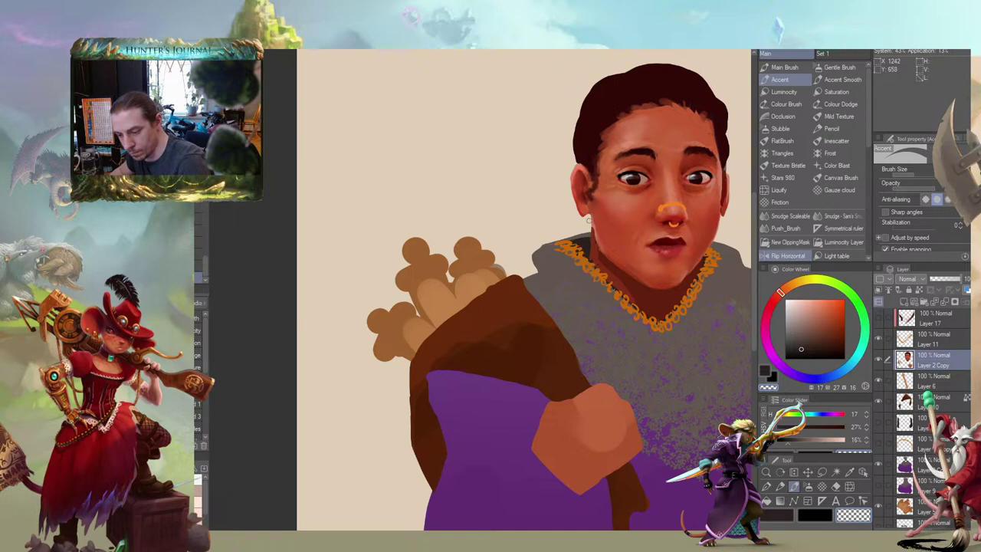
drag(516, 208, 410, 192)
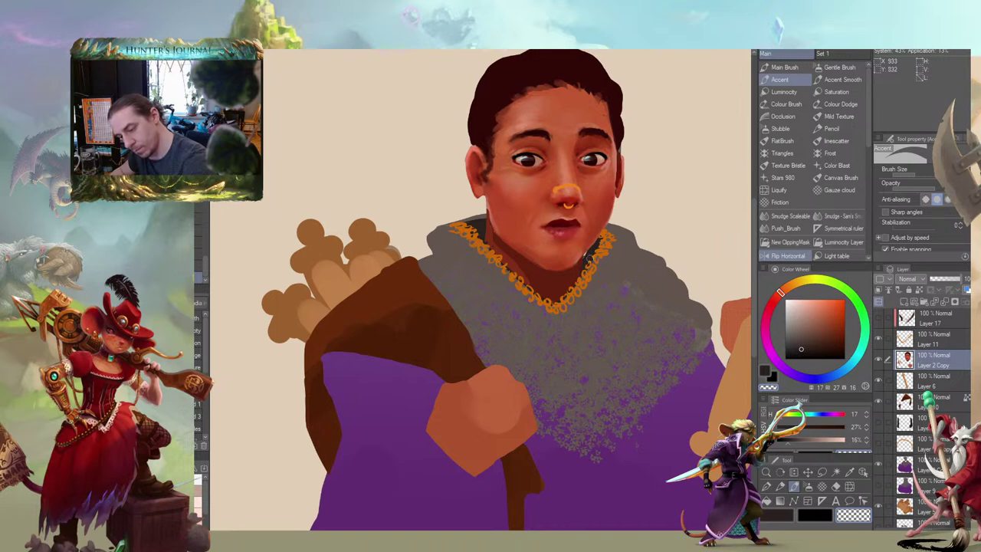
drag(560, 216, 506, 223)
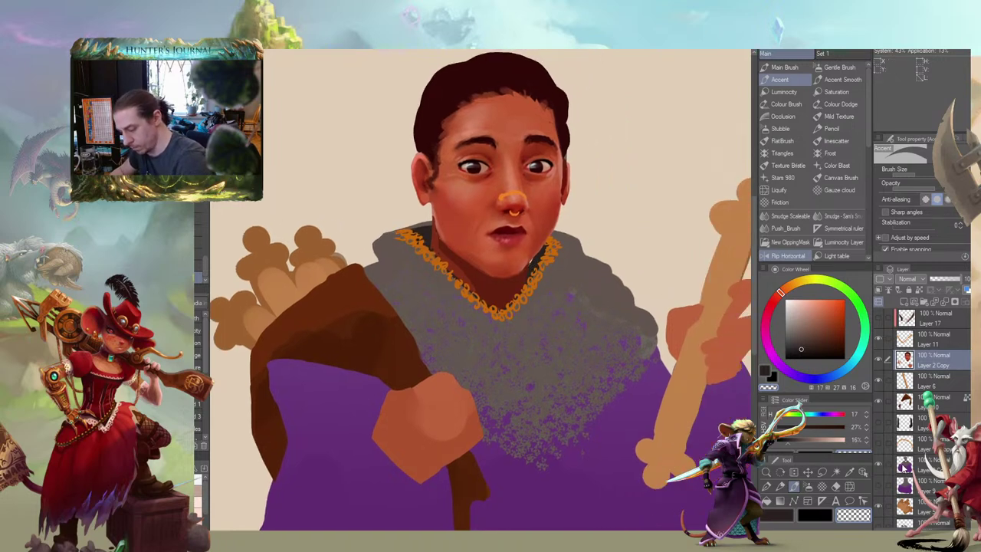
Make the robe layer active, touch up the collar's dark interior beside the neck and review the portrait
click(903, 467)
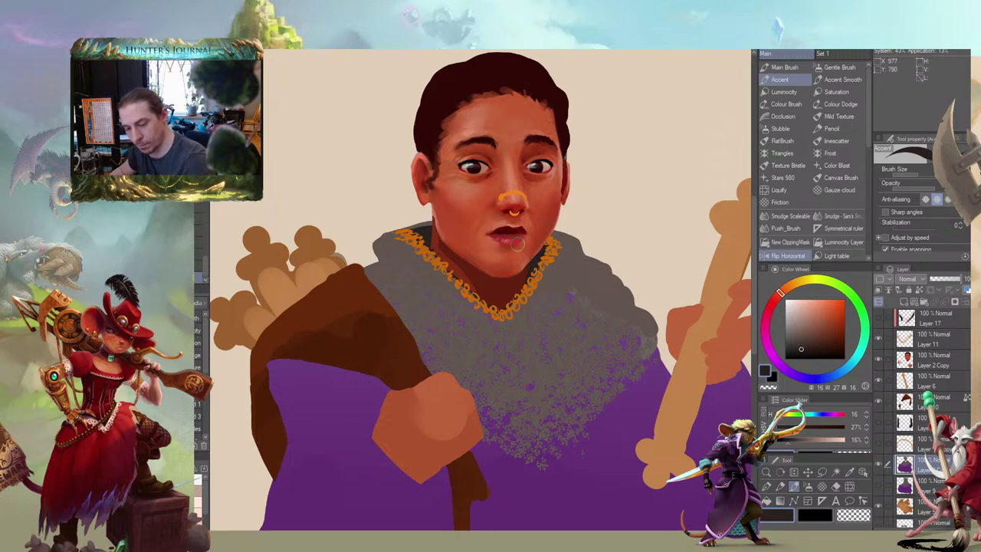
scroll(429, 174, down, 3)
drag(326, 209, 539, 249)
scroll(552, 244, up, 1)
scroll(560, 242, up, 5)
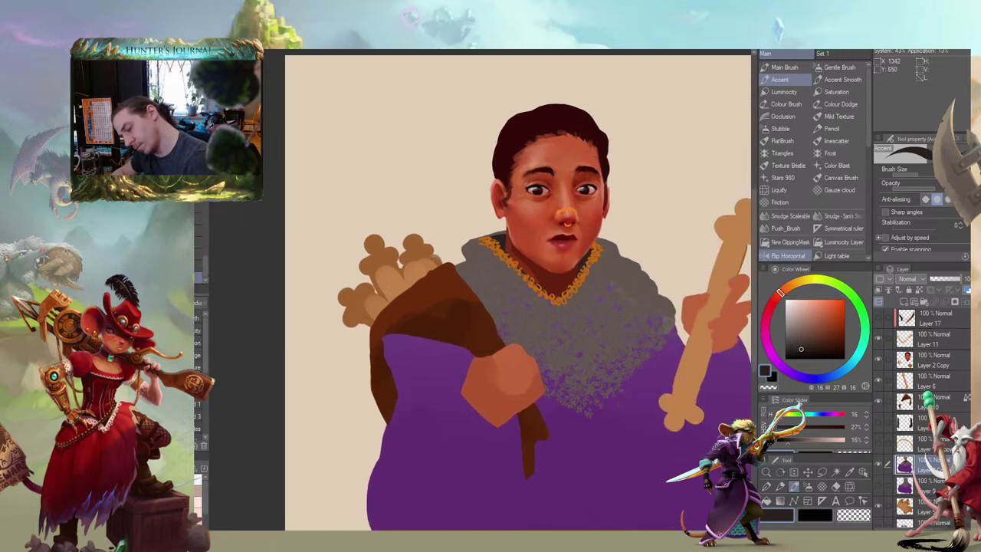
drag(412, 221, 460, 251)
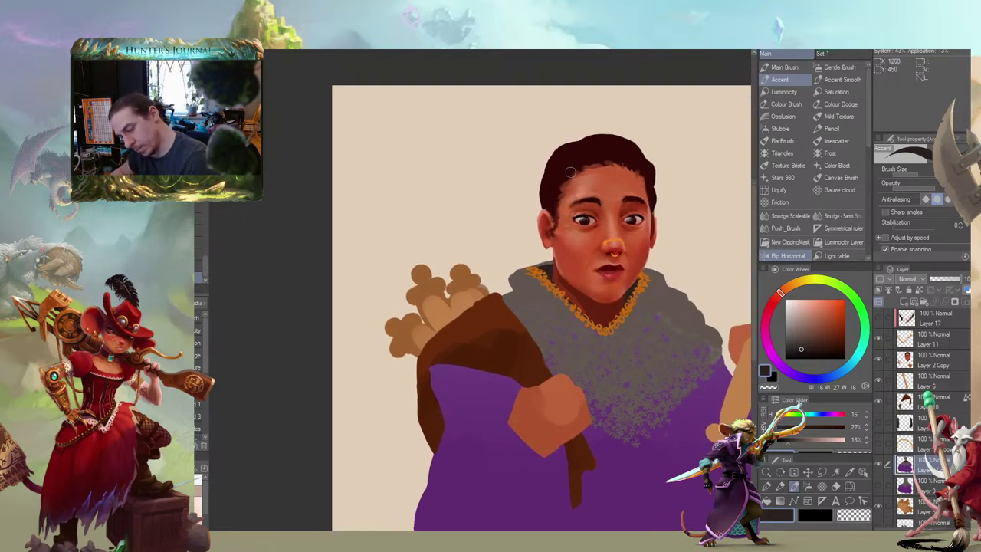
drag(579, 159, 429, 182)
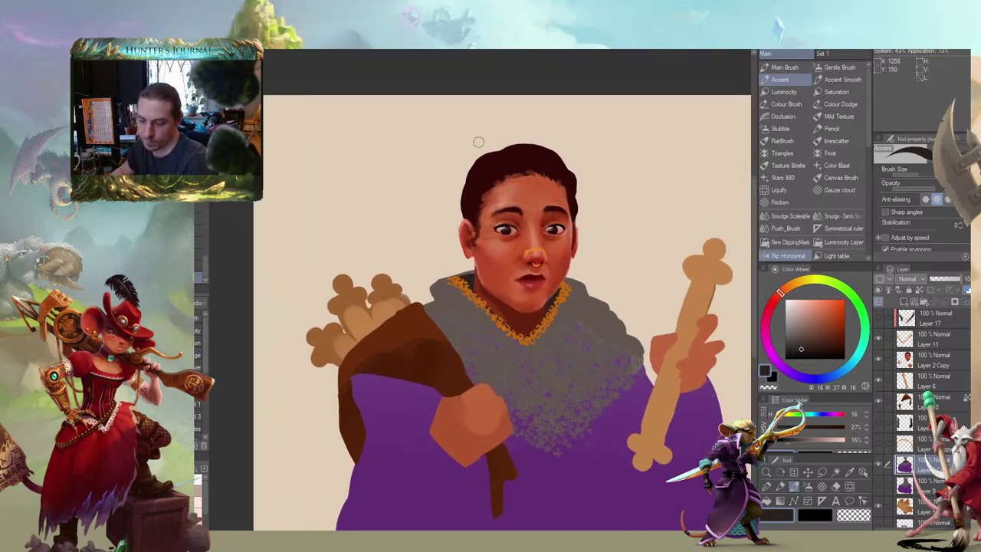
Sample the dark brown hair colour and build out a fuller hair outline from the ear over the crown on the head layer
scroll(417, 219, up, 5)
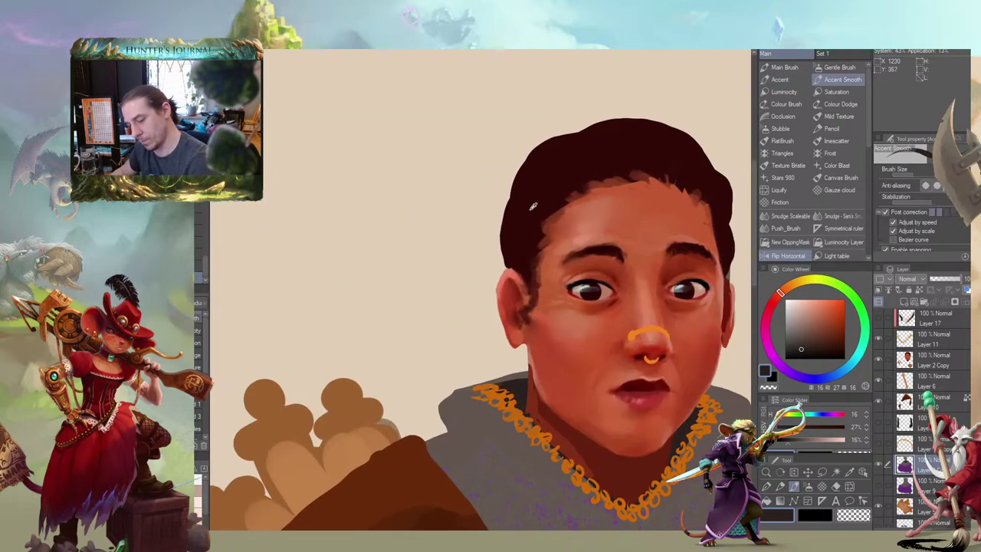
alt+click(533, 206)
drag(430, 222, 415, 222)
click(906, 357)
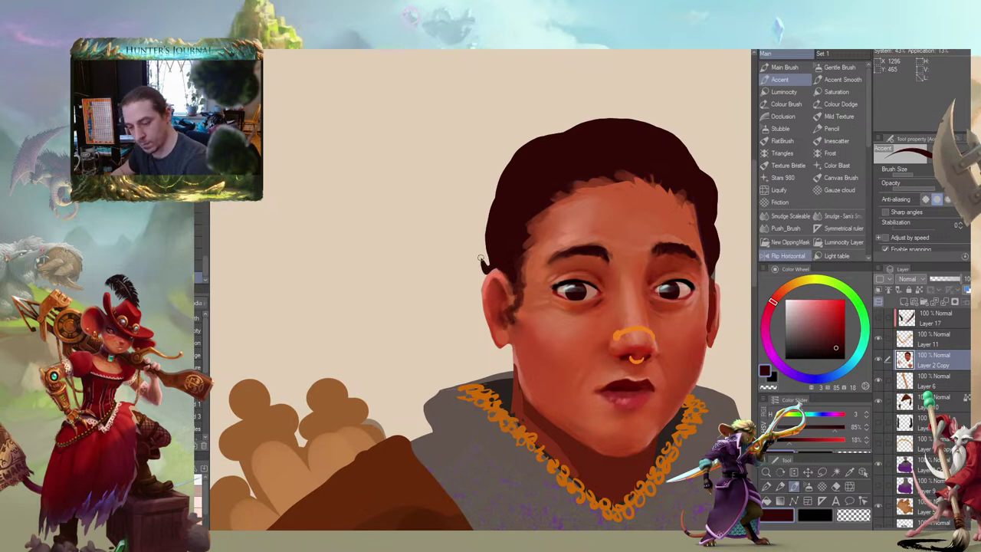
mouse_move(475, 233)
mouse_down()
mouse_move(502, 150)
mouse_move(546, 122)
mouse_move(588, 117)
mouse_up()
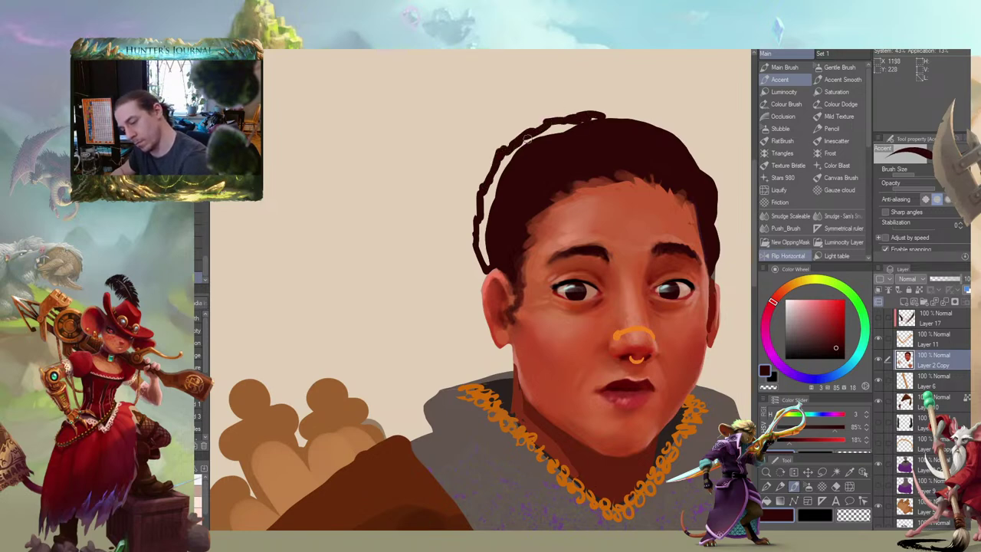
mouse_move(527, 131)
mouse_down()
mouse_move(631, 115)
mouse_move(655, 124)
mouse_move(683, 163)
mouse_up()
drag(512, 116, 510, 125)
key(bracketright)
mouse_move(620, 129)
mouse_down()
mouse_move(549, 139)
mouse_move(567, 132)
mouse_move(516, 169)
mouse_move(483, 222)
mouse_move(486, 269)
mouse_move(493, 203)
mouse_move(461, 241)
mouse_move(471, 197)
mouse_move(487, 265)
mouse_up()
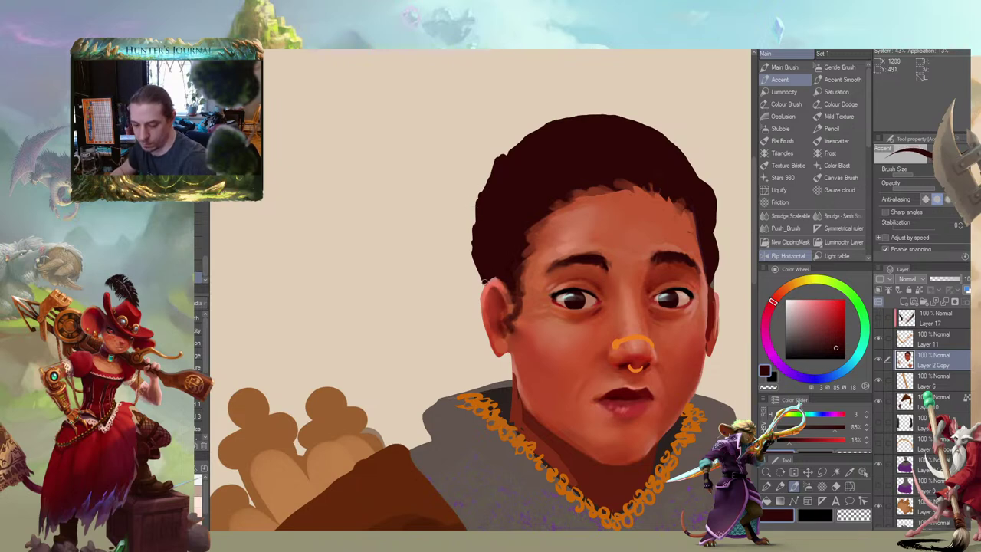
drag(465, 223, 448, 182)
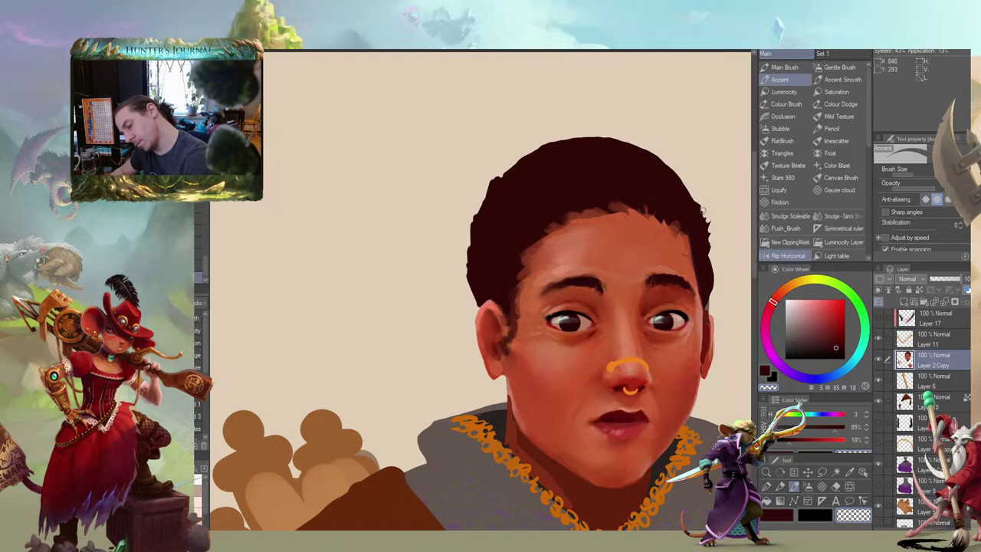
Trim the hair outline into short jagged tufts around the crown and sides with the transparent colour on the head layer
drag(685, 175, 548, 84)
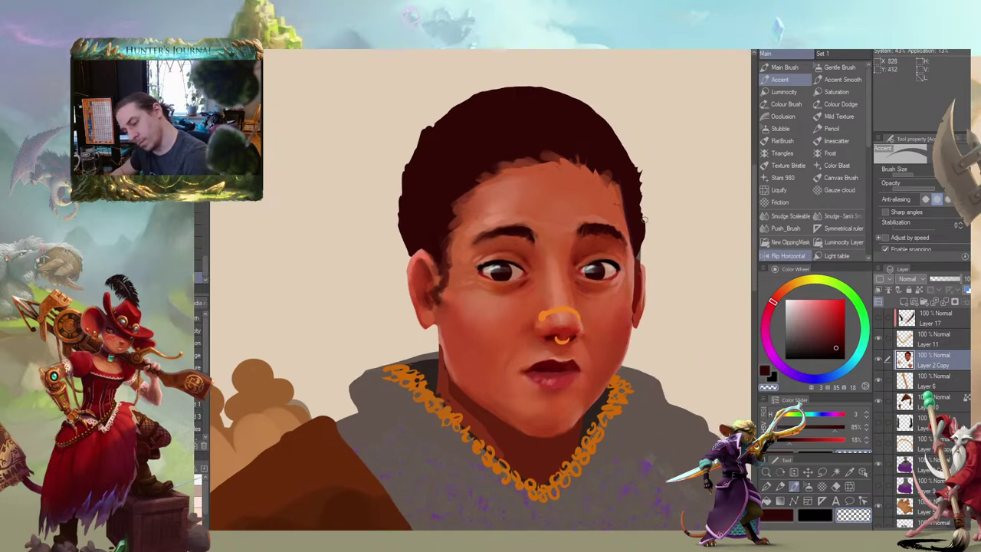
mouse_move(491, 170)
mouse_down()
mouse_move(422, 153)
mouse_move(528, 164)
mouse_move(571, 219)
mouse_up()
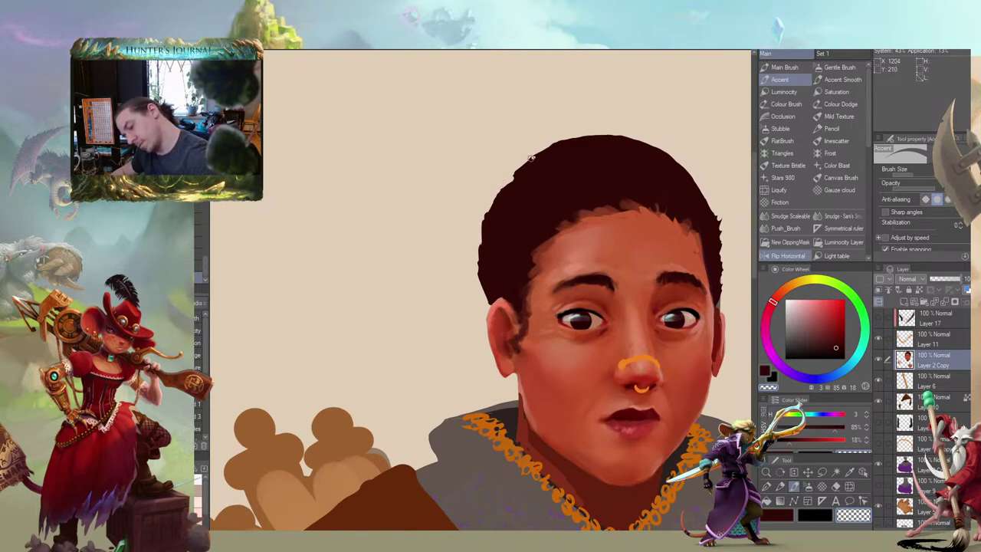
drag(541, 147, 435, 147)
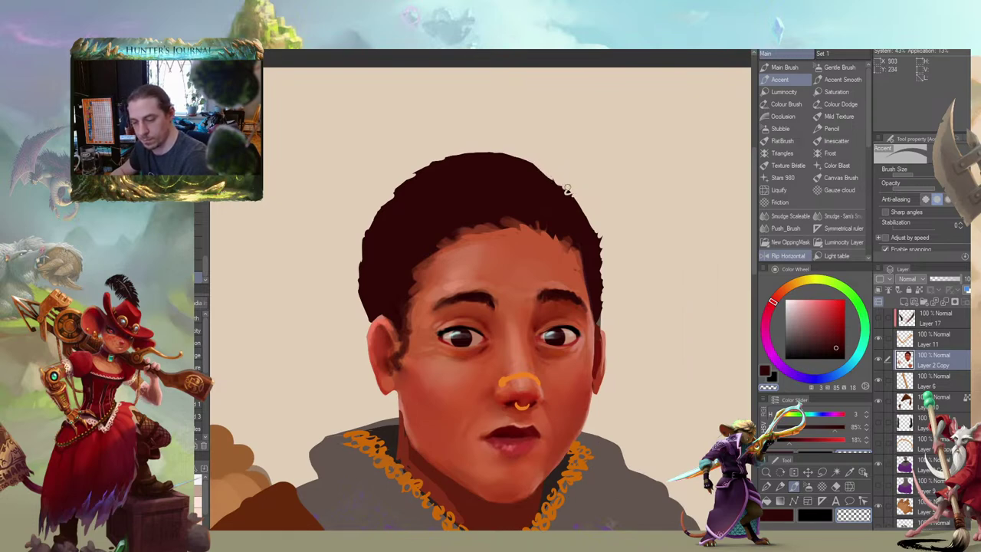
mouse_move(427, 150)
mouse_down()
mouse_move(557, 150)
mouse_move(581, 162)
mouse_up()
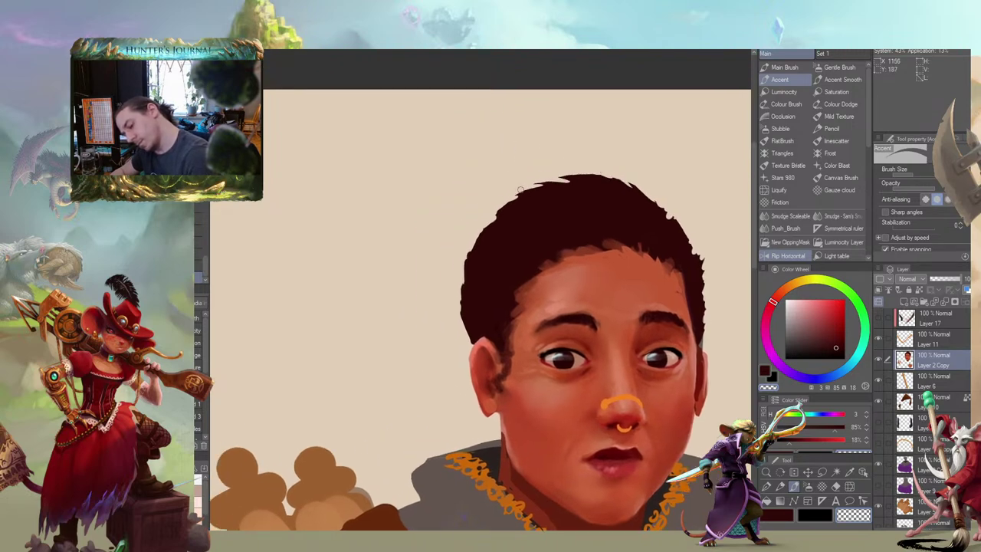
drag(452, 229, 436, 242)
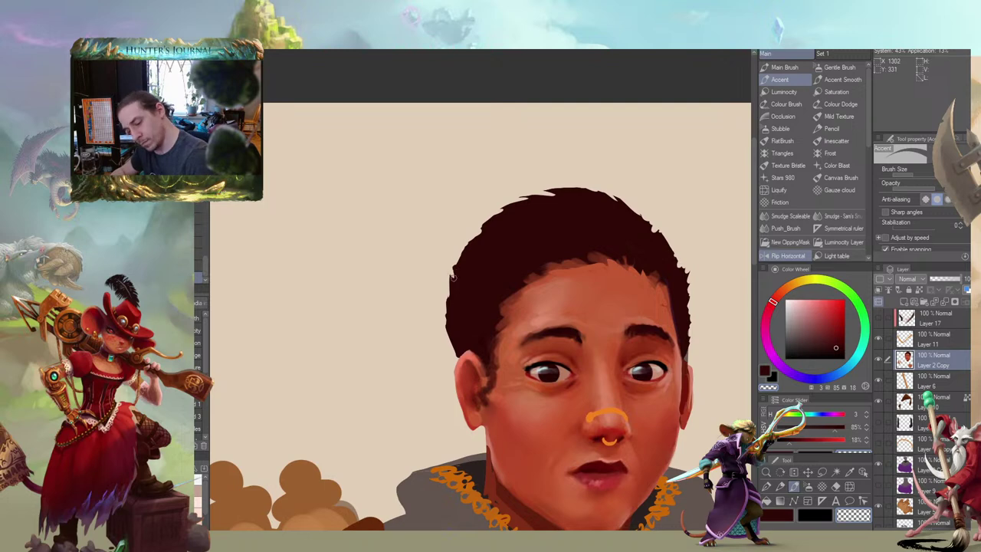
mouse_move(446, 297)
mouse_down()
mouse_move(452, 346)
mouse_move(450, 300)
mouse_move(451, 333)
mouse_up()
key(c)
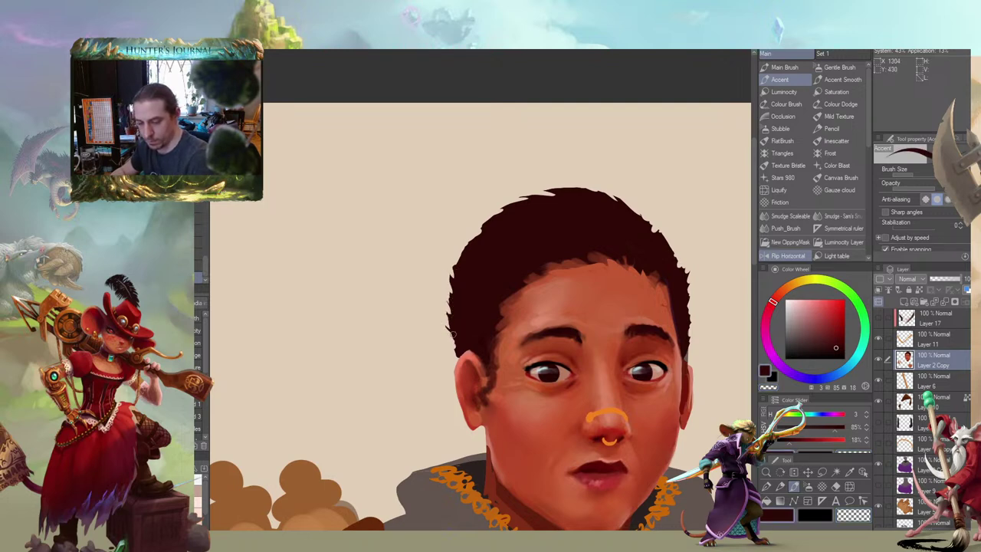
key(c)
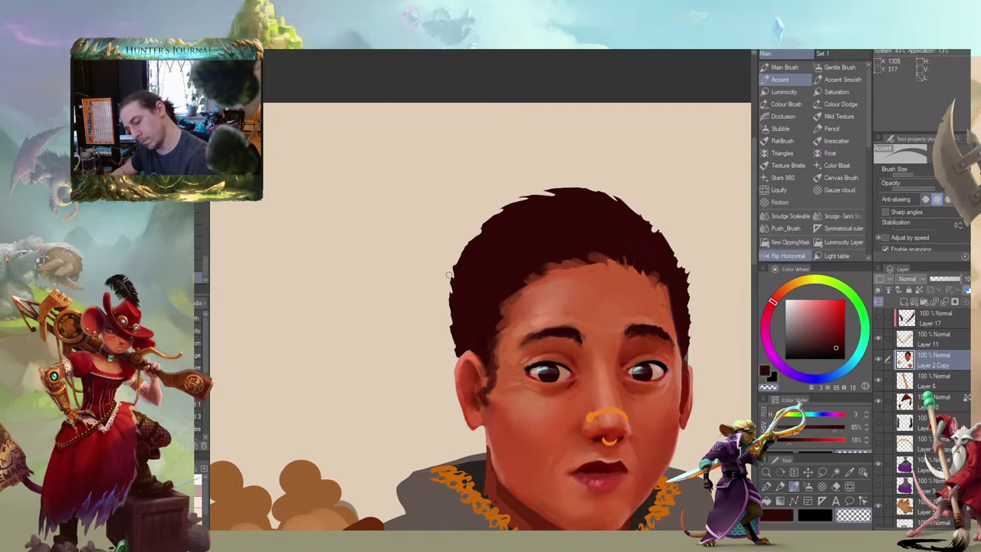
mouse_move(449, 239)
mouse_down()
mouse_move(466, 173)
mouse_move(375, 179)
mouse_move(424, 172)
mouse_up()
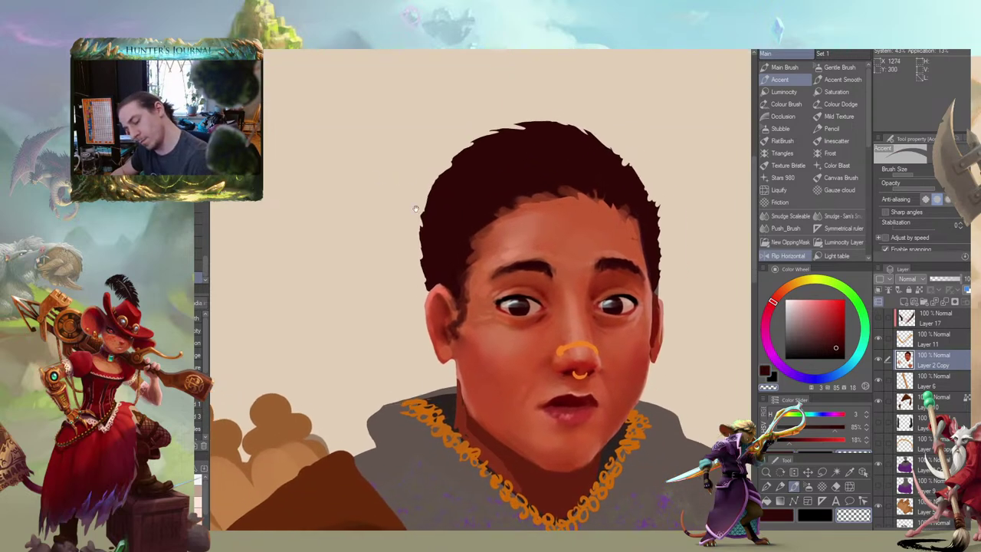
drag(416, 209, 417, 197)
Paint small dark brown tufts along the crown and upper side of the hair to roughen its silhouette
scroll(423, 222, down, 2)
drag(461, 301, 504, 312)
scroll(618, 232, up, 4)
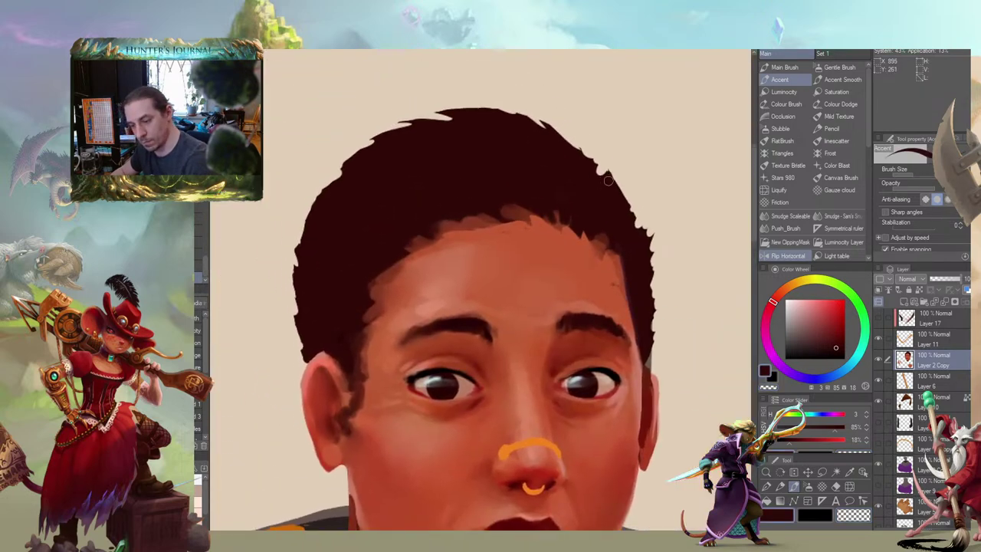
mouse_move(617, 176)
mouse_down()
mouse_move(604, 175)
mouse_move(588, 166)
mouse_move(575, 135)
mouse_move(585, 137)
mouse_move(572, 142)
mouse_move(566, 126)
mouse_move(523, 111)
mouse_up()
scroll(503, 133, down, 3)
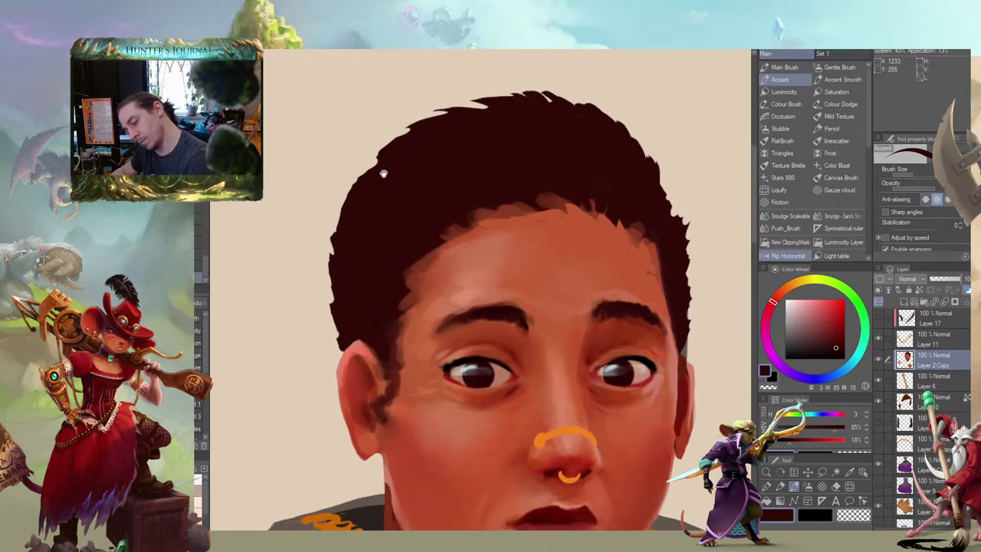
scroll(395, 180, down, 3)
drag(327, 240, 440, 275)
scroll(468, 268, up, 3)
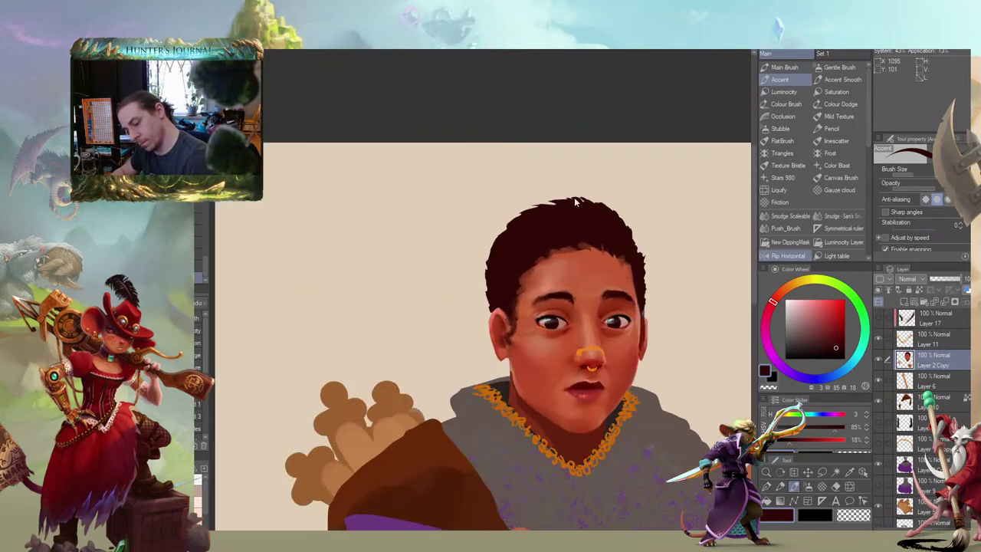
Trim the hair edge above the far ear with the Accent Smooth brush and the transparent colour
key(b)
scroll(635, 302, up, 3)
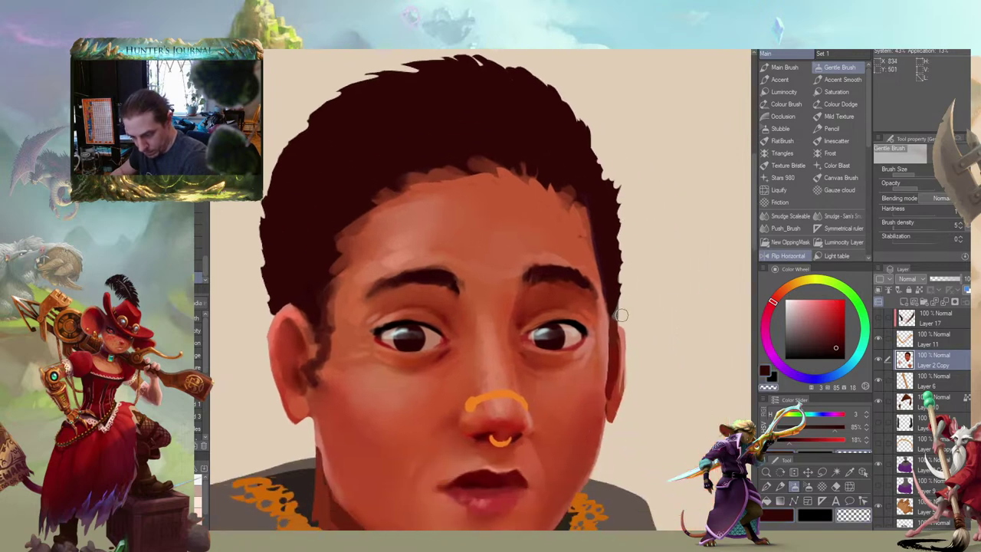
key(b)
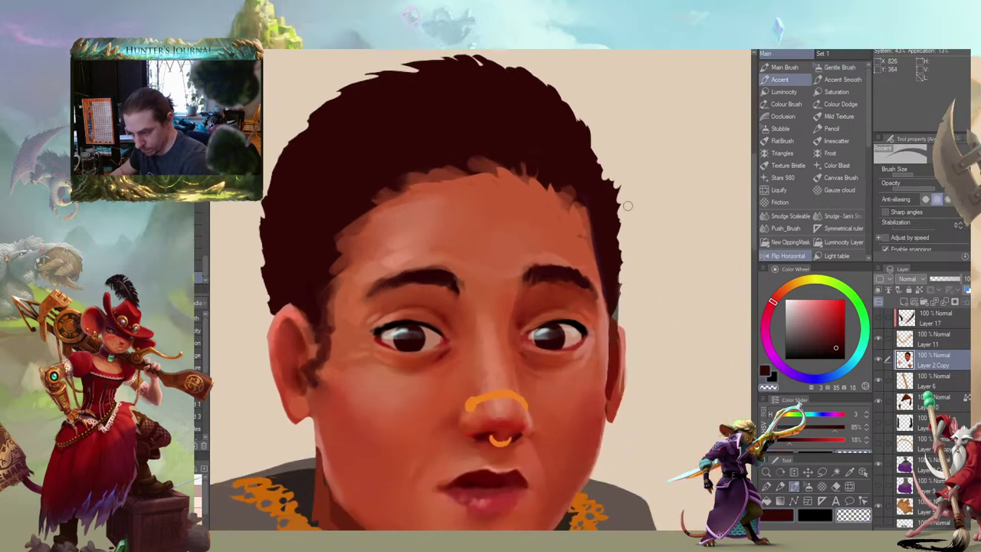
key(.)
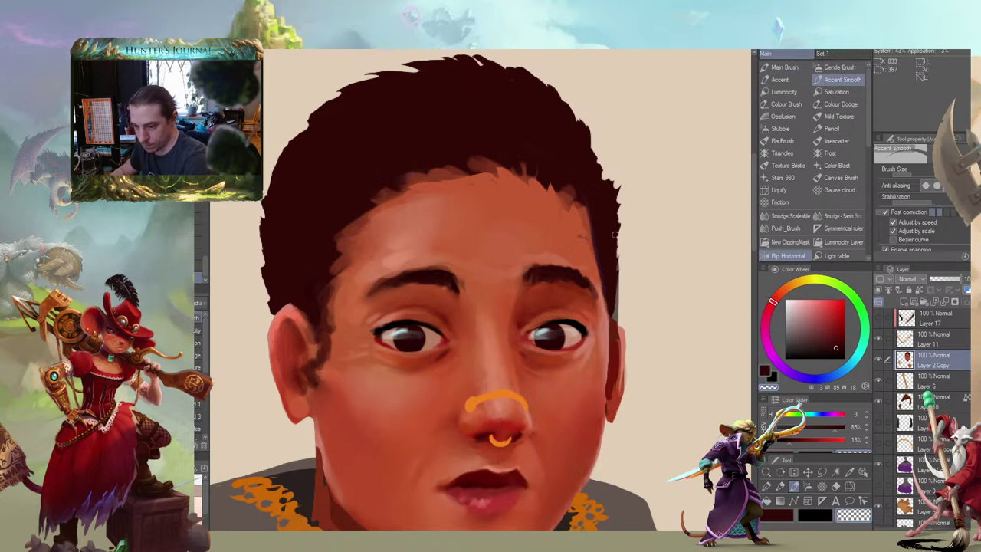
drag(526, 138, 495, 95)
Make the purple robe layer active, lasso the area around the upper head and delete the stray paint there
ctrl+shift+click(601, 479)
drag(511, 215, 511, 174)
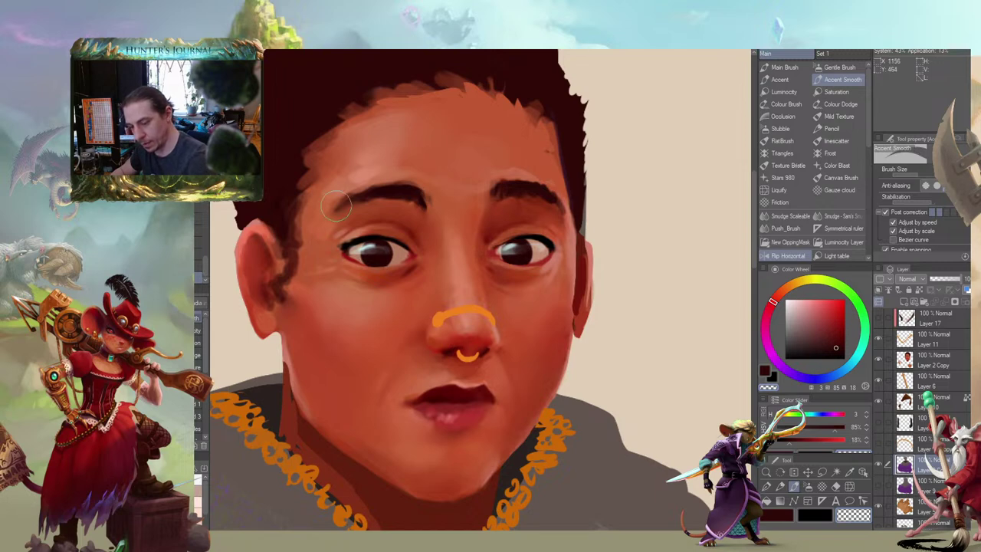
drag(321, 190, 433, 215)
scroll(368, 217, down, 3)
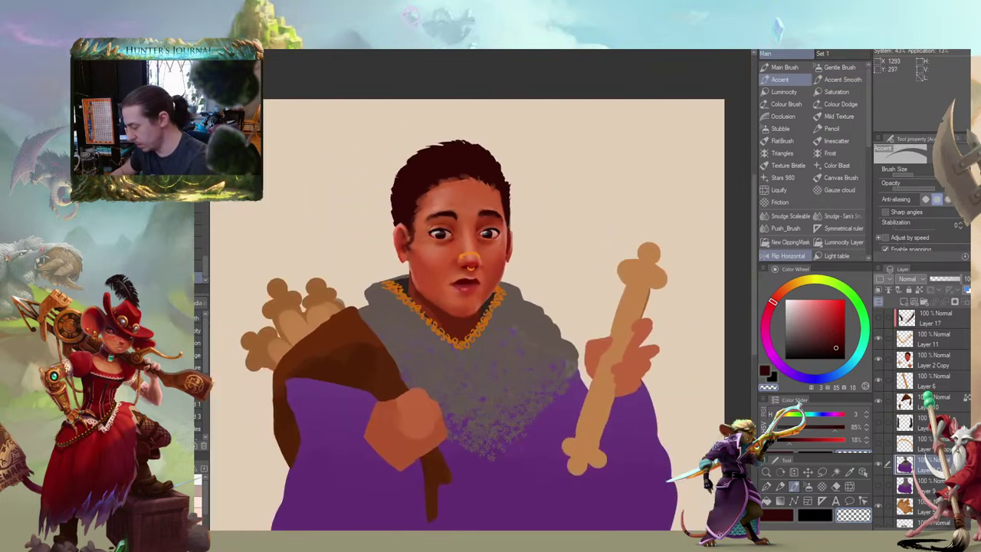
key(m)
mouse_move(539, 153)
mouse_down()
mouse_move(380, 246)
mouse_move(473, 266)
mouse_move(536, 240)
mouse_up()
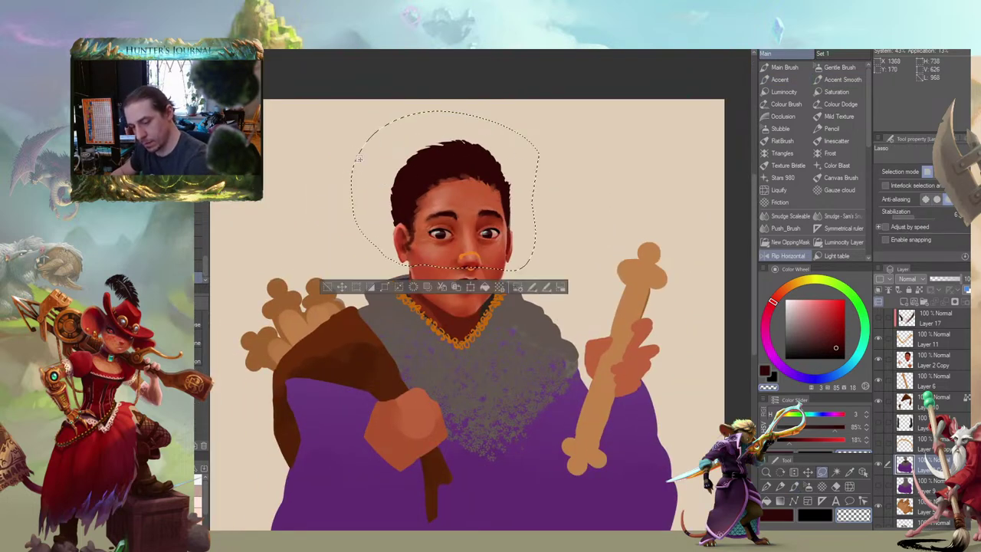
key(Delete)
key(ctrl+d)
Make the head layer active and paint dark brown tufts along the far side, crown and ear side with the Accent brush
scroll(383, 201, up, 4)
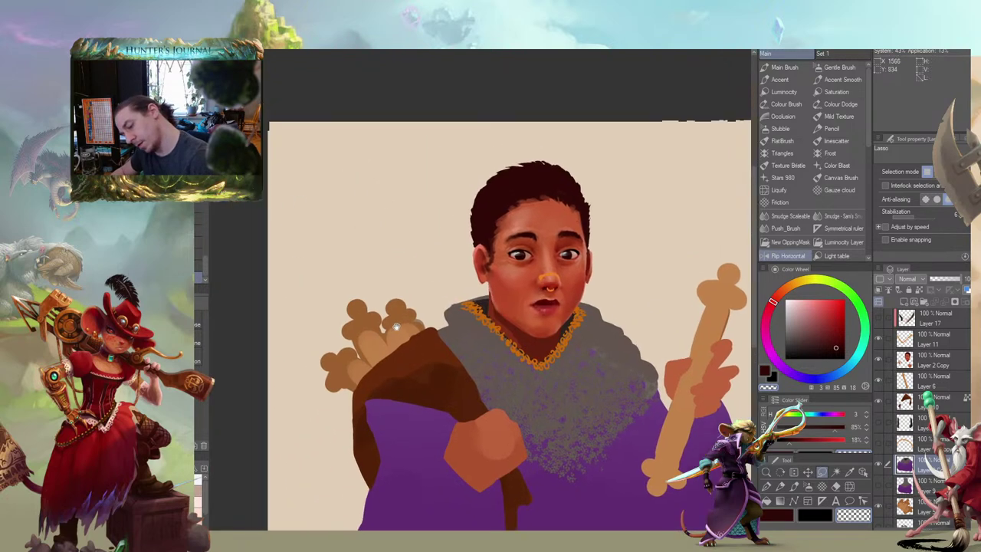
drag(560, 241, 507, 216)
key(/)
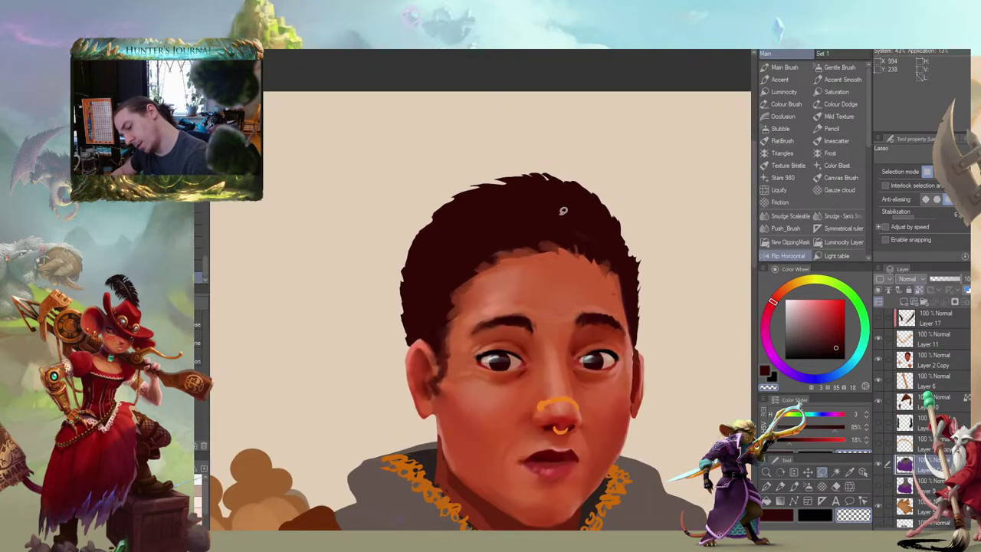
key(c)
key(b)
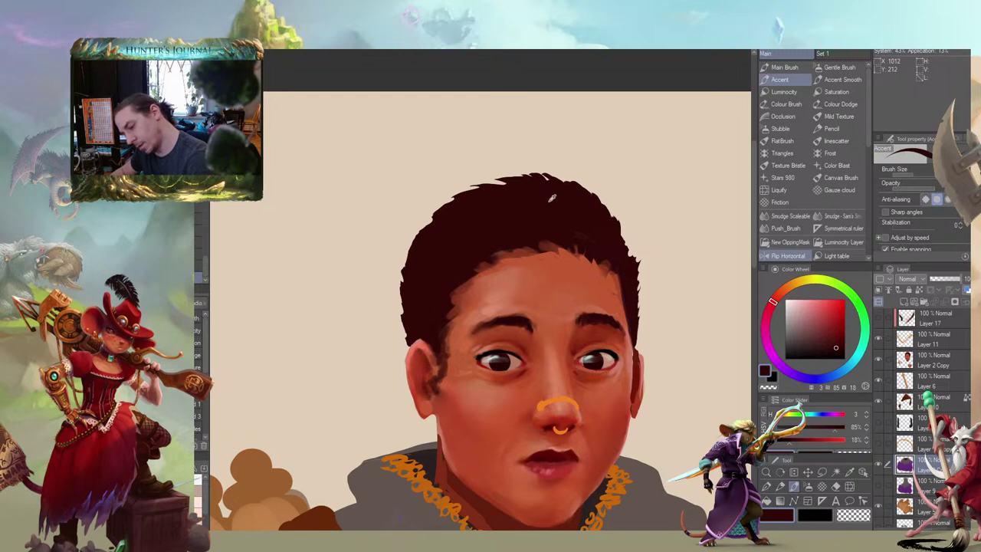
ctrl+shift+click(517, 212)
drag(552, 192, 529, 206)
key(b)
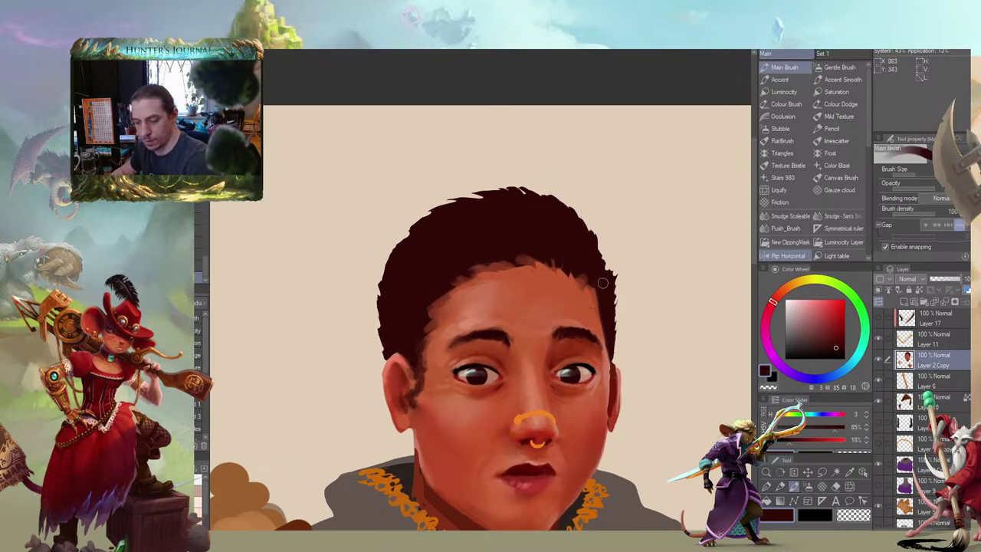
key(b)
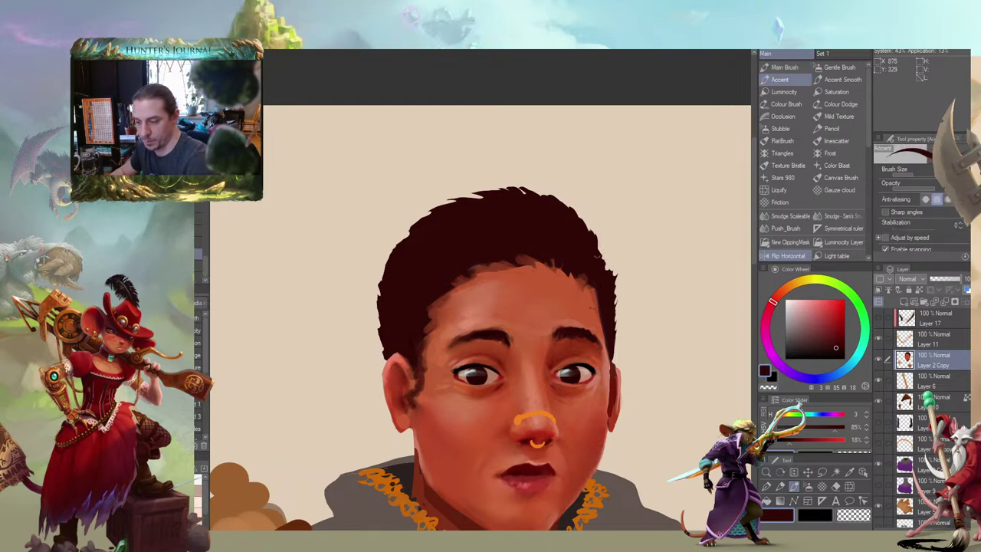
mouse_move(605, 277)
mouse_down()
mouse_move(580, 209)
mouse_move(568, 222)
mouse_up()
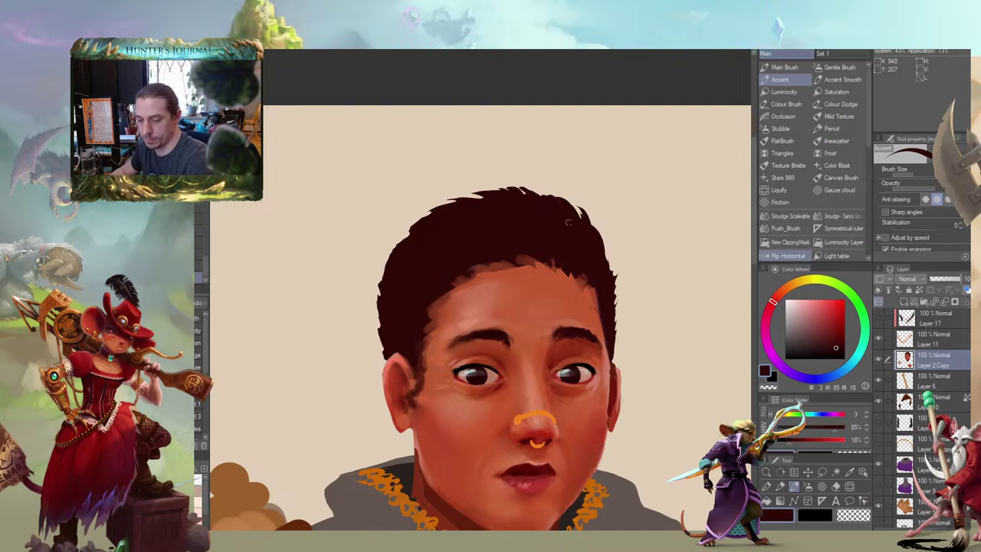
drag(399, 202, 411, 193)
drag(579, 205, 560, 180)
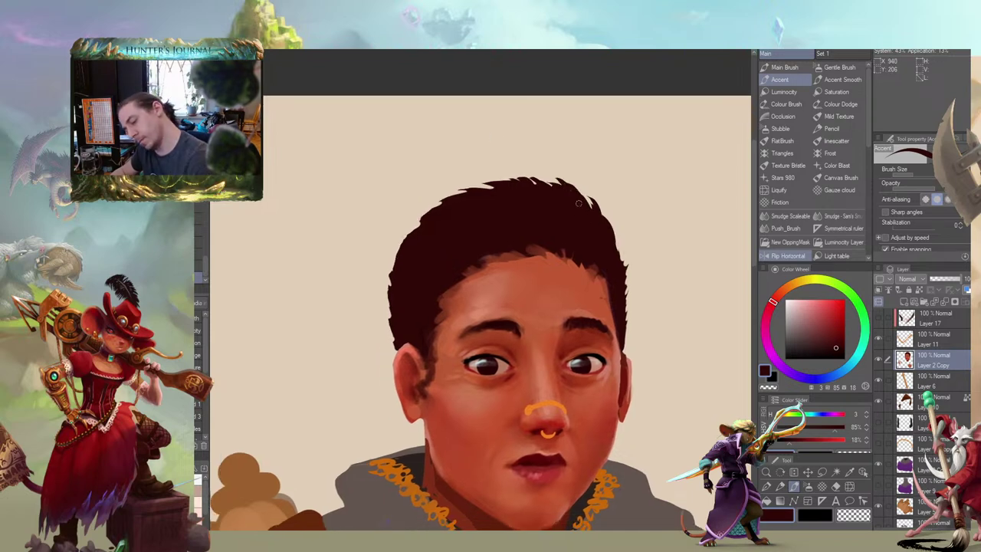
drag(390, 295, 382, 238)
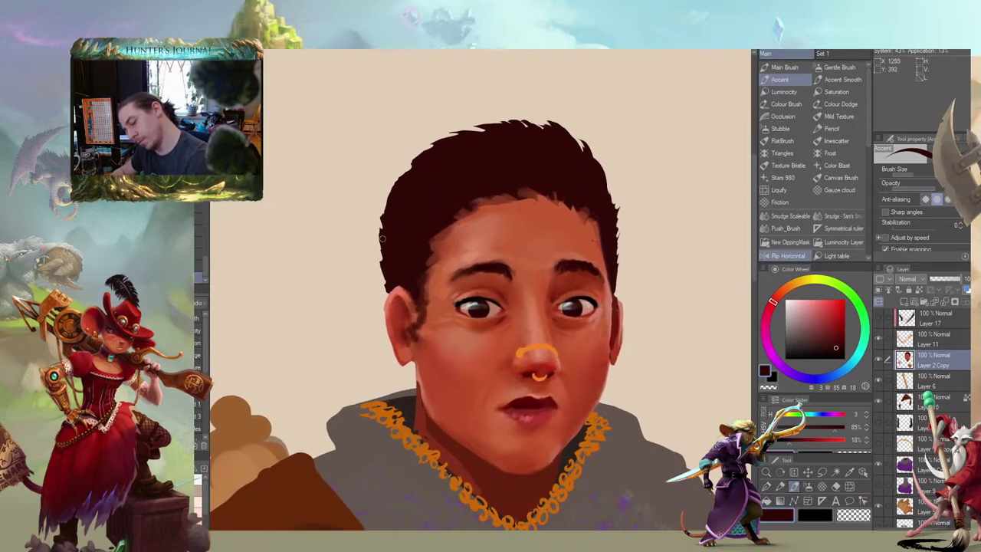
Set the Main Brush colour to near-black violet (hue 271, saturation 89%, value 2%), try a stroke on the hair and undo it
key(b)
drag(336, 277, 409, 269)
click(838, 357)
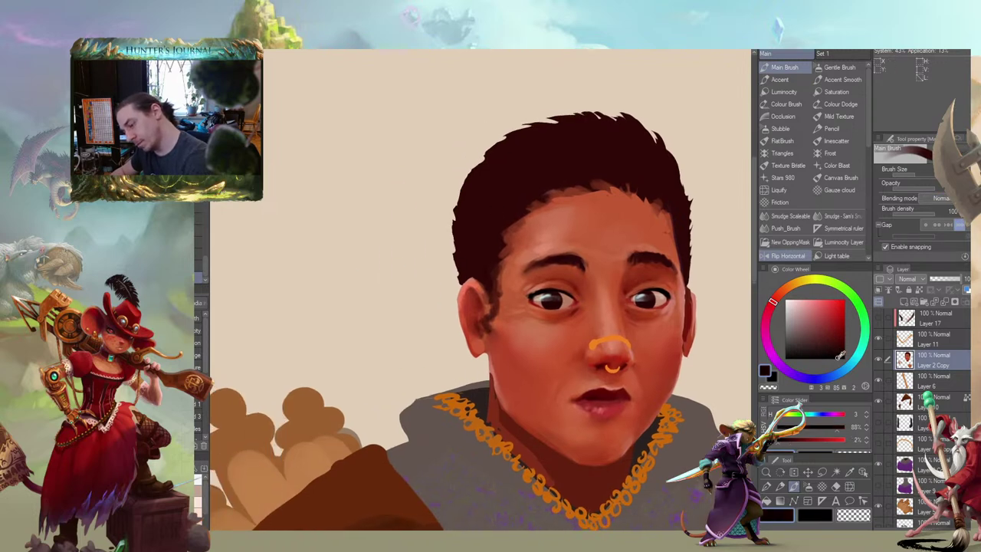
click(789, 372)
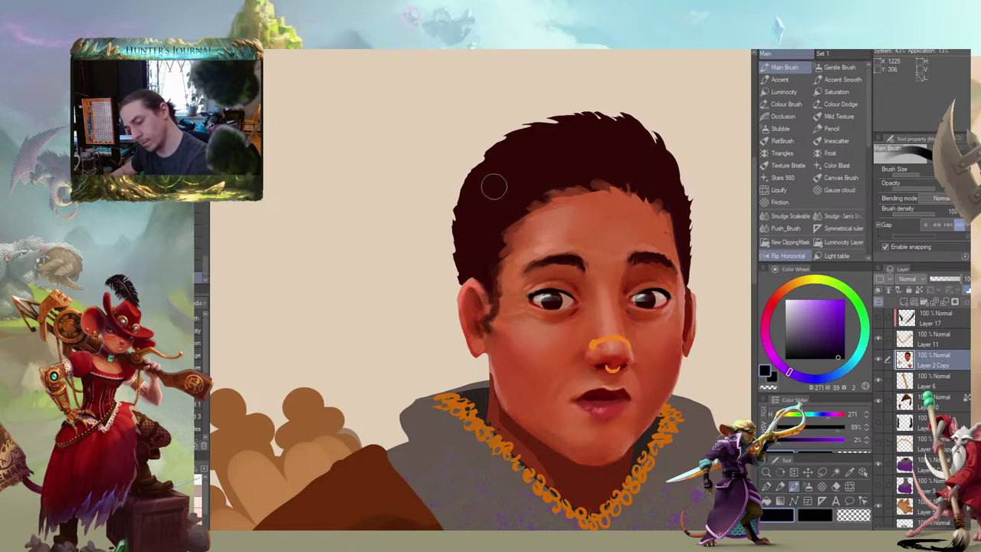
drag(522, 169, 487, 195)
key(ctrl+z)
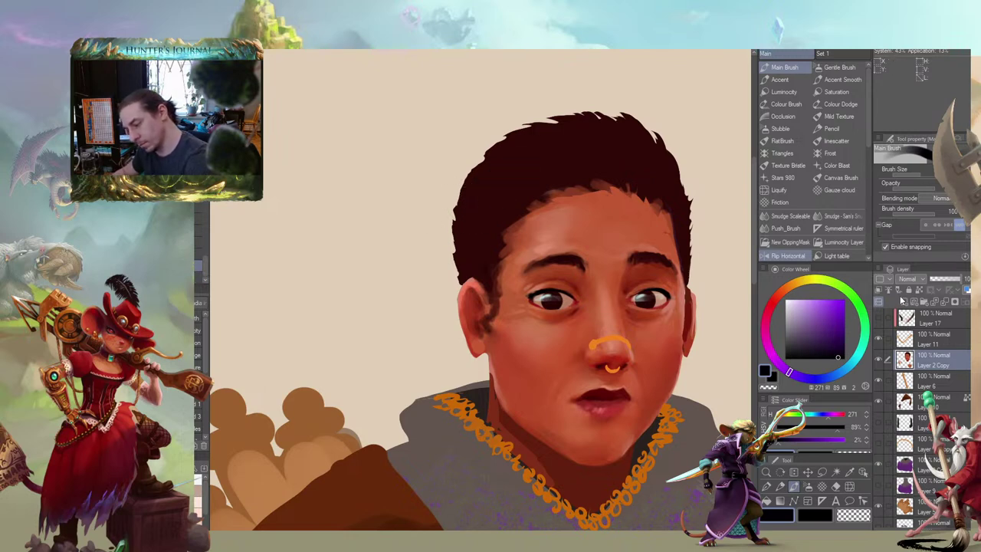
Add a new clipped layer above the head layer and shade the back and crown of the hair with the near-black violet
click(902, 300)
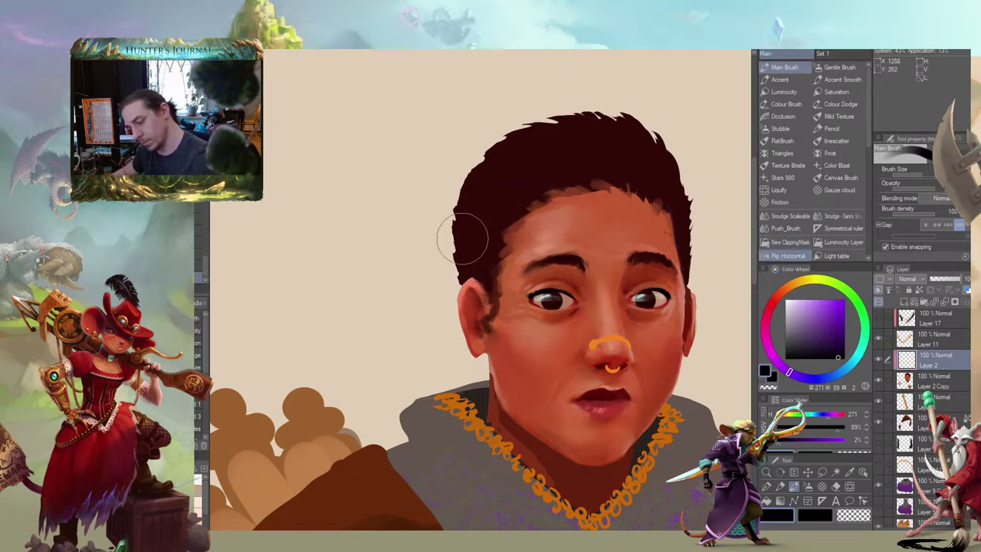
mouse_move(462, 239)
mouse_down()
mouse_move(446, 260)
mouse_move(491, 221)
mouse_move(479, 251)
mouse_move(481, 222)
mouse_move(454, 209)
mouse_move(481, 185)
mouse_move(479, 220)
mouse_move(533, 175)
mouse_move(561, 170)
mouse_move(541, 142)
mouse_move(596, 118)
mouse_move(696, 186)
mouse_move(696, 227)
mouse_move(682, 165)
mouse_move(532, 120)
mouse_move(556, 134)
mouse_move(499, 182)
mouse_move(472, 226)
mouse_move(470, 184)
mouse_move(473, 252)
mouse_move(489, 248)
mouse_move(498, 307)
mouse_up()
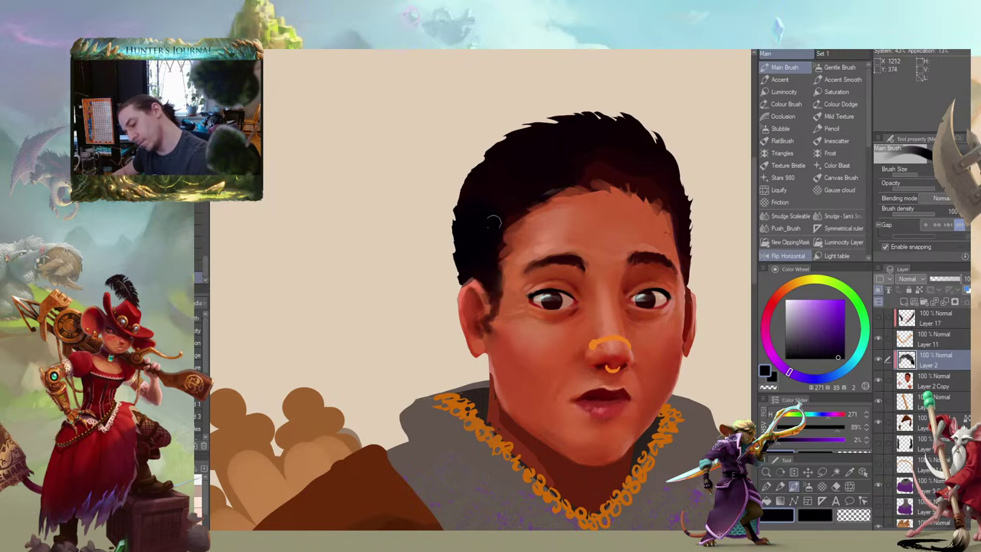
mouse_move(492, 222)
mouse_down()
mouse_move(541, 160)
mouse_move(468, 201)
mouse_move(604, 157)
mouse_move(667, 158)
mouse_move(614, 181)
mouse_up()
Carve strands into the dark hair shading near the hairline and crown with a smaller brush in the transparent colour
key(c)
key(bracketleft)
key(bracketleft)
key(bracketleft)
key(bracketleft)
key(bracketleft)
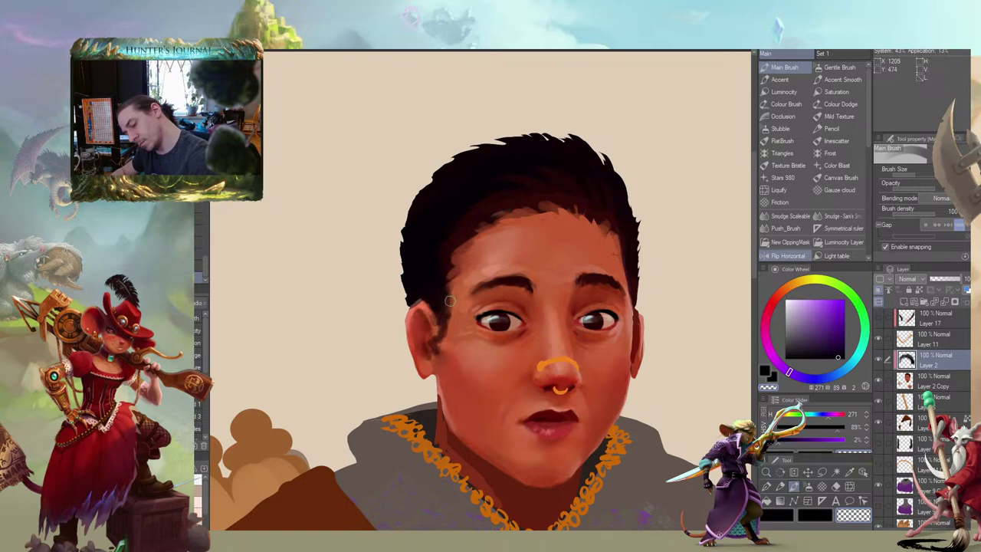
mouse_move(372, 239)
mouse_down()
mouse_move(344, 247)
mouse_move(373, 223)
mouse_up()
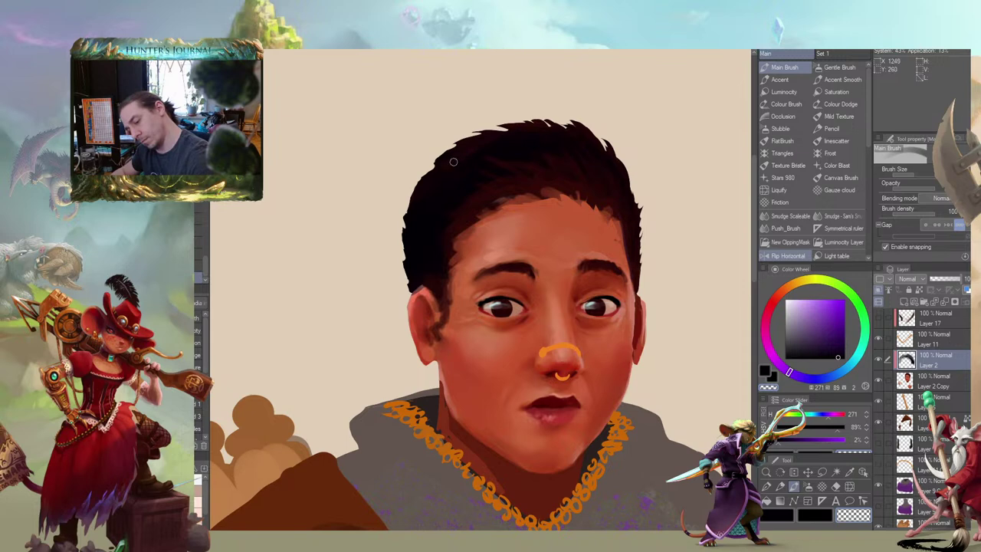
Smudge the hair shading into a smooth gradient, sample a near-black tone from the hair and darken the crown
key(j)
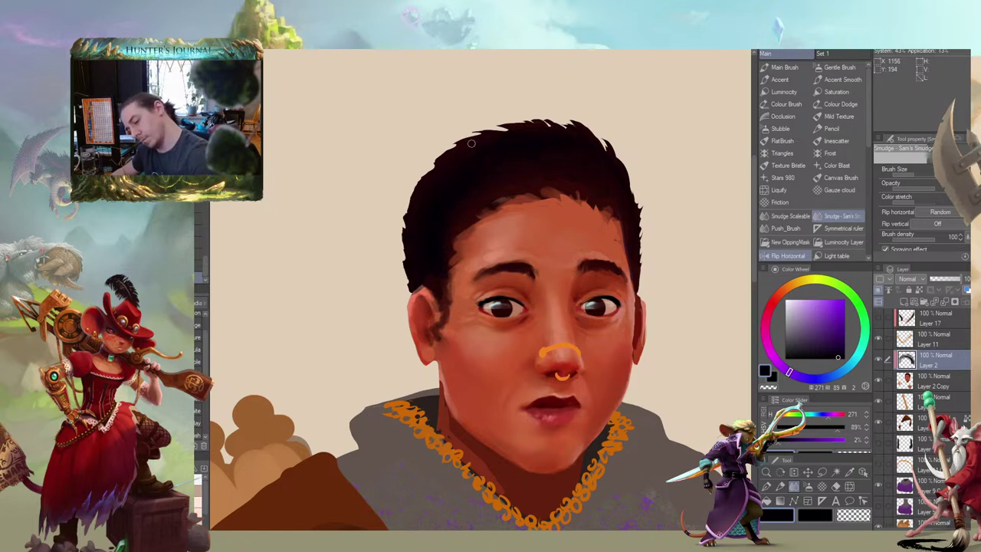
key(b)
alt+click(479, 159)
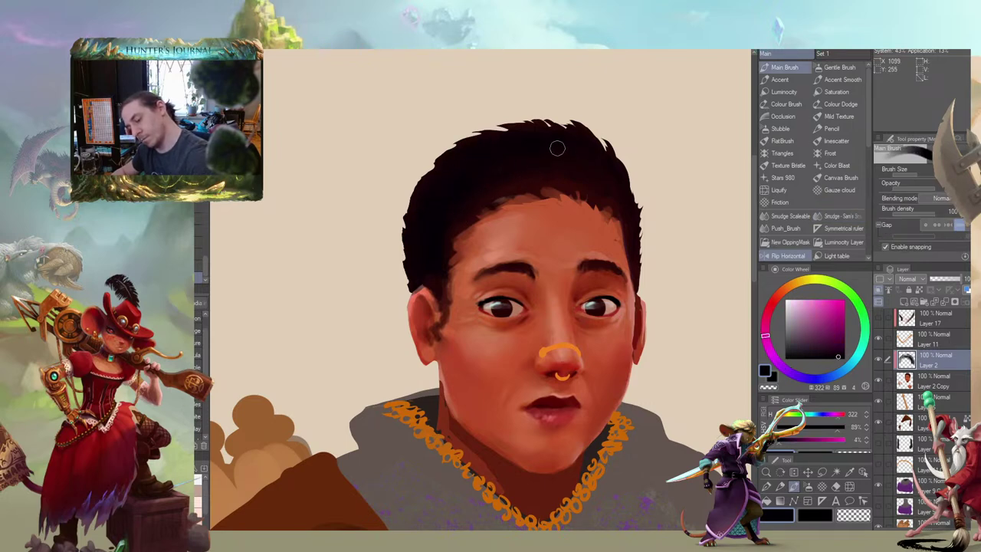
drag(402, 147, 379, 278)
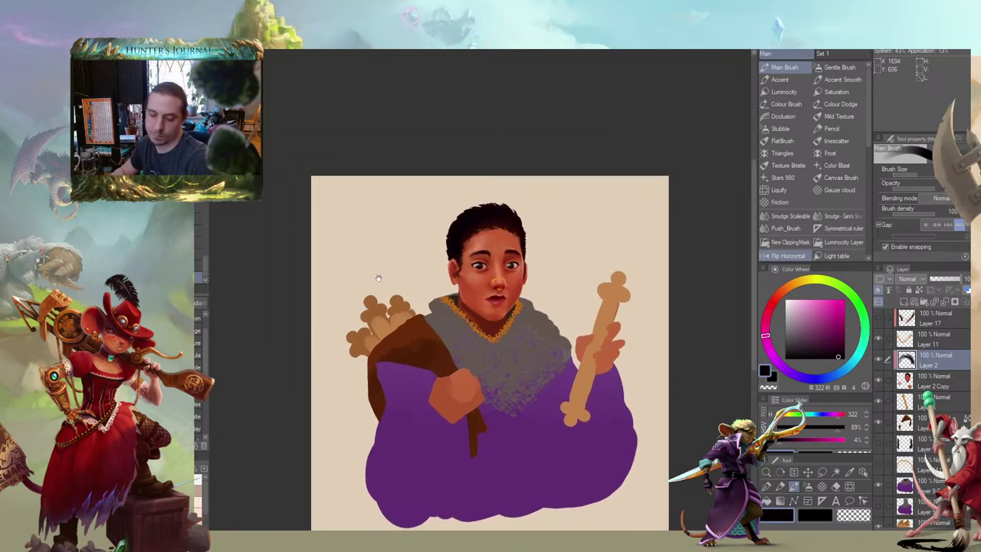
Sample a near-black tone from the hair and touch up the dark shading on the crown
space+drag(386, 244, 410, 265)
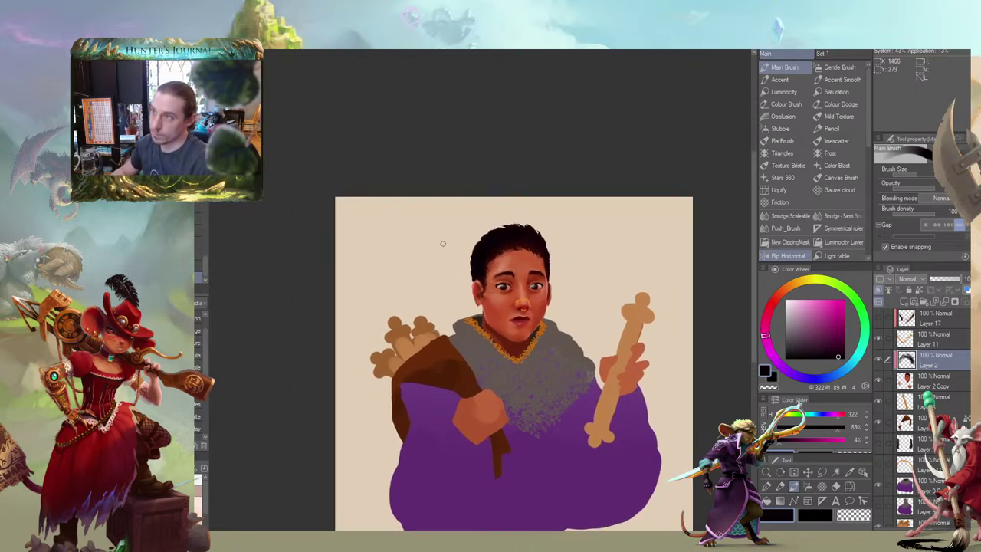
scroll(507, 228, up, 3)
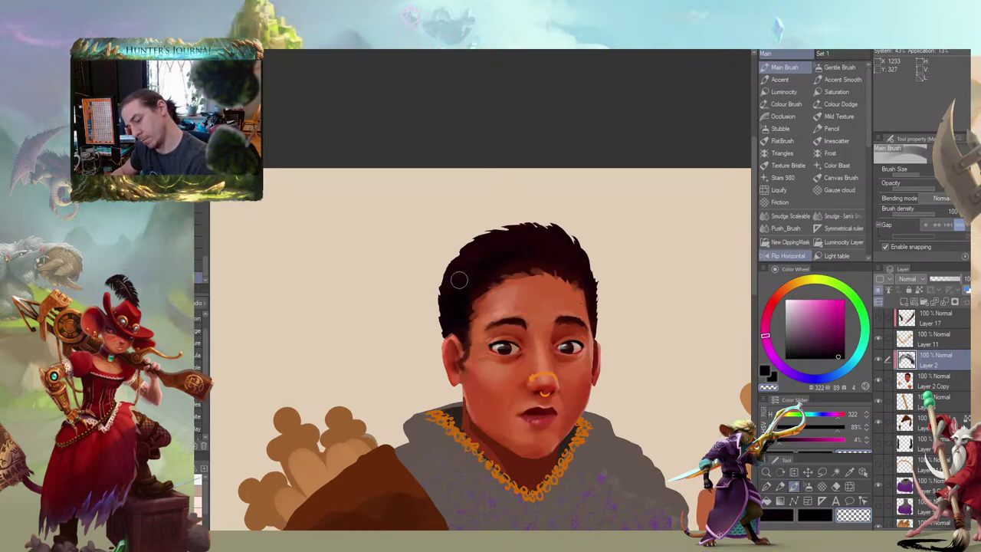
key(c)
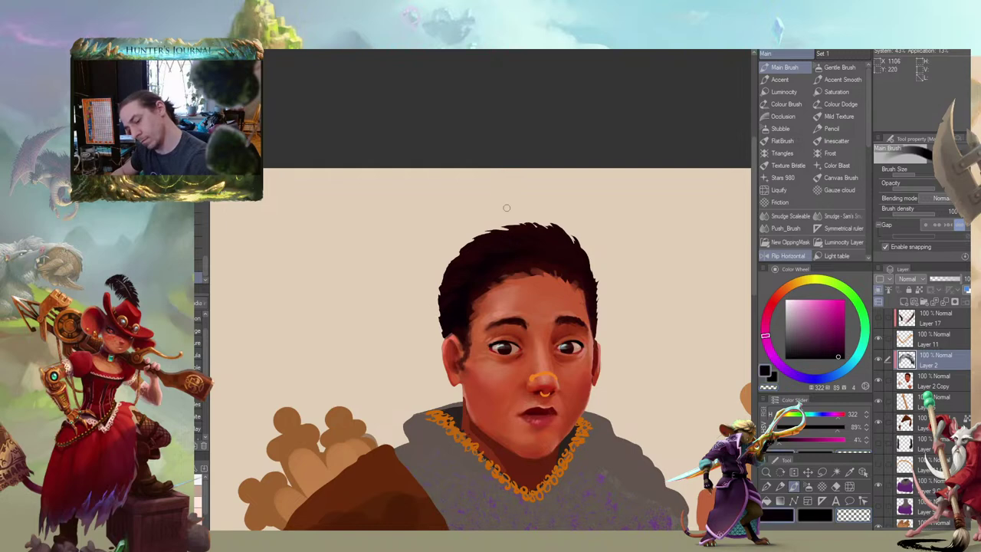
alt+click(491, 267)
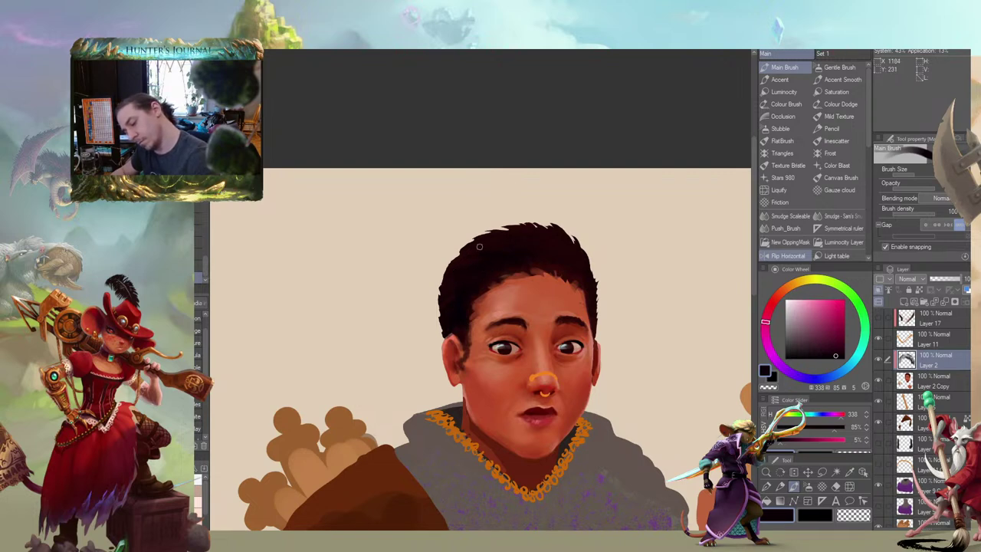
drag(560, 244, 532, 222)
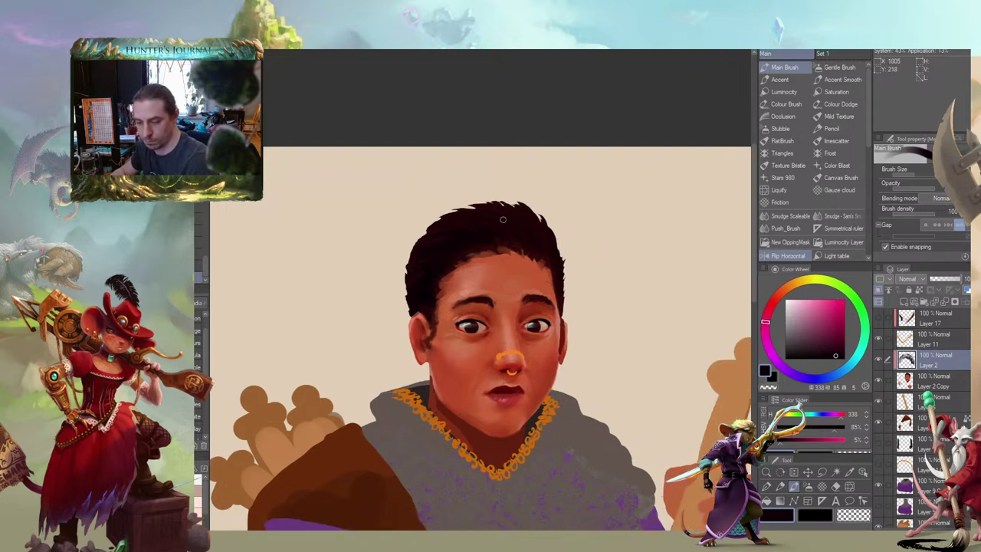
Set the brush colour to a muted red (hue 2, saturation 52%, value 51%) and paint fine highlight strands on the front tuft of hair
alt+click(510, 212)
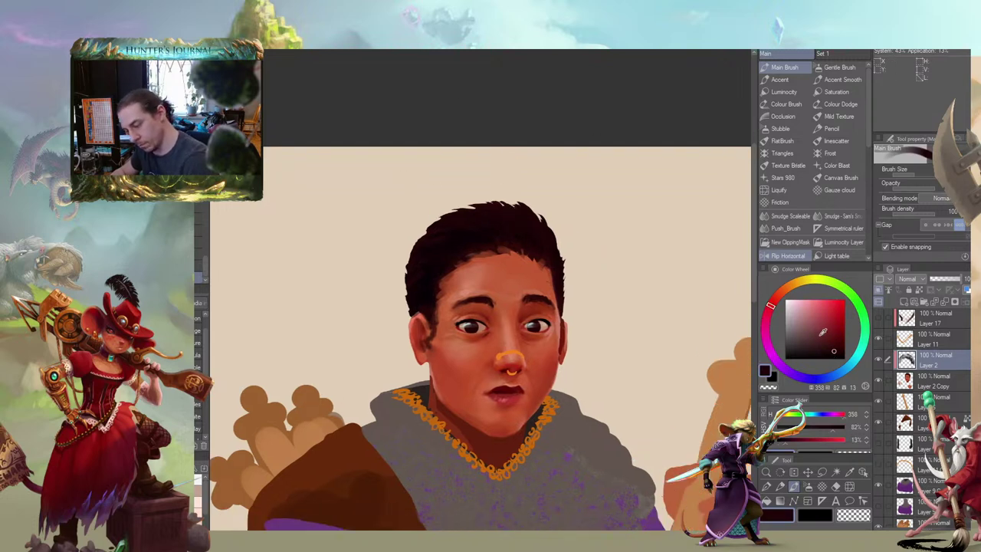
drag(823, 332, 815, 328)
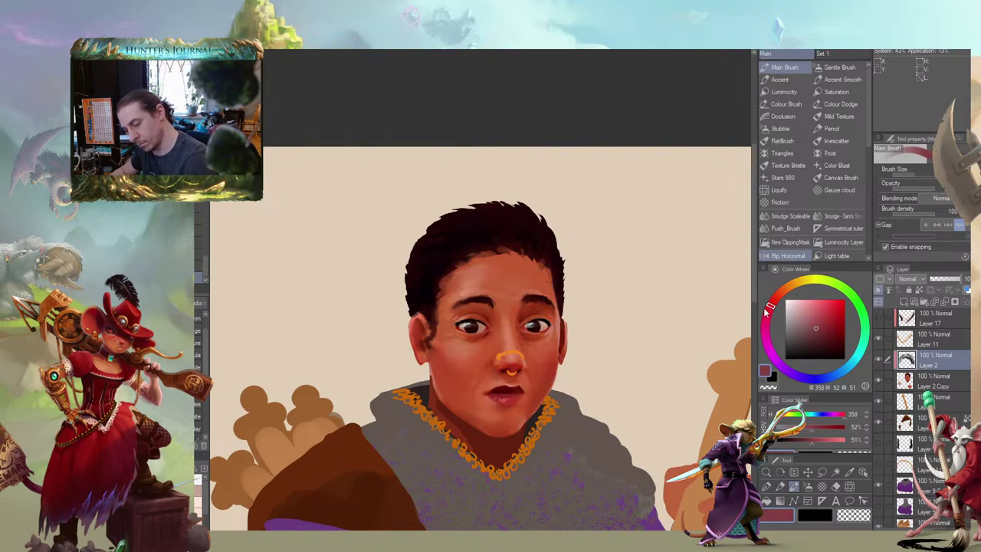
click(772, 304)
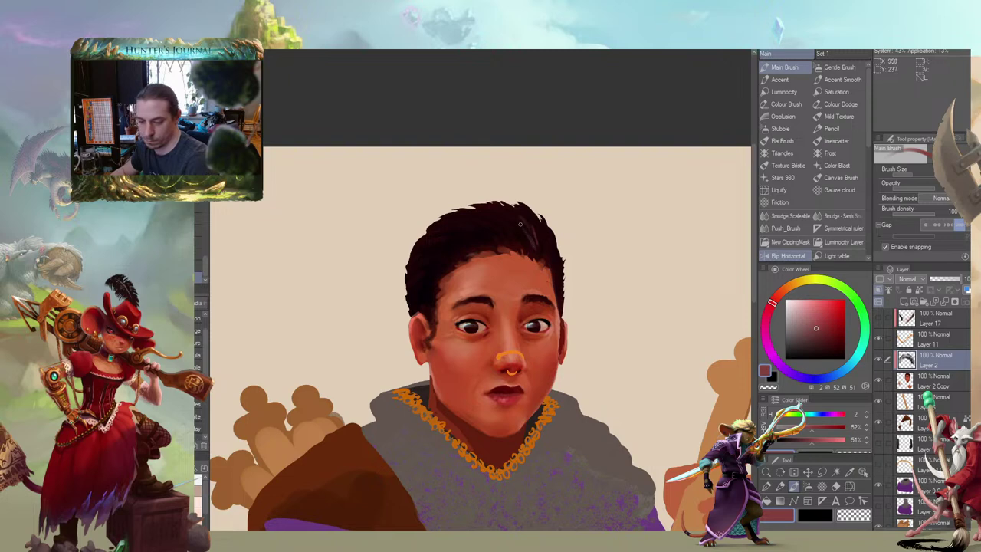
drag(411, 183, 396, 190)
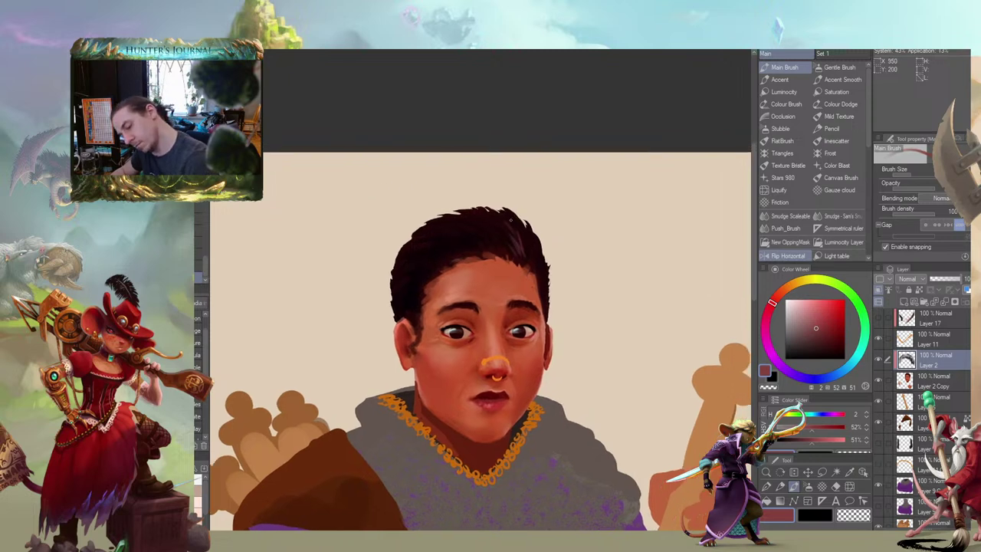
drag(440, 136, 419, 126)
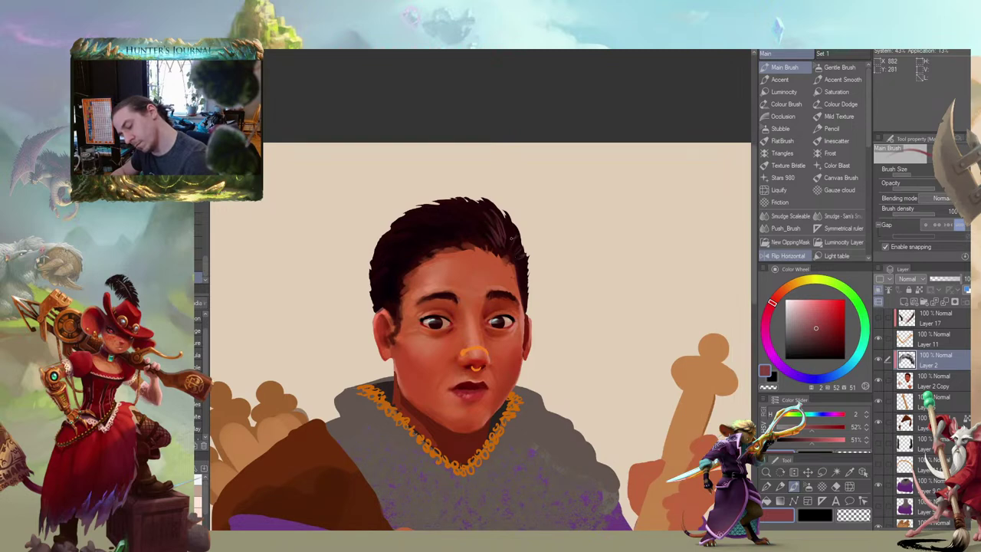
drag(512, 239, 567, 230)
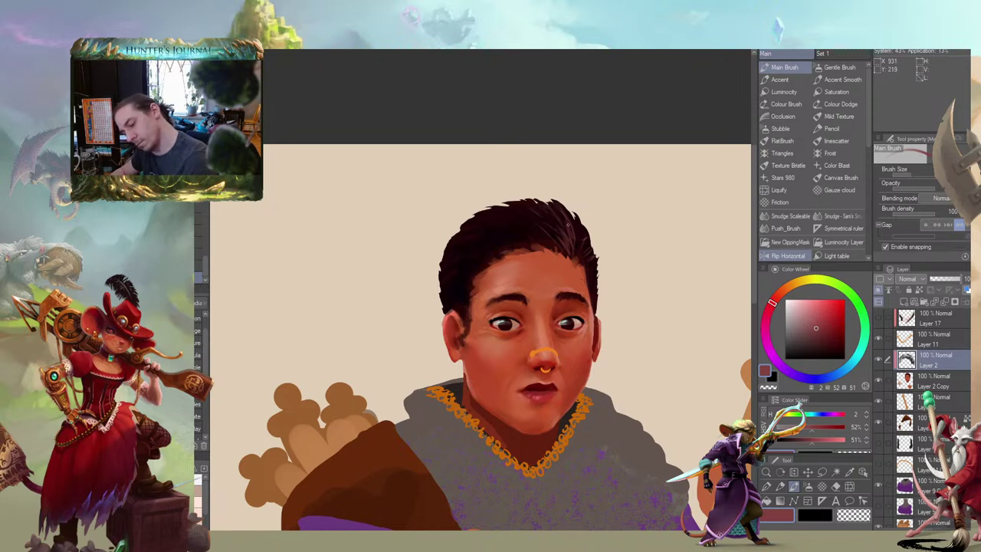
Continue the fine reddish highlight strands across the crown and back of the hair, sampling a dark red from the hair
drag(466, 188, 397, 178)
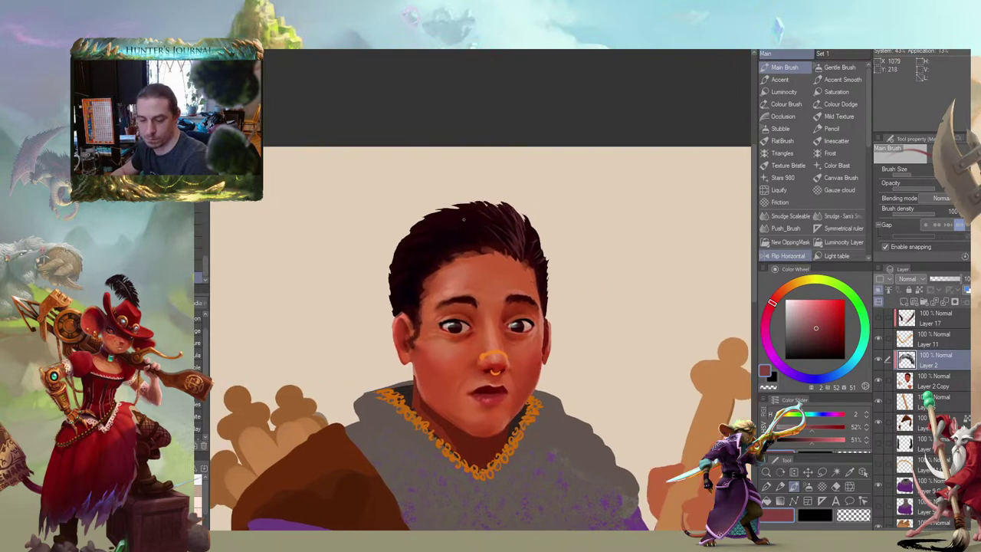
drag(417, 216, 465, 221)
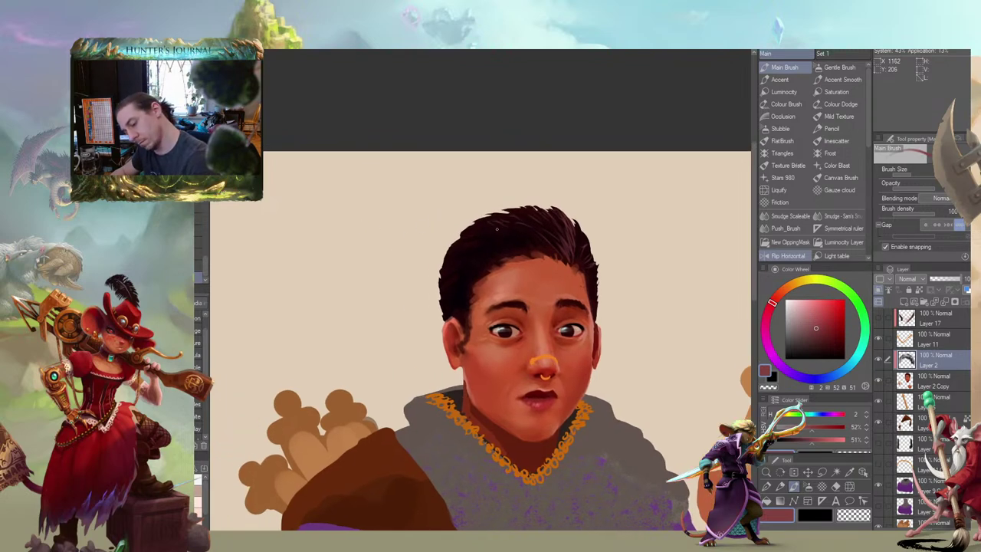
drag(409, 265, 449, 280)
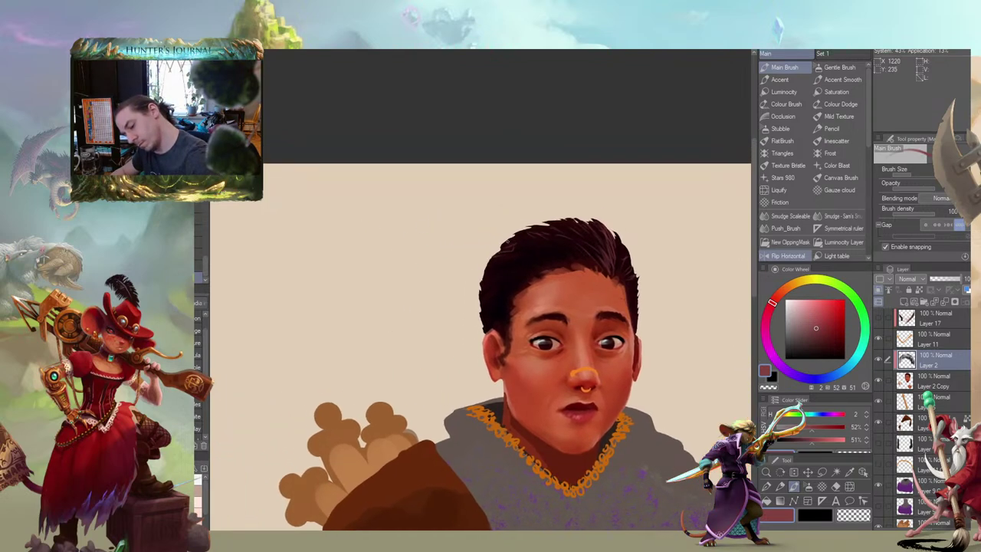
drag(425, 351, 382, 325)
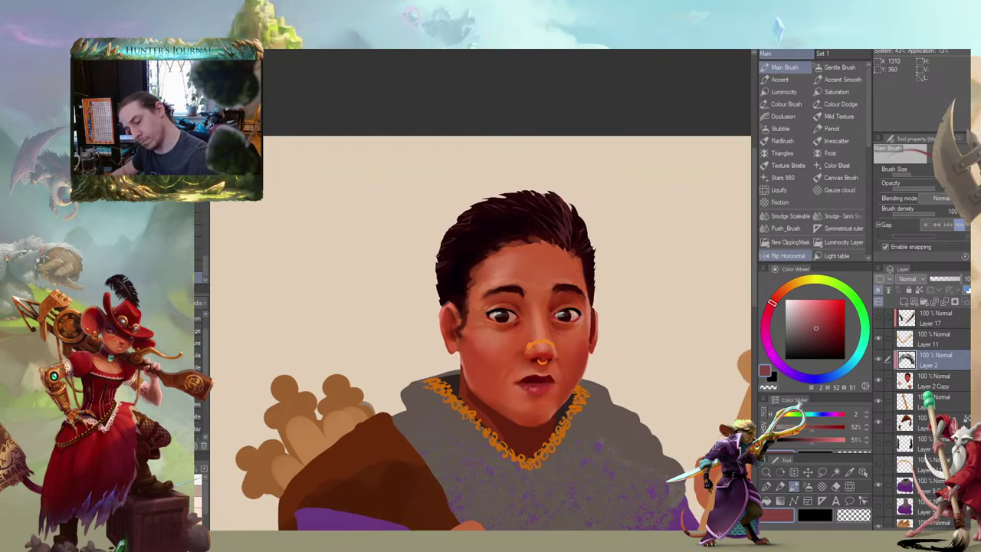
alt+click(448, 265)
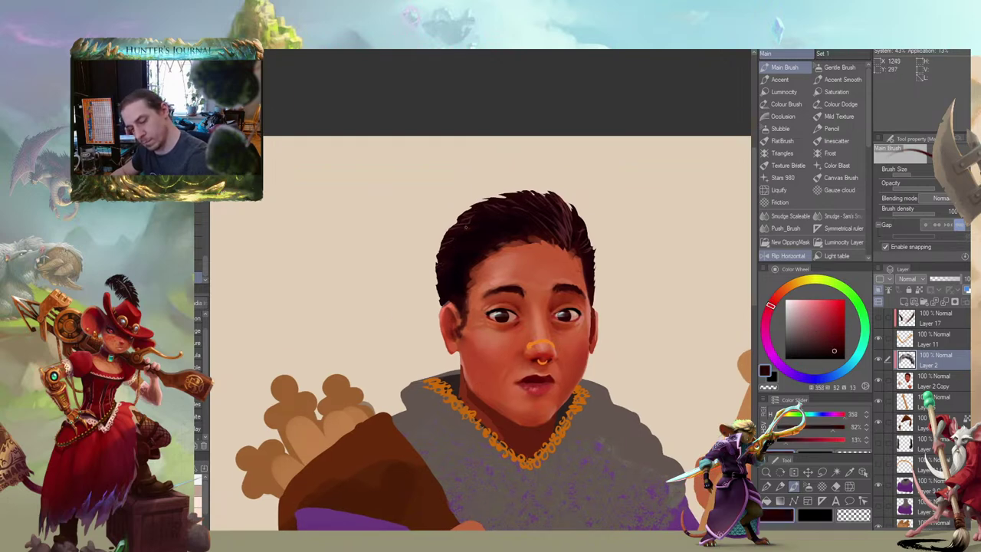
scroll(434, 234, down, 5)
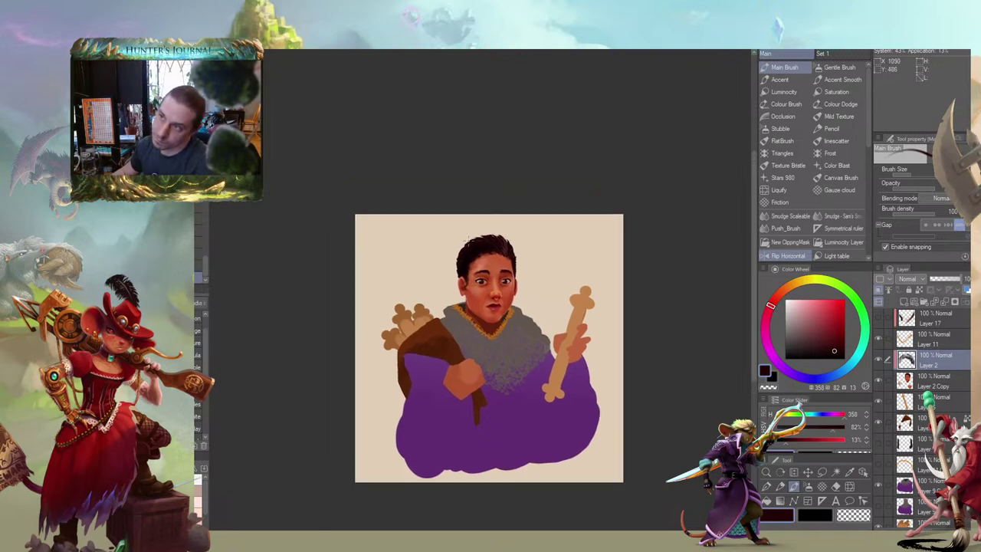
Switch to the smudge brush, select the Layer 2 Copy head layer and soften the transition along the hairline
scroll(400, 222, up, 3)
drag(449, 307, 438, 261)
key(j)
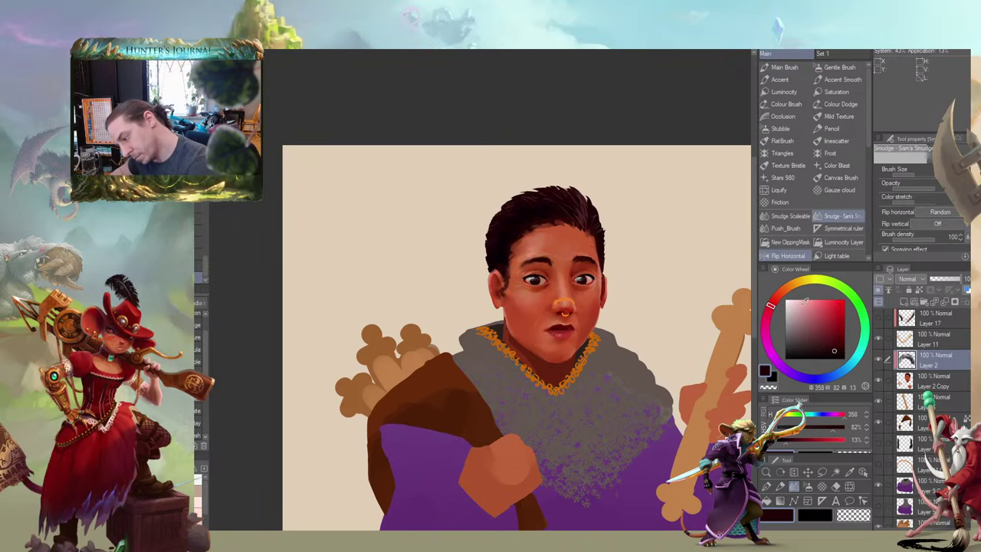
click(933, 381)
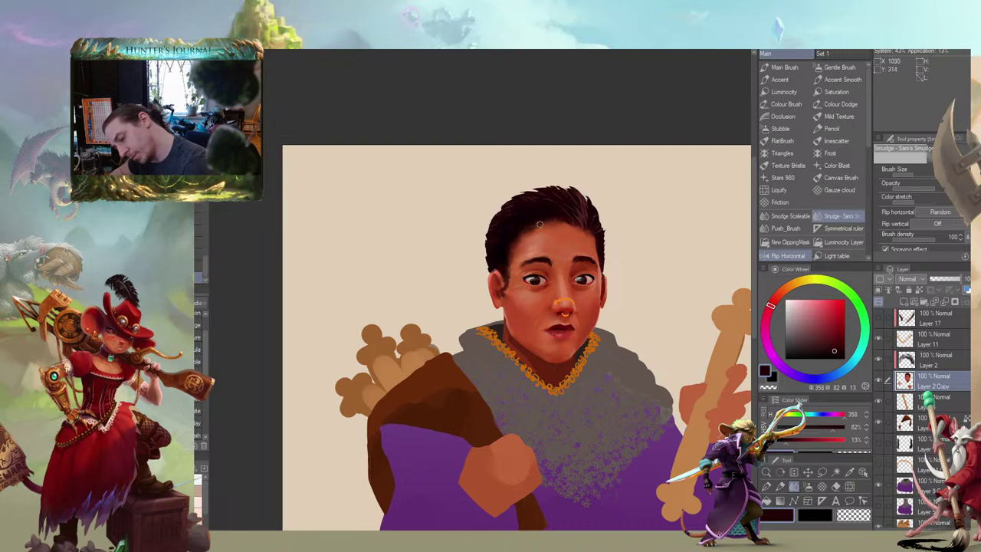
Sample a near-black red from the hair and paint dark strands along the hairline and temple with the Main Brush
key(b)
alt+click(502, 232)
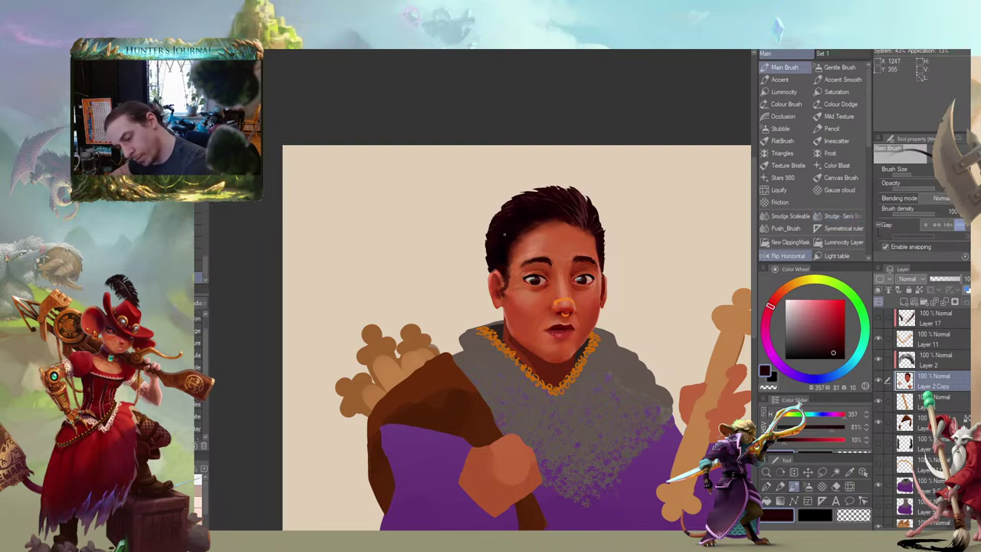
key(b)
key(b)
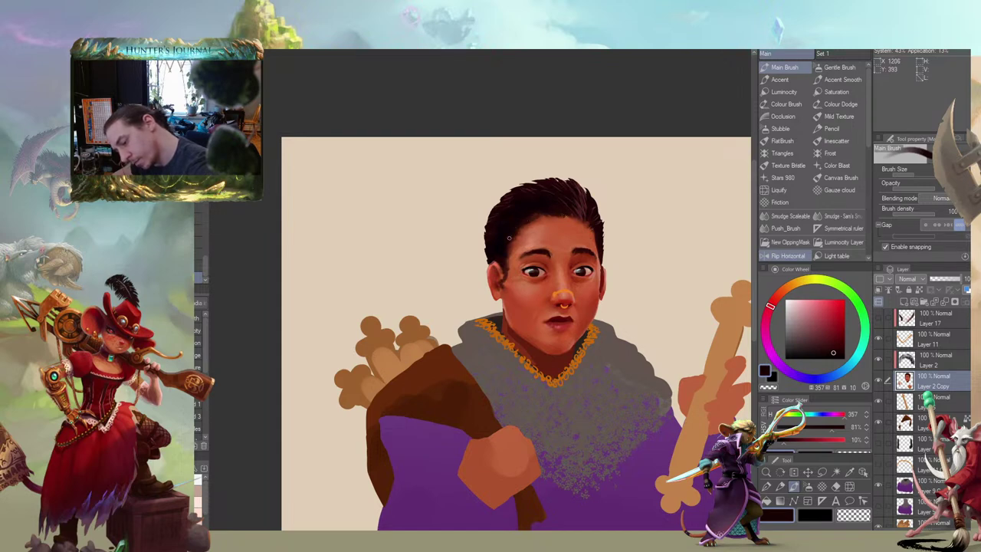
drag(441, 212, 539, 219)
Sample a skin tone to refine the forehead's hairline edge and merge the hair shading layer Layer 2 into the head layer
alt+click(560, 267)
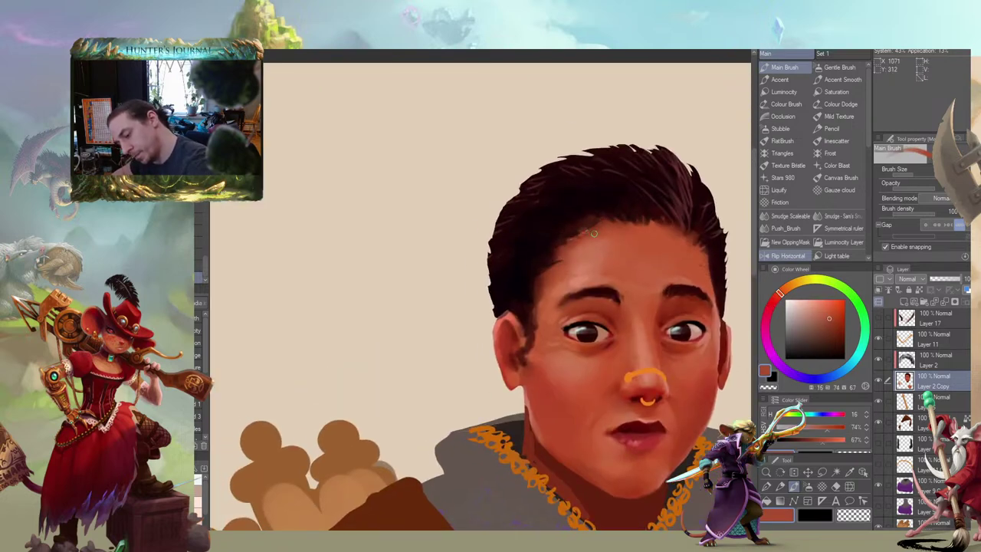
drag(523, 188, 494, 180)
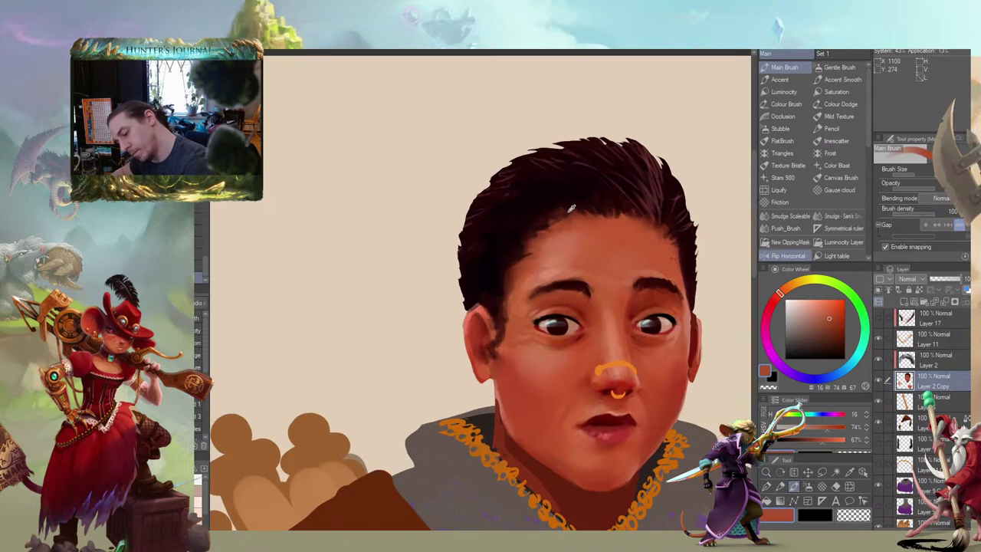
alt+click(567, 217)
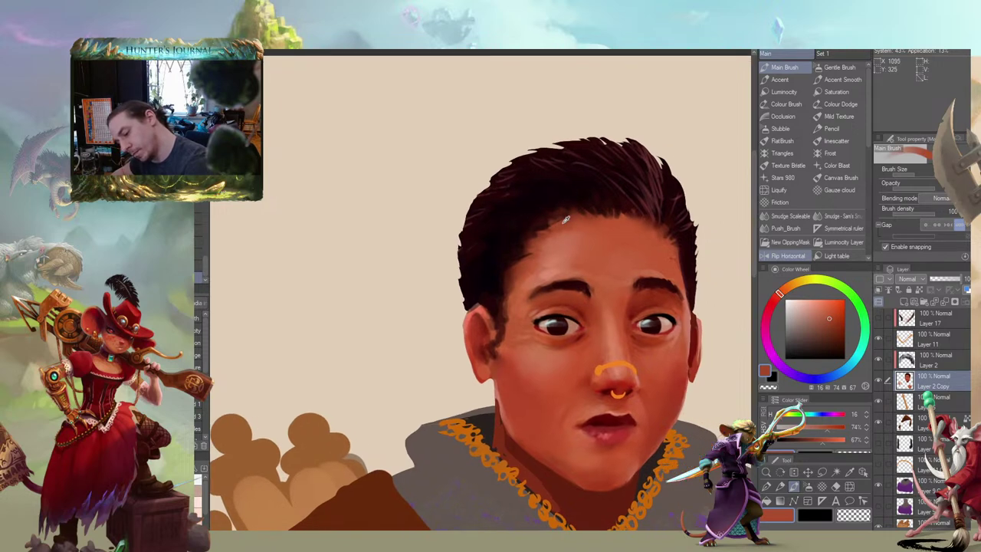
click(903, 357)
key(ctrl+e)
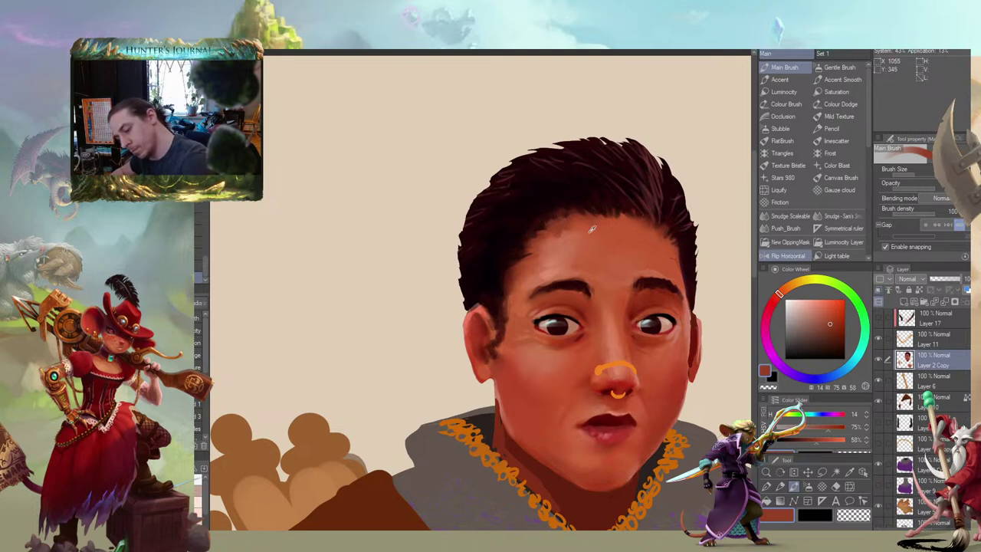
Sample lighter skin tones from the forehead and blend them along the upper forehead below the hairline
alt+click(564, 227)
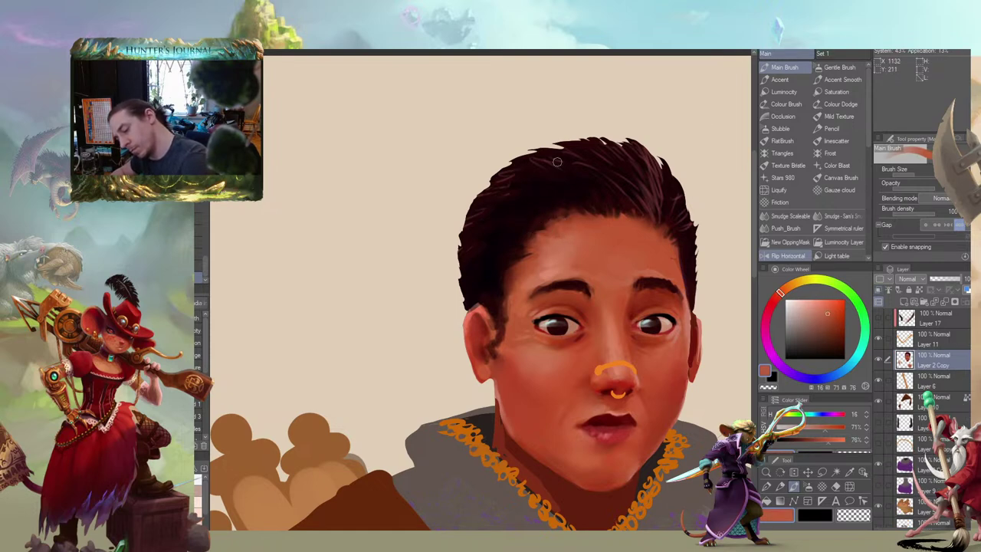
alt+click(551, 271)
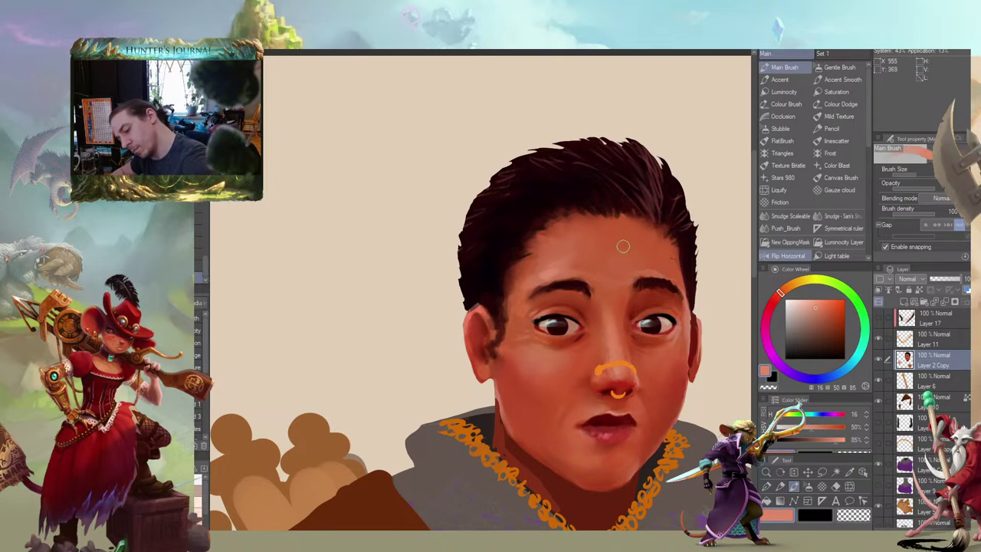
drag(673, 246, 604, 229)
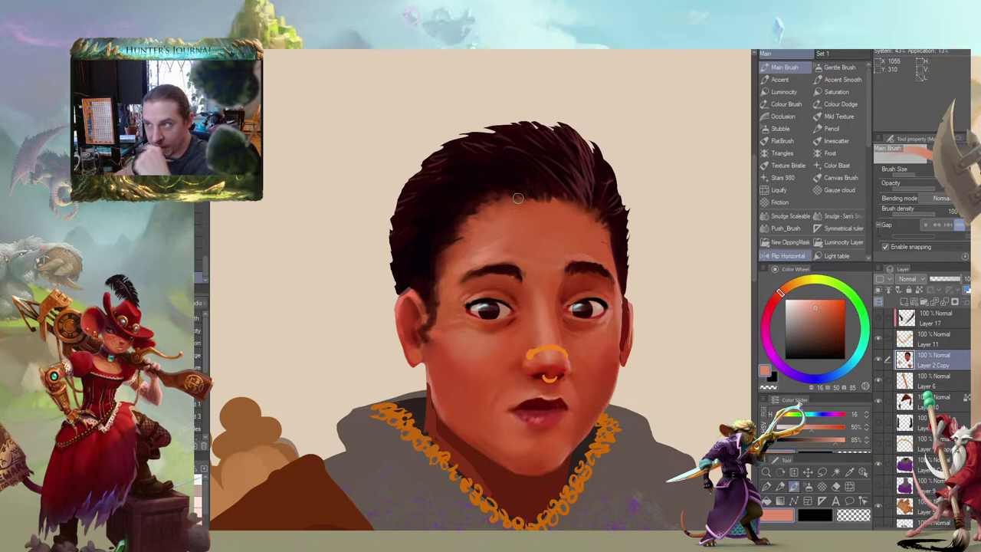
Sample a light red from the ear and paint a highlight along the rim of the ear beside the sideburn
mouse_move(376, 310)
mouse_down()
mouse_move(429, 213)
mouse_move(444, 234)
mouse_up()
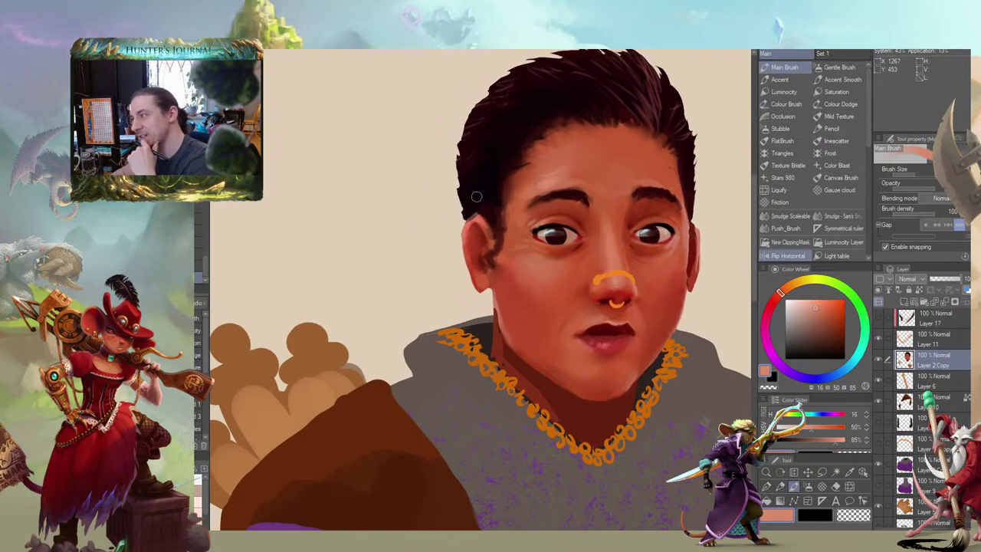
scroll(479, 196, up, 4)
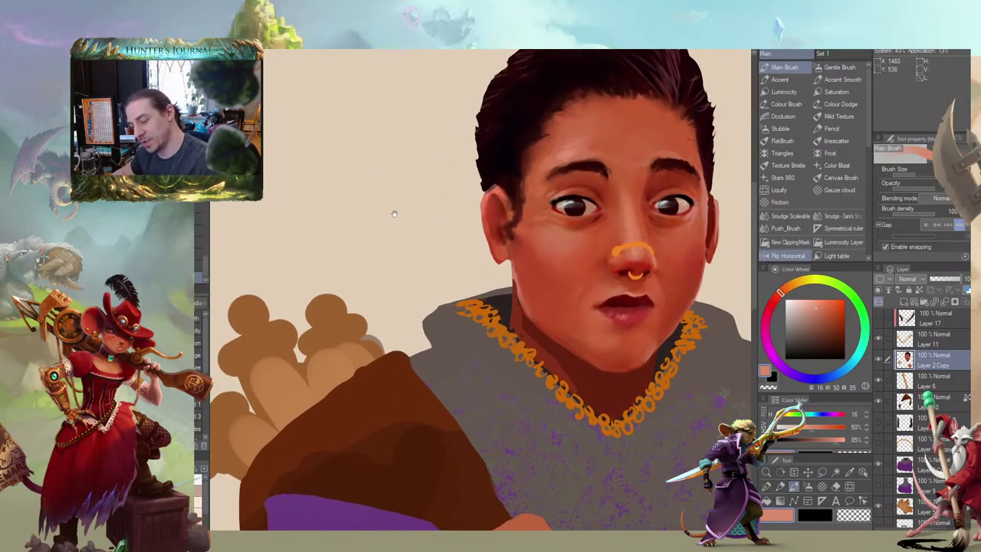
scroll(414, 256, down, 5)
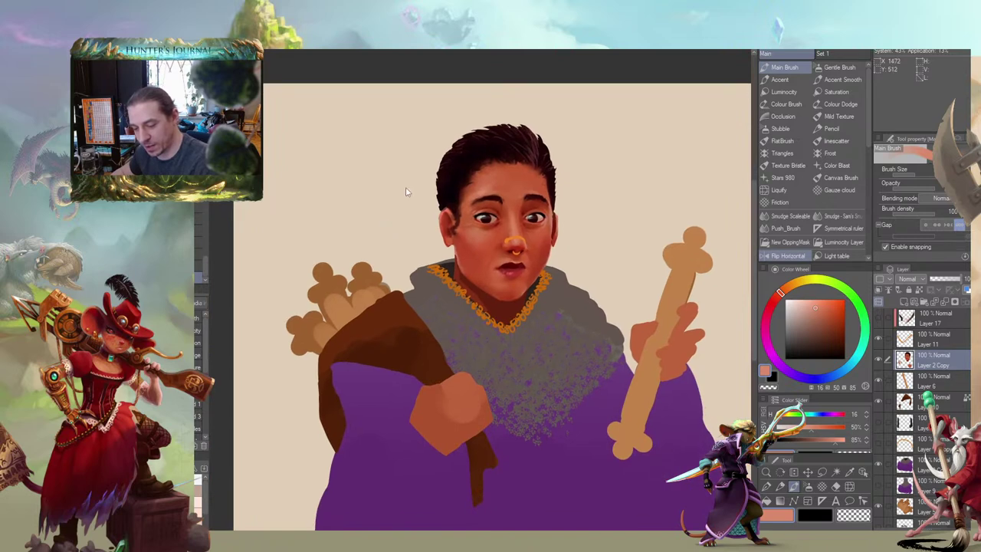
scroll(467, 216, up, 5)
alt+click(454, 239)
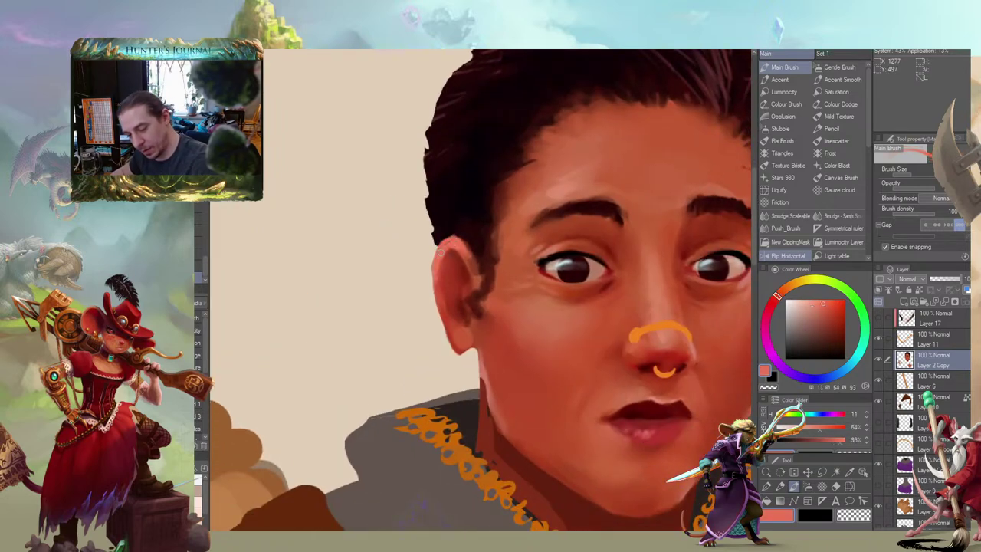
mouse_move(469, 262)
mouse_down()
mouse_move(448, 215)
mouse_move(402, 233)
mouse_move(352, 233)
mouse_up()
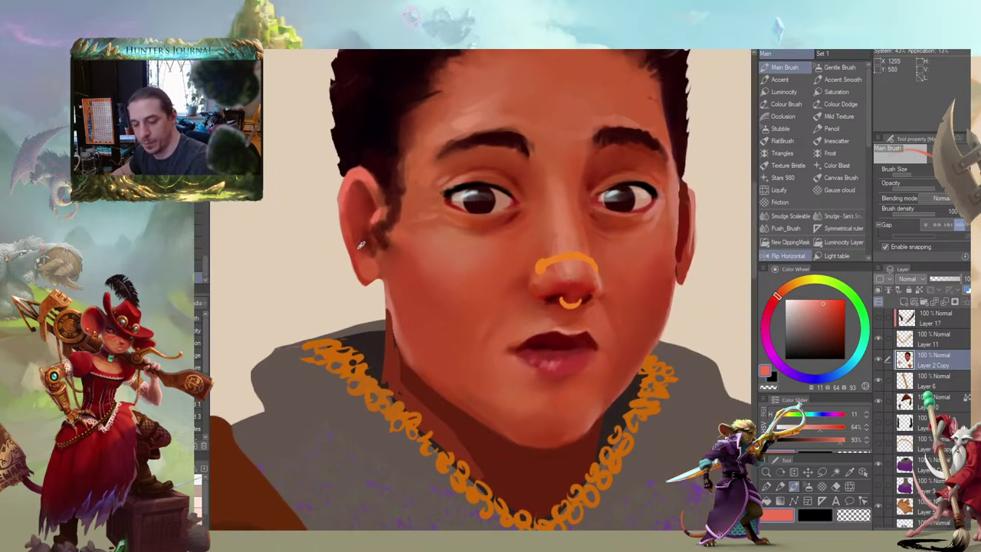
Enlarge the brush, shade the earlobe with a deeper red (hue 10, saturation 81%, value 73%) and switch to the transparent colour
key(])
key(])
key(])
key(])
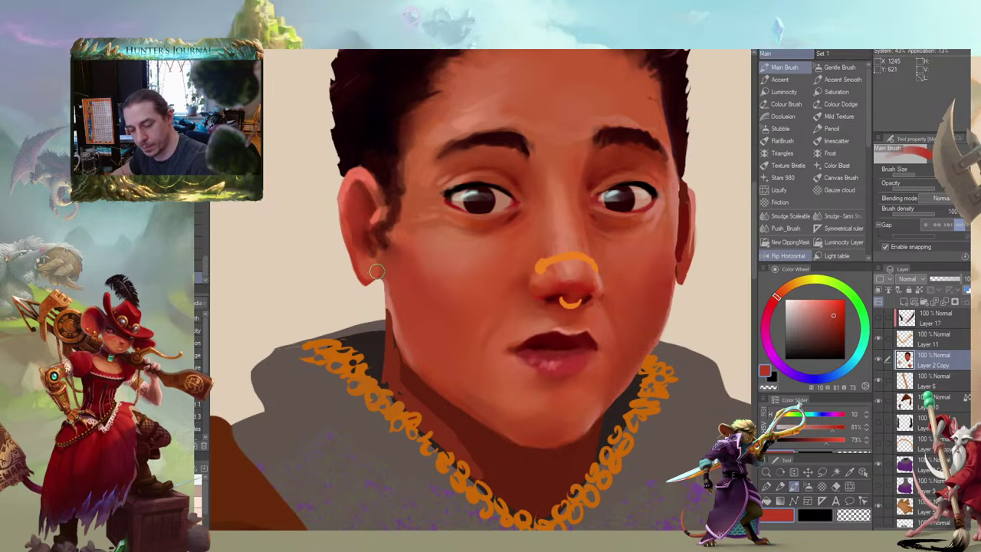
mouse_move(375, 275)
mouse_down()
mouse_move(361, 280)
mouse_move(357, 263)
mouse_move(358, 285)
mouse_move(349, 247)
mouse_move(348, 278)
mouse_up()
key(c)
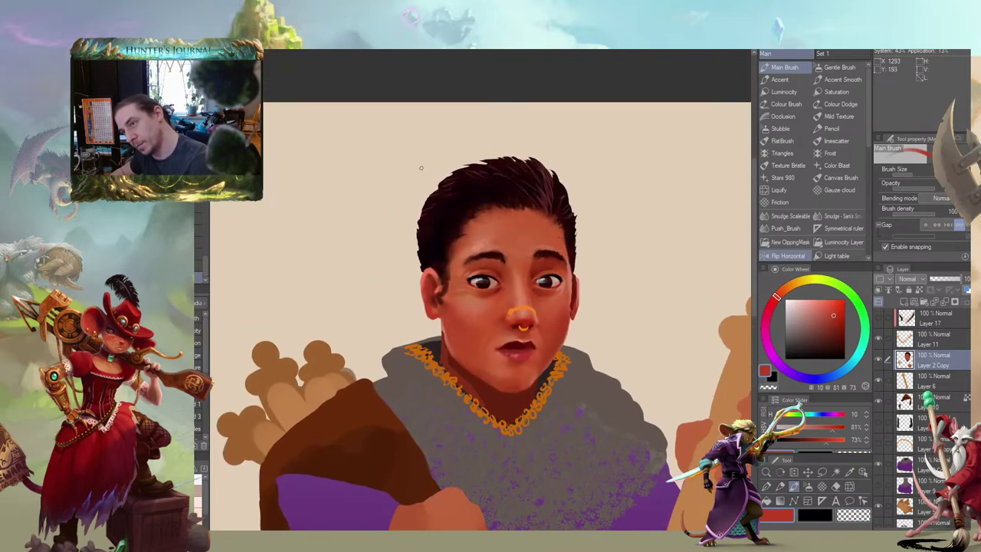
Sample skin tones from the far temple, cover the stray marks beside the hairline and lighten the skin next to the eyebrow
scroll(400, 253, up, 3)
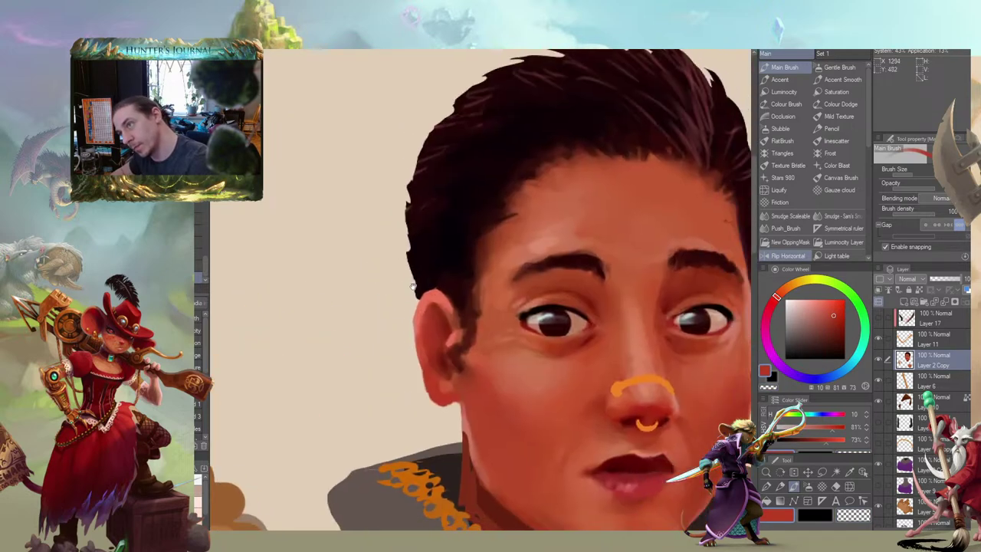
drag(423, 267, 378, 246)
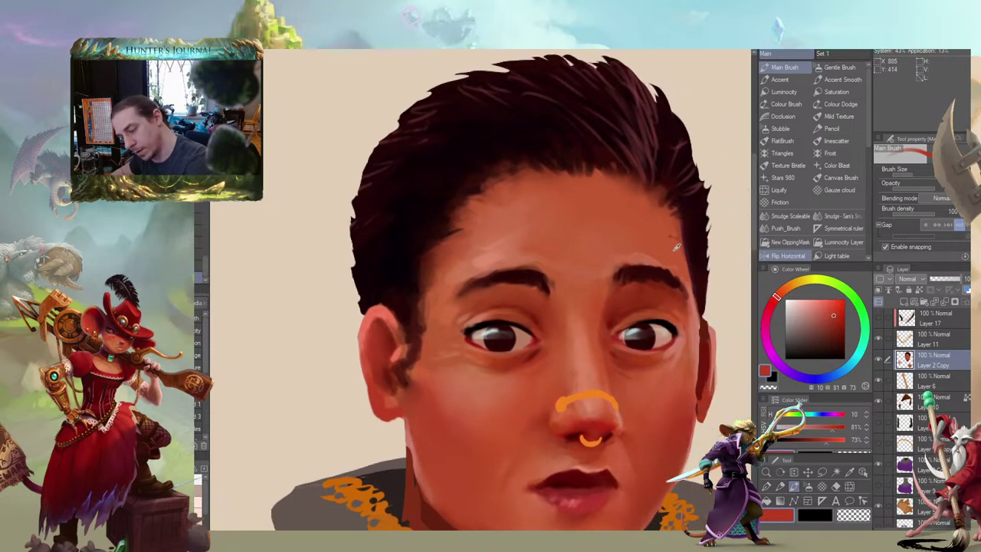
alt+click(678, 239)
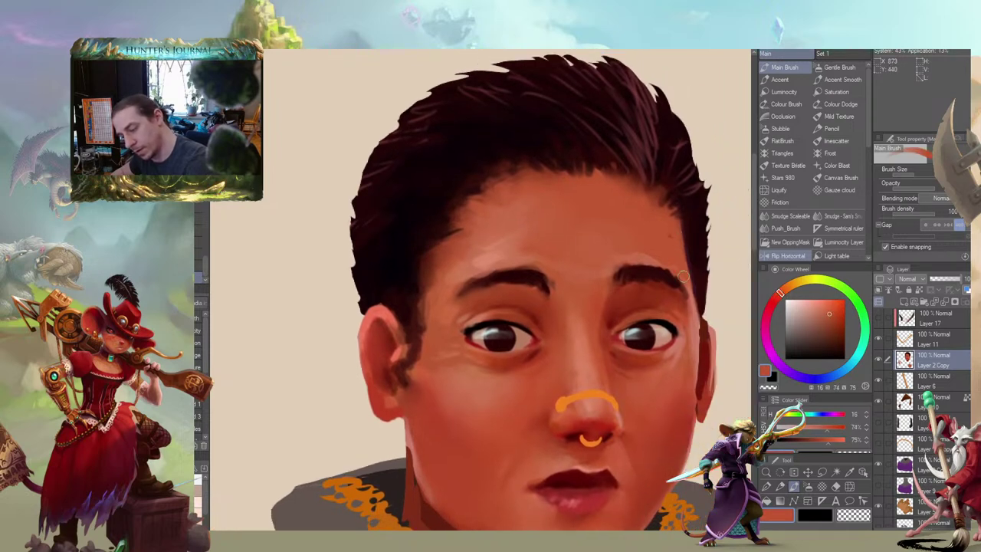
alt+click(694, 317)
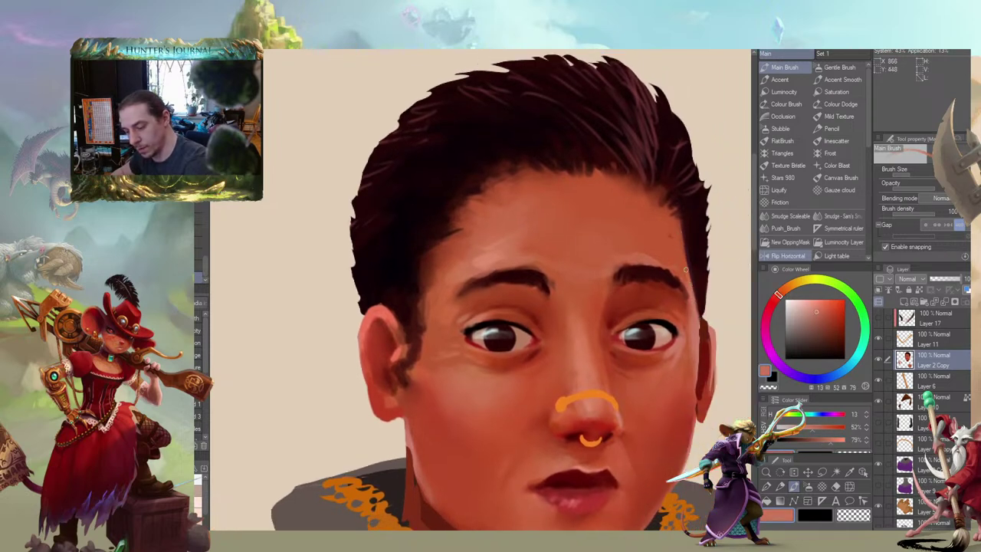
drag(695, 297, 687, 262)
mouse_move(635, 200)
mouse_down()
mouse_move(607, 204)
mouse_move(604, 189)
mouse_move(547, 159)
mouse_move(410, 149)
mouse_up()
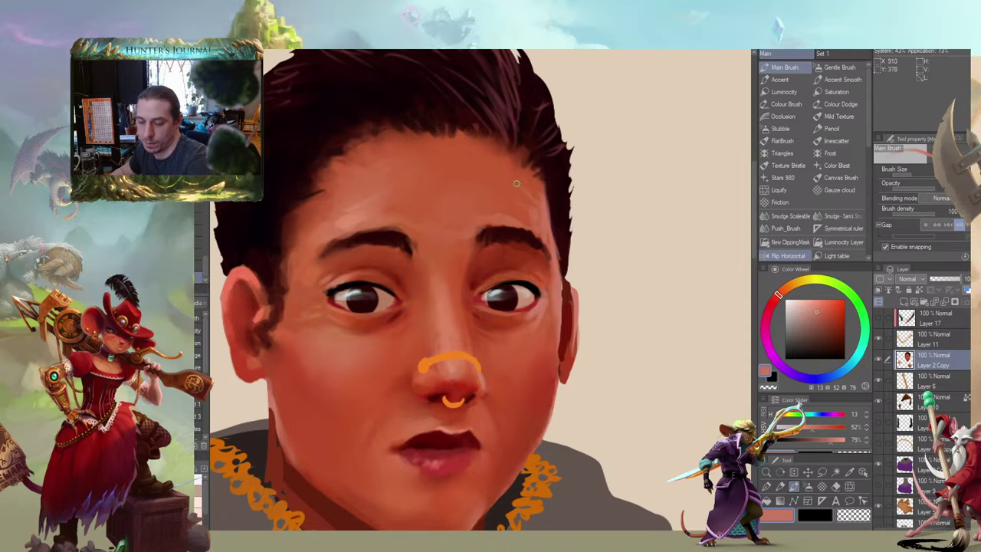
Blend the new skin tones on the far temple with the Smudge brush and return to the Main Brush
key(j)
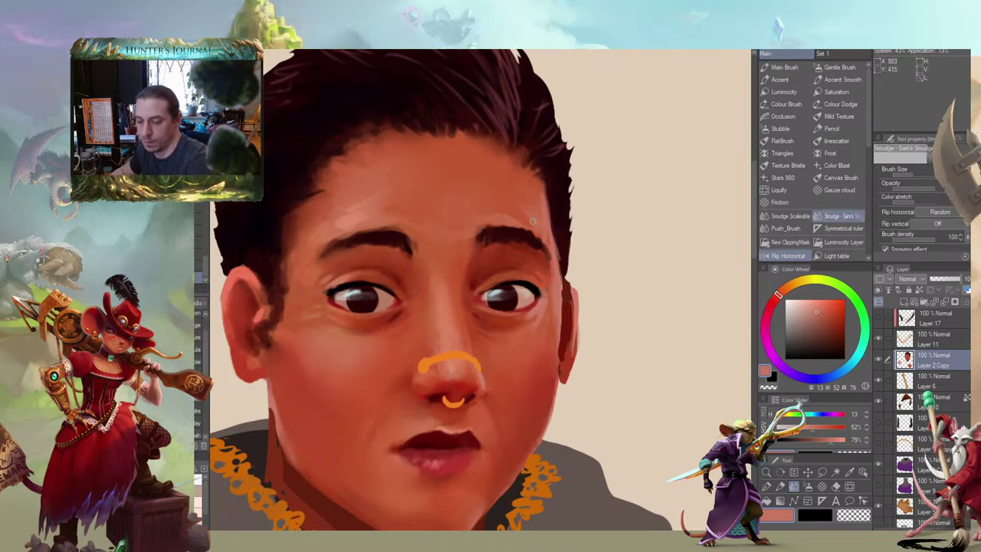
drag(400, 154, 516, 139)
key(b)
scroll(398, 274, down, 3)
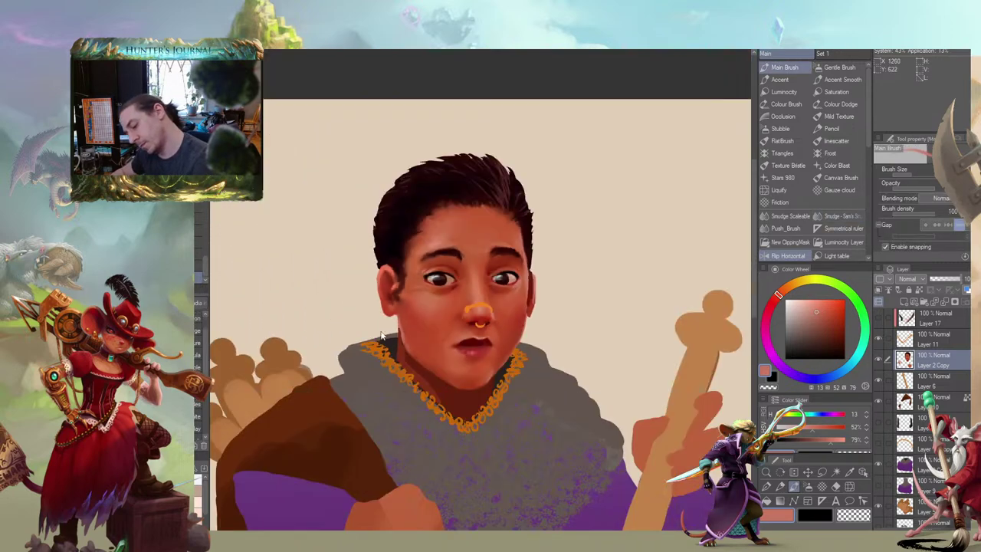
scroll(382, 336, down, 2)
mouse_move(357, 274)
mouse_down()
mouse_move(430, 251)
mouse_move(460, 228)
mouse_up()
drag(542, 279, 536, 304)
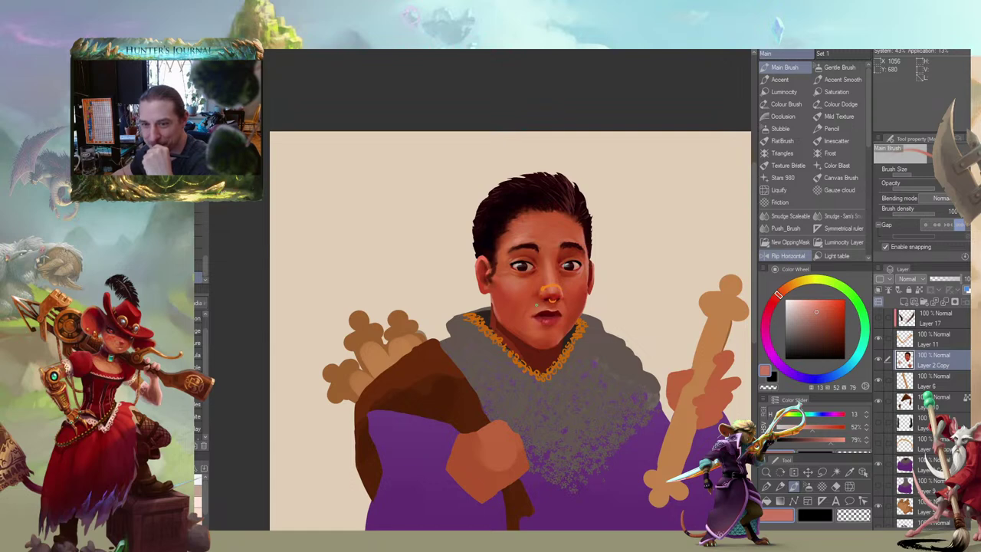
drag(360, 296, 403, 271)
Sample a dark brown (hue 14, saturation 73%, value 40%) and paint fine strands above the sideburn with the Accent brush
scroll(506, 242, up, 4)
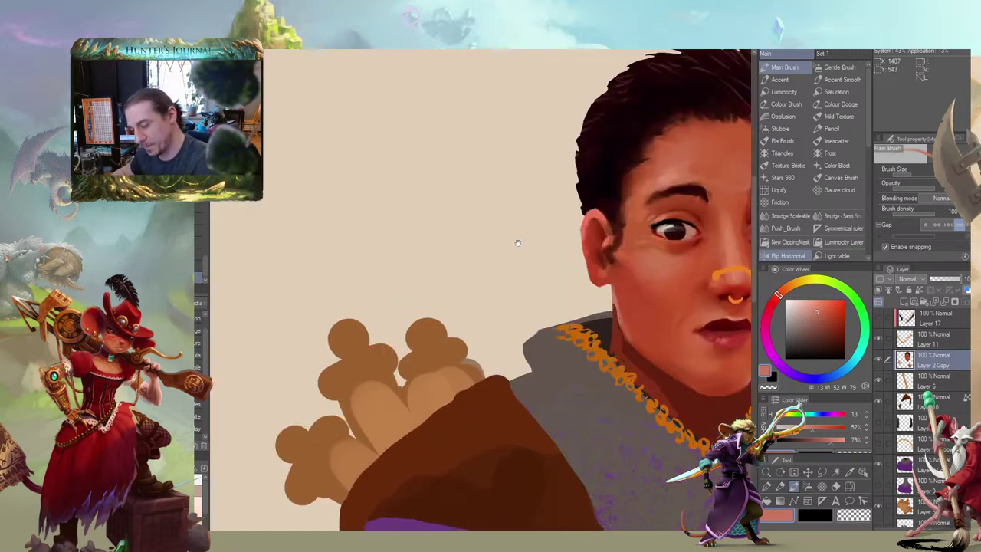
drag(514, 247, 393, 287)
alt+click(506, 263)
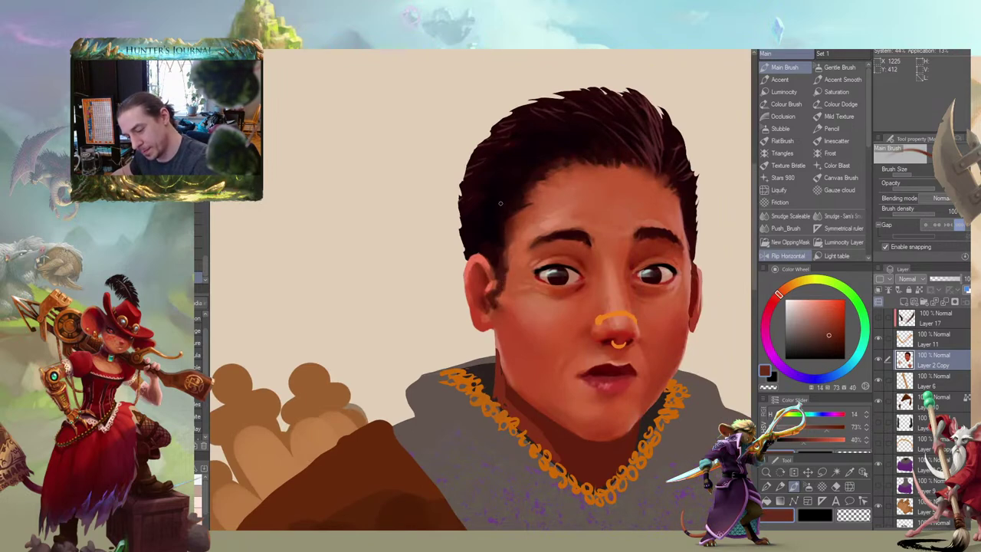
key(b)
drag(487, 234, 475, 235)
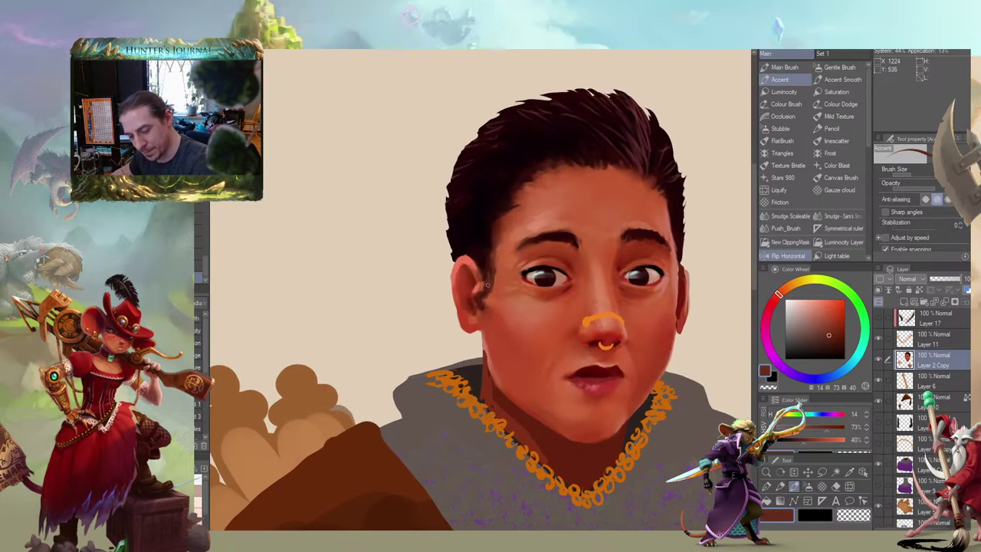
mouse_move(476, 223)
mouse_down()
mouse_move(506, 224)
mouse_move(456, 202)
mouse_up()
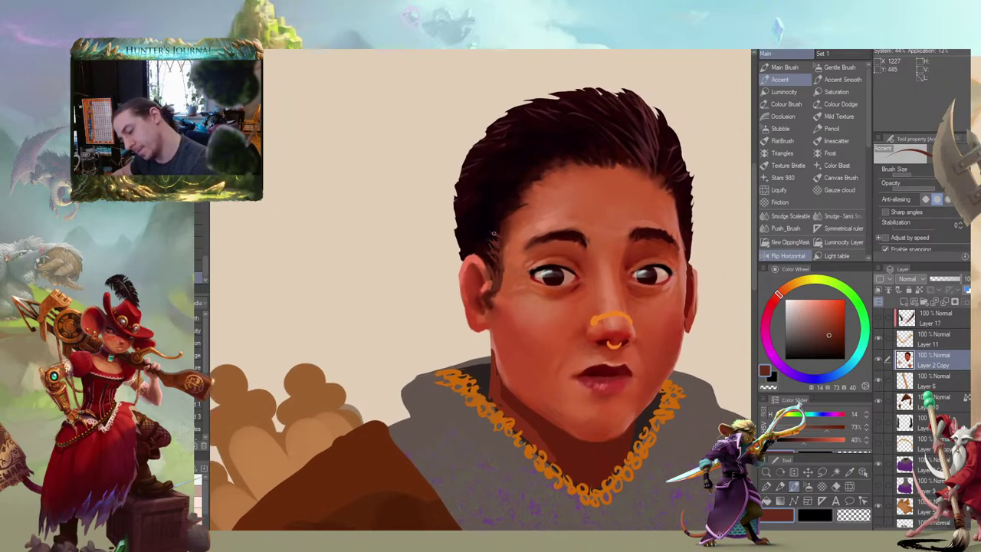
mouse_move(487, 220)
mouse_down()
mouse_move(400, 215)
mouse_move(419, 212)
mouse_up()
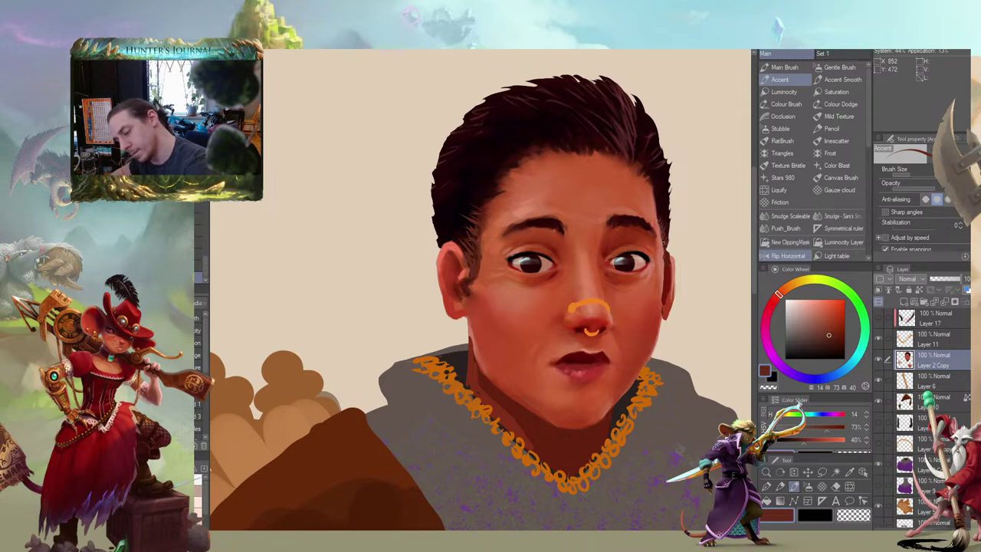
Pick a lighter muted brown (hue 14, saturation 38%, value 53%) and paint highlight strands along both sideburns
click(807, 327)
drag(410, 178, 360, 187)
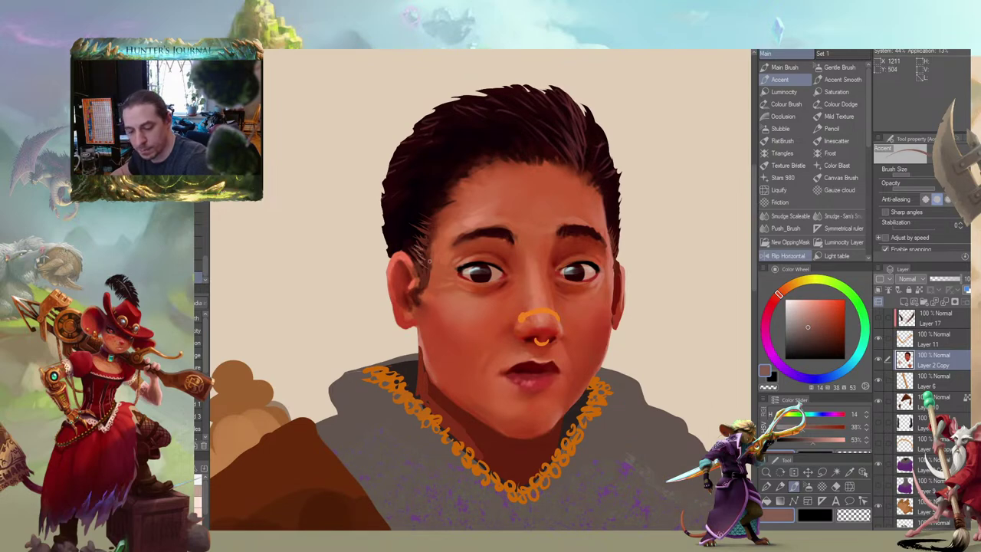
drag(427, 188, 423, 180)
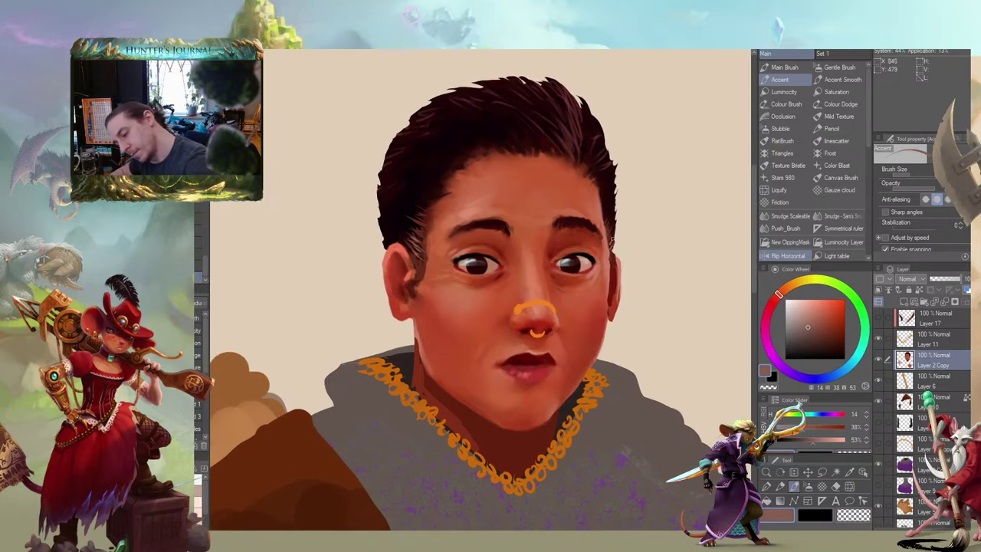
drag(452, 145, 425, 110)
drag(373, 138, 406, 166)
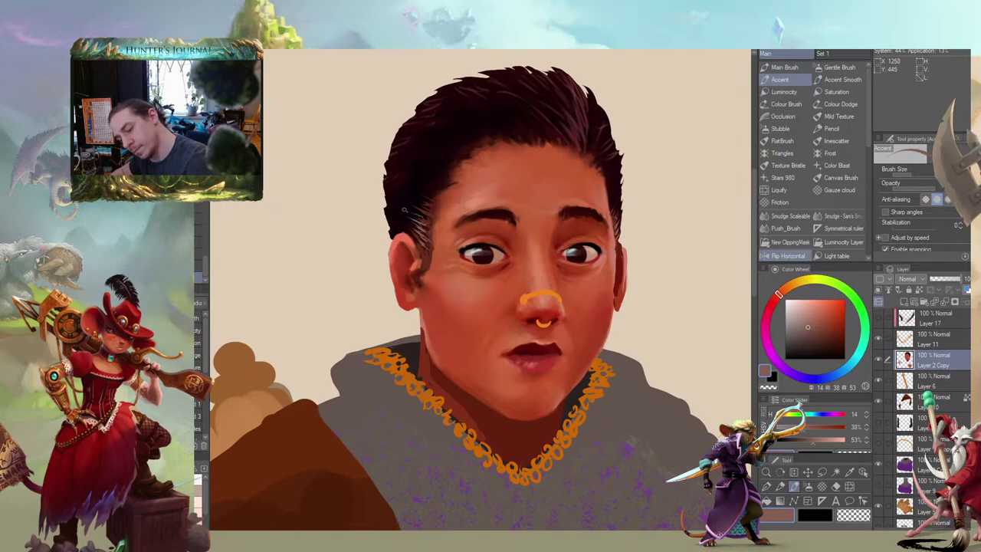
drag(404, 209, 506, 222)
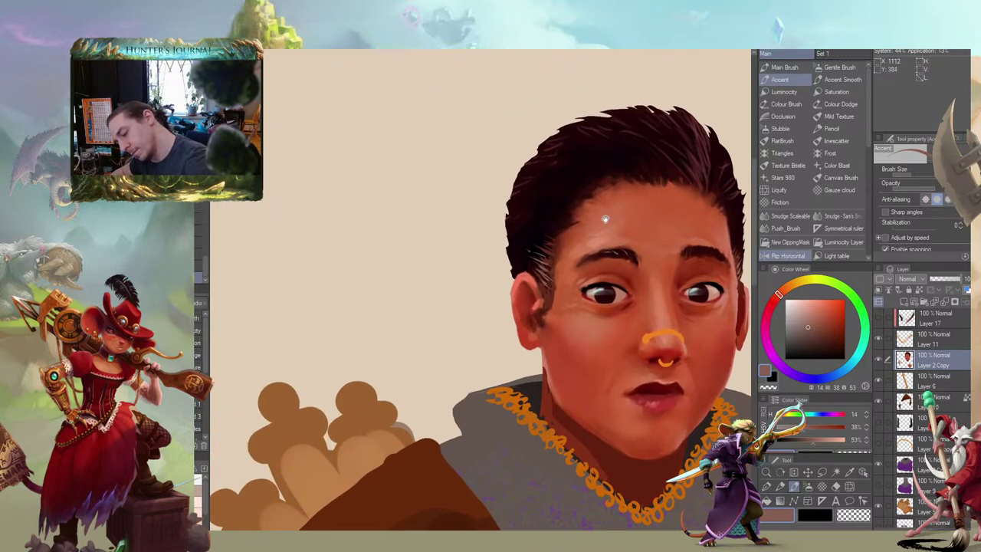
drag(605, 219, 470, 173)
drag(386, 190, 408, 175)
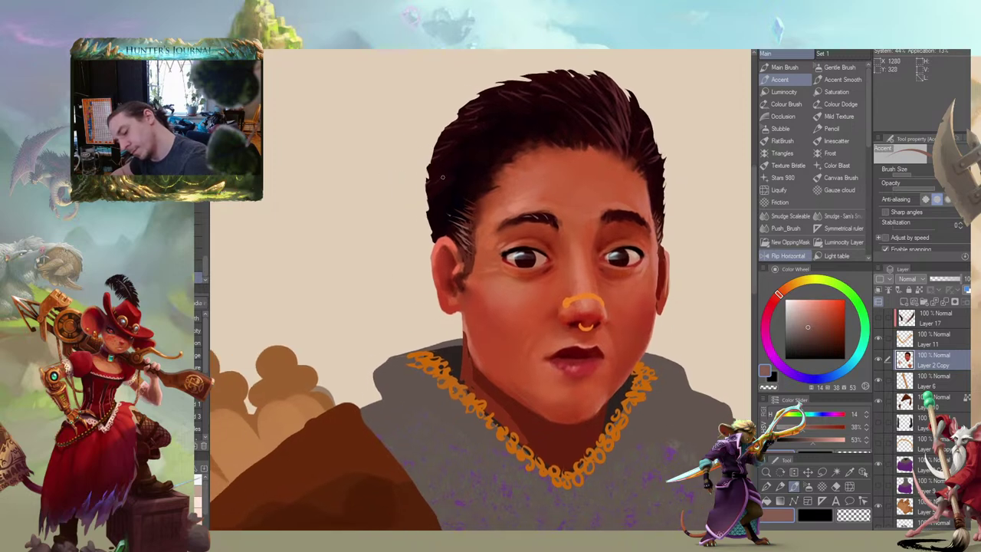
drag(436, 215, 403, 214)
Alternate between a sampled dark brown (hue 9, saturation 77%, value 27%) and a muted brown to extend the strands above the near ear
alt+click(434, 248)
alt+click(431, 245)
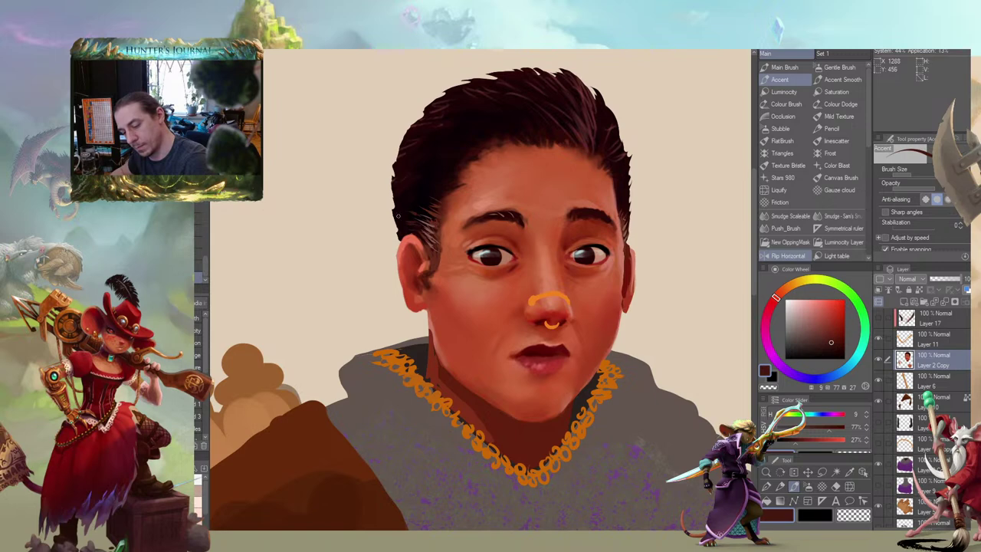
drag(398, 216, 443, 222)
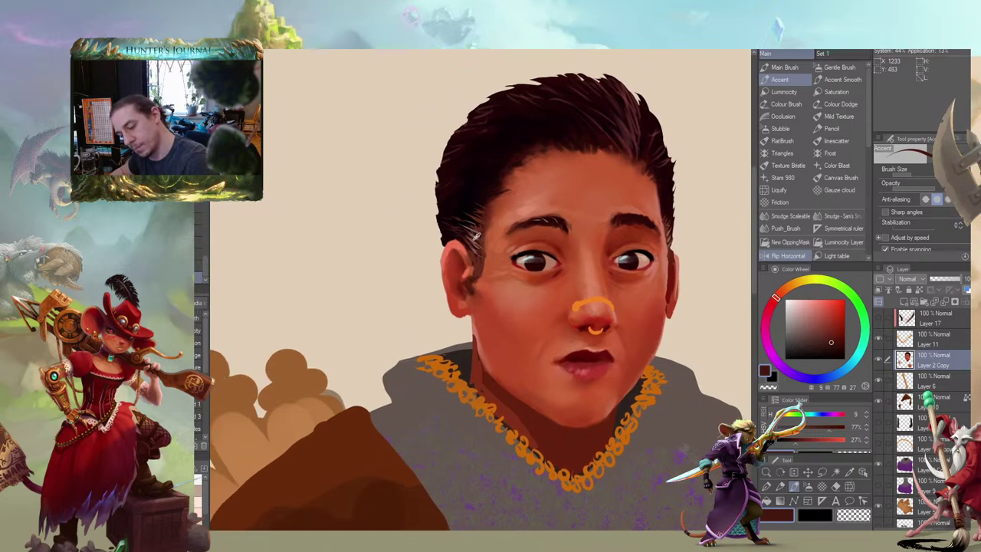
alt+click(452, 230)
mouse_move(427, 202)
mouse_down()
mouse_move(460, 207)
mouse_move(435, 187)
mouse_up()
drag(497, 188, 458, 147)
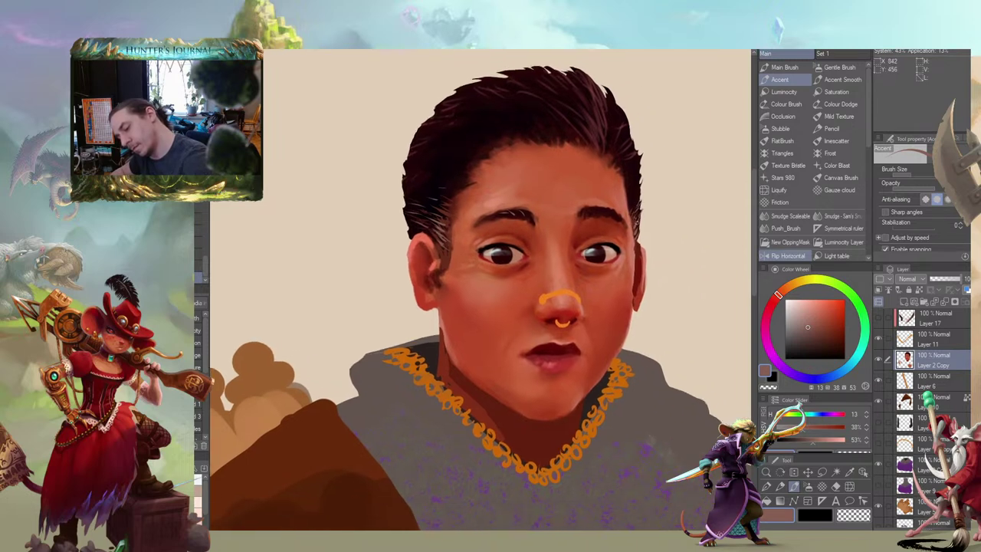
drag(632, 194, 582, 198)
Sample a near-black red (hue 358, saturation 82%, value 13%) from the hair and touch up the dark strands
alt+click(582, 197)
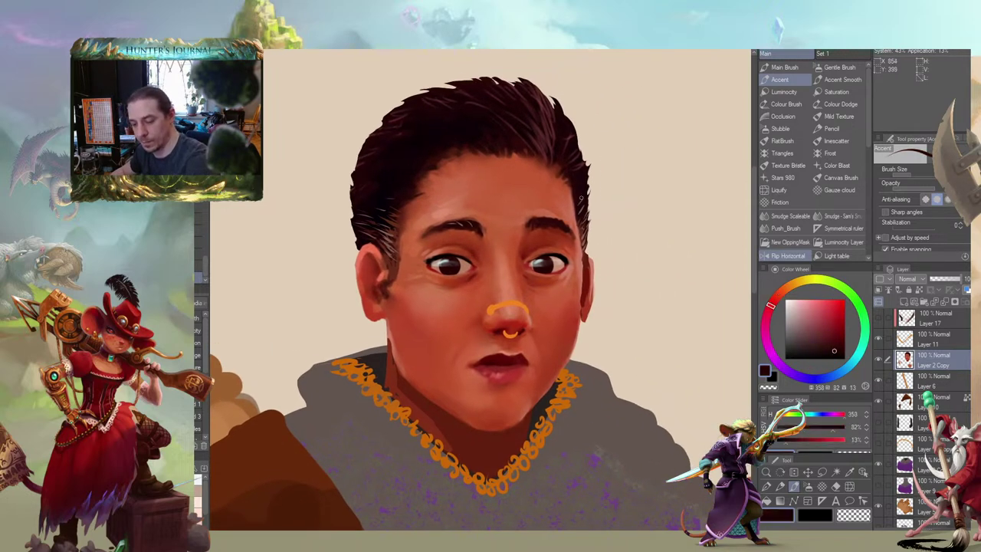
mouse_move(465, 108)
mouse_down()
mouse_move(451, 90)
mouse_move(463, 99)
mouse_up()
scroll(309, 225, down, 3)
drag(306, 297, 400, 305)
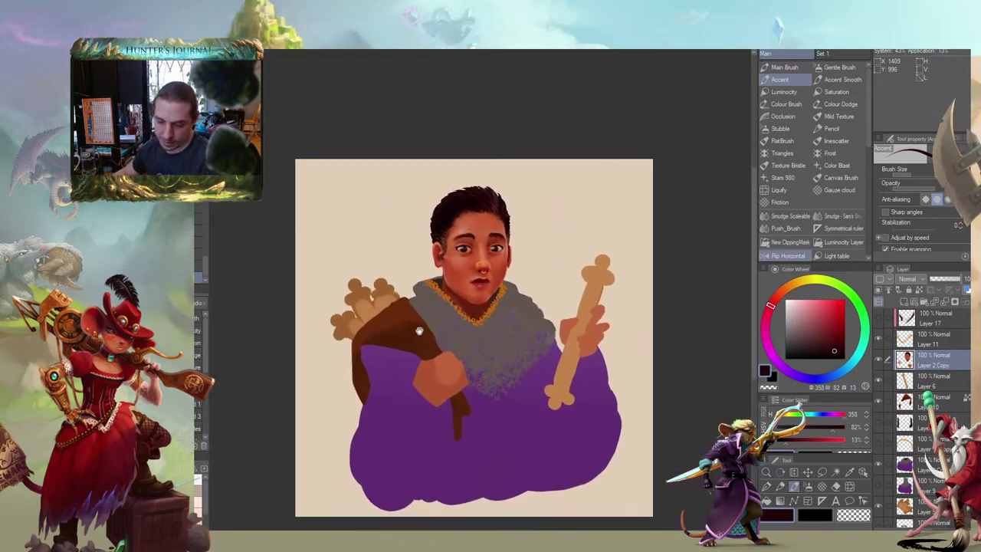
With an enlarged Main Brush, sample the forehead's skin tone (hue 16, saturation 70%, value 76%) and refine the hairline corner above the near temple
scroll(400, 214, up, 3)
drag(394, 248, 399, 266)
key(b)
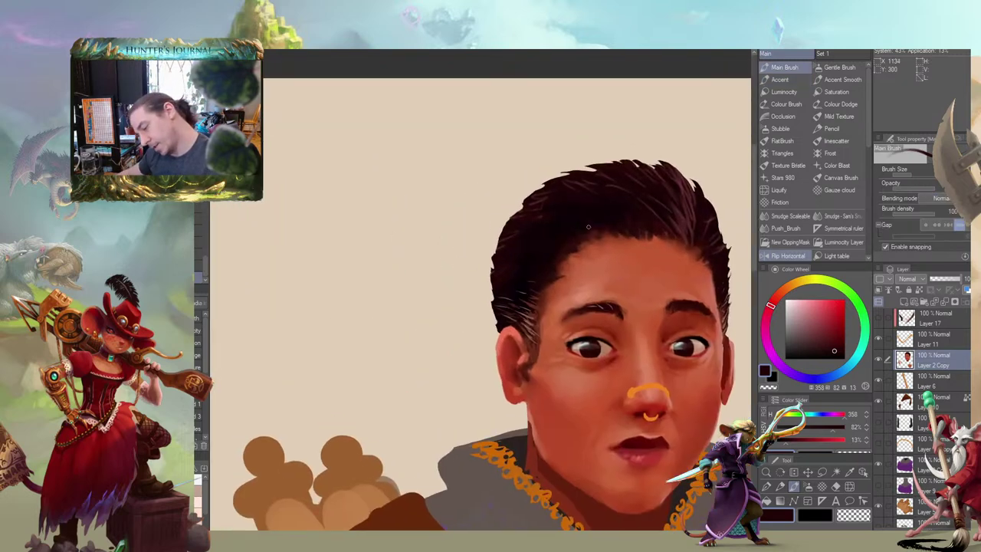
alt+click(584, 259)
key(])
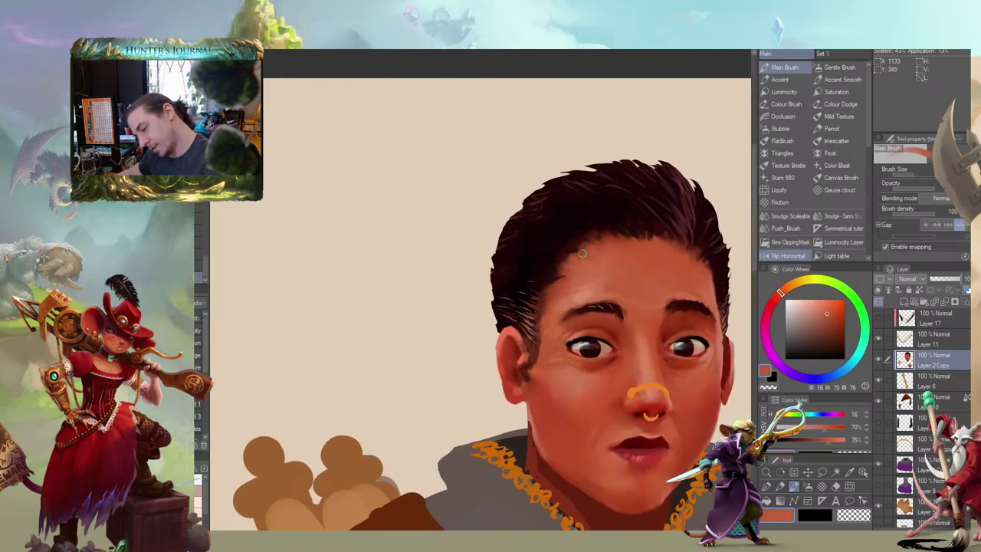
mouse_move(492, 257)
mouse_down()
mouse_move(357, 243)
mouse_move(354, 181)
mouse_move(386, 126)
mouse_up()
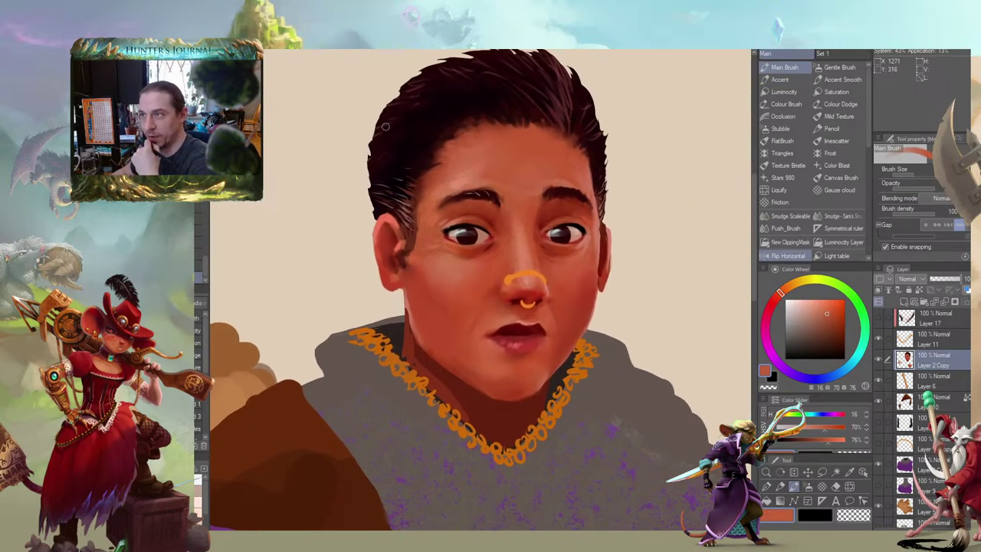
scroll(385, 128, down, 3)
drag(367, 248, 420, 281)
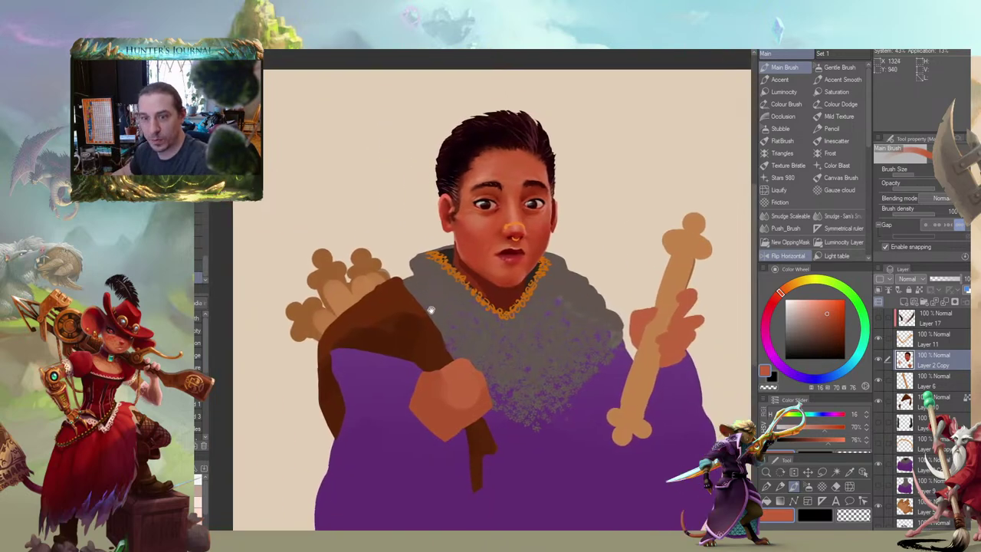
drag(351, 196, 354, 221)
Sample the muted brown of the sideburn (hue 13, saturation 38%, value 53%) and paint Accent brush highlight strands on the swept-up front hair
scroll(354, 221, up, 5)
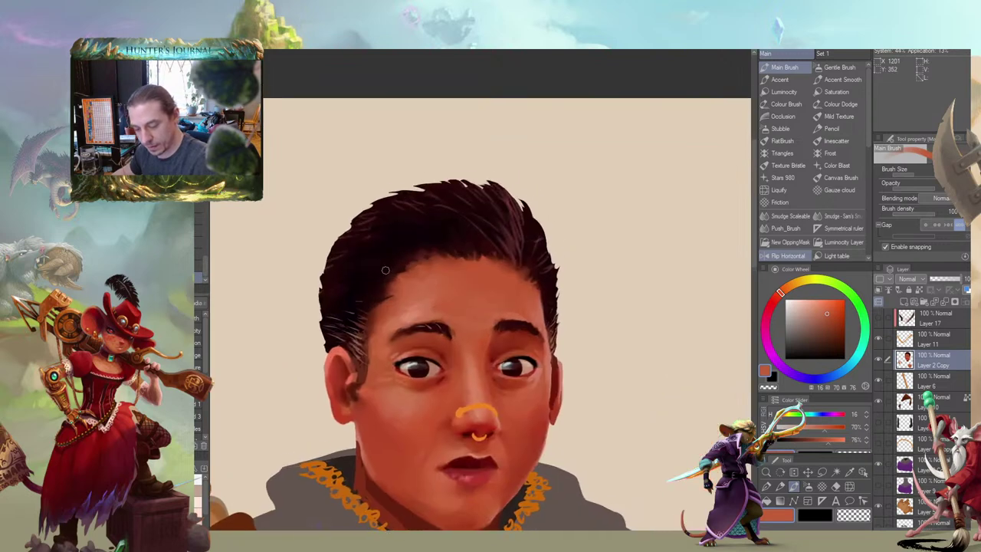
alt+click(358, 341)
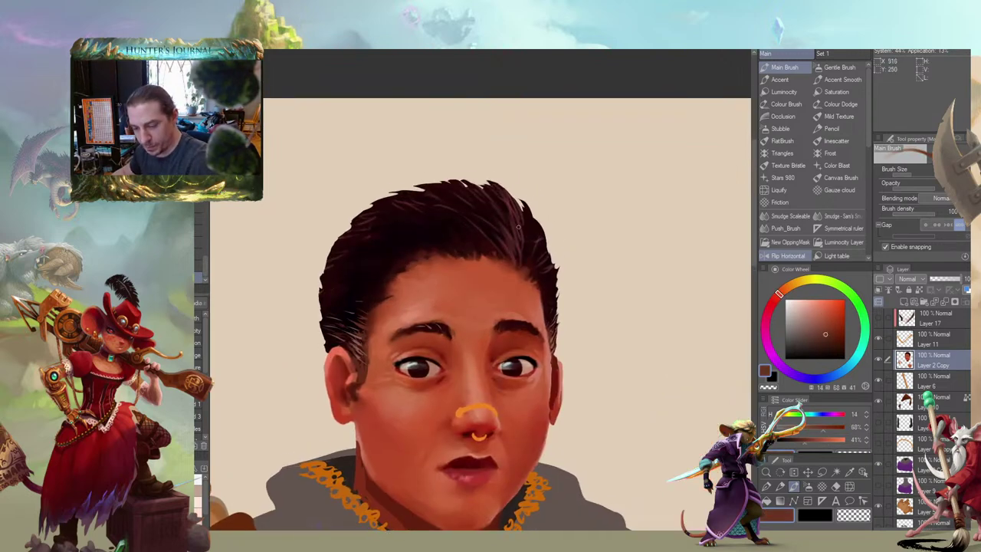
alt+click(385, 266)
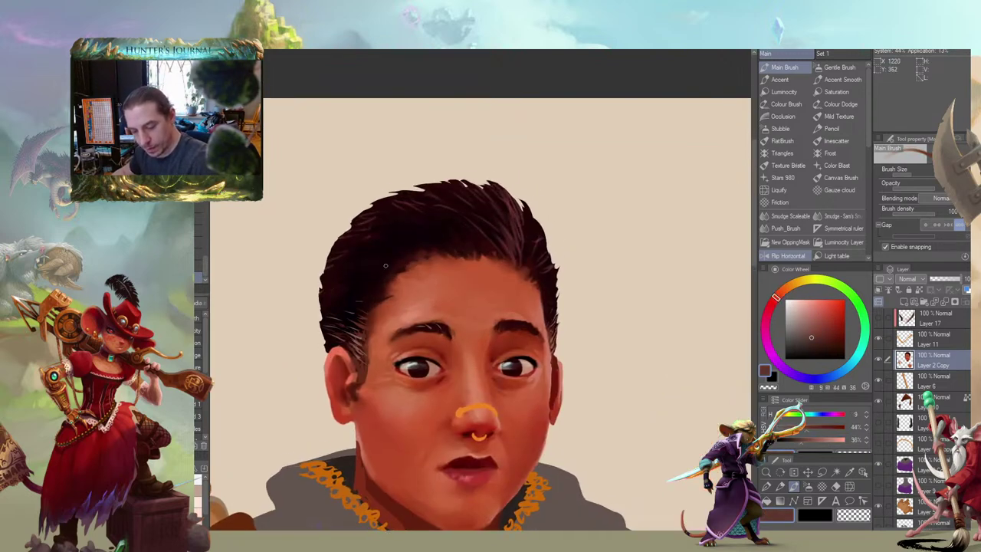
key(b)
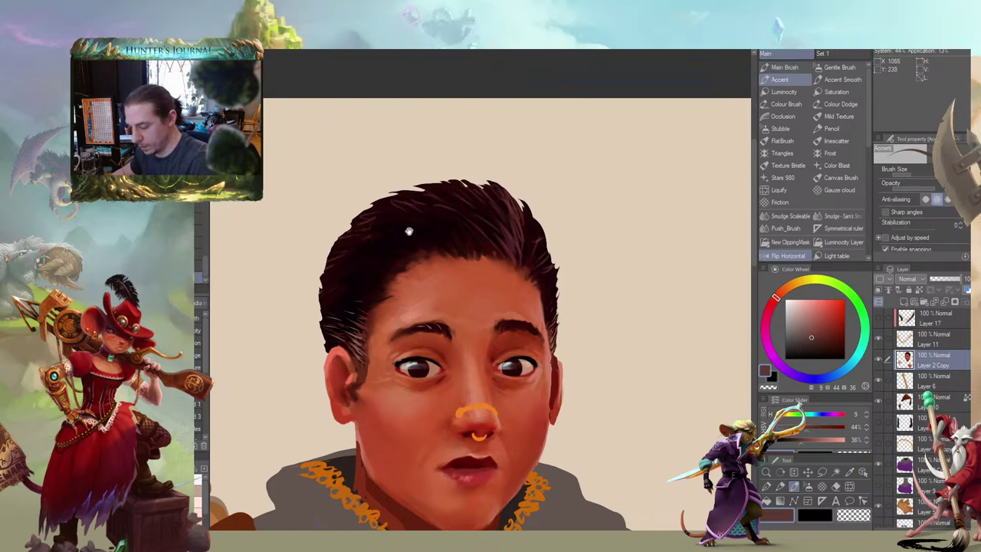
drag(409, 231, 396, 210)
alt+click(343, 318)
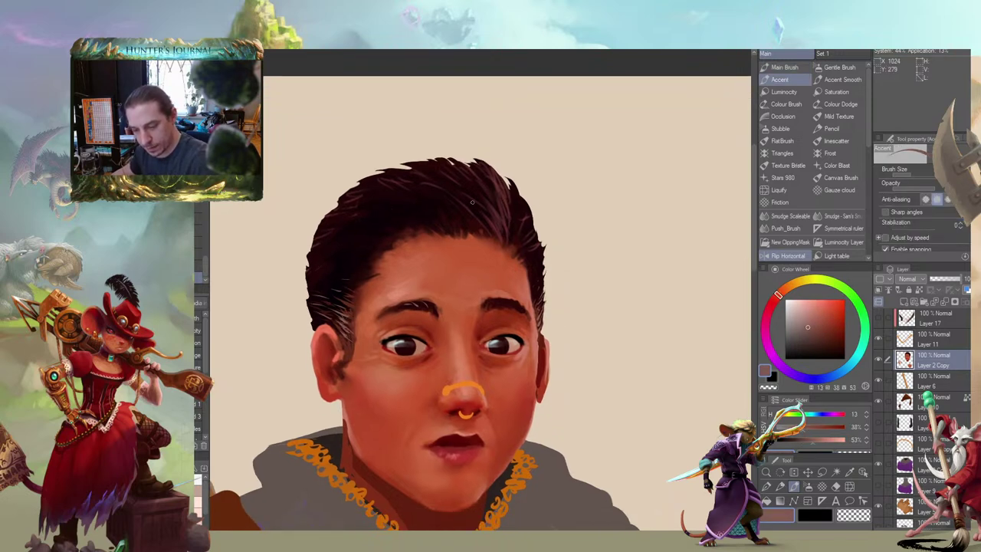
drag(503, 197, 496, 186)
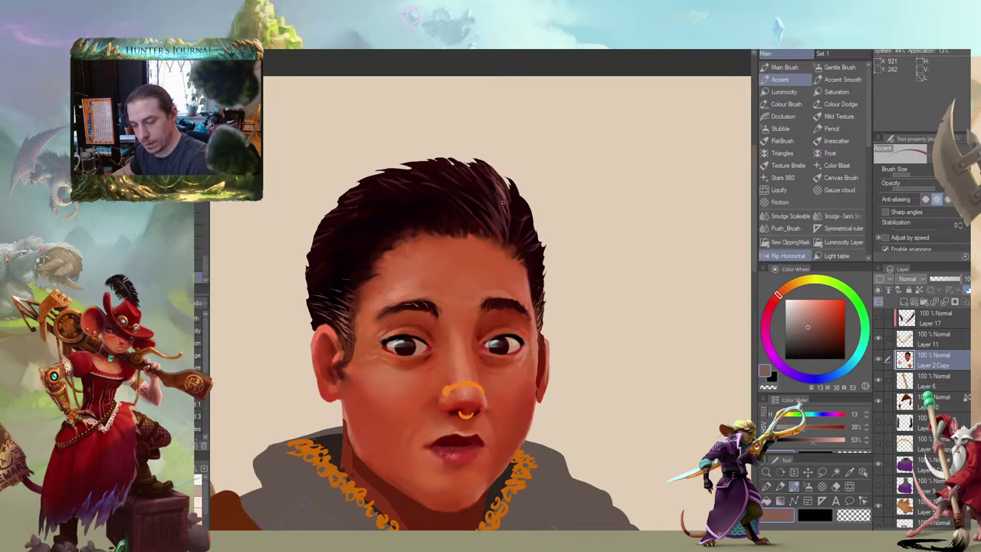
Sample the neck's shadowed reddish brown (hue 13, saturation 82%, value 51%) and touch up the neck edge beside the collar with the Accent brush
drag(282, 251, 399, 146)
drag(366, 231, 363, 202)
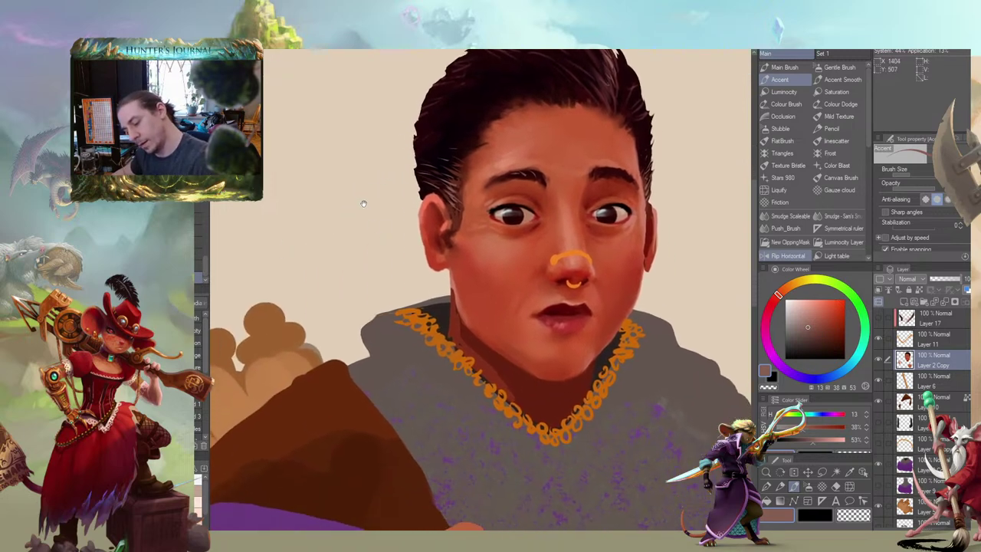
key(b)
alt+click(457, 319)
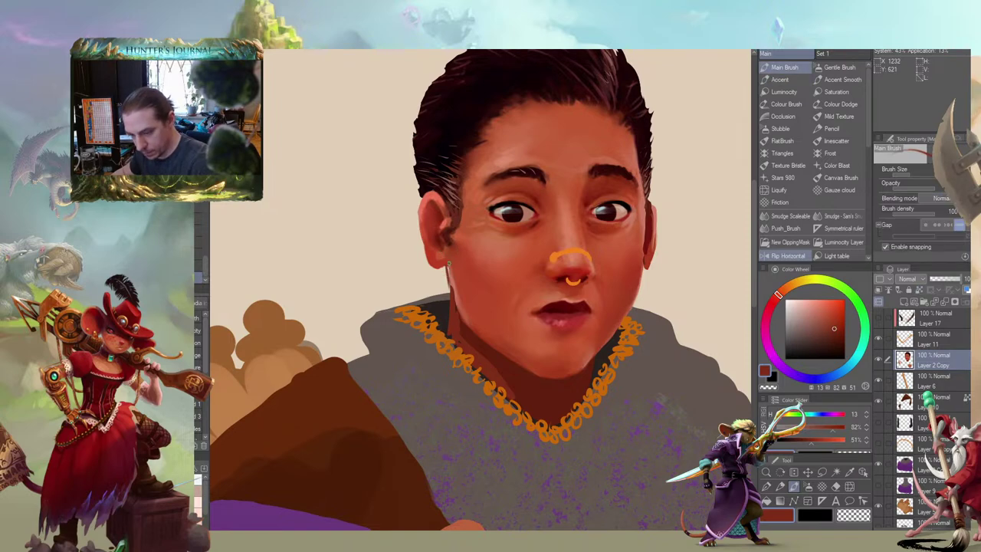
key(b)
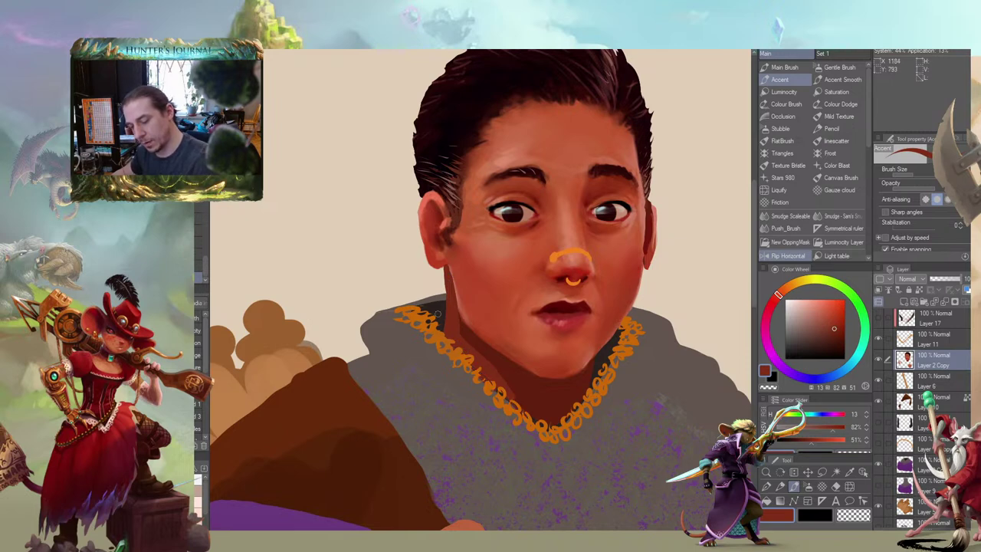
drag(457, 367, 464, 367)
Trim the neck contour below the near ear with the Accent brush in transparent colour, and undo the last stroke
key(c)
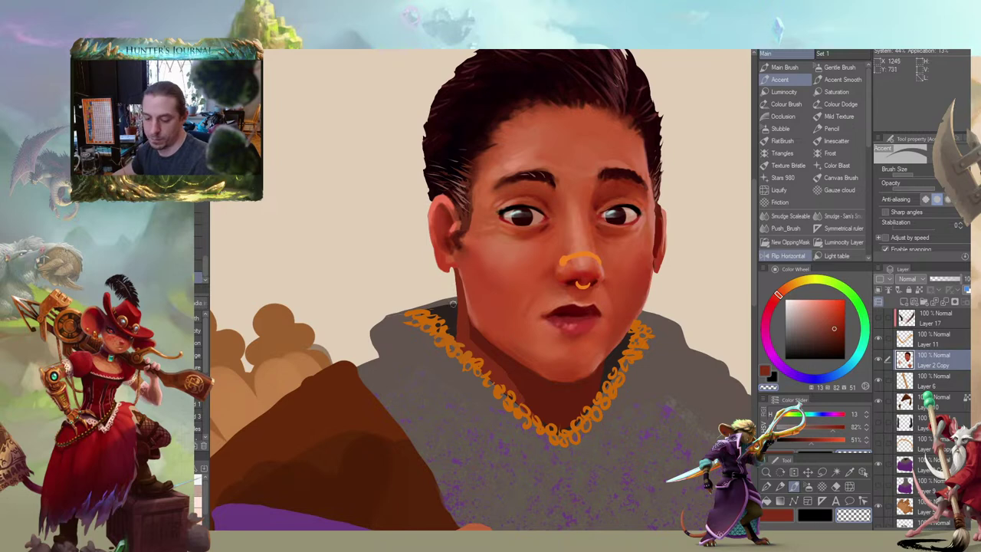
drag(455, 312, 459, 340)
drag(451, 392, 511, 388)
mouse_move(498, 192)
mouse_down()
mouse_move(498, 175)
mouse_move(485, 172)
mouse_up()
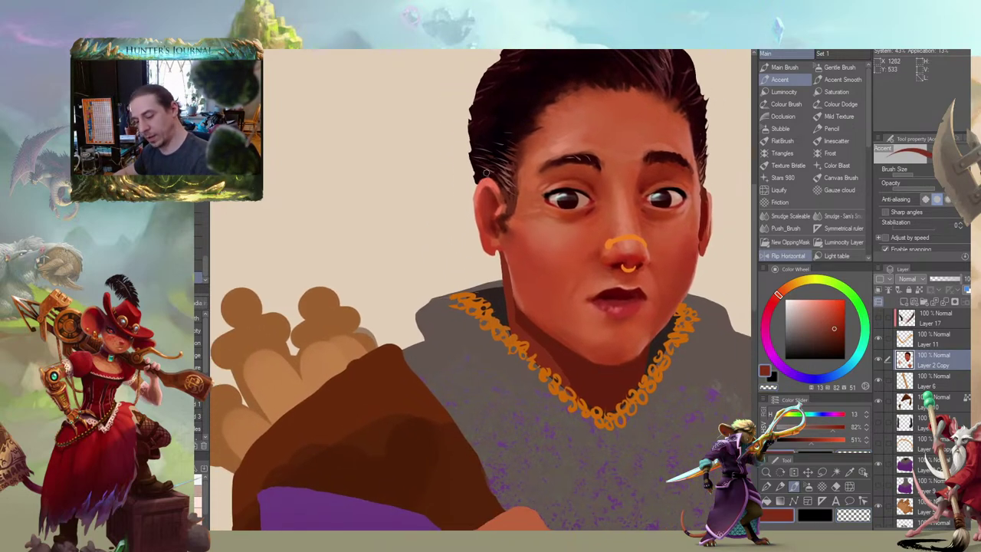
key(b)
mouse_move(450, 227)
mouse_down()
mouse_move(389, 194)
mouse_move(402, 202)
mouse_move(388, 208)
mouse_up()
key(c)
key(ctrl+z)
key(c)
Sample the near earlobe's bright red (hue 10, saturation 81%, value 73%) and refine the lobe's lower edge with the Accent brush
alt+click(496, 250)
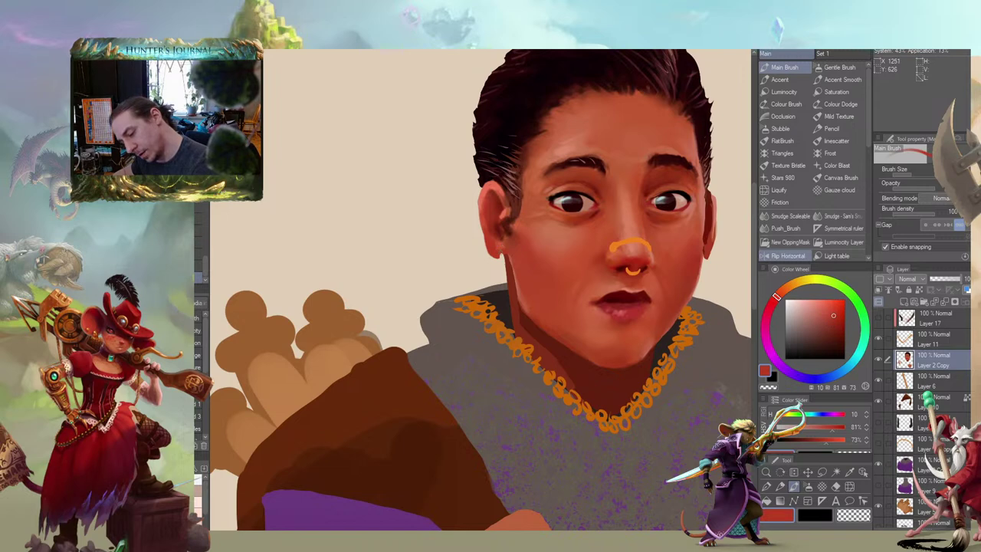
key(b)
drag(501, 250, 500, 257)
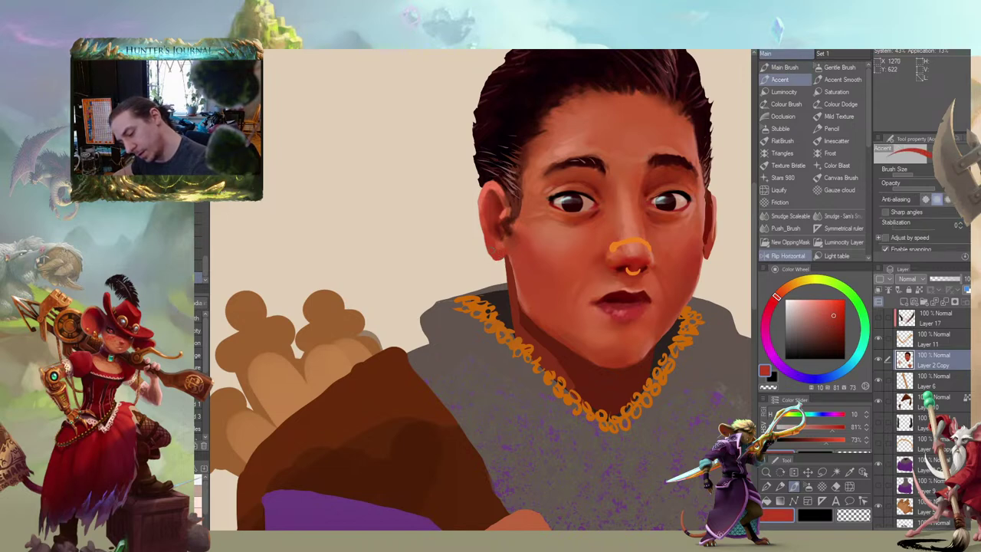
drag(513, 193, 455, 211)
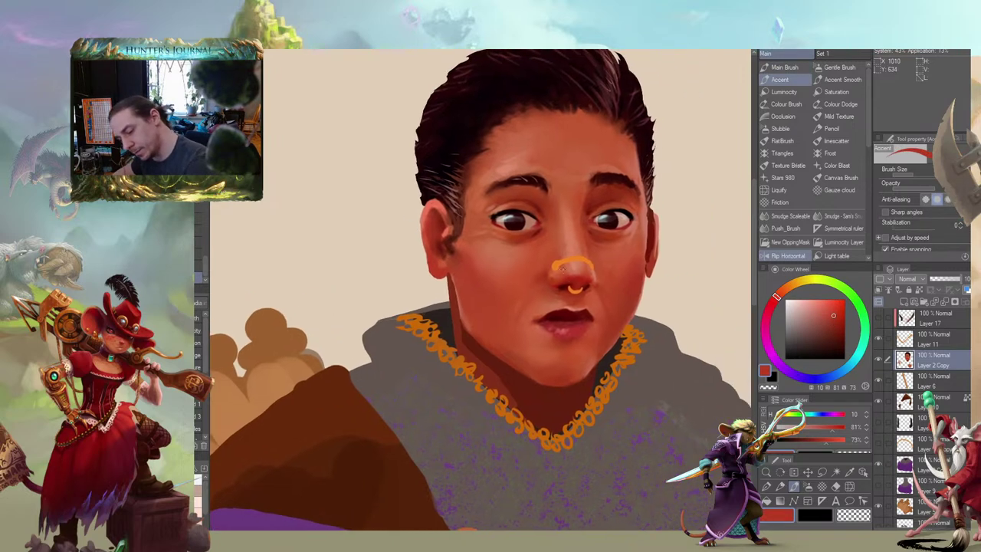
Paint a near-black round plug over the hoop on the near ear's lobe, using the Accent Smooth brush on Layer 7 Copy 3
ctrl+shift+click(563, 268)
key(b)
drag(386, 243, 417, 237)
key(b)
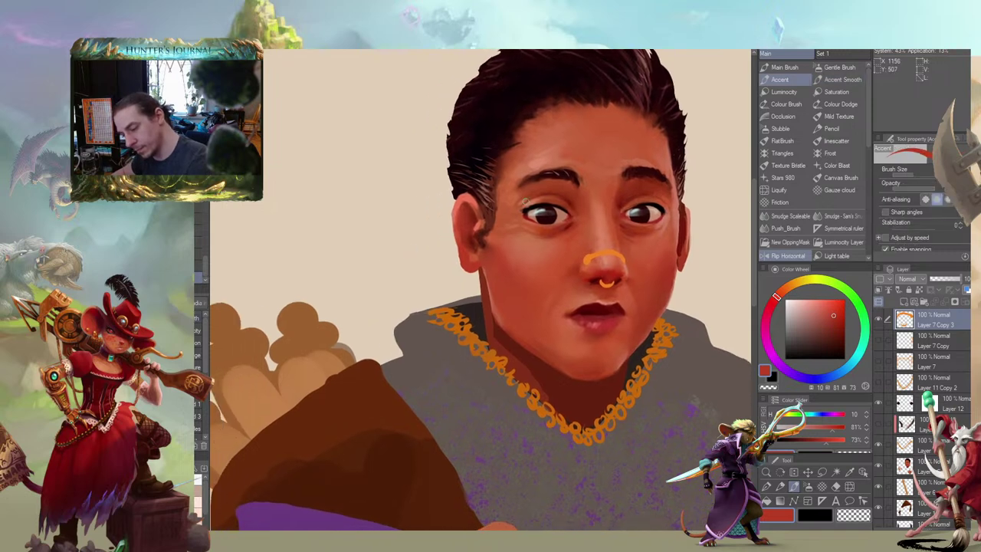
drag(529, 149, 530, 164)
alt+click(494, 144)
key(b)
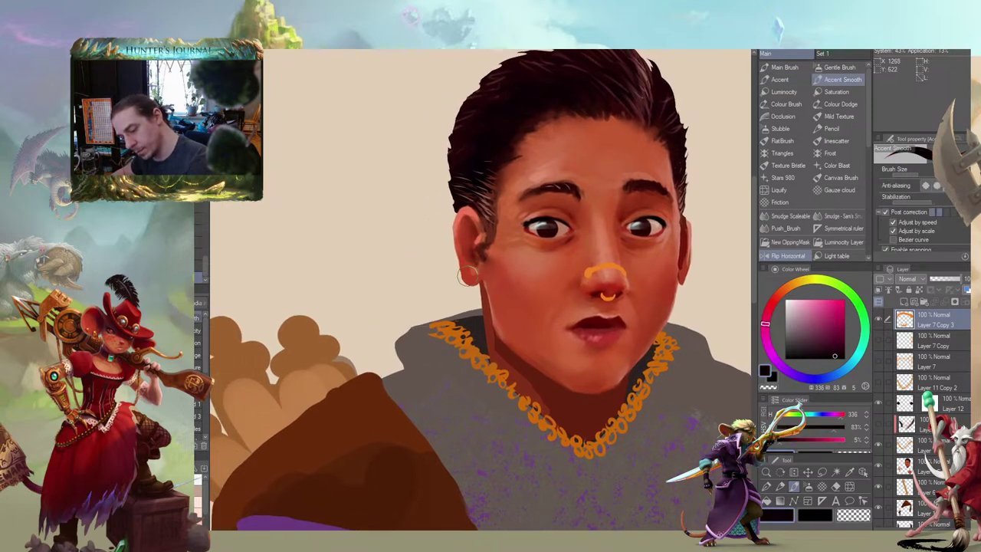
click(468, 274)
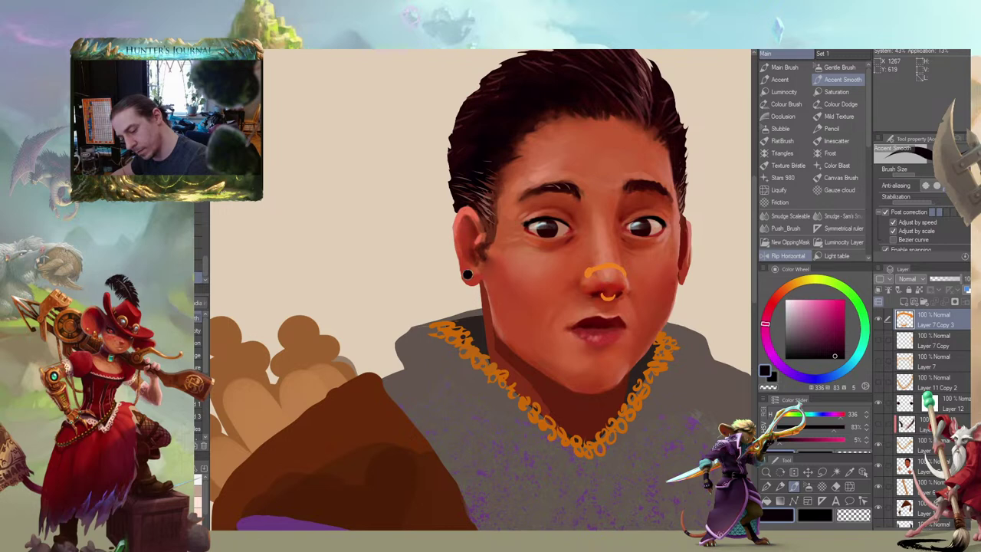
Paint a matching near-black plug on the far ear's lobe and trim its edge with transparent colour
drag(401, 218, 377, 224)
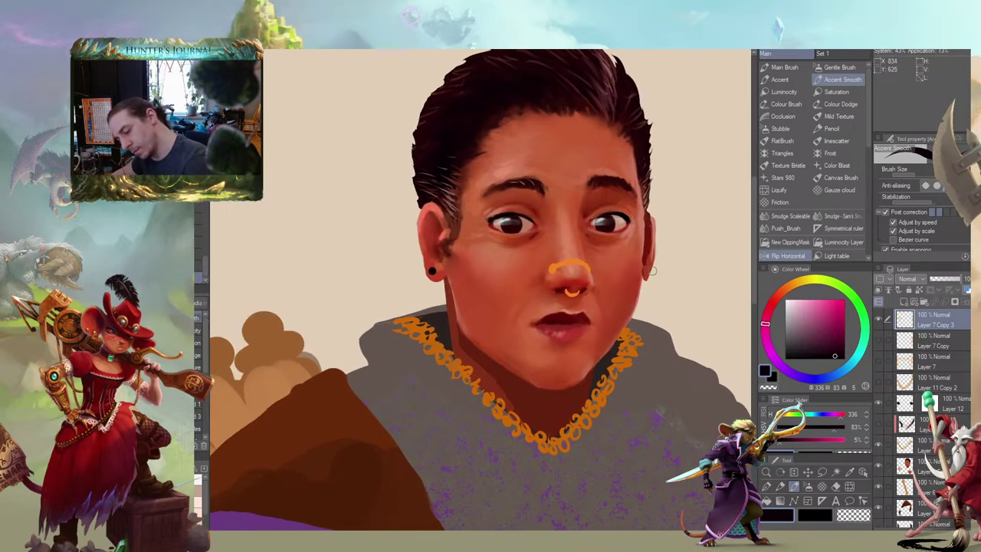
click(649, 272)
key(c)
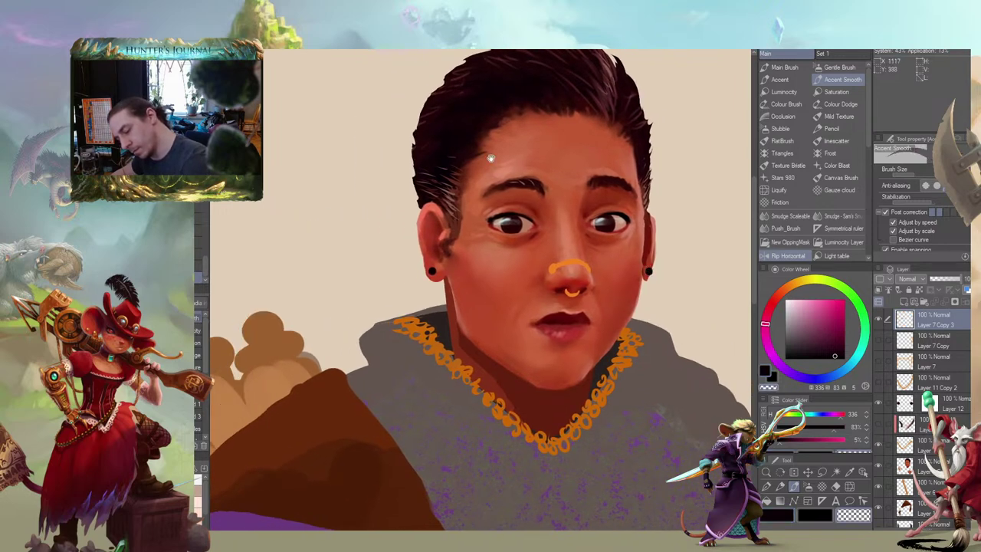
drag(490, 158, 437, 163)
key(bracketleft)
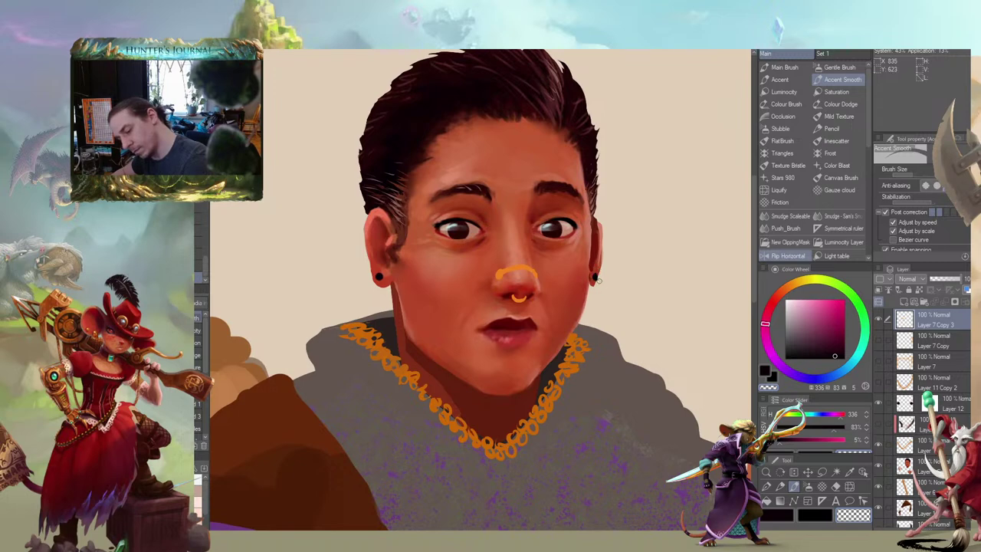
drag(432, 222, 462, 215)
key(c)
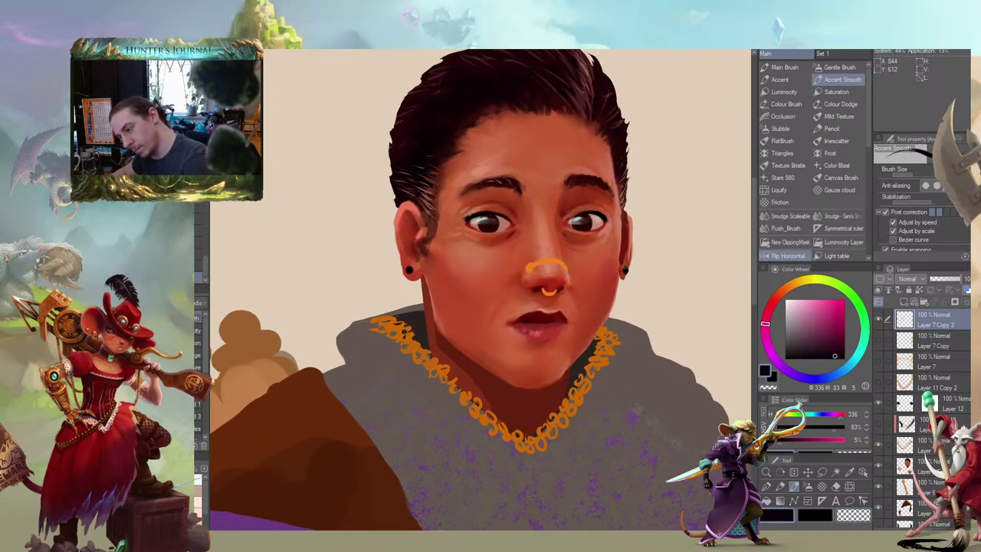
Refine the outlines of both ear plugs with the Accent brush, alternating between near-black and transparent colour
key(comma)
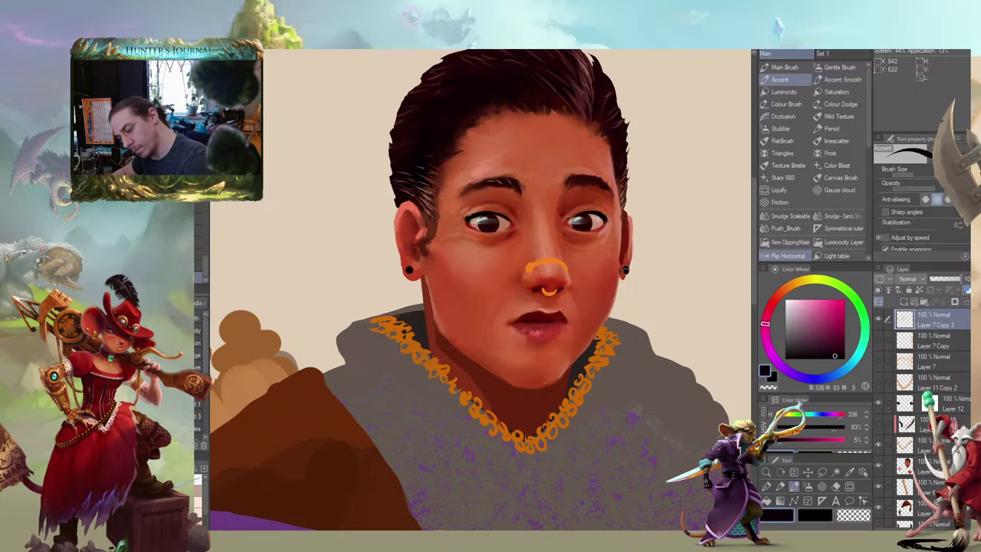
key(c)
mouse_move(604, 294)
mouse_down()
mouse_move(596, 300)
mouse_move(609, 272)
mouse_up()
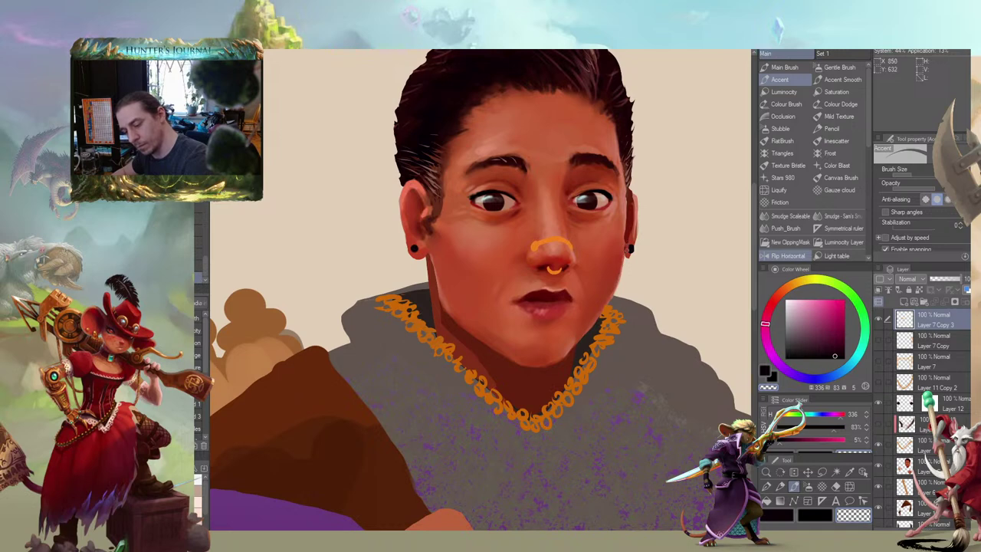
drag(432, 197, 447, 185)
key(c)
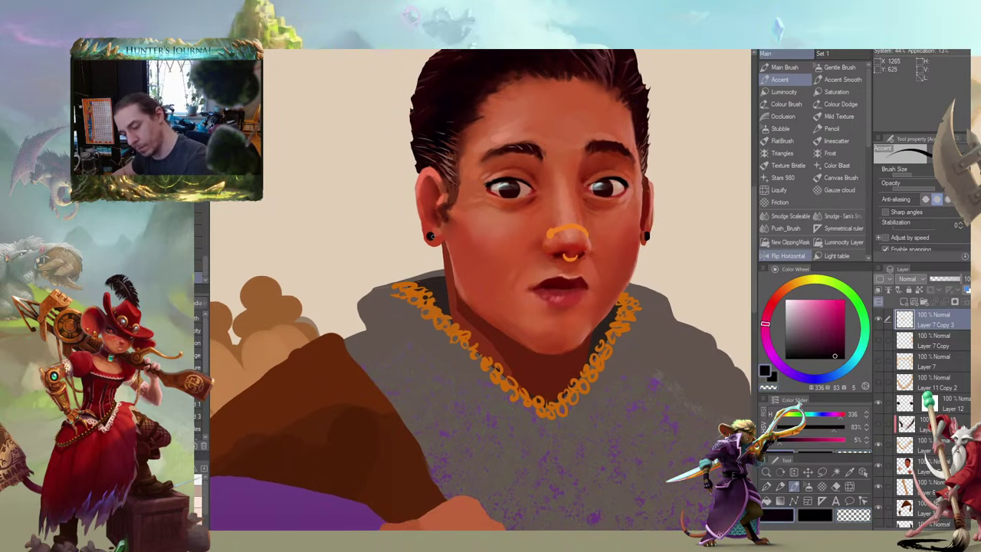
drag(348, 187, 374, 199)
key(c)
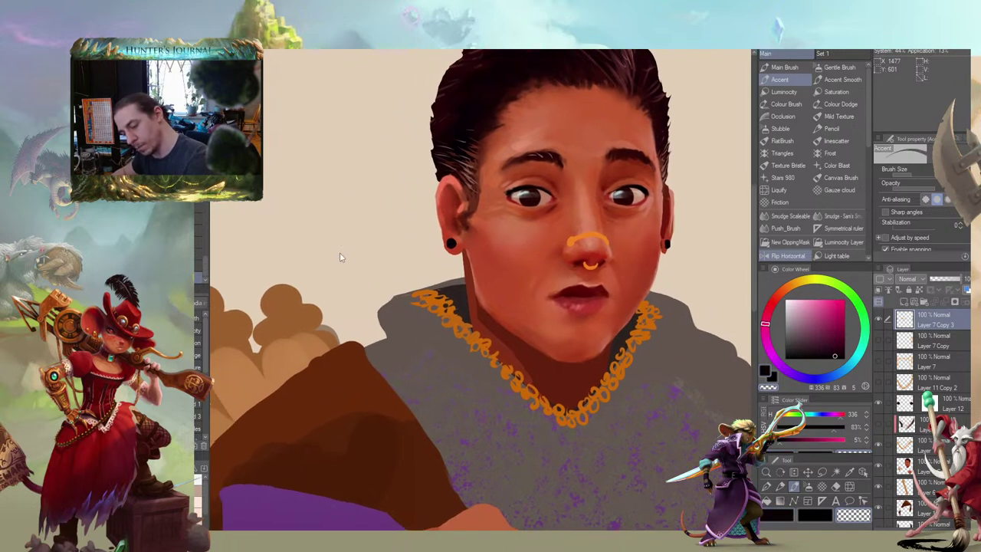
Examine the ear plugs in the context of the whole portrait and at close range
scroll(320, 280, down, 4)
mouse_move(296, 311)
mouse_down()
mouse_move(333, 292)
mouse_move(348, 303)
mouse_up()
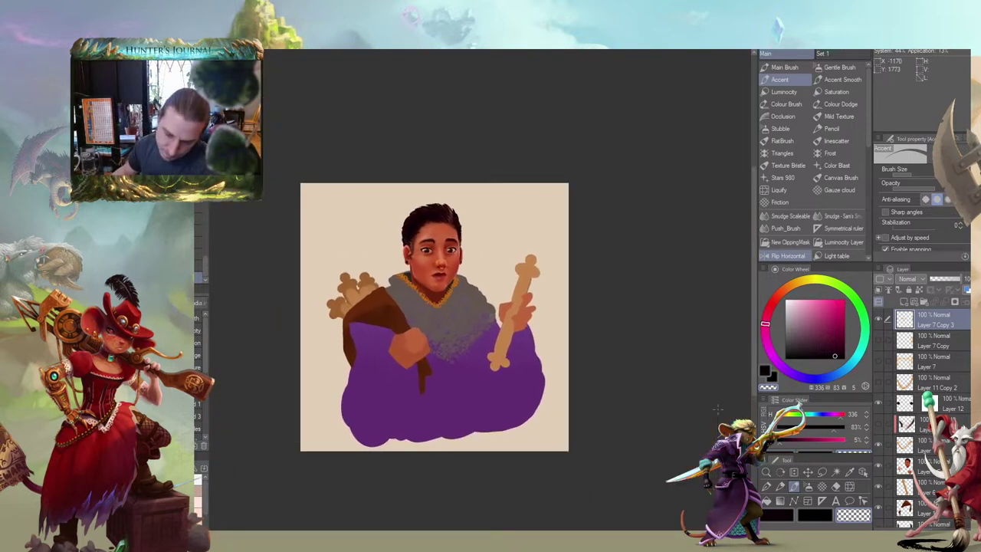
scroll(442, 348, up, 2)
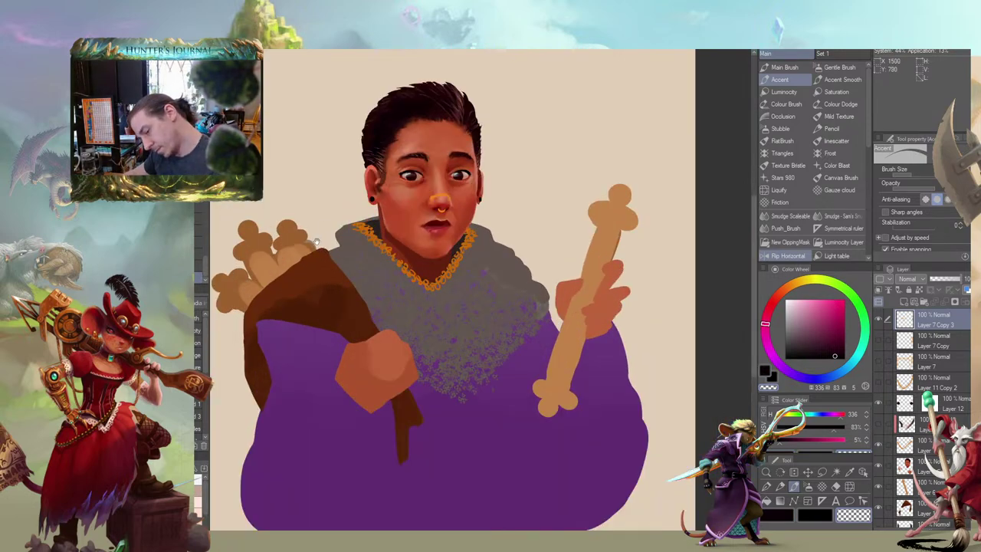
mouse_move(319, 241)
mouse_down()
mouse_move(457, 272)
mouse_move(437, 323)
mouse_move(479, 370)
mouse_move(483, 396)
mouse_move(455, 386)
mouse_up()
scroll(477, 334, up, 1)
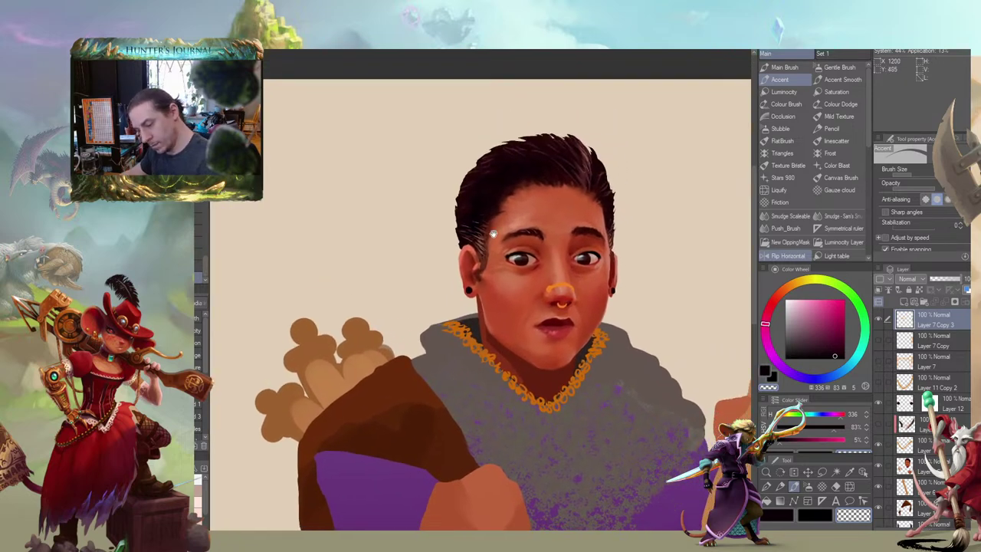
drag(492, 233, 462, 197)
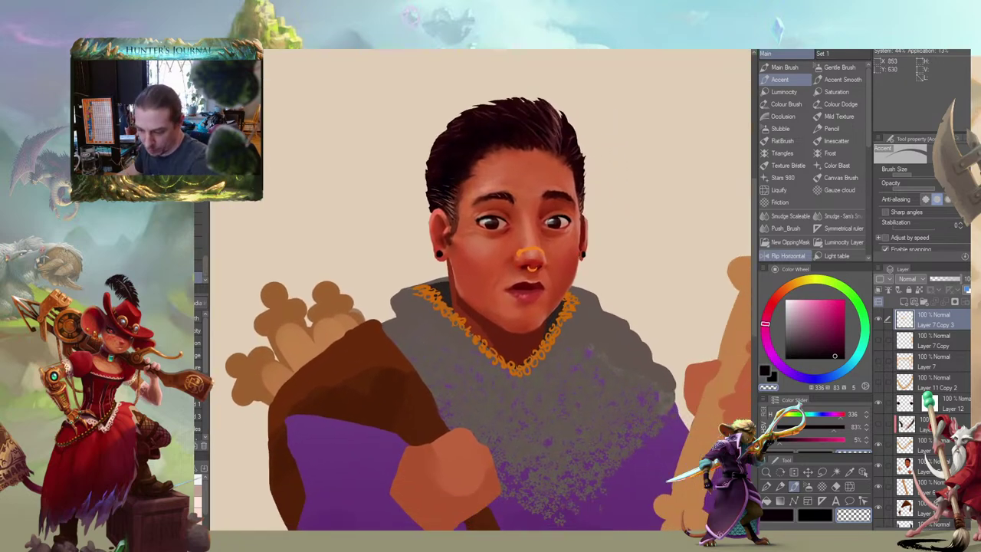
drag(538, 234, 530, 224)
scroll(475, 283, up, 1)
drag(449, 268, 437, 246)
On the face layer, trim the outer edge of the far ear with the Accent brush in transparent colour
ctrl+shift+click(376, 240)
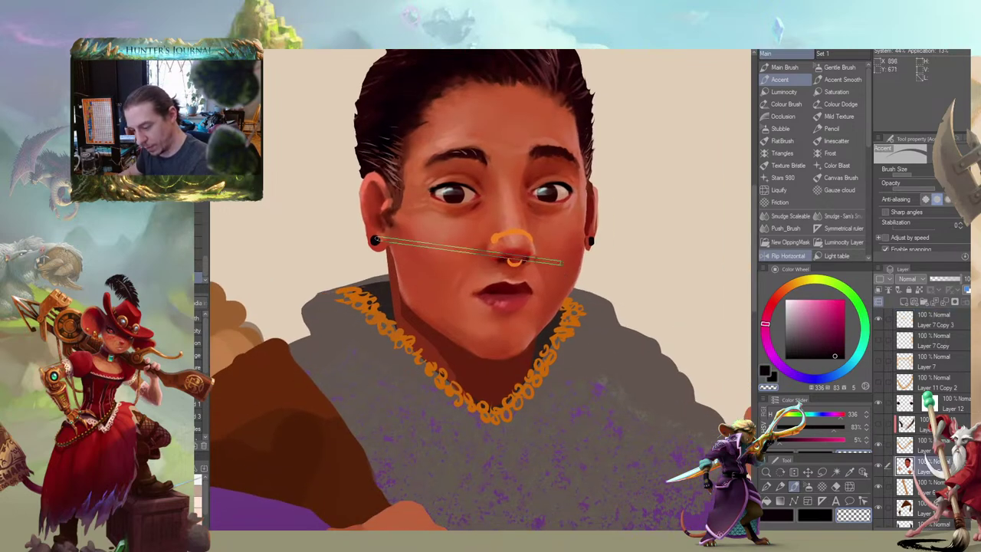
drag(562, 263, 545, 263)
key(b)
key(b)
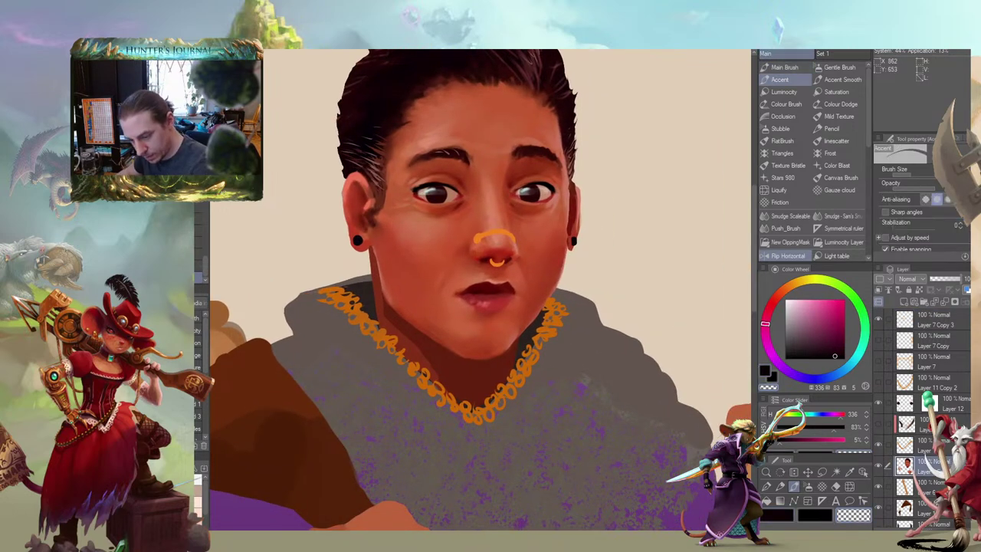
drag(438, 156, 430, 153)
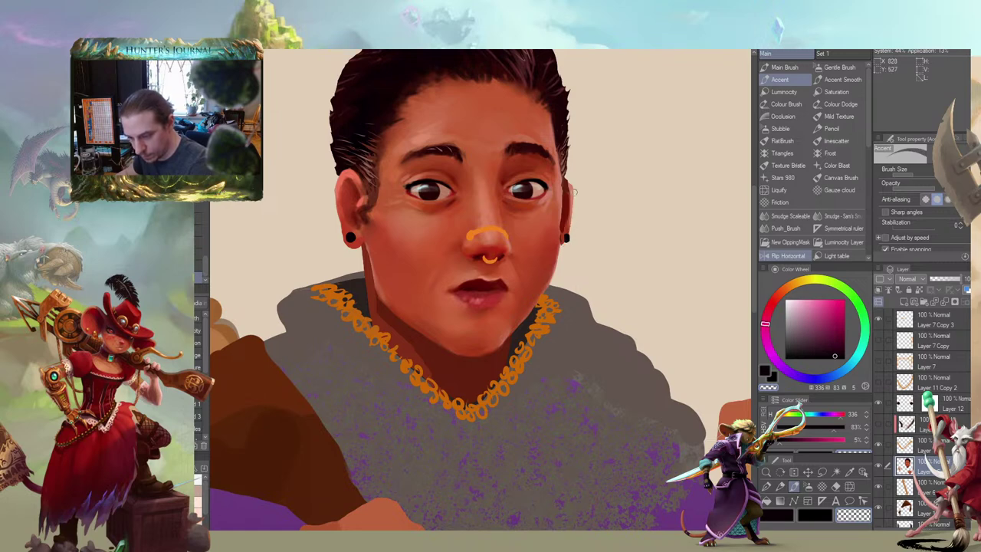
drag(450, 107, 440, 103)
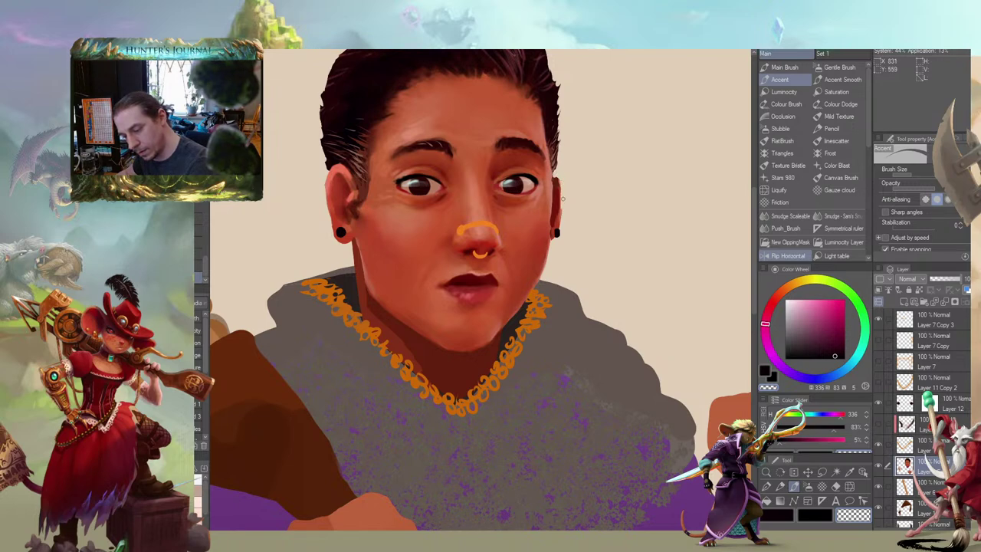
mouse_move(552, 245)
mouse_down()
mouse_move(557, 228)
mouse_move(545, 209)
mouse_up()
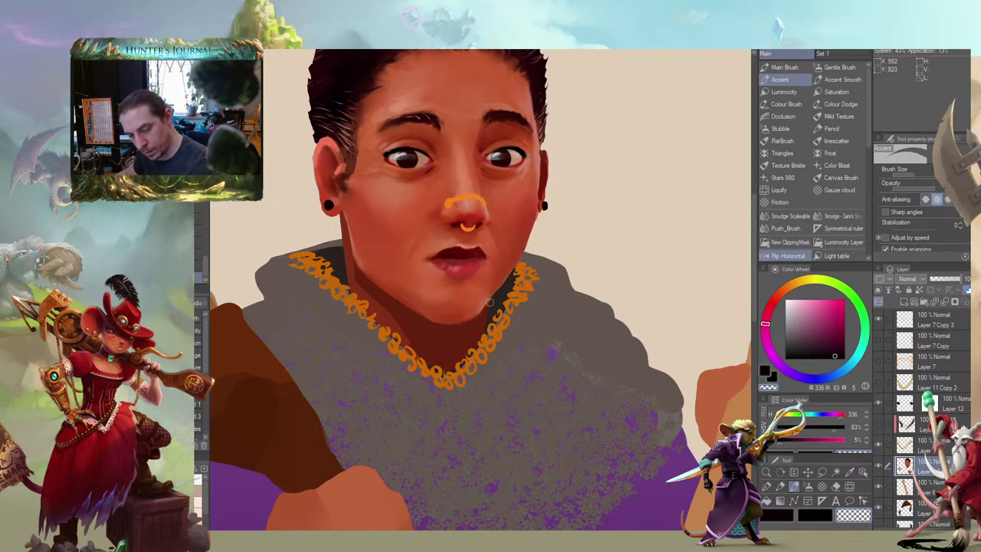
Undo the last trimming stroke and erase along the far cheek and jaw contour below the ear
drag(399, 190, 417, 201)
drag(385, 163, 400, 168)
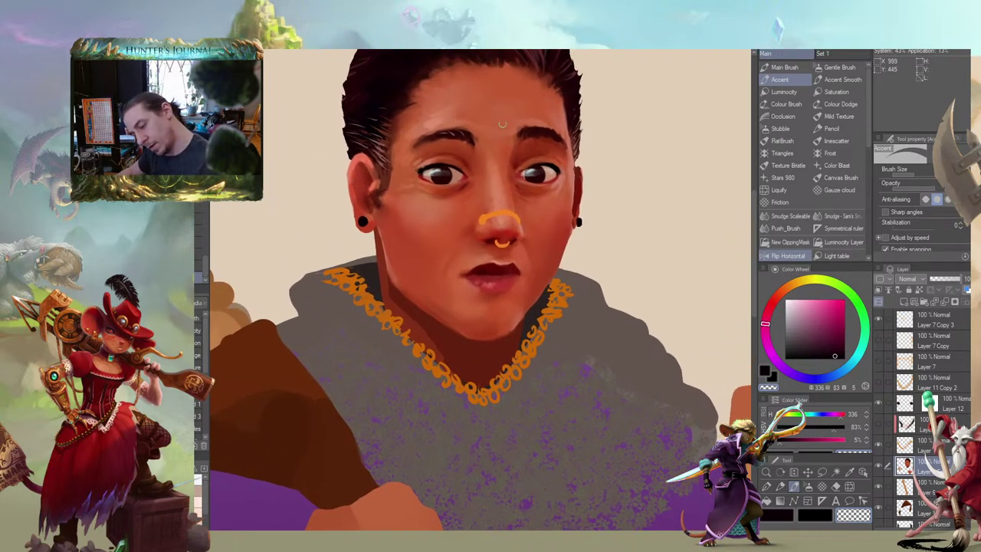
key(ctrl+z)
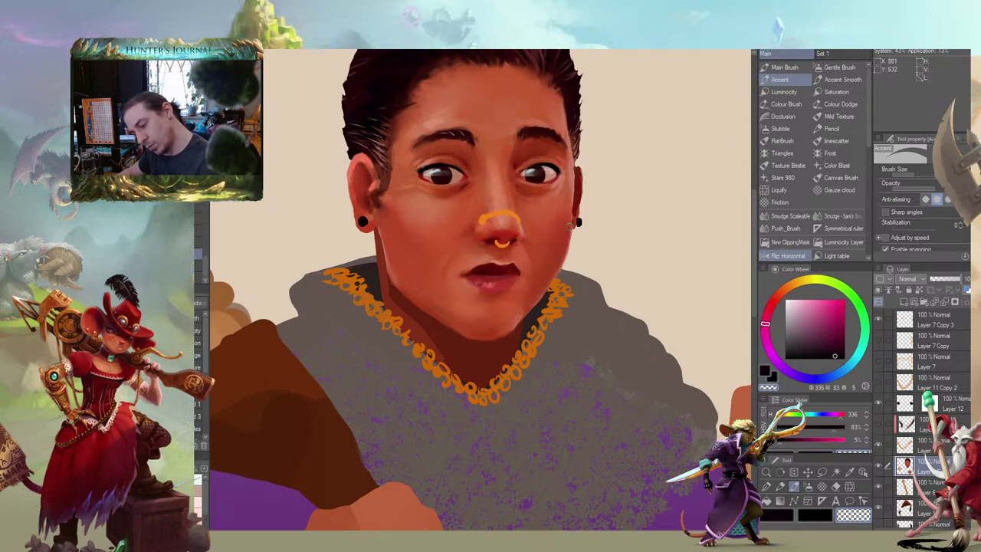
drag(573, 237, 533, 309)
mouse_move(449, 207)
mouse_down()
mouse_move(386, 200)
mouse_move(354, 216)
mouse_up()
drag(312, 248, 428, 225)
Sample skin tones from the face and paint a light salmon rim along the far cheek and jaw with the Main Brush
key(b)
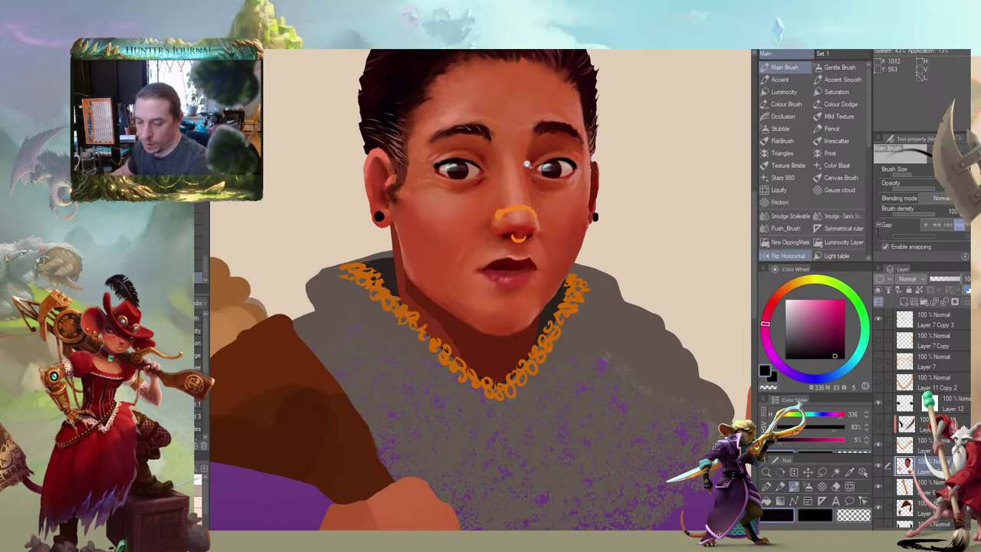
alt+click(499, 239)
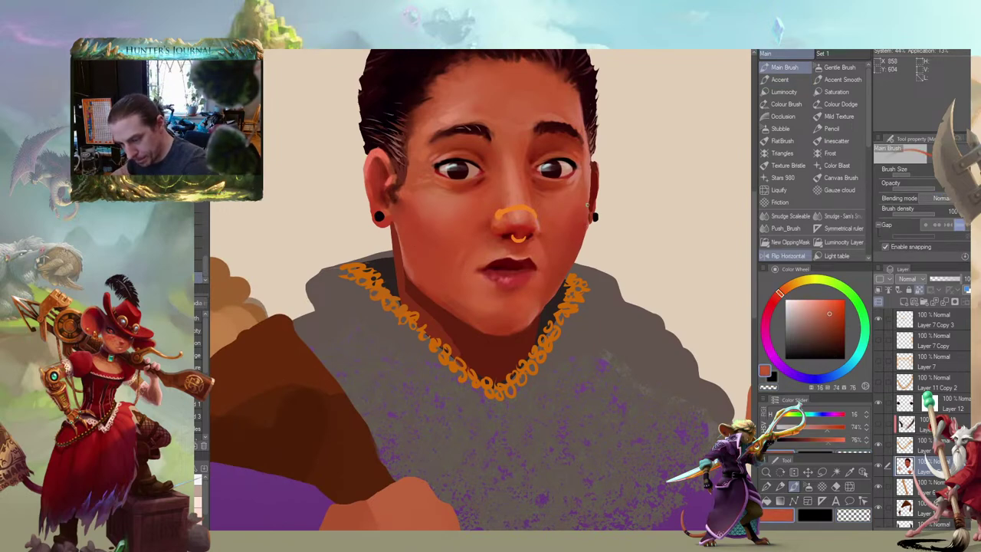
alt+click(591, 179)
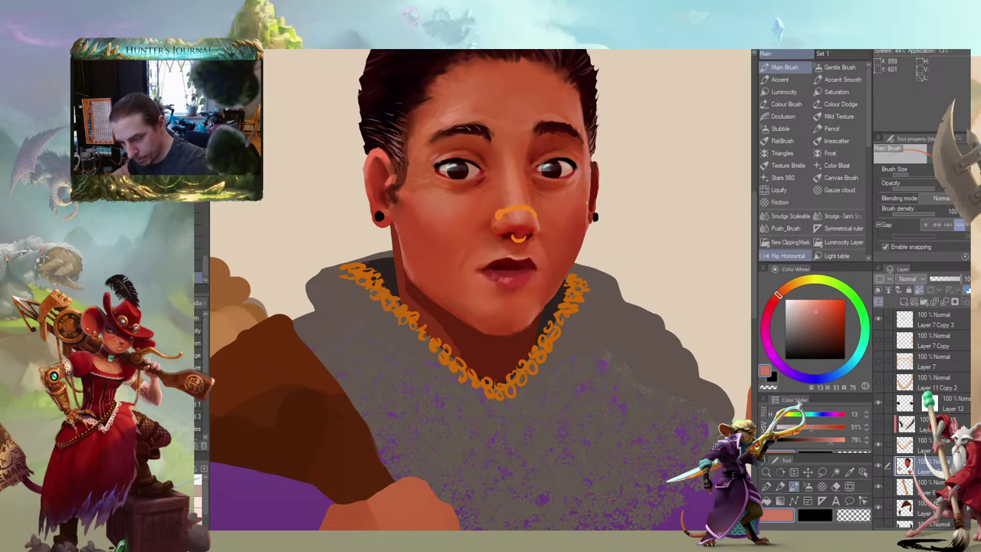
key(period)
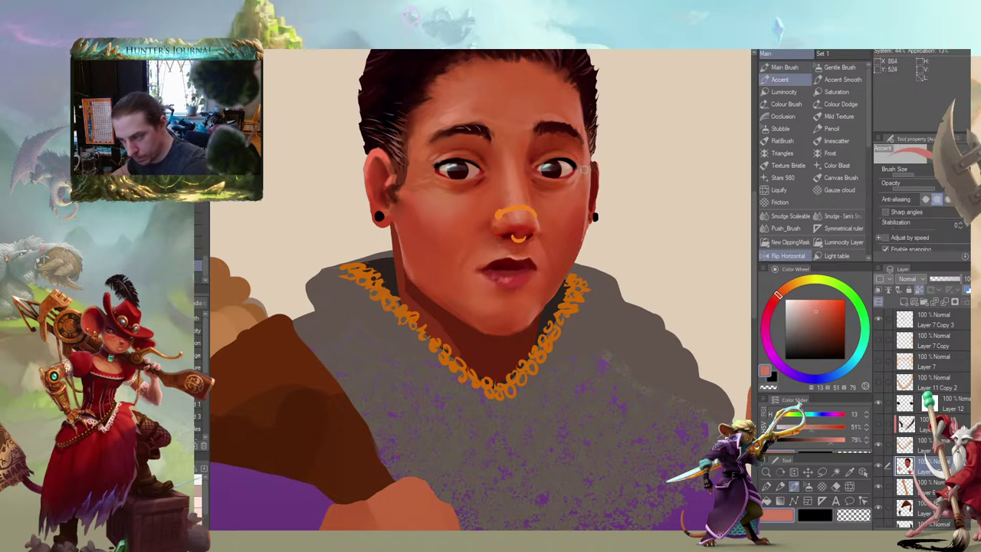
key(comma)
drag(583, 230, 550, 299)
drag(456, 189, 380, 206)
drag(387, 153, 418, 126)
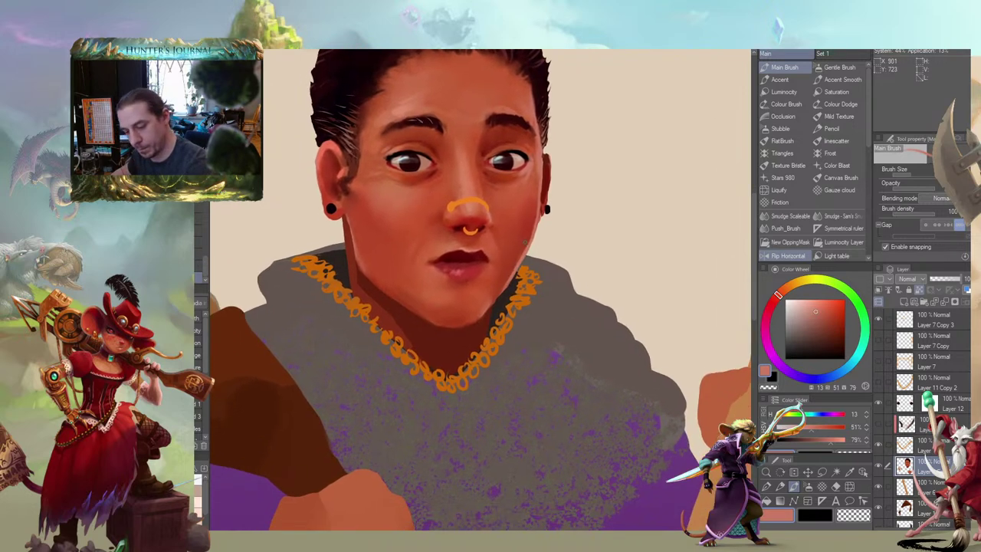
Blend the rim light into the far cheek with Sam's Smudge brush
drag(519, 162, 530, 140)
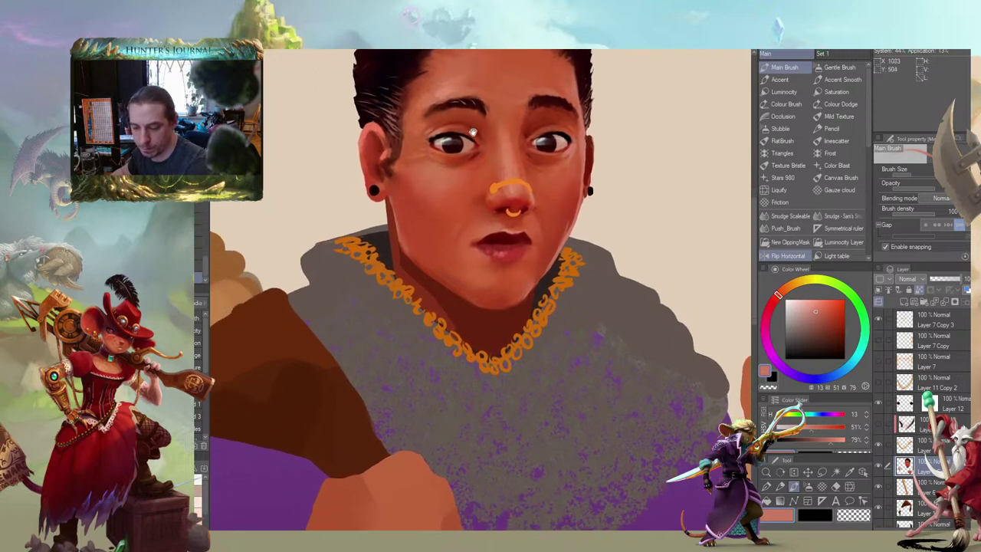
drag(406, 111, 497, 146)
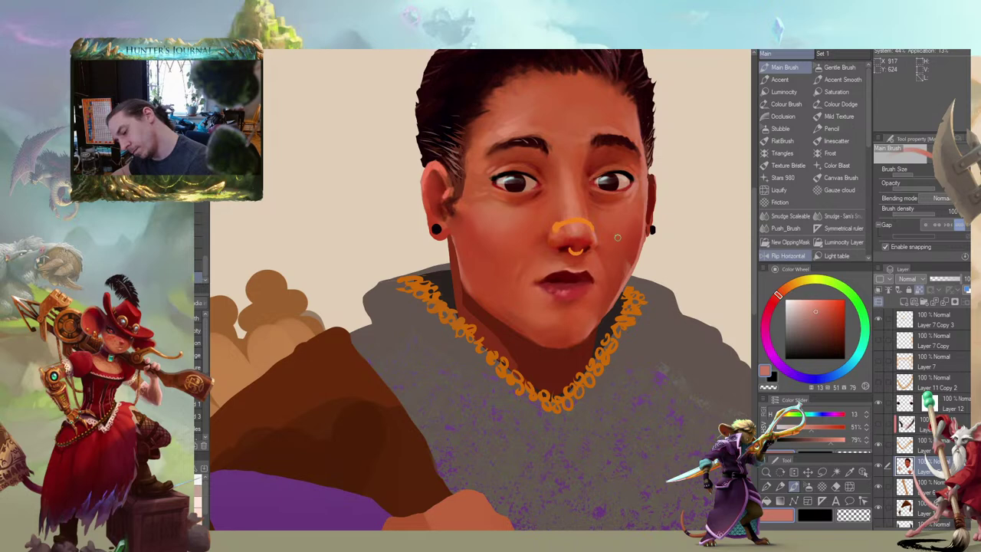
key(j)
mouse_move(472, 220)
mouse_down()
mouse_move(390, 206)
mouse_move(390, 226)
mouse_move(366, 263)
mouse_move(357, 259)
mouse_up()
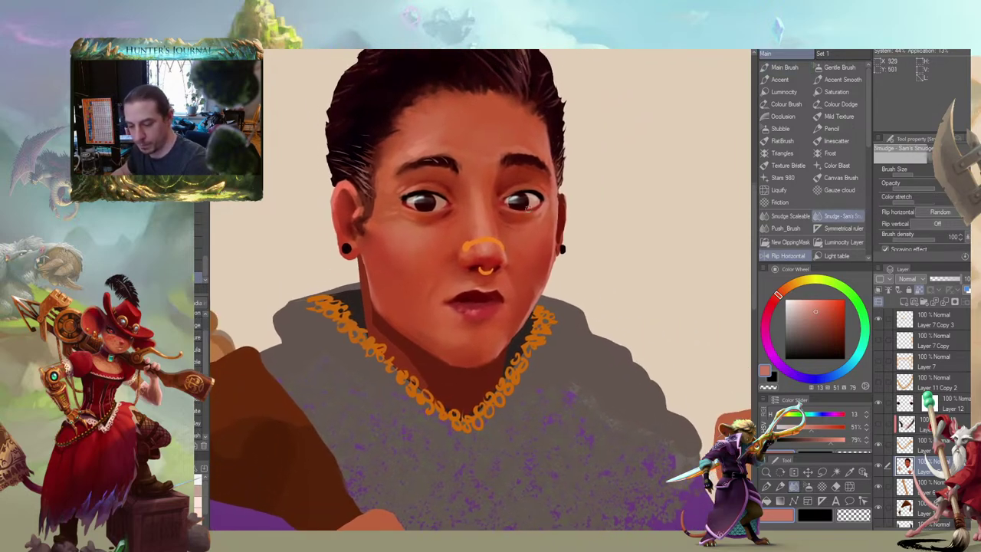
Examine the far cheek's contour and rim light in the whole portrait and close up, with the Accent brush set to transparent colour
key(b)
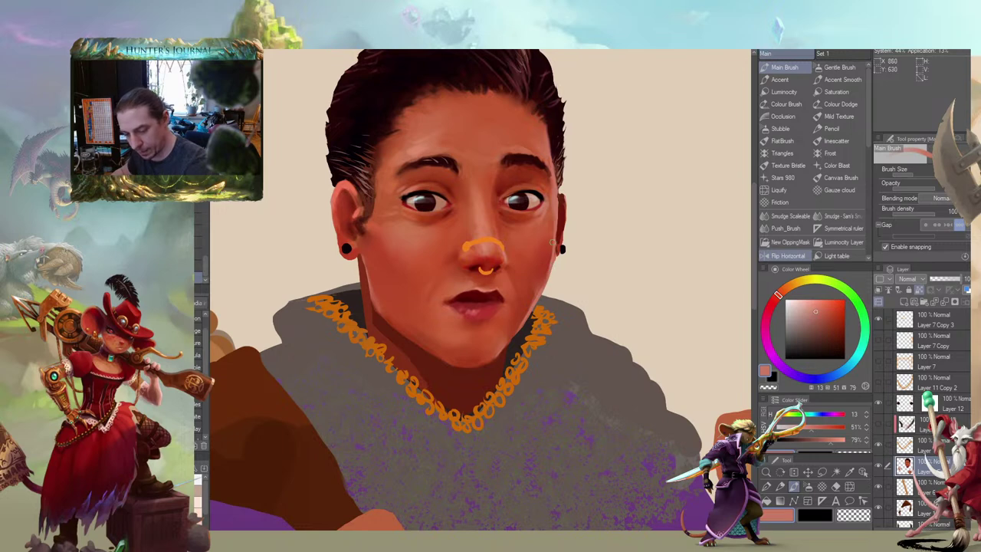
scroll(375, 369, down, 4)
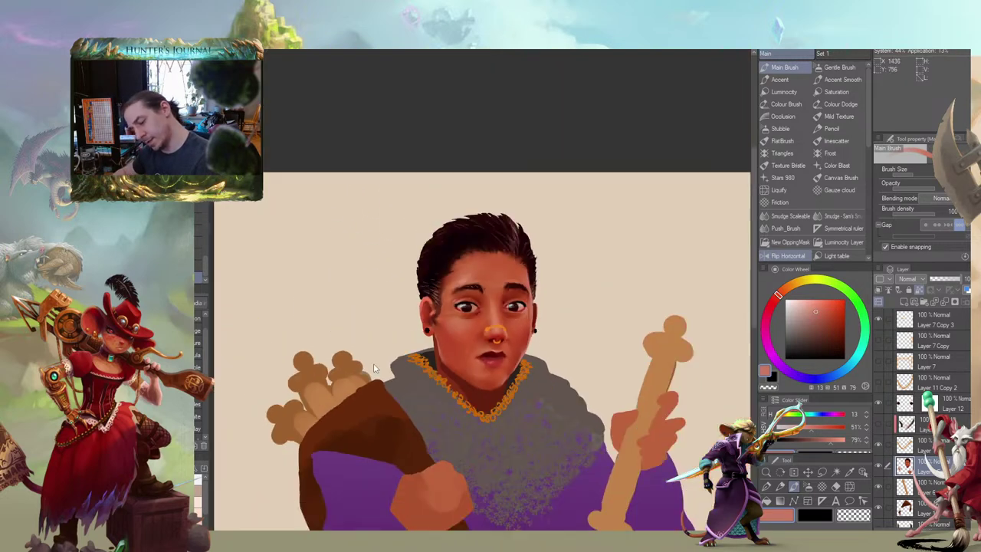
drag(375, 368, 387, 277)
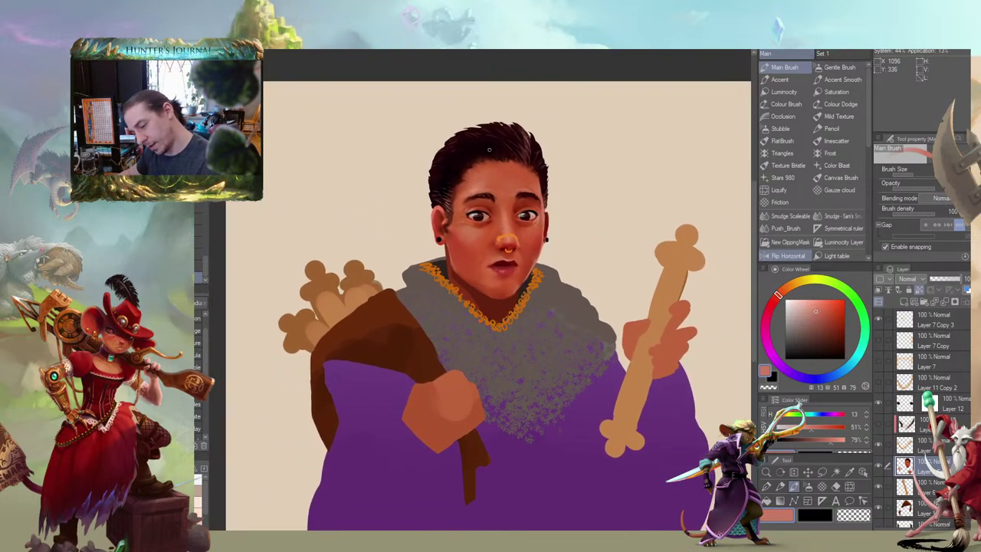
scroll(489, 149, up, 4)
drag(475, 250, 468, 170)
key(b)
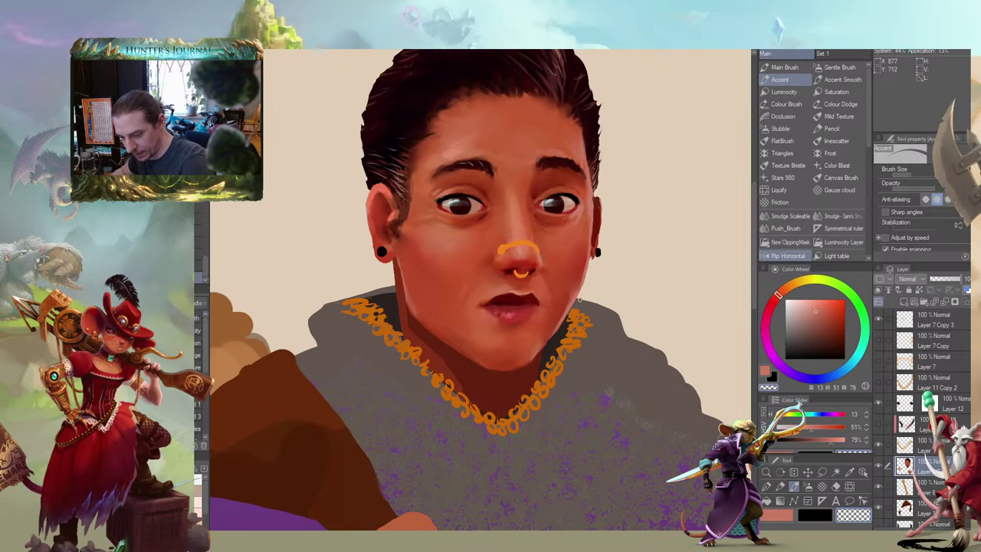
drag(416, 243, 431, 242)
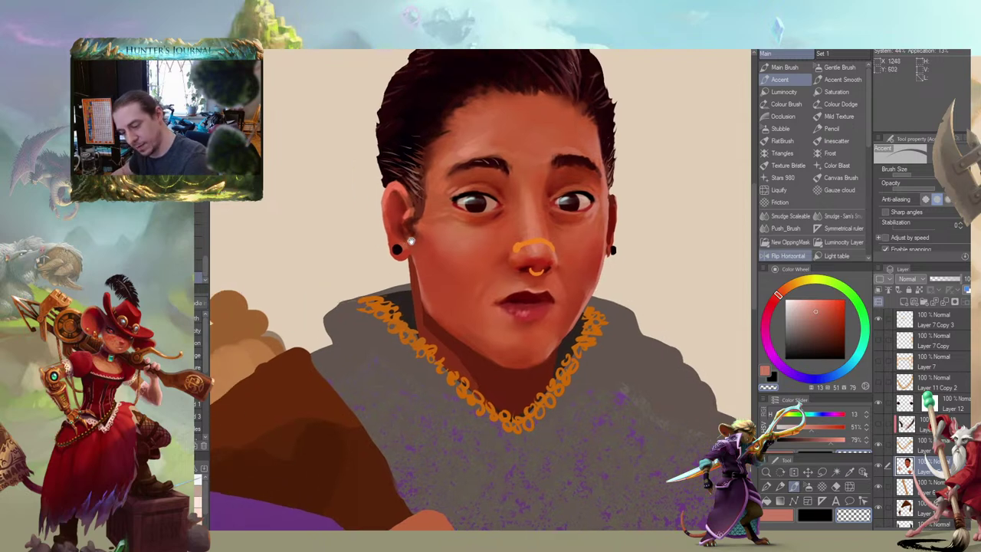
Sample dark and brighter reds from the ears and touch up the far ear's lobe with the Accent brush and Main Brush
key(c)
alt+click(611, 232)
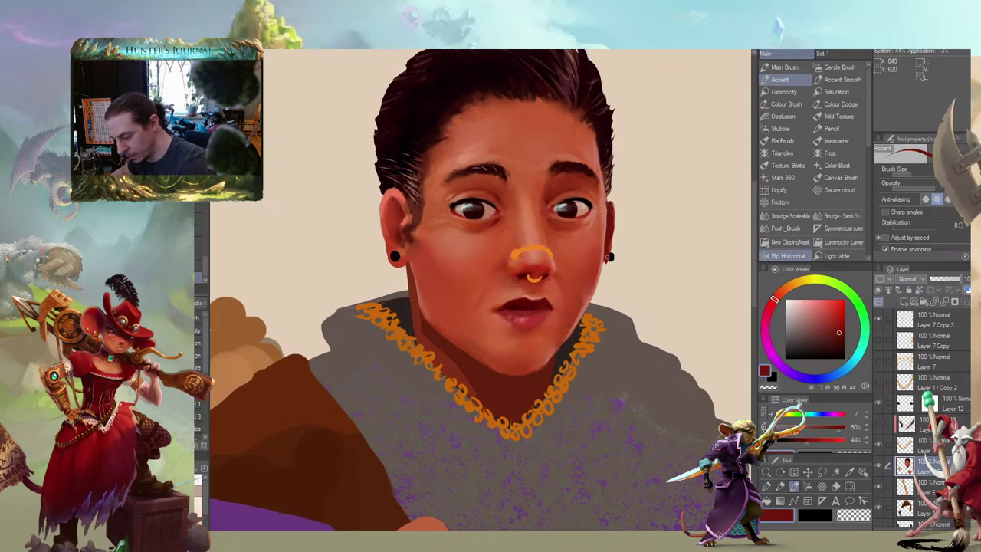
key(b)
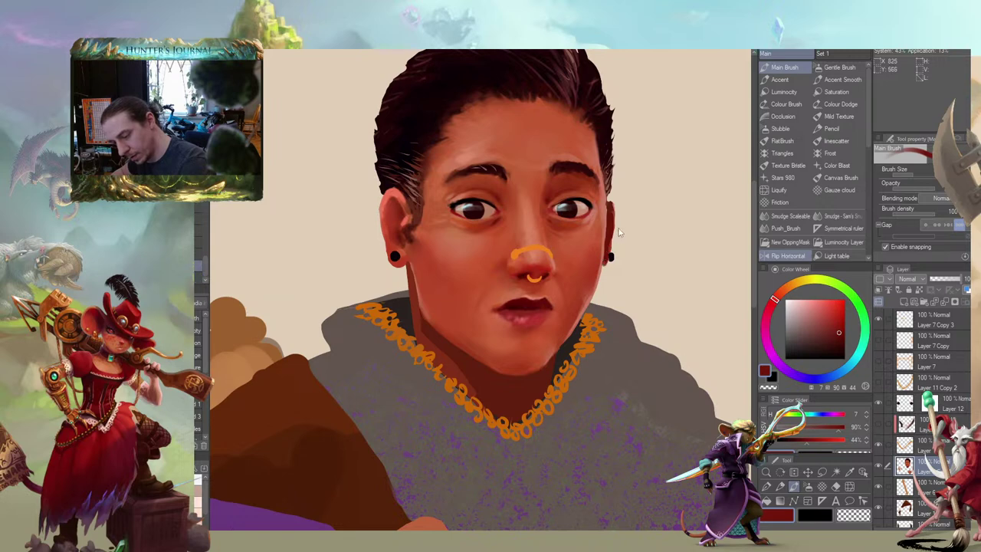
key(b)
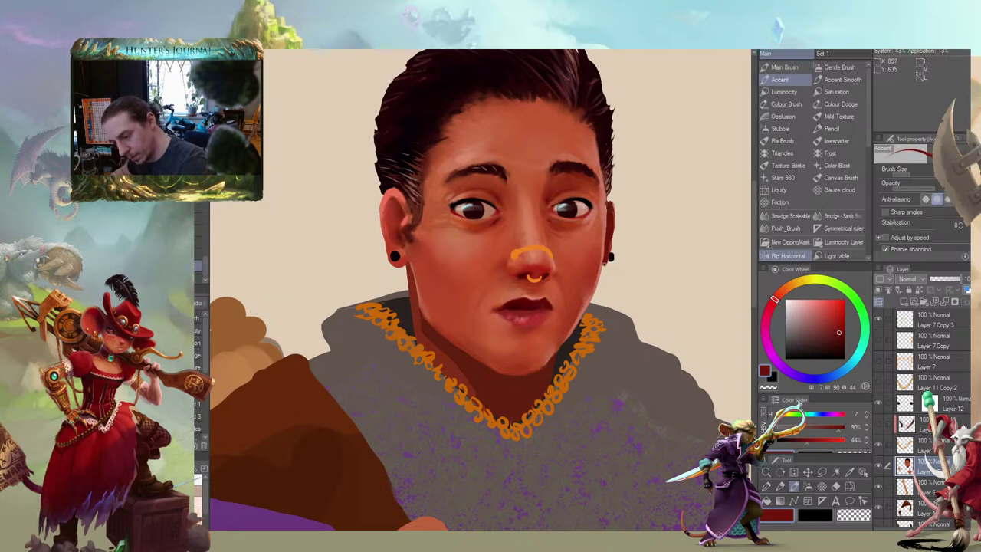
drag(607, 254, 609, 246)
drag(507, 123, 487, 102)
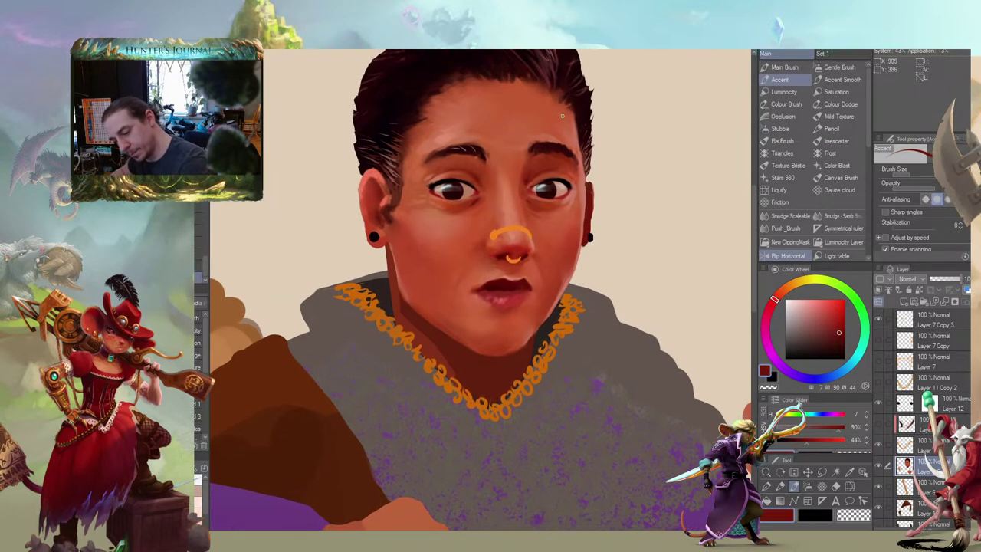
alt+click(368, 229)
key(b)
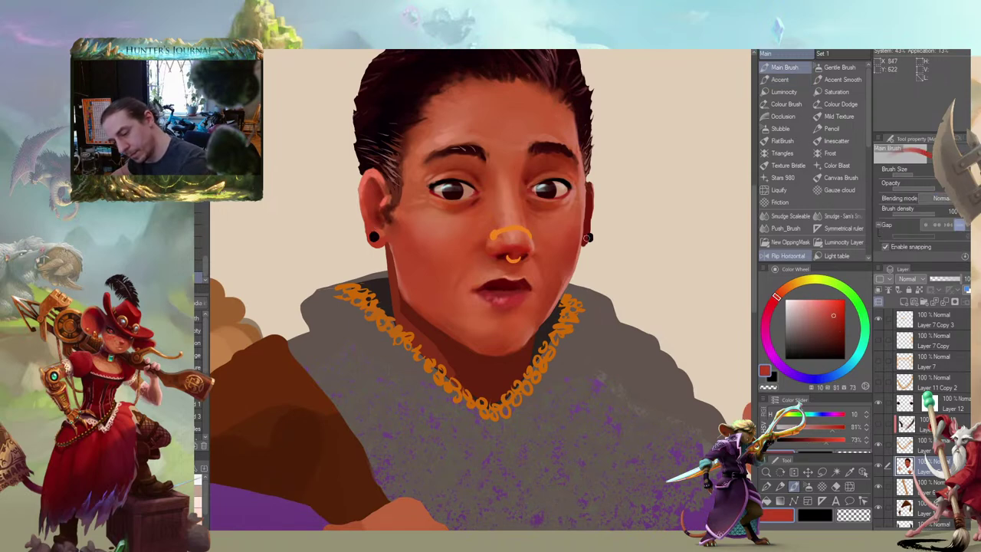
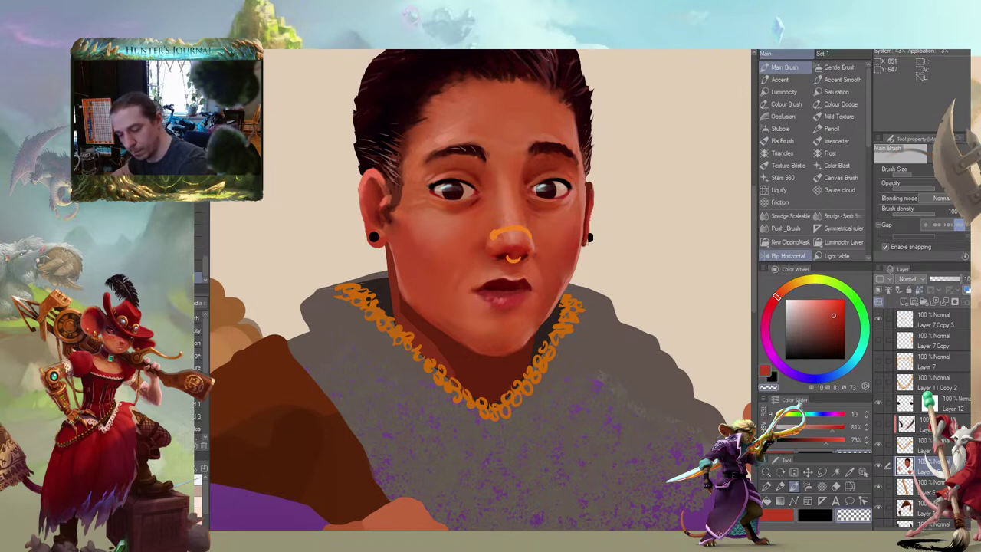
On Layer 7 Copy 3, erase the far ear's plug and repaint it in black sampled from the near plug with the Accent brush
drag(393, 136, 411, 149)
click(906, 404)
key(b)
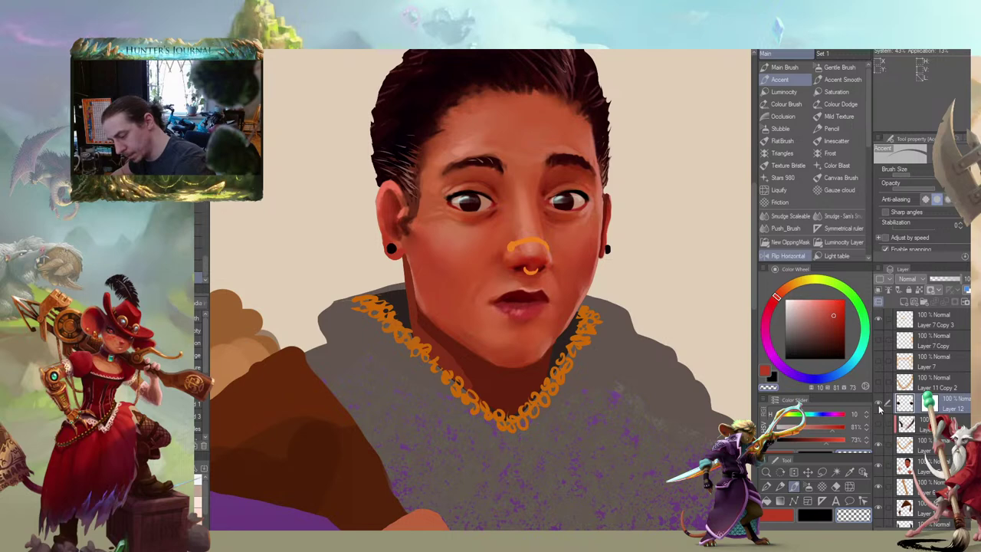
ctrl+shift+click(608, 249)
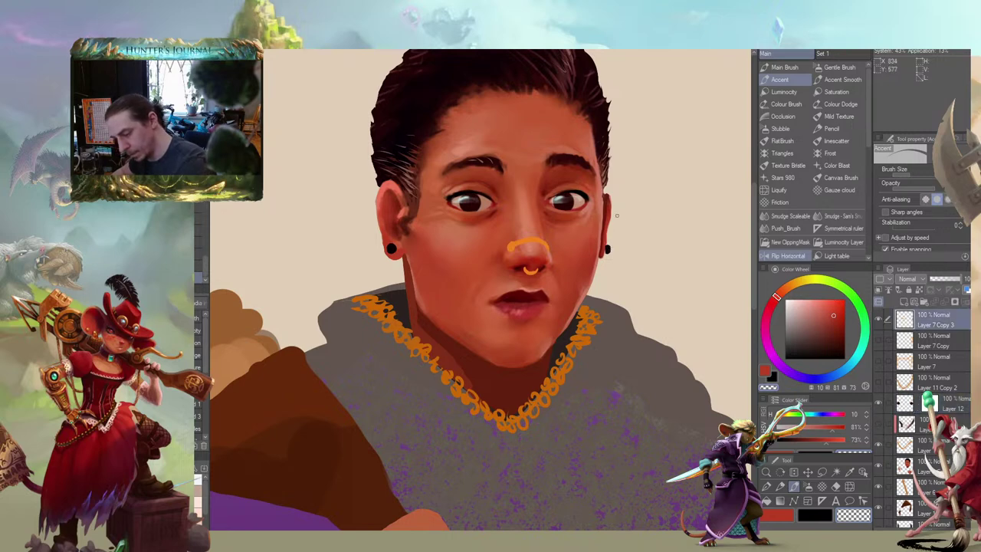
key(period)
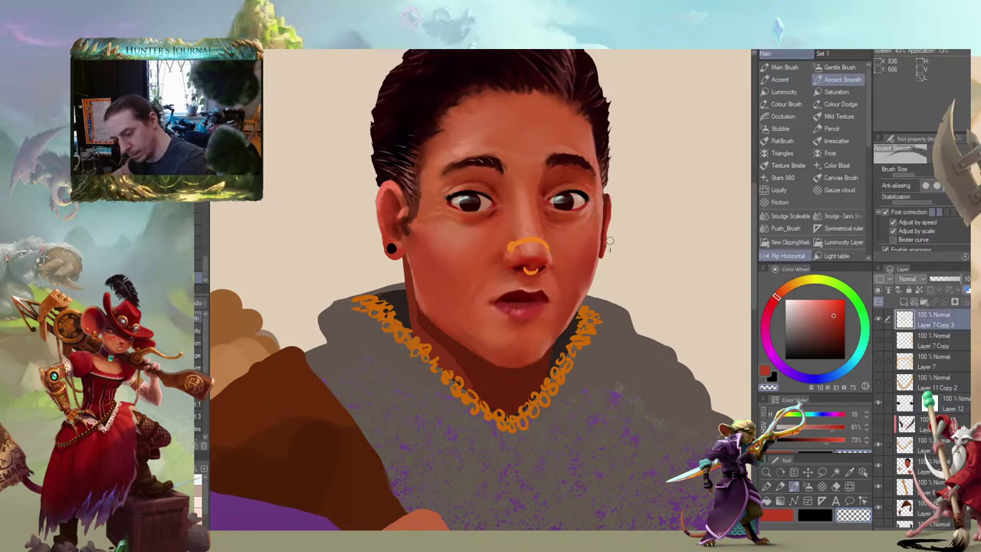
key(comma)
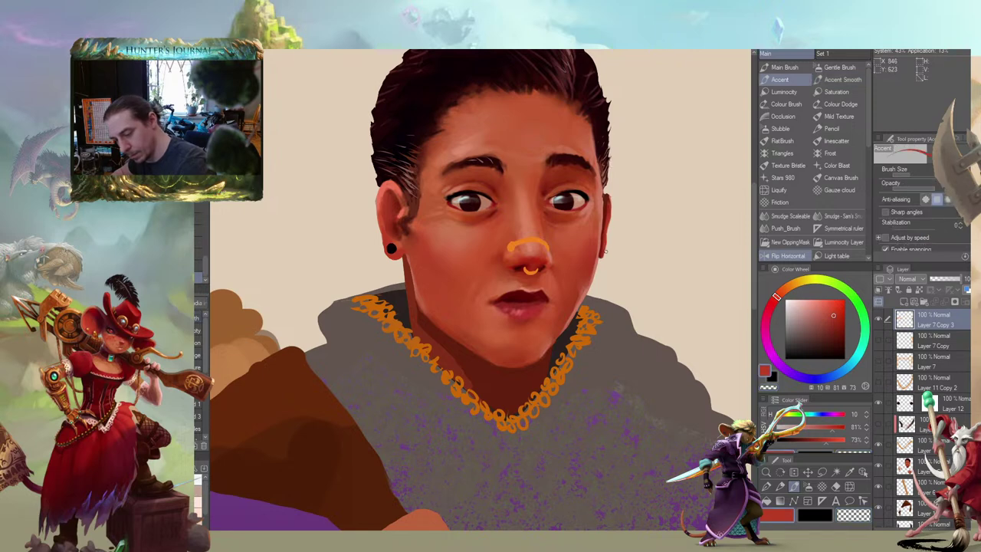
alt+click(391, 246)
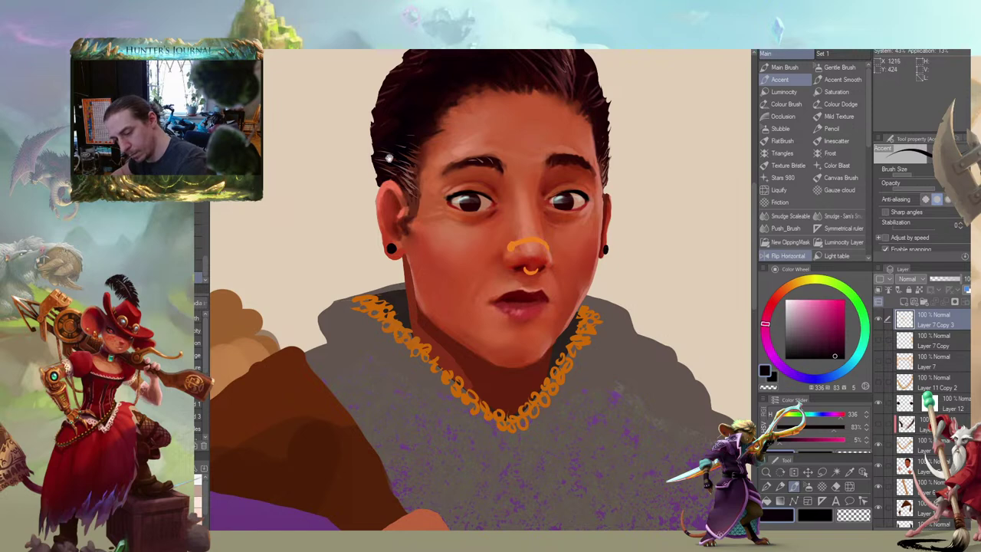
Examine the whole portrait at reduced size and compare the face's proportions and ear plugs close up
drag(388, 157, 393, 178)
drag(337, 218, 268, 233)
drag(341, 259, 463, 273)
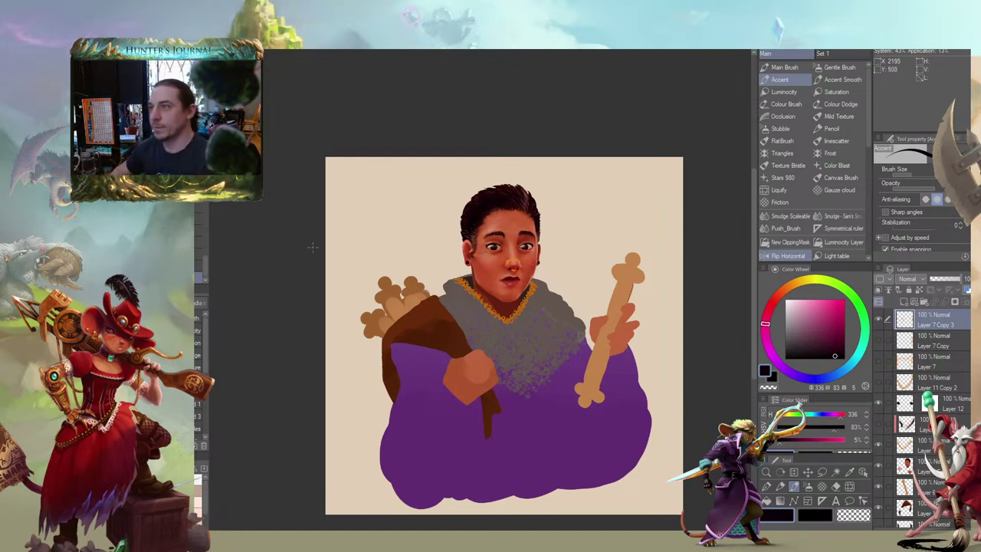
scroll(314, 265, down, 4)
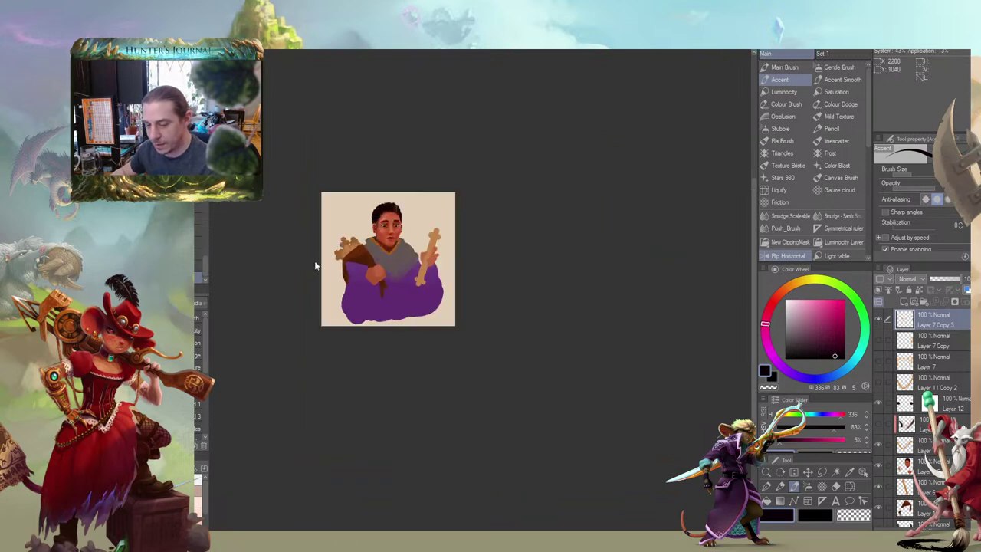
drag(315, 265, 361, 332)
scroll(373, 294, up, 2)
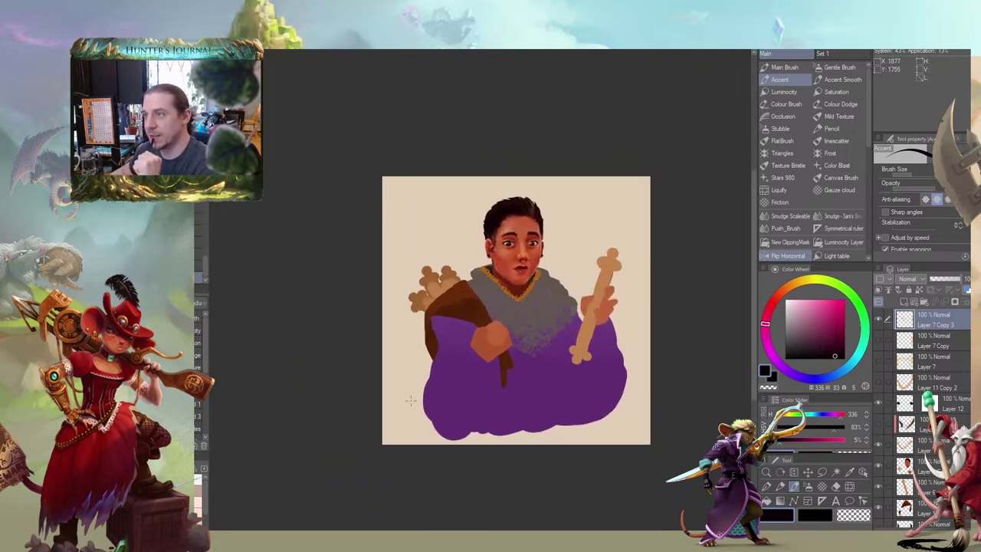
scroll(414, 401, up, 2)
drag(490, 184, 488, 280)
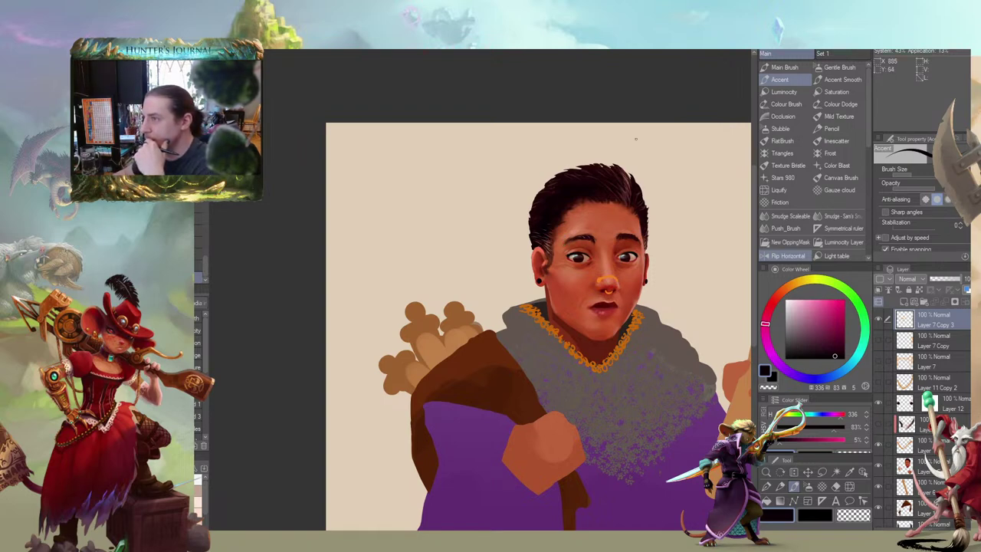
drag(478, 276, 458, 269)
scroll(509, 218, up, 2)
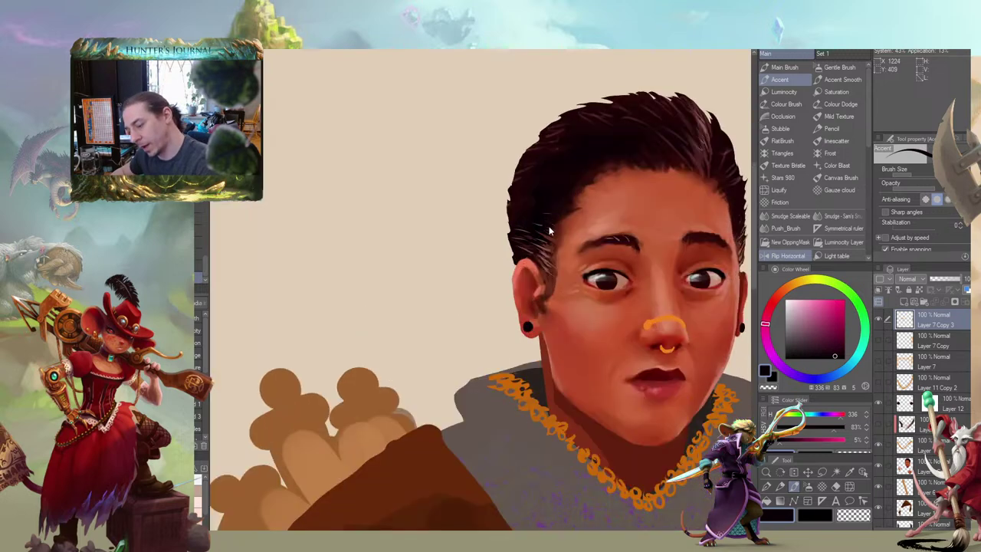
drag(547, 225, 507, 217)
On the face layer, try to reshape the near eye using Liquify in another distortion mode with an enlarged brush
click(905, 465)
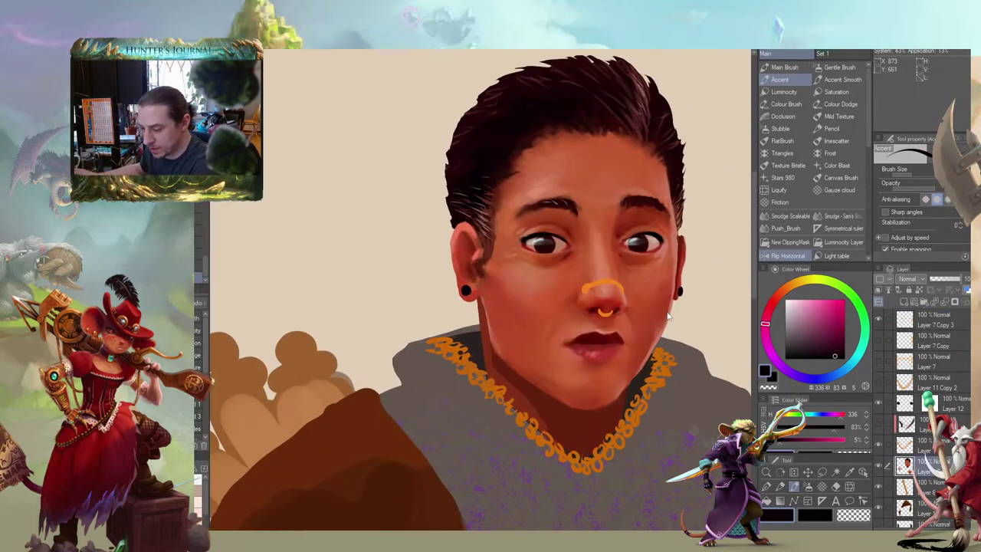
click(780, 193)
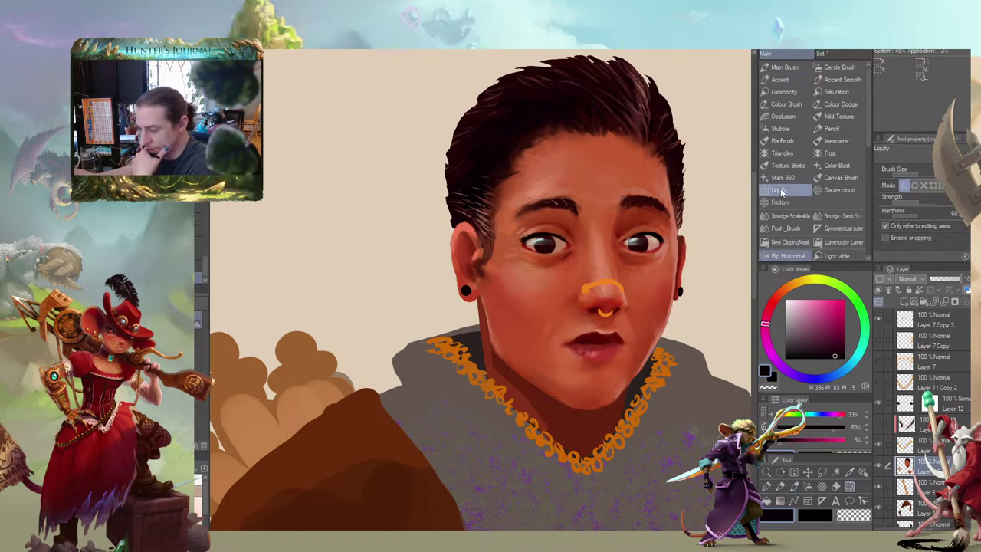
click(923, 188)
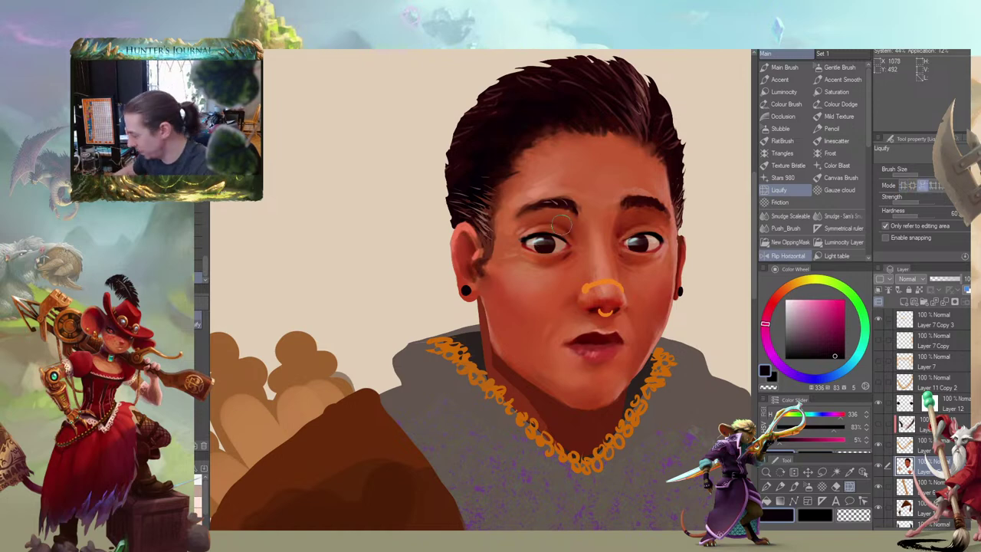
key(bracketright)
key(bracketright)
key(bracketright)
click(542, 247)
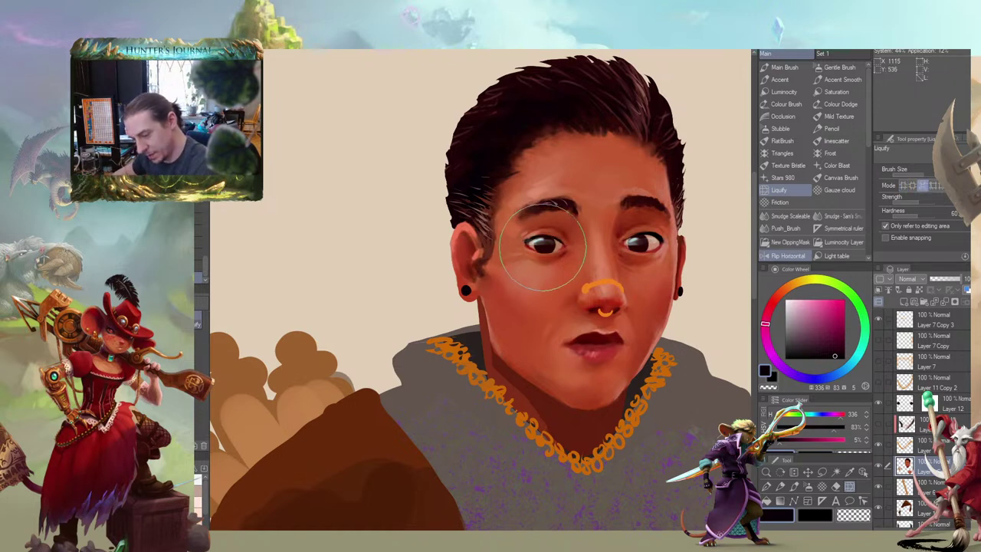
drag(542, 243, 545, 239)
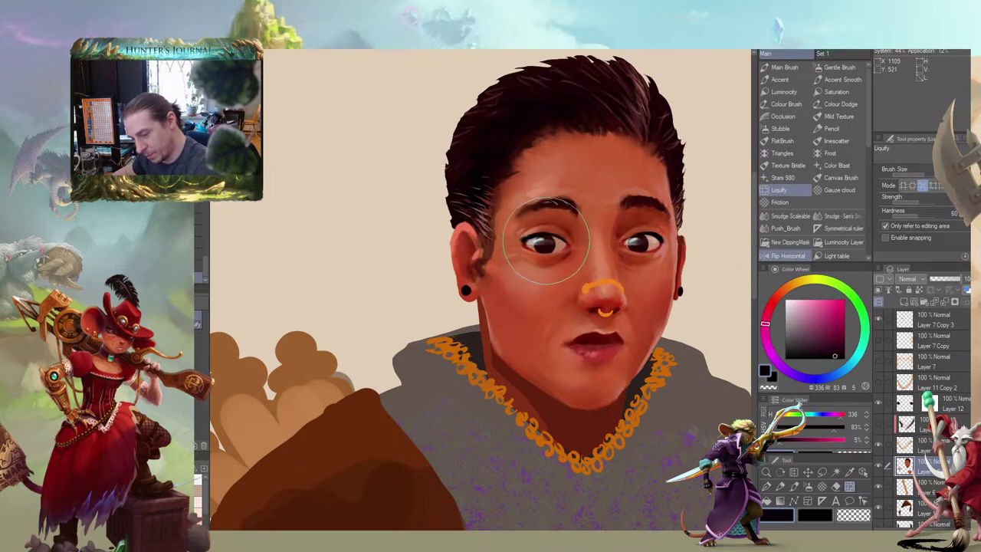
Try a smaller Liquify brush on the far eye, and undo the Liquify edits
key(bracketleft)
key(bracketleft)
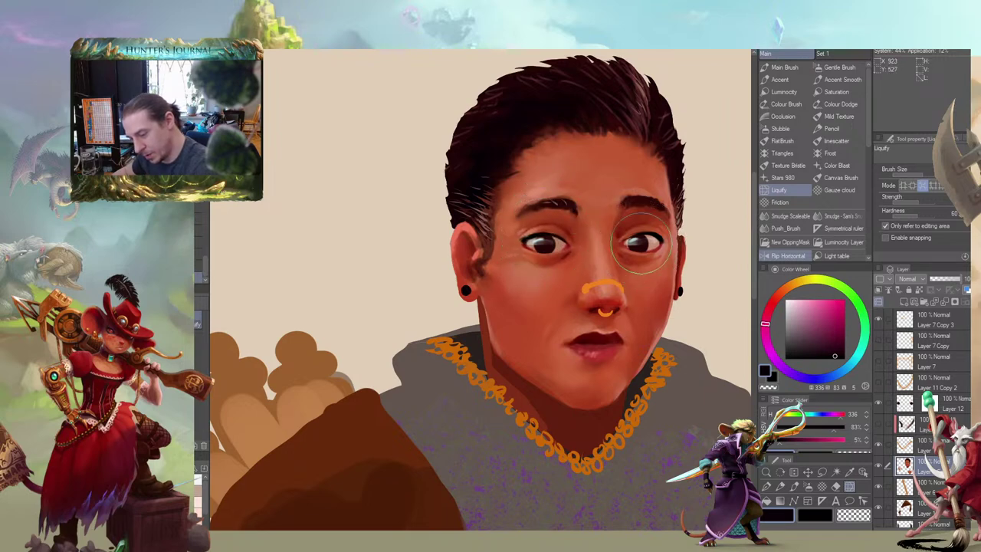
drag(483, 170, 475, 172)
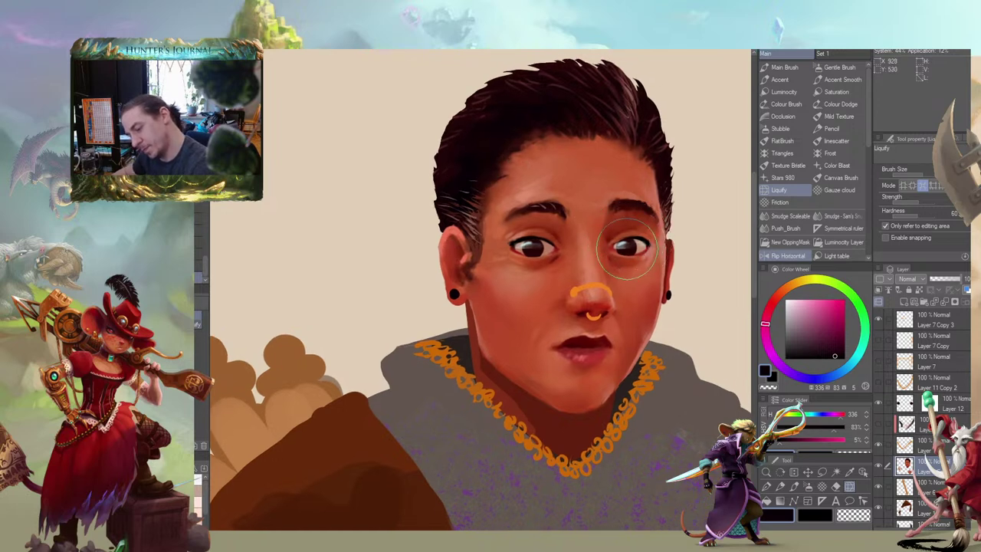
key(ctrl+z)
key(ctrl+z)
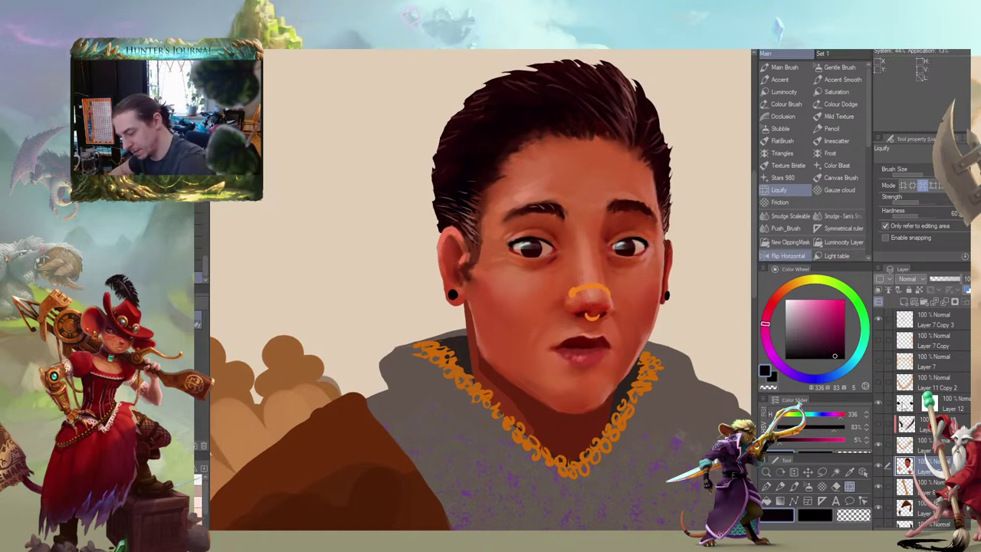
Switch to Layer 12 with the Accent brush in transparent colour and review the face and the whole portrait
click(913, 403)
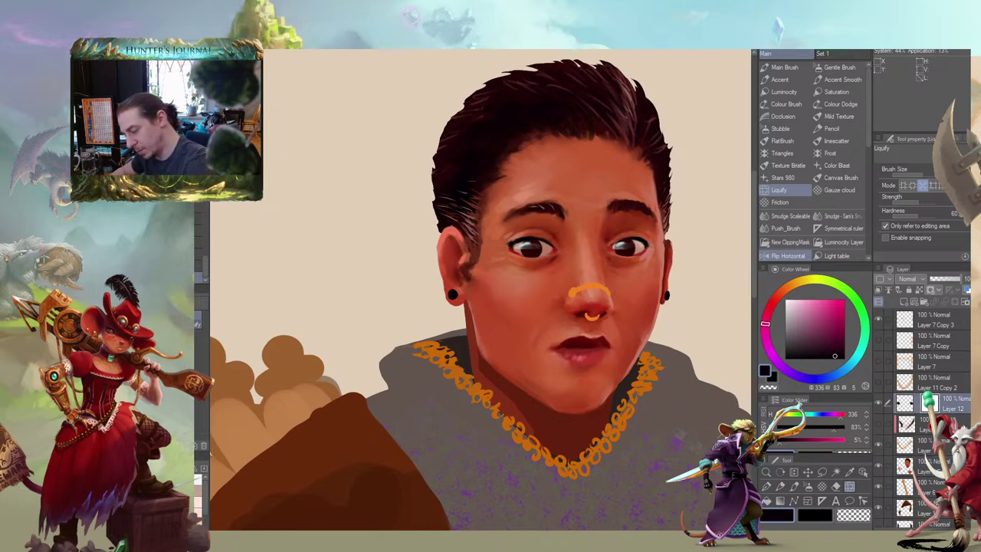
key(b)
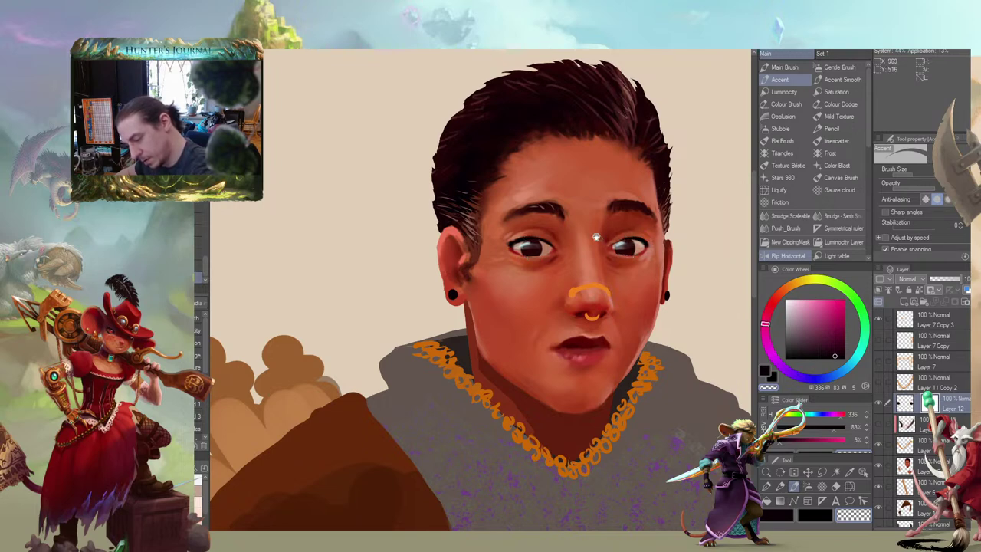
drag(596, 236, 525, 223)
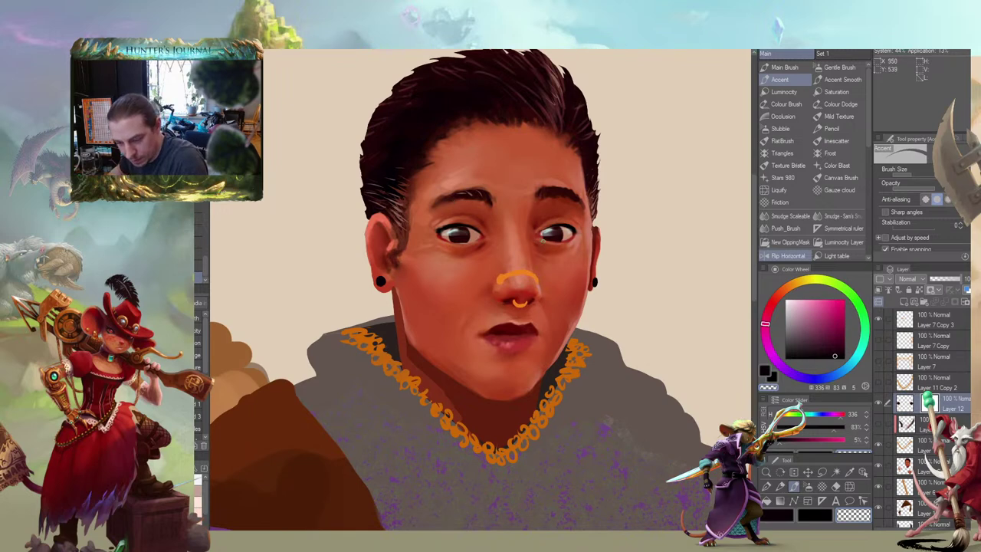
mouse_move(520, 217)
mouse_down()
mouse_move(578, 333)
mouse_move(578, 218)
mouse_up()
drag(347, 265, 365, 240)
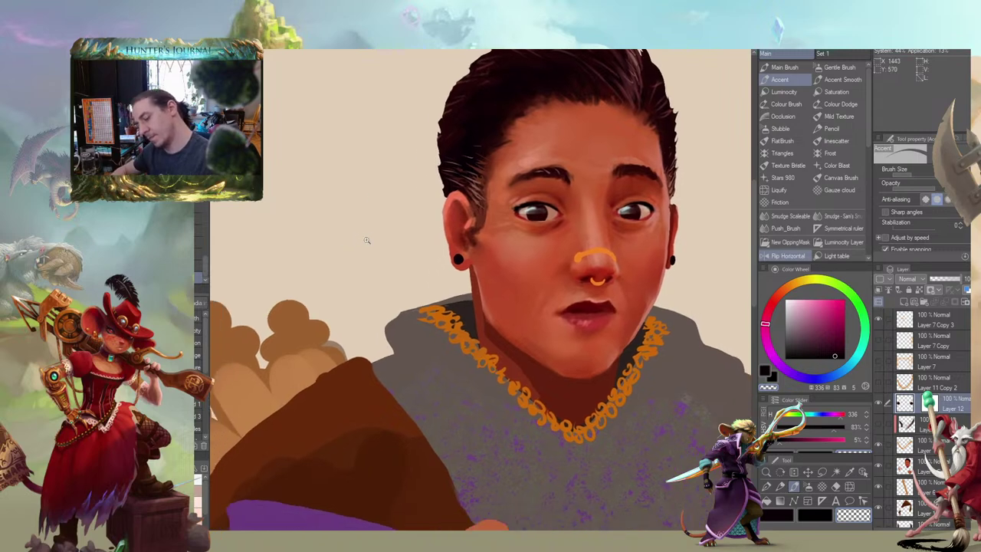
scroll(360, 249, down, 4)
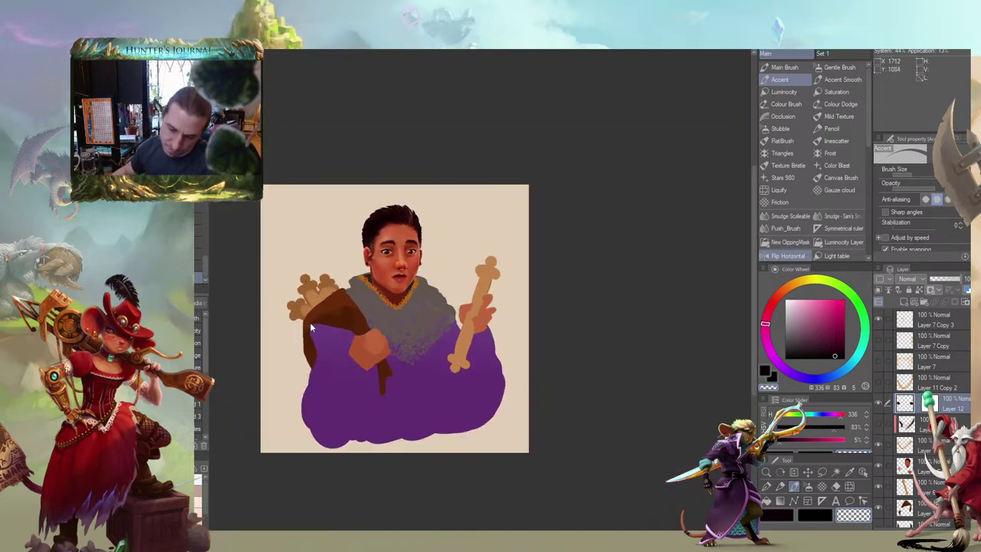
drag(312, 313, 378, 344)
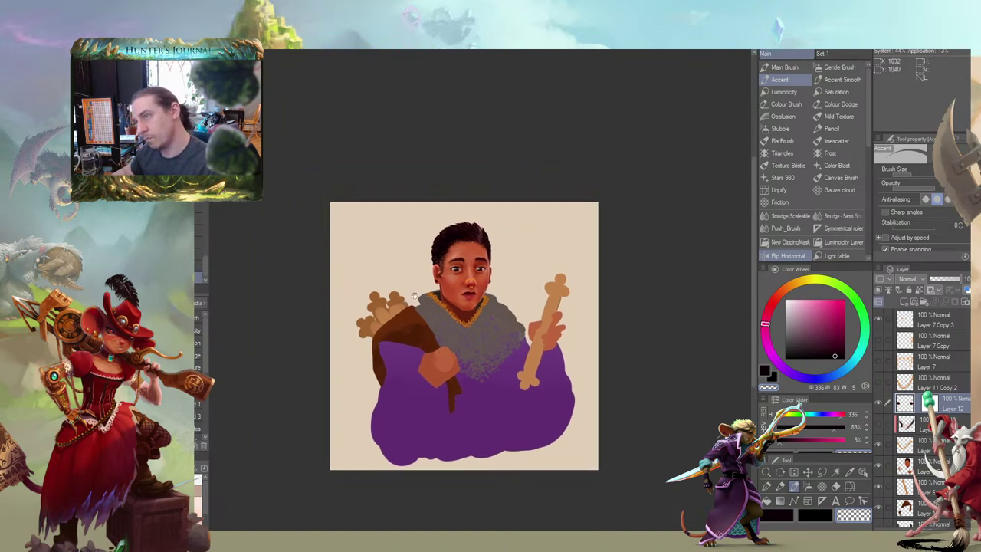
Review the portrait close up, and switch to the face layer with the Main Brush
scroll(434, 295, up, 3)
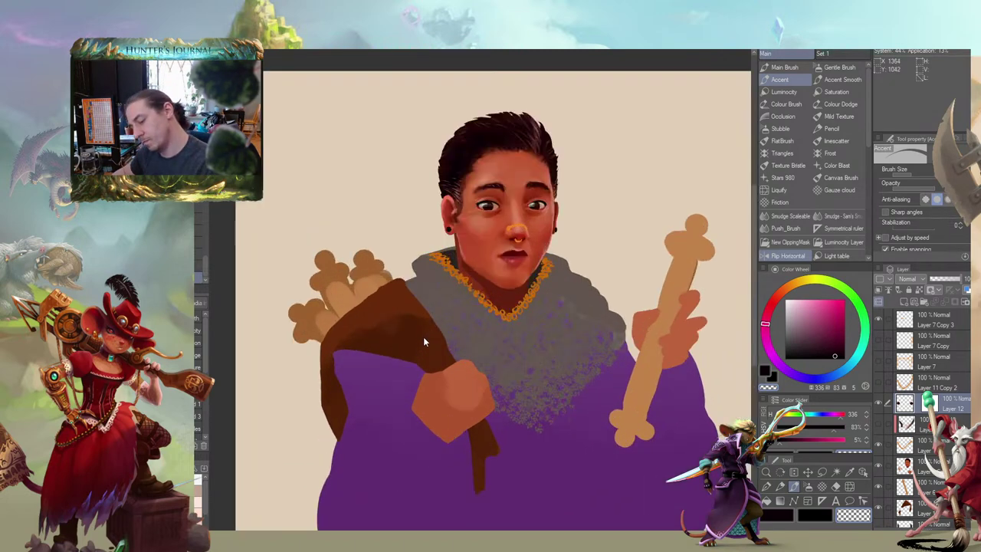
drag(404, 305, 468, 336)
drag(525, 364, 526, 377)
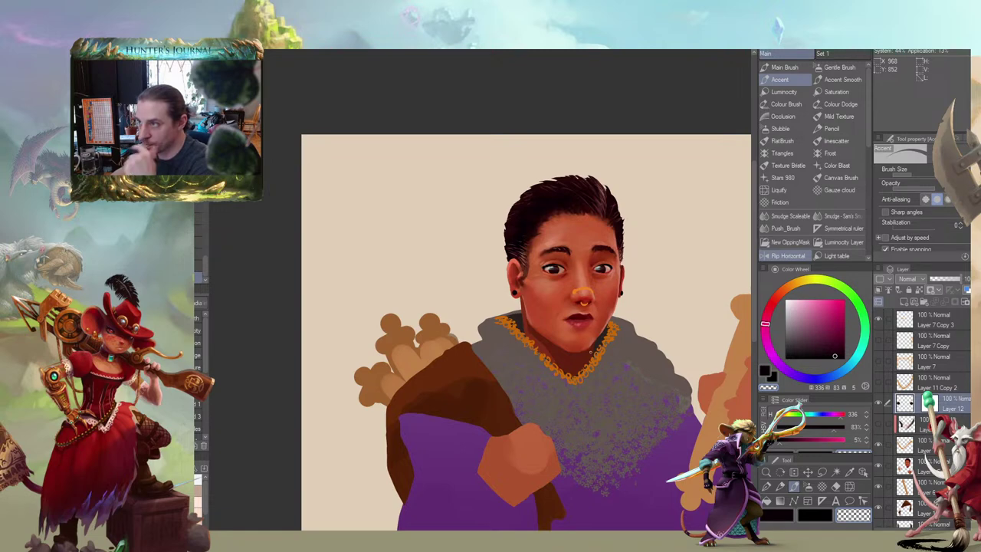
scroll(507, 325, up, 1)
drag(487, 304, 429, 303)
scroll(469, 295, up, 1)
key(b)
click(908, 466)
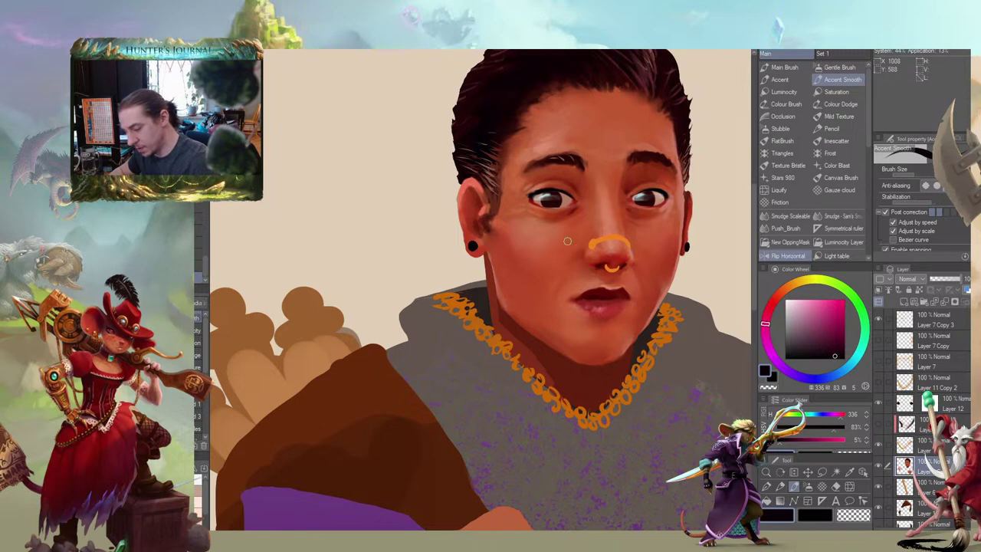
click(779, 79)
key(b)
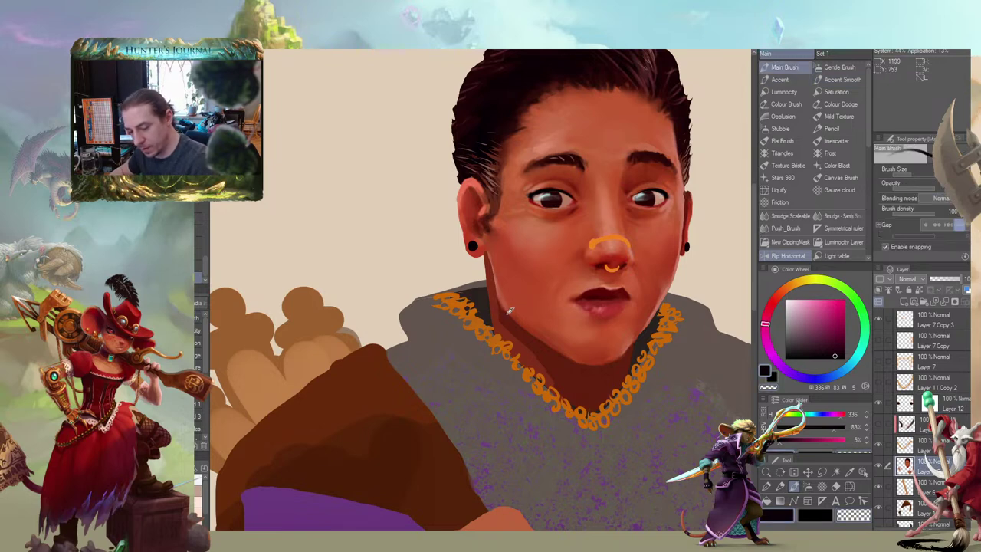
Paint the side of the neck and the jaw edge with sampled dark and red skin tones, and select the smudge brush
alt+click(497, 290)
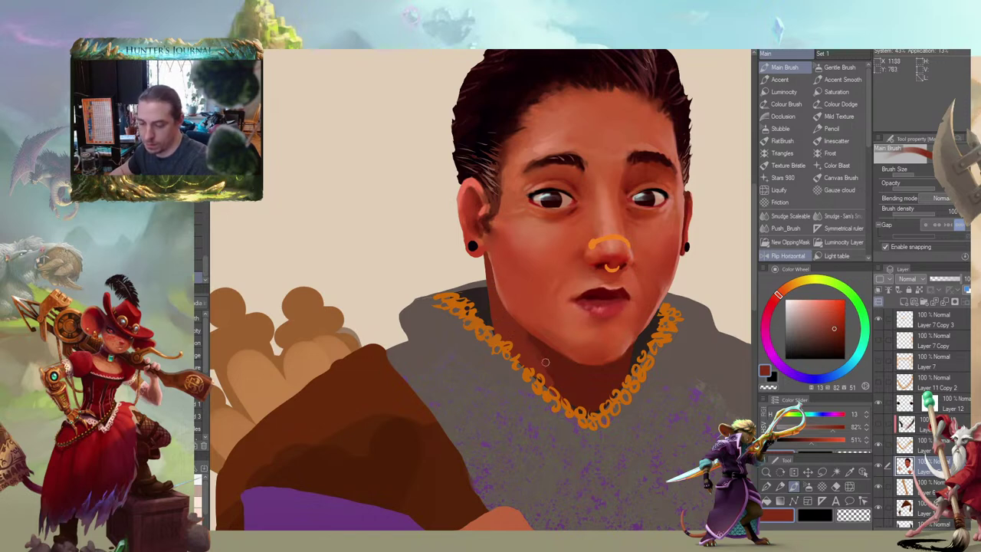
alt+click(522, 282)
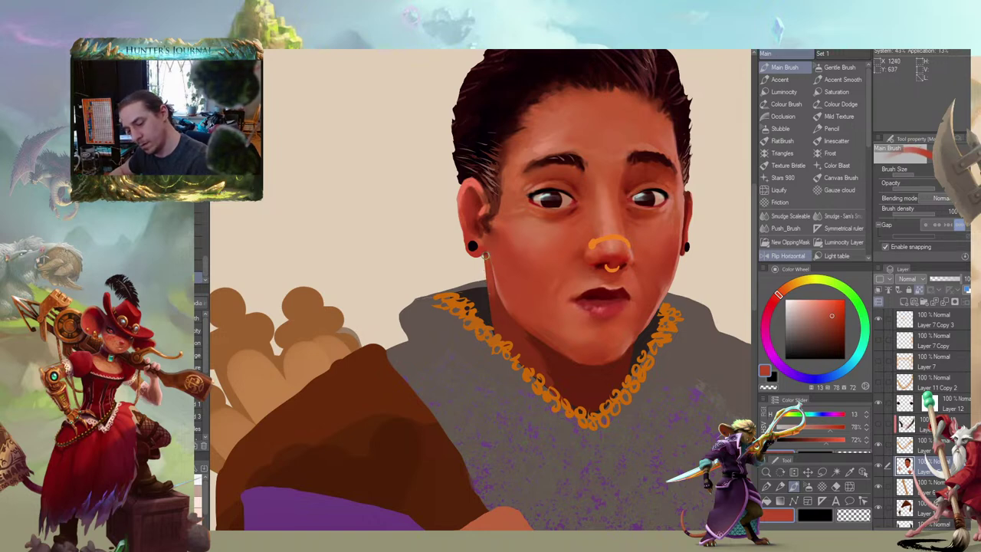
mouse_move(485, 279)
mouse_down()
mouse_move(507, 346)
mouse_move(534, 362)
mouse_up()
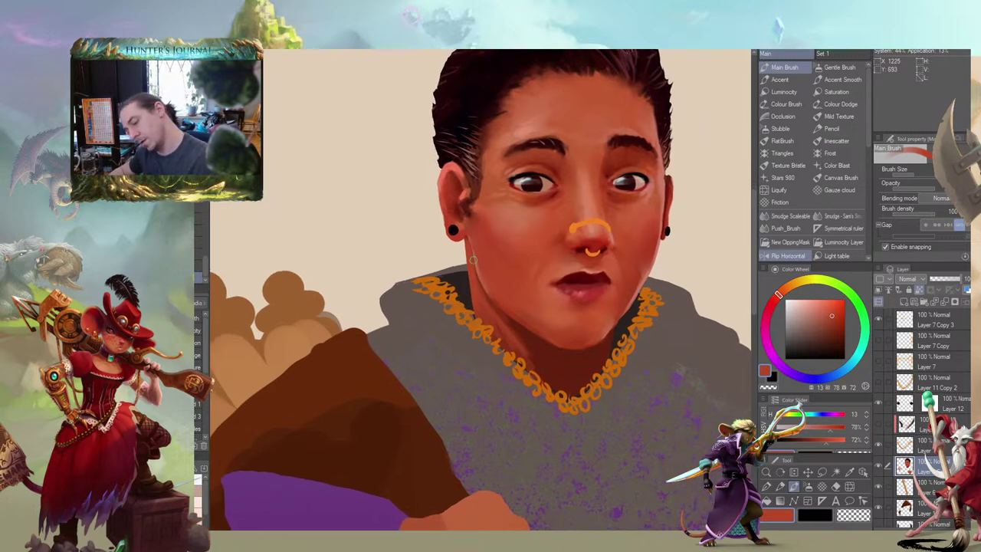
mouse_move(494, 306)
mouse_down()
mouse_move(525, 343)
mouse_move(482, 300)
mouse_move(481, 324)
mouse_move(543, 370)
mouse_up()
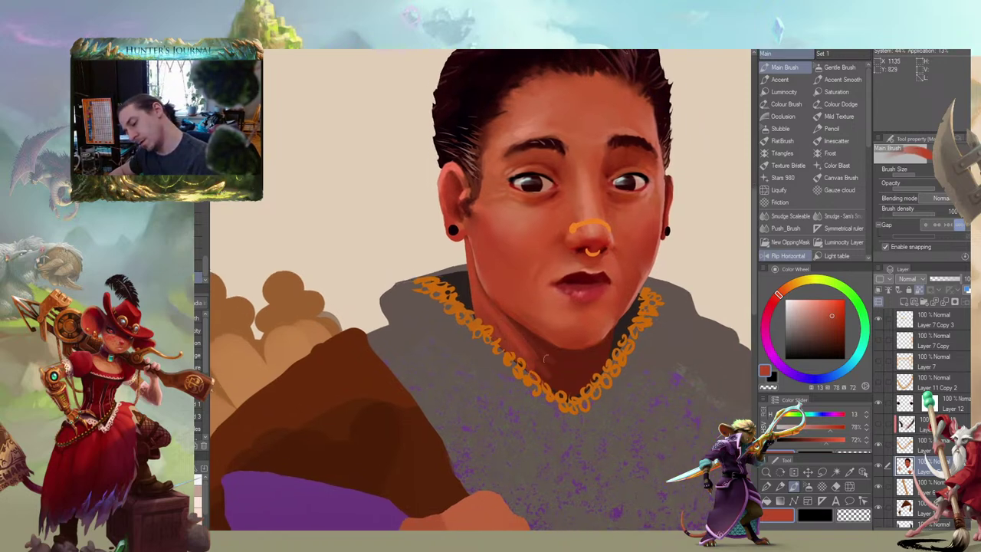
key(j)
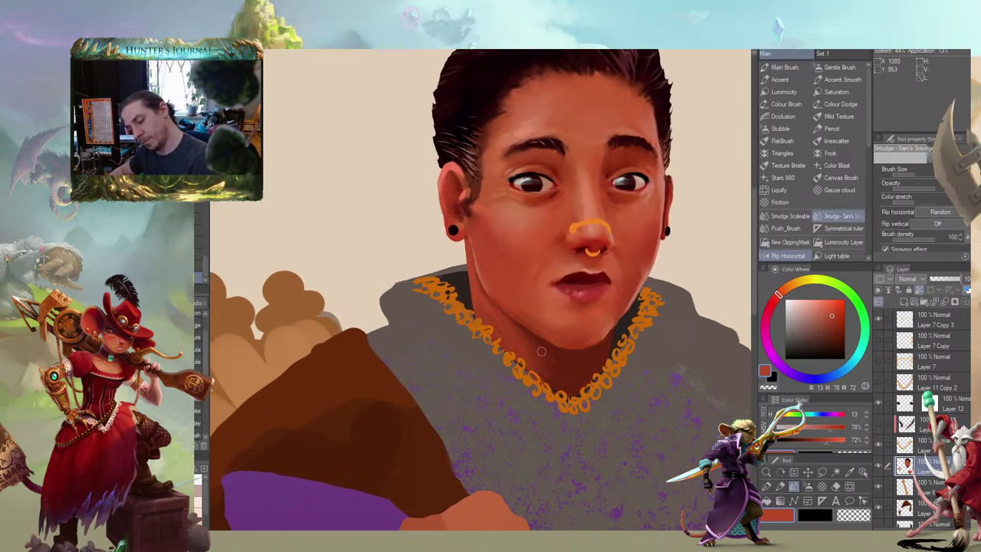
Paint lighter sampled skin tones along the near side of the neck and jaw with the Main Brush
key(b)
mouse_move(406, 298)
mouse_down()
mouse_move(381, 282)
mouse_move(389, 317)
mouse_move(421, 329)
mouse_up()
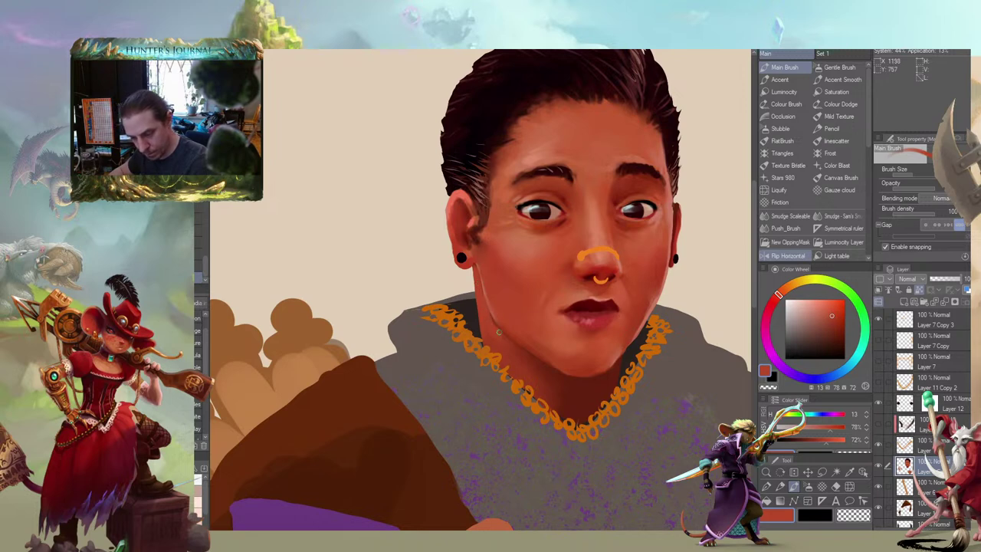
alt+click(485, 293)
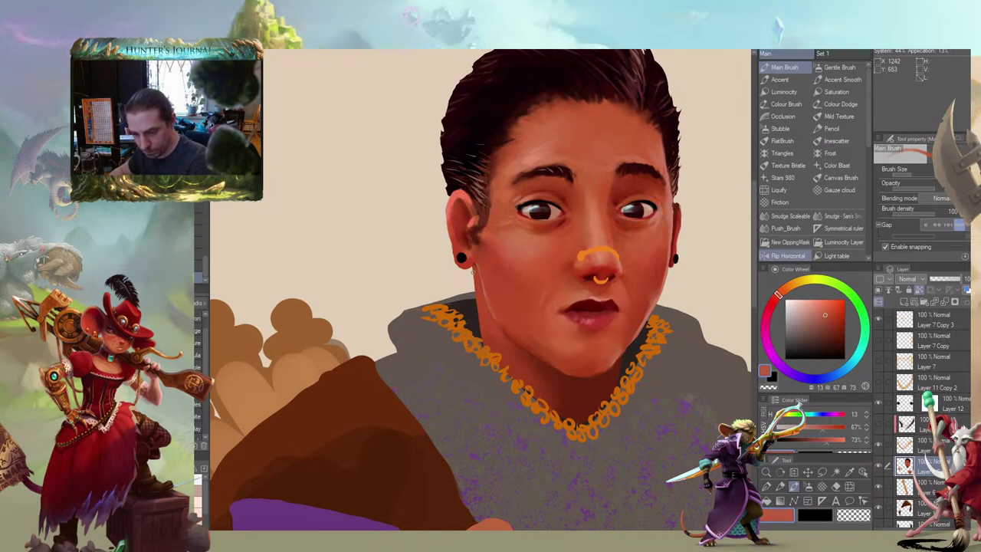
alt+click(524, 250)
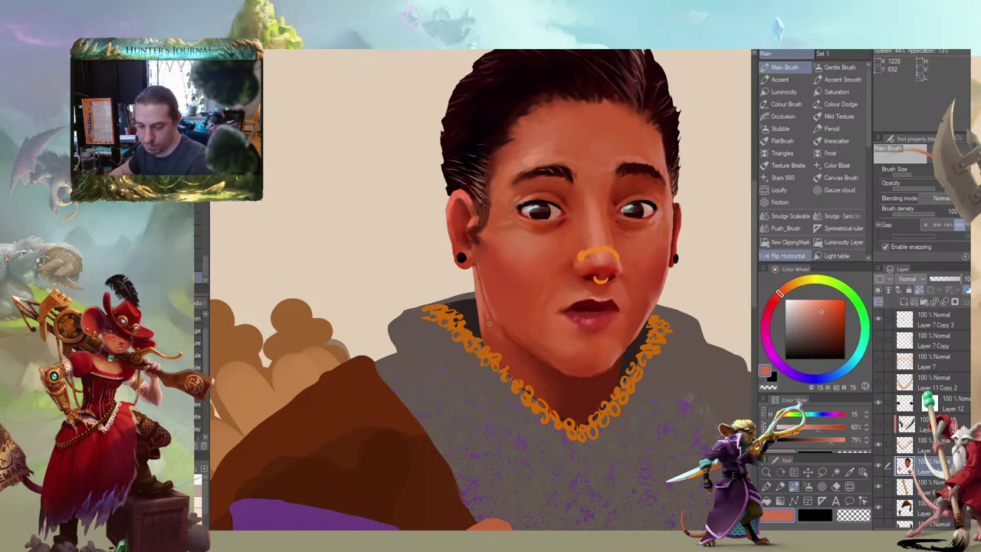
drag(533, 451, 607, 442)
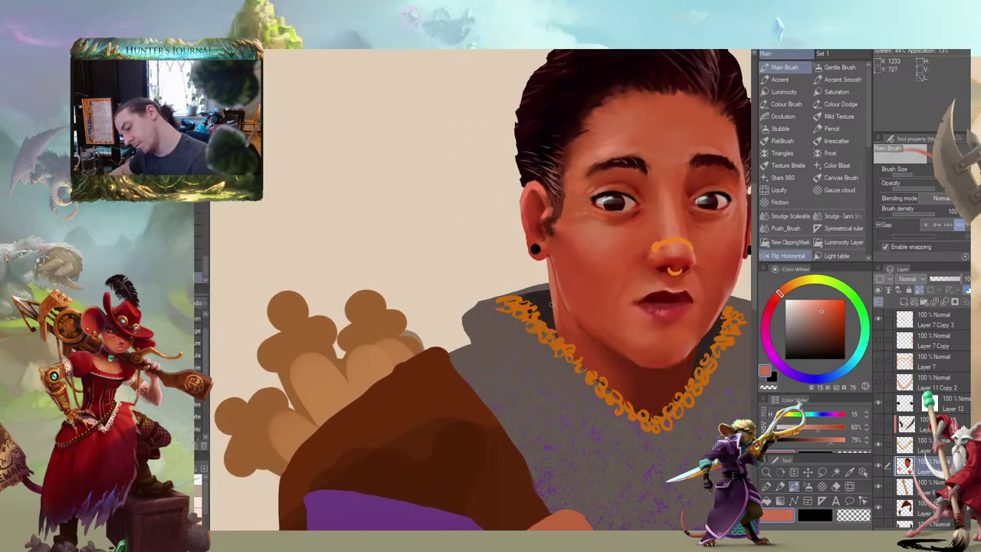
drag(548, 386, 530, 419)
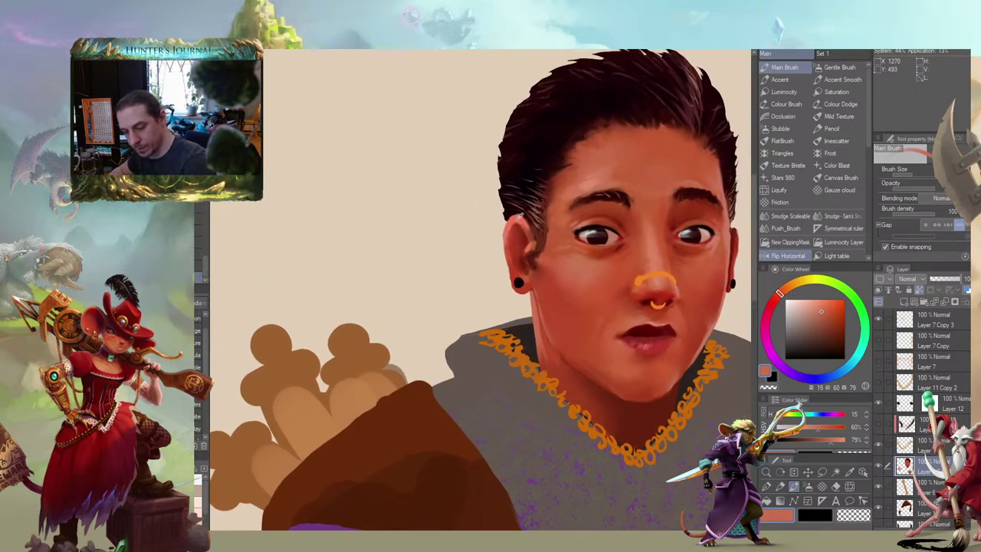
Paint the hair behind the neck below the near earlobe in sampled dark and muted browns, switching to the Accent brush
alt+click(538, 229)
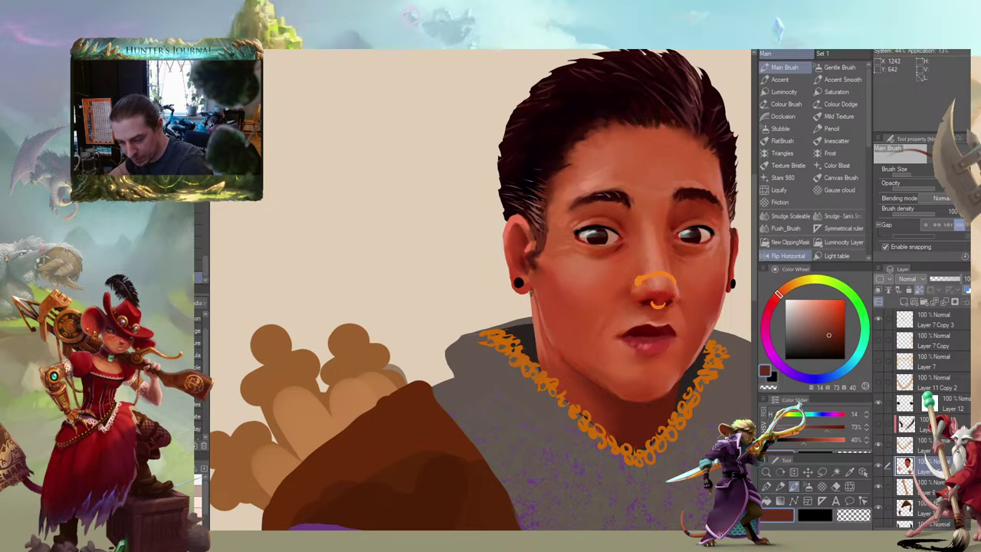
key(b)
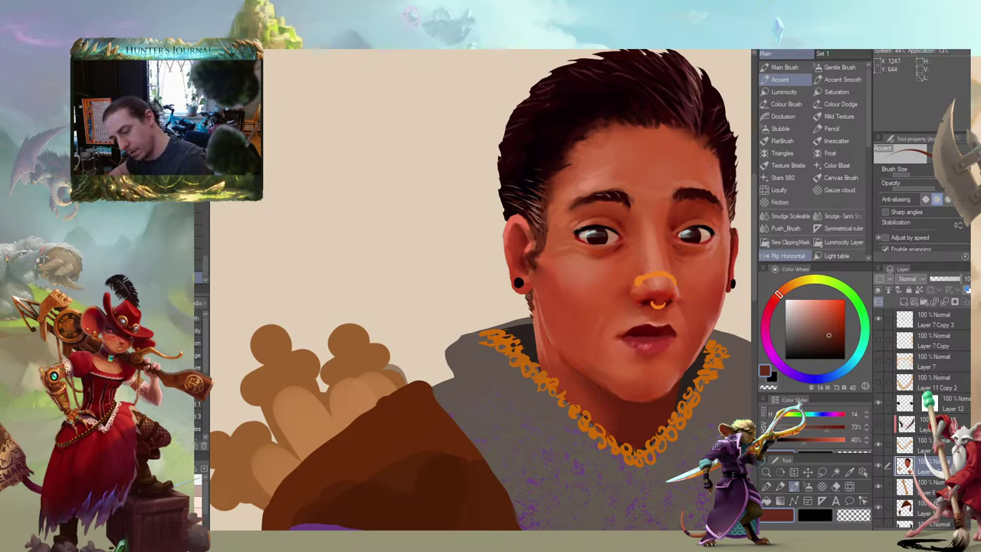
alt+click(539, 221)
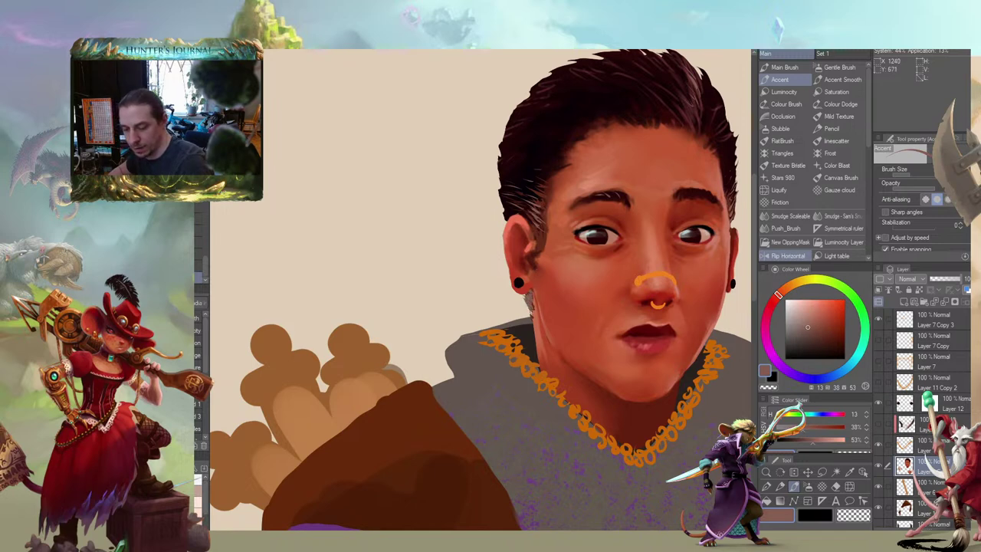
drag(451, 232, 520, 213)
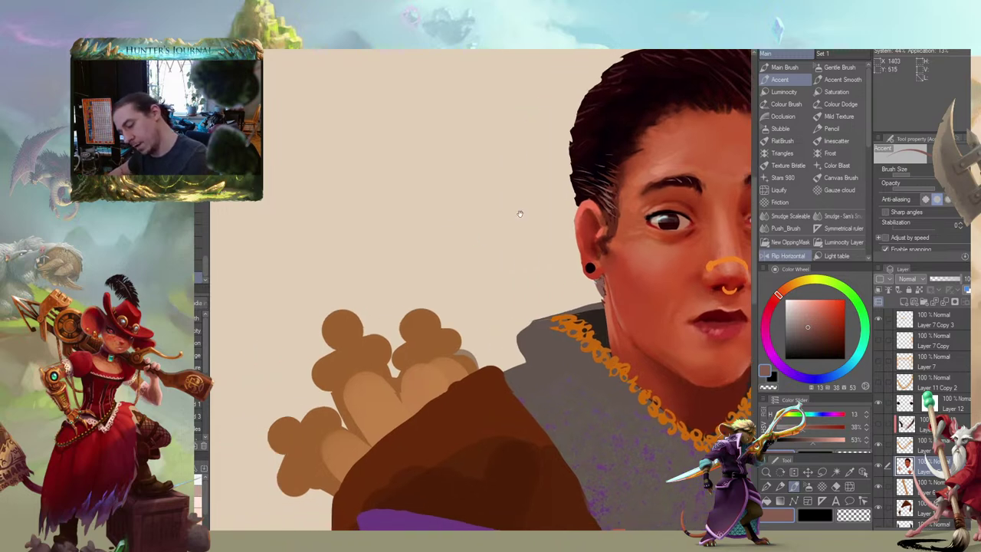
drag(574, 178, 505, 207)
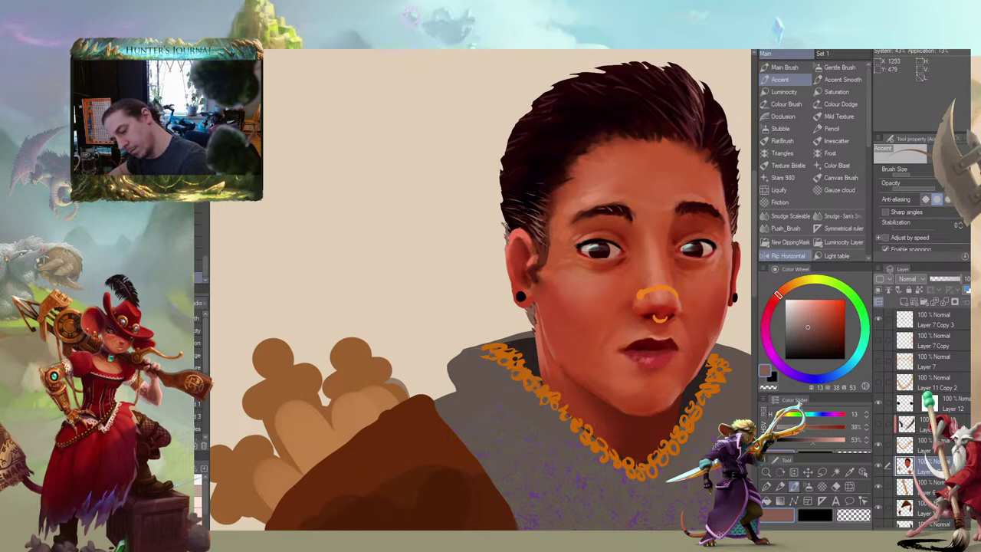
Refine the hair edge above the near ear in dark brown and the ear's upper rim in a sampled salmon tone
alt+click(546, 249)
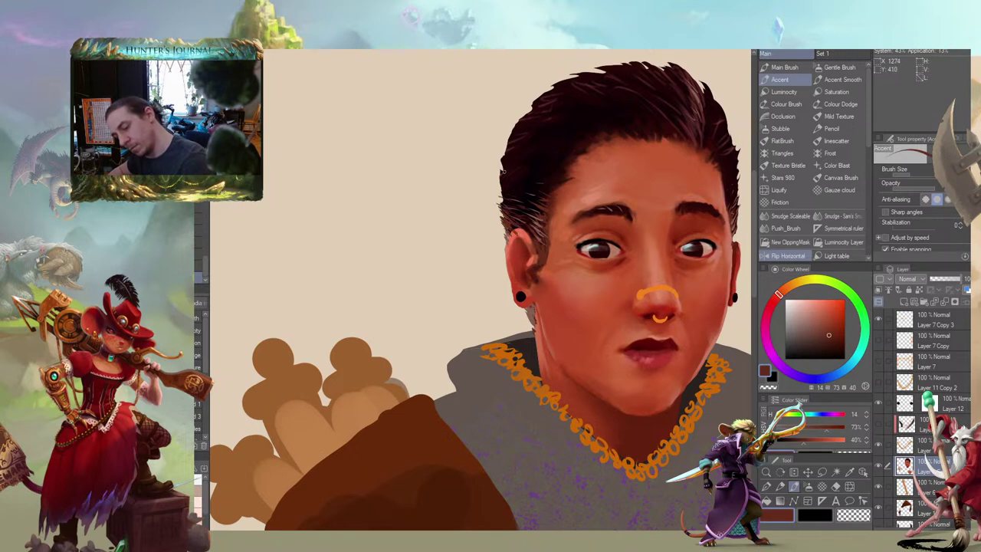
drag(503, 172, 505, 164)
alt+click(517, 228)
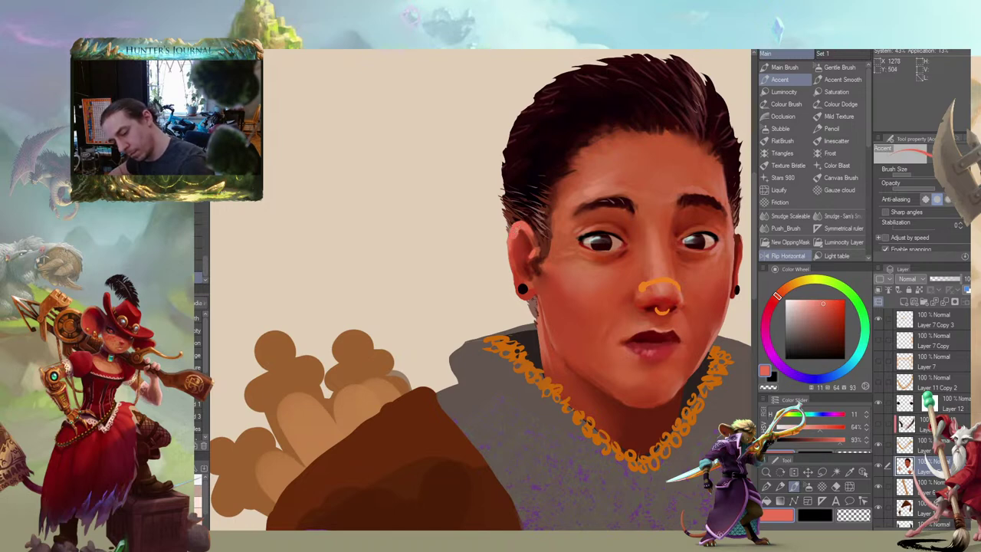
drag(518, 305, 512, 324)
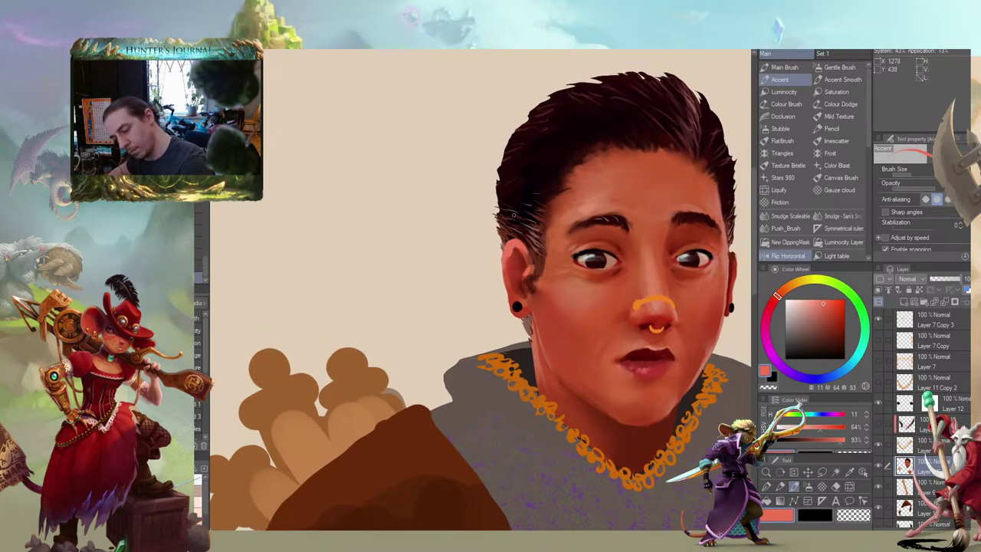
Repaint the inside of the near ear with the Main Brush in a sampled red skin tone to simplify its shading
alt+click(560, 338)
key(b)
mouse_move(508, 246)
mouse_down()
mouse_move(502, 275)
mouse_move(515, 243)
mouse_move(528, 271)
mouse_move(523, 279)
mouse_move(500, 262)
mouse_move(501, 273)
mouse_up()
drag(533, 302, 531, 297)
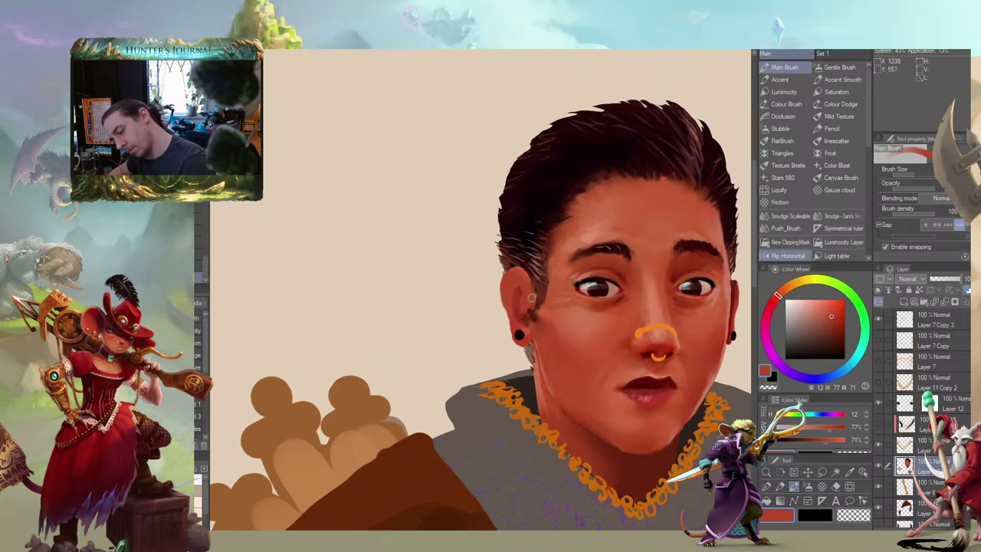
drag(476, 254, 484, 238)
mouse_move(533, 295)
mouse_down()
mouse_move(536, 301)
mouse_move(534, 293)
mouse_up()
drag(497, 210, 502, 200)
drag(530, 268, 528, 297)
mouse_move(498, 245)
mouse_down()
mouse_move(363, 232)
mouse_move(394, 237)
mouse_move(400, 262)
mouse_up()
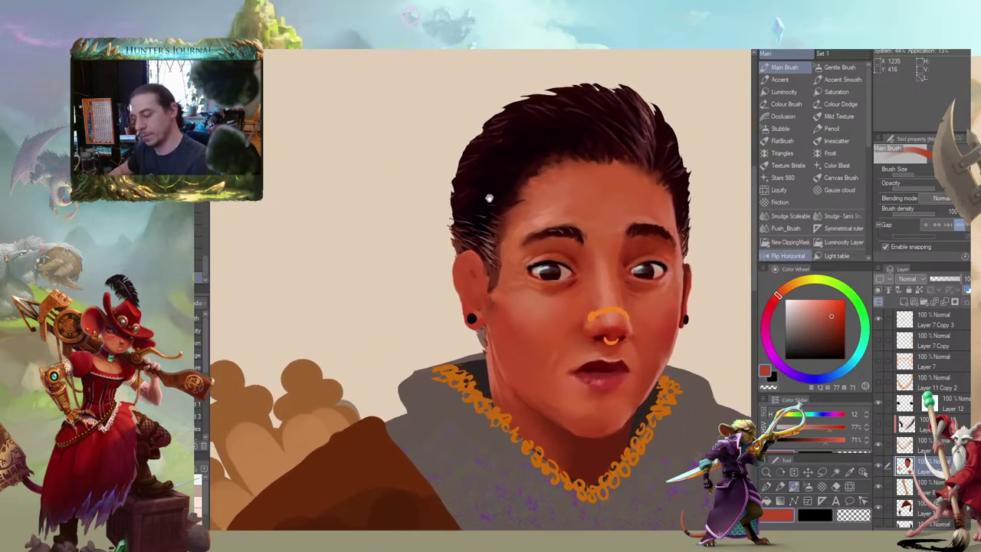
drag(448, 222, 410, 236)
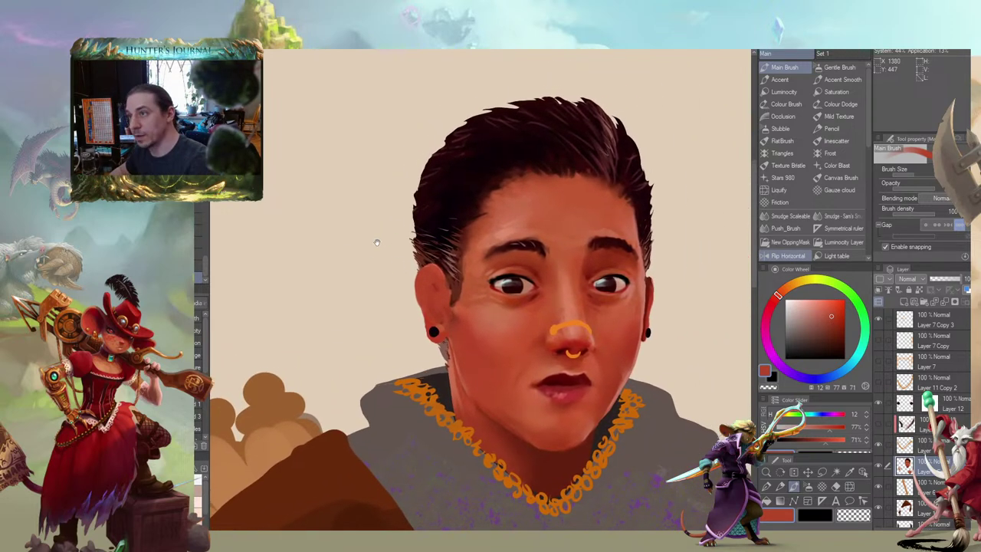
Shade the top and inner part of the near ear with sampled dark browns and a smaller brush, and check the face
alt+click(452, 272)
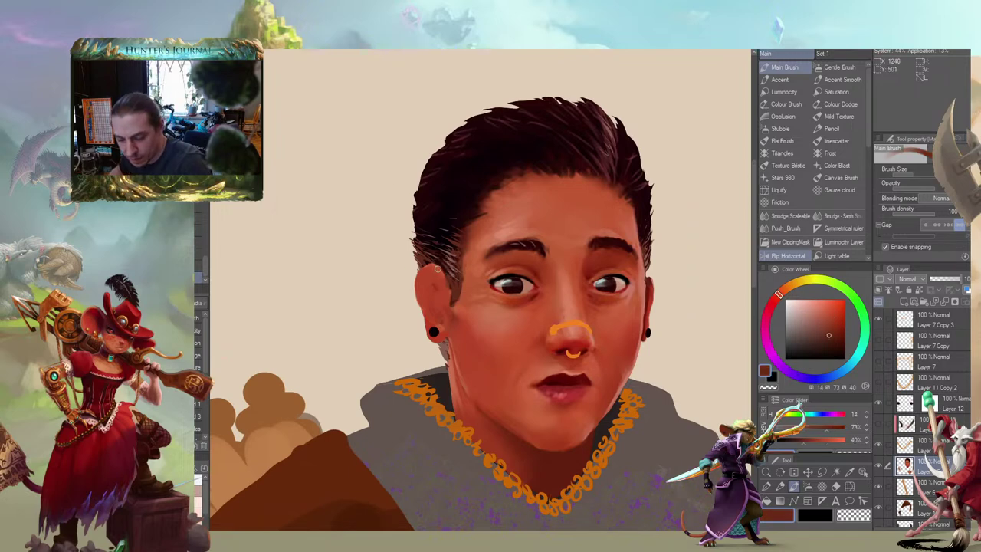
key([)
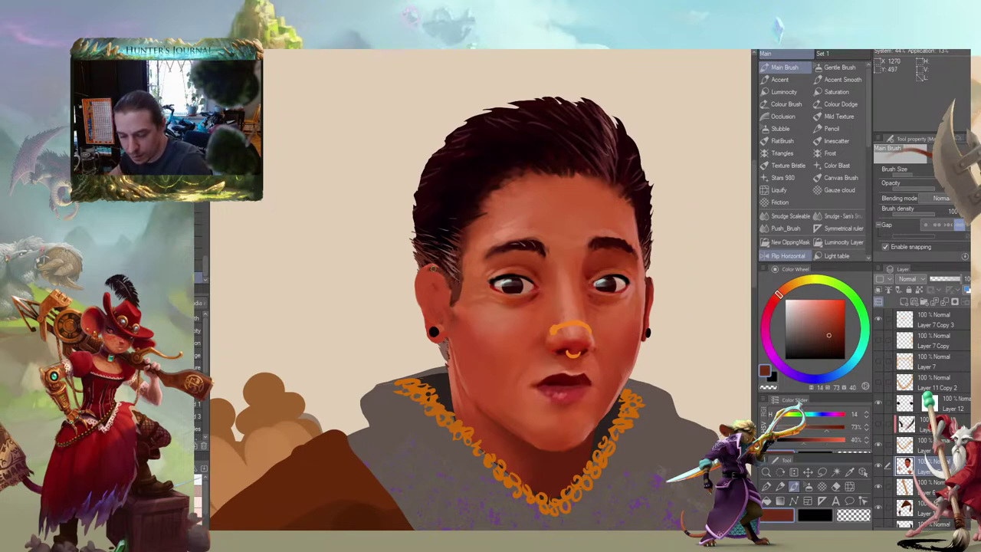
alt+click(436, 261)
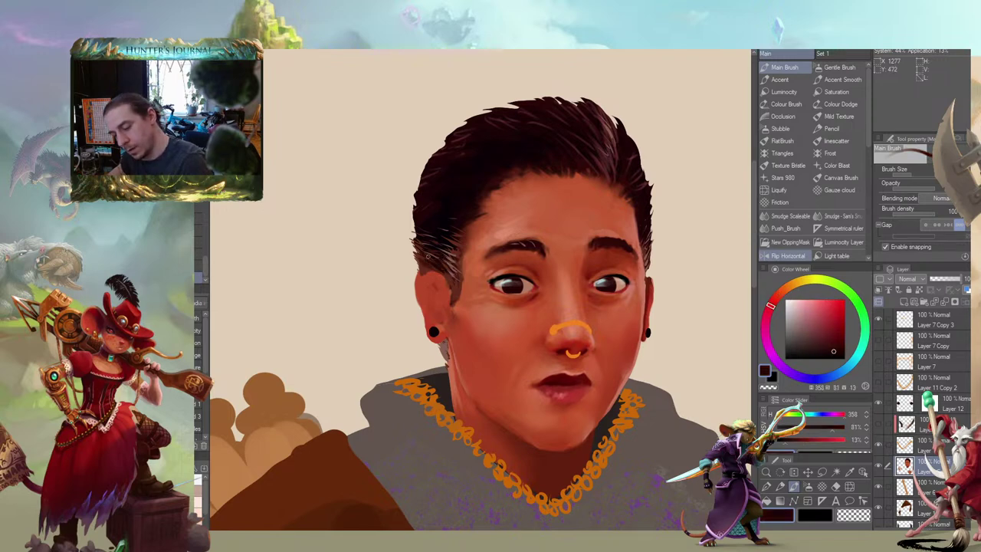
drag(428, 255, 474, 274)
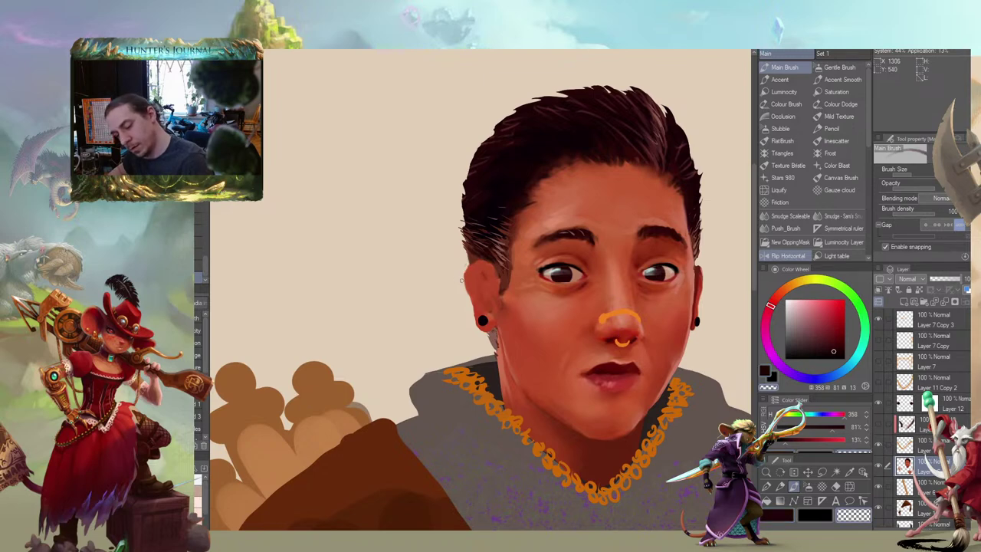
scroll(465, 299, down, 5)
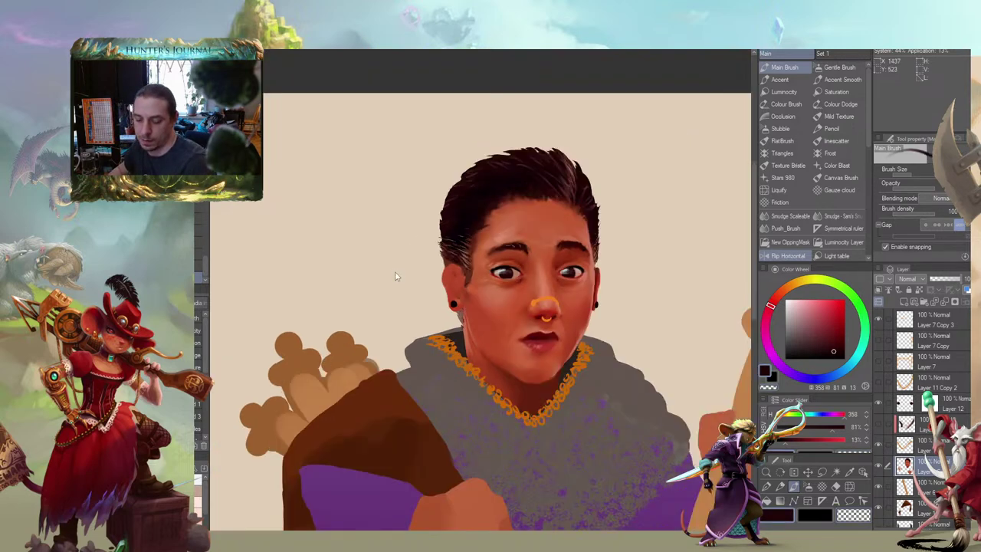
scroll(356, 302, up, 6)
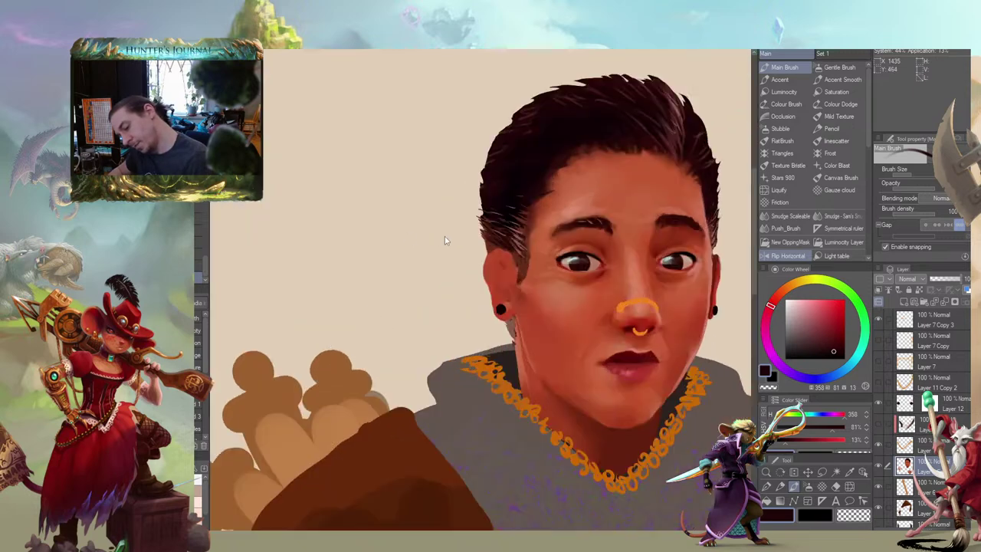
Refine the sideburn and skin edge in front of the near ear with the Accent brush in sampled skin and brown tones
alt+click(495, 292)
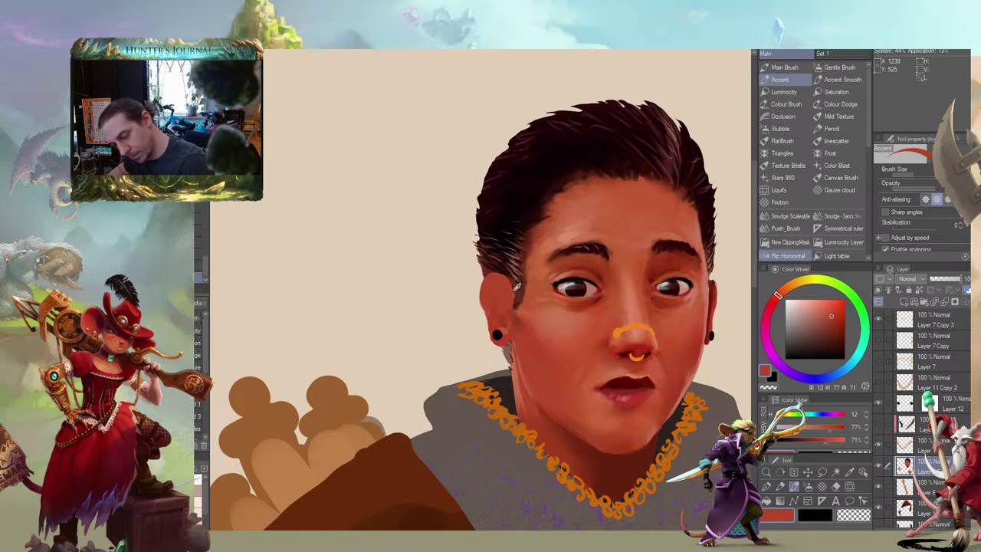
drag(452, 282, 385, 272)
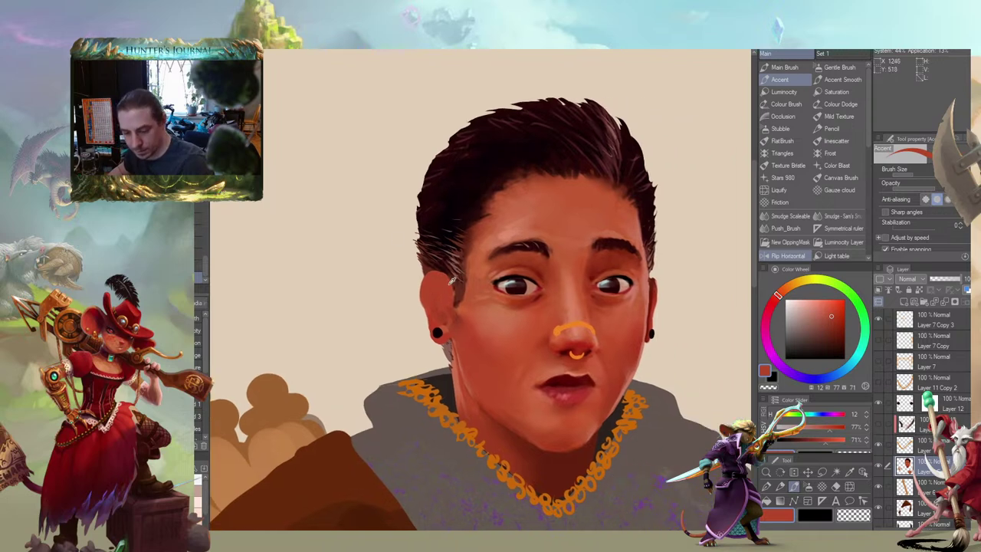
alt+click(466, 308)
alt+click(452, 281)
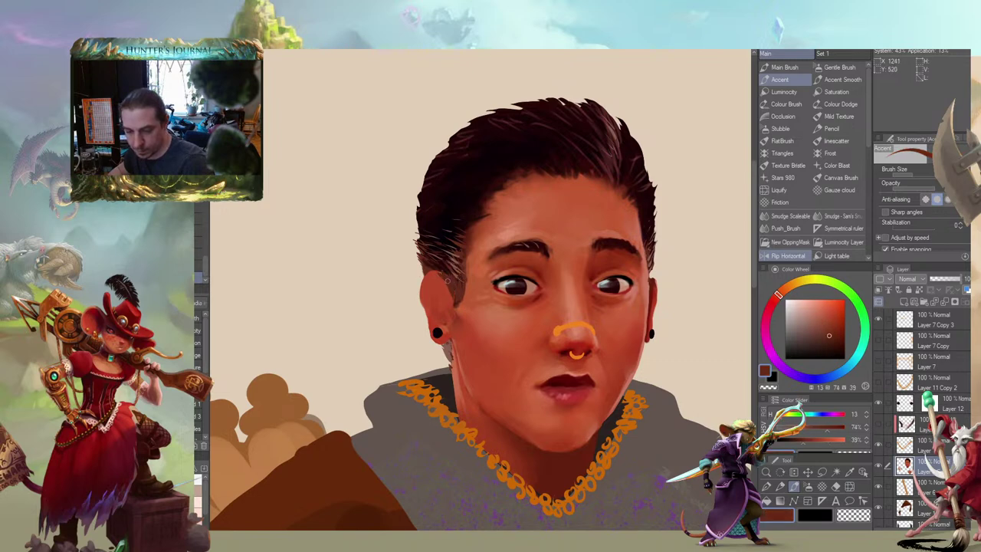
alt+click(443, 270)
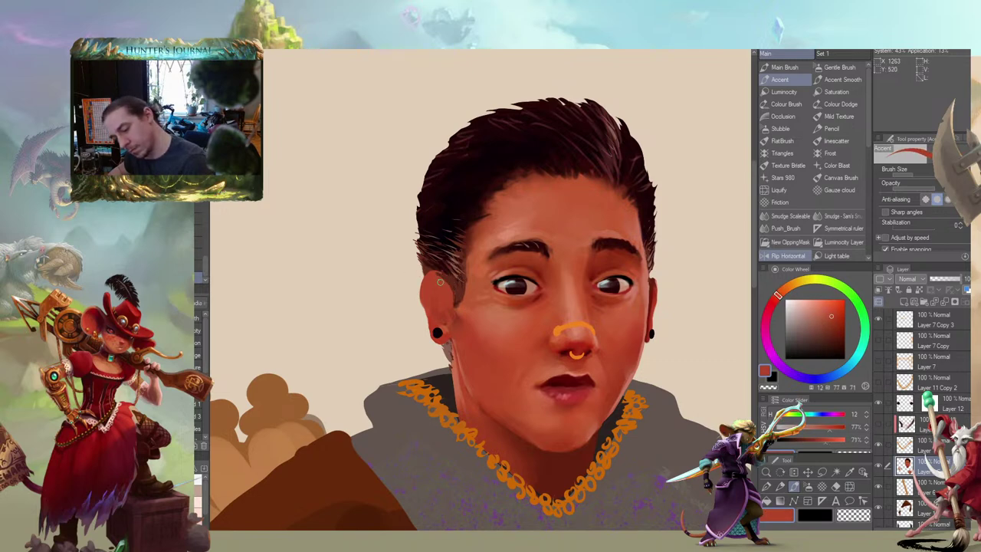
mouse_move(377, 251)
mouse_down()
mouse_move(360, 247)
mouse_move(378, 248)
mouse_up()
alt+click(465, 285)
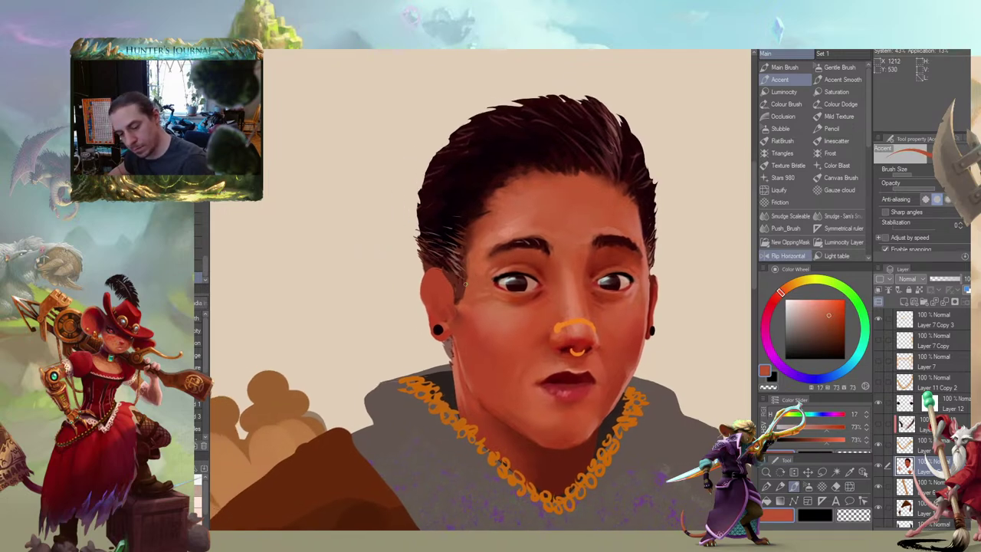
mouse_move(375, 292)
mouse_down()
mouse_move(379, 267)
mouse_move(496, 244)
mouse_move(498, 257)
mouse_move(459, 268)
mouse_up()
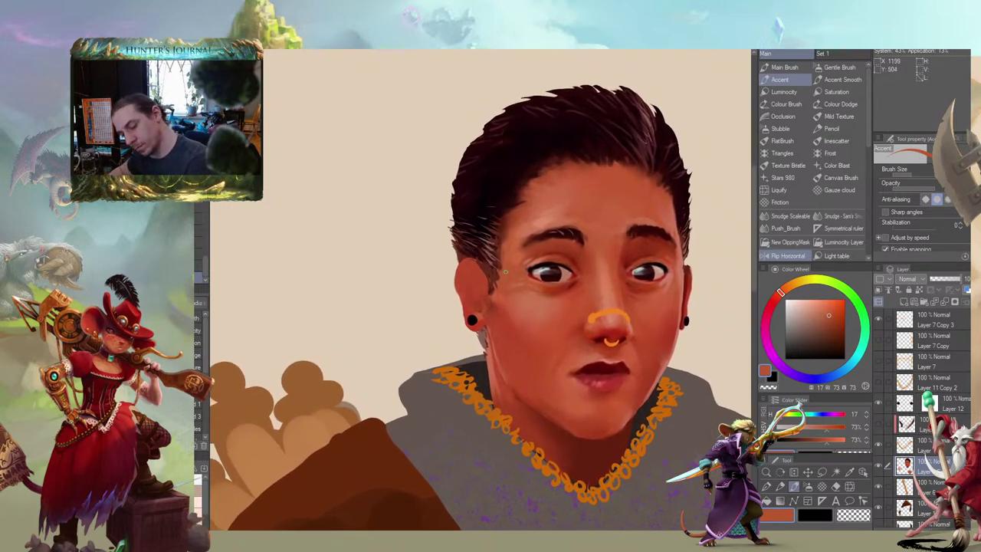
Lighten the temple and upper cheek beside the near eye with the Main Brush in sampled peach-orange skin tones
key(b)
alt+click(529, 300)
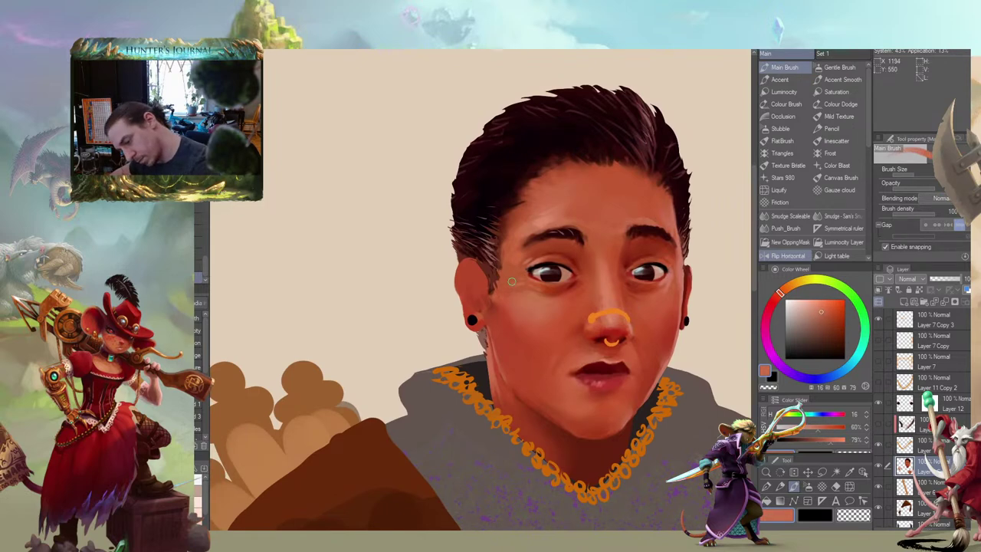
mouse_move(511, 282)
mouse_down()
mouse_move(507, 292)
mouse_move(511, 268)
mouse_up()
drag(538, 196, 545, 181)
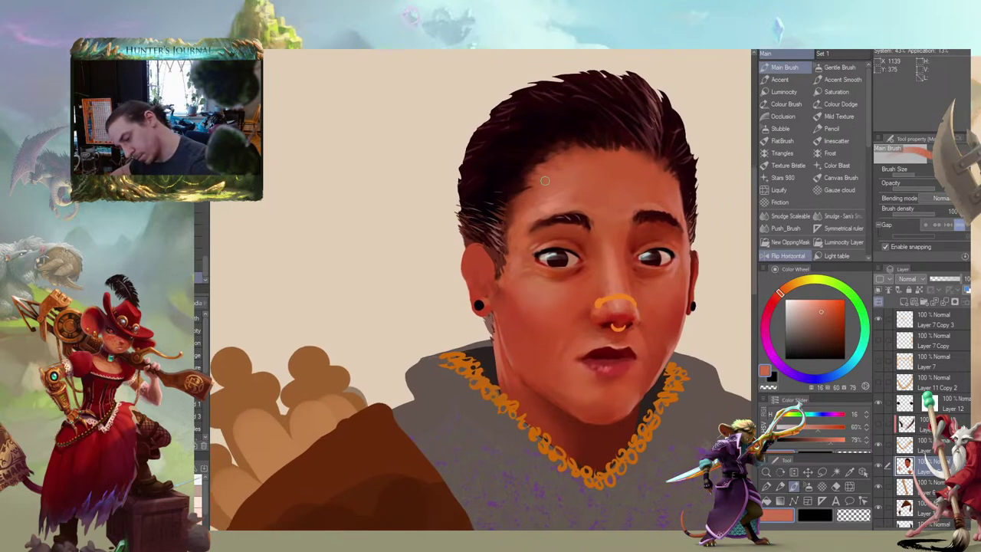
alt+click(540, 267)
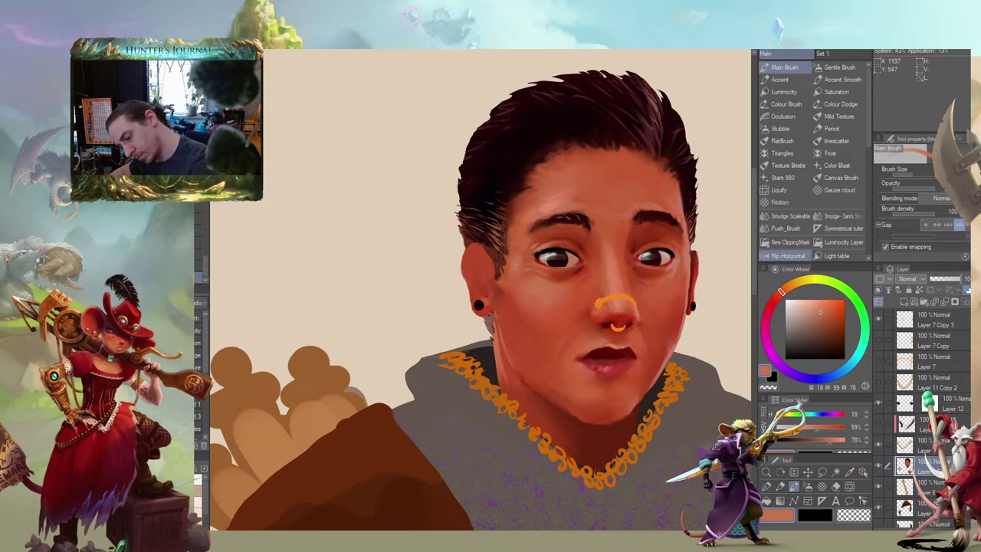
alt+click(548, 204)
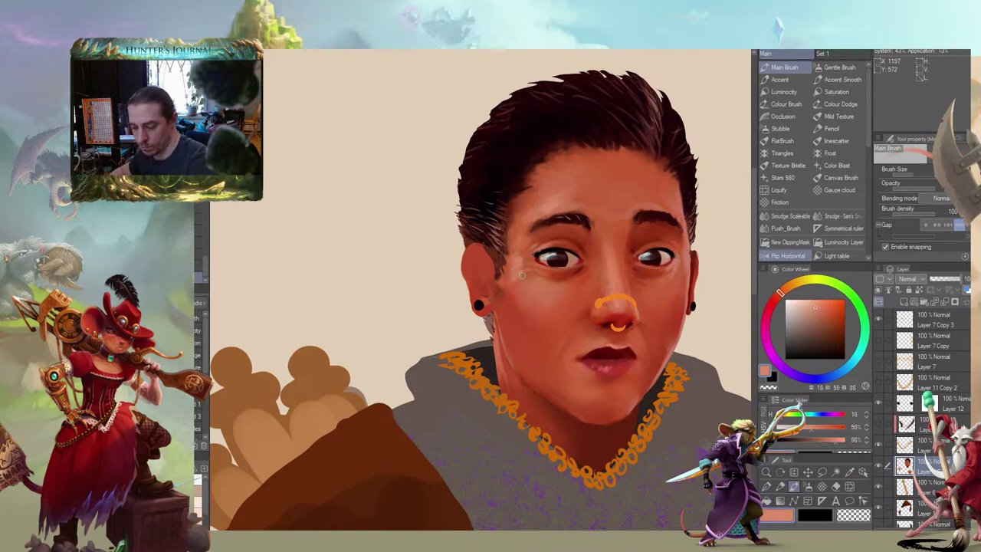
mouse_move(521, 275)
mouse_down()
mouse_move(529, 240)
mouse_move(514, 274)
mouse_up()
Blend the temple with the Smudge brush, rework it with the Main Brush in a sampled orange-red, and check the whole figure
key(j)
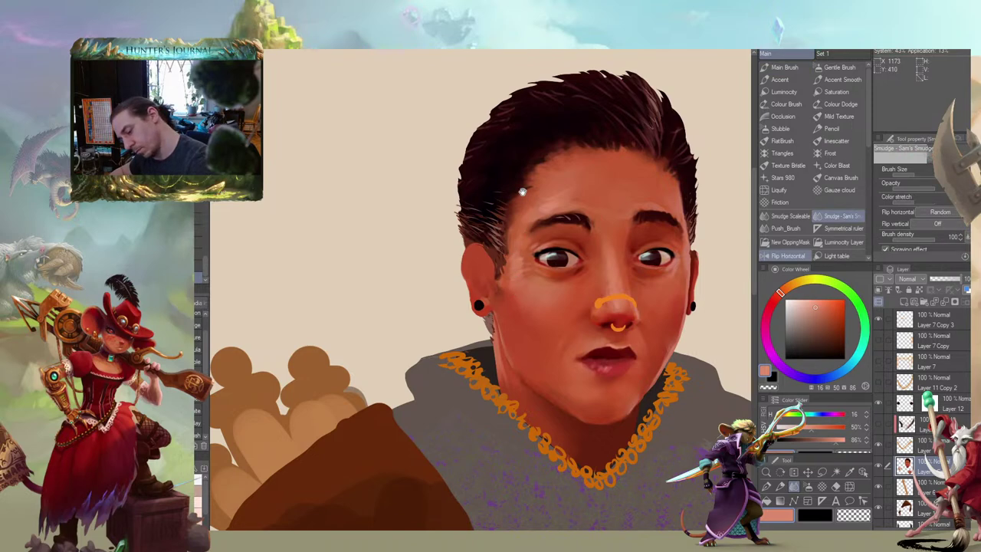
drag(522, 192, 531, 174)
key(b)
alt+click(571, 291)
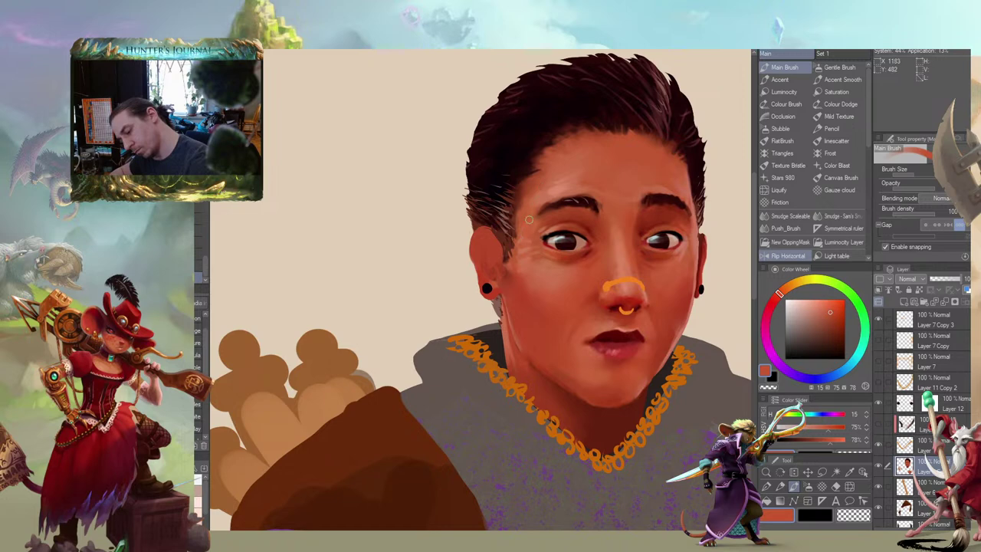
drag(544, 153, 531, 161)
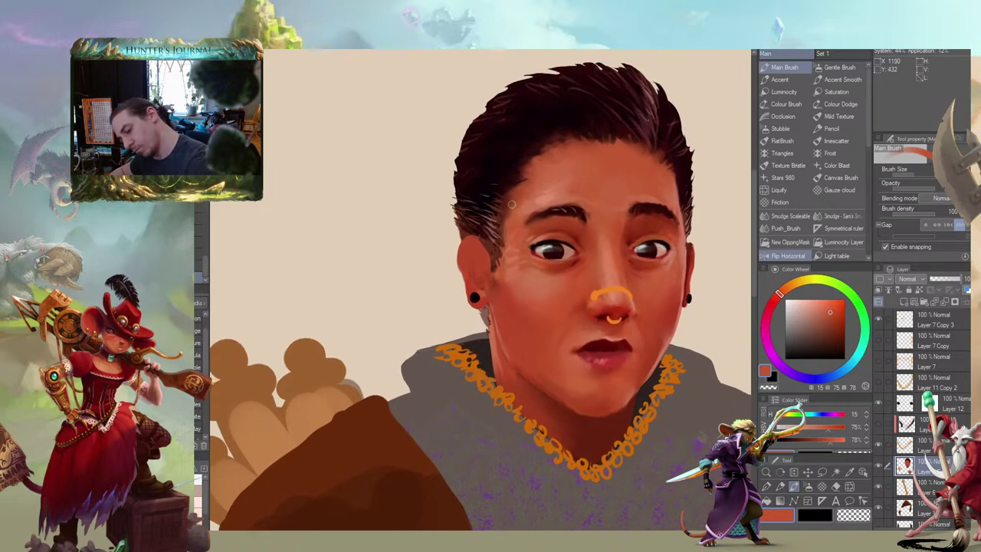
drag(429, 109, 401, 102)
scroll(296, 191, down, 3)
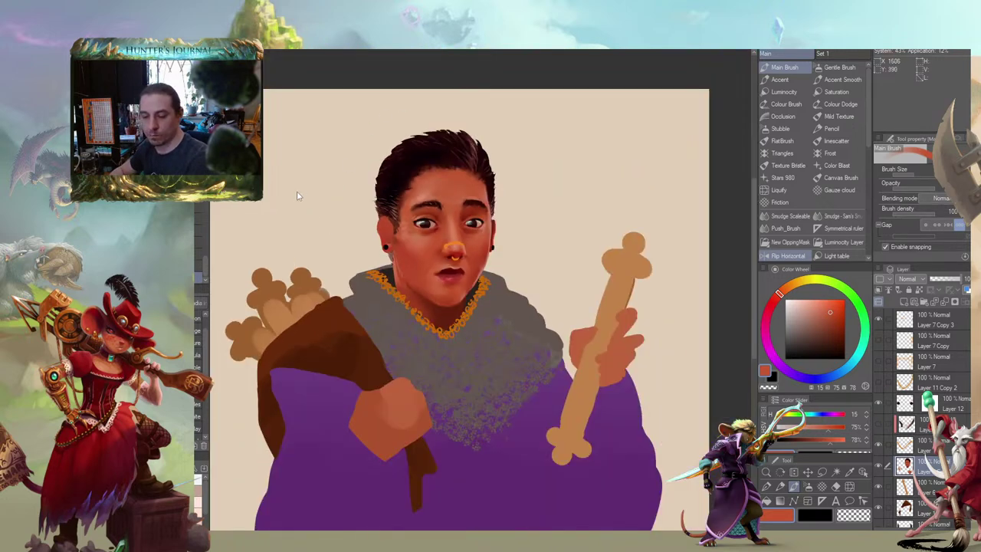
mouse_move(269, 246)
mouse_down()
mouse_move(314, 255)
mouse_move(375, 297)
mouse_up()
scroll(404, 228, up, 2)
drag(404, 228, 425, 252)
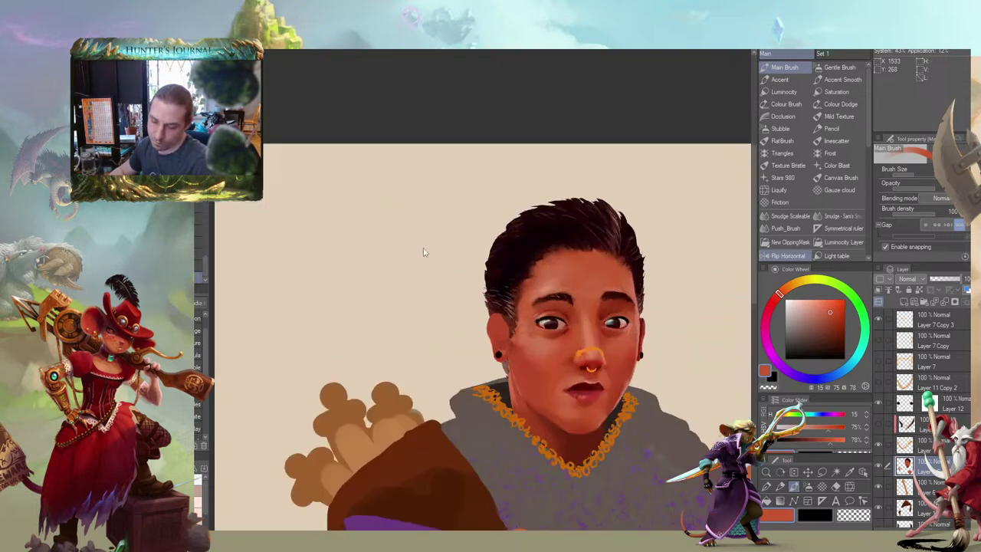
scroll(444, 268, up, 1)
drag(475, 314, 378, 197)
Extend the sideburn down in front of the near ear in a sampled dark brown, using progressively smaller Main Brush sizes
key(b)
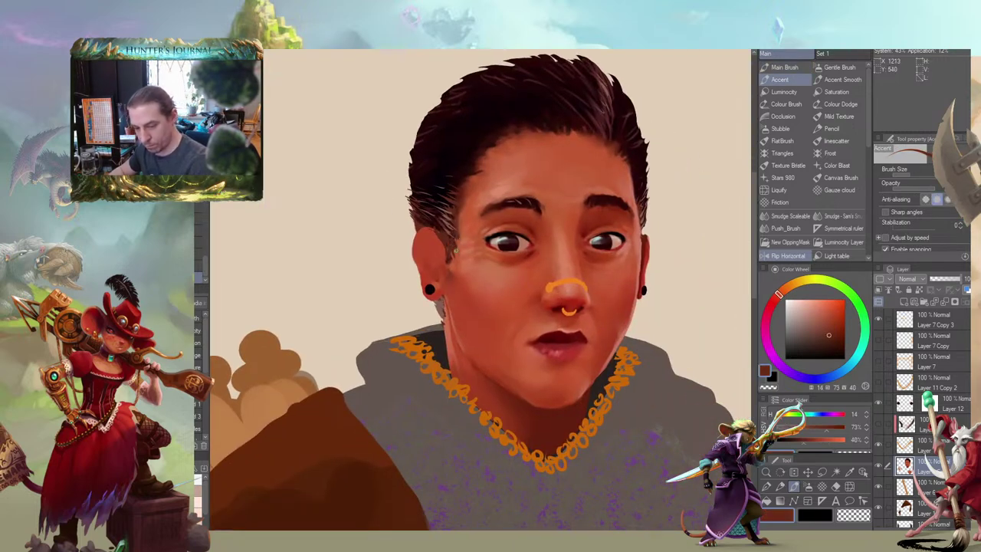
alt+click(460, 253)
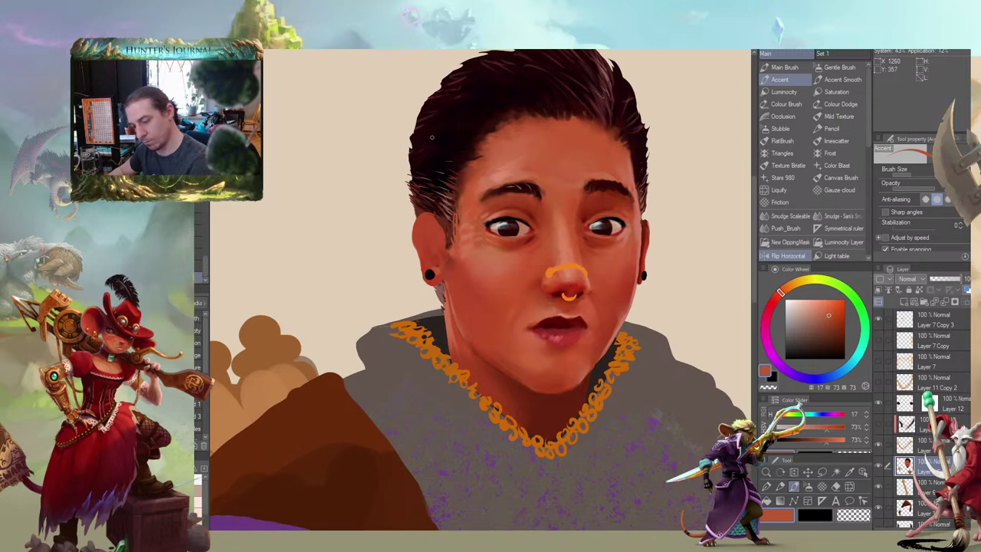
alt+click(452, 228)
key(bracketleft)
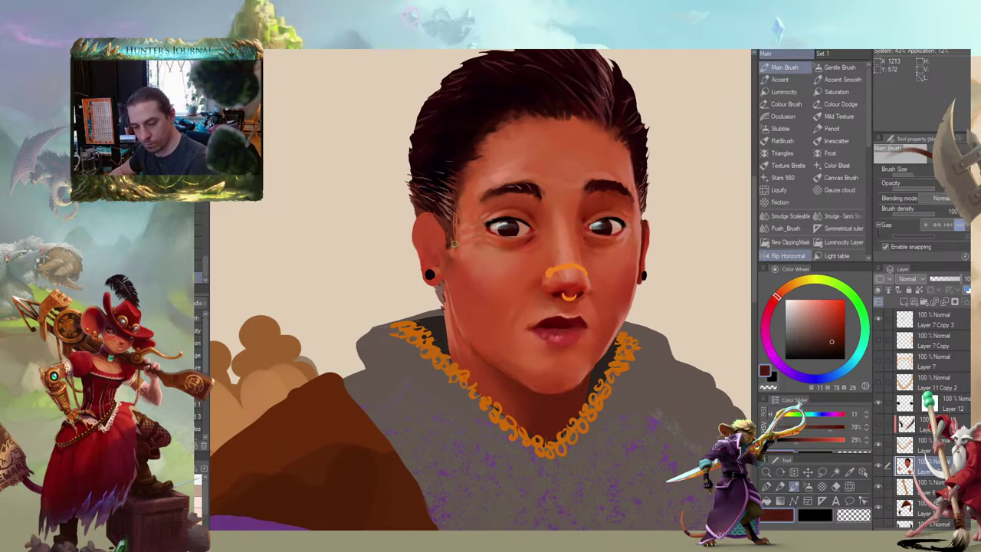
key(bracketleft)
drag(452, 236, 453, 270)
key(bracketleft)
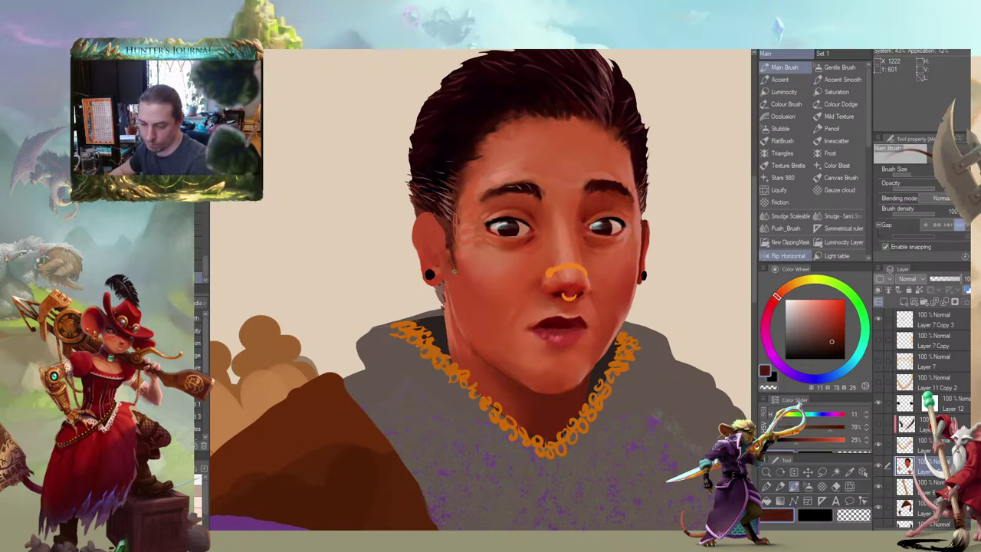
drag(501, 376, 516, 412)
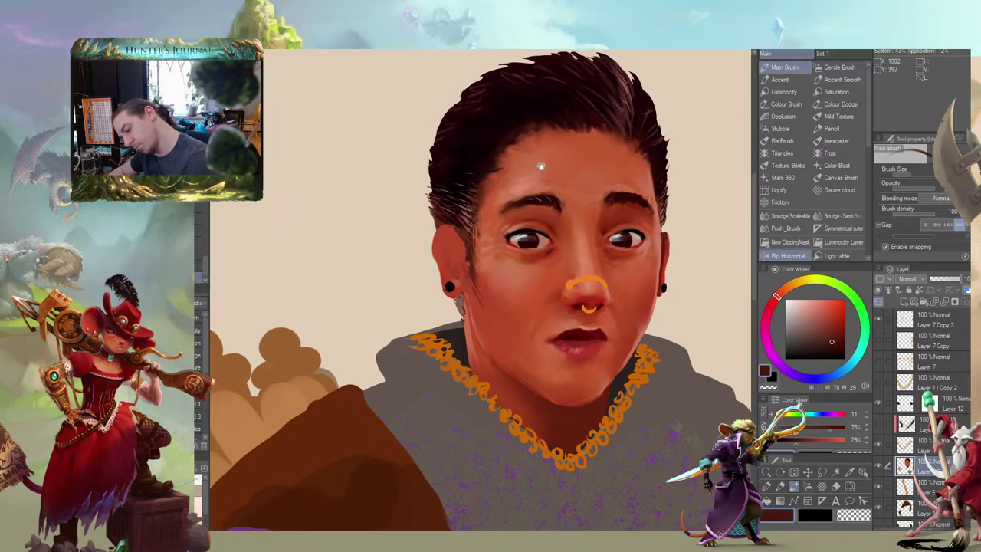
Shape the sideburn's lower end with sampled red skin and brown tones and soften it with the Smudge brush
drag(540, 164, 564, 140)
alt+click(514, 300)
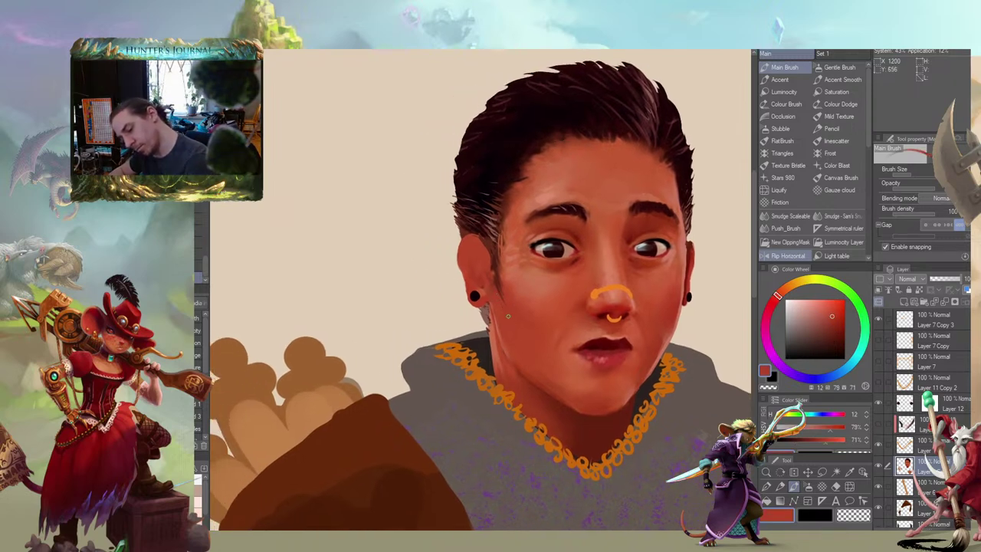
mouse_move(477, 213)
mouse_down()
mouse_move(502, 199)
mouse_move(503, 165)
mouse_move(497, 240)
mouse_up()
drag(485, 273, 488, 255)
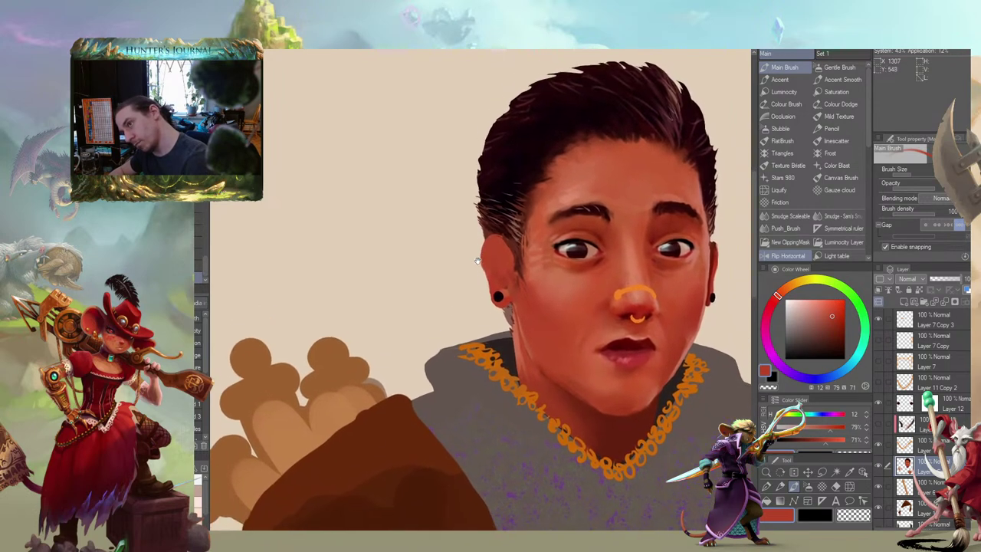
alt+click(521, 267)
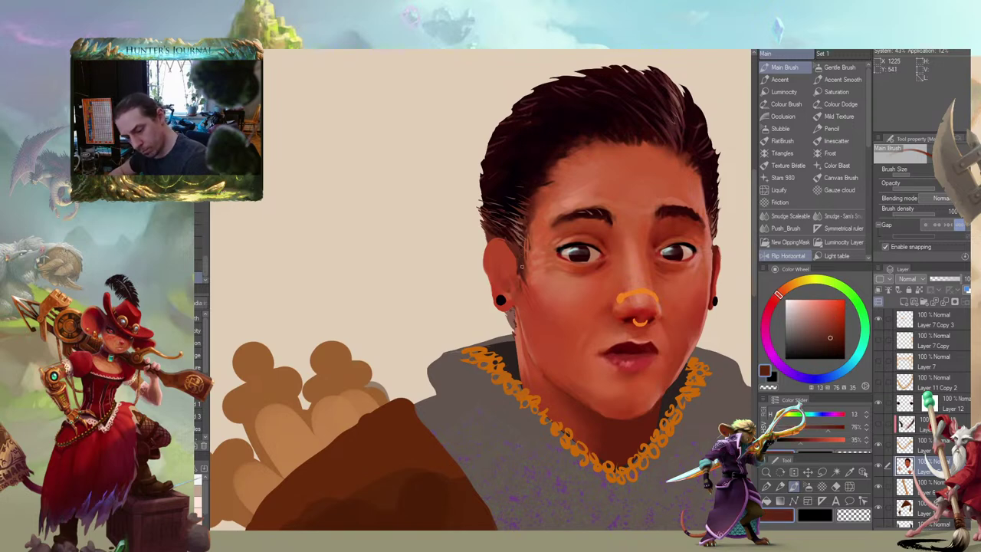
drag(512, 312, 509, 324)
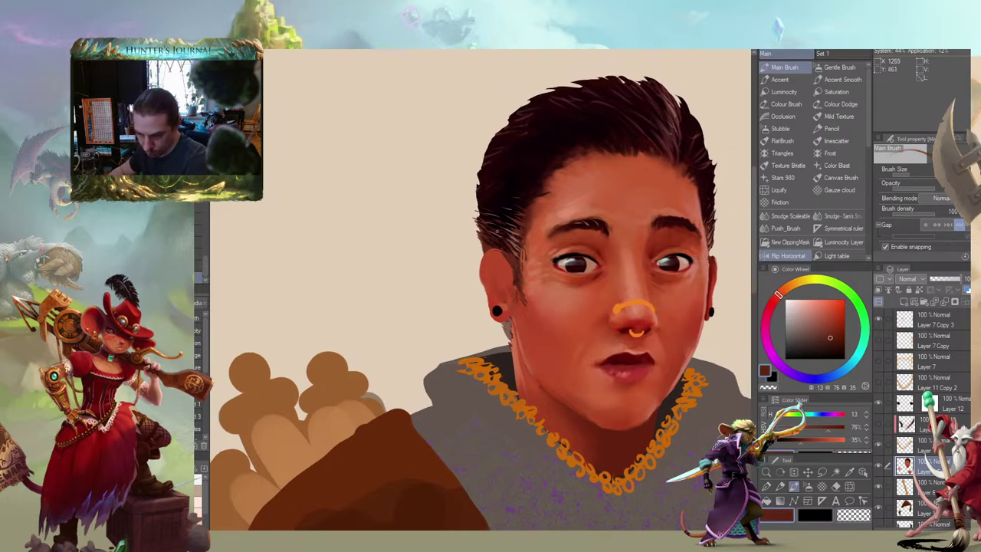
key(j)
mouse_move(451, 241)
mouse_down()
mouse_move(436, 216)
mouse_move(409, 237)
mouse_up()
key(b)
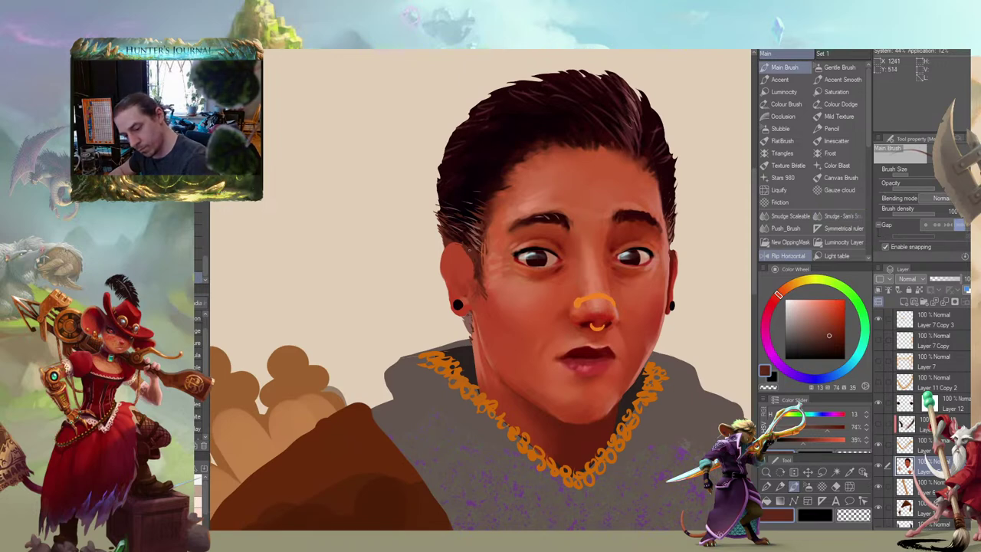
Clean up the hairline above the near ear in sampled dark browns and the ear's upper edge in a sampled red skin tone
alt+click(467, 234)
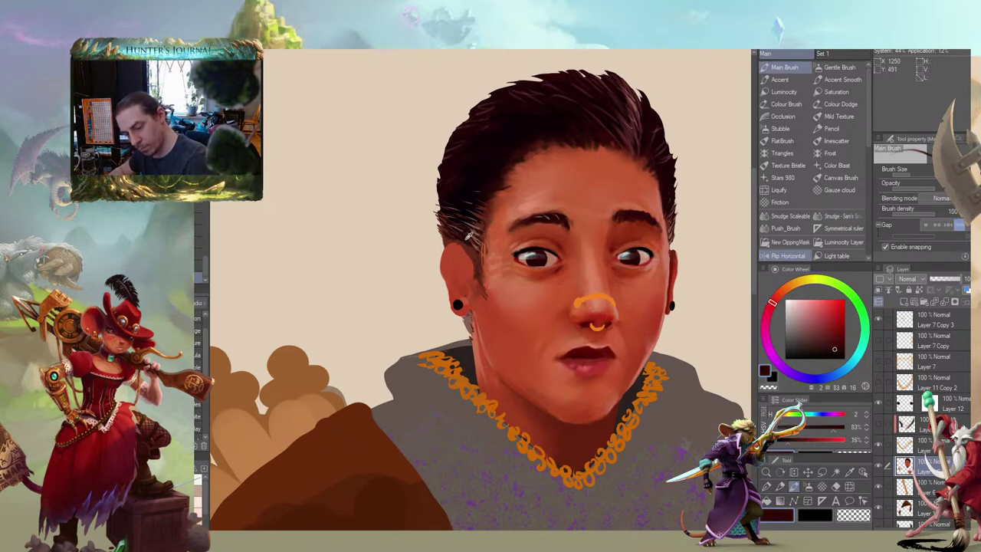
drag(413, 198, 443, 171)
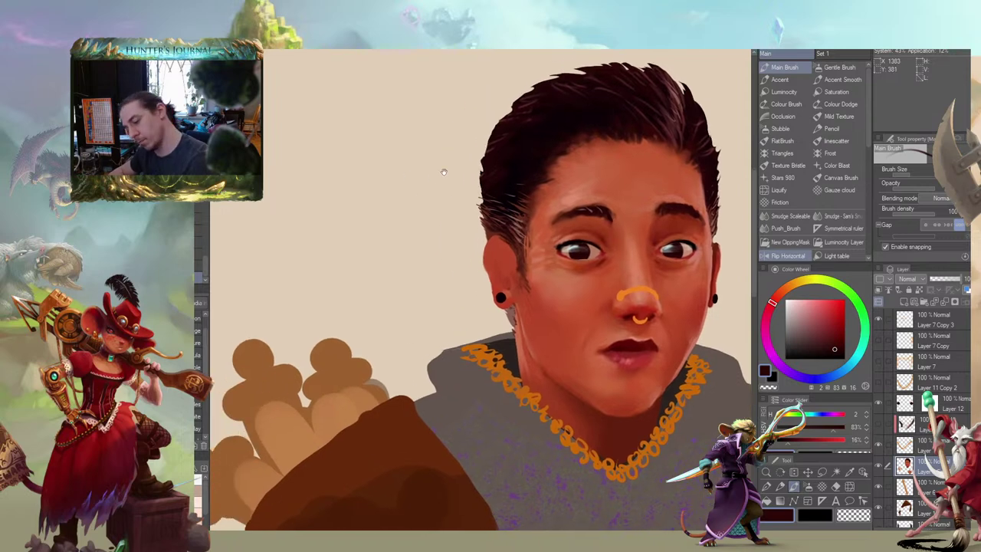
drag(501, 248, 478, 257)
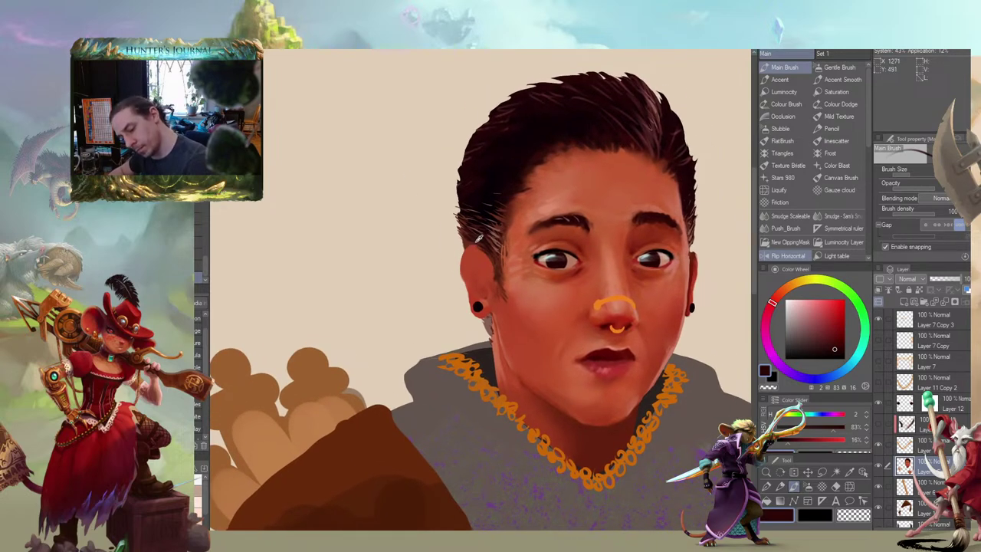
alt+click(476, 242)
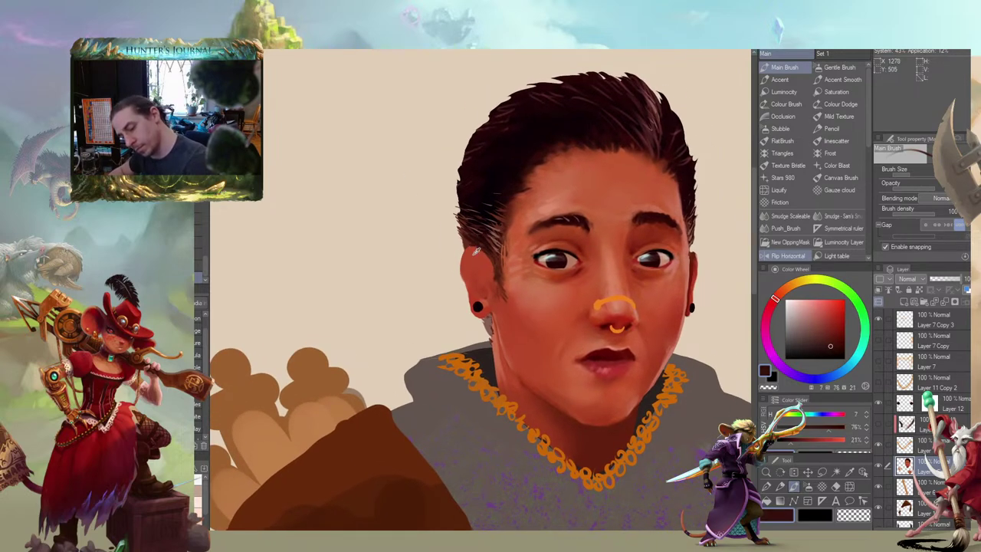
alt+click(469, 250)
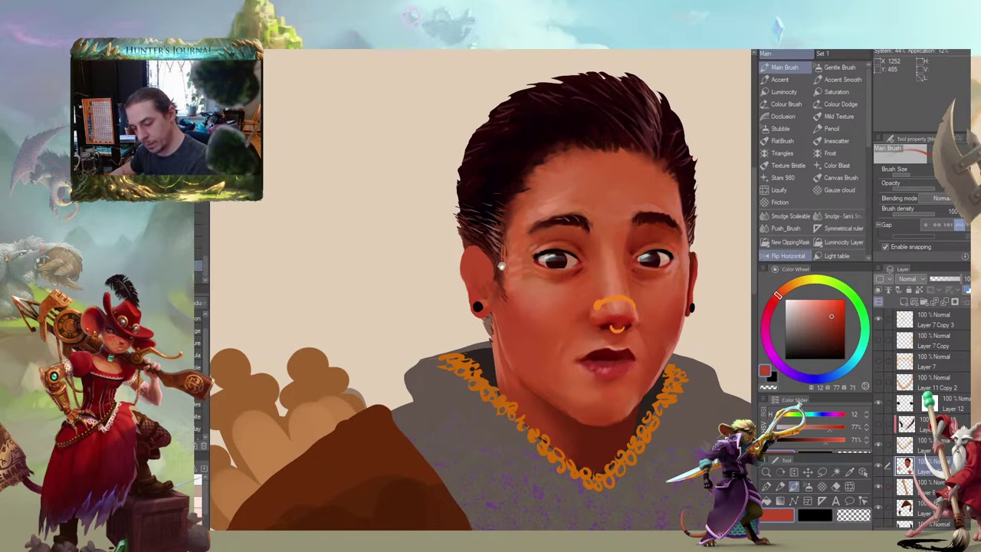
drag(501, 265, 458, 251)
Paint the inner shadow shapes of the near ear in a sampled deep red with a larger Main Brush
alt+click(652, 249)
drag(393, 200, 380, 212)
key(bracketright)
key(bracketright)
key(bracketright)
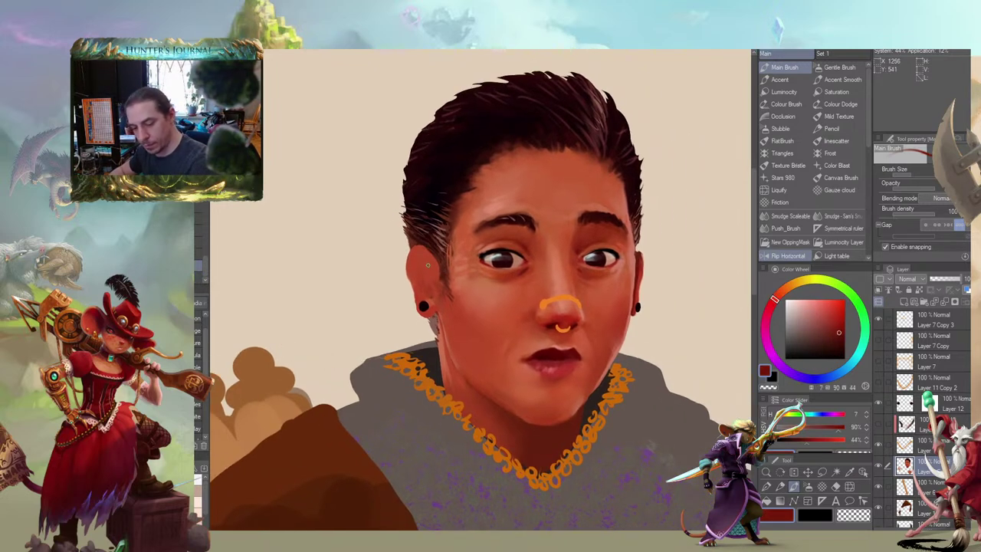
drag(431, 267, 438, 249)
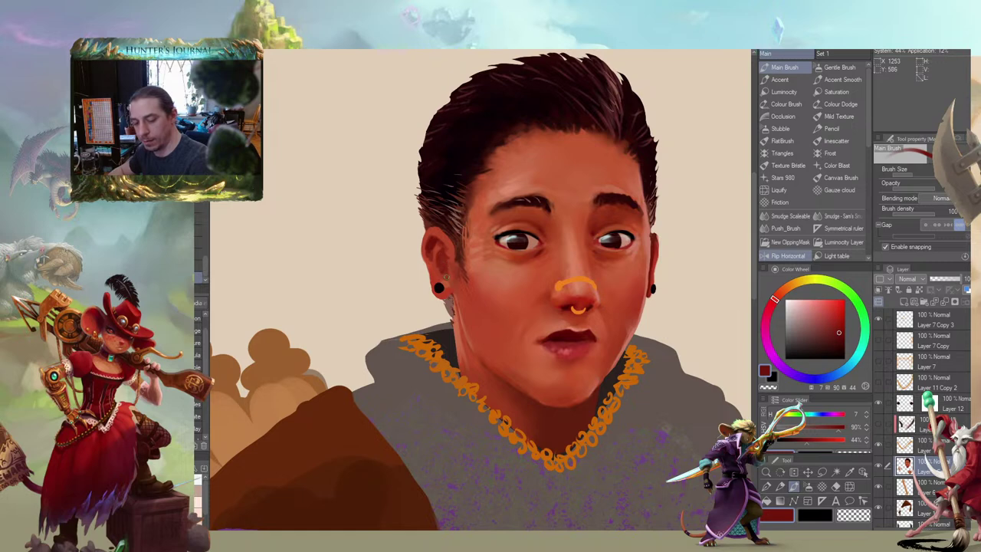
drag(399, 251, 411, 262)
Highlight the near ear's outer rim in a sampled salmon skin tone and check the whole figure
alt+click(458, 270)
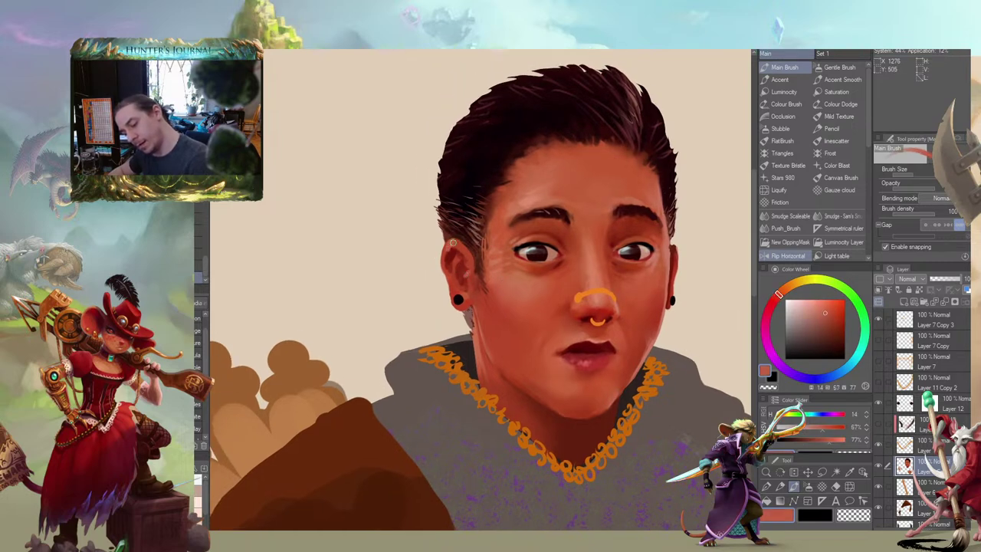
drag(452, 242, 419, 232)
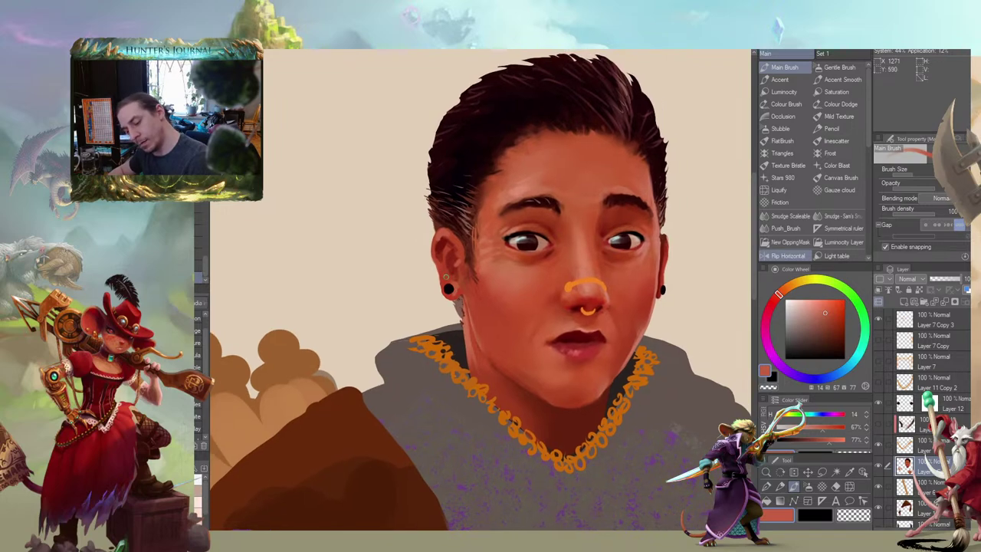
scroll(403, 226, down, 5)
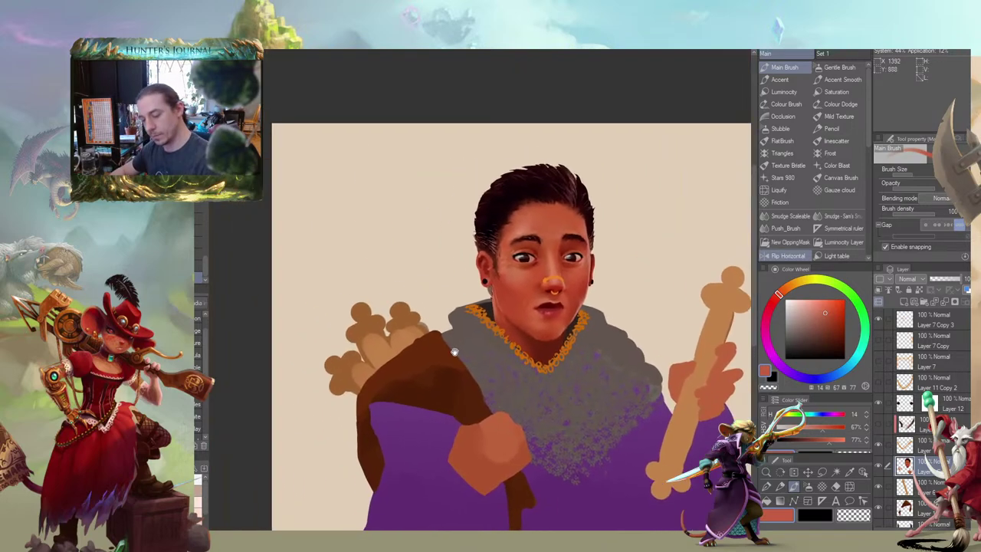
Paint pale hair highlights below the near earlobe in a greyish pink (hue 10, saturation 17%, value 75%) with the Main Brush
scroll(454, 351, down, 2)
scroll(455, 351, up, 7)
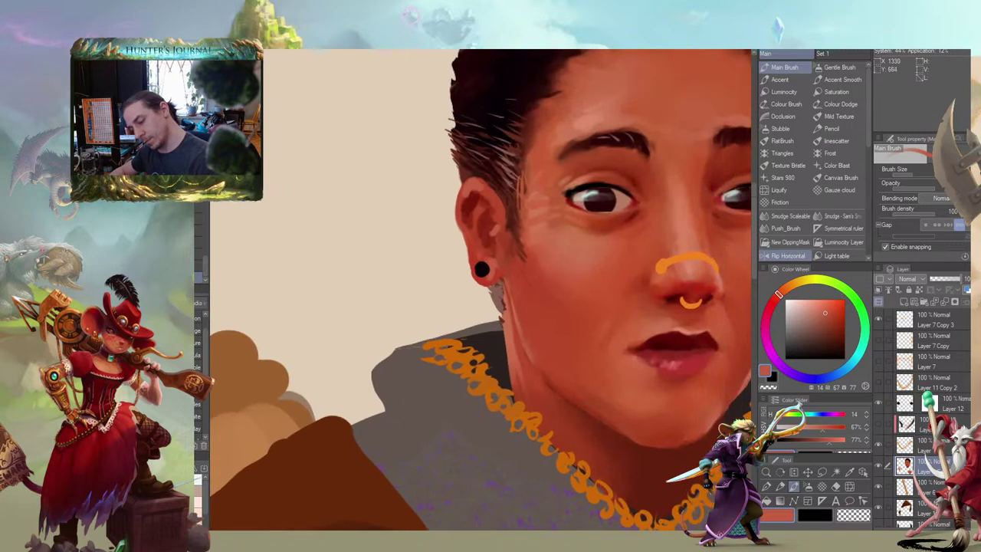
alt+click(508, 161)
alt+click(508, 162)
key(b)
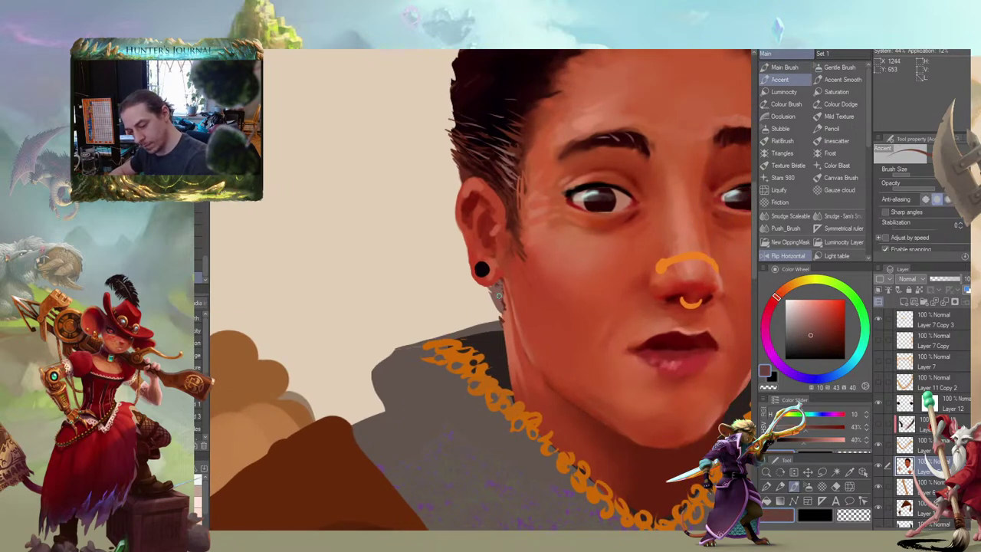
click(795, 313)
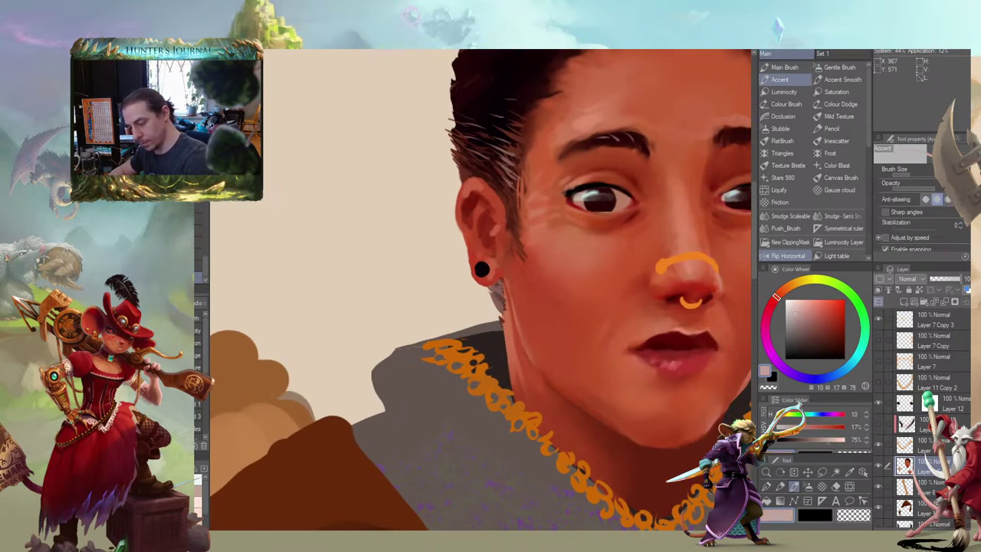
click(842, 78)
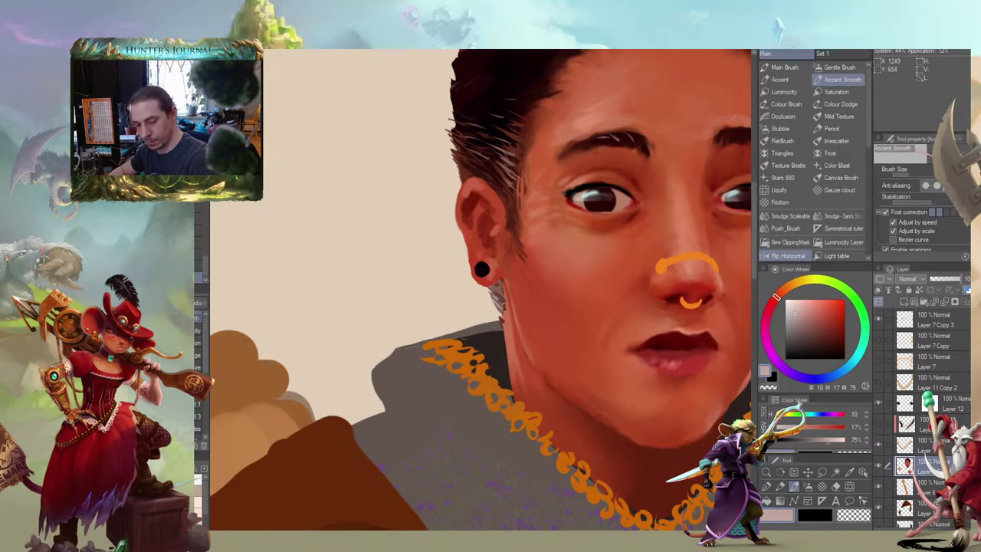
drag(429, 255, 392, 245)
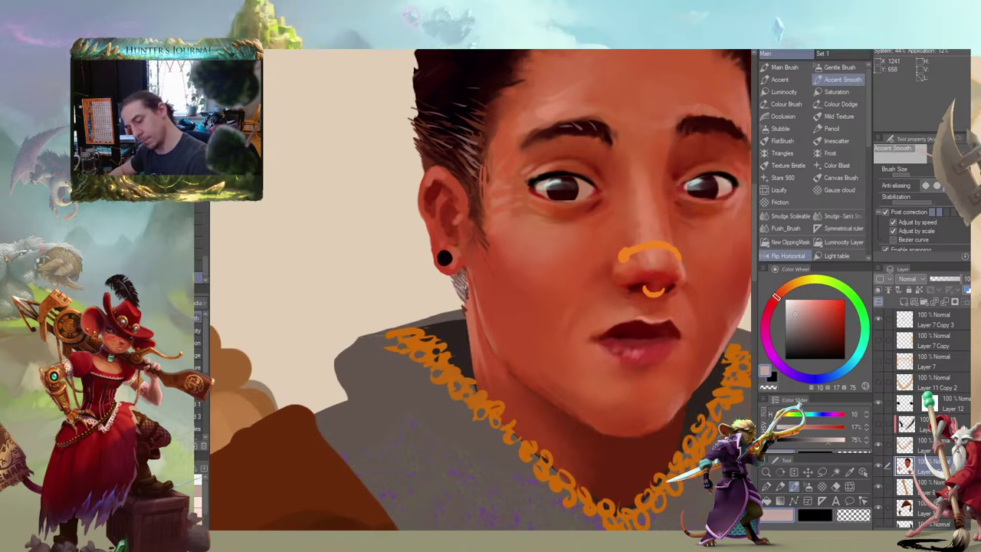
key(b)
drag(458, 279, 464, 299)
drag(408, 258, 398, 268)
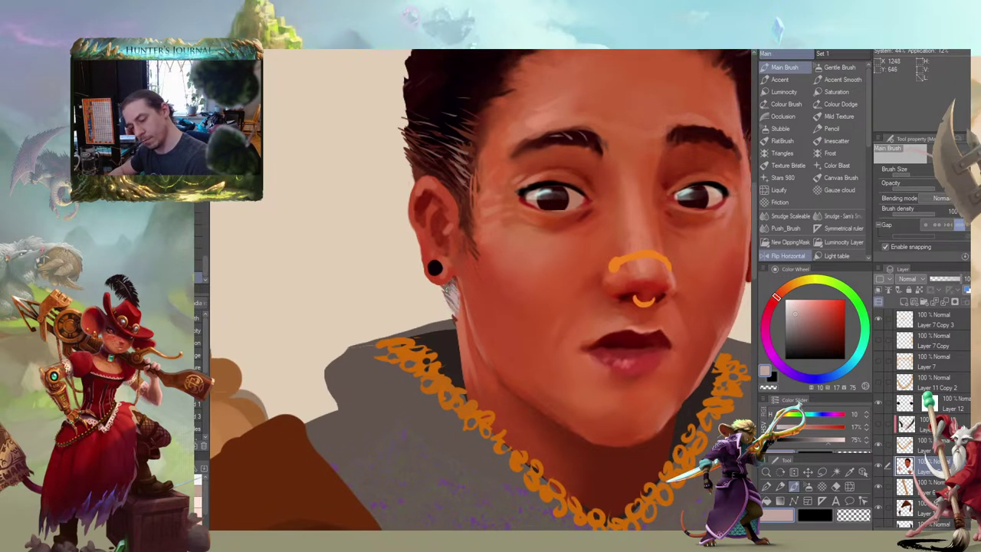
Touch up the nape hair and adjoining neck edge below the near ear in sampled brown and red skin tones
alt+click(449, 289)
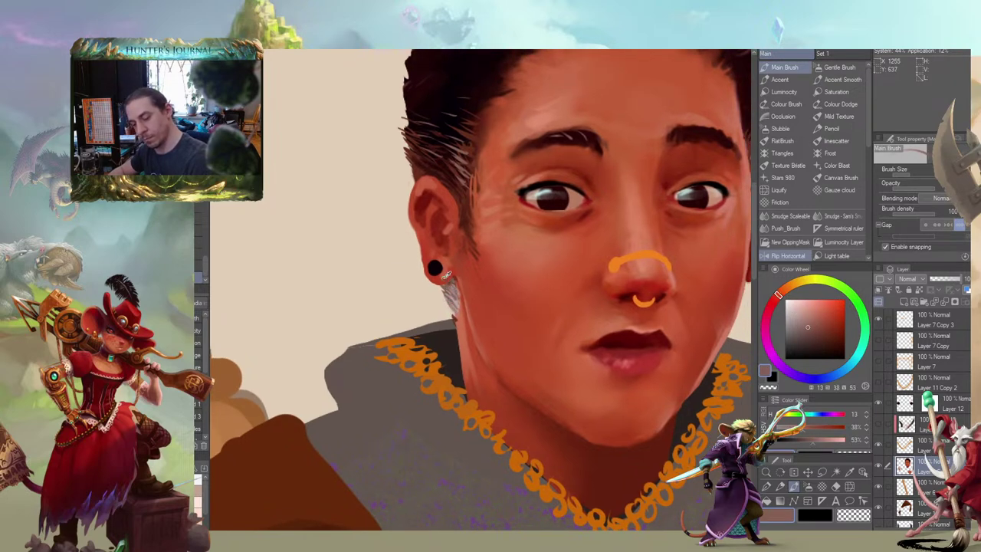
alt+click(462, 314)
drag(427, 246, 337, 300)
alt+click(470, 327)
drag(401, 210, 336, 186)
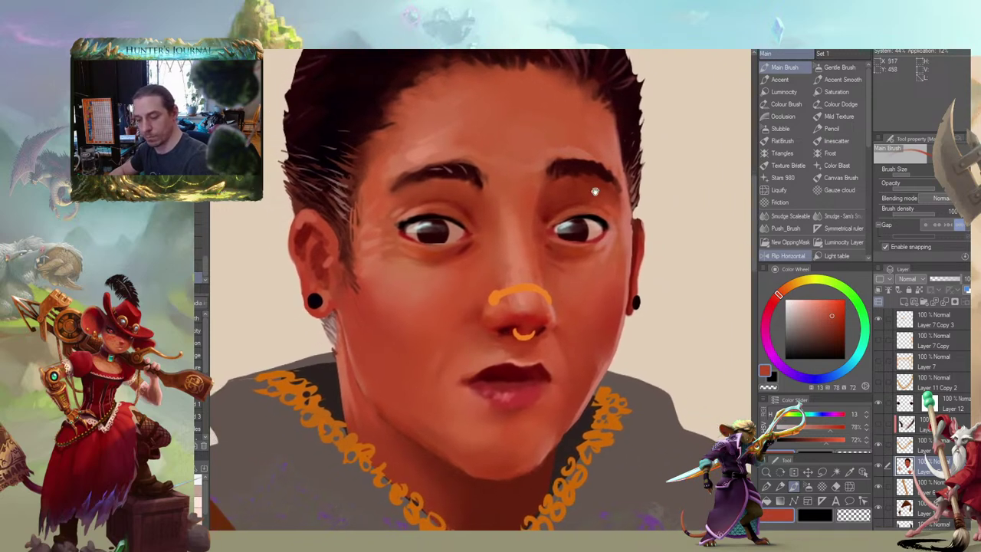
Refine the far sideburn above the far ear in sampled dark and greyish browns with the Accent and Accent Smooth brushes
alt+click(633, 178)
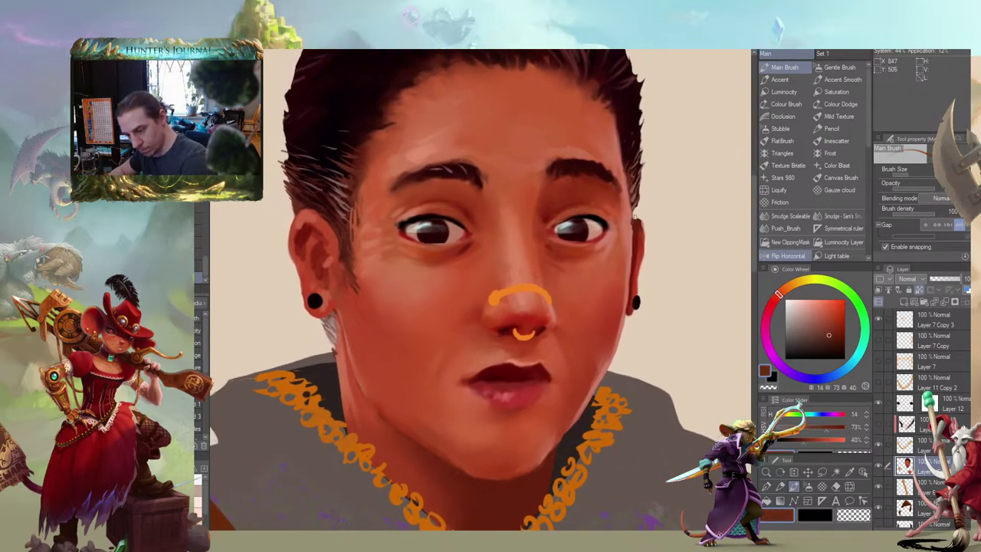
key(period)
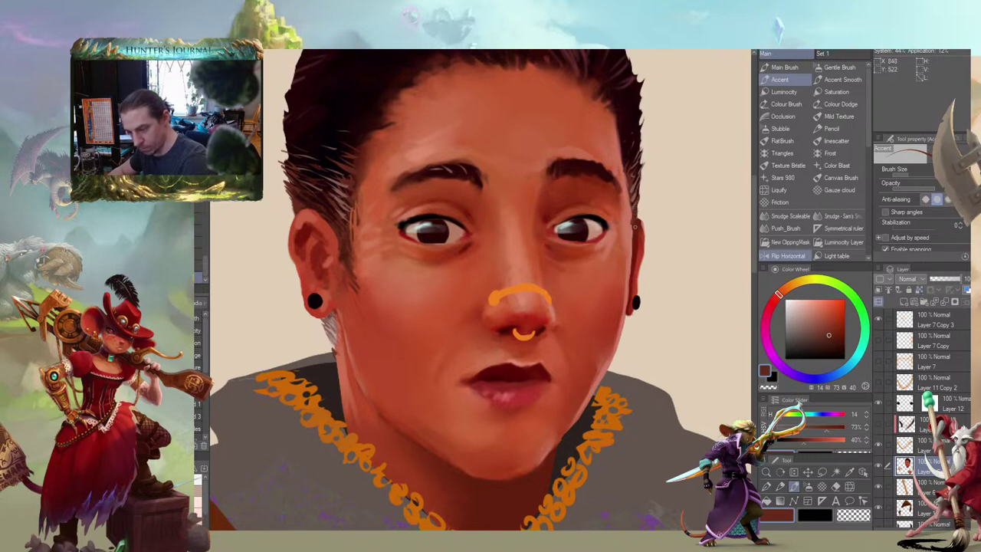
drag(487, 116, 426, 124)
alt+click(576, 201)
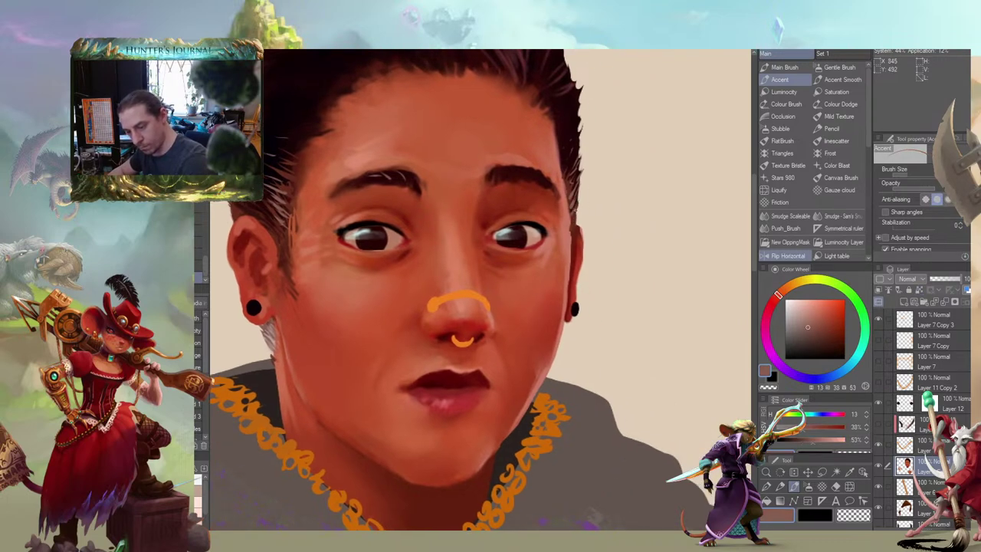
key(b)
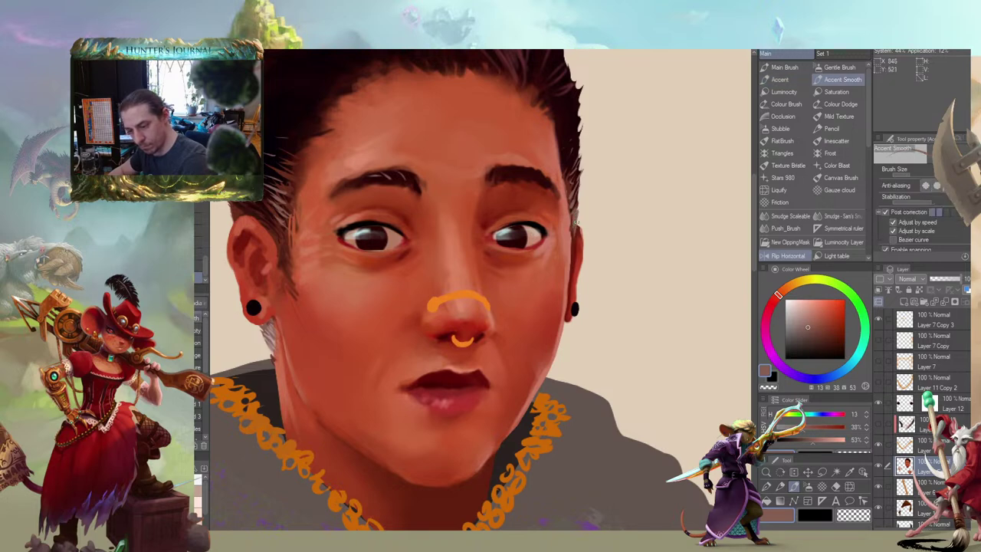
drag(481, 161, 475, 158)
drag(379, 132, 491, 136)
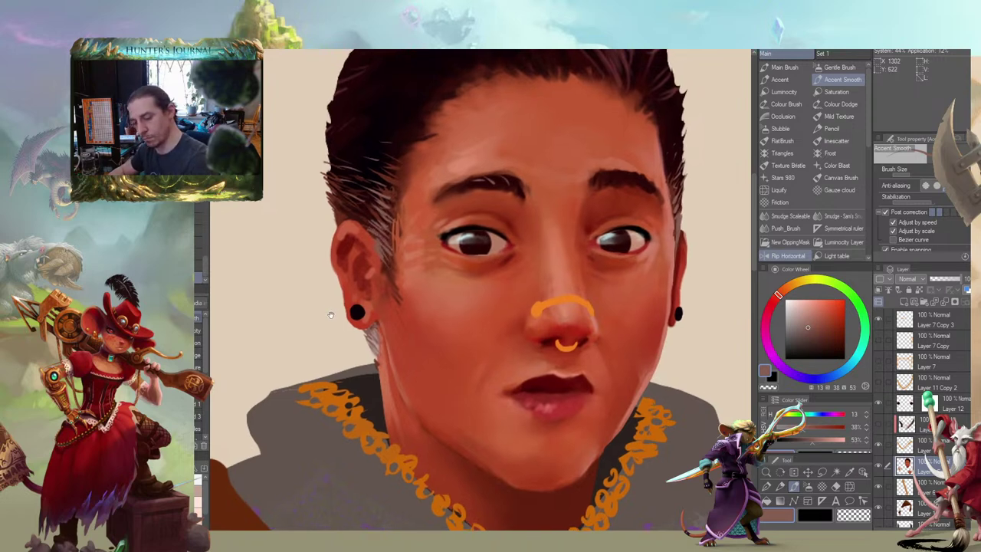
Check the ears, sideburns and eyes up close and against the whole figure, sampling a near-black from the near eye's lashes
drag(377, 230, 423, 239)
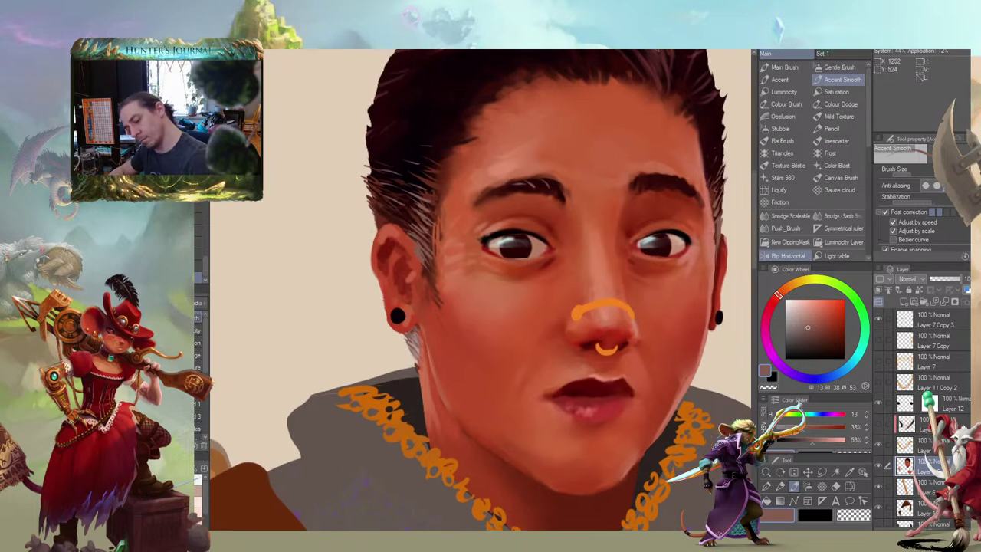
scroll(420, 238, down, 5)
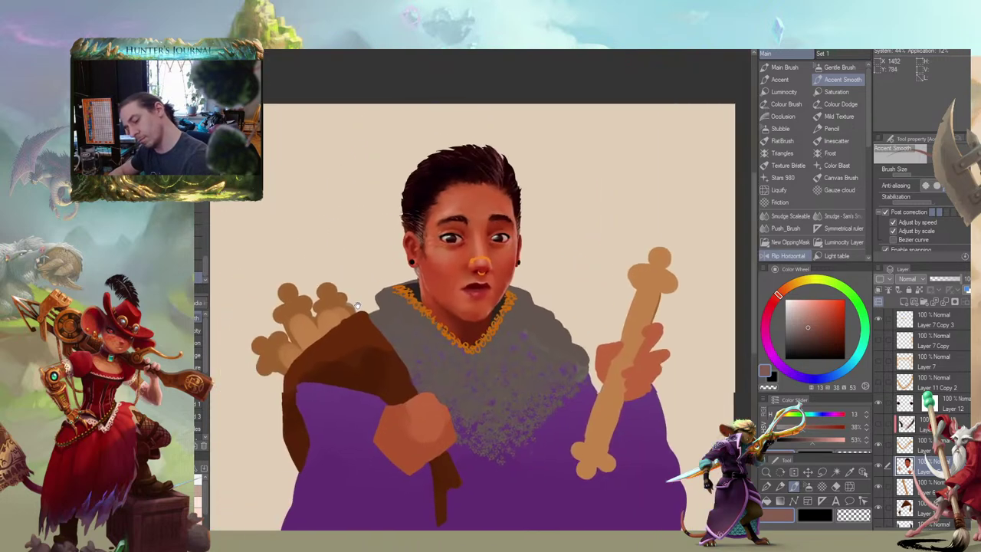
mouse_move(356, 304)
mouse_down()
mouse_move(443, 345)
mouse_move(505, 359)
mouse_up()
scroll(557, 259, up, 5)
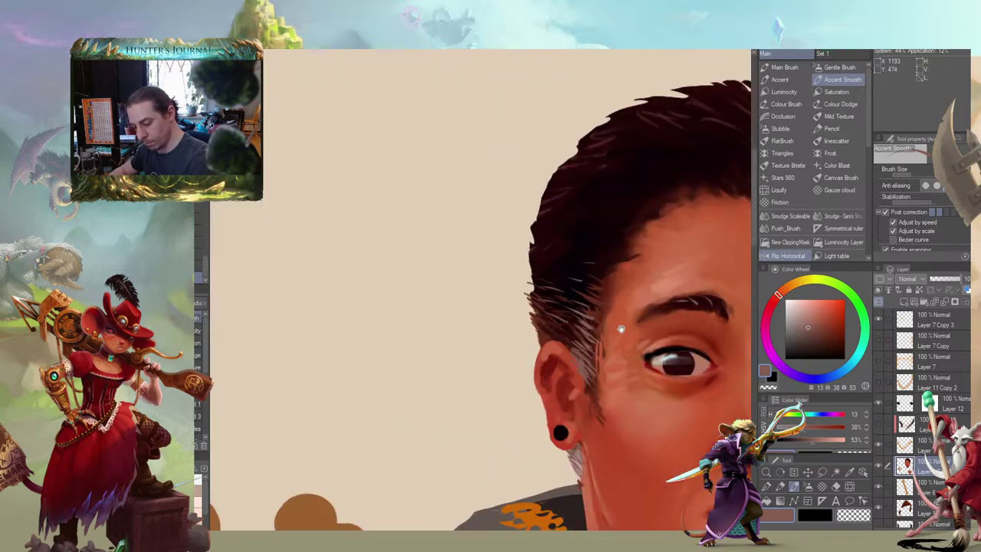
drag(621, 329, 454, 194)
key(b)
key(b)
alt+click(501, 211)
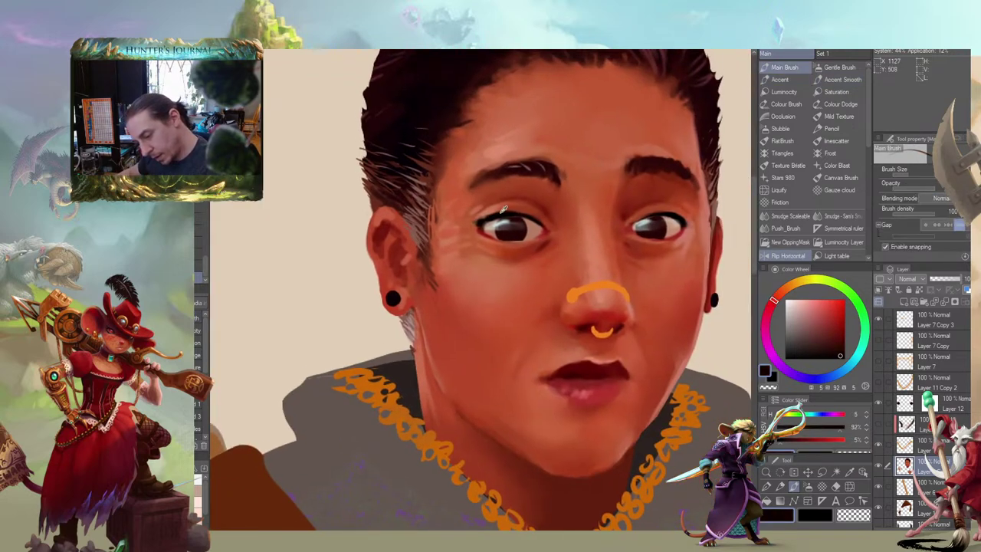
scroll(305, 317, down, 4)
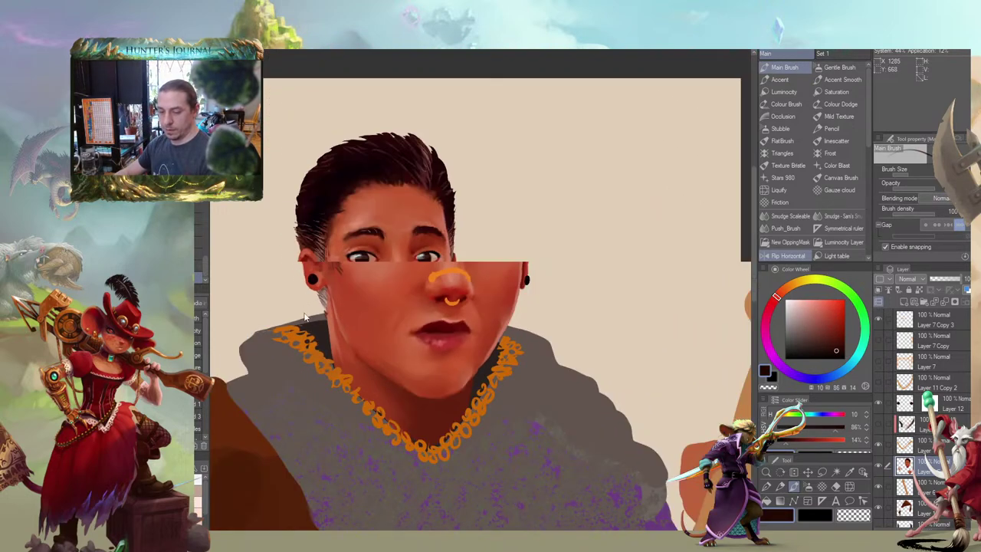
scroll(305, 318, down, 2)
drag(294, 366, 425, 340)
scroll(427, 310, up, 3)
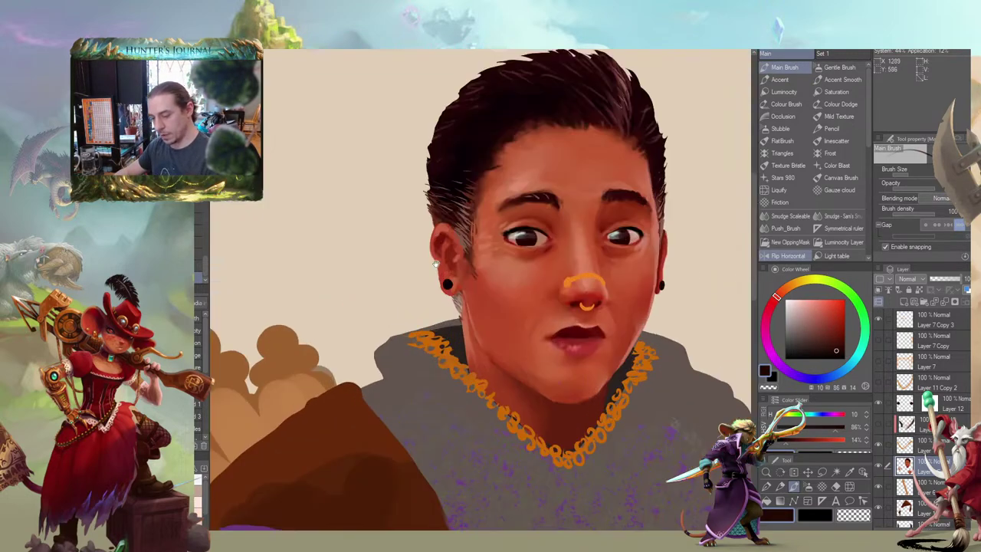
drag(436, 263, 382, 289)
Adjust both irises on Layer 12 with the Liquify brush and check them against the whole figure
click(906, 409)
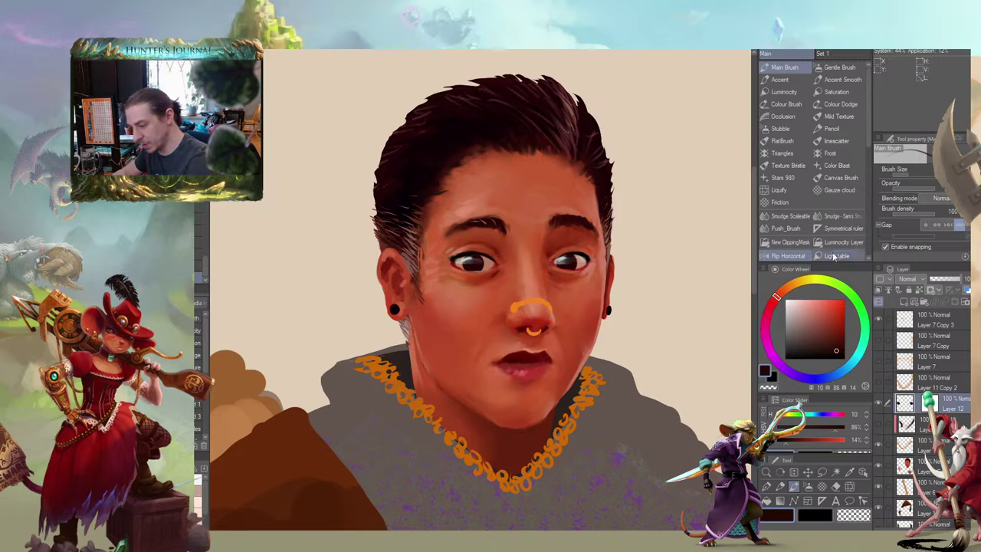
click(779, 189)
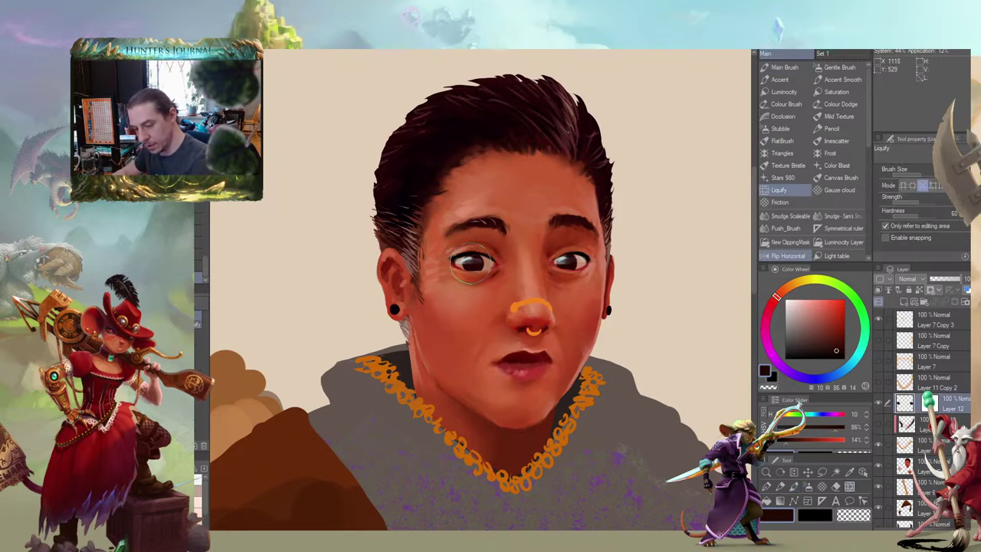
drag(471, 263, 475, 264)
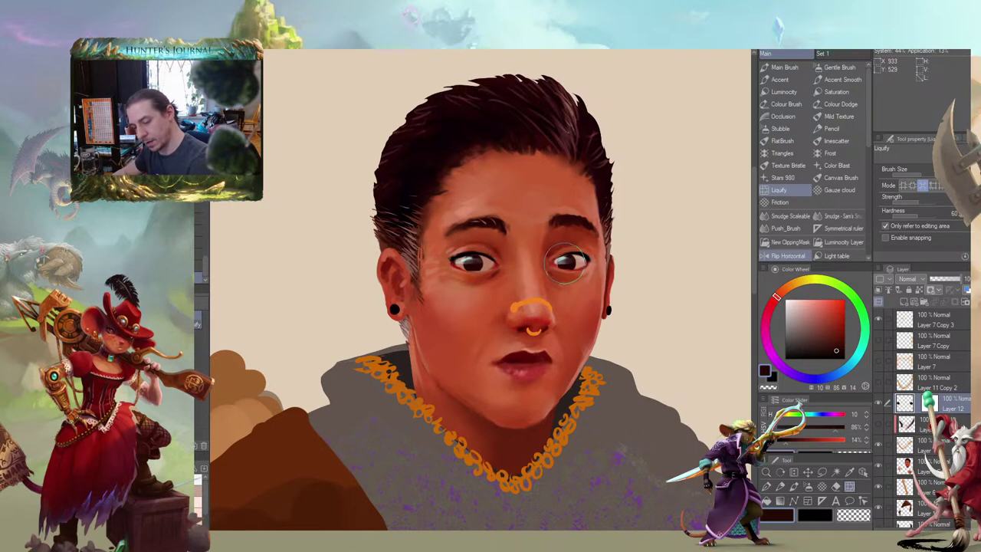
mouse_move(380, 220)
mouse_down()
mouse_move(411, 206)
mouse_move(414, 182)
mouse_move(436, 178)
mouse_up()
scroll(436, 178, down, 3)
drag(385, 258, 415, 285)
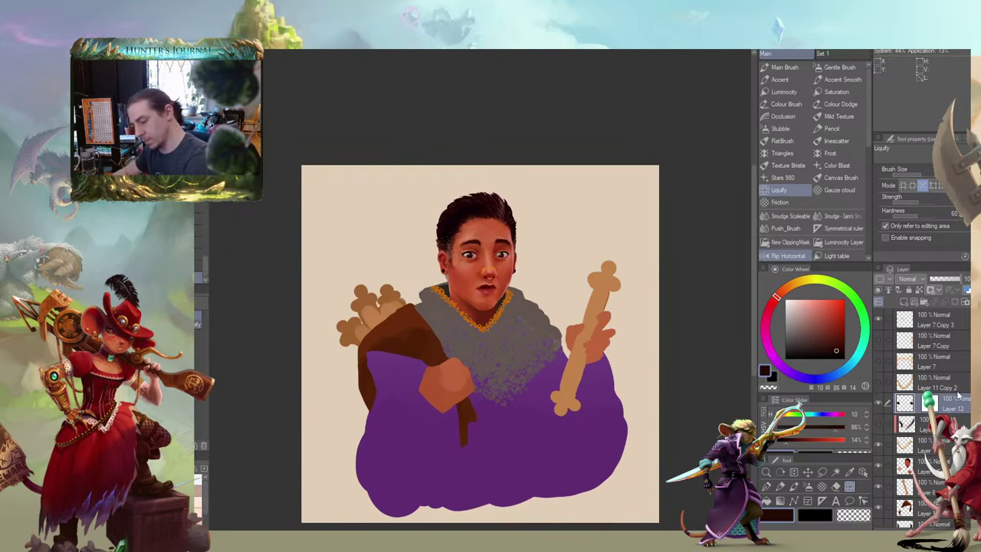
Move Layer 13 directly above Layer 12 and reduce its opacity to about 59%
scroll(958, 394, up, 4)
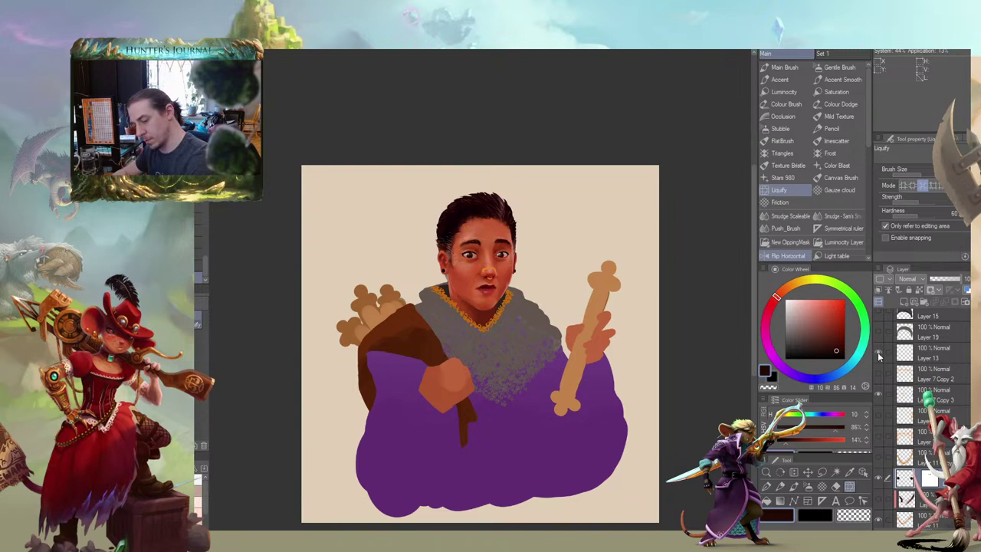
drag(902, 354, 902, 471)
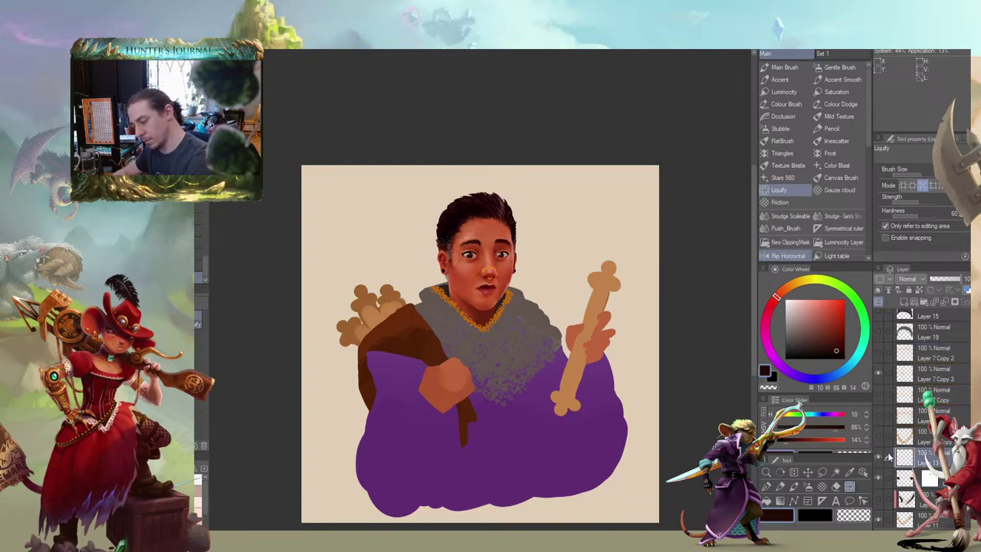
key(b)
drag(385, 242, 392, 246)
scroll(468, 229, up, 5)
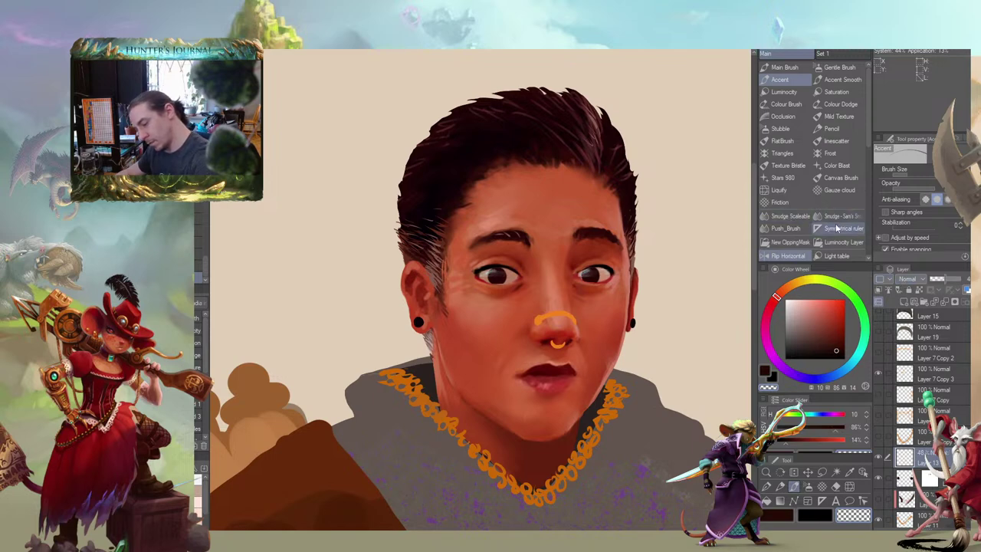
scroll(339, 325, down, 6)
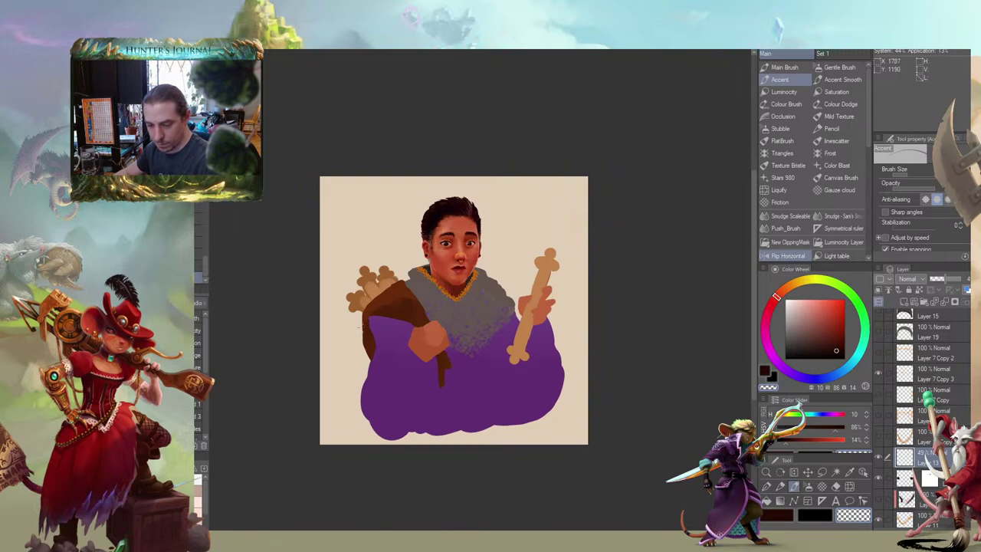
scroll(358, 289, up, 6)
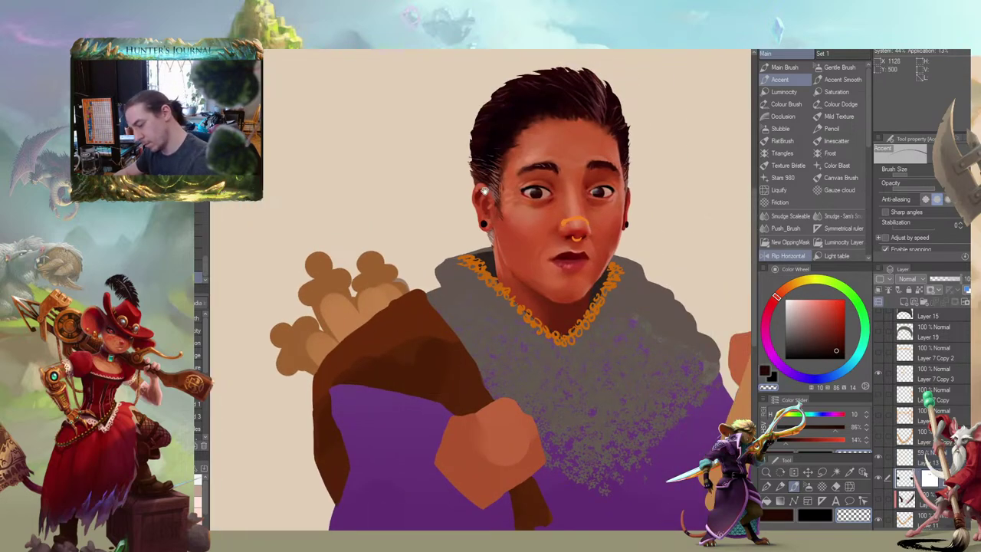
Paint both irises on Layer 12 orange (hue 20, saturation 94%, value 75%) with an enlarged Main Brush
scroll(484, 191, up, 3)
drag(490, 227, 488, 234)
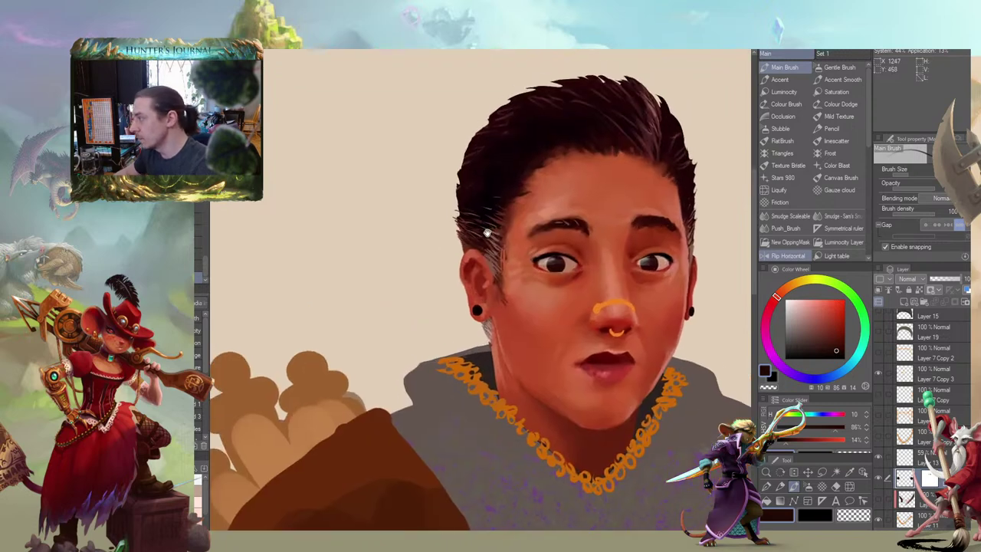
drag(478, 200, 468, 220)
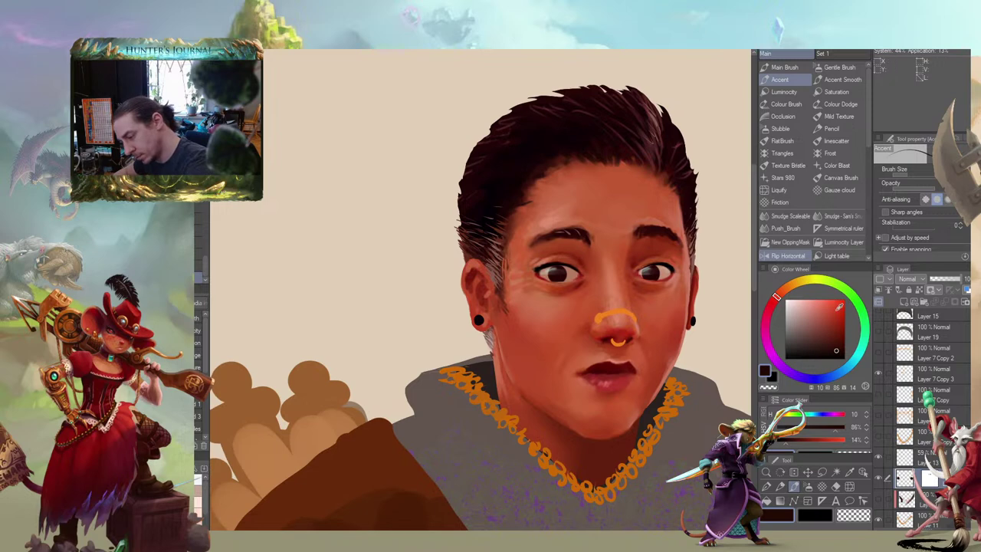
click(840, 310)
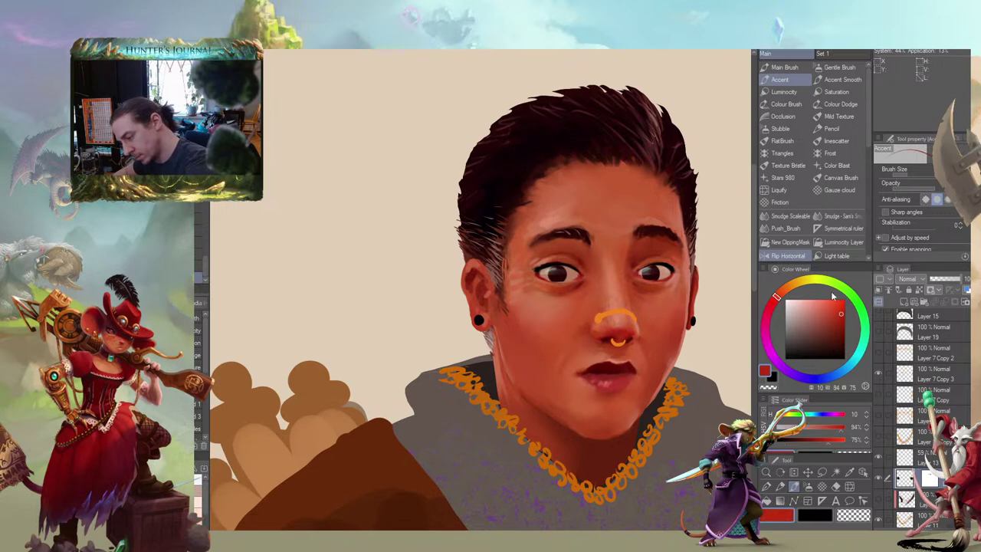
click(783, 294)
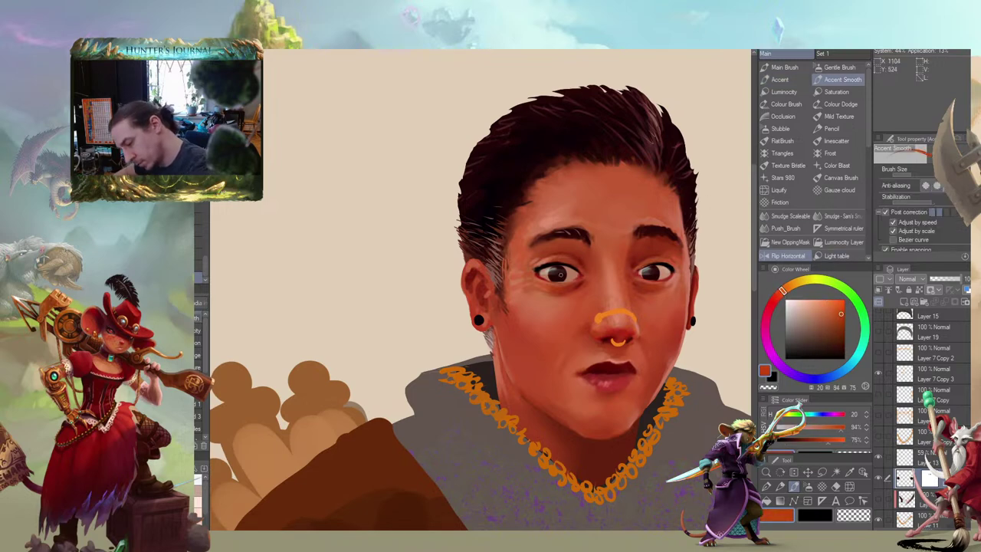
click(783, 68)
key(bracketright)
key(bracketright)
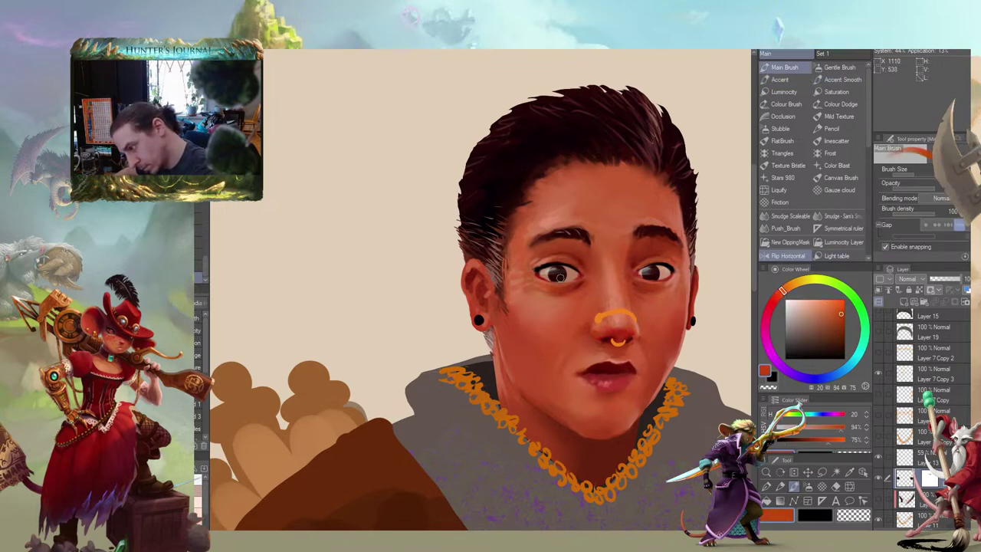
mouse_move(557, 278)
mouse_down()
mouse_move(562, 269)
mouse_move(556, 278)
mouse_up()
drag(649, 274, 653, 273)
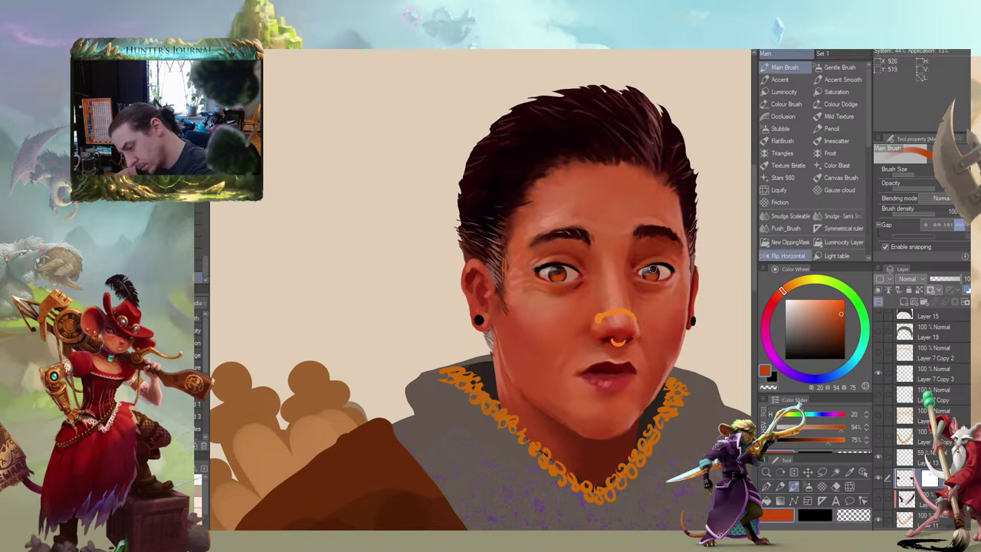
click(557, 272)
drag(627, 201, 576, 192)
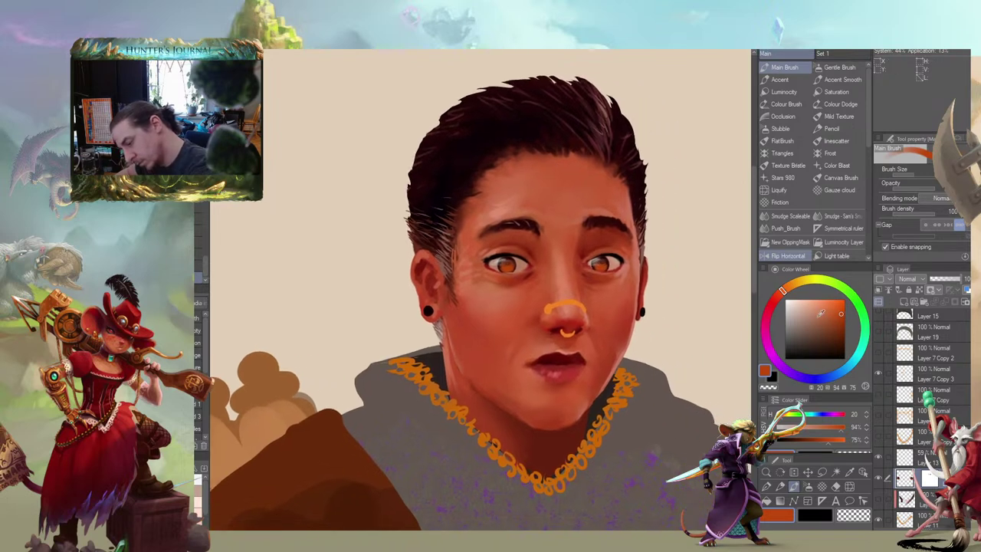
Try to paint both pupils on Layer 12 in a near-black blue (hue 238, saturation 100%, value 7%)
click(844, 354)
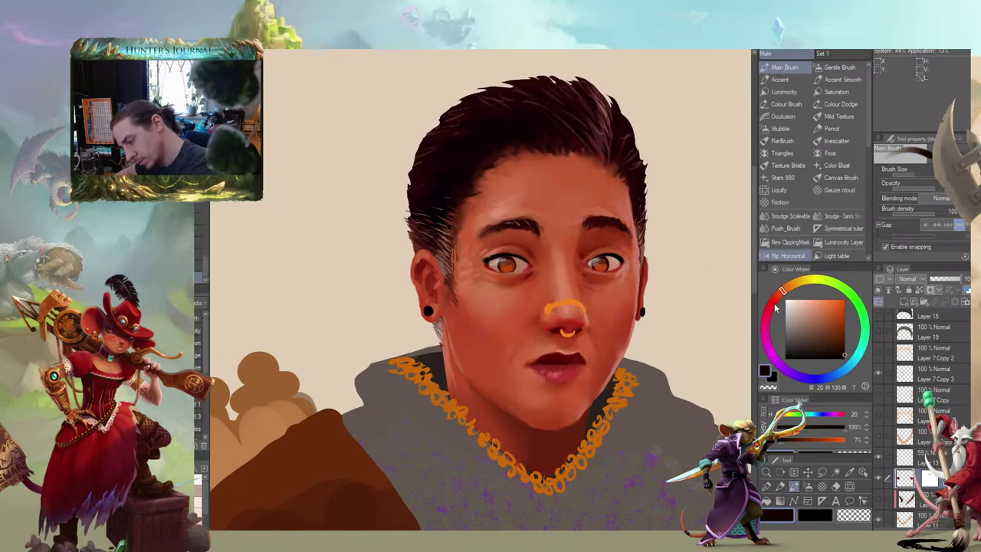
click(816, 379)
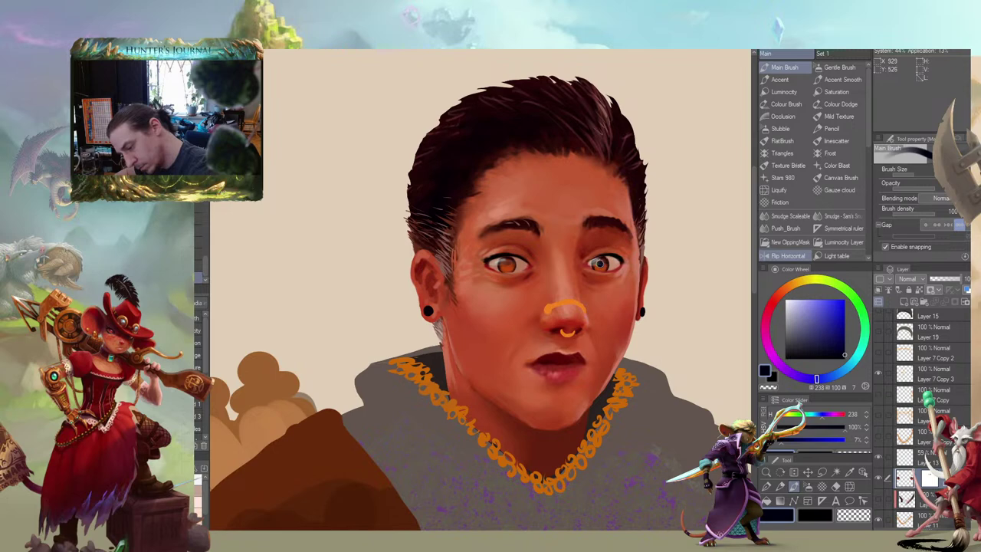
drag(524, 174, 519, 162)
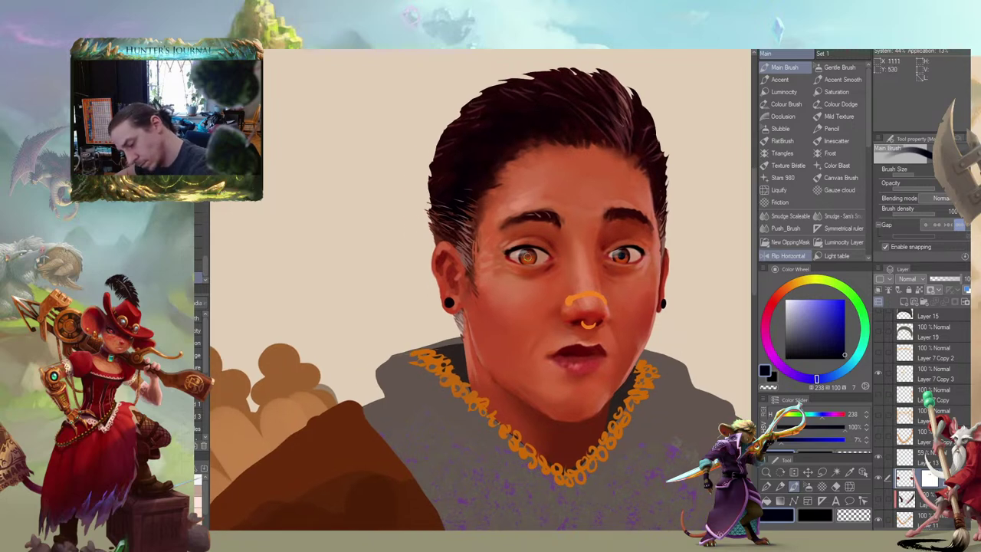
drag(508, 204, 363, 141)
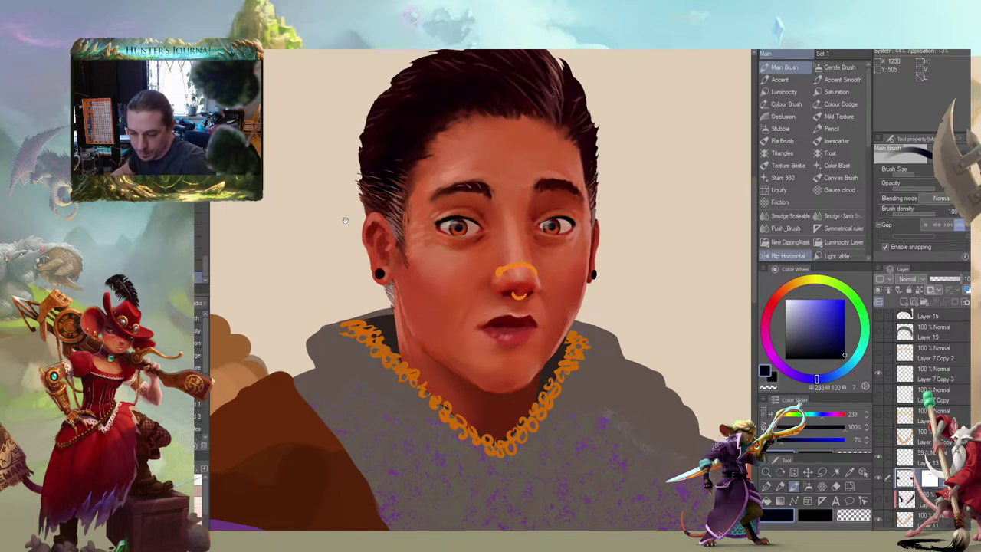
scroll(352, 229, down, 4)
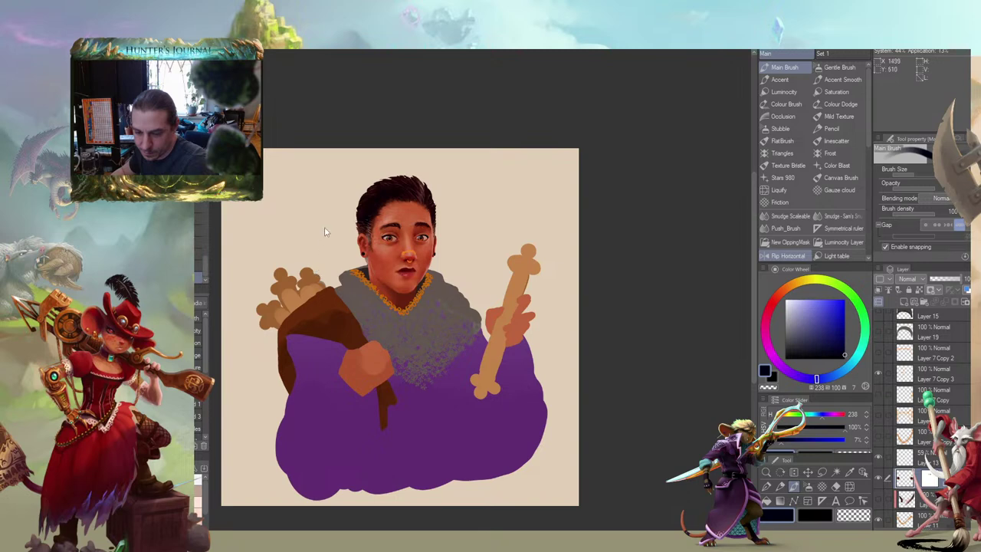
scroll(352, 220, up, 6)
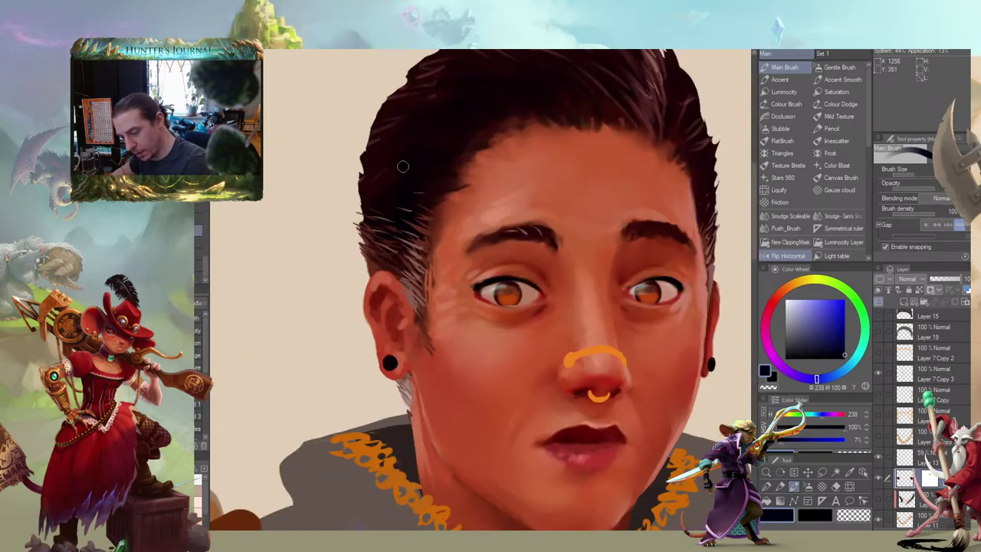
drag(533, 223, 524, 180)
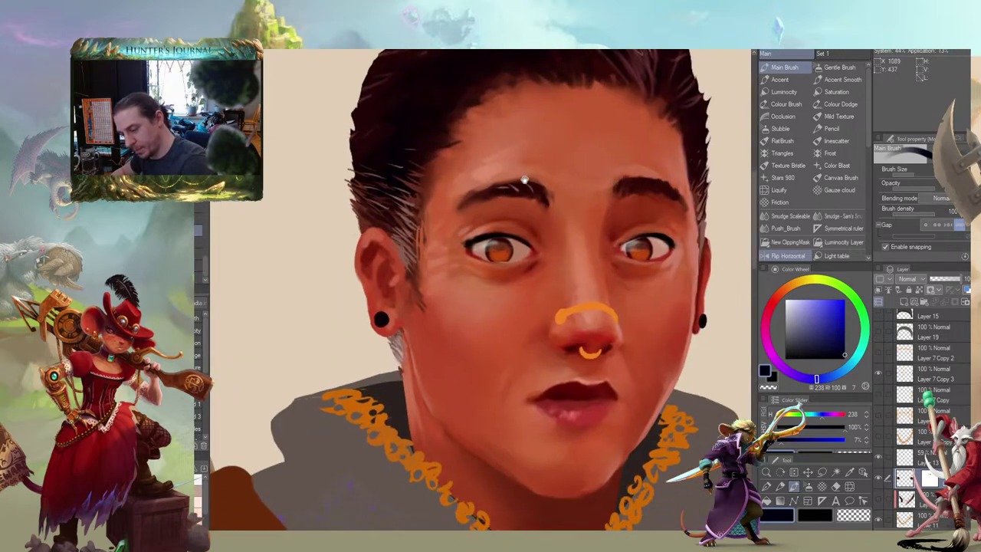
Sample a dark red-brown from the far eye's lashes (hue 2, saturation 88%, value 16%) and paint both pupils
alt+click(647, 236)
drag(640, 248, 641, 243)
drag(560, 167, 565, 159)
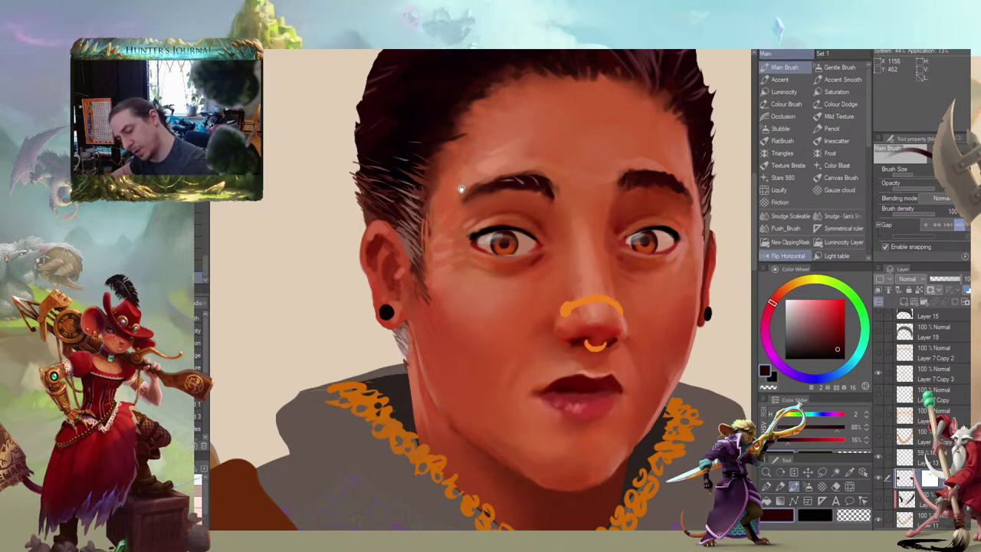
drag(461, 188, 457, 179)
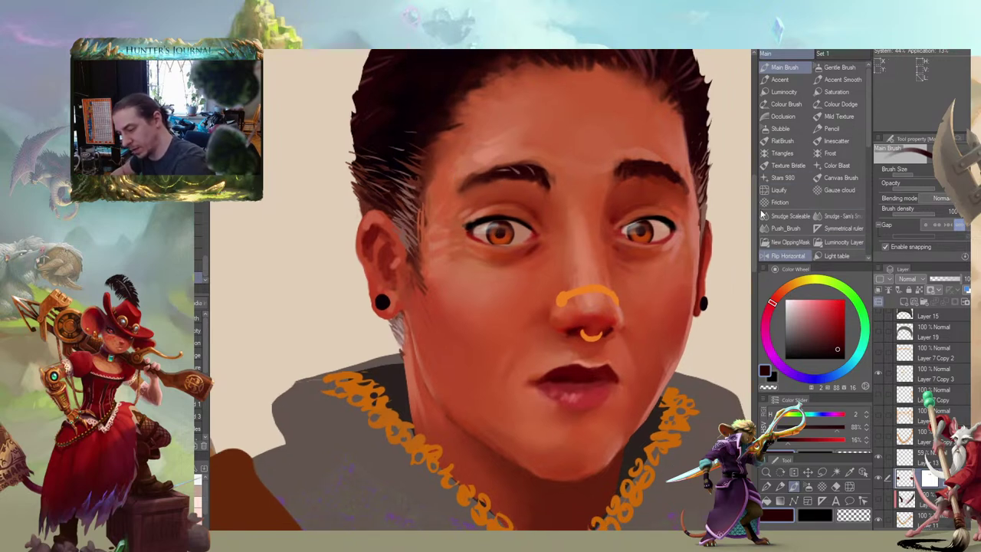
Adjust the pupils and irises on Layer 12 with the Liquify brush
click(778, 190)
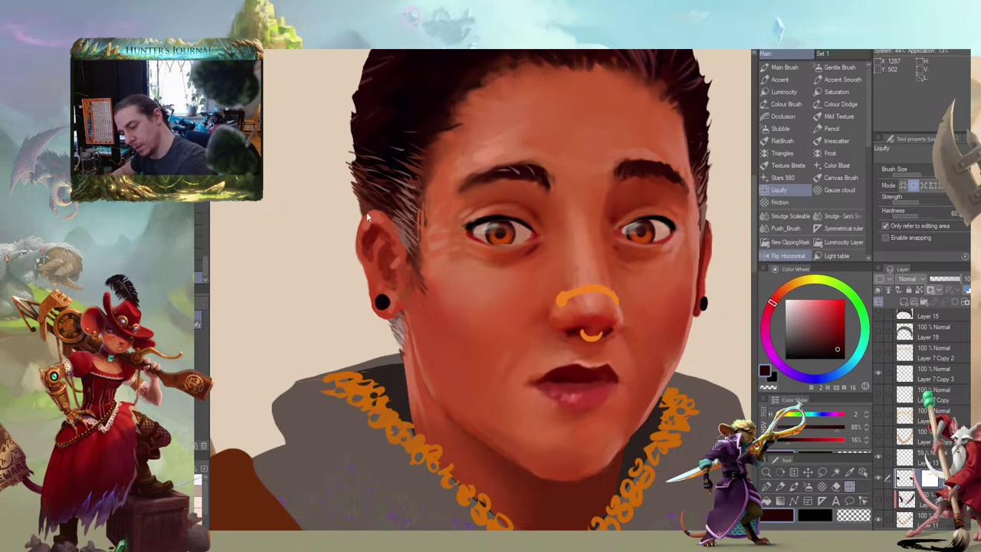
drag(406, 194, 476, 204)
key(b)
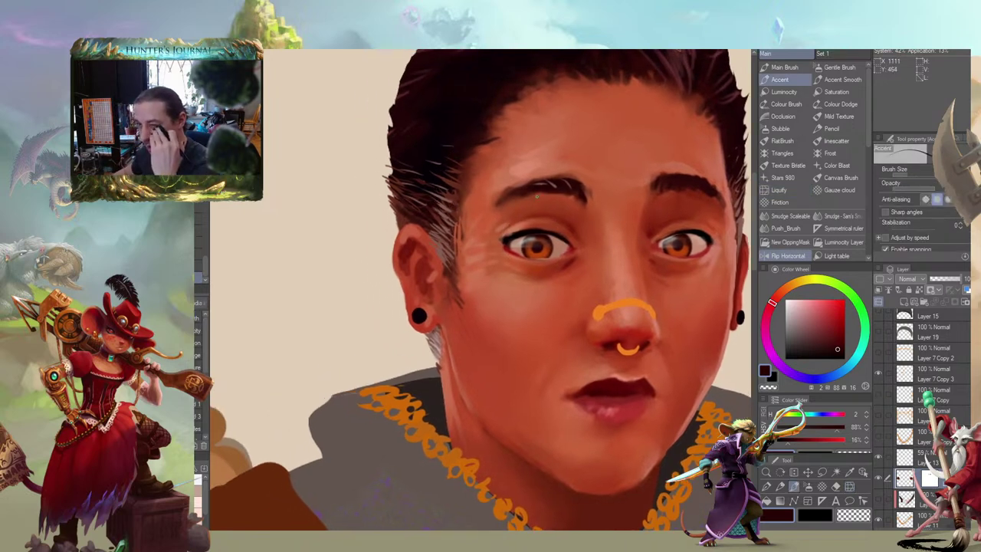
Darken both irises and their rims with the Main Brush in a sampled dark brown (hue 2, saturation 81%, value 17%)
key(b)
key(b)
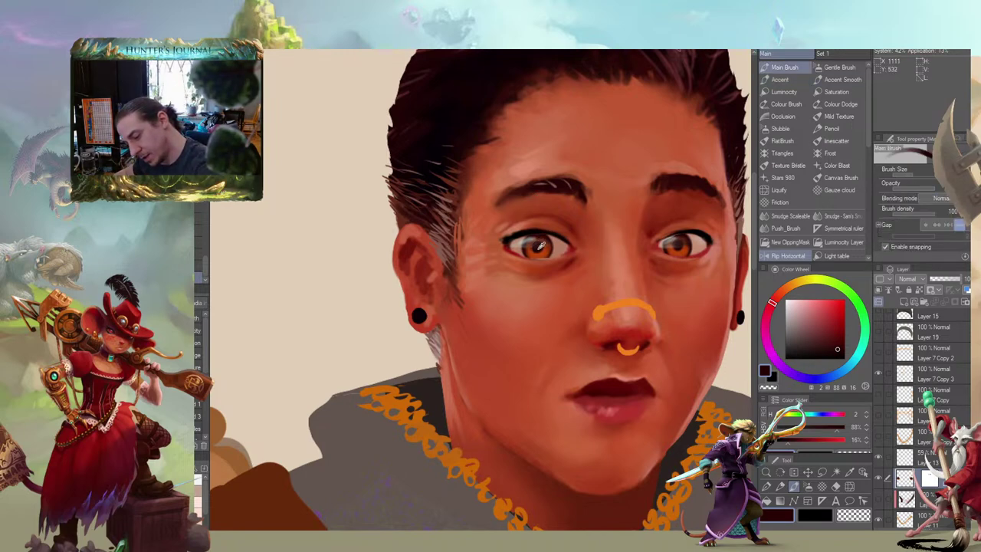
alt+click(539, 245)
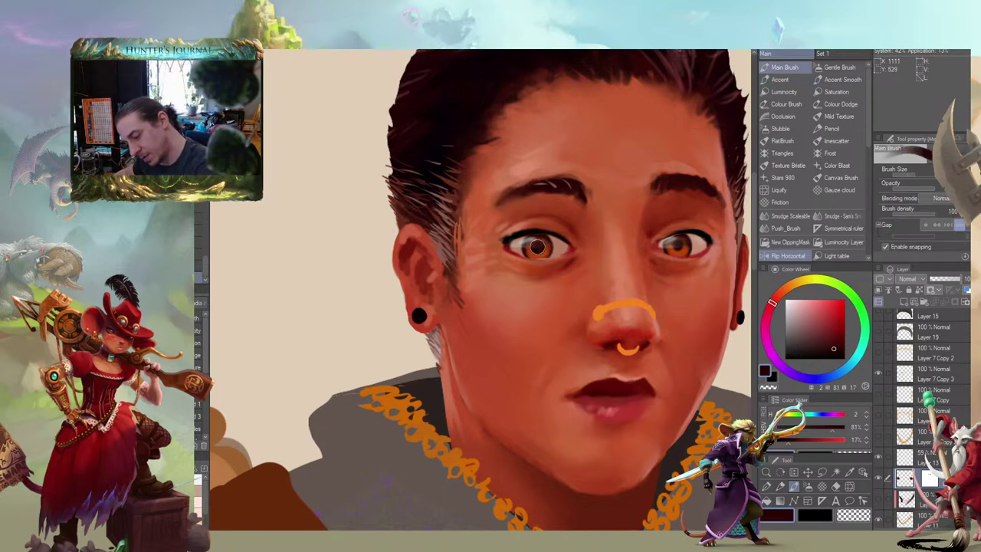
drag(587, 189, 589, 185)
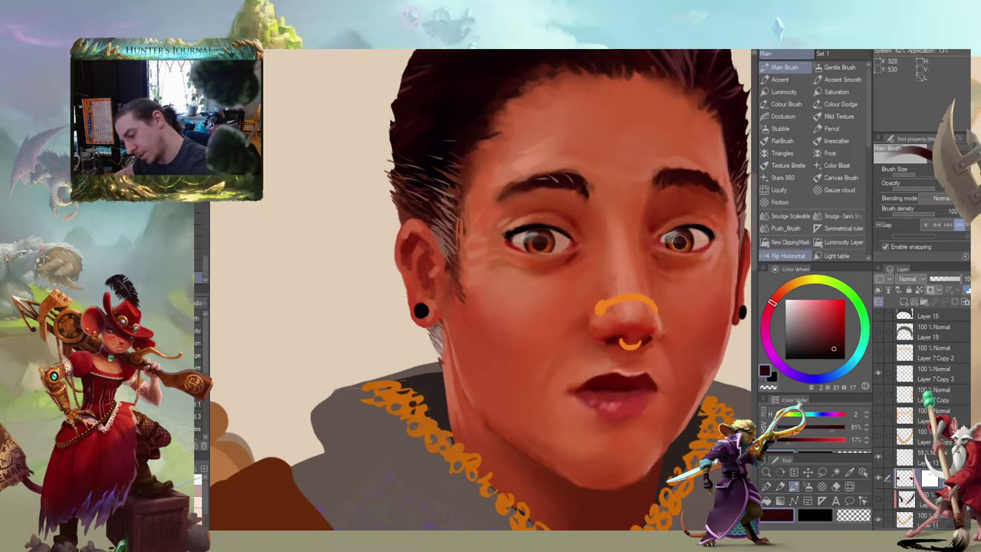
drag(656, 183, 486, 256)
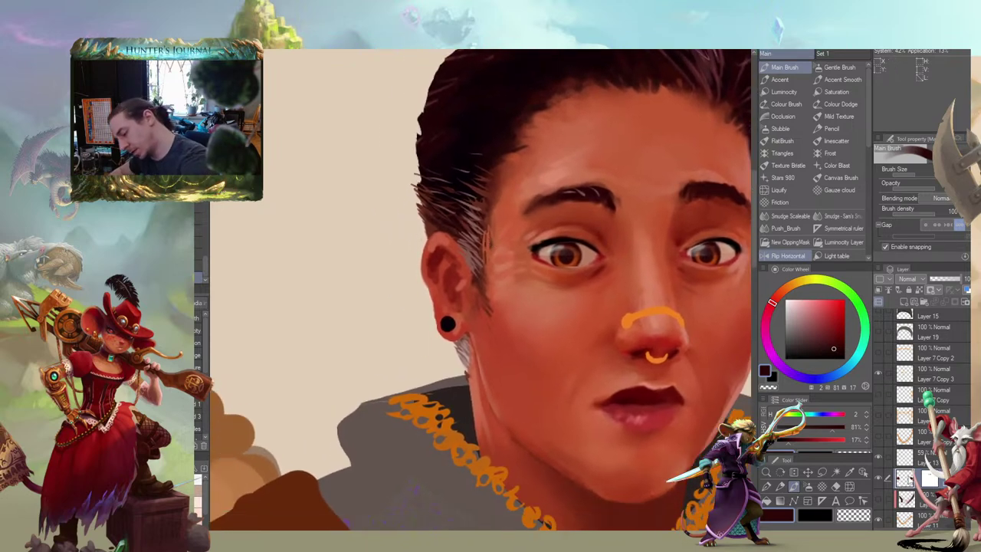
Clean up the iris edges along the eyelids on Layer 12's mask with the Accent brush in transparent colour
click(926, 481)
key(b)
key(c)
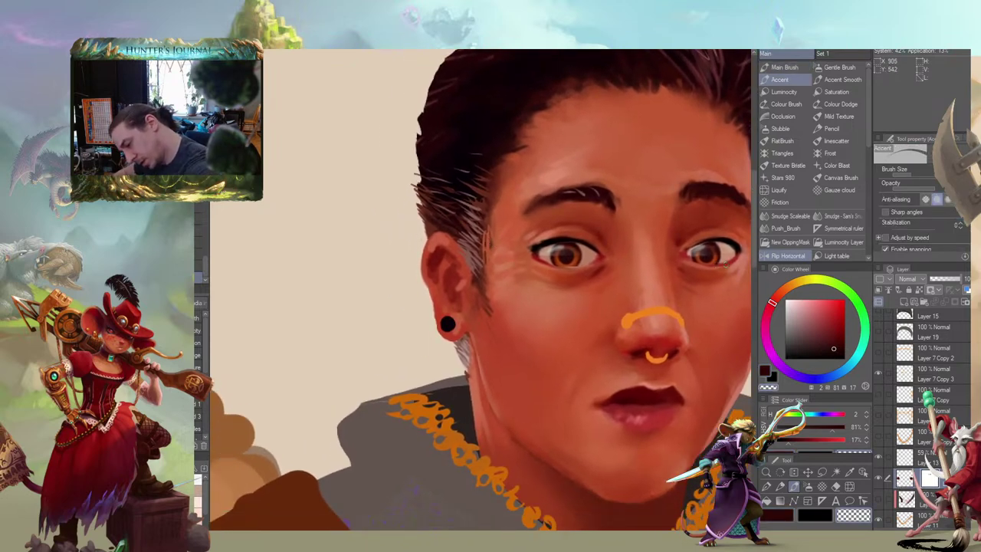
scroll(739, 250, down, 1)
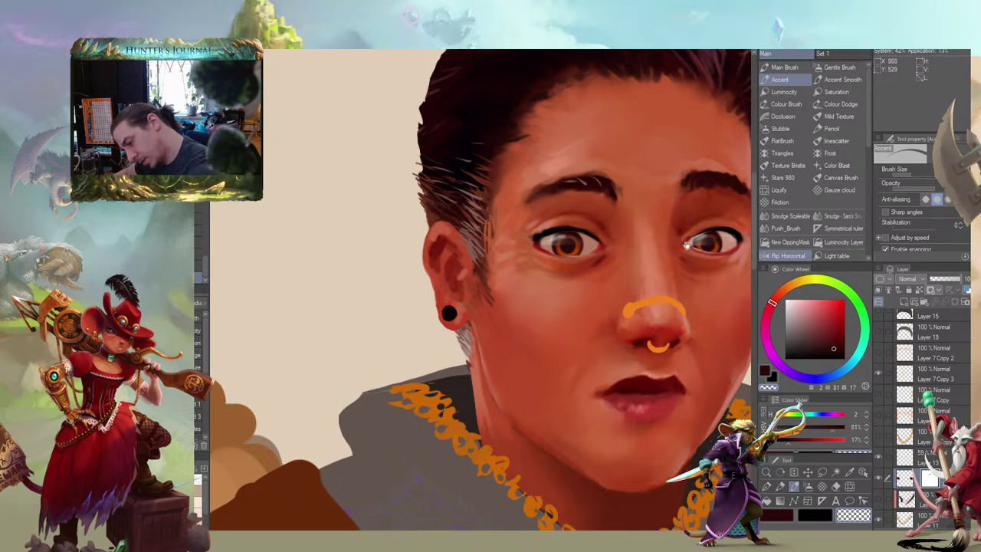
drag(694, 250, 698, 243)
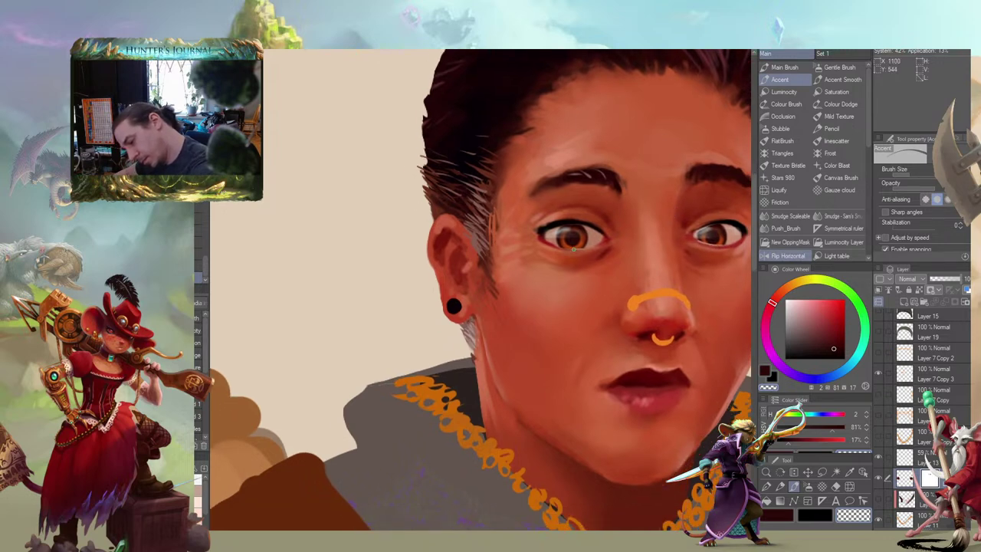
drag(555, 216, 321, 241)
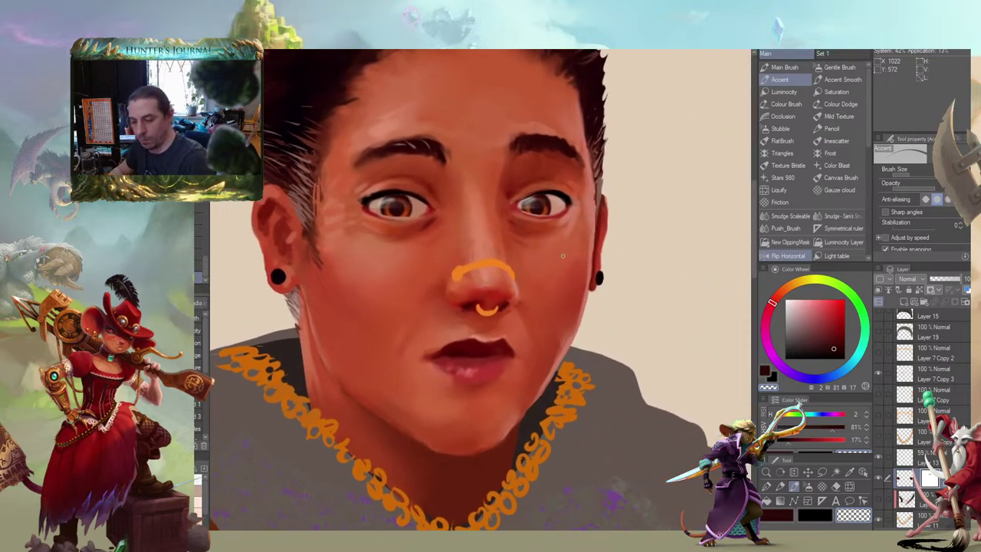
Move the gold chain layer up in the stack to directly above Layer 13
ctrl+shift+click(370, 265)
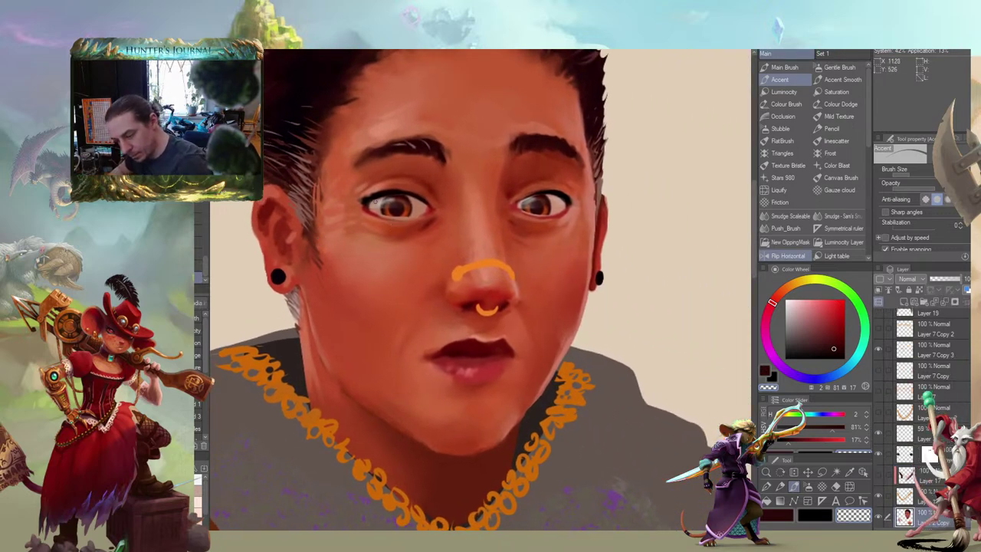
mouse_move(370, 265)
mouse_down()
mouse_move(434, 256)
mouse_move(391, 256)
mouse_move(404, 245)
mouse_up()
key(b)
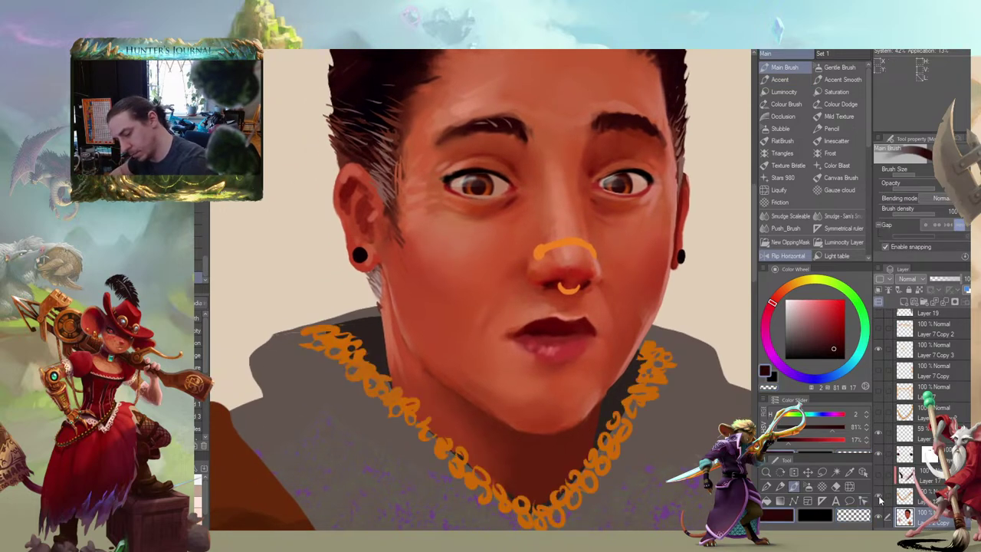
click(888, 449)
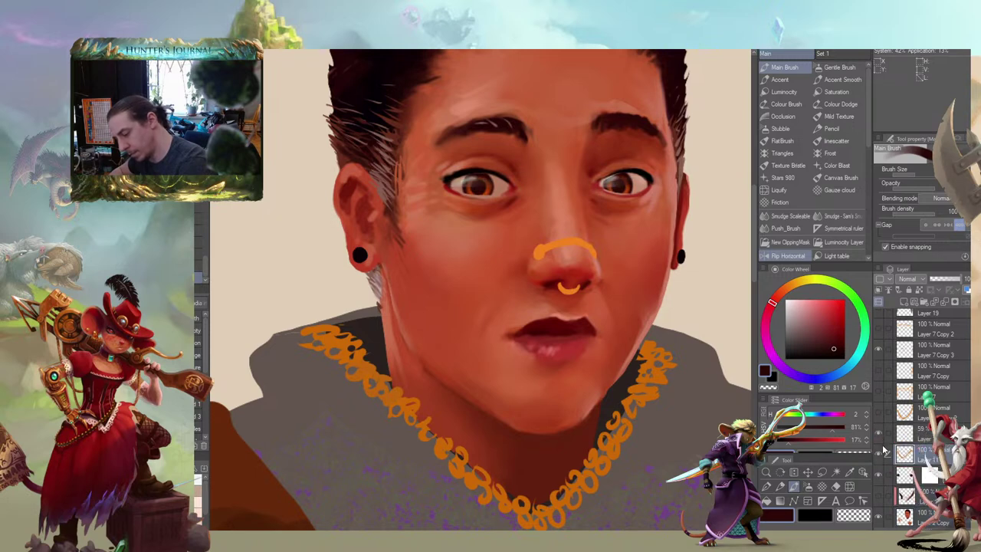
drag(882, 449, 886, 433)
Delete the hidden layer directly above the face layer
click(904, 500)
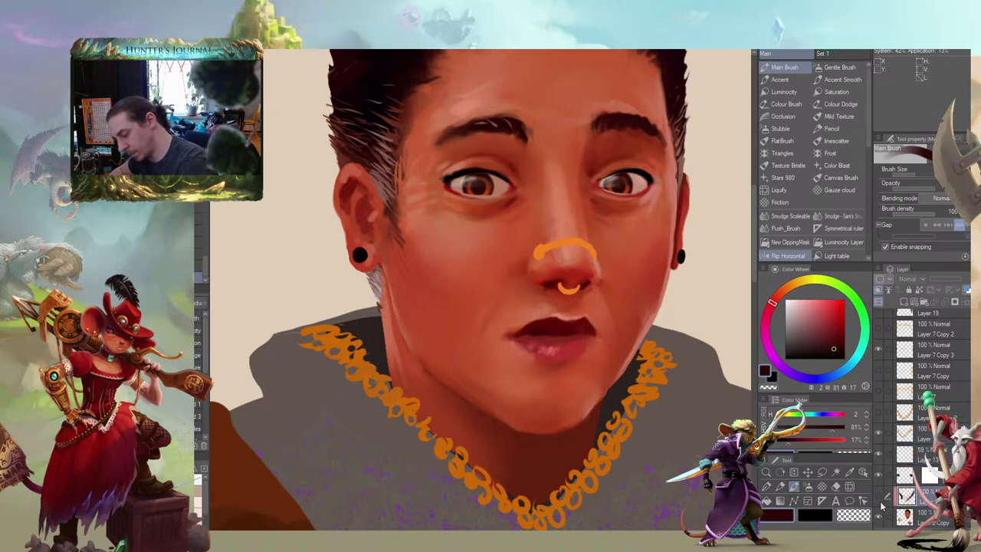
click(878, 496)
click(879, 497)
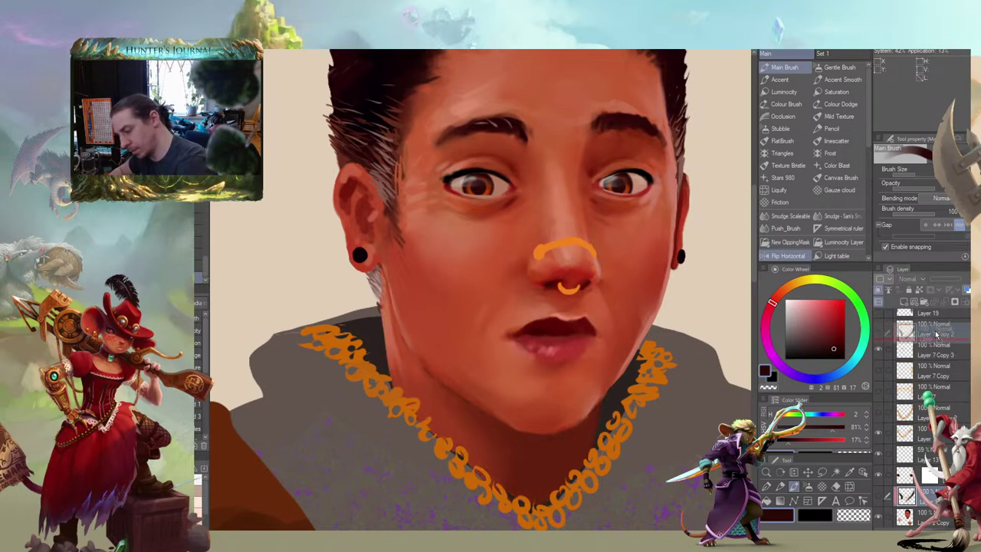
click(975, 301)
Refine the lower eyelids on the face layer with a sampled orange-red (hue 16, saturation 87%, value 68%) and the Main Brush
drag(385, 202, 452, 274)
drag(527, 288, 373, 271)
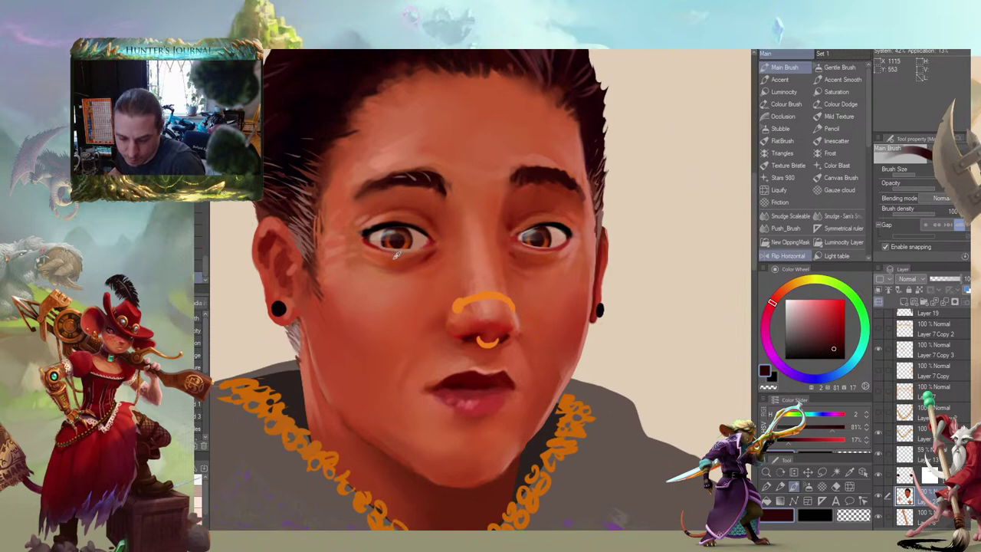
alt+click(396, 258)
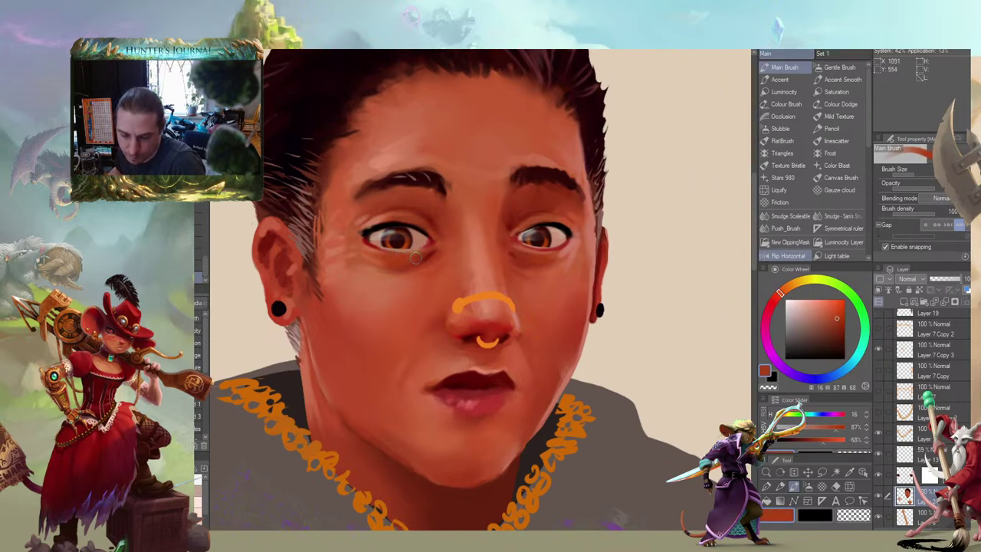
drag(416, 257, 529, 250)
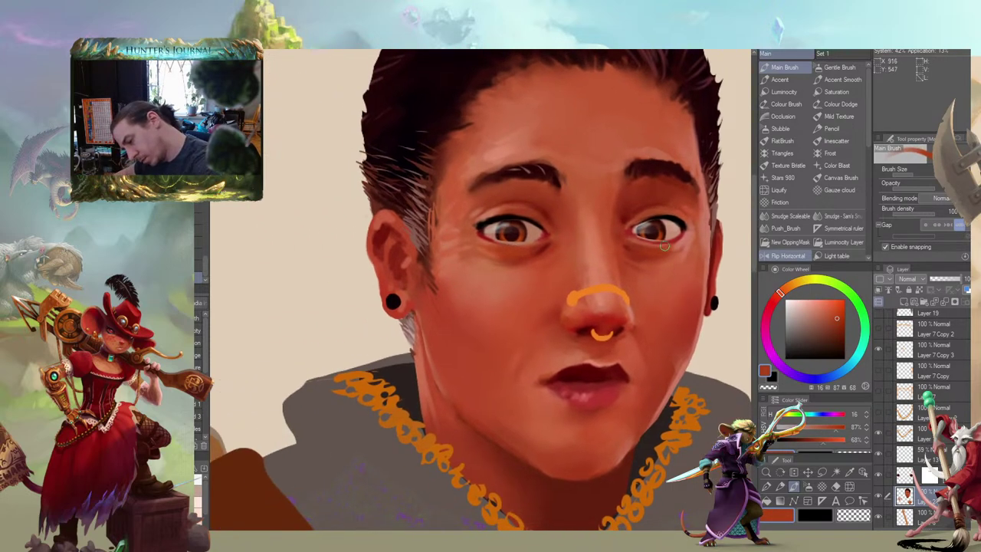
drag(679, 181, 683, 180)
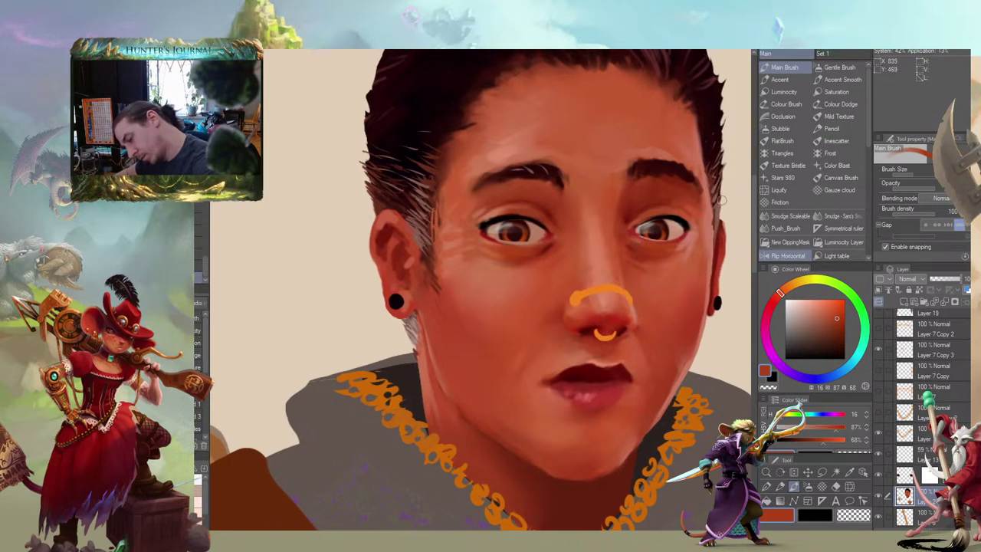
Soften the skin under the far eye with a lighter sampled skin tone (hue 16, saturation 69%, value 78%)
alt+click(673, 257)
drag(672, 258, 637, 256)
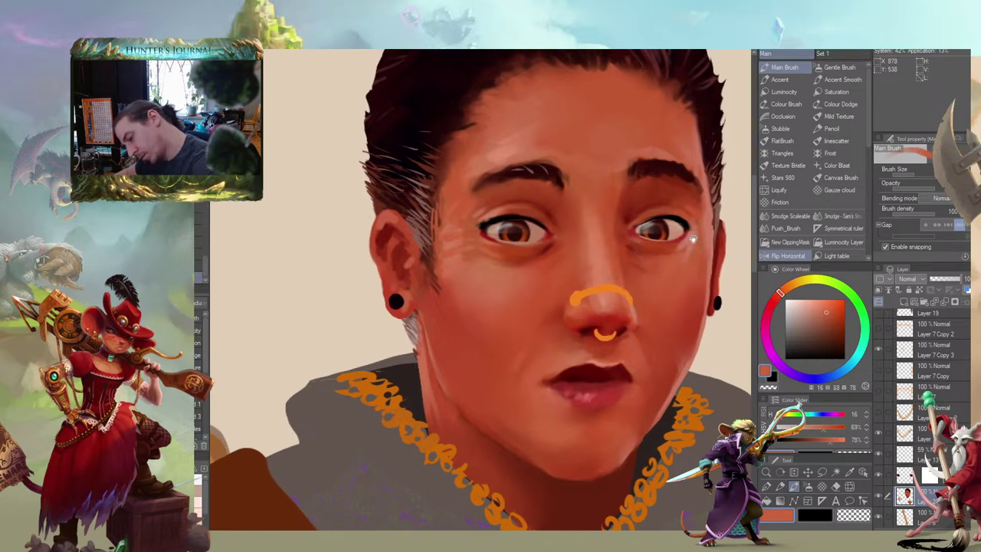
drag(614, 194, 633, 182)
mouse_move(531, 231)
mouse_down()
mouse_move(558, 240)
mouse_move(537, 253)
mouse_up()
mouse_move(596, 201)
mouse_down()
mouse_move(573, 182)
mouse_move(538, 177)
mouse_up()
drag(396, 249, 340, 231)
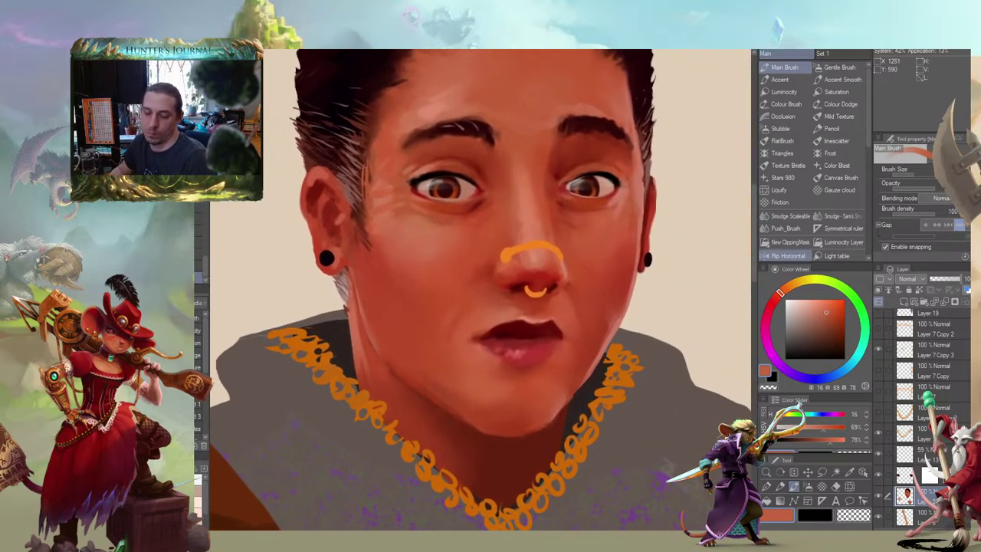
Sample black from the far eye's lashes and paint darker outer corners and lower lash lines on both eyes
scroll(325, 292, down, 3)
drag(303, 304, 443, 348)
scroll(503, 279, up, 1)
scroll(502, 276, up, 4)
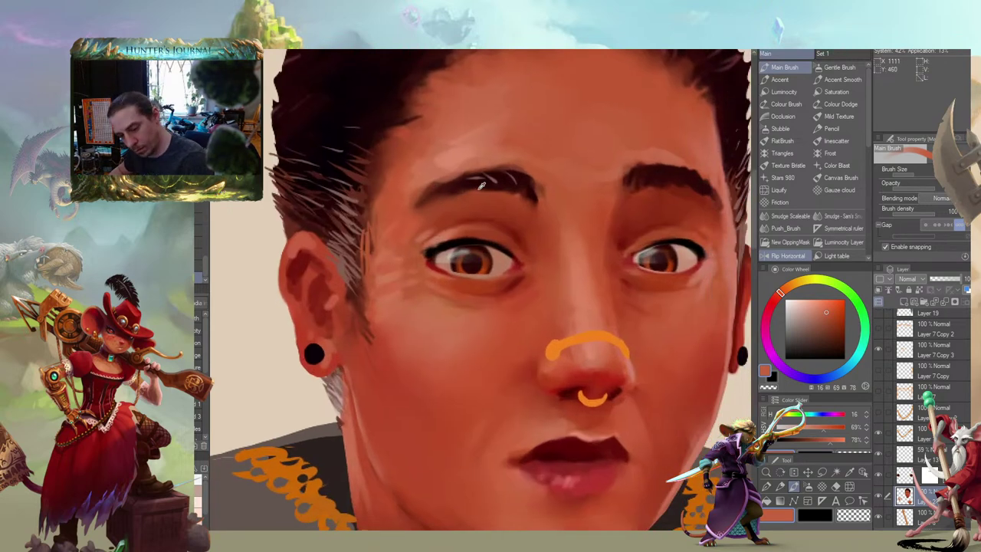
alt+click(492, 184)
drag(492, 184, 470, 178)
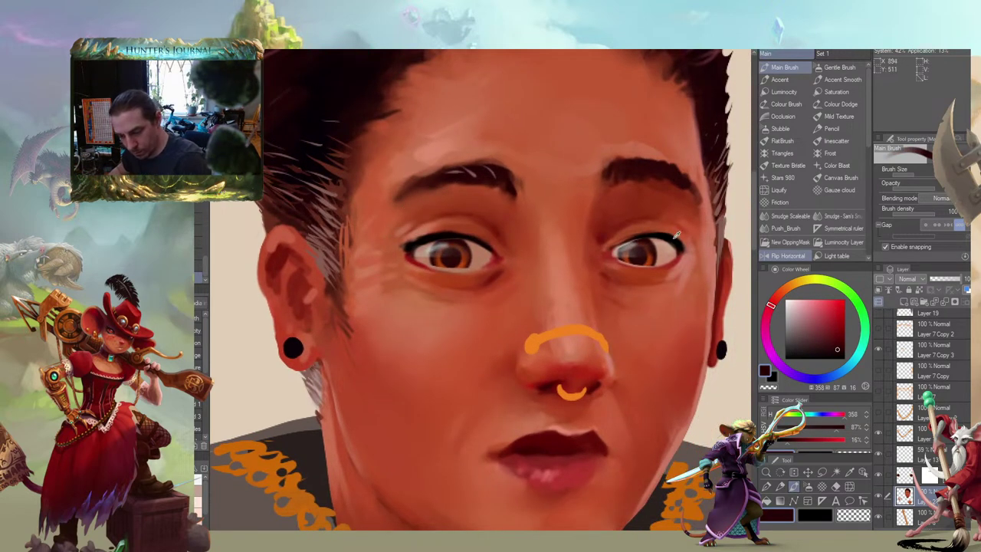
alt+click(674, 237)
drag(525, 212, 573, 219)
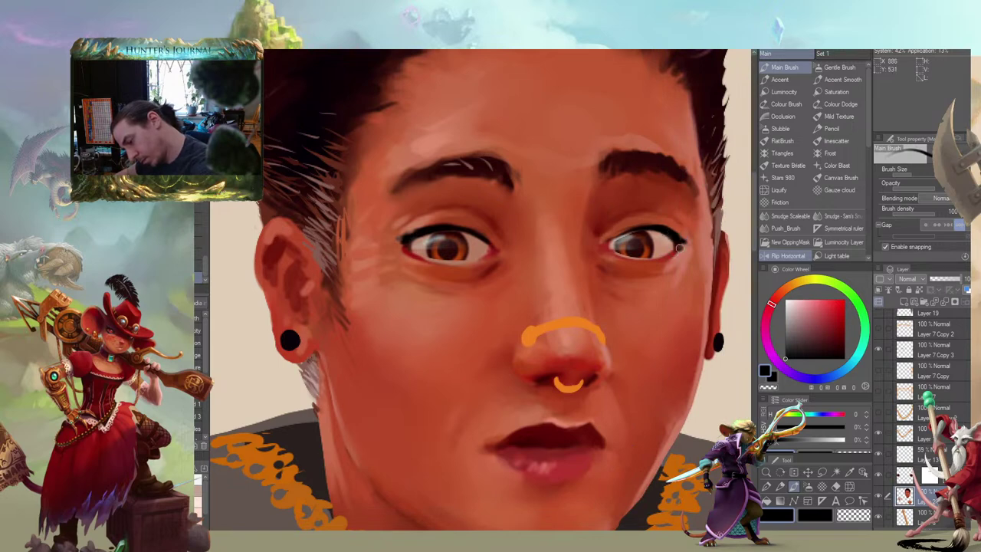
mouse_move(678, 246)
mouse_down()
mouse_move(733, 220)
mouse_move(770, 227)
mouse_up()
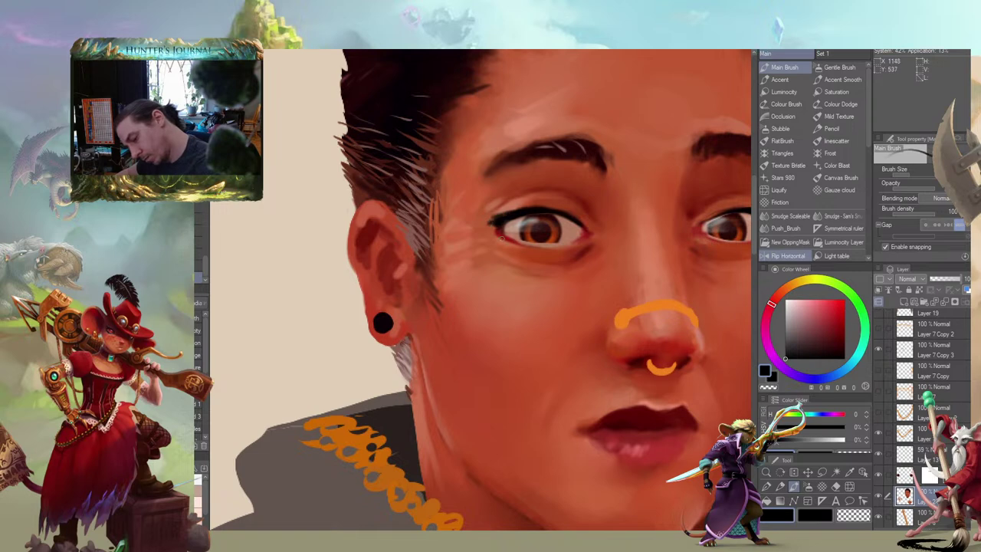
mouse_move(591, 218)
mouse_down()
mouse_move(383, 185)
mouse_move(329, 211)
mouse_move(335, 241)
mouse_move(424, 210)
mouse_move(458, 215)
mouse_up()
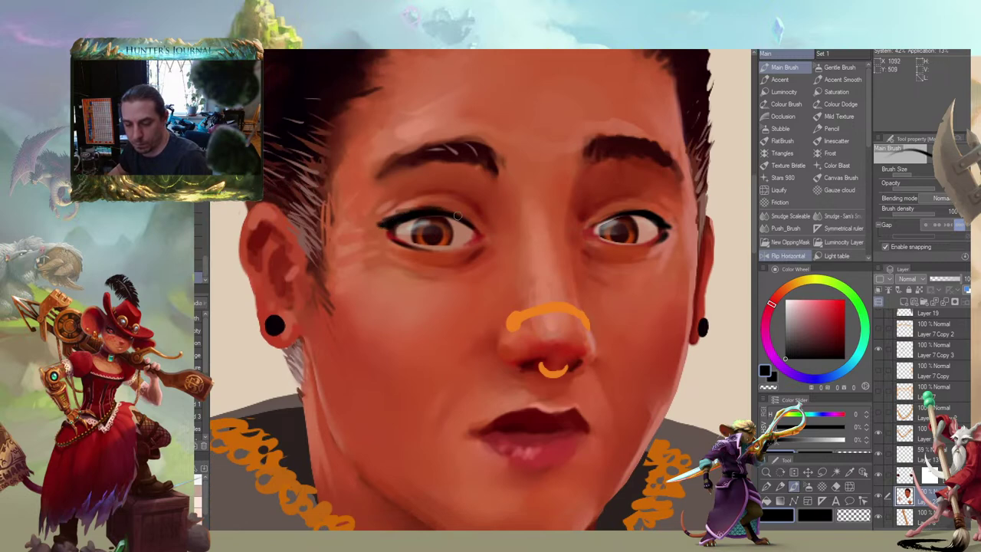
Sample dark red from the mouth, darken it to hue 2, saturation 97%, value 13%, and deepen the gap between the lips
mouse_move(343, 178)
mouse_down()
mouse_move(329, 166)
mouse_move(362, 162)
mouse_up()
mouse_move(491, 151)
mouse_down()
mouse_move(513, 153)
mouse_move(521, 168)
mouse_up()
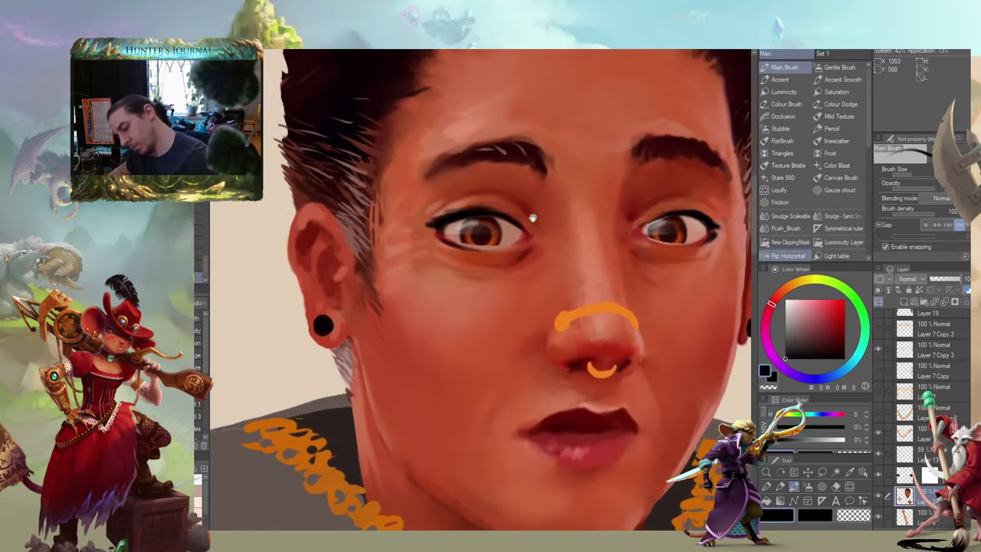
drag(532, 217, 552, 197)
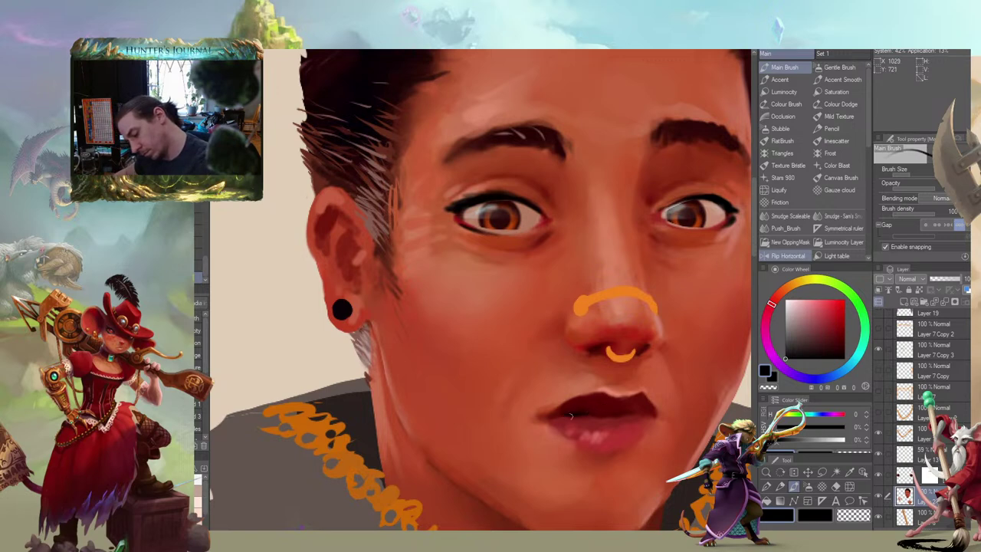
drag(617, 307, 578, 291)
drag(375, 196, 374, 219)
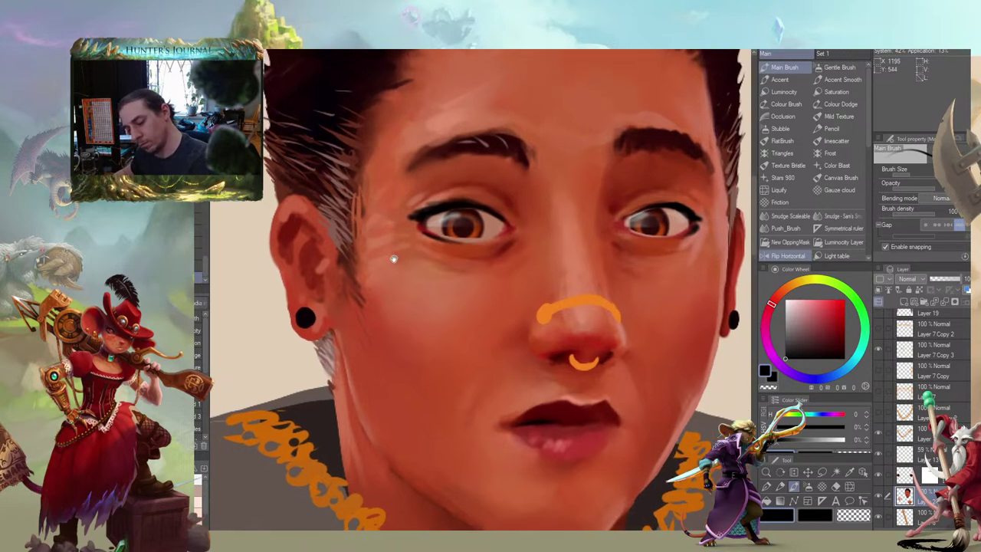
drag(504, 424, 512, 423)
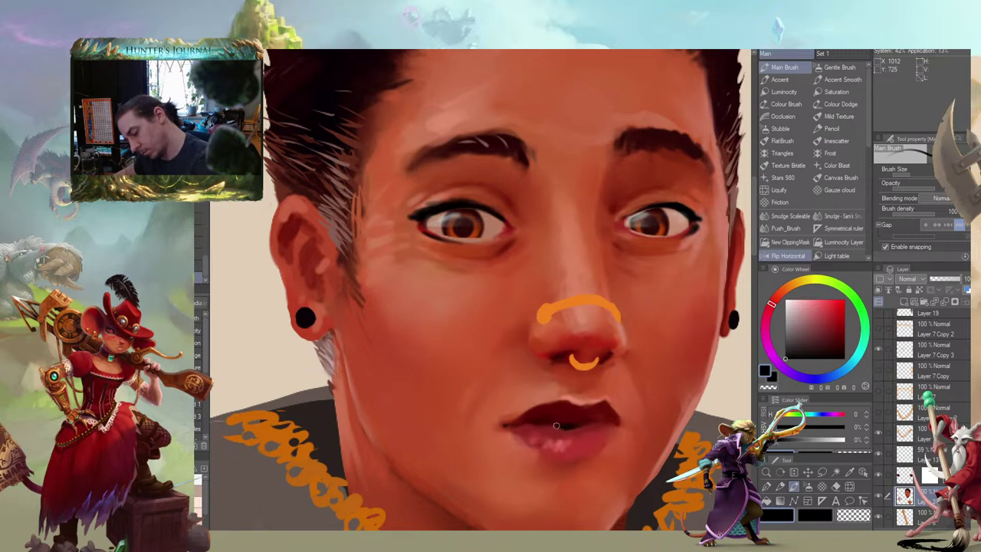
alt+click(557, 426)
mouse_move(475, 285)
mouse_down()
mouse_move(436, 243)
mouse_move(374, 309)
mouse_up()
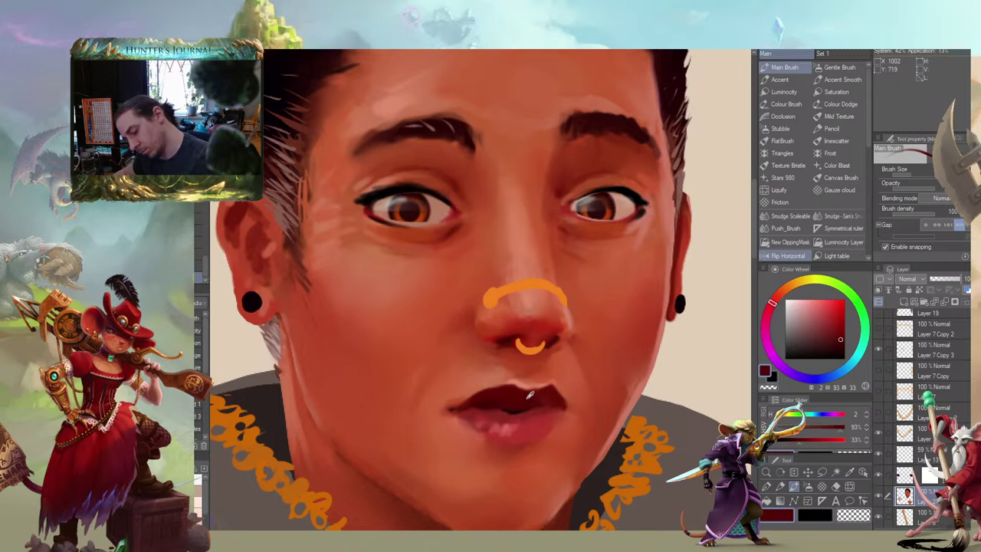
click(842, 351)
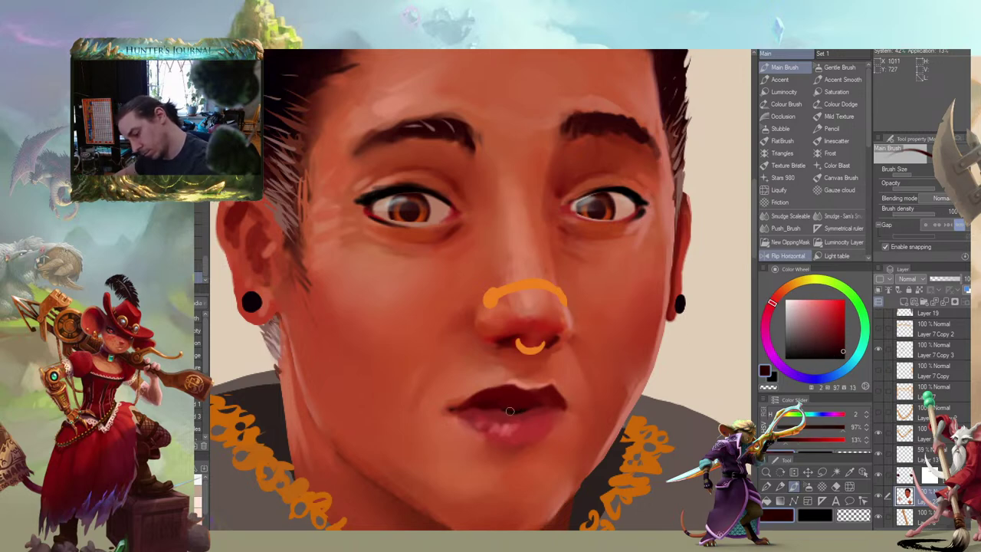
mouse_move(380, 328)
mouse_down()
mouse_move(296, 284)
mouse_move(311, 244)
mouse_move(369, 239)
mouse_move(385, 302)
mouse_move(373, 322)
mouse_move(402, 316)
mouse_up()
drag(441, 197, 403, 201)
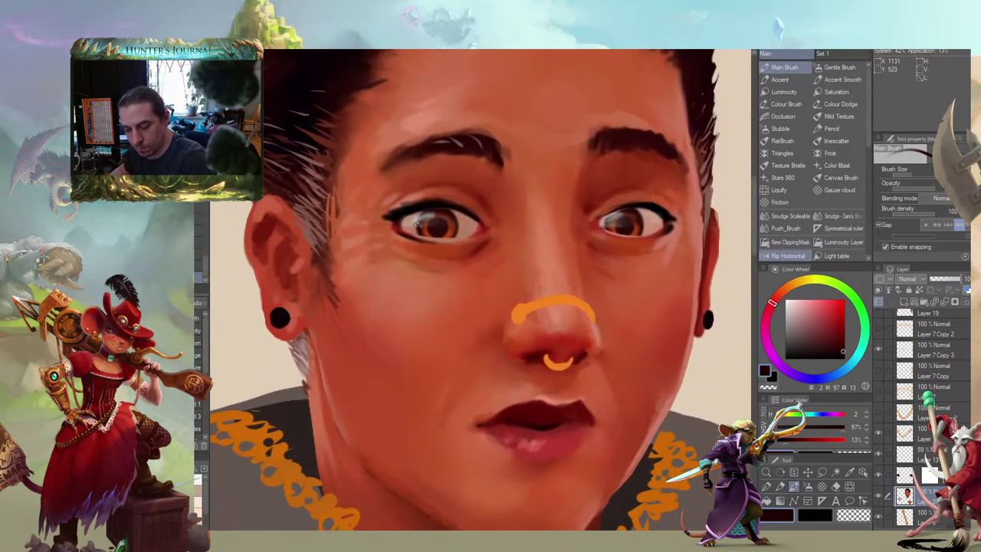
Refine the near eye's lower eyelid with sampled orange-red (hue 16, saturation 85%, value 68%) and dark red (hue 7, saturation 89%, value 43%)
alt+click(420, 236)
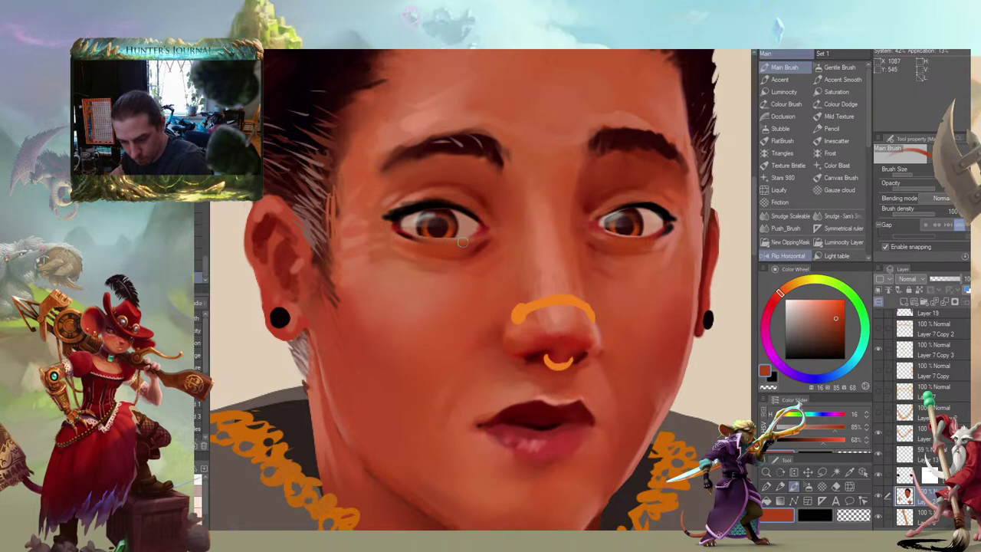
mouse_move(402, 238)
mouse_down()
mouse_move(477, 223)
mouse_move(565, 240)
mouse_up()
alt+click(613, 236)
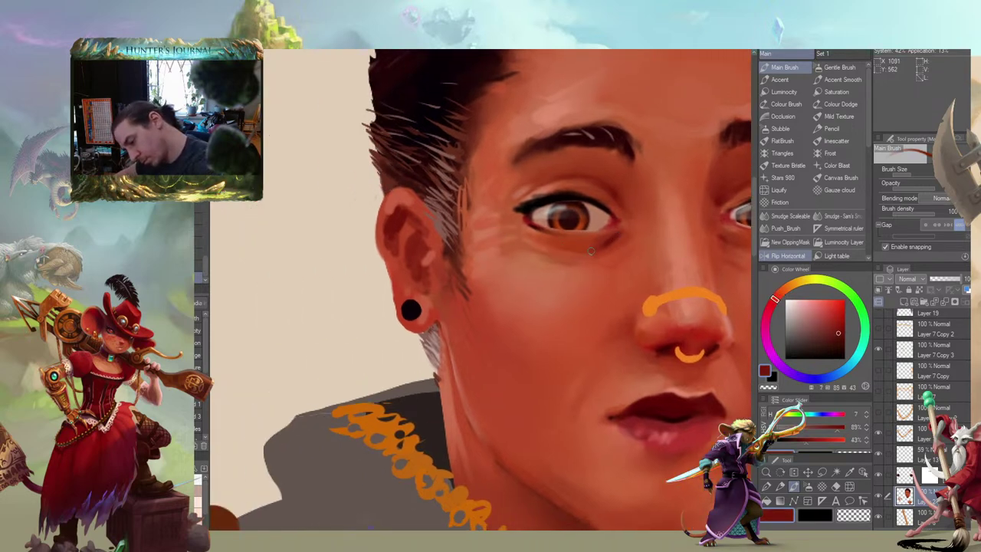
drag(564, 225, 485, 193)
mouse_move(598, 196)
mouse_down()
mouse_move(557, 199)
mouse_move(556, 216)
mouse_move(642, 216)
mouse_up()
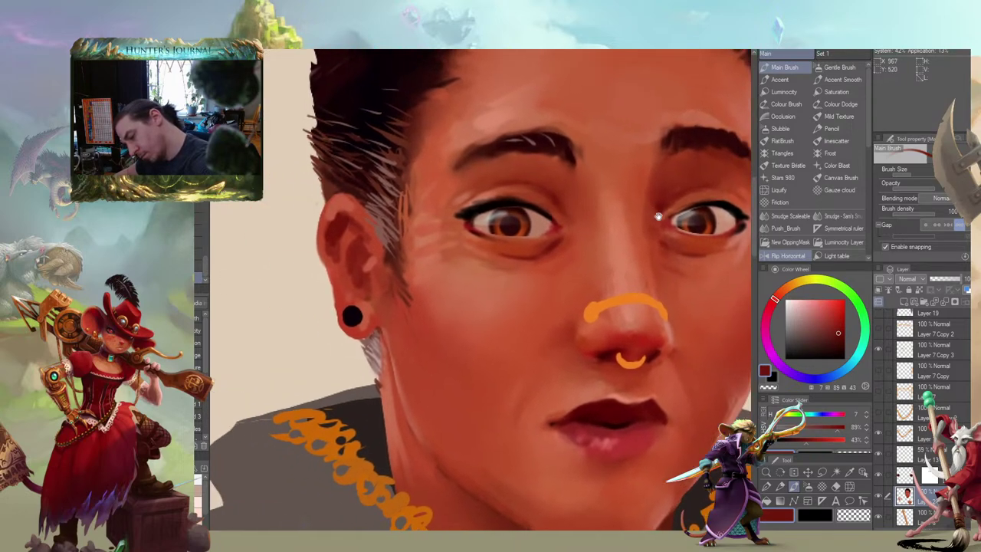
Touch up the lower lids with sampled orange-red (hue 15, saturation 87%, value 65%) and dark red (hue 7, saturation 88%, value 45%)
alt+click(695, 246)
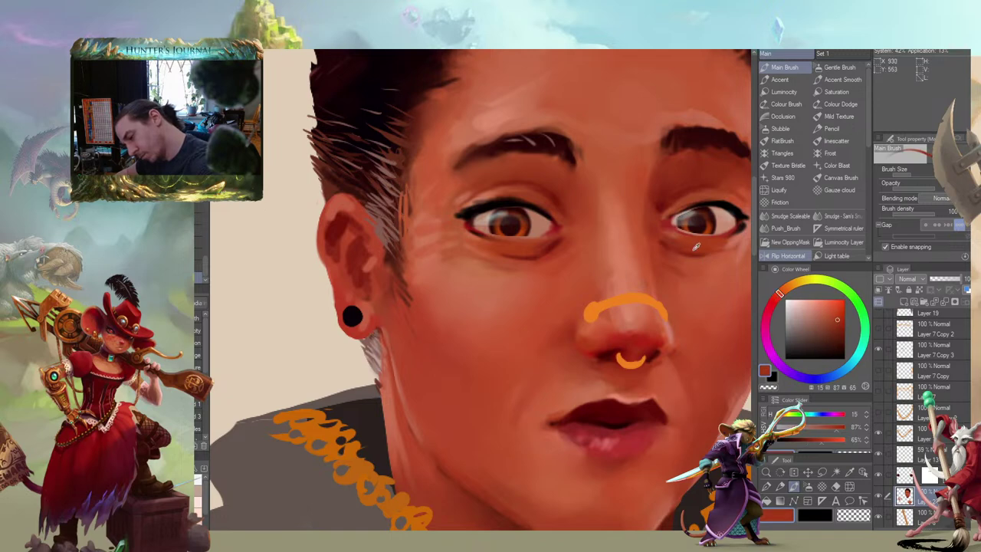
alt+click(553, 243)
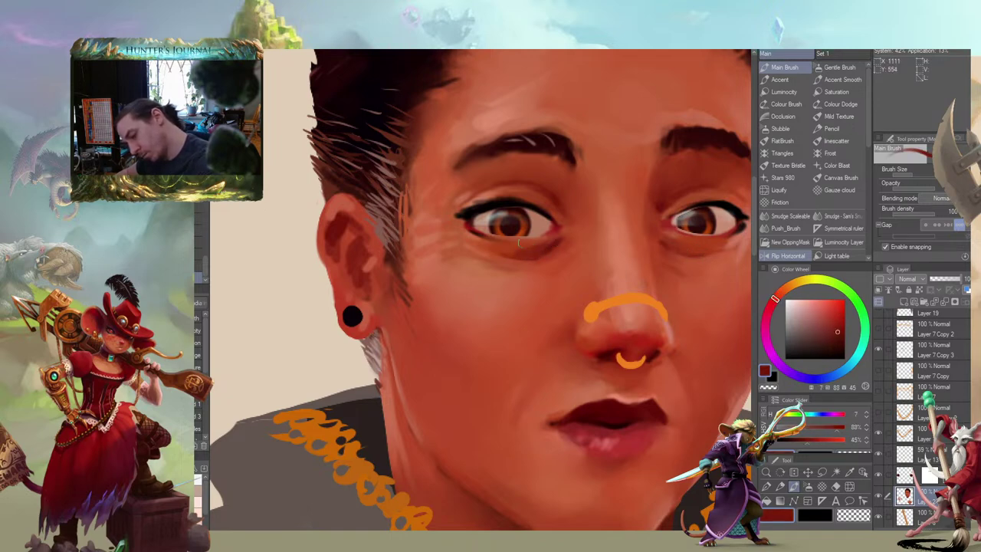
drag(651, 213, 604, 212)
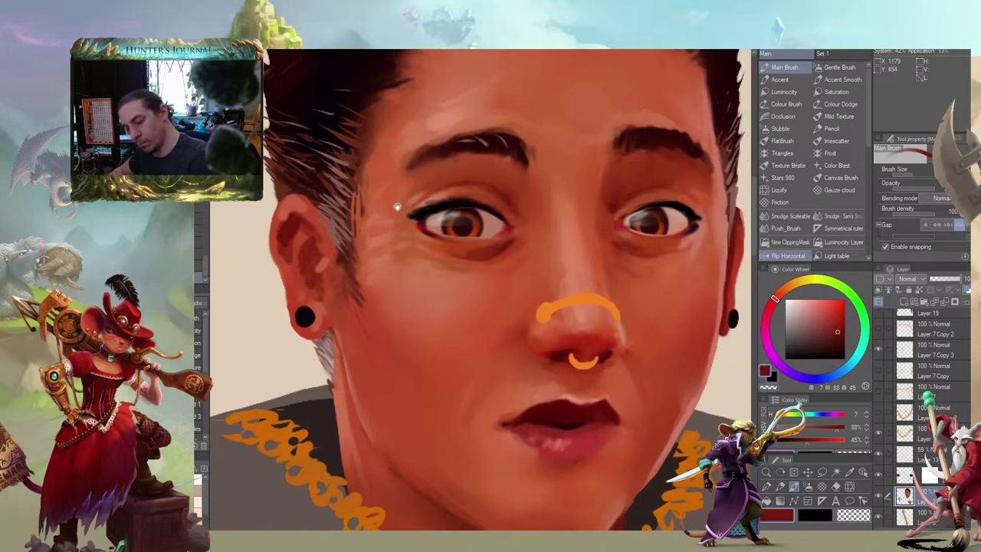
mouse_move(396, 203)
mouse_down()
mouse_move(342, 230)
mouse_move(401, 193)
mouse_up()
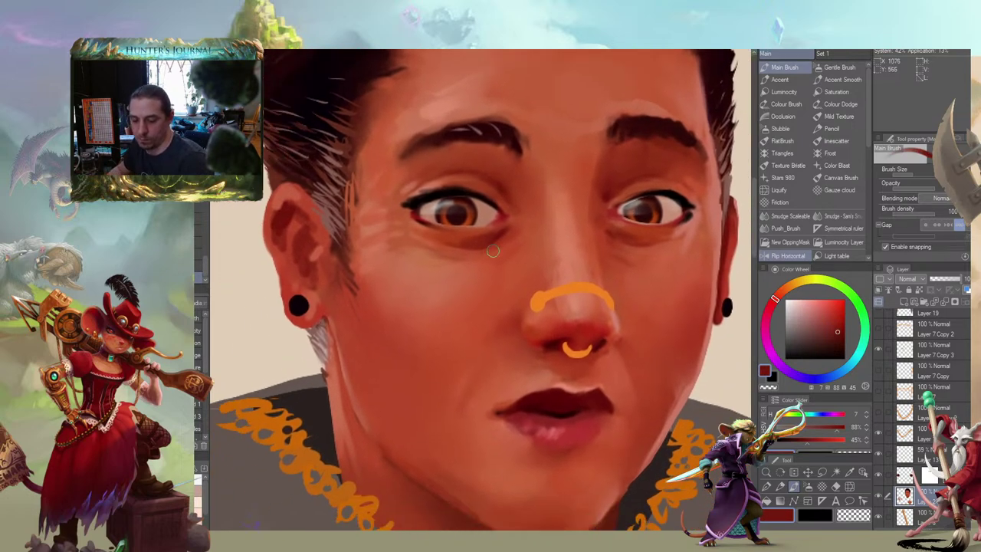
drag(465, 215, 428, 211)
drag(491, 145, 536, 140)
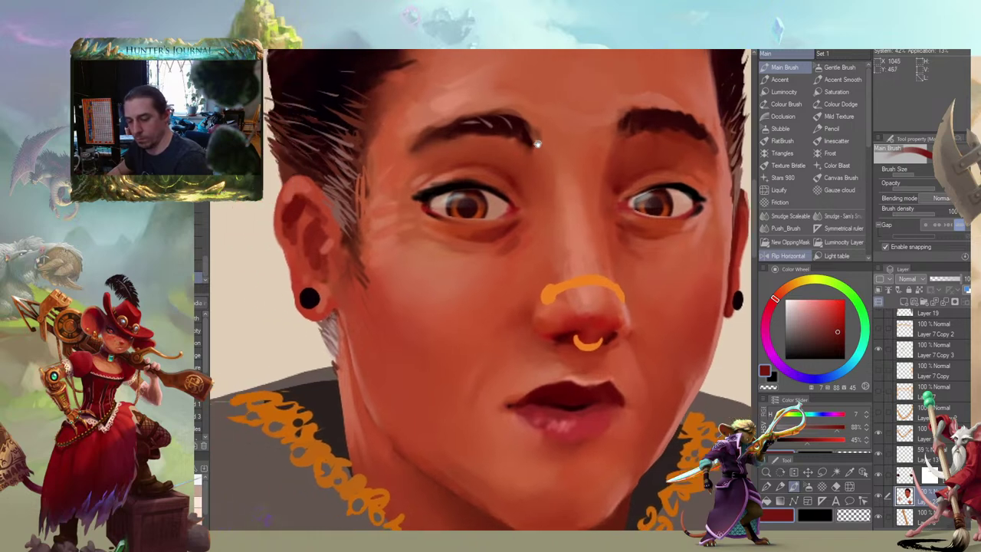
drag(446, 144, 450, 158)
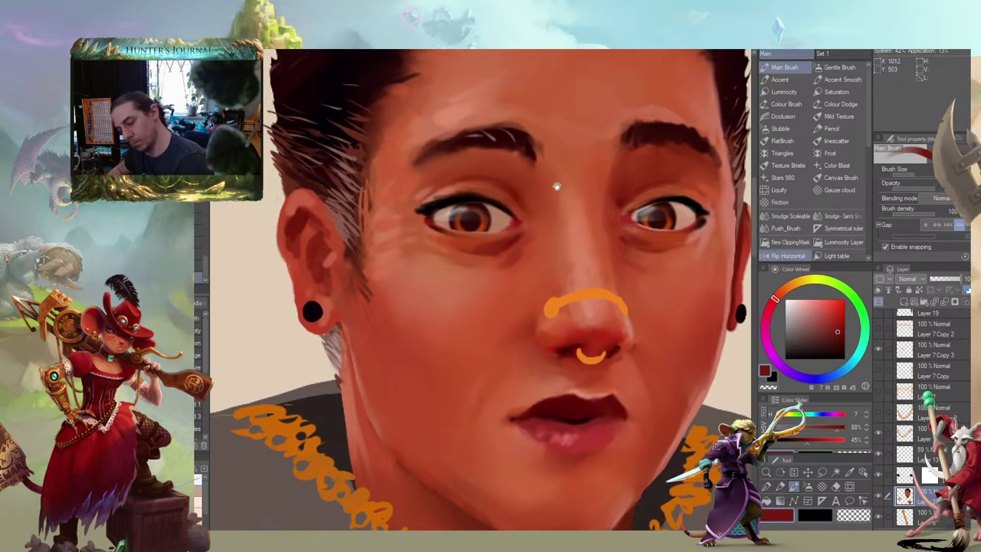
drag(473, 197, 461, 199)
Soften the skin under the near eye with sampled tones at hue 15, saturation 77%, value 75% and hue 11, saturation 82%, value 68%
alt+click(483, 261)
drag(426, 167, 442, 151)
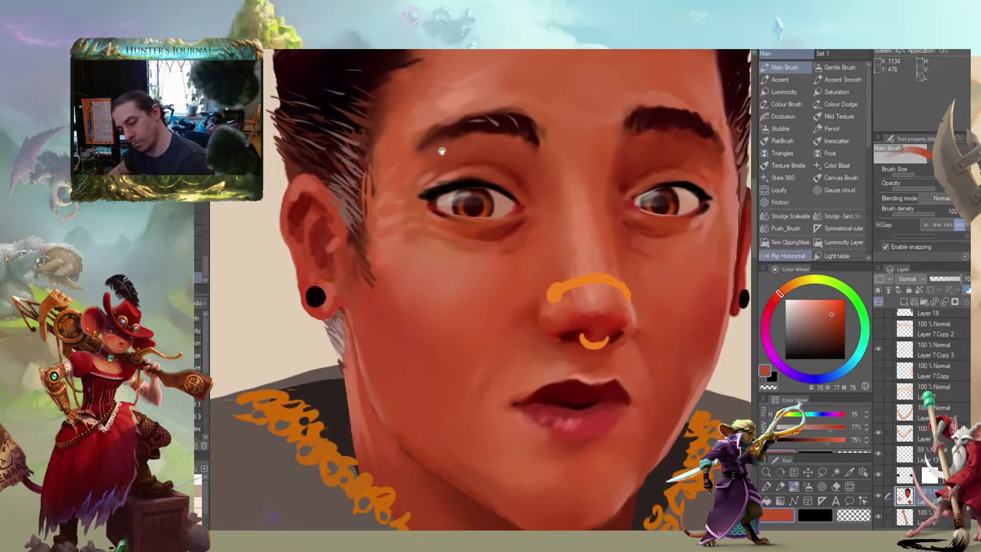
scroll(356, 246, down, 1)
scroll(353, 247, down, 4)
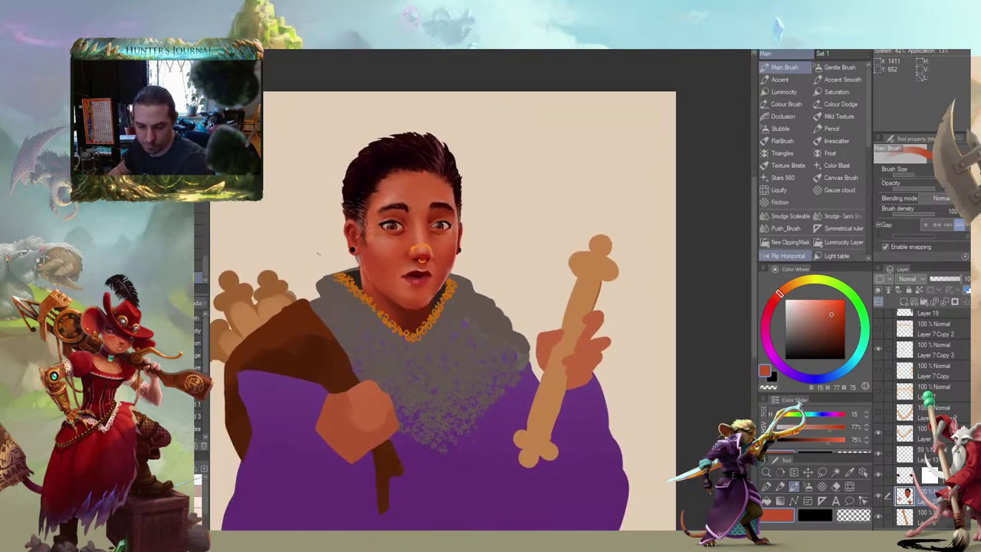
scroll(366, 202, up, 4)
drag(367, 202, 441, 187)
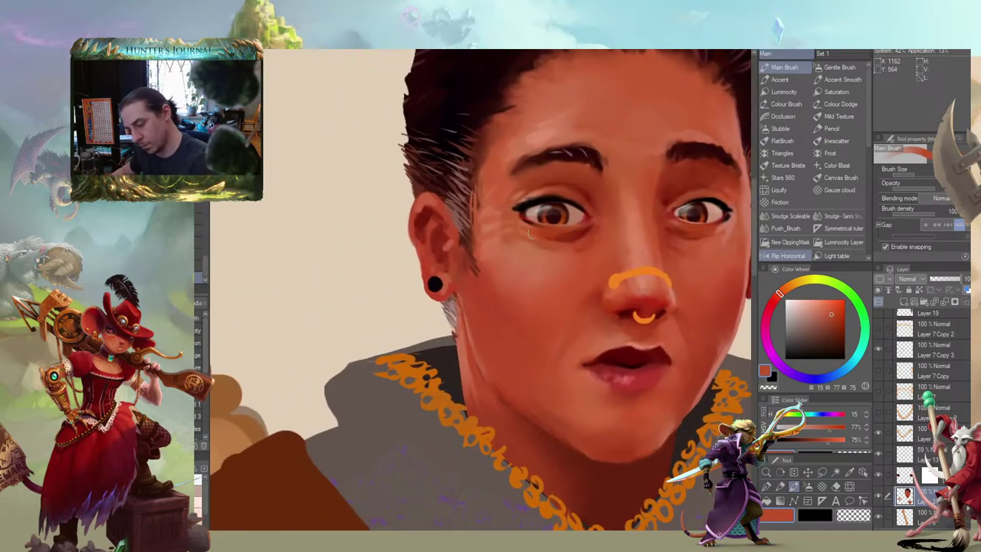
alt+click(733, 301)
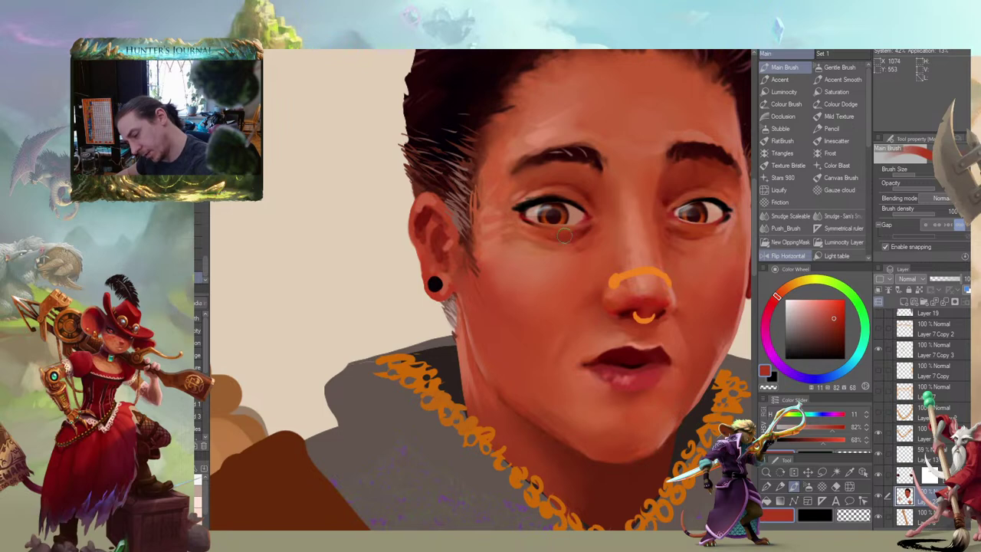
key([)
drag(641, 162, 580, 164)
drag(506, 160, 559, 189)
Shade the inner socket of the near eye with sampled dark red (hue 9, saturation 90%, value 45%) and smudge it smooth
alt+click(587, 226)
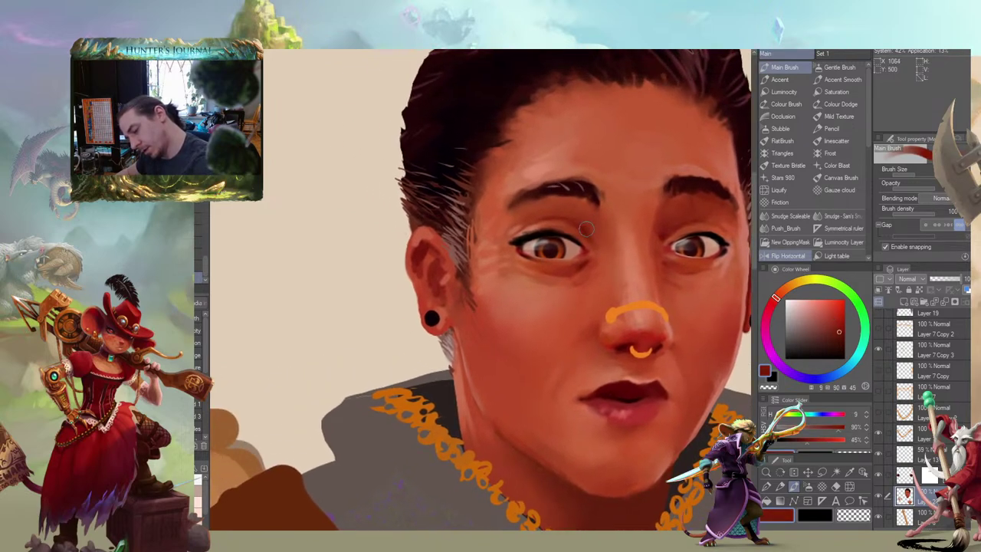
drag(518, 183, 488, 181)
drag(560, 223, 565, 234)
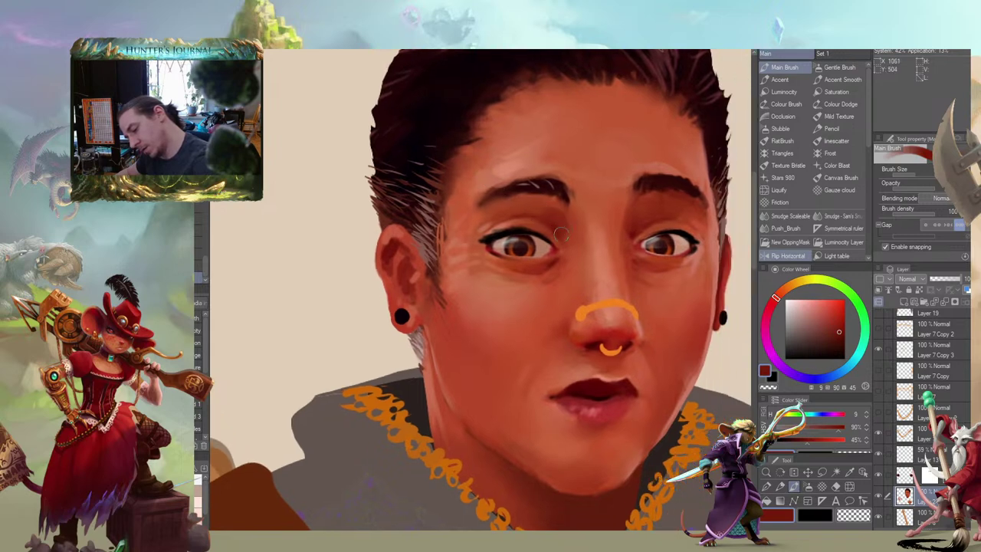
key(j)
drag(546, 146, 517, 155)
Paint the same dark red into the inner socket above the far eye with the Main Brush and smudge the shading
key(b)
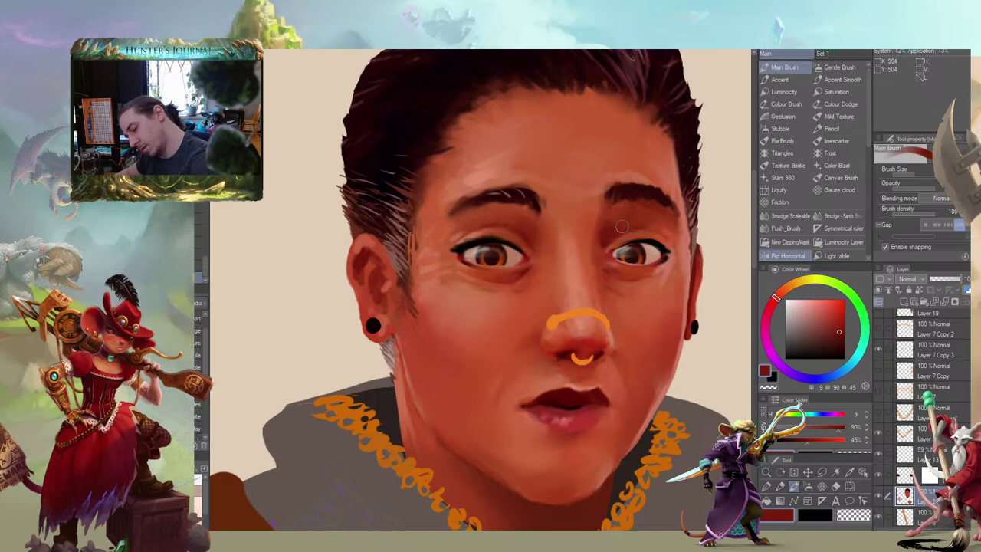
key(j)
drag(642, 188, 637, 180)
drag(563, 162, 589, 144)
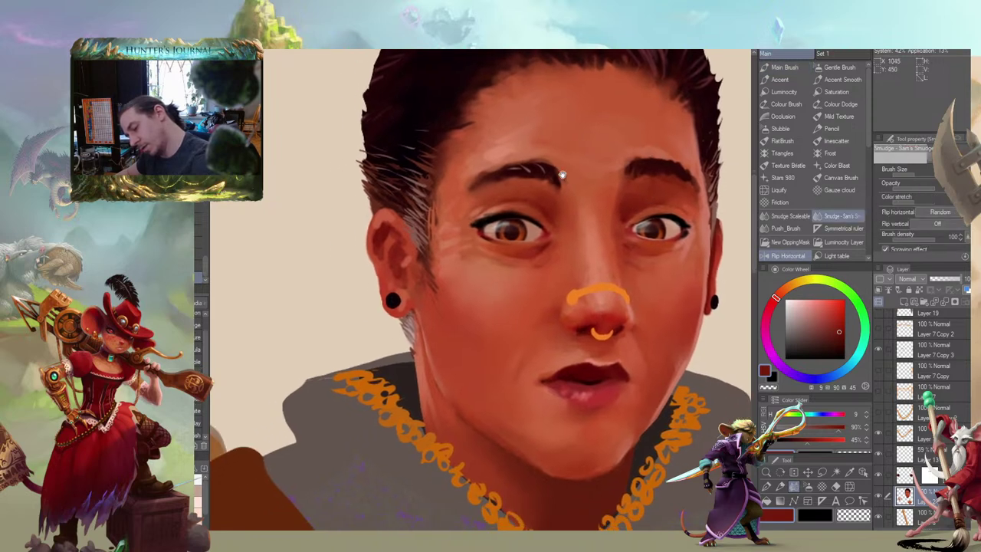
drag(556, 208, 609, 196)
key(b)
drag(531, 219, 408, 222)
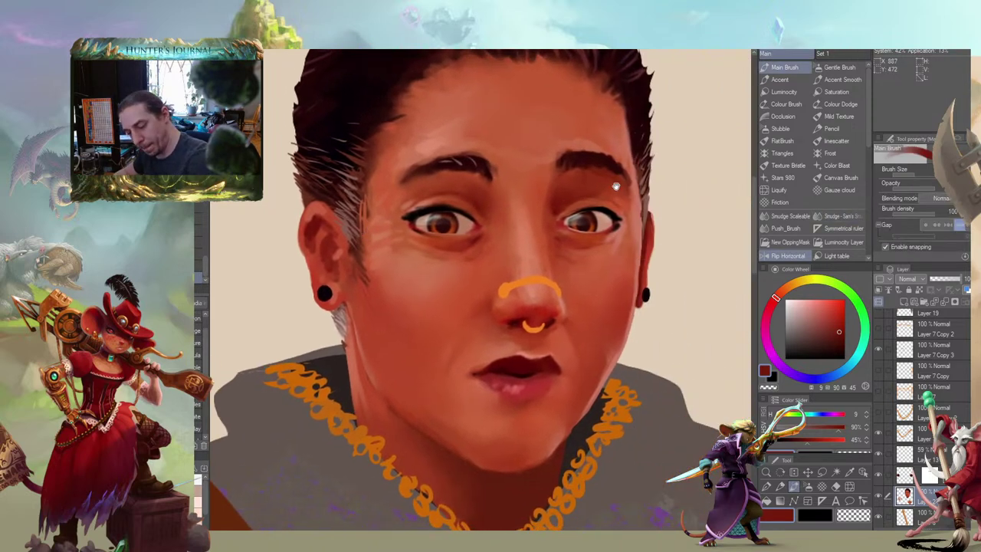
Rework the skin beneath the far eye with sampled light and mid skin tones (hues 13, 16 and 15), and smudge the strokes together
alt+click(619, 229)
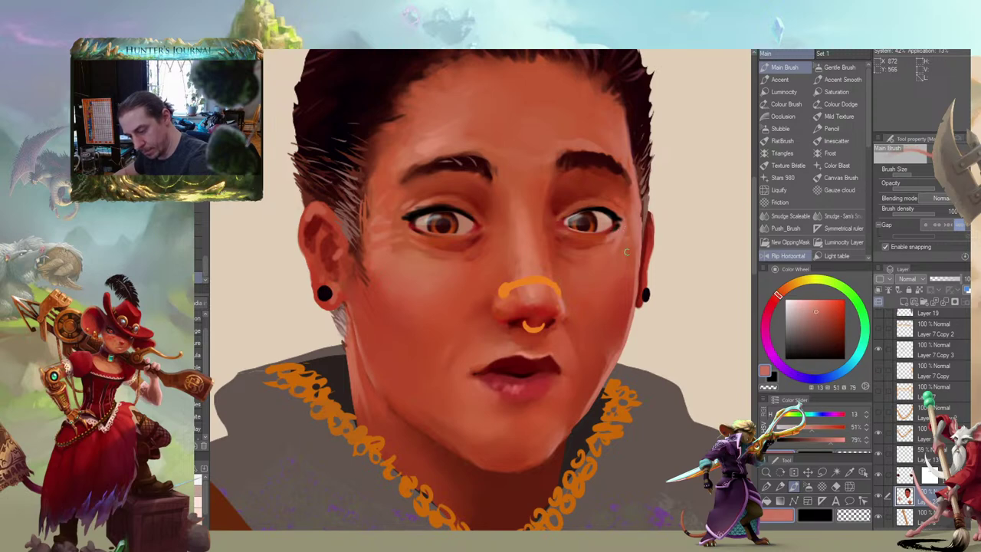
drag(625, 252, 657, 236)
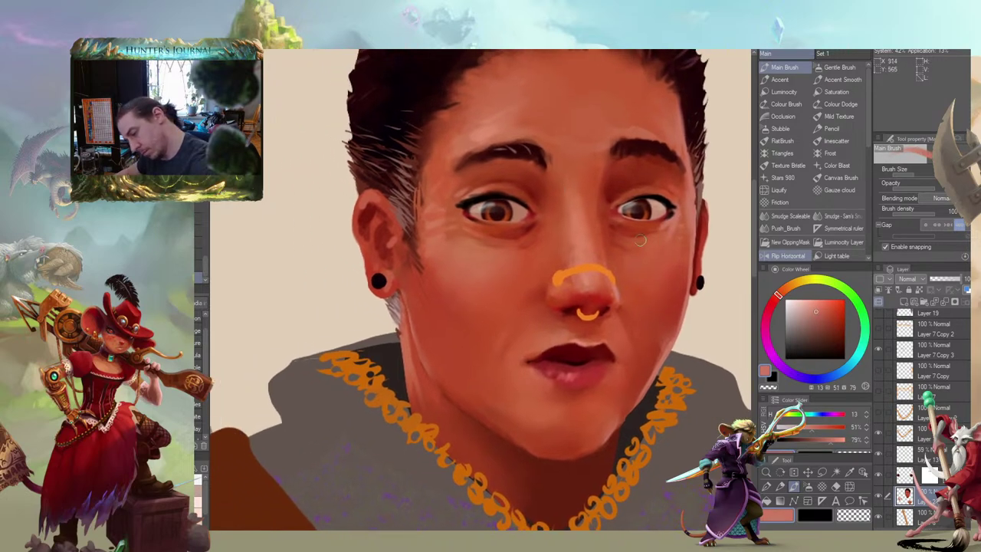
alt+click(638, 237)
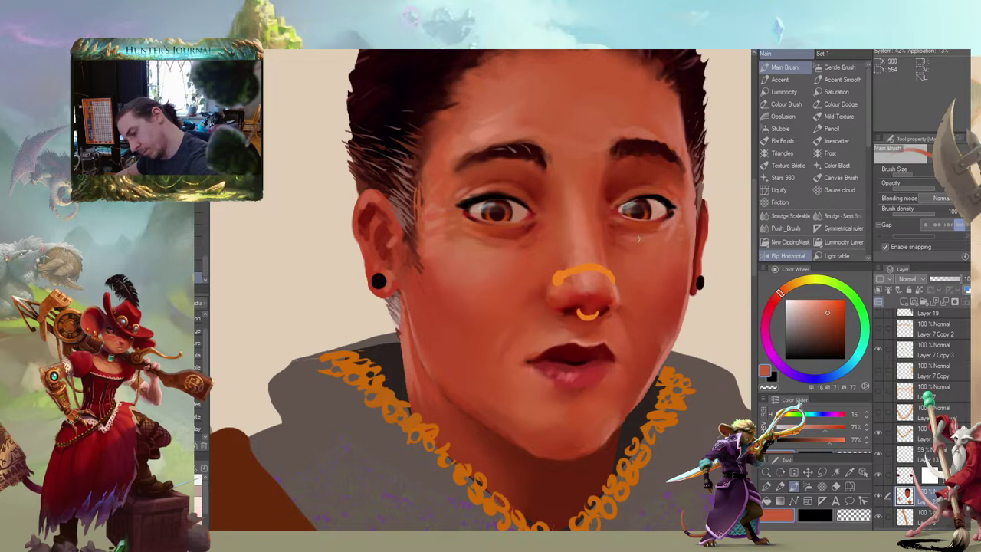
drag(563, 191, 368, 246)
alt+click(487, 238)
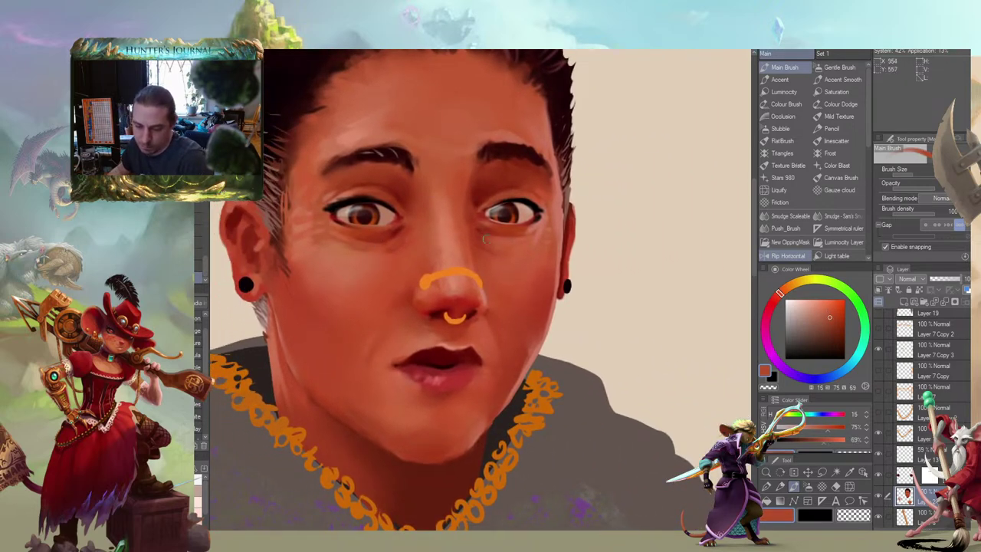
drag(496, 263, 511, 270)
key(j)
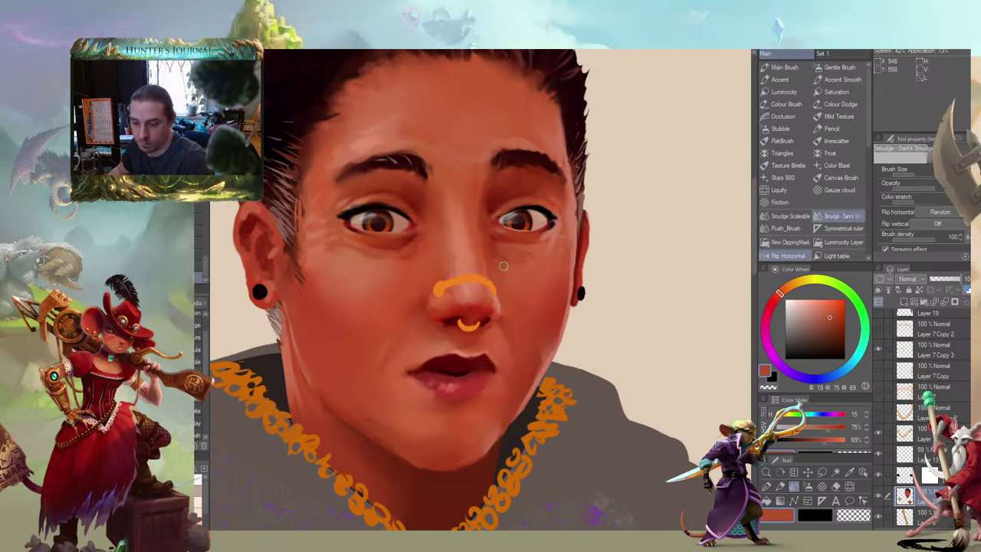
drag(357, 210, 416, 218)
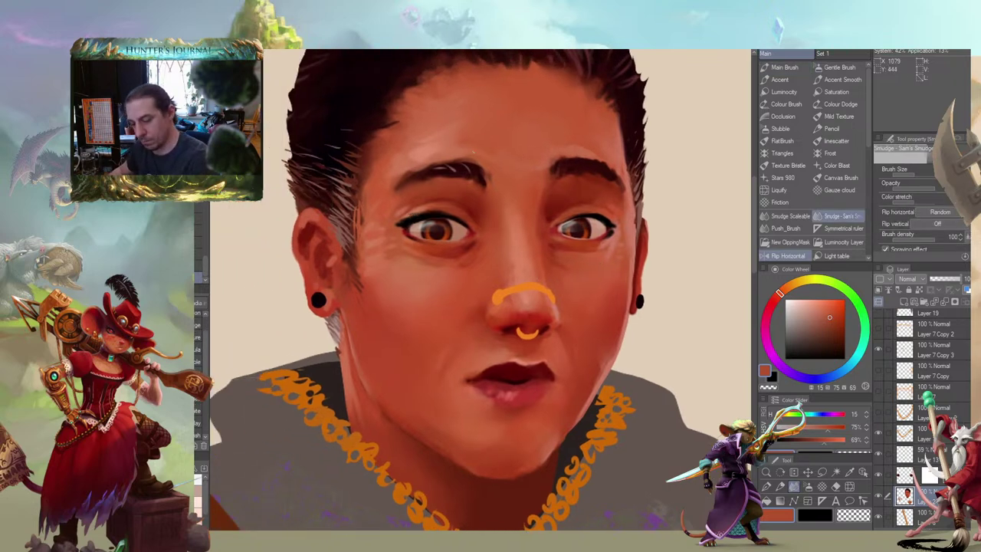
Lighten the inner area under the far eye with sampled skin (hue 14, saturation 79%, value 75%) and smudge it into the cheek
key(b)
alt+click(603, 287)
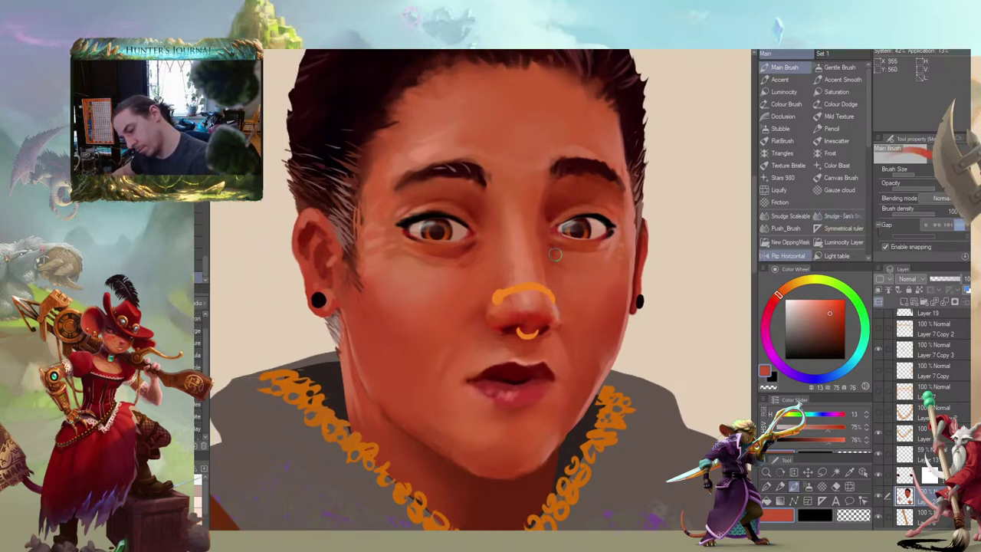
alt+click(566, 273)
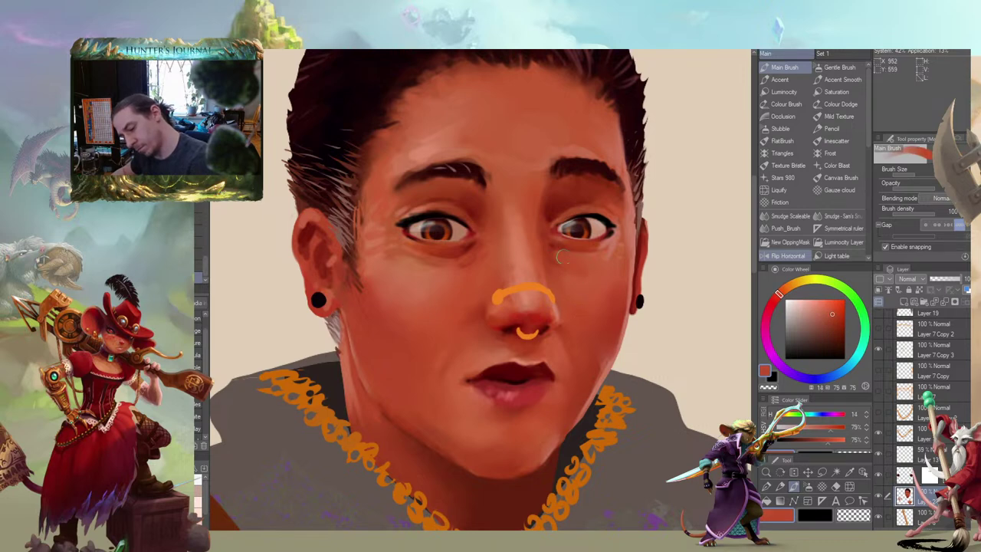
key(j)
drag(595, 267, 672, 269)
drag(462, 173, 523, 182)
scroll(420, 201, down, 5)
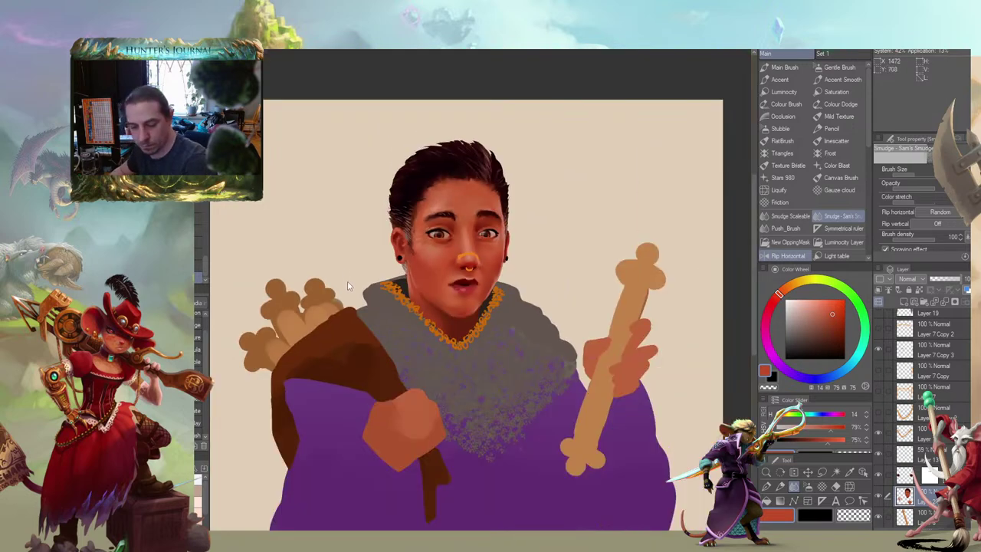
mouse_move(328, 298)
mouse_down()
mouse_move(428, 266)
mouse_move(503, 320)
mouse_up()
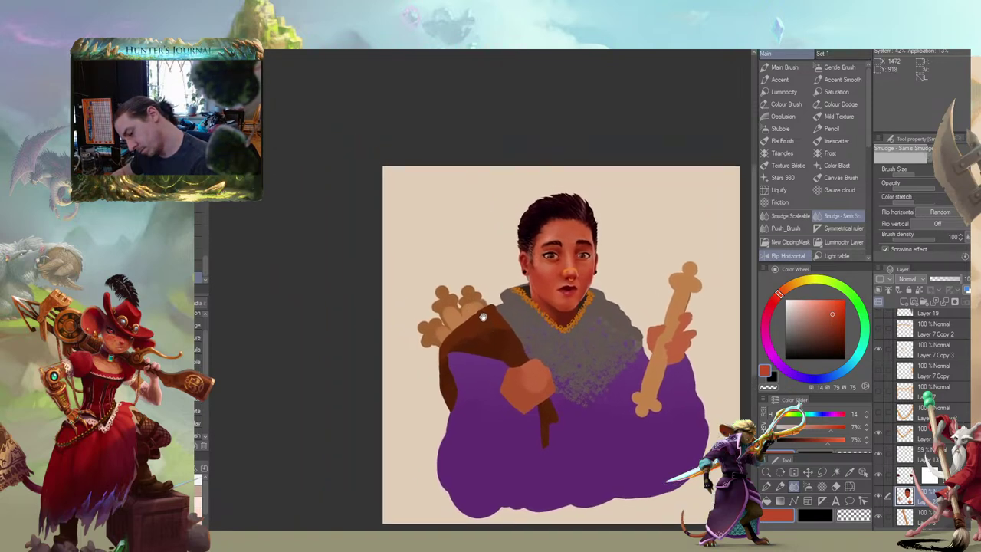
Flip the canvas horizontally to return the portrait to its other orientation
mouse_move(420, 289)
mouse_down()
mouse_move(354, 261)
mouse_move(381, 295)
mouse_move(335, 283)
mouse_move(403, 248)
mouse_up()
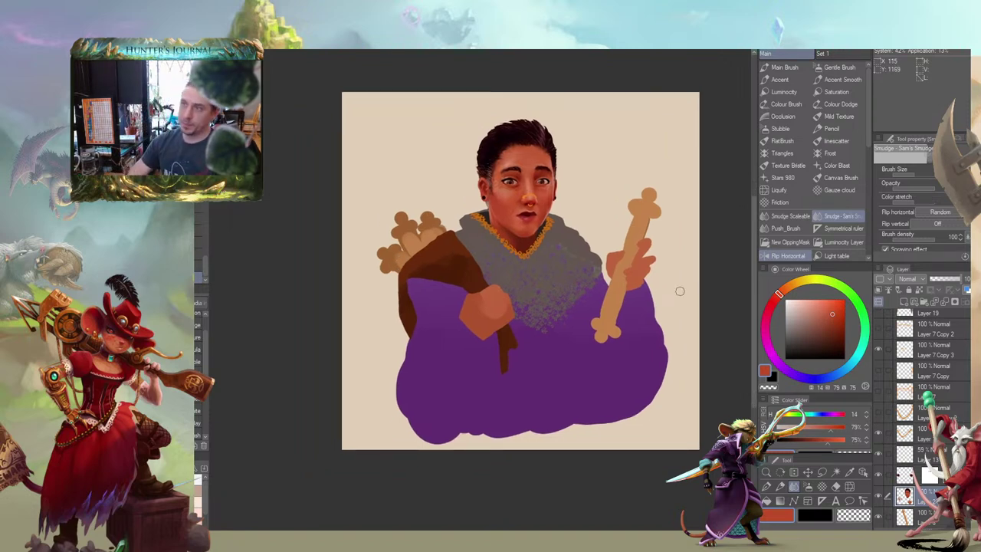
click(782, 255)
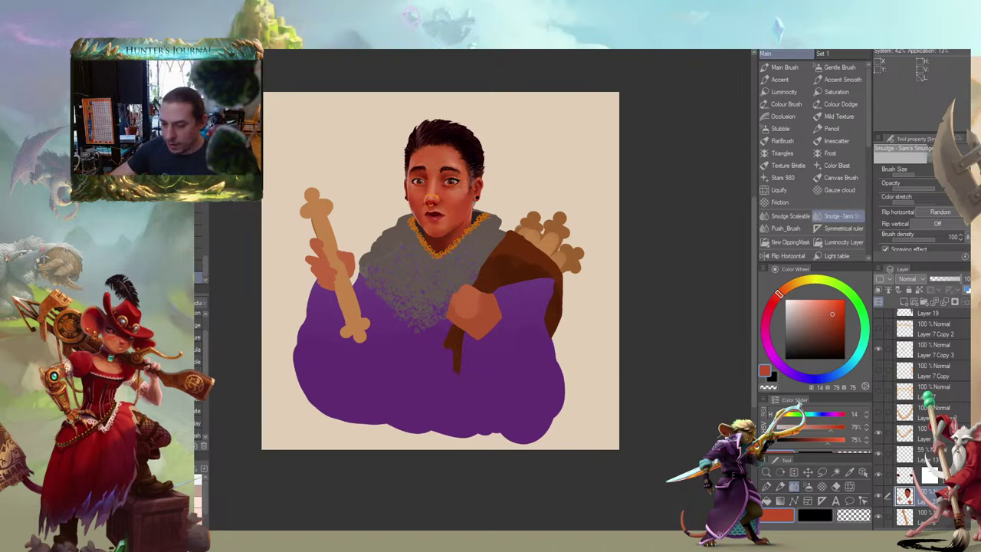
scroll(752, 210, up, 1)
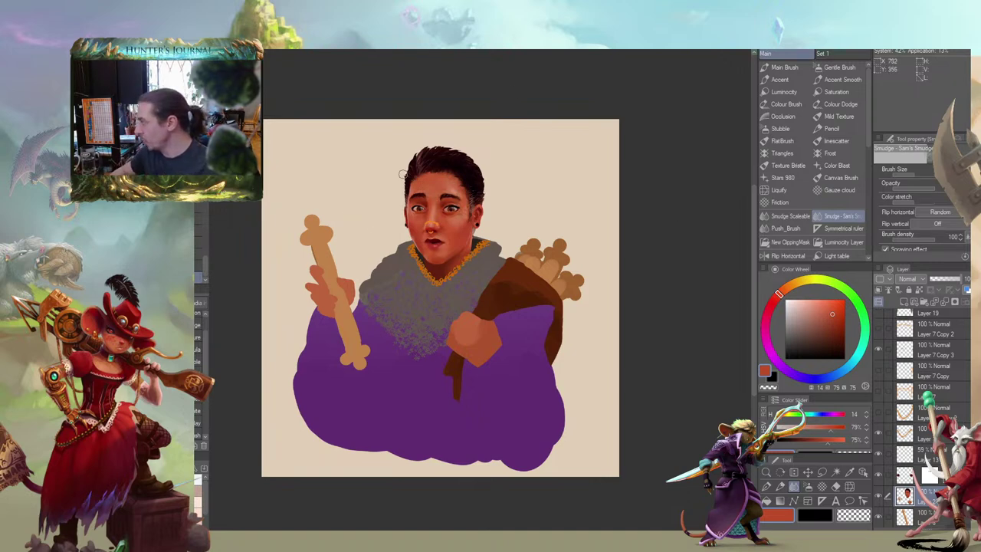
Paint a light rim along the far cheek and jaw edge with the Accent brush in sampled skin (hue 13, saturation 52%, value 78%)
scroll(382, 216, up, 4)
drag(380, 239, 363, 252)
key(b)
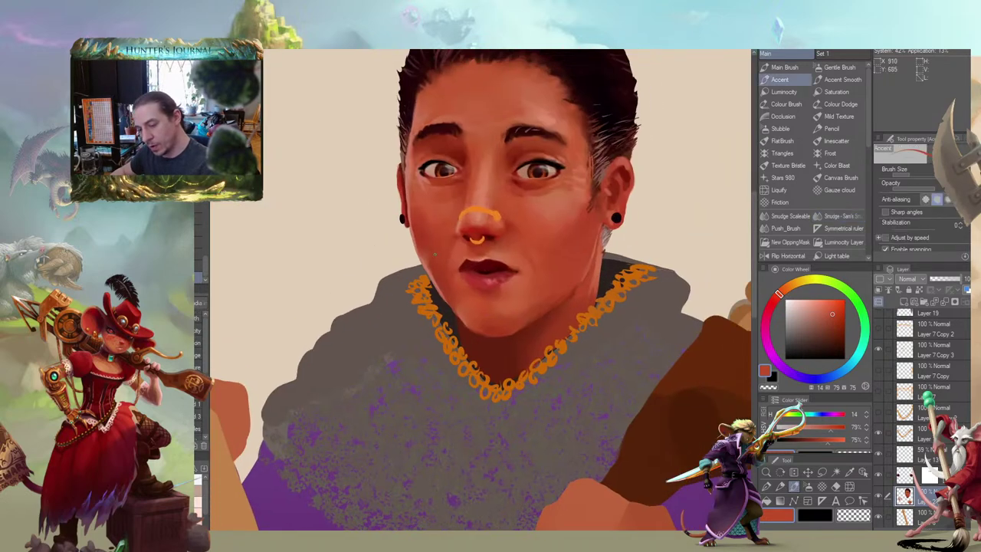
alt+click(439, 278)
drag(452, 283, 438, 263)
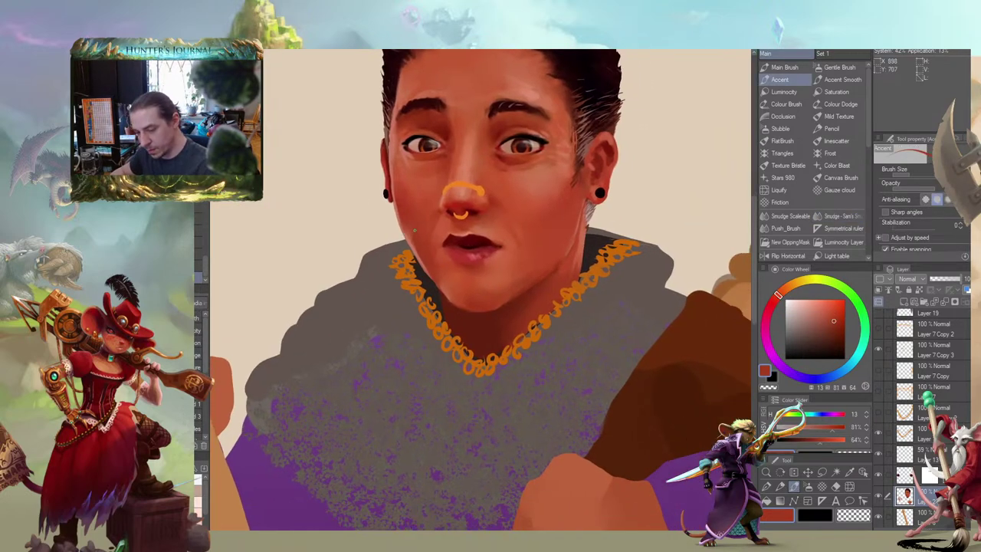
scroll(420, 262, up, 3)
alt+click(419, 270)
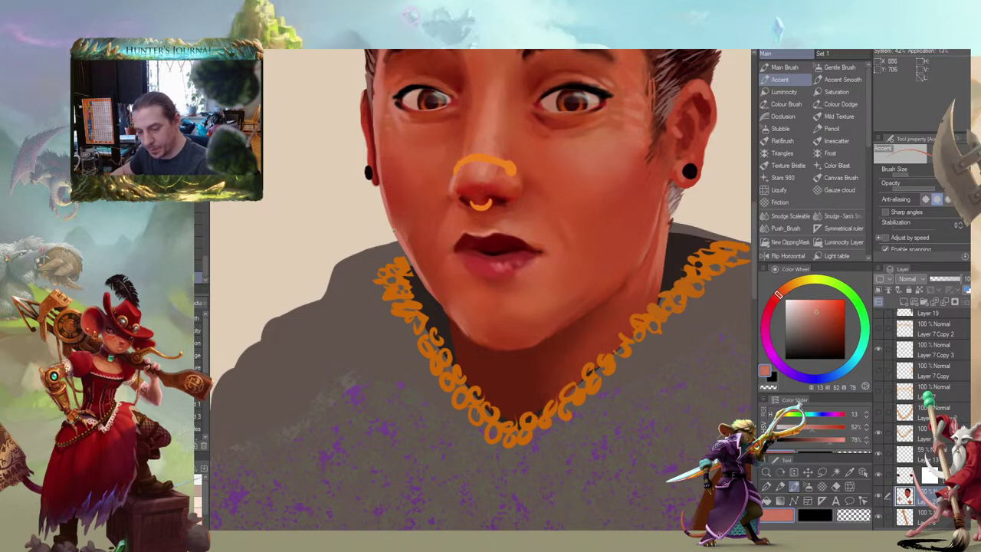
key(b)
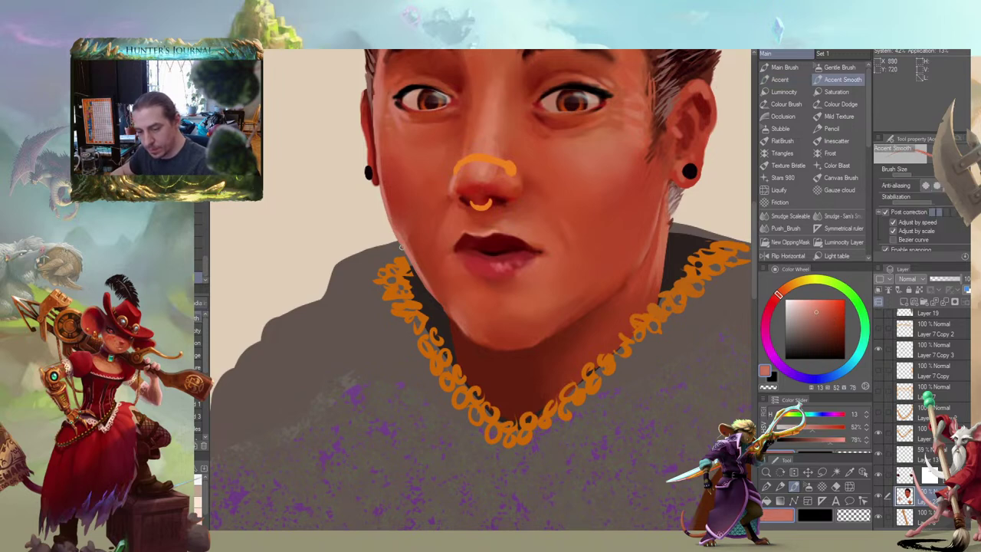
key(comma)
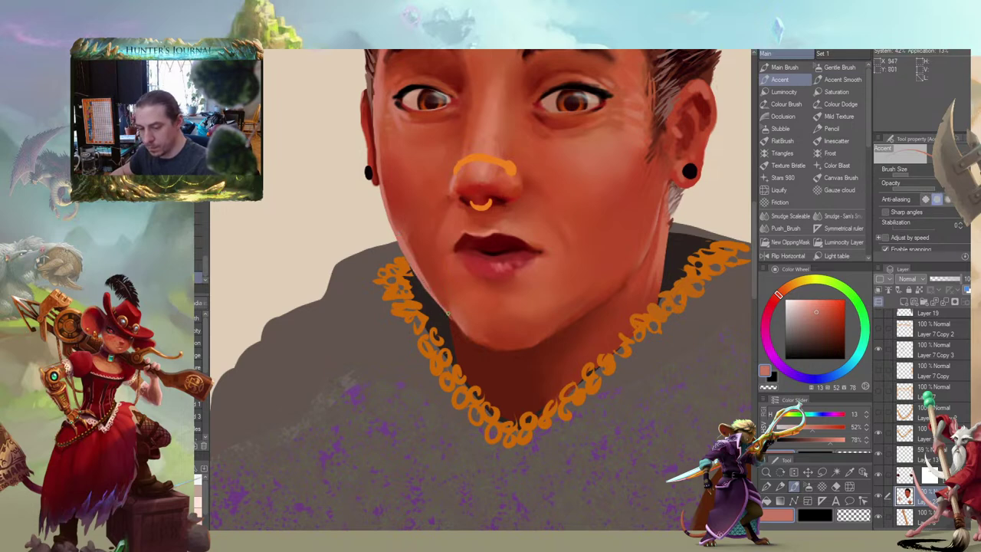
mouse_move(380, 263)
mouse_down()
mouse_move(357, 260)
mouse_move(369, 310)
mouse_up()
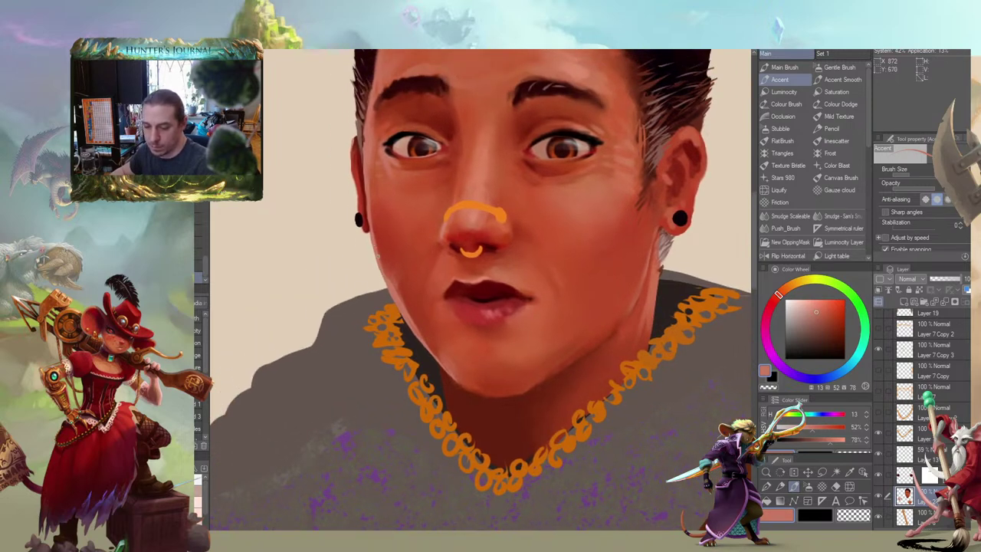
drag(379, 270, 387, 286)
drag(342, 222, 333, 201)
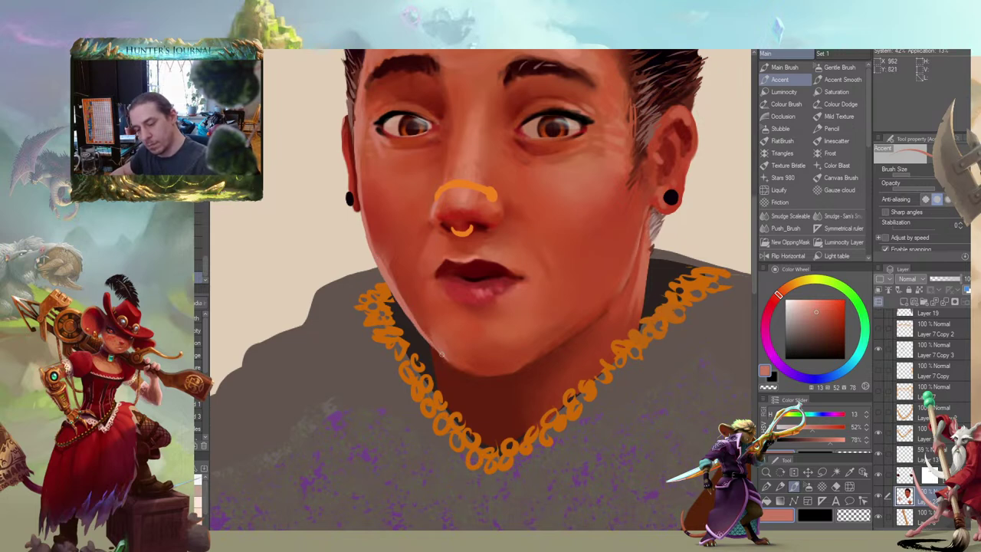
mouse_move(345, 280)
mouse_down()
mouse_move(388, 298)
mouse_move(420, 354)
mouse_move(368, 319)
mouse_move(464, 228)
mouse_move(471, 242)
mouse_move(505, 250)
mouse_up()
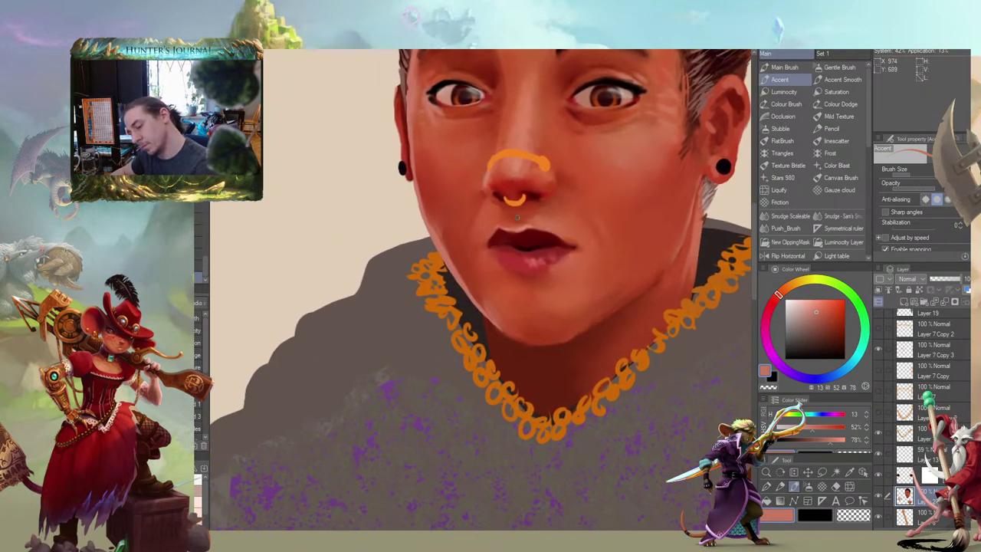
Add a light edge along the near jawline with sampled skin (hue 13, saturation 56%, value 76%) and smudge it into the cheek
alt+click(691, 220)
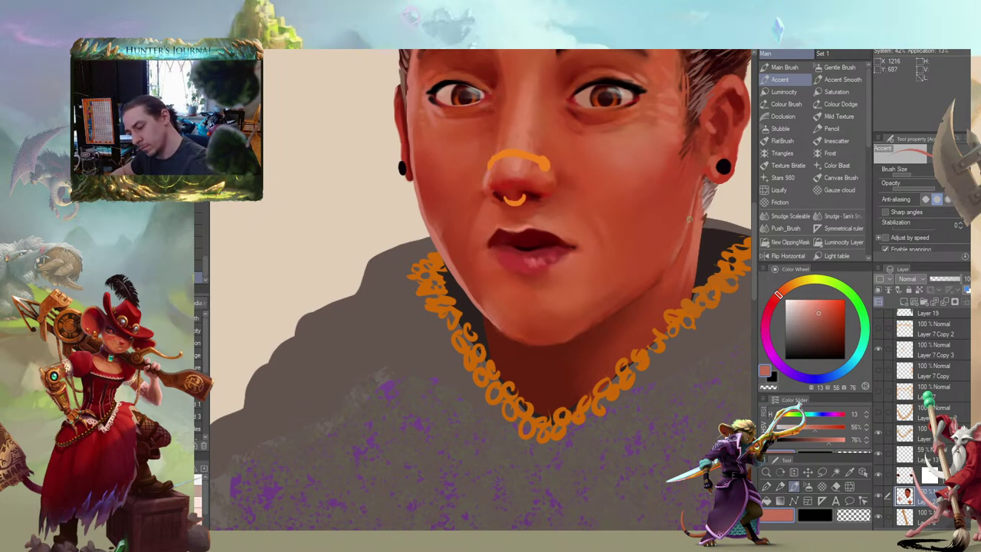
drag(634, 152, 619, 152)
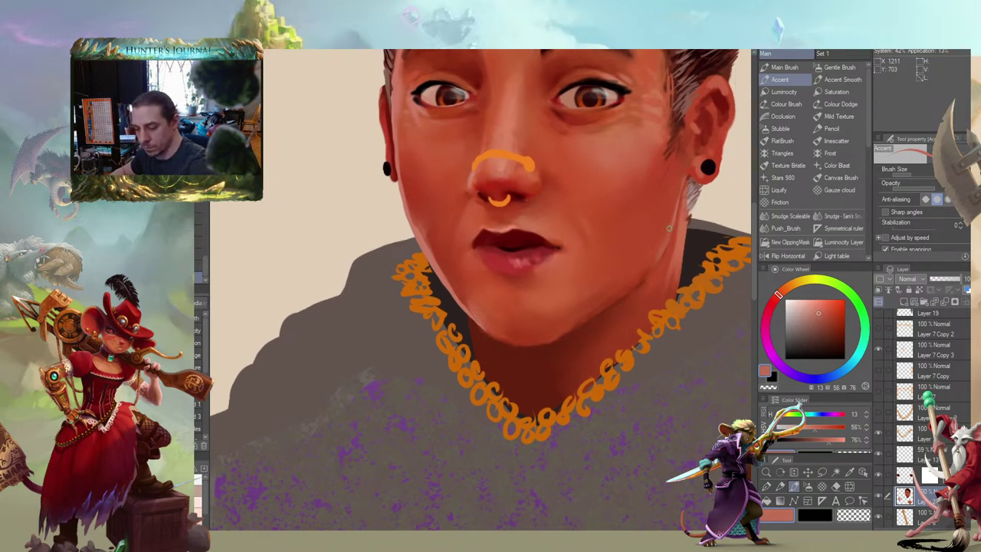
drag(387, 279, 347, 359)
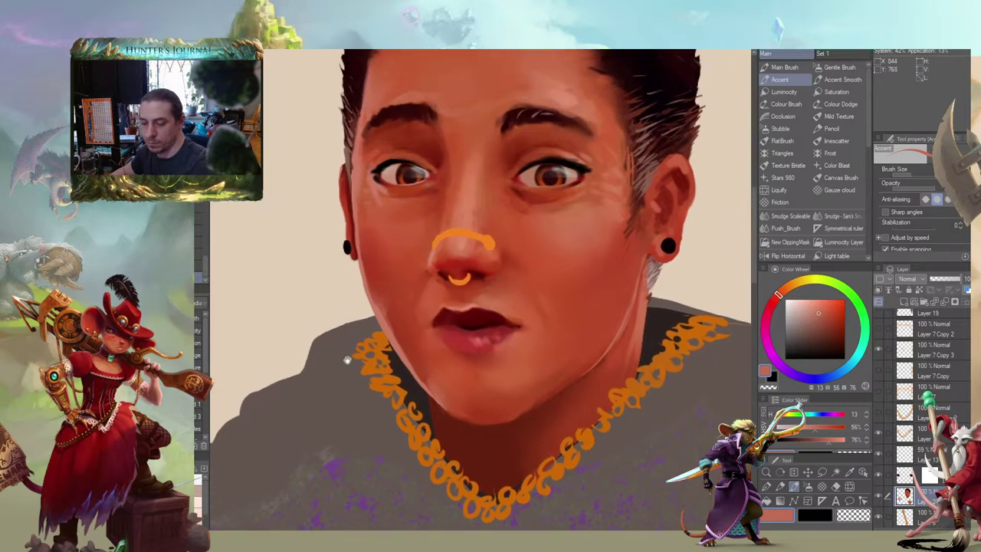
mouse_move(633, 294)
mouse_down()
mouse_move(595, 362)
mouse_move(622, 324)
mouse_move(585, 368)
mouse_up()
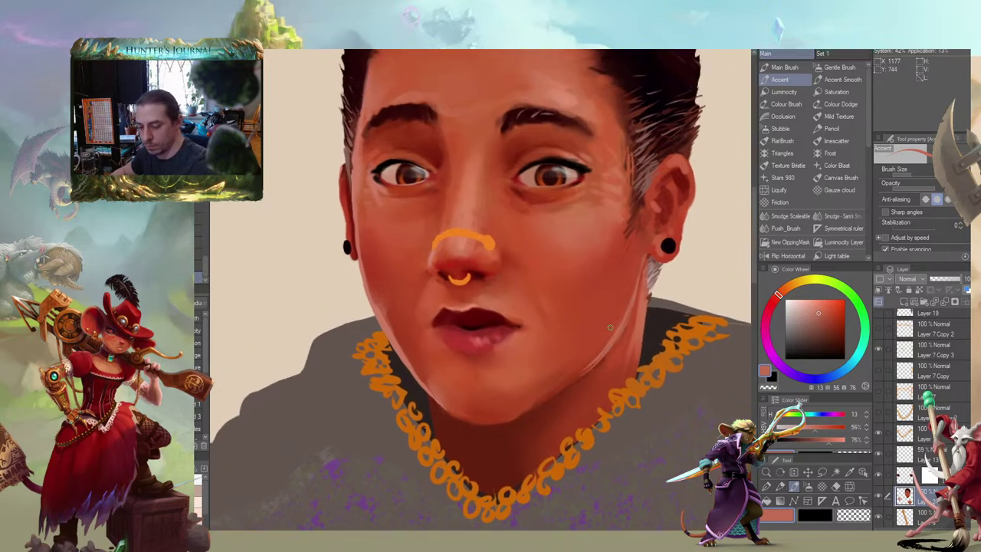
key(j)
drag(630, 296, 601, 348)
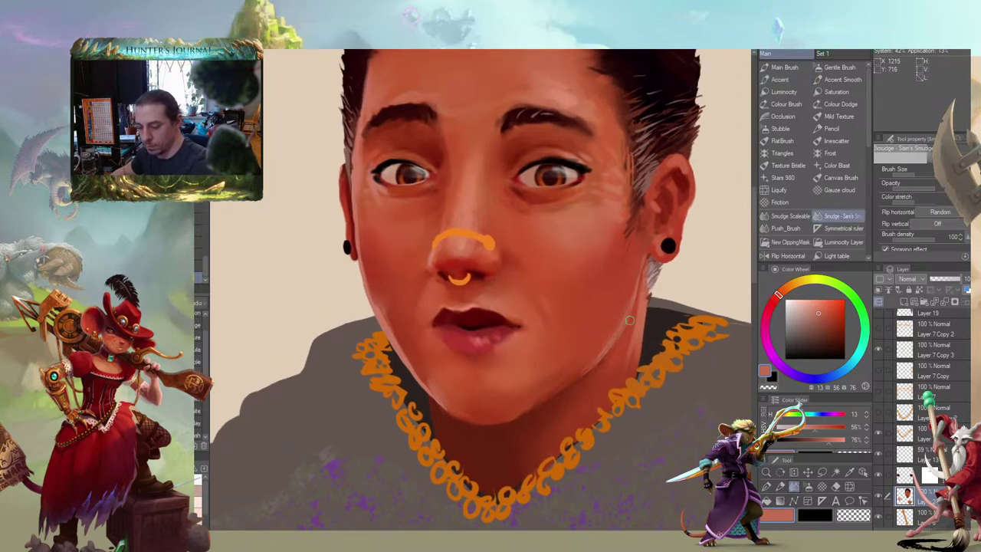
drag(420, 230, 382, 209)
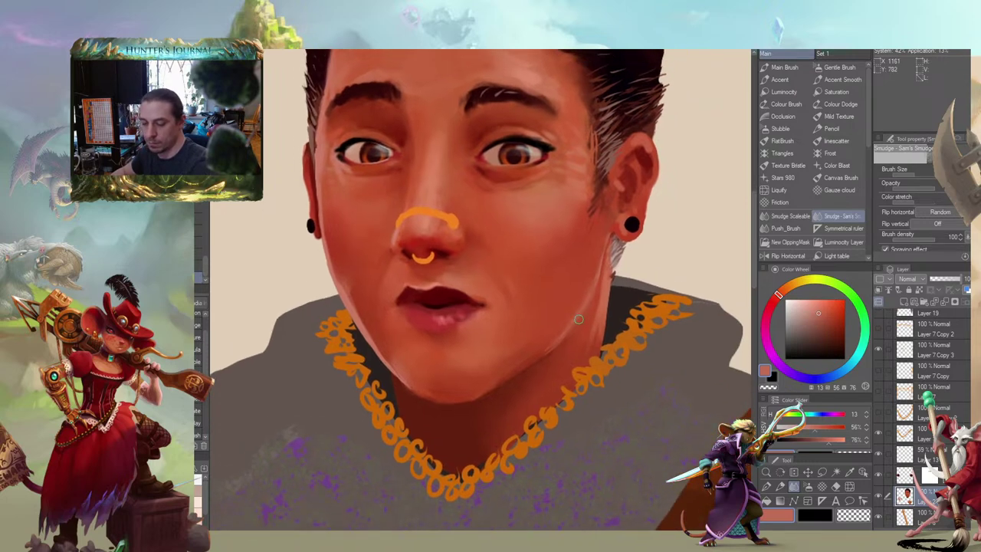
drag(460, 211, 467, 184)
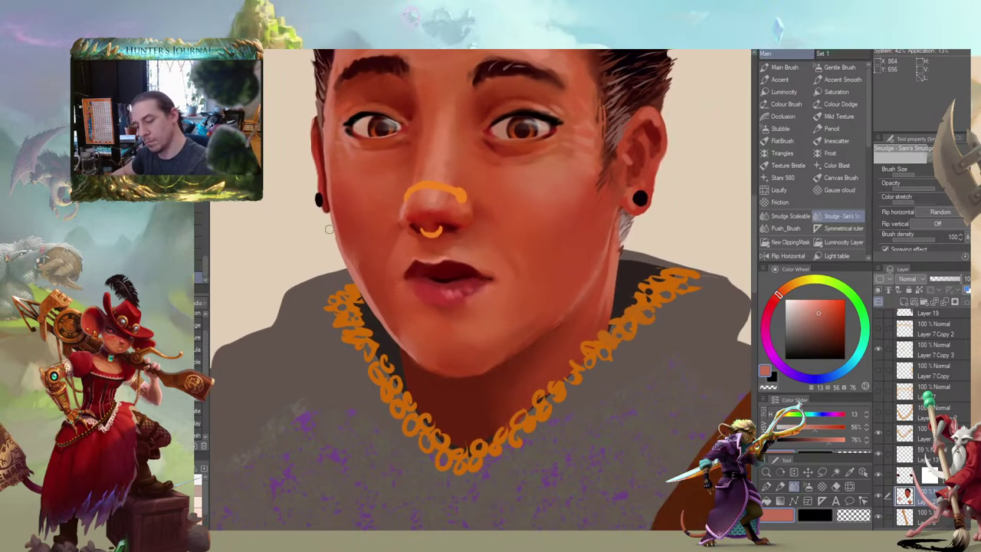
Check the whole figure and smudge the skin along the nose bridge between the eyes
key(b)
scroll(321, 253, down, 3)
scroll(321, 264, down, 1)
mouse_move(298, 266)
mouse_down()
mouse_move(397, 329)
mouse_move(481, 284)
mouse_move(513, 289)
mouse_move(516, 307)
mouse_up()
mouse_move(519, 186)
mouse_down()
mouse_move(522, 164)
mouse_move(535, 174)
mouse_up()
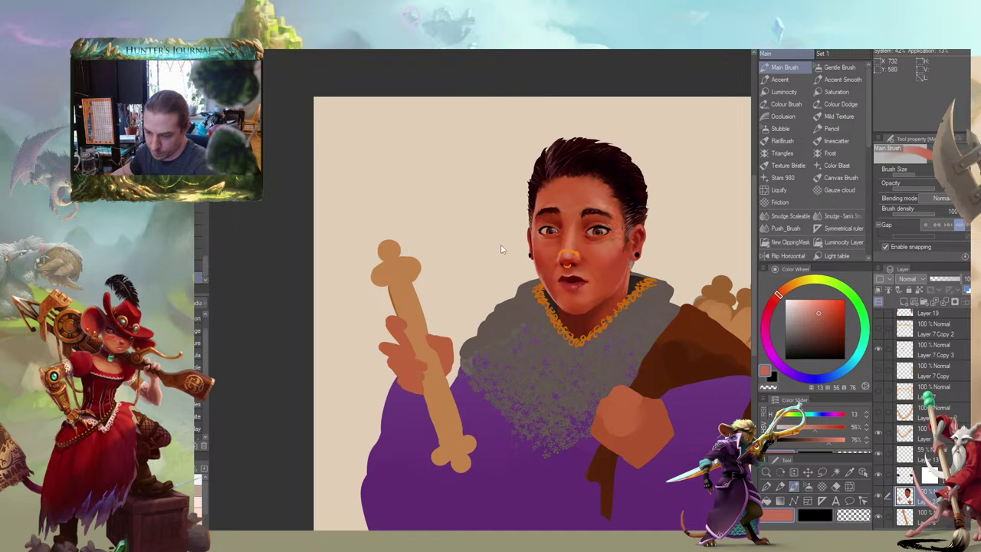
scroll(524, 235, up, 3)
key(j)
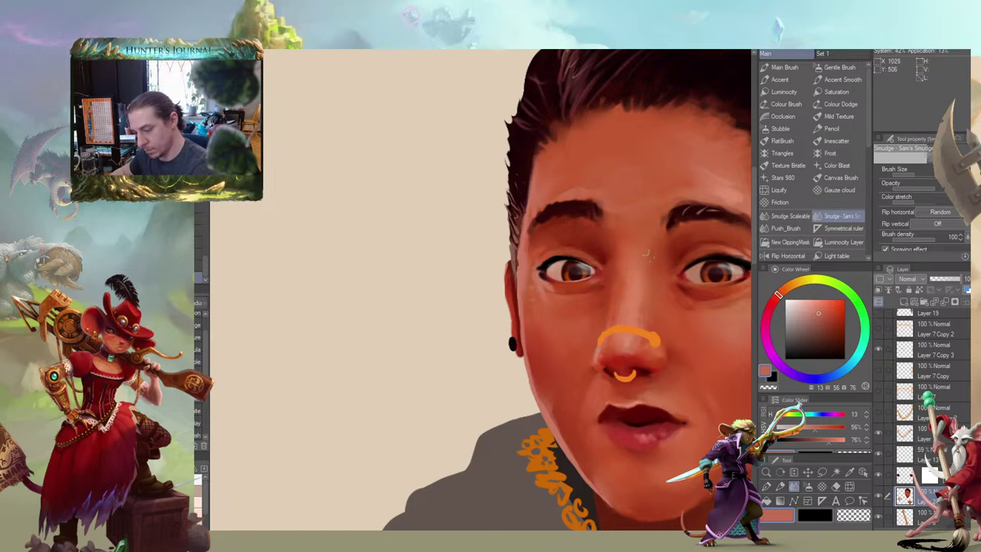
drag(617, 224, 541, 163)
Rework the nose tip highlight with the Main Brush in sampled skin tones (hues 16 and 15) and smudge it smooth
key(b)
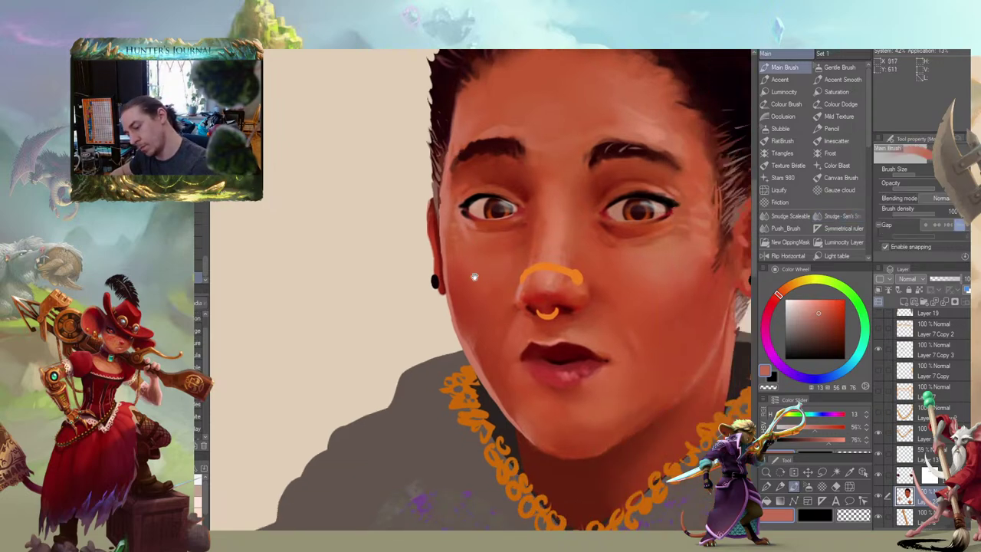
mouse_move(475, 278)
mouse_down()
mouse_move(434, 259)
mouse_move(405, 296)
mouse_move(443, 289)
mouse_up()
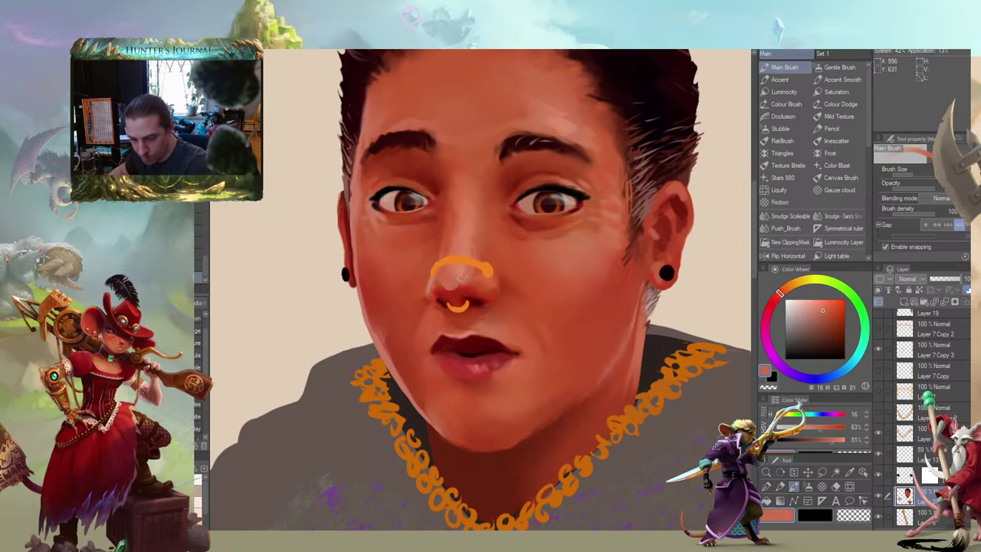
drag(368, 207, 434, 183)
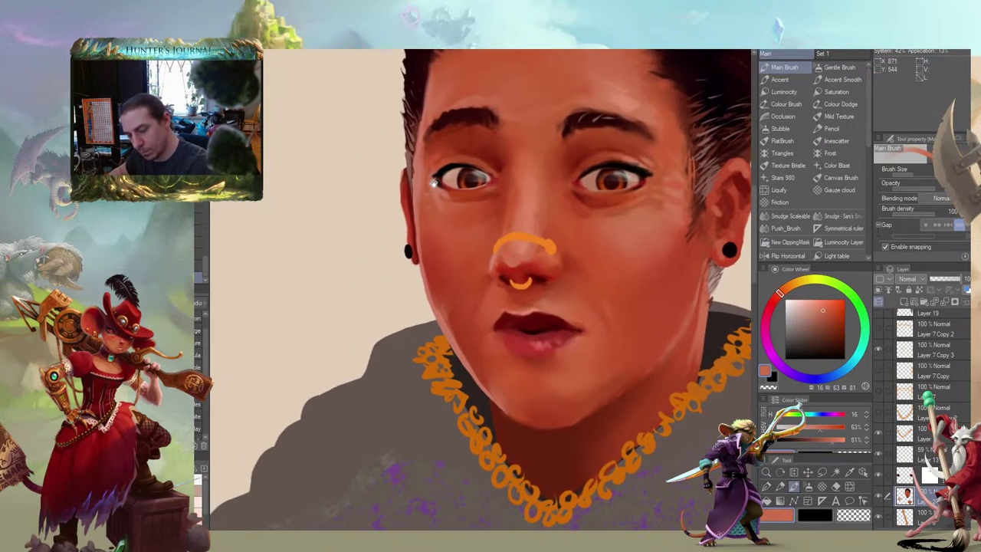
alt+click(611, 246)
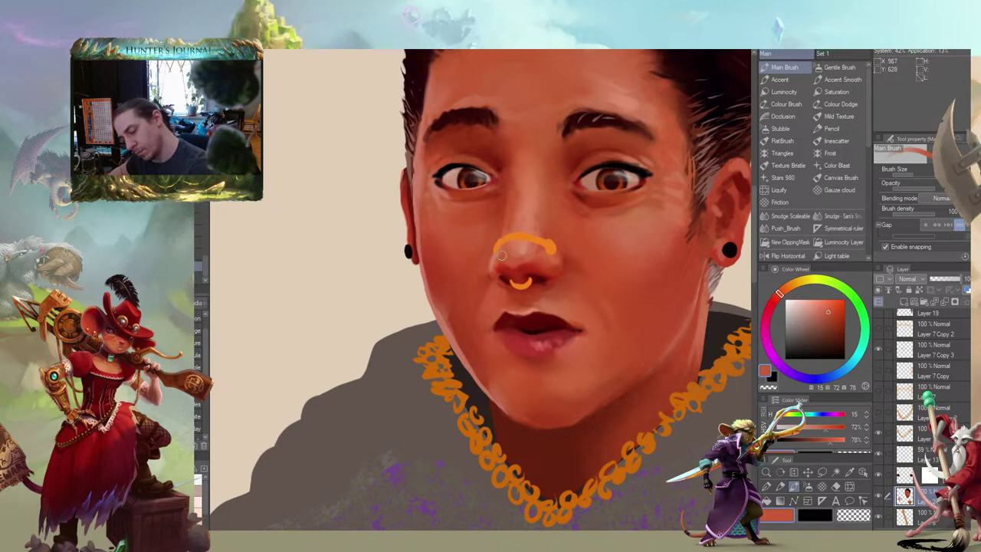
key(j)
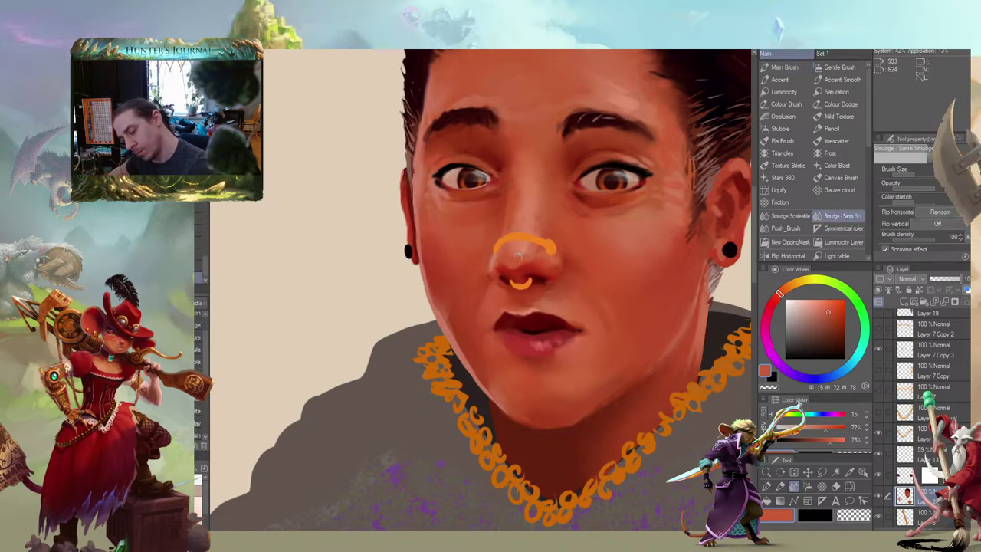
drag(520, 230, 456, 224)
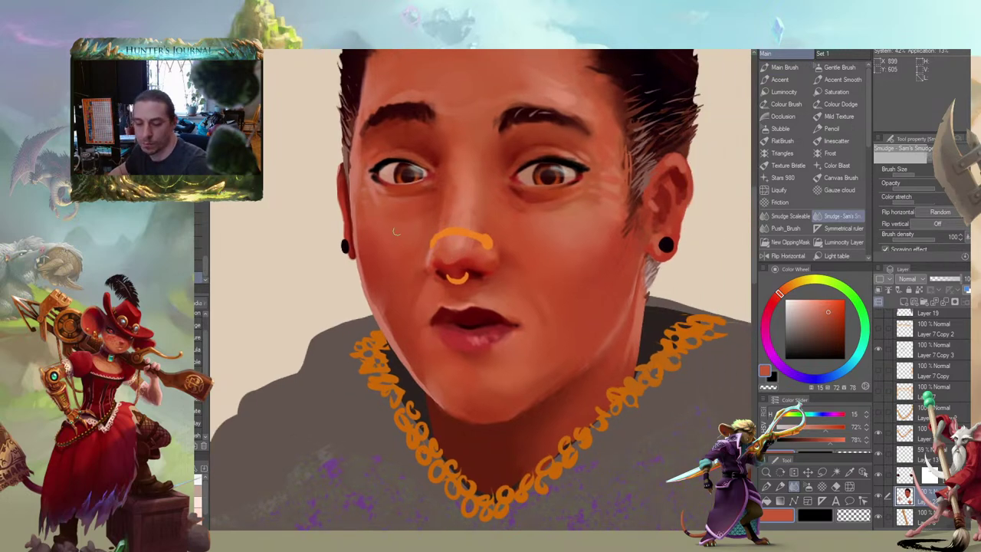
Even out the far cheek between nostril and mouth corner with sampled mid skin (hue 14, saturation 72%, value 76%) and smudge it
key(b)
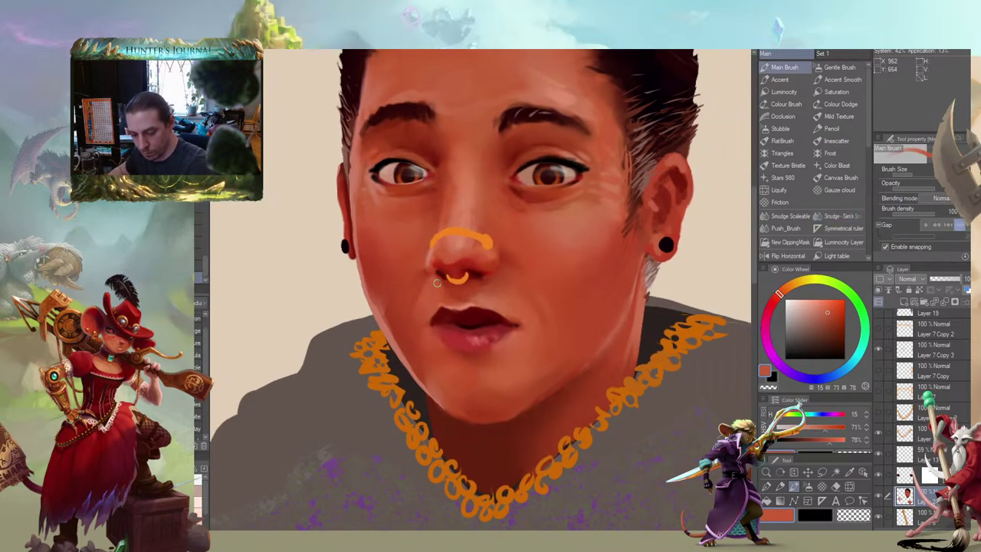
mouse_move(425, 264)
mouse_down()
mouse_move(454, 243)
mouse_move(486, 264)
mouse_move(477, 282)
mouse_up()
alt+click(486, 299)
alt+click(467, 294)
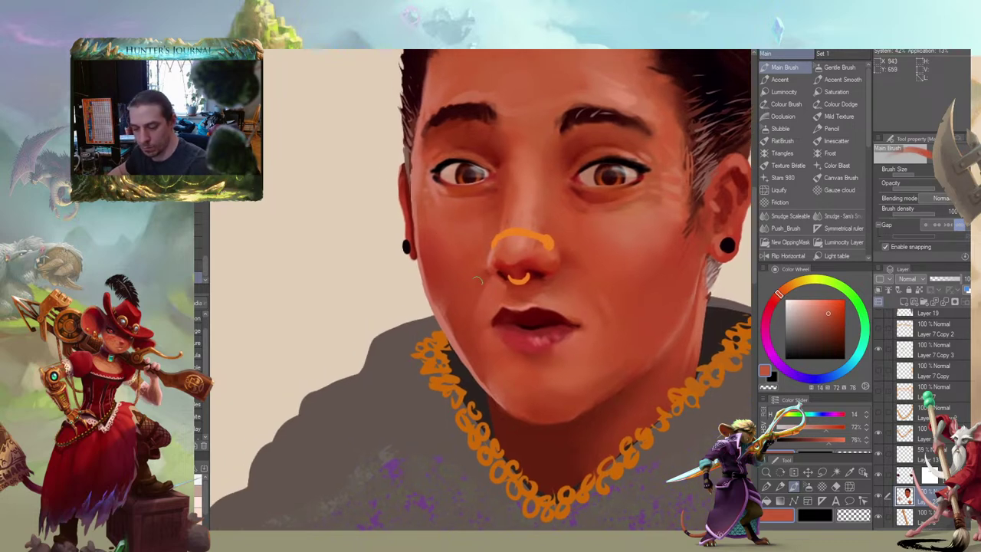
alt+click(476, 285)
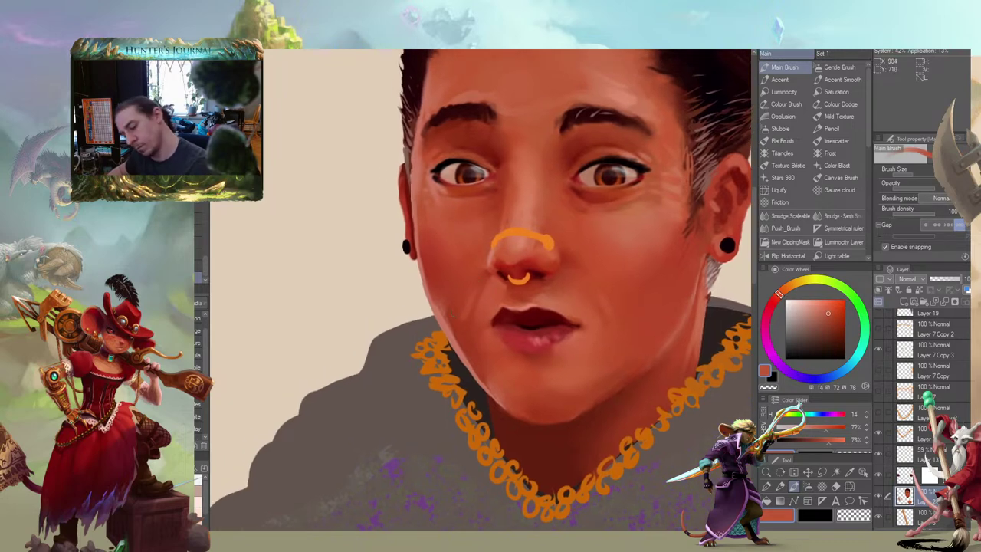
key(j)
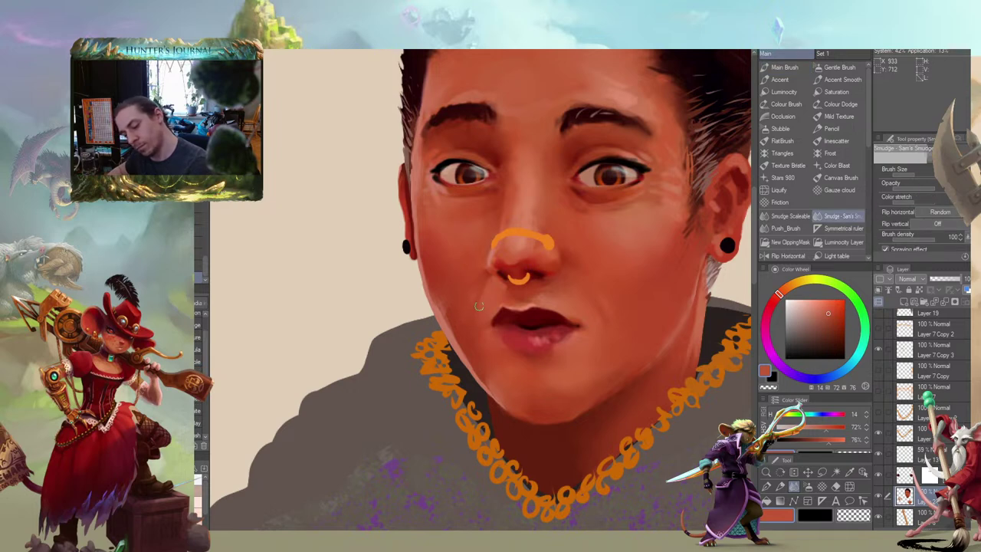
mouse_move(440, 222)
mouse_down()
mouse_move(374, 173)
mouse_move(423, 205)
mouse_up()
drag(373, 174, 390, 197)
Paint the skin beneath the far eye with sampled tones (hues 13 and 16) using the Main Brush and smudge the area
key(b)
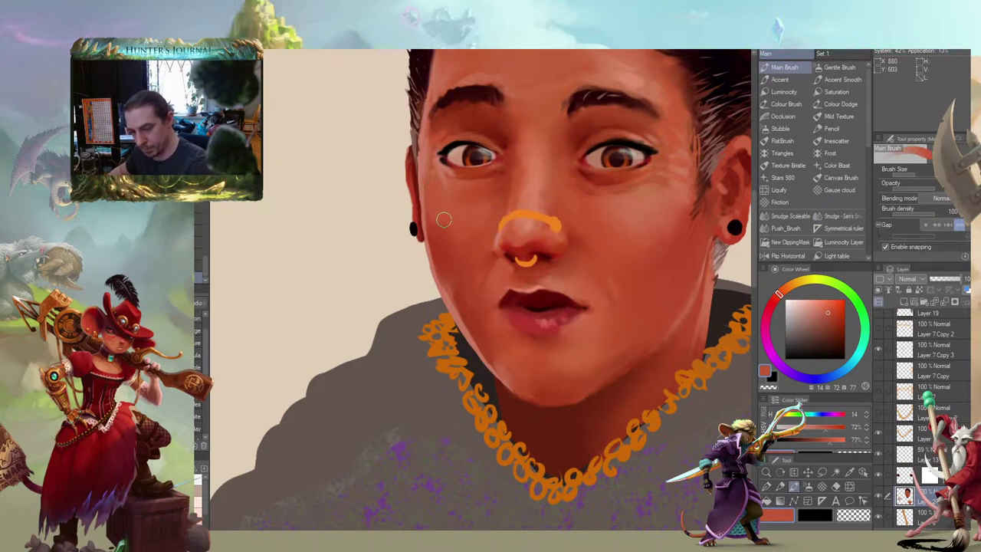
drag(419, 143, 448, 166)
alt+click(471, 190)
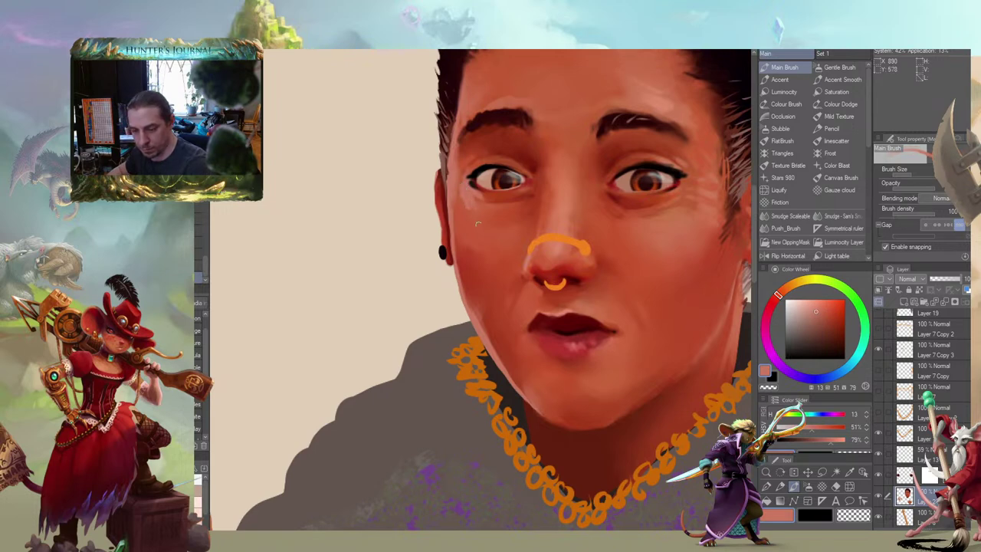
drag(477, 223, 483, 239)
alt+click(473, 204)
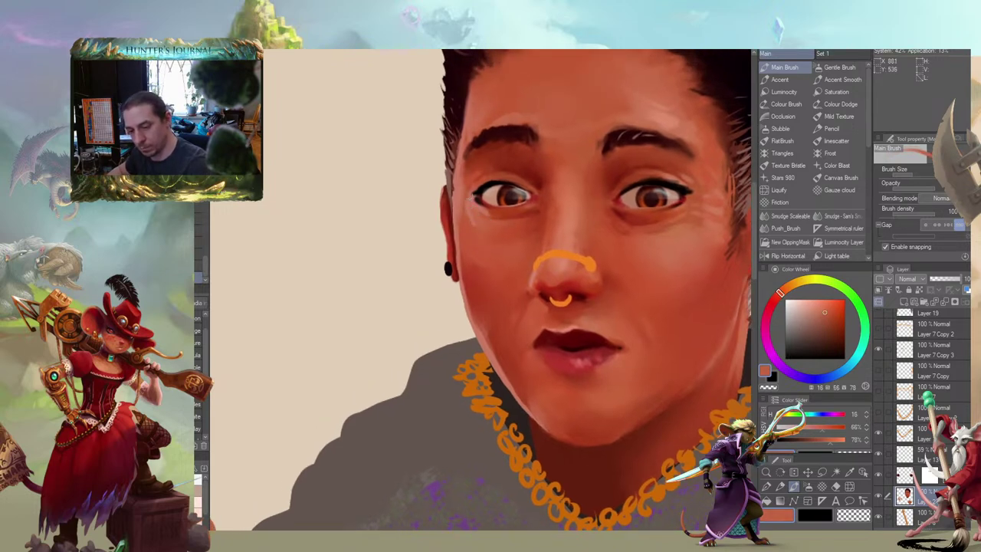
key(j)
drag(421, 177, 437, 188)
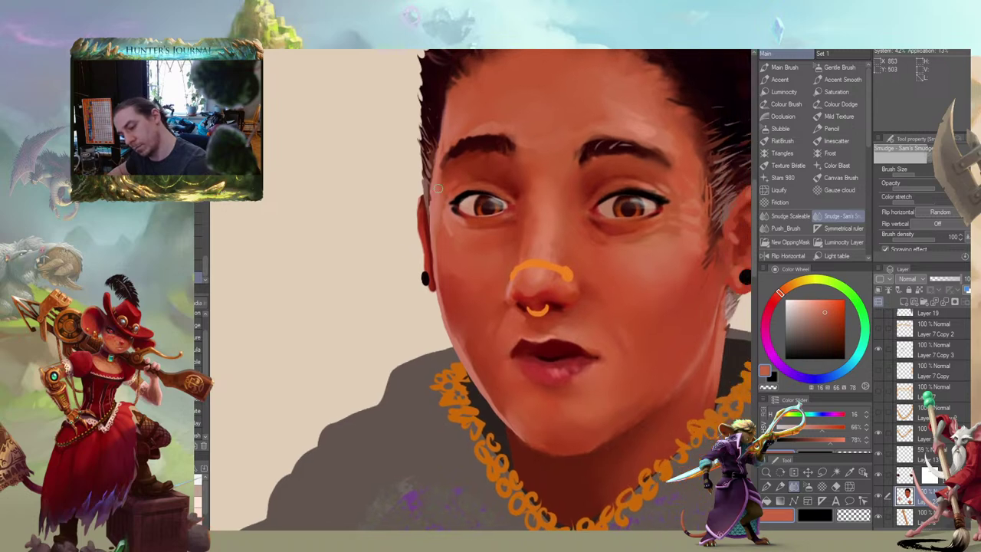
Add lighter skin beside the far eye's outer corner with the Main Brush in a sampled tone (hue 13, saturation 51%, value 80%)
key(b)
alt+click(442, 205)
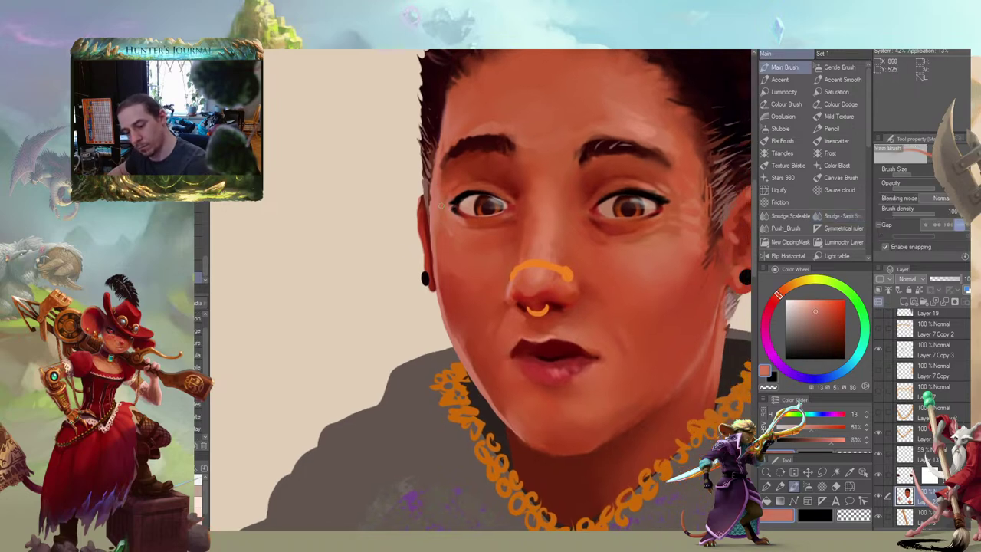
mouse_move(417, 146)
mouse_down()
mouse_move(381, 130)
mouse_move(441, 135)
mouse_move(428, 149)
mouse_move(412, 131)
mouse_up()
drag(422, 301, 403, 278)
drag(401, 212, 407, 224)
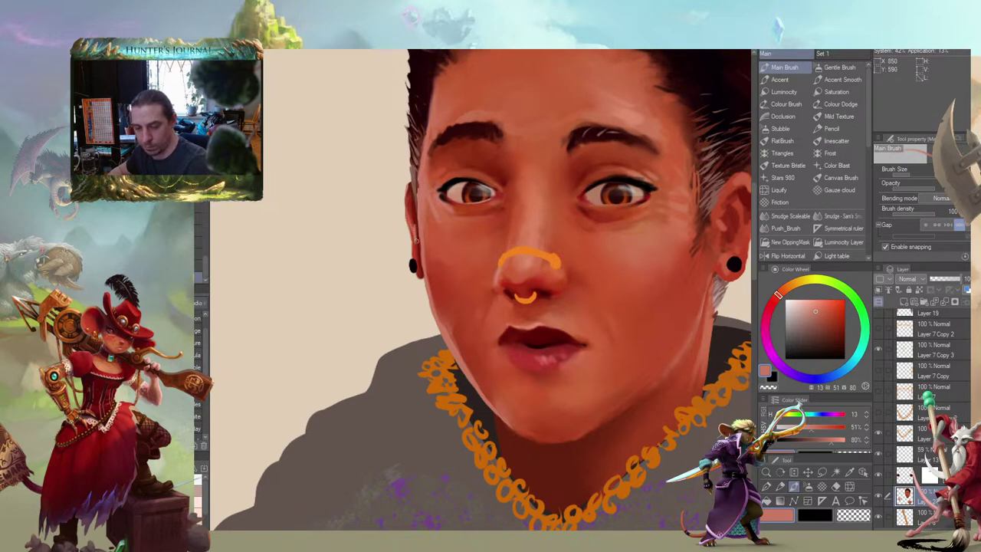
drag(392, 180, 368, 191)
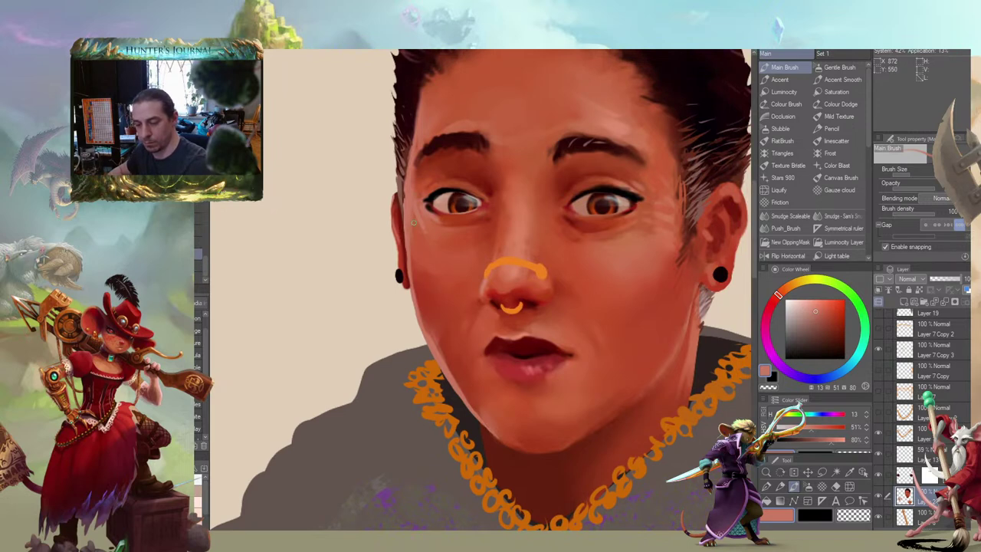
drag(400, 223, 402, 239)
mouse_move(427, 278)
mouse_down()
mouse_move(398, 258)
mouse_move(403, 277)
mouse_up()
Try to trim the outline around the far ear with an enlarged brush in transparent colour and the Accent brush
key(c)
key(bracketright)
key(bracketright)
drag(353, 172, 358, 183)
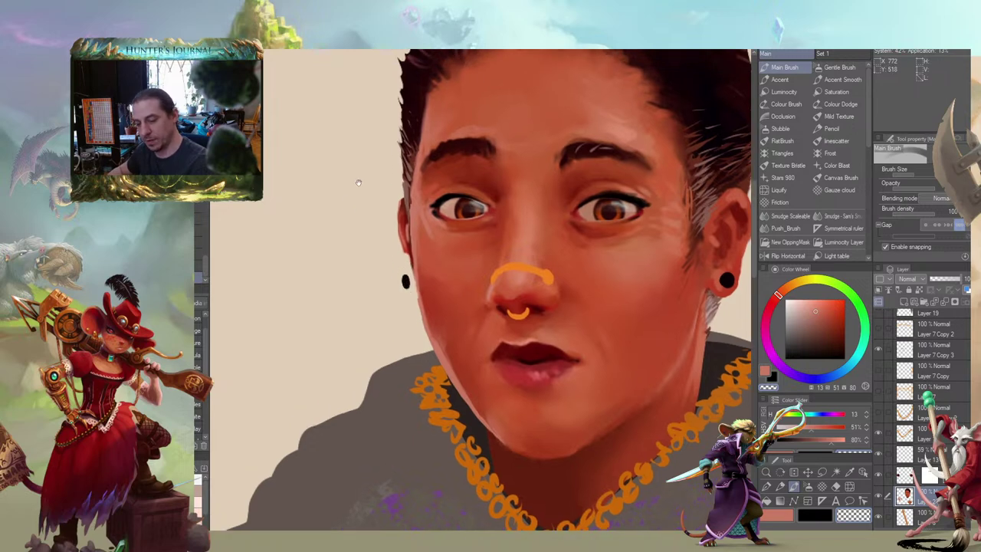
click(779, 79)
drag(387, 216, 392, 188)
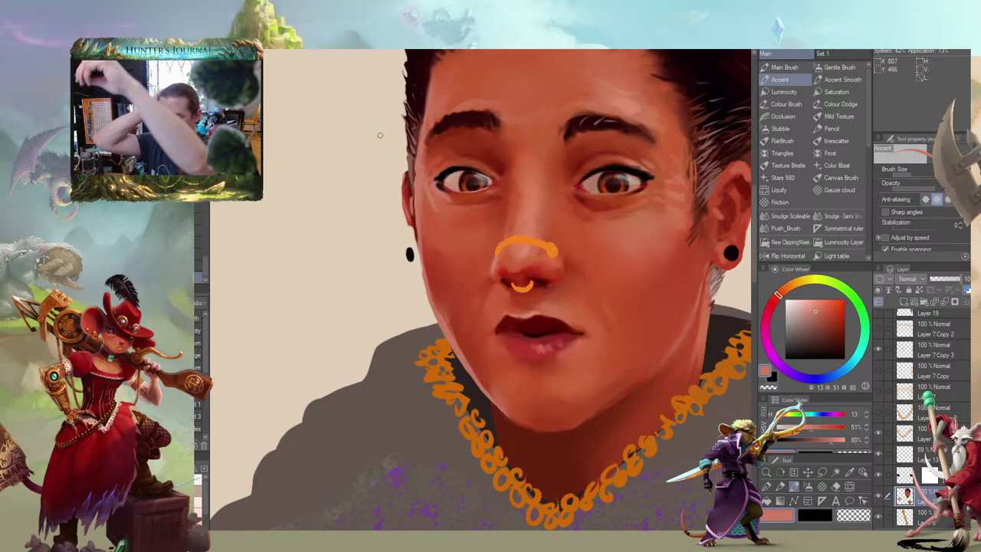
key(ctrl+z)
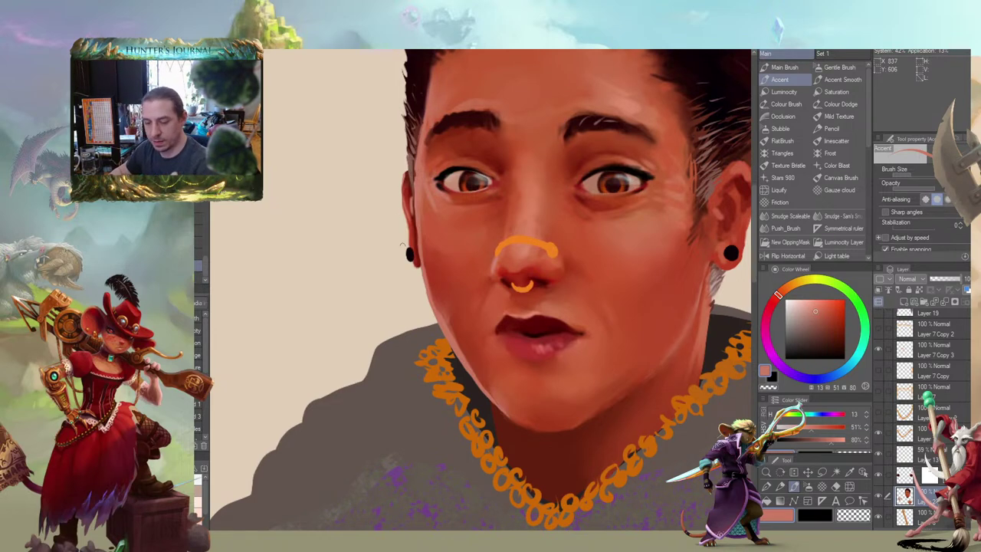
Try to lower the near earlobe by lassoing the lower ear with the adjoining jaw and moving that area slightly down
drag(720, 251, 583, 252)
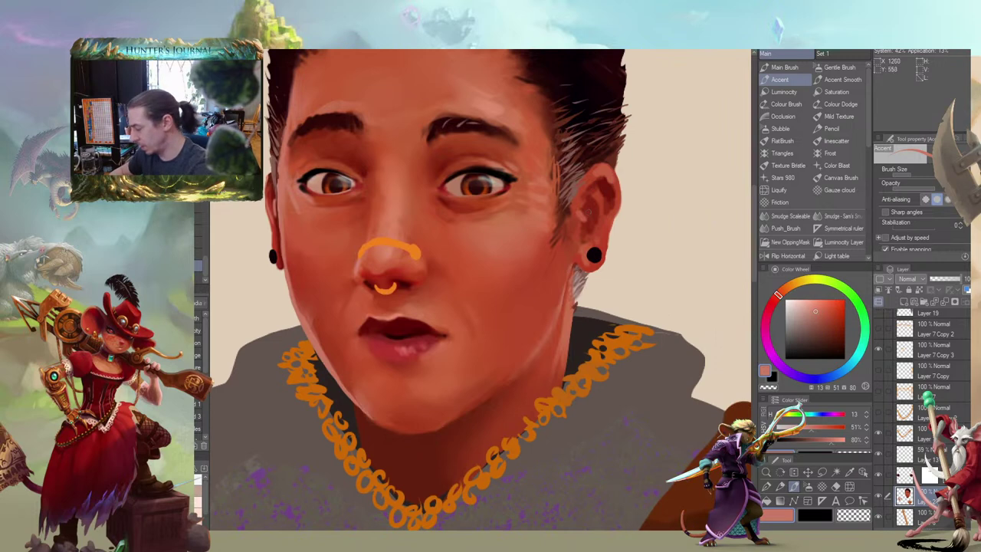
key(b)
alt+click(589, 262)
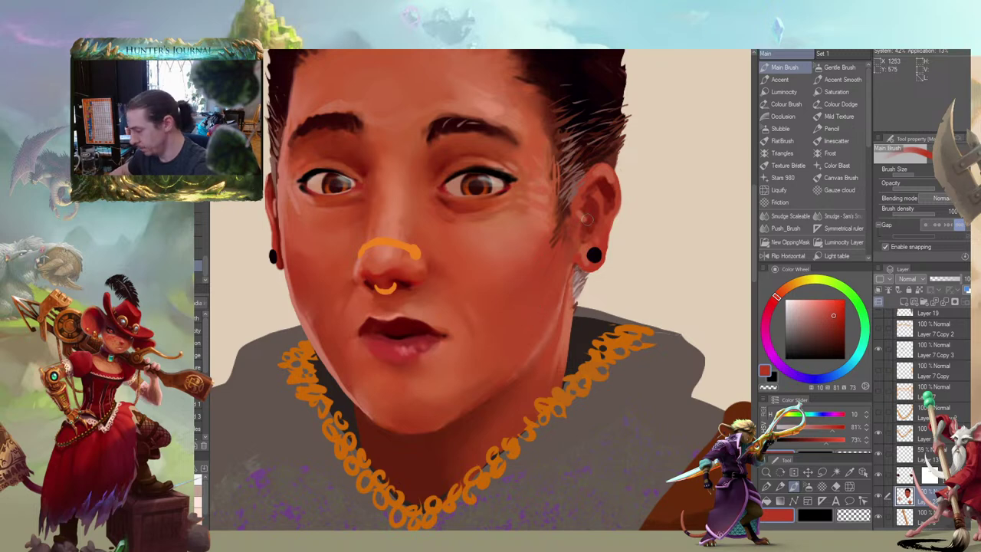
key(m)
mouse_move(625, 219)
mouse_down()
mouse_move(582, 208)
mouse_move(550, 269)
mouse_up()
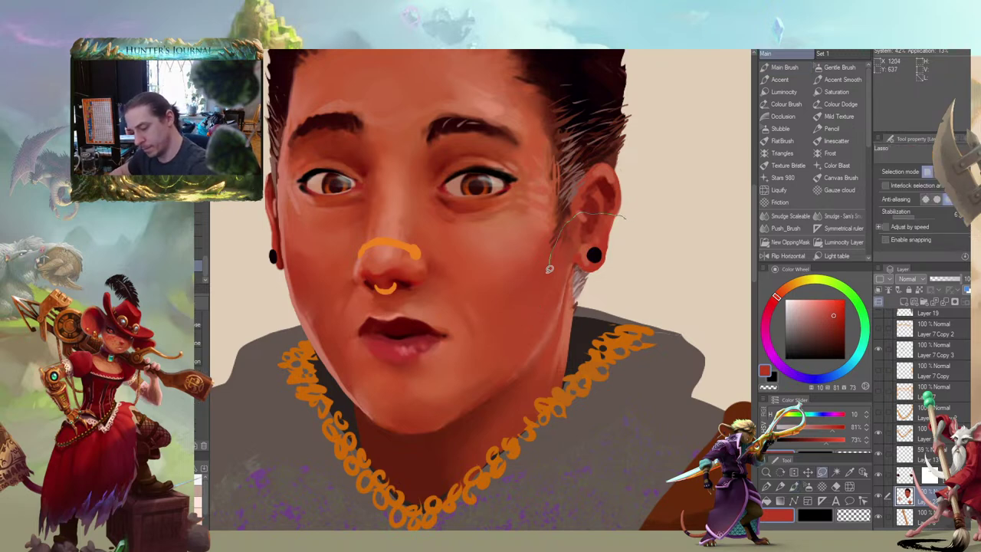
drag(572, 311, 546, 324)
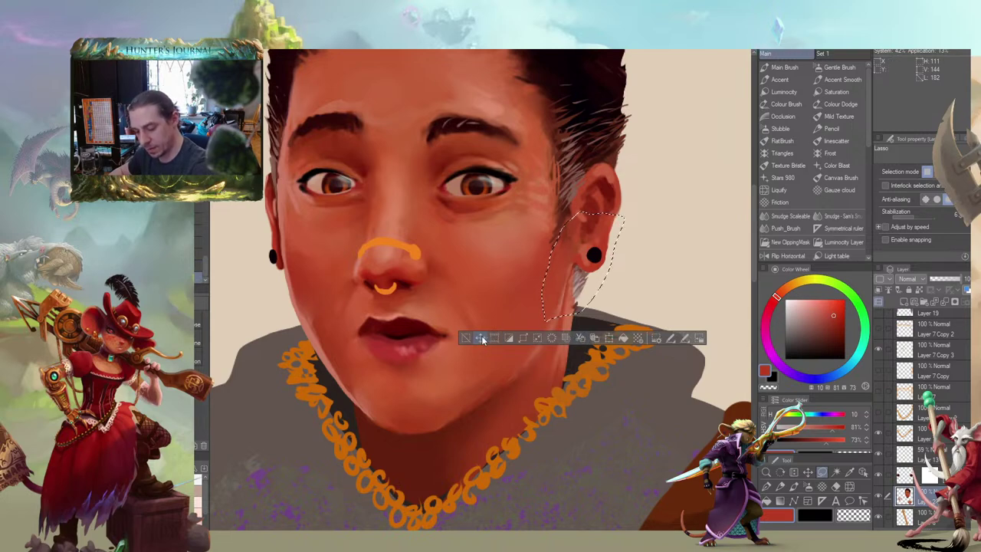
click(480, 338)
drag(560, 283, 558, 293)
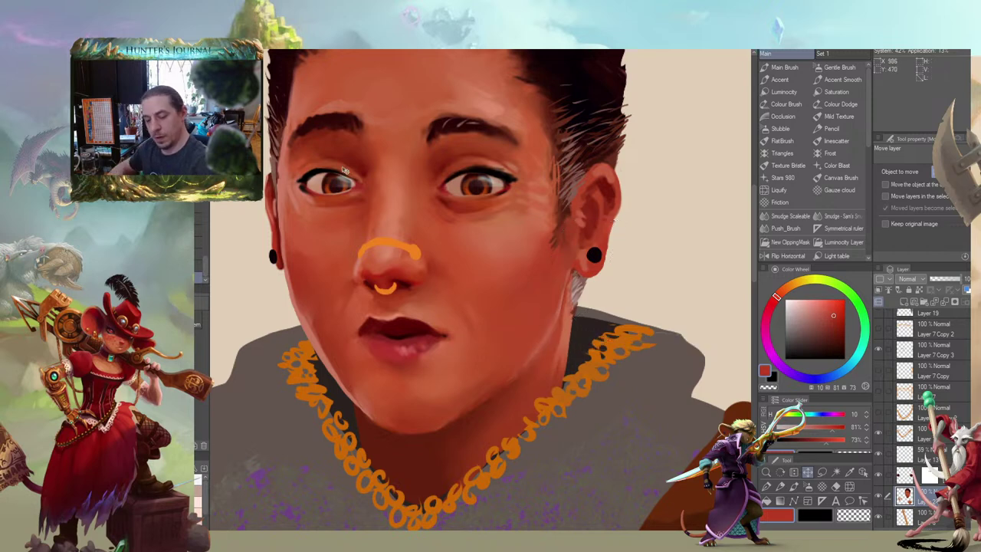
key(ctrl+d)
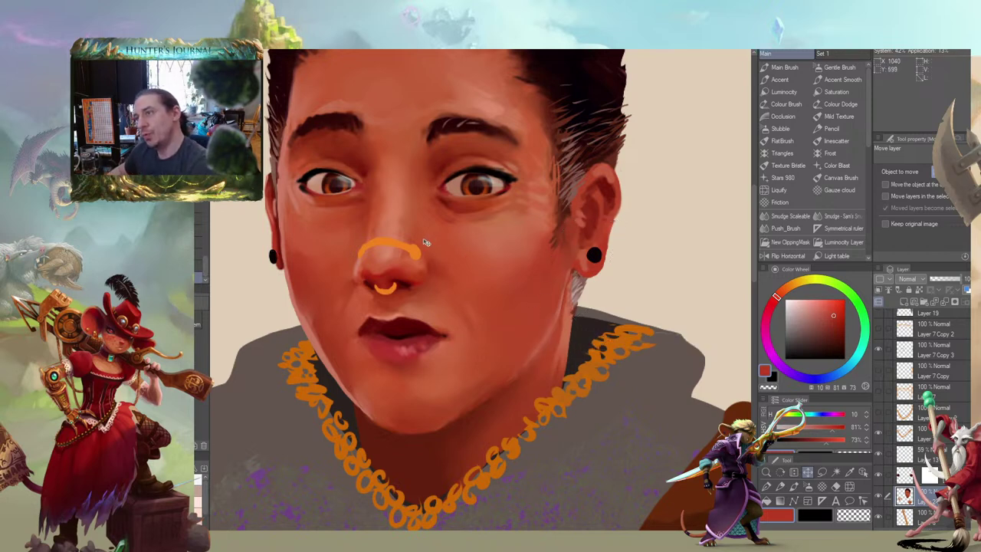
drag(582, 216, 563, 230)
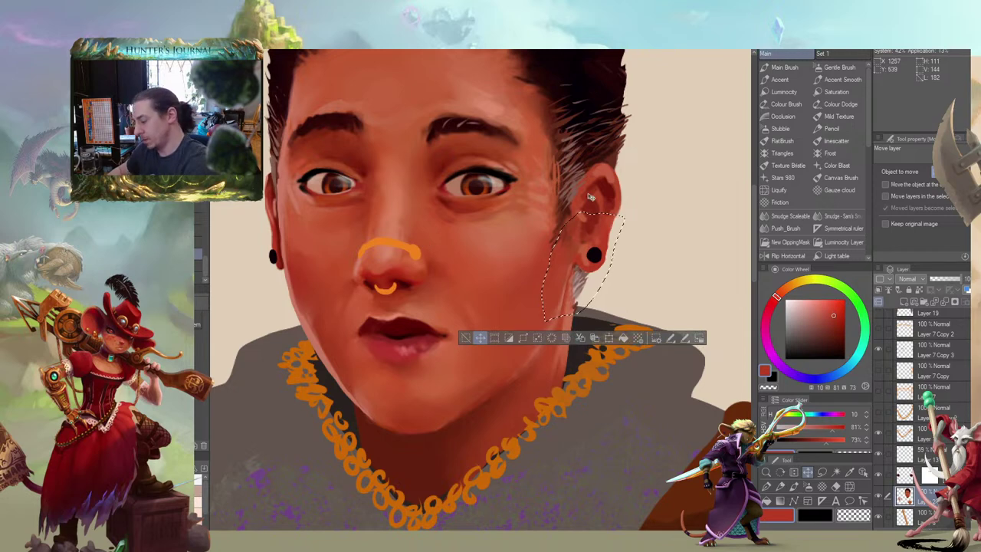
key(ctrl+d)
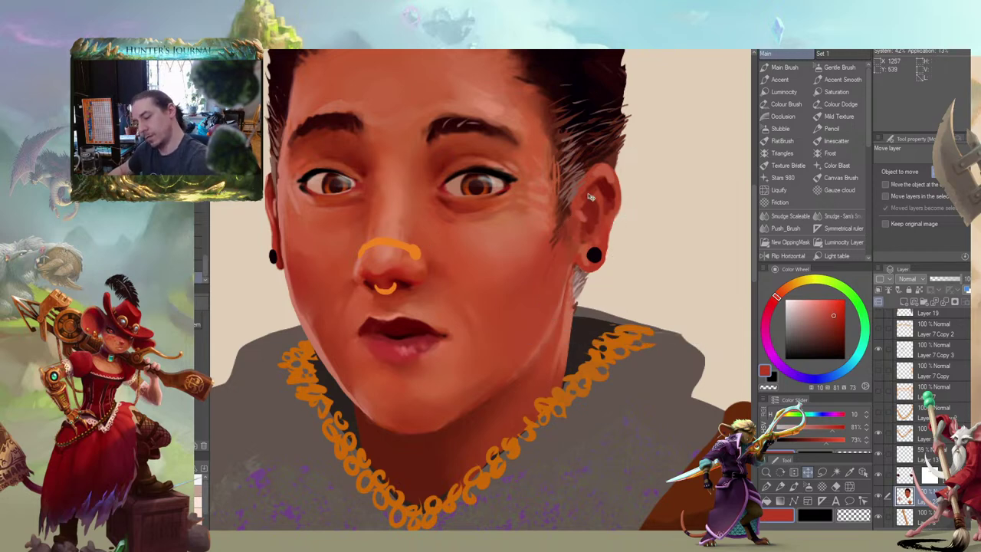
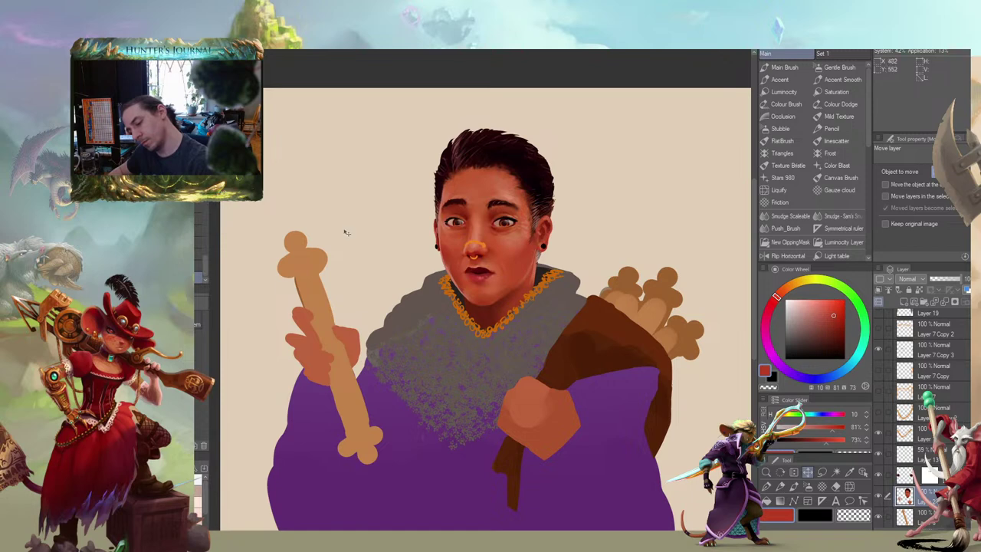
Flip the canvas horizontally and clean the far cheek's outer contour with the Accent brush in transparent colour
click(781, 256)
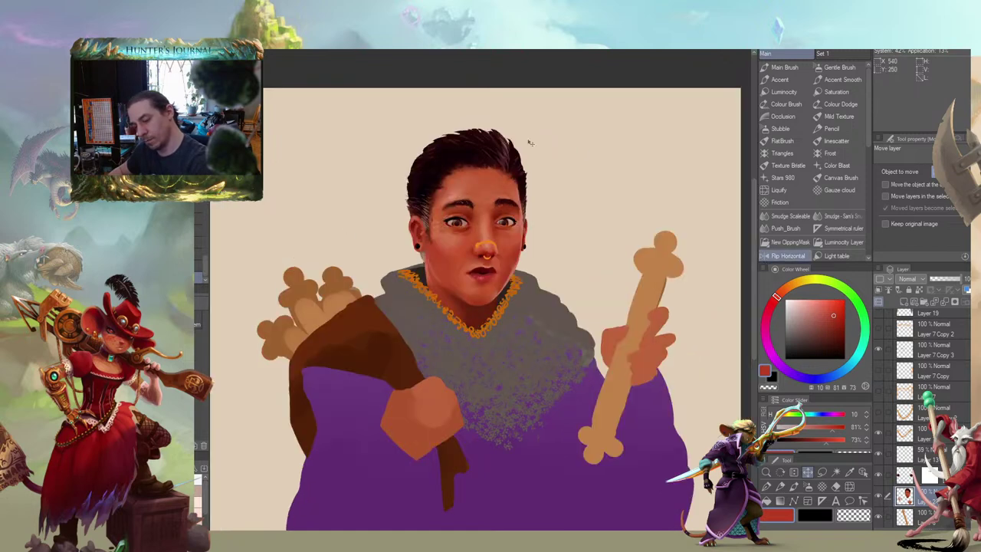
drag(335, 223, 361, 244)
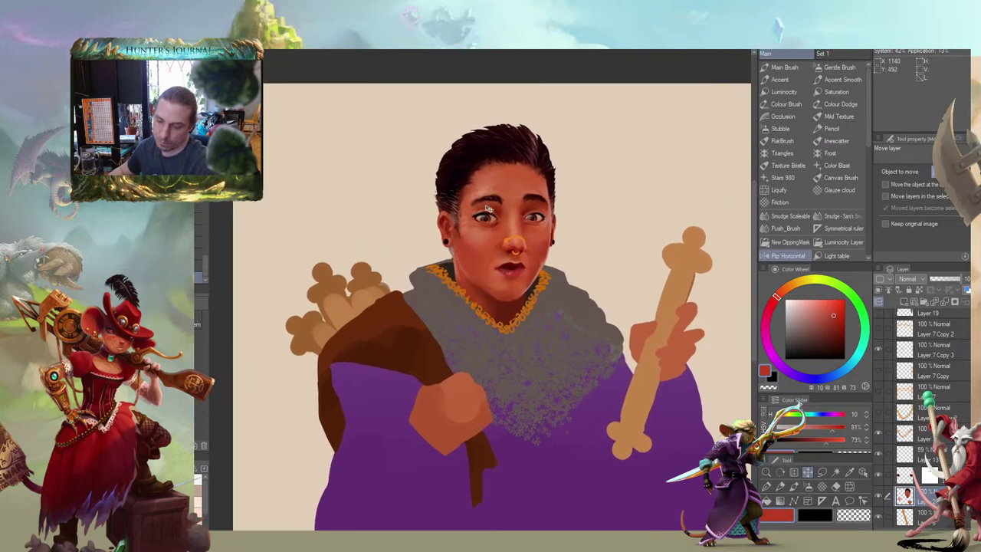
scroll(503, 240, up, 2)
scroll(528, 262, up, 2)
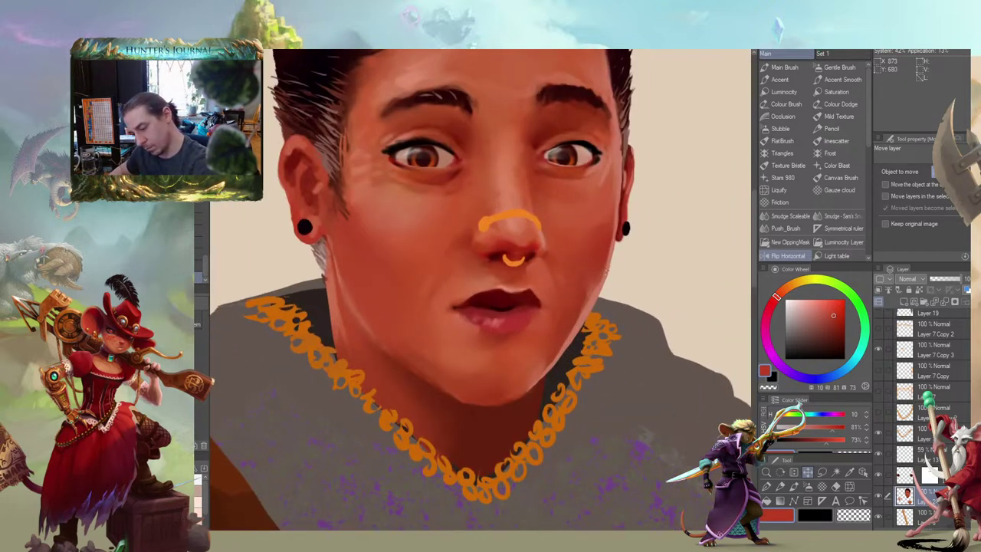
key(b)
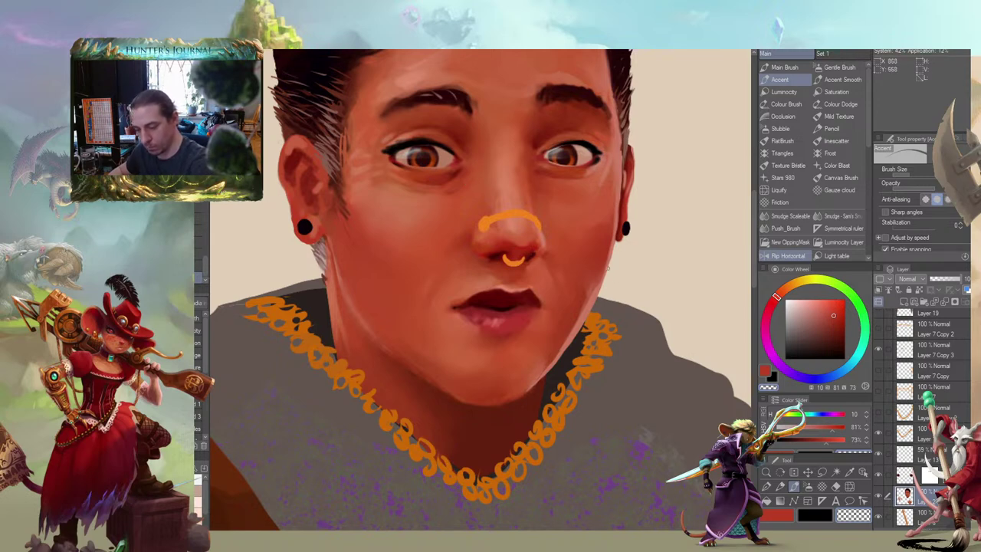
scroll(603, 282, up, 1)
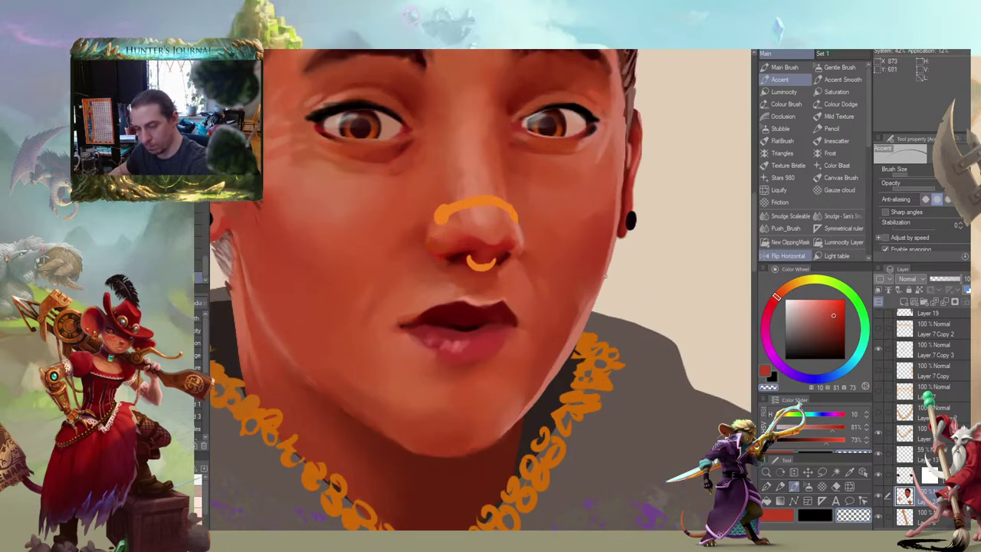
scroll(440, 148, down, 5)
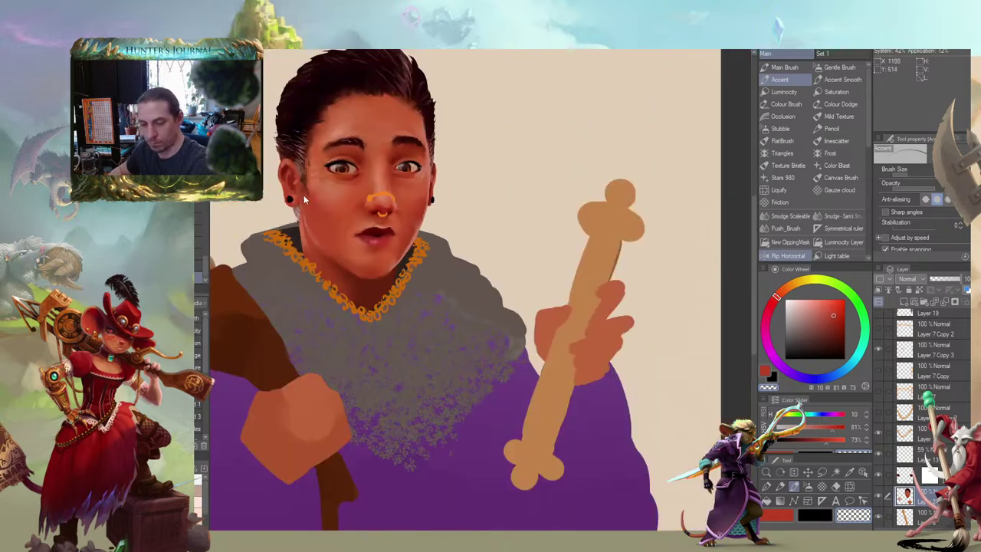
Deepen the near cheek below the highlight with sampled red skin (hue 12, saturation 77%, value 70%) and smudge it
mouse_move(439, 237)
mouse_down()
mouse_move(449, 269)
mouse_move(491, 305)
mouse_move(426, 260)
mouse_up()
scroll(518, 298, up, 2)
key(b)
alt+click(471, 274)
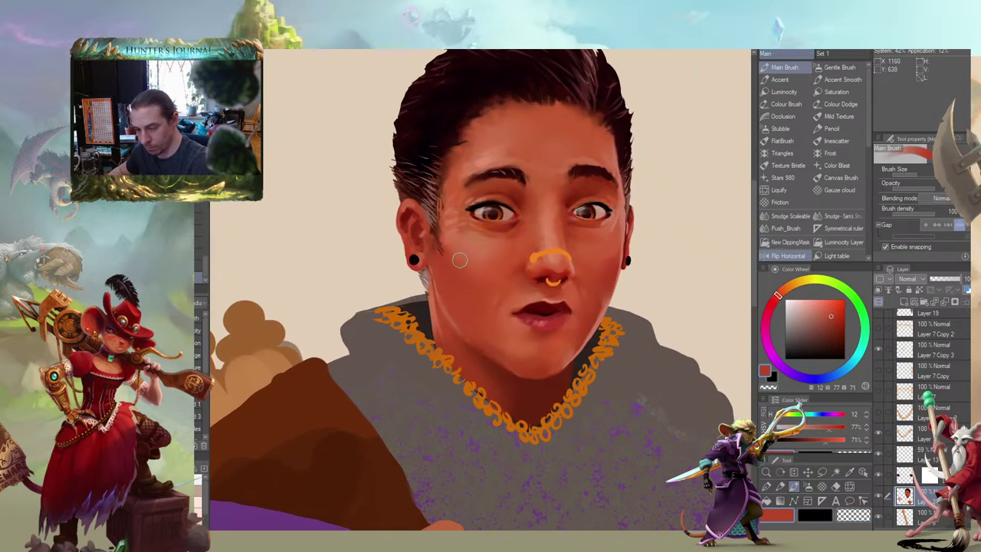
alt+click(462, 276)
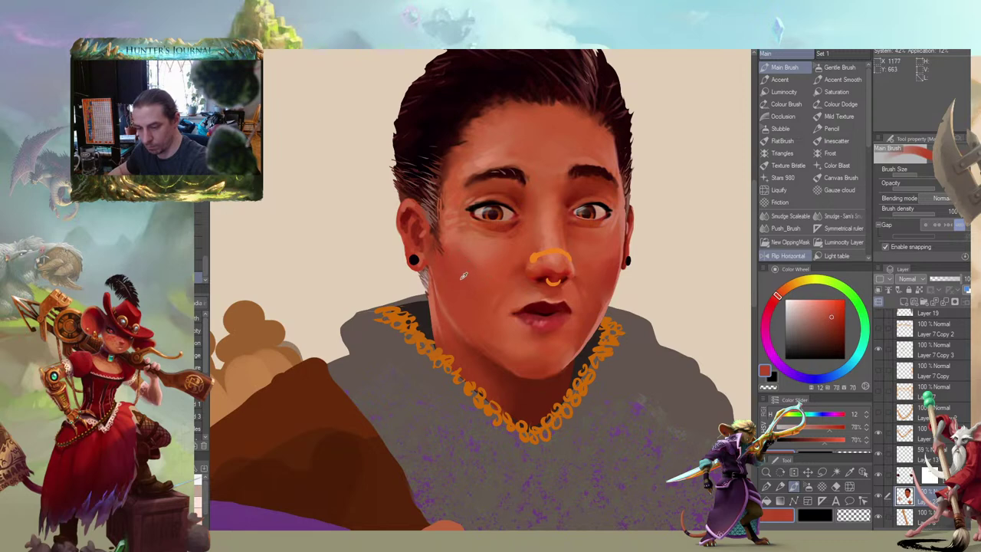
alt+click(463, 276)
key(j)
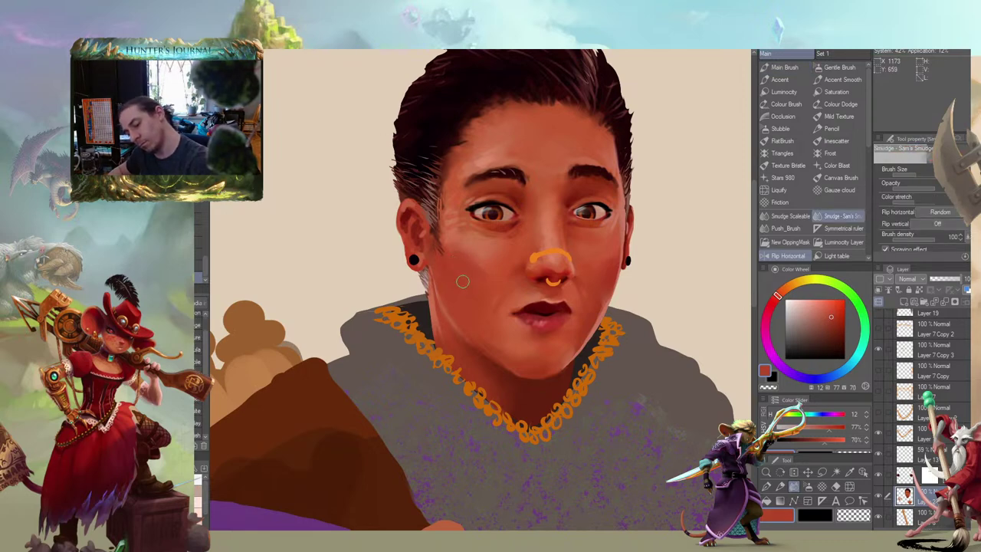
drag(485, 268, 454, 247)
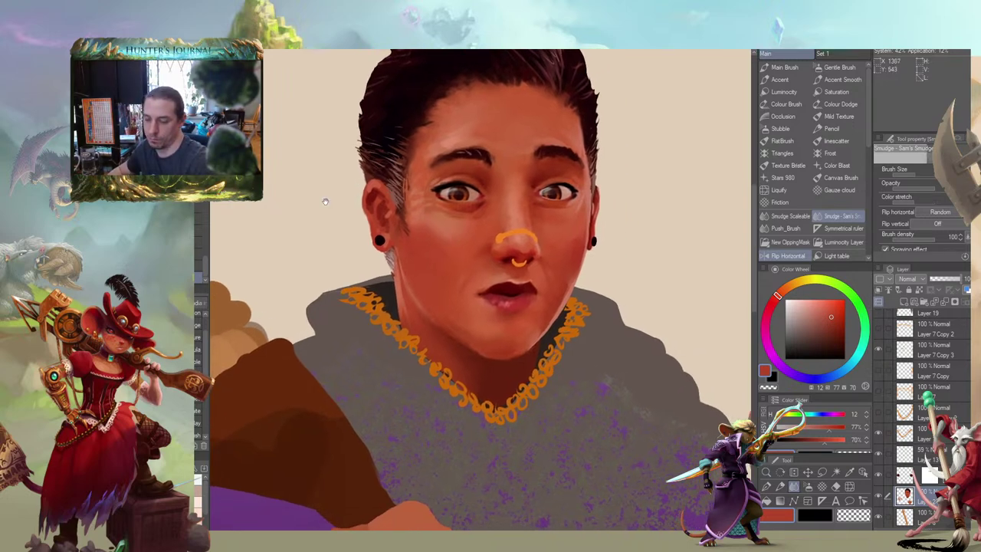
Lighten the near cheek towards the mouth with the Main Brush in sampled skin (hue 16, saturation 60%, value 79%)
mouse_move(324, 199)
mouse_down()
mouse_move(434, 225)
mouse_move(503, 283)
mouse_up()
key(b)
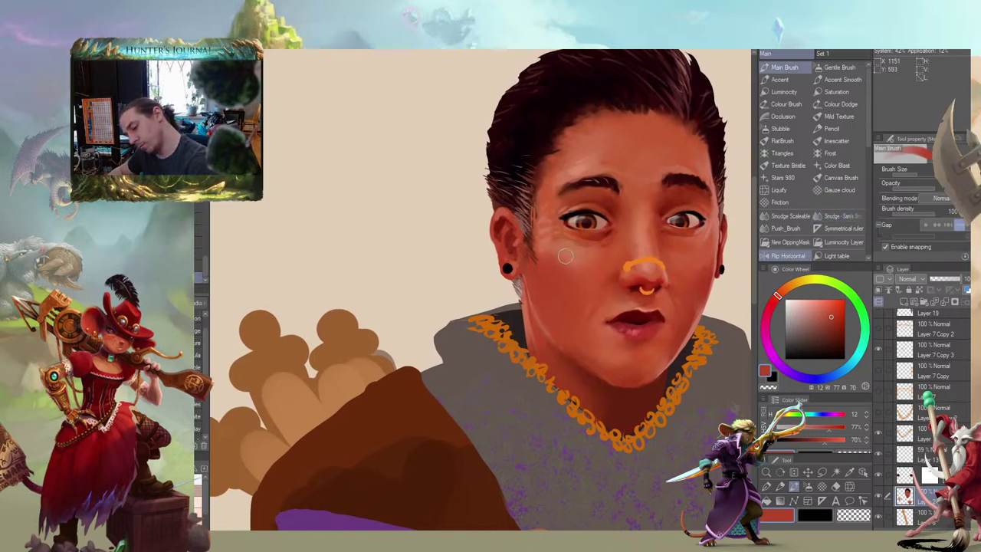
alt+click(568, 257)
drag(576, 309, 429, 280)
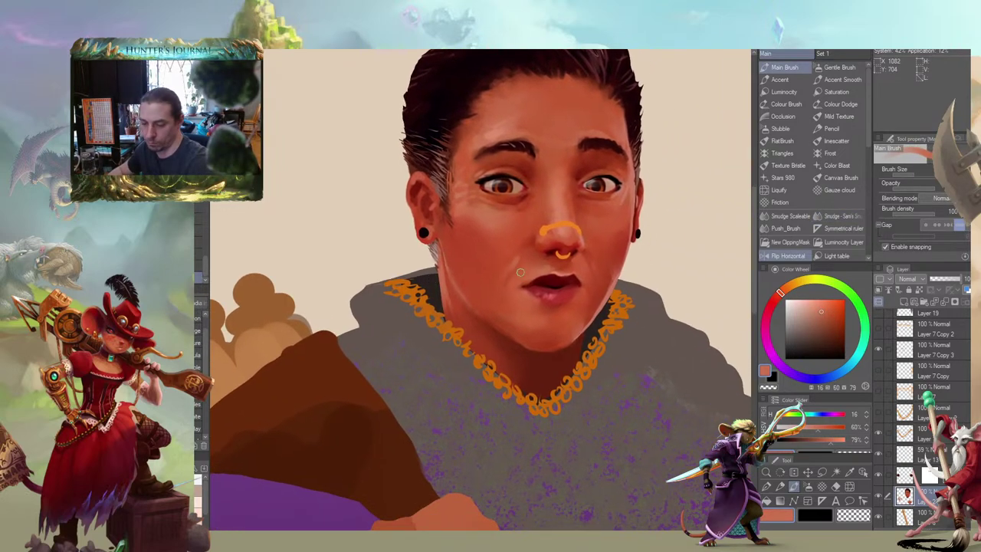
drag(457, 221, 523, 237)
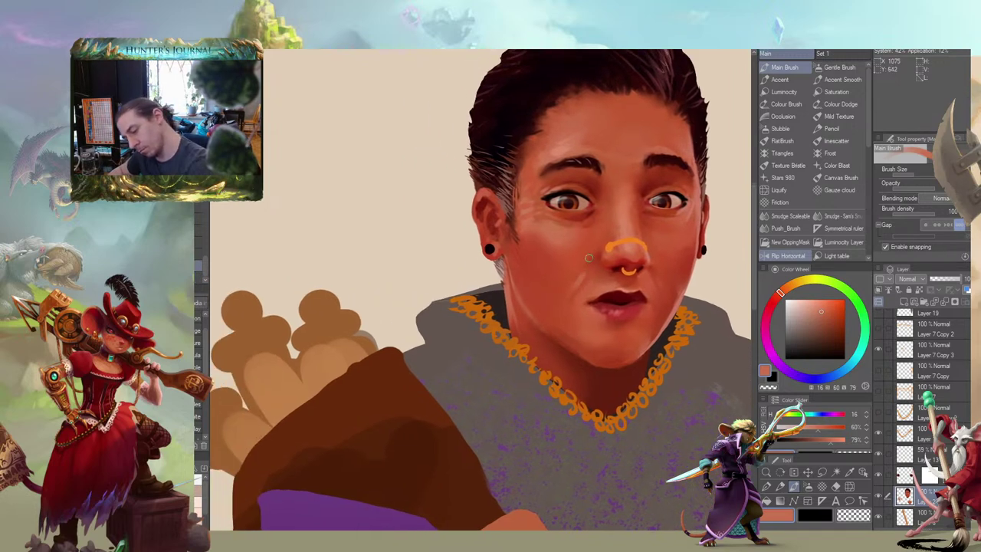
Blend the near cheek beside the nose and smile fold with the Main Brush in sampled skin (hue 17, saturation 63%, value 79%)
alt+click(602, 286)
drag(598, 286, 591, 293)
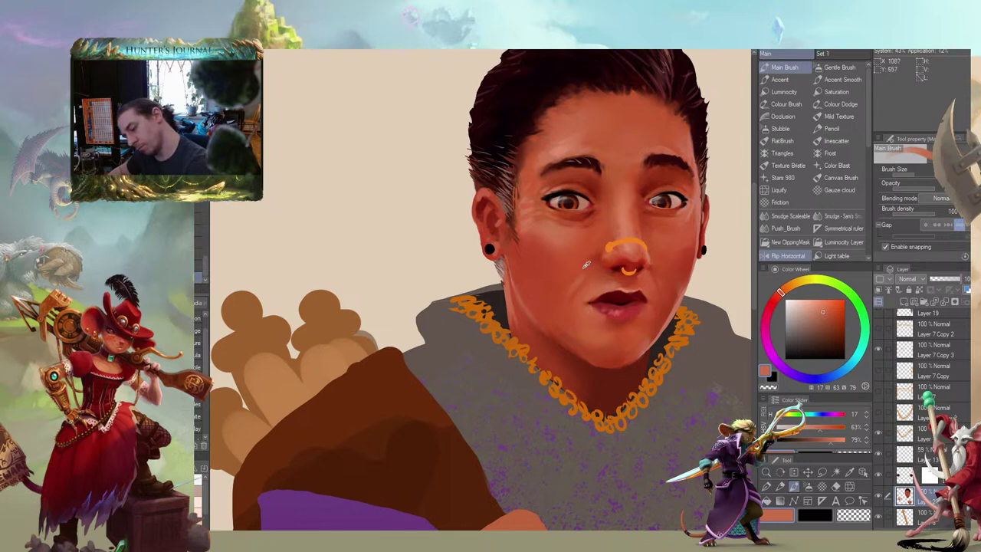
alt+click(584, 274)
mouse_move(401, 243)
mouse_down()
mouse_move(366, 245)
mouse_move(314, 230)
mouse_move(298, 201)
mouse_move(381, 280)
mouse_up()
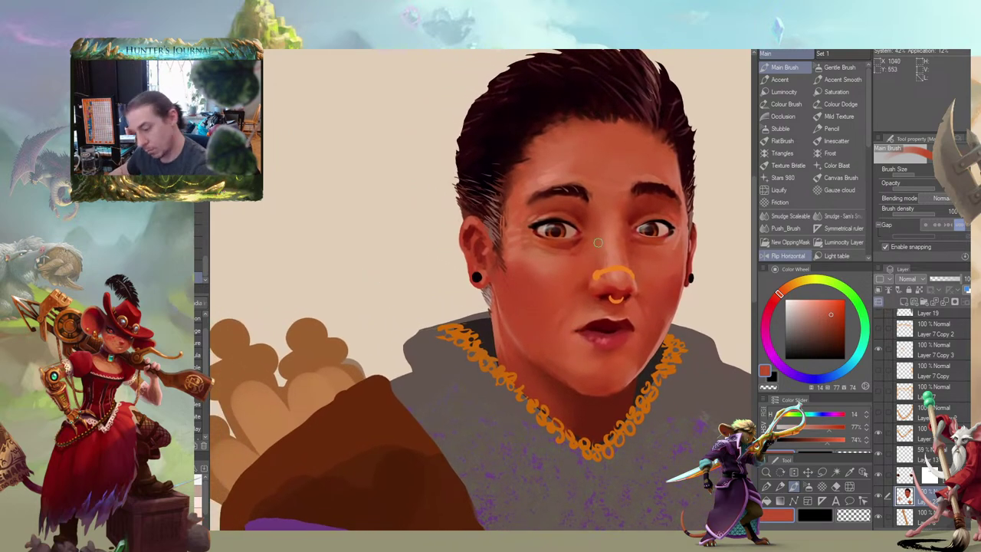
Try toning the near cheek below the eye with sampled skin (hue 15, saturation 72%, value 76%)
alt+click(565, 309)
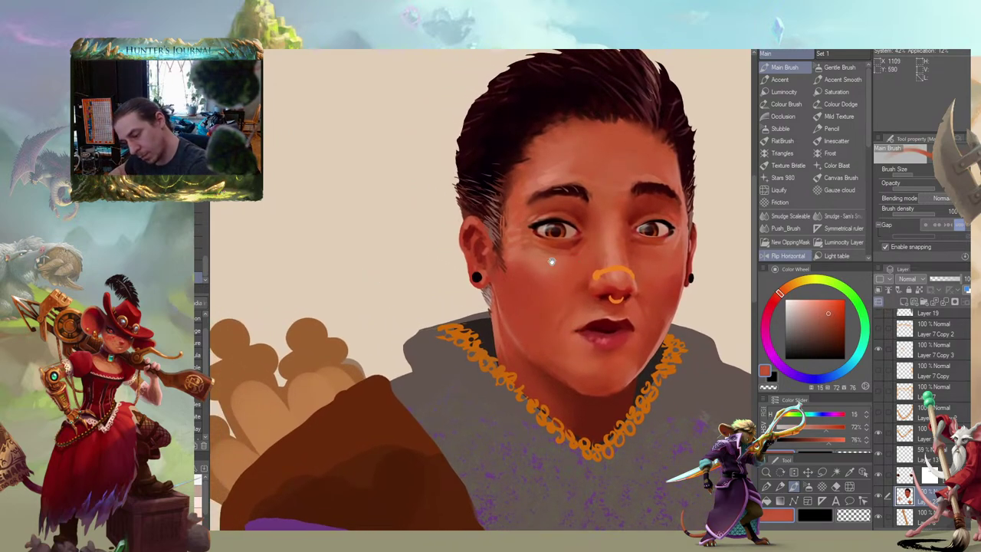
mouse_move(515, 239)
mouse_down()
mouse_move(446, 228)
mouse_move(488, 251)
mouse_move(561, 239)
mouse_up()
key(ctrl+z)
key(ctrl+z)
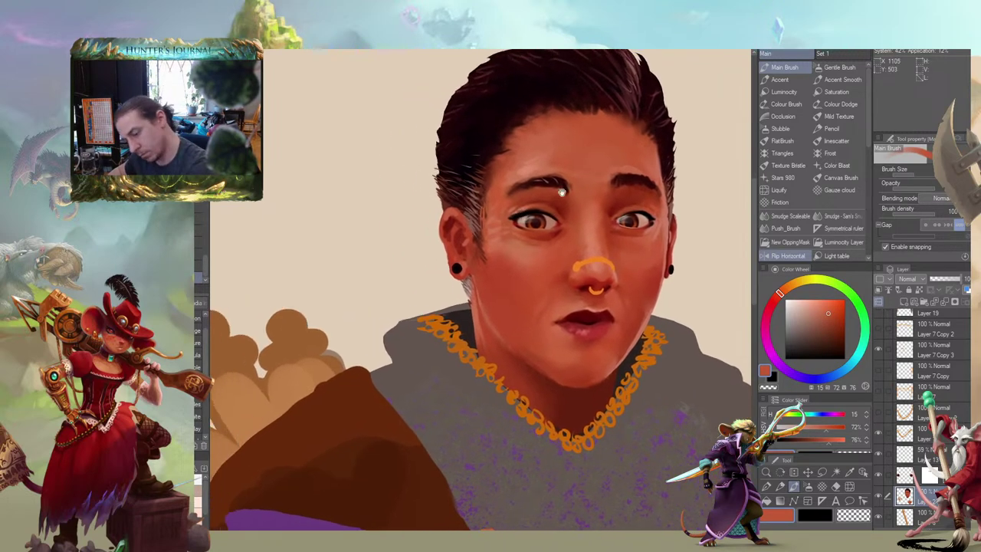
Lighten the skin between the near eye and the nose with sampled skin (hue 16, saturation 64%, value 78%) and smudge it
alt+click(540, 247)
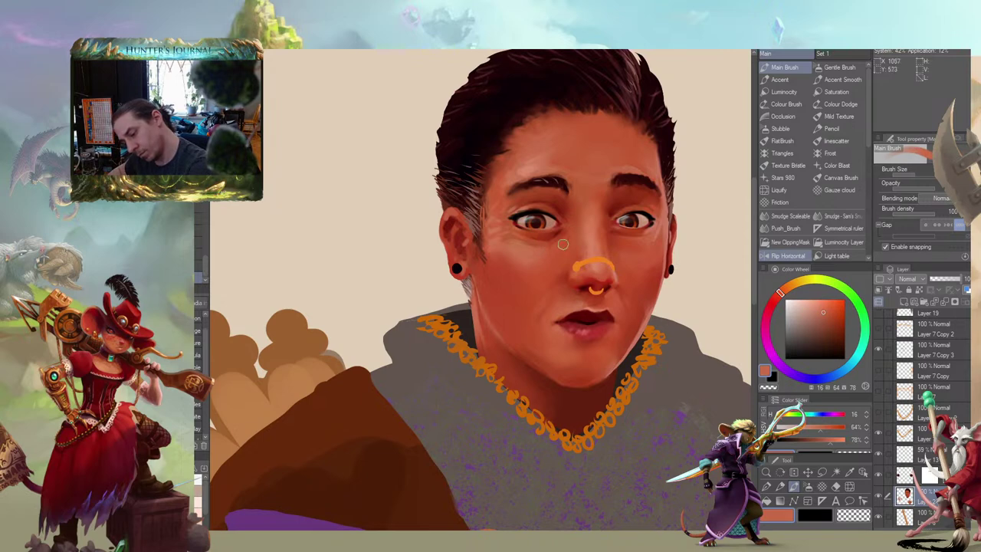
drag(527, 226, 521, 237)
key(j)
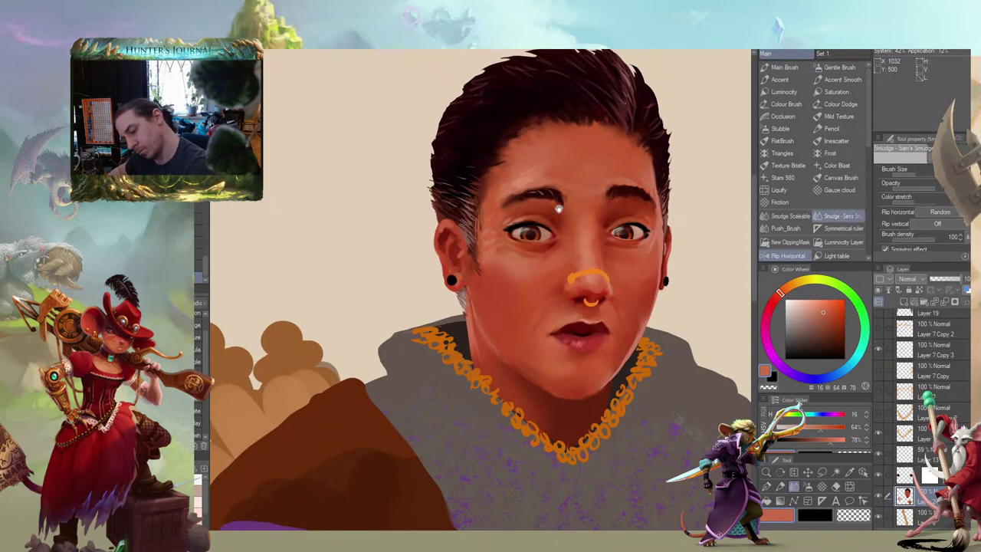
mouse_move(512, 181)
mouse_down()
mouse_move(449, 162)
mouse_move(360, 215)
mouse_move(426, 229)
mouse_move(519, 285)
mouse_up()
key(b)
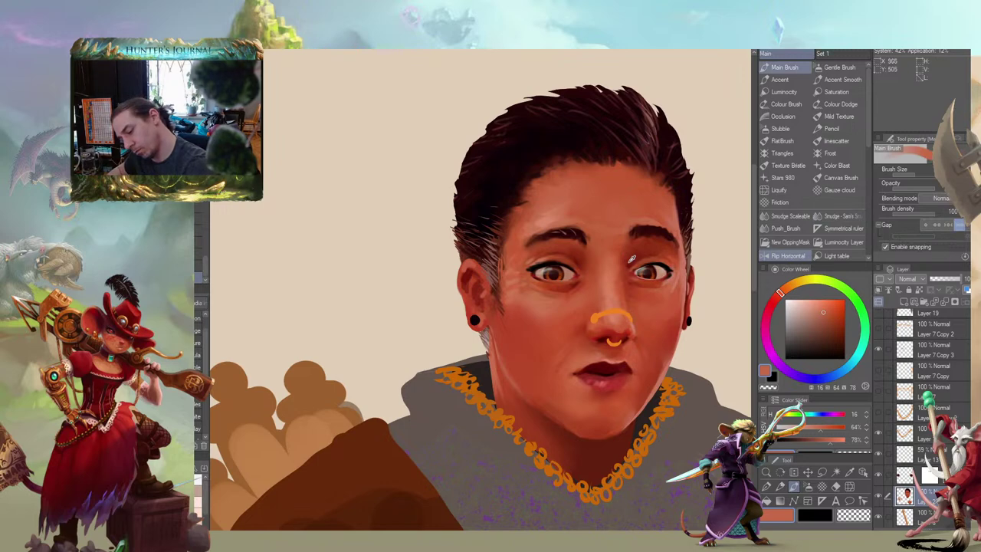
Deepen the far eye's inner socket beside the nose bridge with sampled dark red (hue 7, saturation 90%, value 45%) and smudge the edge
alt+click(625, 260)
drag(573, 211, 493, 161)
drag(526, 214, 543, 220)
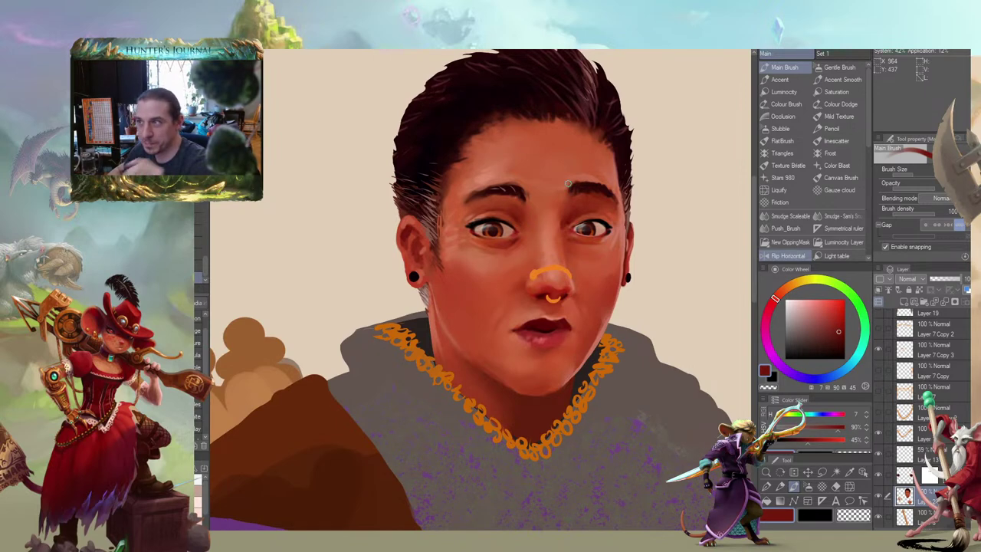
drag(568, 184, 636, 219)
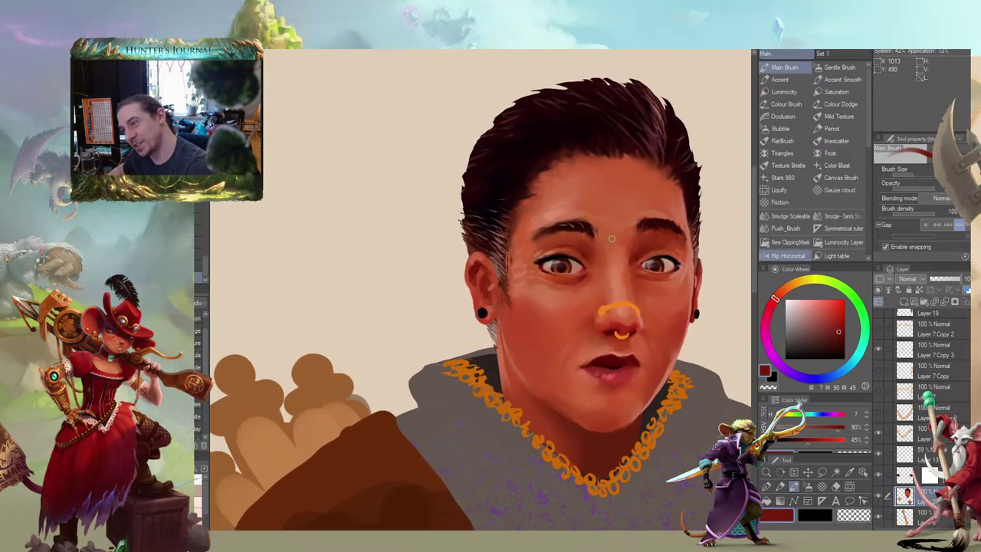
alt+click(639, 245)
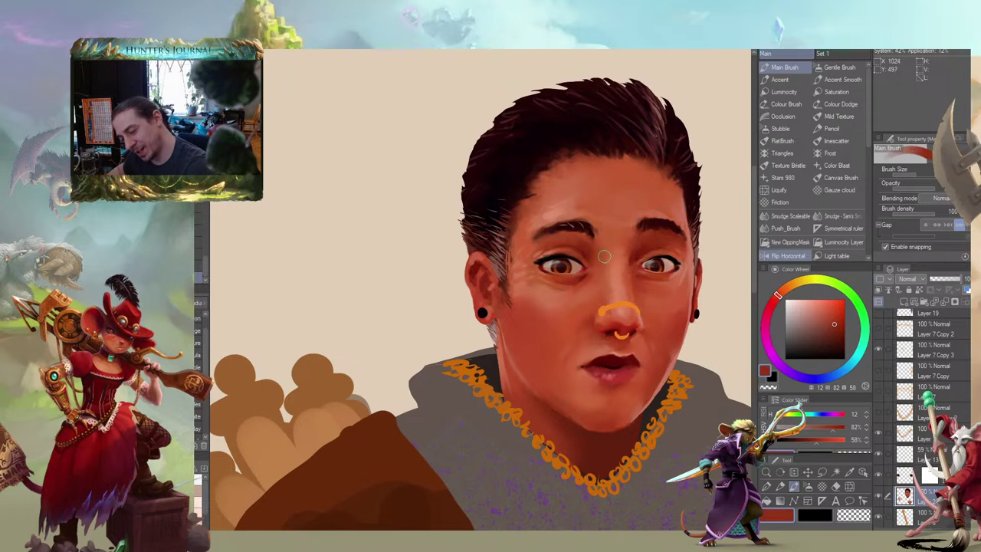
key(j)
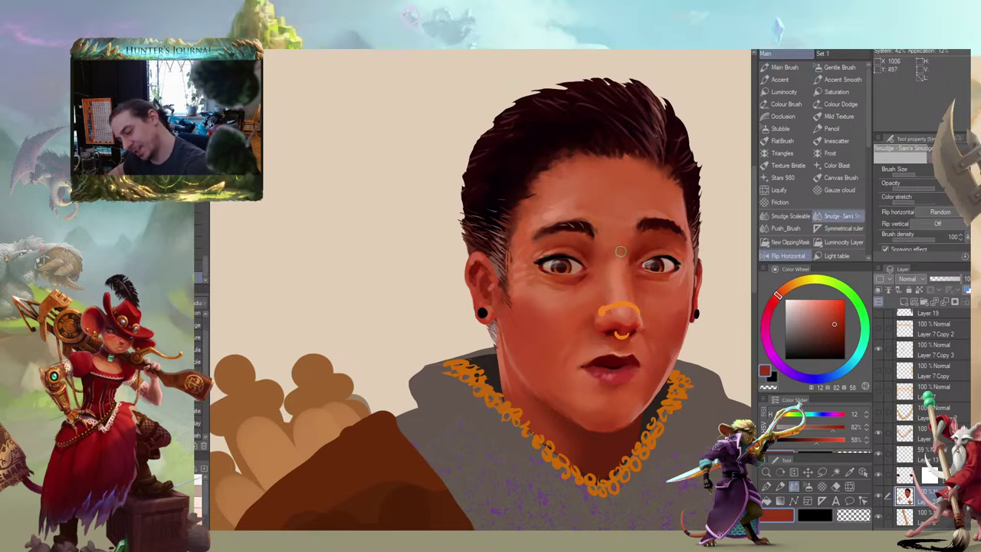
drag(562, 183, 349, 166)
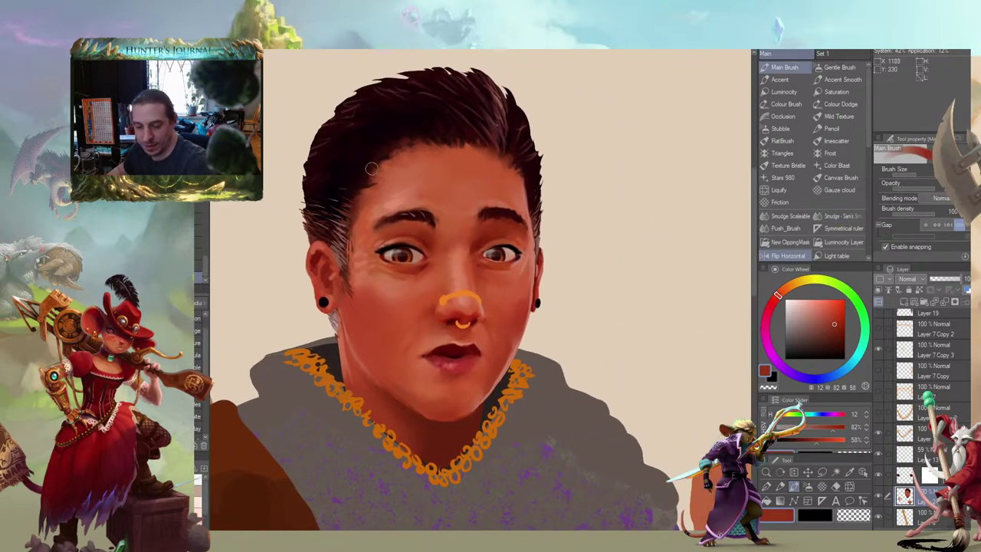
Touch up the nose bridge next to the far eye with the Main Brush in sampled skin (hue 16, saturation 75%, value 76%)
key(b)
drag(447, 187, 457, 197)
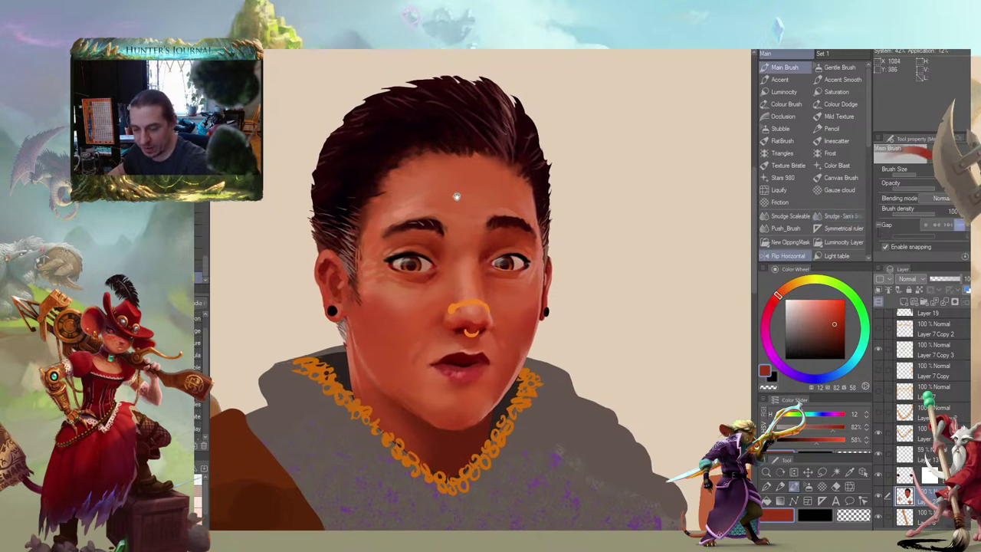
alt+click(479, 270)
drag(475, 269, 527, 266)
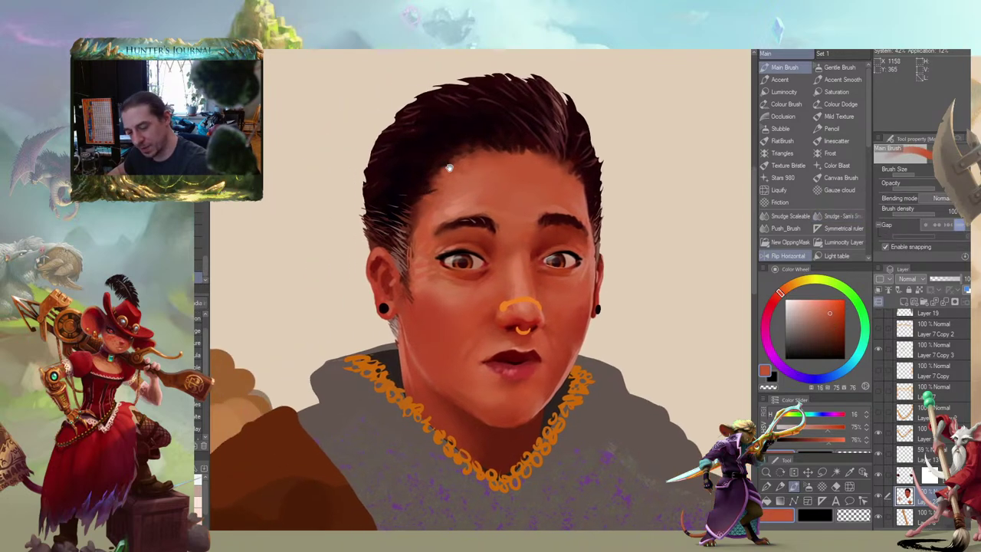
Shade below the far brow's inner end with sampled reds (hue 9, value 49%; hue 14, value 63%) and smudge the transition
alt+click(536, 250)
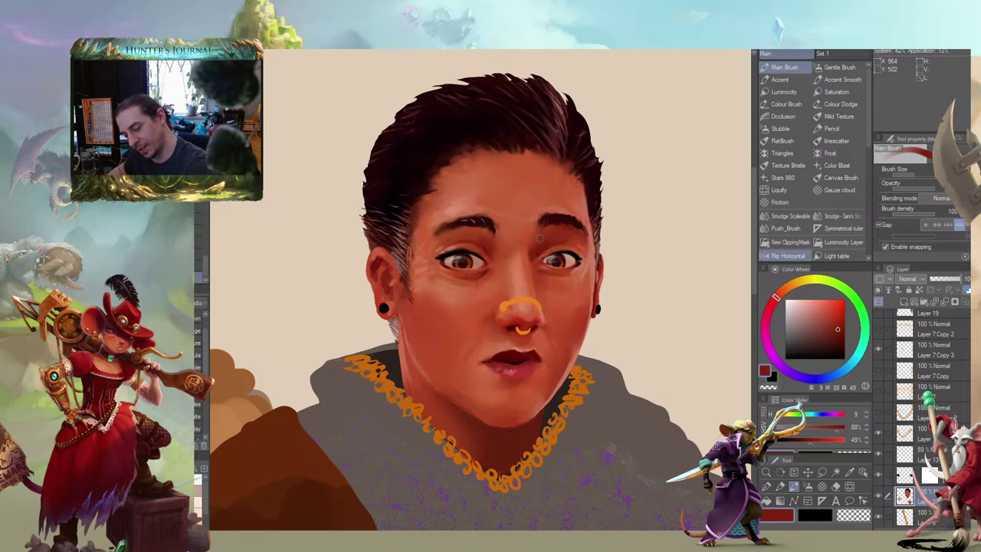
drag(486, 164, 523, 159)
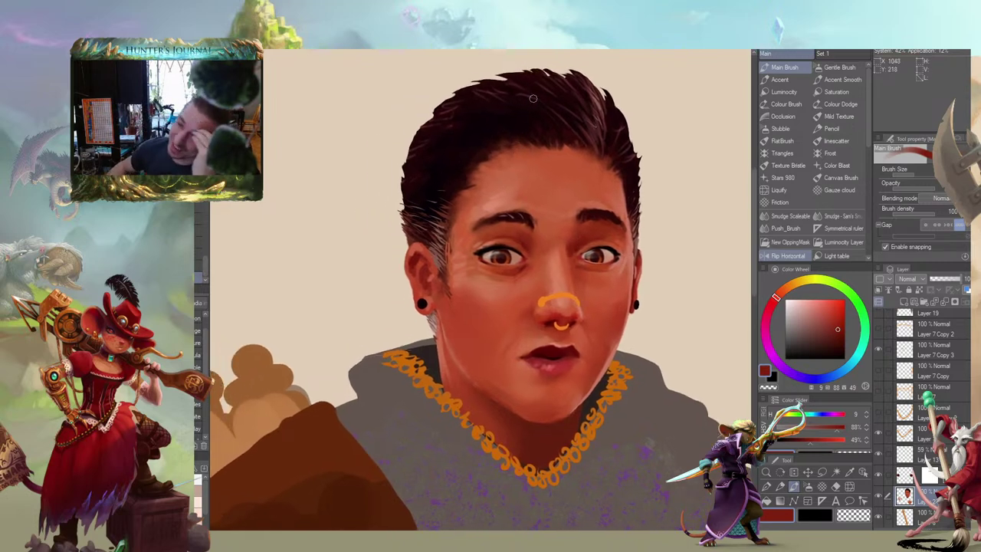
drag(518, 203, 552, 205)
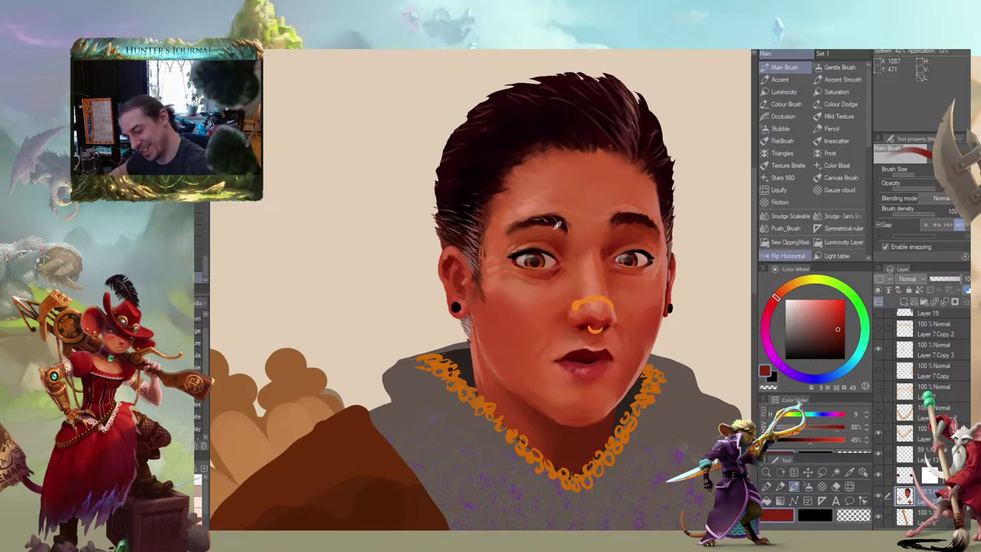
alt+click(547, 228)
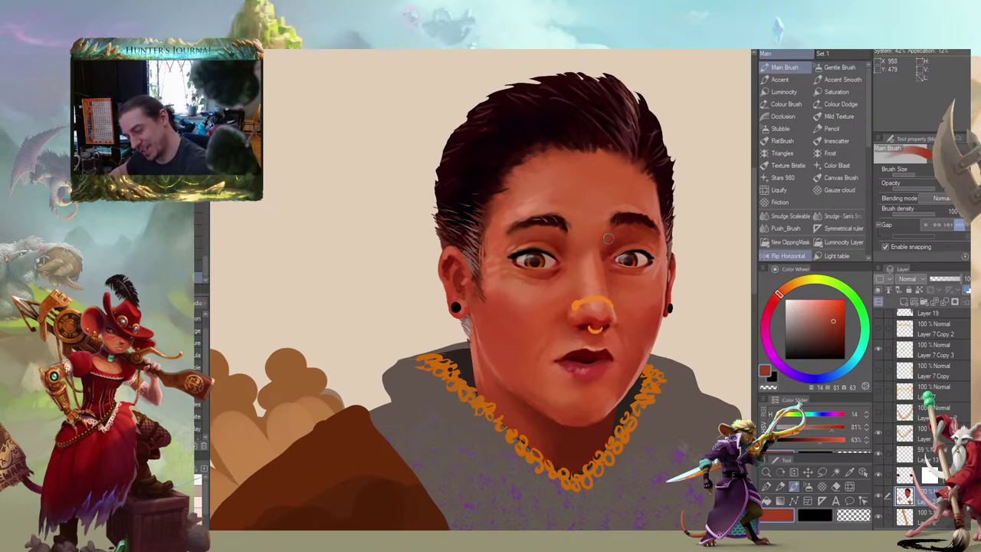
key(j)
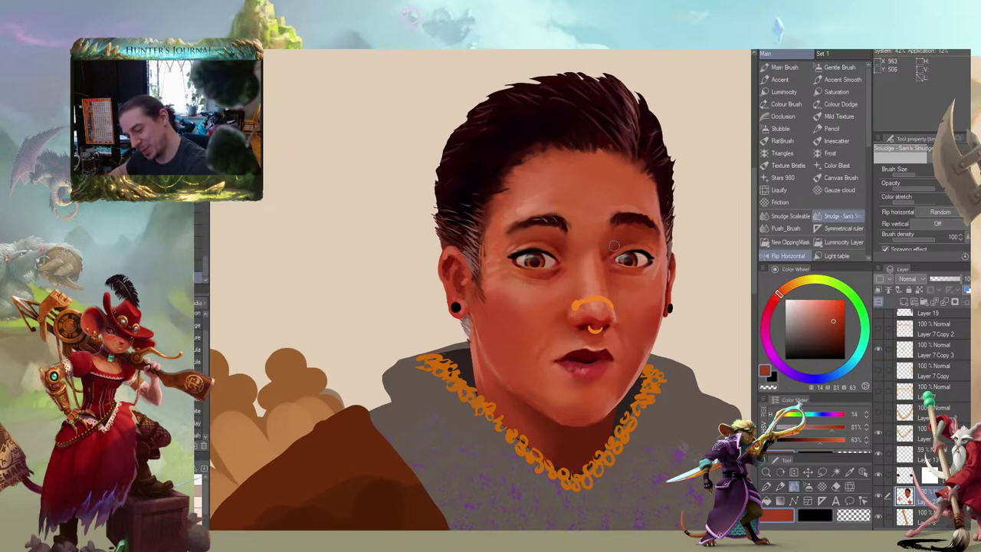
Soften the skin between the nose bridge and far brow with sampled skin (hue 16, saturation 74%, value 77%) and smudge it
key(b)
mouse_move(476, 166)
mouse_down()
mouse_move(512, 164)
mouse_move(492, 167)
mouse_move(496, 148)
mouse_move(486, 150)
mouse_up()
alt+click(543, 263)
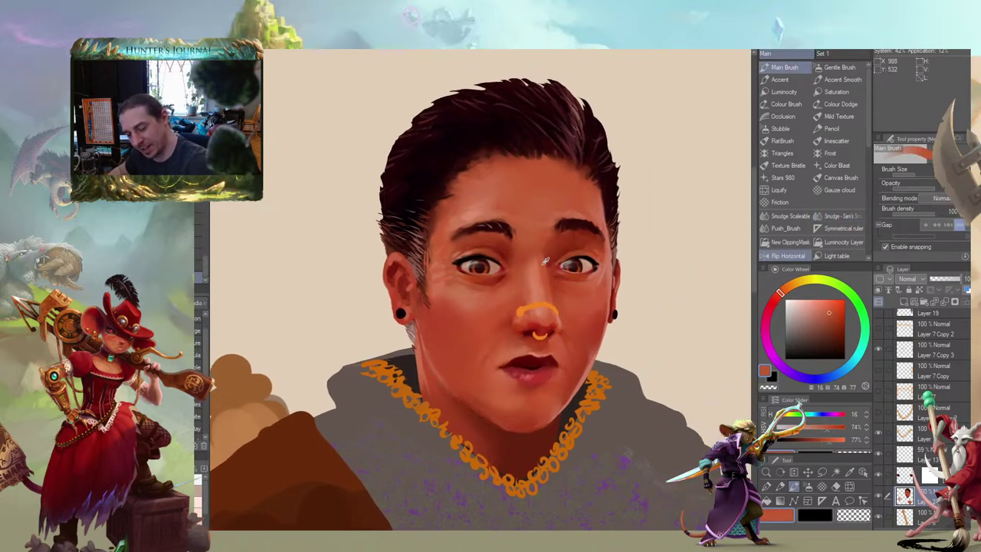
drag(431, 185, 465, 184)
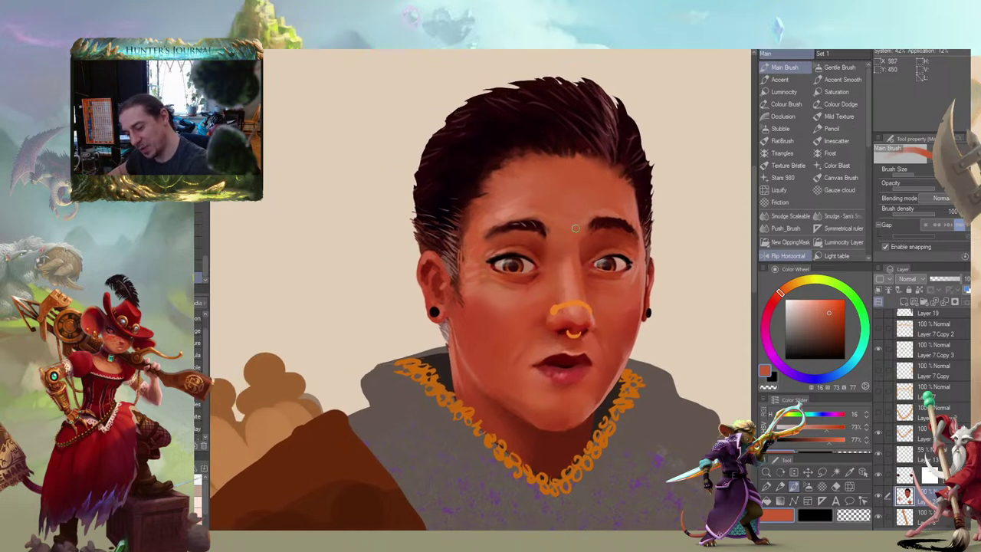
key(j)
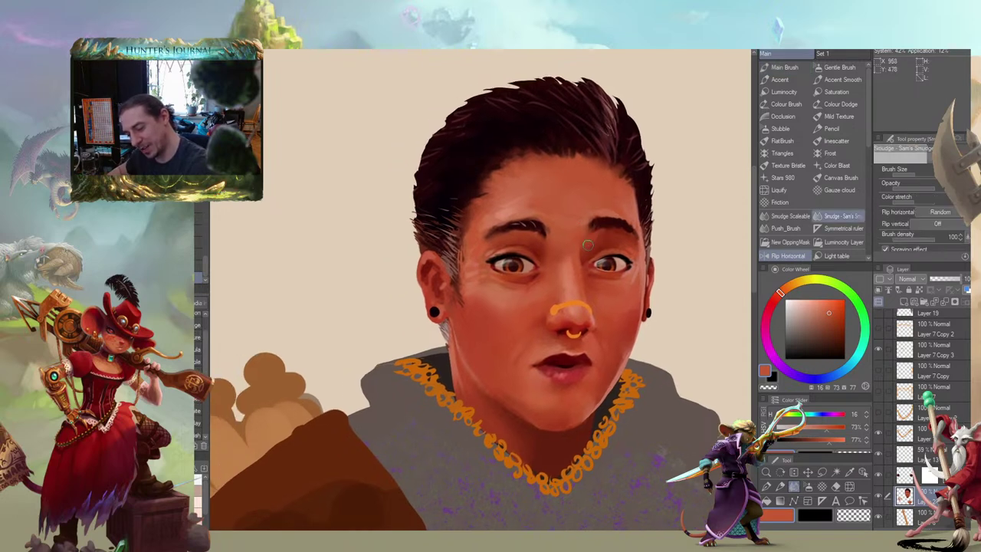
mouse_move(569, 202)
mouse_down()
mouse_move(564, 189)
mouse_move(518, 207)
mouse_up()
key(b)
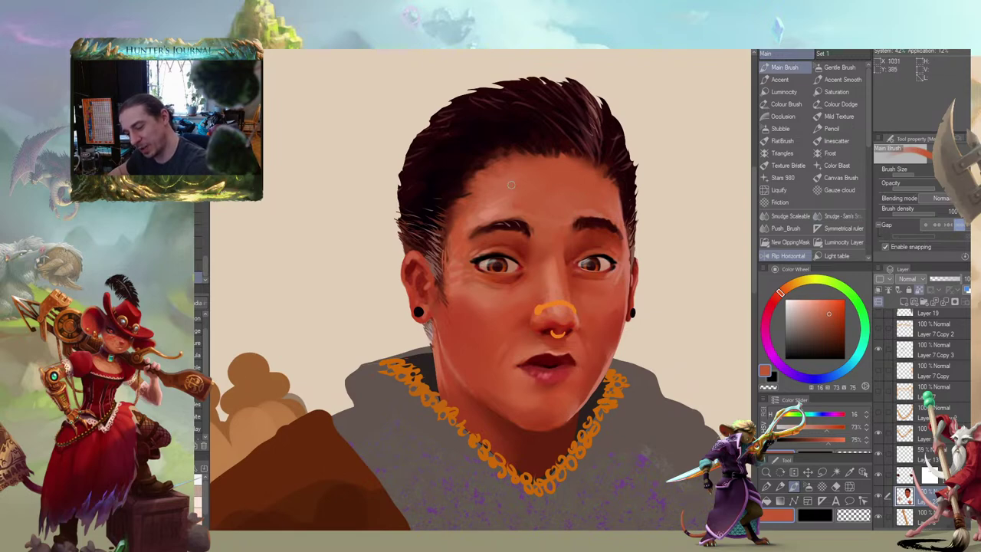
Lighten the area between the far brow and eye with sampled skin (hue 16, saturation 74%, value 75%) and smudge it outwards
drag(509, 157, 506, 163)
drag(583, 210, 569, 207)
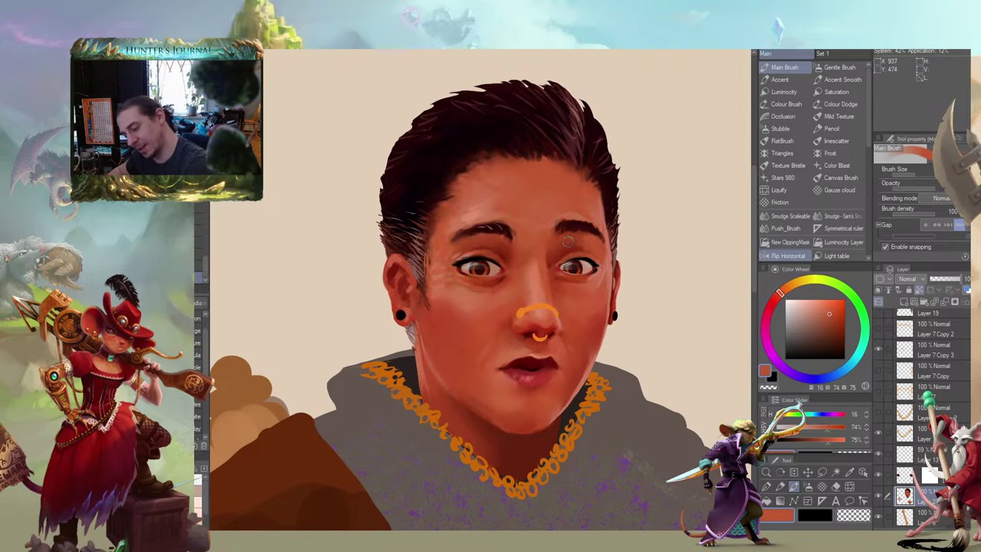
key(j)
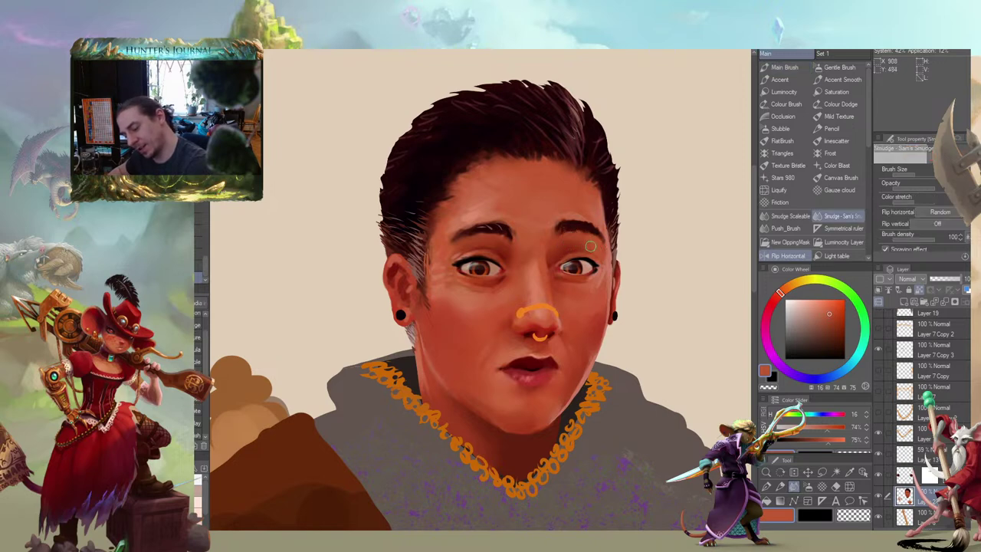
drag(482, 177, 561, 166)
Blend the skin below the near brow's outer end with sampled skin (hue 16, saturation 73%, value 78%) and the smudge brush
key(b)
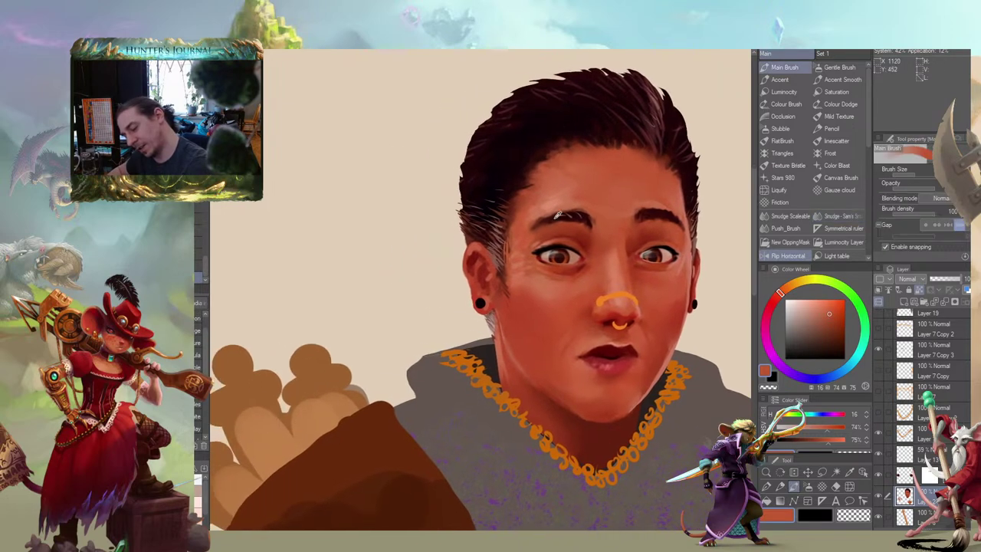
key(j)
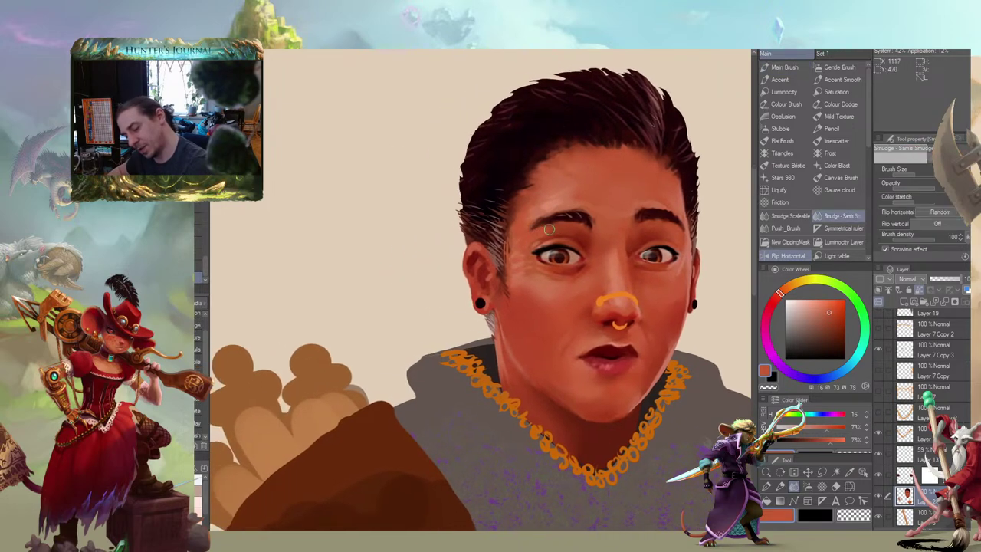
mouse_move(471, 186)
mouse_down()
mouse_move(491, 183)
mouse_move(485, 164)
mouse_move(447, 158)
mouse_up()
scroll(448, 157, up, 2)
scroll(497, 176, right, 1)
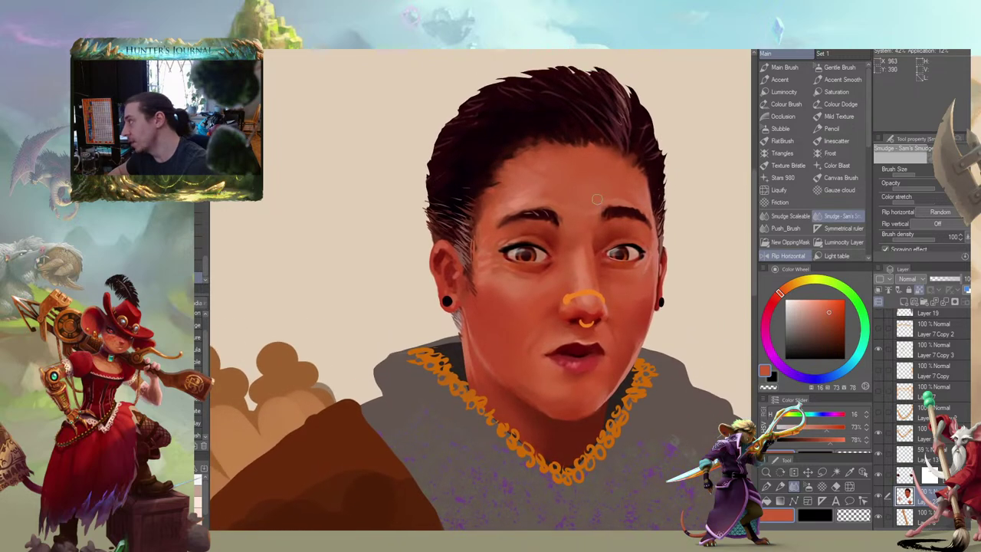
Paint a lighter rim along the far upper eyelid with a smaller Main Brush in sampled skin (hue 15, saturation 74%, value 77%)
scroll(611, 192, up, 2)
drag(608, 258, 597, 235)
key(b)
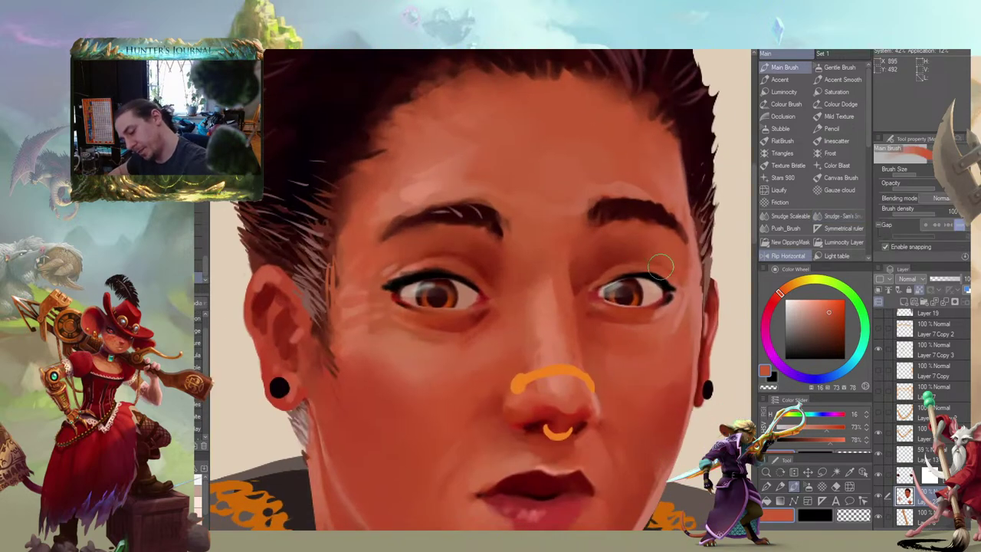
alt+click(666, 277)
key([)
key([)
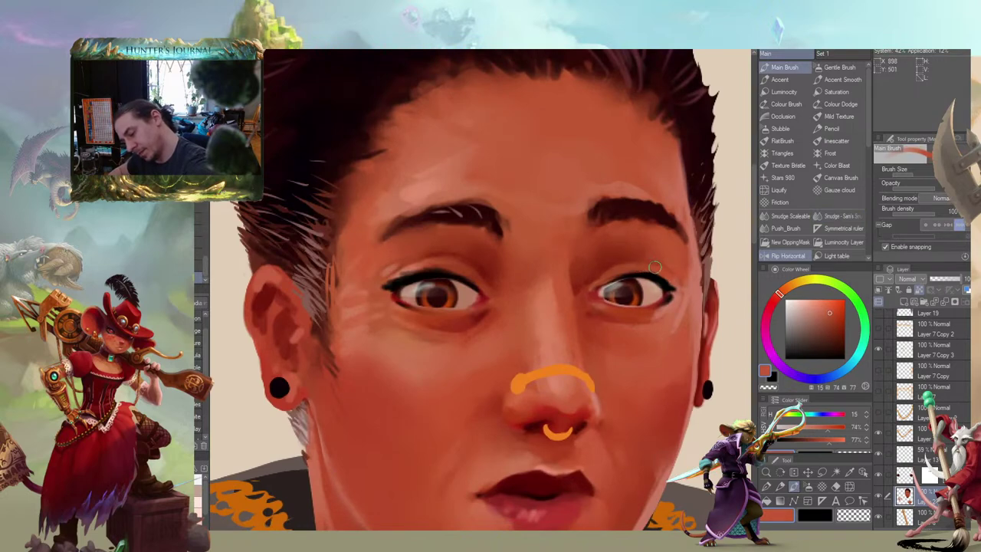
drag(655, 268, 632, 265)
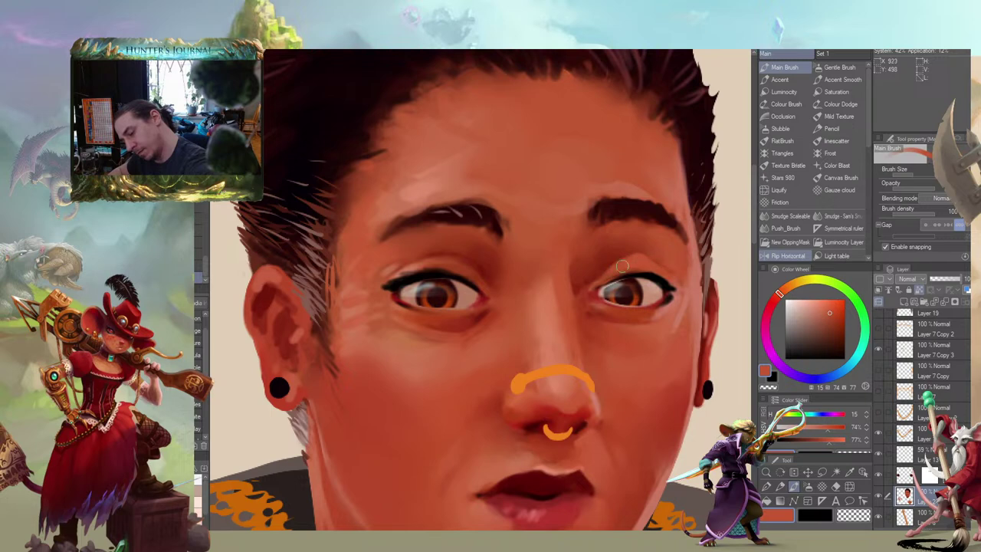
drag(606, 269, 594, 273)
Deepen the crease above the far eyelid with sampled dark red (hue 11, saturation 86%, value 53%) and smudge it
alt+click(598, 261)
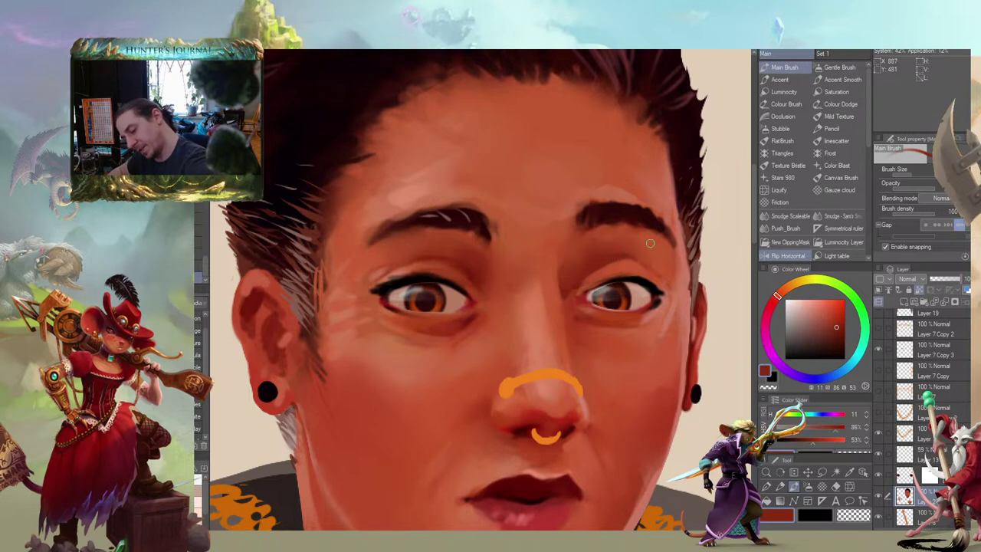
key(j)
mouse_move(422, 235)
mouse_down()
mouse_move(486, 175)
mouse_move(486, 225)
mouse_move(514, 214)
mouse_up()
key(b)
Rework the crease above the near eyelid with sampled dark red (hue 11, saturation 88%, value 51%) and skin (hue 16, saturation 76%, value 67%)
alt+click(535, 225)
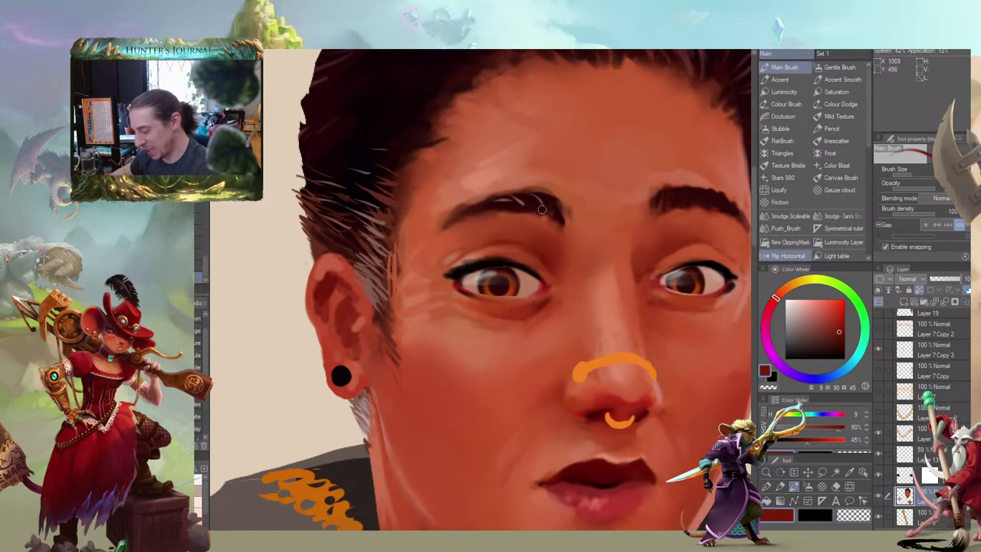
alt+click(505, 235)
drag(470, 249, 521, 242)
drag(503, 201, 488, 198)
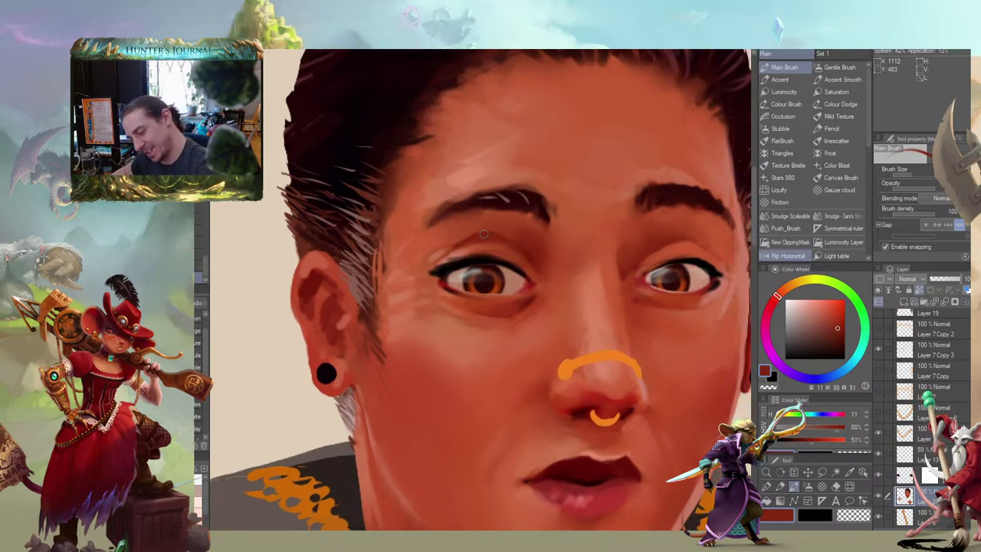
alt+click(491, 242)
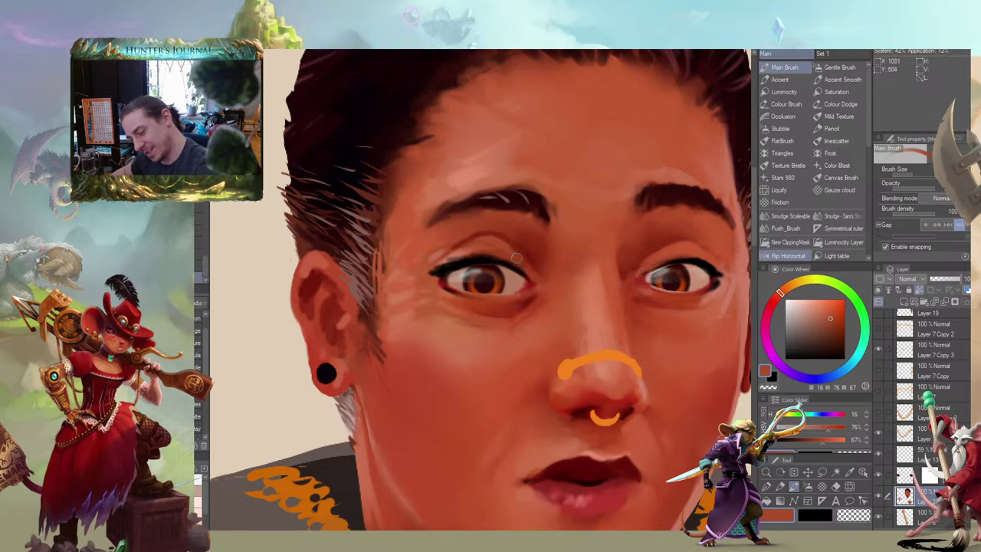
drag(479, 207, 511, 205)
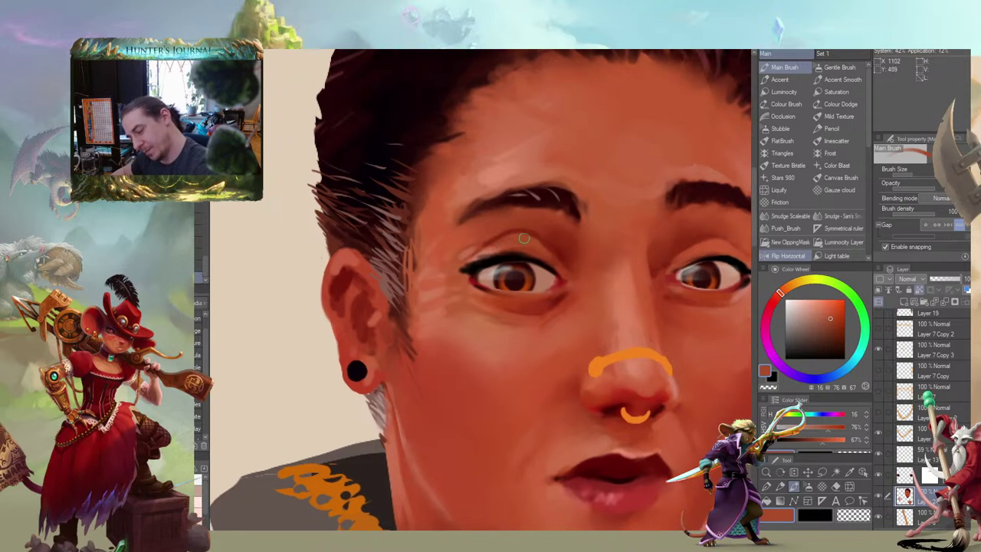
Soften the upper edge of the near eyelid crease with sampled skin (hue 15, saturation 77%, value 67%) and the smudge brush
alt+click(527, 226)
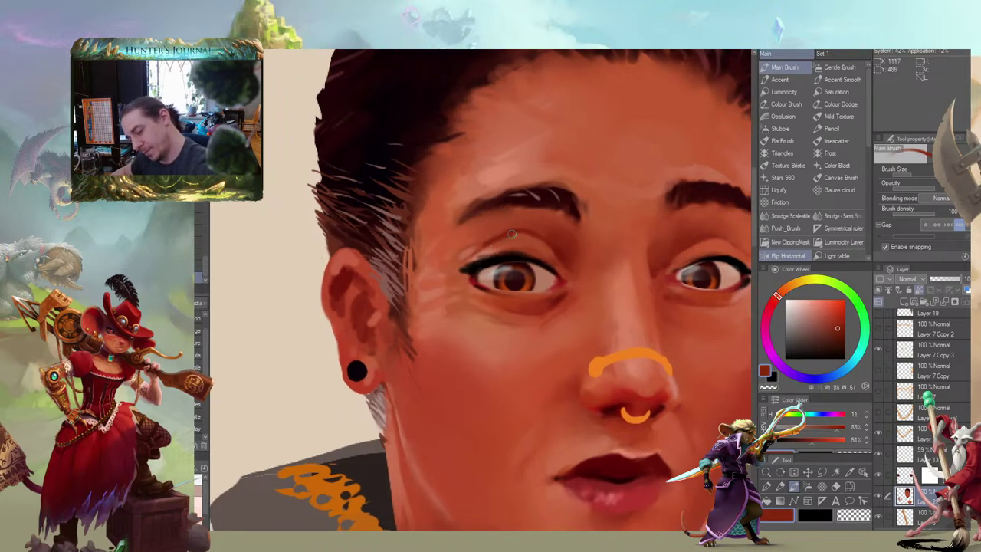
alt+click(499, 229)
drag(490, 237, 531, 228)
key(j)
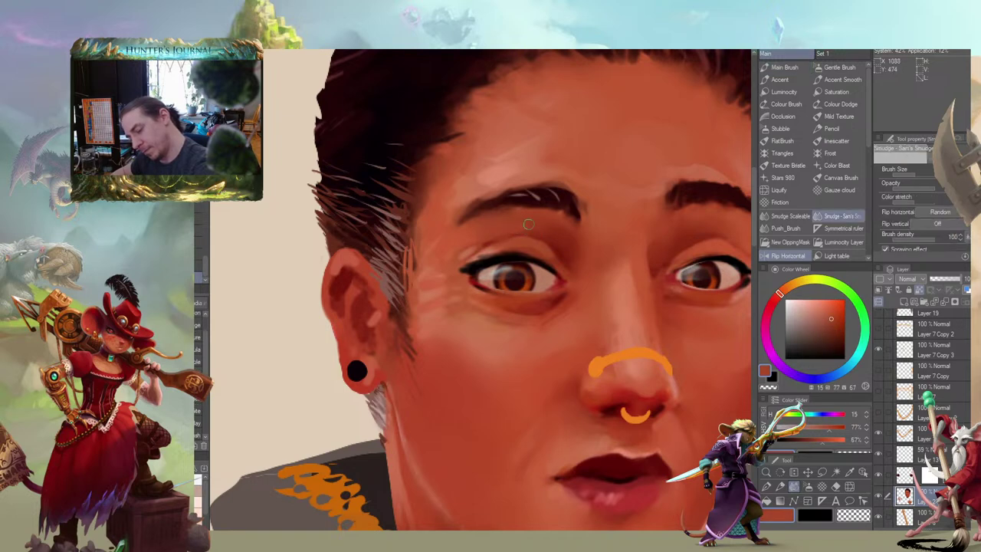
Deepen the near eyelid crease with the Main Brush in sampled dark red (hue 9, saturation 90%, value 46%)
key(b)
alt+click(511, 239)
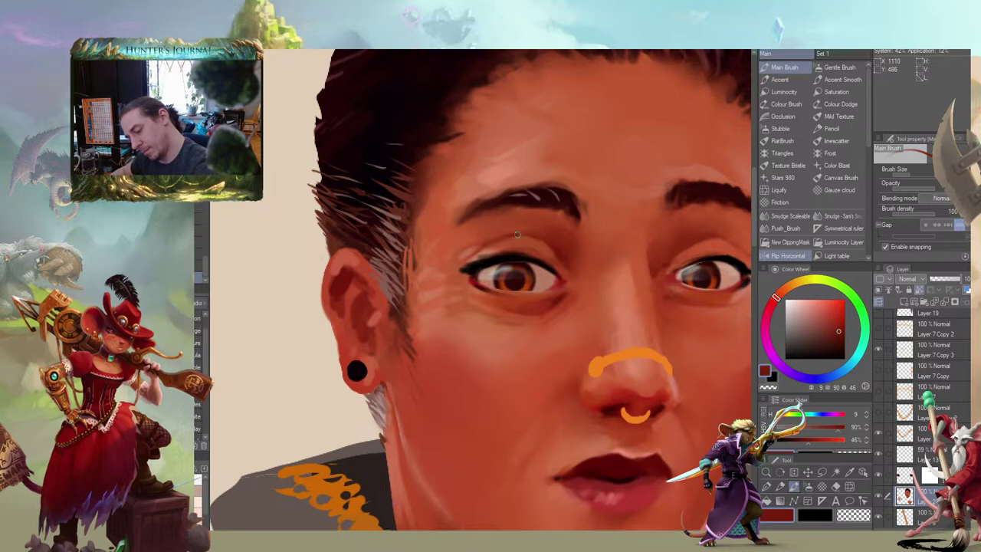
mouse_move(517, 235)
mouse_down()
mouse_move(543, 239)
mouse_move(469, 226)
mouse_up()
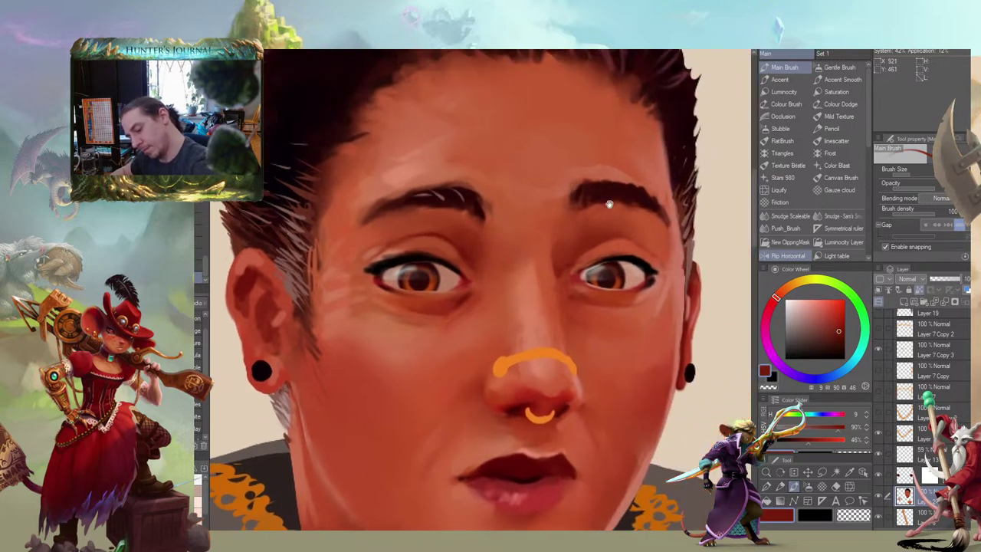
Lighten the near eyelid beside its crease with sampled skin (hue 15, saturation 78%, value 67%) and smudge it
drag(609, 204, 617, 199)
scroll(392, 204, down, 5)
drag(319, 283, 419, 286)
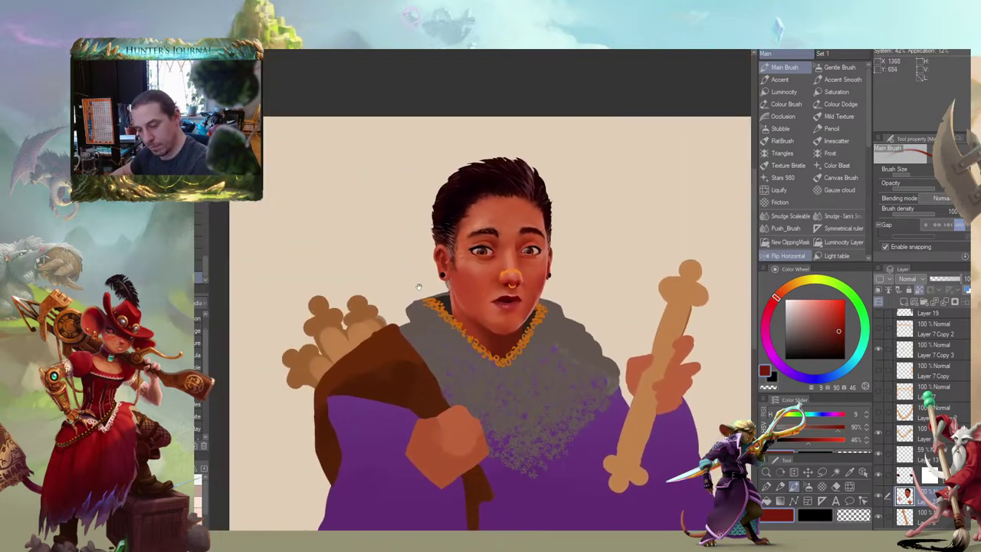
scroll(418, 287, up, 5)
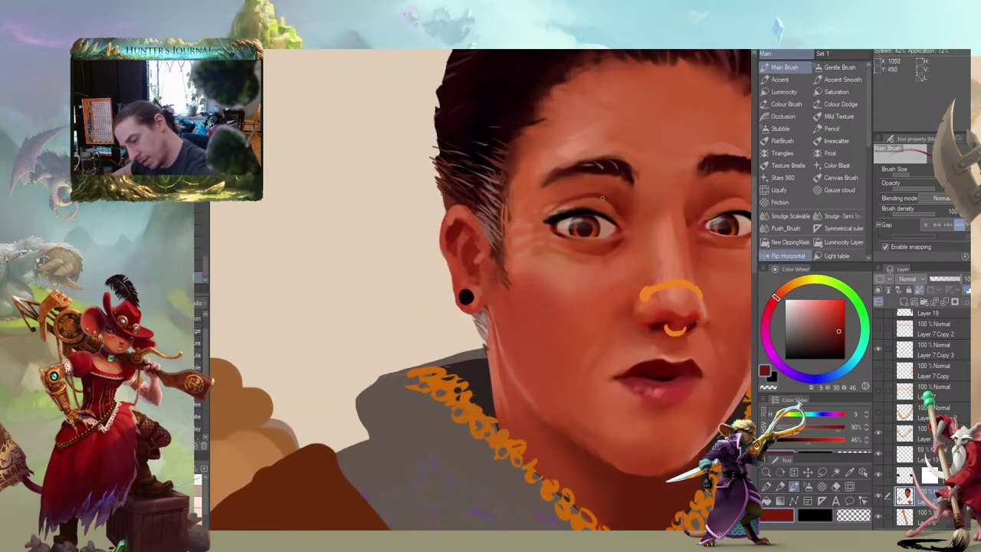
alt+click(577, 186)
drag(574, 194, 608, 198)
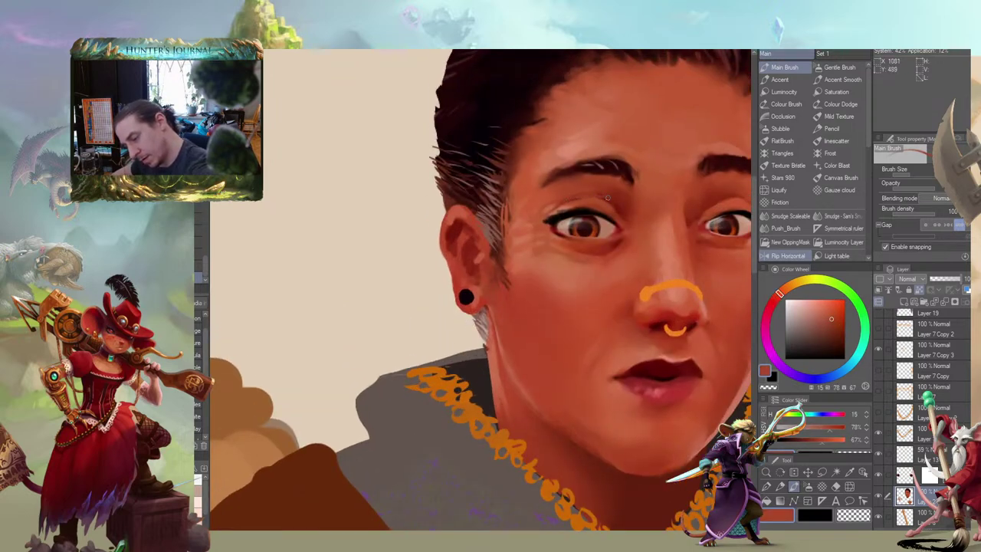
key(j)
key(b)
Refine the near eyelid crease with sampled dark reds (hue 9, value 47%; hue 10, value 48%) and blend it with the smudge brush
alt+click(597, 198)
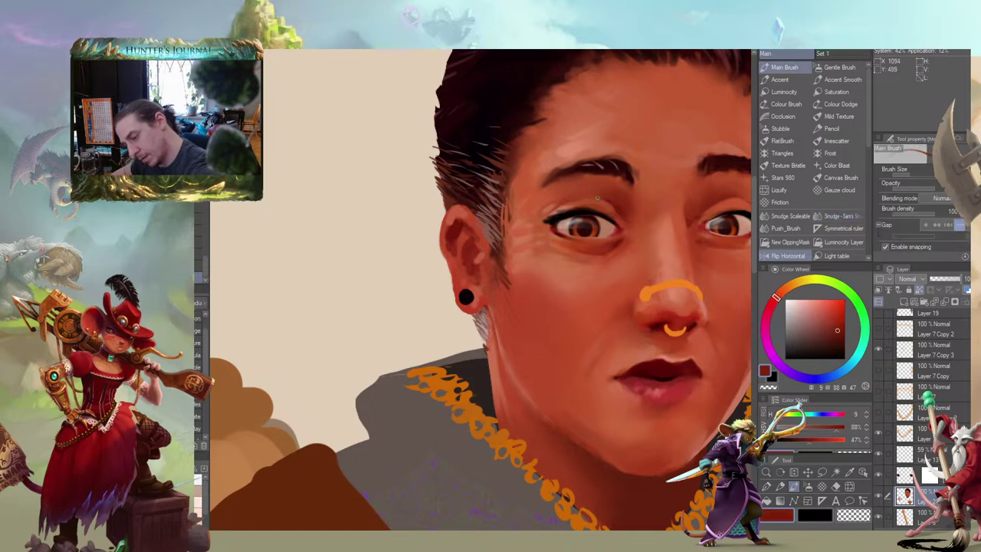
key(j)
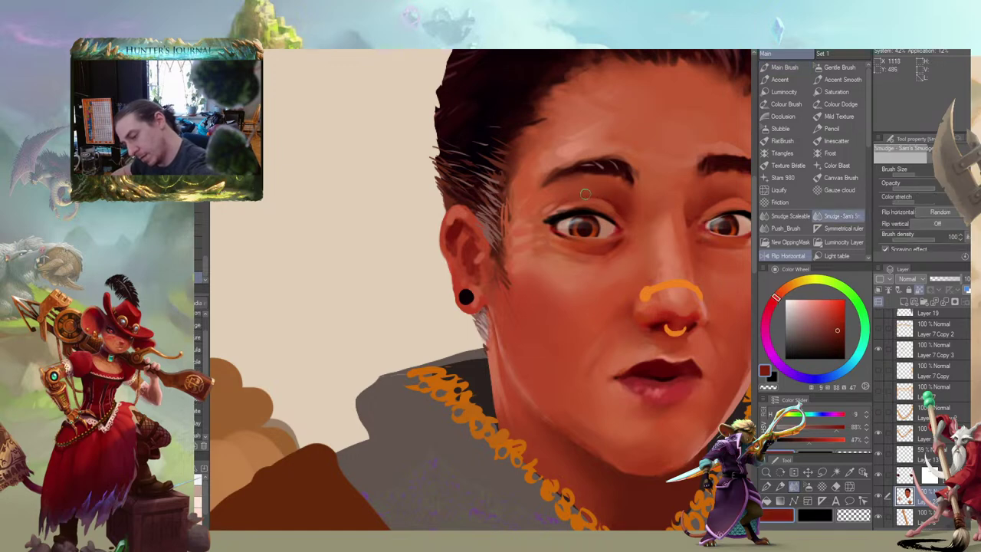
key(b)
alt+click(608, 202)
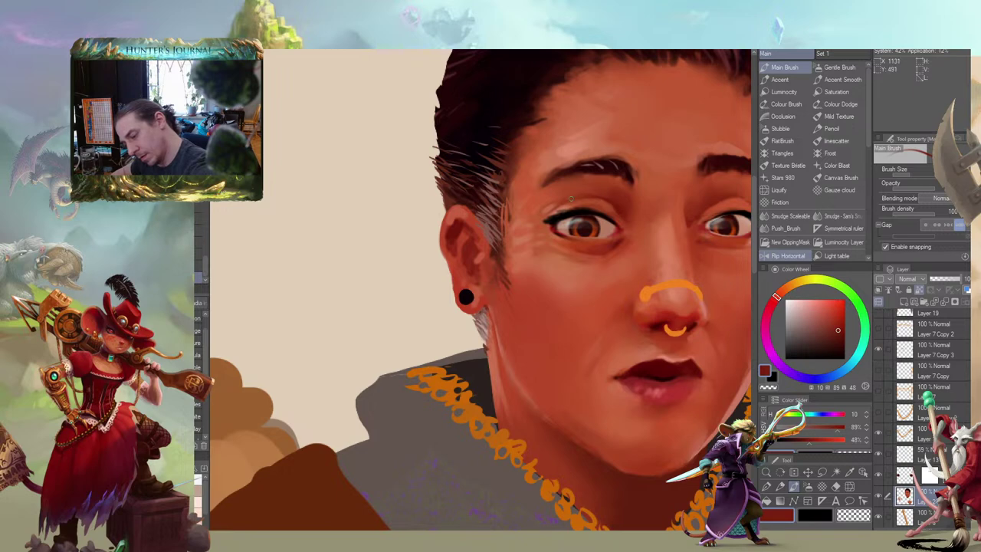
key(j)
Darken the crease above the far eyelid with the Main Brush in sampled dark red (hue 11, saturation 86%, value 53%)
drag(582, 193, 504, 195)
key(b)
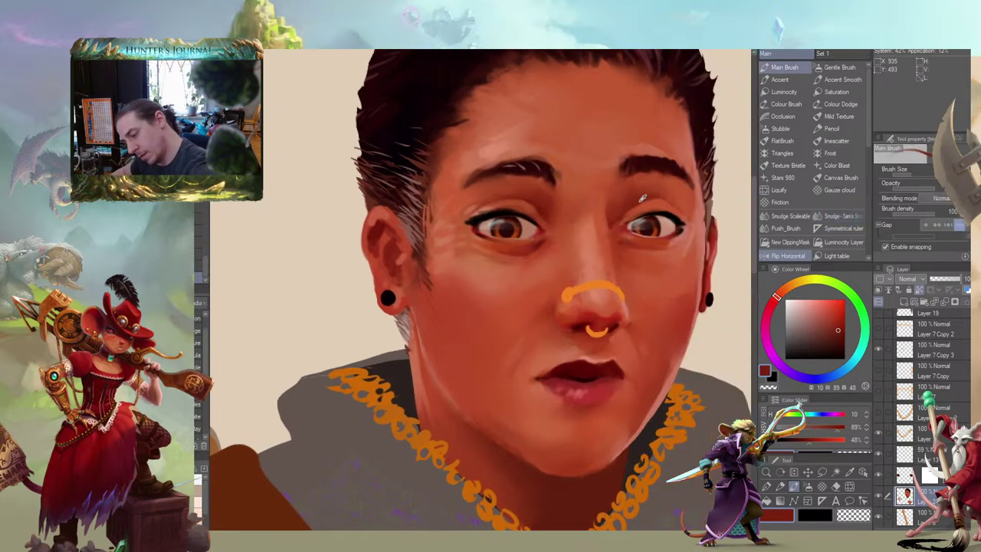
alt+click(641, 198)
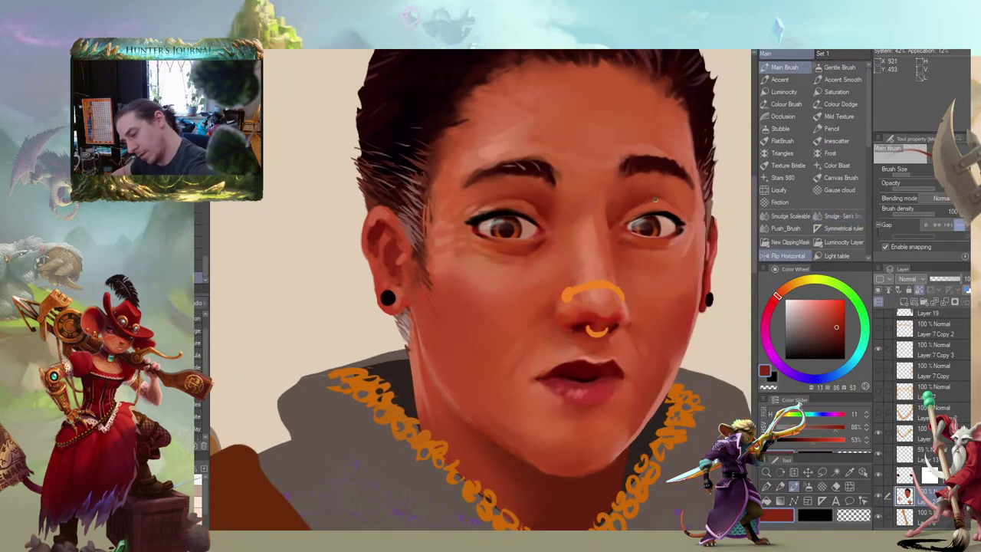
alt+click(645, 203)
drag(555, 186, 650, 160)
Strengthen the upper lash lines of both eyes with the Main Brush in sampled black
alt+click(666, 205)
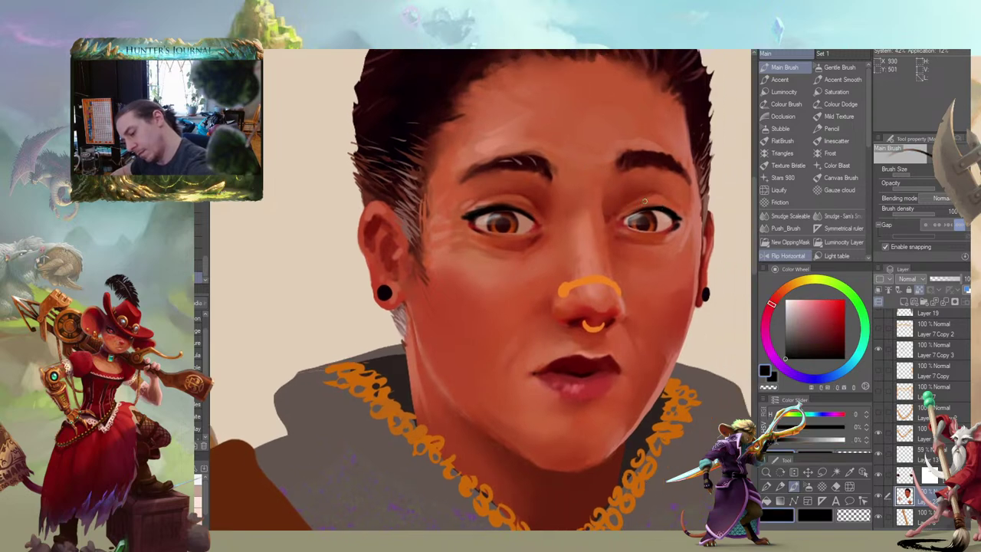
drag(595, 181, 640, 164)
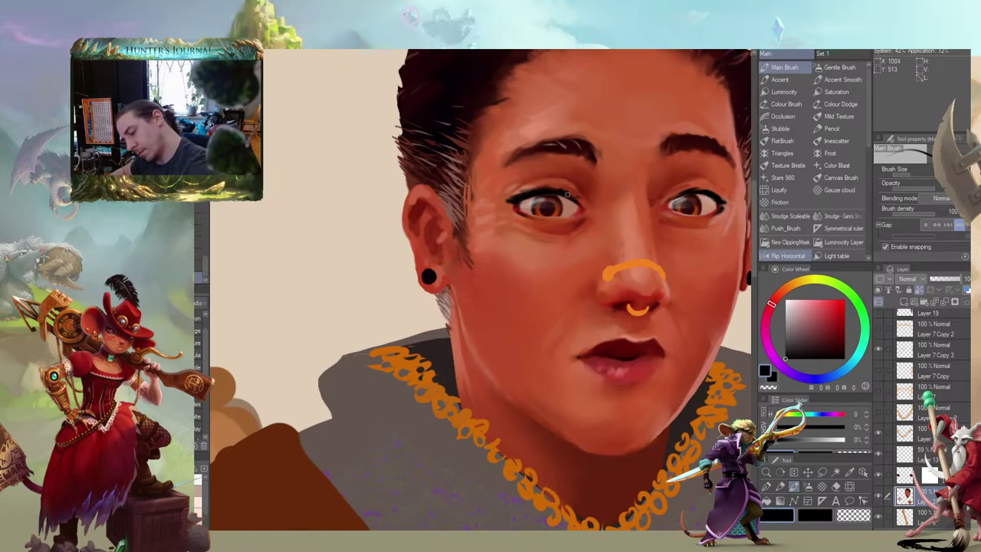
drag(528, 174, 532, 177)
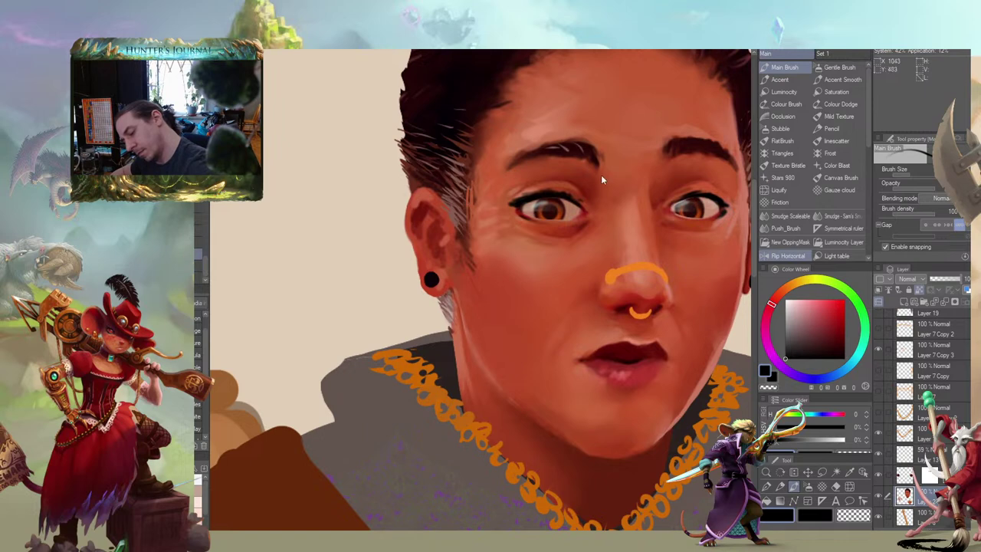
drag(498, 145, 519, 151)
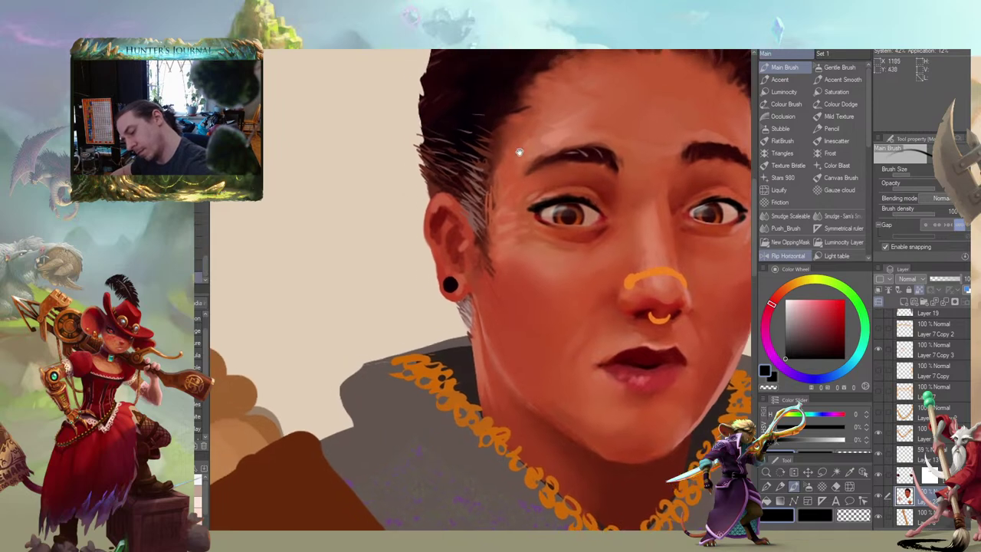
drag(568, 197, 610, 211)
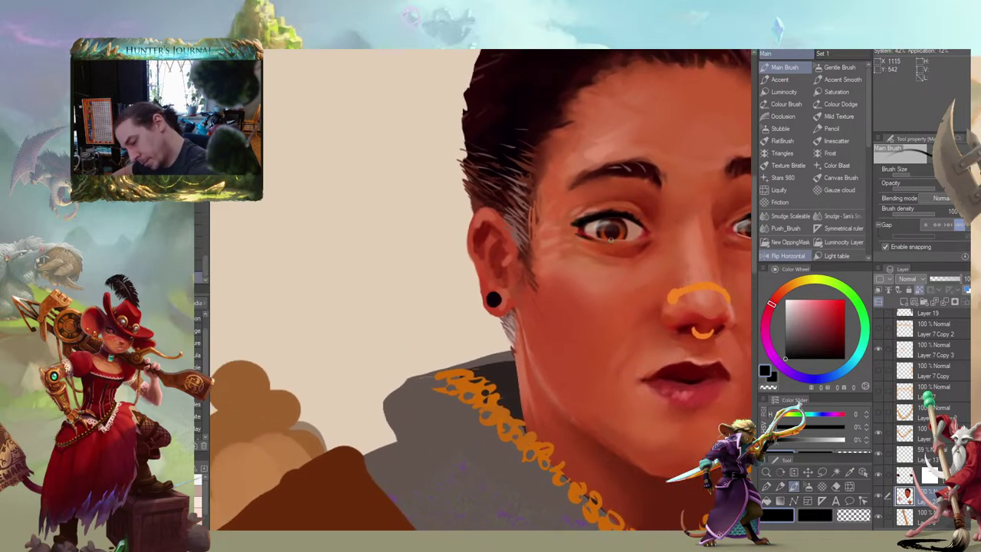
Add small black lashes at the outer corners of the near and far eyes
drag(675, 212, 322, 209)
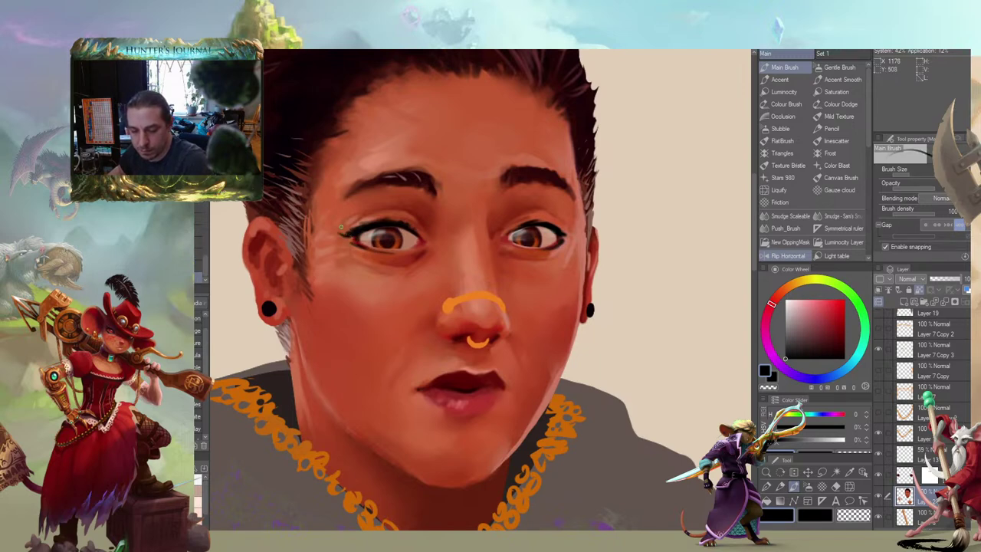
drag(318, 213, 339, 225)
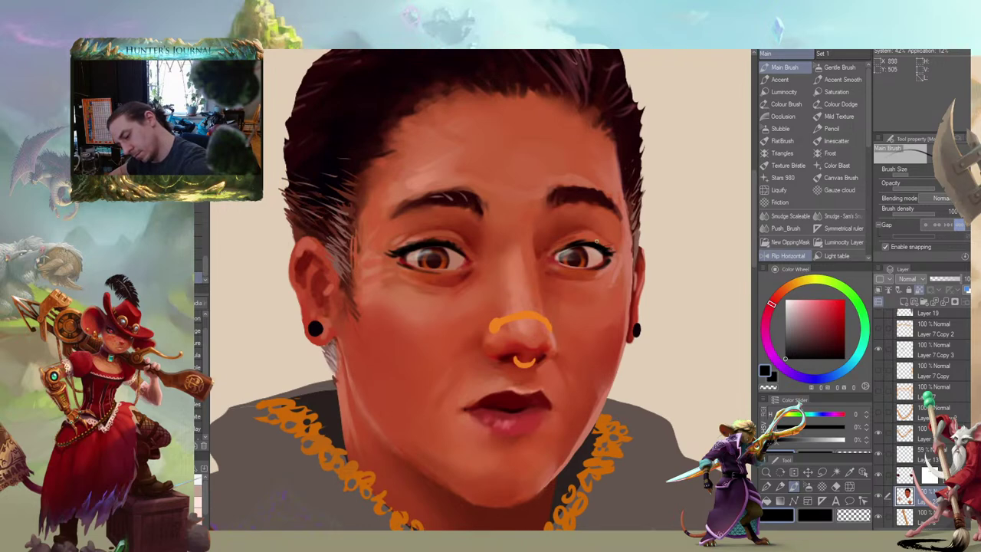
drag(581, 210, 575, 205)
mouse_move(391, 247)
mouse_down()
mouse_move(395, 210)
mouse_move(403, 218)
mouse_up()
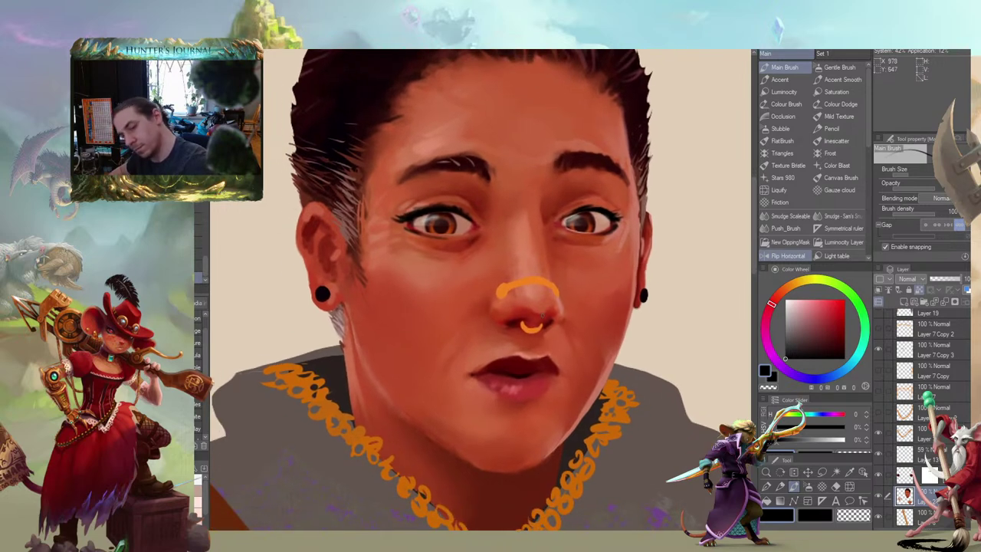
Refine the near eye's lower lid and outer corner with sampled skin tones (hue 16, saturation 83%, value 69%; hue 17, saturation 72%, value 71%)
scroll(541, 315, down, 6)
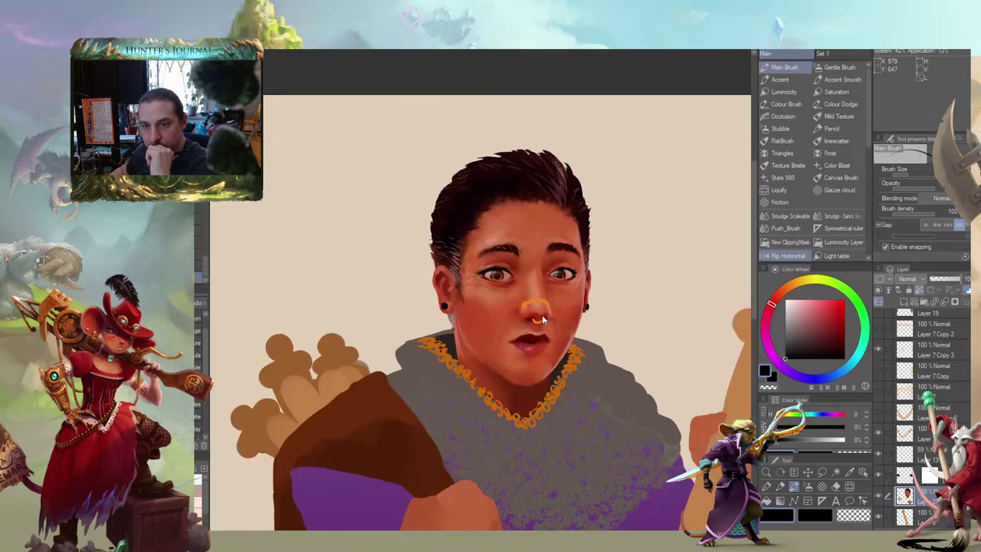
scroll(542, 321, down, 3)
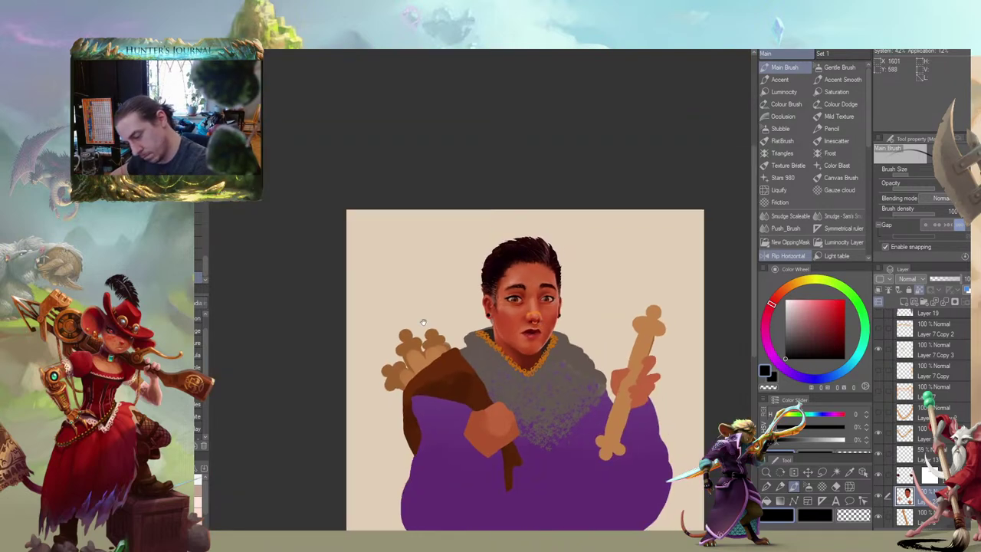
mouse_move(368, 310)
mouse_down()
mouse_move(298, 288)
mouse_move(297, 252)
mouse_move(454, 254)
mouse_up()
drag(555, 189, 360, 295)
alt+click(389, 218)
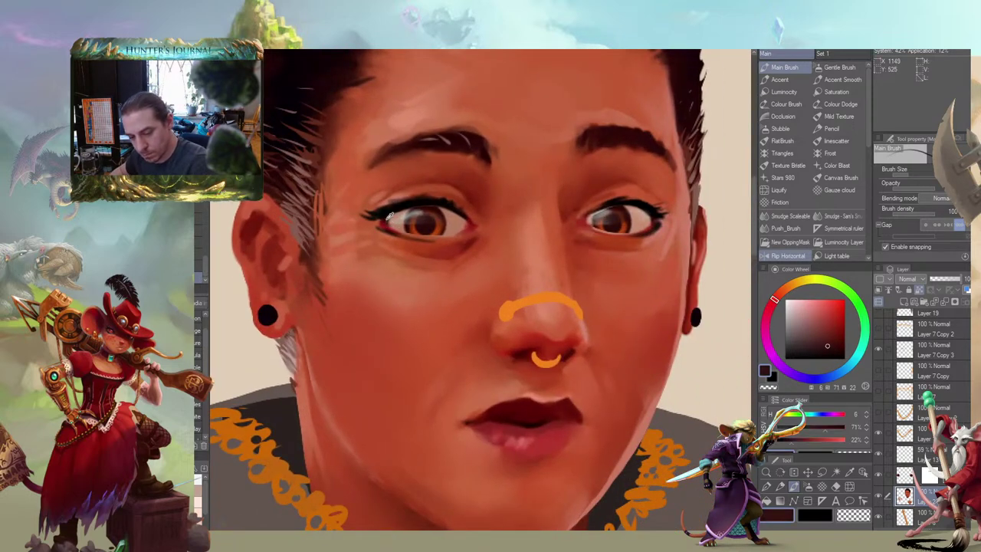
alt+click(406, 240)
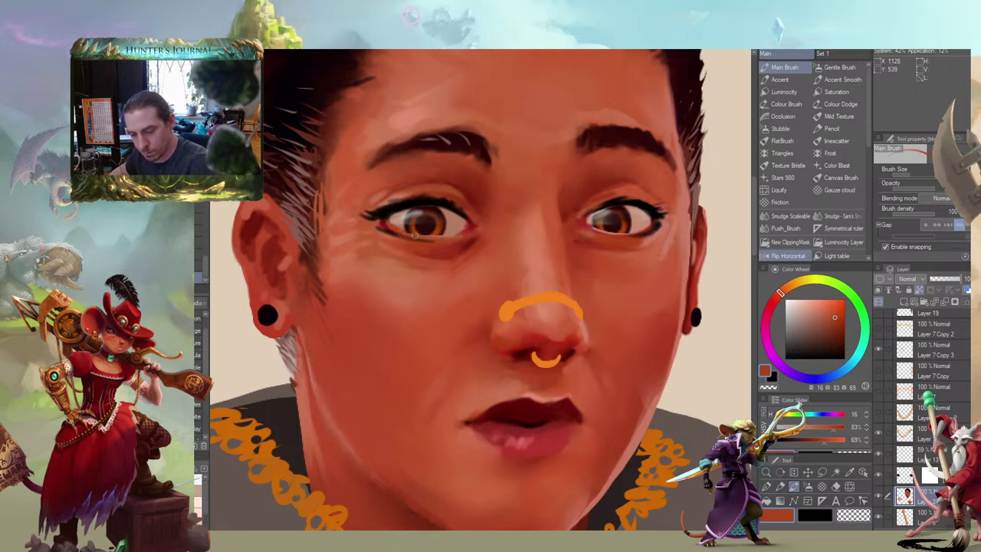
drag(406, 230, 416, 235)
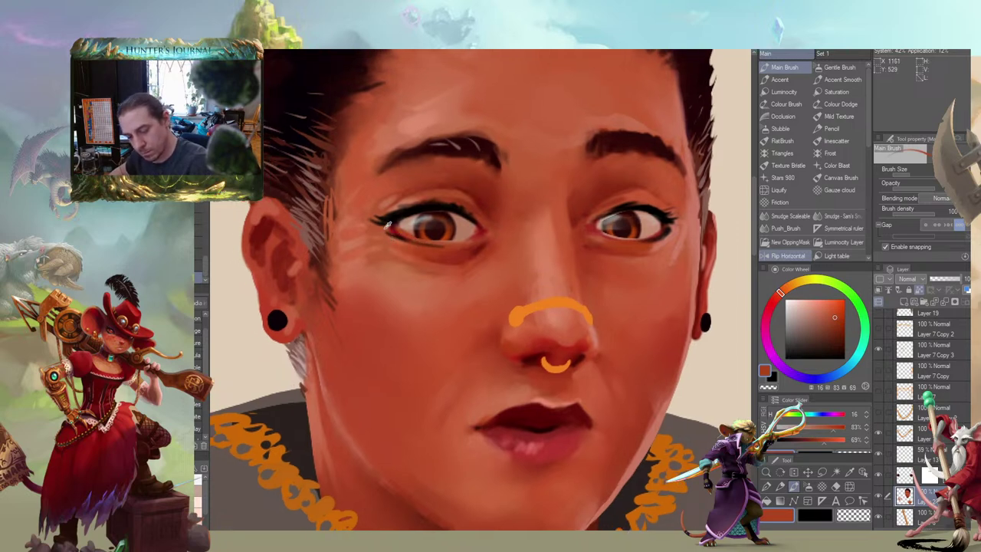
alt+click(389, 224)
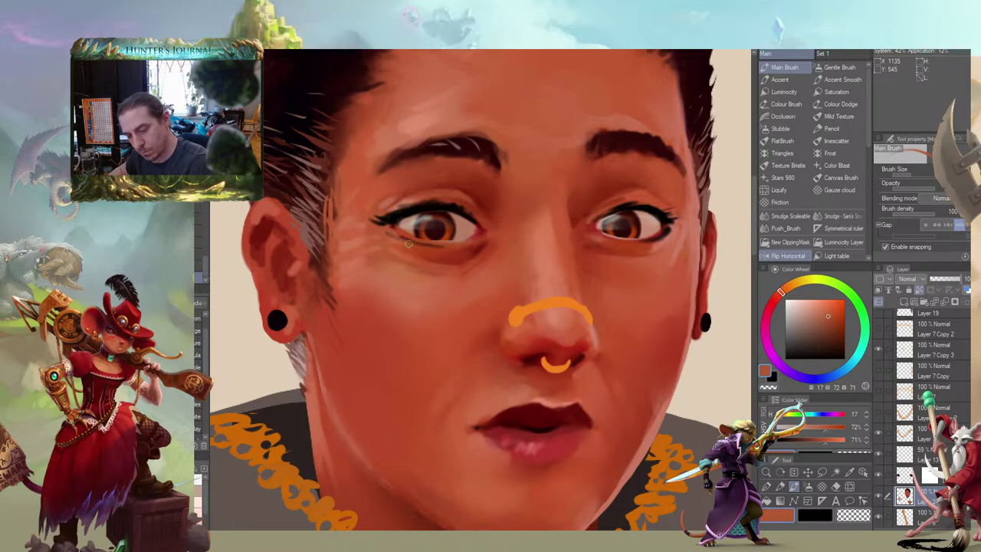
drag(433, 292, 458, 304)
drag(371, 280, 344, 266)
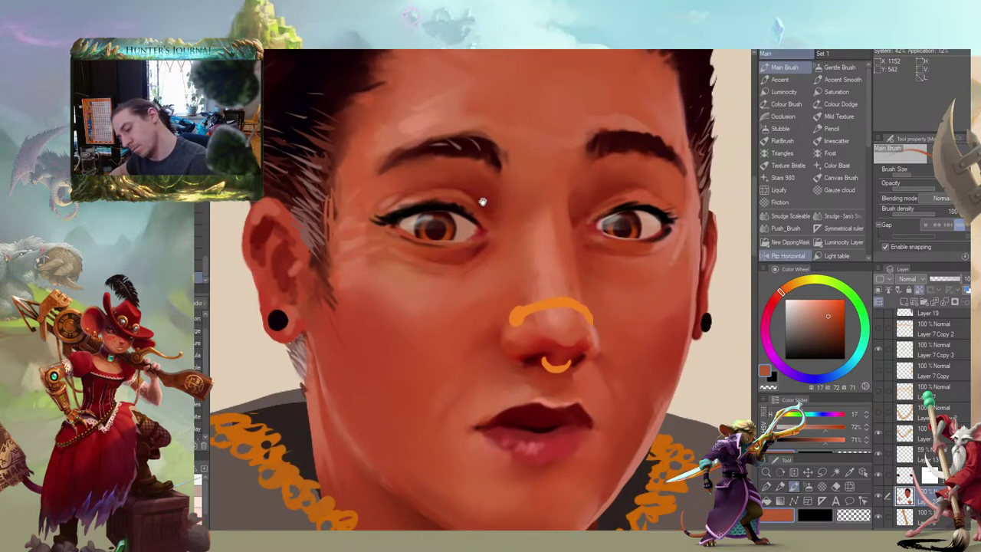
Refine the far eye's outer lower lid with sampled red (hue 4, value 63%), dark red (hue 5, value 24%) and pink (hue 12, value 79%)
alt+click(662, 229)
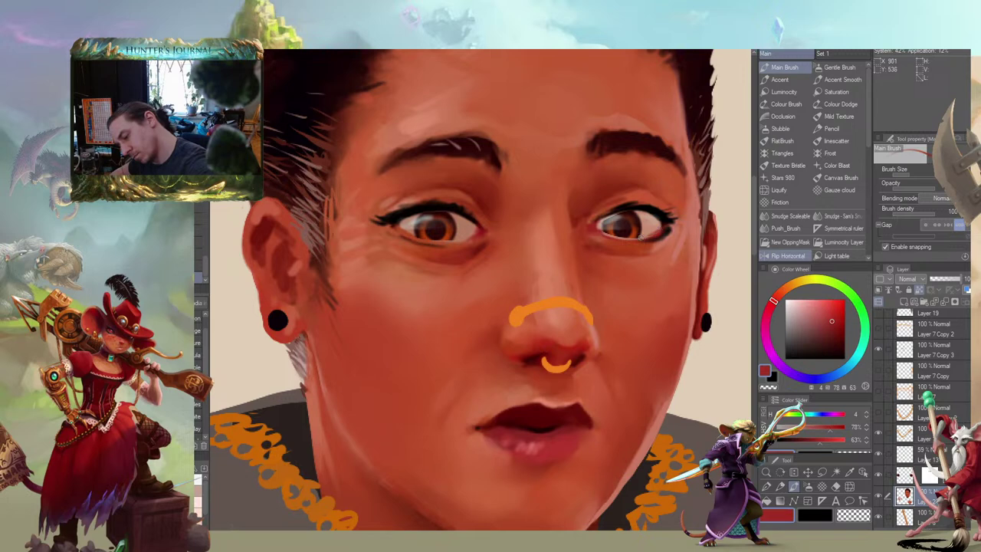
alt+click(657, 235)
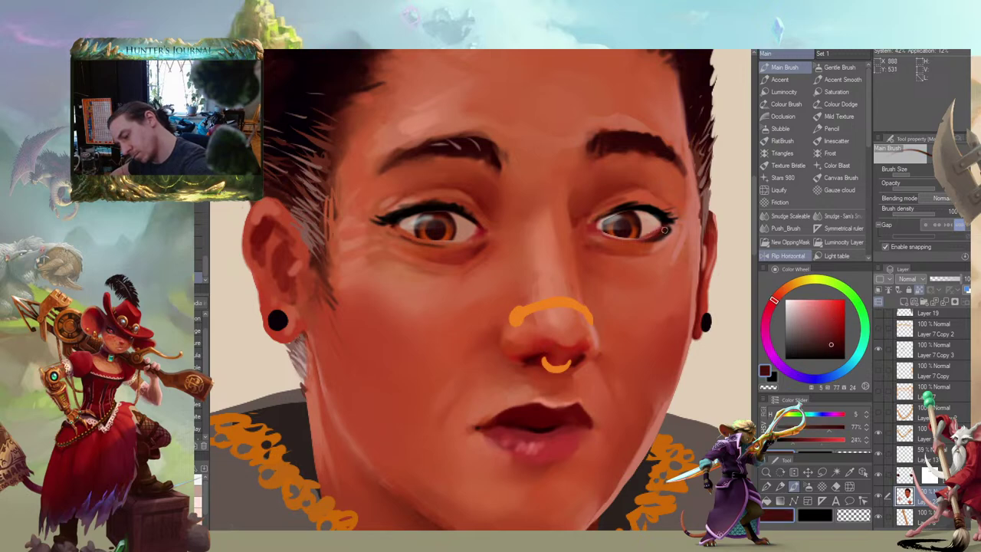
alt+click(668, 229)
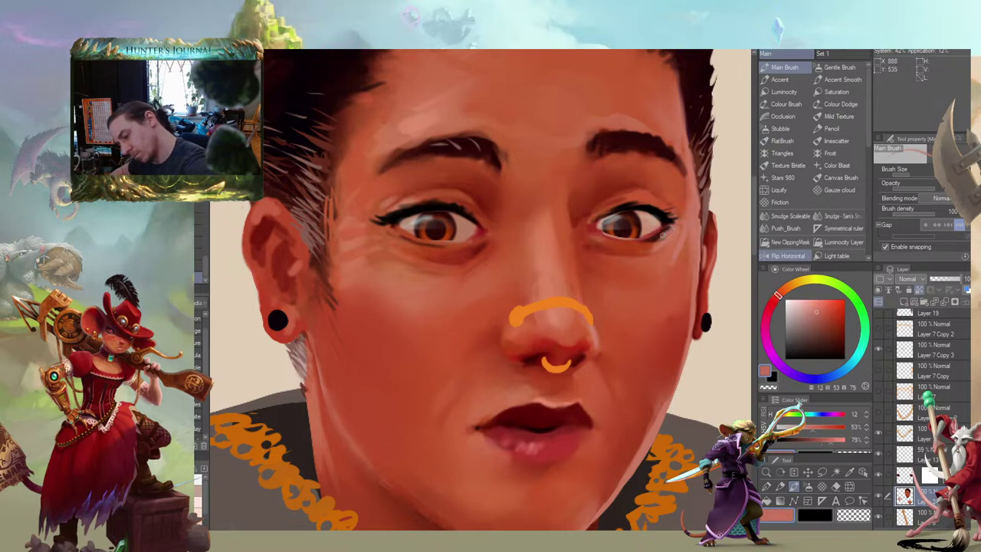
drag(636, 175, 664, 207)
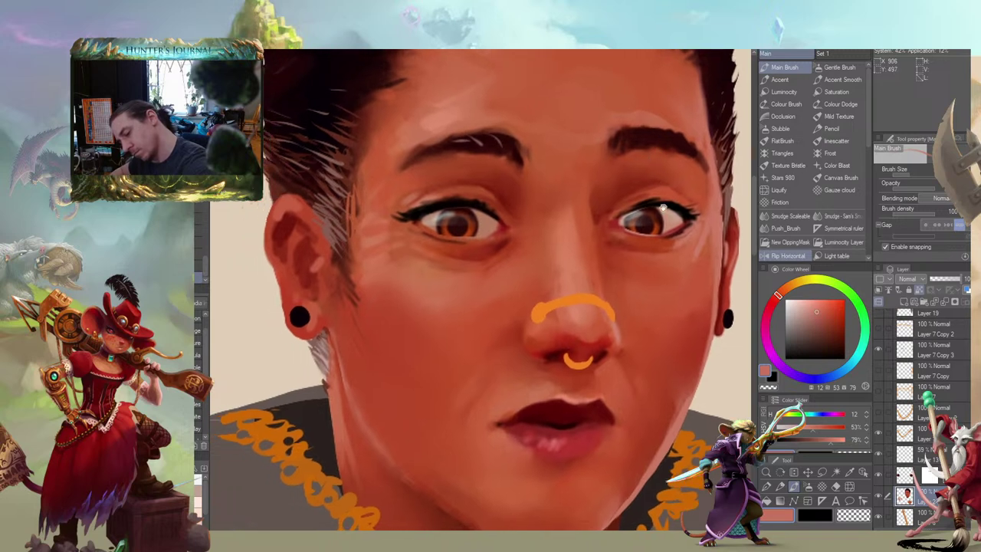
Refine the far eye's outer corner with sampled light skin (hue 18, saturation 42%, value 78%) and red-brown (hue 9, saturation 79%, value 59%)
scroll(609, 187, down, 5)
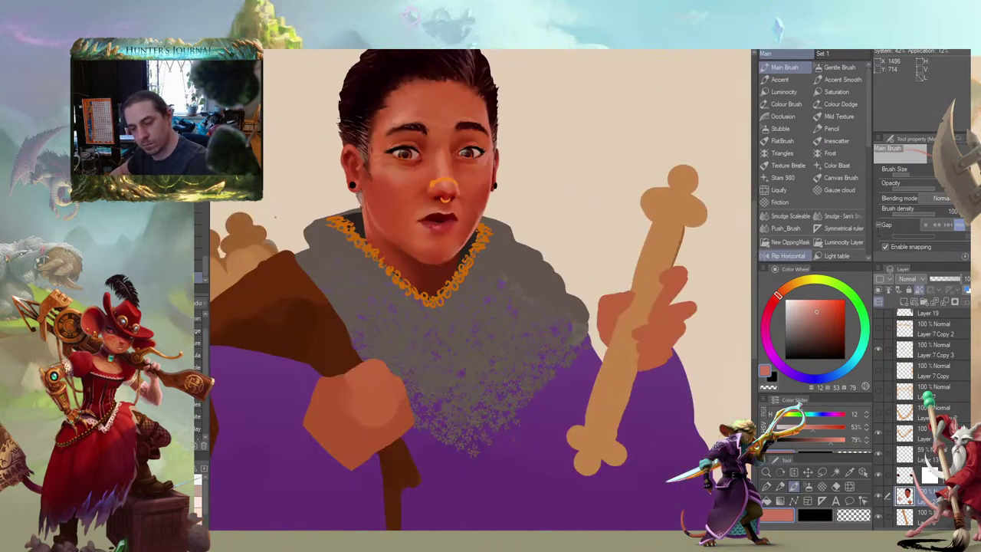
drag(276, 216, 374, 278)
drag(545, 191, 611, 238)
scroll(611, 238, up, 1)
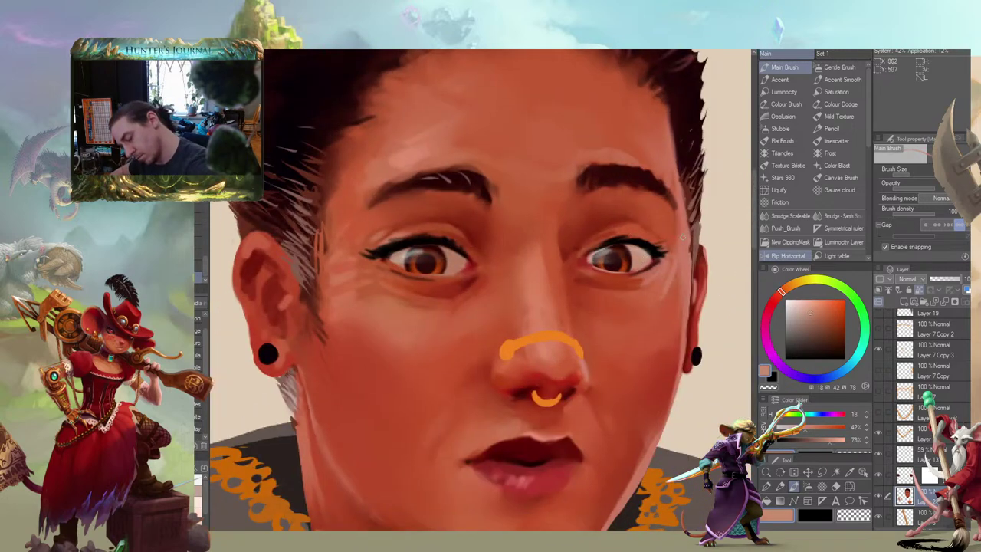
drag(658, 251, 664, 250)
alt+click(633, 268)
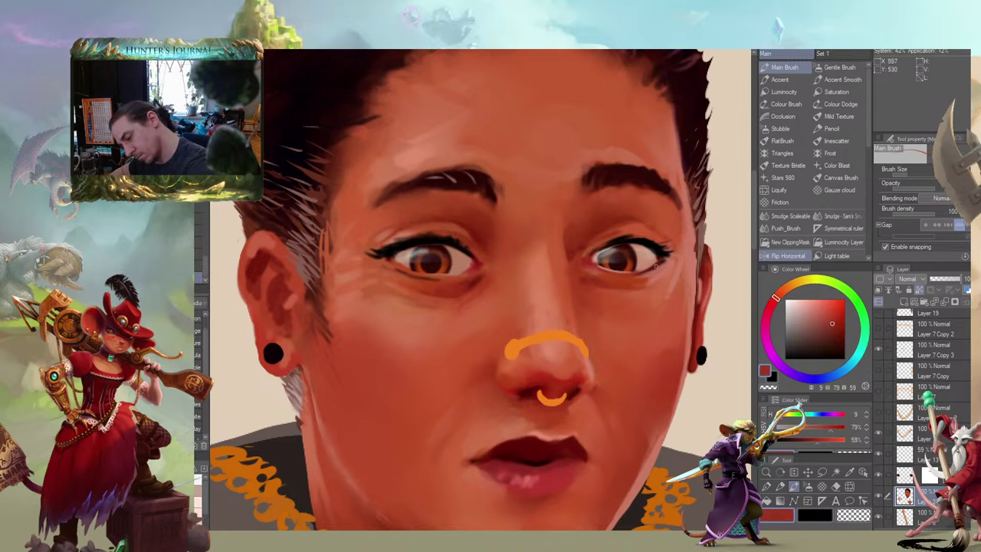
drag(627, 265, 478, 163)
drag(677, 233, 555, 178)
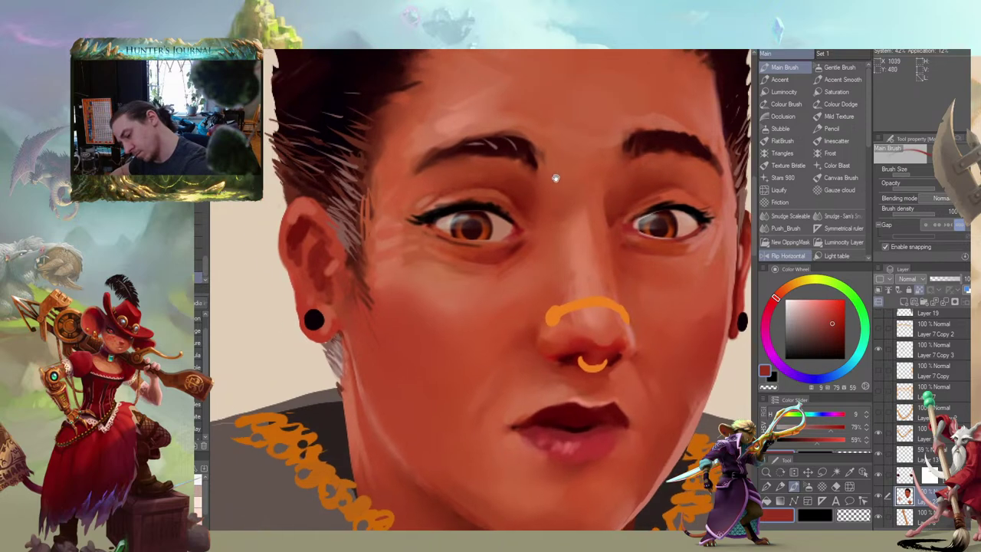
Refine the far eye's inner corner and lower lid with sampled reds (hue 5, value 43%; hue 14, value 74%; hue 10, value 67%)
alt+click(513, 242)
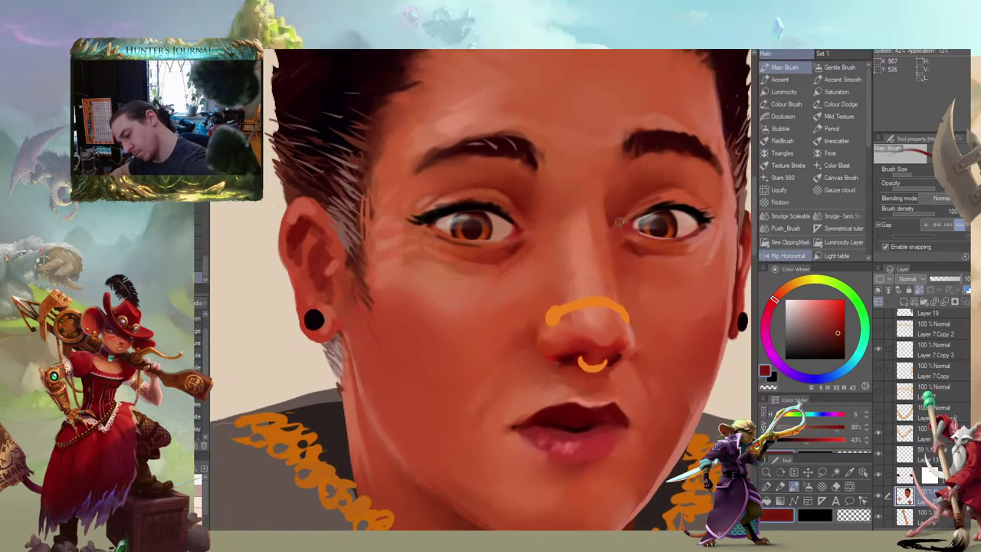
alt+click(652, 248)
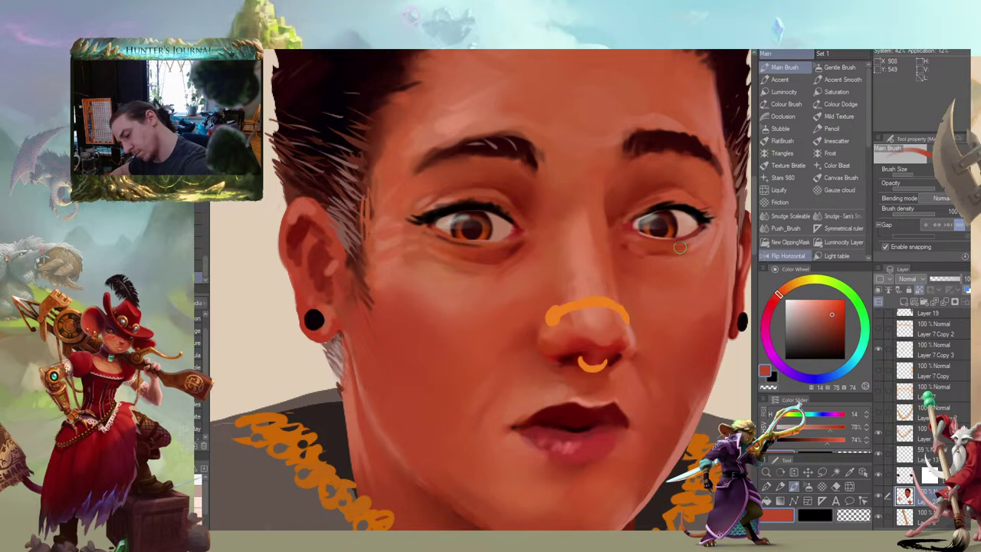
alt+click(716, 331)
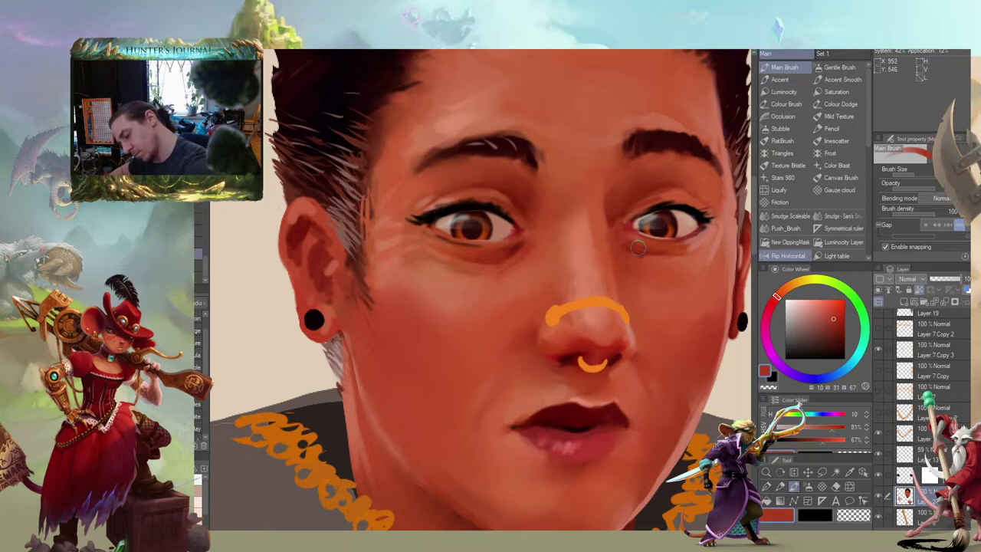
drag(627, 194, 606, 192)
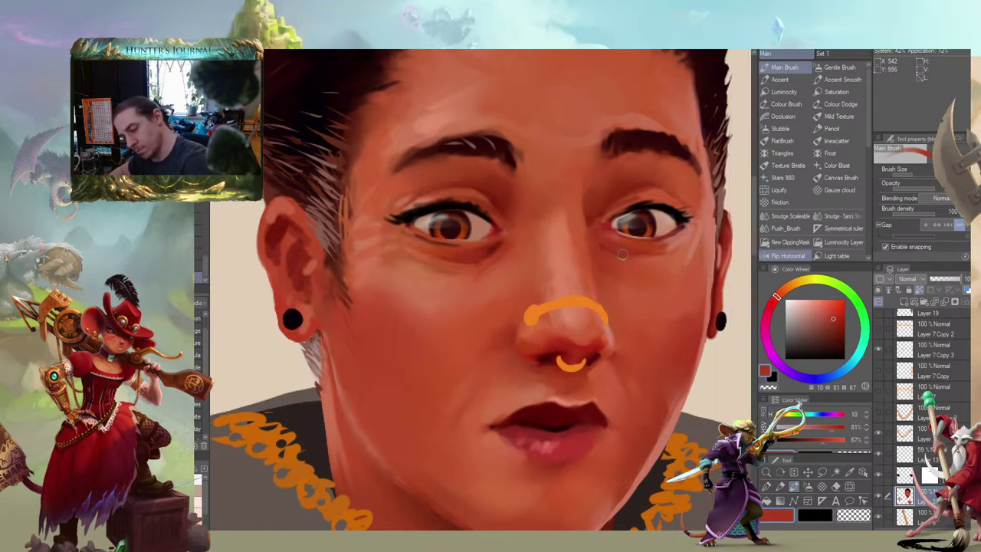
drag(543, 203, 565, 183)
drag(505, 167, 494, 169)
drag(558, 180, 544, 189)
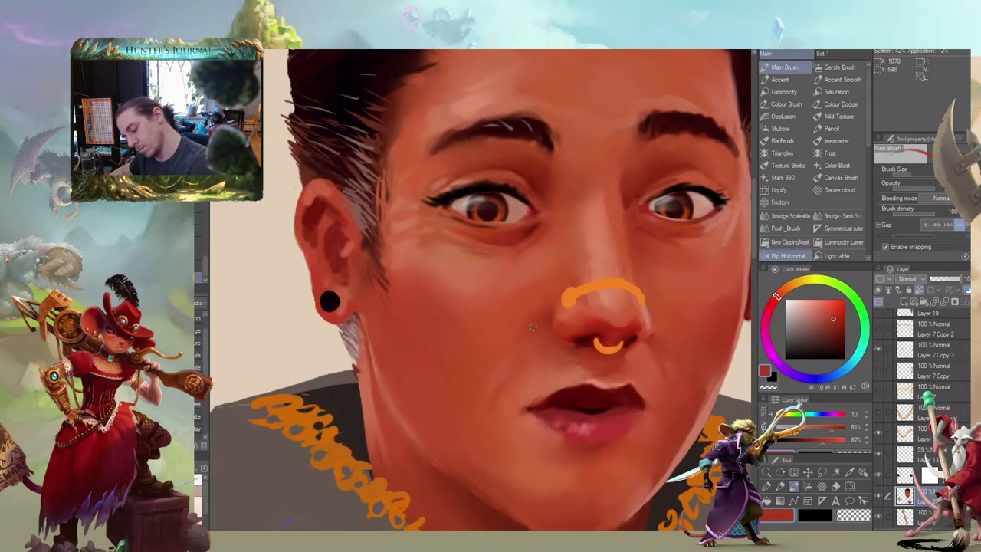
drag(523, 365, 518, 362)
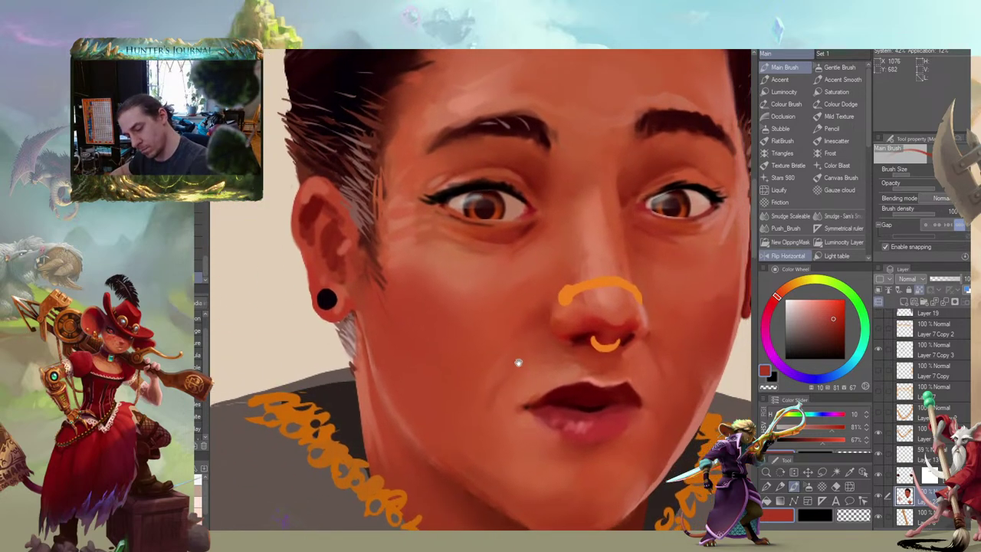
Deepen the outer edges of both nostrils with dark red sampled from the nose (hue 2, saturation 94%, value 27%)
alt+click(581, 332)
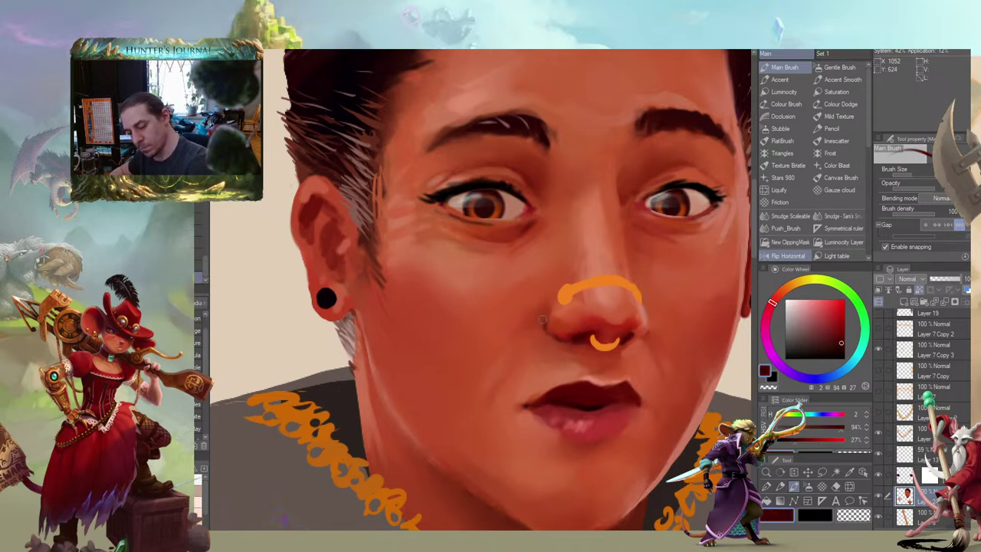
drag(513, 254, 574, 189)
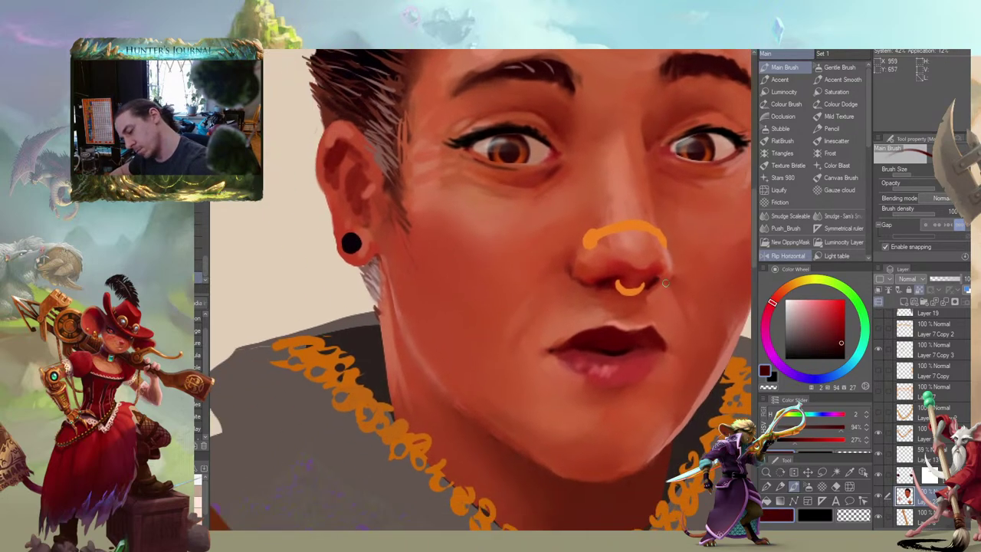
drag(658, 268, 530, 318)
Examine the whole figure at reduced size and flip the canvas horizontally to check the face's balance
scroll(536, 320, down, 4)
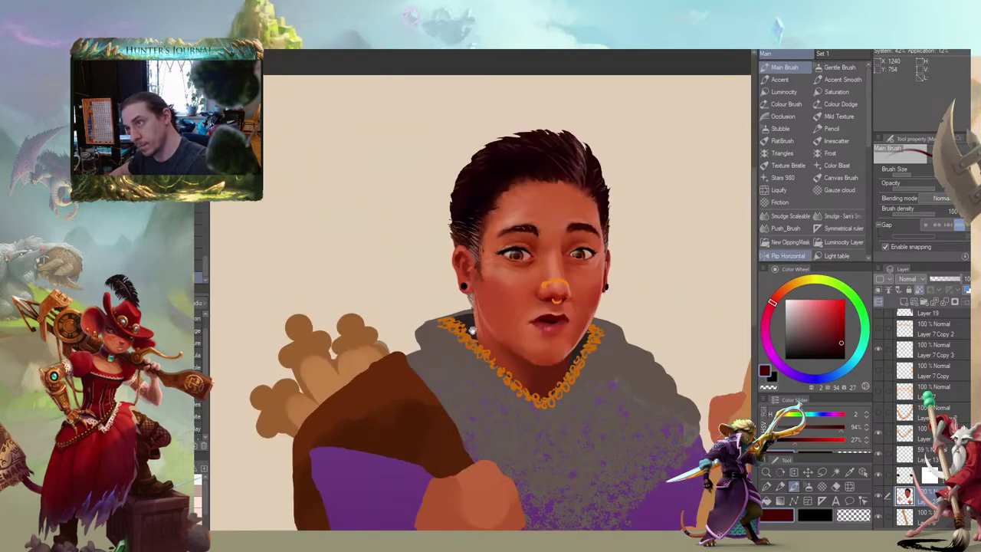
drag(461, 305, 383, 229)
scroll(381, 230, down, 2)
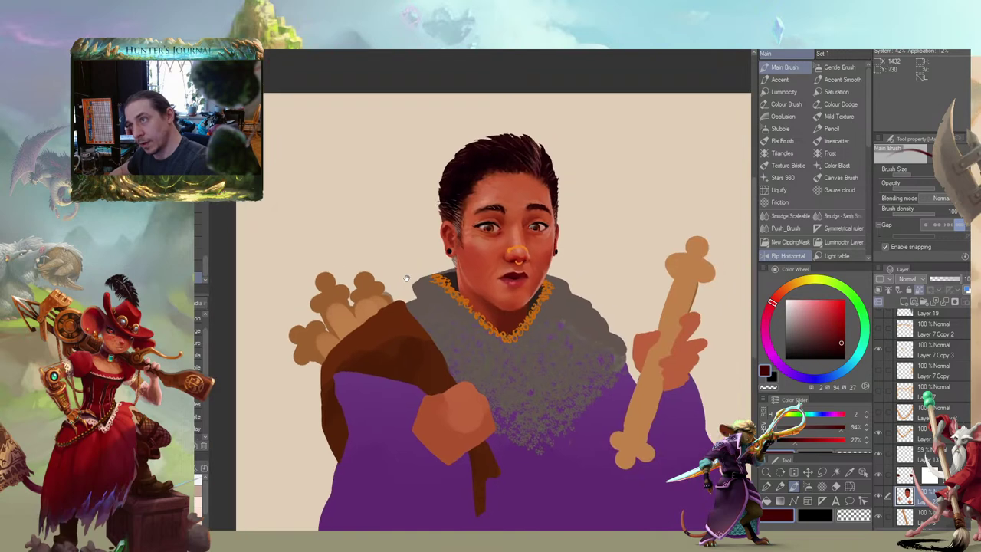
mouse_move(430, 287)
mouse_down()
mouse_move(410, 237)
mouse_move(419, 249)
mouse_up()
click(785, 255)
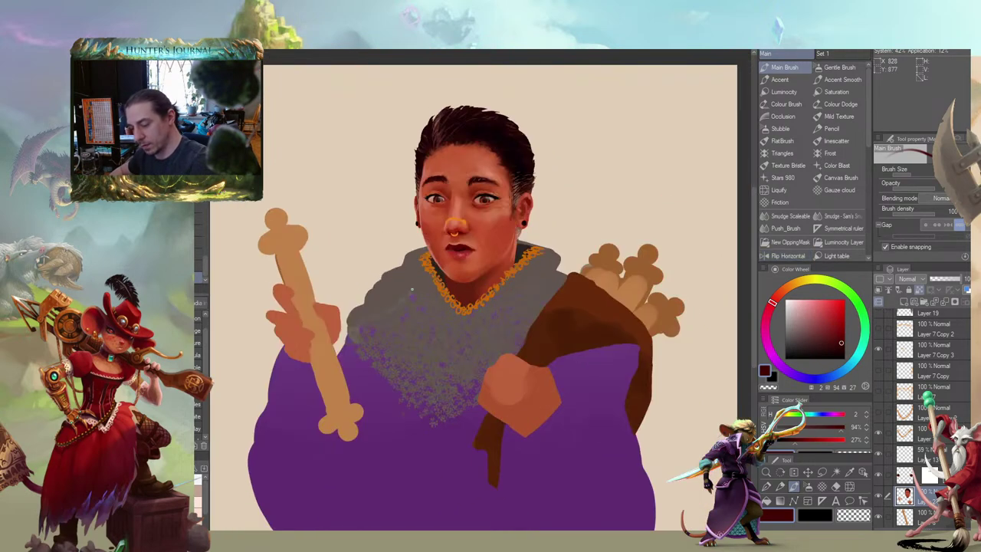
Select the range of character layers from Layer 14 down through the stack
scroll(461, 308, down, 1)
scroll(895, 343, up, 5)
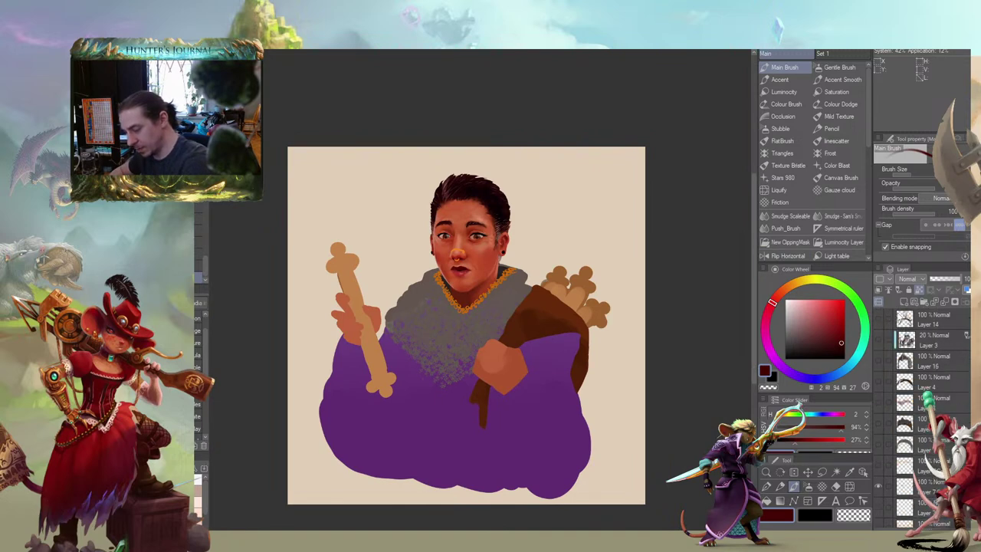
click(907, 319)
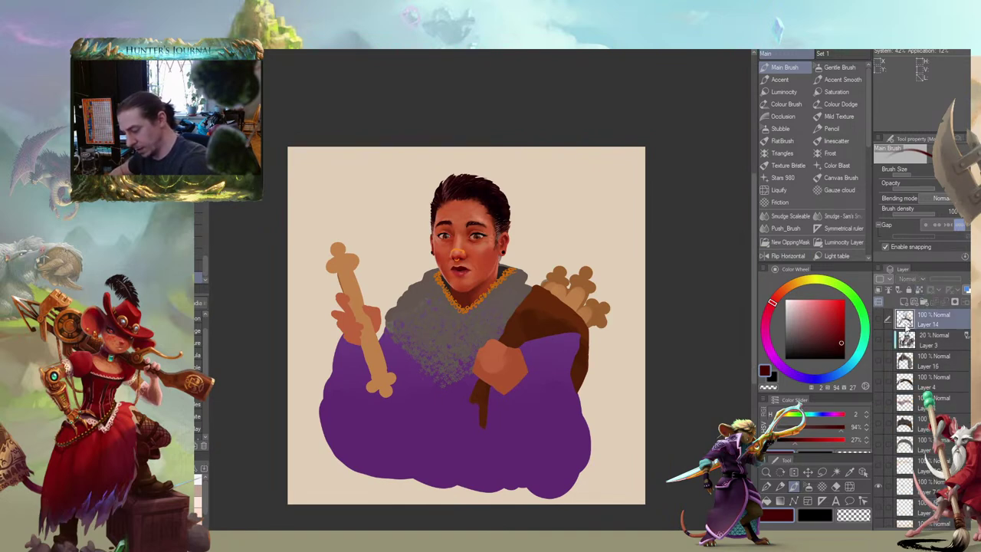
scroll(905, 340, down, 5)
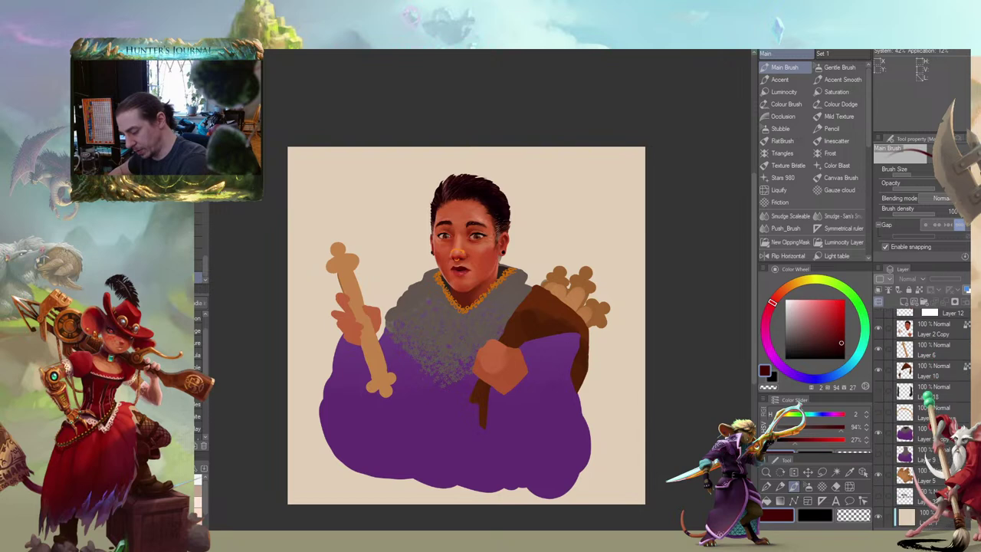
scroll(963, 319, up, 5)
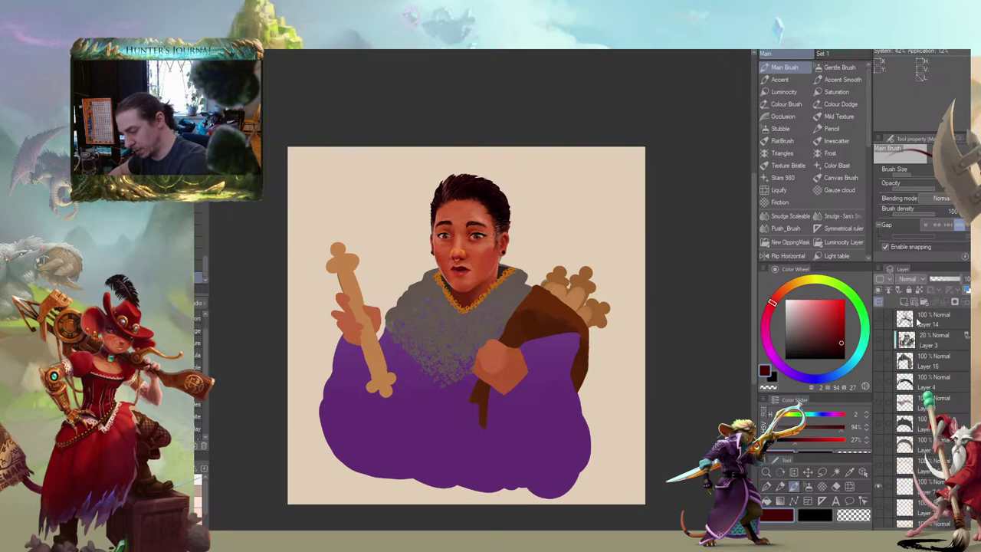
shift+click(917, 322)
Try flipping the selected character layers horizontally, then undo the flip
key(ctrl+t)
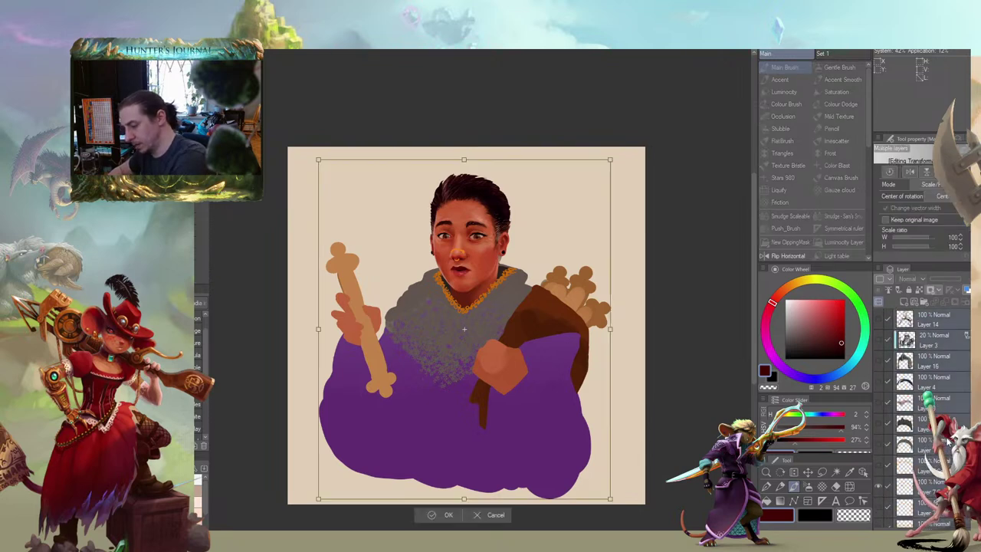
click(910, 172)
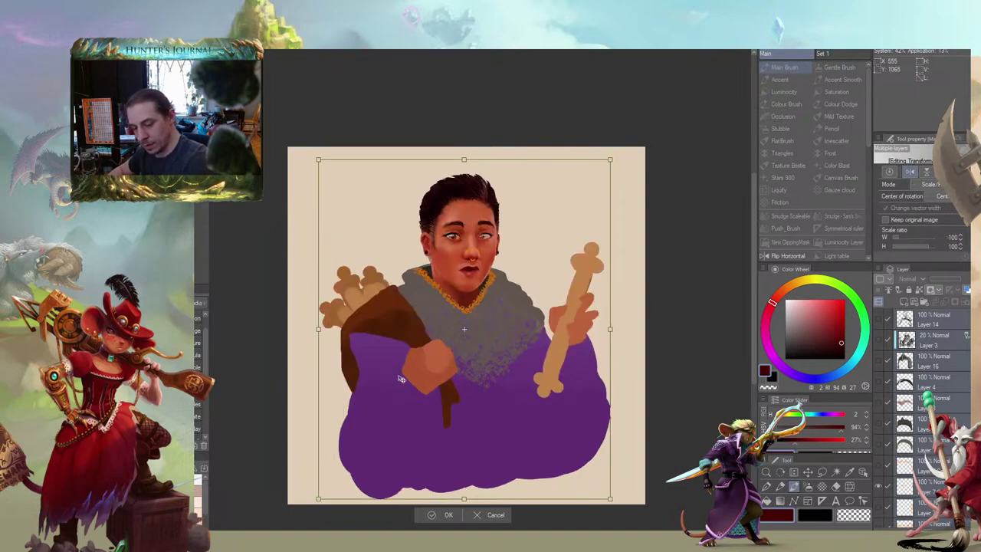
key(Return)
drag(318, 384, 367, 378)
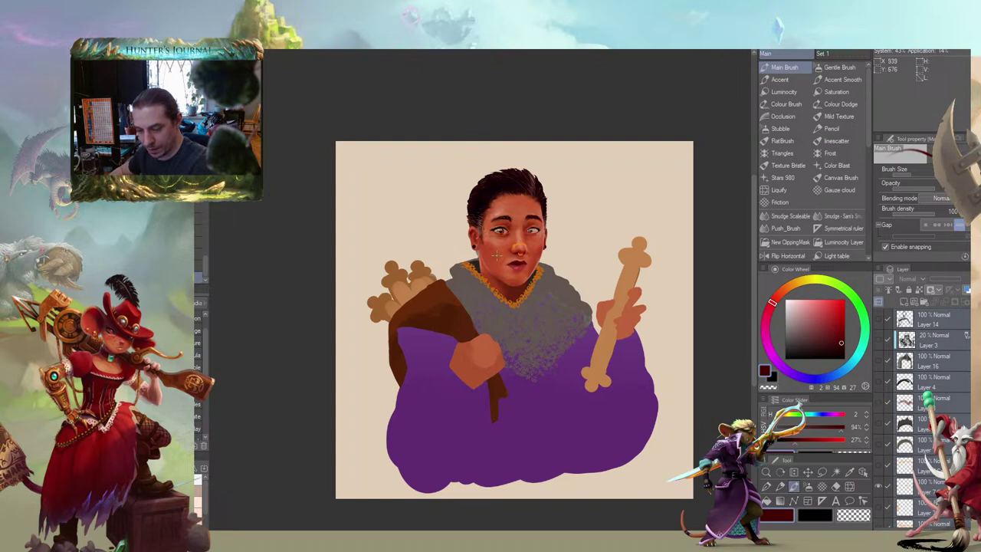
scroll(496, 256, up, 8)
key(ctrl+z)
key(ctrl+z)
key(ctrl+z)
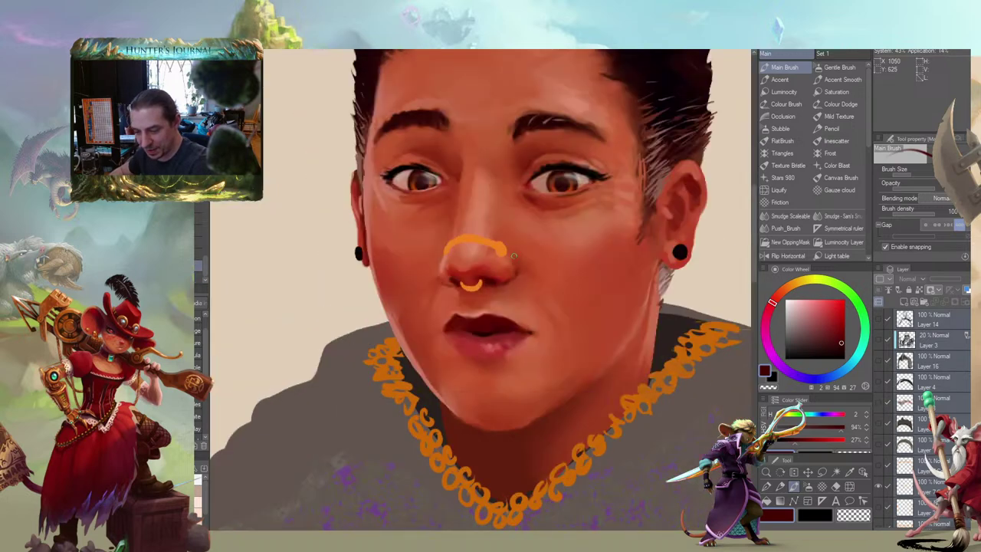
Flip all the selected character layers horizontally with a transformation and apply it
drag(514, 255, 516, 194)
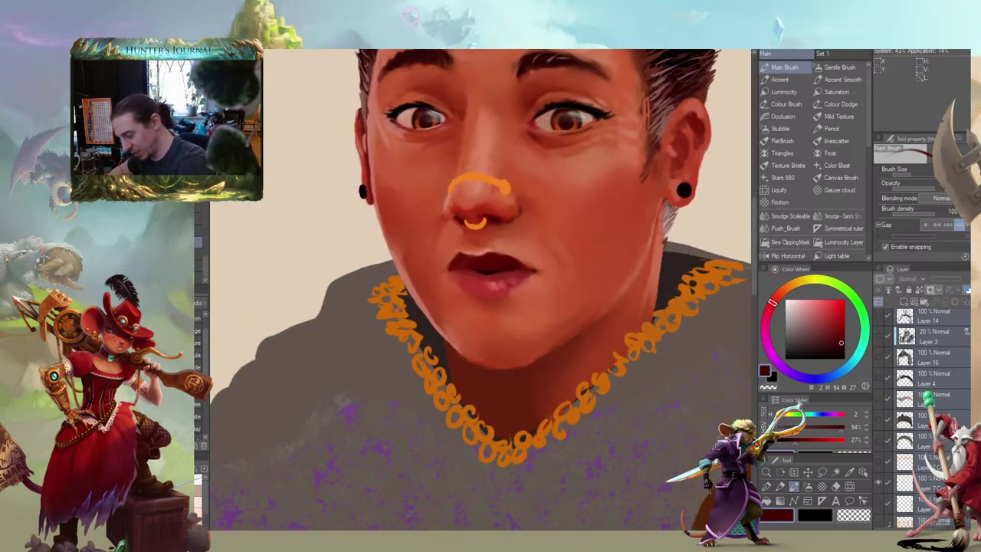
scroll(956, 380, down, 8)
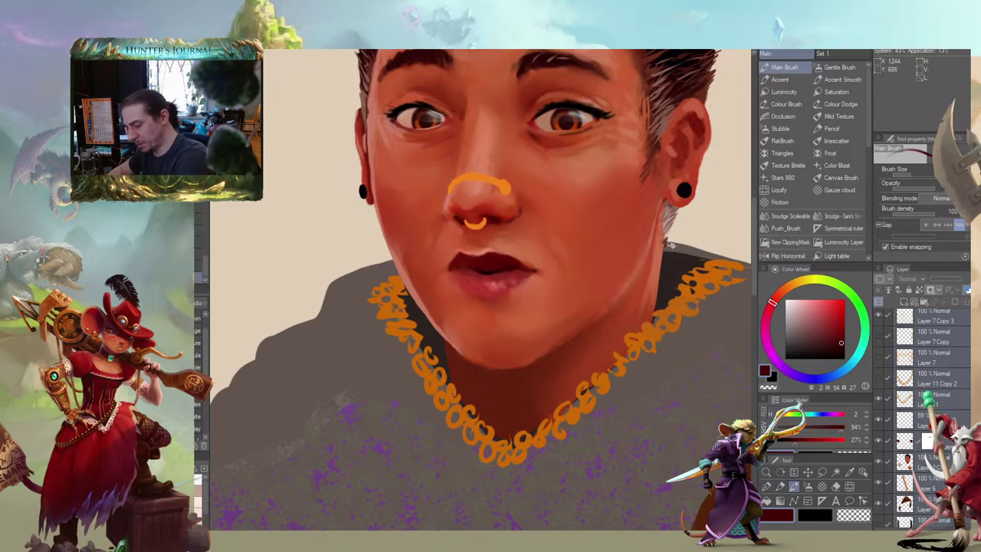
key(ctrl+t)
scroll(398, 286, down, 5)
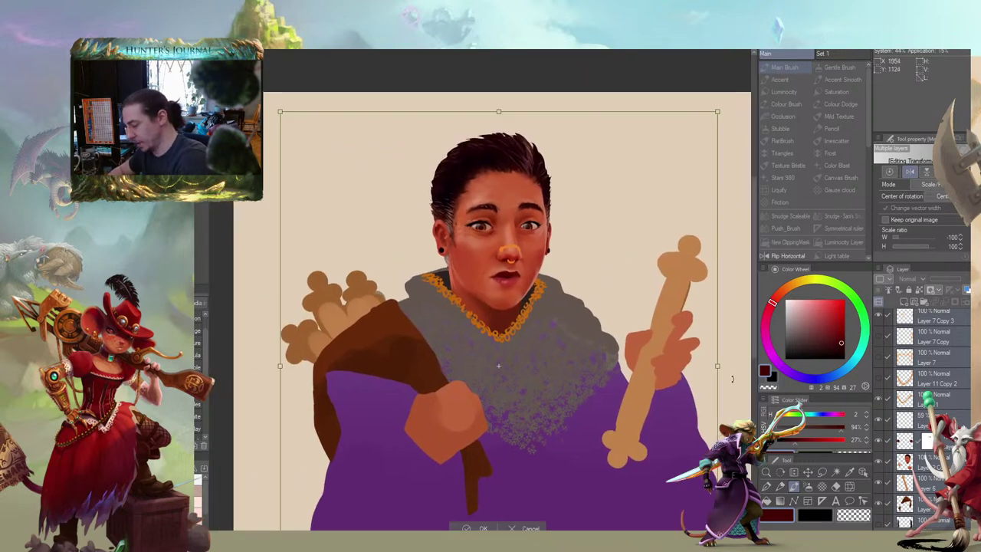
scroll(343, 260, down, 4)
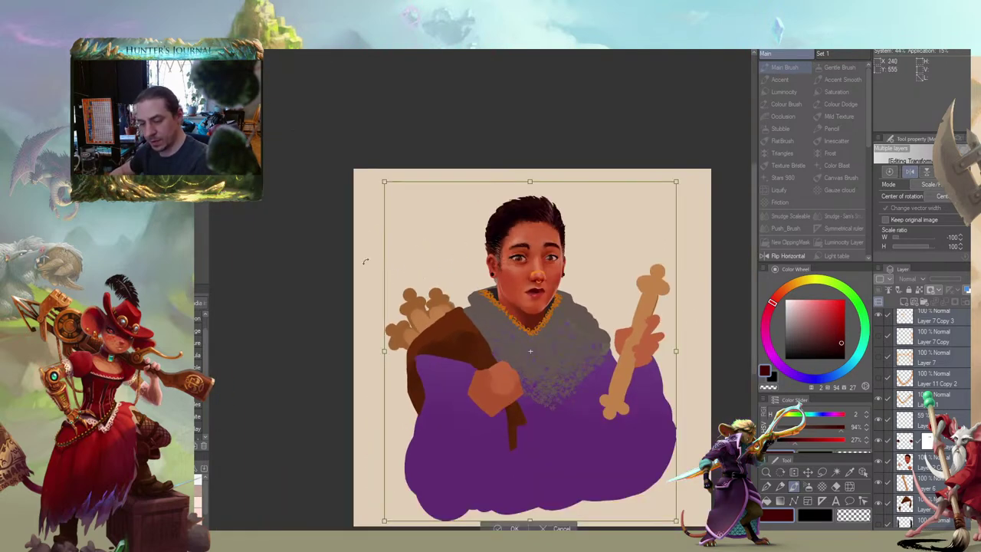
scroll(342, 260, up, 6)
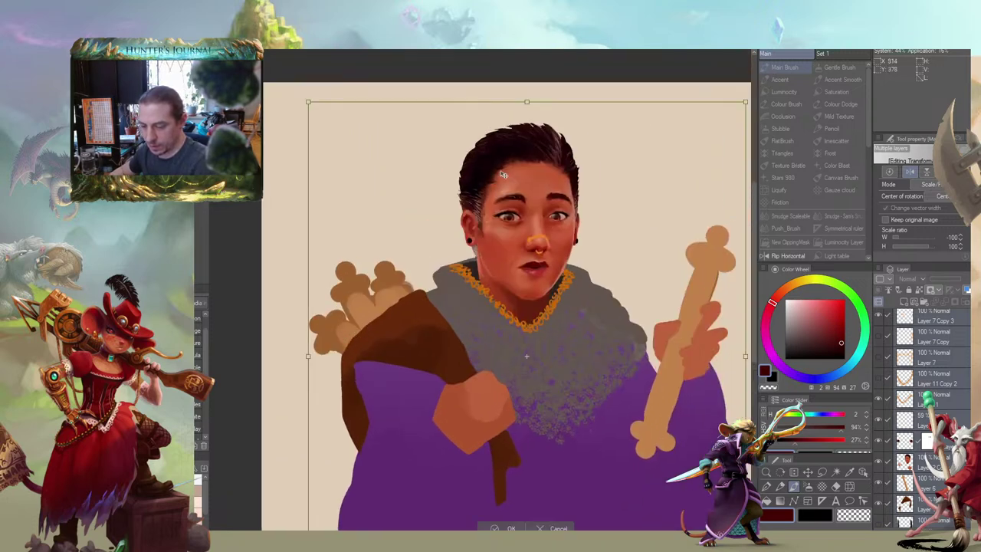
click(915, 439)
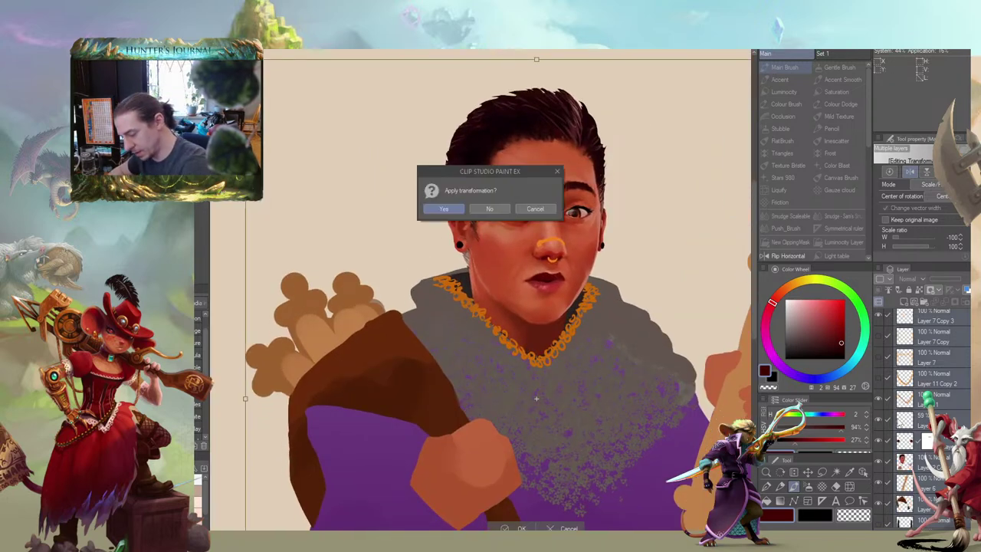
click(537, 213)
click(881, 426)
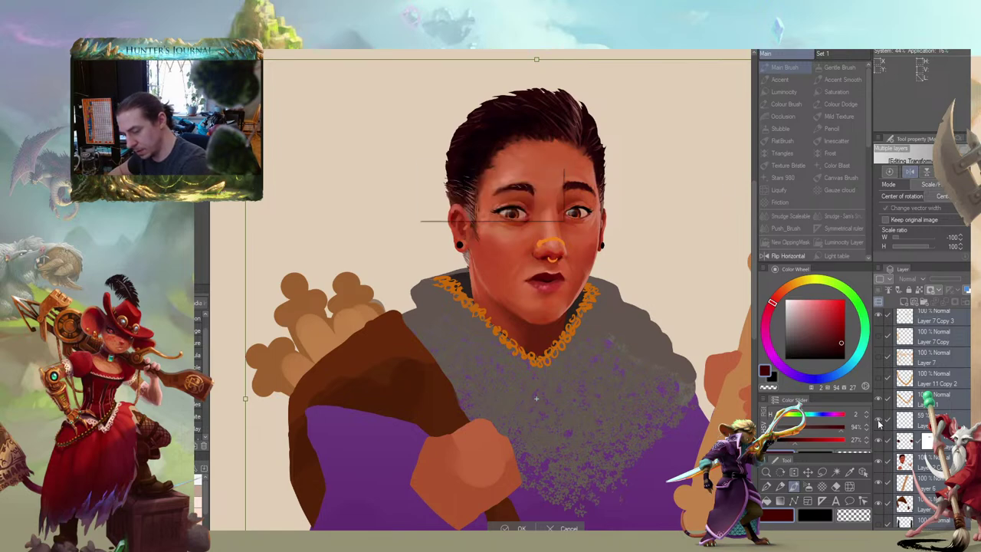
click(532, 208)
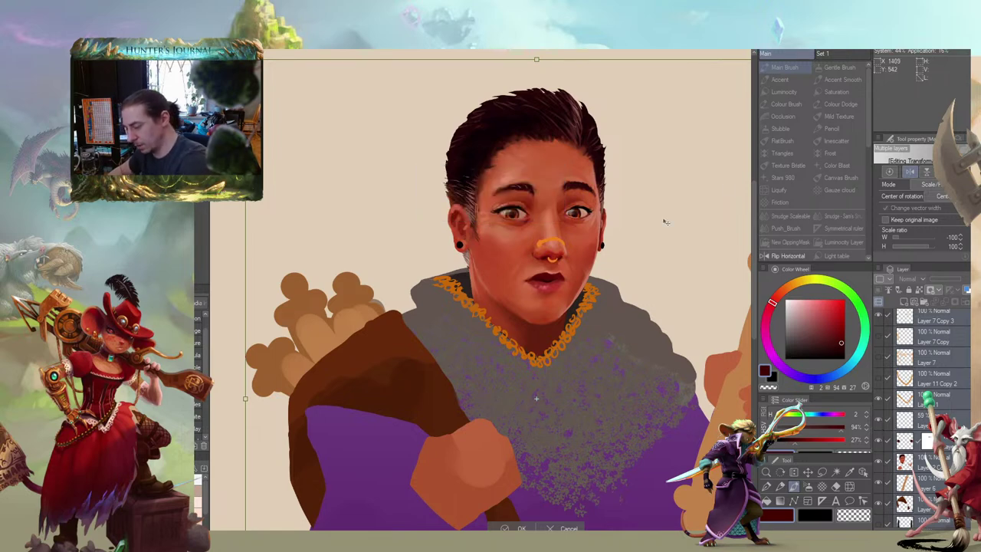
key(Return)
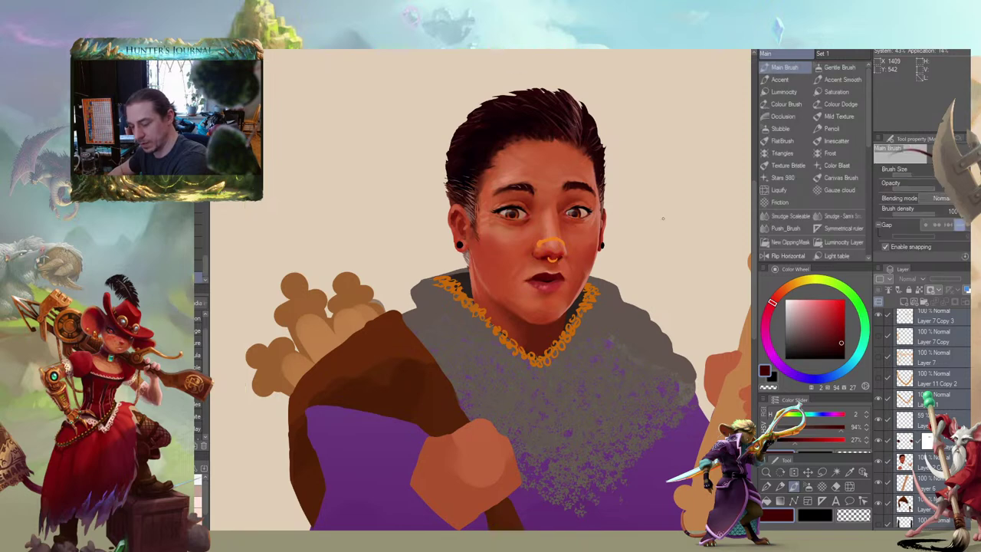
Move the 59% opacity eye-highlight layer slightly sideways to realign it with the flipped face
click(909, 419)
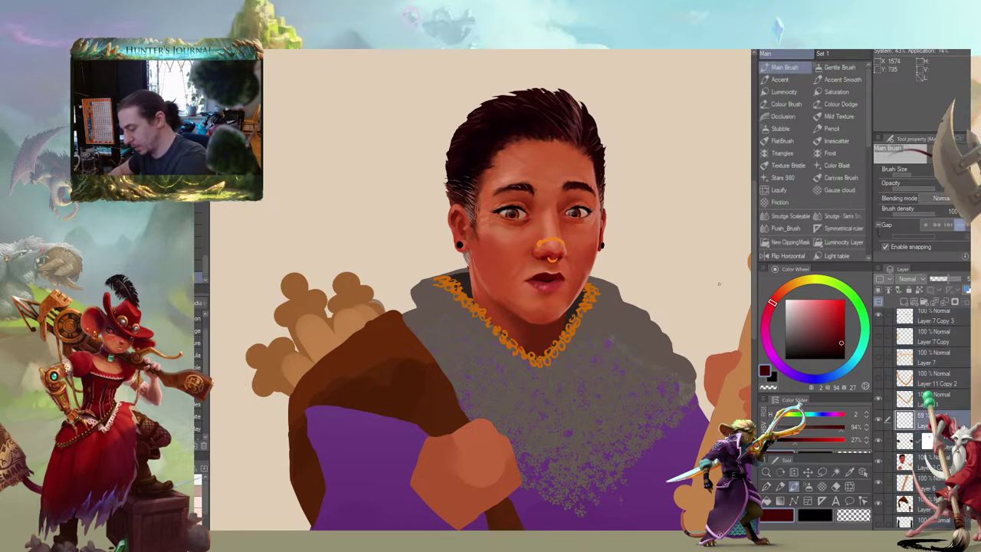
key(k)
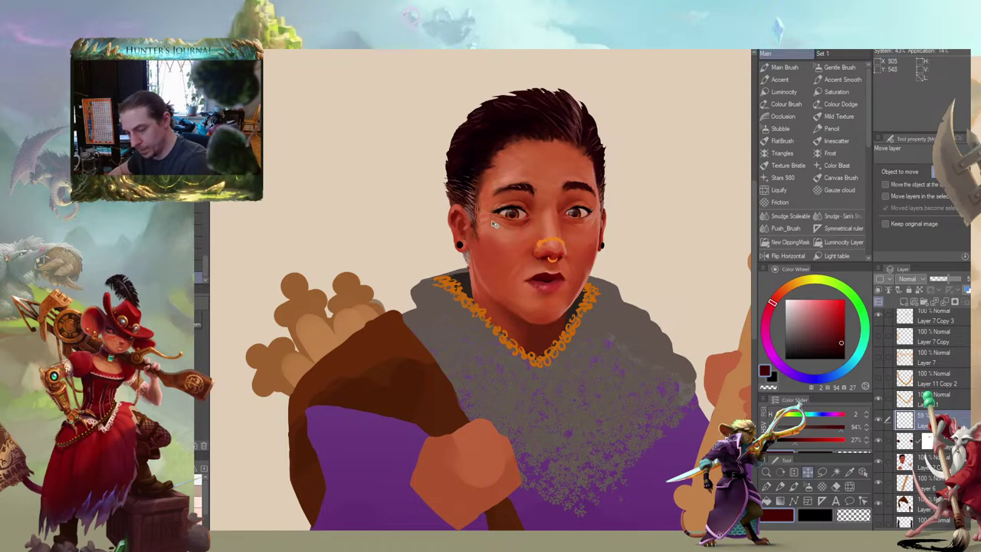
drag(494, 222, 501, 222)
Paint light blue reflections (hue 193, saturation 37, value 94) over both eyes with the Main Brush
scroll(500, 223, up, 5)
key(b)
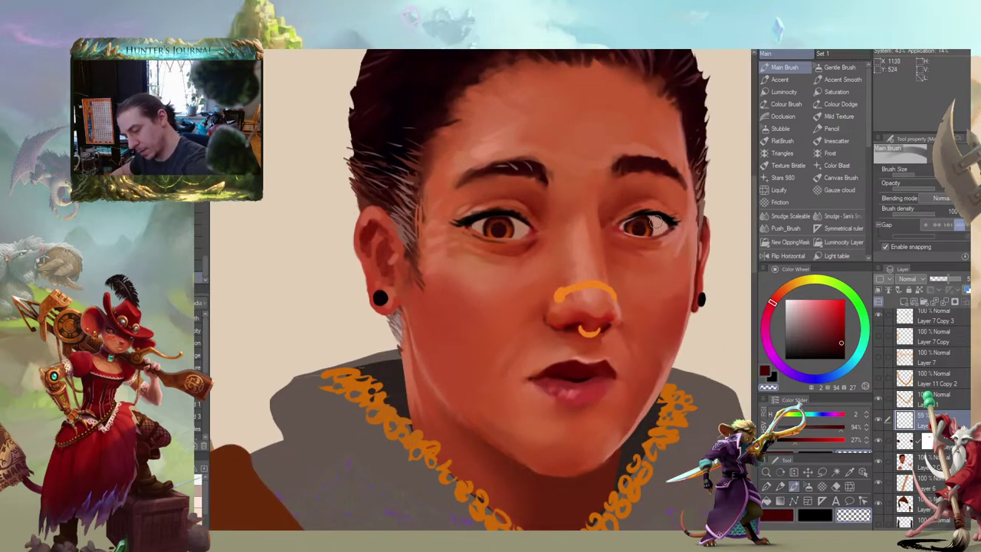
drag(614, 175, 577, 169)
click(780, 80)
click(790, 300)
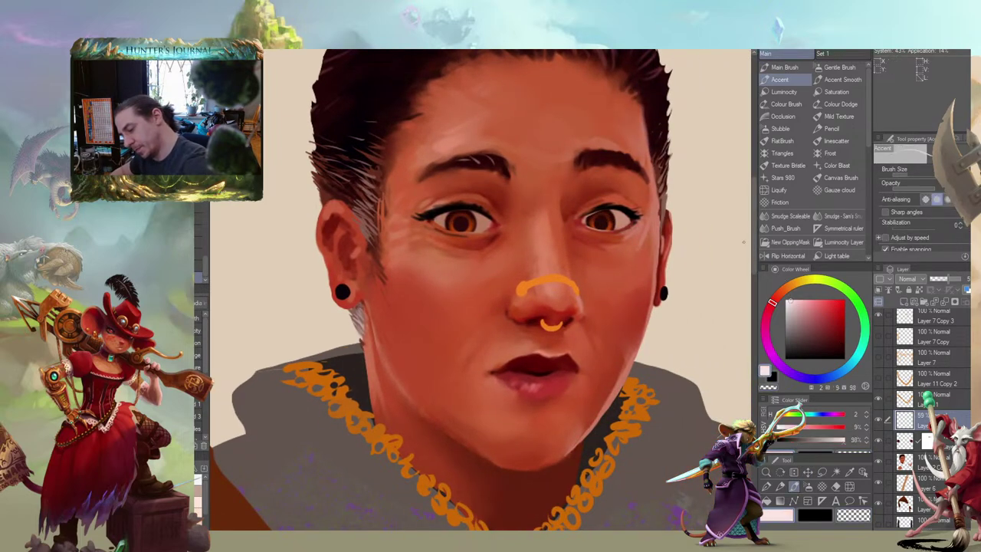
drag(842, 370, 851, 363)
click(807, 304)
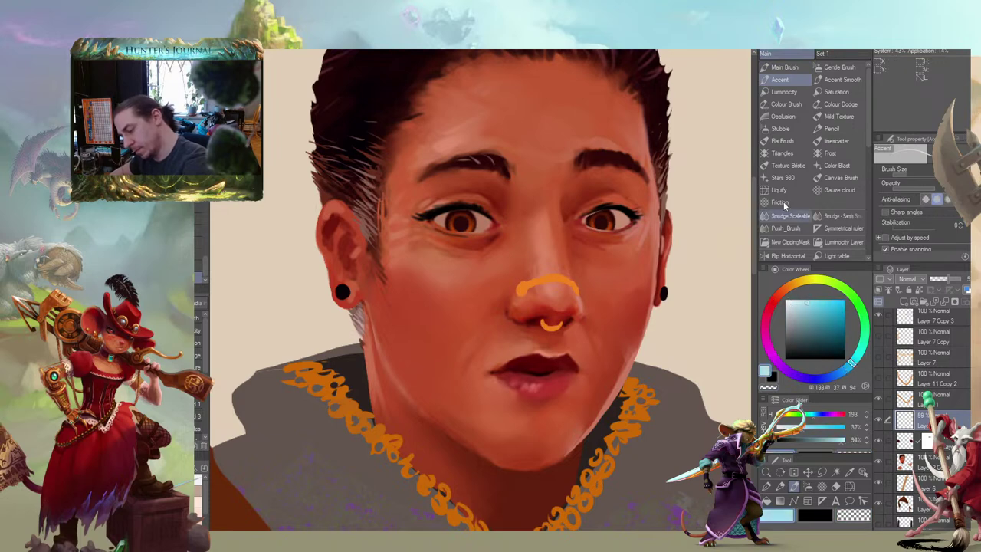
drag(619, 183, 624, 193)
click(785, 67)
mouse_move(622, 227)
mouse_down()
mouse_move(630, 229)
mouse_move(593, 227)
mouse_up()
drag(518, 185, 574, 189)
mouse_move(543, 232)
mouse_down()
mouse_move(504, 235)
mouse_move(527, 236)
mouse_move(529, 217)
mouse_up()
key(c)
drag(650, 238, 631, 241)
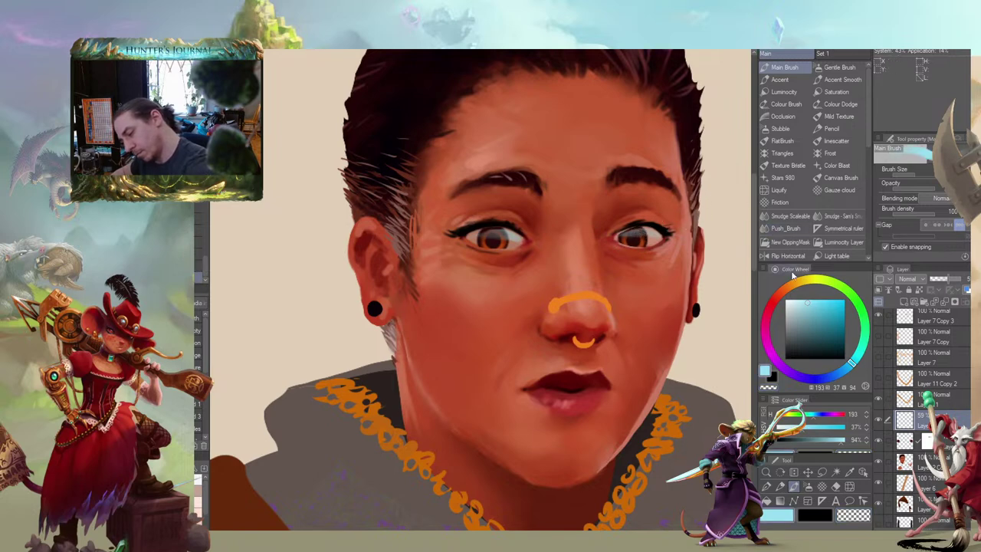
Brighten the eye reflections with a paler blue (hue 193, saturation 20, value 100) and lower the layer's opacity to 52%
click(798, 299)
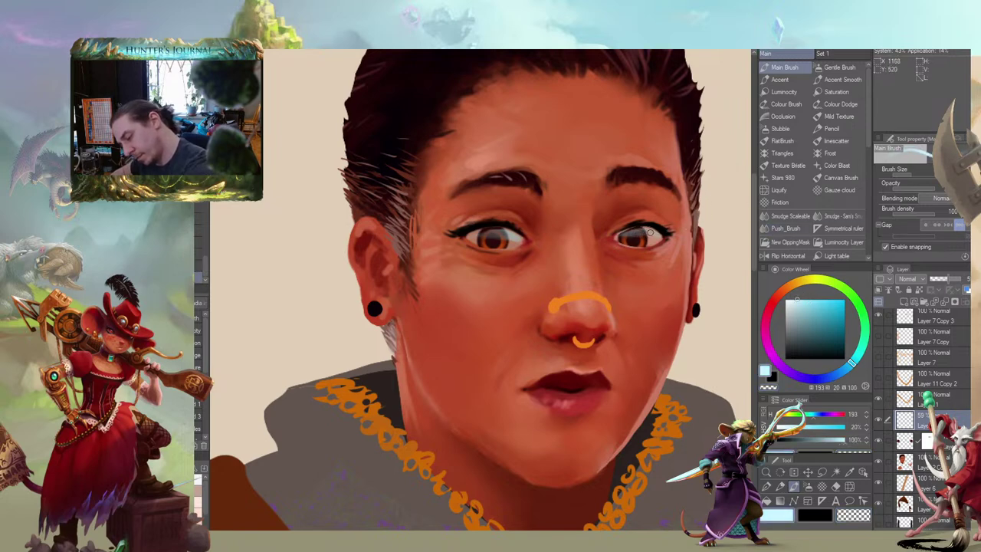
drag(620, 211, 652, 206)
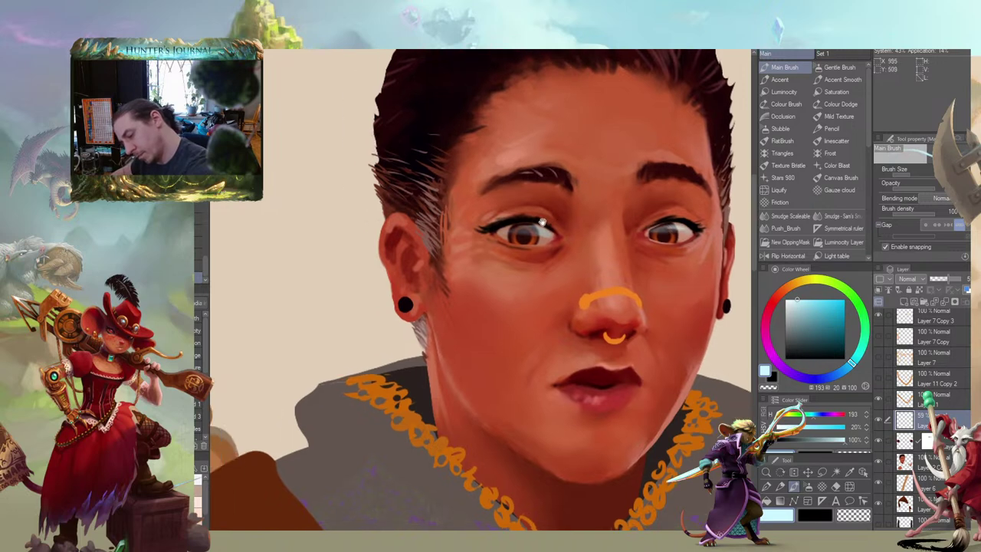
scroll(549, 210, down, 8)
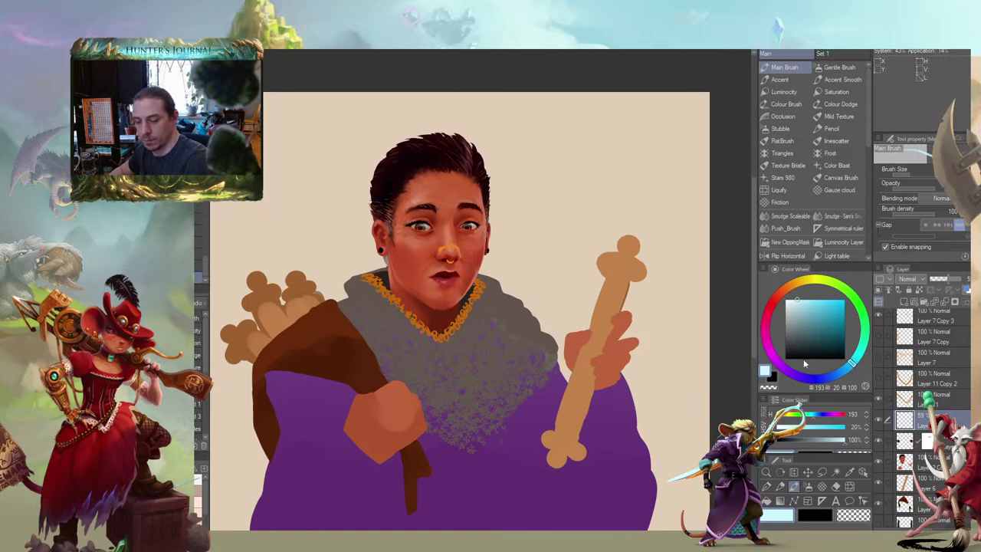
drag(944, 281, 948, 282)
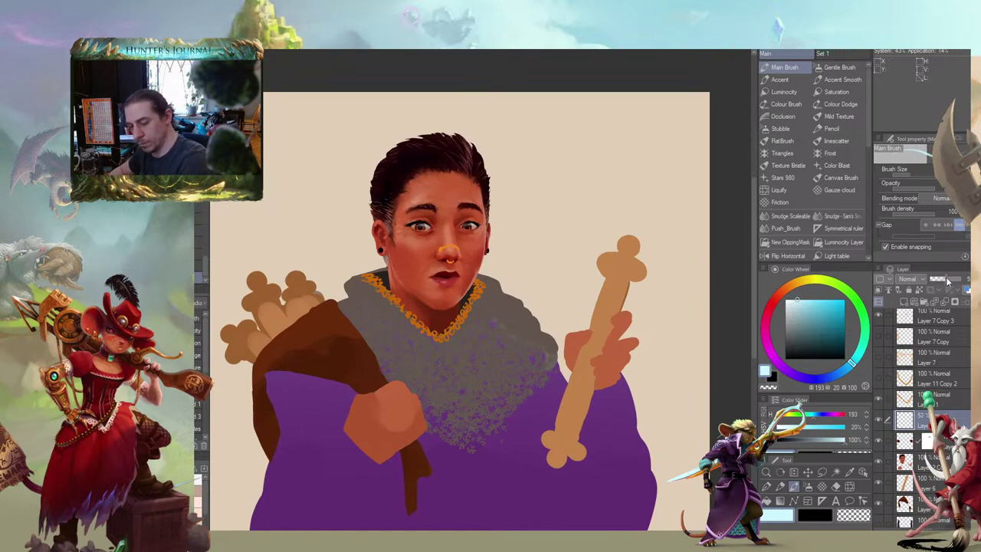
drag(295, 268, 419, 281)
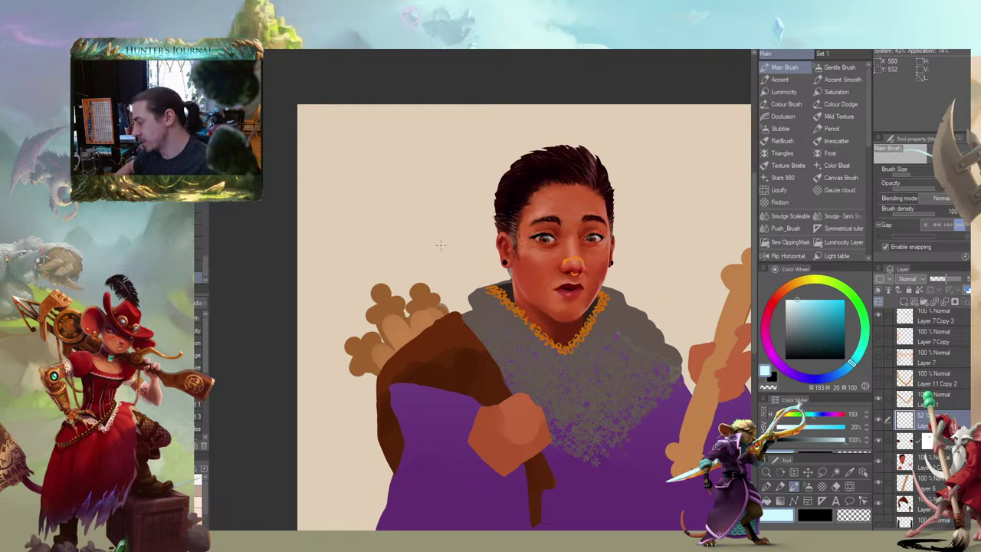
Sample the skin tone beside the eye and try a touch-up on Layer 2 Copy with the Accent brush
scroll(527, 233, up, 3)
drag(528, 245, 534, 202)
key(b)
drag(592, 174, 519, 154)
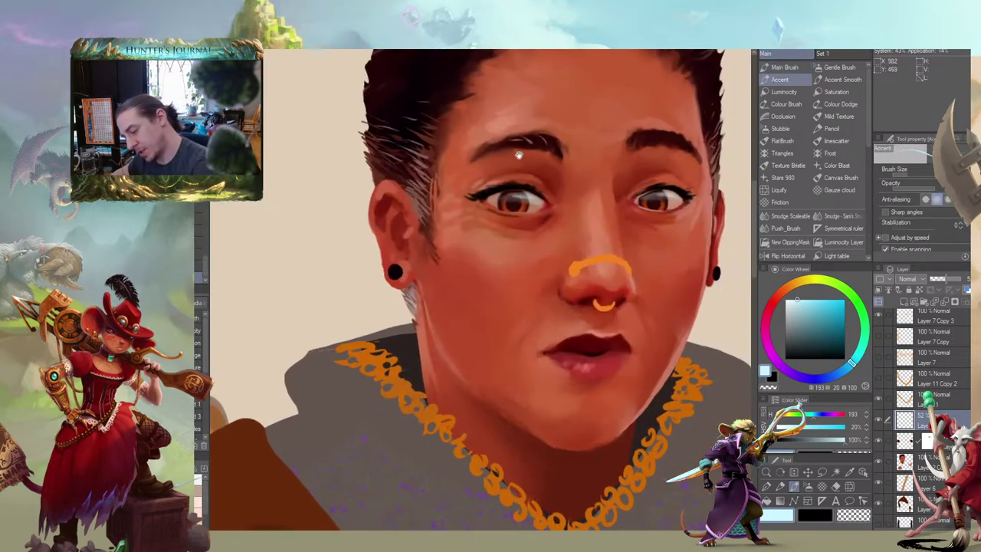
click(783, 68)
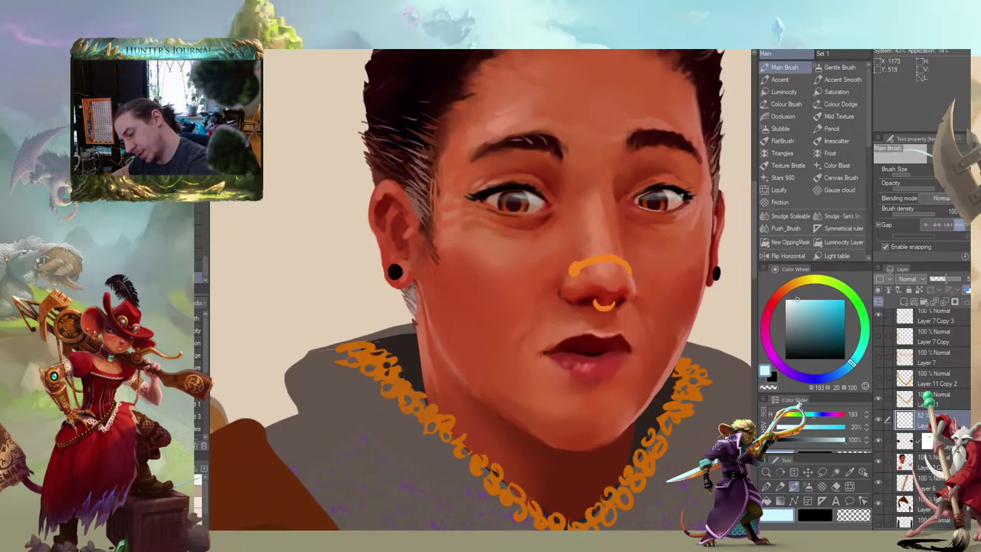
alt+click(678, 198)
click(881, 463)
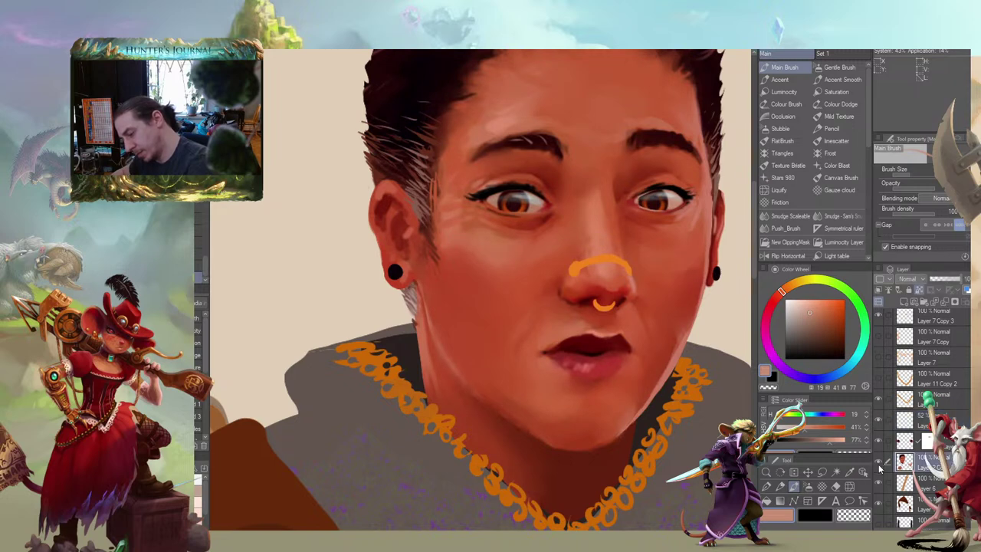
key(b)
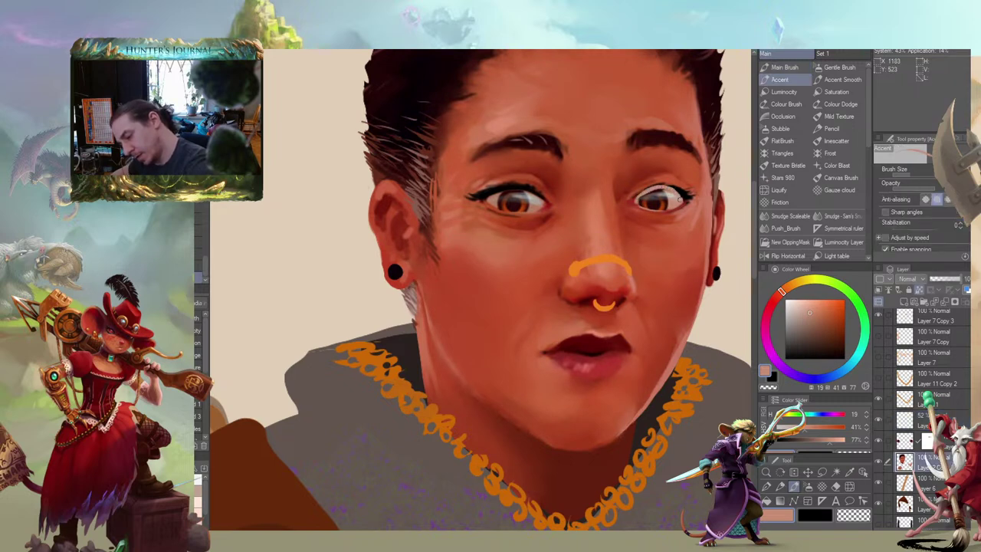
drag(665, 146, 657, 159)
key(ctrl+z)
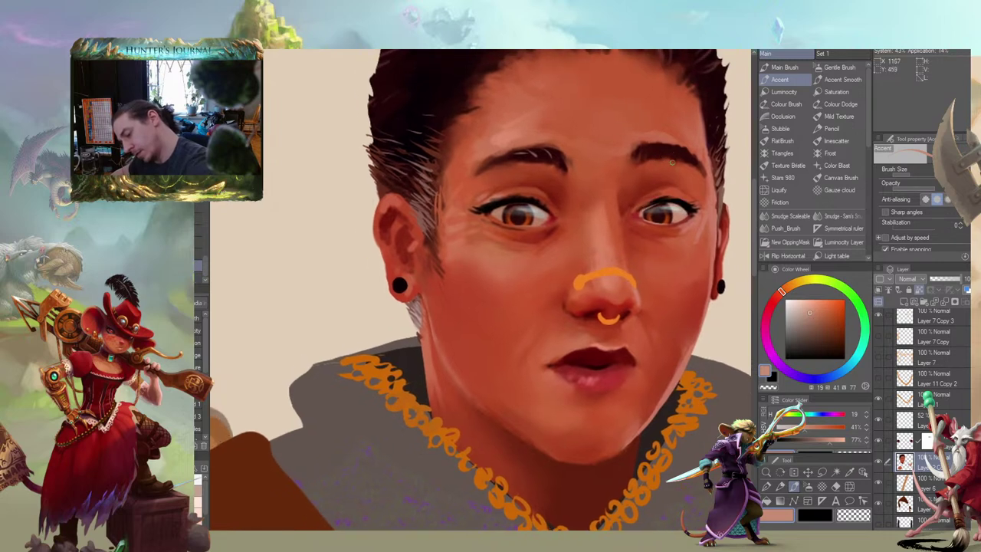
Select the iris layer and shift both irises slightly within the eyes using the Move layer tool
drag(496, 180, 347, 215)
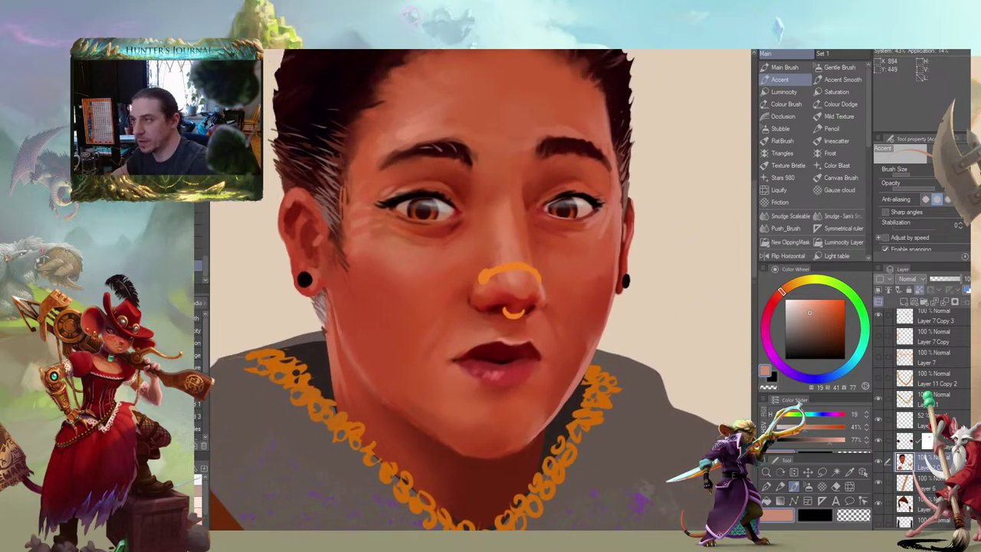
click(915, 439)
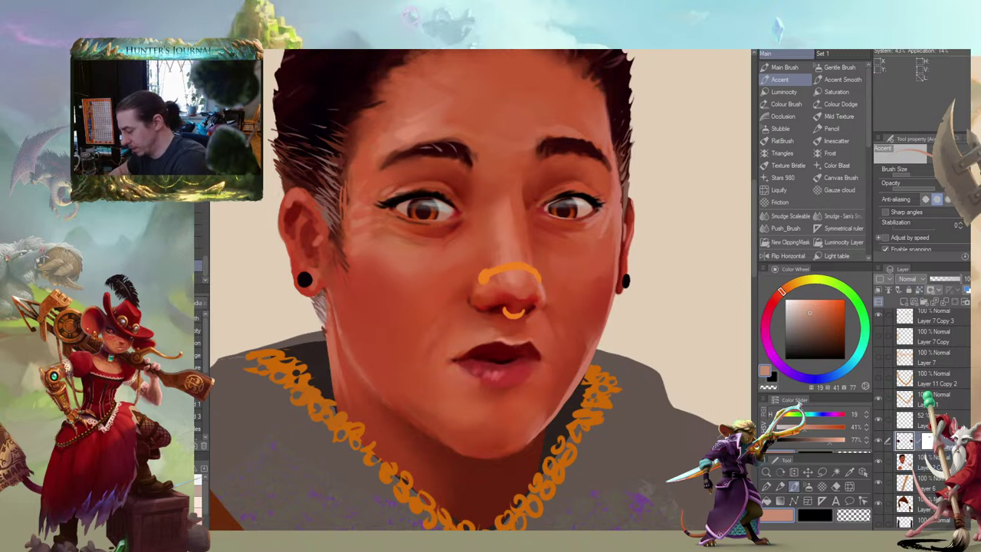
key(k)
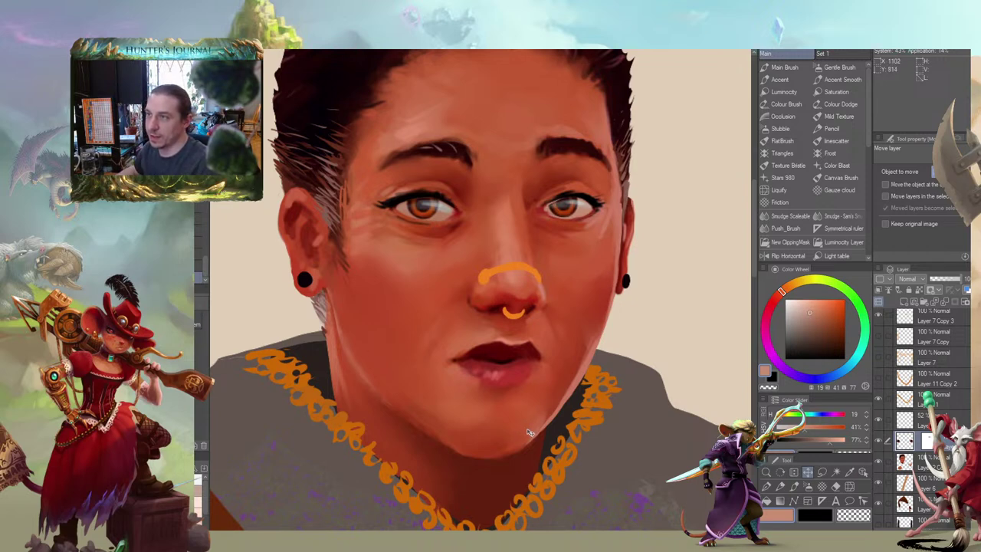
key(ctrl+z)
key(Up)
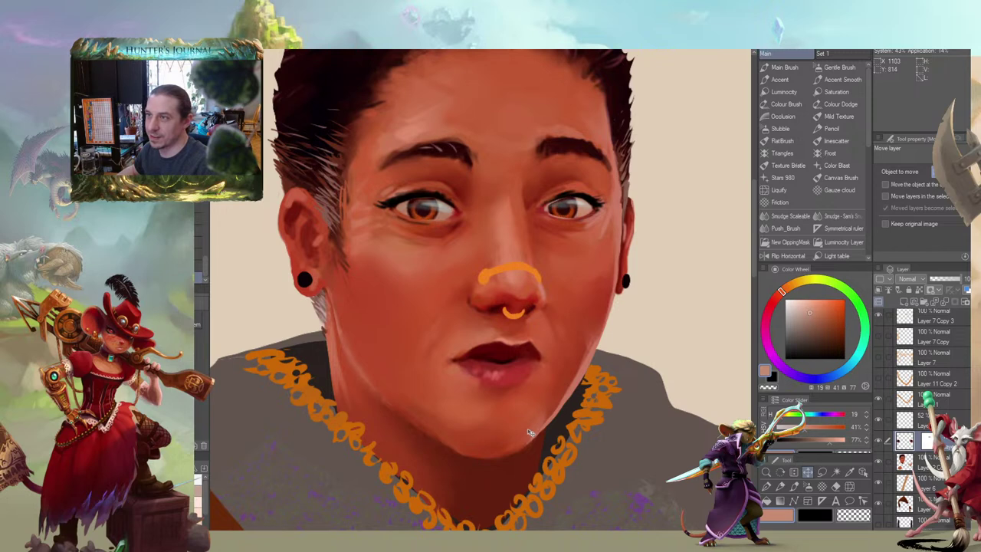
key(Up)
key(Up)
key(Up)
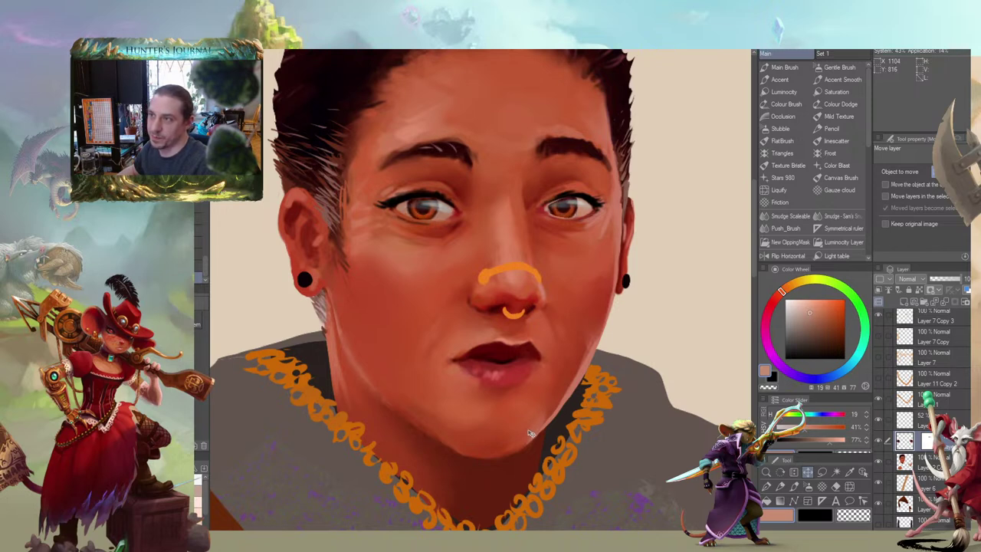
key(Up)
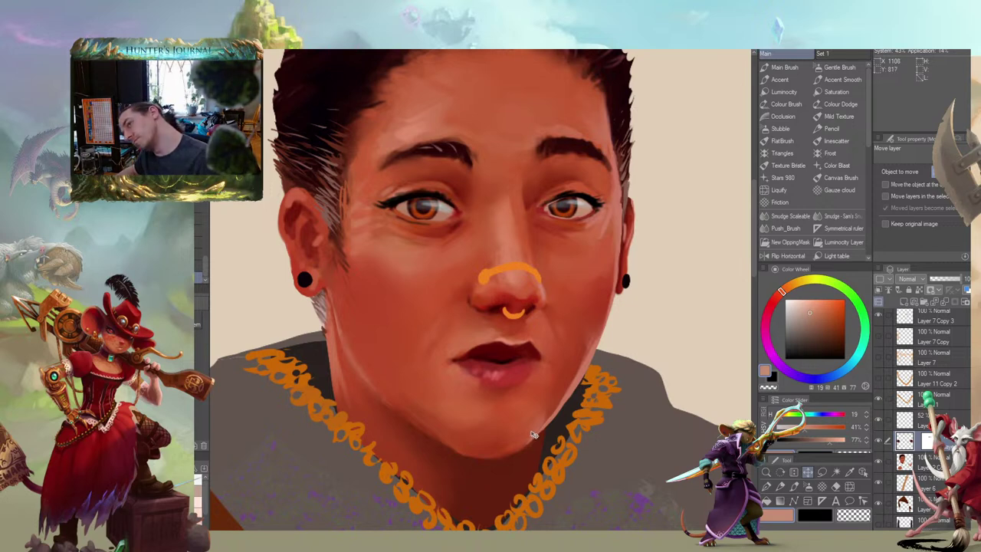
Try different gaze directions by moving both irises sideways within the eyes
key(ctrl+z)
key(ctrl+y)
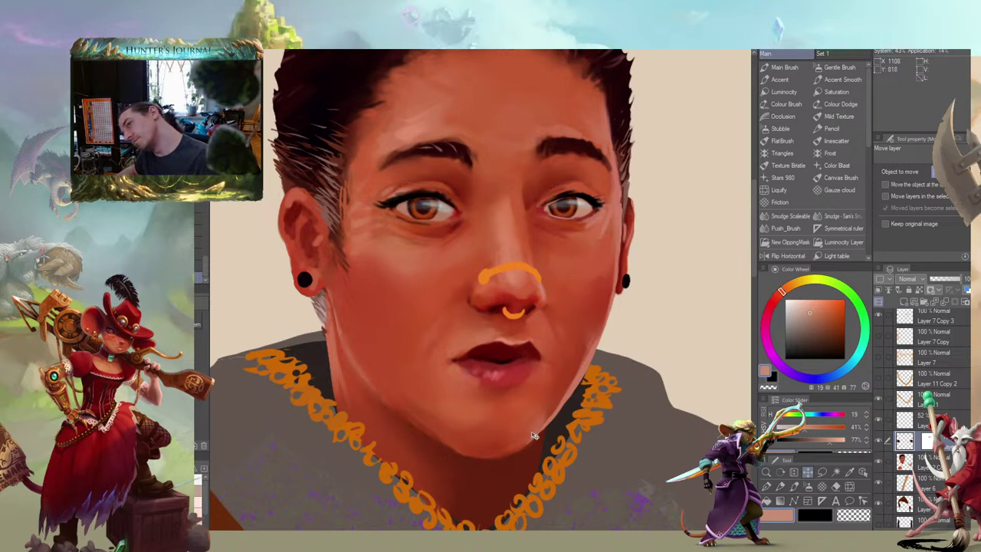
key(ctrl+z)
key(ctrl+z)
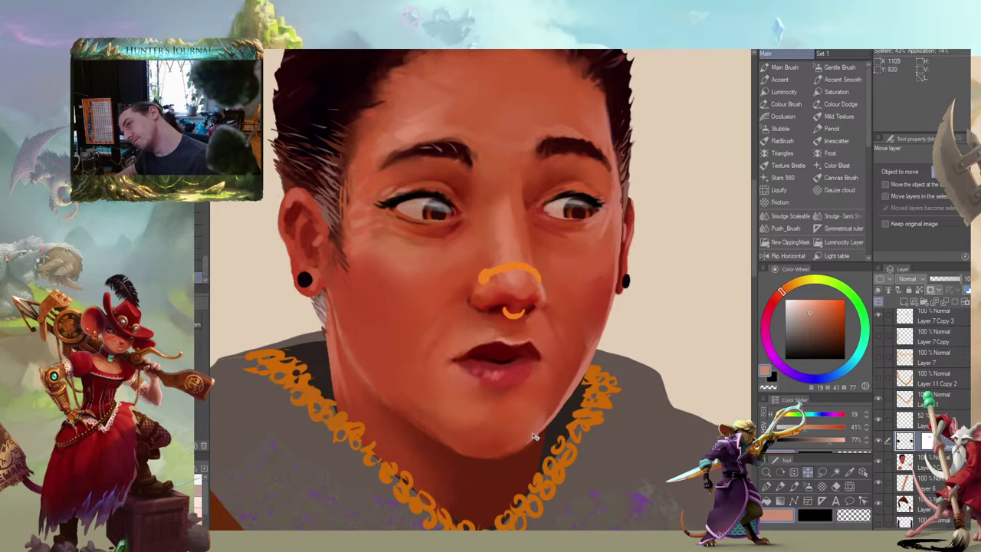
key(ctrl+z)
key(ctrl+z)
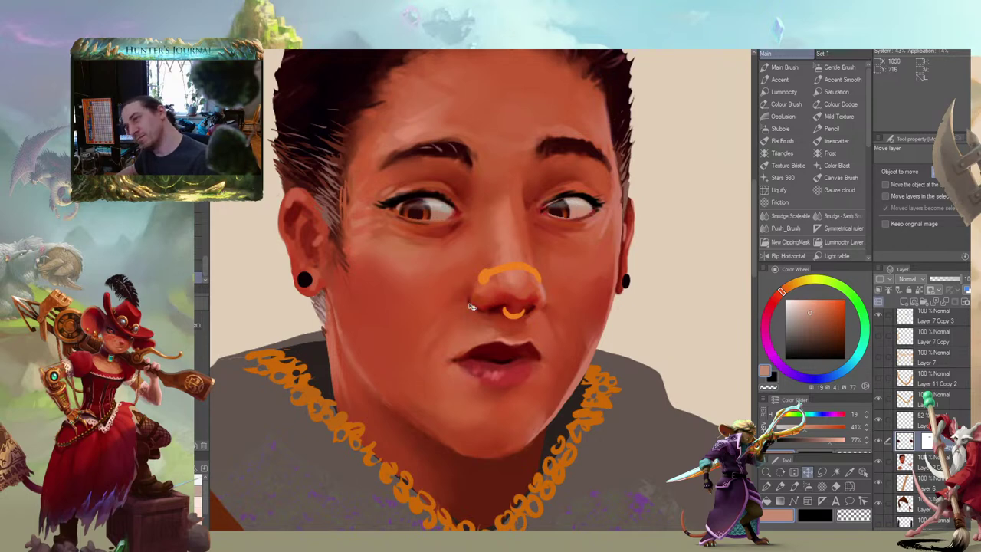
key(Left)
key(Left)
key(Left)
key(Left)
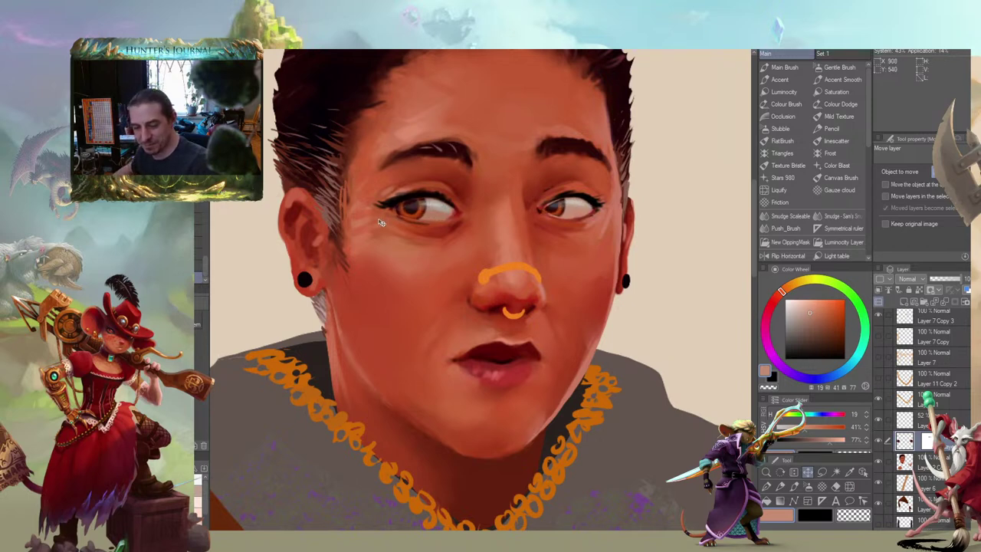
key(Right)
Reposition both irises near the centre of the eyes so the gaze points forward, with small sideways corrections
drag(383, 220, 400, 221)
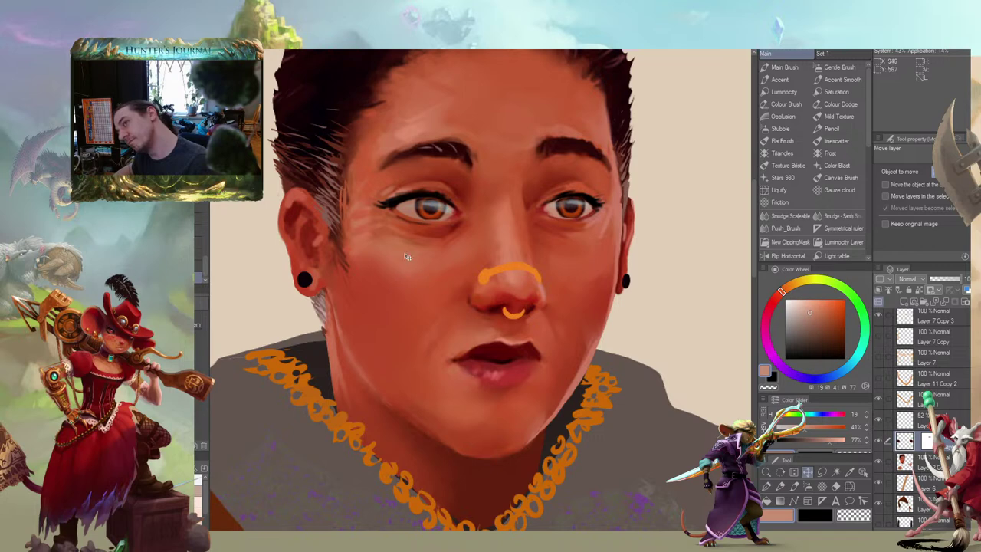
drag(399, 259, 380, 298)
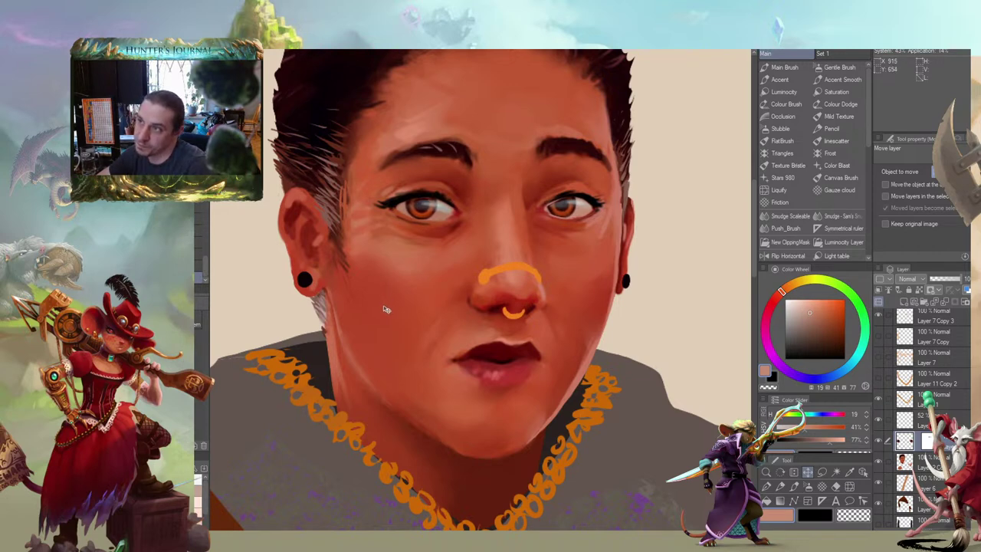
drag(387, 305, 384, 309)
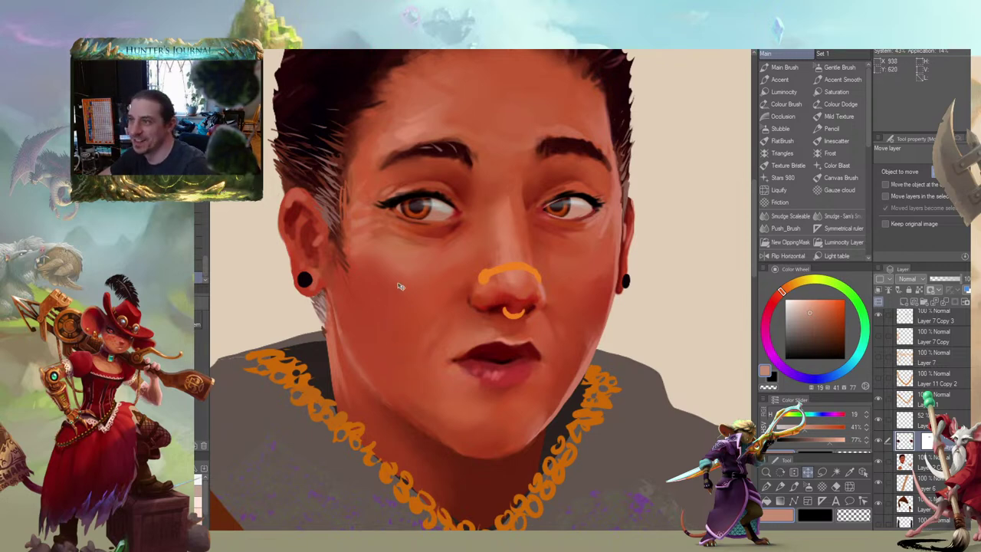
drag(396, 296, 403, 296)
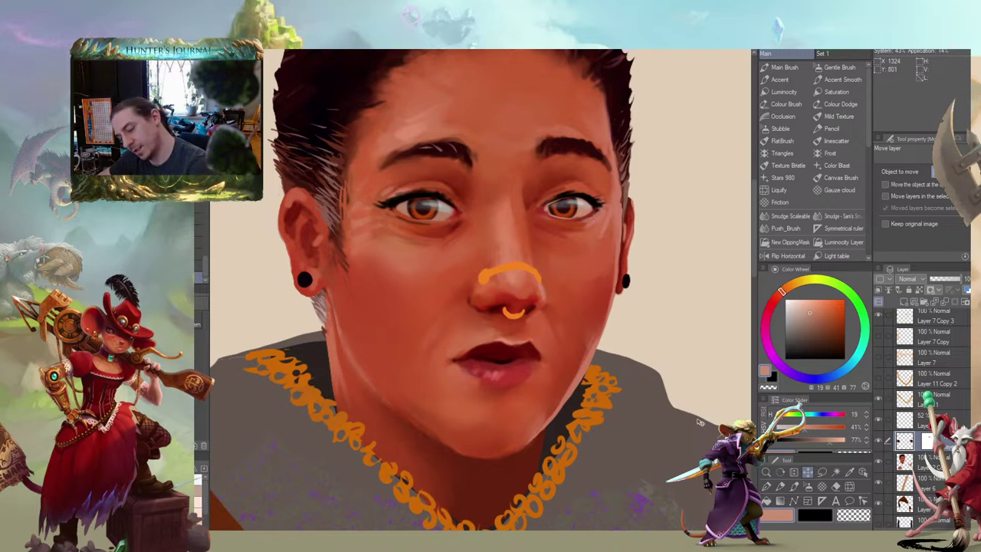
Select the 52% opacity eye-reflection layer and check the adjusted gaze against the whole figure
scroll(698, 420, down, 3)
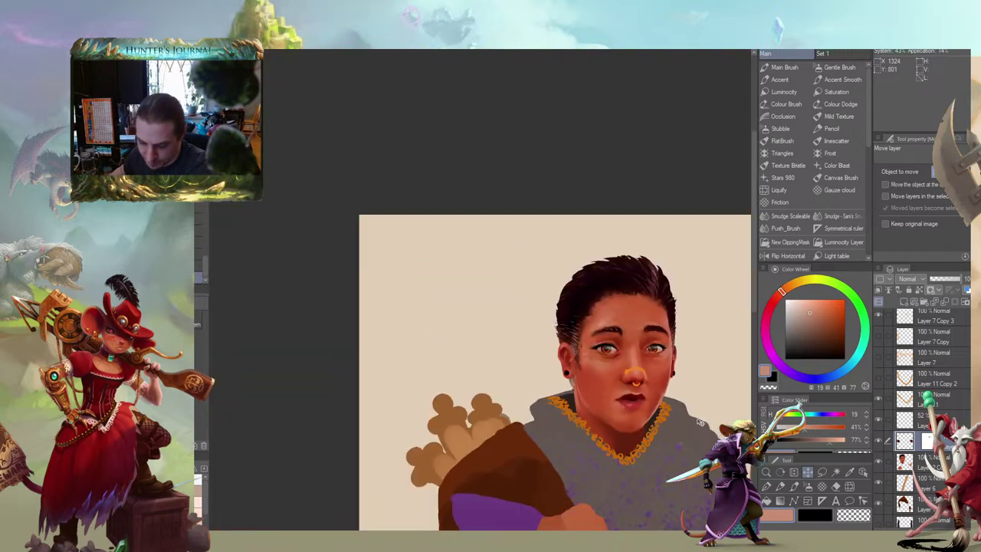
drag(511, 374, 430, 272)
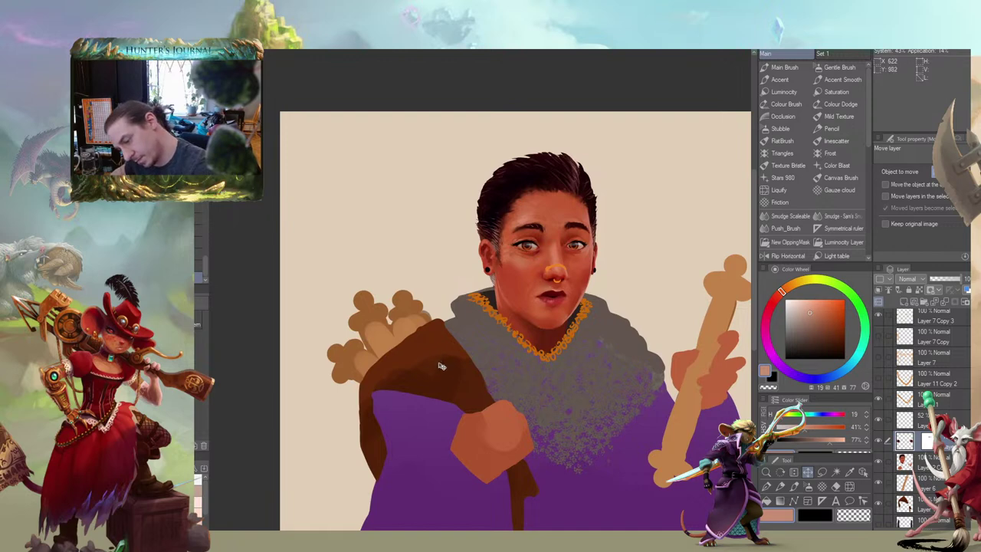
scroll(442, 364, down, 2)
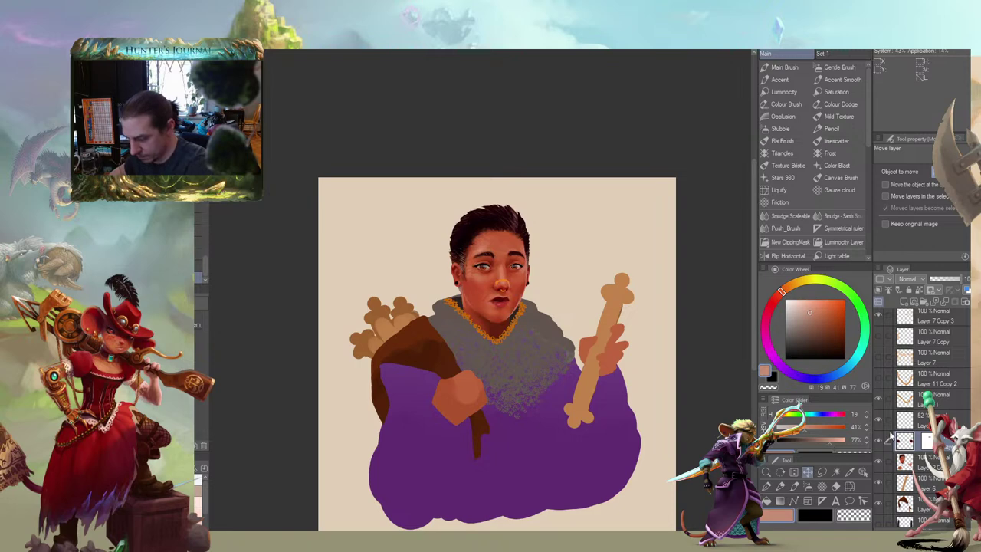
click(902, 420)
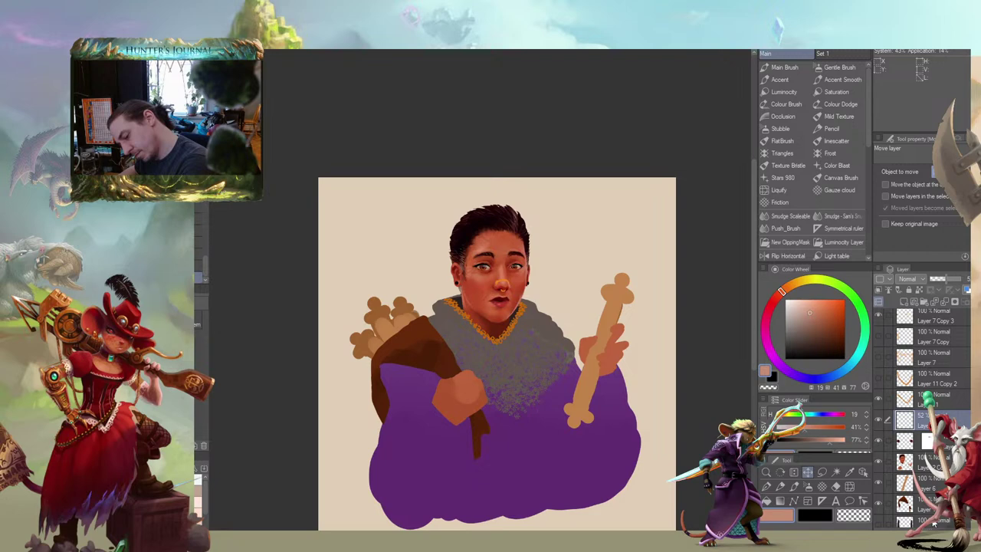
key(ctrl+plus)
key(ctrl+plus)
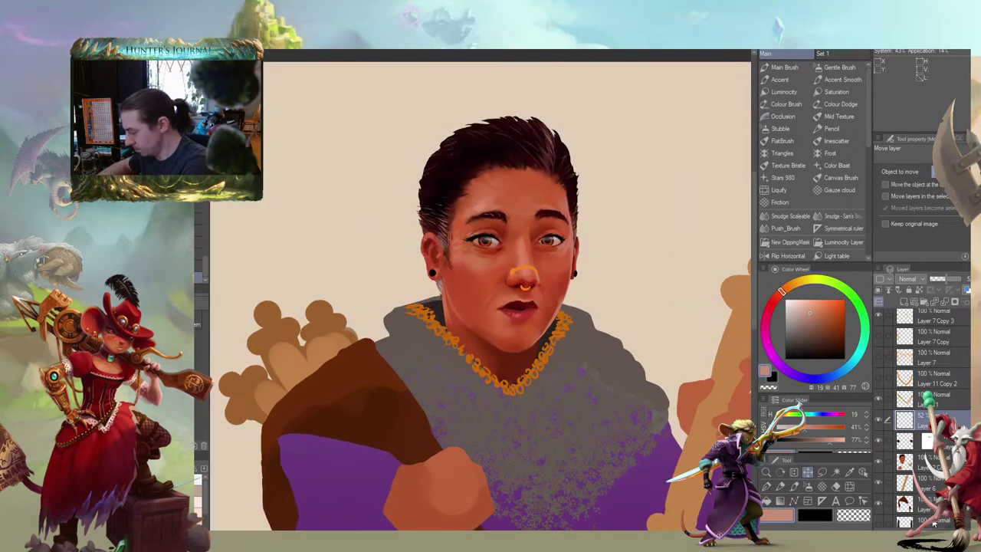
key(ctrl+0)
drag(368, 314, 343, 264)
key(ctrl+plus)
mouse_move(381, 297)
mouse_down()
mouse_move(305, 292)
mouse_move(338, 304)
mouse_up()
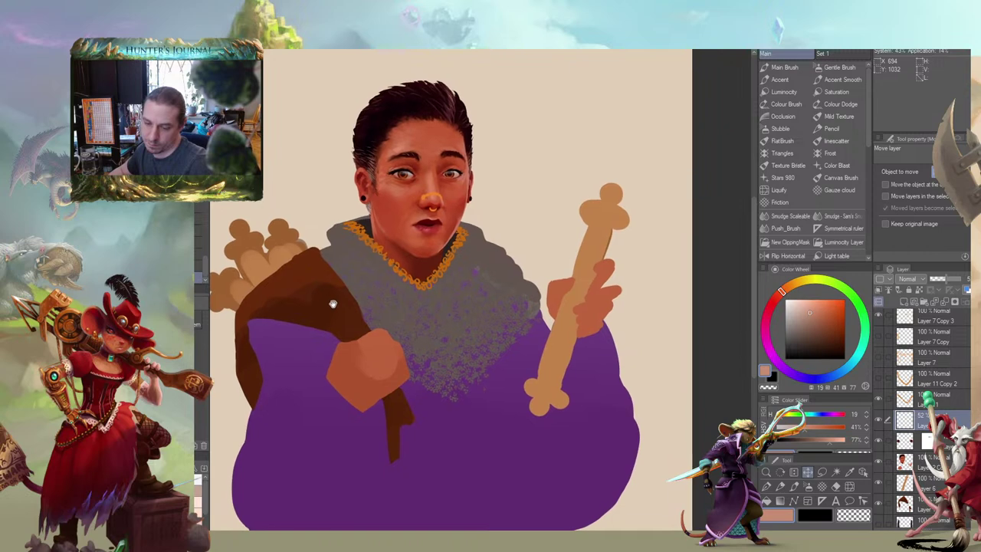
drag(368, 259, 390, 277)
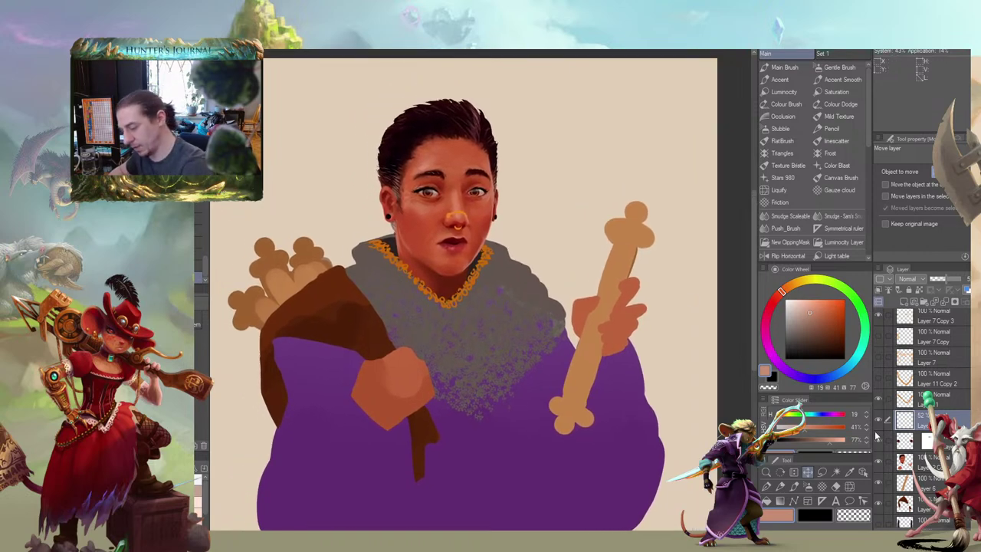
Hide the iris layer and show it again to compare the eyes
click(880, 444)
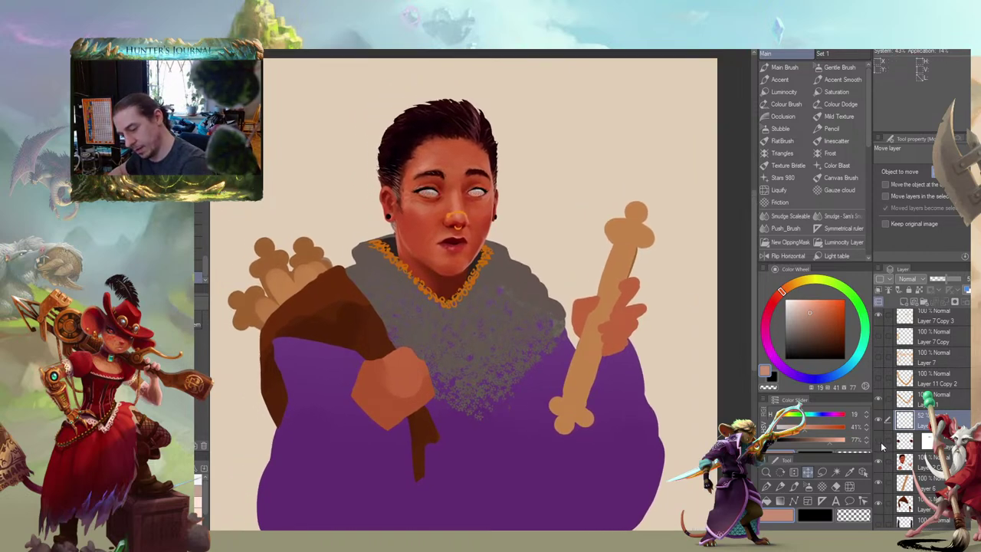
click(881, 444)
drag(319, 215, 402, 233)
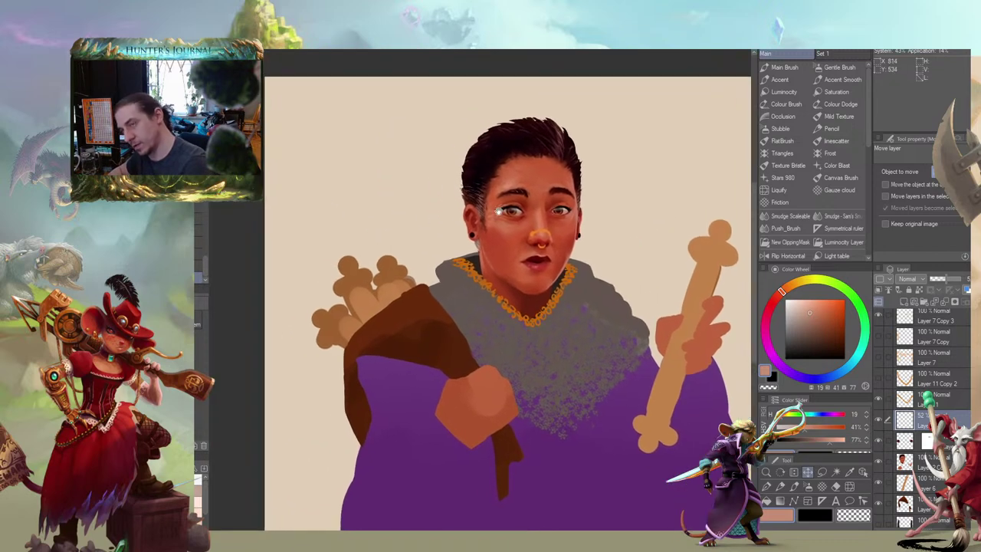
drag(377, 281, 366, 256)
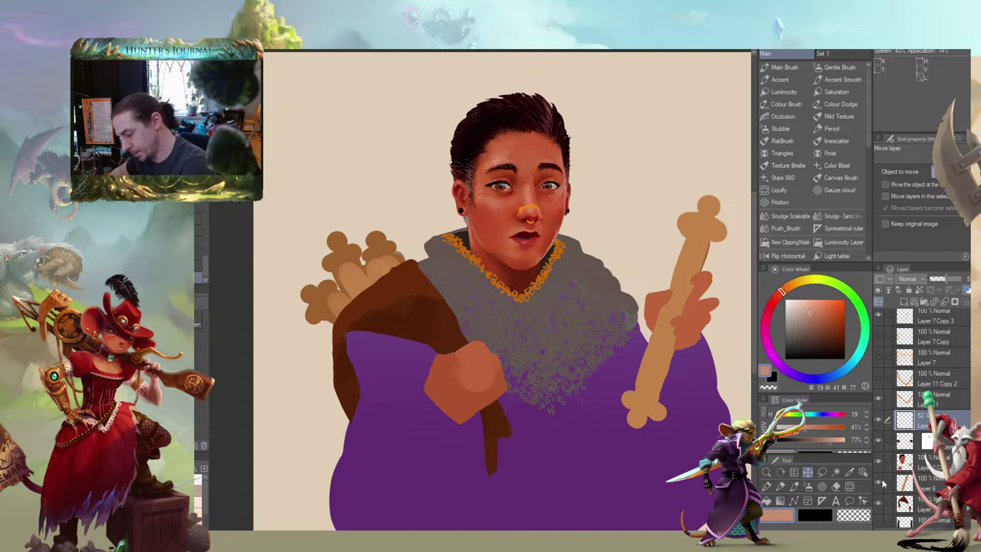
Identify the piercings layer by toggling its visibility, and move Layer 7 Copy 3 directly below Layer 11
click(879, 319)
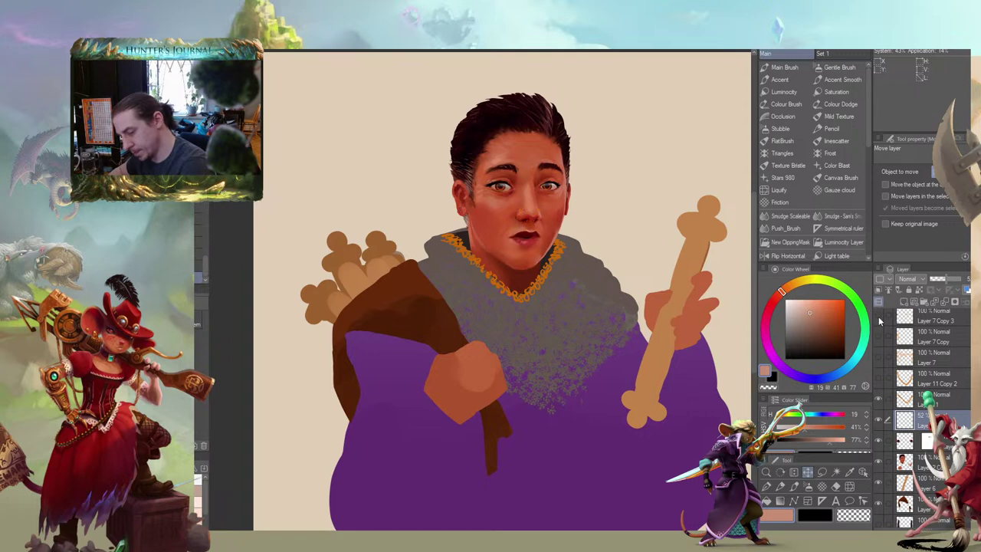
click(879, 319)
click(904, 320)
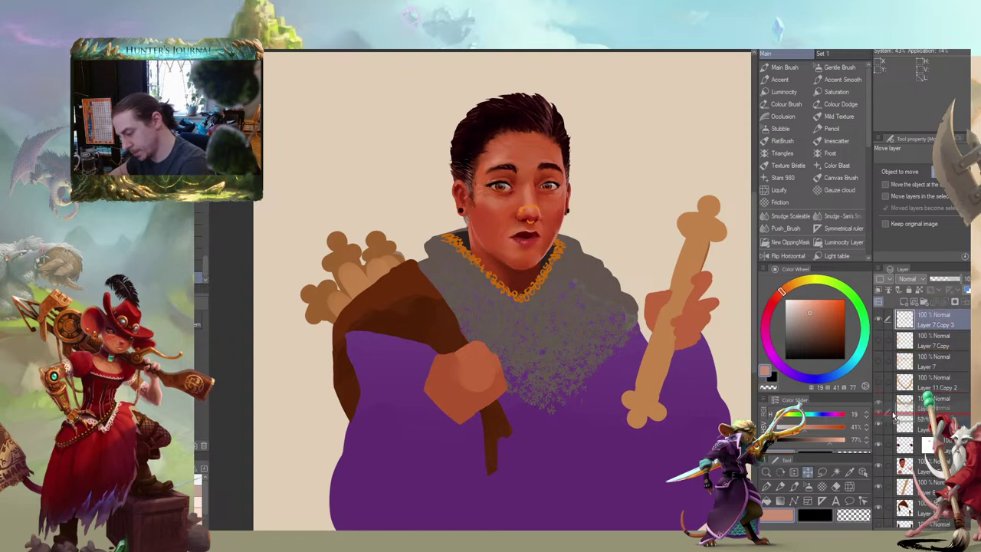
drag(893, 414, 891, 414)
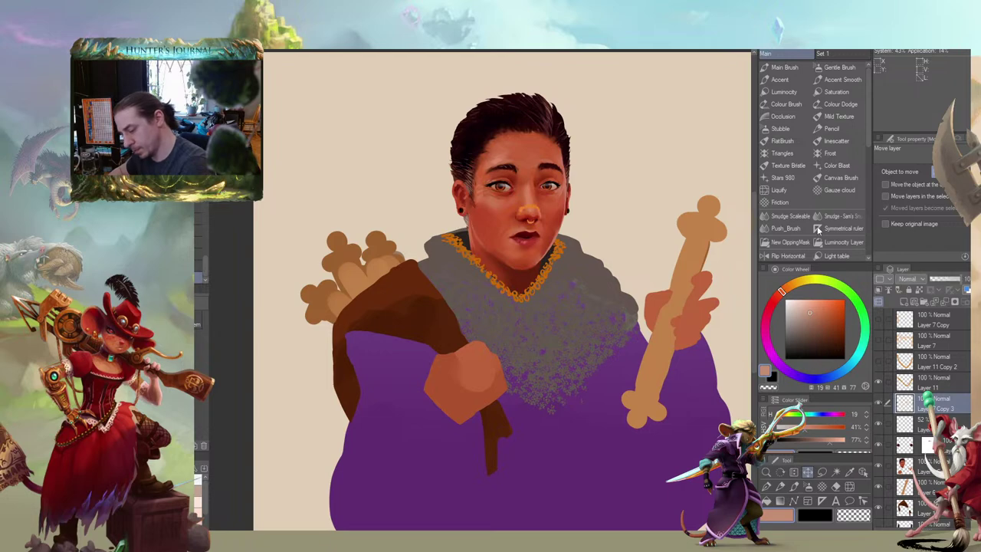
Sample the nose piercing's orange (hue 28, saturation 88, value 95) and thin the band across the nose with the Accent brush in transparent colour
mouse_move(455, 213)
mouse_down()
mouse_move(543, 217)
mouse_move(499, 231)
mouse_up()
key(b)
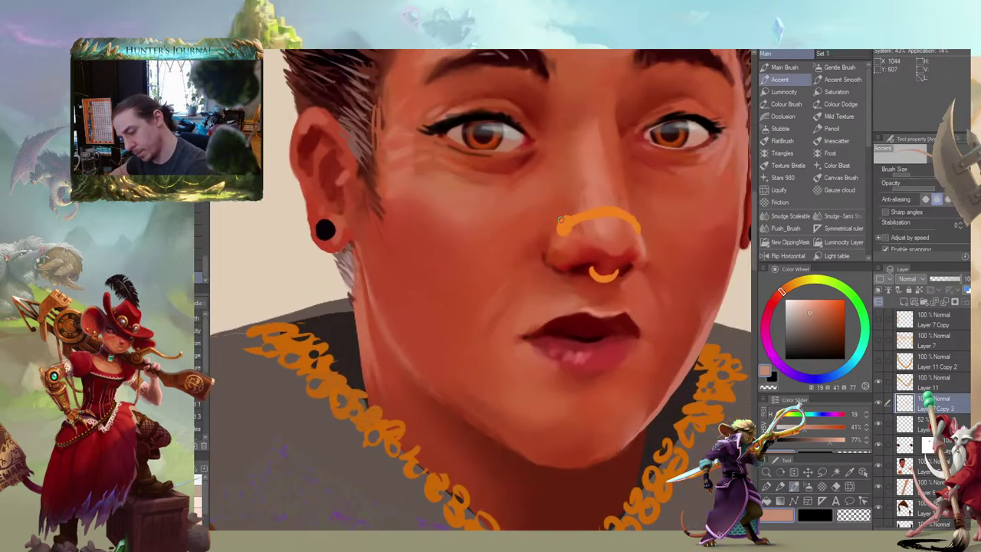
alt+click(562, 221)
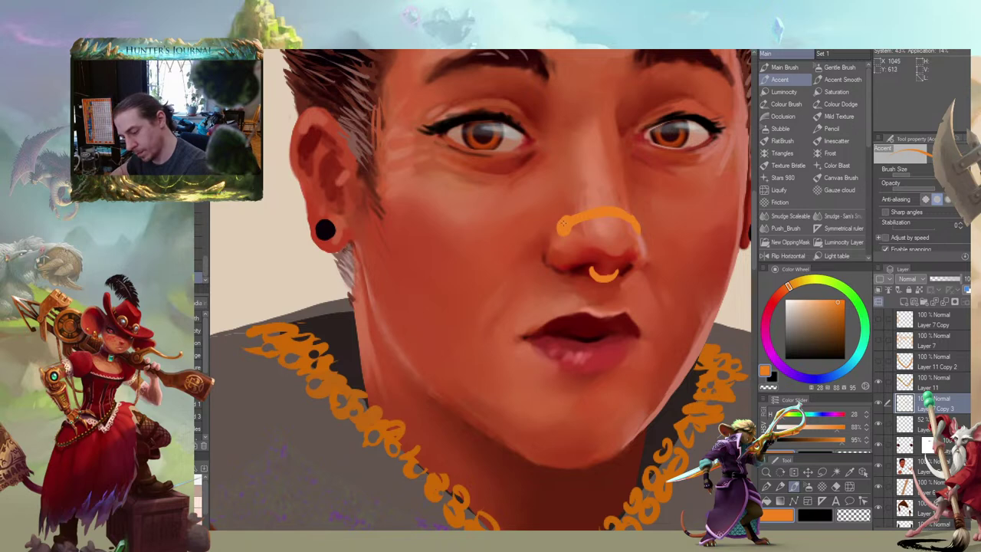
key(b)
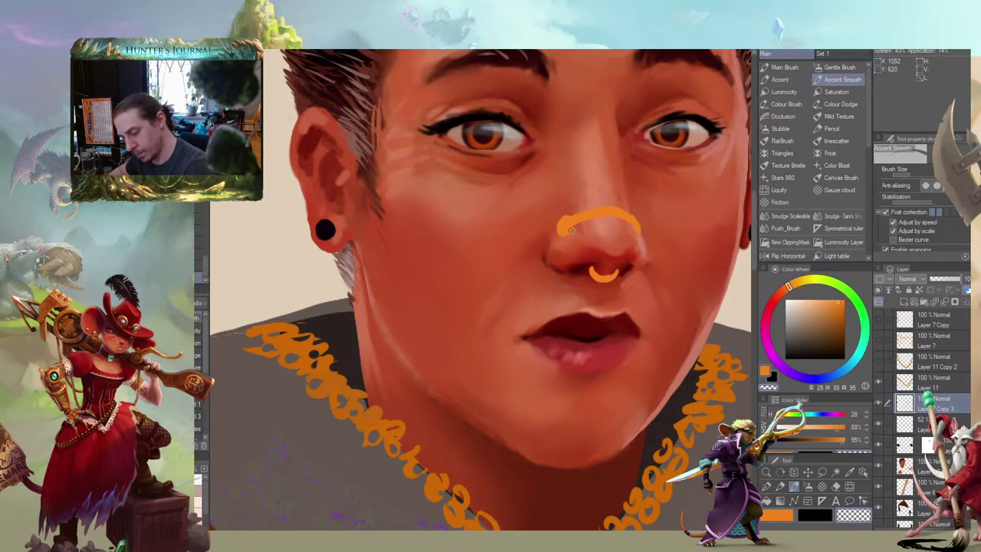
key(comma)
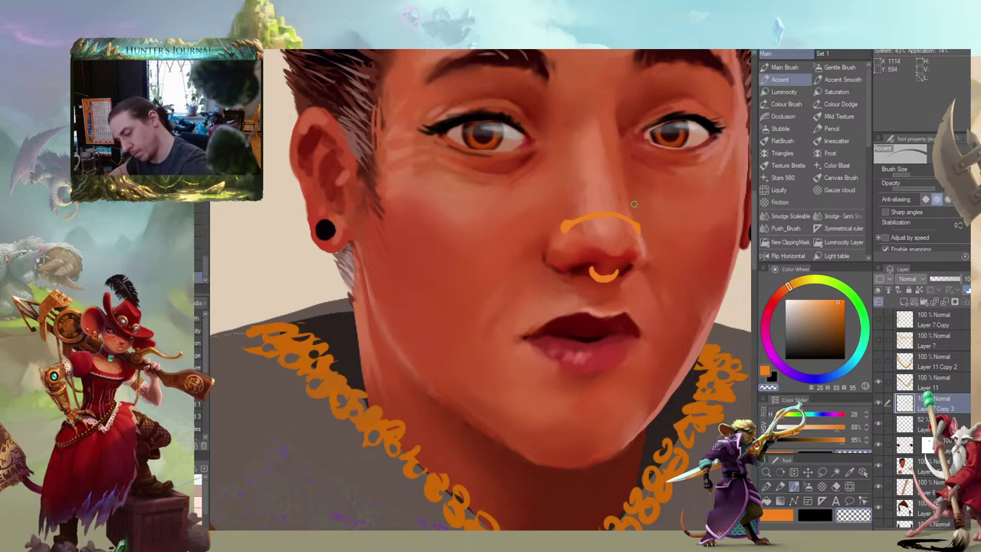
drag(567, 189, 447, 233)
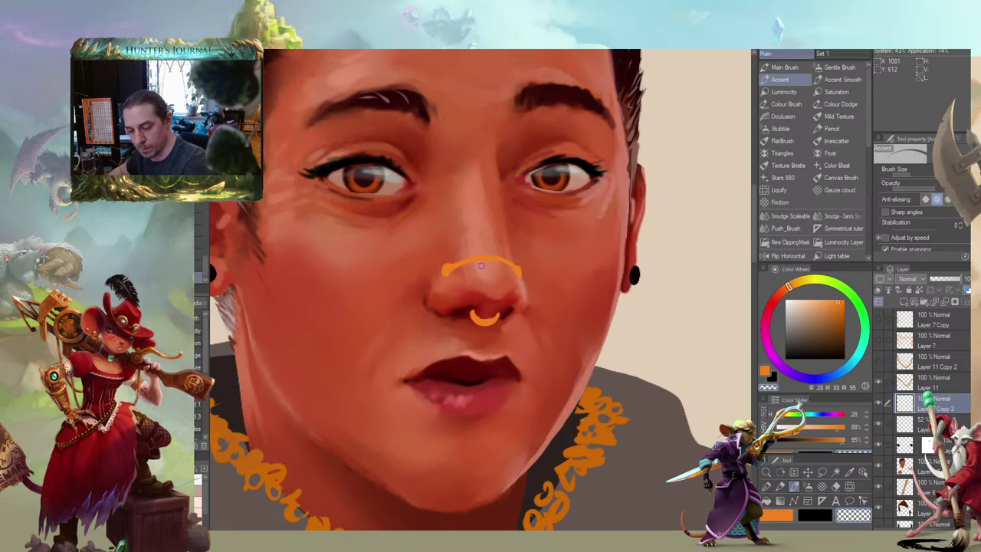
drag(344, 220, 402, 253)
scroll(396, 299, down, 6)
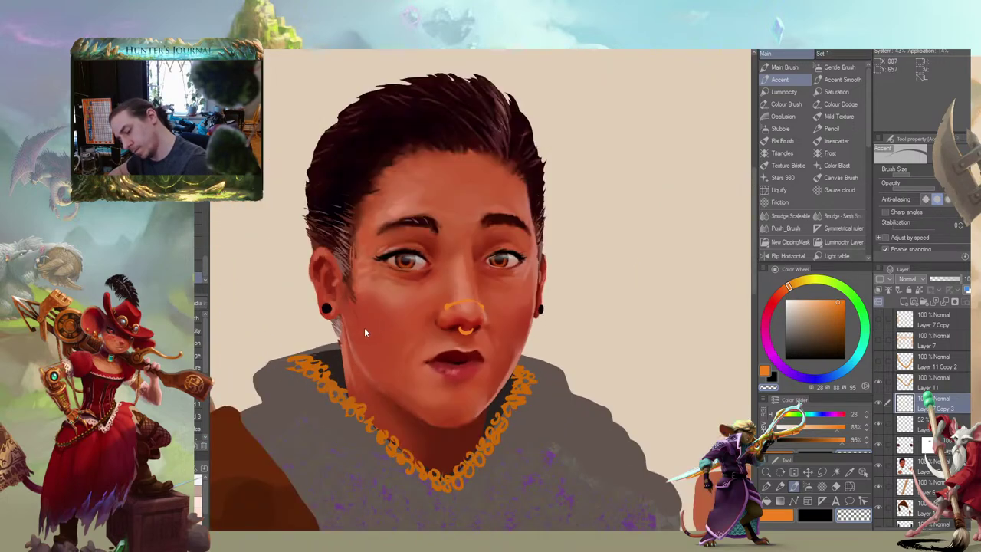
Select the face layer from the painting and sample the eyebrow's near-black colour (hue 290, saturation 100, value 2)
drag(468, 212, 523, 212)
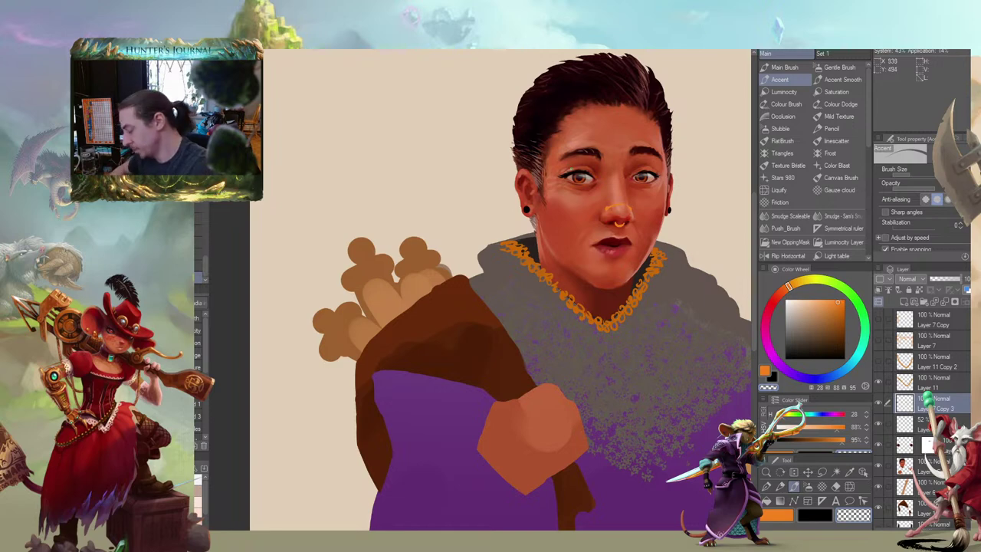
scroll(597, 155, up, 3)
ctrl+shift+click(585, 197)
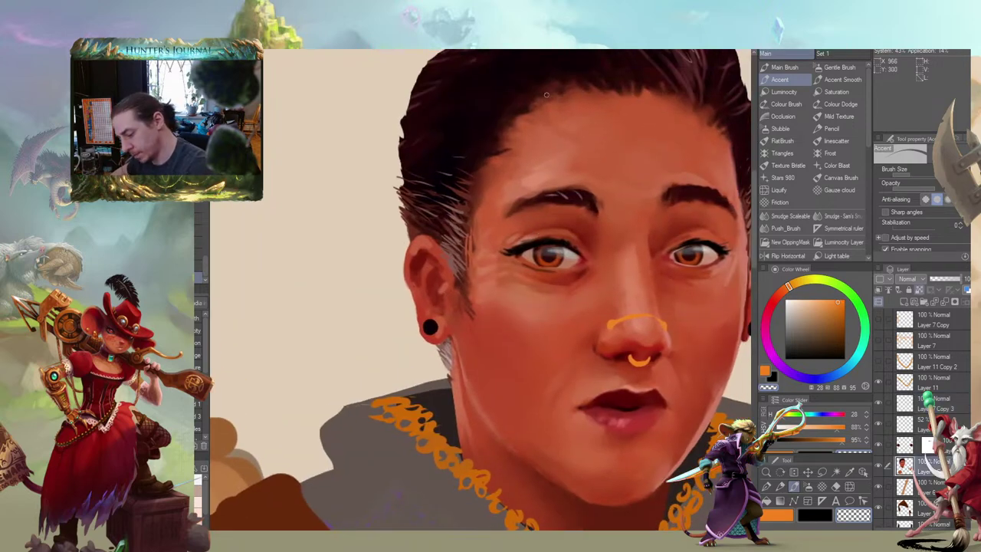
key(c)
drag(554, 179, 556, 154)
key(/)
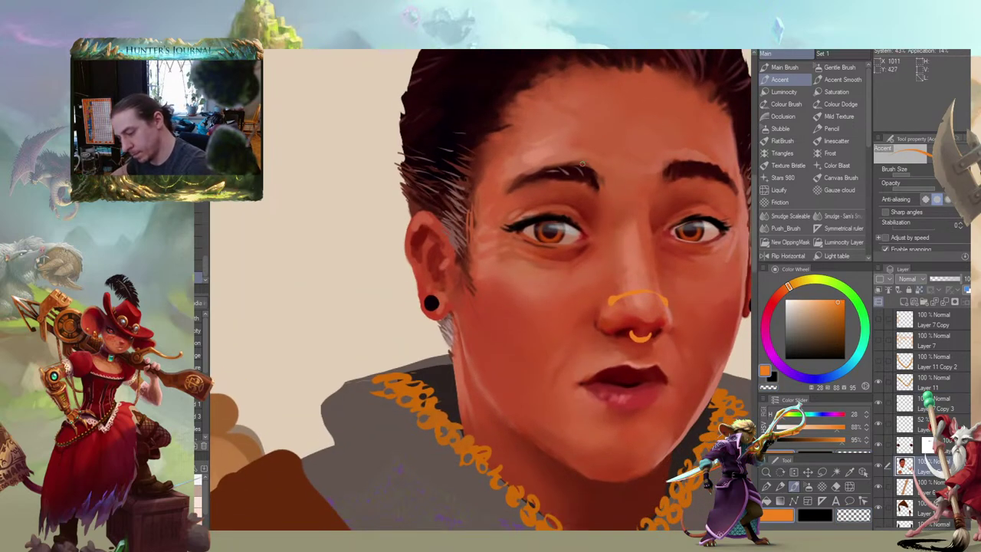
alt+click(586, 167)
drag(450, 82, 440, 112)
alt+click(428, 160)
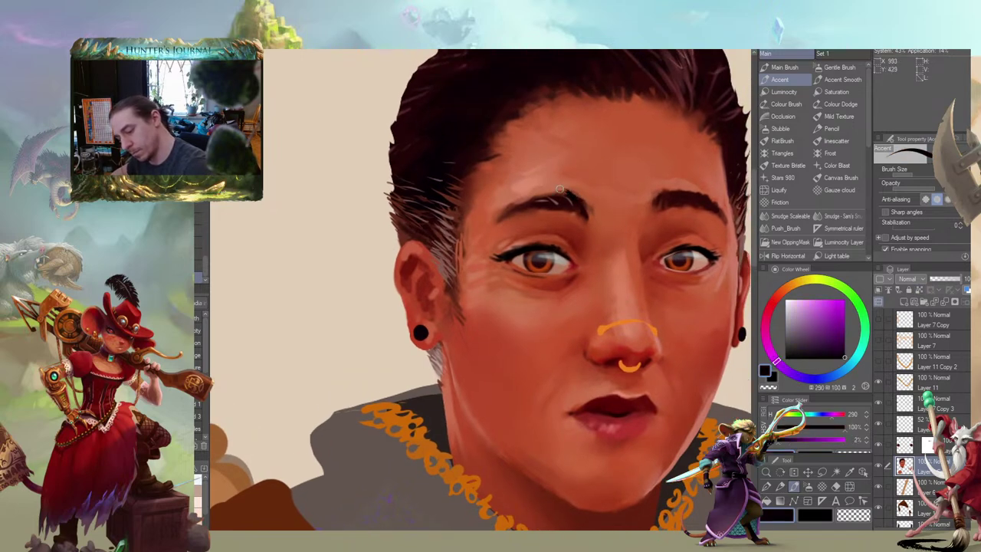
Darken and reshape the inner ends of both eyebrows with the Main Brush in the sampled near-black
key(b)
mouse_move(560, 190)
mouse_down()
mouse_move(573, 197)
mouse_move(524, 200)
mouse_up()
drag(553, 156, 469, 168)
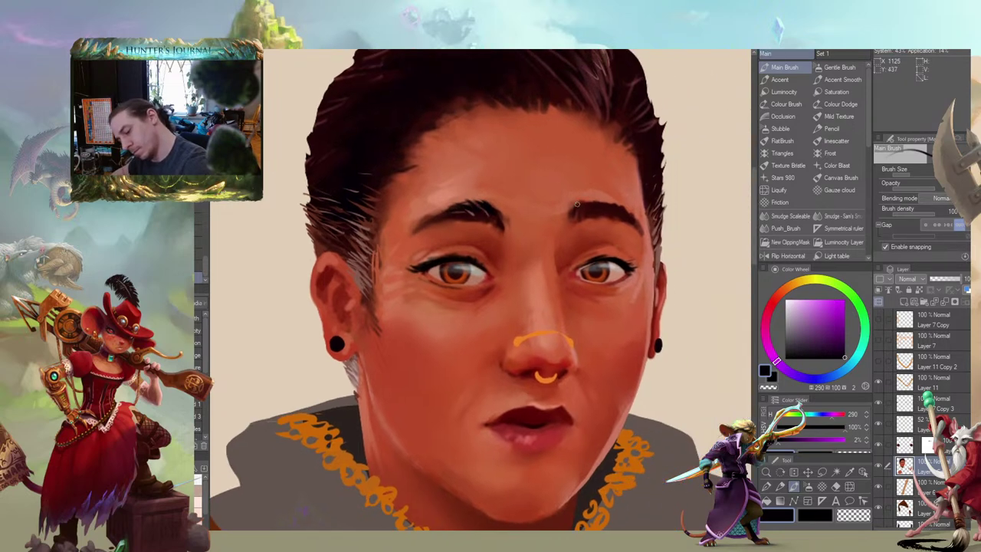
drag(579, 205, 613, 204)
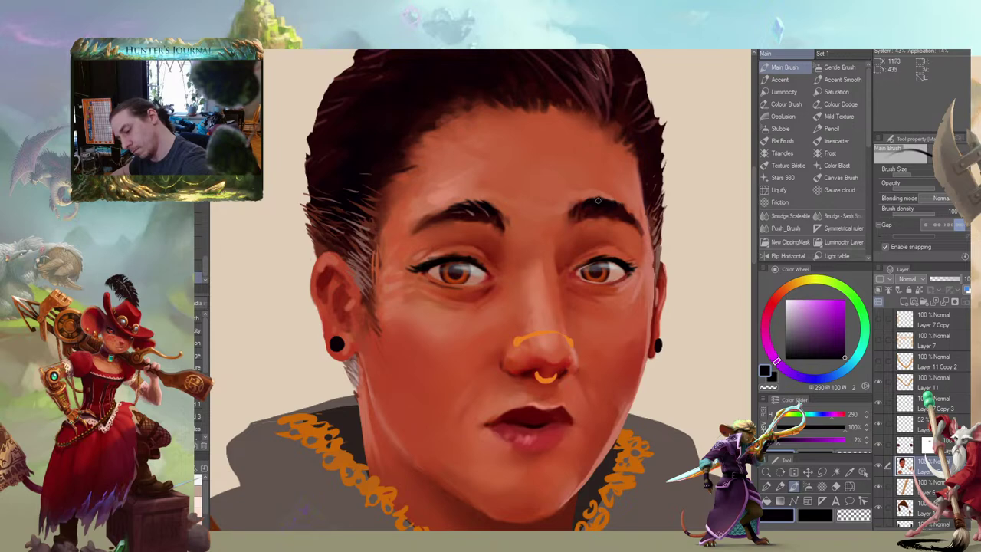
drag(557, 162, 616, 155)
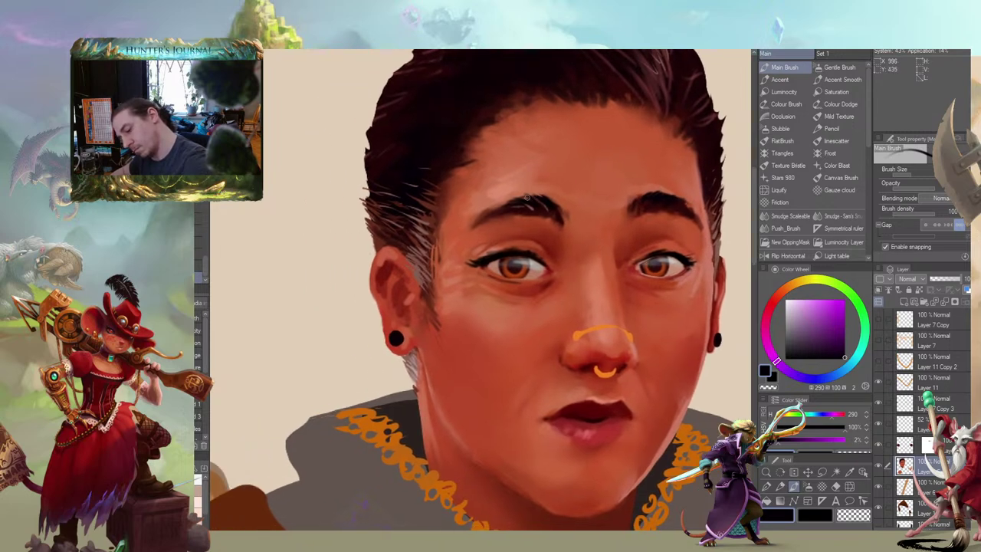
Sample the skin tone beside the brow (hue 16, saturation 74, value 70) and clean up the inner eyebrow edges with the Main Brush
mouse_move(502, 201)
mouse_down()
mouse_move(439, 178)
mouse_move(490, 193)
mouse_up()
alt+click(507, 200)
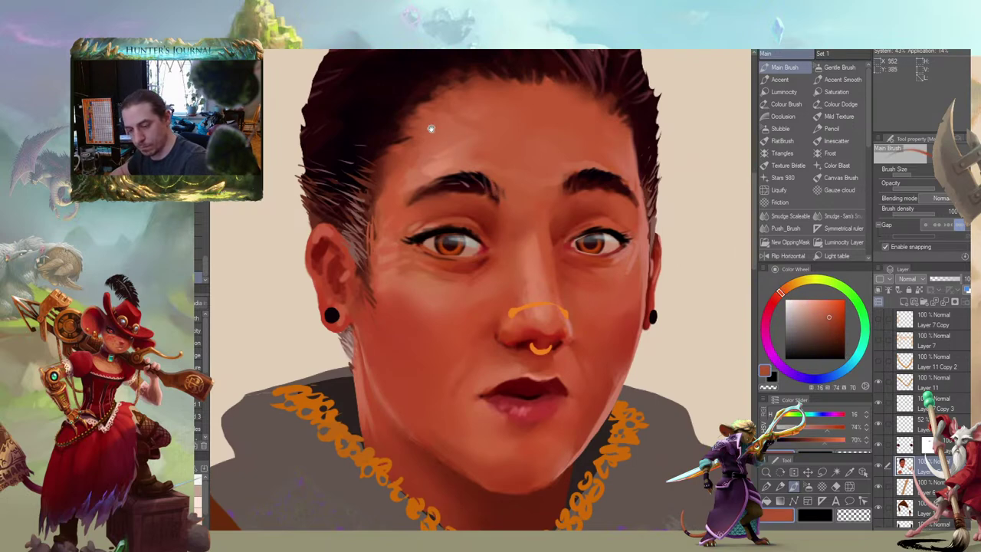
drag(474, 120, 482, 124)
drag(573, 189, 579, 183)
scroll(585, 155, down, 4)
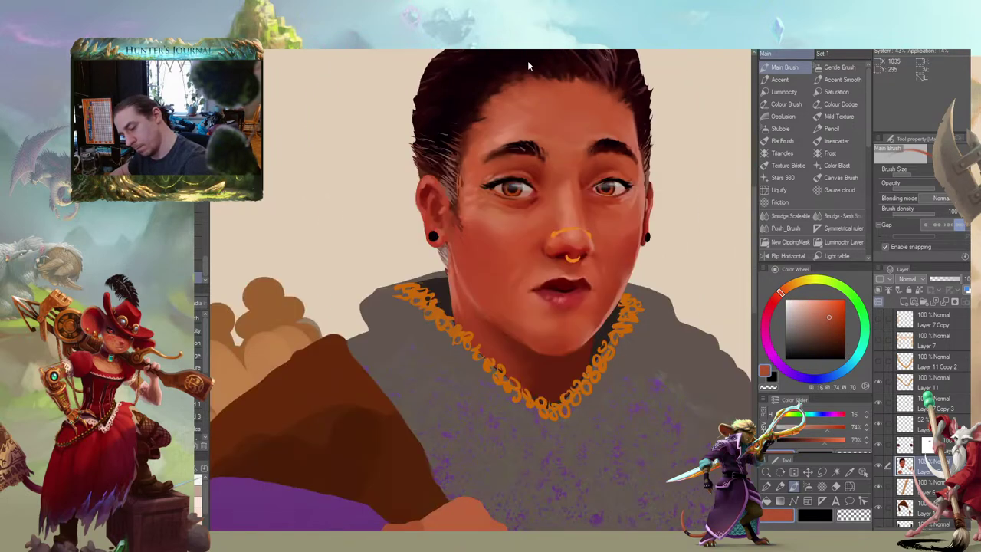
mouse_move(355, 233)
mouse_down()
mouse_move(301, 302)
mouse_move(322, 303)
mouse_move(314, 316)
mouse_move(359, 289)
mouse_up()
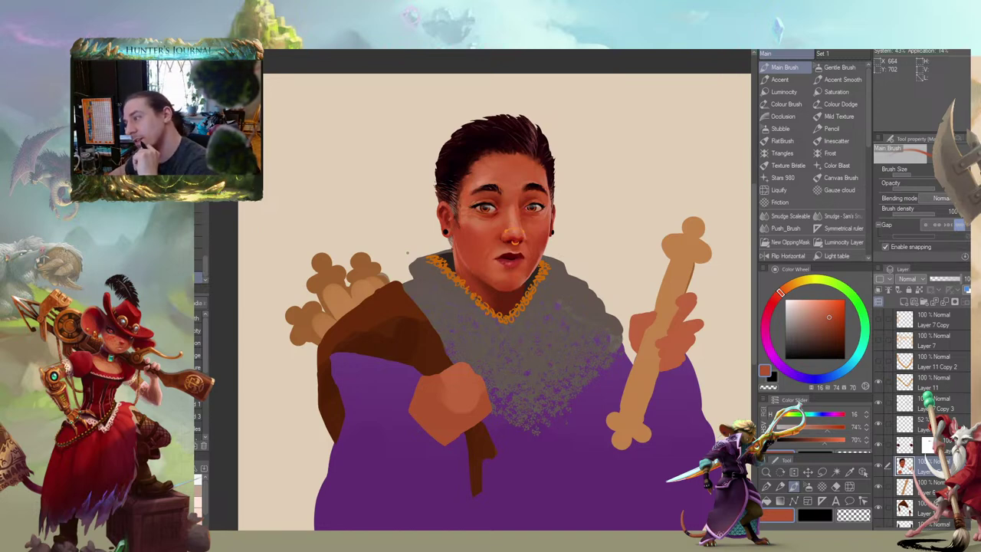
Lasso the eye on the ear-facing side on the masked iris layer, adjust its iris position with Move layer, and clear the selection
scroll(406, 252, down, 5)
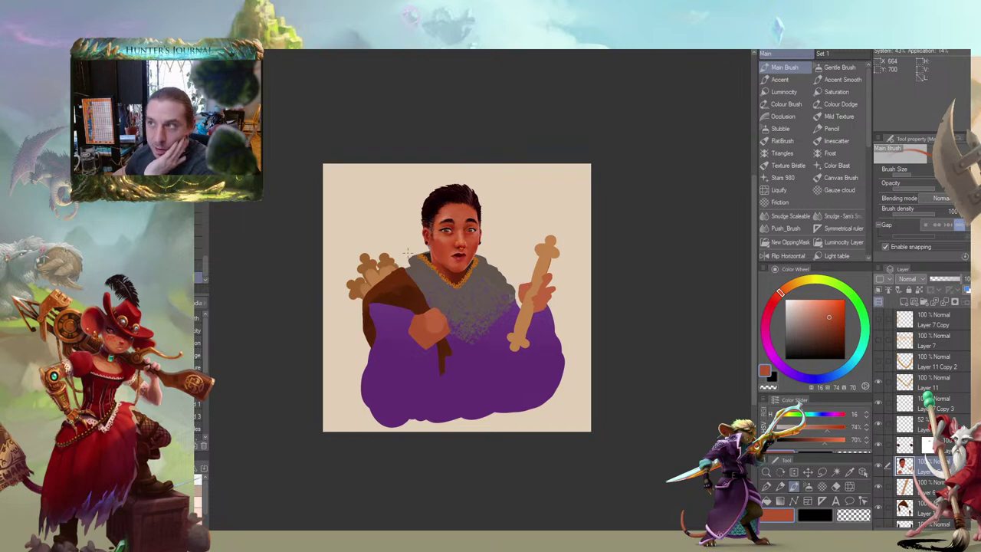
scroll(408, 258, up, 5)
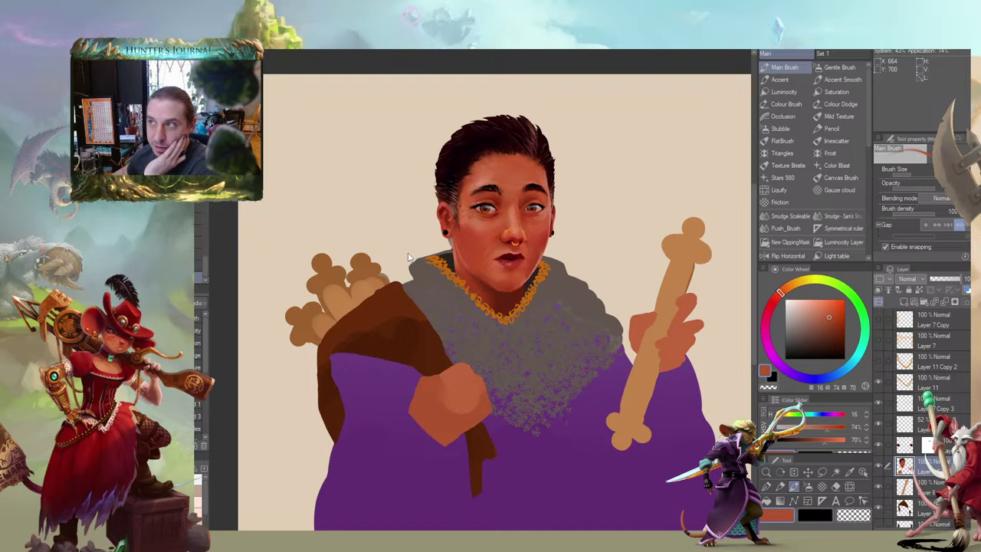
scroll(408, 258, up, 2)
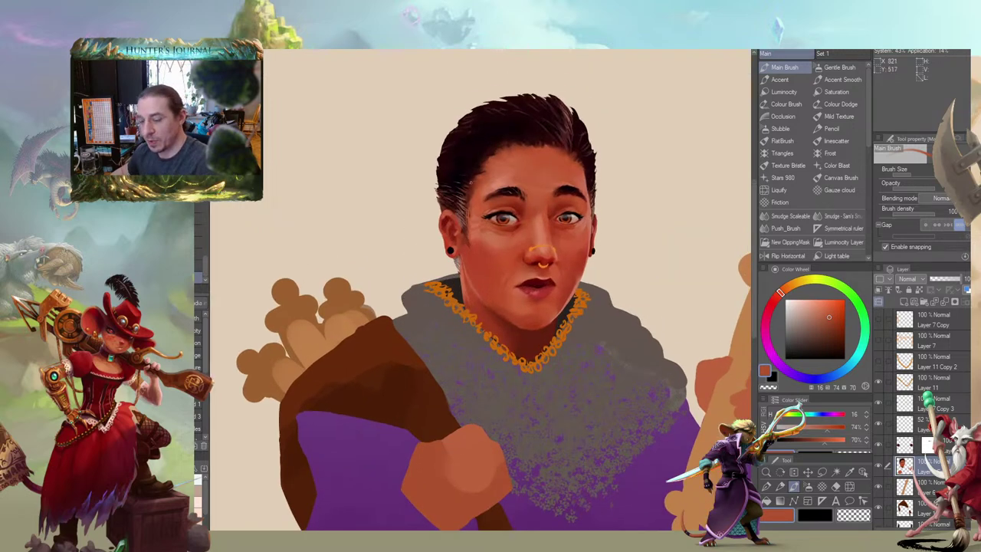
click(902, 450)
key(l)
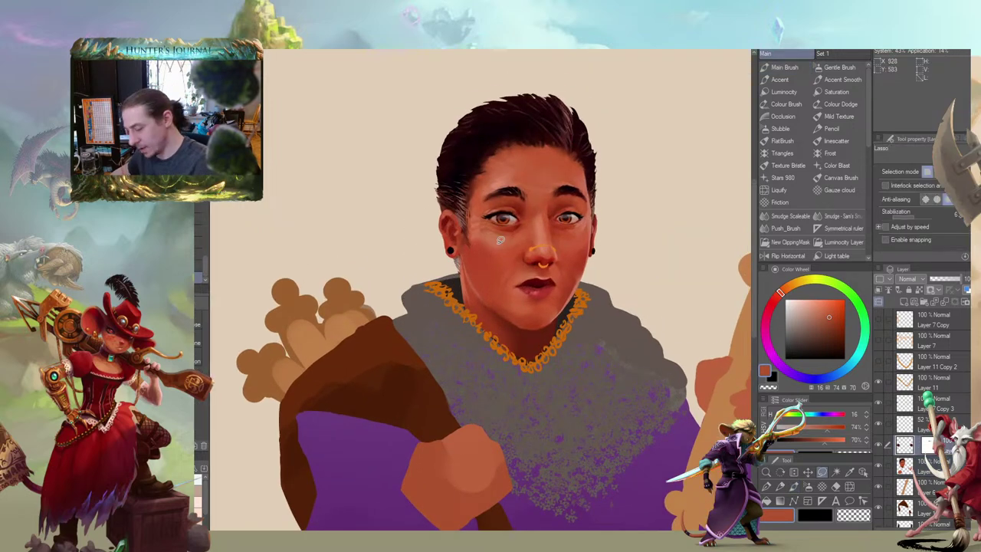
mouse_move(499, 236)
mouse_down()
mouse_move(512, 229)
mouse_move(502, 236)
mouse_up()
click(396, 252)
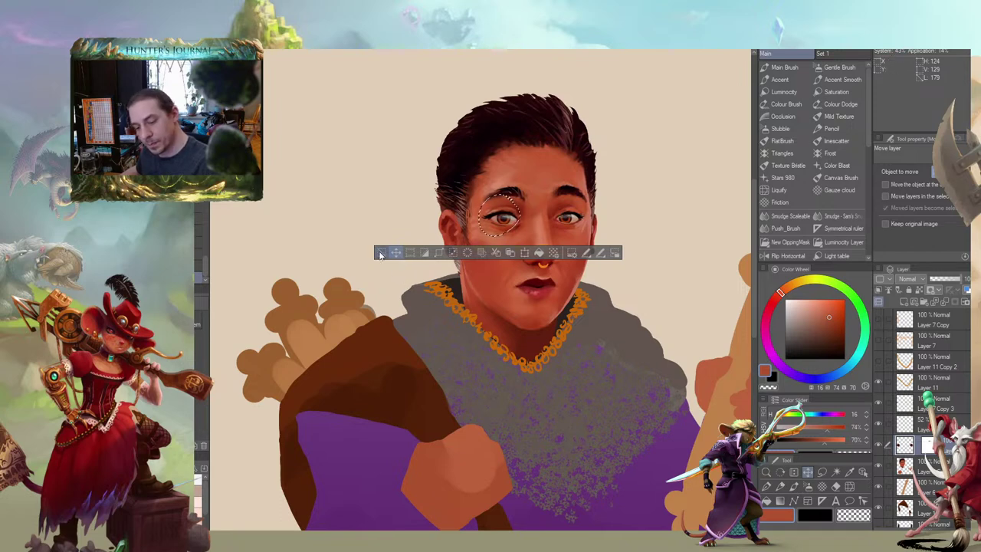
click(381, 253)
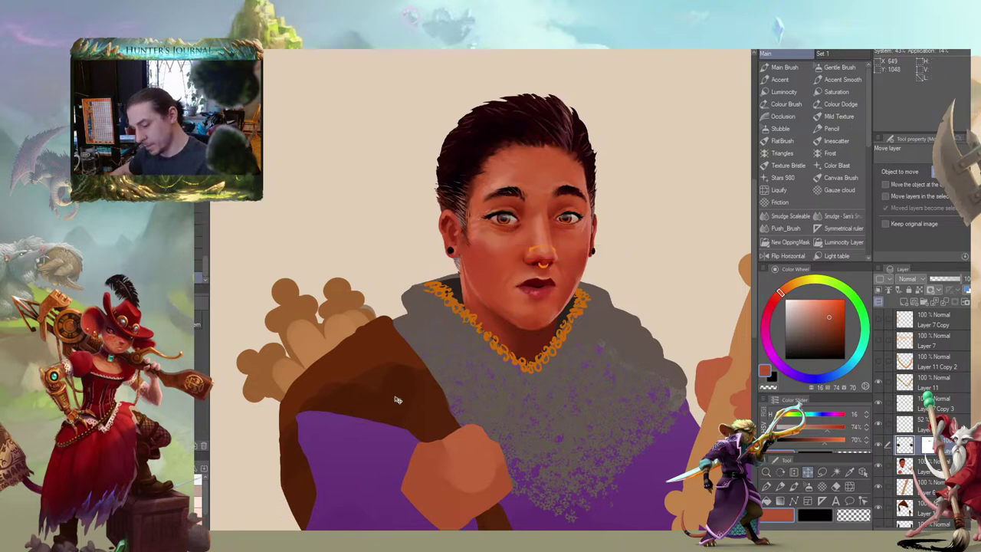
Select the face layer again and sample the neck's dark red (hue 12, saturation 86, value 38) for the chin shadow
key(ctrl+0)
drag(339, 243, 348, 247)
drag(372, 320, 386, 315)
scroll(461, 334, up, 4)
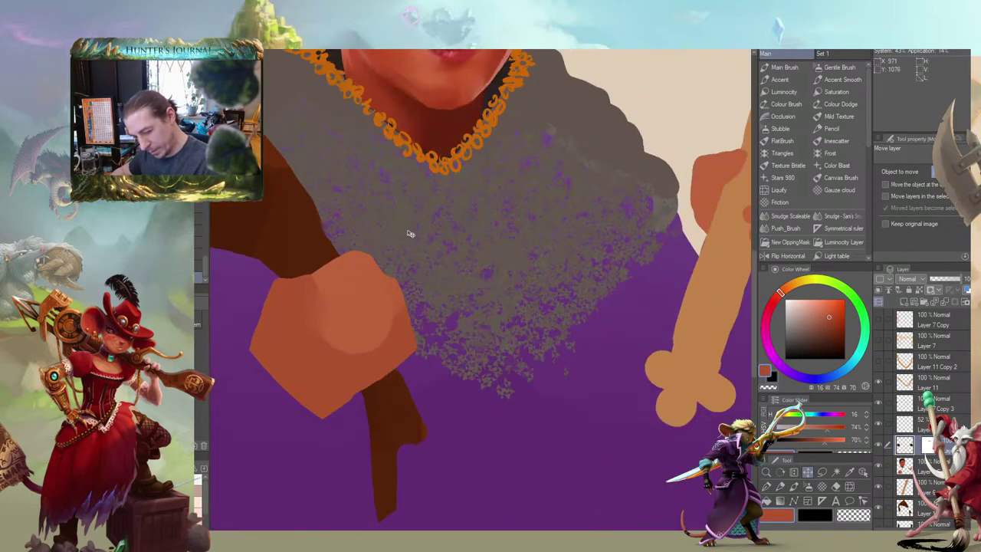
mouse_move(409, 234)
mouse_down()
mouse_move(400, 324)
mouse_move(378, 315)
mouse_move(399, 292)
mouse_up()
ctrl+shift+click(416, 310)
key(b)
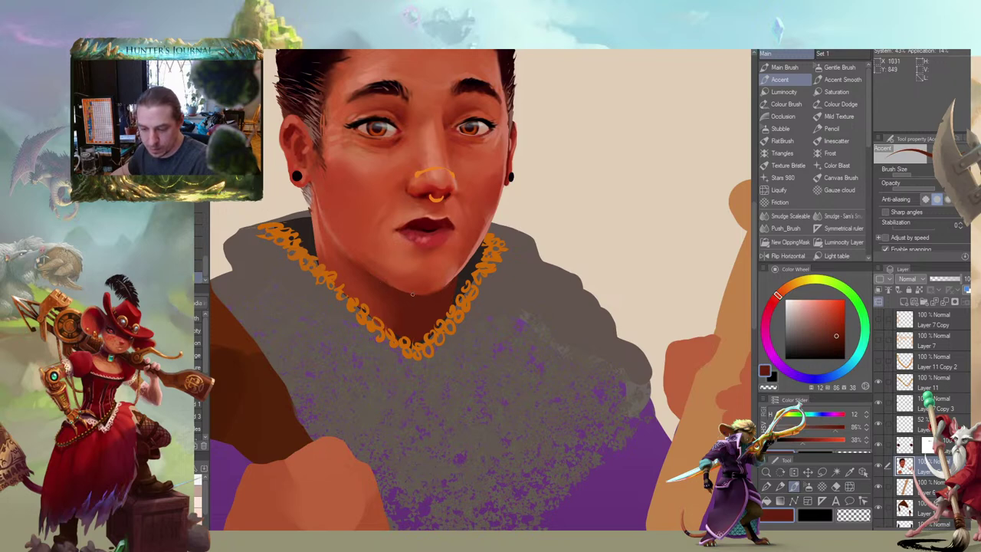
Paint the shadow under the chin and jaw with the Main Brush and soften it with the Smudge - Sam's Smudge brush
drag(332, 265, 466, 265)
drag(528, 233, 594, 256)
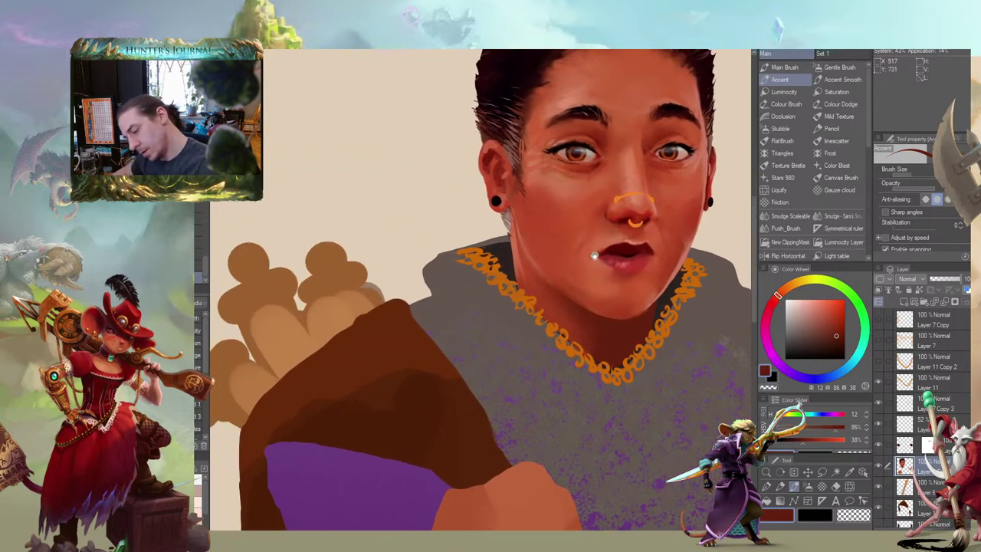
key(b)
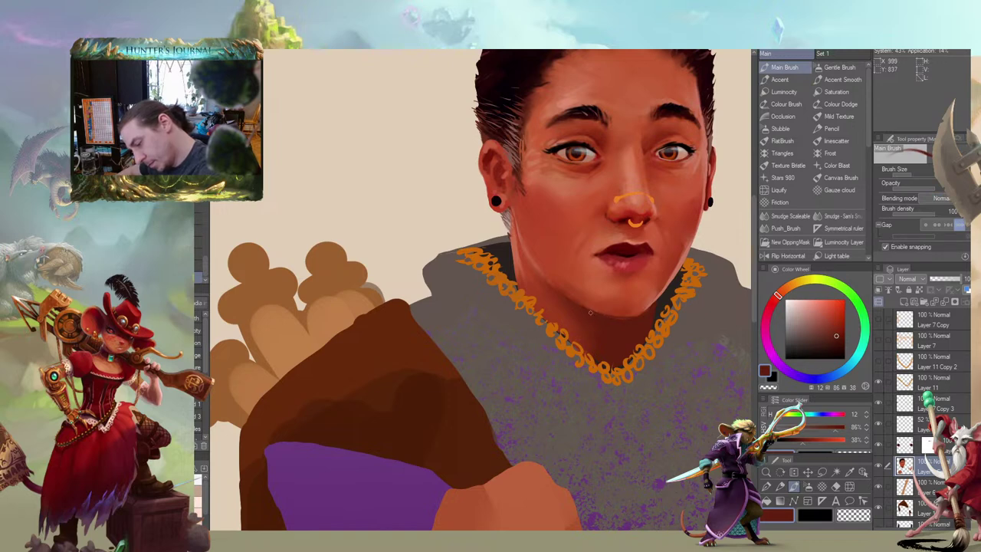
drag(544, 238, 400, 214)
key(j)
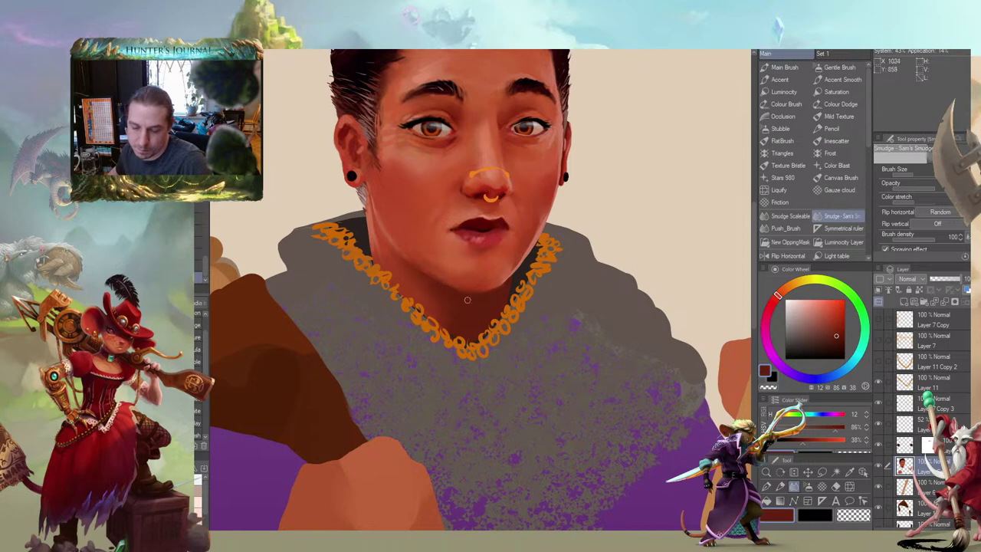
drag(344, 265, 434, 281)
Sample a lighter red from the jaw (hue 13, saturation 83, value 64), paint it beneath the chin with the Main Brush, and smudge the transition
key(b)
alt+click(487, 276)
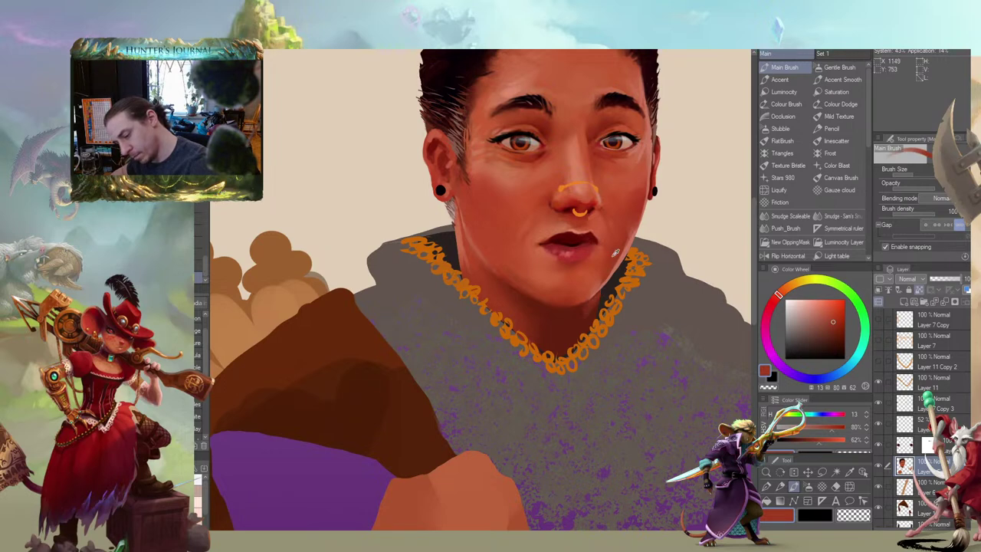
alt+click(568, 296)
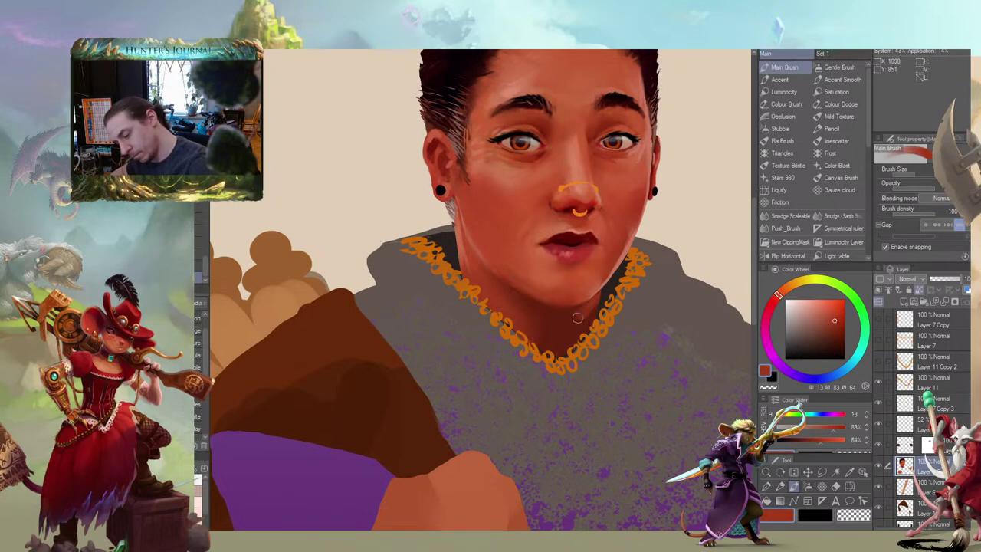
key(period)
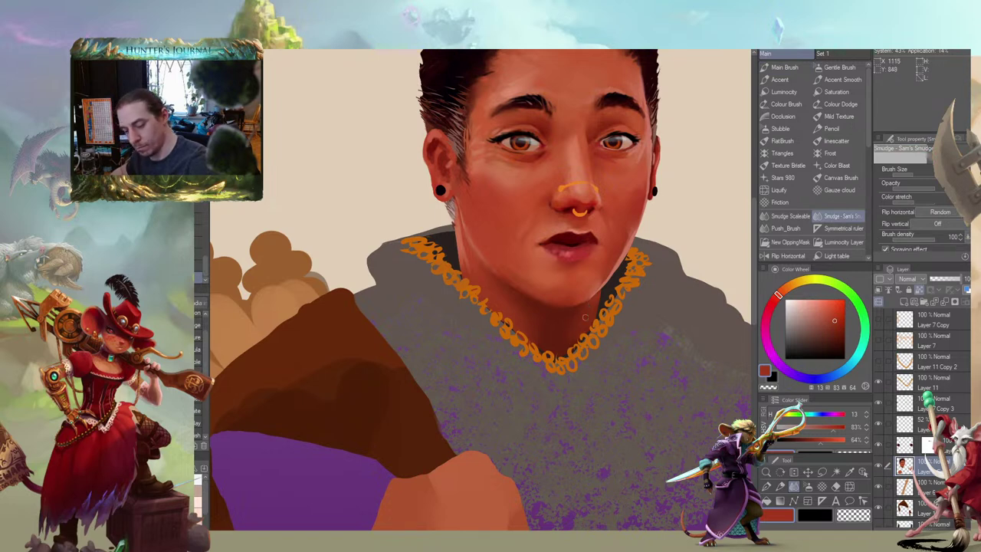
drag(569, 345, 498, 431)
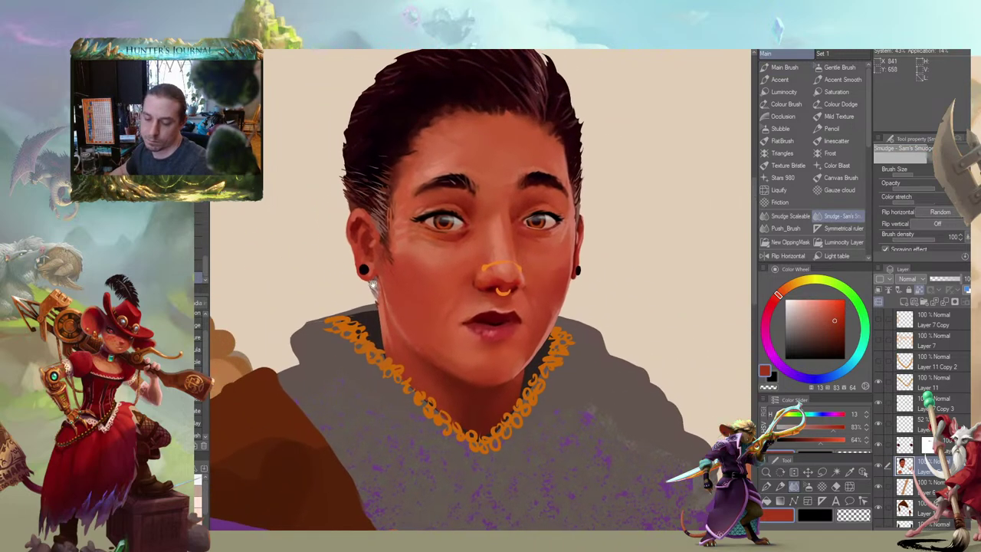
Sample a skin red (hue 10, saturation 81, value 67), brush reflected light along the lower jaw and upper neck, and blend it with the Smudge brush
scroll(300, 286, down, 2)
scroll(299, 286, down, 2)
drag(289, 301, 458, 296)
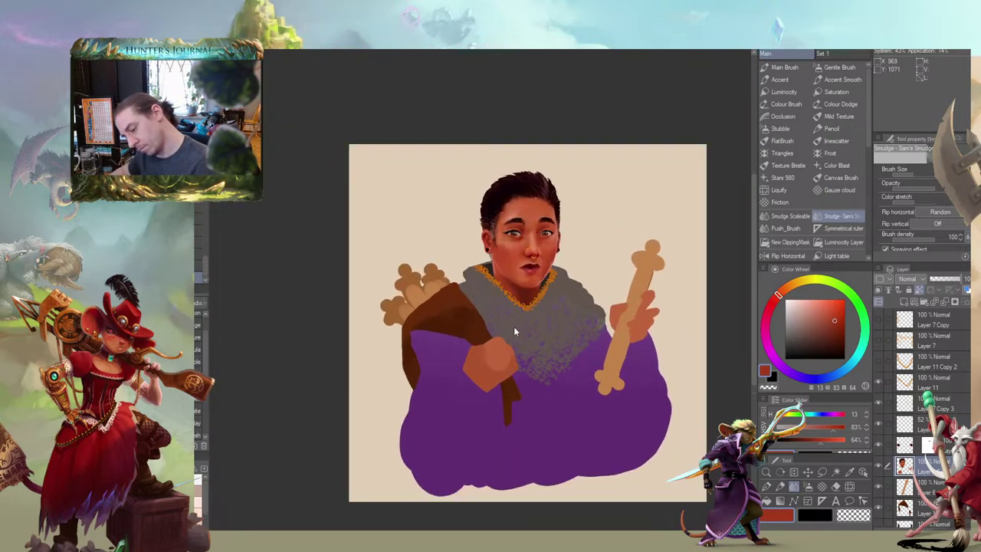
scroll(513, 327, up, 5)
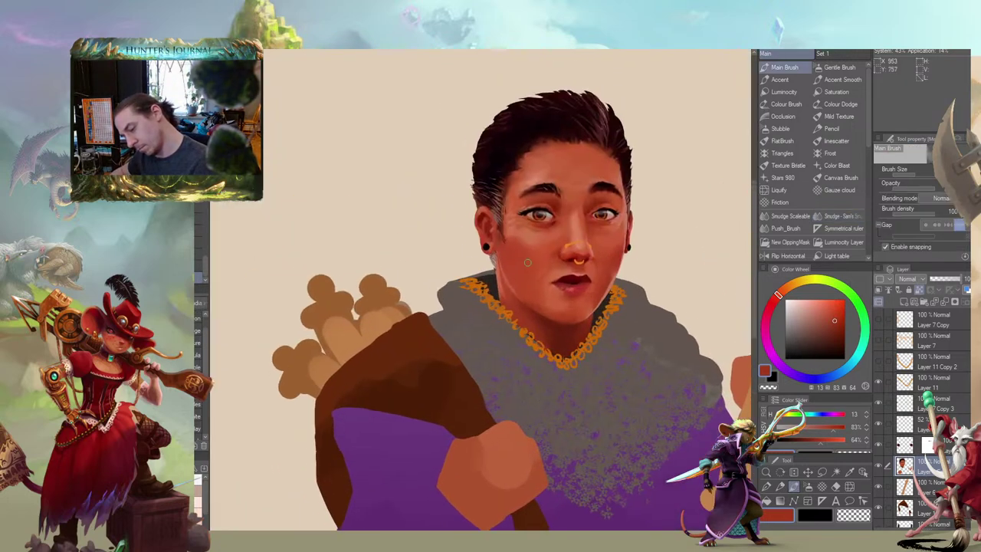
scroll(445, 270, up, 1)
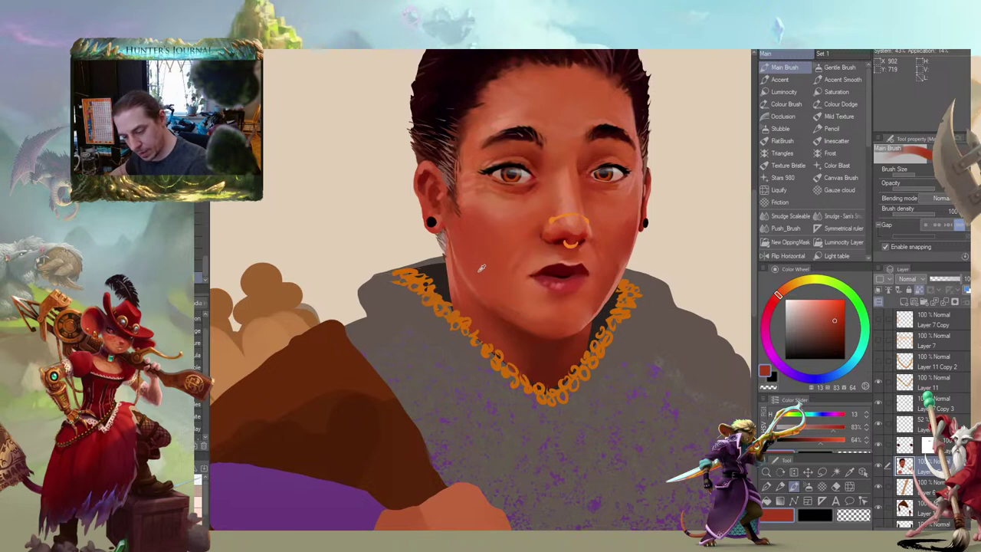
alt+click(602, 203)
alt+click(632, 233)
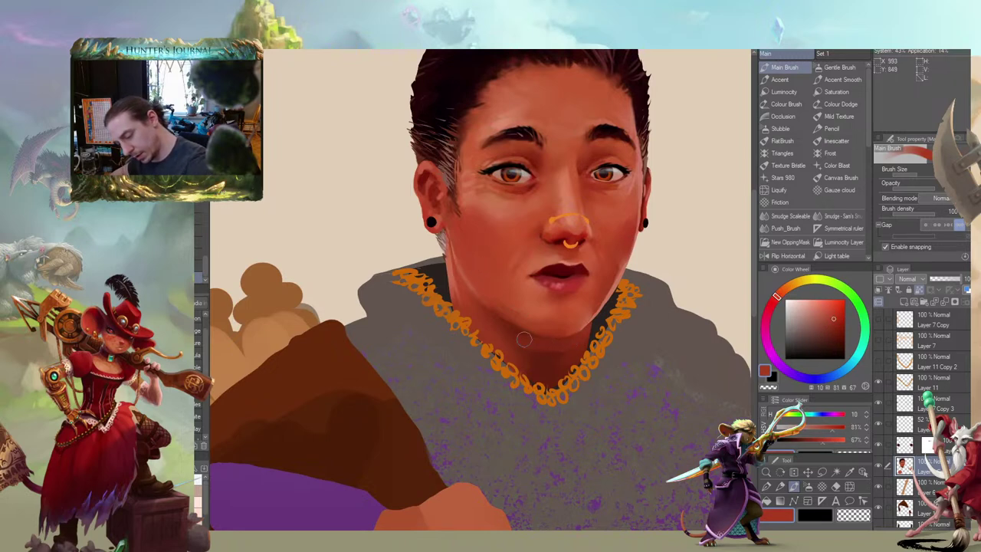
key(j)
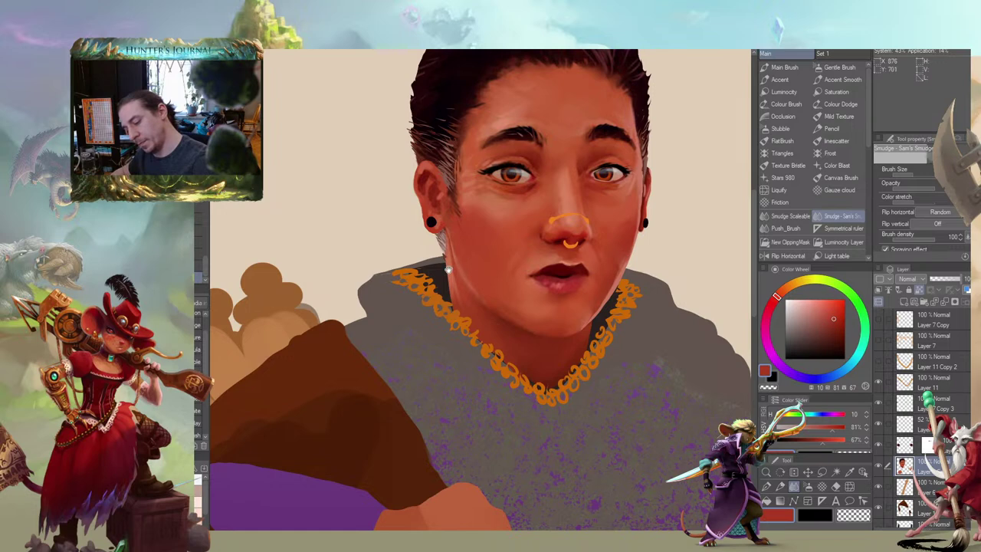
drag(448, 269, 404, 267)
Examine the reworked jaw and neck shading against the whole figure and up close
scroll(340, 252, down, 4)
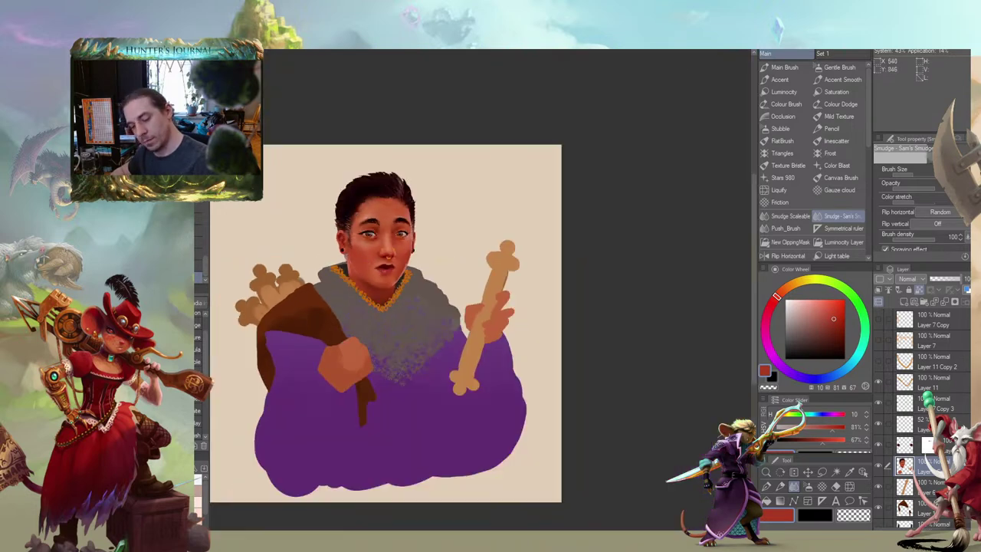
drag(359, 297, 485, 307)
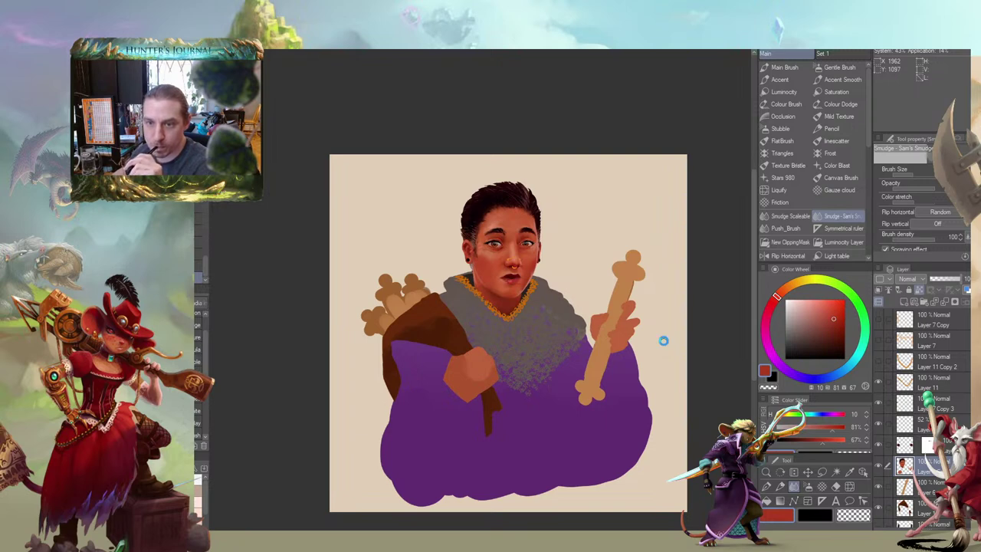
drag(397, 228, 418, 217)
scroll(467, 260, up, 3)
drag(428, 290, 343, 271)
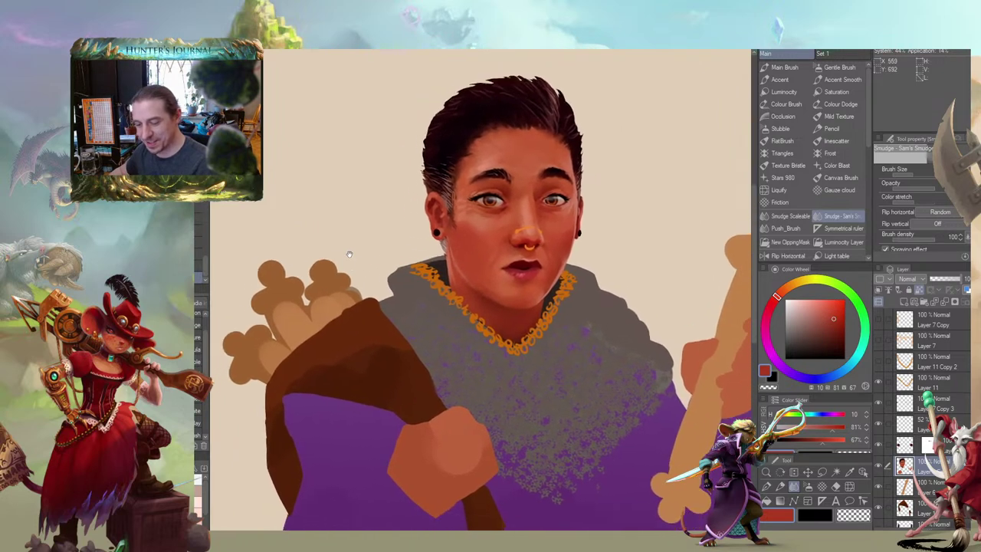
scroll(387, 196, down, 5)
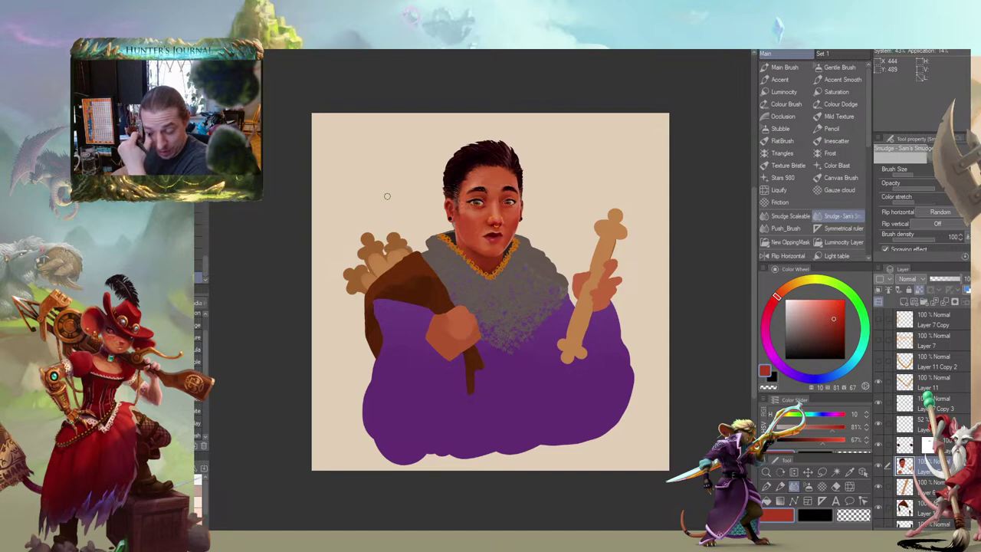
scroll(429, 220, up, 6)
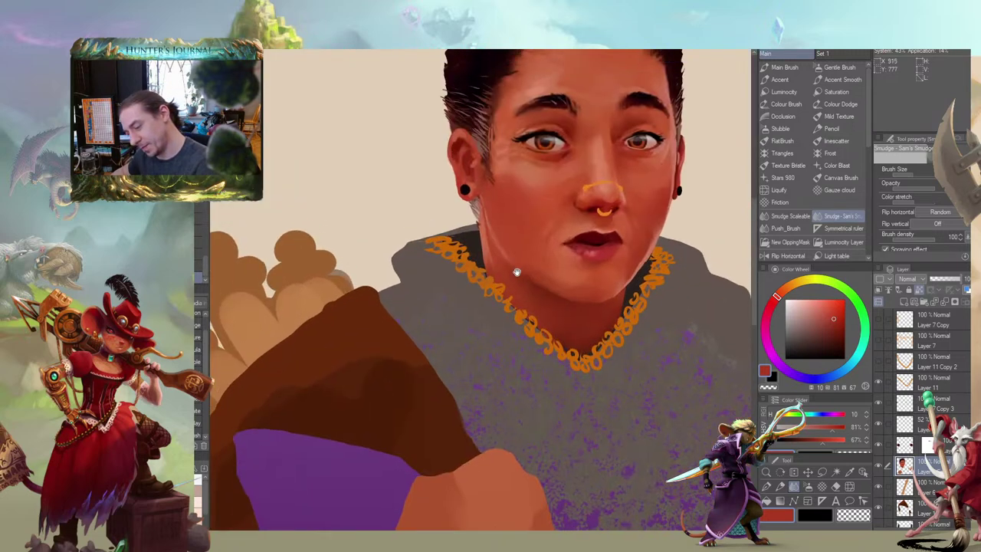
Sample a dark red (hue 2, saturation 93, value 36) and a skin tone (hue 15, saturation 71, value 78), then paint and smudge around the upper lip
key(b)
alt+click(595, 251)
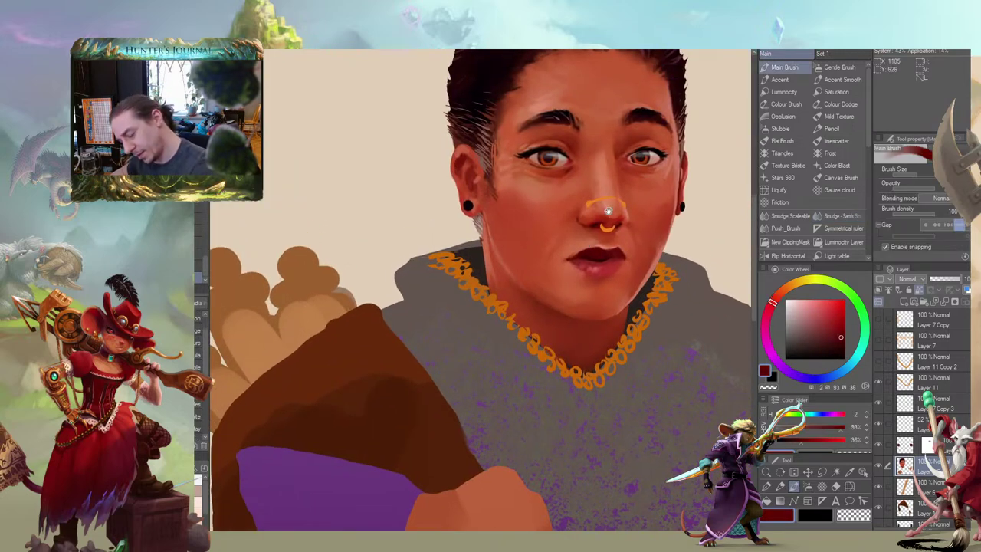
drag(608, 212, 570, 243)
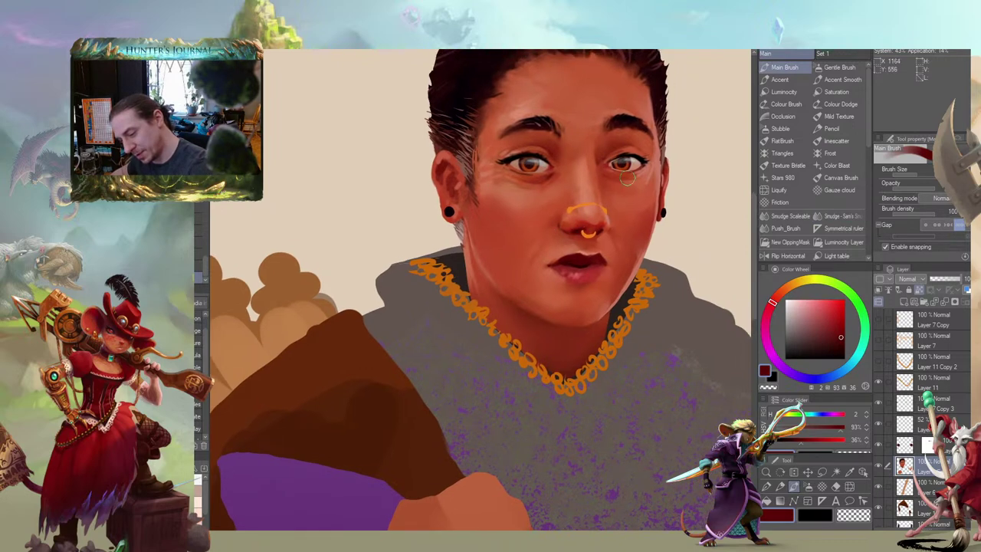
alt+click(612, 243)
drag(561, 159, 553, 170)
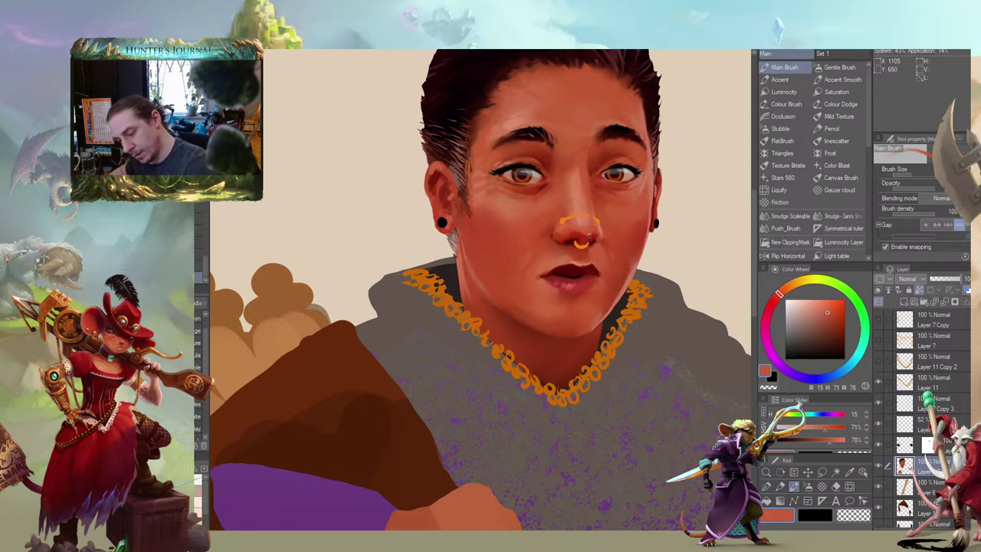
drag(592, 255, 495, 266)
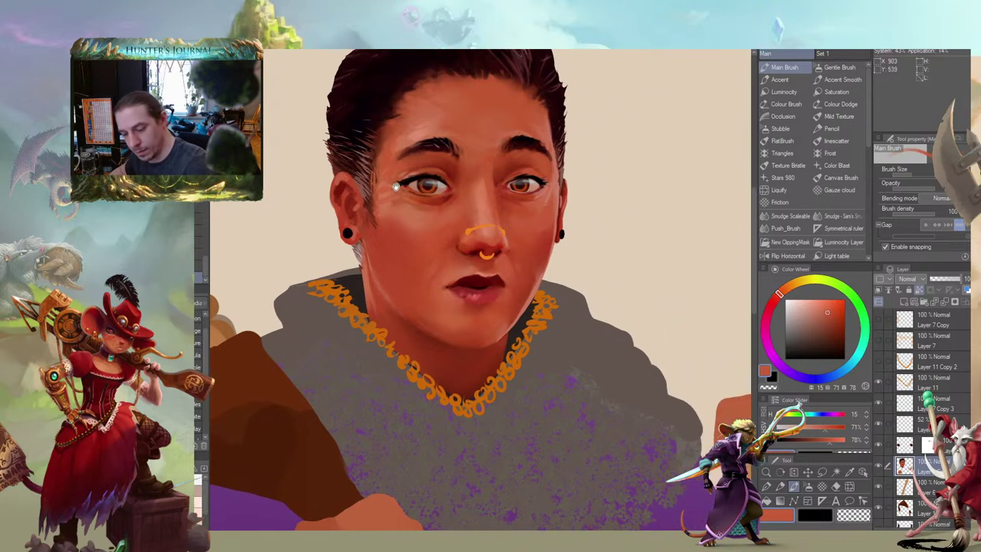
key(j)
mouse_move(389, 213)
mouse_down()
mouse_move(366, 215)
mouse_move(406, 203)
mouse_up()
Sample pale pinks (hue 13, saturation 52, values 91 and 80), brush a highlight between nose and upper lip with the Main Brush, and smudge it
key(b)
alt+click(500, 258)
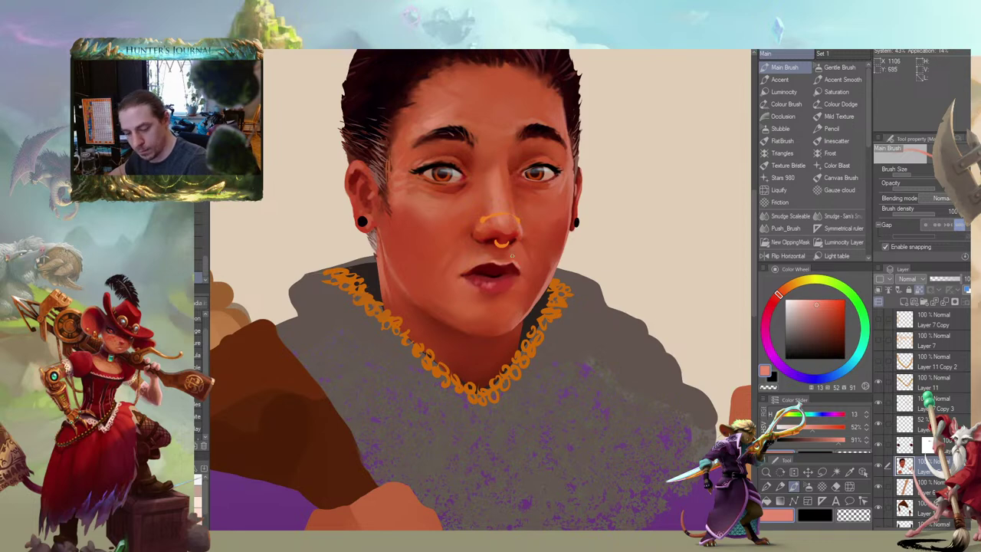
key(j)
key(b)
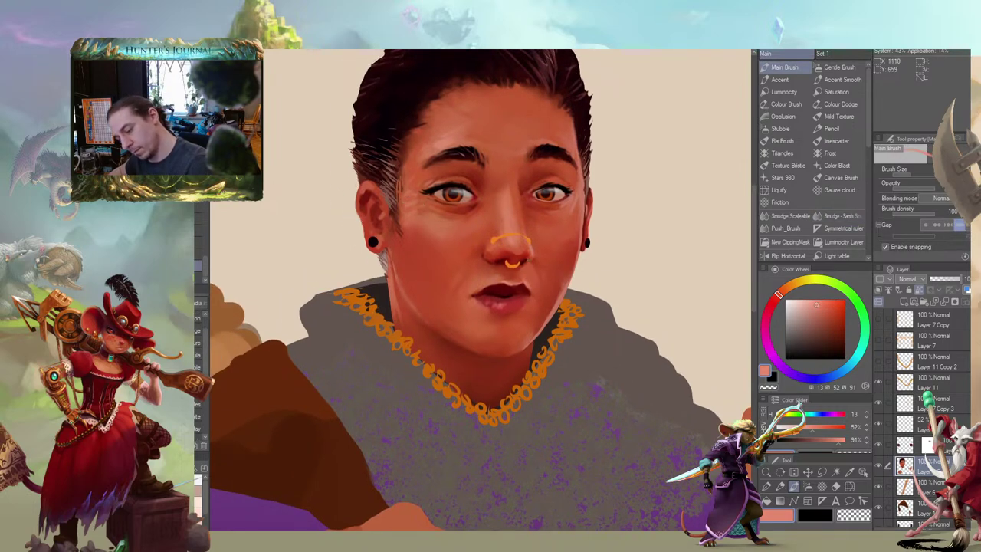
alt+click(580, 200)
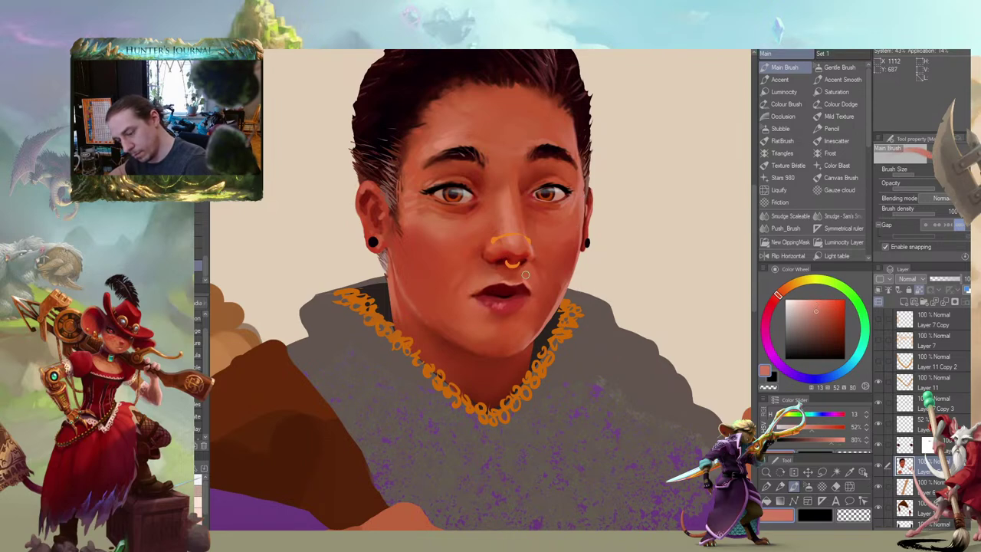
key(j)
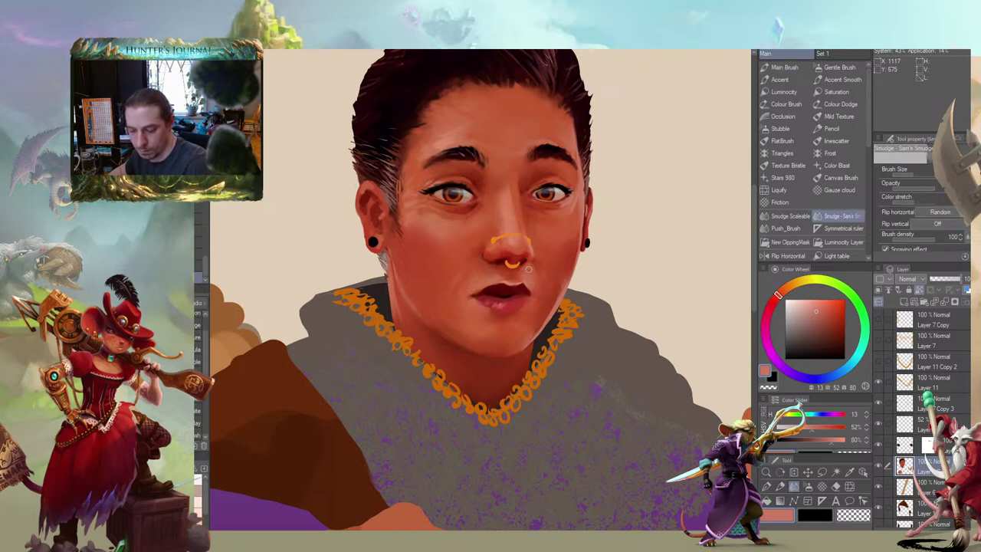
mouse_move(417, 208)
mouse_down()
mouse_move(401, 215)
mouse_move(359, 190)
mouse_up()
drag(381, 222, 442, 250)
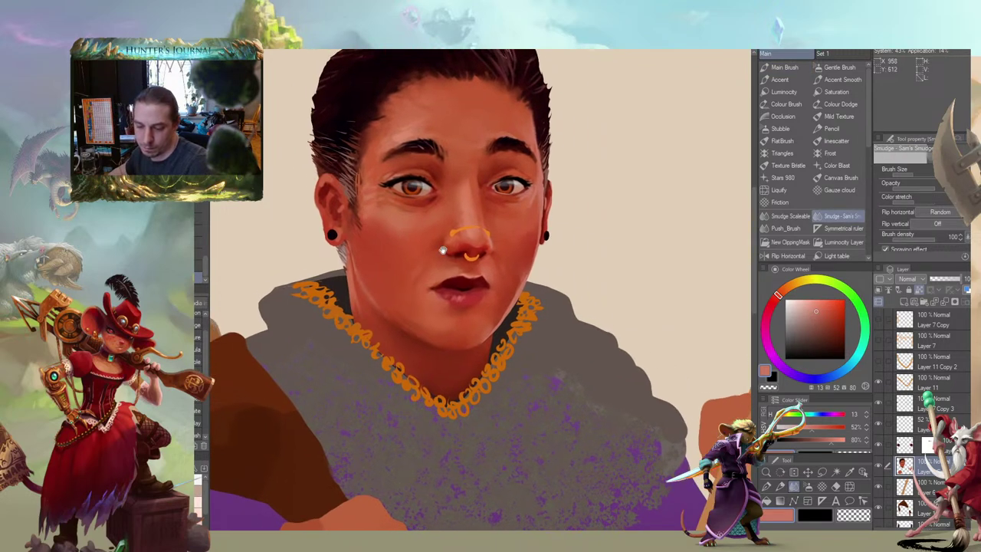
Brush the same muted pink beside the corner of the mouth with the Main Brush and blend it using Smudge - Sam's Smudge
key(b)
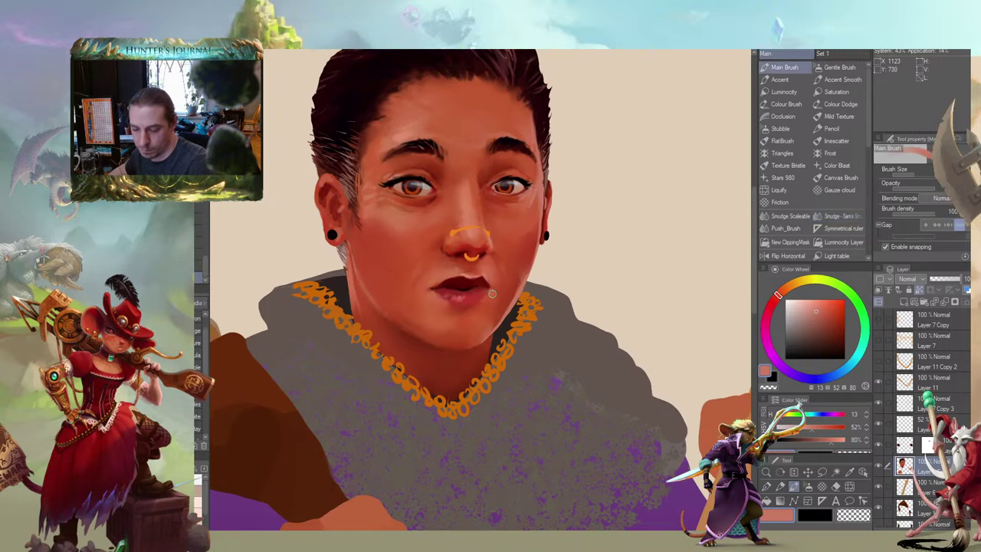
mouse_move(474, 317)
mouse_down()
mouse_move(475, 330)
mouse_move(470, 298)
mouse_move(454, 284)
mouse_move(373, 293)
mouse_move(416, 287)
mouse_up()
key(j)
key(b)
key(j)
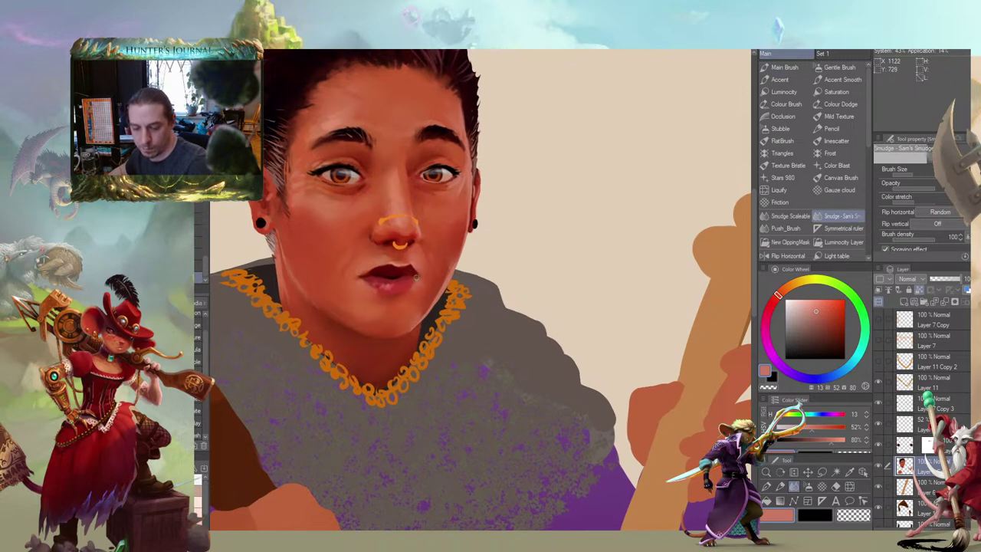
drag(310, 254, 433, 272)
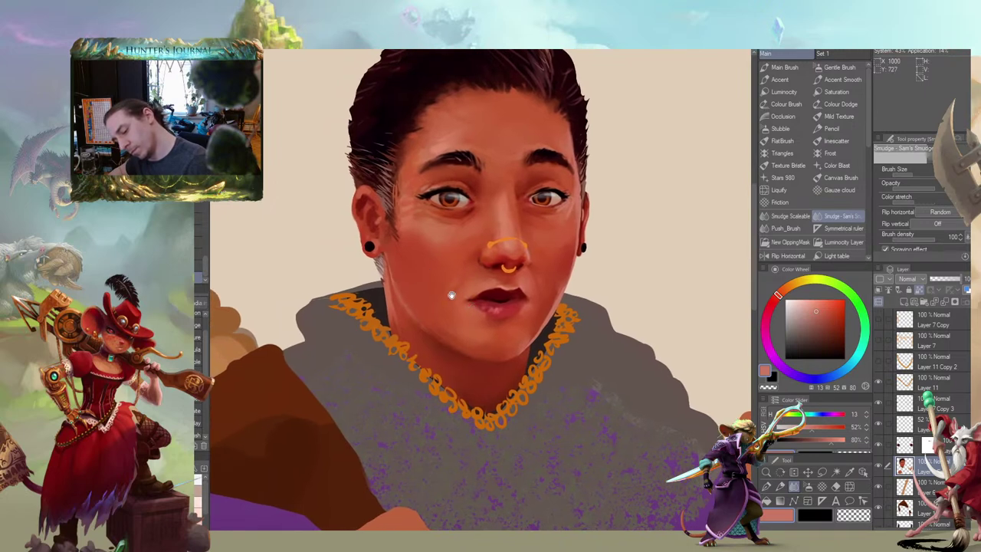
Sample reds around the mouth, ending on hue 11, saturation 83, value 49, paint the shadow beneath the lower lip, and smudge it
key(b)
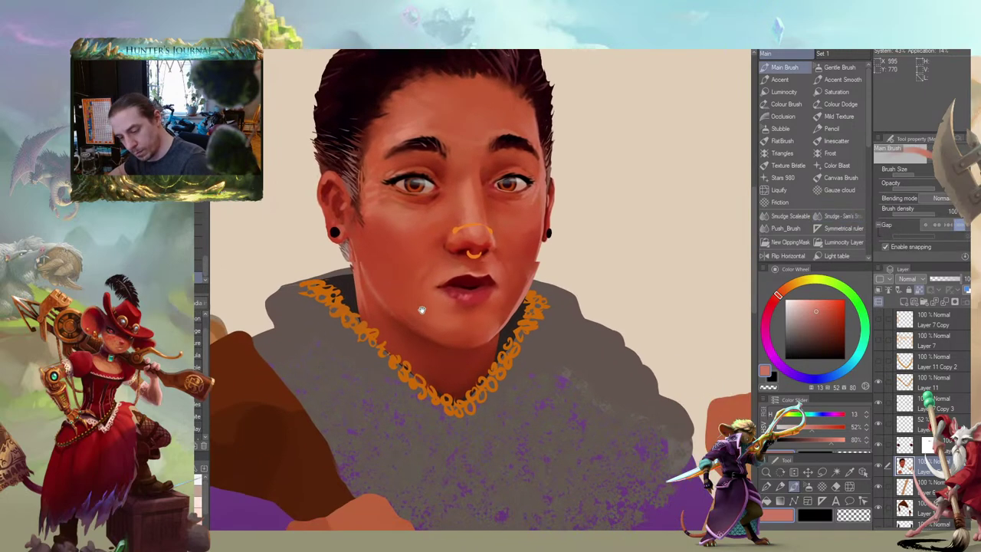
drag(422, 310, 368, 292)
alt+click(454, 280)
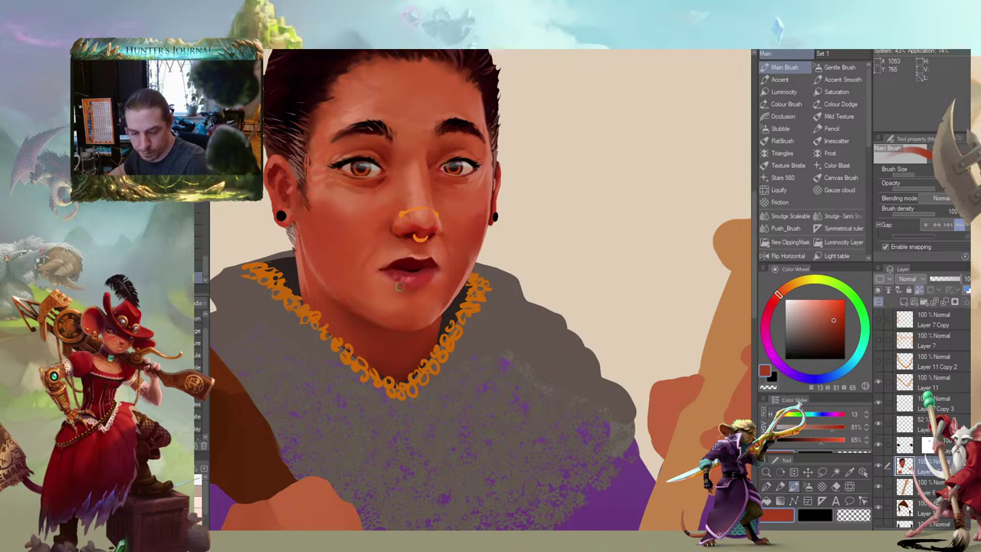
alt+click(401, 287)
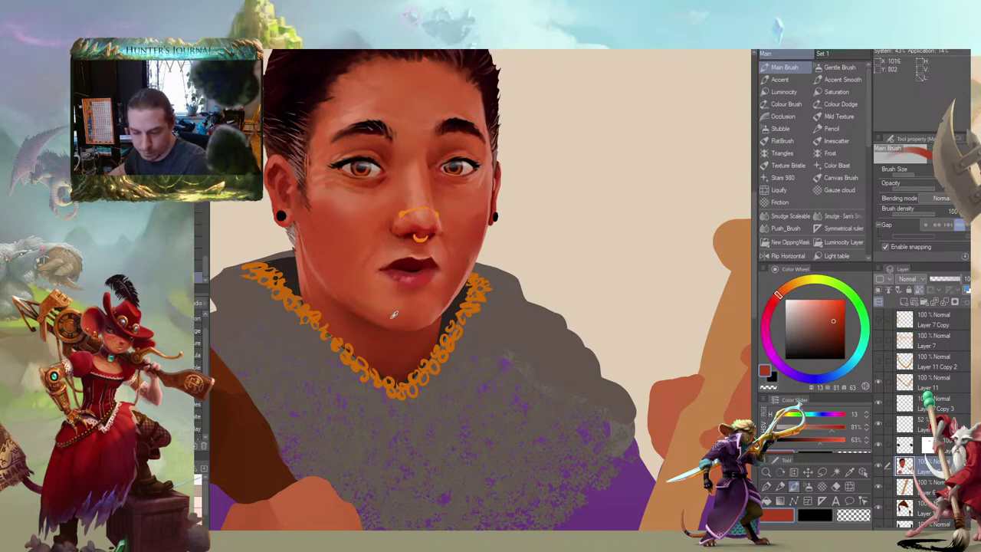
alt+click(399, 285)
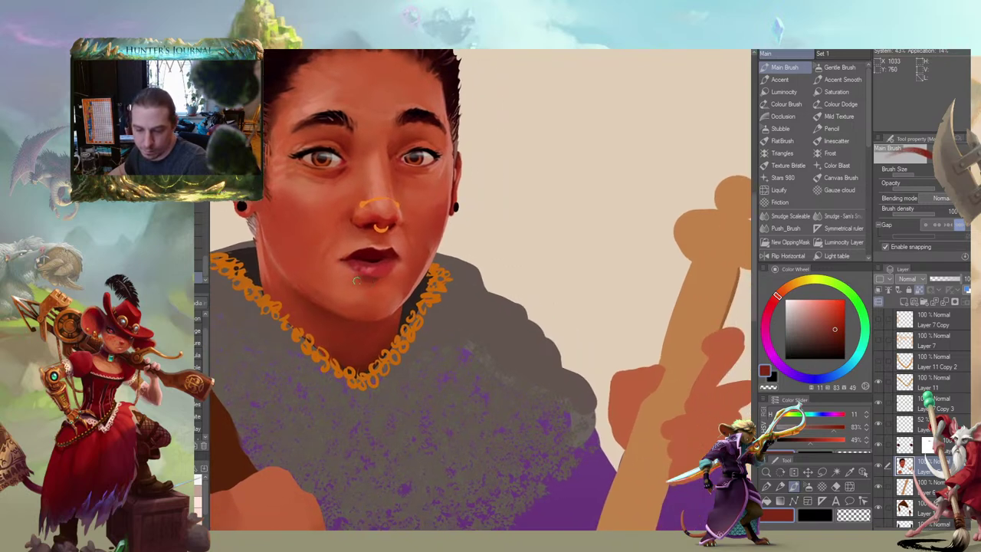
key(j)
drag(290, 261, 546, 225)
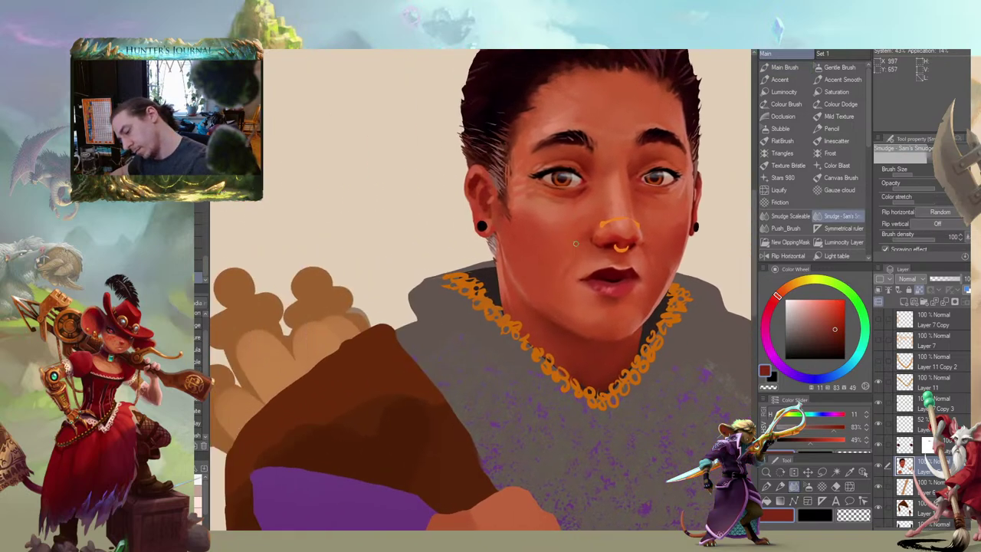
Sample a mid red (hue 10, saturation 80, value 68), paint over the edge of the lower lip's shadow, and smudge the transition
key(b)
alt+click(614, 296)
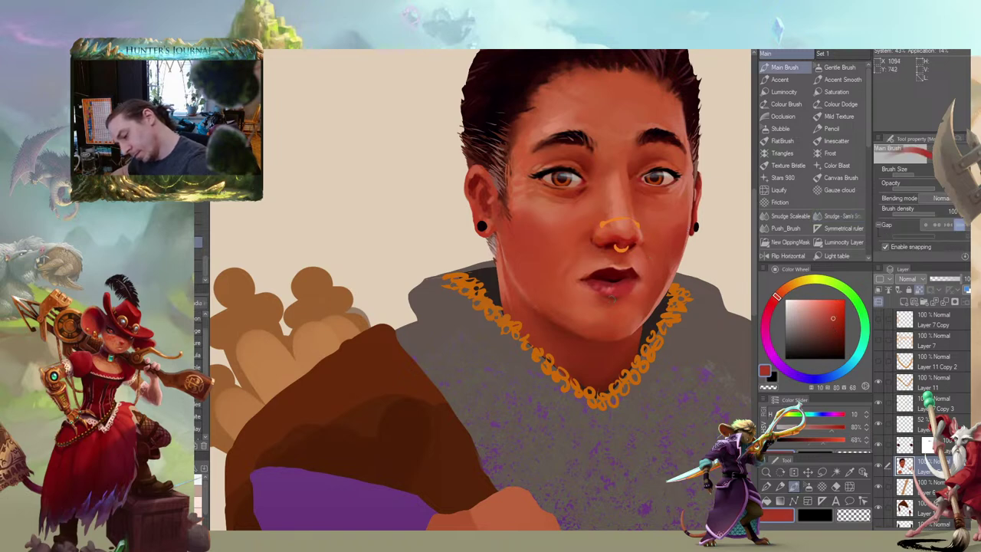
key(j)
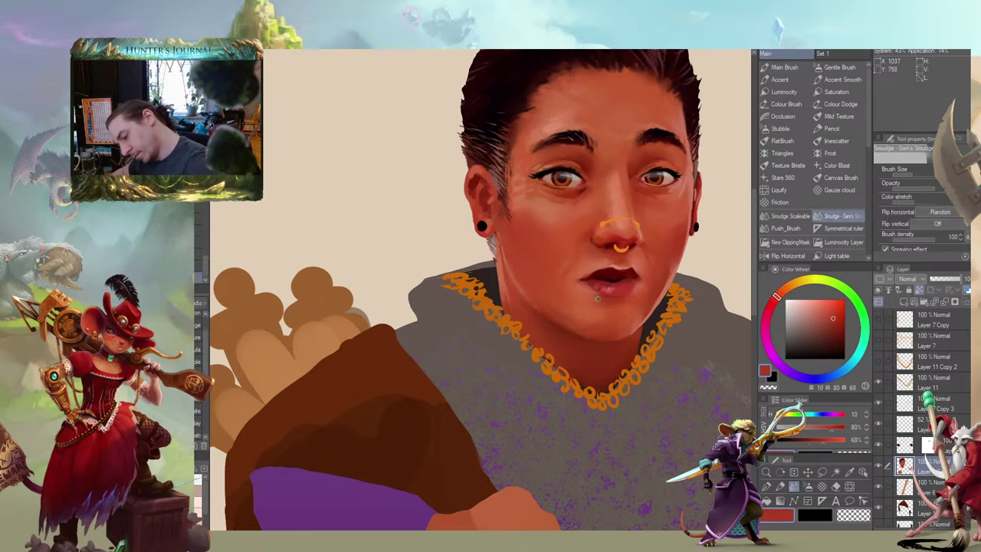
drag(581, 236, 377, 214)
Sample lighter skin tones (hue 15, saturation 77, value 77; hue 14, saturation 62, value 79), paint the upper chin below the lip, and smudge it
key(b)
alt+click(614, 310)
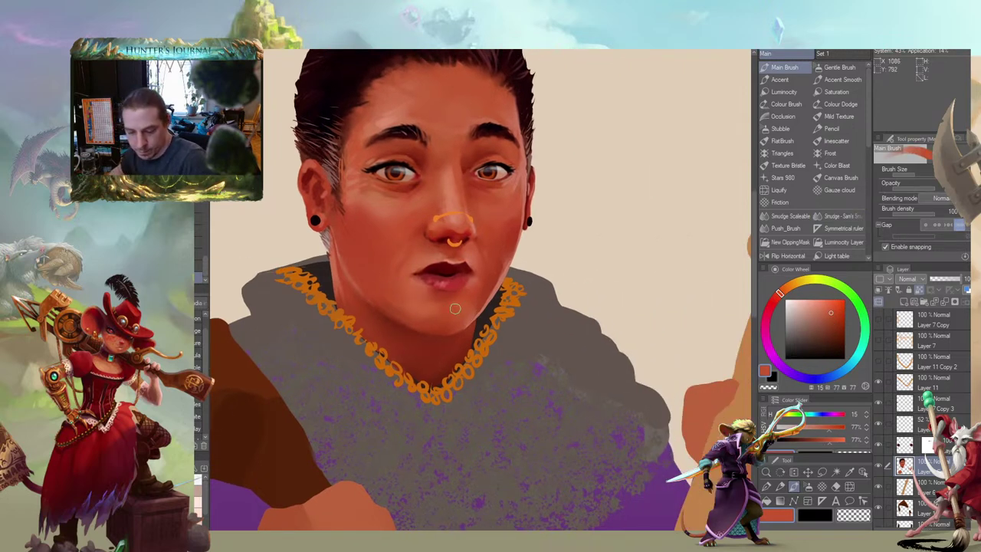
alt+click(470, 259)
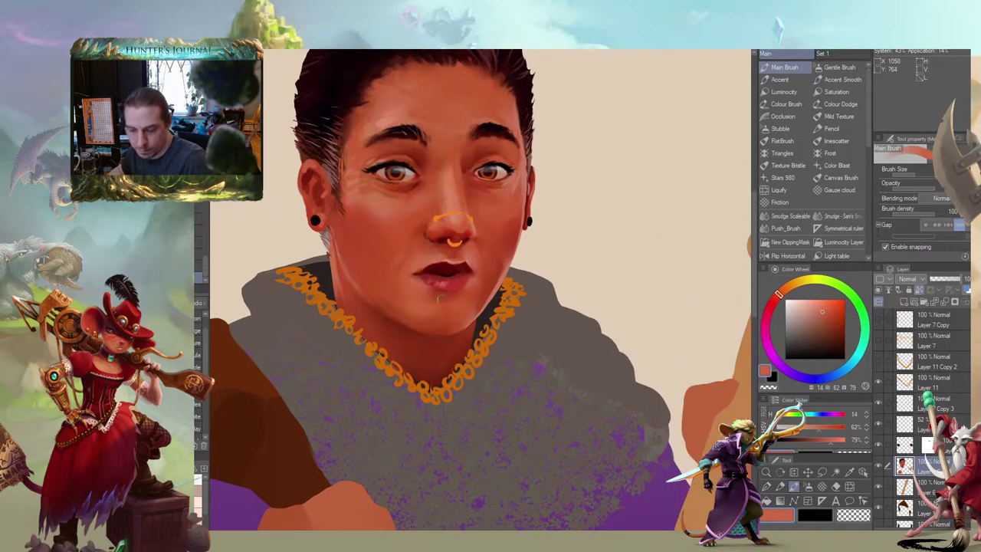
drag(387, 295, 361, 294)
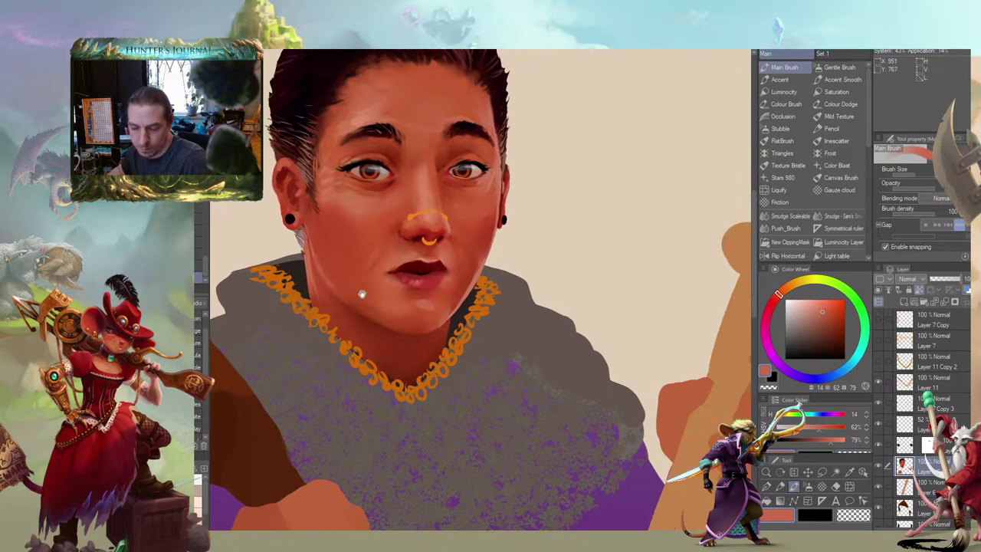
key(j)
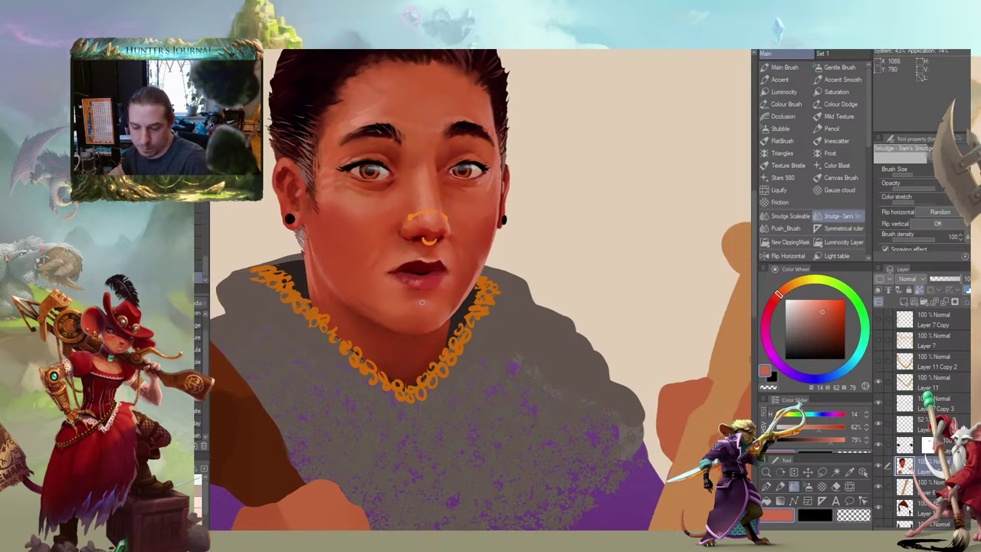
drag(304, 234, 430, 289)
drag(468, 222, 469, 245)
mouse_move(472, 309)
mouse_down()
mouse_move(487, 359)
mouse_move(503, 318)
mouse_up()
Sample a cheek red (hue 13, saturation 78, value 72), retouch the cheek beside the nose with the Main Brush, and undo the unwanted strokes
key(b)
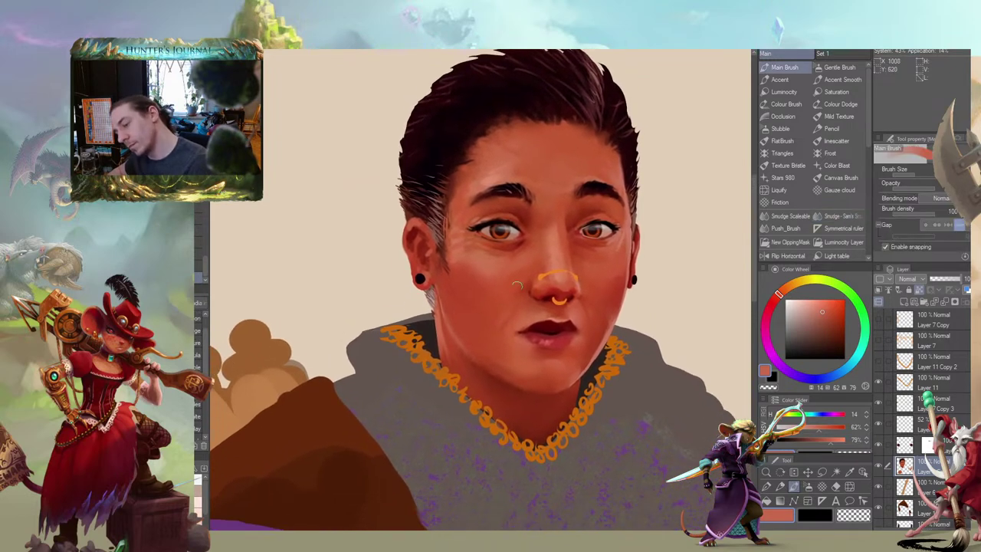
alt+click(482, 294)
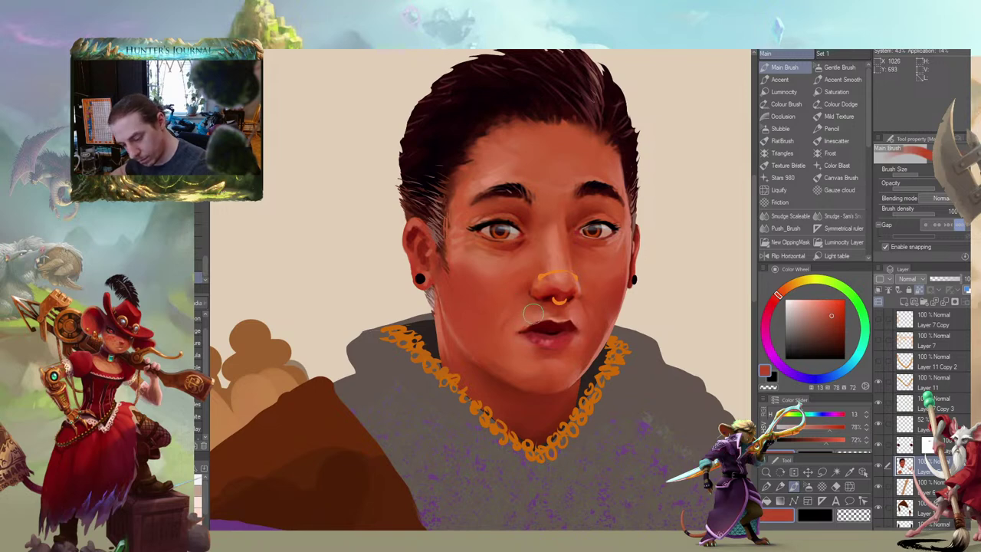
mouse_move(449, 249)
mouse_down()
mouse_move(434, 251)
mouse_move(430, 221)
mouse_up()
key(ctrl+z)
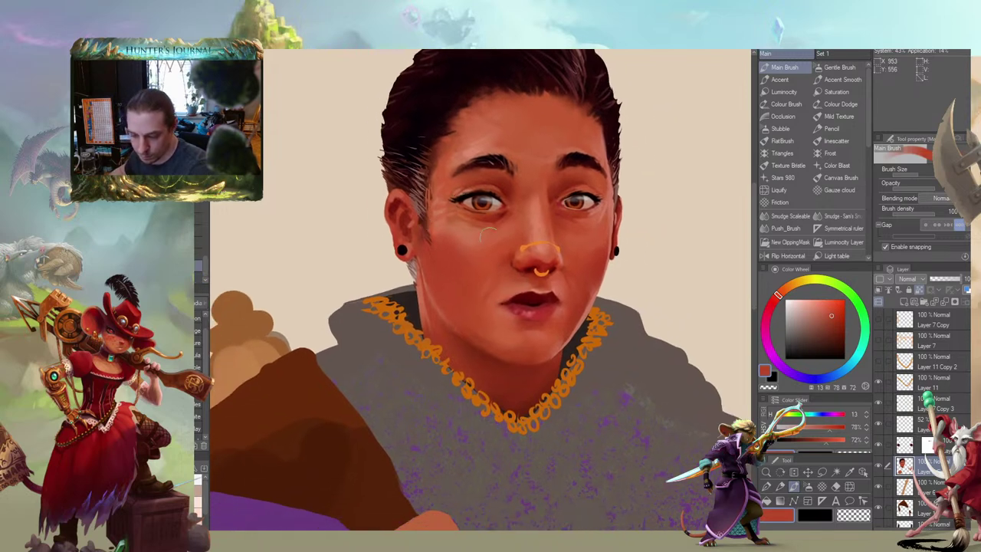
drag(500, 293, 522, 282)
drag(462, 230, 465, 218)
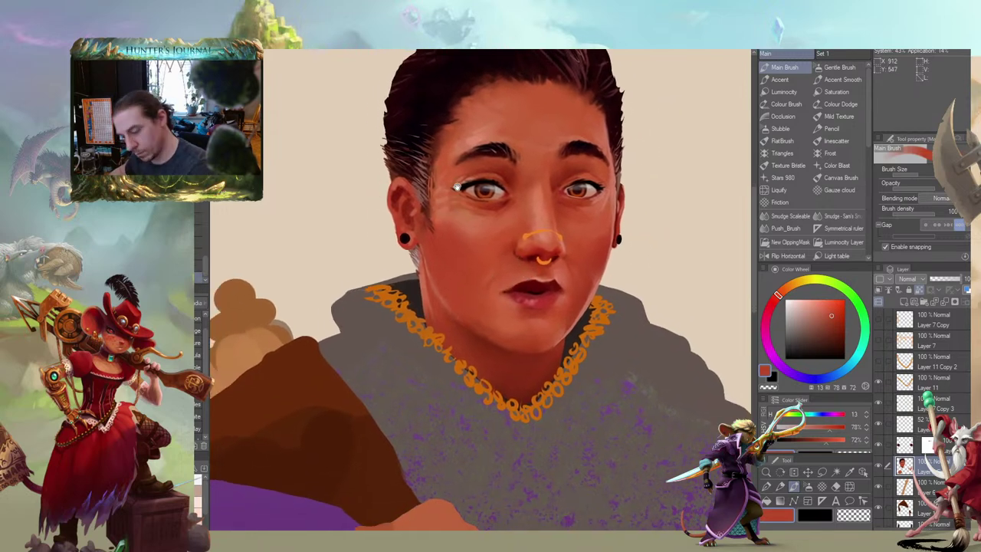
key(ctrl+z)
drag(527, 274, 508, 282)
mouse_move(506, 220)
mouse_down()
mouse_move(487, 241)
mouse_move(513, 249)
mouse_up()
drag(444, 190, 432, 193)
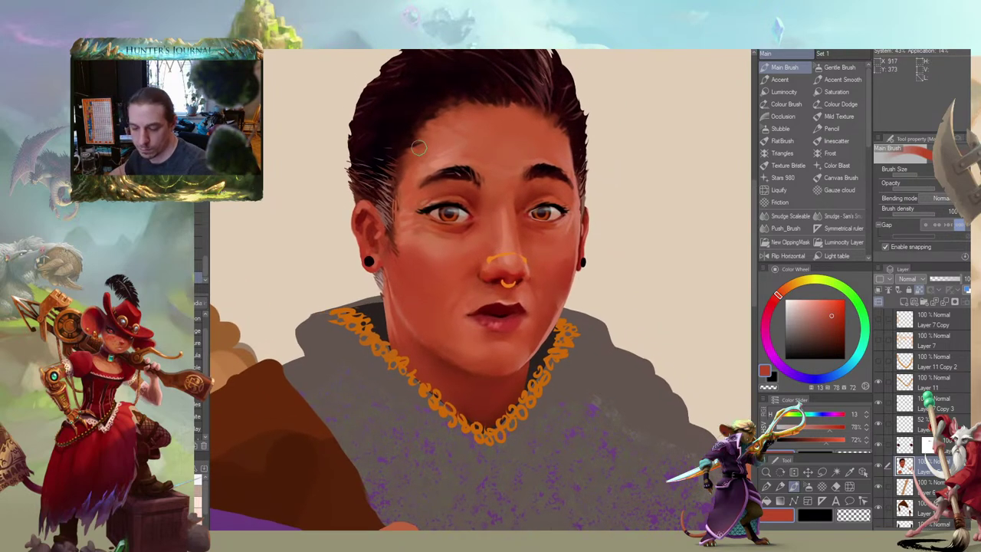
Sample a darker red (hue 11, saturation 86, value 53) from the inner eye socket for the Main Brush and undo the last stroke
drag(493, 154, 504, 157)
alt+click(489, 203)
drag(493, 200, 497, 227)
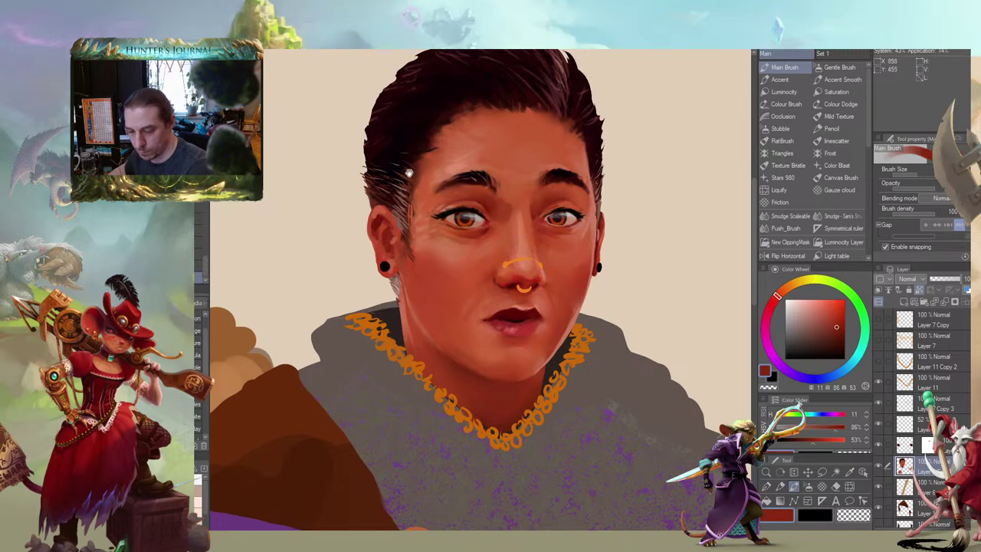
drag(410, 171, 413, 171)
key(ctrl+z)
drag(505, 204, 501, 213)
drag(475, 144, 480, 150)
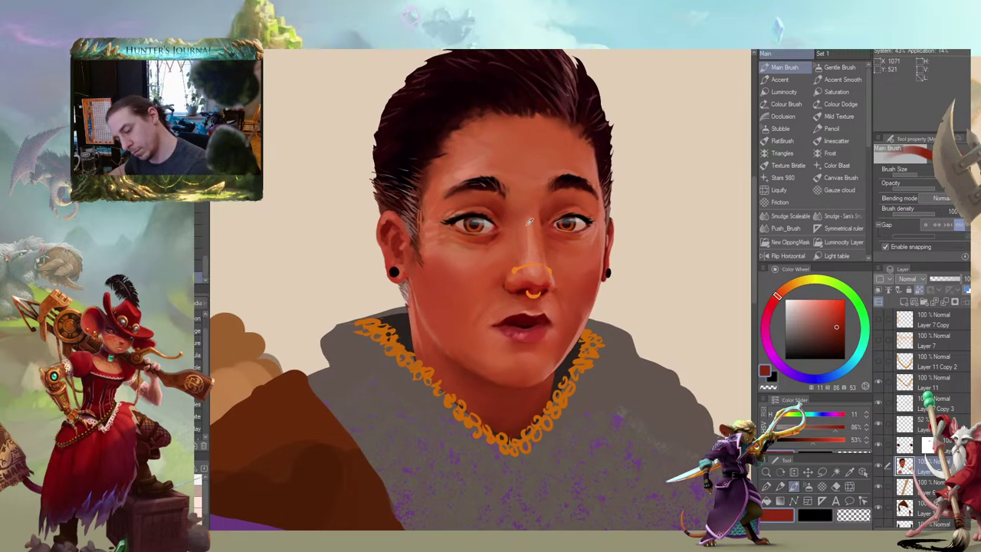
Sample the nose bridge highlight (hue 17, saturation 61, value 84) and smudge the bridge up towards the brows
alt+click(531, 224)
key(j)
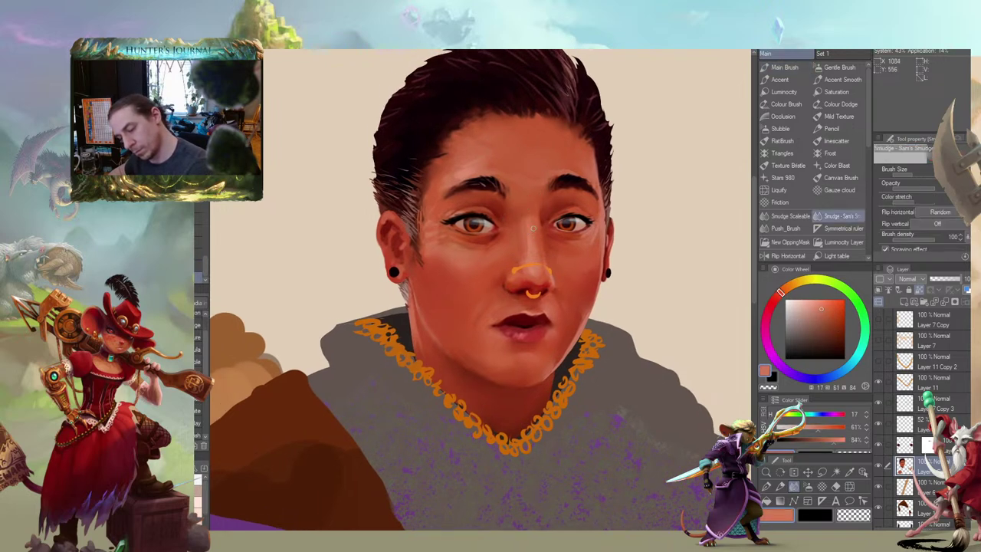
drag(441, 159, 456, 181)
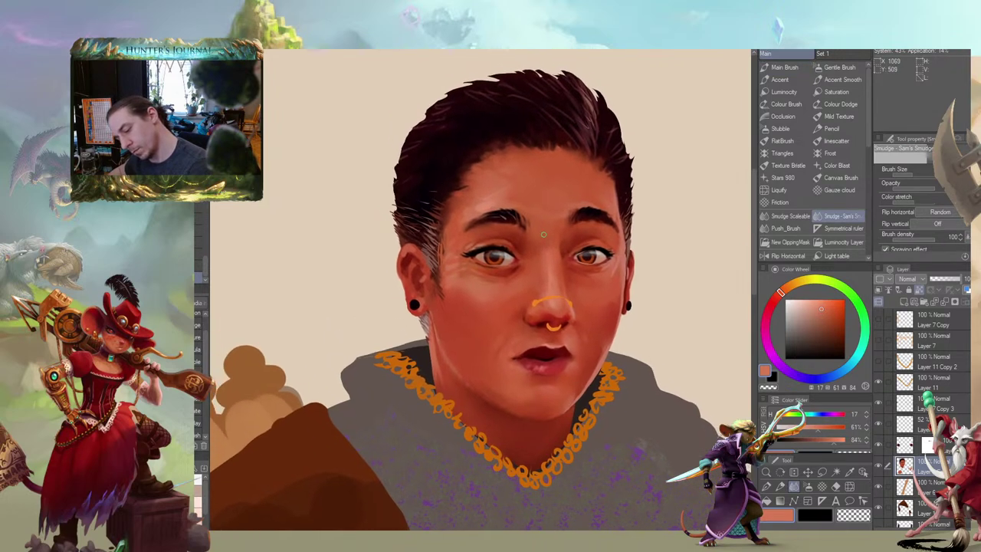
Sample forehead tones (hue 16, saturation 69, value 76; hue 16, saturation 56, value 80), paint the lower forehead between the brows, and blend it with Smudge
key(b)
alt+click(549, 208)
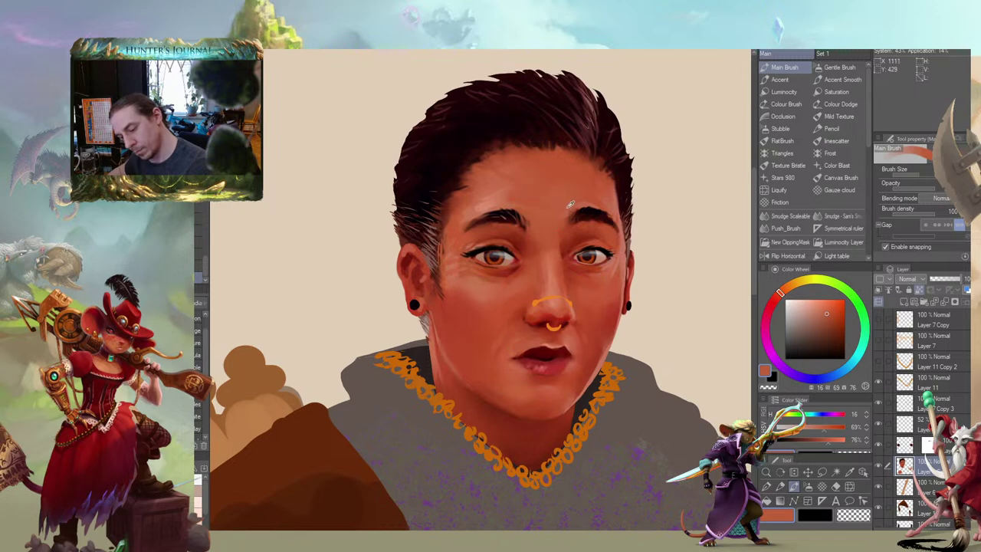
alt+click(570, 205)
key([)
alt+click(501, 197)
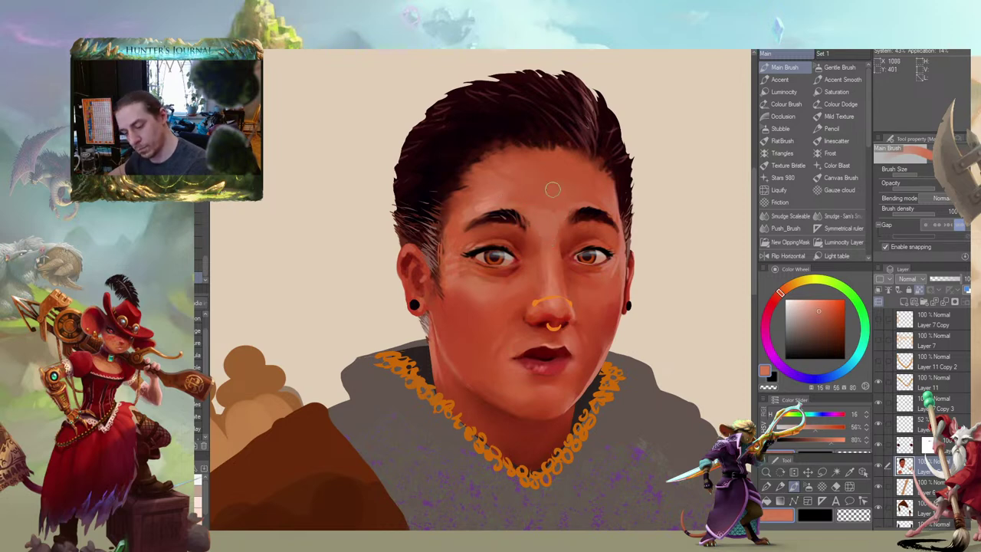
mouse_move(488, 142)
mouse_down()
mouse_move(438, 156)
mouse_move(498, 139)
mouse_up()
key(j)
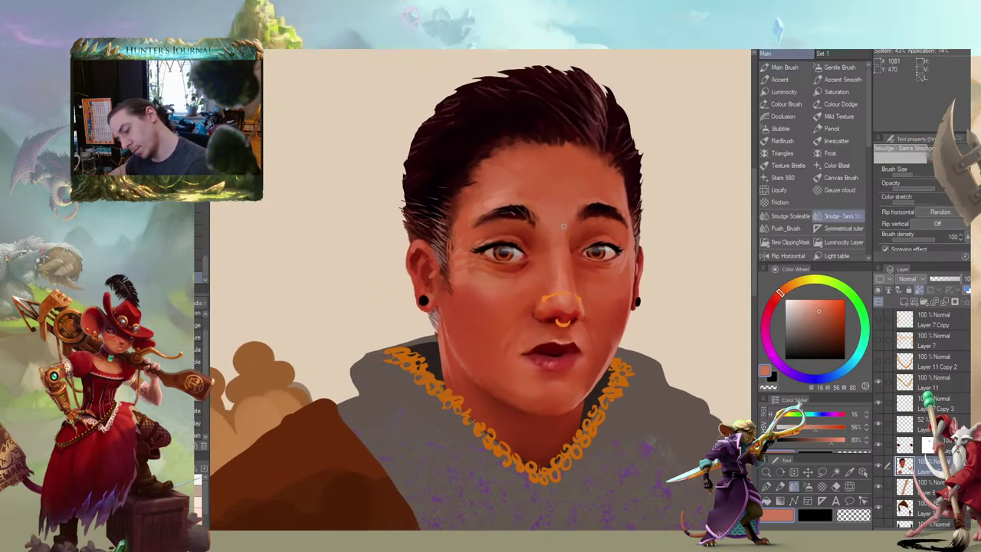
Sample a light forehead tone (hue 16, saturation 54, value 80), paint a highlight above the far eyebrow with the Main Brush, and smudge it
drag(462, 150, 491, 174)
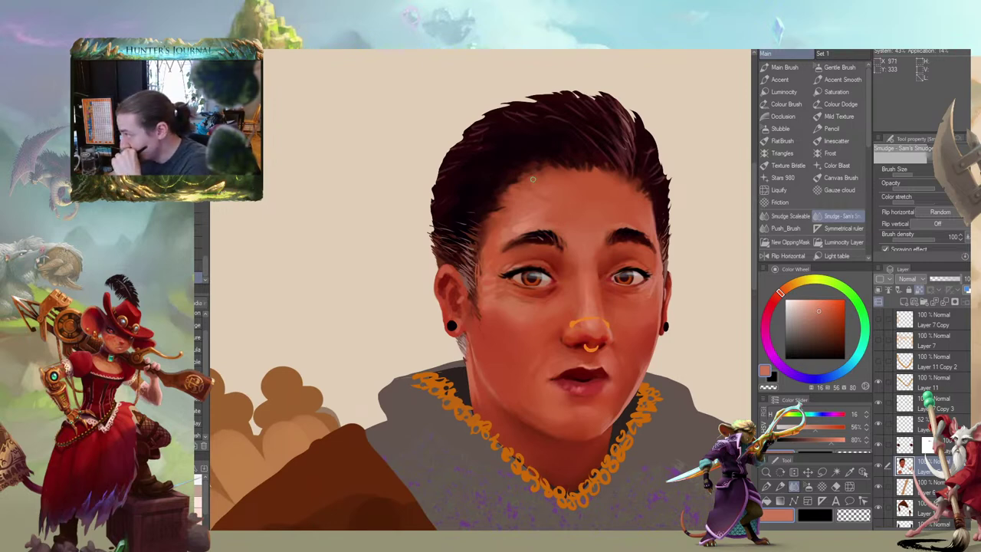
drag(532, 178, 536, 203)
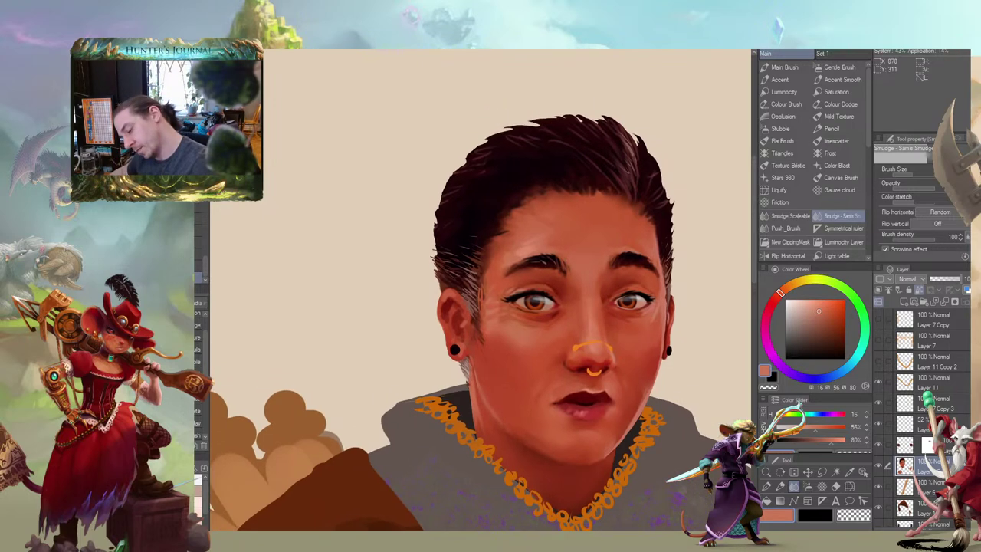
key(b)
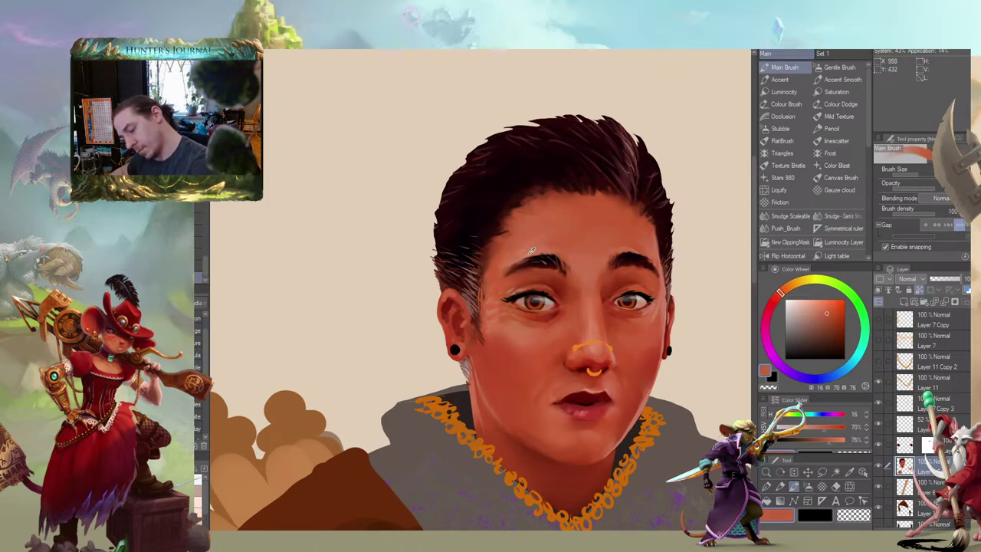
alt+click(547, 245)
mouse_move(633, 239)
mouse_down()
mouse_move(638, 246)
mouse_move(629, 223)
mouse_up()
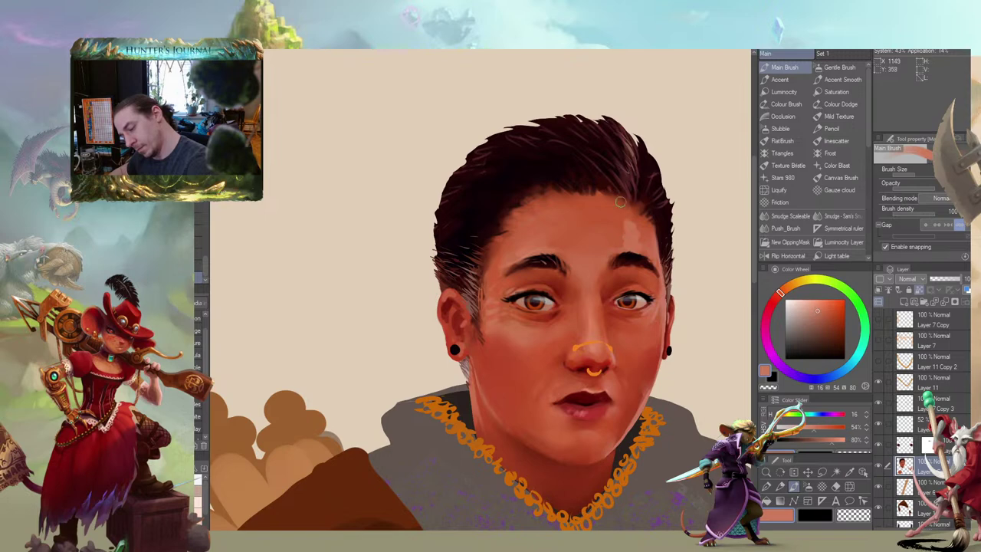
mouse_move(535, 169)
mouse_down()
mouse_move(493, 158)
mouse_move(542, 163)
mouse_up()
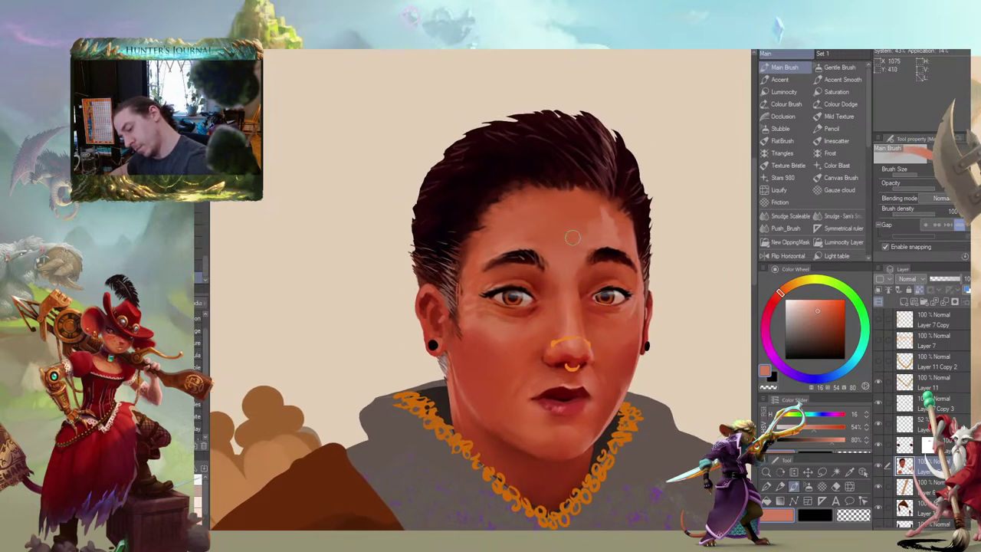
key(j)
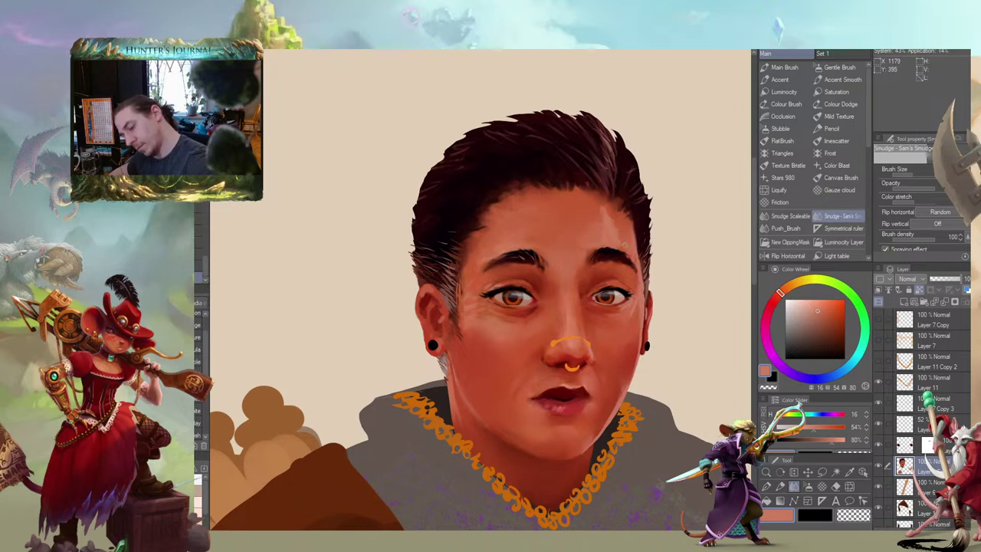
drag(514, 158, 484, 151)
mouse_move(431, 180)
mouse_down()
mouse_move(453, 169)
mouse_move(491, 169)
mouse_up()
Shape the edges of the forehead highlight with a smaller Main Brush in mid skin tone (hue 16, saturation 74, value 74), undoing a stray stroke
key(b)
drag(567, 192, 601, 188)
key(bracketleft)
key(bracketleft)
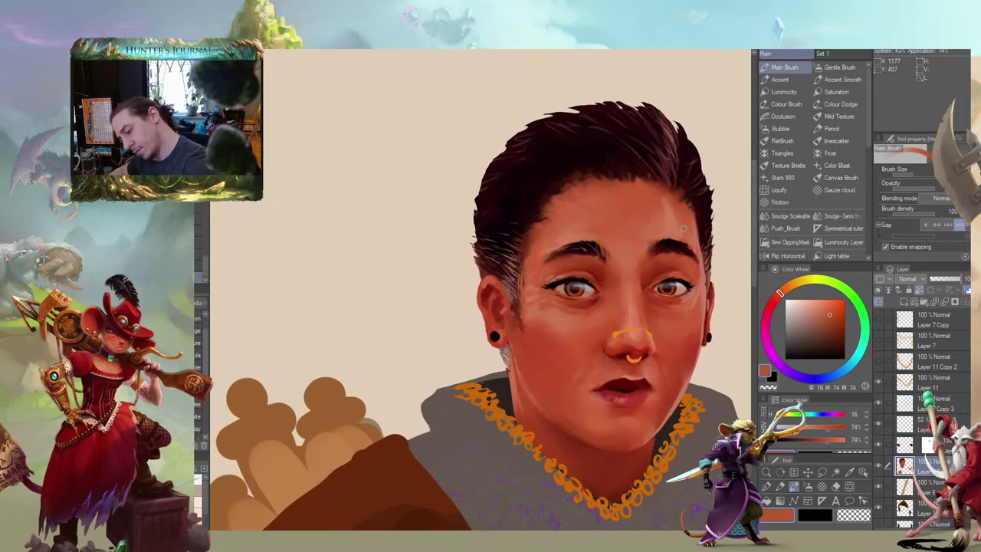
drag(684, 228, 652, 227)
key(ctrl+z)
key(bracketleft)
key(bracketleft)
drag(609, 191, 469, 151)
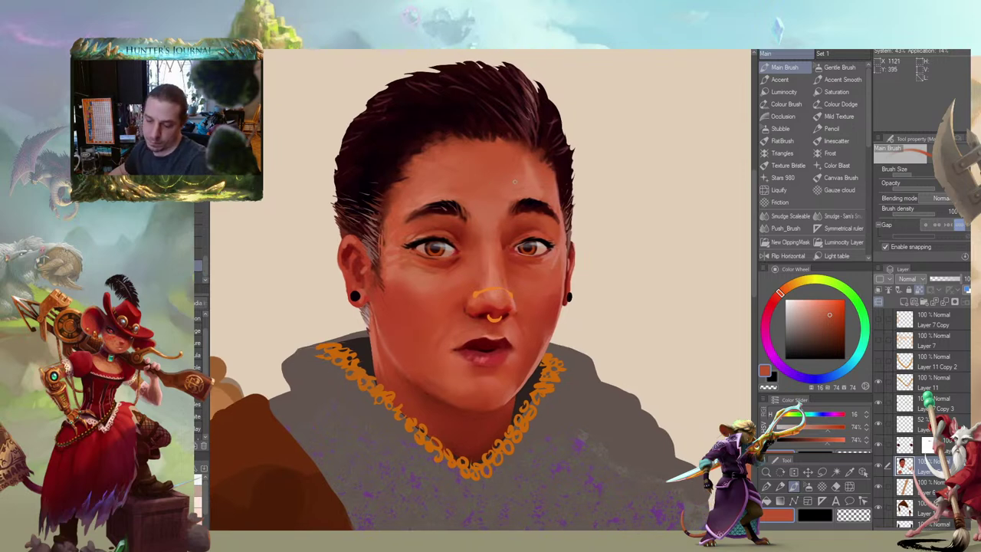
drag(514, 181, 502, 183)
drag(318, 192, 440, 205)
drag(501, 176, 514, 187)
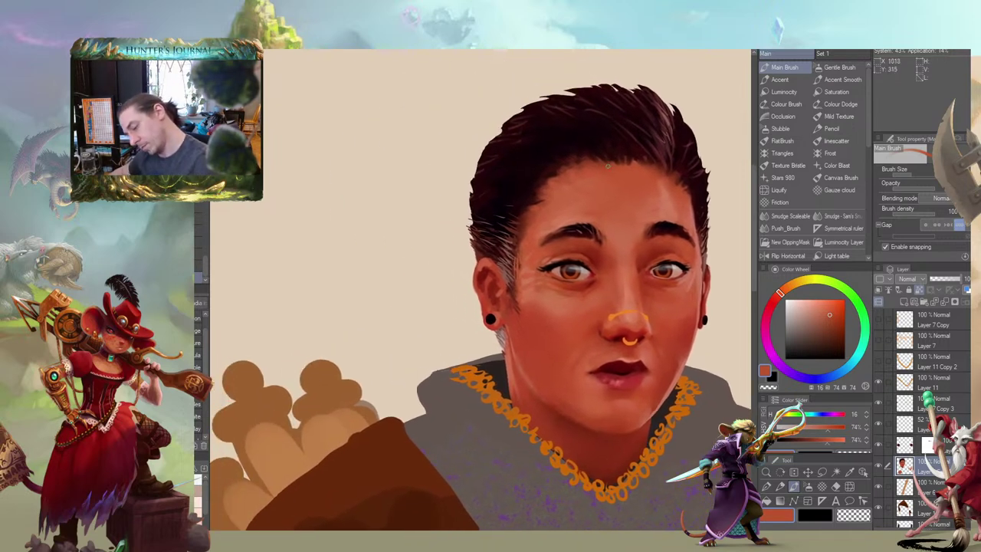
Sample a deeper red (hue 10, saturation 79, value 69) and paint the near temple and hairline side with an enlarged Main Brush
alt+click(696, 315)
key(bracketright)
key(bracketright)
key(bracketright)
key(bracketright)
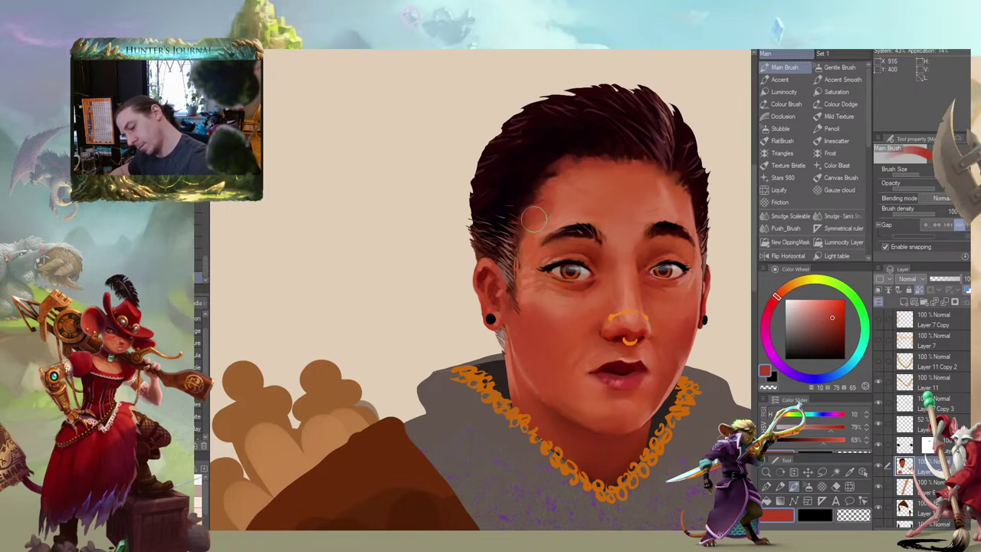
mouse_move(565, 153)
mouse_down()
mouse_move(554, 158)
mouse_move(567, 137)
mouse_up()
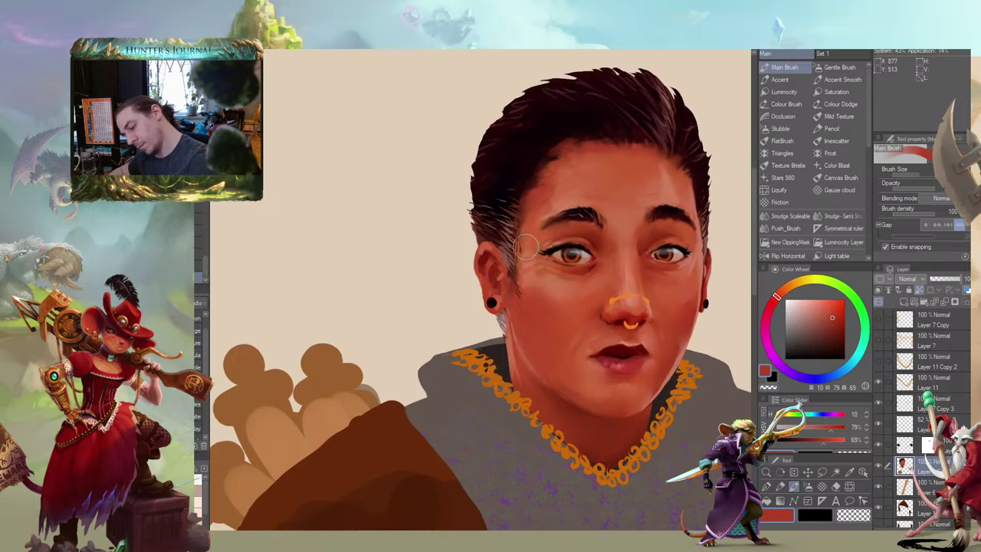
drag(467, 174, 440, 183)
drag(443, 280, 422, 223)
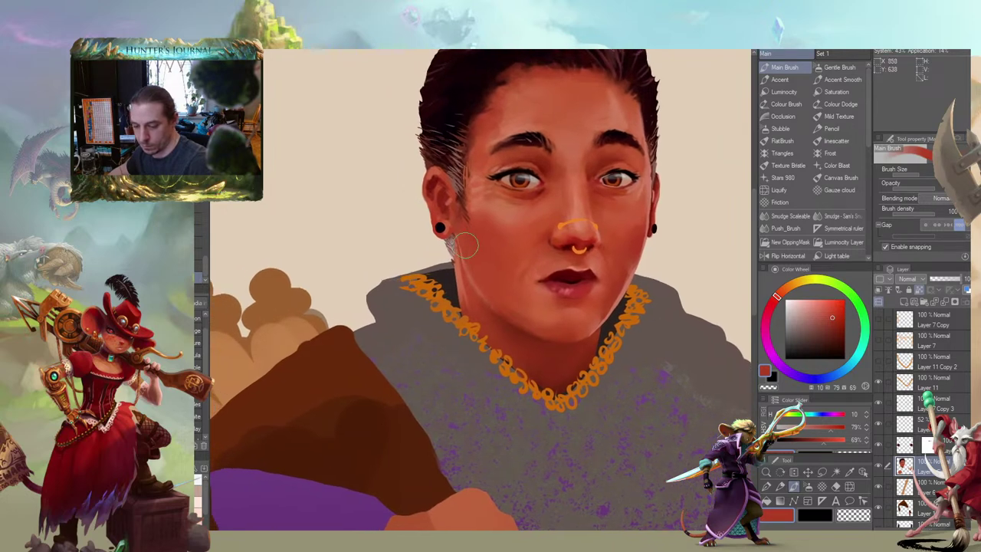
Paint a lighter edge along the jaw below the ear (hue 15, saturation 61, value 79) and sample a darker red (hue 14, saturation 77, value 70)
alt+click(473, 286)
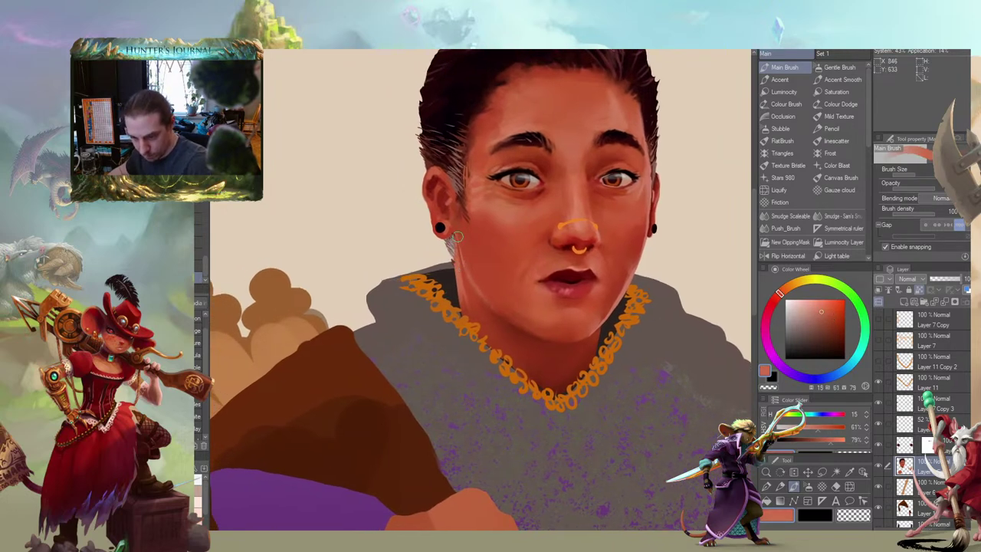
drag(458, 232, 470, 271)
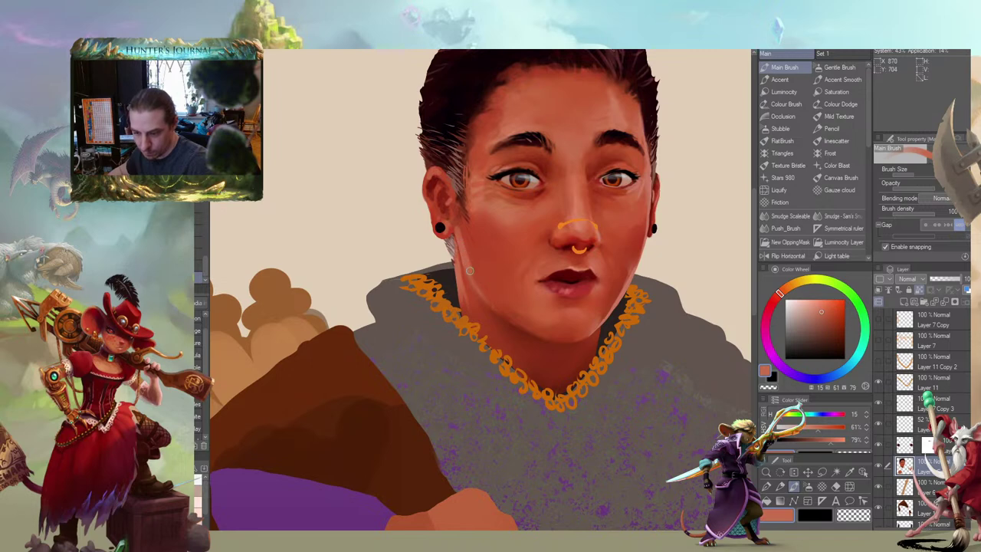
drag(541, 363, 559, 378)
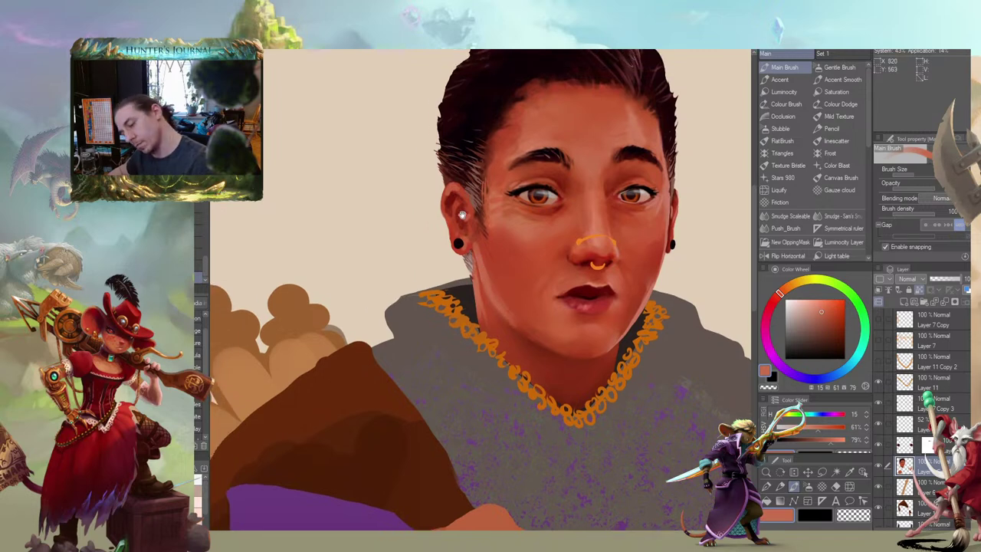
alt+click(493, 308)
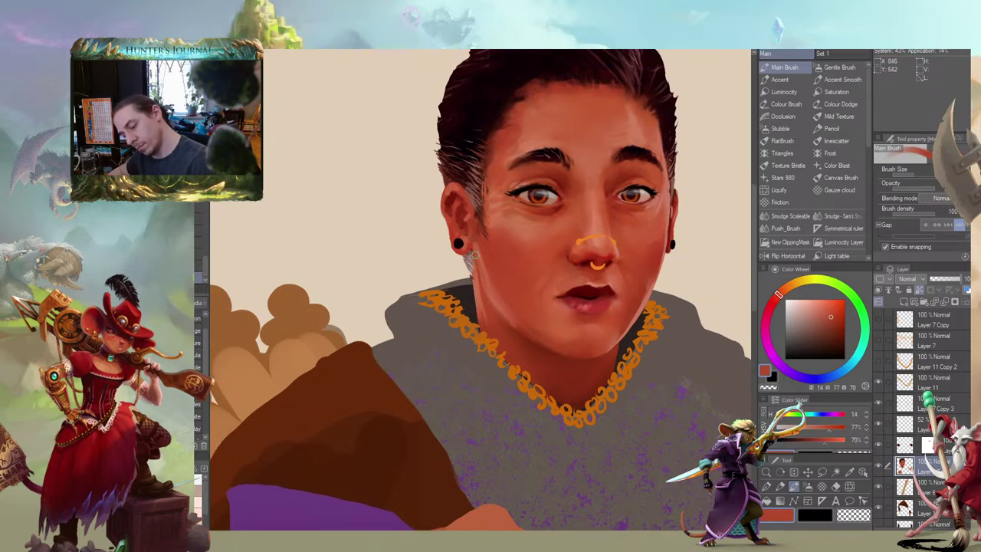
mouse_move(491, 293)
mouse_down()
mouse_move(503, 315)
mouse_move(493, 302)
mouse_move(413, 273)
mouse_move(441, 290)
mouse_up()
Sample jaw tones (hue 15, saturation 65, value 76; hue 13, saturation 78, value 72; hue 13, saturation 82, value 57) and retouch the near jawline
alt+click(461, 245)
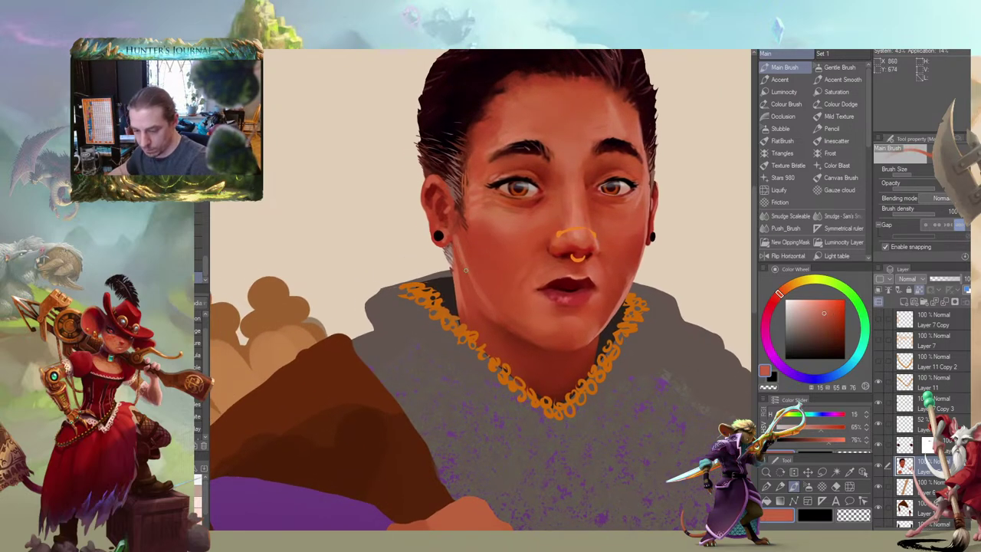
alt+click(481, 271)
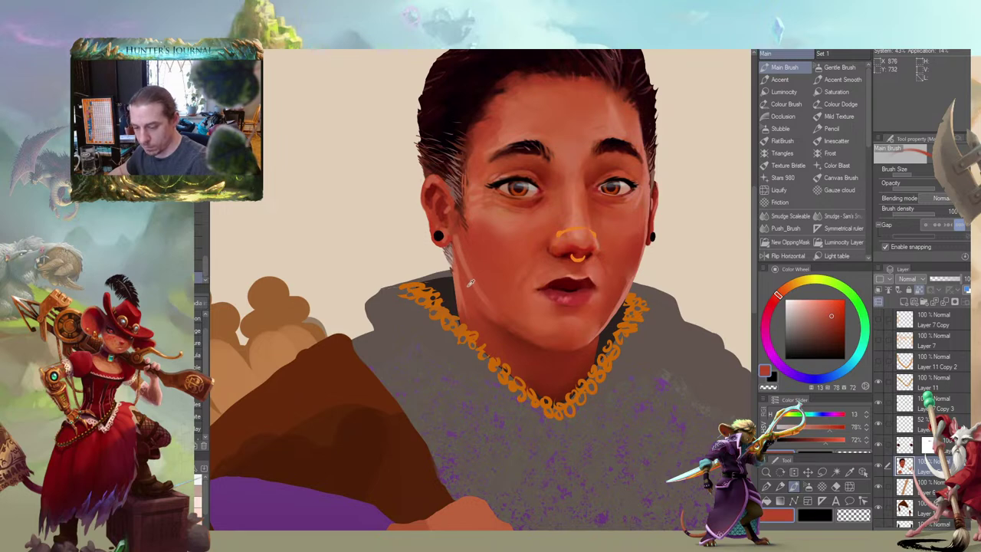
alt+click(491, 319)
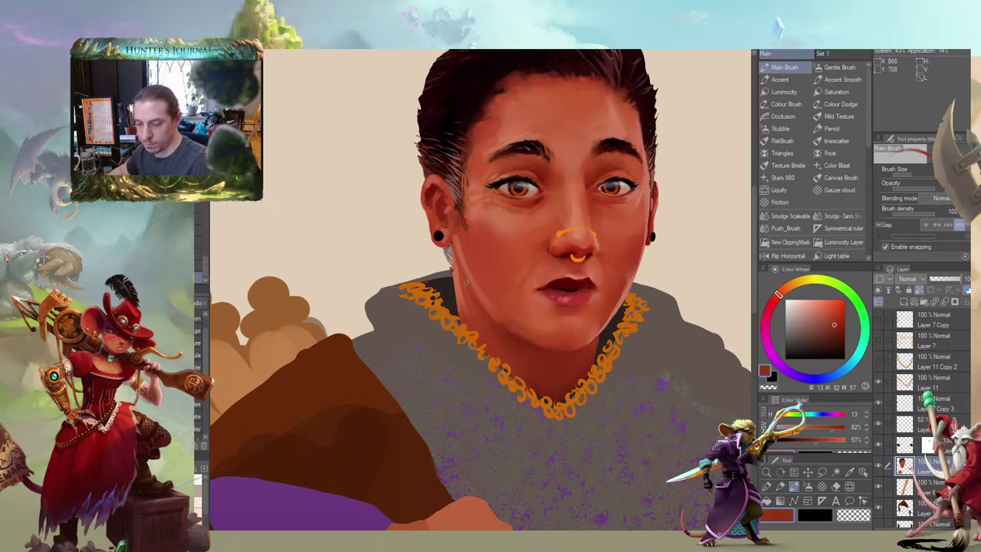
mouse_move(487, 313)
mouse_down()
mouse_move(513, 286)
mouse_move(524, 294)
mouse_move(486, 289)
mouse_move(480, 315)
mouse_up()
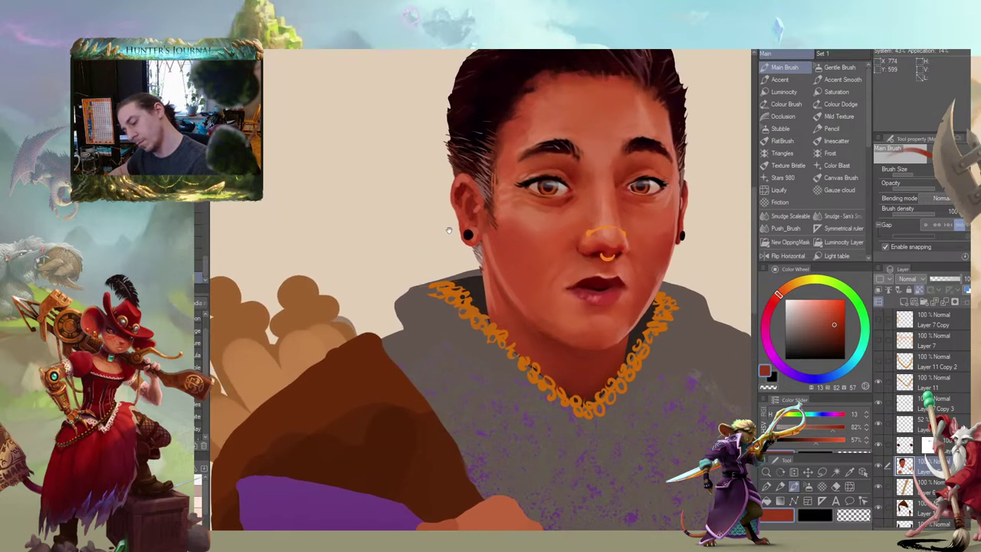
drag(432, 239, 460, 247)
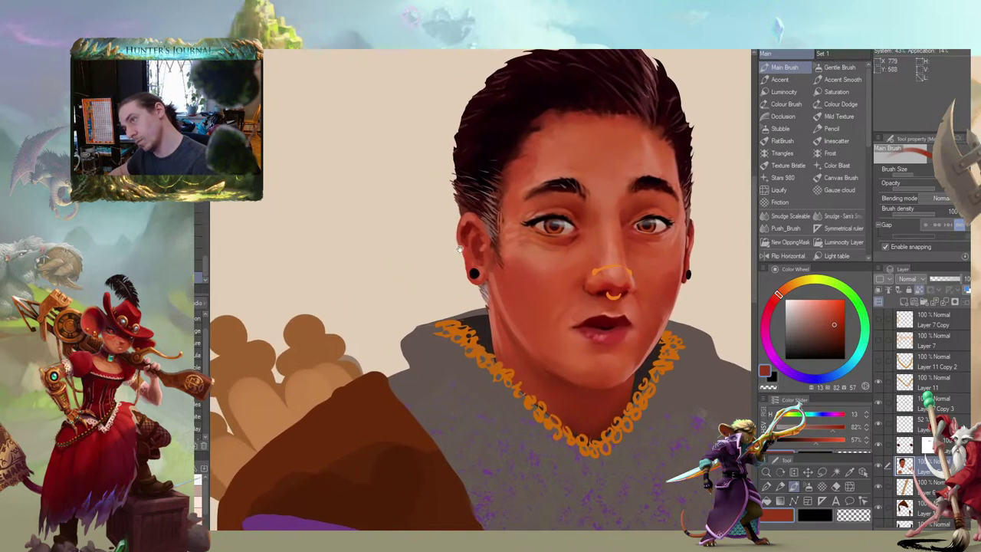
Sample cheek tones (hue 12, saturation 77, value 71; hue 14, saturation 67, value 76) and blend the cheek and jaw edge with Smudge
alt+click(497, 289)
alt+click(505, 291)
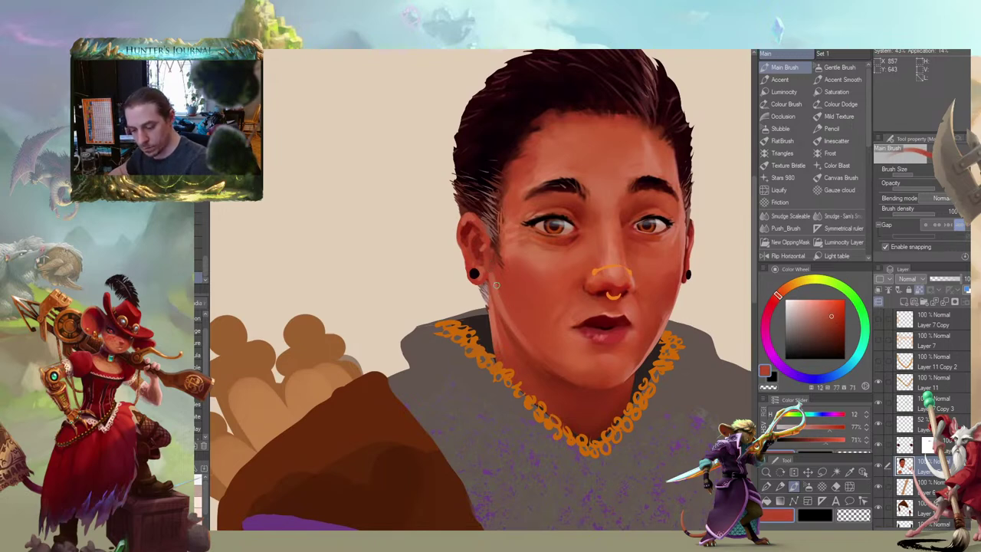
key(j)
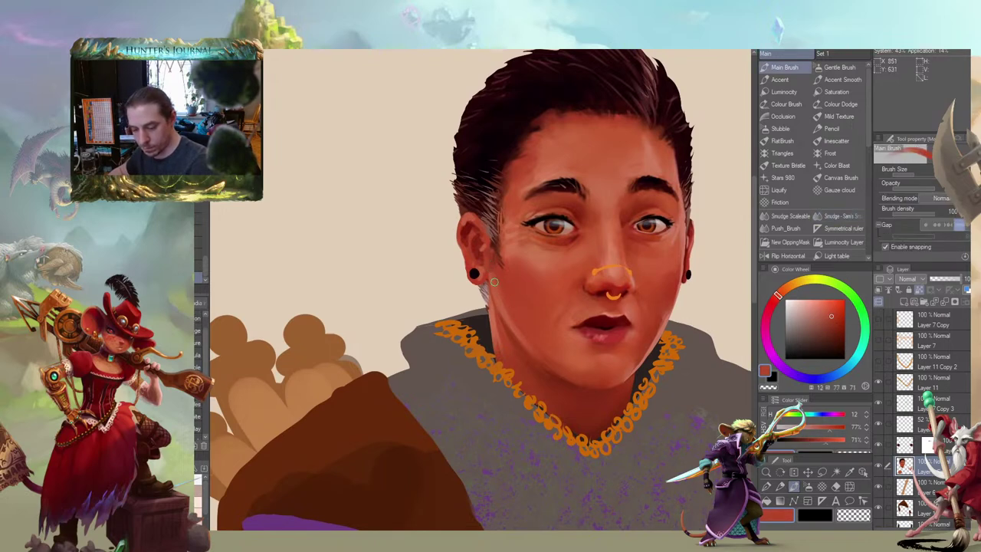
drag(507, 312, 495, 283)
key(b)
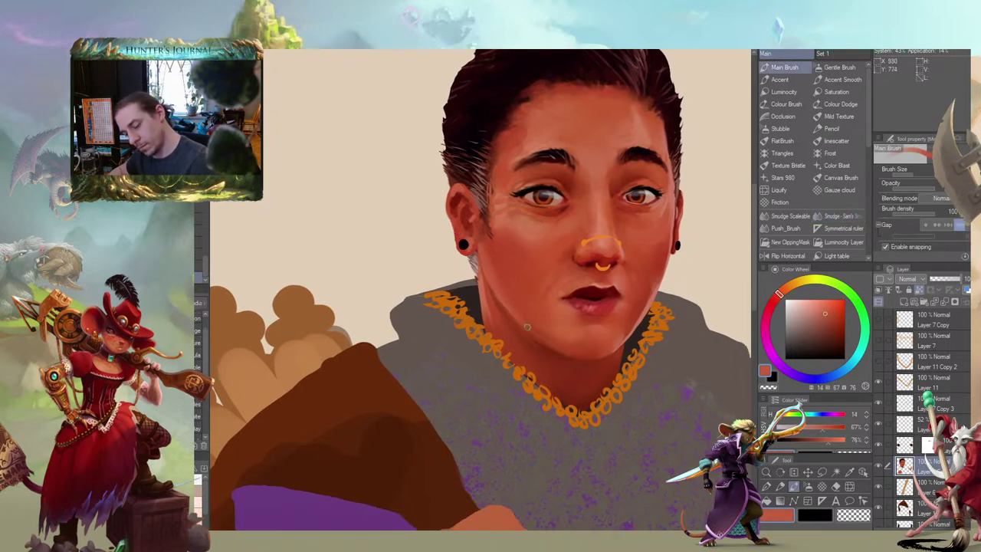
key(j)
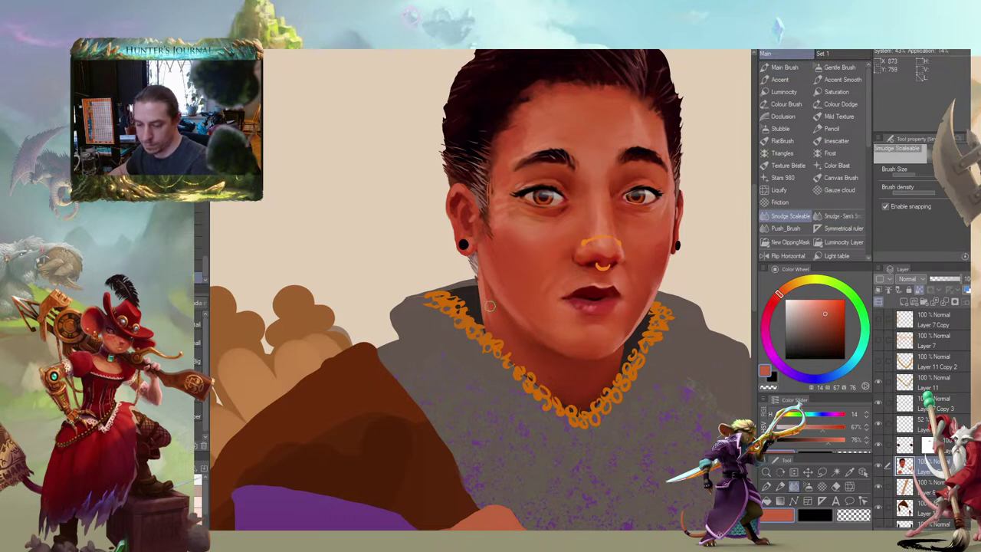
Sample a dark shadow tone (hue 13, saturation 85, value 45), shade the neck beside the near jawline with the Main Brush, and smudge it
key(b)
alt+click(550, 349)
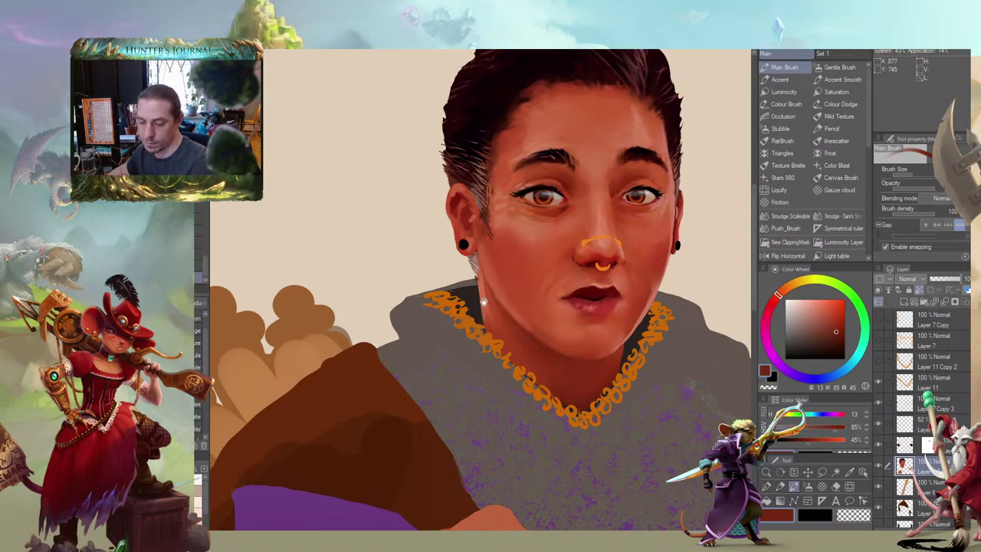
drag(487, 298, 452, 273)
key(j)
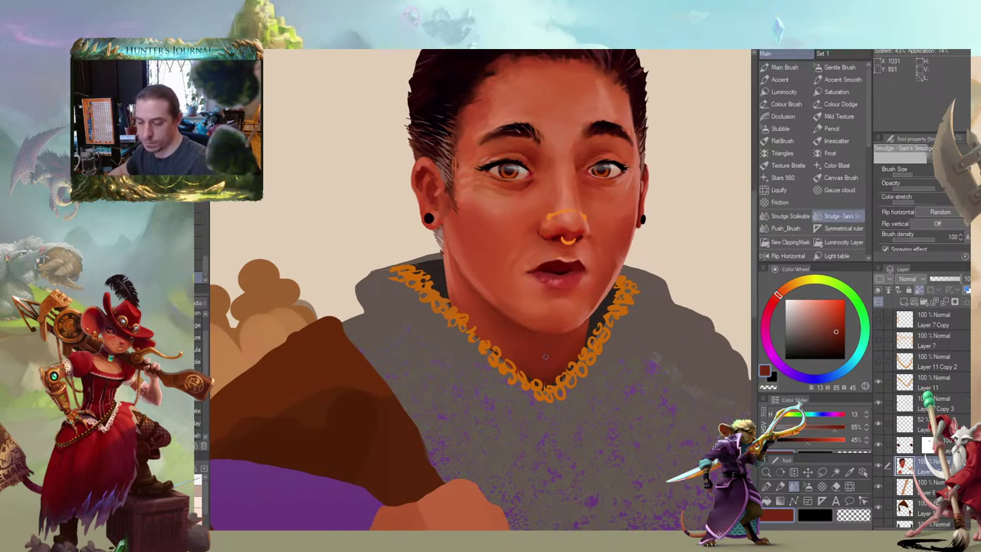
Examine the whole figure to judge how the face shading reads within the composition
scroll(546, 356, down, 6)
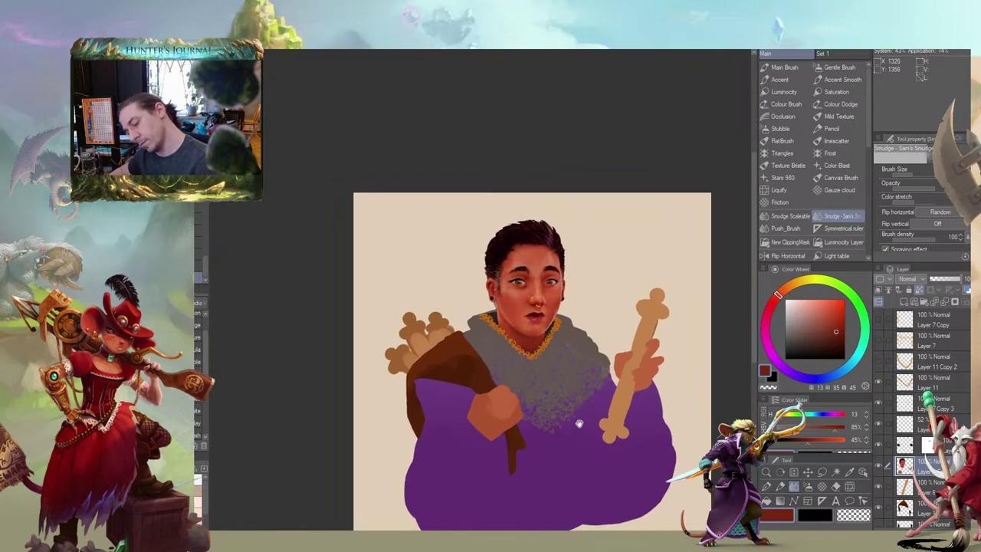
drag(579, 423, 588, 420)
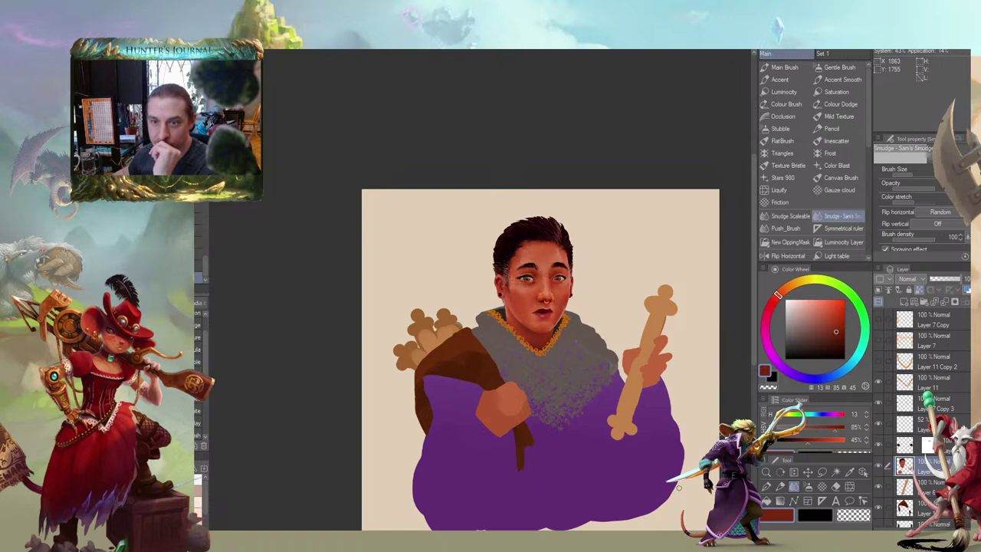
drag(349, 363, 431, 293)
drag(508, 279, 355, 366)
scroll(355, 366, down, 3)
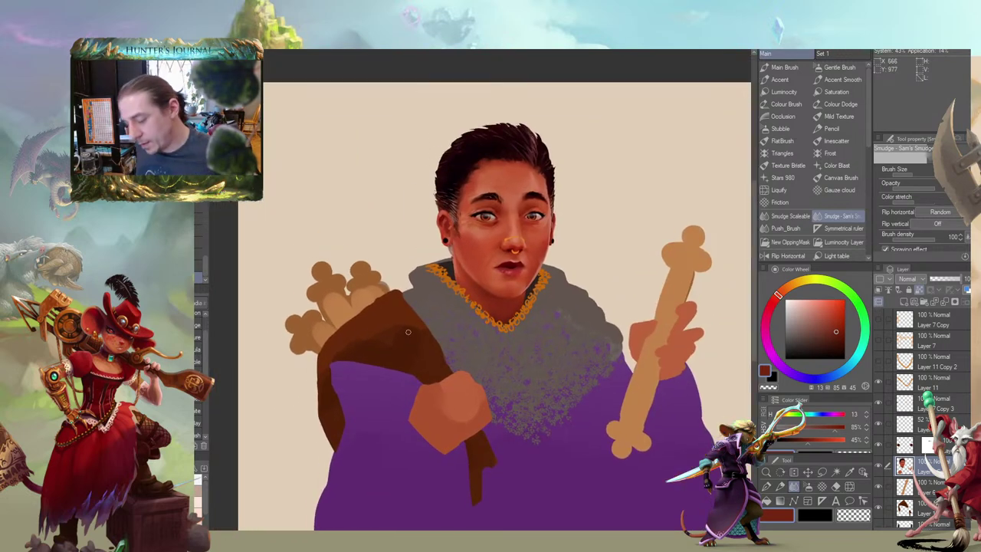
scroll(434, 230, up, 4)
Sample shadow and skin tones beside the near ear (hue 7, value 44; hue 10, saturation 80, value 73) and retouch the area with the Main Brush
key(b)
mouse_move(438, 271)
mouse_down()
mouse_move(381, 256)
mouse_move(453, 222)
mouse_up()
key(b)
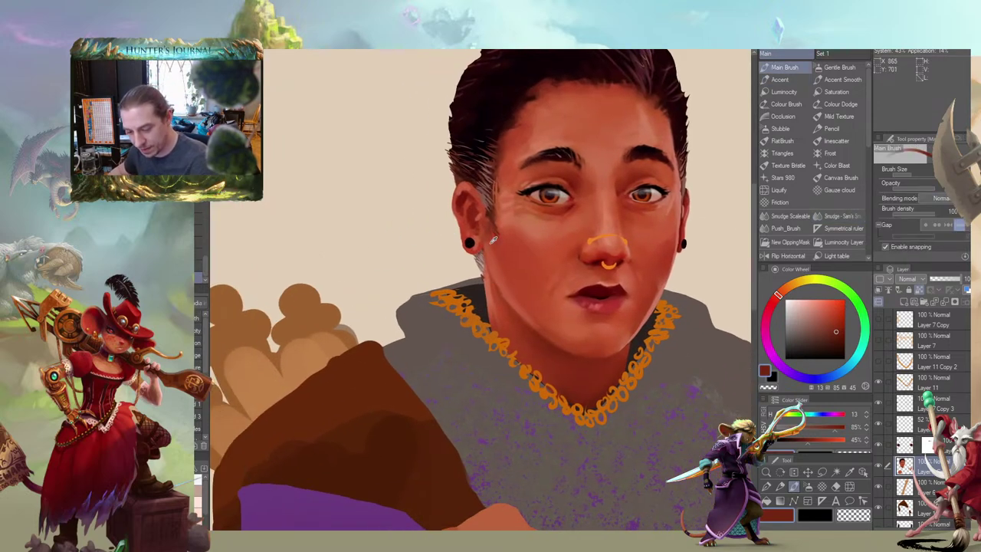
alt+click(481, 233)
alt+click(463, 193)
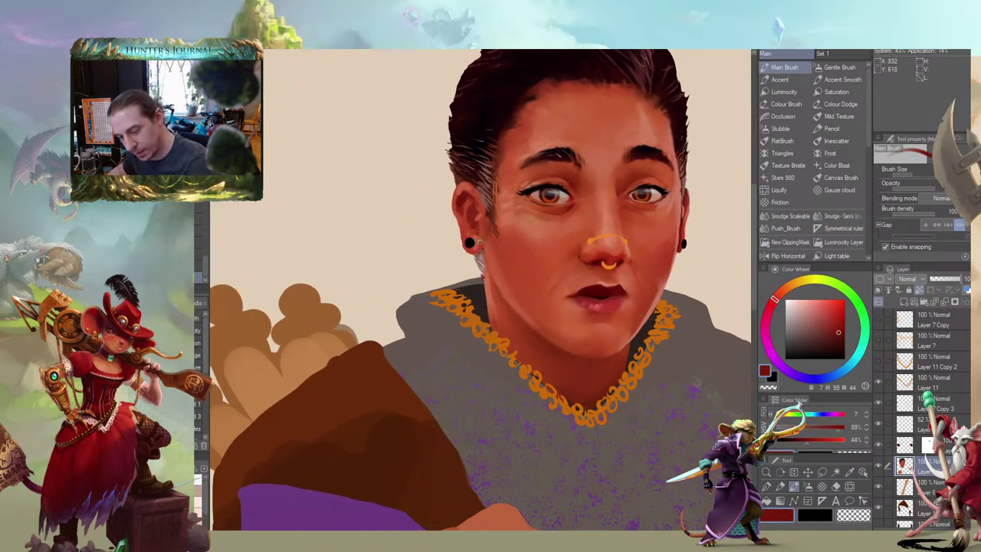
alt+click(482, 240)
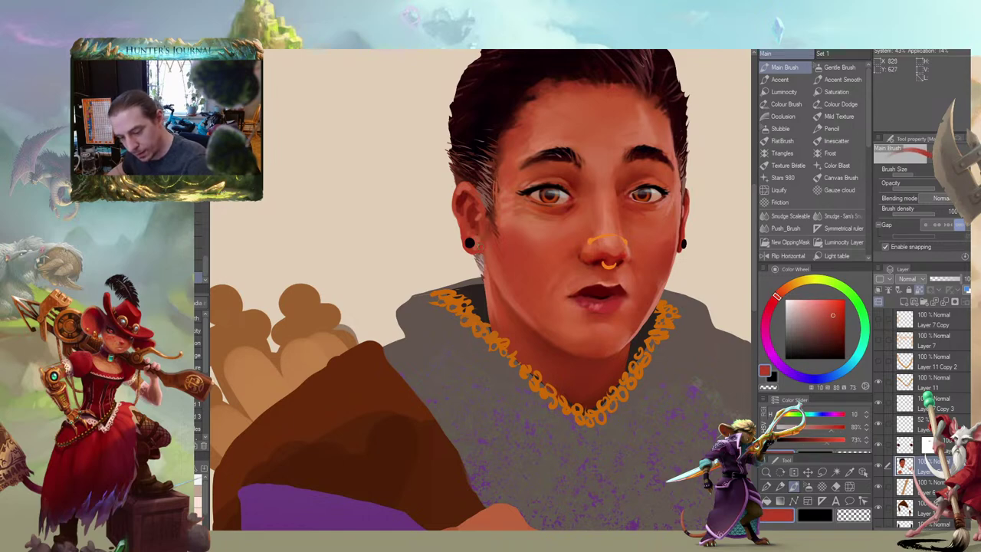
drag(458, 215, 394, 204)
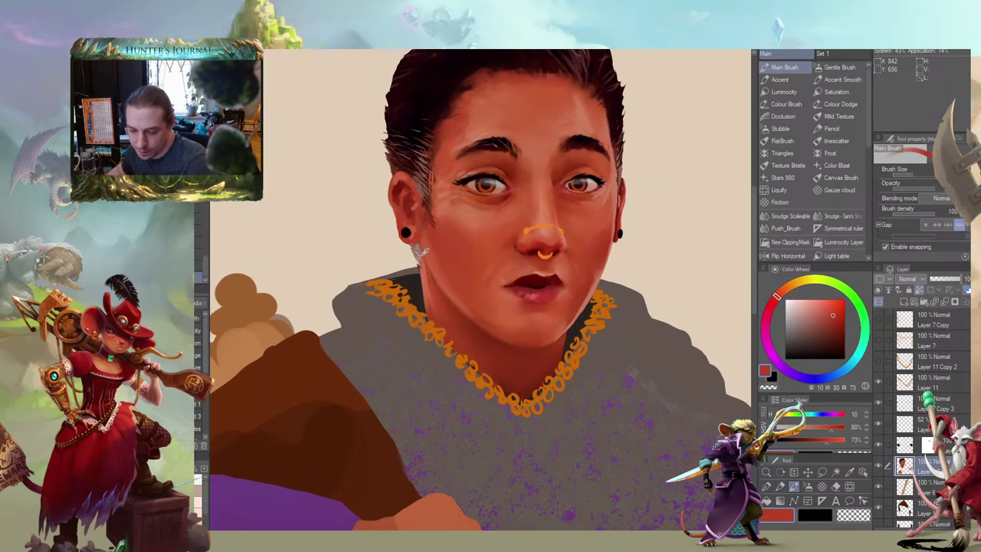
Sample jaw and neck tones (hue 15, saturation 60, value 79; hue 13, saturation 79, value 70) and refine the jaw corner below the near ear
alt+click(425, 259)
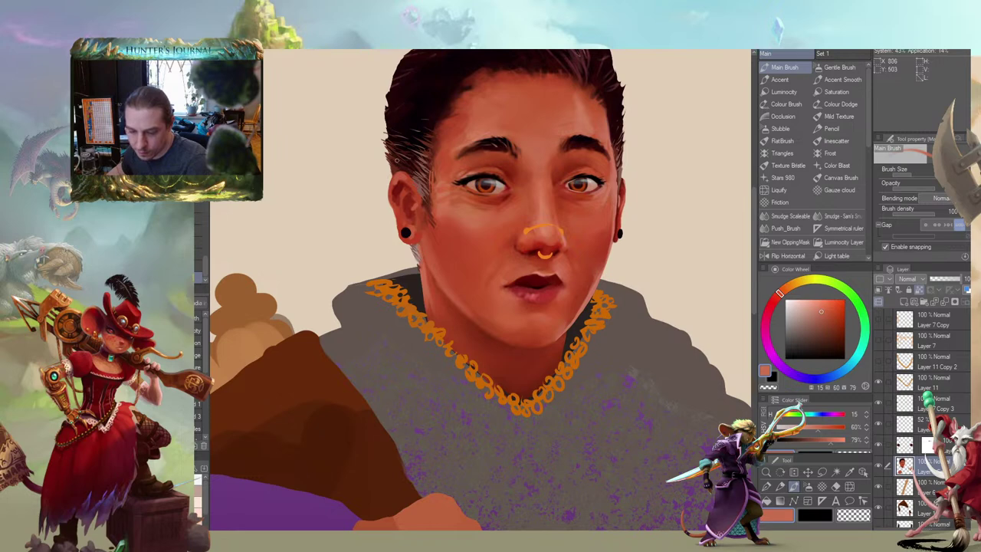
alt+click(441, 292)
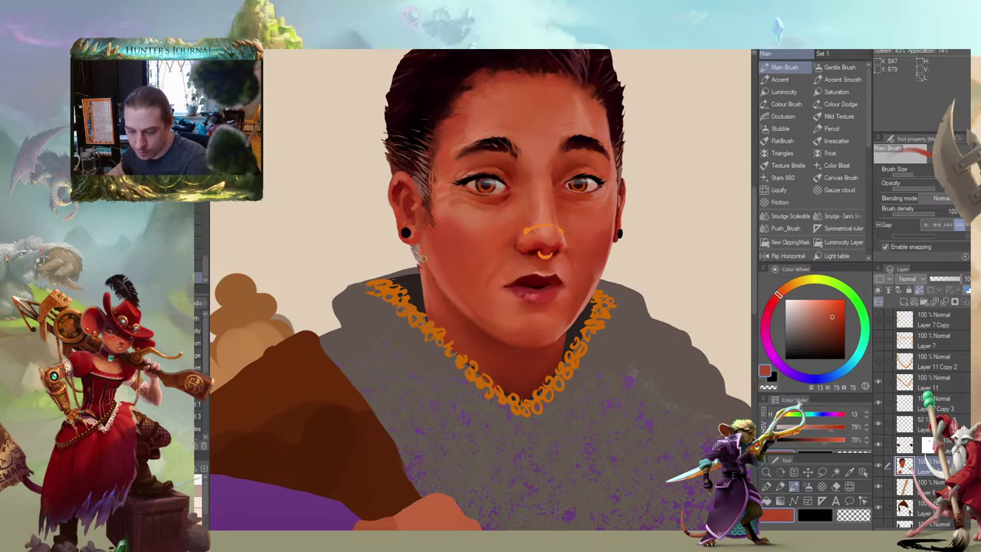
drag(422, 243, 484, 259)
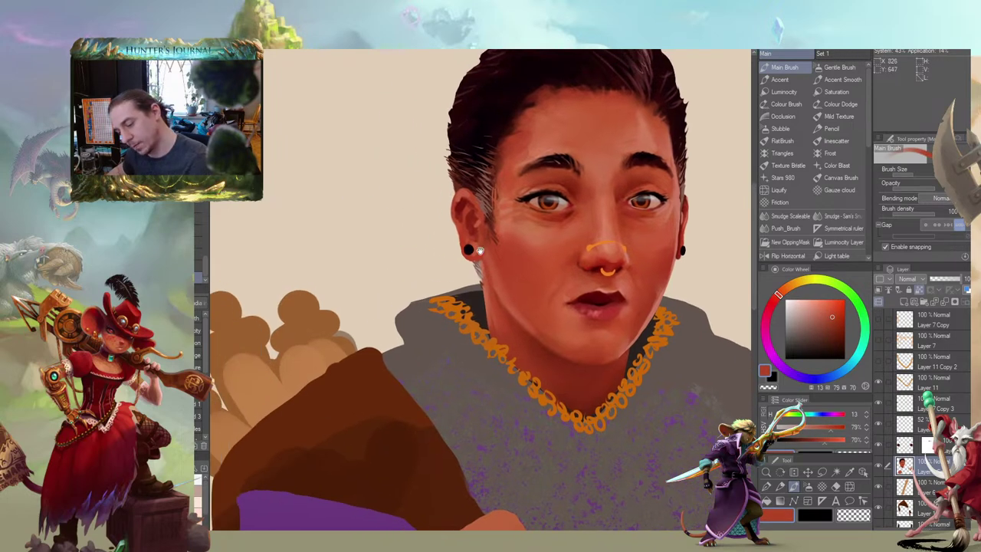
drag(431, 278, 428, 253)
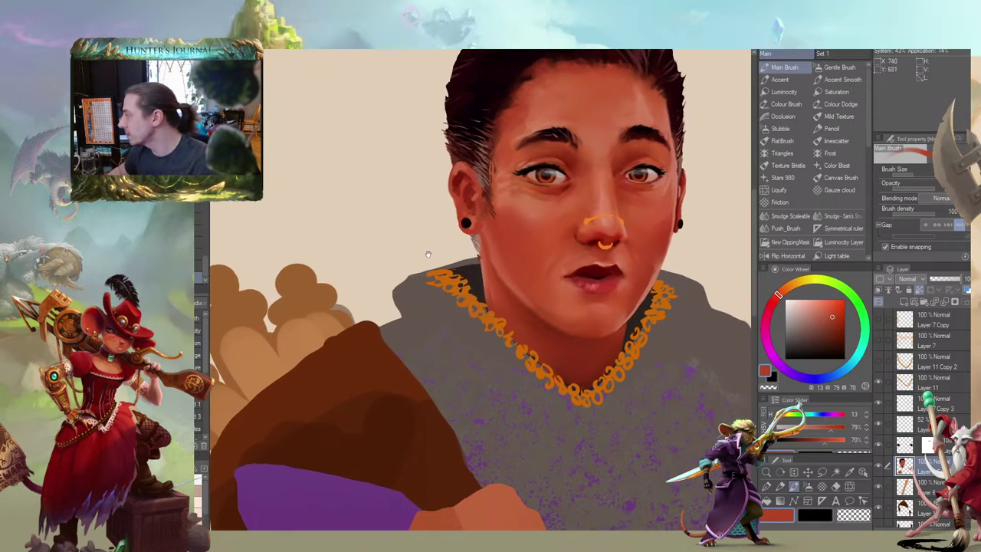
Sample a dark jaw shadow (hue 13, saturation 85, value 51), undo the last two strokes, and reduce the brush size
alt+click(531, 311)
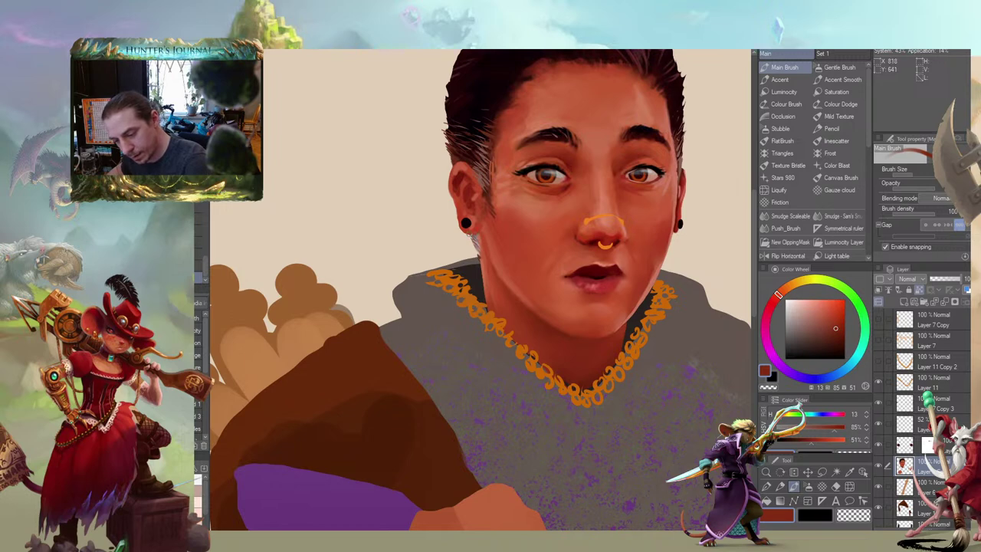
drag(434, 238, 437, 261)
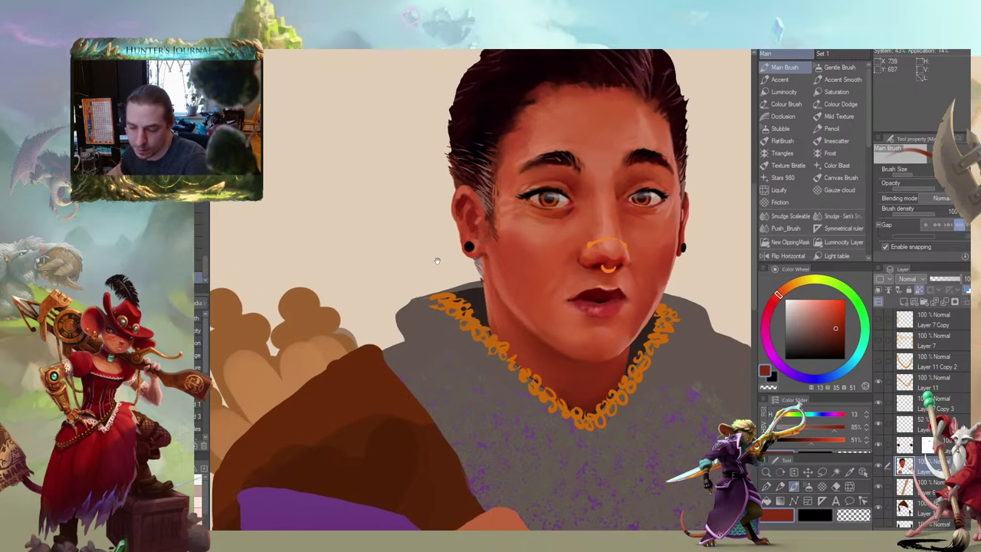
key(ctrl+z)
key(ctrl+z)
key(bracketleft)
key(bracketleft)
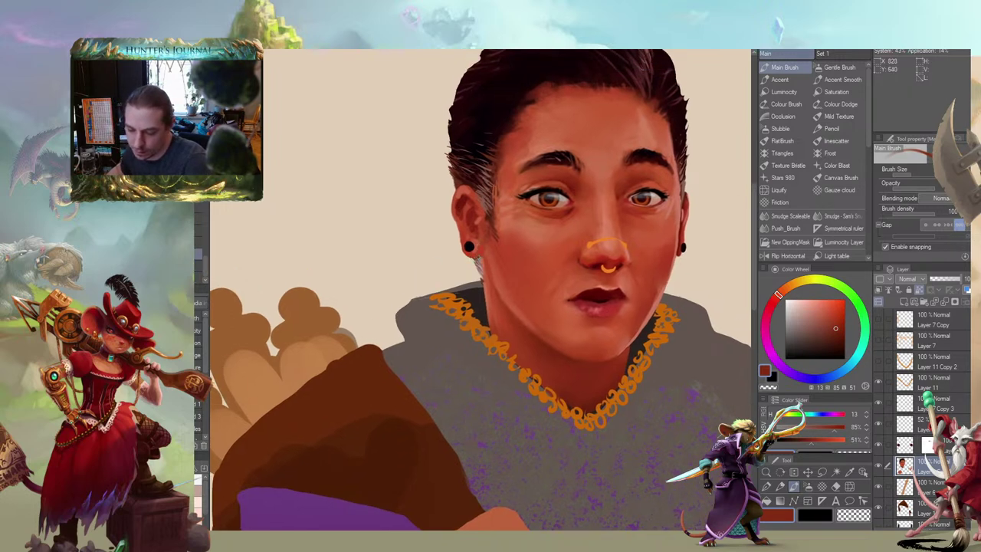
Sample cheek tones (hue 11, saturation 80, value 72; hue 16, saturation 62, value 79) and retouch the cheek edge beside the near earlobe
drag(472, 206, 492, 198)
alt+click(502, 240)
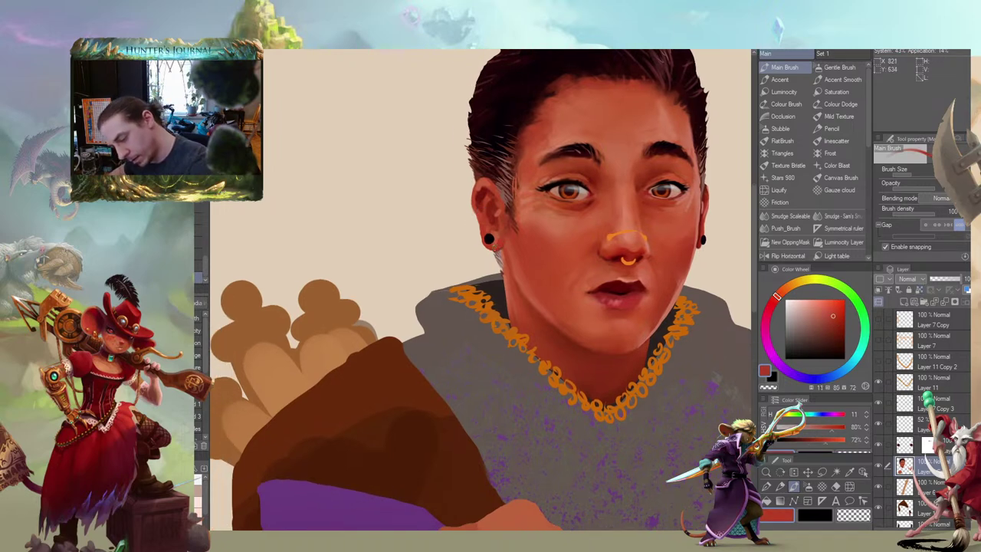
drag(529, 244, 491, 257)
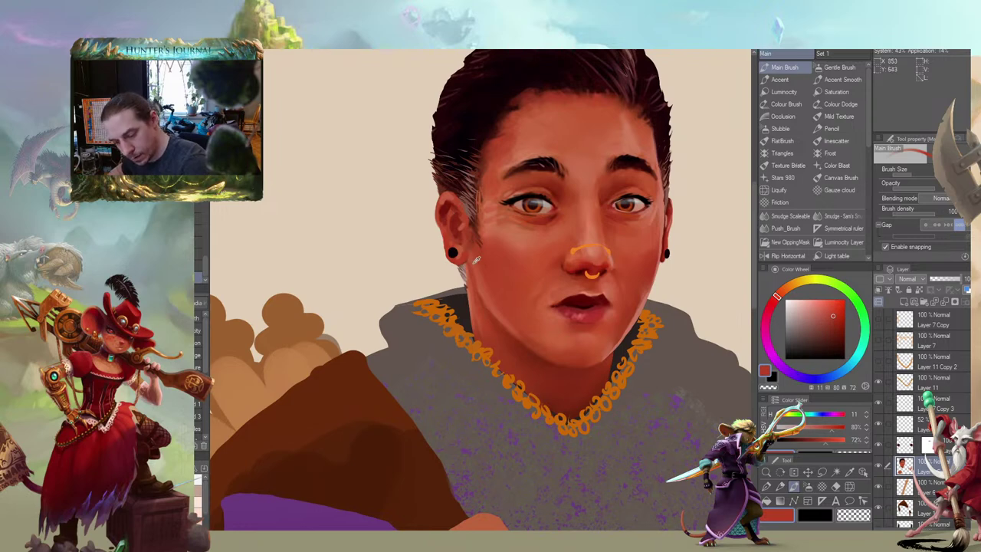
alt+click(498, 228)
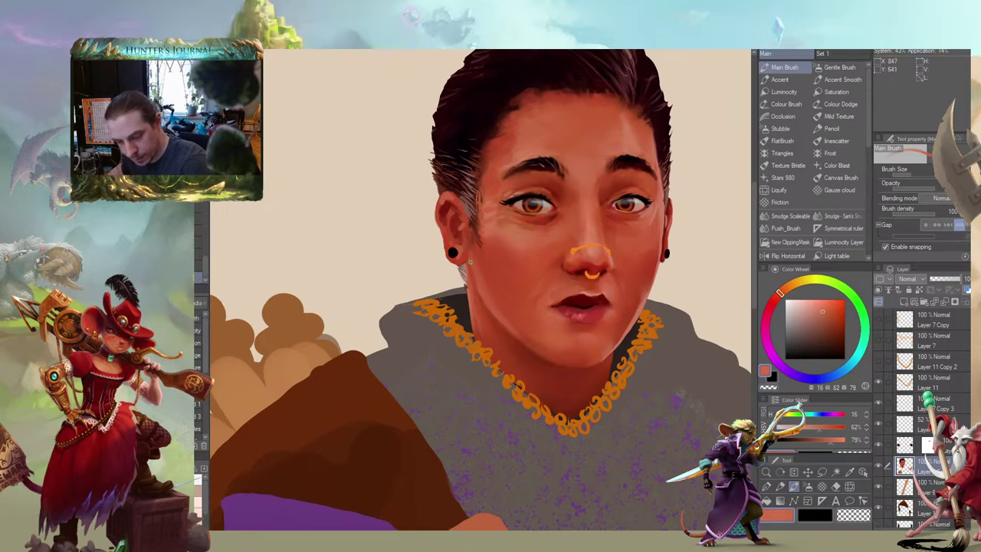
drag(419, 254, 456, 224)
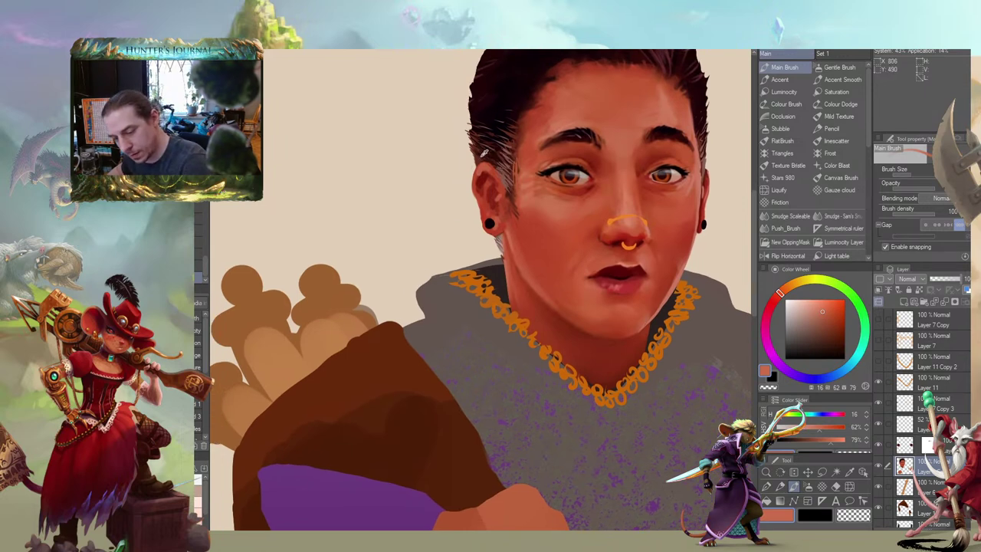
Sample a dark brown above the near ear (hue 14, saturation 73, value 40), touch up the earlobe shadow, and check it within the whole figure
alt+click(485, 154)
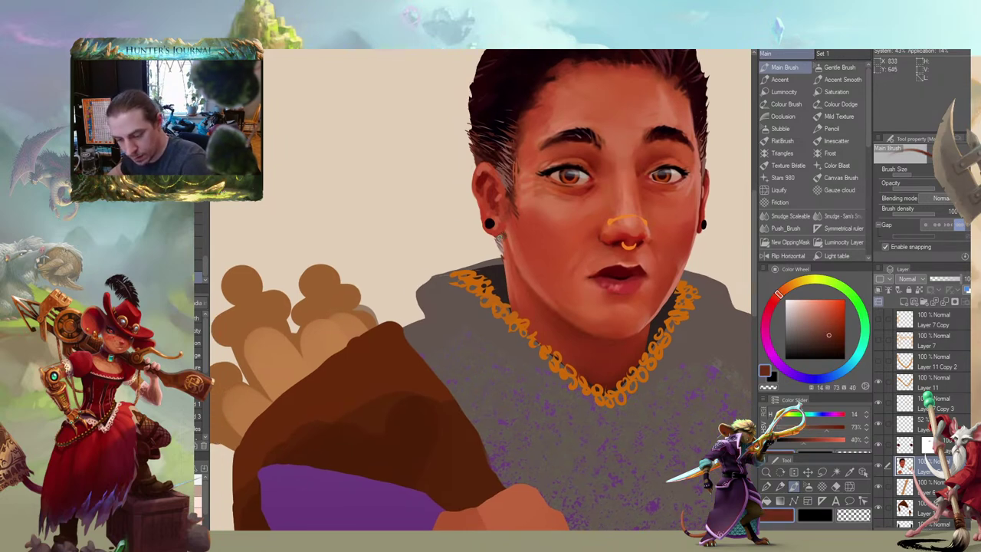
drag(414, 218, 438, 266)
key(ctrl+minus)
key(ctrl+minus)
key(ctrl+minus)
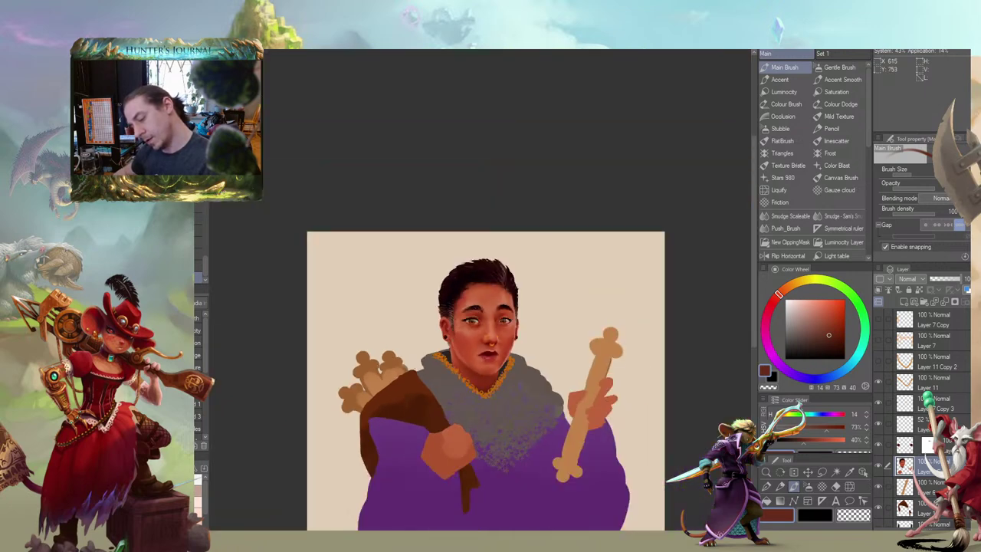
drag(364, 314, 344, 173)
scroll(424, 181, up, 2)
Sample a jaw tone (hue 14, saturation 68, value 75) and sharpen the near jaw edge below the ear with the Accent brush
key(b)
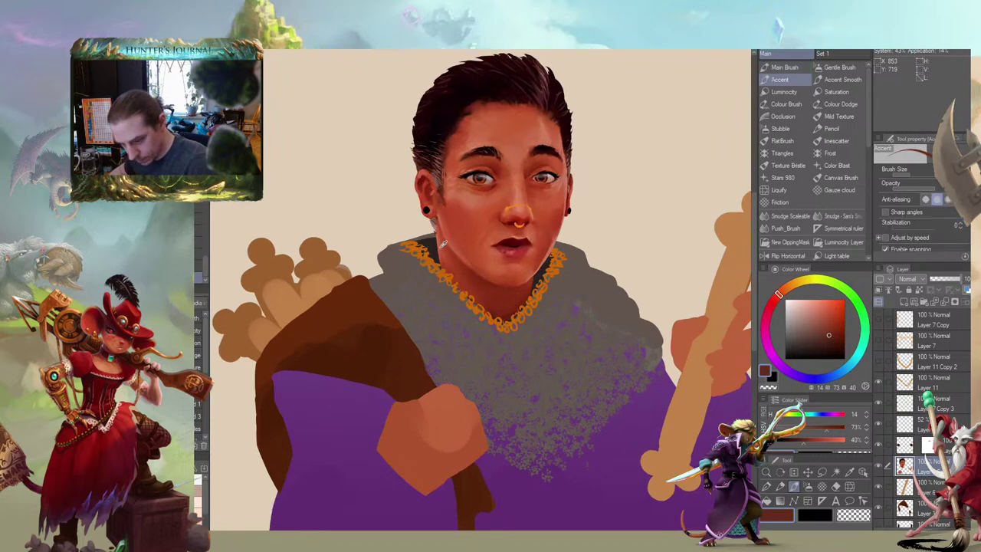
alt+click(442, 242)
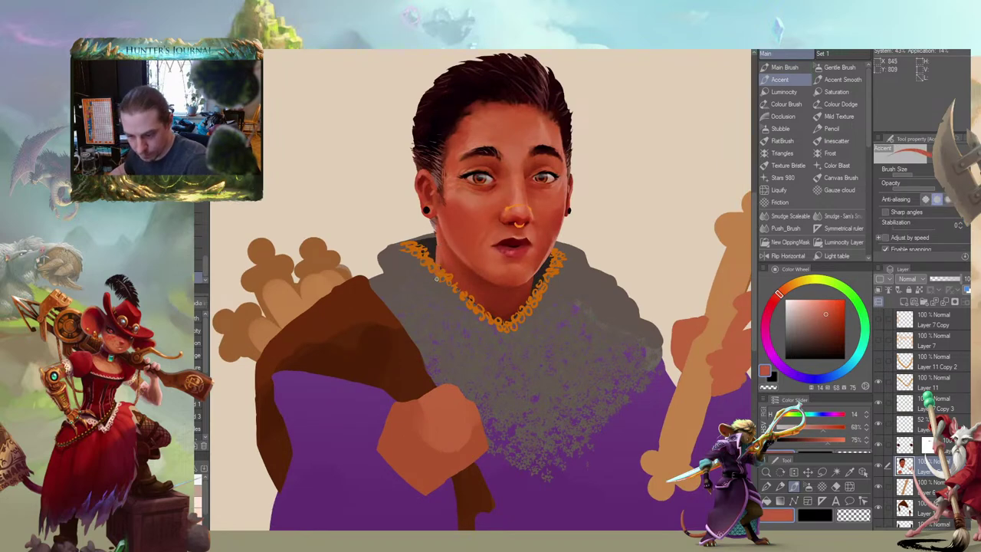
drag(394, 168, 427, 168)
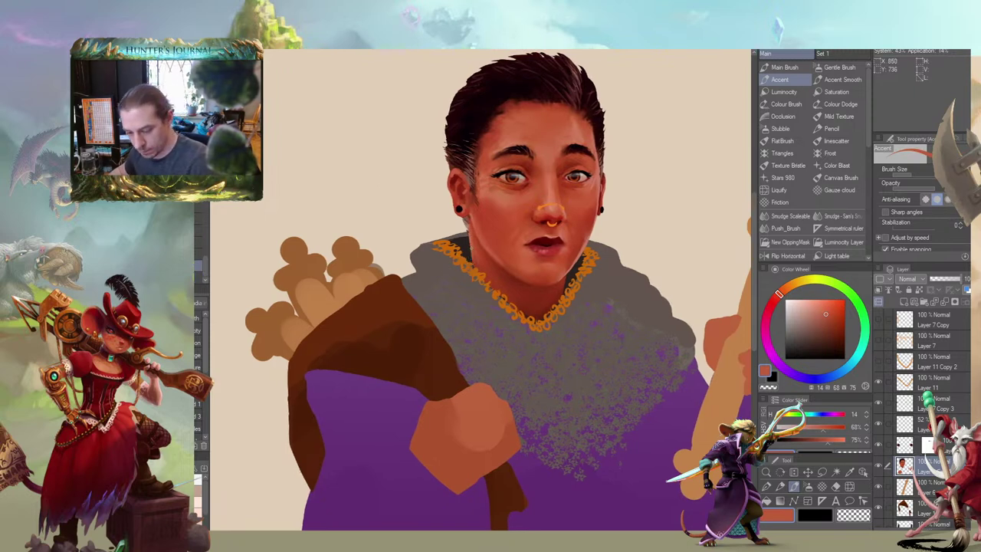
drag(464, 238, 469, 244)
drag(385, 158, 403, 161)
key(b)
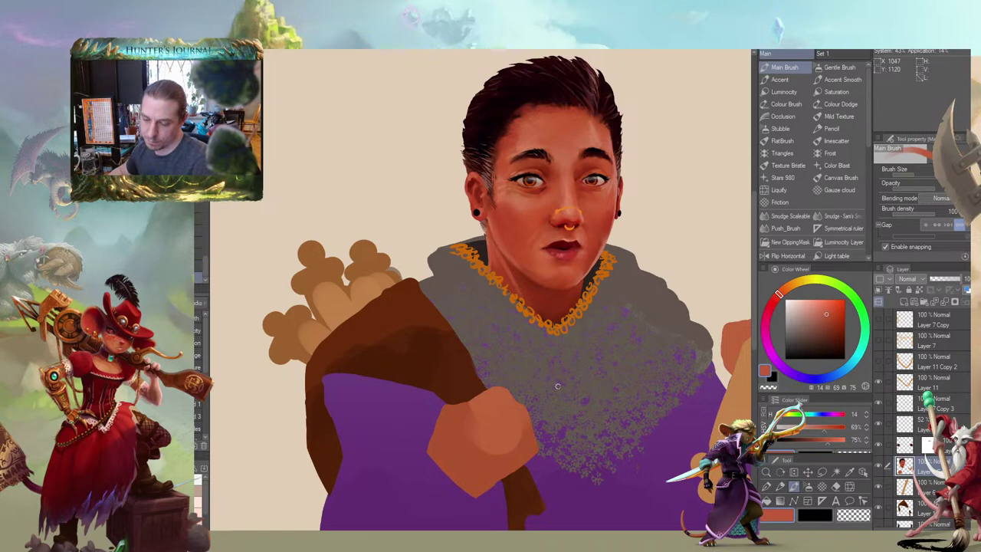
Blend the near jaw edge into the neck shading with Smudge
mouse_move(455, 307)
mouse_down()
mouse_move(464, 294)
mouse_move(502, 297)
mouse_up()
key(j)
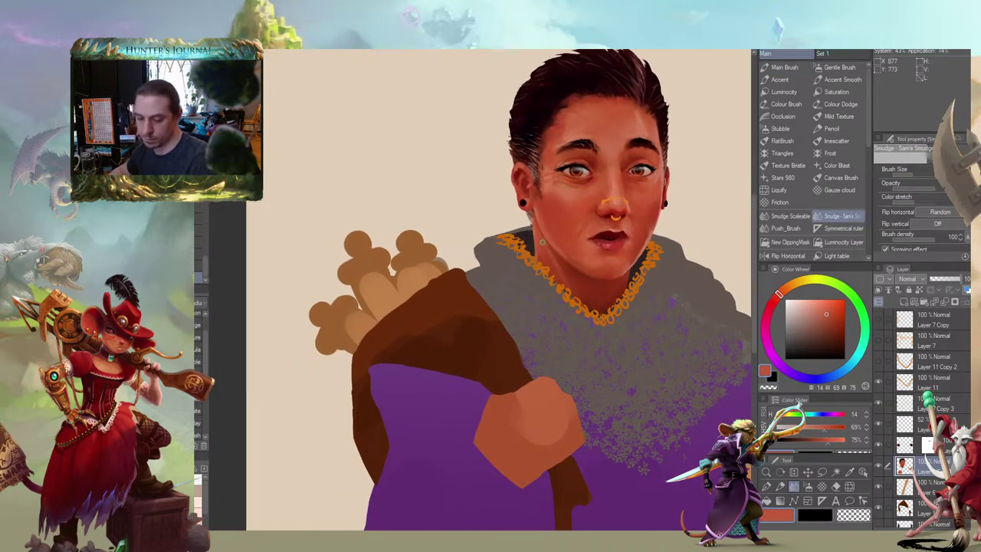
drag(599, 352, 680, 372)
drag(687, 416, 517, 335)
key(ctrl+plus)
drag(401, 108, 394, 218)
Sample neck and cheek tones (hue 13, saturation 84, value 53; hue 14, saturation 69, value 75; hue 16, saturation 61, value 80) and retouch the near jaw with the Main Brush
alt+click(457, 265)
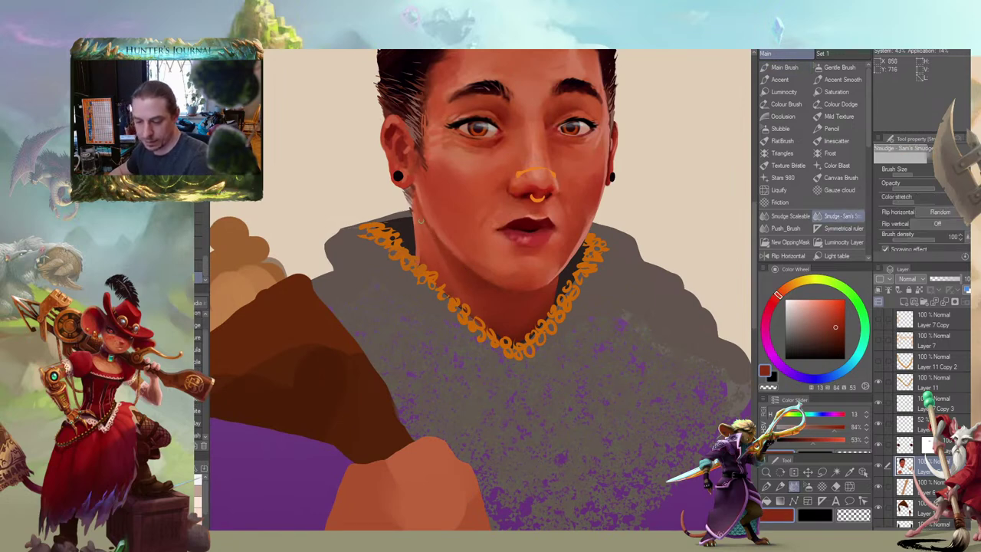
key(b)
alt+click(443, 229)
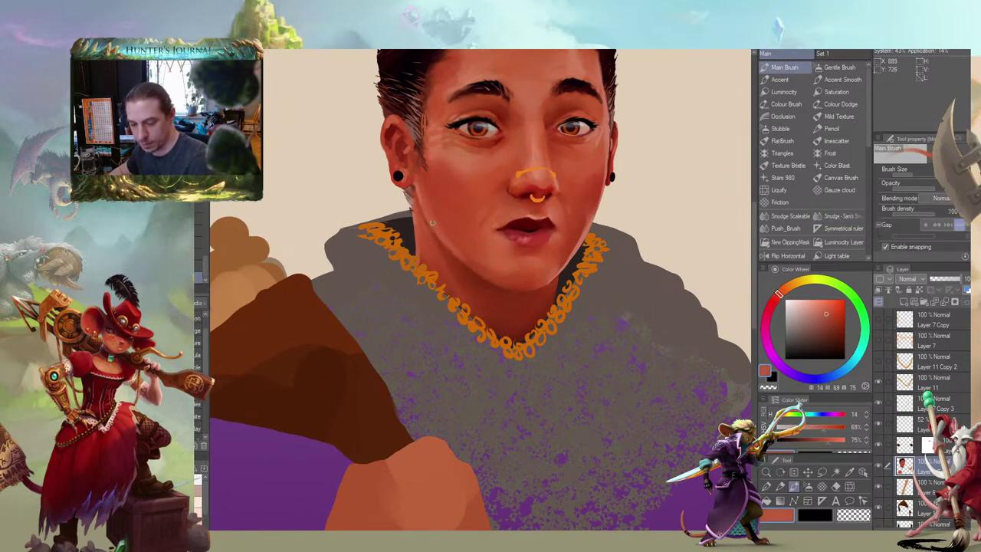
drag(387, 161, 416, 187)
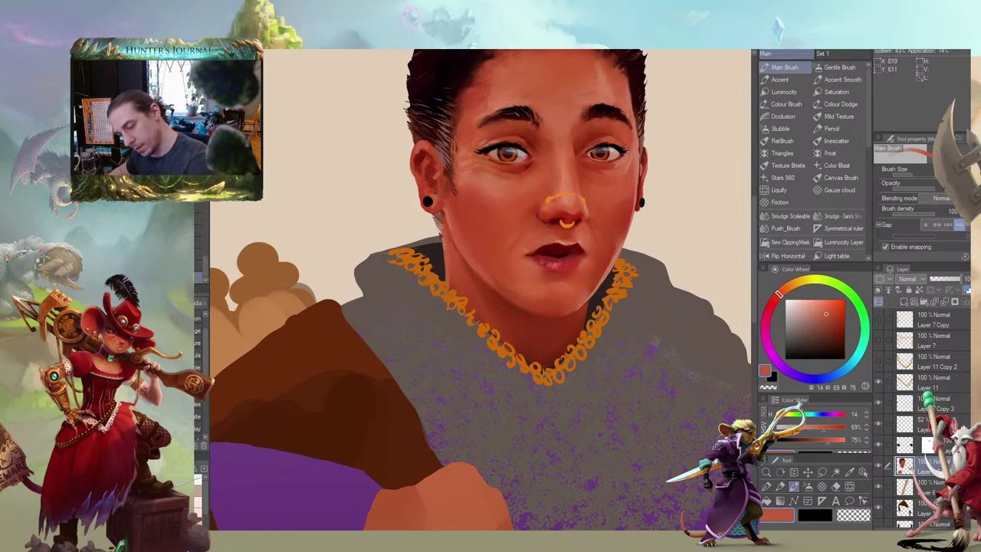
alt+click(457, 157)
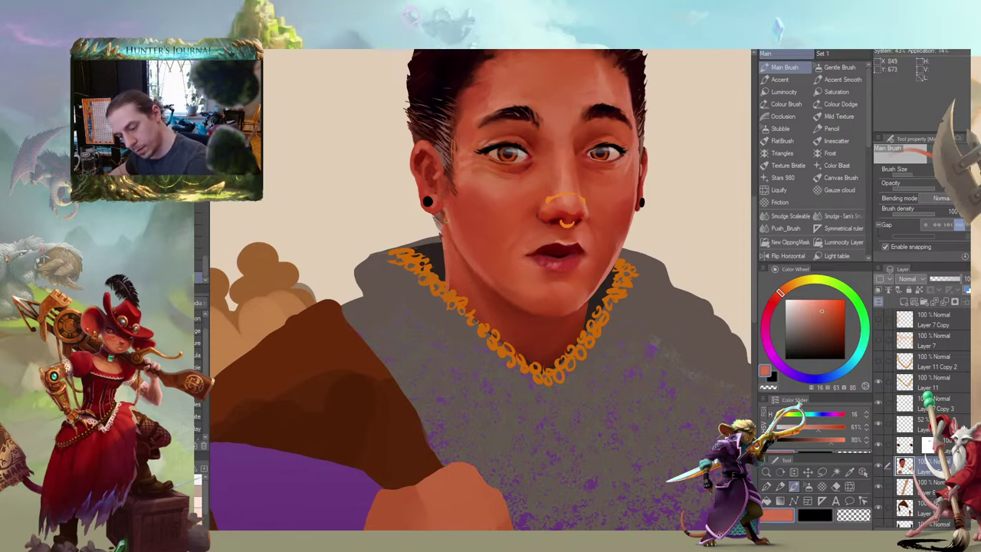
drag(471, 320, 475, 334)
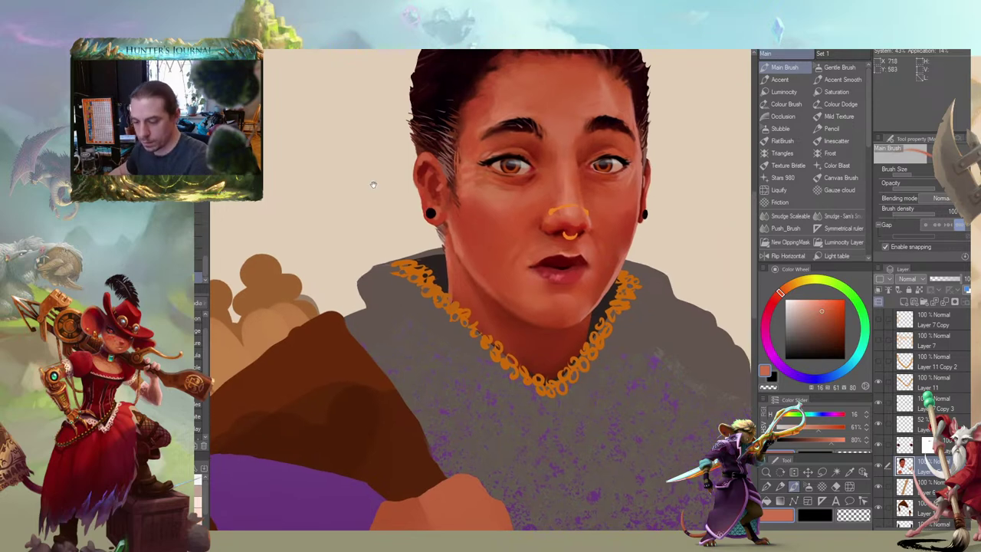
drag(374, 186, 442, 268)
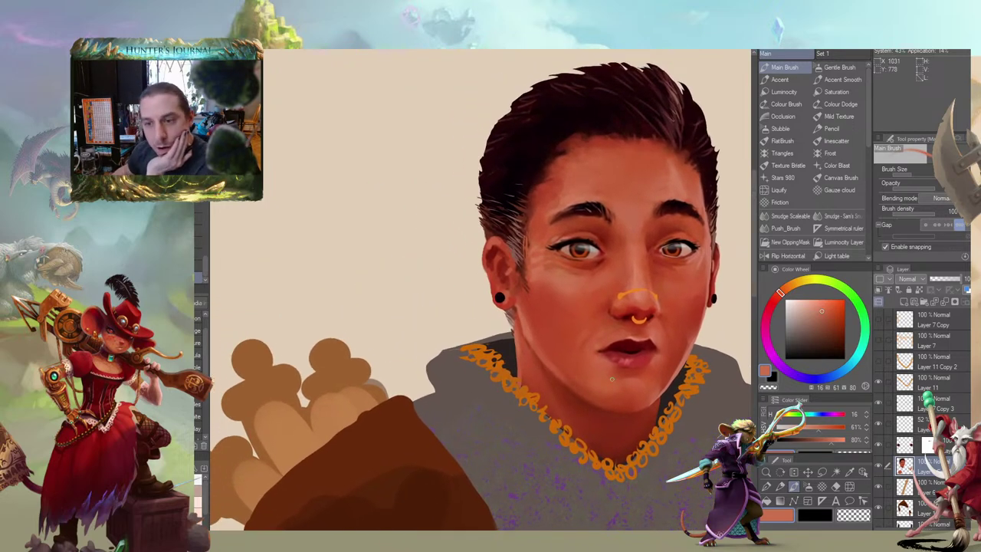
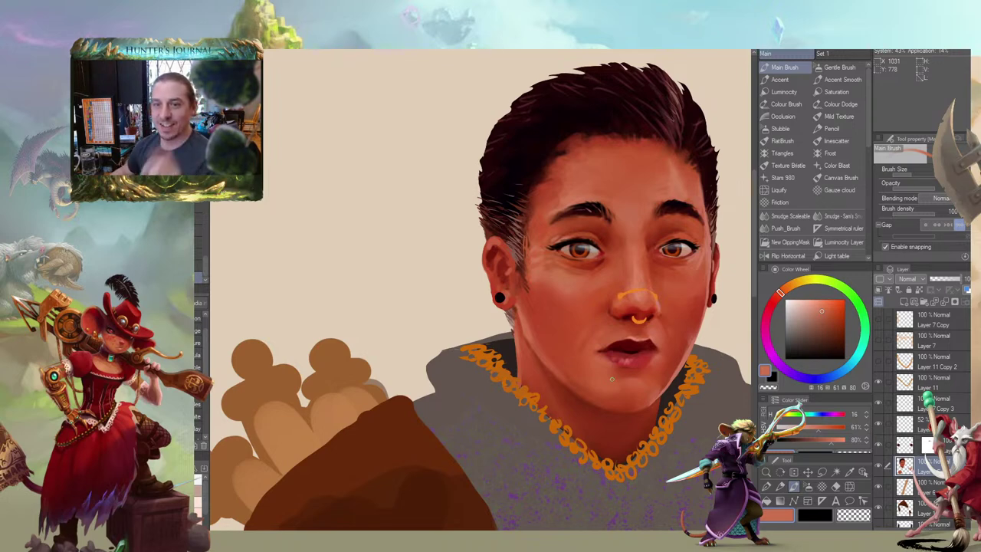
Examine the portrait up close and at full-figure scale to judge the reworked jaw and ear area
drag(440, 311, 390, 248)
drag(360, 140, 358, 225)
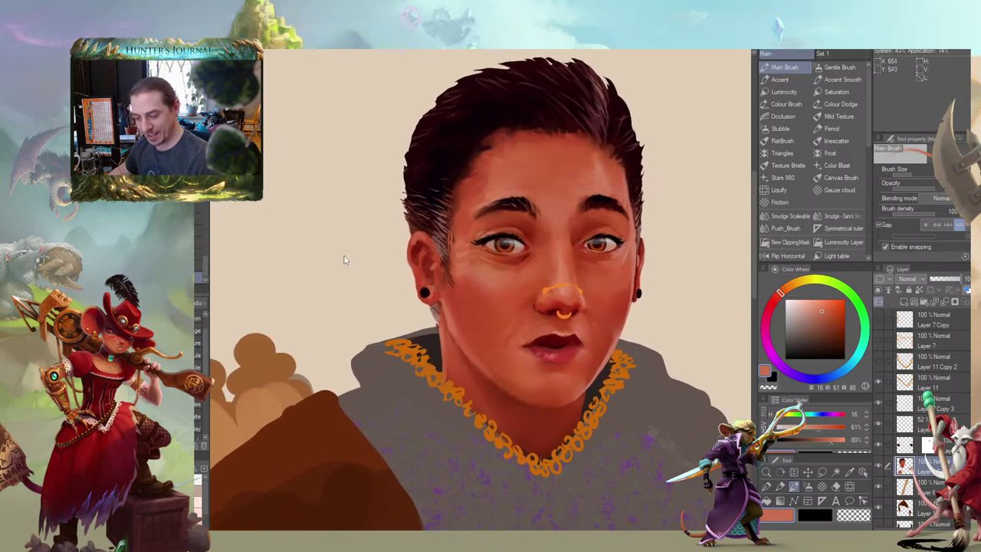
scroll(344, 258, down, 3)
drag(315, 286, 431, 252)
drag(334, 303, 307, 324)
scroll(411, 236, up, 3)
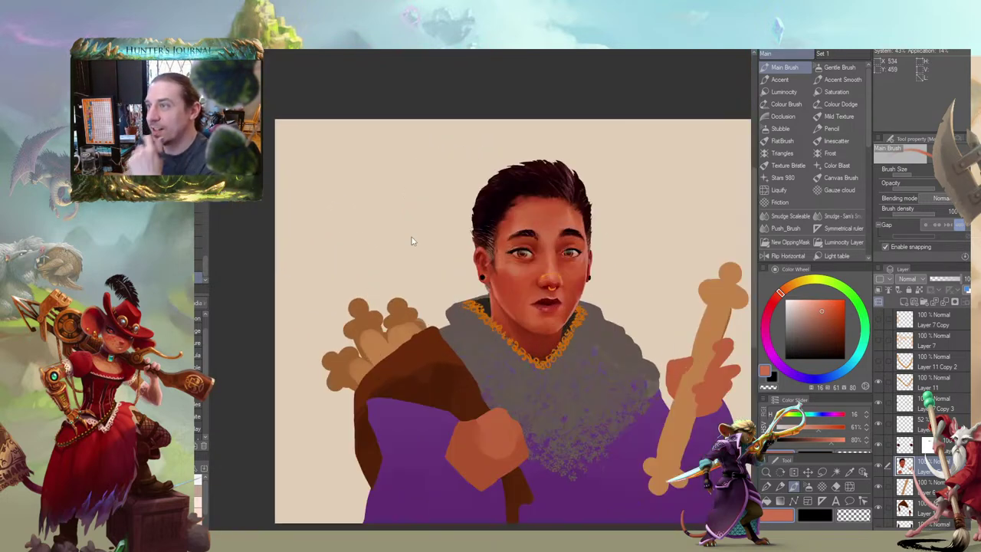
drag(409, 250, 314, 291)
Sample dark hair tones (hue 348, saturation 83; hue 3, saturation 85, value 18) and retouch the forehead hairline with the Main Brush
key(.)
drag(450, 197, 422, 218)
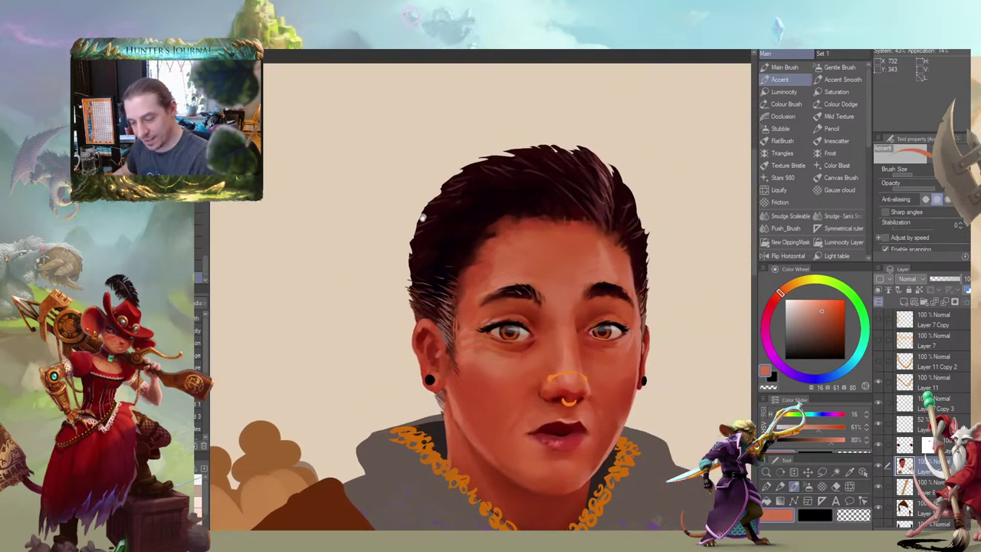
alt+click(495, 221)
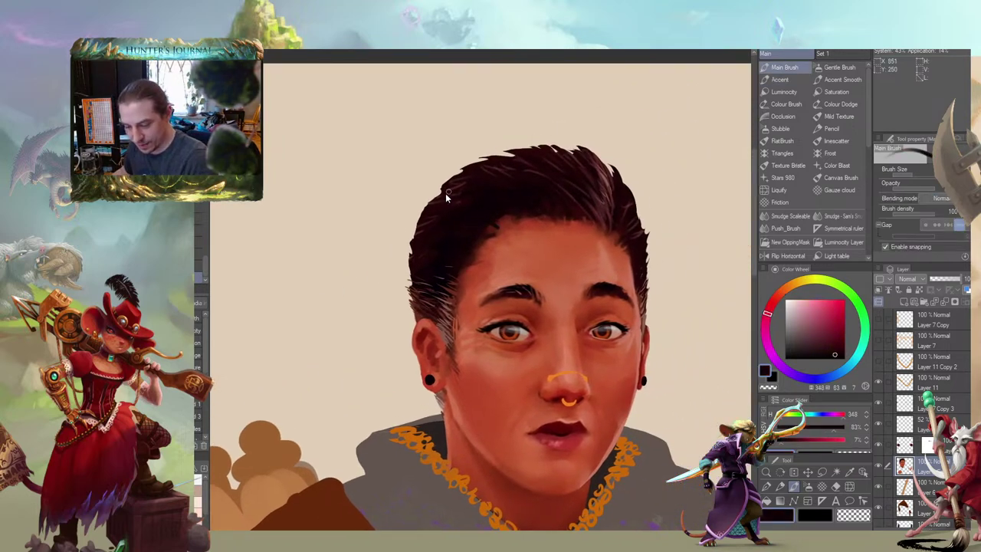
drag(403, 227, 399, 235)
alt+click(570, 218)
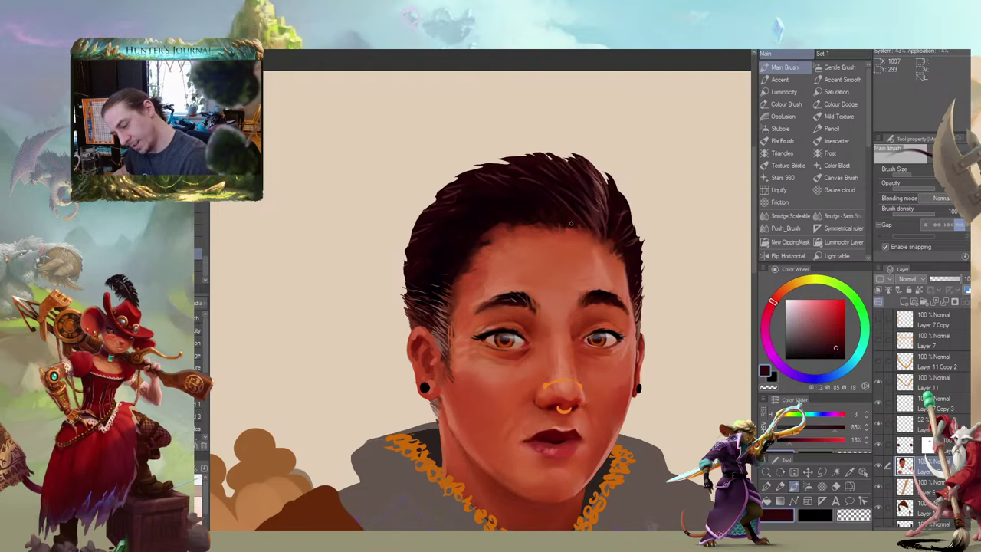
drag(432, 172, 435, 181)
Resample the dark hair tone (hue 3, saturation 85, value 18) and add fine strands along the forehead hairline with the Accent brush
key(b)
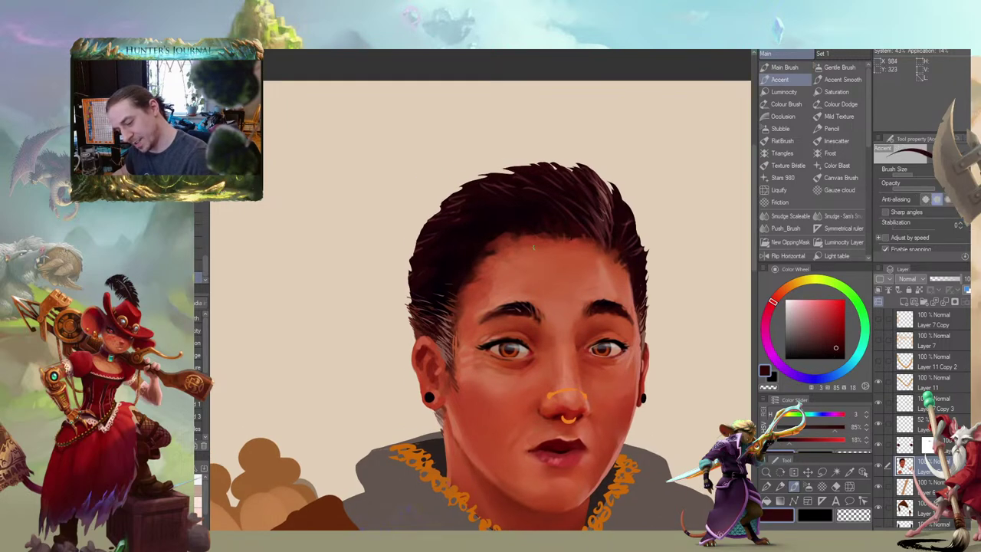
alt+click(558, 221)
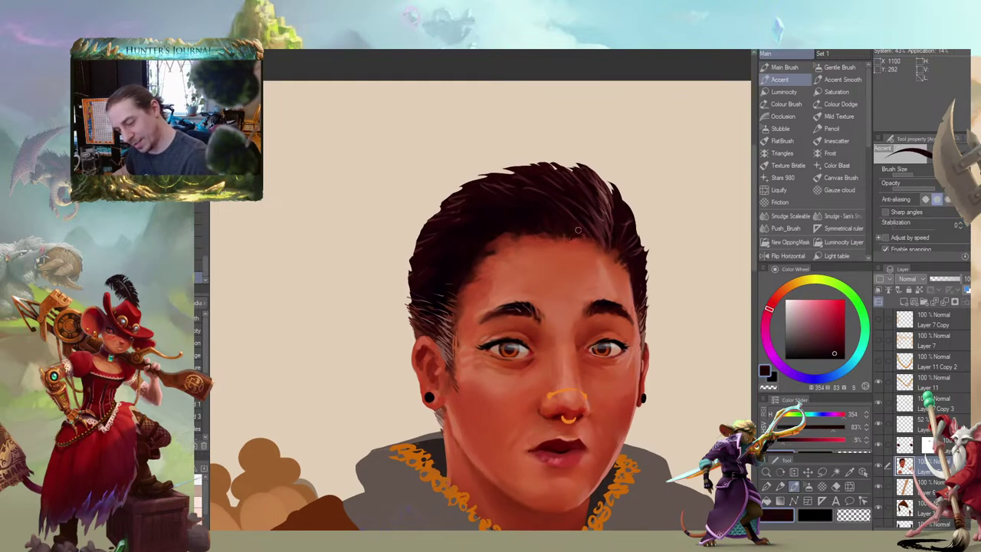
alt+click(580, 228)
key(b)
drag(396, 224, 363, 196)
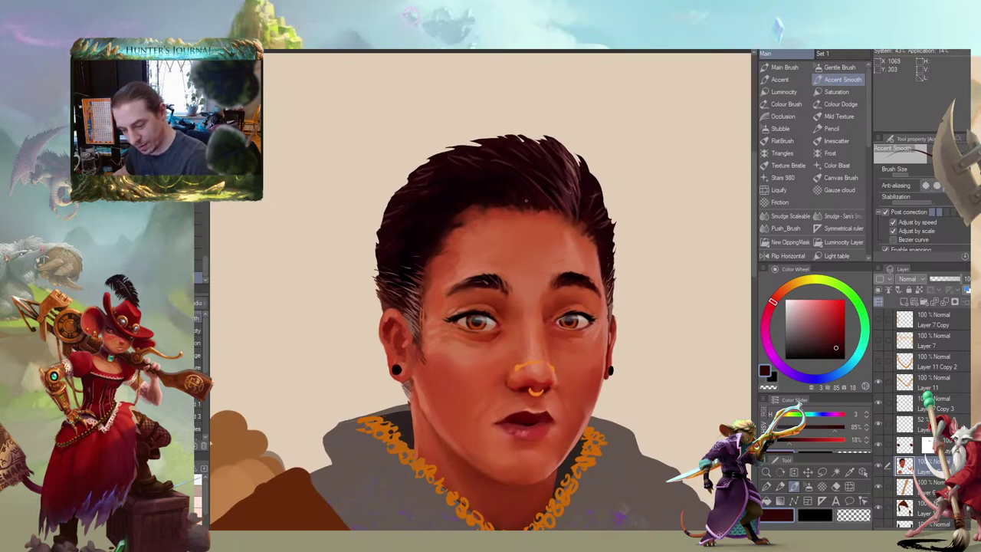
key(b)
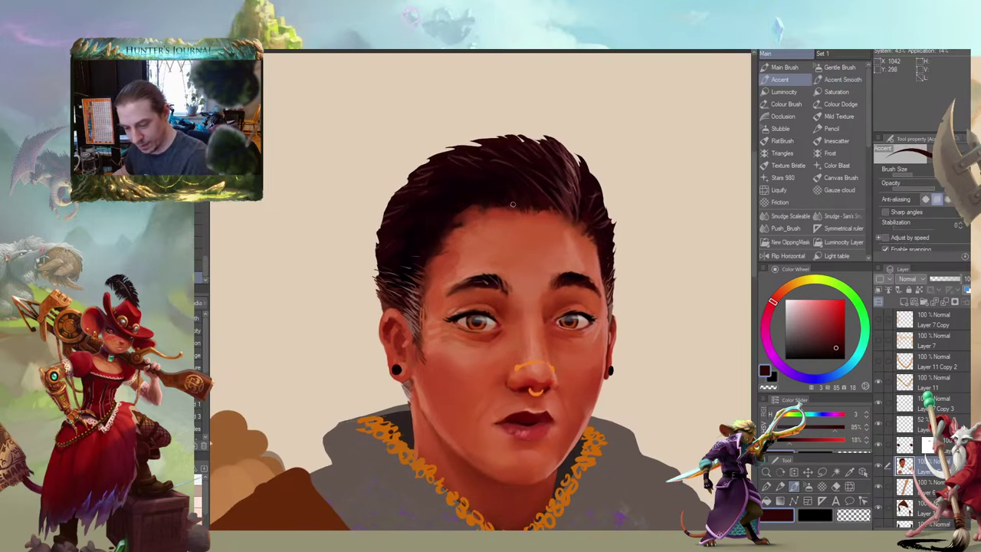
drag(395, 177, 426, 187)
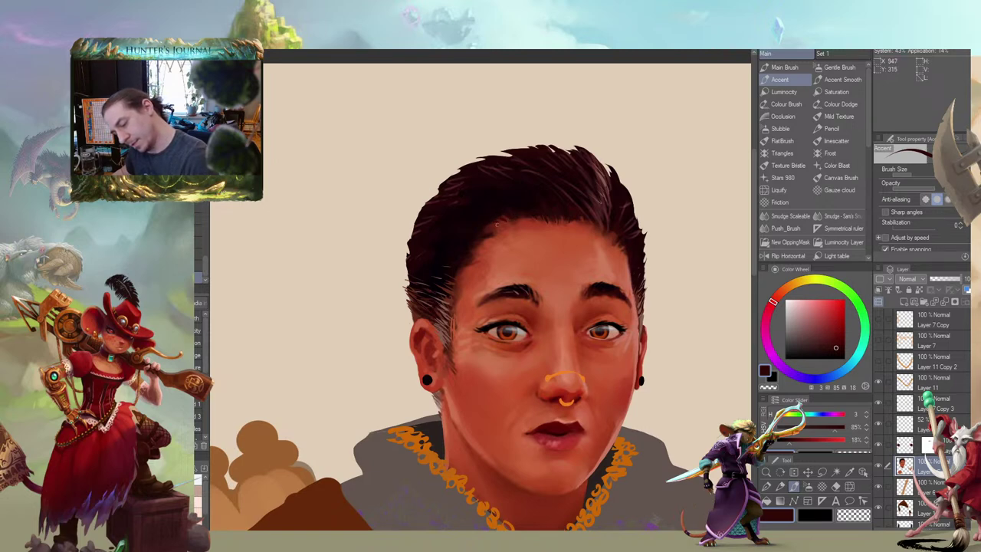
drag(433, 236, 434, 252)
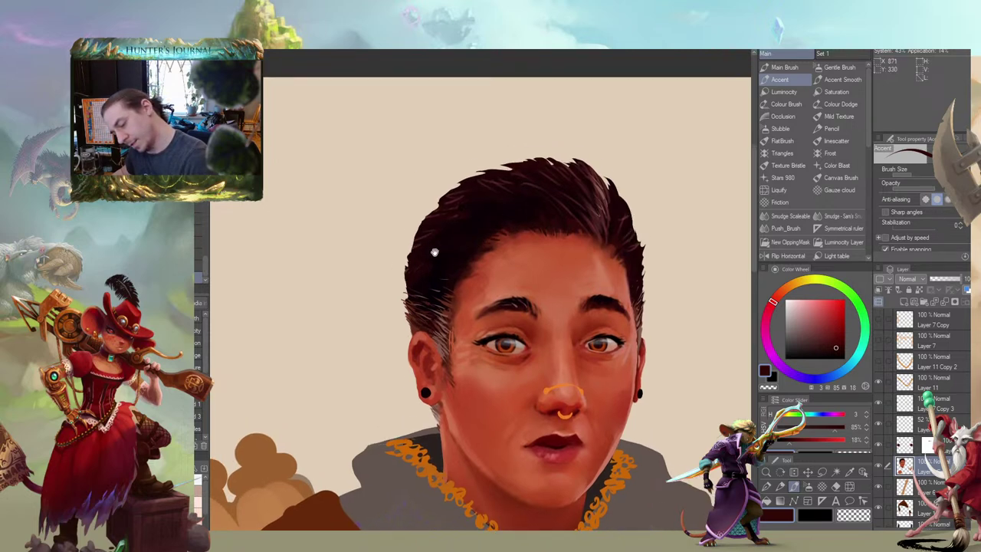
Sample skin-shadow tones (10/80/40, 12/78/66, 11/77/55) and break up the near temple and central hairline with fine Accent brush strokes
alt+click(494, 270)
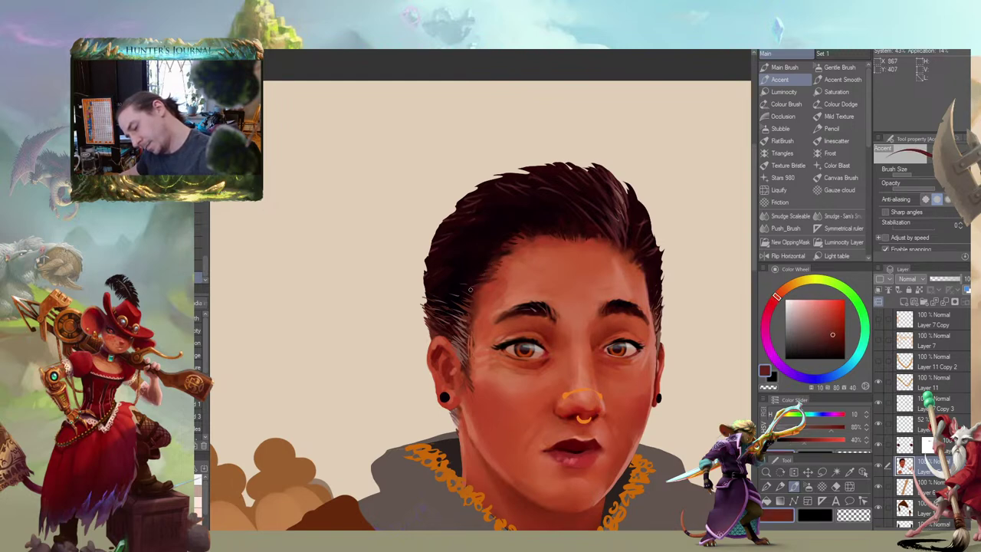
alt+click(488, 288)
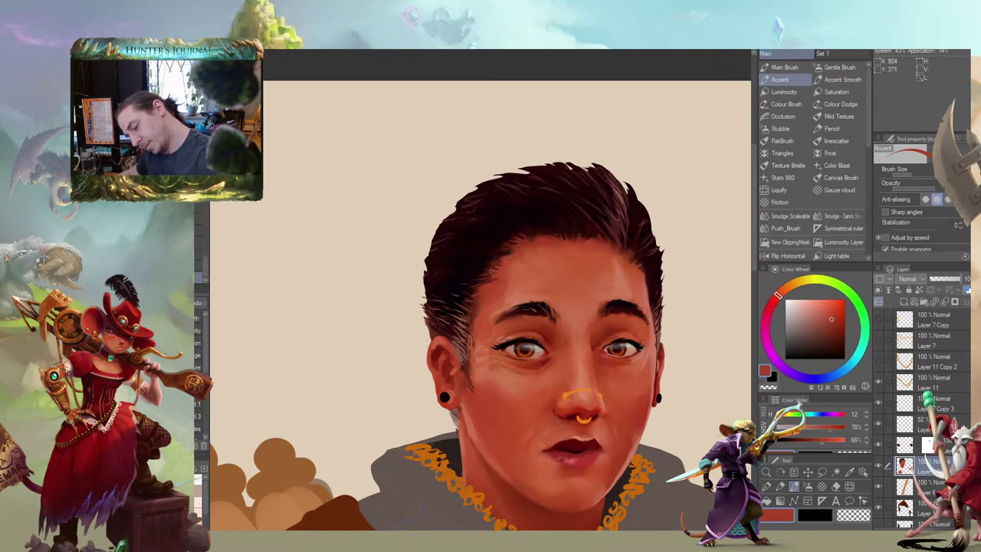
drag(513, 244, 472, 237)
drag(425, 183, 378, 196)
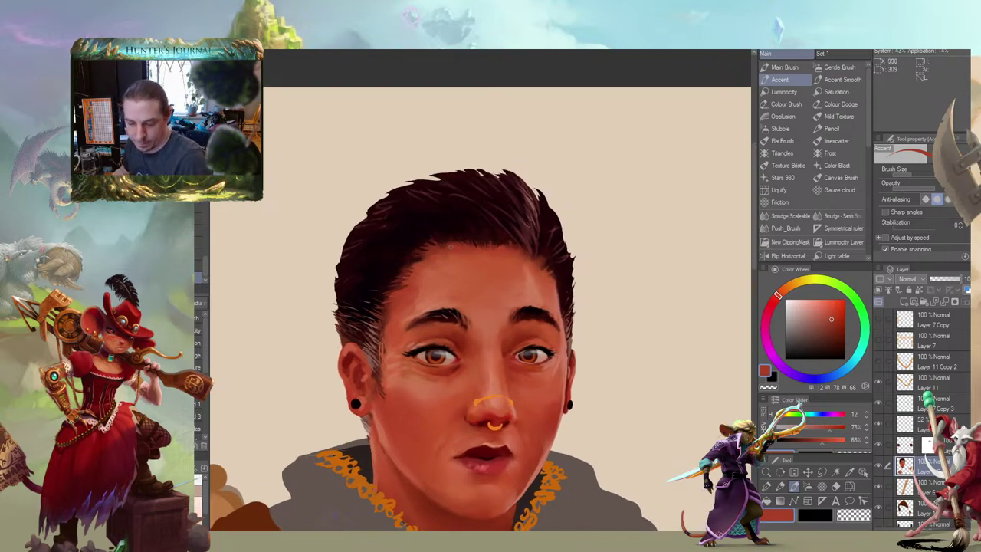
alt+click(447, 246)
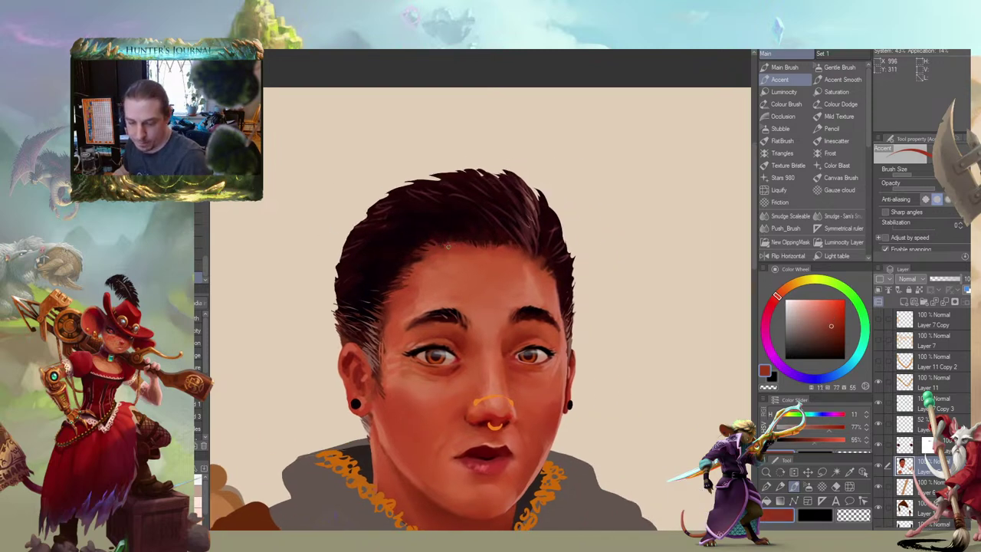
drag(379, 195, 436, 179)
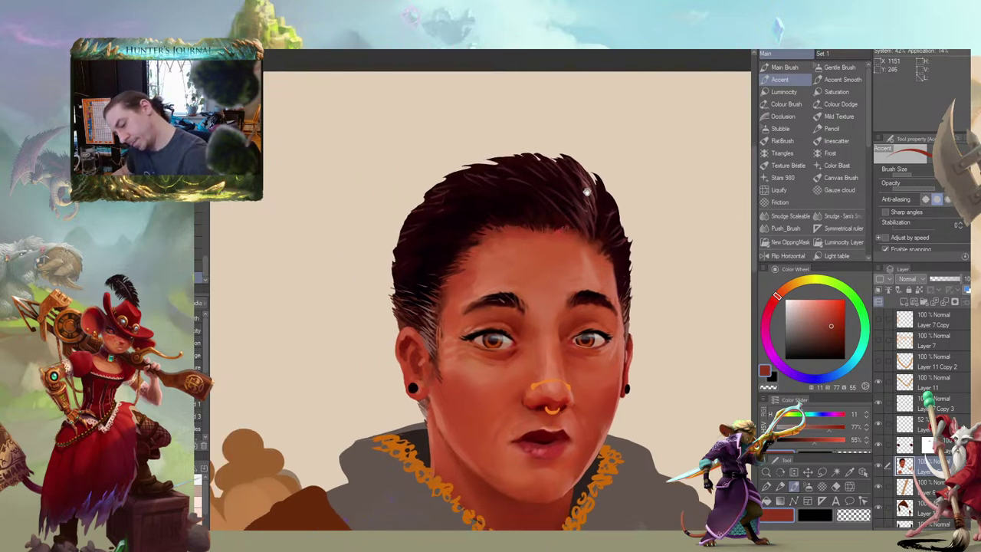
drag(586, 192, 589, 185)
Sample a forehead tone (hue 16, saturation 74, value 73) and add fine skin-coloured strokes at the far corner of the hairline
alt+click(610, 251)
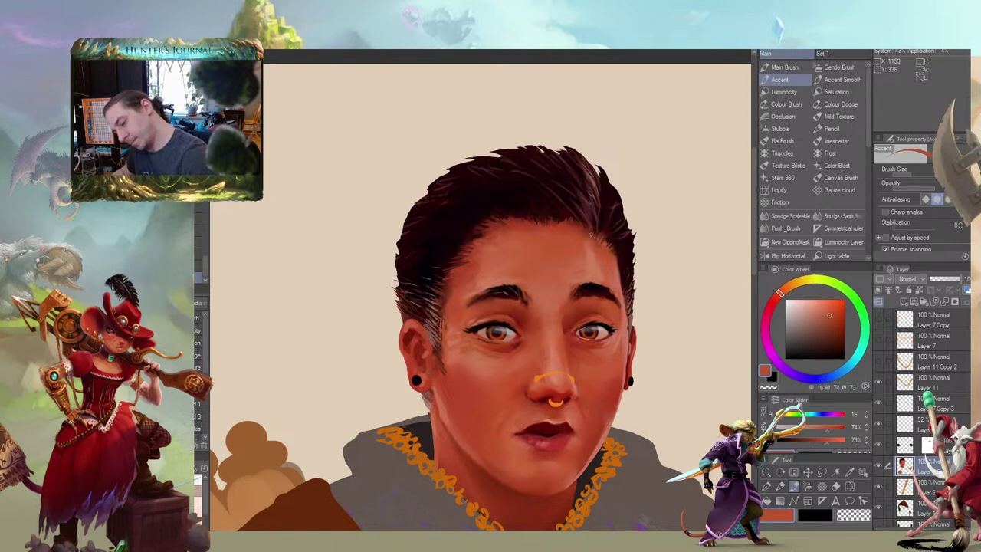
drag(502, 194, 414, 163)
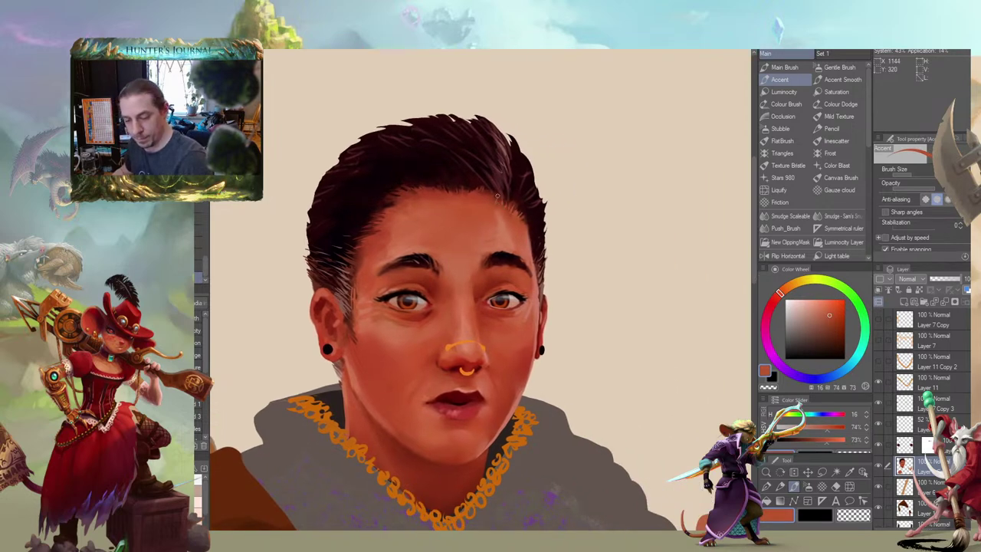
drag(338, 176, 351, 159)
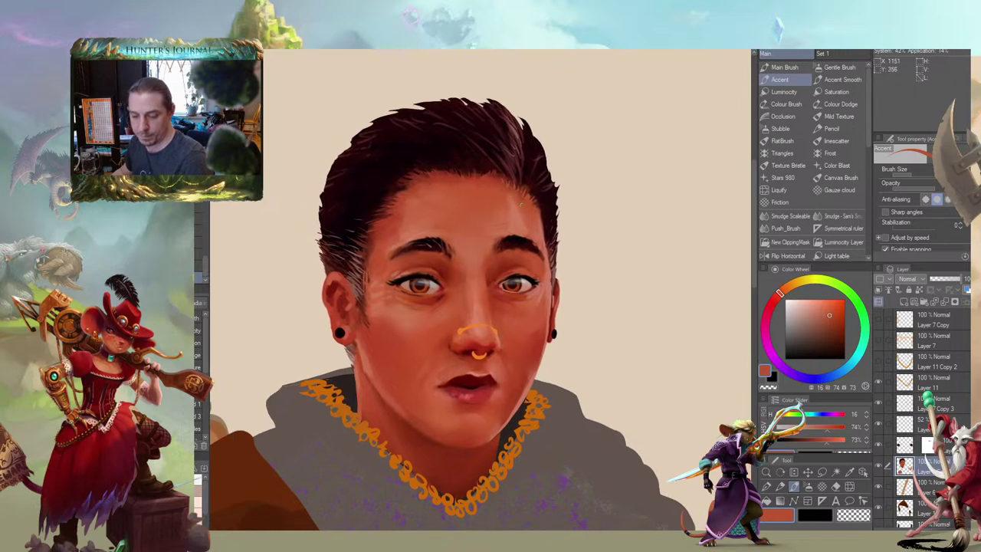
Blend the new strokes along the forehead hairline into the skin with Smudge
key(j)
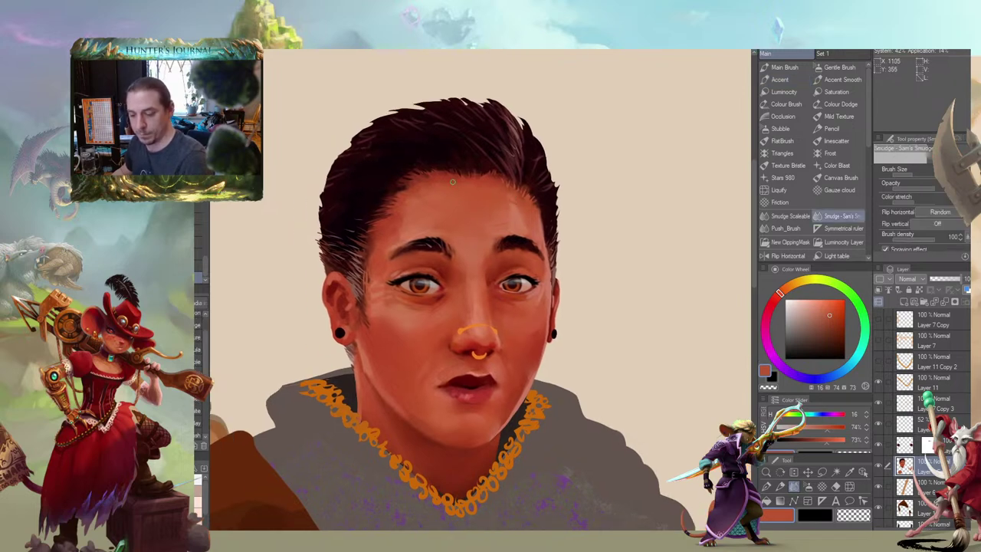
drag(452, 182, 466, 184)
drag(389, 164, 411, 155)
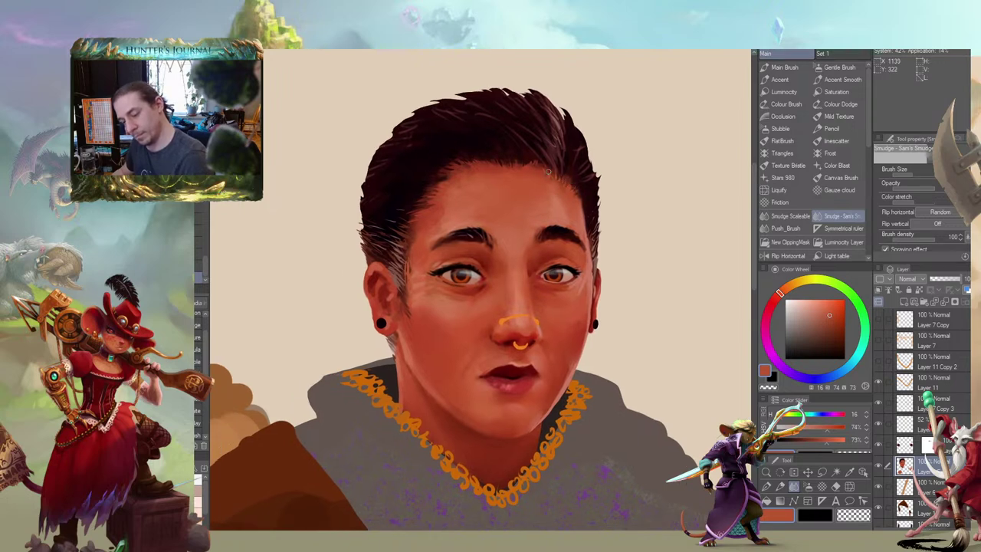
drag(535, 162, 579, 181)
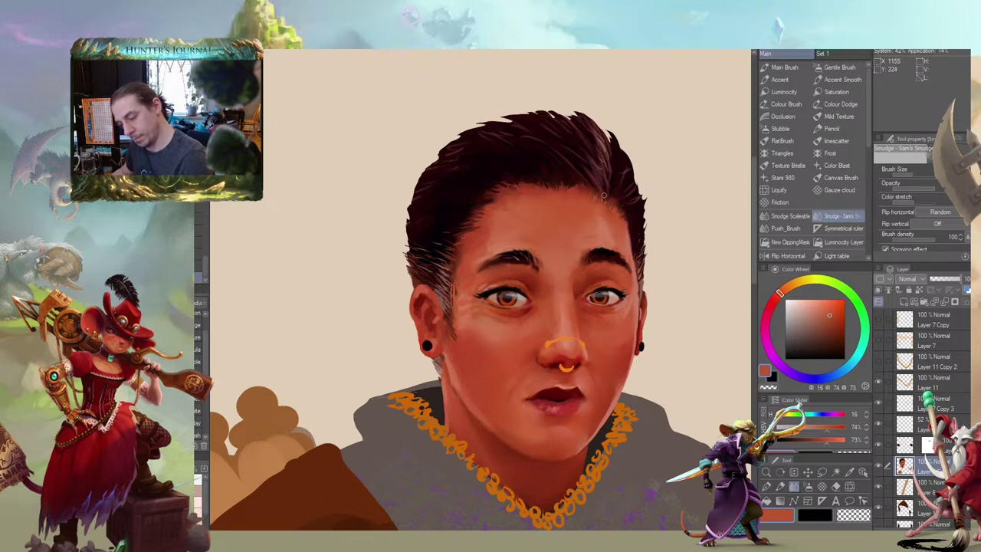
drag(418, 192, 365, 192)
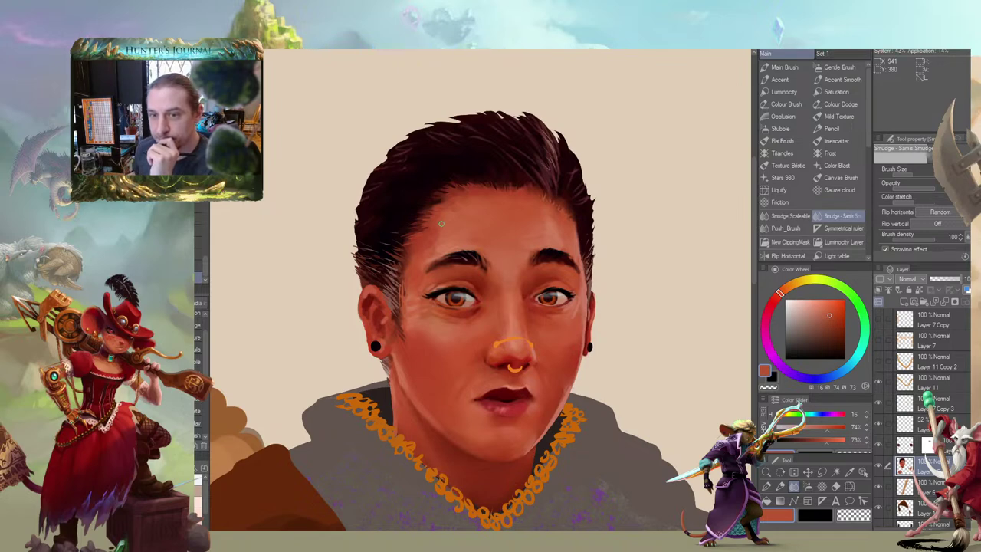
Trim the outer hair silhouette above the near ear using the Accent brush with transparent colour
drag(330, 314, 374, 256)
scroll(365, 291, down, 3)
drag(330, 301, 401, 298)
mouse_move(393, 184)
mouse_down()
mouse_move(376, 177)
mouse_move(414, 259)
mouse_move(396, 234)
mouse_move(406, 249)
mouse_move(387, 270)
mouse_move(341, 208)
mouse_move(357, 195)
mouse_move(383, 232)
mouse_move(452, 286)
mouse_move(458, 316)
mouse_up()
key(b)
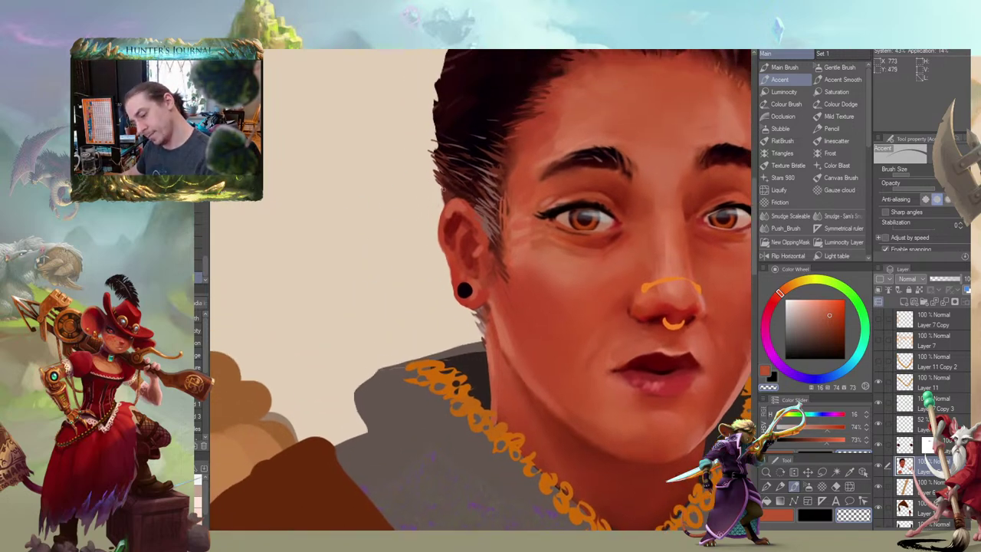
mouse_move(396, 151)
mouse_down()
mouse_move(389, 196)
mouse_move(435, 195)
mouse_up()
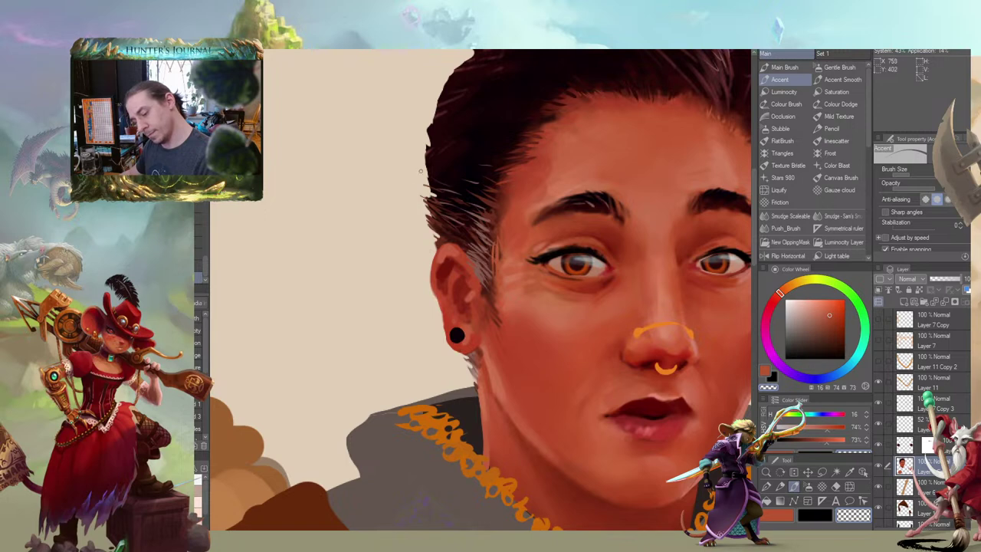
drag(407, 164, 311, 210)
mouse_move(302, 170)
mouse_down()
mouse_move(419, 166)
mouse_move(451, 177)
mouse_move(447, 188)
mouse_up()
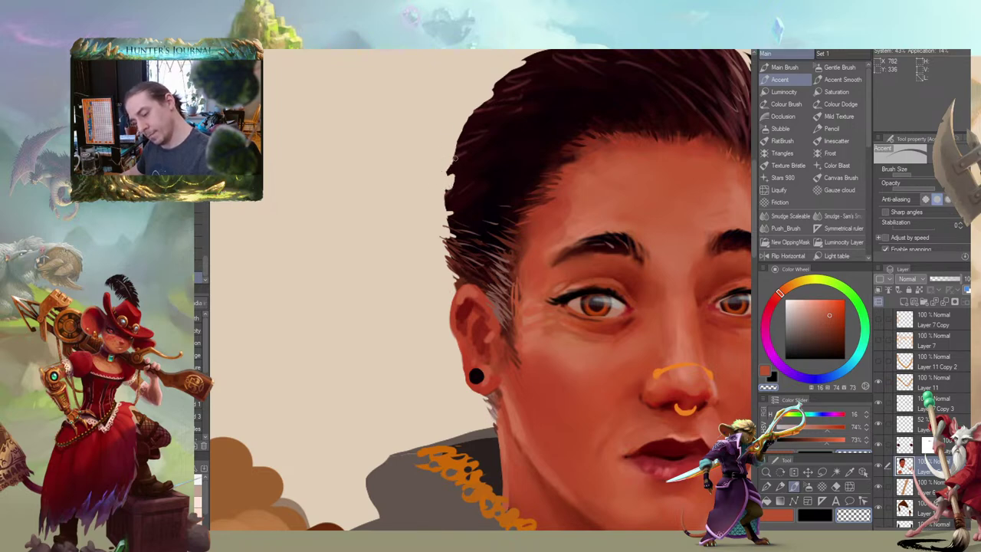
scroll(454, 157, down, 3)
scroll(429, 119, up, 3)
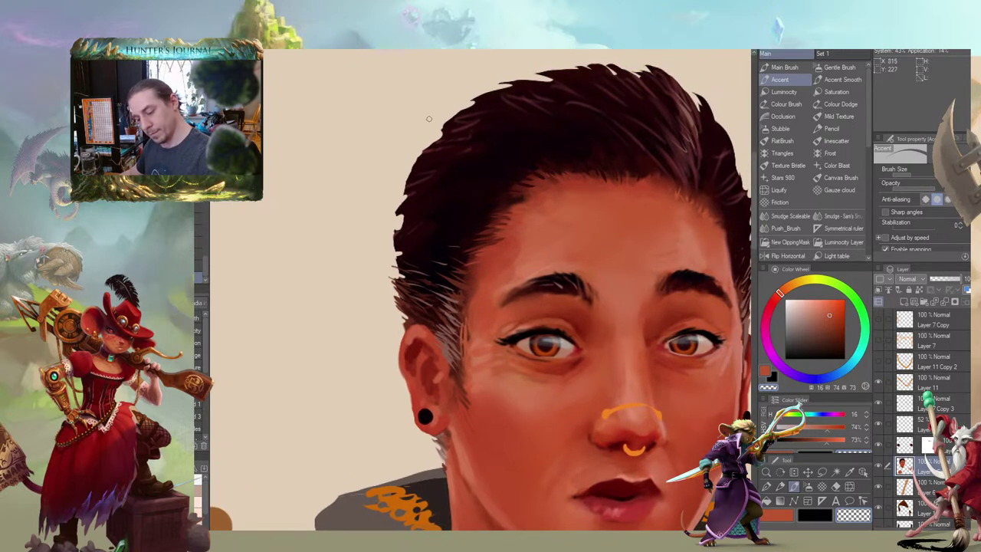
Sample a dark hair tone (hue 0, saturation 82, value 15) and add loose strands to the upper near-side hair outline with the Accent brush
drag(423, 136, 403, 145)
alt+click(416, 159)
key(b)
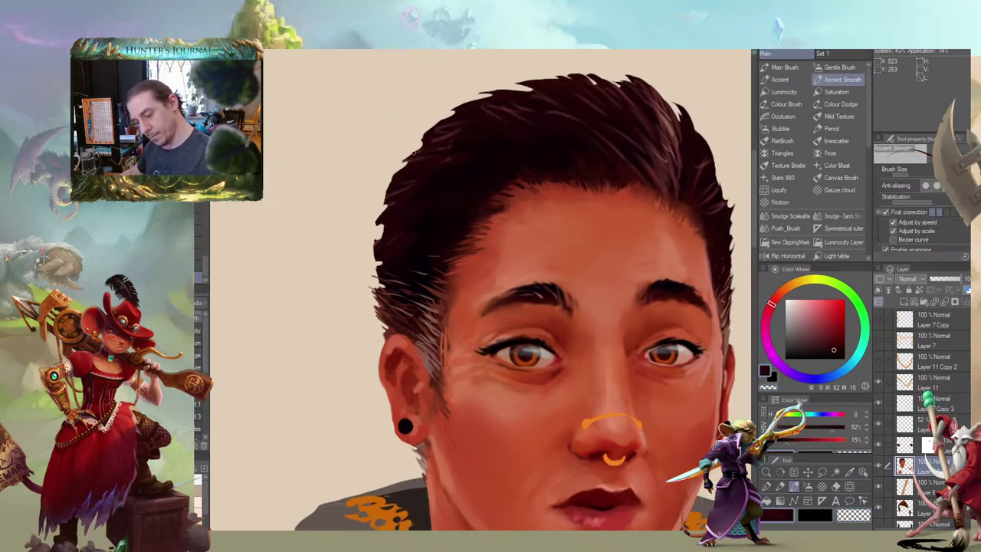
key(b)
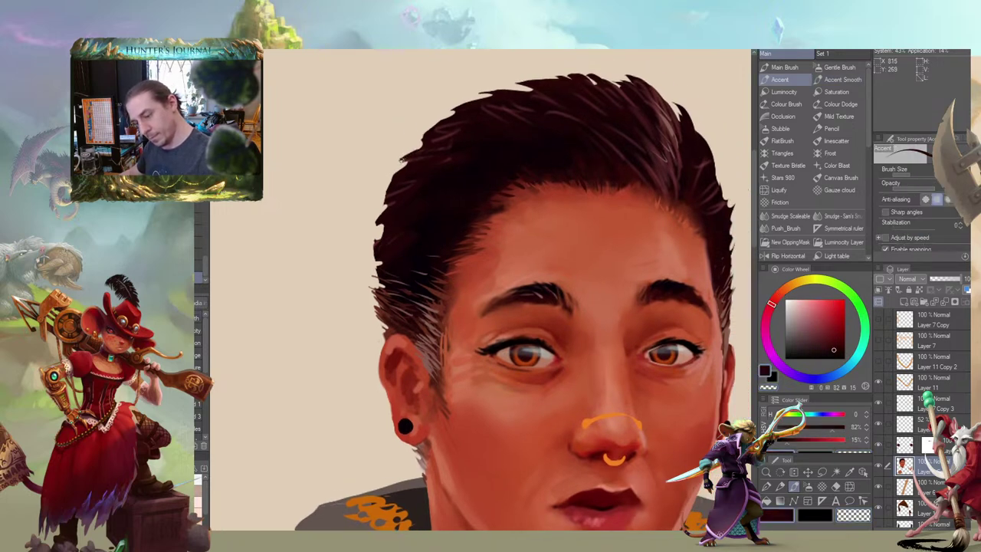
drag(415, 154, 376, 159)
Shape the hair outline across the near side and crown by erasing with the Accent brush set to transparent colour
key(c)
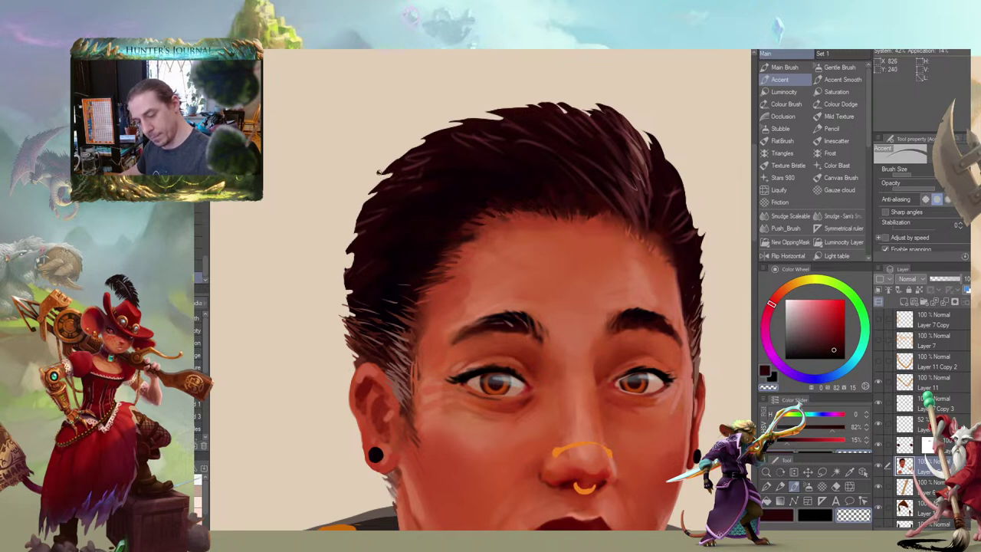
drag(408, 142, 260, 306)
drag(323, 409, 463, 394)
scroll(438, 142, up, 6)
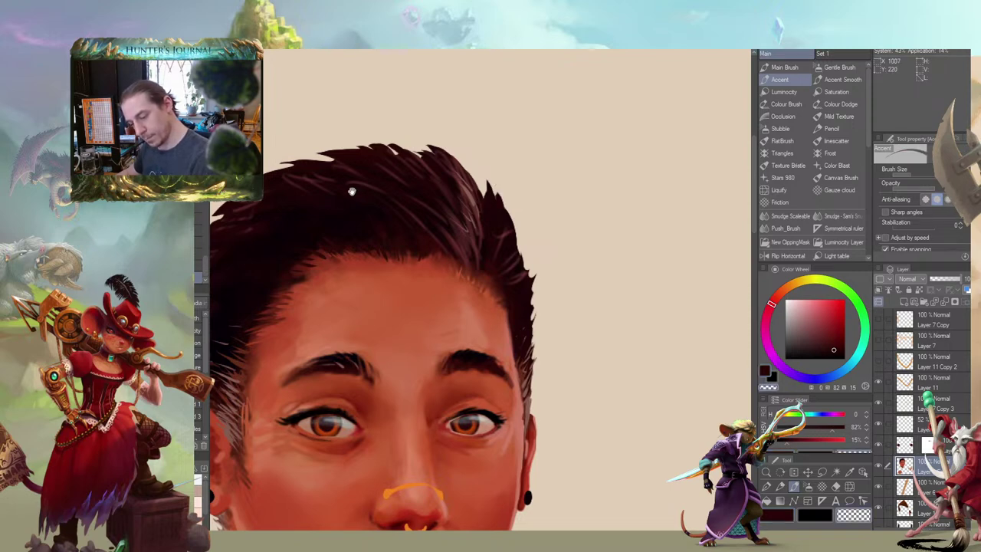
drag(294, 293, 363, 217)
Mix a peach highlight (hue 18, saturation 41, value 86) from the far-side skin and paint it along the far temple with the Accent brush
scroll(326, 333, down, 3)
drag(337, 361, 456, 291)
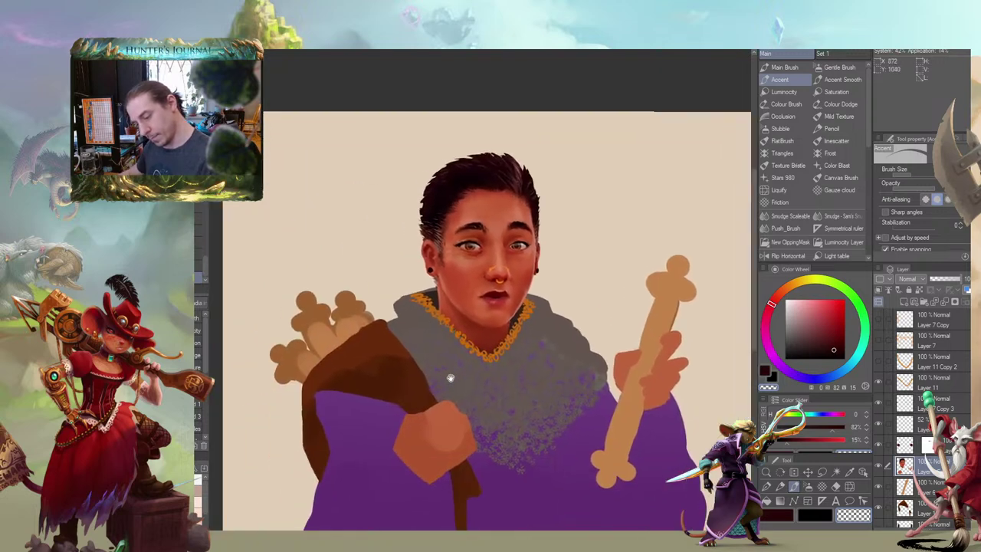
drag(451, 378, 479, 371)
drag(456, 429, 363, 338)
drag(457, 204, 400, 247)
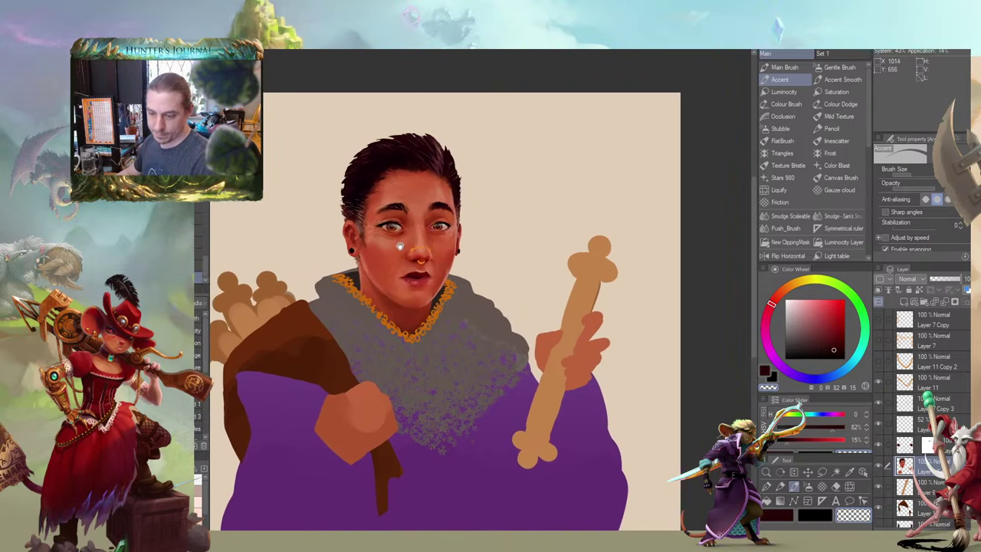
scroll(398, 245, up, 6)
key(b)
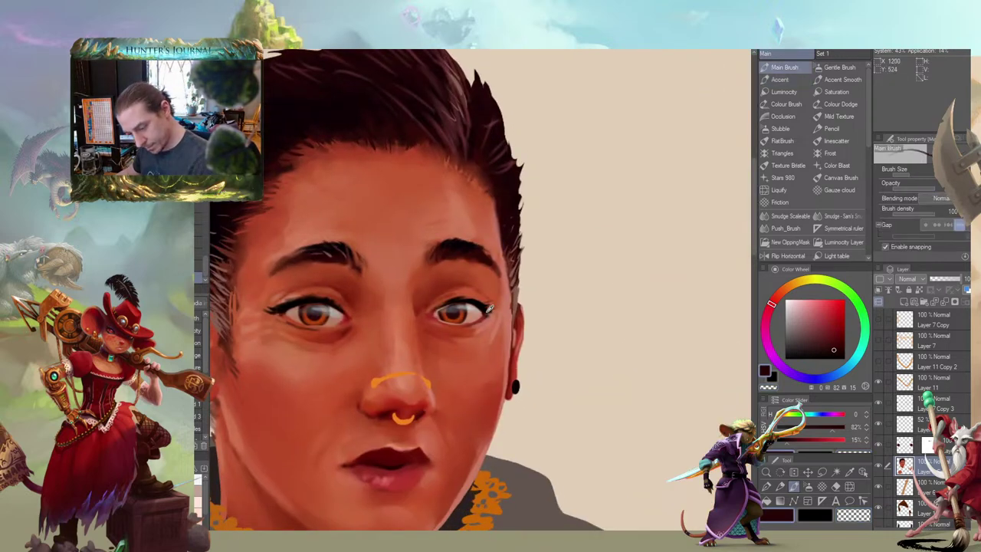
alt+click(496, 291)
click(810, 308)
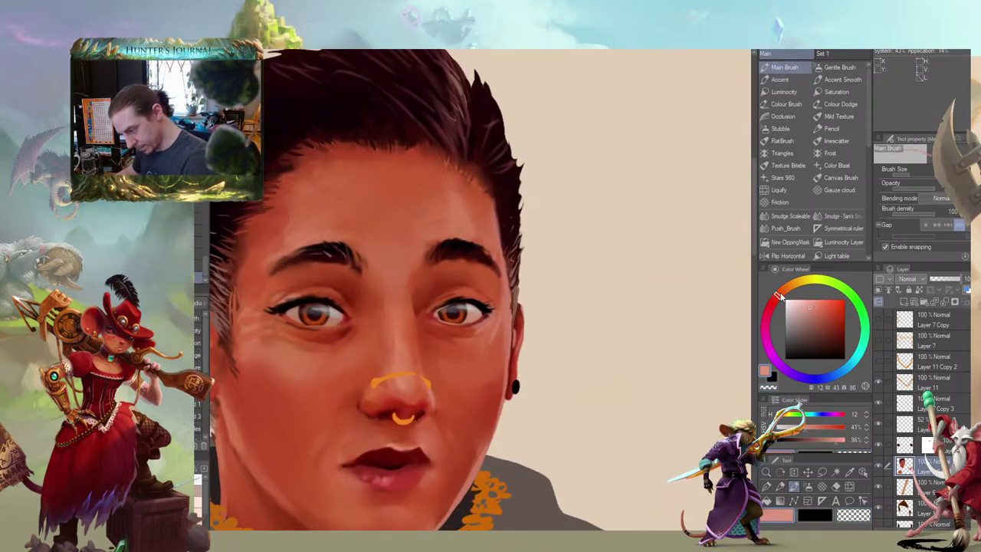
click(781, 292)
key(b)
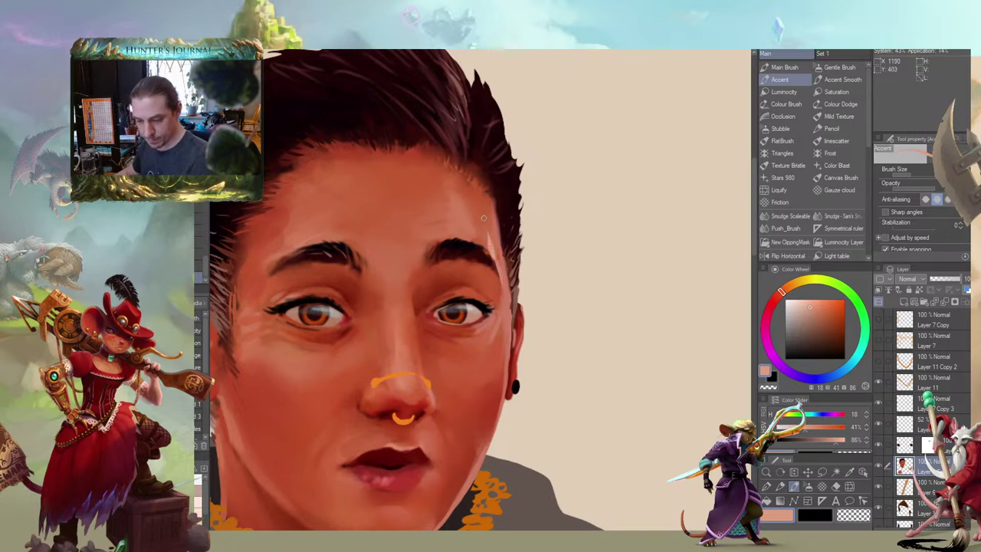
Blend the far temple highlight with Smudge and touch up the light skin at the far eye's outer corner using the Main Brush
key(j)
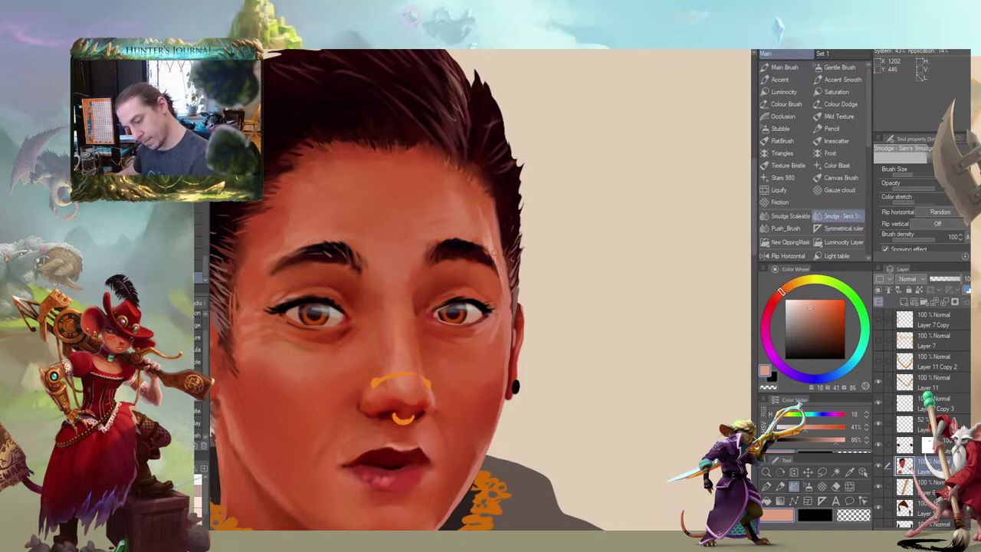
drag(408, 289, 358, 223)
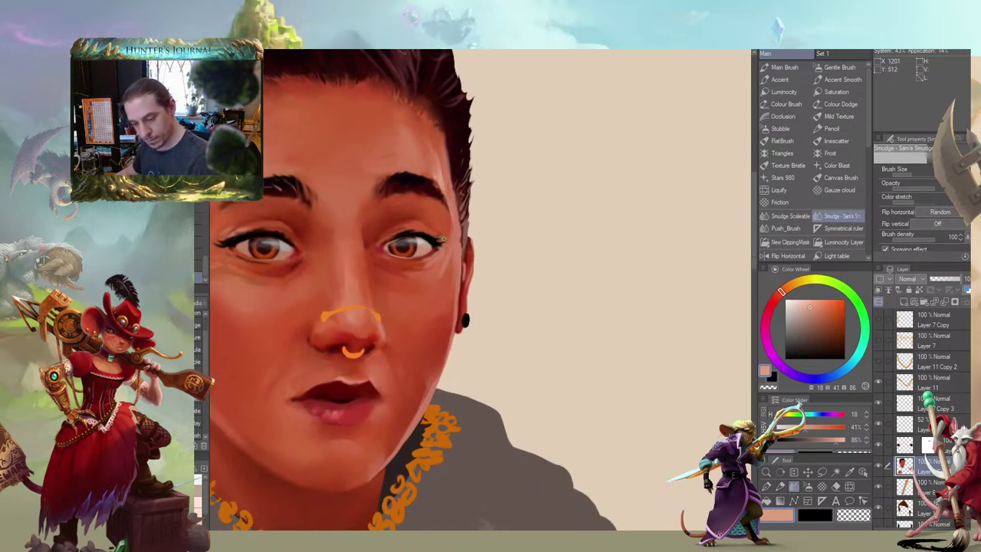
key(b)
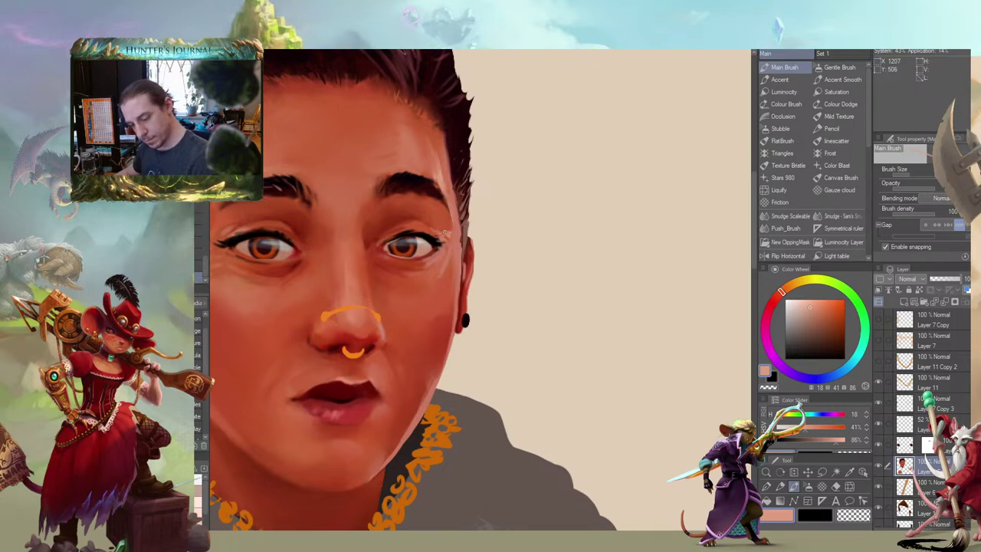
key(j)
mouse_move(368, 198)
mouse_down()
mouse_move(401, 184)
mouse_move(427, 147)
mouse_up()
drag(478, 188, 501, 179)
Sample a skin tone (hue 13, saturation 51, value 80) and soften the cheekbone highlight below the far eye with Main Brush and Smudge
key(b)
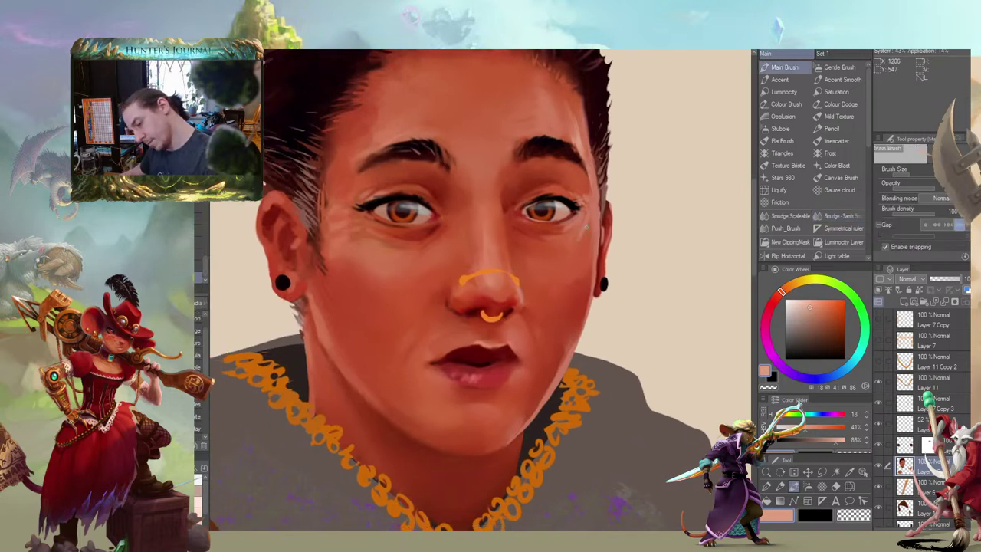
alt+click(589, 224)
key(j)
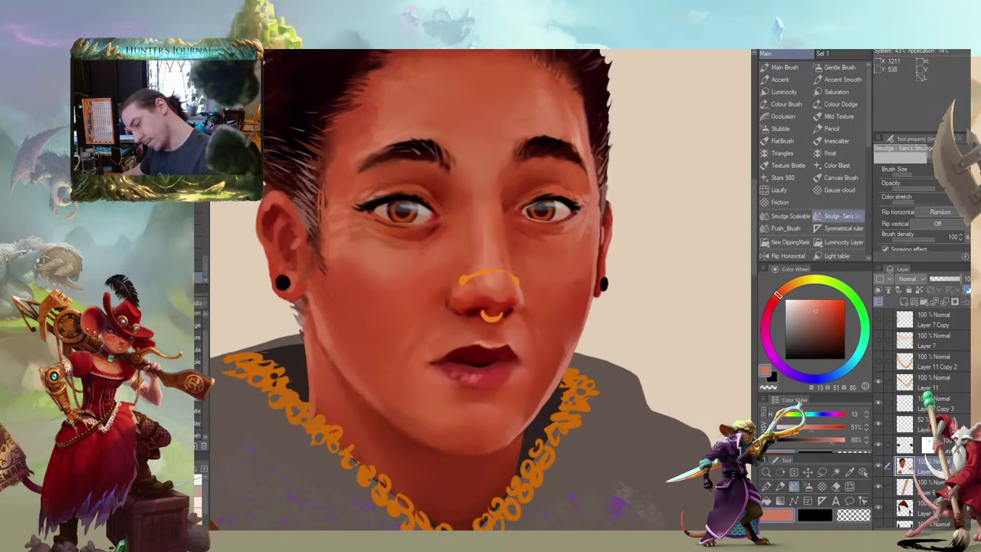
drag(474, 133, 456, 107)
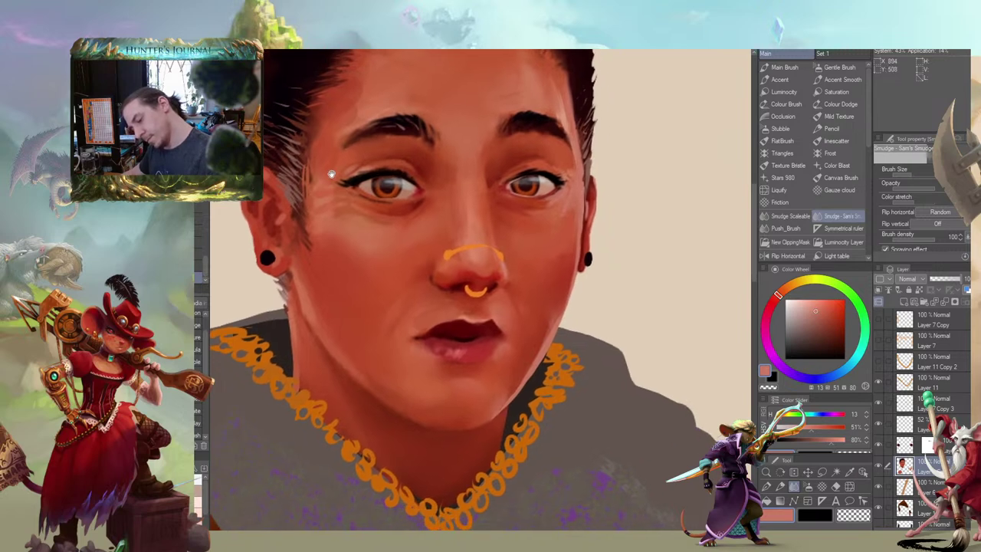
Sample near-black (hue 0, saturation 100, value 2) and darken the far eye's lashes and outer corner with the Accent brush
drag(271, 168, 407, 273)
drag(417, 276, 406, 288)
drag(370, 205, 294, 221)
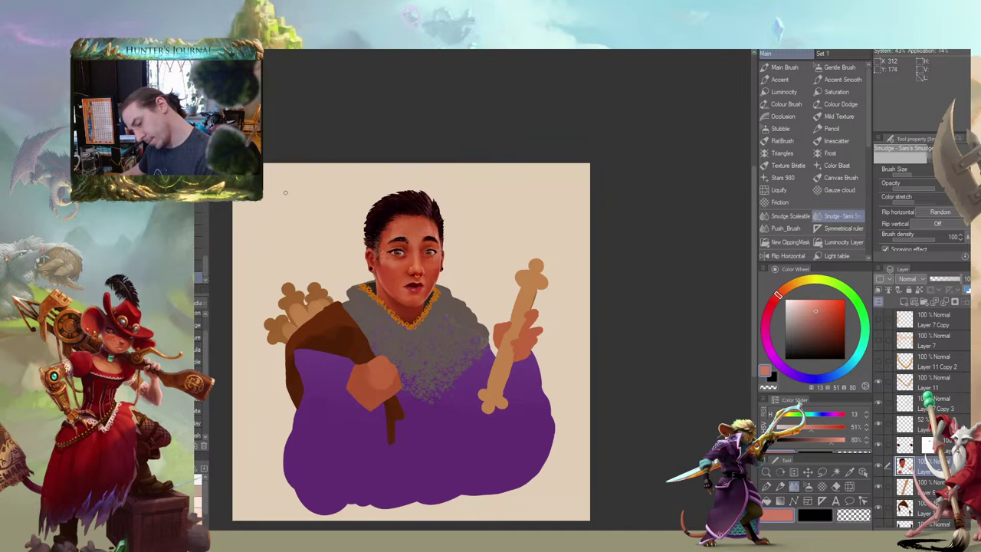
drag(301, 272, 380, 271)
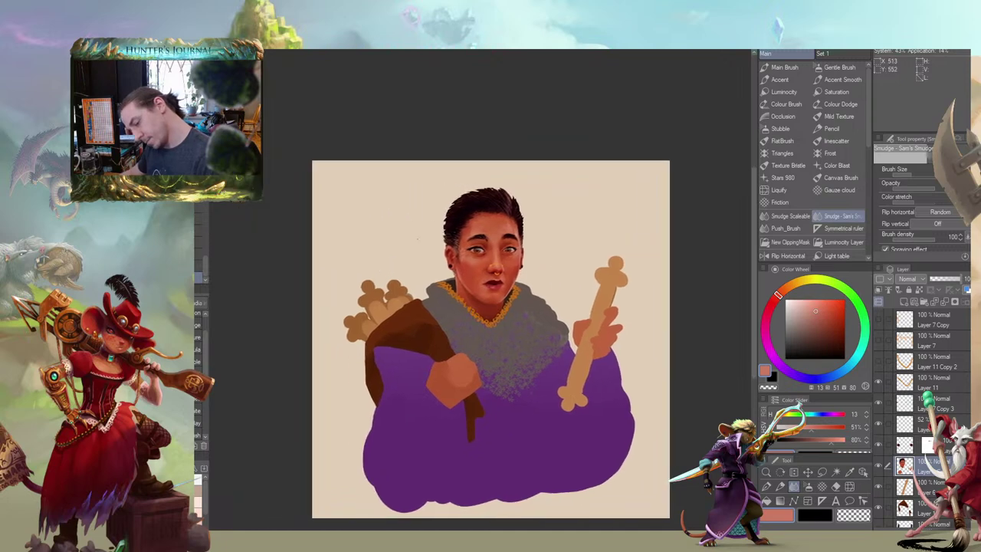
mouse_move(448, 232)
mouse_down()
mouse_move(473, 254)
mouse_move(541, 229)
mouse_move(547, 256)
mouse_move(497, 265)
mouse_up()
scroll(541, 234, up, 1)
key(b)
alt+click(558, 256)
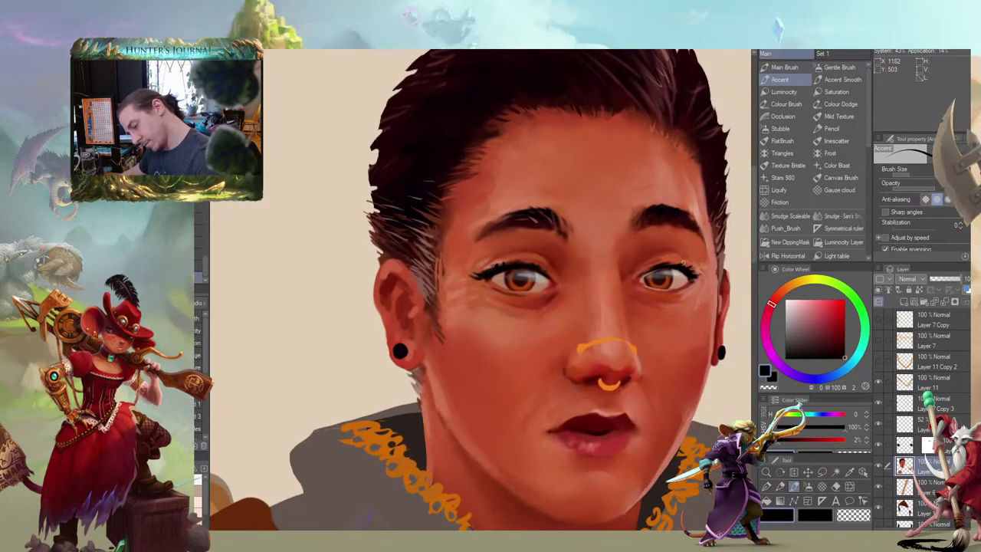
drag(692, 264, 691, 264)
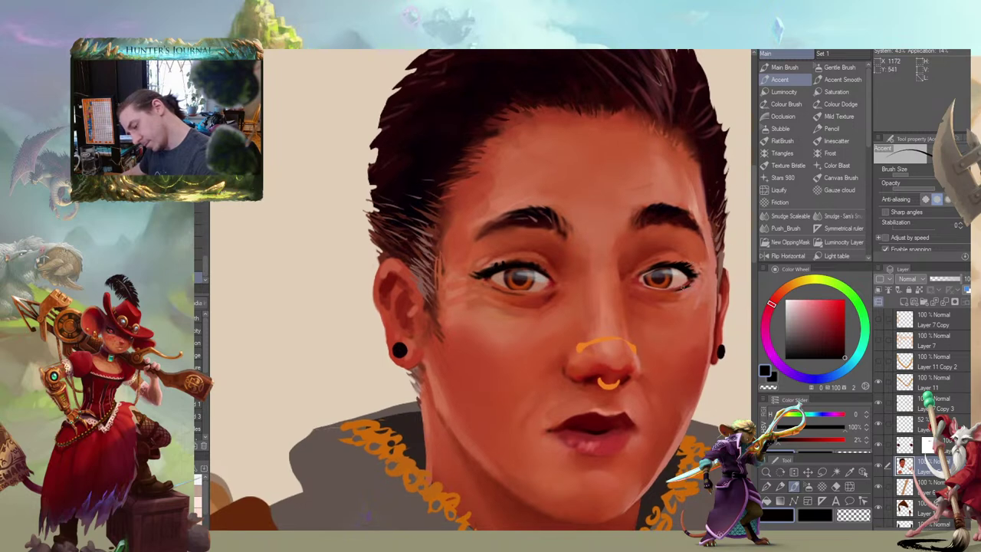
Darken the lower lash line of the near eye with the Accent brush in the same near-black
drag(631, 287, 612, 283)
drag(567, 262, 622, 265)
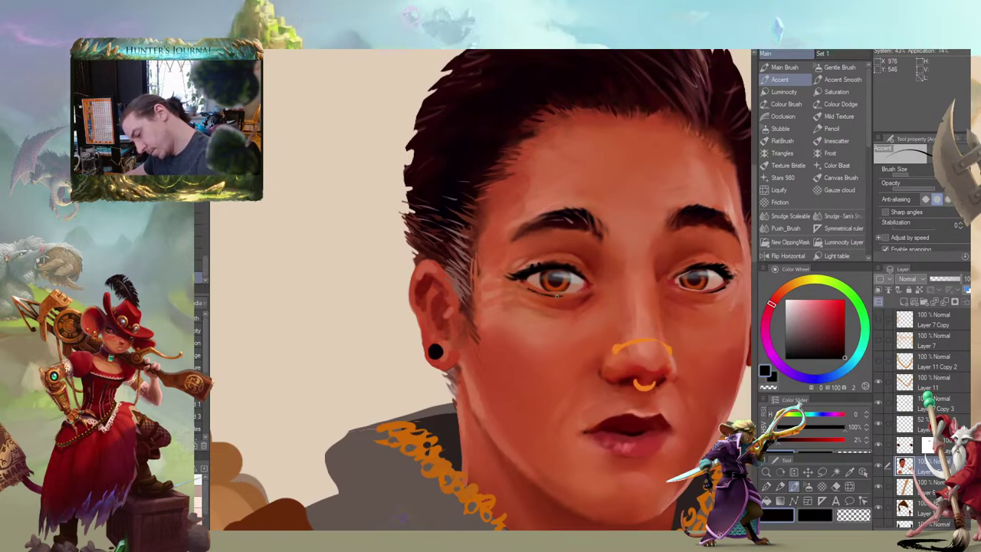
drag(655, 273, 540, 253)
mouse_move(409, 272)
mouse_down()
mouse_move(344, 243)
mouse_move(348, 224)
mouse_move(412, 222)
mouse_up()
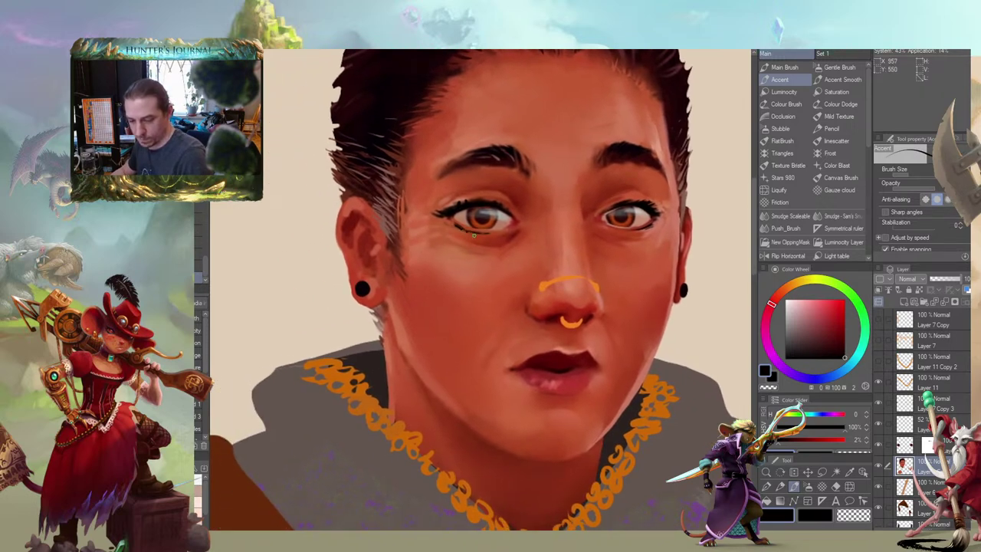
Sample a lip red (hue 4, saturation 75, value 70) and paint over the lower lip with the Main Brush
scroll(329, 276, down, 4)
drag(329, 276, 449, 245)
drag(495, 326, 561, 298)
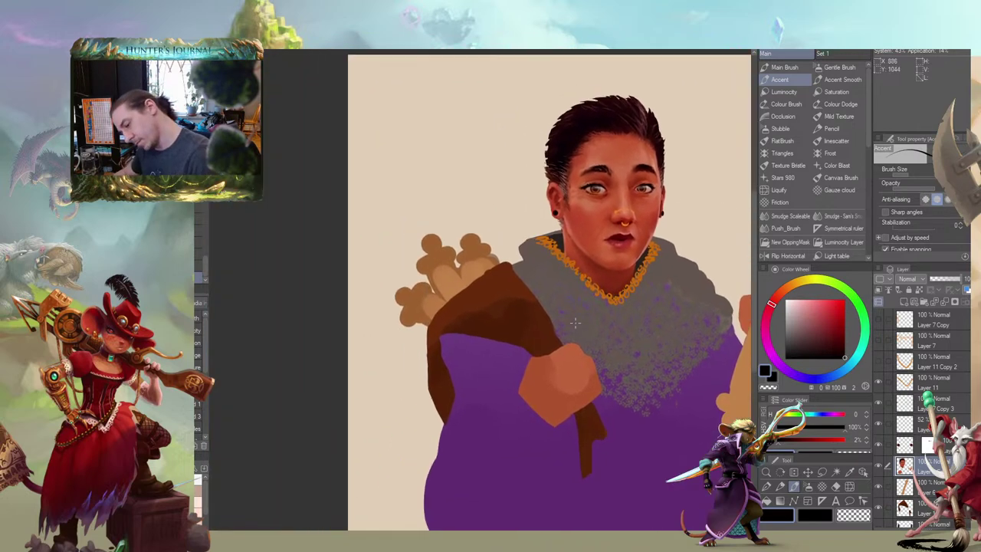
scroll(584, 213, up, 5)
key(b)
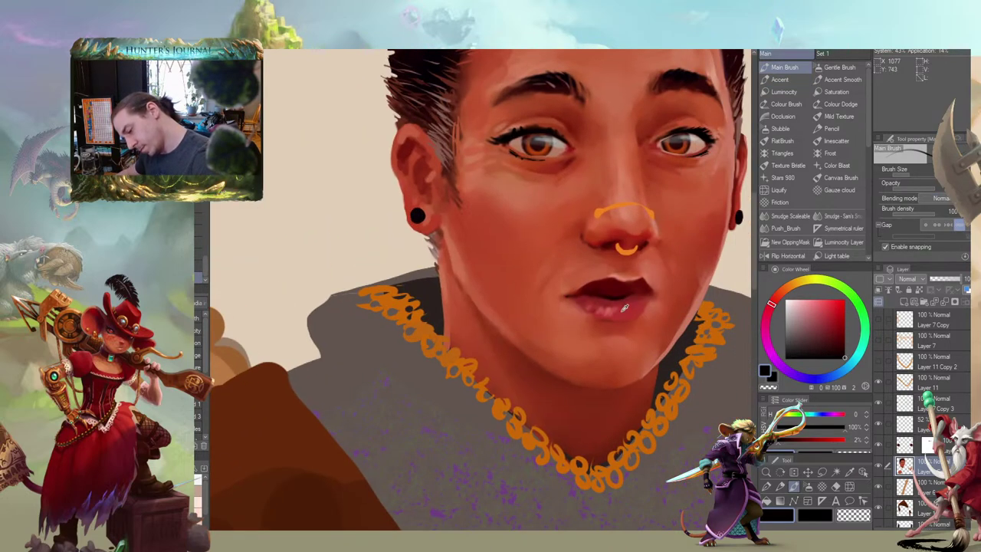
alt+click(625, 308)
mouse_move(605, 306)
mouse_down()
mouse_move(598, 308)
mouse_move(615, 310)
mouse_up()
drag(624, 269, 466, 254)
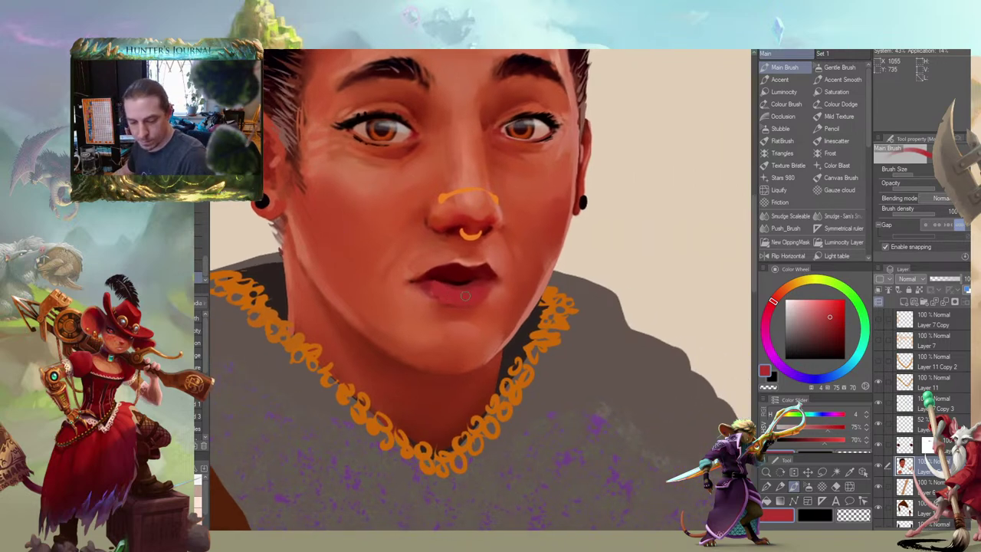
drag(453, 308, 370, 298)
Lighten the colour to pink (hue 4, saturation 55, value 88) and dab a highlight onto the far side of the lower lip
click(816, 305)
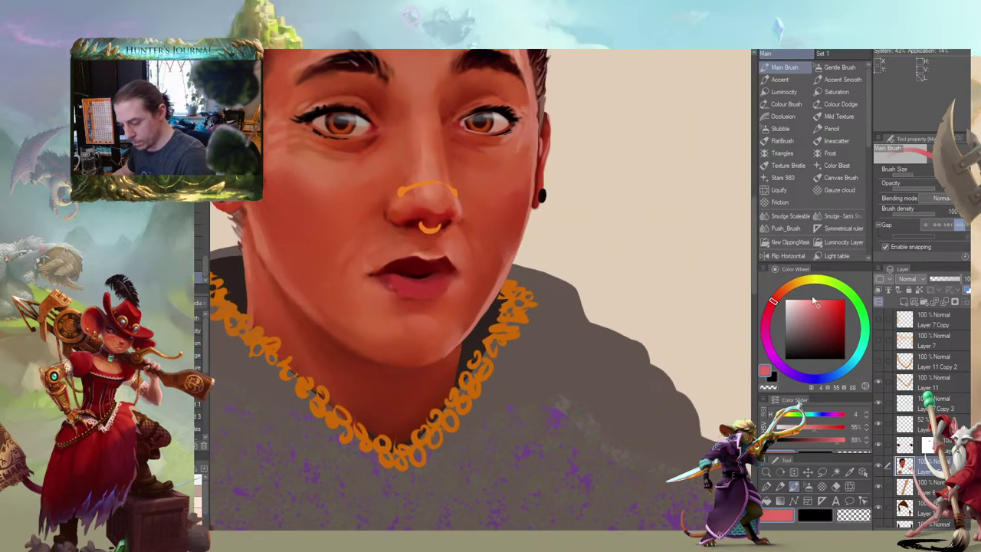
drag(424, 287, 431, 284)
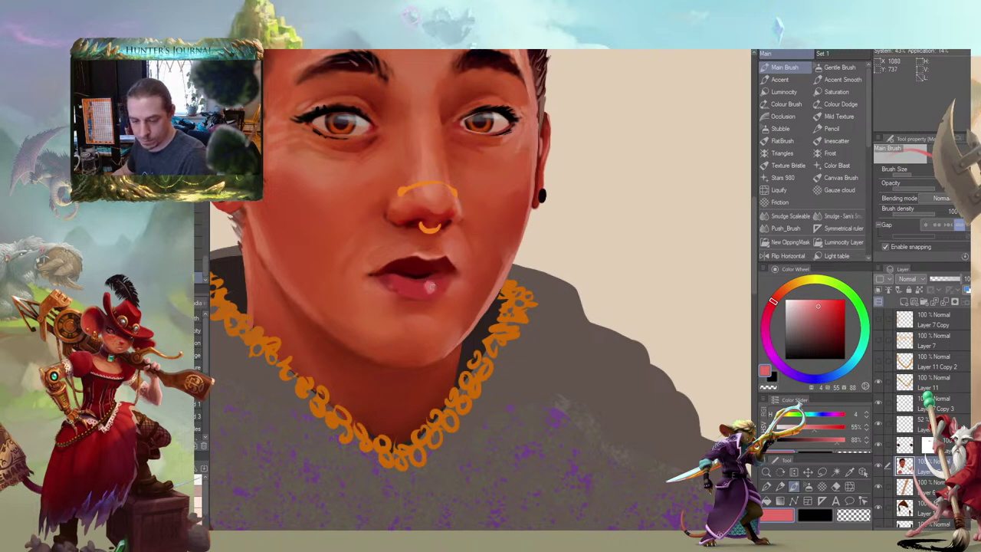
drag(351, 272, 332, 274)
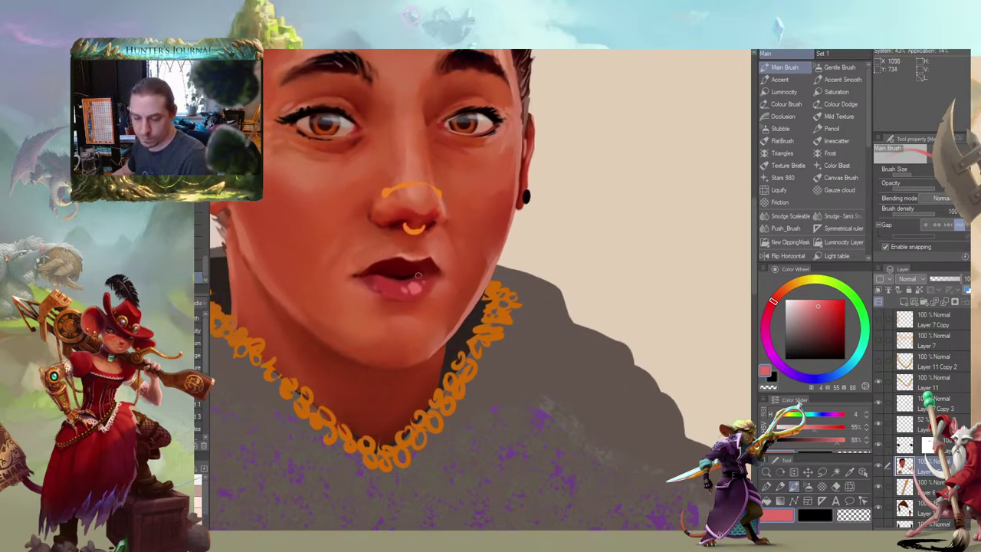
mouse_move(287, 181)
mouse_down()
mouse_move(418, 160)
mouse_move(551, 163)
mouse_up()
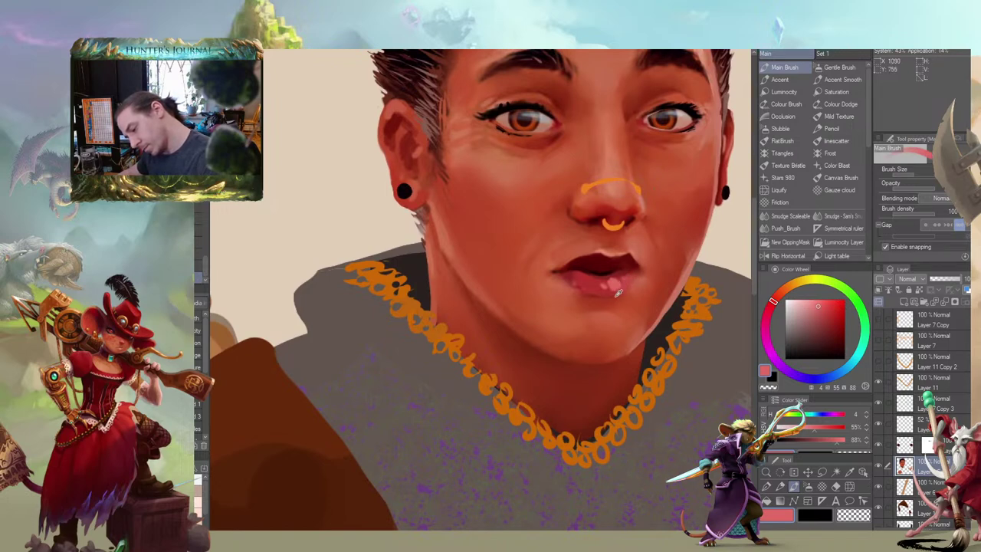
Refine the lower lip around its highlight using sampled reds (hue 11, saturation 81, value 67; hue 4, saturation 65, value 78)
alt+click(625, 293)
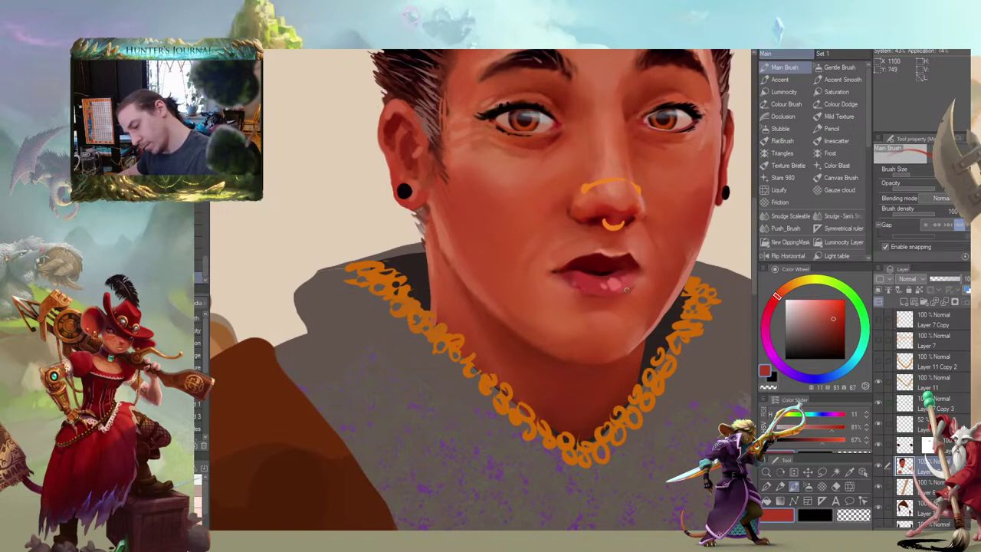
drag(605, 285, 329, 267)
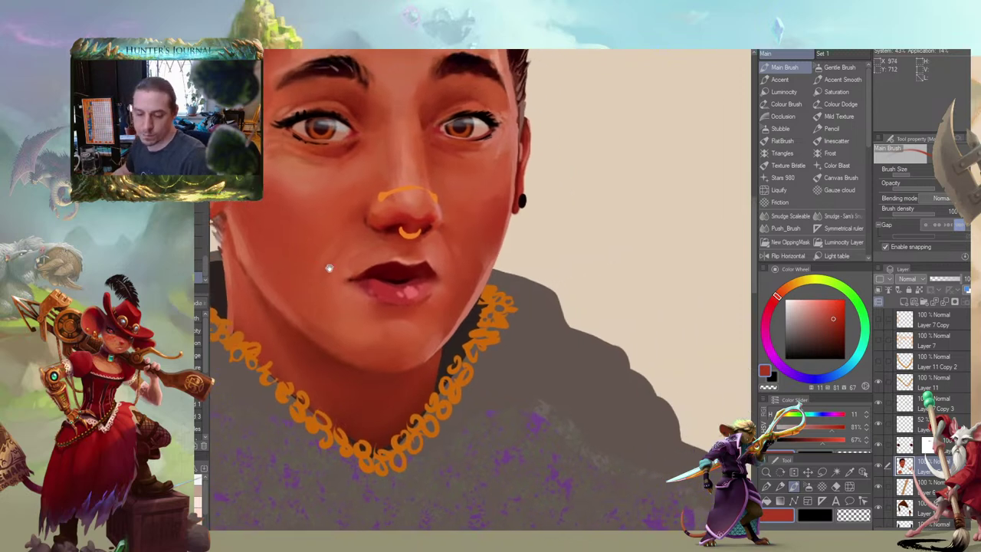
alt+click(409, 301)
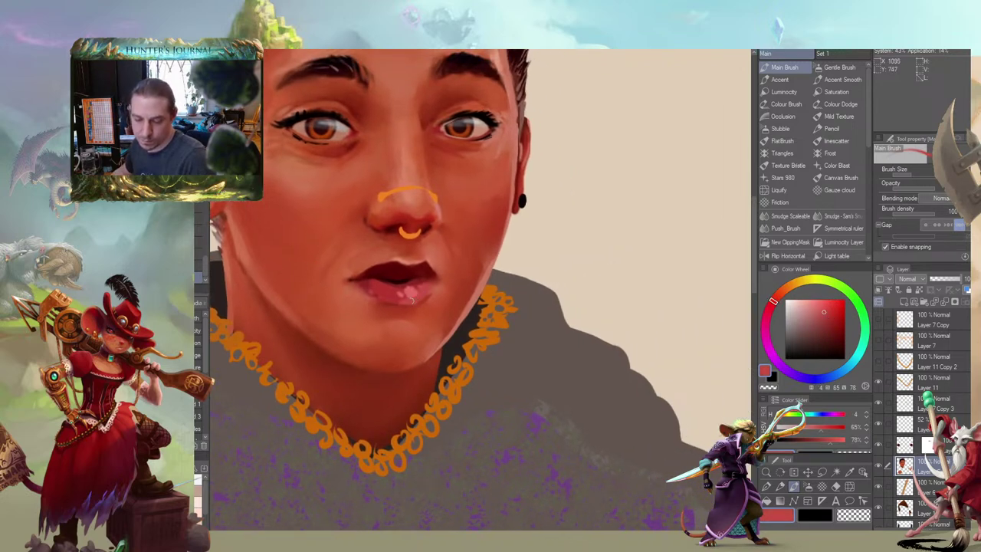
drag(361, 291, 332, 289)
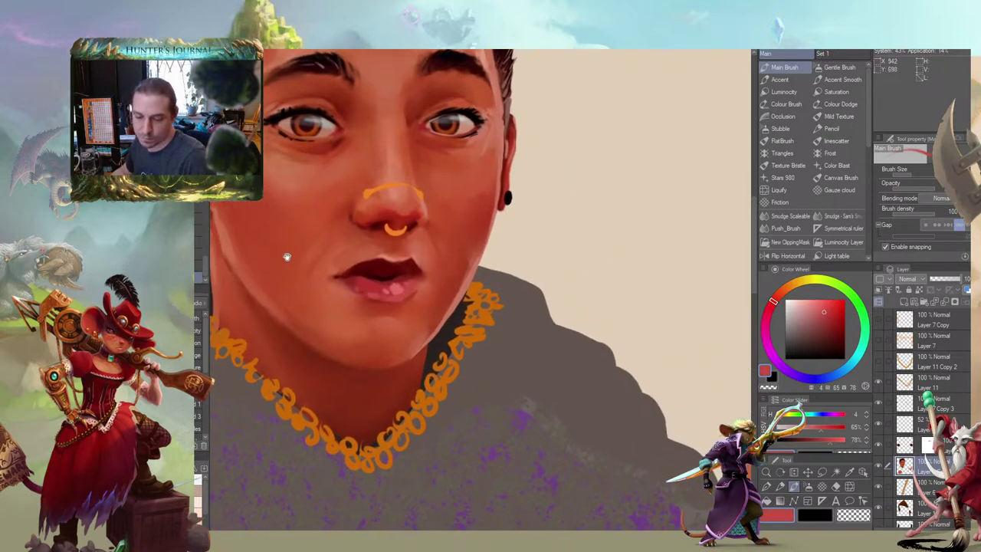
Paint a lighter red form inside the mouth opening with the Main Brush and soften it with Smudge
mouse_move(287, 256)
mouse_down()
mouse_move(418, 271)
mouse_move(594, 264)
mouse_move(600, 294)
mouse_move(588, 293)
mouse_up()
mouse_move(550, 238)
mouse_down()
mouse_move(431, 245)
mouse_move(461, 256)
mouse_up()
key(j)
key(b)
drag(560, 312, 554, 306)
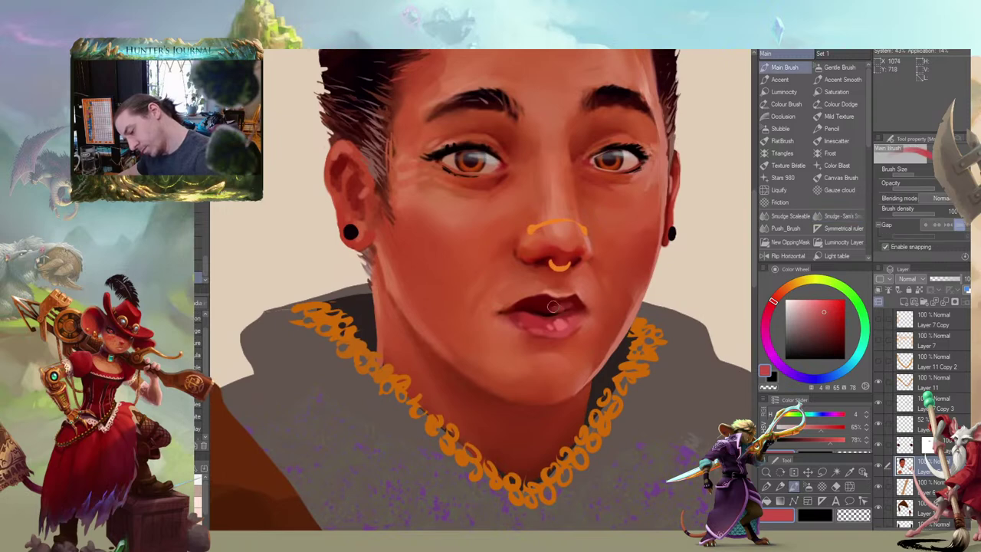
drag(556, 267, 538, 271)
key(j)
key(b)
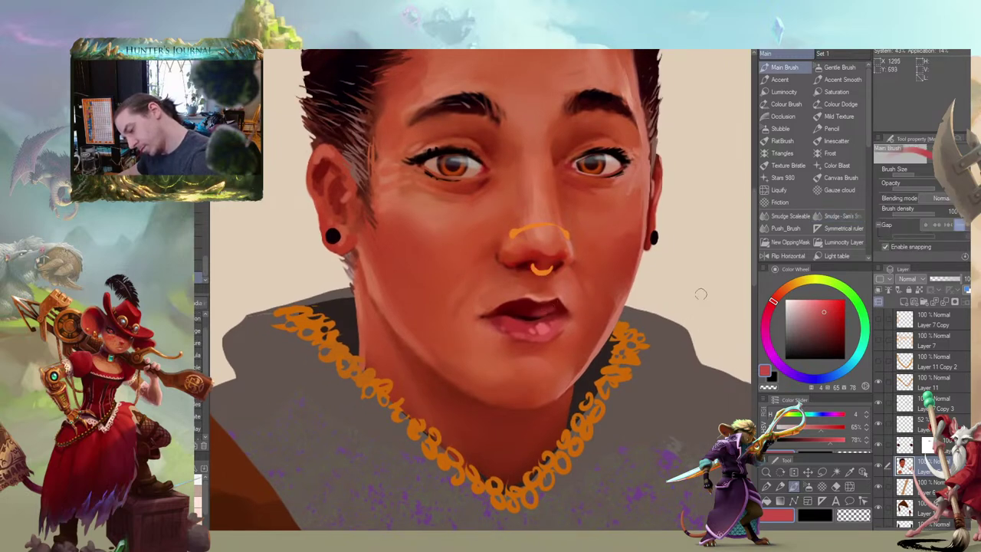
Set a saturated red (hue 4, saturation 89, value 80) and refine the mouth interior and lips with Main Brush and Smudge
click(837, 310)
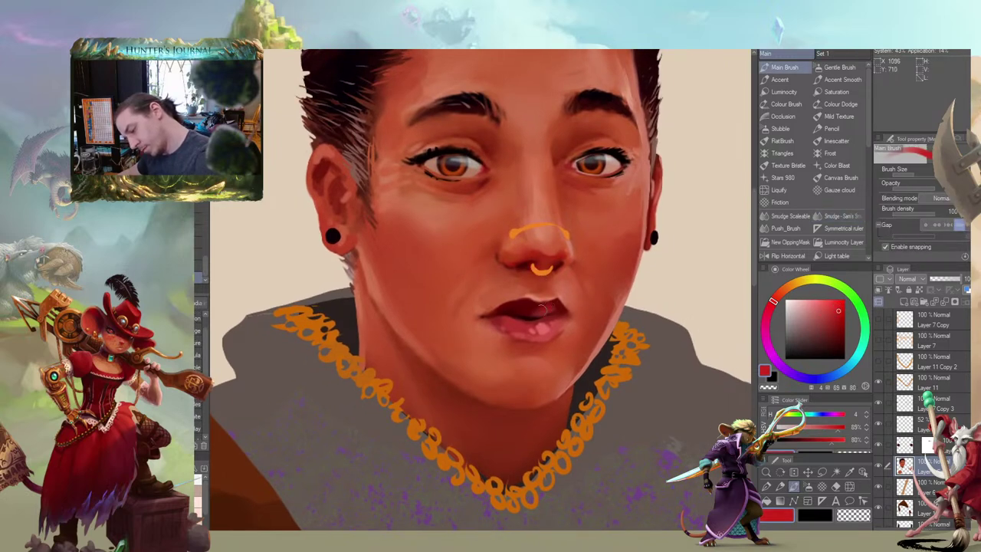
drag(485, 305, 481, 306)
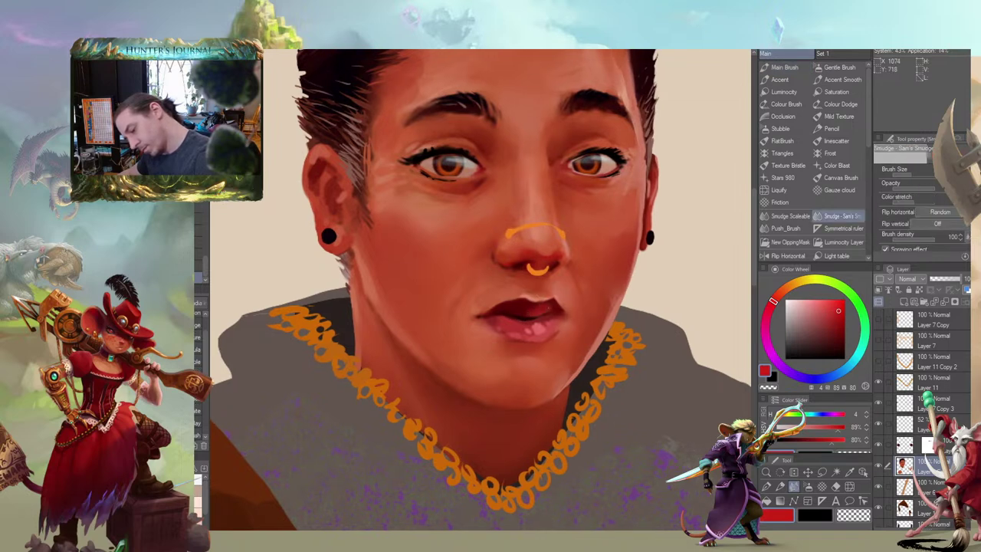
drag(465, 266, 530, 220)
key(b)
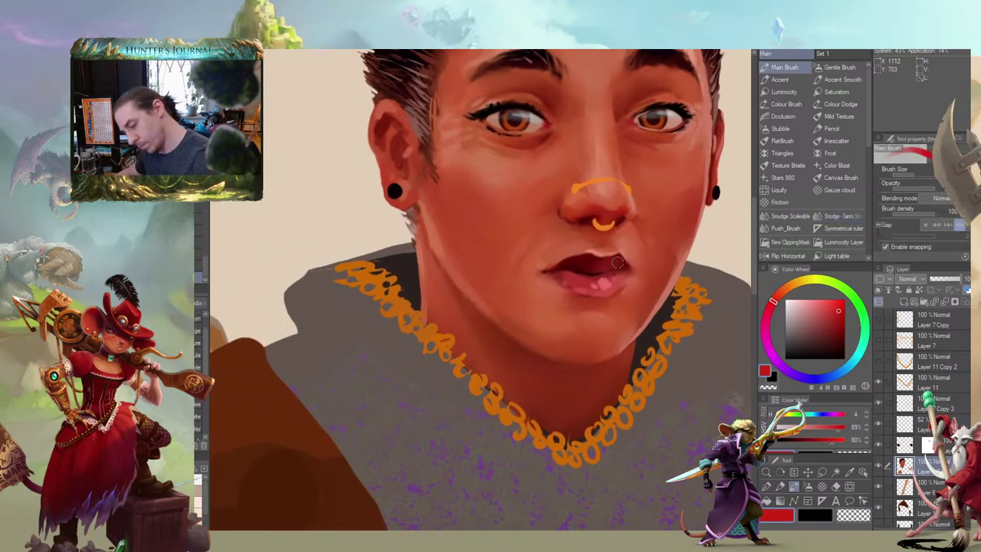
drag(555, 290, 529, 290)
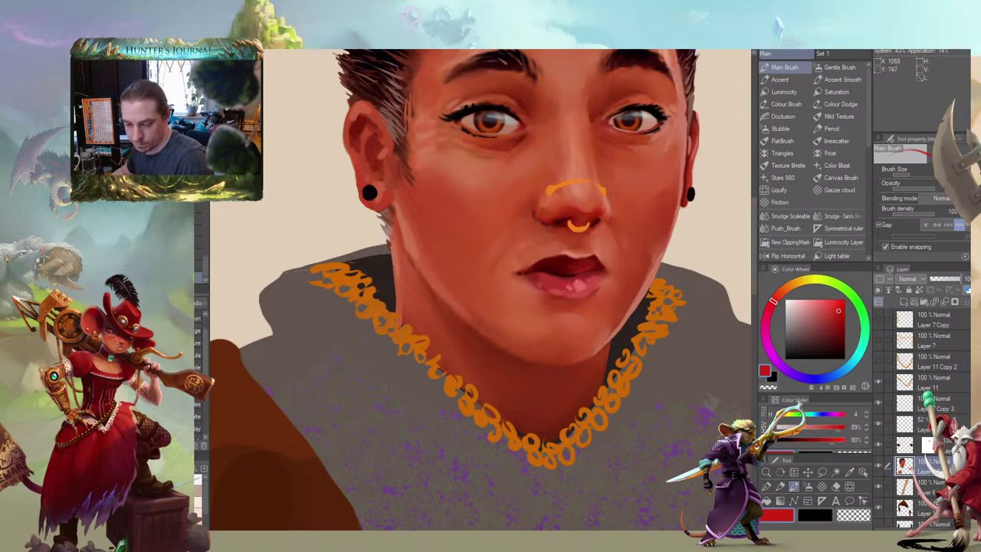
drag(533, 274, 460, 283)
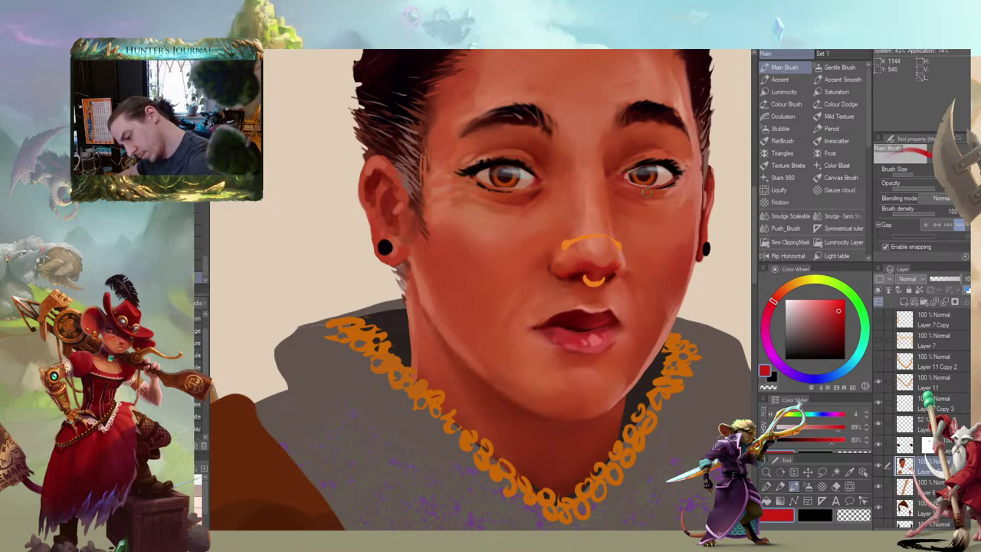
Add saturated red (hue 4, saturation 89, value 80) beneath the far eye and on the near cheek, softening the cheek with Smudge
drag(599, 182, 591, 183)
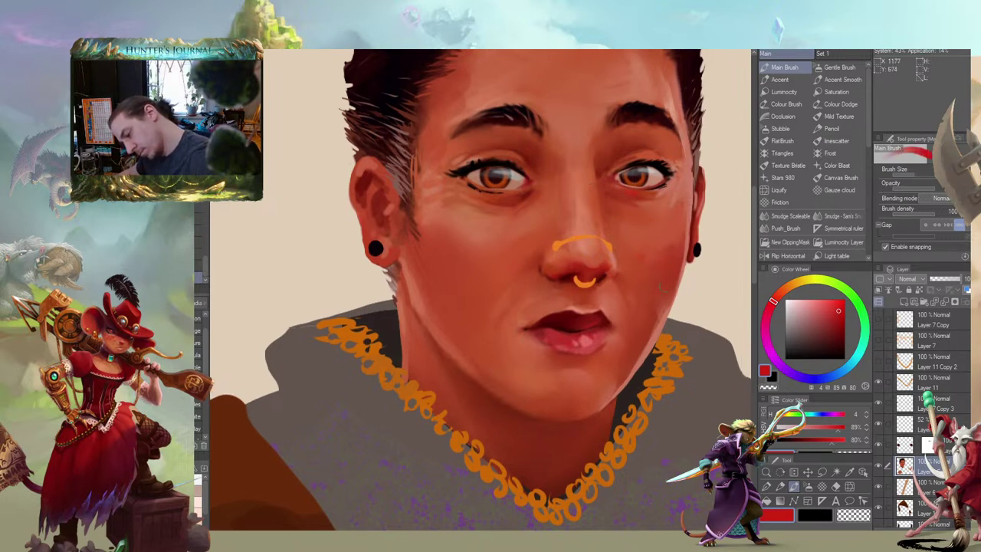
drag(634, 163, 634, 144)
drag(473, 183, 422, 192)
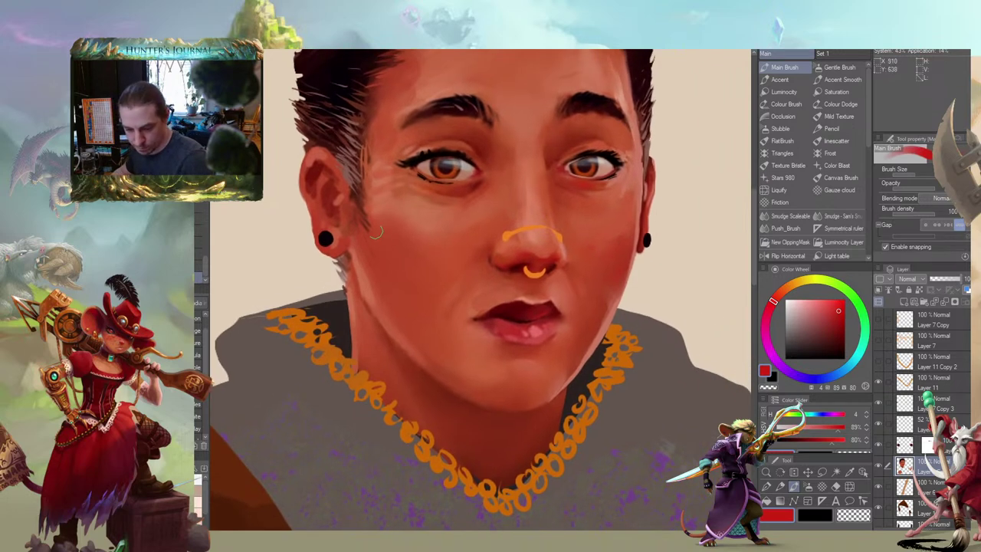
drag(376, 232, 360, 223)
drag(365, 172, 398, 179)
key(j)
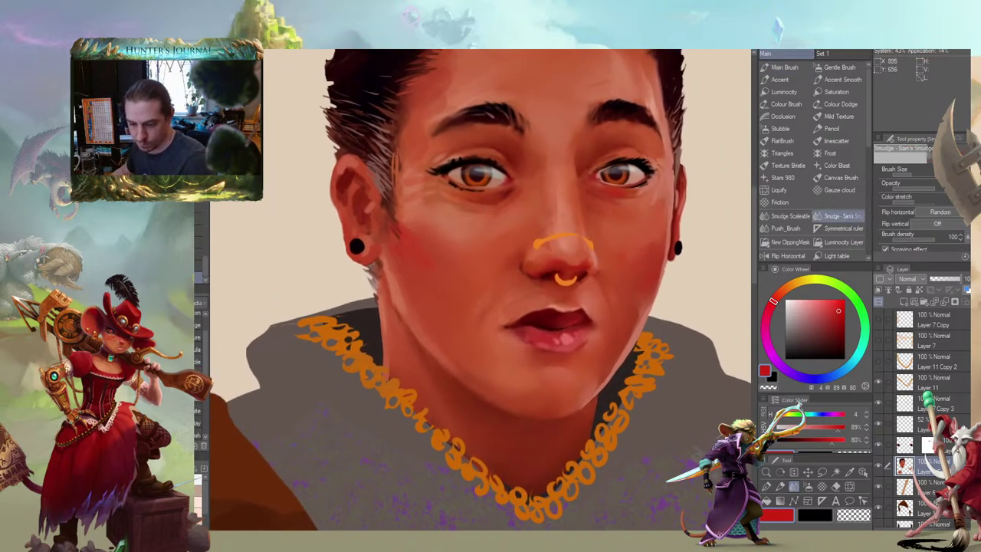
drag(409, 296, 400, 275)
Glaze more of the saturated red over the brow area, nose side and cheek fold with the Main Brush
key(b)
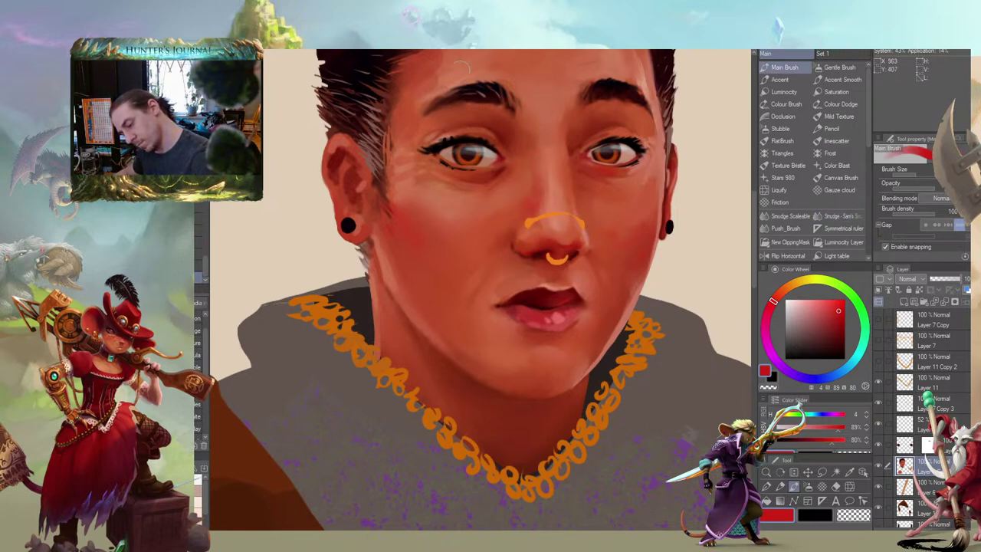
drag(417, 148, 391, 193)
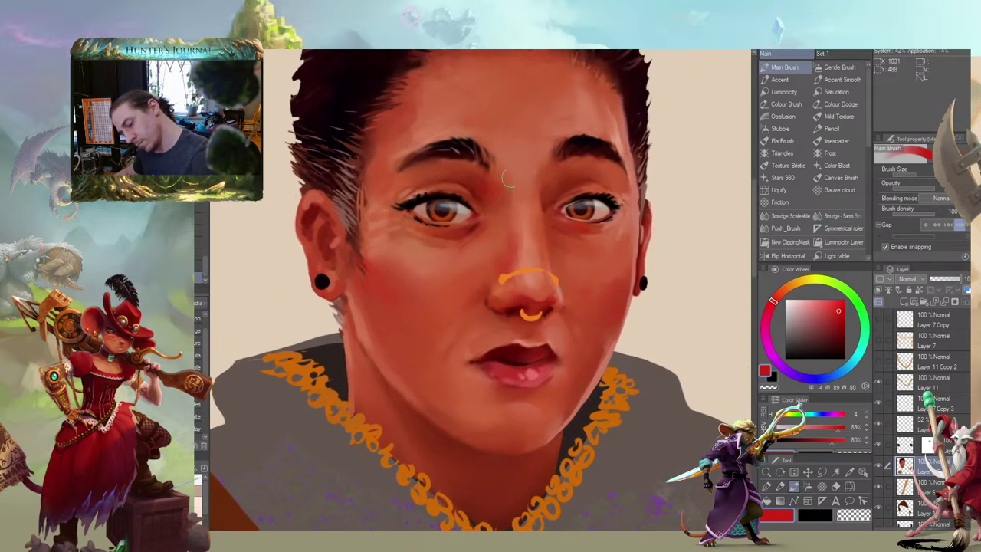
mouse_move(576, 113)
mouse_down()
mouse_move(587, 103)
mouse_move(565, 91)
mouse_up()
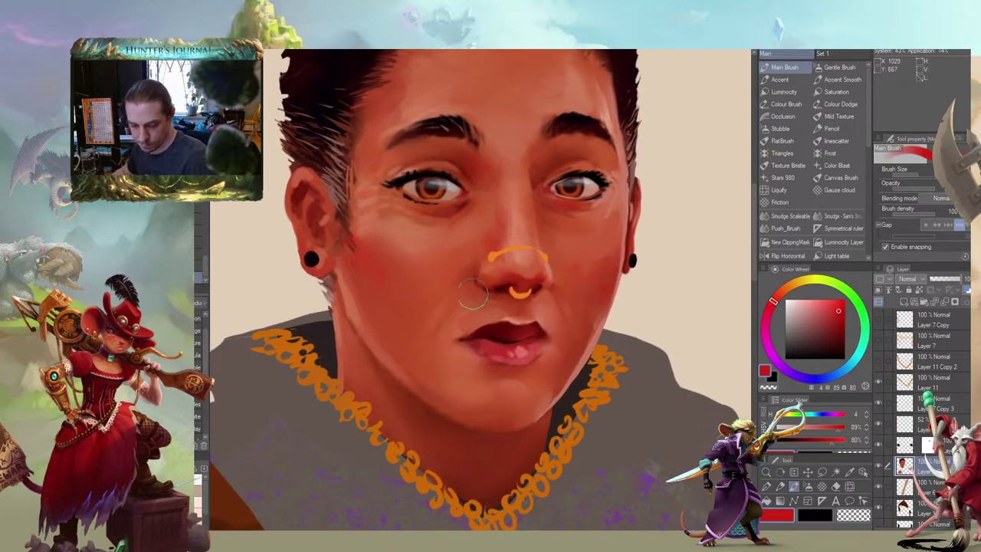
mouse_move(379, 304)
mouse_down()
mouse_move(375, 283)
mouse_move(395, 269)
mouse_up()
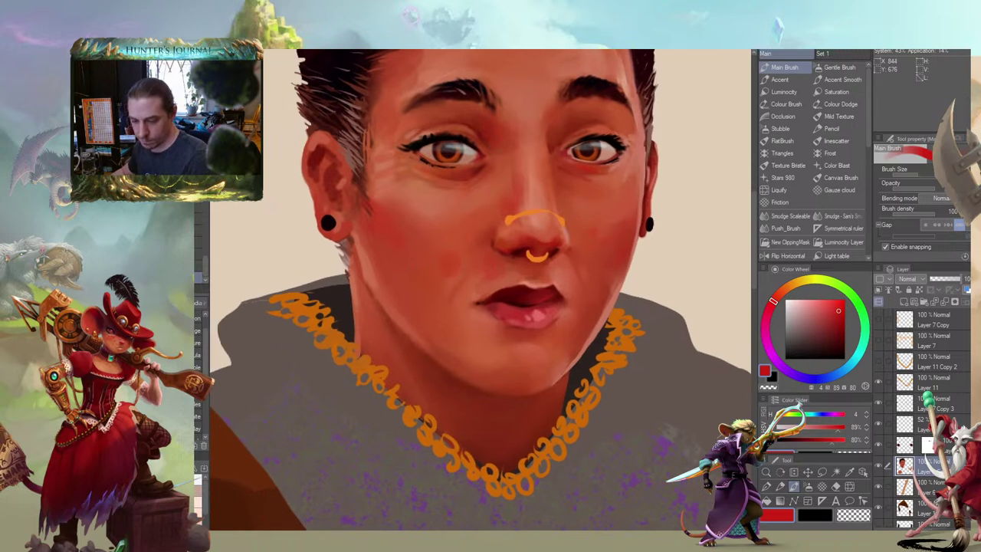
Try to blend the near cheek's red patches with Smudge, and undo the last strokes
key(j)
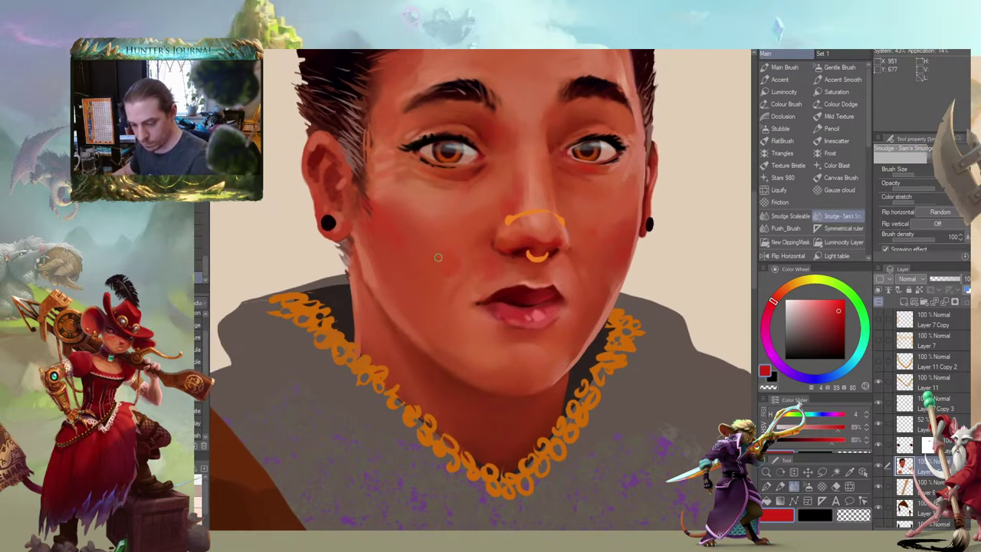
drag(450, 219, 430, 220)
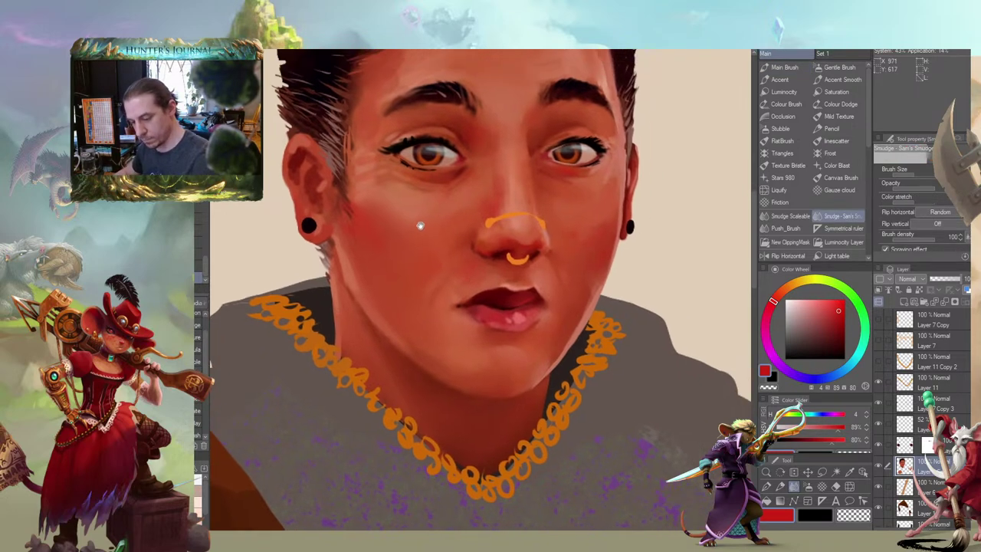
key(ctrl+z)
key(ctrl+z)
key(ctrl+z)
key(ctrl+z)
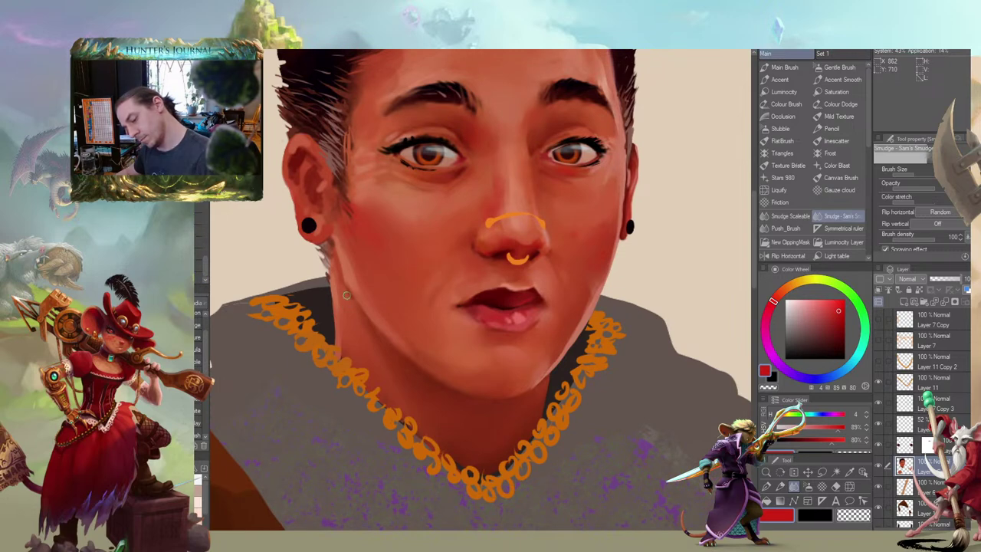
Refine the near nostril wing with the Main Brush using sampled reds (hue 7, saturation 87, value 70; hue 2, saturation 93, value 39)
key(b)
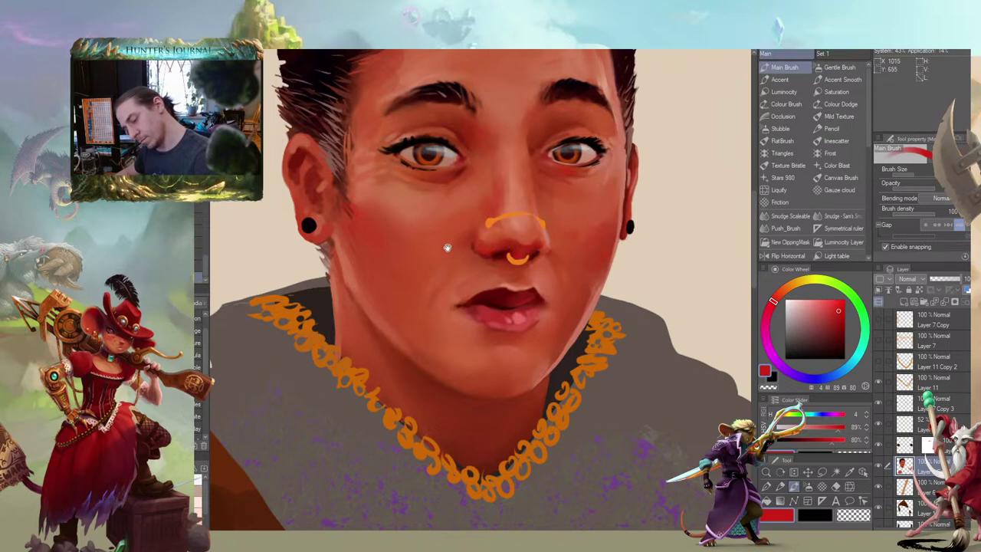
drag(463, 243, 443, 257)
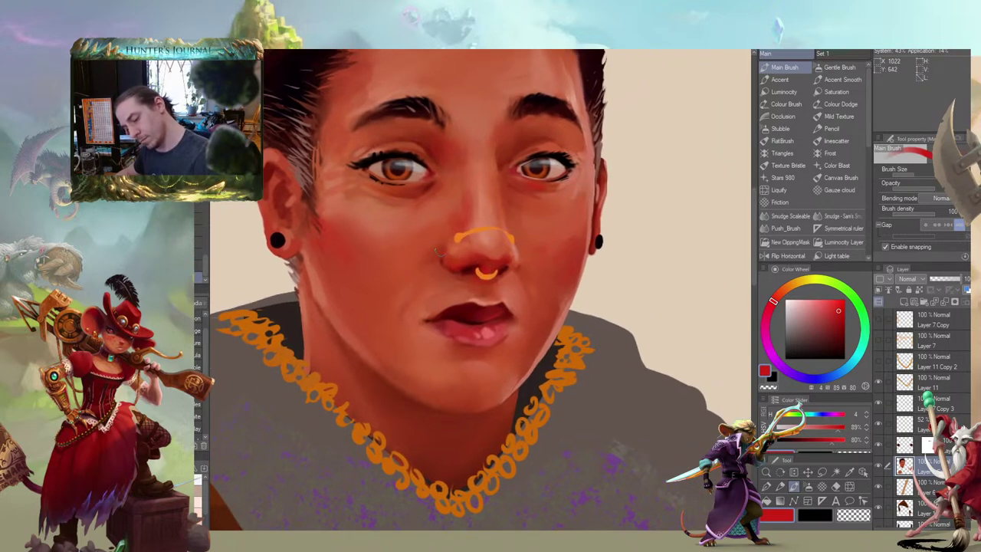
alt+click(442, 259)
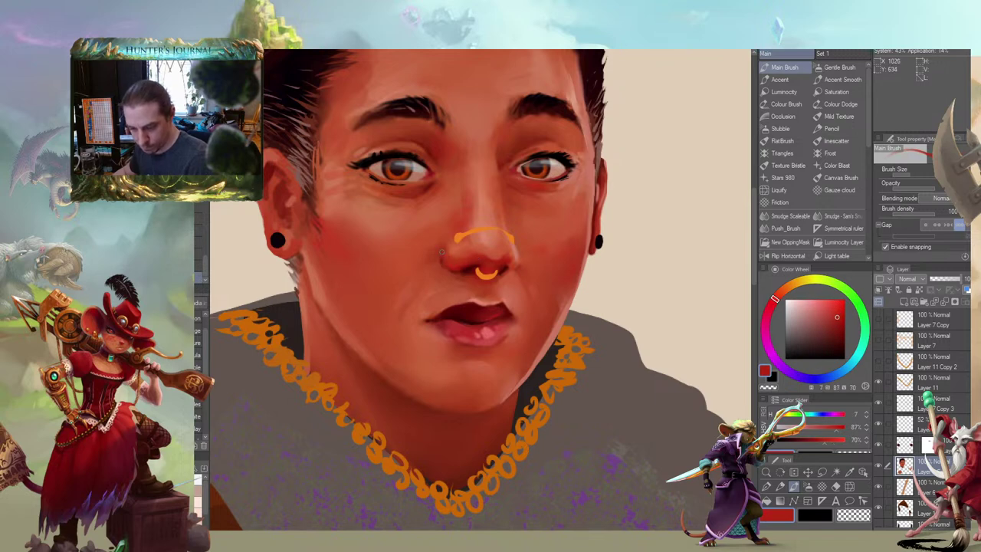
drag(462, 264, 473, 276)
alt+click(482, 277)
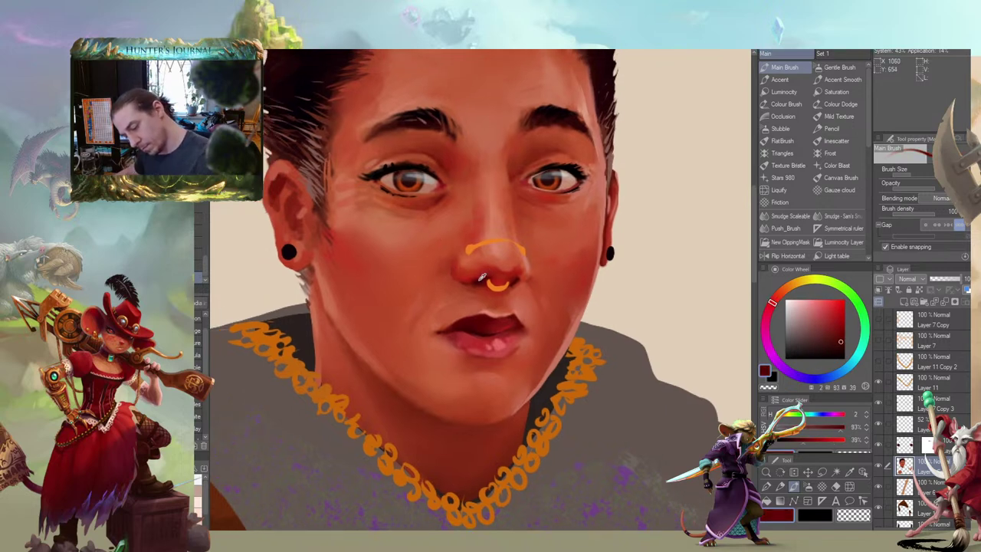
alt+click(468, 274)
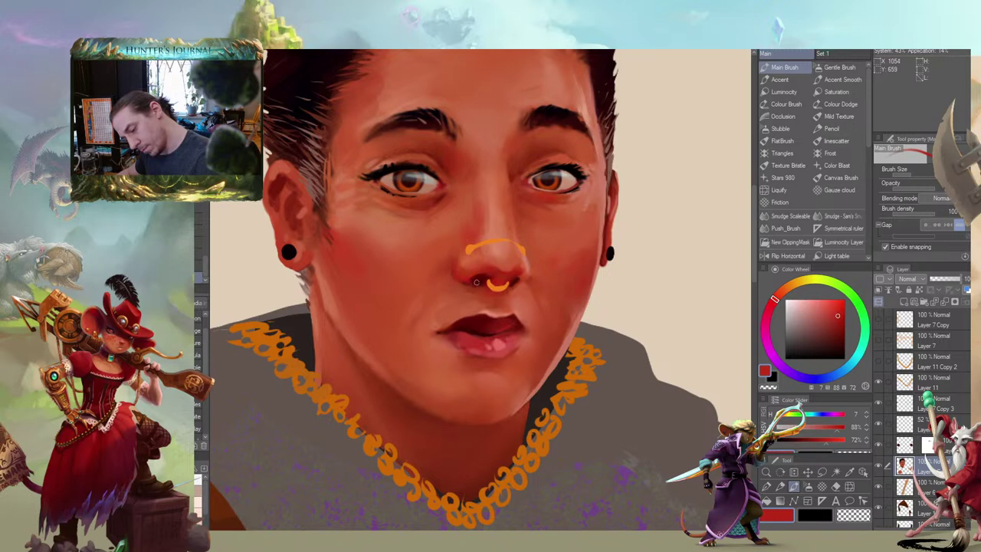
Define the near nostril's edge and opening using sampled tones (hue 14, saturation 83, value 67; hue 5, saturation 91, value 63; hue 2, saturation 94, value 31)
mouse_move(443, 255)
mouse_down()
mouse_move(405, 248)
mouse_move(355, 278)
mouse_move(351, 268)
mouse_up()
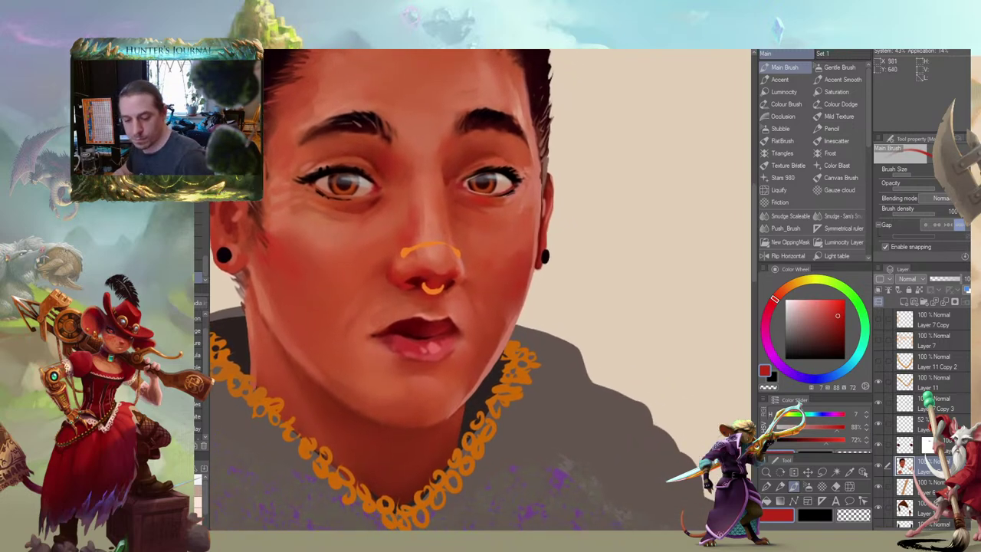
alt+click(410, 288)
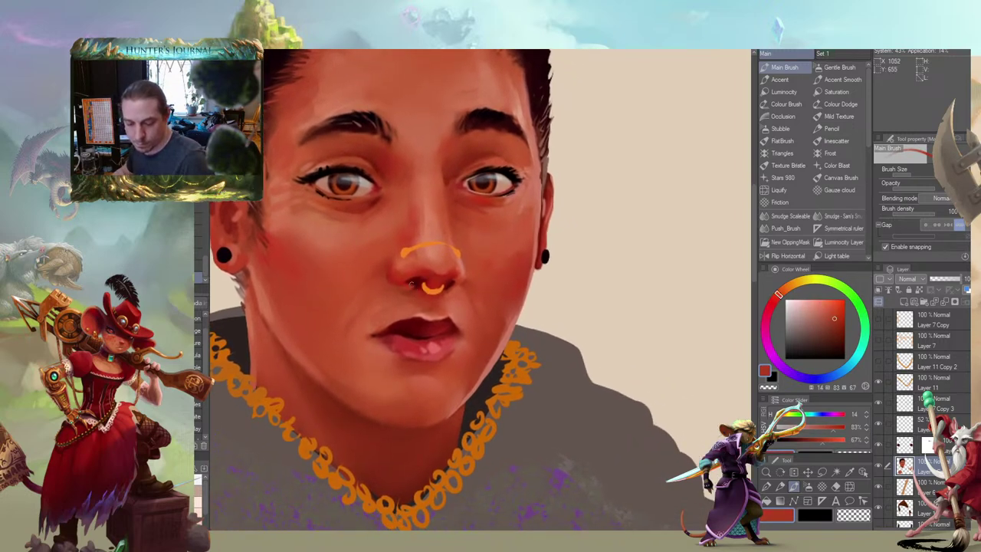
alt+click(425, 279)
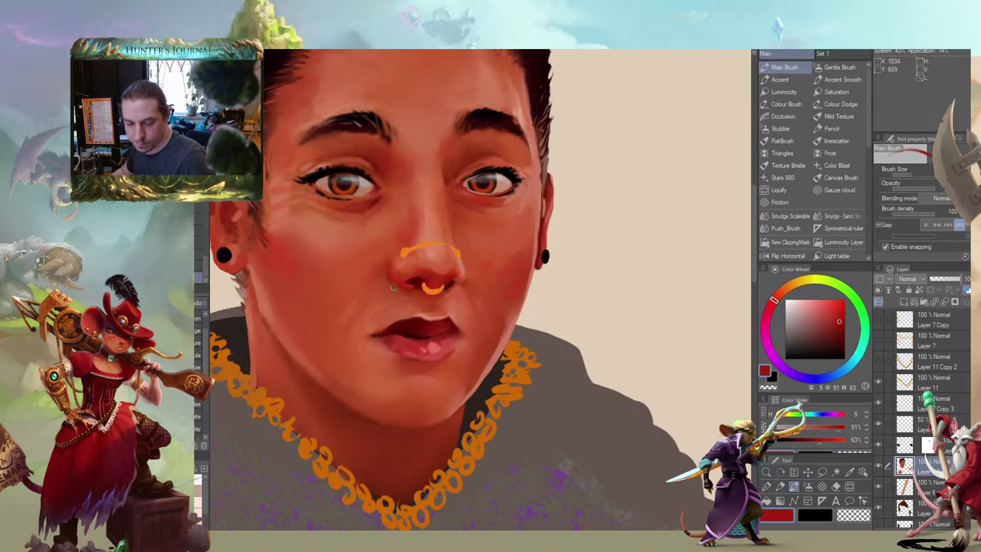
alt+click(415, 279)
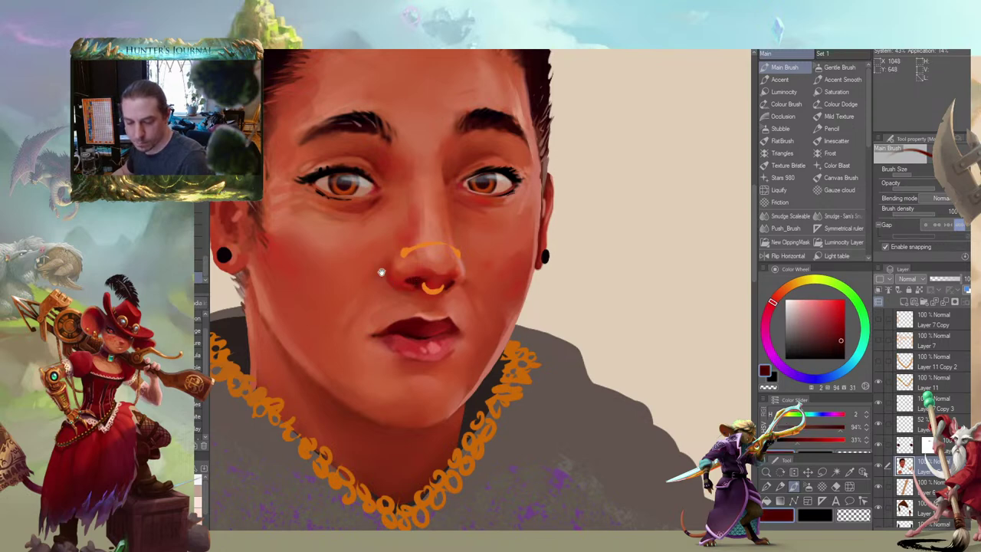
drag(381, 272, 548, 264)
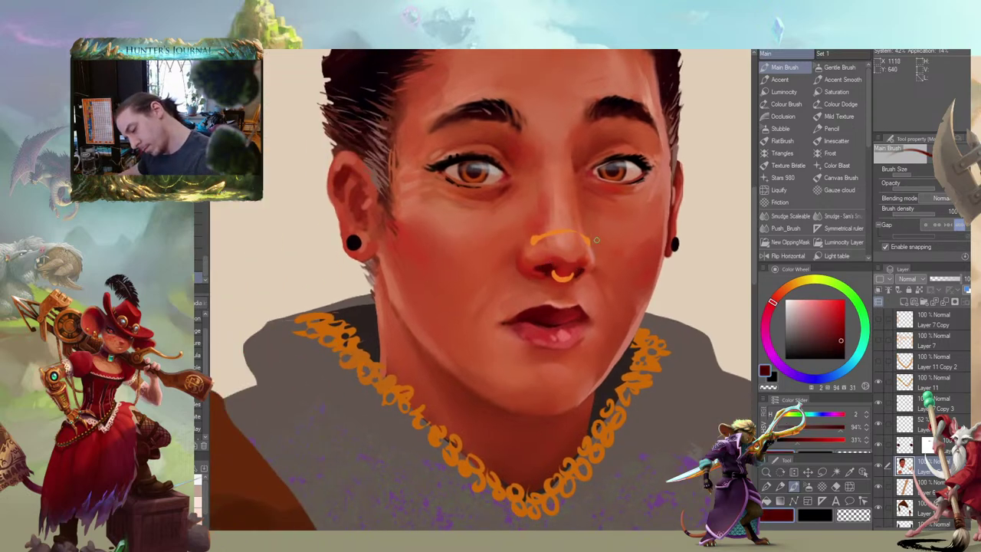
Shape the far nostril wing with sampled red (hue 7, saturation 88, value 74) and a lighter skin tone (hue 15, saturation 68, value 79)
alt+click(541, 262)
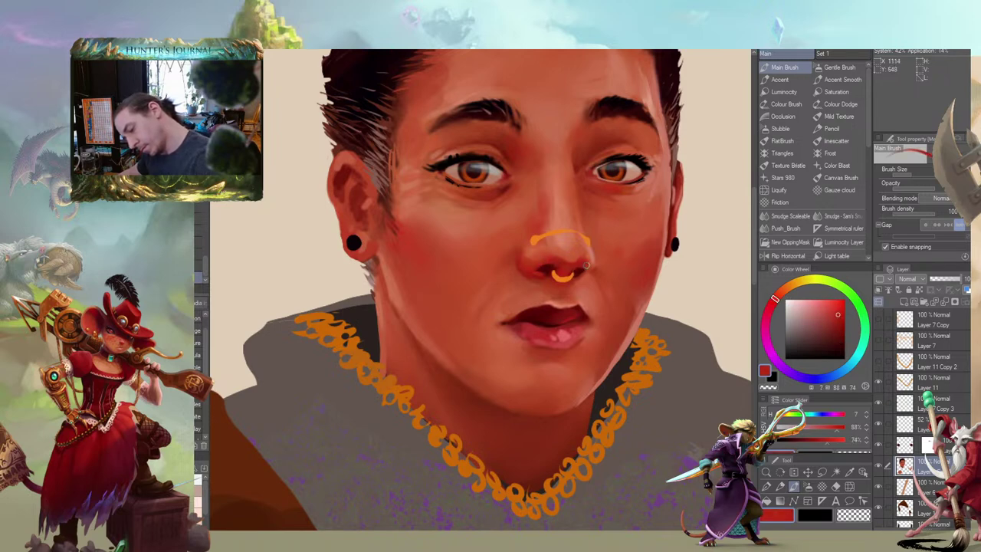
mouse_move(597, 258)
mouse_down()
mouse_move(579, 266)
mouse_move(395, 269)
mouse_up()
alt+click(554, 275)
alt+click(391, 249)
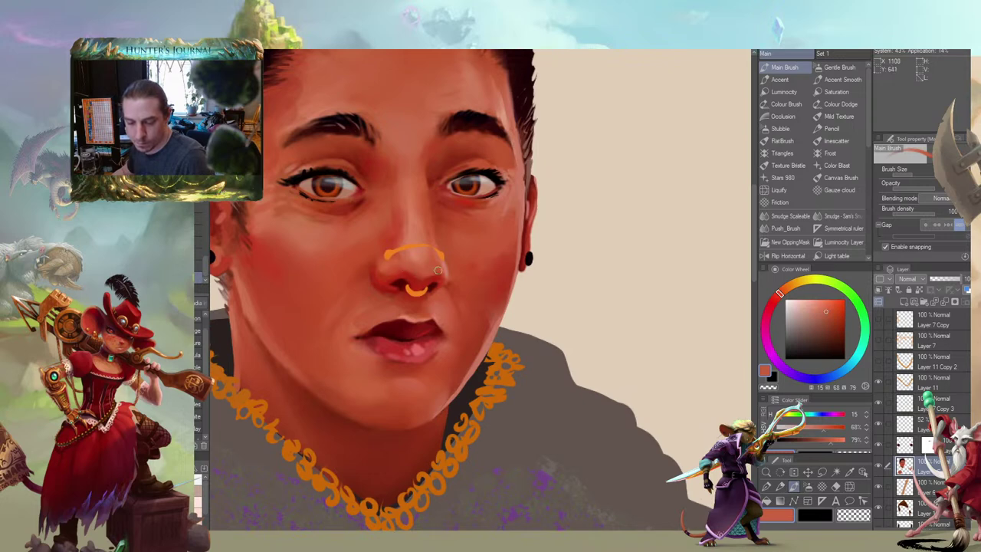
drag(335, 260, 362, 264)
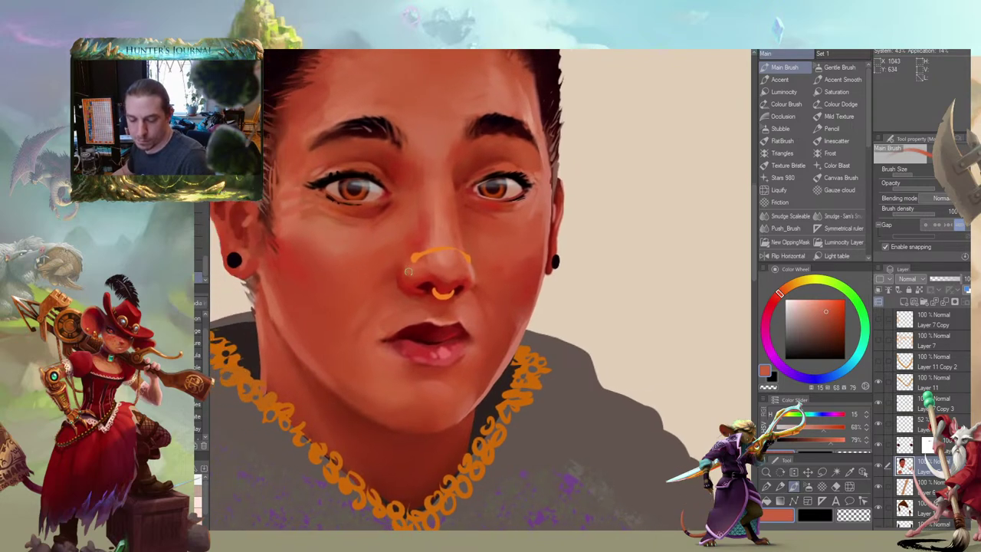
Blend the near nostril wing into the cheek using sampled skin reds (hue 14, saturation 86, value 71; hue 7, saturation 87, value 70)
alt+click(403, 267)
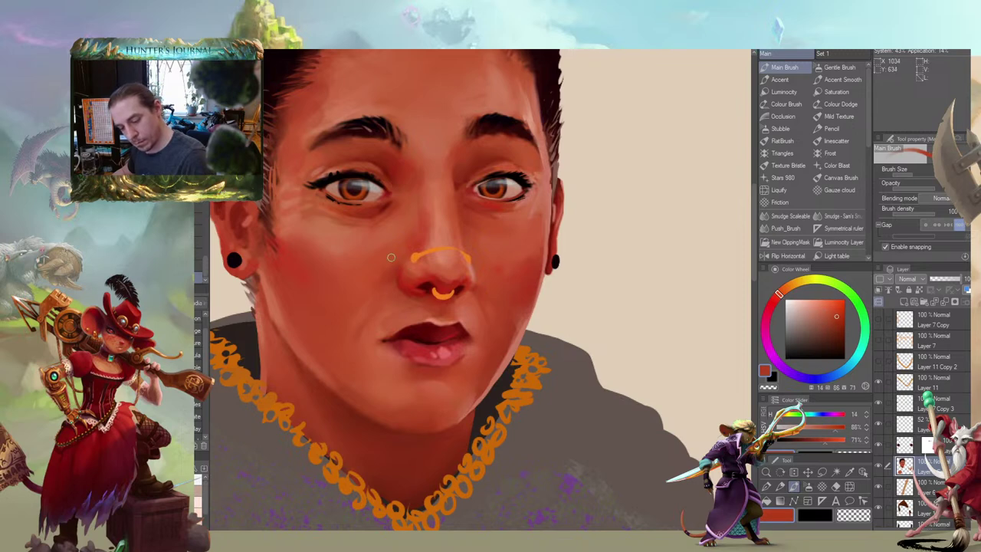
drag(335, 262, 381, 260)
alt+click(452, 279)
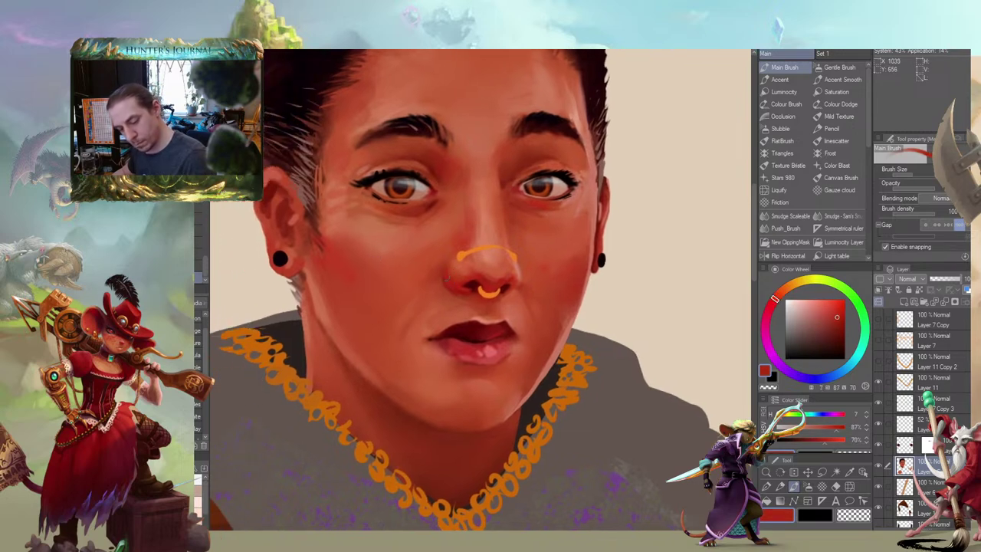
alt+click(442, 292)
scroll(448, 291, left, 1)
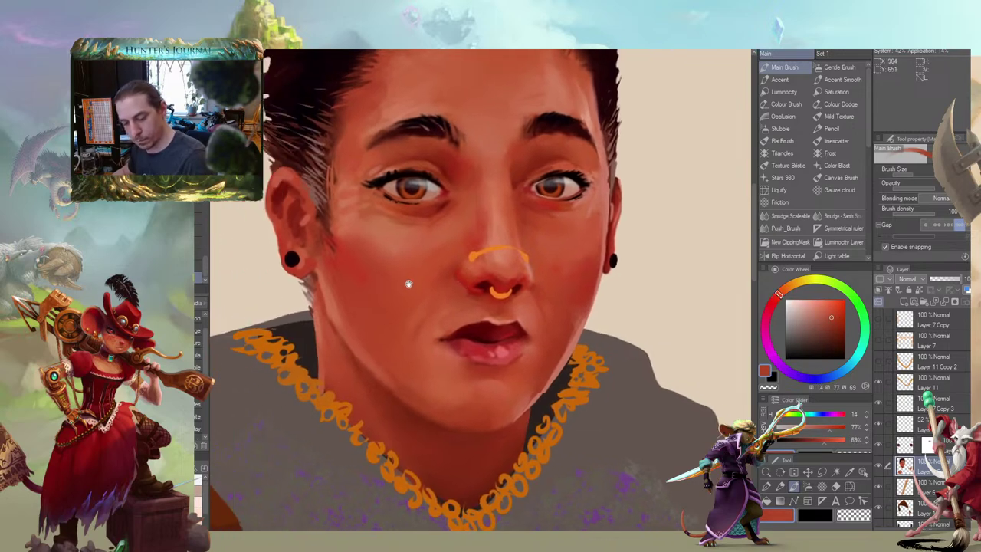
scroll(485, 294, left, 2)
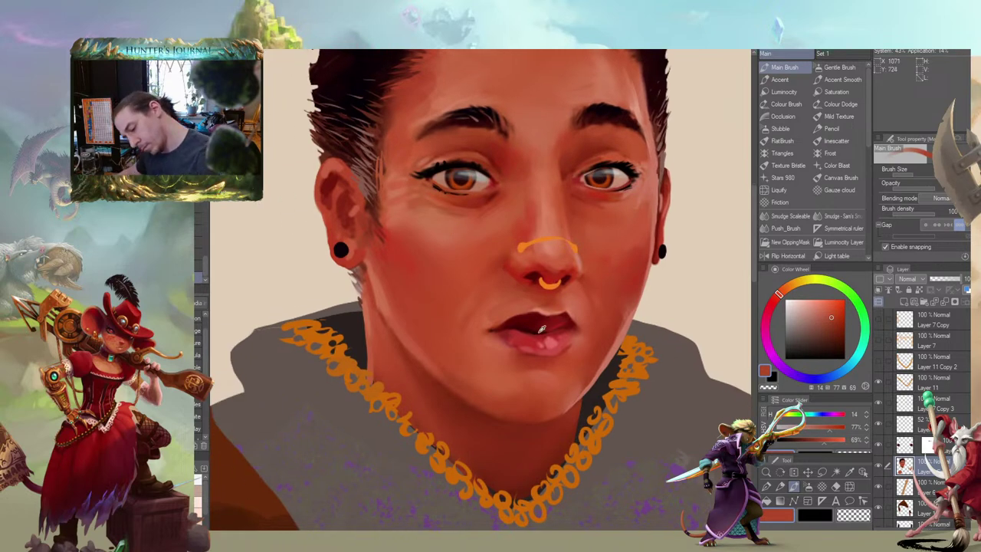
Shade the crease beside the near nostril with sampled tones (hue 13, saturation 80, value 64; hue 7, saturation 87, value 44)
alt+click(584, 348)
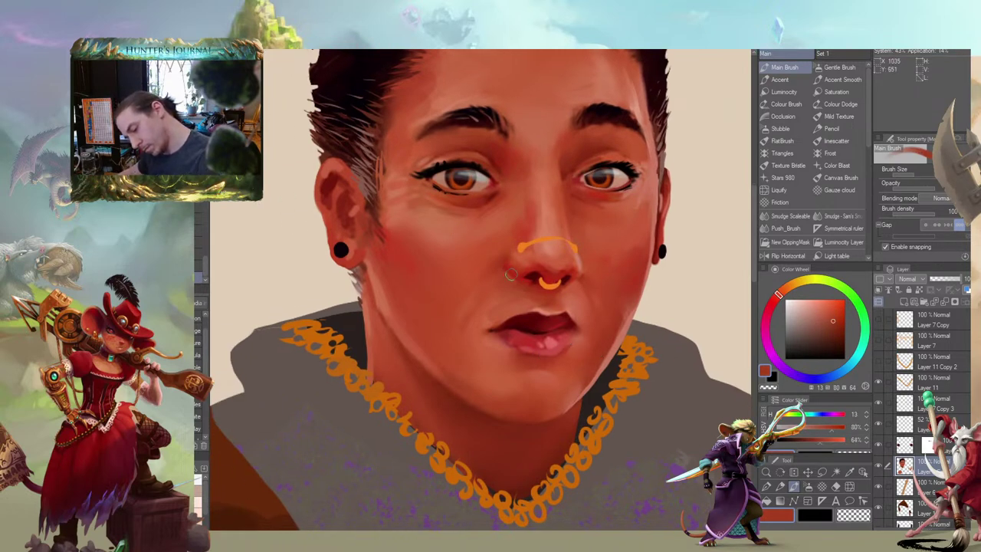
scroll(441, 232, up, 1)
scroll(441, 232, right, 1)
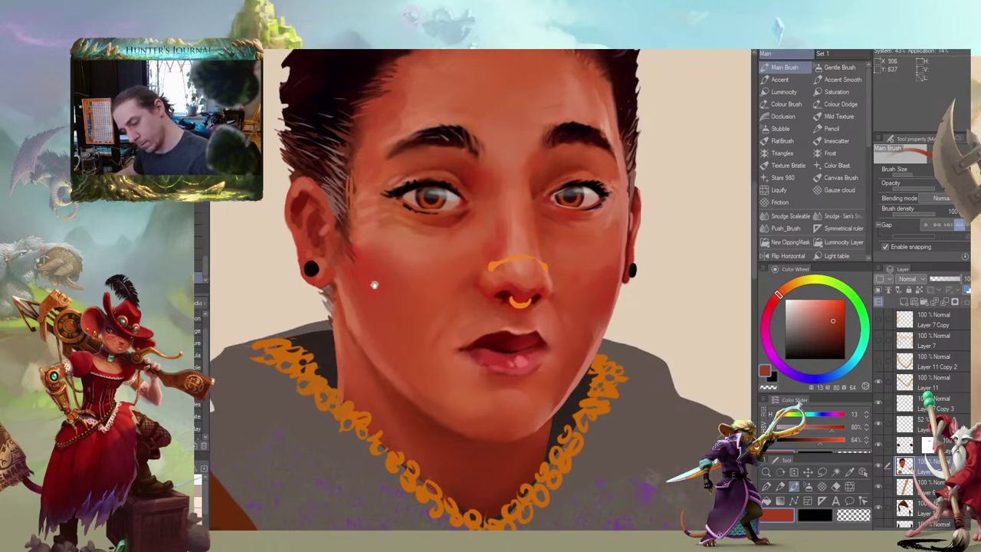
alt+click(467, 230)
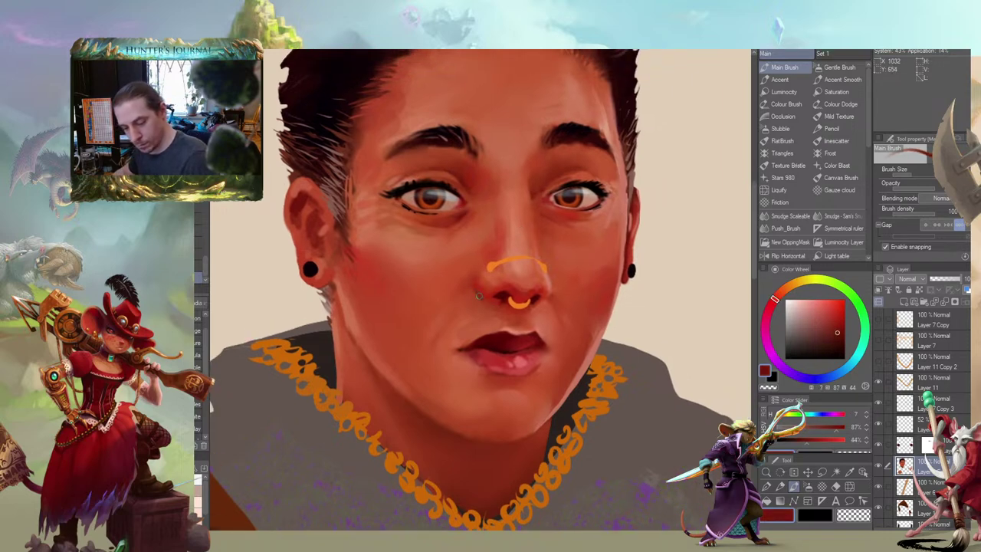
drag(463, 274, 456, 270)
Examine the nose and nostril shading up close and against the whole figure
mouse_move(432, 187)
mouse_down()
mouse_move(507, 140)
mouse_move(512, 149)
mouse_up()
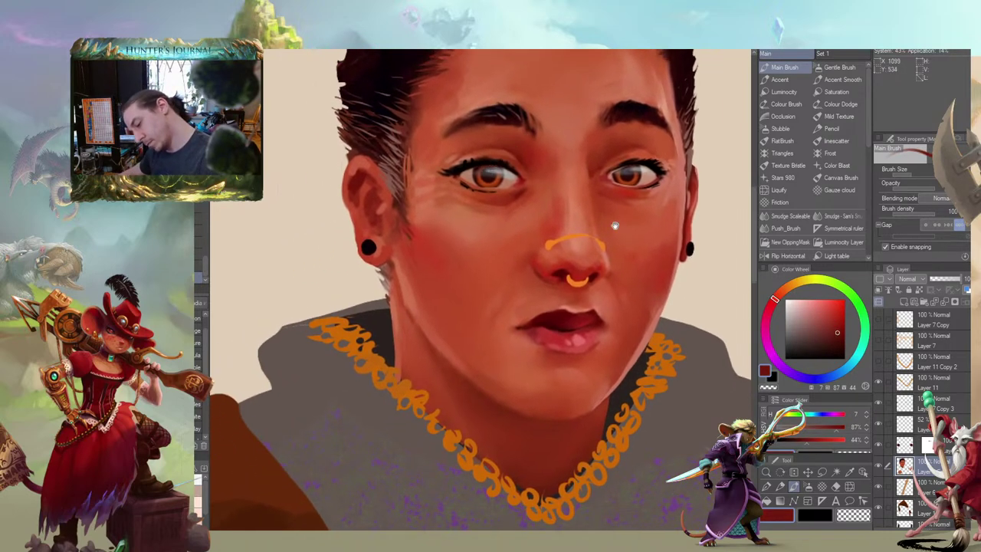
drag(561, 284, 384, 250)
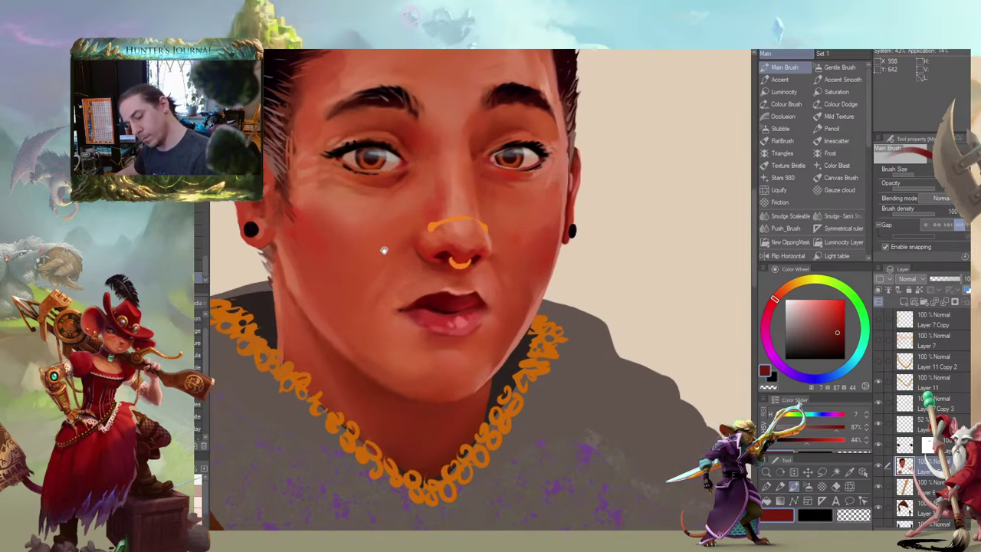
scroll(357, 200, down, 1)
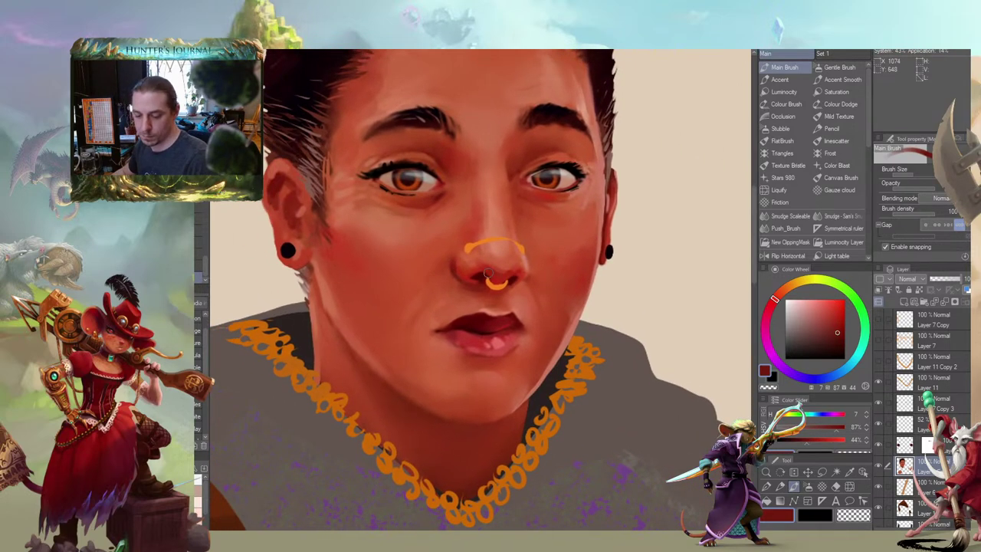
scroll(379, 271, down, 4)
drag(261, 313, 347, 287)
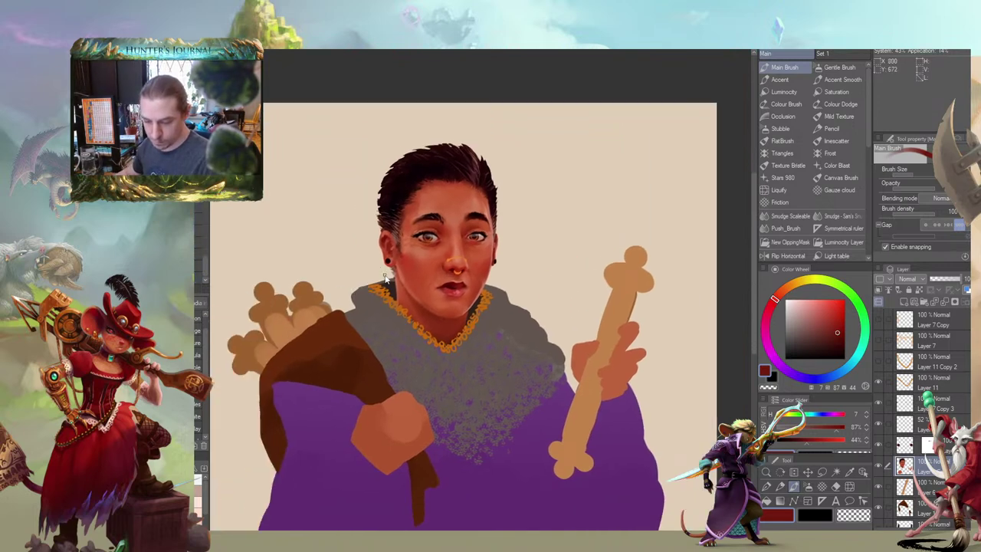
scroll(386, 322, up, 3)
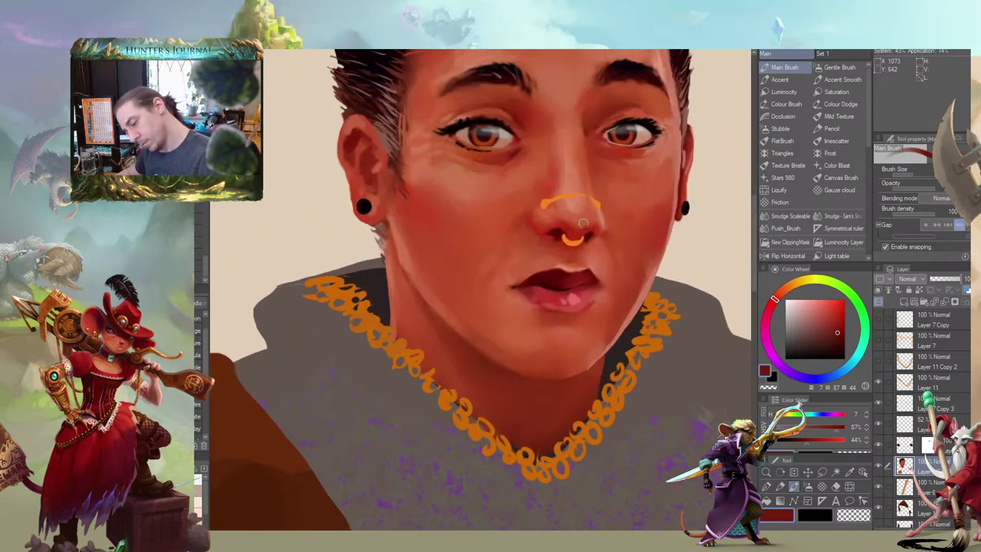
Paint the shadow beneath the near nostril and soften its edge with the Smudge brush
drag(551, 239, 584, 247)
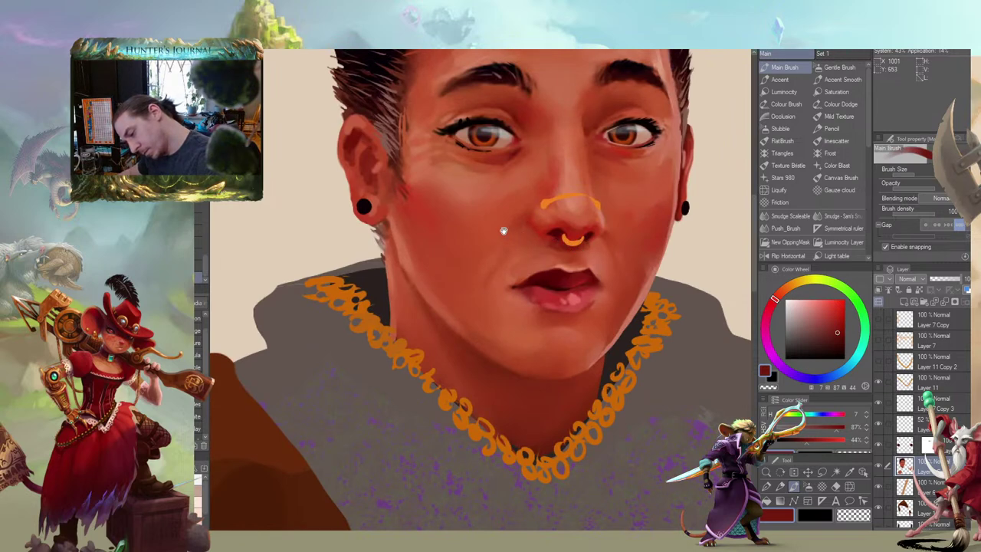
drag(449, 272, 416, 288)
key(j)
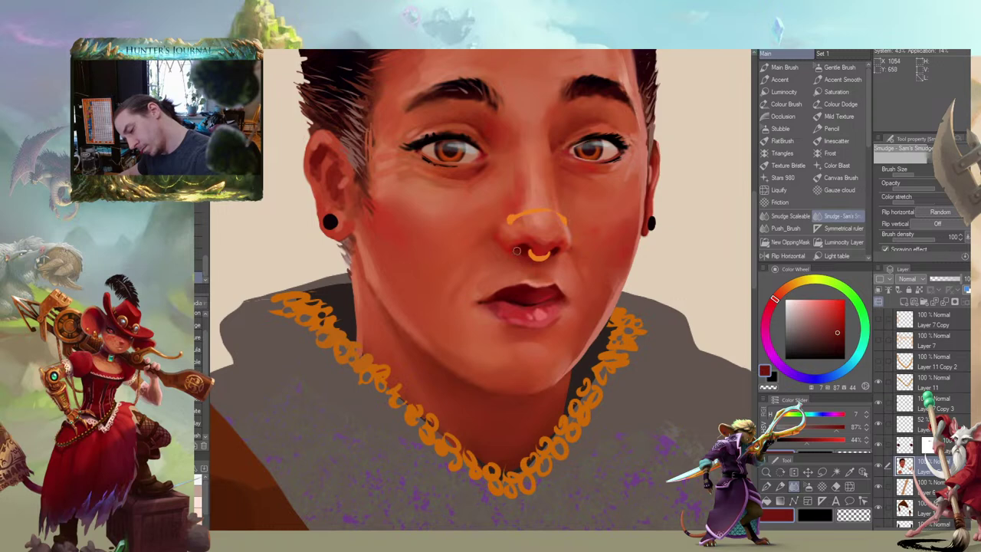
drag(502, 225, 436, 271)
key(b)
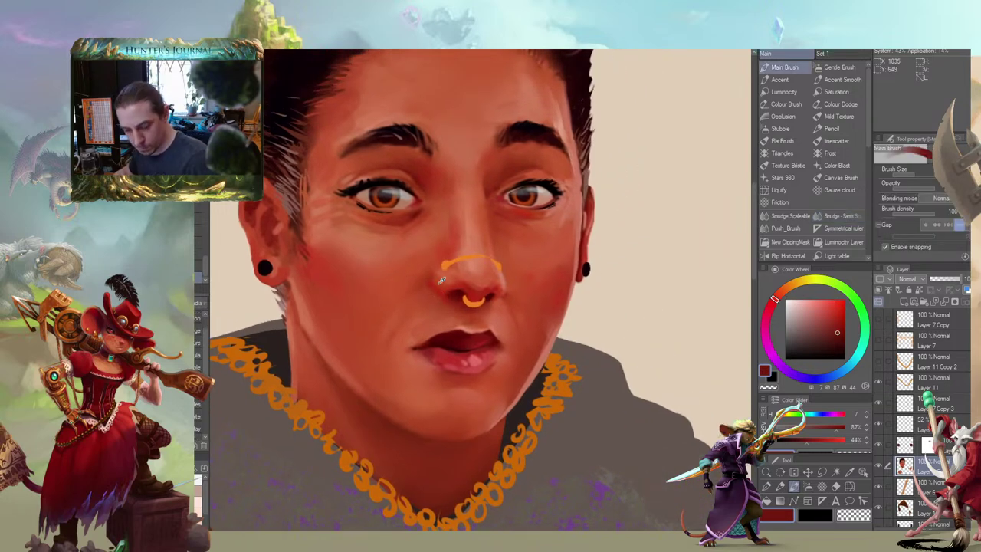
Blend the near nostril wing into the cheek with sampled skin tones (hue 12, saturation 79, value 76; hue 16, saturation 70, value 80) and smudging
alt+click(444, 264)
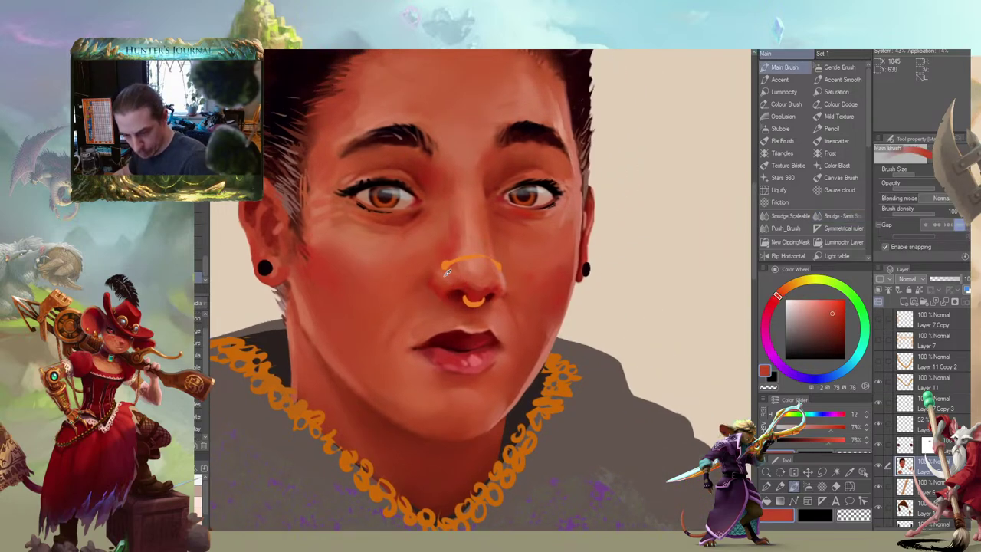
alt+click(433, 299)
key(j)
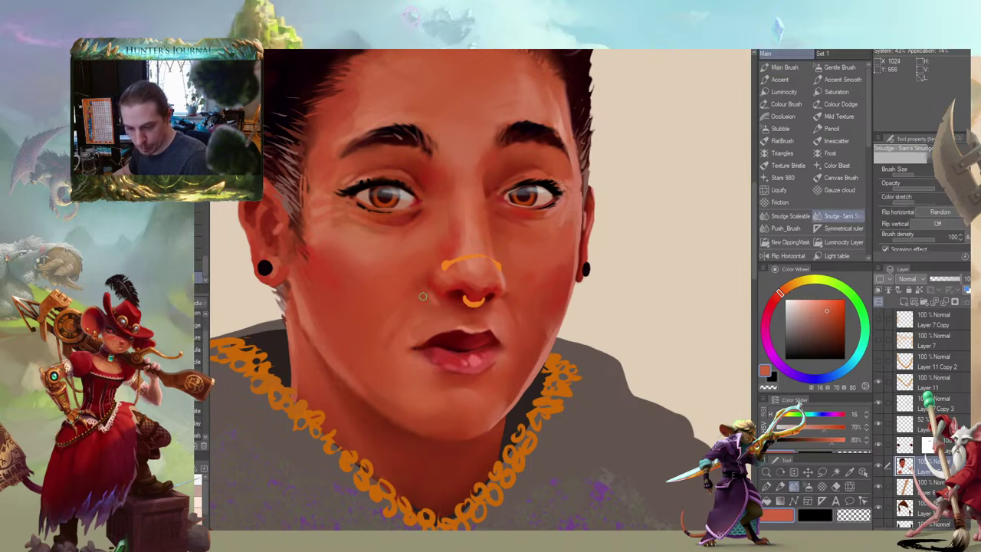
drag(403, 294, 464, 289)
key(b)
key(j)
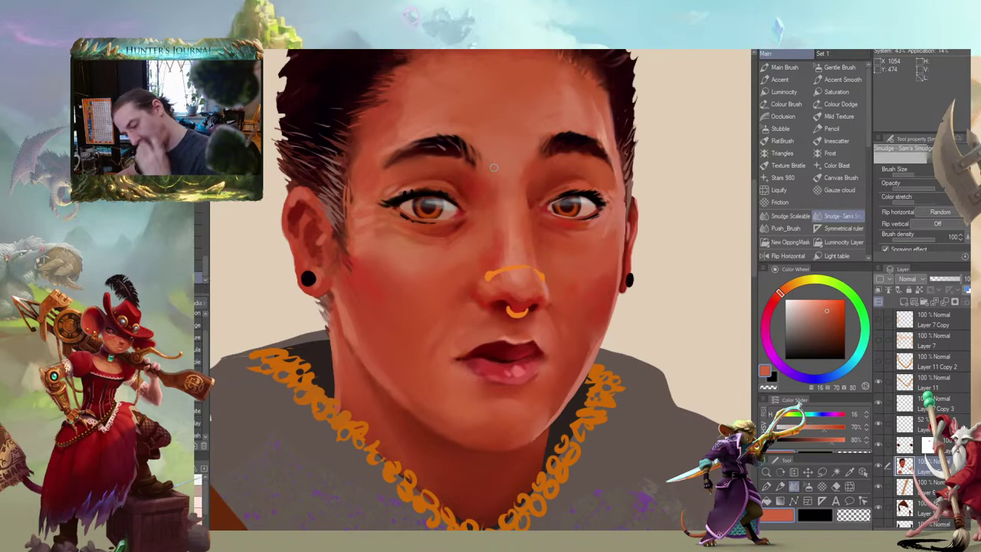
scroll(494, 167, down, 5)
scroll(493, 167, up, 5)
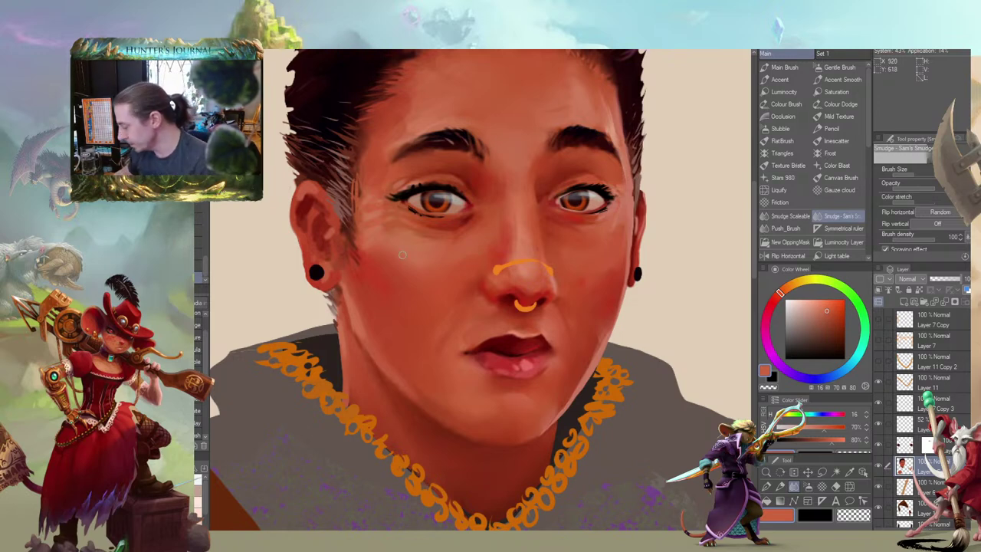
Rework the skin between the near eye and sideburn with sampled reds (hue 12, saturation 77, value 72; hue 12, saturation 76, value 73)
mouse_move(379, 281)
mouse_down()
mouse_move(324, 288)
mouse_move(436, 286)
mouse_move(392, 254)
mouse_up()
key(b)
scroll(398, 247, up, 3)
drag(431, 312, 385, 291)
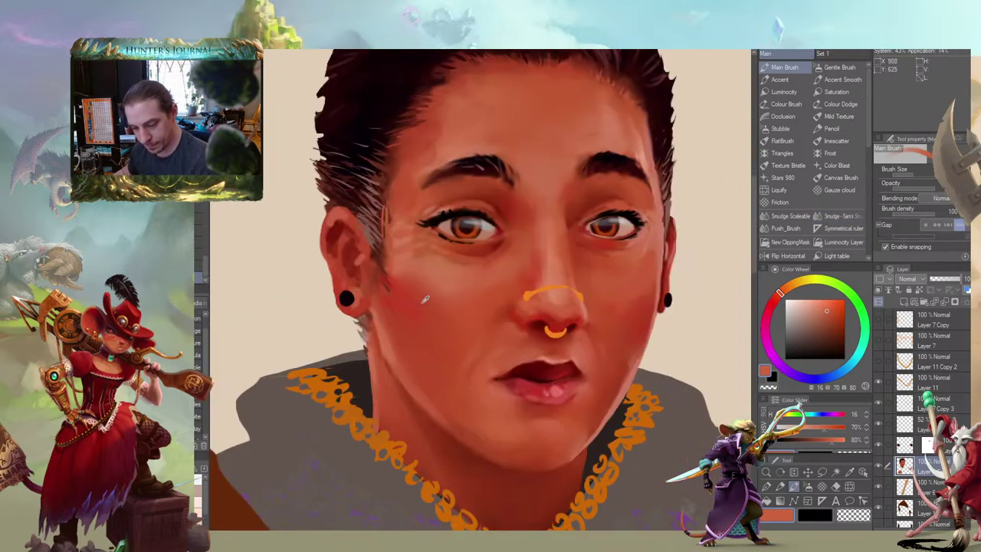
alt+click(423, 302)
key(b)
drag(387, 251, 399, 258)
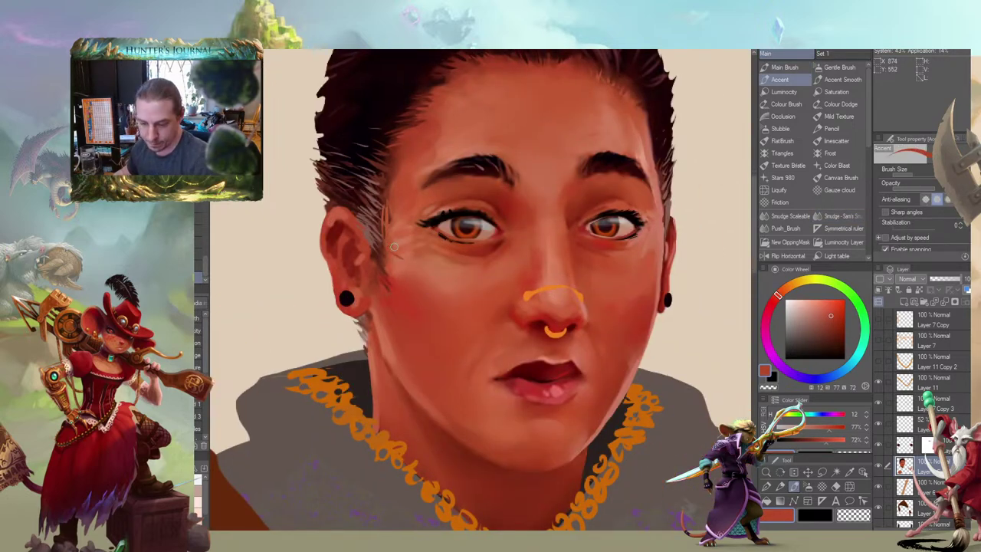
alt+click(410, 285)
alt+click(408, 265)
drag(392, 244, 396, 258)
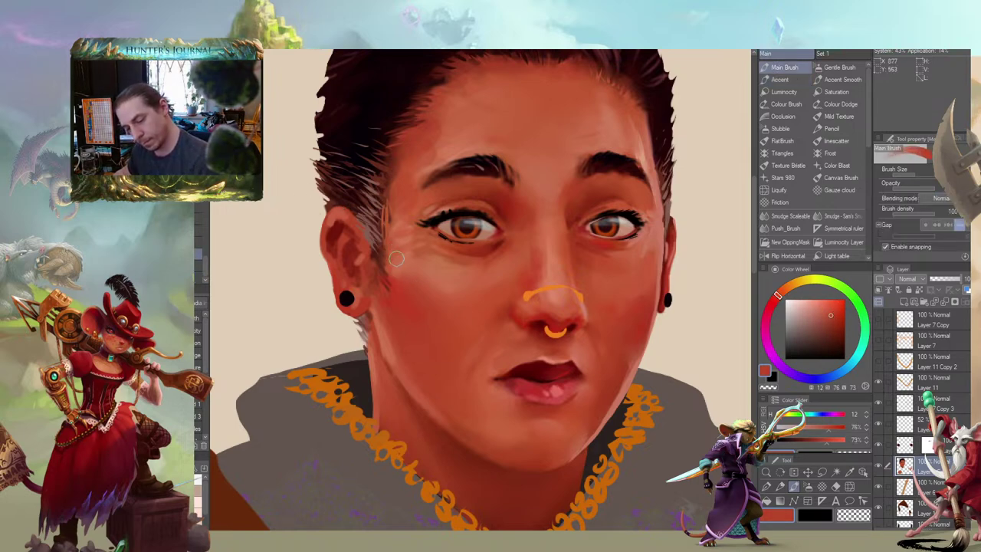
mouse_move(389, 201)
mouse_down()
mouse_move(359, 179)
mouse_move(368, 180)
mouse_up()
mouse_move(446, 186)
mouse_down()
mouse_move(450, 168)
mouse_move(482, 173)
mouse_up()
mouse_move(387, 233)
mouse_down()
mouse_move(357, 201)
mouse_move(377, 218)
mouse_up()
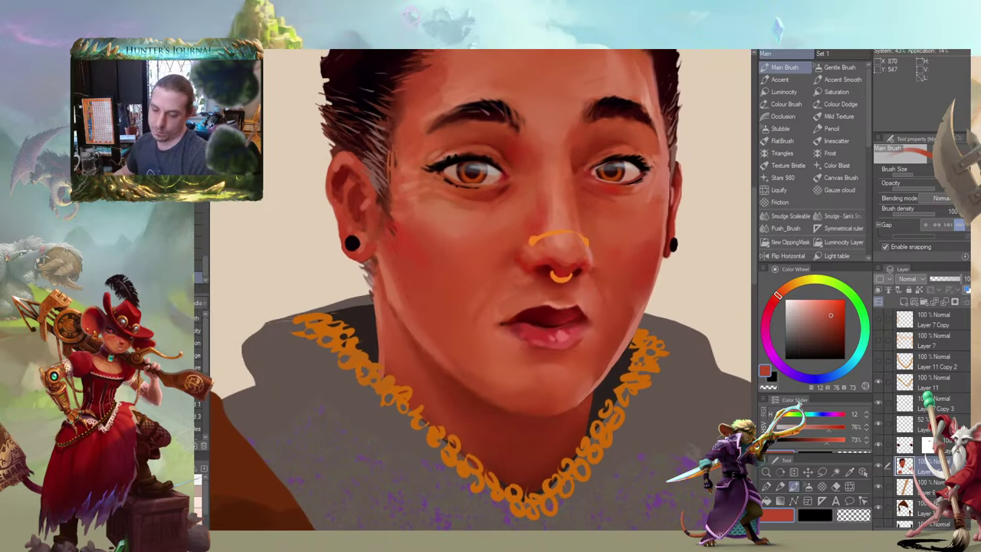
Shade the near side of the nose bridge with sampled skin tones (hue 9, saturation 79, value 77; hue 16, saturation 66, value 78)
alt+click(488, 222)
alt+click(541, 213)
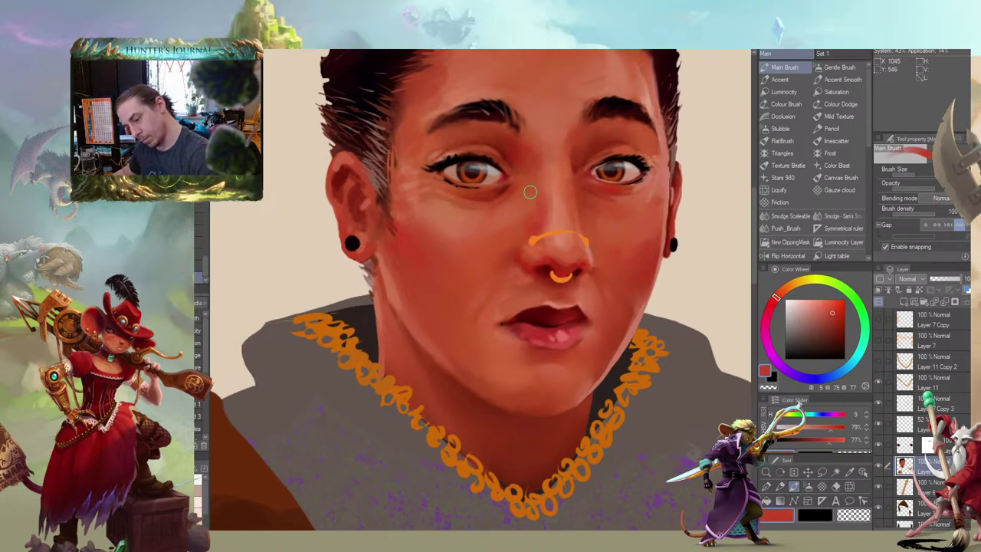
drag(529, 213, 531, 226)
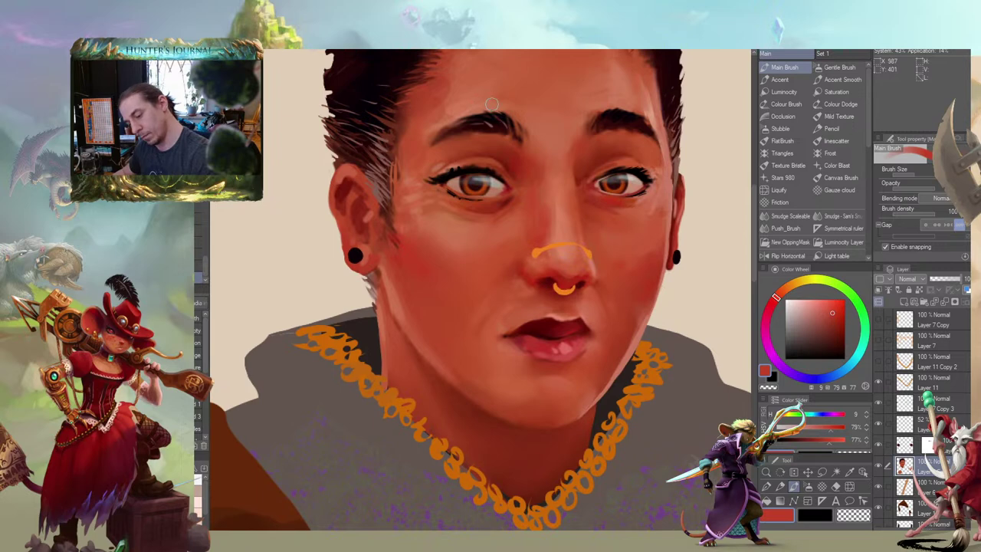
alt+click(547, 195)
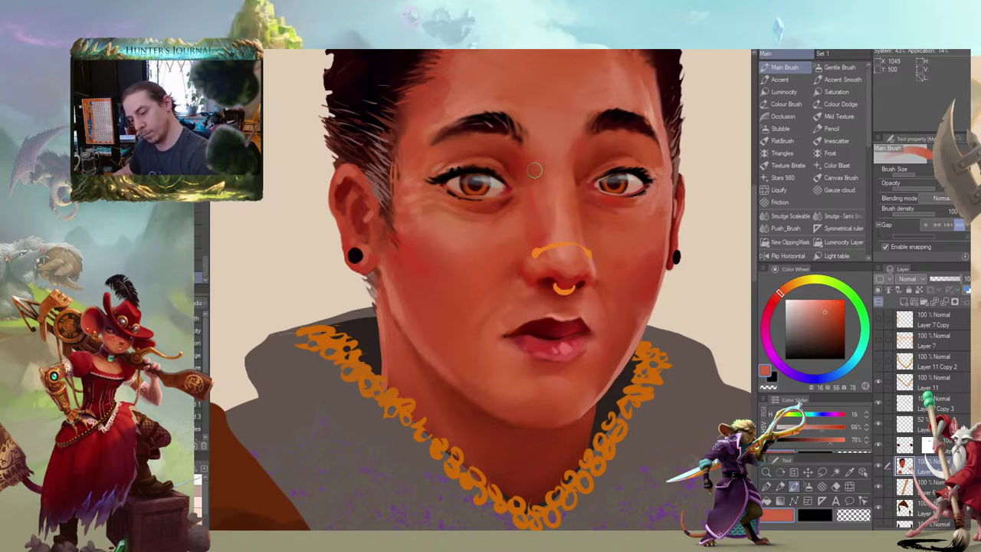
drag(479, 106, 474, 116)
Model the lower nose bridge with sampled mid and light tones (hue 15, saturation 77, value 75; hue 16, saturation 56, value 85)
alt+click(520, 251)
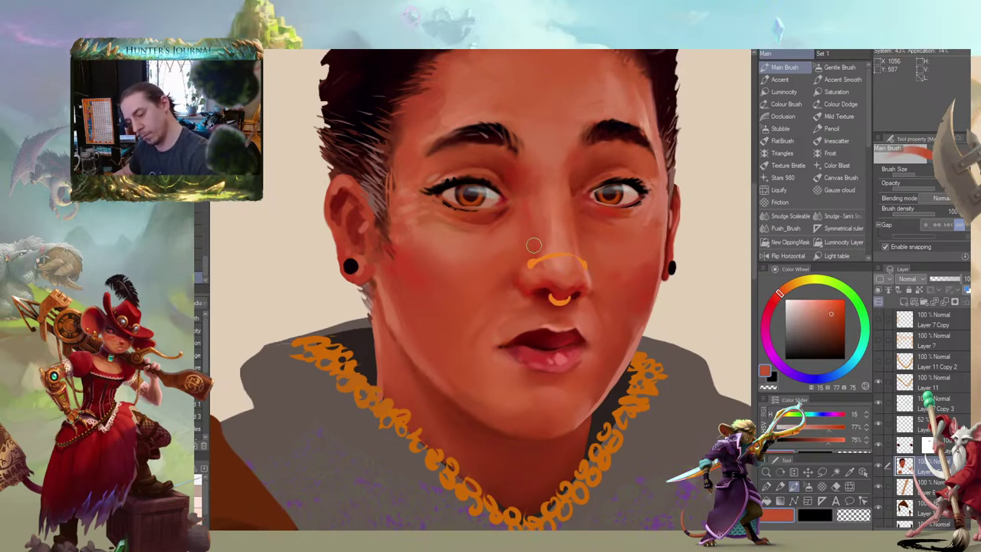
drag(526, 208, 482, 226)
alt+click(512, 257)
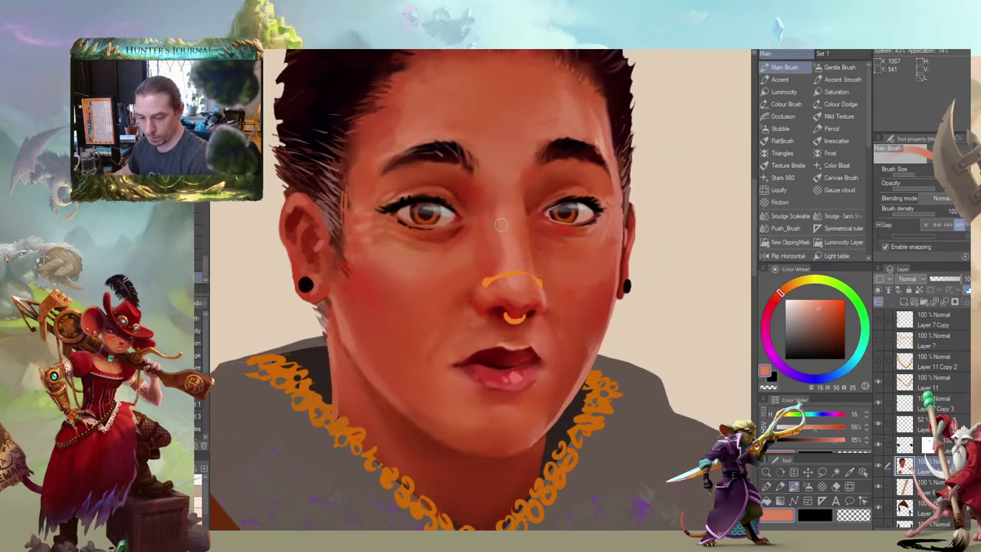
drag(466, 124, 509, 168)
Deepen the shading at the inner eye corners with sampled dark reds (hue 13, saturation 82, value 66; hue 10, saturation 86, value 52)
alt+click(526, 281)
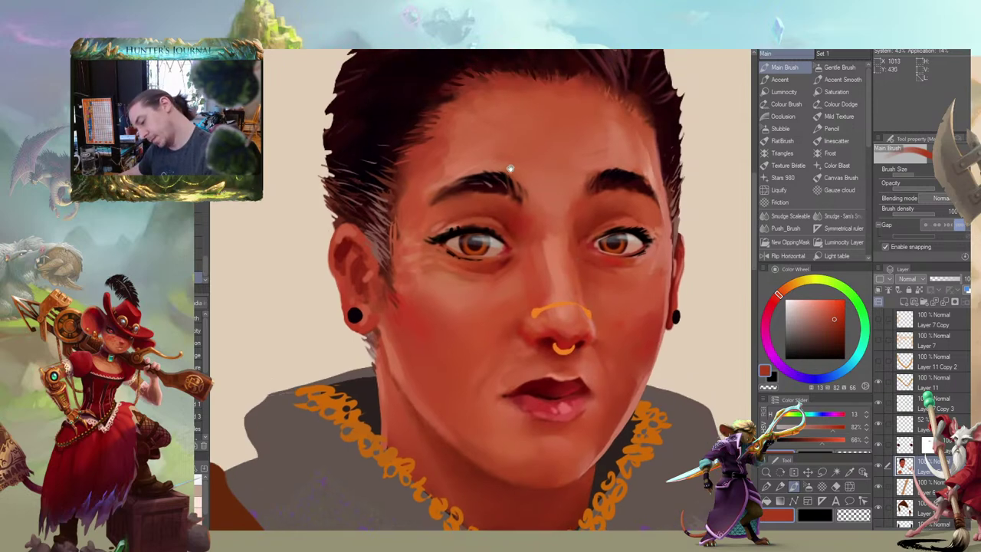
alt+click(580, 238)
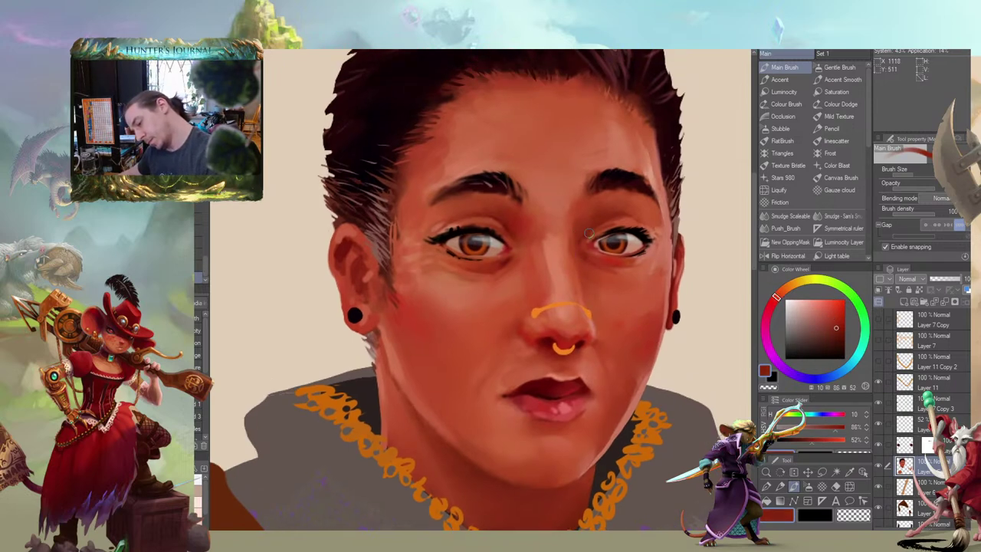
drag(588, 184, 530, 189)
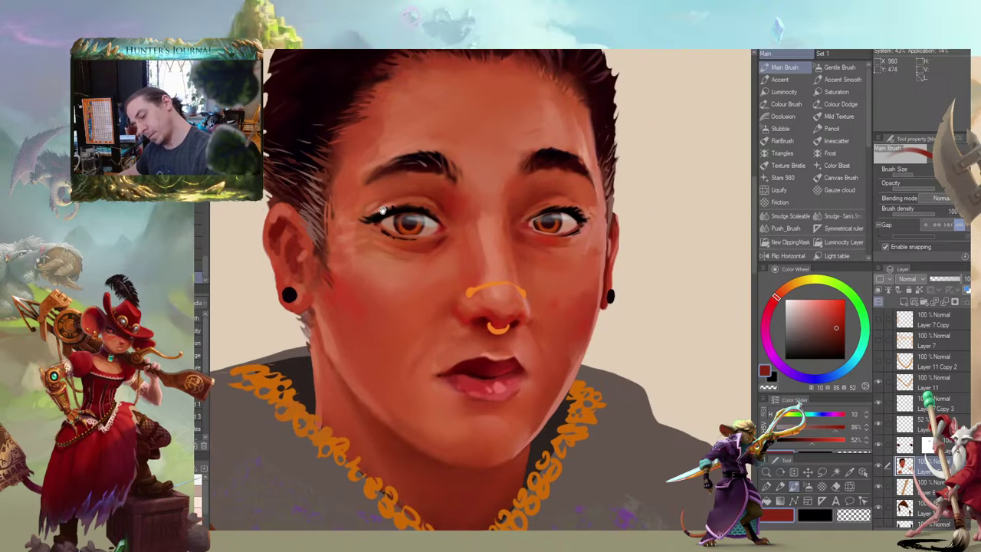
drag(382, 209, 438, 200)
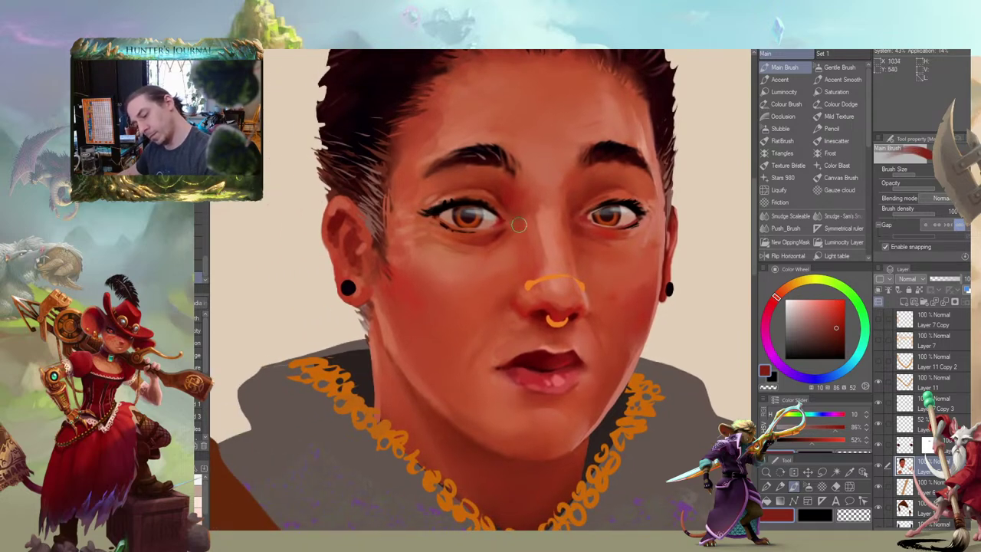
Refine the skin between the near nostril and mouth corner with sampled tones (hue 15, saturation 68, value 76; hue 15, saturation 73, value 76)
mouse_move(452, 164)
mouse_down()
mouse_move(347, 300)
mouse_move(467, 407)
mouse_up()
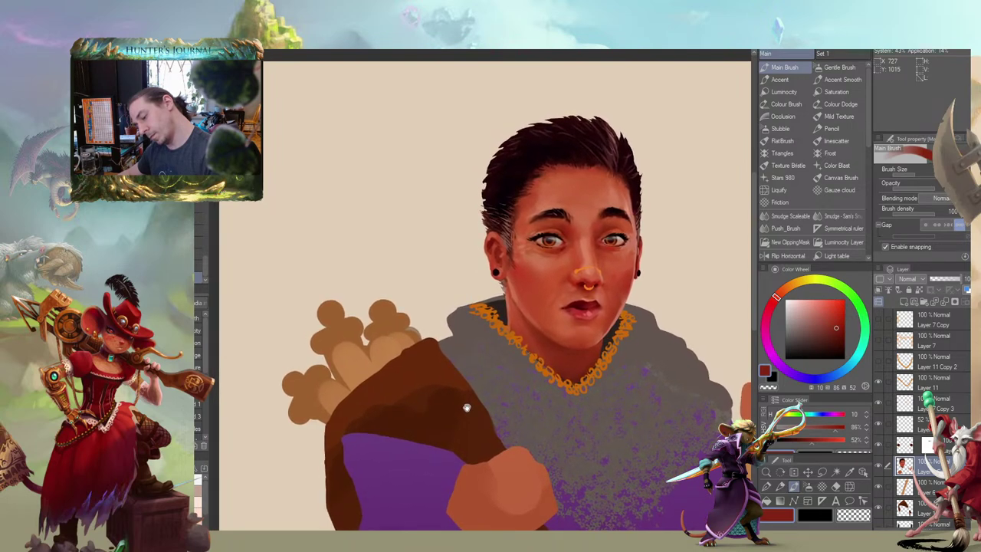
drag(466, 407, 301, 324)
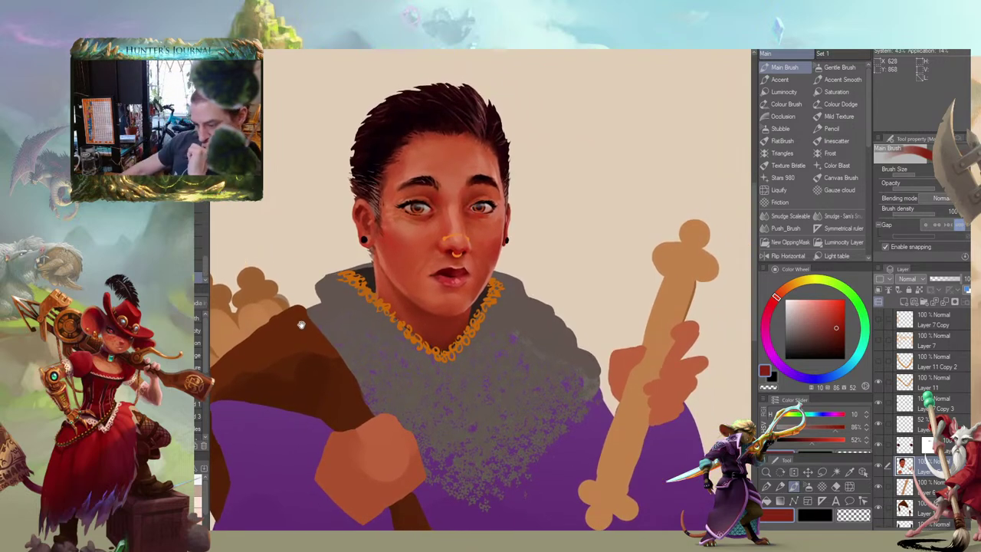
scroll(301, 325, up, 2)
drag(553, 184, 460, 274)
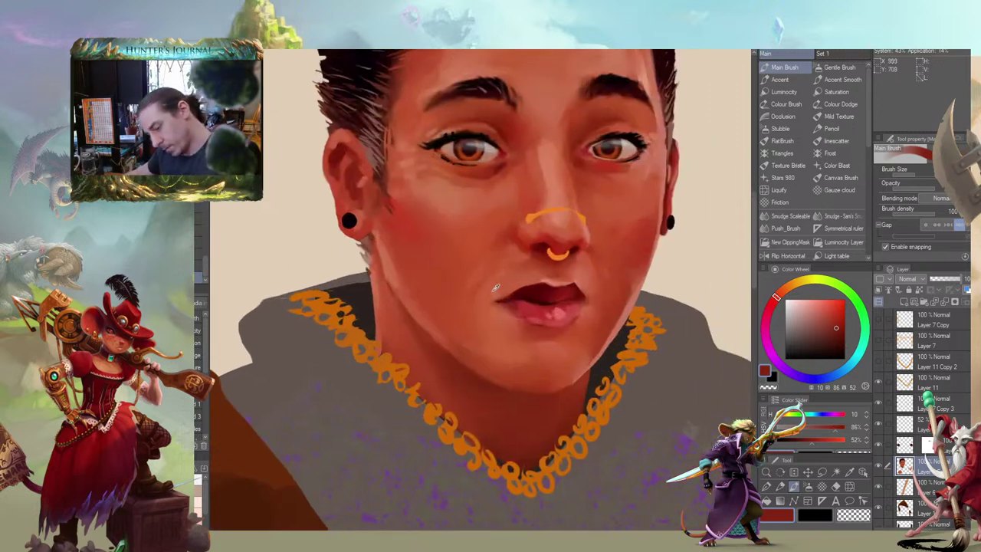
alt+click(494, 288)
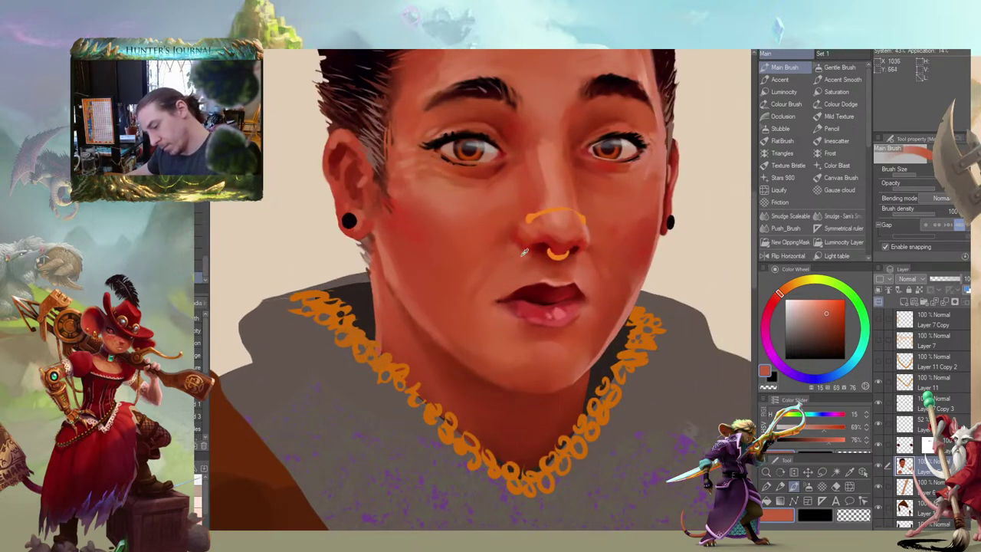
alt+click(524, 254)
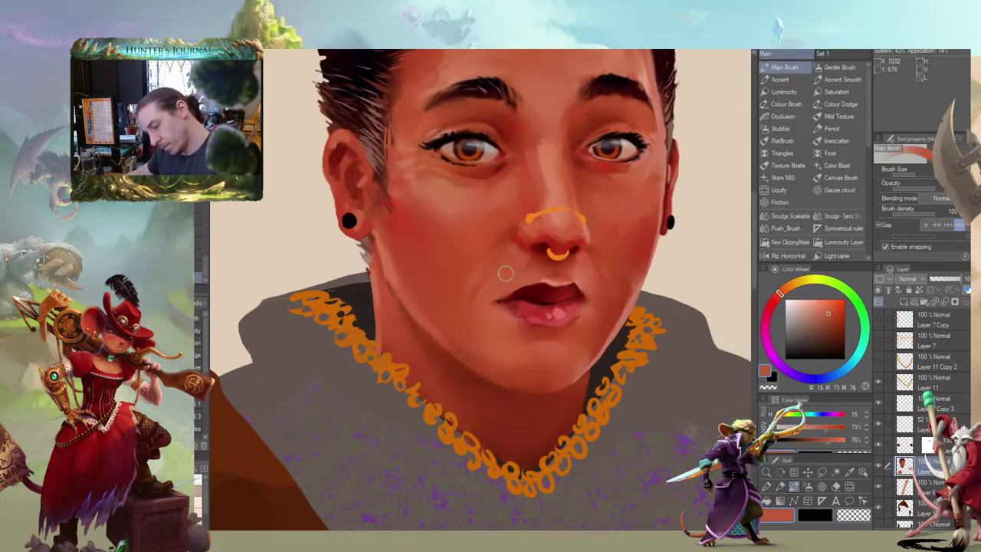
Lighten the near side of the nose with a sampled tone (hue 14, saturation 55, value 87) and smudge it smooth
alt+click(555, 277)
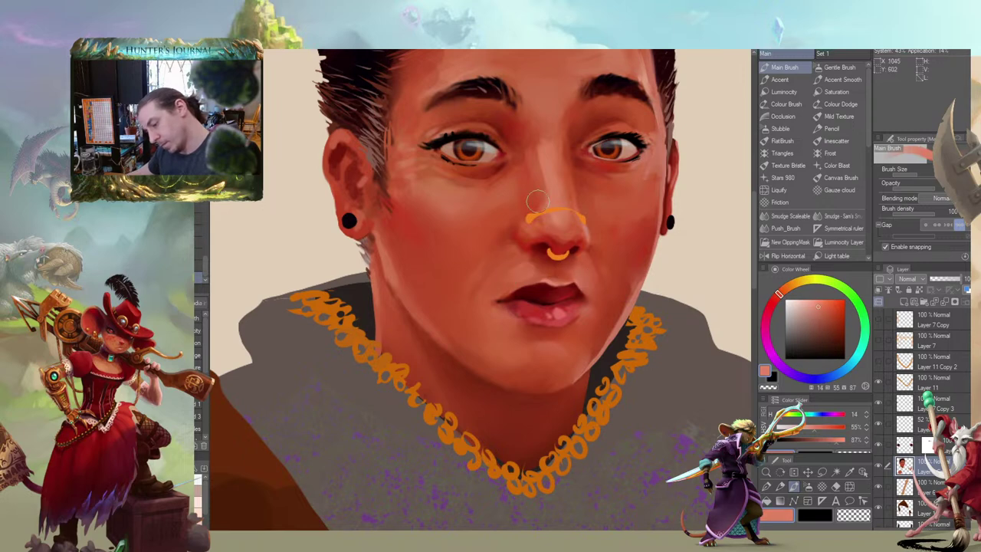
key(j)
drag(528, 218, 353, 259)
key(b)
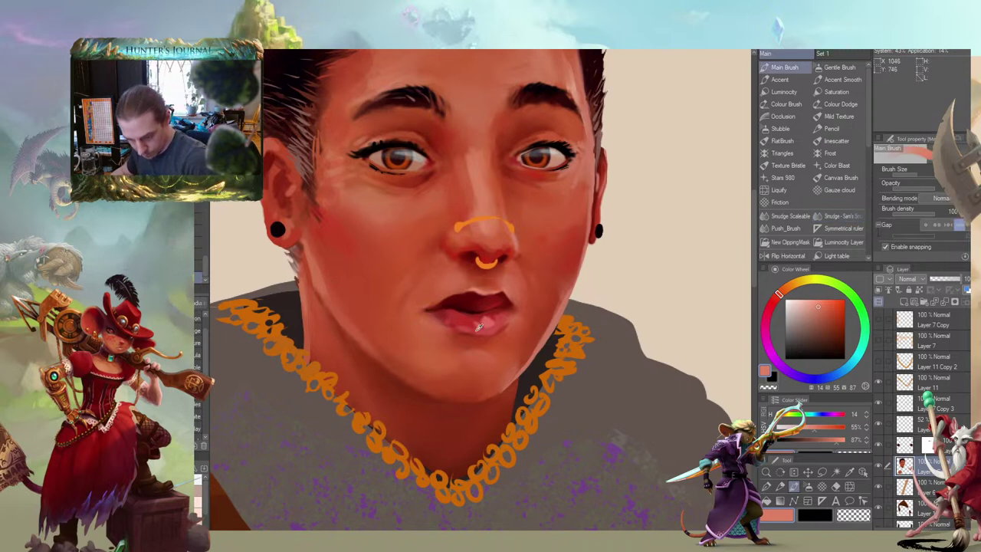
Lighten the skin around the near mouth corner with sampled tones (hue 14, saturation 65, value 79; hue 14, saturation 54, value 89) and smudge it
alt+click(475, 344)
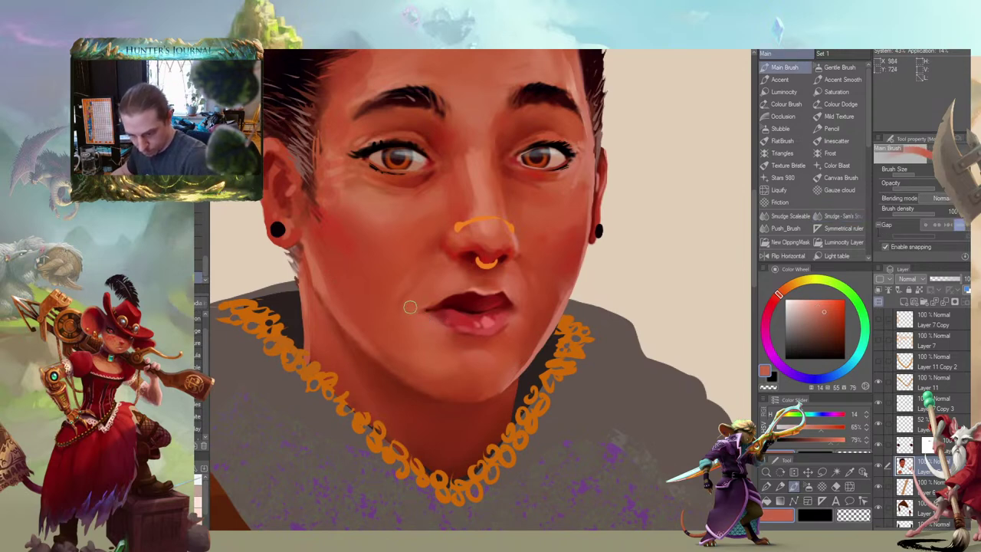
drag(368, 281, 374, 287)
alt+click(486, 297)
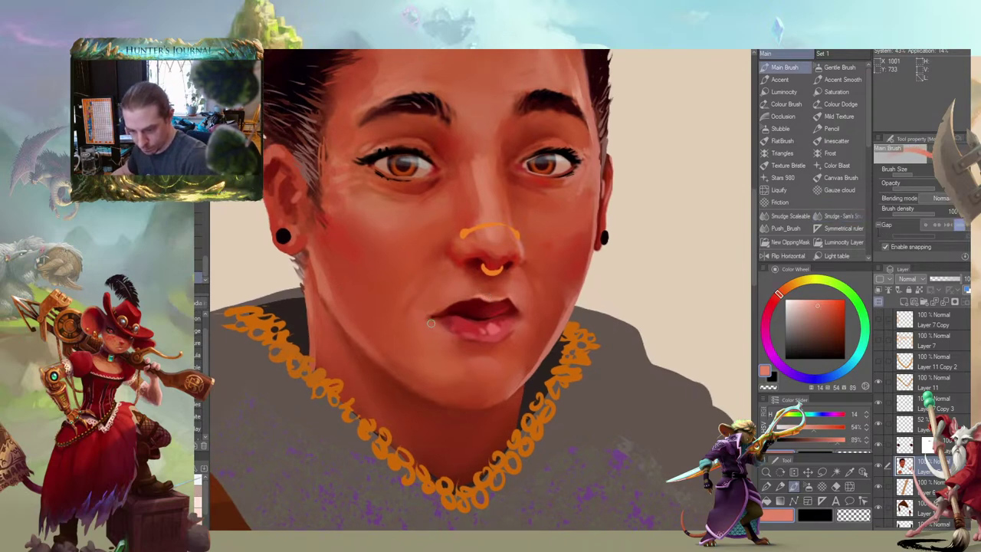
mouse_move(429, 323)
mouse_down()
mouse_move(423, 316)
mouse_move(428, 324)
mouse_up()
mouse_move(362, 254)
mouse_down()
mouse_move(357, 244)
mouse_move(380, 268)
mouse_move(353, 258)
mouse_move(364, 282)
mouse_move(384, 283)
mouse_move(364, 294)
mouse_up()
key(j)
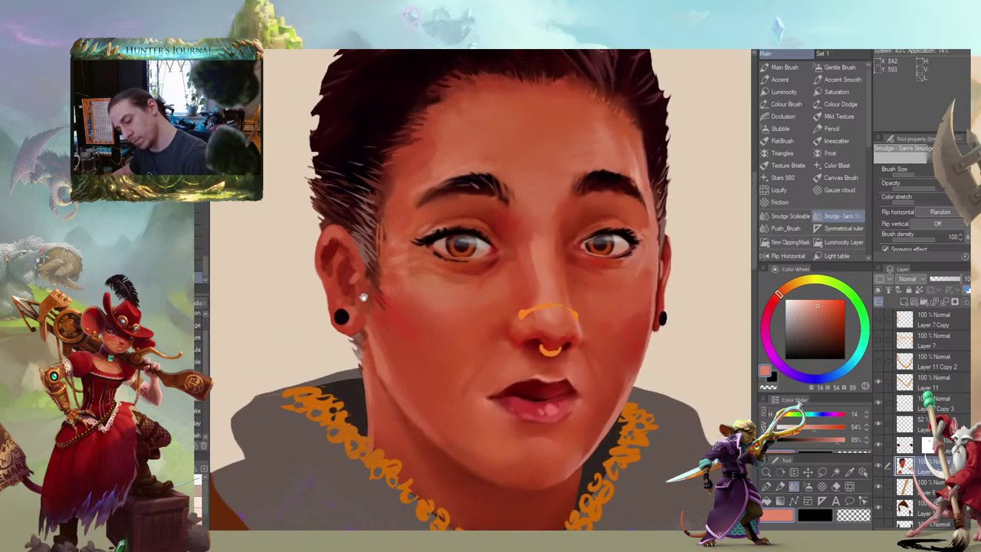
drag(449, 272, 365, 258)
key(b)
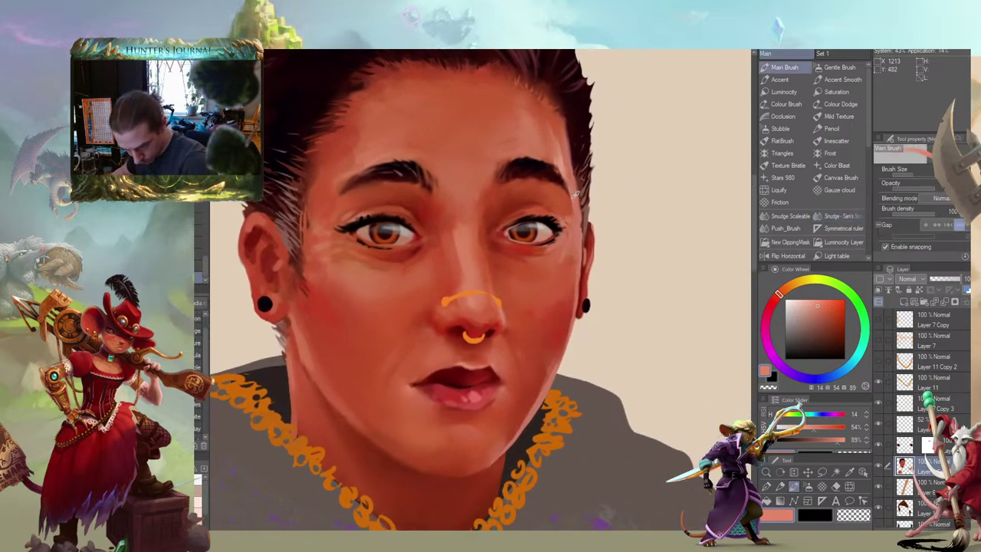
Add pale highlights along the far edge of the nose and beside the far eye with a sampled tone (hue 18, saturation 42, value 87)
alt+click(563, 163)
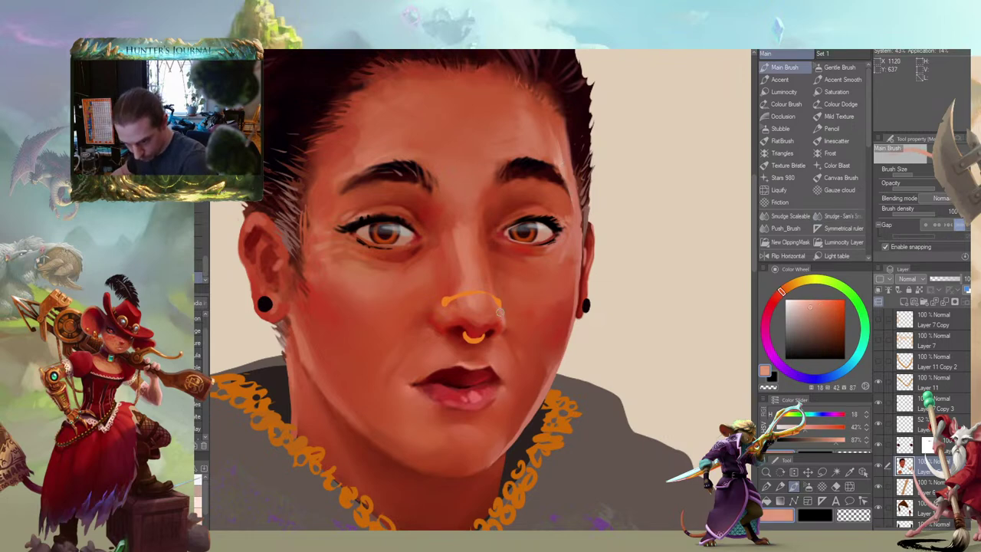
scroll(428, 224, up, 2)
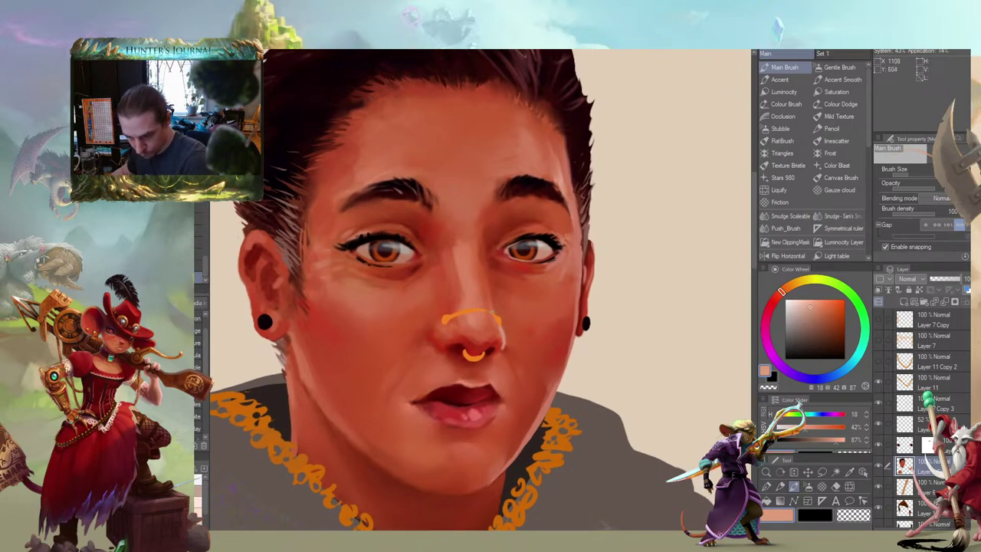
mouse_move(442, 189)
mouse_down()
mouse_move(447, 160)
mouse_move(475, 141)
mouse_move(434, 164)
mouse_move(452, 226)
mouse_up()
drag(517, 223, 503, 200)
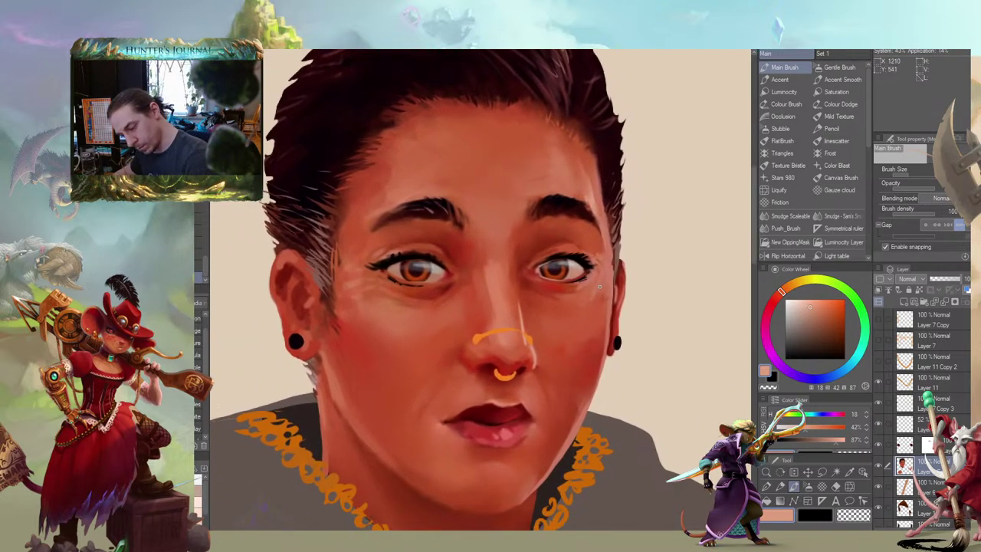
drag(489, 316, 388, 284)
mouse_move(315, 256)
mouse_down()
mouse_move(363, 232)
mouse_move(372, 239)
mouse_move(379, 212)
mouse_up()
drag(449, 190, 453, 154)
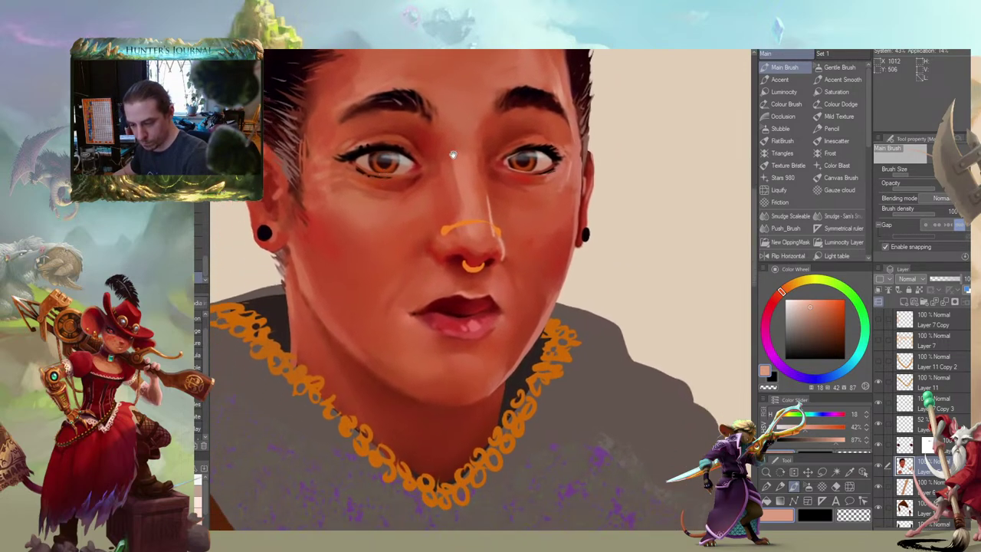
Try a pale highlight stroke beside the far eye and undo it
scroll(494, 342, down, 2)
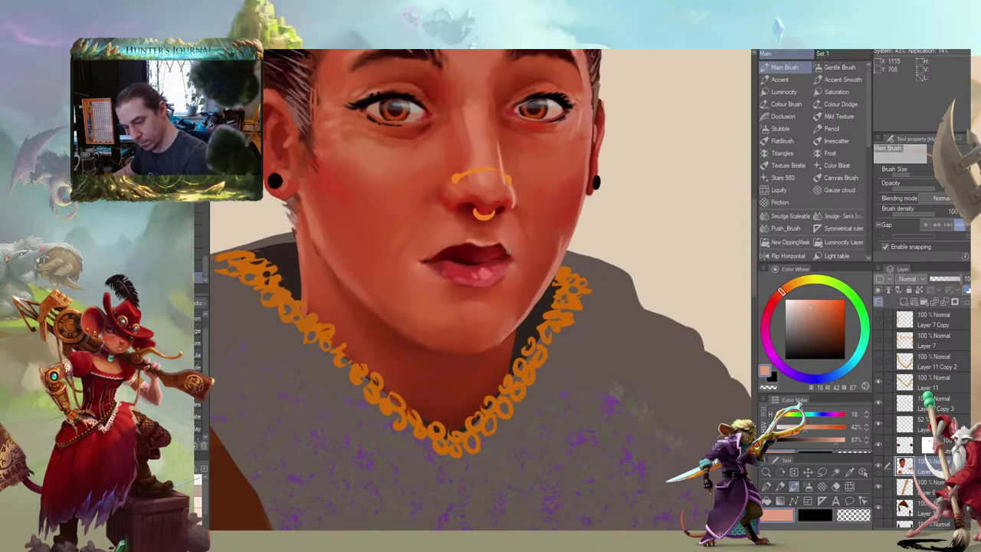
scroll(412, 159, up, 2)
scroll(414, 160, down, 2)
scroll(416, 164, up, 3)
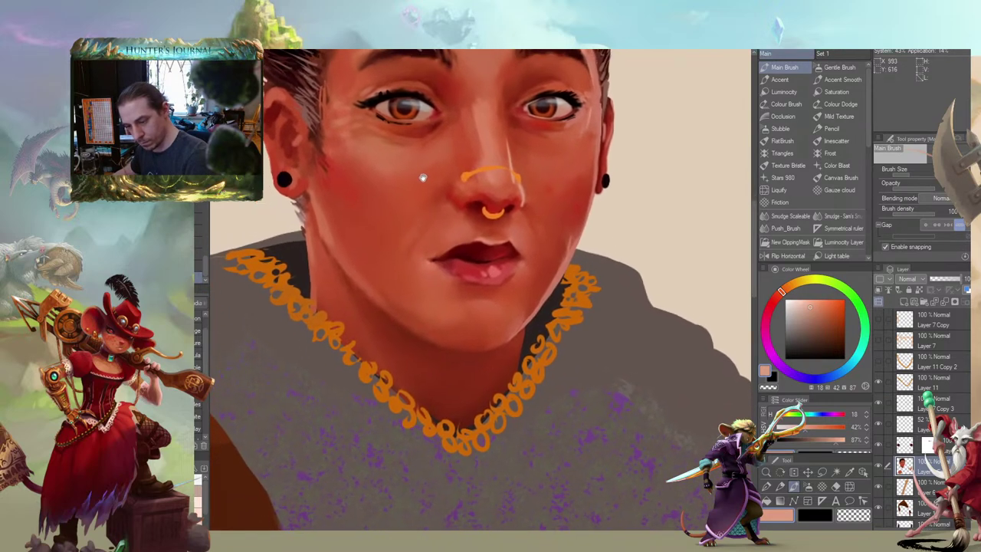
scroll(436, 204, down, 1)
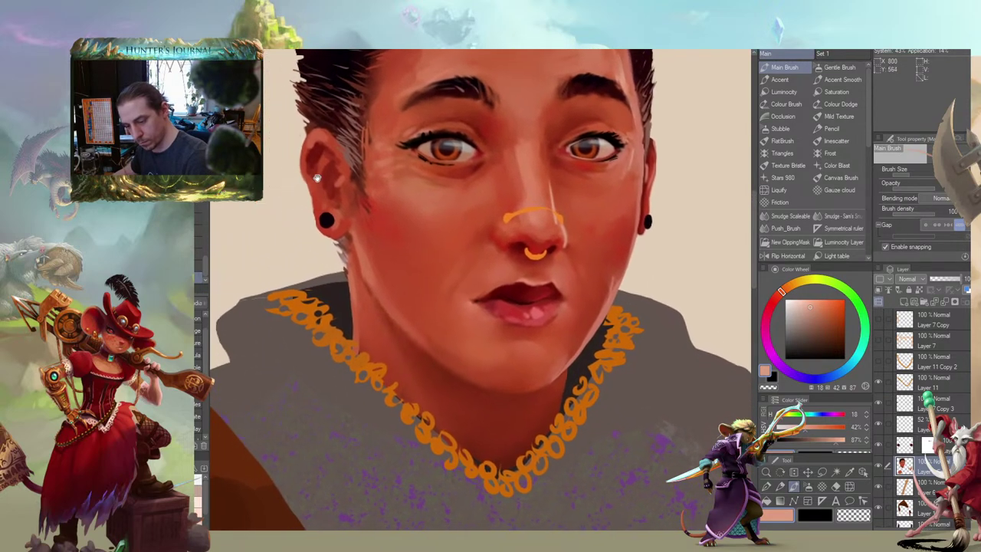
scroll(548, 173, up, 1)
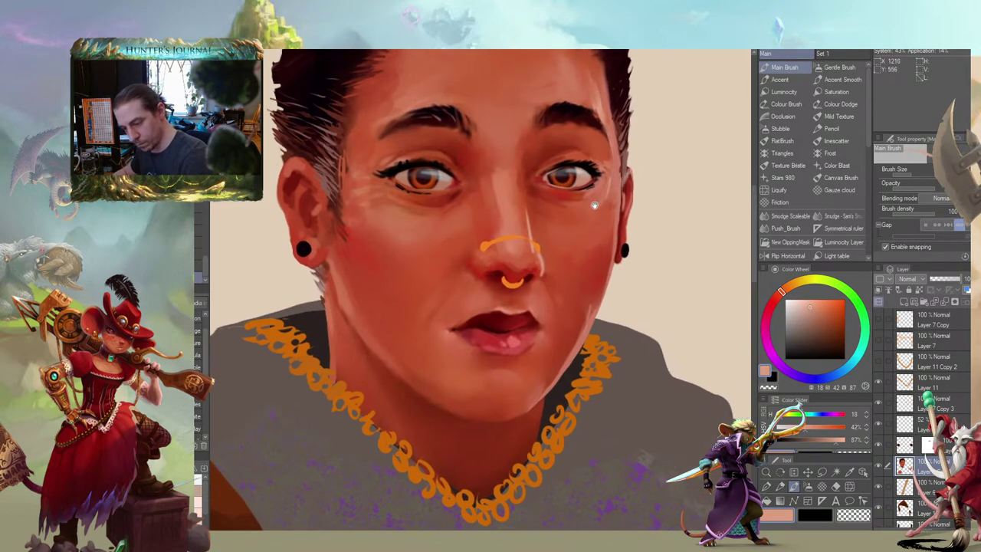
drag(596, 205, 556, 213)
scroll(573, 229, up, 1)
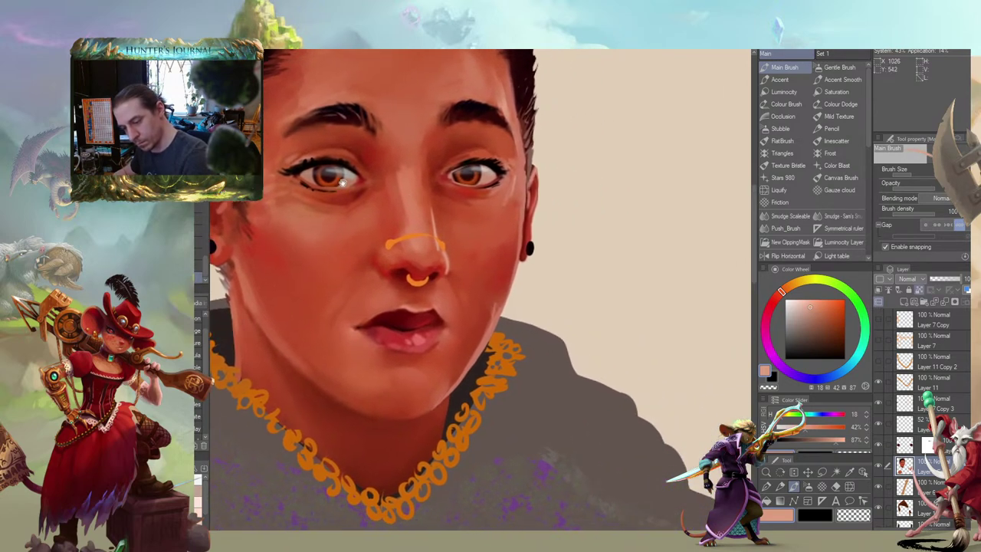
scroll(303, 156, down, 1)
drag(266, 116, 280, 121)
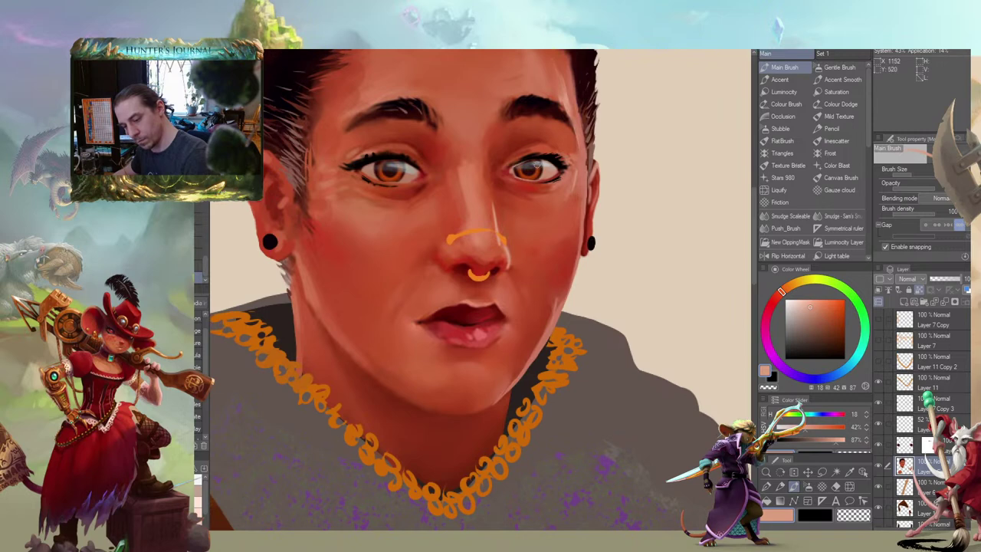
key(ctrl+z)
Touch up the outer edge of the far ear with the pale skin tone and undo the last stroke above the near eye
drag(591, 159, 596, 181)
drag(462, 90, 427, 95)
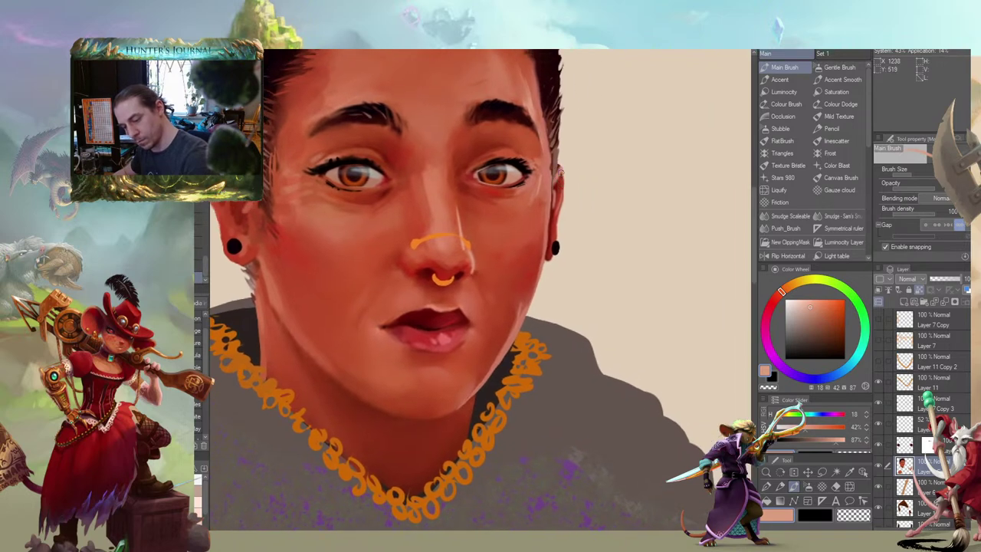
drag(561, 169, 561, 202)
drag(402, 204, 403, 178)
drag(551, 223, 553, 209)
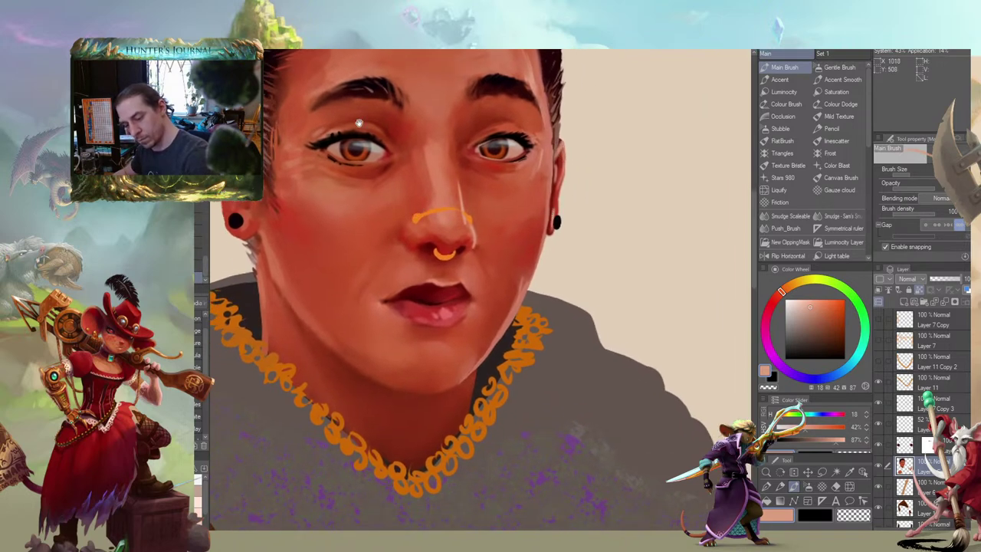
drag(358, 123, 383, 127)
key(ctrl+z)
drag(581, 222, 580, 206)
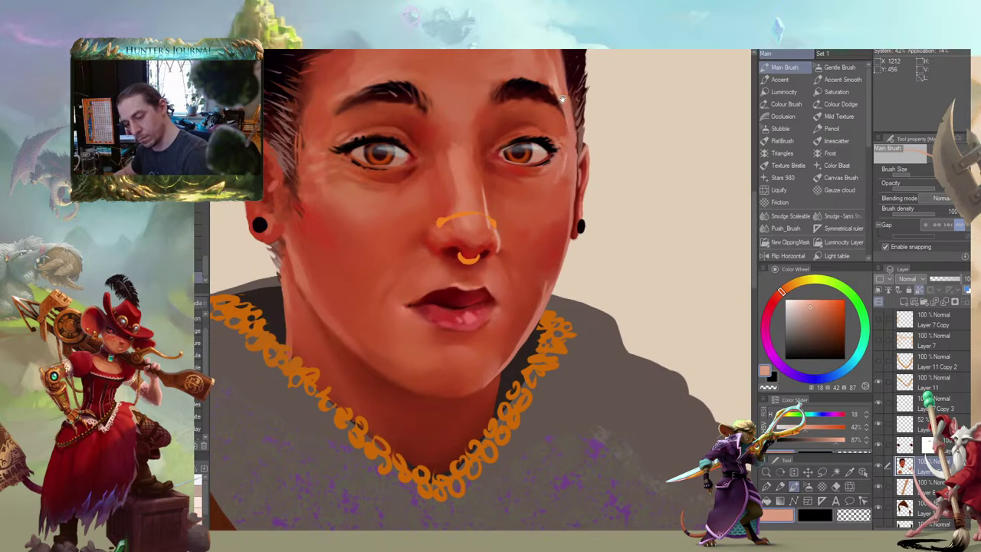
Examine how the painted face reads within the whole character composition
scroll(244, 279, down, 6)
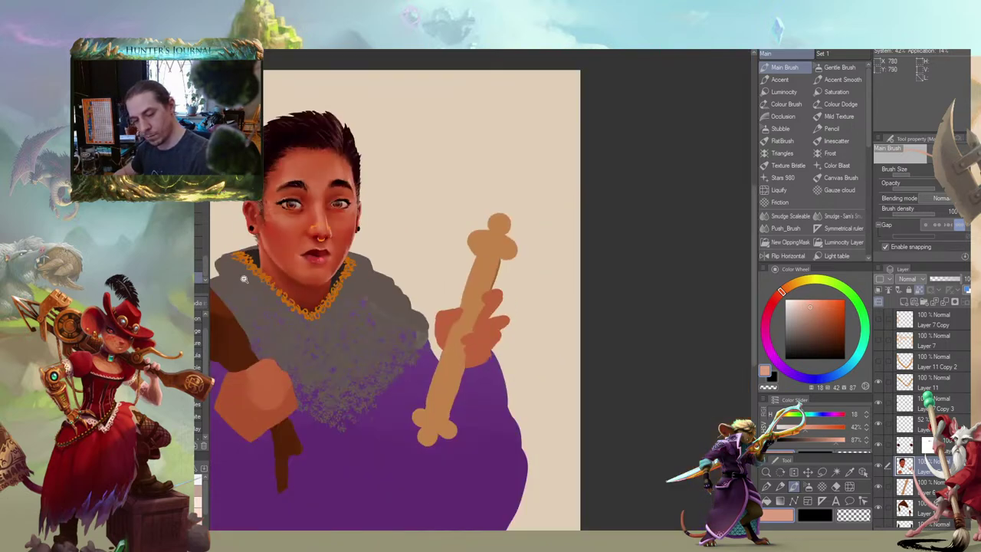
scroll(244, 279, down, 1)
drag(243, 279, 407, 299)
drag(308, 218, 369, 234)
scroll(368, 233, down, 4)
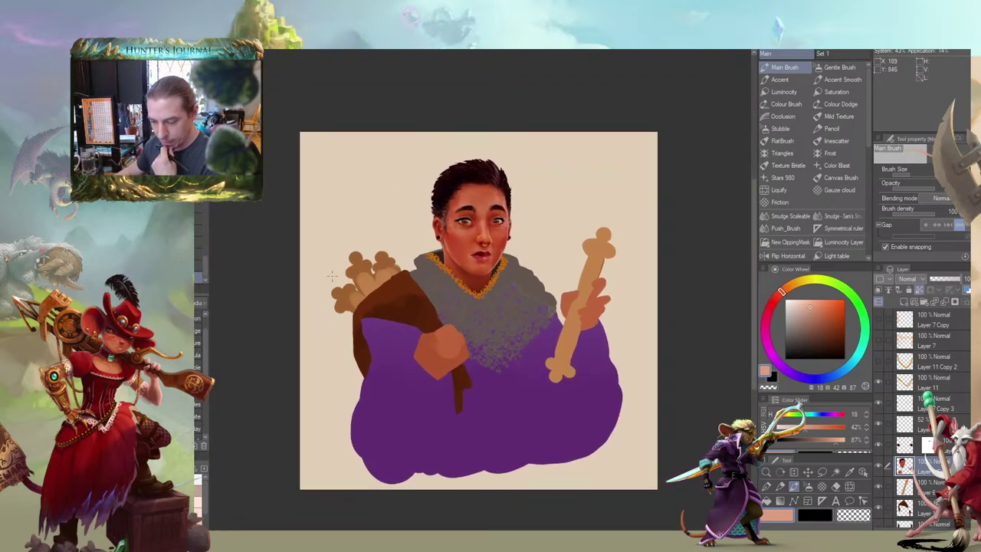
scroll(332, 276, up, 6)
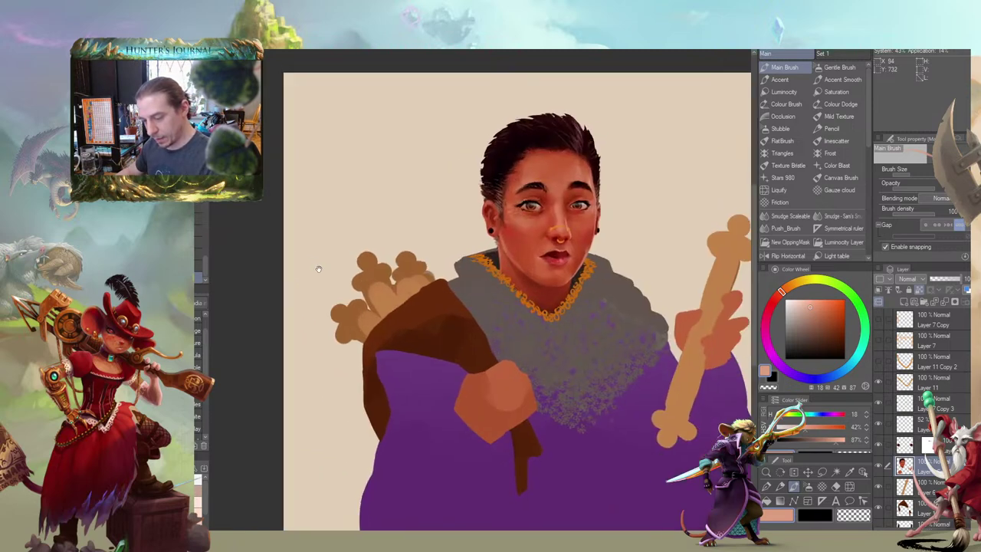
Rework the skin between the near eye and ear with sampled tones (hue 14, saturation 70, value 76; hue 12, saturation 76, value 75) and smudge it
alt+click(412, 222)
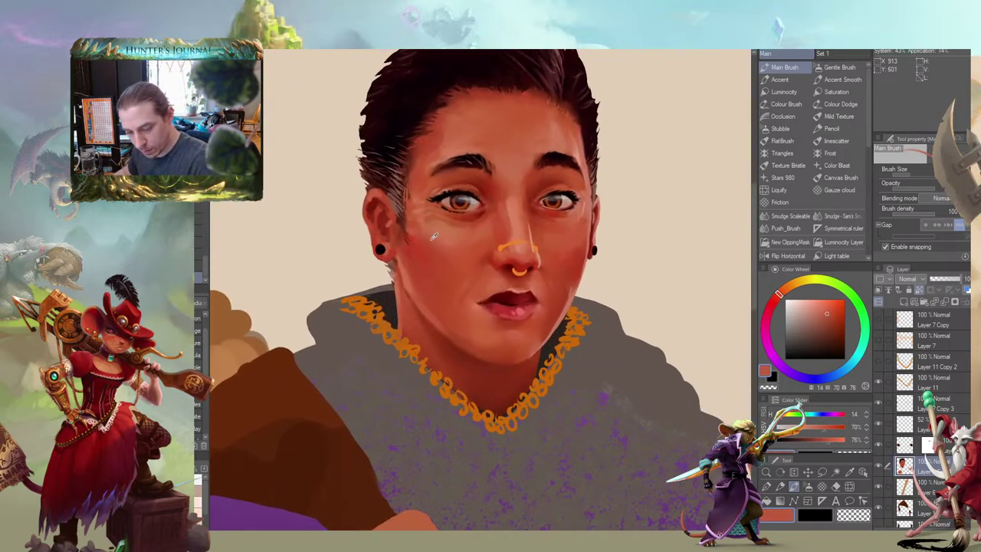
alt+click(437, 225)
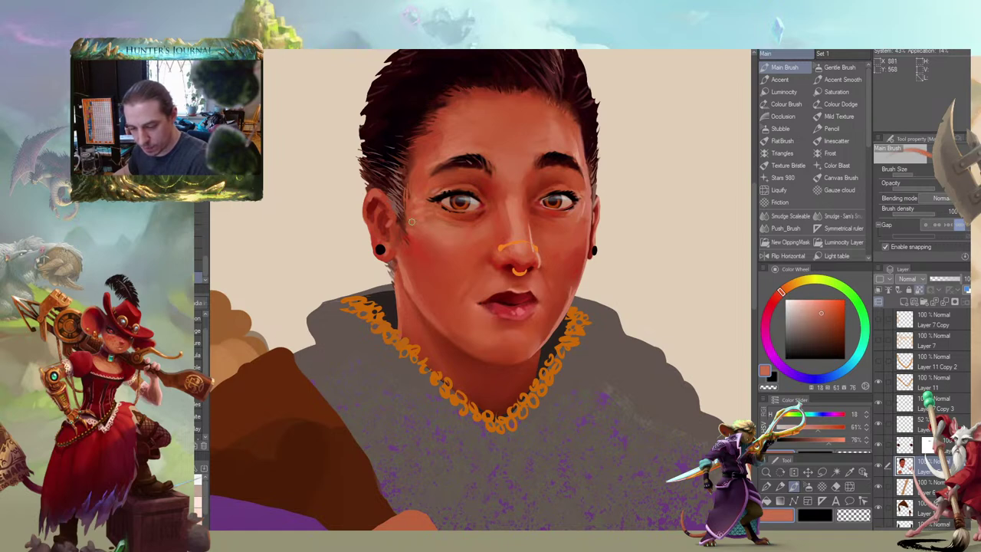
drag(377, 163, 375, 184)
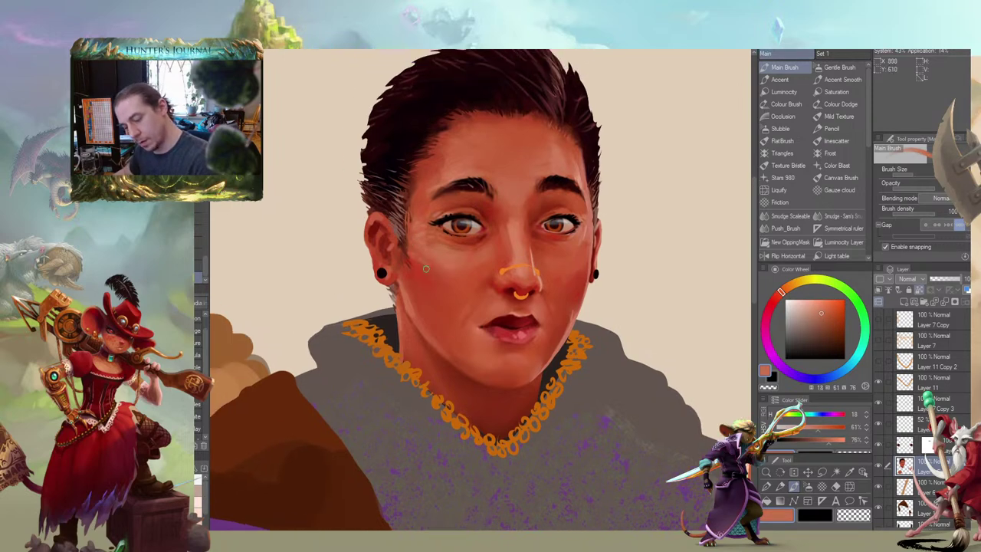
drag(449, 315, 452, 318)
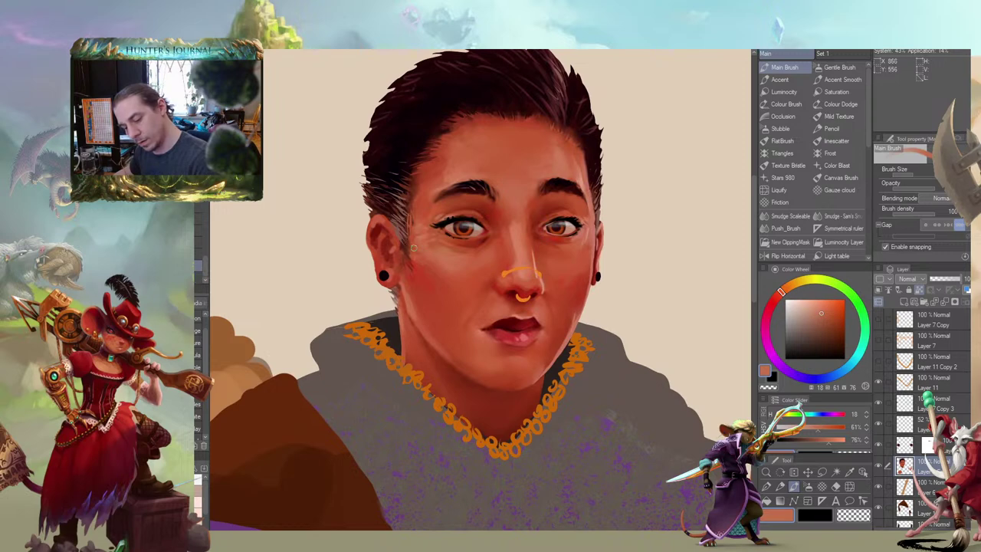
alt+click(425, 266)
drag(419, 259, 413, 252)
key(j)
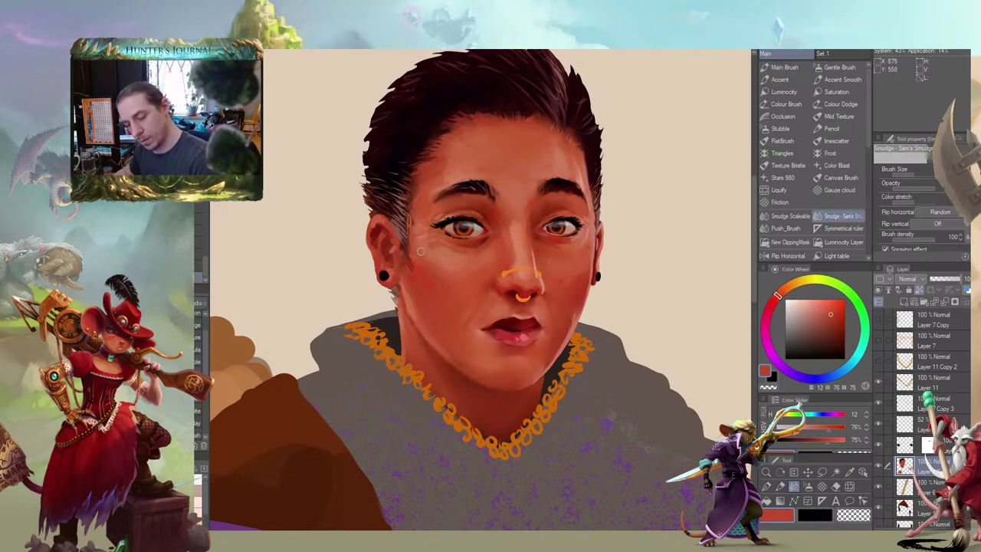
drag(364, 142, 421, 129)
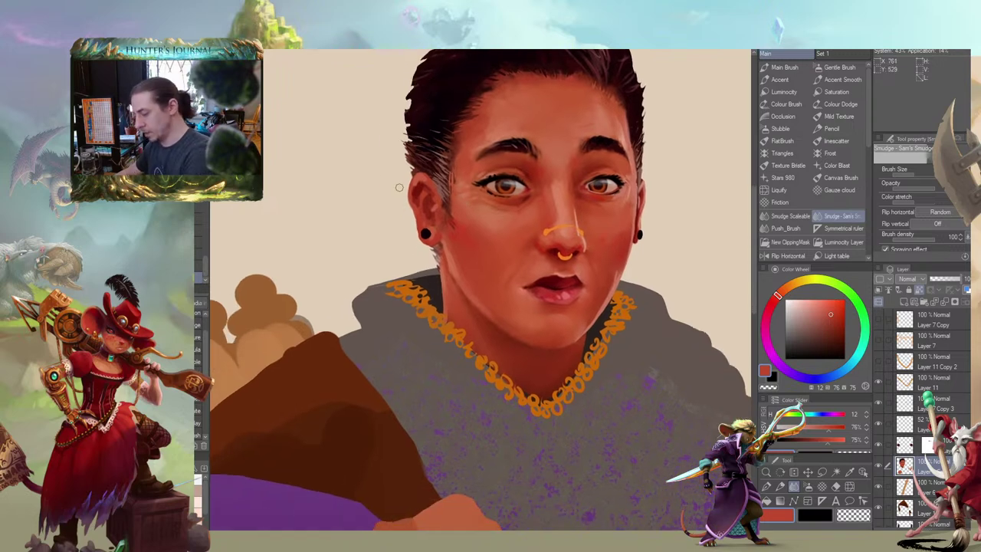
Hide the beige background layer and switch to the King's Reward banner document
scroll(885, 509, down, 3)
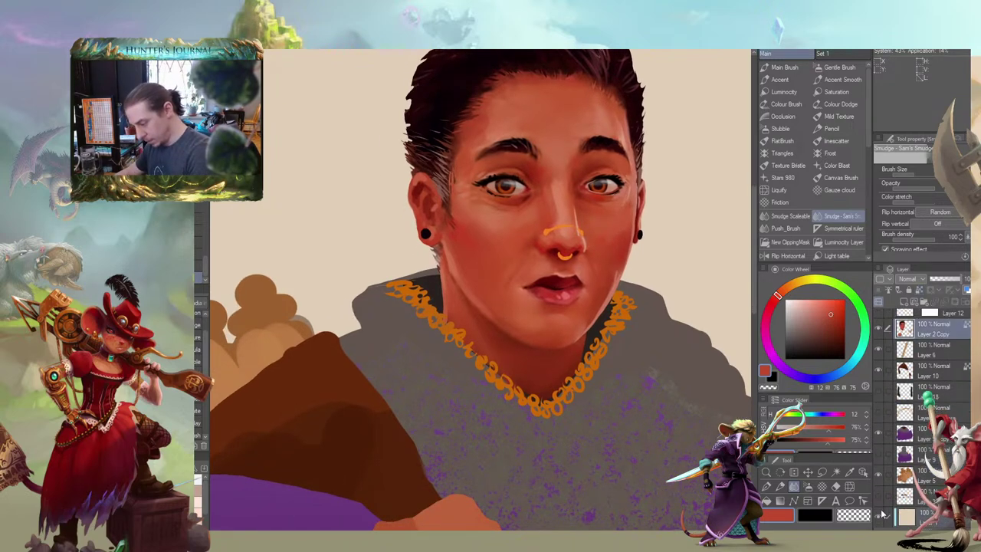
click(879, 519)
scroll(308, 337, down, 4)
drag(320, 359, 371, 314)
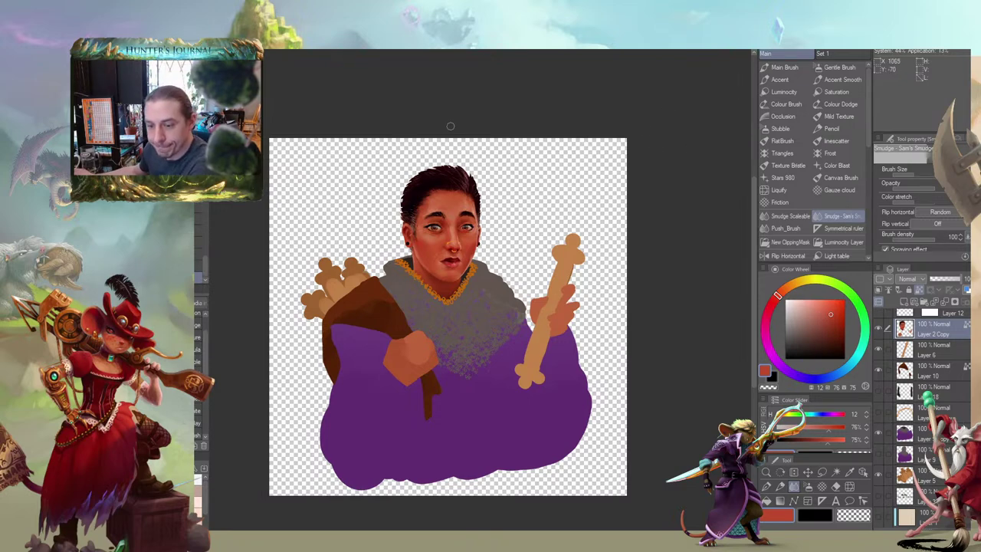
click(464, 46)
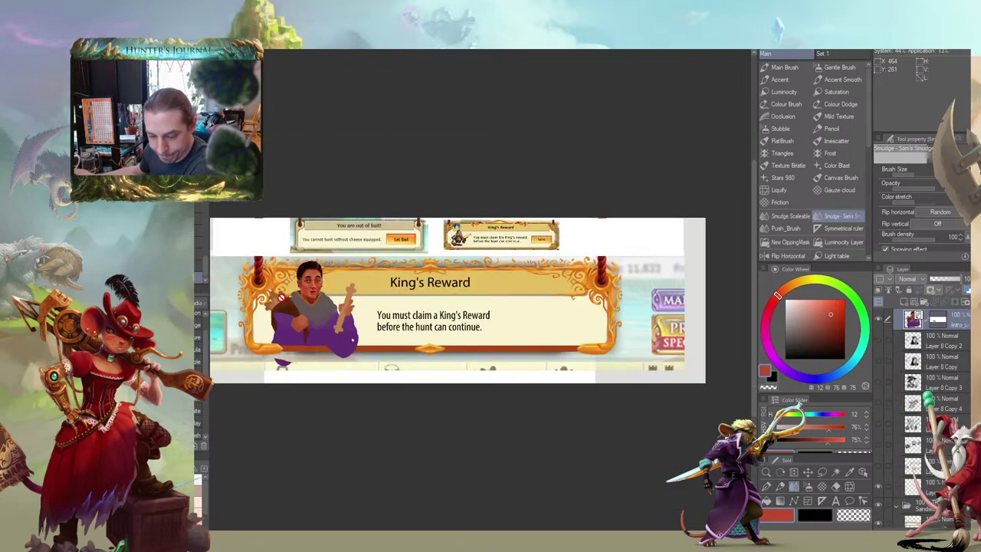
Check the character in the King's Reward banner with its mask off and on, and delete the mask from the character layer
drag(296, 302, 479, 319)
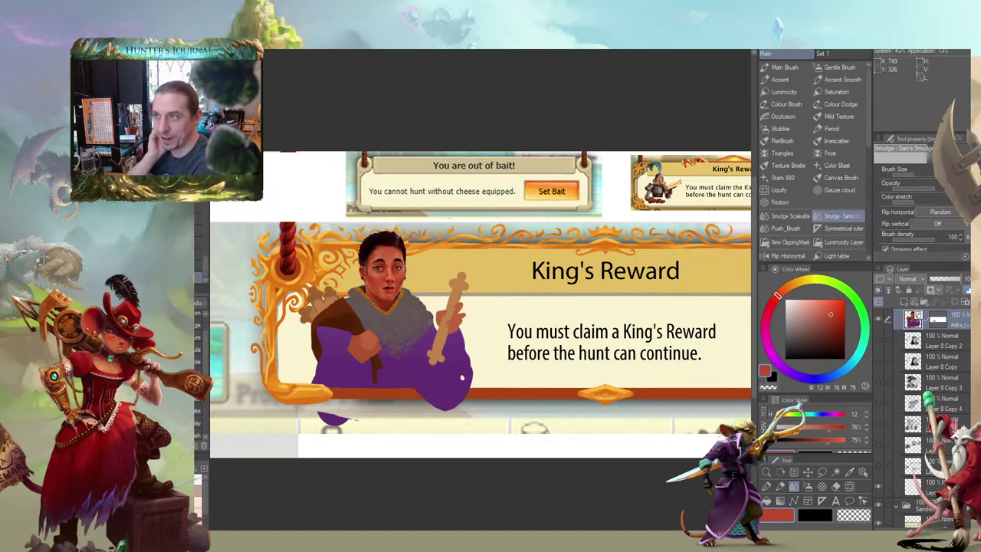
scroll(476, 317, down, 2)
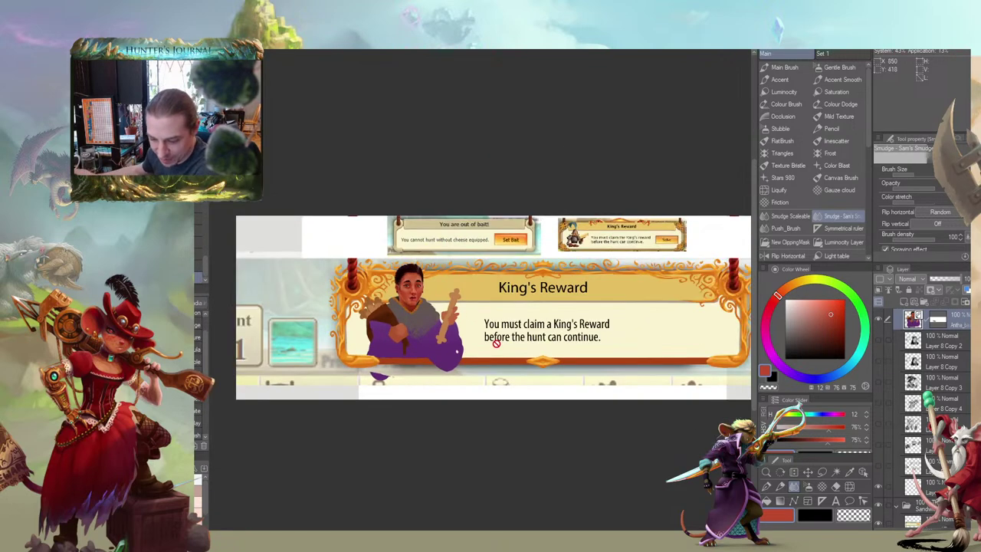
scroll(502, 330, down, 1)
scroll(476, 351, up, 2)
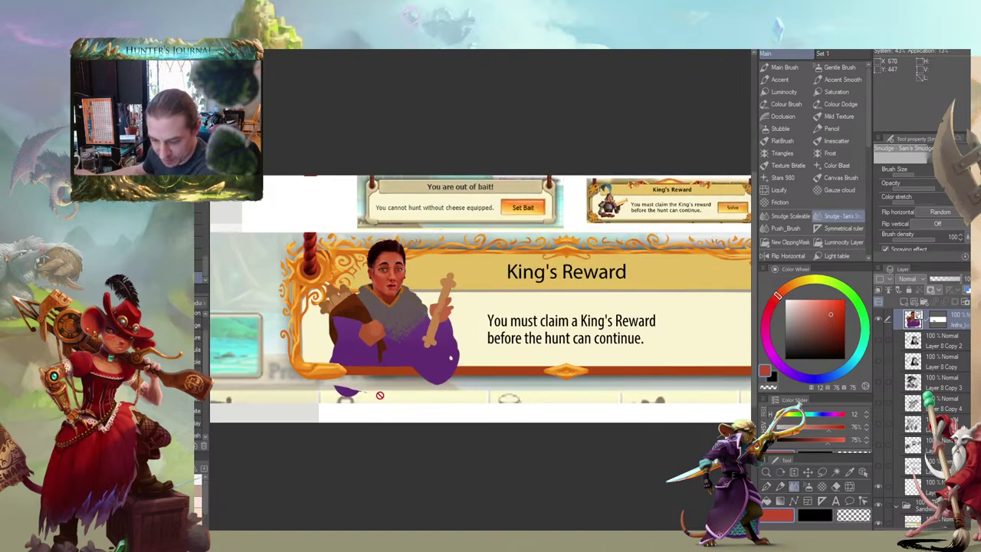
key(k)
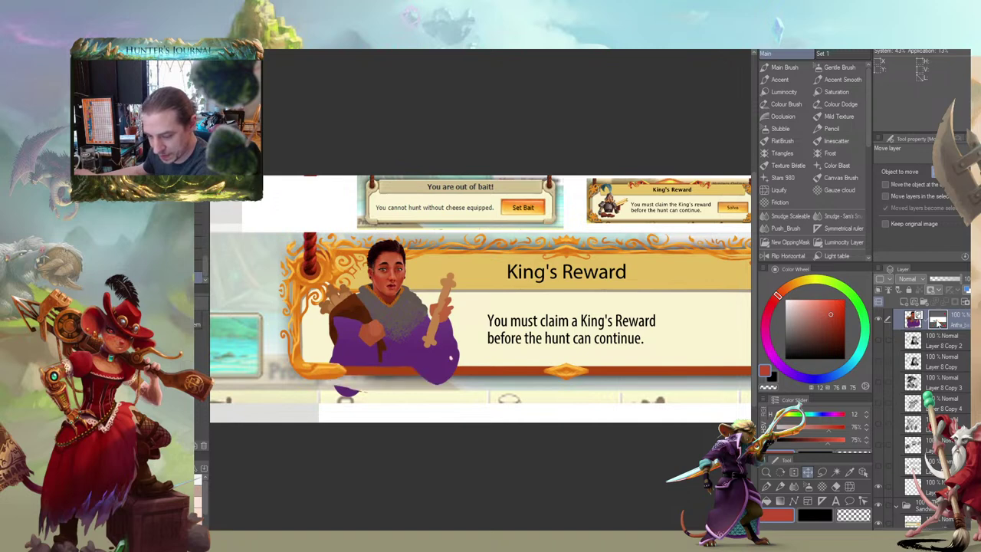
shift+click(938, 323)
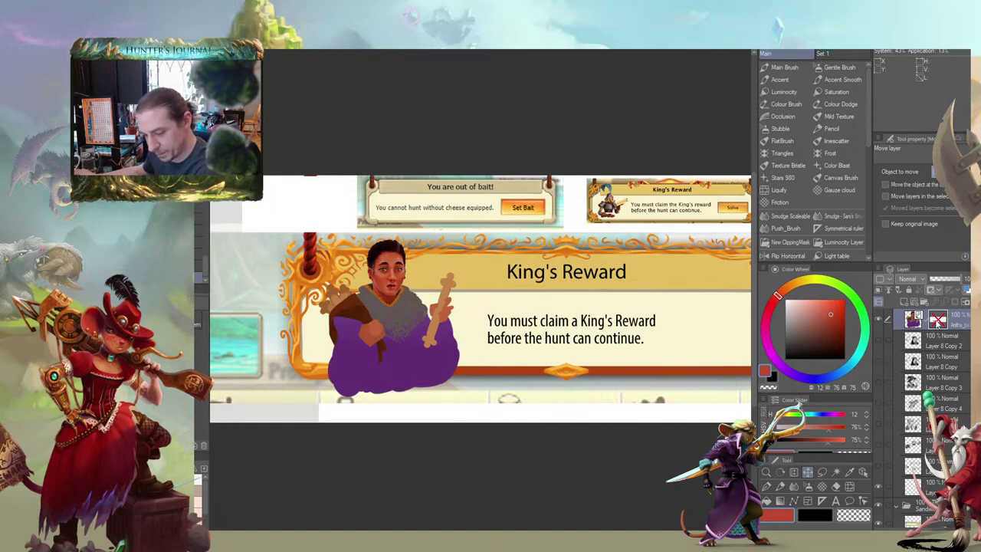
shift+click(938, 323)
drag(937, 322, 973, 302)
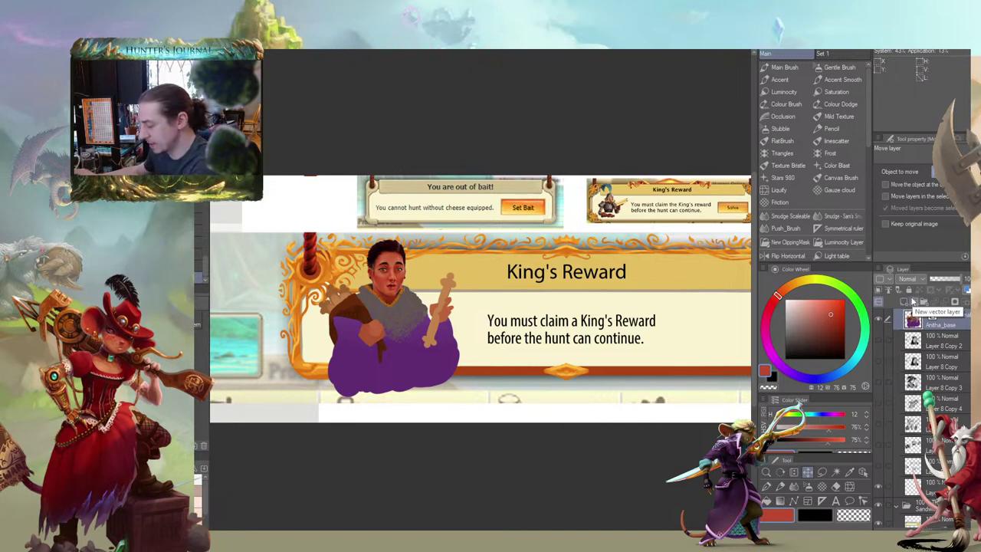
Return to the portrait document and show the beige background layer again
click(345, 45)
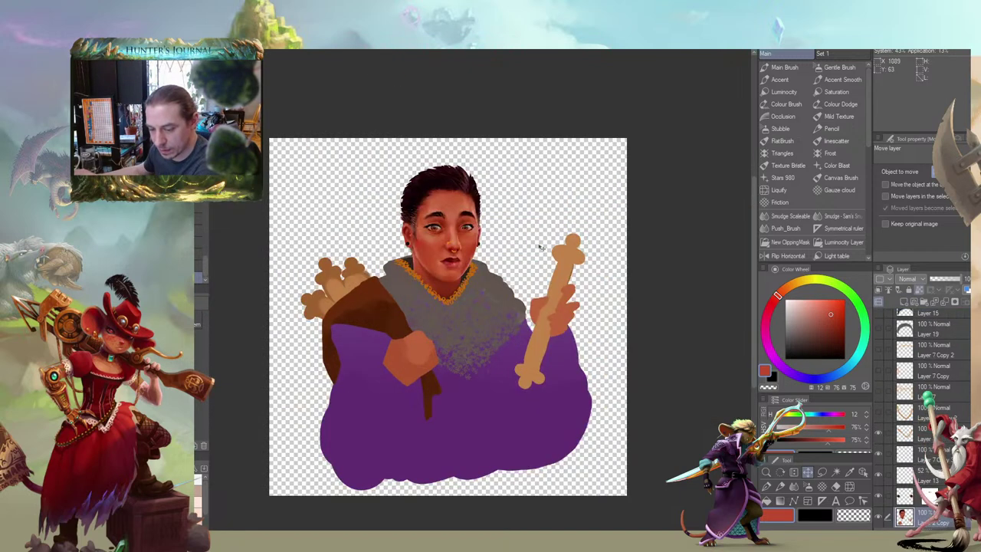
scroll(907, 479, down, 5)
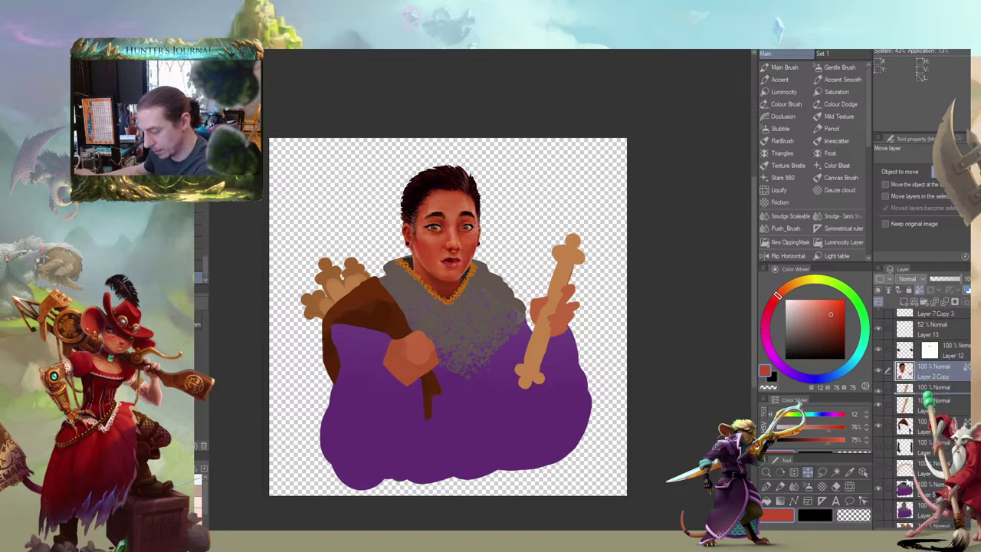
click(879, 519)
Refine the skin beneath the near eye with sampled tones (hue 14, saturation 75, value 69; hue 16, saturation 67, value 77)
scroll(433, 260, up, 6)
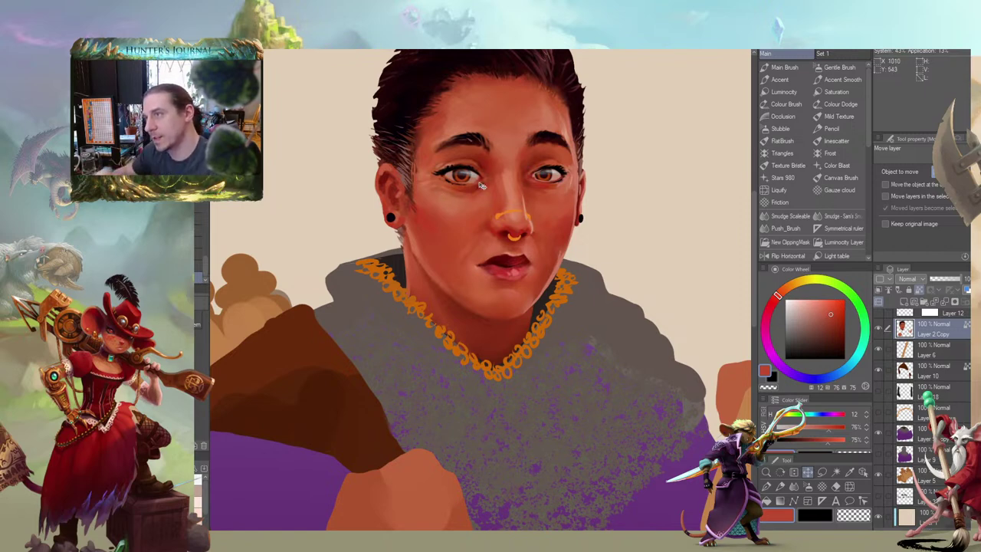
key(b)
drag(435, 184, 491, 228)
key(b)
alt+click(526, 232)
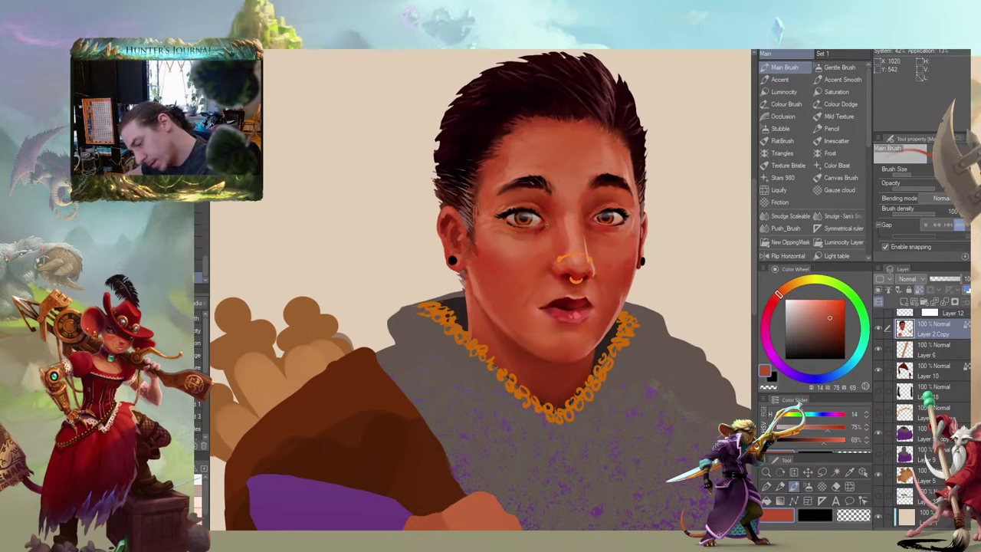
alt+click(529, 240)
mouse_move(535, 237)
mouse_down()
mouse_move(512, 239)
mouse_move(464, 211)
mouse_move(460, 225)
mouse_up()
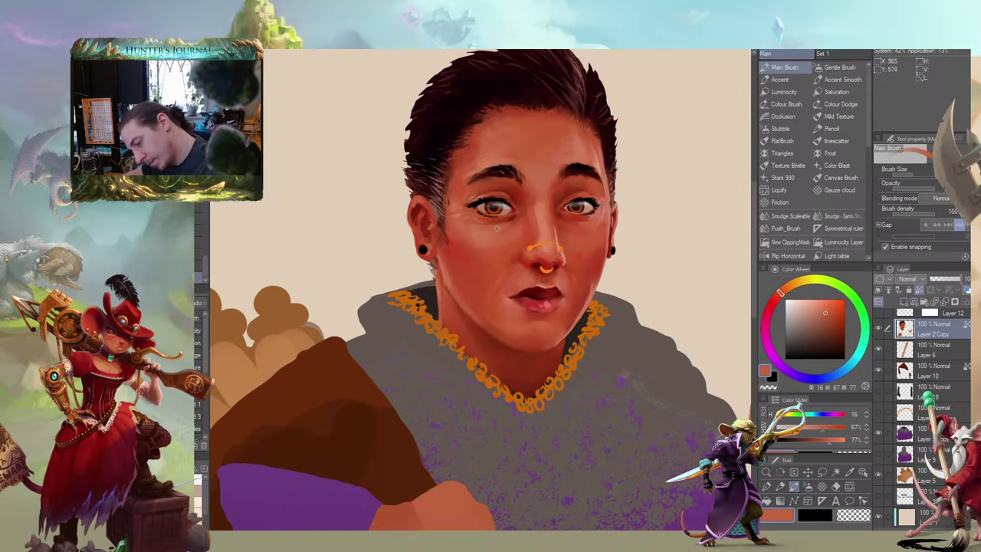
drag(557, 197, 541, 203)
Refine the skin beneath the far eye with sampled tones (hue 15, saturation 58 to 77, value 75 to 77)
alt+click(564, 223)
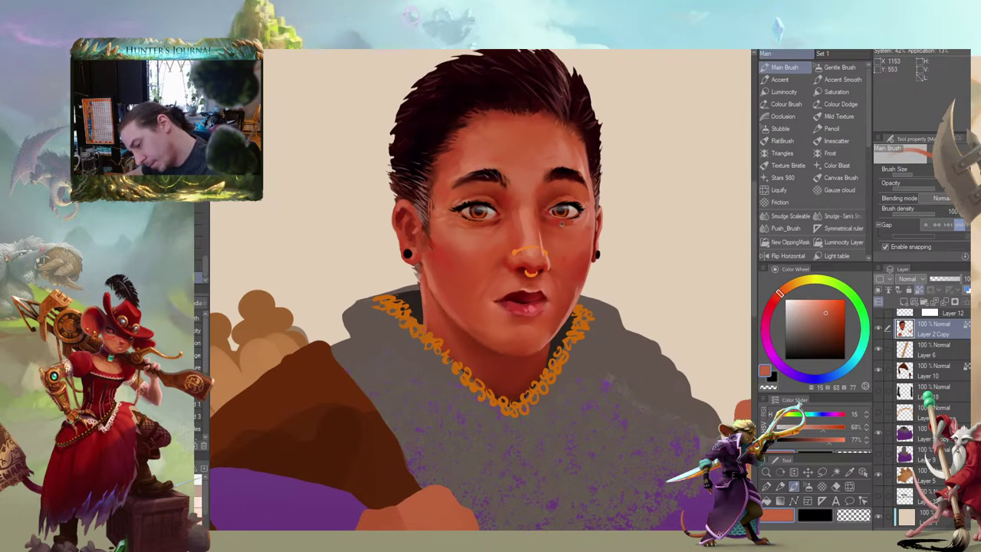
alt+click(562, 230)
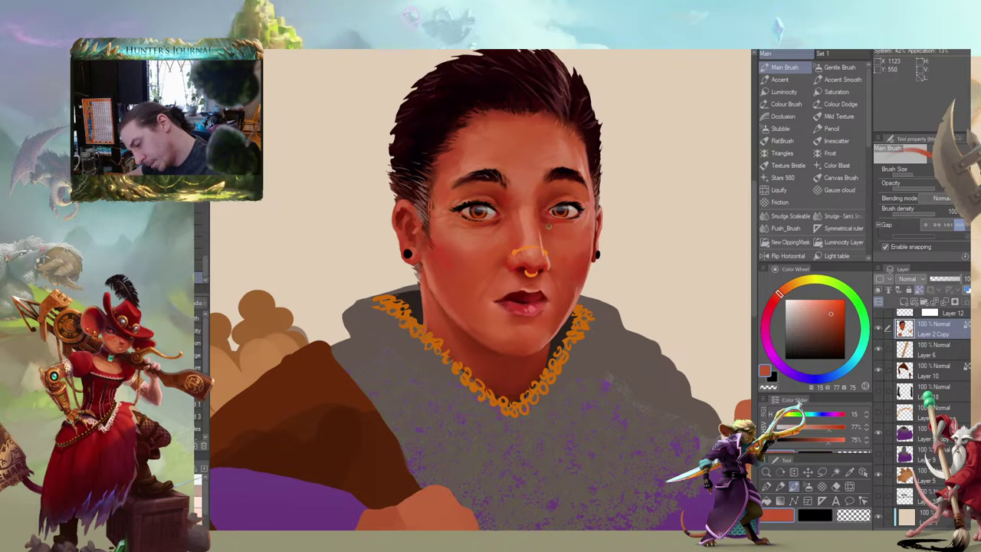
alt+click(578, 221)
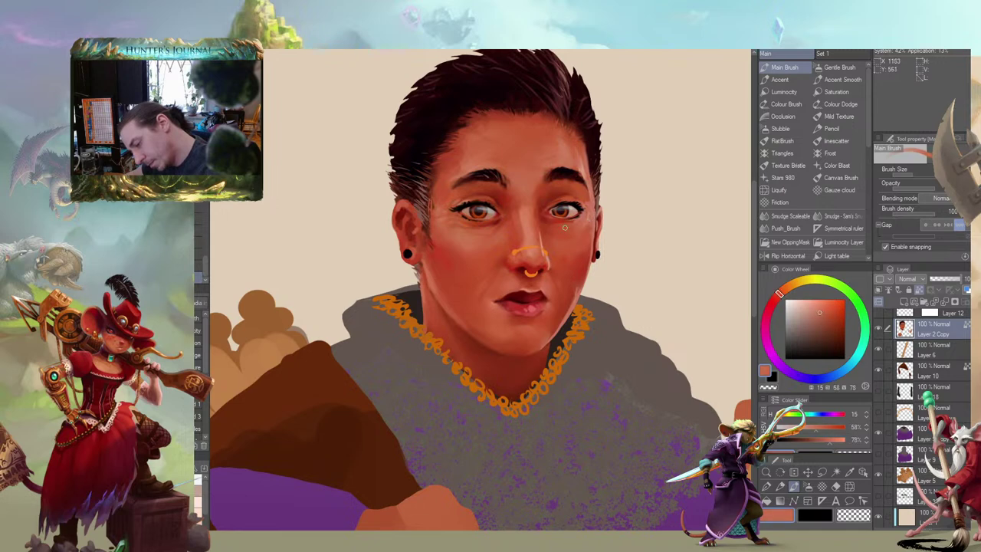
alt+click(575, 230)
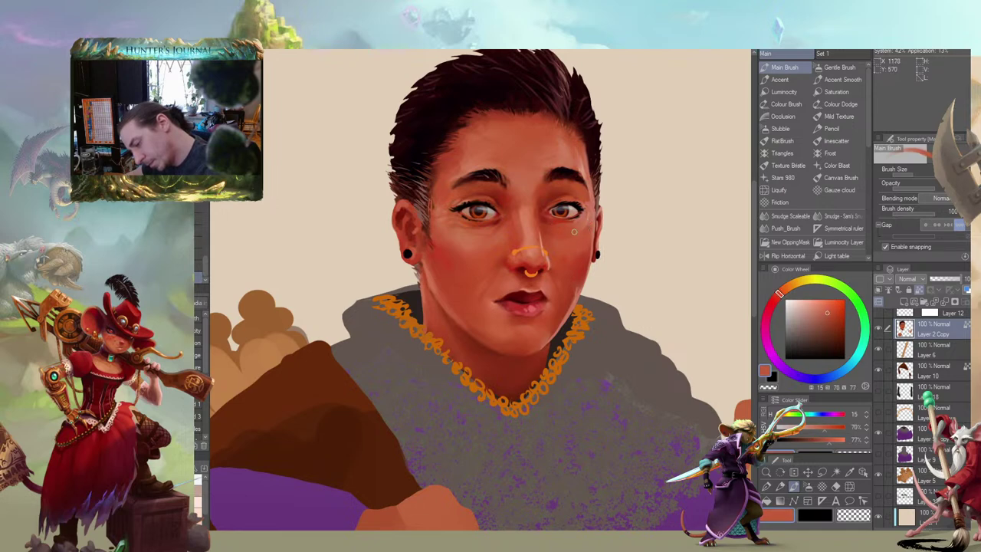
drag(587, 206, 504, 211)
drag(504, 211, 422, 190)
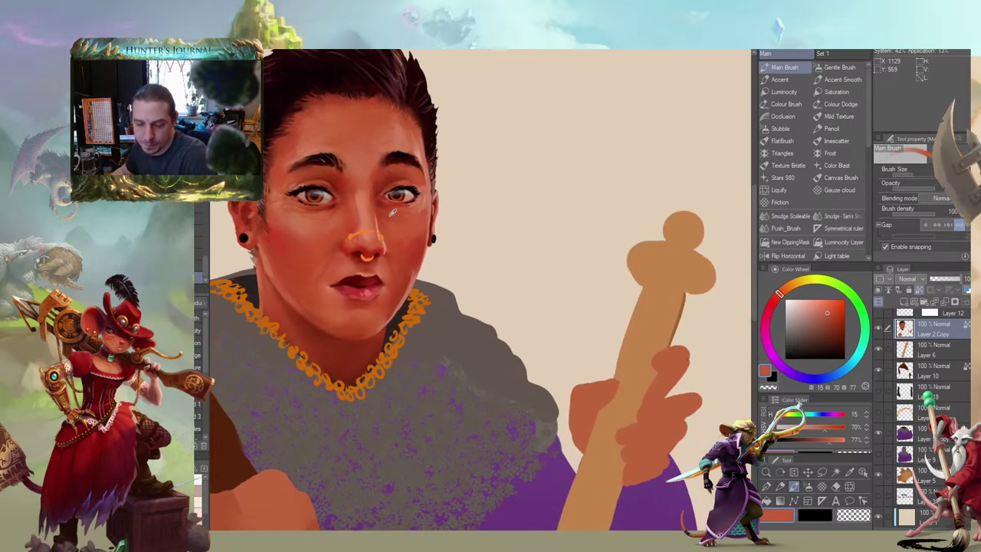
alt+click(390, 223)
Blend the skin of the near cheek beside the mouth corner with sampled tones such as hue 16, saturation 72, value 76
mouse_move(332, 201)
mouse_down()
mouse_move(422, 181)
mouse_move(500, 126)
mouse_up()
drag(493, 185, 491, 176)
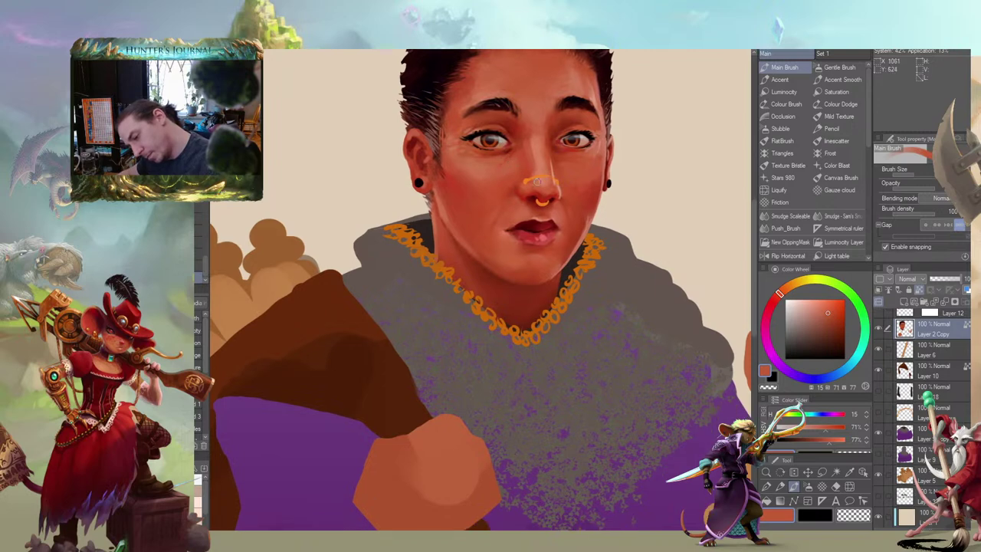
alt+click(511, 207)
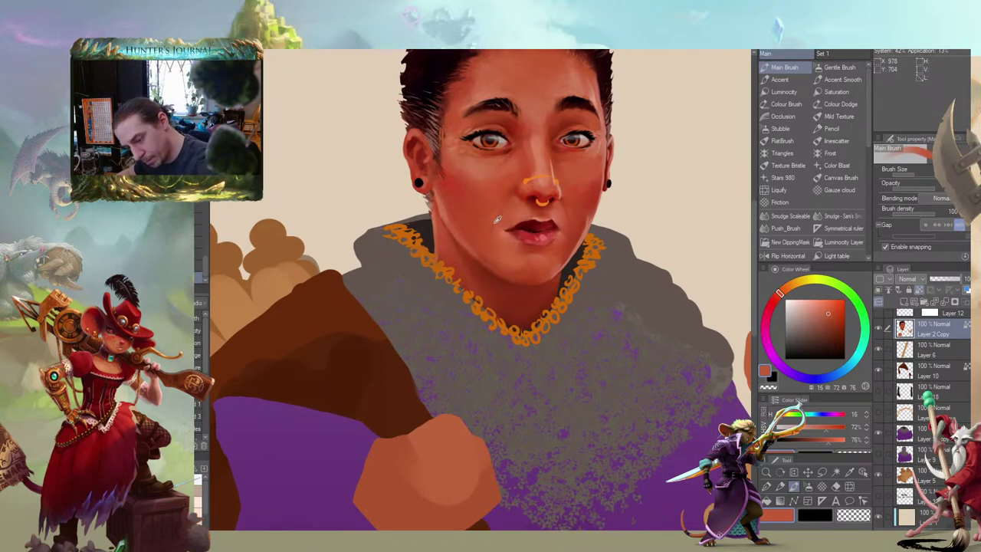
alt+click(496, 220)
alt+click(510, 211)
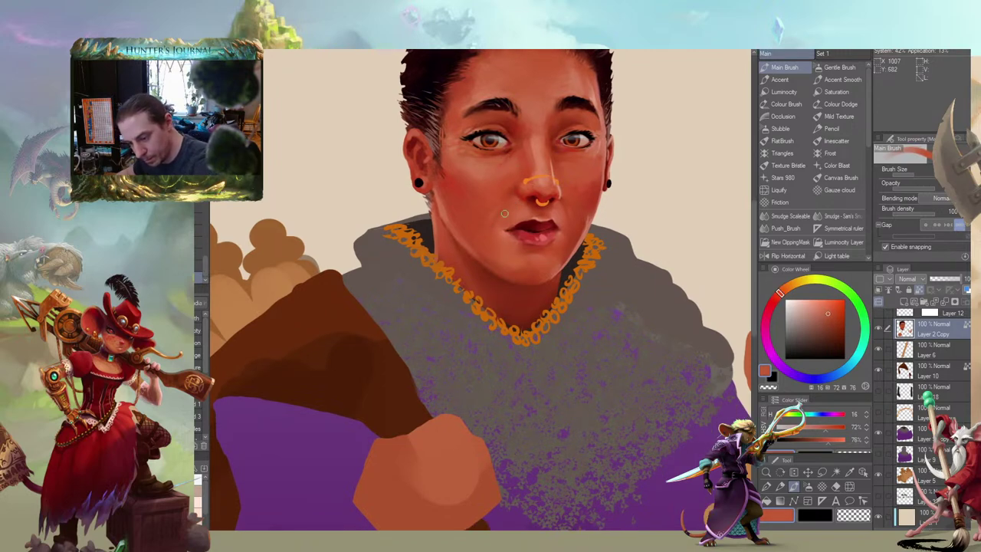
Sharpen the near mouth corner and lip line with the Accent brush in sampled dark reds (hue 3, saturation 93, value 37; hue 1, saturation 94, value 35)
drag(485, 160, 540, 160)
alt+click(567, 234)
scroll(547, 217, up, 1)
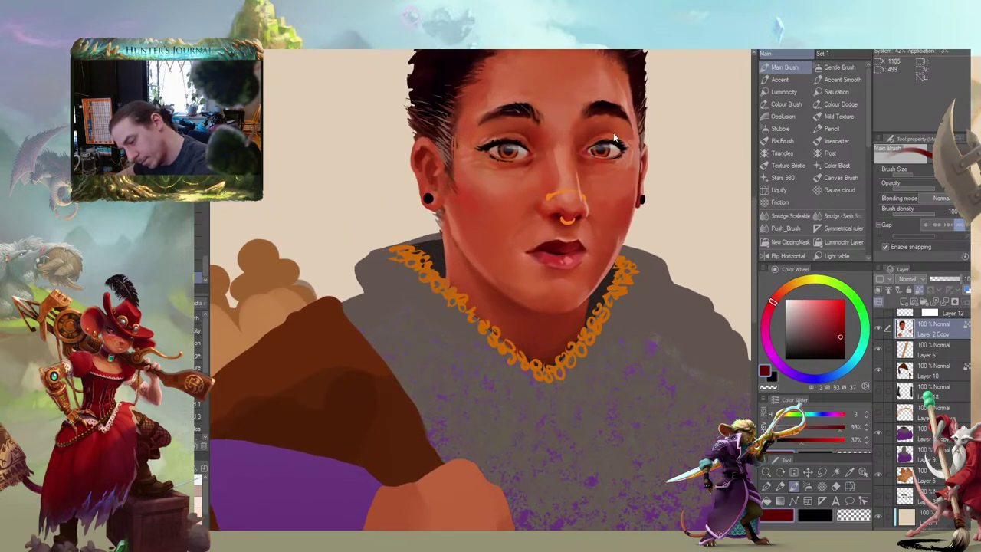
scroll(567, 201, up, 2)
key(b)
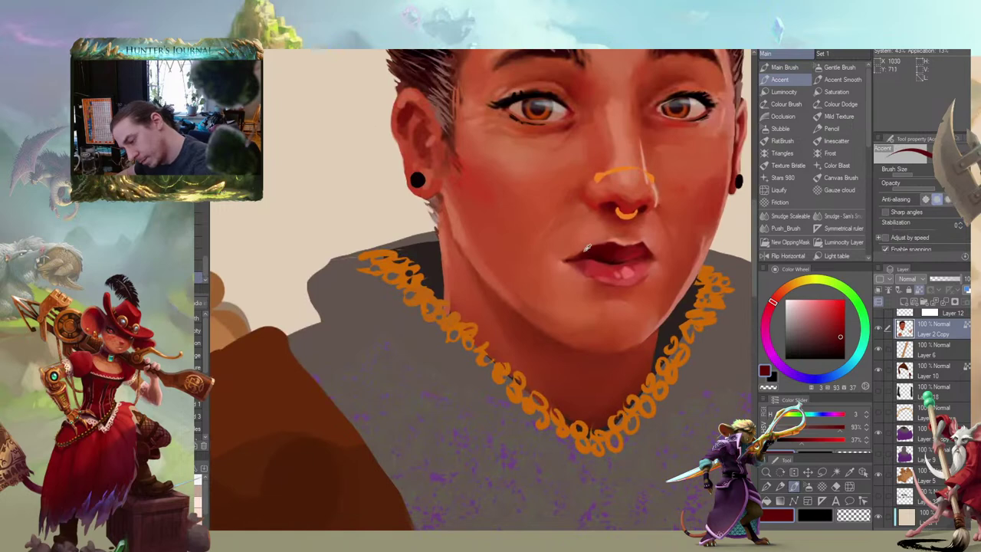
alt+click(567, 255)
scroll(563, 172, down, 4)
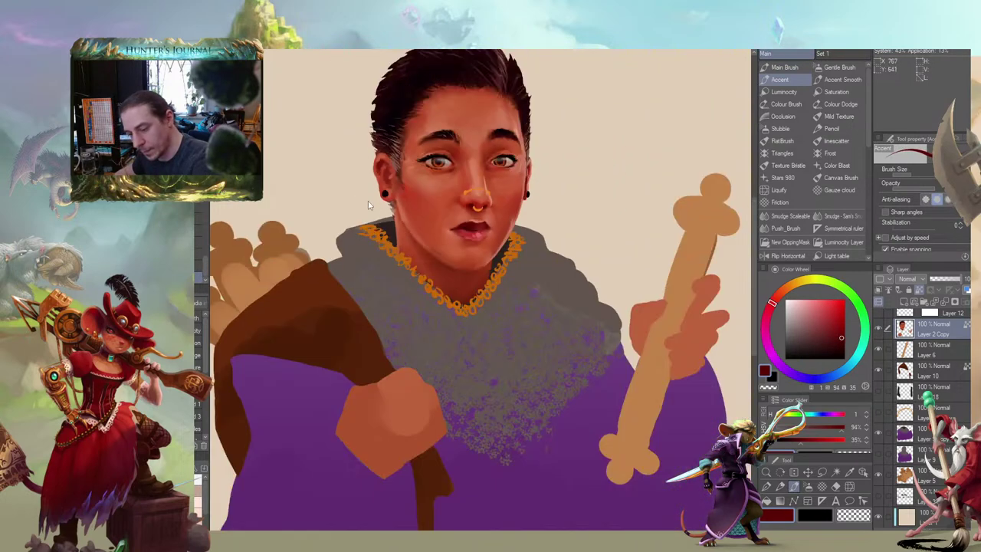
Adjust the shape of the lips and mouth corners with the Liquify tool
scroll(563, 173, up, 1)
click(776, 189)
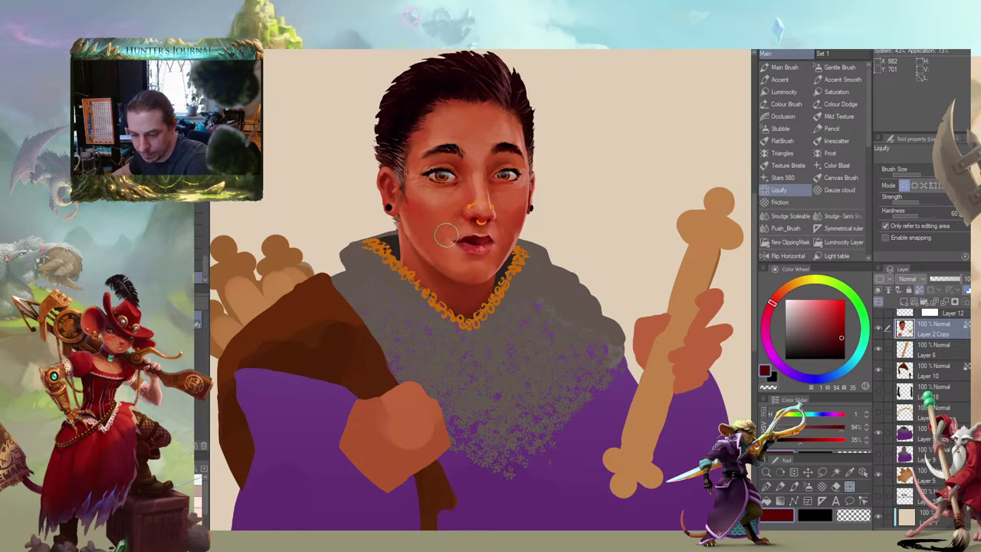
drag(426, 175, 418, 170)
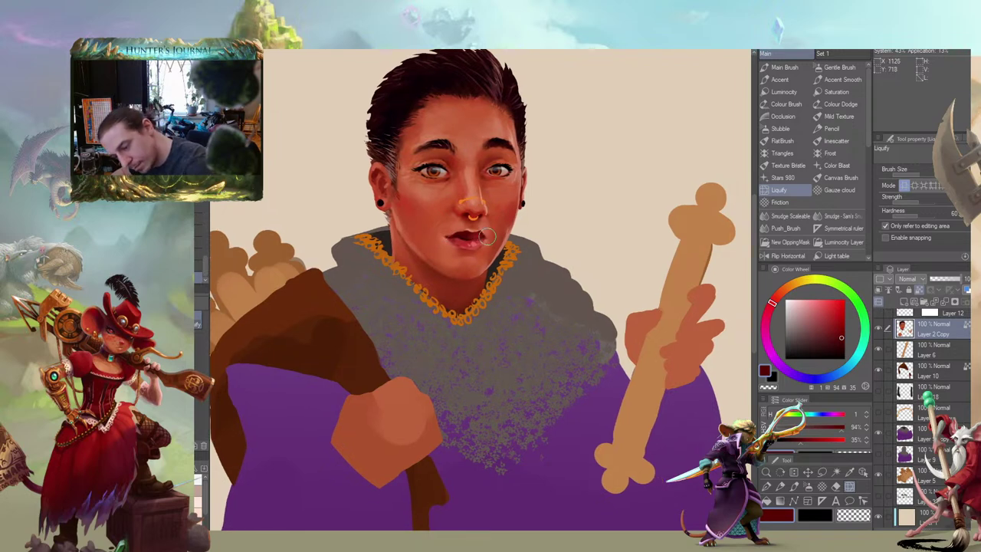
drag(439, 156, 447, 173)
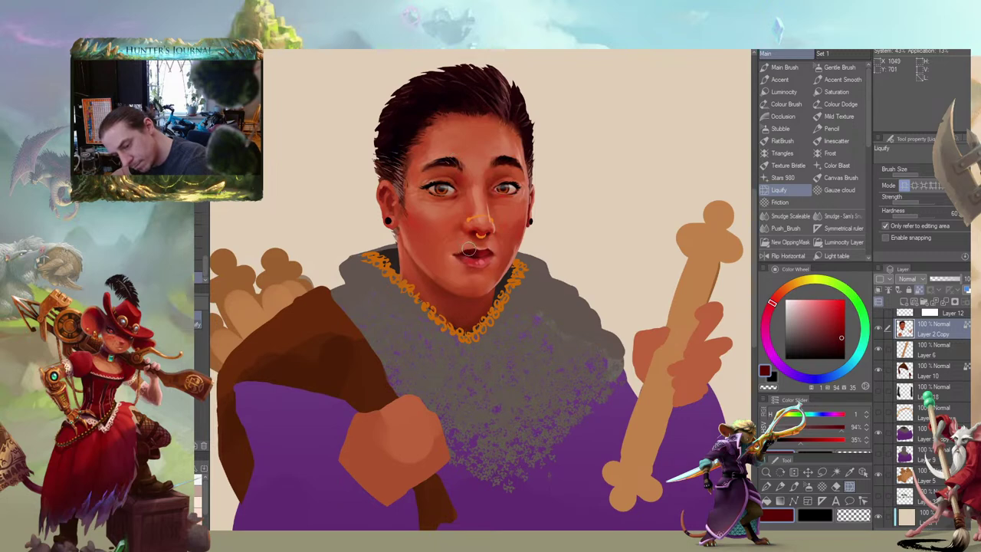
drag(418, 218, 391, 217)
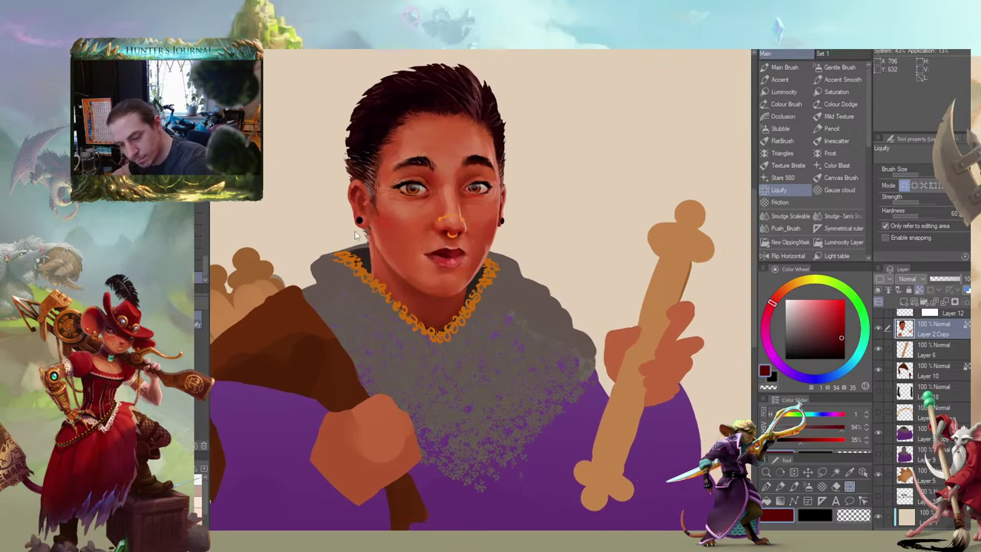
scroll(363, 228, up, 1)
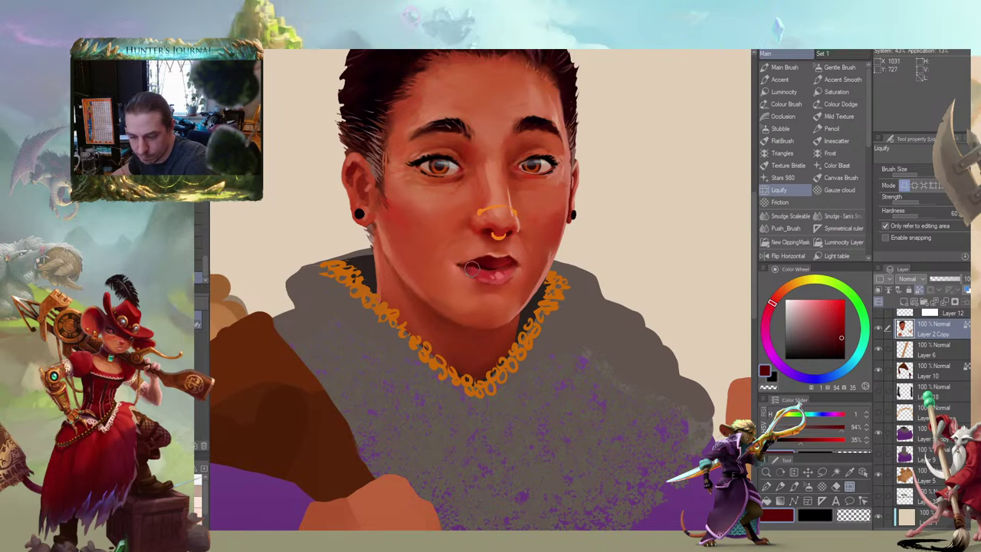
Undo the most recent Liquify adjustments made to the portrait's face
key(ctrl+z)
key(ctrl+z)
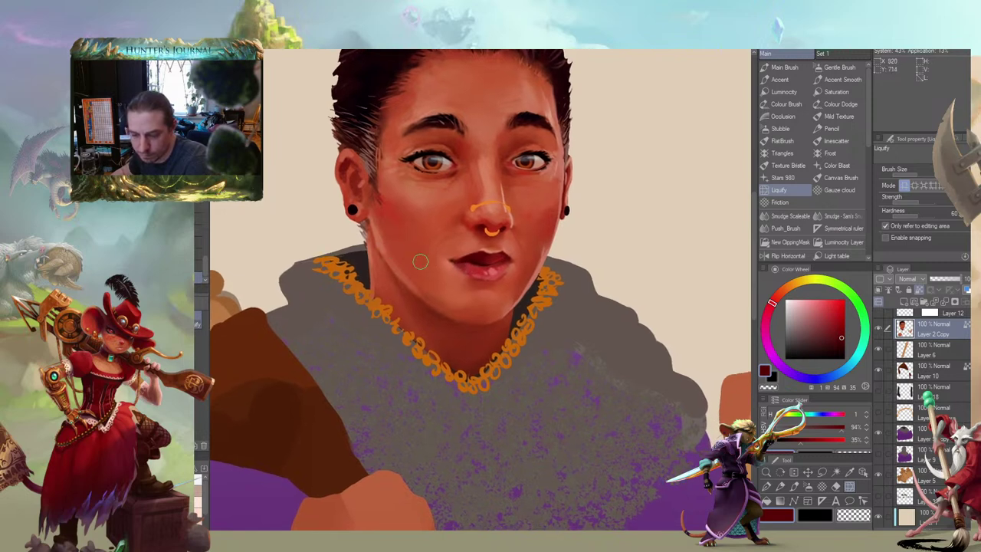
drag(422, 241, 378, 232)
drag(363, 157, 425, 184)
key(ctrl+z)
key(ctrl+z)
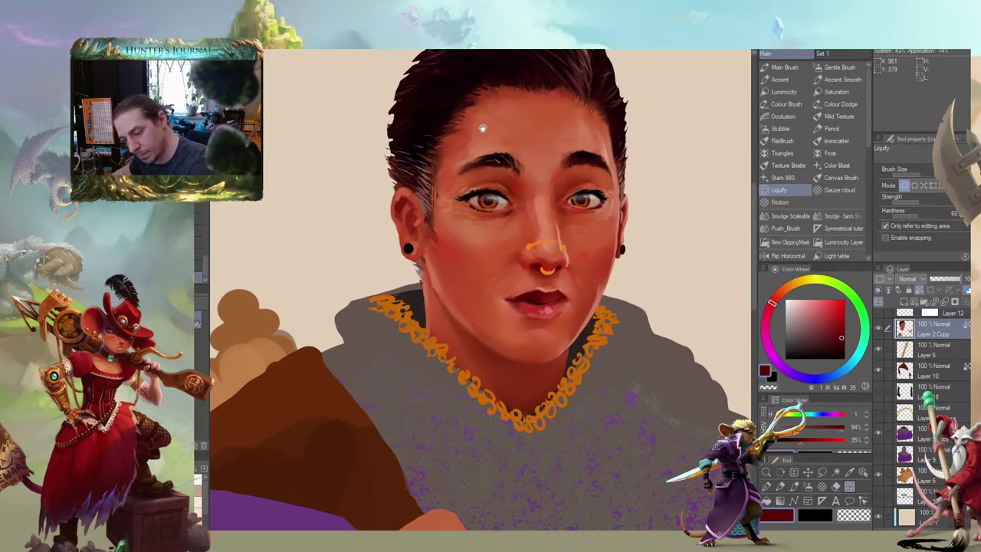
key(ctrl+z)
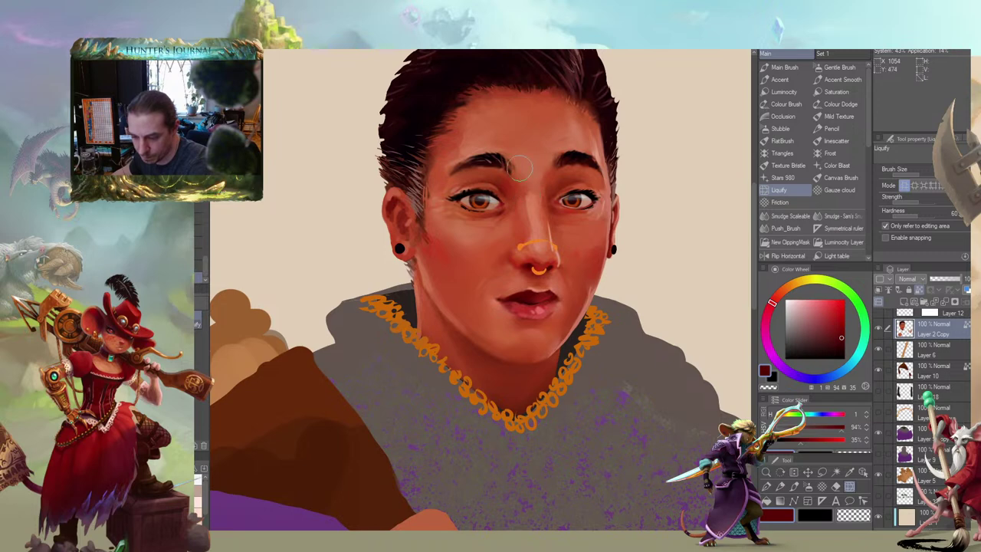
key(ctrl+z)
key(ctrl+z)
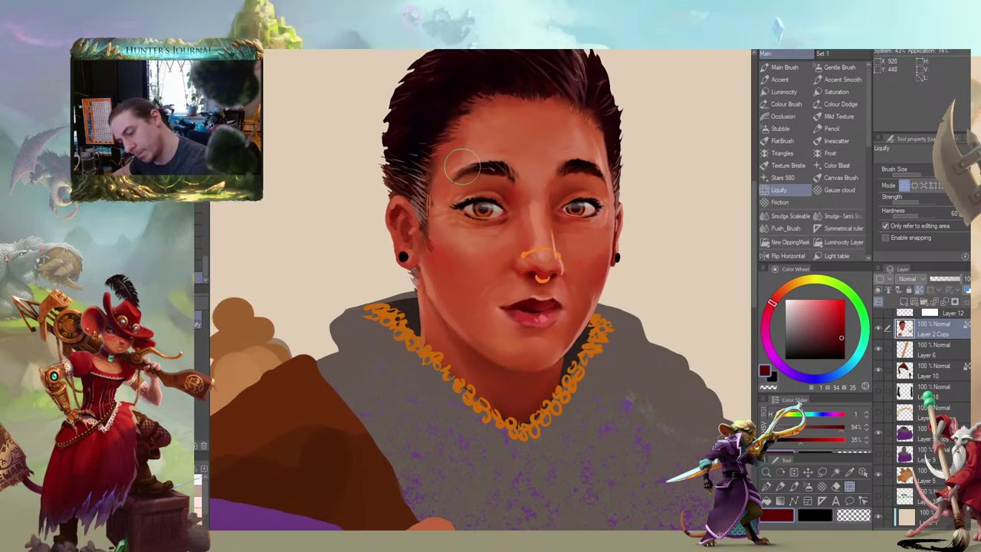
Reshape both eyebrows of the portrait with small Liquify pushes, varying the brush size for the inner and outer ends
mouse_move(463, 167)
mouse_down()
mouse_move(482, 164)
mouse_move(453, 168)
mouse_move(467, 162)
mouse_up()
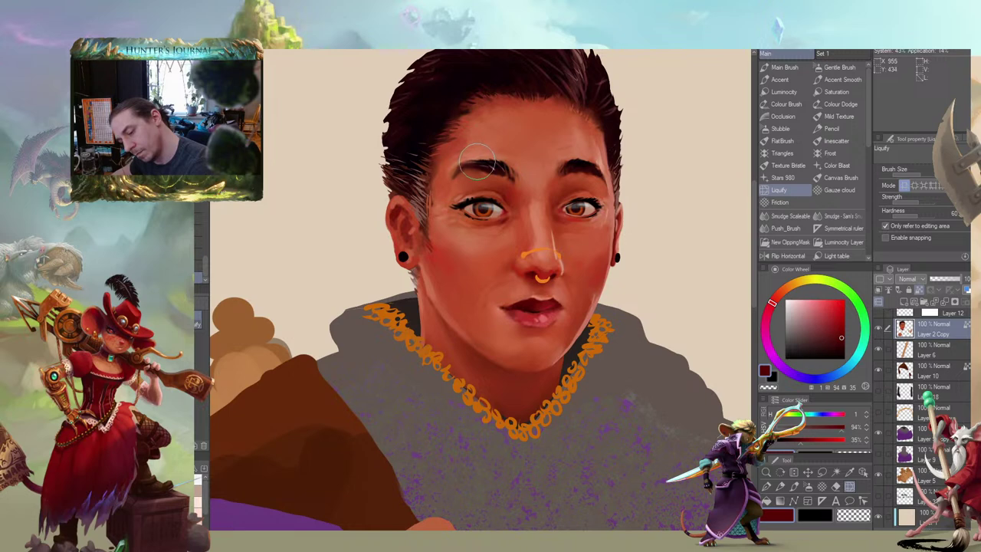
drag(482, 120, 455, 129)
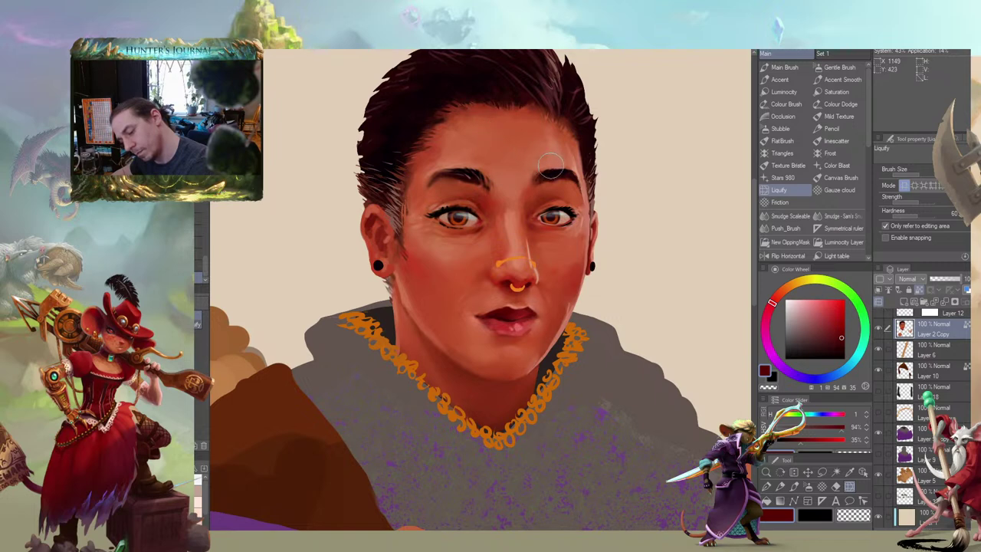
drag(432, 125, 455, 121)
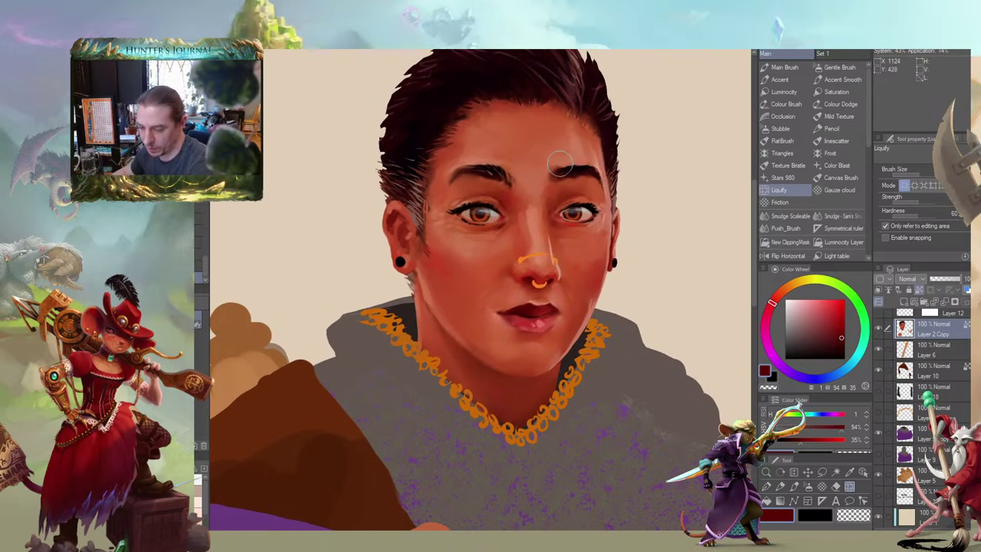
drag(455, 143, 482, 157)
key(])
key(])
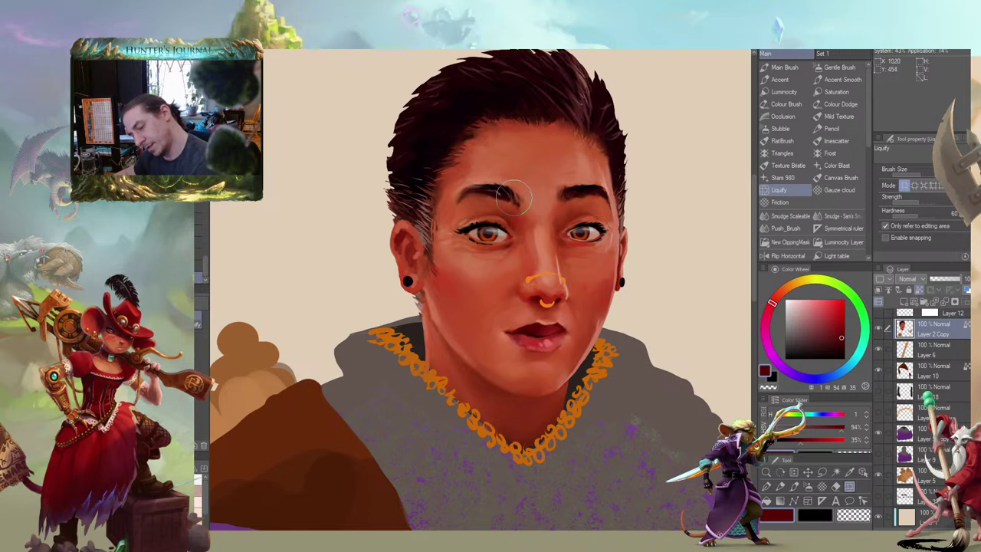
mouse_move(507, 186)
mouse_down()
mouse_move(469, 176)
mouse_move(476, 187)
mouse_move(464, 188)
mouse_move(488, 185)
mouse_move(453, 203)
mouse_up()
key([)
drag(425, 144, 421, 121)
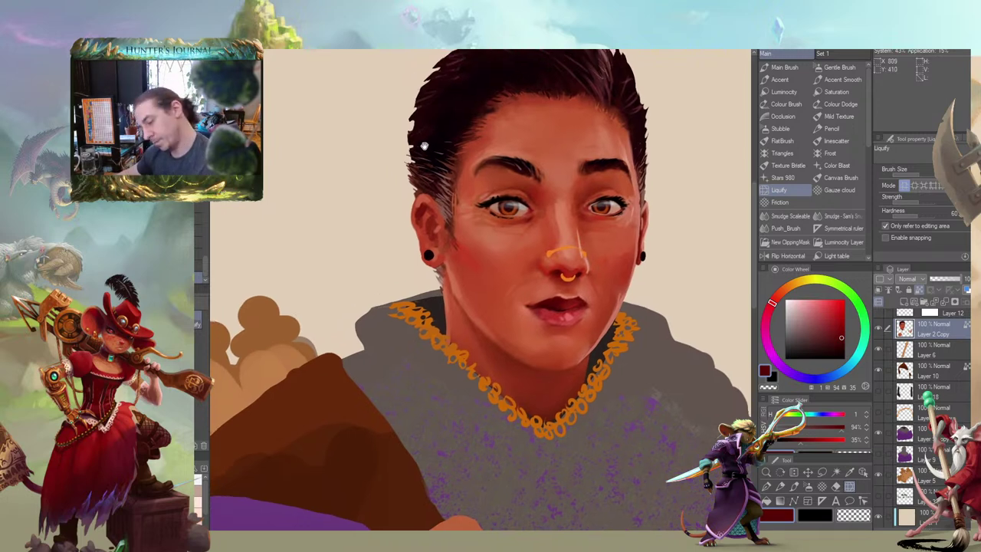
Nudge the left corner of the portrait's mouth with a small Liquify brush to refine the lip shape
scroll(391, 282, down, 4)
scroll(446, 262, up, 4)
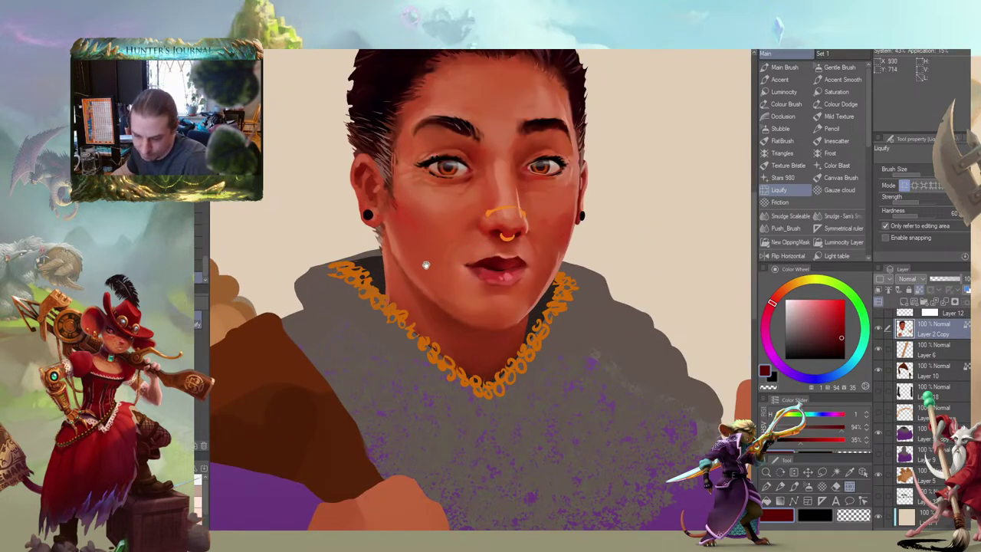
drag(427, 265, 422, 260)
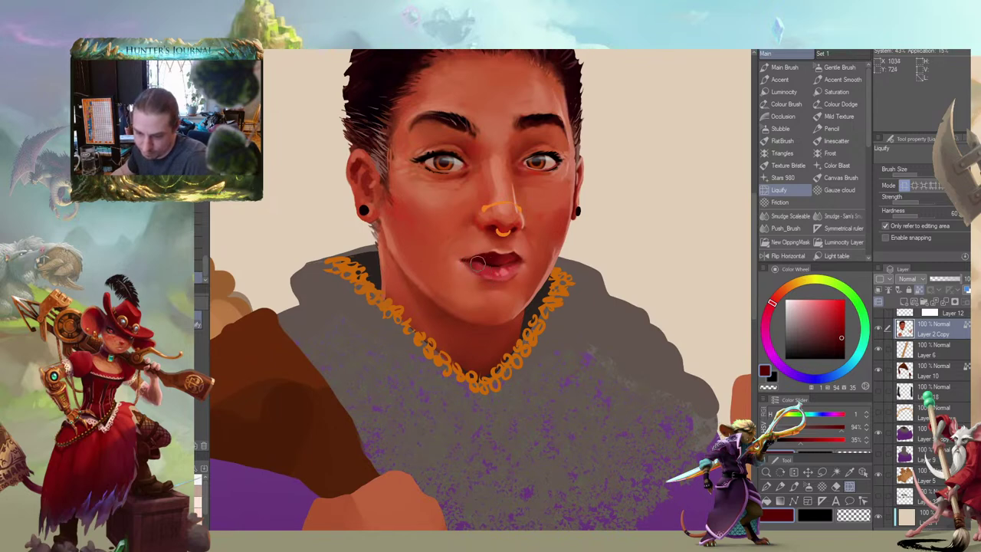
drag(454, 264, 454, 266)
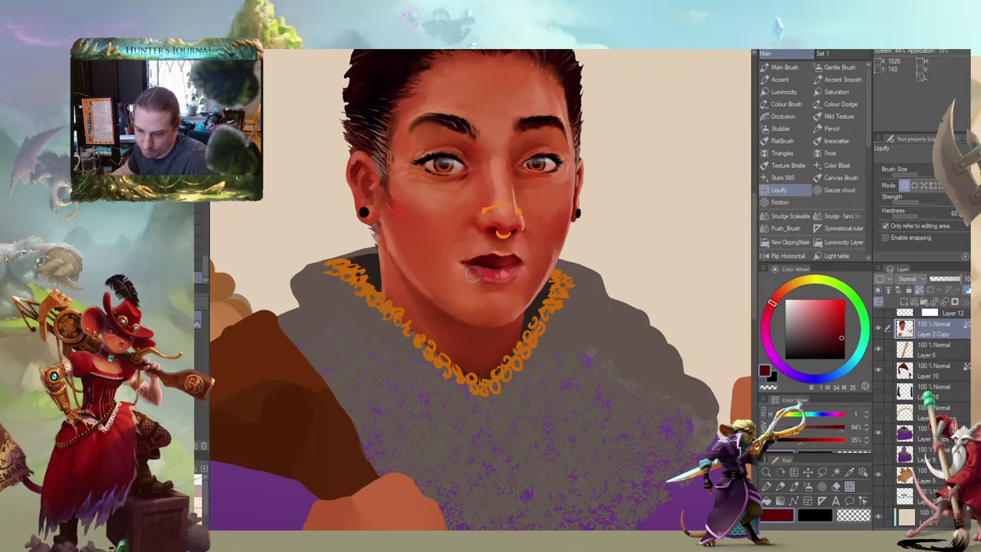
drag(399, 238, 403, 248)
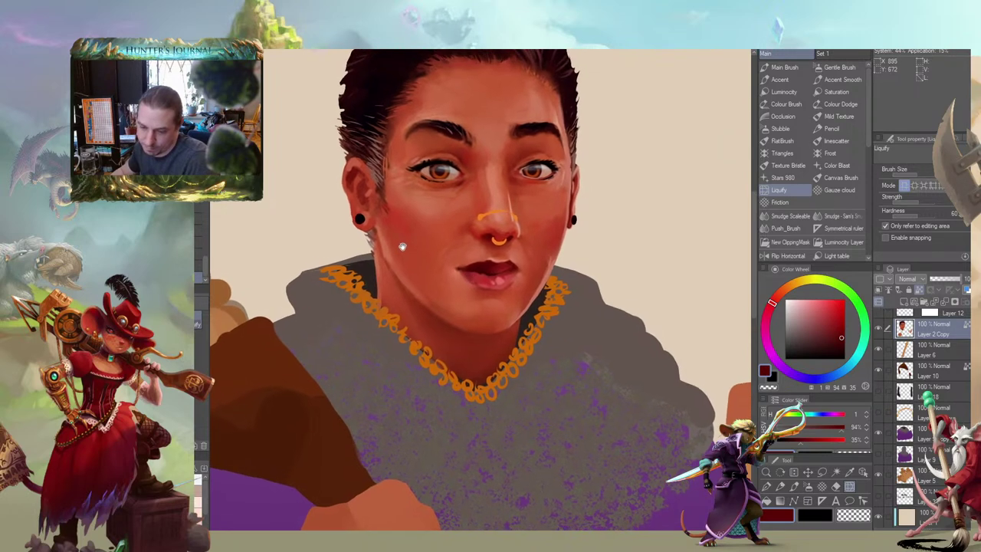
mouse_move(468, 269)
mouse_down()
mouse_move(460, 268)
mouse_move(482, 274)
mouse_up()
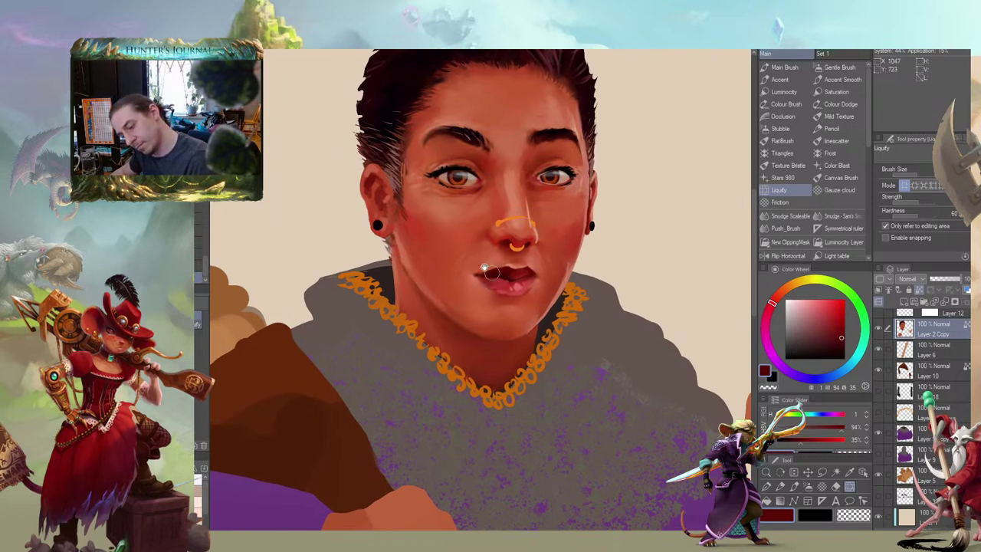
Refine the nostril area and the cheek beside the nose with small Liquify pushes
mouse_move(397, 202)
mouse_down()
mouse_move(452, 201)
mouse_move(463, 214)
mouse_move(442, 213)
mouse_up()
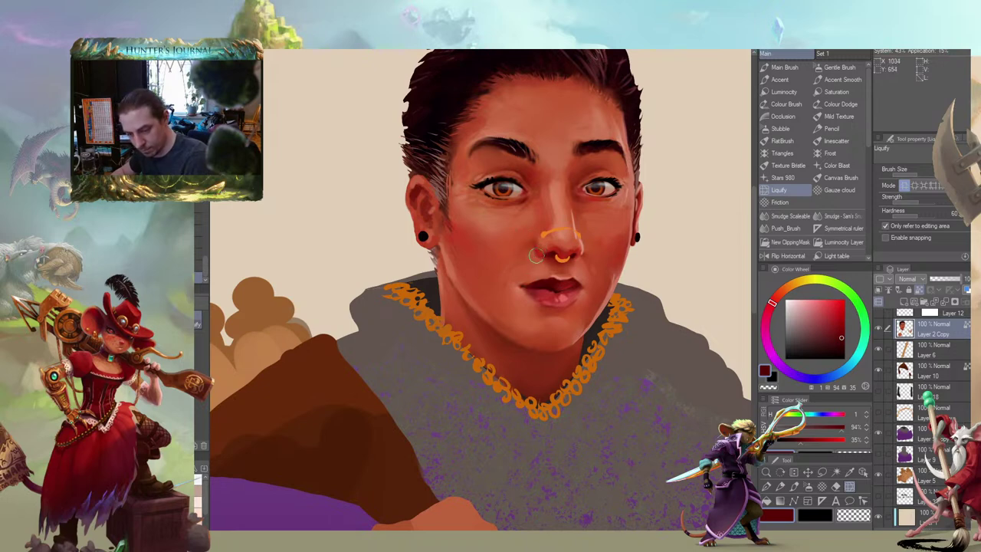
drag(442, 205, 431, 209)
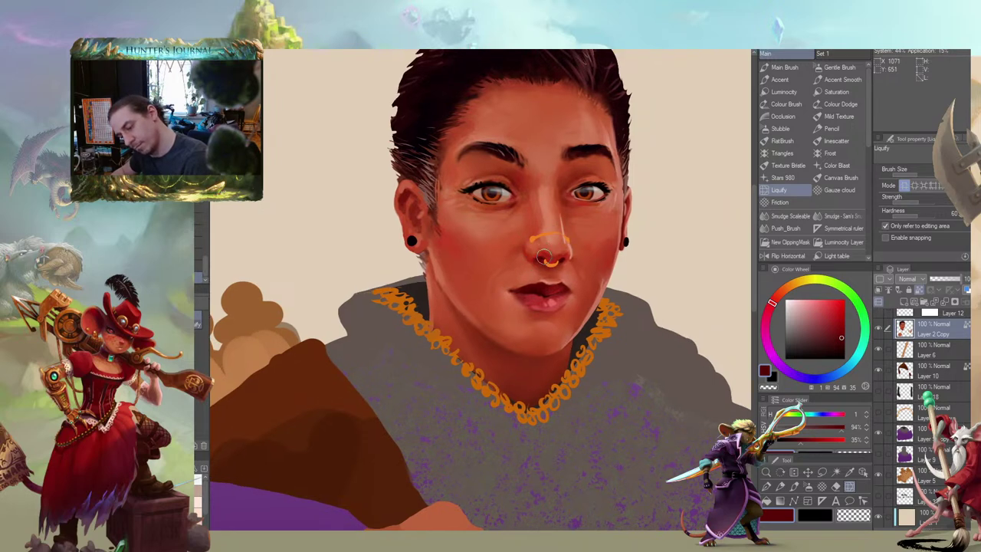
drag(551, 246, 530, 251)
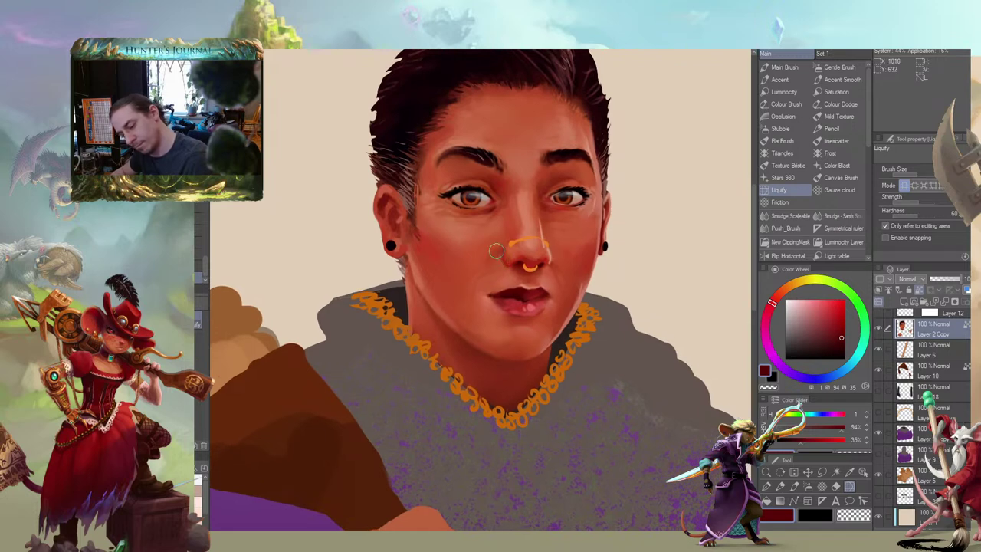
drag(418, 240, 376, 226)
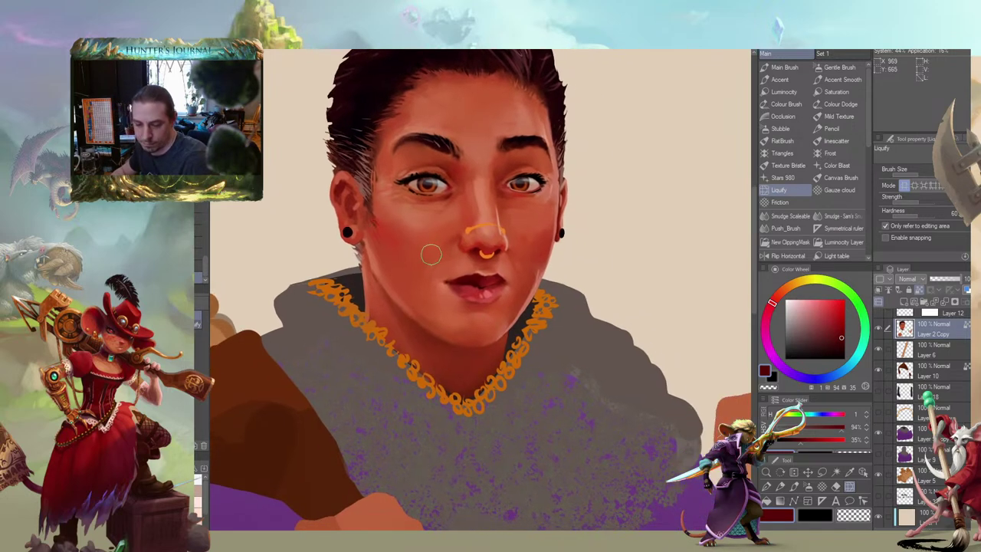
Enlarge the Liquify brush slightly and adjust the lower lids and upper cheeks beneath both eyes
key(])
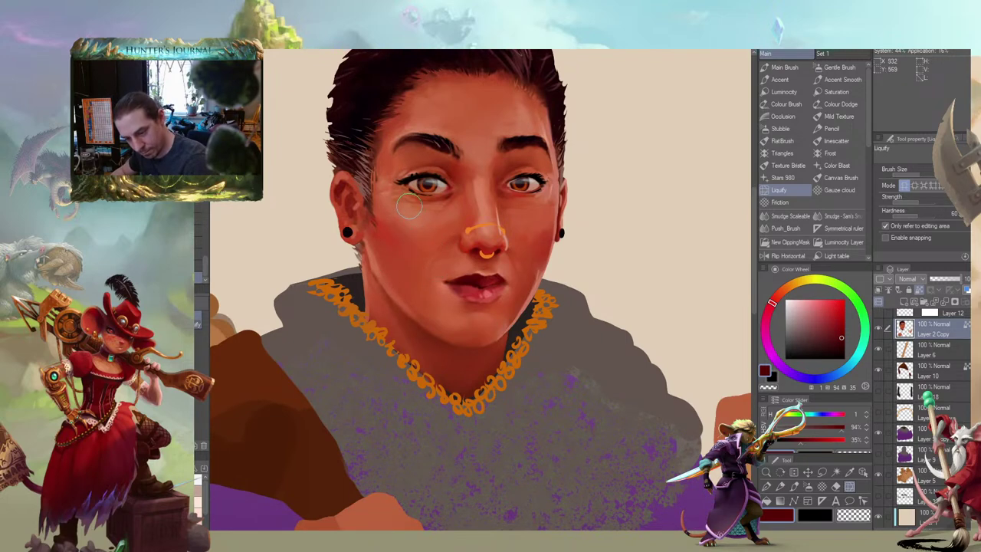
drag(409, 206, 439, 210)
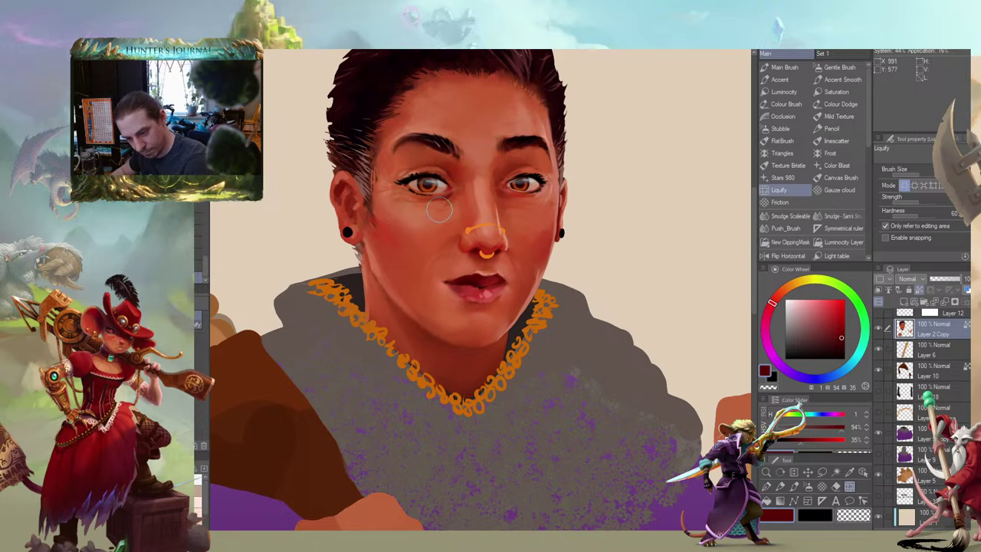
drag(380, 160, 380, 163)
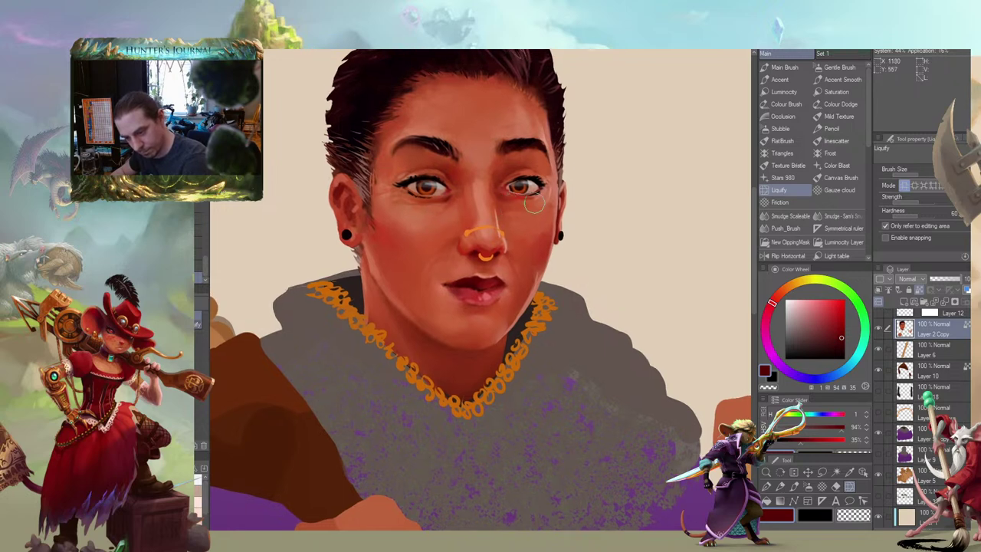
drag(392, 182, 403, 184)
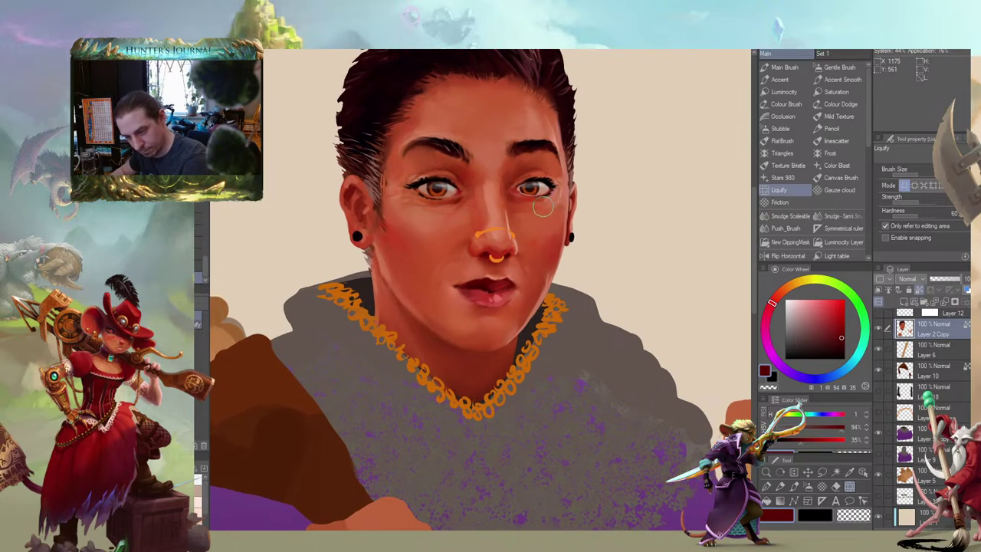
drag(531, 190, 525, 190)
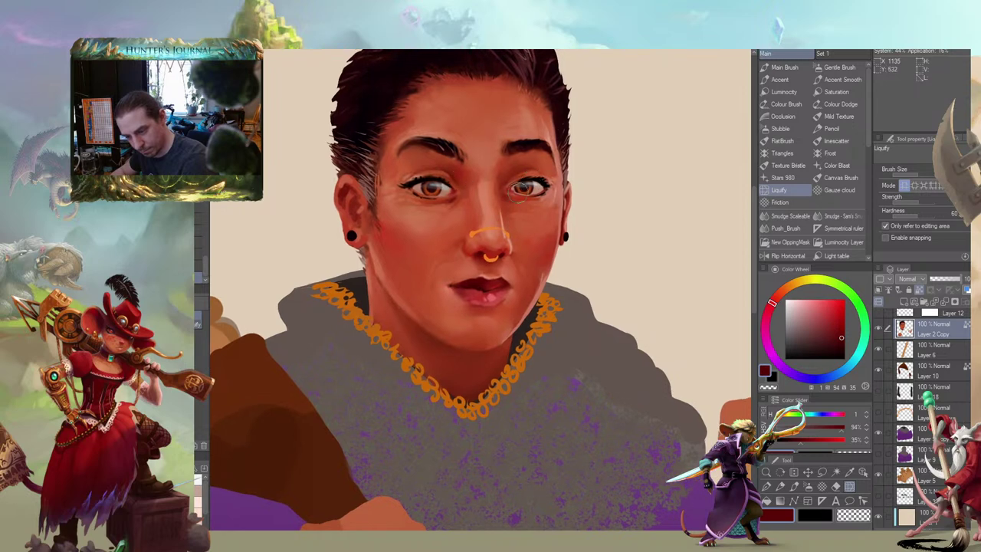
drag(390, 170, 401, 168)
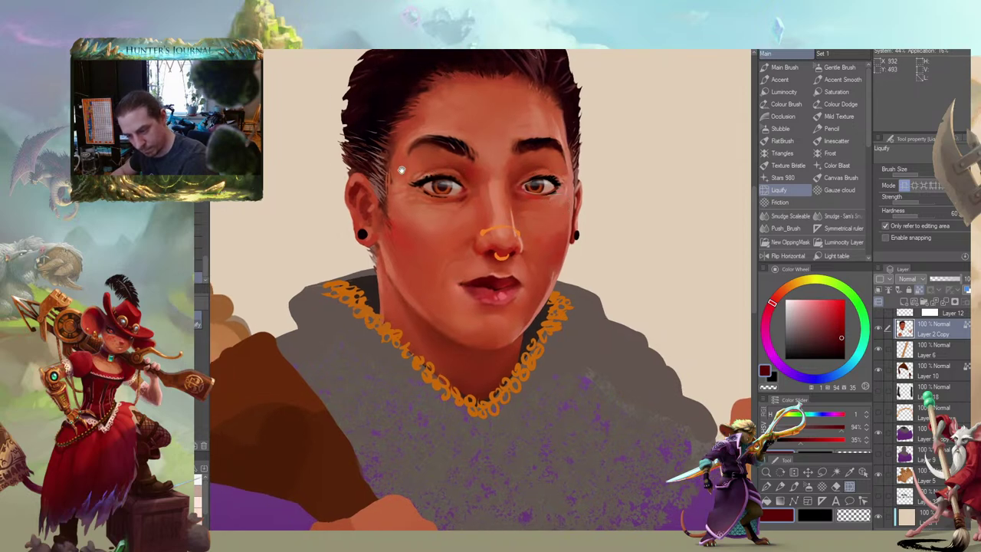
Reduce the Liquify brush size and fine-tune the upper lip and both corners of the mouth
drag(333, 242, 342, 278)
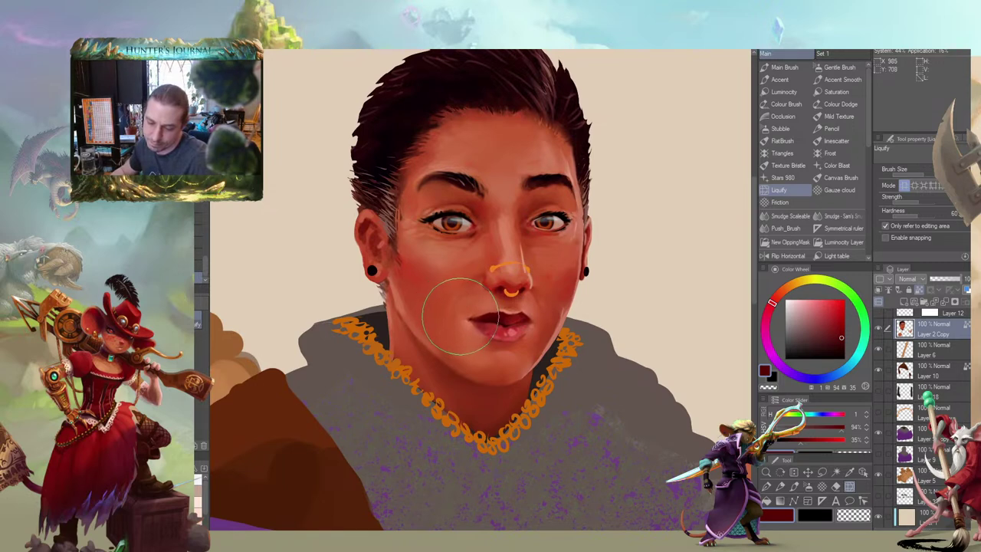
drag(358, 260, 356, 243)
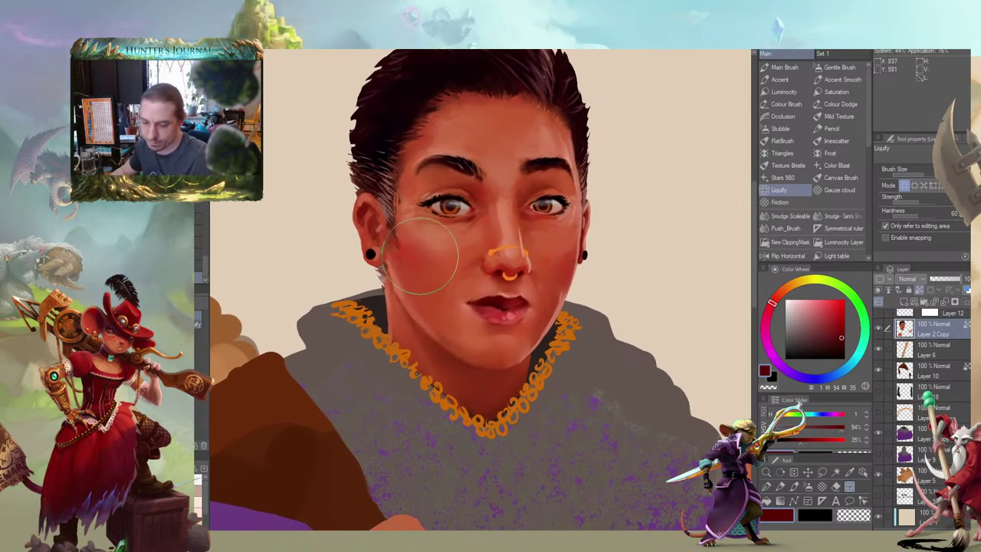
key([)
key([)
key([)
key([)
key([)
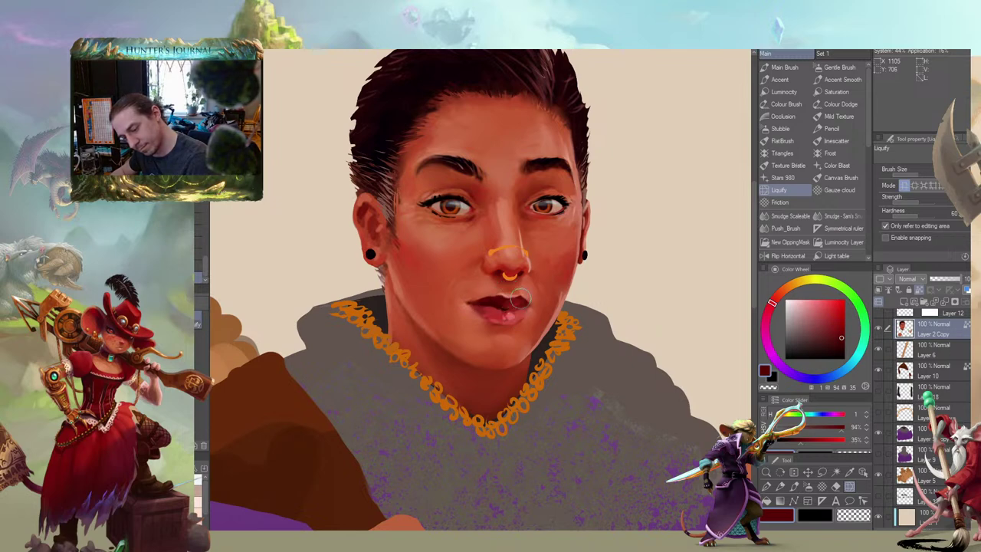
drag(462, 274, 437, 266)
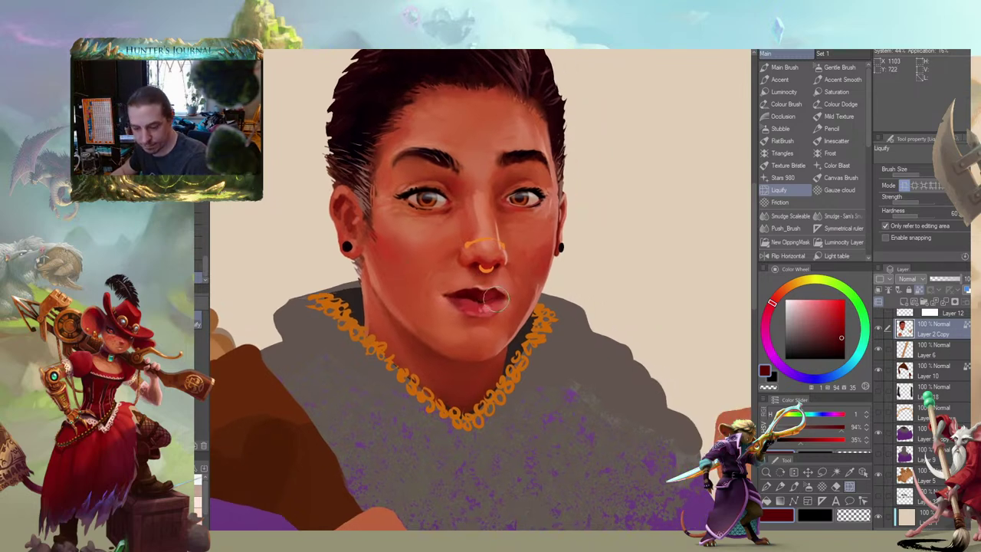
drag(366, 251, 356, 247)
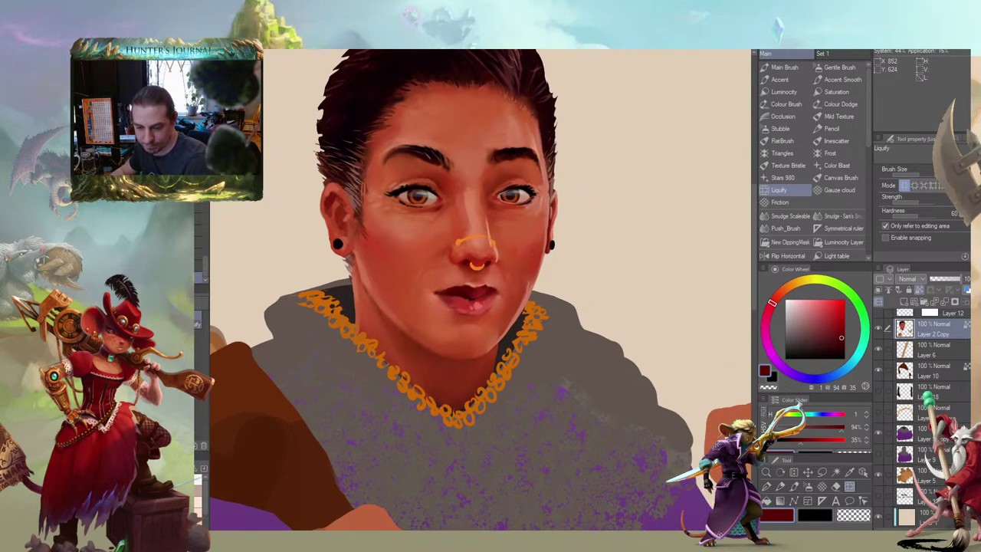
drag(395, 274, 393, 262)
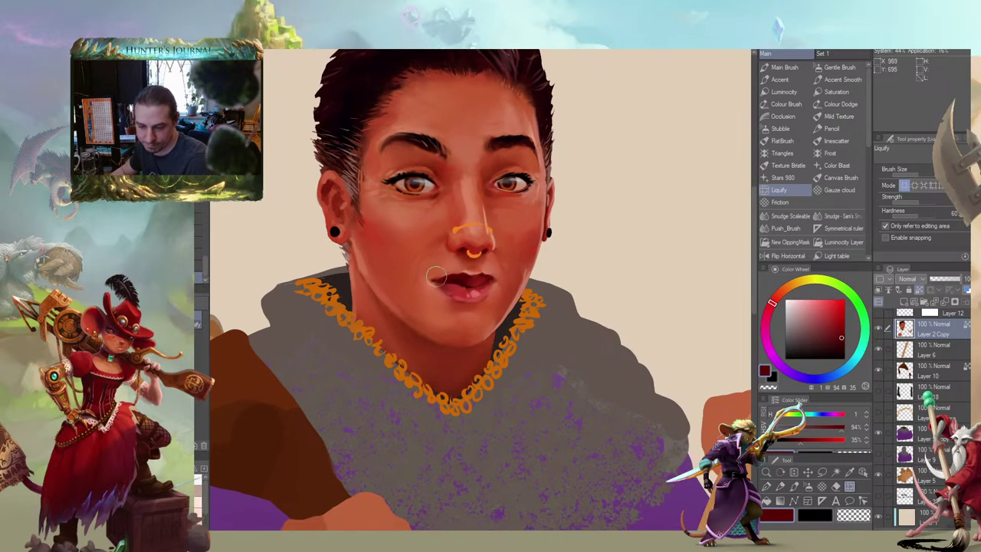
Examine the face's proportions against the whole character illustration, then return to a close view of the face
scroll(359, 247, down, 5)
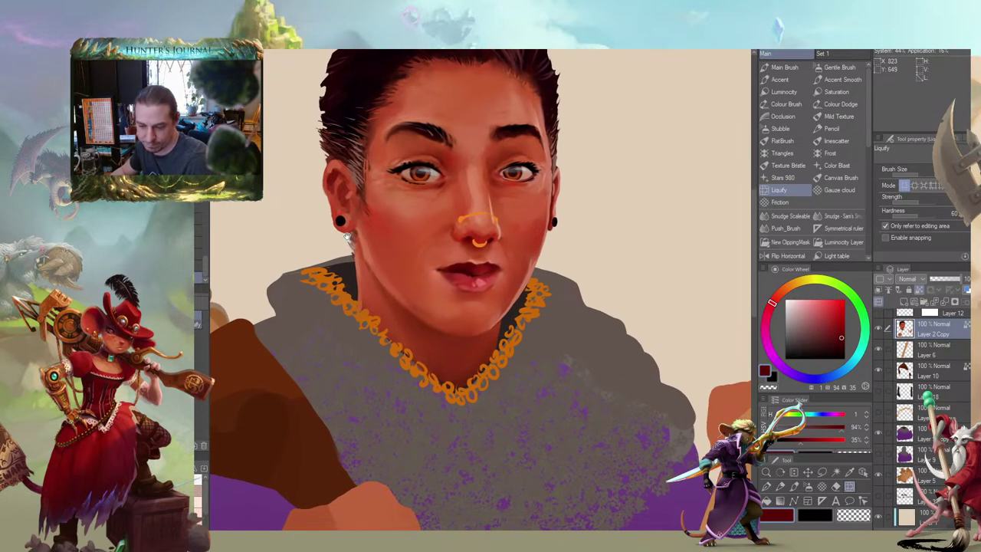
drag(360, 249, 508, 327)
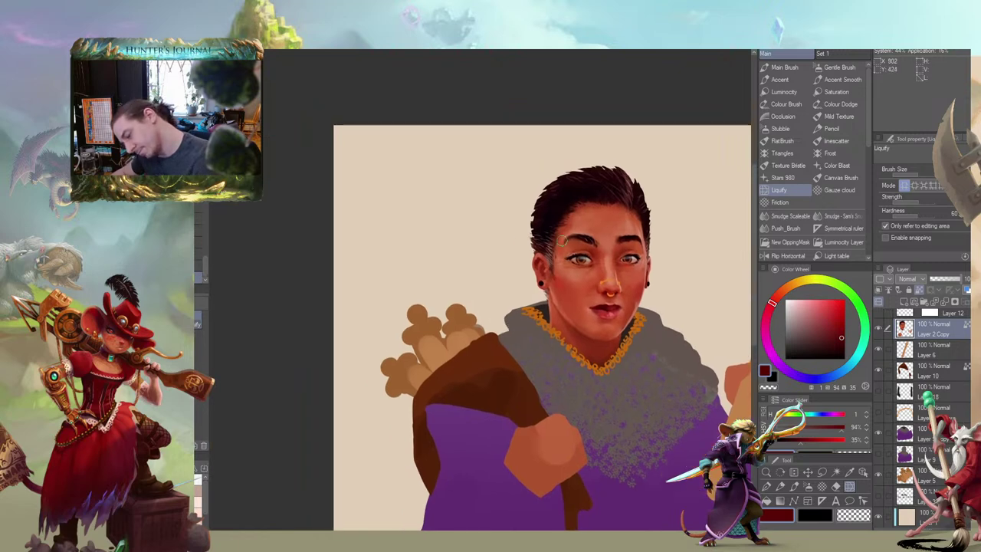
scroll(515, 328, down, 2)
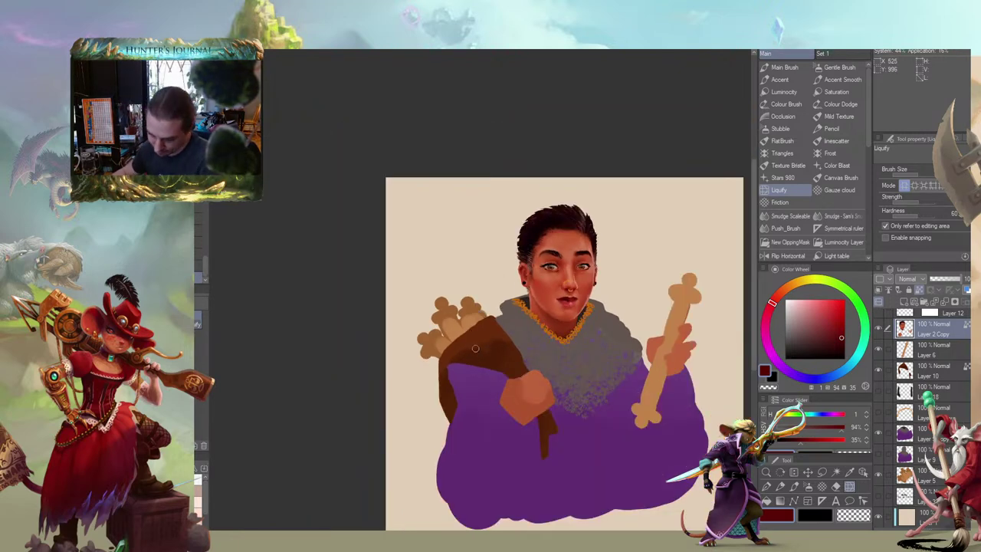
drag(475, 349, 418, 351)
scroll(395, 344, up, 3)
drag(486, 324, 373, 362)
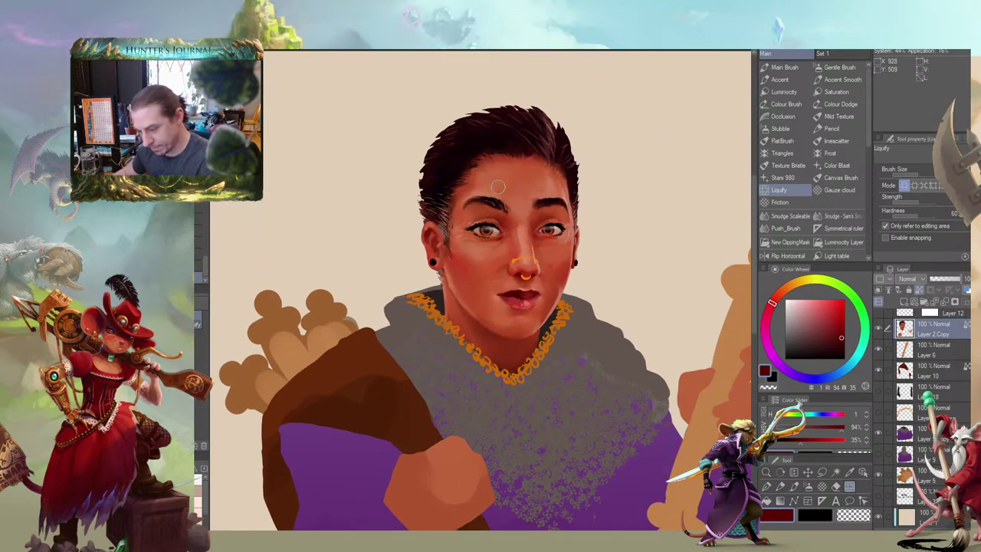
scroll(545, 272, up, 2)
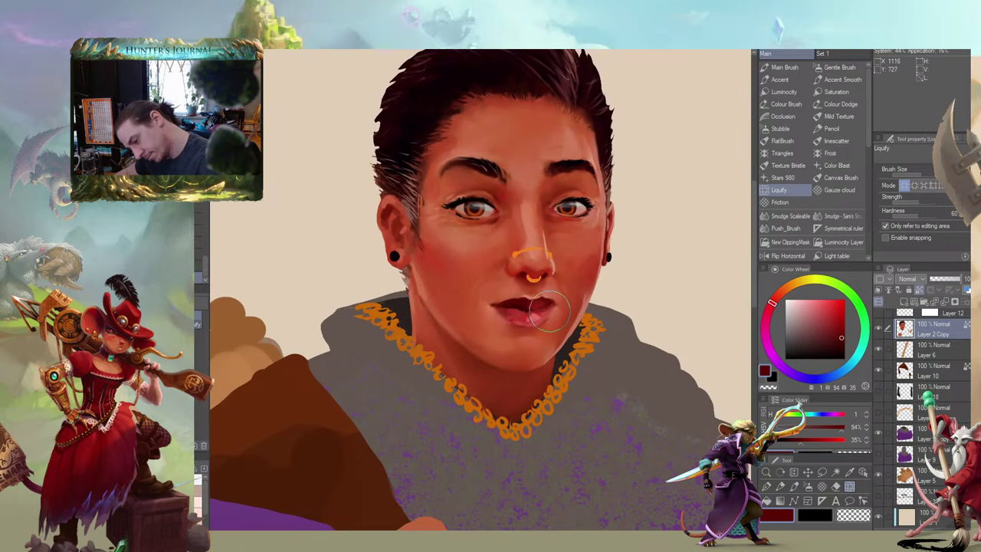
Enlarge the Liquify brush and push both ends of the mouth into shape
drag(566, 230, 573, 217)
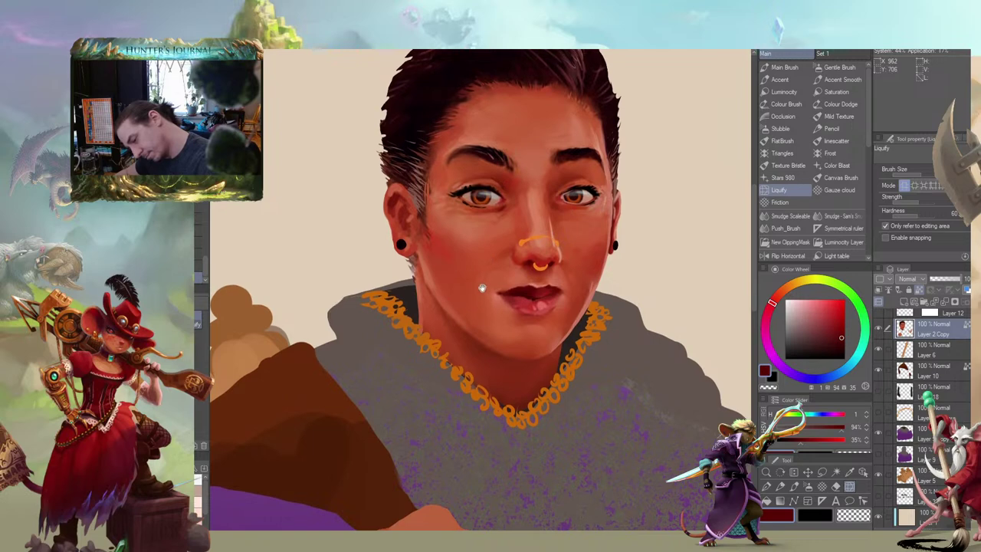
key(bracketright)
drag(555, 303, 559, 300)
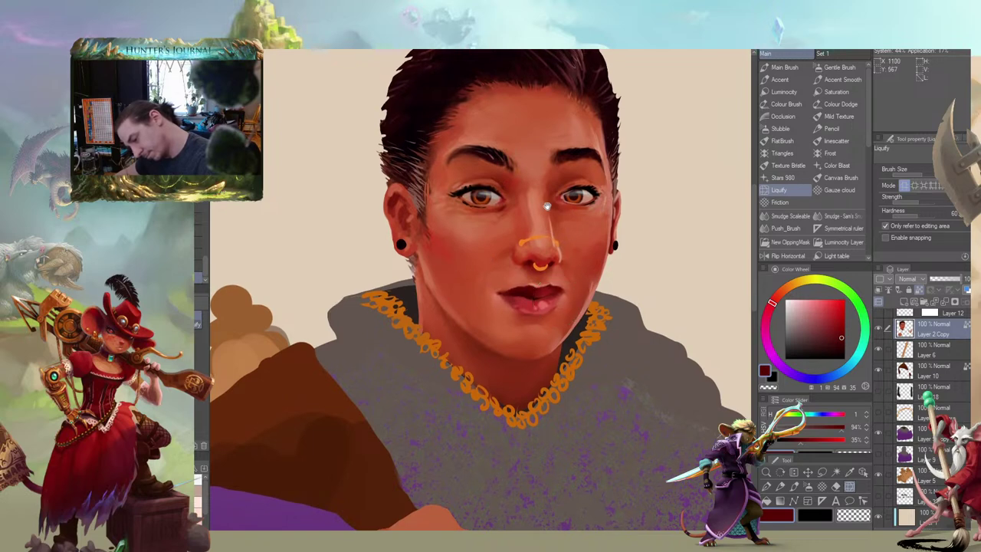
drag(546, 207, 550, 199)
drag(466, 223, 395, 259)
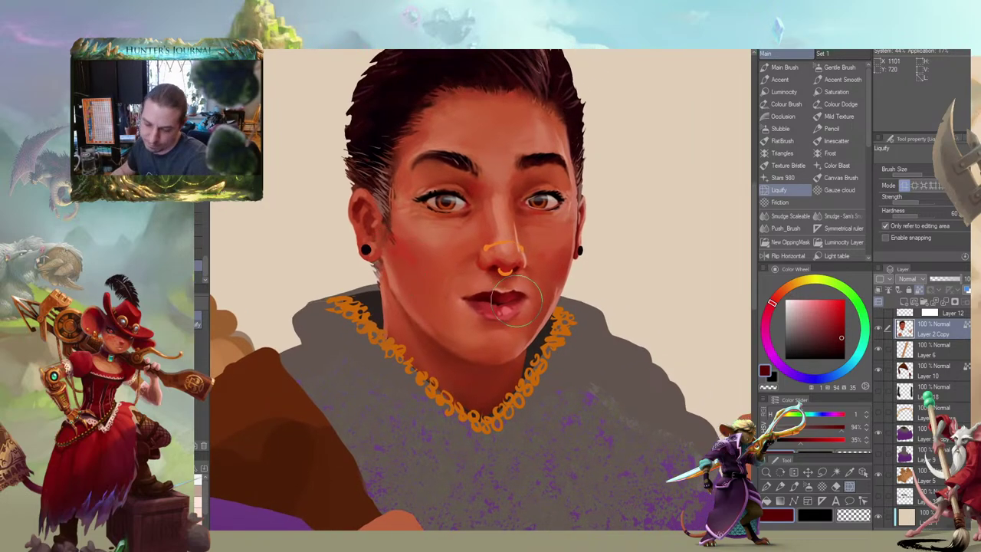
drag(516, 302, 521, 299)
drag(388, 275, 362, 271)
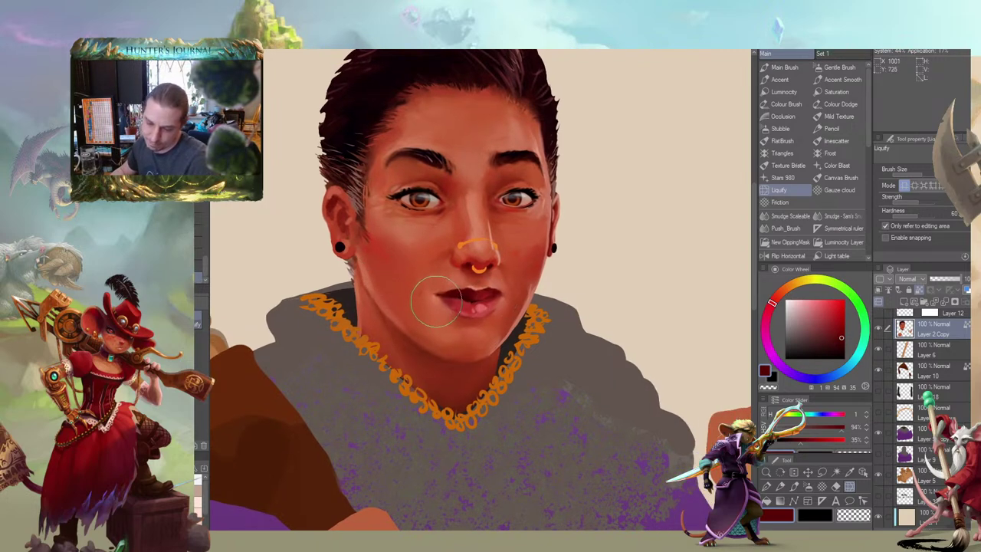
drag(358, 252, 376, 242)
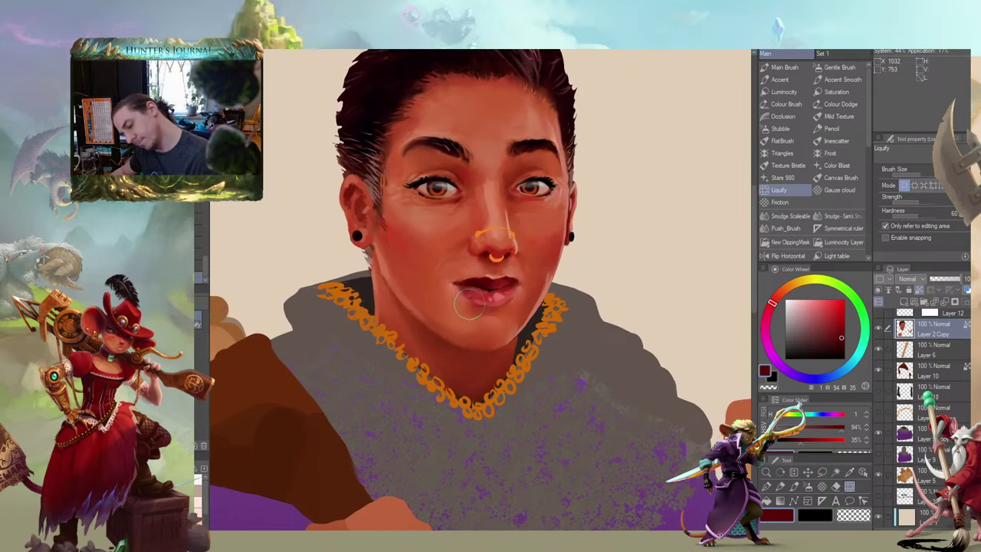
Reduce the Liquify brush size and refine the lip contours with small pushes around the upper lip
drag(396, 248, 402, 246)
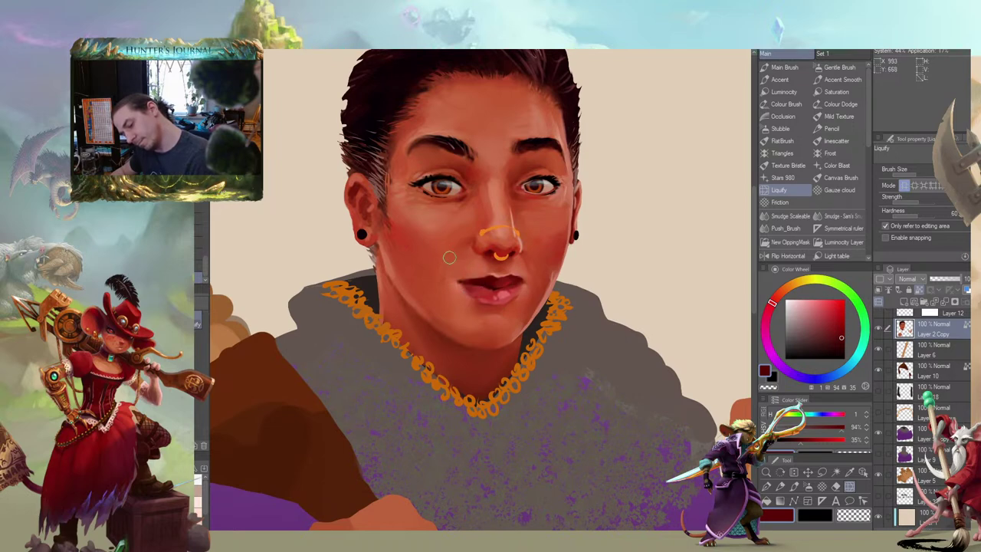
drag(388, 239, 390, 253)
scroll(436, 274, down, 1)
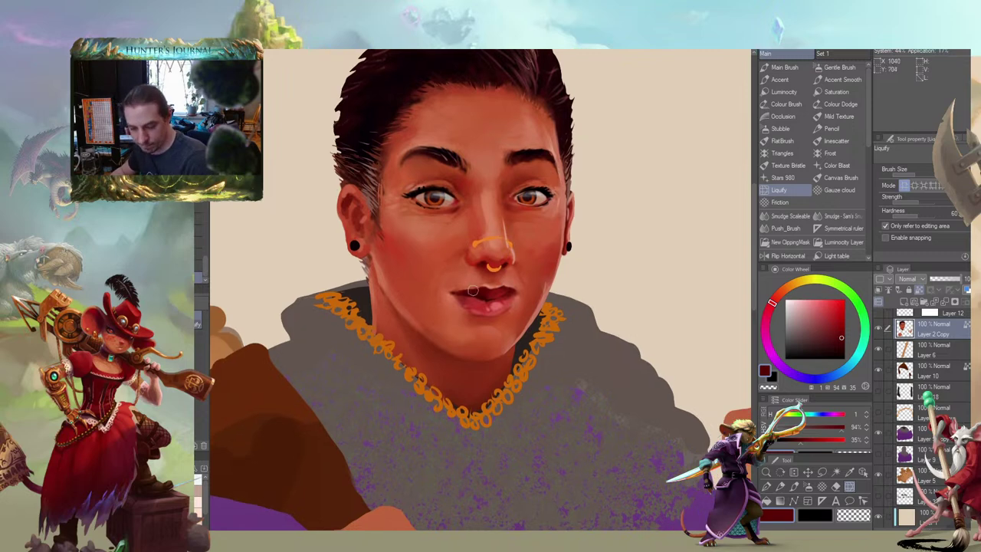
drag(389, 258, 370, 256)
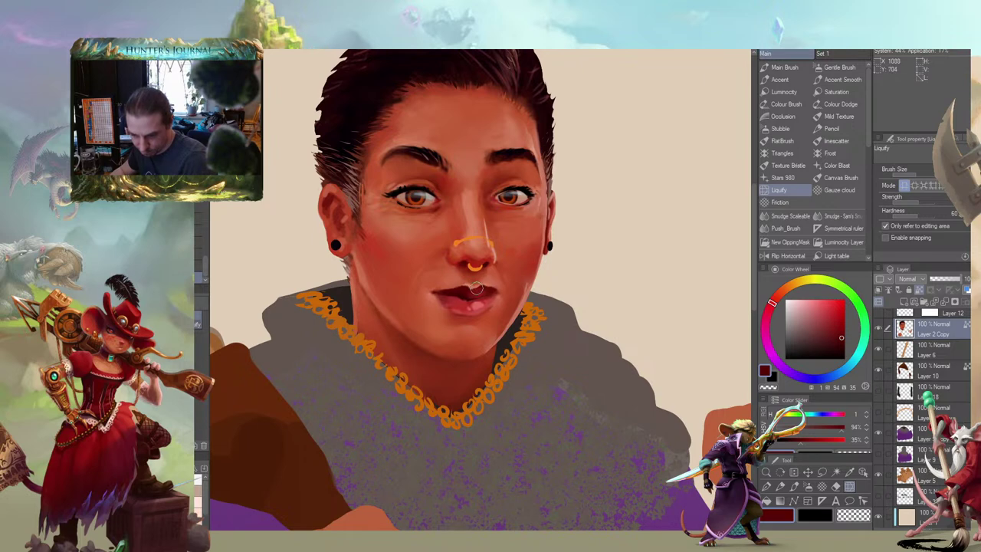
drag(354, 251, 448, 267)
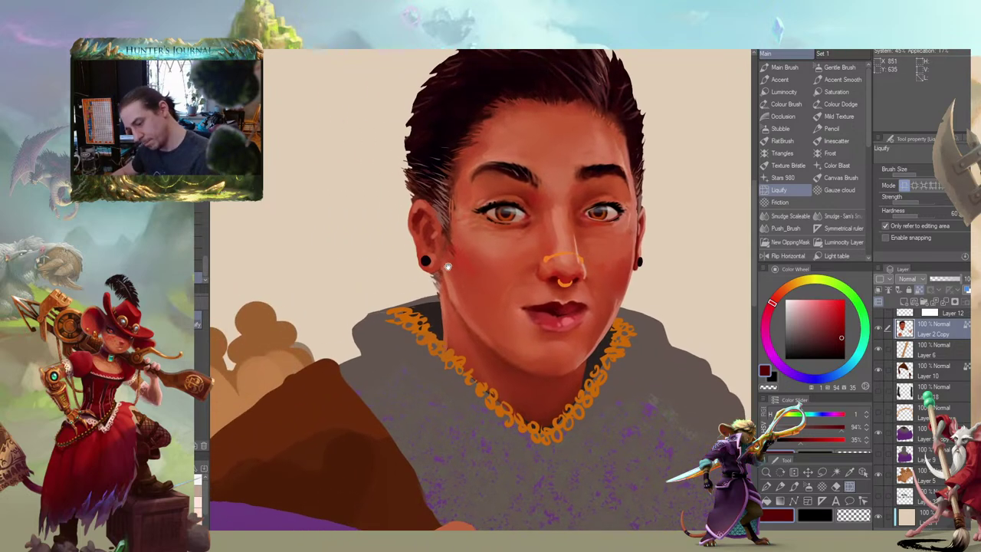
drag(453, 216, 450, 234)
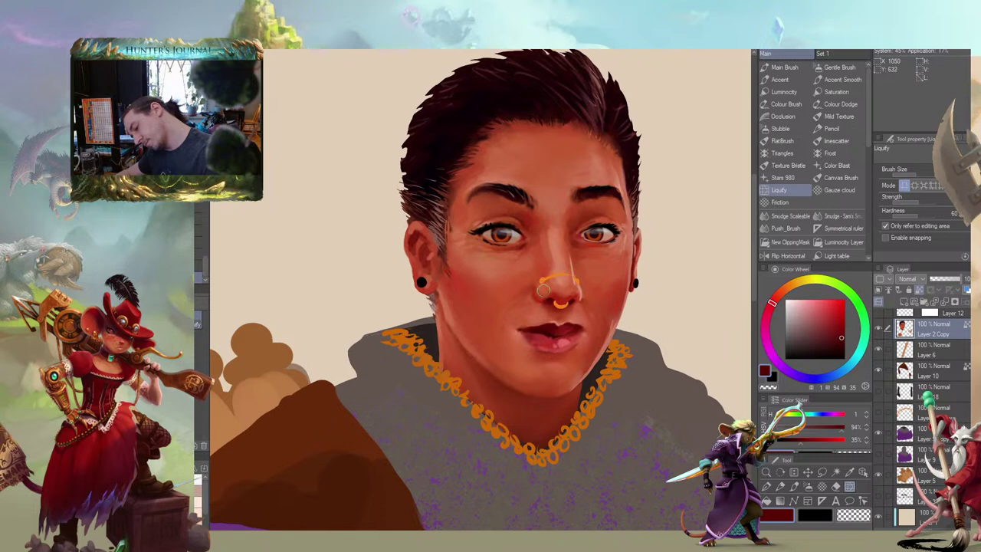
Switch to the Main Brush and paint the line between the lips with a dark red sampled from the mouth
key(b)
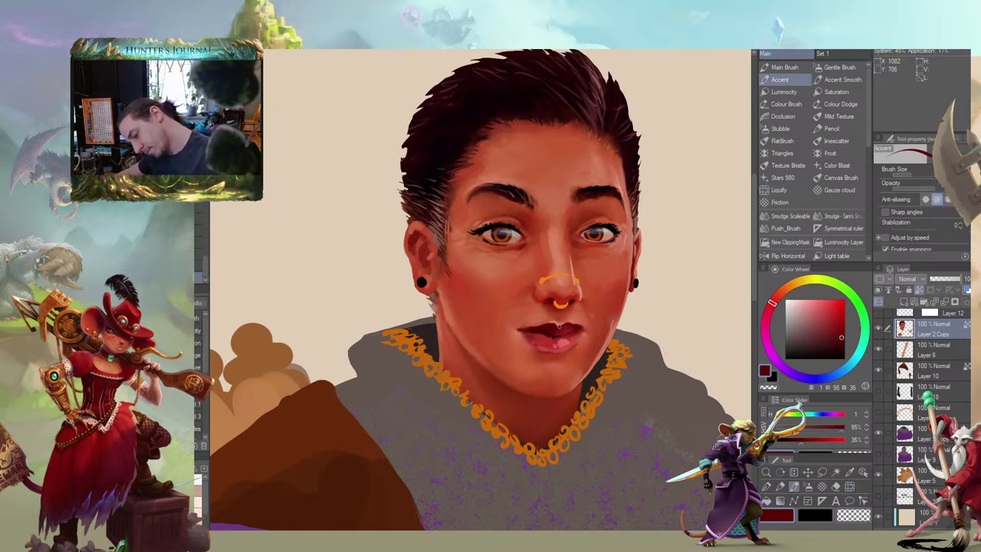
key(b)
alt+click(558, 327)
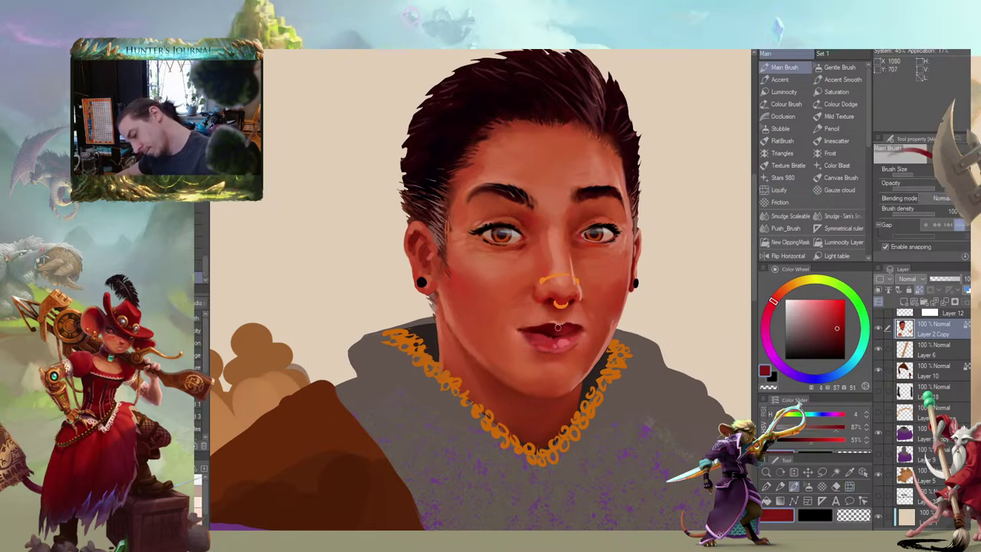
scroll(549, 324, down, 2)
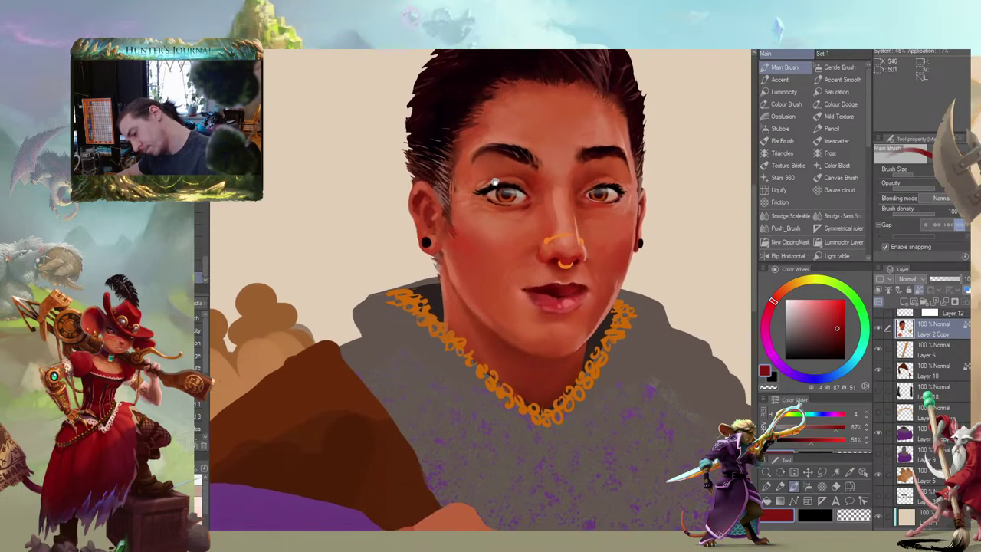
drag(599, 242, 608, 243)
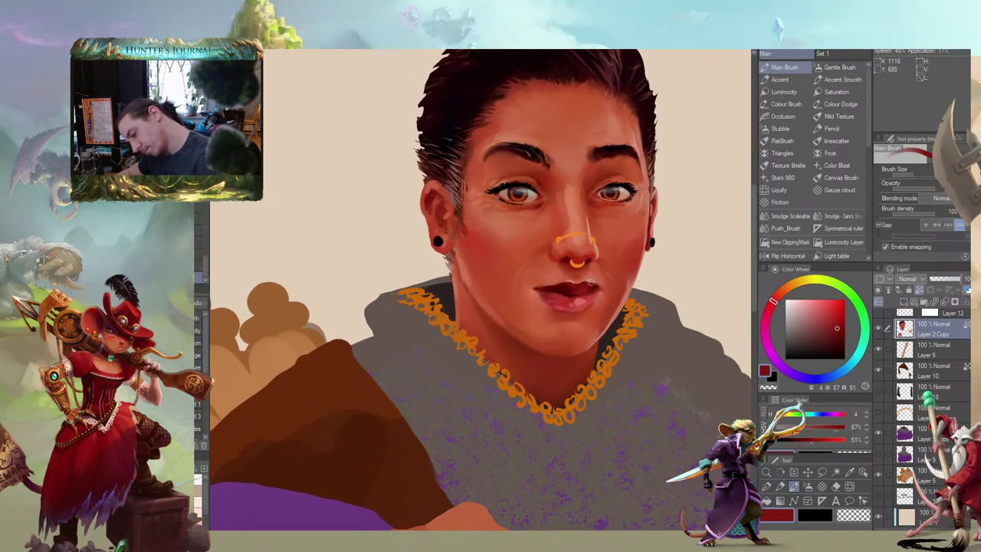
drag(535, 208, 534, 220)
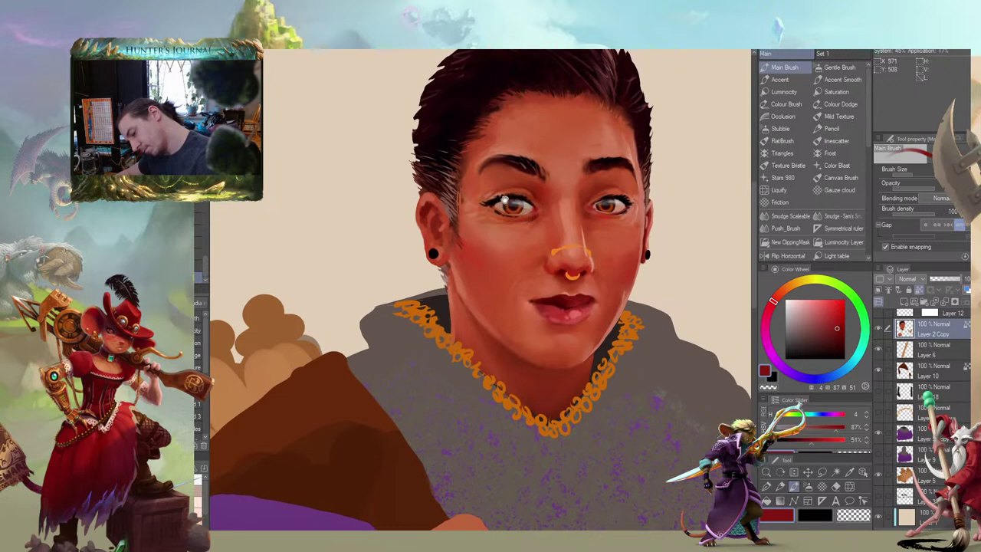
mouse_move(465, 265)
mouse_down()
mouse_move(344, 268)
mouse_move(316, 255)
mouse_up()
drag(358, 281, 354, 286)
Refine the upper lip's edge and corner, alternating the sampled skin tone above it with reds sampled from the lips
alt+click(415, 294)
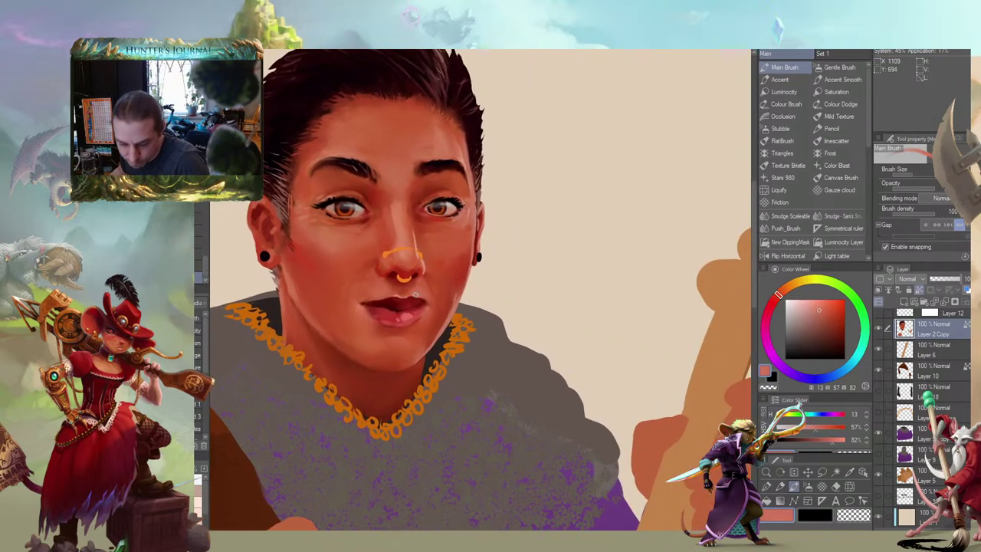
scroll(349, 285, left, 2)
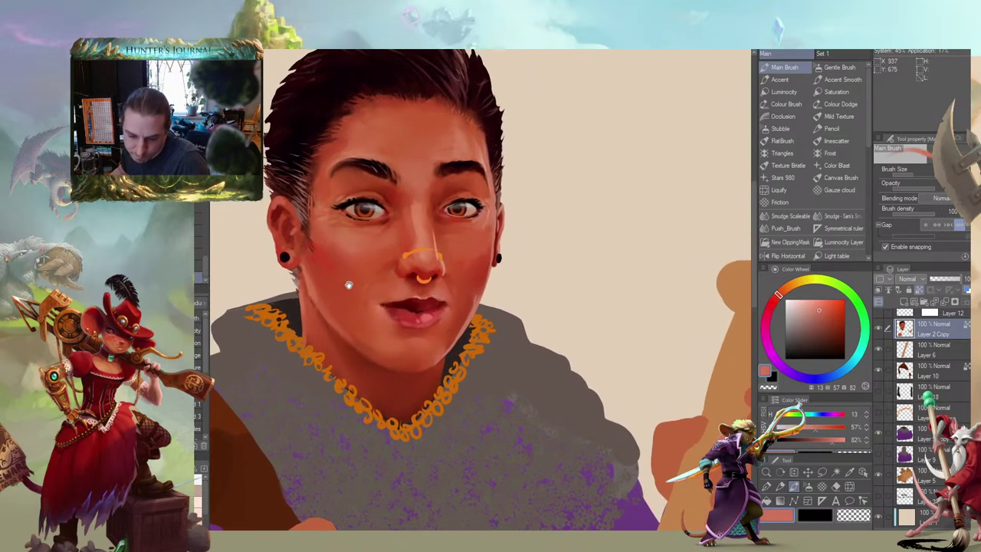
alt+click(434, 300)
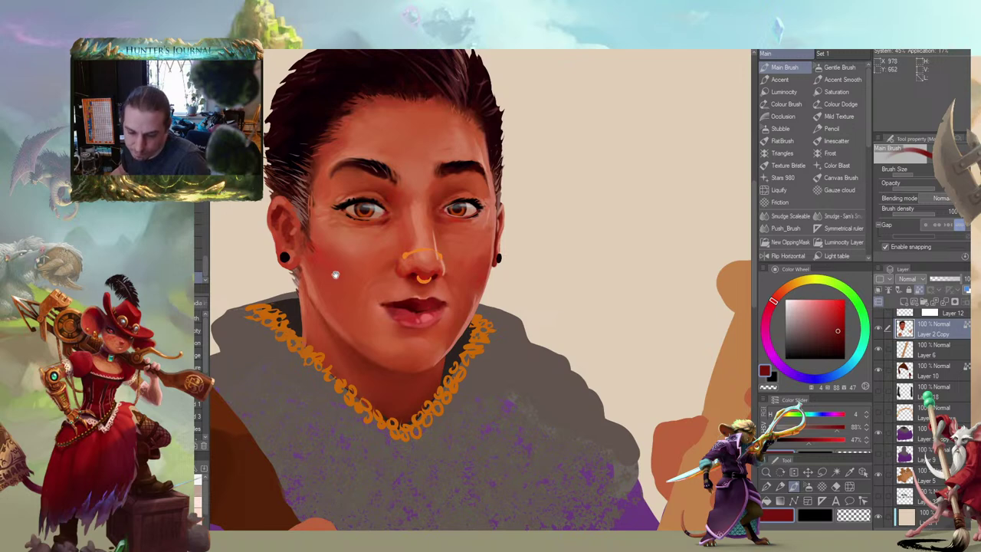
mouse_move(377, 245)
mouse_down()
mouse_move(530, 223)
mouse_move(534, 234)
mouse_move(521, 223)
mouse_move(451, 247)
mouse_move(480, 258)
mouse_move(512, 232)
mouse_up()
alt+click(587, 295)
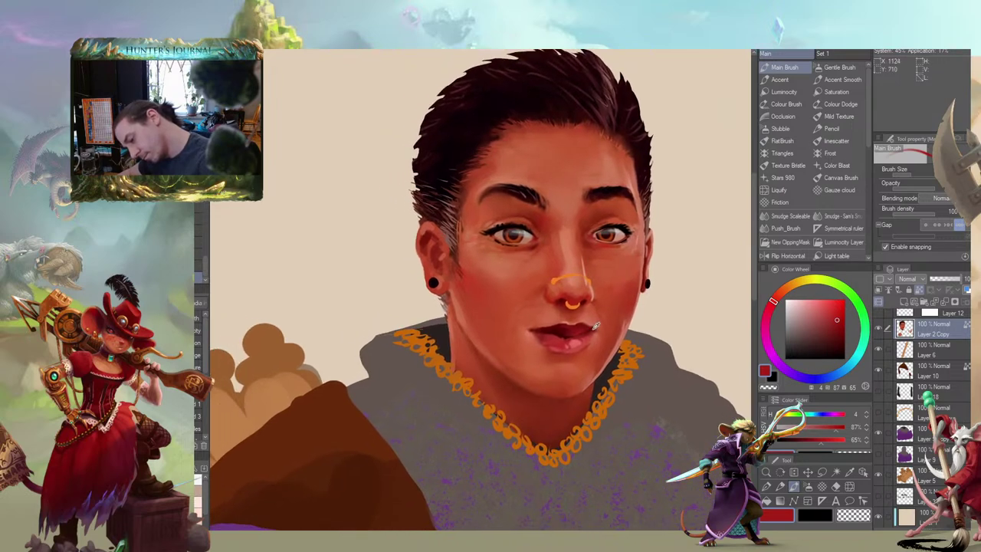
alt+click(596, 325)
mouse_move(459, 262)
mouse_down()
mouse_move(420, 242)
mouse_move(432, 223)
mouse_up()
Retouch the mouth corners with sampled skin tones and a very dark red
alt+click(538, 283)
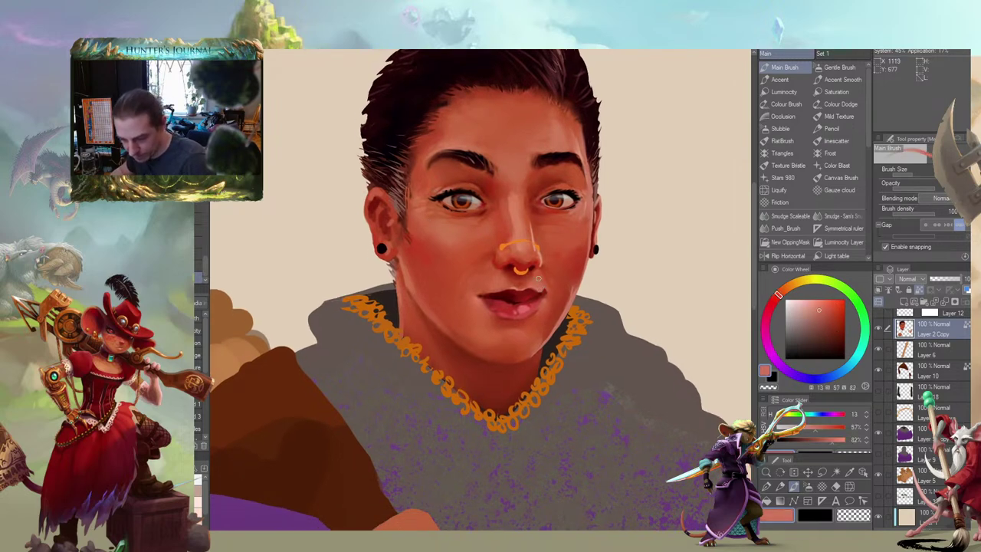
mouse_move(466, 235)
mouse_down()
mouse_move(417, 241)
mouse_move(418, 257)
mouse_move(373, 243)
mouse_move(419, 249)
mouse_up()
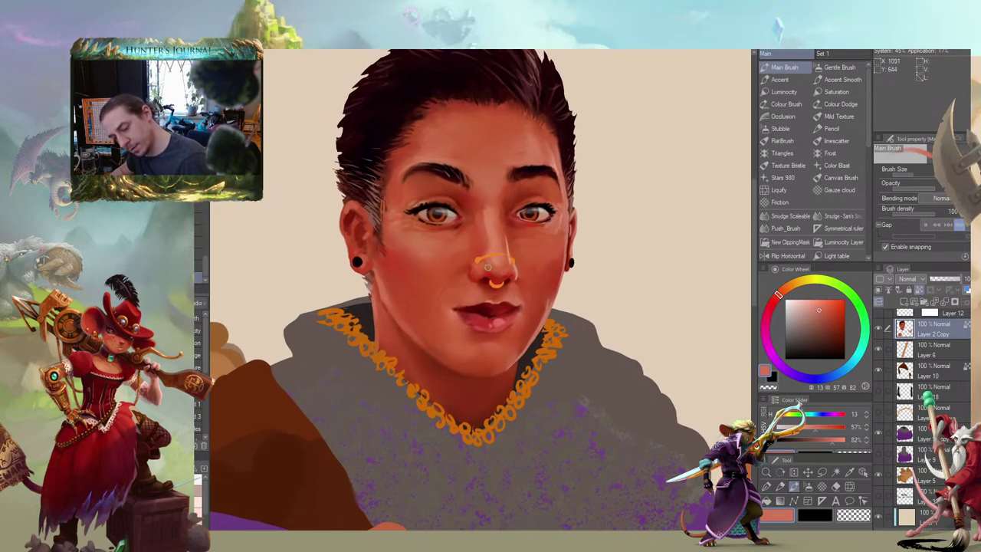
mouse_move(381, 240)
mouse_down()
mouse_move(337, 219)
mouse_move(365, 271)
mouse_move(456, 258)
mouse_move(561, 277)
mouse_up()
alt+click(418, 238)
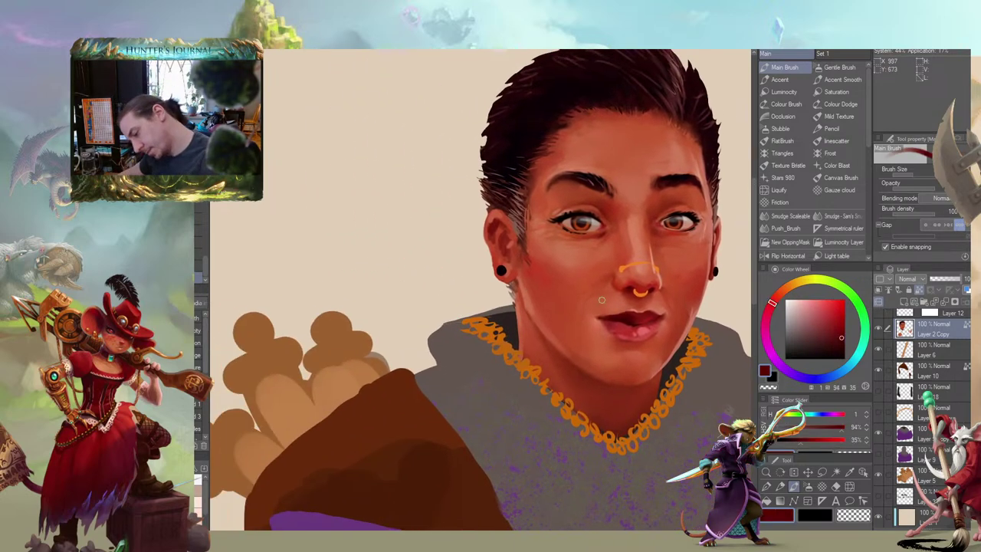
alt+click(617, 310)
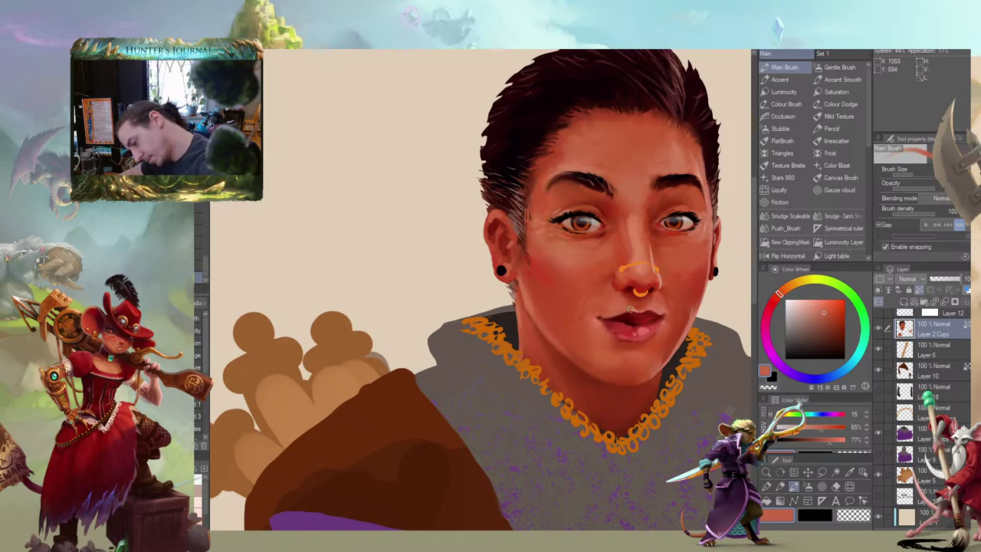
mouse_move(577, 241)
mouse_down()
mouse_move(423, 197)
mouse_move(387, 227)
mouse_up()
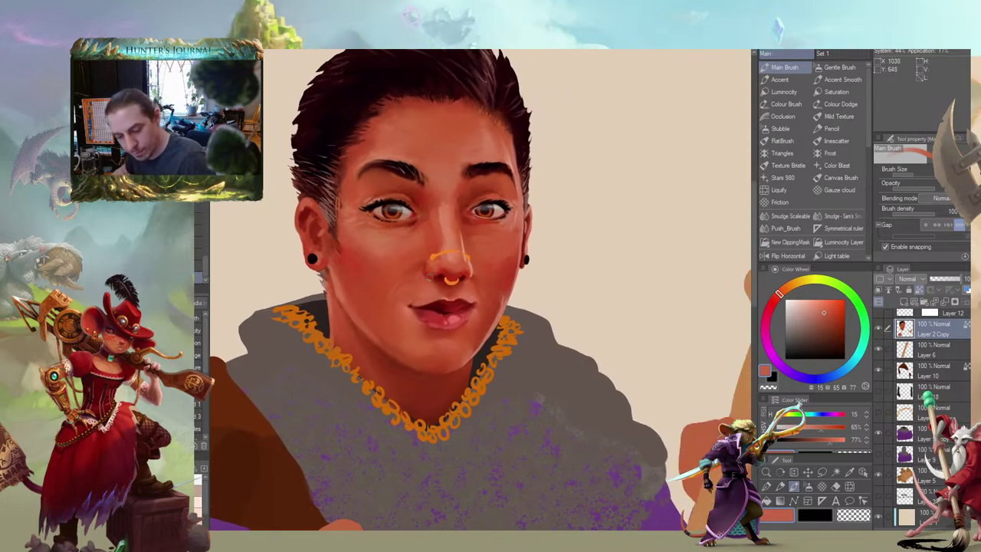
Clean up the skin above the upper lip with its sampled tone and touch up the mouth corner in sampled dark red
alt+click(468, 292)
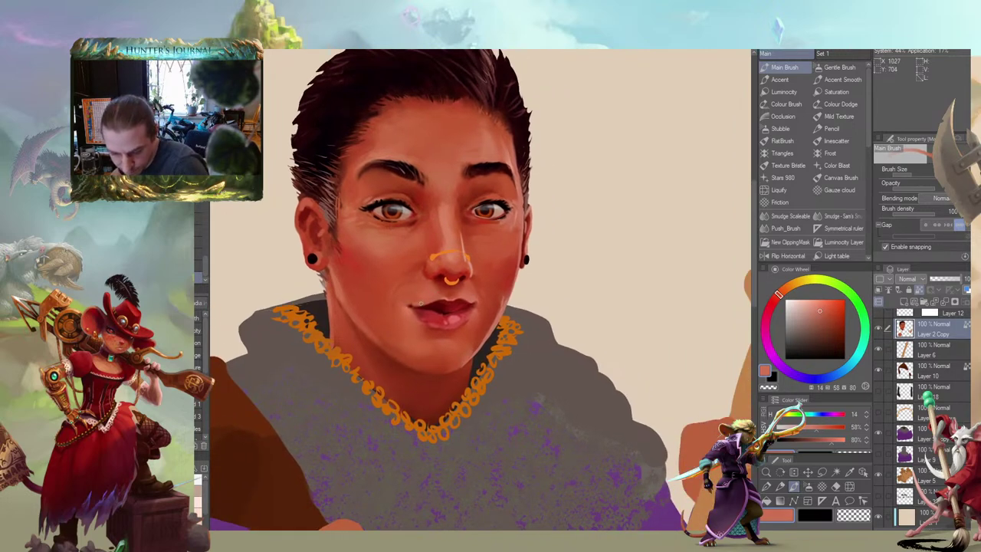
scroll(419, 302, down, 2)
scroll(439, 298, up, 2)
scroll(435, 295, down, 2)
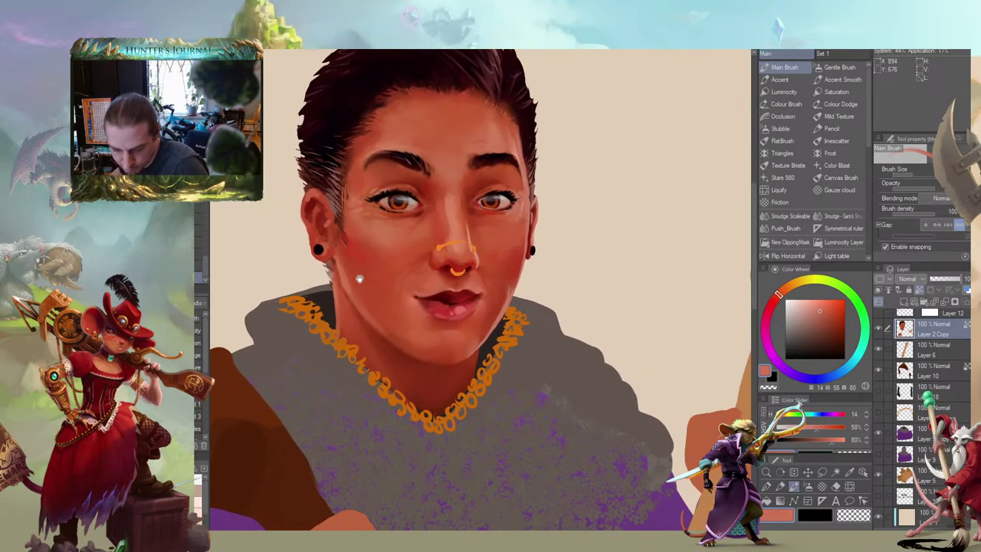
scroll(377, 245, up, 2)
alt+click(414, 294)
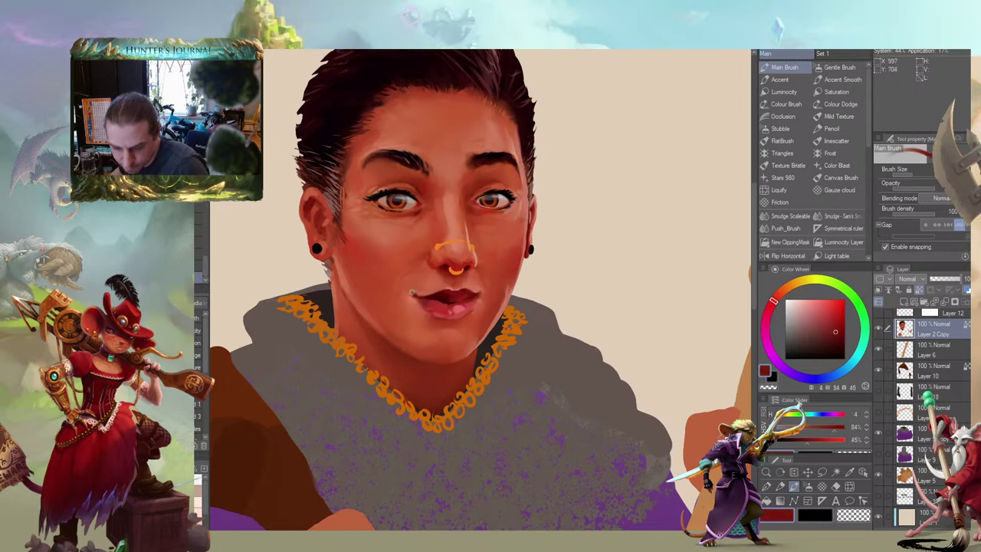
scroll(408, 292, down, 2)
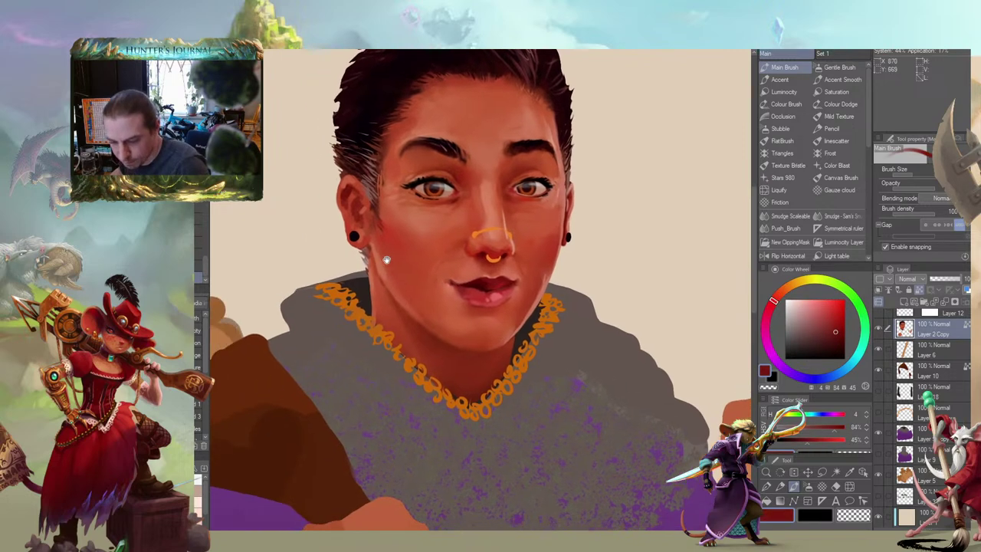
scroll(505, 251, up, 2)
Try to soften the mouth corner with skin tones sampled beside it and the Smudge brush
alt+click(517, 251)
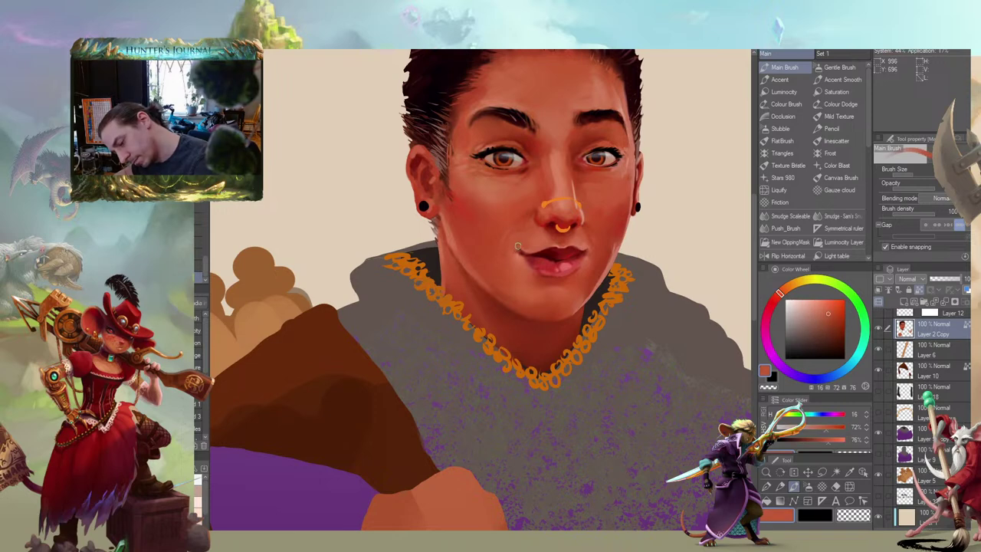
alt+click(520, 253)
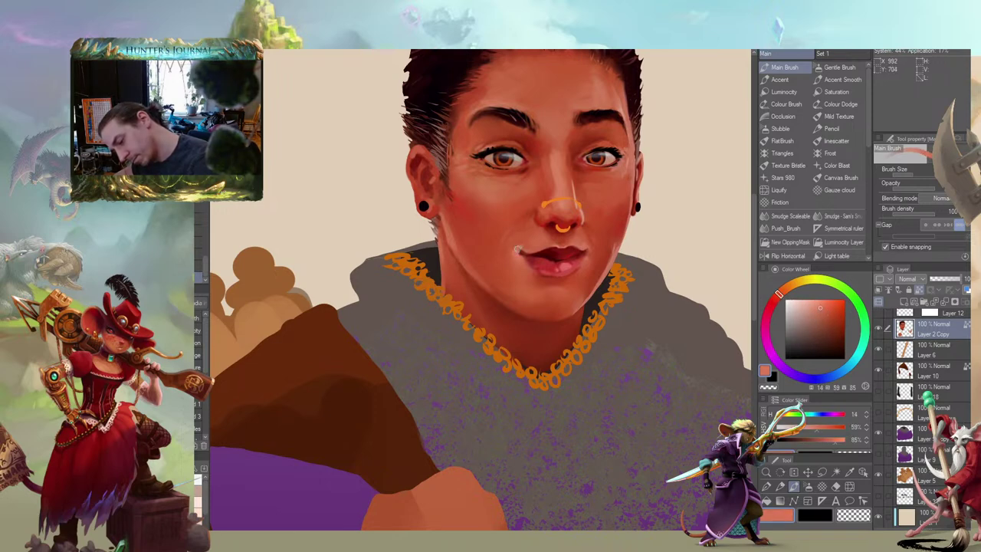
drag(452, 192, 356, 240)
key(j)
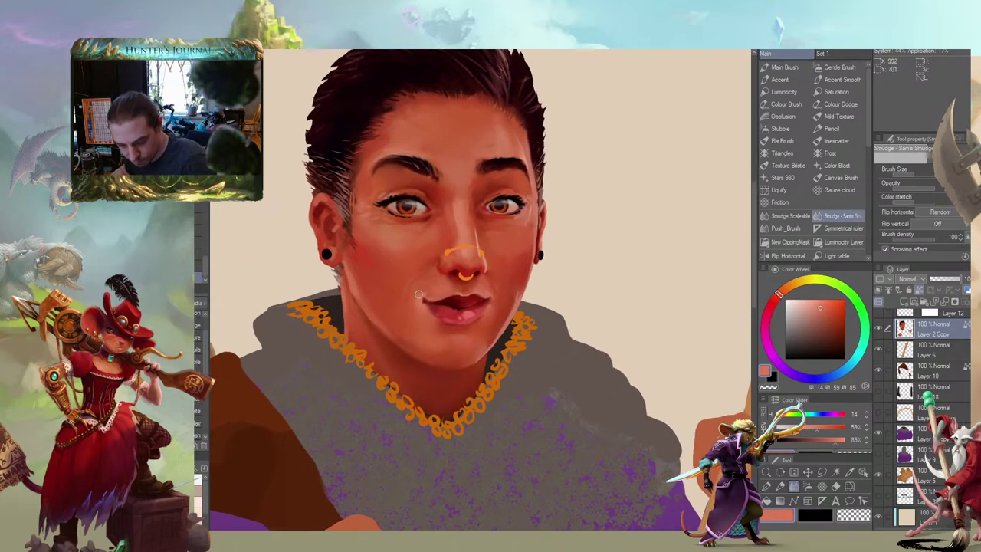
drag(289, 271, 365, 266)
Undo the last five strokes around the mouth corner
key(ctrl+z)
key(ctrl+z)
key(ctrl+z)
key(ctrl+z)
key(ctrl+z)
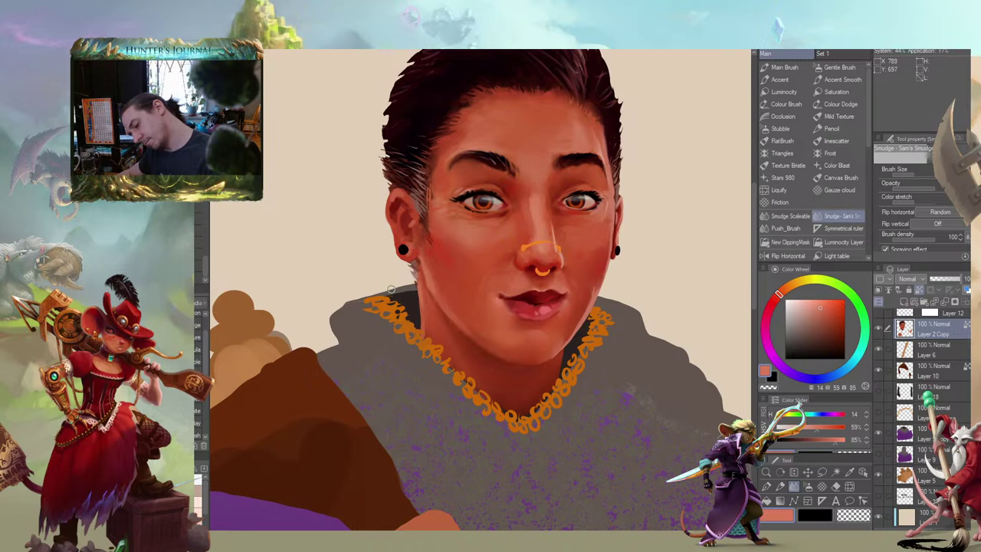
Blend the lips lightly with the Smudge brush and switch back to the Main Brush
drag(439, 244, 353, 253)
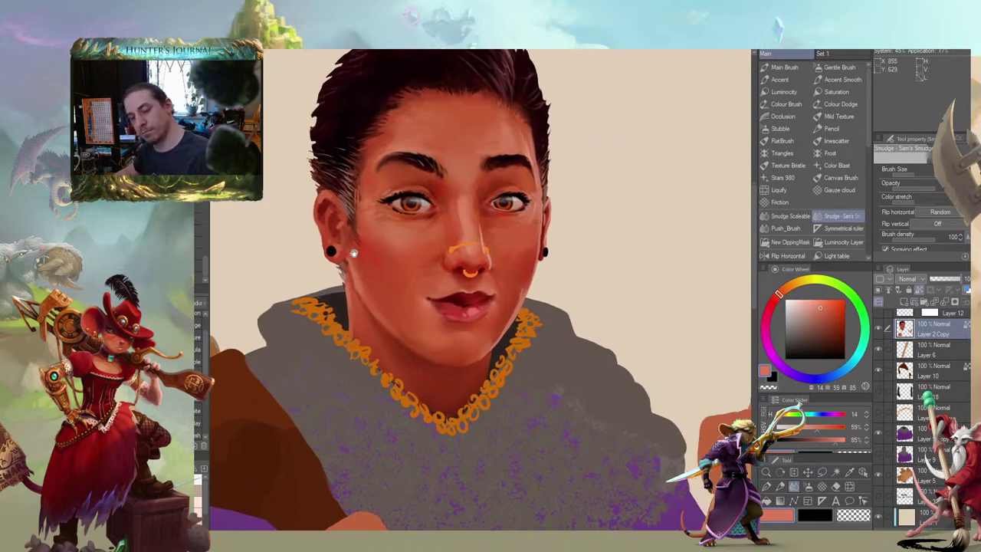
drag(464, 305, 466, 296)
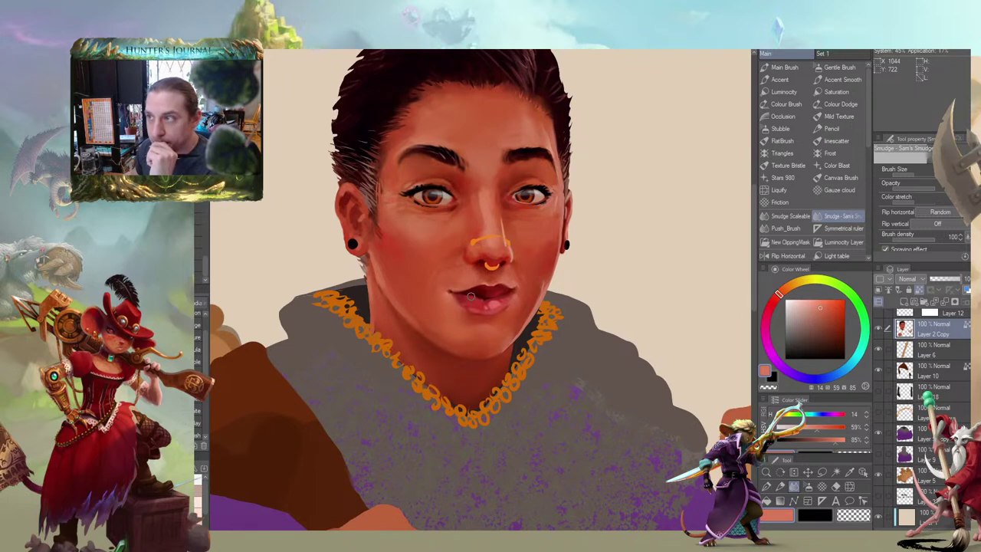
key(b)
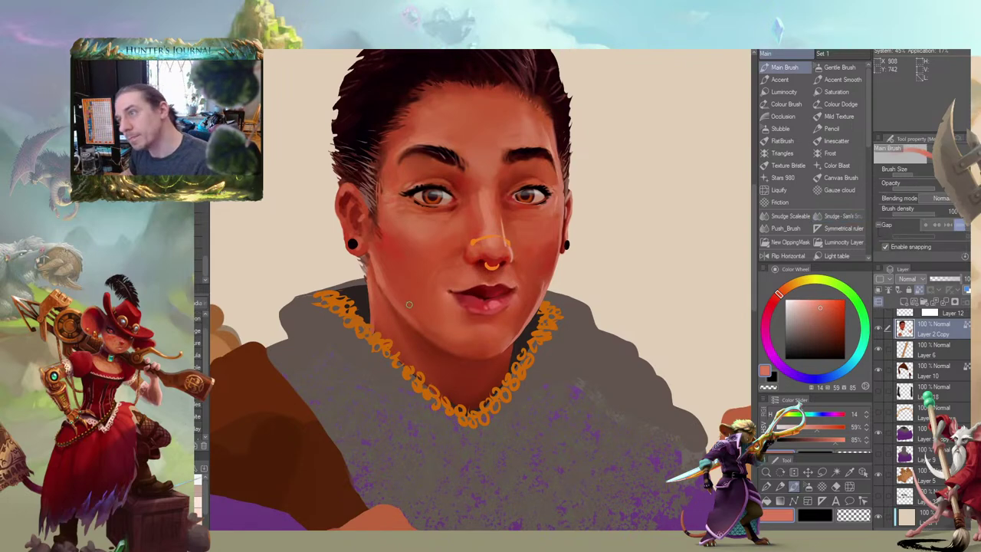
Retouch the lower lip and the mouth corner in reds sampled from the lips, then blend them with the Smudge brush
drag(426, 255, 395, 265)
alt+click(441, 311)
alt+click(452, 313)
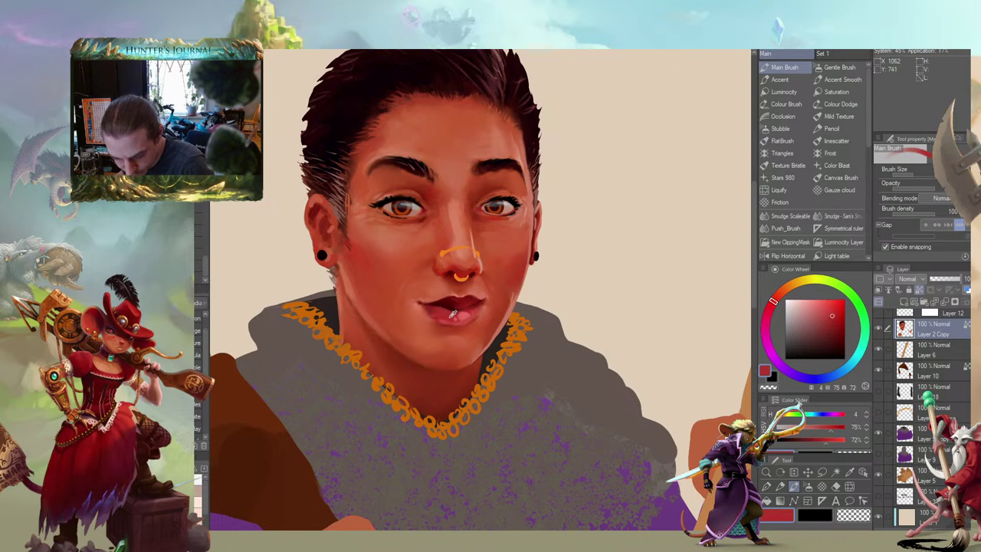
mouse_move(429, 308)
mouse_down()
mouse_move(436, 316)
mouse_move(389, 276)
mouse_move(498, 237)
mouse_move(576, 275)
mouse_up()
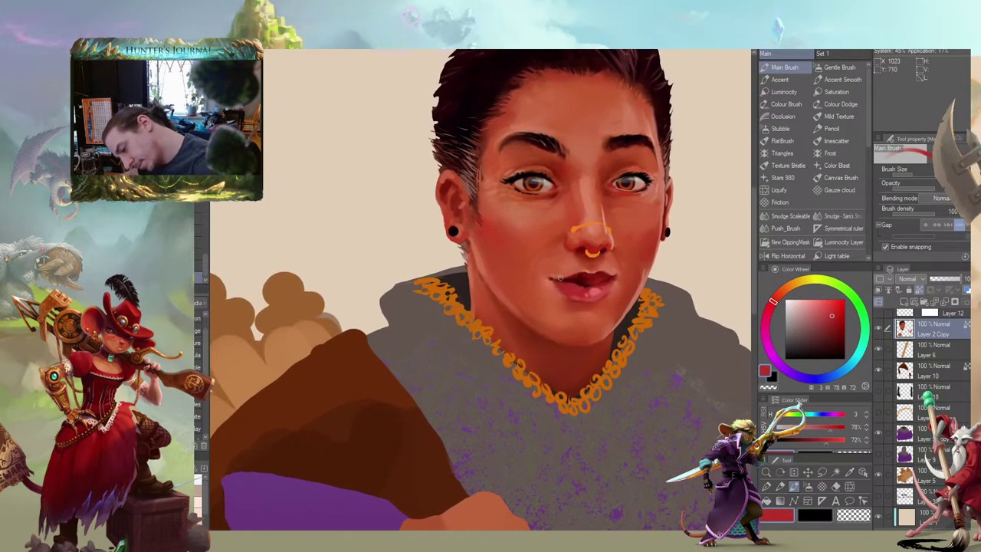
key(j)
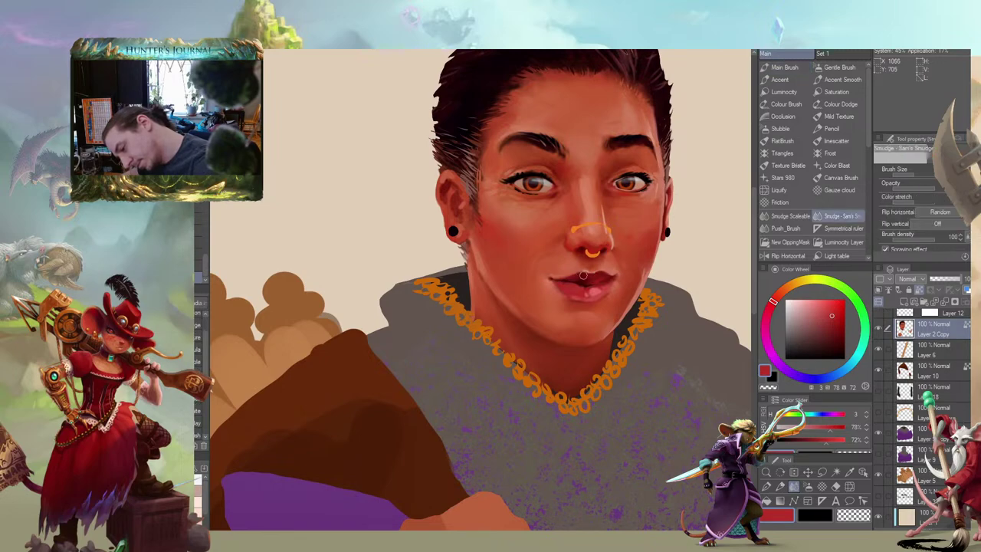
drag(575, 266, 436, 259)
Paint the upper lip's lower edge with the Main Brush in dark reds sampled from the mouth opening
drag(407, 352, 313, 280)
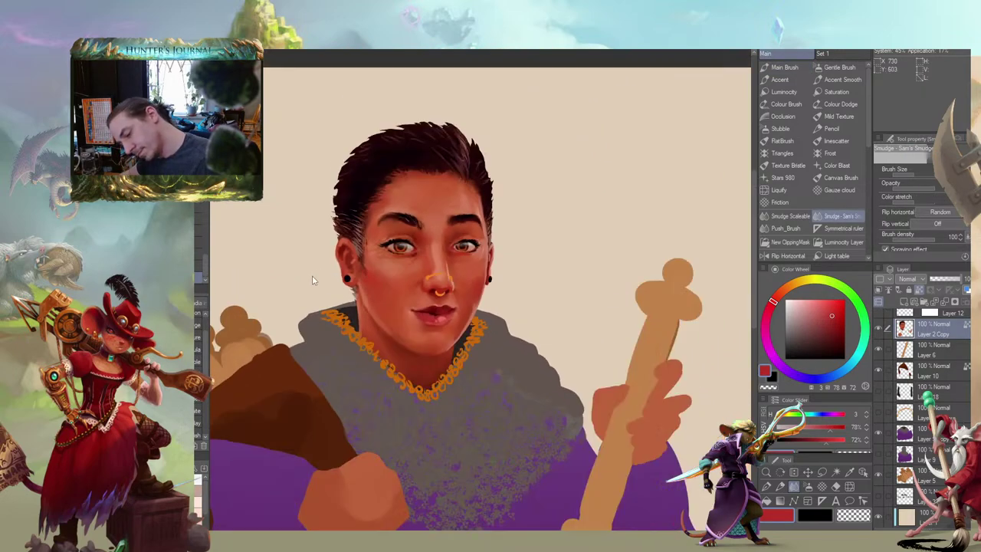
drag(320, 326, 267, 303)
scroll(417, 275, up, 6)
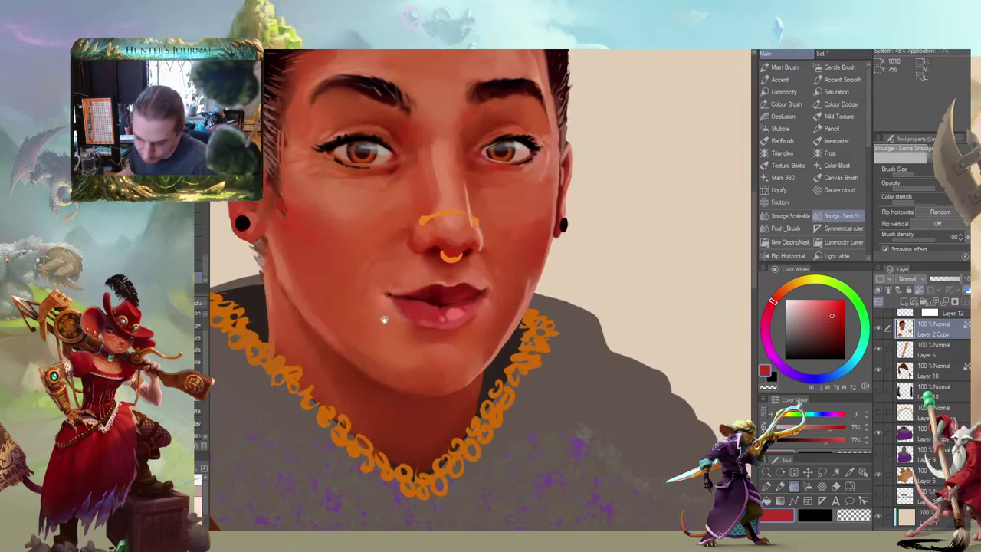
key(b)
alt+click(436, 295)
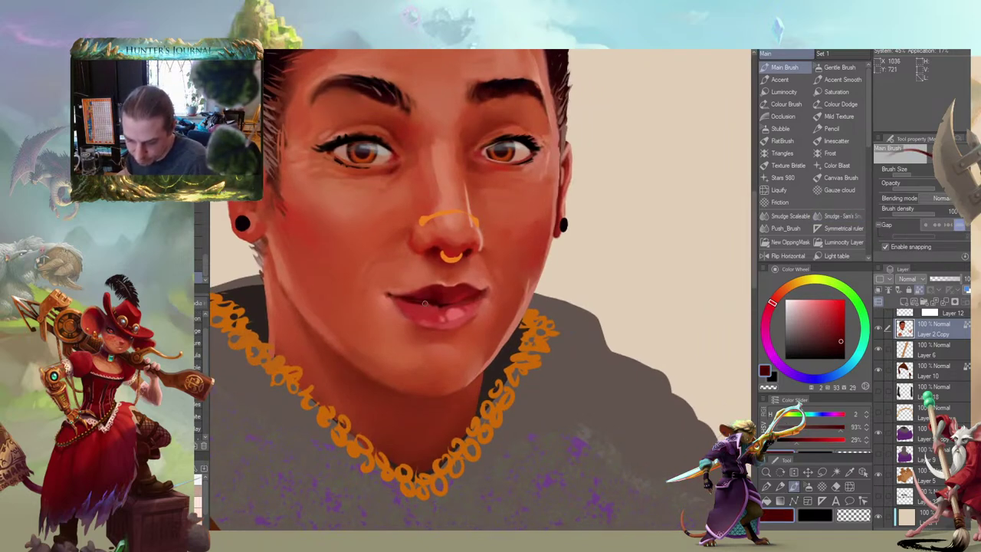
drag(378, 275, 515, 268)
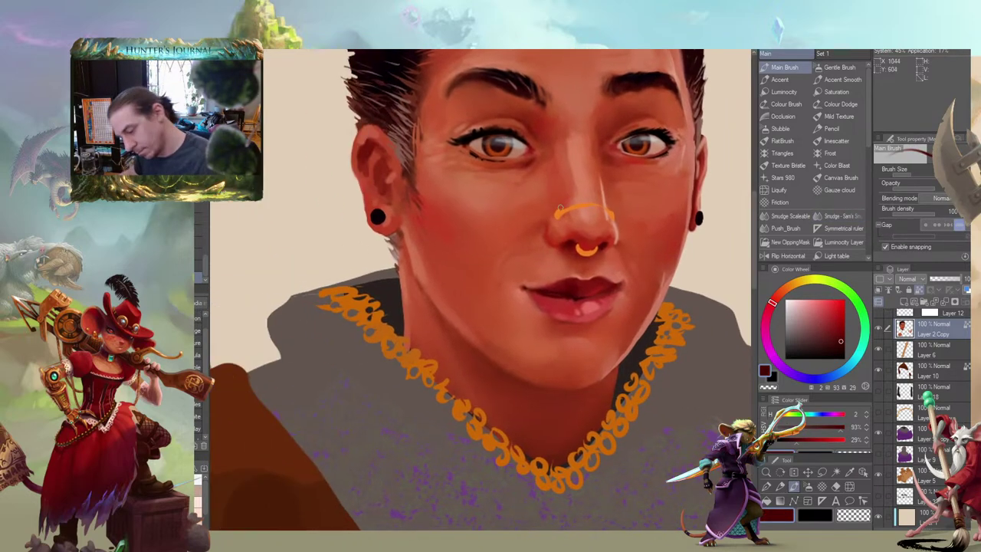
alt+click(551, 300)
alt+click(576, 290)
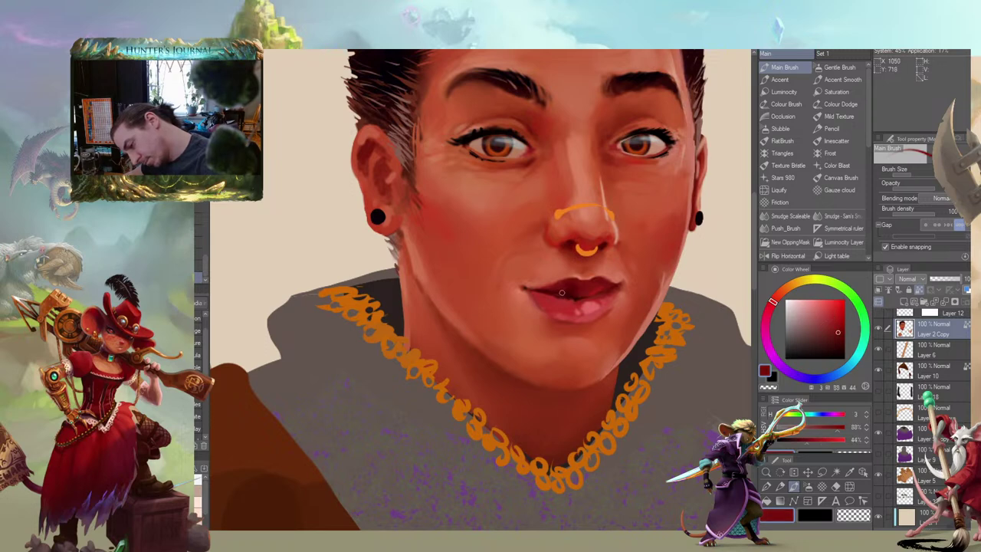
Refine the dark parting line between the lips, alternating deep reds sampled along the mouth
mouse_move(602, 218)
mouse_down()
mouse_move(616, 211)
mouse_move(601, 222)
mouse_up()
drag(535, 170, 534, 183)
alt+click(579, 313)
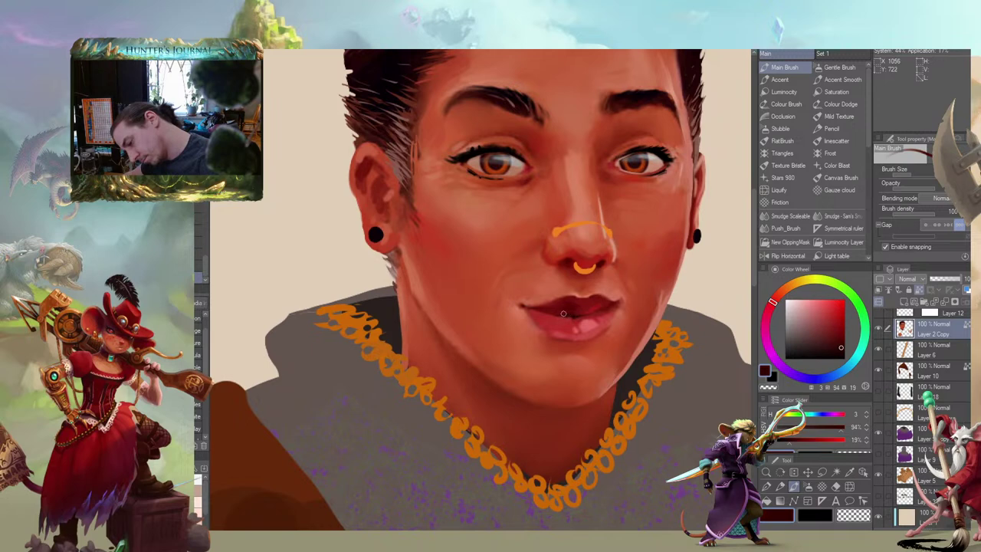
alt+click(571, 306)
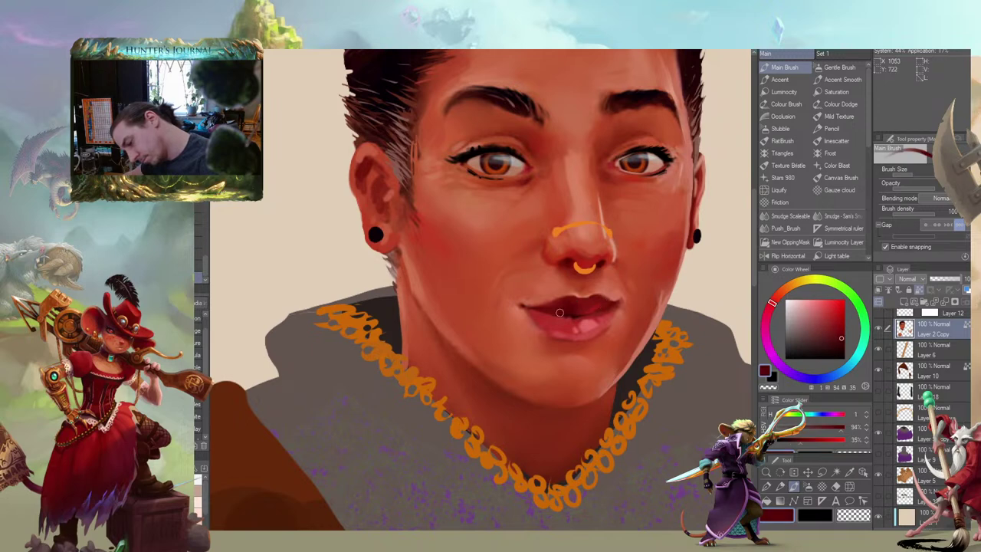
alt+click(578, 312)
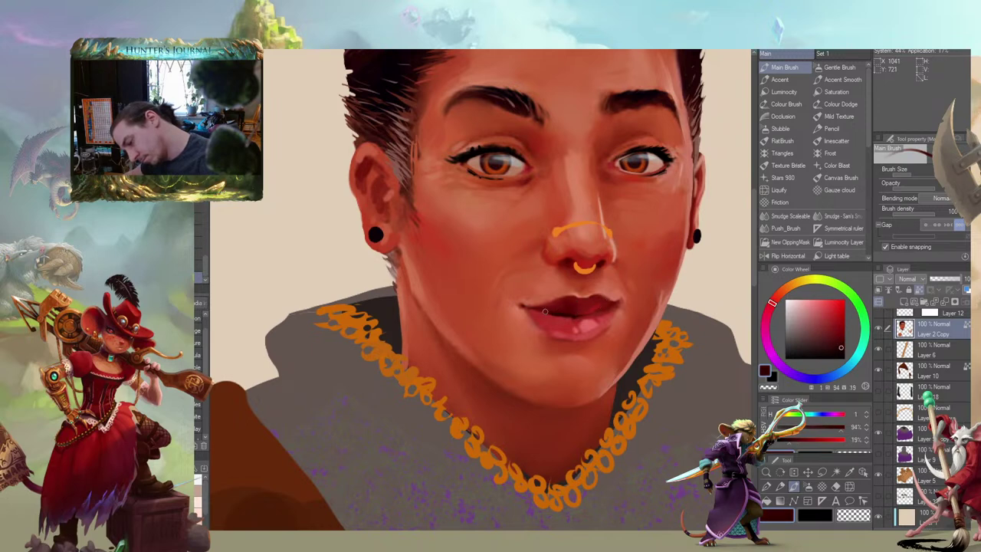
alt+click(550, 314)
alt+click(565, 307)
Blend the dark line toward the mouth corner with the Smudge brush
mouse_move(566, 314)
mouse_down()
mouse_move(372, 349)
mouse_move(347, 341)
mouse_up()
mouse_move(298, 313)
mouse_down()
mouse_move(287, 311)
mouse_move(373, 311)
mouse_up()
key(j)
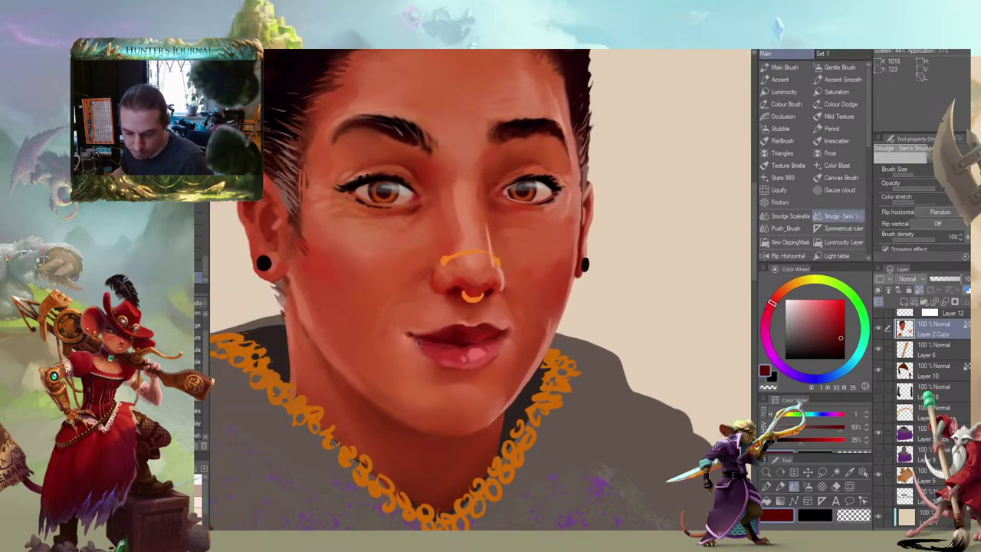
drag(437, 367, 406, 359)
drag(358, 351, 495, 384)
mouse_move(468, 321)
mouse_down()
mouse_move(560, 310)
mouse_move(427, 279)
mouse_up()
Clean up the skin just below the mouth corner with its sampled tone and smudge it into the lip
key(b)
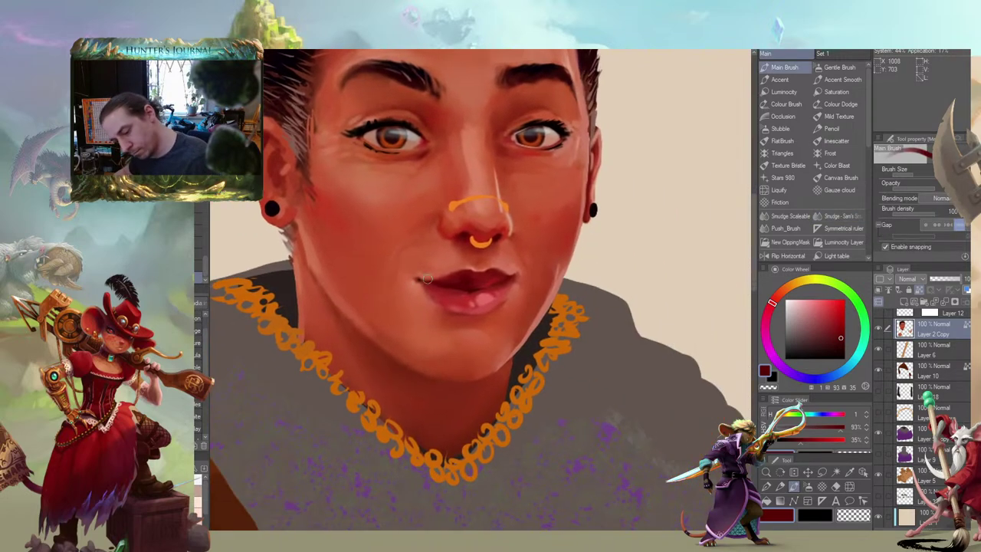
alt+click(422, 288)
key(j)
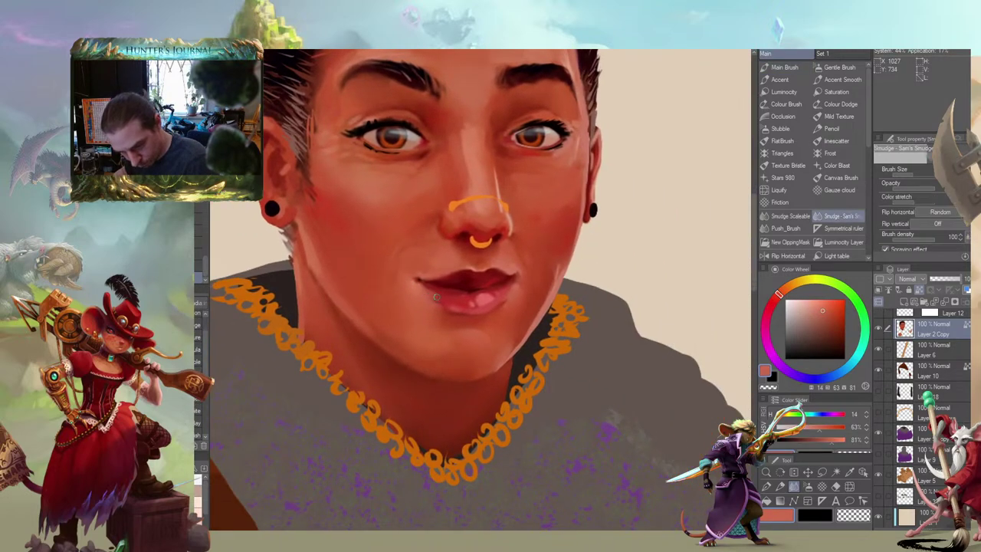
drag(335, 259, 379, 291)
drag(481, 341, 501, 341)
Deepen the lower lip with a dark red sampled from the lips and soften it with the Smudge brush
key(b)
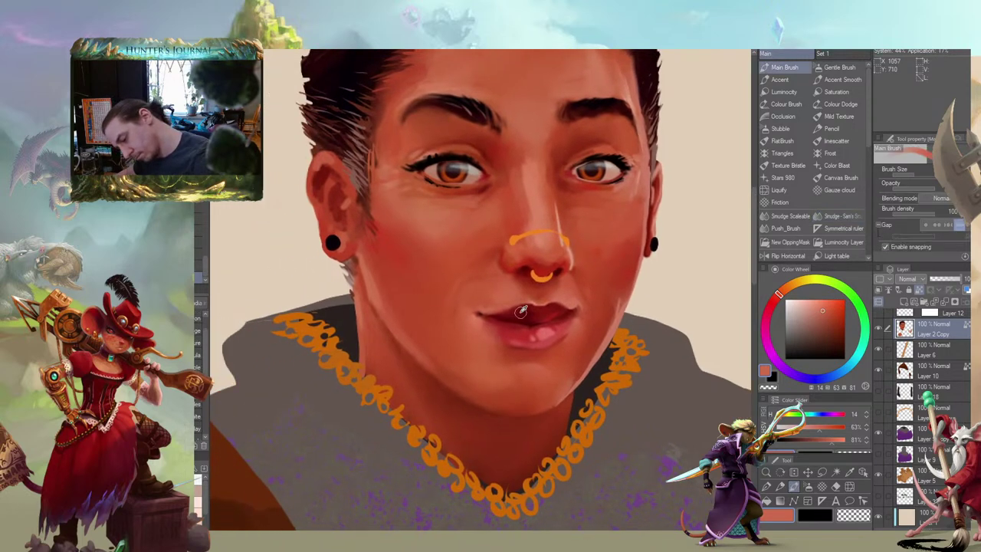
alt+click(539, 322)
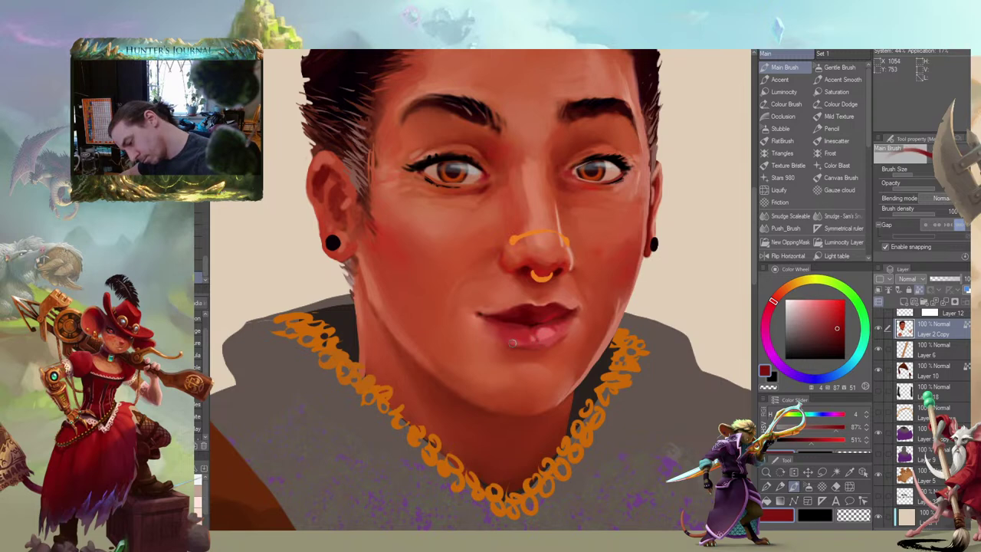
drag(541, 347, 533, 343)
key(j)
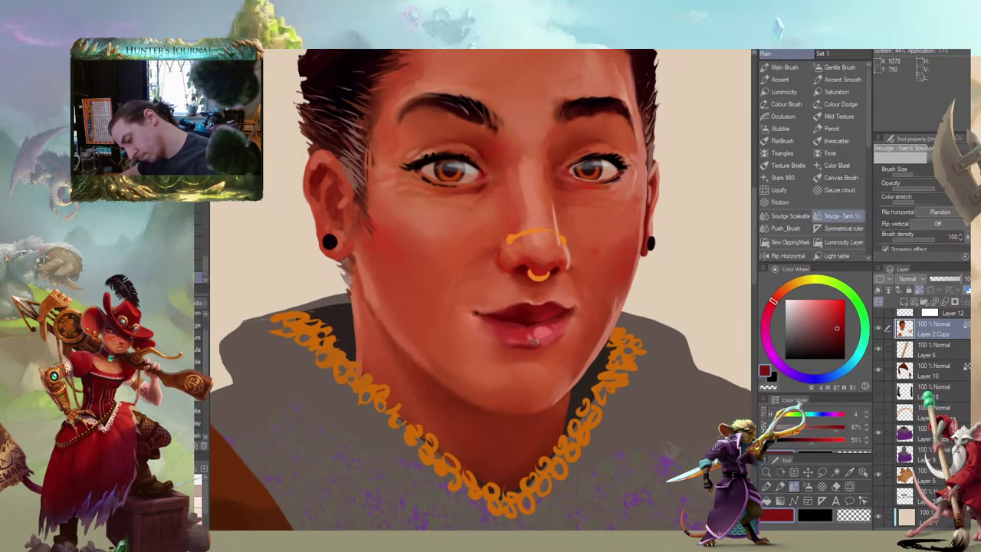
drag(457, 267, 385, 258)
mouse_move(324, 322)
mouse_down()
mouse_move(289, 335)
mouse_move(264, 318)
mouse_up()
Shade the skin below the lower lip with tones sampled from the chin and cheek, then blend it with the Smudge brush
key(b)
alt+click(394, 347)
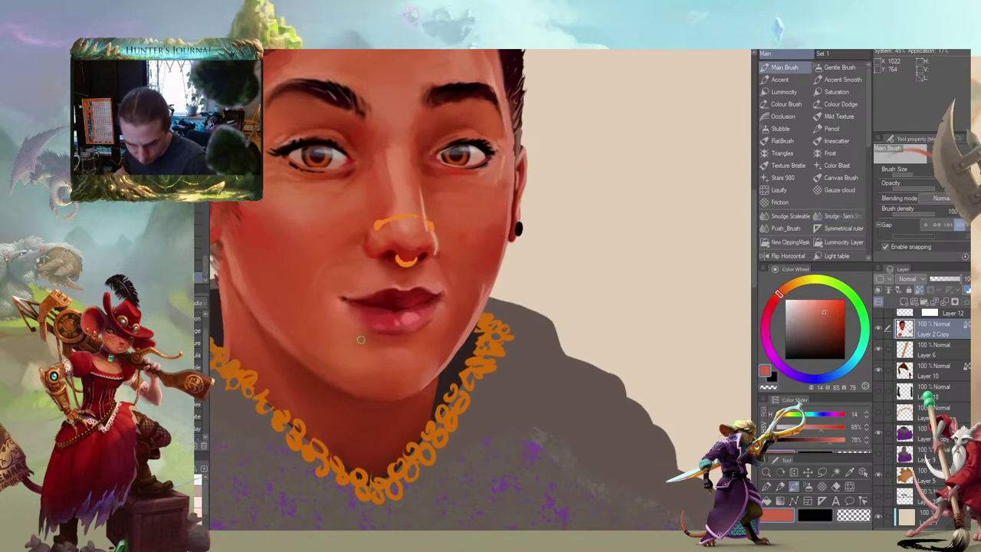
alt+click(343, 222)
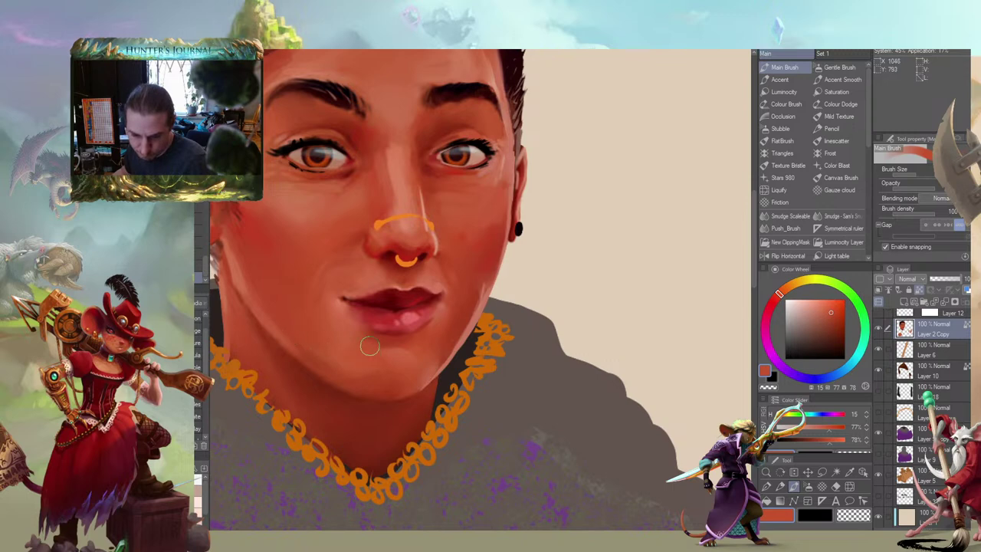
mouse_move(295, 281)
mouse_down()
mouse_move(293, 269)
mouse_move(309, 268)
mouse_up()
alt+click(337, 255)
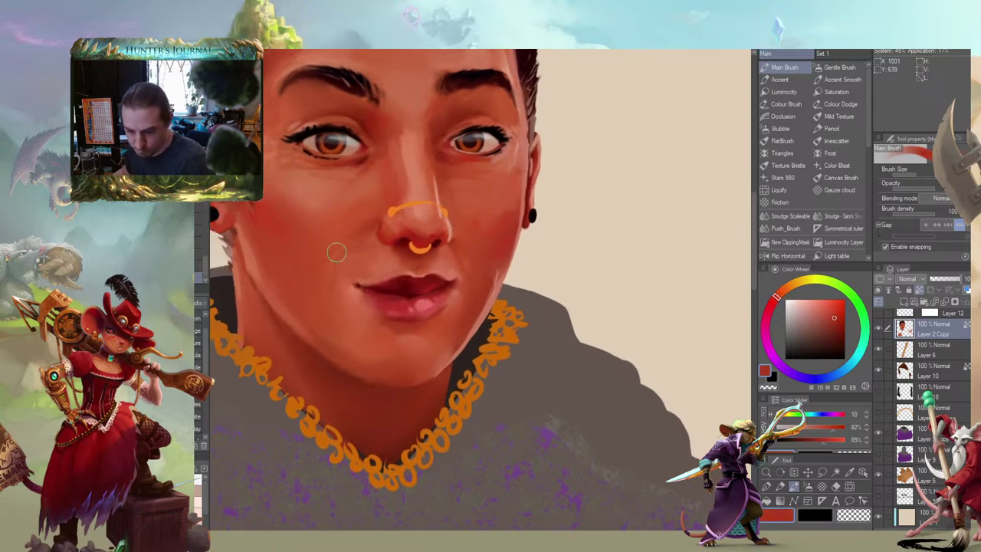
key(j)
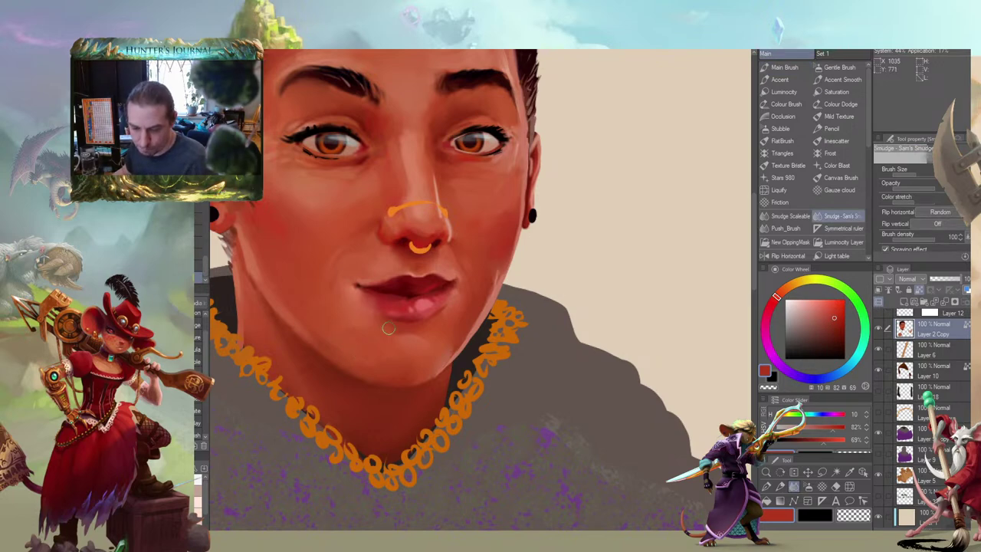
scroll(374, 334, down, 4)
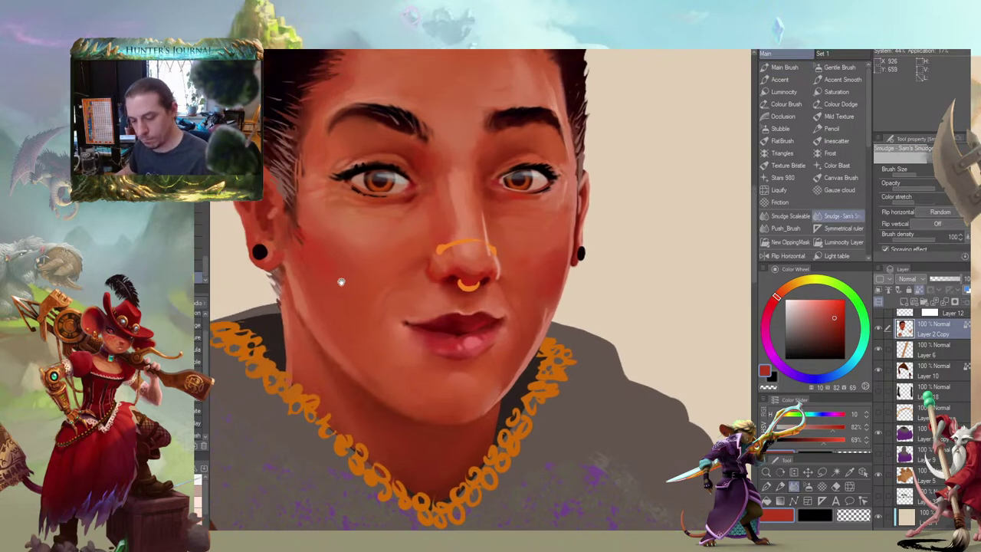
drag(288, 339, 402, 365)
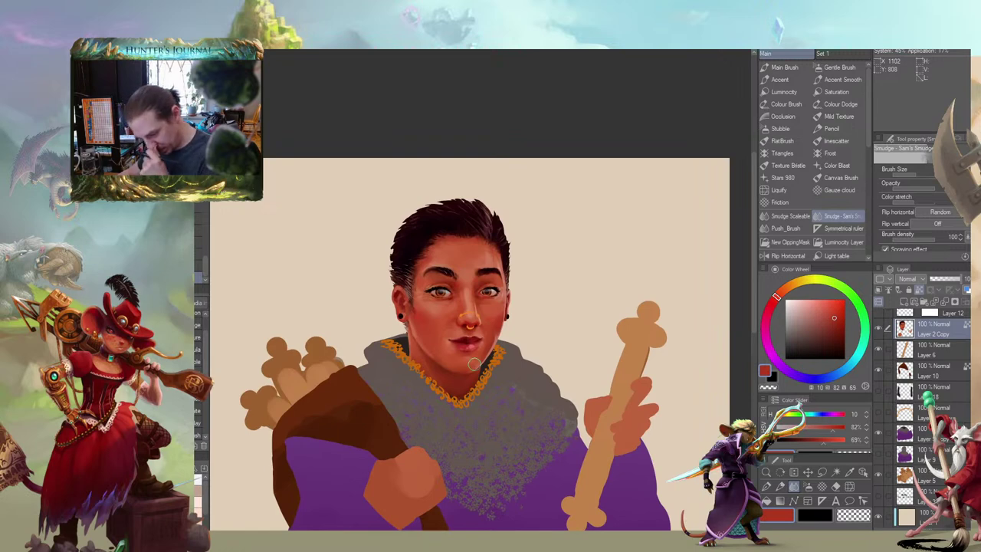
Soften the skin around the mouth corner with the Smudge brush while viewing the whole figure
drag(475, 364, 472, 325)
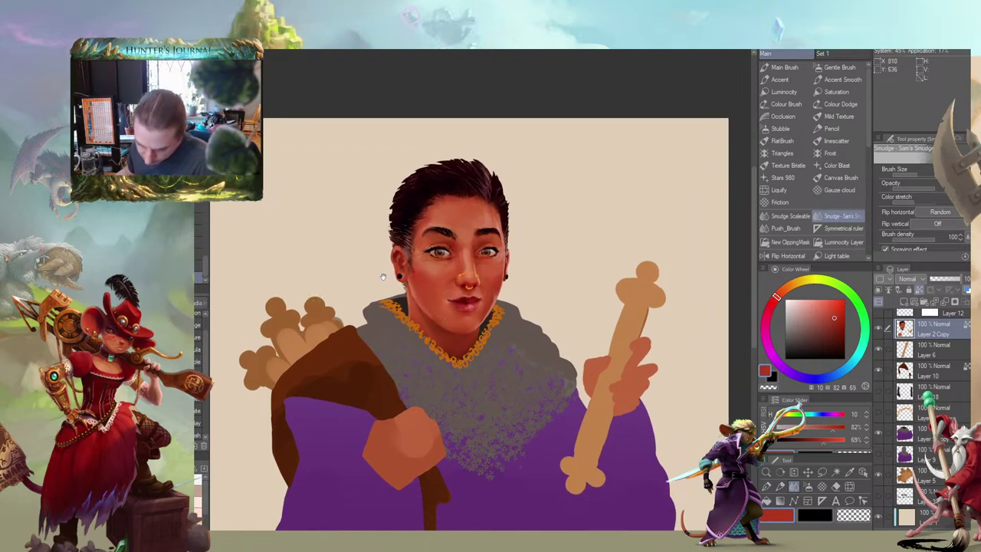
key(b)
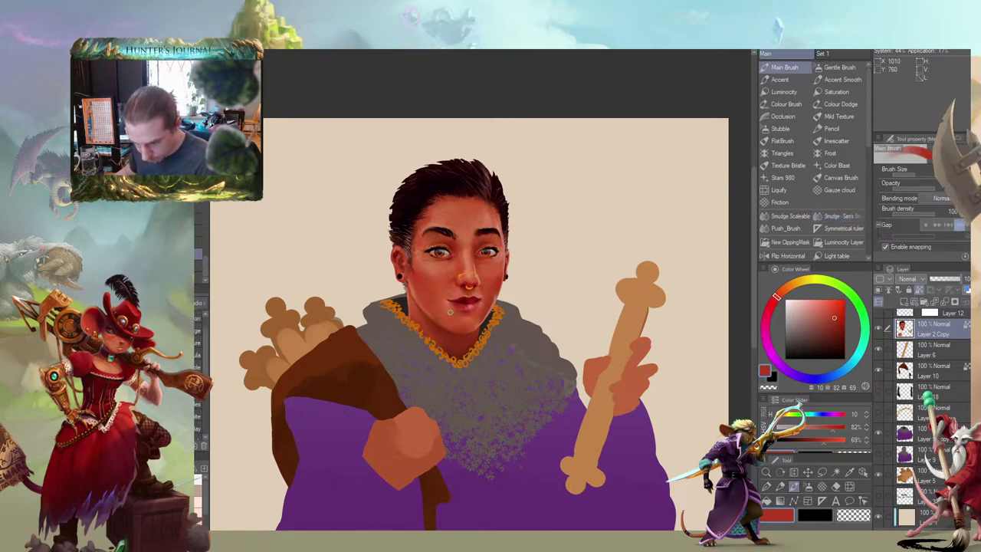
key(j)
drag(454, 313, 459, 315)
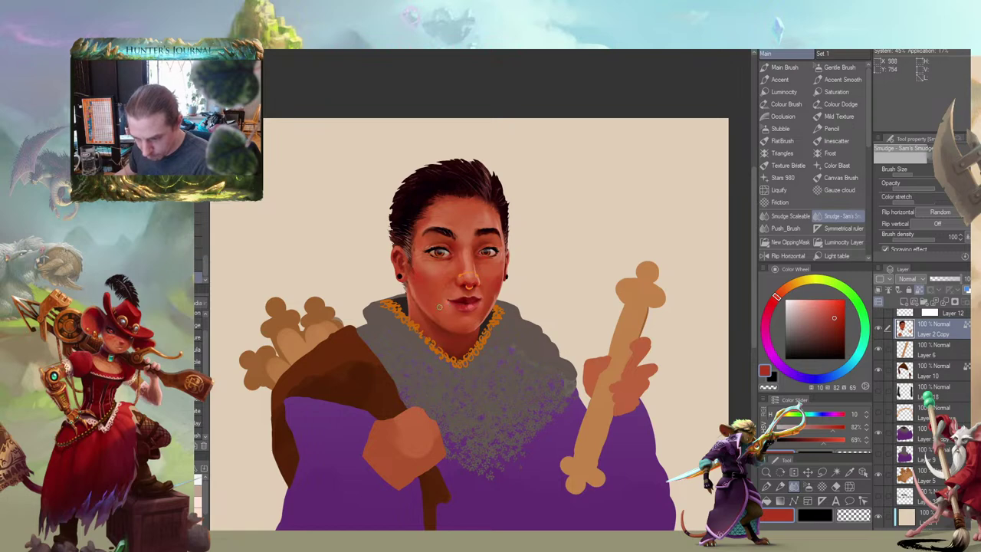
drag(378, 277, 387, 274)
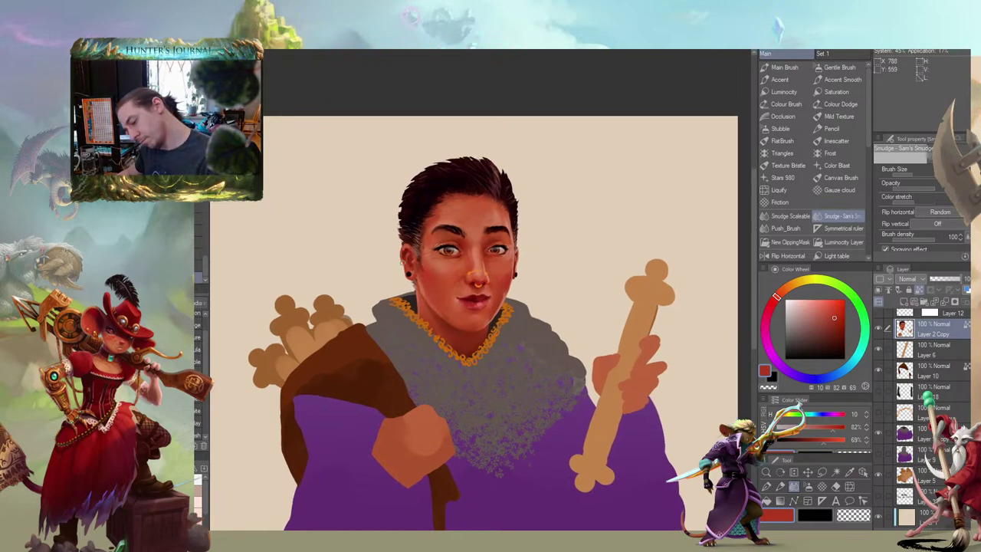
Lighten the skin between the nostril and the upper lip with a tone sampled from the nose and smudge it smooth
scroll(406, 260, up, 3)
key(b)
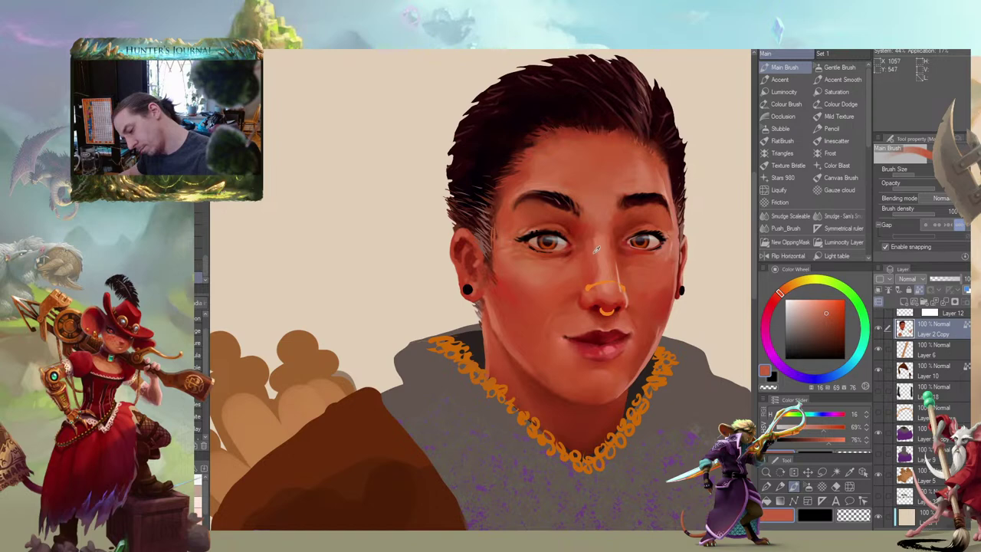
alt+click(601, 287)
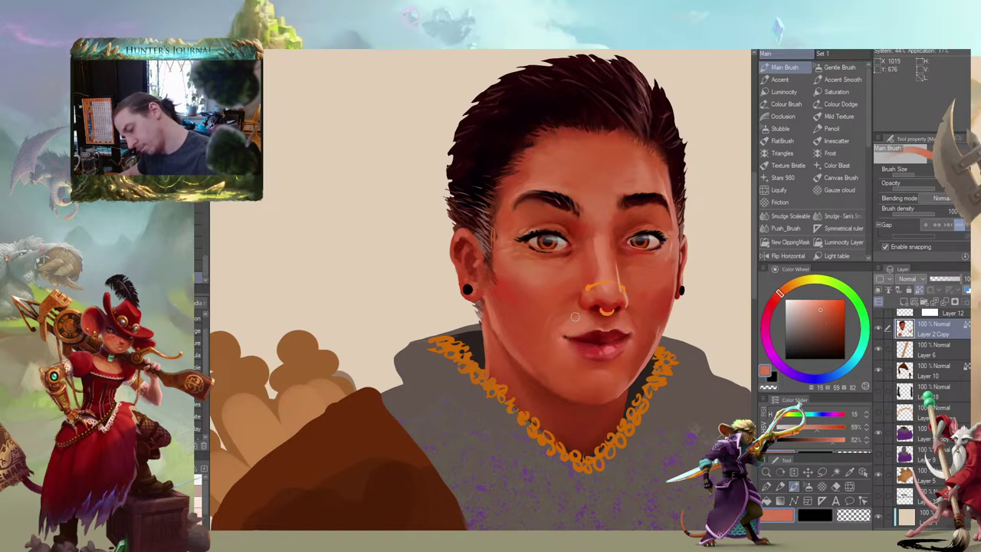
key(j)
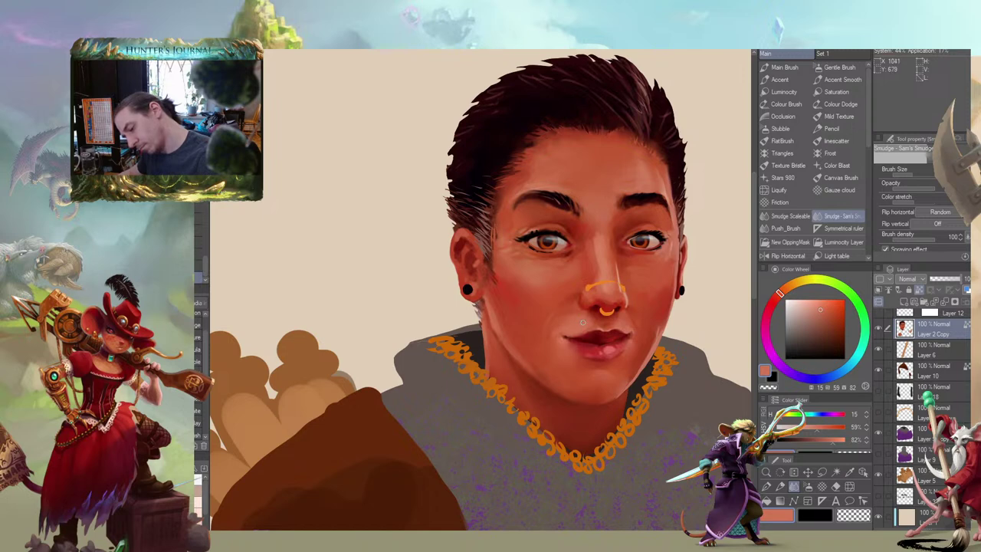
mouse_move(582, 323)
mouse_down()
mouse_move(552, 304)
mouse_move(387, 338)
mouse_up()
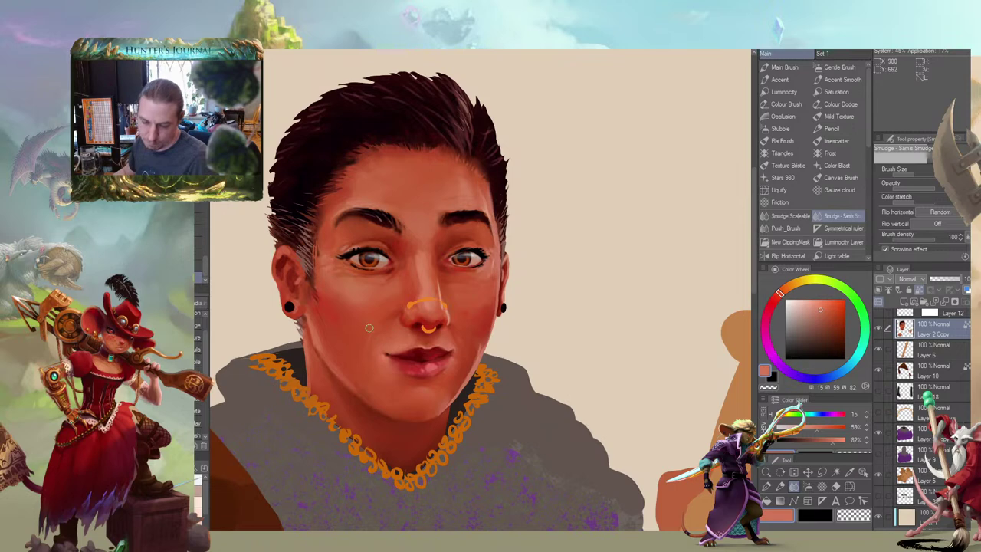
Retouch the cheek beside the nose with the light skin tone and a sampled red, using the Smudge brush for blending
drag(295, 331, 434, 313)
key(b)
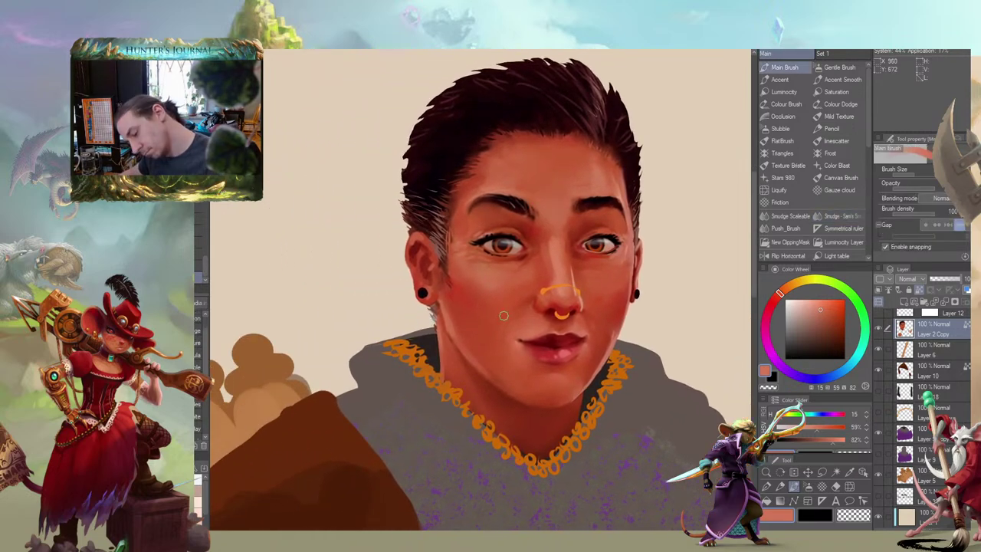
key(j)
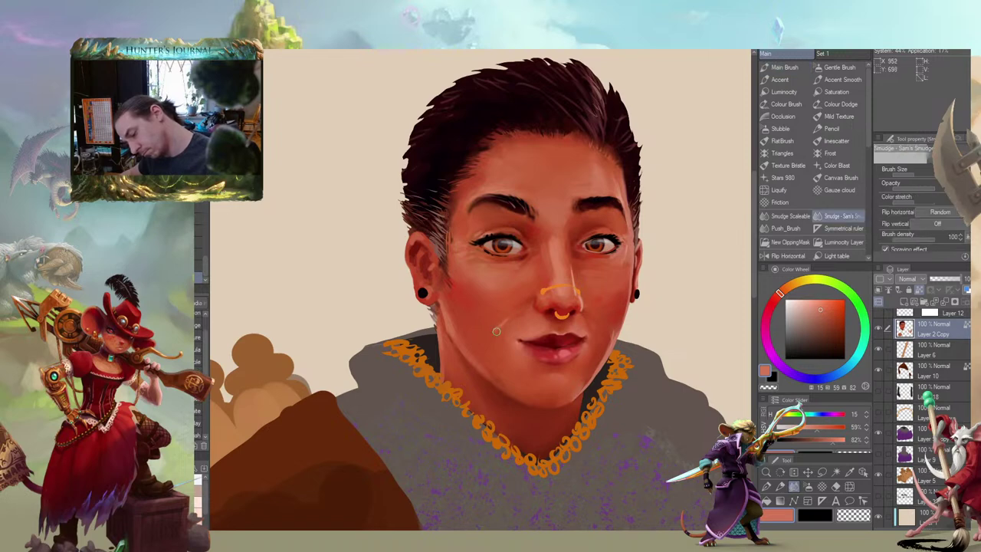
drag(495, 255, 476, 248)
key(b)
alt+click(534, 292)
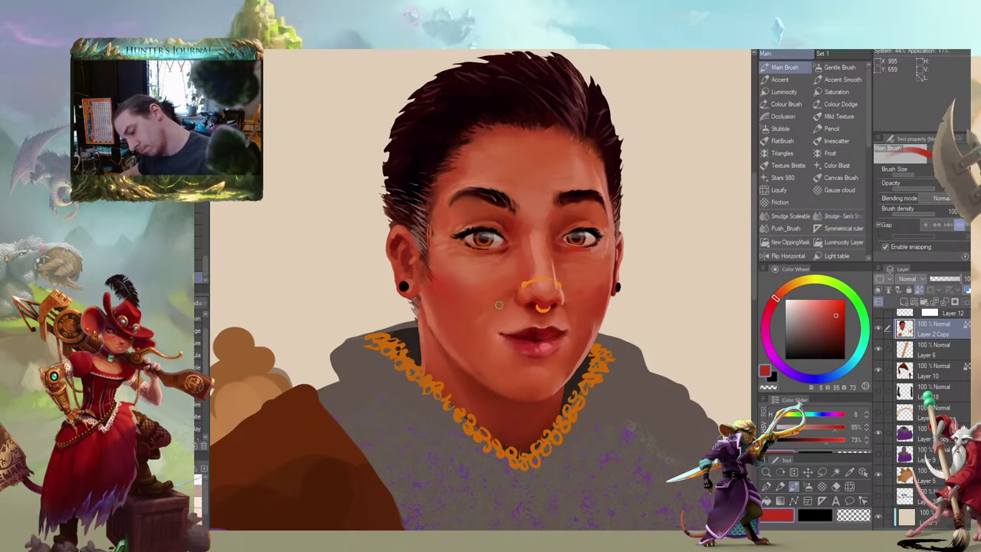
key(b)
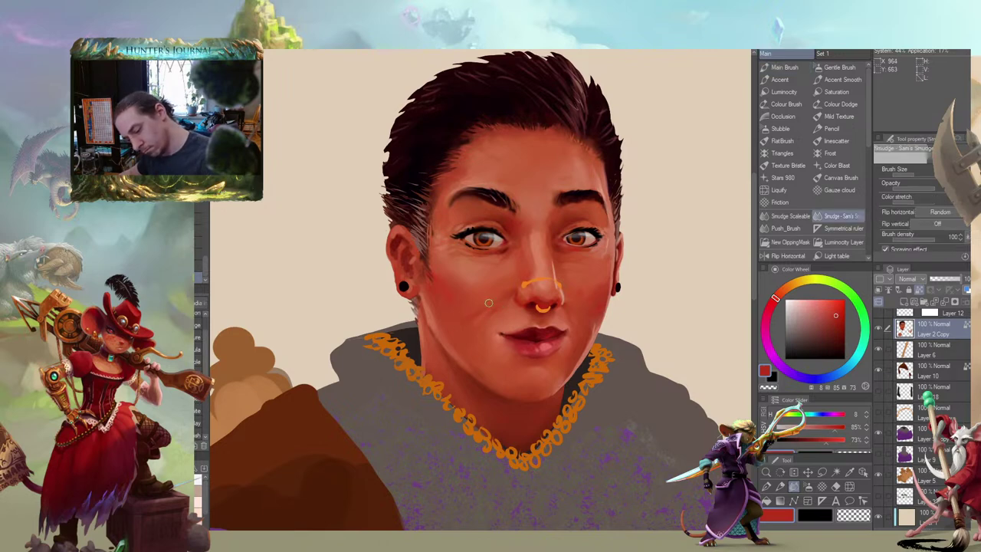
Retouch the cheeks beside the mouth with red-brown tones sampled around the eye and nose, using a smaller Main Brush
mouse_move(416, 285)
mouse_down()
mouse_move(339, 288)
mouse_move(346, 269)
mouse_move(433, 259)
mouse_up()
key(b)
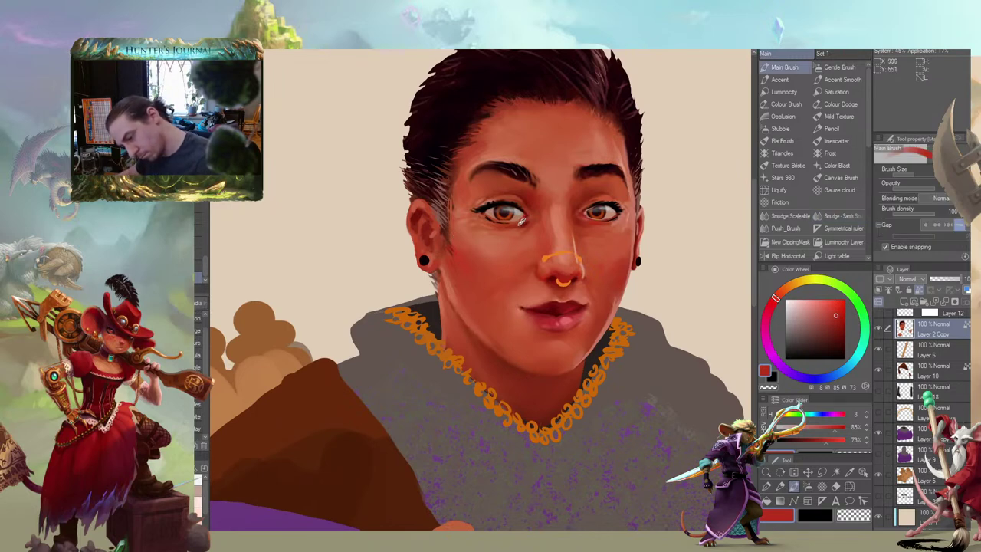
alt+click(522, 221)
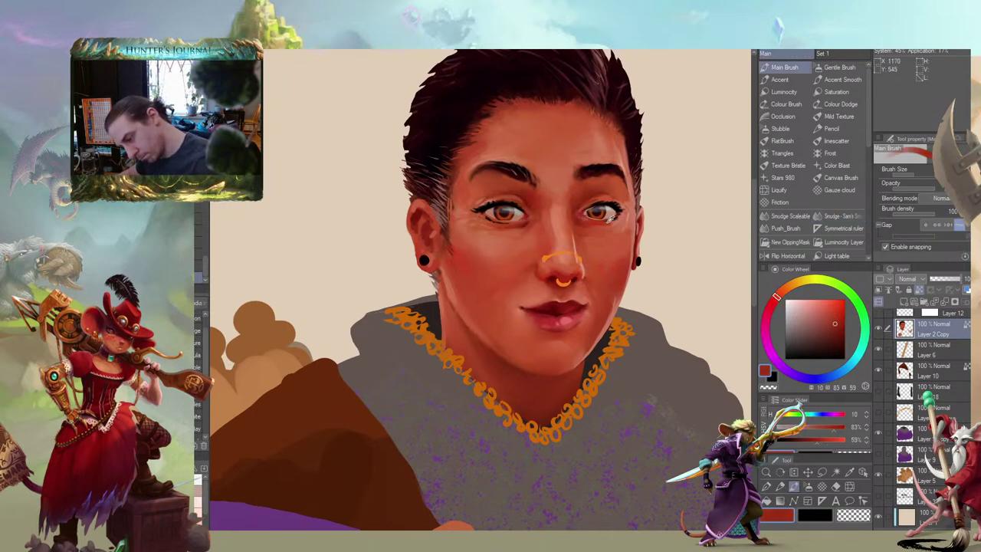
alt+click(560, 239)
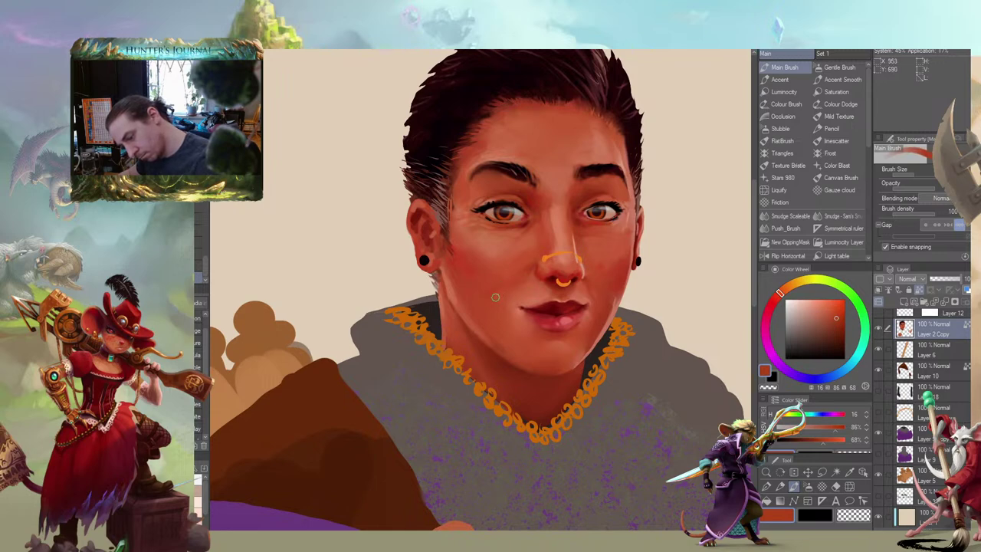
drag(476, 245, 357, 234)
key(bracketleft)
key(bracketleft)
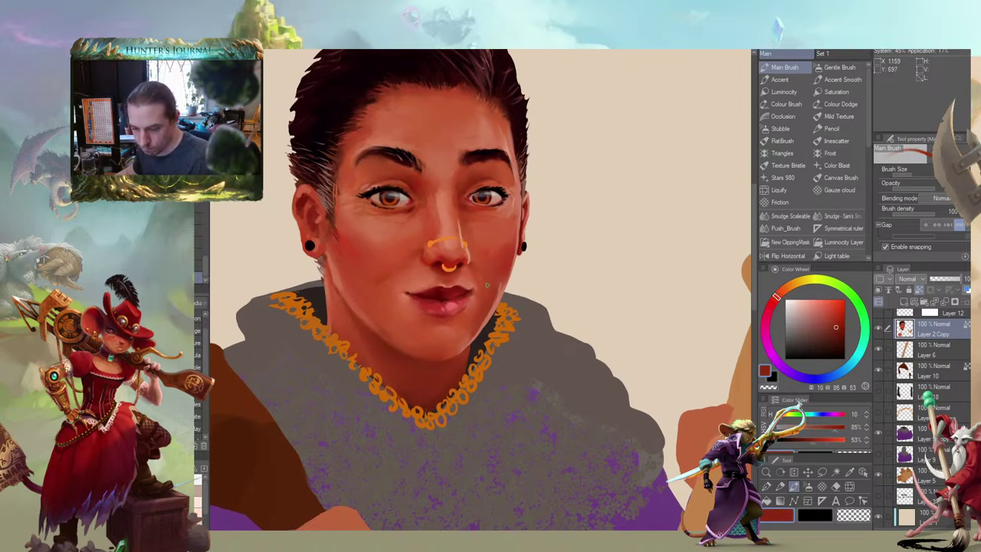
drag(367, 221, 461, 206)
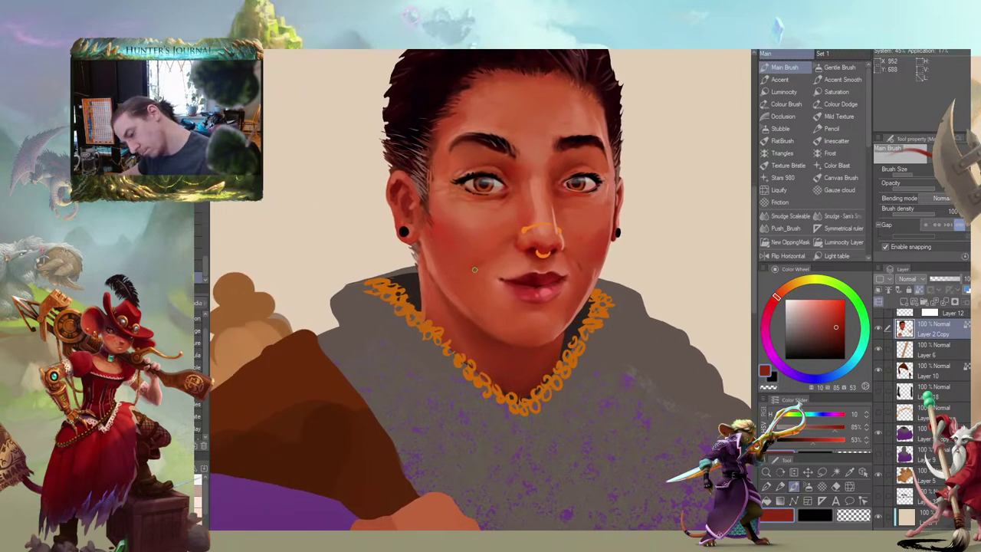
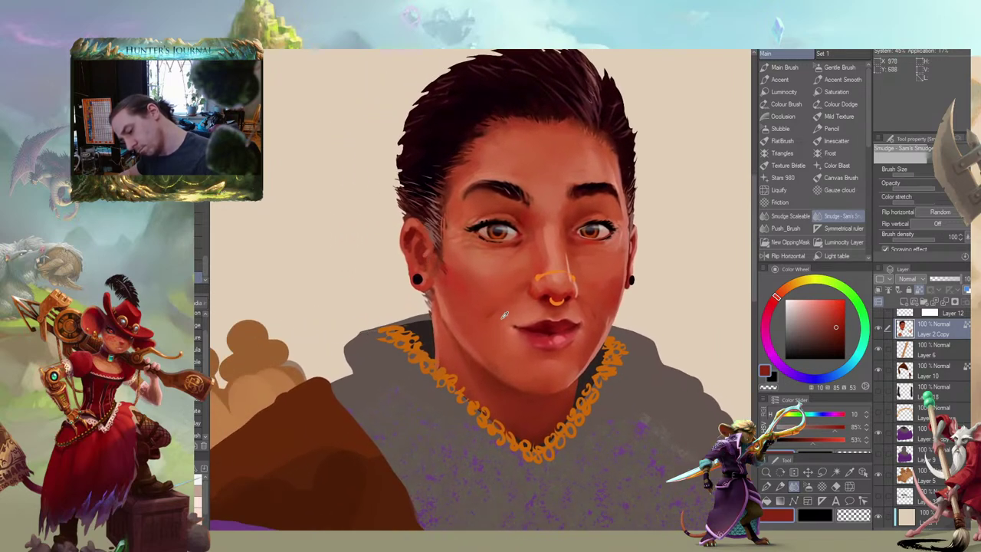
Try to lighten the cheek with a skin tone sampled near the mouth corner, and undo the strokes
alt+click(504, 330)
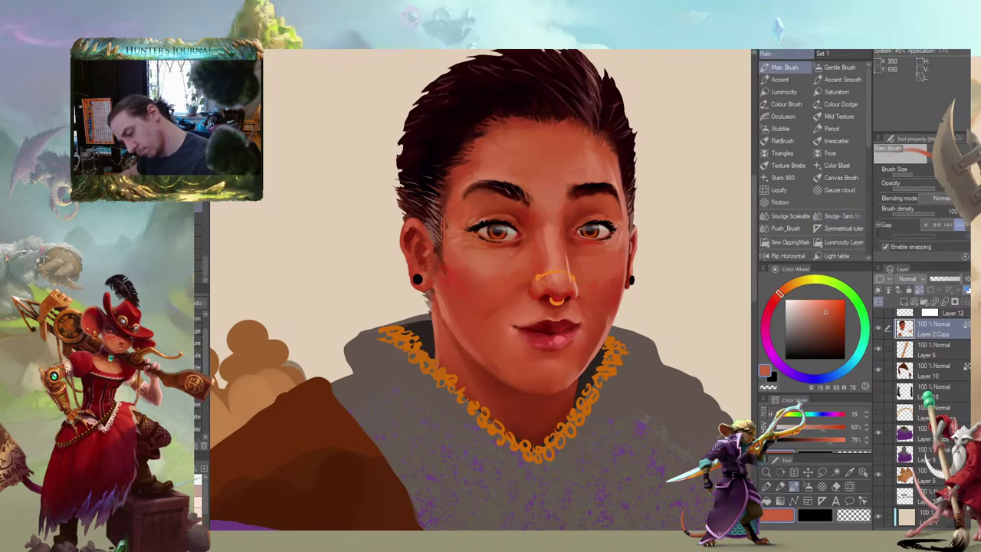
mouse_move(484, 320)
mouse_down()
mouse_move(497, 311)
mouse_move(380, 314)
mouse_move(380, 324)
mouse_up()
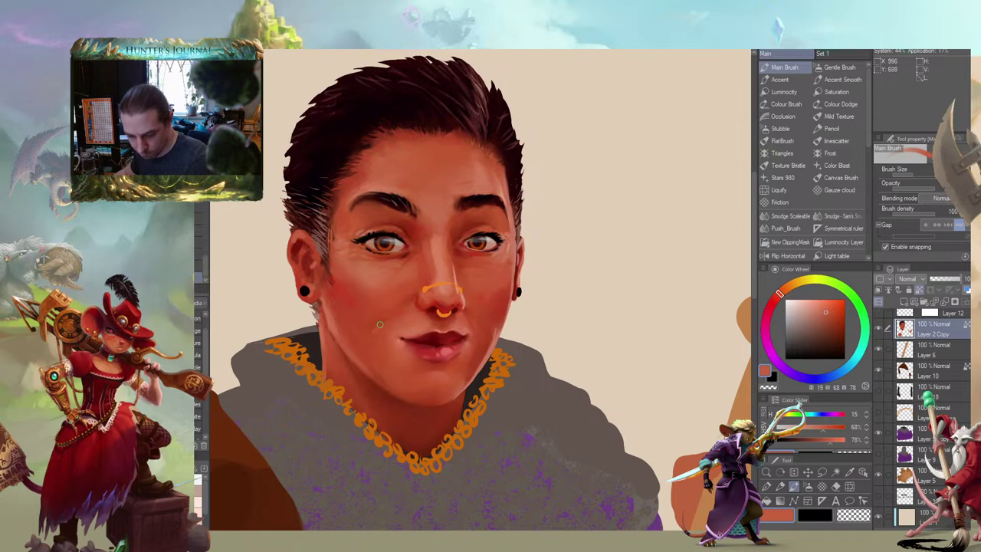
drag(424, 251, 432, 238)
drag(365, 239, 444, 204)
key(ctrl+z)
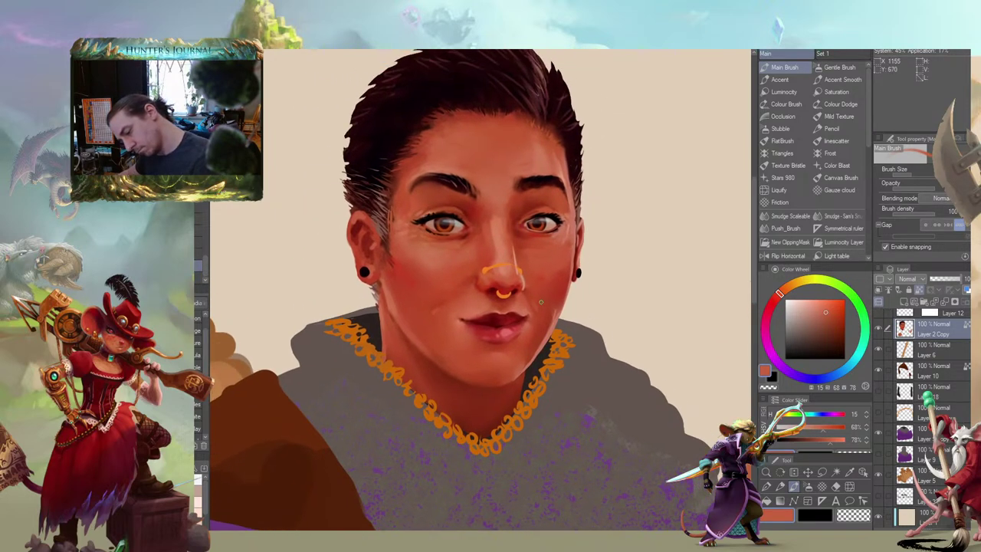
drag(508, 242, 507, 255)
drag(469, 210, 457, 202)
drag(379, 284, 441, 307)
key(ctrl+z)
key(ctrl+z)
key(ctrl+z)
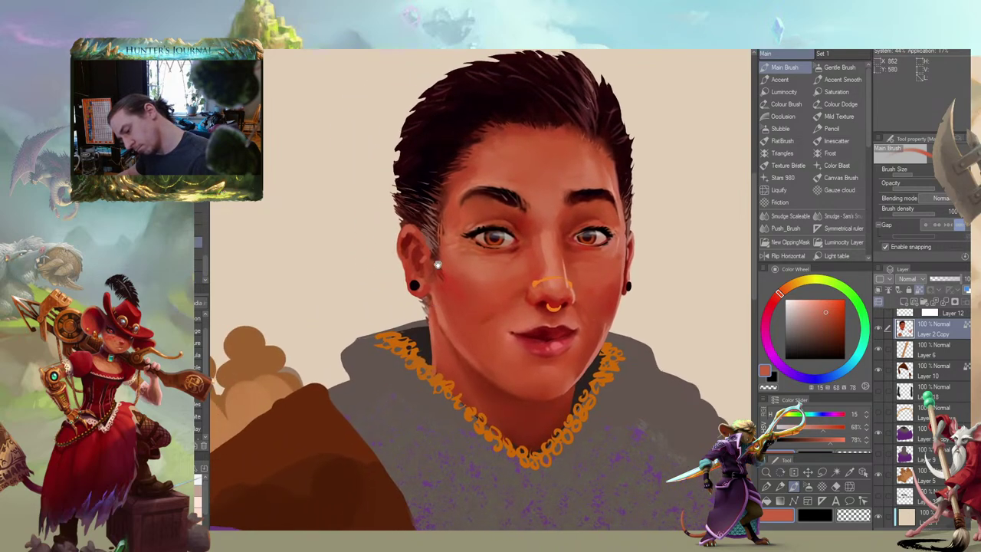
Check the whole figure, and retouch the cheek beside the mouth with a red sampled below the lower lip
drag(438, 265, 390, 283)
scroll(311, 280, down, 3)
drag(283, 281, 300, 266)
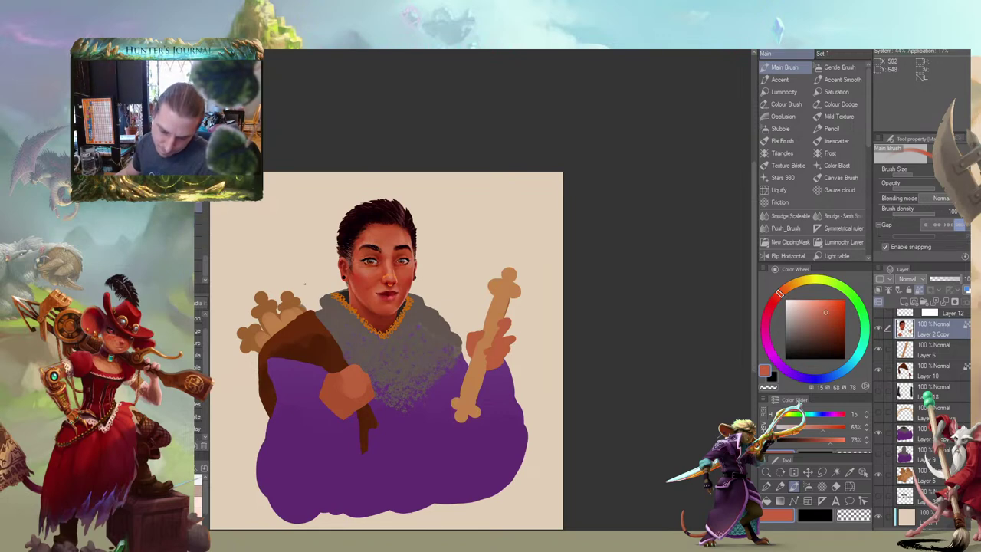
scroll(305, 284, up, 5)
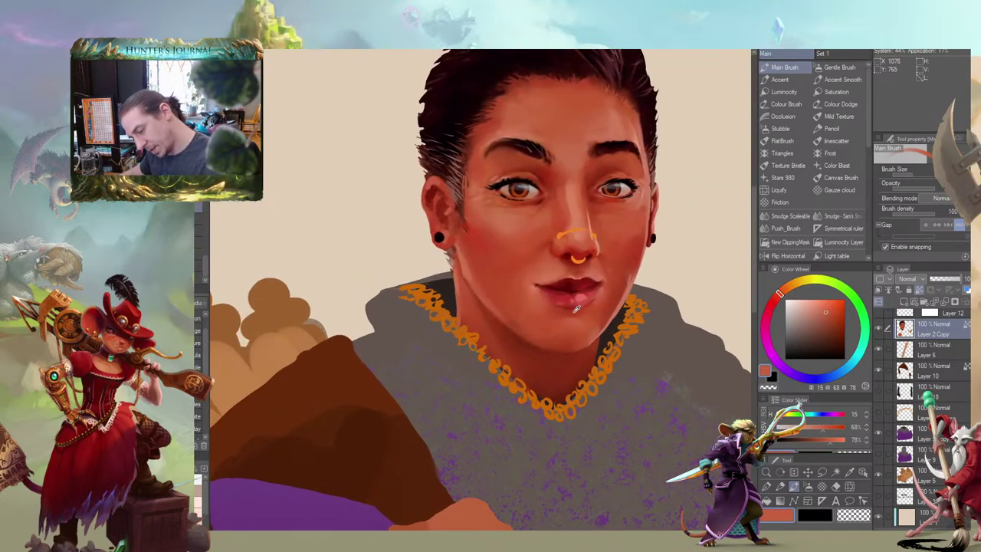
alt+click(575, 311)
drag(505, 268, 511, 268)
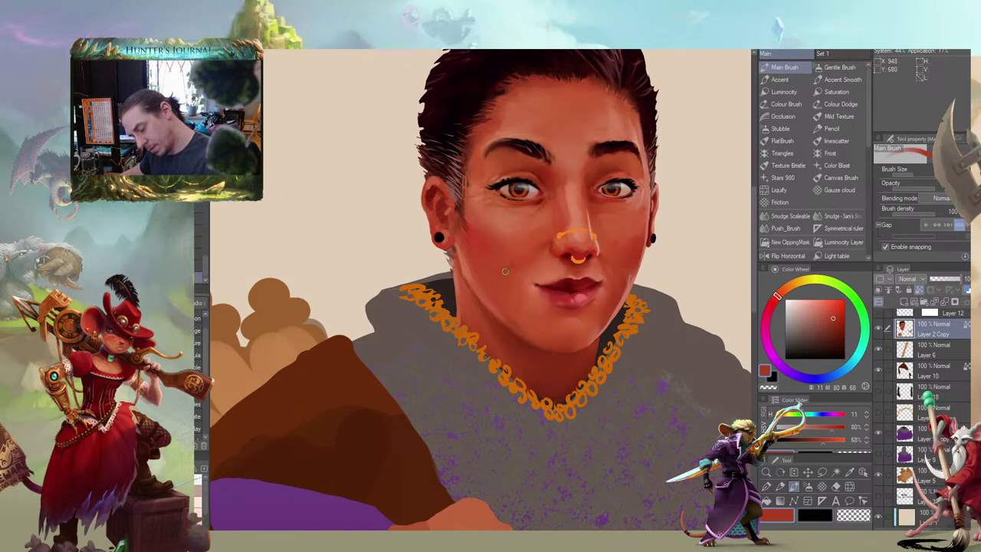
drag(532, 207, 526, 202)
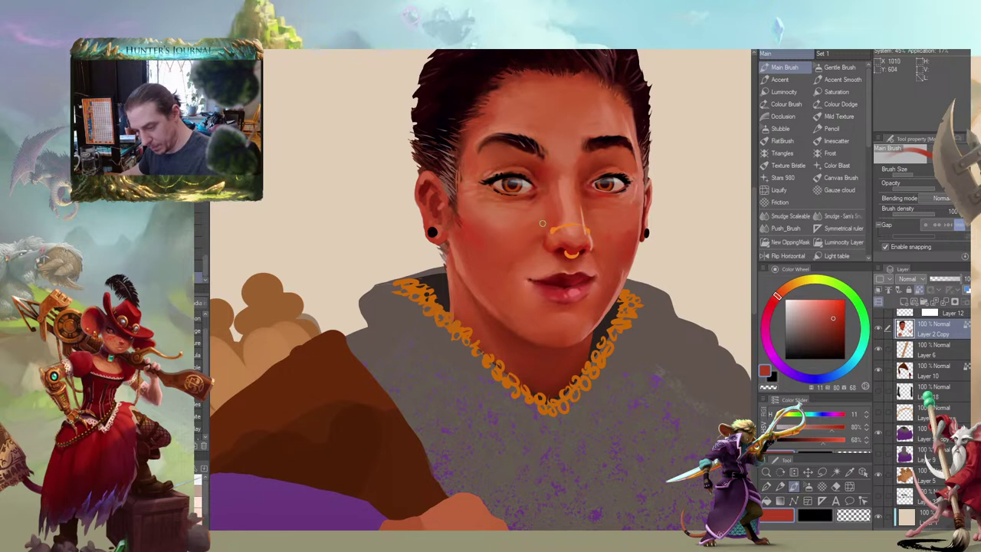
drag(552, 202, 531, 241)
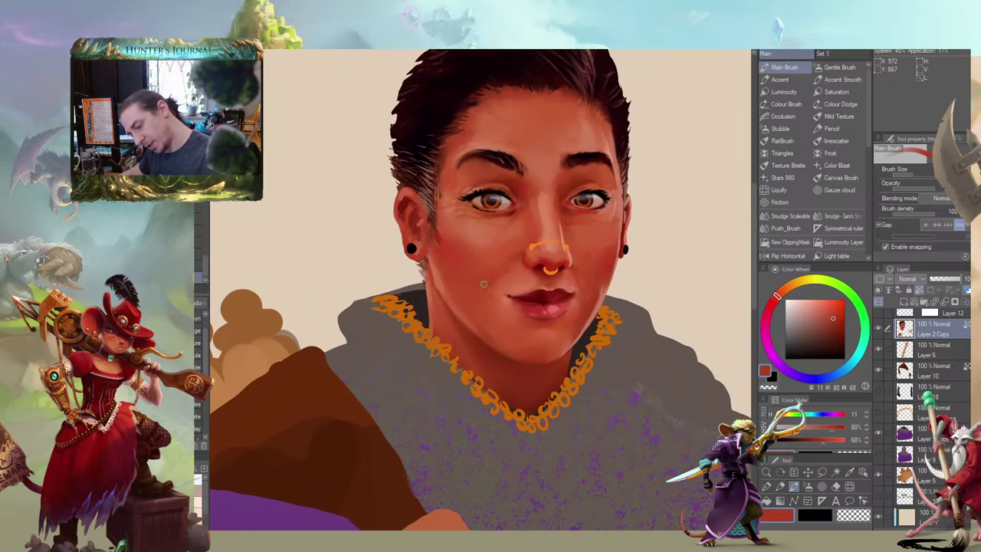
Examine the retouched cheek in relation to the eyes, nose and mouth
drag(521, 148, 486, 149)
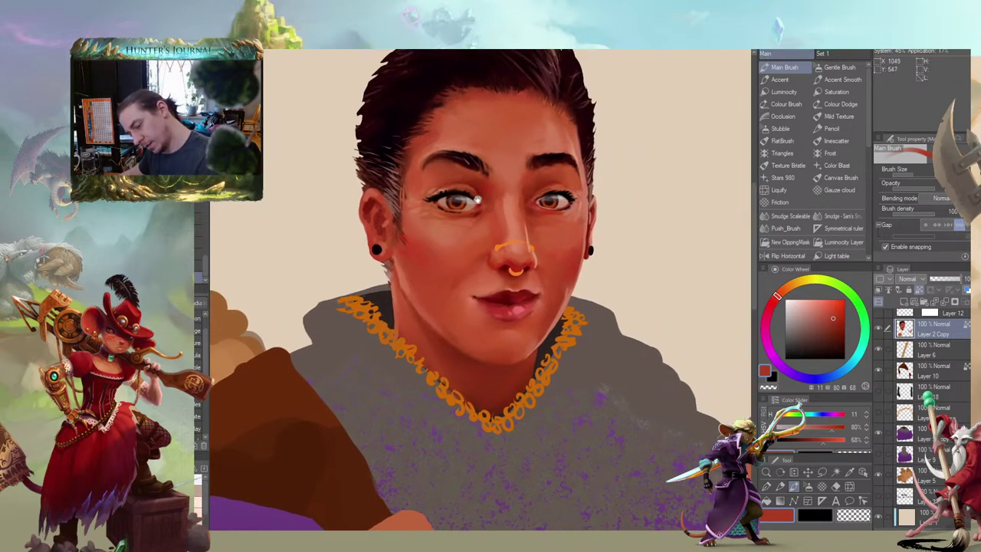
drag(478, 200, 425, 190)
drag(352, 185, 412, 241)
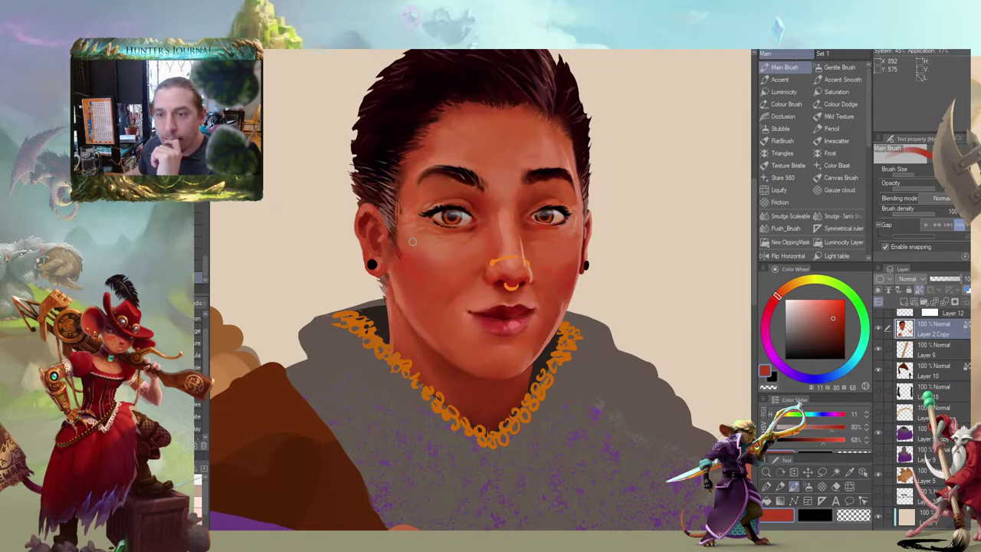
drag(315, 243, 339, 292)
drag(367, 350, 395, 325)
drag(436, 215, 437, 196)
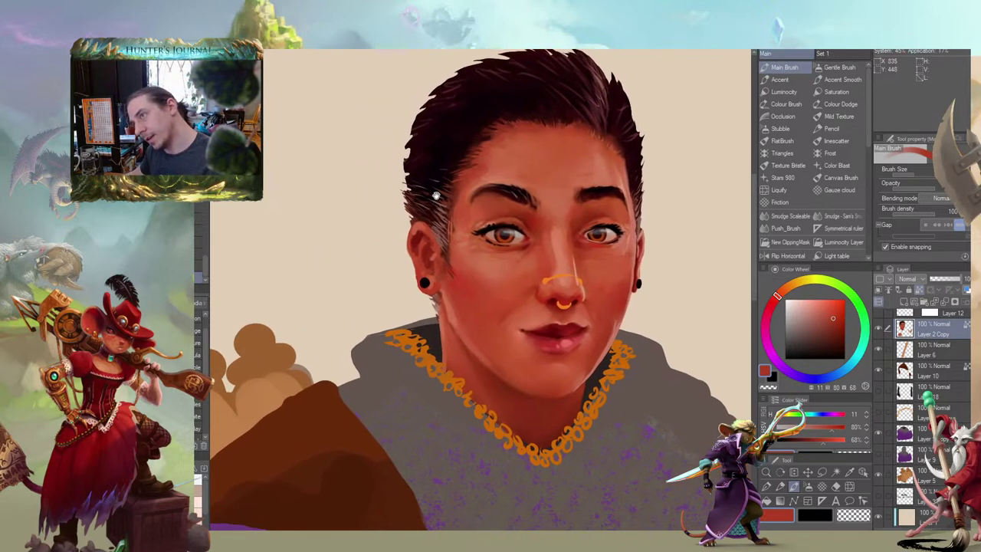
drag(440, 262, 451, 273)
drag(486, 192, 420, 178)
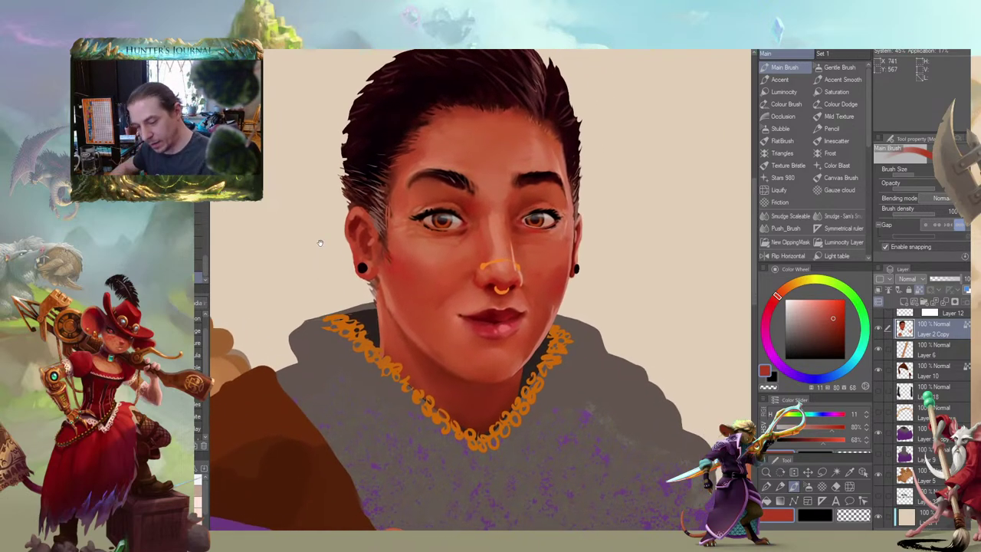
Make the mask of Layer 12 active and flip the canvas horizontally to check the face mirrored
scroll(943, 405, up, 2)
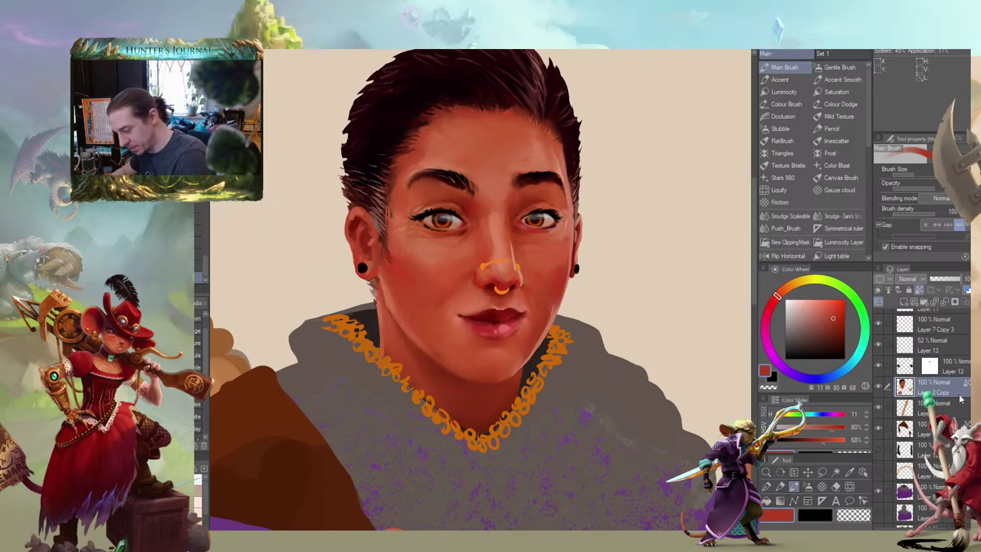
click(934, 366)
key(b)
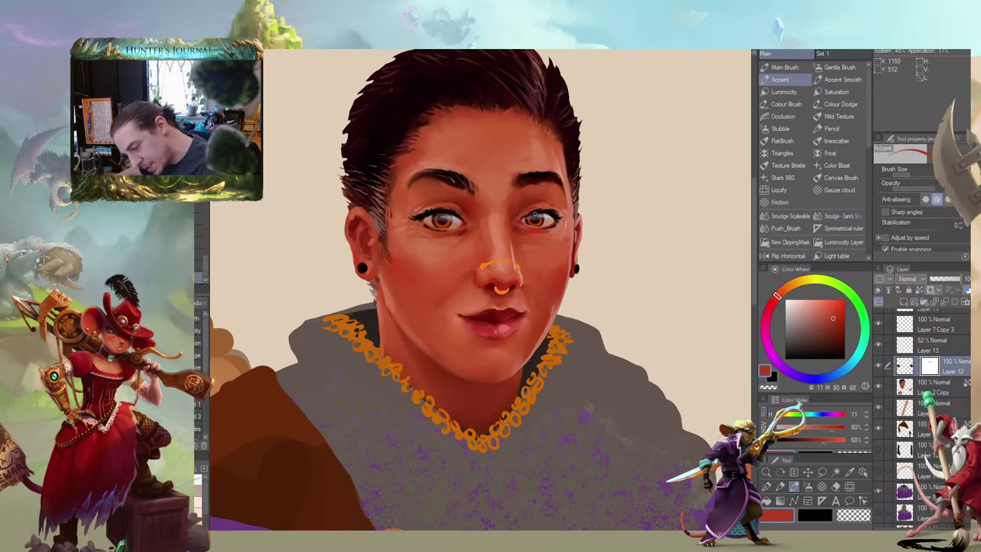
drag(509, 148, 477, 164)
mouse_move(328, 282)
mouse_down()
mouse_move(316, 286)
mouse_move(346, 253)
mouse_move(399, 285)
mouse_move(409, 308)
mouse_move(295, 275)
mouse_move(310, 290)
mouse_up()
click(792, 255)
drag(314, 360, 345, 326)
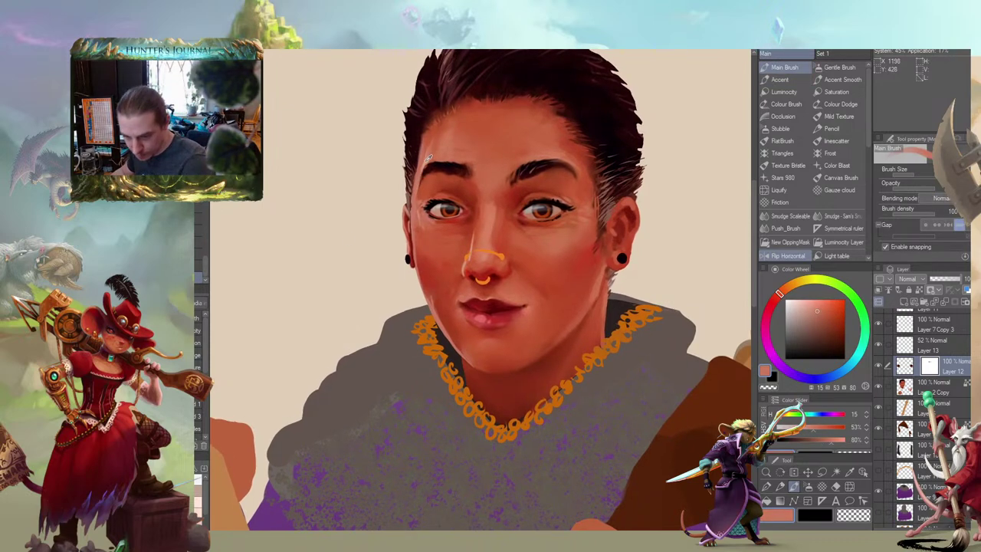
Add a highlight to the chin on Layer 2 Copy with a light peach sampled from the forehead, and smudge it smooth
alt+click(427, 159)
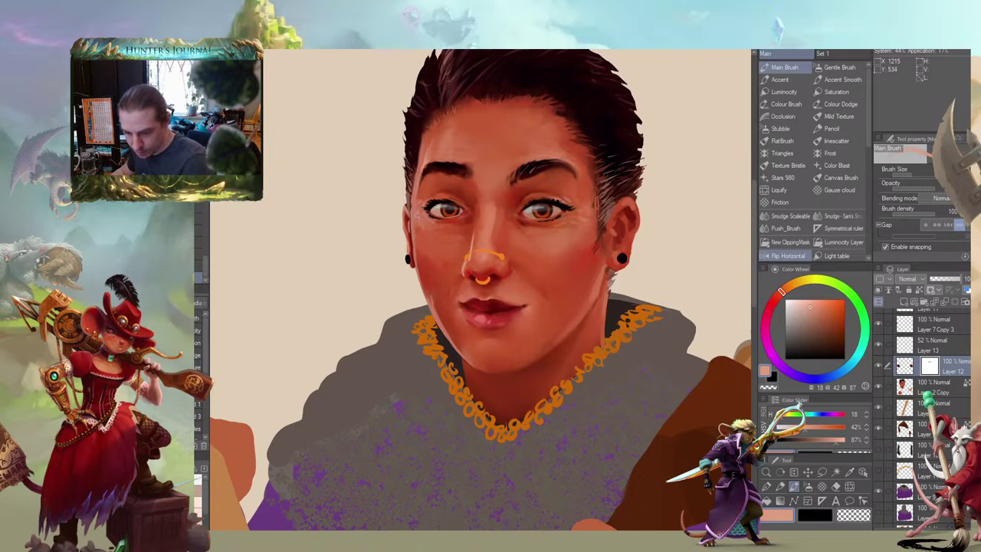
click(906, 386)
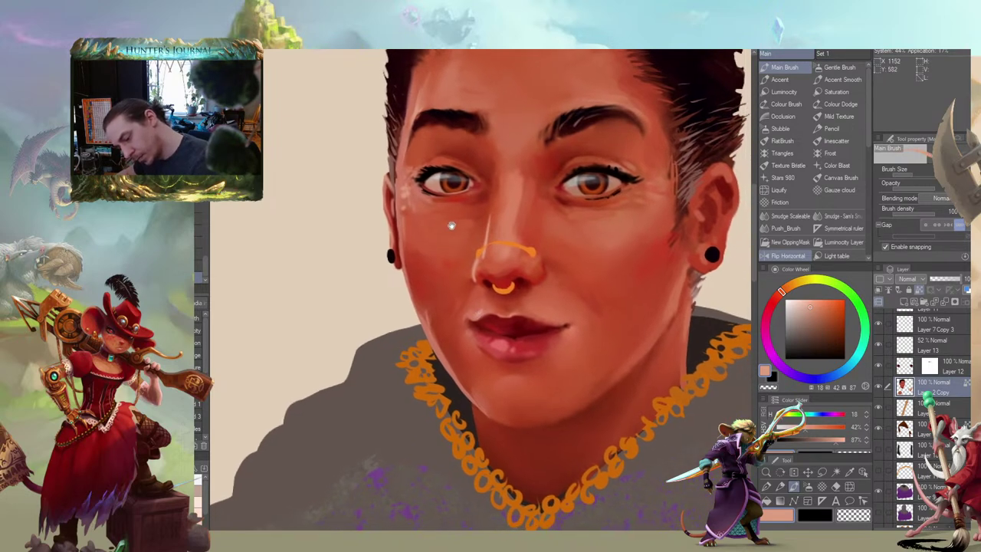
key(j)
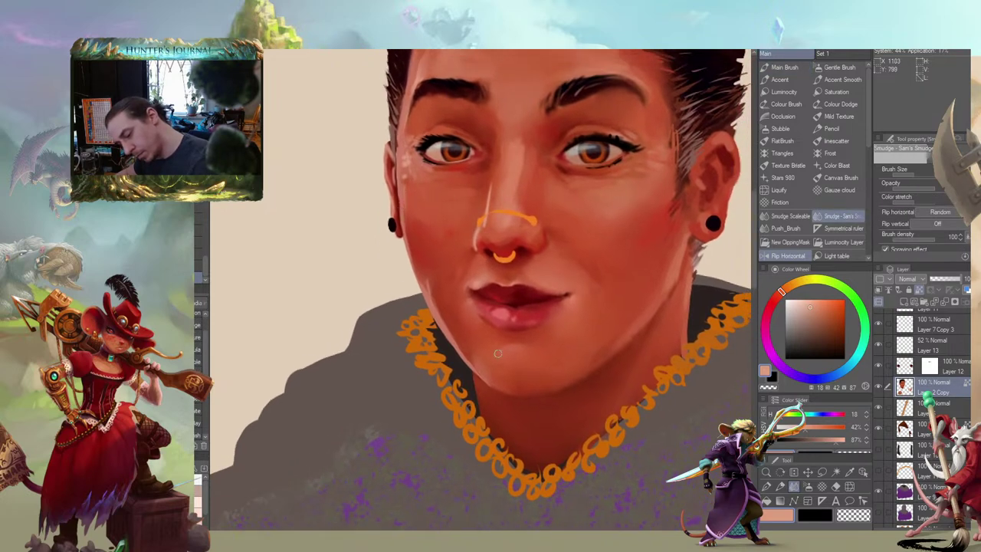
key(b)
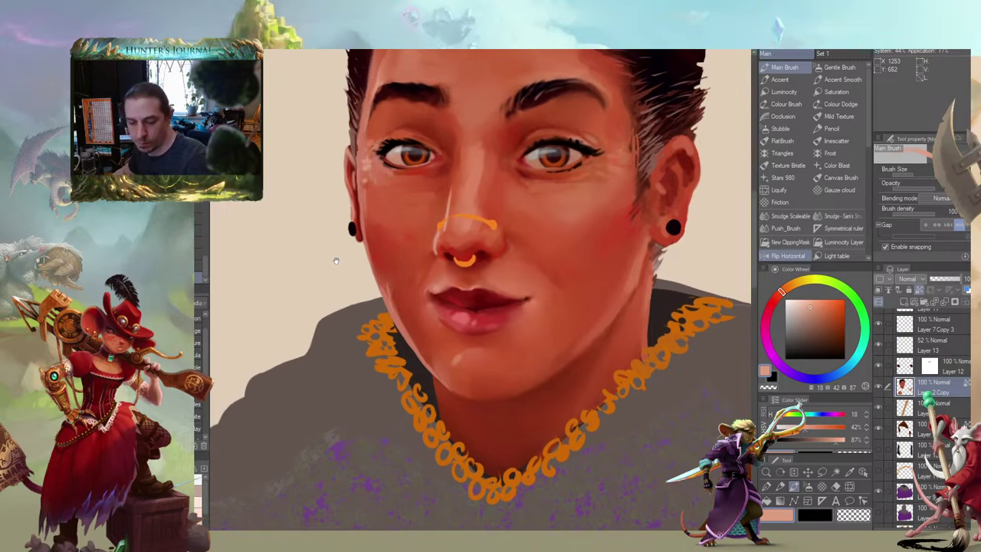
key(j)
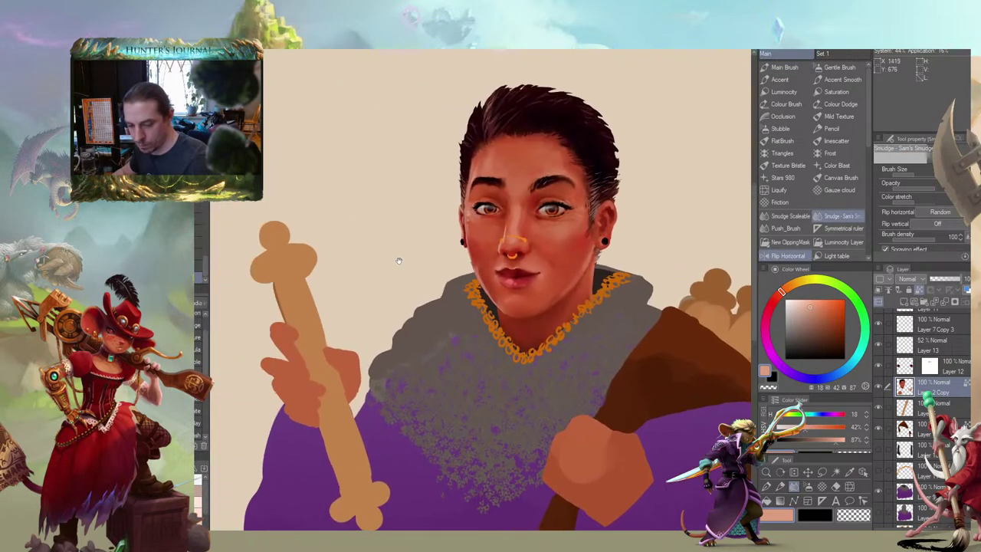
drag(398, 260, 437, 291)
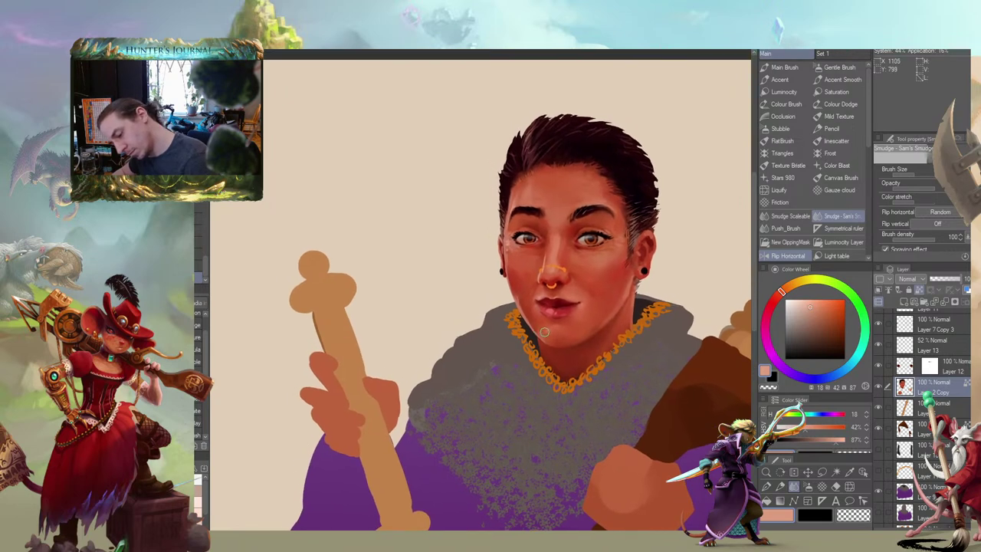
mouse_move(423, 212)
mouse_down()
mouse_move(403, 188)
mouse_move(414, 194)
mouse_move(409, 178)
mouse_move(372, 230)
mouse_move(385, 291)
mouse_move(416, 299)
mouse_move(424, 349)
mouse_move(409, 335)
mouse_up()
mouse_move(501, 270)
mouse_down()
mouse_move(445, 262)
mouse_move(501, 264)
mouse_up()
drag(509, 341, 453, 254)
Deepen the eye corners with a sampled dark red shifted to 95% saturation and 56% brightness, using a smaller Main Brush
key(b)
drag(647, 290, 598, 285)
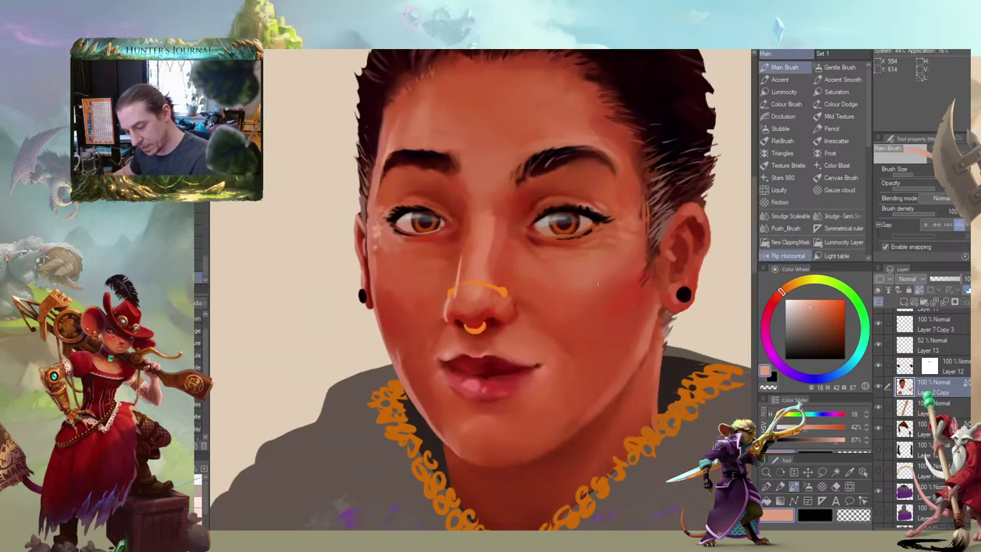
alt+click(533, 223)
drag(367, 190, 392, 199)
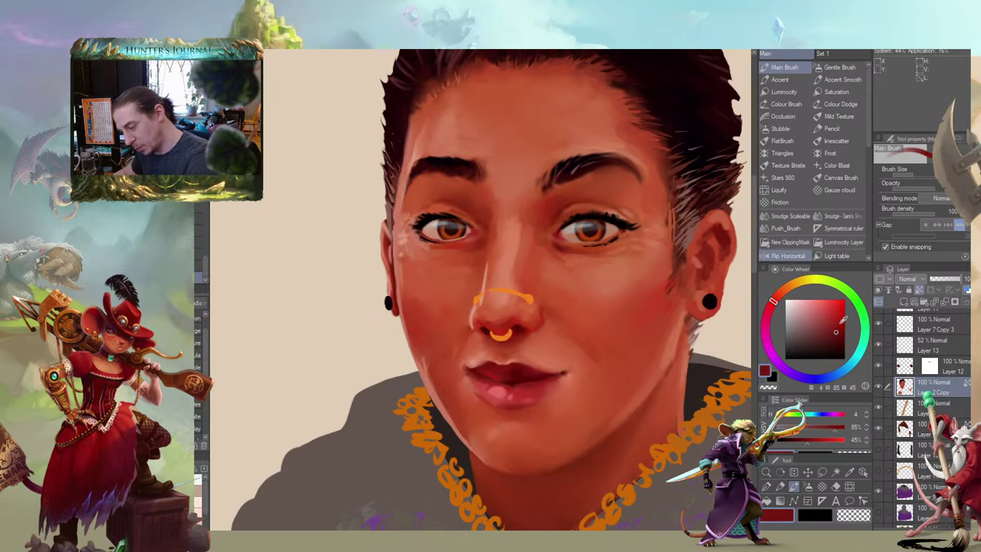
click(842, 325)
drag(534, 197, 545, 204)
key(bracketleft)
key(bracketleft)
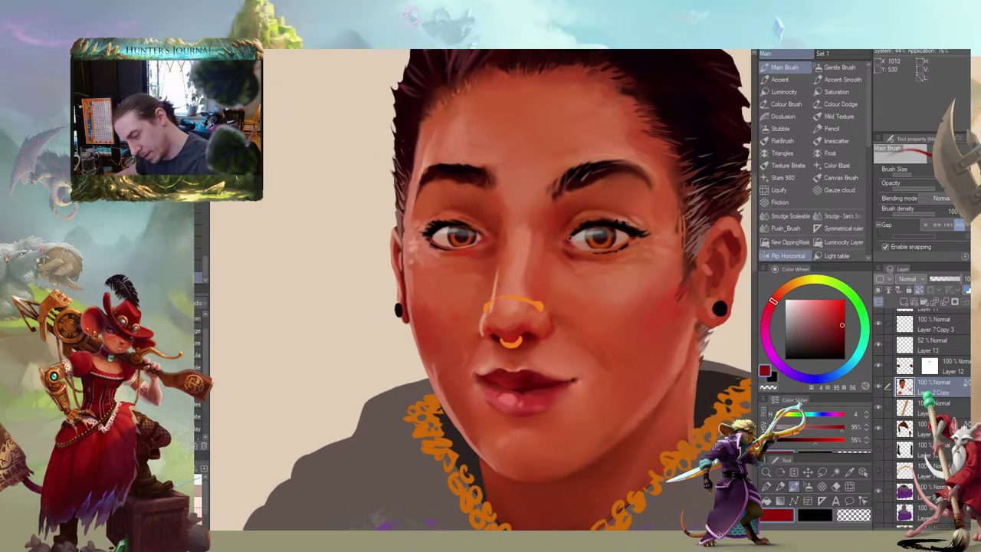
key(bracketleft)
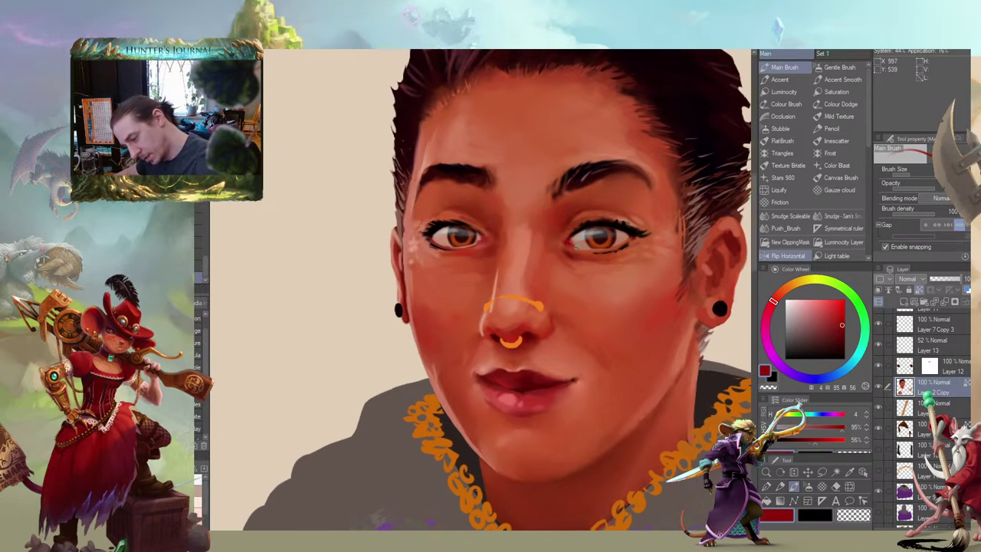
drag(575, 247, 602, 250)
drag(567, 178, 593, 161)
drag(475, 228, 493, 230)
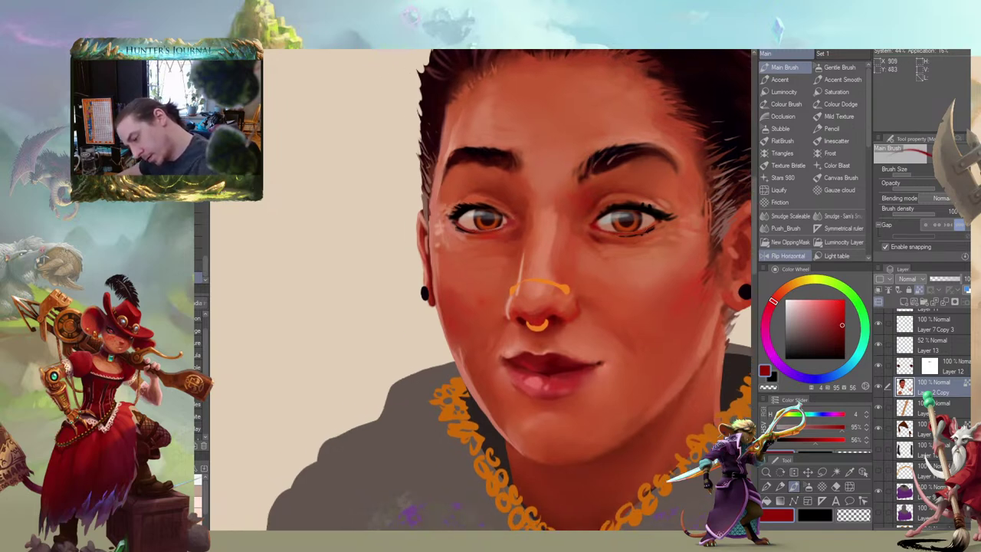
Review the mirrored face and the overall composition of the whole painting
drag(466, 153, 387, 146)
drag(364, 269, 308, 229)
scroll(307, 230, down, 6)
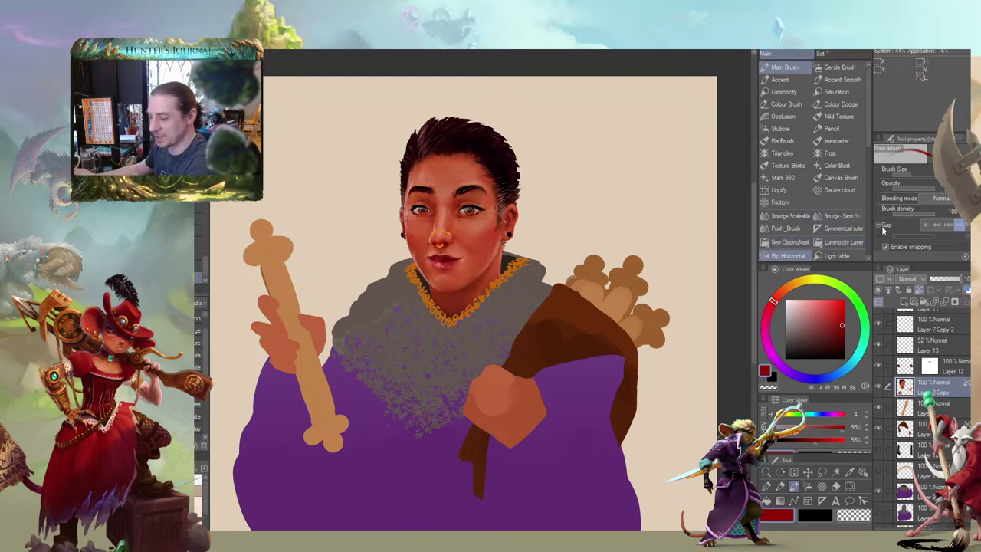
scroll(539, 216, down, 1)
drag(499, 196, 515, 252)
scroll(537, 270, down, 1)
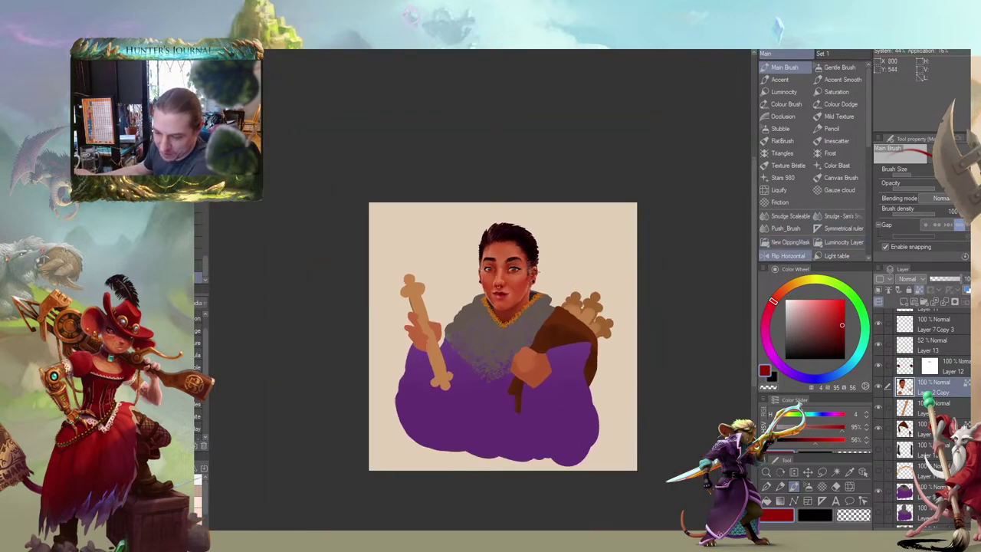
drag(503, 286, 495, 282)
scroll(494, 282, down, 2)
scroll(499, 261, up, 2)
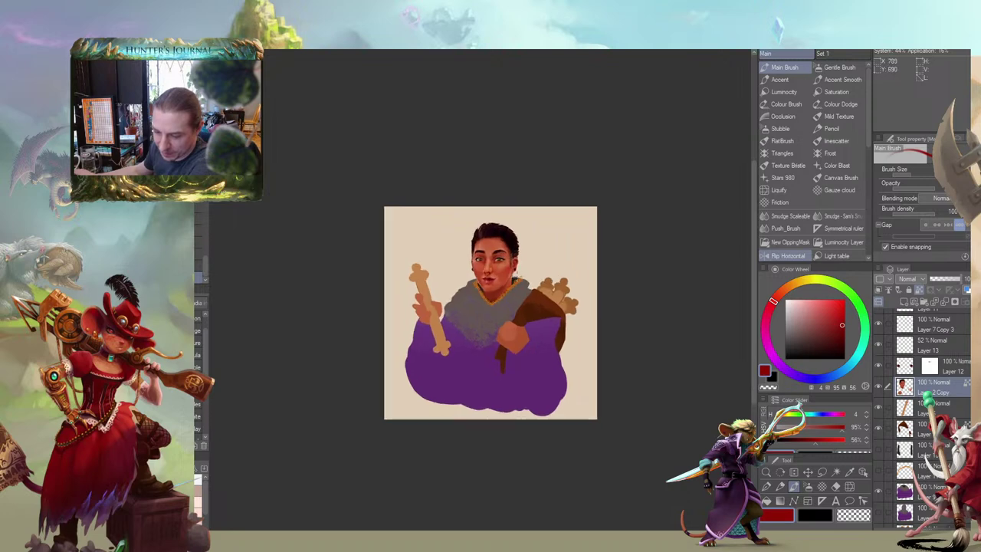
scroll(468, 237, up, 1)
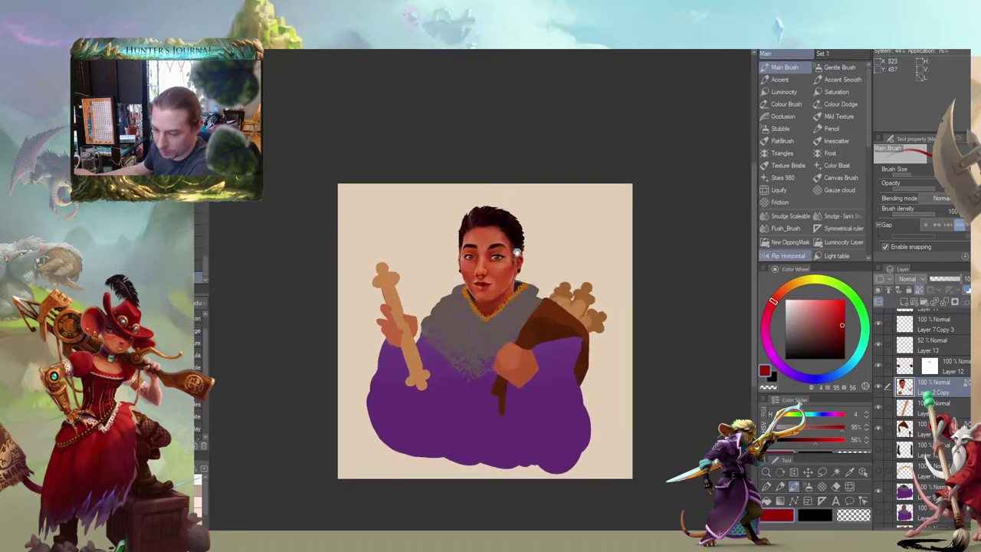
drag(517, 252, 527, 252)
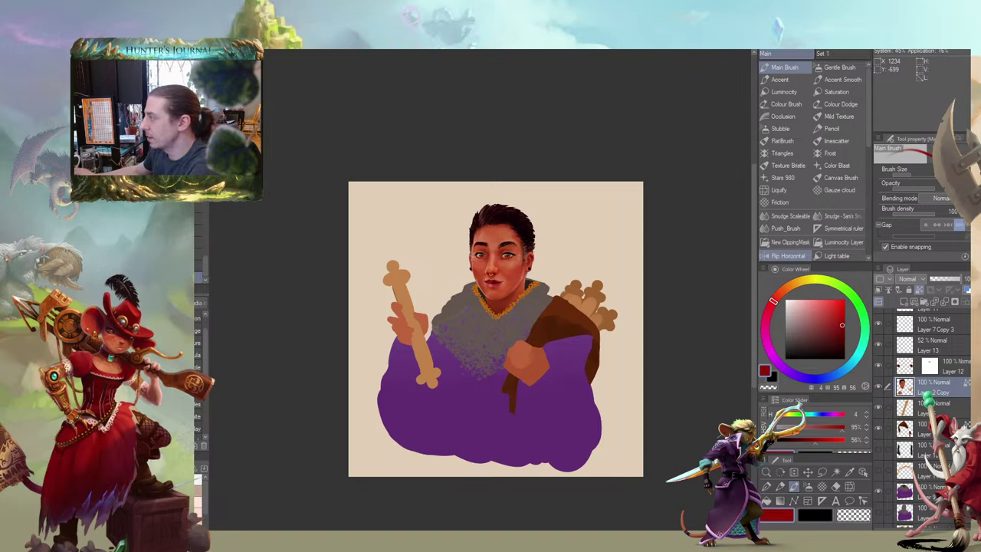
Compare the portrait with the two finished ring-framed character portraits in the other open documents
key(ctrl+Tab)
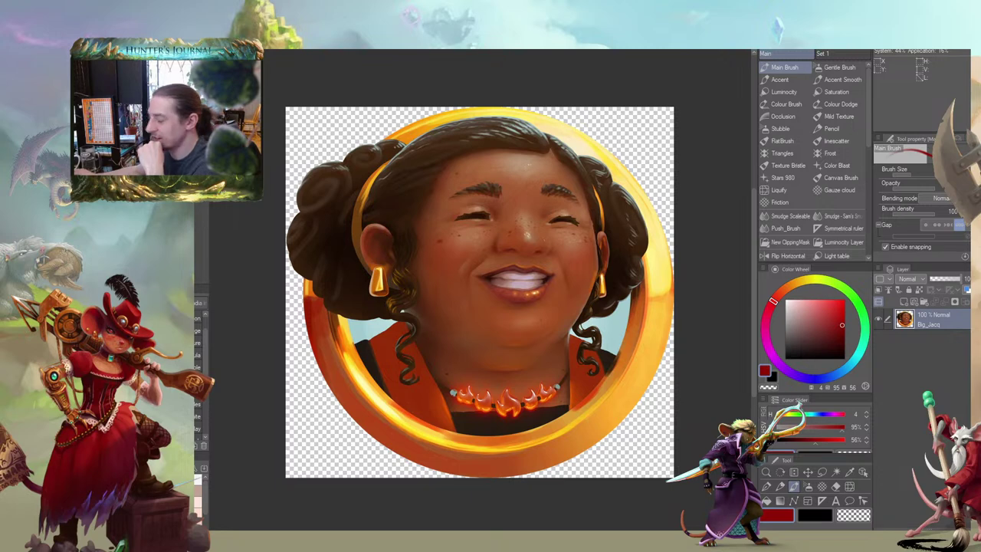
click(508, 46)
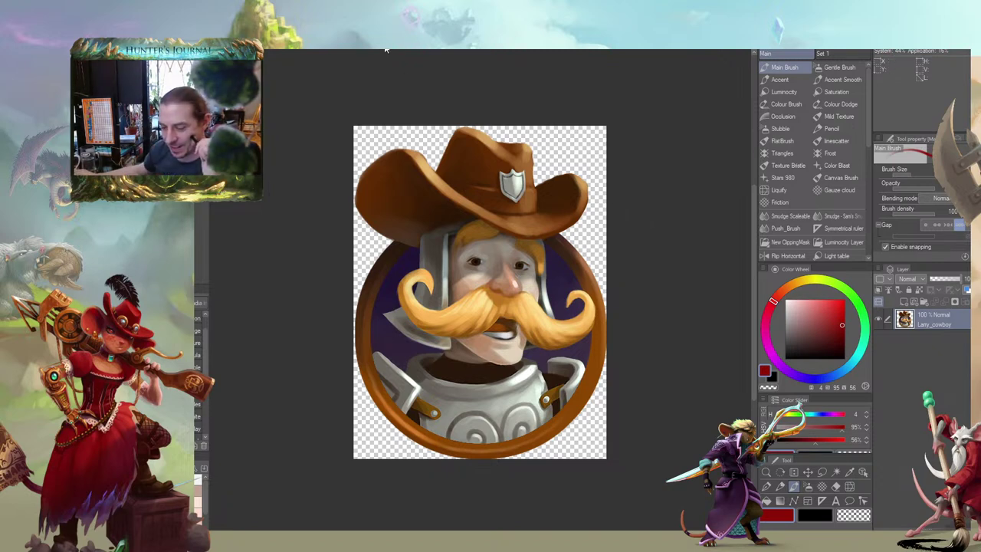
key(ctrl+Tab)
key(ctrl+Tab)
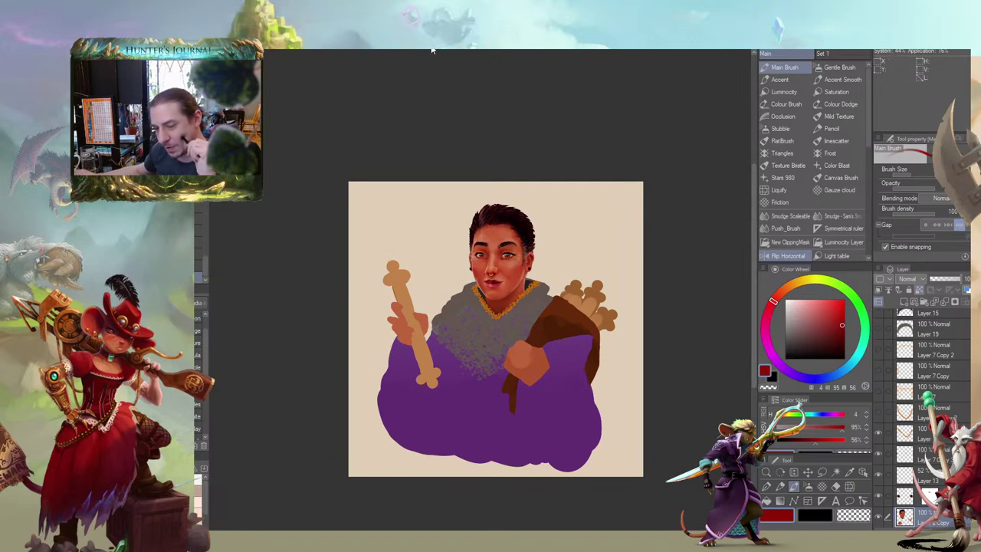
key(ctrl+Tab)
key(ctrl+Tab)
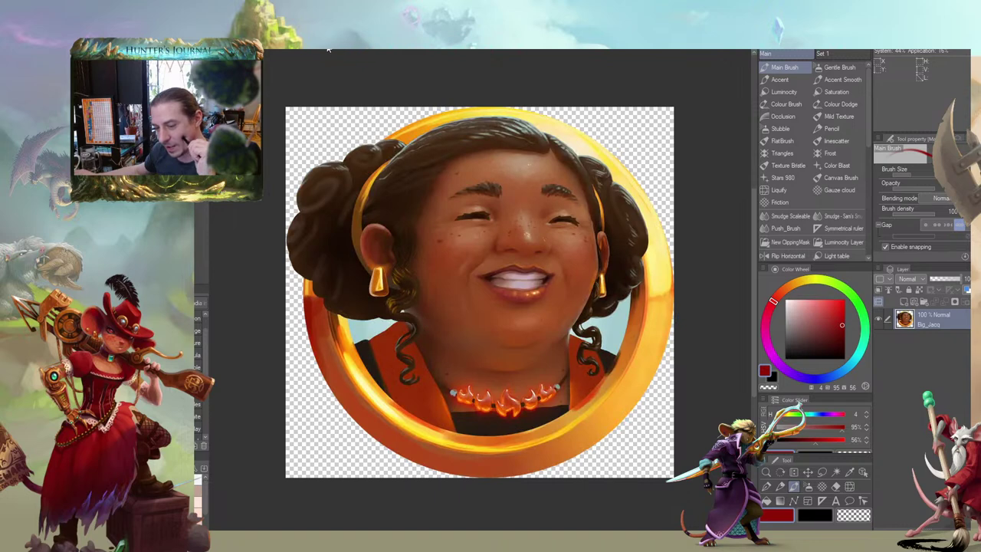
key(ctrl+Tab)
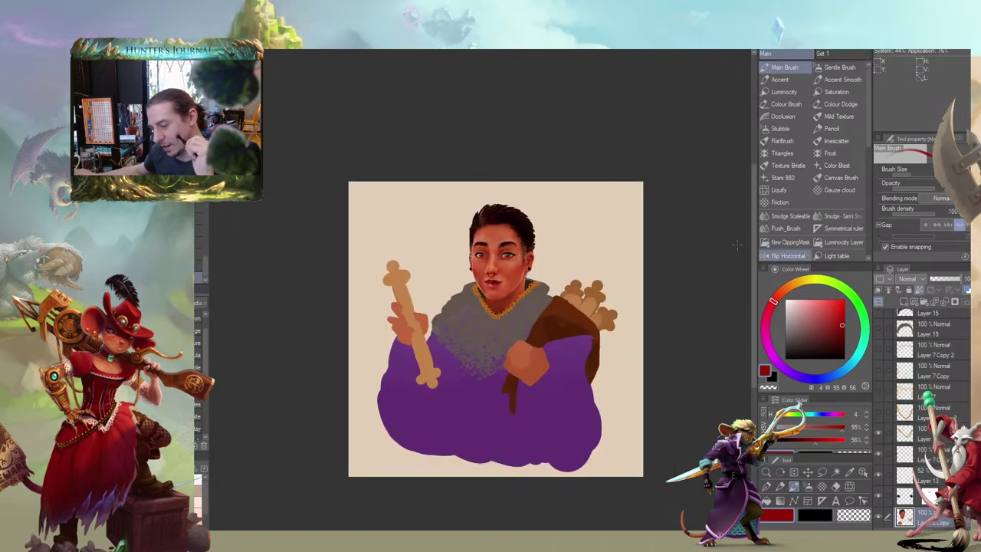
drag(752, 239, 754, 249)
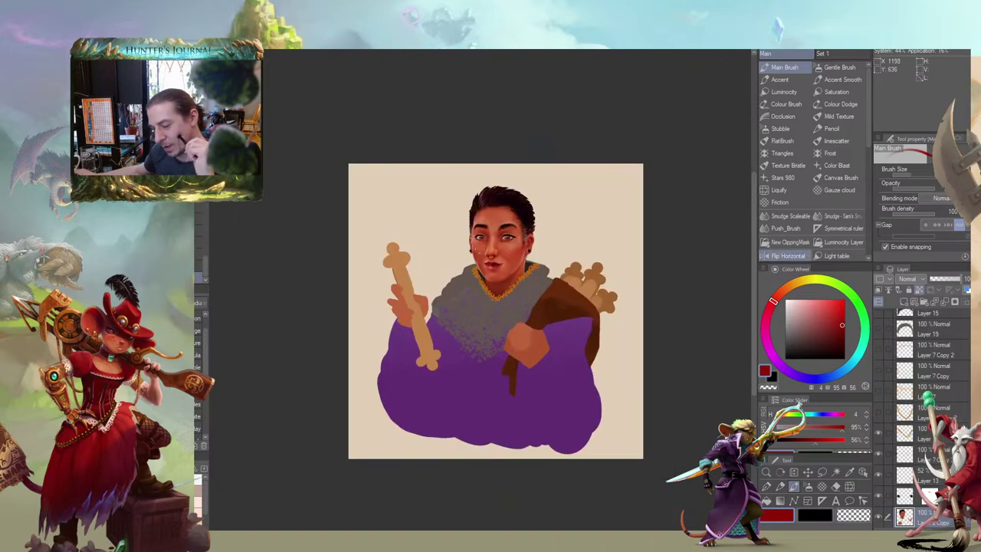
scroll(476, 248, up, 1)
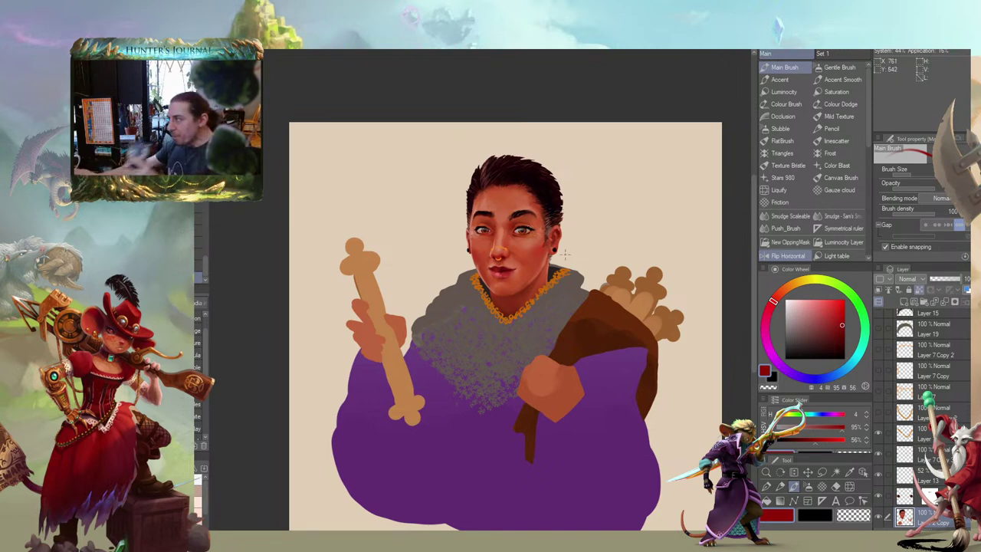
click(372, 49)
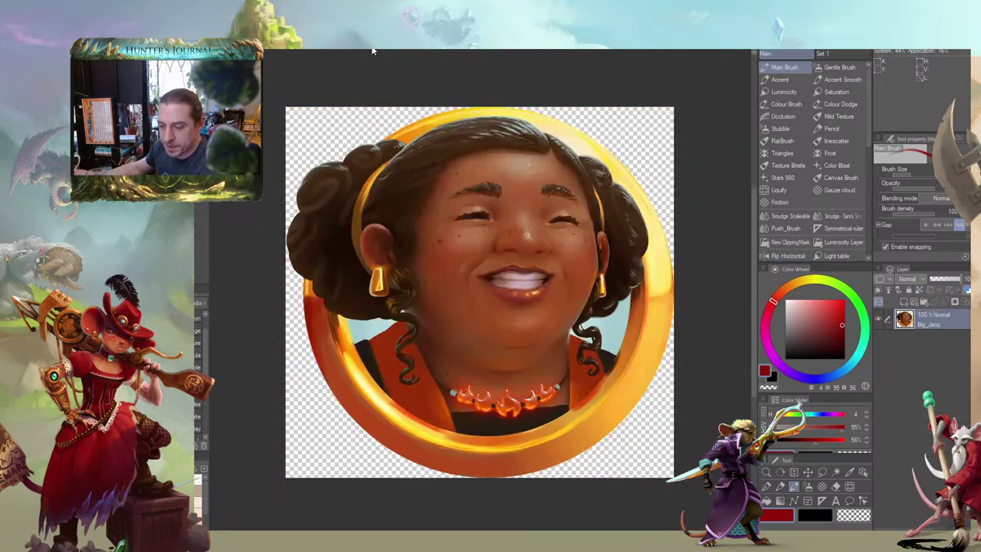
click(363, 51)
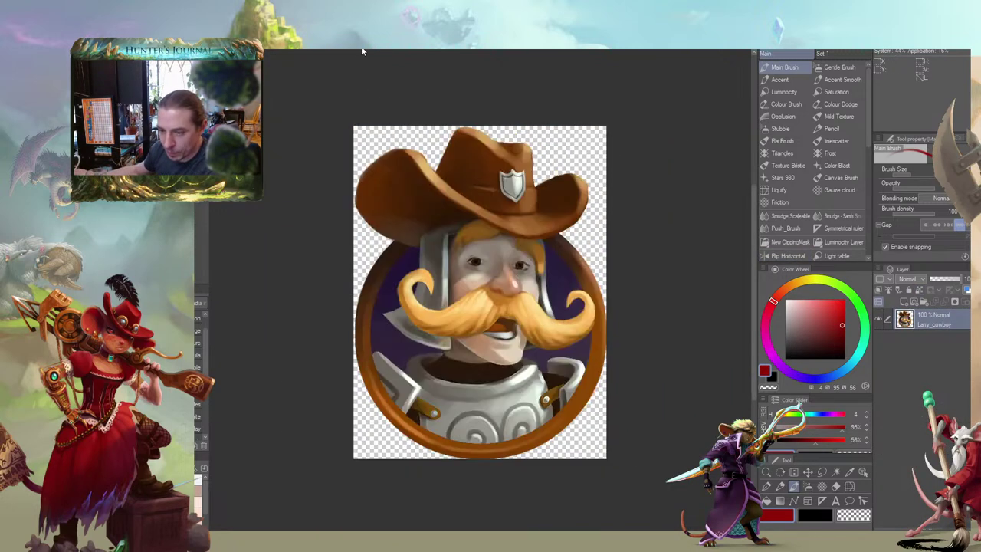
click(357, 52)
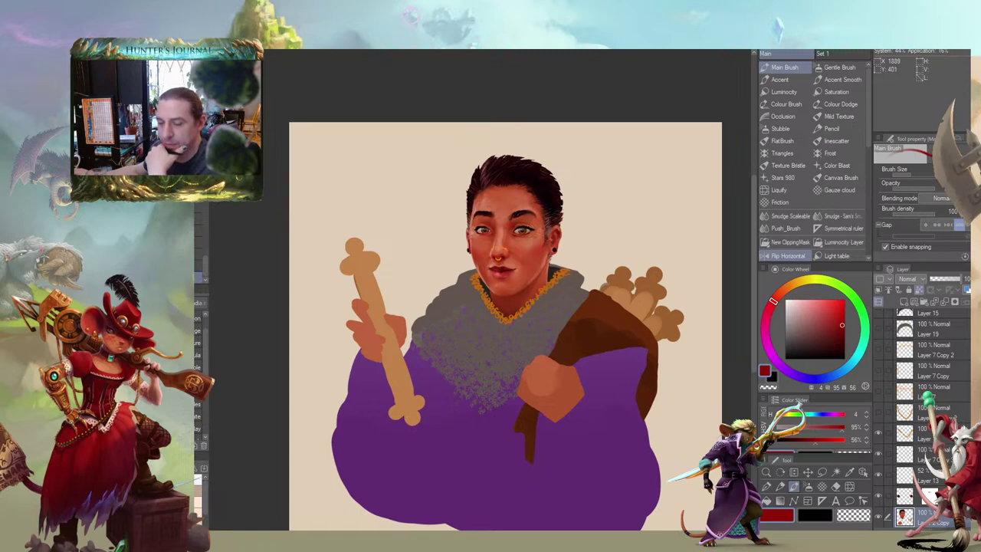
click(381, 47)
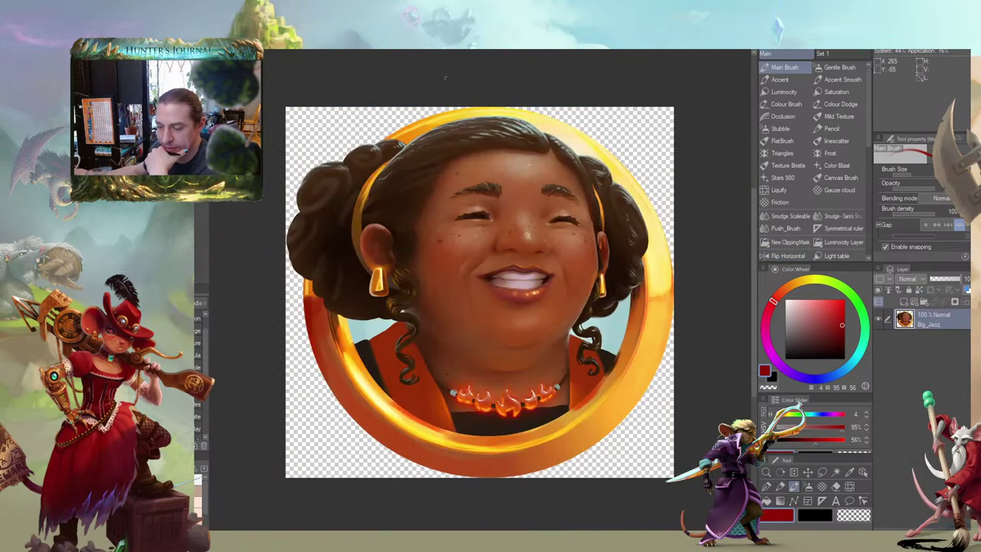
key(ctrl+Tab)
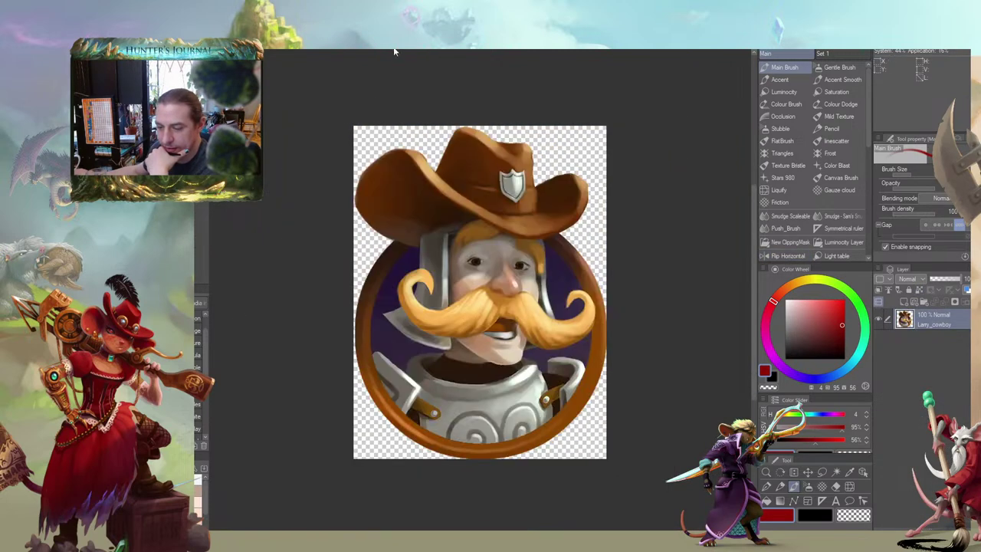
key(ctrl+Tab)
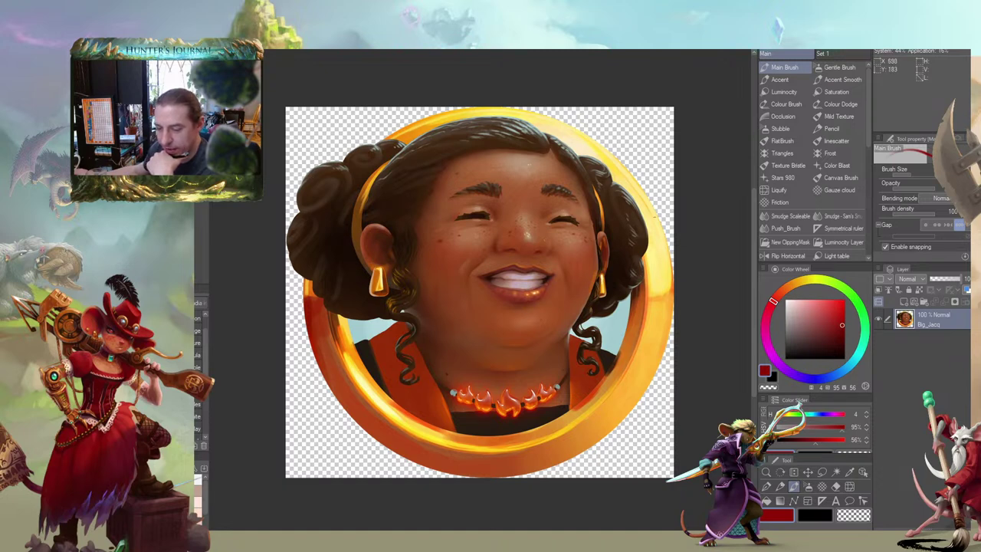
click(437, 48)
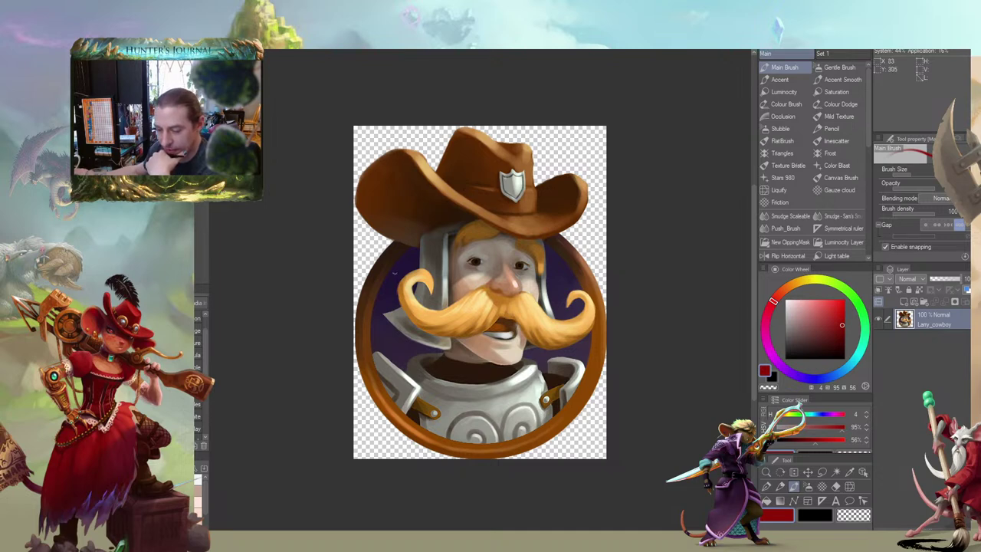
key(ctrl+Tab)
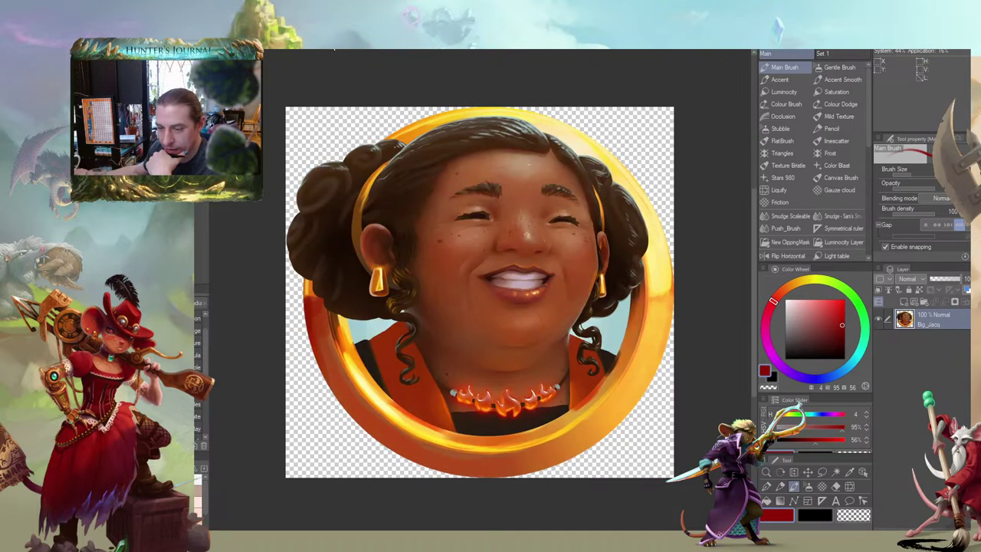
key(ctrl+Tab)
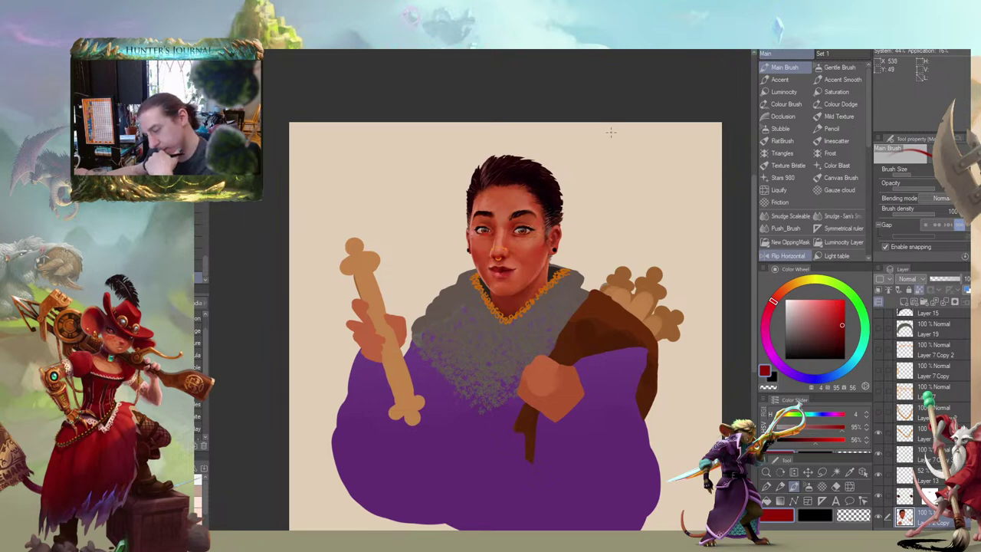
Examine the portrait's face and overall composition both up close and from a distance
mouse_move(755, 238)
mouse_down()
mouse_move(754, 228)
mouse_move(755, 246)
mouse_up()
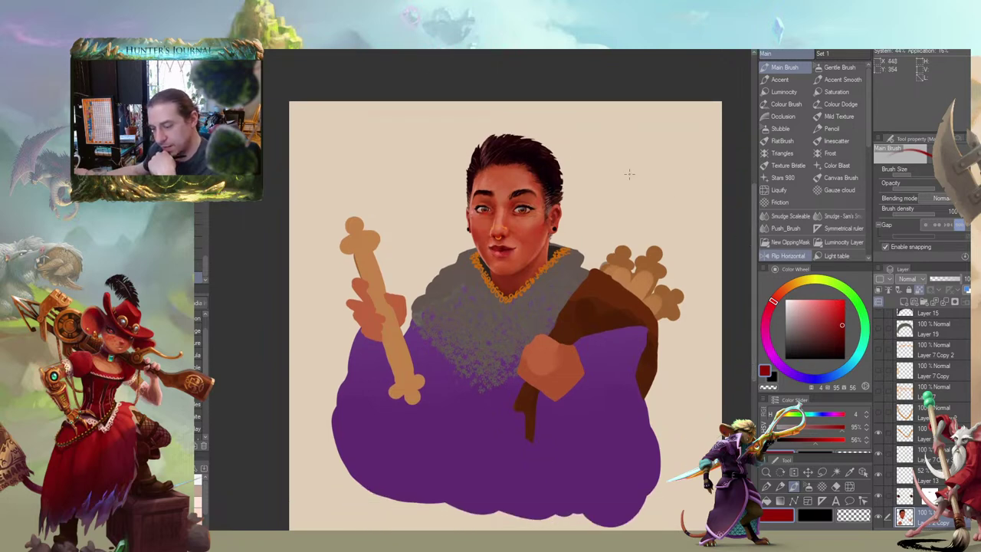
scroll(621, 178, down, 2)
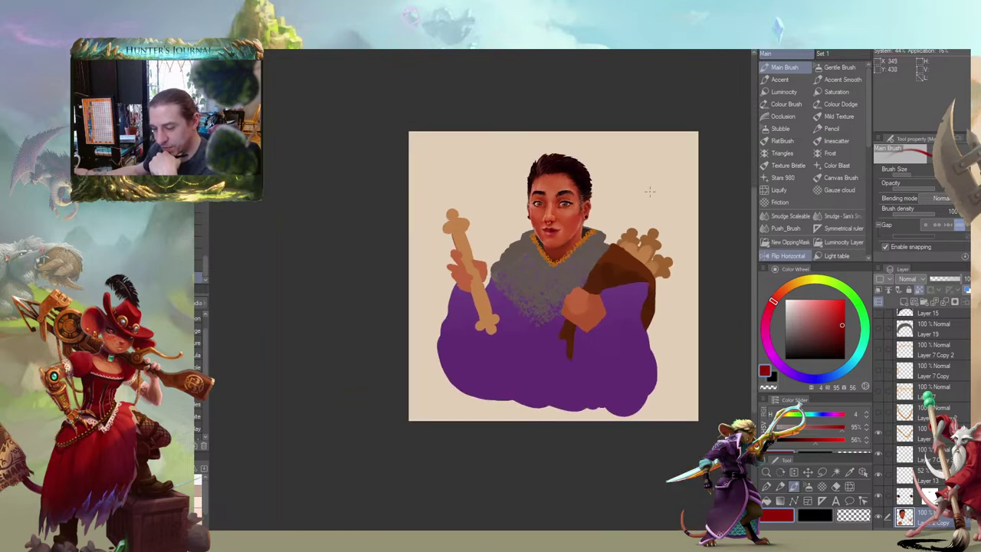
scroll(621, 178, up, 3)
scroll(471, 138, up, 3)
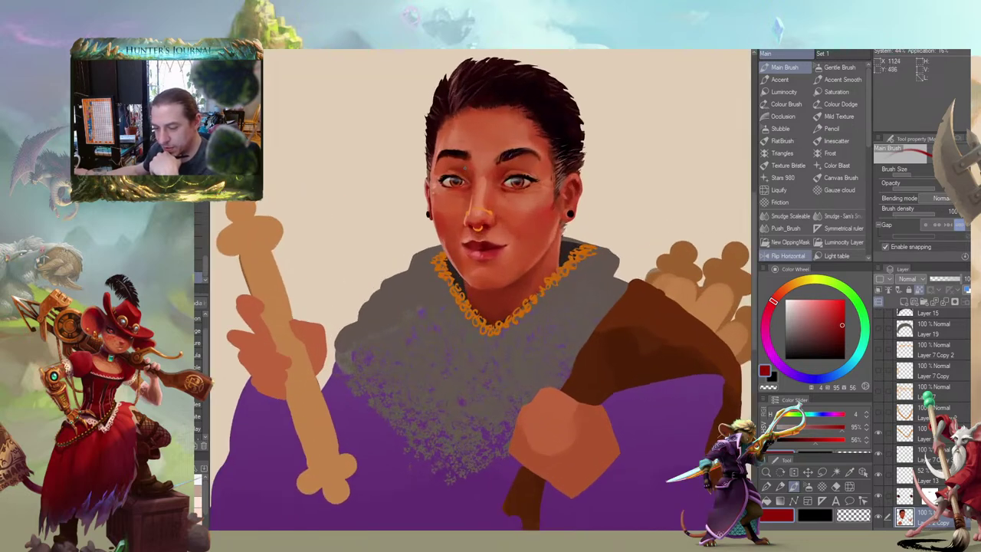
scroll(487, 142, down, 2)
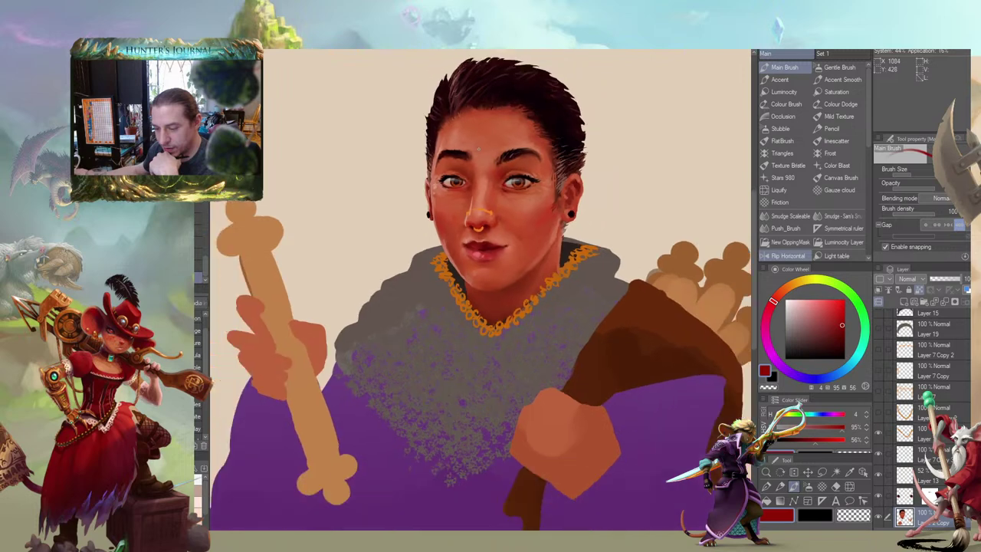
scroll(487, 142, up, 1)
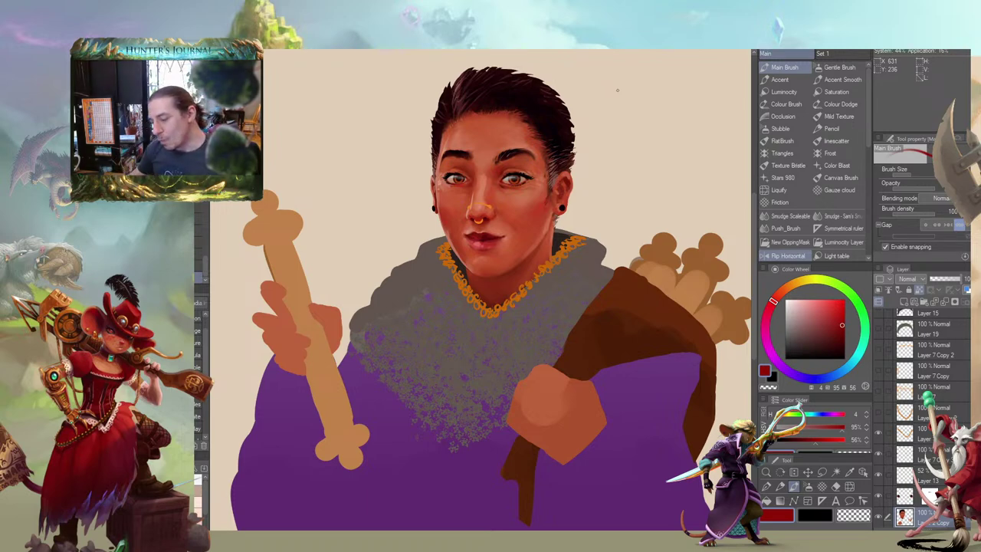
Show the orange glasses resting on the hair on Layer 7 Copy 2 and make that layer active
mouse_move(326, 209)
mouse_down()
mouse_move(395, 270)
mouse_move(412, 307)
mouse_move(287, 232)
mouse_move(325, 272)
mouse_up()
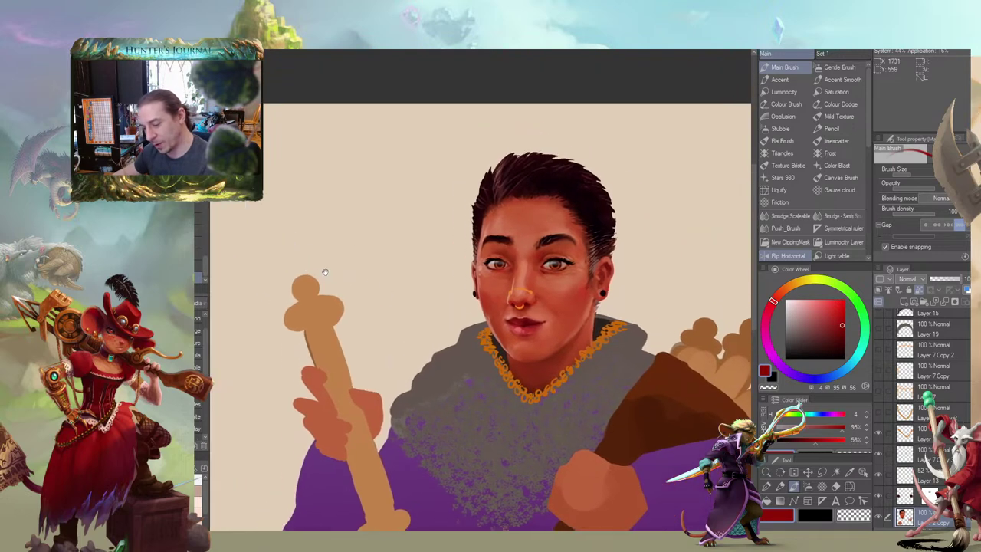
click(878, 349)
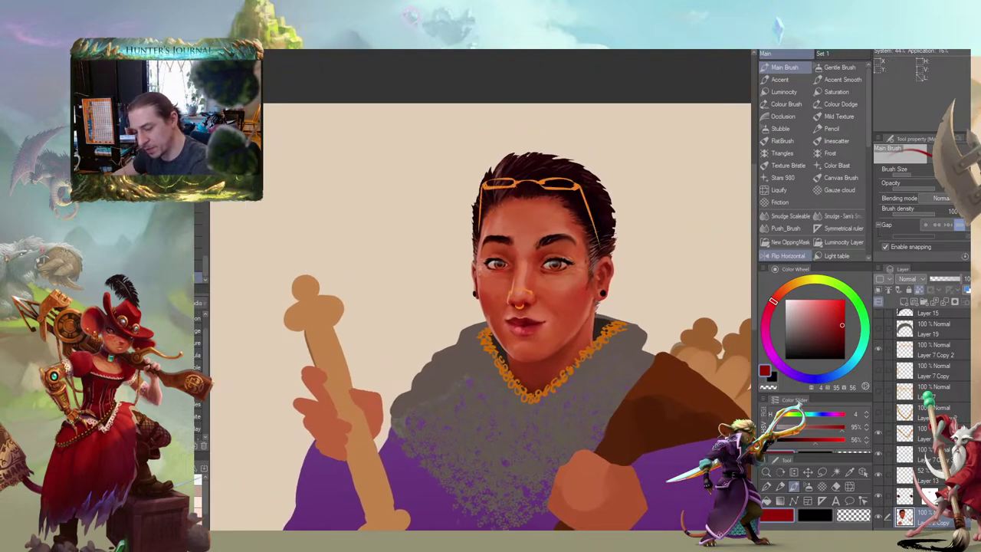
click(920, 350)
mouse_move(448, 179)
mouse_down()
mouse_move(435, 196)
mouse_move(461, 232)
mouse_up()
drag(415, 188, 445, 133)
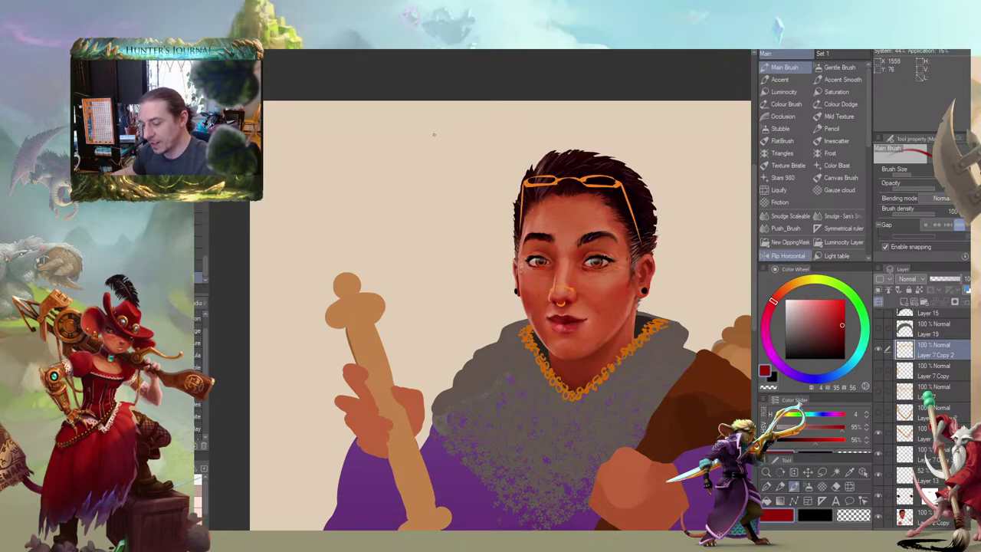
drag(398, 254, 359, 200)
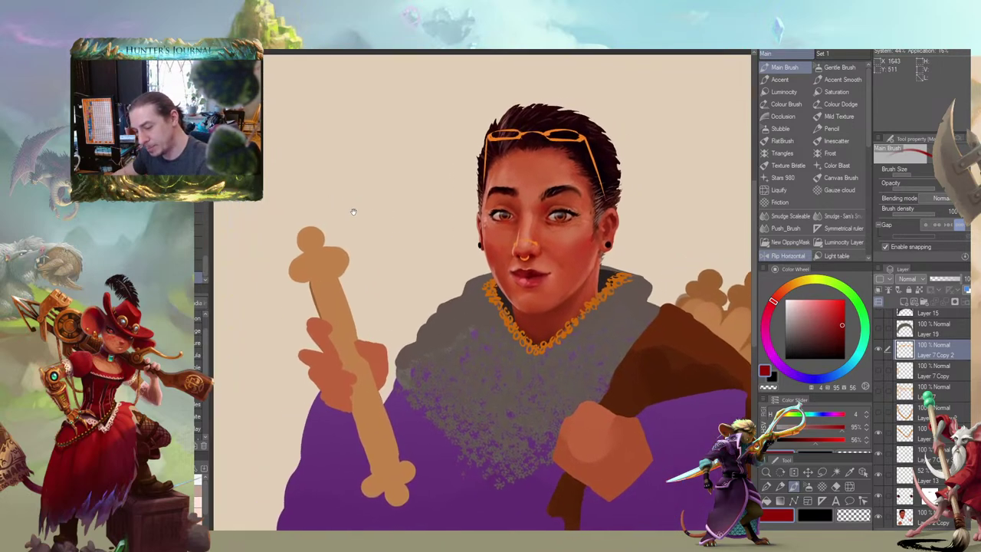
scroll(316, 225, down, 2)
drag(317, 226, 376, 245)
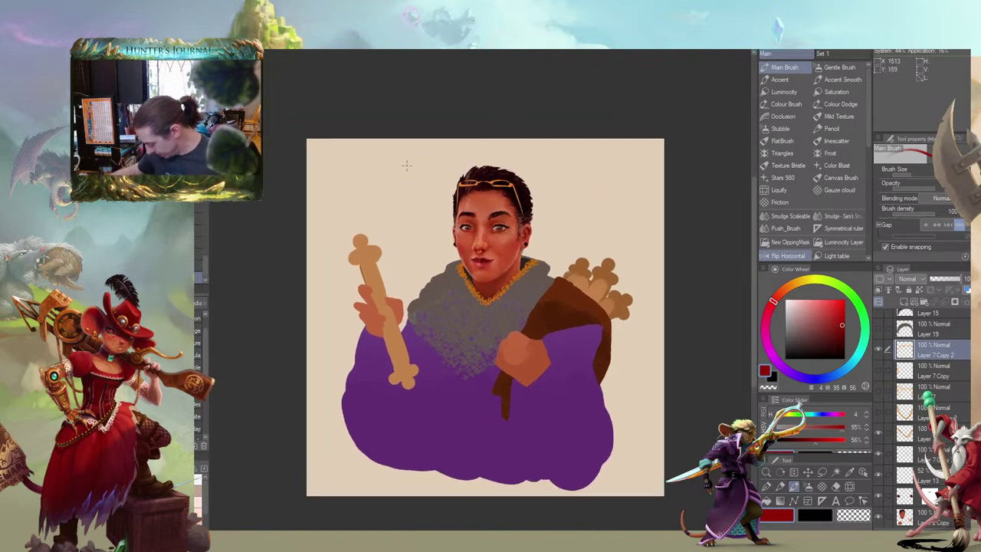
Add a layer mask to Layer 7 Copy 2 and use the Accent brush to break up the glasses' side arm under the hair strands
drag(289, 304, 378, 334)
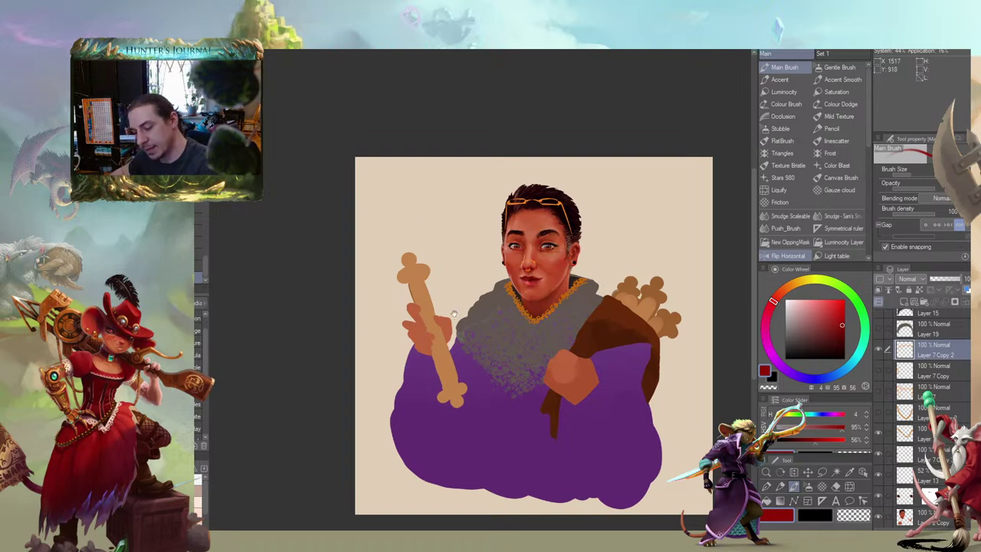
drag(432, 234, 422, 280)
scroll(423, 281, up, 2)
drag(488, 314, 350, 298)
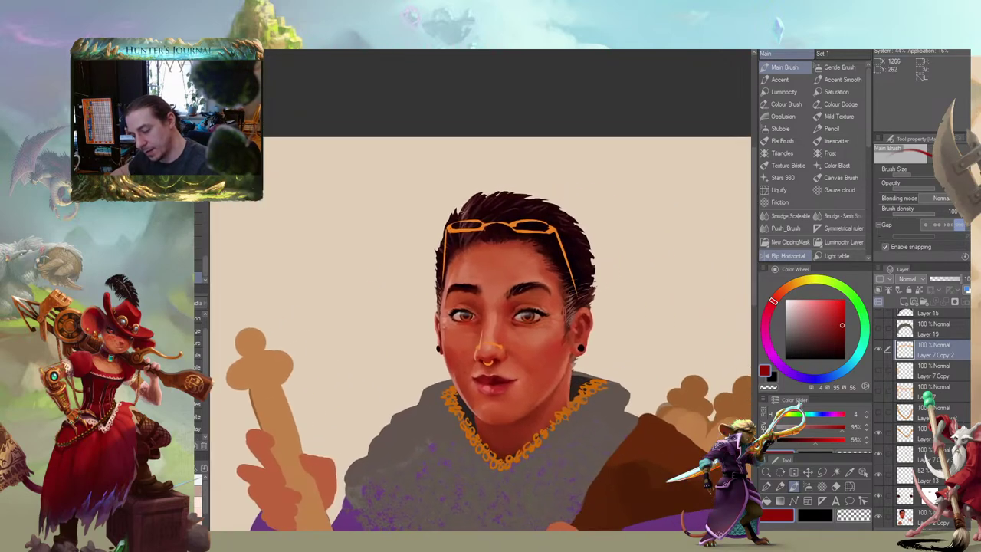
click(930, 291)
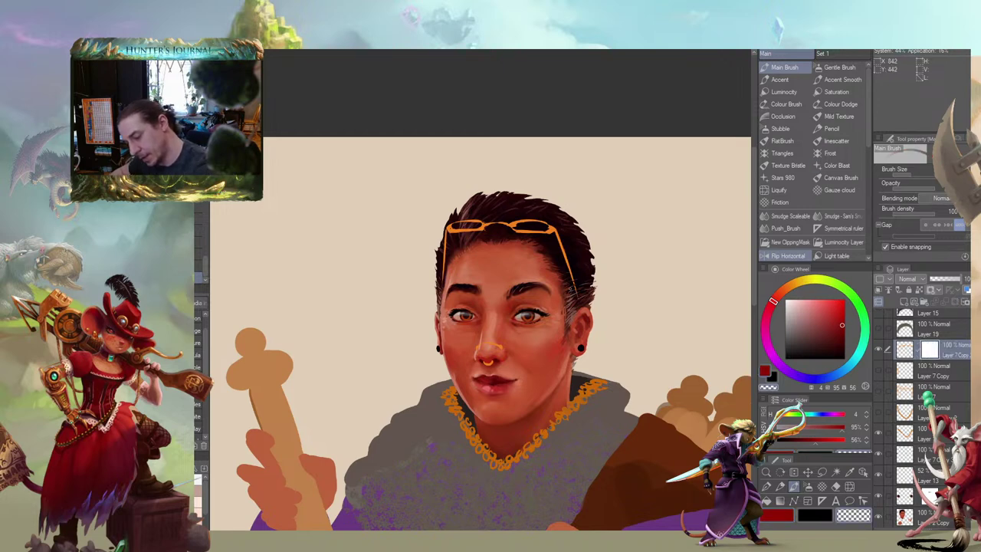
key(b)
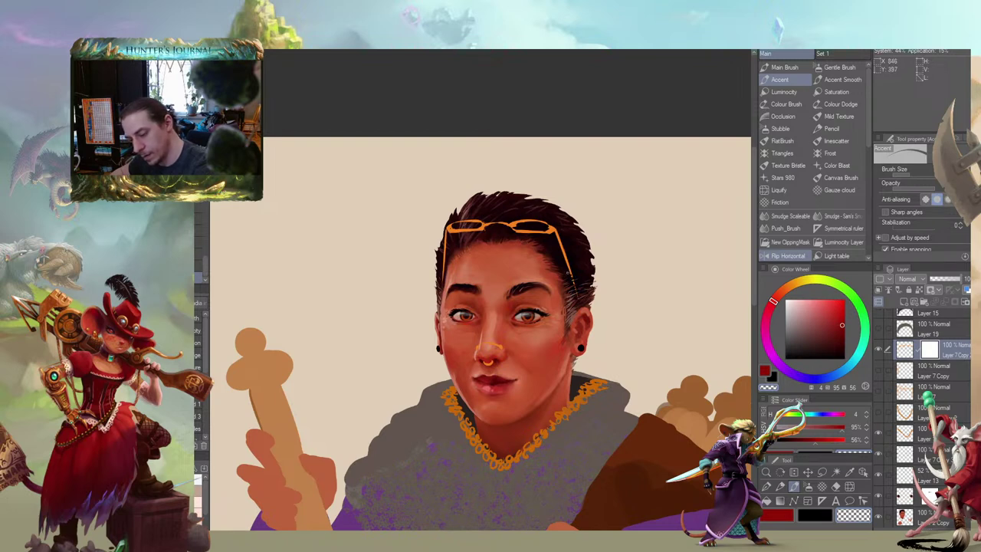
drag(510, 207, 527, 220)
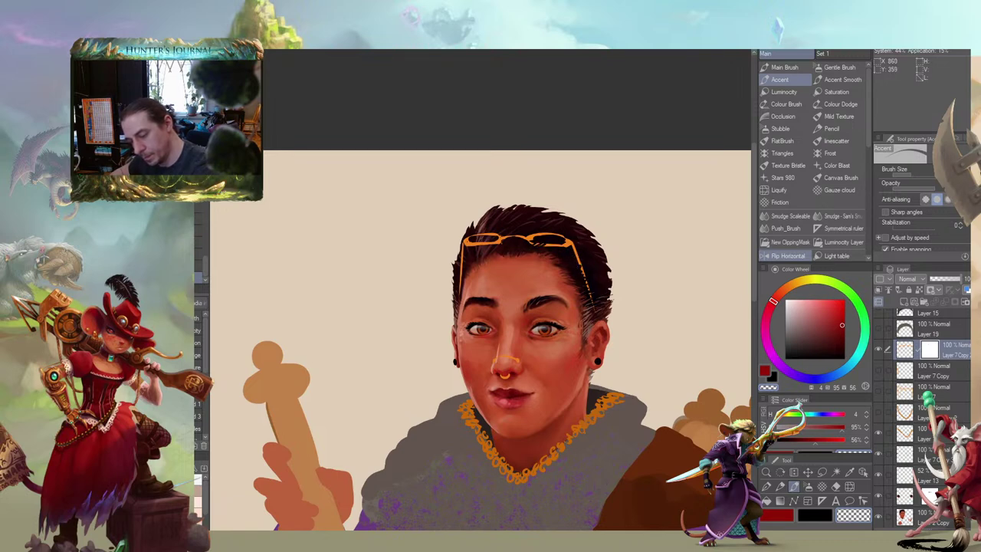
mouse_move(464, 207)
mouse_down()
mouse_move(468, 197)
mouse_move(489, 212)
mouse_up()
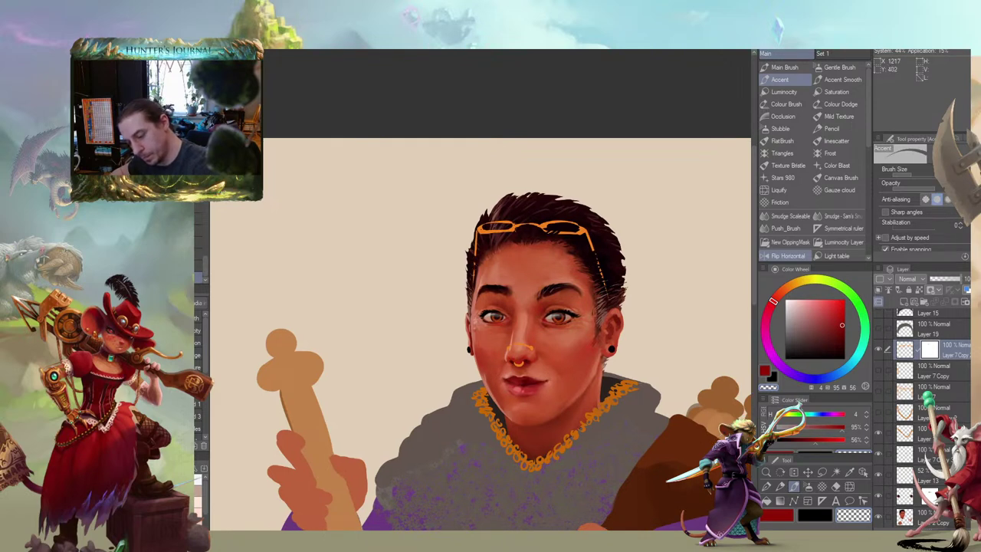
drag(428, 244, 346, 272)
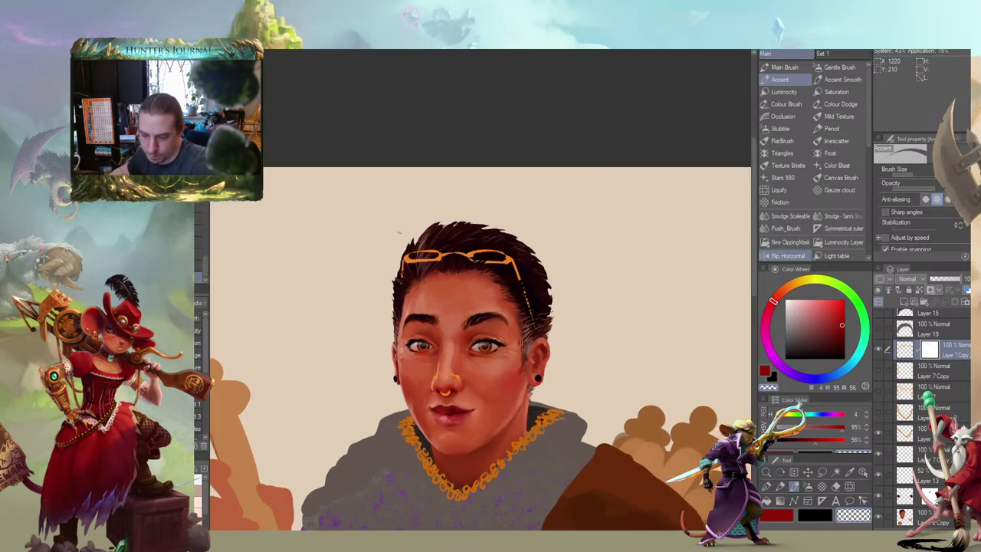
Mask out the bridge and the inner parts of the glasses' frame so locks of hair overlap them
drag(398, 232, 420, 219)
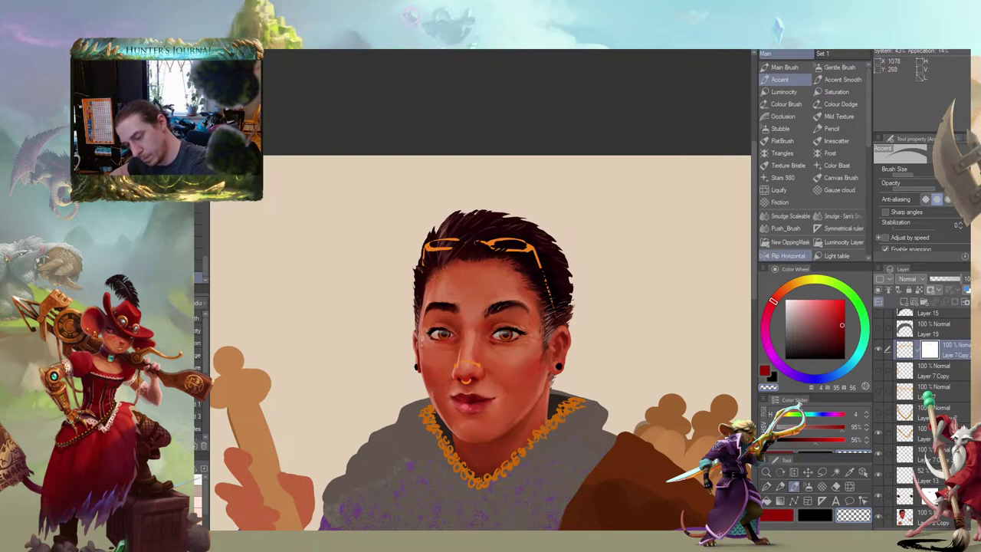
drag(534, 197, 543, 195)
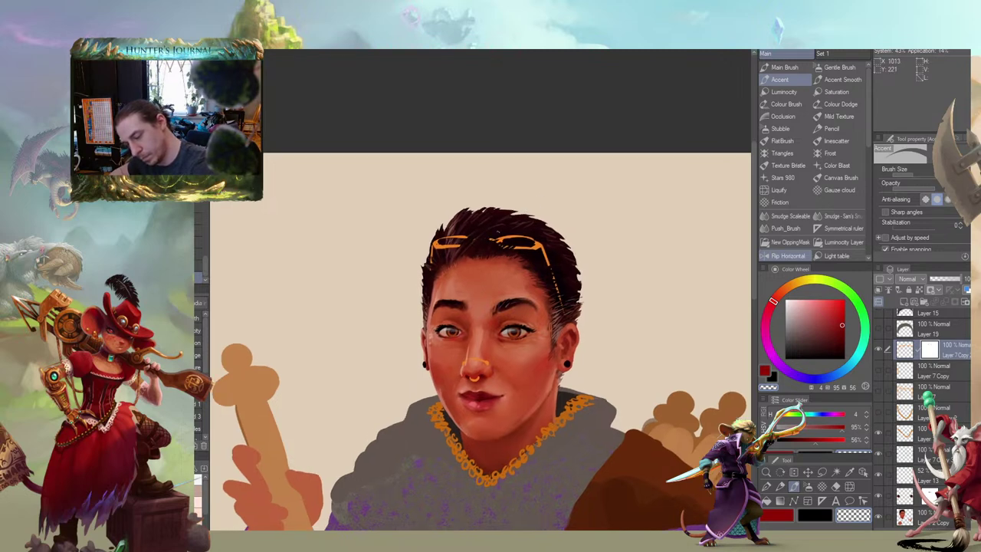
drag(490, 243, 500, 240)
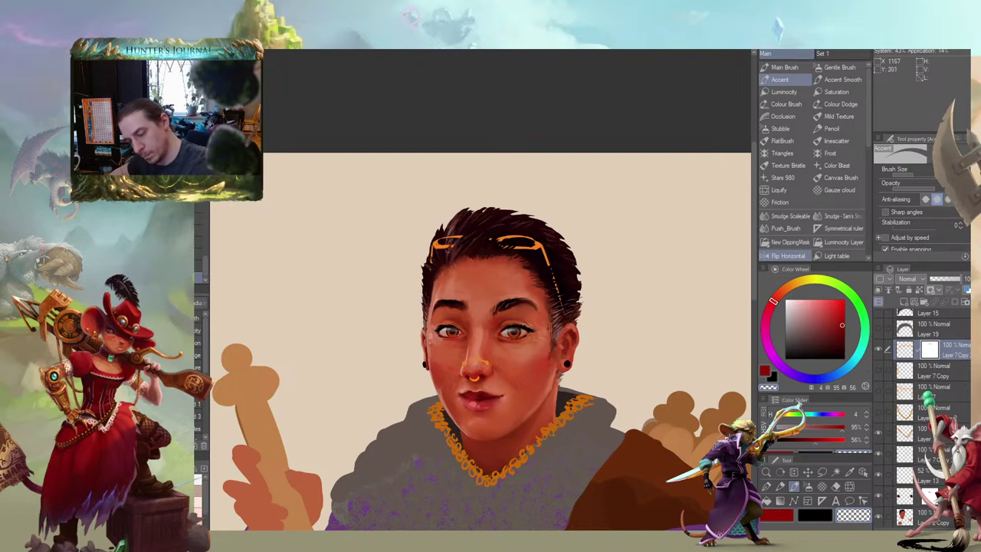
drag(408, 258, 362, 263)
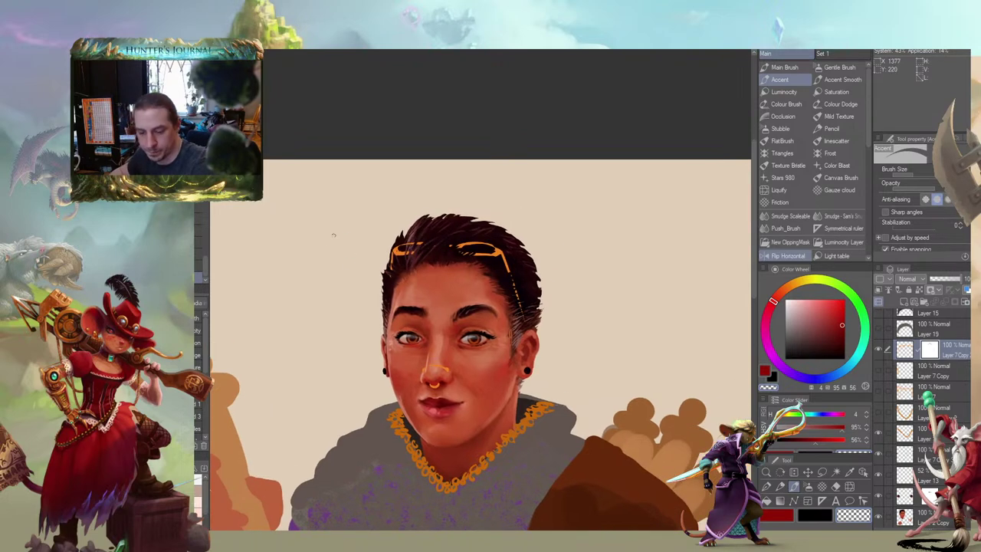
mouse_move(311, 243)
mouse_down()
mouse_move(314, 148)
mouse_move(351, 160)
mouse_up()
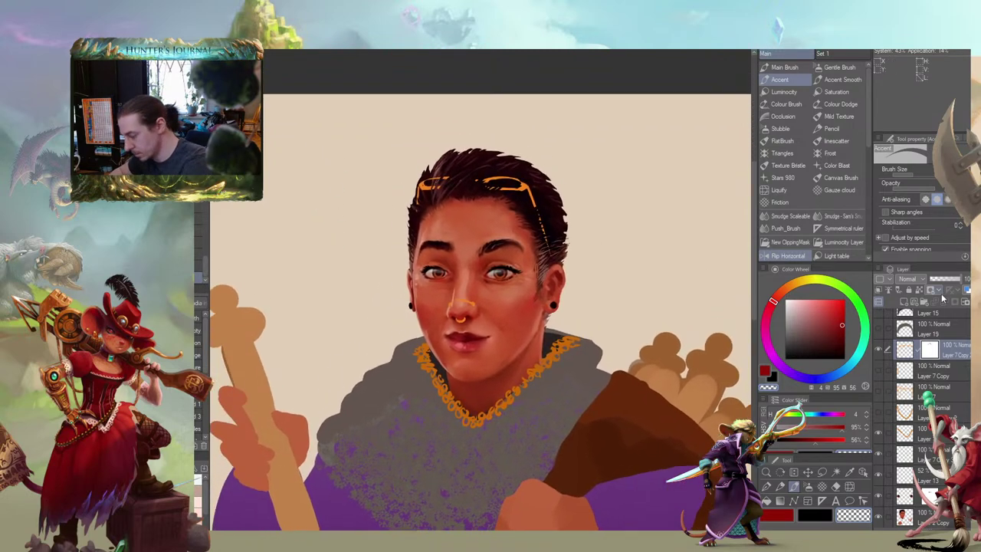
Move the glasses slightly higher on the hair with the Move layer tool
key(k)
drag(421, 227, 413, 224)
drag(313, 220, 356, 245)
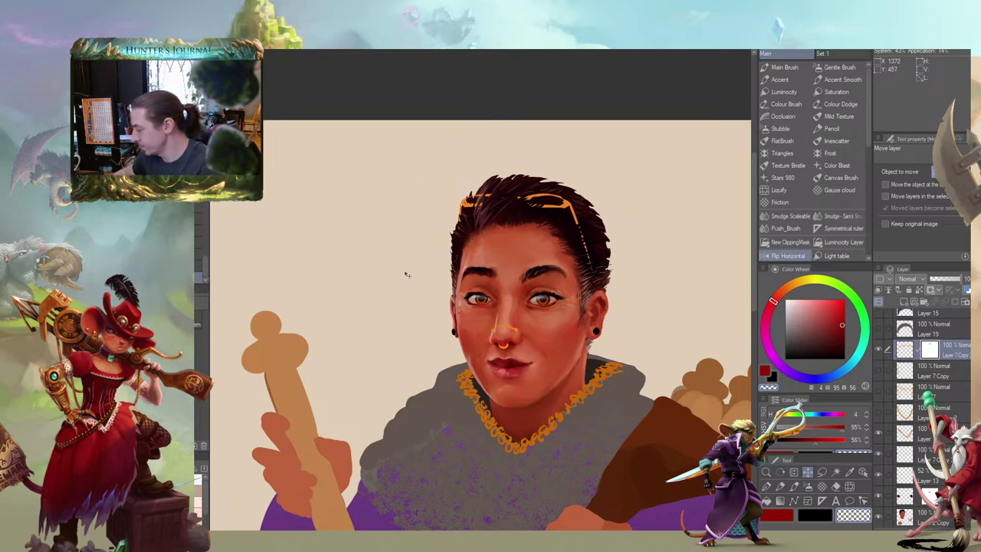
drag(404, 273, 381, 294)
drag(418, 214, 443, 233)
scroll(428, 206, up, 1)
key(b)
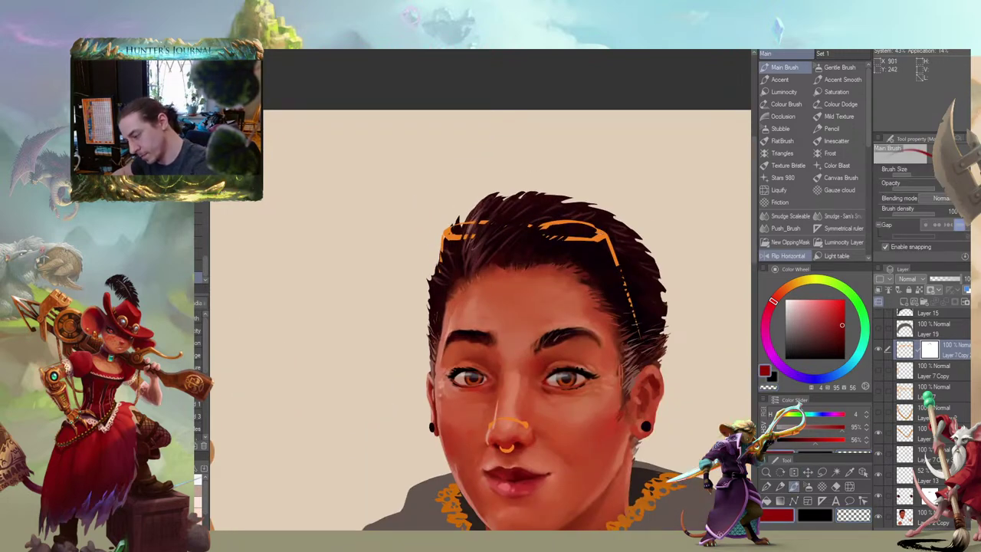
Sample the glasses' orange and refine the lens rims and the outer side arm with the Accent brush, alternating with transparent colour
alt+click(604, 230)
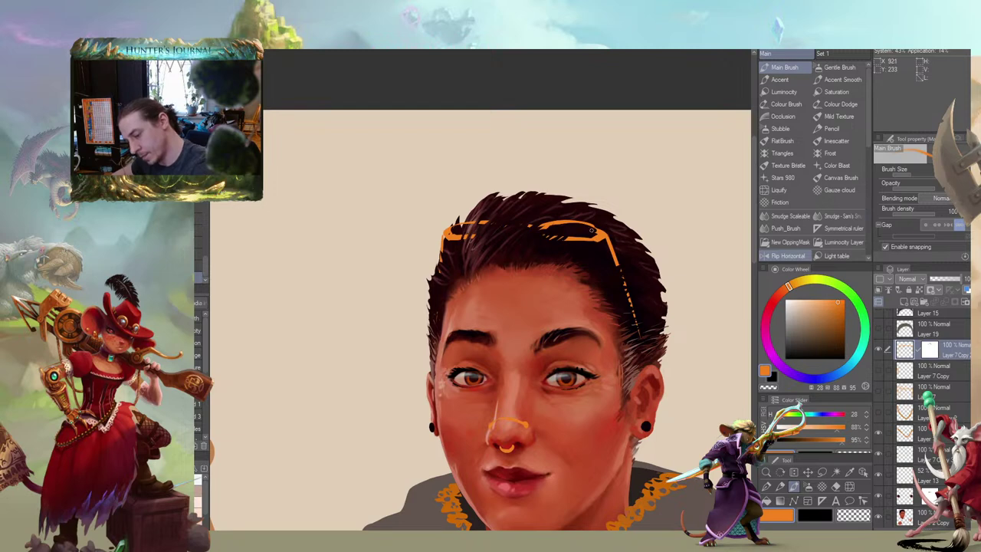
click(779, 79)
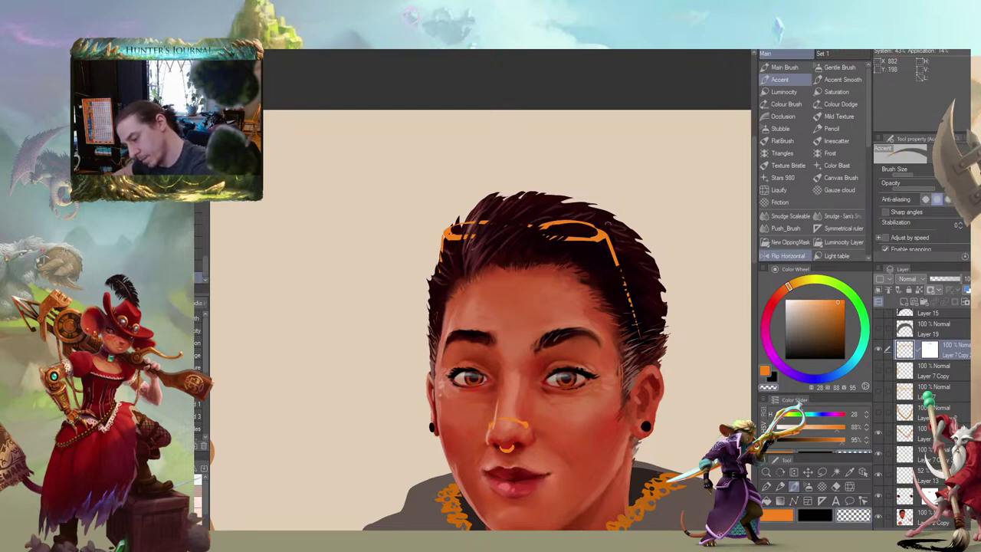
mouse_move(544, 225)
mouse_down()
mouse_move(603, 231)
mouse_move(540, 232)
mouse_move(567, 220)
mouse_move(603, 230)
mouse_move(567, 240)
mouse_move(603, 240)
mouse_move(526, 236)
mouse_move(547, 219)
mouse_move(550, 228)
mouse_move(592, 227)
mouse_move(565, 235)
mouse_up()
key(c)
mouse_move(461, 209)
mouse_down()
mouse_move(509, 186)
mouse_move(499, 206)
mouse_up()
key(c)
key(c)
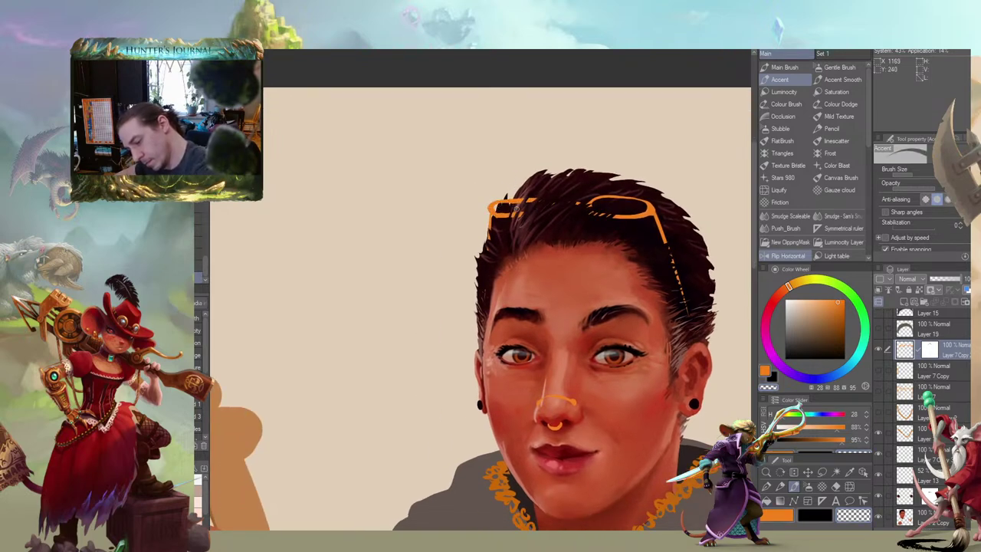
key(c)
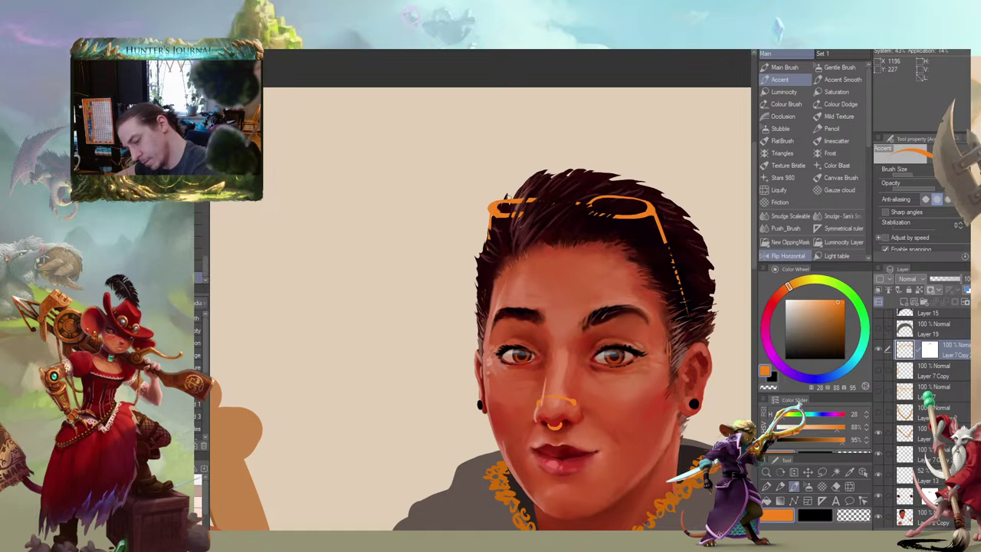
drag(489, 208, 488, 252)
key(c)
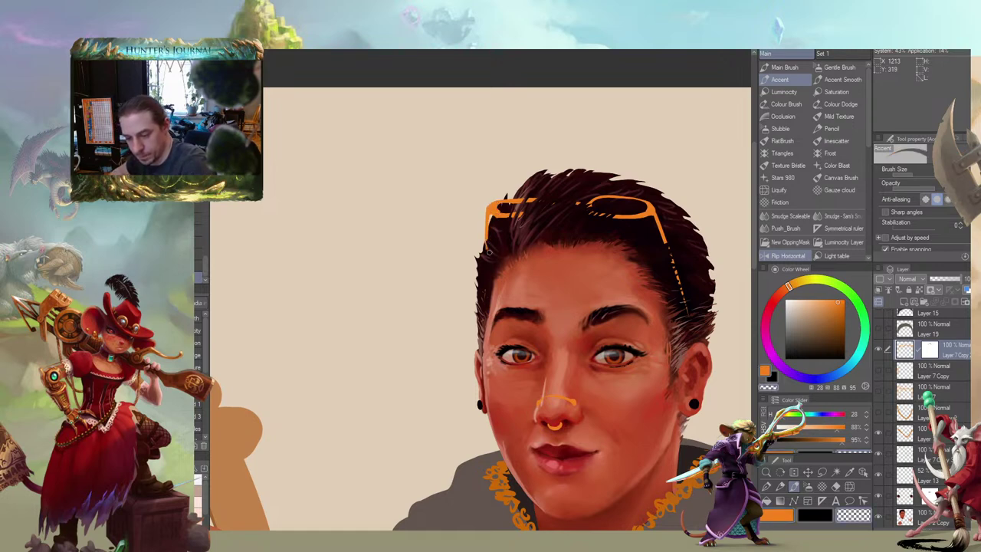
Add a new layer, group it with Layer 7 Copy 2 in a folder, and transfer the glasses' mask to that folder
drag(440, 206, 360, 147)
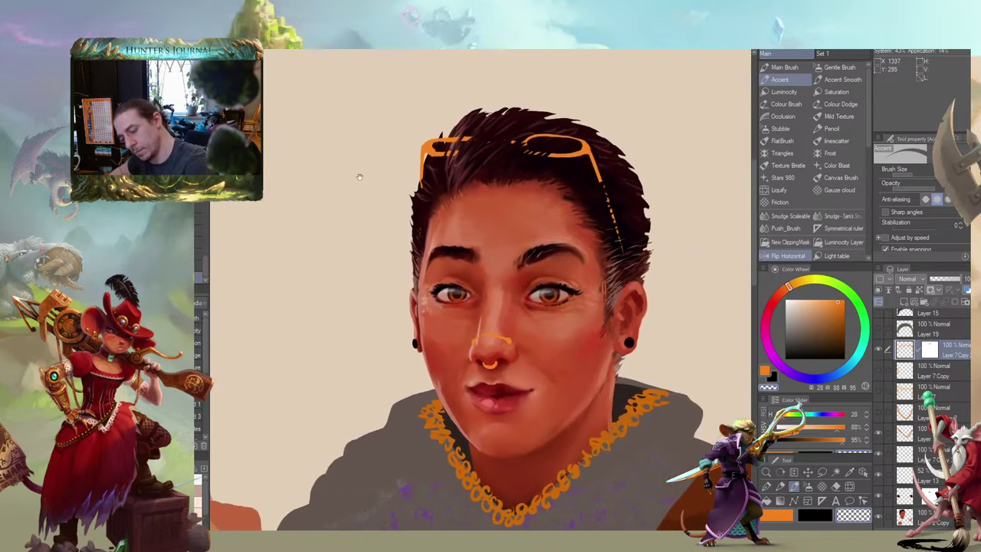
scroll(357, 203, down, 2)
drag(327, 257, 386, 256)
scroll(386, 256, up, 5)
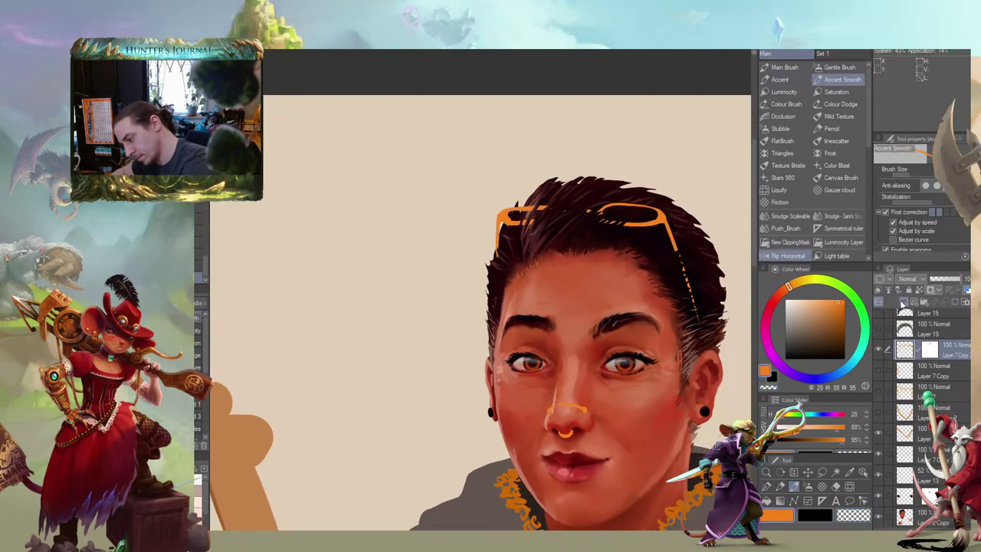
click(902, 302)
key(b)
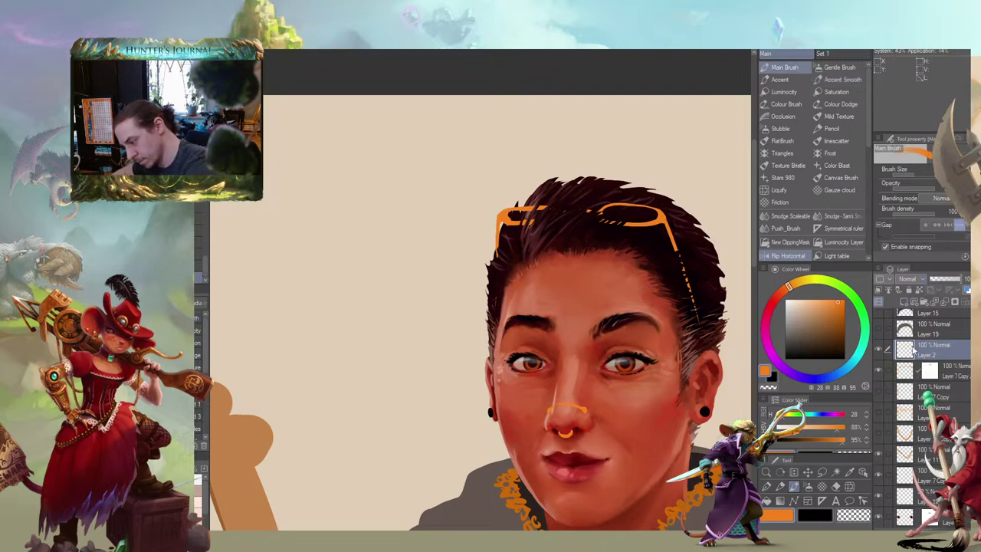
drag(904, 373, 924, 302)
click(897, 350)
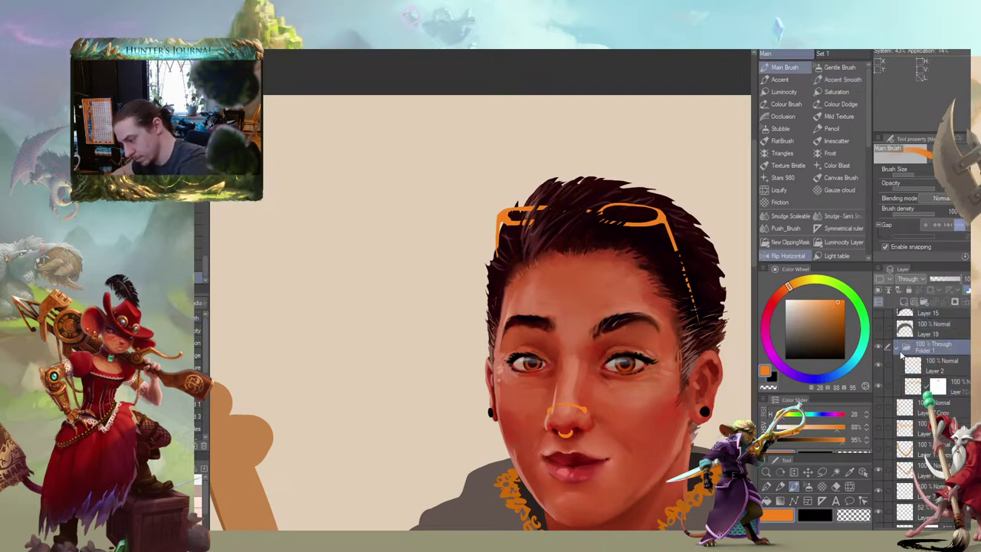
drag(930, 374, 932, 350)
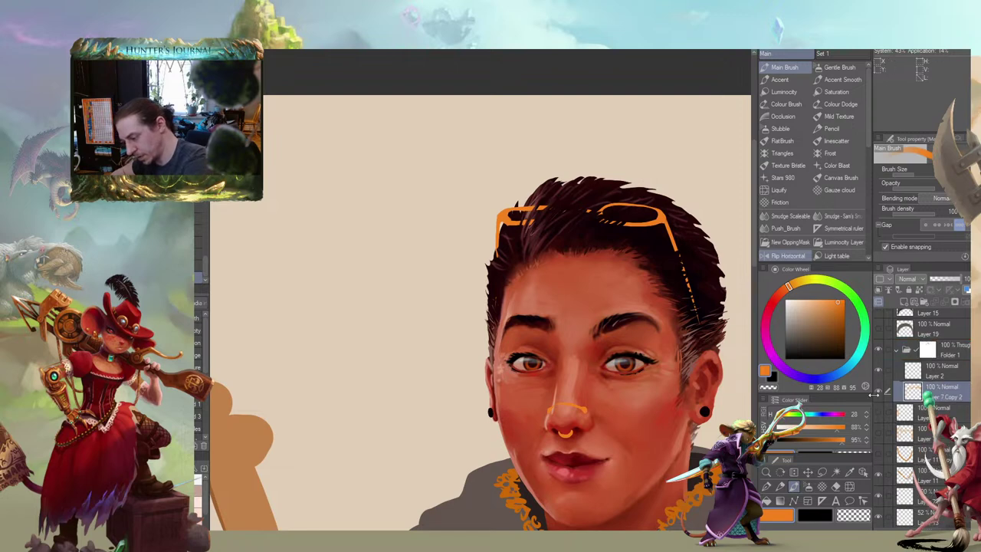
Place Layer 2 beneath Layer 7 Copy 2 inside Folder 1 and make it active
click(907, 367)
click(910, 394)
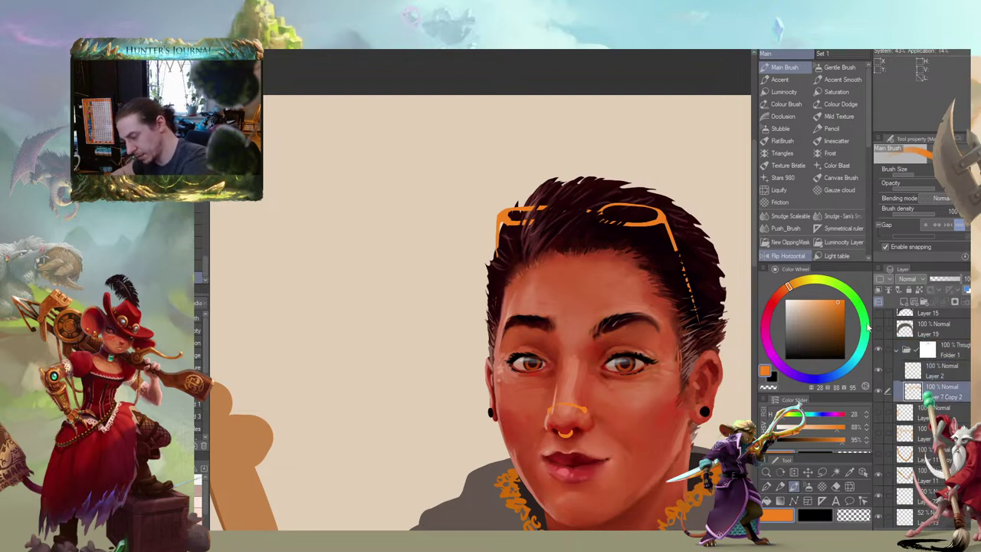
drag(904, 391, 909, 361)
click(902, 393)
Fill both glasses lenses on Layer 2 with a muted blue of hue 189, saturation 32 and brightness 58 using the Main Brush
drag(571, 230, 544, 224)
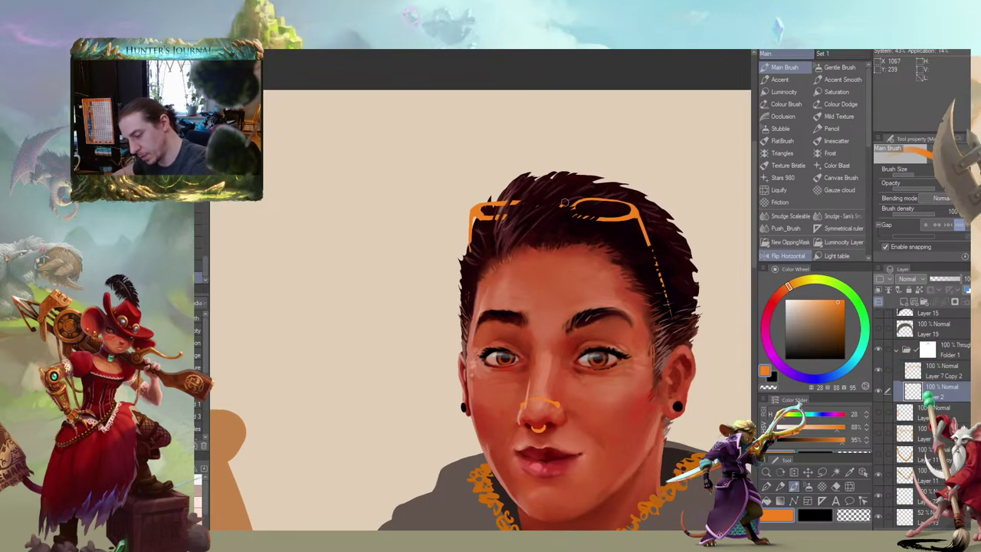
click(805, 317)
click(852, 360)
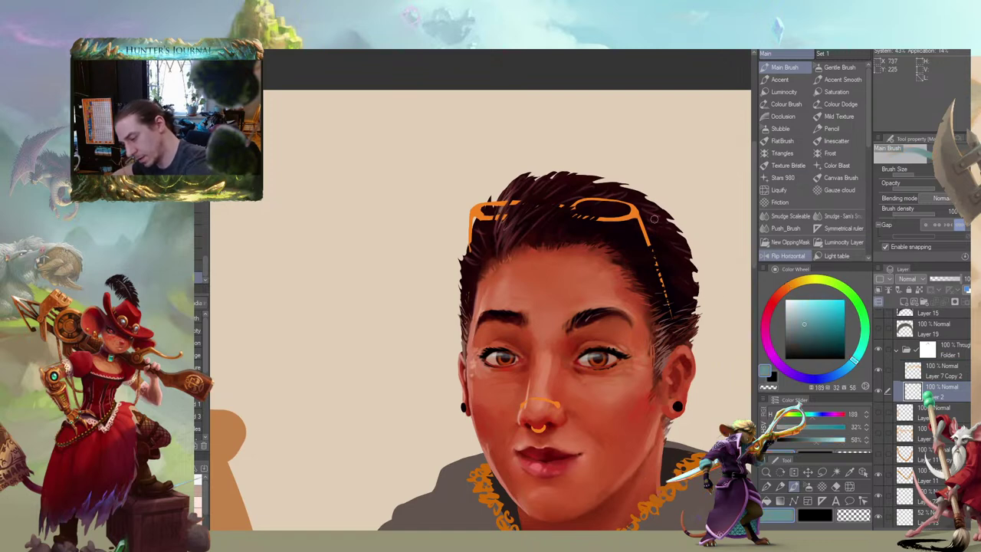
mouse_move(602, 207)
mouse_down()
mouse_move(586, 210)
mouse_move(625, 206)
mouse_move(582, 211)
mouse_move(622, 211)
mouse_up()
drag(490, 209, 515, 208)
drag(464, 156, 424, 158)
Partly erase the blue fill in both lenses with transparent colour so the dark hair shows through the glass
key(c)
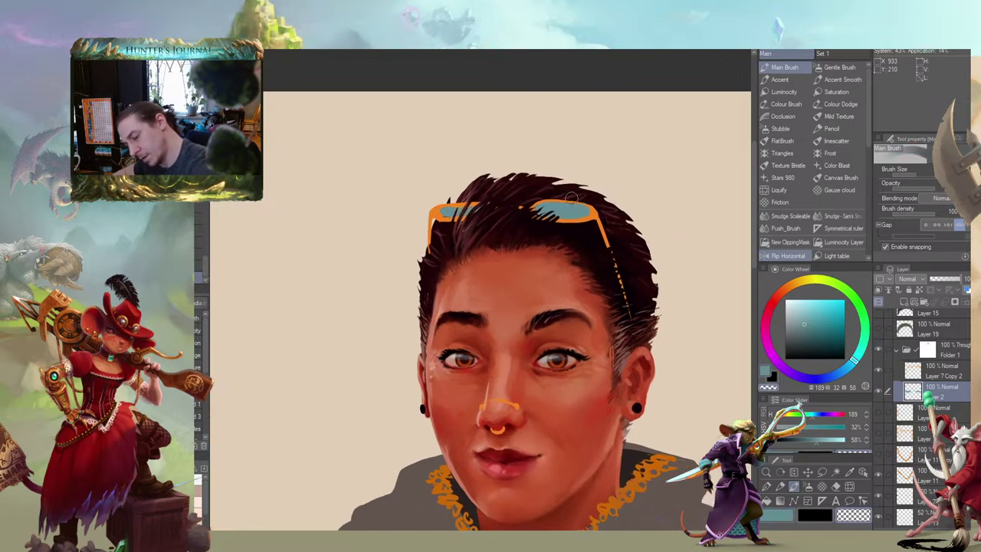
key(])
mouse_move(575, 200)
mouse_down()
mouse_move(543, 205)
mouse_move(577, 204)
mouse_move(532, 224)
mouse_up()
key([)
mouse_move(464, 209)
mouse_down()
mouse_move(405, 218)
mouse_move(446, 214)
mouse_up()
mouse_move(580, 200)
mouse_down()
mouse_move(548, 219)
mouse_move(513, 181)
mouse_move(576, 204)
mouse_up()
Paint highlights on the lenses in light blue with hue 189, saturation 29 and brightness 87, softening them with transparent colour
click(805, 301)
drag(516, 185, 513, 184)
mouse_move(611, 213)
mouse_down()
mouse_move(558, 207)
mouse_move(580, 213)
mouse_up()
key(c)
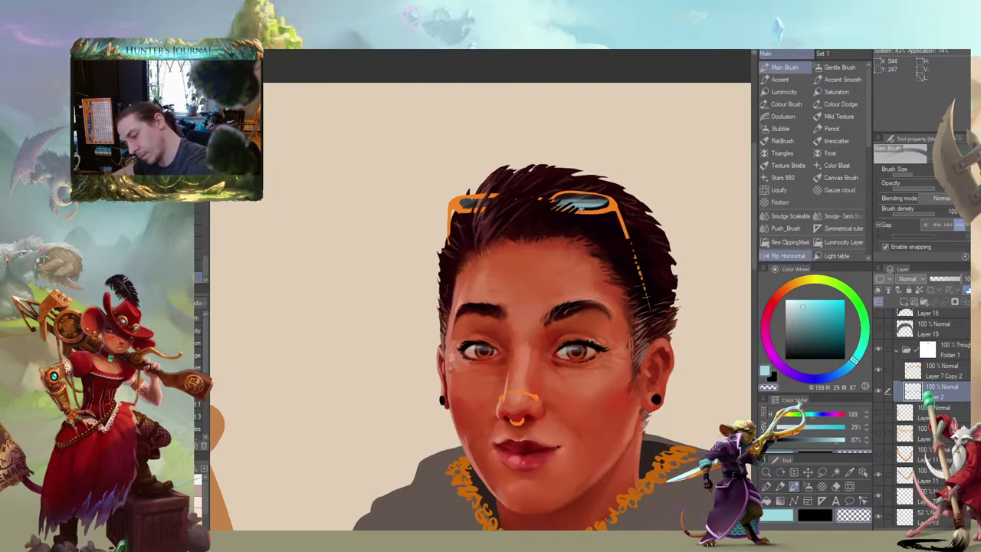
drag(488, 195, 565, 187)
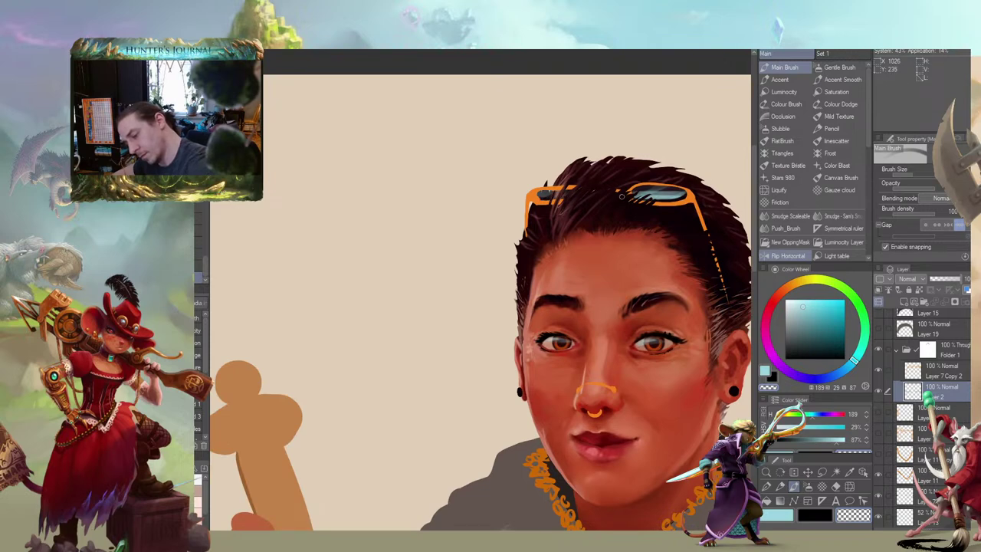
drag(538, 149, 502, 154)
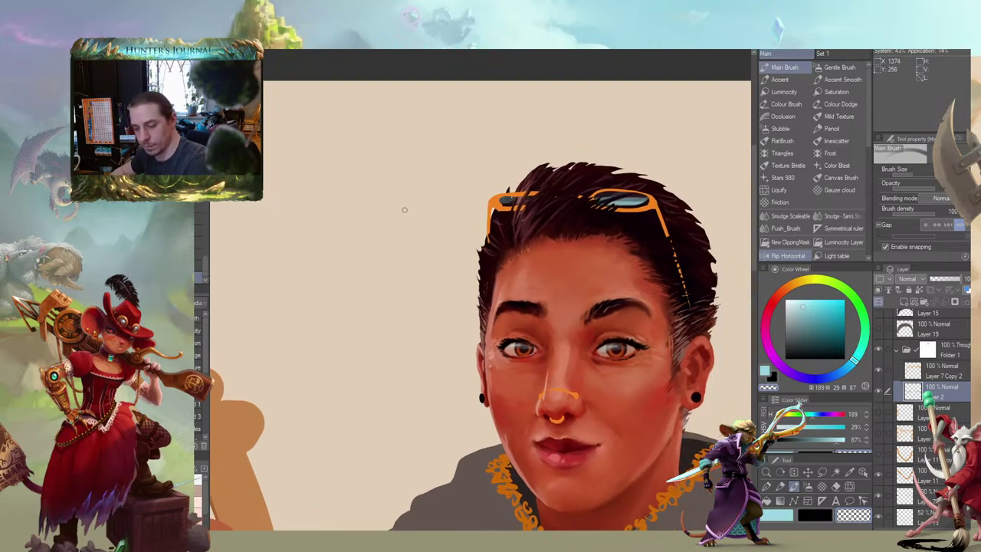
Save the painting and review the finished glasses from a distance and up close
mouse_move(368, 222)
mouse_down()
mouse_move(282, 266)
mouse_move(383, 228)
mouse_up()
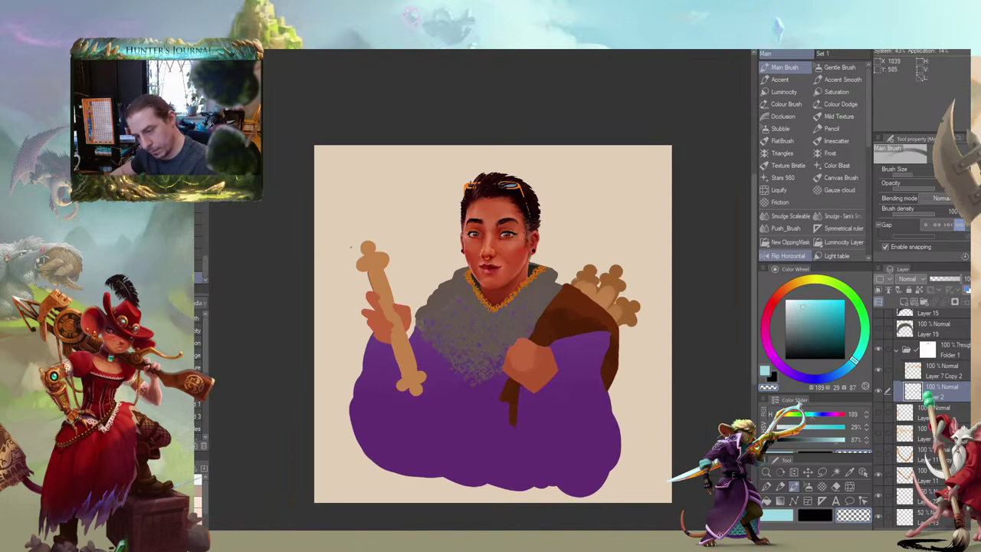
key(ctrl+s)
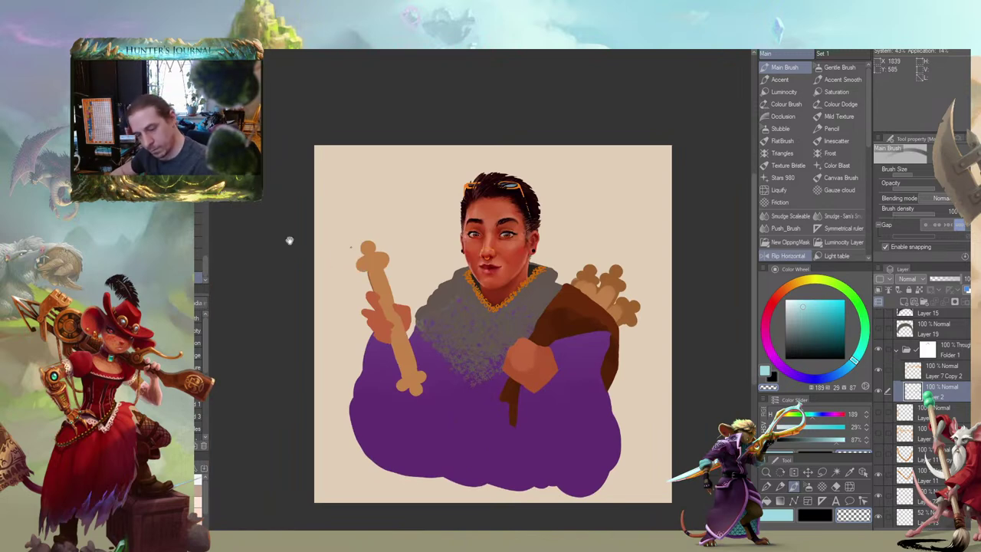
drag(272, 256, 318, 293)
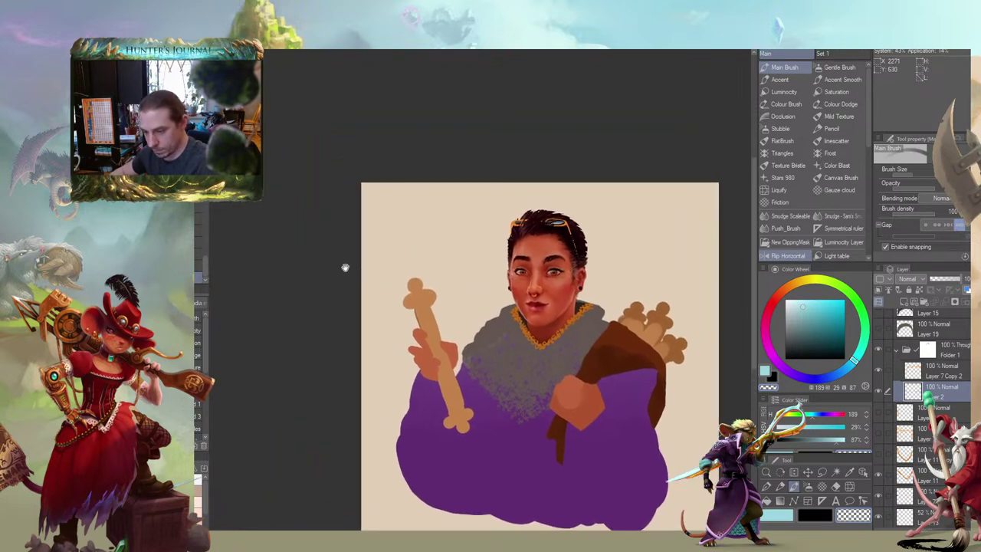
mouse_move(498, 198)
mouse_down()
mouse_move(526, 234)
mouse_move(547, 243)
mouse_move(563, 224)
mouse_move(589, 250)
mouse_up()
key(c)
key(c)
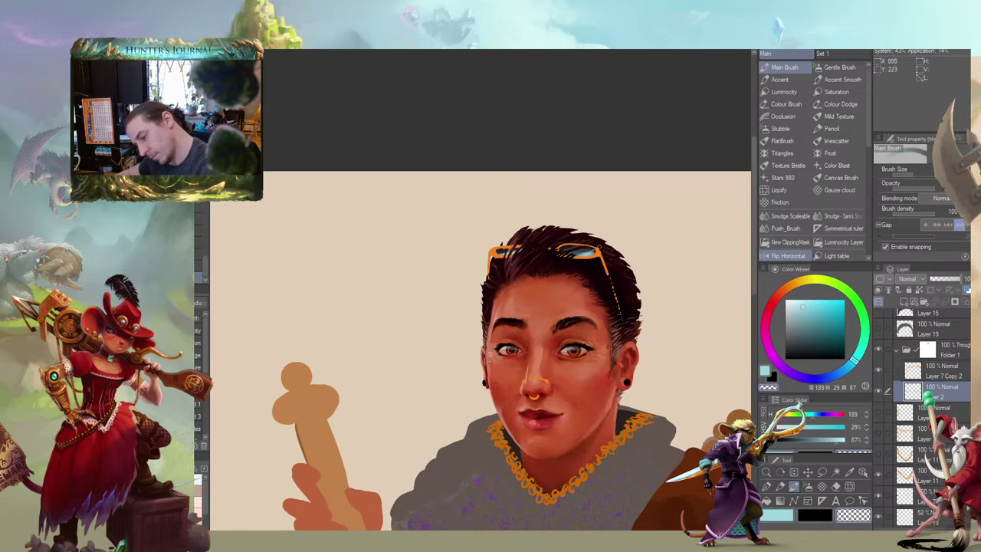
Review the portrait up close and across the full canvas, checking how the tinted glasses sit in the hair
key(c)
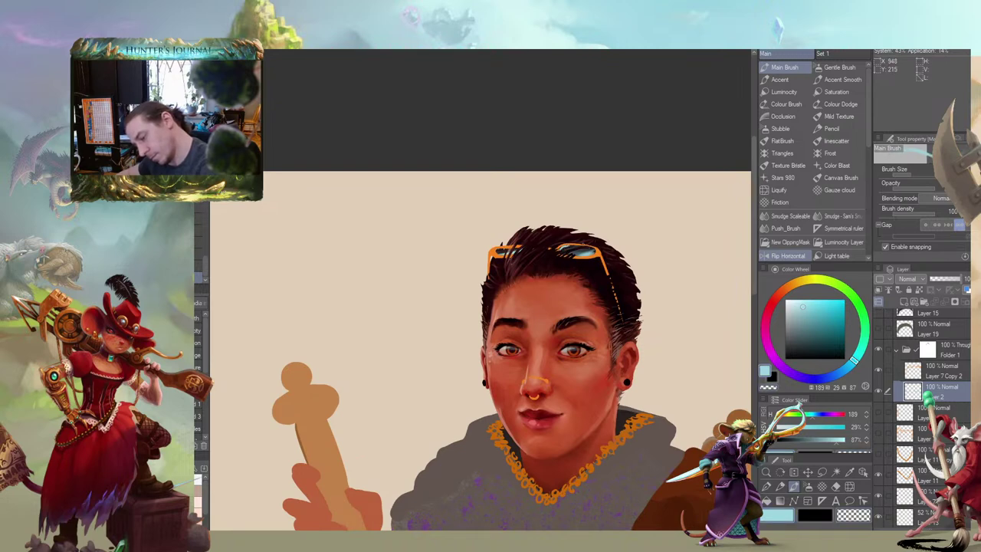
drag(583, 240, 586, 237)
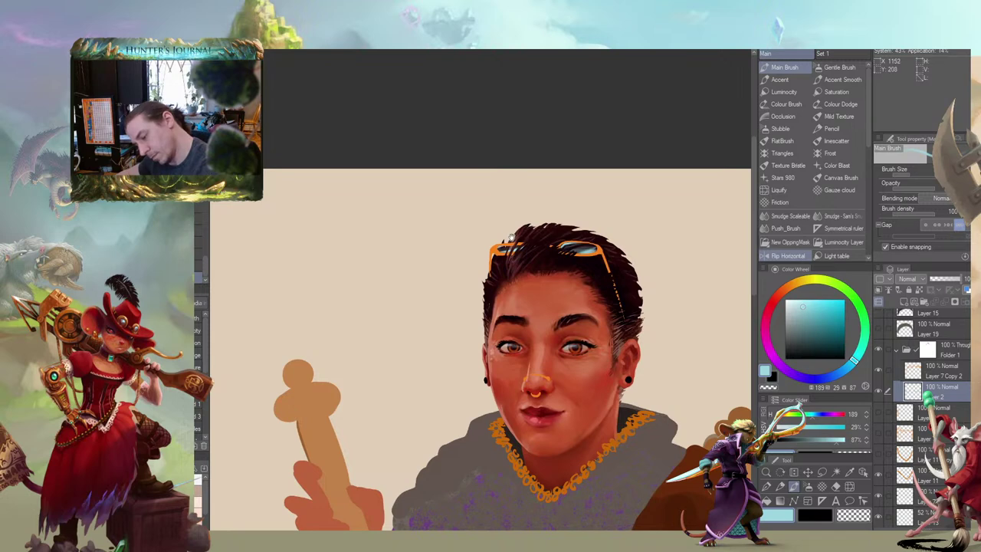
drag(511, 237, 469, 213)
drag(337, 234, 322, 187)
scroll(285, 192, down, 3)
drag(319, 267, 415, 287)
drag(337, 290, 324, 311)
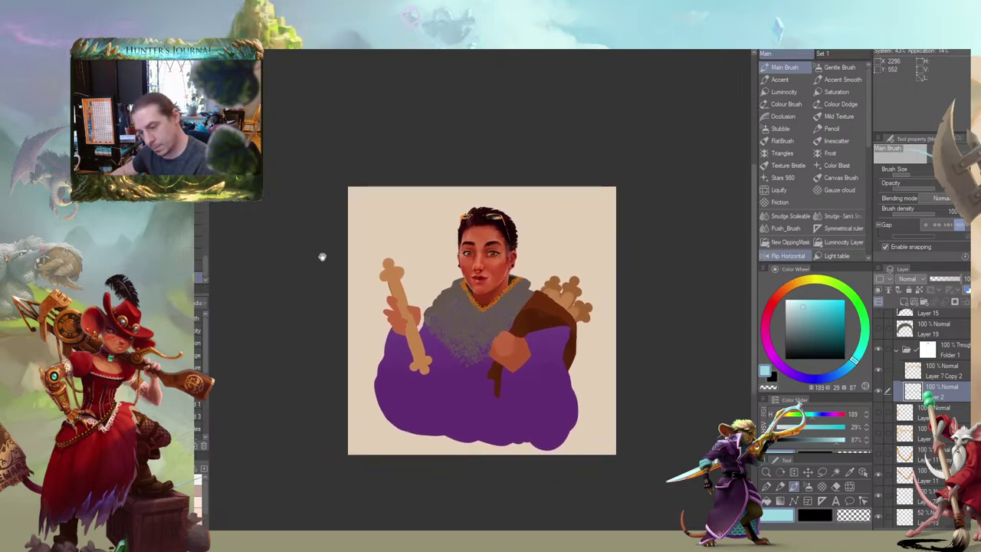
drag(322, 257, 316, 252)
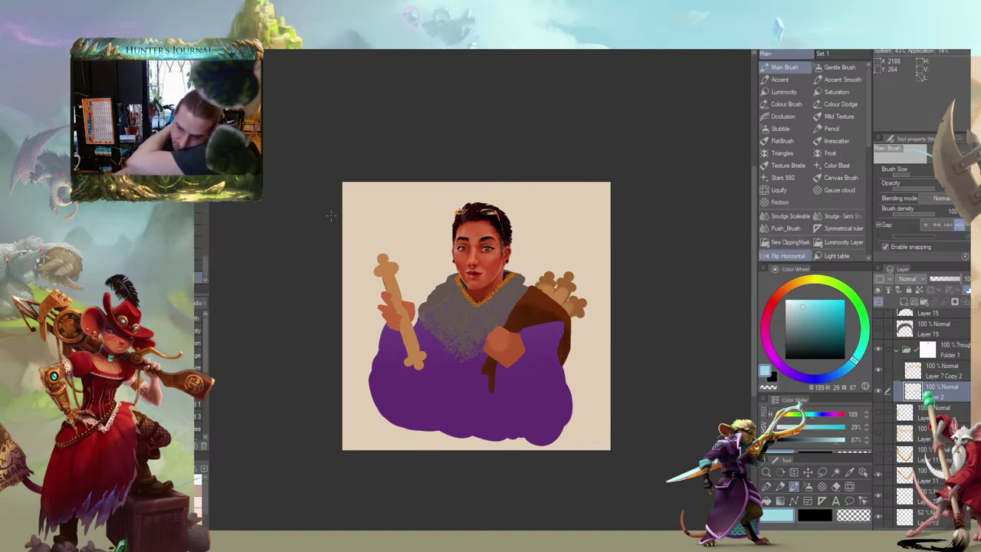
drag(382, 226, 400, 235)
scroll(398, 232, up, 1)
drag(381, 270, 373, 247)
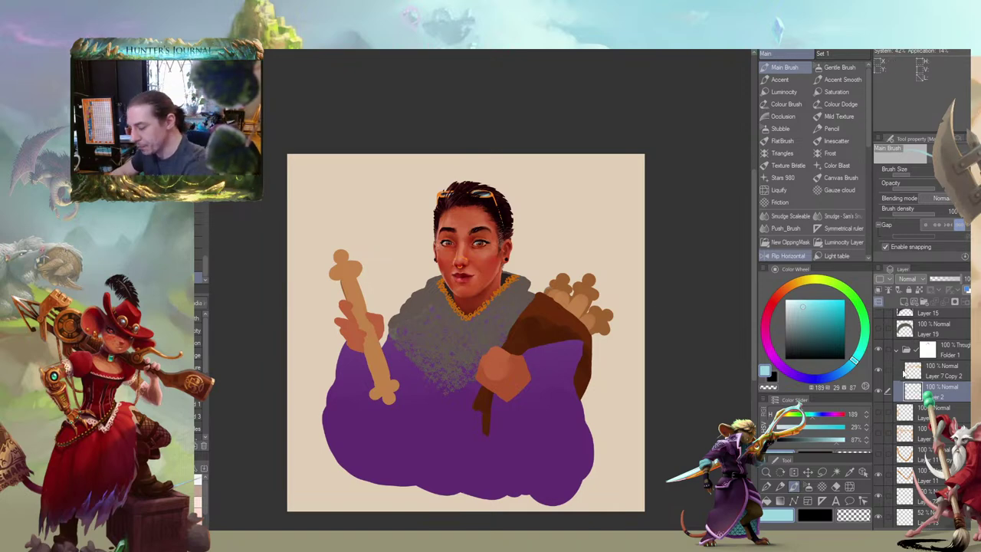
Toggle the necklace layer, then preview the Layer 7 Copy and Layer 7 accessory variants on the face
scroll(964, 376, up, 3)
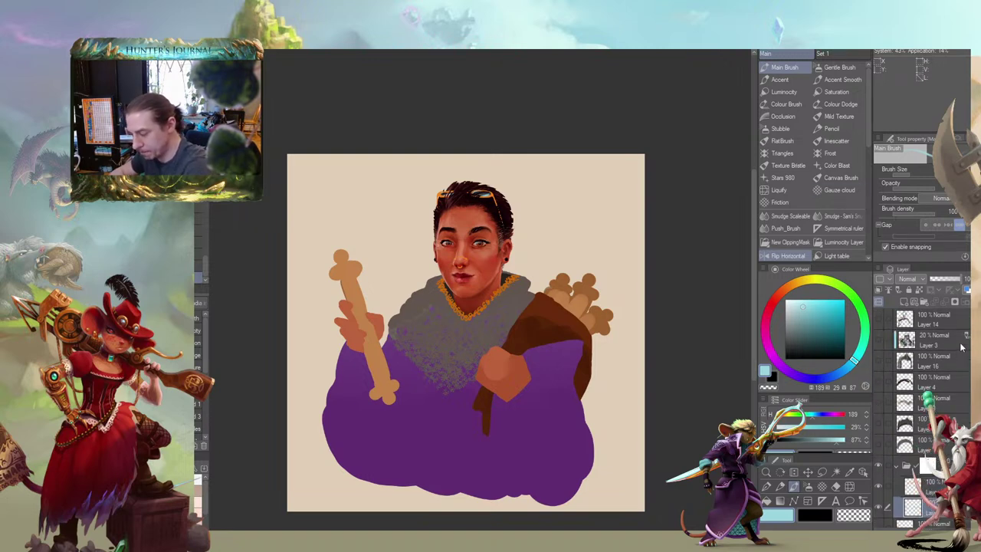
scroll(880, 375, down, 3)
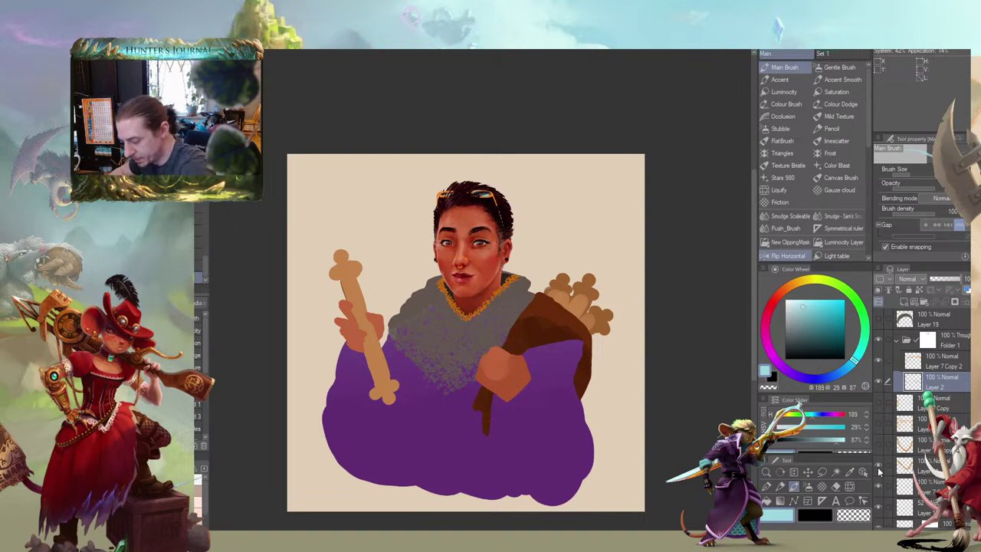
click(879, 468)
click(879, 468)
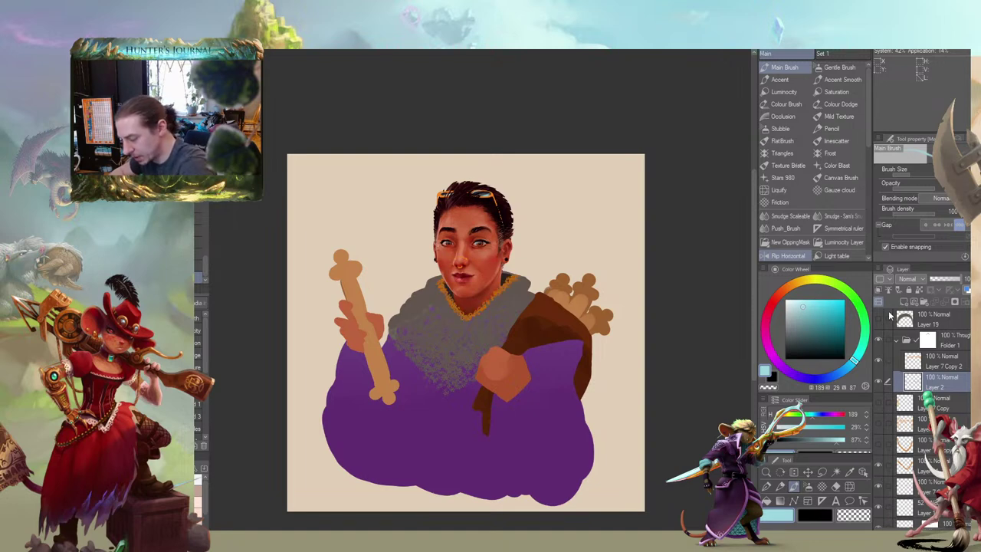
click(903, 404)
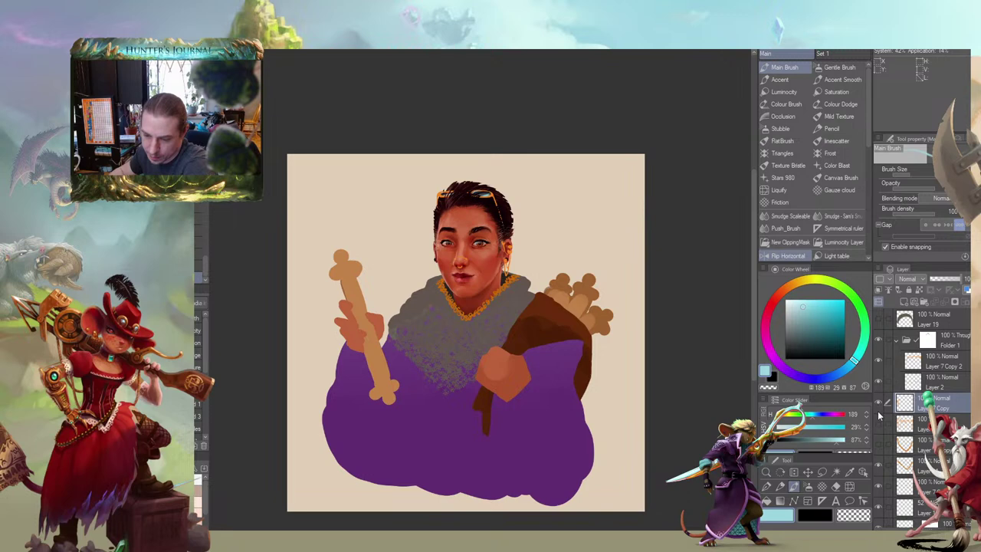
click(878, 408)
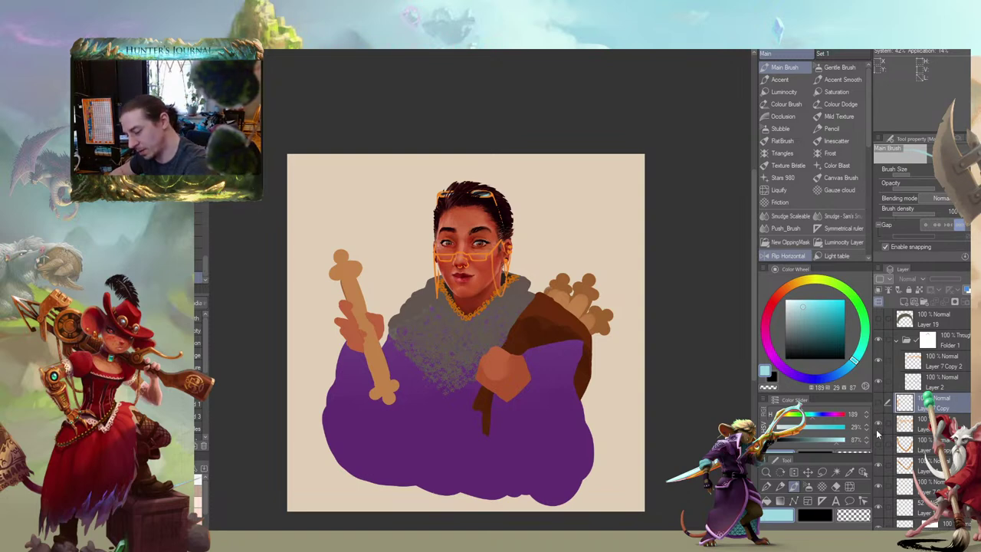
Toggle the raised glasses' frame and lens layers, then hide Folder 1 to judge the lowered glasses alone
click(879, 365)
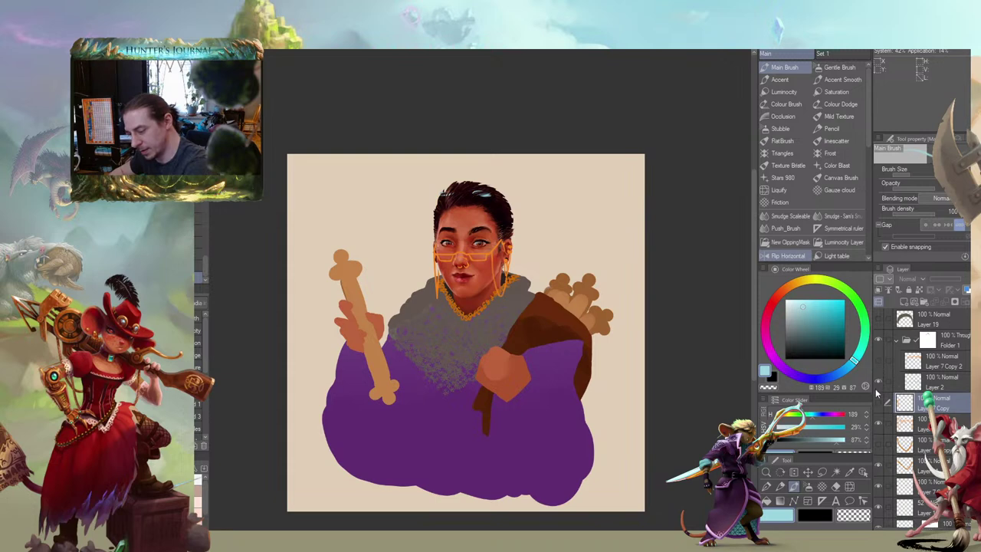
click(878, 387)
click(878, 385)
click(879, 362)
click(879, 340)
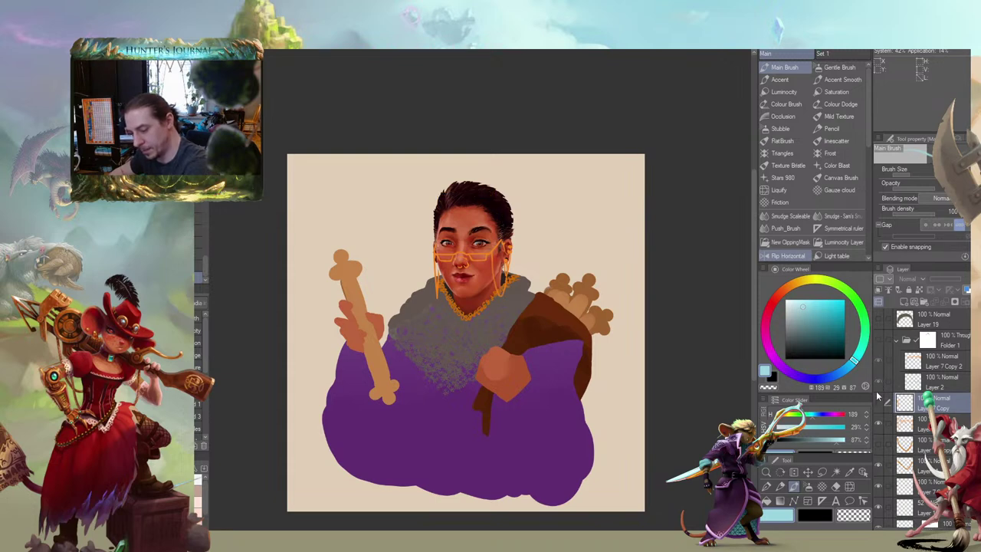
Hide the lowered glasses and compare the portrait with and without the gold necklace
click(879, 442)
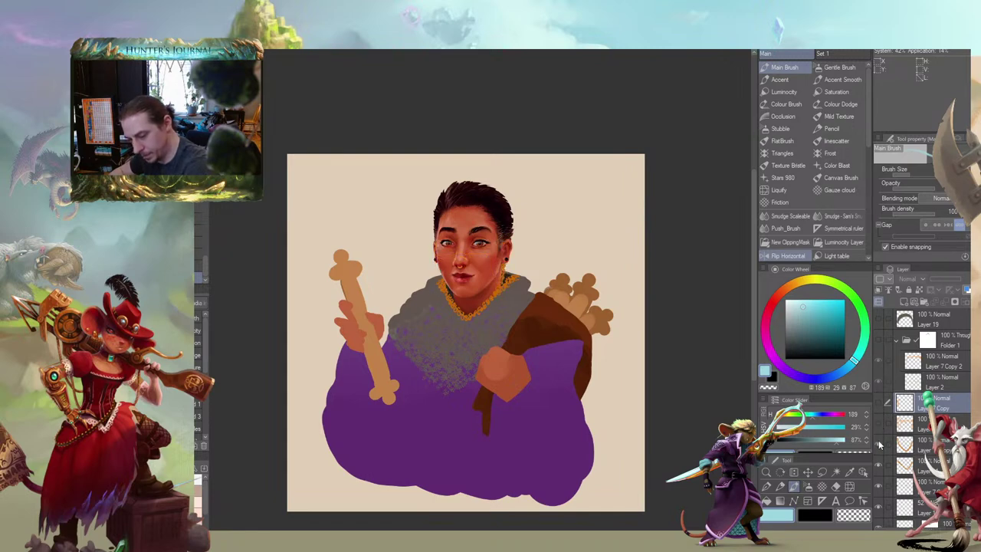
click(879, 445)
click(879, 469)
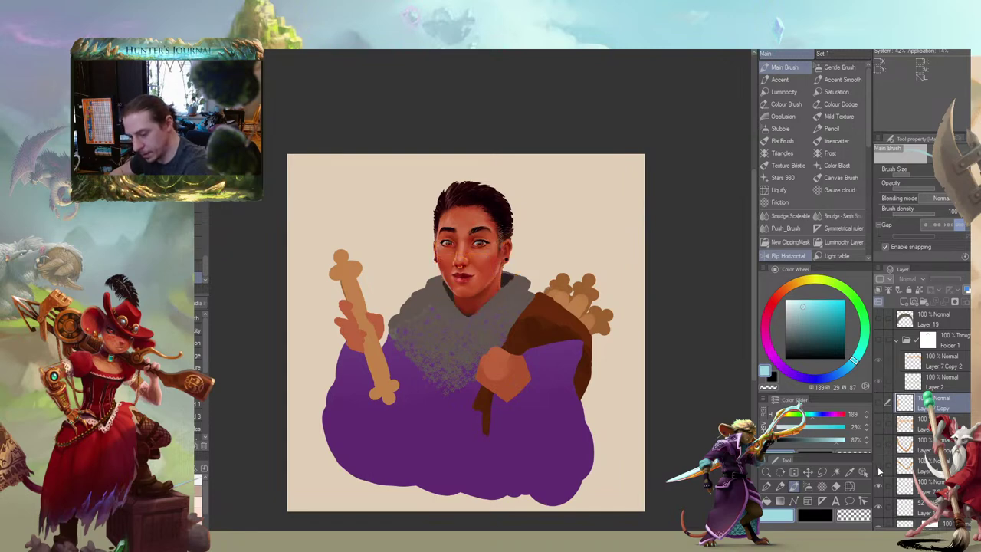
click(879, 469)
click(878, 469)
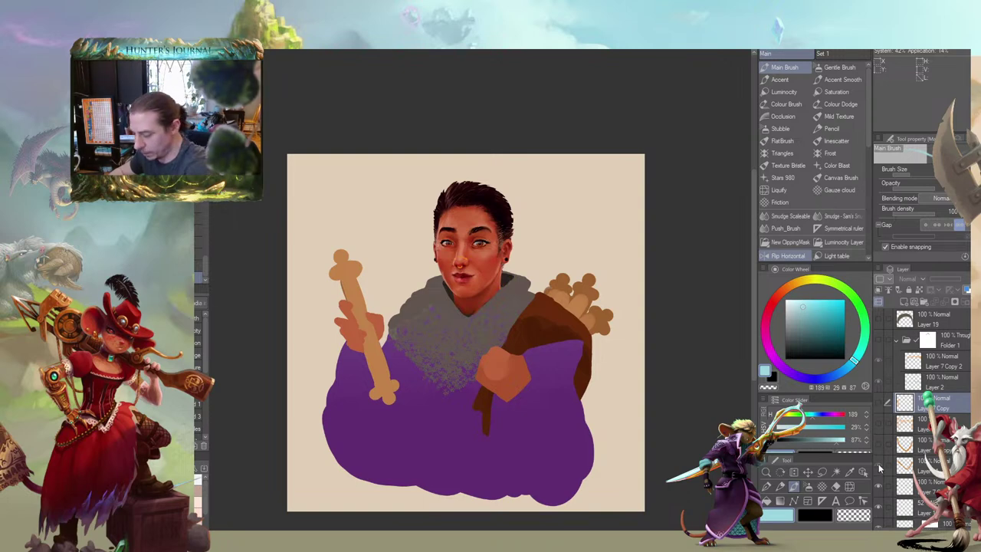
click(879, 468)
Try moving the gold necklace layer slightly lower on the collar
click(907, 465)
key(k)
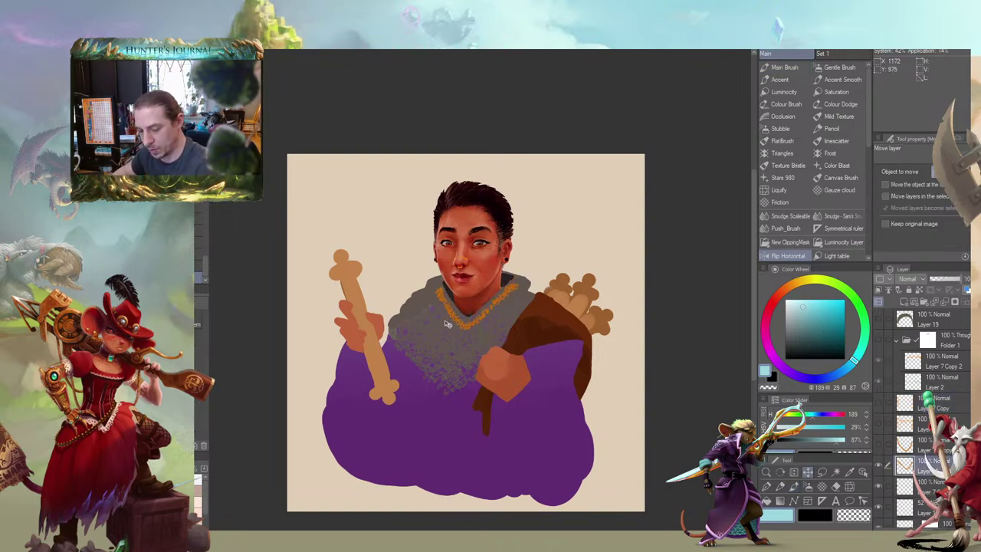
drag(447, 324, 447, 328)
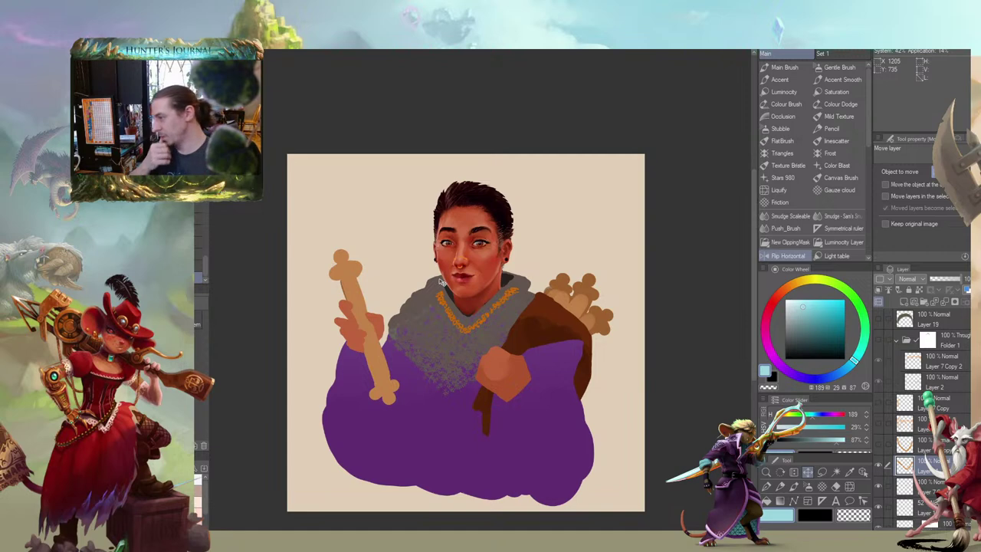
drag(454, 319, 437, 309)
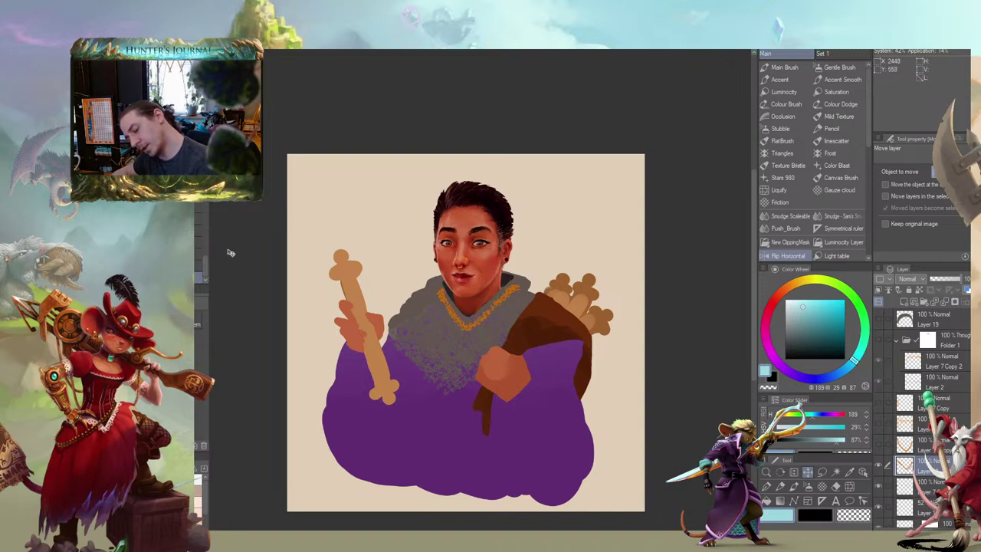
Collapse Folder 1 and make it visible again so the raised glasses return to the hair
drag(433, 283, 468, 255)
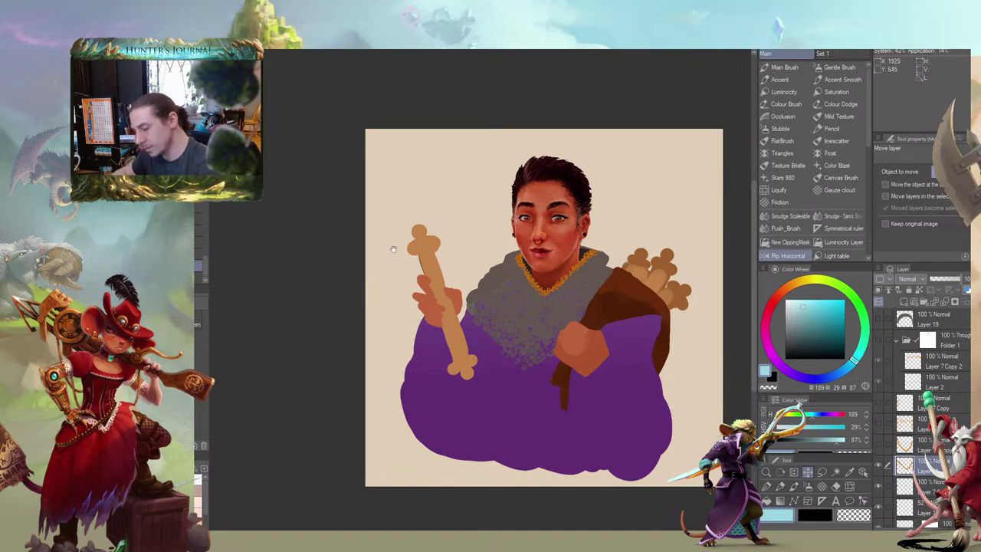
drag(392, 249, 345, 276)
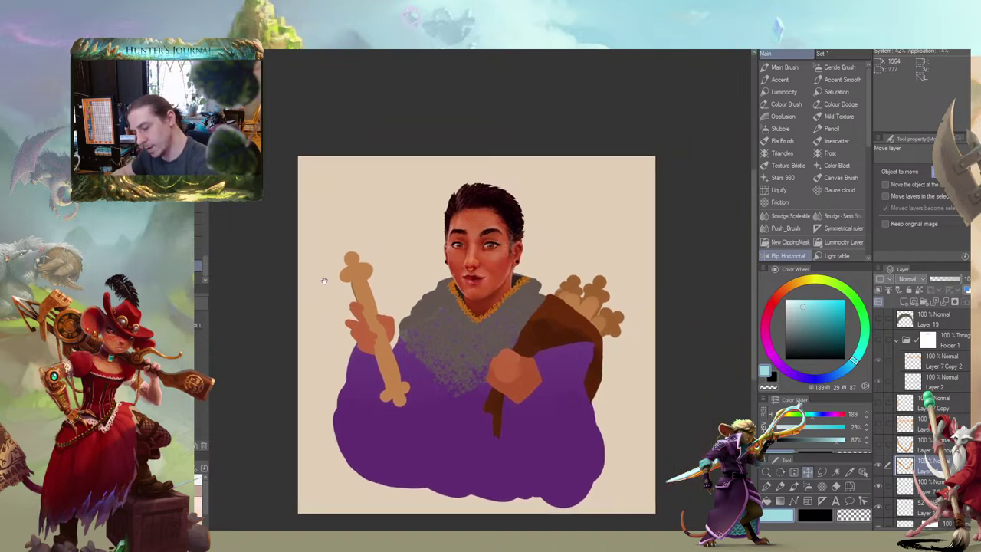
click(894, 340)
click(878, 344)
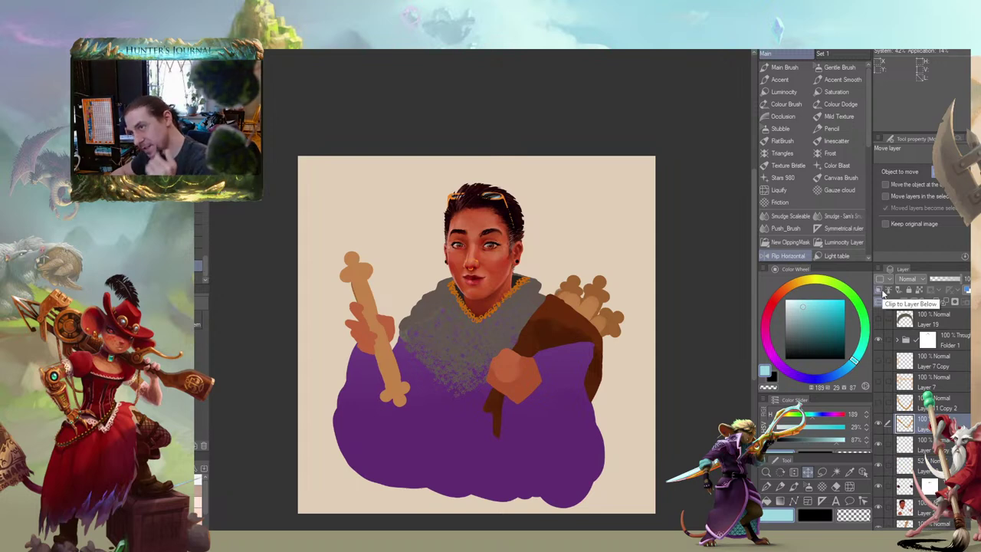
Select the painted skin layer and sample a red skin tone of hue 13, saturation 78 and brightness 70 with the Main Brush
mouse_move(339, 290)
mouse_down()
mouse_move(343, 333)
mouse_move(337, 281)
mouse_up()
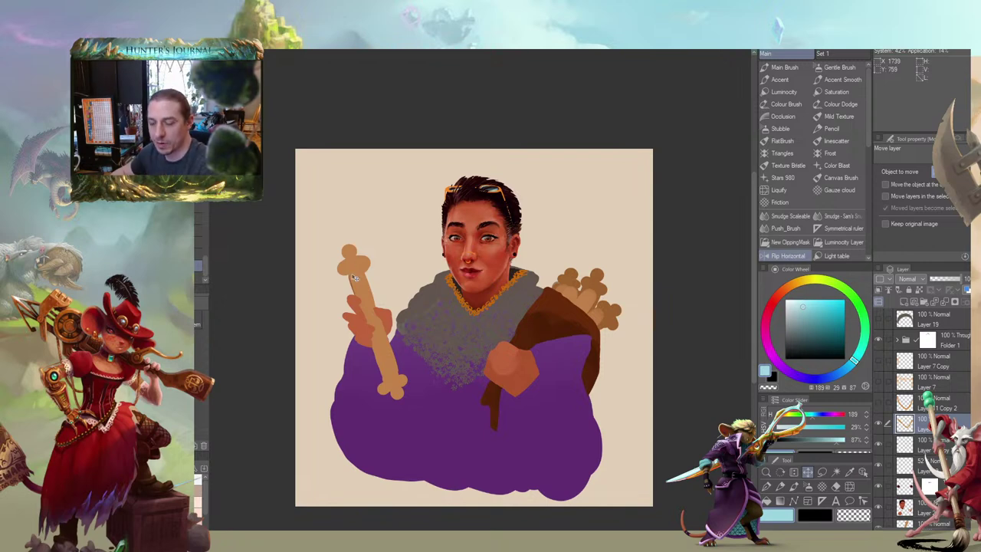
drag(257, 292, 296, 266)
scroll(381, 272, up, 1)
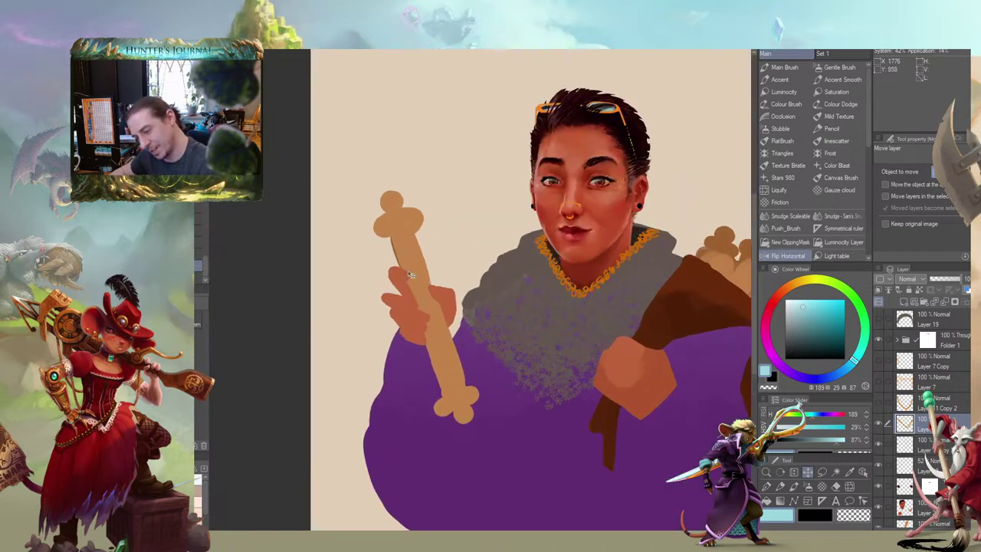
drag(412, 276, 258, 277)
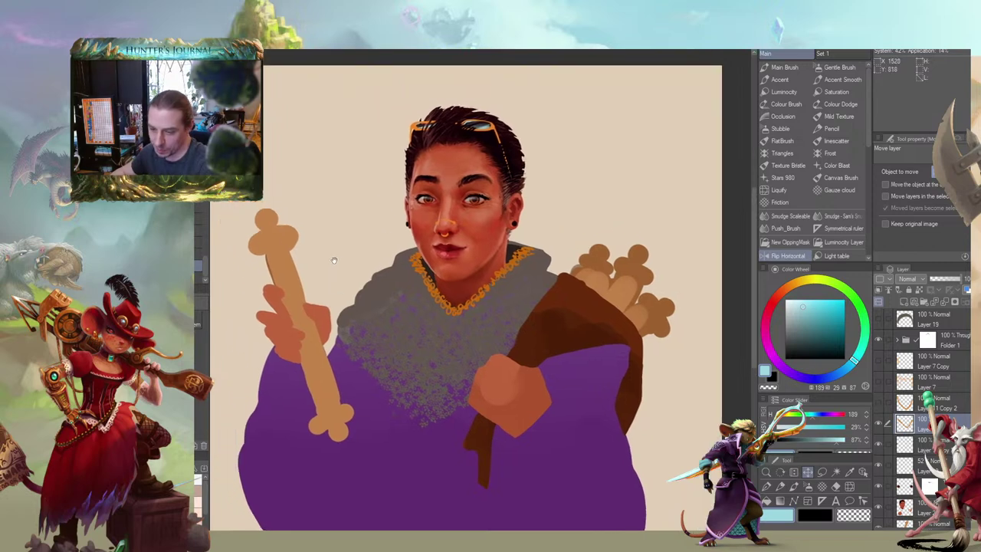
key(b)
scroll(434, 322, up, 3)
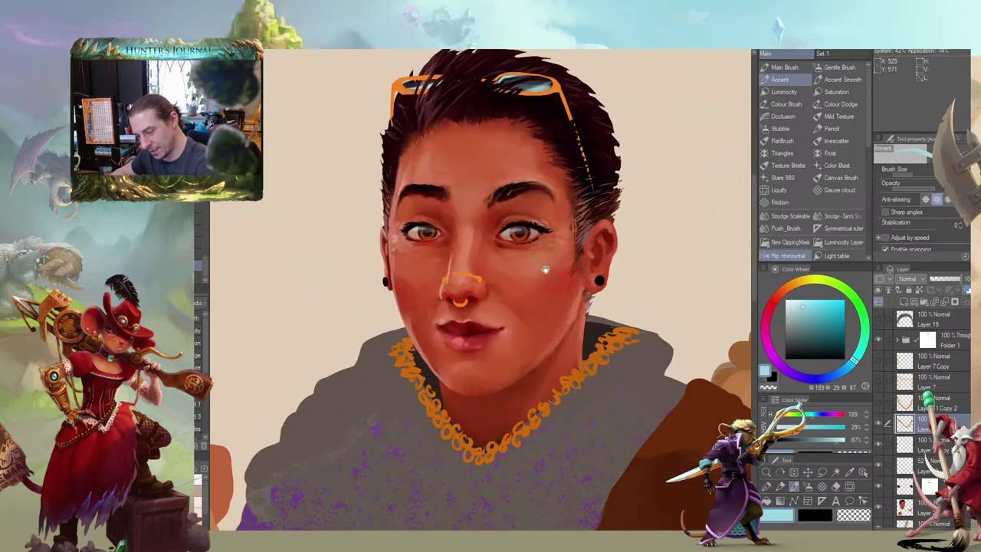
drag(546, 271, 546, 238)
alt+click(582, 270)
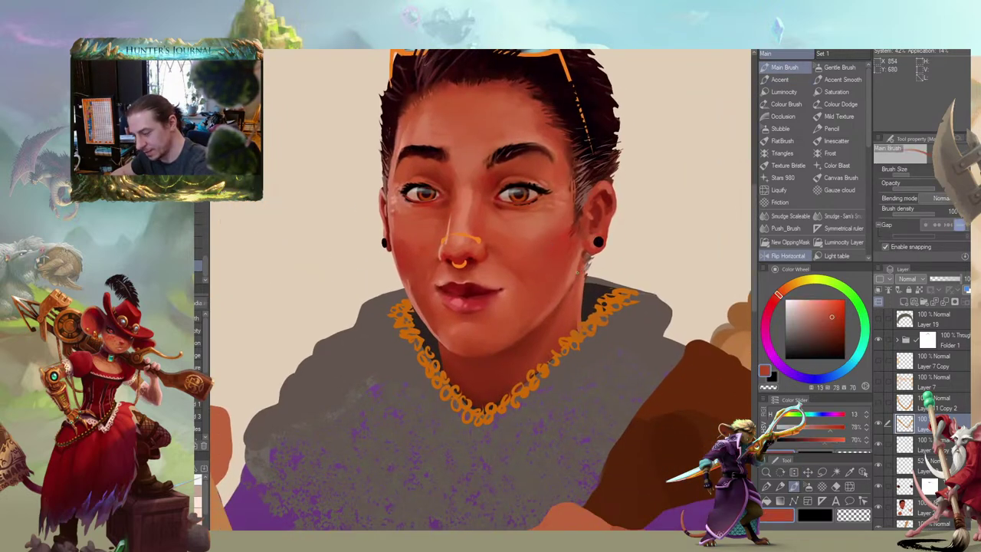
ctrl+shift+click(550, 257)
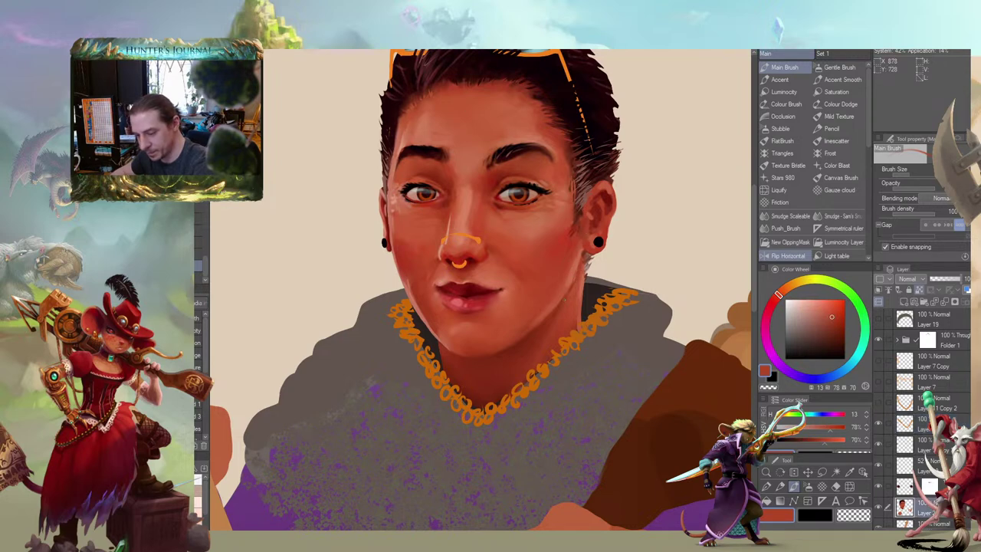
Sample skin tones of hue 14, saturation 73, brightness 73 and hue 16, saturation 62, brightness 80 to touch up the near cheek and jaw
drag(562, 282, 503, 280)
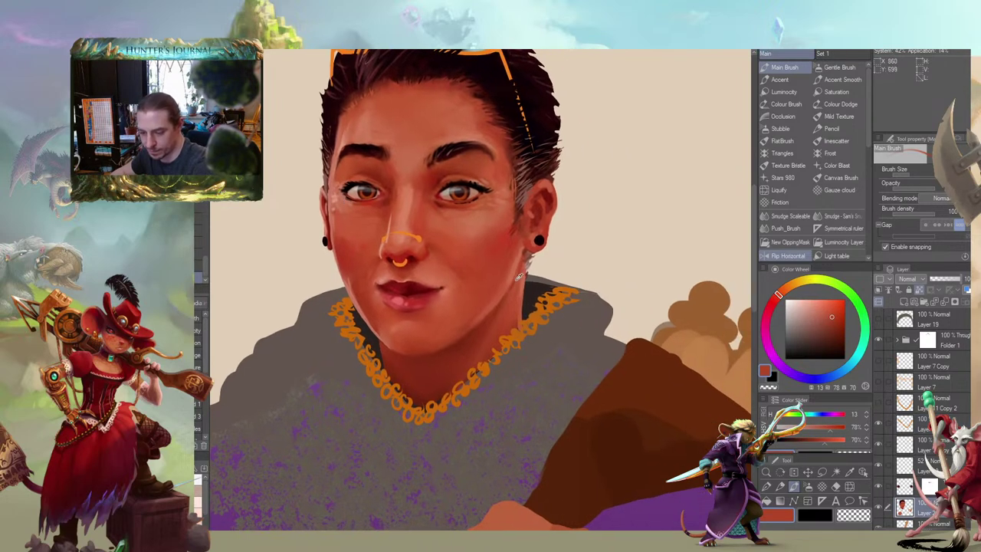
alt+click(520, 277)
drag(497, 234, 515, 231)
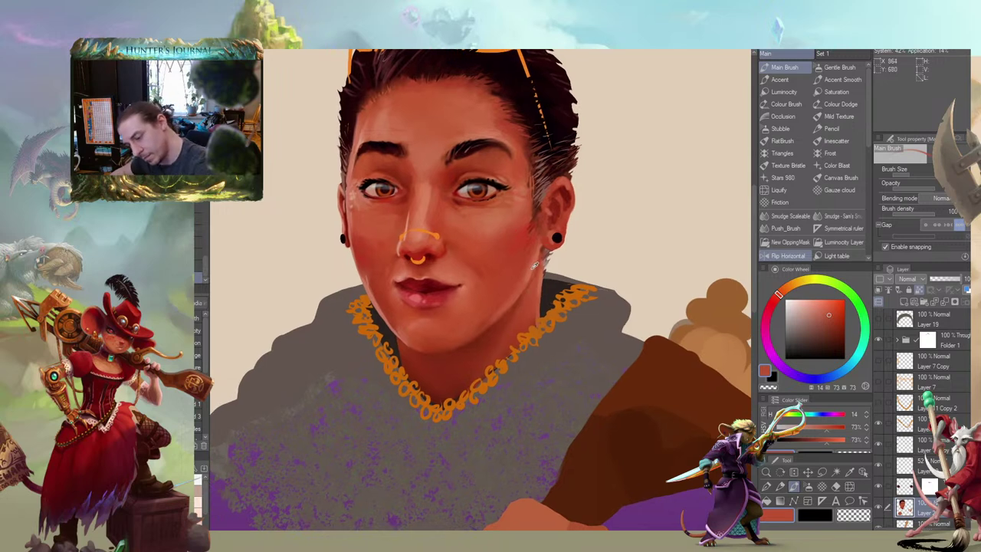
alt+click(529, 268)
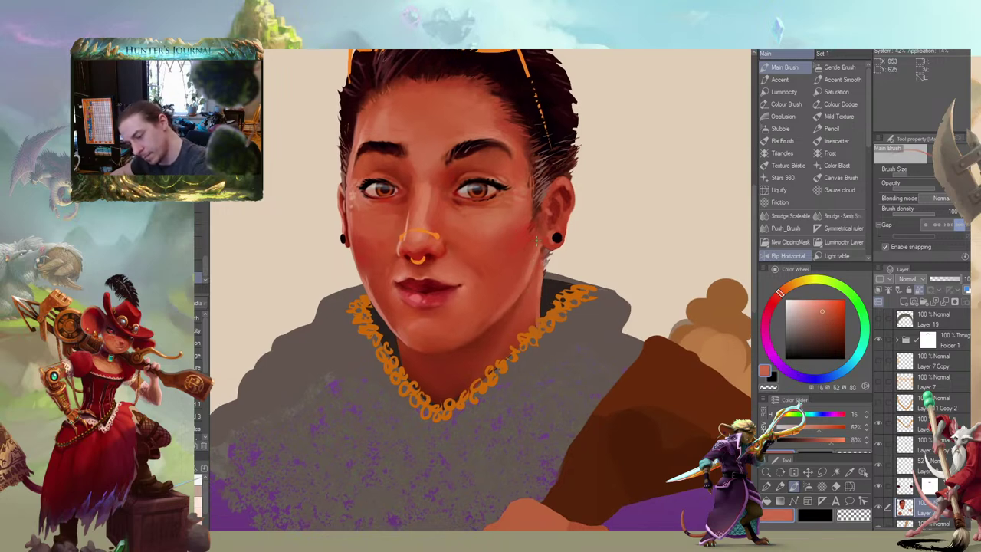
drag(465, 199, 366, 223)
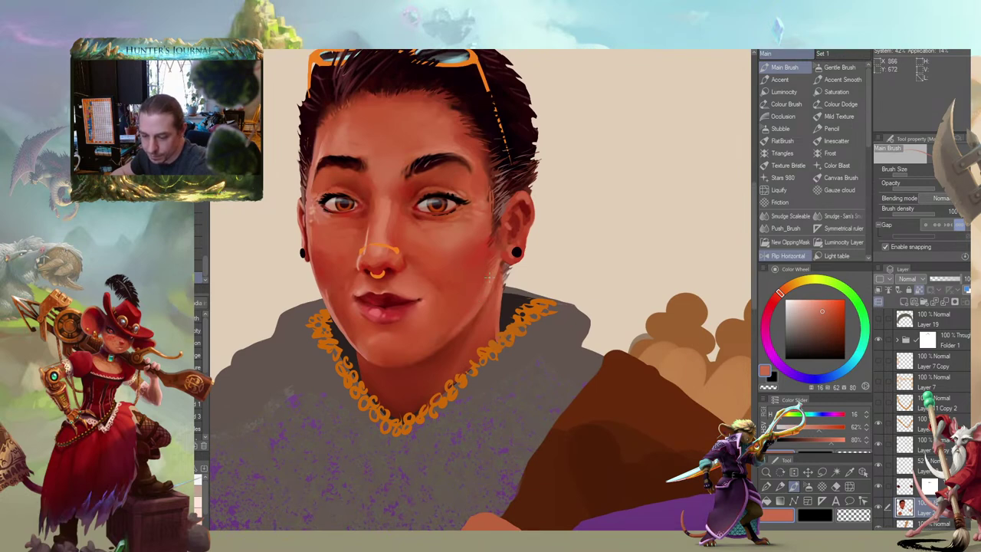
drag(488, 276, 500, 254)
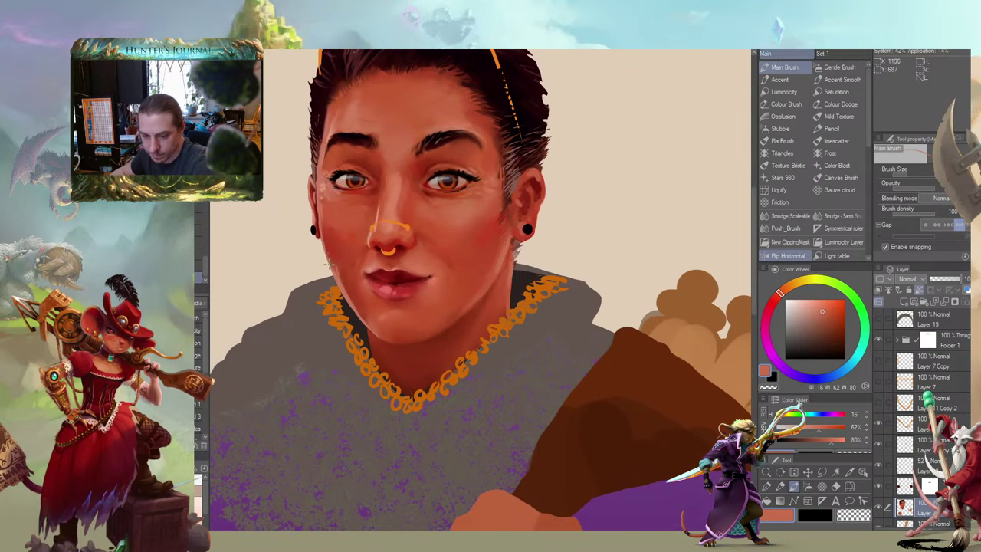
drag(346, 305, 353, 289)
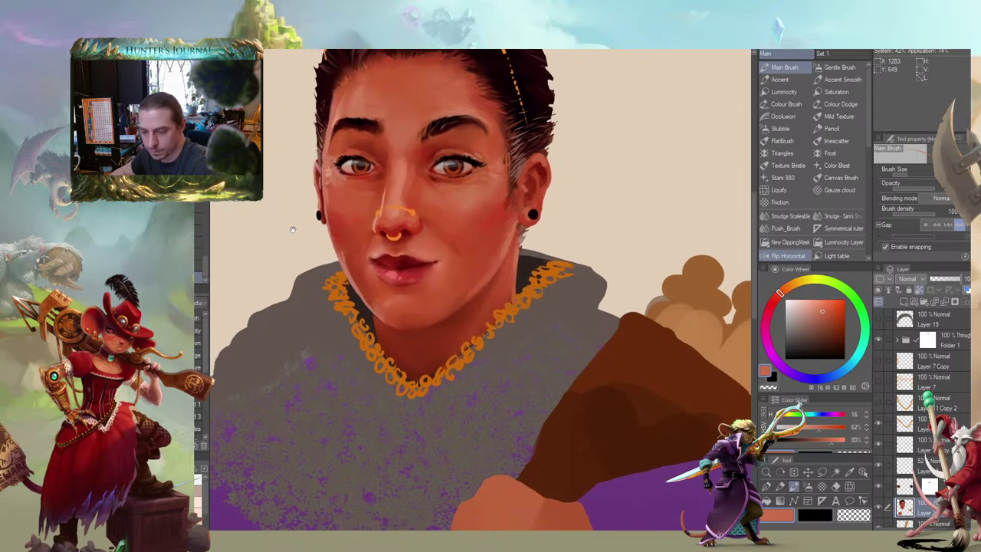
drag(304, 189, 417, 172)
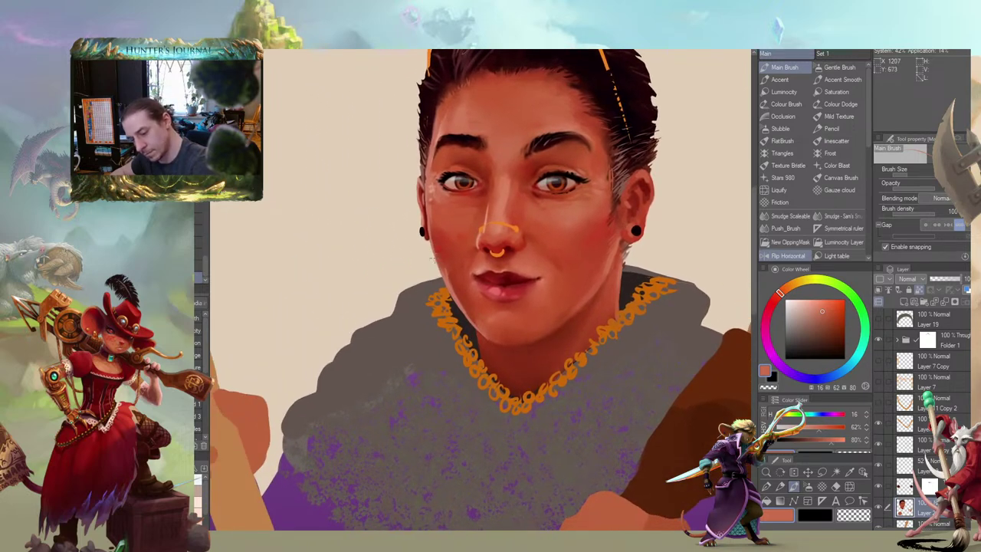
drag(421, 236, 386, 235)
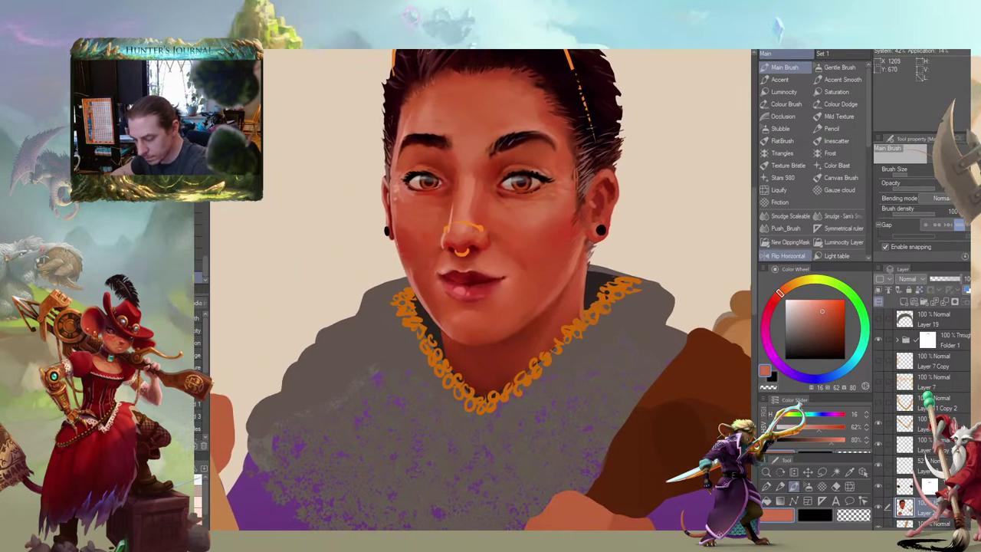
Check the skin touch-ups on the face against the whole figure
scroll(361, 180, up, 3)
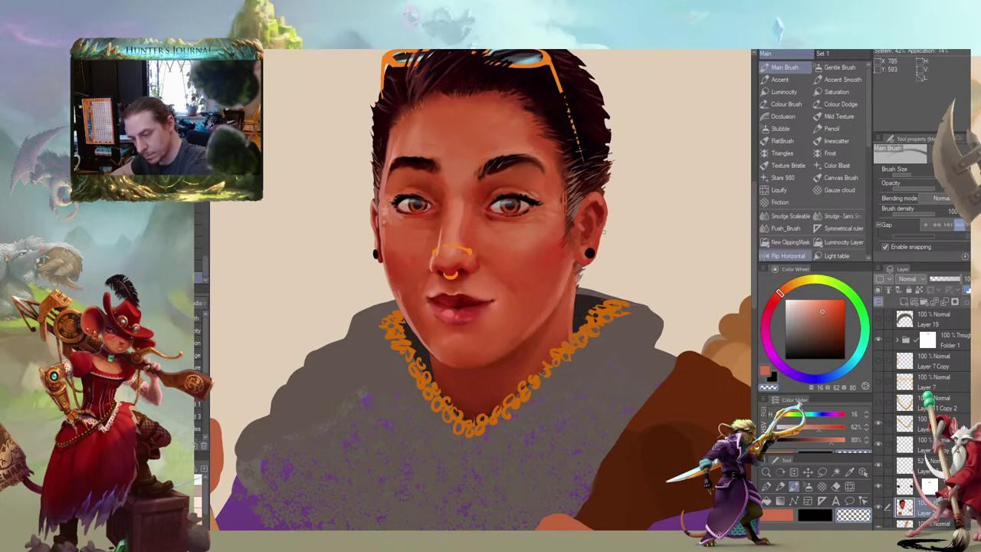
scroll(316, 276, down, 5)
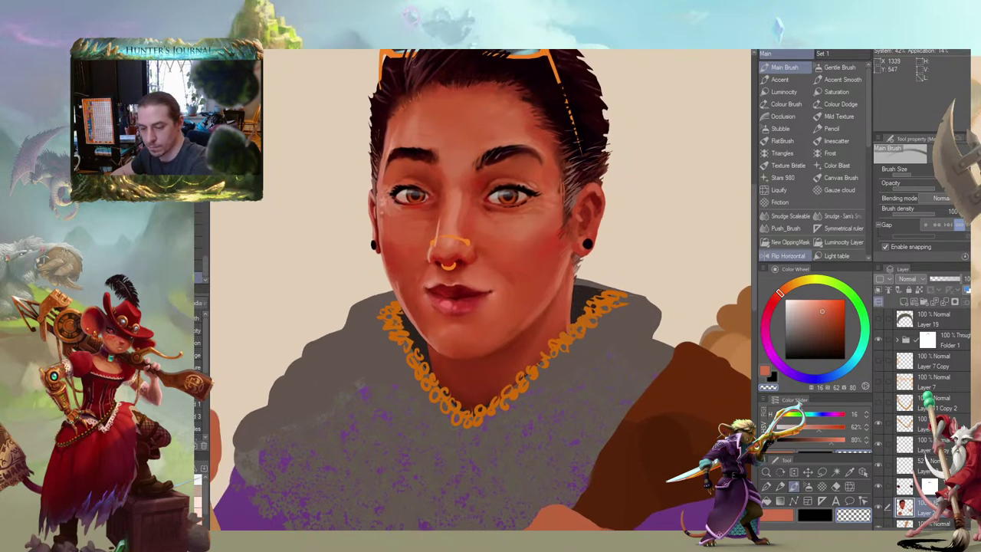
scroll(314, 281, down, 4)
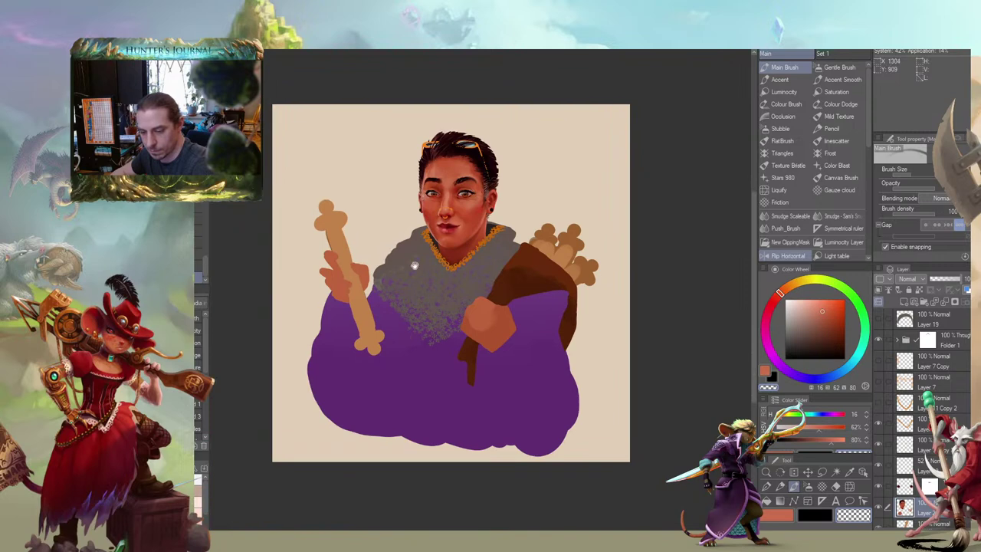
drag(560, 411, 584, 416)
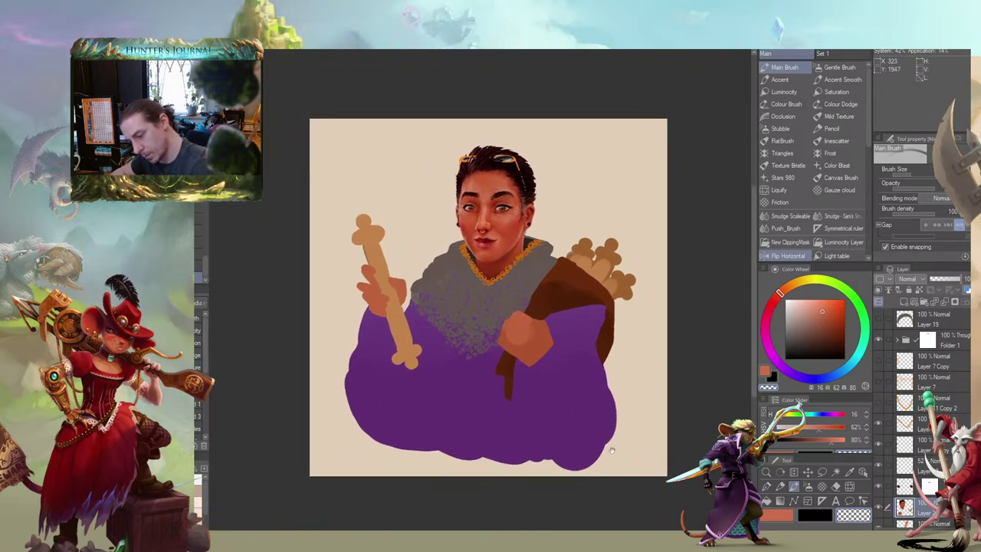
drag(465, 339, 503, 341)
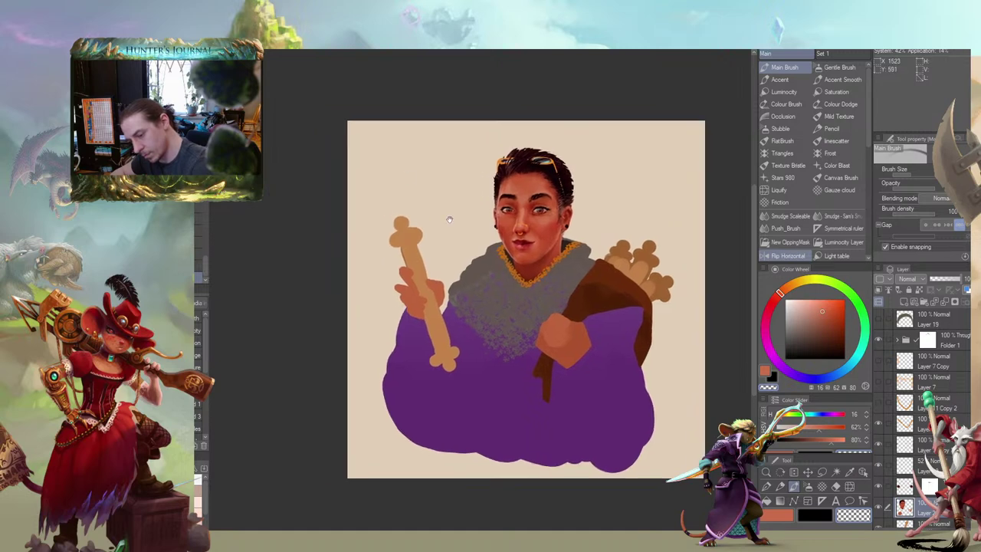
drag(449, 220, 447, 245)
scroll(463, 247, up, 5)
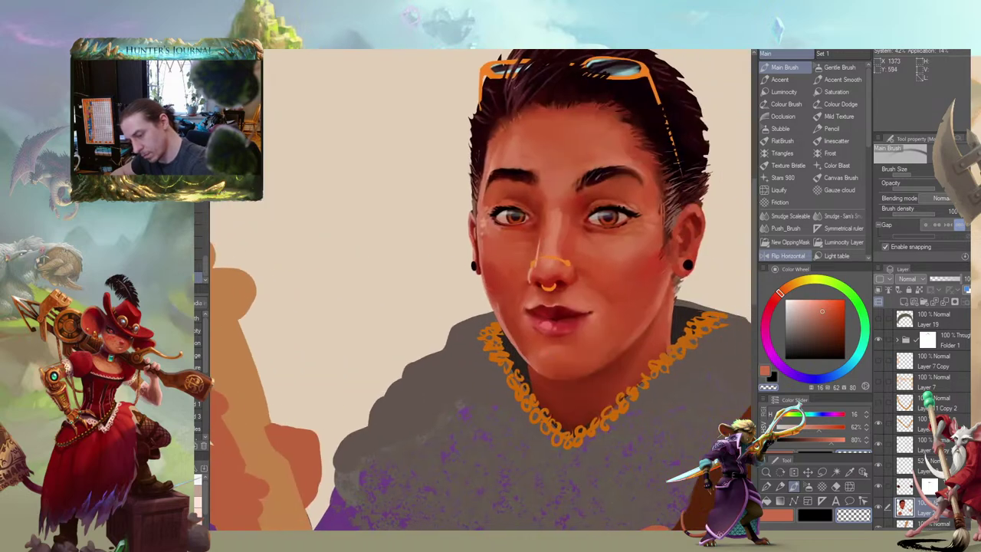
Sample a skin tone of hue 14, saturation 56, brightness 78 and paint a small highlight on the far cheek beside the mouth
key(c)
alt+click(489, 225)
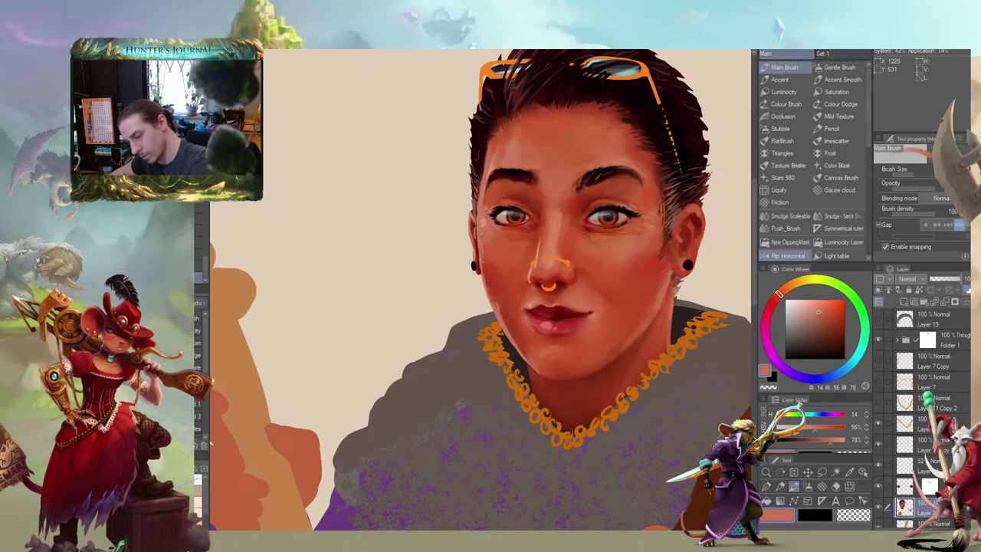
drag(494, 249, 492, 251)
drag(465, 291, 494, 322)
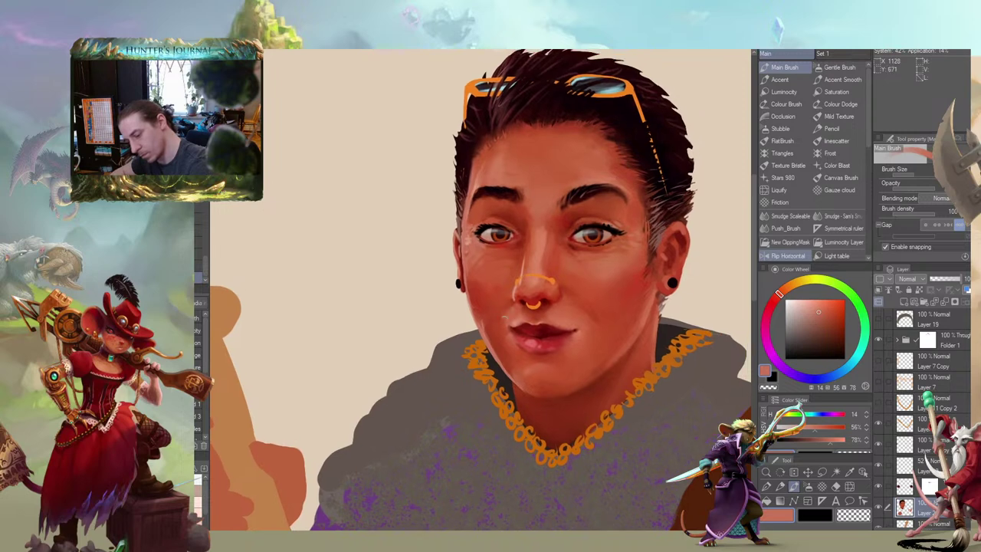
key(ctrl+z)
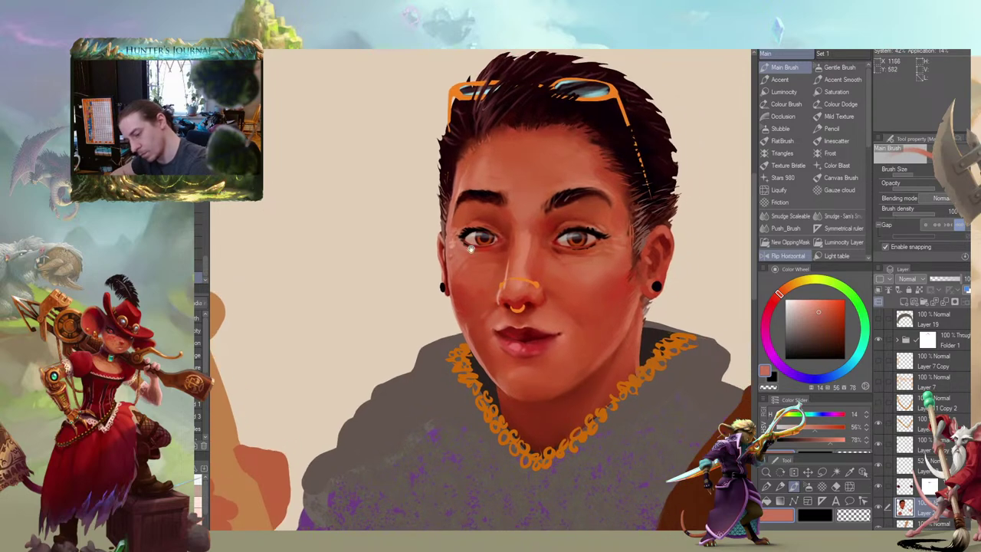
drag(426, 227, 357, 192)
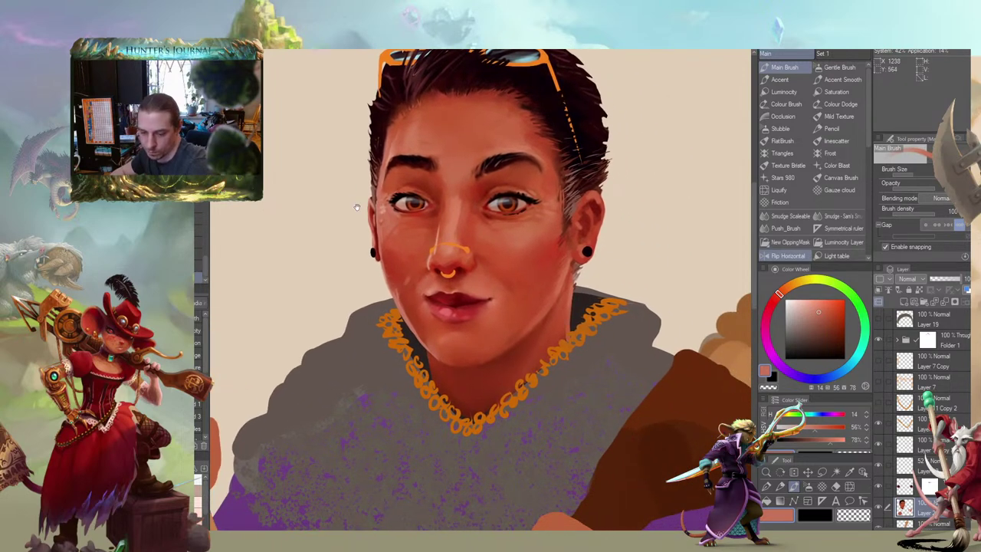
drag(335, 241, 353, 232)
key(ctrl+z)
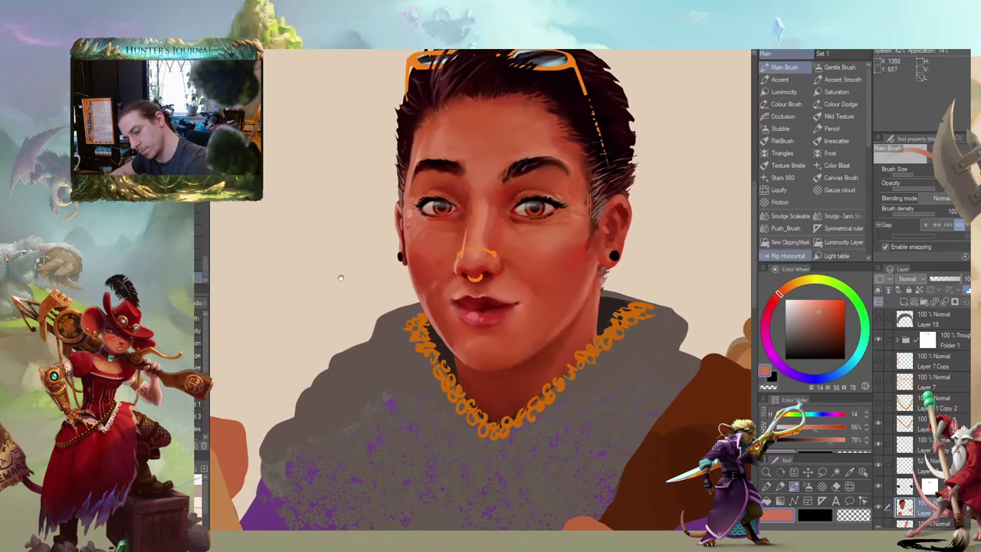
Blend the small cheek highlight with the Smudge brush, undo the unwanted strokes, and check it at full-figure scale
key(j)
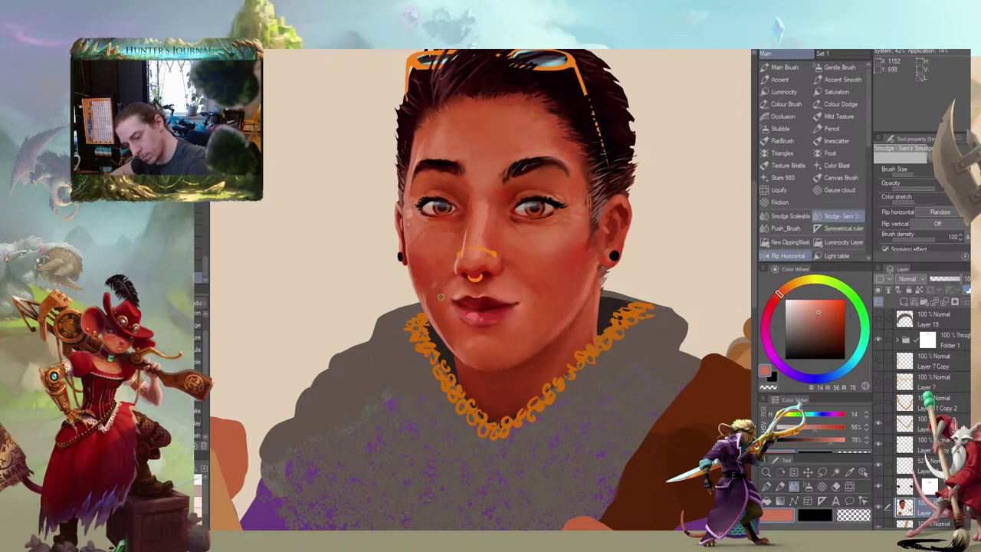
key(ctrl+z)
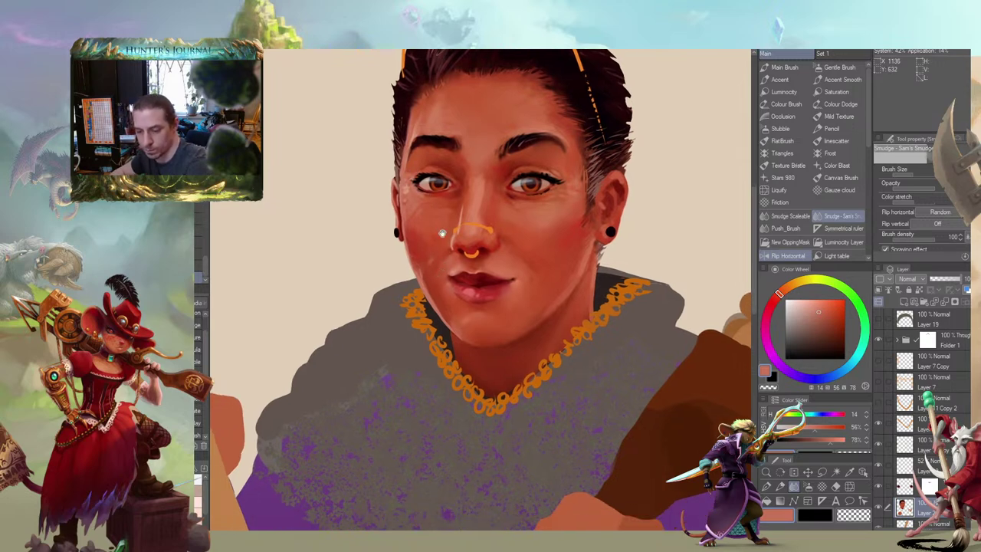
key(ctrl+z)
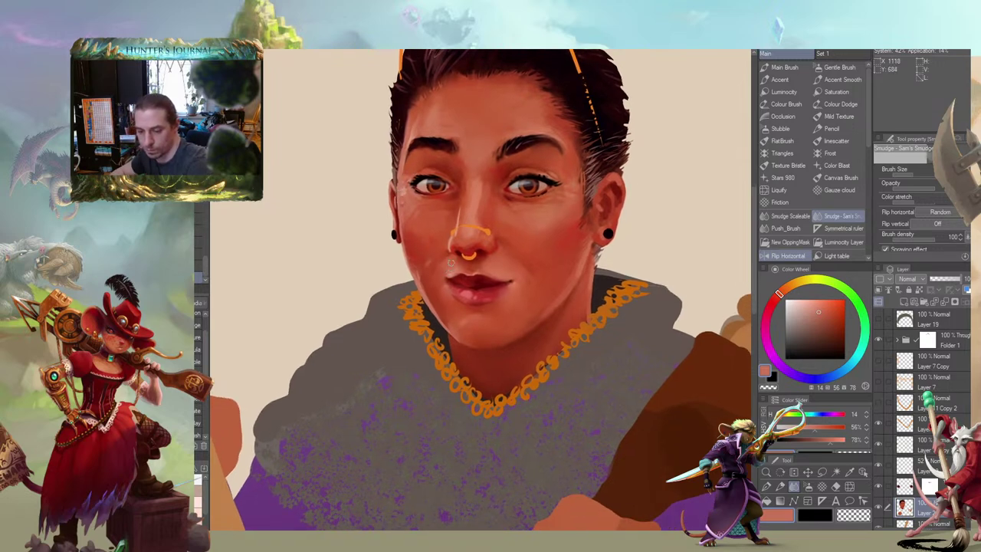
drag(341, 207, 398, 264)
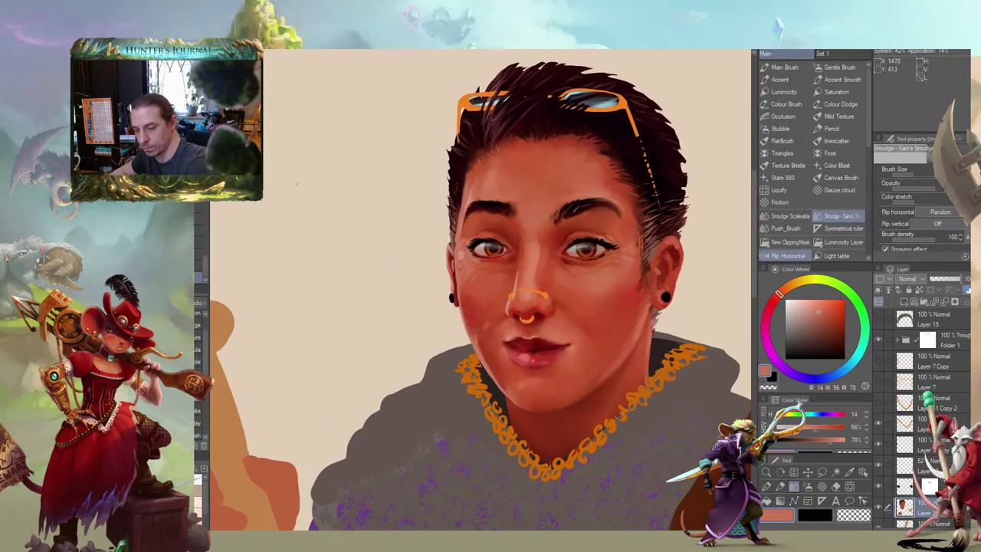
scroll(298, 205, down, 3)
scroll(299, 218, up, 4)
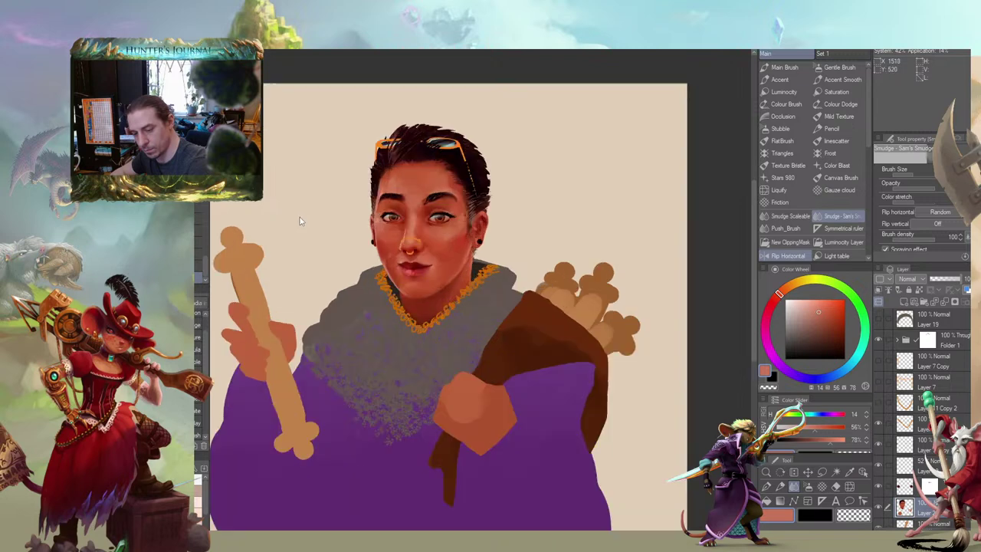
Sample a skin tone of hue 14, saturation 76, brightness 75, retouch the skin beneath the far eye and smudge it
key(b)
alt+click(523, 246)
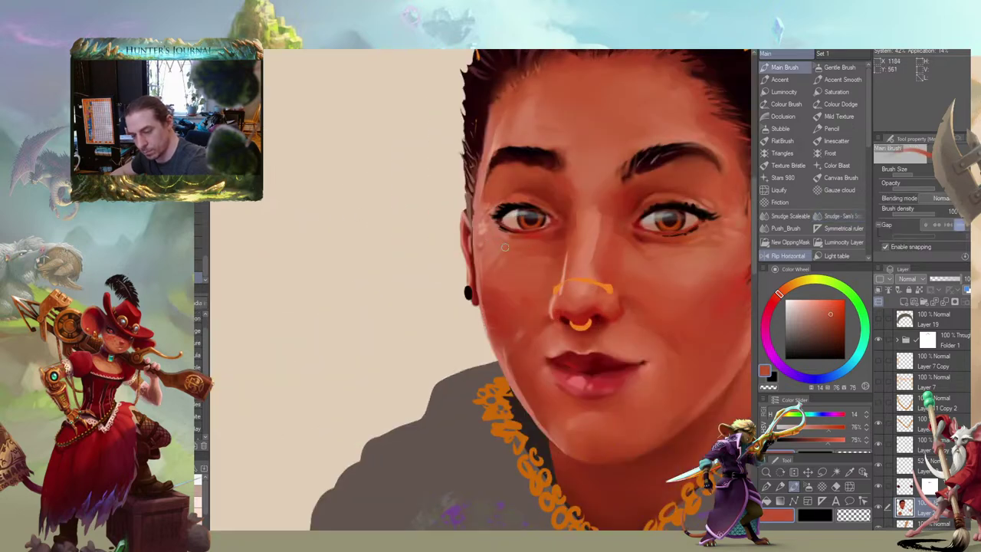
drag(490, 239, 454, 244)
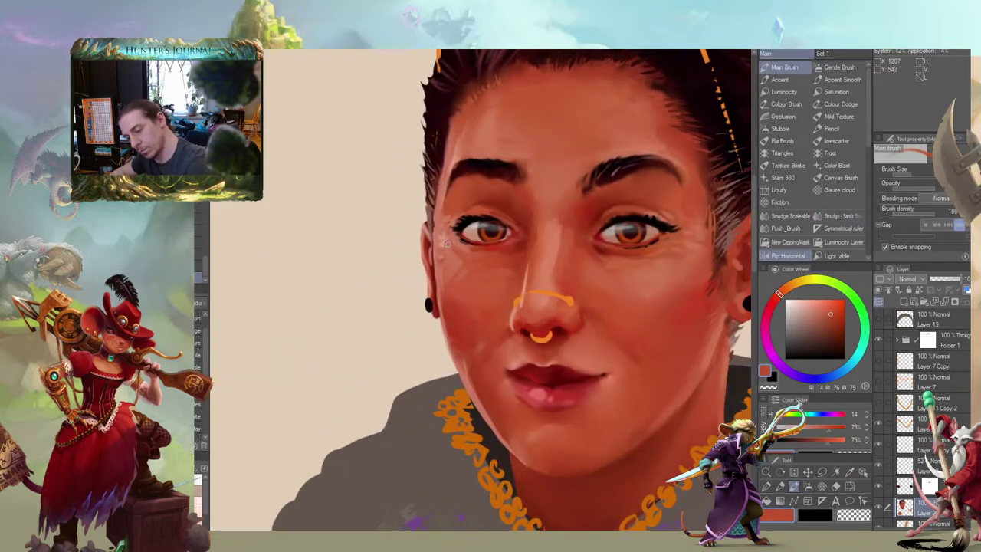
key(j)
drag(456, 243, 453, 246)
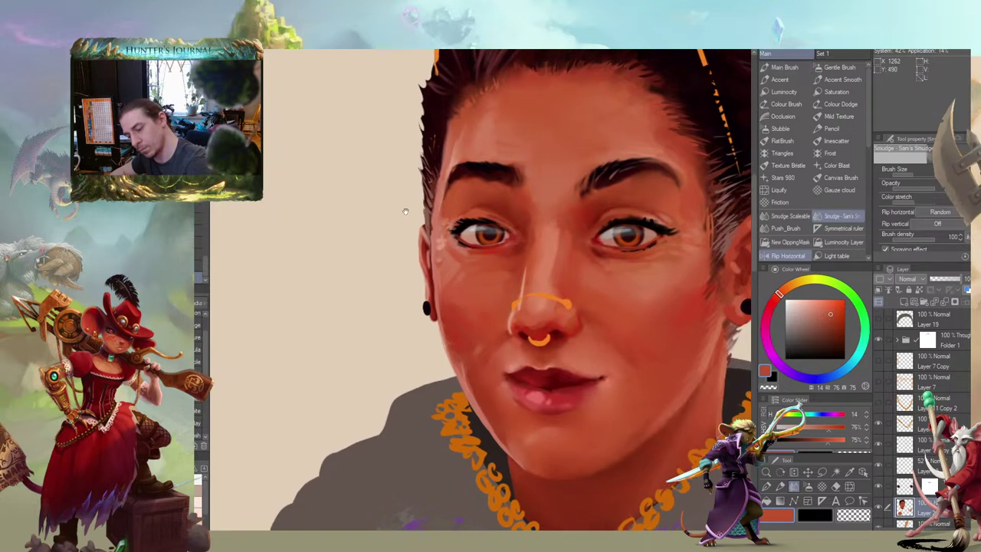
mouse_move(371, 195)
mouse_down()
mouse_move(314, 254)
mouse_move(333, 249)
mouse_up()
scroll(324, 268, down, 3)
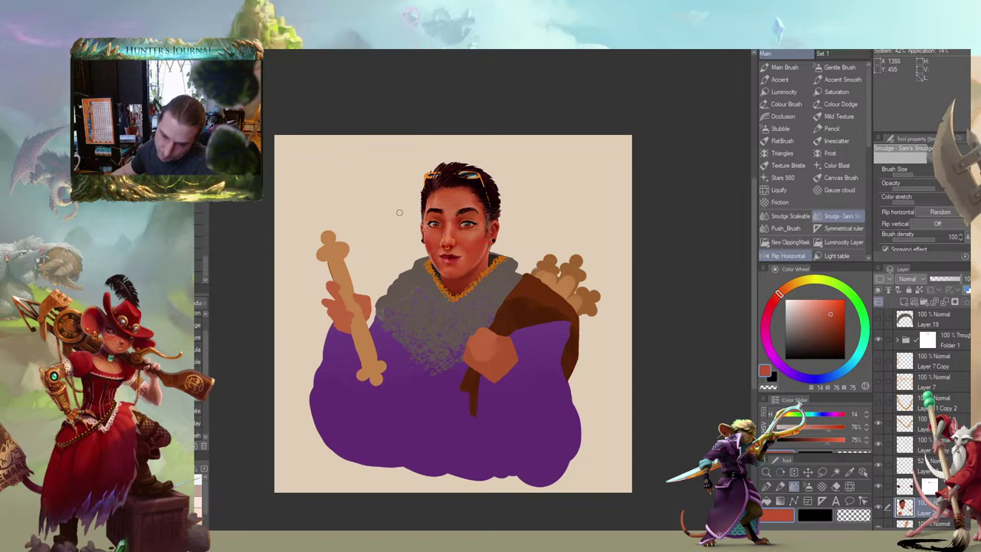
Retouch the outer skin below the far eye with a sampled tone of hue 15, saturation 71, brightness 76 and smudge it smooth
scroll(399, 213, up, 5)
alt+click(472, 246)
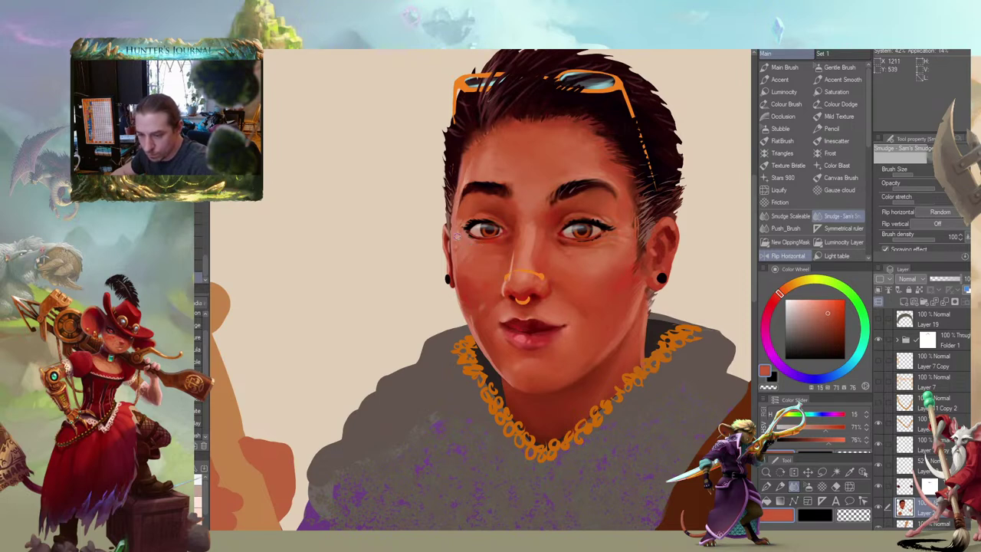
key(b)
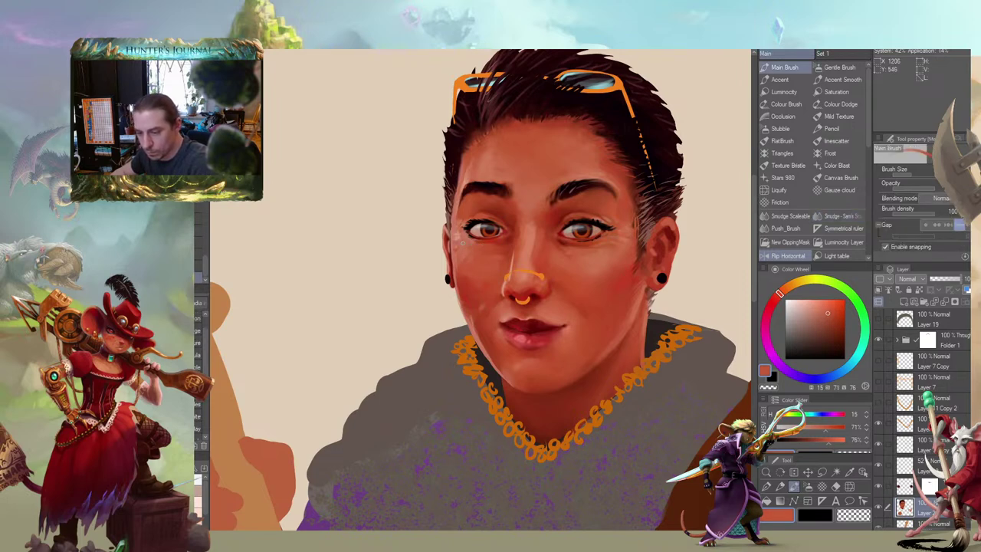
drag(368, 229, 379, 241)
key(j)
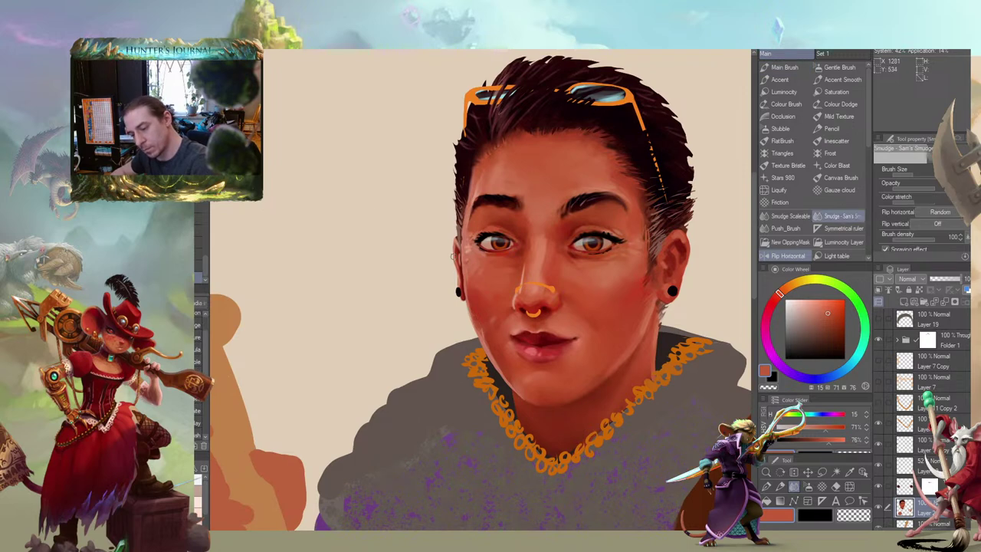
scroll(473, 258, down, 5)
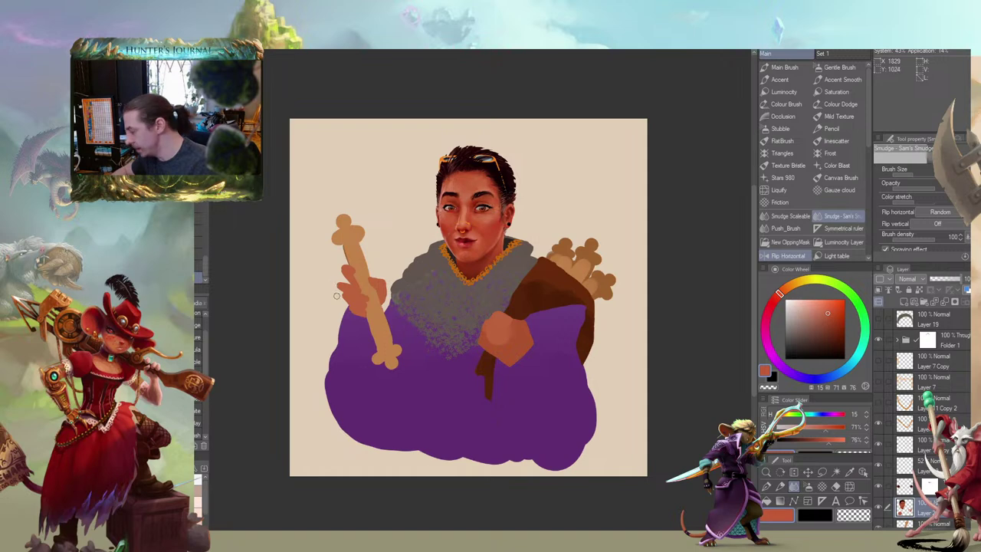
Sample a red tone of hue 13, saturation 79, brightness 72 from the far cheek with the Main Brush and review the whole figure
scroll(409, 244, up, 4)
key(b)
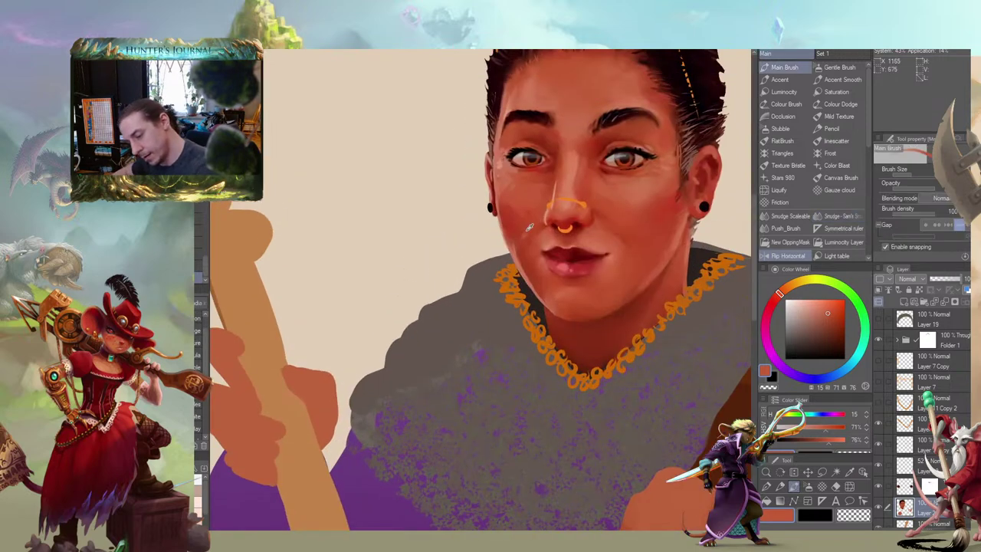
alt+click(527, 233)
scroll(516, 247, down, 5)
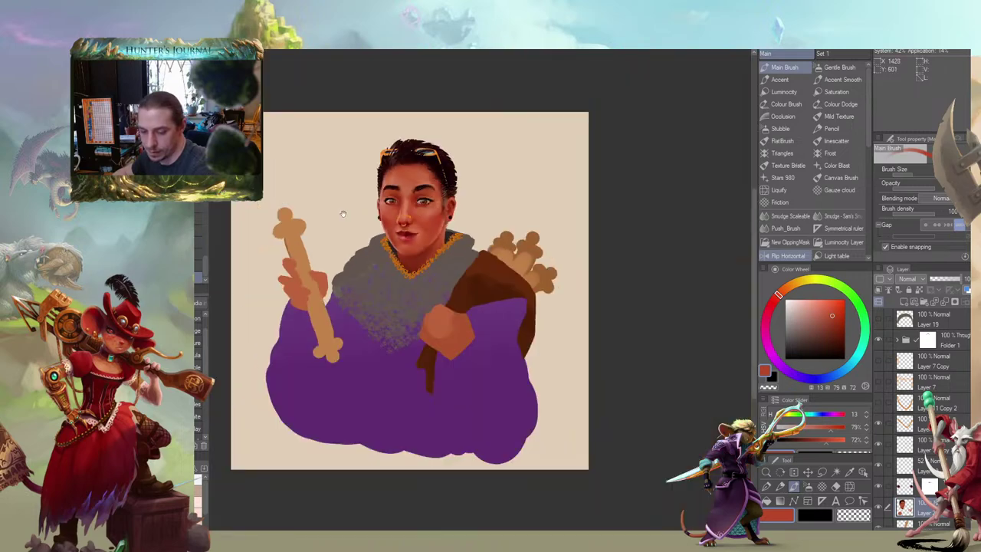
mouse_move(342, 213)
mouse_down()
mouse_move(425, 173)
mouse_move(443, 224)
mouse_up()
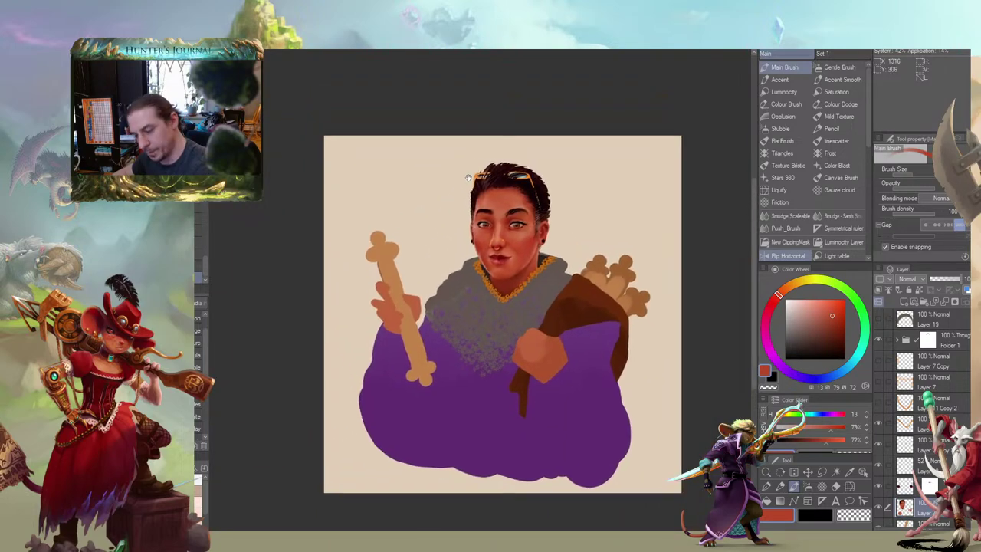
Retouch the nose bridge and near inner eye corner with a skin tone of hue 16, saturation 70, brightness 76 and smudge it
scroll(488, 233, up, 5)
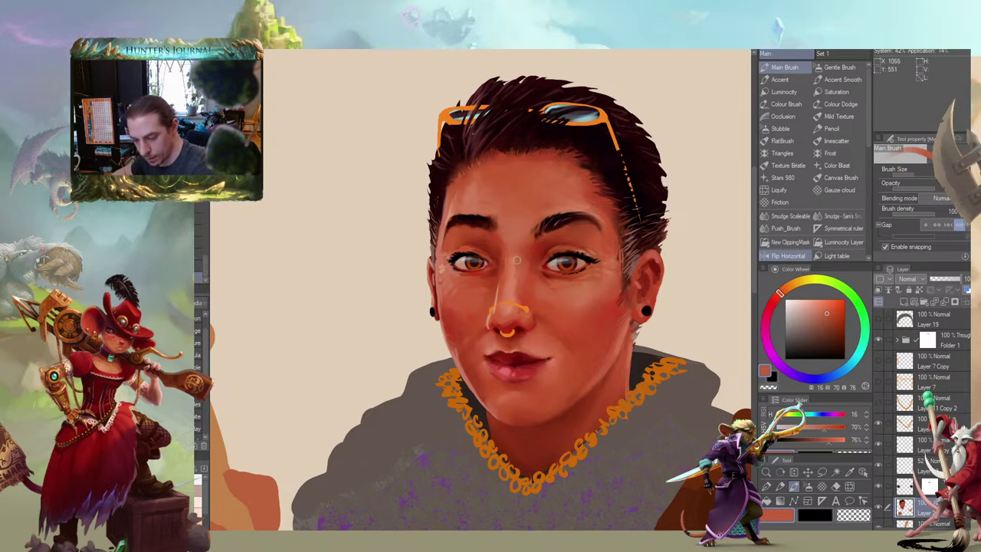
key(j)
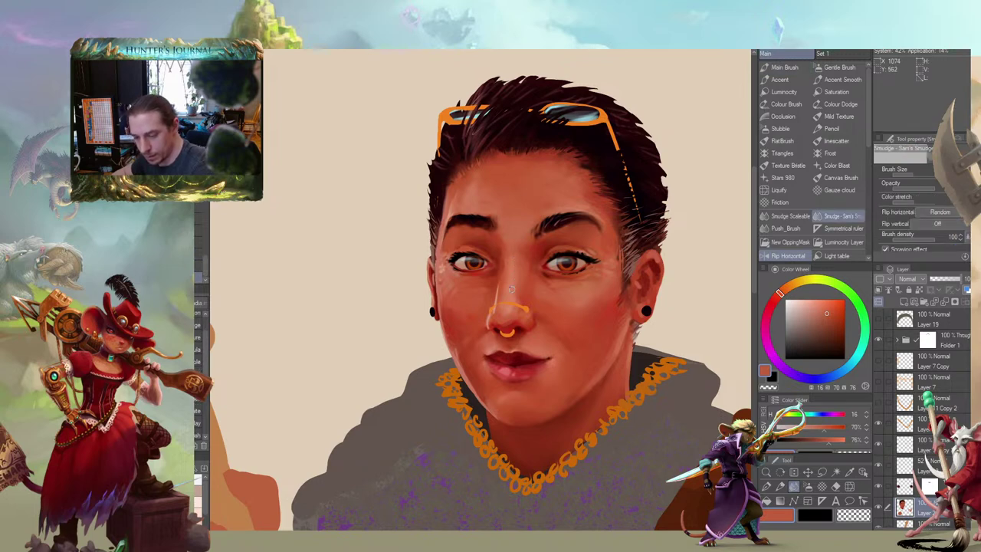
mouse_move(476, 189)
mouse_down()
mouse_move(493, 182)
mouse_move(491, 163)
mouse_move(437, 181)
mouse_up()
key(b)
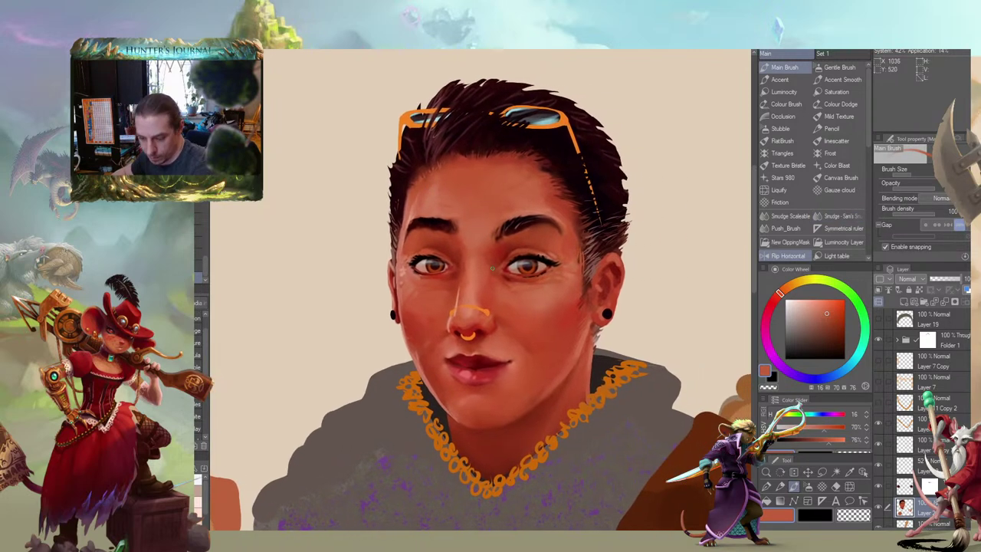
key(j)
mouse_move(503, 282)
mouse_down()
mouse_move(477, 249)
mouse_move(481, 222)
mouse_up()
key(b)
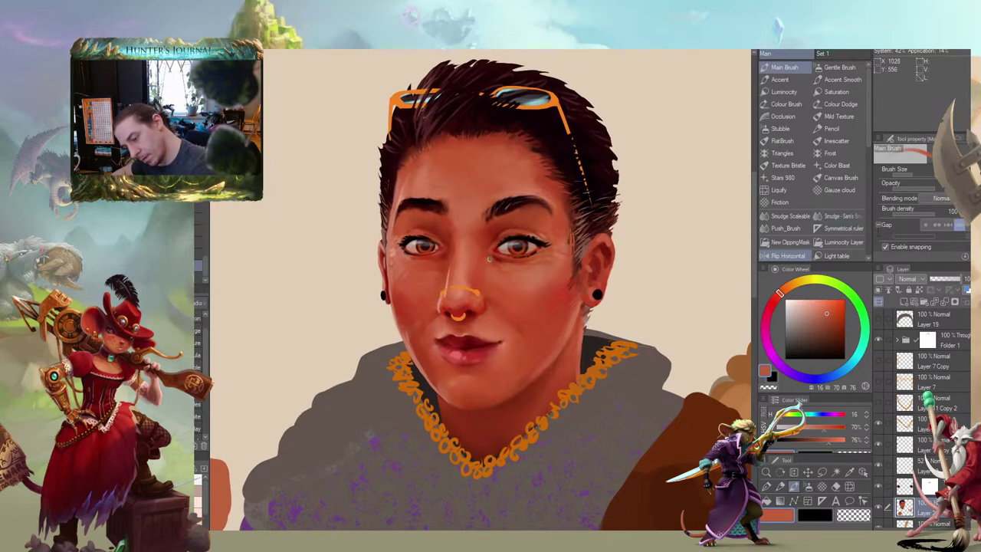
Refine the skin on both sides of the nose bridge and beneath the far eye with the Main Brush
drag(467, 232, 452, 231)
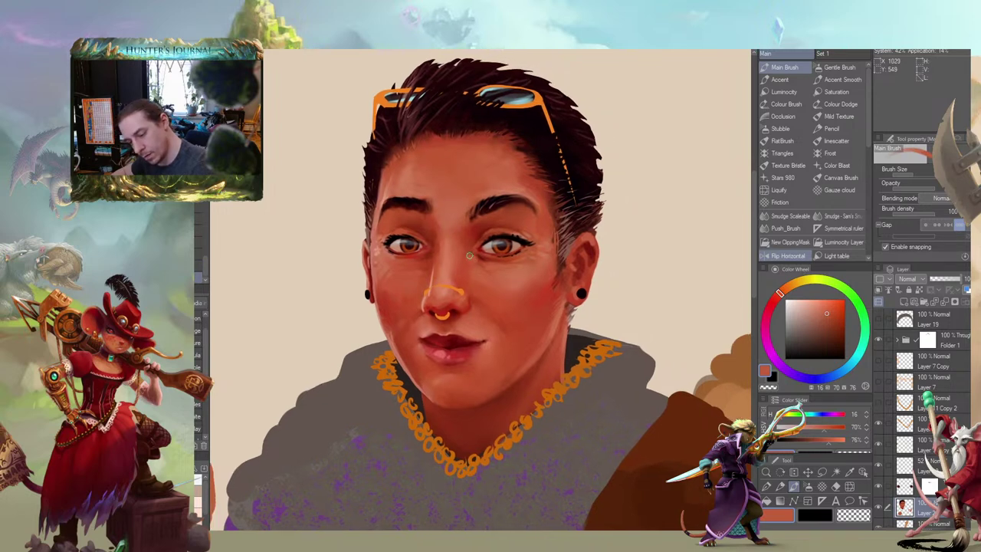
mouse_move(425, 190)
mouse_down()
mouse_move(403, 192)
mouse_move(413, 191)
mouse_up()
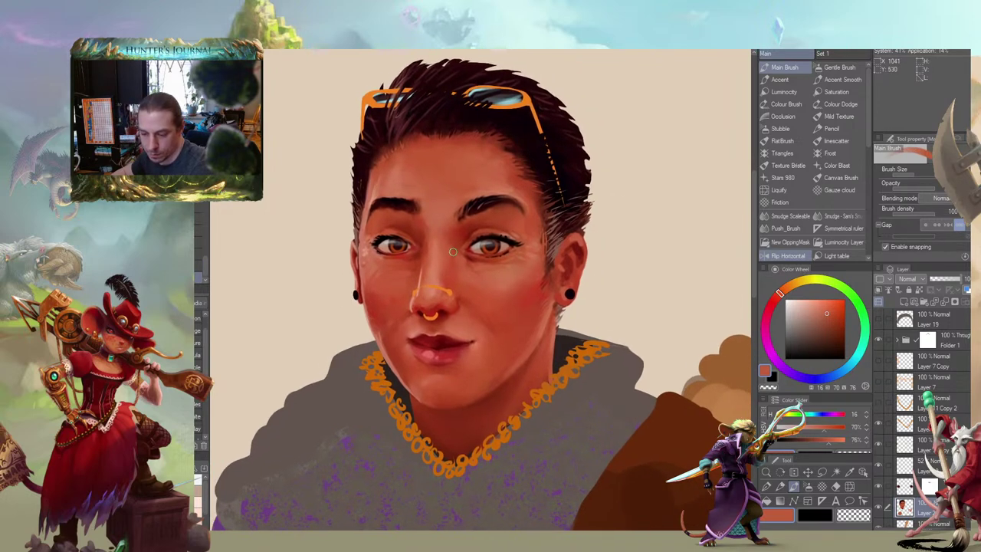
mouse_move(454, 243)
mouse_down()
mouse_move(472, 95)
mouse_move(432, 253)
mouse_up()
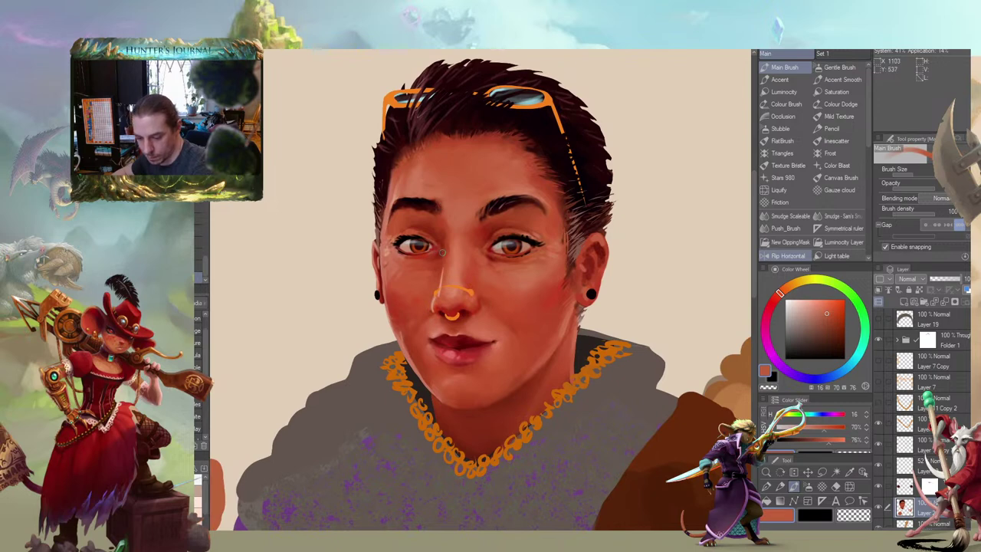
mouse_move(409, 191)
mouse_down()
mouse_move(435, 185)
mouse_move(429, 199)
mouse_move(441, 193)
mouse_move(419, 175)
mouse_move(452, 224)
mouse_up()
drag(441, 284, 381, 272)
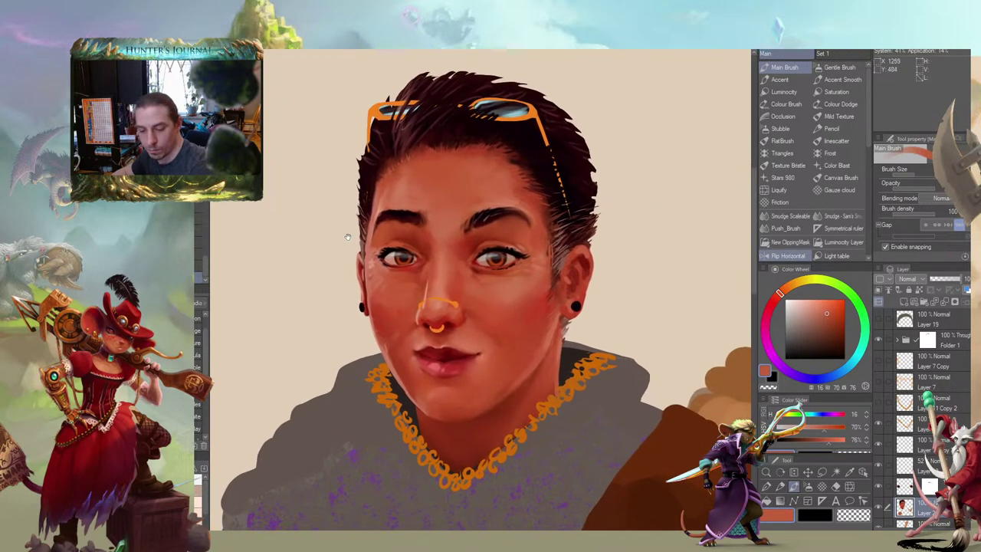
drag(342, 235, 388, 213)
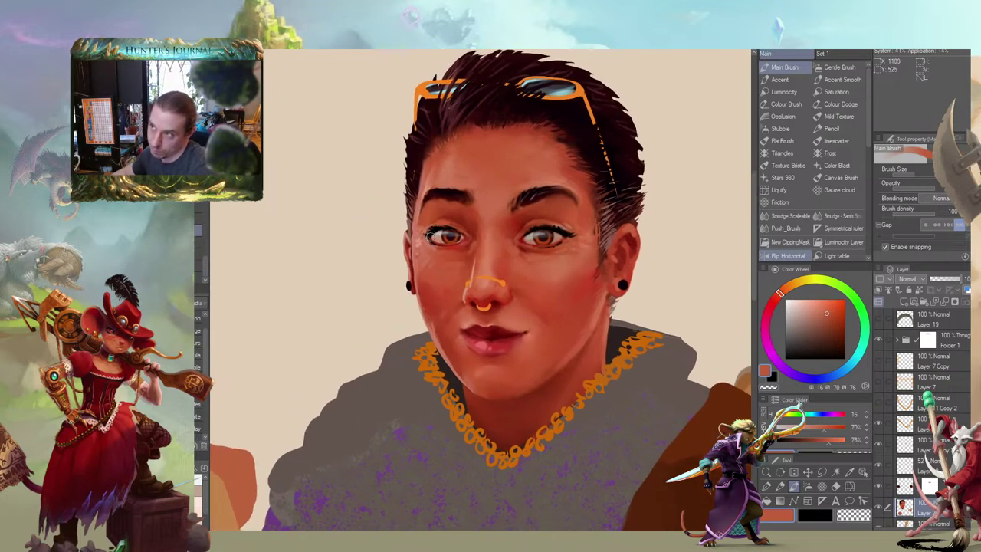
drag(427, 312, 488, 293)
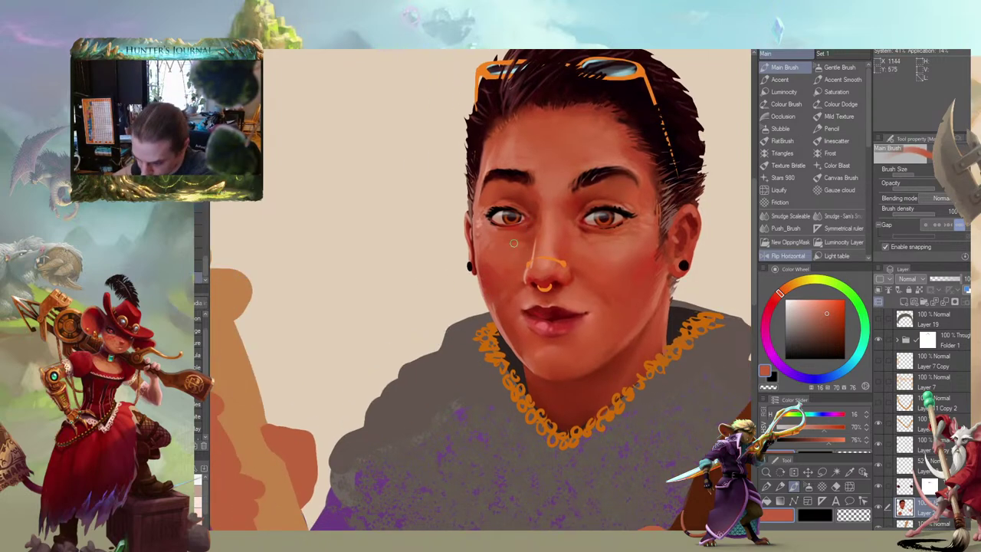
mouse_move(498, 192)
mouse_down()
mouse_move(458, 225)
mouse_move(329, 239)
mouse_move(349, 253)
mouse_move(407, 246)
mouse_up()
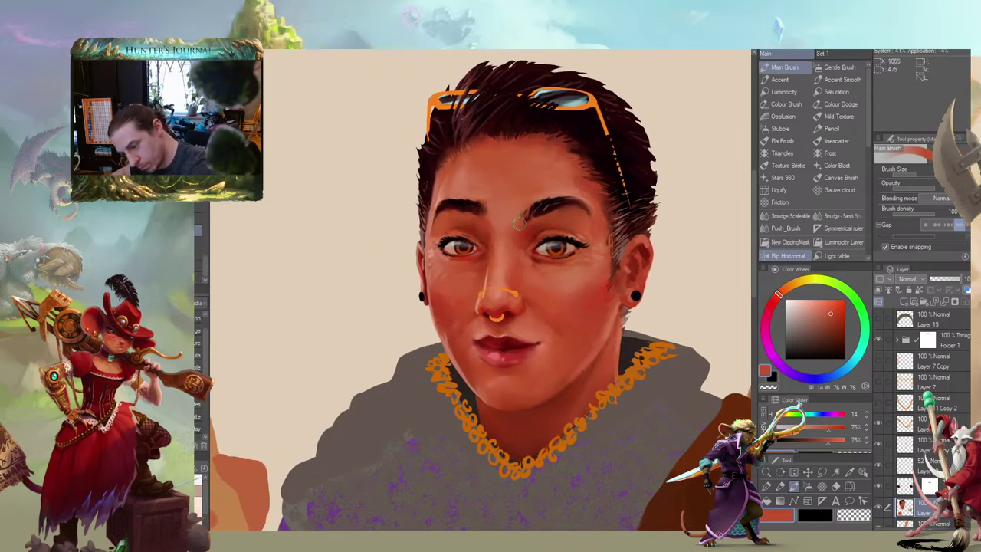
Sample a red tone of hue 9, saturation 81, brightness 75 from the near cheek and retouch the skin around the nose bridge
alt+click(606, 288)
drag(473, 257, 478, 268)
drag(512, 202, 497, 210)
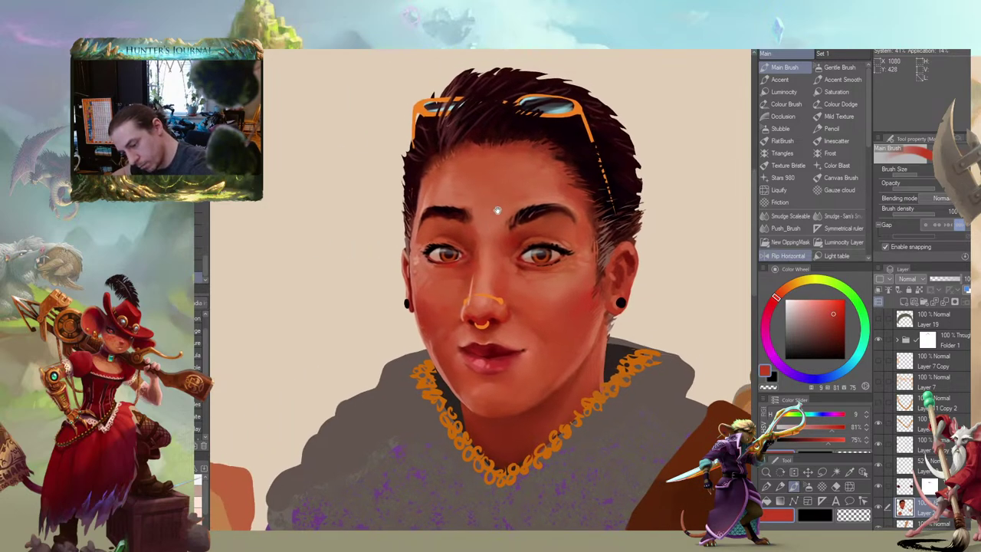
drag(512, 263, 507, 267)
drag(492, 203, 490, 204)
drag(422, 247, 445, 253)
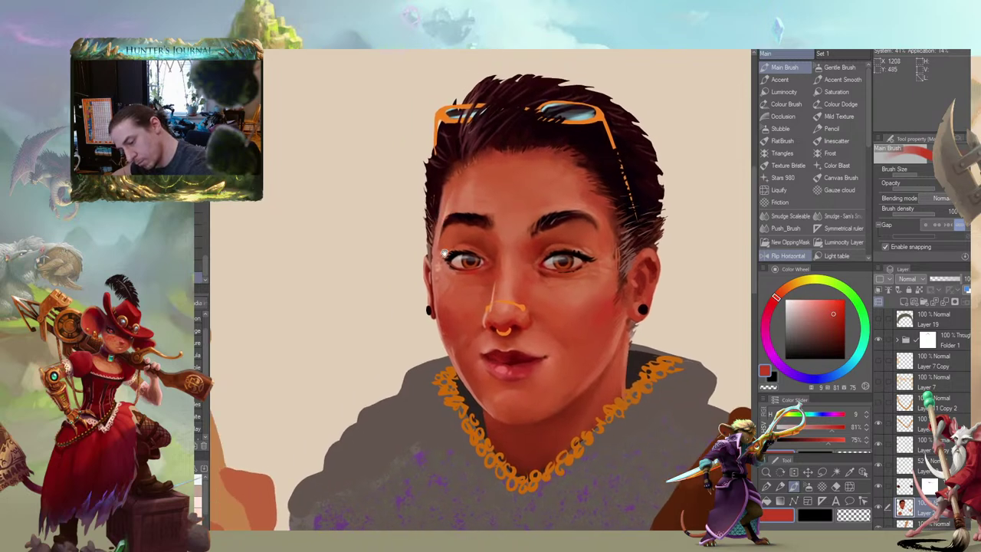
drag(515, 211, 537, 208)
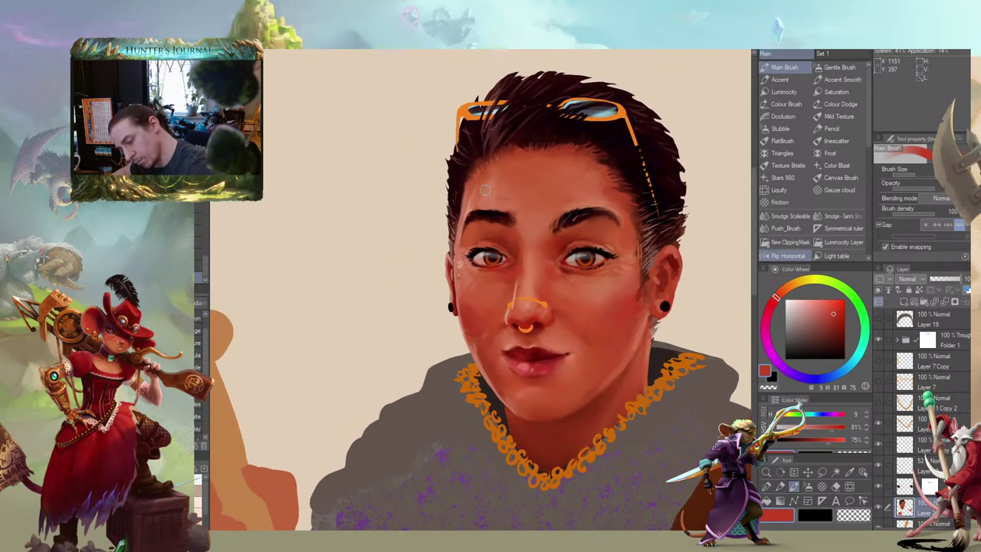
Review the whole figure and flip the canvas view horizontally before returning to the face
drag(450, 208, 357, 245)
drag(449, 164, 422, 183)
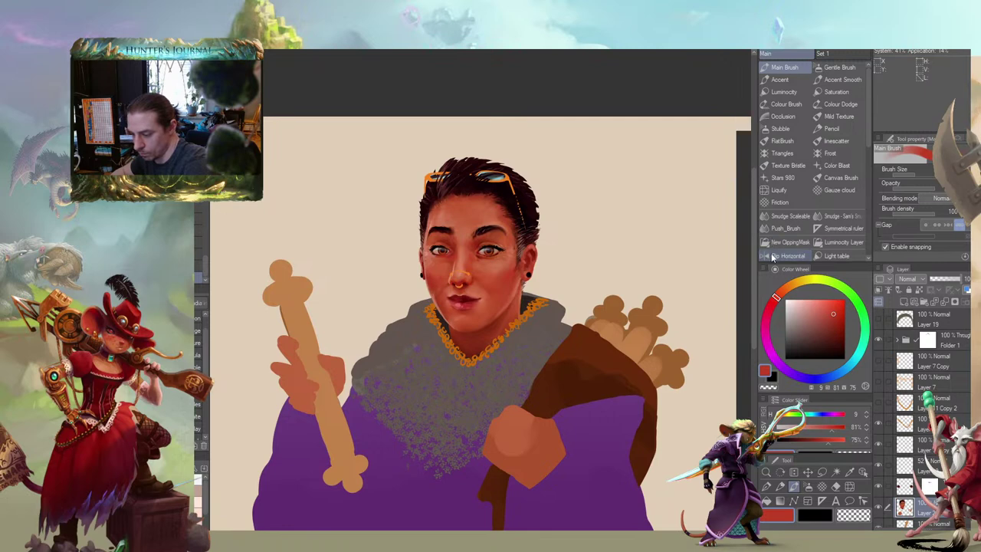
click(773, 256)
drag(470, 155, 522, 175)
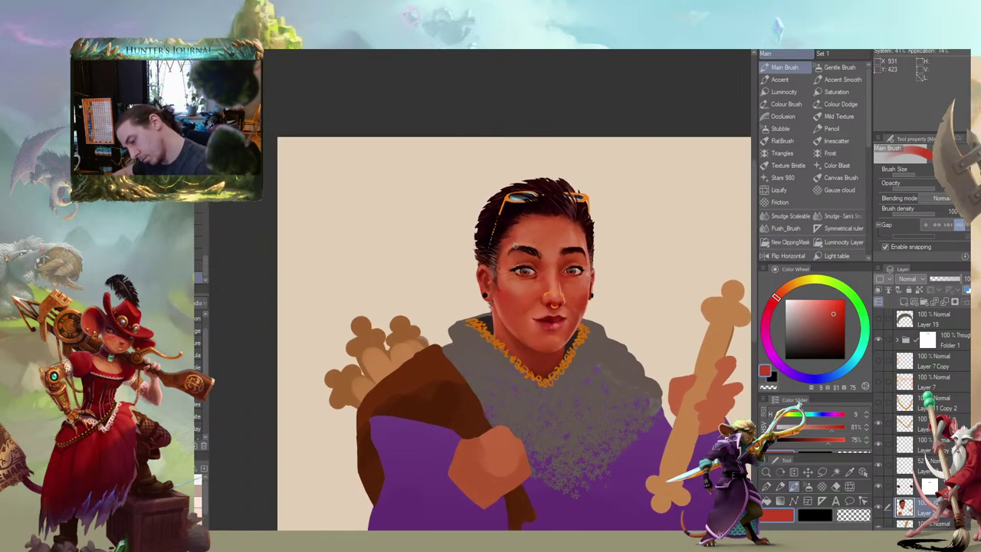
scroll(507, 260, up, 4)
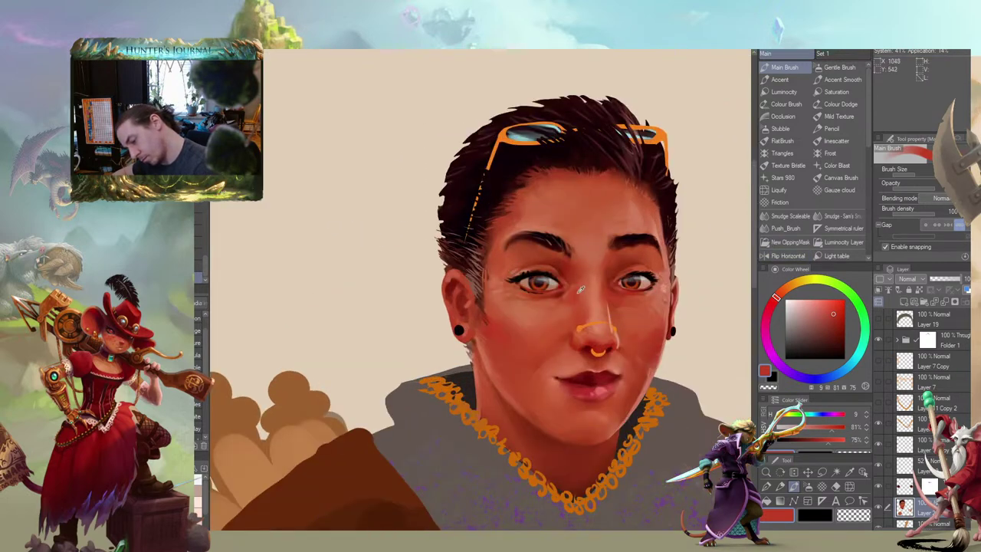
Retouch the nose bridge and inner eye area with sampled tones of hue 16, saturation 75 and hue 18, saturation 43
alt+click(605, 297)
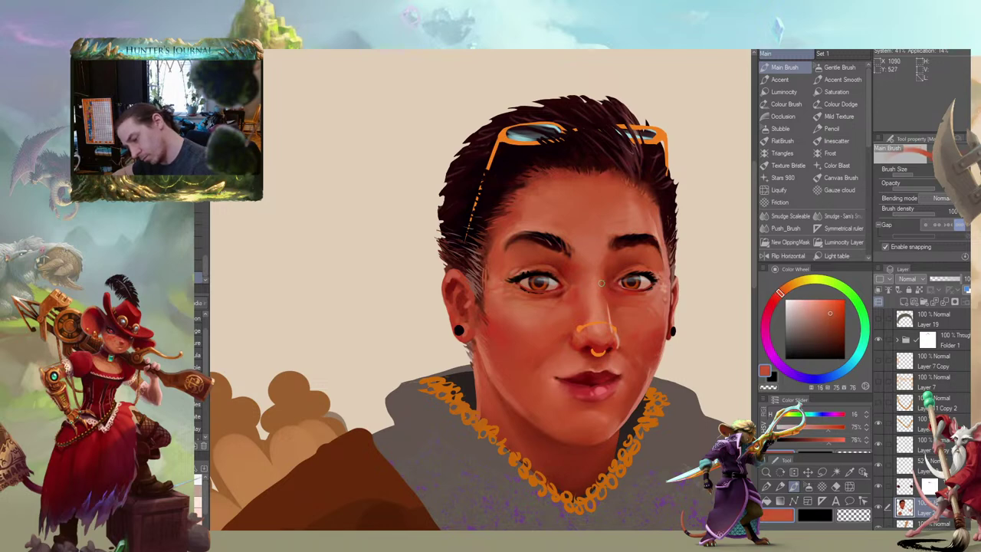
mouse_move(548, 228)
mouse_down()
mouse_move(431, 219)
mouse_move(426, 202)
mouse_move(499, 220)
mouse_up()
alt+click(494, 305)
drag(420, 194, 471, 198)
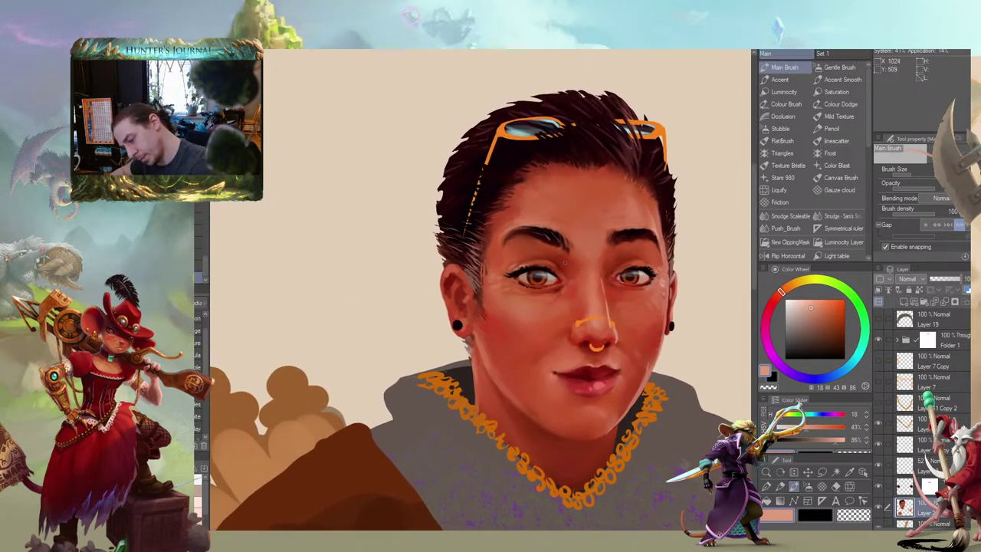
drag(527, 208, 536, 203)
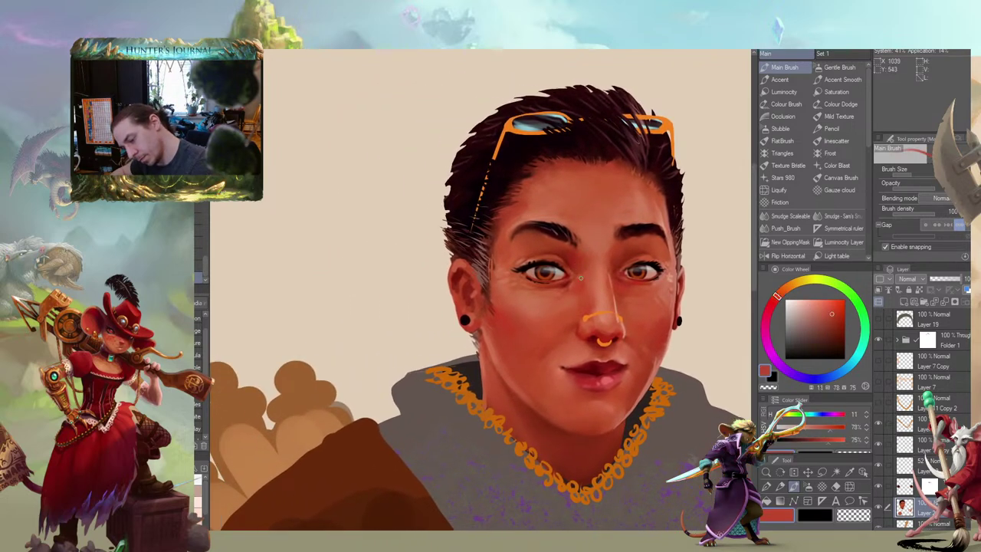
Blend the skin between the near eye and nose with sampled tones of hue 11, saturation 78 and hue 16, saturation 67
alt+click(580, 273)
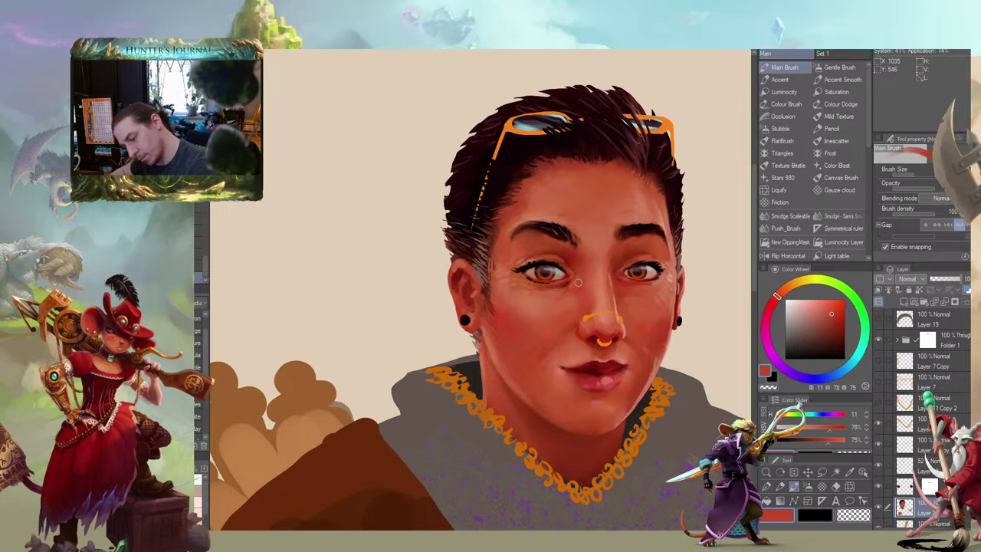
drag(547, 225, 550, 234)
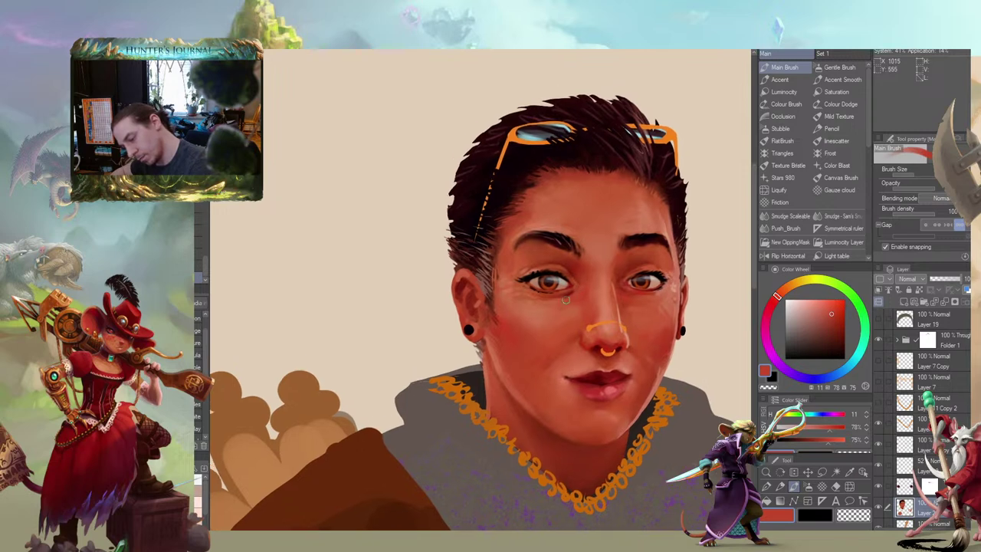
alt+click(580, 296)
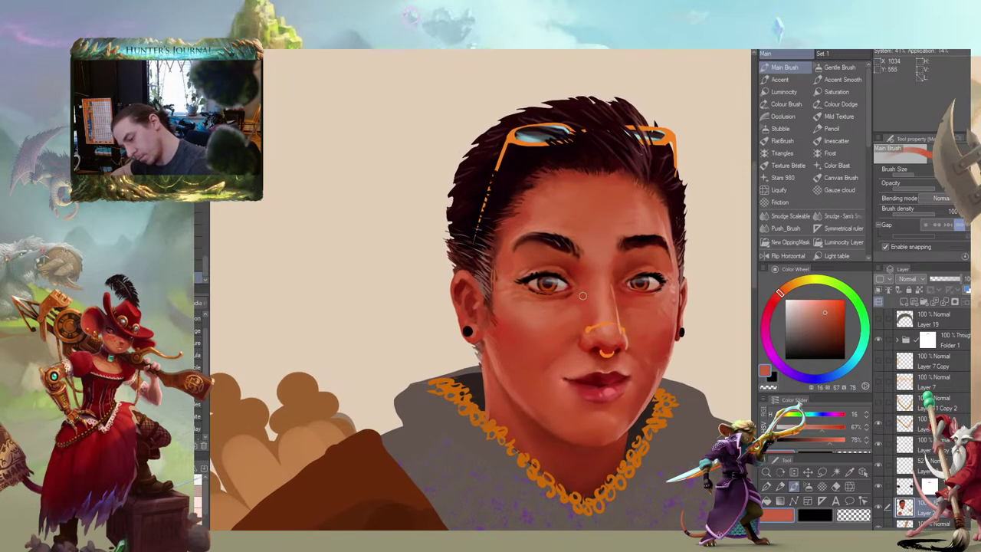
drag(571, 246, 551, 240)
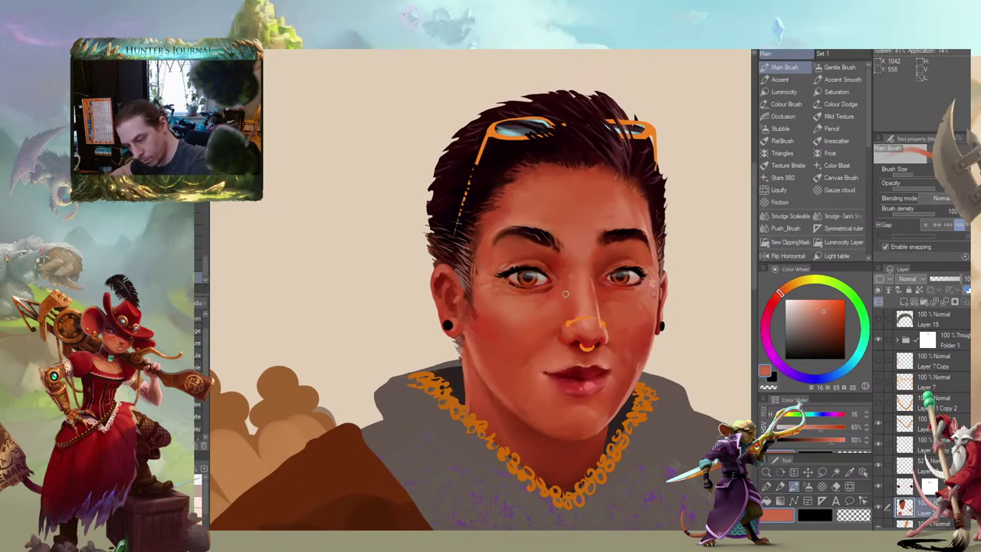
drag(580, 281, 526, 260)
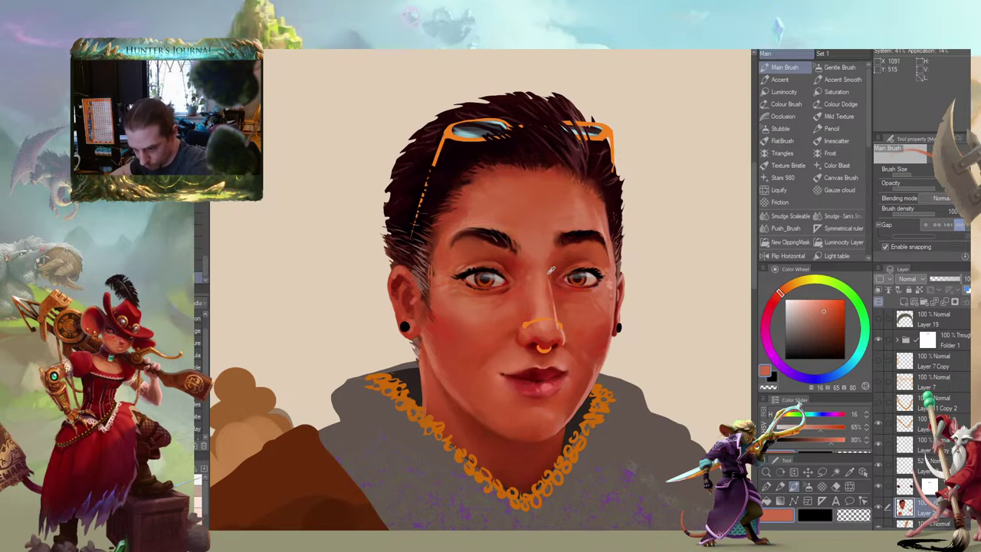
Sample a dark red of hue 13, saturation 84, brightness 58, dot small freckles over the nose and upper cheeks, and check the whole figure
alt+click(553, 268)
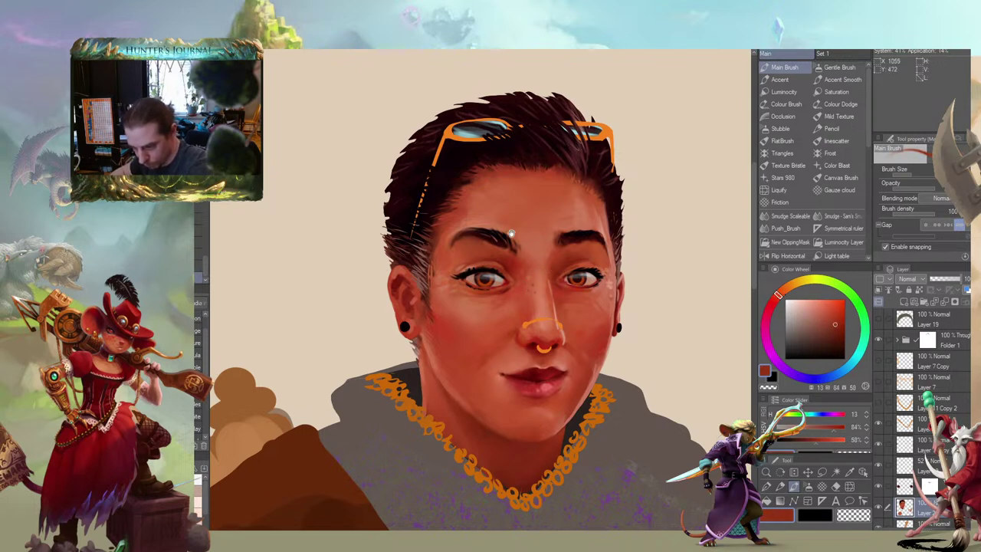
mouse_move(536, 248)
mouse_down()
mouse_move(551, 234)
mouse_move(546, 226)
mouse_up()
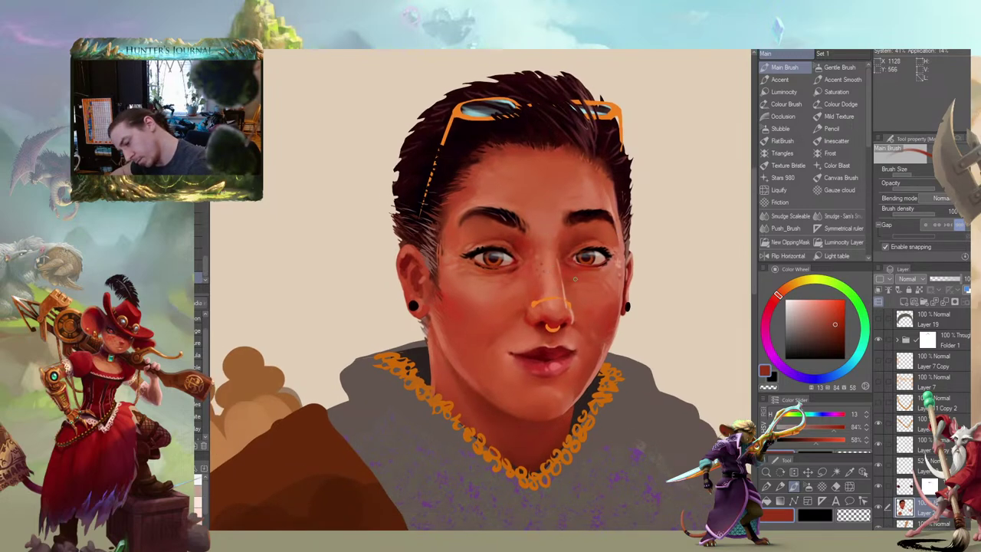
drag(498, 280, 496, 281)
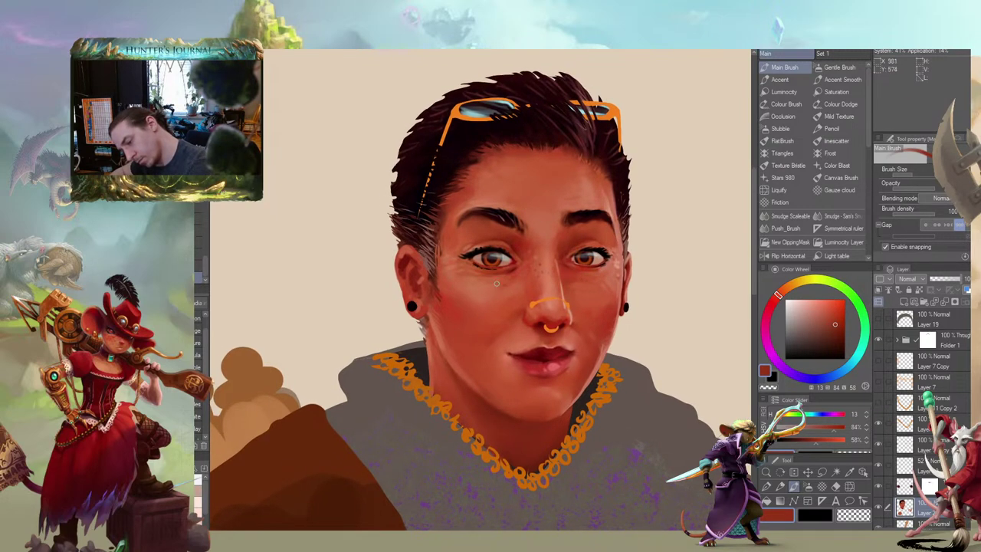
click(494, 284)
drag(408, 237, 390, 266)
mouse_move(351, 253)
mouse_down()
mouse_move(314, 225)
mouse_move(315, 203)
mouse_up()
drag(363, 241, 398, 257)
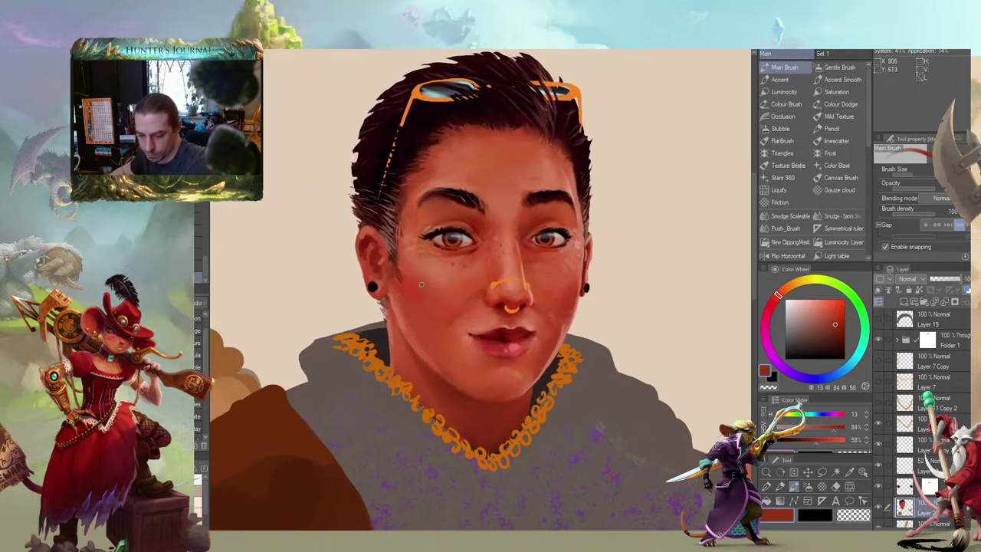
drag(334, 225, 391, 241)
scroll(391, 268, down, 1)
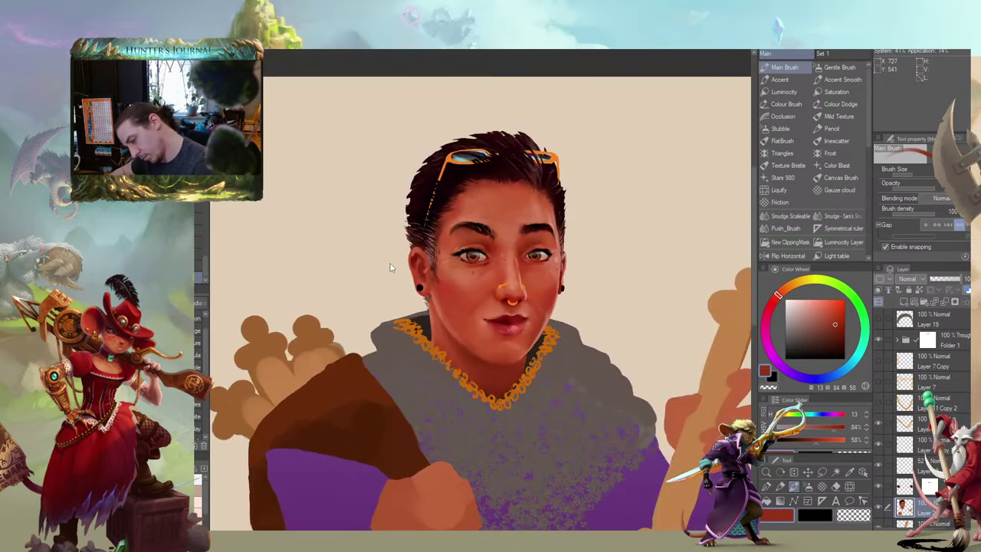
scroll(390, 267, down, 1)
drag(349, 266, 319, 252)
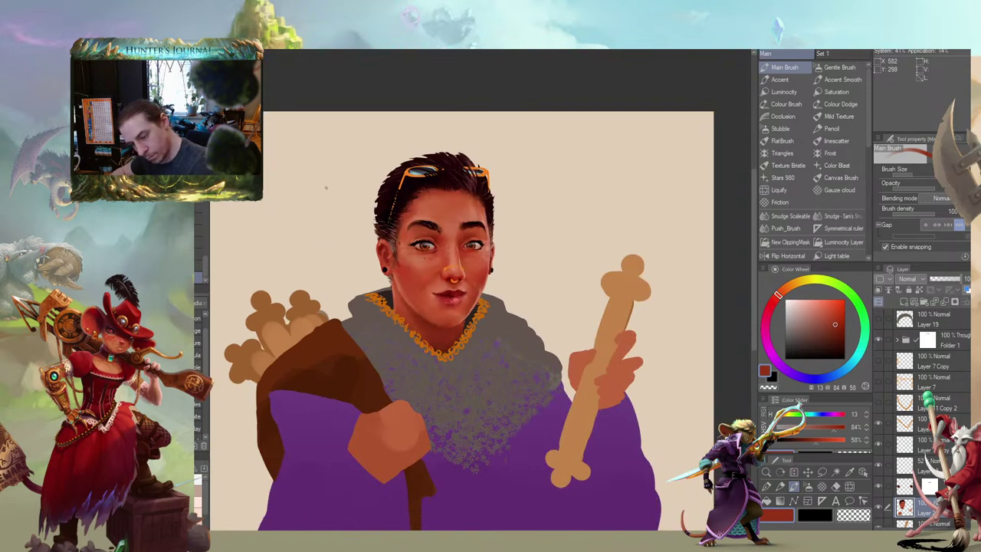
drag(329, 198, 339, 221)
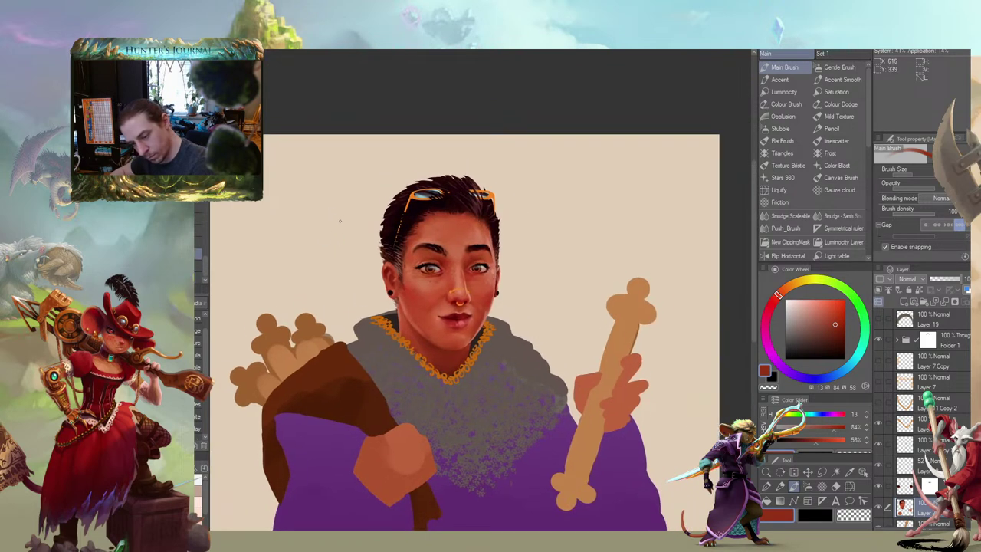
Dot a few more dark red freckles across both cheeks and the temple with the Main Brush
scroll(348, 268, up, 3)
drag(454, 300, 458, 317)
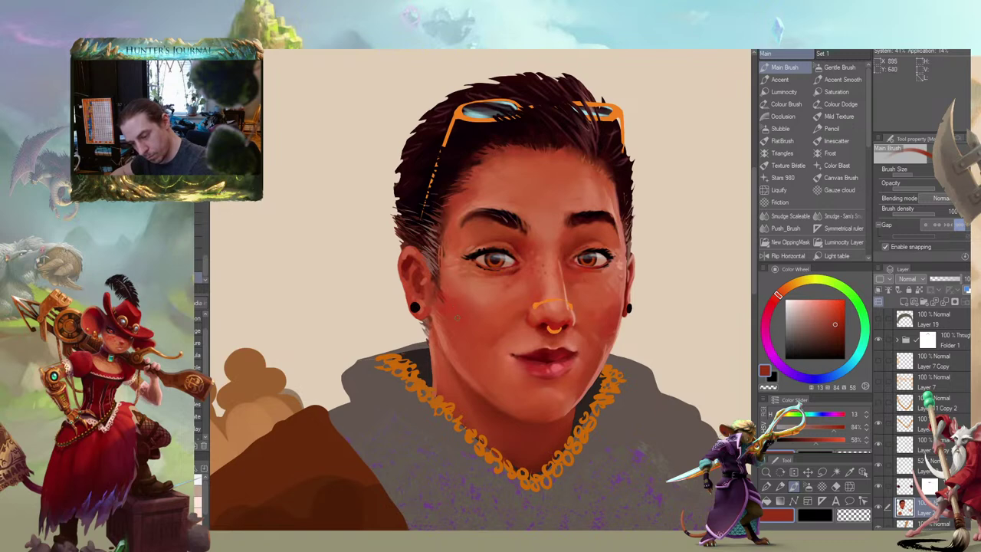
drag(431, 265, 376, 227)
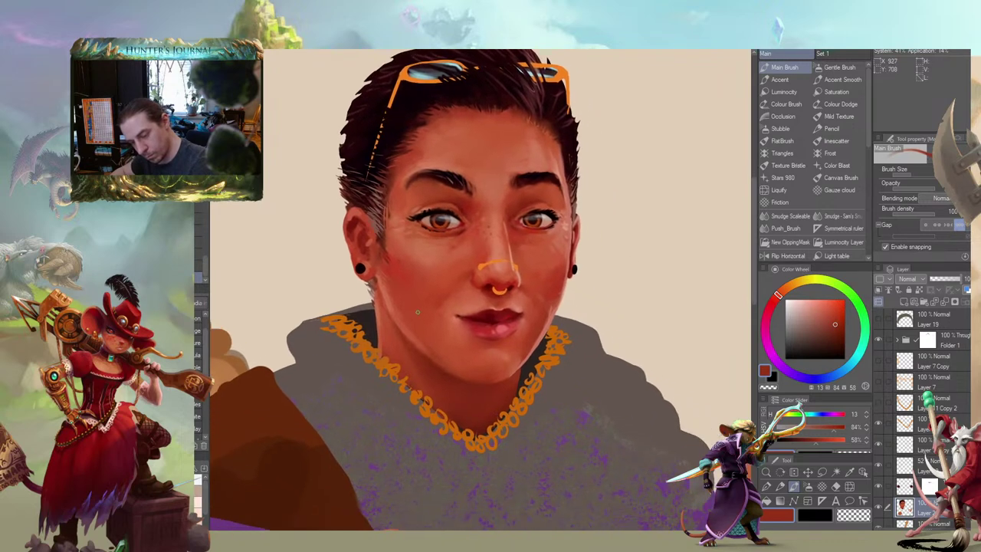
drag(461, 363, 484, 395)
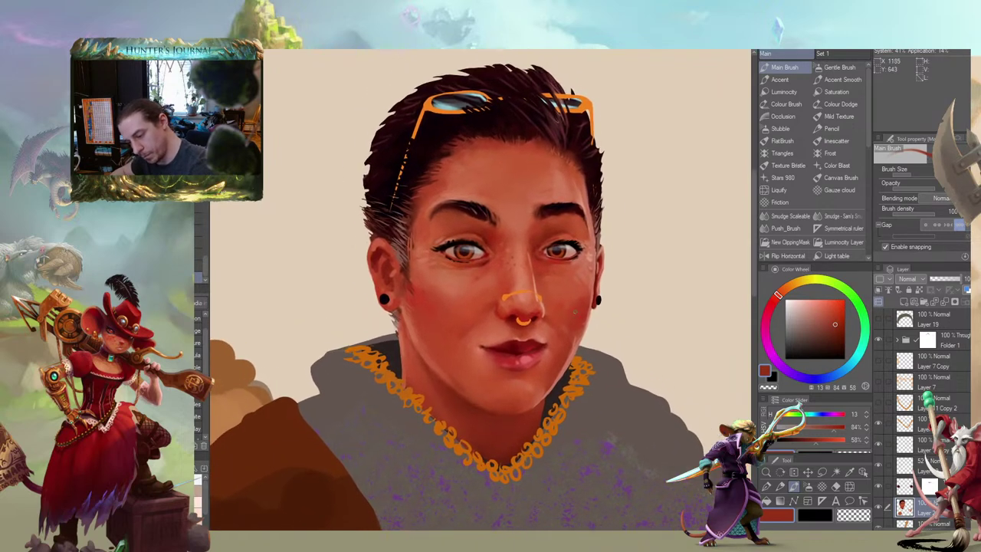
drag(543, 189, 534, 212)
drag(433, 189, 445, 200)
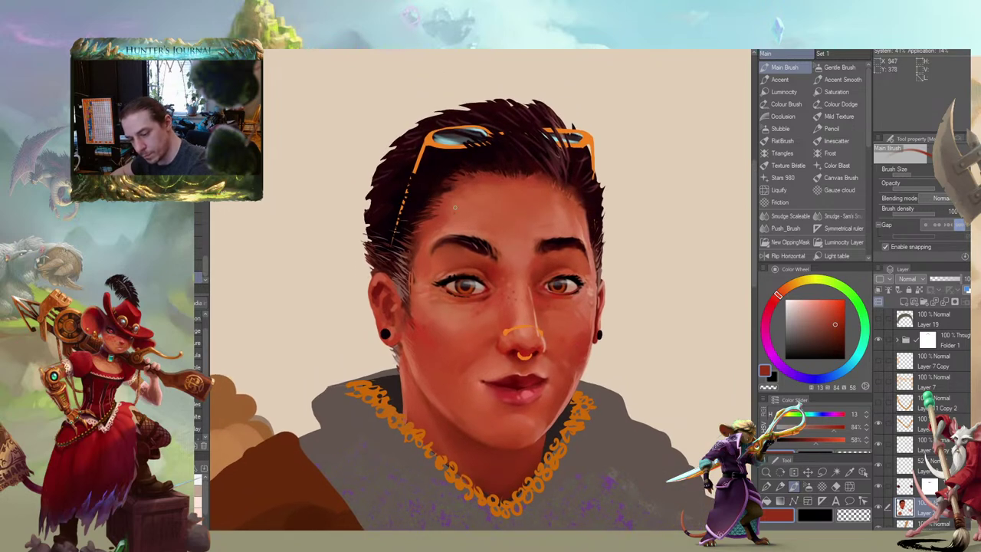
Soften the marks on the temple, forehead and nose with the smudge brush, then check the whole figure
key(j)
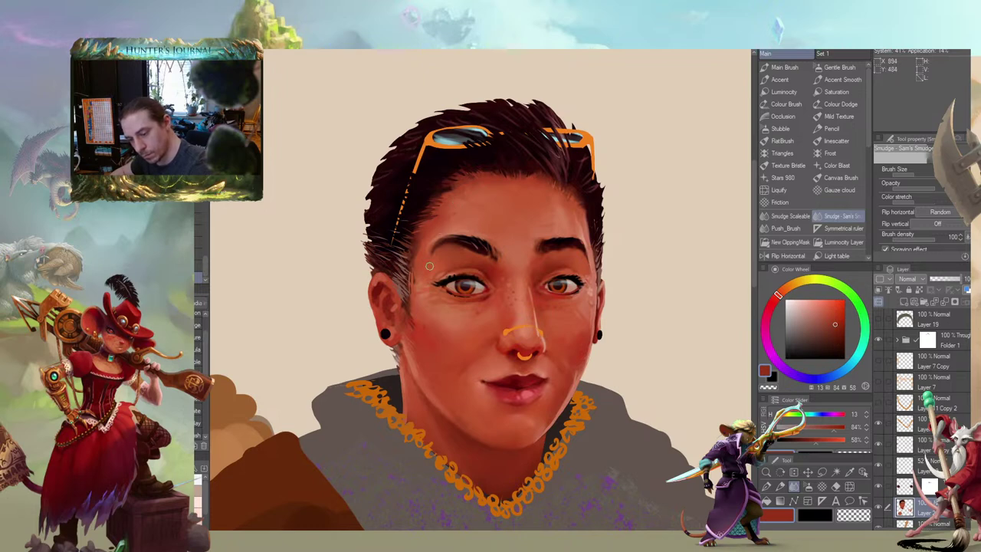
drag(471, 173, 465, 179)
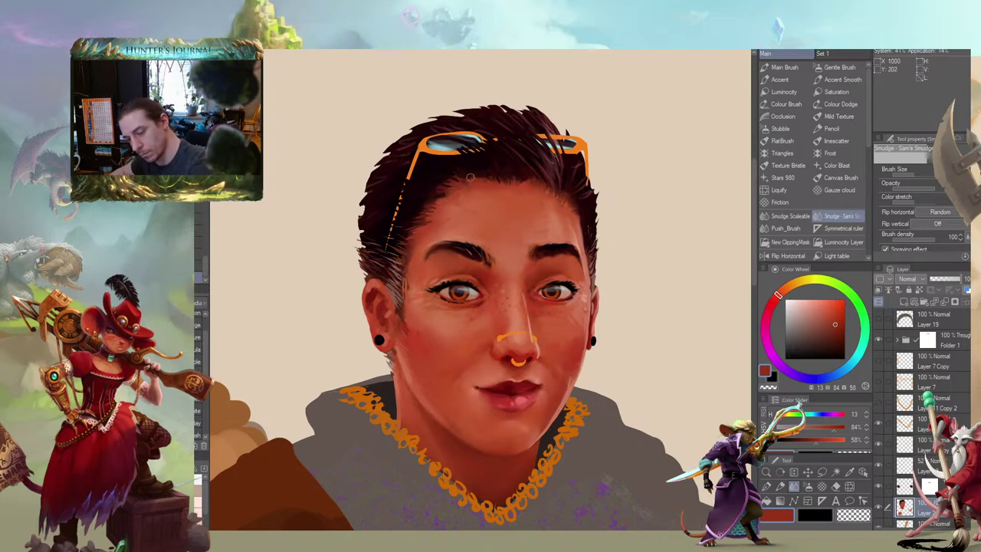
drag(480, 143, 504, 95)
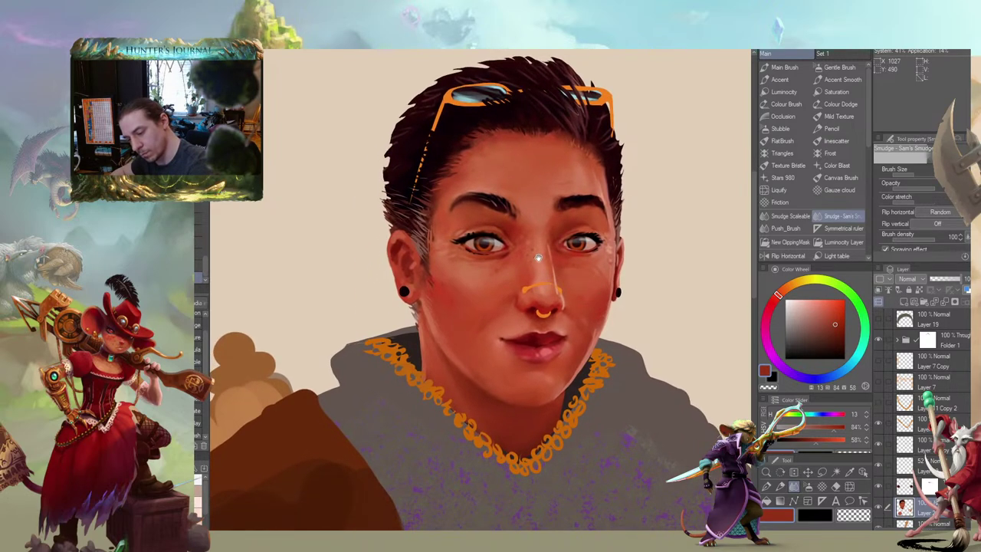
drag(471, 218, 472, 164)
mouse_move(403, 181)
mouse_down()
mouse_move(427, 187)
mouse_move(480, 242)
mouse_up()
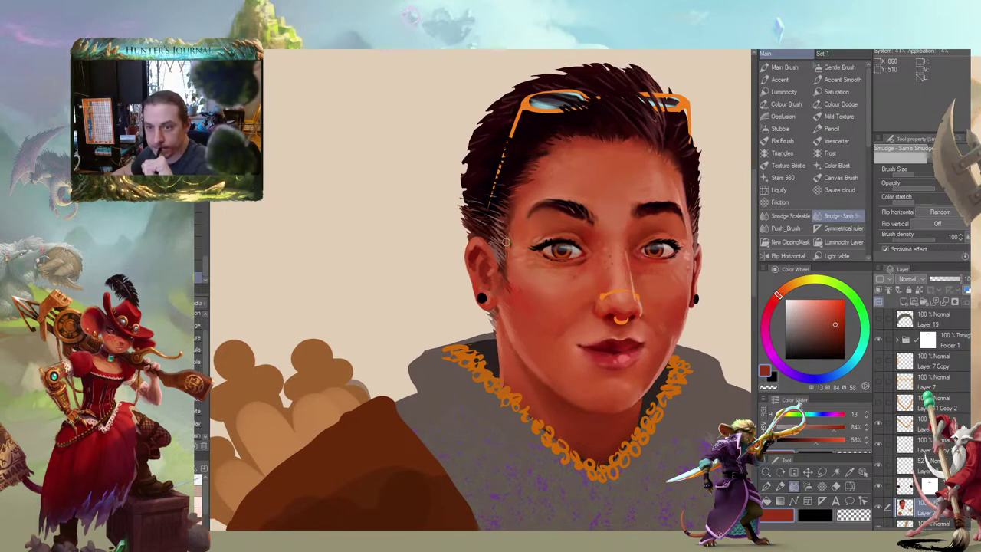
scroll(401, 253, down, 4)
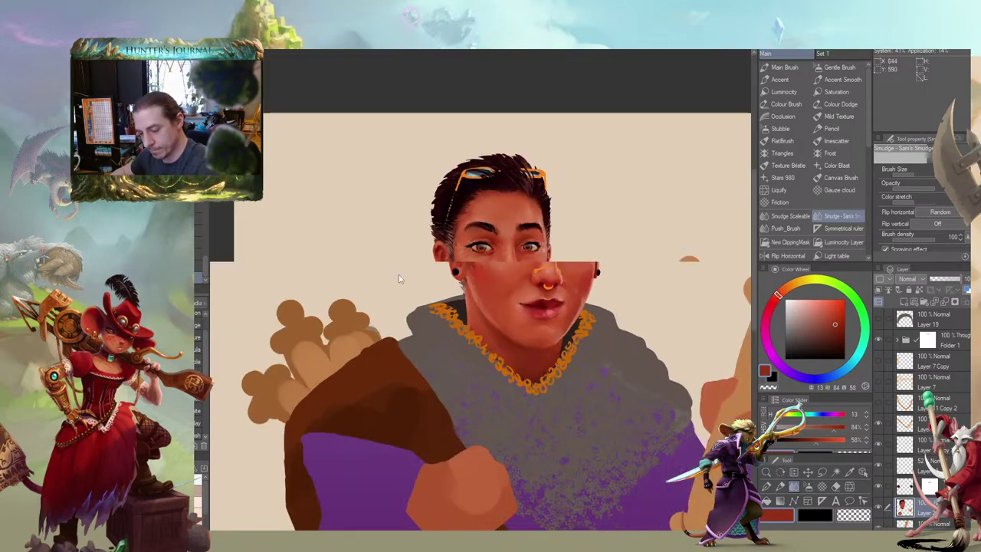
drag(401, 276, 416, 195)
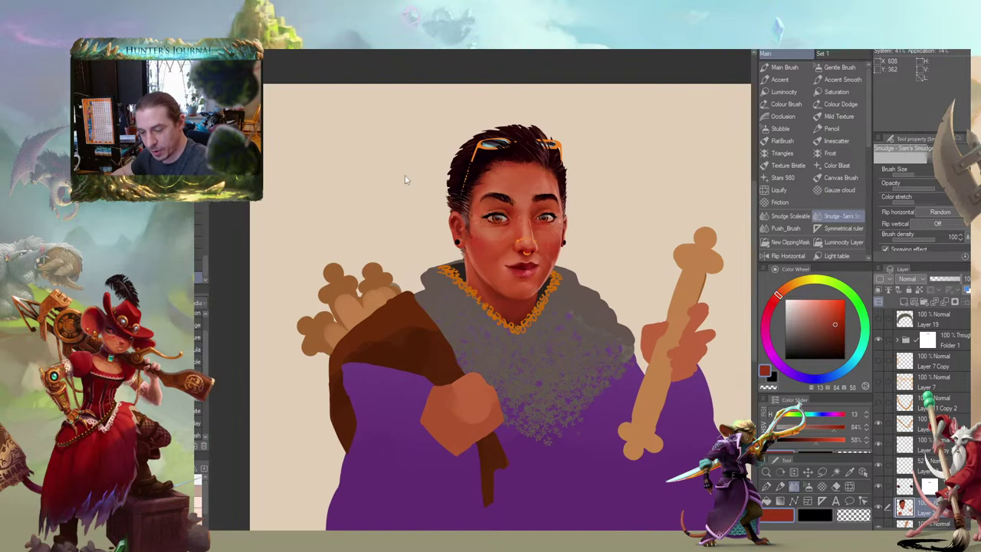
Retouch the hairline edges beside both temples with sampled tones of hue 13, saturation 50 and hue 13, saturation 38
scroll(406, 184, up, 4)
mouse_move(430, 271)
mouse_down()
mouse_move(378, 248)
mouse_move(378, 281)
mouse_up()
scroll(379, 248, down, 1)
key(b)
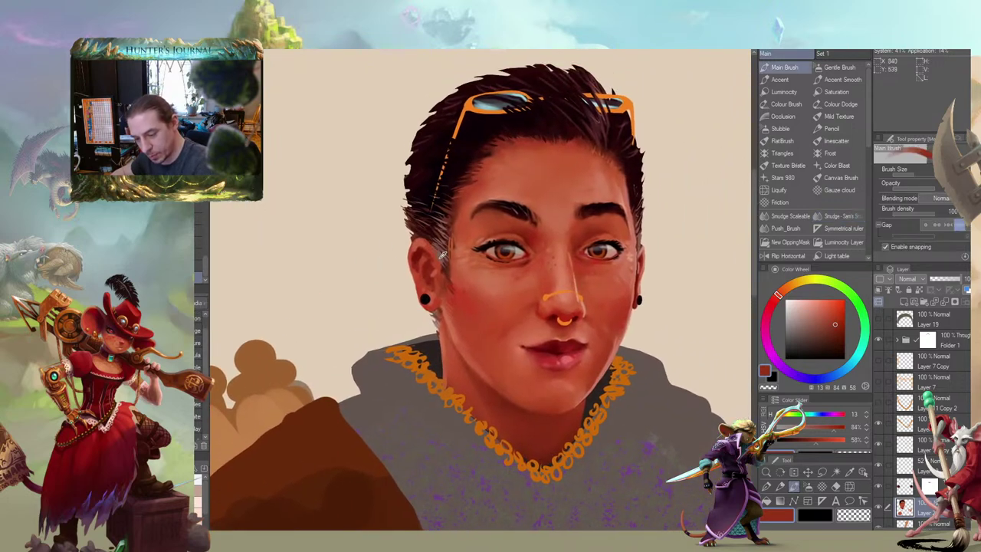
alt+click(442, 259)
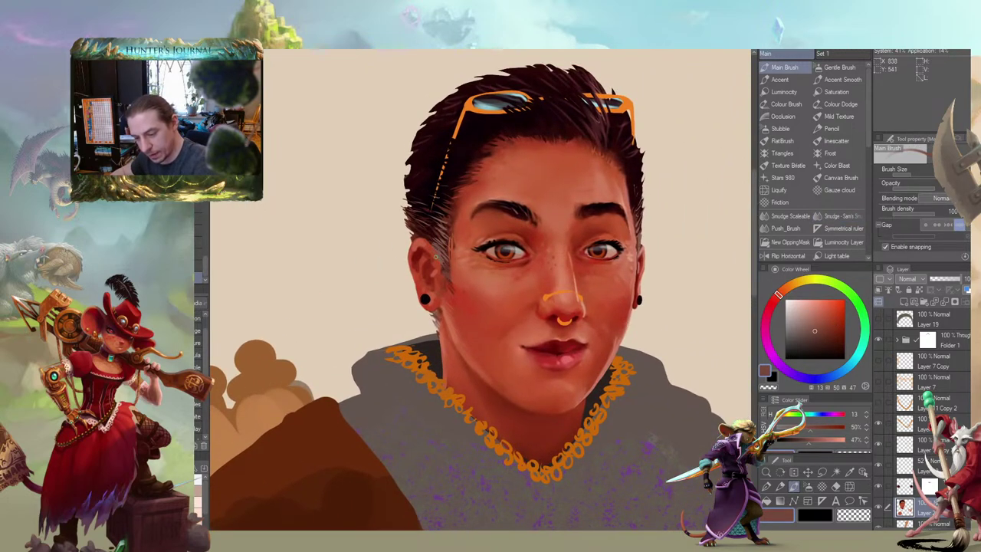
mouse_move(436, 257)
mouse_down()
mouse_move(407, 267)
mouse_move(526, 198)
mouse_up()
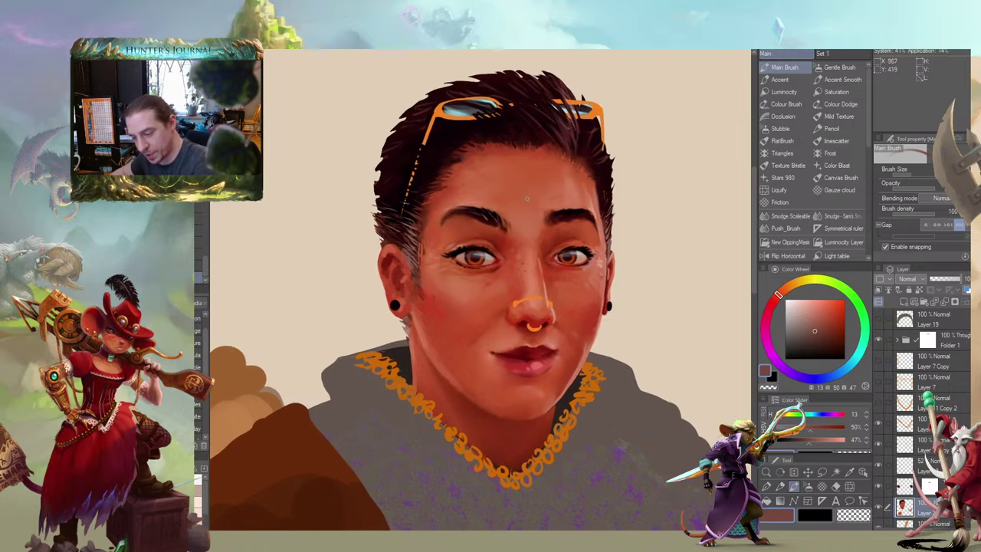
alt+click(611, 243)
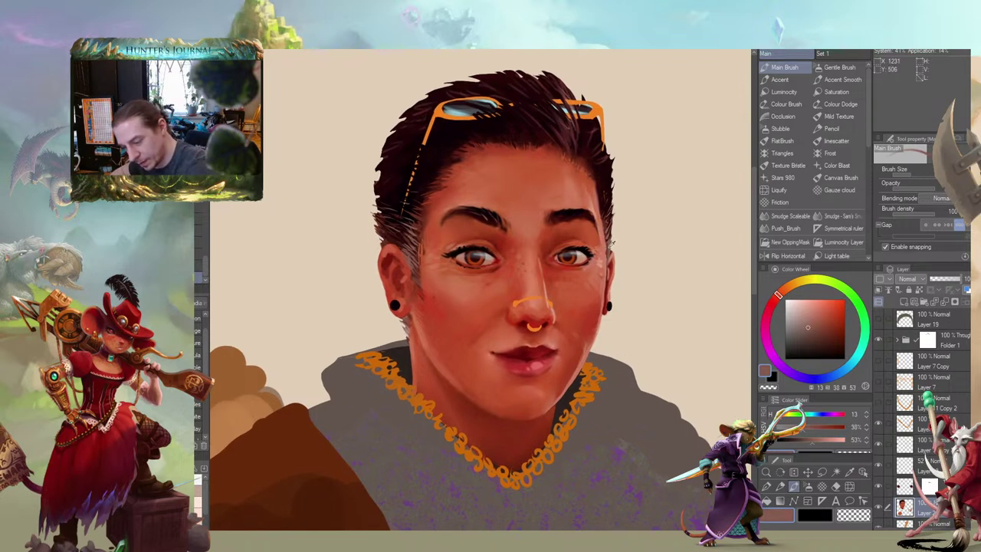
drag(478, 153, 481, 154)
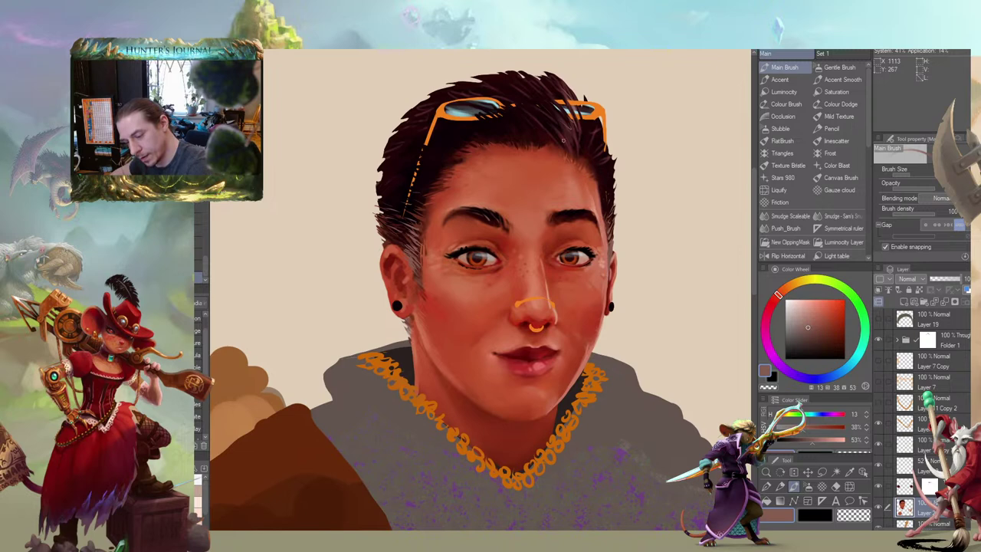
Retouch the light skin beside the far eye with sampled tones of hue 18, saturation 42 and hue 17, saturation 46
alt+click(604, 259)
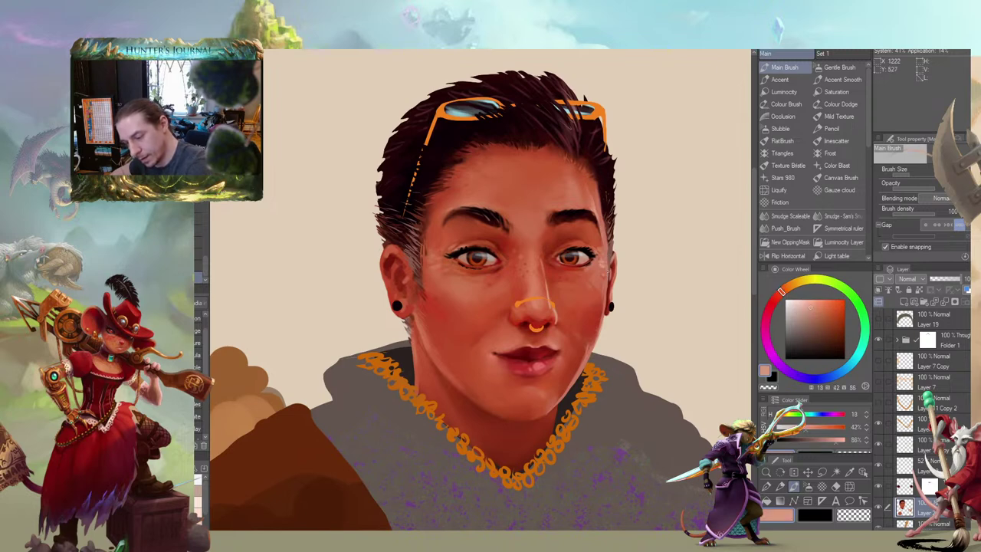
alt+click(605, 258)
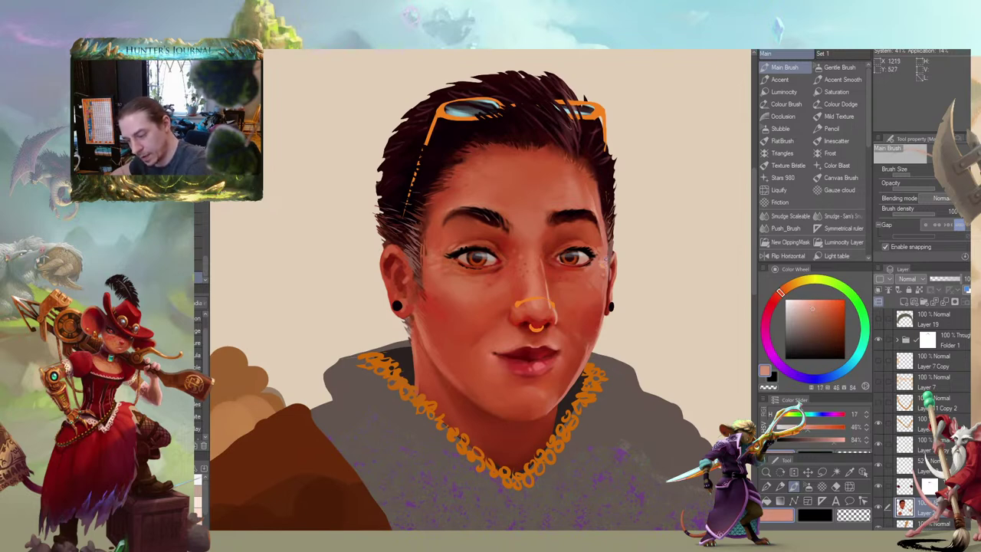
drag(487, 142, 496, 89)
mouse_move(526, 134)
mouse_down()
mouse_move(519, 127)
mouse_move(512, 140)
mouse_move(527, 119)
mouse_up()
mouse_move(322, 212)
mouse_down()
mouse_move(330, 204)
mouse_move(356, 269)
mouse_move(352, 288)
mouse_up()
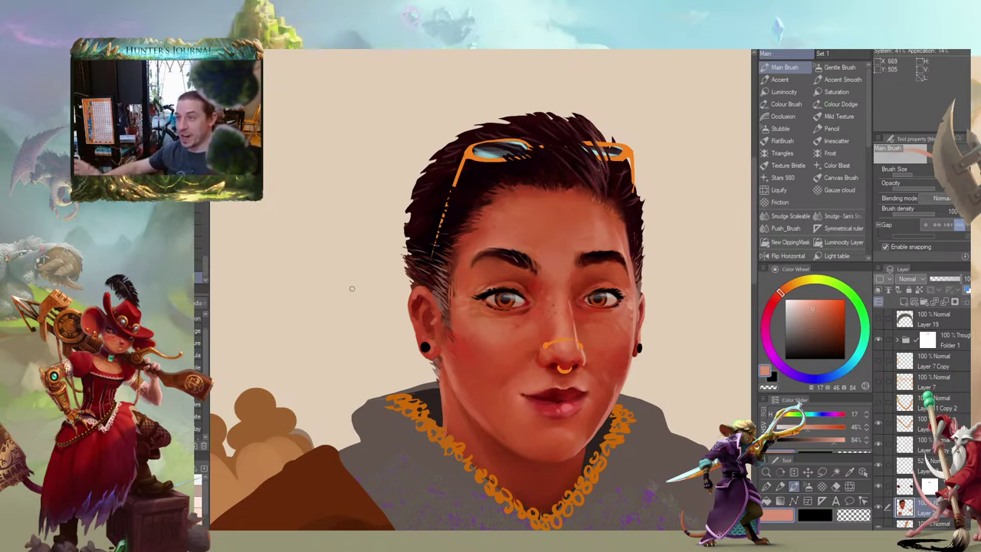
Blend the skin in front of the near ear with sampled tones of hue 14, saturation 73 and hue 7, saturation 83
drag(363, 280, 289, 254)
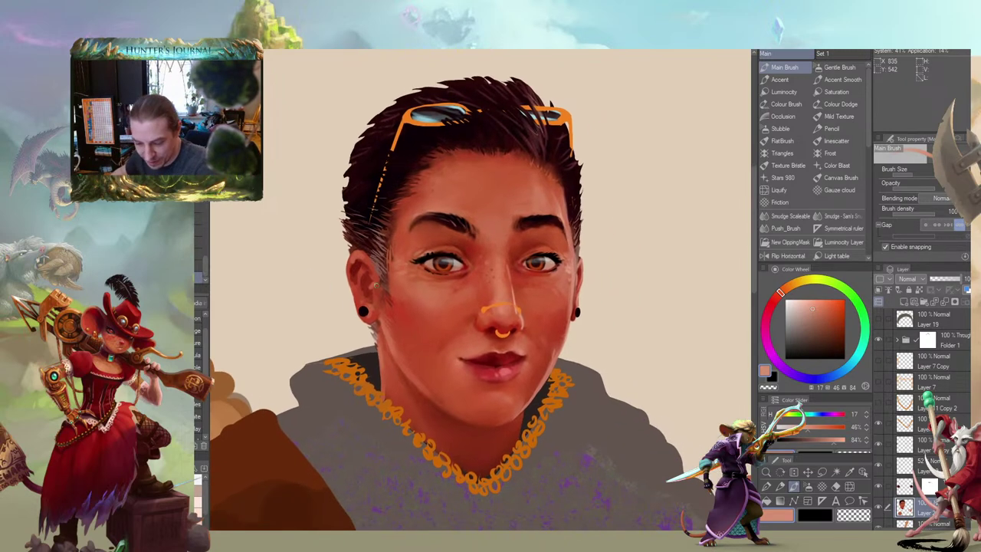
drag(332, 308, 331, 232)
alt+click(378, 216)
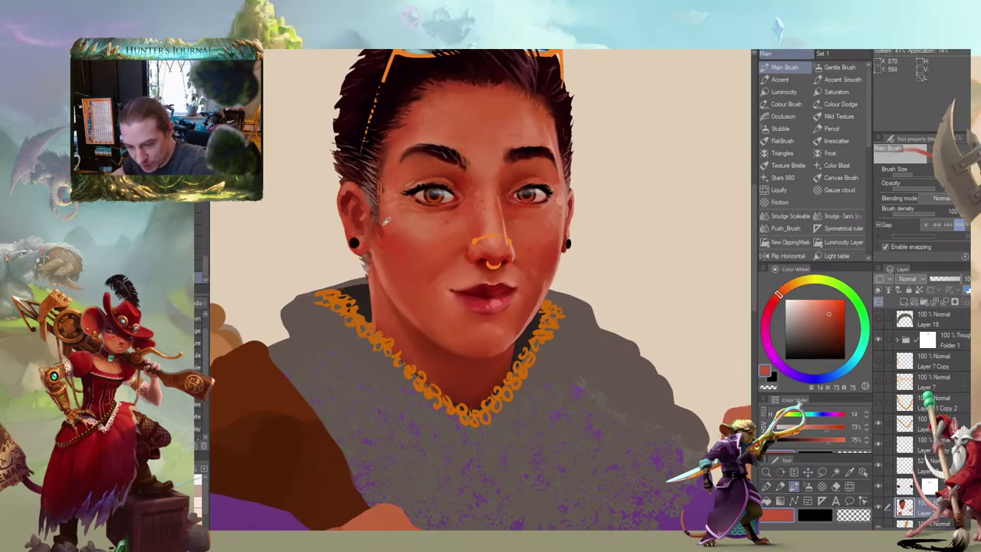
mouse_move(368, 190)
mouse_down()
mouse_move(386, 214)
mouse_move(360, 217)
mouse_move(372, 234)
mouse_move(345, 221)
mouse_move(354, 232)
mouse_move(487, 195)
mouse_up()
alt+click(400, 251)
key(j)
key(b)
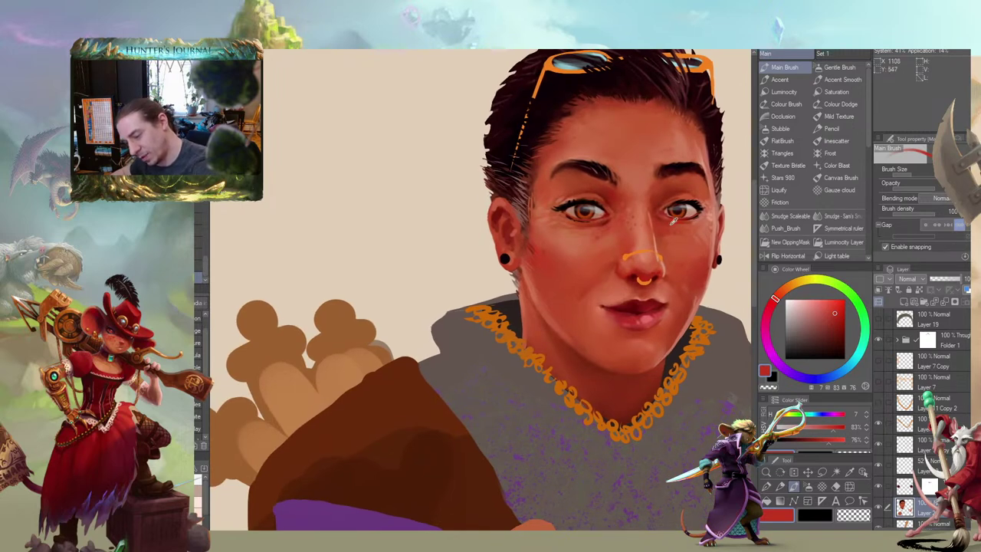
Sample hue 15, saturation 76, brightness 75 below the far eye, then retouch and smudge the near upper cheek
alt+click(688, 222)
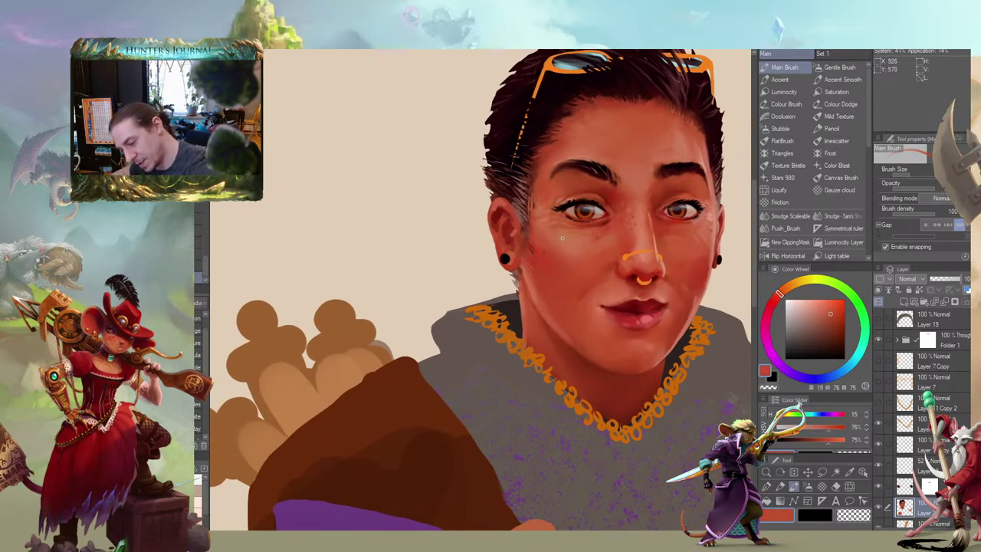
mouse_move(527, 236)
mouse_down()
mouse_move(322, 207)
mouse_move(305, 190)
mouse_move(328, 171)
mouse_move(458, 222)
mouse_up()
key(j)
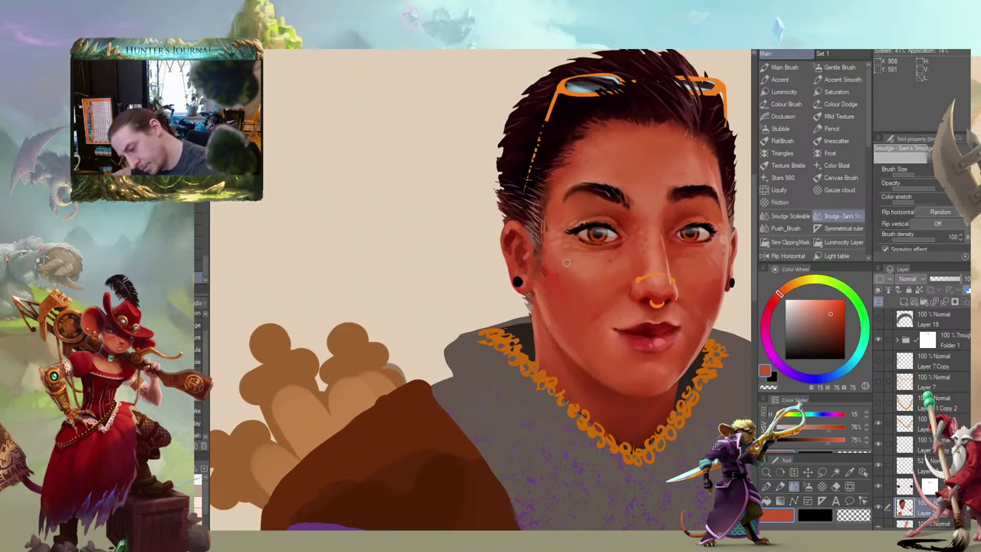
drag(527, 260, 509, 250)
mouse_move(573, 258)
mouse_down()
mouse_move(407, 202)
mouse_move(306, 241)
mouse_move(280, 228)
mouse_move(419, 274)
mouse_move(306, 237)
mouse_move(303, 246)
mouse_move(321, 255)
mouse_up()
Review the whole figure and the face up close to judge the blended skin and freckles
scroll(362, 228, down, 2)
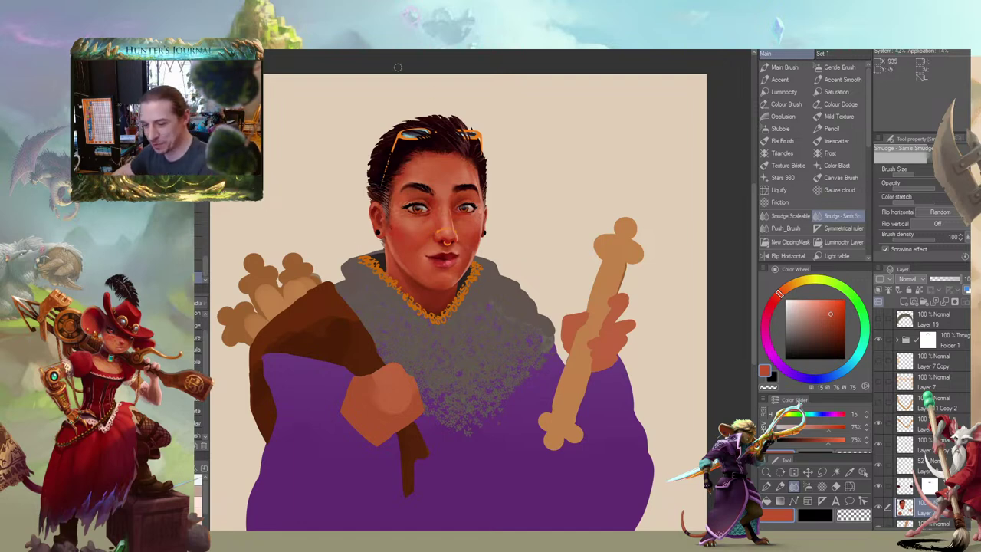
mouse_move(299, 330)
mouse_down()
mouse_move(331, 278)
mouse_move(355, 313)
mouse_move(315, 326)
mouse_up()
scroll(396, 256, up, 2)
drag(440, 307, 316, 328)
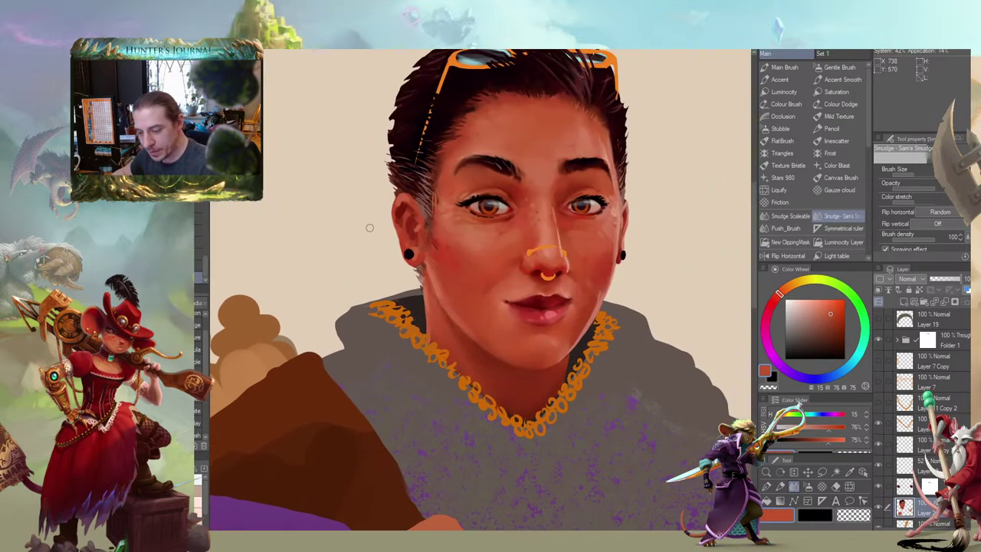
mouse_move(333, 265)
mouse_down()
mouse_move(337, 324)
mouse_move(320, 270)
mouse_up()
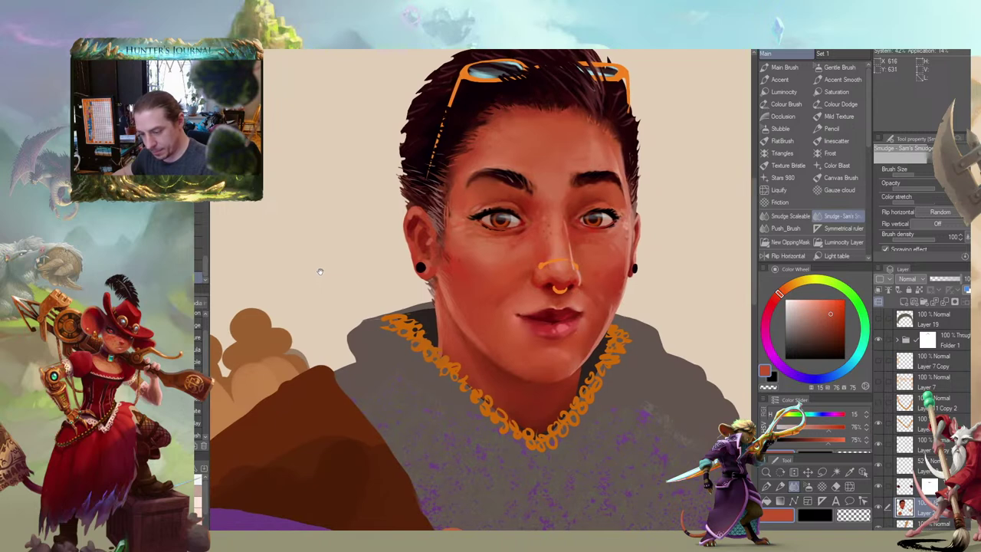
drag(394, 305, 314, 291)
scroll(314, 291, down, 8)
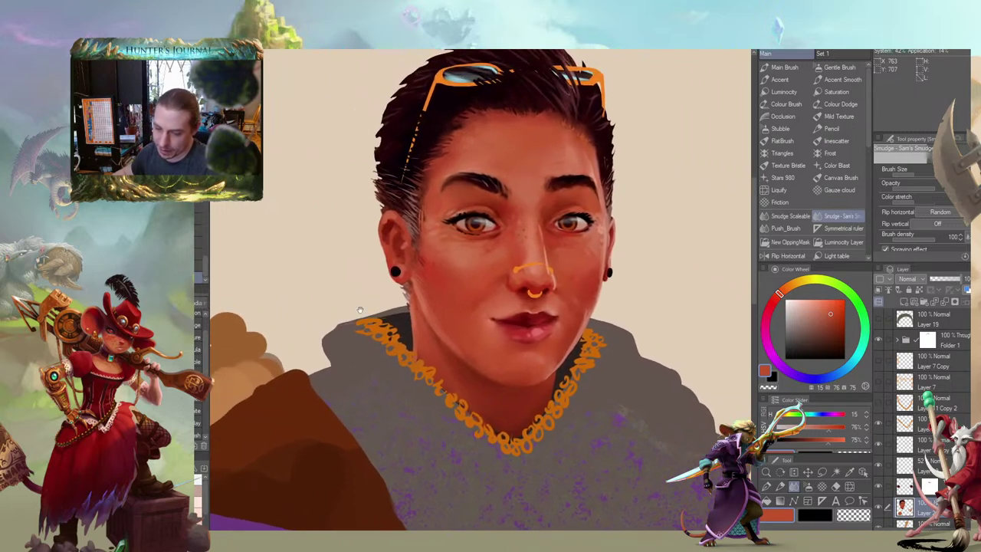
drag(463, 323, 405, 249)
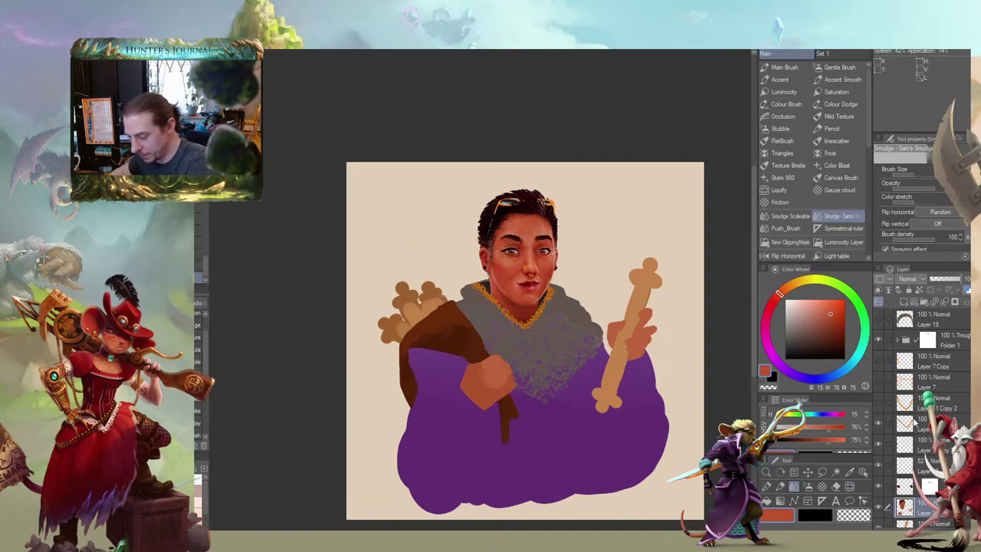
Identify the clothing and prop layers by toggling the visibility of the brown bag and bone layers
scroll(950, 429, down, 4)
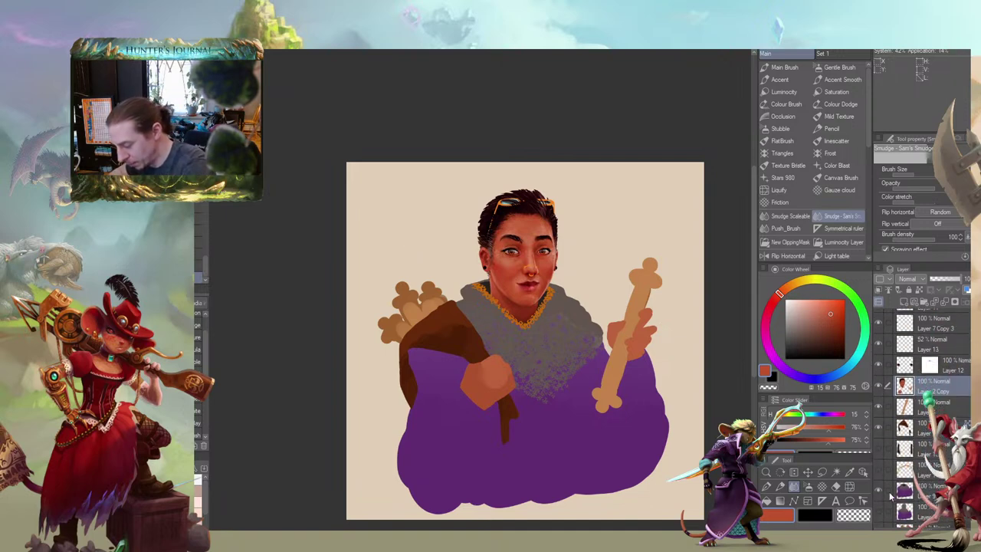
click(890, 495)
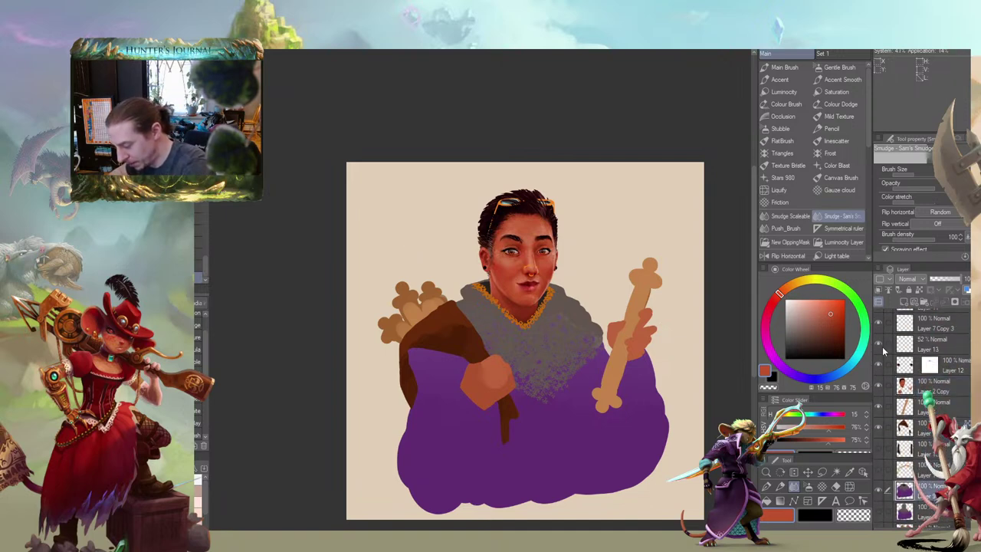
click(877, 430)
click(878, 431)
click(878, 409)
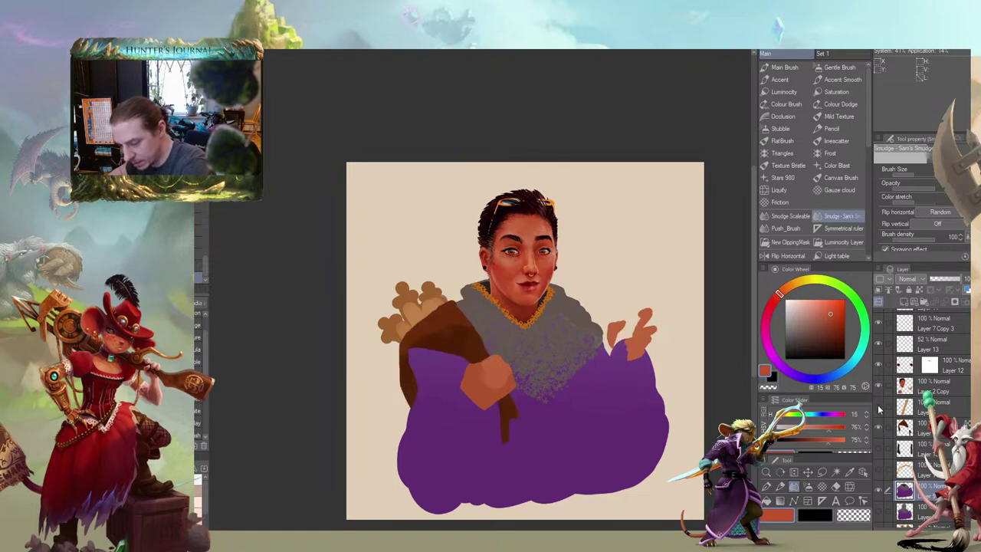
click(878, 409)
Delete the hidden dark layer below the brown bag layer and create an empty raster layer in its place
click(905, 448)
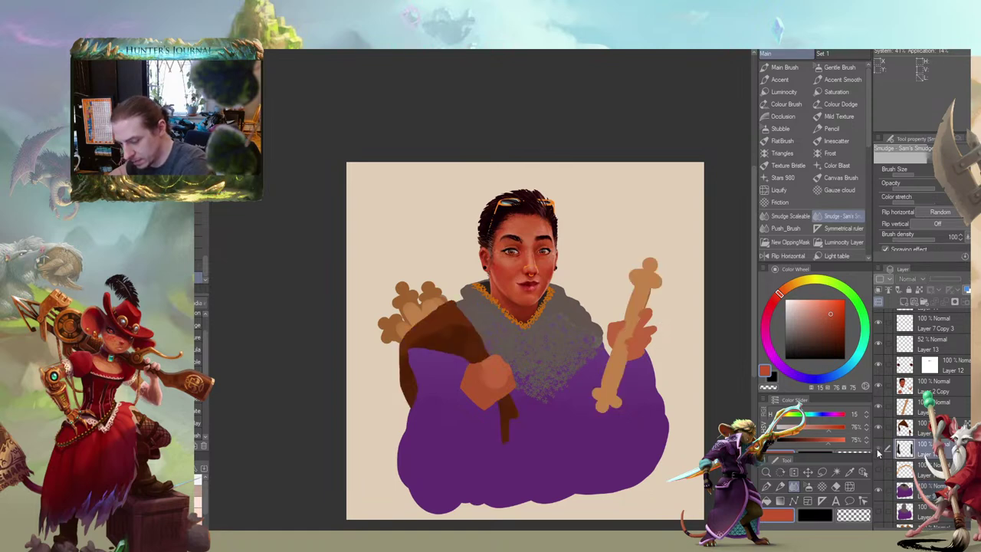
click(877, 452)
click(878, 452)
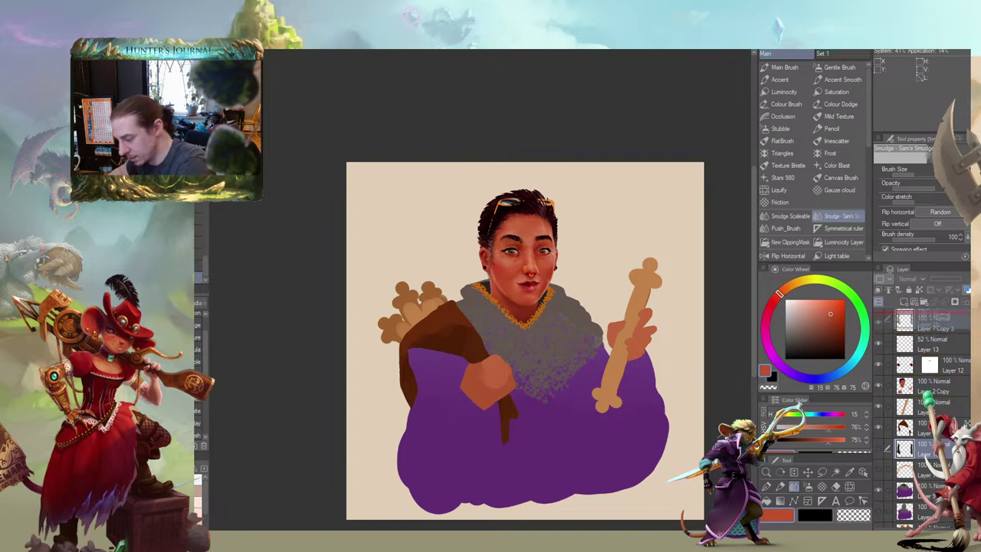
click(967, 301)
click(904, 302)
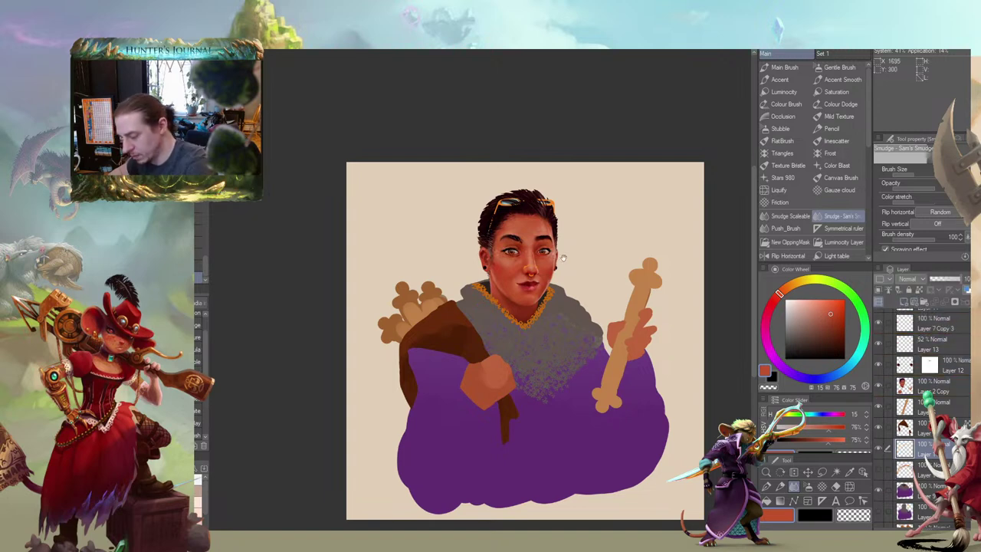
Start a black Main Brush sketch stroke on the near sleeve and move the sketch layer above the bag and bone layers
mouse_move(455, 291)
mouse_down()
mouse_move(438, 238)
mouse_move(401, 229)
mouse_up()
key(b)
click(844, 357)
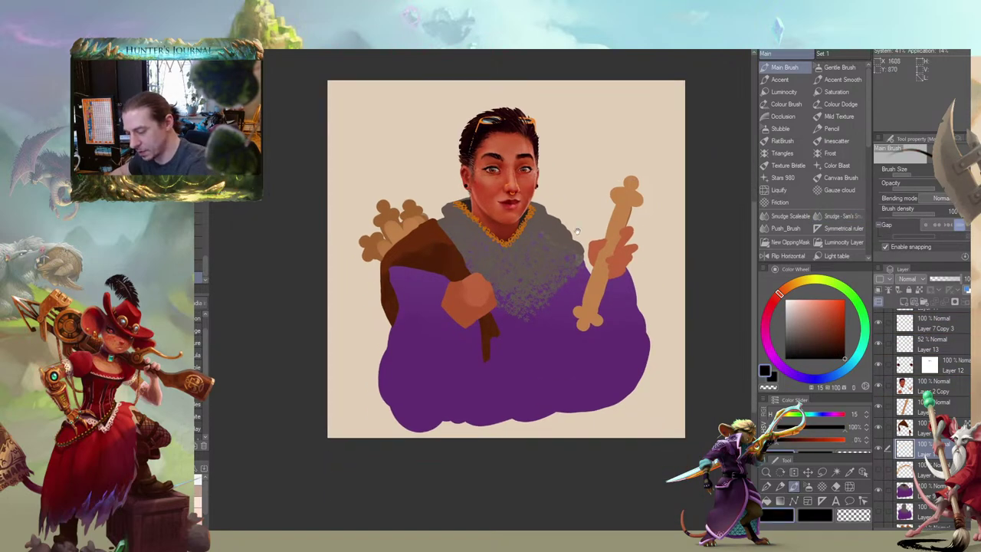
drag(280, 252, 287, 286)
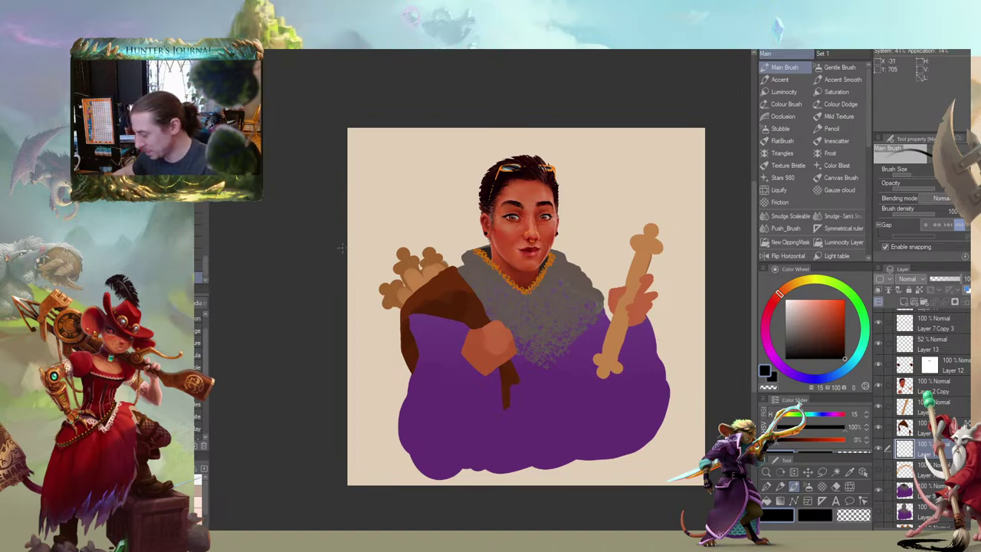
drag(340, 246, 317, 244)
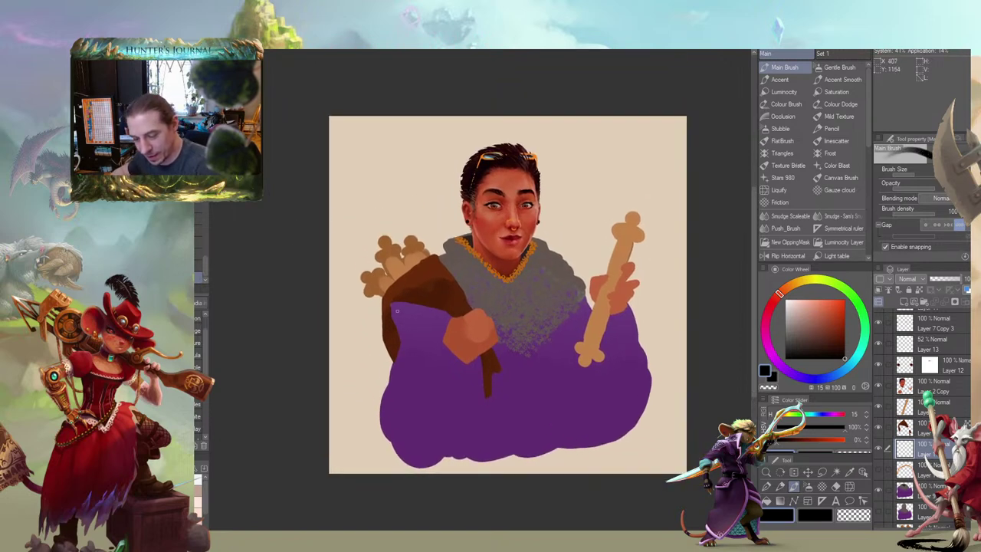
mouse_move(389, 317)
mouse_down()
mouse_move(413, 285)
mouse_move(421, 323)
mouse_up()
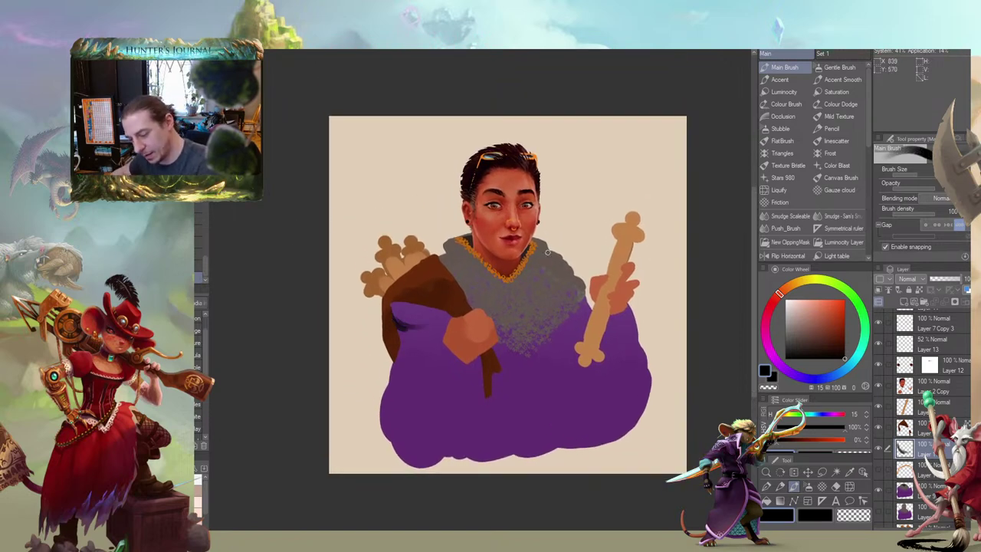
click(912, 427)
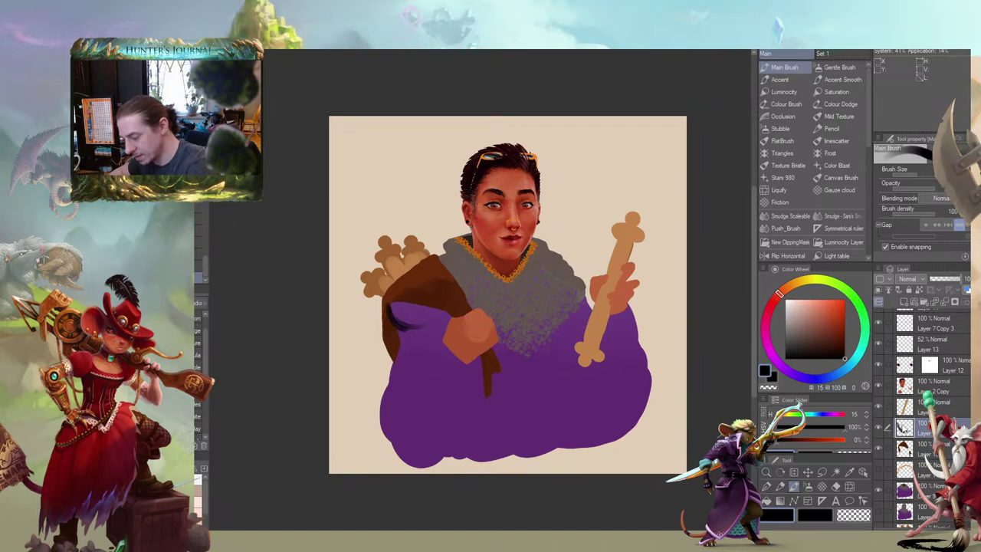
click(912, 406)
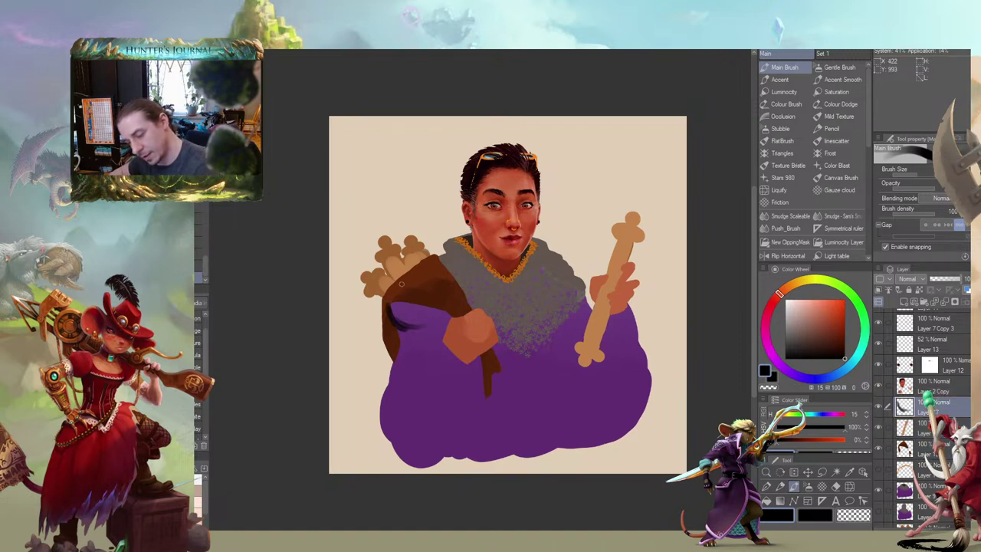
Sketch the near shoulder's rounded outline in black over the bag strap, plus the far shoulder's outline over the grey cape
mouse_move(391, 293)
mouse_down()
mouse_move(424, 328)
mouse_move(462, 303)
mouse_move(446, 263)
mouse_up()
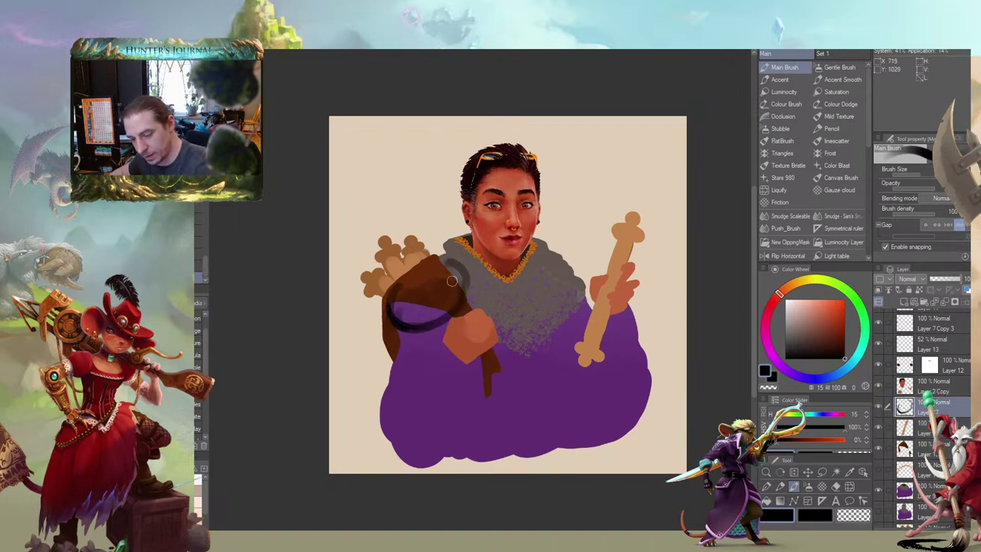
drag(446, 318, 460, 276)
mouse_move(505, 258)
mouse_down()
mouse_move(464, 268)
mouse_move(490, 315)
mouse_move(495, 288)
mouse_up()
mouse_move(444, 242)
mouse_down()
mouse_move(524, 229)
mouse_move(540, 275)
mouse_move(563, 296)
mouse_up()
drag(542, 247, 574, 275)
mouse_move(532, 232)
mouse_down()
mouse_move(478, 249)
mouse_move(491, 279)
mouse_move(516, 297)
mouse_move(514, 318)
mouse_move(474, 285)
mouse_up()
Clean up and reinforce the black outlines of both shoulders where they cross the grey cape, alternating black with transparent strokes
key(c)
drag(358, 207, 364, 205)
key(c)
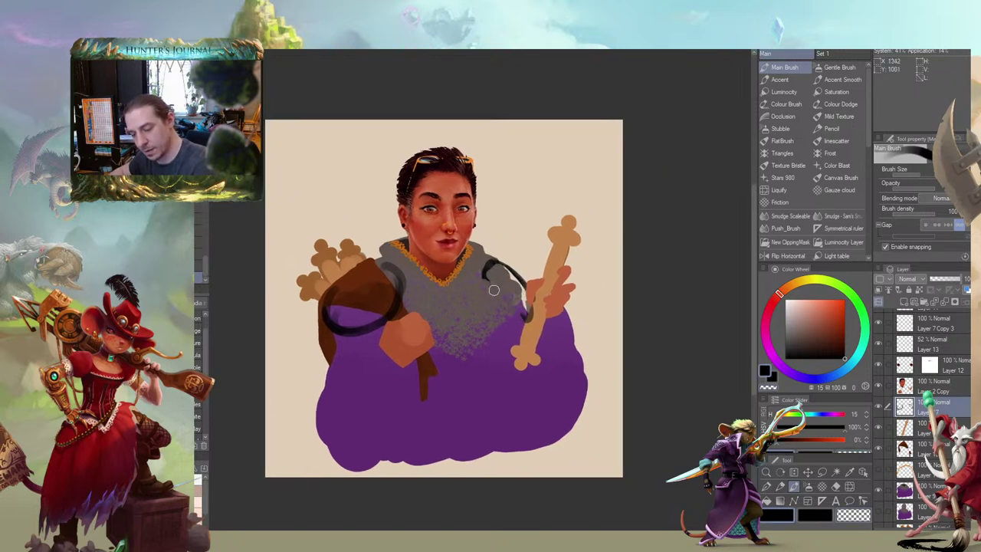
drag(491, 280, 527, 312)
drag(422, 216, 506, 207)
key(c)
key(c)
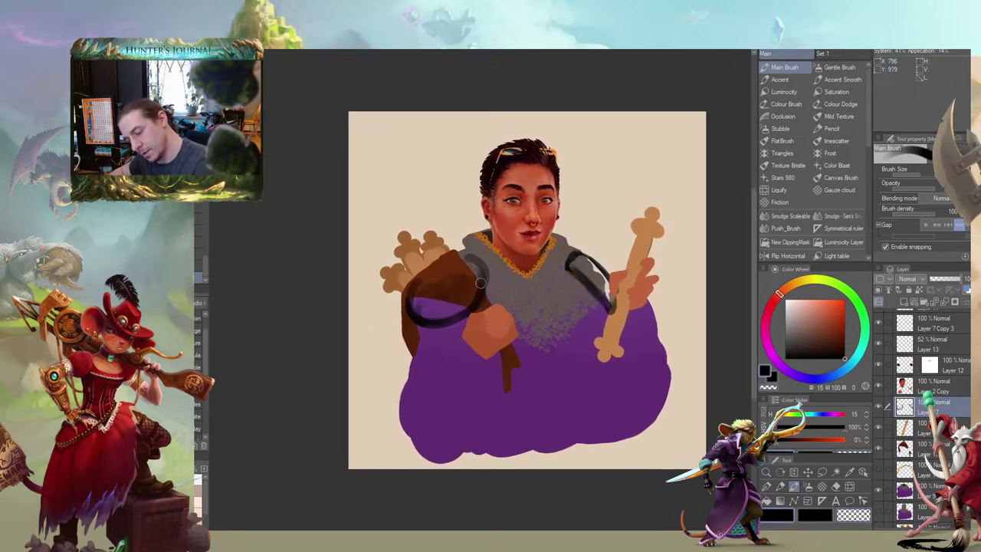
key(c)
drag(487, 280, 453, 321)
mouse_move(376, 297)
mouse_down()
mouse_move(293, 282)
mouse_move(312, 256)
mouse_up()
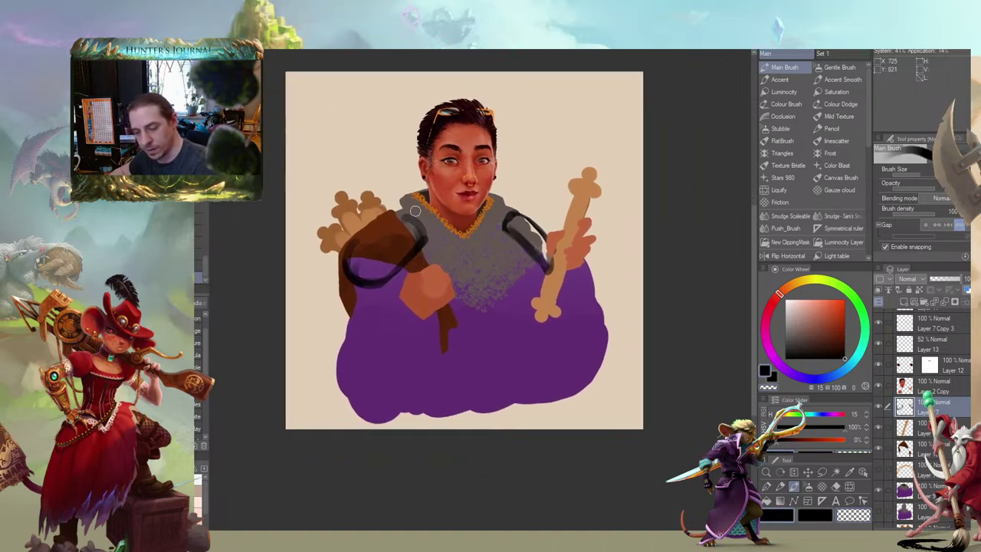
Sketch the V-shaped collar edge in black from both shoulders down to a point below the orange trim
drag(475, 192, 591, 228)
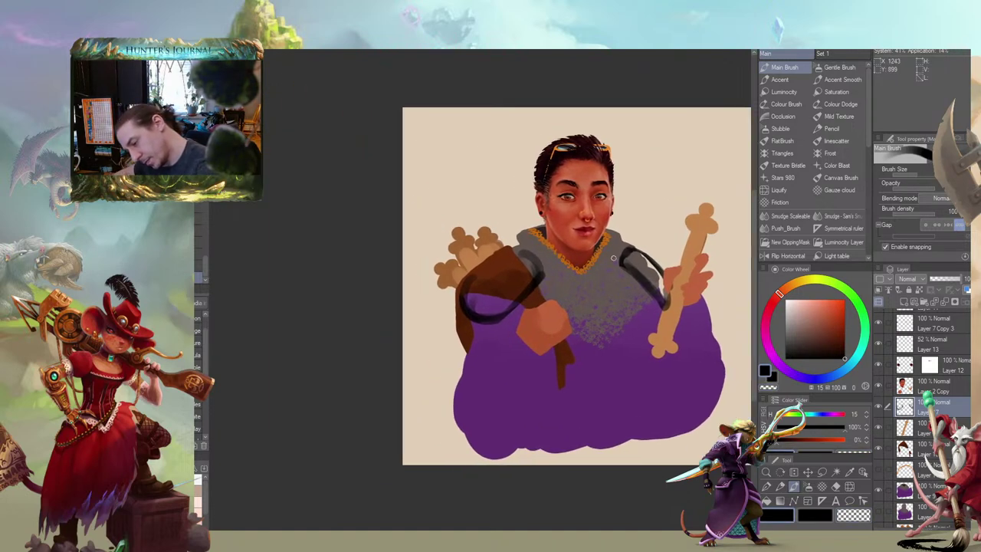
drag(548, 250, 419, 213)
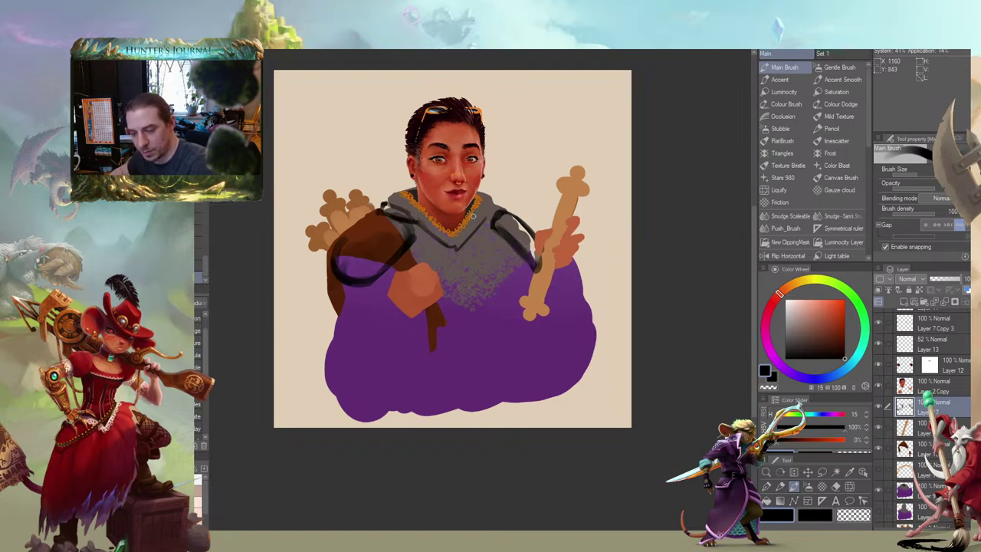
drag(371, 183, 390, 185)
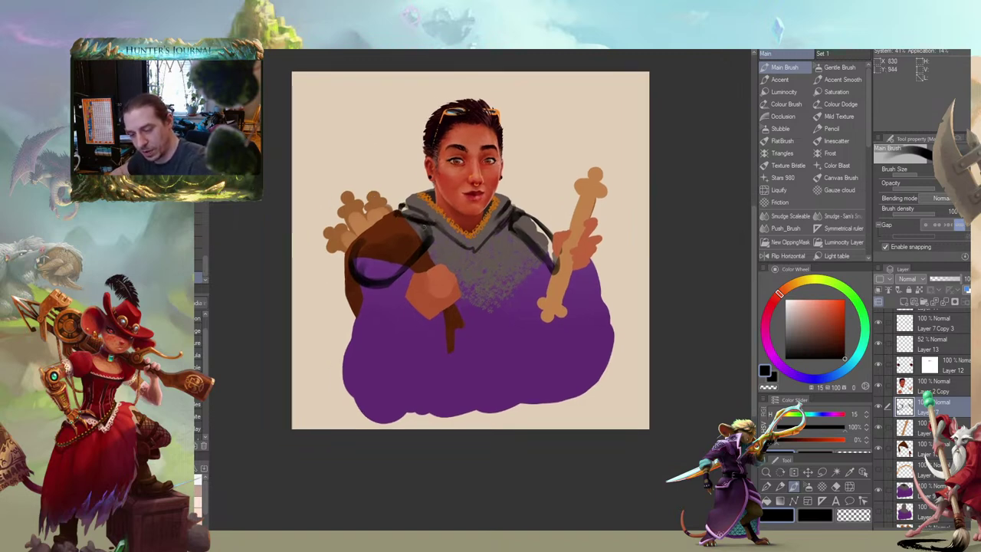
drag(314, 149, 350, 172)
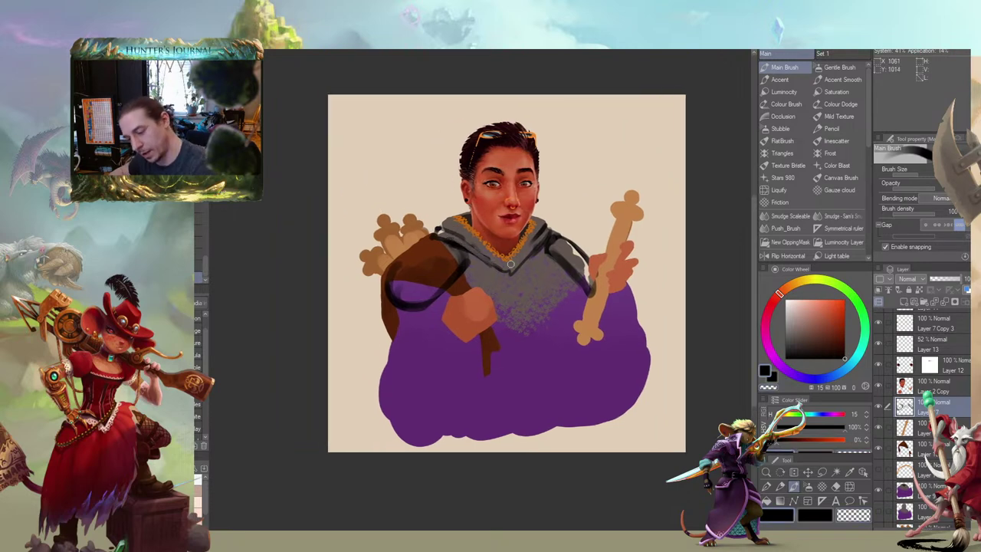
Try a round black pendant ring below the point of the neckline
mouse_move(510, 263)
mouse_down()
mouse_move(499, 262)
mouse_move(499, 280)
mouse_move(504, 273)
mouse_up()
key(c)
key(c)
drag(434, 178, 435, 194)
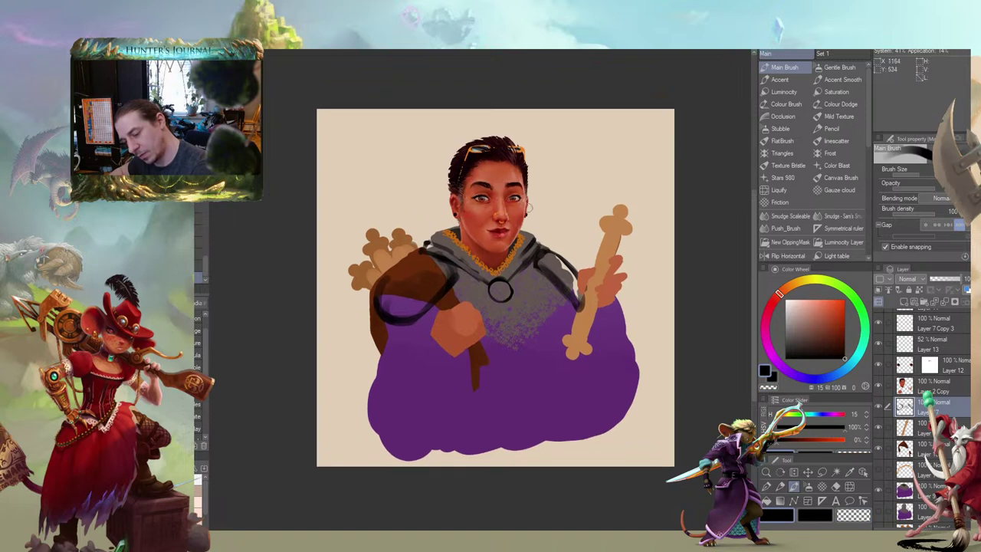
mouse_move(514, 277)
mouse_down()
mouse_move(485, 281)
mouse_move(470, 271)
mouse_move(521, 270)
mouse_up()
Try a string of small round beads running up both sides of the collar from the pendant
key(c)
key(c)
key(c)
key(c)
key(c)
key(c)
key(c)
drag(464, 209, 489, 198)
key(c)
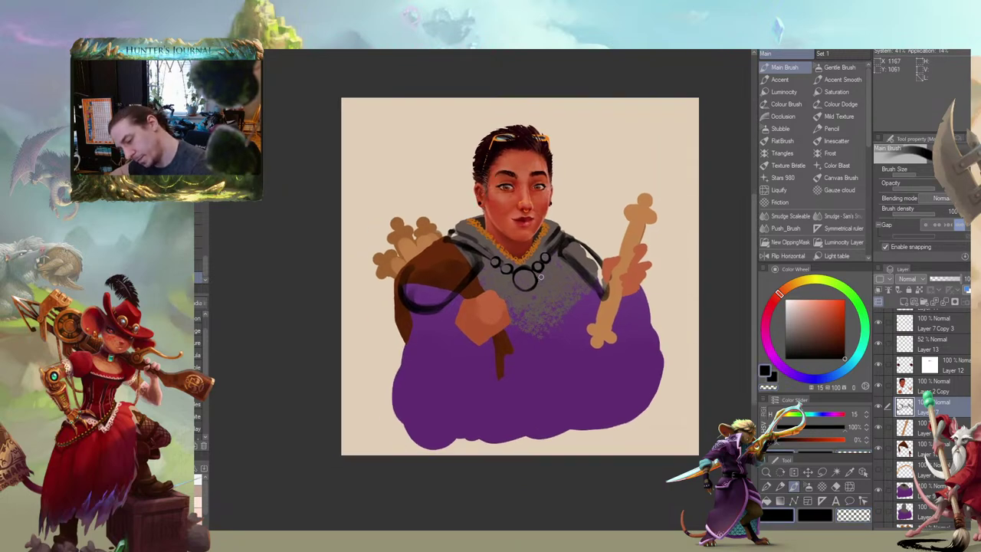
Try a pointed V line on the chest that frames the lower half of the round pendant
mouse_move(552, 251)
mouse_down()
mouse_move(524, 301)
mouse_move(483, 261)
mouse_move(535, 300)
mouse_move(491, 273)
mouse_up()
key(c)
drag(532, 305, 552, 259)
drag(429, 162, 423, 165)
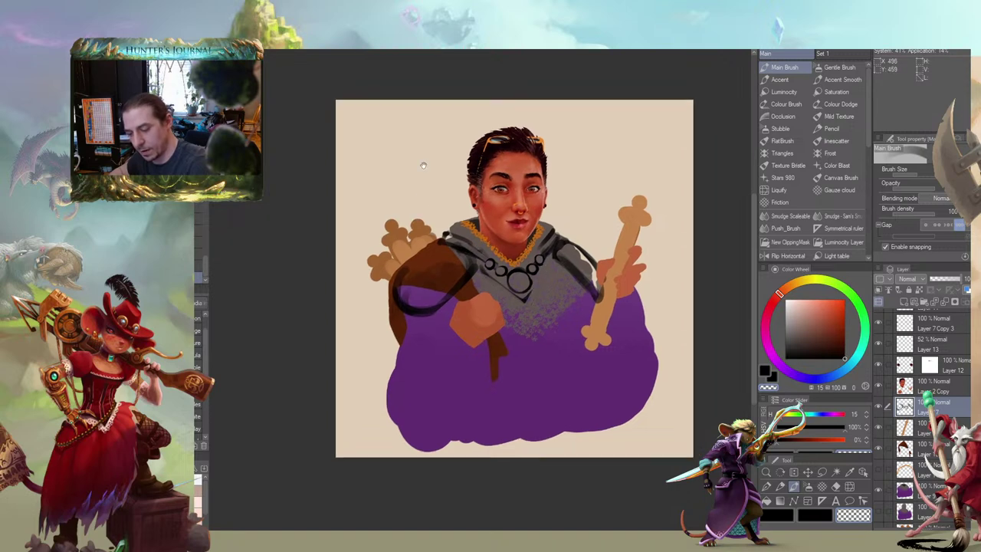
Erase the beads and round pendant with transparent strokes and sketch a small shield-shaped clasp at the collar's point
key(c)
drag(519, 276, 527, 309)
mouse_move(488, 263)
mouse_down()
mouse_move(486, 277)
mouse_move(527, 281)
mouse_move(514, 274)
mouse_move(506, 285)
mouse_move(523, 305)
mouse_move(528, 290)
mouse_up()
key(c)
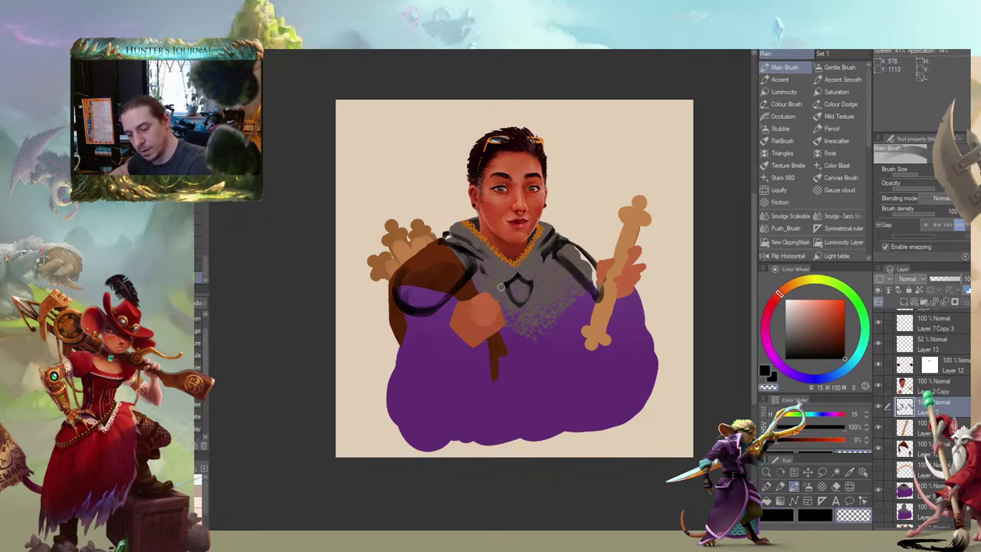
key(c)
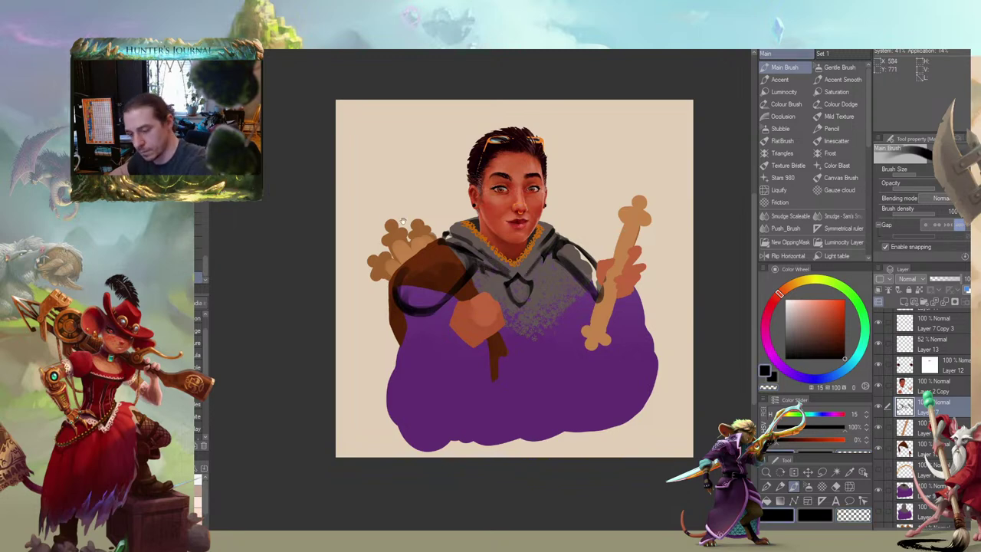
Sketch black fold lines across the grey cape from the clasp to both shoulders and add dark shading along the chest
drag(484, 267, 563, 285)
mouse_move(624, 266)
mouse_down()
mouse_move(607, 284)
mouse_move(623, 289)
mouse_move(615, 293)
mouse_up()
drag(626, 297, 622, 301)
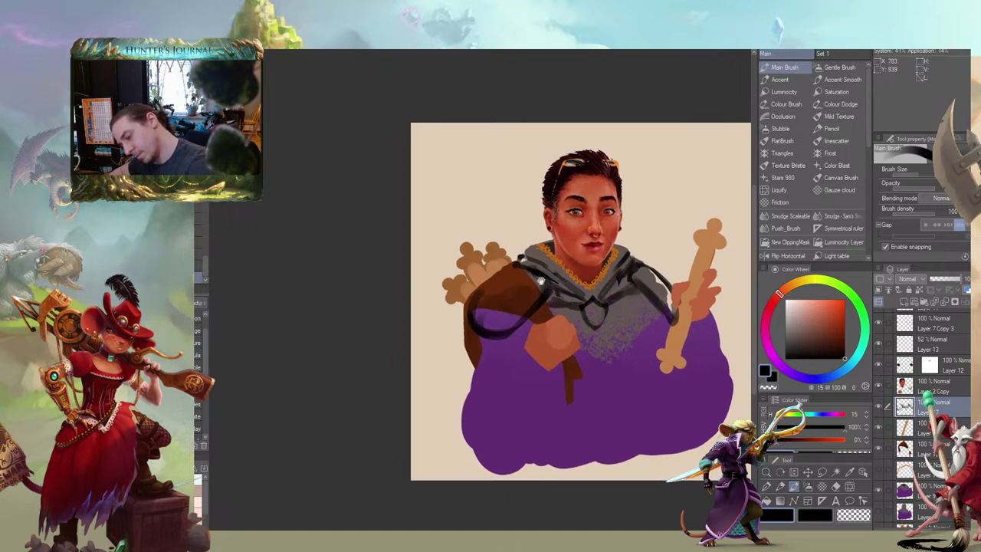
mouse_move(511, 220)
mouse_down()
mouse_move(452, 197)
mouse_move(465, 188)
mouse_up()
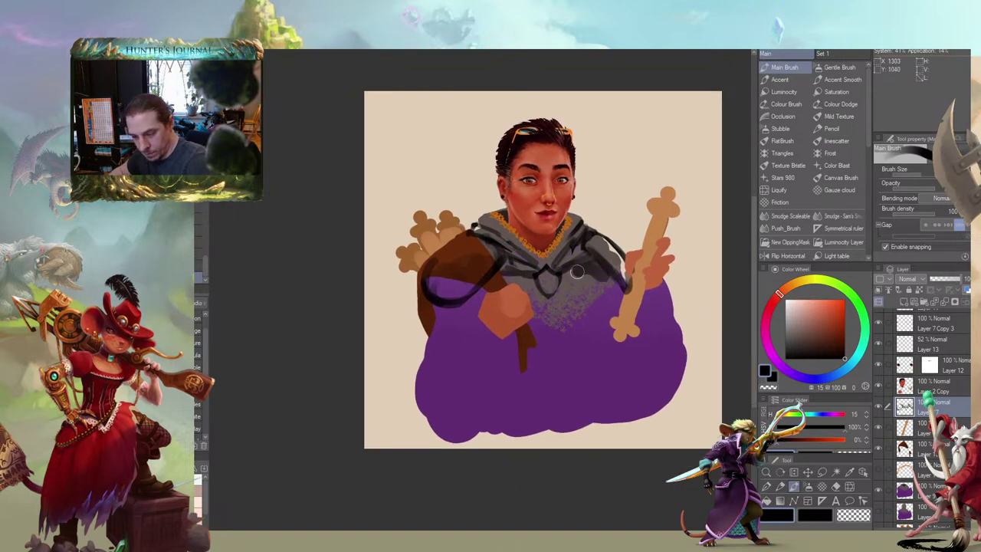
drag(484, 243, 527, 244)
mouse_move(554, 275)
mouse_down()
mouse_move(525, 290)
mouse_move(548, 282)
mouse_up()
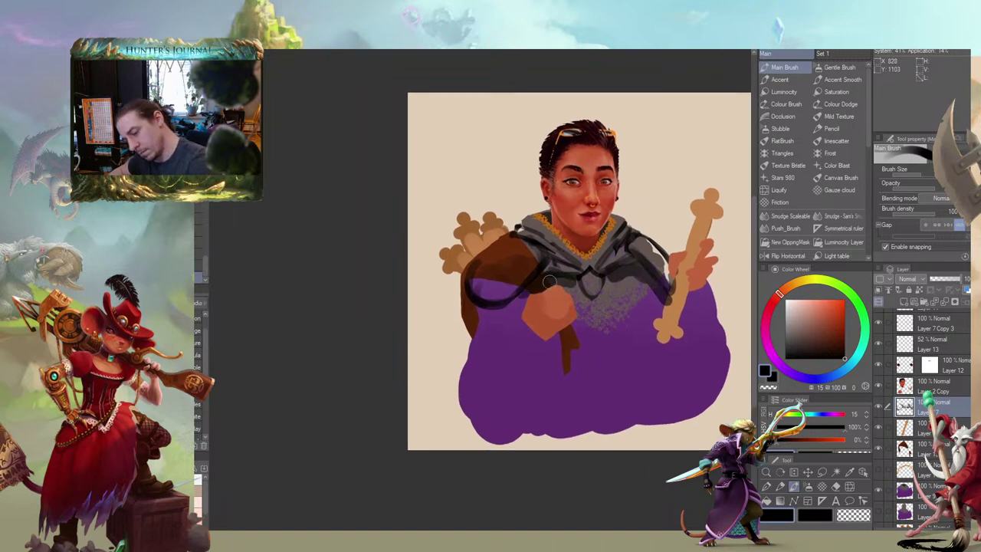
mouse_move(476, 280)
mouse_down()
mouse_move(469, 301)
mouse_move(487, 293)
mouse_up()
drag(495, 256, 487, 239)
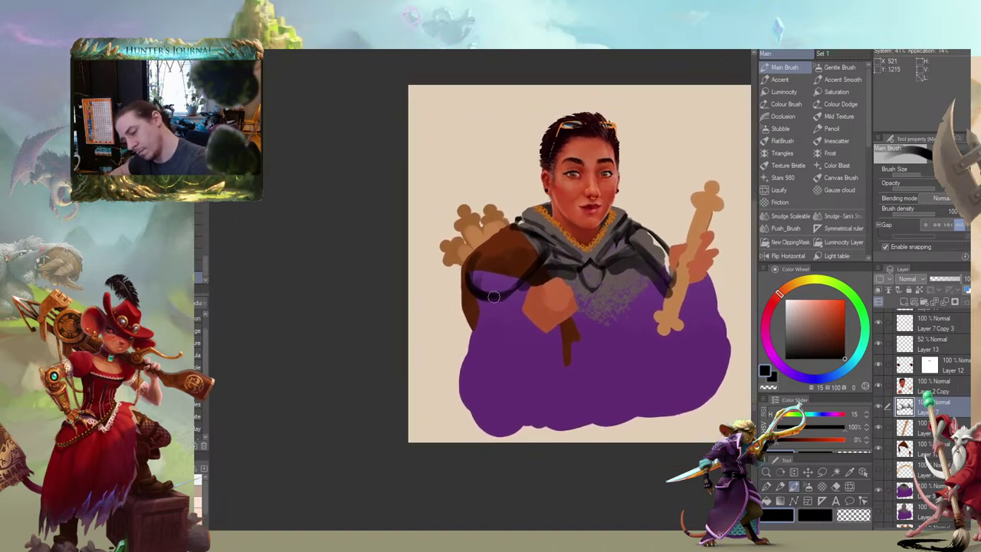
Sketch the near arm's wide sleeve and cuff in black, plus the far arm's drooping sleeve below the bone
mouse_move(501, 308)
mouse_down()
mouse_move(476, 339)
mouse_move(471, 352)
mouse_move(507, 317)
mouse_move(474, 363)
mouse_move(525, 310)
mouse_move(526, 338)
mouse_move(537, 332)
mouse_move(514, 330)
mouse_move(530, 345)
mouse_move(515, 337)
mouse_move(526, 355)
mouse_move(533, 339)
mouse_move(528, 359)
mouse_move(470, 390)
mouse_move(472, 412)
mouse_move(498, 398)
mouse_up()
drag(508, 267, 452, 262)
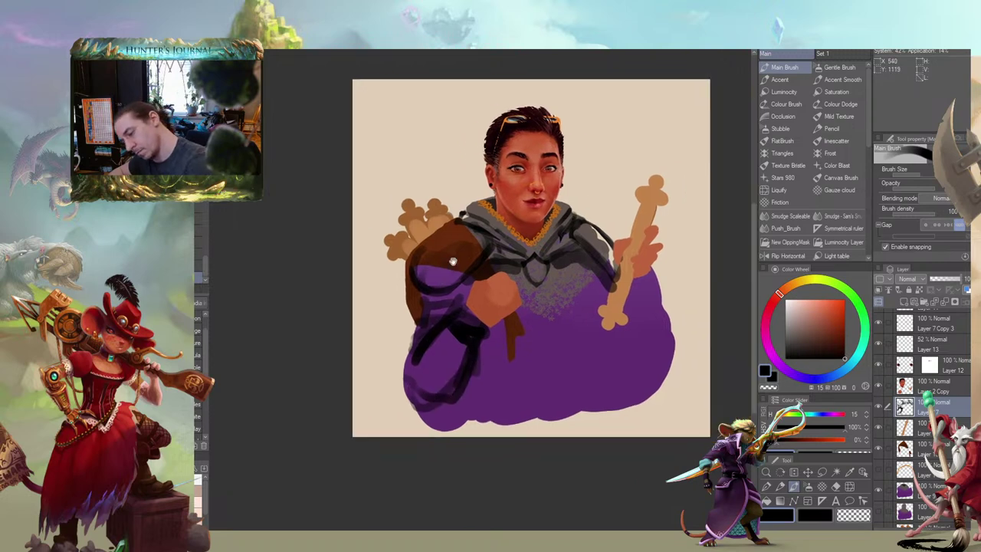
mouse_move(641, 281)
mouse_down()
mouse_move(633, 284)
mouse_move(653, 296)
mouse_move(635, 347)
mouse_move(631, 325)
mouse_up()
mouse_move(618, 301)
mouse_down()
mouse_move(609, 325)
mouse_move(647, 355)
mouse_move(663, 339)
mouse_up()
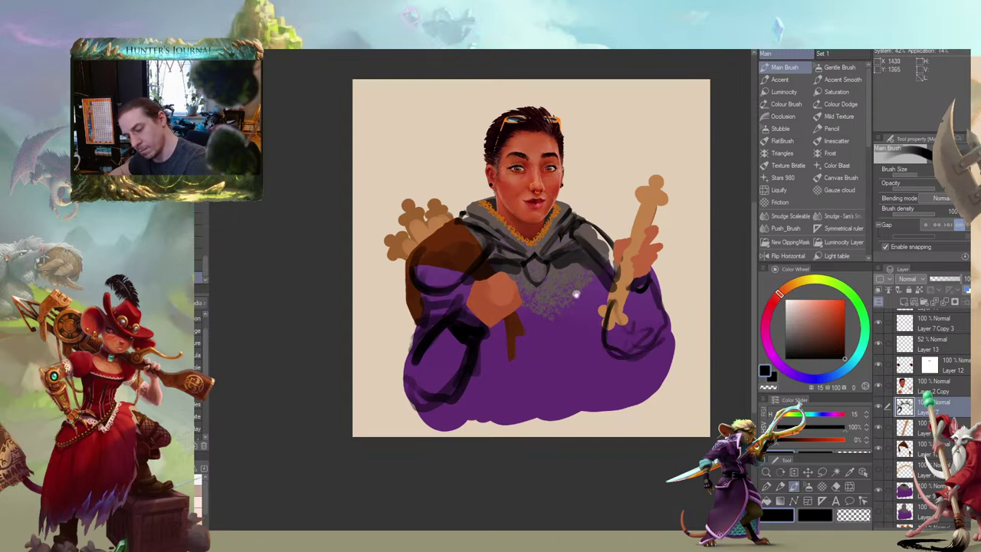
mouse_move(460, 270)
mouse_down()
mouse_move(402, 273)
mouse_move(446, 276)
mouse_up()
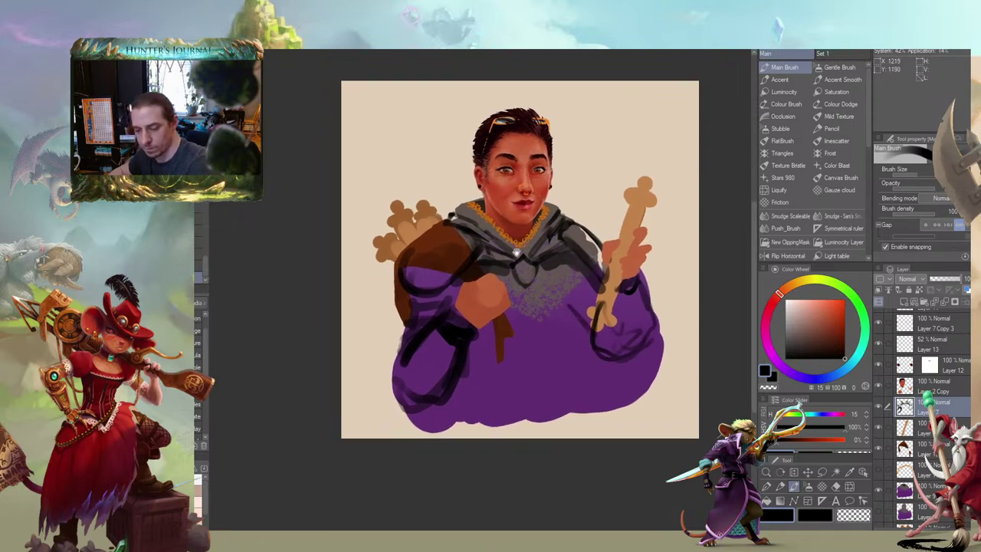
drag(424, 193, 497, 199)
drag(508, 283, 531, 262)
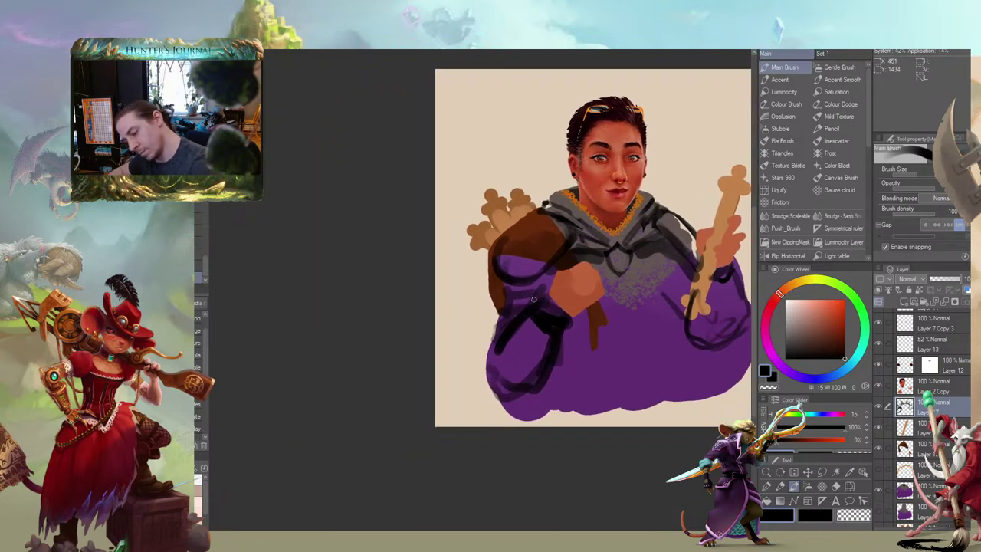
Thicken the near sleeve's upper outer edge and erase its long lower outline with transparent strokes
mouse_move(529, 309)
mouse_down()
mouse_move(491, 342)
mouse_move(501, 365)
mouse_up()
key(c)
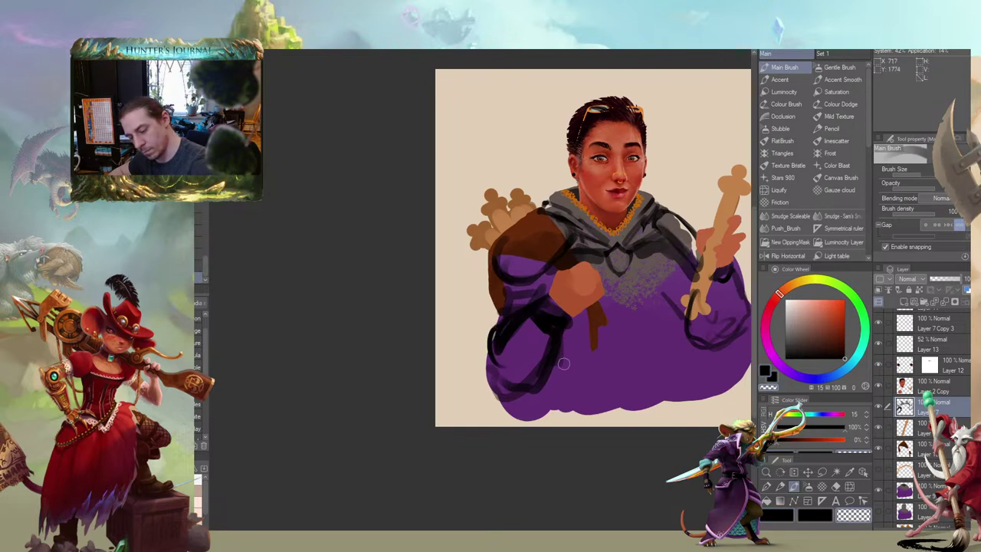
mouse_move(563, 365)
mouse_down()
mouse_move(567, 351)
mouse_move(532, 372)
mouse_up()
drag(565, 330, 492, 367)
key(c)
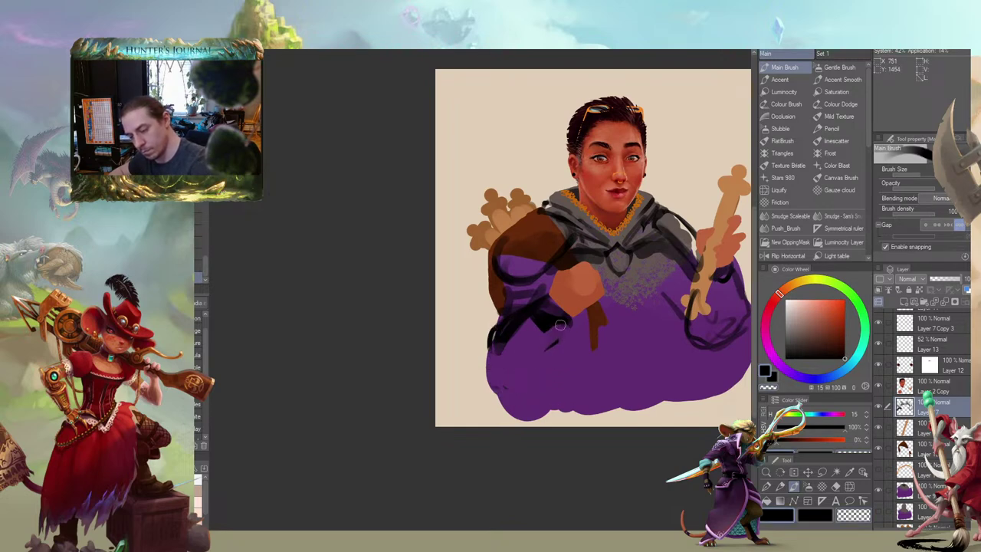
Redraw the near sleeve as a shorter, rounder shape from the cuff to the elbow and trim its outer edge
drag(561, 327, 502, 369)
mouse_move(492, 347)
mouse_down()
mouse_move(509, 373)
mouse_move(544, 360)
mouse_move(502, 348)
mouse_up()
mouse_move(567, 319)
mouse_down()
mouse_move(550, 357)
mouse_move(503, 327)
mouse_move(504, 379)
mouse_move(536, 320)
mouse_move(551, 342)
mouse_up()
key(c)
drag(515, 264, 400, 251)
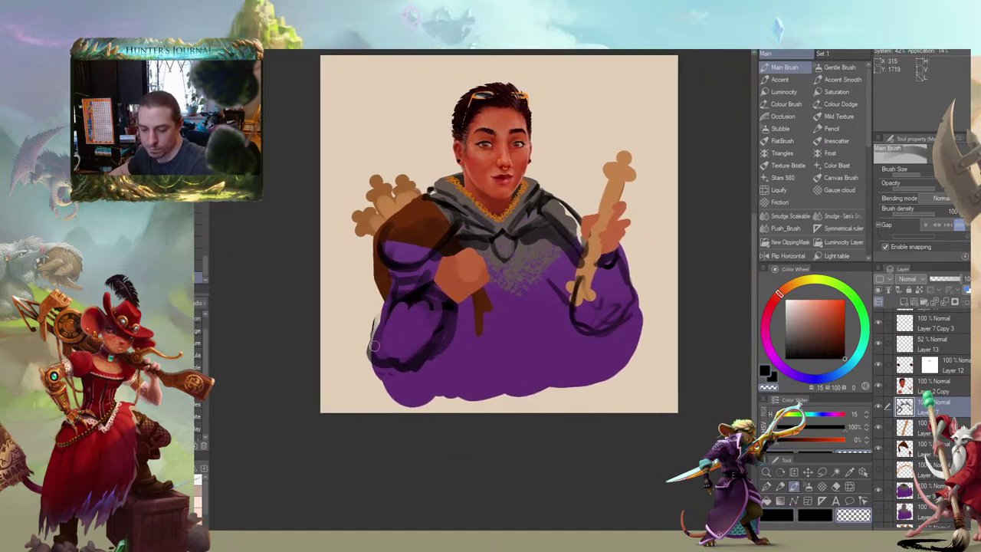
mouse_move(383, 320)
mouse_down()
mouse_move(388, 284)
mouse_move(369, 354)
mouse_move(379, 280)
mouse_move(414, 268)
mouse_move(381, 305)
mouse_move(395, 295)
mouse_up()
mouse_move(402, 223)
mouse_down()
mouse_move(401, 213)
mouse_move(443, 208)
mouse_up()
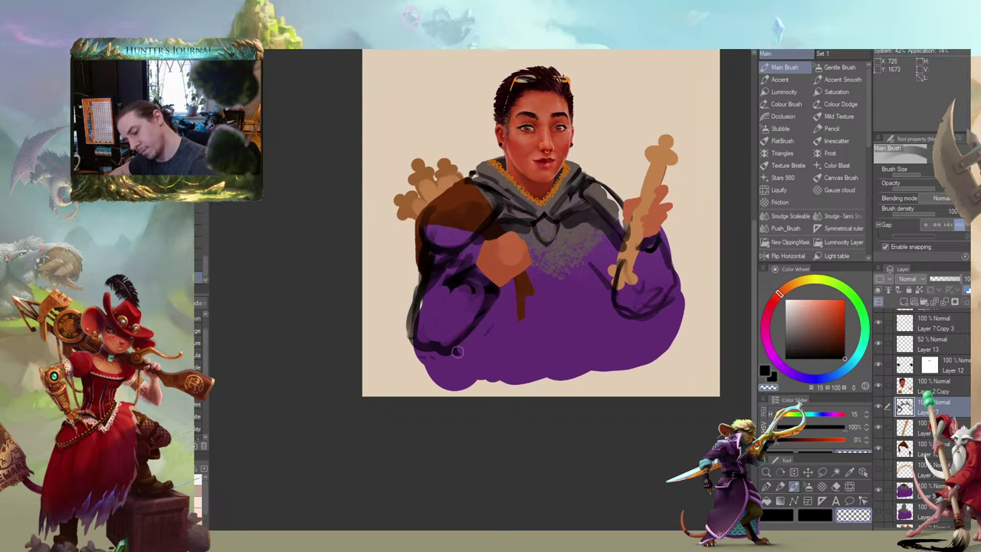
Erase the near sleeve's heavy lower outline and rework its outer edge in solid black
drag(408, 350, 451, 344)
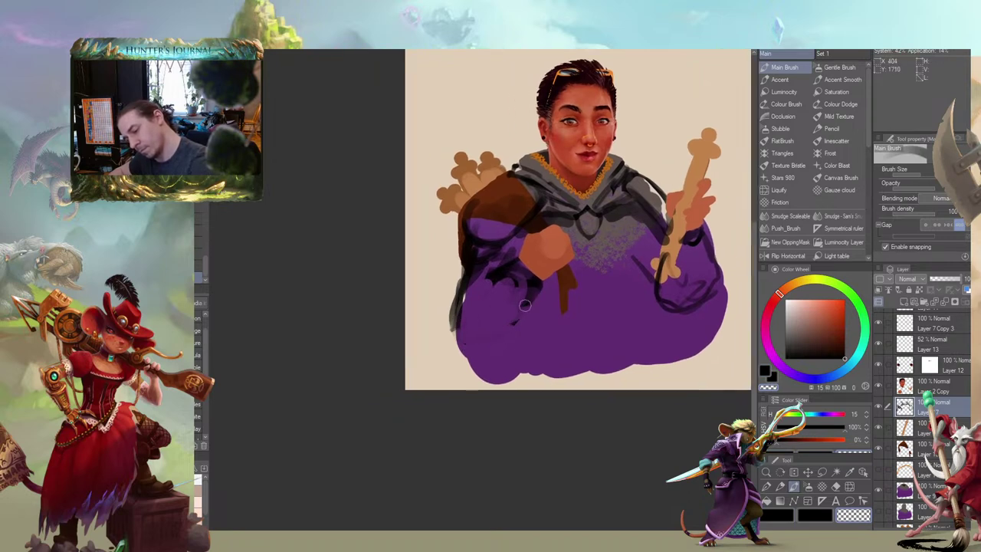
mouse_move(458, 298)
mouse_down()
mouse_move(466, 280)
mouse_move(443, 314)
mouse_move(454, 332)
mouse_move(447, 345)
mouse_move(449, 329)
mouse_up()
key(c)
key(c)
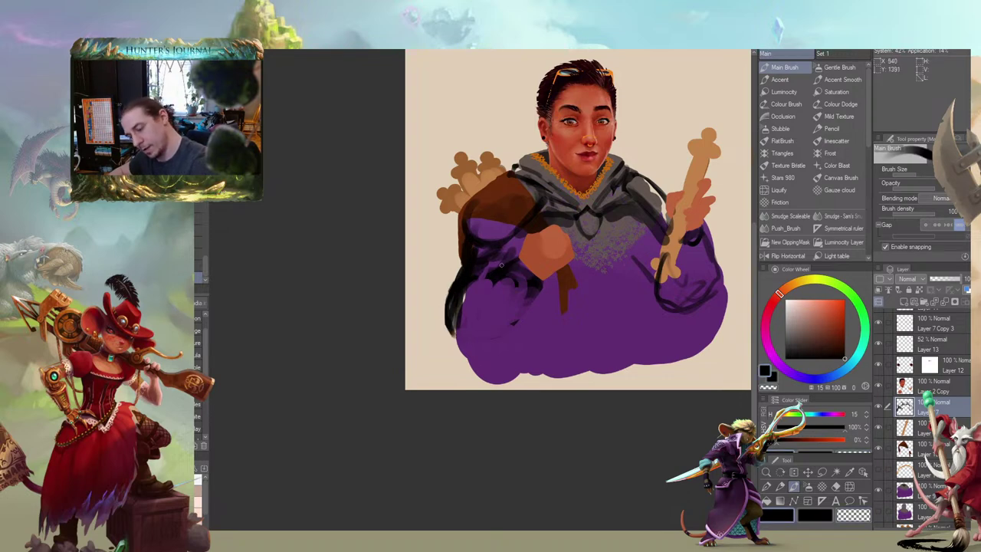
Sketch black folds below the near cuff and close the sleeve with a thin lower line running to the elbow
drag(501, 265, 459, 286)
drag(453, 325, 462, 333)
drag(523, 293, 494, 335)
drag(519, 306, 455, 335)
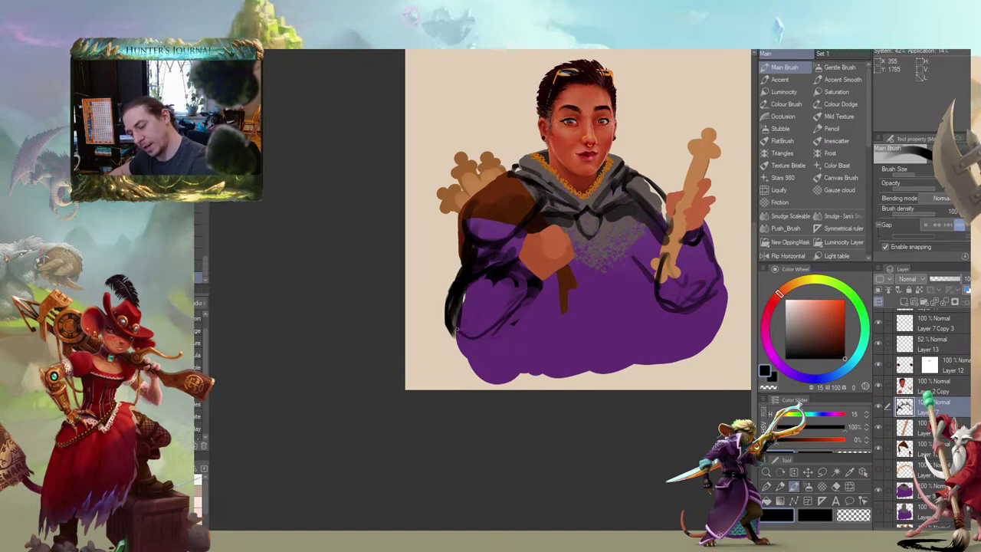
drag(410, 287, 400, 298)
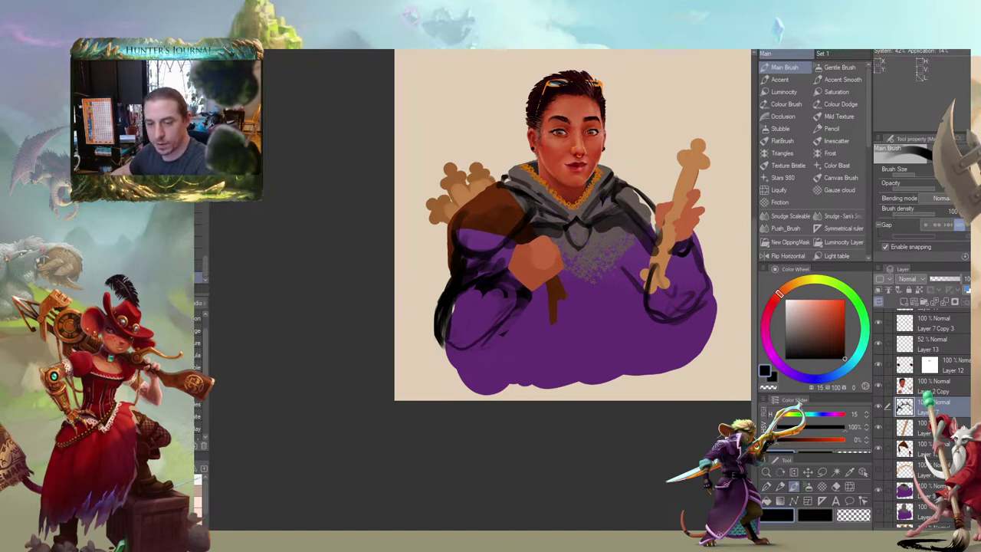
Check the portrait in the King's Reward mockup document and return to the painting
key(ctrl+Tab)
drag(396, 381, 427, 320)
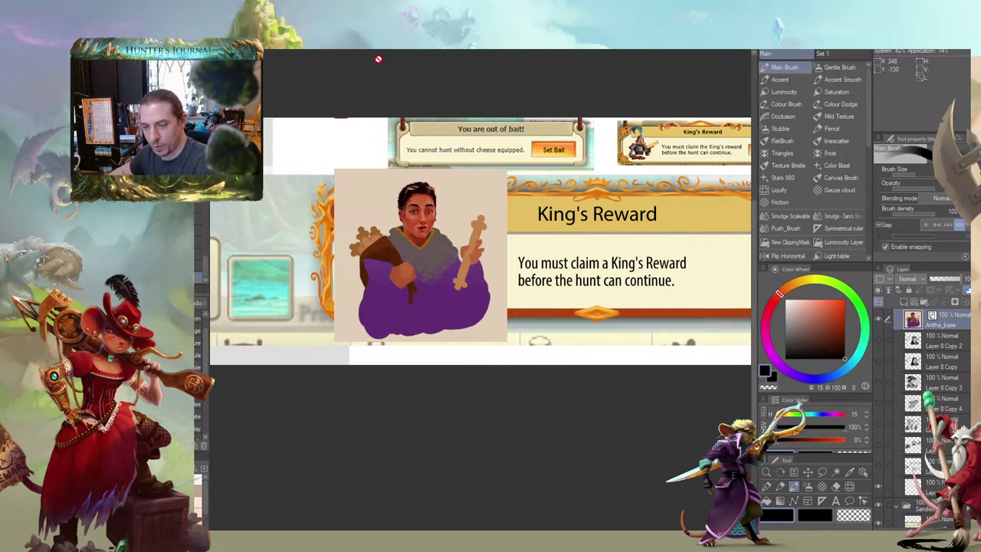
key(ctrl+Tab)
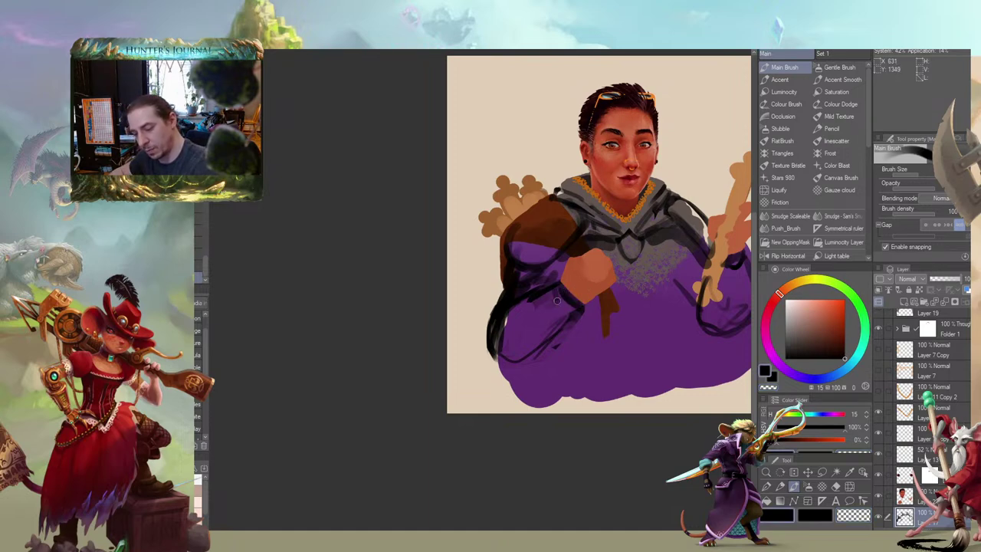
Break up the near sleeve's heavy black outer edge with short transparent strokes
drag(568, 309, 495, 323)
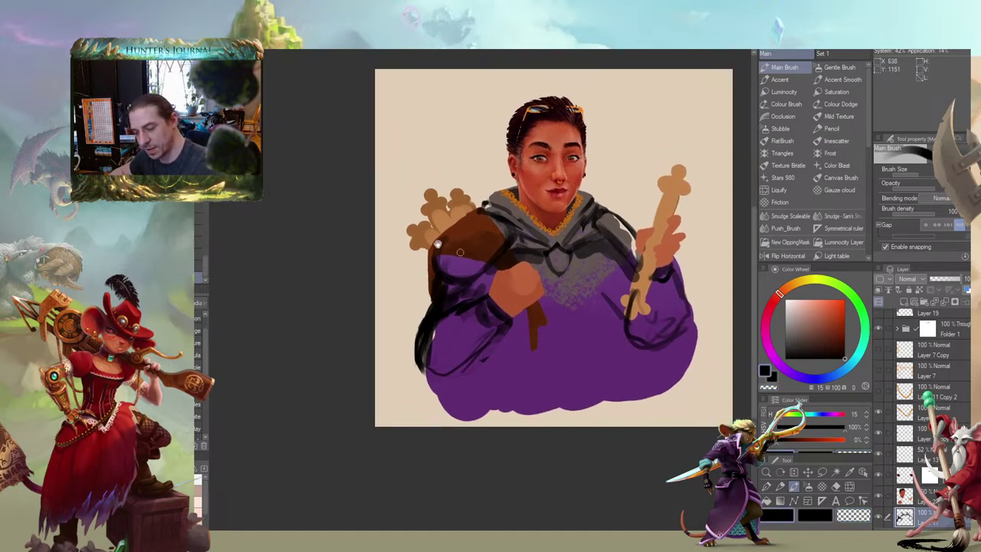
mouse_move(409, 227)
mouse_down()
mouse_move(437, 197)
mouse_move(400, 202)
mouse_move(394, 213)
mouse_up()
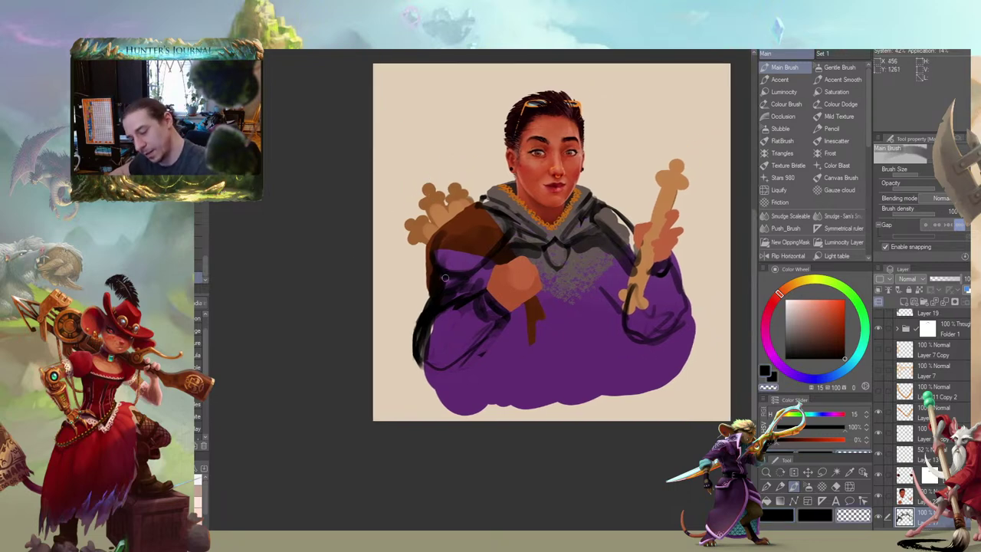
mouse_move(469, 277)
mouse_down()
mouse_move(441, 289)
mouse_move(422, 344)
mouse_move(460, 280)
mouse_move(432, 316)
mouse_move(461, 297)
mouse_move(448, 290)
mouse_move(431, 300)
mouse_move(432, 281)
mouse_move(477, 271)
mouse_move(432, 266)
mouse_move(478, 270)
mouse_move(509, 228)
mouse_move(493, 262)
mouse_up()
key(c)
mouse_move(491, 195)
mouse_down()
mouse_move(444, 201)
mouse_move(449, 191)
mouse_up()
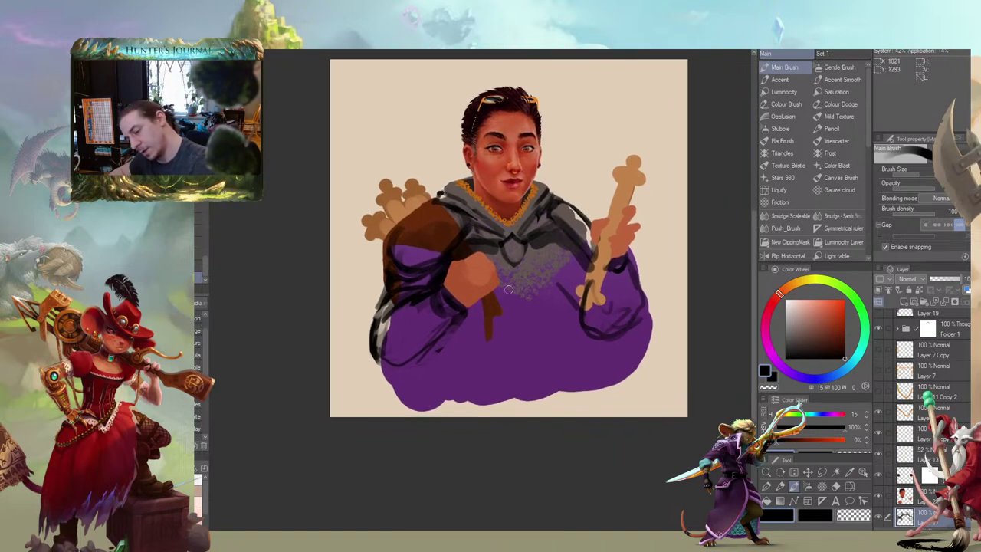
Sketch the grey cape's lower edge as a dark curve from the far arm down to the middle of the chest
mouse_move(565, 255)
mouse_down()
mouse_move(514, 307)
mouse_move(565, 251)
mouse_move(530, 290)
mouse_move(490, 297)
mouse_move(504, 304)
mouse_move(473, 284)
mouse_move(527, 286)
mouse_move(511, 307)
mouse_move(526, 303)
mouse_move(499, 181)
mouse_move(542, 285)
mouse_up()
key(c)
mouse_move(563, 256)
mouse_down()
mouse_move(514, 300)
mouse_move(490, 307)
mouse_up()
key(c)
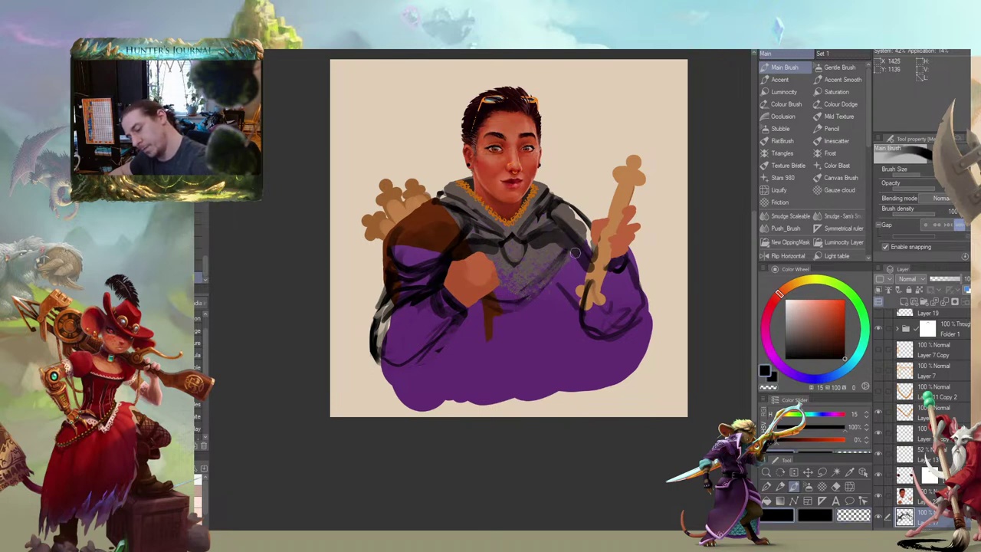
drag(575, 253, 492, 298)
drag(434, 193, 382, 207)
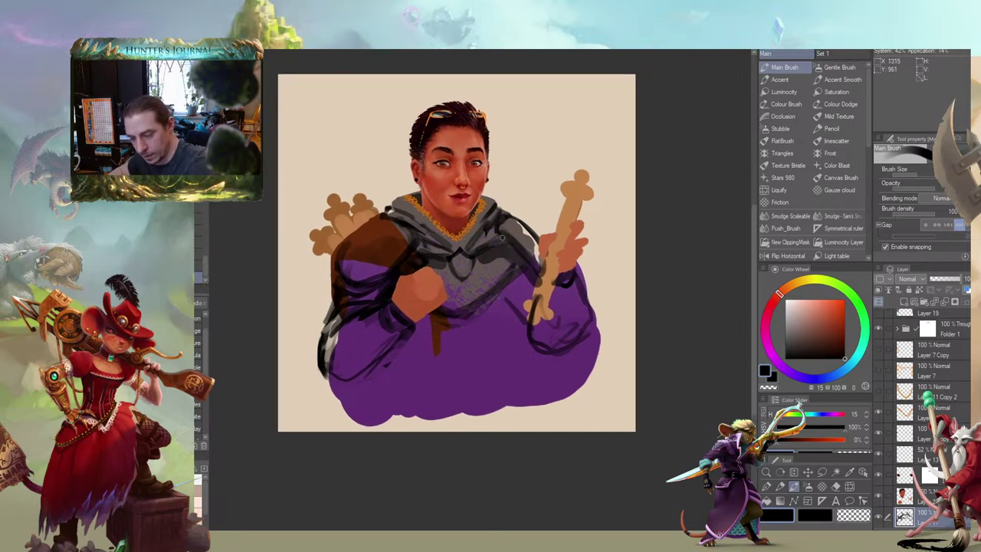
Draw dark round ornaments on both sides of the cape beside the clasp and cut small transparent spots into them
mouse_move(502, 237)
mouse_down()
mouse_move(495, 250)
mouse_move(511, 244)
mouse_up()
drag(465, 163, 506, 152)
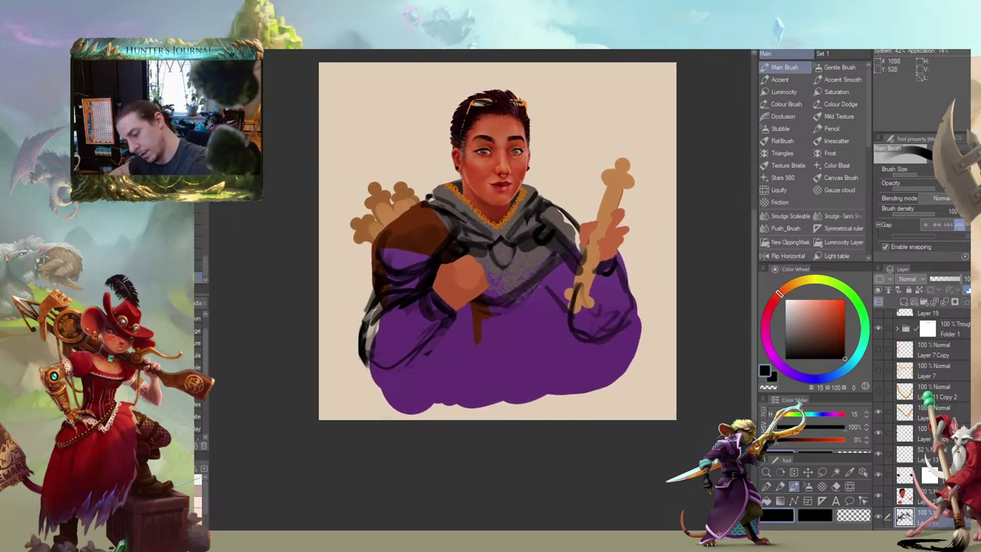
drag(539, 238, 539, 244)
drag(452, 187, 442, 194)
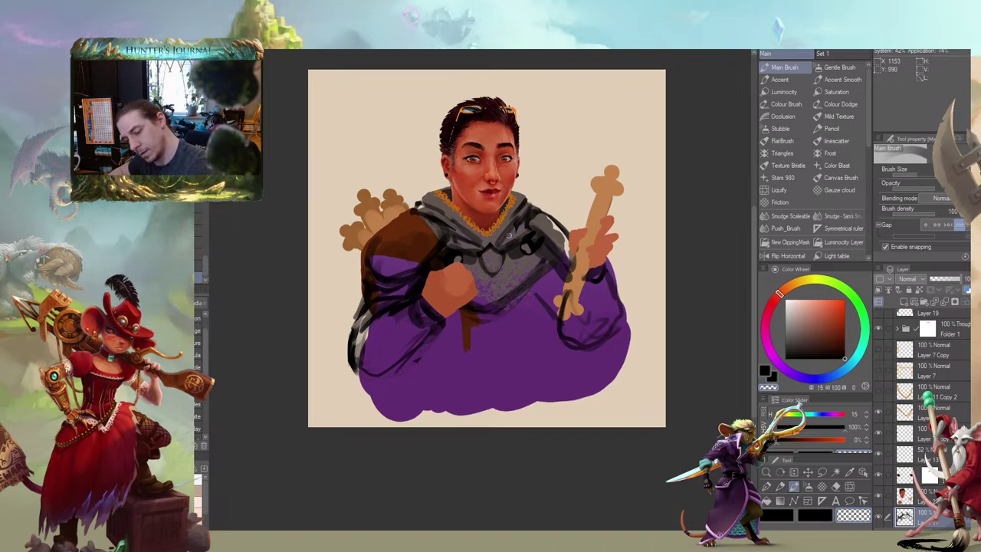
drag(532, 240, 534, 242)
mouse_move(457, 243)
mouse_down()
mouse_move(463, 239)
mouse_move(419, 234)
mouse_up()
Darken the torso beside the far arm and sketch broad curved folds across the purple robe below the cape
drag(483, 218, 548, 217)
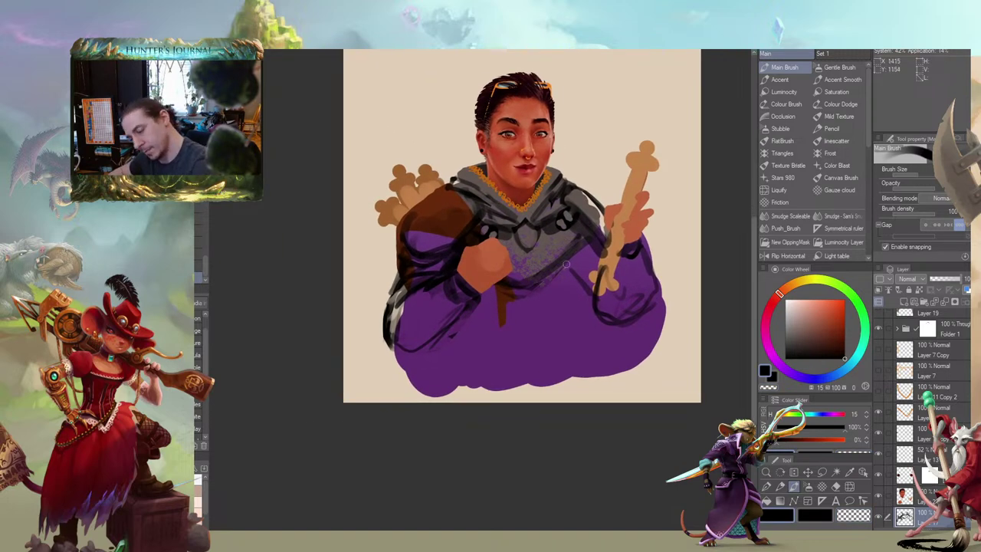
drag(481, 201, 480, 187)
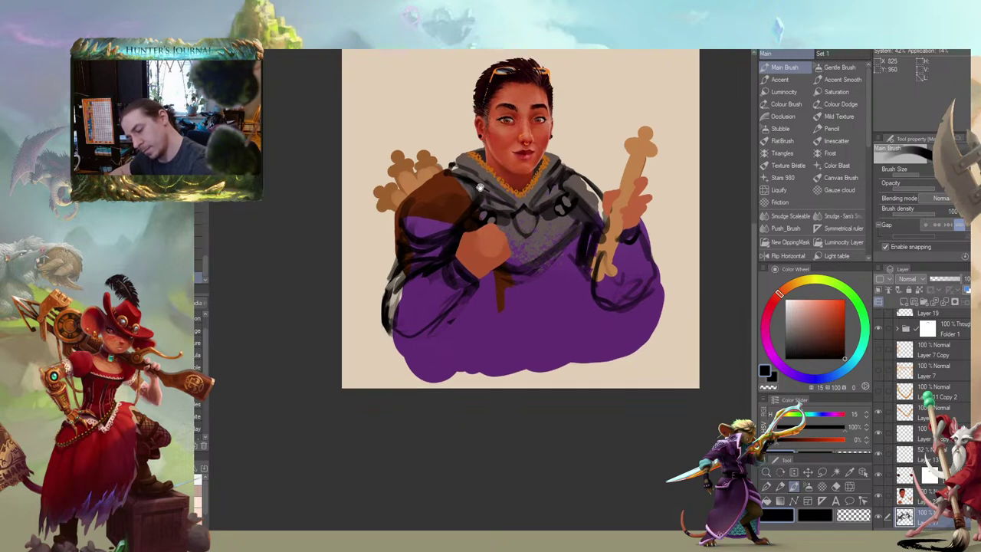
drag(412, 250, 340, 243)
drag(406, 256, 442, 262)
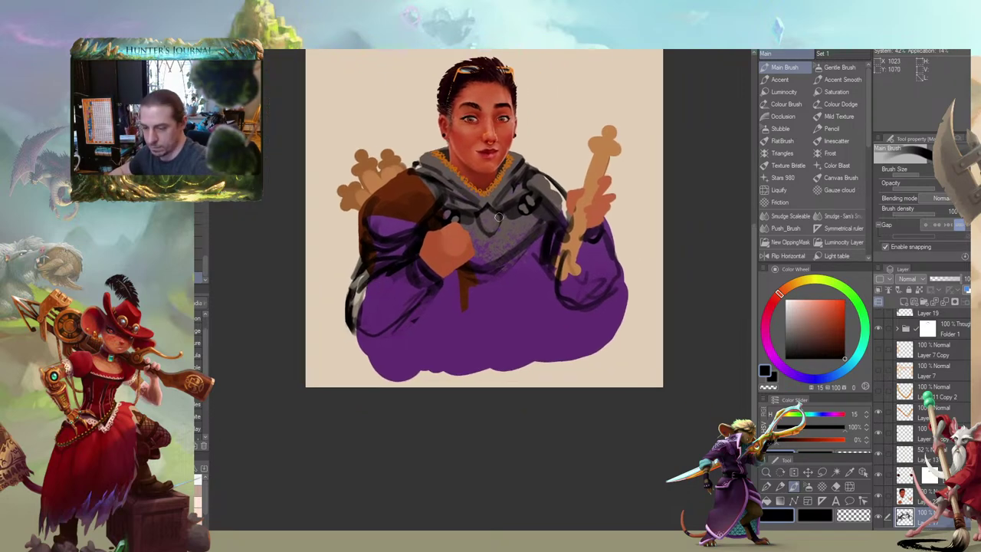
mouse_move(529, 248)
mouse_down()
mouse_move(540, 257)
mouse_move(478, 276)
mouse_move(412, 339)
mouse_up()
drag(519, 321, 484, 355)
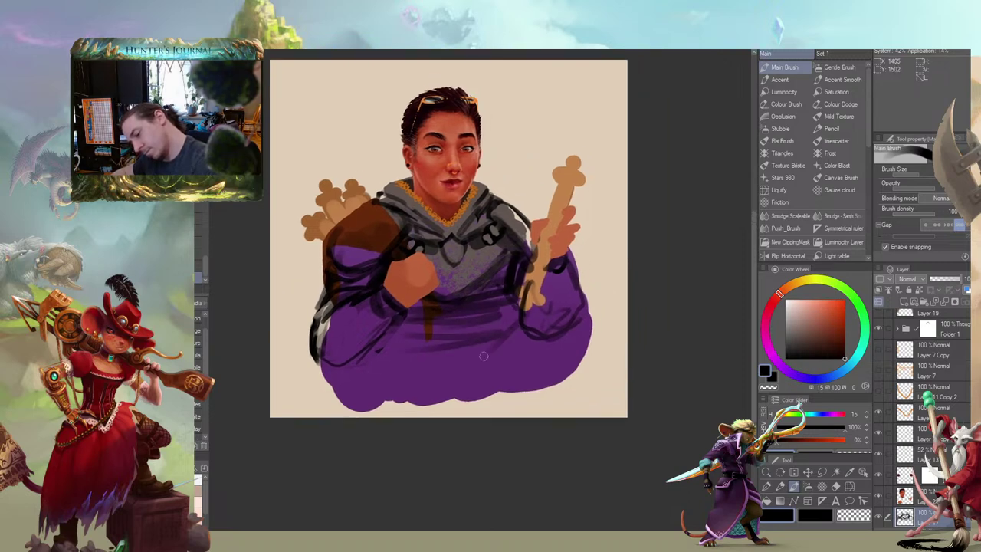
Sketch dark fold strokes across the purple torso and along the forearm behind the closed fist
drag(511, 304, 473, 345)
mouse_move(500, 298)
mouse_down()
mouse_move(448, 348)
mouse_move(432, 344)
mouse_up()
drag(452, 312, 411, 337)
drag(374, 289, 335, 273)
Erase the sleeve outline below the bone-holding hand and redraw it with looser dark strokes
key(c)
drag(469, 294, 520, 347)
mouse_move(549, 294)
mouse_down()
mouse_move(509, 278)
mouse_move(533, 329)
mouse_up()
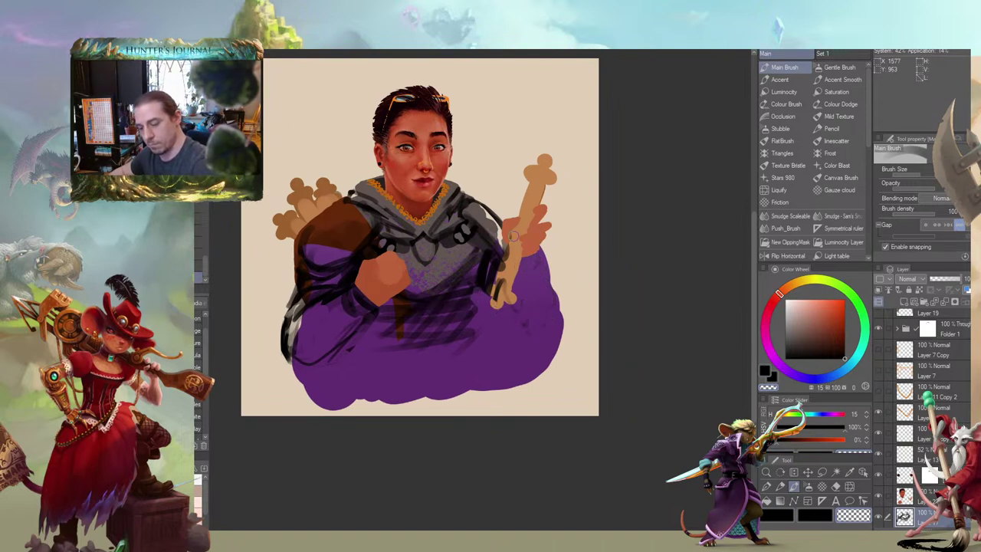
key(c)
mouse_move(541, 246)
mouse_down()
mouse_move(525, 262)
mouse_move(518, 256)
mouse_move(557, 295)
mouse_move(550, 310)
mouse_move(511, 323)
mouse_up()
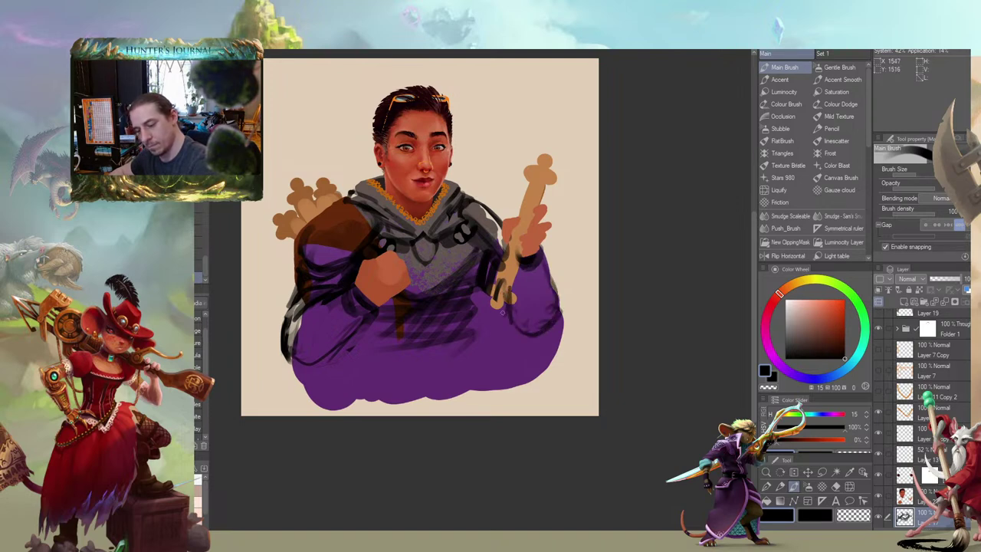
drag(501, 274, 547, 323)
drag(332, 198, 452, 201)
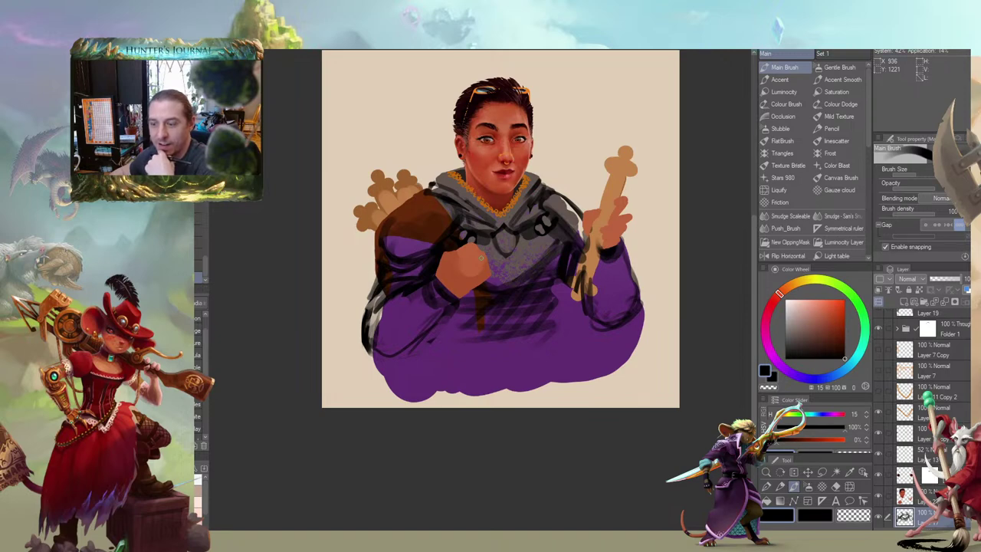
Erase the dark sketch marks covering the lower end of the held bone
key(c)
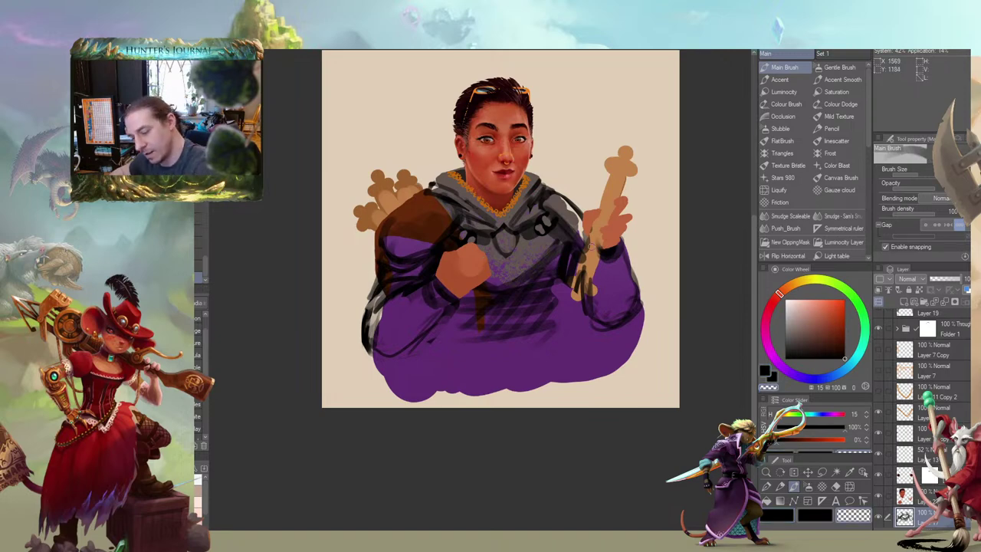
drag(591, 247, 578, 292)
mouse_move(551, 253)
mouse_down()
mouse_move(530, 295)
mouse_move(537, 316)
mouse_move(529, 311)
mouse_up()
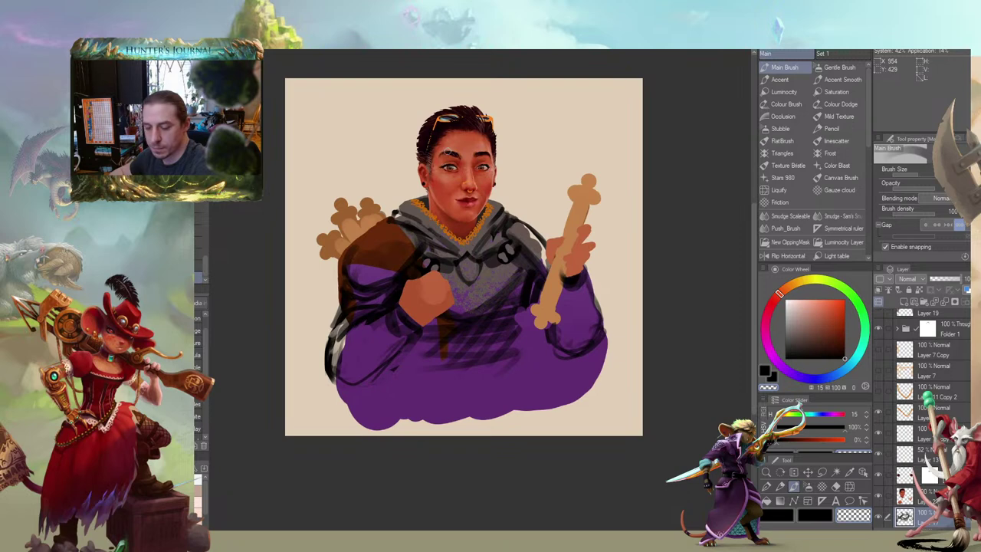
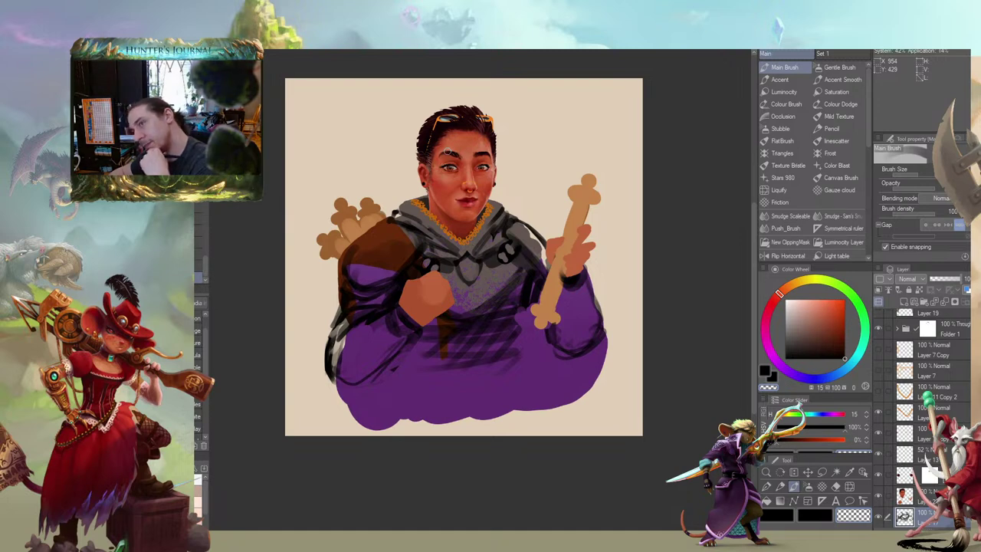
mouse_move(299, 224)
mouse_down()
mouse_move(283, 282)
mouse_move(296, 283)
mouse_up()
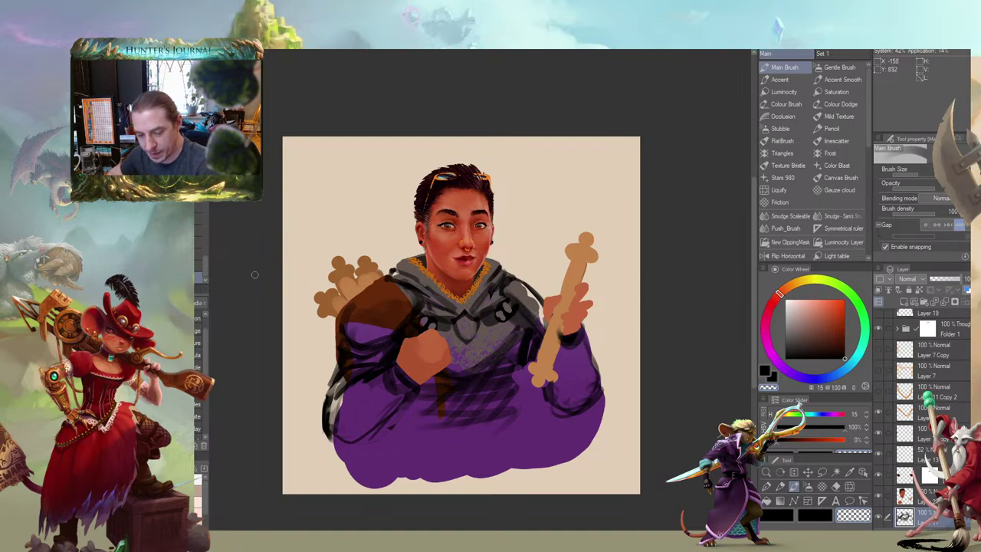
Sketch the dark top edge of the brown shoulder piece where it meets the grey hood
mouse_move(351, 239)
mouse_down()
mouse_move(362, 222)
mouse_move(437, 200)
mouse_move(441, 219)
mouse_move(437, 201)
mouse_up()
key(c)
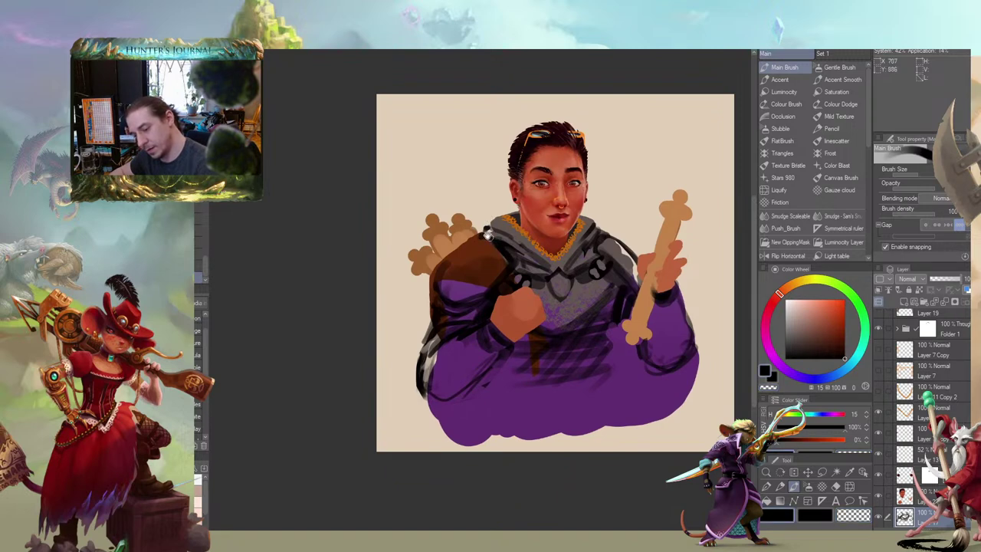
mouse_move(500, 246)
mouse_down()
mouse_move(414, 229)
mouse_move(363, 198)
mouse_move(406, 219)
mouse_up()
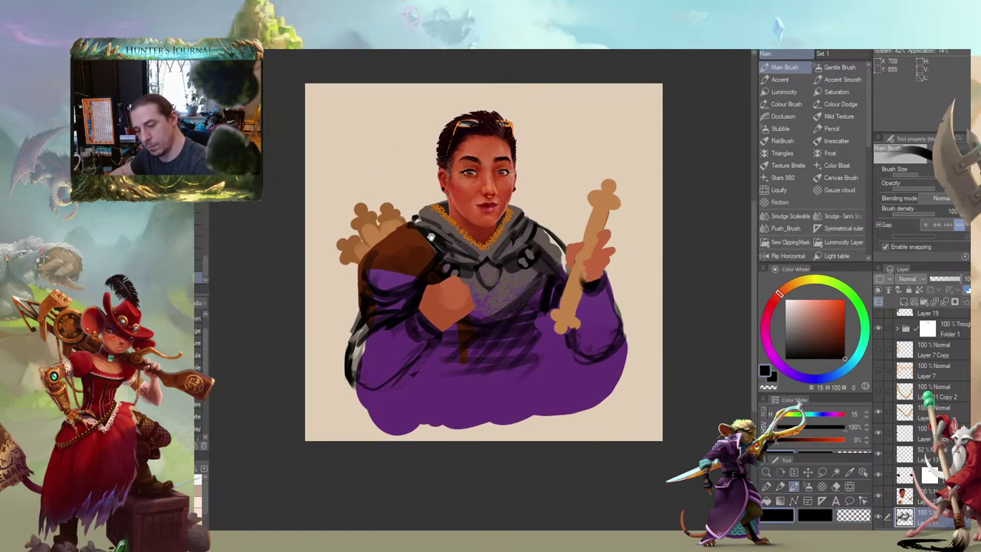
mouse_move(353, 196)
mouse_down()
mouse_move(342, 208)
mouse_move(362, 213)
mouse_up()
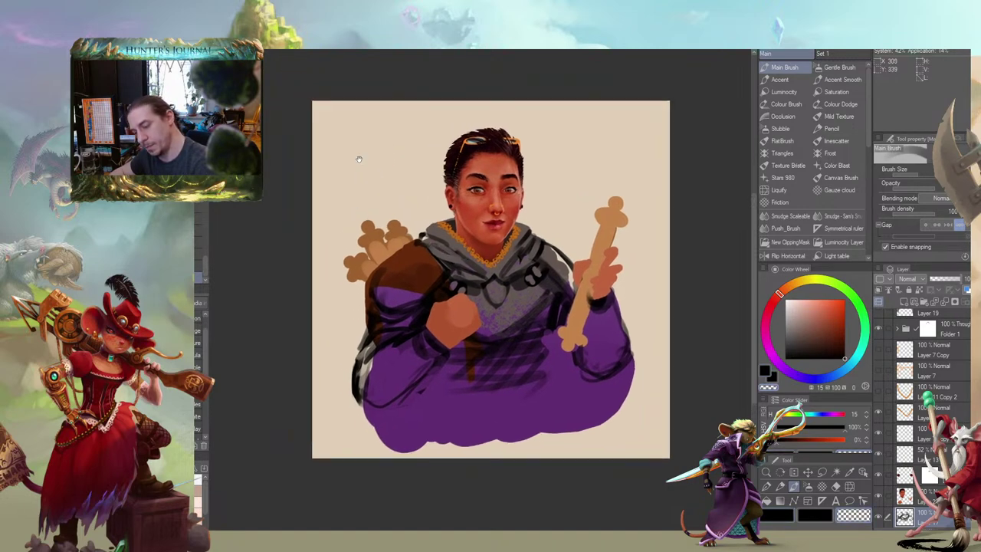
mouse_move(328, 183)
mouse_down()
mouse_move(410, 181)
mouse_move(434, 216)
mouse_move(432, 203)
mouse_move(427, 210)
mouse_up()
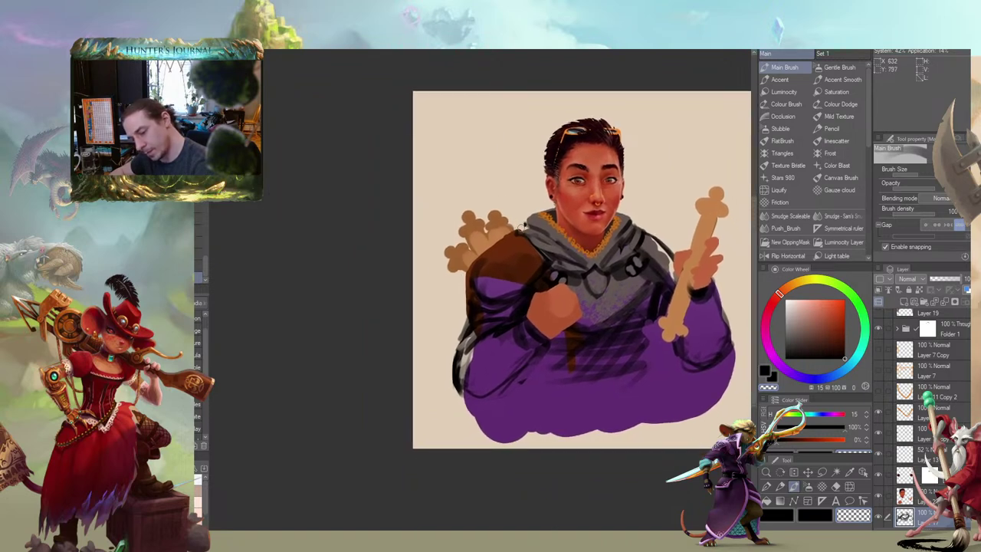
mouse_move(492, 197)
mouse_down()
mouse_move(458, 209)
mouse_move(428, 198)
mouse_move(455, 160)
mouse_up()
drag(537, 376, 470, 363)
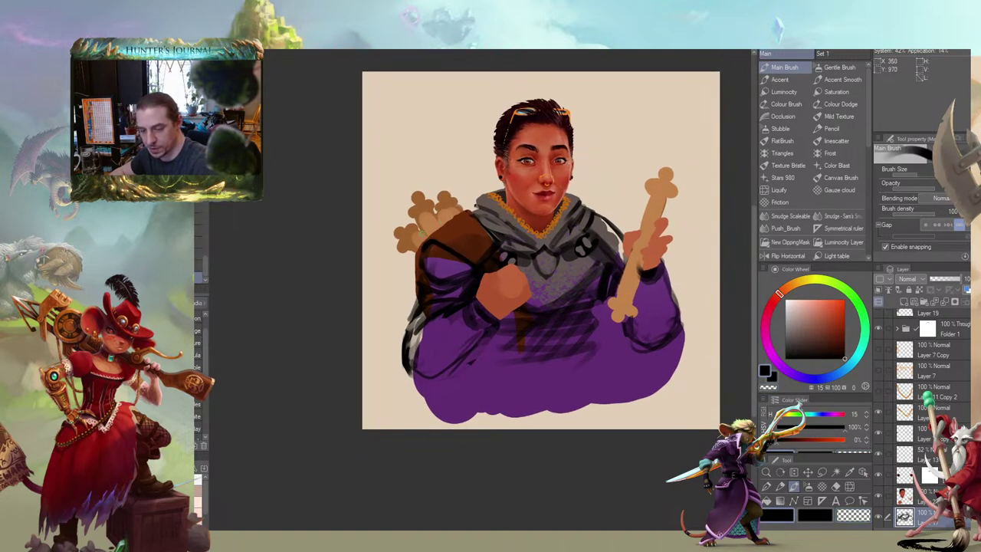
Outline the brown shoulder piece with thick dark lines and sketch angular panel divisions inside it
drag(421, 256, 415, 273)
mouse_move(492, 233)
mouse_down()
mouse_move(456, 204)
mouse_move(418, 245)
mouse_move(465, 224)
mouse_move(467, 204)
mouse_move(484, 245)
mouse_move(459, 240)
mouse_move(477, 254)
mouse_move(461, 245)
mouse_up()
drag(417, 198, 415, 205)
key(c)
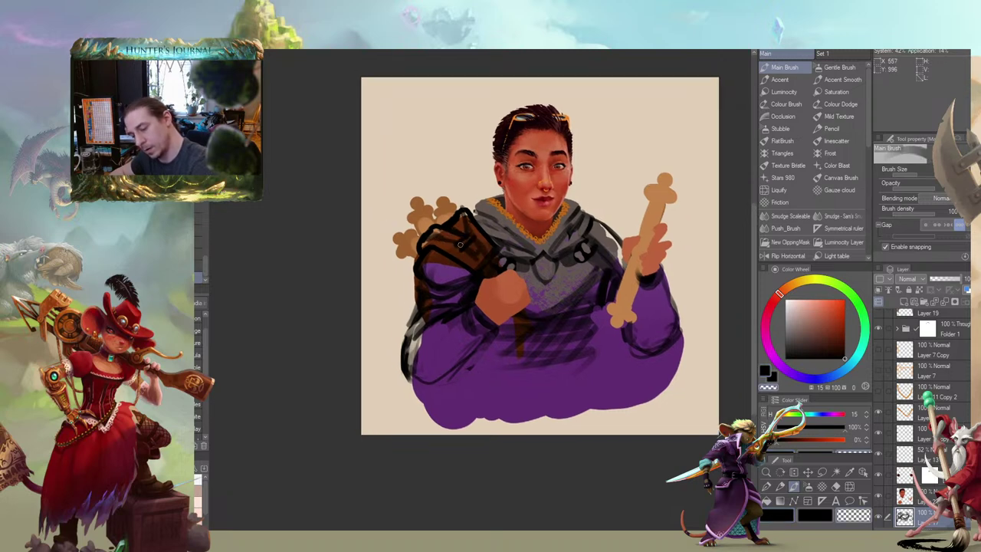
mouse_move(460, 245)
mouse_down()
mouse_move(470, 236)
mouse_move(465, 246)
mouse_up()
drag(407, 187, 379, 180)
key(c)
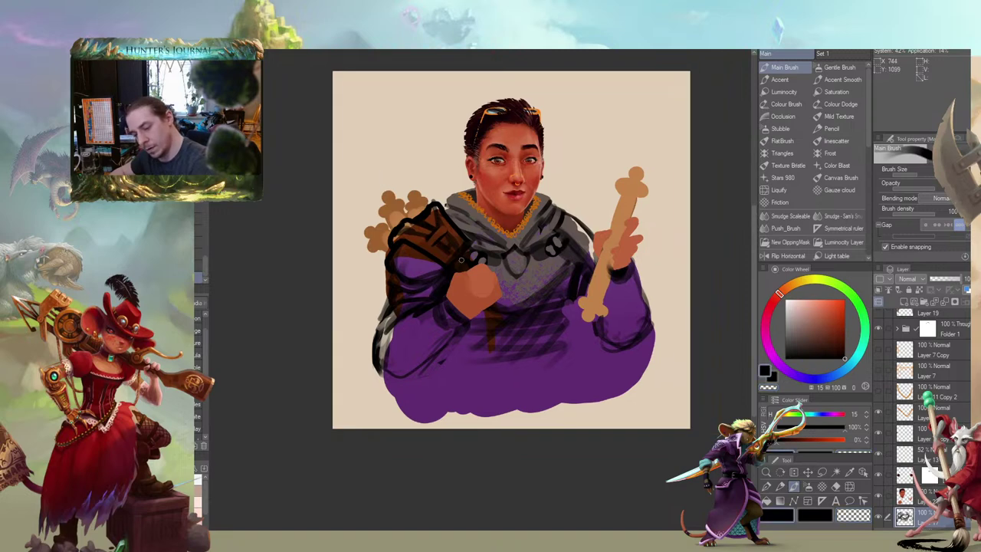
drag(439, 242, 469, 260)
mouse_move(379, 186)
mouse_down()
mouse_move(393, 174)
mouse_move(421, 196)
mouse_up()
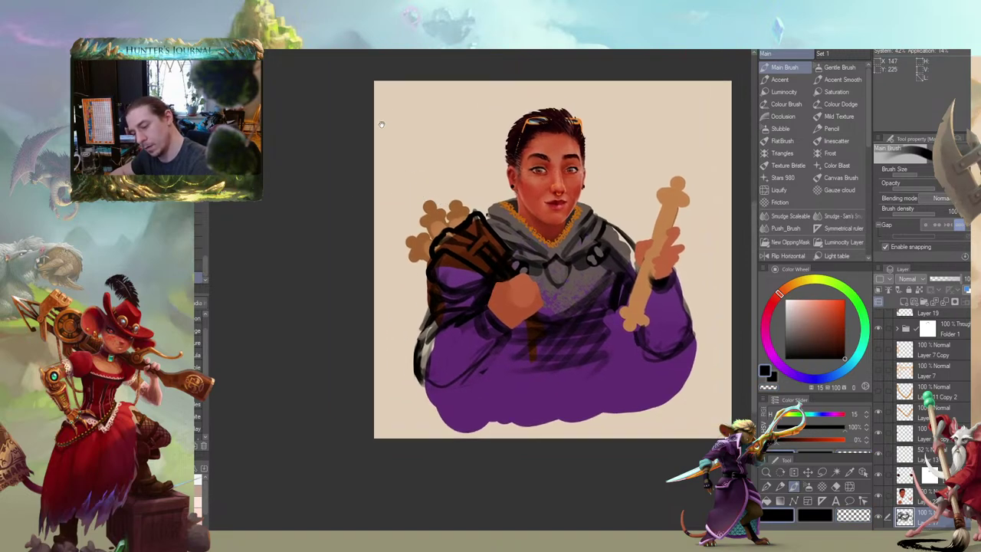
drag(381, 124, 505, 201)
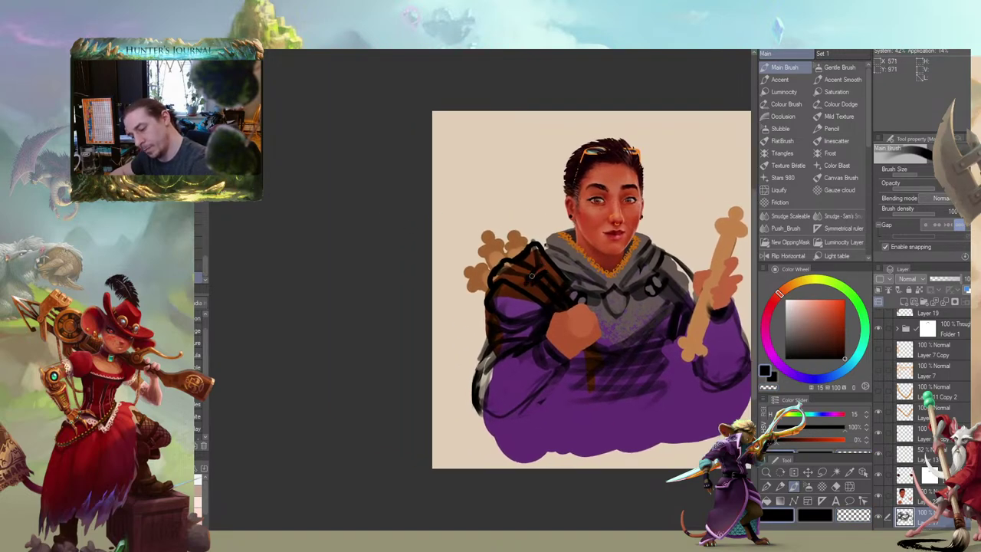
Refine the shoulder piece's inner panel lines and clean up its brown strap running down to the fist
key(c)
drag(532, 276, 541, 270)
key(c)
alt+click(517, 237)
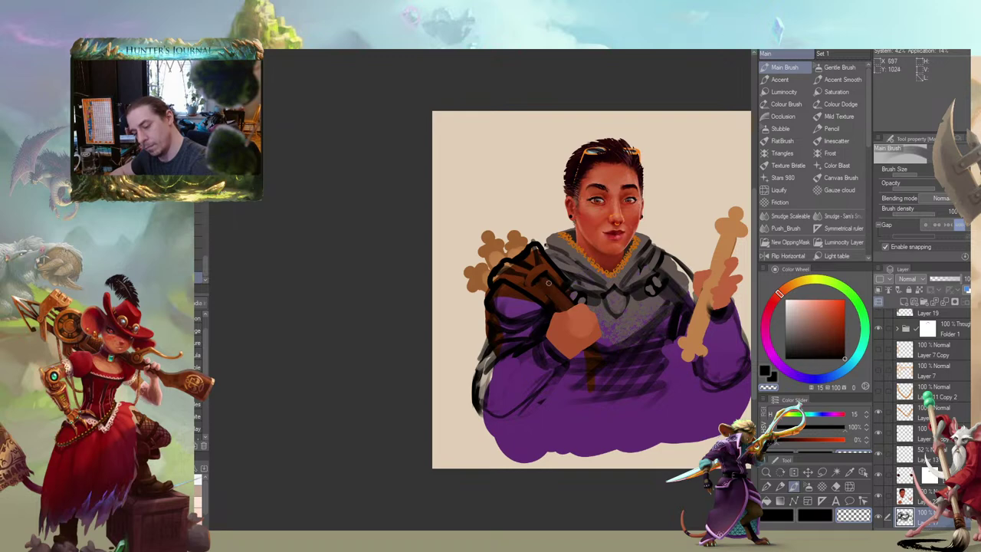
alt+click(547, 282)
drag(535, 286, 561, 310)
drag(514, 278, 535, 270)
mouse_move(480, 256)
mouse_down()
mouse_move(344, 200)
mouse_move(364, 232)
mouse_up()
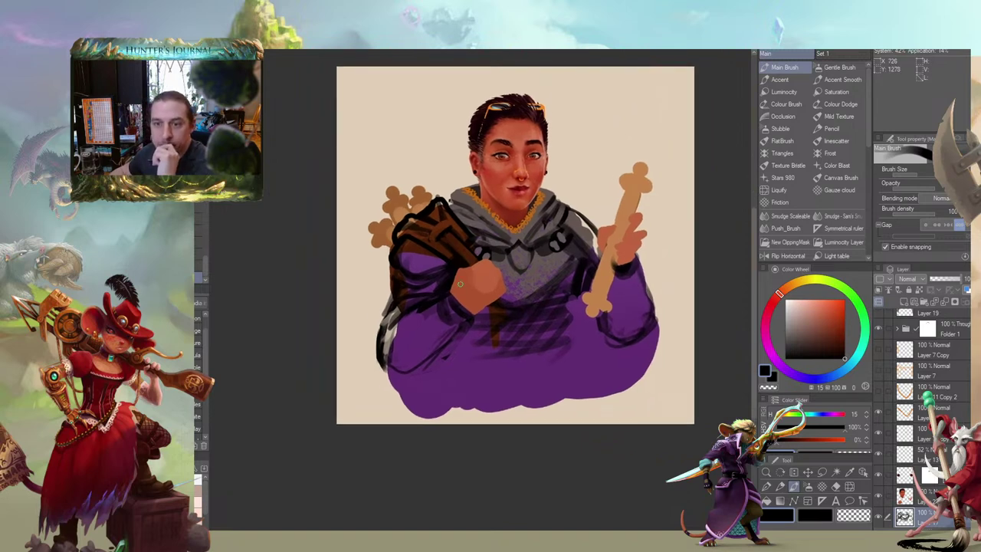
mouse_move(363, 233)
mouse_down()
mouse_move(377, 296)
mouse_move(358, 262)
mouse_up()
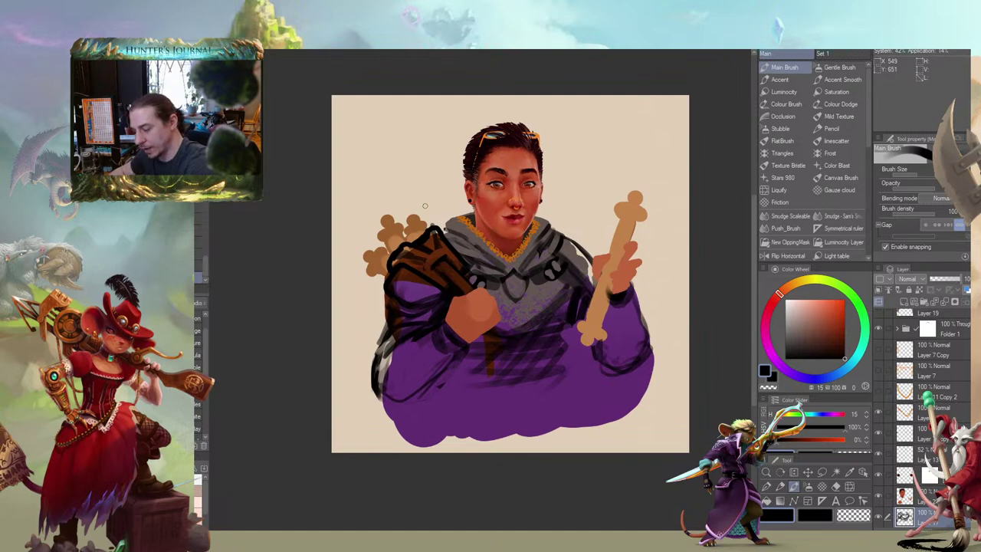
Hide the layer containing the bone held in the open hand
scroll(955, 375, up, 3)
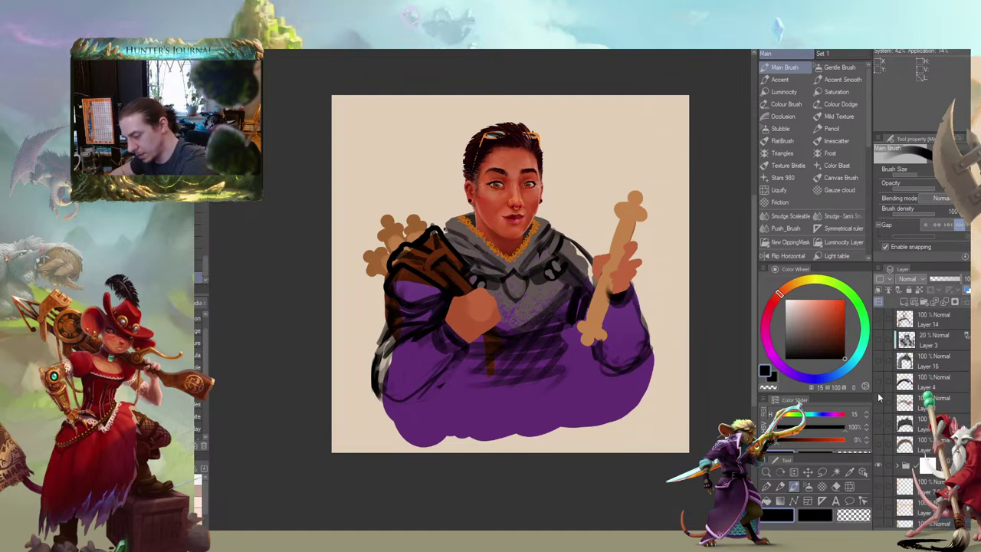
scroll(964, 371, down, 3)
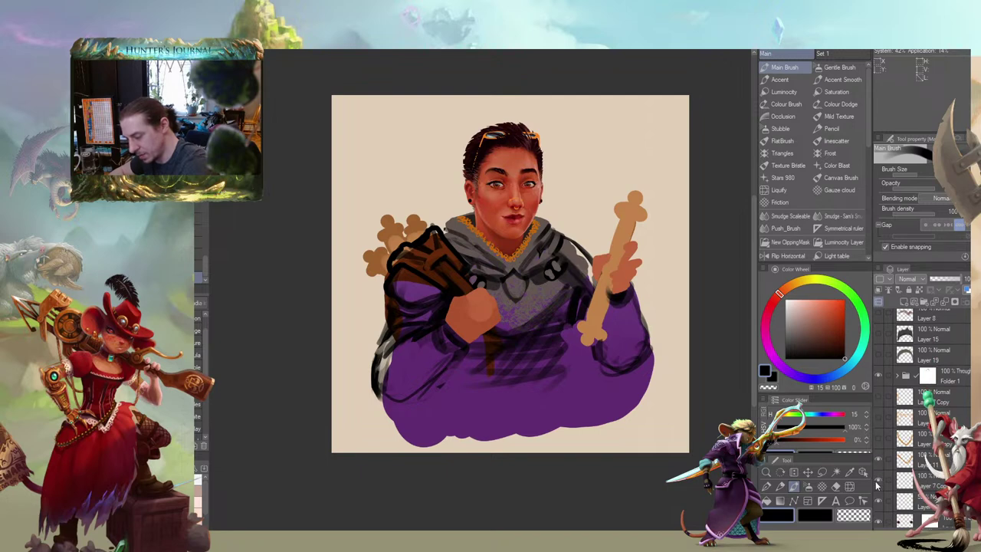
scroll(890, 406, down, 3)
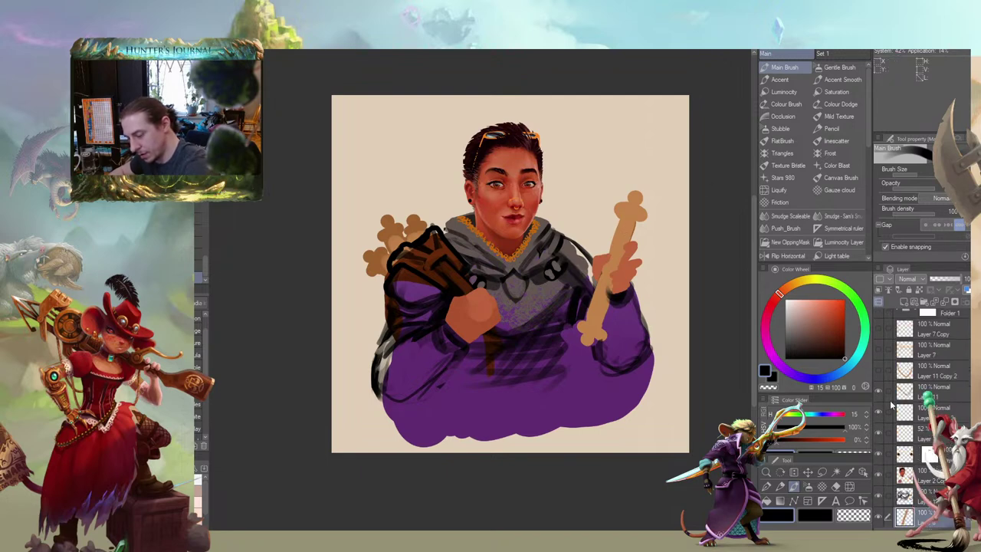
click(879, 519)
scroll(904, 442, up, 1)
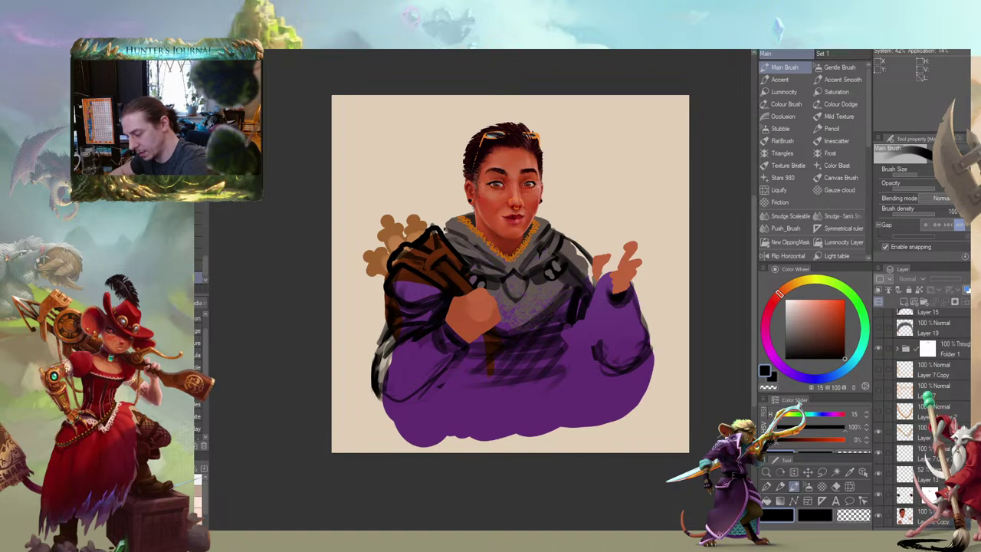
scroll(904, 442, down, 2)
Lasso the open hand and cut and paste it from the figure's painted layer onto its own layer
ctrl+click(903, 442)
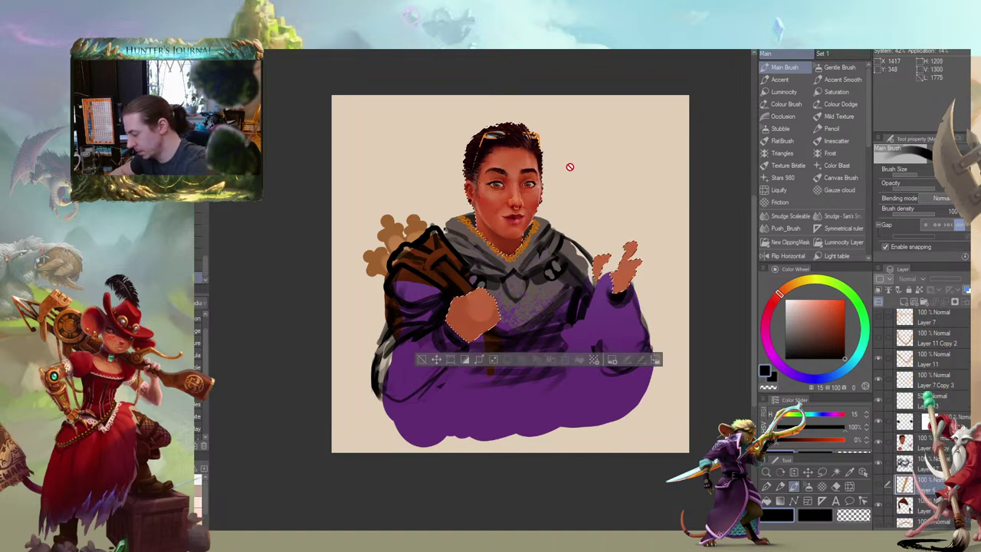
key(m)
mouse_move(648, 212)
mouse_down()
mouse_move(667, 231)
mouse_move(645, 194)
mouse_up()
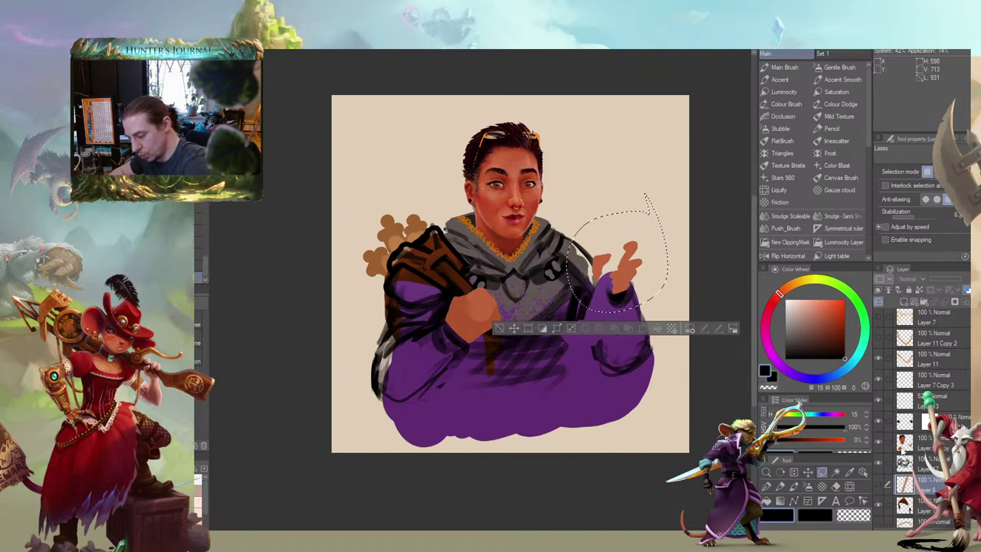
click(904, 441)
click(615, 331)
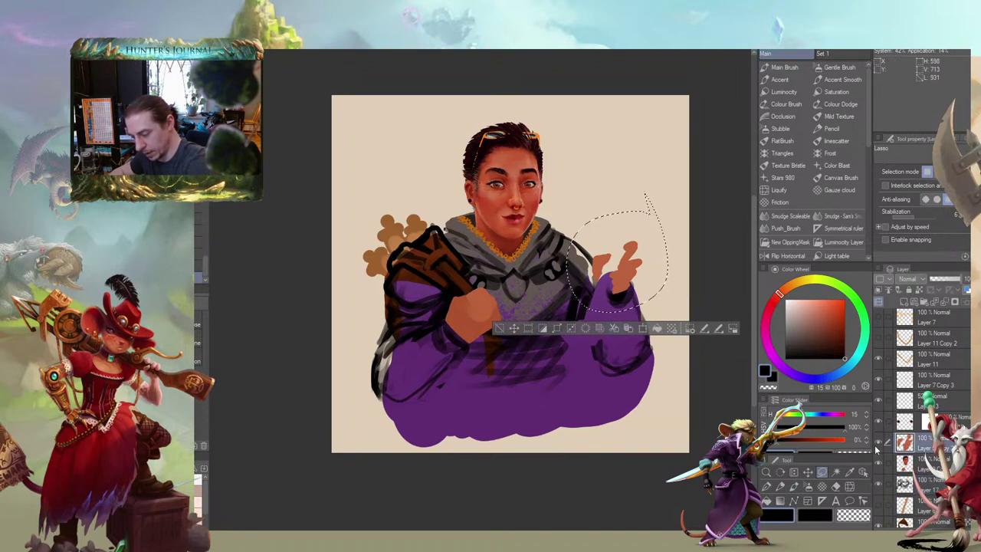
Hide the separated hand layer, clear the selection, and make the dark line sketch layer active for the brush
click(877, 444)
mouse_move(492, 324)
mouse_down()
mouse_move(476, 310)
mouse_move(490, 304)
mouse_move(484, 310)
mouse_up()
key(ctrl+d)
key(b)
key(b)
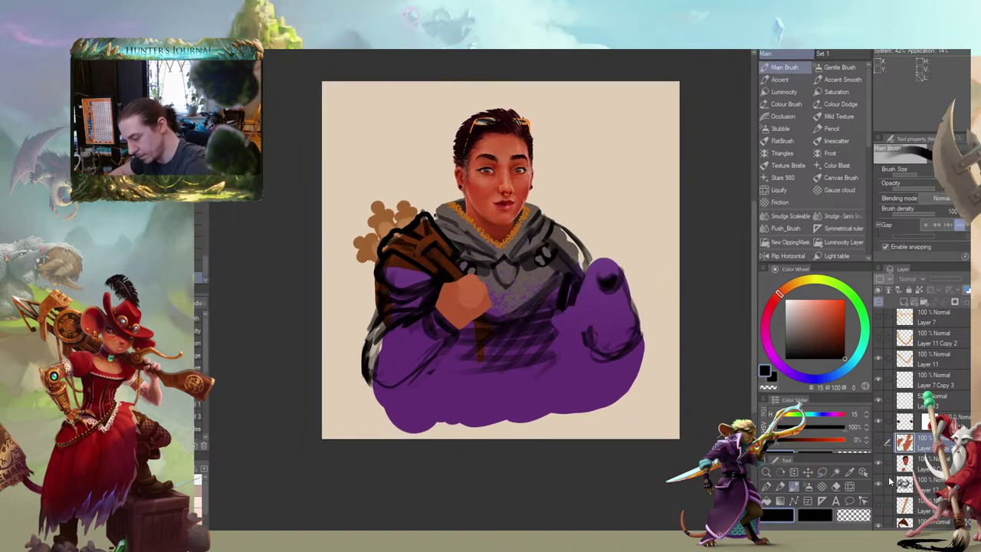
click(903, 478)
Try sketching curved hand strokes above the cuff of the raised purple sleeve
drag(637, 222, 603, 230)
drag(476, 233, 508, 240)
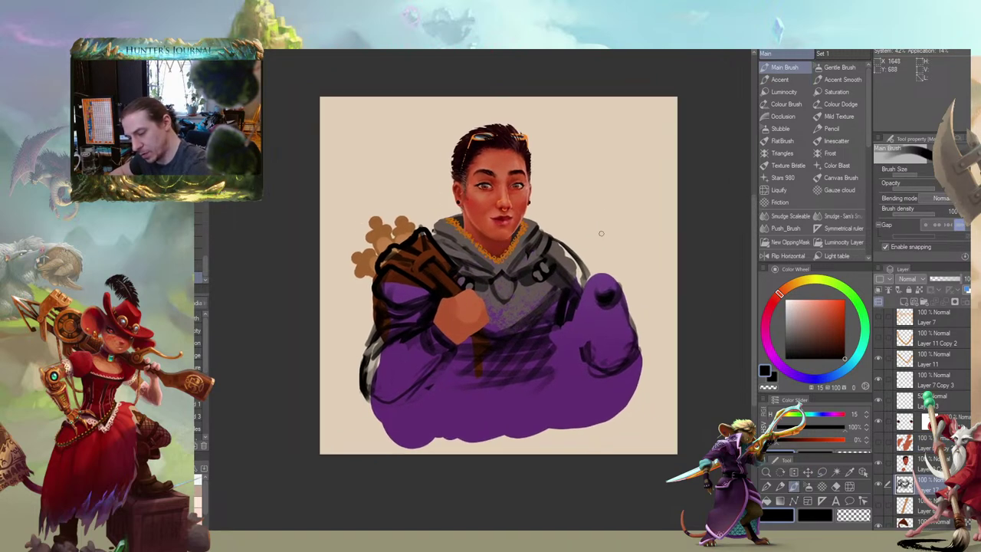
drag(526, 176, 517, 186)
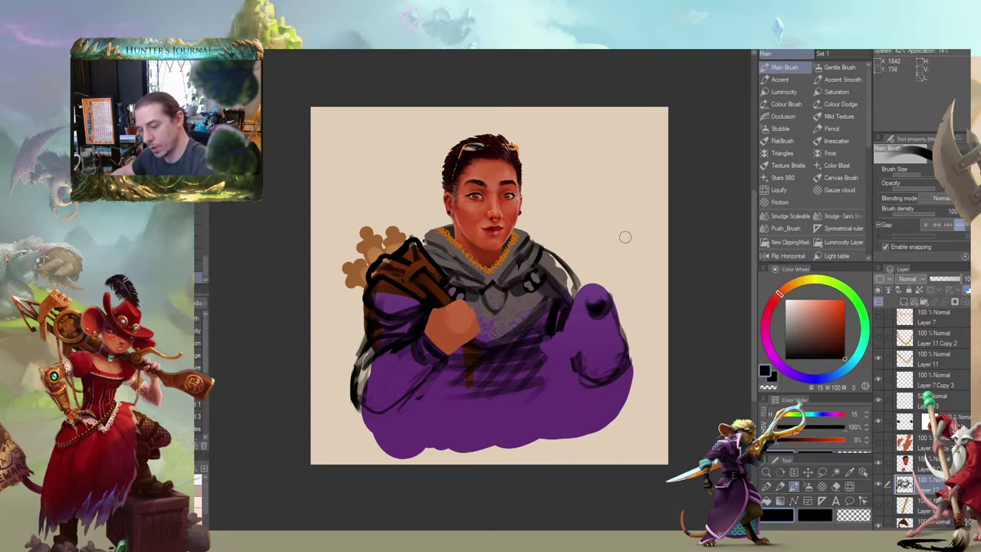
drag(604, 252, 624, 251)
drag(565, 171, 567, 164)
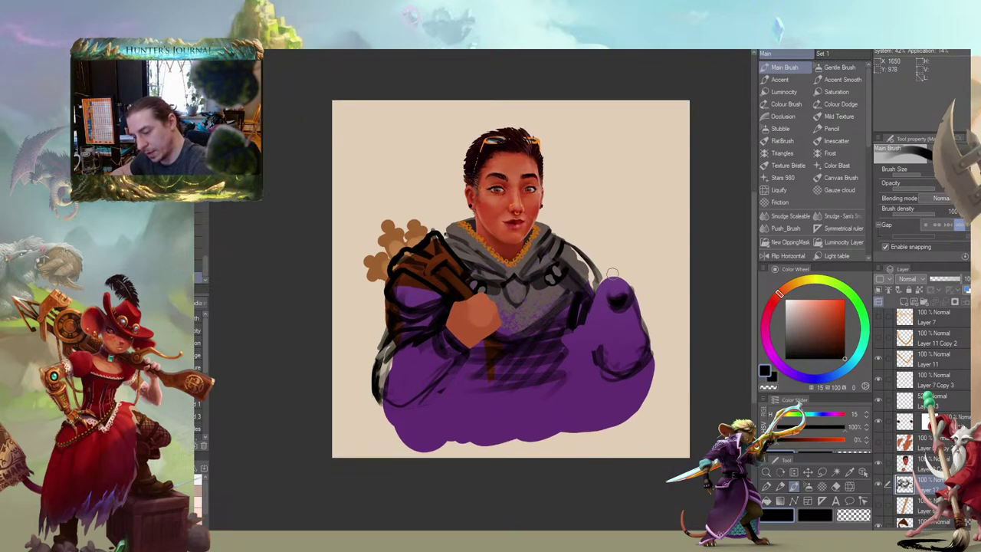
mouse_move(640, 267)
mouse_down()
mouse_move(635, 294)
mouse_move(622, 298)
mouse_move(649, 265)
mouse_move(642, 245)
mouse_move(630, 267)
mouse_up()
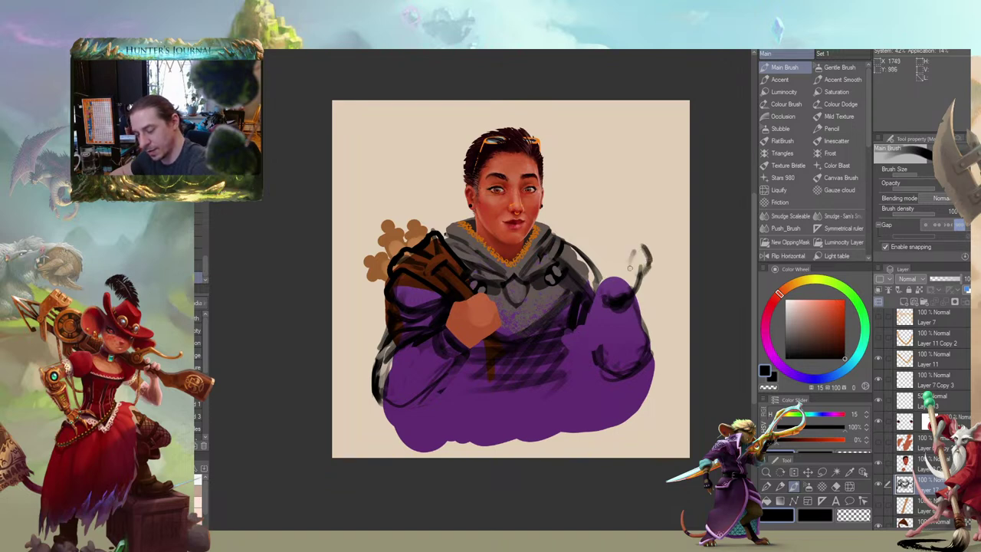
drag(556, 168, 527, 188)
drag(531, 247, 528, 254)
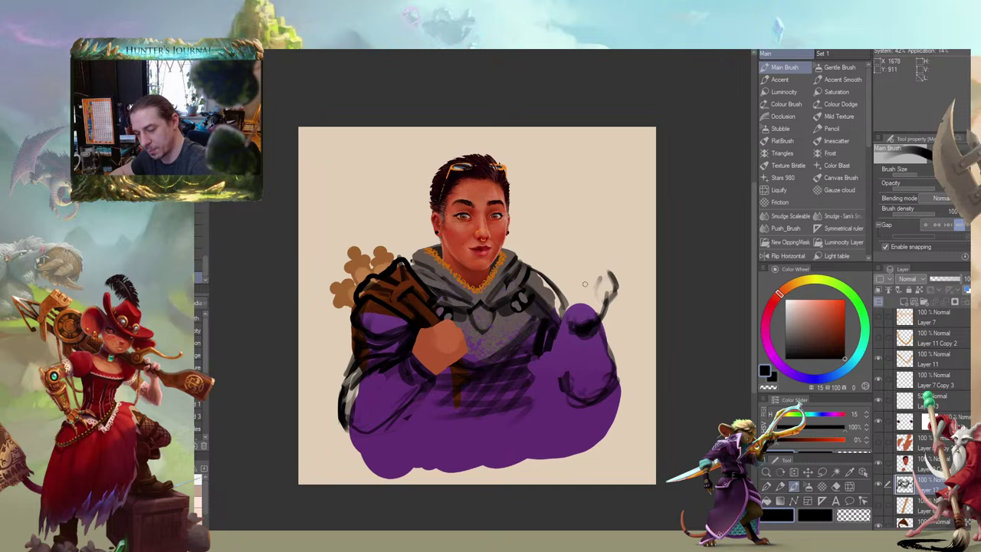
Erase the curved hand strokes and old cuff mark, and sketch a new jagged dark rim at the raised sleeve's end
key(c)
mouse_move(597, 284)
mouse_down()
mouse_move(607, 307)
mouse_move(603, 288)
mouse_move(586, 329)
mouse_up()
key(c)
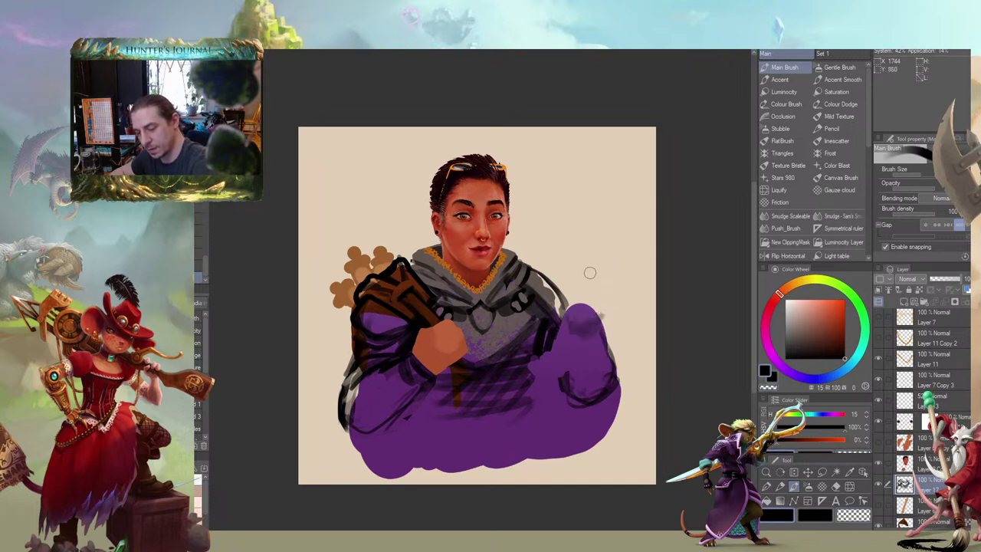
mouse_move(580, 295)
mouse_down()
mouse_move(588, 317)
mouse_move(563, 300)
mouse_move(559, 316)
mouse_move(580, 331)
mouse_up()
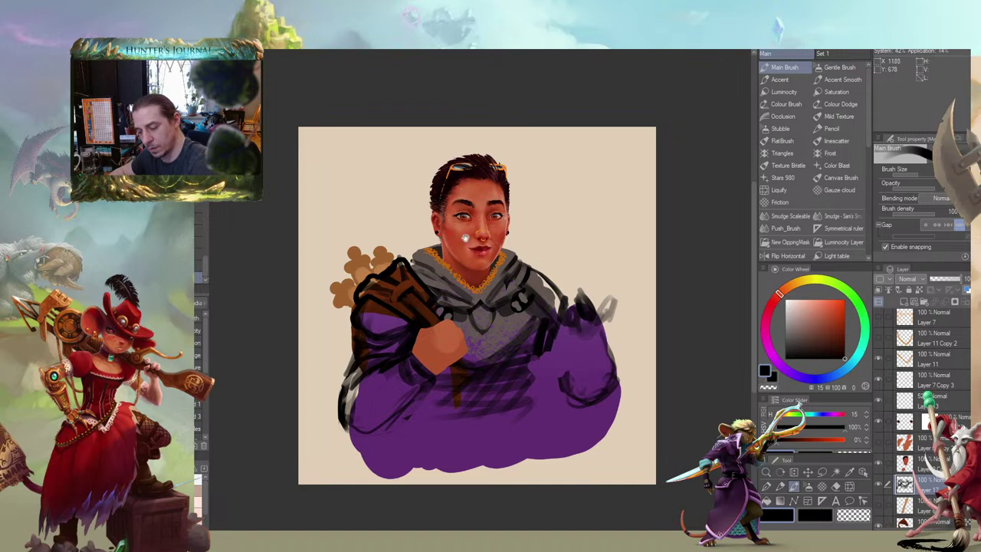
Sketch two long parallel diagonal lines rising outward from the raised sleeve's cuff
drag(465, 238, 456, 256)
drag(563, 335, 617, 280)
mouse_move(546, 349)
mouse_down()
mouse_move(624, 280)
mouse_move(604, 274)
mouse_up()
mouse_move(362, 280)
mouse_down()
mouse_move(311, 274)
mouse_move(347, 264)
mouse_move(353, 248)
mouse_up()
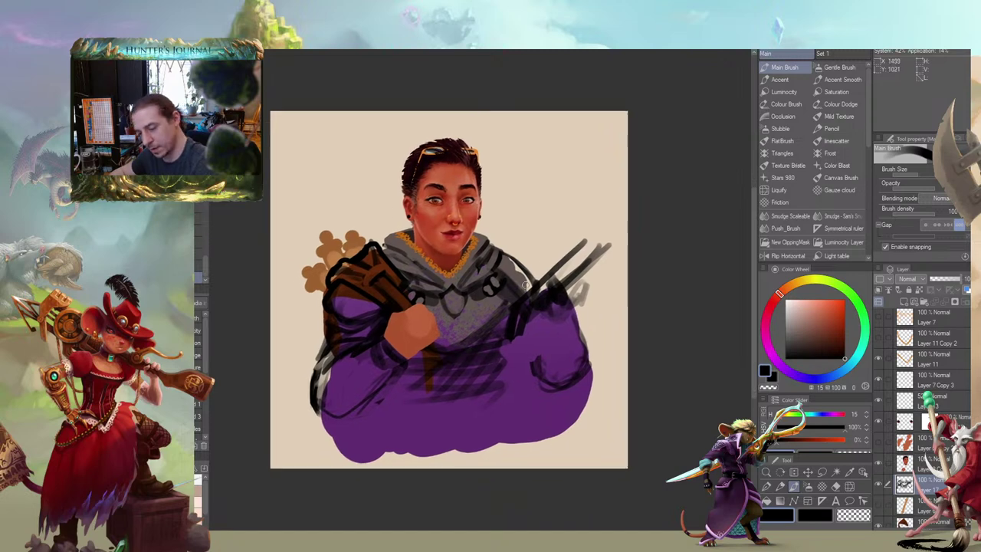
Lasso the raised sleeve sketch with its diagonal lines, try transforming it closer to the body, and clear the selection
key(m)
mouse_move(621, 223)
mouse_down()
mouse_move(554, 252)
mouse_move(534, 277)
mouse_move(529, 314)
mouse_move(600, 299)
mouse_up()
click(471, 358)
drag(390, 237, 395, 258)
mouse_move(542, 307)
mouse_down()
mouse_move(546, 298)
mouse_move(528, 361)
mouse_move(543, 383)
mouse_up()
key(ctrl+d)
key(b)
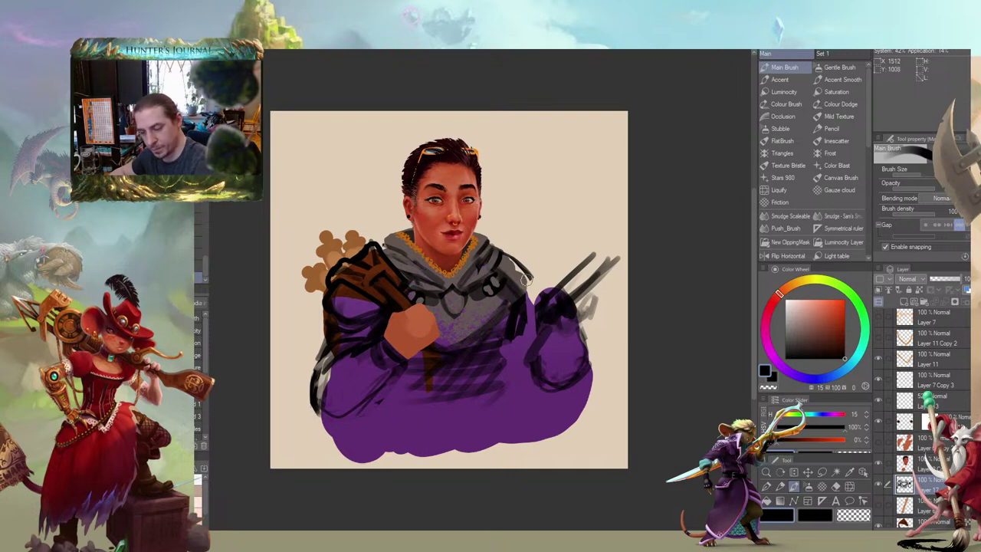
Erase the raised sleeve sketch, its cuff and the diagonal lines beside the chest
mouse_move(525, 271)
mouse_down()
mouse_move(538, 294)
mouse_move(514, 304)
mouse_move(510, 355)
mouse_move(566, 314)
mouse_move(555, 374)
mouse_up()
key(c)
drag(591, 260, 602, 265)
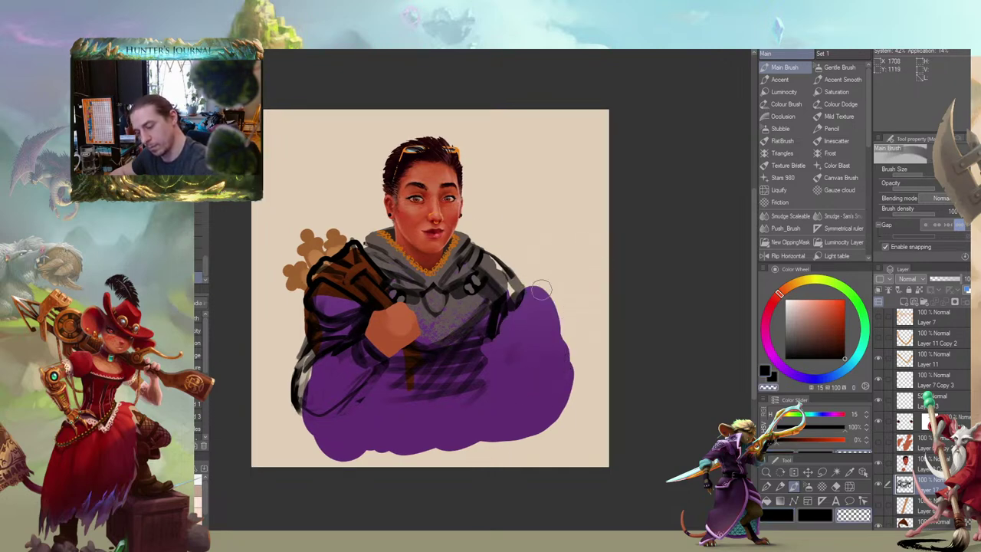
mouse_move(350, 209)
mouse_down()
mouse_move(393, 184)
mouse_move(397, 203)
mouse_up()
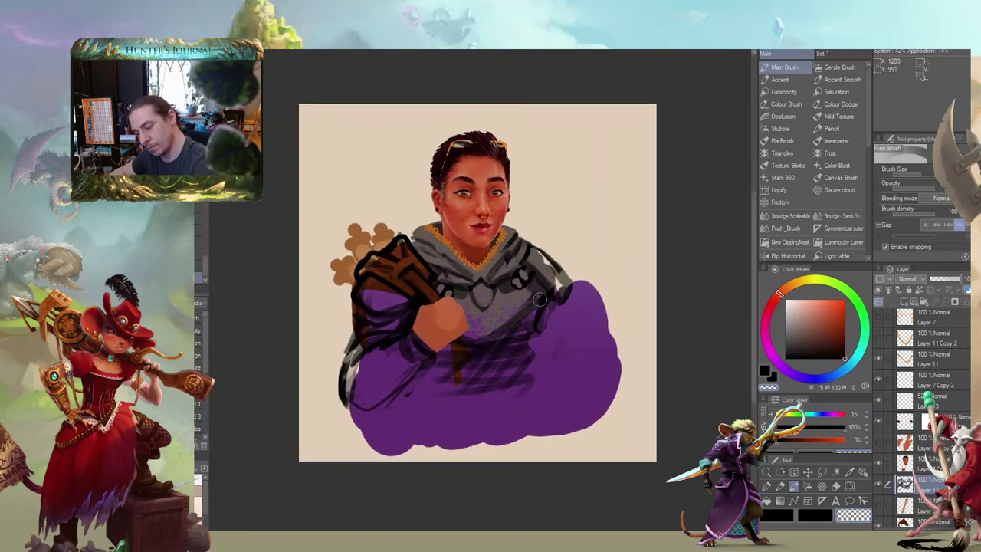
drag(498, 222, 485, 224)
key(c)
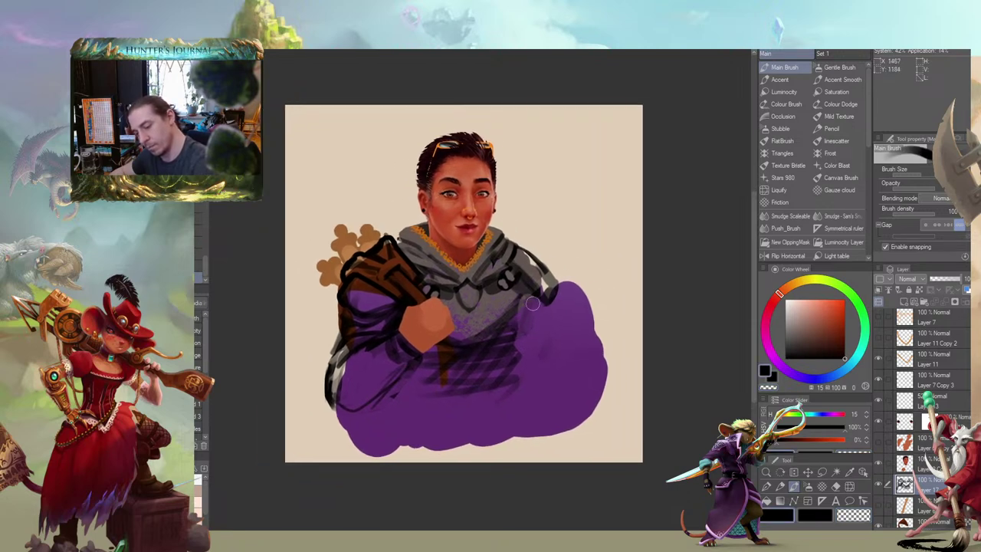
Try sketching a smaller bent sleeve beside the chest with dark shading and a rounded outline
mouse_move(546, 314)
mouse_down()
mouse_move(551, 307)
mouse_move(537, 328)
mouse_move(549, 333)
mouse_up()
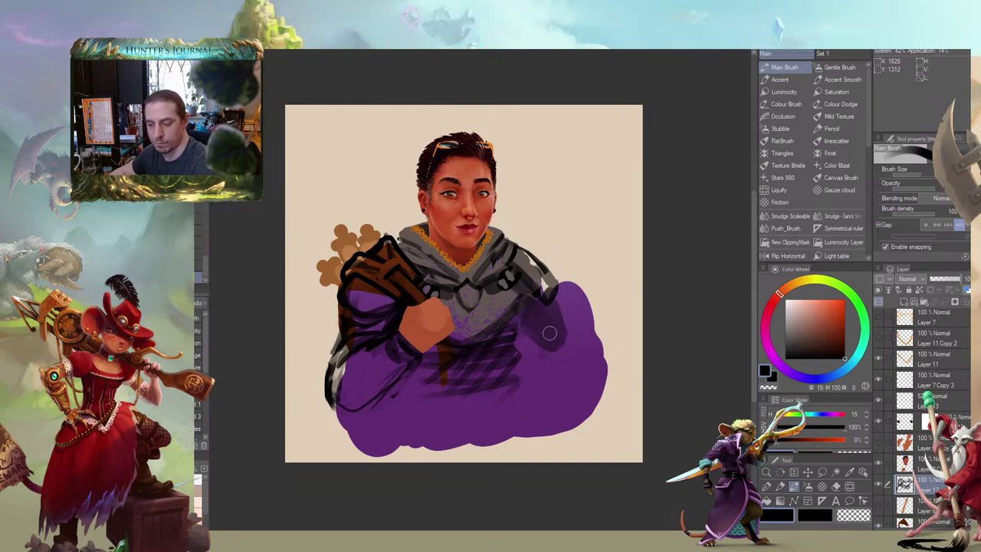
drag(369, 219, 350, 213)
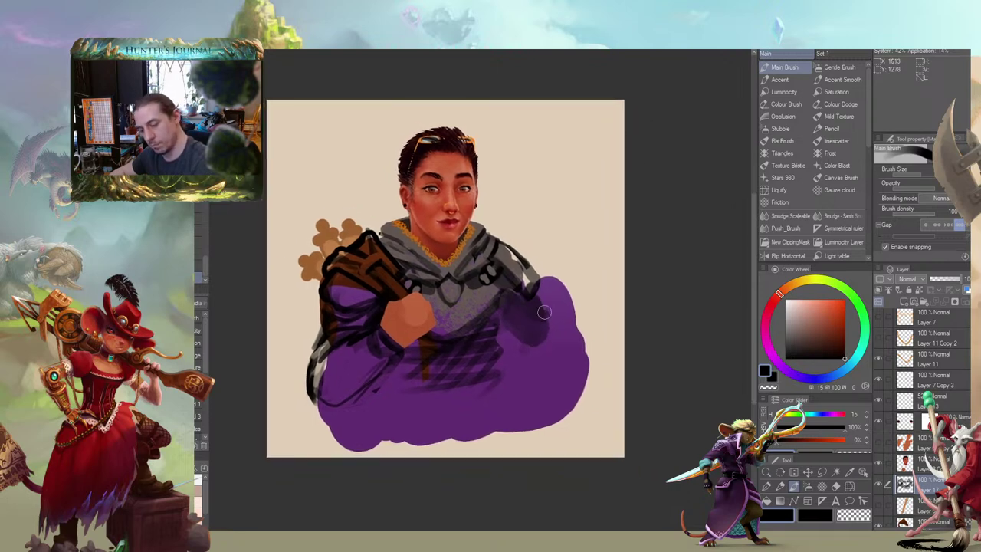
drag(530, 285, 487, 267)
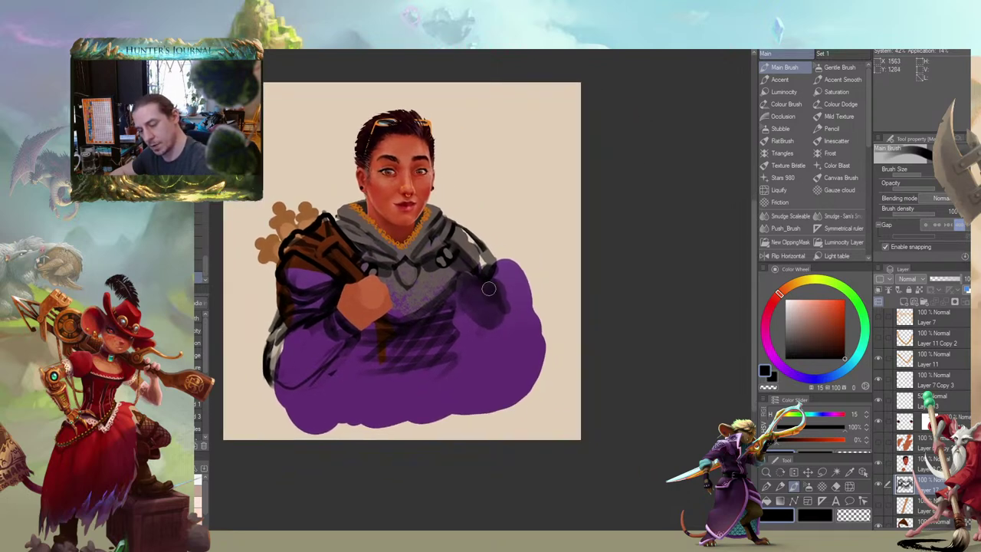
mouse_move(499, 302)
mouse_down()
mouse_move(490, 314)
mouse_move(501, 328)
mouse_move(522, 280)
mouse_move(506, 298)
mouse_move(497, 320)
mouse_move(520, 285)
mouse_up()
mouse_move(509, 241)
mouse_down()
mouse_move(474, 248)
mouse_move(480, 288)
mouse_move(507, 268)
mouse_up()
key(c)
drag(485, 201, 517, 237)
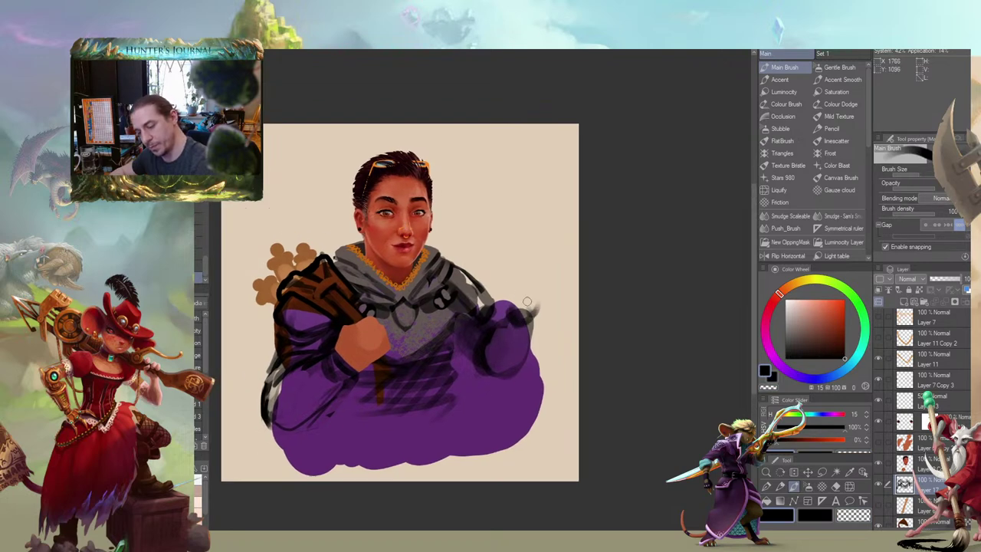
Try sketching short grey thumb and finger strokes beyond the end of the smaller bent sleeve
key(c)
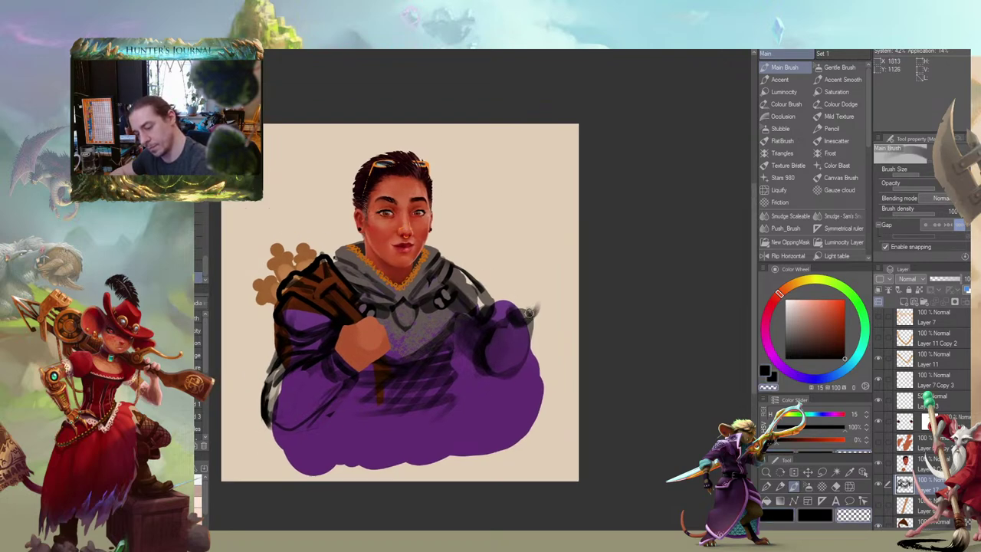
mouse_move(532, 324)
mouse_down()
mouse_move(519, 315)
mouse_move(530, 329)
mouse_move(548, 300)
mouse_move(547, 312)
mouse_move(530, 305)
mouse_move(545, 300)
mouse_move(535, 314)
mouse_move(558, 289)
mouse_move(526, 284)
mouse_up()
key(c)
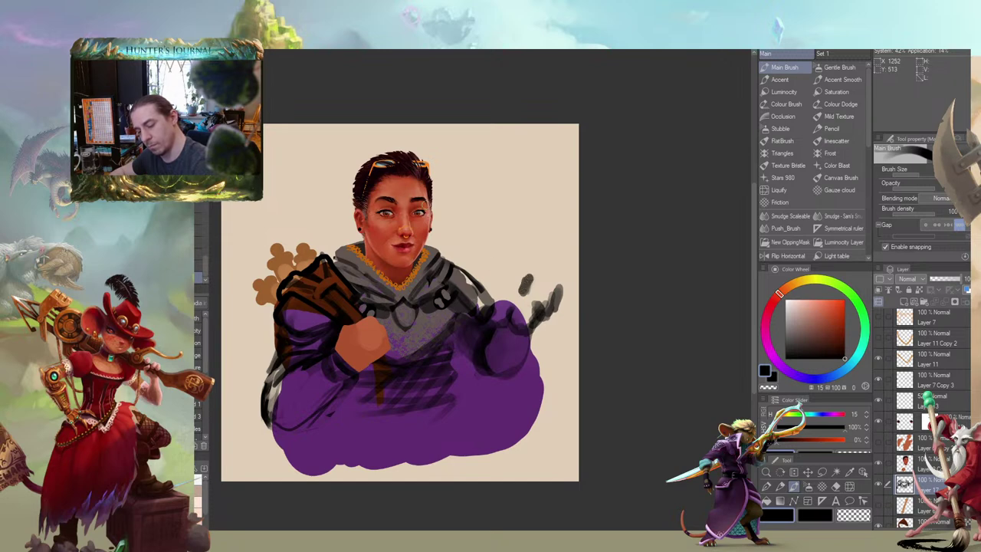
drag(378, 213, 399, 218)
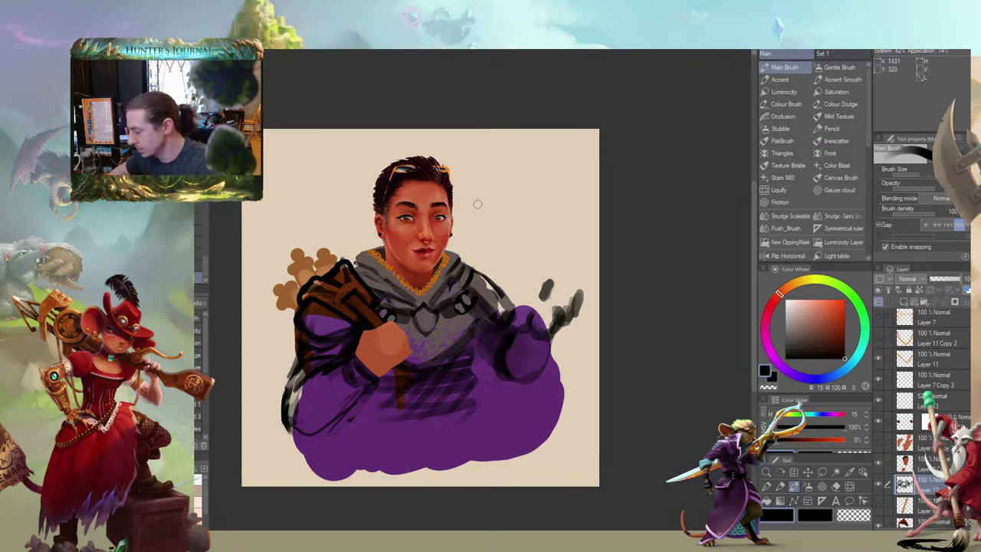
drag(426, 316, 477, 235)
scroll(398, 233, down, 1)
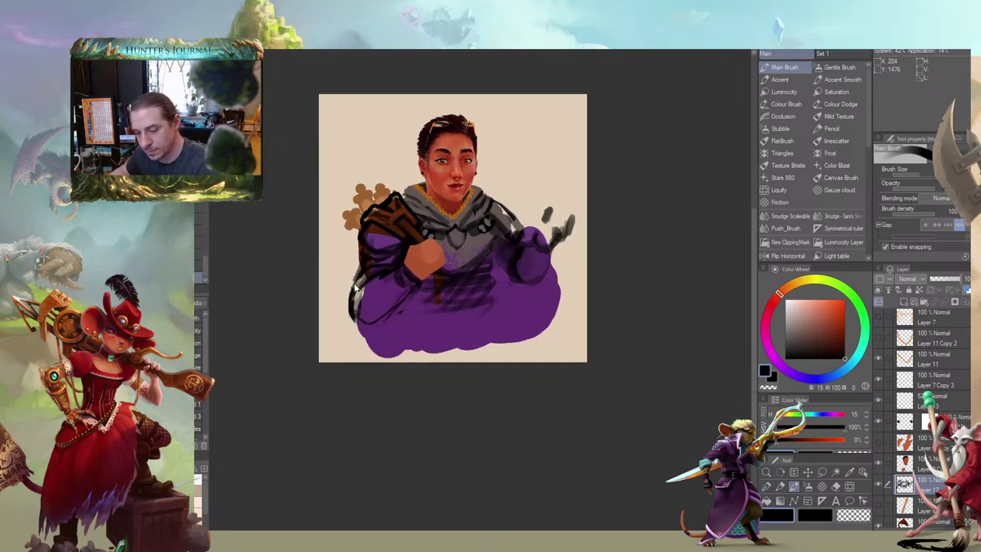
scroll(355, 289, up, 1)
drag(423, 278, 362, 314)
Erase the grey finger strokes and the outline of the smaller bent sleeve
key(c)
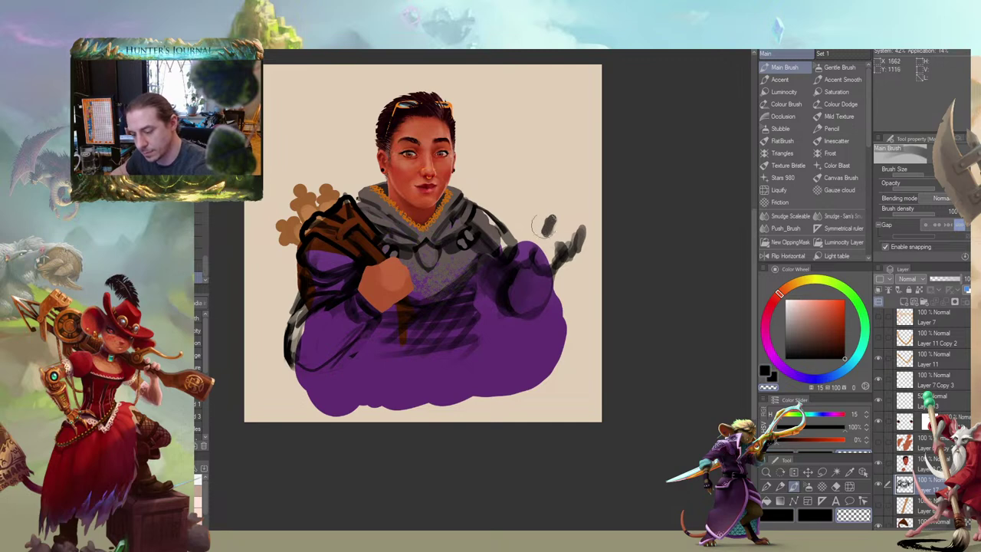
mouse_move(542, 227)
mouse_down()
mouse_move(525, 309)
mouse_move(537, 319)
mouse_move(534, 255)
mouse_move(497, 316)
mouse_up()
drag(386, 233, 411, 248)
mouse_move(534, 279)
mouse_down()
mouse_move(524, 316)
mouse_move(527, 274)
mouse_move(548, 271)
mouse_up()
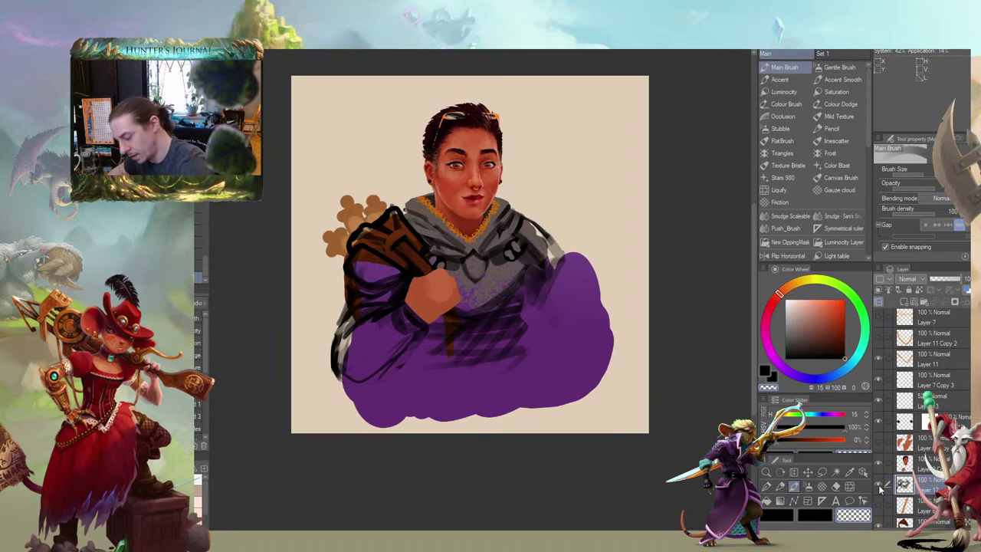
mouse_move(354, 224)
mouse_down()
mouse_move(345, 218)
mouse_move(364, 209)
mouse_move(332, 195)
mouse_up()
key(c)
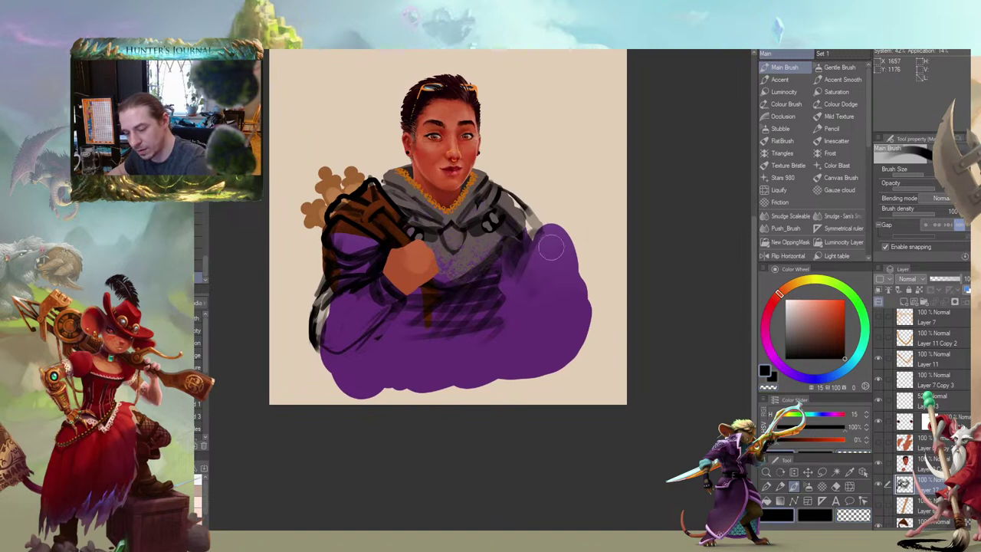
Sketch a wide raised sleeve with a dark cuff opening, a thick curved outline and a rounded grey hand shape
drag(553, 267, 540, 264)
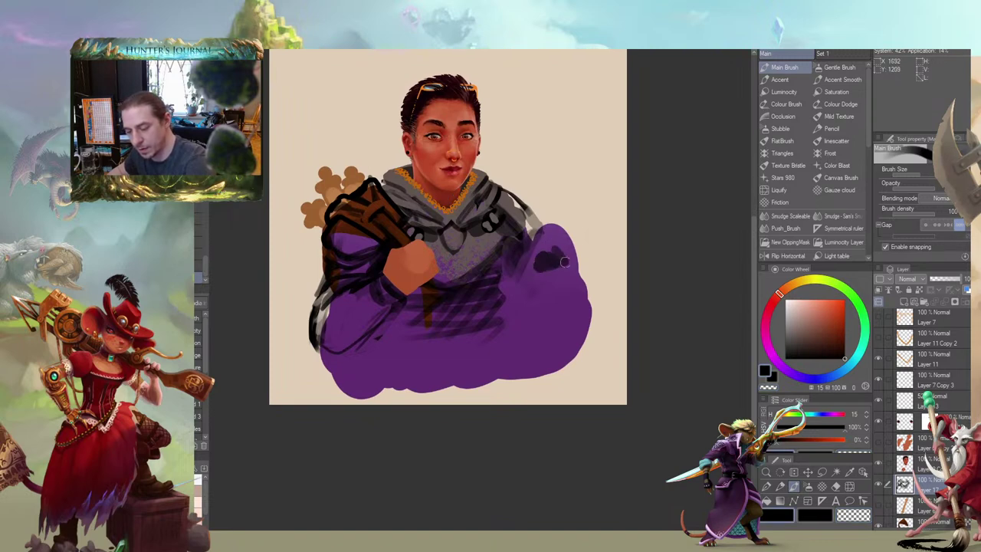
mouse_move(563, 230)
mouse_down()
mouse_move(586, 216)
mouse_move(598, 241)
mouse_move(543, 246)
mouse_move(522, 271)
mouse_move(589, 244)
mouse_move(573, 239)
mouse_up()
mouse_move(548, 262)
mouse_down()
mouse_move(514, 268)
mouse_move(540, 268)
mouse_move(554, 297)
mouse_move(550, 330)
mouse_move(475, 299)
mouse_move(538, 314)
mouse_up()
drag(319, 203, 331, 215)
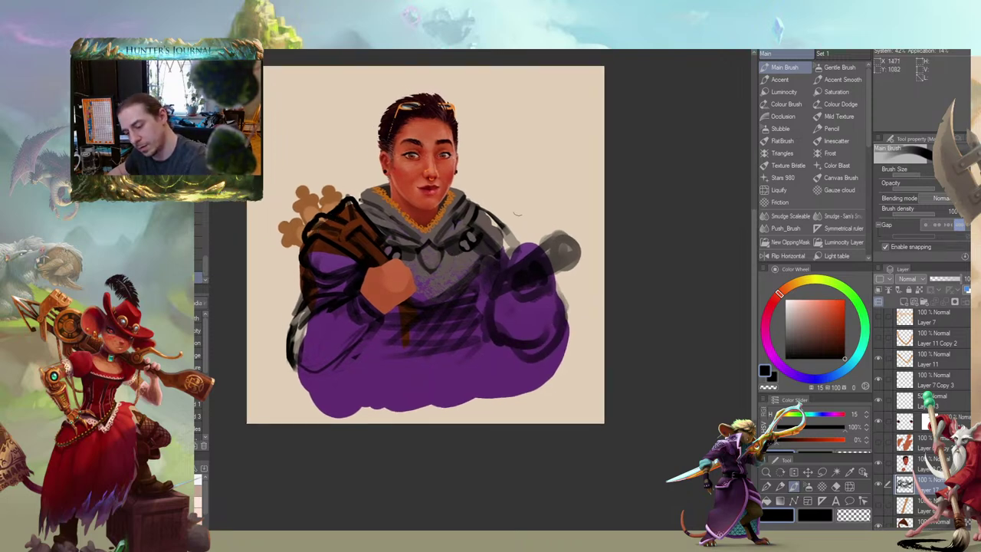
Lasso the new raised sleeve and hand sketch, try shifting it toward the chest, and undo the move
key(m)
mouse_move(570, 207)
mouse_down()
mouse_move(545, 215)
mouse_move(488, 276)
mouse_move(560, 371)
mouse_move(574, 211)
mouse_up()
click(432, 395)
drag(498, 316, 475, 320)
key(ctrl+d)
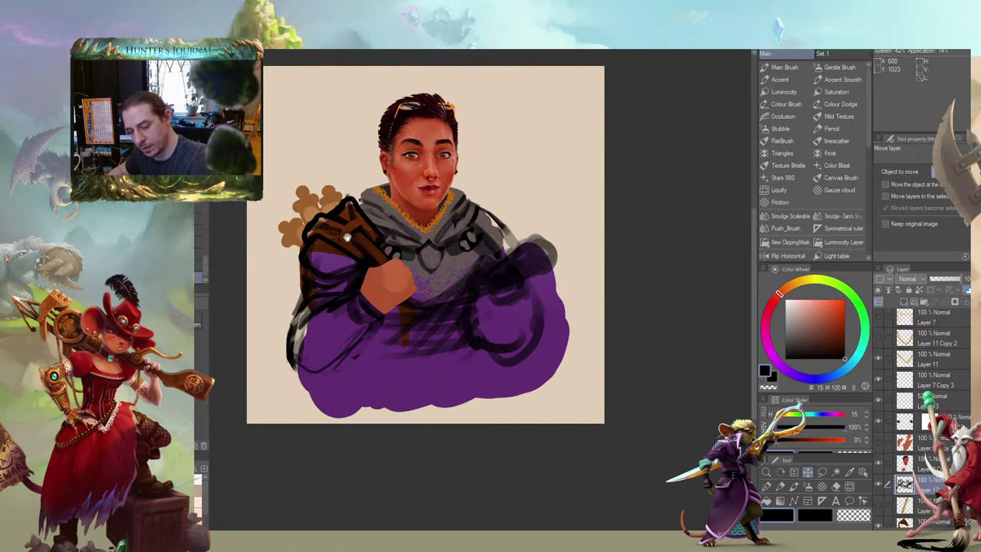
drag(348, 235, 388, 208)
key(ctrl+z)
key(ctrl+z)
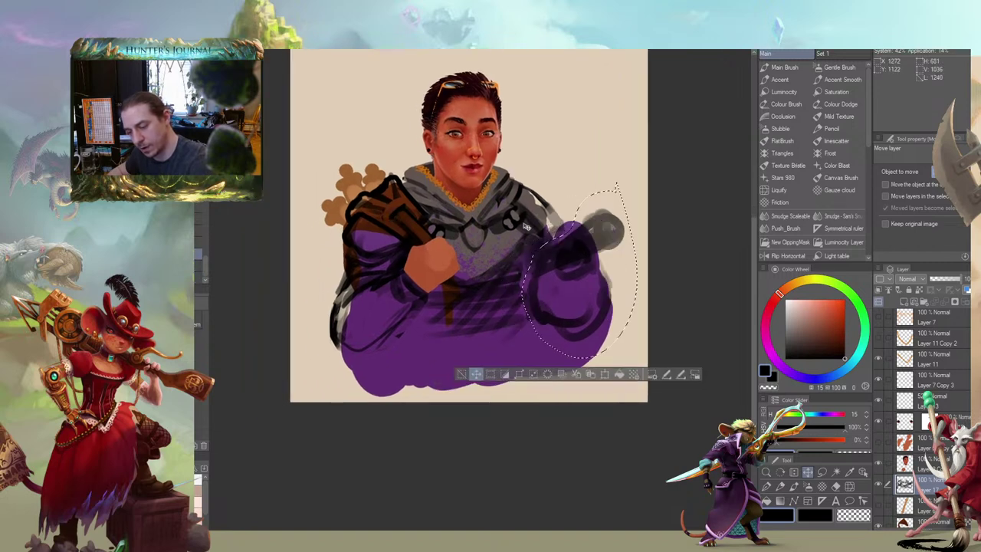
Rotate the lassoed sleeve and hand sketch slightly counterclockwise toward the shoulder and clear the selection
click(606, 374)
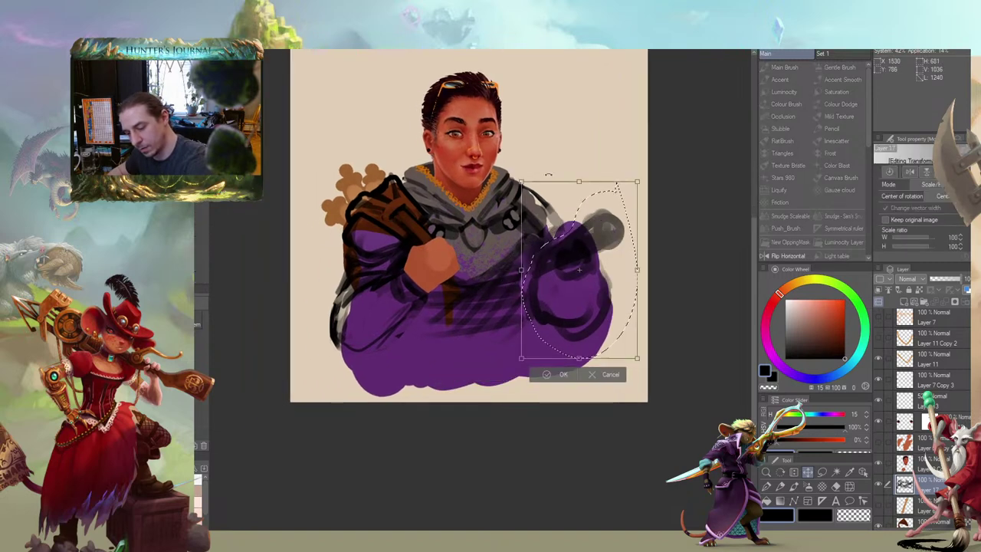
mouse_move(492, 310)
mouse_down()
mouse_move(508, 335)
mouse_move(549, 329)
mouse_up()
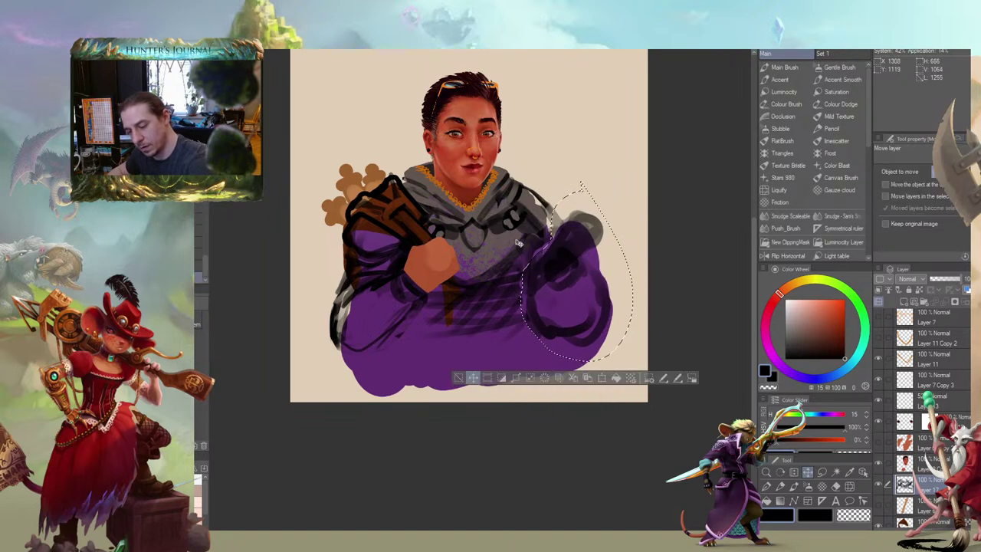
click(458, 377)
key(b)
drag(540, 234, 524, 258)
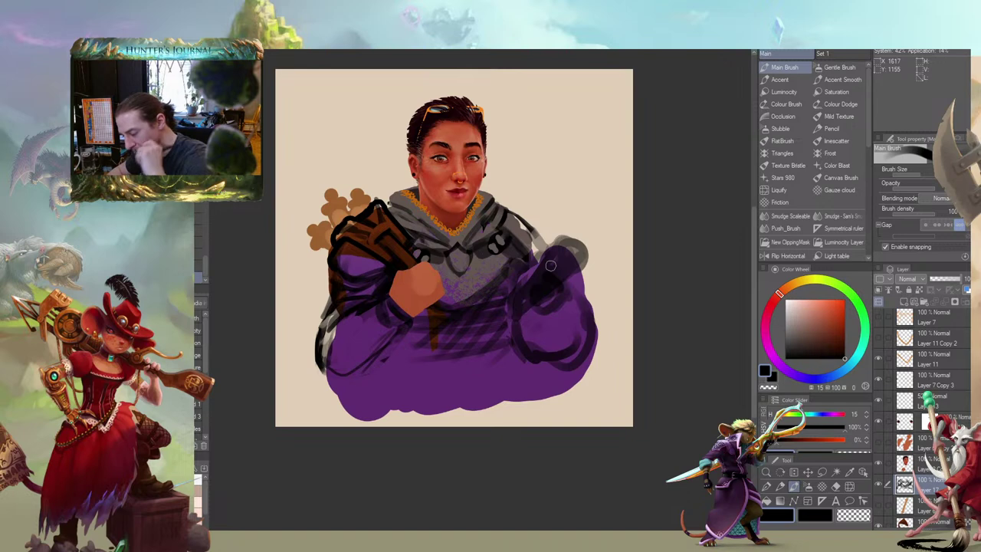
drag(391, 241, 421, 245)
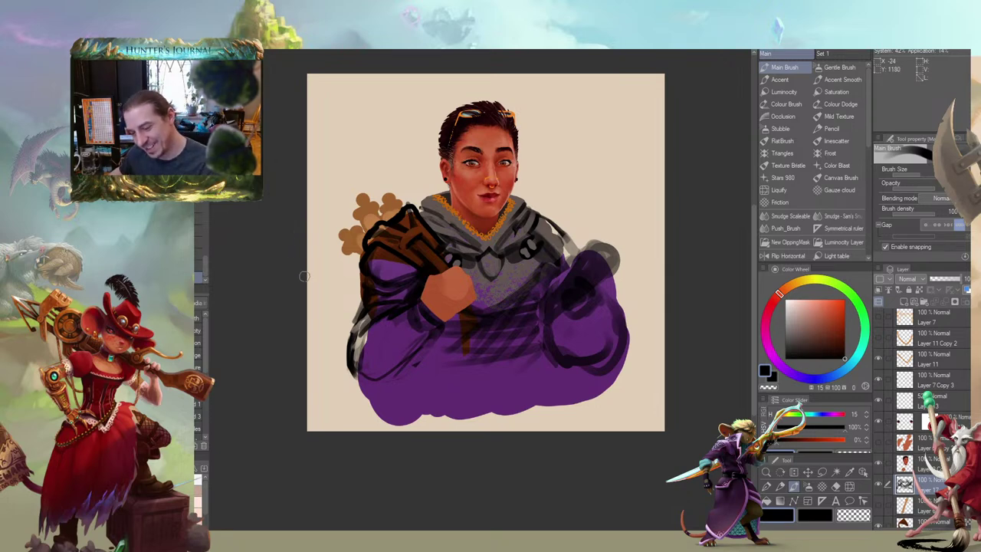
drag(302, 278, 345, 255)
drag(355, 182, 381, 218)
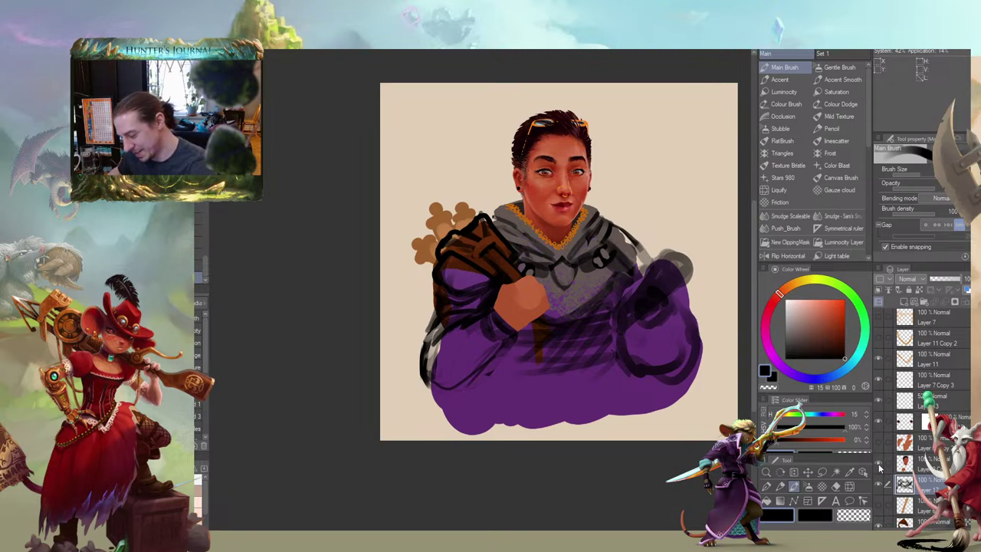
Identify and activate the painted figure layer, lasso the clenched fist on it, and rotate the fist slightly counterclockwise
click(879, 464)
click(878, 465)
click(904, 463)
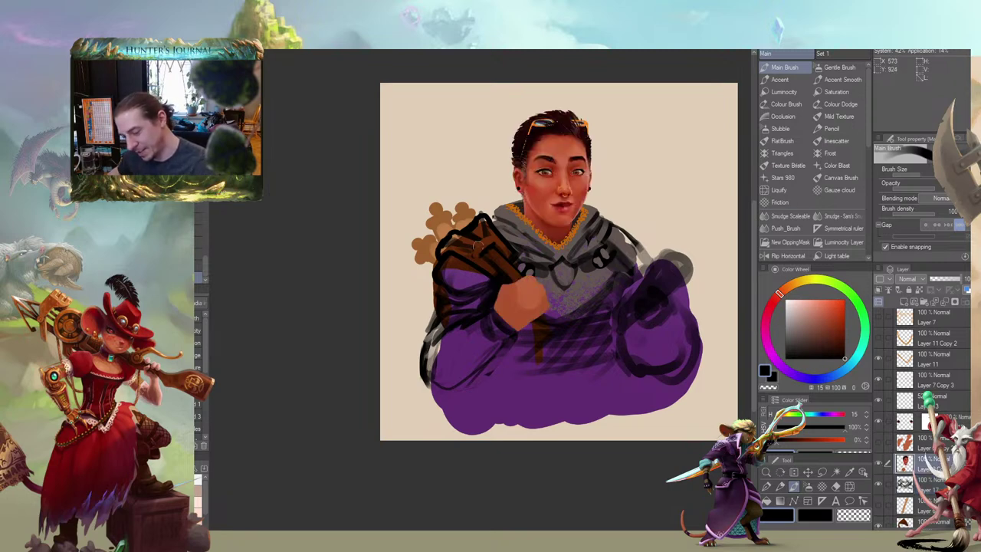
key(period)
key(m)
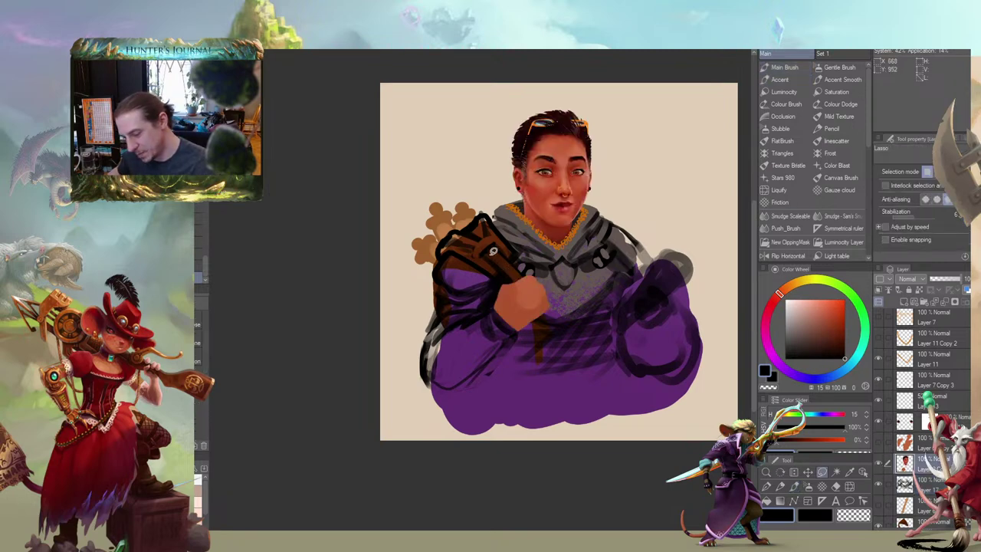
drag(501, 266, 531, 266)
mouse_move(421, 275)
mouse_down()
mouse_move(428, 259)
mouse_move(470, 262)
mouse_up()
click(550, 335)
drag(511, 290, 509, 284)
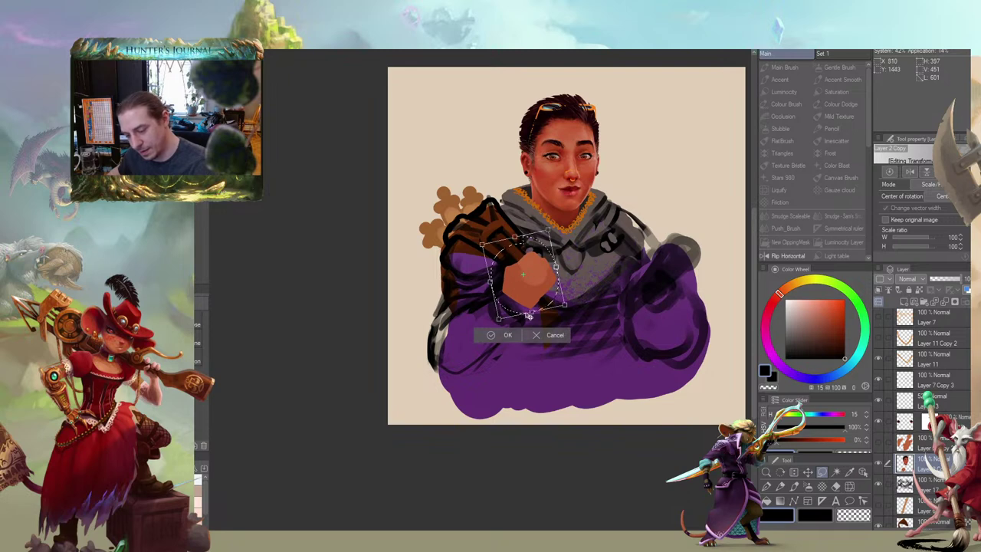
Scale the lassoed fist down slightly by adjusting its lower corners and side, apply the transform, and clear the selection
drag(497, 317, 502, 313)
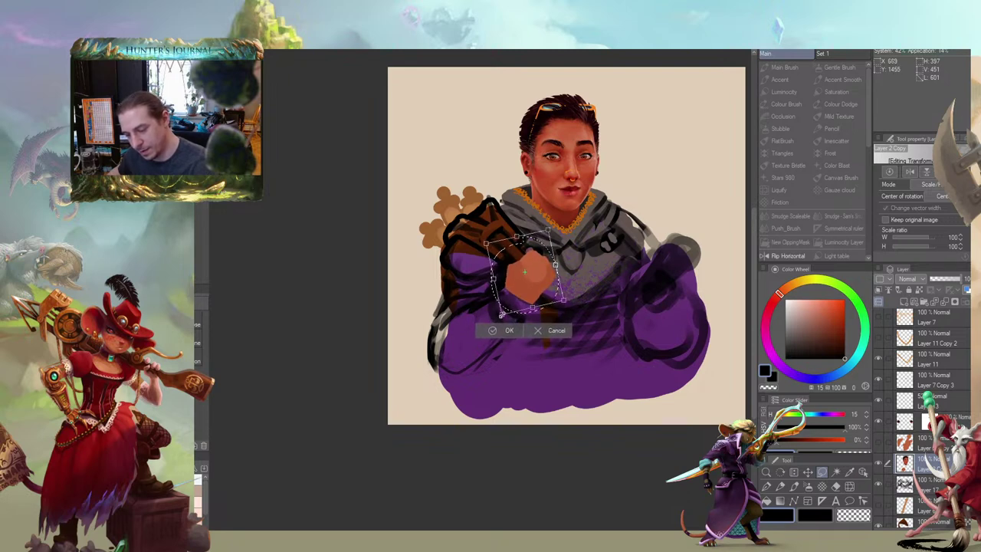
drag(564, 300, 562, 308)
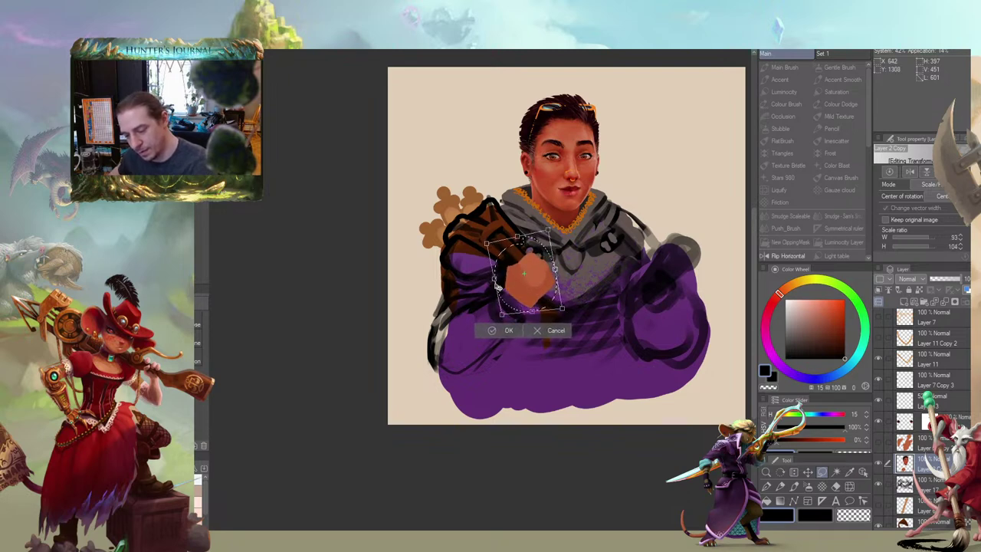
drag(494, 281, 496, 276)
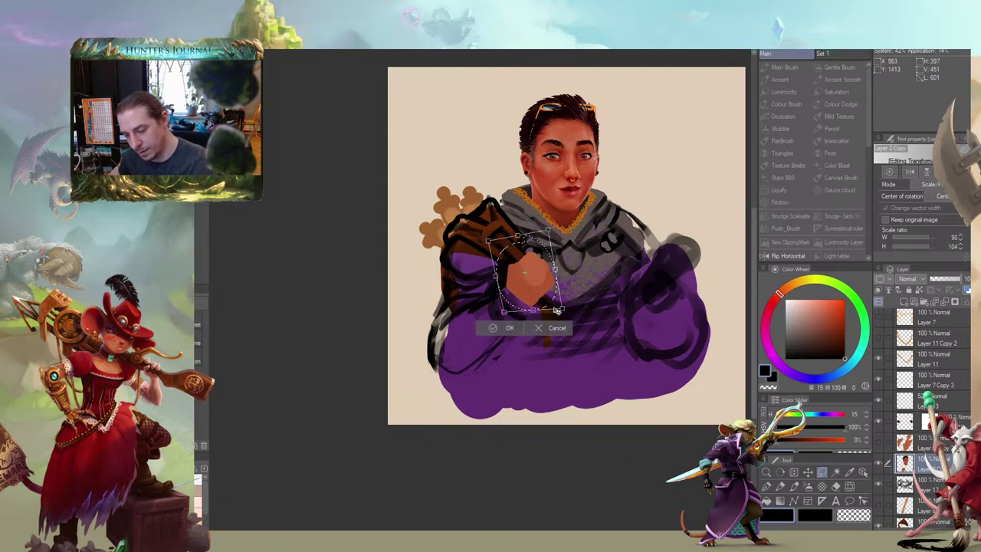
drag(562, 308, 557, 298)
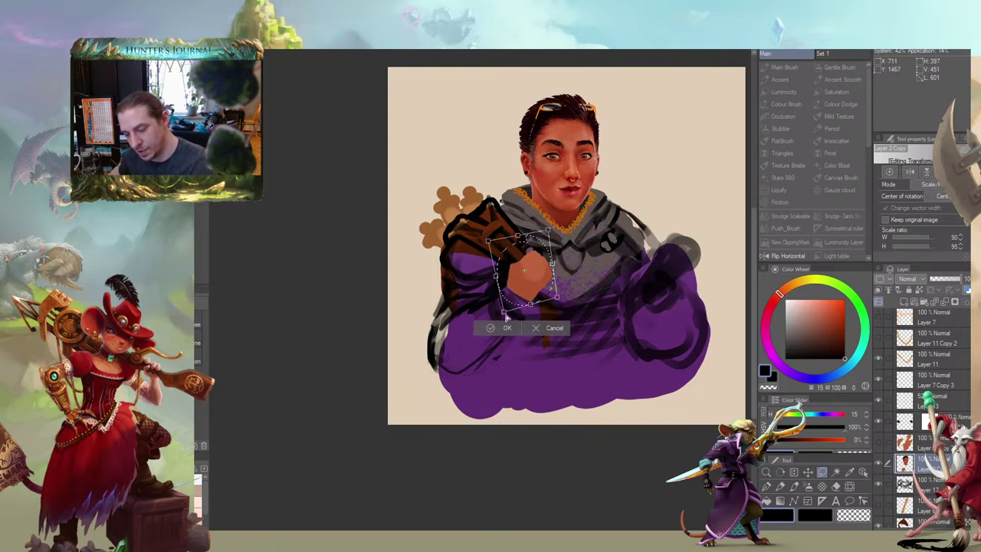
drag(504, 312, 500, 311)
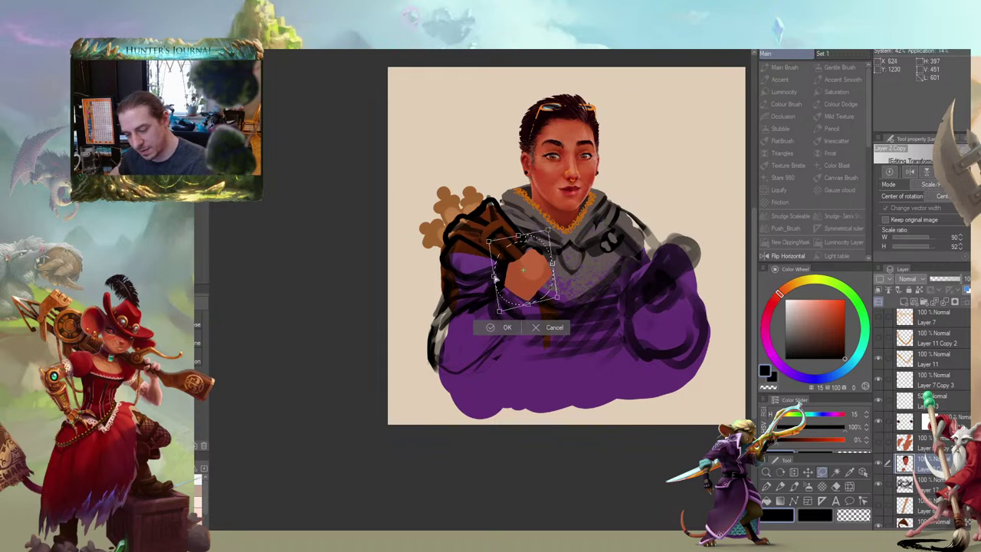
drag(496, 276, 507, 282)
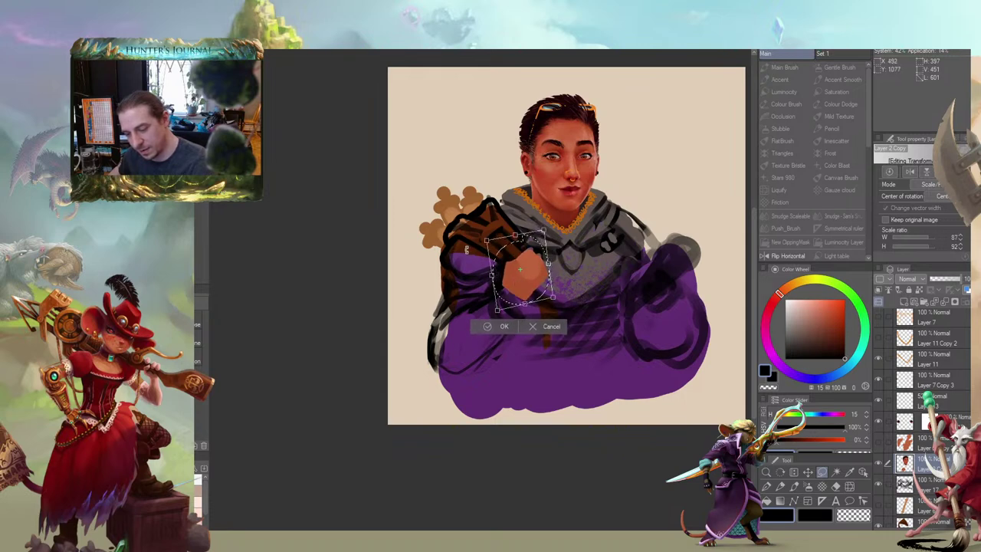
key(Return)
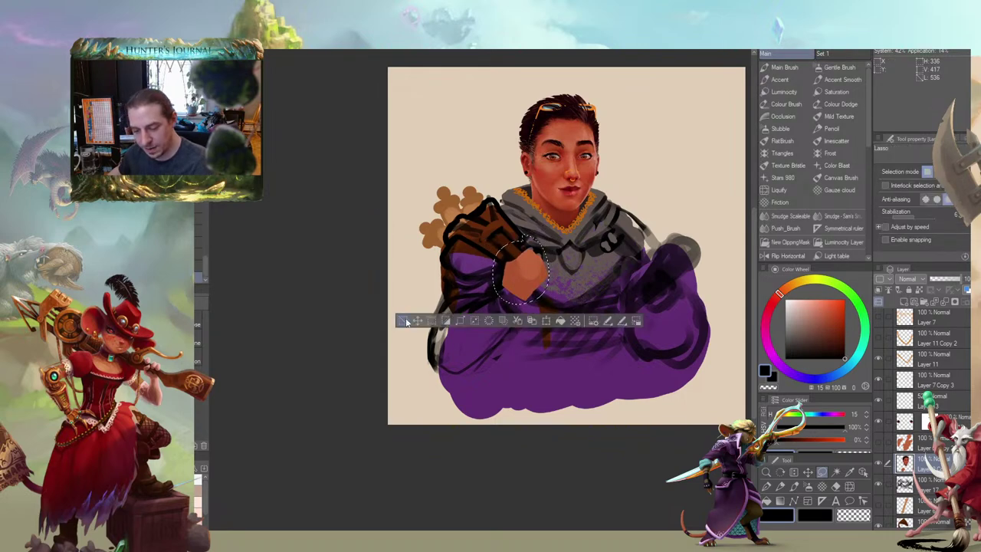
click(406, 322)
Sample the fist's darker skin tone and tidy the fist's lower outline with the Accent brush, alternating paint and transparent colour
drag(350, 266, 344, 265)
key(b)
alt+click(535, 273)
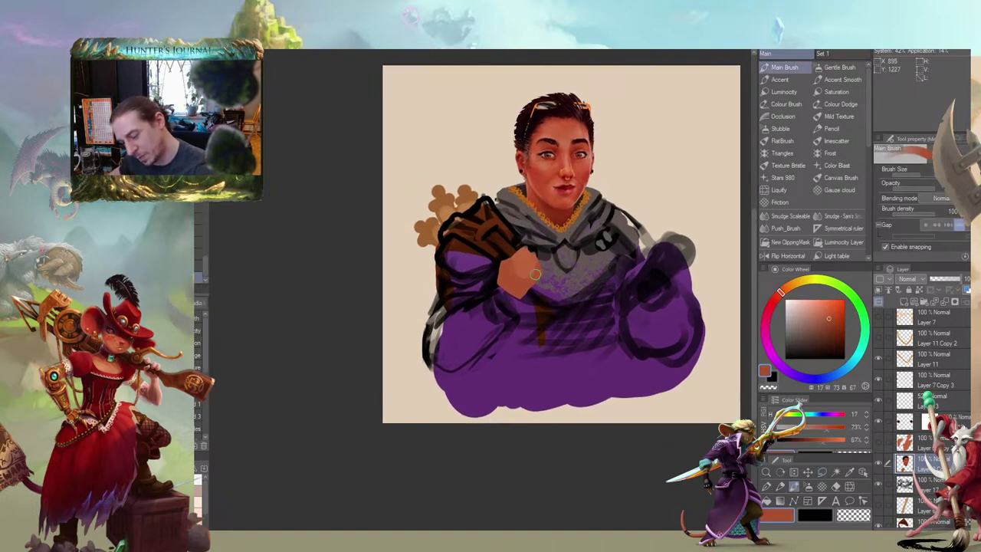
key(b)
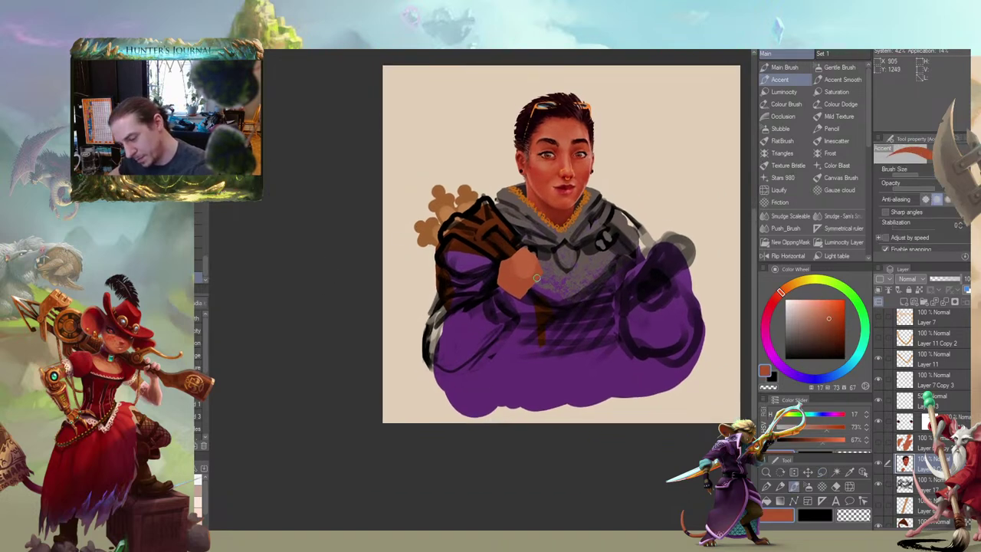
key(c)
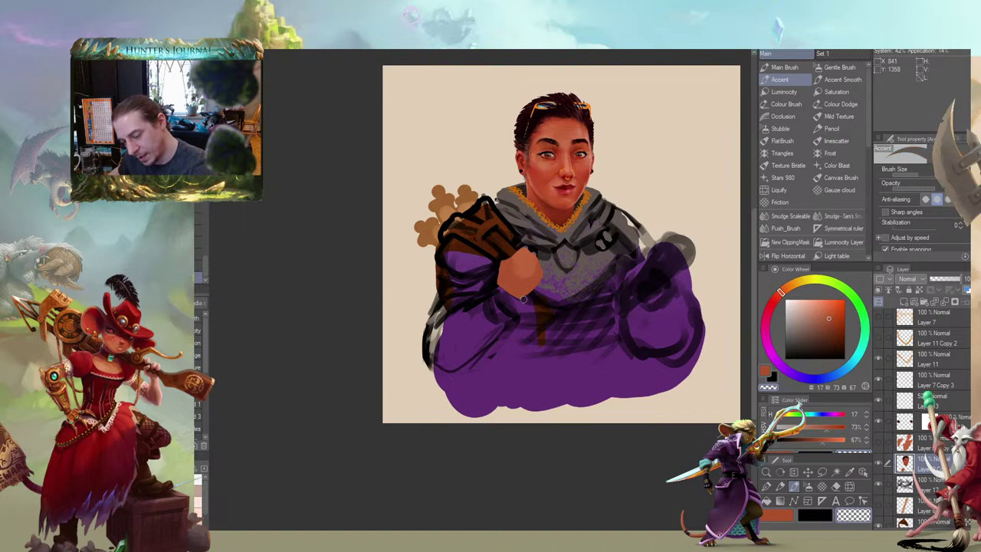
drag(527, 196, 496, 225)
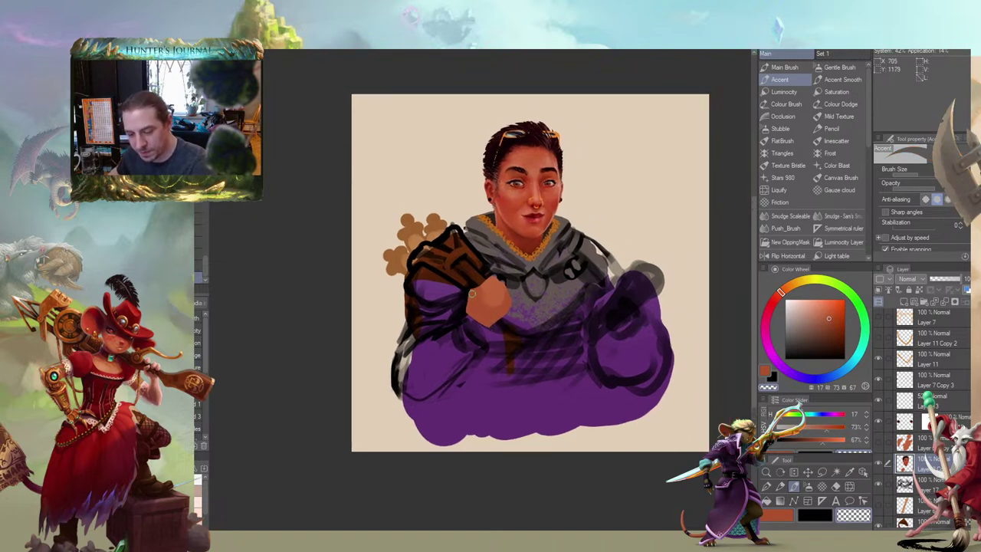
Refine the fist's upper edge where it meets the brown cuff, alternating between painting and erasing strokes
key(c)
key(ctrl+plus)
key(ctrl+plus)
key(c)
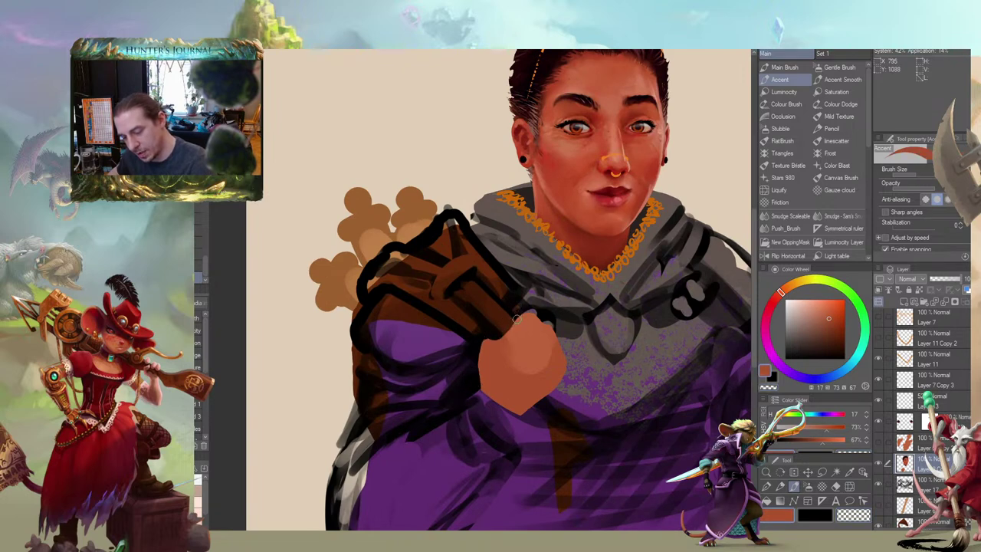
key(c)
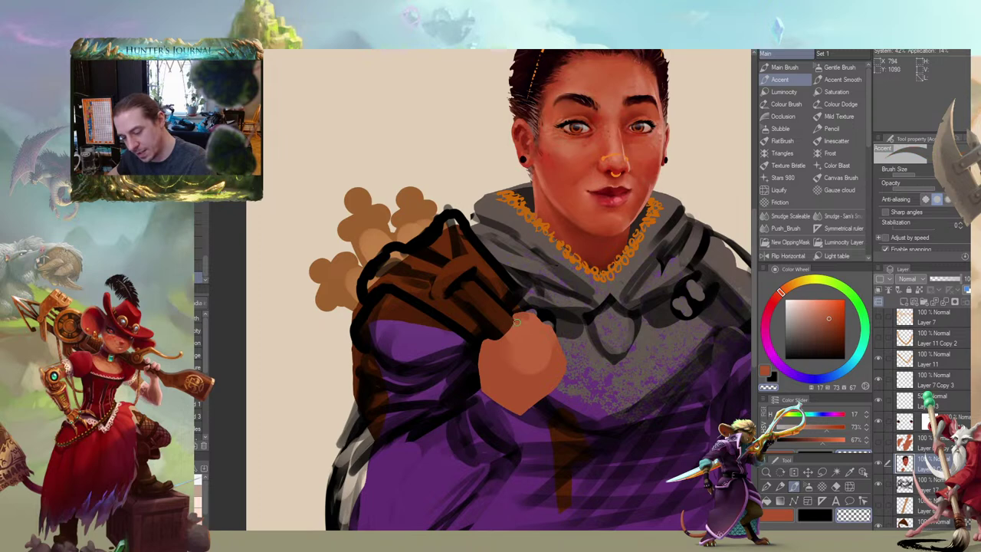
key(j)
key(c)
key(b)
key(c)
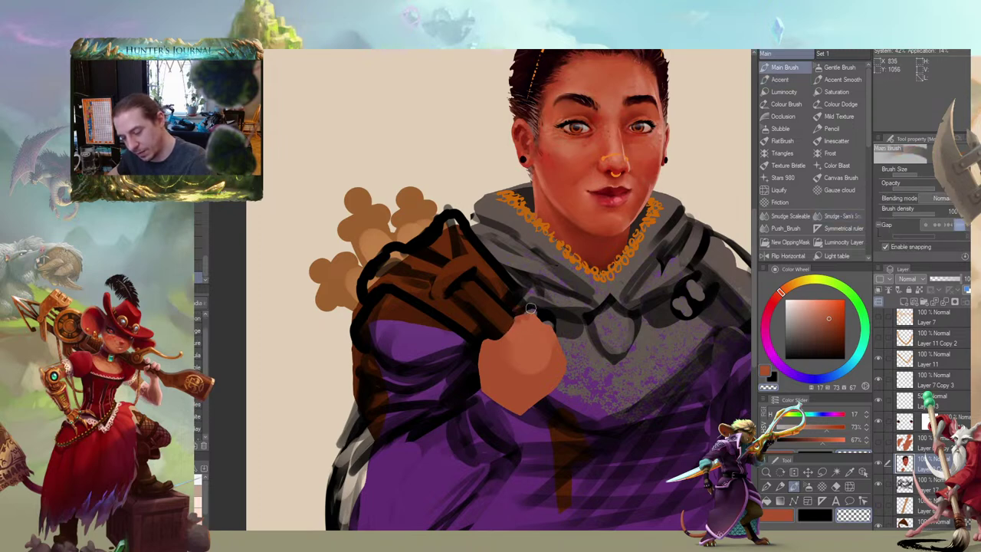
drag(471, 272, 487, 243)
Repaint the light patch inside the fist with sampled skin tones and smudge the tones into a soft transition
alt+click(549, 353)
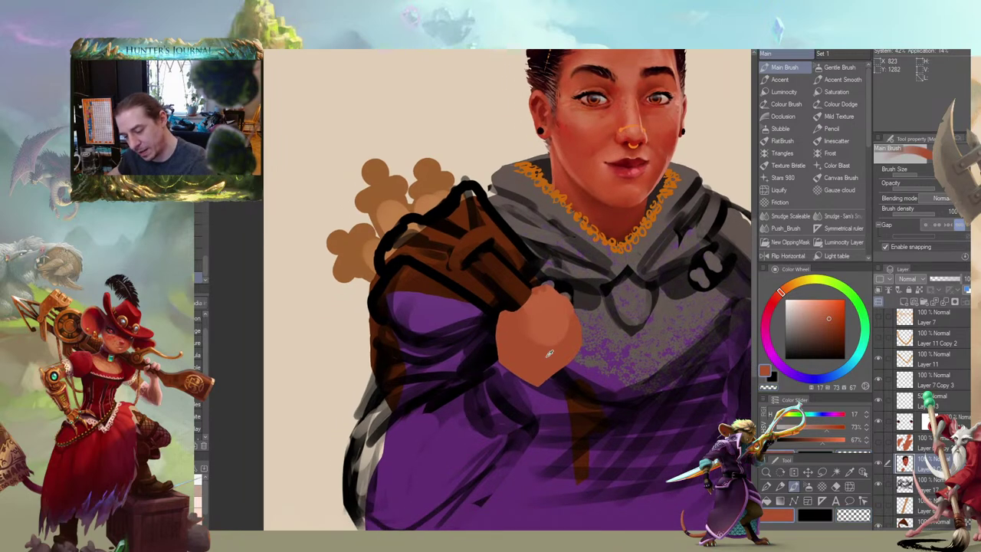
drag(565, 327, 533, 354)
alt+click(548, 327)
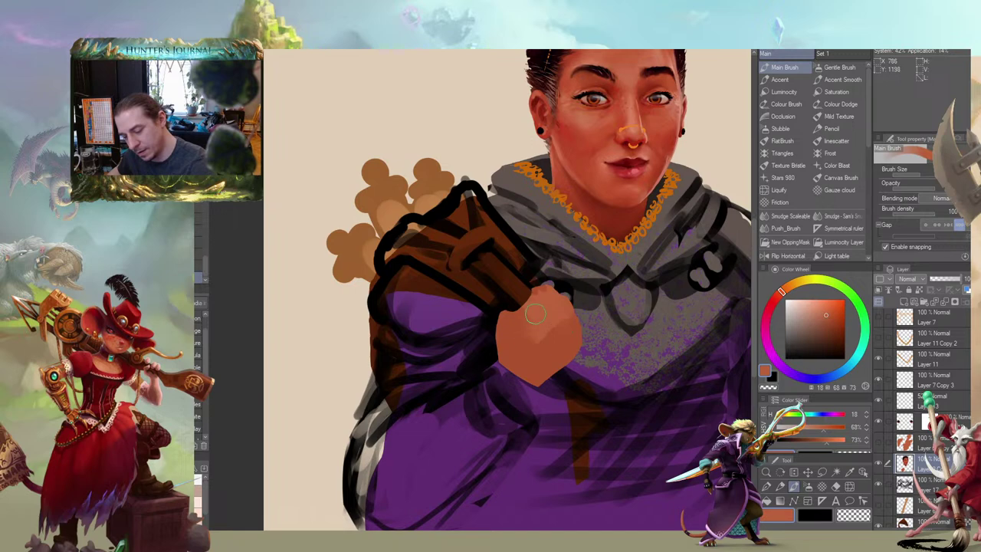
mouse_move(532, 316)
mouse_down()
mouse_move(517, 341)
mouse_move(514, 334)
mouse_up()
key(j)
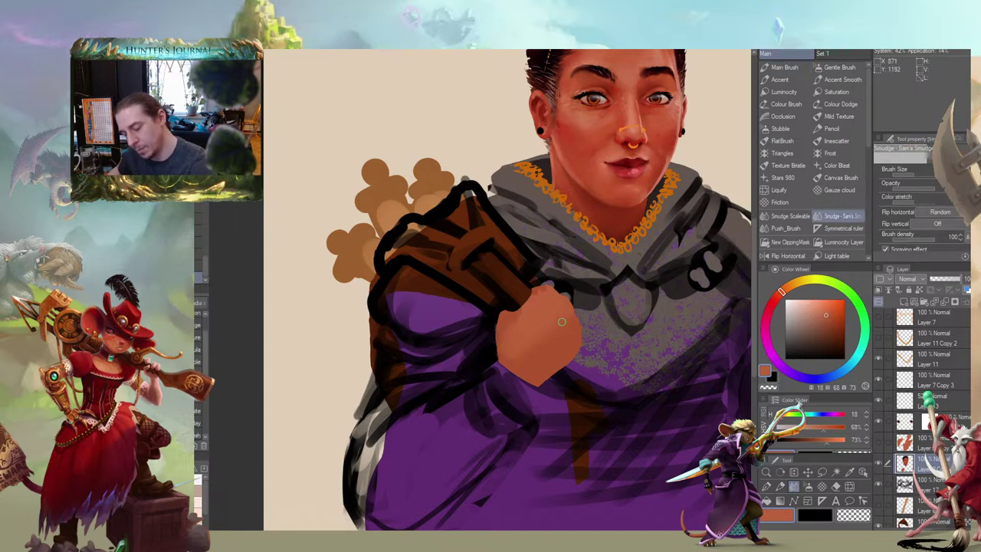
drag(452, 242, 409, 242)
Examine the whole figure's pose and briefly show and hide the painted open-hands layer for comparison
key(b)
drag(360, 301, 309, 215)
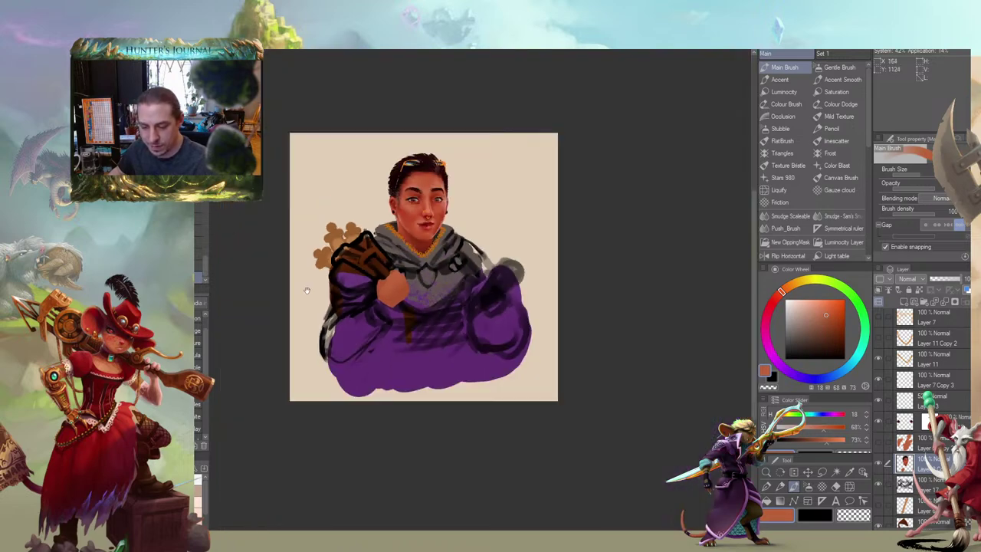
drag(307, 290, 359, 296)
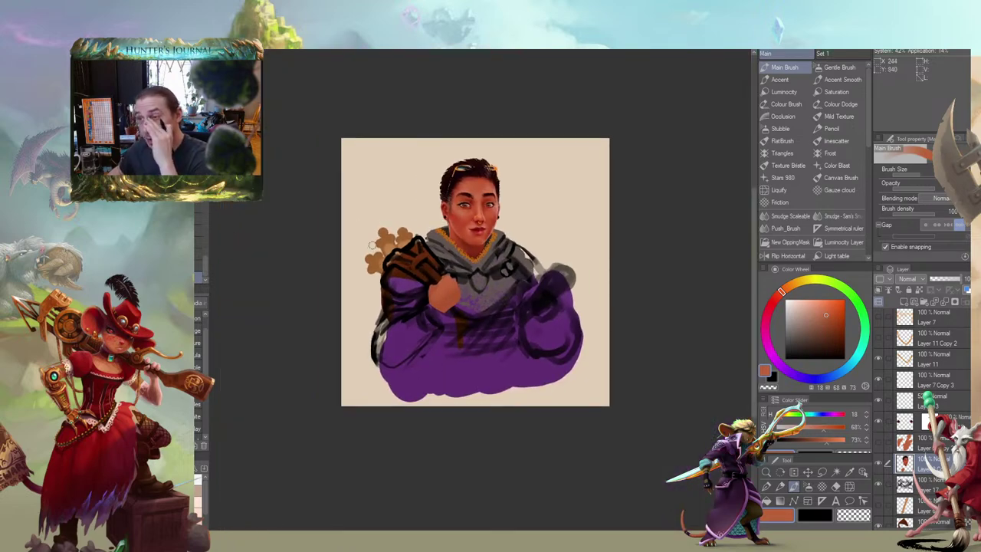
mouse_move(382, 181)
mouse_down()
mouse_move(420, 196)
mouse_move(438, 192)
mouse_move(409, 194)
mouse_up()
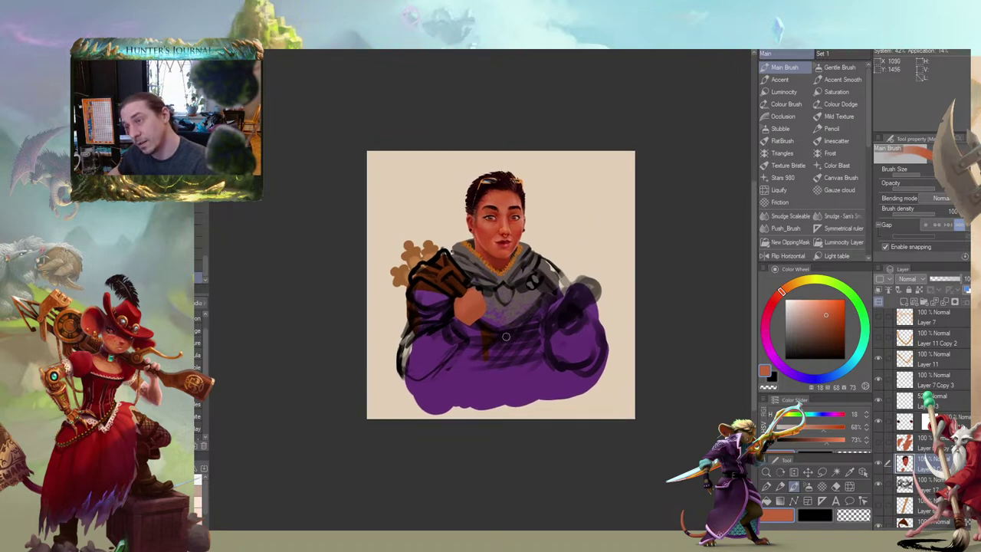
alt+click(472, 308)
key(b)
drag(517, 324, 485, 314)
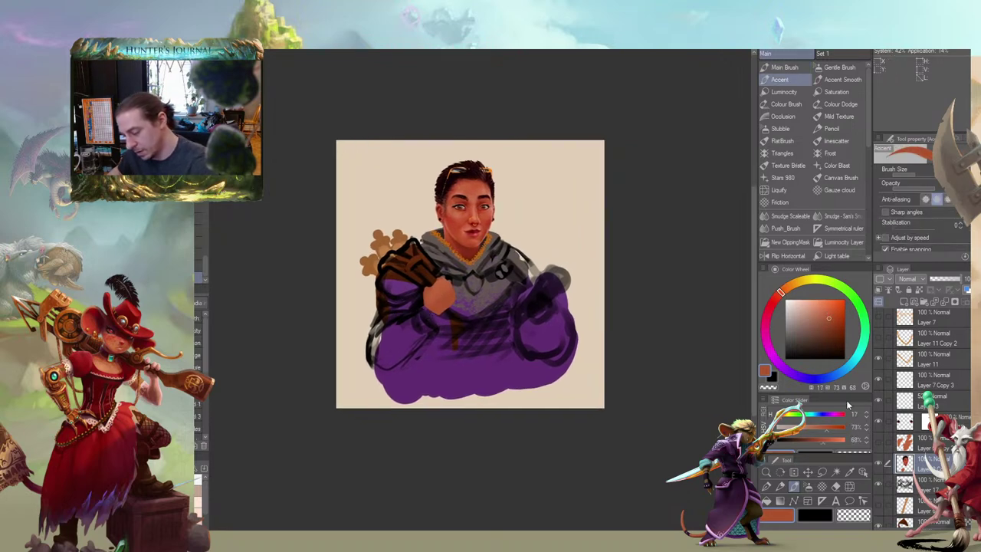
click(879, 445)
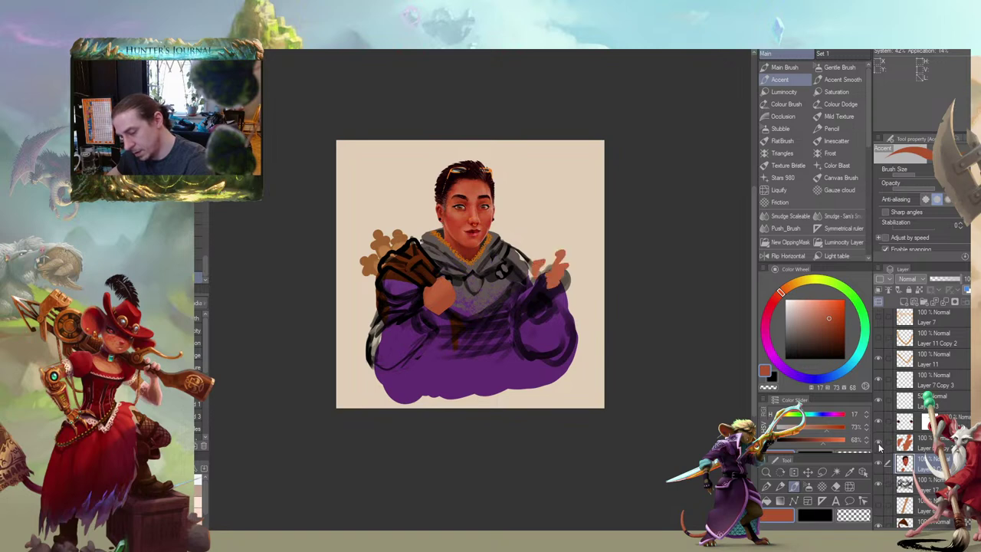
click(879, 445)
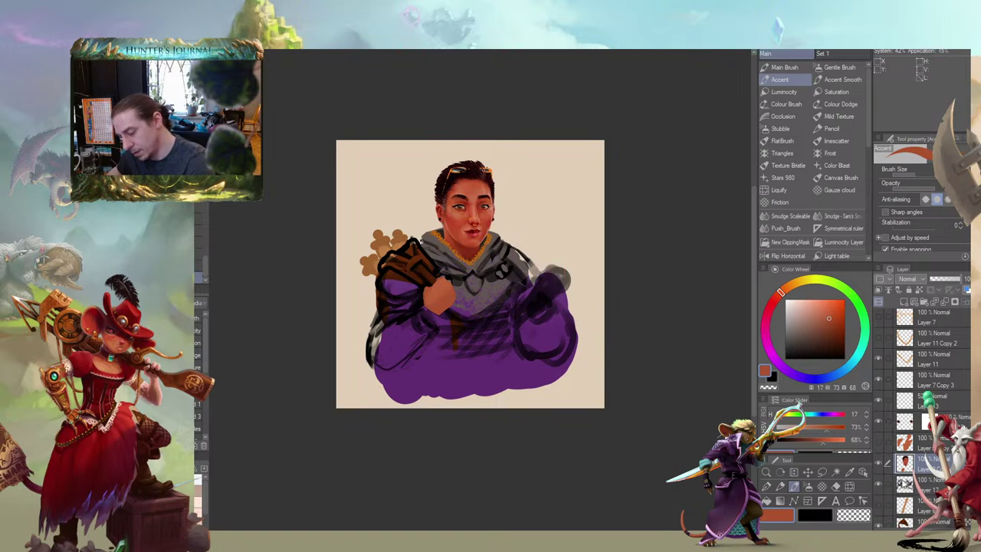
Activate the Layer 17 costume sketch and set the drawing colour to black for the Accent brush
click(897, 483)
key(b)
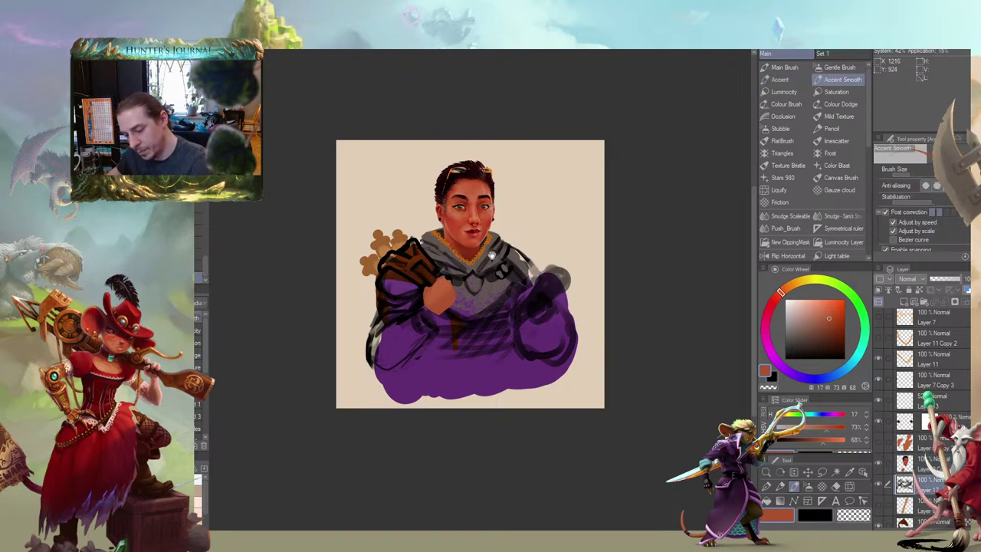
drag(492, 256, 500, 242)
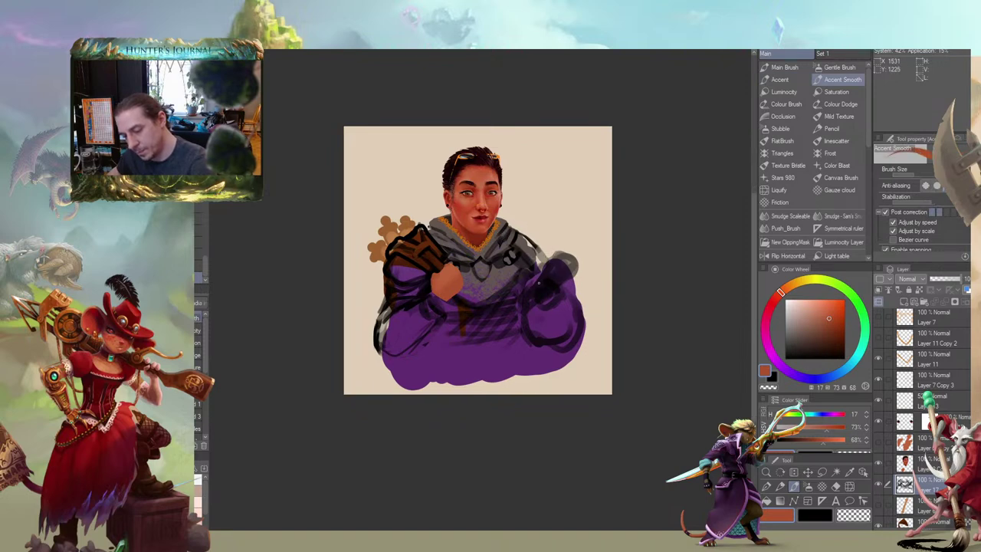
key(b)
drag(540, 277, 533, 281)
drag(830, 346, 849, 386)
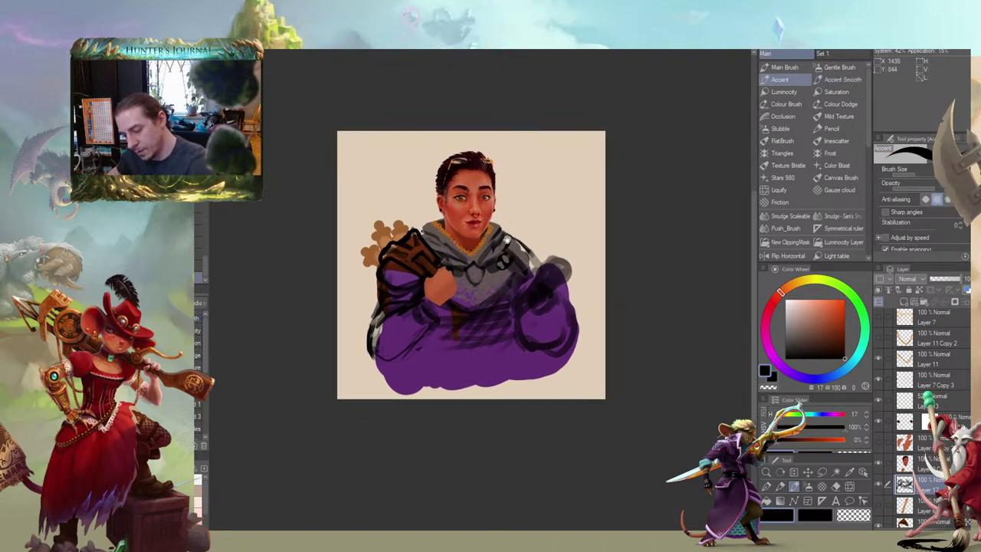
drag(506, 240, 496, 245)
Fade the dark sketch lines over the purple sleeve opposite the fist and across the chest with transparent Main Brush strokes
key(b)
key(c)
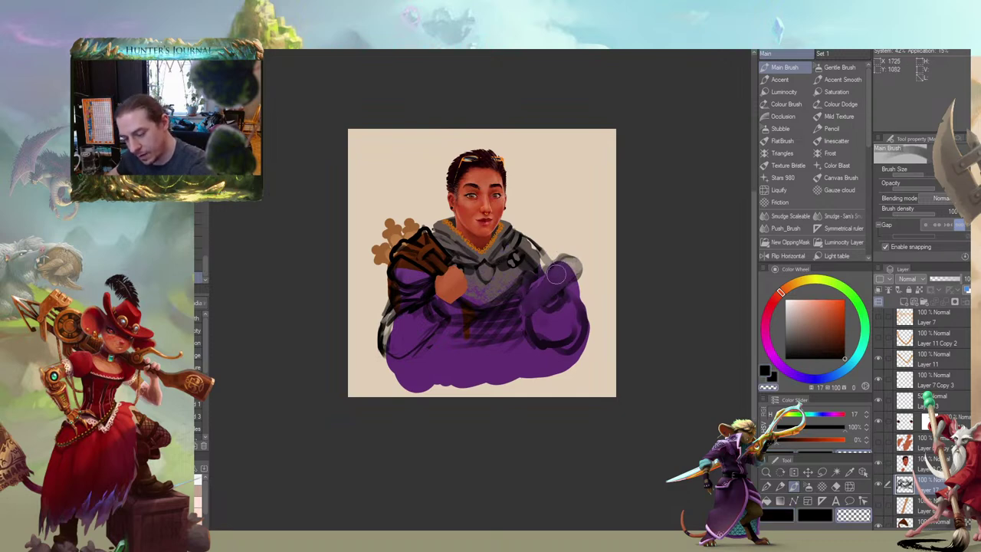
mouse_move(555, 273)
mouse_down()
mouse_move(580, 268)
mouse_move(545, 285)
mouse_move(562, 264)
mouse_move(567, 279)
mouse_move(507, 329)
mouse_move(560, 251)
mouse_move(488, 341)
mouse_move(586, 268)
mouse_move(582, 305)
mouse_move(592, 315)
mouse_move(571, 362)
mouse_up()
drag(463, 190, 442, 219)
key(c)
drag(496, 320, 498, 312)
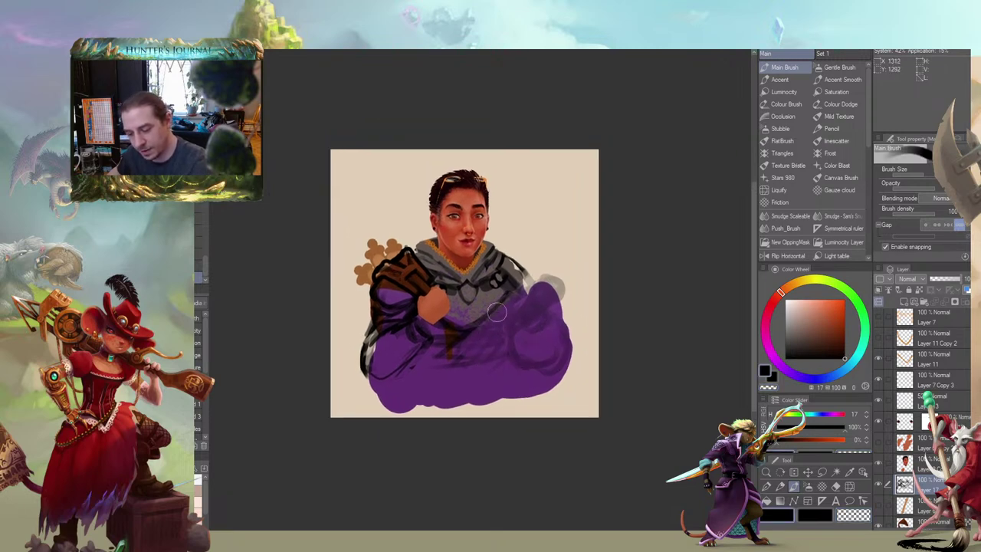
drag(431, 290, 398, 283)
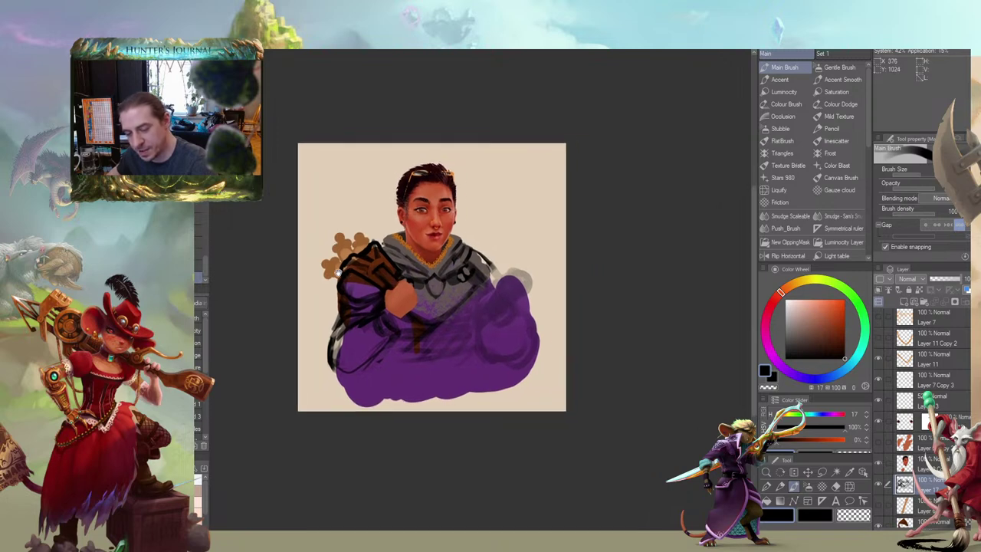
Replace the faded grey shape above the raised sleeve with two grey circles, one above the other, as barrel ends
scroll(363, 290, up, 2)
drag(435, 320, 395, 314)
drag(544, 280, 468, 337)
drag(410, 305, 371, 297)
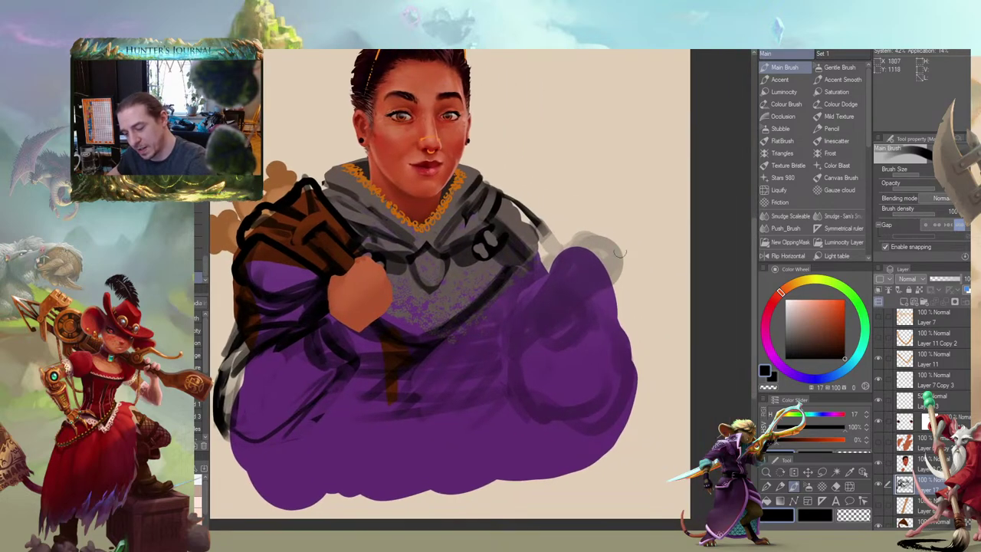
mouse_move(622, 253)
mouse_down()
mouse_move(605, 228)
mouse_move(625, 264)
mouse_move(585, 235)
mouse_move(612, 253)
mouse_move(605, 268)
mouse_move(590, 219)
mouse_move(613, 237)
mouse_move(599, 218)
mouse_up()
key(ctrl+z)
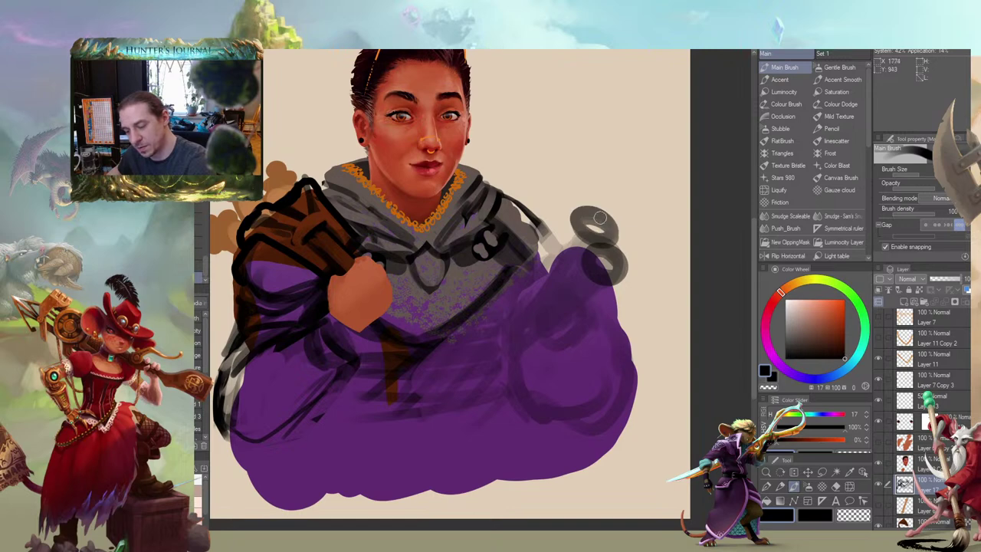
Outline the two circles in black and sketch long barrel lines running diagonally down the sleeve to a rounded end
mouse_move(606, 259)
mouse_down()
mouse_move(615, 265)
mouse_move(596, 217)
mouse_move(601, 266)
mouse_move(608, 264)
mouse_move(594, 221)
mouse_move(508, 311)
mouse_up()
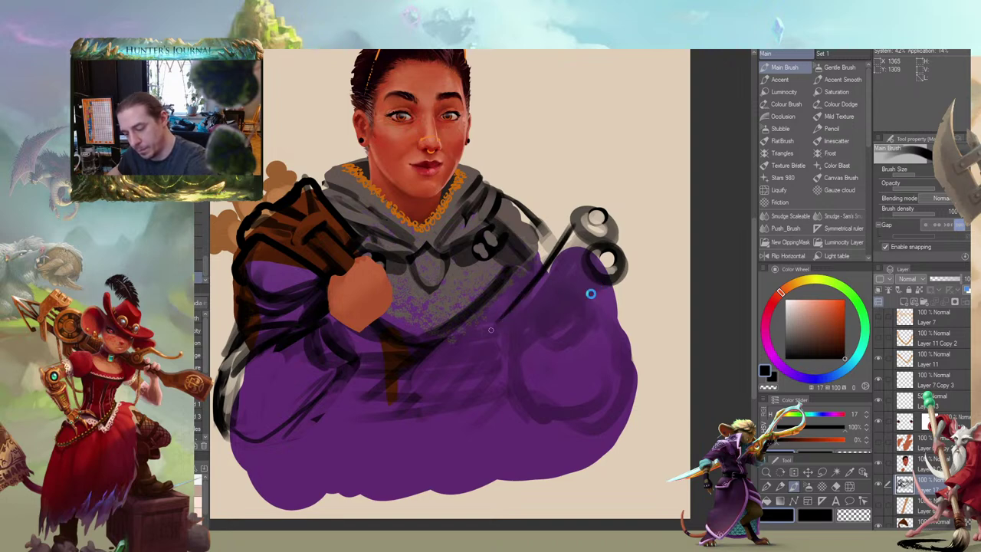
drag(596, 293, 512, 355)
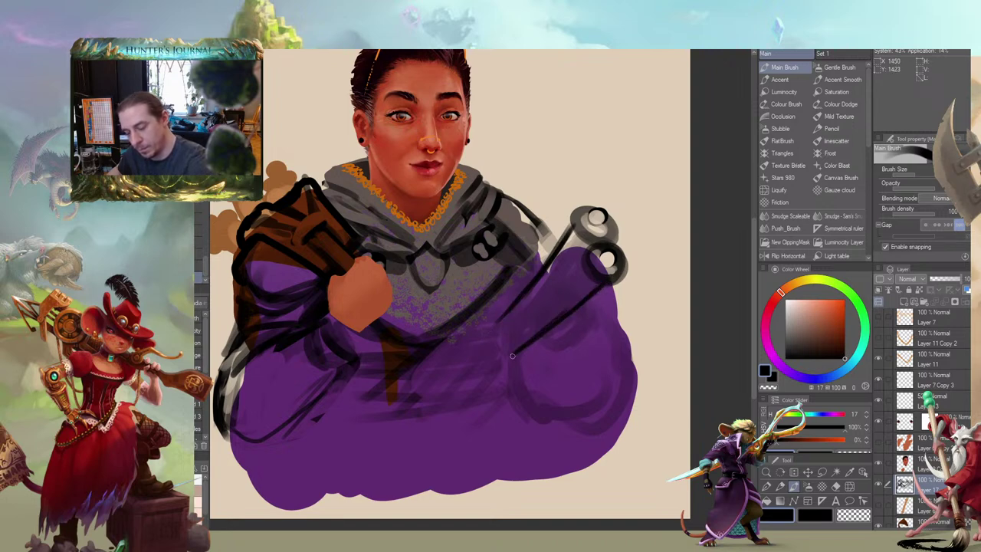
drag(494, 324, 492, 341)
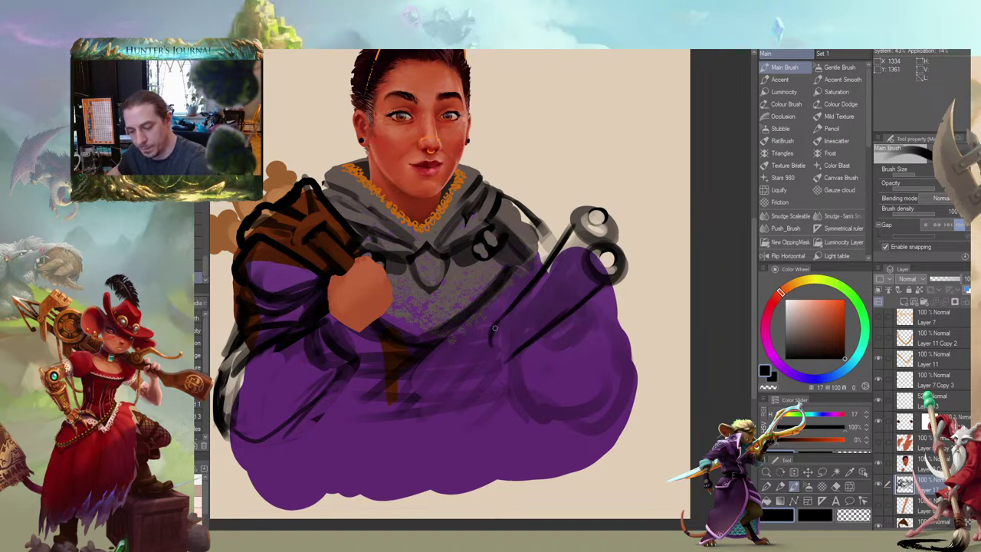
drag(585, 248, 492, 345)
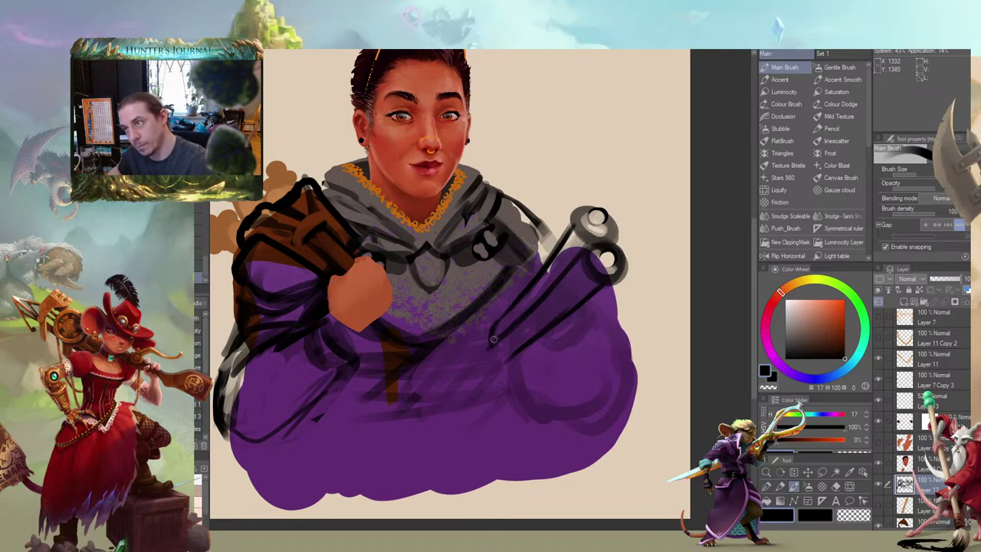
drag(494, 362, 493, 344)
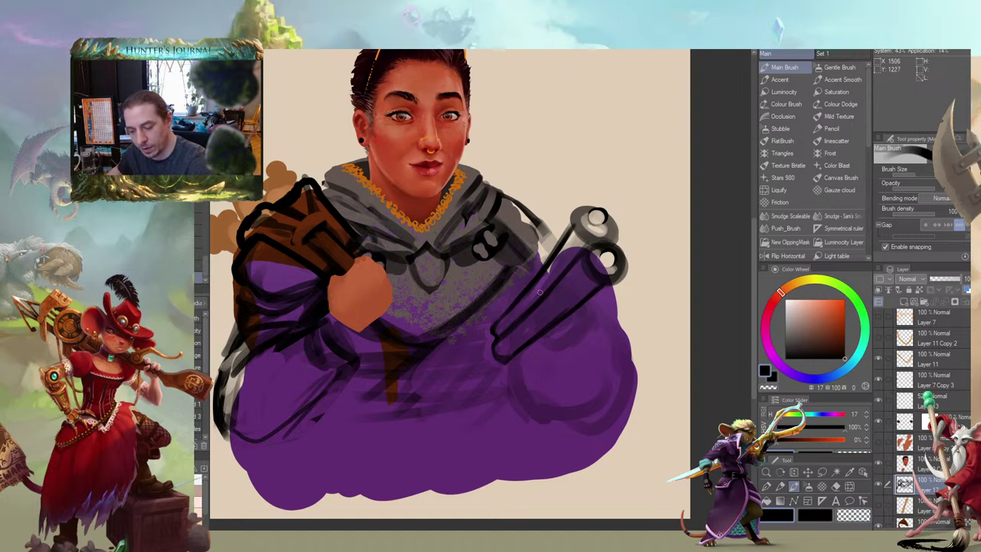
Try a solid dark mark across the middle of the sketched barrels, trim it with transparent strokes, and undo it
mouse_move(539, 291)
mouse_down()
mouse_move(524, 316)
mouse_move(529, 289)
mouse_move(535, 299)
mouse_up()
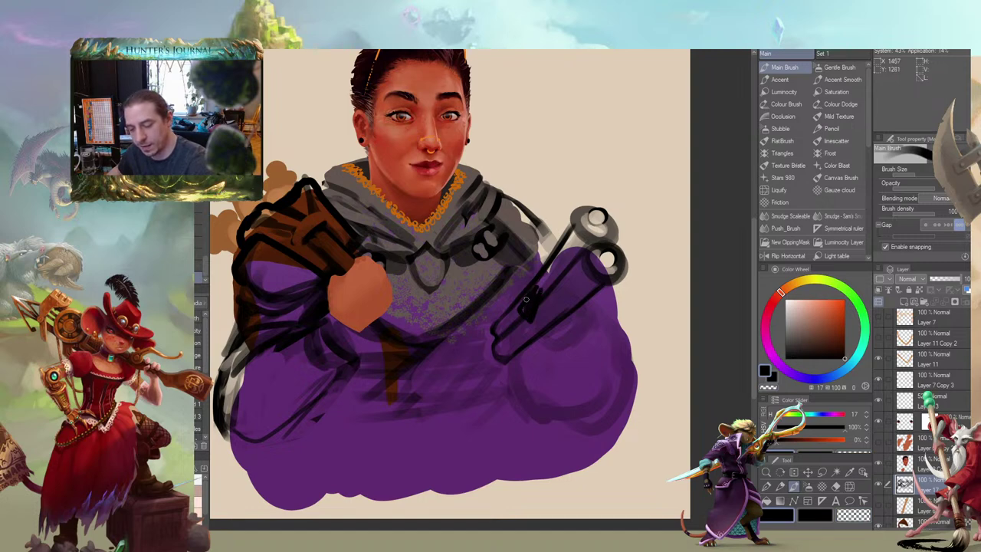
key(c)
drag(386, 257, 419, 289)
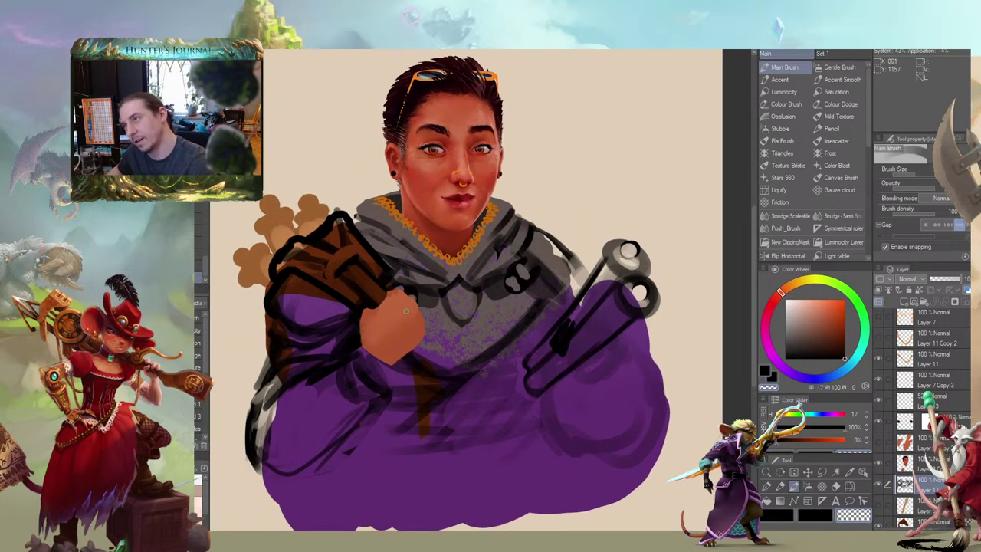
key(ctrl+z)
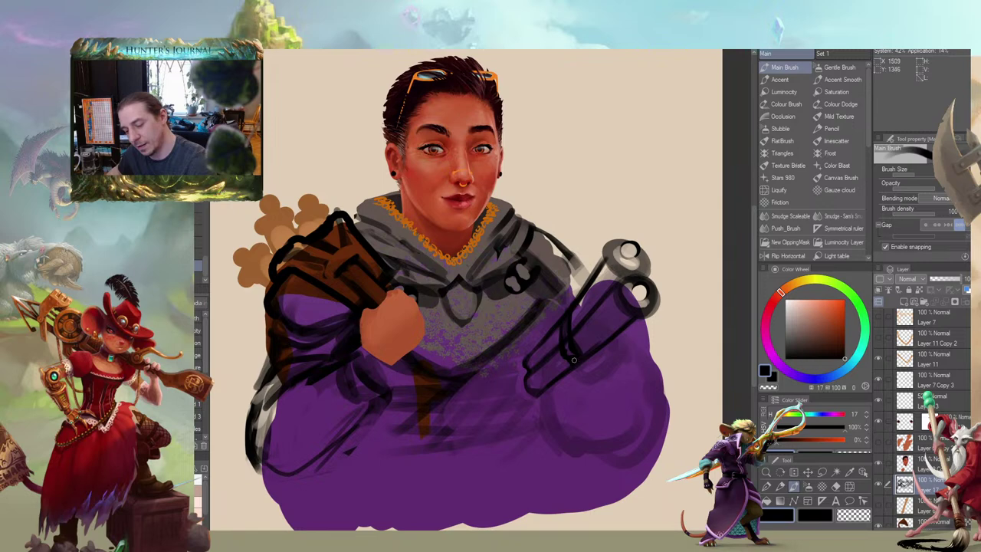
Sketch a slanted black band across the middle of the double barrels and trim its edges with transparent Main Brush strokes
key(c)
mouse_move(575, 357)
mouse_down()
mouse_move(565, 316)
mouse_move(579, 355)
mouse_up()
mouse_move(411, 282)
mouse_down()
mouse_move(391, 261)
mouse_move(399, 289)
mouse_up()
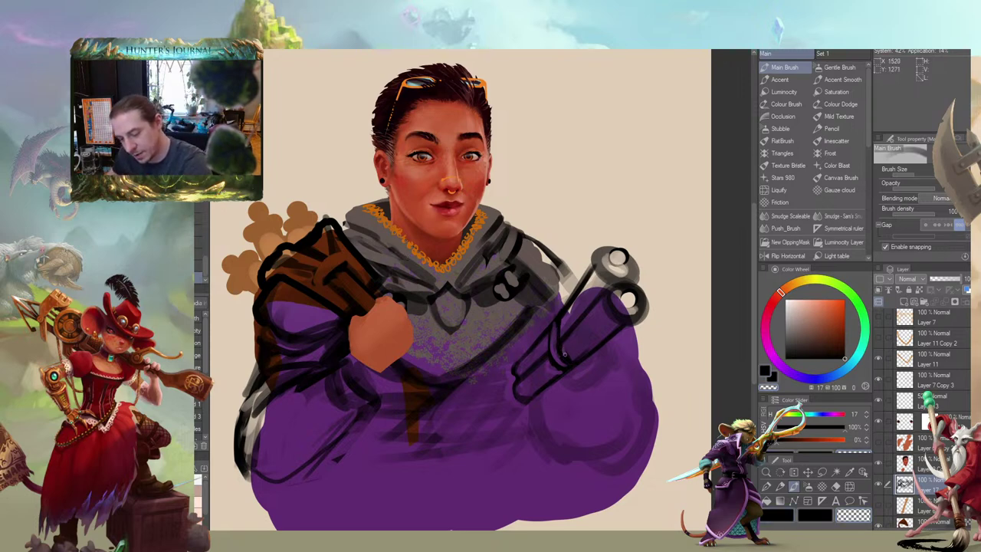
drag(512, 329, 521, 278)
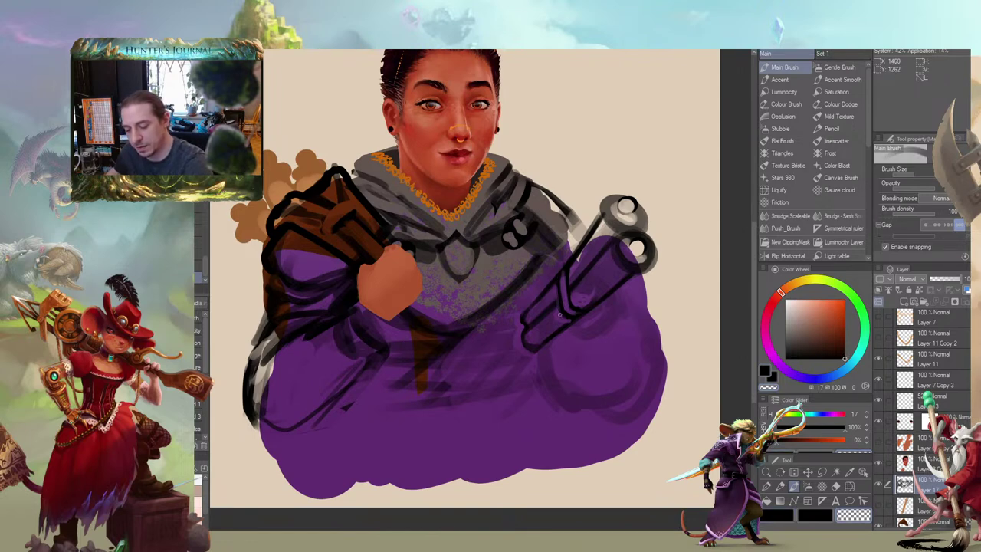
drag(515, 285, 531, 293)
key(c)
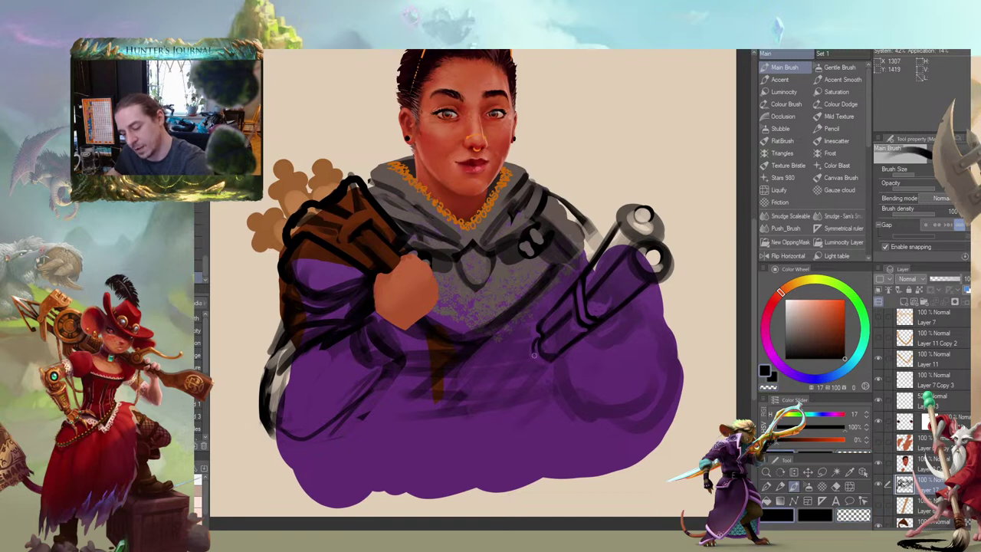
Draw rounded, flared rims at the rear ends of both barrels in black and clean them up with transparent strokes
drag(534, 355, 546, 348)
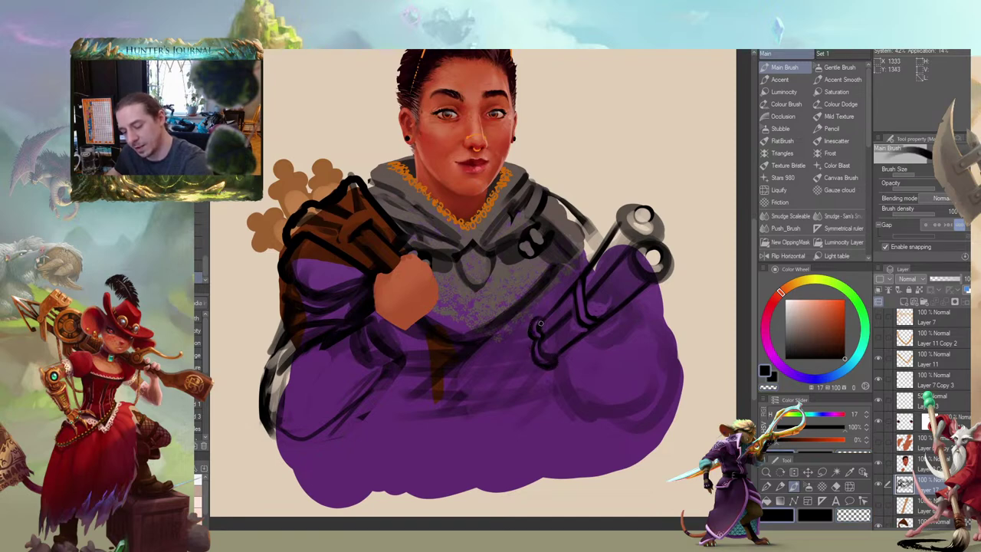
key(c)
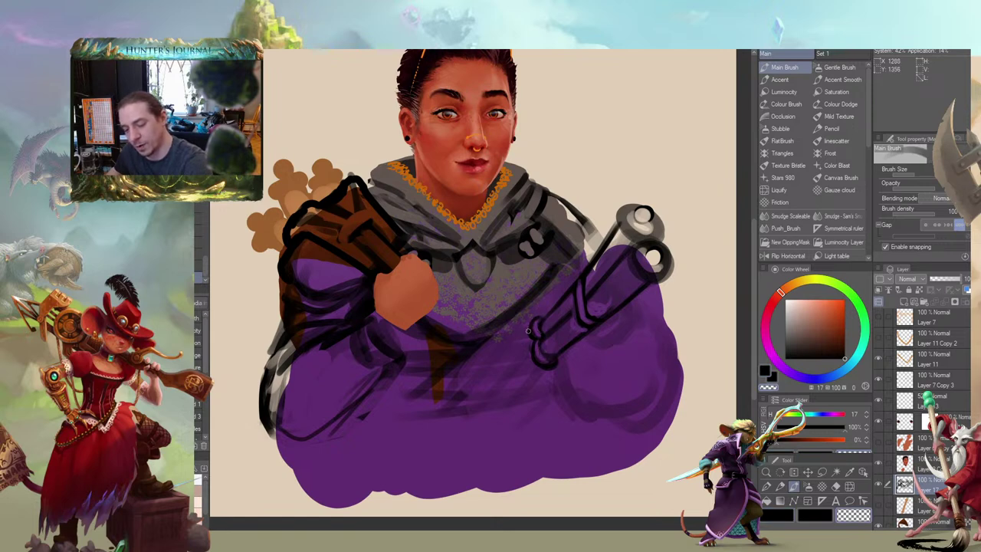
mouse_move(490, 299)
mouse_down()
mouse_move(463, 327)
mouse_move(494, 306)
mouse_up()
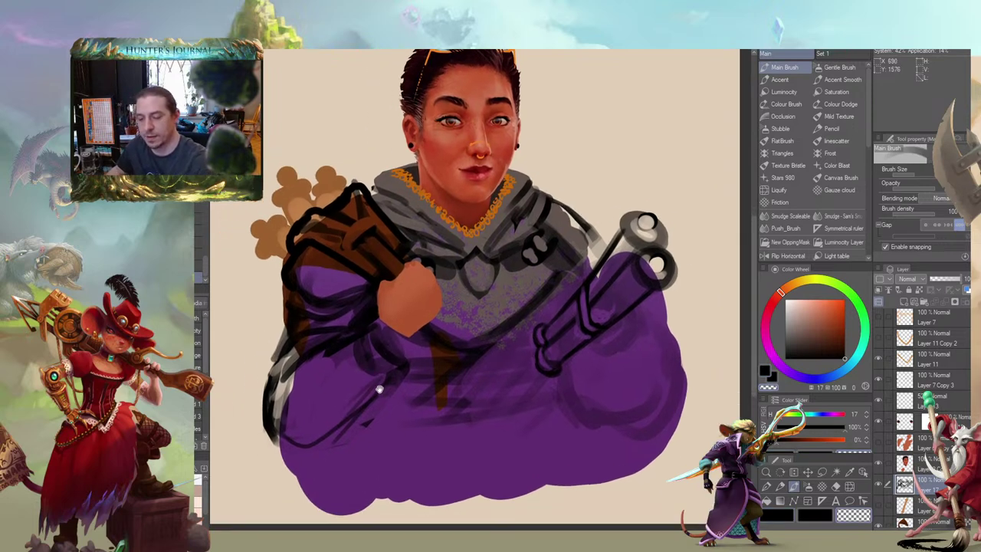
scroll(488, 281, down, 4)
scroll(381, 336, up, 2)
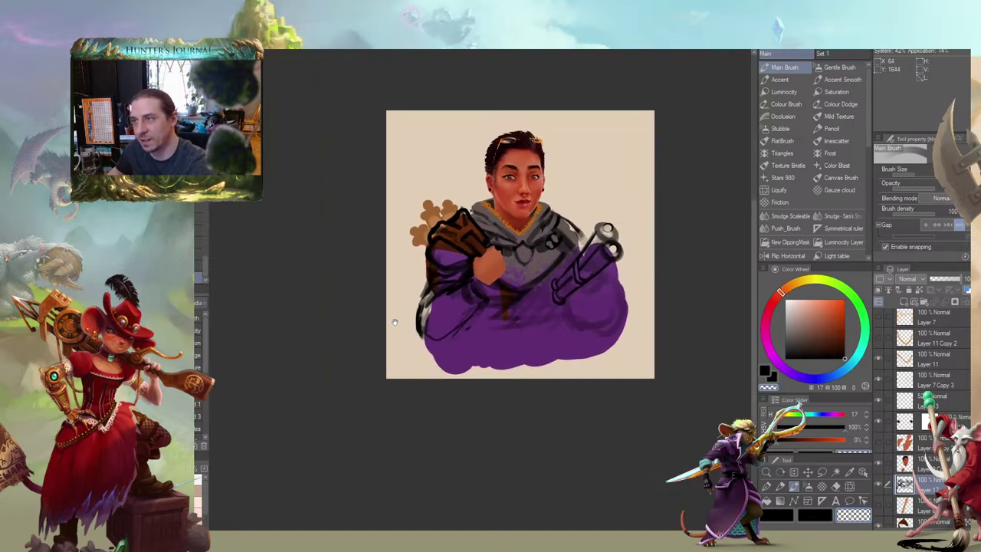
Try a solid dark mark under the rear end of the barrels, trim it with transparent strokes, and undo it
key(c)
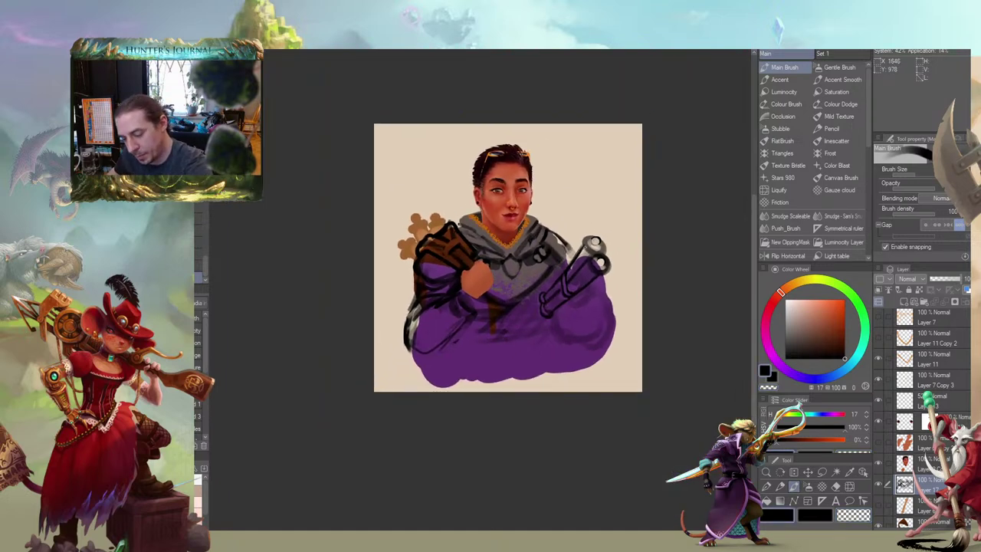
key(c)
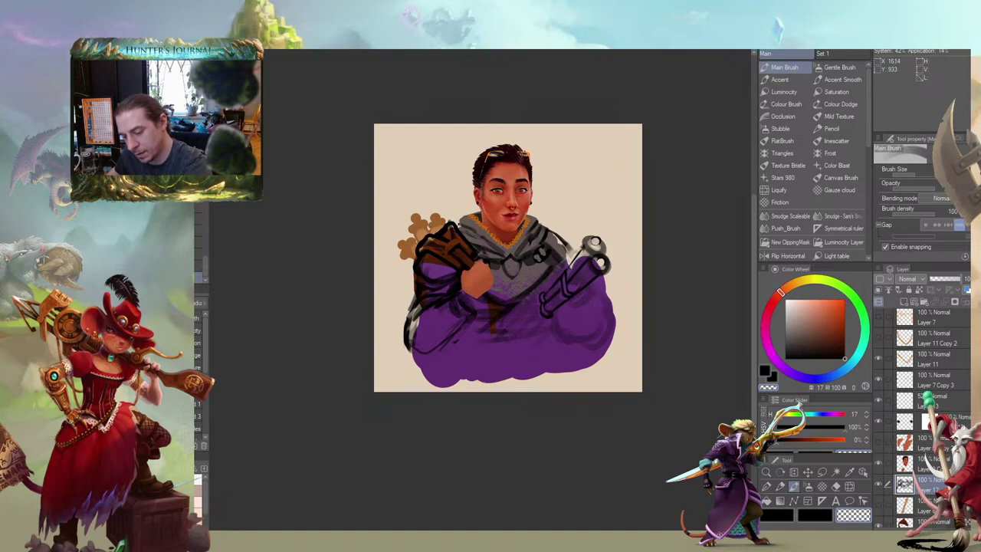
key(c)
drag(565, 216, 534, 233)
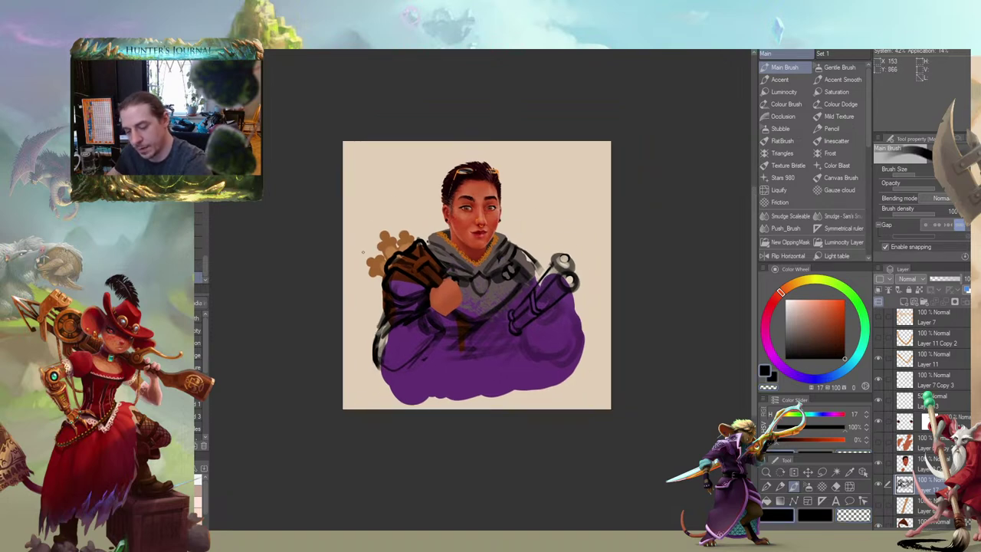
scroll(367, 237, up, 1)
drag(443, 230, 461, 202)
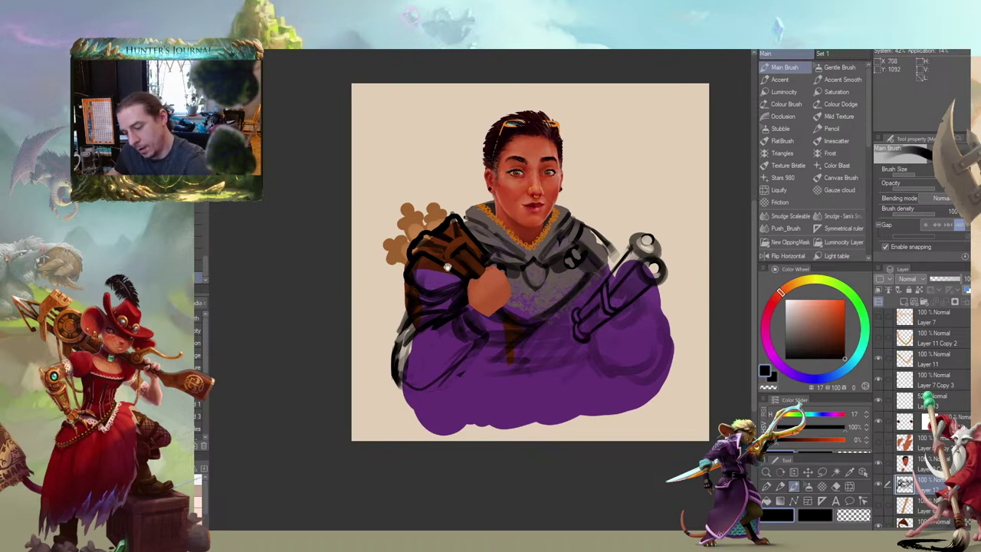
drag(454, 262, 445, 274)
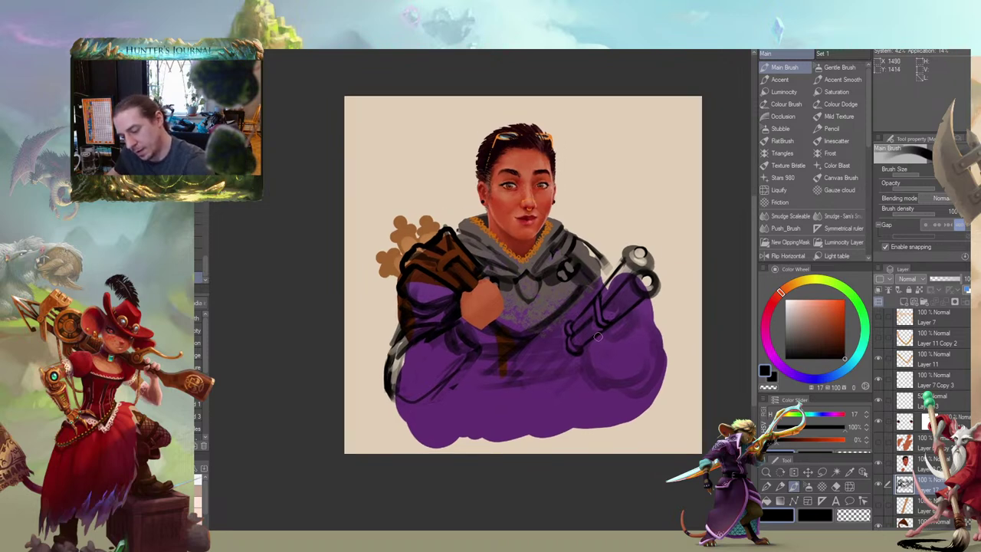
mouse_move(589, 331)
mouse_down()
mouse_move(583, 340)
mouse_move(581, 325)
mouse_move(595, 335)
mouse_up()
key(c)
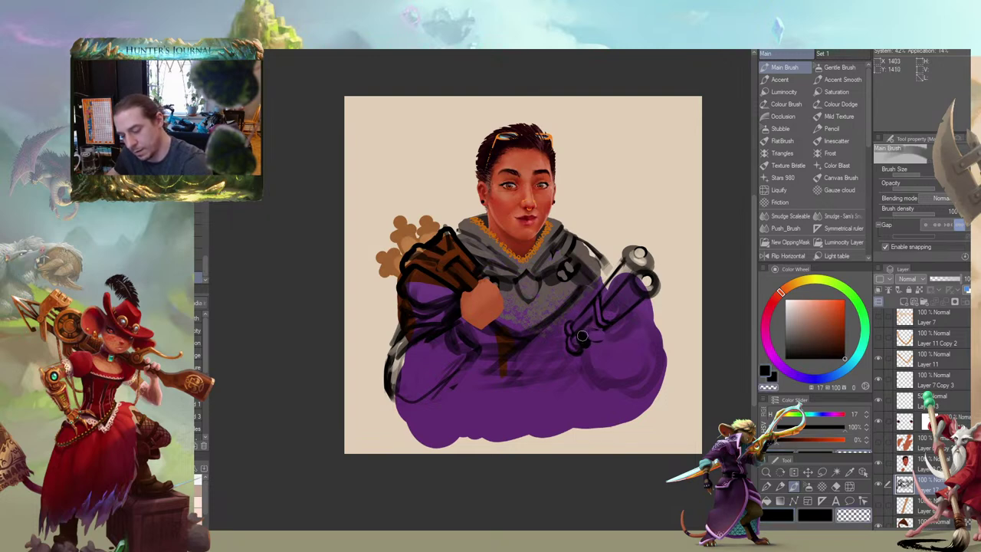
key(c)
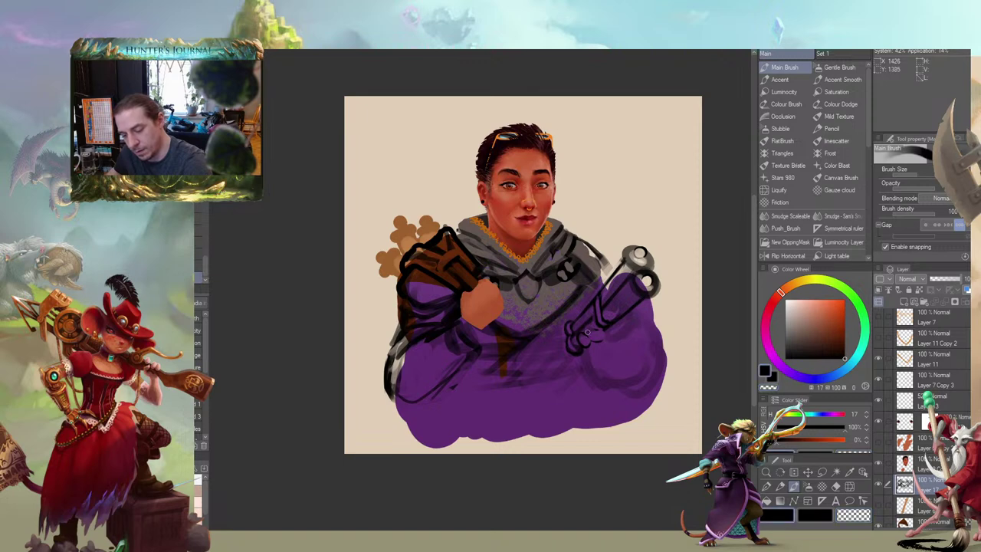
drag(538, 225, 517, 232)
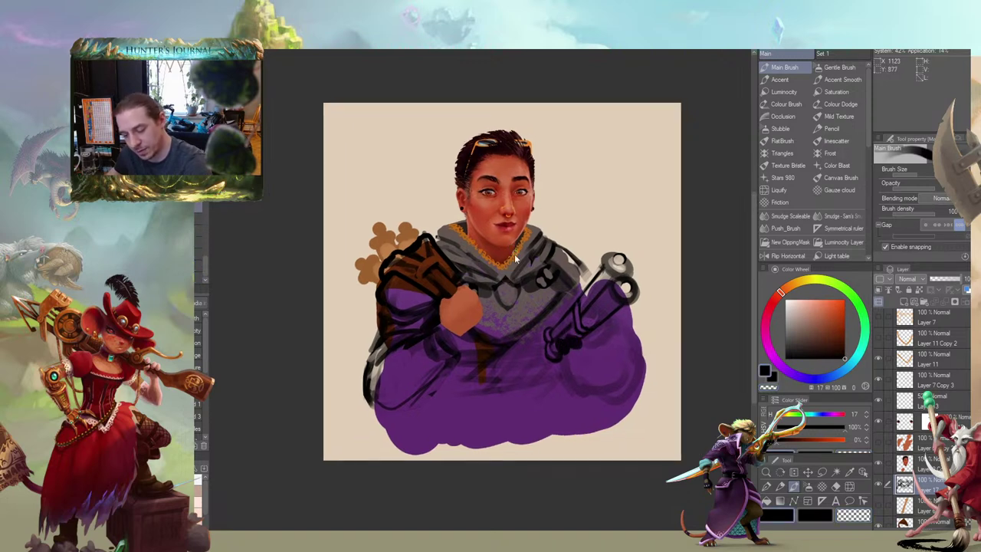
key(c)
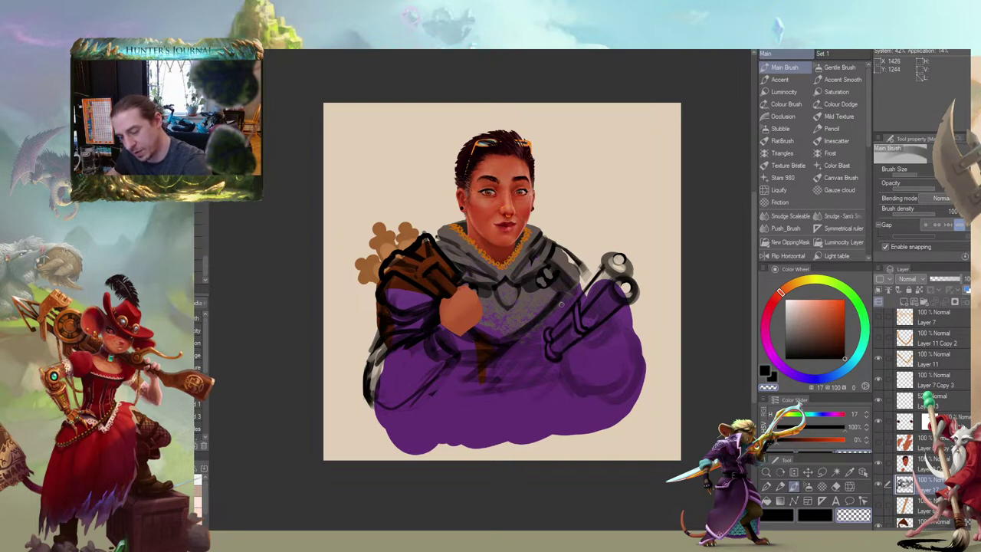
key(c)
Sample the light brown behind the shoulder and fill the barrels and muzzles on a new layer below the line sketch, using the Accent brush
drag(472, 284, 486, 271)
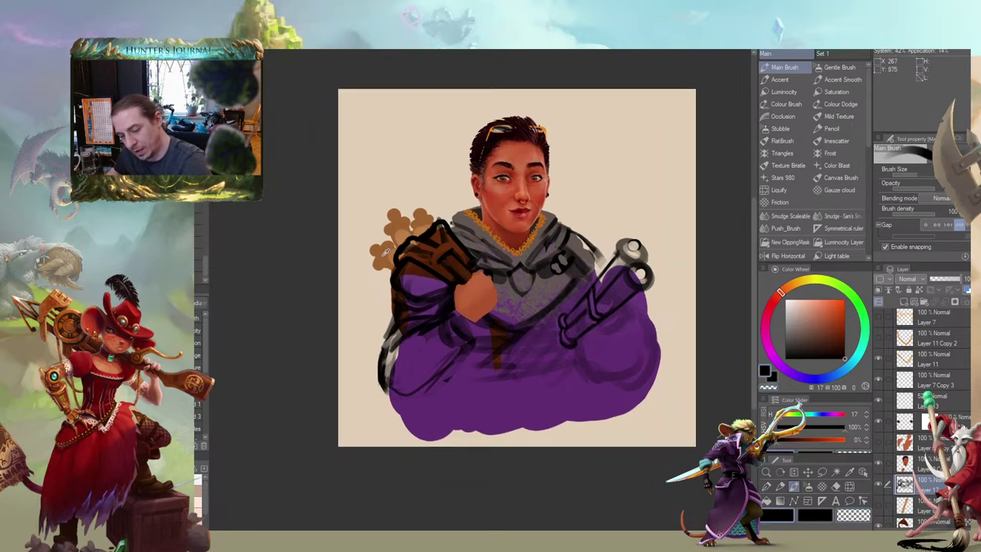
alt+click(396, 251)
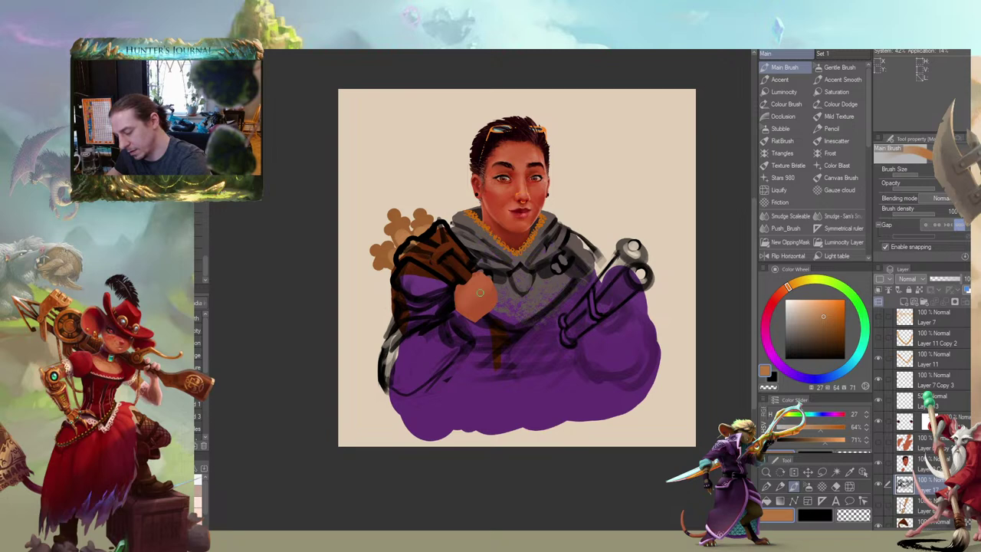
click(911, 506)
click(904, 302)
key(b)
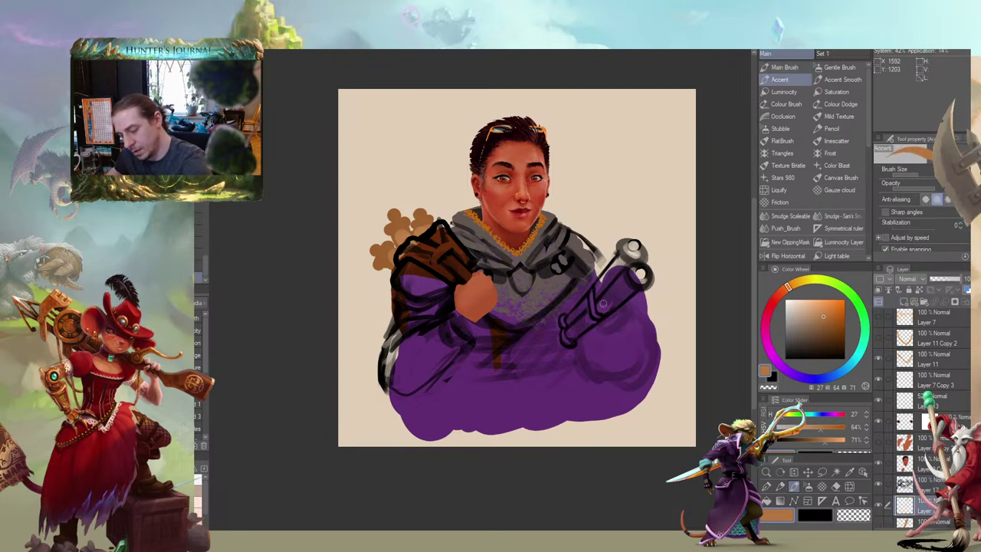
mouse_move(602, 304)
mouse_down()
mouse_move(628, 291)
mouse_move(586, 322)
mouse_move(621, 271)
mouse_move(585, 303)
mouse_move(620, 264)
mouse_move(576, 316)
mouse_move(575, 331)
mouse_up()
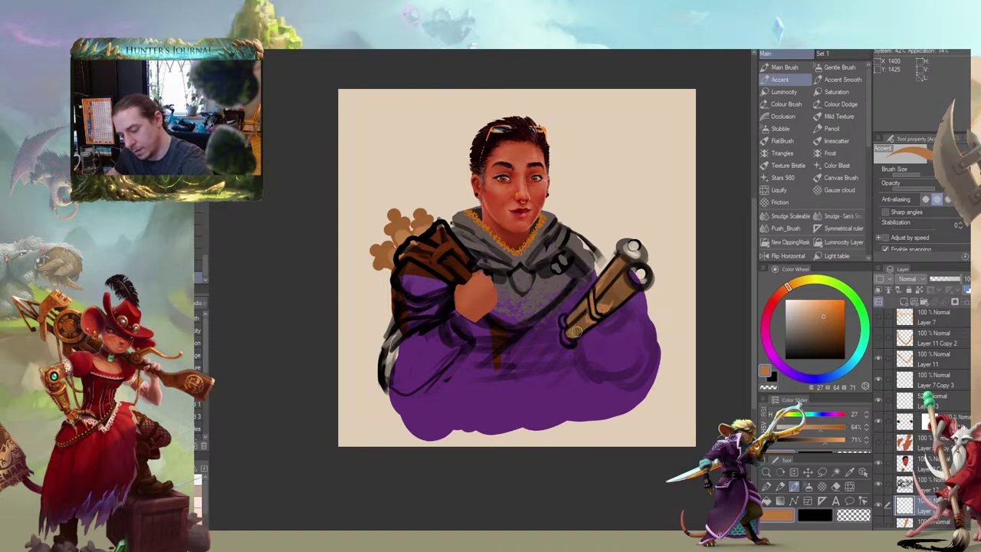
mouse_move(399, 222)
mouse_down()
mouse_move(373, 216)
mouse_move(401, 219)
mouse_up()
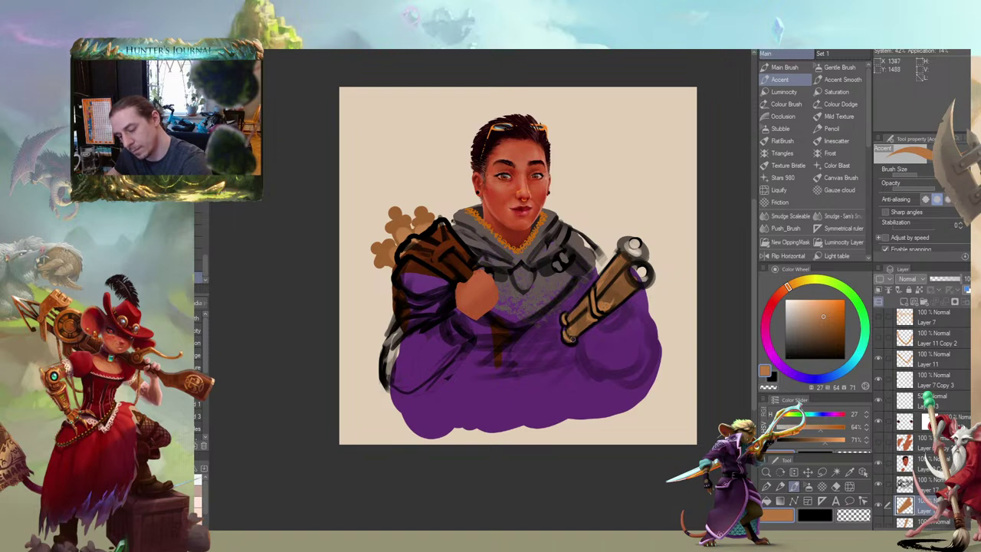
drag(630, 252, 647, 276)
mouse_move(519, 201)
mouse_down()
mouse_move(483, 236)
mouse_move(524, 194)
mouse_up()
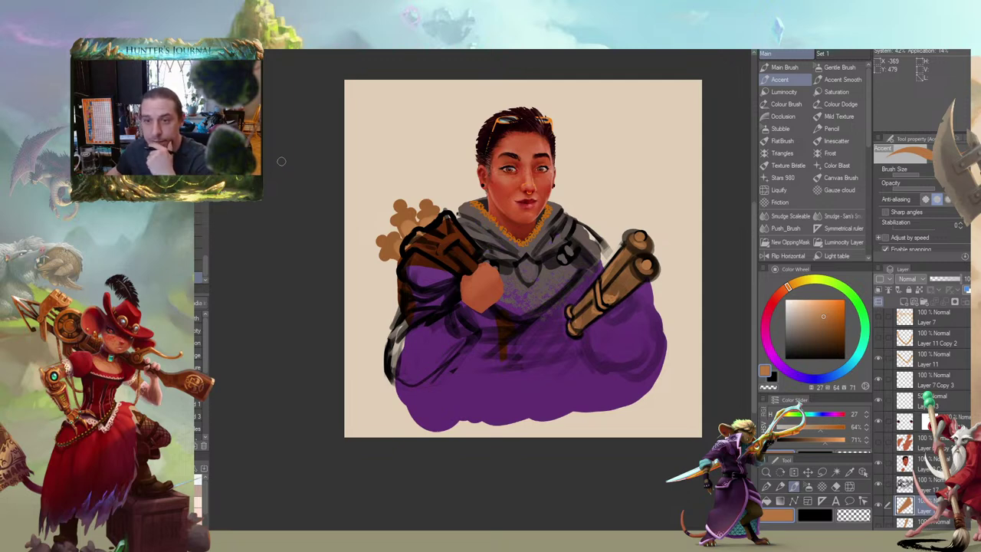
Sample a reddish skin tone and add a new layer above the barrel line sketch for the Accent brush
mouse_move(470, 306)
mouse_down()
mouse_move(450, 263)
mouse_move(447, 299)
mouse_up()
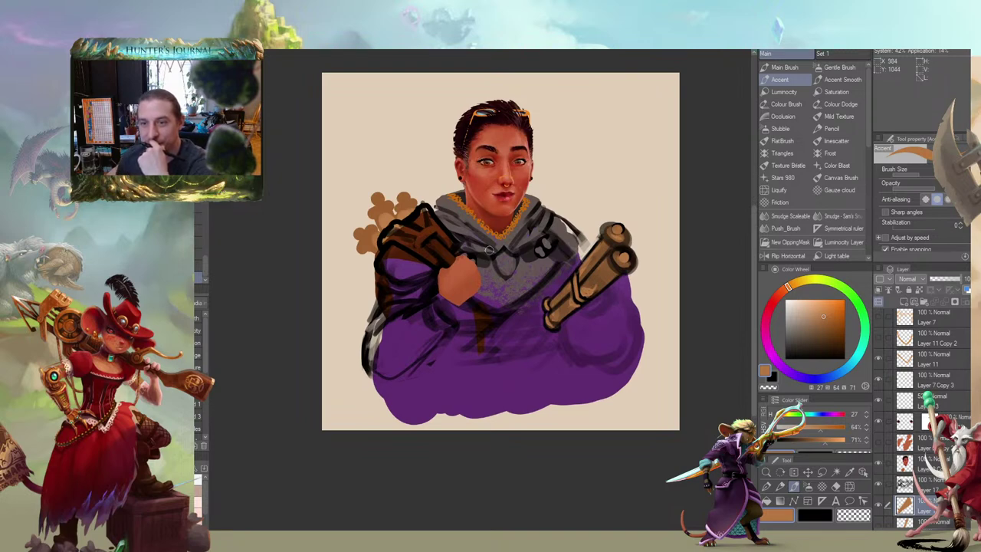
drag(426, 316, 399, 306)
key(b)
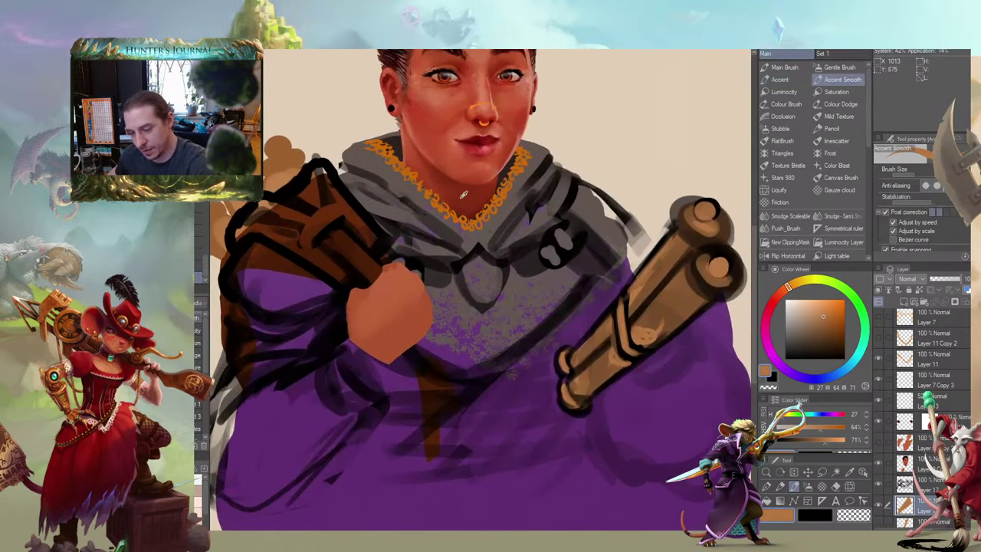
alt+click(464, 195)
drag(407, 342, 383, 312)
alt+click(367, 298)
drag(511, 359, 441, 320)
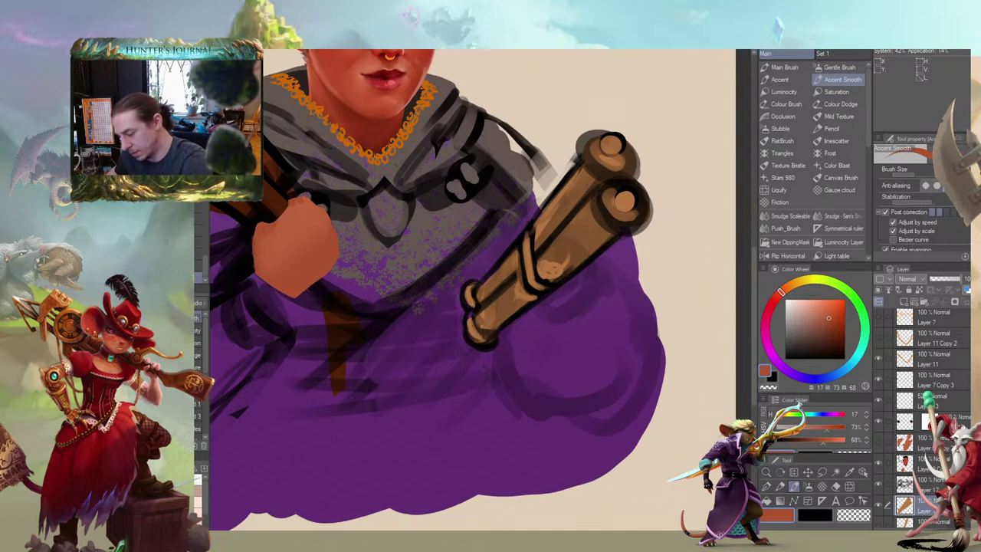
click(902, 487)
click(903, 302)
key(b)
Flip the canvas horizontally and paint the skin-toned fingers and thumb of a hand gripping the middle of the barrels
drag(475, 265, 483, 293)
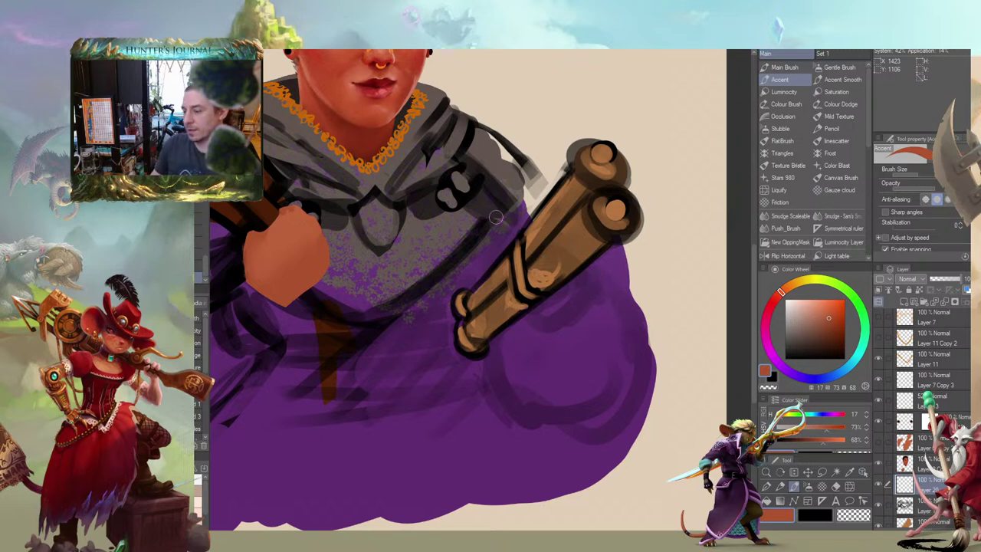
click(787, 256)
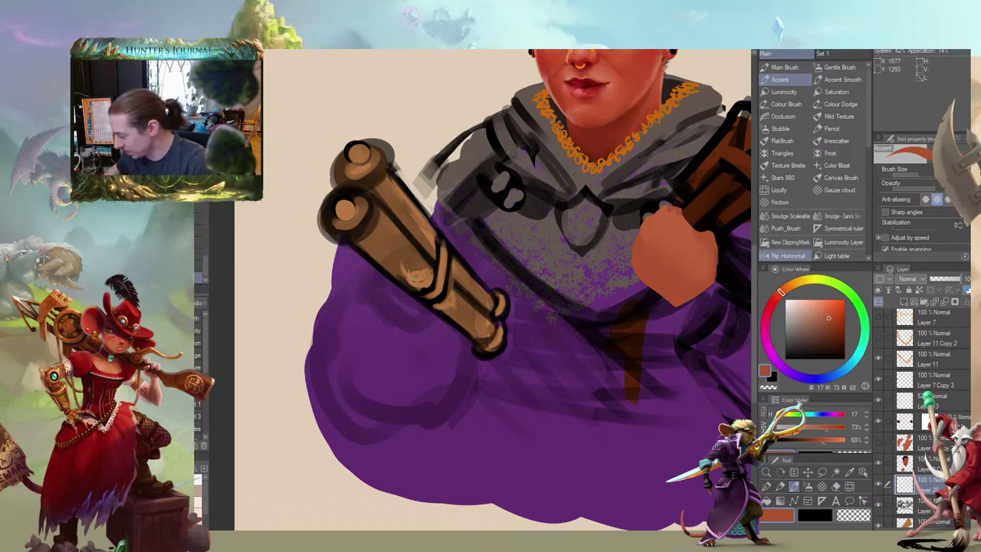
mouse_move(416, 281)
mouse_down()
mouse_move(392, 283)
mouse_move(415, 282)
mouse_move(387, 282)
mouse_move(420, 307)
mouse_move(433, 303)
mouse_move(412, 305)
mouse_move(451, 311)
mouse_move(443, 316)
mouse_move(453, 308)
mouse_move(432, 316)
mouse_move(466, 308)
mouse_up()
drag(372, 281, 381, 297)
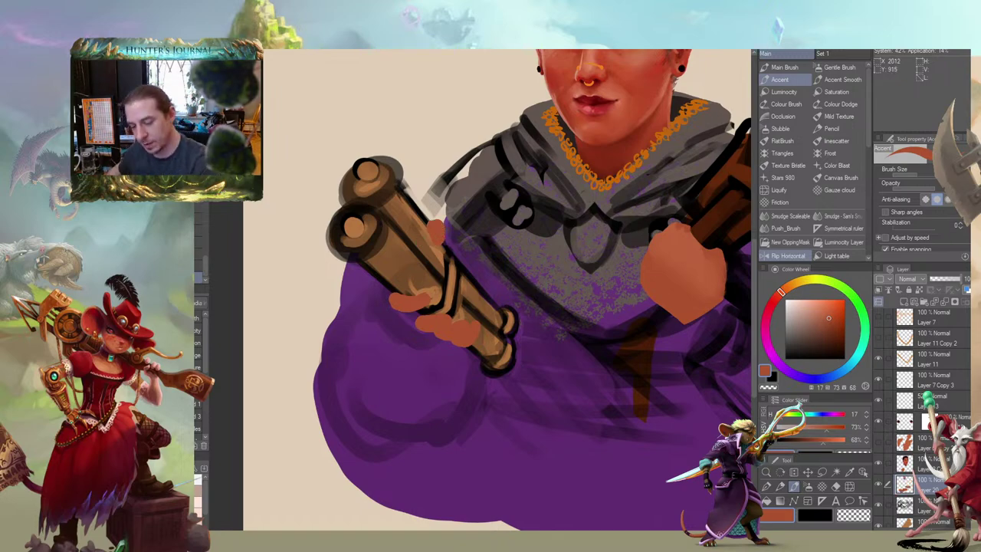
scroll(367, 346, down, 3)
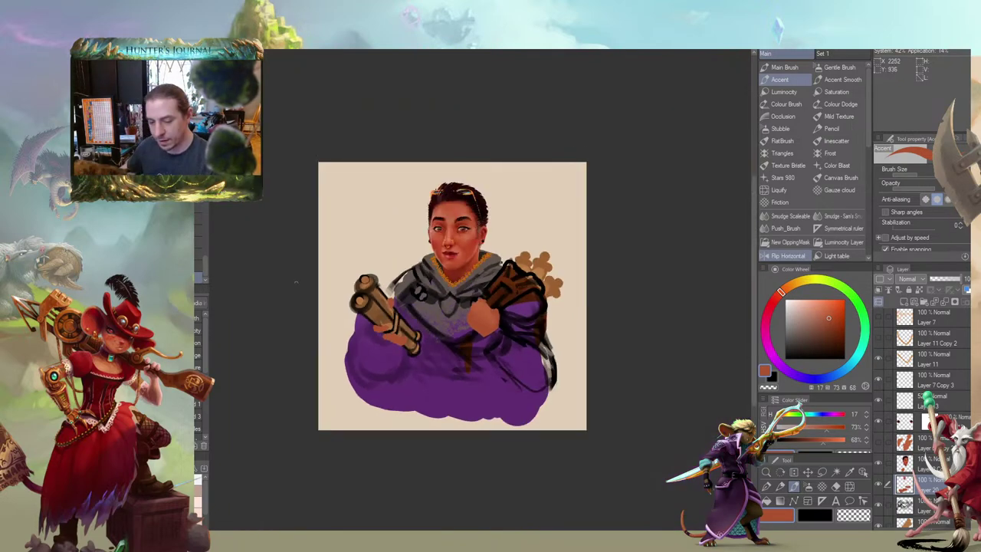
Erase the outer edge and underside of the purple sleeve below the barrels on the purple clothing layer with transparent Accent strokes
drag(307, 338, 313, 305)
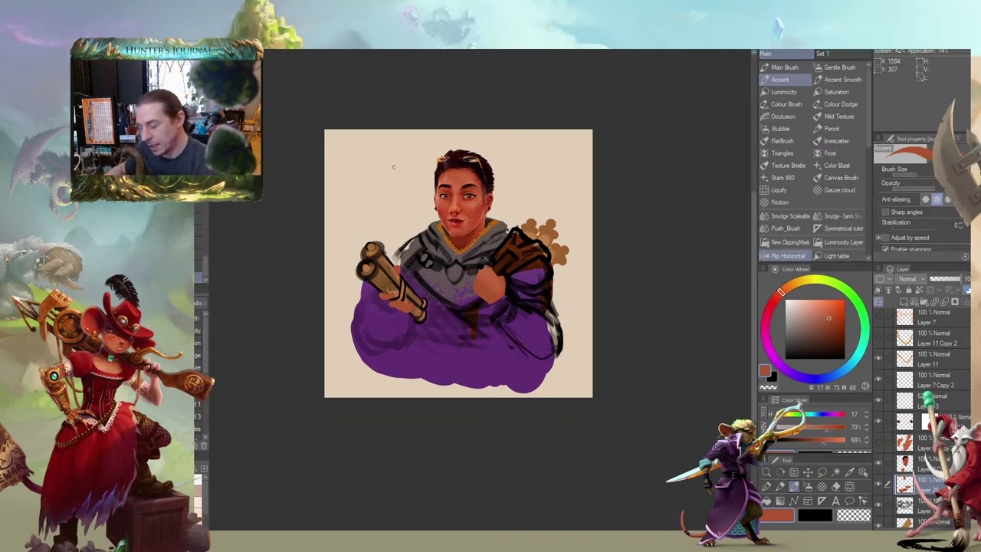
mouse_move(327, 274)
mouse_down()
mouse_move(356, 240)
mouse_move(362, 246)
mouse_up()
key(period)
scroll(965, 416, down, 4)
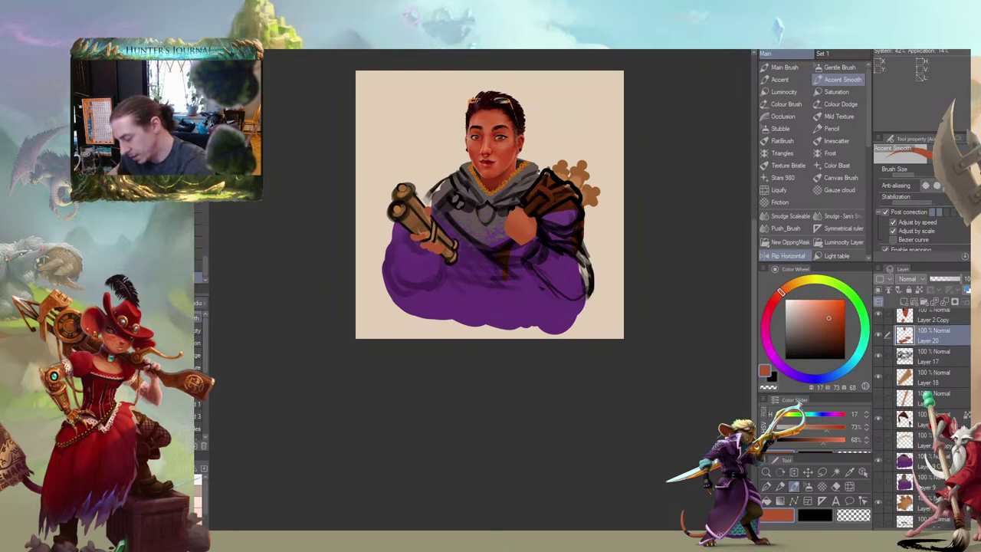
click(905, 463)
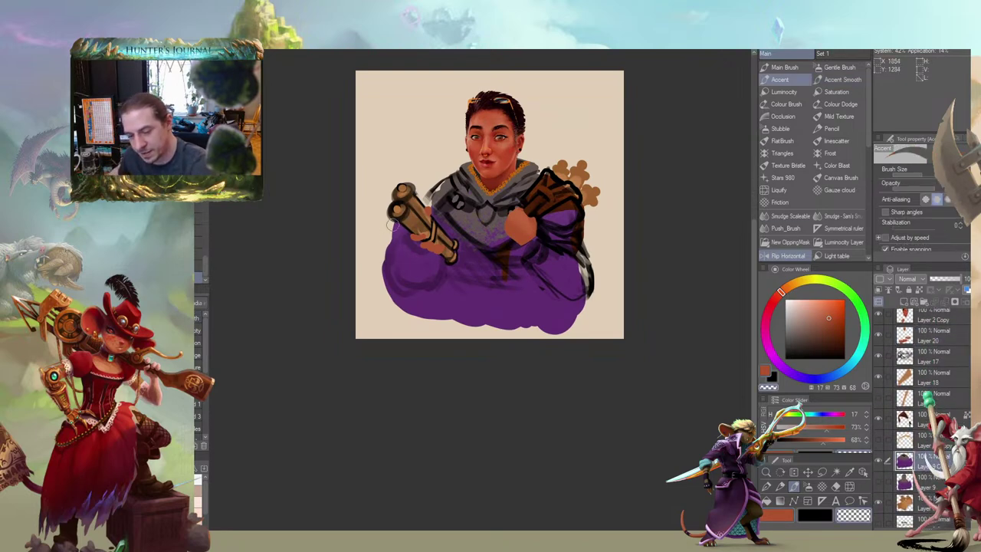
mouse_move(404, 207)
mouse_down()
mouse_move(388, 237)
mouse_move(393, 284)
mouse_up()
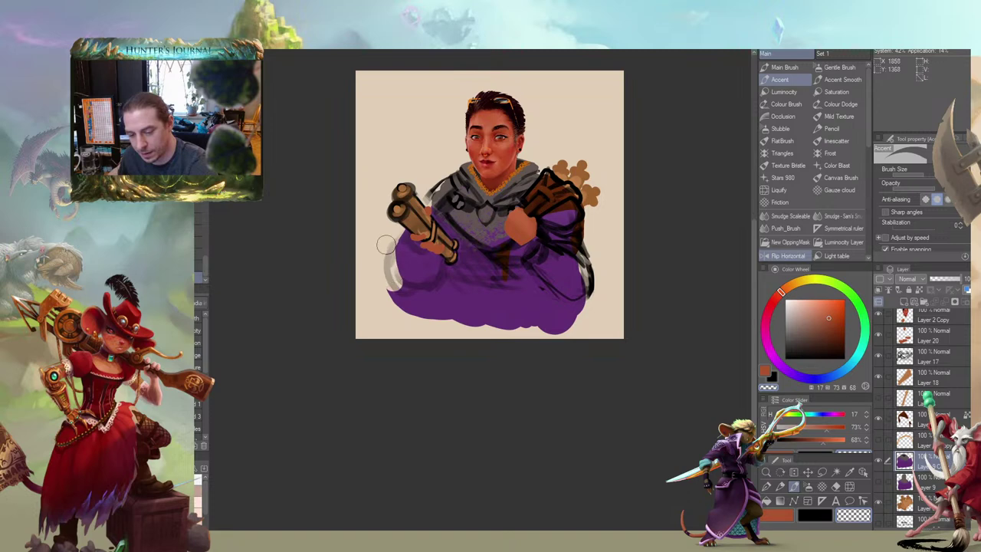
mouse_move(385, 244)
mouse_down()
mouse_move(414, 294)
mouse_move(409, 288)
mouse_move(440, 282)
mouse_move(458, 308)
mouse_move(412, 322)
mouse_up()
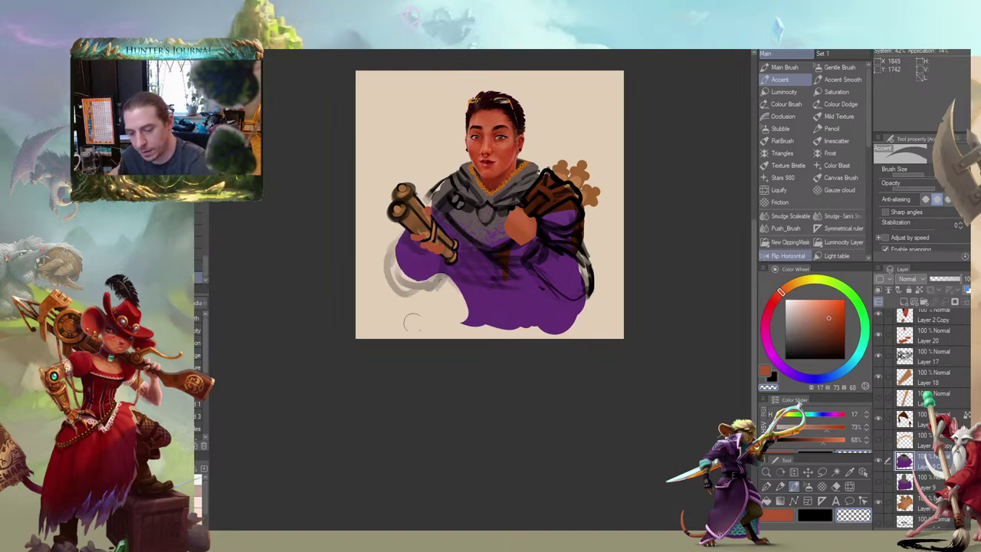
drag(385, 280, 345, 262)
mouse_move(354, 217)
mouse_down()
mouse_move(375, 265)
mouse_move(336, 243)
mouse_up()
Erase the bottom of the purple torso and the lower edge of the fist-side sleeve to leave a narrower, angled silhouette
mouse_move(412, 278)
mouse_down()
mouse_move(429, 303)
mouse_move(449, 310)
mouse_move(429, 322)
mouse_up()
drag(439, 303, 461, 330)
drag(561, 274, 569, 291)
mouse_move(537, 342)
mouse_down()
mouse_move(579, 315)
mouse_move(512, 349)
mouse_up()
mouse_move(565, 302)
mouse_down()
mouse_move(473, 351)
mouse_move(519, 321)
mouse_move(439, 305)
mouse_move(444, 345)
mouse_up()
mouse_move(463, 331)
mouse_down()
mouse_move(552, 307)
mouse_move(545, 295)
mouse_move(561, 314)
mouse_up()
Sample the purple and repaint the fist-side sleeve out to its black outline with the Main Brush
key(c)
key(b)
alt+click(550, 235)
mouse_move(555, 276)
mouse_down()
mouse_move(565, 309)
mouse_move(561, 294)
mouse_up()
mouse_move(574, 259)
mouse_down()
mouse_move(562, 290)
mouse_move(571, 299)
mouse_up()
mouse_move(559, 242)
mouse_down()
mouse_move(571, 279)
mouse_move(563, 313)
mouse_move(539, 302)
mouse_move(566, 312)
mouse_move(554, 314)
mouse_up()
mouse_move(371, 199)
mouse_down()
mouse_move(315, 181)
mouse_move(331, 174)
mouse_up()
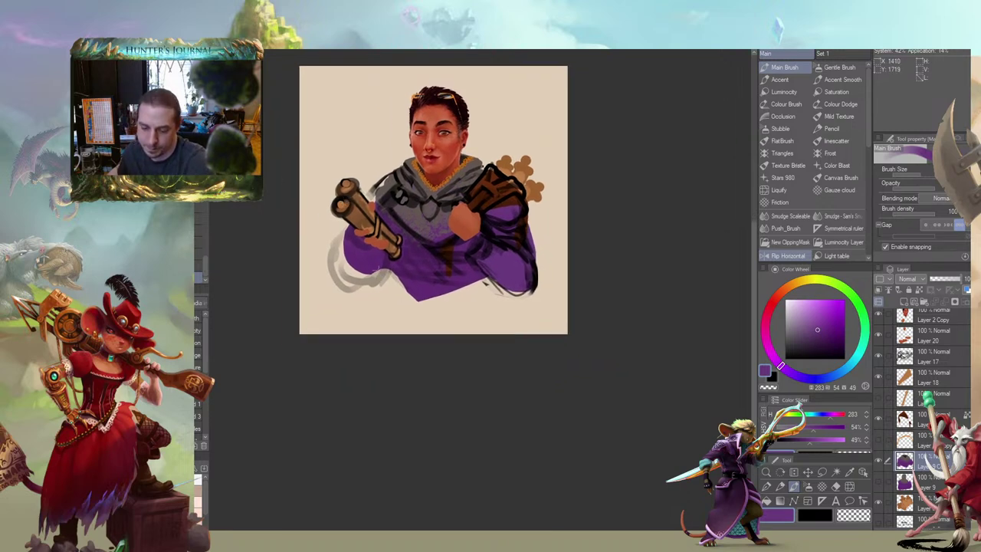
Sample the cape's grey and paint it over the barrel-side shoulder and the plate below the brown shoulder armour
mouse_move(334, 224)
mouse_down()
mouse_move(477, 249)
mouse_move(492, 282)
mouse_move(528, 277)
mouse_up()
key(c)
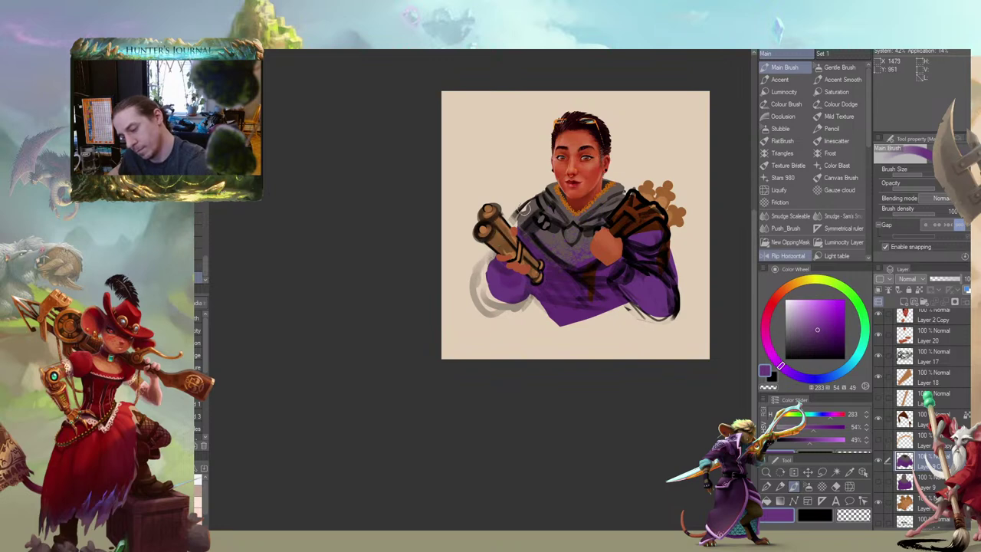
alt+click(527, 209)
mouse_move(522, 215)
mouse_down()
mouse_move(528, 204)
mouse_move(518, 223)
mouse_move(537, 202)
mouse_move(521, 228)
mouse_up()
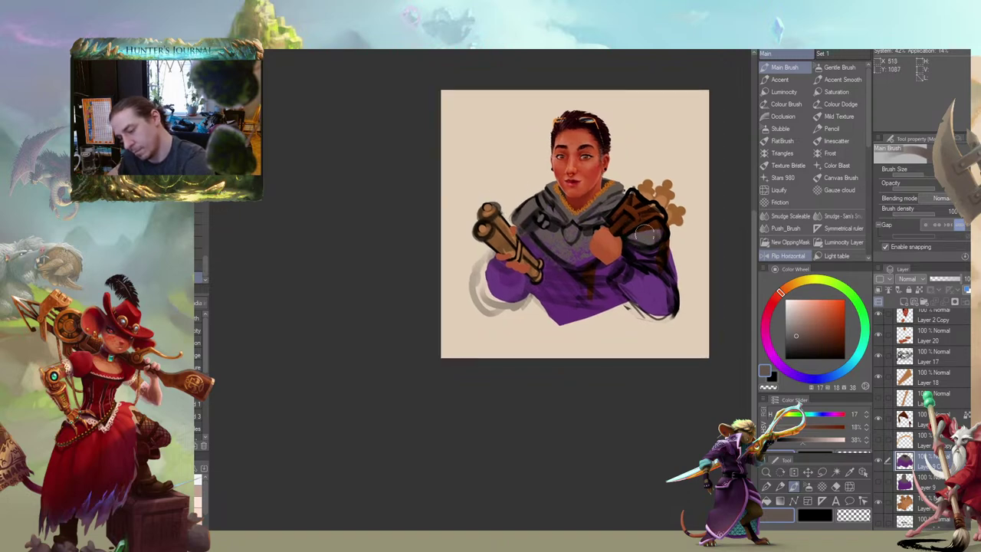
drag(644, 234, 646, 239)
drag(465, 153, 415, 163)
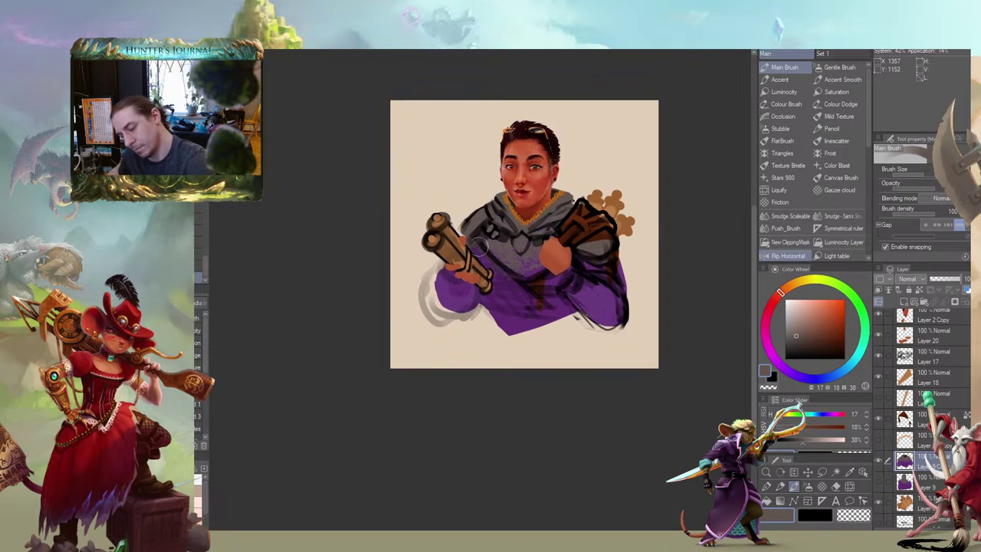
mouse_move(414, 257)
mouse_down()
mouse_move(380, 257)
mouse_move(434, 264)
mouse_move(361, 263)
mouse_move(375, 252)
mouse_up()
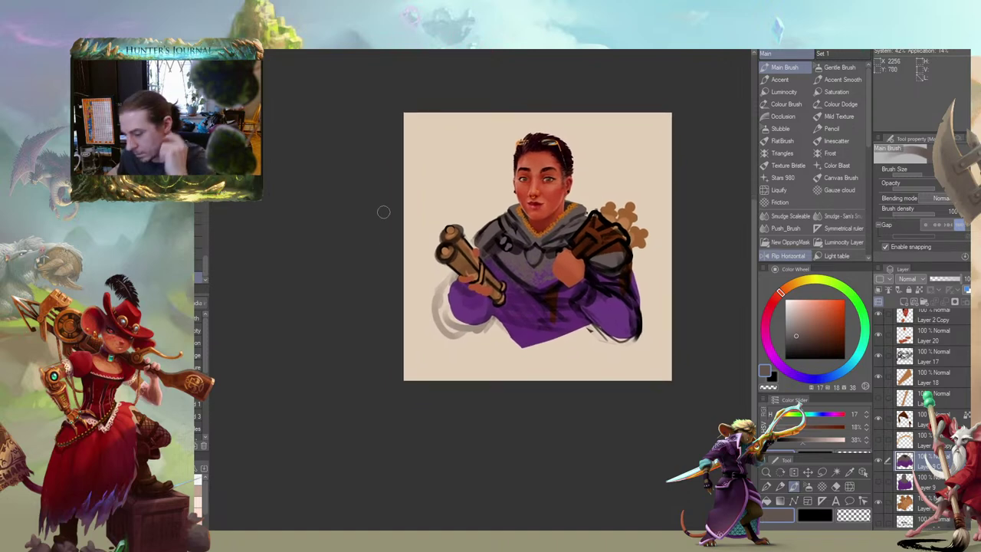
Sample the orange trim colour and paint a solid chest pendant with short clasp straps beside it on Layer 11
alt+click(535, 225)
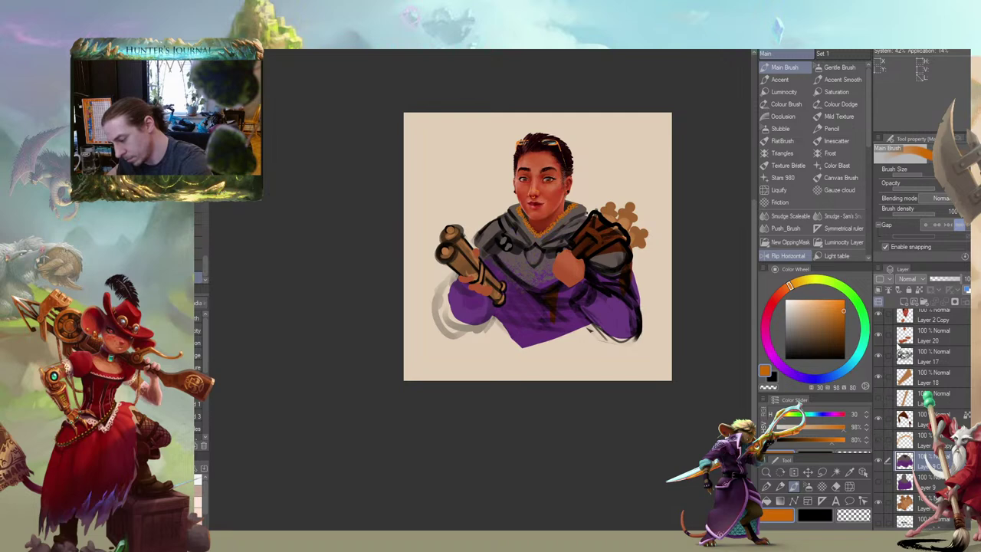
drag(971, 376, 943, 267)
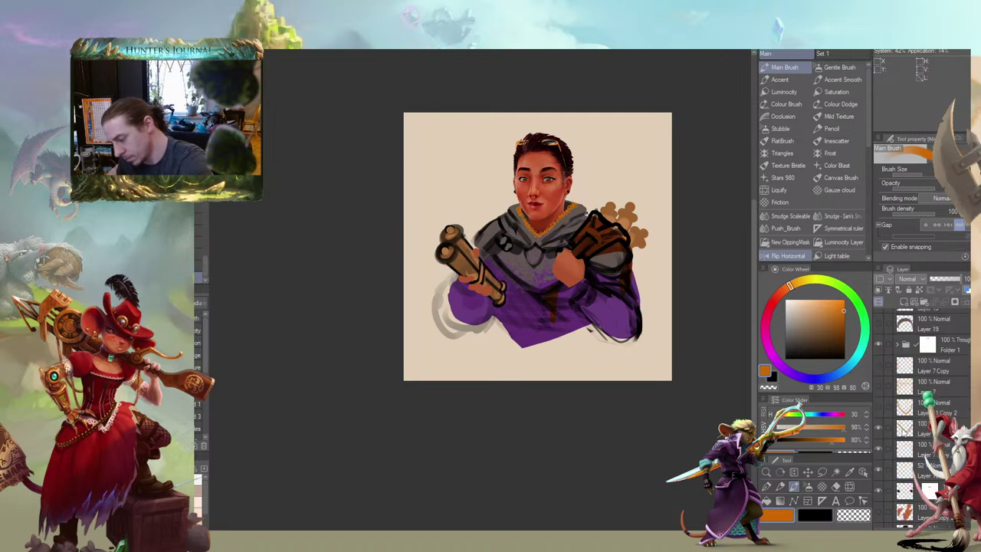
click(903, 431)
drag(534, 255, 536, 244)
drag(489, 157, 477, 164)
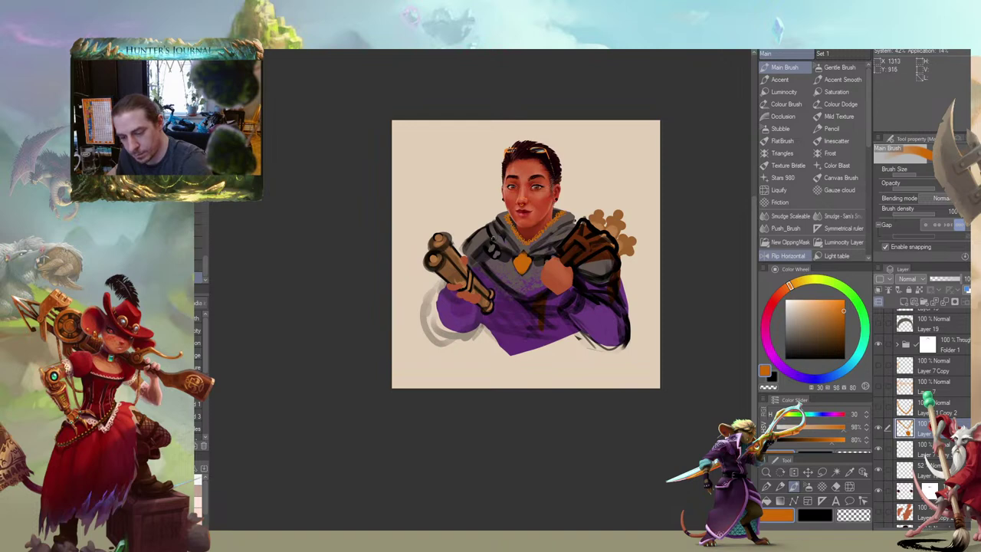
drag(500, 246, 510, 255)
drag(437, 206, 442, 173)
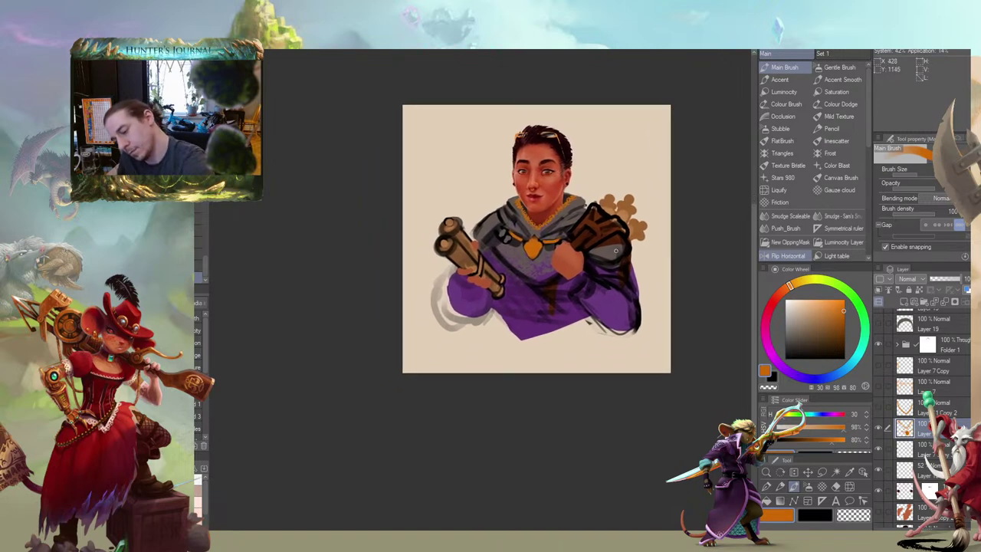
drag(621, 248, 608, 262)
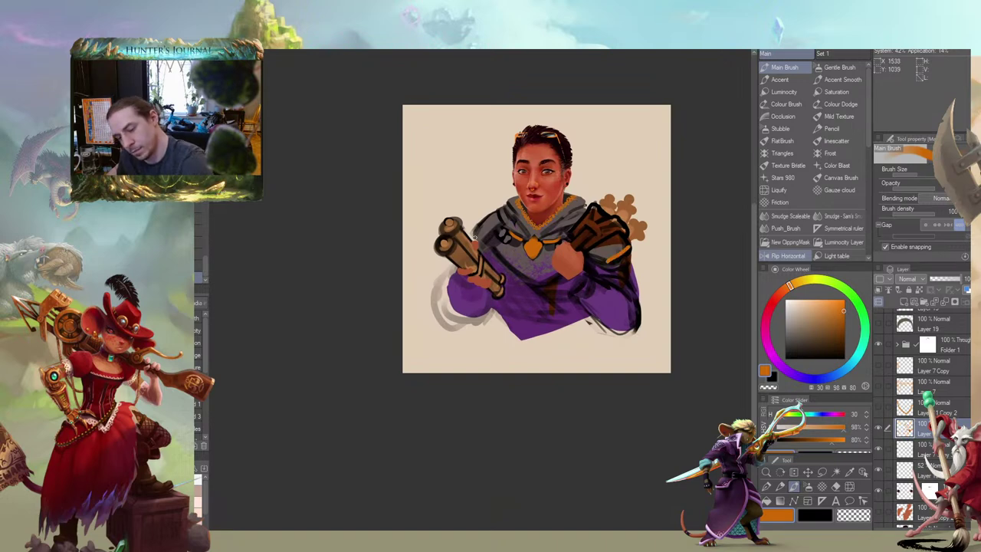
drag(398, 201, 344, 222)
key(ctrl+z)
key(ctrl+z)
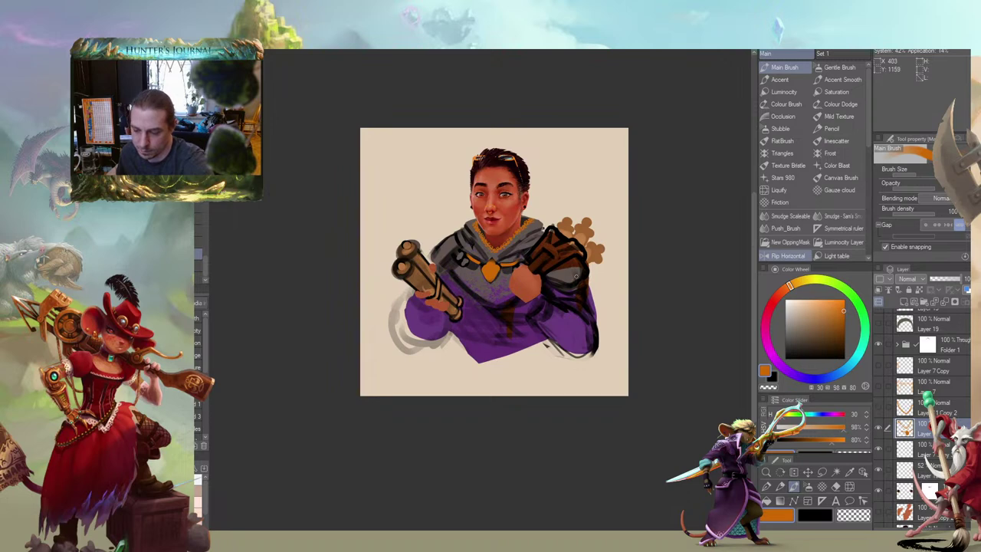
Paint orange trim along the lower edge of the grey armour plate and on the edge of the opposite shoulder
drag(578, 273, 568, 284)
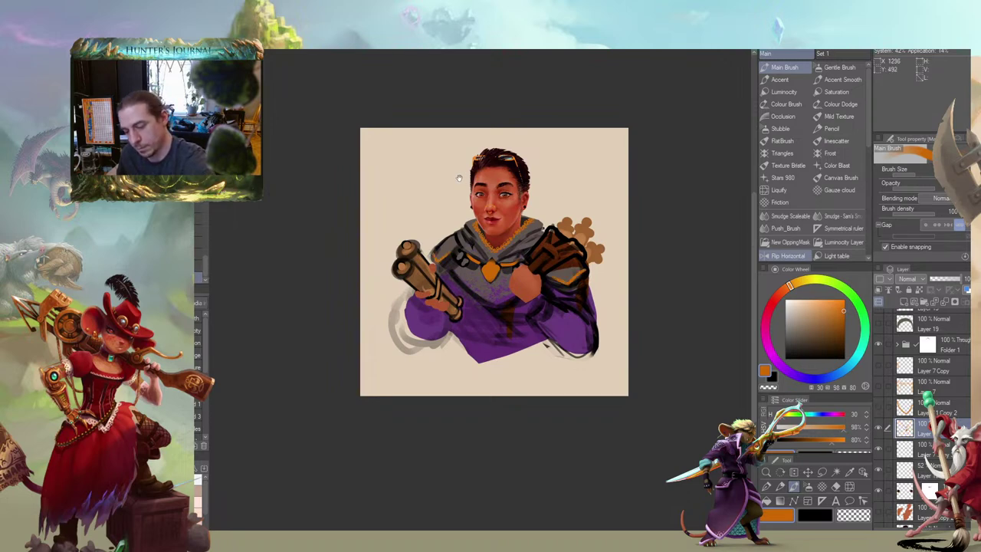
drag(458, 177, 502, 159)
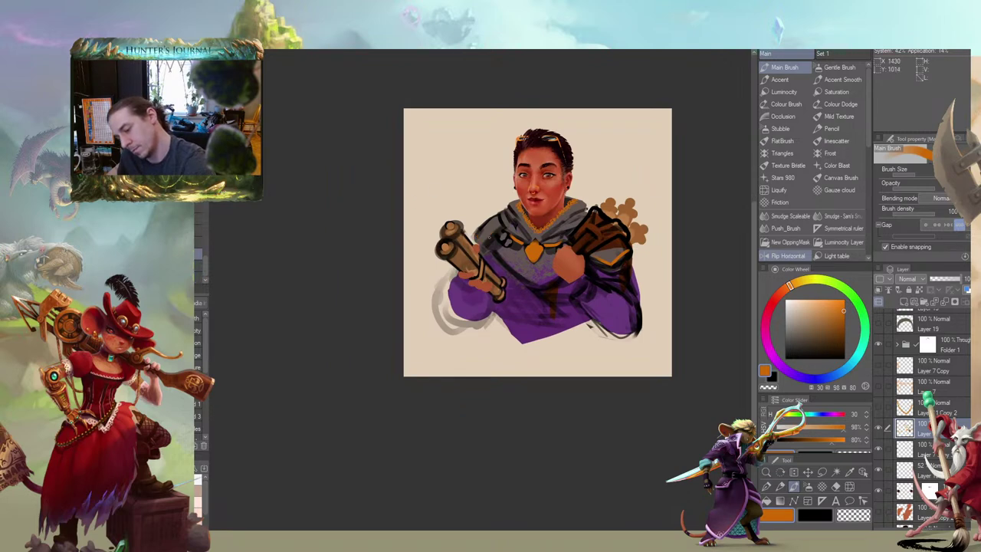
drag(483, 242, 476, 234)
drag(449, 197, 427, 221)
scroll(384, 249, down, 4)
scroll(328, 250, up, 5)
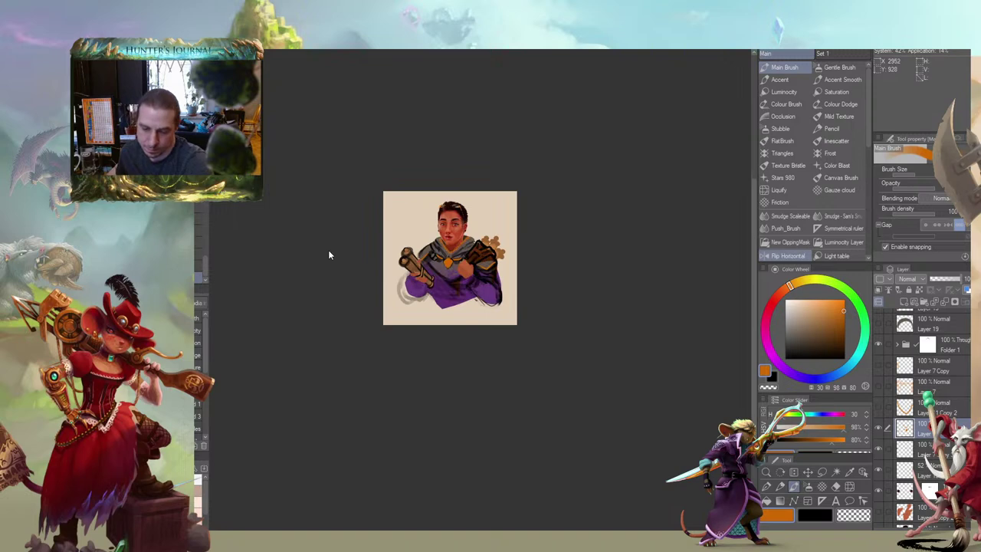
drag(379, 260, 379, 218)
mouse_move(468, 292)
mouse_down()
mouse_move(423, 277)
mouse_move(462, 319)
mouse_move(513, 315)
mouse_move(484, 332)
mouse_up()
Add a new layer above the face layer, Layer 2 Copy, and clip it to that layer
scroll(955, 389, down, 3)
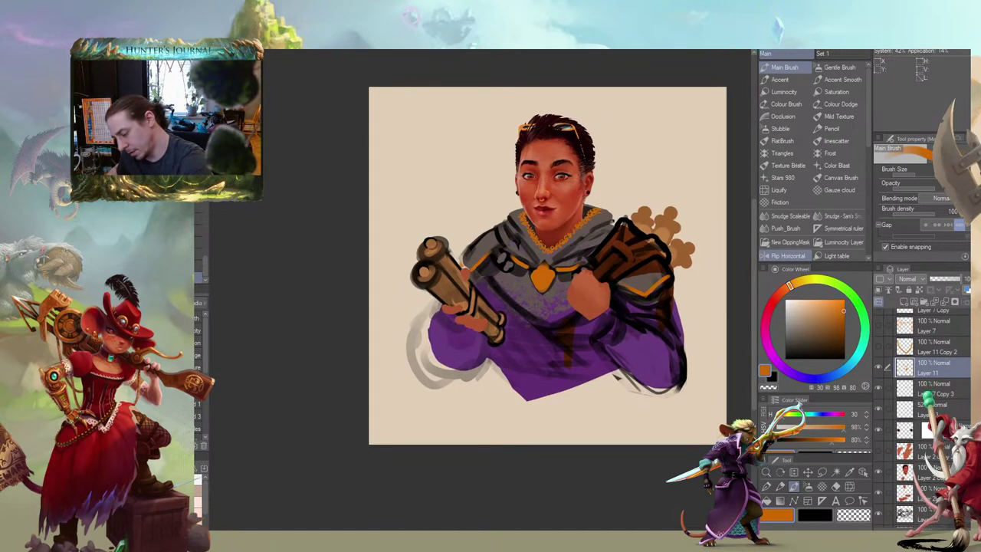
click(902, 456)
drag(377, 230, 455, 246)
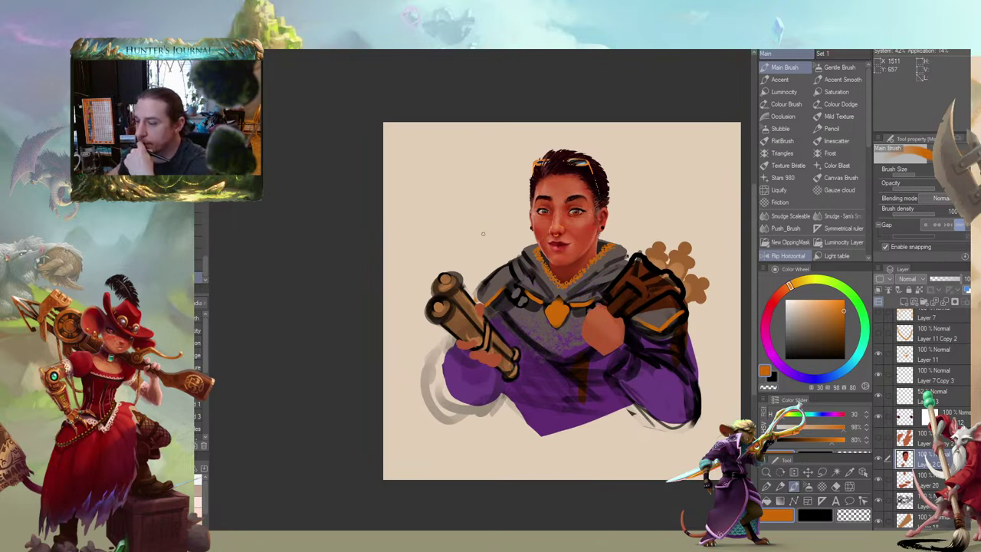
drag(536, 228, 529, 217)
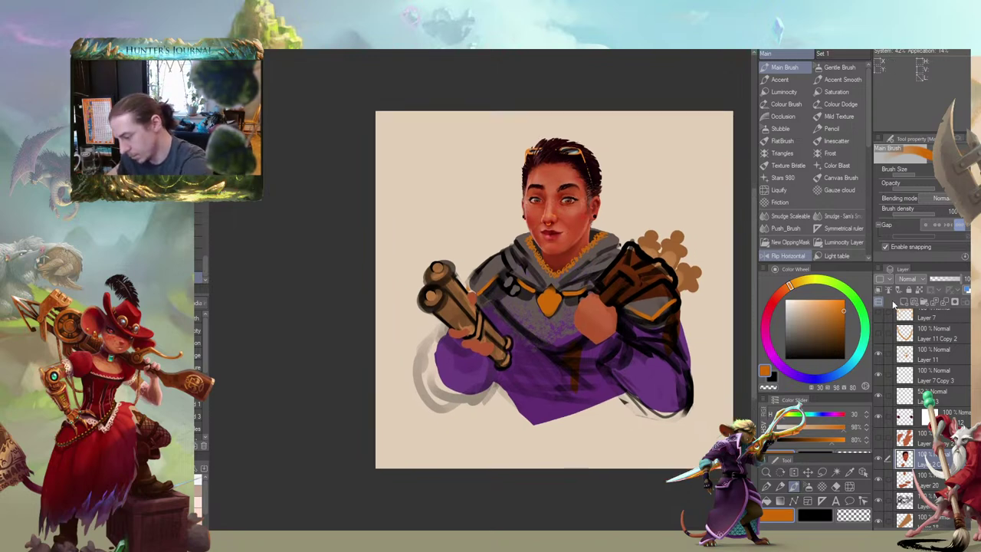
click(903, 302)
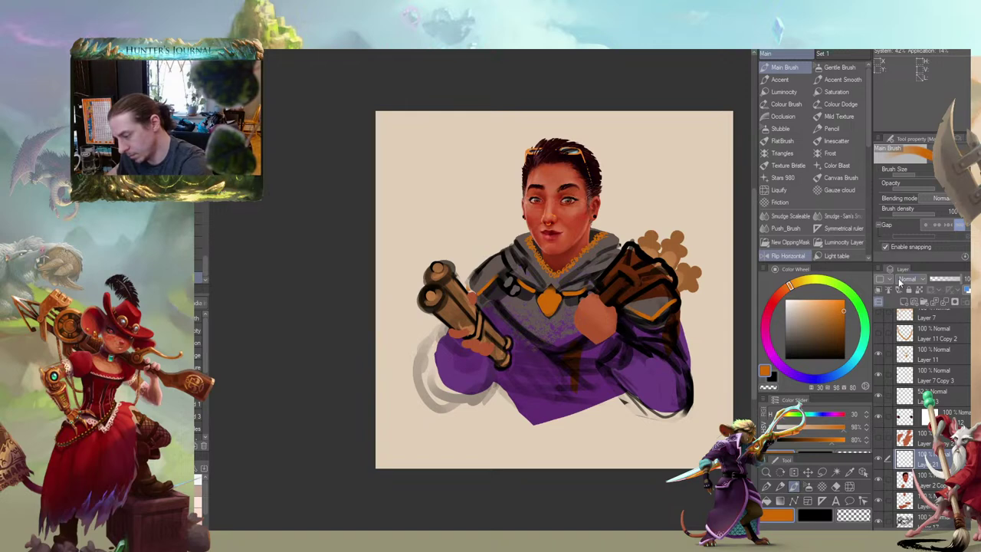
click(773, 254)
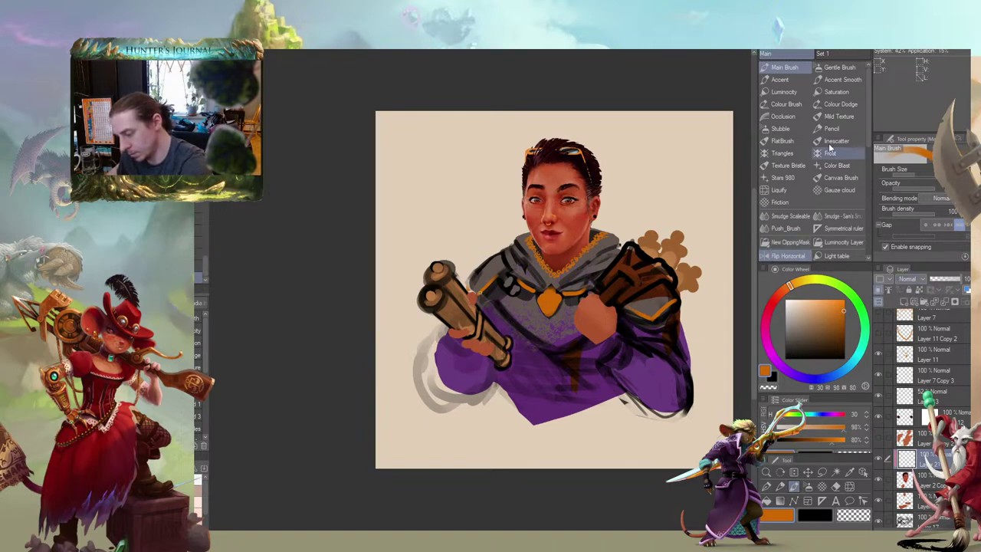
Set the painting colour to a dark red with hue 4, saturation 95 and value 50
drag(460, 203, 468, 228)
click(771, 301)
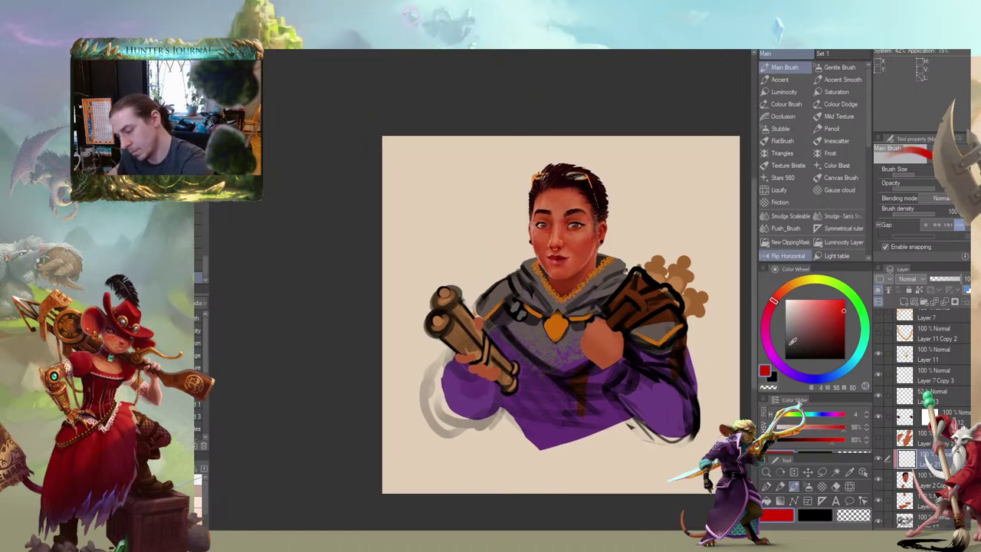
click(841, 328)
drag(574, 146, 558, 150)
scroll(395, 256, down, 5)
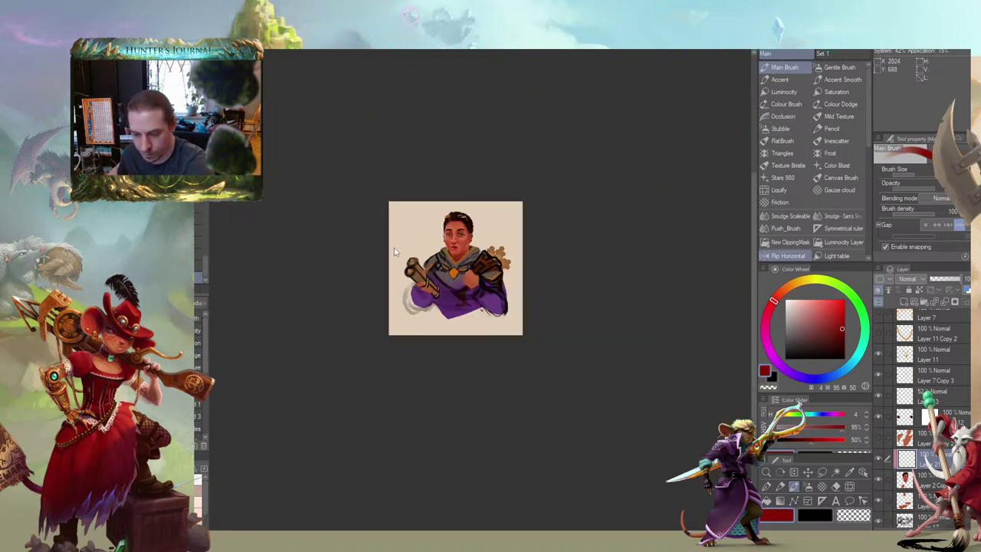
scroll(399, 260, up, 5)
drag(403, 264, 395, 258)
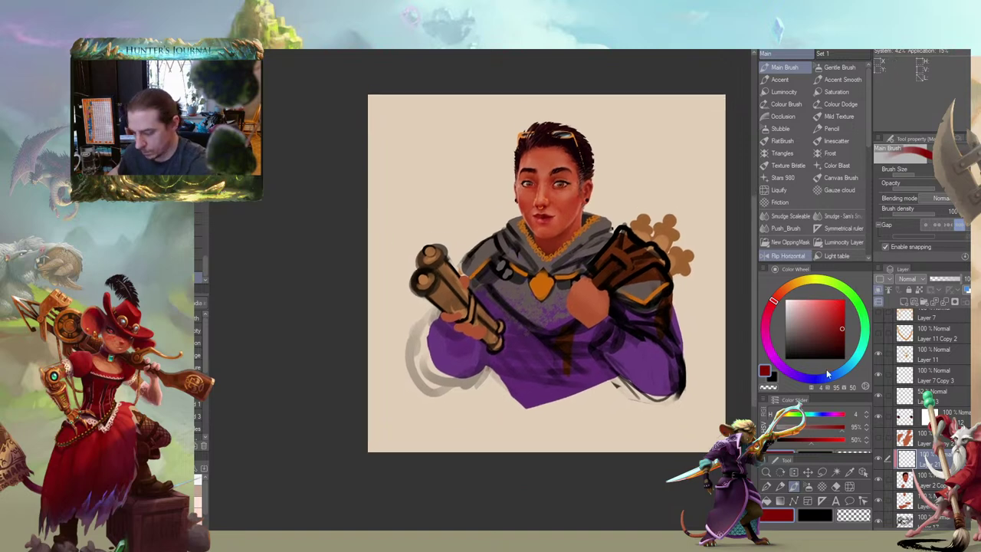
Hide the cream background layer and flip the canvas horizontally
scroll(919, 413, down, 5)
click(877, 519)
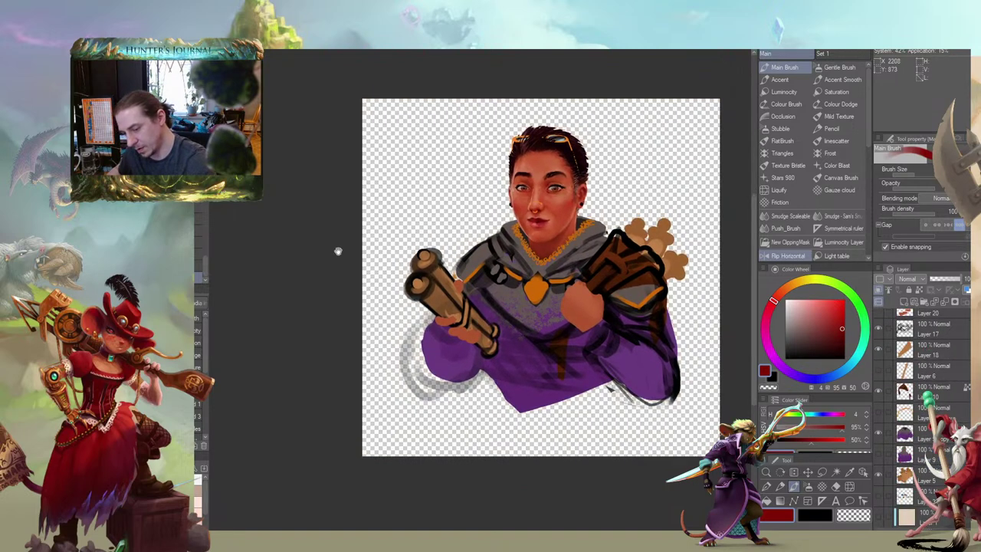
click(787, 255)
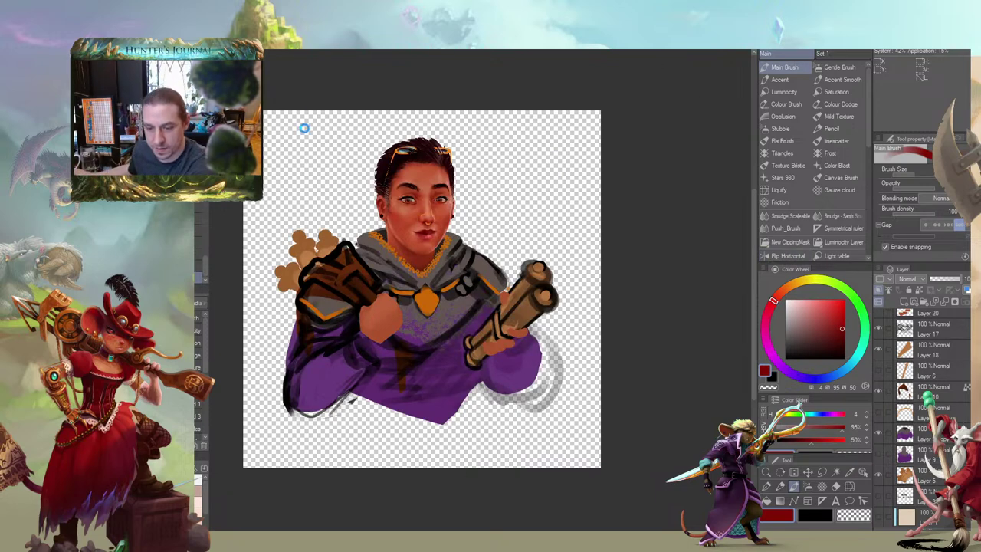
Switch to the King's Reward banner mockup and move the portrait slightly up and toward the banner's outer edge
key(ctrl+Tab)
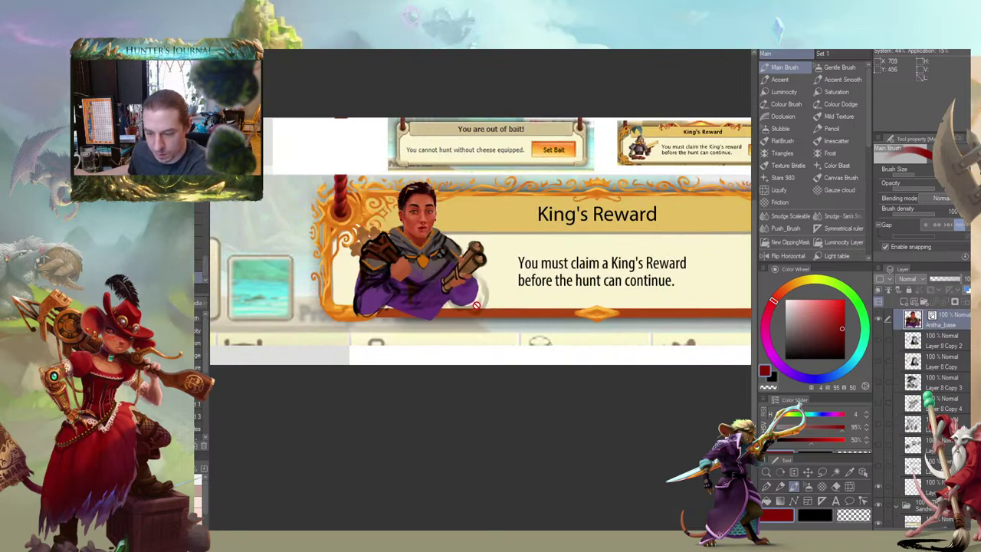
scroll(496, 284, down, 2)
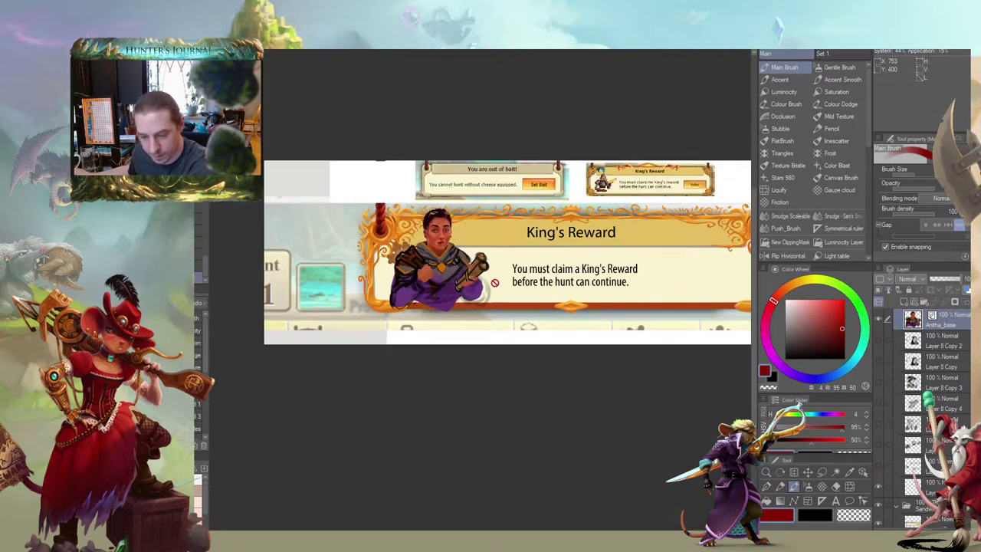
scroll(495, 280, up, 1)
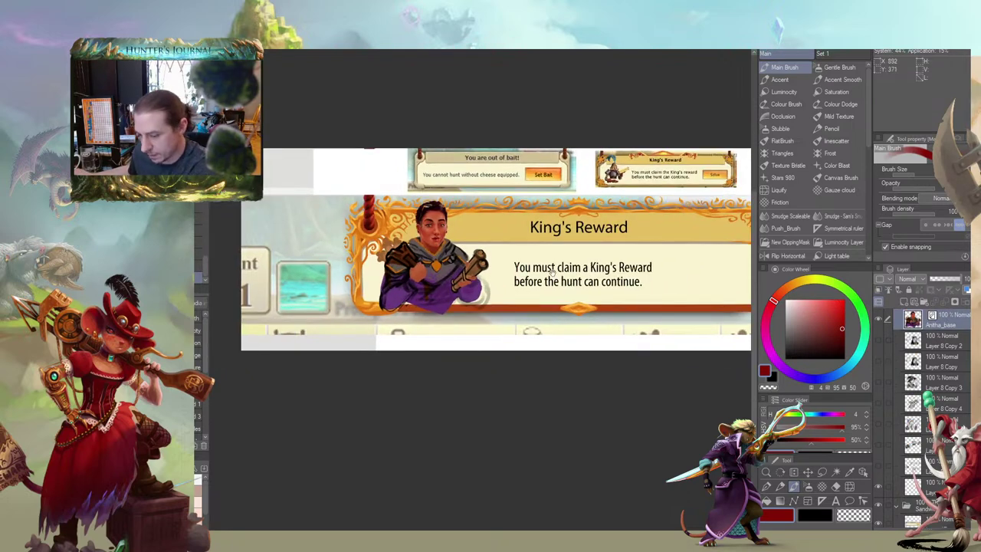
drag(553, 271, 480, 295)
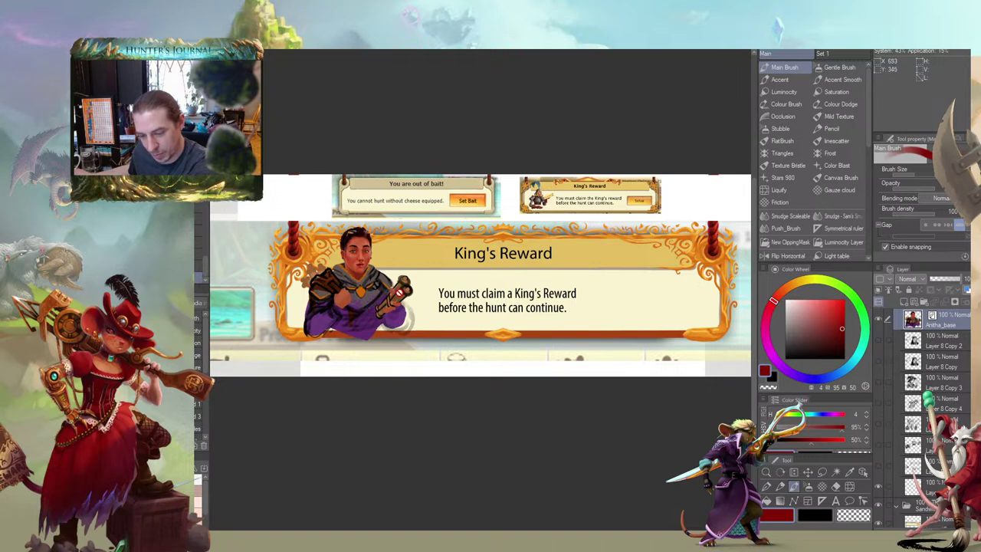
key(k)
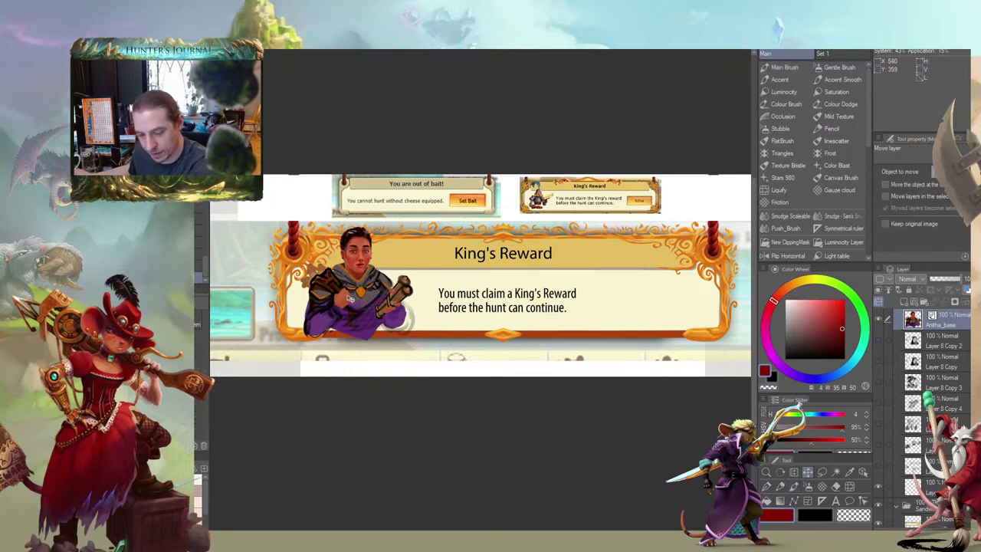
drag(350, 297, 345, 296)
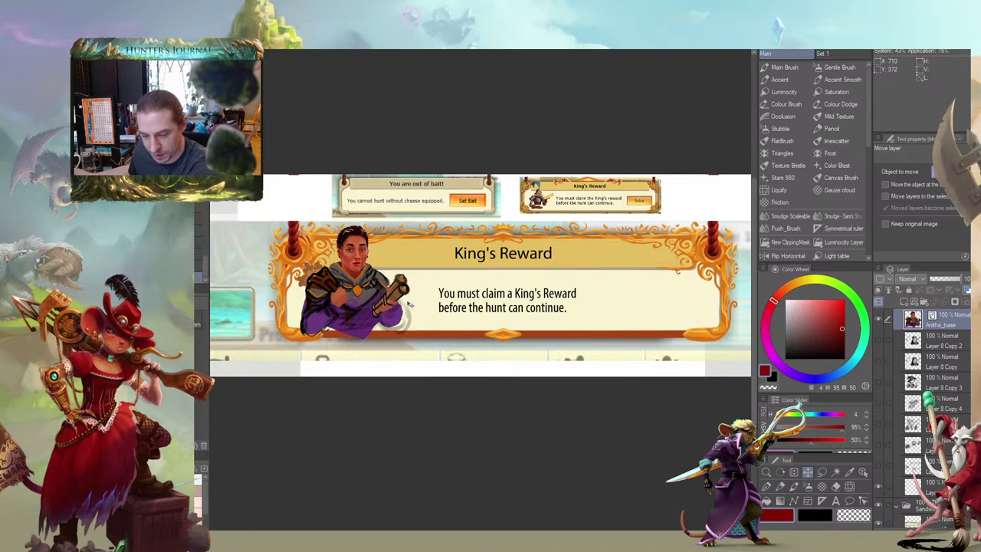
Show the button folder and move the Solve button up and further from the message text
scroll(927, 383, down, 5)
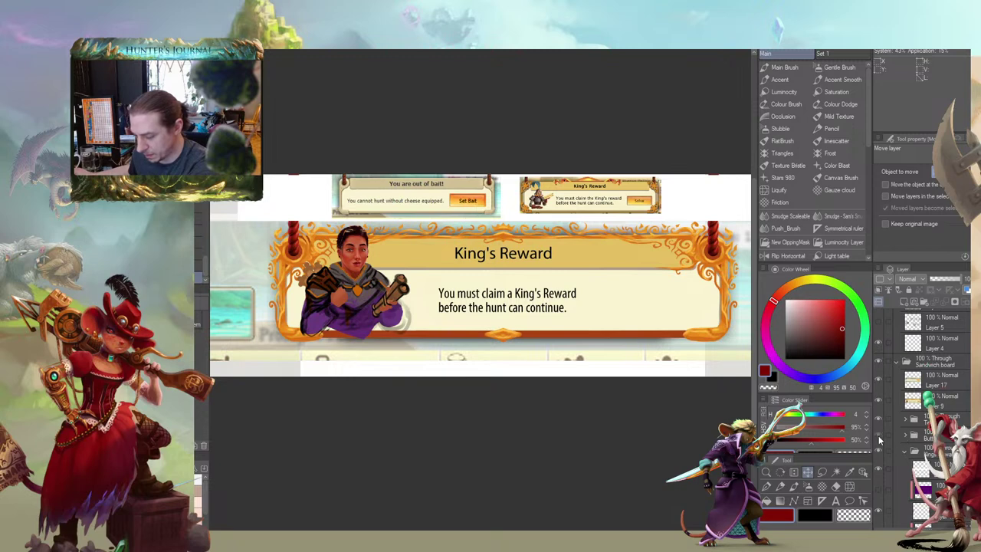
click(878, 438)
click(912, 436)
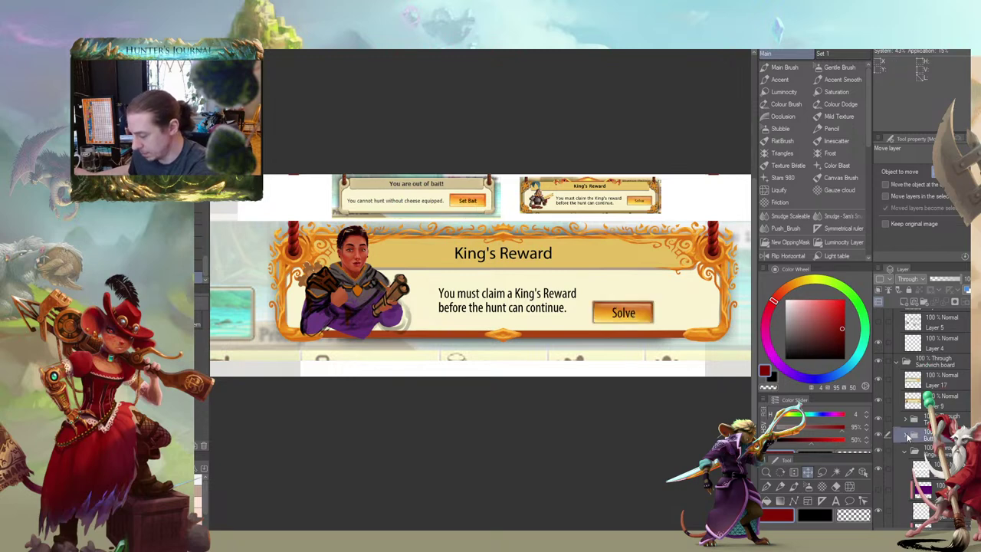
drag(616, 321, 658, 316)
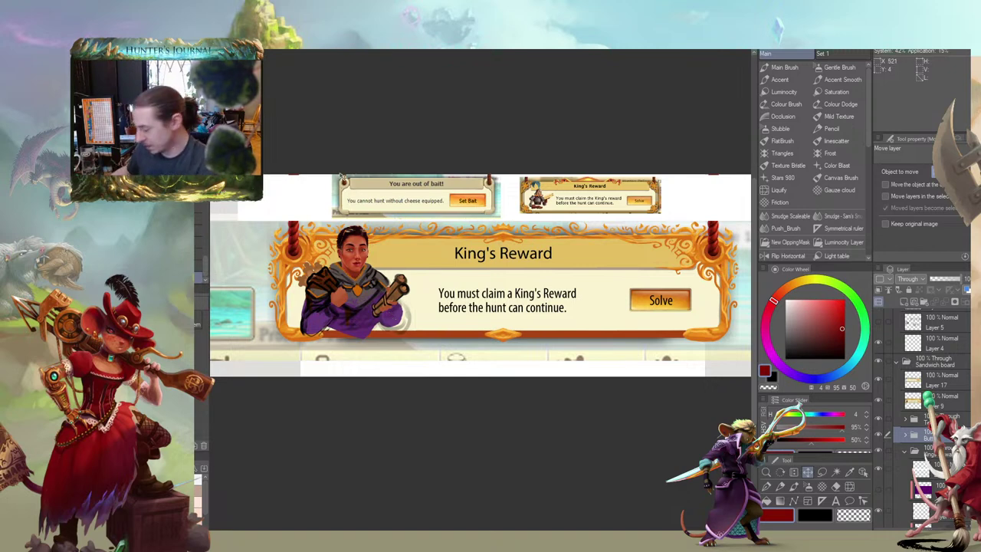
Inspect the portrait close up within the banner and return to the portrait document
drag(299, 297, 482, 302)
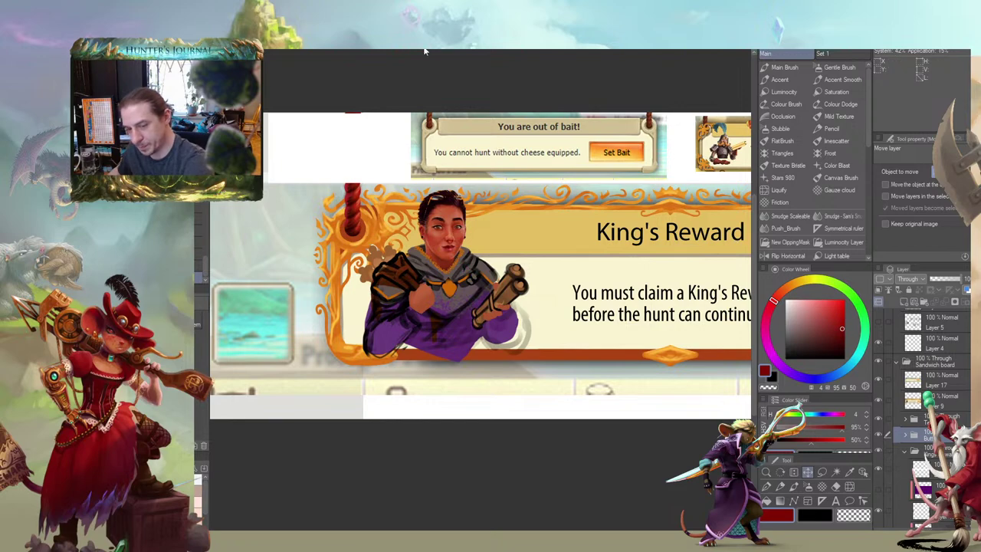
click(345, 48)
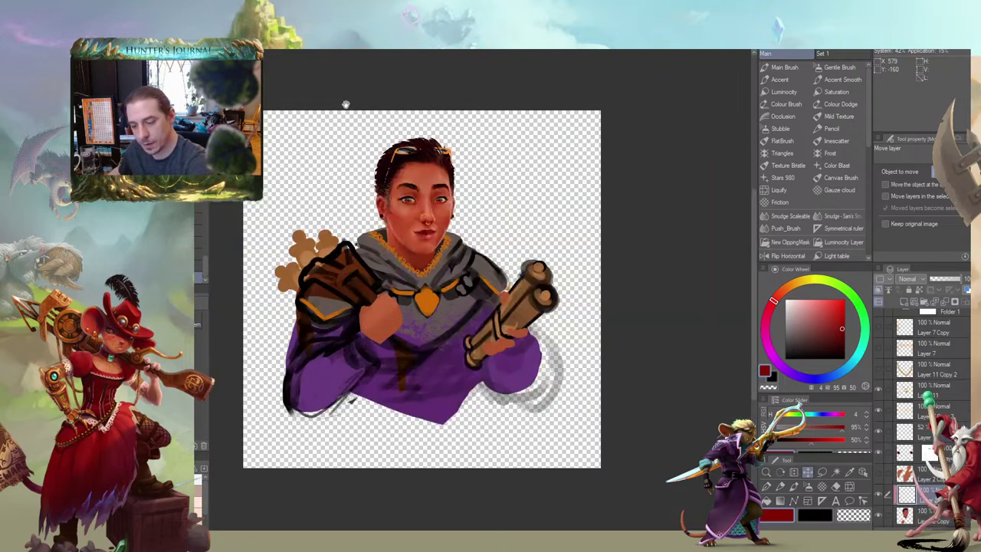
drag(355, 265, 357, 251)
drag(284, 272, 286, 266)
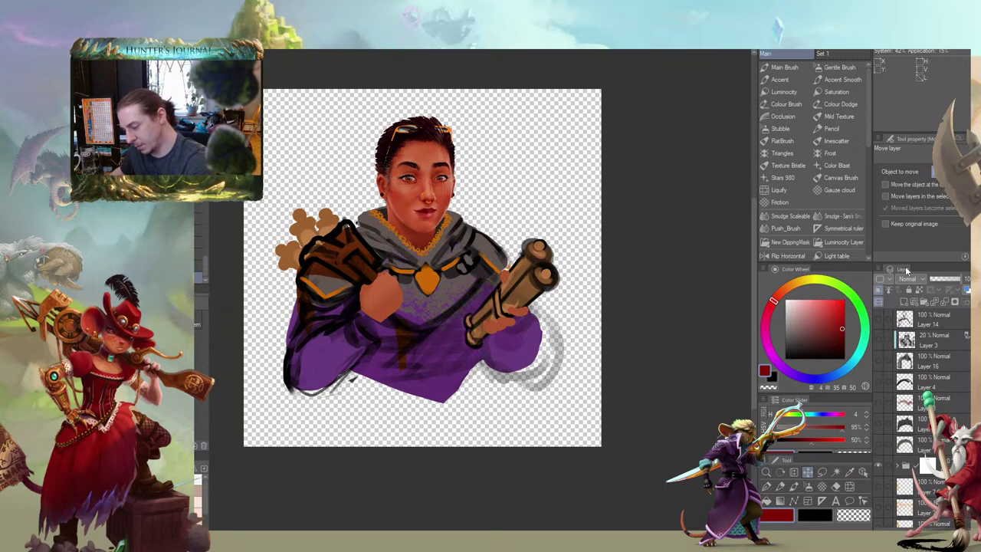
Select the character's layers from Layer 14 down through the stack and try shifting the whole portrait left
click(903, 320)
scroll(952, 366, down, 10)
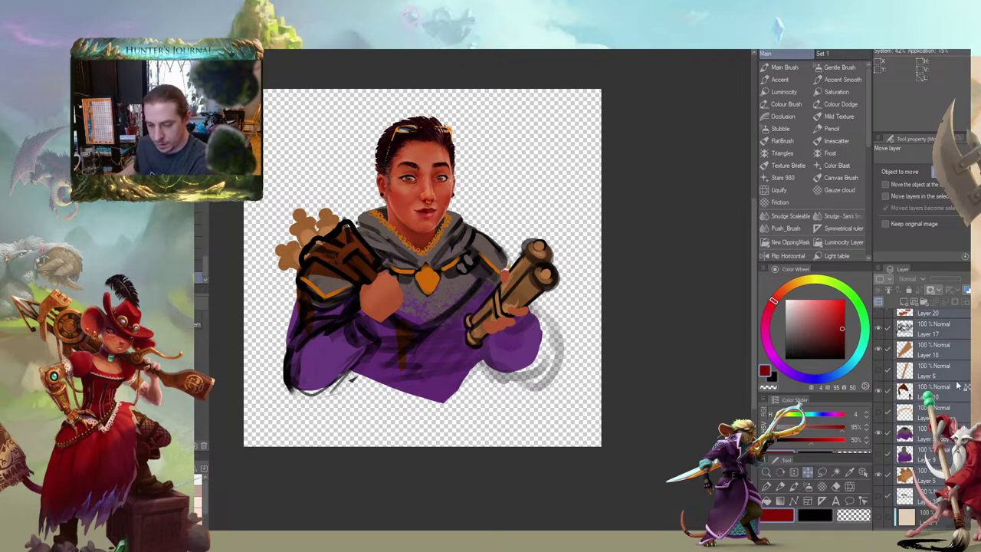
key(shift+Left)
key(shift+Left)
key(shift+Left)
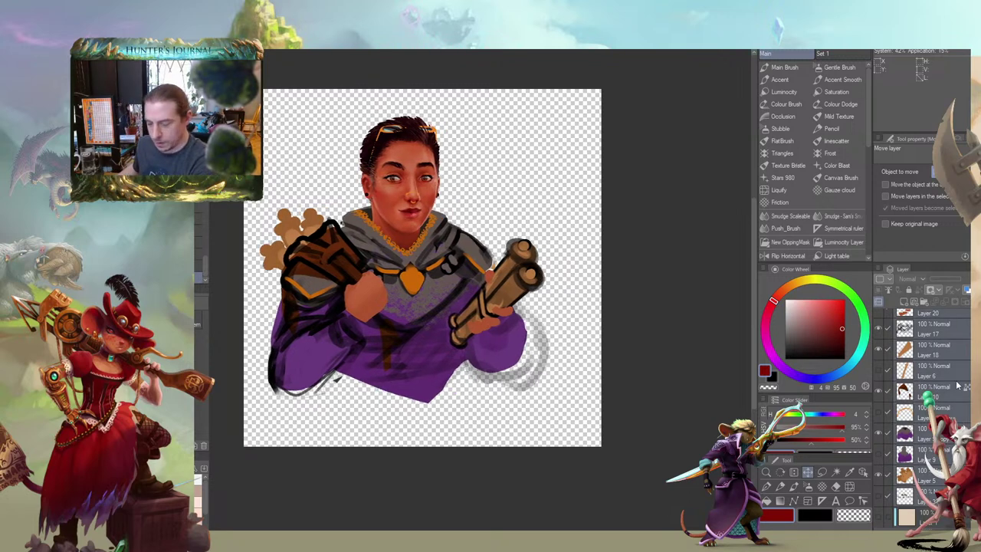
key(Right)
key(Right)
key(Right)
key(Right)
key(Right)
key(Right)
key(Right)
key(Right)
key(Right)
key(Right)
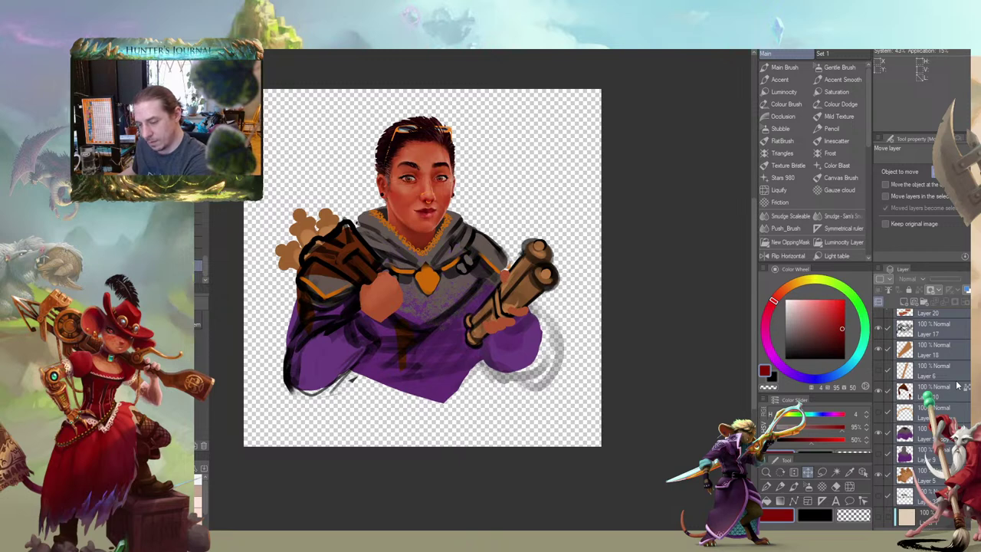
Refine the layer selection and shift the whole portrait slightly left on the canvas
scroll(925, 458, up, 10)
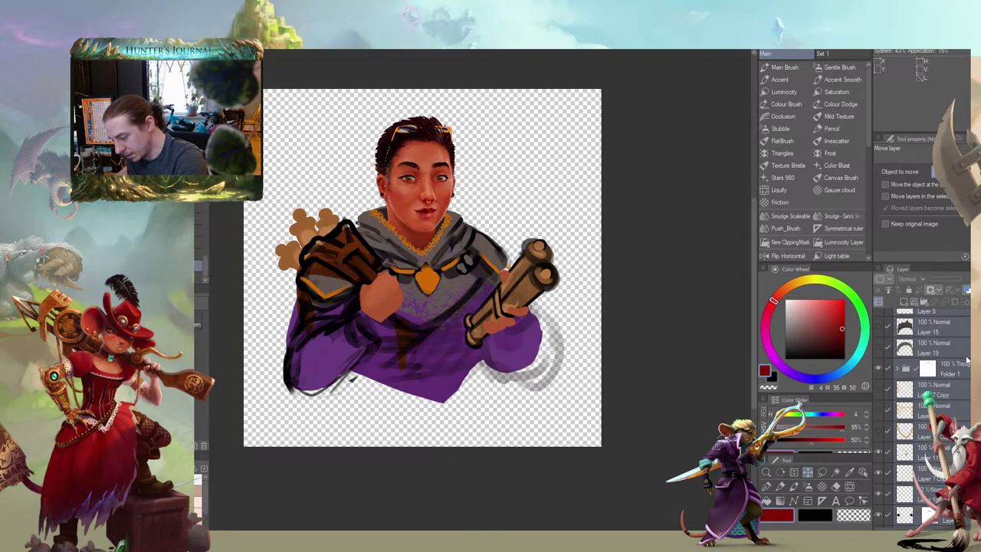
scroll(925, 457, down, 2)
click(918, 465)
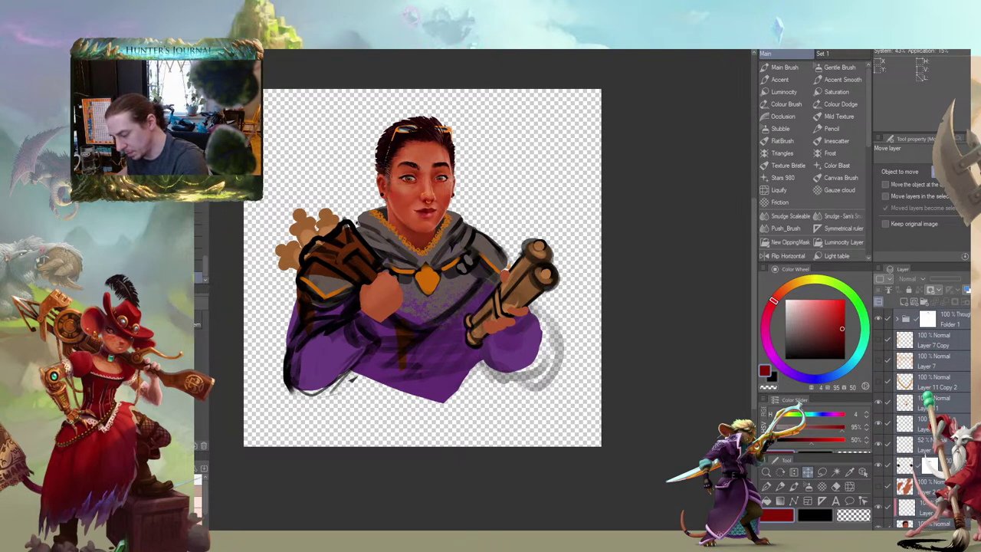
scroll(919, 413, down, 5)
key(Left)
key(Left)
key(Left)
key(Left)
key(Left)
key(Left)
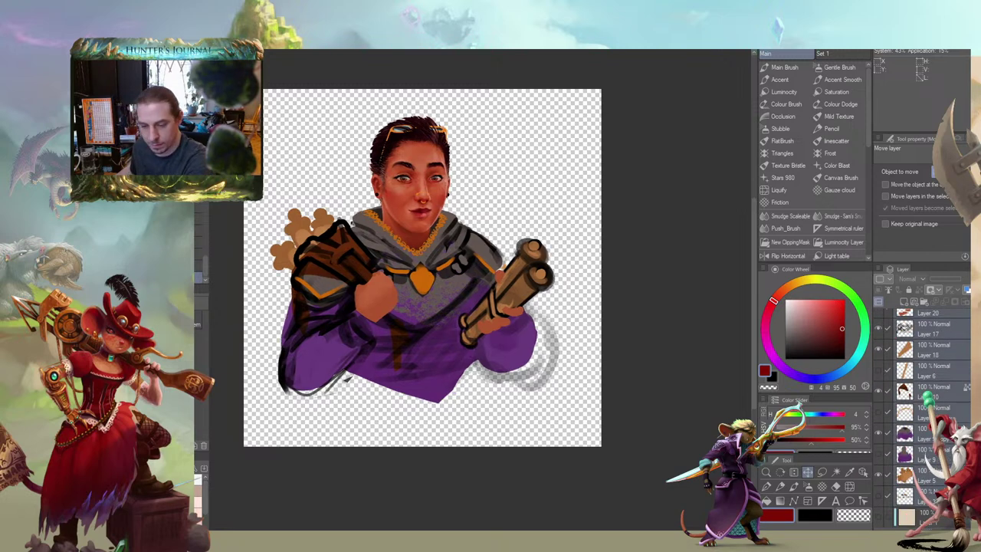
key(Left)
key(Left)
key(Left)
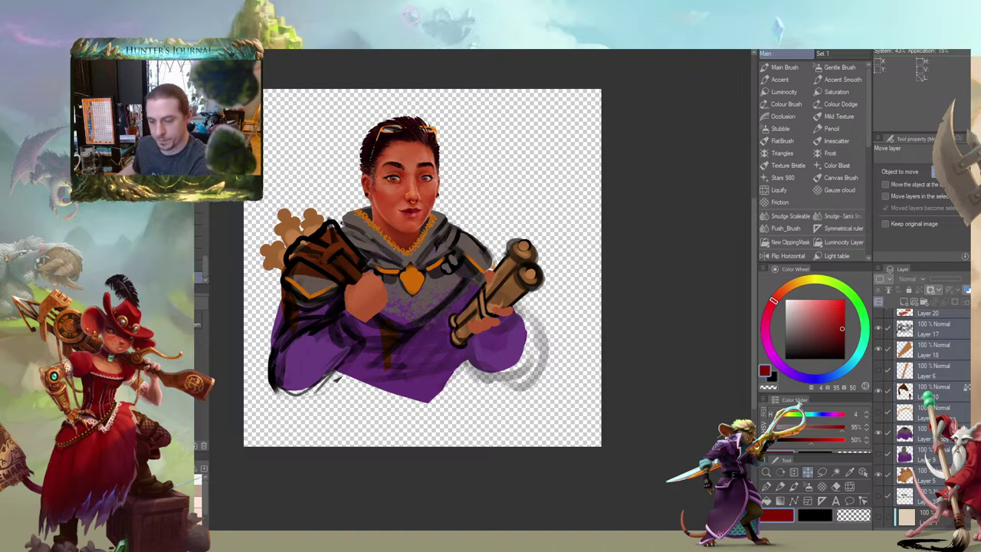
key(Right)
key(Right)
key(Right)
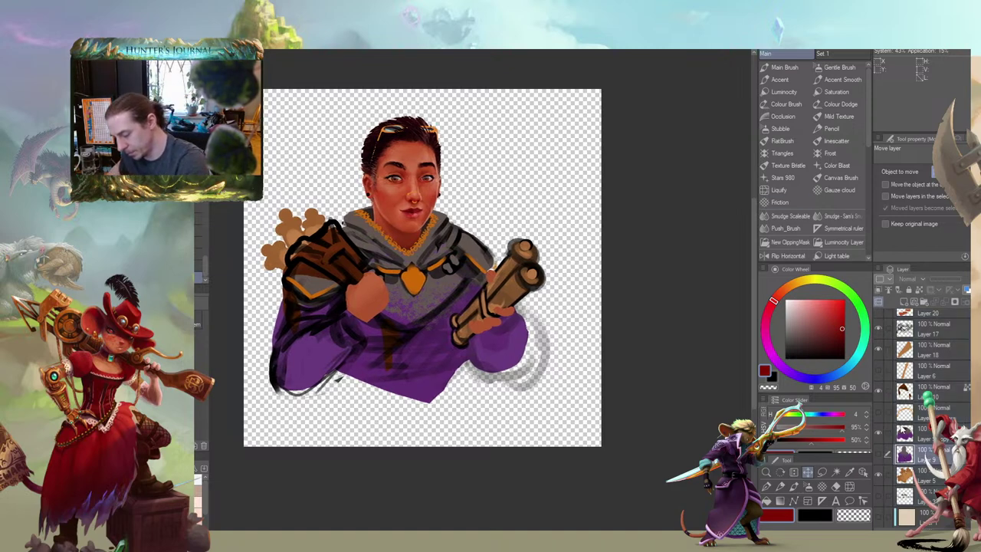
Lasso the area around the double-barrelled object and its hand, with Layers 17, 18 and 20 selected
click(906, 431)
drag(434, 253, 503, 259)
click(877, 331)
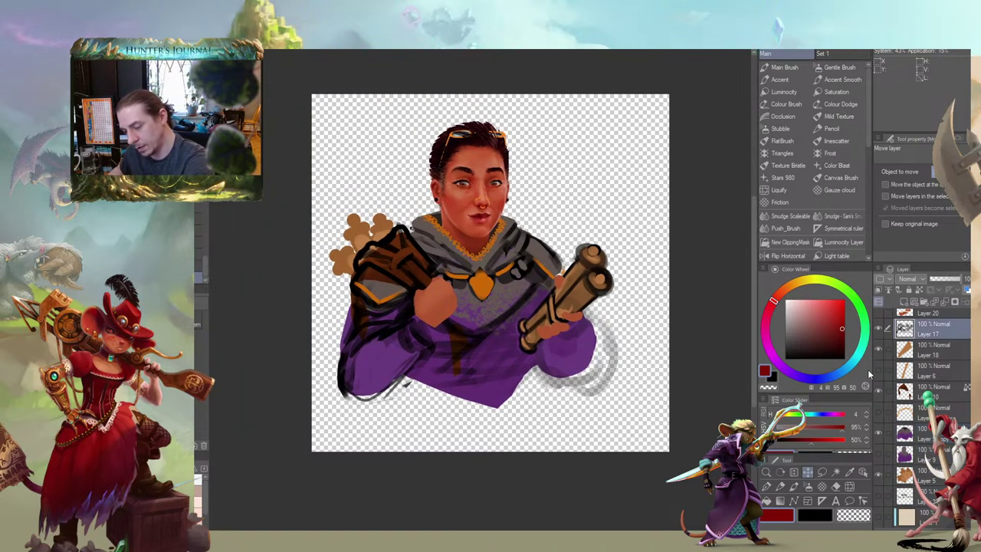
key(m)
mouse_move(604, 228)
mouse_down()
mouse_move(572, 249)
mouse_move(517, 324)
mouse_move(528, 369)
mouse_move(605, 423)
mouse_up()
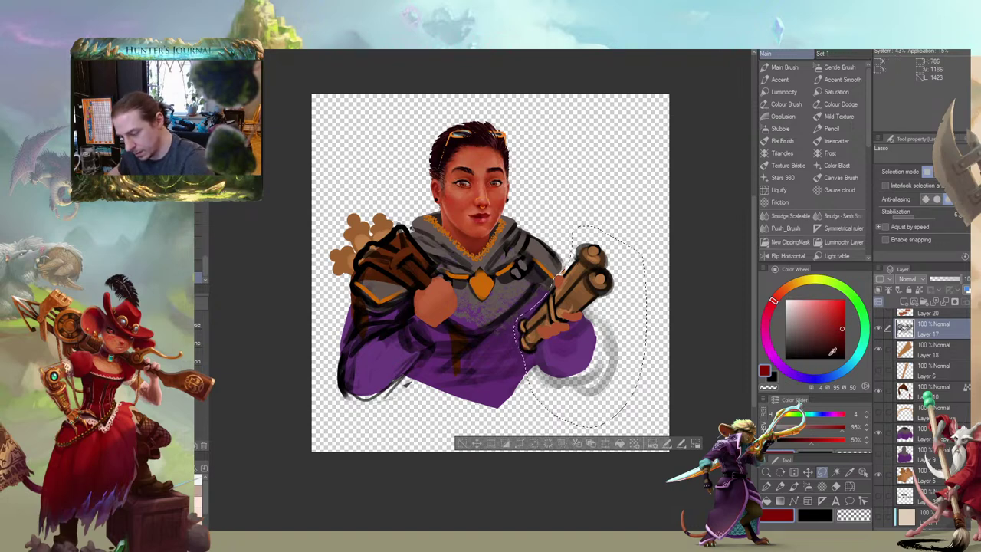
ctrl+click(905, 351)
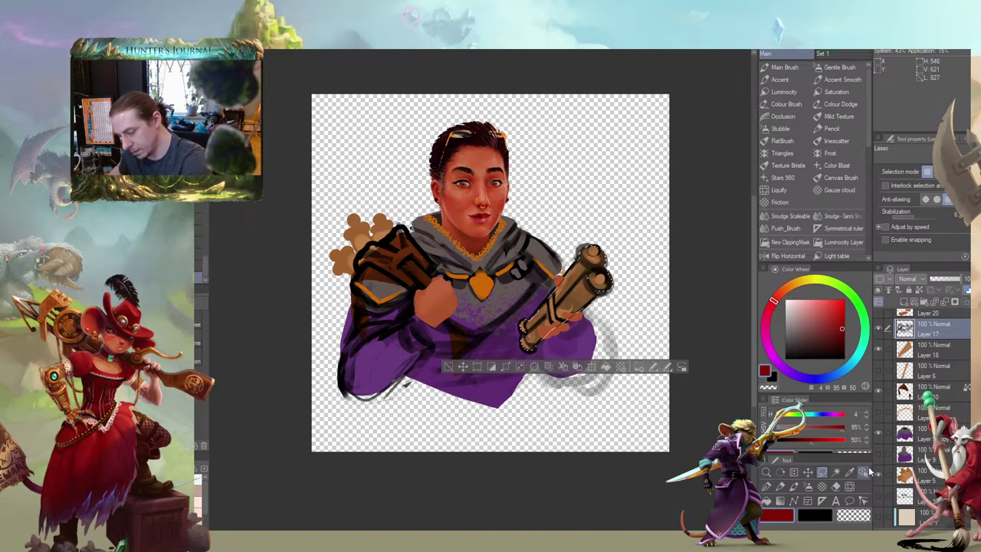
key(ctrl+z)
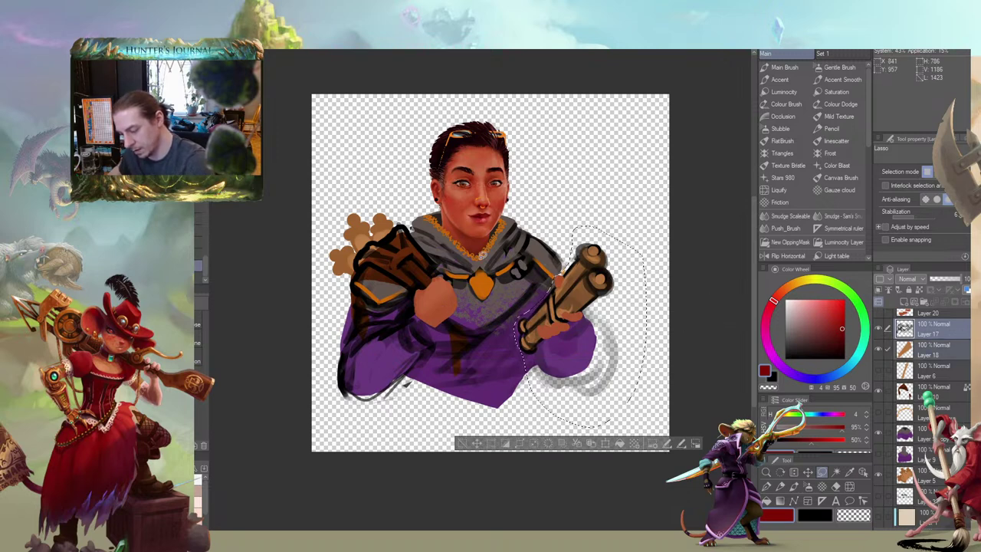
scroll(923, 417, up, 5)
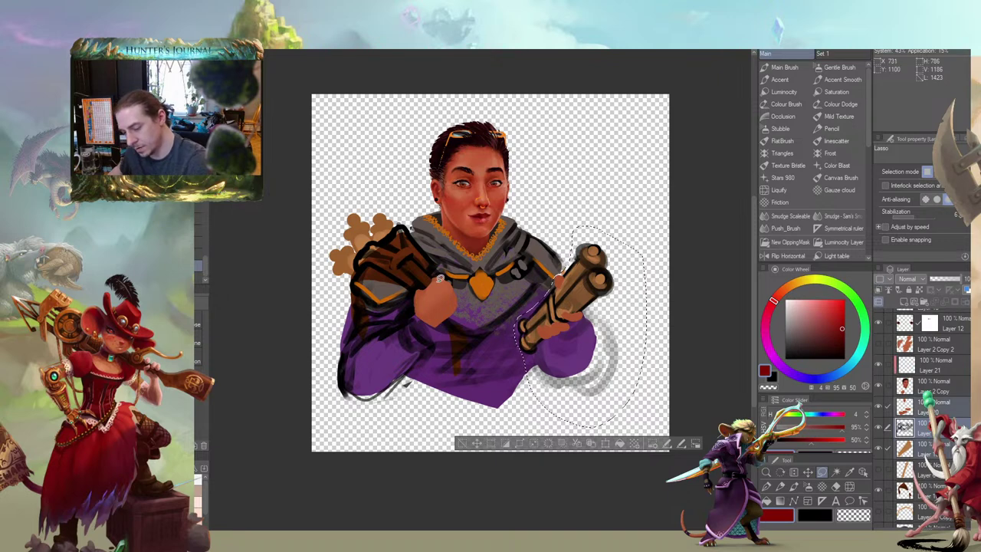
Move the selected barrels and hand outward and slightly up, away from the character's chest
key(k)
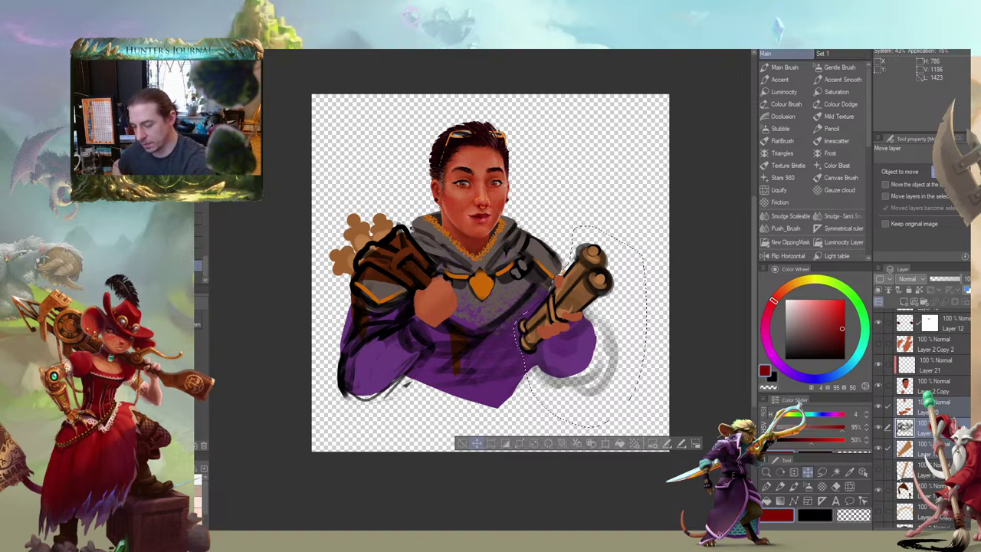
drag(528, 357, 576, 365)
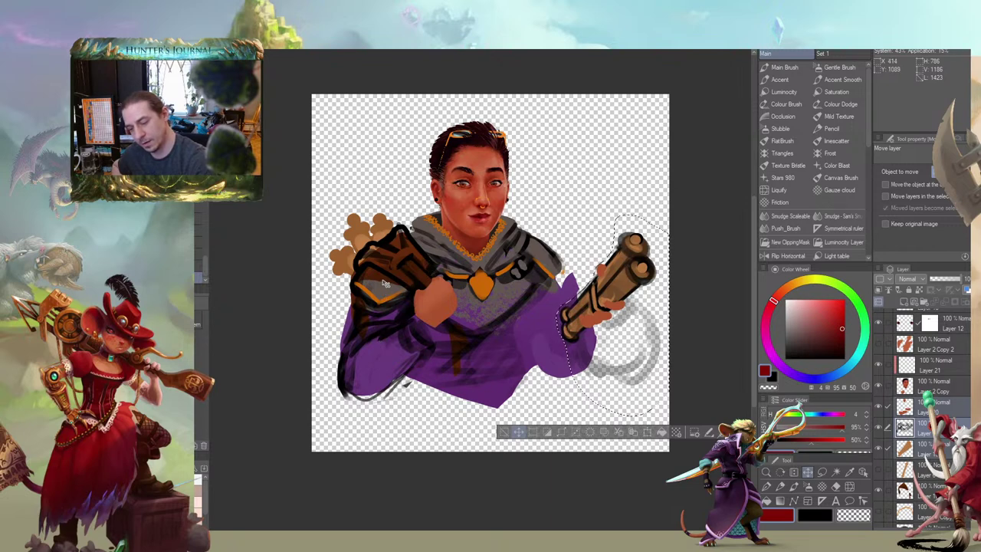
key(ctrl+z)
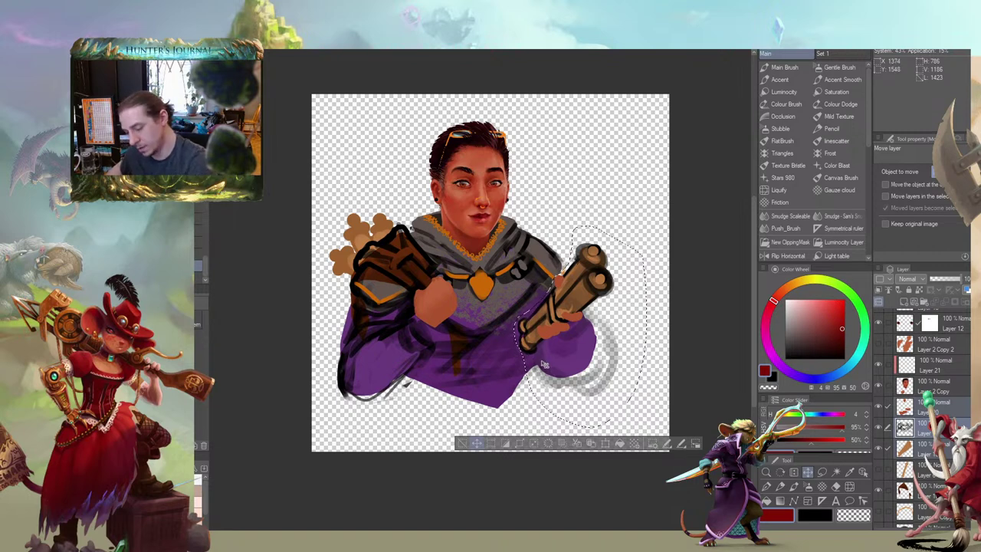
drag(543, 365, 579, 344)
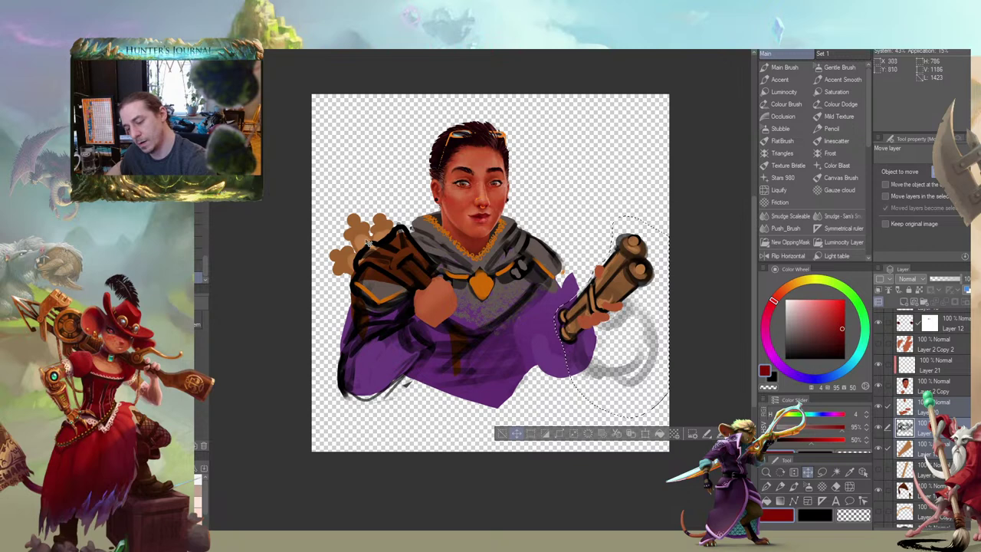
drag(563, 339, 525, 364)
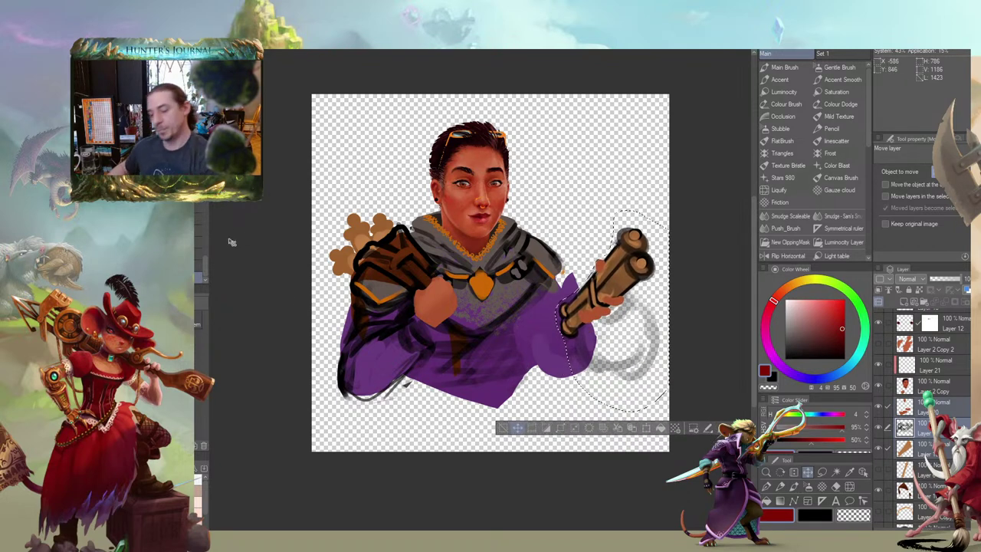
drag(394, 333, 349, 337)
drag(349, 325, 348, 323)
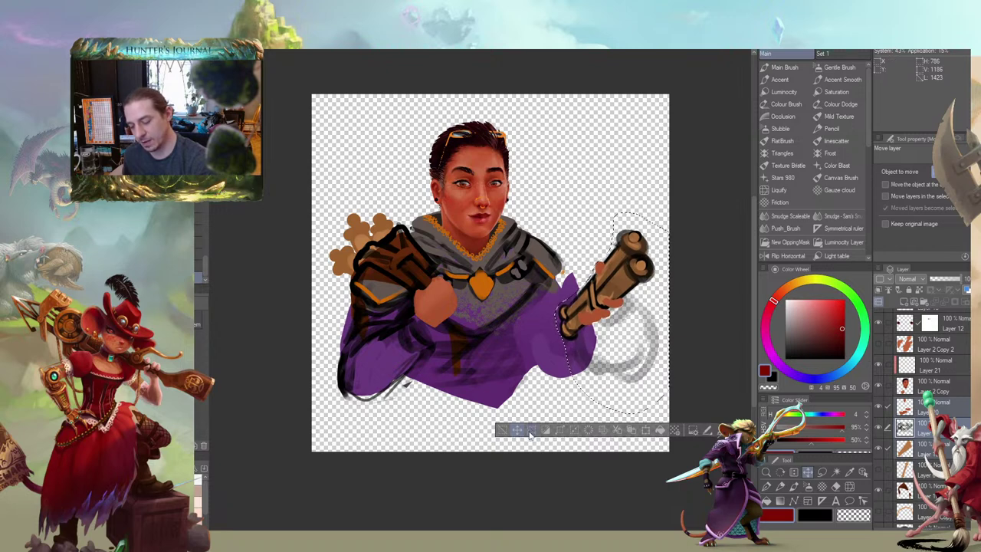
Rotate the selected barrels and hand to a flatter angle, apply the transform and clear the selection
click(644, 431)
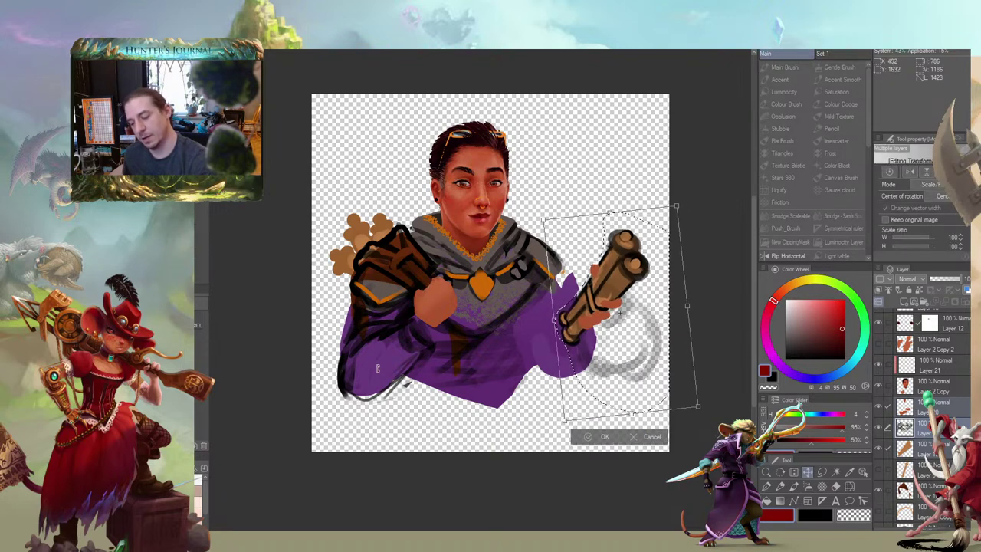
drag(369, 366, 376, 316)
drag(558, 356, 560, 359)
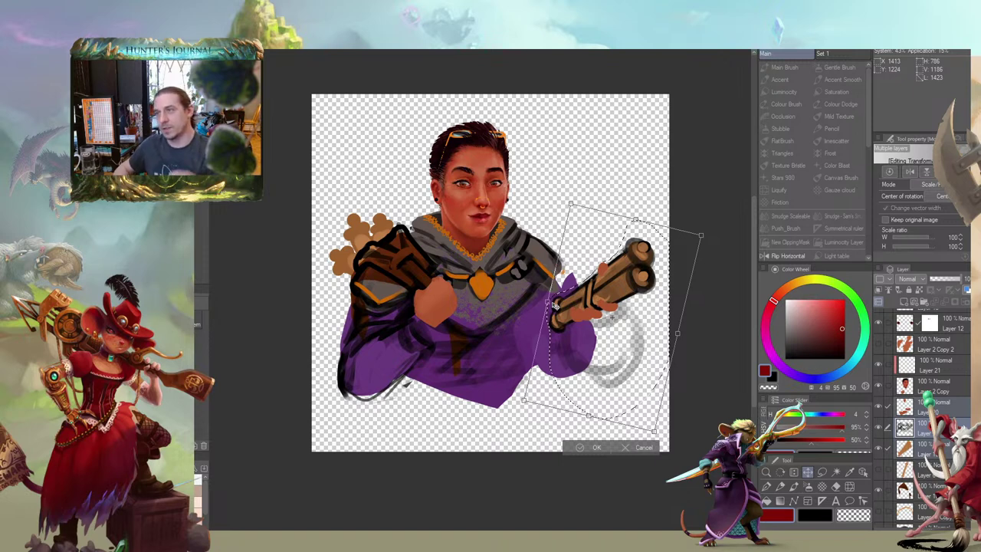
drag(497, 275, 499, 273)
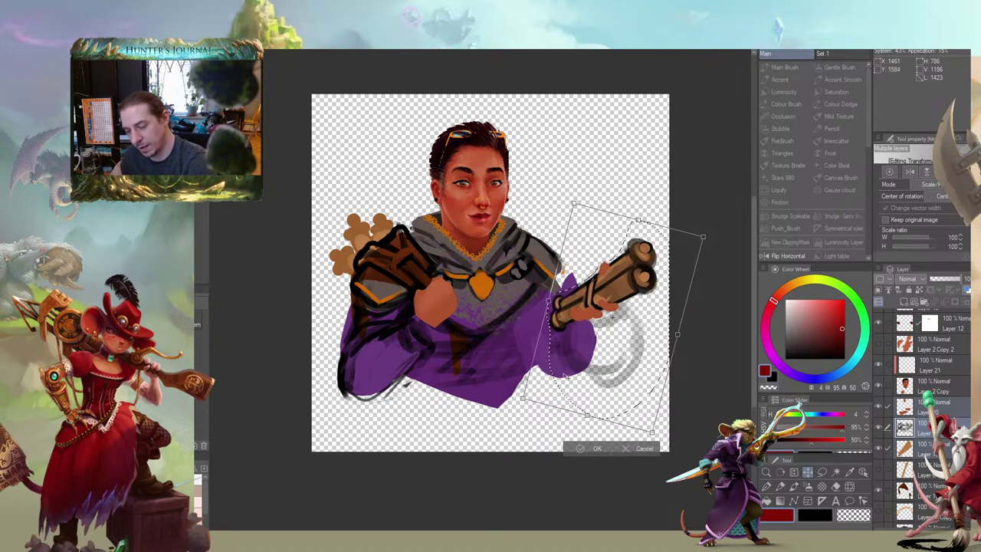
click(589, 448)
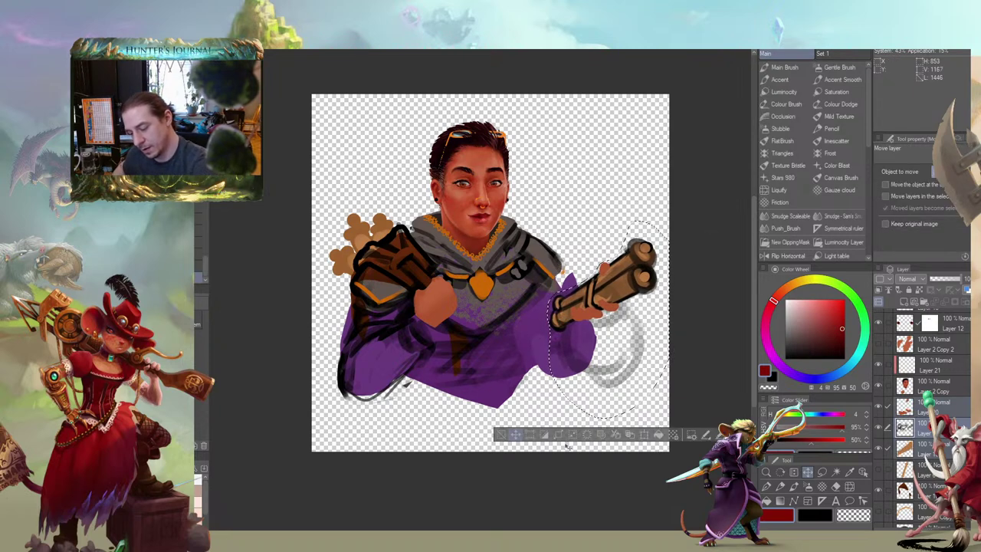
key(ctrl+d)
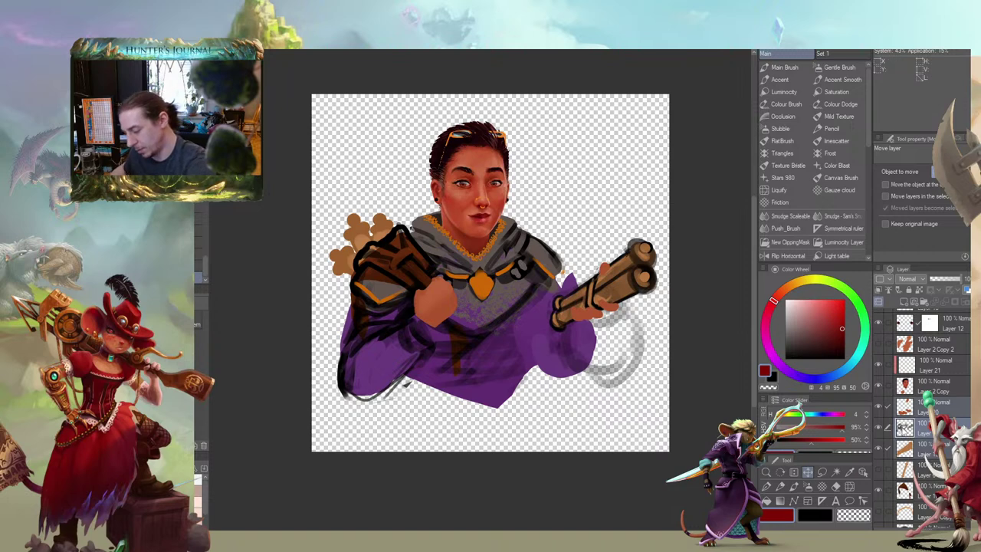
Erase the leftover grey rings below the holding hand and sketch black outlines for that arm's sleeve with the Main Brush
key(b)
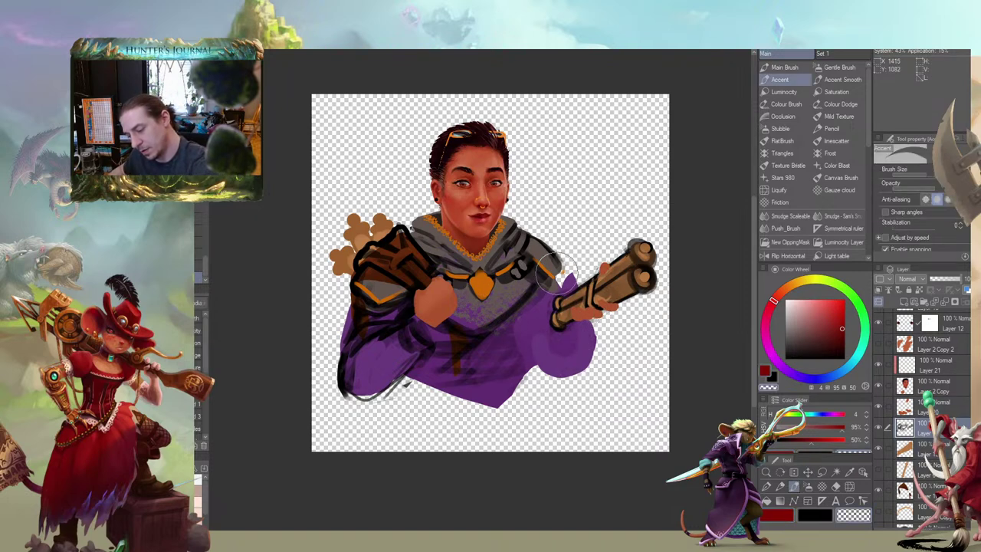
key(c)
key(b)
drag(839, 330, 845, 359)
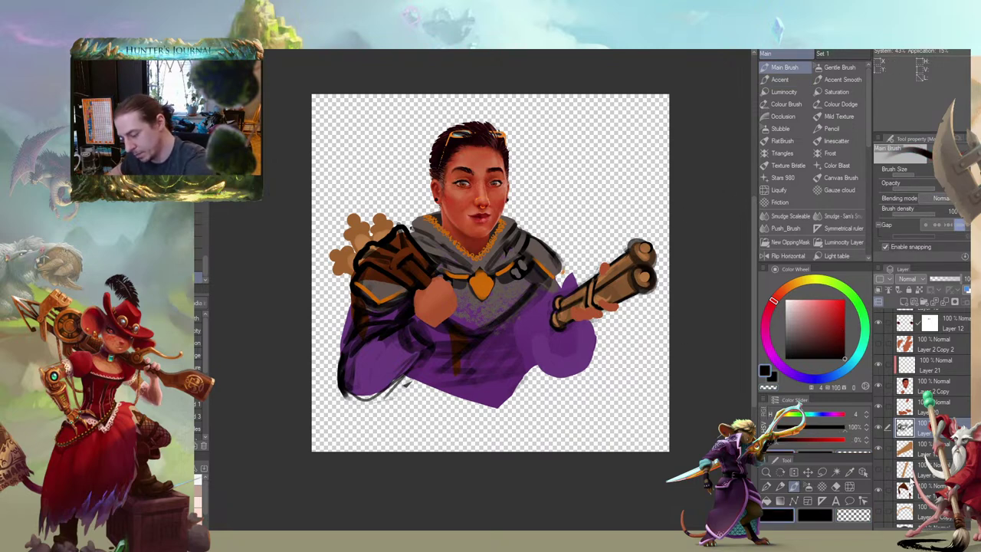
mouse_move(606, 322)
mouse_down()
mouse_move(588, 361)
mouse_move(542, 362)
mouse_move(525, 320)
mouse_move(557, 286)
mouse_move(528, 317)
mouse_move(537, 347)
mouse_move(599, 339)
mouse_up()
drag(450, 282, 455, 254)
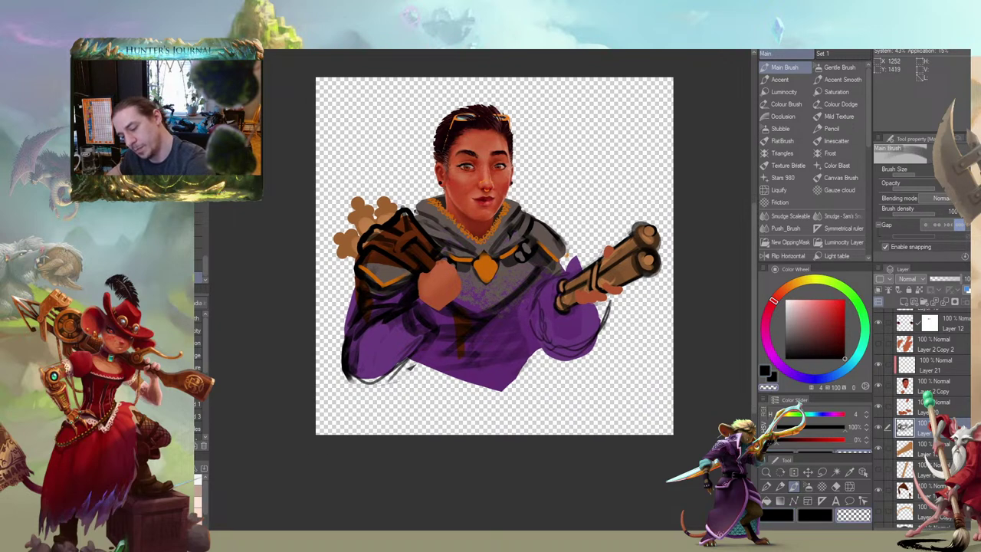
mouse_move(541, 282)
mouse_down()
mouse_move(533, 322)
mouse_move(528, 308)
mouse_up()
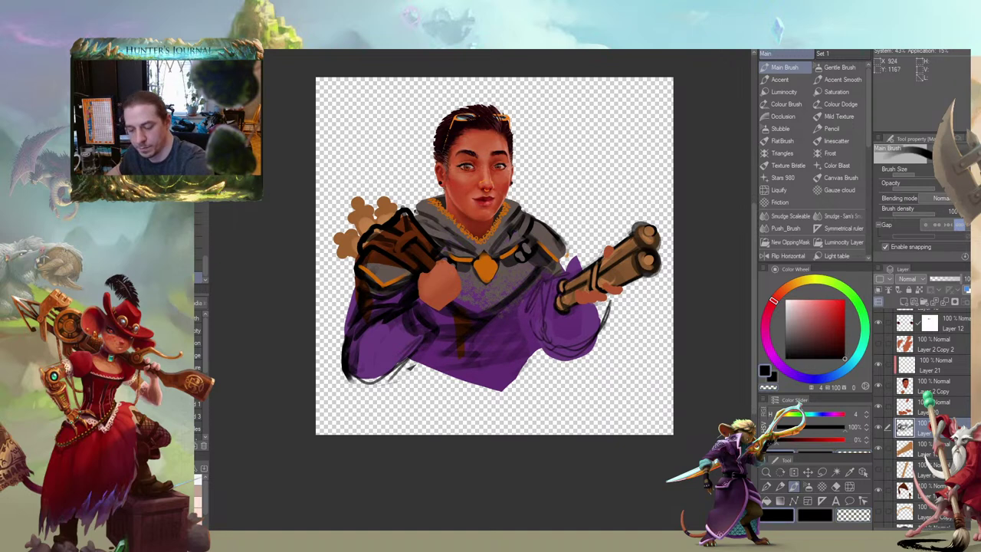
mouse_move(410, 225)
mouse_down()
mouse_move(390, 226)
mouse_move(408, 229)
mouse_move(412, 245)
mouse_up()
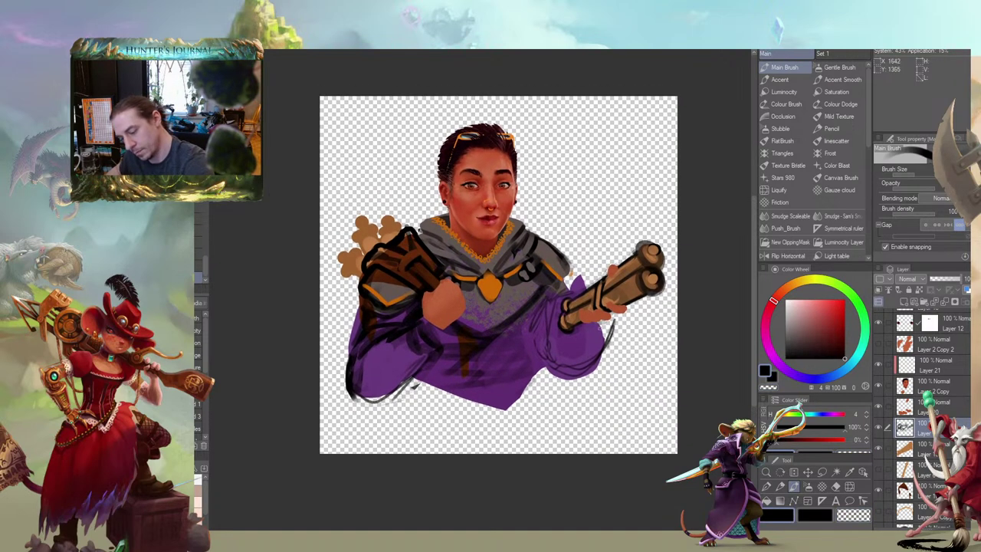
drag(580, 334, 600, 325)
drag(568, 247, 566, 244)
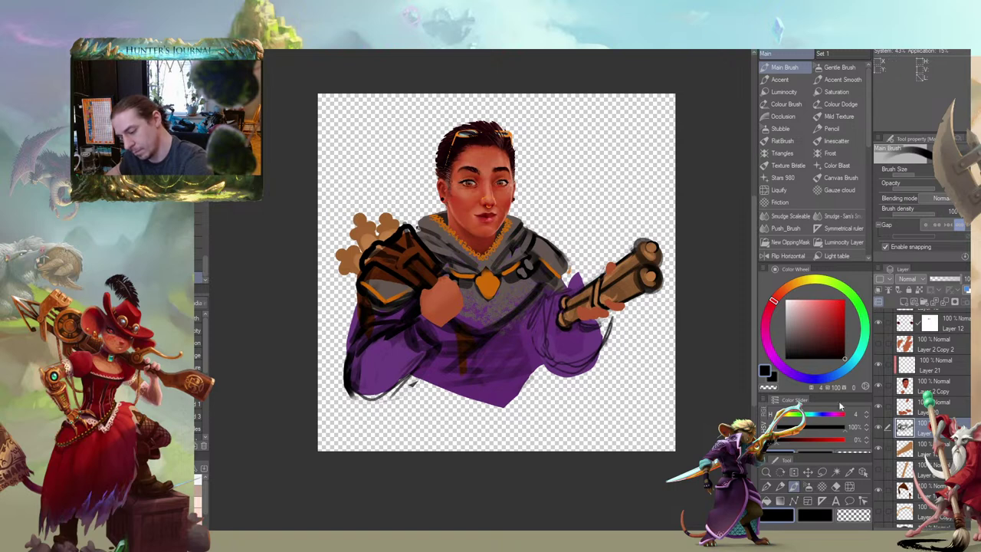
On the upper purple clothing layer, erase the stray spike above the holding arm and repaint the upper sleeve in the sampled purple
scroll(921, 461, down, 3)
click(899, 465)
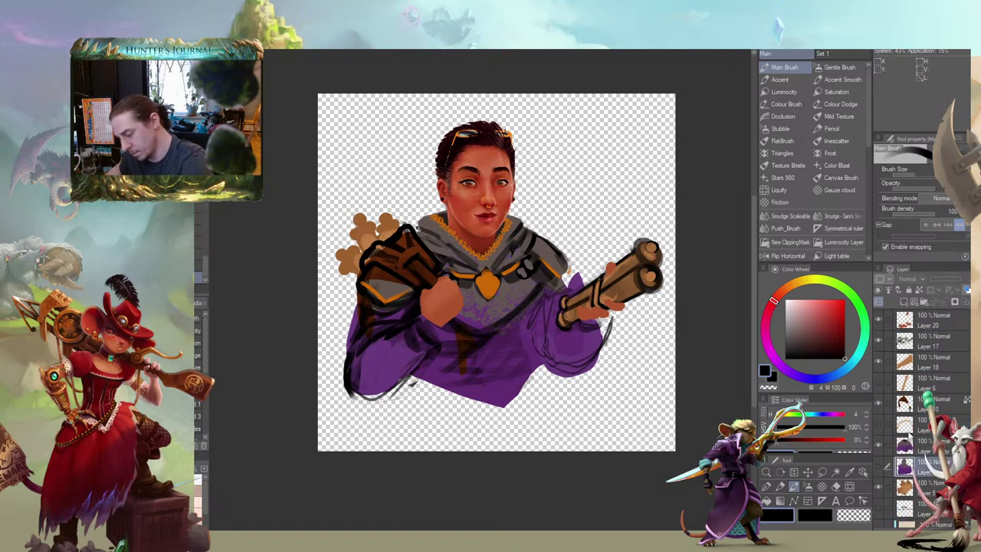
click(908, 443)
click(779, 79)
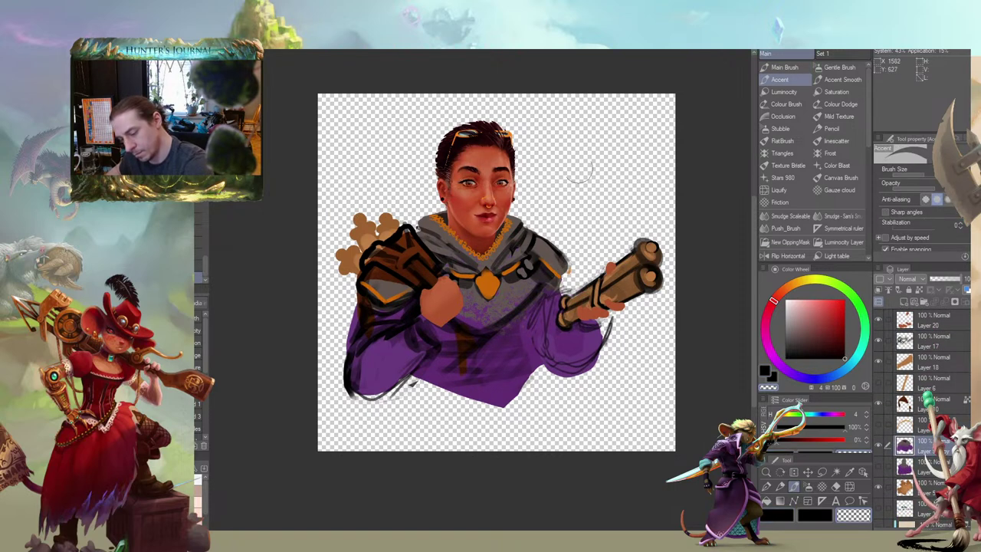
key(b)
alt+click(578, 336)
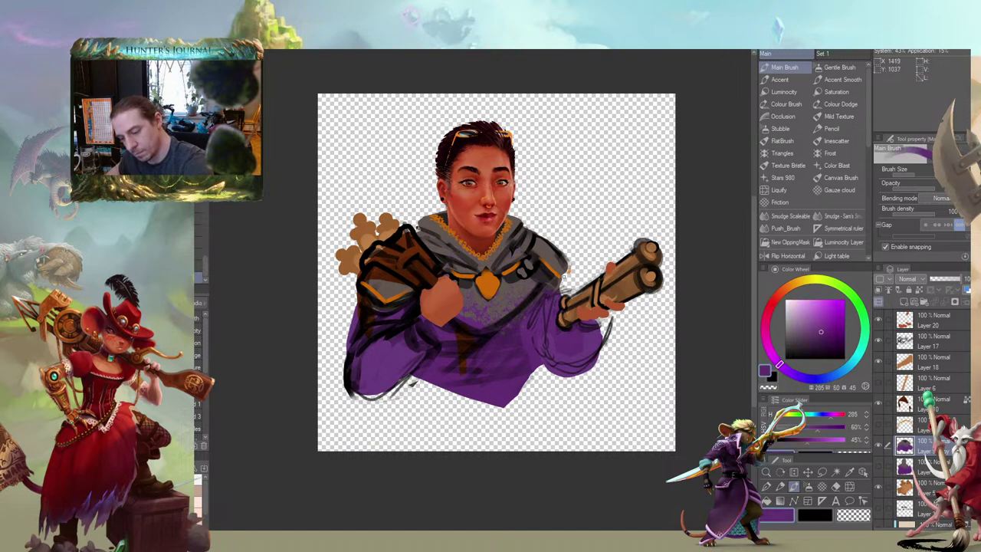
key(b)
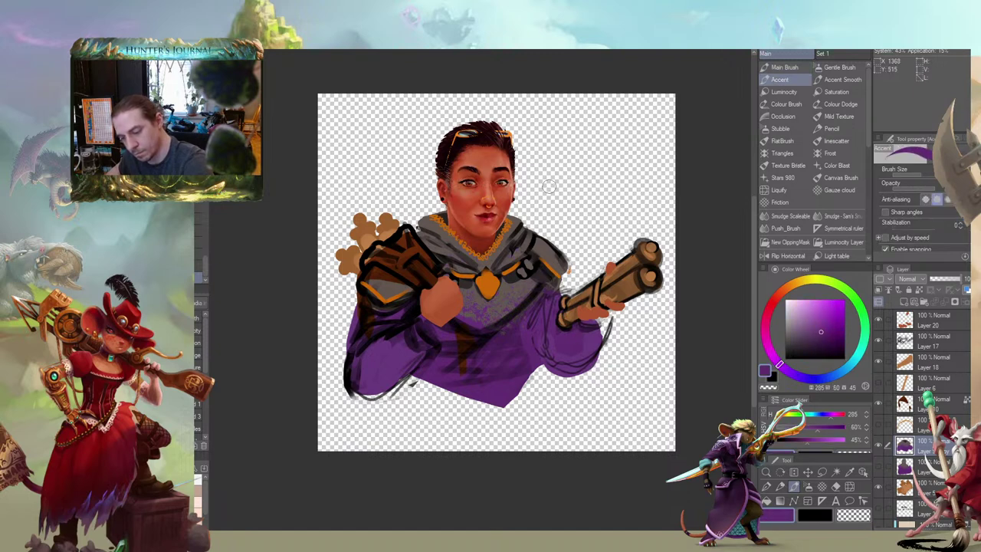
drag(561, 285, 569, 294)
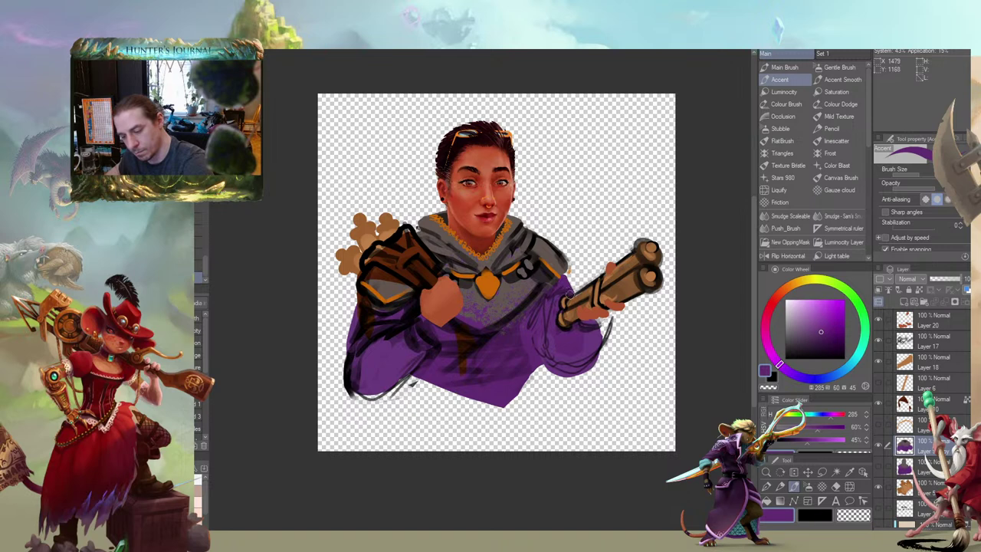
Erase excess purple along the outer lower edge of the holding arm's sleeve with the Accent brush
drag(430, 193, 354, 166)
mouse_move(496, 270)
mouse_down()
mouse_move(509, 288)
mouse_move(511, 275)
mouse_move(518, 306)
mouse_up()
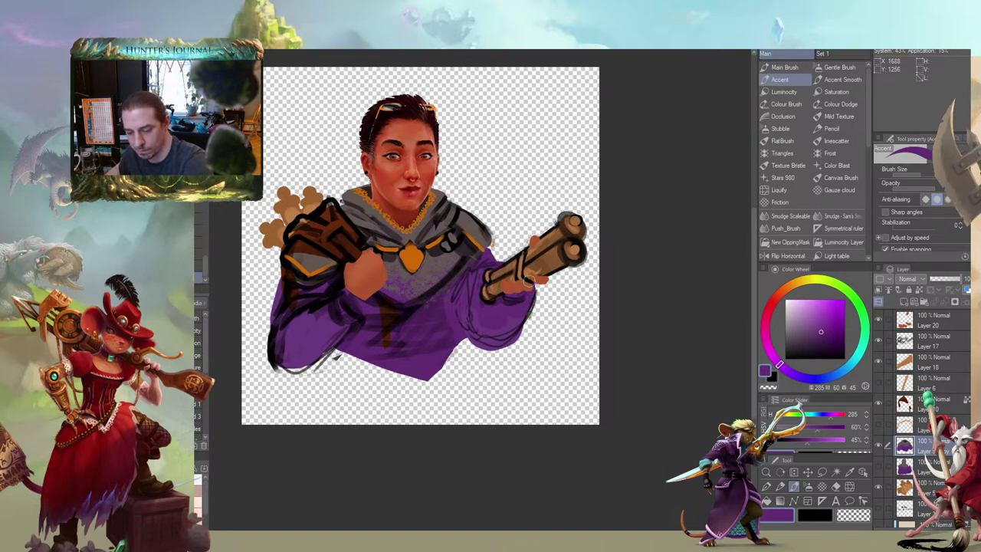
drag(374, 255, 439, 244)
key(c)
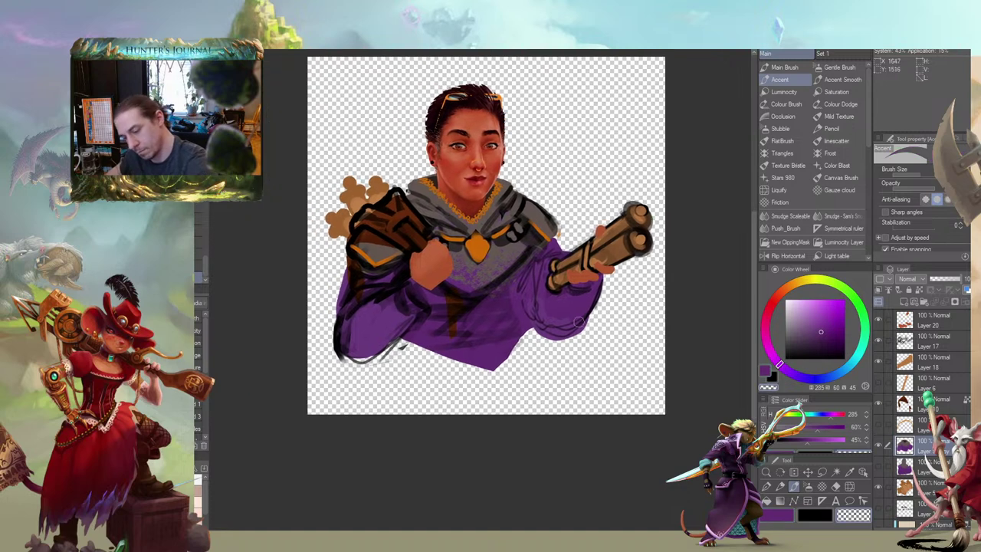
mouse_move(601, 305)
mouse_down()
mouse_move(568, 334)
mouse_move(536, 334)
mouse_move(561, 337)
mouse_move(487, 344)
mouse_up()
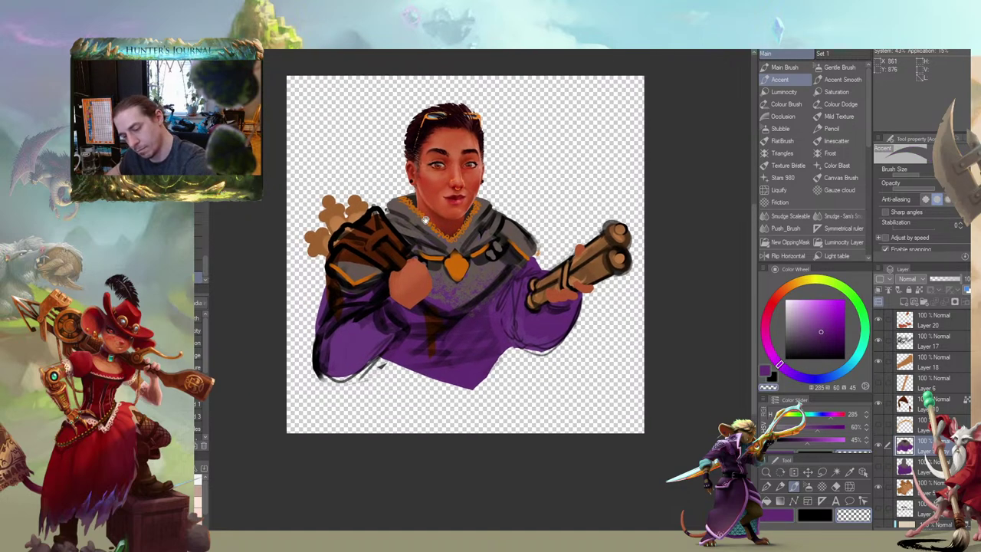
mouse_move(371, 247)
mouse_down()
mouse_move(333, 235)
mouse_move(358, 257)
mouse_up()
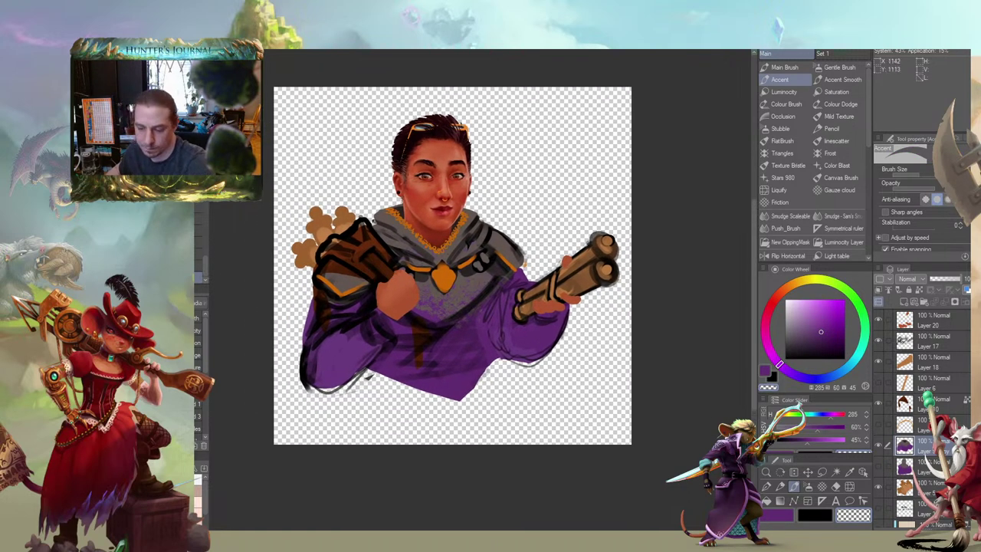
drag(522, 268, 533, 289)
mouse_move(415, 223)
mouse_down()
mouse_move(445, 243)
mouse_move(442, 274)
mouse_move(496, 308)
mouse_up()
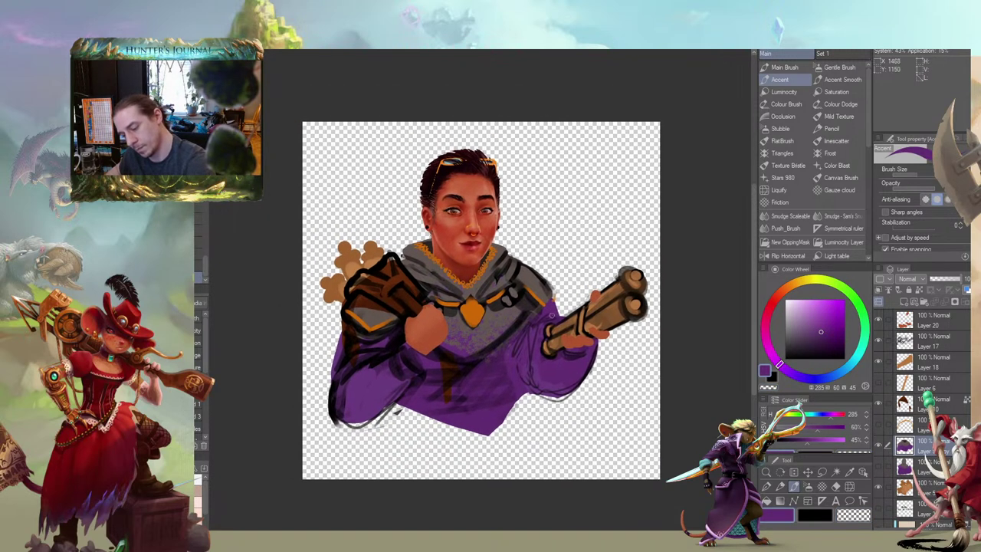
mouse_move(397, 225)
mouse_down()
mouse_move(364, 213)
mouse_move(381, 223)
mouse_up()
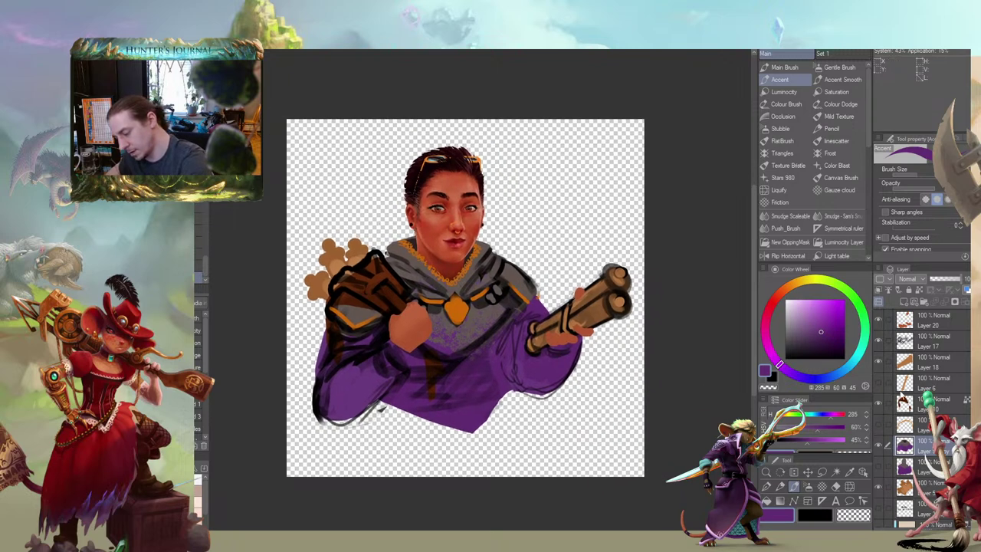
On Layer 17, erase the black sketch outlines from the holding arm's sleeve
click(899, 339)
key(b)
key(c)
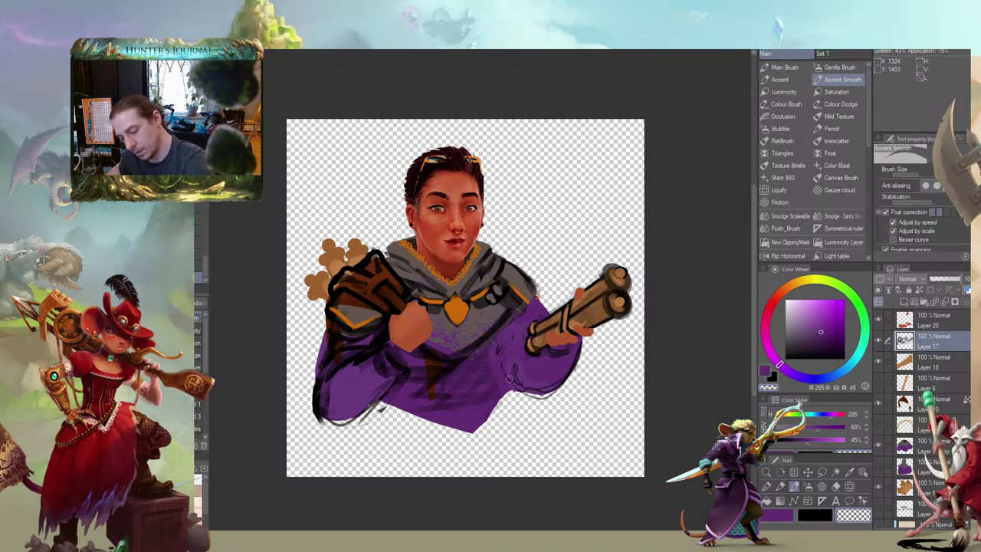
key(b)
mouse_move(497, 359)
mouse_down()
mouse_move(514, 383)
mouse_move(519, 353)
mouse_move(554, 390)
mouse_up()
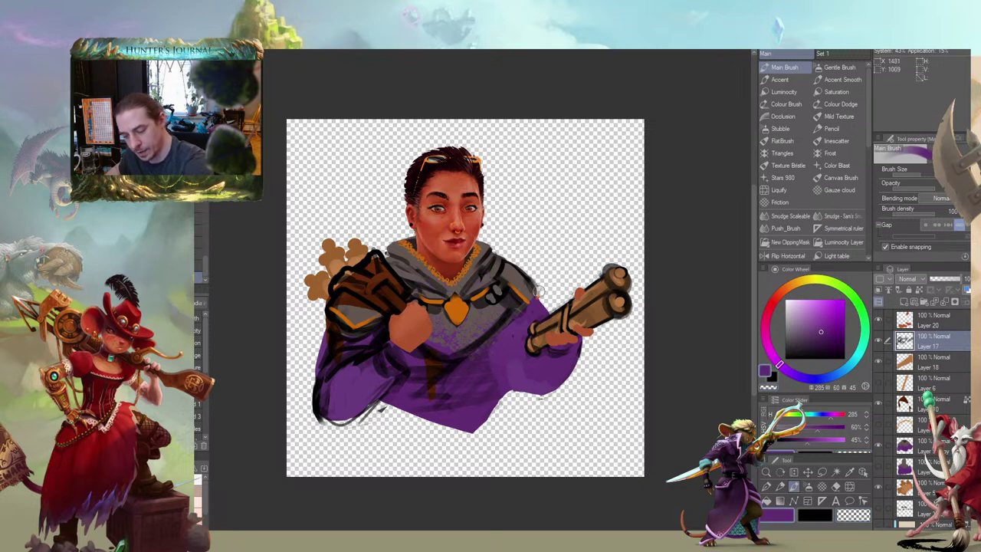
Flip the view horizontally, sketch a fuller holding-arm sleeve outline in near-black with the Main Brush, and lower Layer 17's opacity to 51%
click(793, 358)
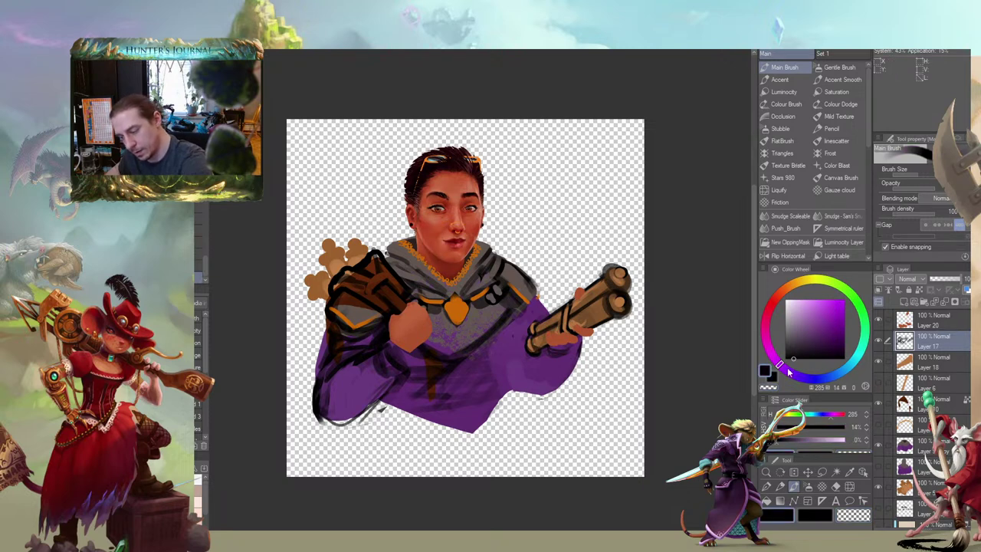
drag(359, 234, 399, 207)
click(773, 255)
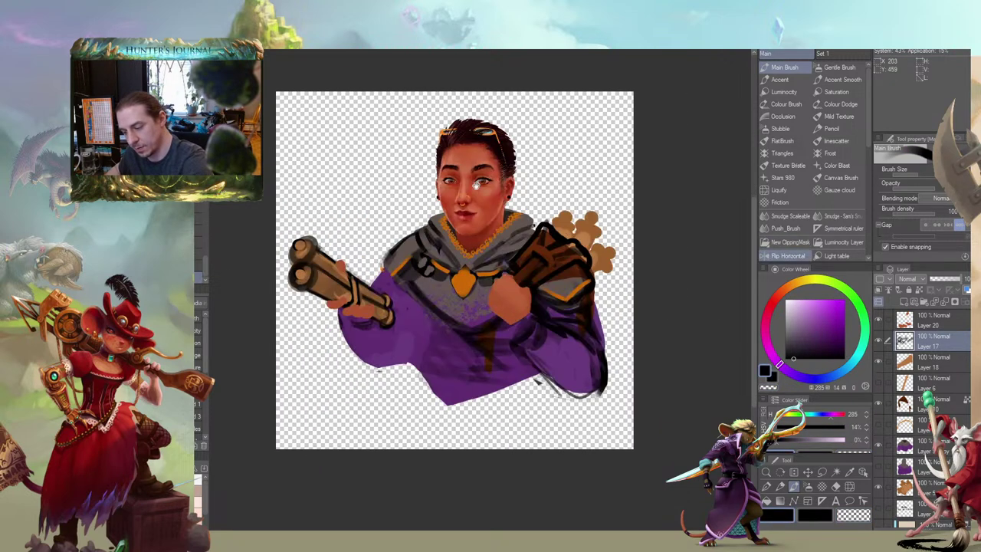
drag(401, 247, 513, 223)
mouse_move(452, 297)
mouse_down()
mouse_move(450, 329)
mouse_move(475, 341)
mouse_move(506, 320)
mouse_move(442, 291)
mouse_move(440, 311)
mouse_move(502, 321)
mouse_move(518, 291)
mouse_move(527, 295)
mouse_move(506, 326)
mouse_move(542, 290)
mouse_move(535, 304)
mouse_move(540, 277)
mouse_move(539, 329)
mouse_move(527, 310)
mouse_move(524, 337)
mouse_up()
mouse_move(363, 257)
mouse_down()
mouse_move(452, 342)
mouse_move(443, 317)
mouse_move(460, 365)
mouse_move(468, 328)
mouse_up()
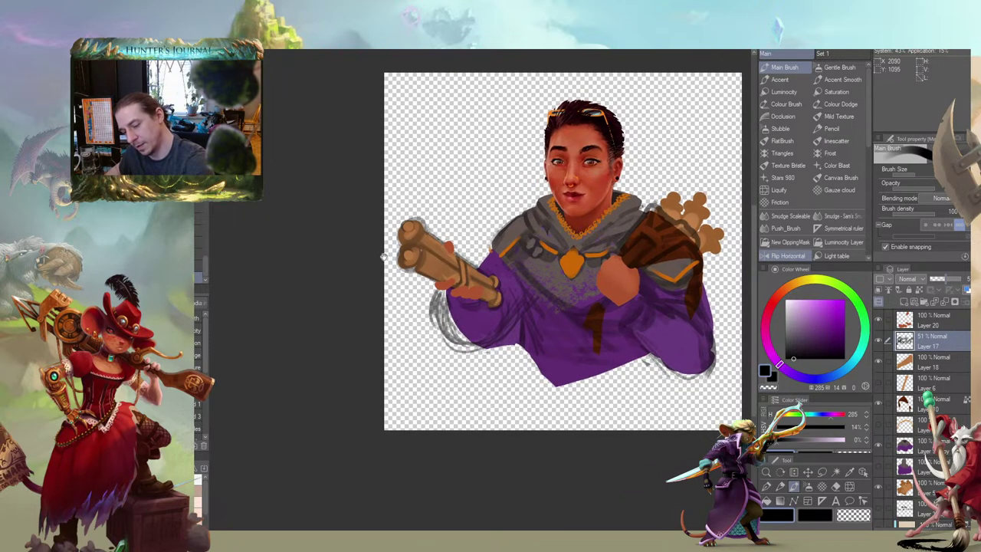
drag(383, 256, 400, 248)
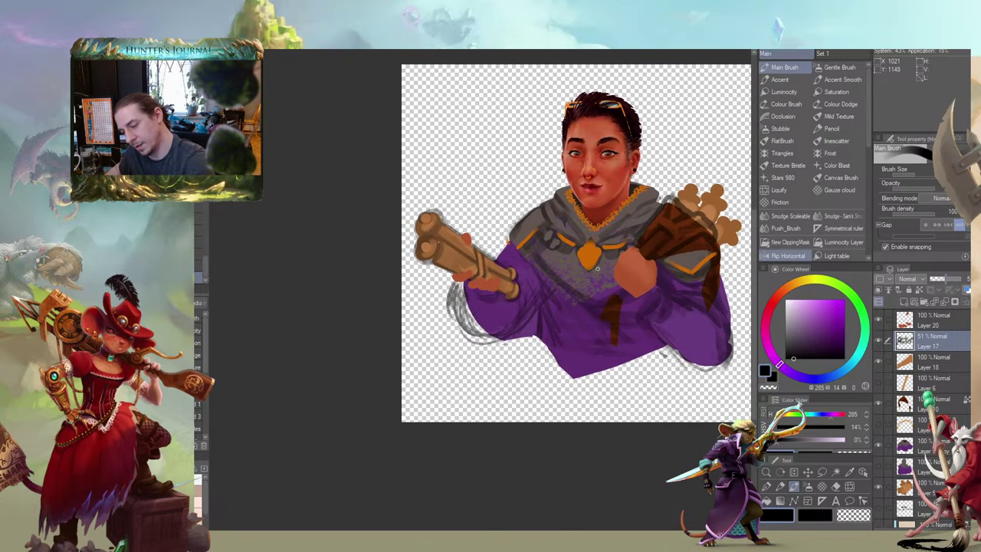
On the upper purple clothing layer, sample the purple and reshape the area where the holding arm's sleeve meets the torso
click(779, 79)
click(907, 449)
click(841, 80)
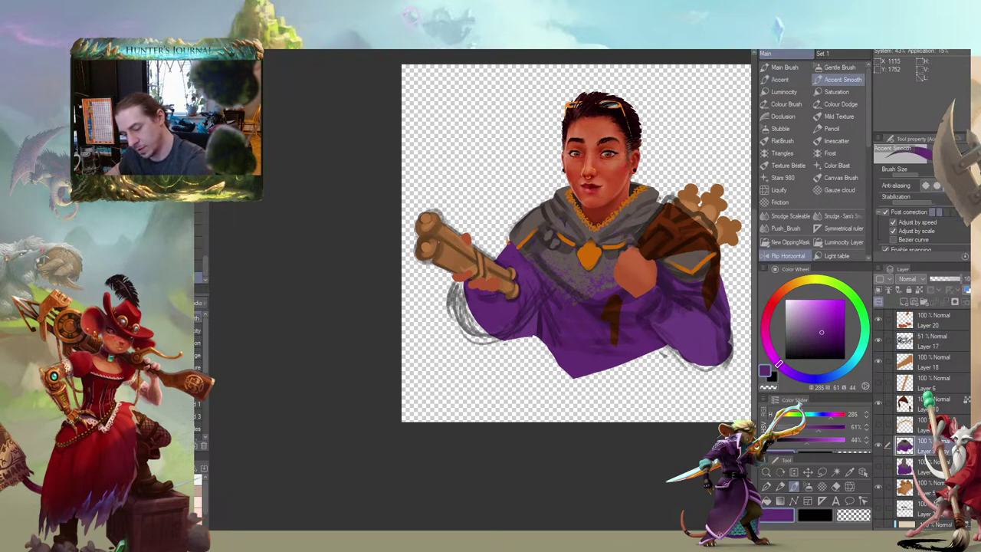
alt+click(536, 324)
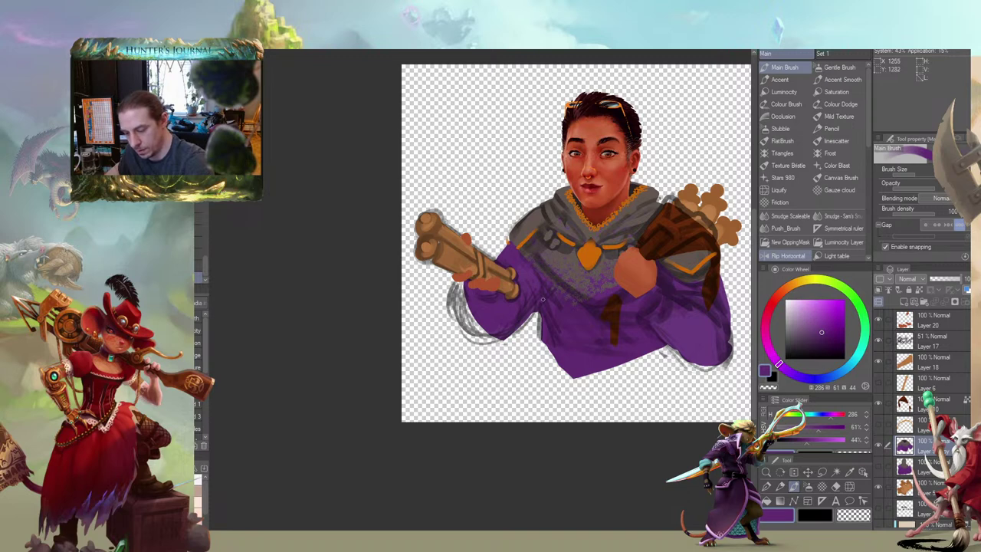
drag(539, 313, 550, 354)
Extend the holding arm's sleeve in purple to fill the rounder sketched outline below the hand
drag(434, 263, 459, 286)
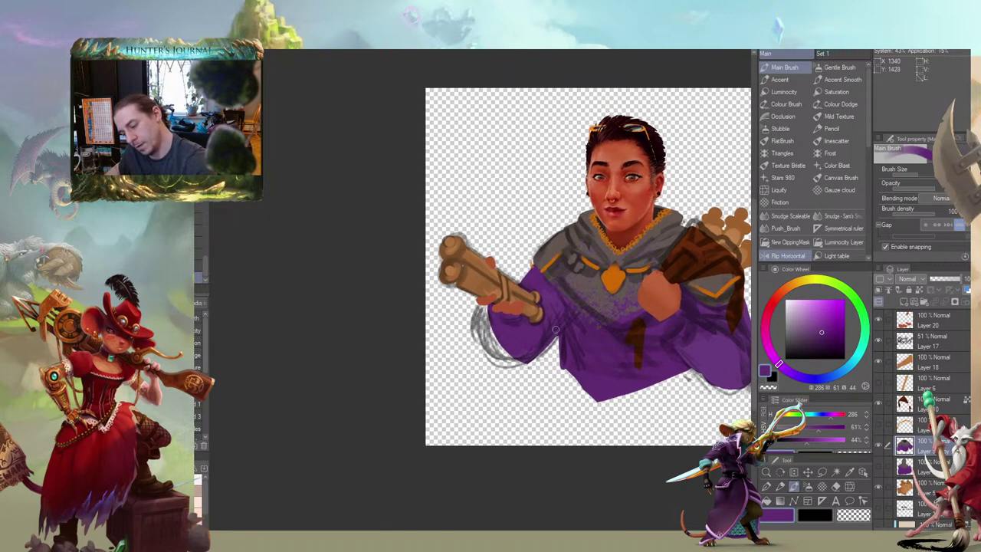
drag(483, 303, 498, 345)
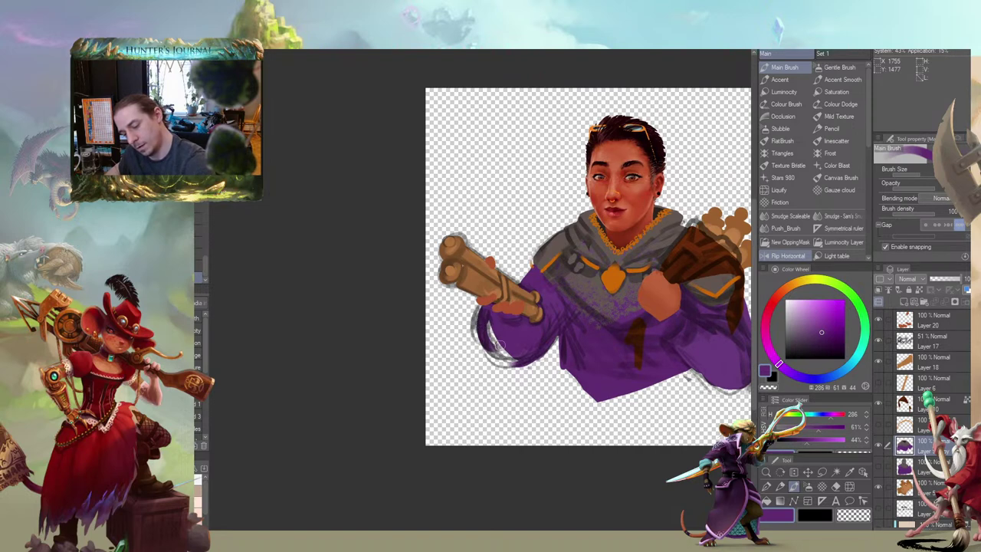
drag(487, 321, 498, 359)
key(period)
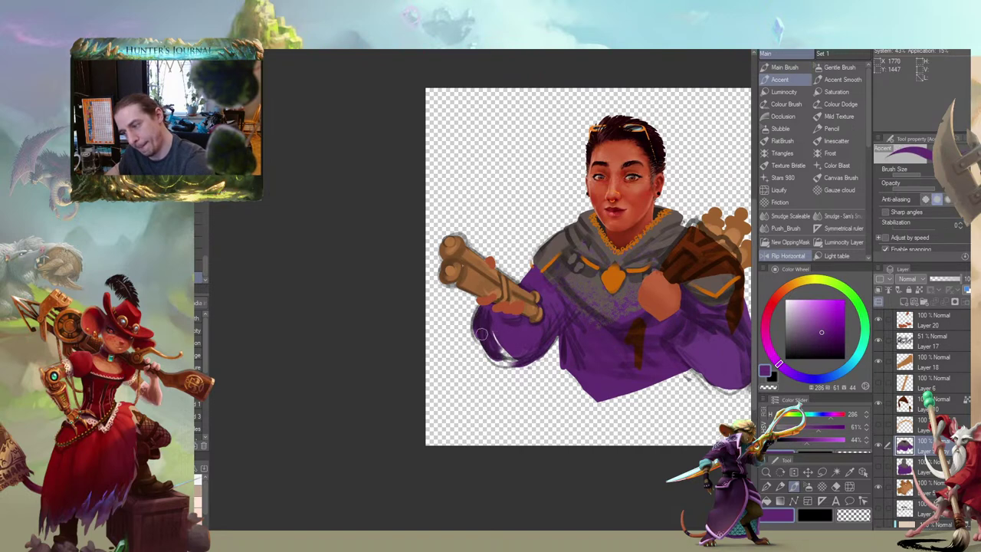
drag(481, 310, 497, 334)
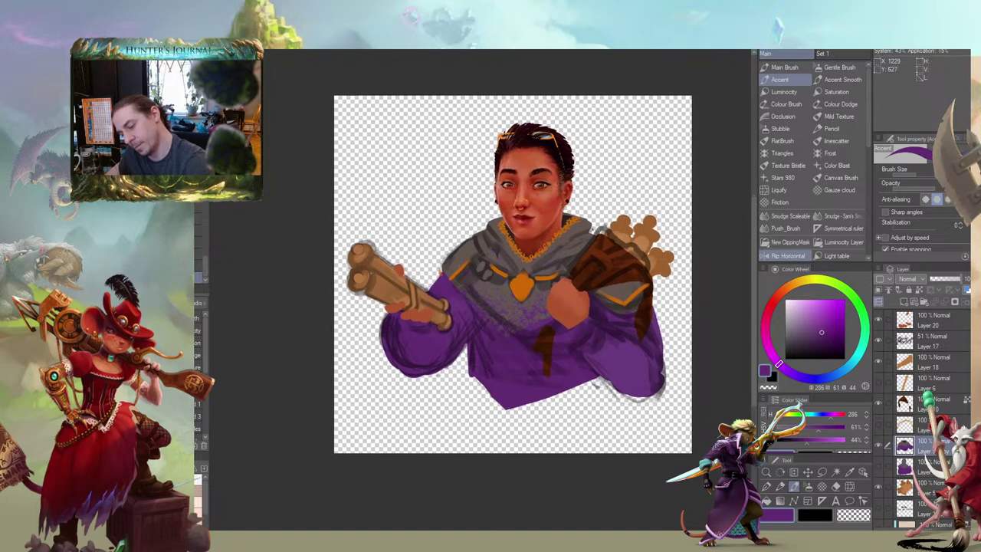
Fill out the outer and lower edges of the opposite sleeve in the same purple
mouse_move(658, 347)
mouse_down()
mouse_move(663, 374)
mouse_move(667, 365)
mouse_move(660, 387)
mouse_up()
mouse_move(591, 366)
mouse_down()
mouse_move(631, 395)
mouse_move(659, 376)
mouse_move(628, 399)
mouse_up()
mouse_move(551, 321)
mouse_down()
mouse_move(452, 288)
mouse_move(470, 286)
mouse_up()
drag(285, 261, 406, 322)
On the layer with the brown shoulder piece, erase the brown strip hanging over the purple sleeve
ctrl+shift+click(619, 274)
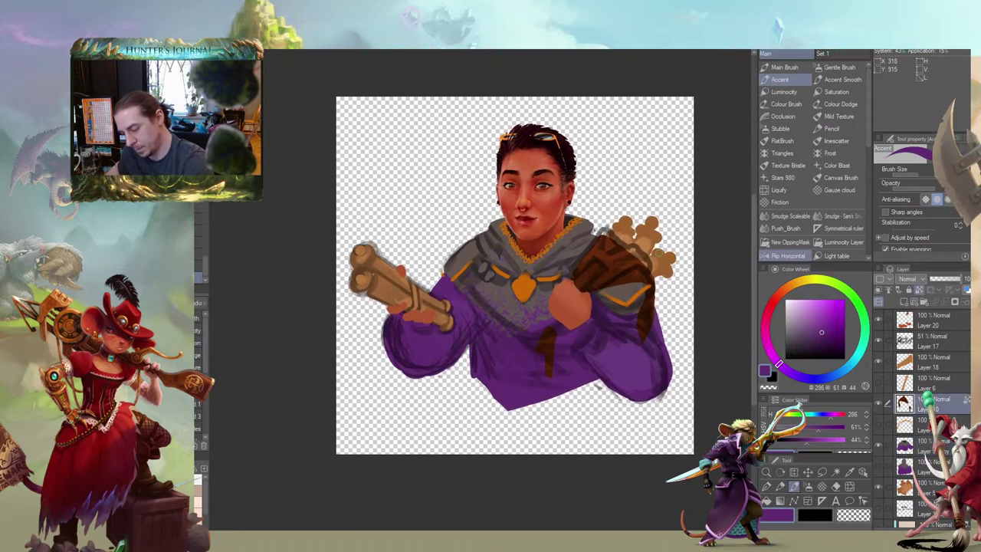
key(b)
key(c)
mouse_move(637, 337)
mouse_down()
mouse_move(650, 305)
mouse_move(645, 313)
mouse_move(641, 292)
mouse_move(648, 300)
mouse_up()
drag(407, 225, 427, 226)
key(comma)
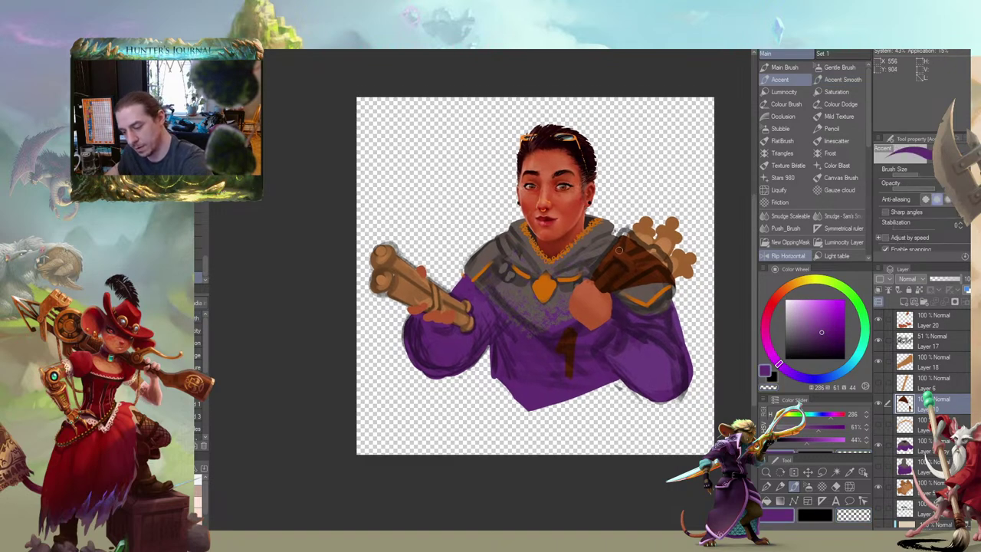
Sample the shoulder piece's brown, repaint its inner edge, and taper the brown strap below the raised hand
alt+click(618, 243)
drag(620, 237, 590, 272)
key(c)
key(c)
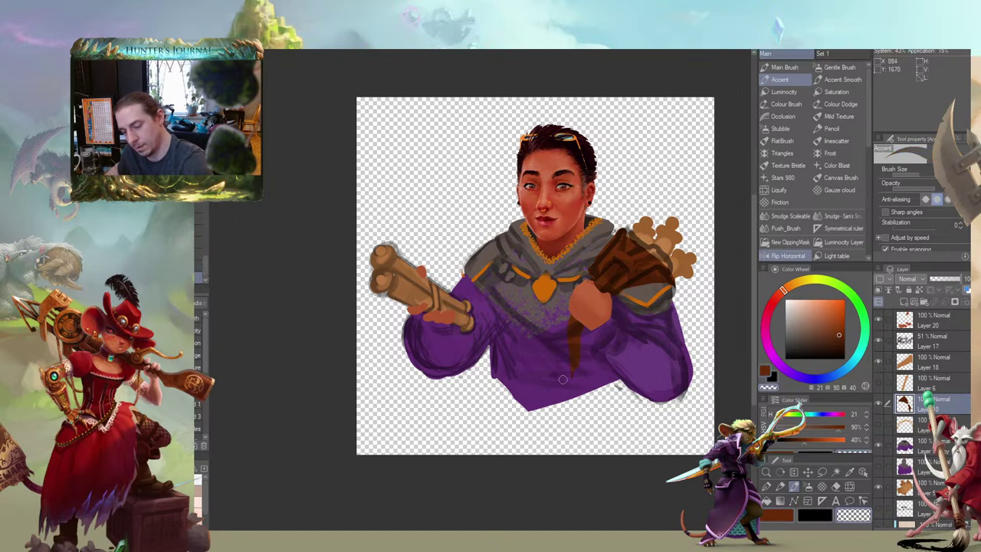
drag(559, 167, 480, 177)
Clean up the edges of the brown shoulder piece by erasing and touching up its outline
key(c)
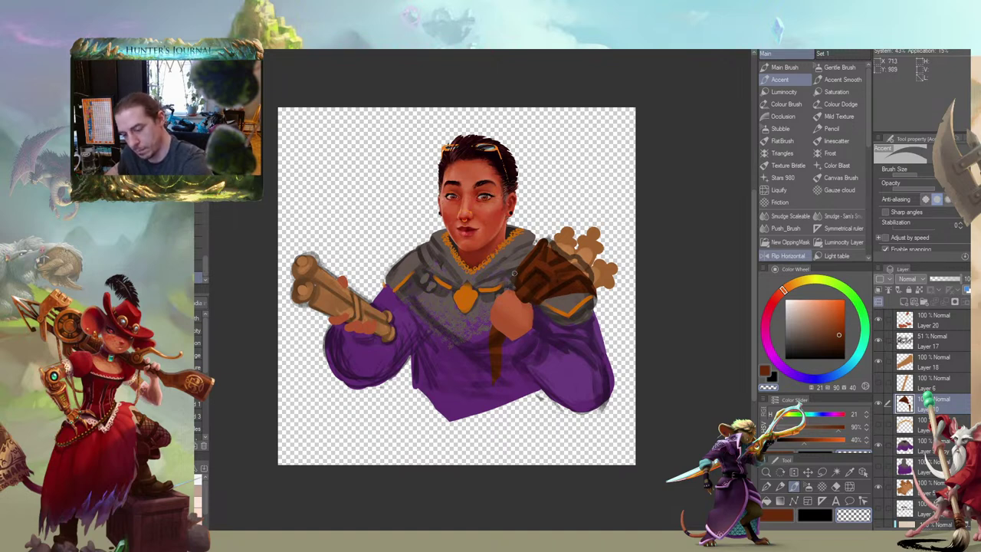
mouse_move(525, 223)
mouse_down()
mouse_move(505, 238)
mouse_move(558, 275)
mouse_move(573, 302)
mouse_up()
key(c)
key(c)
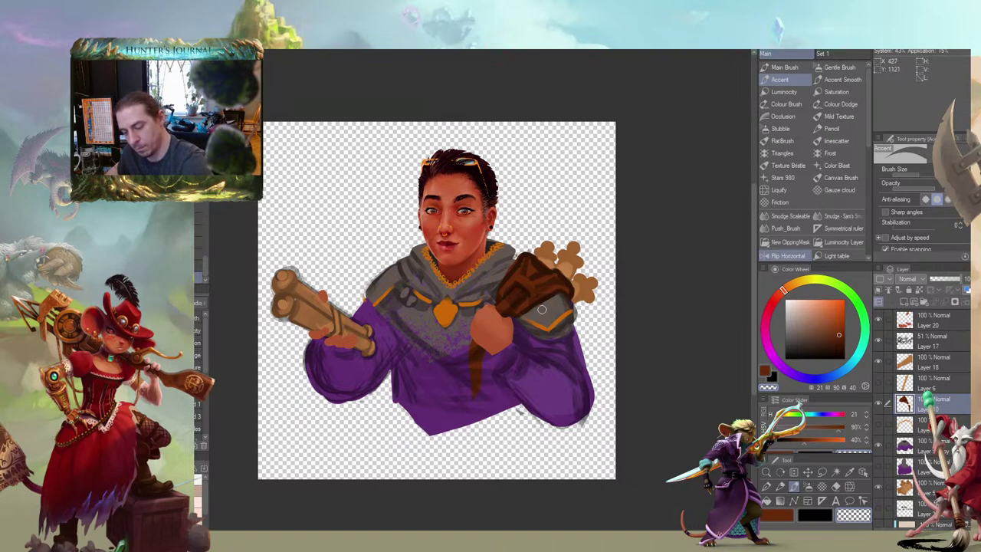
drag(445, 247, 460, 262)
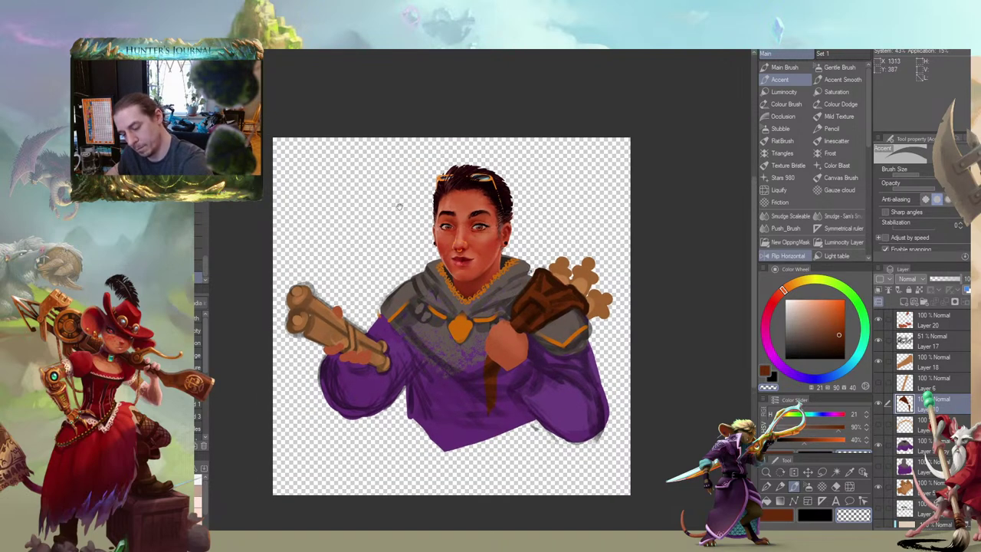
drag(399, 207, 400, 193)
drag(349, 248, 384, 246)
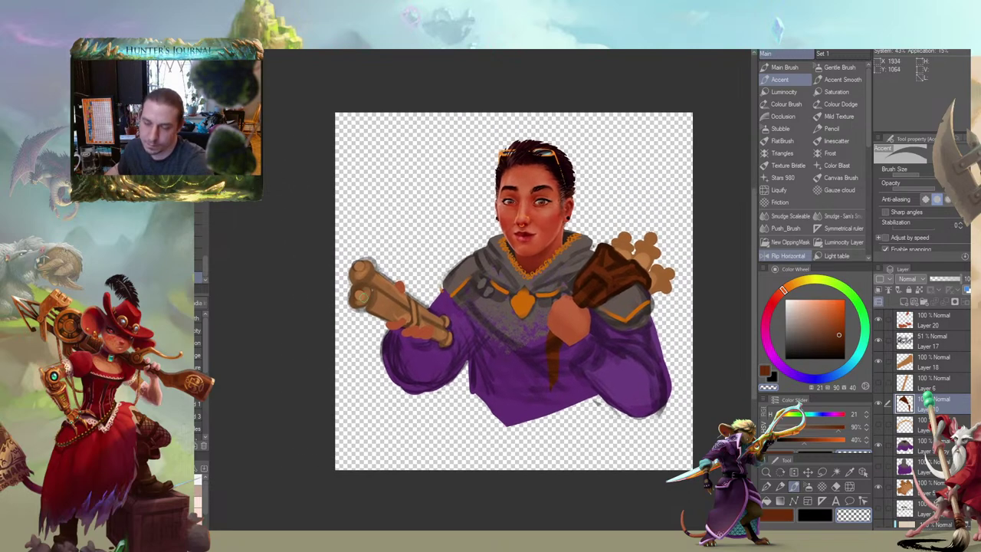
scroll(364, 306, up, 2)
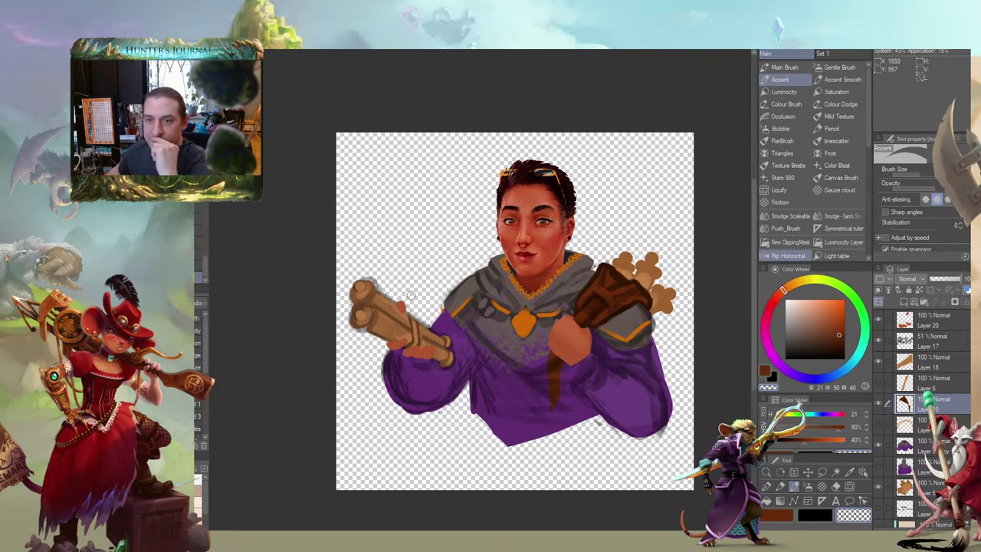
drag(411, 296, 403, 217)
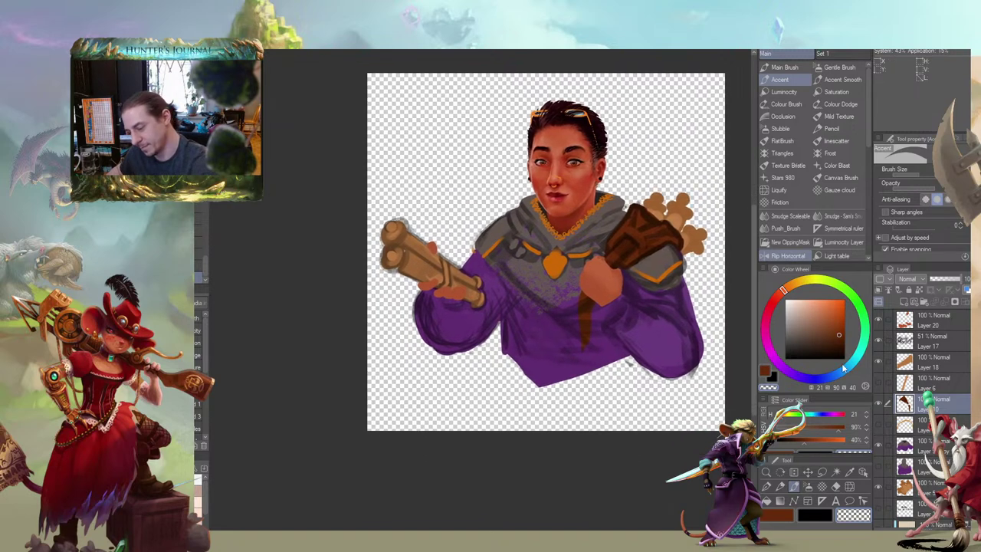
On the upper purple clothing layer, erase the torso's side edge back to widen the gap beside the holding arm
click(907, 448)
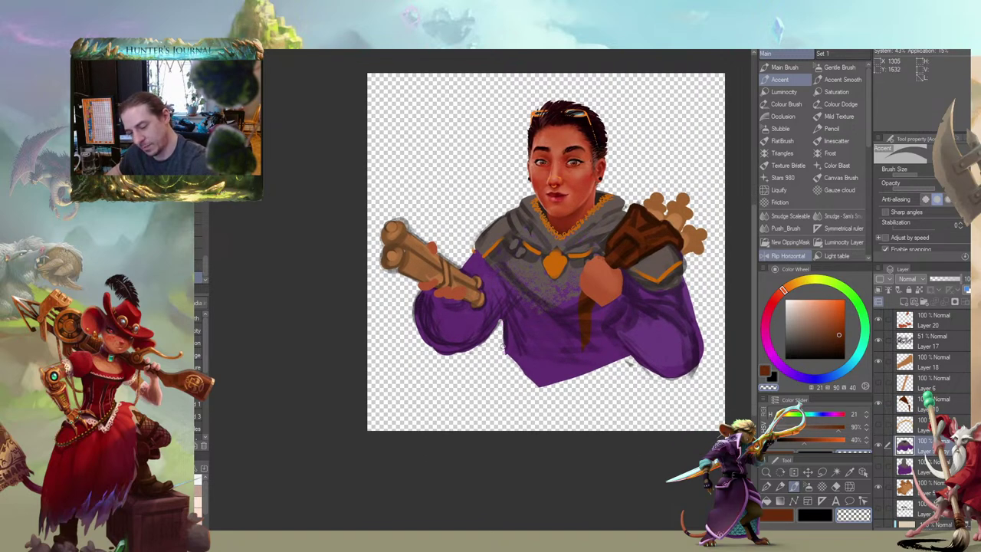
mouse_move(497, 308)
mouse_down()
mouse_move(451, 285)
mouse_move(474, 351)
mouse_up()
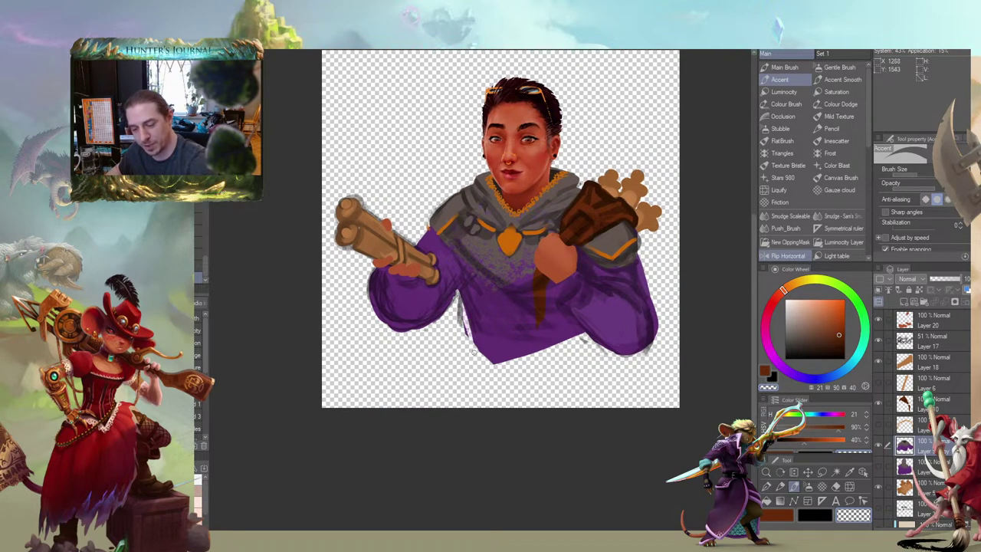
drag(385, 196, 378, 205)
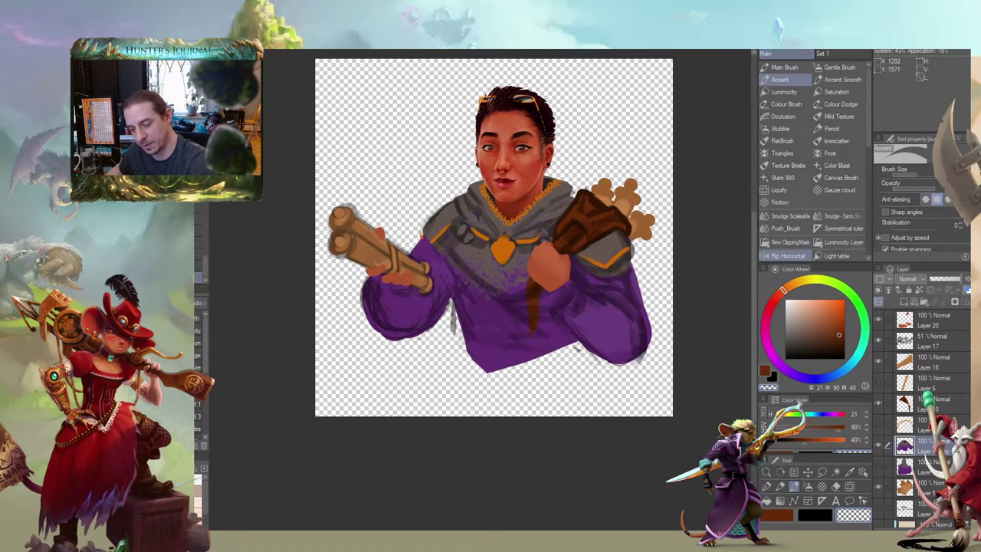
drag(455, 296, 458, 326)
mouse_move(439, 281)
mouse_down()
mouse_move(418, 278)
mouse_move(404, 325)
mouse_up()
Sample the sleeve purple and repaint the torso's side beside the holding arm straight down to the hem
alt+click(440, 282)
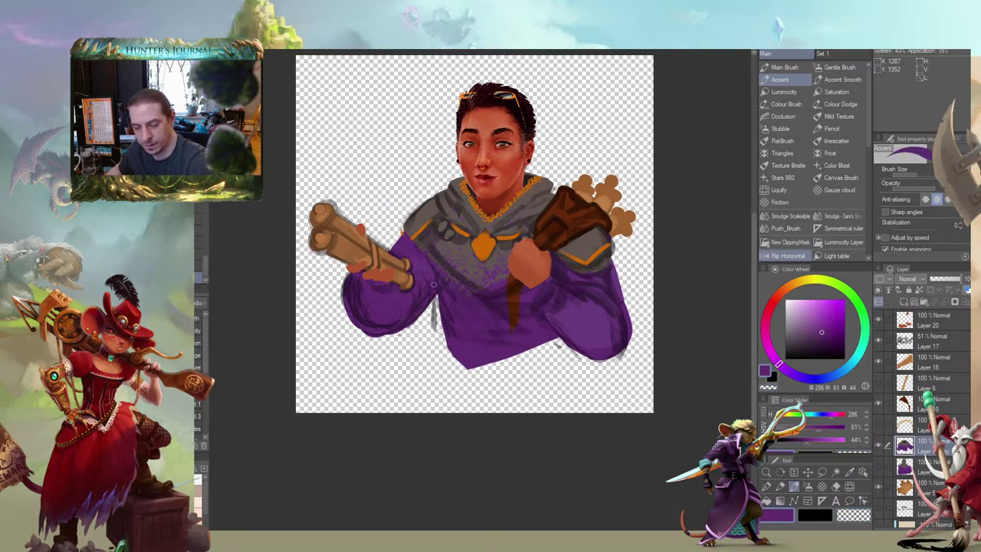
drag(434, 285, 453, 359)
drag(408, 263, 412, 263)
mouse_move(448, 303)
mouse_down()
mouse_move(428, 402)
mouse_move(411, 264)
mouse_move(418, 331)
mouse_move(455, 353)
mouse_up()
mouse_move(420, 309)
mouse_down()
mouse_move(451, 372)
mouse_move(464, 374)
mouse_up()
key(c)
mouse_move(342, 296)
mouse_down()
mouse_move(361, 313)
mouse_move(351, 331)
mouse_move(361, 299)
mouse_up()
mouse_move(352, 264)
mouse_down()
mouse_move(341, 270)
mouse_move(344, 283)
mouse_up()
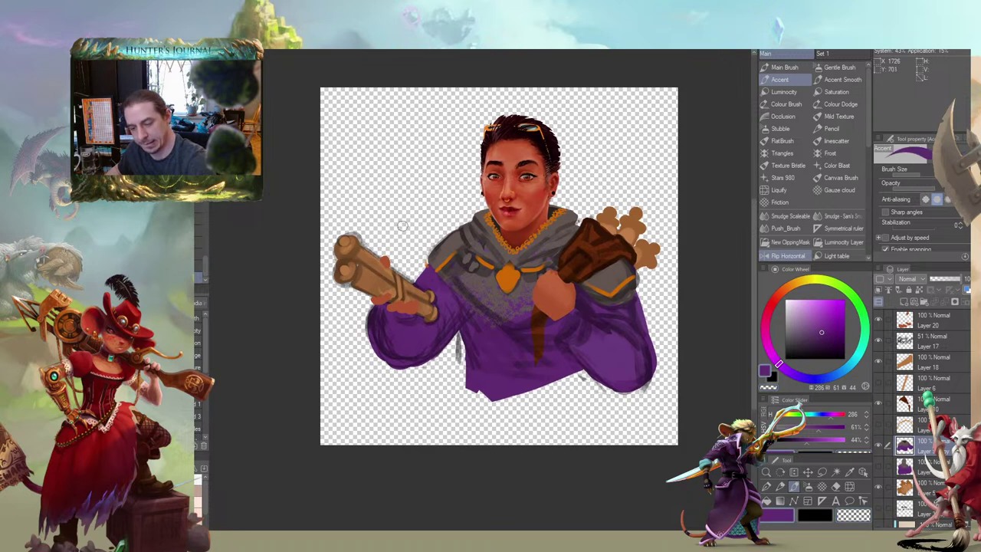
Sample the orange of the shoulder trim and paint cuff bands at both wrists with the Accent brush
key(b)
alt+click(598, 283)
key(b)
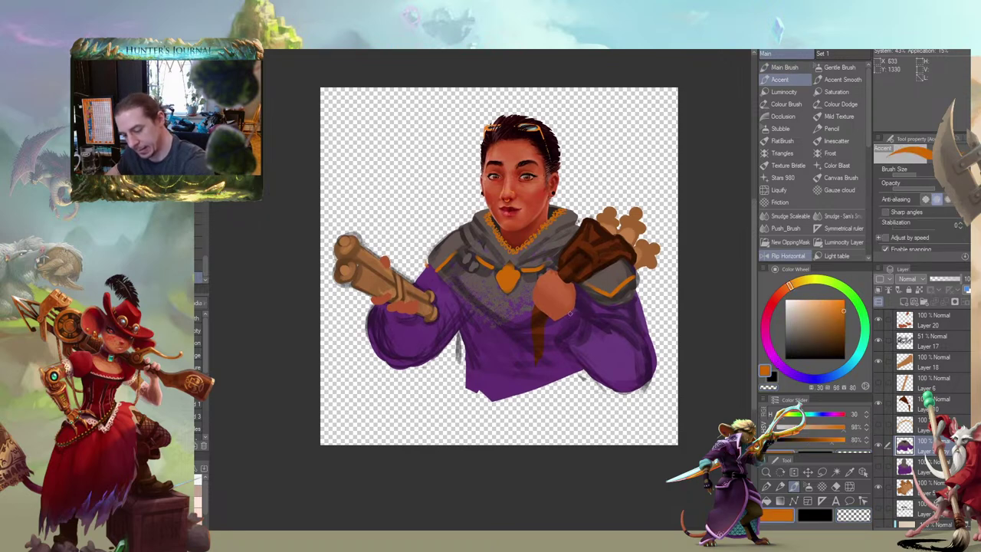
drag(571, 309, 557, 328)
drag(434, 241, 437, 226)
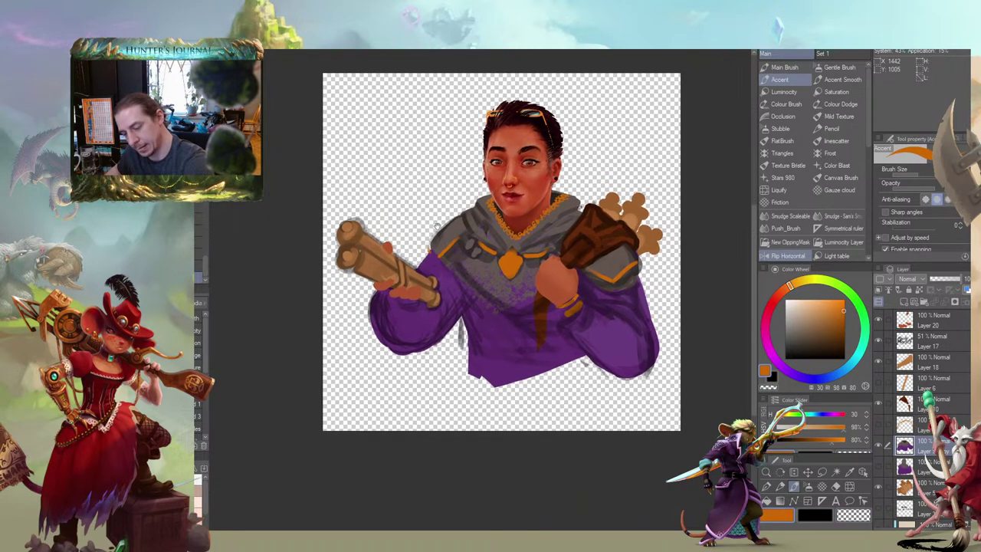
mouse_move(412, 302)
mouse_down()
mouse_move(395, 269)
mouse_move(410, 307)
mouse_move(418, 303)
mouse_move(395, 298)
mouse_move(347, 256)
mouse_move(362, 254)
mouse_move(379, 279)
mouse_up()
key(b)
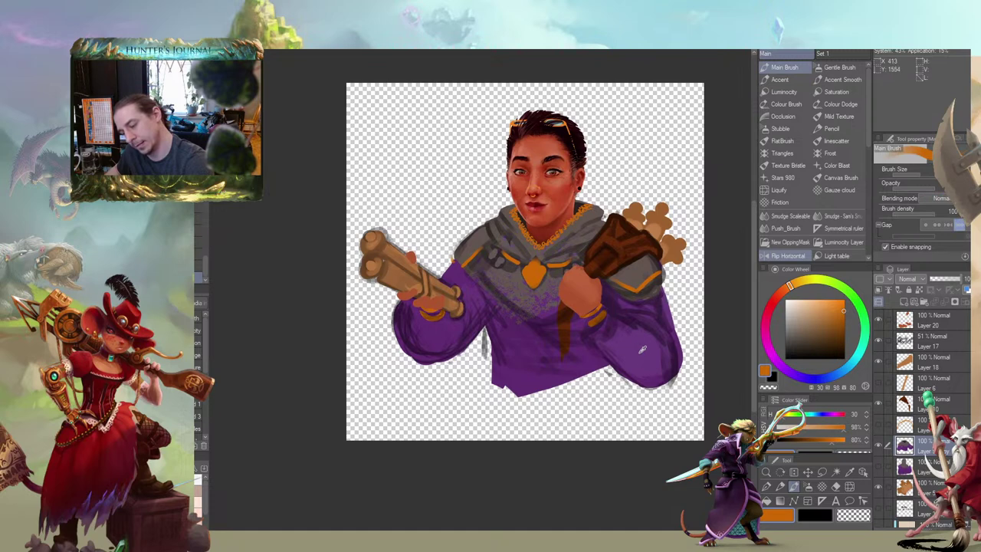
Try a darker purple Triangles brush texture over the character's sleeves and lower torso
alt+click(642, 350)
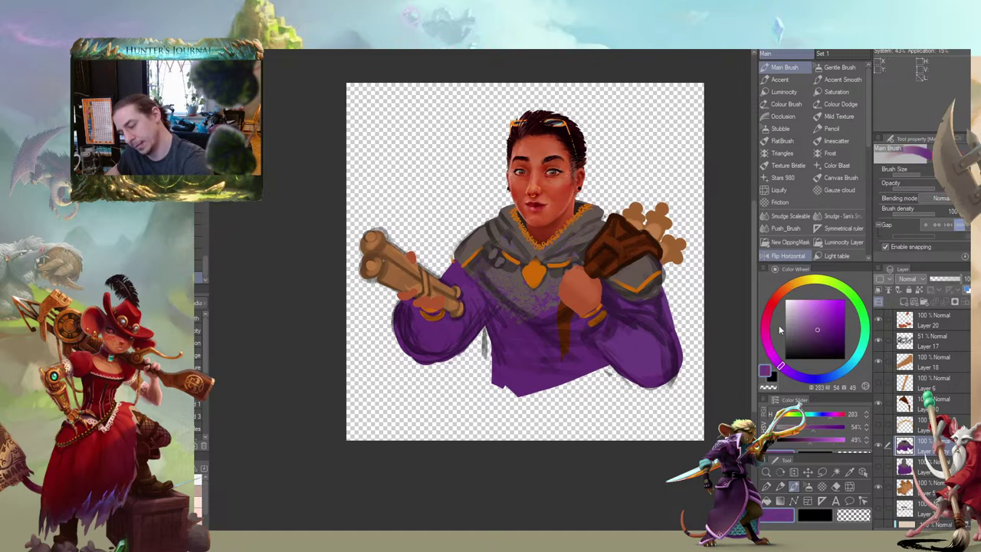
click(766, 165)
click(780, 153)
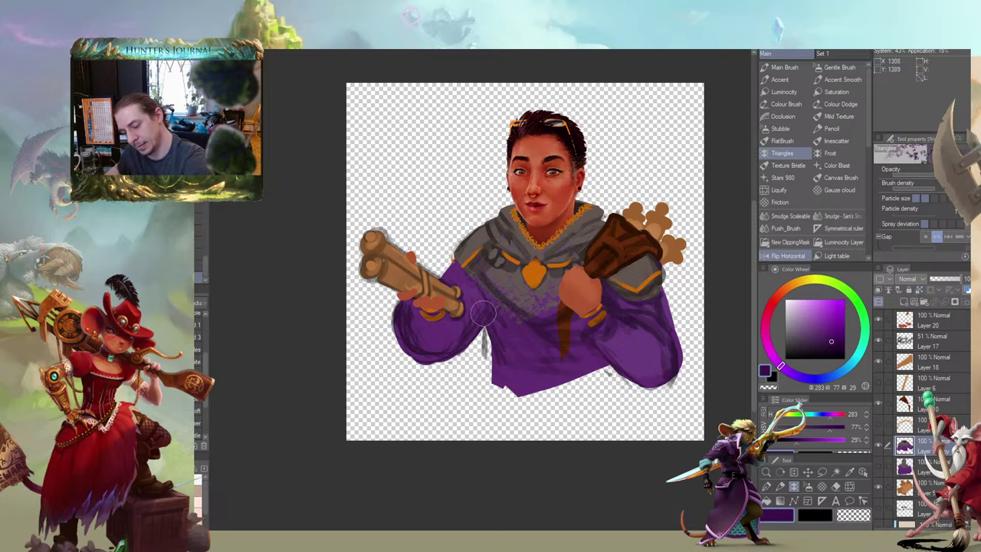
mouse_move(475, 334)
mouse_down()
mouse_move(421, 368)
mouse_move(405, 353)
mouse_move(384, 296)
mouse_move(419, 374)
mouse_move(406, 336)
mouse_move(431, 348)
mouse_move(448, 329)
mouse_move(456, 347)
mouse_move(489, 301)
mouse_move(485, 361)
mouse_move(502, 314)
mouse_move(548, 312)
mouse_up()
key(ctrl+z)
key(slash)
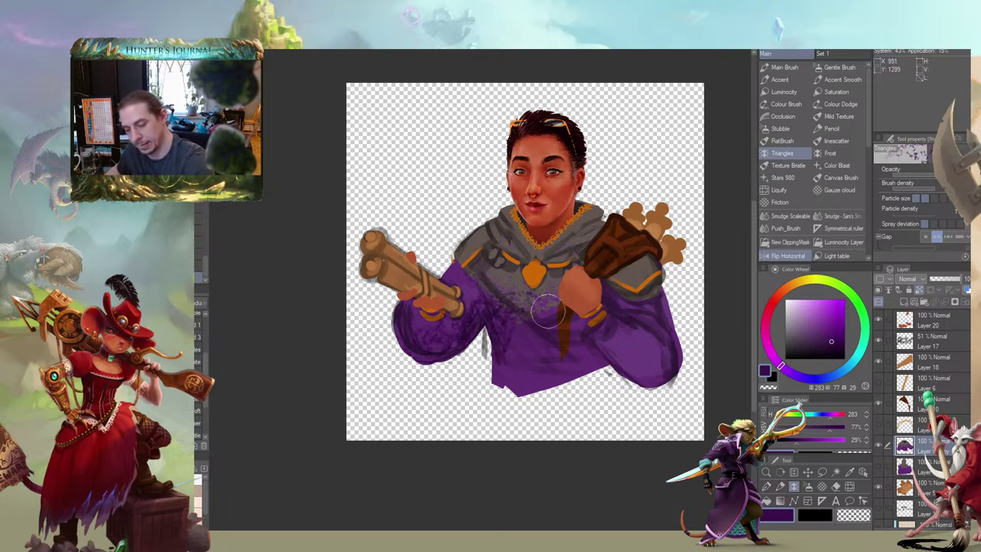
drag(605, 291, 657, 376)
mouse_move(386, 249)
mouse_down()
mouse_move(303, 276)
mouse_move(346, 266)
mouse_up()
key(ctrl+z)
key(ctrl+z)
mouse_move(302, 232)
mouse_down()
mouse_move(400, 246)
mouse_move(360, 261)
mouse_move(324, 243)
mouse_up()
mouse_move(308, 291)
mouse_down()
mouse_move(361, 284)
mouse_move(324, 284)
mouse_up()
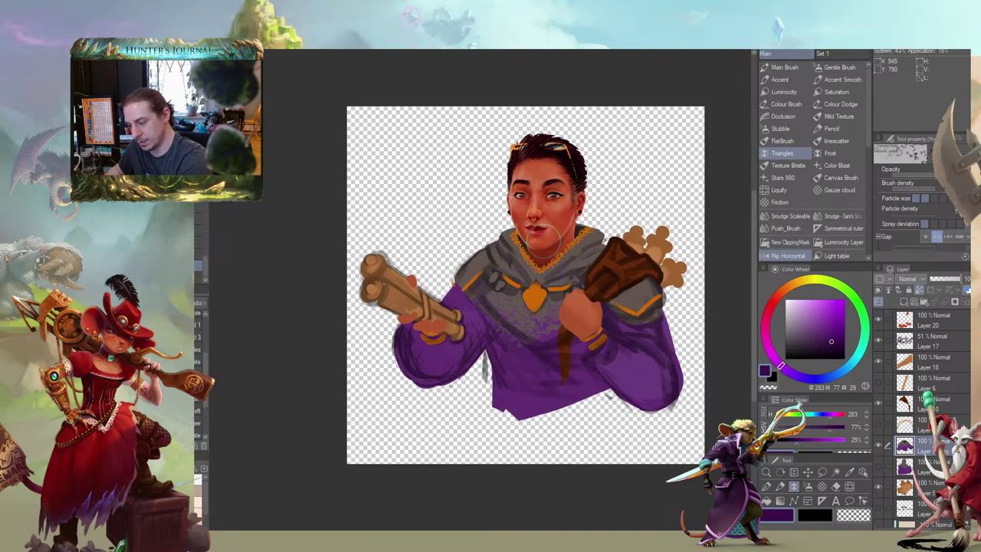
Flip the portrait view back and examine how the character reads on the King's Reward banner at various zoom levels
click(787, 255)
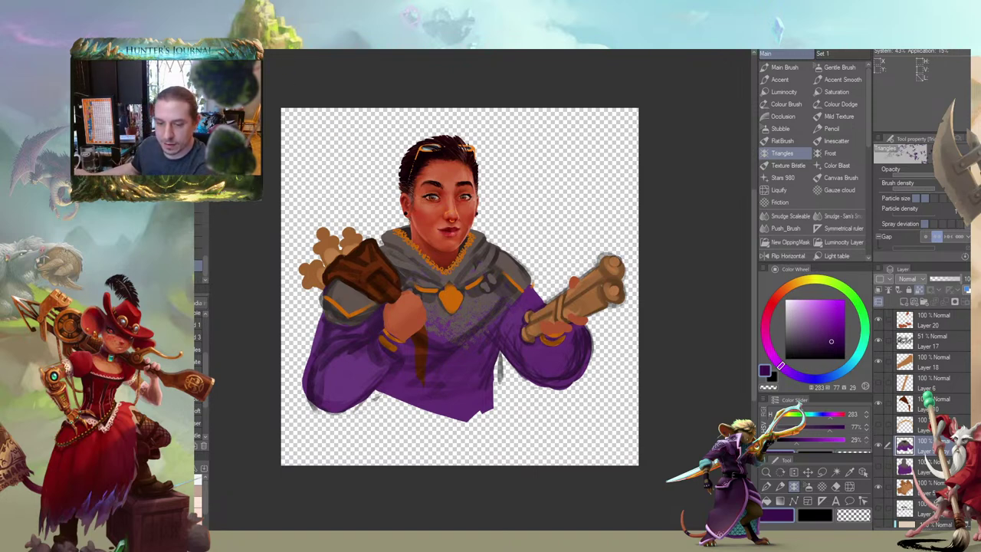
click(344, 44)
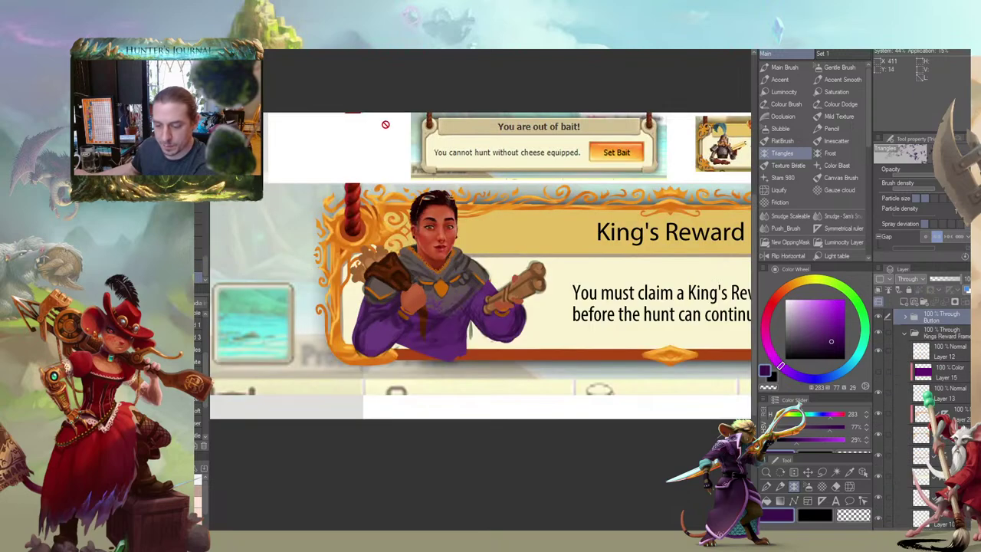
scroll(547, 250, down, 1)
drag(641, 265, 603, 288)
drag(445, 302, 484, 297)
scroll(555, 295, down, 3)
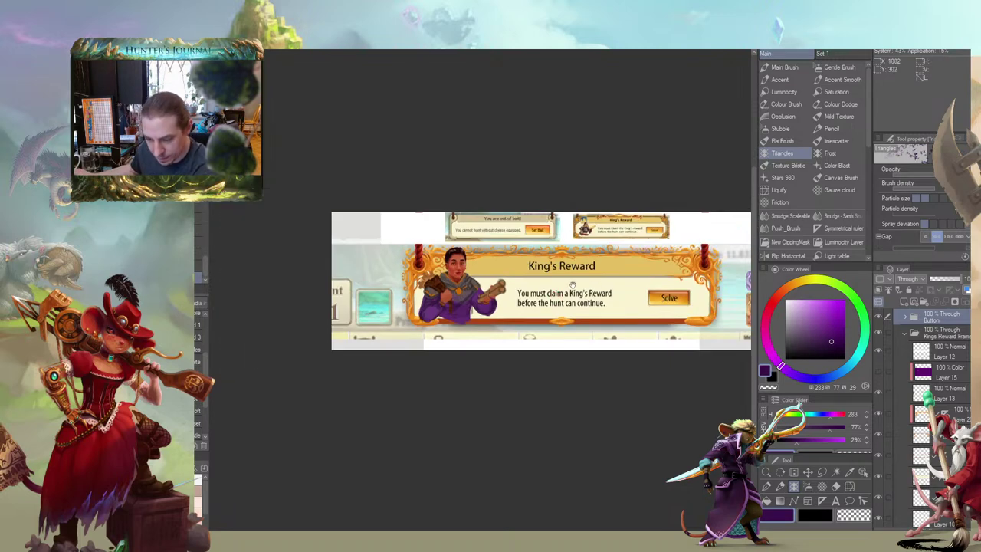
scroll(573, 285, down, 2)
drag(572, 285, 549, 304)
scroll(550, 305, up, 1)
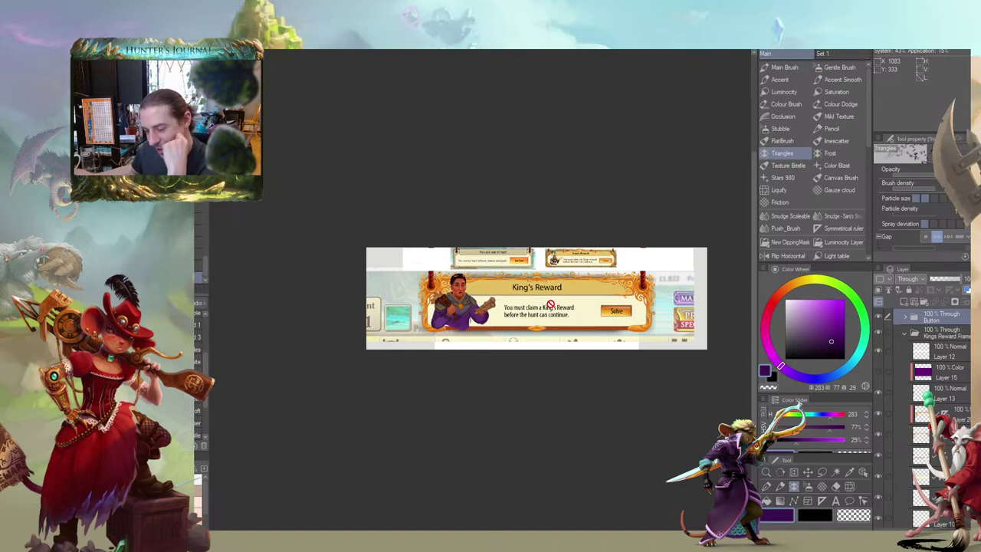
scroll(549, 304, up, 4)
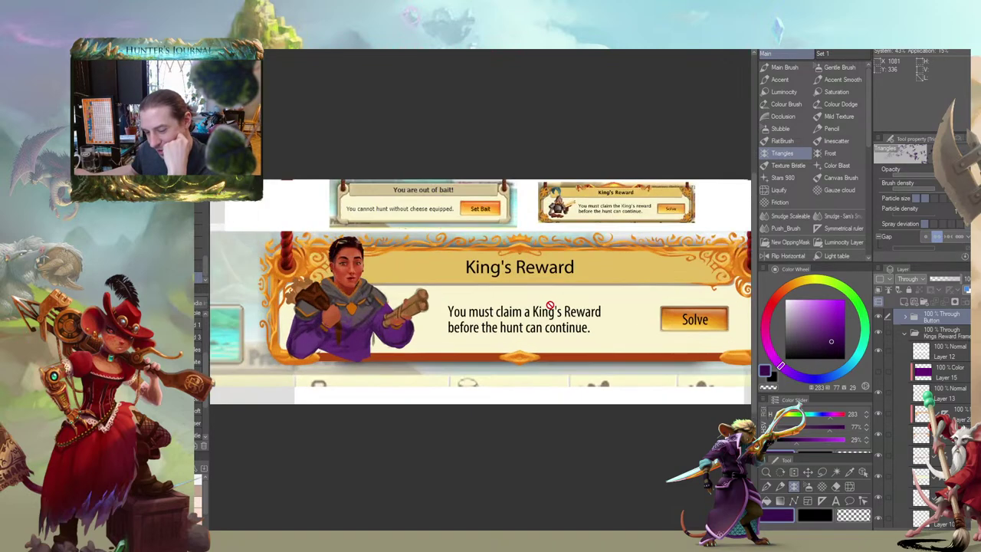
scroll(336, 301, up, 5)
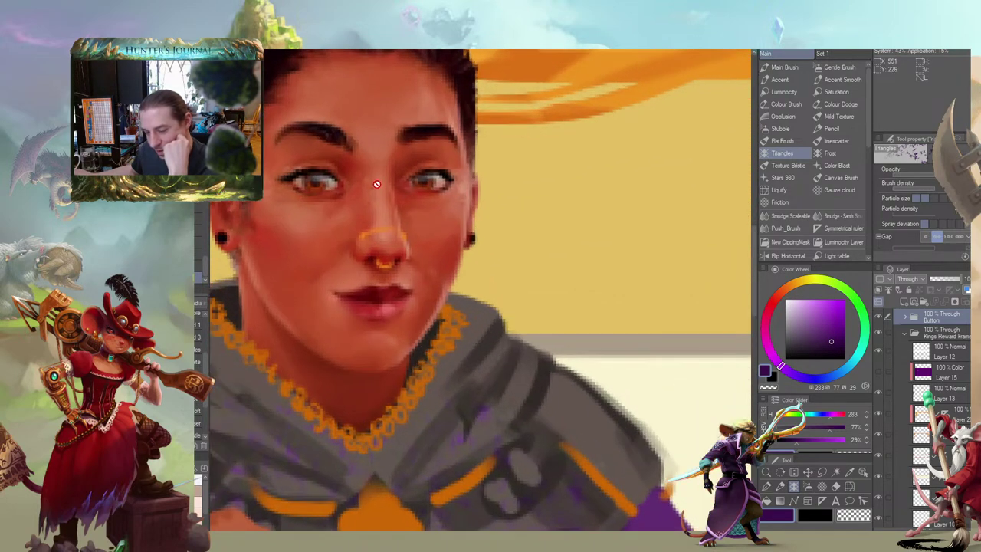
scroll(377, 182, up, 1)
scroll(388, 146, down, 6)
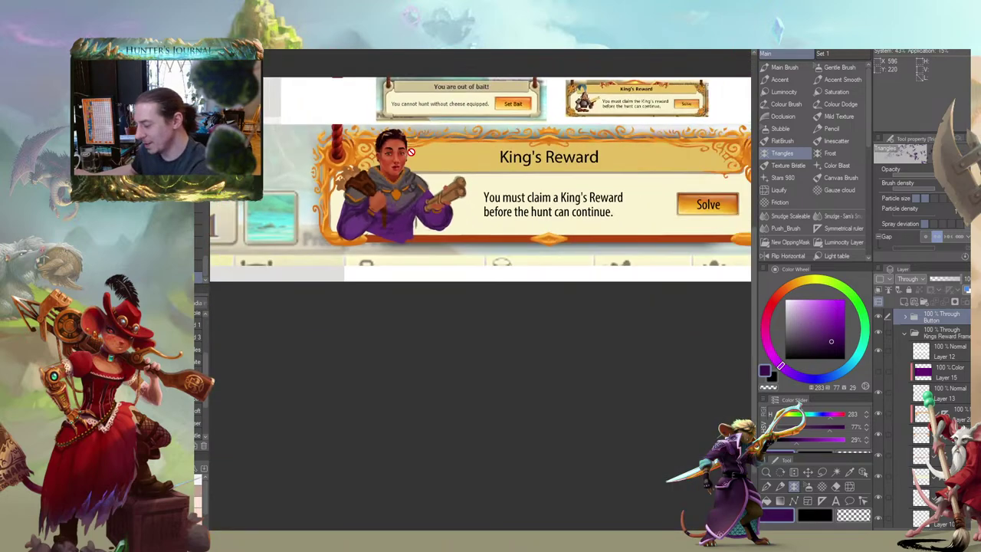
scroll(410, 152, up, 2)
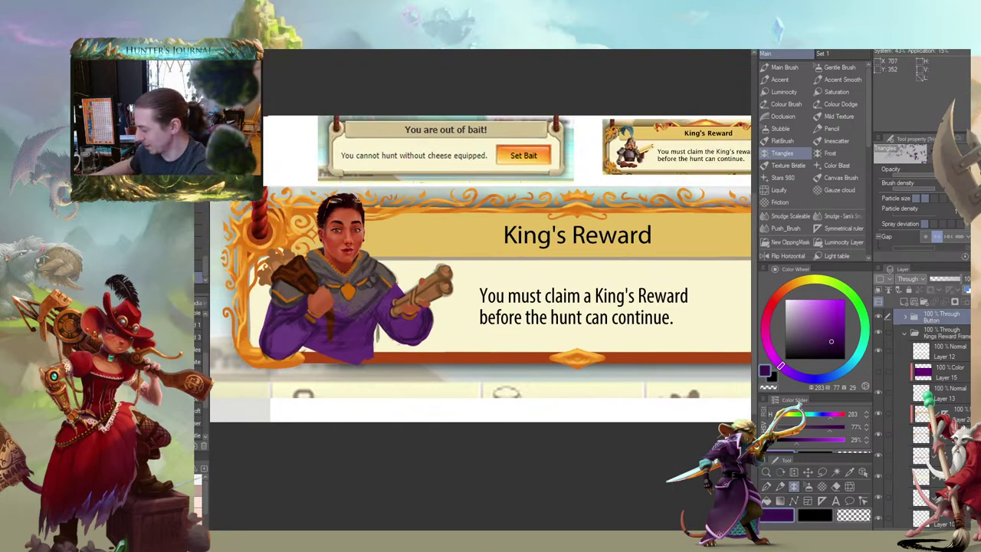
scroll(425, 295, down, 3)
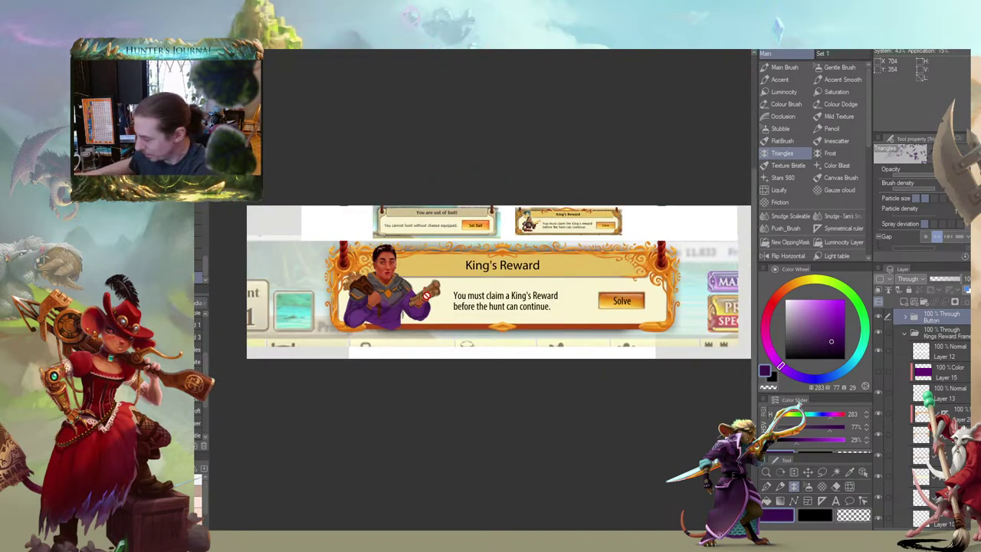
scroll(429, 297, down, 2)
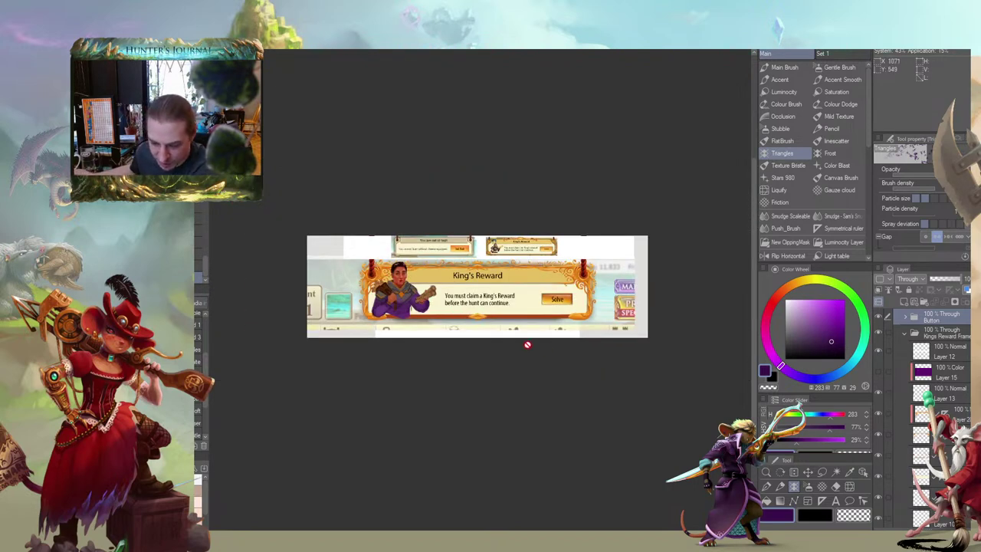
drag(454, 317, 580, 335)
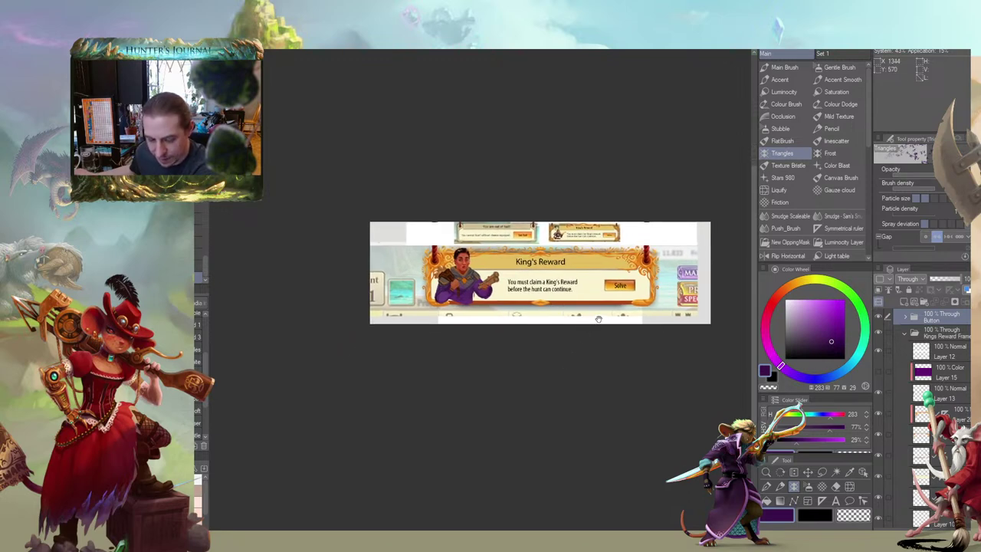
scroll(598, 319, down, 1)
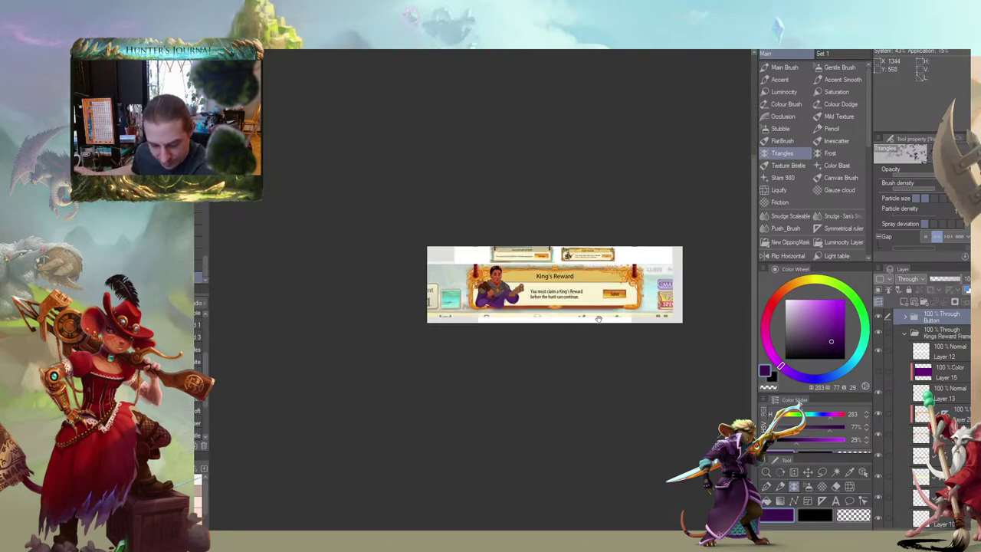
drag(568, 320, 549, 328)
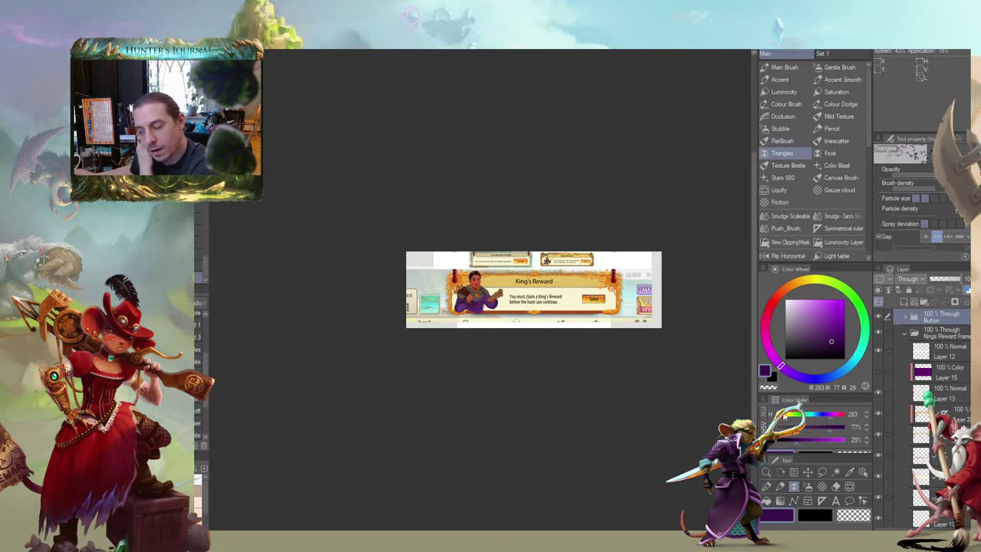
Scale the character layer in the Messenger NPC folder to 109% and nudge it into place on the banner frame
scroll(931, 414, down, 5)
scroll(923, 414, down, 6)
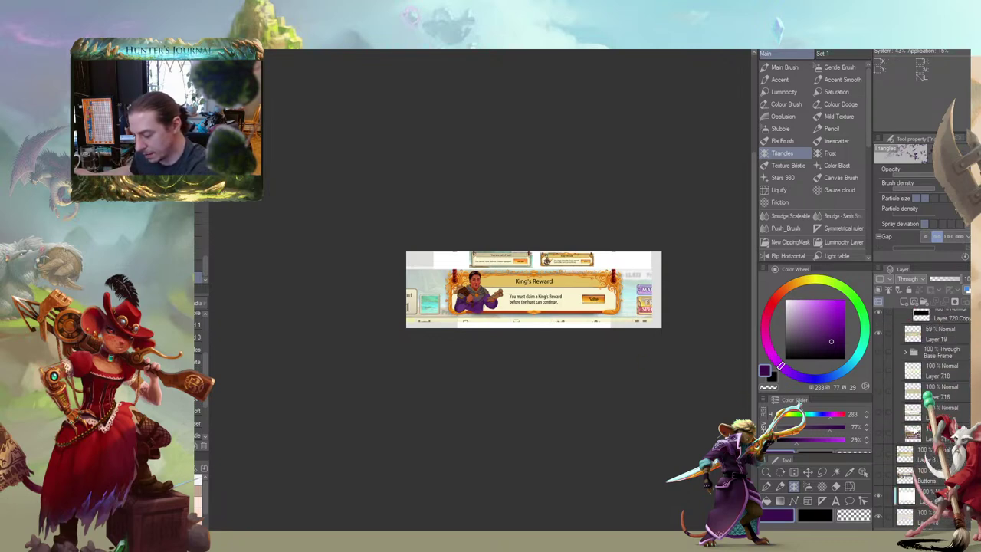
scroll(925, 429, down, 5)
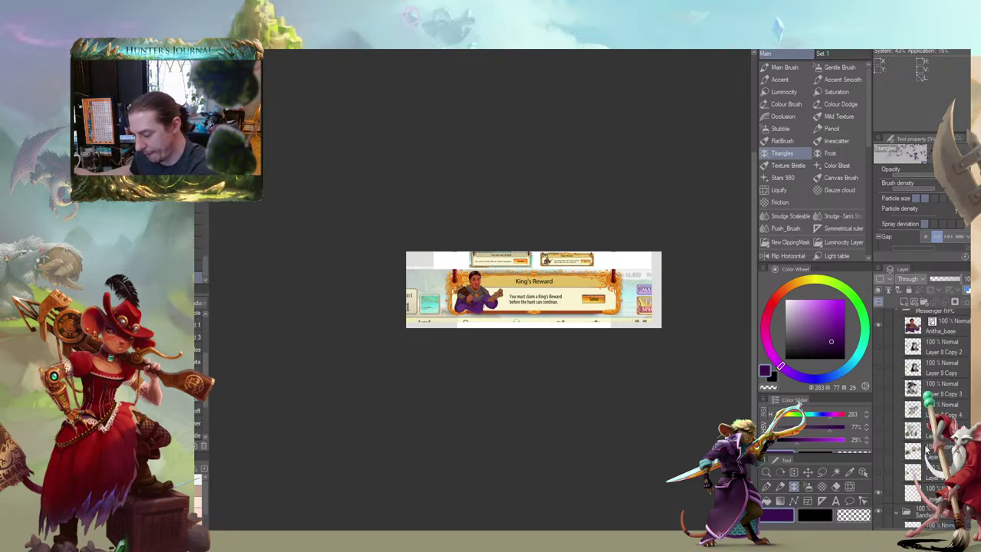
click(938, 337)
key(ctrl+t)
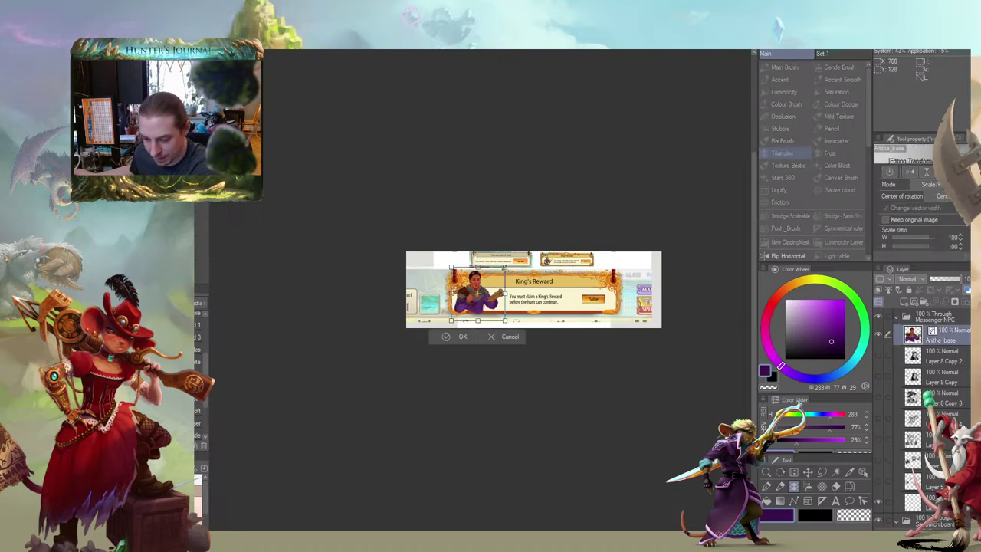
mouse_move(505, 266)
mouse_down()
mouse_move(512, 259)
mouse_move(507, 265)
mouse_up()
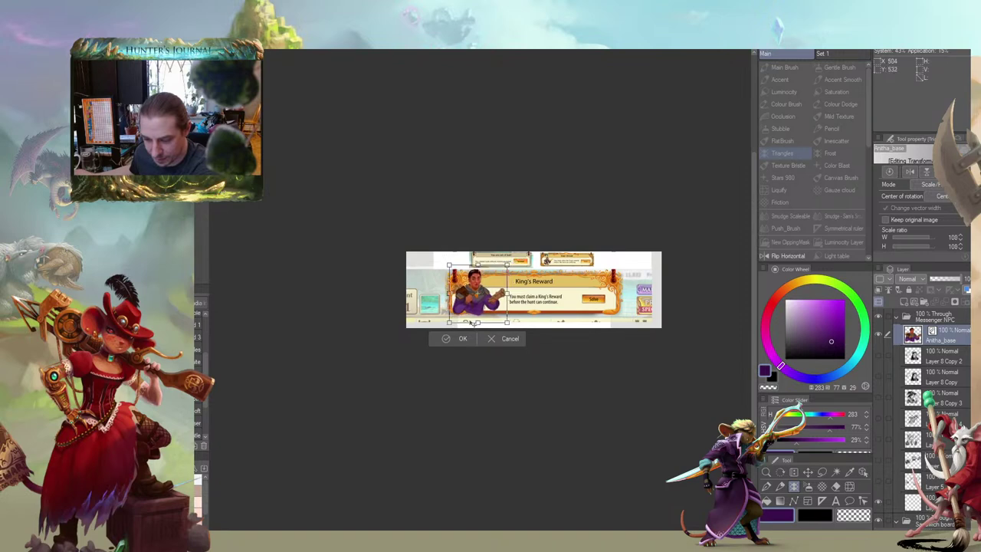
drag(448, 322, 440, 323)
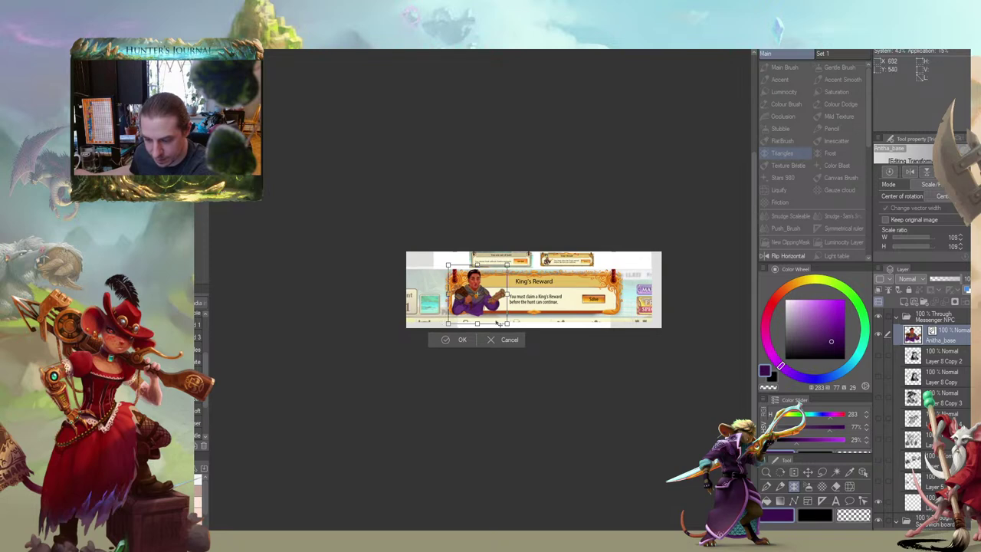
scroll(515, 321, up, 5)
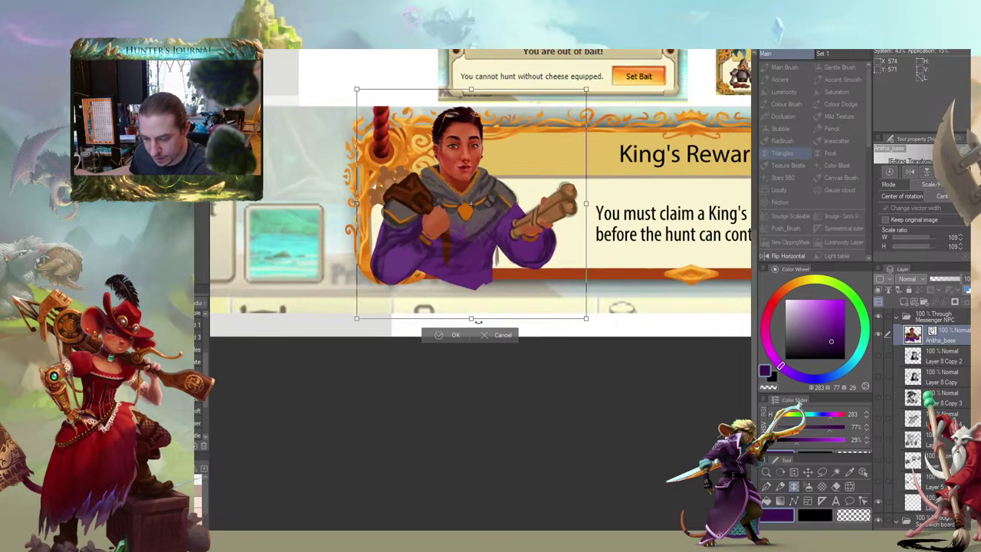
mouse_move(497, 239)
mouse_down()
mouse_move(487, 230)
mouse_move(494, 243)
mouse_up()
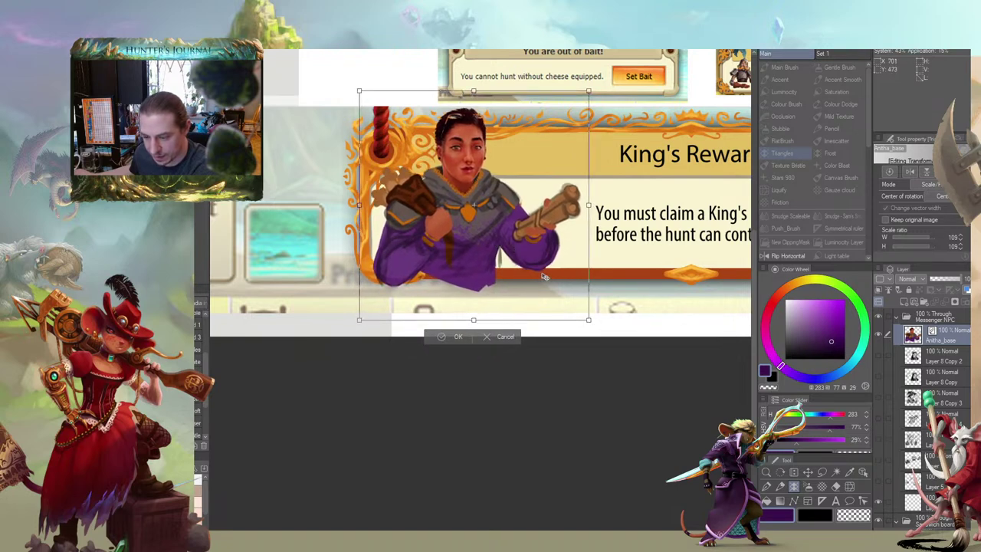
click(458, 337)
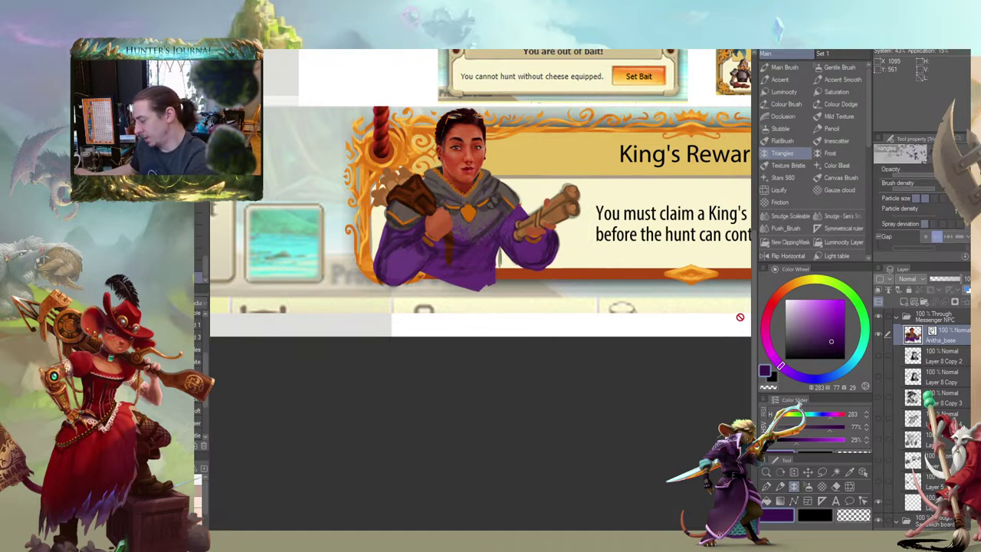
Add a layer mask to the character and use the Accent brush to hide the torso hanging below the banner frame
click(780, 79)
drag(458, 250, 531, 288)
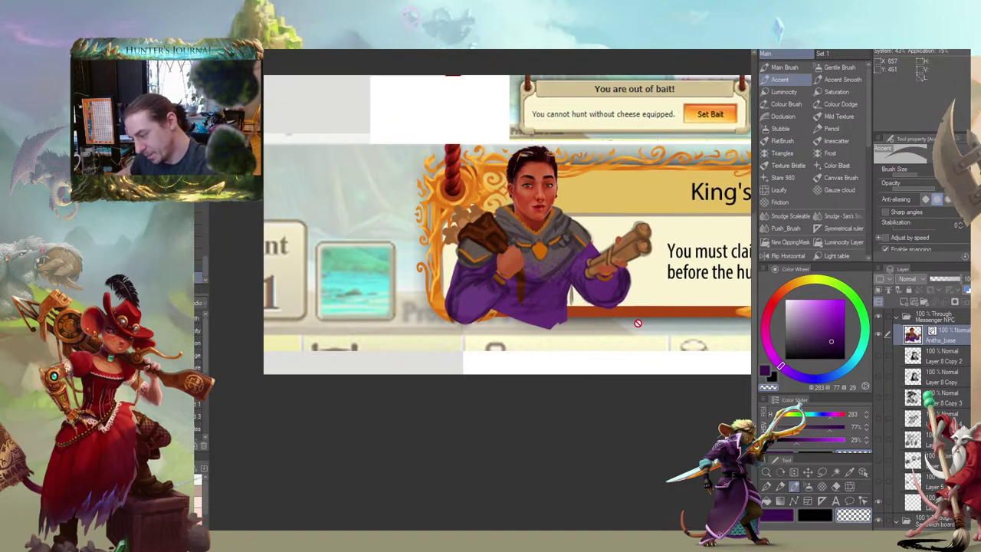
click(956, 304)
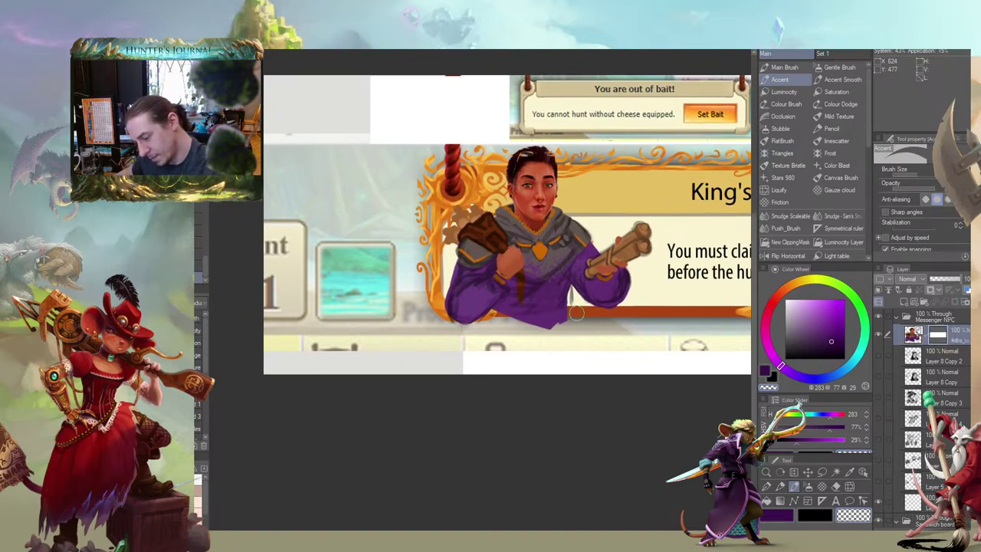
mouse_move(576, 313)
mouse_down()
mouse_move(493, 316)
mouse_move(516, 294)
mouse_move(493, 309)
mouse_move(570, 311)
mouse_move(505, 311)
mouse_move(538, 330)
mouse_up()
key(c)
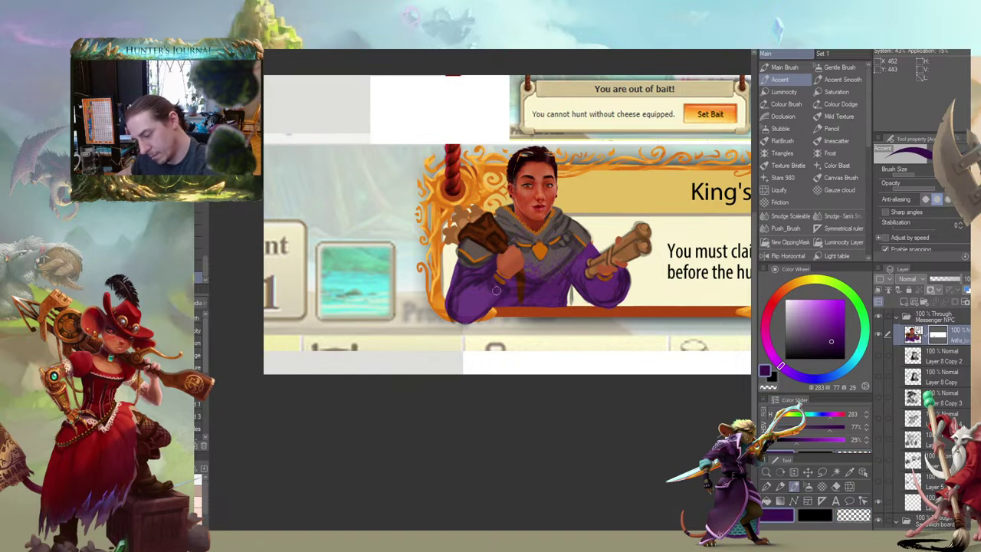
Examine the enlarged, masked character on the King's Reward banner at small display sizes
drag(497, 291, 315, 277)
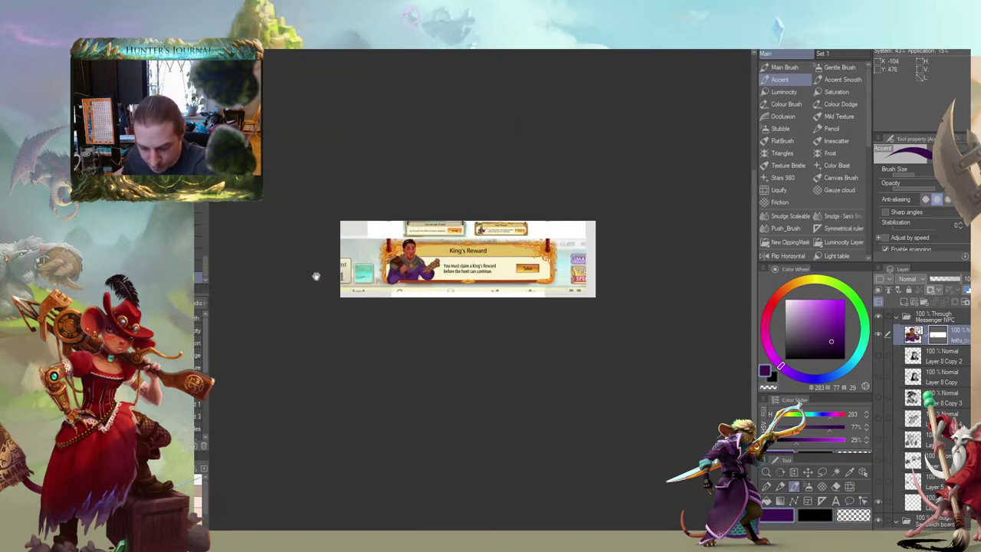
drag(258, 284, 284, 300)
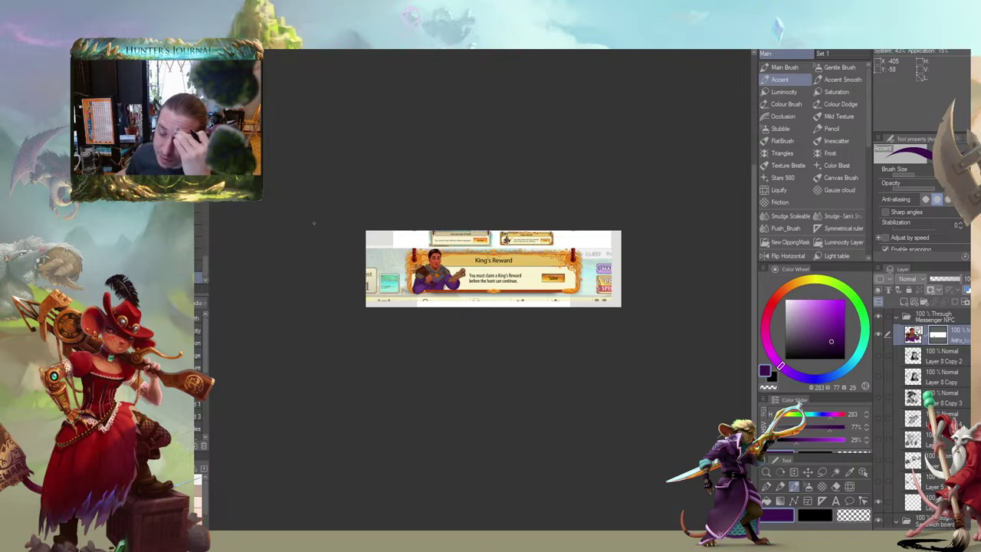
mouse_move(293, 300)
mouse_down()
mouse_move(338, 285)
mouse_move(284, 279)
mouse_move(285, 292)
mouse_up()
scroll(370, 294, up, 1)
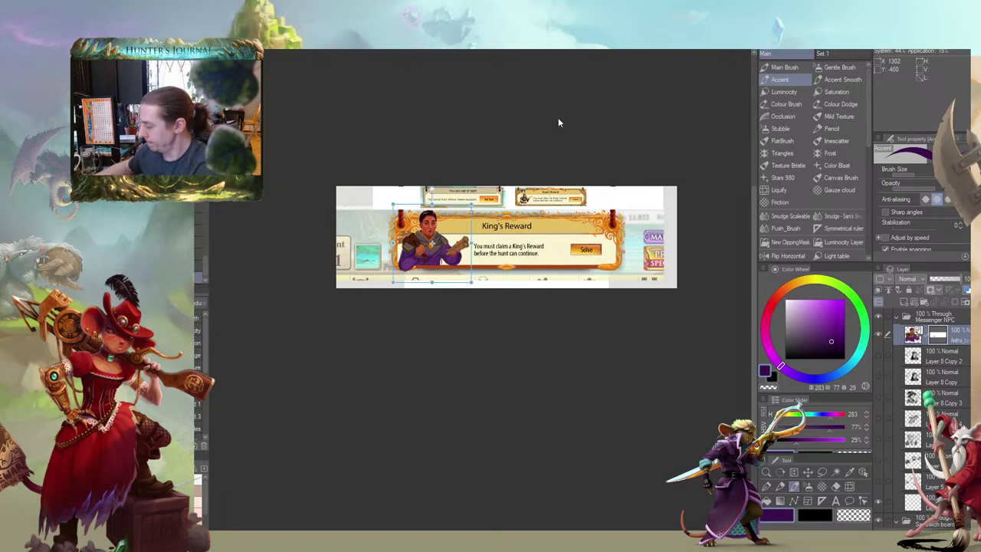
scroll(558, 117, down, 1)
drag(503, 230, 603, 139)
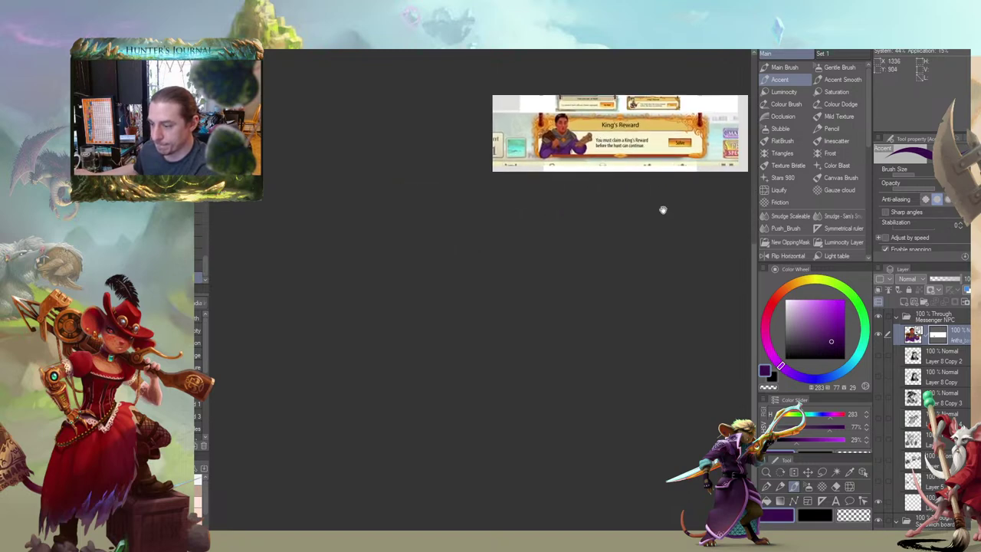
scroll(663, 208, up, 1)
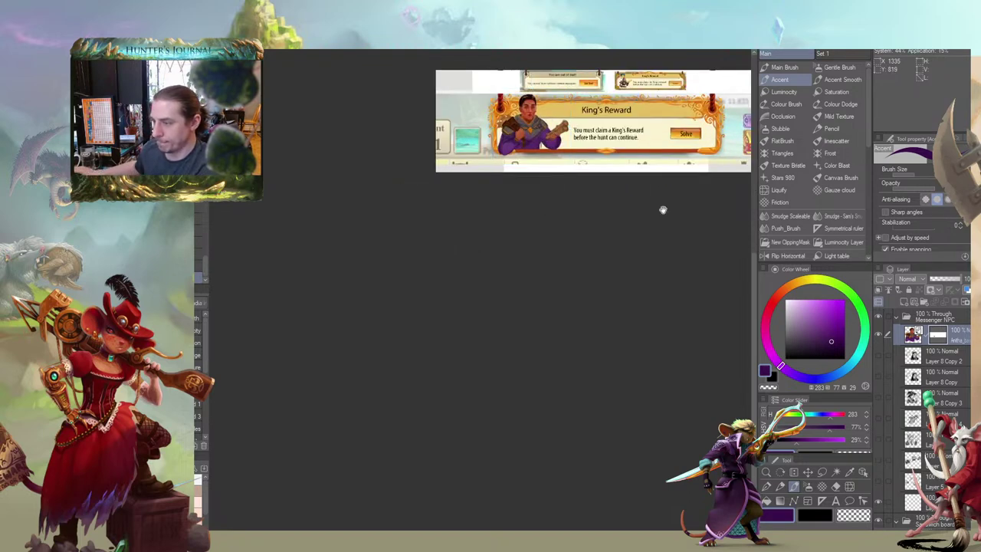
drag(653, 199, 662, 211)
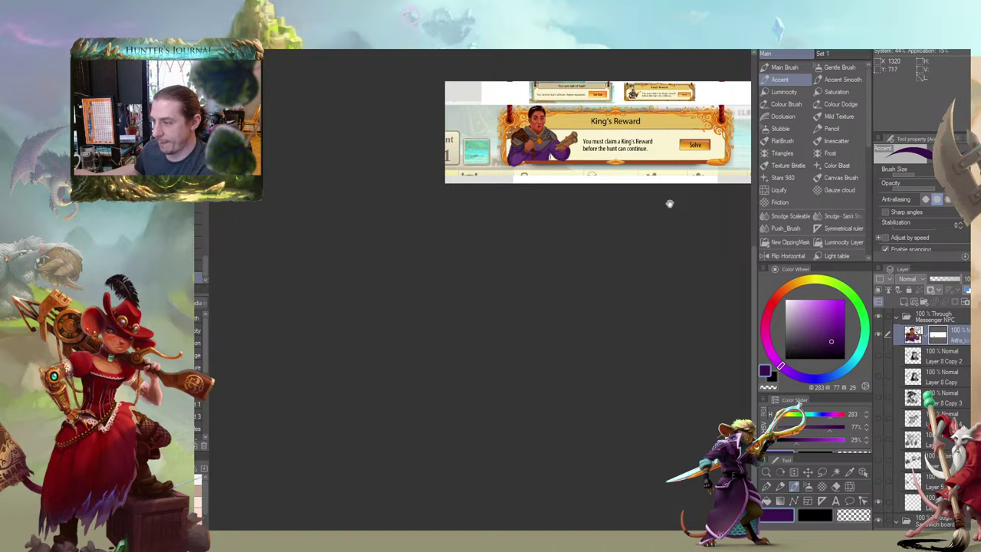
drag(670, 203, 596, 297)
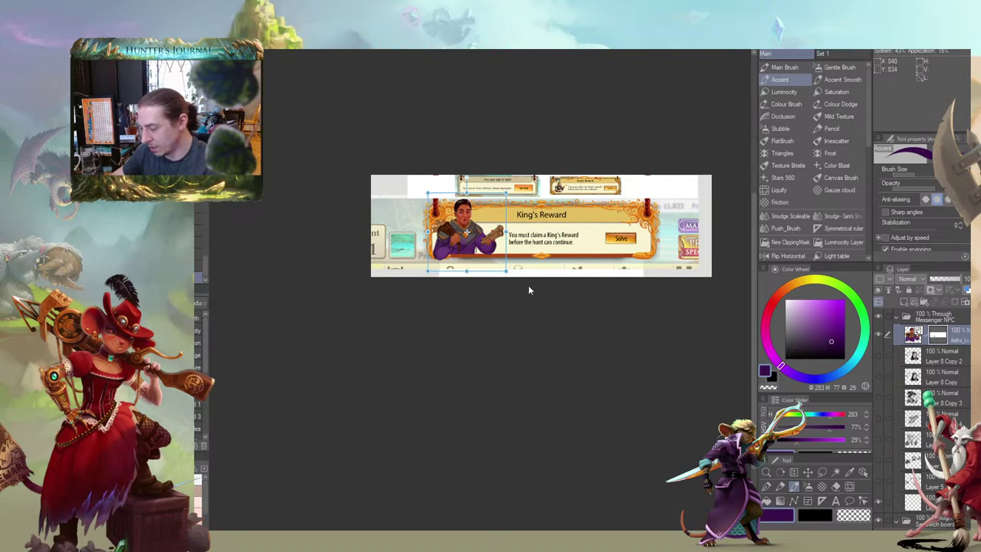
Enlarge the masked character layer to 122% and reposition it at the left end of the King's Reward banner
key(ctrl+t)
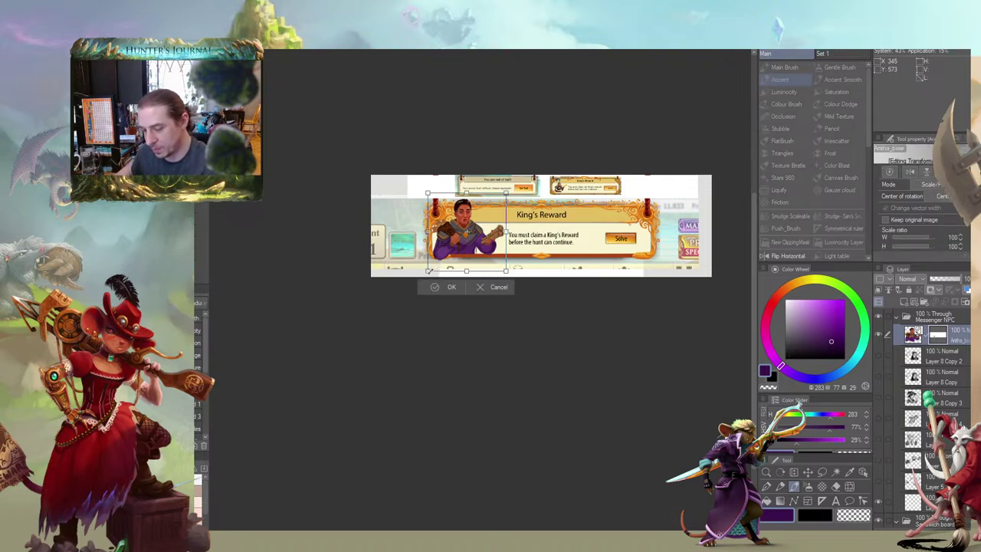
drag(428, 270, 394, 291)
key(Return)
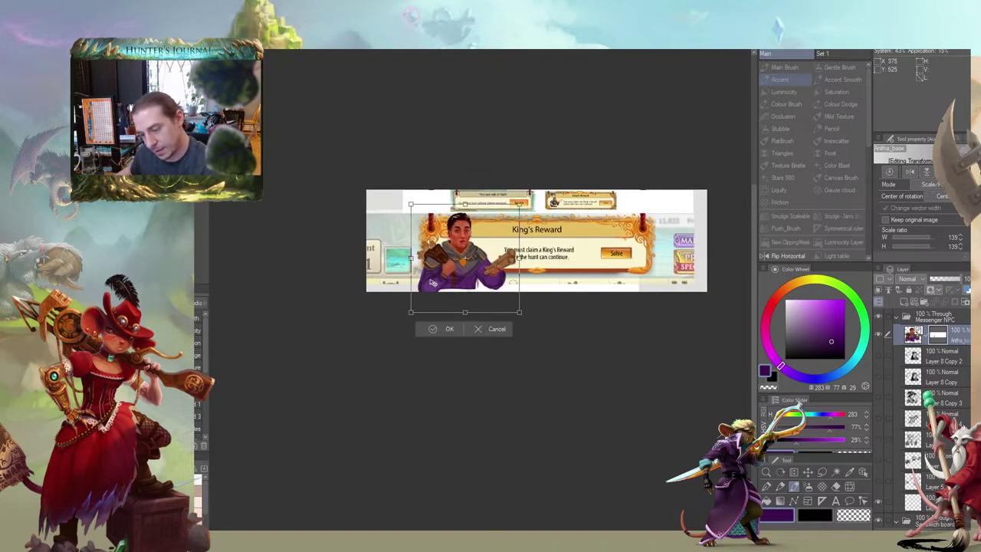
drag(520, 312, 513, 303)
drag(438, 268, 444, 268)
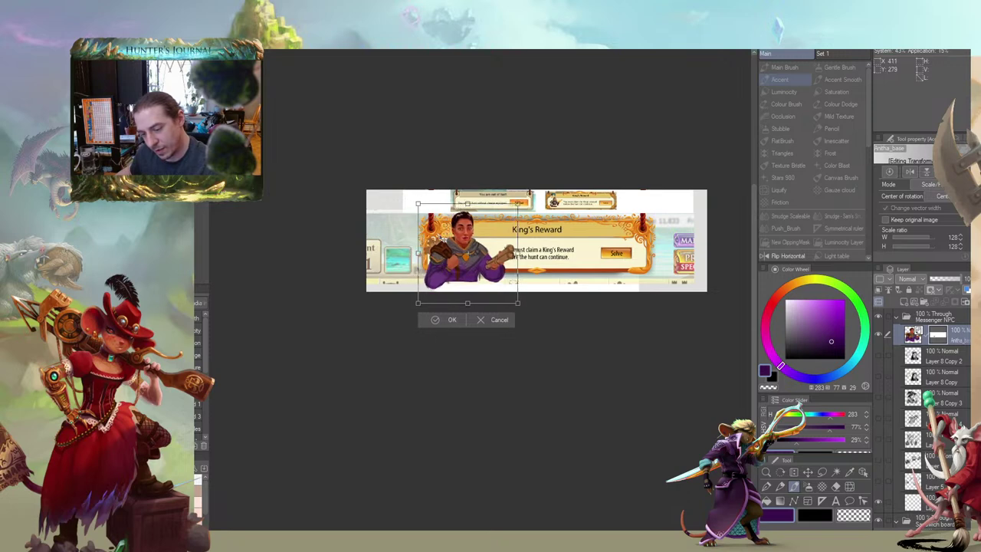
drag(419, 303, 433, 273)
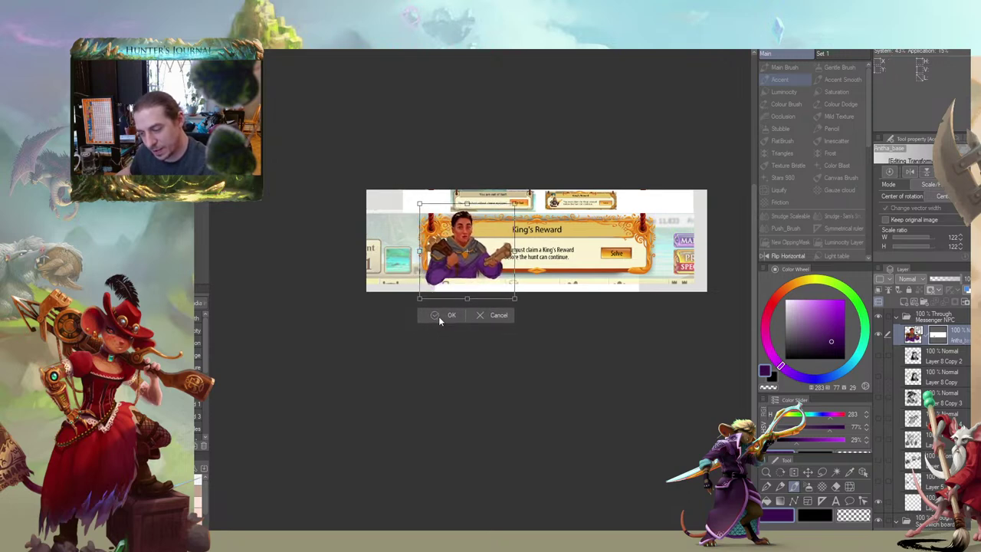
Mirror the character horizontally, scale it to 115%, and place it so the held scrolls overlap the banner's left edge
click(788, 255)
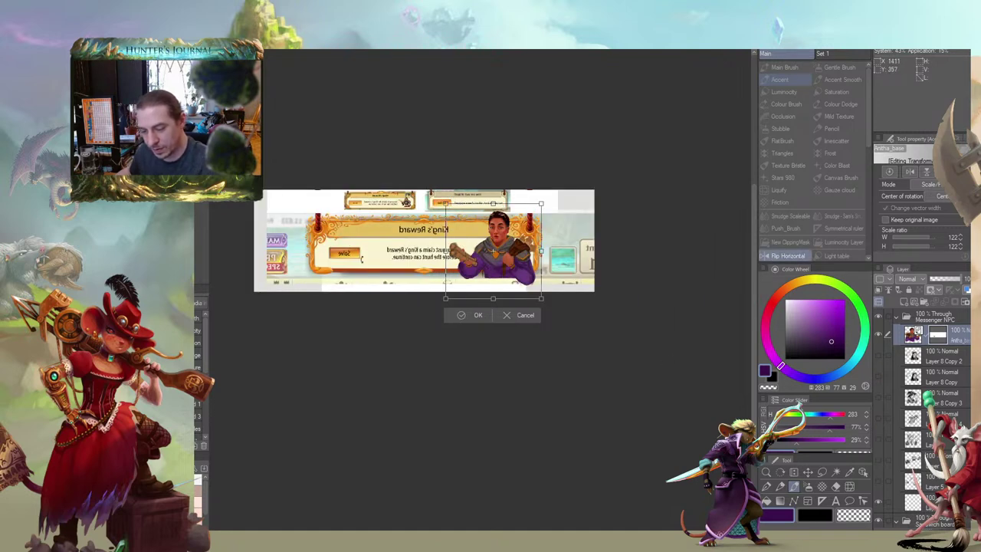
drag(456, 283, 452, 283)
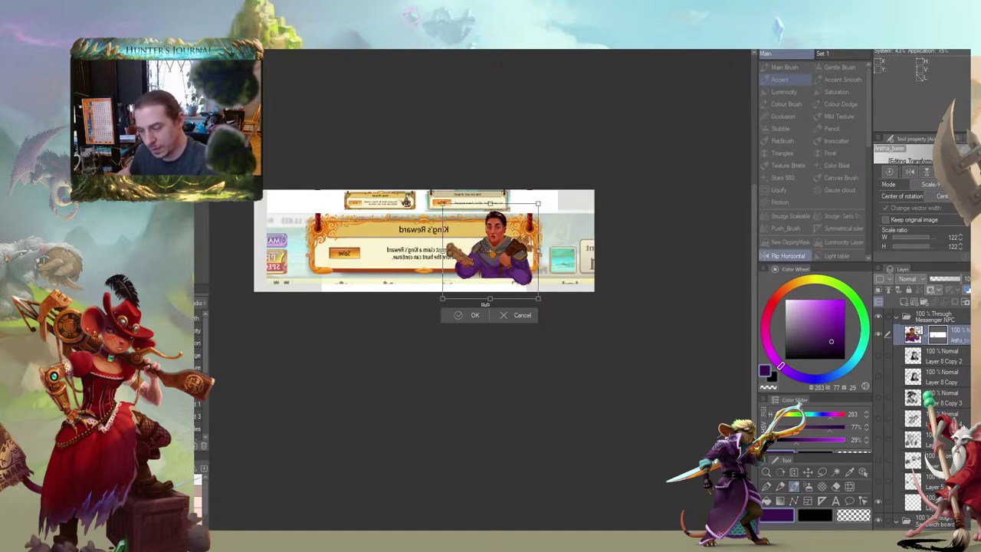
click(788, 255)
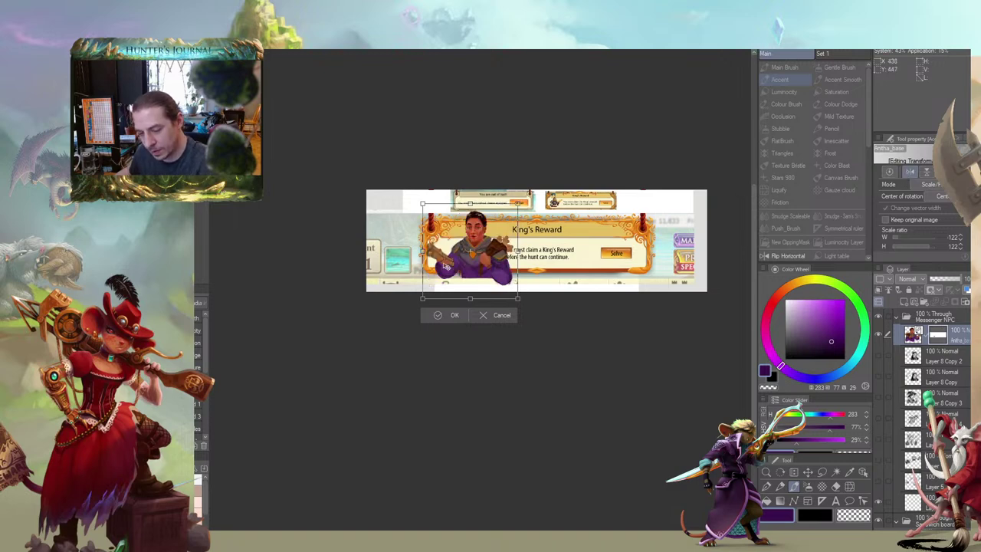
mouse_move(446, 267)
mouse_down()
mouse_move(431, 265)
mouse_move(403, 301)
mouse_move(442, 284)
mouse_move(415, 295)
mouse_move(435, 270)
mouse_up()
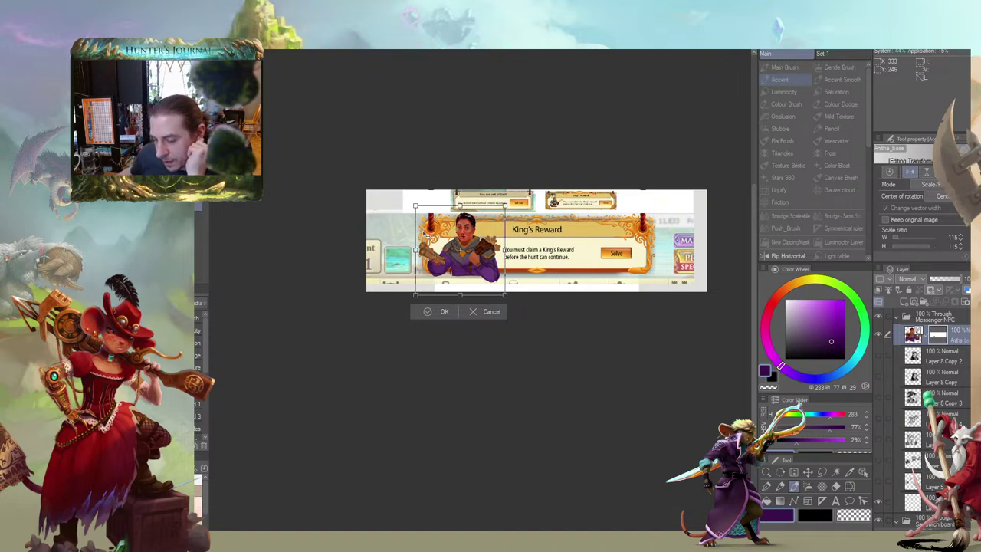
key(Return)
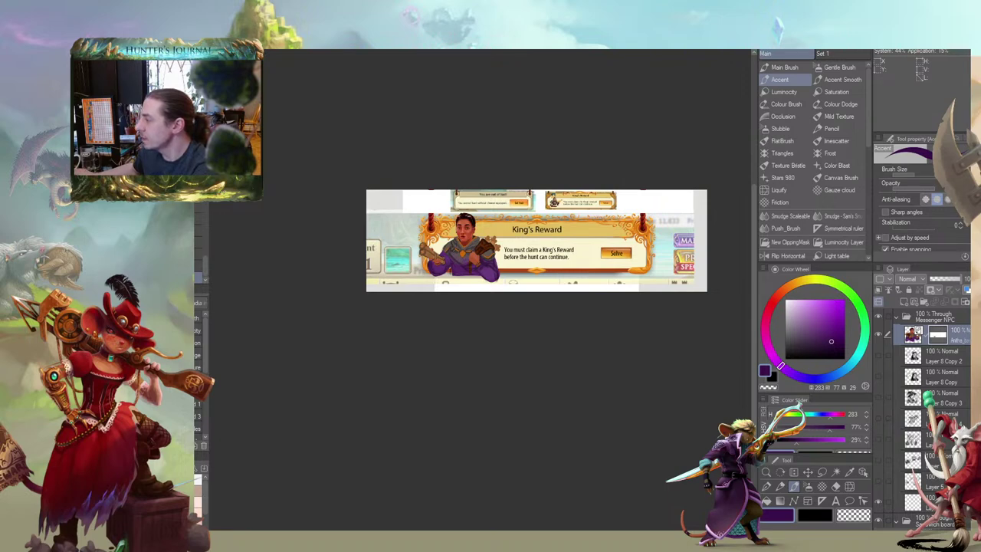
Export the banner mock-up at a 25% scale ratio from the original data, processed for illustration
key(Return)
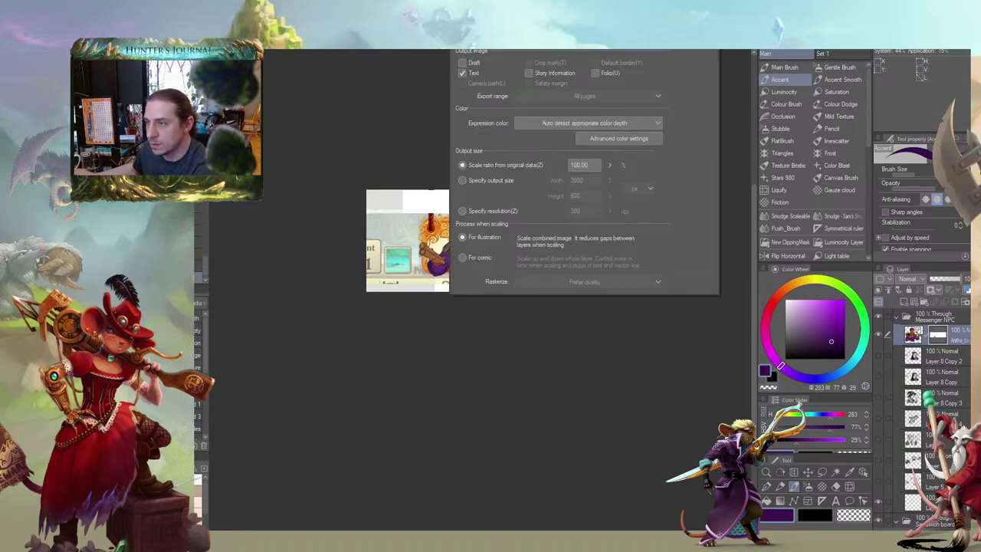
drag(601, 165, 551, 151)
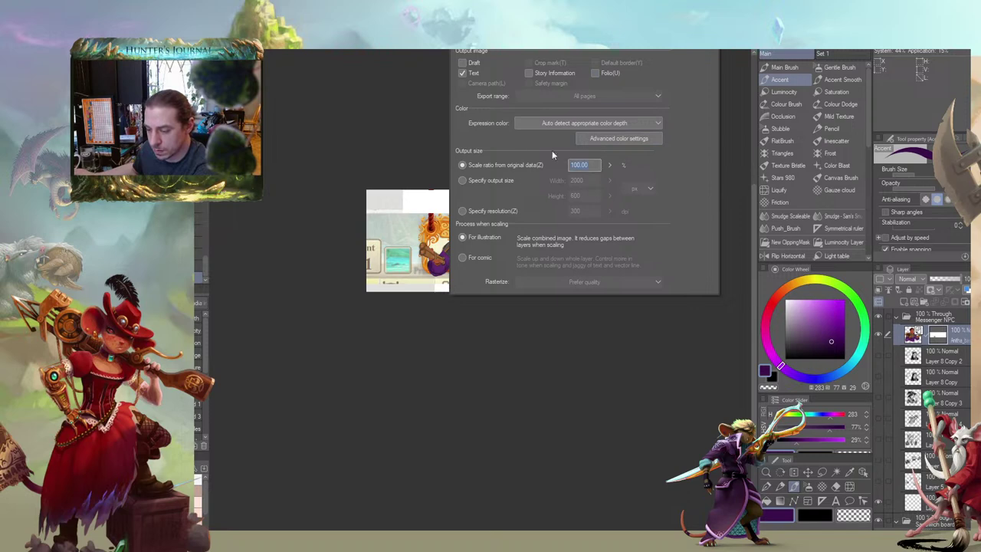
text(25)
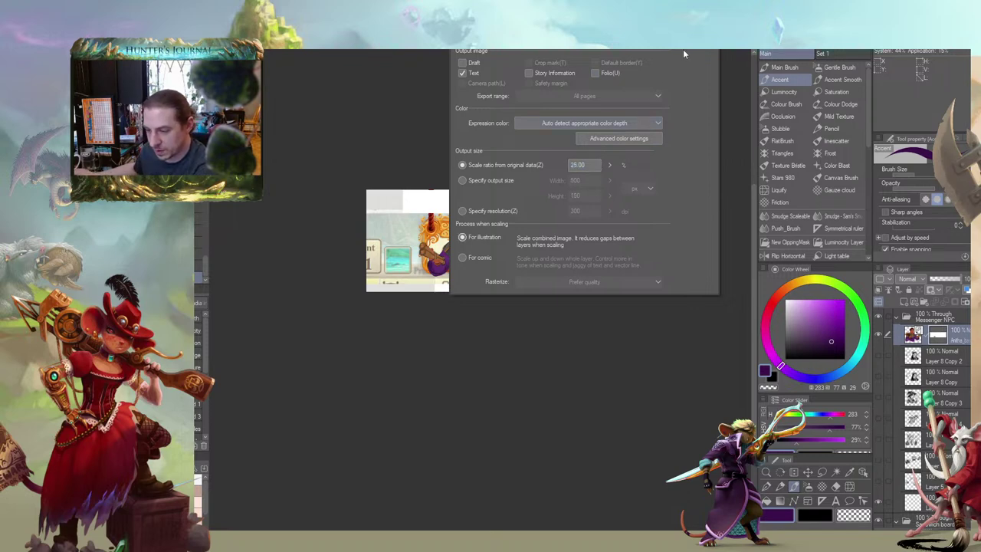
click(685, 53)
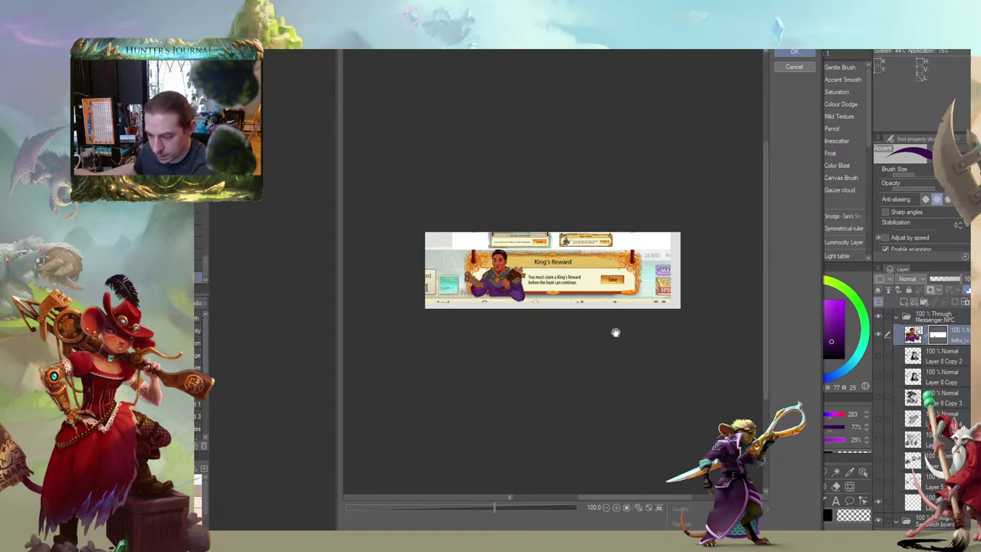
click(797, 52)
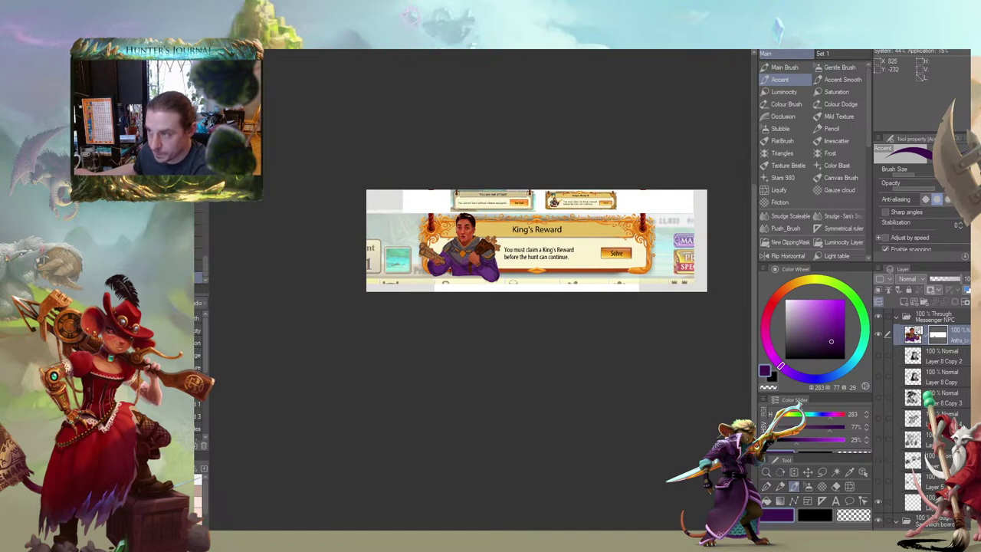
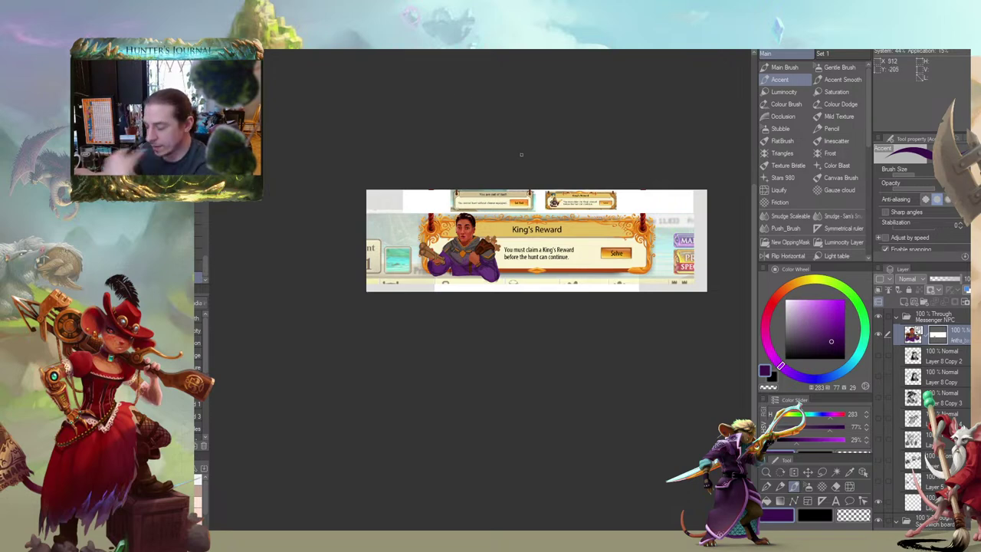
Examine the mirrored character's face and its fit on the King's Reward banner at close and small display sizes
drag(455, 206, 457, 227)
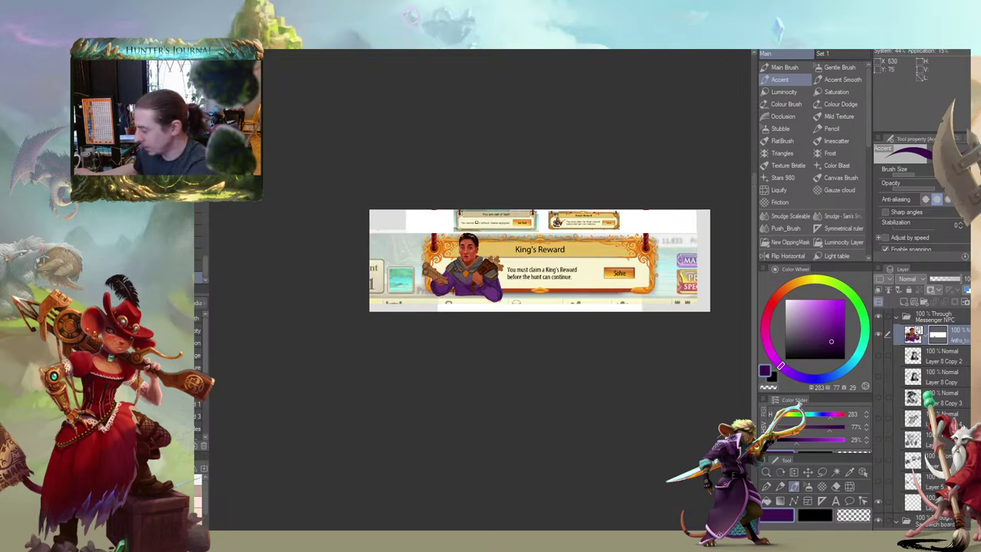
key(ctrl+t)
scroll(476, 226, up, 9)
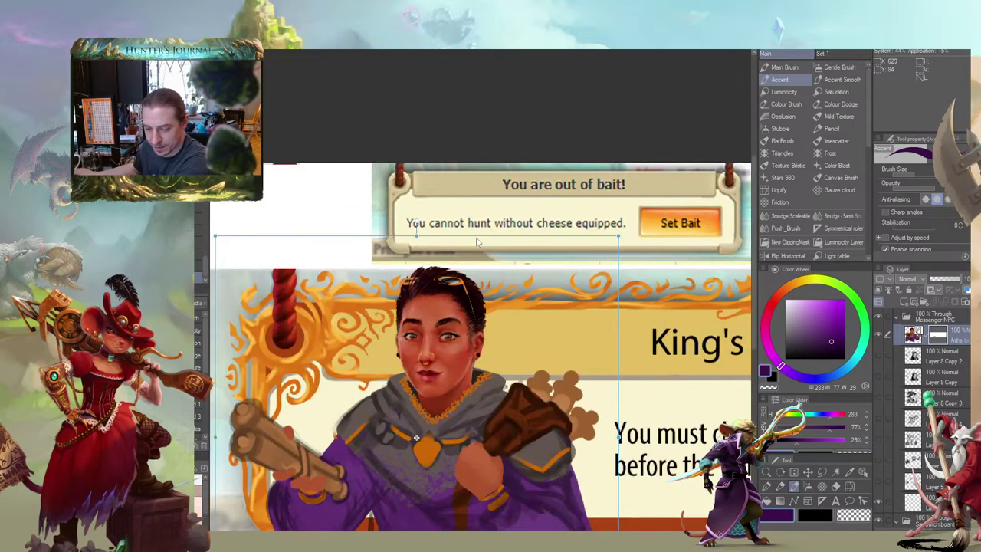
drag(461, 347, 487, 191)
scroll(484, 201, up, 7)
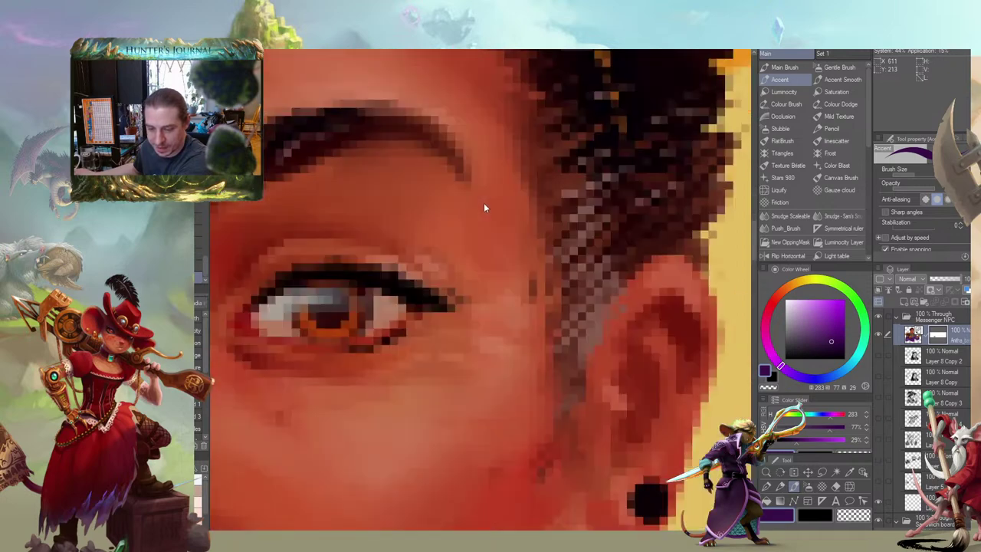
scroll(483, 202, down, 7)
scroll(477, 218, down, 8)
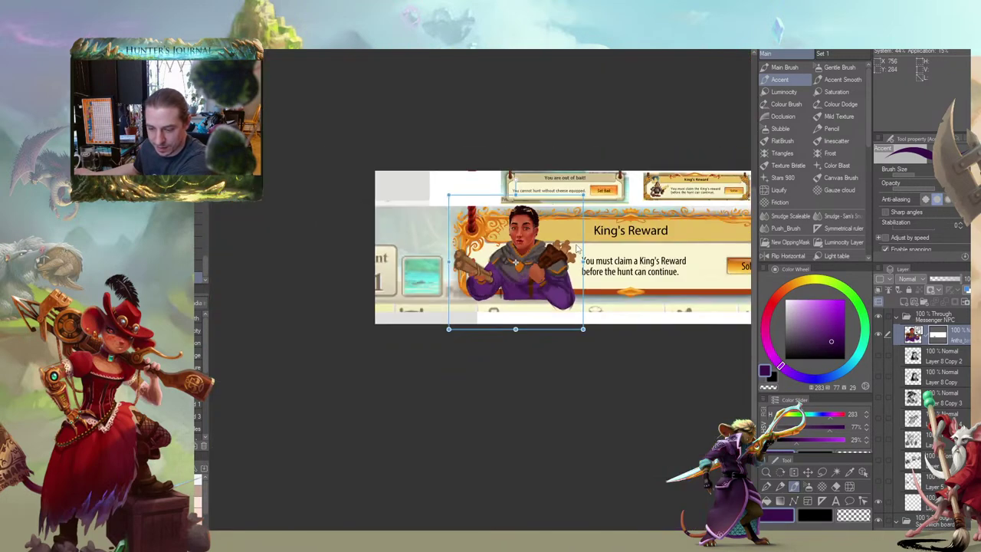
drag(586, 244, 507, 265)
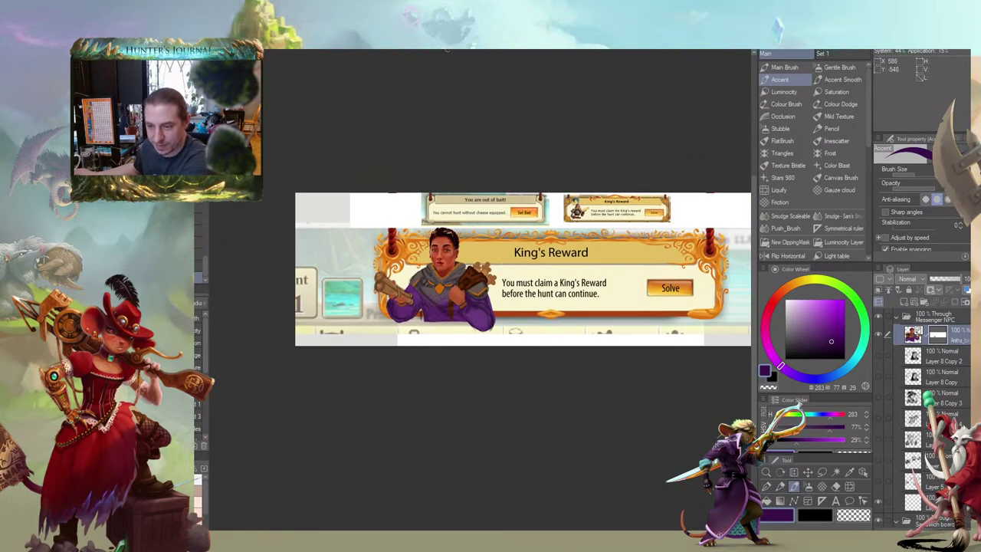
Examine the Grambphlymn sketch on the character concept sheet and compare it with the character on the King's Reward banner
click(356, 53)
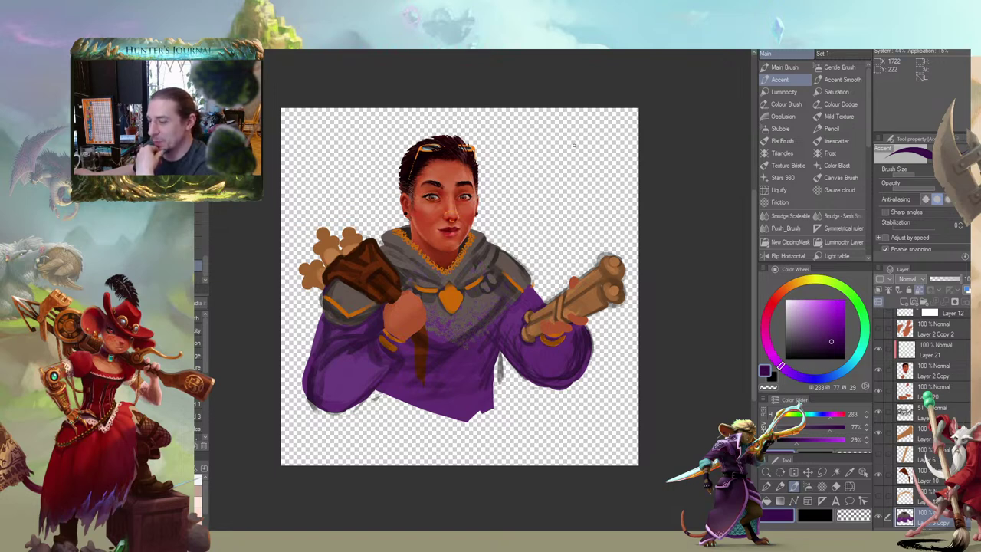
click(283, 48)
scroll(322, 386, up, 3)
scroll(345, 387, up, 2)
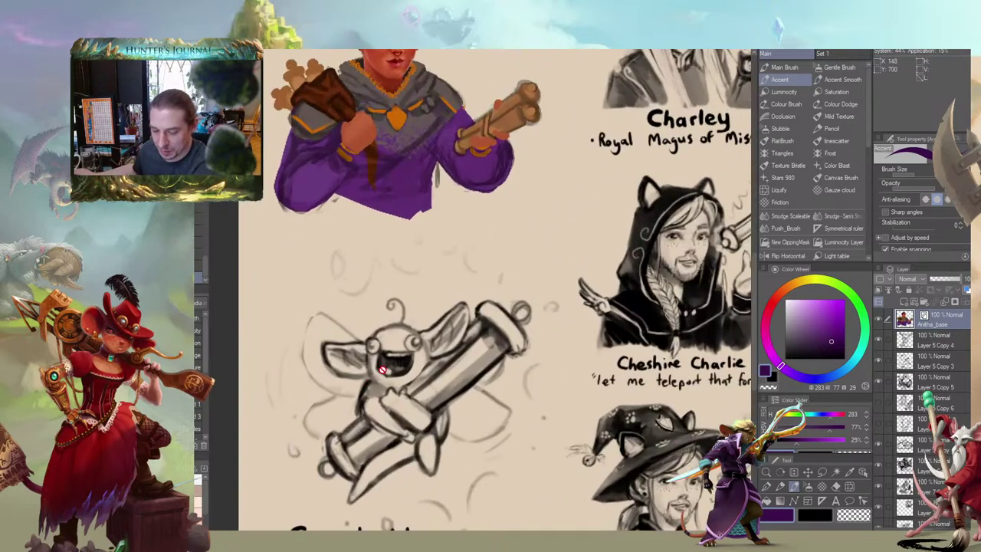
drag(380, 386, 436, 232)
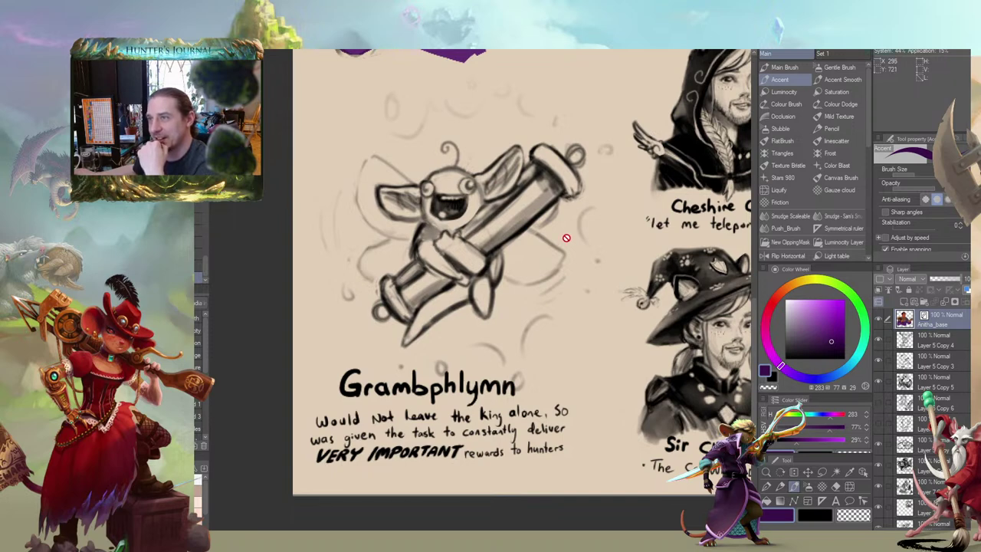
scroll(538, 190, down, 1)
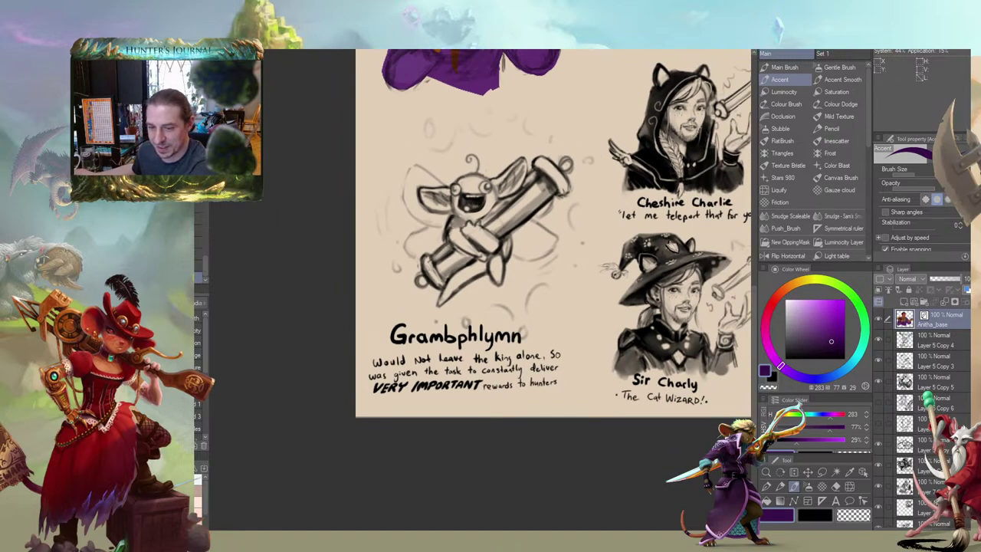
click(288, 44)
scroll(448, 302, up, 3)
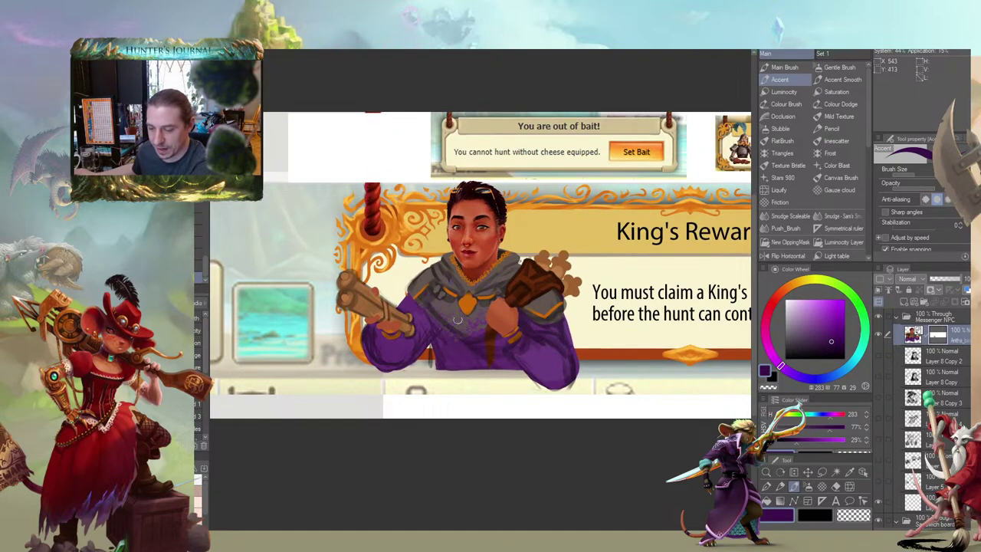
scroll(511, 282, down, 2)
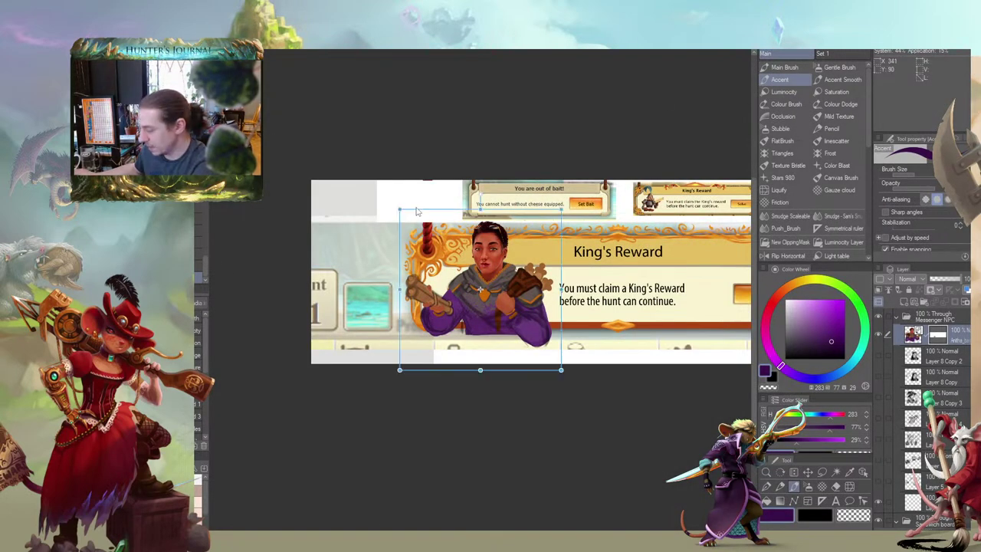
Paste the "You have a King's Reward!" banner screenshot as a new layer and position it in the canvas's upper-left corner
key(ctrl+v)
key(k)
key(ctrl+0)
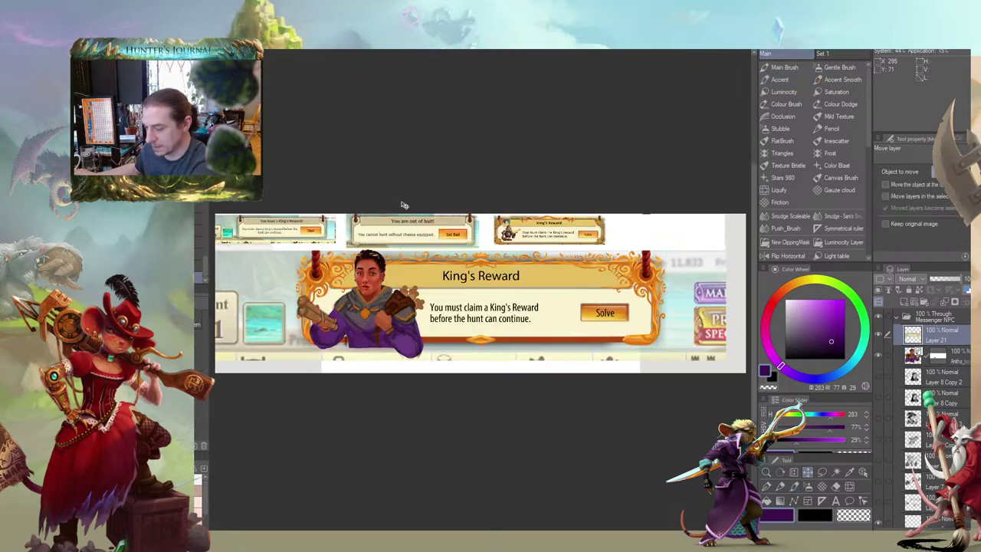
key(ctrl+alt+0)
drag(236, 227, 638, 301)
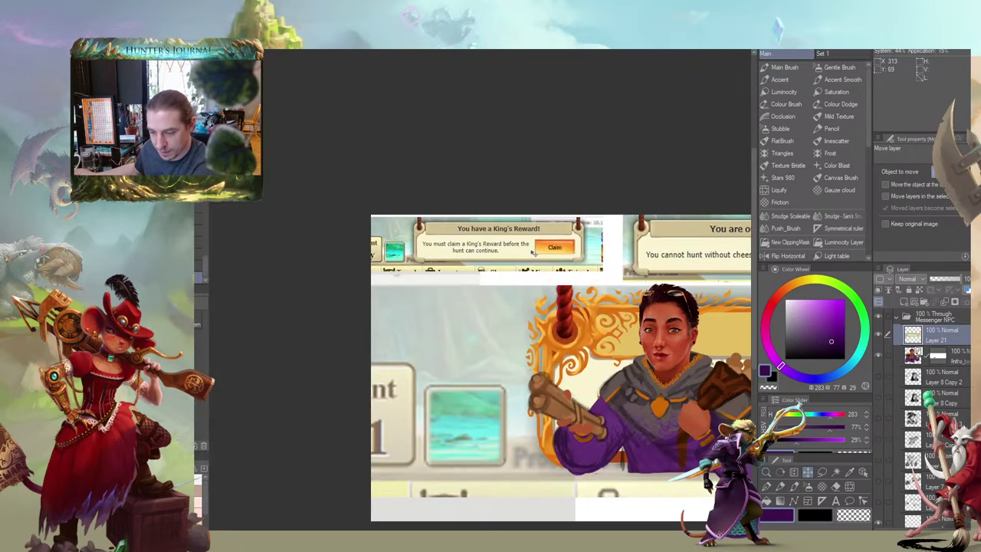
drag(500, 251, 513, 256)
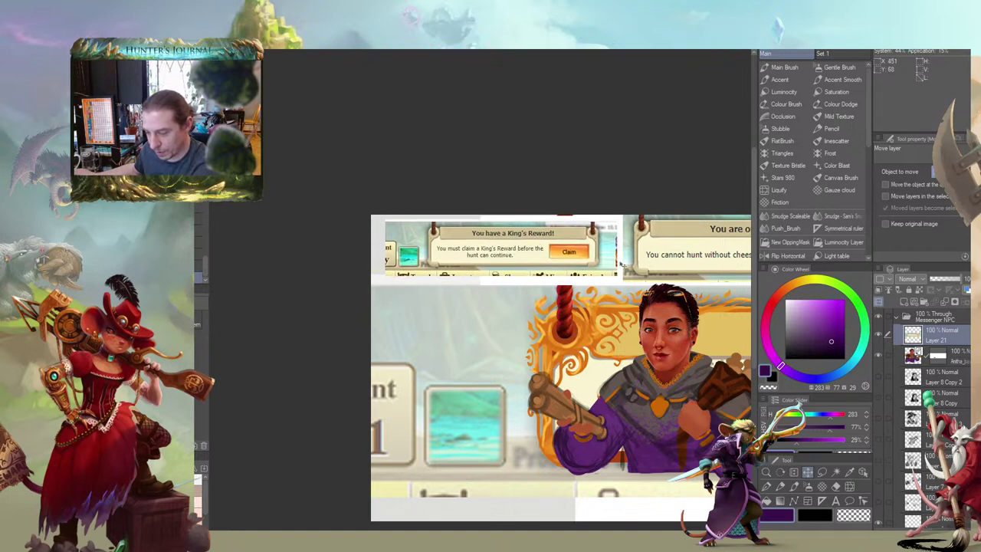
Duplicate the masked character layer, shift the copy toward the small pasted banner, and stack it above the pasted layer
click(916, 355)
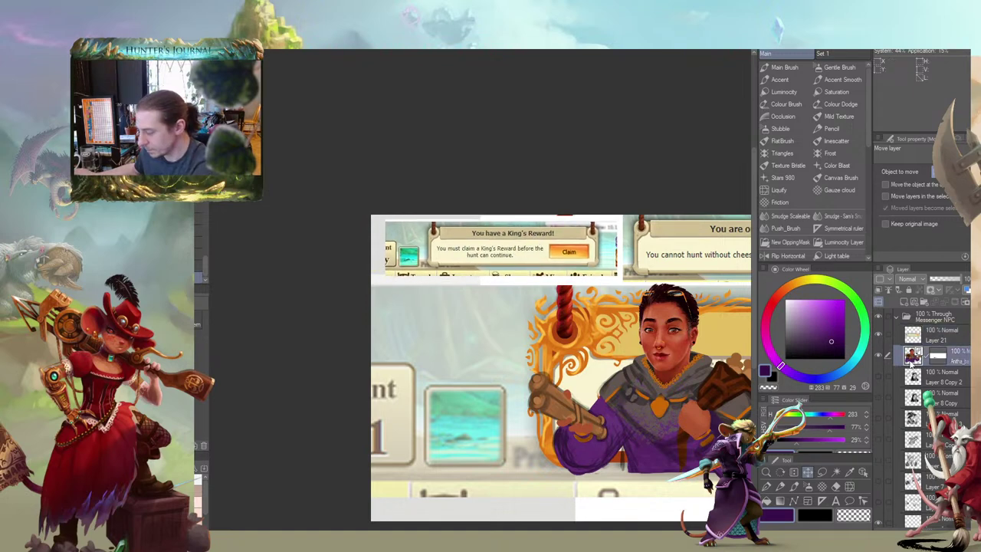
drag(912, 357, 904, 302)
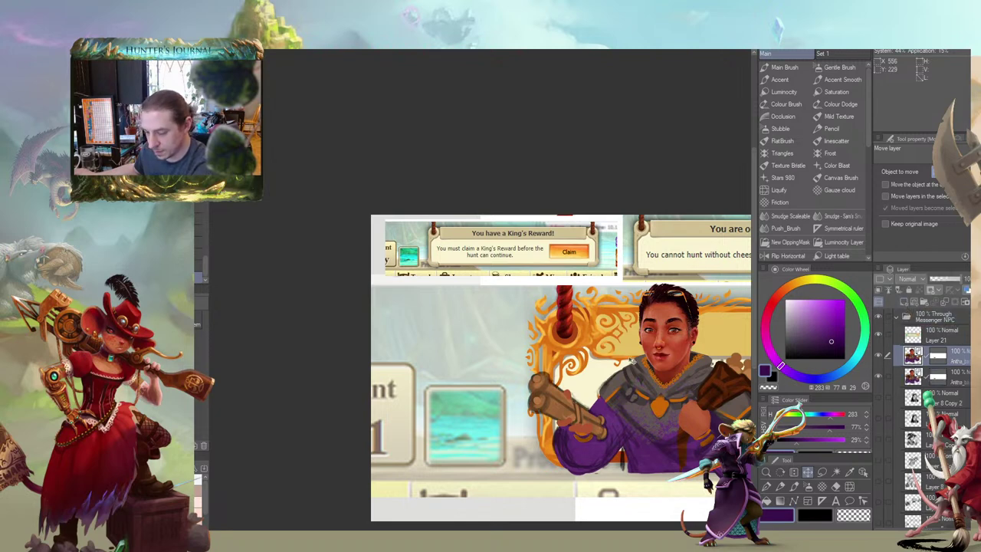
drag(630, 360, 553, 278)
drag(897, 359, 889, 331)
Scale the duplicated character to 22% and position it over the rope end of the small "You have a King's Reward!" banner
key(ctrl+t)
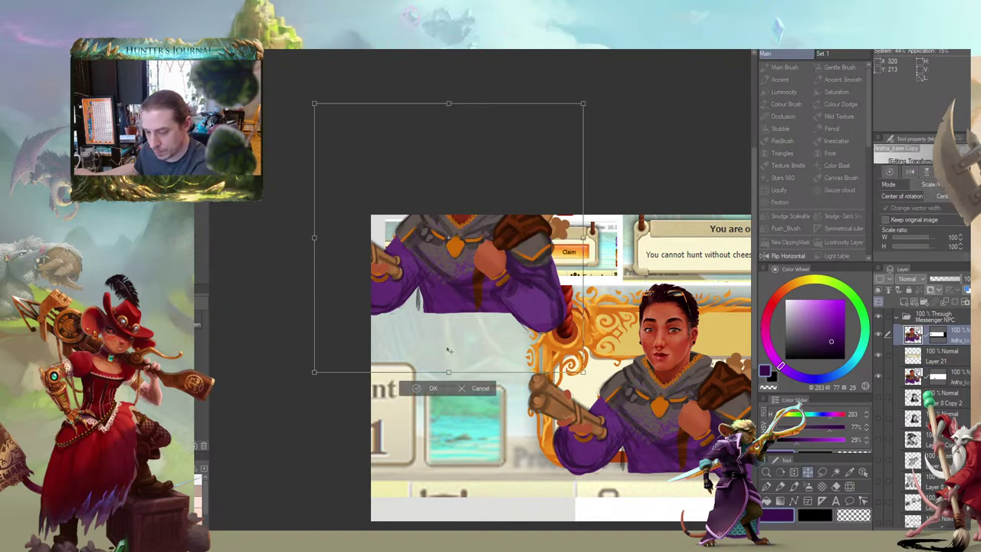
drag(313, 372, 517, 176)
drag(560, 153, 424, 240)
scroll(478, 266, up, 6)
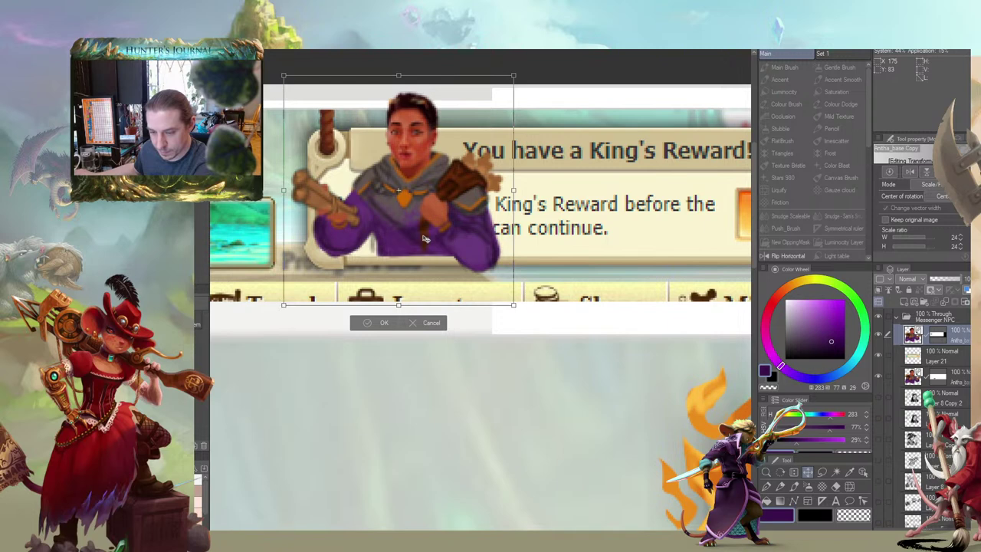
drag(513, 76, 501, 100)
mouse_move(450, 182)
mouse_down()
mouse_move(454, 174)
mouse_move(449, 193)
mouse_move(440, 192)
mouse_up()
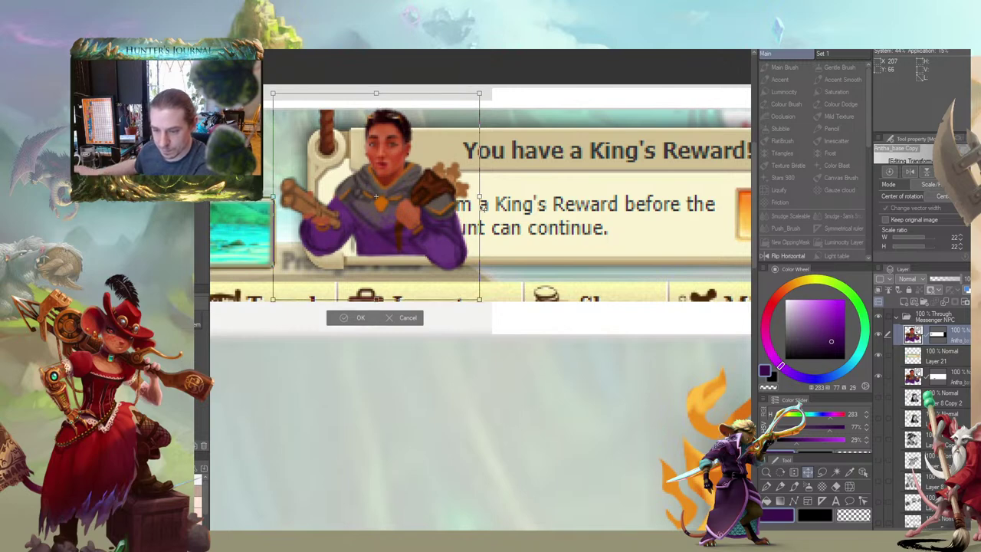
scroll(613, 198, down, 3)
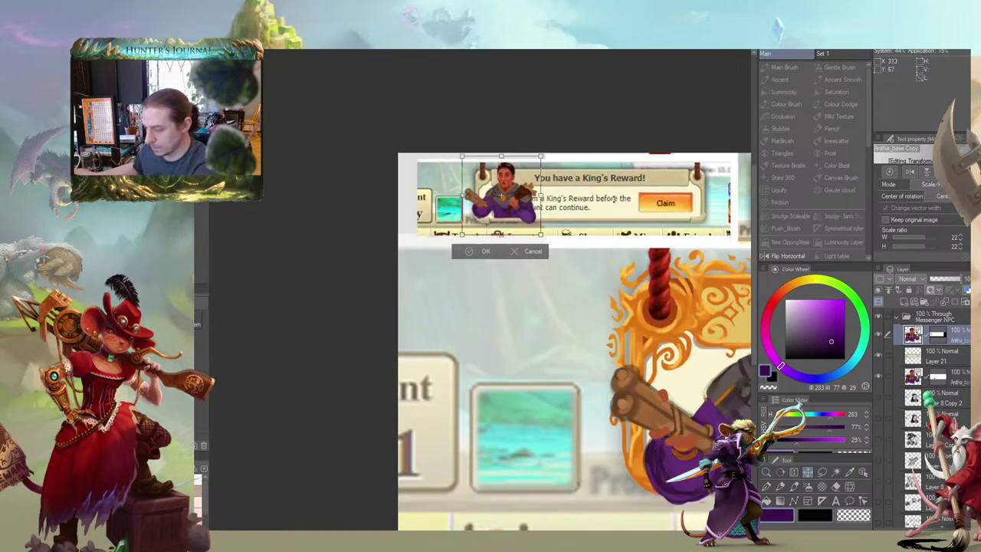
key(ctrl+minus)
key(Return)
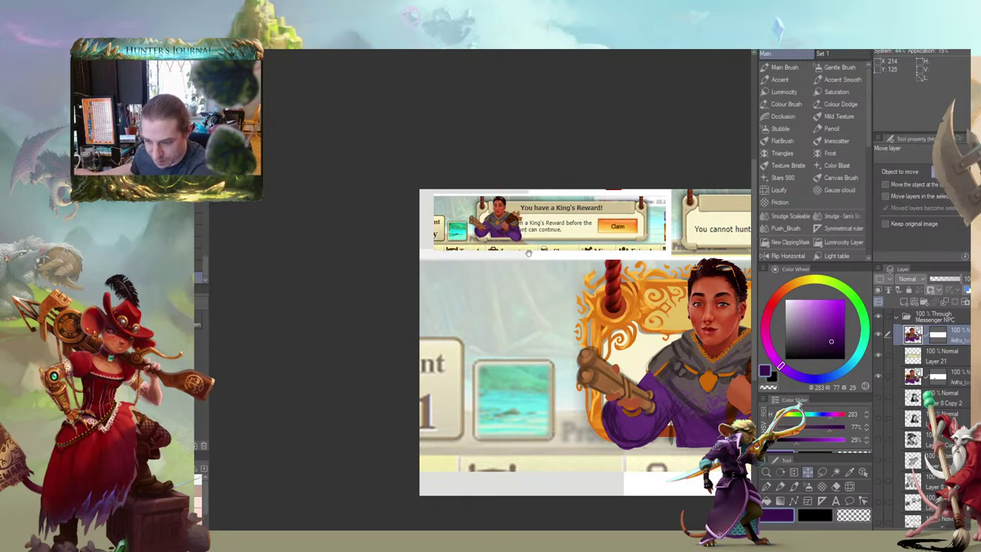
Examine the small banner mock-up at several sizes, and hide both painted character layers and the pasted banner on Layer 21
drag(528, 253, 469, 318)
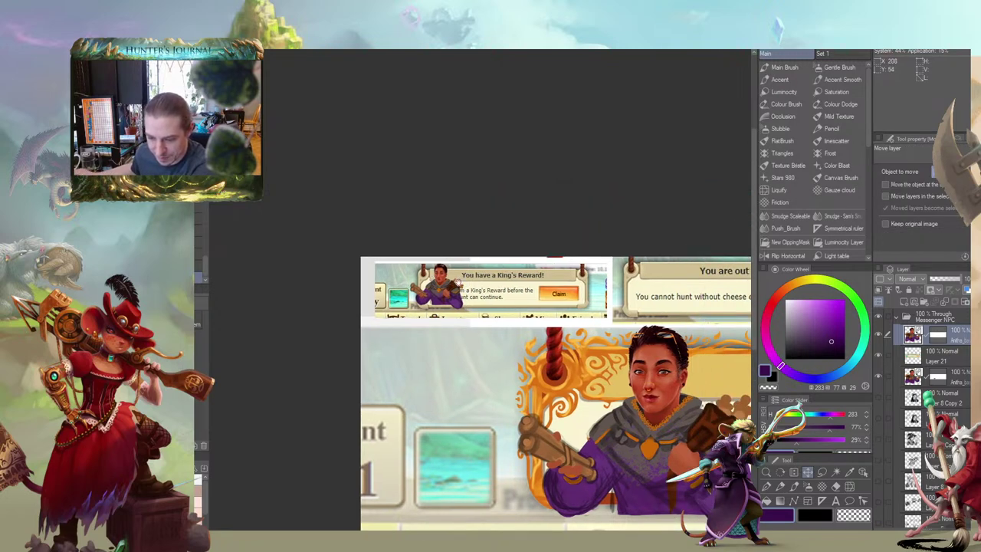
scroll(440, 282, up, 4)
scroll(448, 308, up, 3)
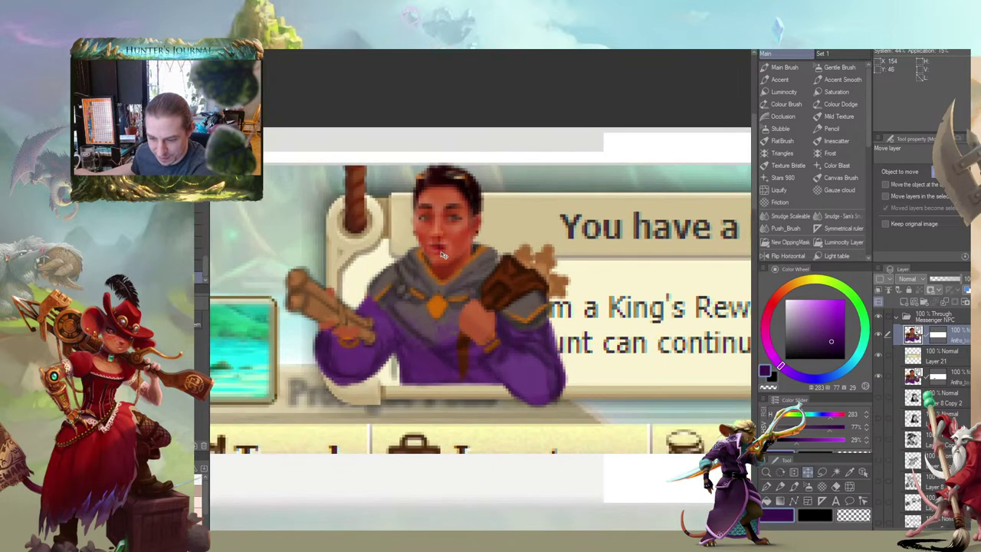
scroll(447, 236, down, 6)
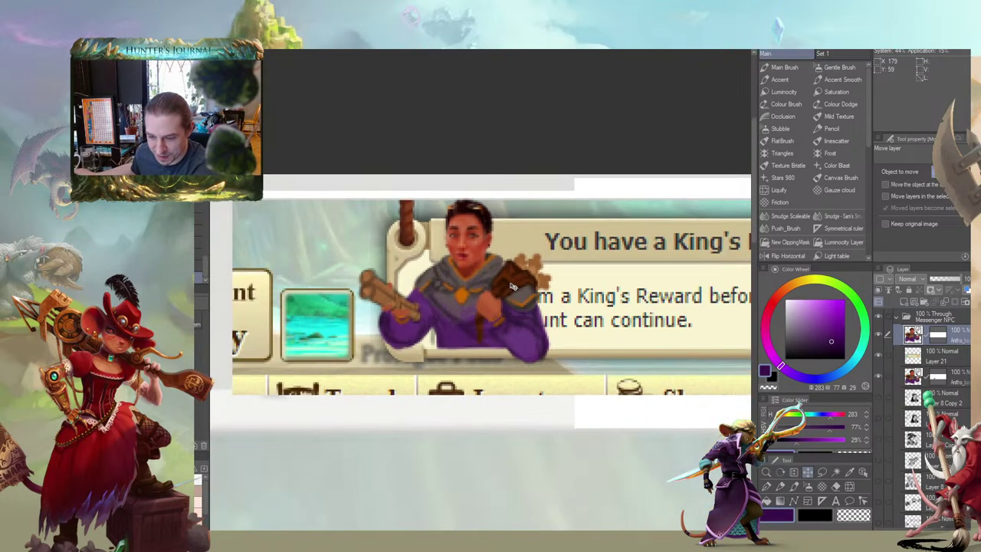
scroll(536, 296, down, 1)
drag(619, 310, 529, 291)
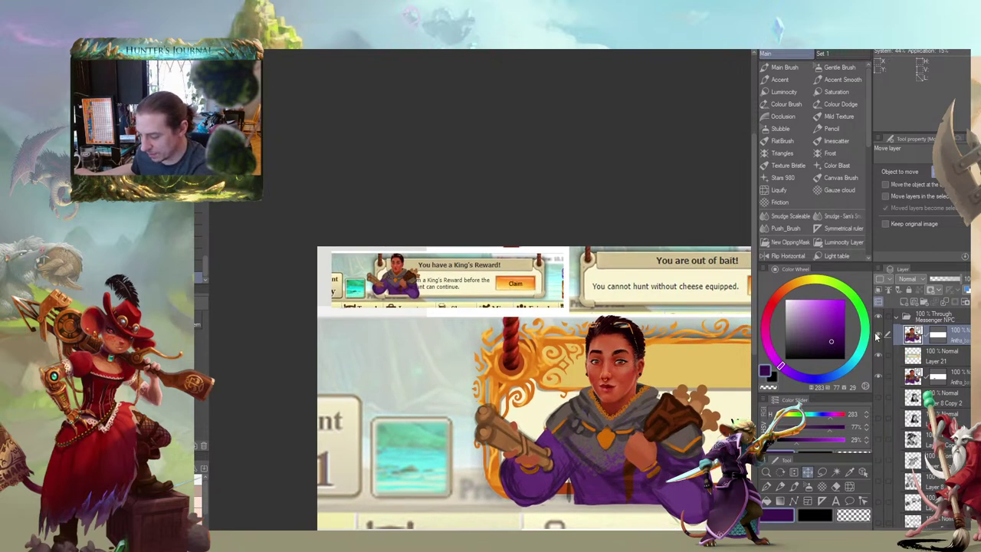
click(877, 335)
click(878, 356)
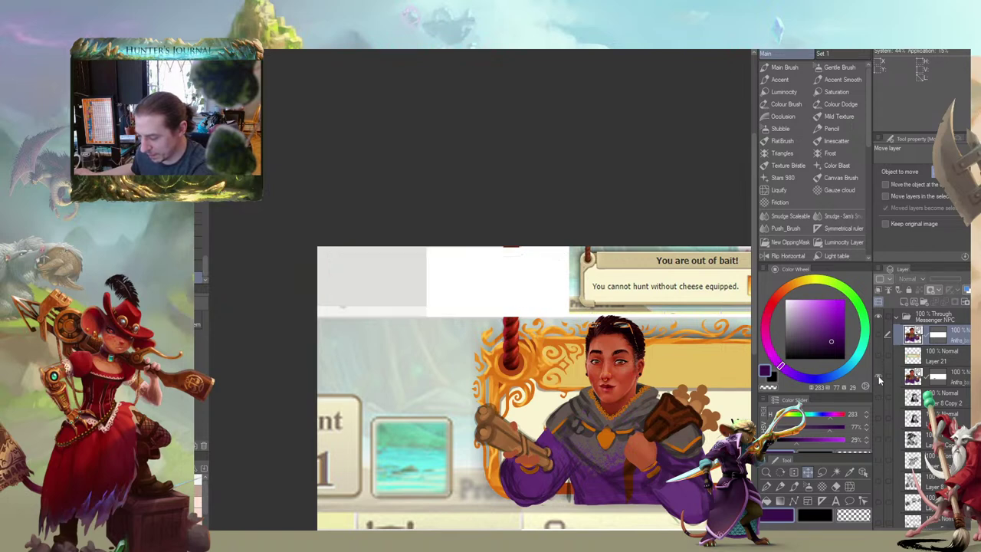
click(878, 375)
Show and select Layer 8 Copy 4, the sketch of the big-eared creature carrying a scroll
scroll(886, 458, down, 2)
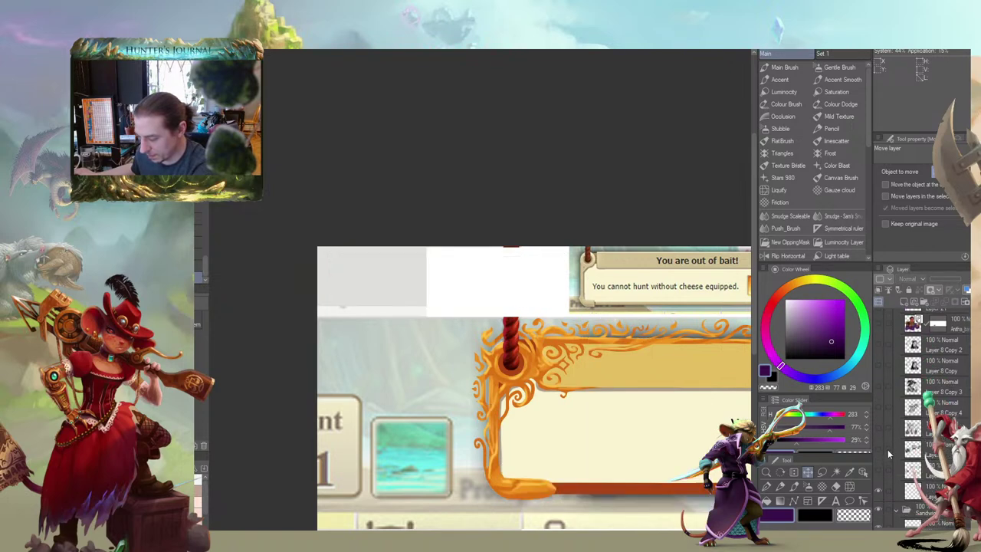
click(877, 408)
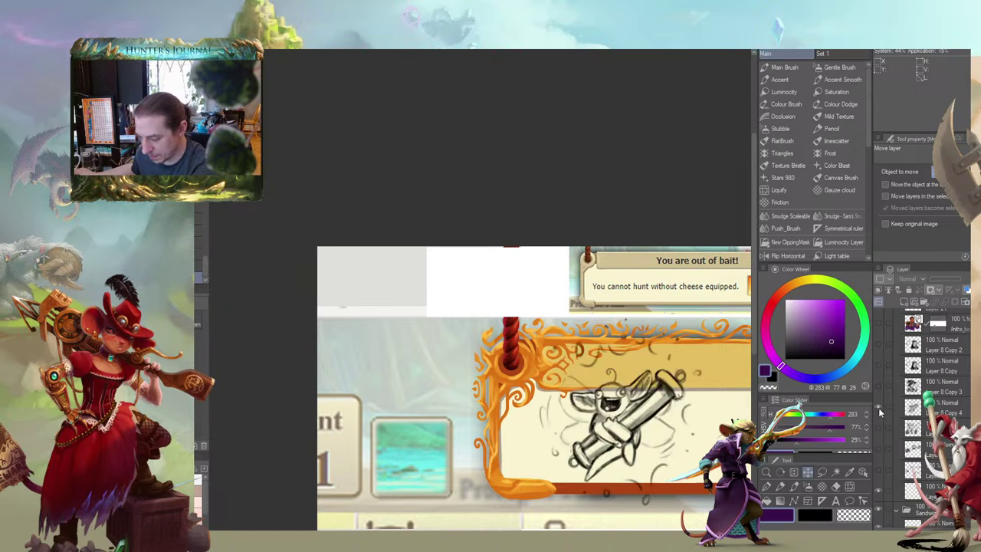
click(922, 408)
Enlarge the creature sketch to about 119% and keep it inside the rope end of the large King's Reward banner
scroll(521, 333, down, 2)
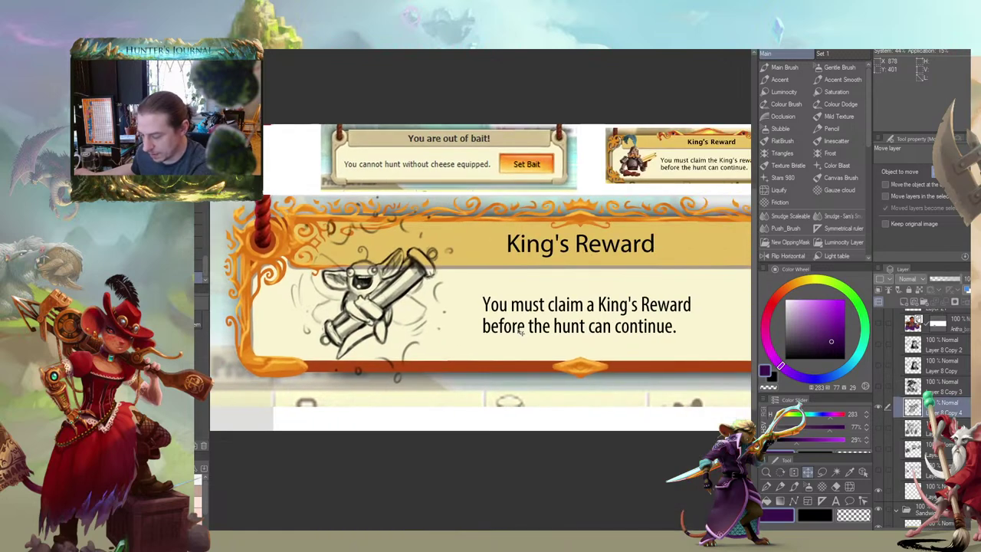
scroll(519, 332, down, 3)
scroll(520, 331, down, 1)
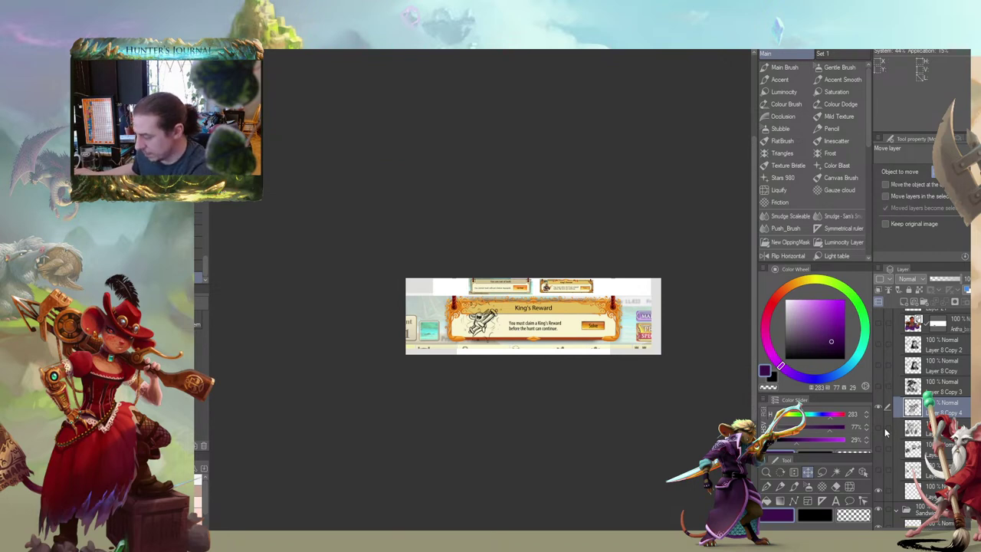
key(ctrl+t)
drag(459, 296, 447, 289)
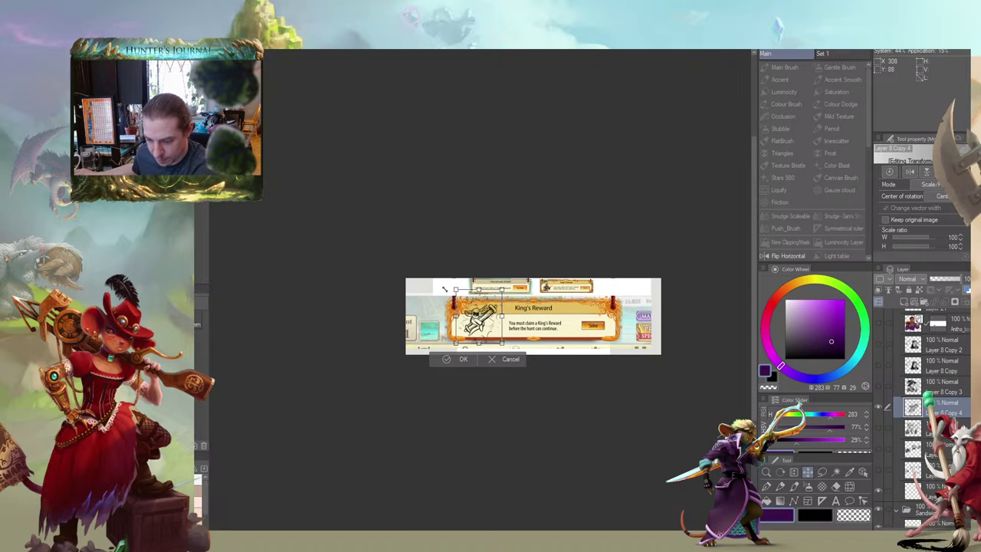
mouse_move(455, 343)
mouse_down()
mouse_move(447, 346)
mouse_move(488, 331)
mouse_up()
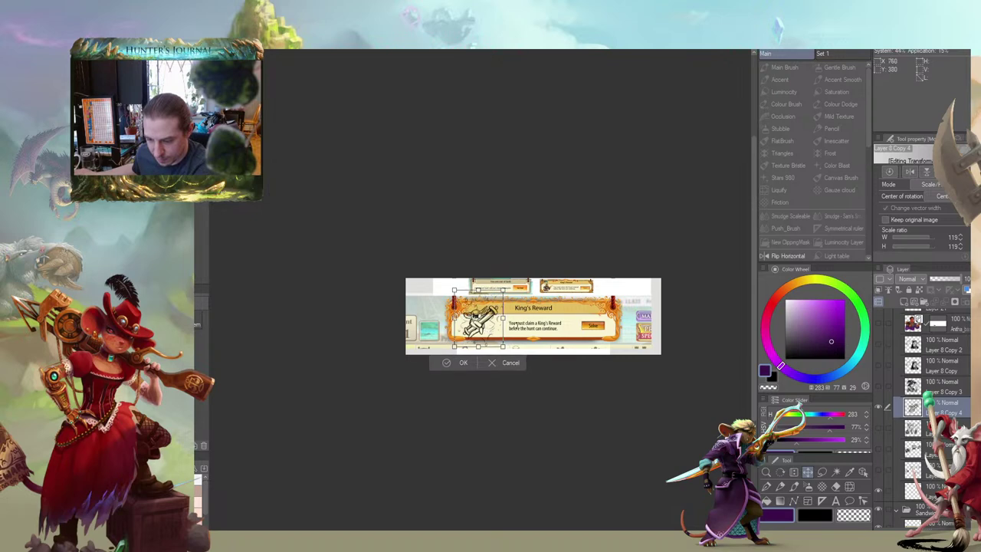
click(442, 366)
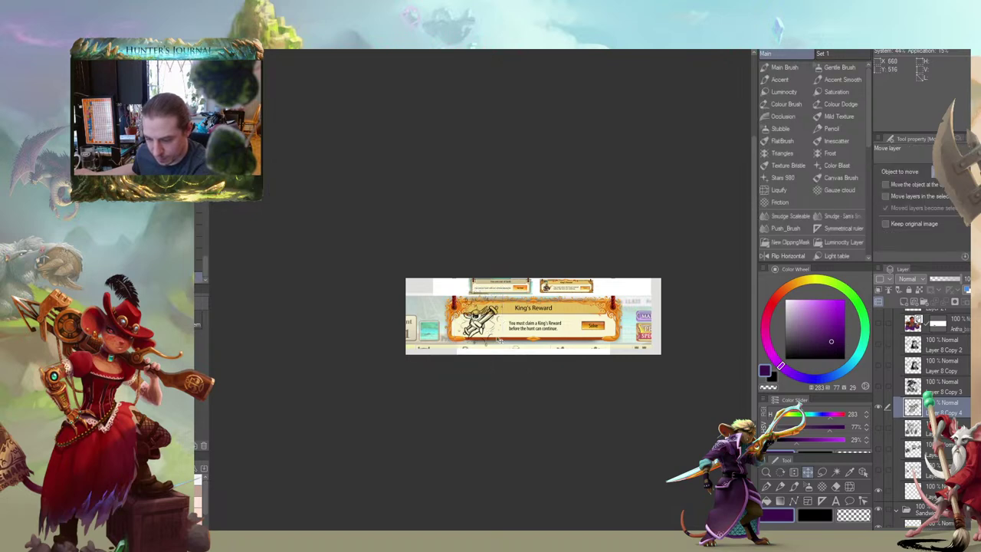
Add a new layer beneath the creature sketch, fade the sketch layer's opacity, and make the new layer active
mouse_move(498, 339)
mouse_down()
mouse_move(522, 328)
mouse_move(498, 335)
mouse_up()
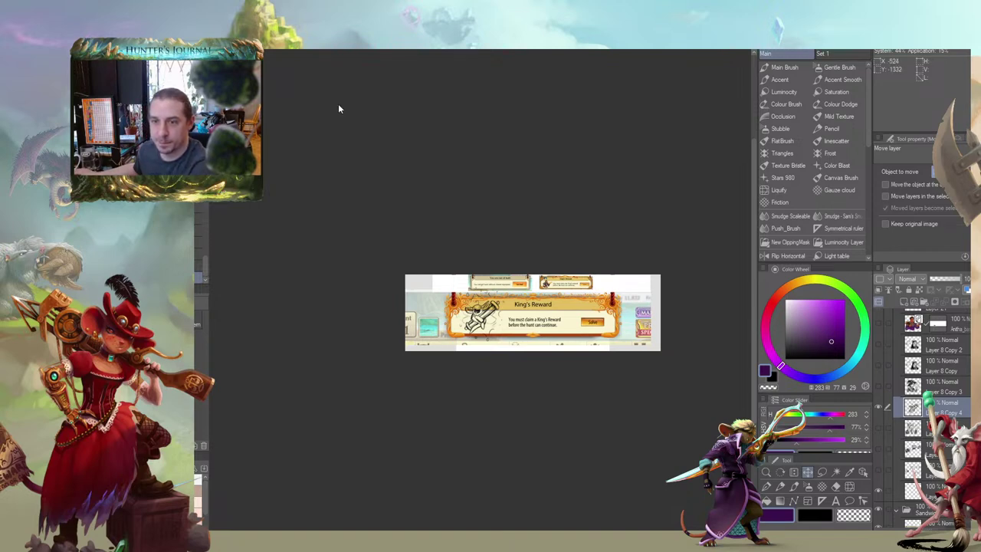
scroll(505, 322, up, 3)
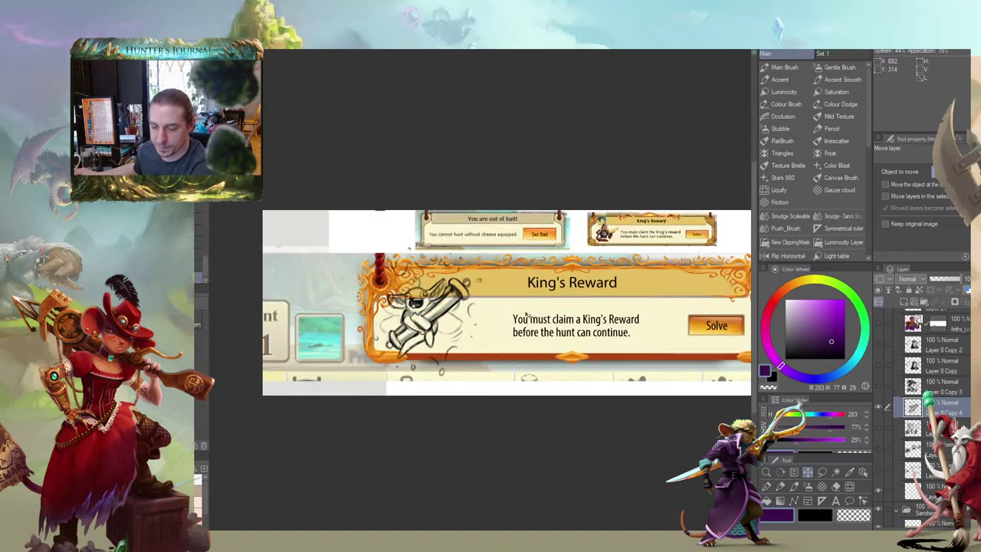
scroll(471, 303, up, 2)
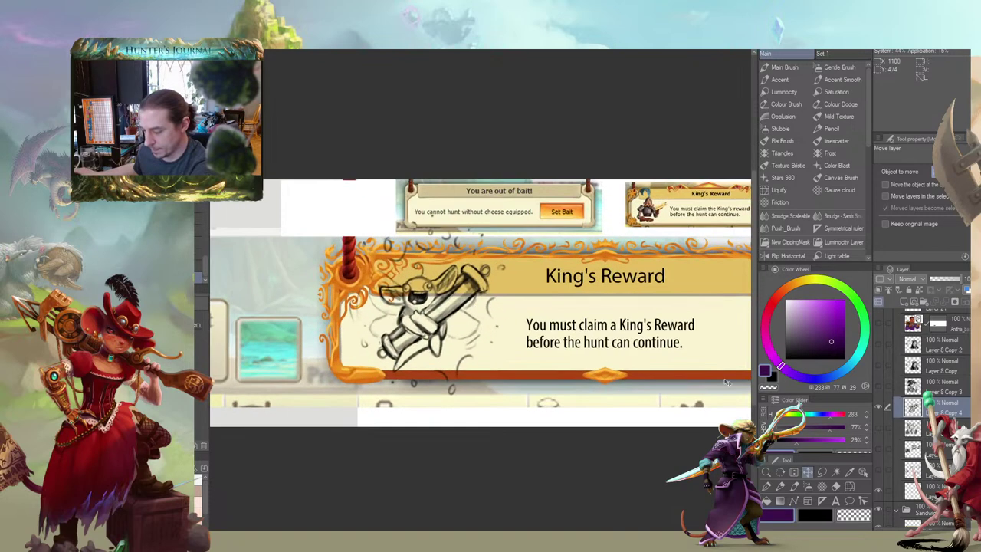
click(904, 302)
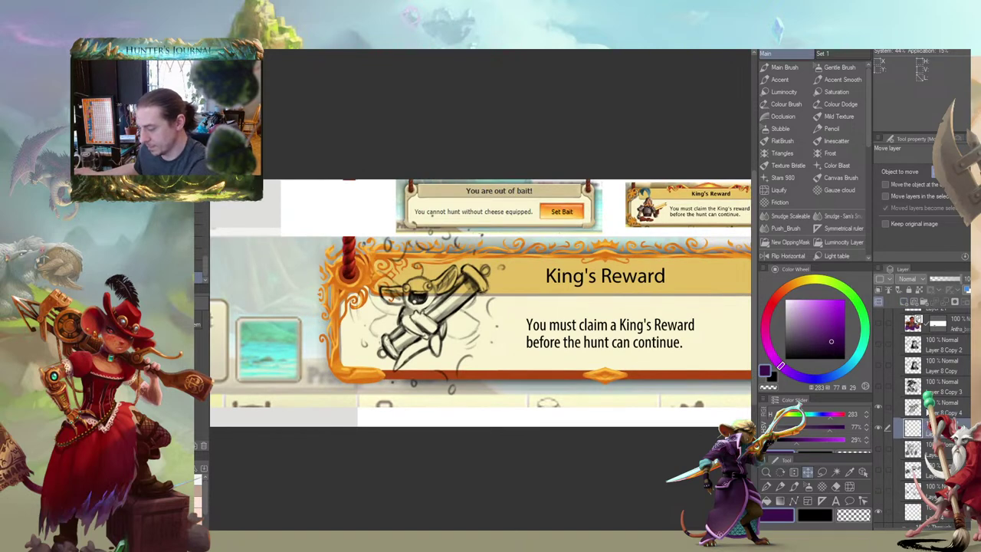
click(913, 406)
click(945, 282)
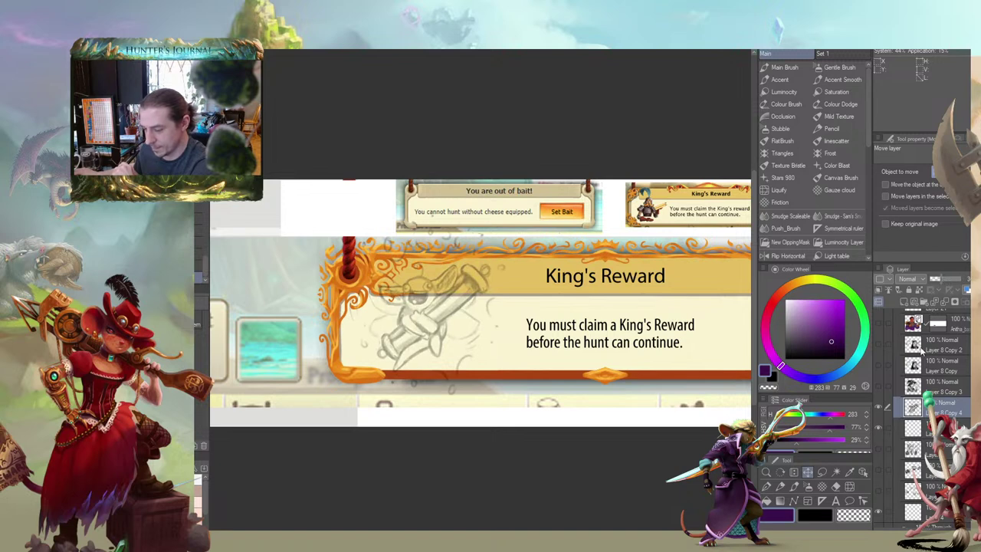
click(913, 427)
Block in the creature's head with a broad Accent Smooth stroke in teal (hue 180, saturation 78%, value 62%)
key(b)
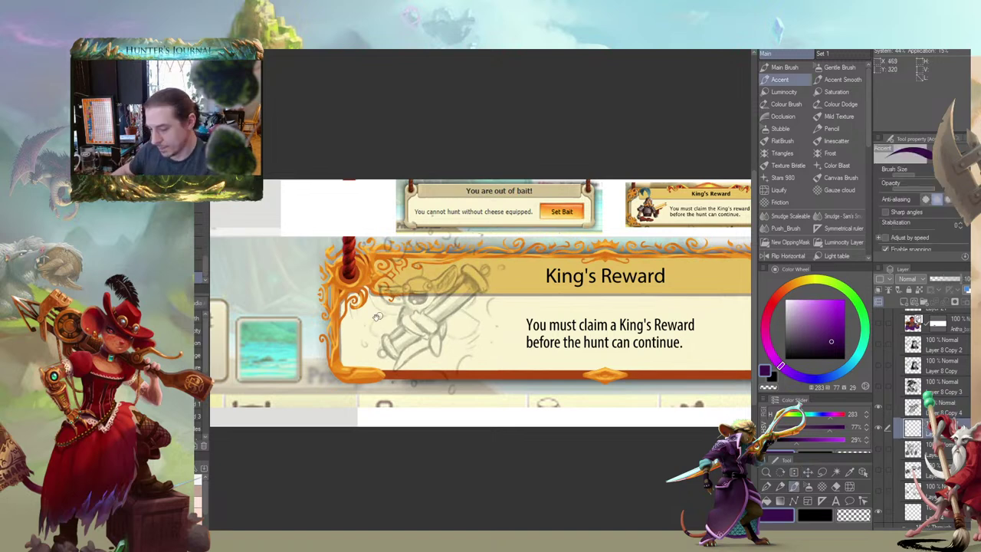
drag(418, 283, 511, 264)
click(826, 326)
click(831, 322)
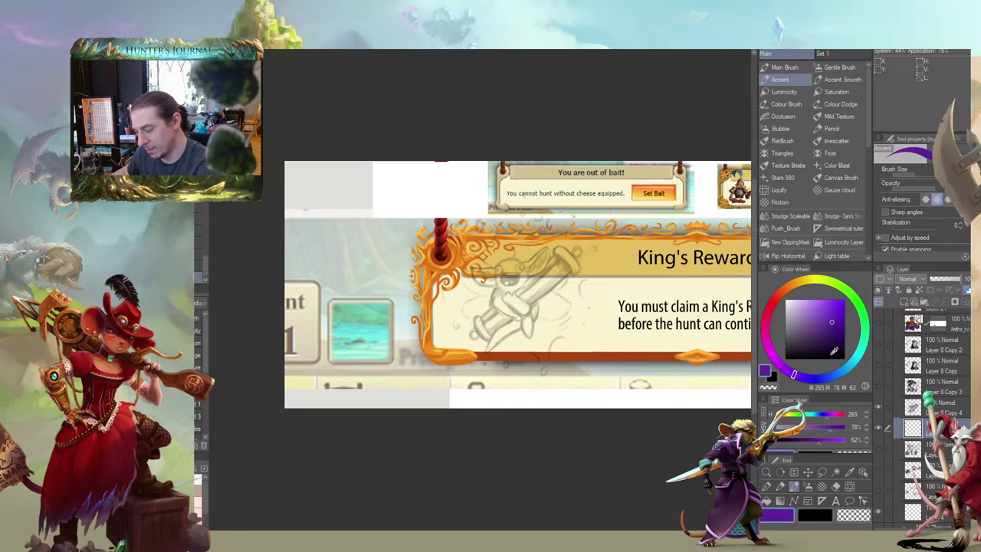
click(858, 354)
key(b)
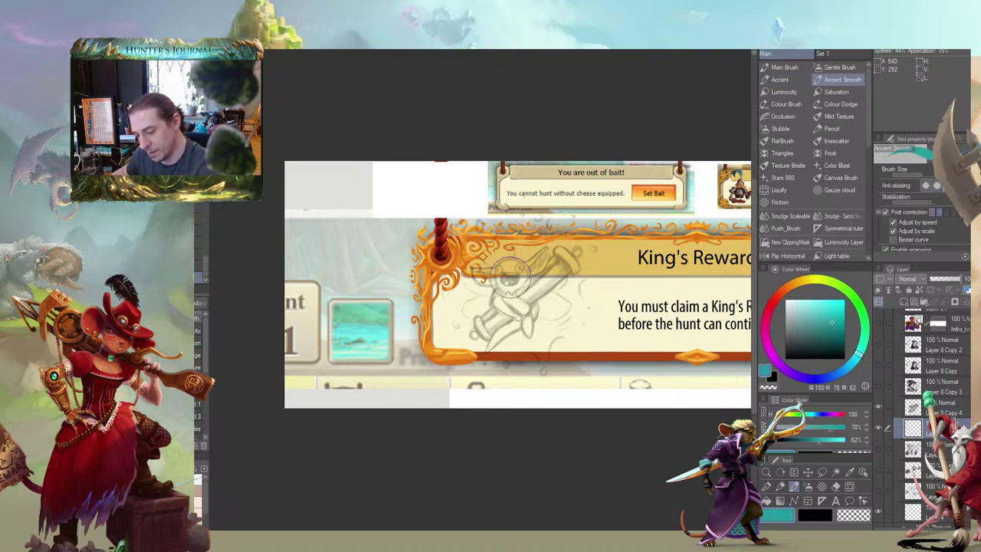
mouse_move(506, 280)
mouse_down()
mouse_move(539, 258)
mouse_move(491, 292)
mouse_up()
Extend the teal silhouette over the creature's ears, arms, body and legs with the Accent brush
key(b)
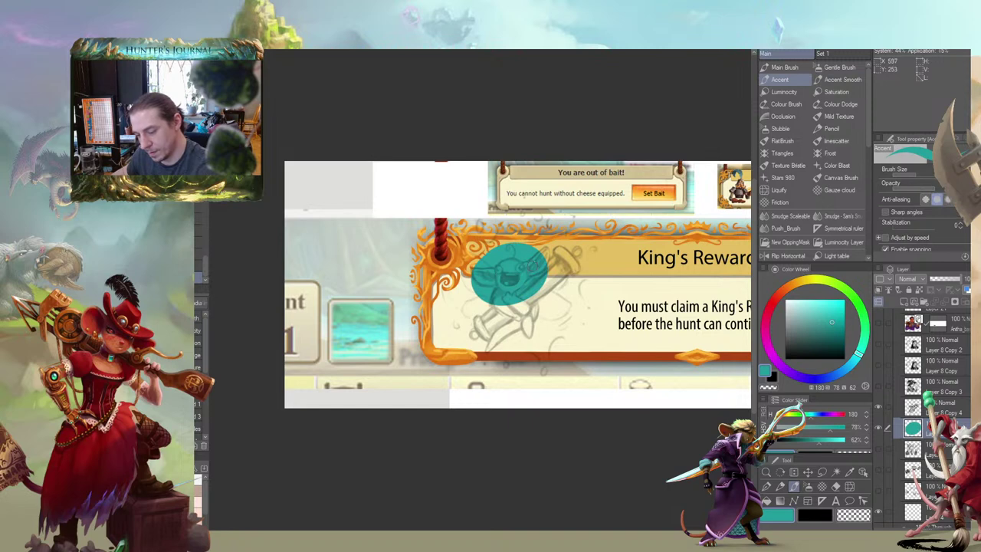
mouse_move(534, 265)
mouse_down()
mouse_move(542, 272)
mouse_move(547, 246)
mouse_up()
mouse_move(515, 306)
mouse_down()
mouse_move(544, 300)
mouse_move(503, 344)
mouse_move(483, 308)
mouse_move(498, 350)
mouse_move(541, 327)
mouse_up()
drag(492, 240, 479, 243)
Erase the excess teal with transparent colour around the creature's ears, head, legs and back, following the sketch outline
key(c)
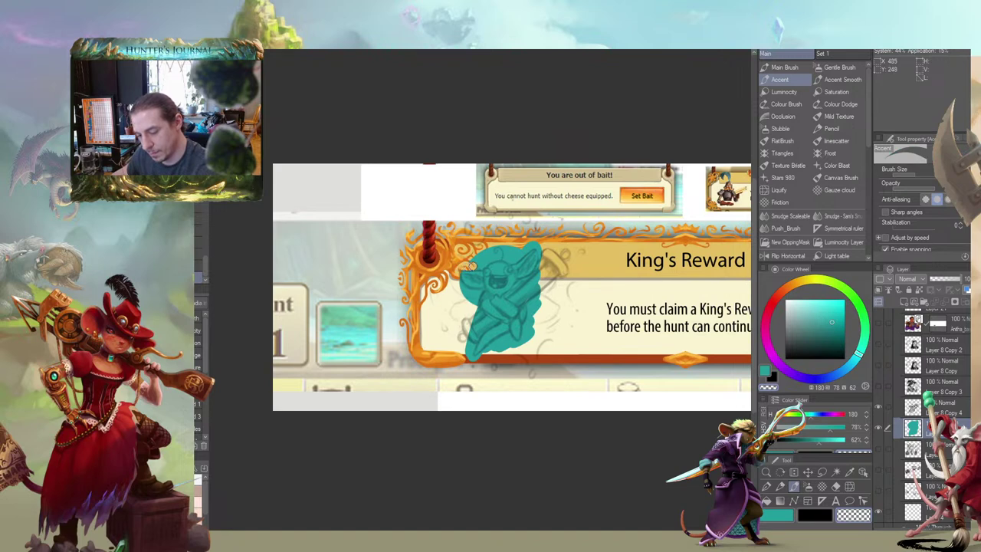
mouse_move(481, 264)
mouse_down()
mouse_move(540, 245)
mouse_move(545, 263)
mouse_move(529, 245)
mouse_move(541, 252)
mouse_move(537, 273)
mouse_move(514, 252)
mouse_up()
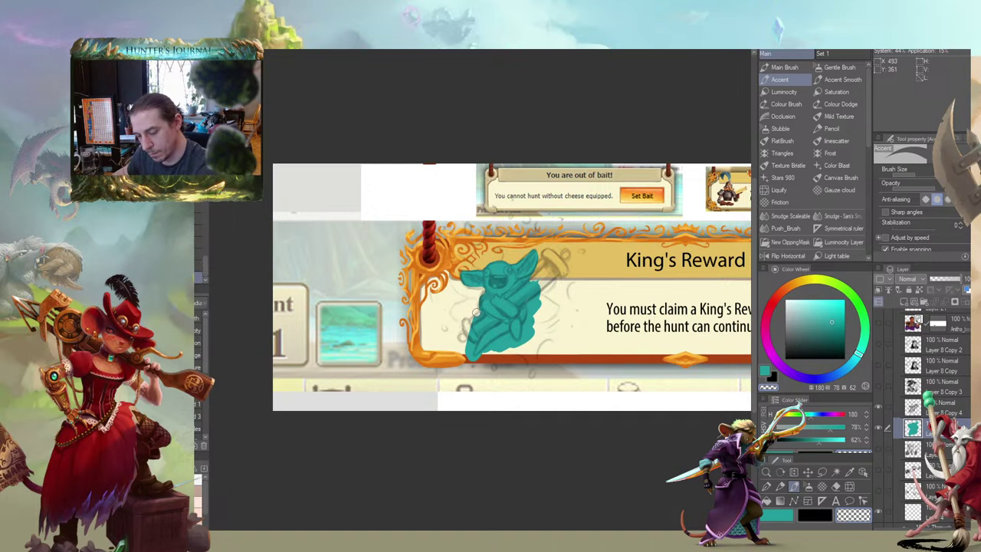
mouse_move(475, 311)
mouse_down()
mouse_move(468, 357)
mouse_move(507, 335)
mouse_up()
mouse_move(507, 338)
mouse_down()
mouse_move(524, 347)
mouse_move(525, 324)
mouse_up()
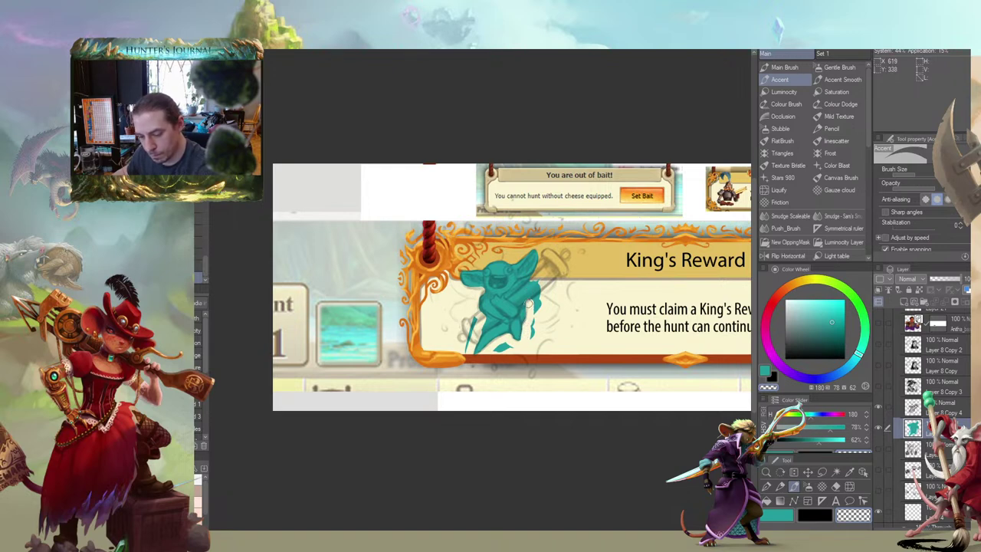
drag(529, 307, 525, 289)
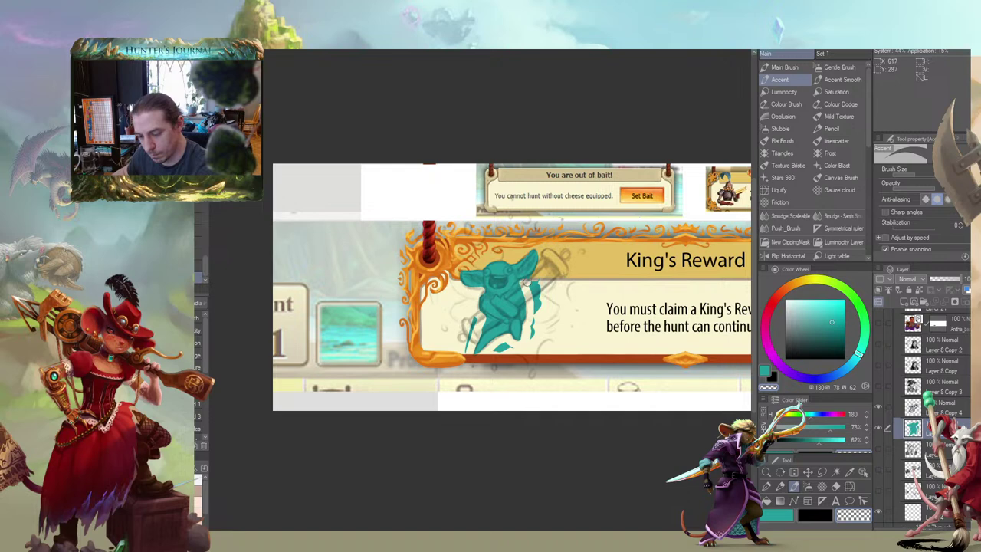
mouse_move(529, 279)
mouse_down()
mouse_move(529, 305)
mouse_move(544, 289)
mouse_move(527, 312)
mouse_move(527, 294)
mouse_move(525, 334)
mouse_up()
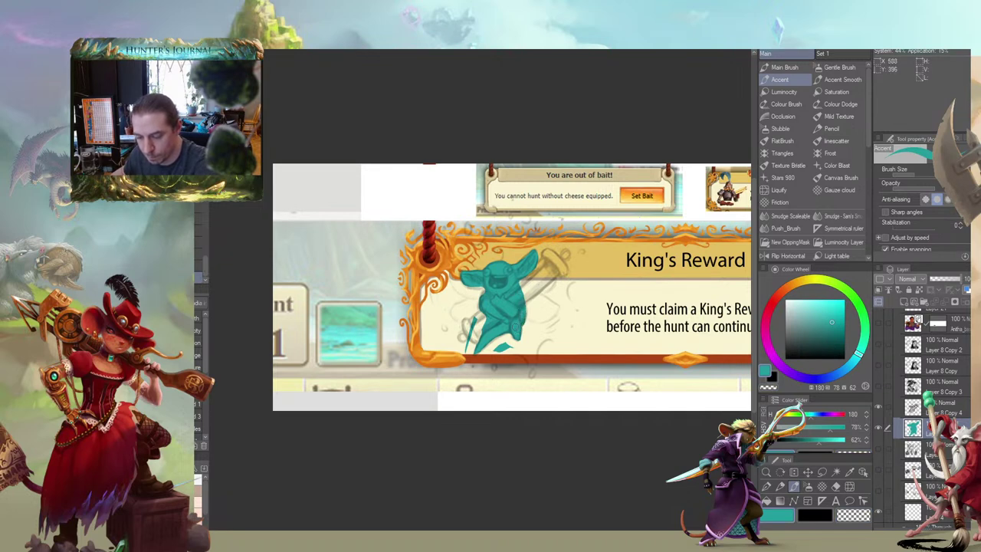
Touch up the teal on the creature's side and outstretched leg, and erase the stray fragments beside the leg
drag(461, 304, 486, 283)
key(c)
drag(532, 321, 530, 327)
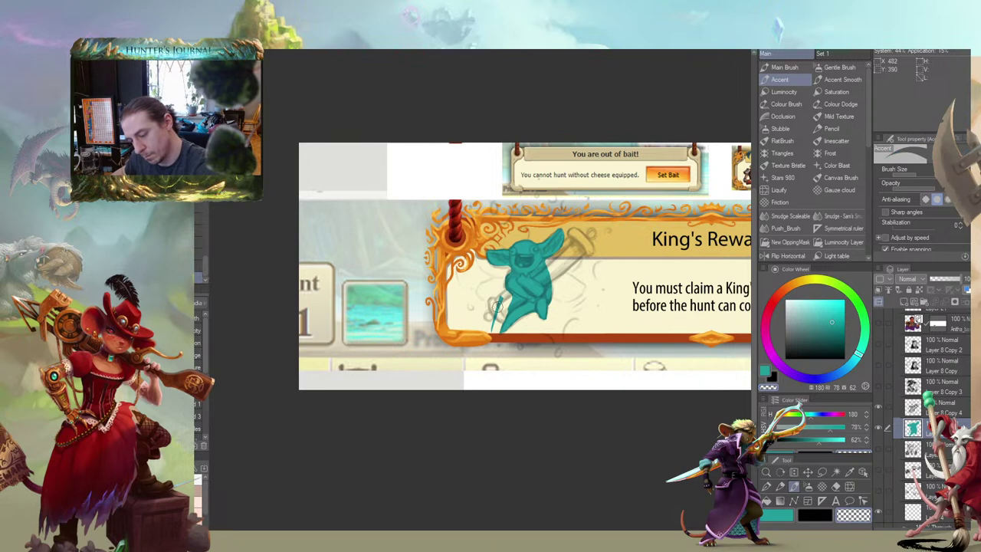
drag(506, 275, 483, 300)
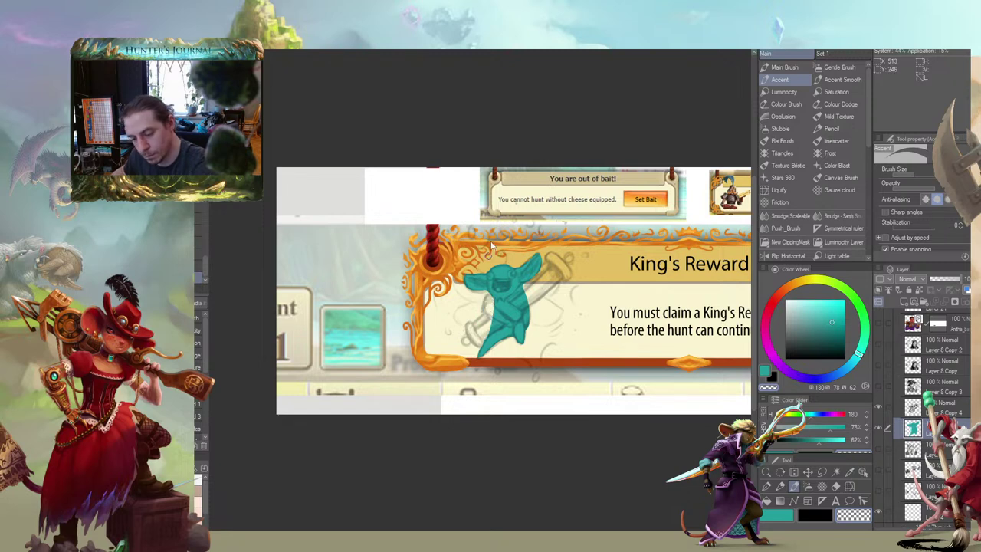
Undo the last arm stroke and repaint the creature's bent arm in teal below the ear
scroll(493, 245, up, 3)
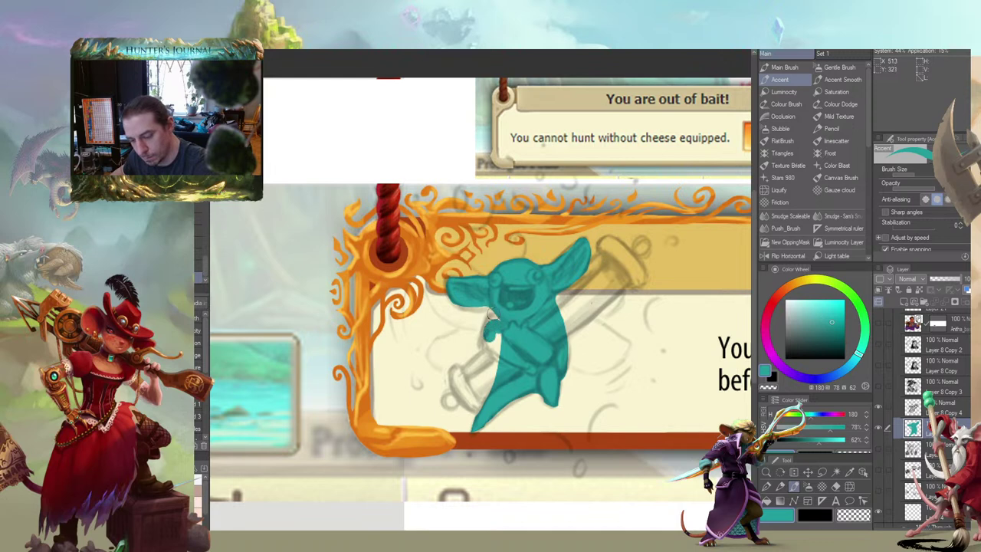
key(ctrl+z)
mouse_move(493, 325)
mouse_down()
mouse_move(490, 342)
mouse_move(501, 350)
mouse_move(490, 354)
mouse_up()
key(c)
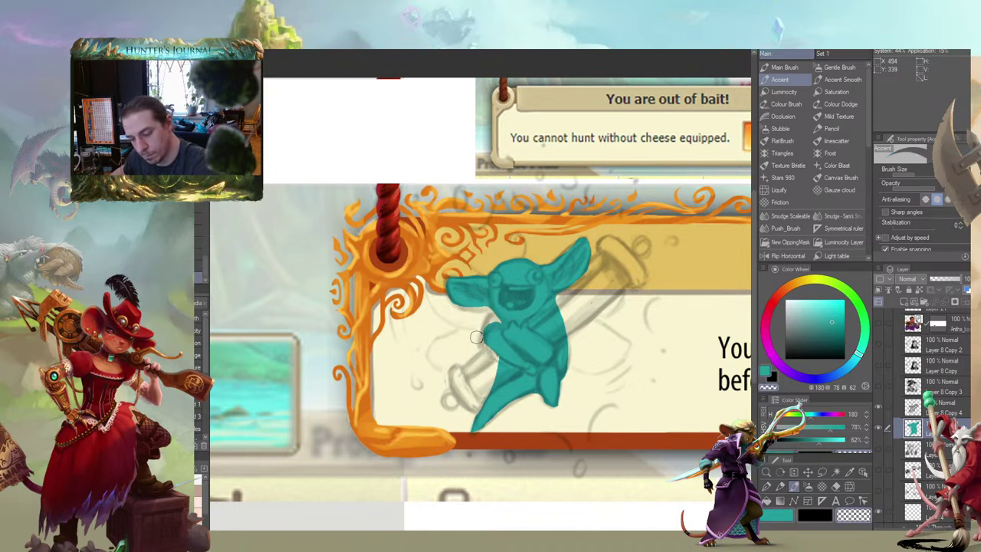
Clean up the edge of the creature's bent arm with a smaller Accent brush in transparent colour
key(bracketleft)
key(bracketleft)
key(c)
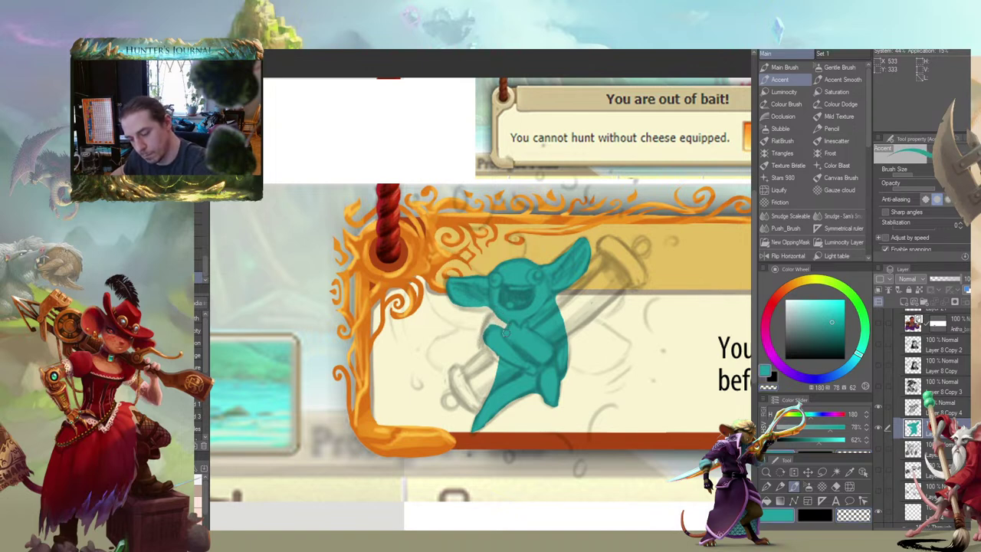
drag(505, 333, 487, 321)
scroll(432, 202, down, 2)
drag(374, 294, 437, 343)
scroll(426, 280, down, 1)
scroll(454, 302, up, 1)
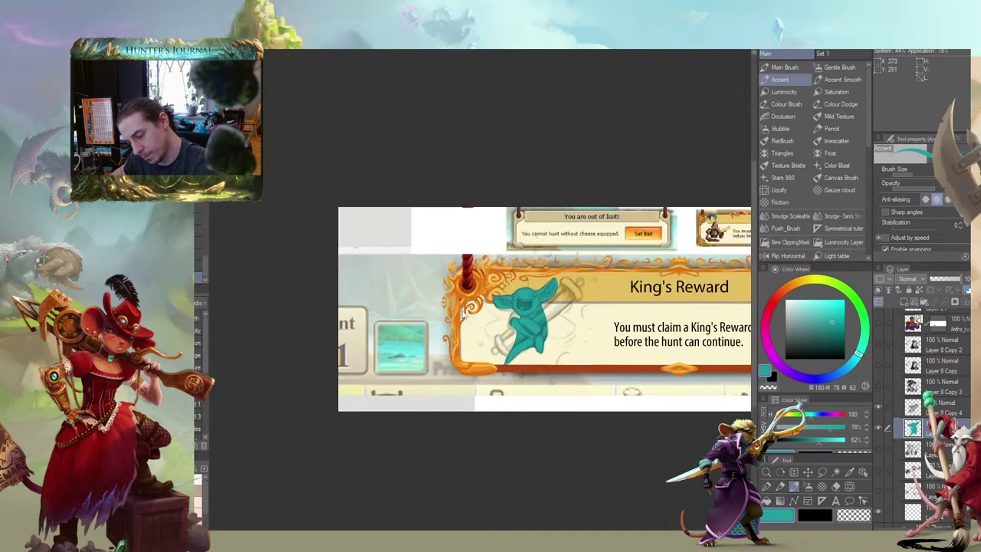
On a new layer beneath the teal silhouette, paint the creature's four wings in bright green, hue 147, with the Accent Smooth and Accent brushes
scroll(463, 312, up, 2)
click(842, 78)
click(829, 311)
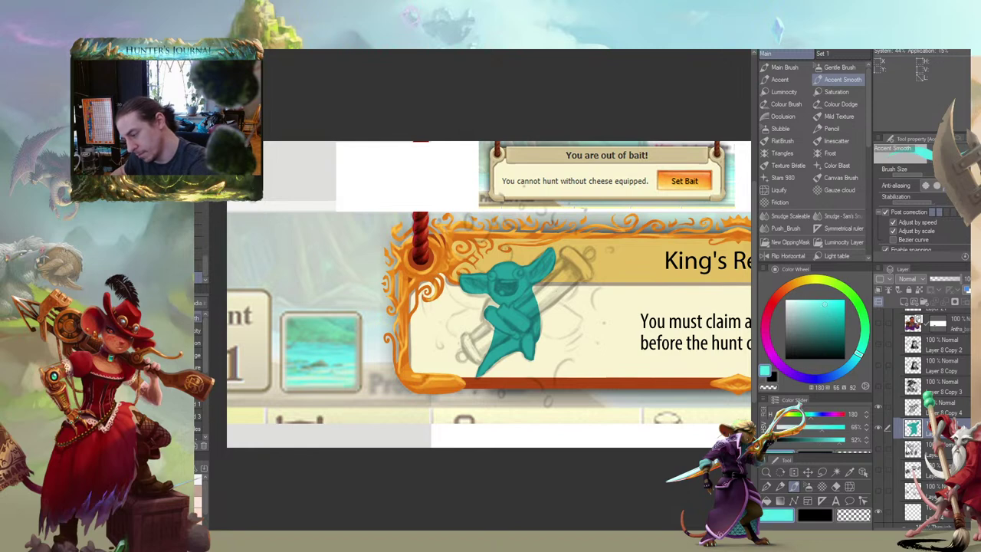
click(908, 447)
click(903, 301)
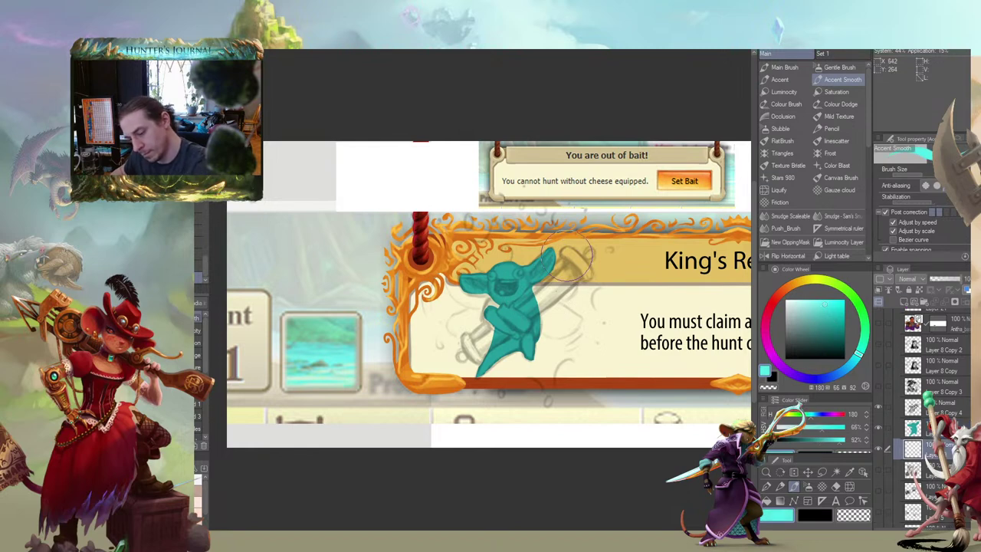
key(bracketleft)
key(bracketleft)
click(864, 327)
key(bracketleft)
key(bracketleft)
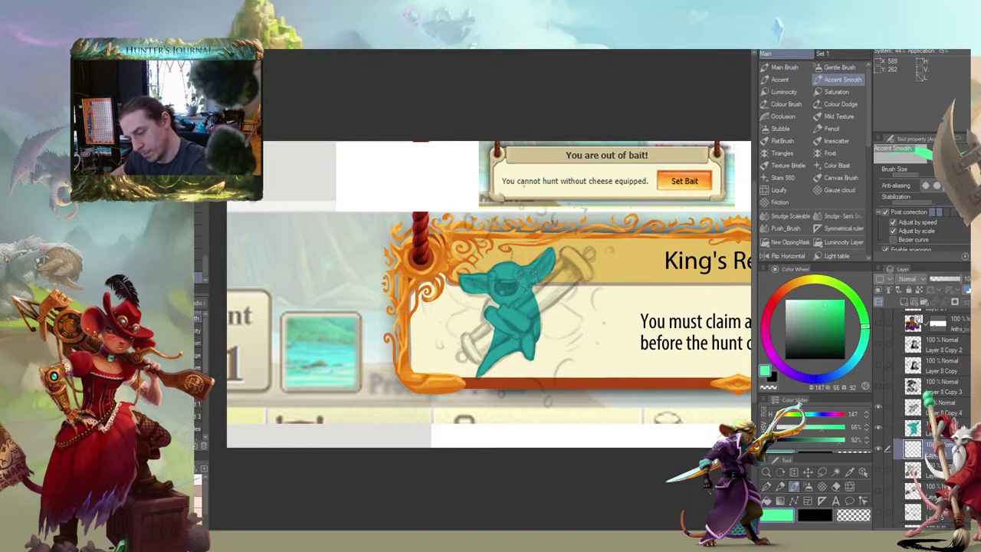
mouse_move(539, 285)
mouse_down()
mouse_move(565, 276)
mouse_move(570, 283)
mouse_move(538, 298)
mouse_move(553, 289)
mouse_up()
key(comma)
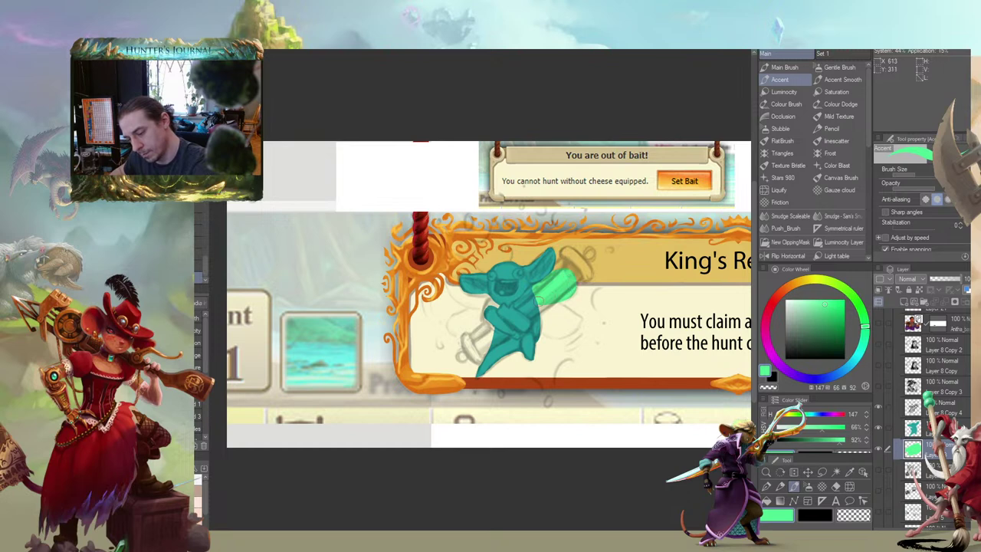
mouse_move(544, 305)
mouse_down()
mouse_move(576, 320)
mouse_move(566, 335)
mouse_move(538, 310)
mouse_move(562, 322)
mouse_up()
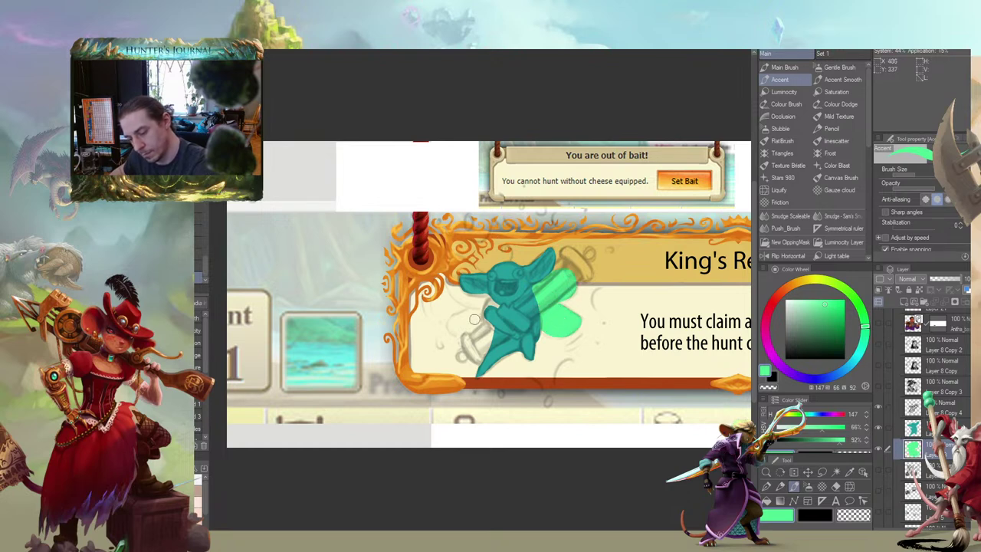
mouse_move(450, 279)
mouse_down()
mouse_move(486, 304)
mouse_move(458, 320)
mouse_move(453, 337)
mouse_move(494, 316)
mouse_up()
Examine how the winged creature reads inside the King's Reward banner at reduced and close-up size
scroll(420, 247, down, 6)
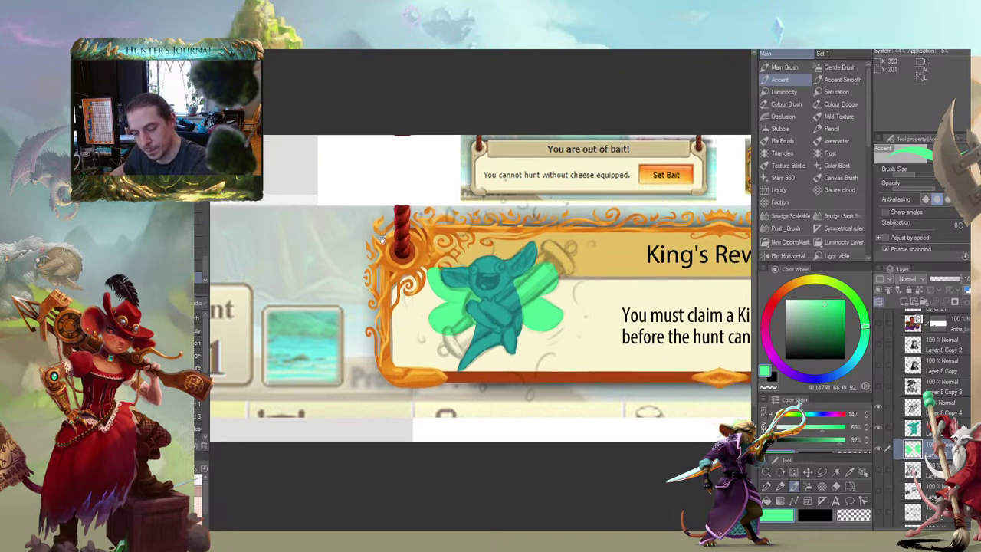
drag(333, 327, 344, 278)
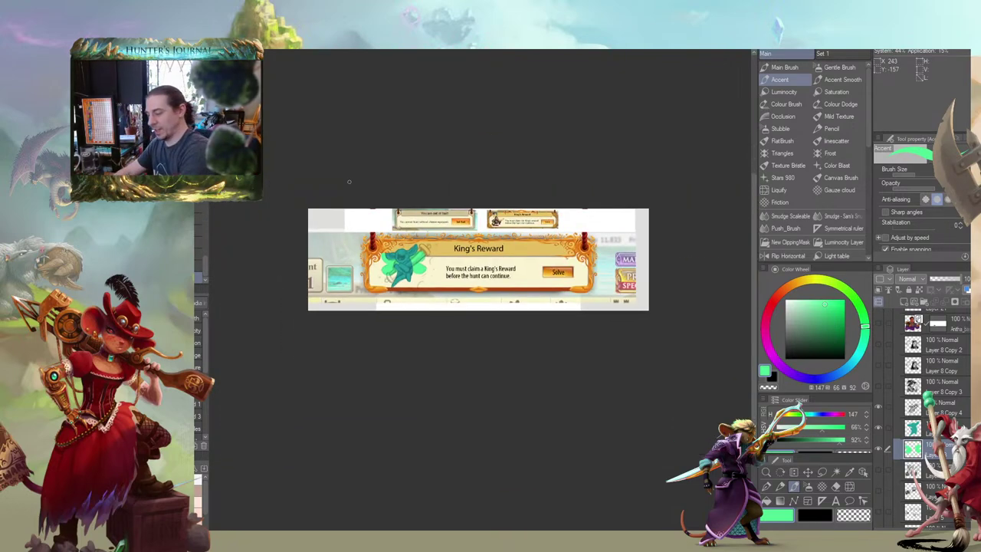
scroll(348, 182, up, 5)
scroll(354, 252, down, 5)
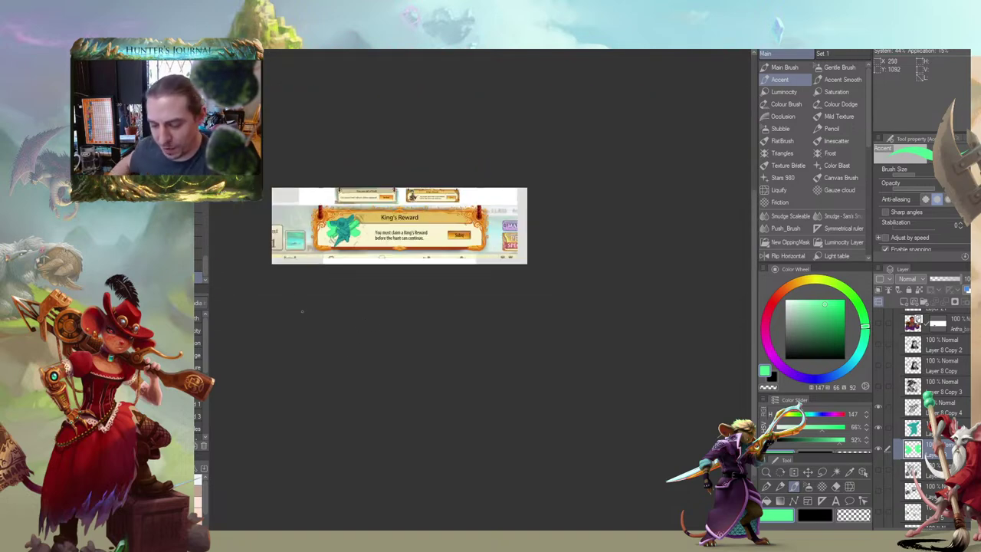
drag(302, 311, 389, 335)
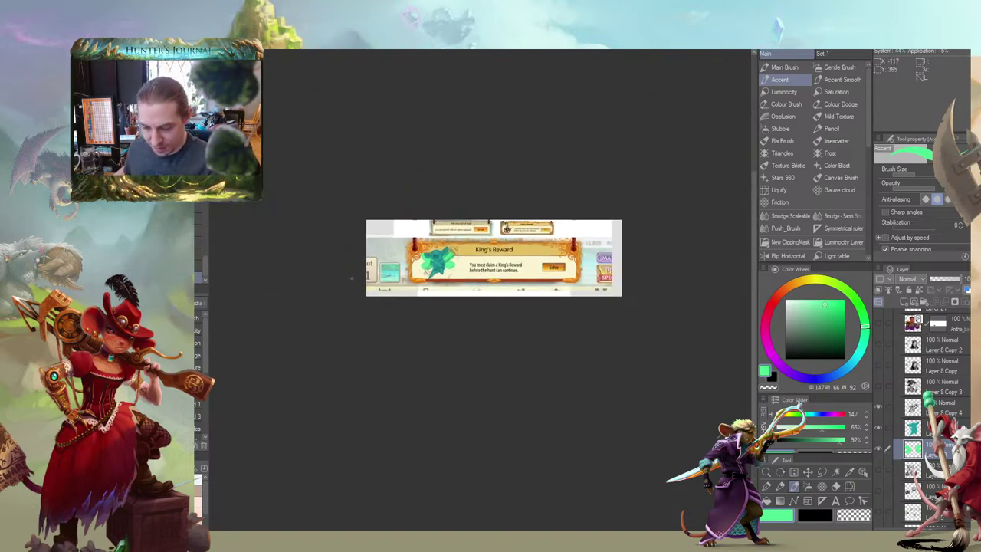
scroll(414, 299, up, 4)
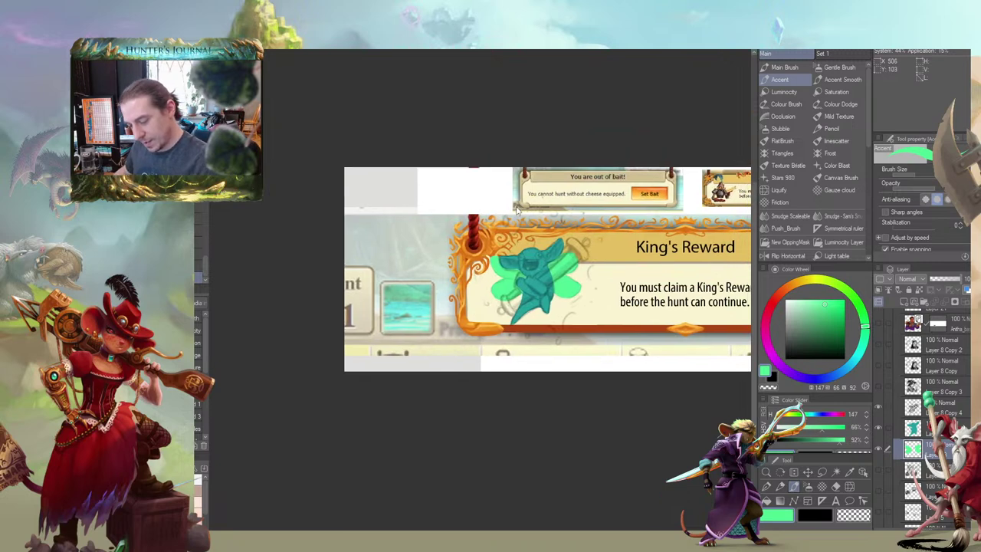
scroll(581, 256, up, 2)
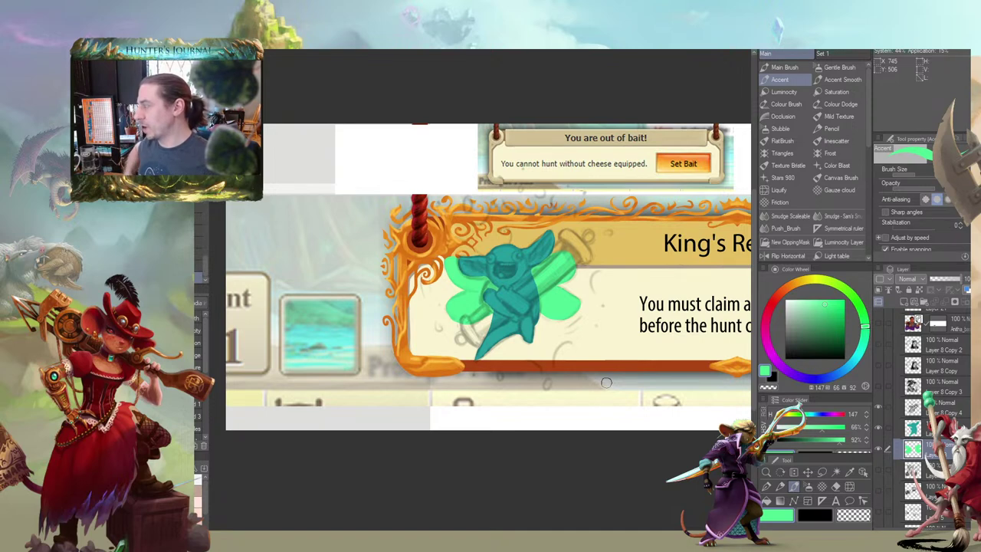
drag(370, 228, 337, 199)
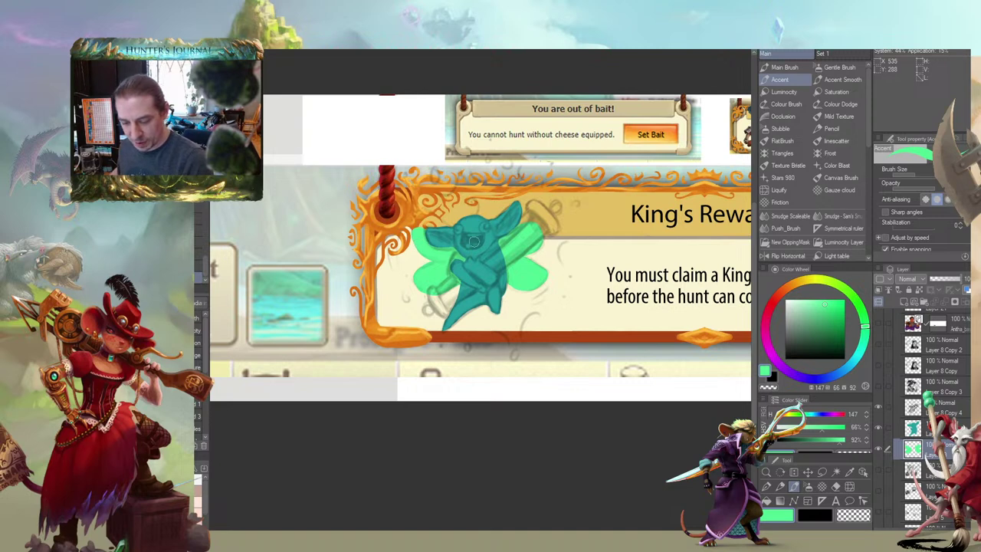
drag(372, 254, 385, 245)
drag(488, 251, 495, 232)
On a new layer above the teal silhouette, paint the scroll's body with the Accent Smooth brush in orange sampled from the banner frame
click(904, 433)
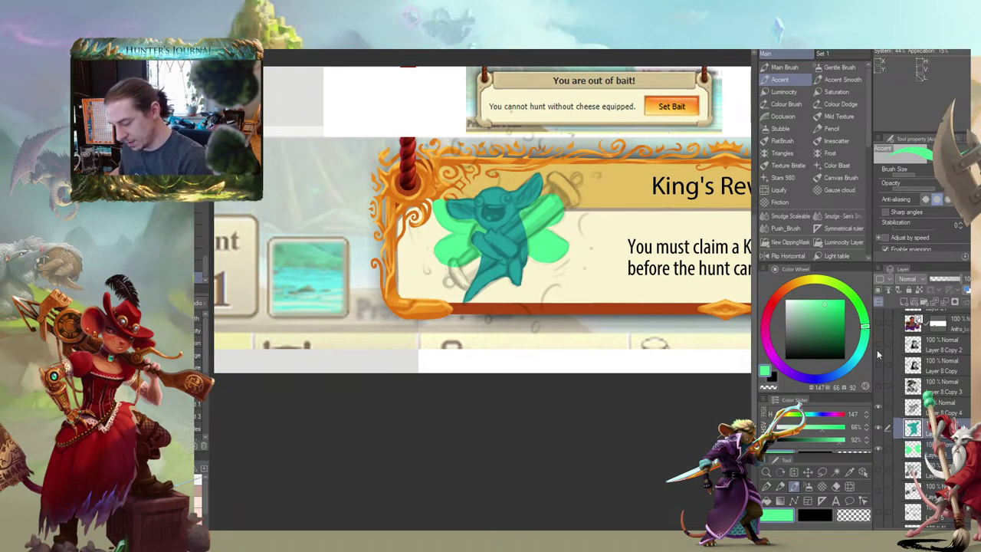
click(902, 303)
scroll(489, 208, up, 1)
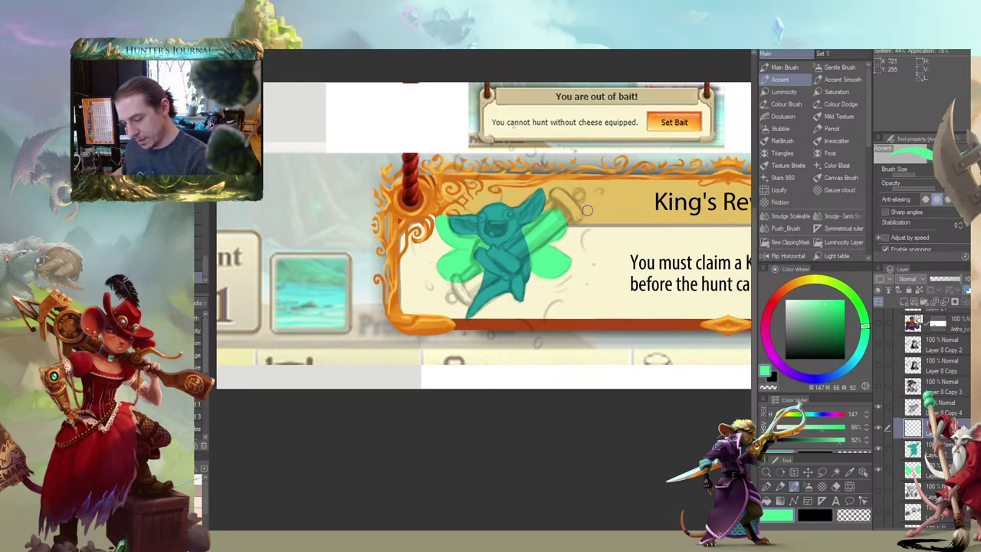
drag(591, 191, 560, 187)
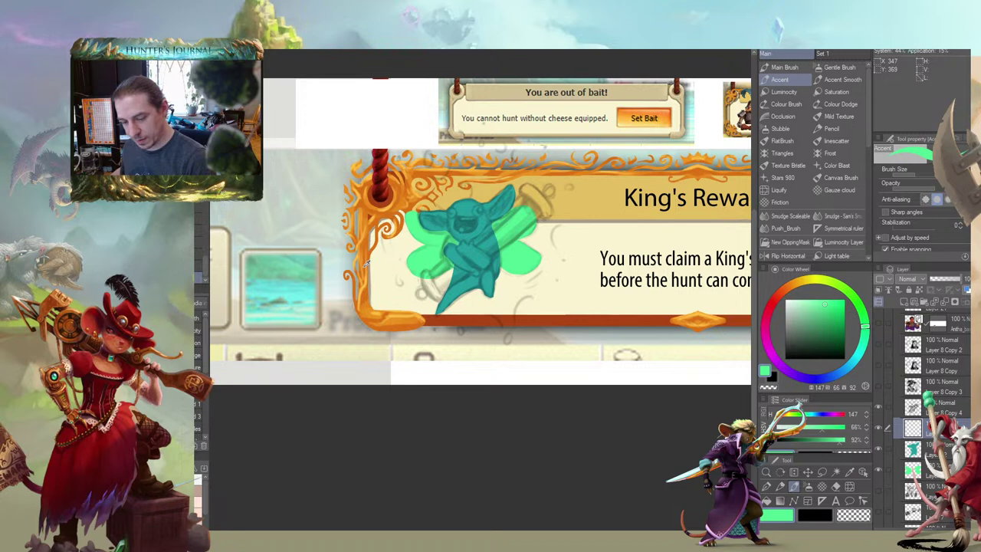
alt+click(365, 265)
key(b)
mouse_move(516, 215)
mouse_down()
mouse_move(438, 283)
mouse_move(522, 203)
mouse_up()
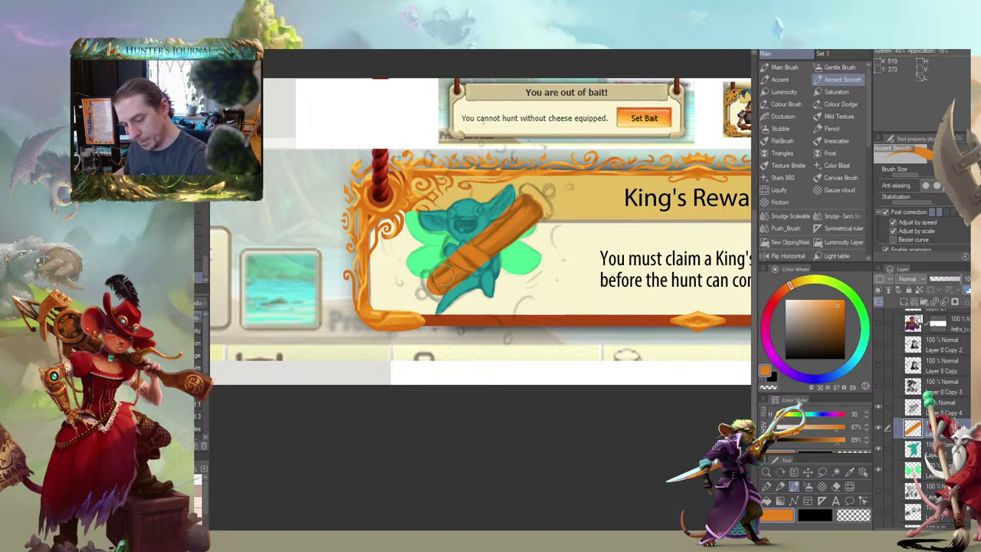
drag(442, 276, 527, 197)
Erase the excess orange with transparent colour to straighten the scroll's long edges and shape its ends along the sketch
key(c)
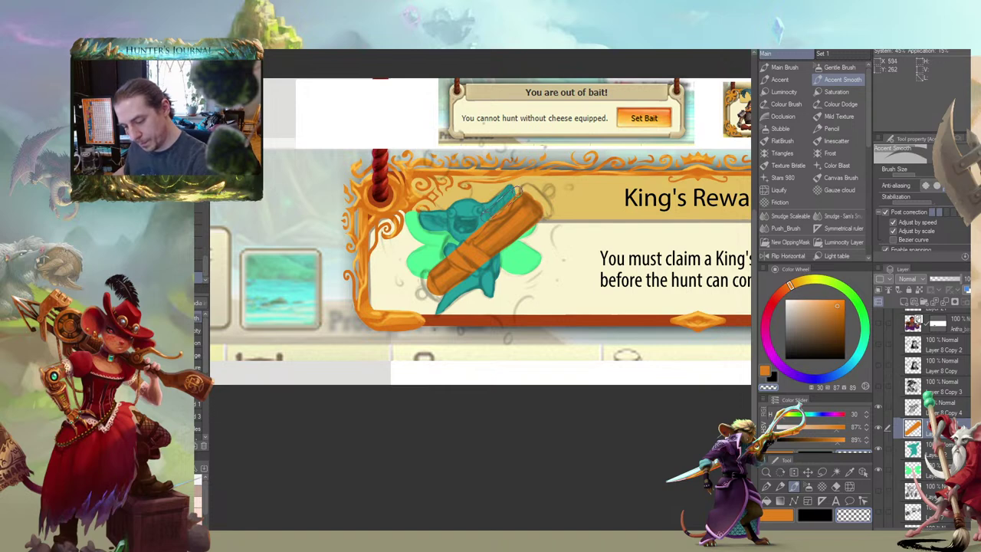
drag(429, 259, 518, 191)
drag(428, 258, 523, 186)
mouse_move(543, 223)
mouse_down()
mouse_move(438, 309)
mouse_move(557, 207)
mouse_move(491, 227)
mouse_up()
scroll(363, 280, up, 2)
drag(375, 305, 362, 260)
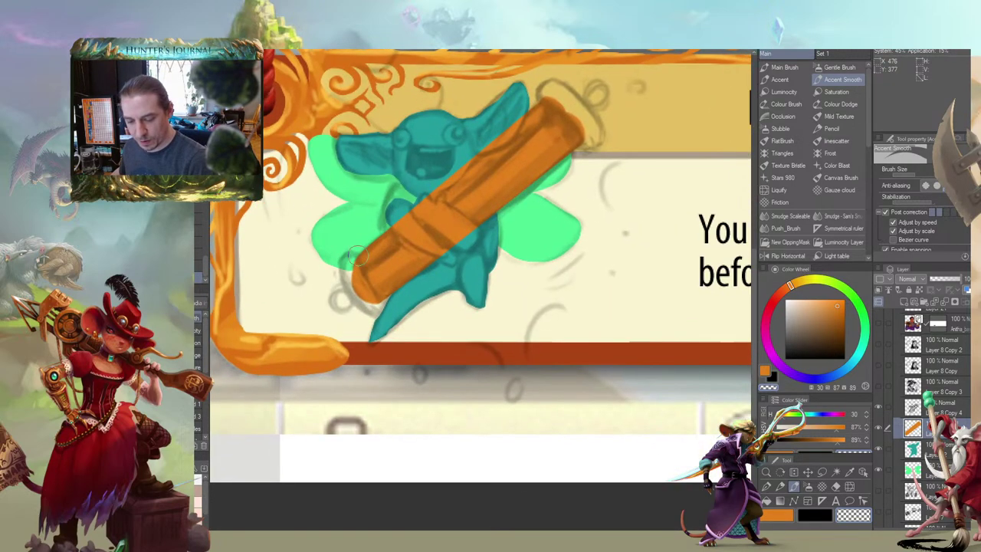
drag(401, 141, 370, 169)
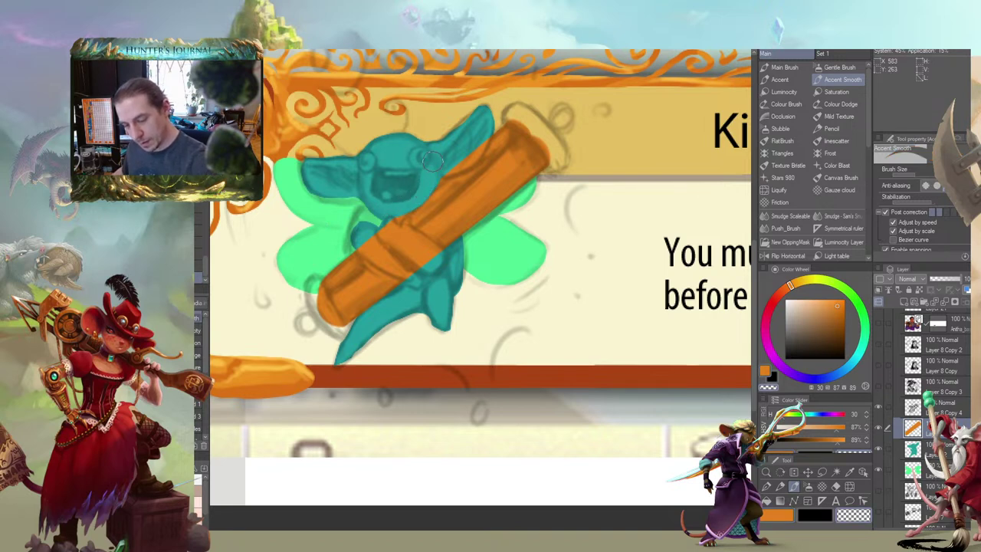
mouse_move(287, 261)
mouse_down()
mouse_move(385, 222)
mouse_move(357, 218)
mouse_move(380, 236)
mouse_move(326, 234)
mouse_move(361, 246)
mouse_move(353, 274)
mouse_up()
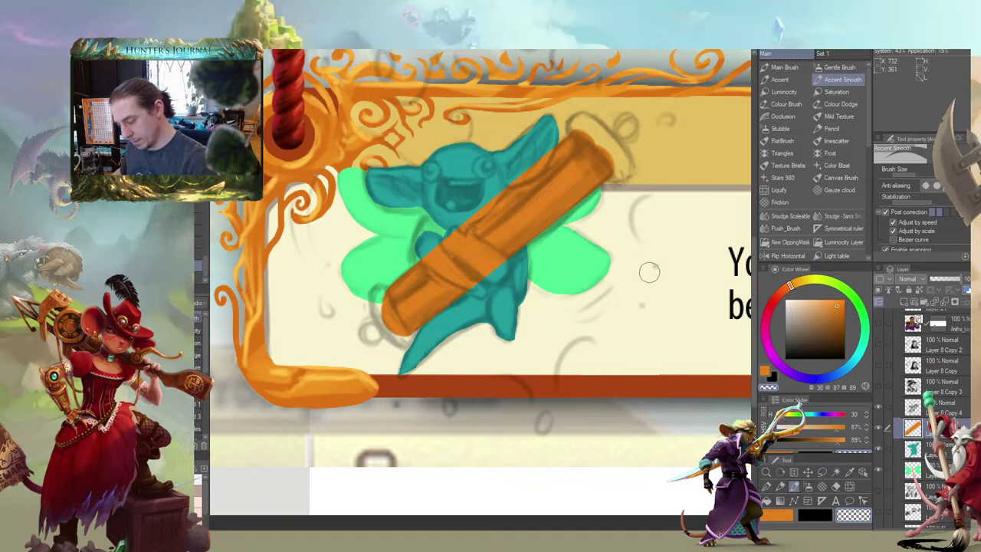
Lasso the creature's head, ears and arms on the teal layer and refine the selection along the scroll with the selection pen
click(917, 450)
key(m)
mouse_move(490, 103)
mouse_down()
mouse_move(325, 165)
mouse_move(364, 209)
mouse_move(441, 228)
mouse_move(414, 230)
mouse_move(414, 249)
mouse_move(474, 290)
mouse_move(481, 275)
mouse_move(508, 274)
mouse_move(510, 217)
mouse_move(562, 166)
mouse_move(569, 109)
mouse_move(494, 102)
mouse_up()
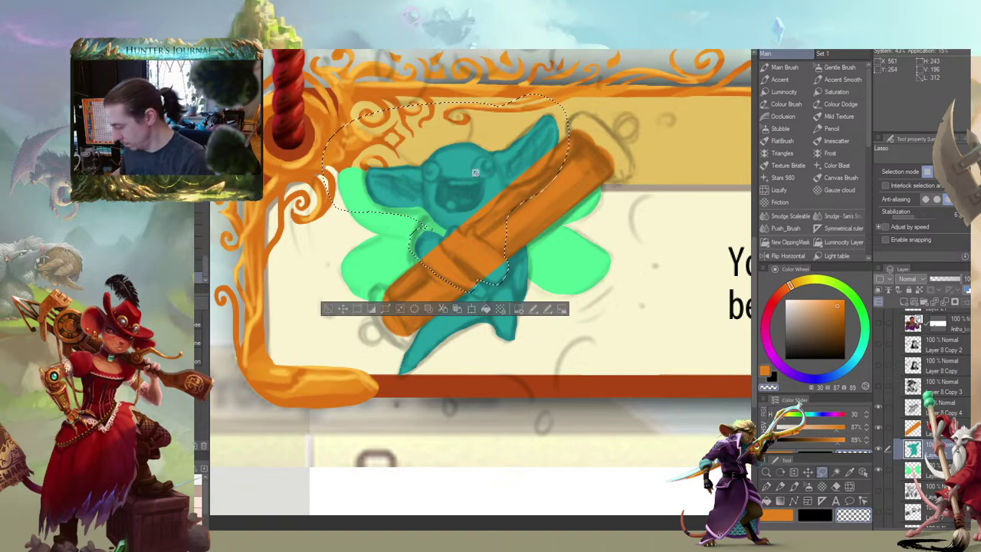
key(b)
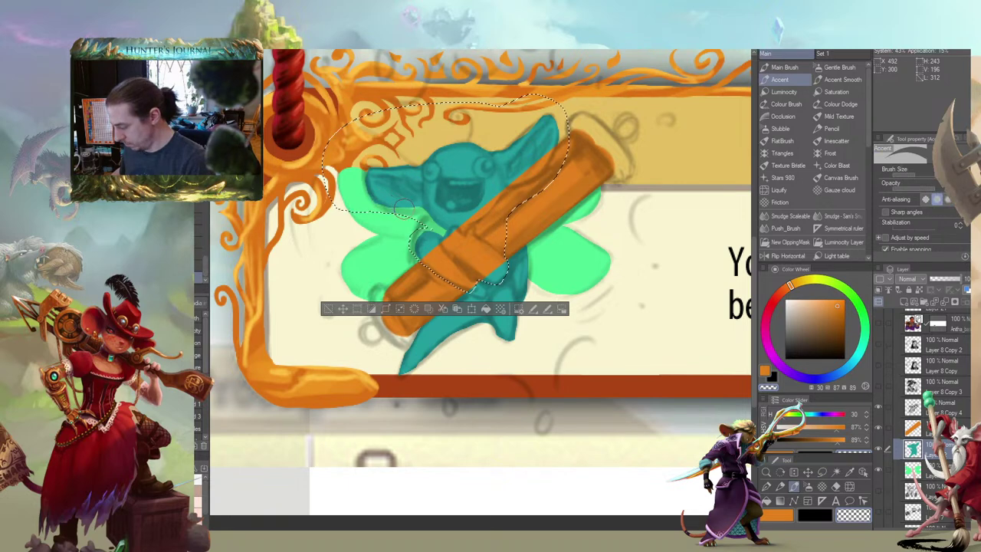
key(m)
key(m)
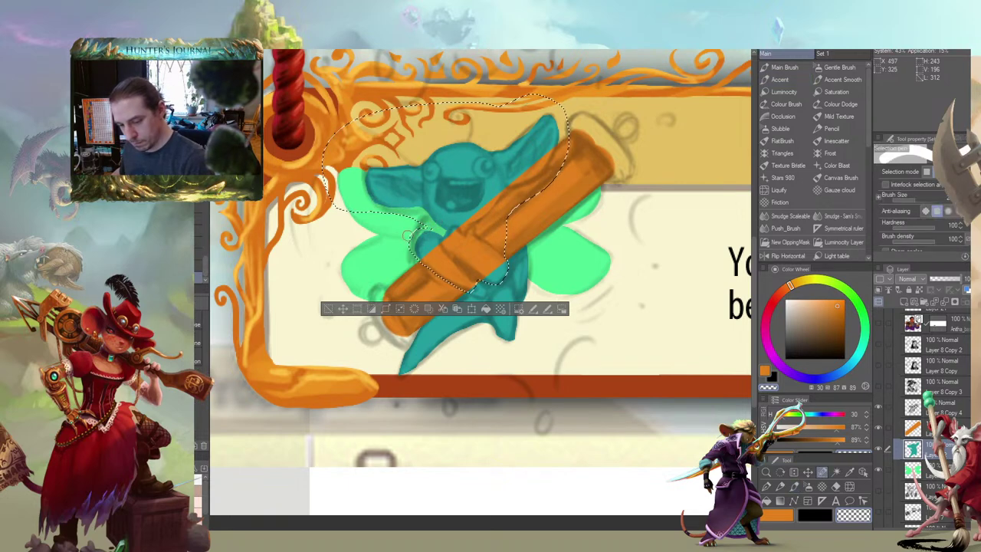
mouse_move(445, 286)
mouse_down()
mouse_move(470, 276)
mouse_move(481, 289)
mouse_move(464, 291)
mouse_move(472, 267)
mouse_move(504, 268)
mouse_move(490, 253)
mouse_move(509, 251)
mouse_move(488, 234)
mouse_move(512, 253)
mouse_move(475, 221)
mouse_move(461, 225)
mouse_move(474, 219)
mouse_move(499, 240)
mouse_move(482, 220)
mouse_move(492, 222)
mouse_move(494, 205)
mouse_move(514, 218)
mouse_move(504, 196)
mouse_move(525, 206)
mouse_move(521, 182)
mouse_move(540, 195)
mouse_move(542, 170)
mouse_move(552, 179)
mouse_move(552, 153)
mouse_move(563, 163)
mouse_move(565, 137)
mouse_up()
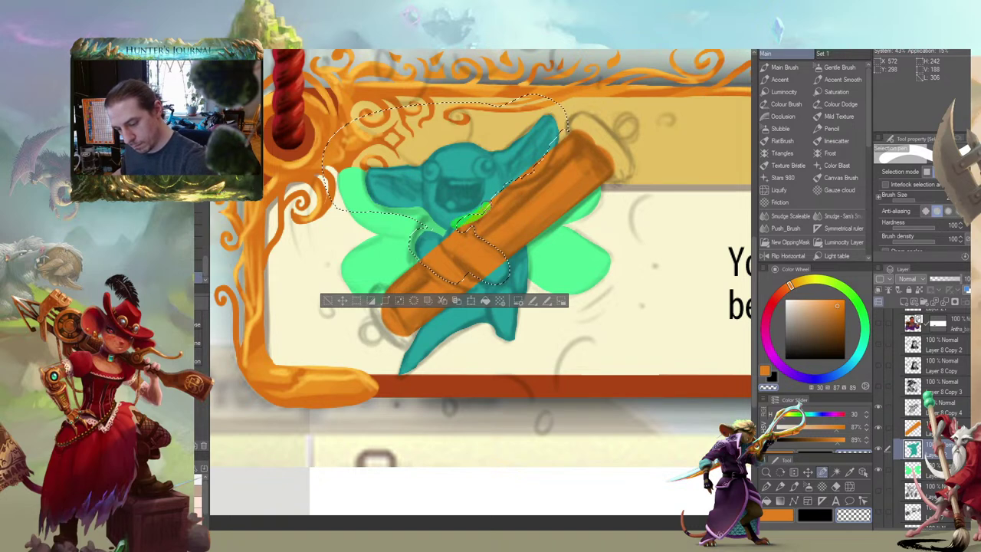
drag(484, 206, 498, 187)
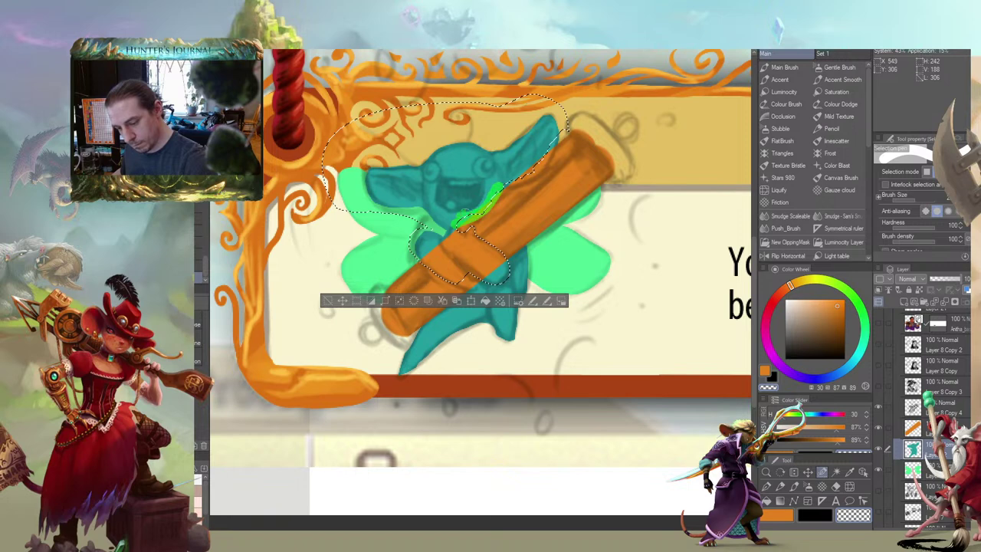
mouse_move(461, 214)
mouse_down()
mouse_move(453, 219)
mouse_move(469, 205)
mouse_up()
drag(506, 178, 548, 155)
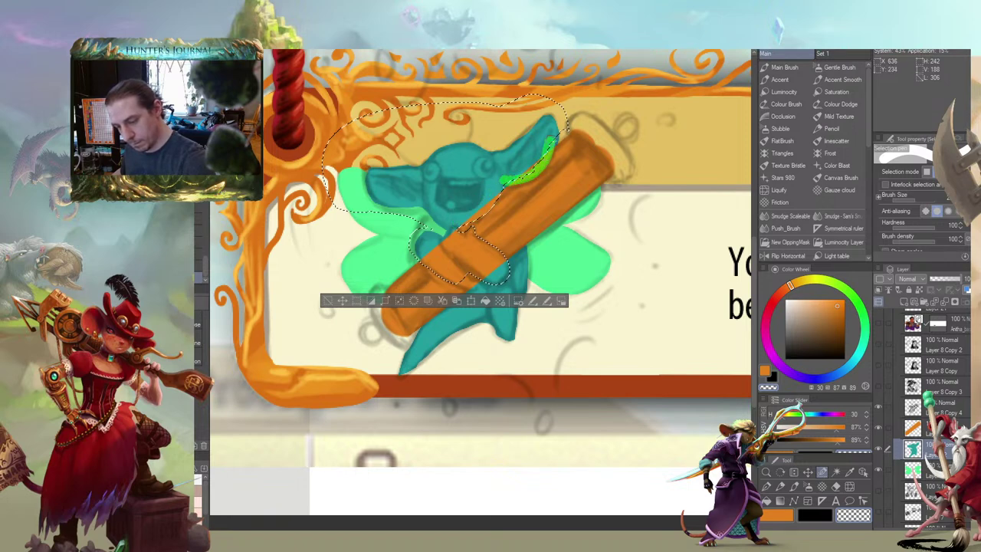
drag(555, 139, 564, 128)
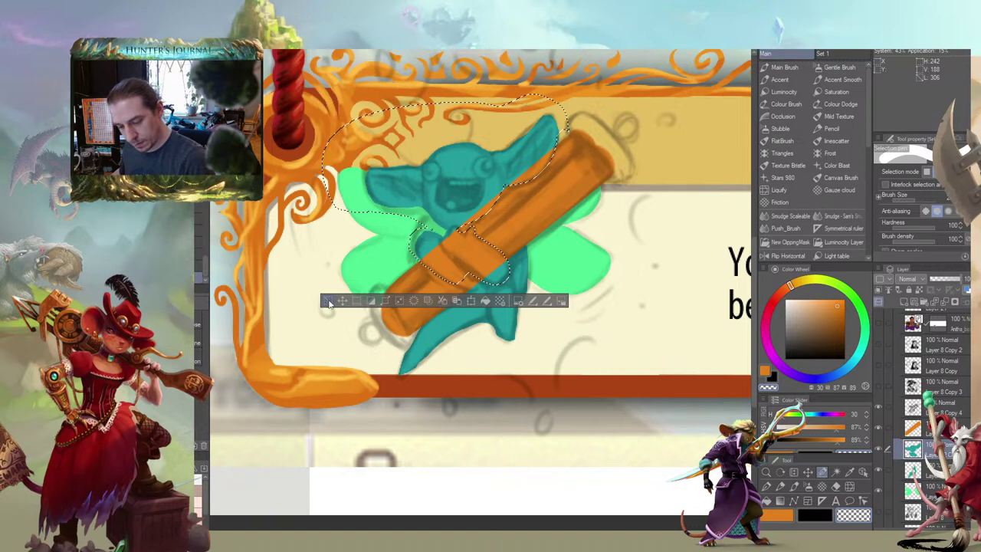
Copy the selected head and arms to their own layer, clear the selection, and move that layer above the orange scroll
click(328, 301)
drag(906, 447, 905, 419)
drag(317, 269, 401, 304)
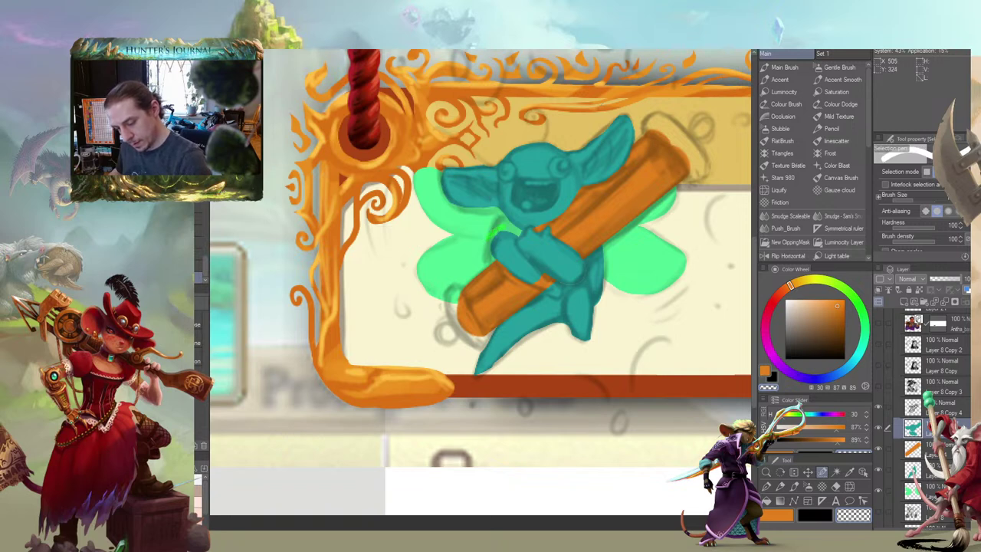
On the lower teal body layer, fill the gap at the creature's shoulder with teal sampled from the body, using the Accent brush
key(b)
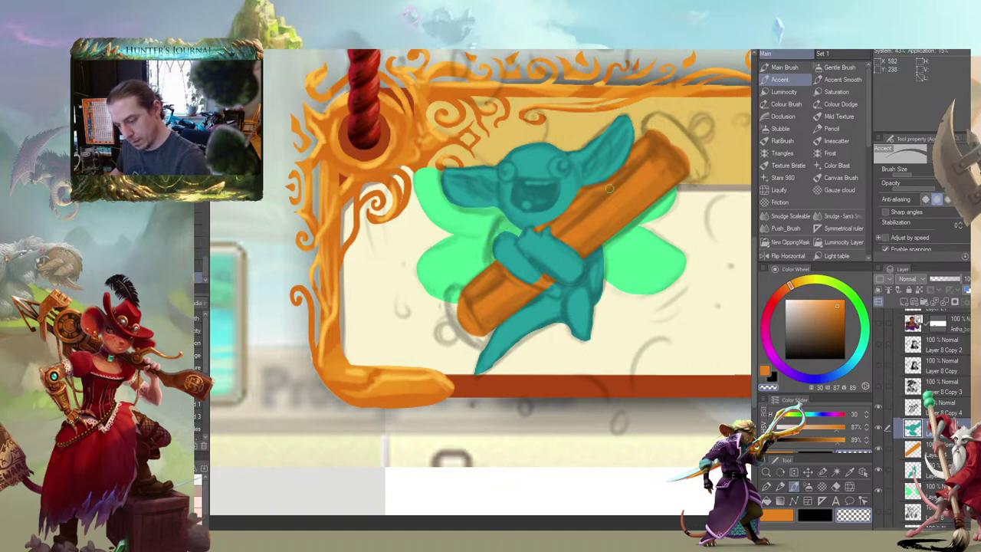
click(930, 469)
alt+click(545, 281)
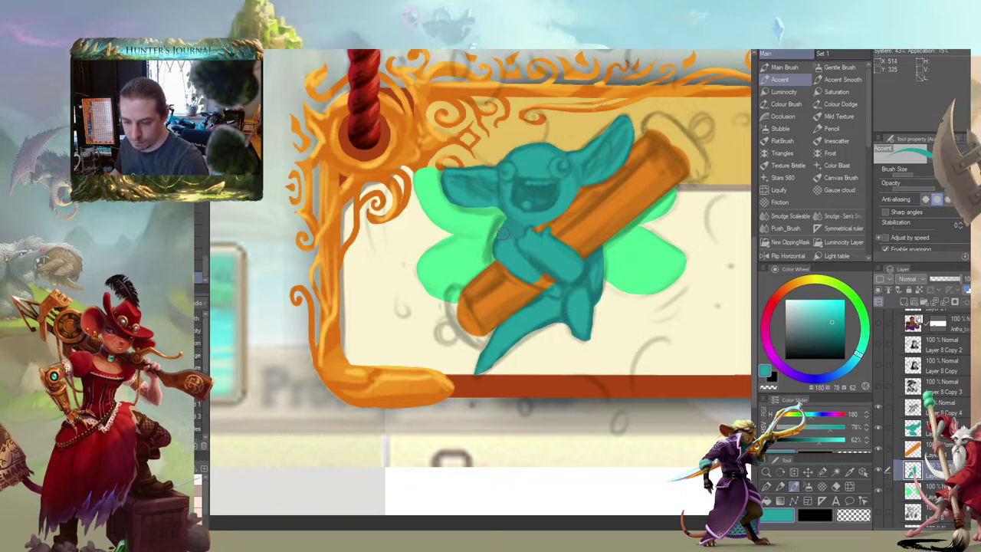
drag(502, 233, 502, 243)
mouse_move(417, 168)
mouse_down()
mouse_move(408, 166)
mouse_move(437, 148)
mouse_up()
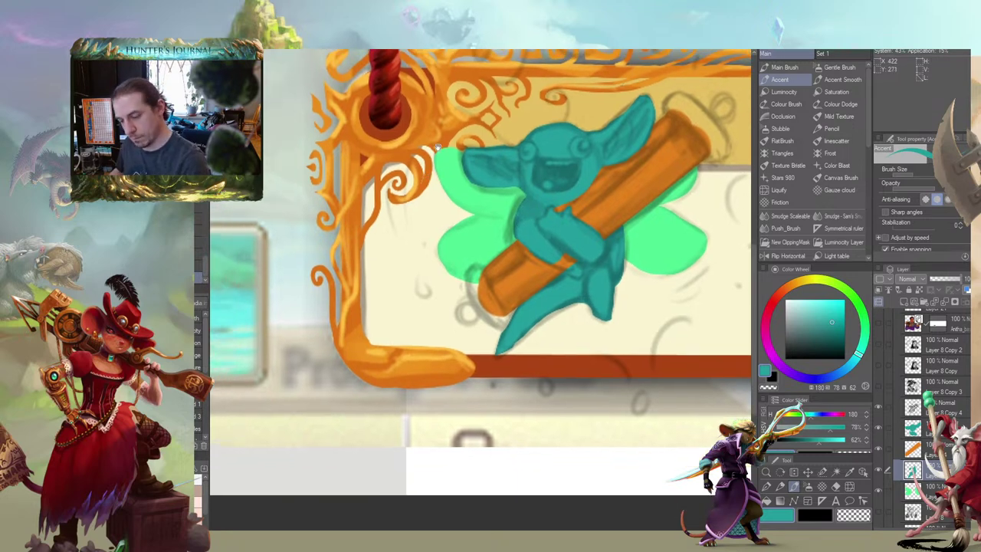
key(b)
scroll(375, 285, down, 2)
mouse_move(409, 266)
mouse_down()
mouse_move(411, 283)
mouse_move(432, 291)
mouse_up()
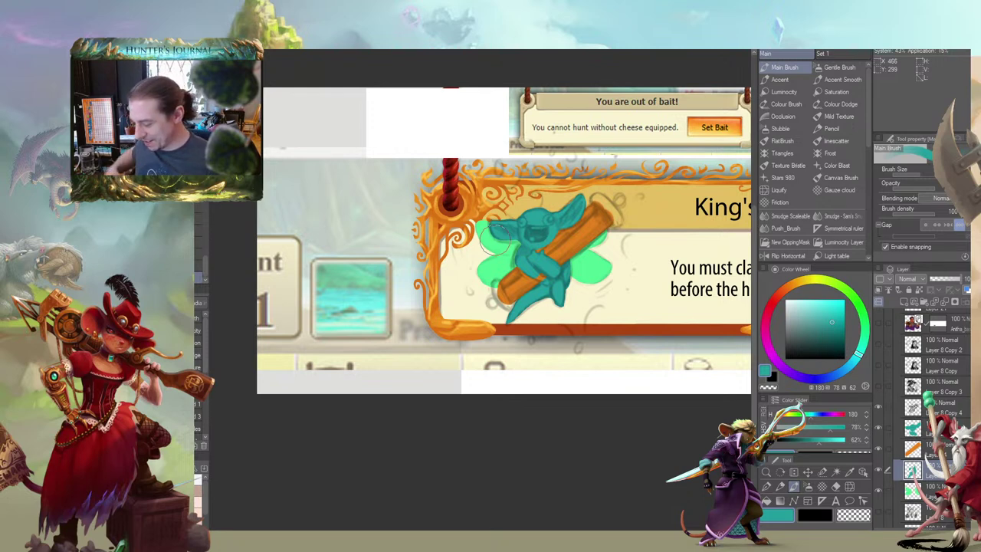
Paint a thin teal antenna with a curled tip above the creature's head on the head-and-arms layer with the Accent brush
ctrl+shift+click(527, 245)
key(period)
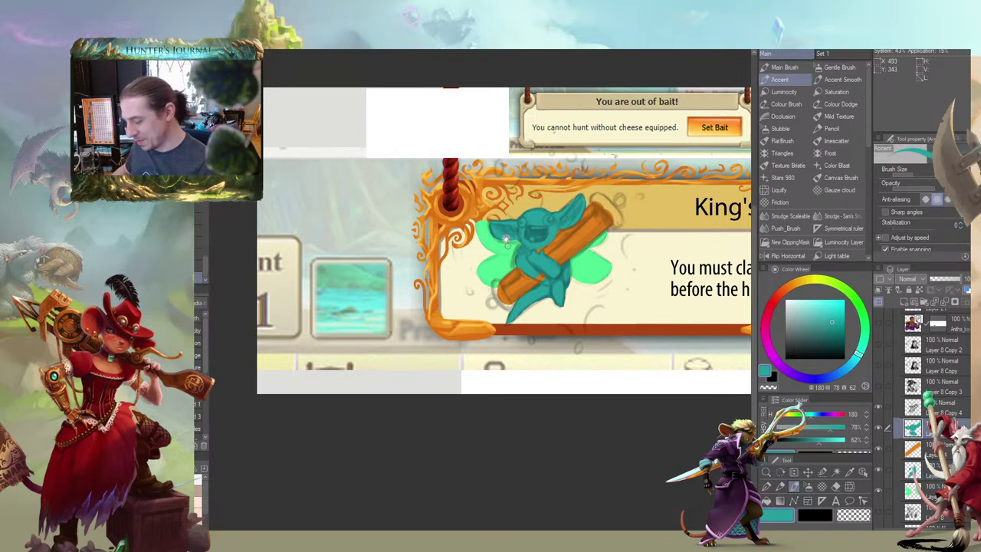
drag(505, 240, 508, 270)
scroll(559, 254, up, 2)
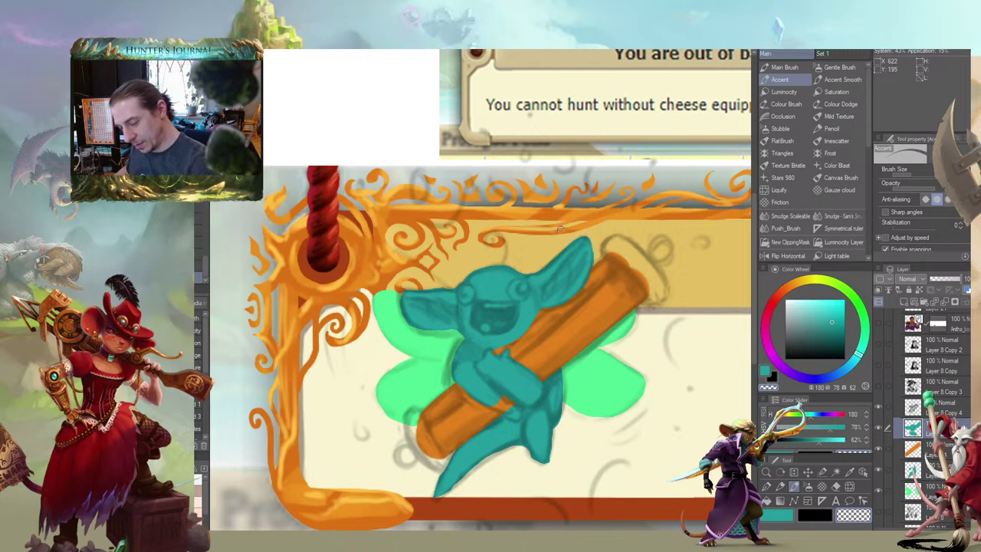
drag(401, 260, 372, 237)
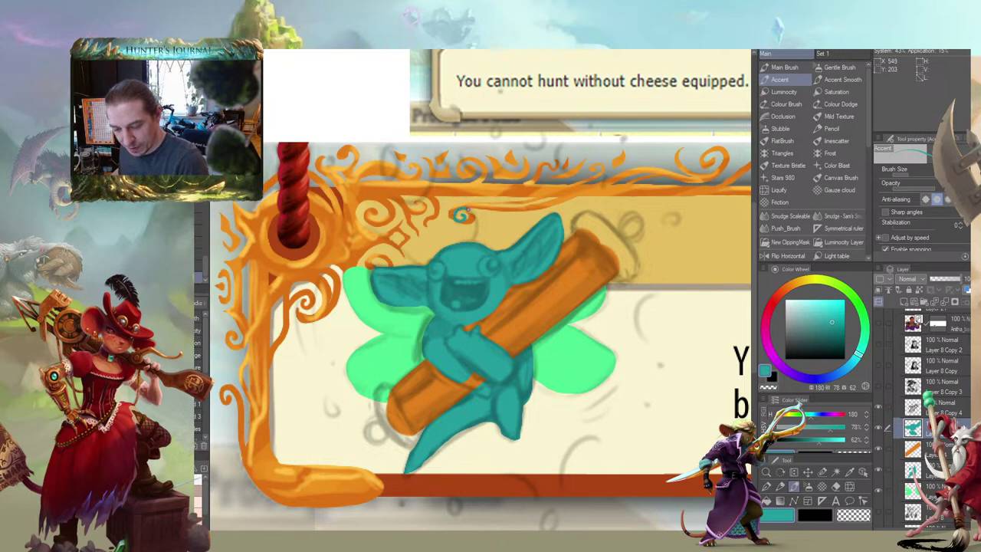
drag(384, 252, 504, 227)
drag(458, 194, 421, 139)
drag(422, 274, 436, 183)
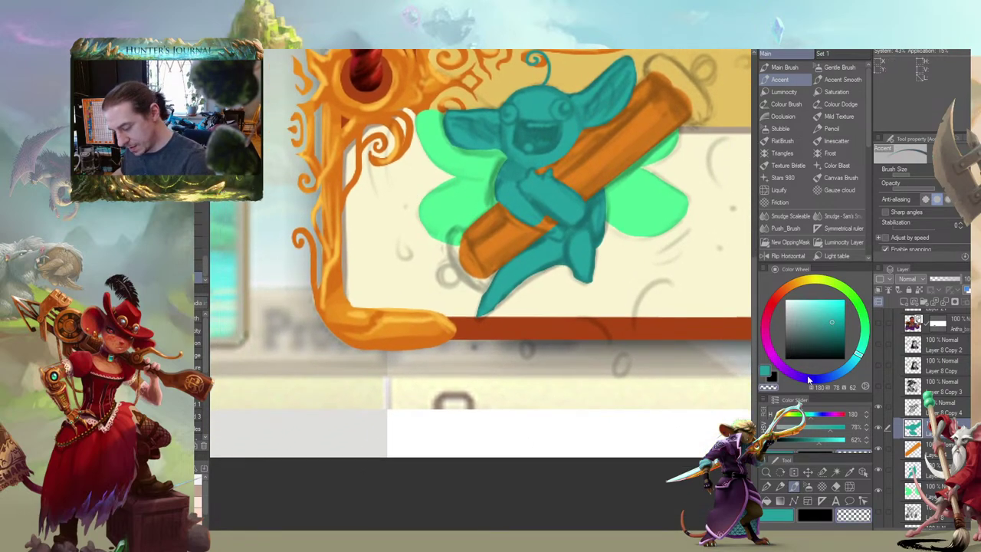
Refine the creature's tail from its tip to where it meets the body in teal, on the layer behind the log
click(925, 469)
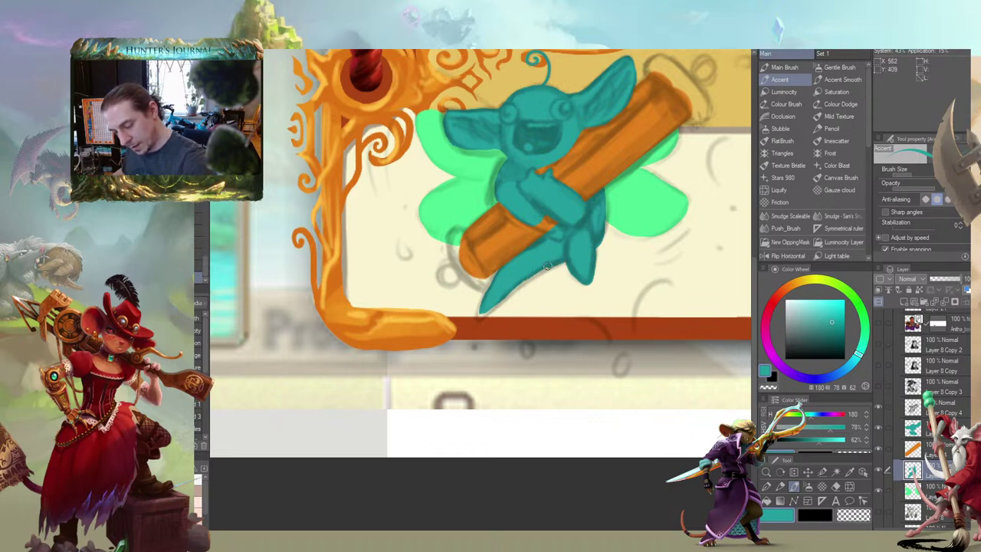
drag(493, 309, 479, 314)
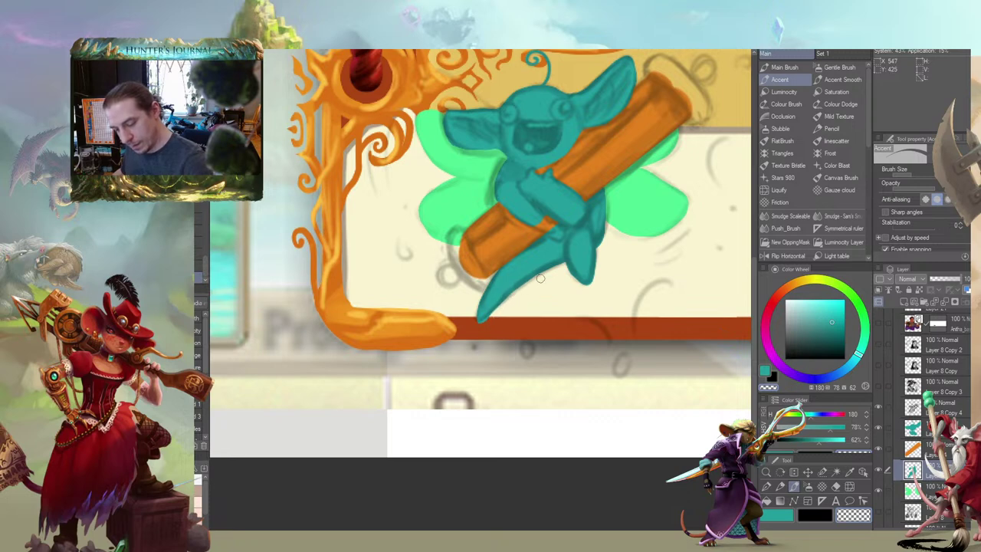
drag(564, 243, 522, 252)
mouse_move(343, 202)
mouse_down()
mouse_move(380, 220)
mouse_move(402, 212)
mouse_up()
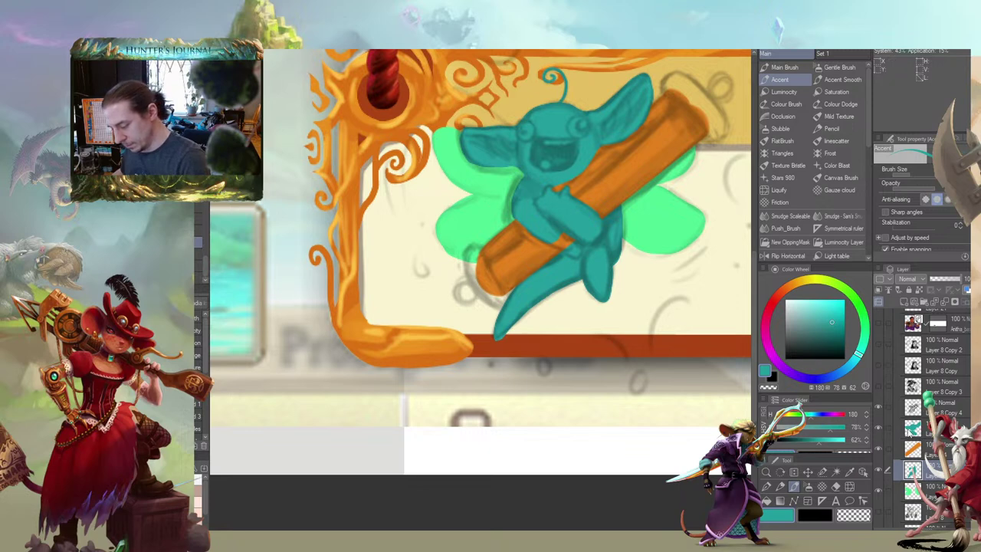
Lock the transparent pixels of the teal creature's body layer
click(909, 433)
key(period)
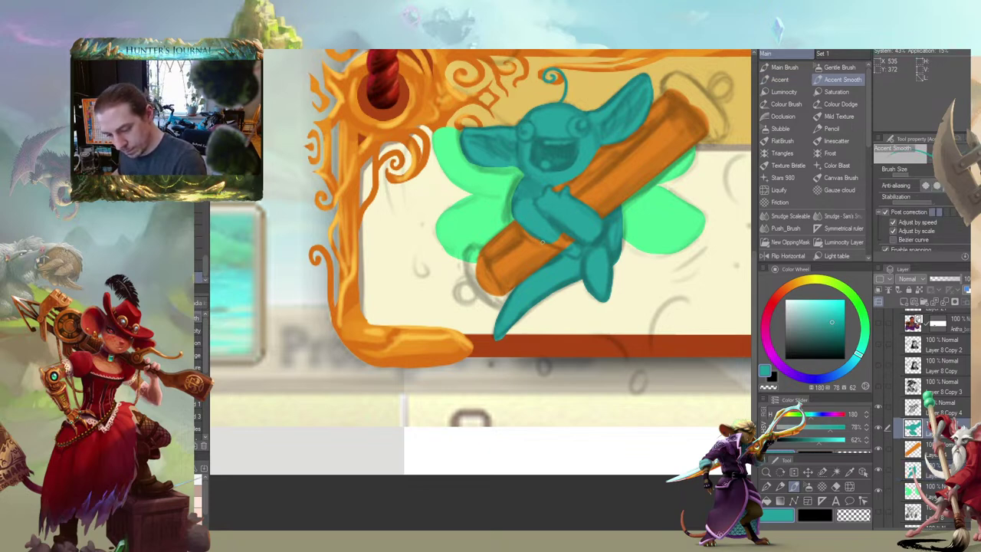
key(comma)
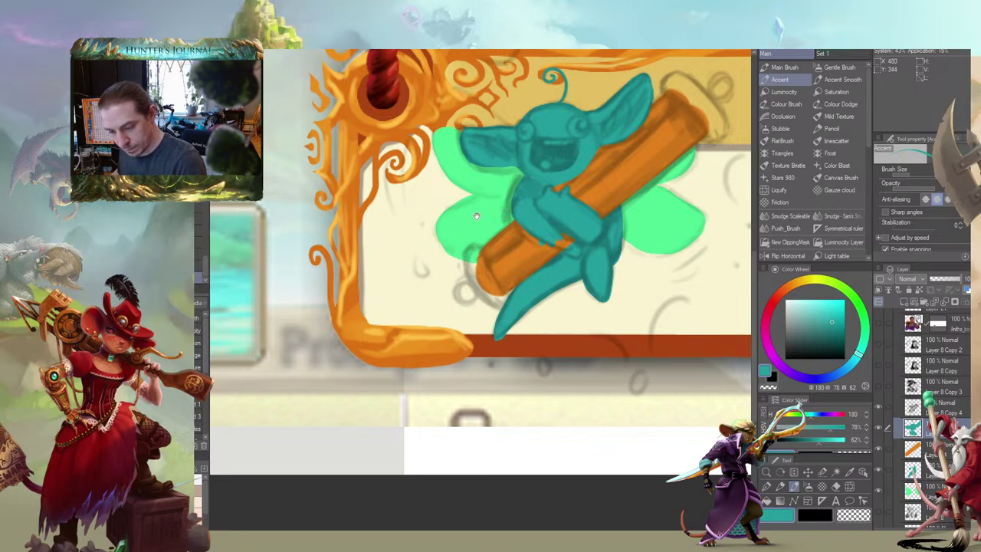
drag(476, 216, 445, 223)
key(c)
scroll(409, 253, down, 2)
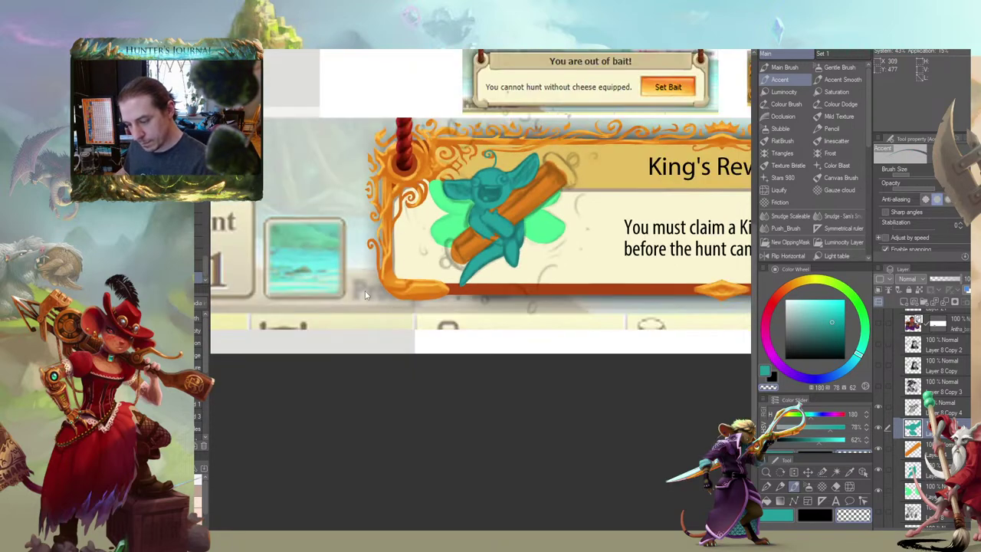
drag(366, 292, 409, 298)
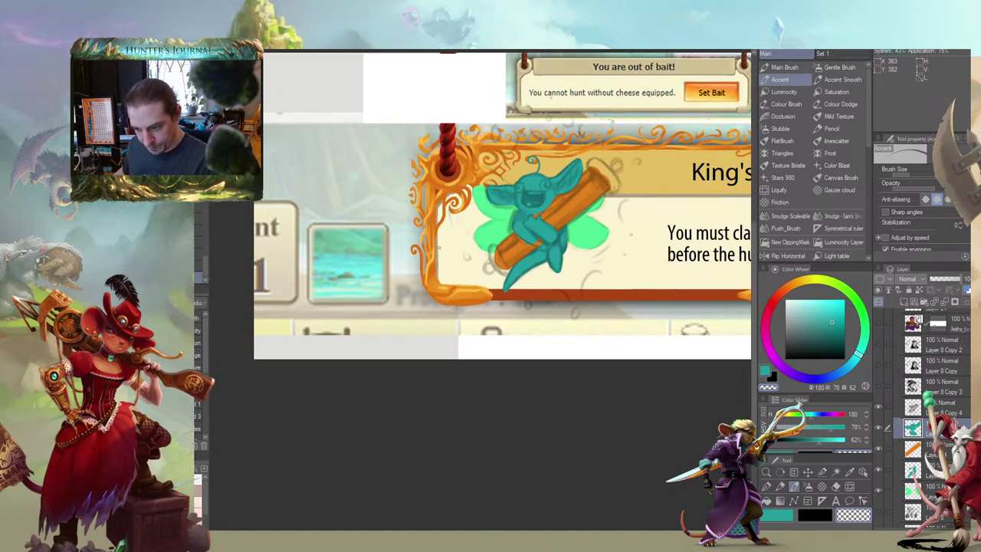
mouse_move(422, 256)
mouse_down()
mouse_move(416, 267)
mouse_move(443, 267)
mouse_move(426, 249)
mouse_up()
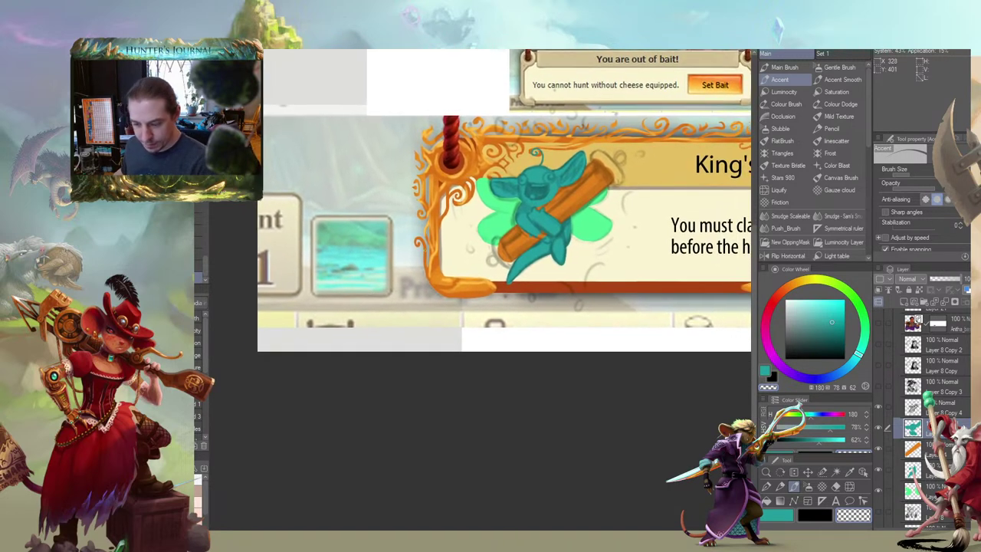
click(918, 289)
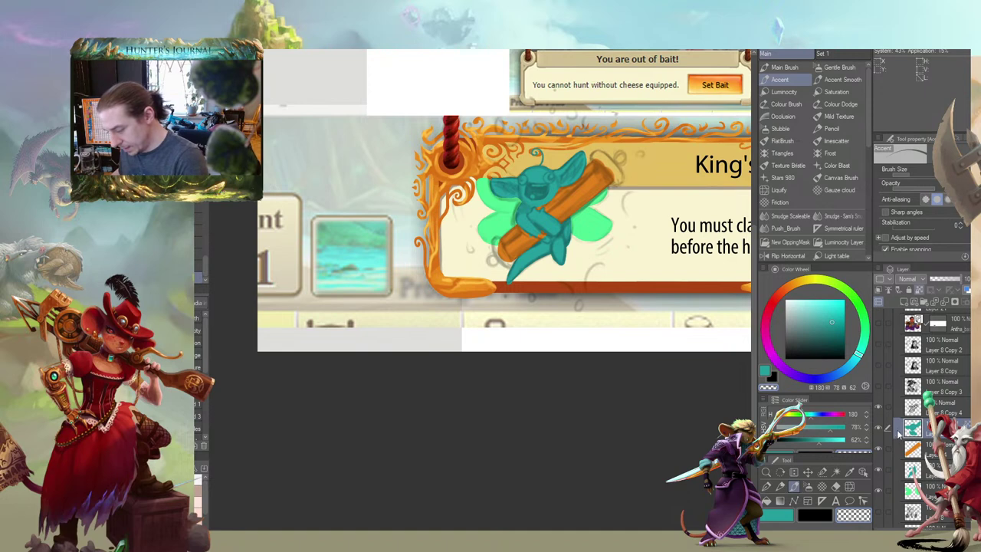
Tint the creature's head and ears purple (hue 272, saturation 81, value 82), softening the shading with the Gentle Brush
key(c)
key(b)
drag(438, 205, 463, 237)
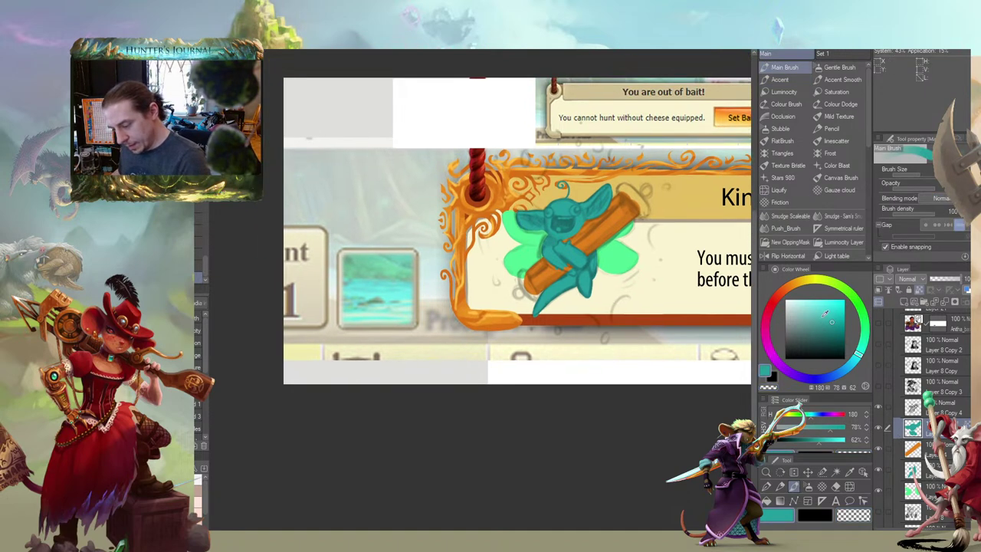
click(834, 309)
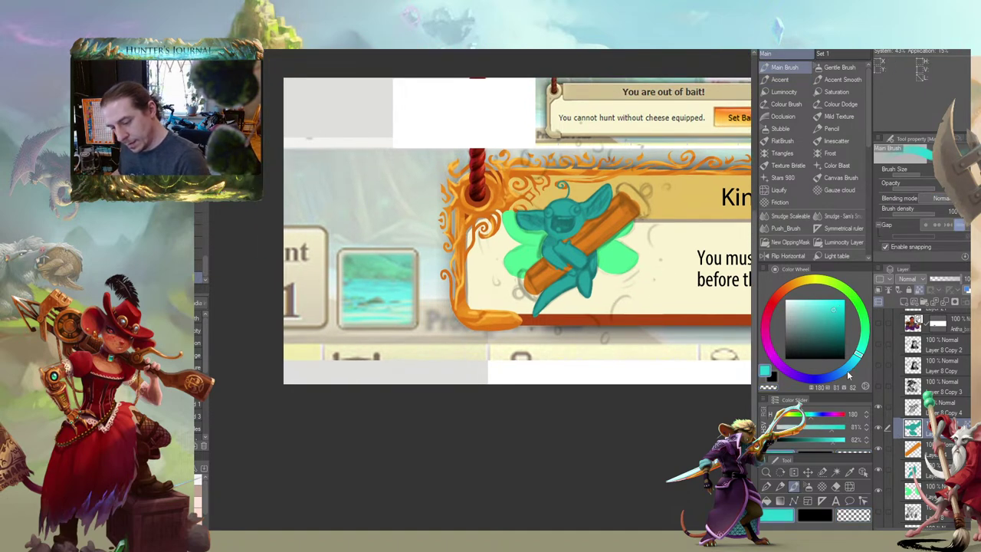
drag(830, 381, 787, 372)
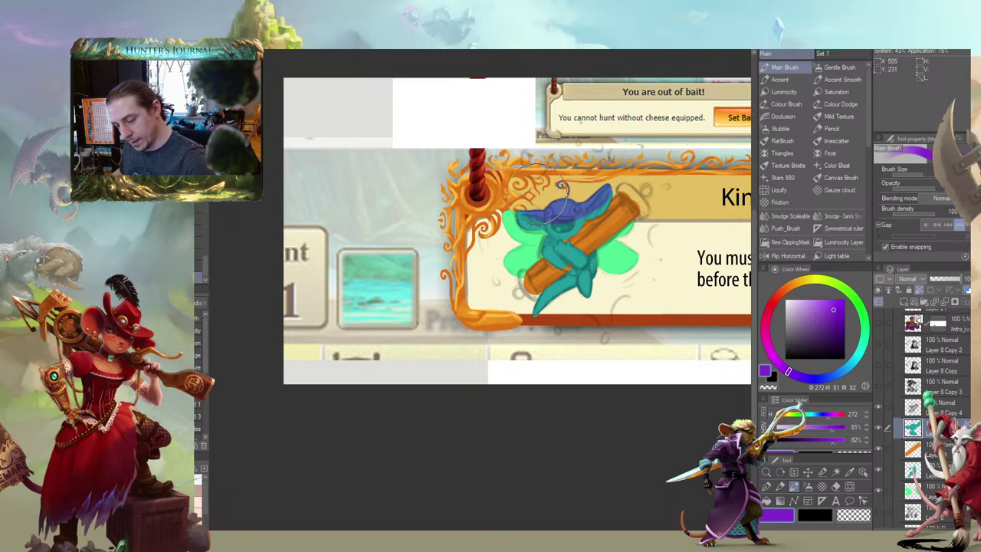
click(839, 67)
mouse_move(539, 186)
mouse_down()
mouse_move(580, 198)
mouse_move(541, 203)
mouse_move(598, 191)
mouse_move(537, 214)
mouse_move(586, 206)
mouse_move(587, 183)
mouse_move(562, 161)
mouse_move(532, 184)
mouse_move(537, 201)
mouse_move(581, 207)
mouse_move(596, 183)
mouse_move(545, 195)
mouse_up()
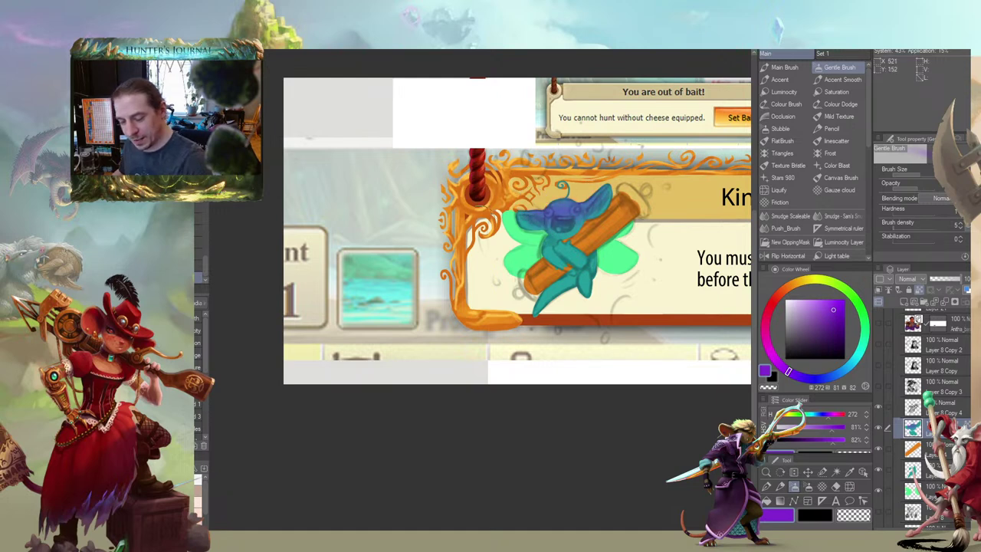
Tint the creature's tail and hind leg with the same purple on the layer behind the log, using a smaller Gentle Brush for the leg
drag(612, 268, 575, 256)
click(913, 470)
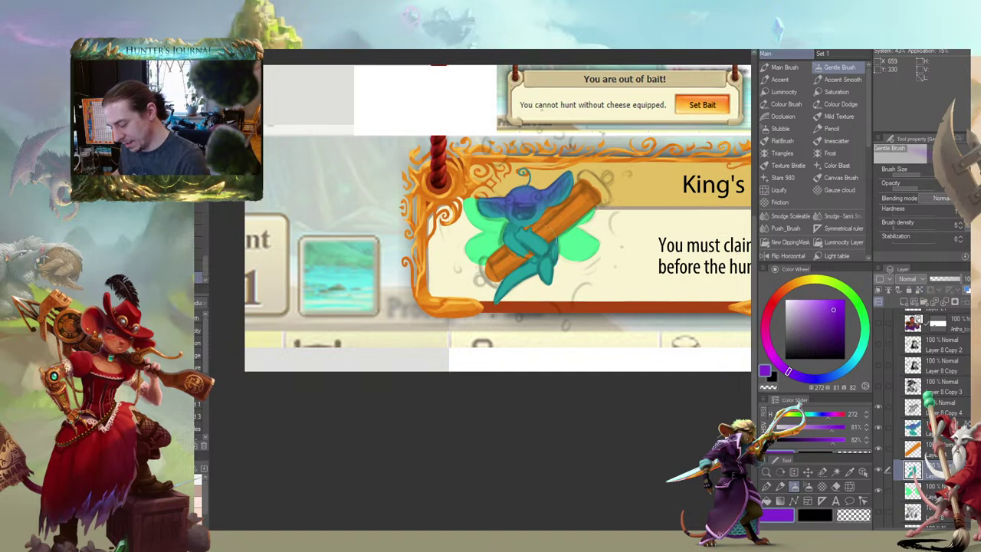
click(783, 68)
drag(478, 333, 466, 319)
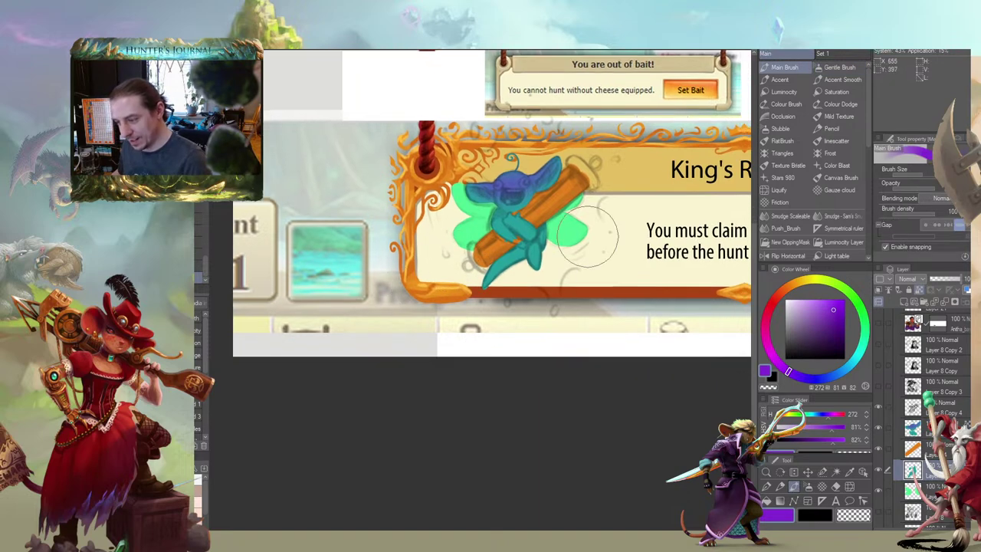
click(839, 67)
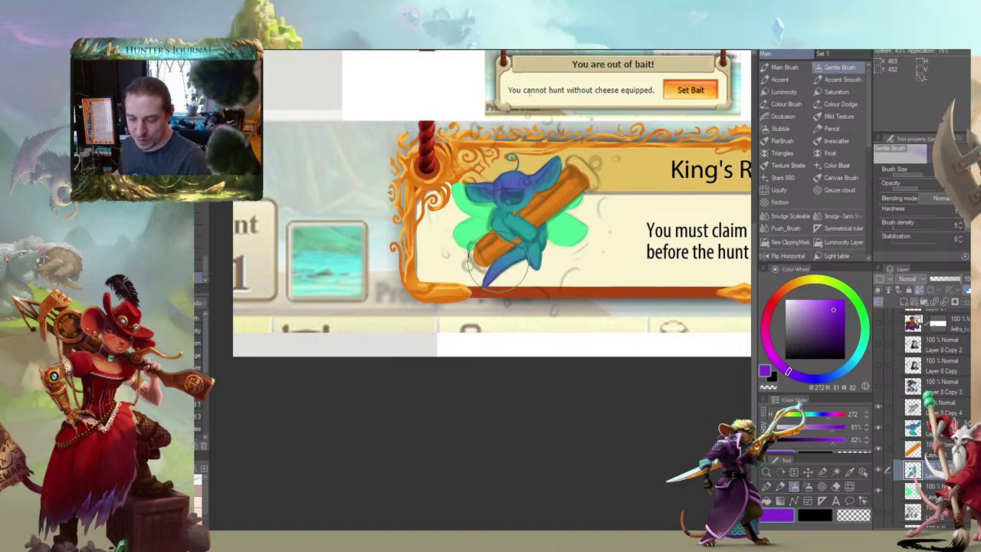
key(bracketleft)
key(bracketleft)
key(bracketleft)
key(bracketleft)
key(bracketleft)
key(bracketleft)
key(bracketleft)
drag(532, 249, 538, 259)
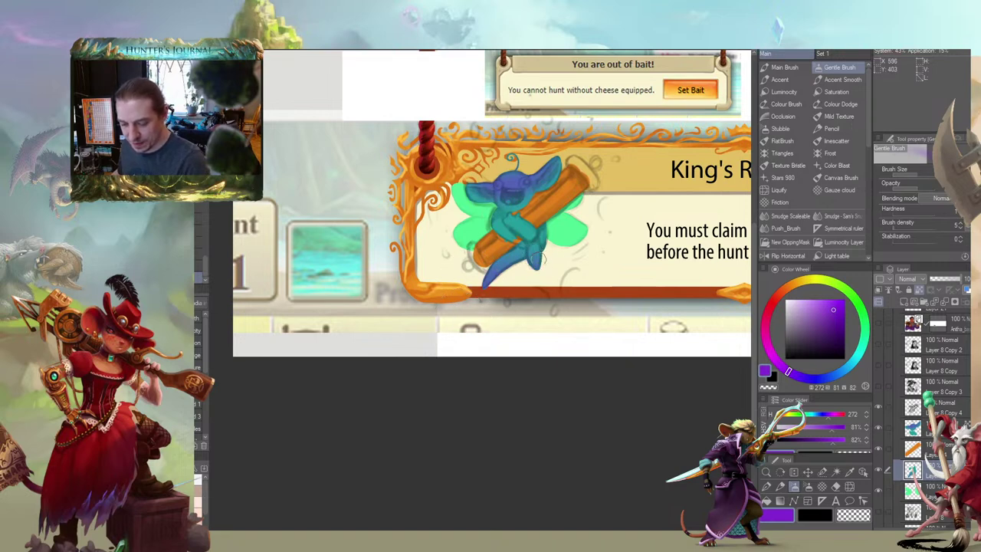
Softly shade the creature's arm and hand on the body layer with purple
drag(502, 233, 511, 236)
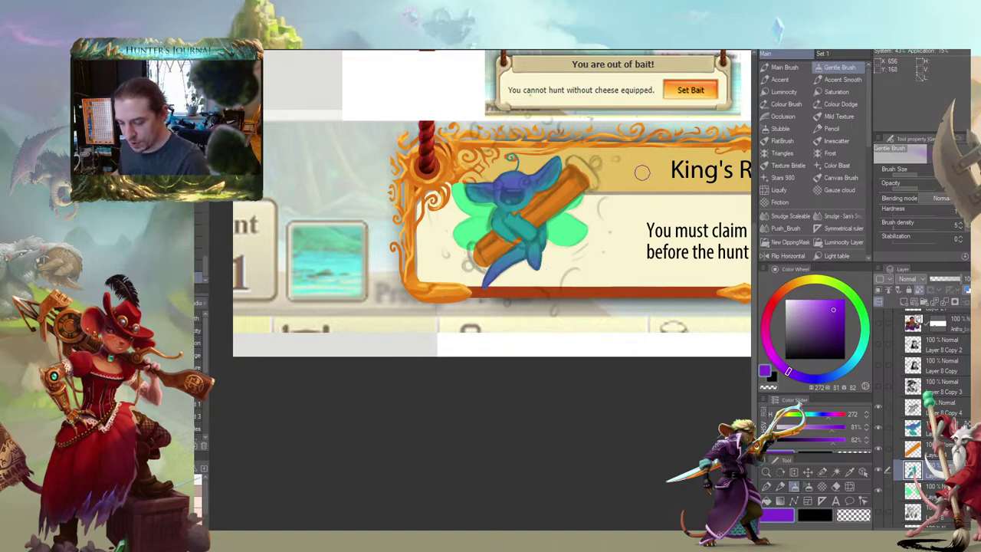
click(925, 431)
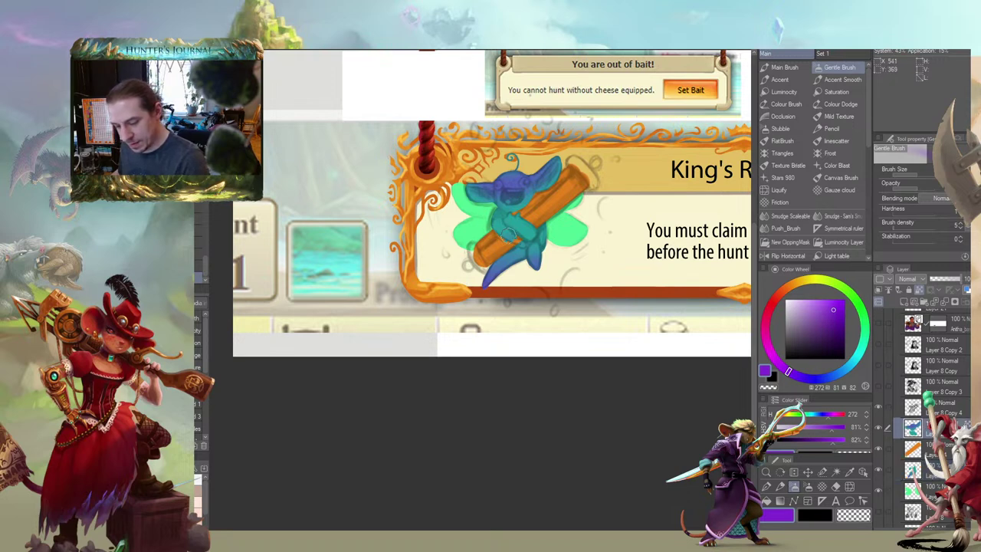
drag(508, 235, 515, 238)
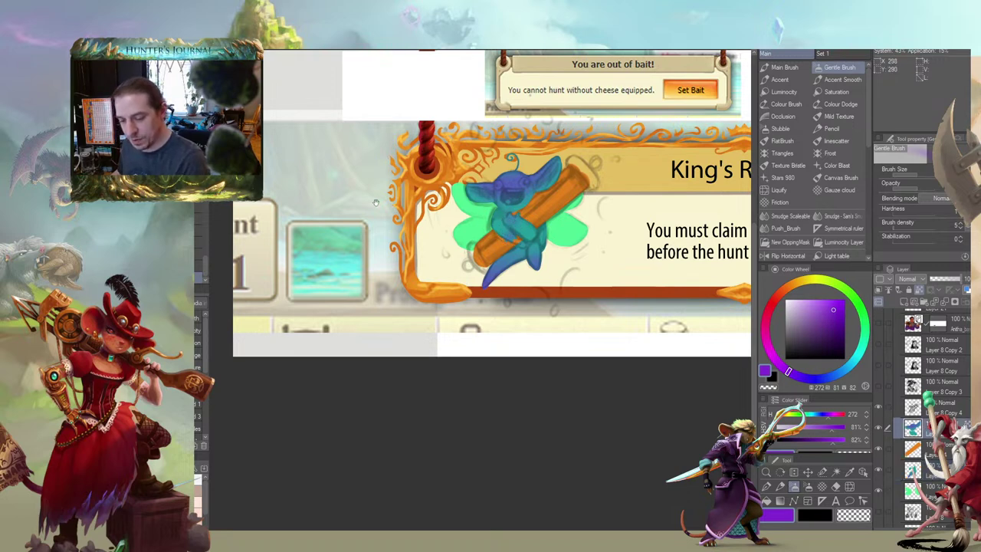
drag(376, 203, 371, 176)
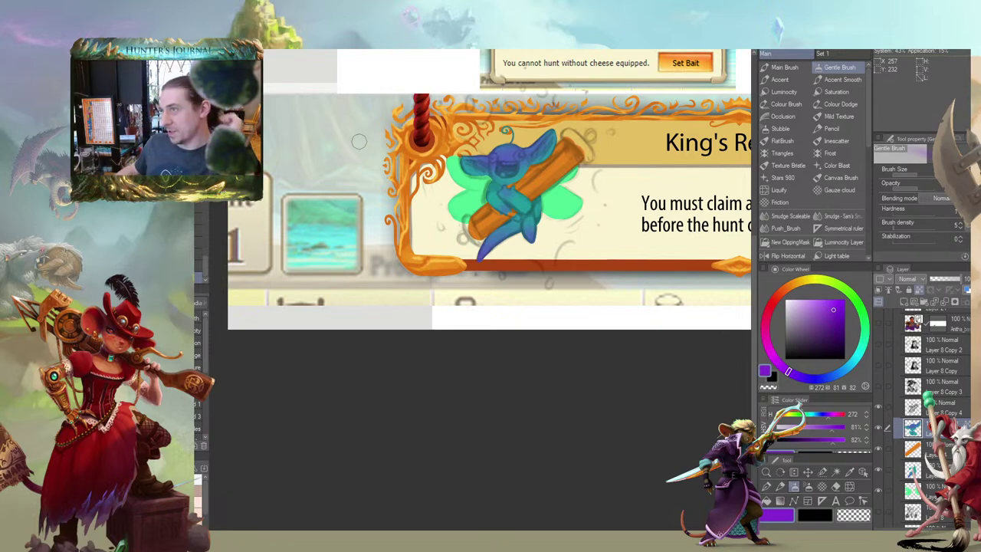
Add a new layer above the body and paint both eyeballs pale teal (hue 172, saturation 26, value 91)
key(b)
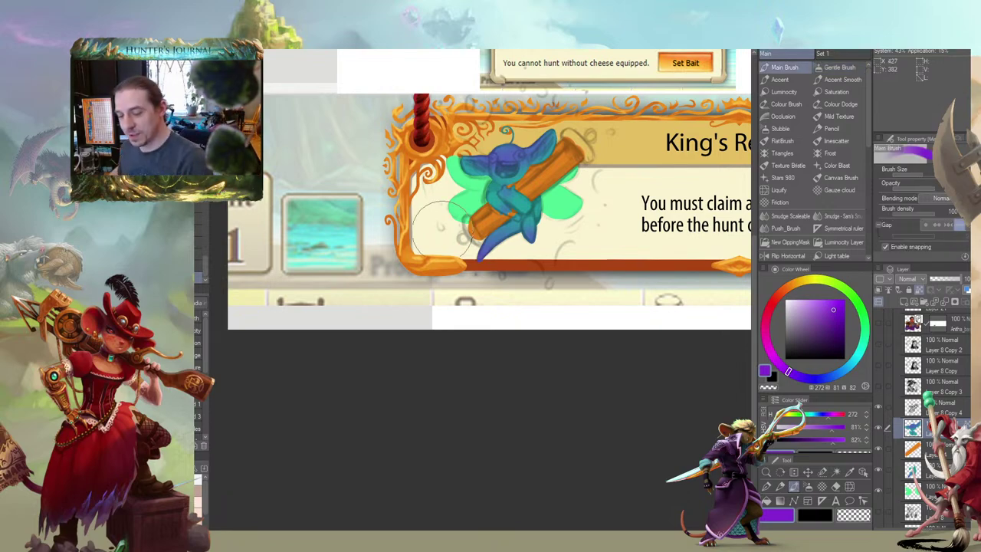
mouse_move(416, 169)
mouse_down()
mouse_move(418, 214)
mouse_move(471, 218)
mouse_move(391, 249)
mouse_move(426, 216)
mouse_up()
key(b)
click(903, 302)
key(b)
drag(375, 322, 398, 337)
click(799, 305)
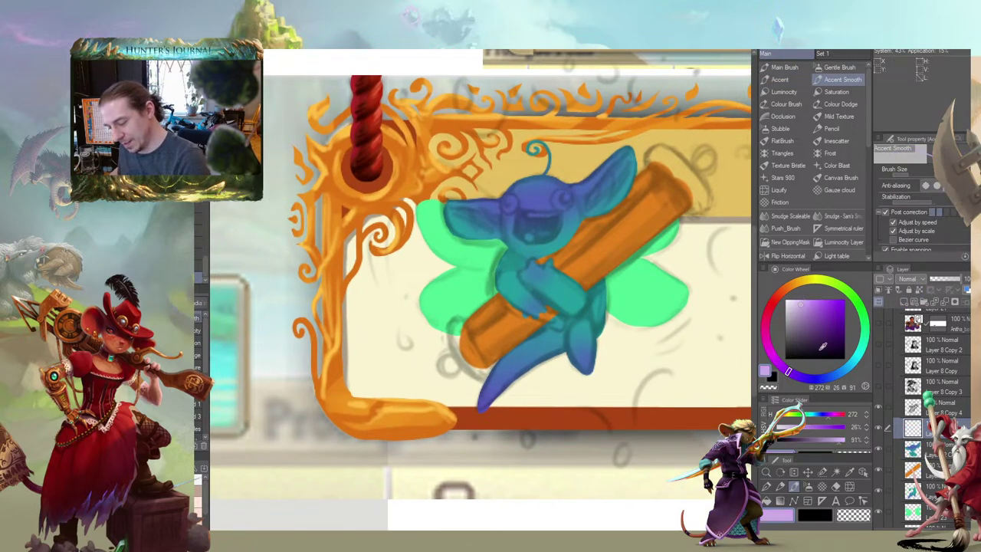
click(861, 349)
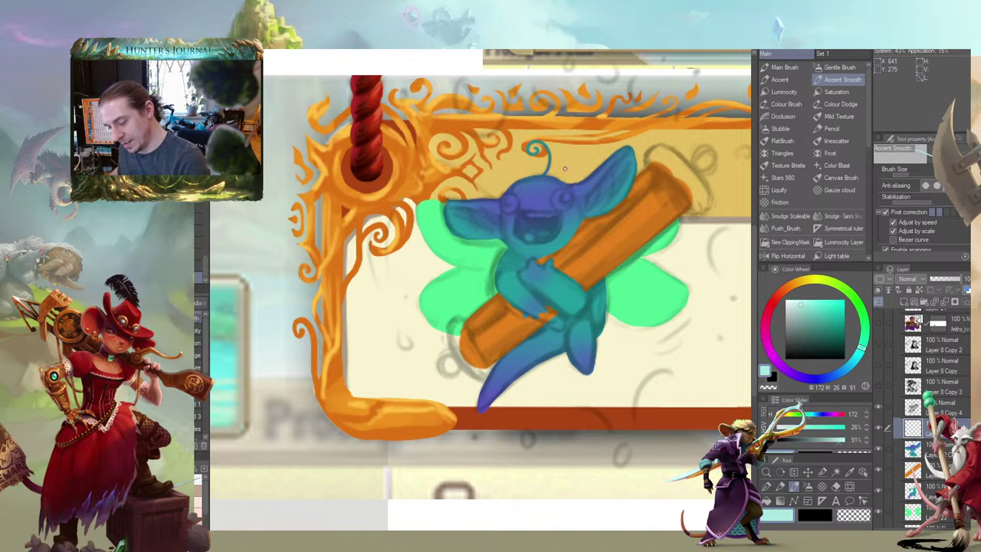
drag(508, 201, 507, 202)
key(b)
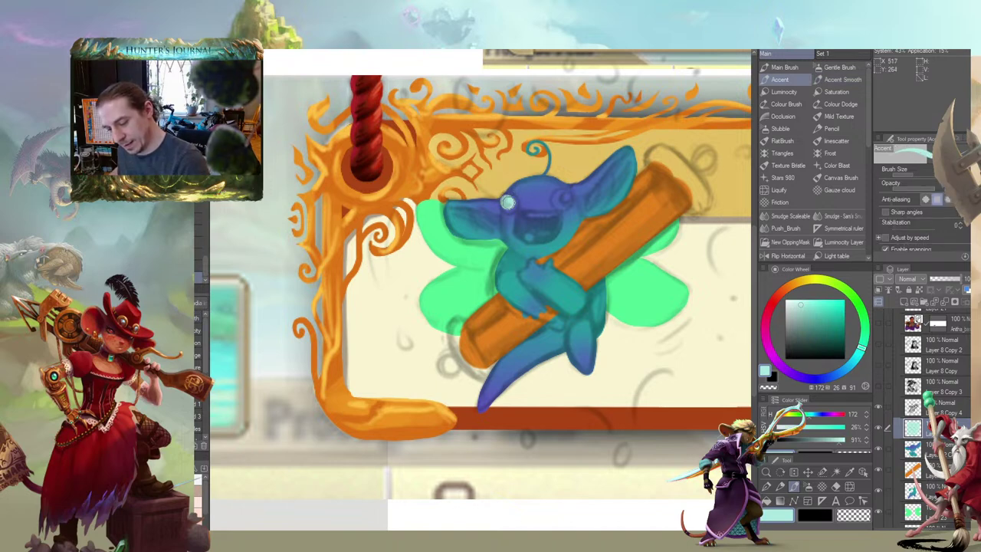
drag(564, 198, 563, 196)
Paint the pupils in both eyes with dark violet (hue 263, saturation 77, value 42)
drag(407, 201, 338, 214)
mouse_move(435, 216)
mouse_down()
mouse_move(430, 192)
mouse_move(386, 175)
mouse_move(462, 153)
mouse_up()
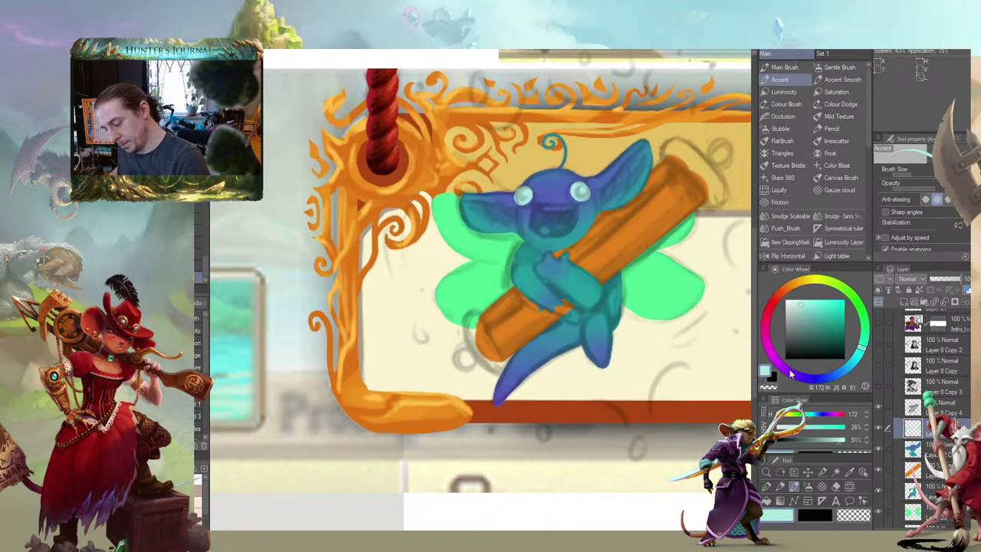
click(793, 375)
click(831, 333)
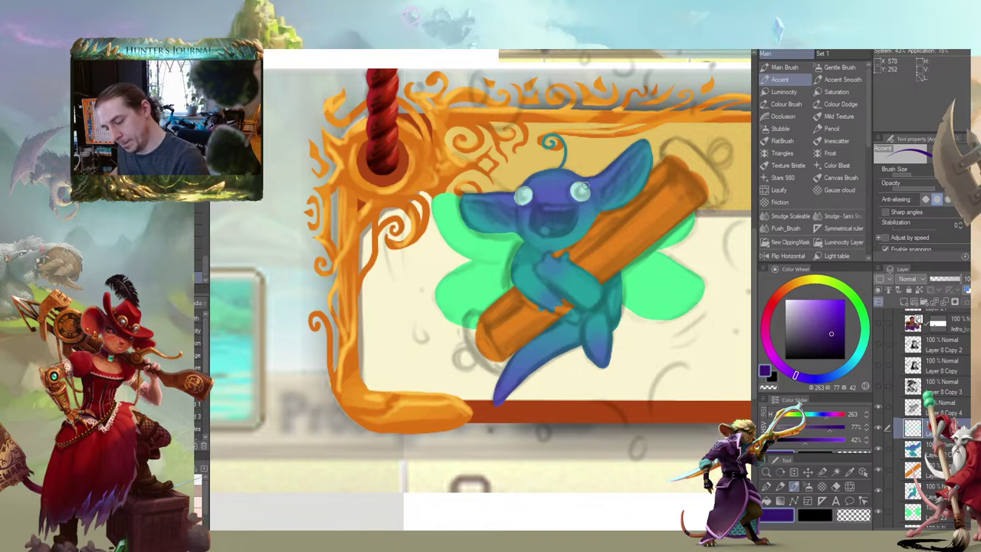
drag(583, 187, 583, 188)
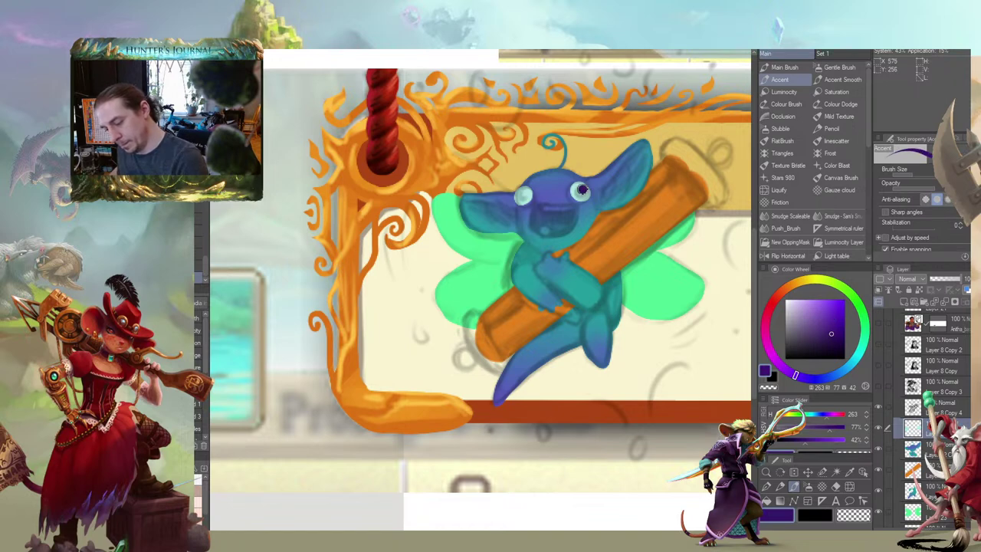
drag(520, 193, 521, 194)
key(ctrl+z)
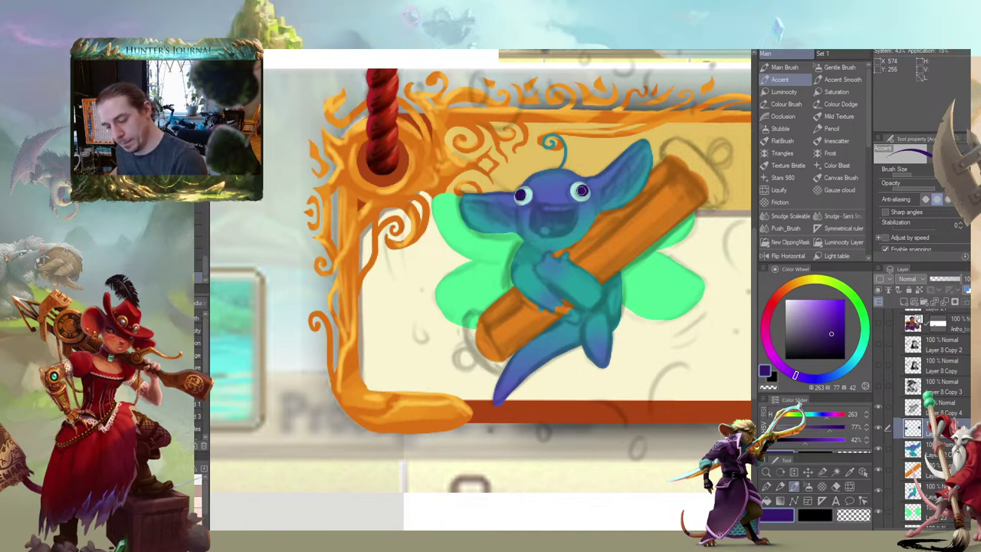
drag(581, 191, 583, 190)
drag(431, 182, 363, 196)
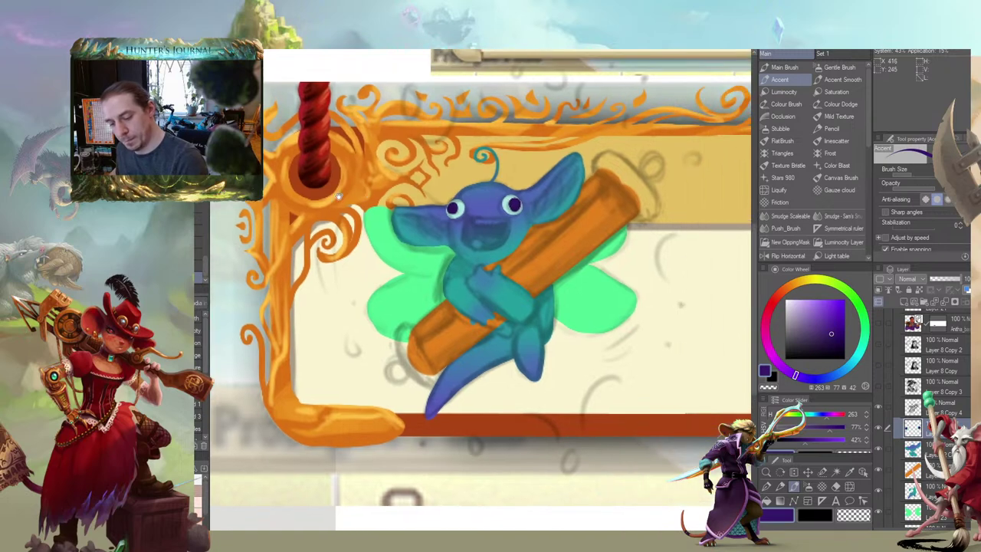
alt+click(634, 262)
click(512, 201)
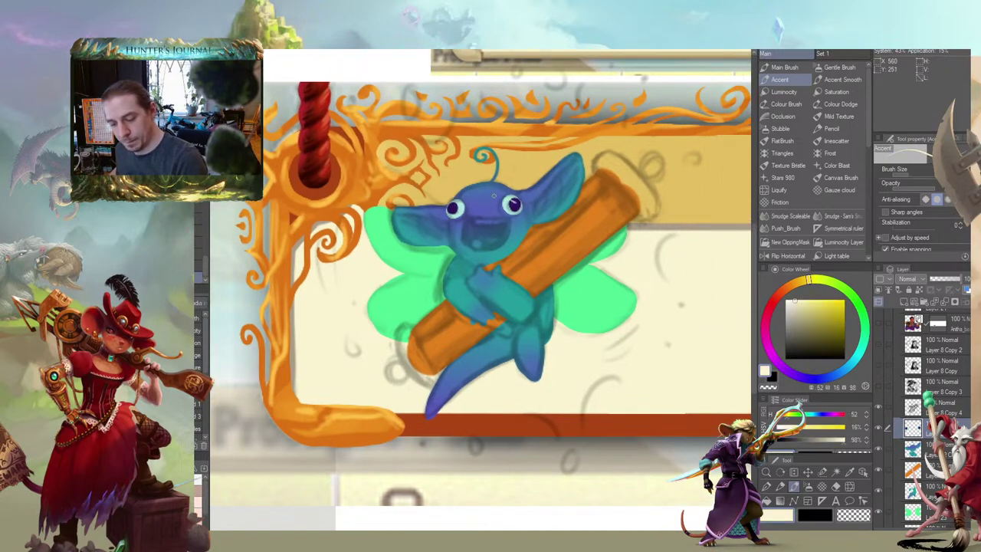
key(ctrl+z)
Add small white highlights to both eyes with the Main Brush at a reduced size, undoing unwanted strokes
key(b)
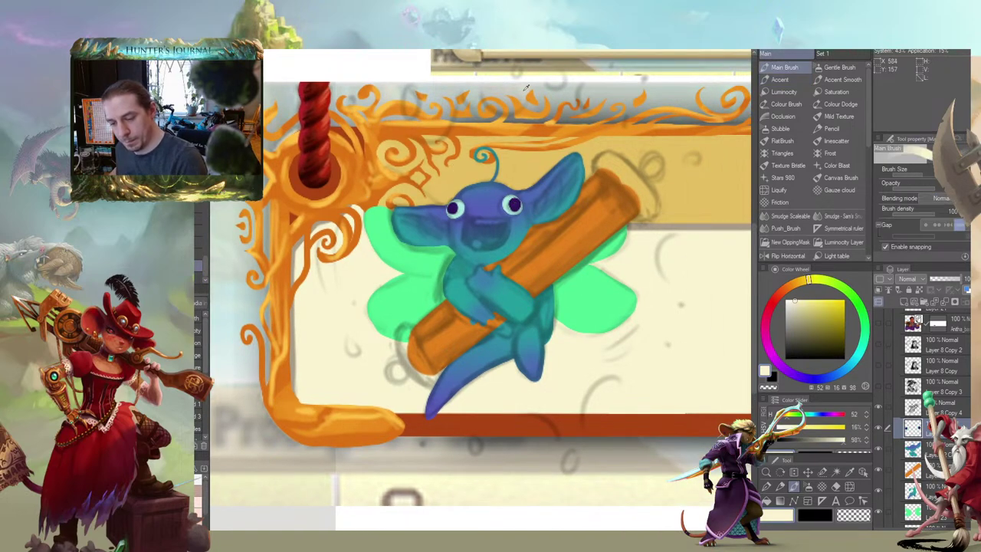
alt+click(380, 71)
key(bracketleft)
key(bracketleft)
key(bracketleft)
key(bracketleft)
key(bracketleft)
key(bracketleft)
key(bracketleft)
key(bracketleft)
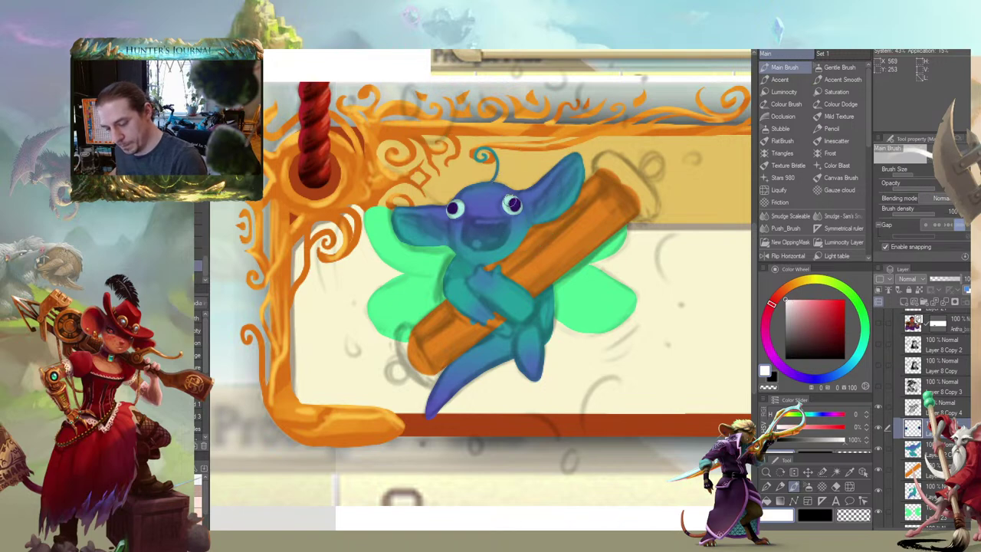
click(457, 205)
drag(365, 180, 384, 167)
key(ctrl+z)
key(ctrl+z)
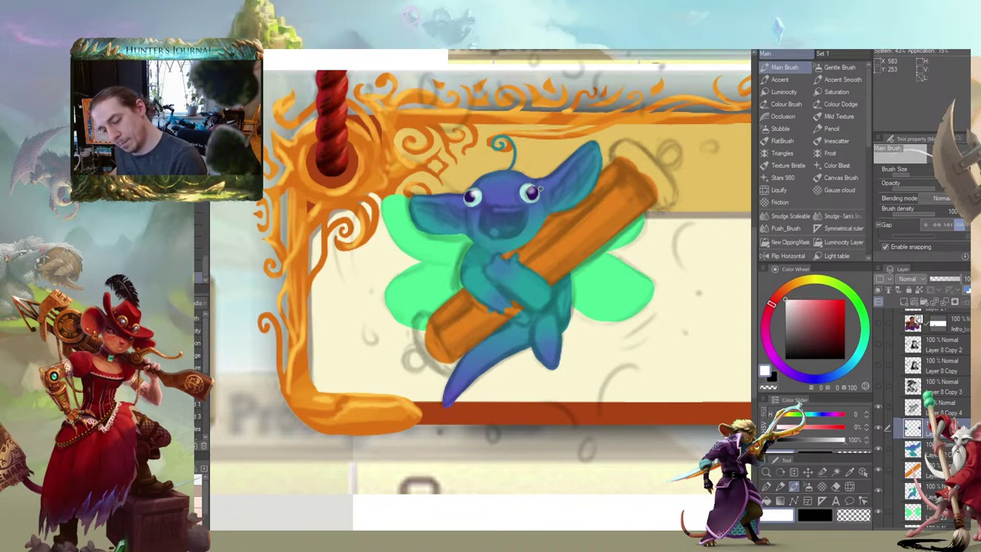
drag(368, 175, 409, 192)
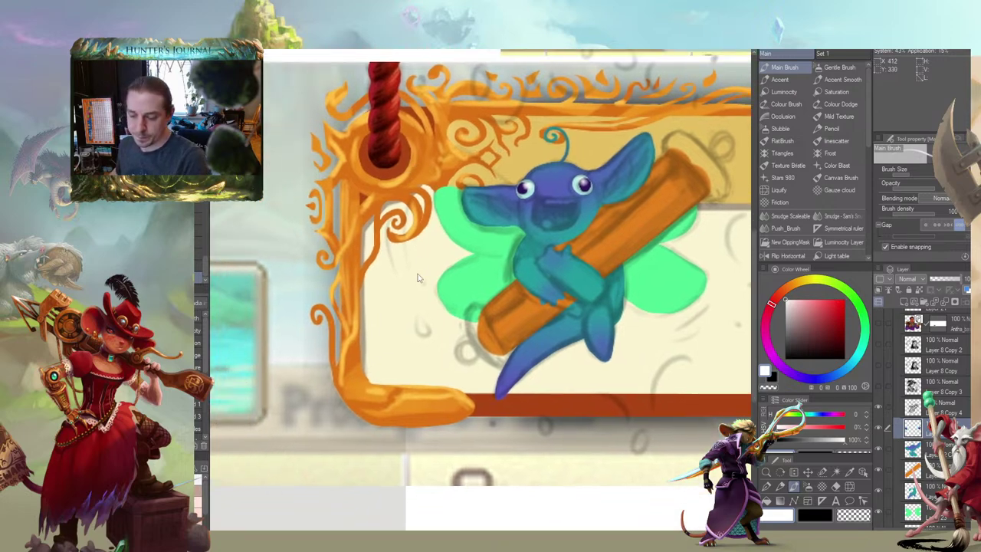
Examine the painted creature within the King's Reward dialog at reduced size and close up
scroll(387, 307, down, 3)
drag(346, 330, 363, 310)
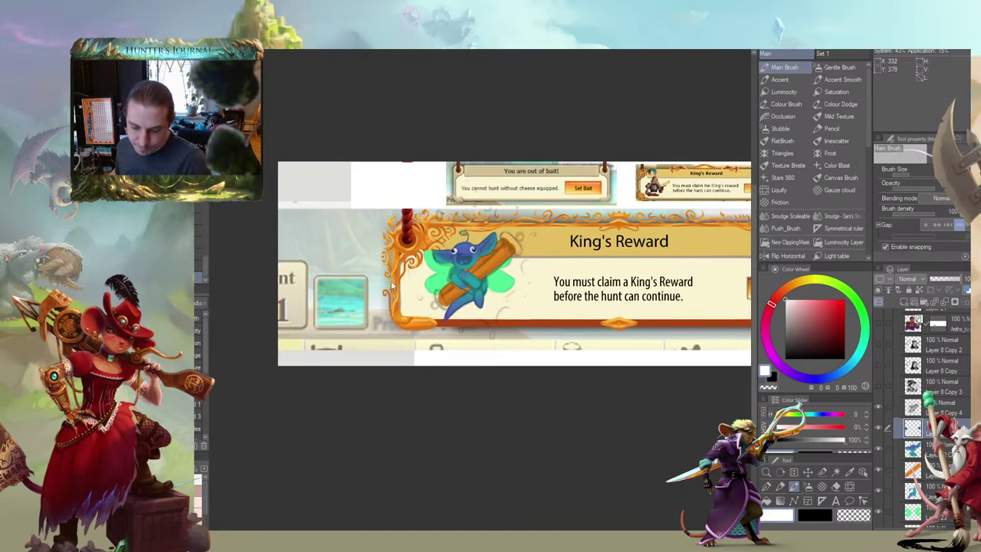
scroll(390, 280, up, 3)
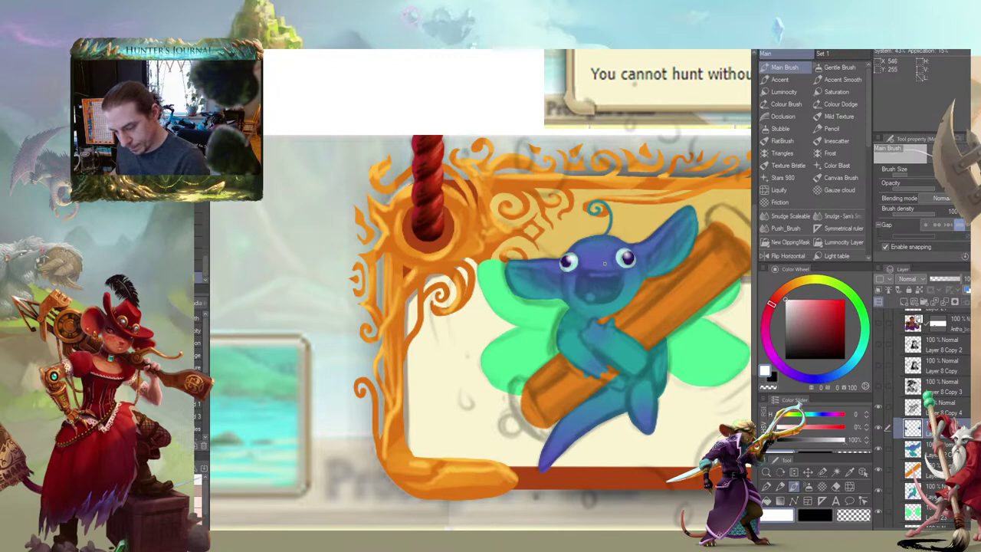
scroll(547, 216, down, 1)
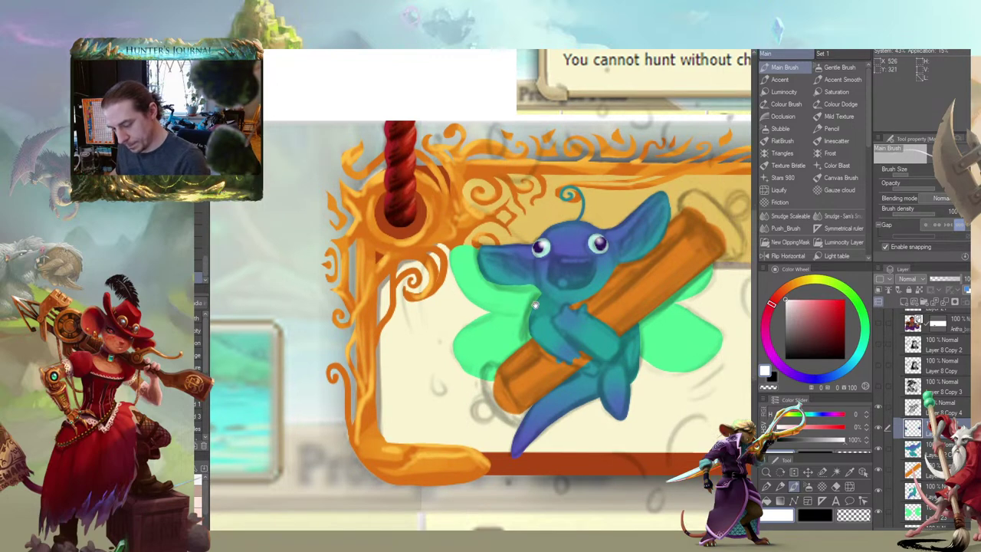
scroll(407, 280, down, 3)
drag(407, 279, 458, 280)
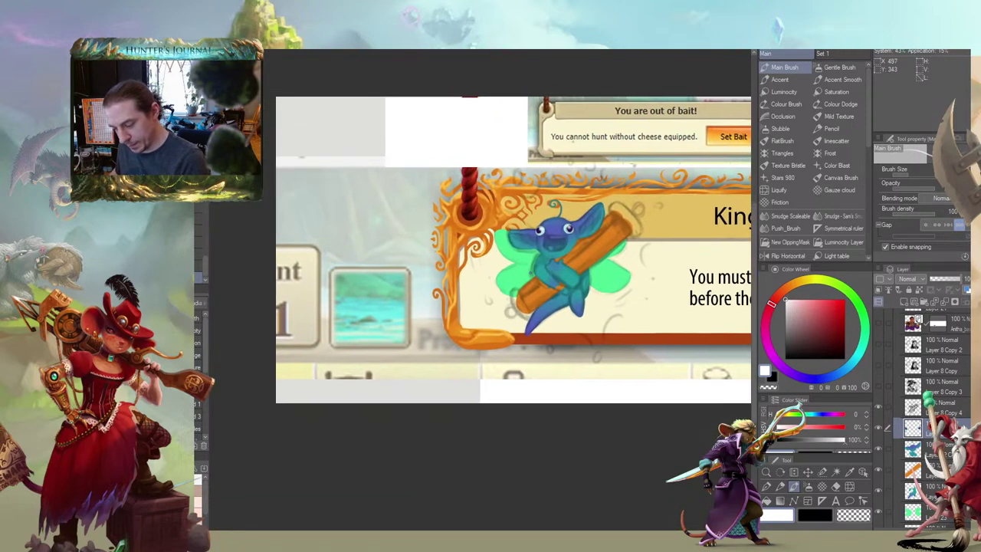
scroll(536, 271, up, 3)
drag(548, 271, 504, 281)
Add a new empty layer directly above the creature's body layer and make the Main Brush active
click(914, 445)
click(780, 80)
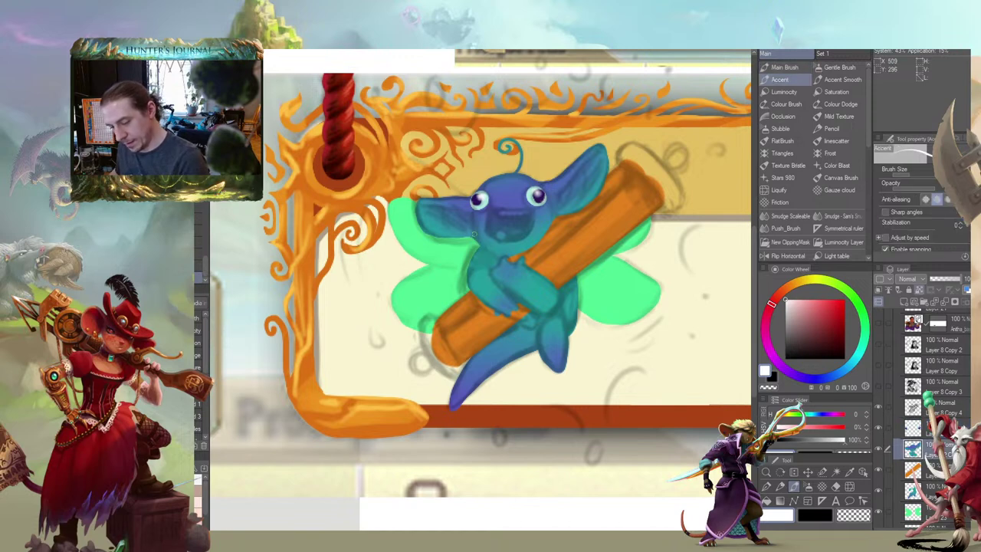
drag(504, 241, 516, 257)
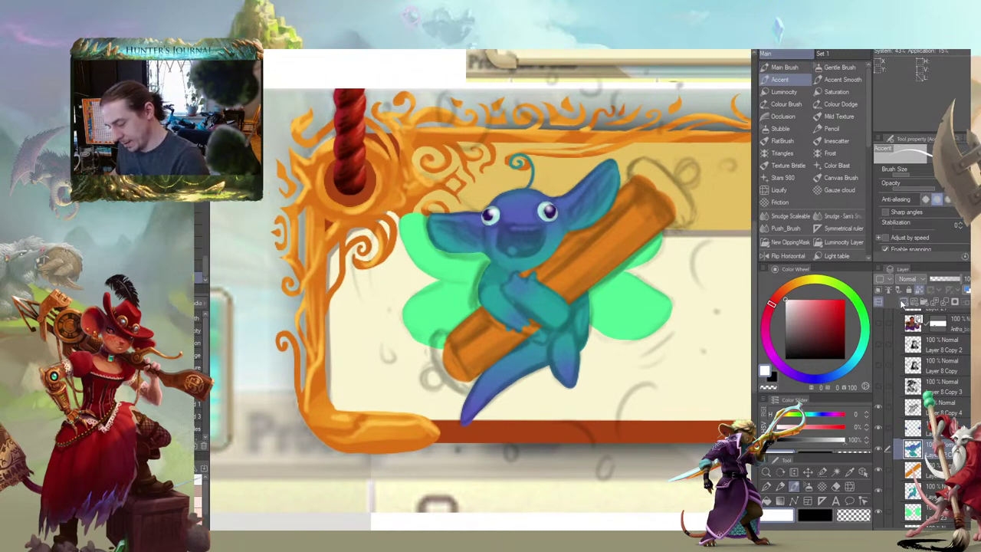
click(903, 303)
drag(502, 229, 456, 231)
key(b)
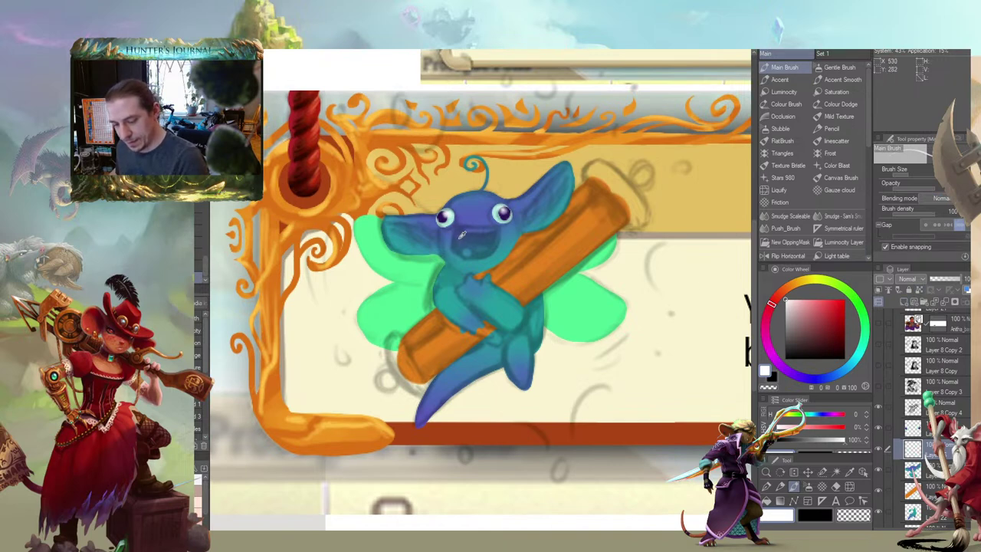
Set the sketch layer Layer 8 Copy 4 as a reference layer and reselect the creature's body layer
ctrl+shift+click(460, 241)
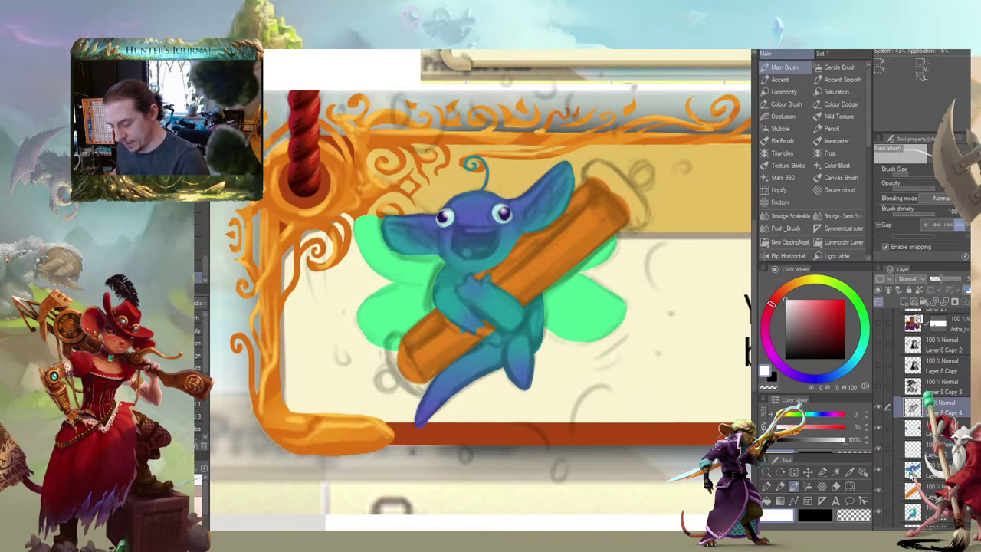
click(912, 470)
click(902, 414)
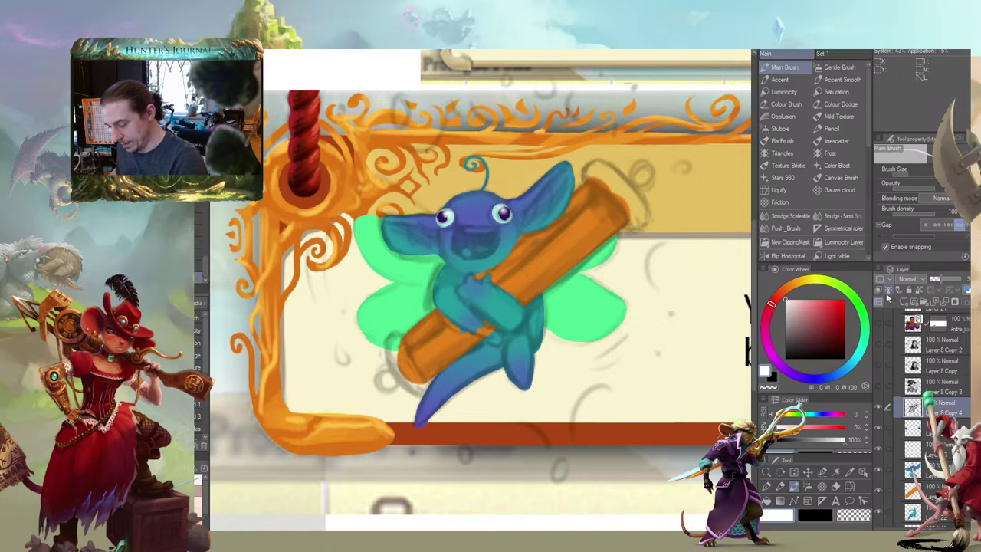
click(911, 471)
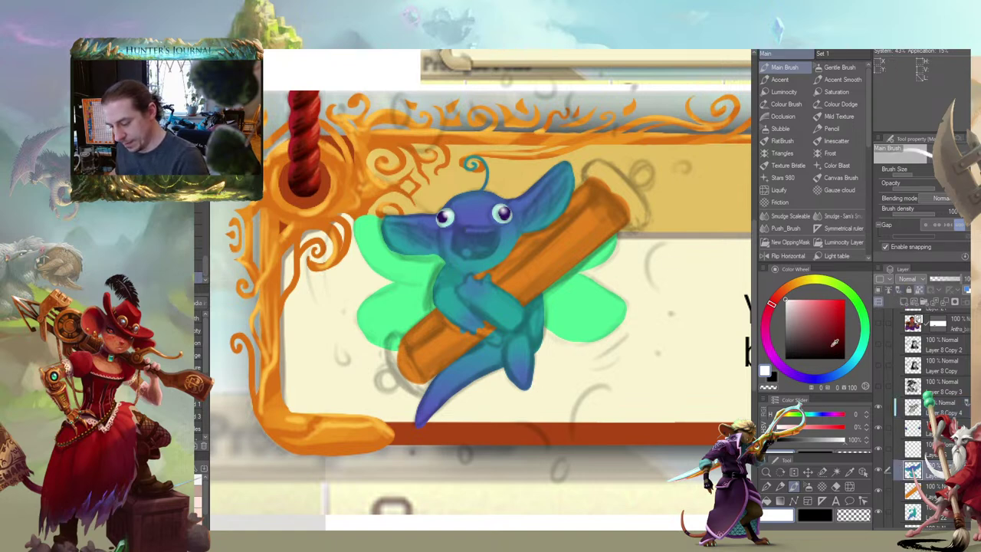
Paint the inside of the creature's open mouth dark purple (hue 313, saturation 83, value 26) on the body layer
click(766, 343)
click(834, 343)
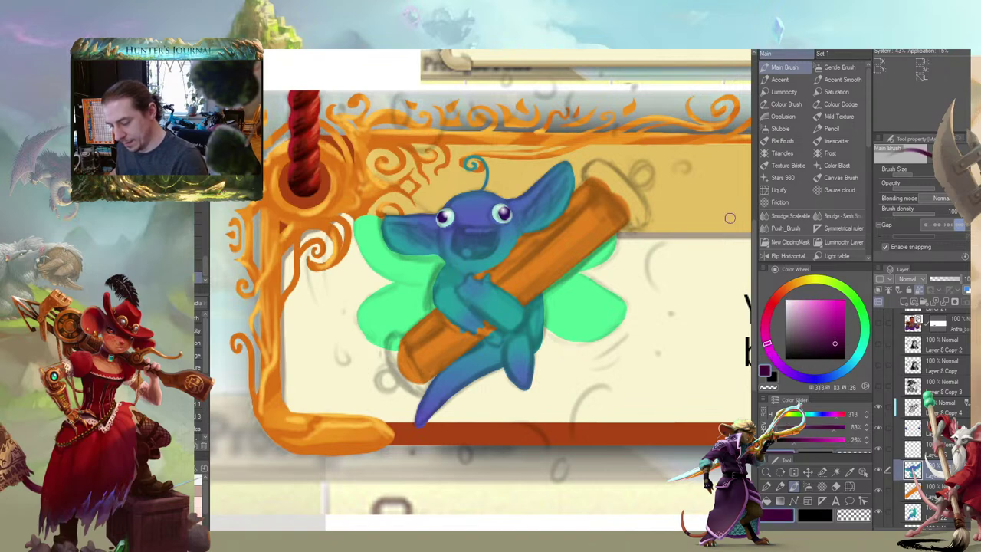
mouse_move(472, 232)
mouse_down()
mouse_move(457, 230)
mouse_move(496, 238)
mouse_up()
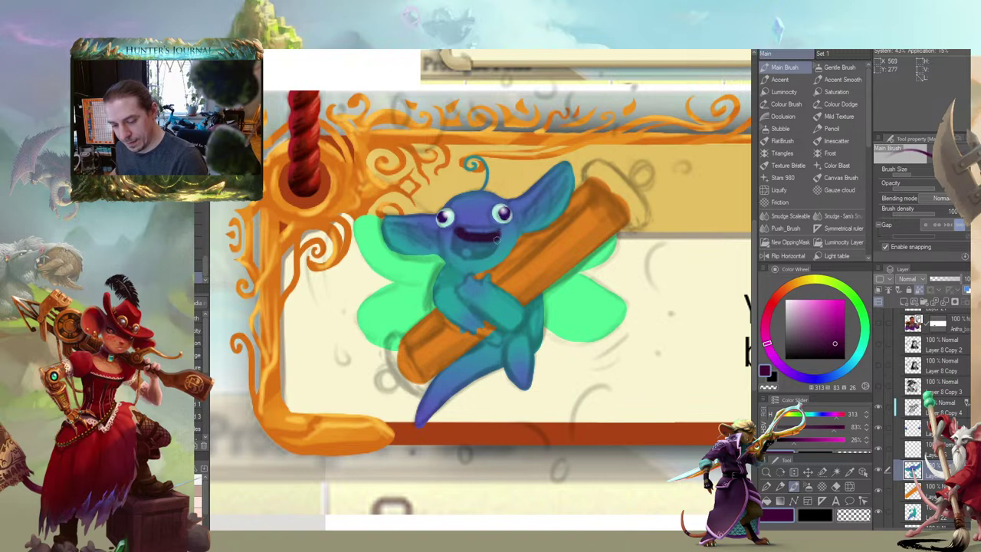
drag(409, 196, 390, 191)
mouse_move(436, 235)
mouse_down()
mouse_move(475, 243)
mouse_move(443, 242)
mouse_move(473, 246)
mouse_move(453, 245)
mouse_up()
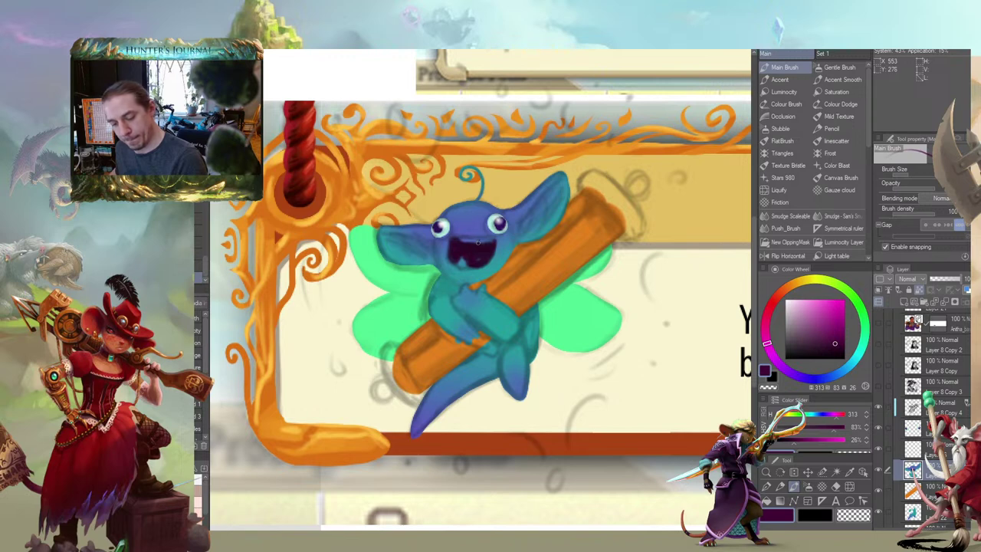
drag(464, 251, 452, 241)
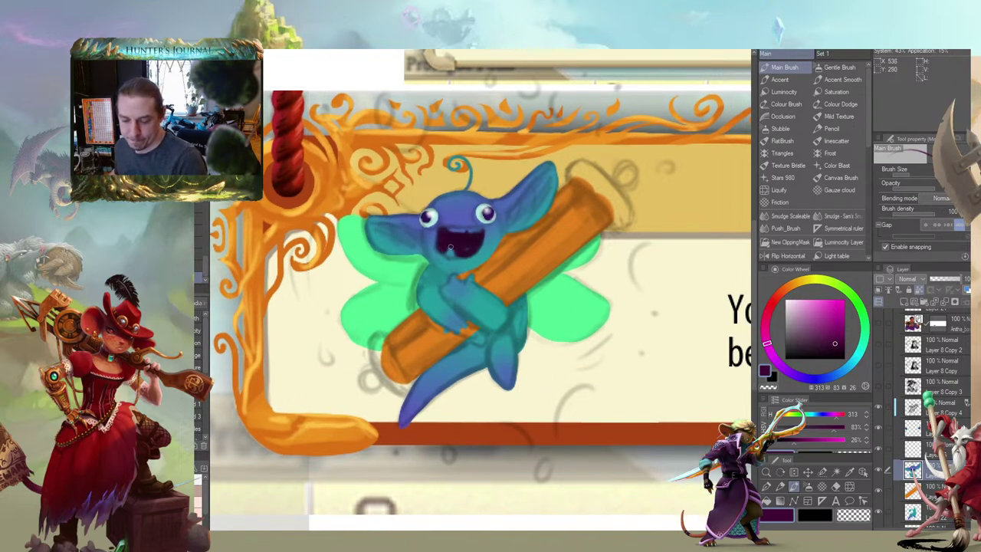
drag(445, 254, 460, 256)
drag(430, 241, 442, 234)
Paint the upper teeth and the small lower tooth in a pale yellowish tone (hue 66, saturation 23, value 79)
alt+click(468, 247)
click(820, 307)
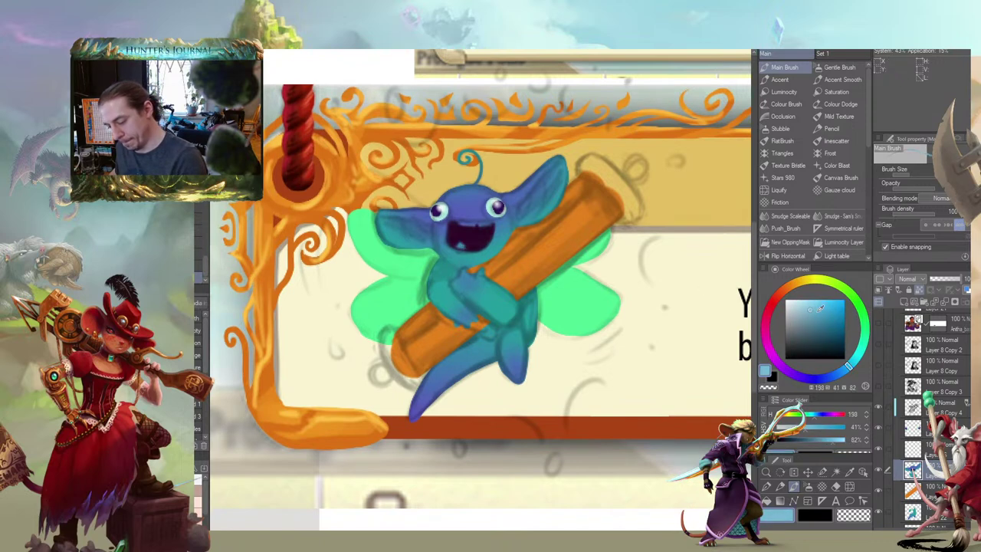
drag(862, 324, 819, 279)
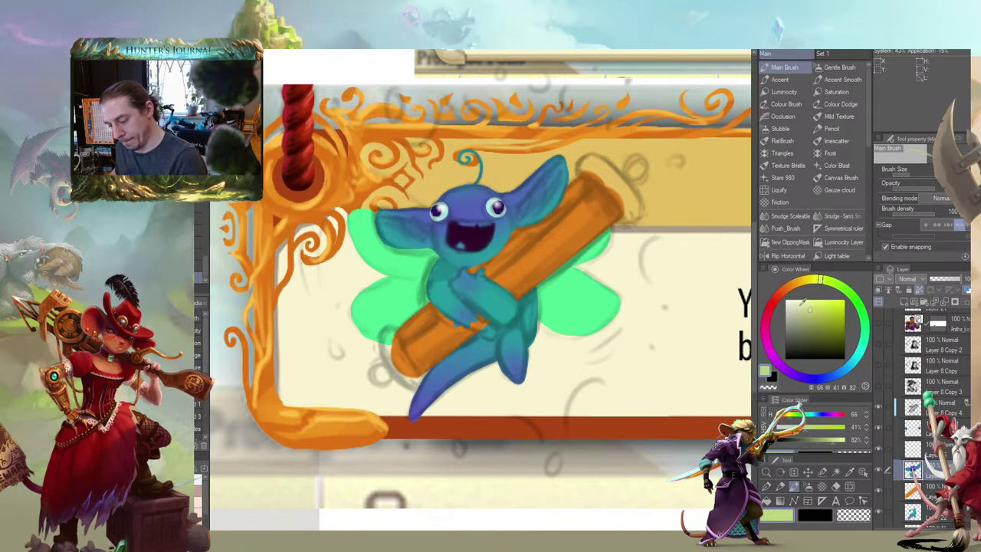
click(799, 312)
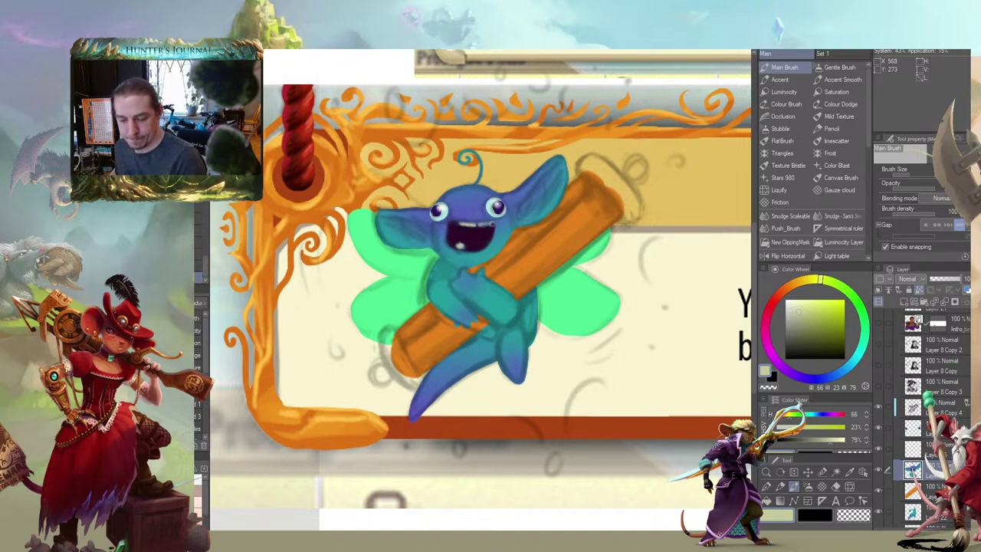
drag(342, 235, 450, 229)
Tint the insides of both ears softly with warm orange (hue 33, saturation 62, value 83)
alt+click(503, 228)
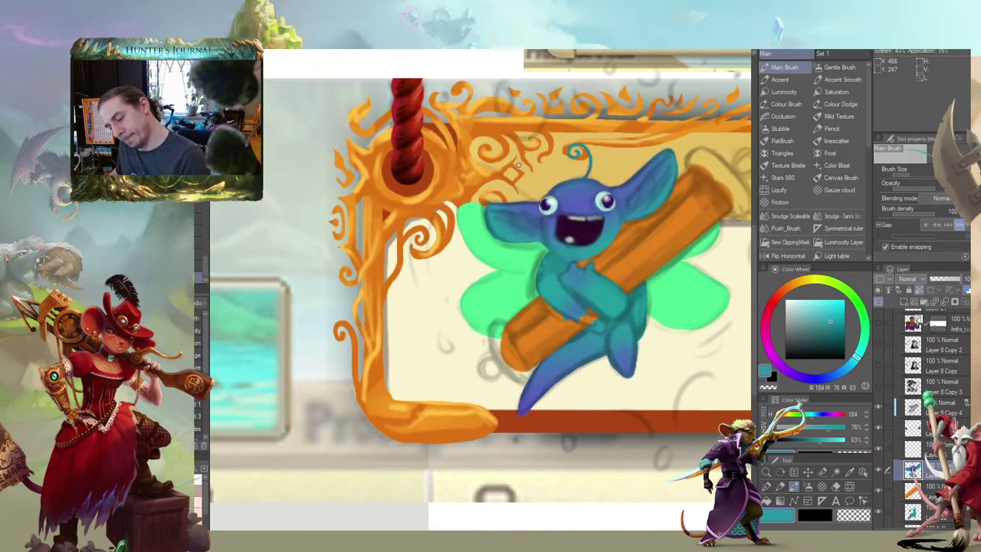
alt+click(726, 203)
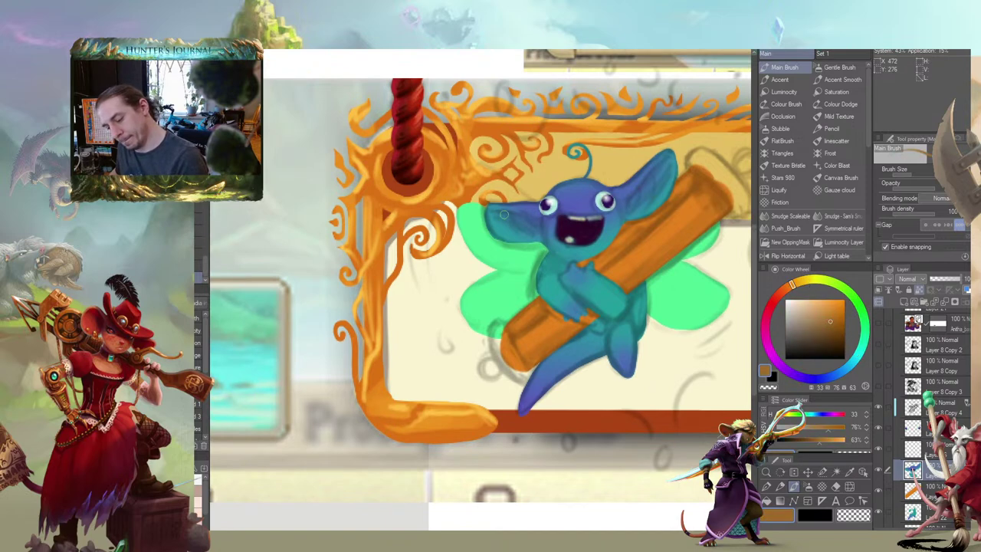
click(821, 309)
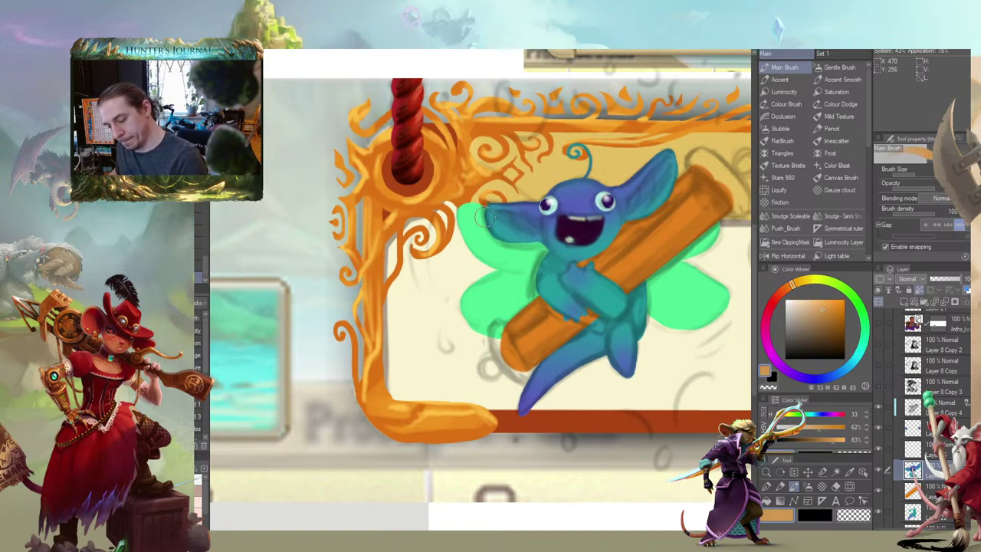
drag(481, 221, 542, 222)
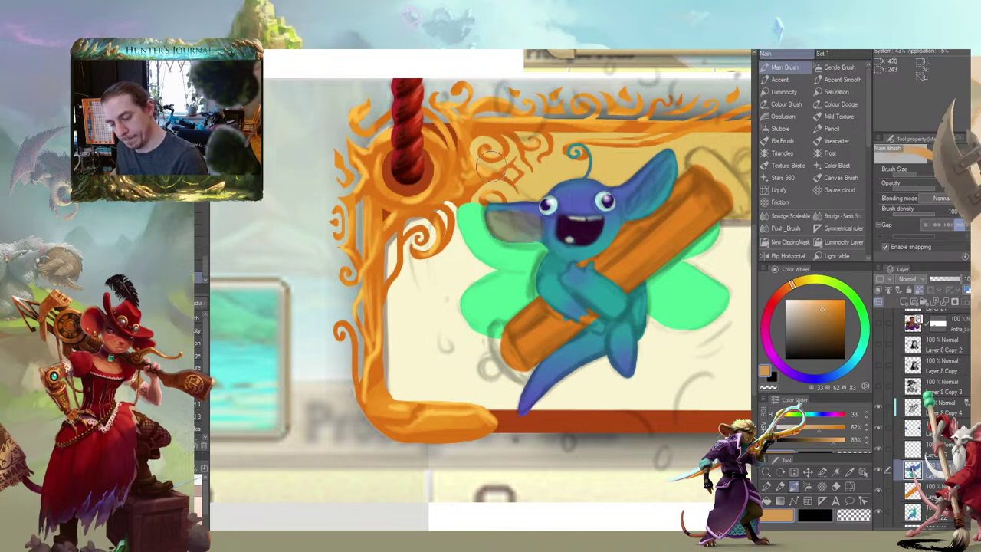
mouse_move(641, 200)
mouse_down()
mouse_move(665, 170)
mouse_move(641, 198)
mouse_move(647, 205)
mouse_up()
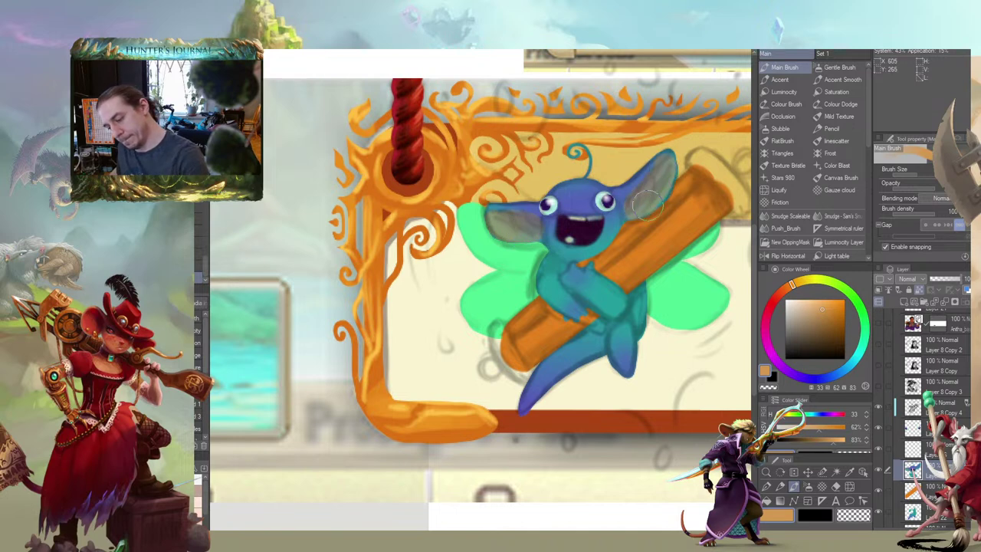
Build up the orange tint inside both ears with a smaller Main Brush
drag(493, 164, 435, 166)
key([)
key([)
key([)
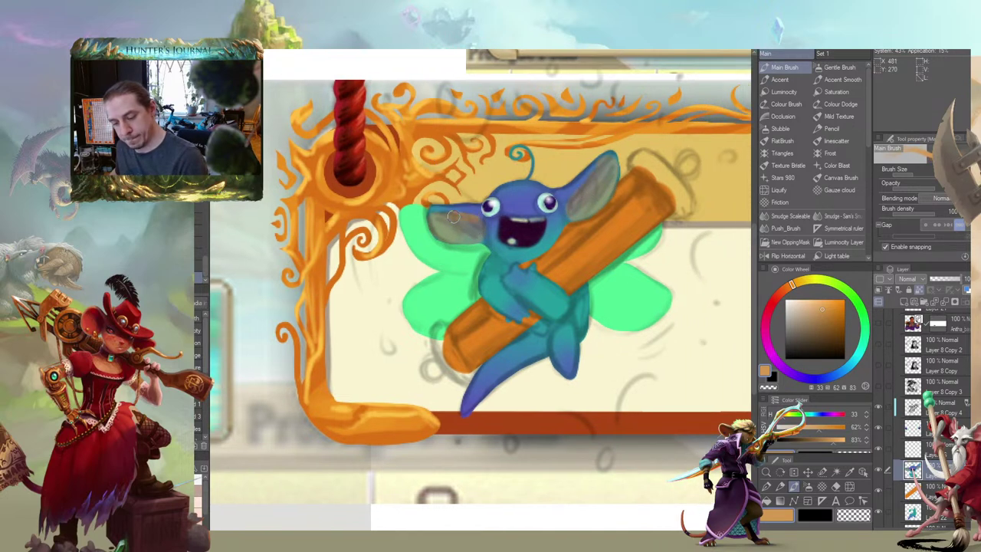
drag(572, 133, 561, 121)
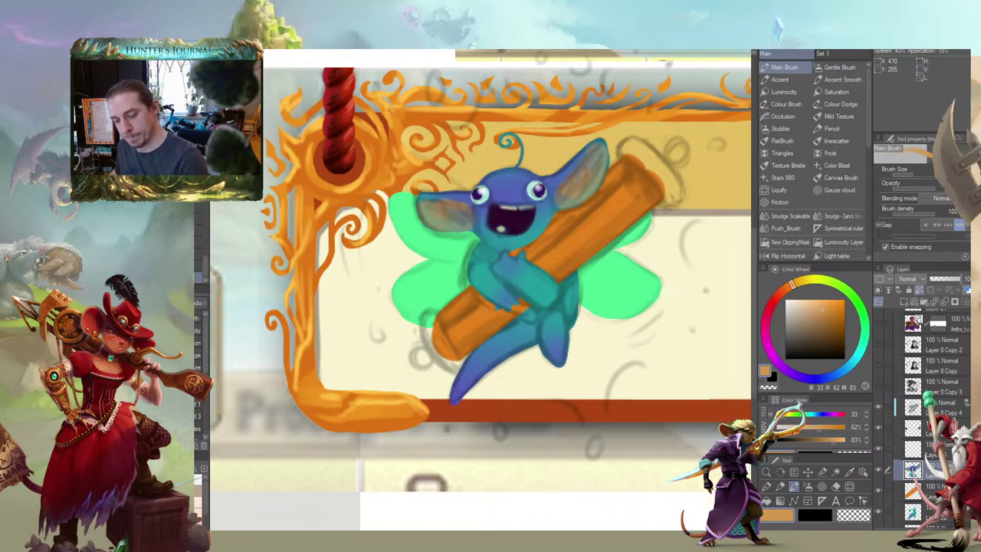
Blend the orange tint inside the ears with the Smudge - Sam's Smudge brush, and return to the Main Brush
key(j)
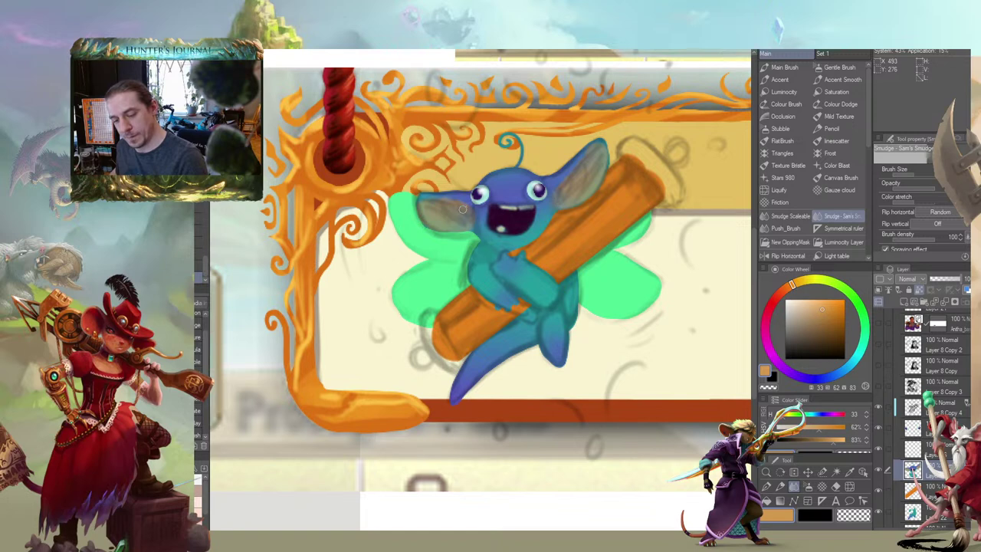
drag(391, 178, 387, 174)
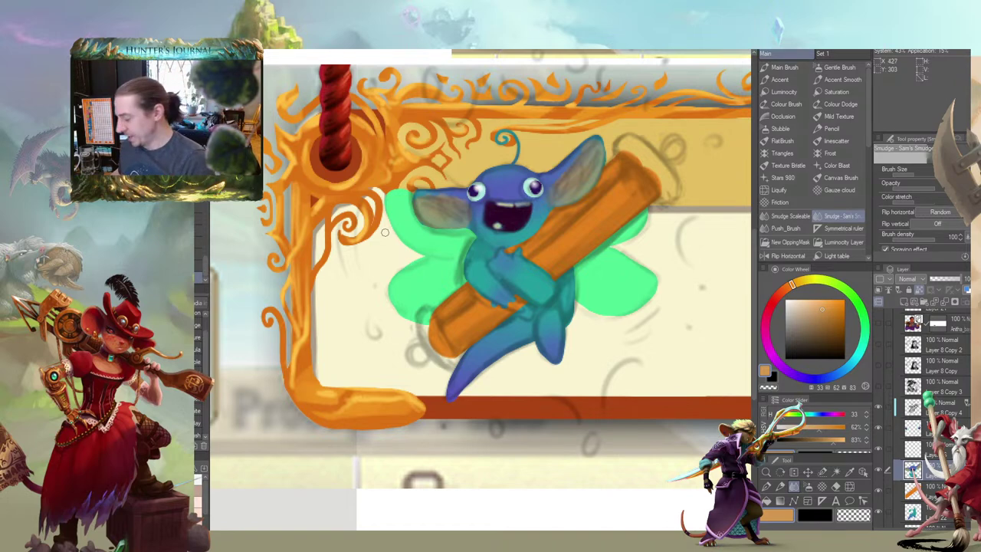
key(b)
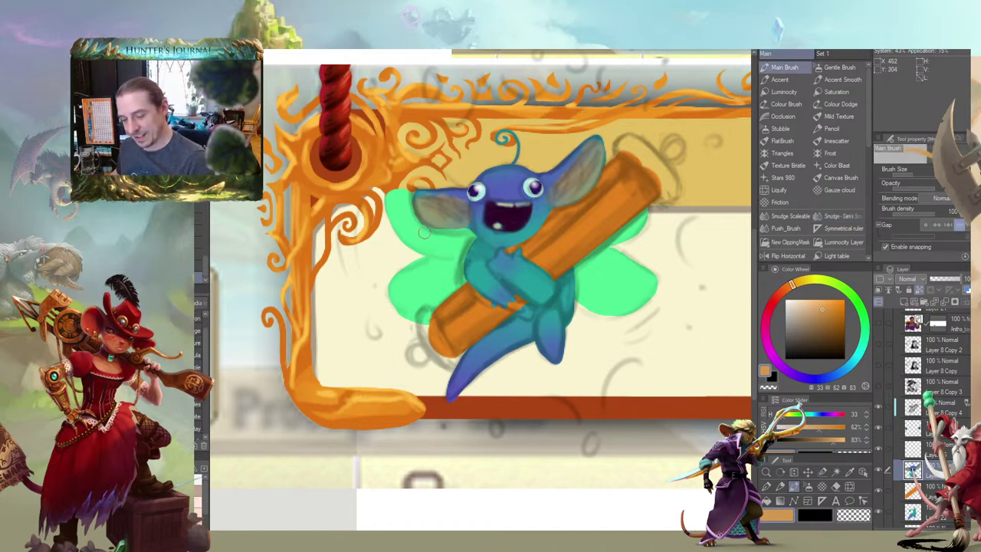
mouse_move(457, 249)
mouse_down()
mouse_move(447, 261)
mouse_move(492, 272)
mouse_move(469, 248)
mouse_up()
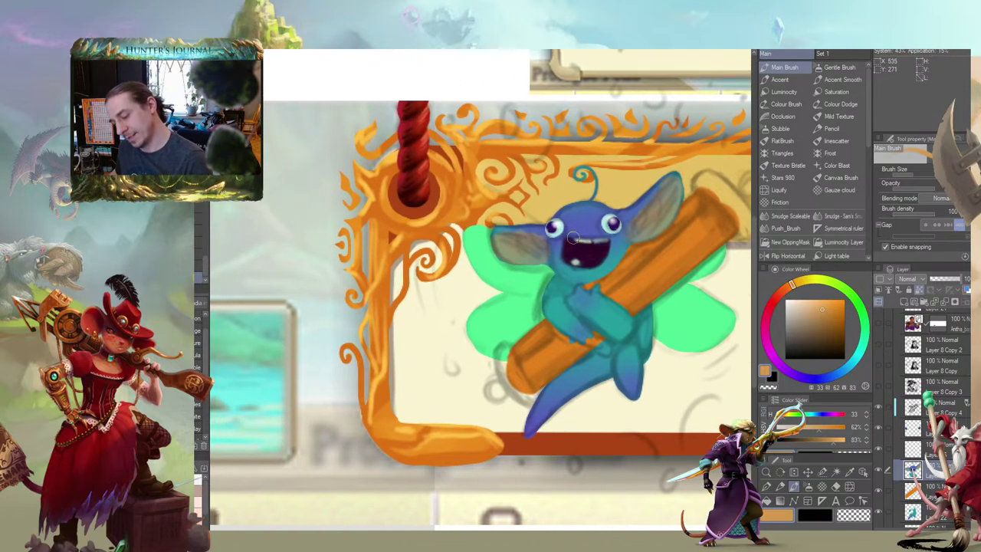
Deepen the mouth interior with a very dark red (hue 348, saturation 87, value 11)
alt+click(582, 246)
click(830, 353)
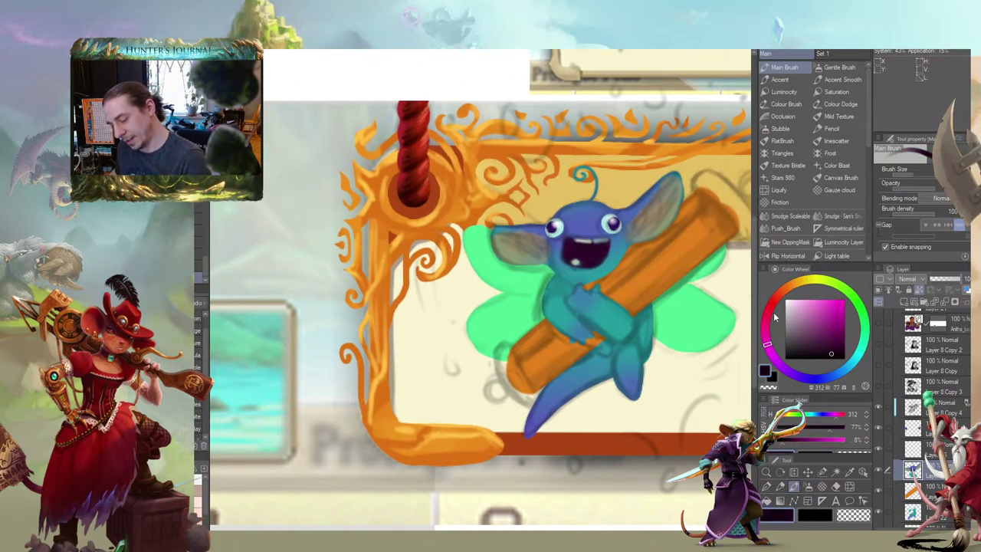
click(765, 333)
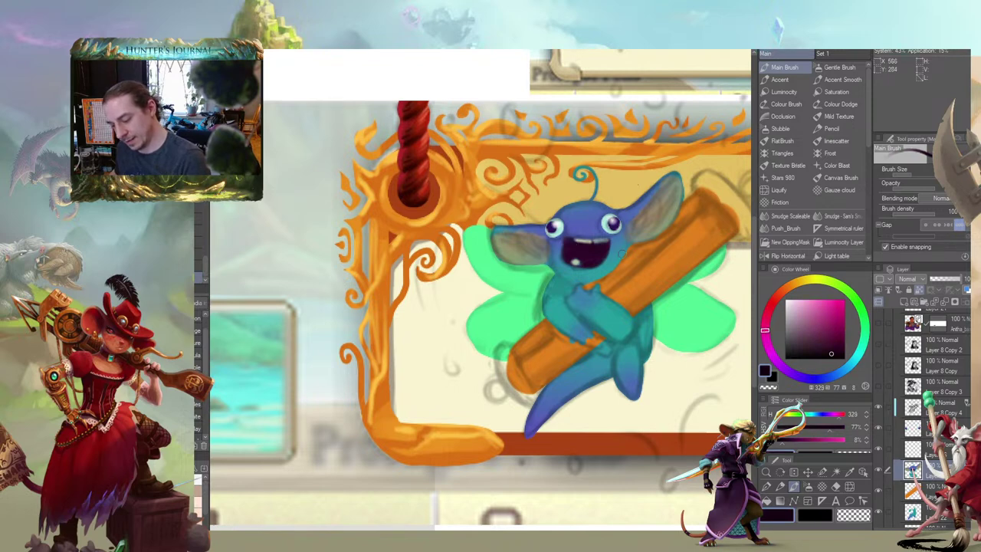
click(767, 314)
click(836, 351)
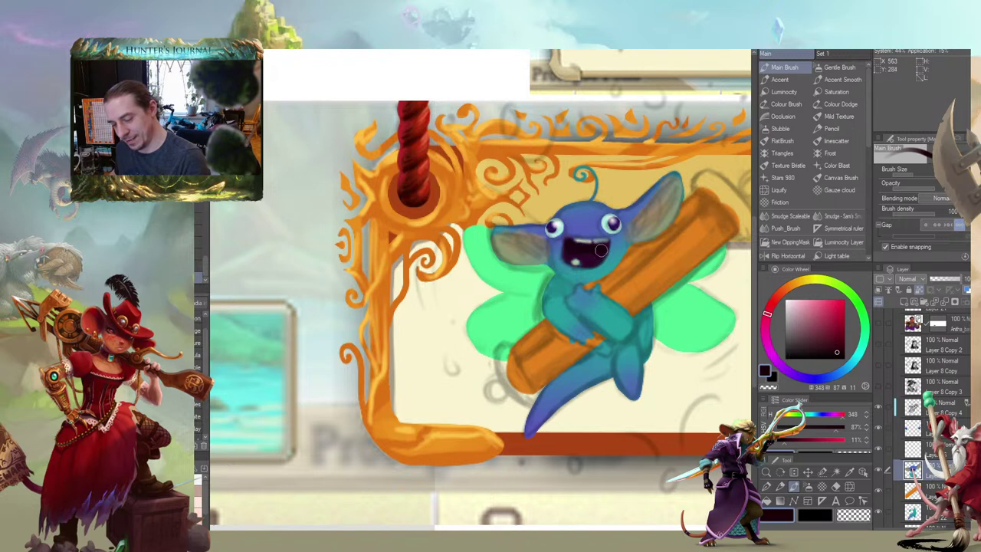
drag(564, 240, 542, 249)
Paint a red tongue area inside the mouth (hue 348, saturation 92, value 45)
click(839, 331)
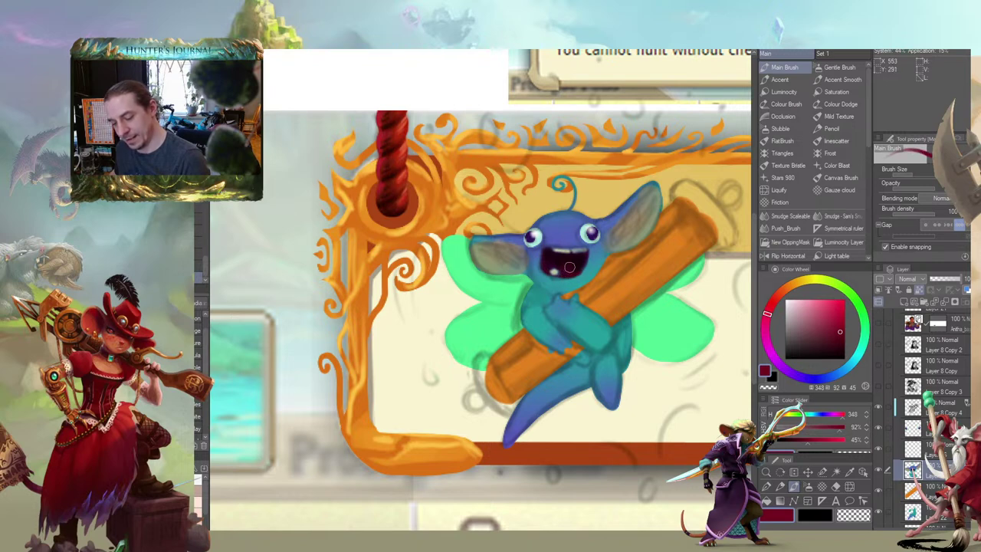
mouse_move(503, 242)
mouse_down()
mouse_move(476, 252)
mouse_move(518, 243)
mouse_up()
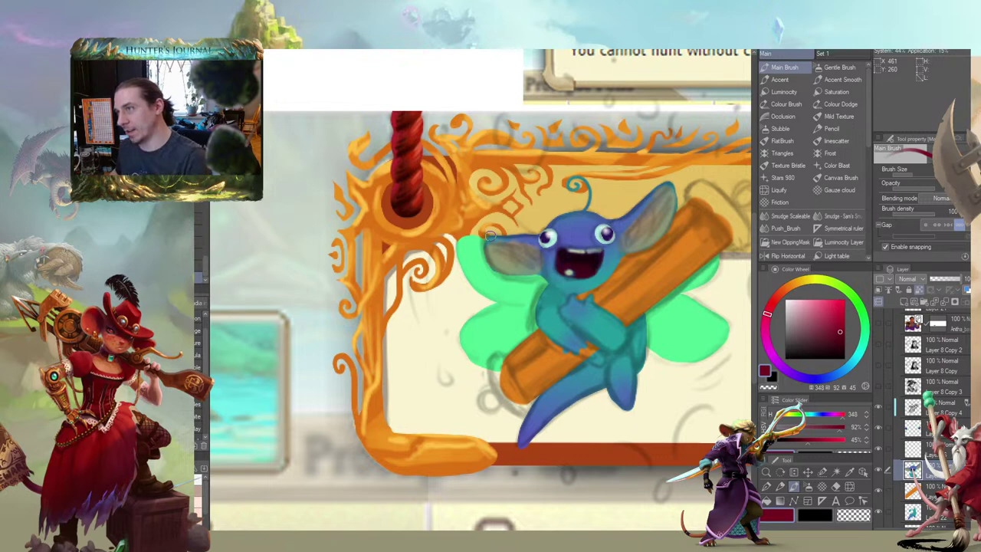
scroll(491, 236, up, 2)
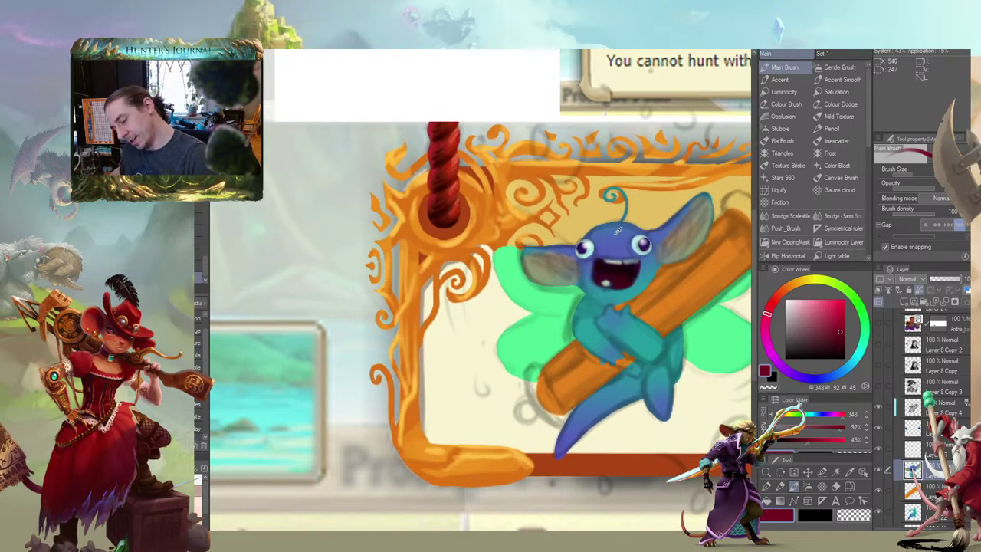
Tint the top of the creature's head with bright green (hue 90, saturation 60, value 85) using the Main Brush
alt+click(618, 230)
click(812, 305)
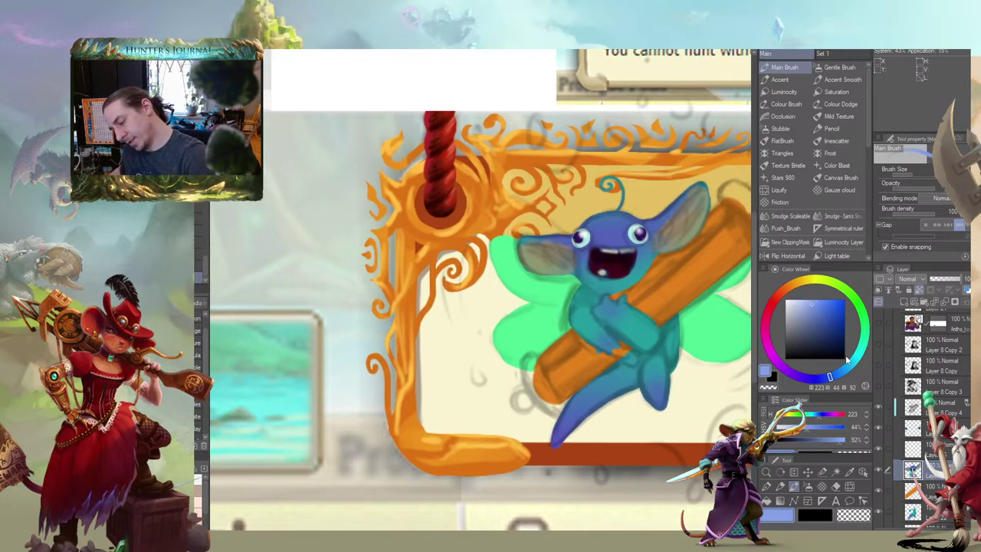
drag(847, 363, 858, 354)
drag(526, 190, 528, 220)
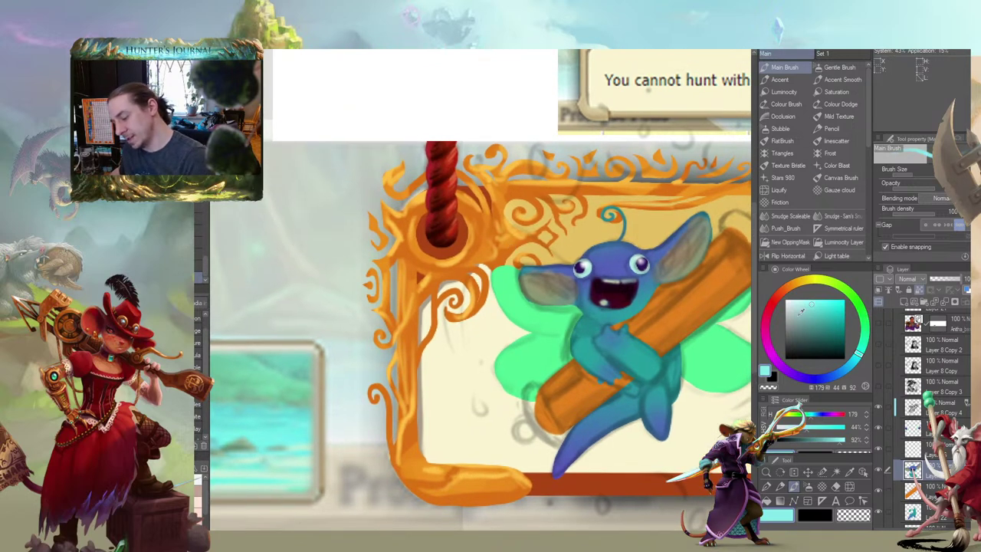
drag(845, 295, 841, 285)
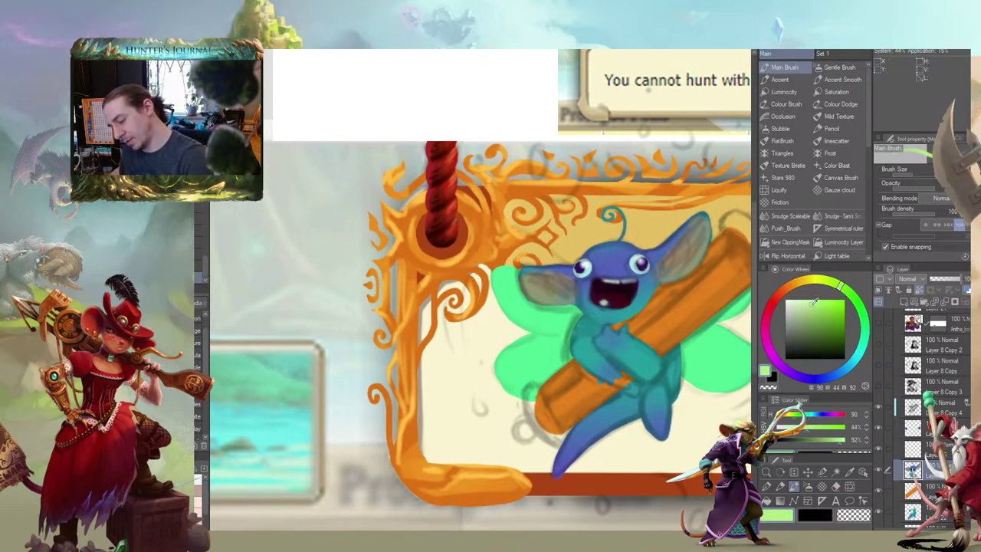
click(821, 308)
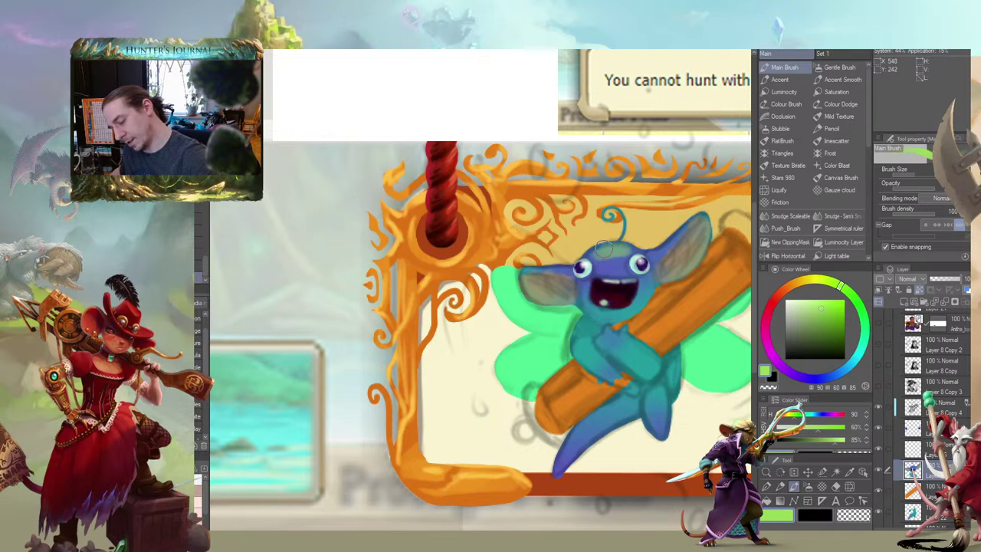
drag(604, 248, 607, 266)
mouse_move(649, 222)
mouse_down()
mouse_move(627, 191)
mouse_move(650, 196)
mouse_move(605, 224)
mouse_move(617, 232)
mouse_up()
key(ctrl+z)
drag(639, 188, 619, 190)
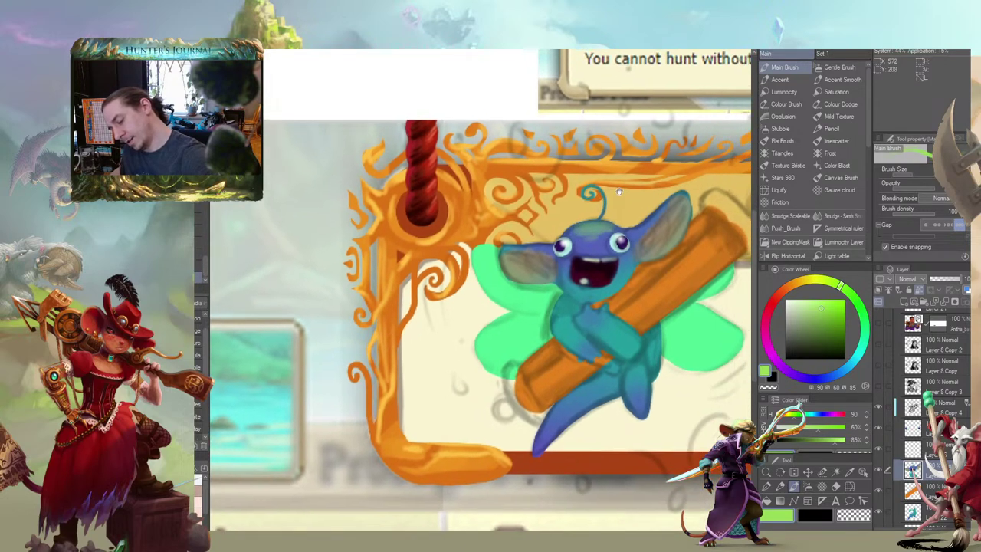
Carry the bright green tint along the upper edges of both ears
scroll(619, 191, right, 1)
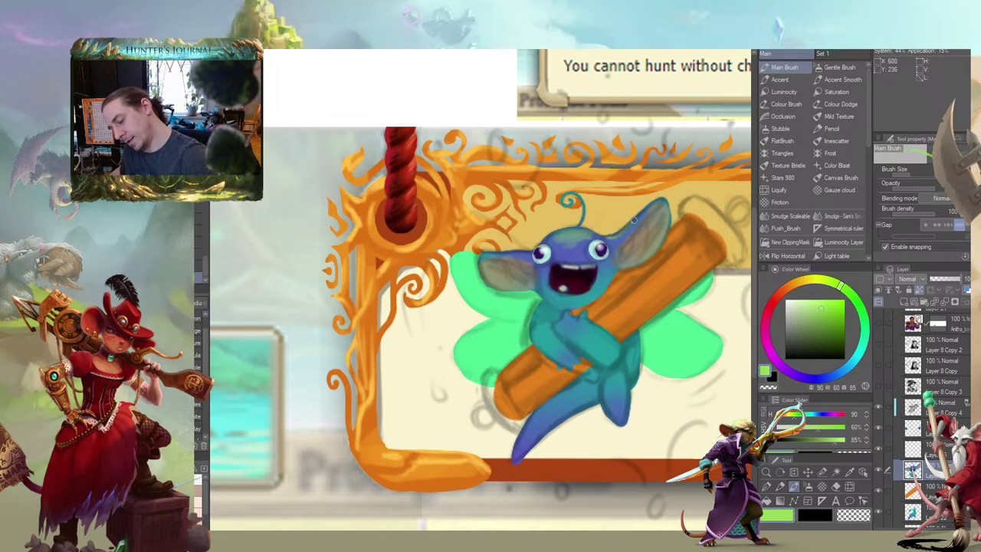
scroll(636, 217, right, 4)
drag(427, 241, 376, 241)
drag(368, 255, 433, 207)
drag(447, 245, 484, 240)
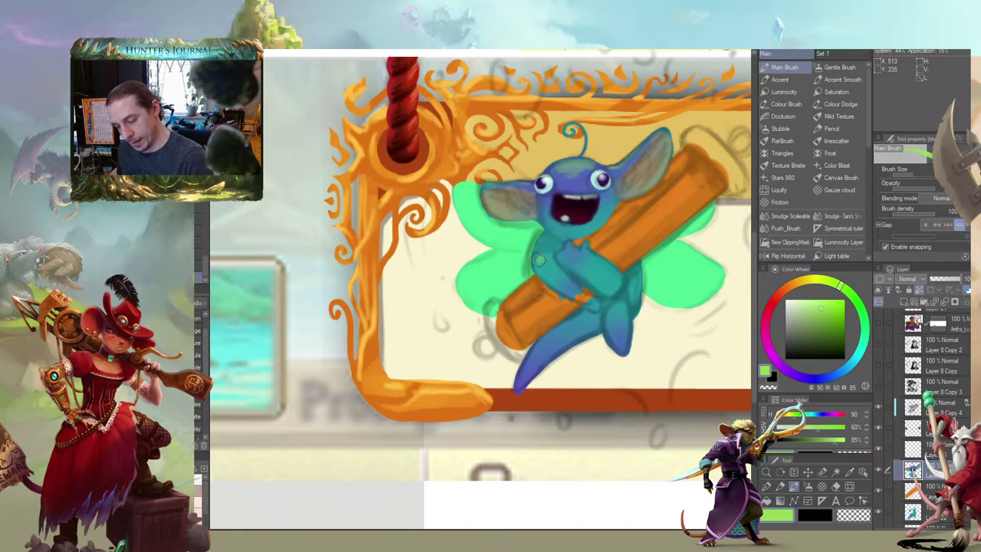
Brush green highlights onto the creature's arms around the log
drag(537, 255, 471, 240)
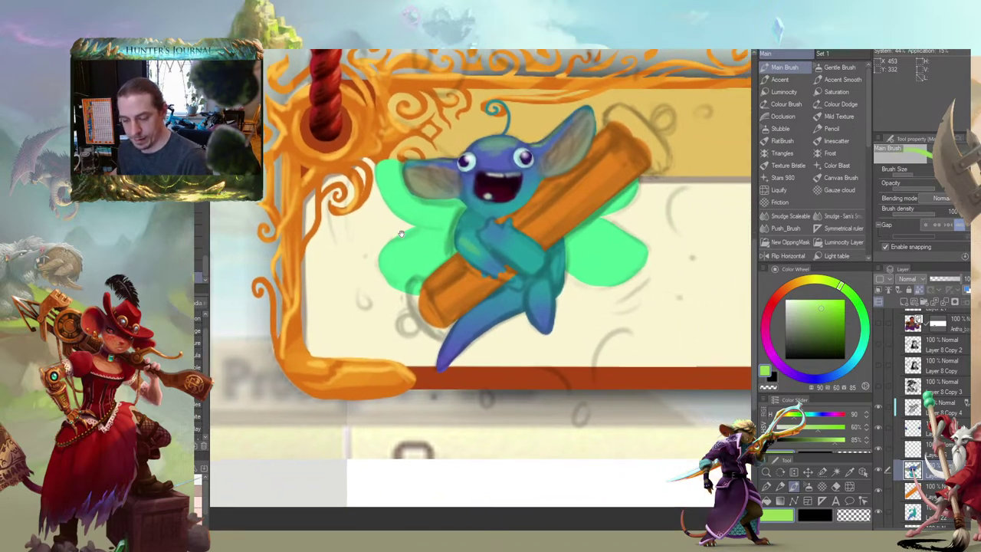
scroll(464, 222, left, 4)
key(ctrl+z)
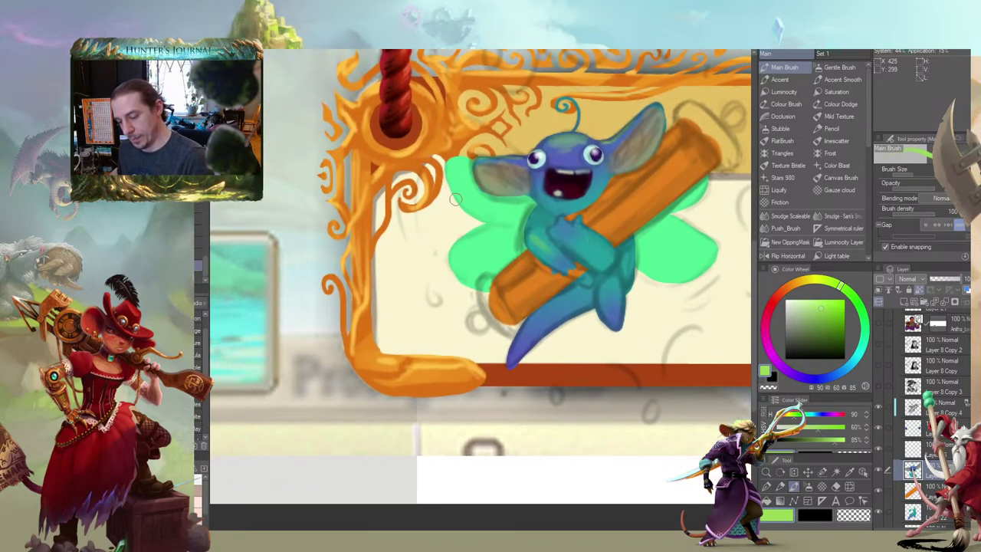
drag(588, 234, 600, 248)
drag(433, 173, 445, 181)
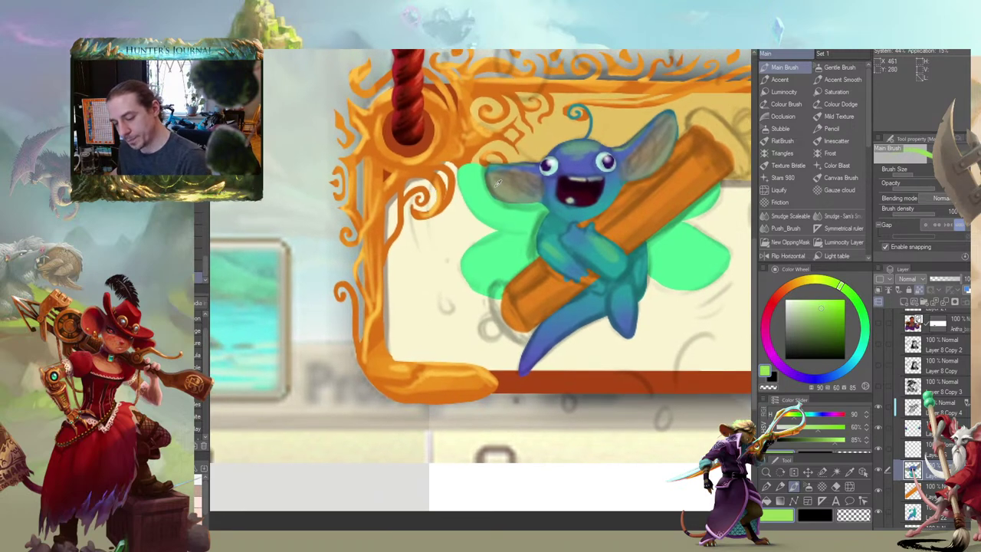
Sample a muted olive from inside the ear (hue 66, saturation 25, value 59) and tint the creature's hands with it
alt+click(504, 185)
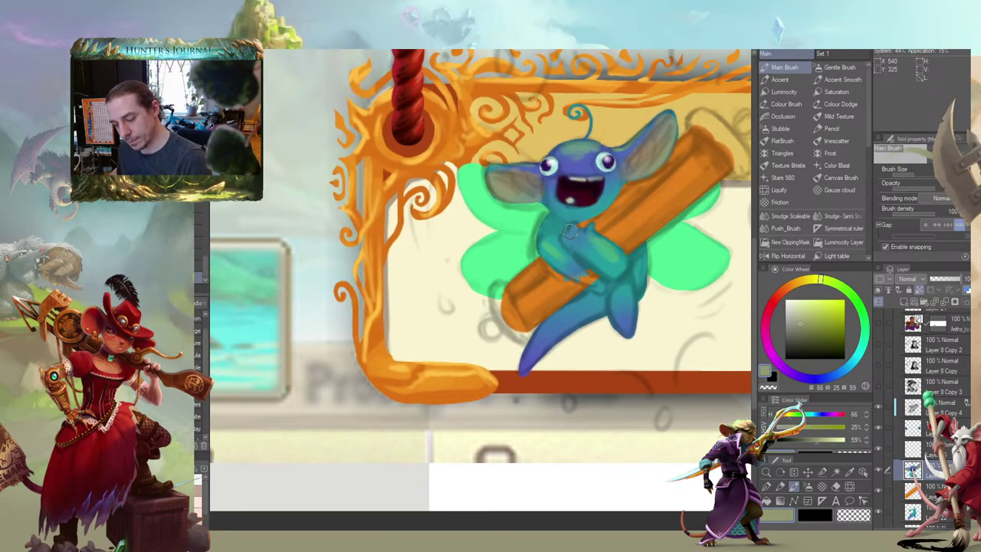
drag(576, 230, 592, 231)
drag(583, 273, 574, 249)
mouse_move(507, 273)
mouse_down()
mouse_move(491, 263)
mouse_move(457, 285)
mouse_up()
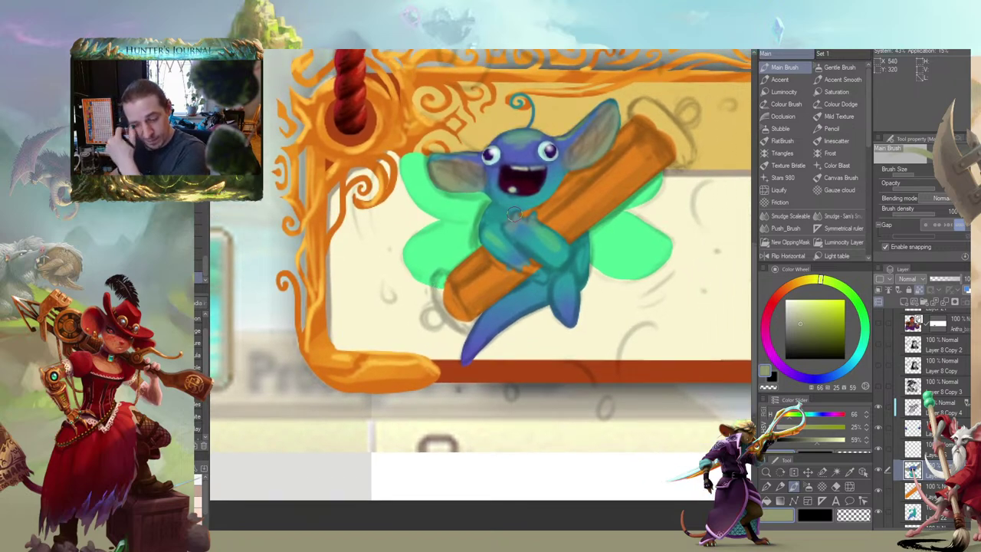
mouse_move(379, 204)
mouse_down()
mouse_move(419, 256)
mouse_move(439, 252)
mouse_up()
Shade the edge of the jaw and chin with very dark blue (hue 244, saturation 81, value 20) using a smaller Main Brush
alt+click(598, 219)
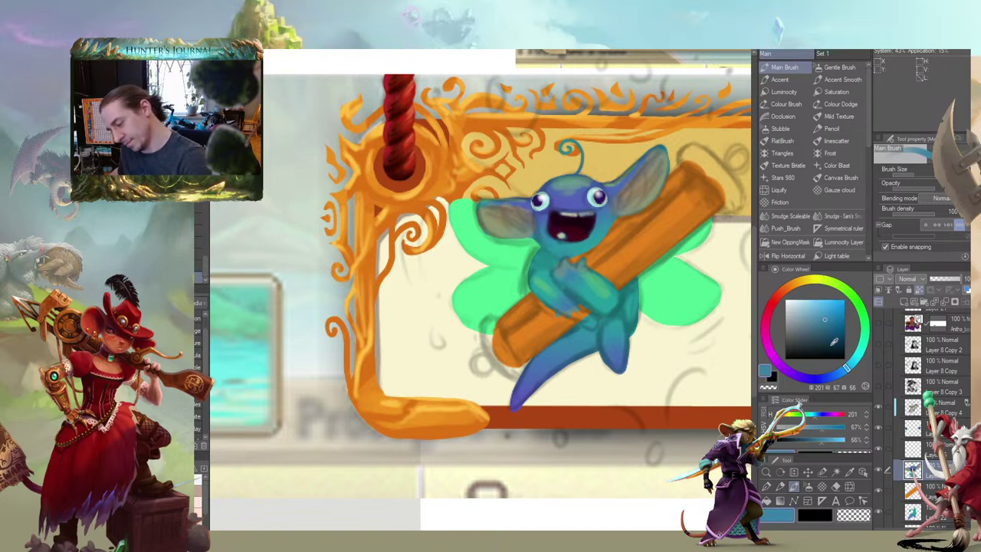
click(834, 346)
drag(818, 380, 812, 378)
key(bracketleft)
key(bracketleft)
key(bracketleft)
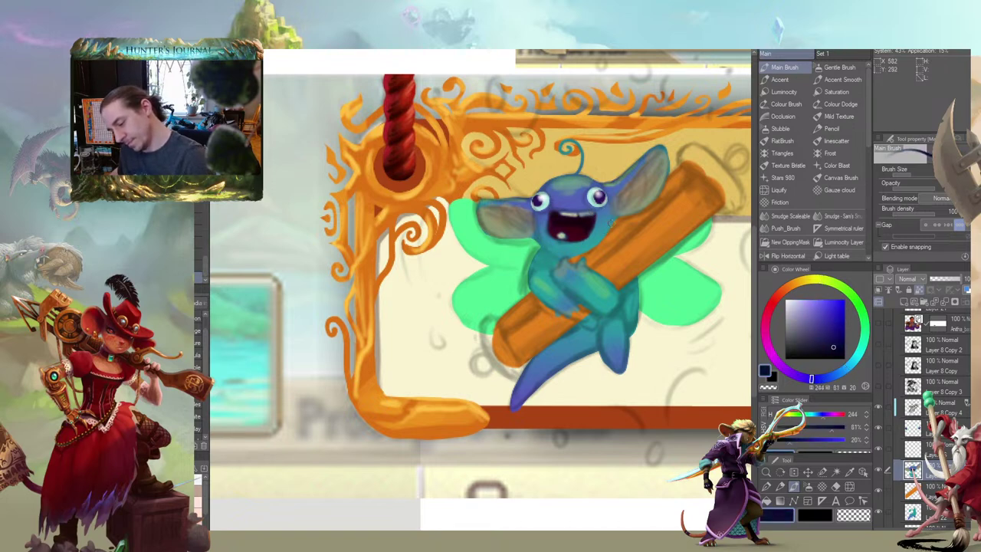
drag(589, 249, 572, 255)
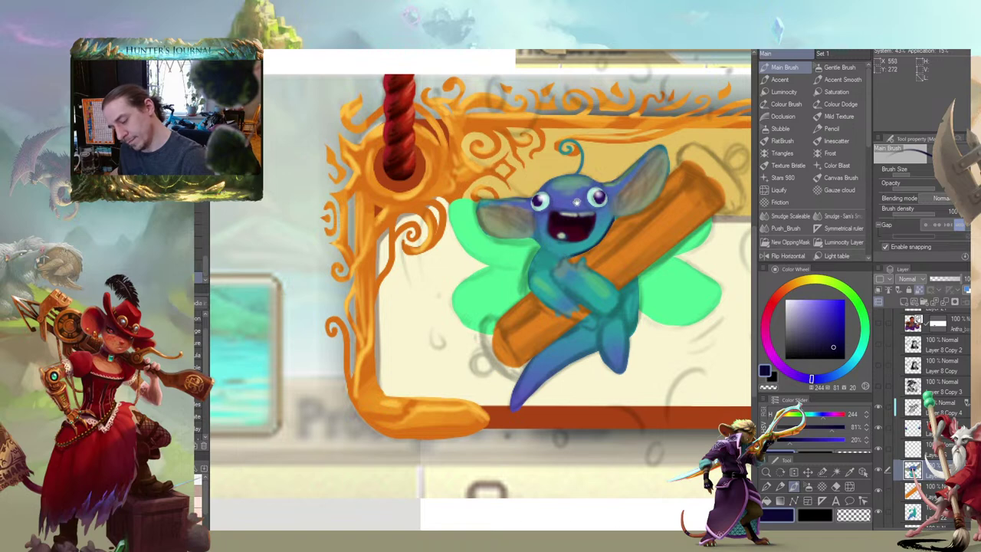
drag(577, 202, 448, 204)
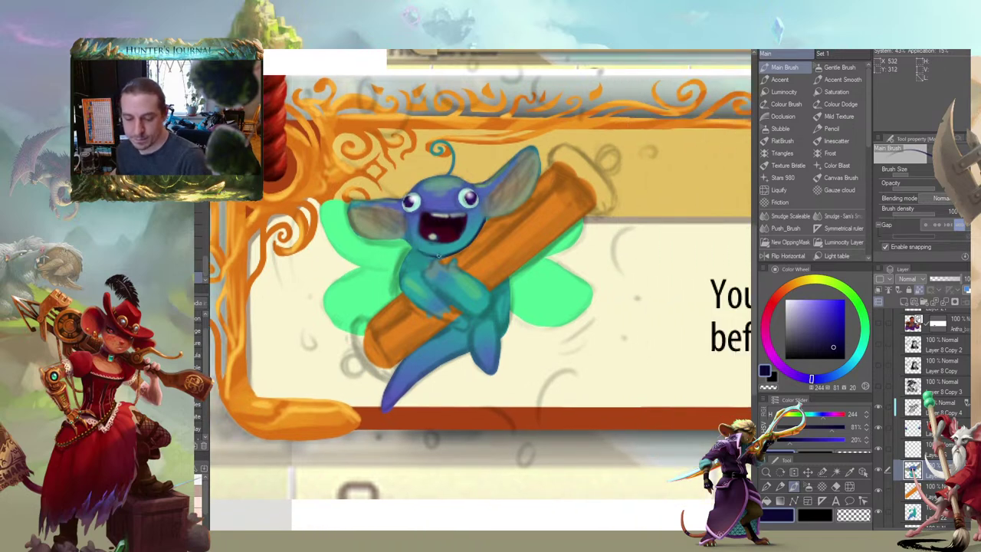
drag(439, 255, 419, 251)
drag(398, 212, 430, 206)
mouse_move(471, 251)
mouse_down()
mouse_move(449, 246)
mouse_move(490, 247)
mouse_up()
Blend the dark chin shading with Smudge - Sam's Smudge, reinforce it with the Main Brush, and smooth it again
key(j)
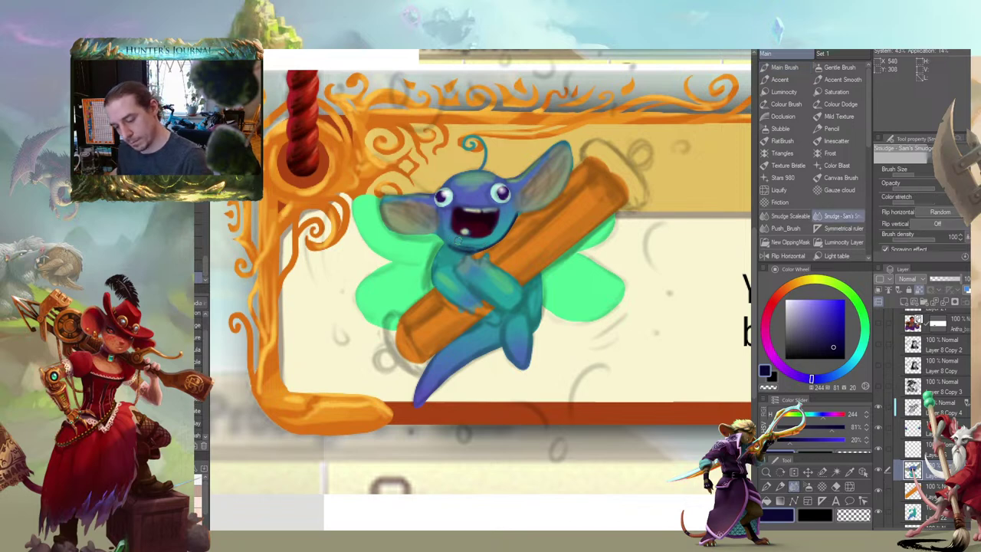
key(b)
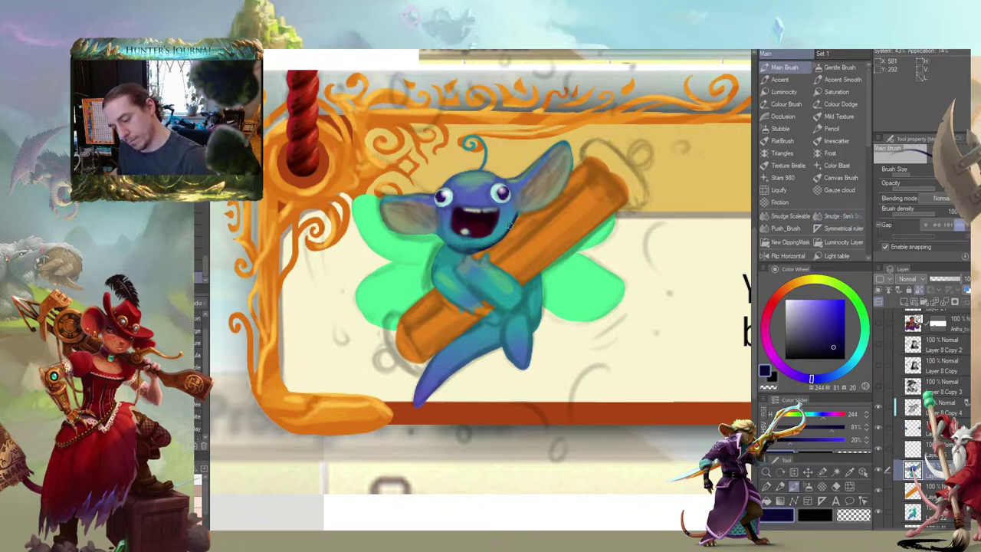
drag(471, 242, 495, 217)
key(s)
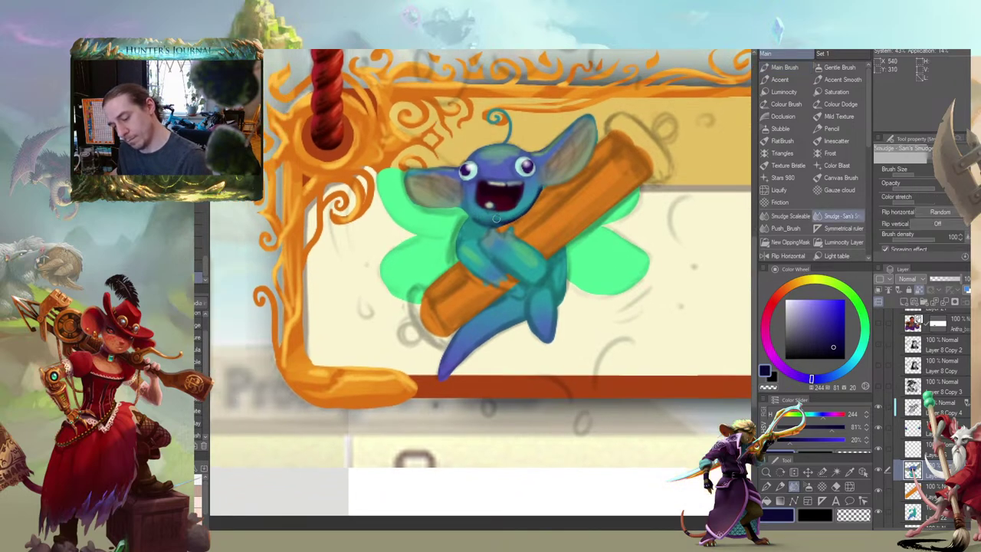
drag(406, 197, 417, 171)
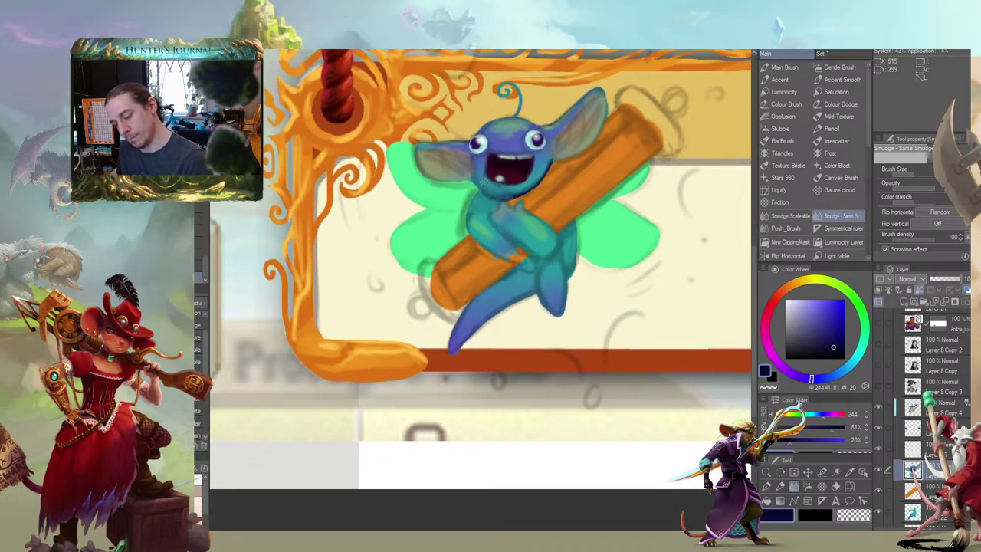
key(b)
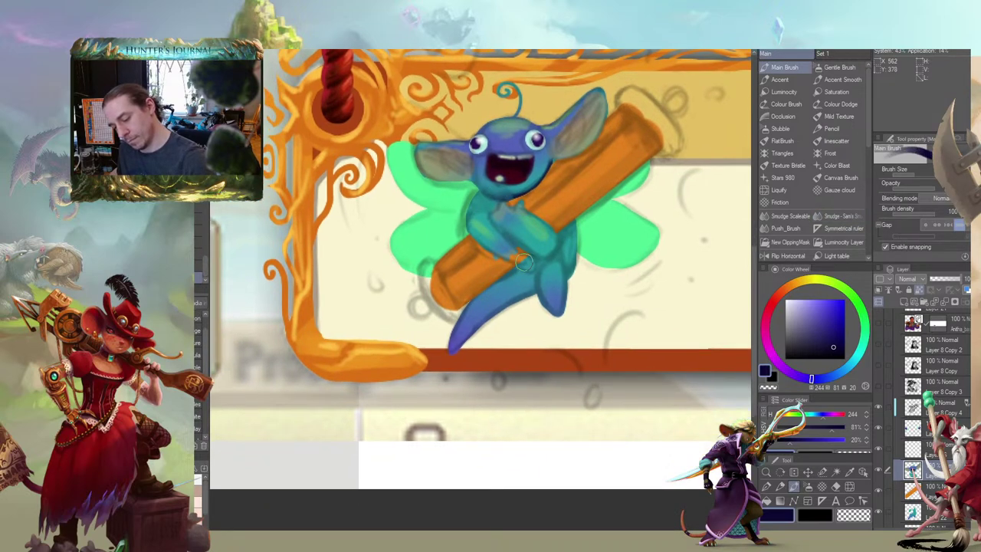
Switch to the body layer, darken the body beneath the arms and log, and blend the shadow with the Smudge brush
ctrl+shift+click(525, 278)
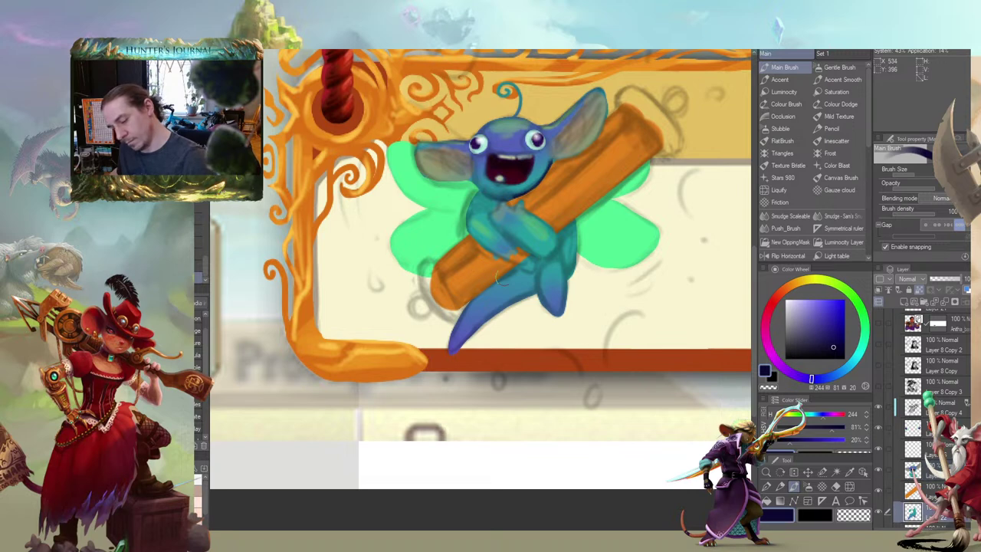
mouse_move(524, 265)
mouse_down()
mouse_move(472, 298)
mouse_move(530, 267)
mouse_move(561, 225)
mouse_move(565, 238)
mouse_move(521, 273)
mouse_move(510, 239)
mouse_up()
key(j)
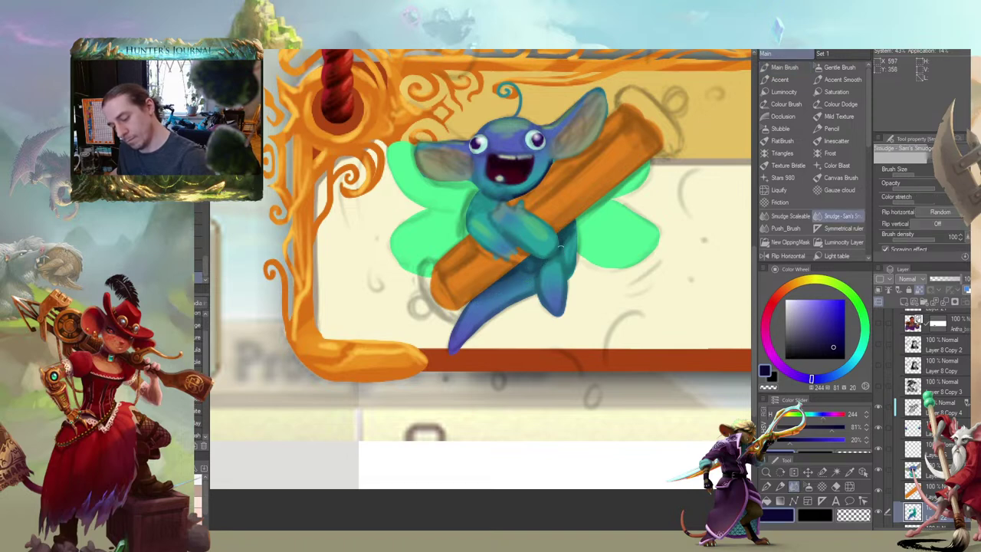
mouse_move(449, 243)
mouse_down()
mouse_move(414, 204)
mouse_move(498, 207)
mouse_up()
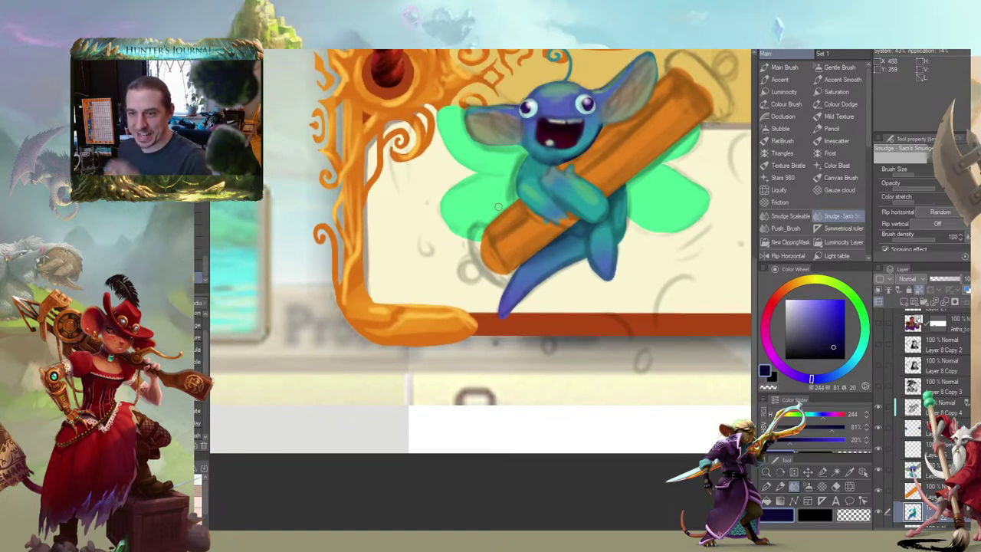
Sample muted teal from the head (hue 175, saturation 30, value 58) and paint soft highlights beneath the eyes on the head layer
drag(409, 218, 441, 301)
scroll(419, 253, down, 3)
scroll(441, 301, up, 3)
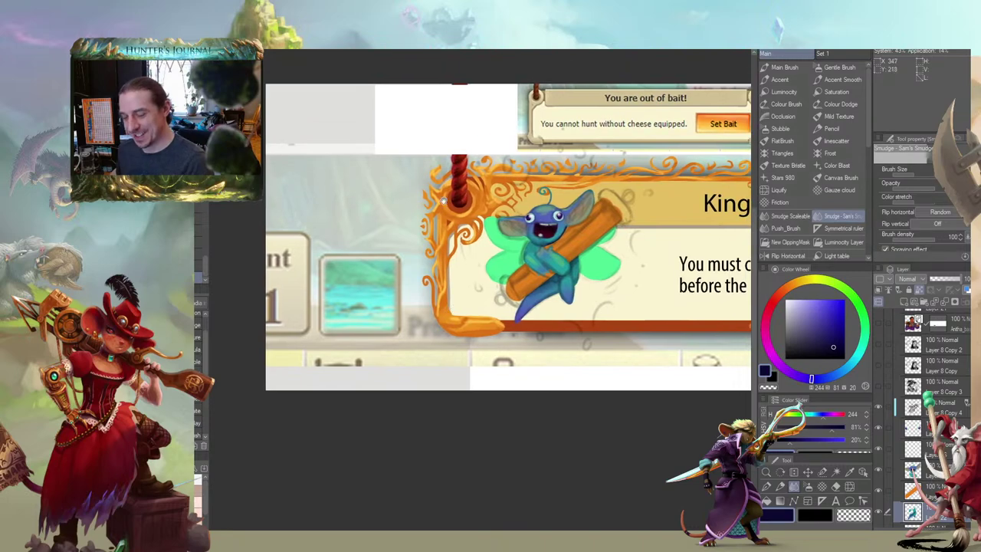
scroll(557, 209, up, 4)
key(b)
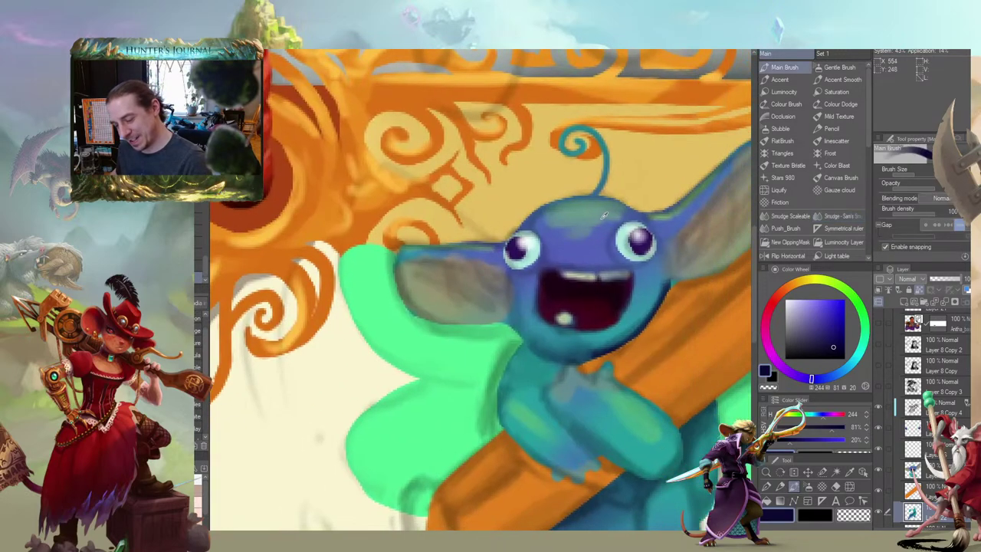
alt+click(618, 217)
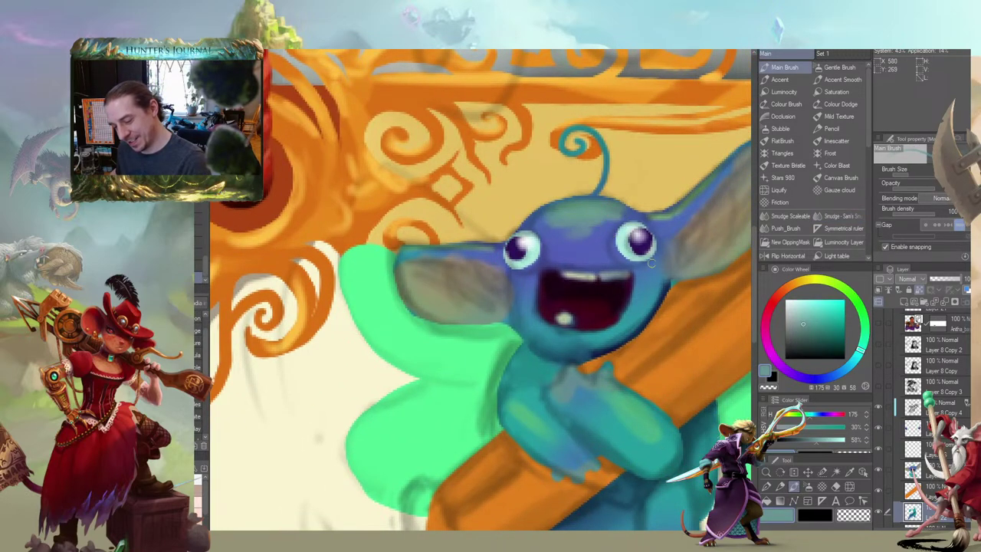
drag(575, 235, 535, 214)
click(915, 474)
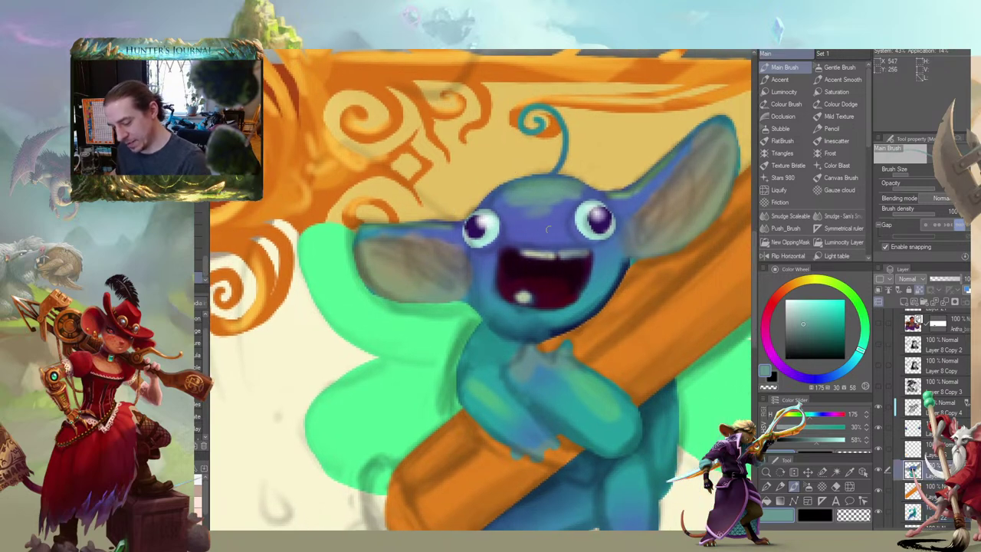
drag(502, 228, 433, 205)
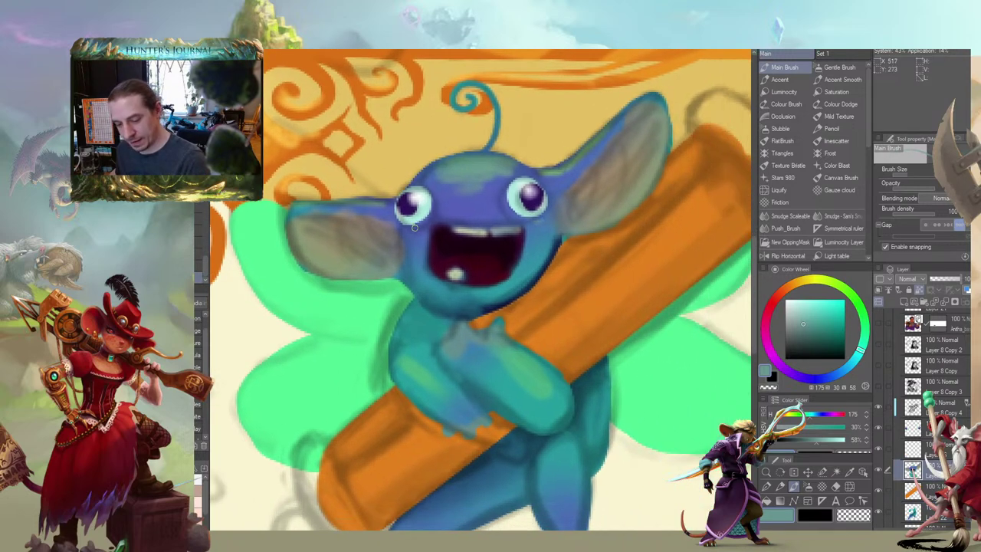
Retouch the cheek and side of the face with sampled blue (hue 201, saturation 67, value 67) and muted teal (hue 176, saturation 32, value 58)
alt+click(413, 259)
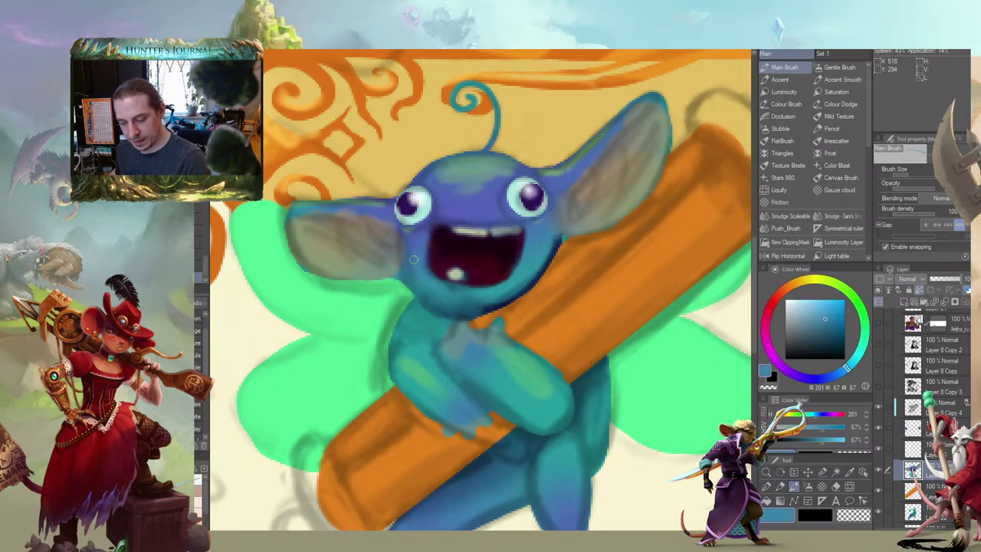
drag(345, 187, 369, 187)
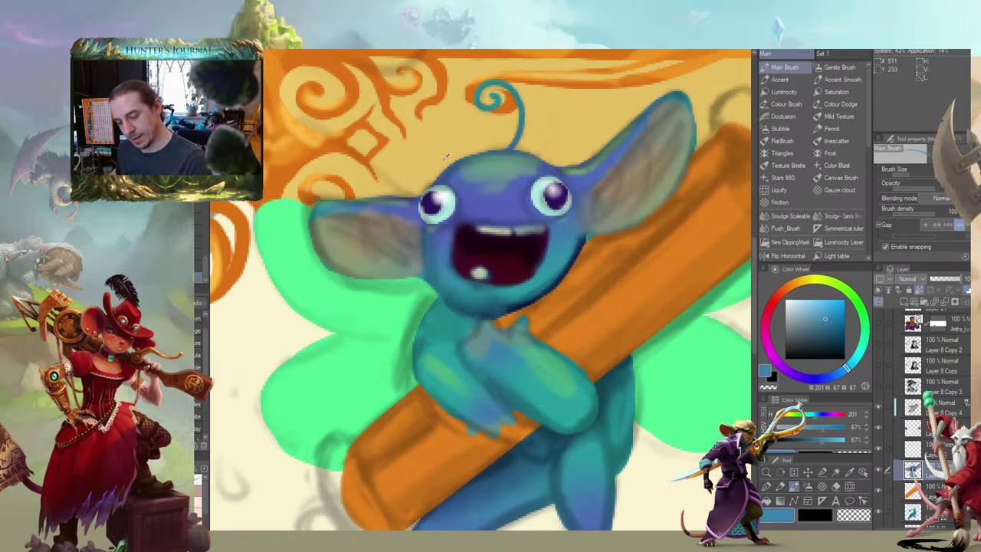
alt+click(469, 157)
mouse_move(442, 297)
mouse_down()
mouse_move(432, 288)
mouse_move(441, 290)
mouse_up()
key(c)
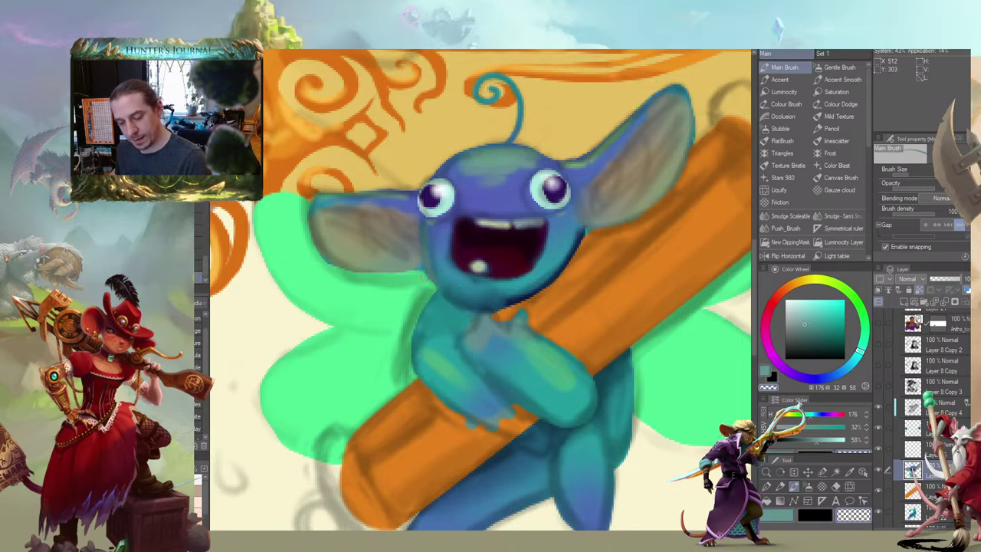
scroll(407, 270, down, 2)
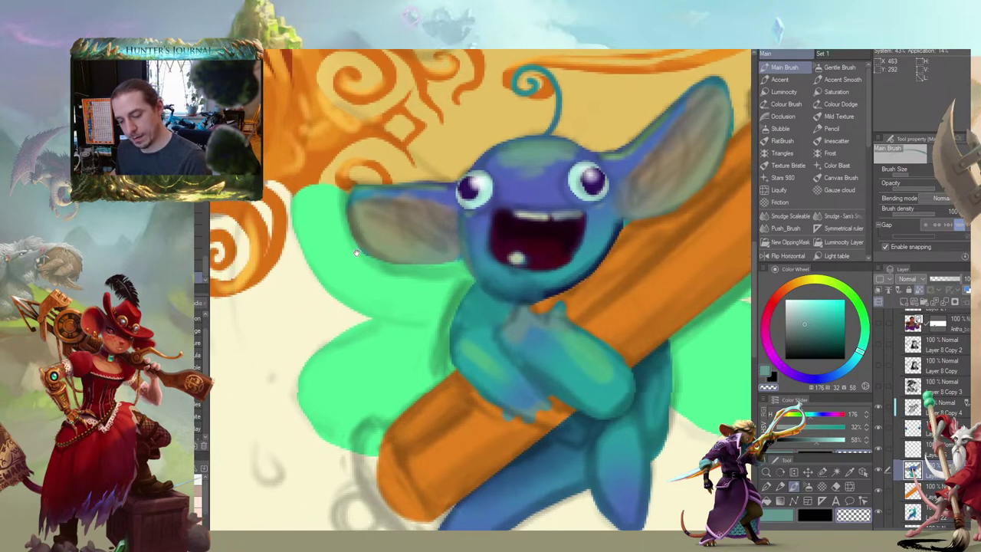
scroll(400, 215, up, 2)
Sample dark blue (hue 215, saturation 75, value 30) and deepen the shadow along the chin and the jaw beside the log
alt+click(562, 290)
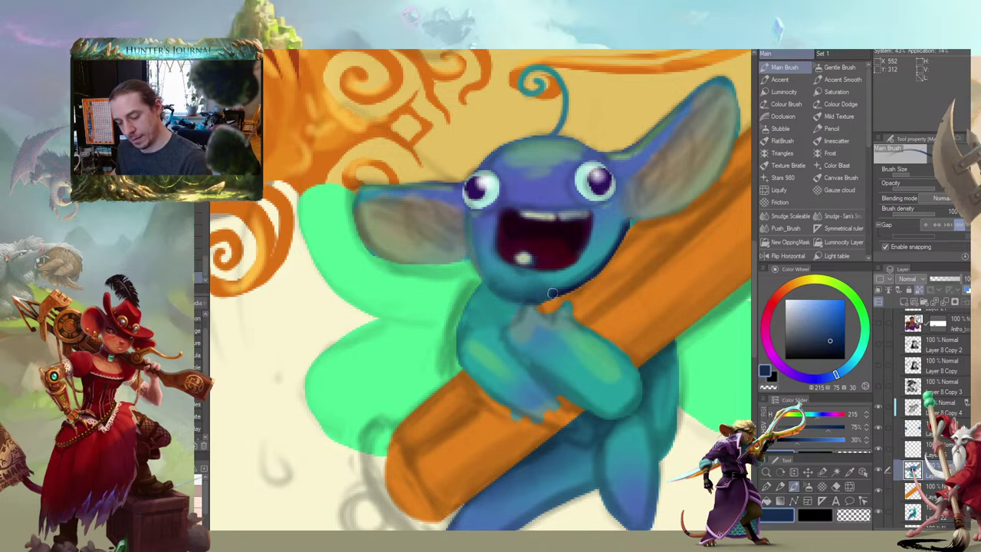
drag(508, 295, 525, 311)
key(bracketright)
key(bracketright)
key(bracketright)
key(bracketright)
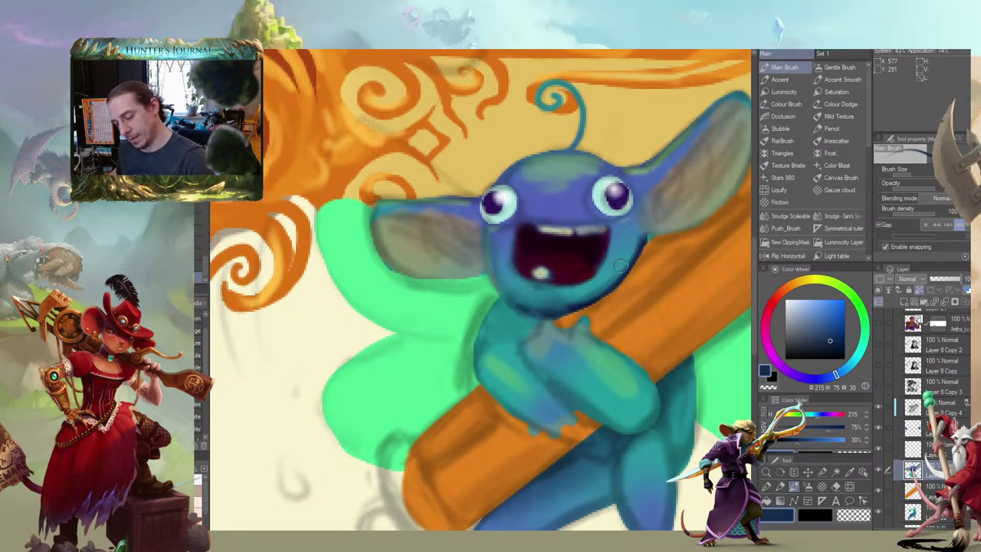
mouse_move(636, 242)
mouse_down()
mouse_move(594, 289)
mouse_move(560, 296)
mouse_up()
mouse_move(465, 230)
mouse_down()
mouse_move(432, 223)
mouse_move(464, 204)
mouse_up()
With a smaller Main Brush, add dark blue shading where the ears meet the head and beneath their upper edges
key(bracketleft)
key(bracketleft)
key(bracketleft)
key(bracketleft)
mouse_move(644, 170)
mouse_down()
mouse_move(685, 127)
mouse_move(650, 167)
mouse_move(660, 149)
mouse_up()
drag(632, 78, 595, 81)
mouse_move(443, 201)
mouse_down()
mouse_move(342, 183)
mouse_move(354, 189)
mouse_up()
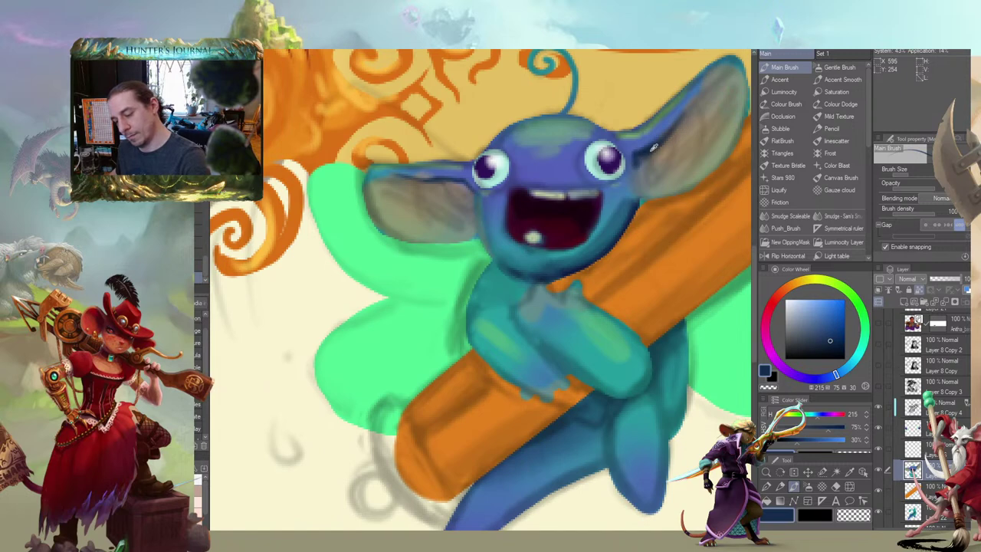
mouse_move(656, 134)
mouse_down()
mouse_move(651, 172)
mouse_move(663, 148)
mouse_move(654, 170)
mouse_move(675, 160)
mouse_move(690, 122)
mouse_up()
drag(607, 72, 562, 103)
key(ctrl+z)
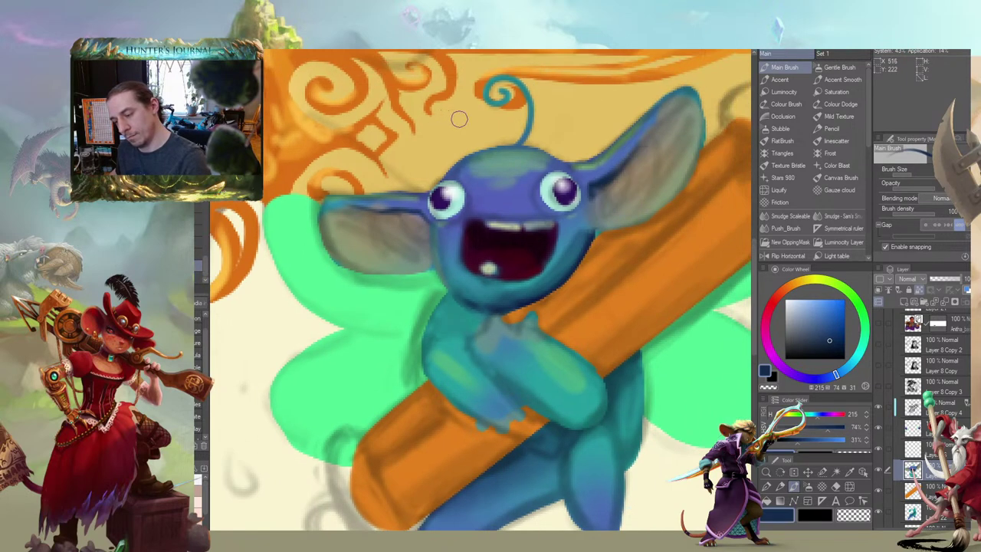
Try darkening the inside of both ears with dark blue (hue 215, saturation 74, value 31)
key(bracketright)
mouse_move(618, 174)
mouse_down()
mouse_move(598, 191)
mouse_move(617, 172)
mouse_move(625, 196)
mouse_move(653, 138)
mouse_move(660, 170)
mouse_up()
mouse_move(404, 227)
mouse_down()
mouse_move(456, 201)
mouse_move(433, 195)
mouse_move(429, 222)
mouse_move(404, 201)
mouse_move(399, 231)
mouse_move(396, 195)
mouse_up()
drag(318, 162, 340, 131)
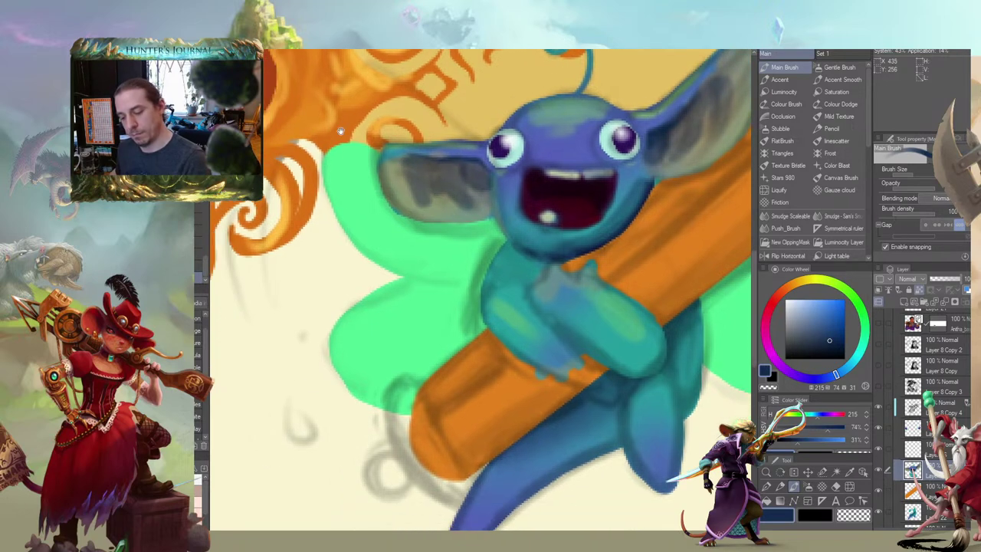
Try adding sampled maroon (hue 343, saturation 90, value 32) inside the outstretched ear and blending it with Smudge - Sam's Smudge
alt+click(564, 211)
alt+click(565, 209)
mouse_move(423, 178)
mouse_down()
mouse_move(409, 168)
mouse_move(451, 201)
mouse_up()
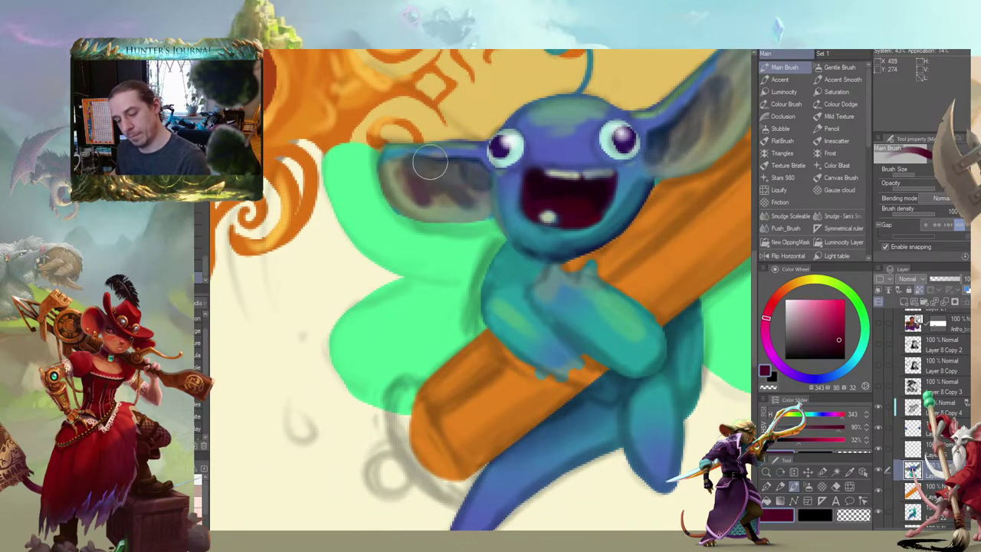
key(j)
mouse_move(405, 178)
mouse_down()
mouse_move(459, 201)
mouse_move(475, 184)
mouse_move(433, 195)
mouse_move(457, 178)
mouse_move(431, 193)
mouse_move(397, 186)
mouse_up()
mouse_move(448, 213)
mouse_down()
mouse_move(472, 199)
mouse_move(469, 264)
mouse_up()
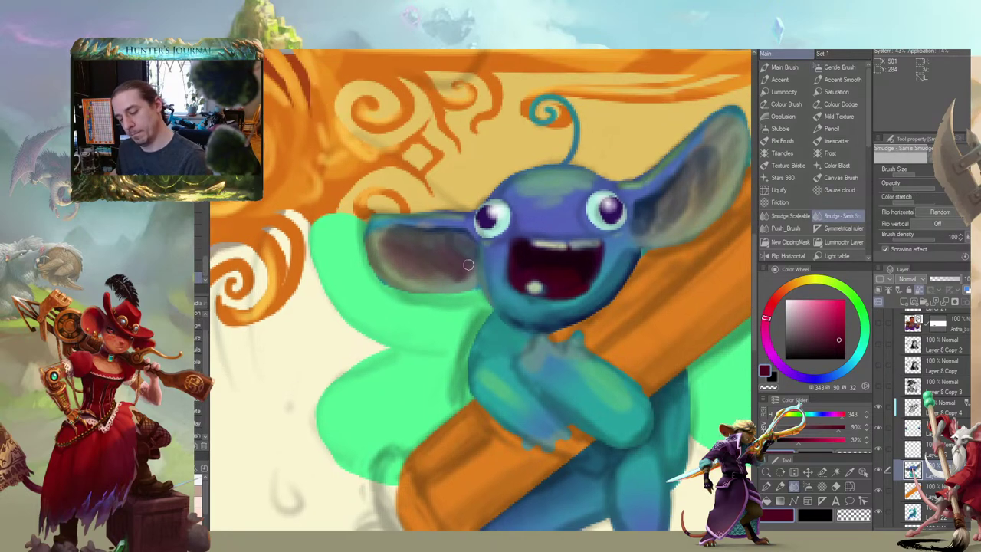
Undo the dark blue and maroon shading inside the ears
key(b)
mouse_move(388, 259)
mouse_down()
mouse_move(392, 233)
mouse_move(362, 242)
mouse_up()
key(ctrl+z)
key(ctrl+z)
key(ctrl+z)
key(ctrl+z)
key(ctrl+z)
key(ctrl+z)
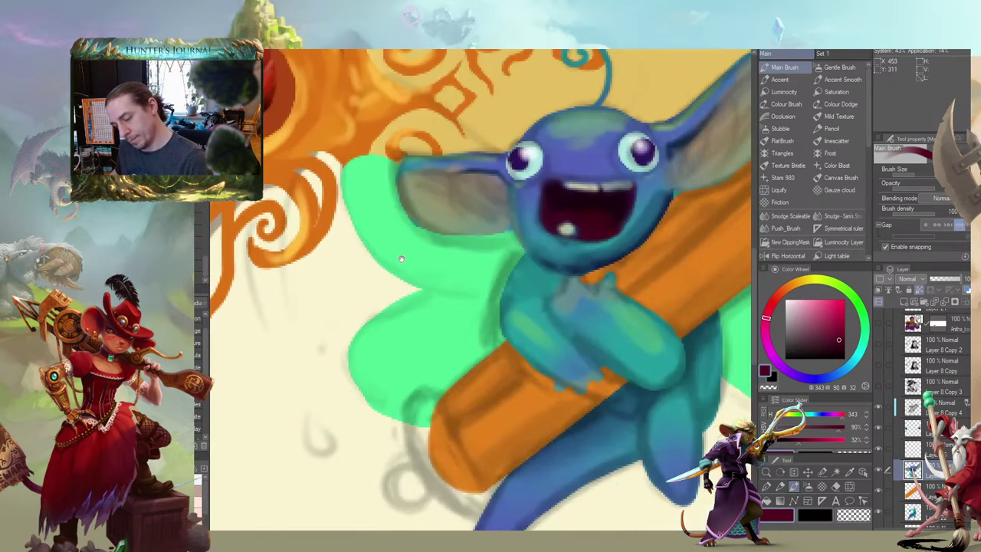
Lower the opacity of the Layer 8 Copy 4 sketch layer and return to the head layer
alt+click(692, 170)
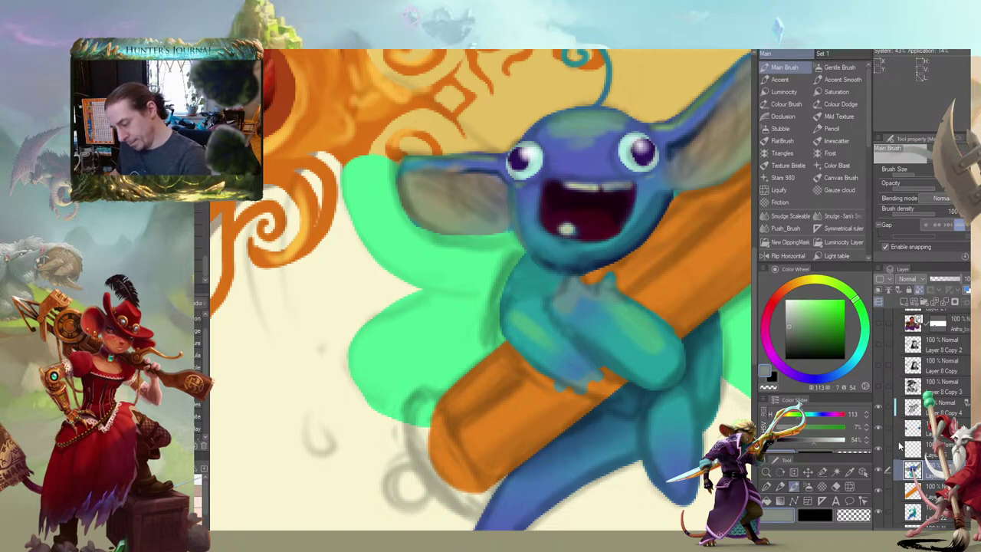
click(900, 411)
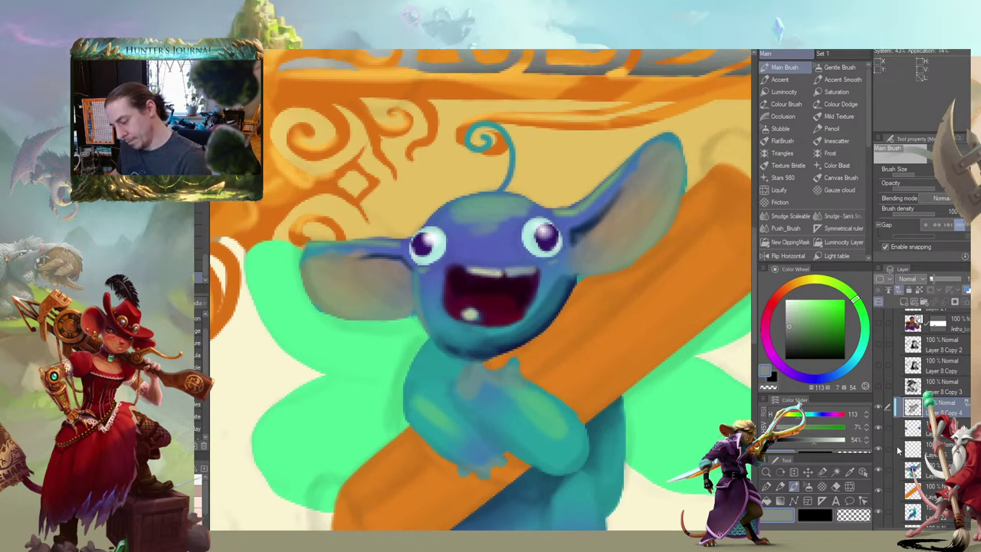
click(899, 449)
click(879, 450)
click(879, 450)
click(900, 470)
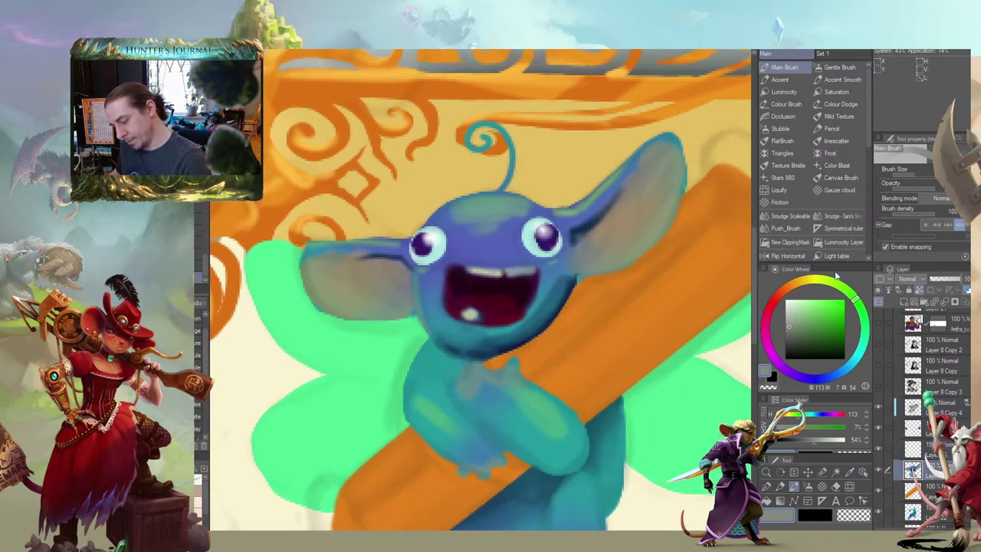
Choose a warm red (hue 12, saturation 72, value 83) and paint it inside both ears
click(777, 297)
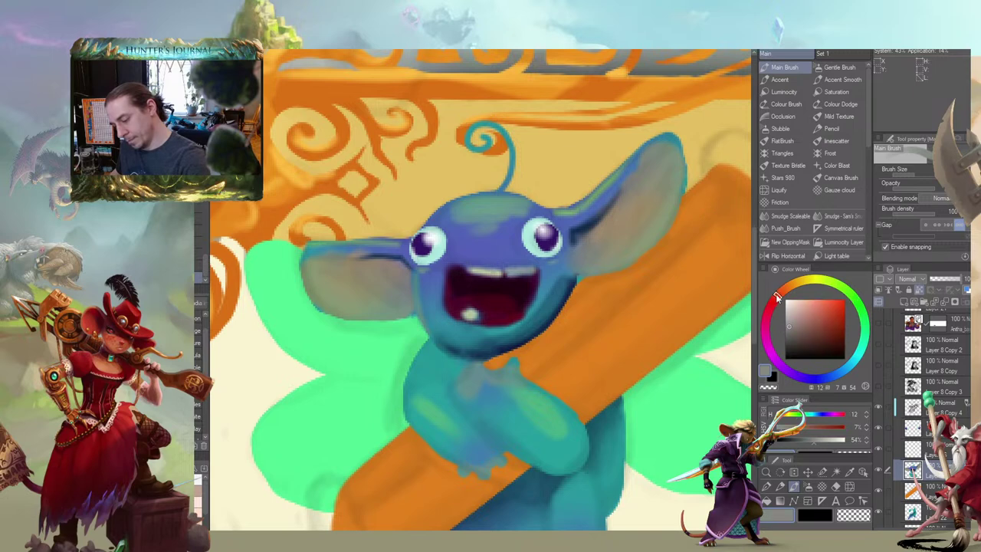
click(827, 308)
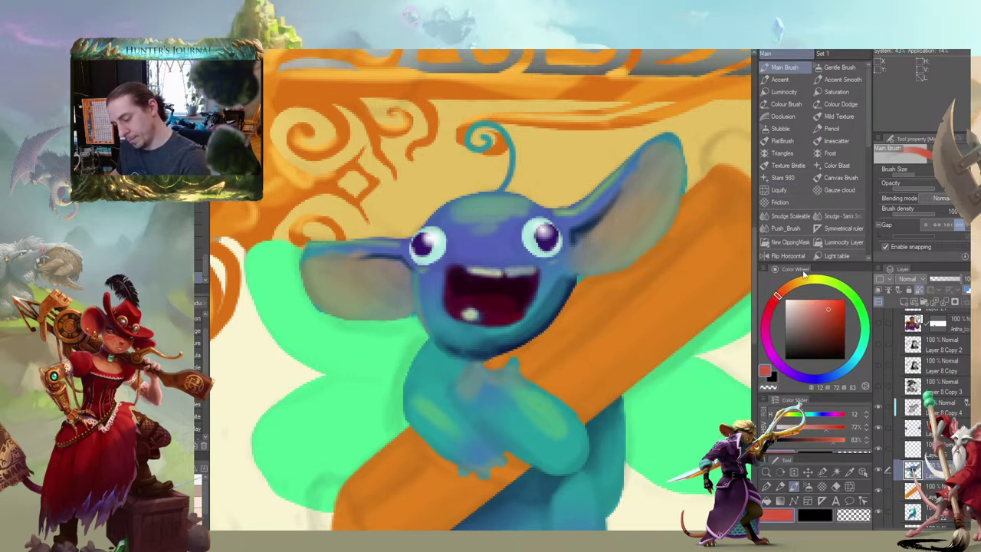
mouse_move(584, 238)
mouse_down()
mouse_move(591, 252)
mouse_move(642, 200)
mouse_up()
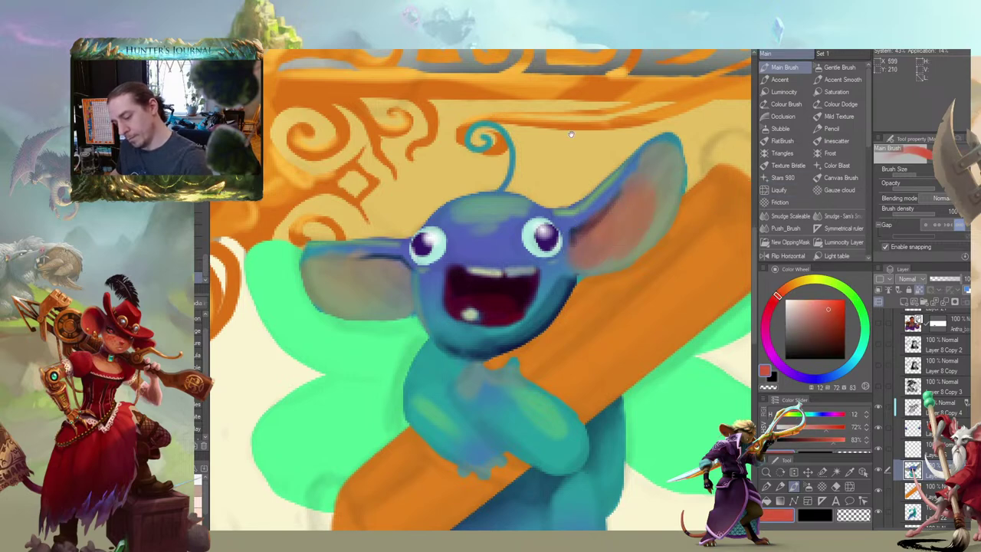
drag(417, 204, 453, 173)
mouse_move(448, 234)
mouse_down()
mouse_move(424, 237)
mouse_move(429, 264)
mouse_move(375, 226)
mouse_up()
Brighten the tongue with a smaller brush, using crimson (hue 346, saturation 95, value 77)
key(bracketleft)
key(bracketleft)
key(bracketleft)
mouse_move(519, 275)
mouse_down()
mouse_move(534, 276)
mouse_move(505, 267)
mouse_up()
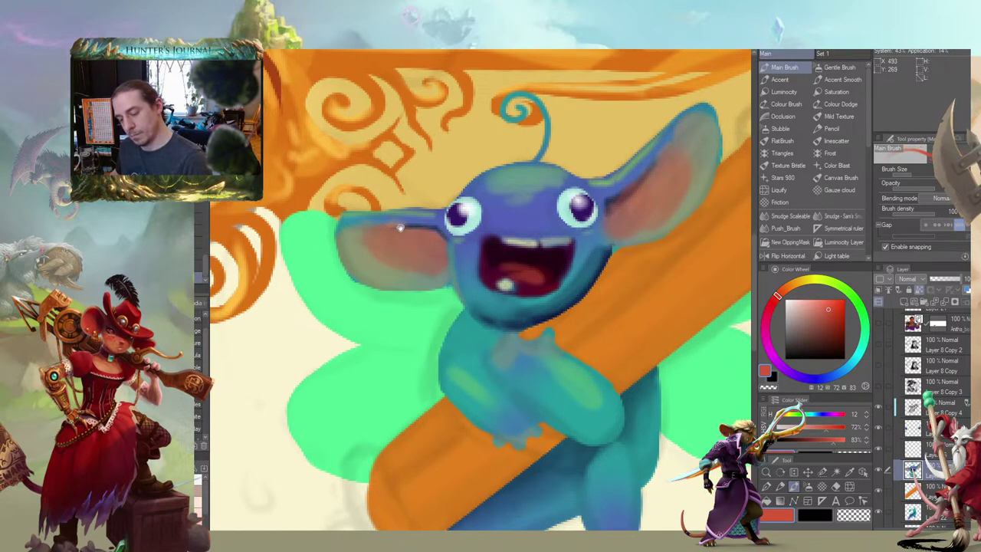
drag(439, 208, 428, 206)
key(ctrl+z)
click(769, 314)
click(841, 312)
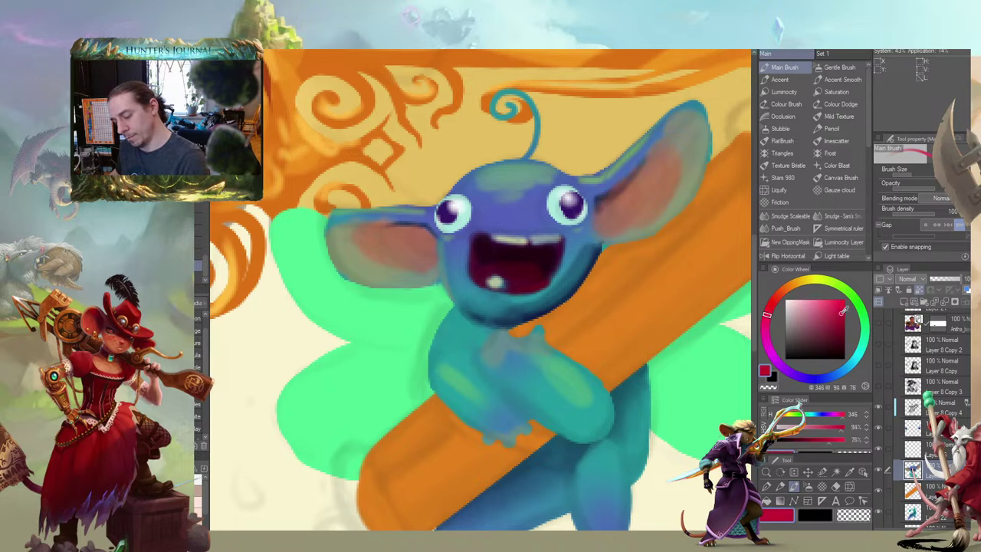
drag(511, 269, 522, 268)
mouse_move(403, 225)
mouse_down()
mouse_move(359, 220)
mouse_move(384, 222)
mouse_up()
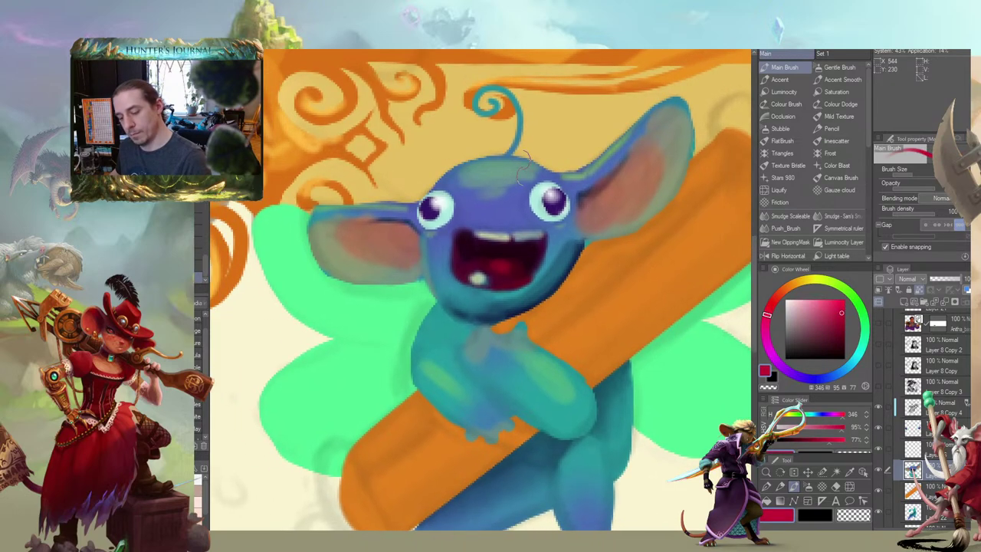
Paint crimson inside the raised ear beside the log and blend it with Smudge - Sam's Smudge
key(bracketright)
key(bracketright)
drag(615, 186, 624, 195)
key(j)
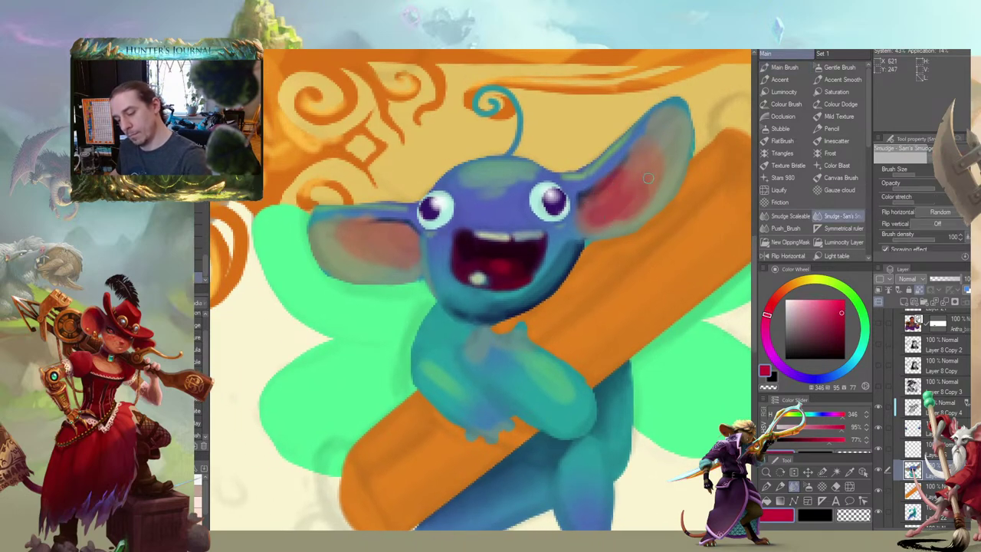
drag(430, 139, 438, 117)
key(b)
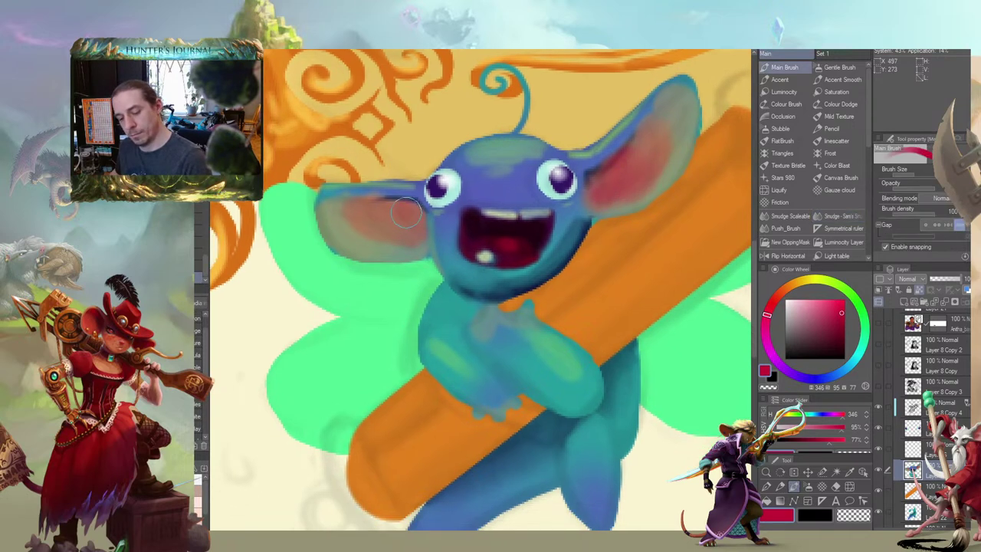
Add crimson to the inner base of the ear over the wing and smooth the ear colors with a larger Smudge brush
drag(412, 218, 362, 214)
key(j)
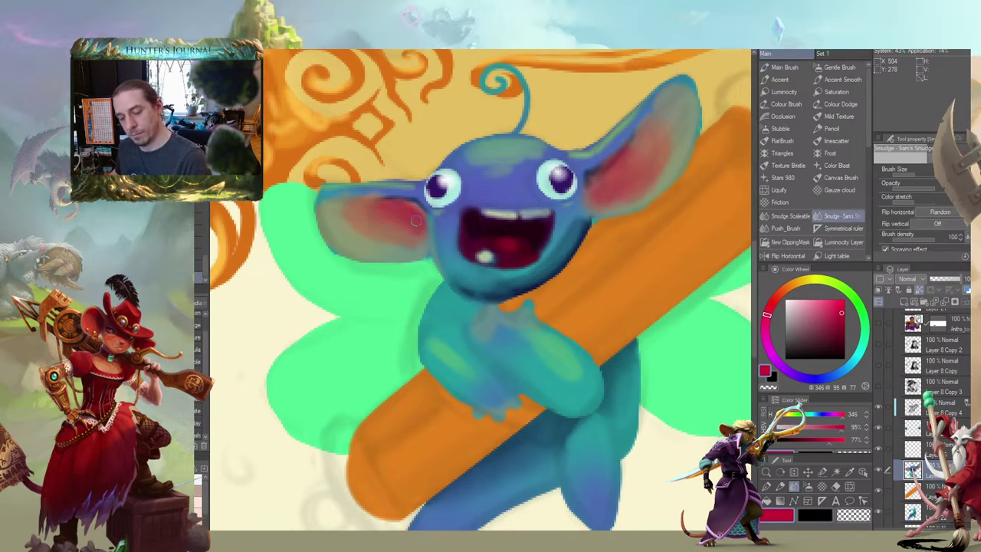
mouse_move(358, 252)
mouse_down()
mouse_move(401, 226)
mouse_move(429, 284)
mouse_up()
key(])
key(])
key(])
key(])
mouse_move(462, 237)
mouse_down()
mouse_move(442, 243)
mouse_move(469, 262)
mouse_up()
drag(490, 163, 436, 214)
drag(657, 221, 708, 202)
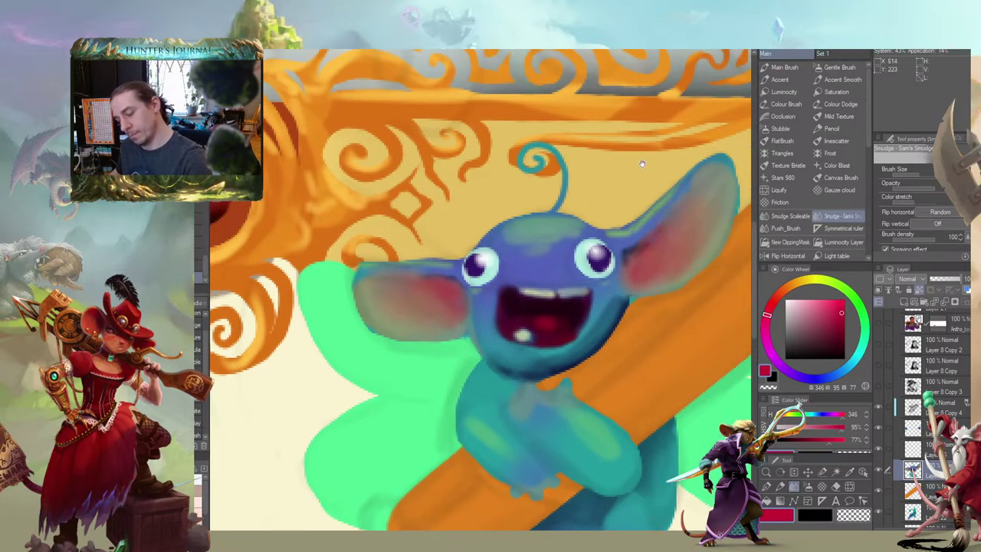
drag(418, 231, 393, 192)
Check the creature within the whole dialog and try an orange-yellow rim (hue 40, saturation 90, value 92) along the outstretched ear
key(b)
scroll(346, 267, down, 5)
mouse_move(330, 340)
mouse_down()
mouse_move(403, 296)
mouse_move(324, 262)
mouse_move(352, 272)
mouse_move(455, 261)
mouse_up()
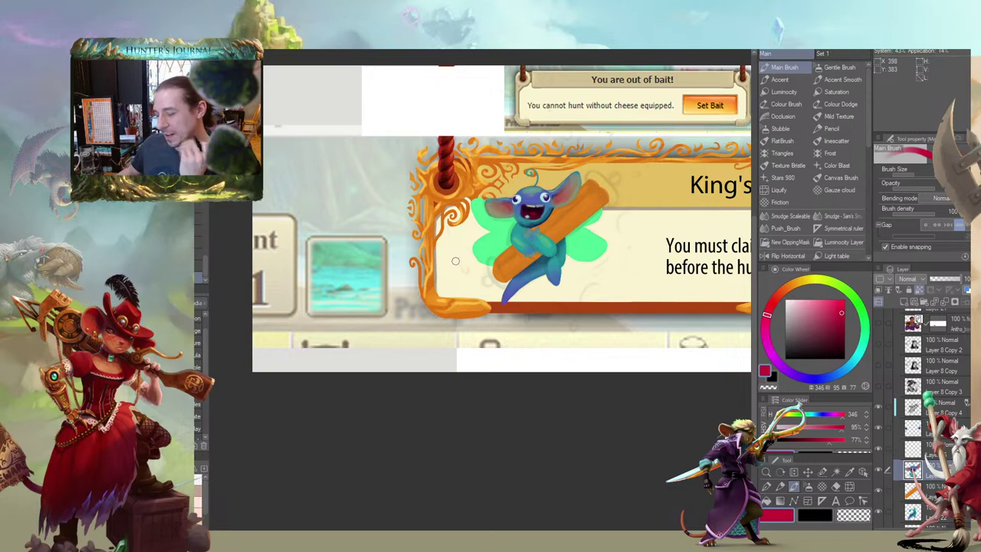
scroll(455, 215, up, 5)
drag(585, 294, 438, 299)
drag(481, 235, 393, 313)
alt+click(709, 310)
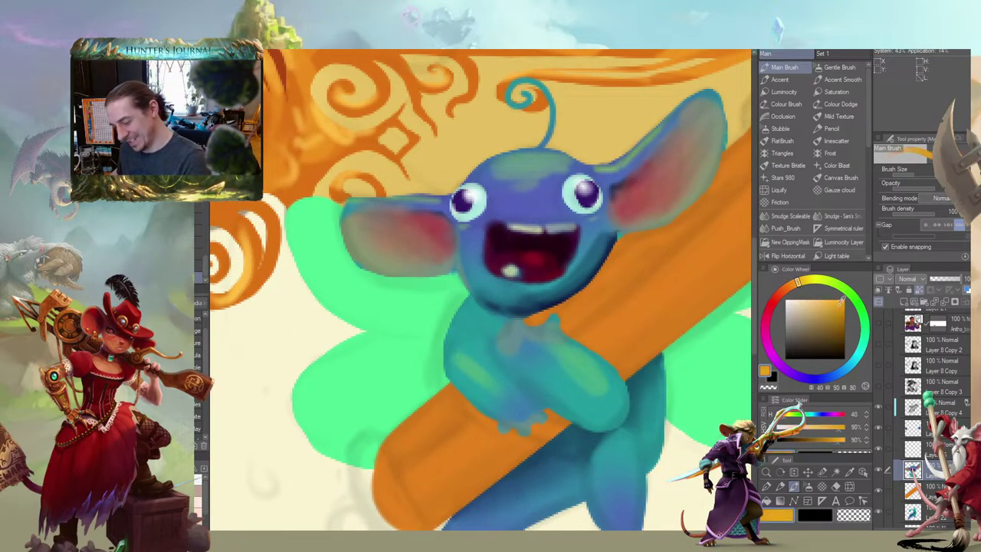
drag(398, 258, 432, 277)
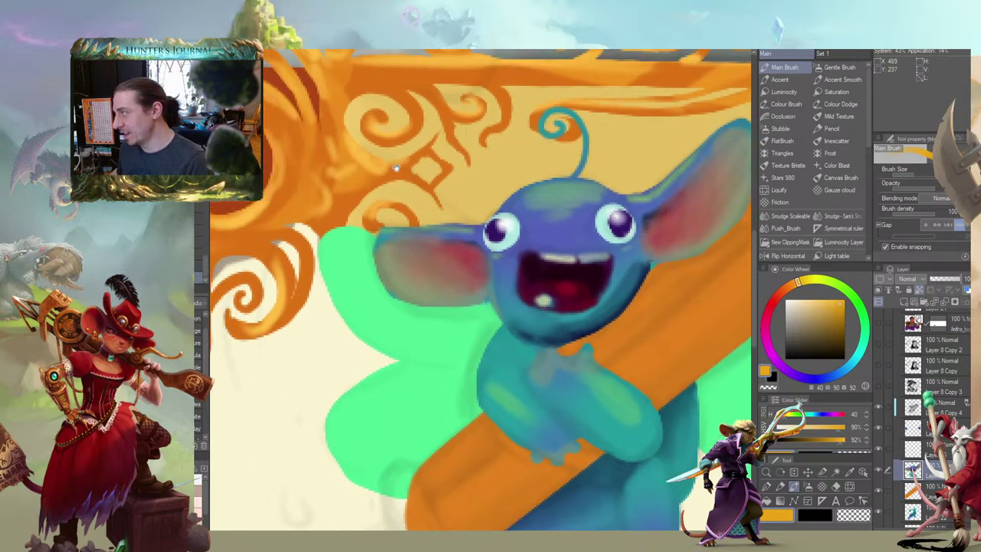
mouse_move(392, 239)
mouse_down()
mouse_move(415, 264)
mouse_move(380, 252)
mouse_move(380, 282)
mouse_move(426, 299)
mouse_up()
drag(697, 301, 683, 284)
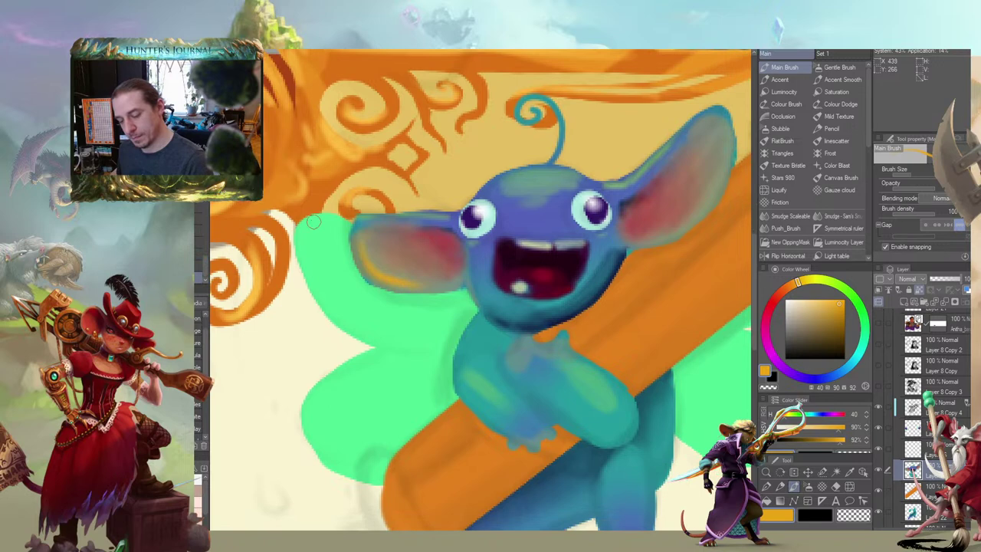
key(ctrl+z)
Choose bright cyan (hue 179, saturation 90, value 92) and paint rim light along the edges of both ears
click(858, 337)
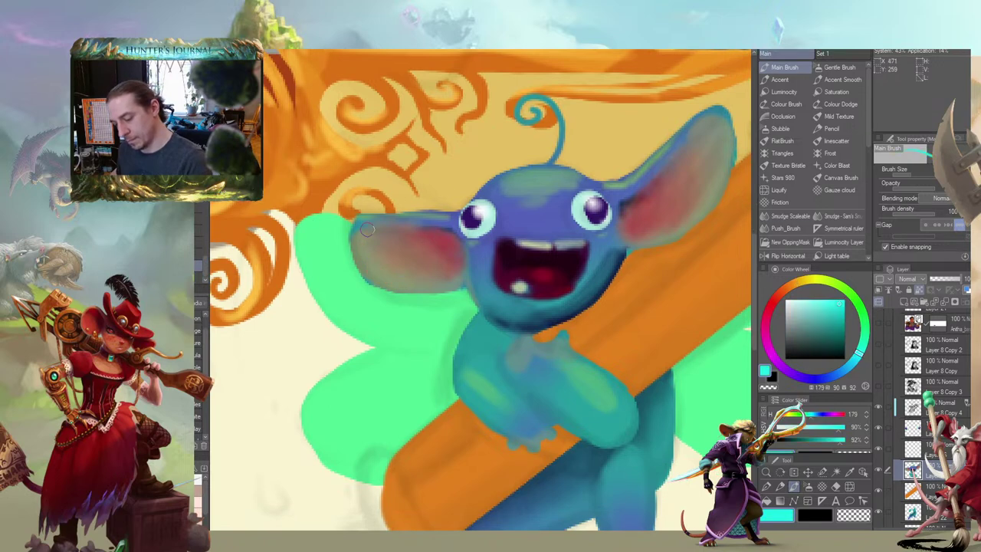
mouse_move(357, 239)
mouse_down()
mouse_move(368, 272)
mouse_move(437, 284)
mouse_up()
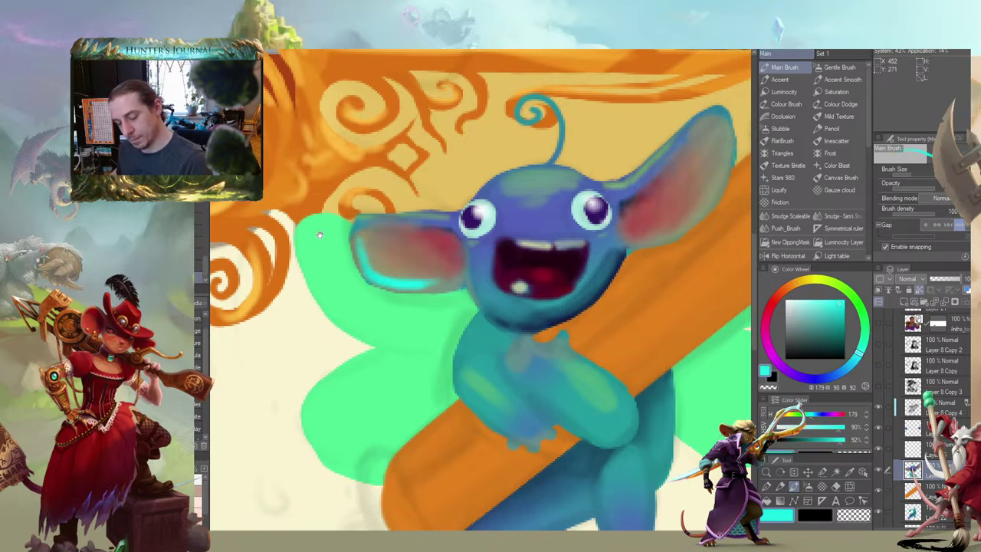
drag(426, 158, 417, 145)
mouse_move(707, 144)
mouse_down()
mouse_move(694, 196)
mouse_move(650, 226)
mouse_up()
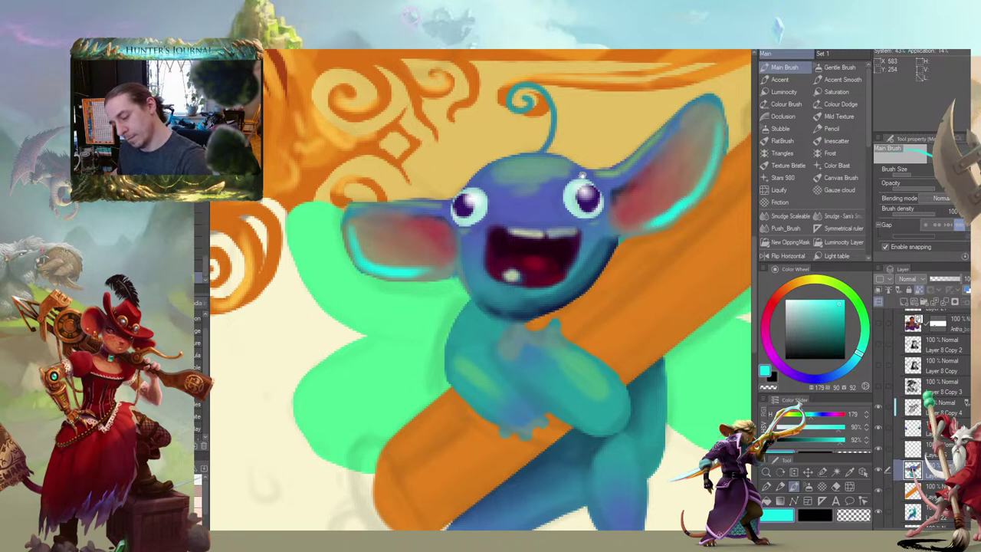
drag(606, 120, 588, 132)
drag(617, 236, 692, 184)
drag(663, 91, 668, 58)
mouse_move(429, 248)
mouse_down()
mouse_move(360, 247)
mouse_move(331, 207)
mouse_move(344, 185)
mouse_move(463, 194)
mouse_move(484, 208)
mouse_move(499, 260)
mouse_up()
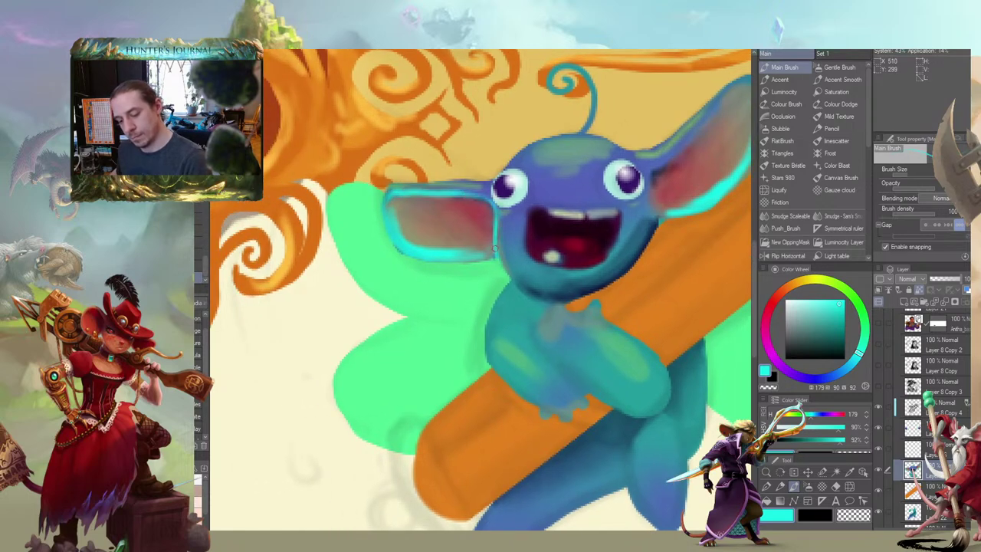
Extend the cyan rim light down the side of the face, over the forehead and along the raised ear's inner edge
mouse_move(498, 225)
mouse_down()
mouse_move(501, 264)
mouse_move(516, 279)
mouse_up()
drag(446, 170, 464, 205)
drag(528, 196, 553, 183)
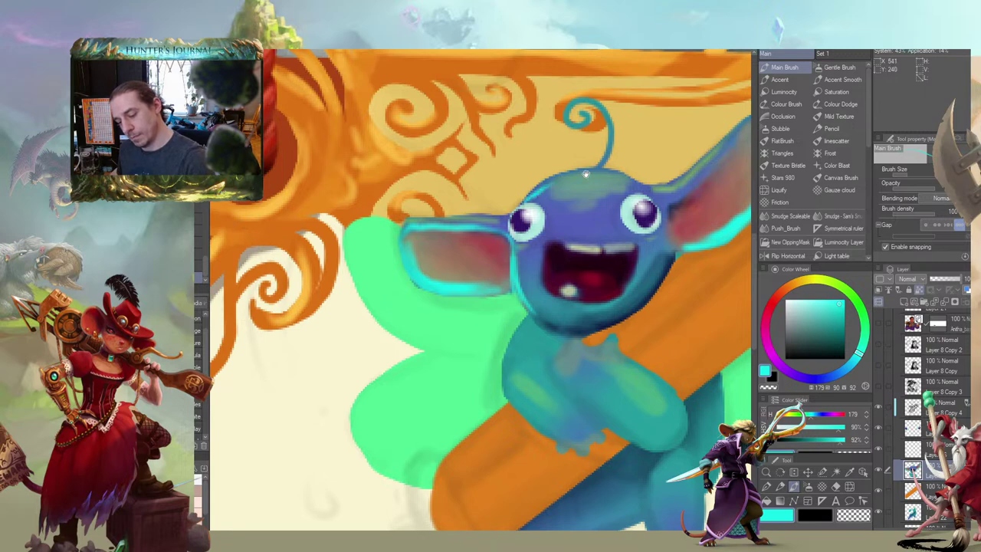
drag(635, 167, 590, 159)
drag(625, 193, 717, 109)
drag(670, 155, 710, 119)
drag(560, 128, 509, 95)
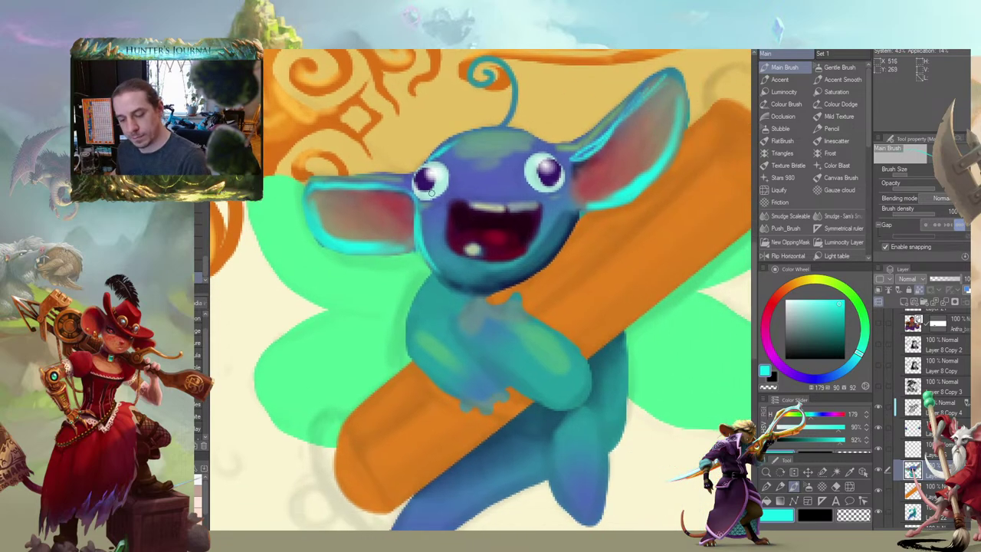
Paint cyan highlights along the forearm edges, with a small spiral on the rear arm and an accent on the front elbow
drag(355, 224, 353, 170)
mouse_move(454, 274)
mouse_down()
mouse_move(490, 321)
mouse_move(428, 321)
mouse_move(410, 301)
mouse_move(426, 292)
mouse_up()
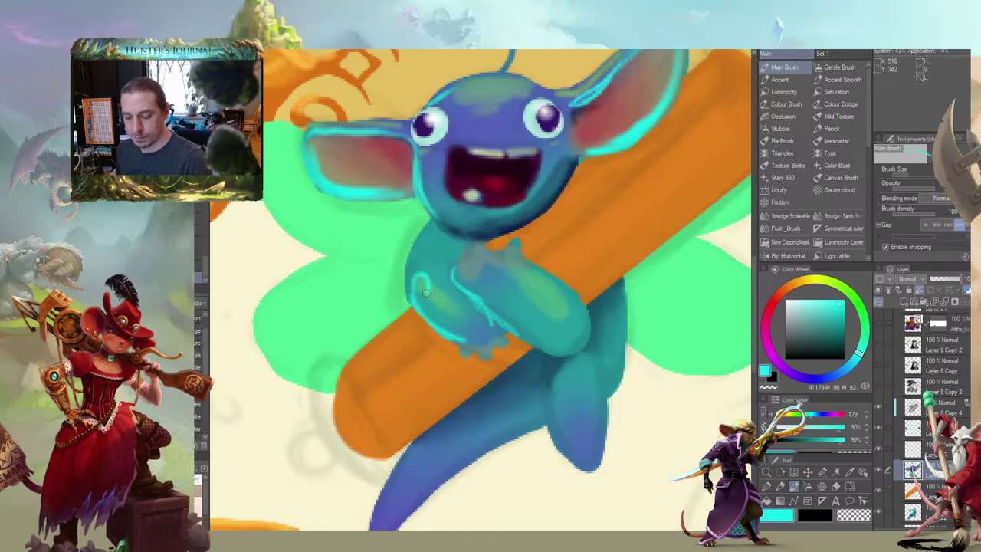
scroll(347, 254, down, 2)
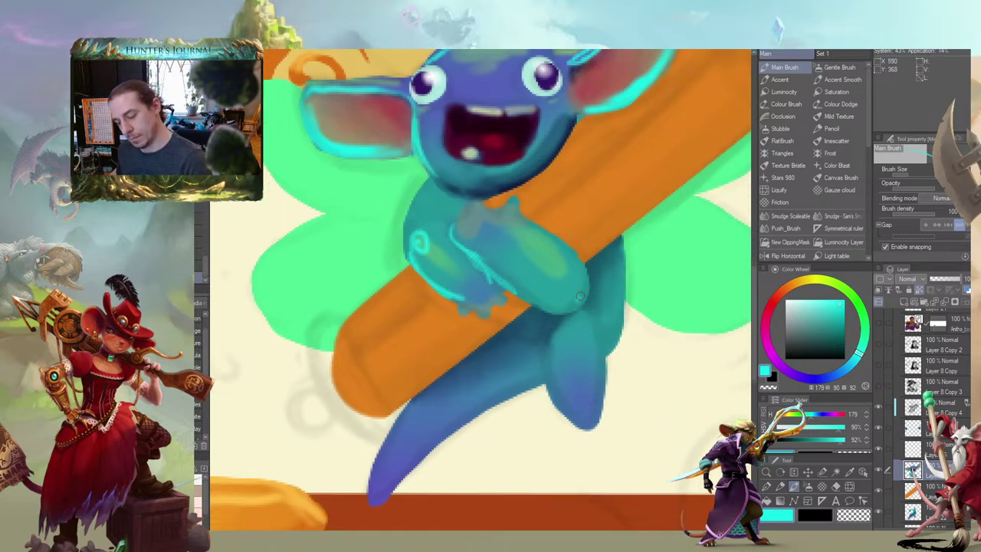
drag(580, 296, 567, 305)
Paint cyan highlights on the front arm's elbow and along the shoulder above the rear arm's spiral
mouse_move(429, 228)
mouse_down()
mouse_move(451, 255)
mouse_move(510, 227)
mouse_move(532, 229)
mouse_move(608, 295)
mouse_up()
mouse_move(418, 258)
mouse_down()
mouse_move(464, 252)
mouse_move(471, 271)
mouse_move(517, 248)
mouse_up()
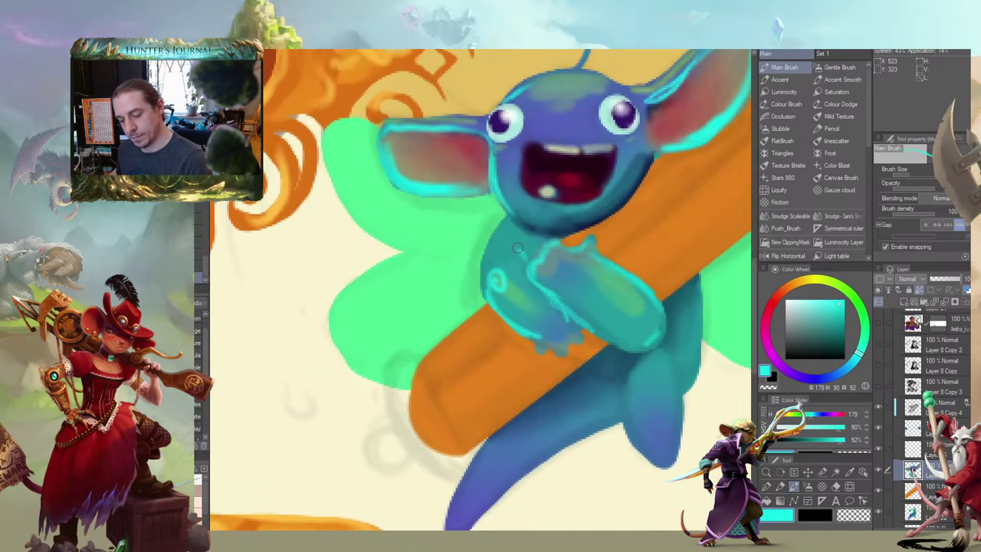
mouse_move(494, 212)
mouse_down()
mouse_move(485, 227)
mouse_move(477, 215)
mouse_up()
drag(494, 251, 485, 256)
key(c)
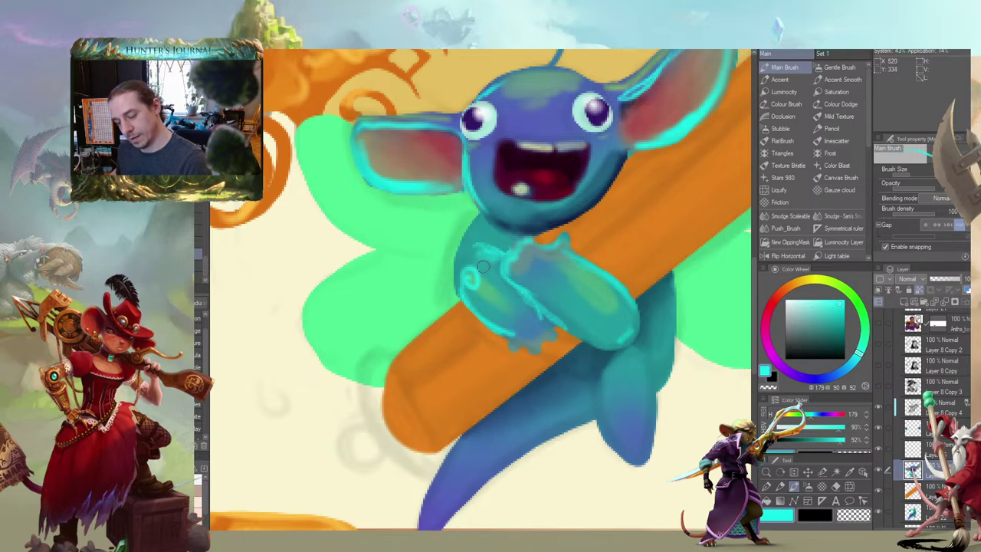
key(x)
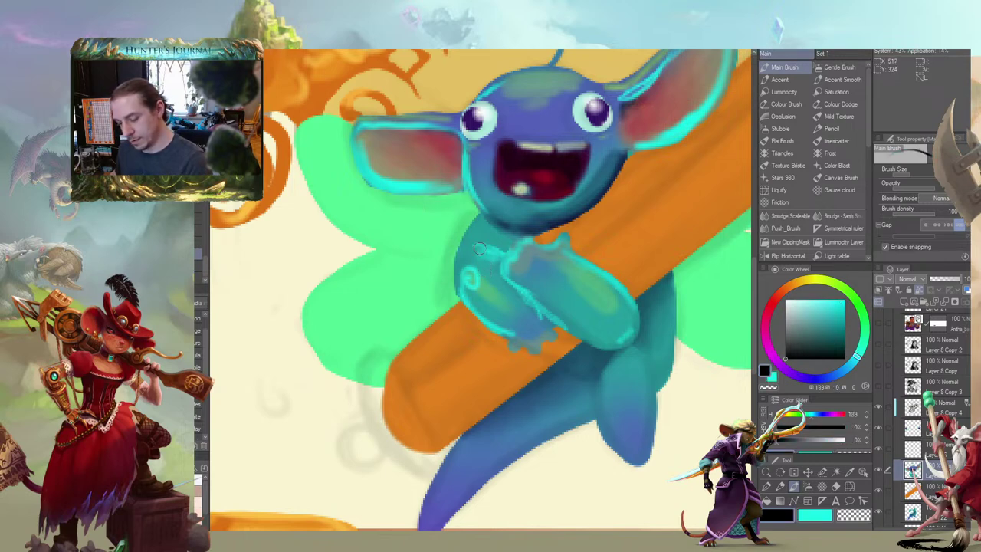
key(x)
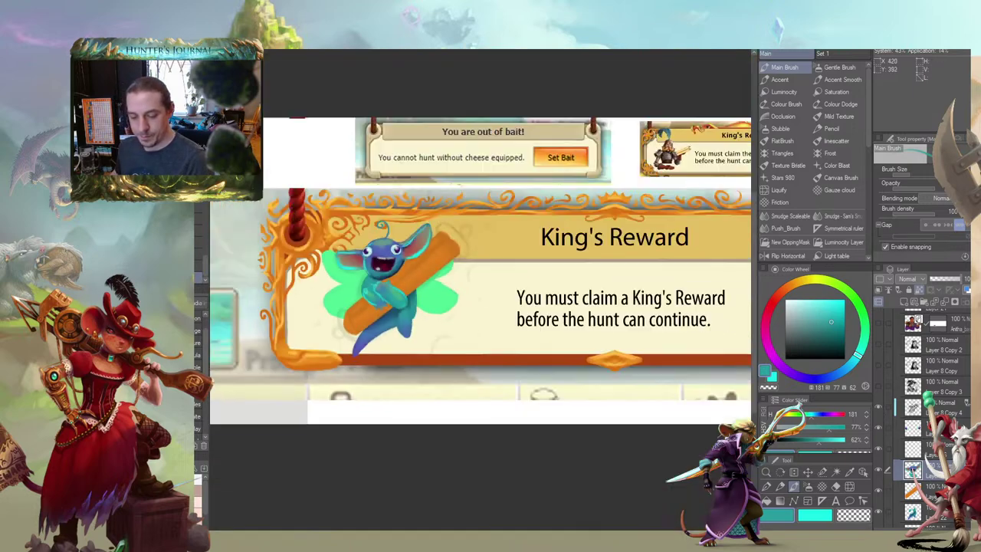
Sample bright cyan (hue 179, saturation 91, value 93) from the raised ear and touch up and smudge the ear rims
drag(295, 376, 443, 312)
scroll(468, 308, up, 2)
scroll(442, 312, down, 2)
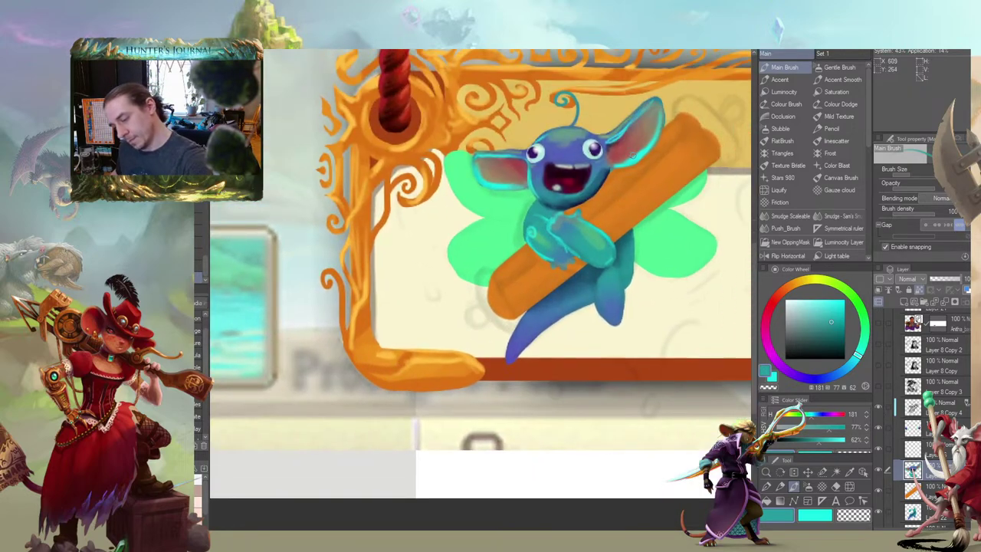
alt+click(641, 154)
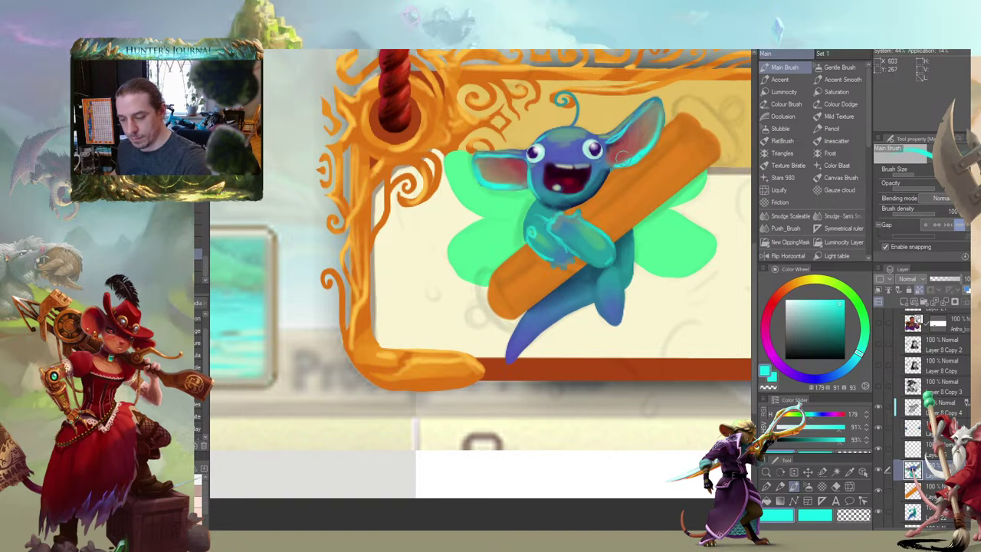
mouse_move(622, 158)
mouse_down()
mouse_move(655, 129)
mouse_move(615, 159)
mouse_up()
key(j)
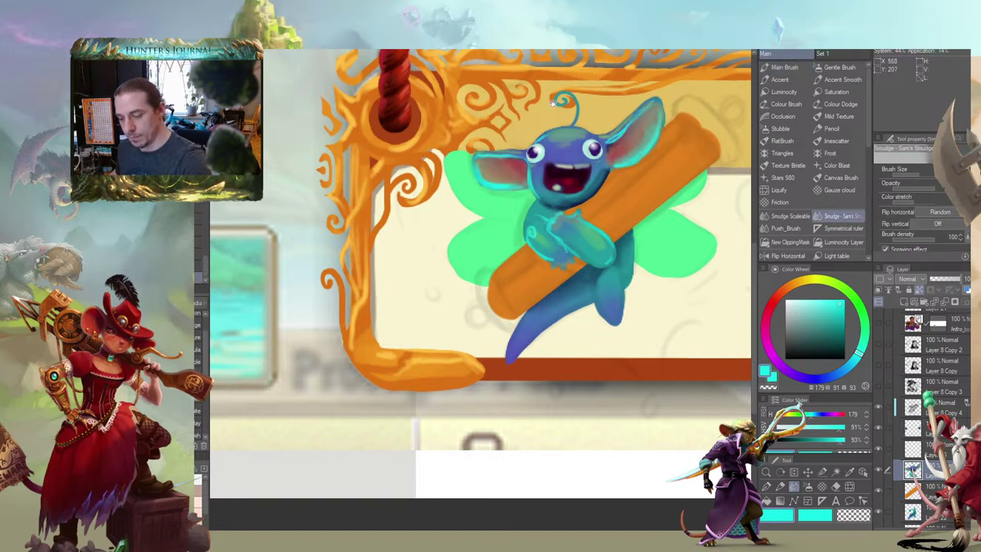
drag(552, 103, 524, 109)
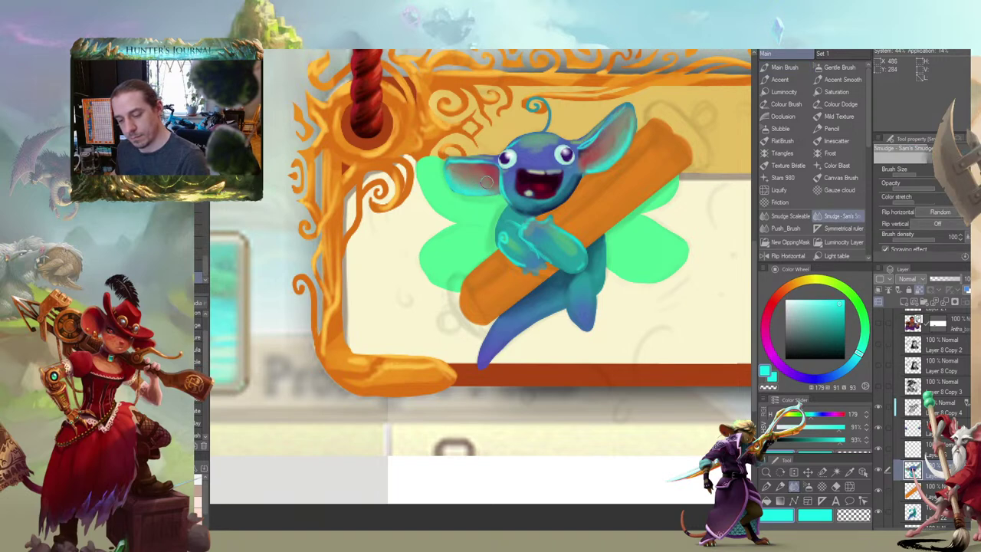
mouse_move(410, 177)
mouse_down()
mouse_move(389, 183)
mouse_move(440, 167)
mouse_up()
key(b)
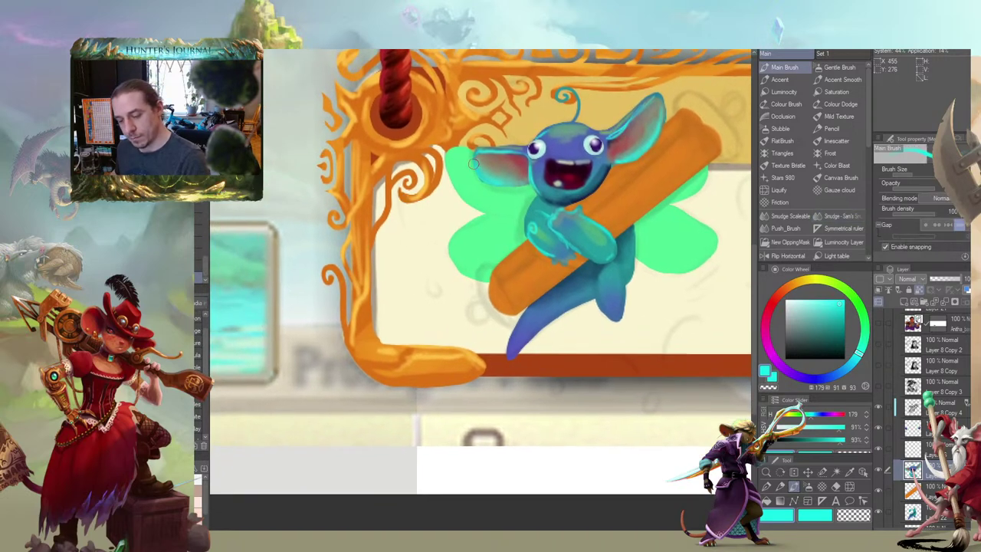
Choose pale cyan (hue 179, saturation 38, value 100) and dab small light spots and edge highlights inside both ears
click(808, 298)
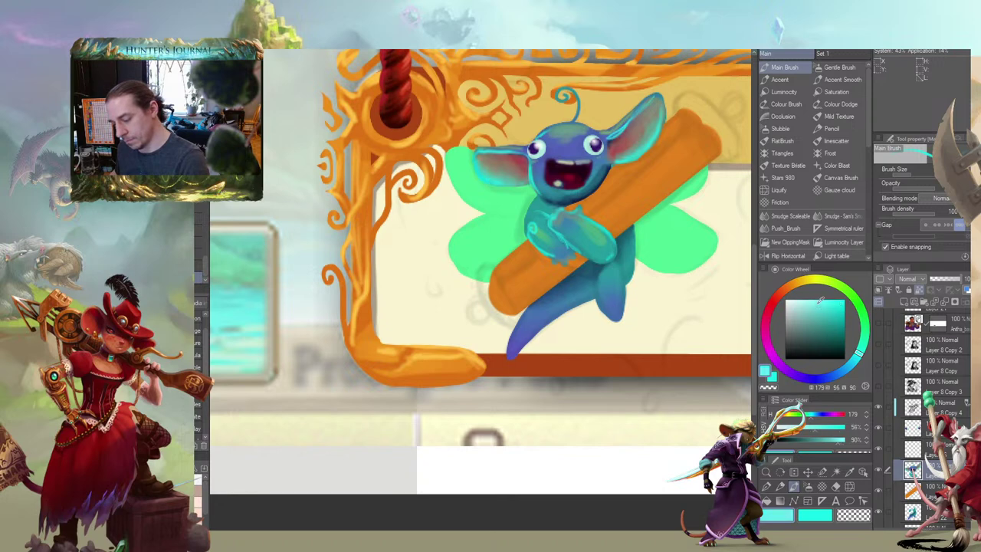
drag(473, 157, 492, 186)
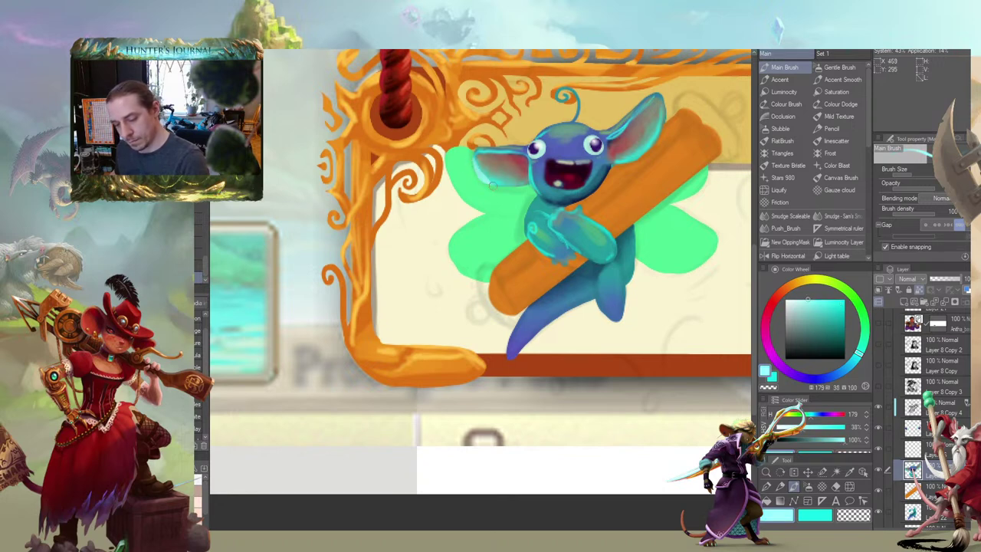
drag(536, 104, 542, 122)
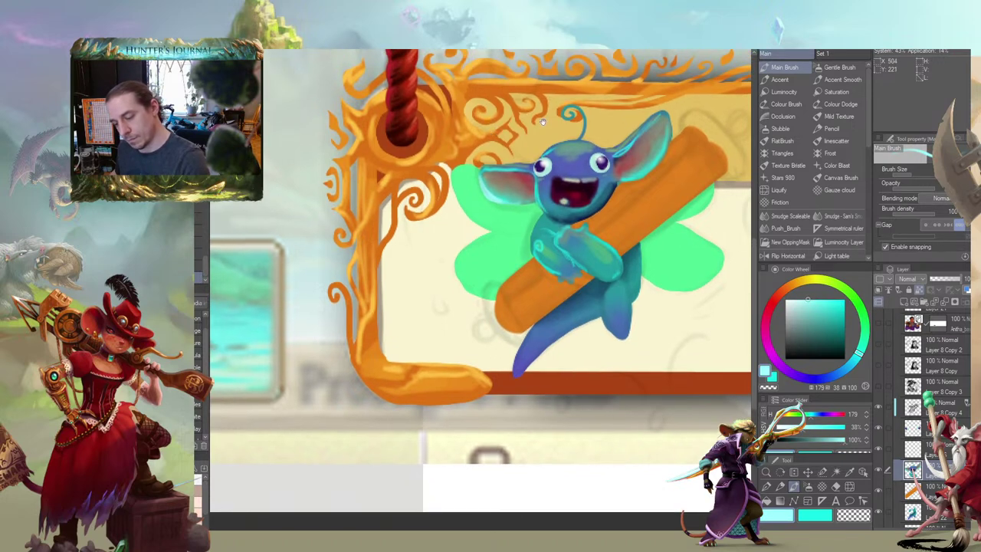
drag(651, 173, 671, 136)
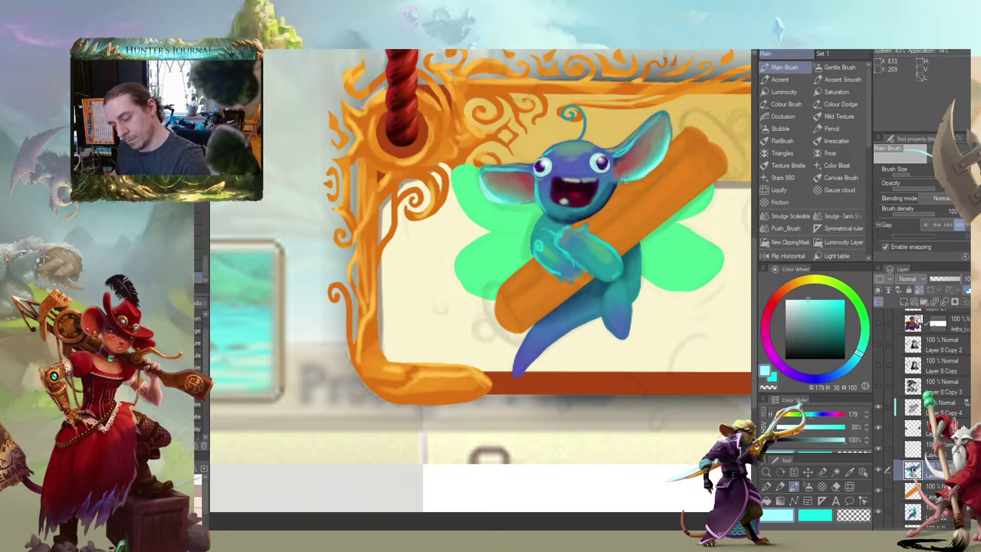
drag(602, 118, 584, 134)
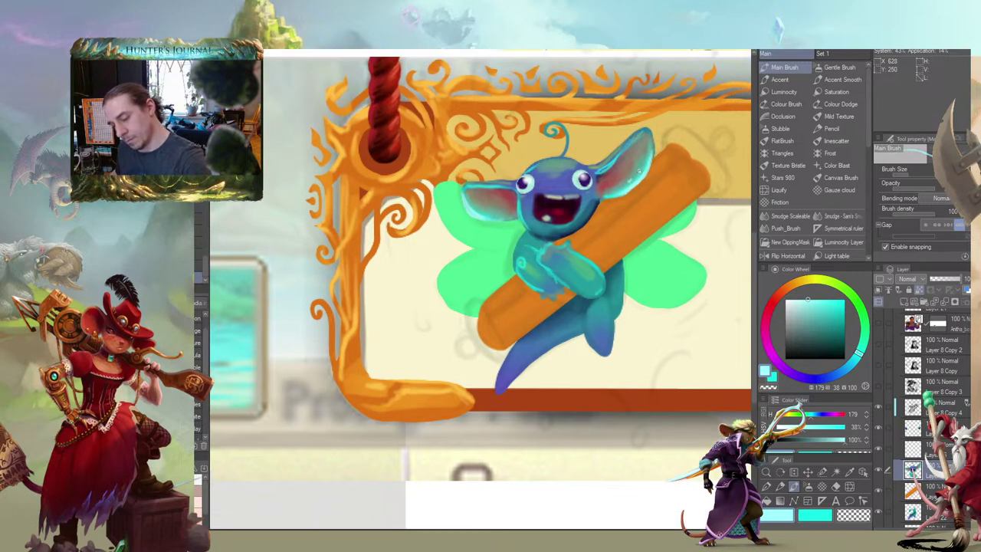
drag(510, 157, 473, 152)
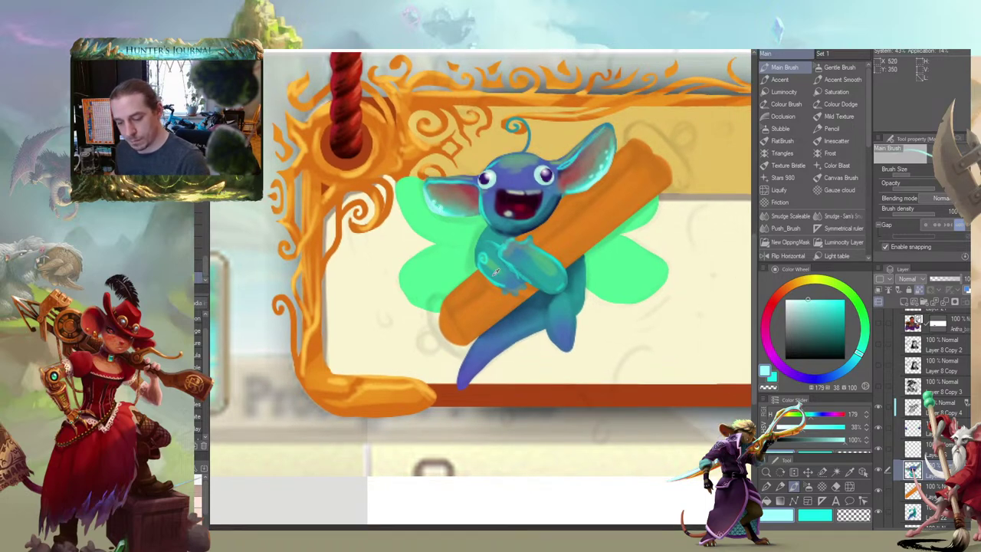
drag(378, 252, 389, 260)
drag(455, 212, 471, 238)
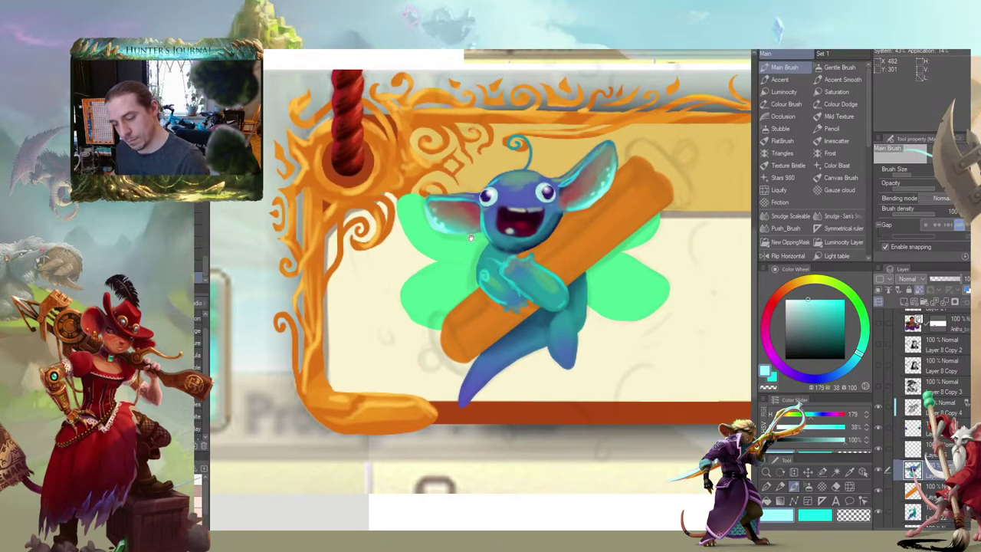
Choose cyan (hue 179, saturation 73, value 100) and add more spots and brighter rims to both ears
click(828, 305)
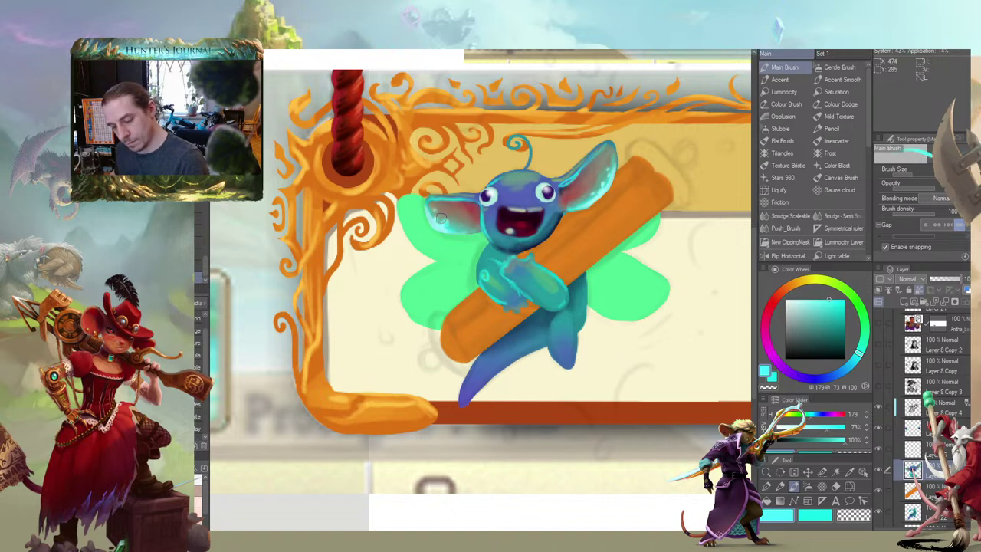
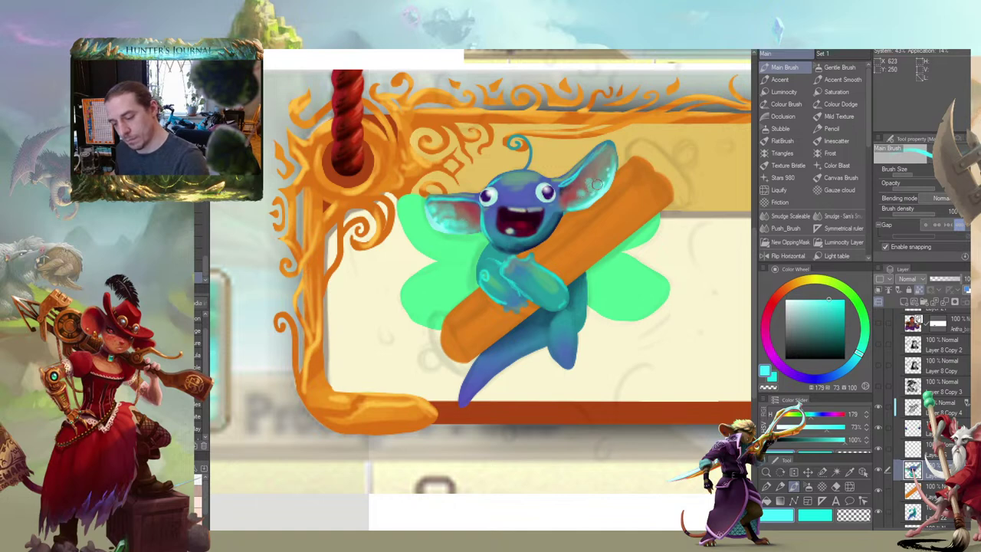
mouse_move(606, 151)
mouse_down()
mouse_move(615, 159)
mouse_move(603, 146)
mouse_move(576, 176)
mouse_move(612, 143)
mouse_move(617, 164)
mouse_up()
drag(459, 126, 451, 129)
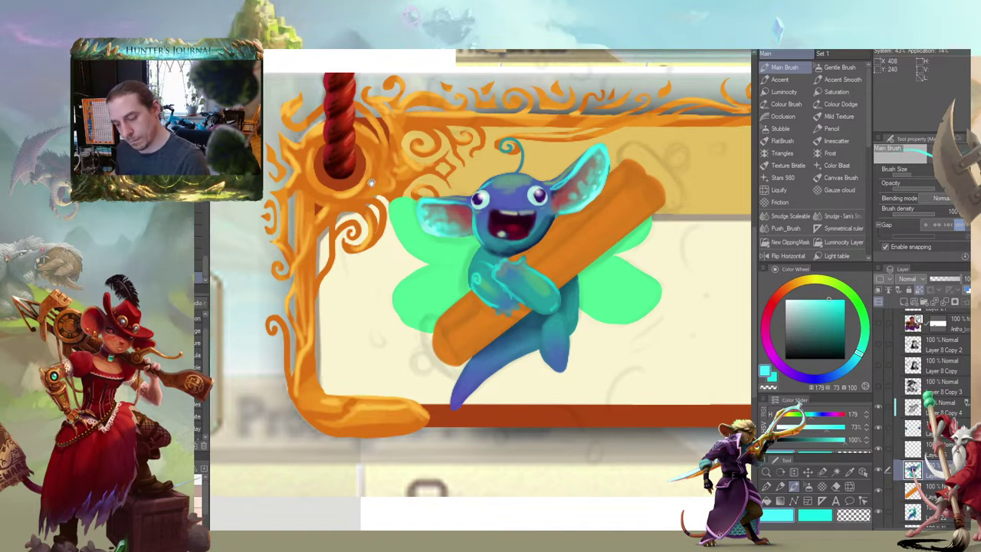
drag(455, 193, 534, 214)
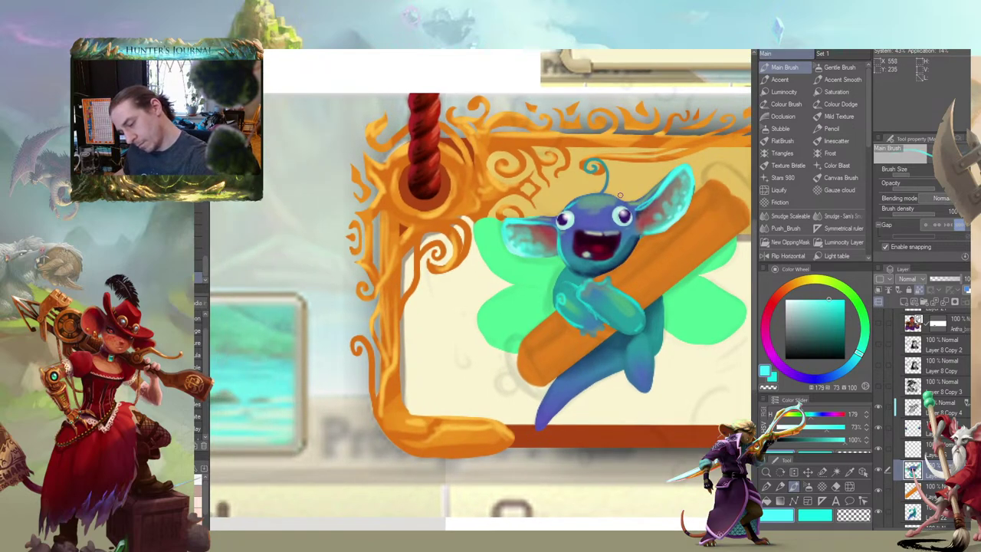
drag(485, 275, 393, 233)
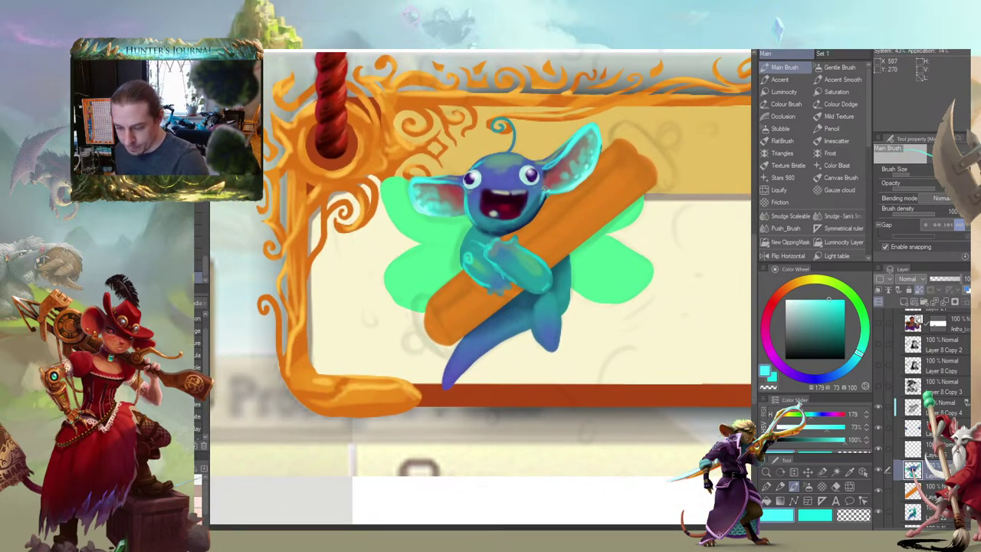
Paint a cyan rim along the side of the face and jaw, and check the creature within the whole dialog
mouse_move(537, 205)
mouse_down()
mouse_move(516, 245)
mouse_move(492, 259)
mouse_up()
drag(398, 245, 354, 265)
scroll(354, 264, down, 6)
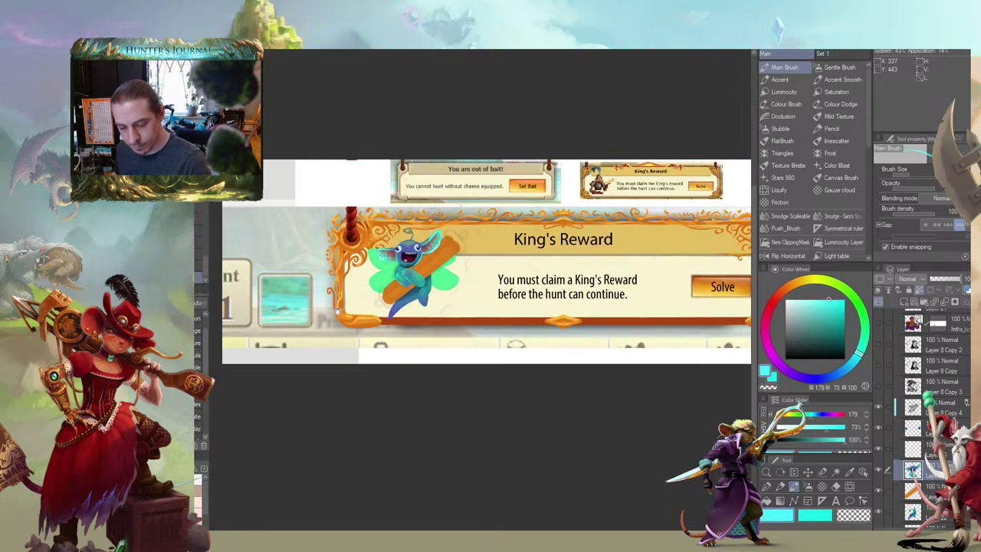
drag(337, 311, 485, 264)
scroll(506, 220, up, 5)
drag(561, 243, 447, 293)
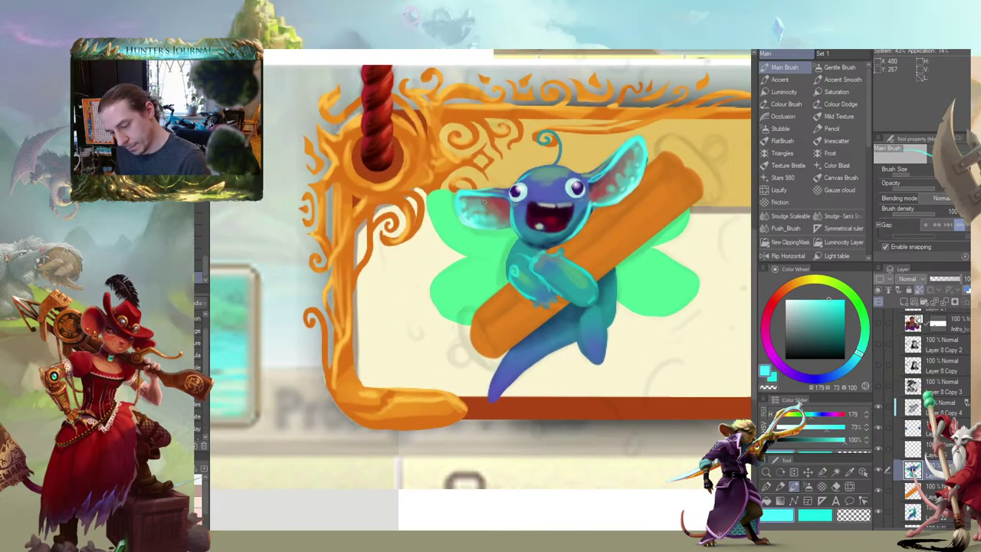
Tone down the red inside both ears using sampled brown and teal (hue 169, saturation 49, value 71)
alt+click(493, 205)
drag(487, 211, 492, 213)
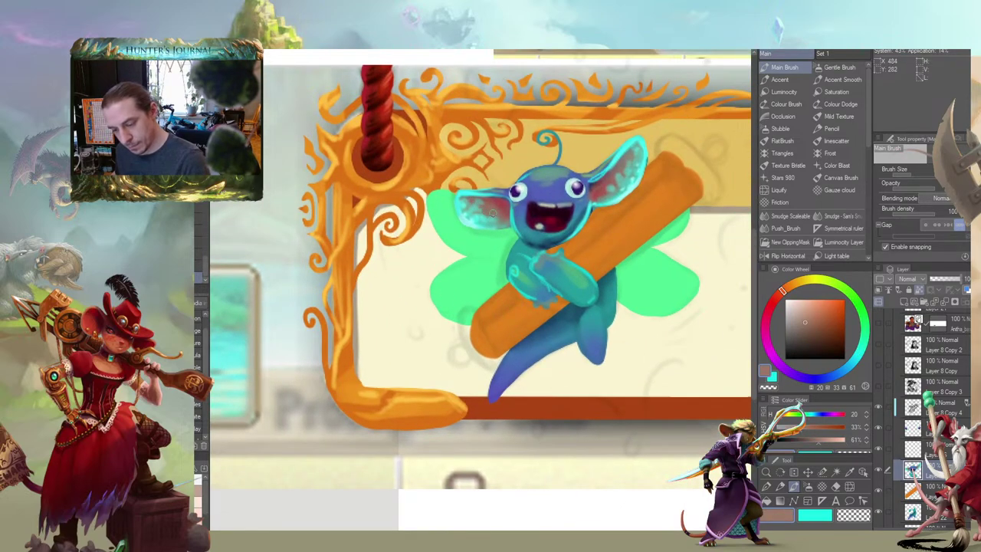
alt+click(483, 213)
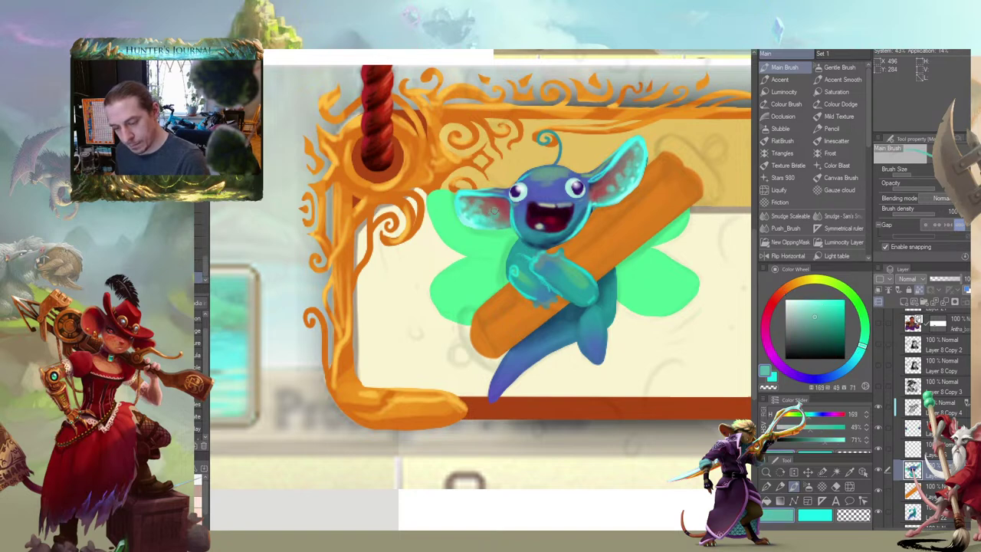
mouse_move(499, 216)
mouse_down()
mouse_move(499, 200)
mouse_move(507, 205)
mouse_up()
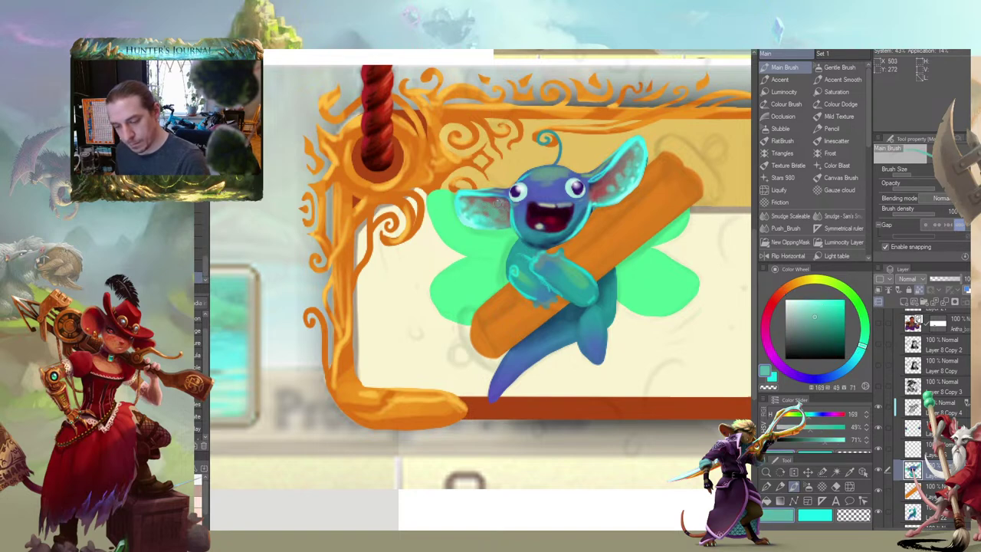
drag(599, 196, 624, 164)
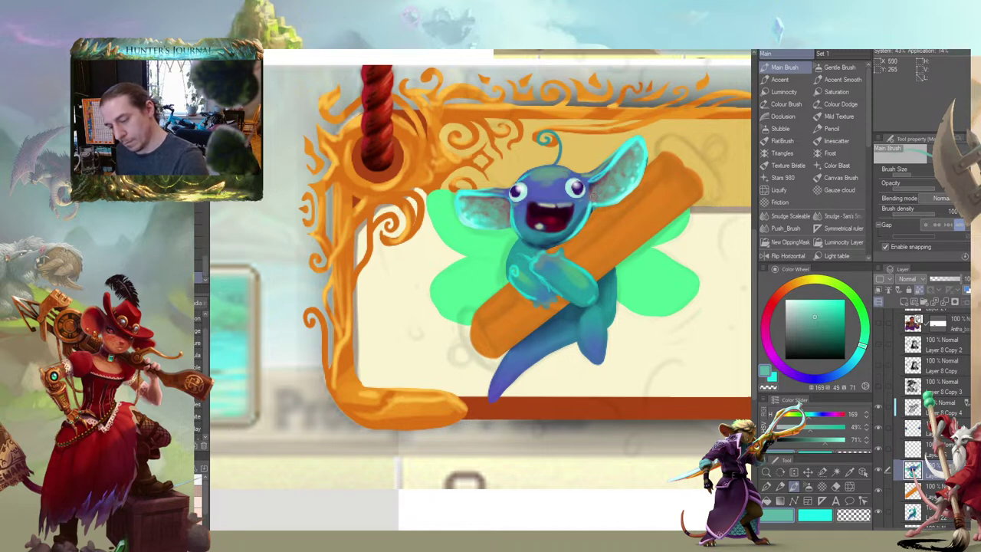
drag(447, 171, 431, 173)
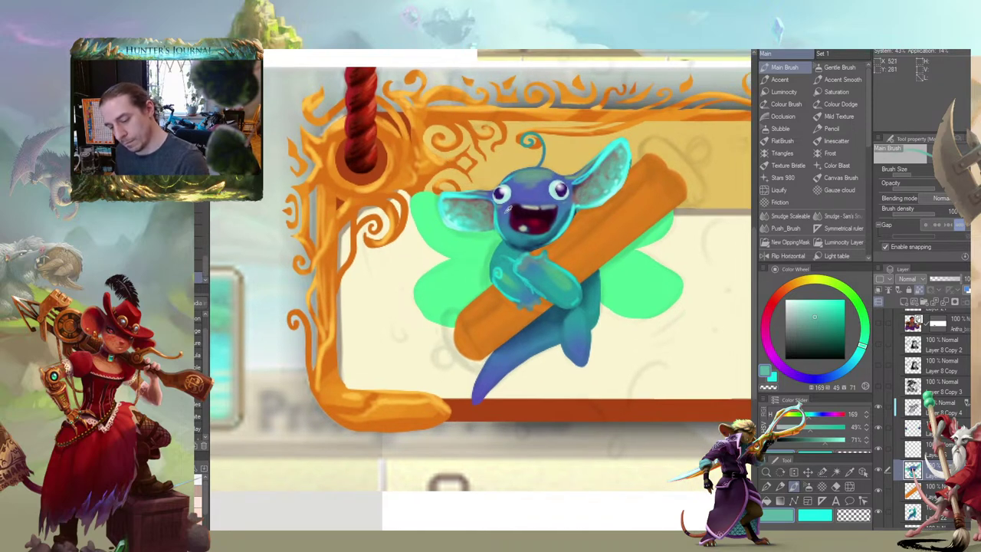
Shade the inner ears near the head with sampled dark purple (hue 262, saturation 78, value 42) and smudge the shading
alt+click(563, 188)
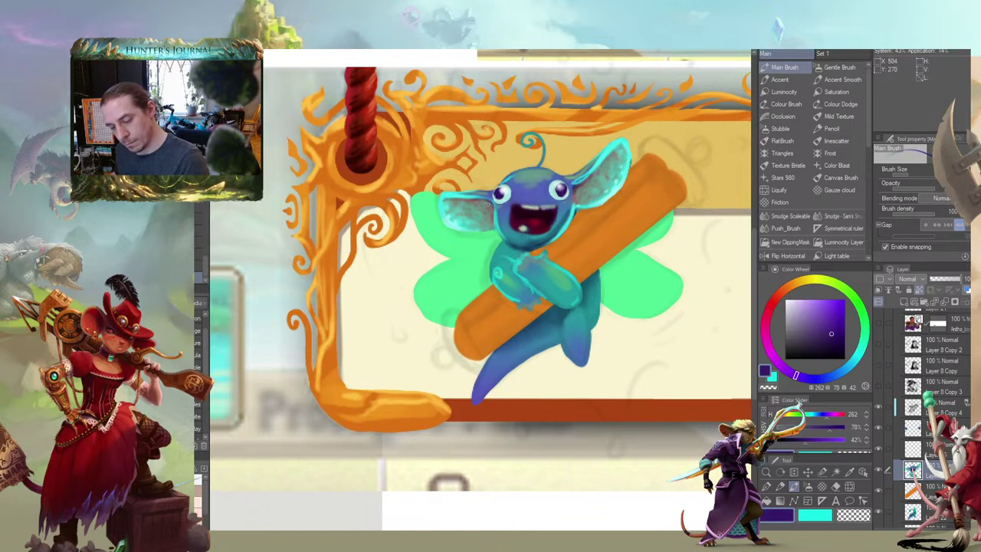
drag(458, 200, 479, 201)
drag(475, 132, 476, 144)
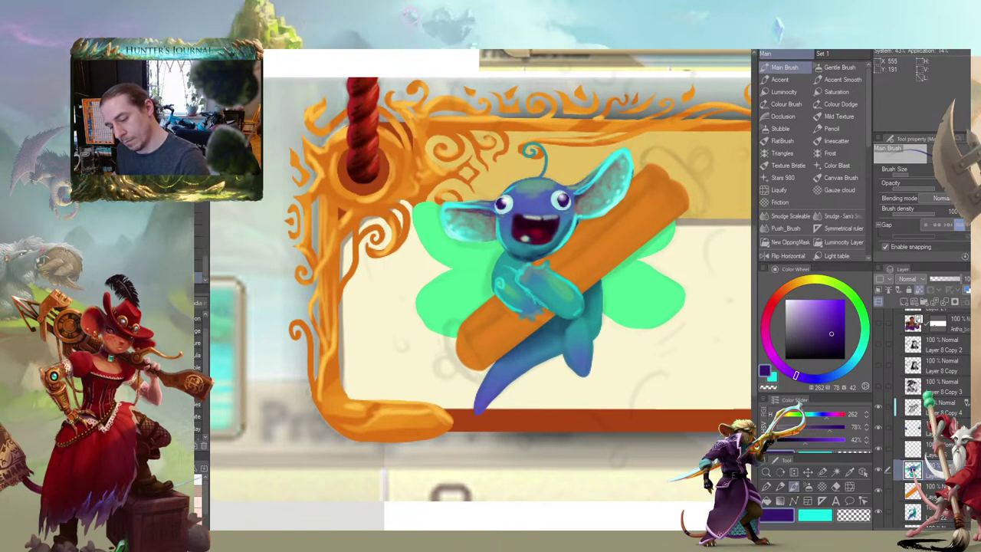
mouse_move(579, 199)
mouse_down()
mouse_move(608, 174)
mouse_move(585, 200)
mouse_up()
key(j)
key(b)
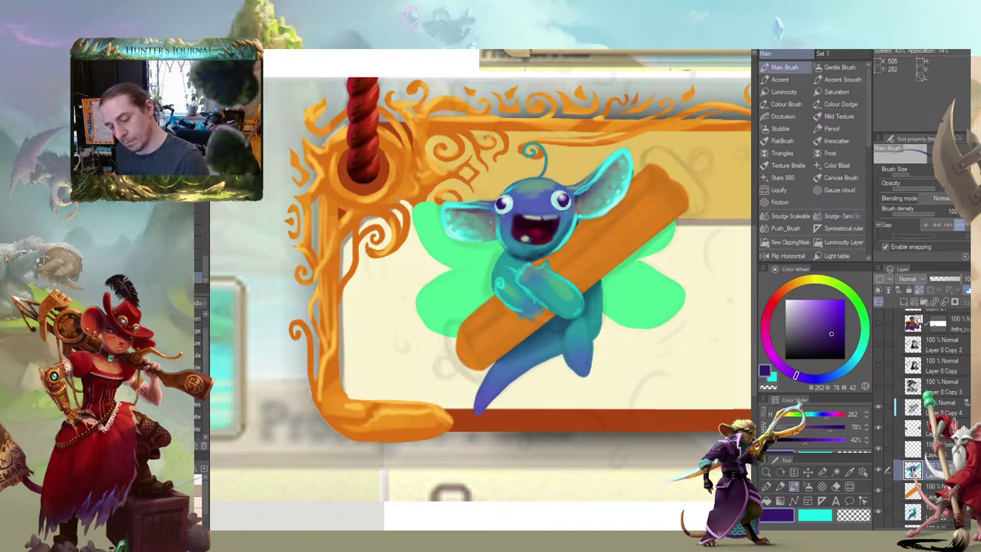
drag(491, 217, 474, 218)
key(j)
drag(399, 155, 409, 150)
key(b)
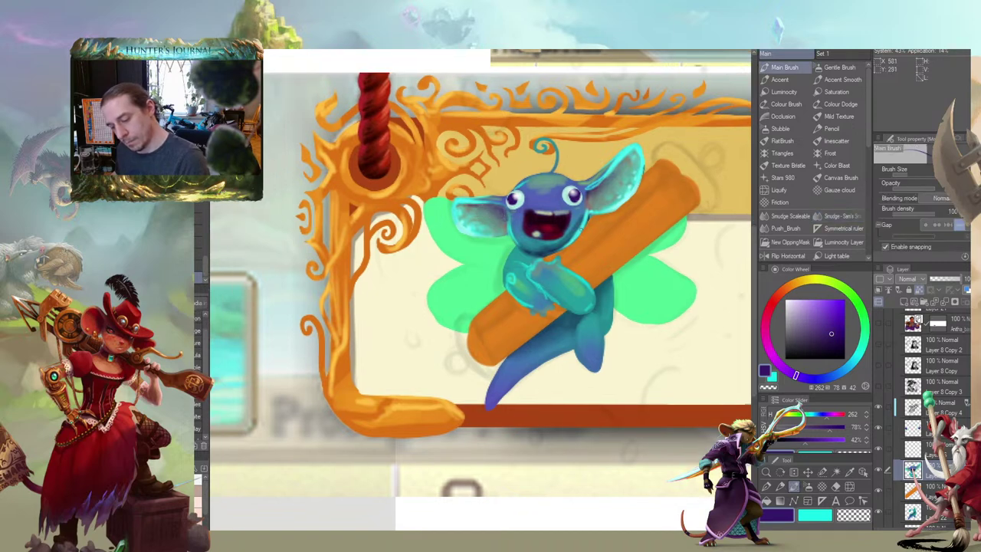
Touch up the creature's face with sampled cyan (hue 181, saturation 73, value 90) and blue (201, 67, 67), and check it within the dialog
alt+click(584, 227)
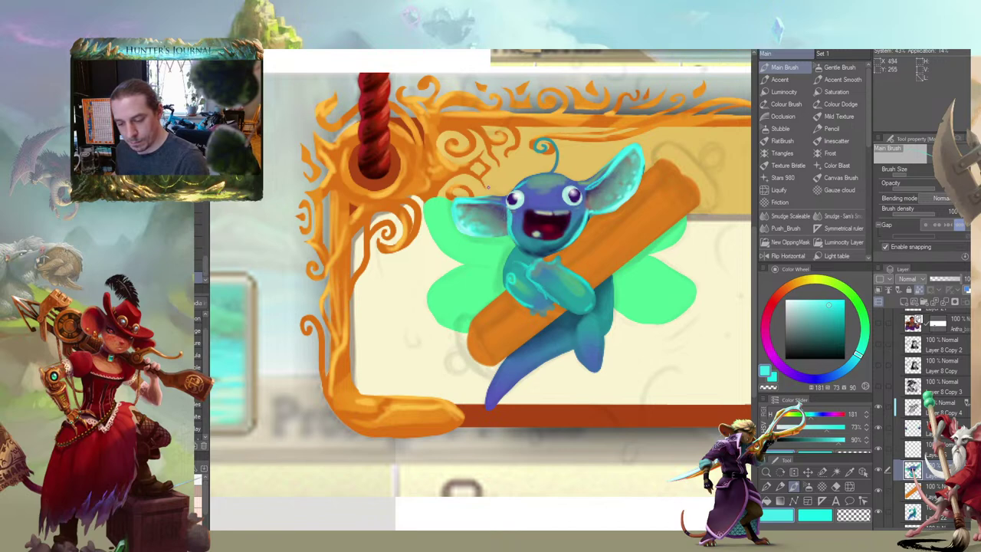
drag(463, 163, 526, 176)
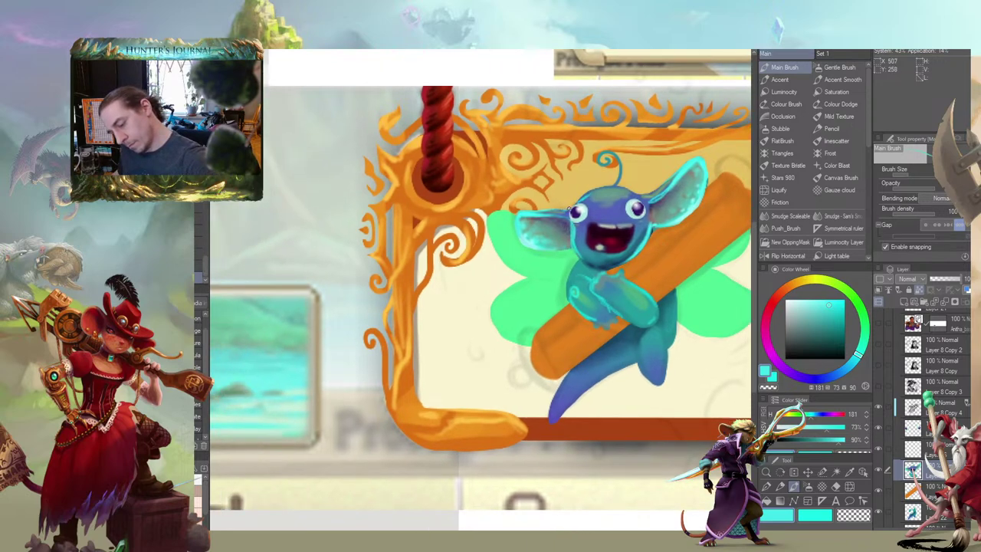
drag(596, 189, 553, 164)
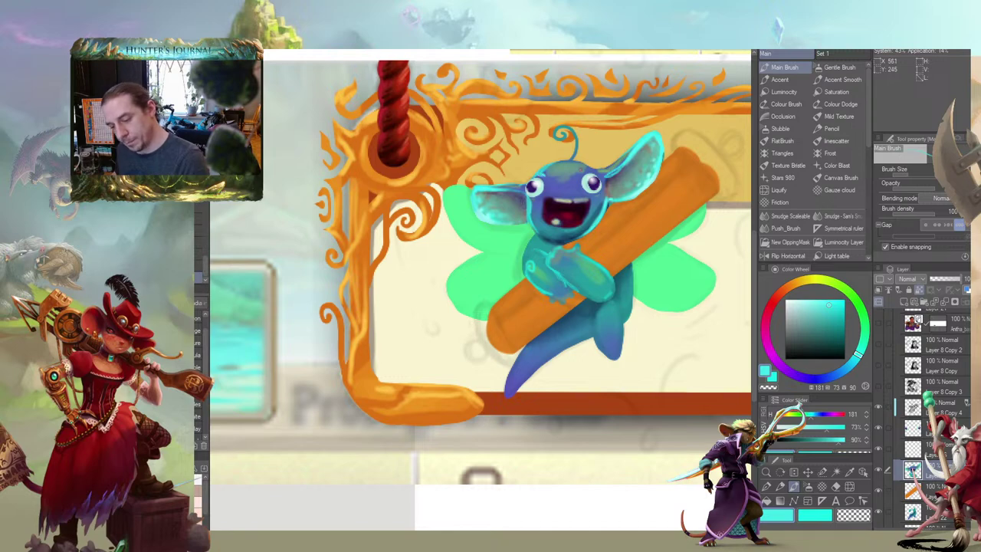
drag(458, 144, 477, 122)
scroll(445, 270, down, 3)
scroll(420, 206, up, 3)
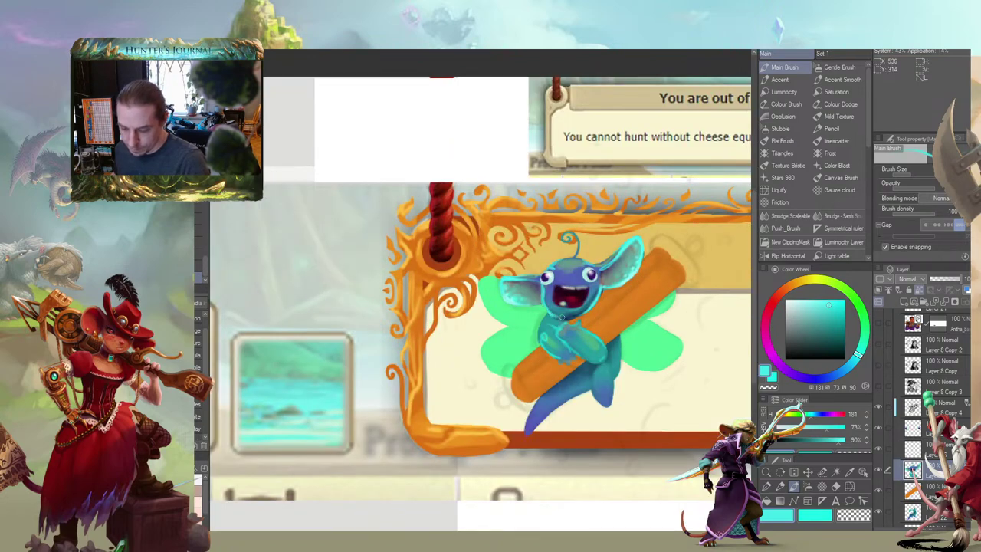
mouse_move(561, 317)
mouse_down()
mouse_move(504, 295)
mouse_move(495, 275)
mouse_up()
alt+click(487, 266)
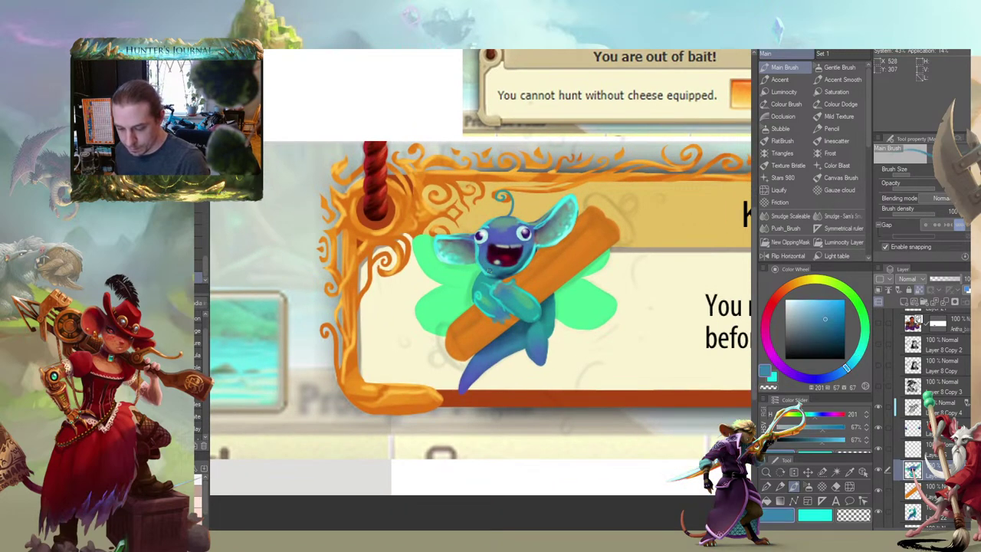
scroll(463, 228, down, 5)
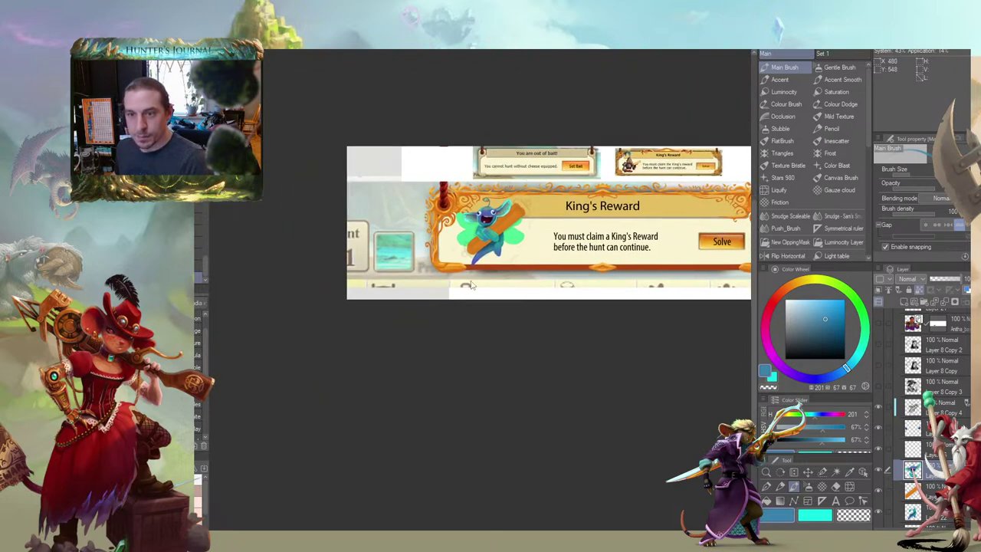
scroll(471, 285, up, 5)
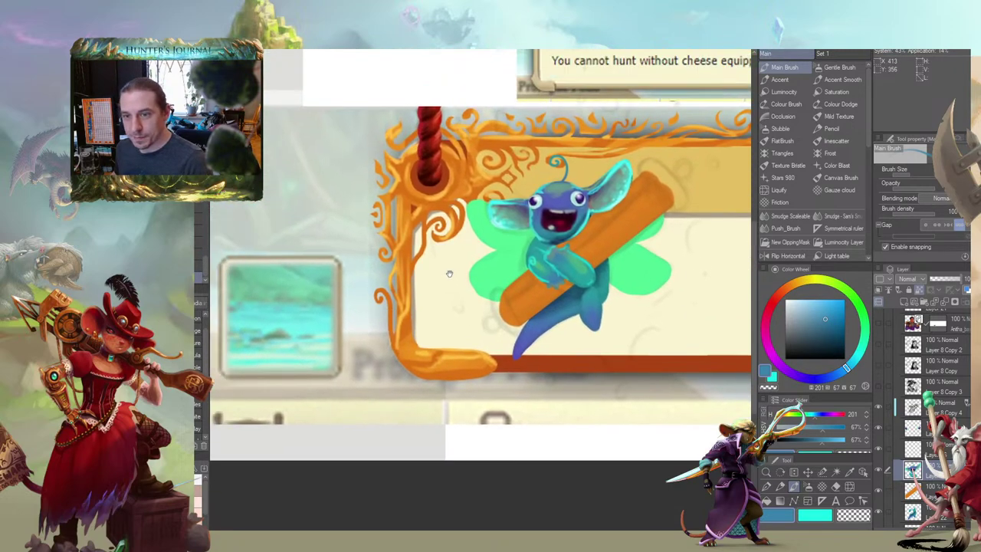
scroll(475, 252, up, 3)
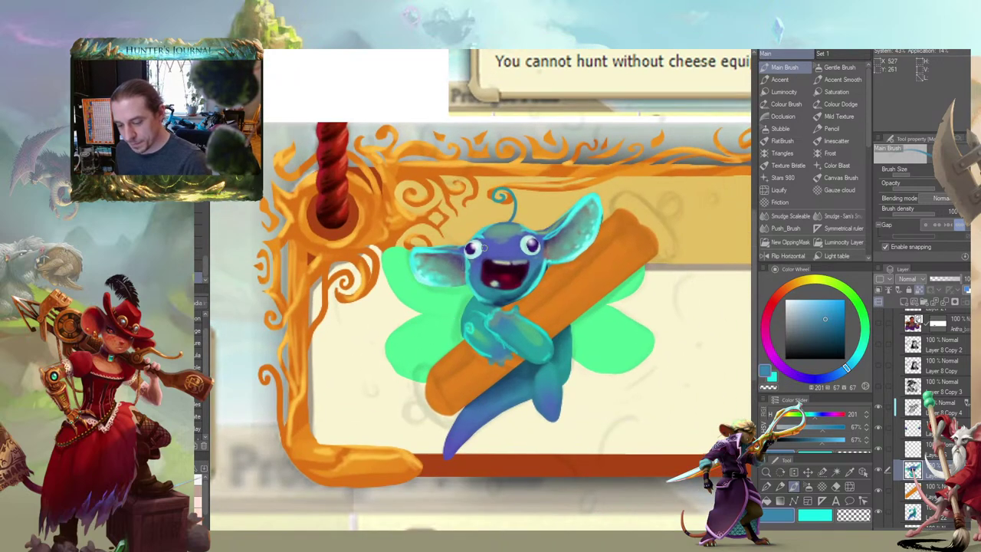
Deepen the shading inside the open mouth with near-black magenta (hue 331, saturation 97, value 13)
alt+click(499, 265)
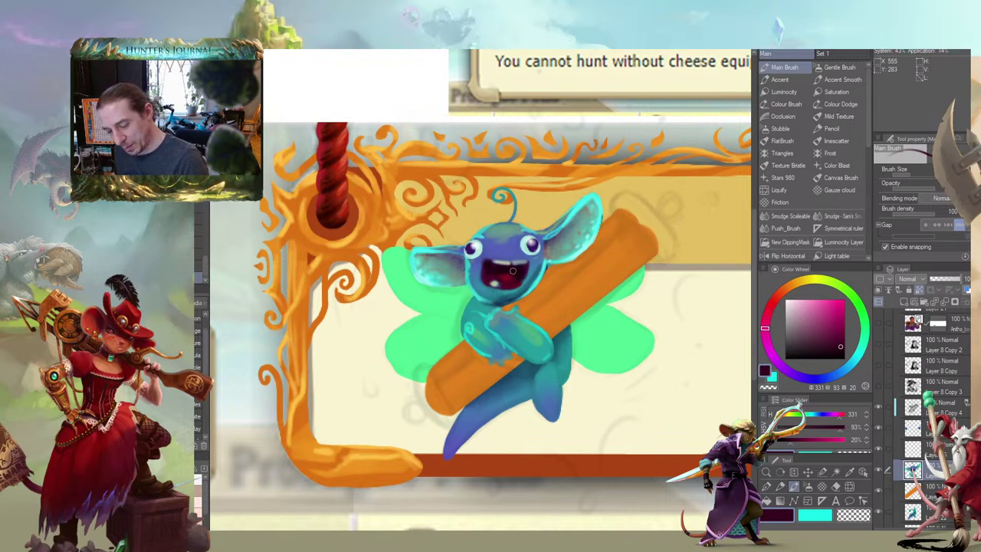
key(period)
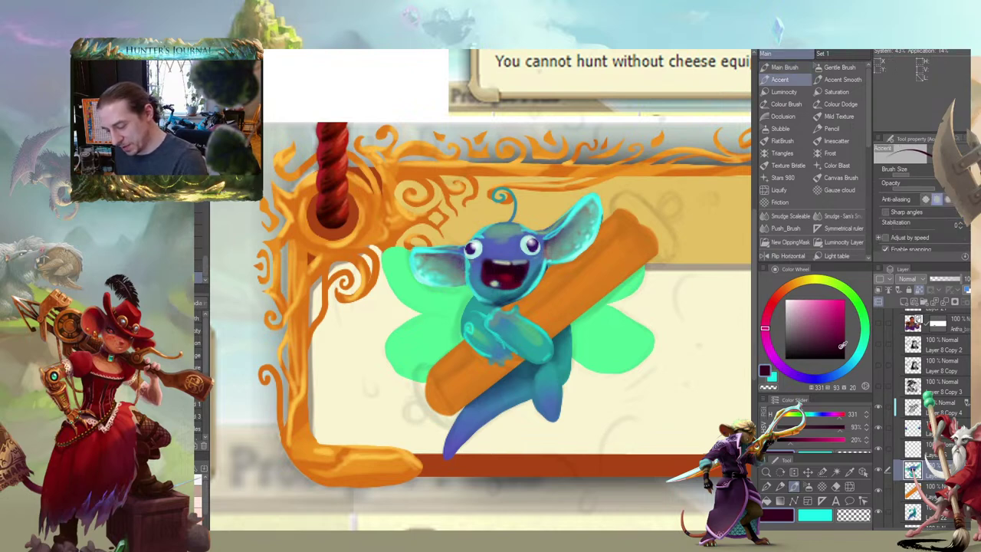
click(843, 351)
key(comma)
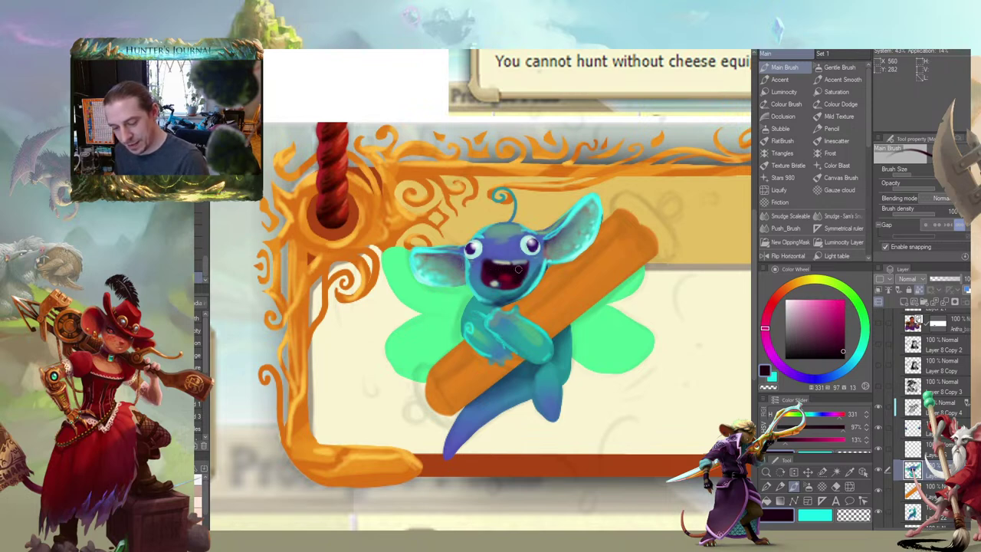
drag(447, 240, 444, 233)
alt+click(487, 267)
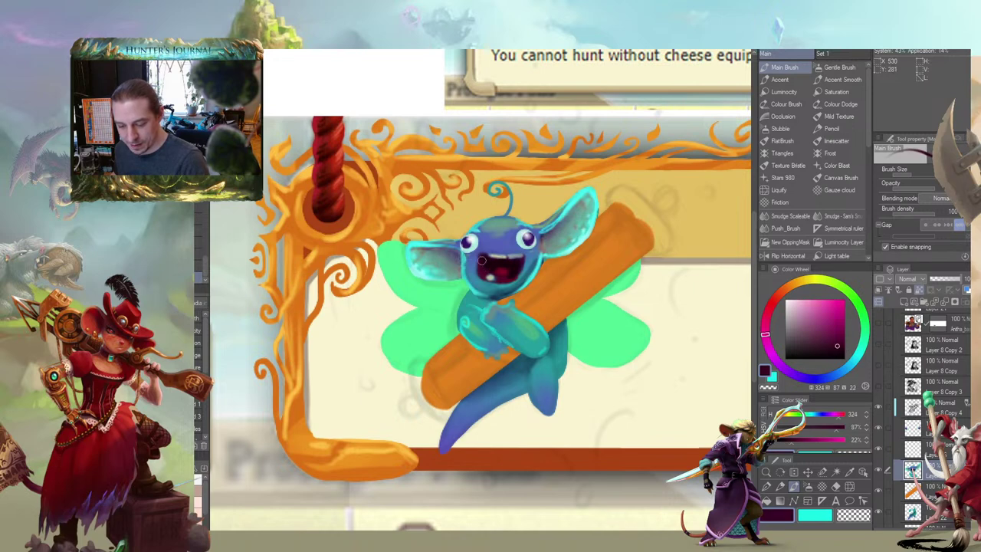
Refine the face around the mouth with sampled blue (hue 224, saturation 57, value 71) and teal (hue 187, saturation 75, value 63)
alt+click(474, 257)
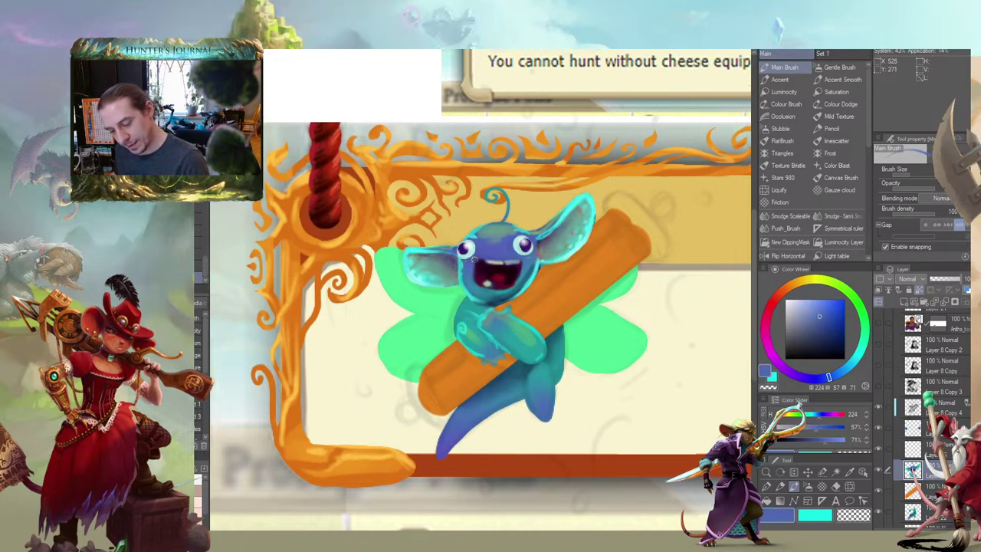
drag(461, 238, 450, 227)
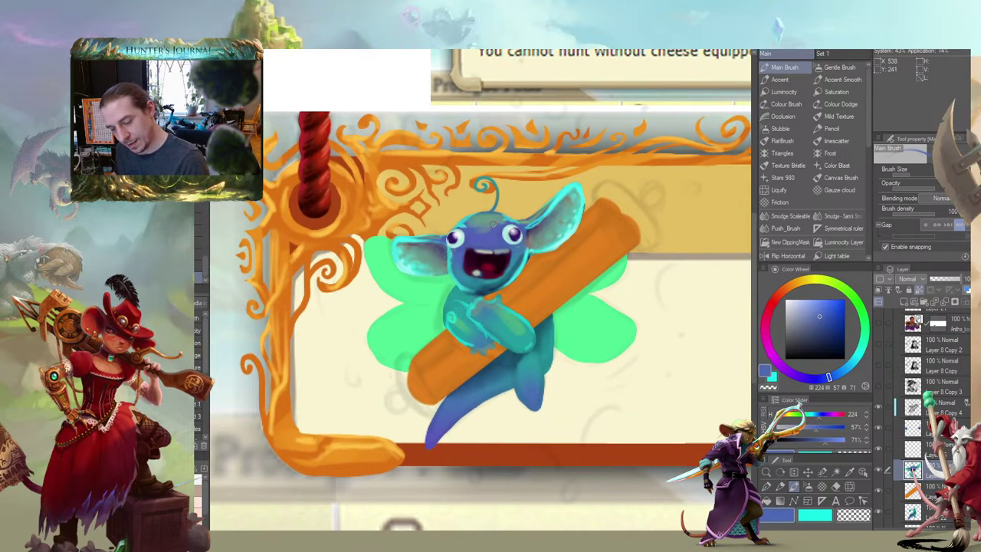
drag(500, 272, 546, 265)
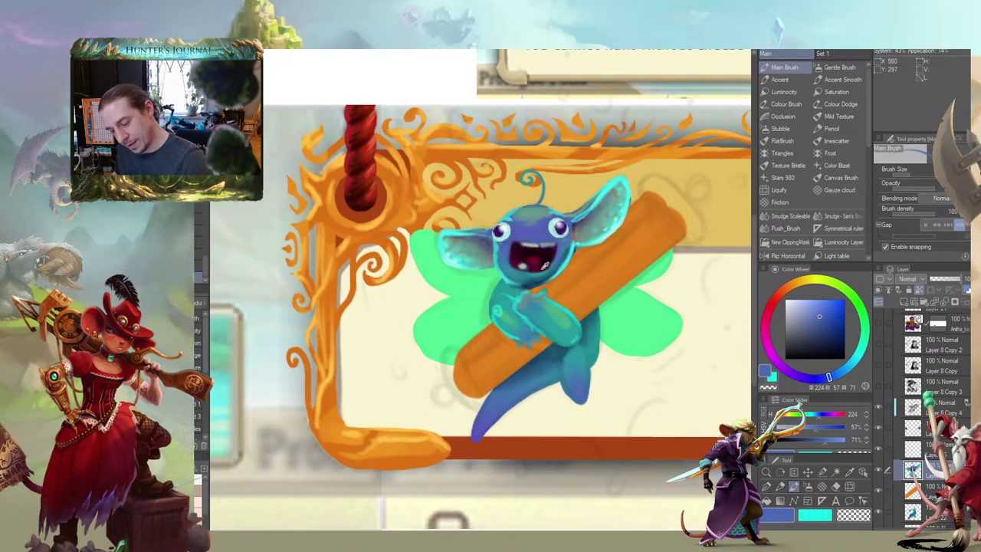
alt+click(539, 273)
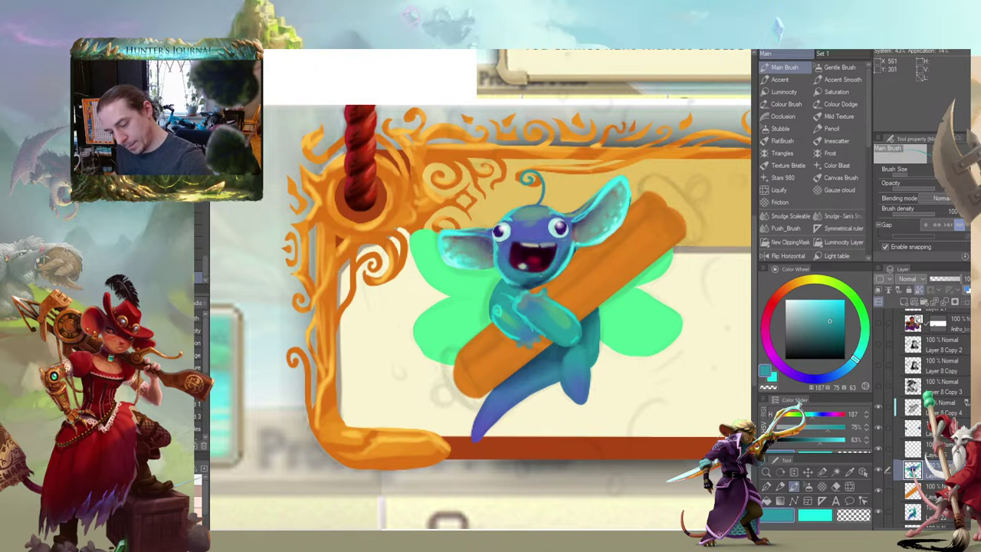
mouse_move(508, 256)
mouse_down()
mouse_move(488, 259)
mouse_move(472, 243)
mouse_up()
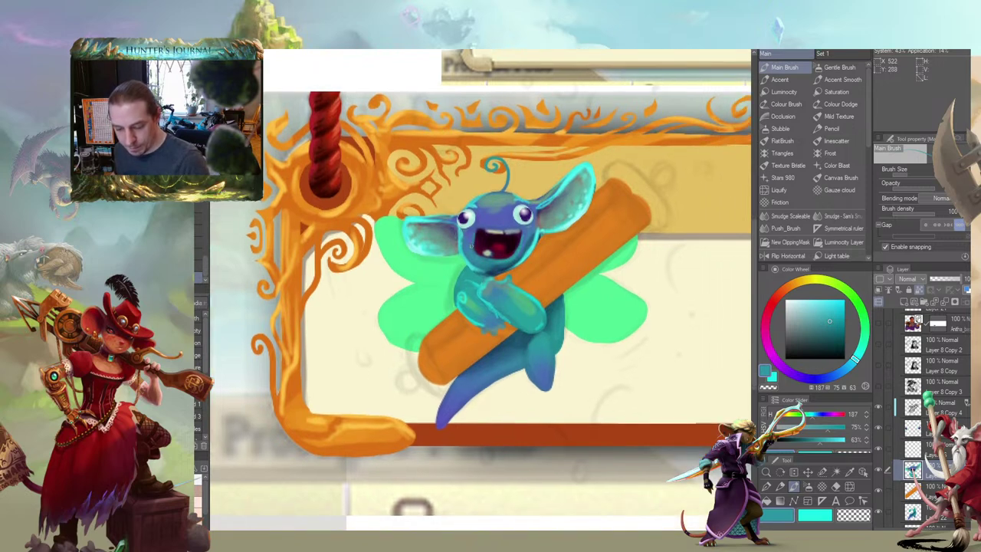
Refine the cheek and chin shading with sampled bright cyan (hue 182, saturation 71, value 85) and dark blue (hue 197, saturation 75, value 47)
alt+click(464, 232)
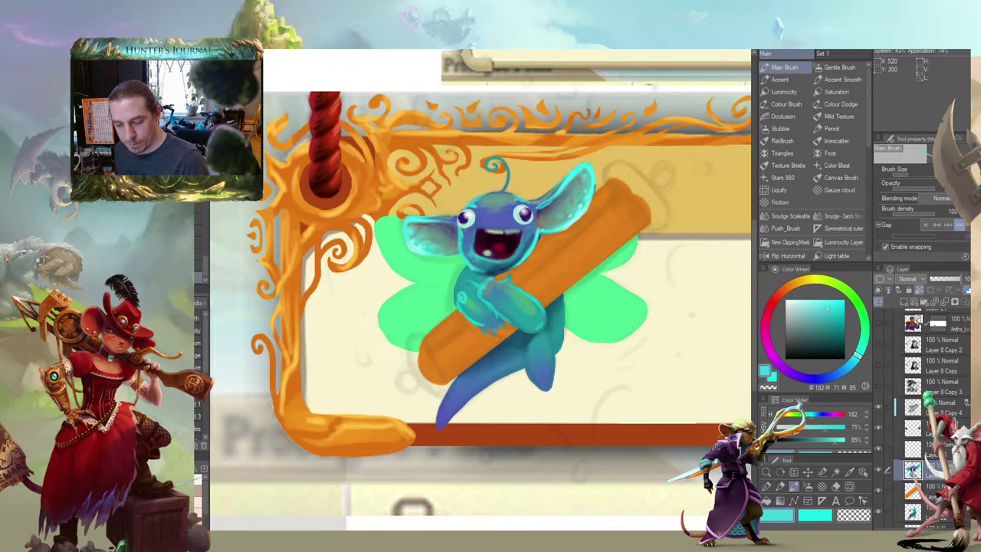
drag(460, 237, 549, 259)
alt+click(581, 283)
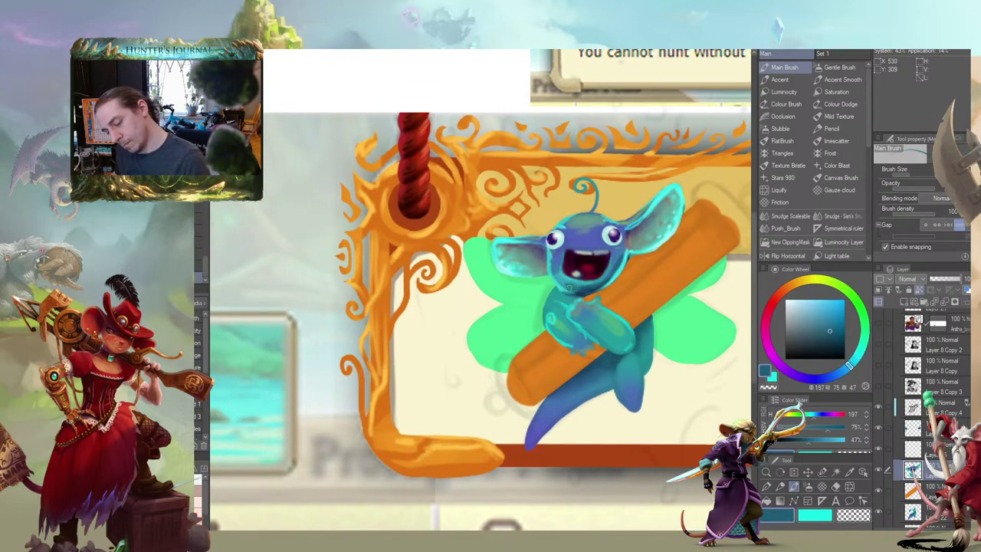
drag(576, 290, 410, 255)
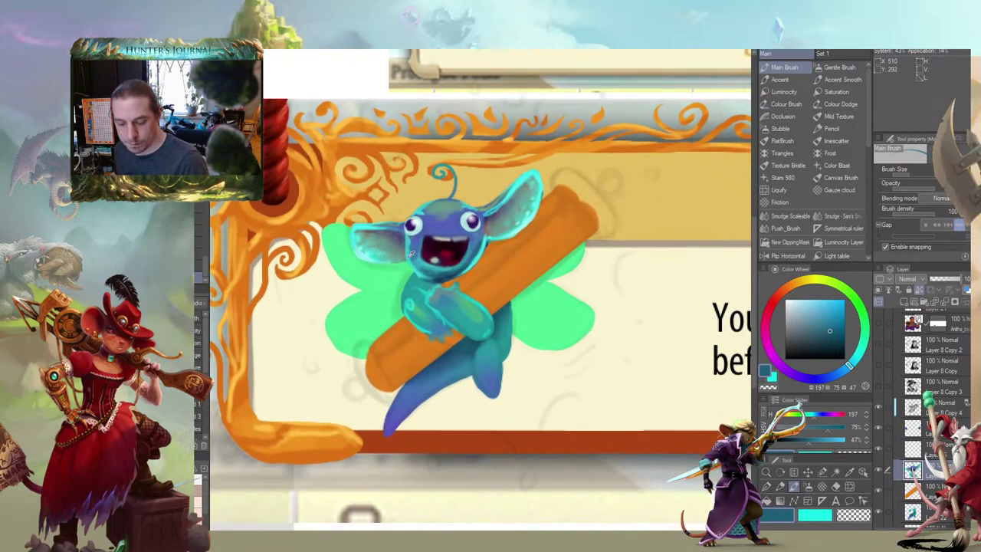
alt+click(415, 261)
drag(383, 220, 529, 228)
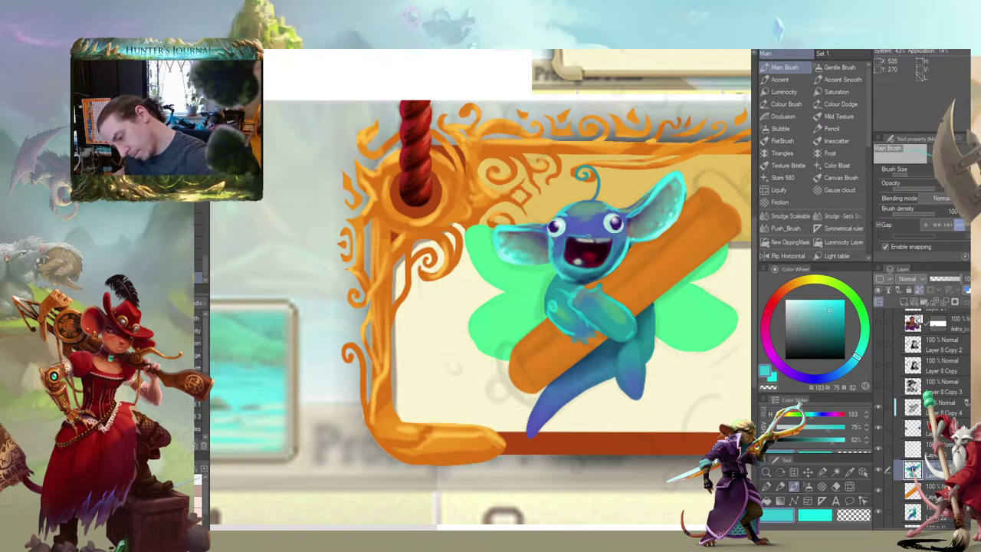
Paint dark blue spots (hue 204, saturation 75, value 39) across the forehead and refine them with sampled violet-blue (232, 55, 73)
alt+click(603, 230)
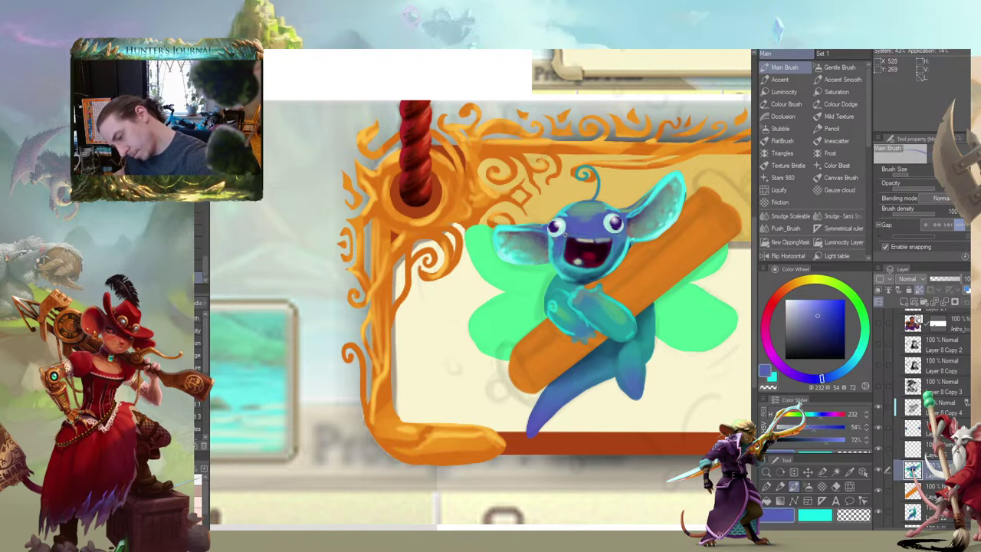
drag(583, 193, 535, 134)
drag(440, 235, 337, 256)
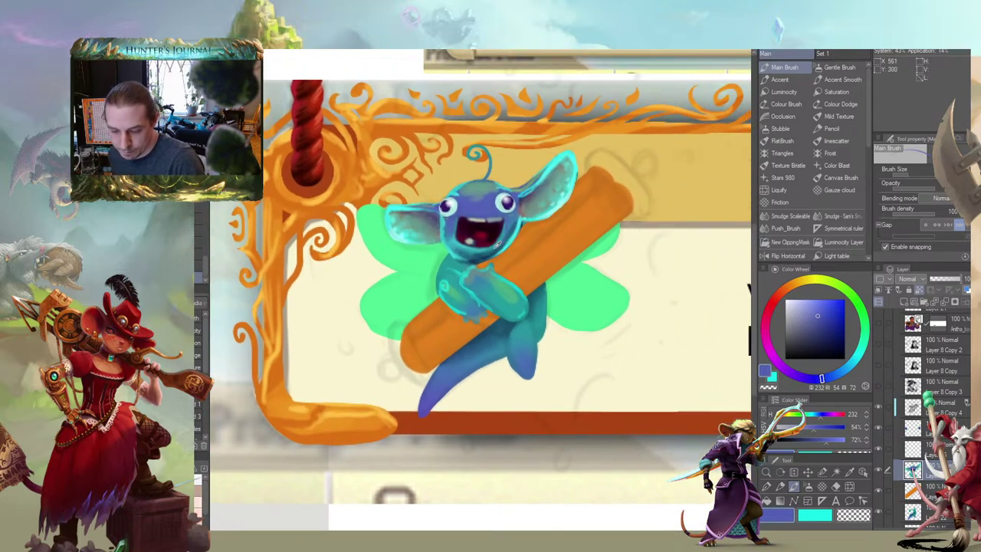
alt+click(480, 254)
drag(463, 174, 620, 195)
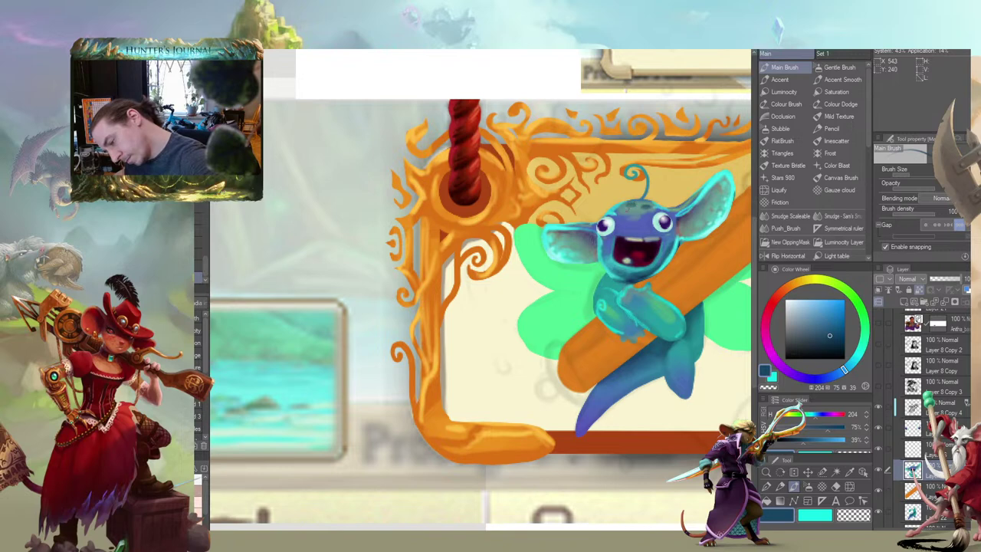
drag(640, 184, 602, 185)
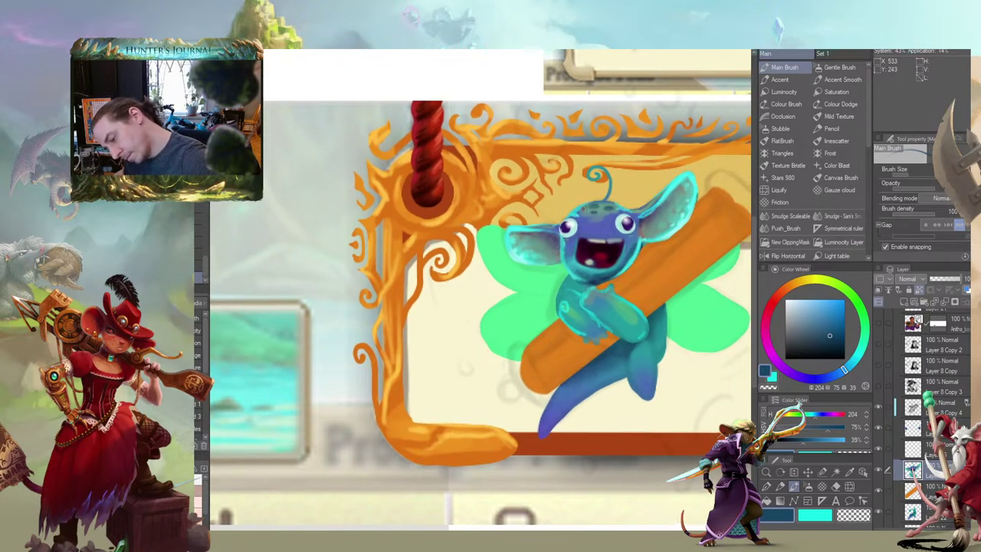
alt+click(590, 225)
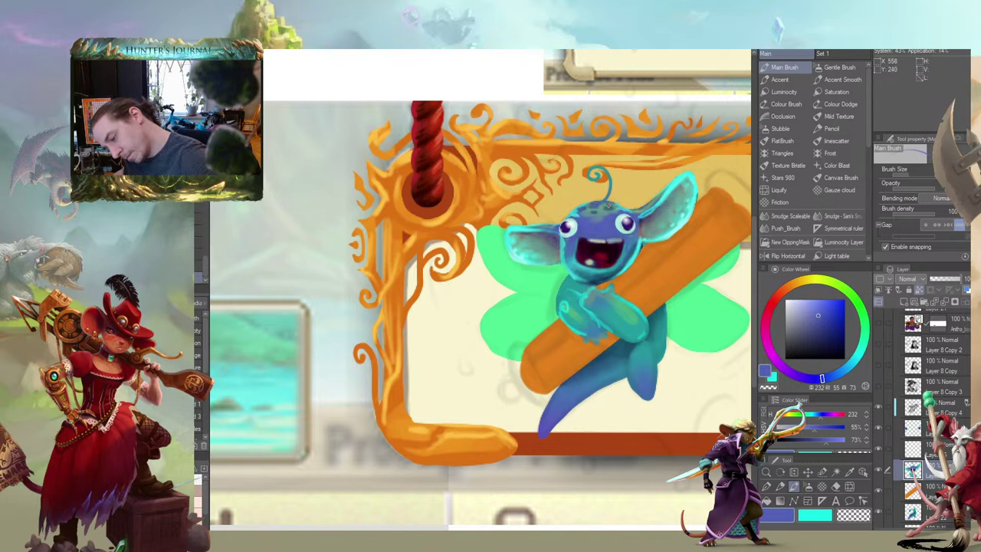
drag(543, 205, 417, 174)
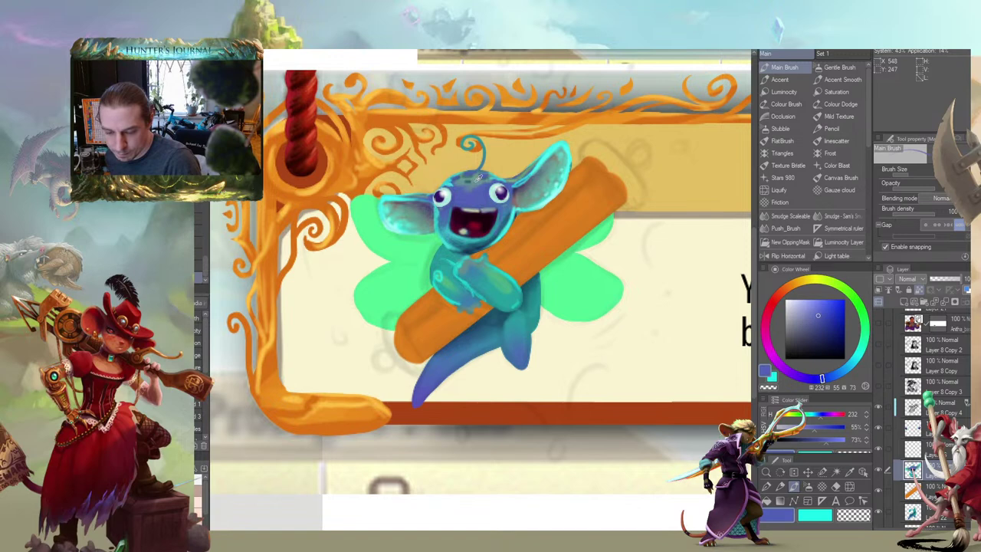
Rework the forehead spots with sampled grey-teal (hue 185, saturation 32, value 58) and violet-blue (233, 55, 73), and check them within the dialog
alt+click(472, 184)
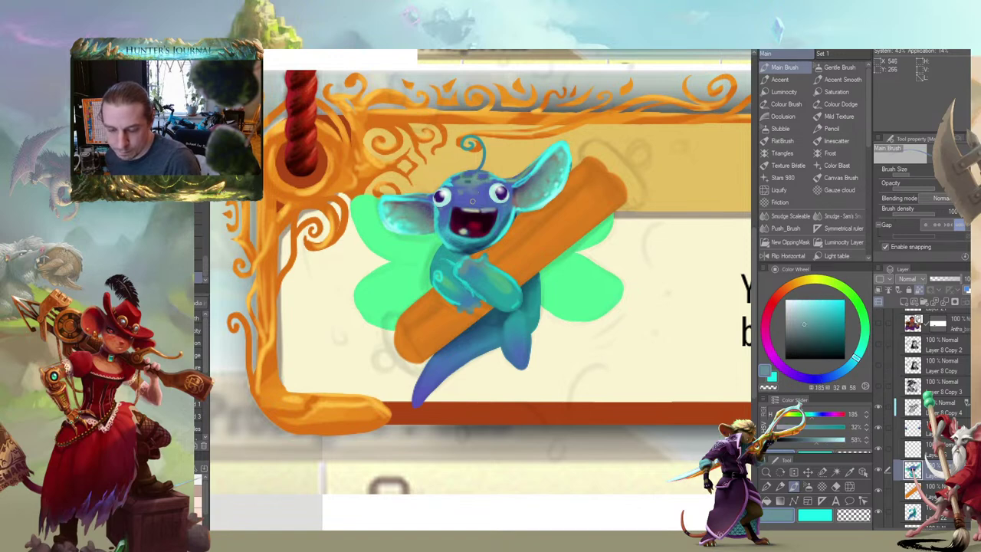
alt+click(471, 195)
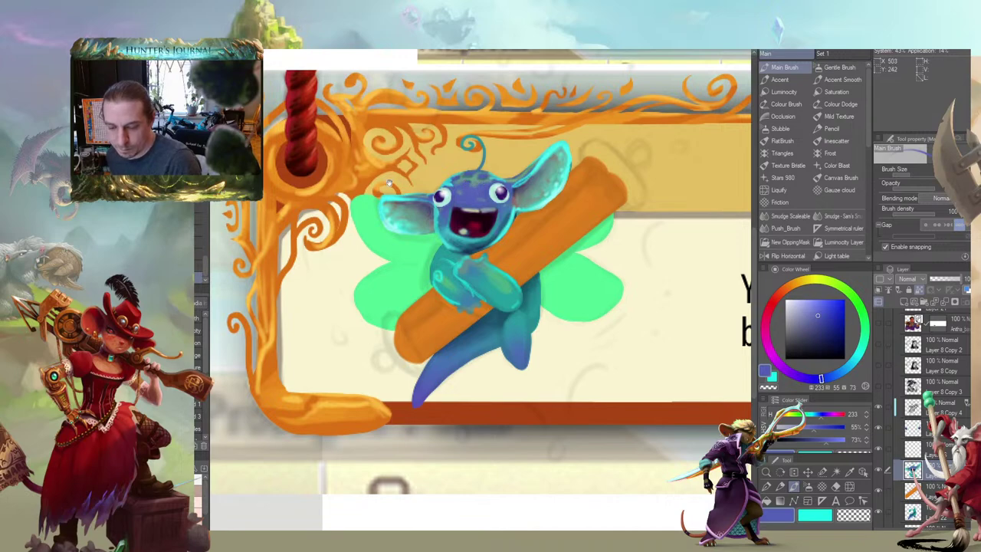
drag(389, 182, 438, 171)
scroll(385, 307, down, 4)
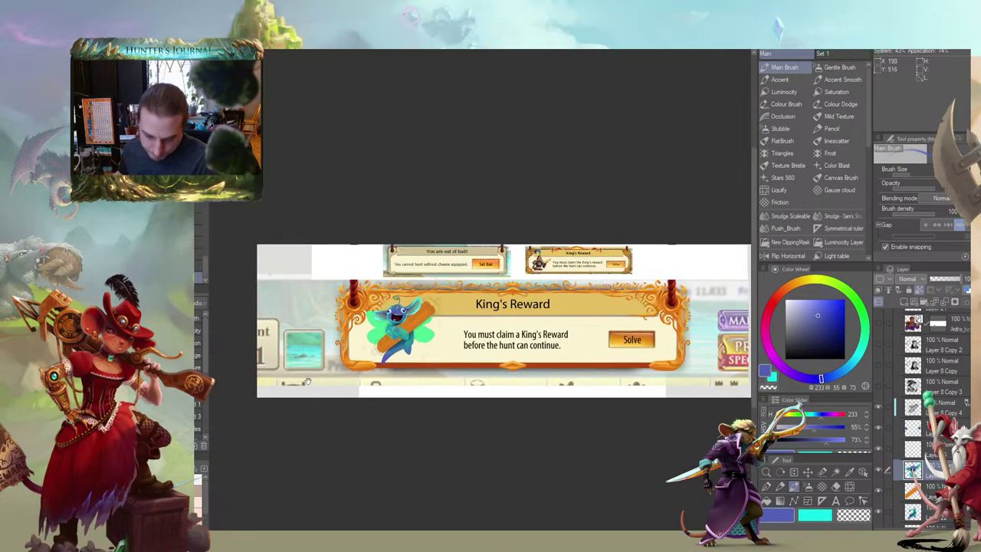
scroll(337, 349, up, 4)
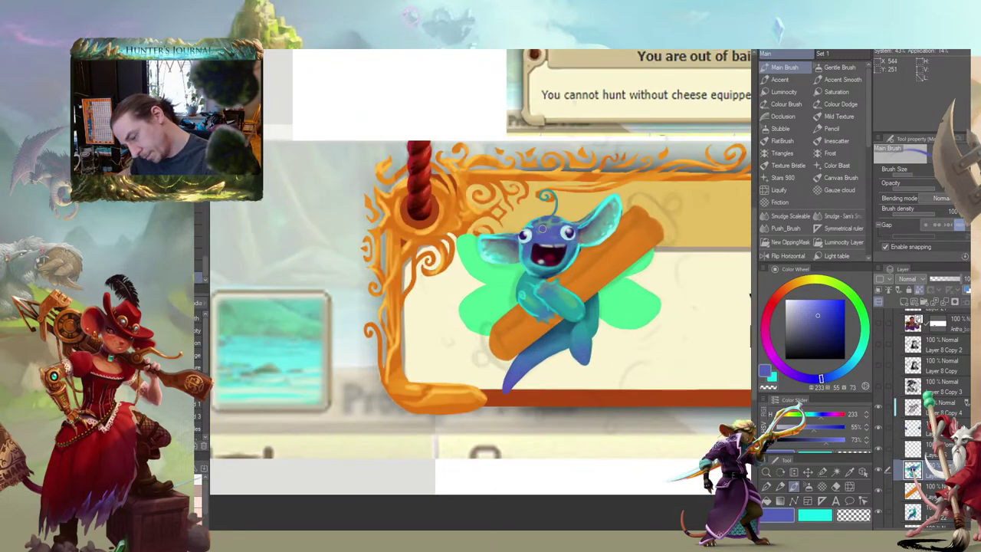
Brighten the top of the head with sampled cyan accents (hue 182, saturation 82, value 88)
alt+click(536, 221)
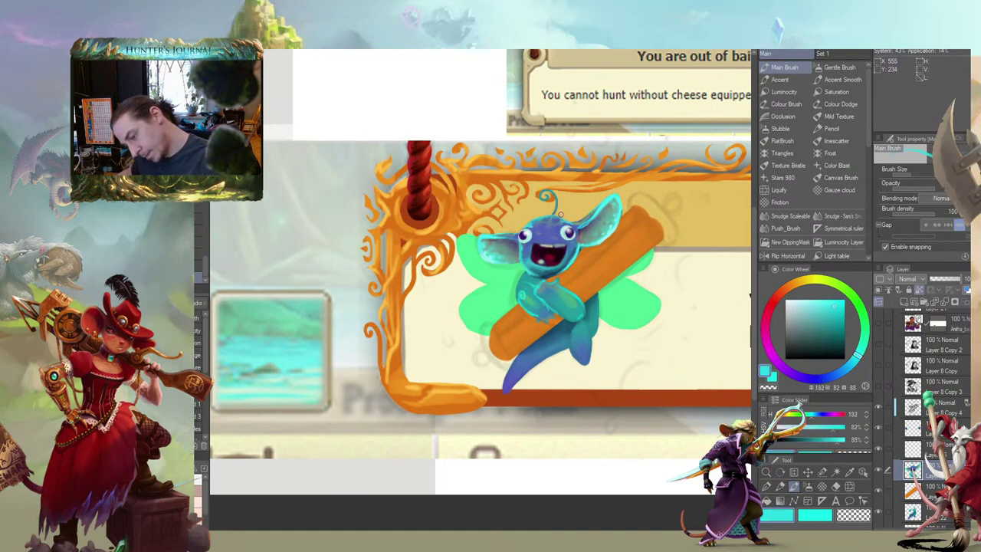
mouse_move(457, 259)
mouse_down()
mouse_move(444, 230)
mouse_move(391, 230)
mouse_move(434, 210)
mouse_up()
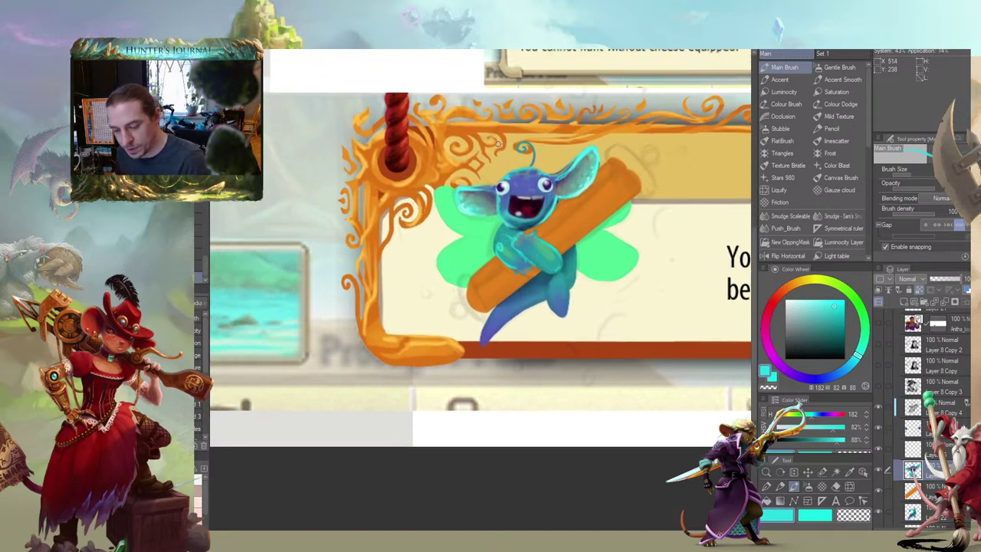
mouse_move(540, 224)
mouse_down()
mouse_move(525, 198)
mouse_move(493, 189)
mouse_up()
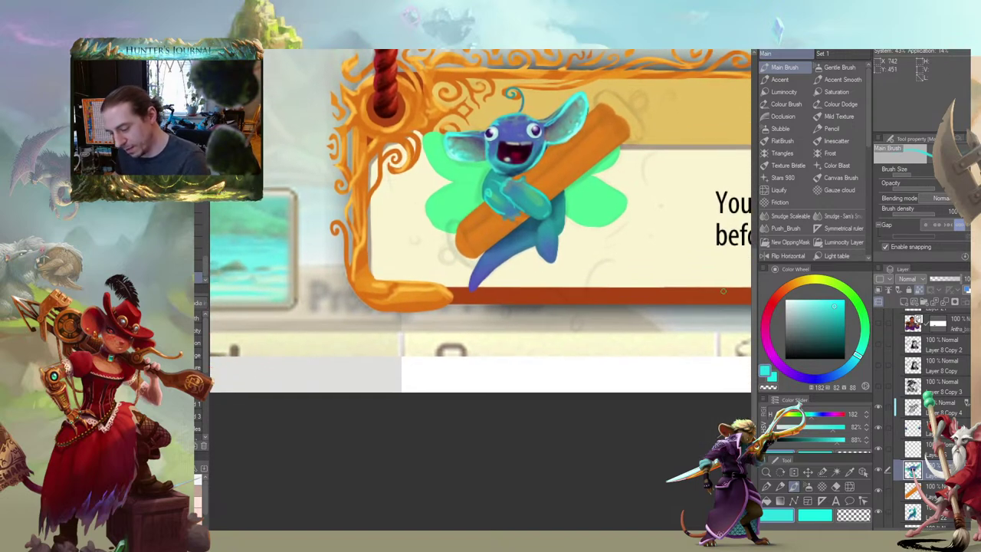
Paint bright cyan rim light (hue 182, saturation 82, value 88) along the creature's tail, leg and lower body on the body layer
click(907, 505)
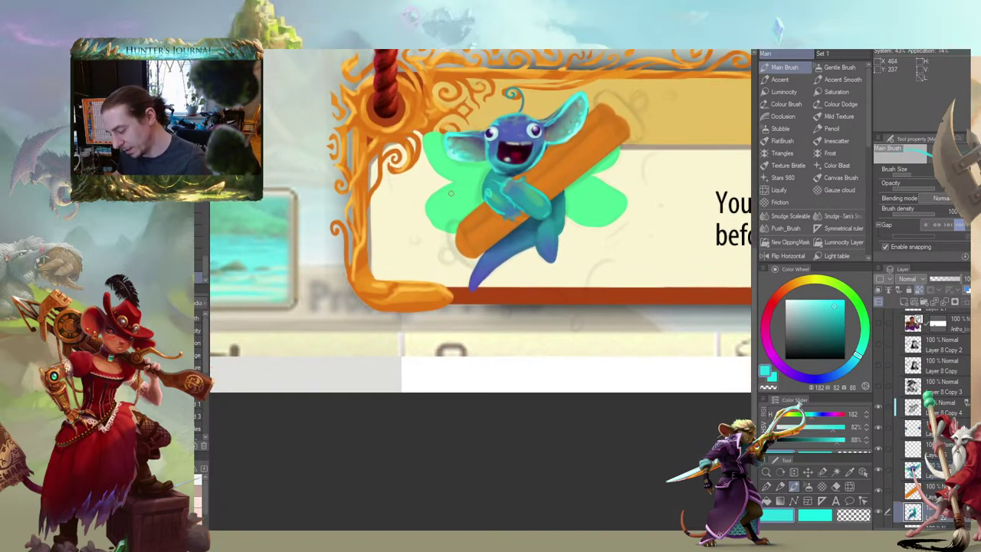
drag(451, 193, 484, 190)
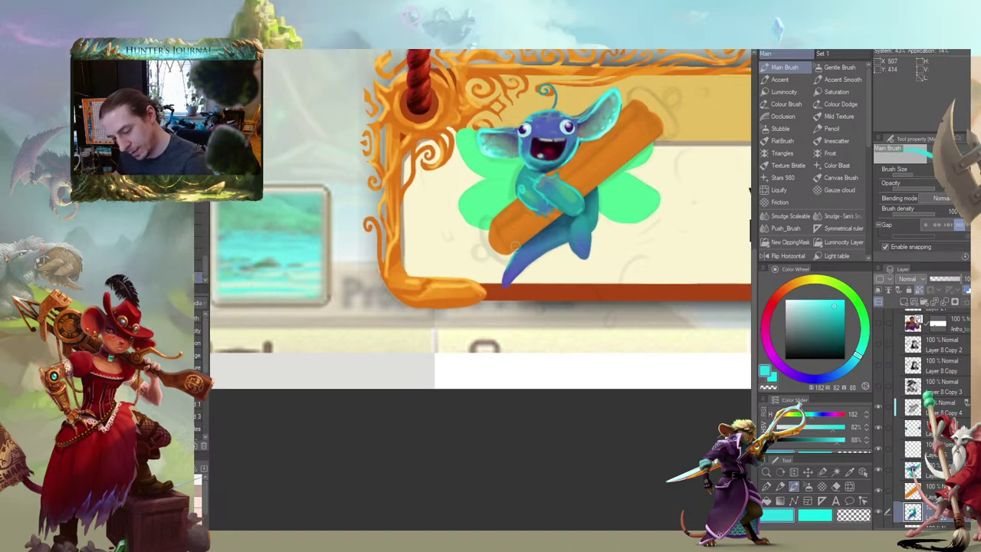
mouse_move(504, 286)
mouse_down()
mouse_move(576, 229)
mouse_move(568, 244)
mouse_move(568, 227)
mouse_move(581, 255)
mouse_move(569, 247)
mouse_move(583, 257)
mouse_move(590, 216)
mouse_up()
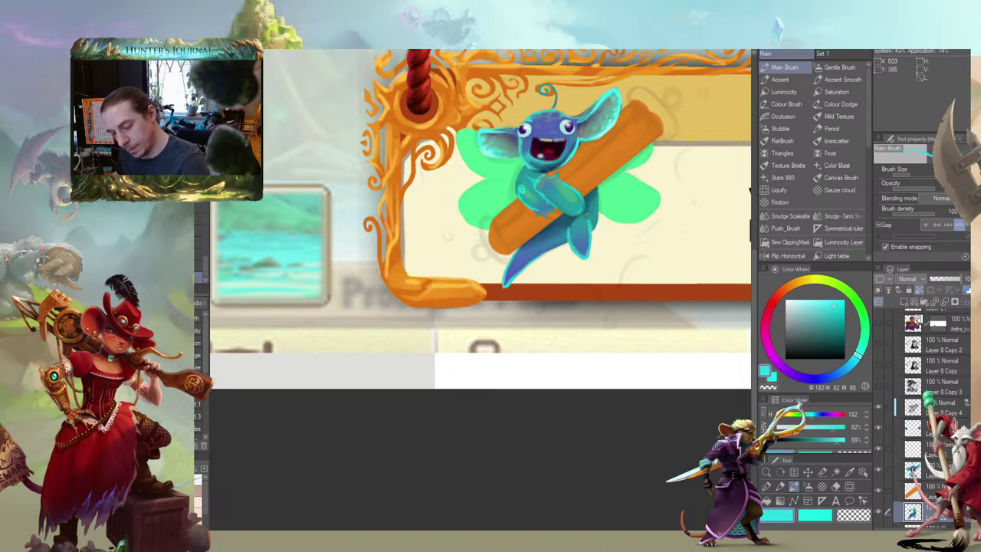
drag(508, 204, 473, 206)
mouse_move(564, 190)
mouse_down()
mouse_move(560, 230)
mouse_move(560, 220)
mouse_up()
mouse_move(446, 166)
mouse_down()
mouse_move(396, 179)
mouse_move(456, 193)
mouse_move(490, 220)
mouse_up()
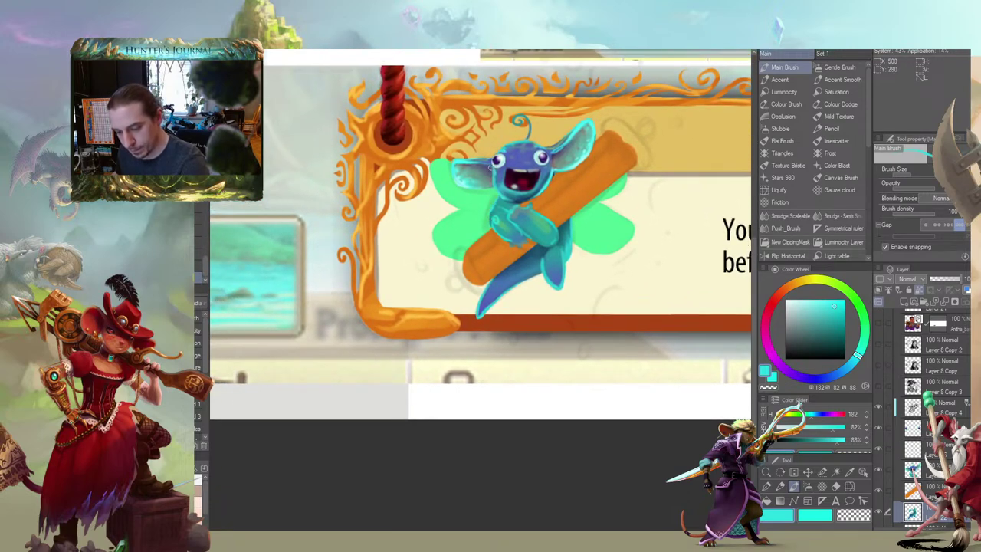
Add the same bright cyan rim light around the creature's ears on the head and arms layer
click(938, 470)
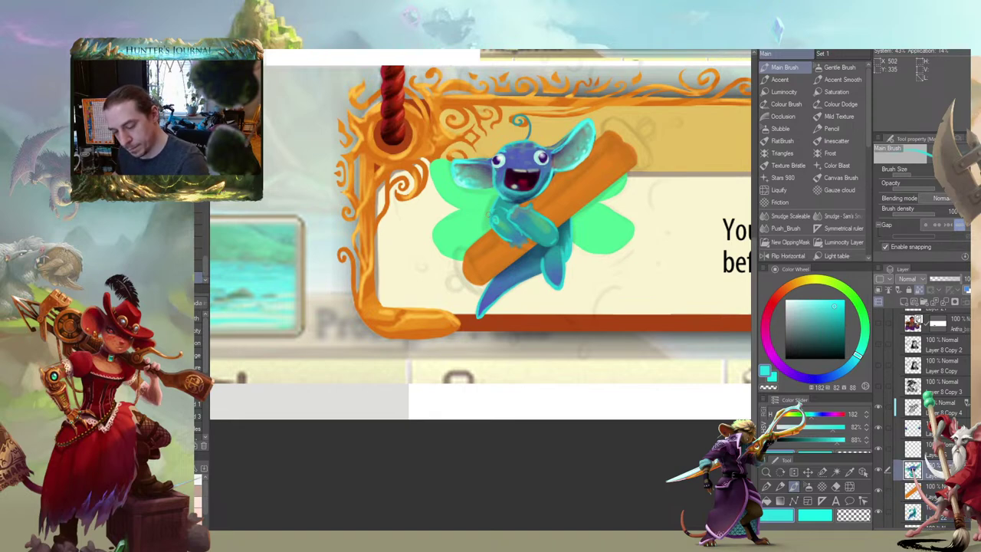
drag(447, 180, 445, 178)
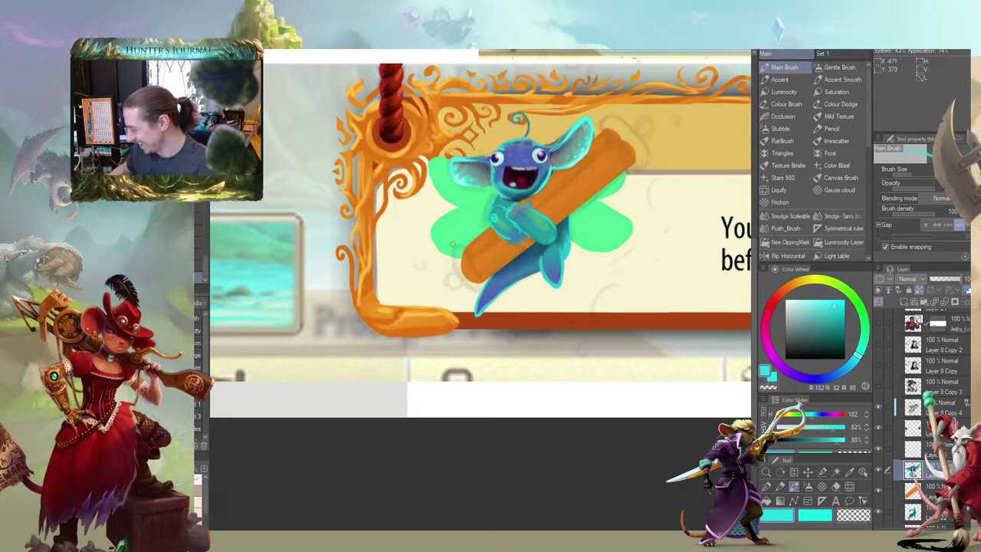
drag(406, 262, 412, 311)
drag(478, 284, 462, 301)
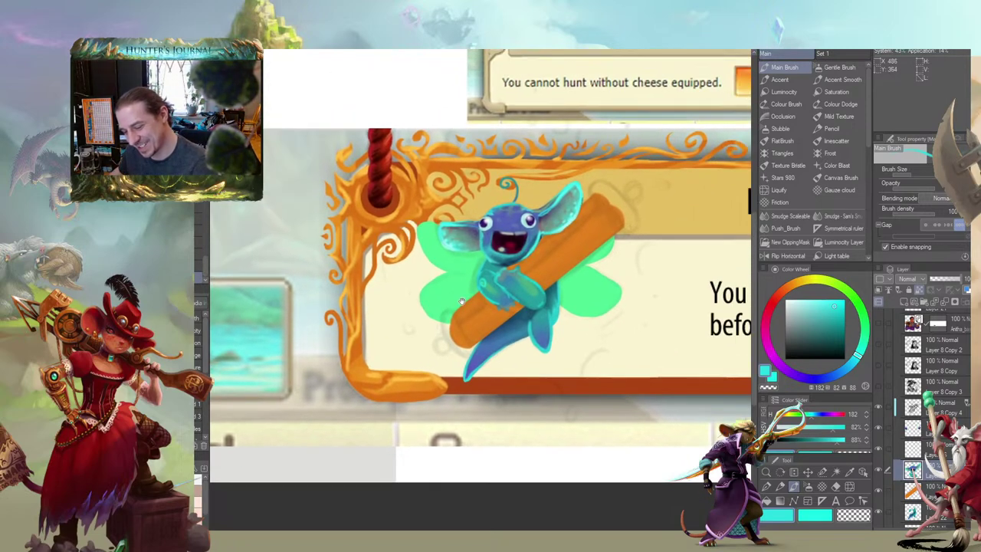
Shade the chest behind the crossed arms on the body layer with sampled dark blue (hue 197, saturation 74, value 44)
scroll(482, 207, up, 5)
drag(506, 374, 470, 184)
alt+click(558, 300)
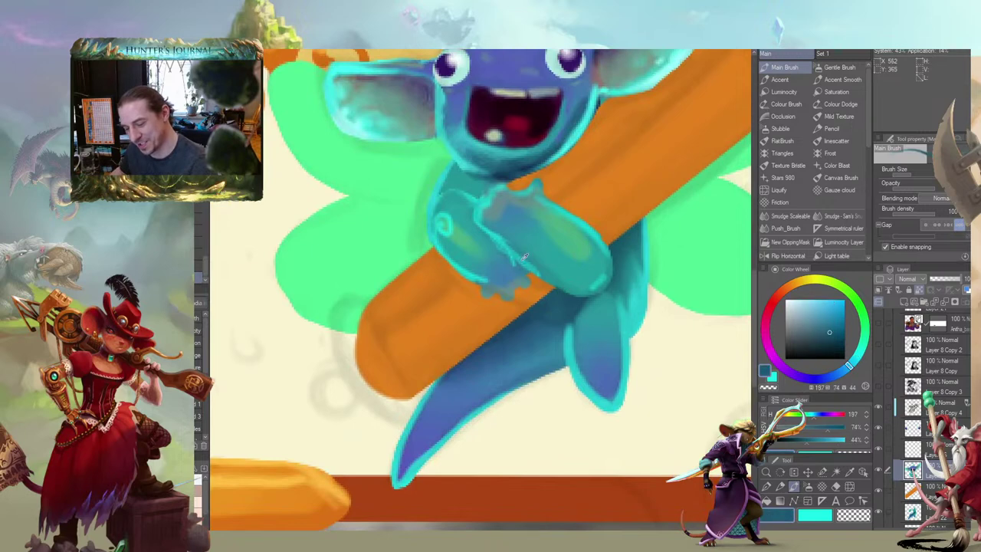
drag(368, 233, 407, 256)
click(906, 507)
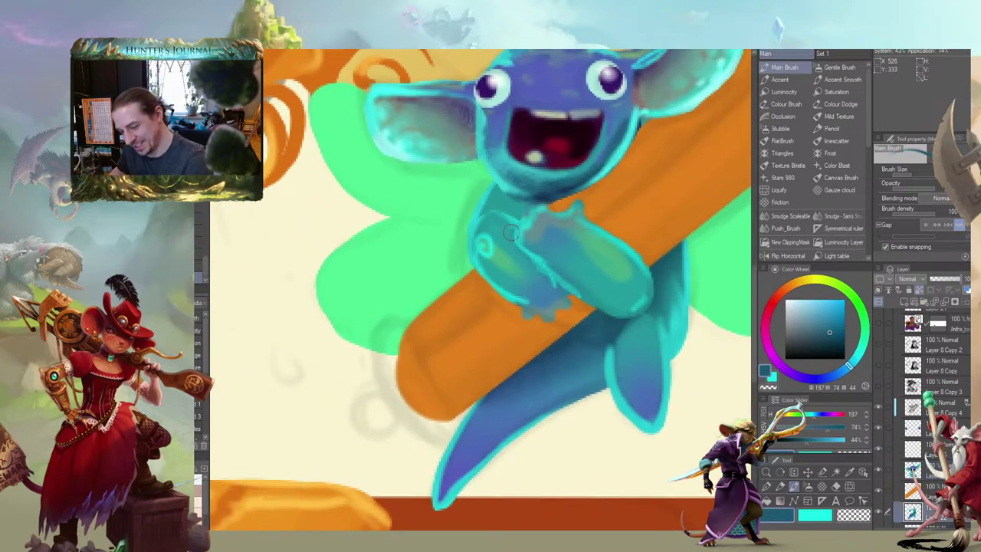
mouse_move(530, 208)
mouse_down()
mouse_move(509, 215)
mouse_move(526, 211)
mouse_up()
drag(389, 191, 439, 211)
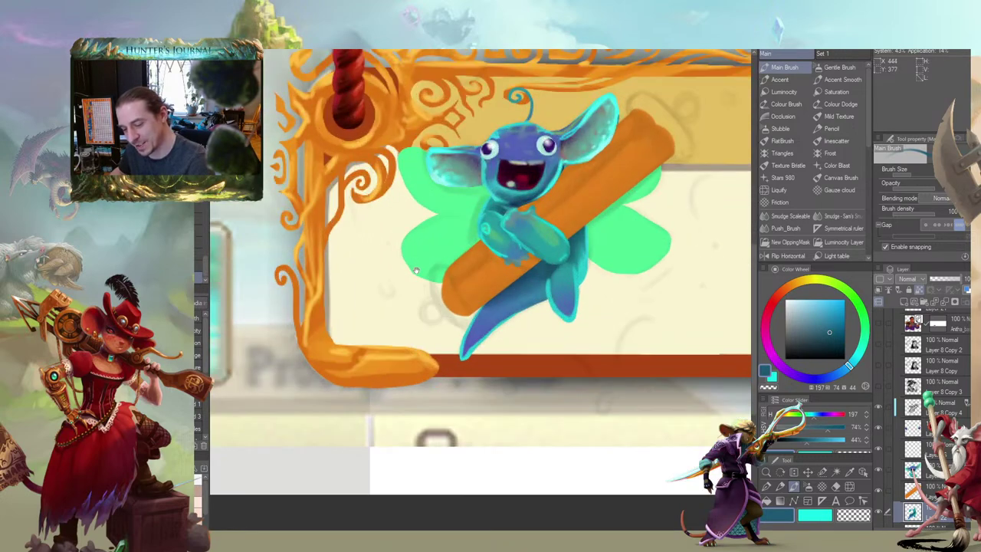
drag(416, 269, 447, 239)
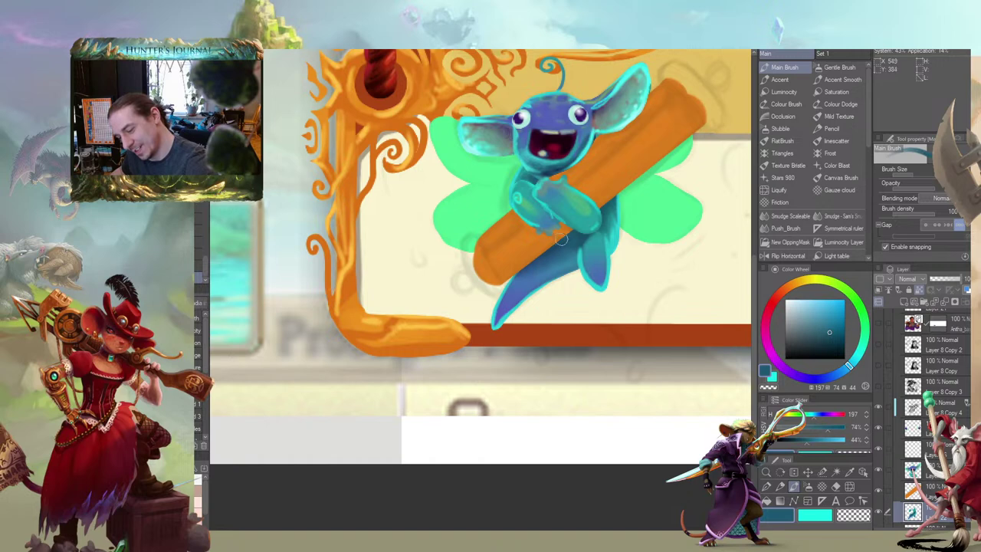
Shade the body and tail beneath the log with dark violet (hue 274, saturation 78, value 25), smudging it into the blue
click(831, 343)
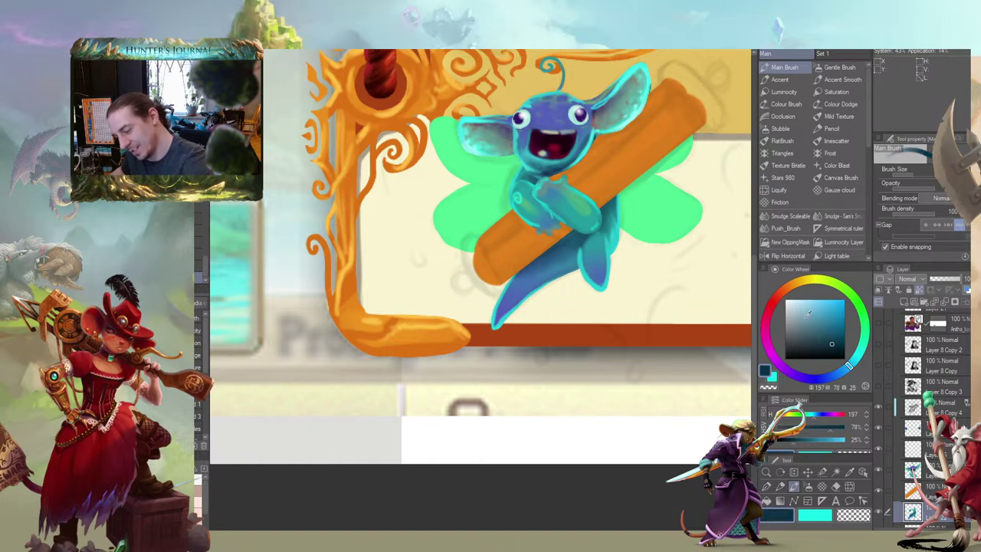
click(787, 372)
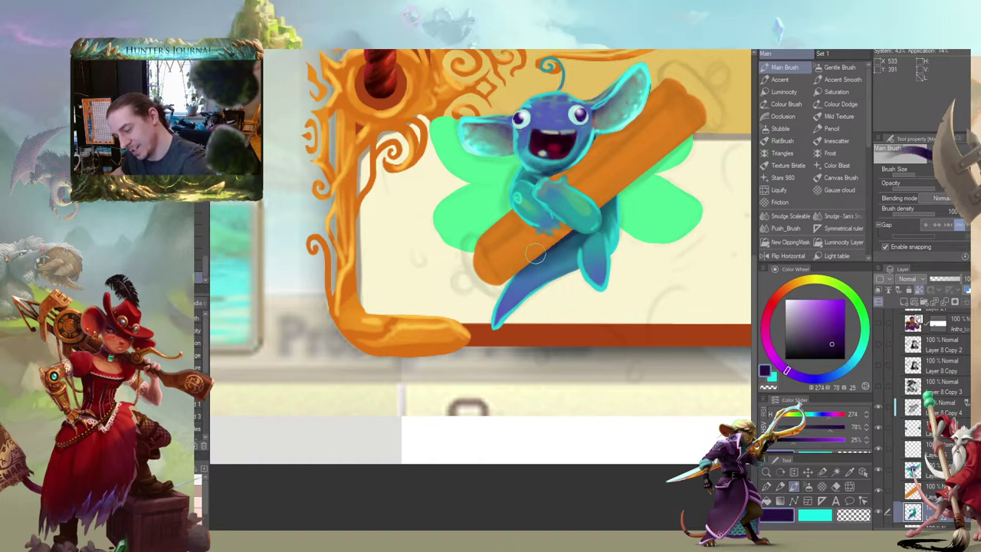
drag(554, 244, 573, 243)
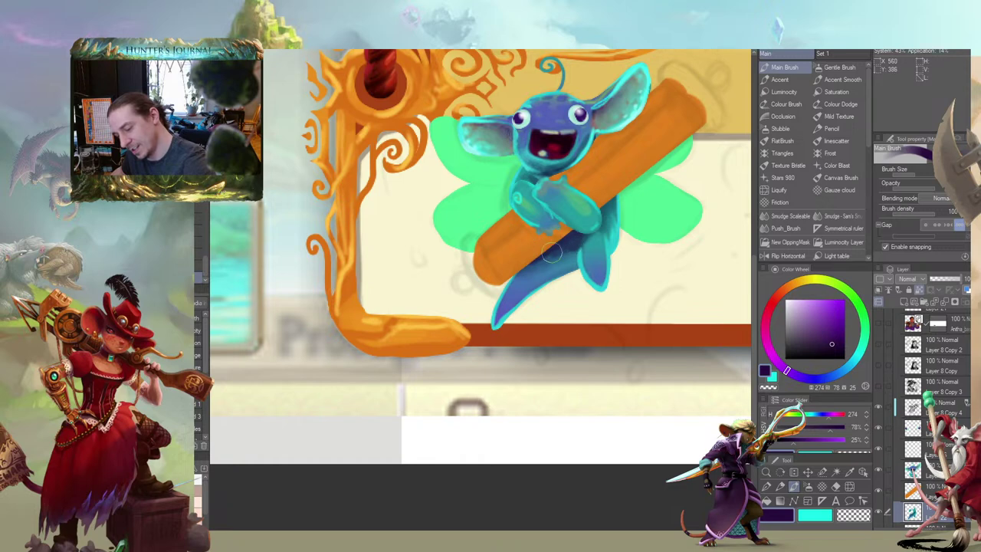
mouse_move(593, 211)
mouse_down()
mouse_move(605, 216)
mouse_move(555, 209)
mouse_up()
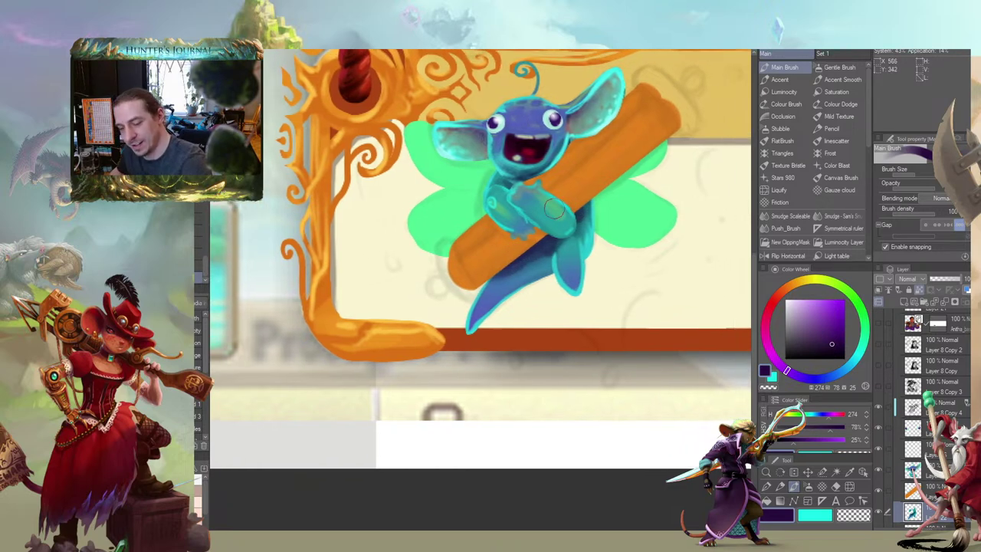
key(j)
mouse_move(498, 285)
mouse_down()
mouse_move(542, 255)
mouse_move(499, 265)
mouse_move(532, 244)
mouse_move(490, 280)
mouse_move(537, 252)
mouse_move(489, 278)
mouse_move(550, 241)
mouse_up()
key(b)
drag(441, 226, 427, 241)
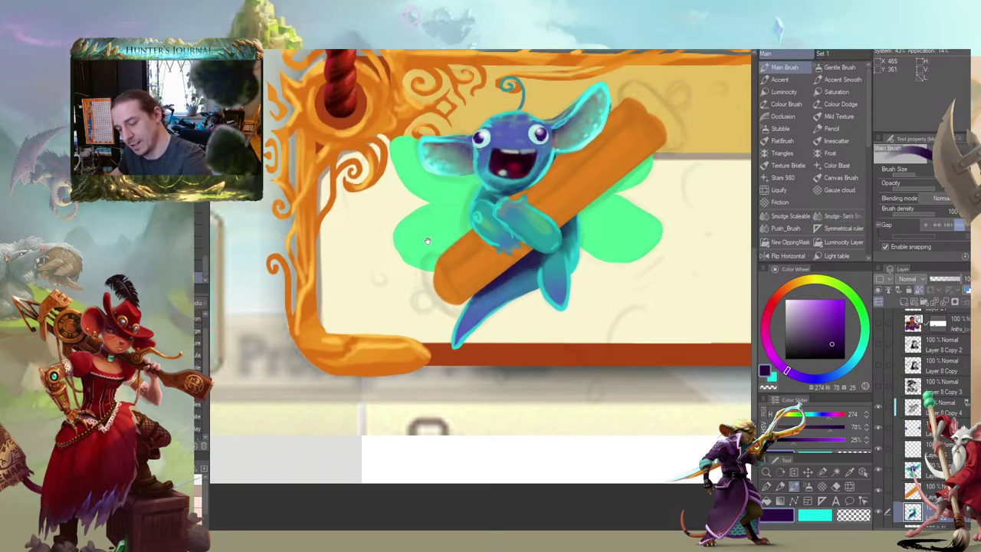
Deepen the violet shadow on the upper tail and blend its edge toward the tail tip with the Smudge brushes
key(j)
mouse_move(524, 272)
mouse_down()
mouse_move(484, 300)
mouse_move(532, 263)
mouse_move(531, 237)
mouse_move(484, 285)
mouse_move(387, 236)
mouse_move(438, 230)
mouse_move(578, 259)
mouse_up()
key(b)
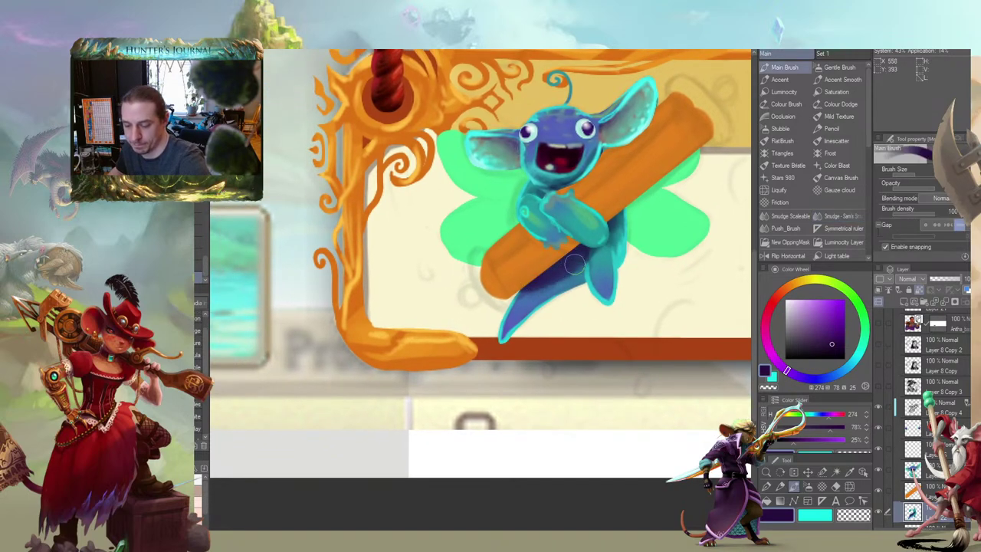
key(j)
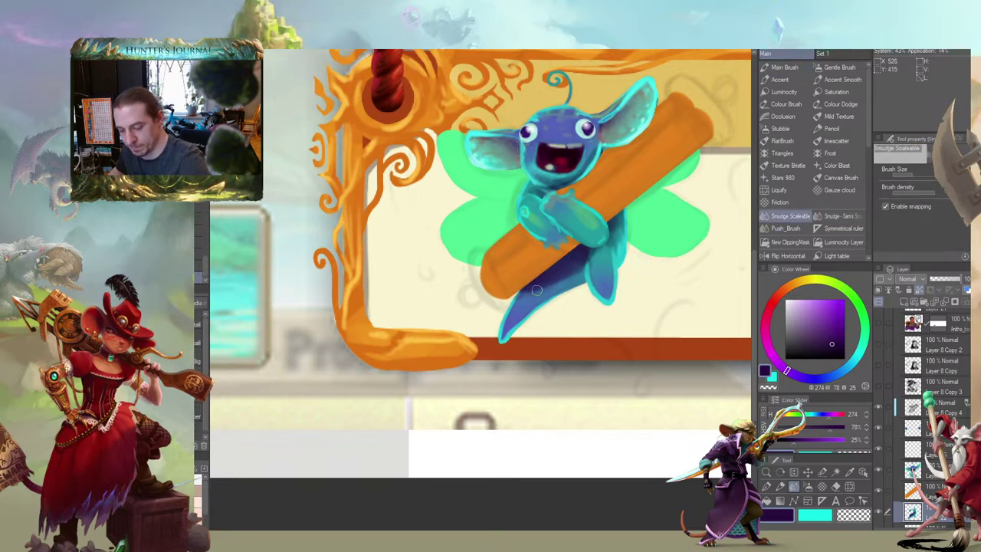
key(j)
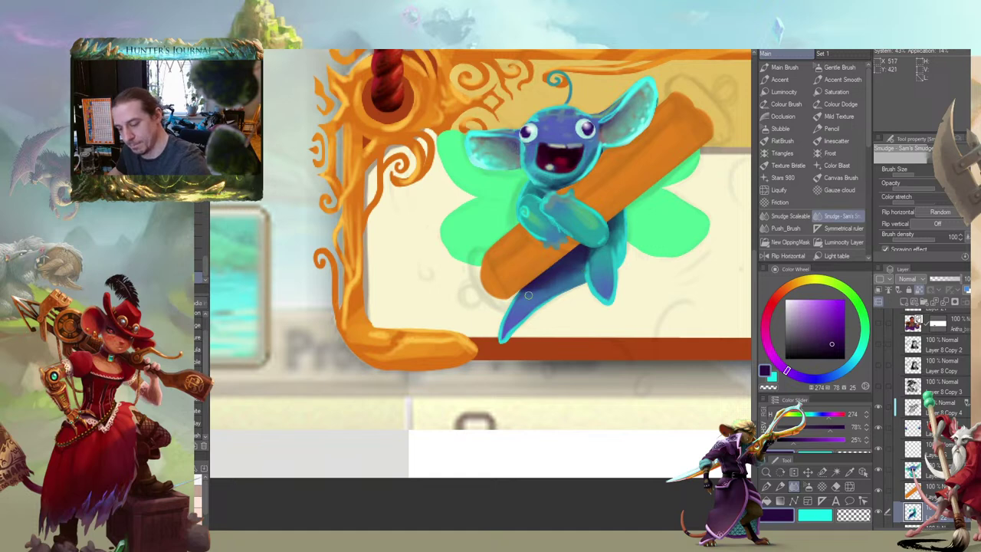
drag(521, 165, 433, 175)
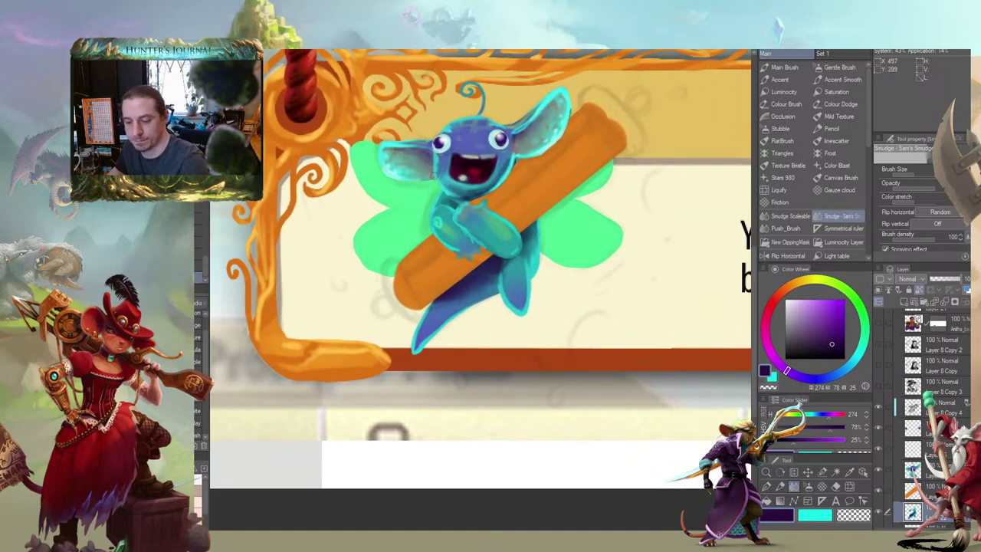
Refine the leg and hip beside the shadow with sampled teal (hue 180, saturation 78, value 62) and bright cyan (181, 73, 90)
key(b)
alt+click(499, 238)
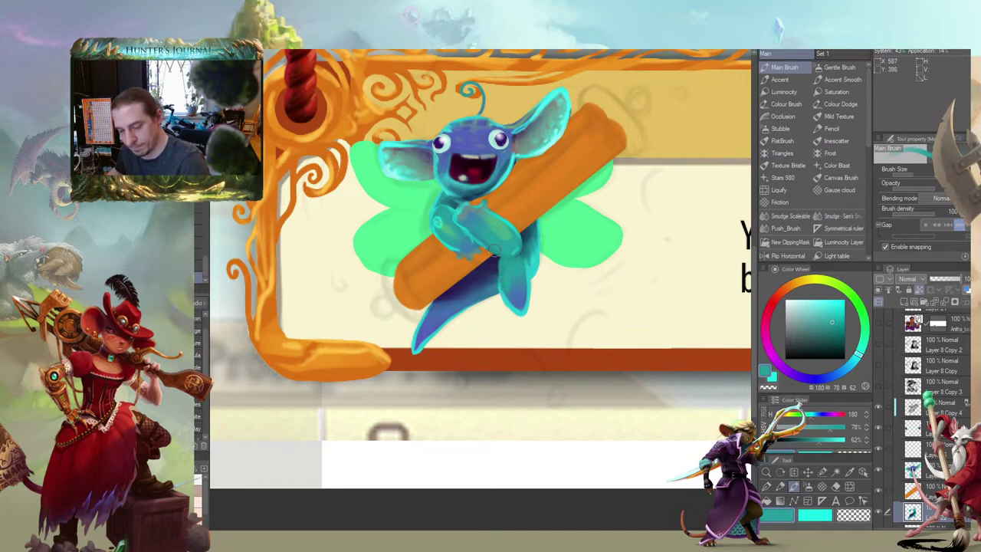
drag(494, 250, 485, 259)
alt+click(516, 284)
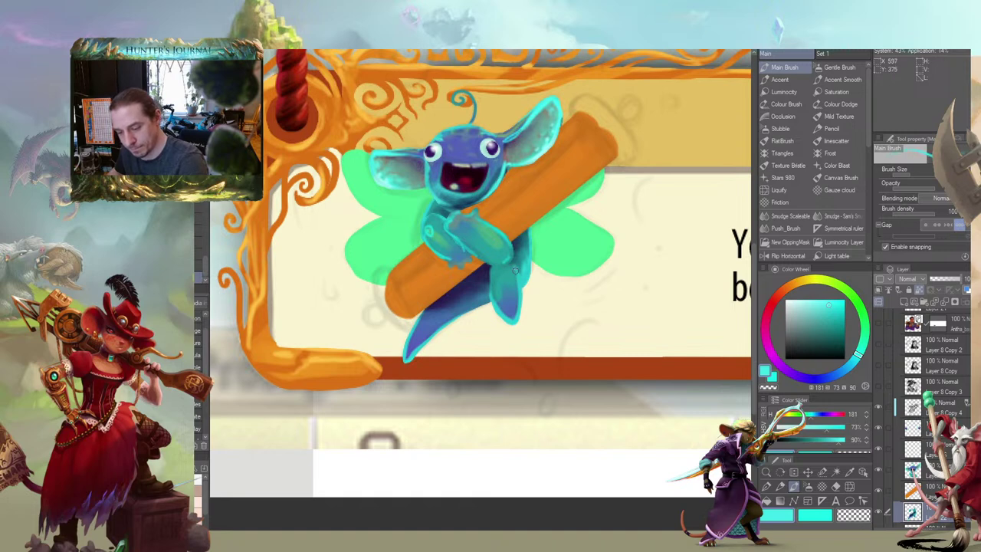
drag(505, 251, 506, 254)
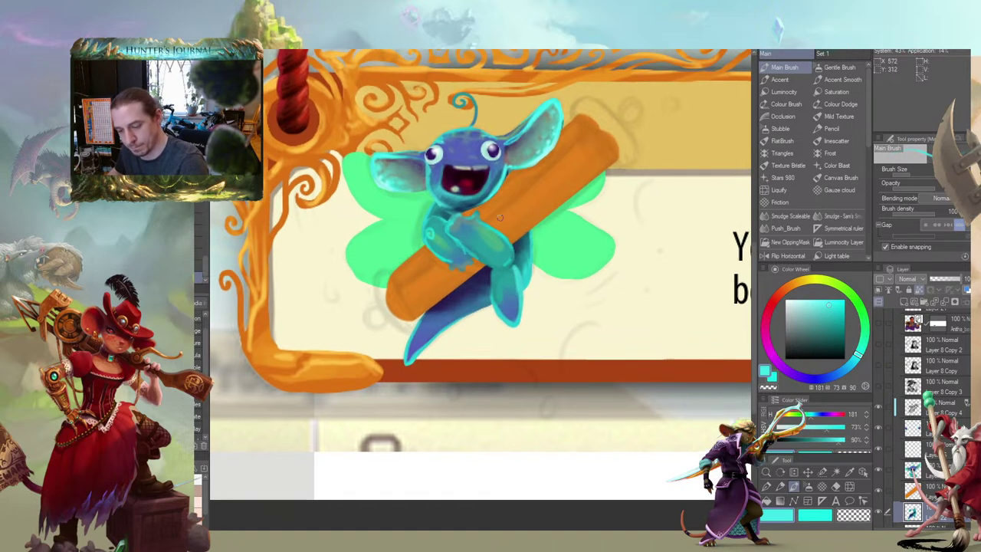
Refine the elbow on the head and arms layer with bright cyan (hue 181, saturation 73, value 90) and teal (180, 78, 62), checking it within the dialog
click(925, 469)
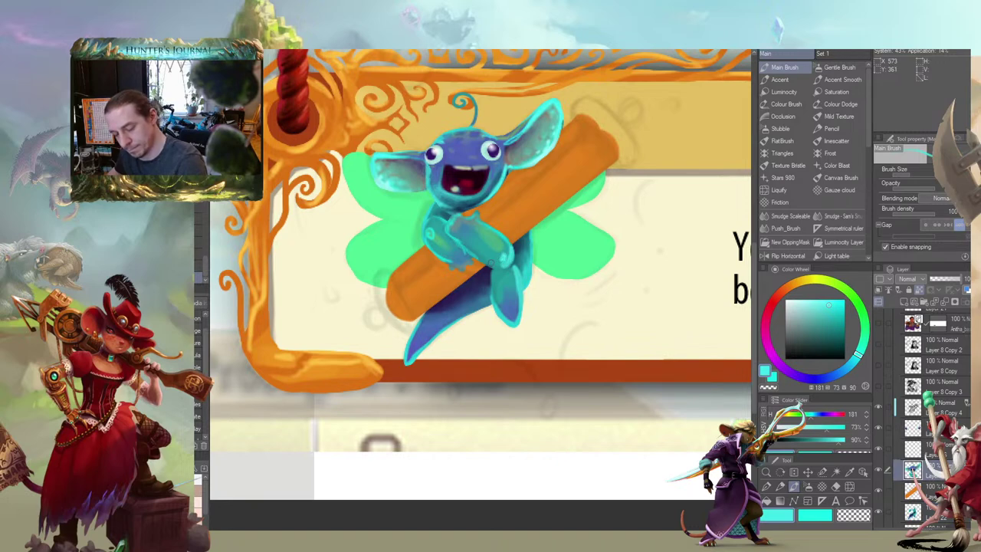
drag(423, 218, 416, 215)
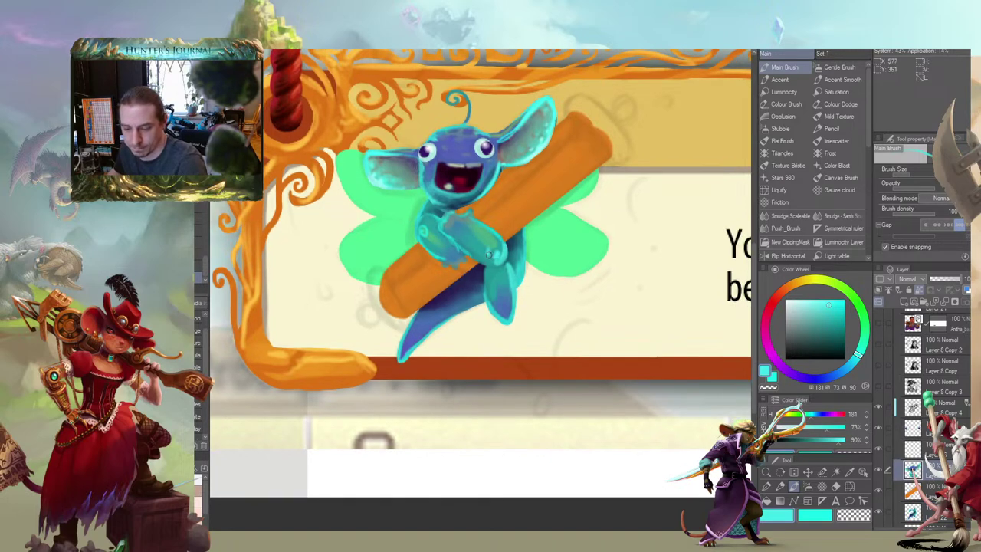
alt+click(488, 248)
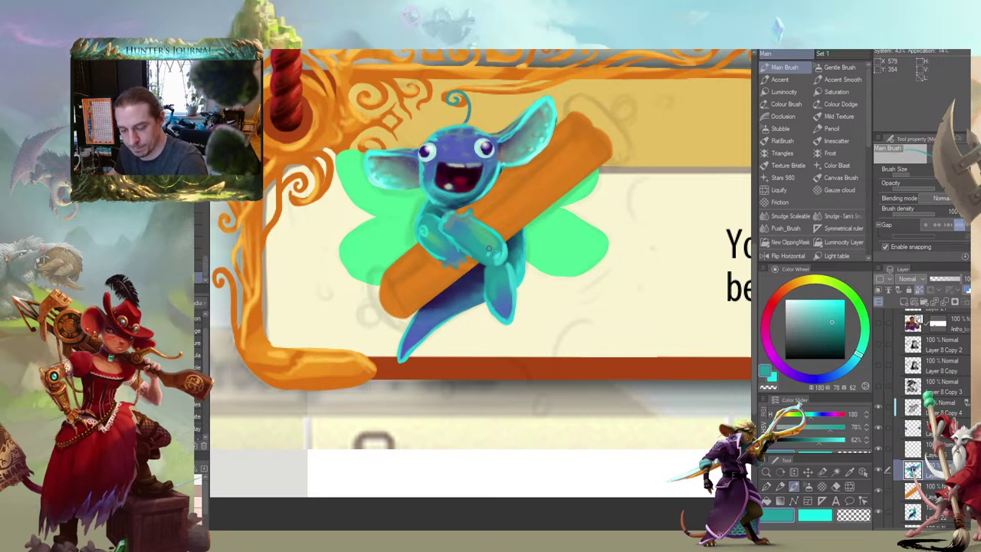
alt+click(507, 249)
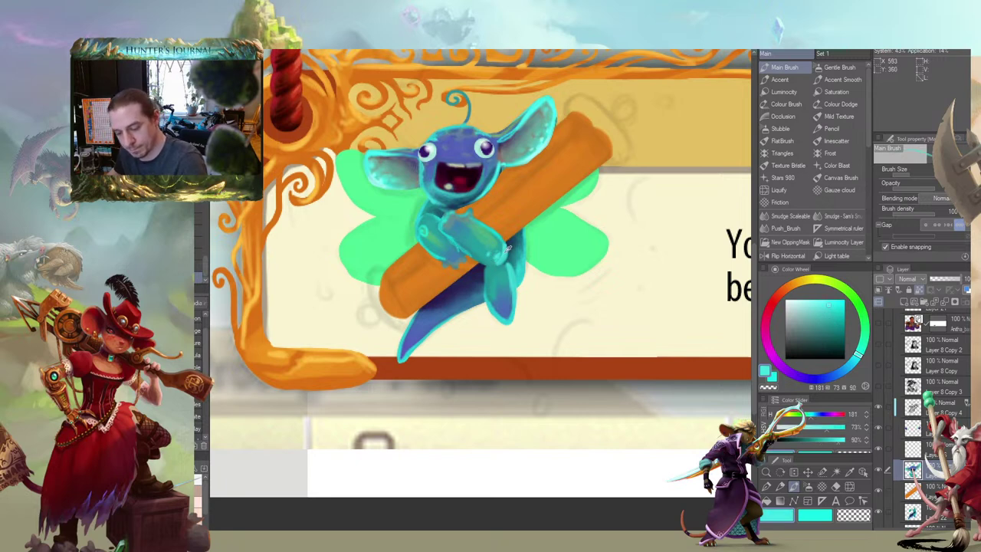
scroll(367, 214, down, 6)
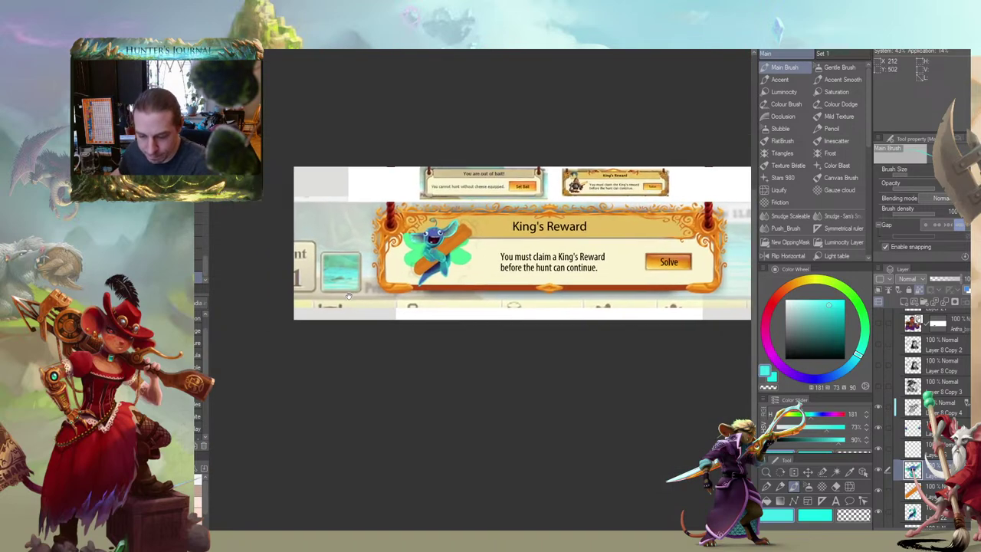
drag(479, 396, 507, 402)
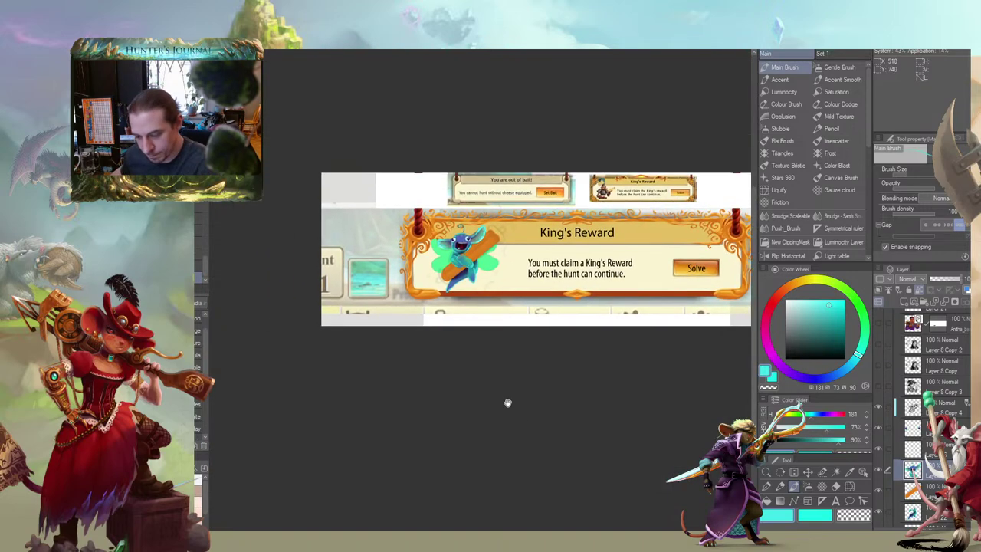
scroll(395, 270, up, 5)
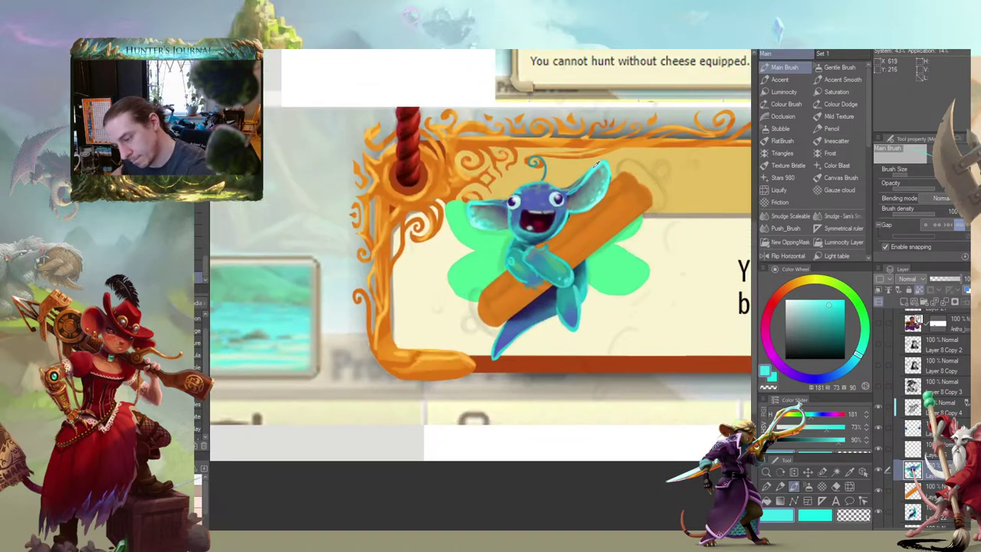
Dot bright cyan spots (hue 179, saturation 73, value 100) onto the leg and tail on the body layer beneath the log
alt+click(595, 166)
click(933, 513)
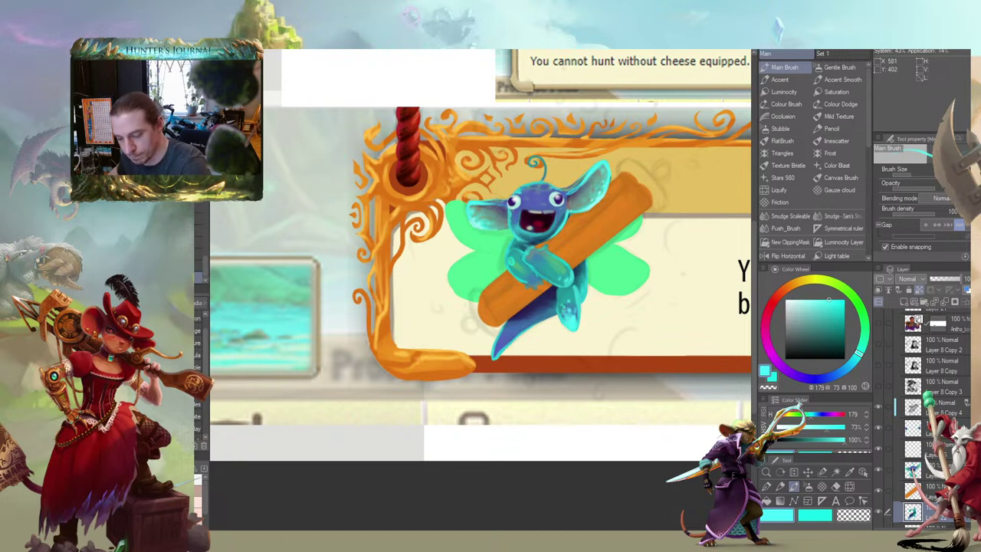
drag(501, 260, 541, 220)
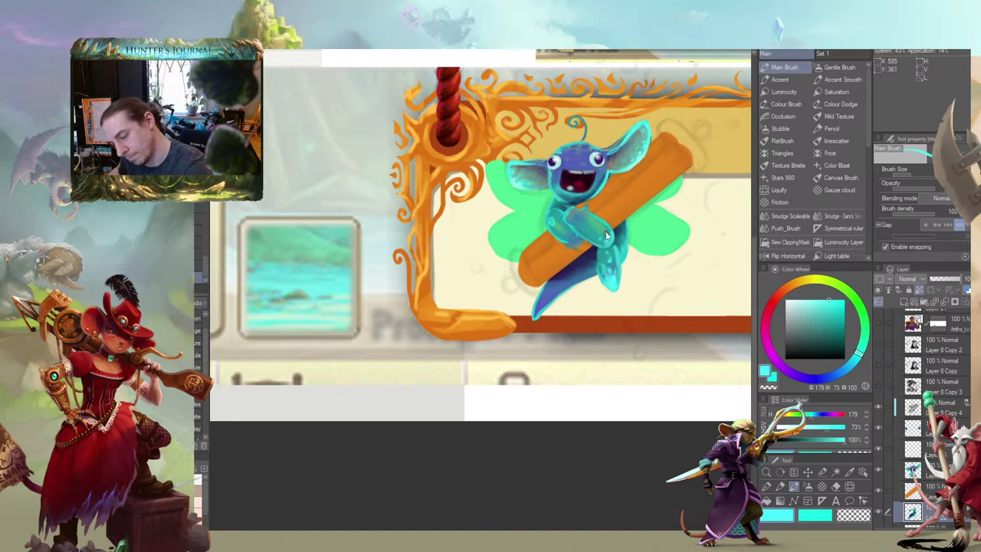
drag(524, 291, 539, 265)
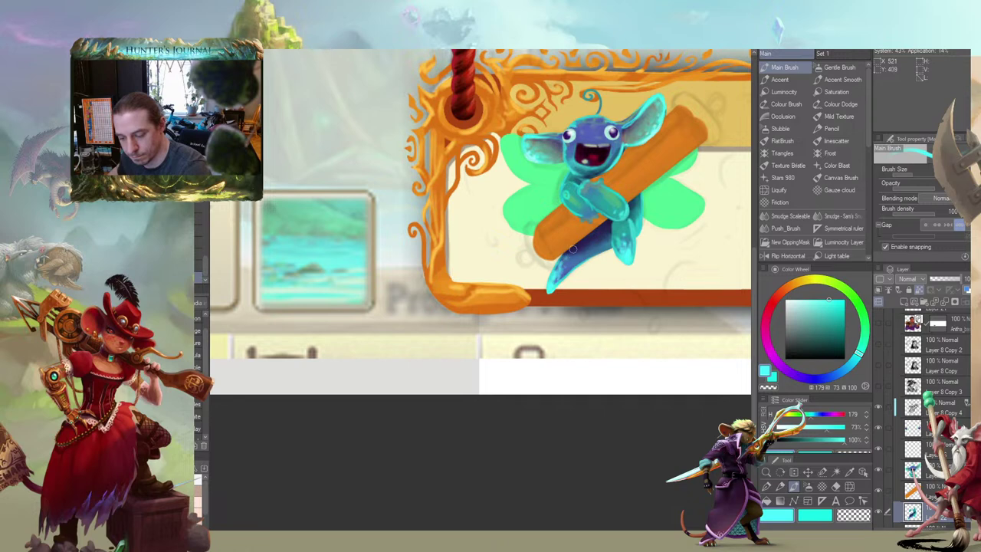
drag(579, 197, 454, 225)
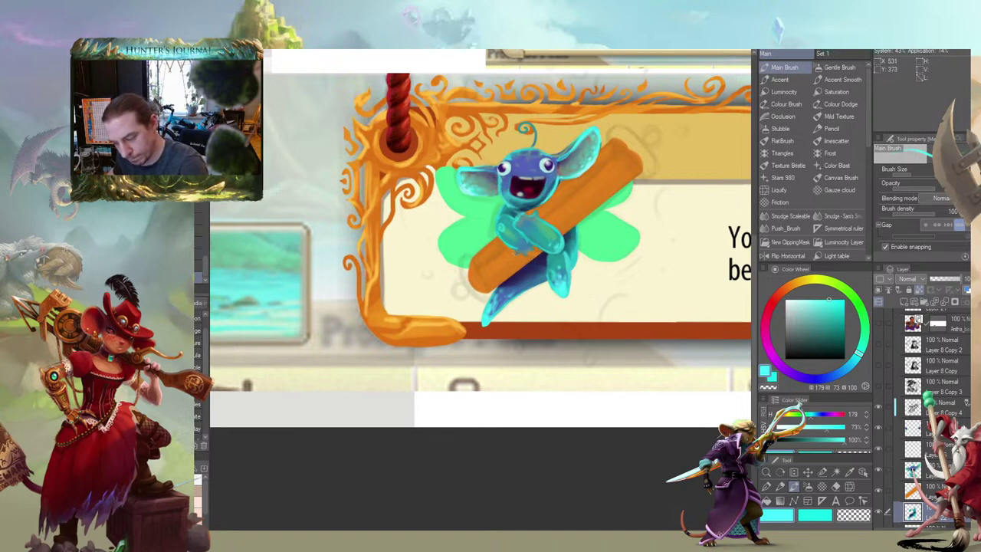
Paint the hand's small fingers over the log in bright cyan (hue 179, saturation 73, value 100) on the head and arms layer
click(887, 471)
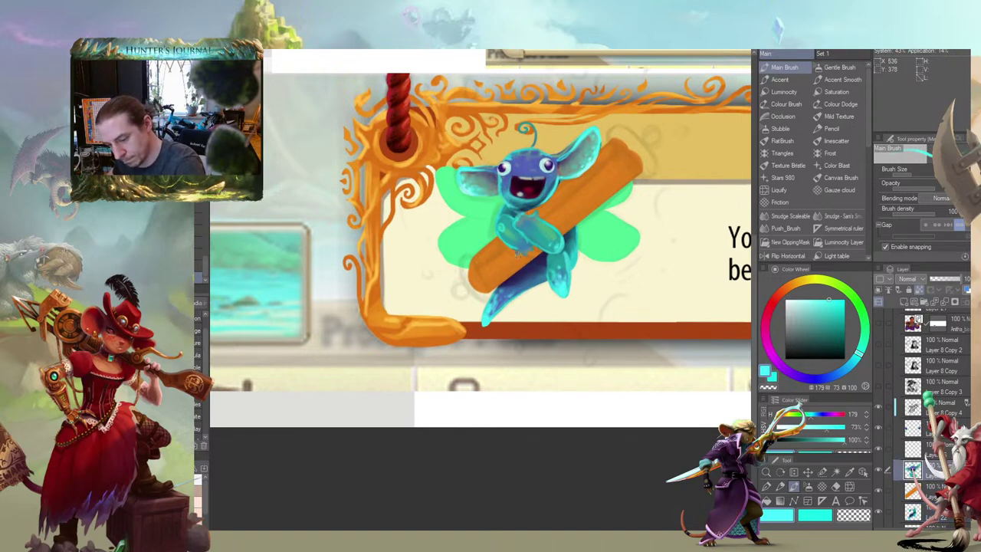
mouse_move(513, 248)
mouse_down()
mouse_move(525, 250)
mouse_move(513, 232)
mouse_up()
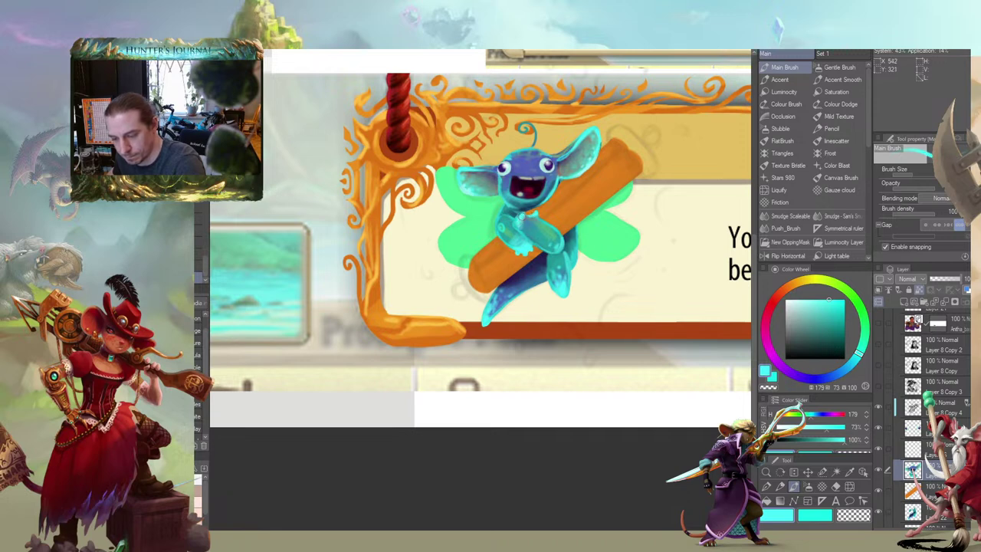
drag(525, 218, 576, 241)
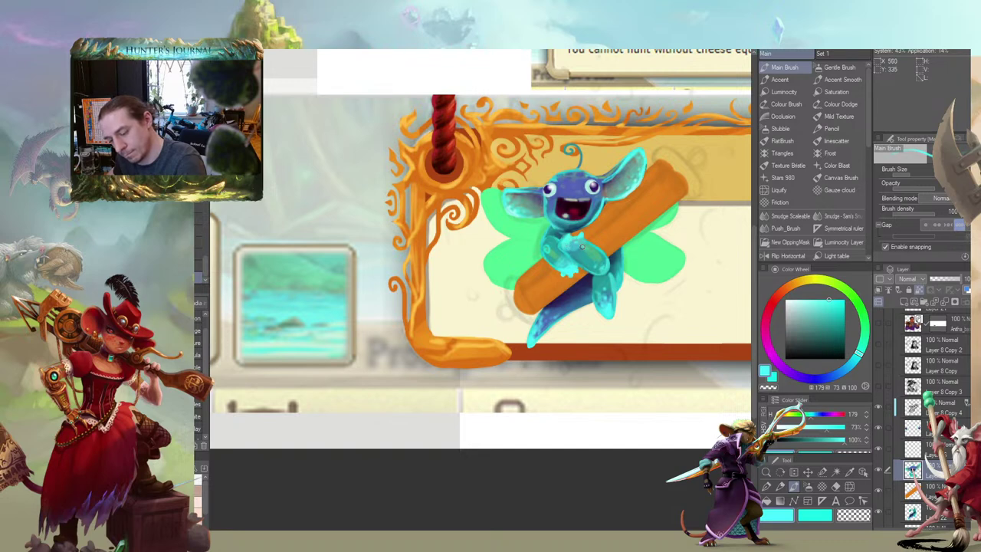
Shade the arms and hand with sampled teal (hue 182, saturation 77, value 62) and dark indigo (247, 57, 30), blending with the Smudge brush
alt+click(557, 245)
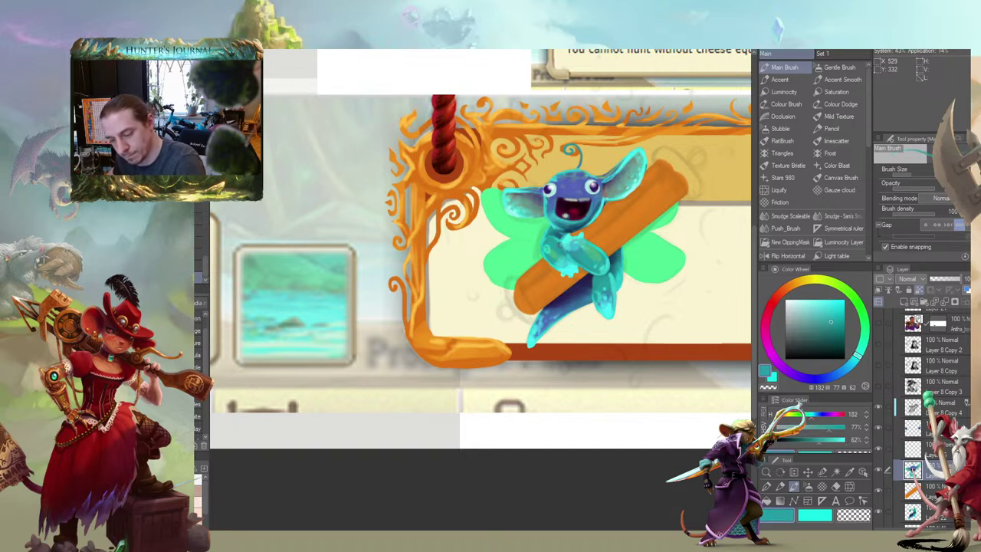
drag(536, 223, 491, 169)
alt+click(541, 274)
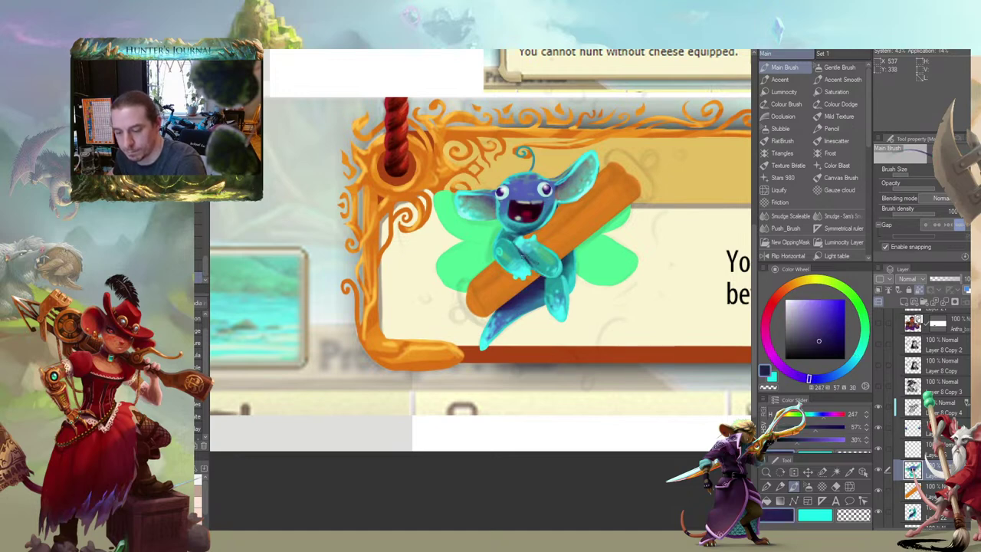
drag(484, 226, 537, 233)
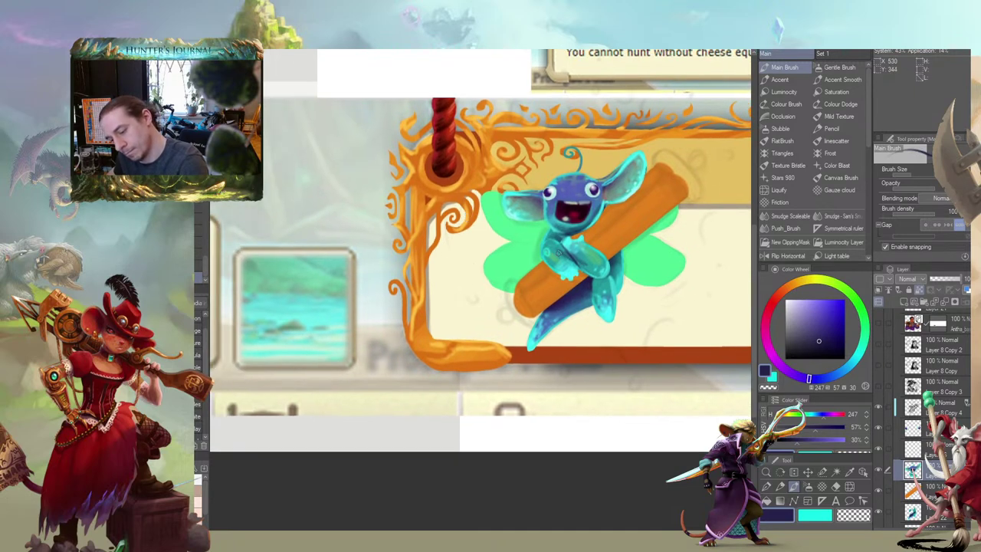
drag(498, 174, 496, 177)
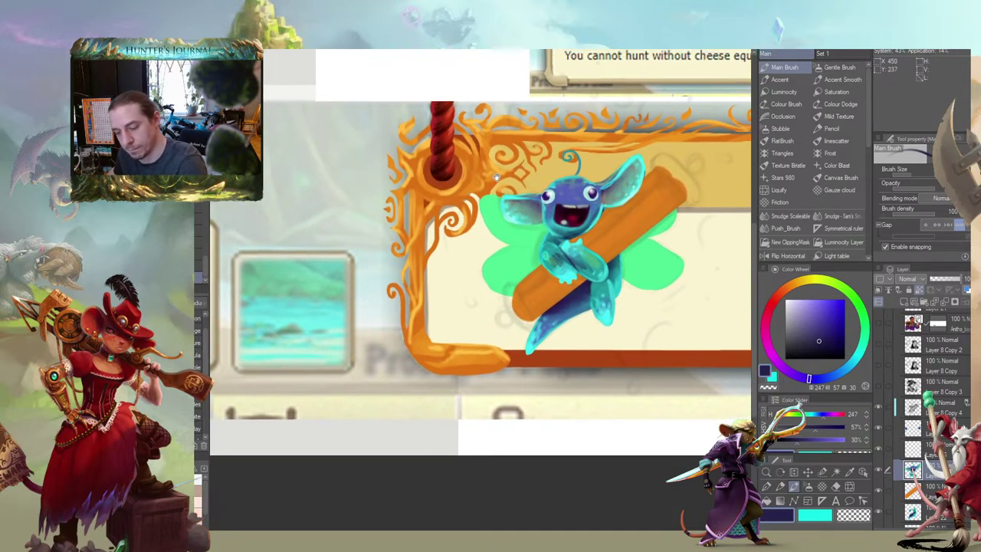
key(j)
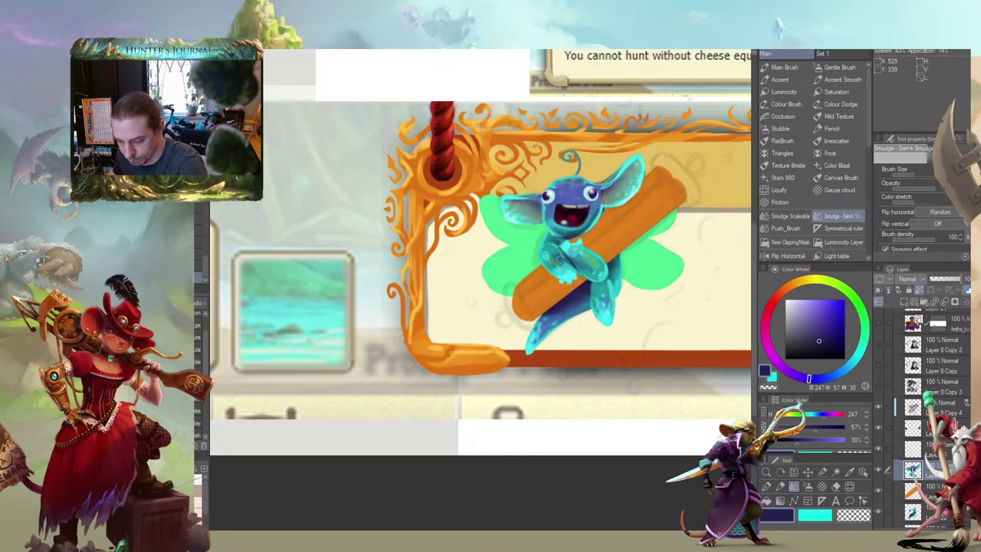
scroll(488, 233, down, 8)
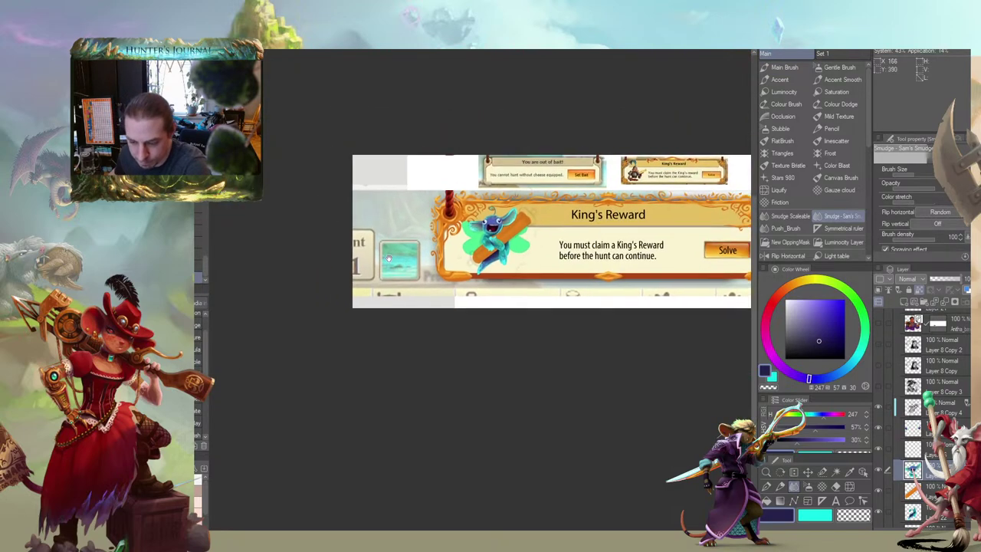
scroll(456, 303, up, 8)
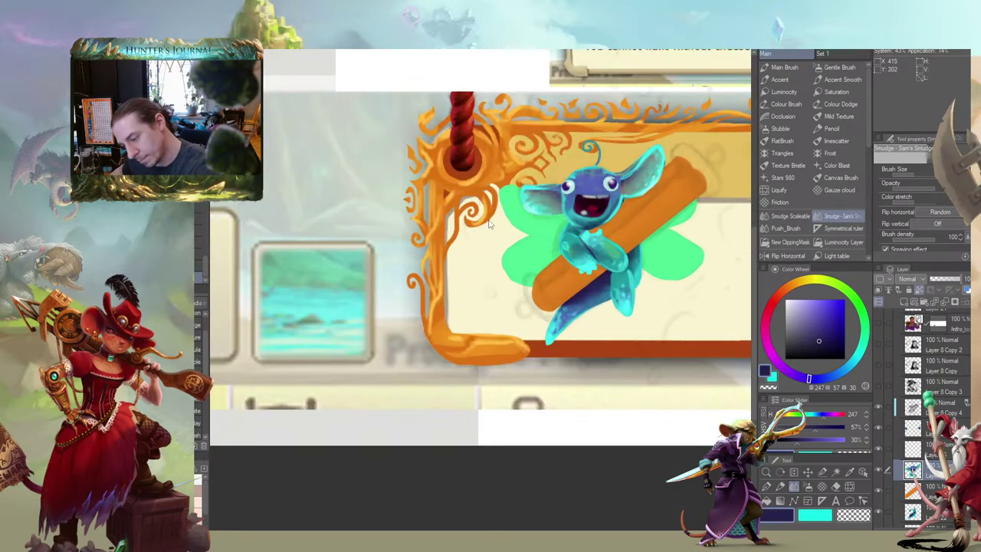
Shade the inner ear with dark magenta sampled from the mouth (hue 332, saturation 87, value 33), smudge it, and check it within the dialog
key(b)
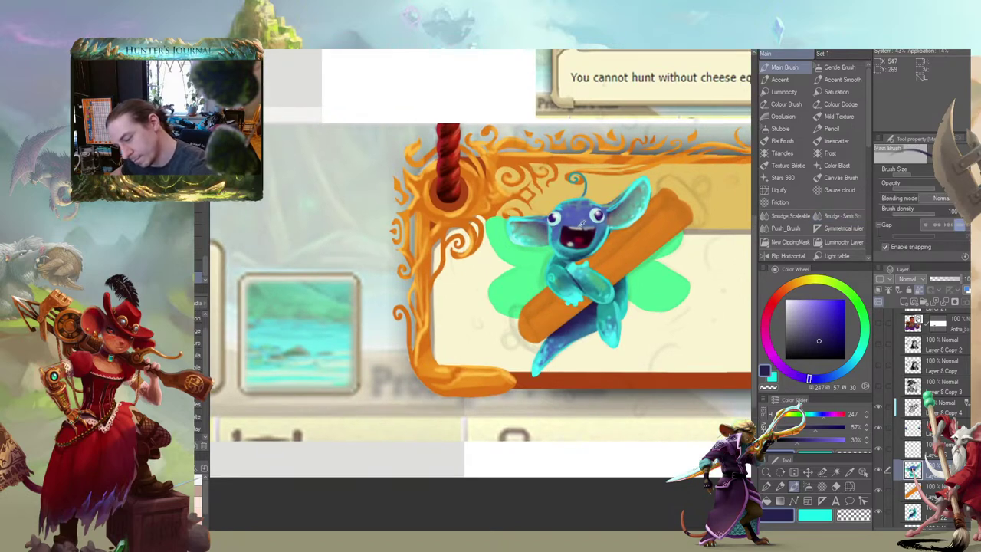
alt+click(568, 237)
key(bracketright)
key(bracketright)
key(bracketright)
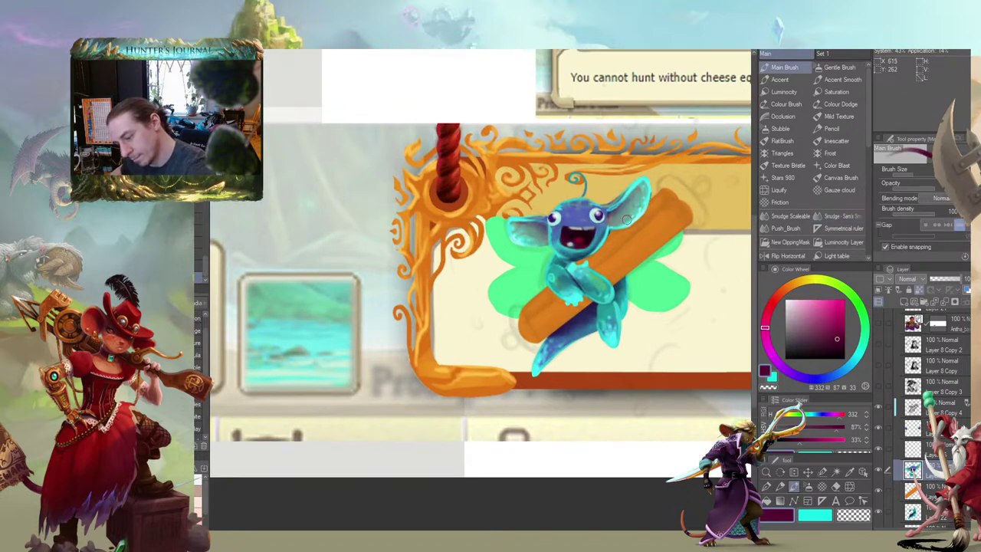
drag(634, 214, 621, 219)
drag(618, 182, 595, 196)
key(j)
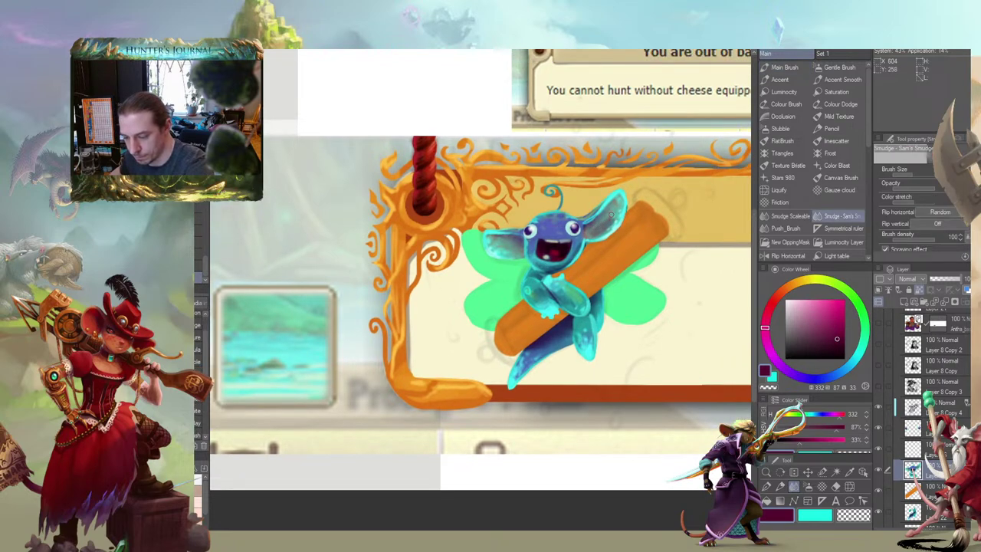
scroll(604, 185, down, 6)
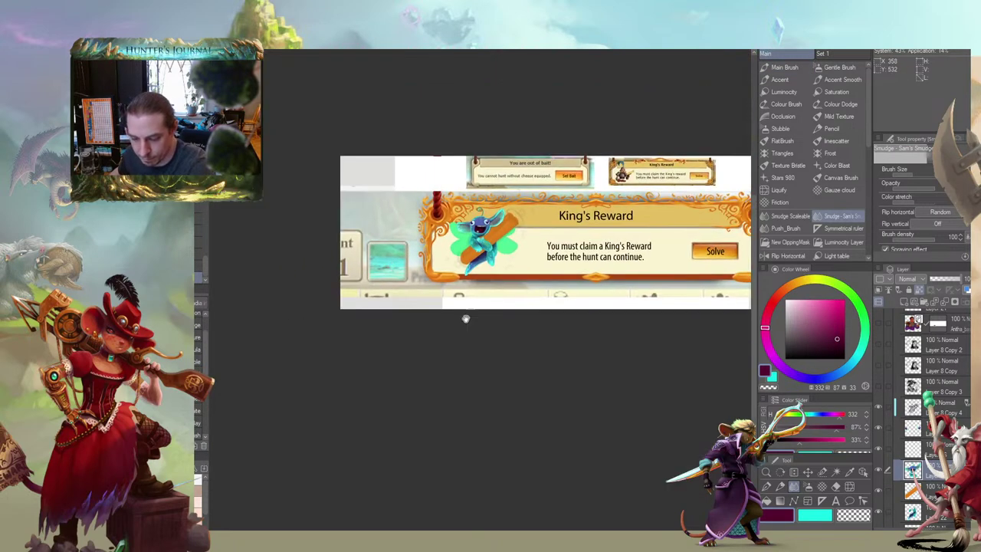
drag(639, 414, 652, 410)
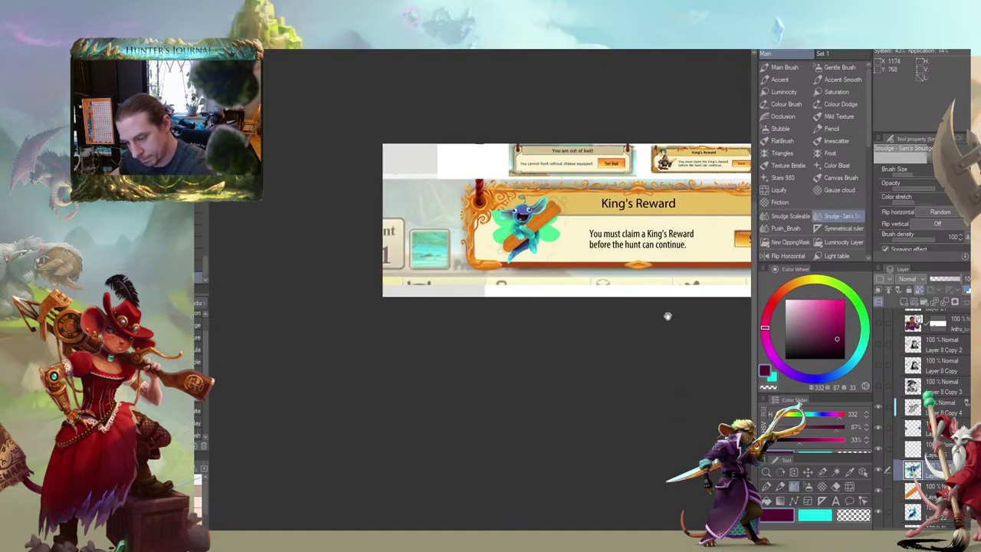
drag(439, 252, 442, 271)
scroll(483, 260, up, 4)
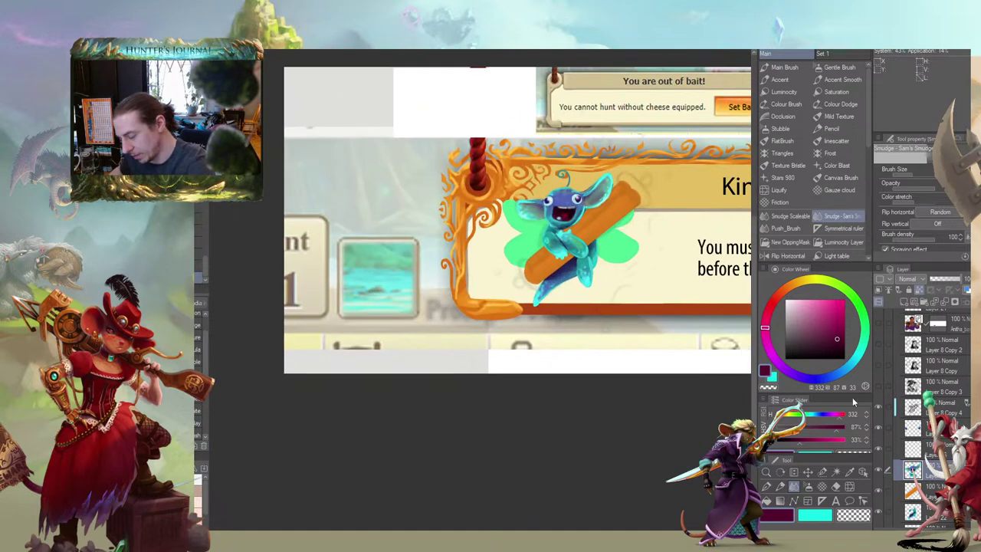
Add a new empty layer directly beneath the green wings layer
scroll(968, 381, down, 5)
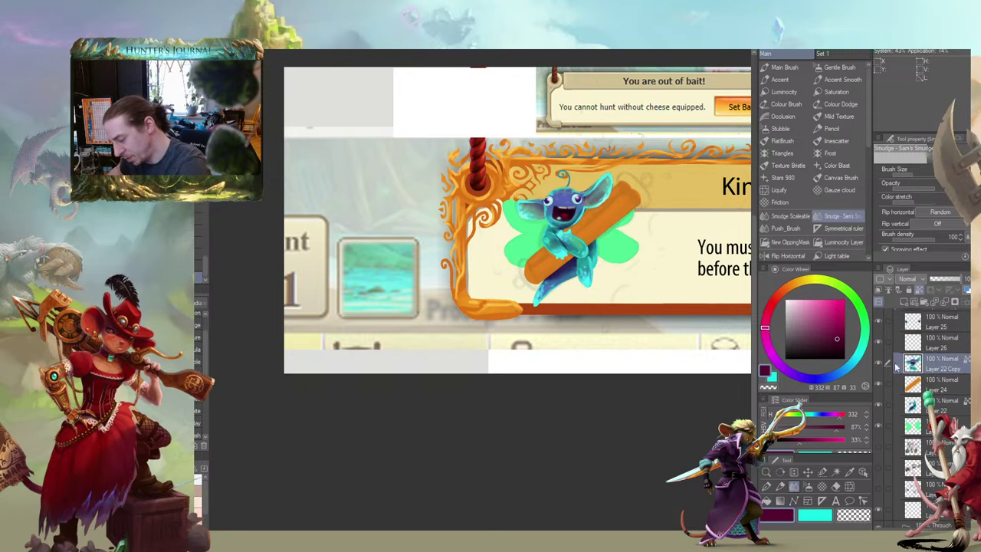
click(898, 432)
click(895, 446)
click(903, 302)
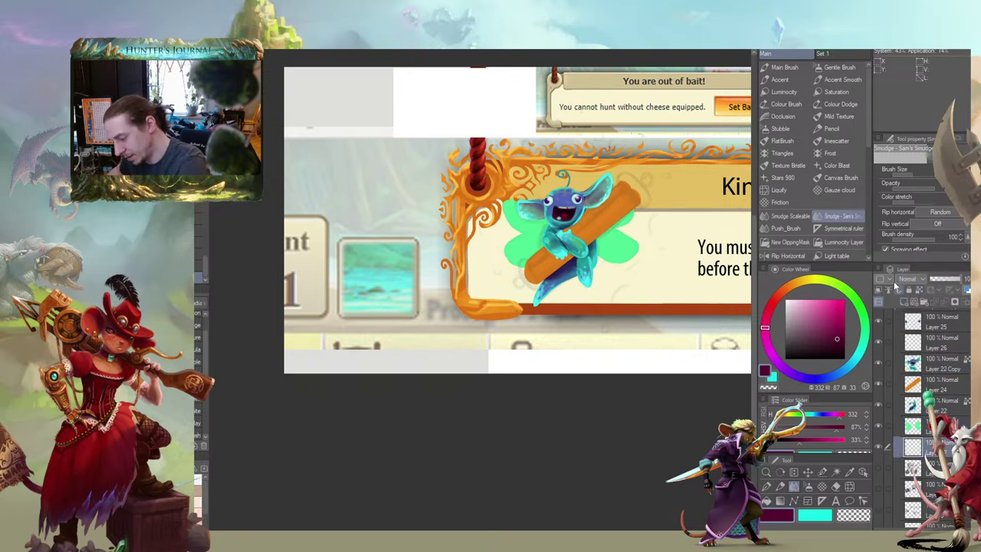
mouse_move(520, 183)
mouse_down()
mouse_move(509, 213)
mouse_move(530, 205)
mouse_up()
Paint a light cyan (hue 181, saturation 51, value 100) splash behind the creature with the Accent brush, carving its rim into jagged points
key(b)
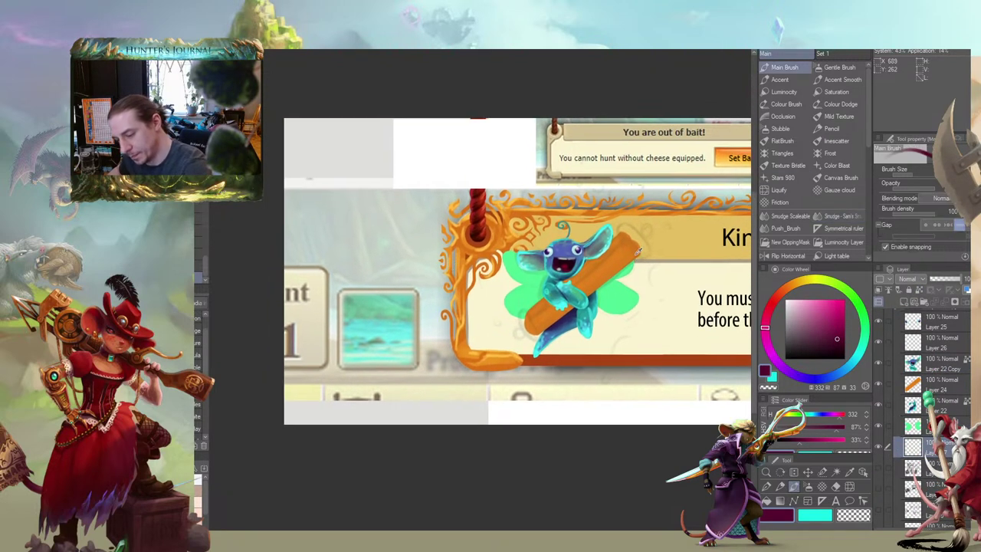
alt+click(640, 271)
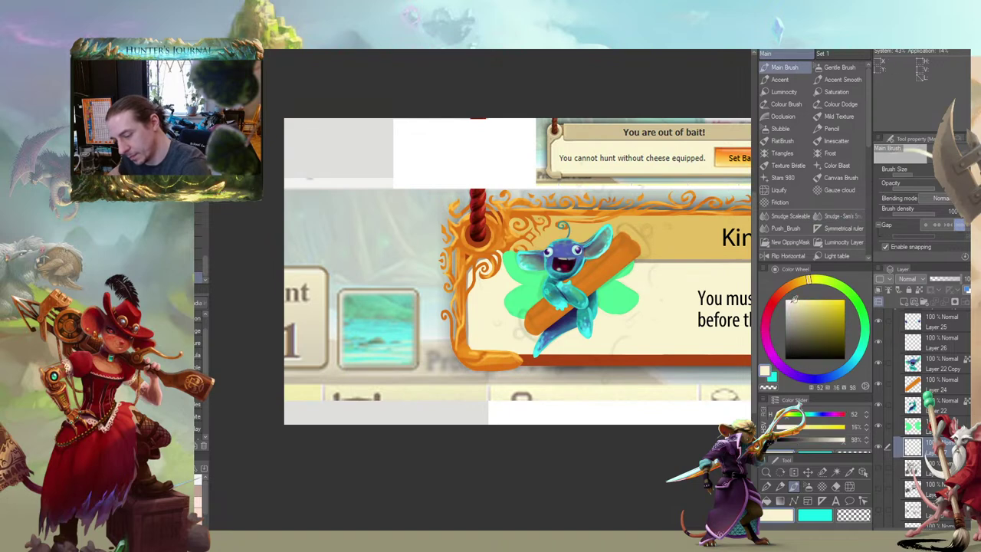
click(852, 365)
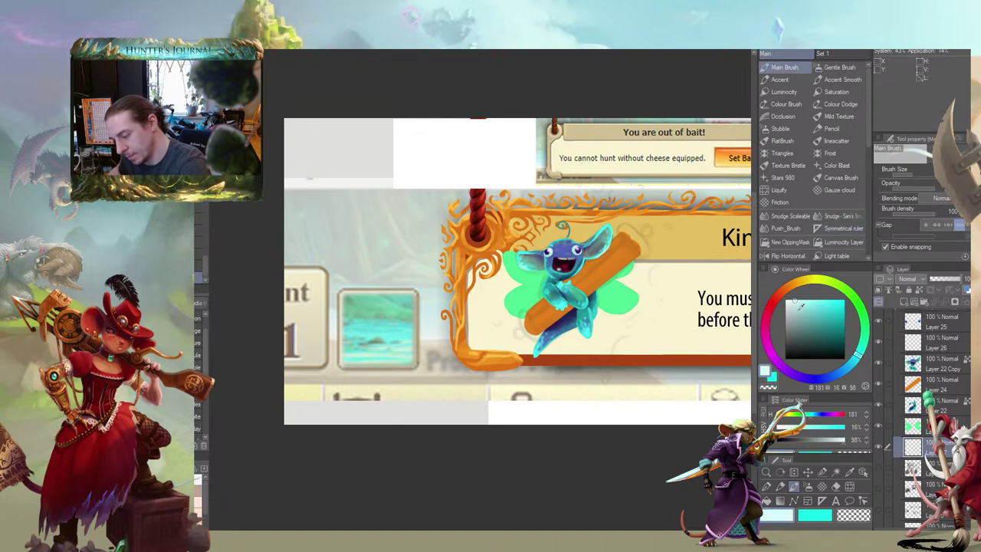
click(814, 300)
key(b)
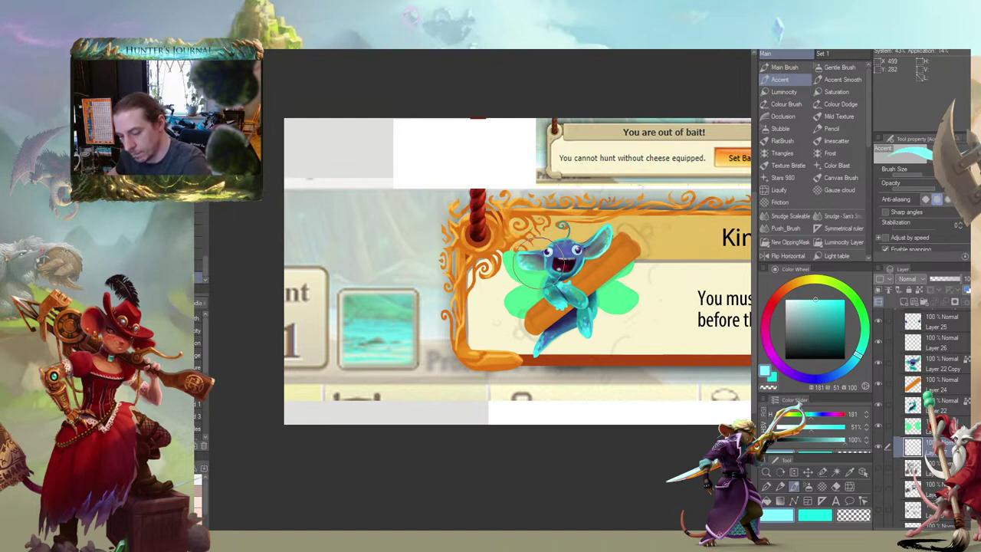
mouse_move(537, 259)
mouse_down()
mouse_move(548, 239)
mouse_move(585, 284)
mouse_move(590, 245)
mouse_move(629, 268)
mouse_move(625, 295)
mouse_move(579, 311)
mouse_move(553, 333)
mouse_move(527, 313)
mouse_move(527, 287)
mouse_move(529, 314)
mouse_move(582, 342)
mouse_move(607, 338)
mouse_move(586, 303)
mouse_move(524, 269)
mouse_move(507, 277)
mouse_move(535, 234)
mouse_move(588, 221)
mouse_move(636, 242)
mouse_move(639, 301)
mouse_move(579, 360)
mouse_move(509, 314)
mouse_move(528, 221)
mouse_move(511, 311)
mouse_move(543, 372)
mouse_move(572, 364)
mouse_move(565, 383)
mouse_move(582, 361)
mouse_move(590, 368)
mouse_move(577, 383)
mouse_move(608, 360)
mouse_move(605, 384)
mouse_move(595, 374)
mouse_move(622, 353)
mouse_move(630, 365)
mouse_move(626, 295)
mouse_move(650, 309)
mouse_move(655, 329)
mouse_move(657, 277)
mouse_up()
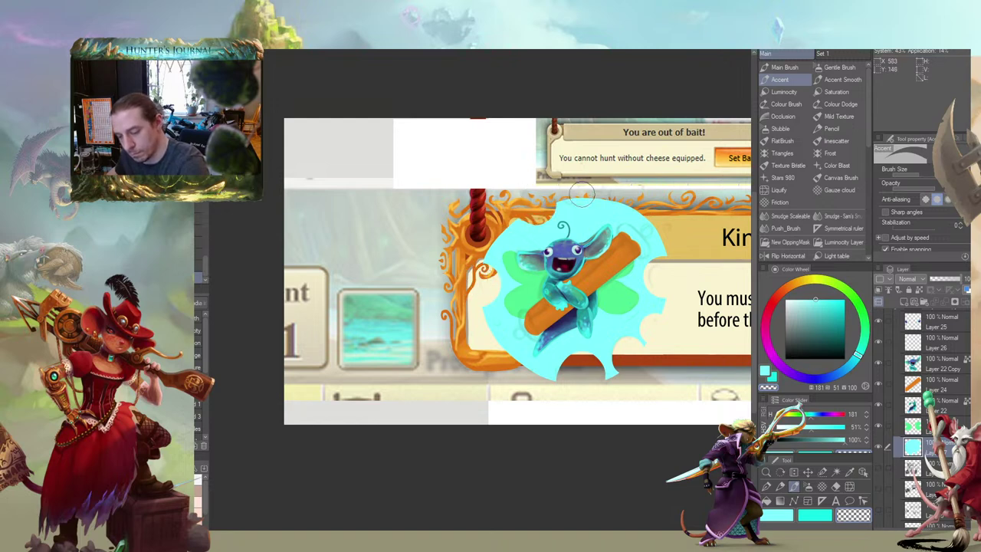
mouse_move(577, 197)
mouse_down()
mouse_move(619, 201)
mouse_move(640, 223)
mouse_up()
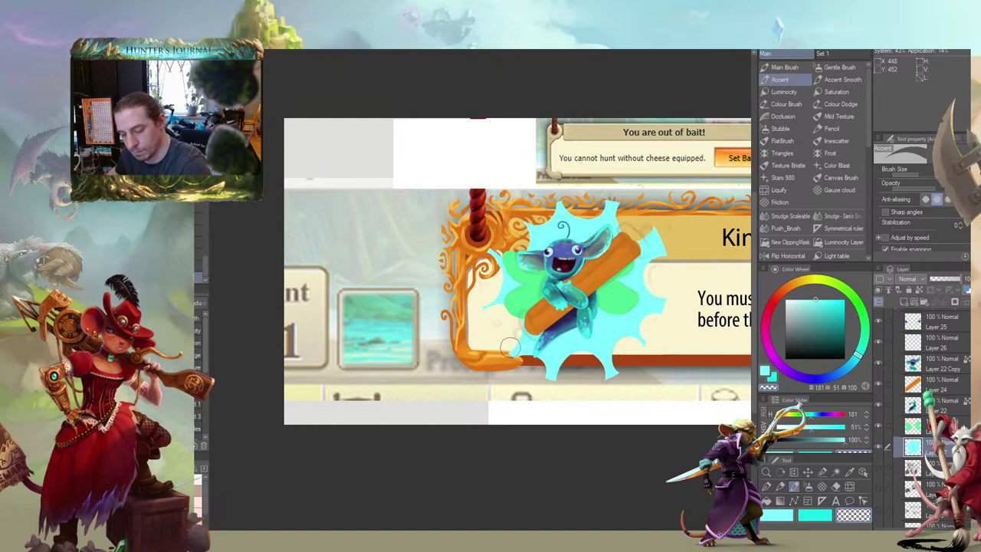
mouse_move(529, 362)
mouse_down()
mouse_move(509, 329)
mouse_move(535, 325)
mouse_up()
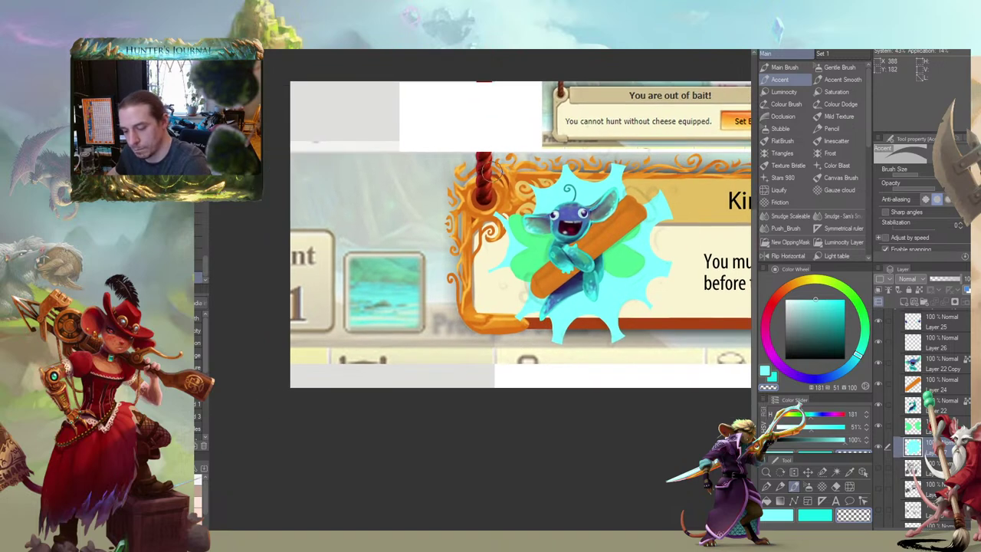
Fade the cyan splash outward into a soft glow by erasing with the Gentle Brush in transparent color, checking it at reduced dialog size
click(785, 68)
click(839, 68)
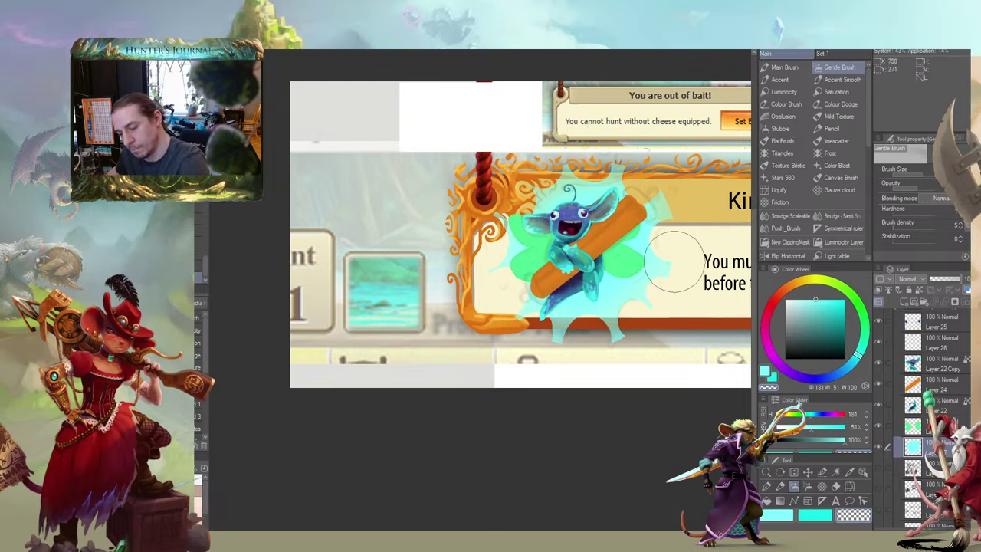
drag(546, 319, 450, 297)
key(bracketleft)
key(bracketleft)
key(bracketleft)
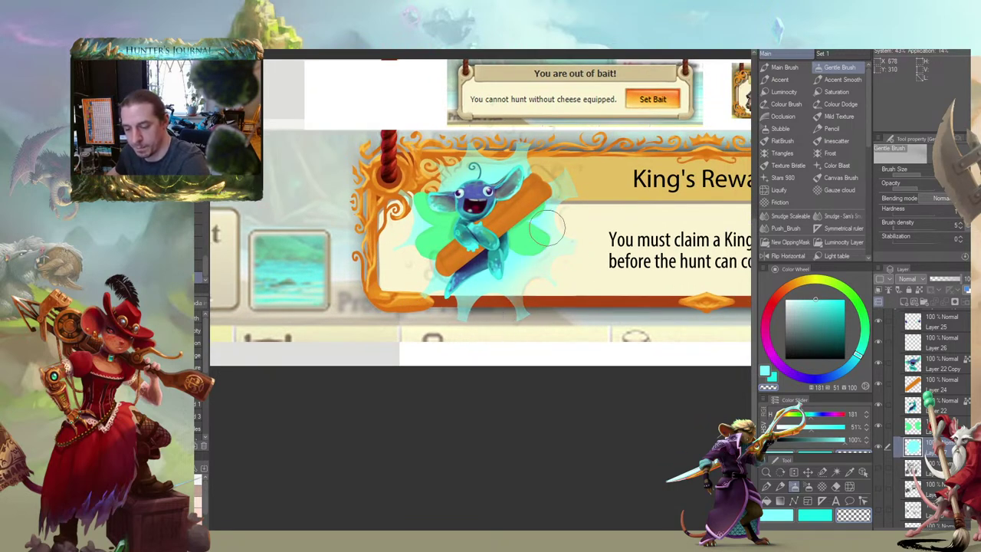
drag(354, 190, 384, 213)
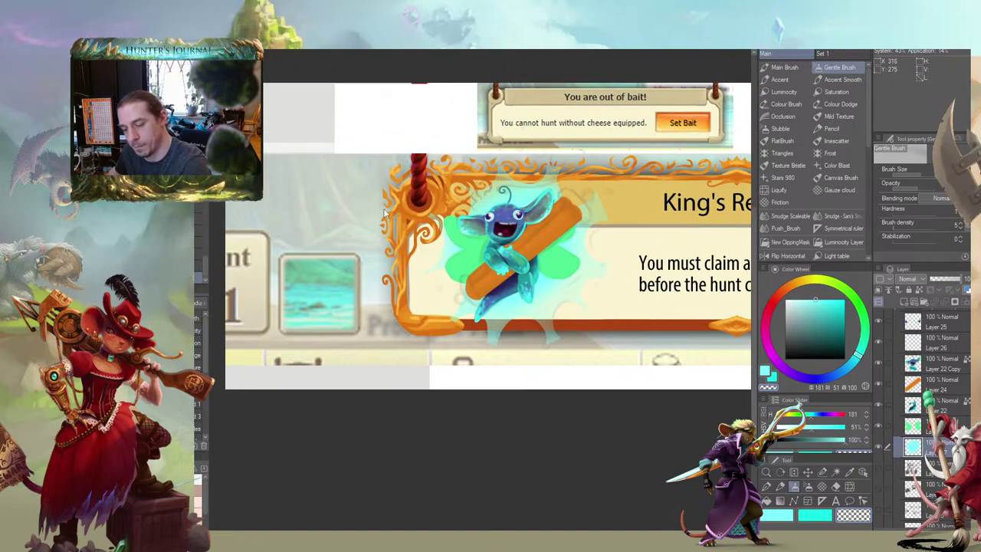
scroll(384, 214, down, 5)
scroll(428, 297, up, 2)
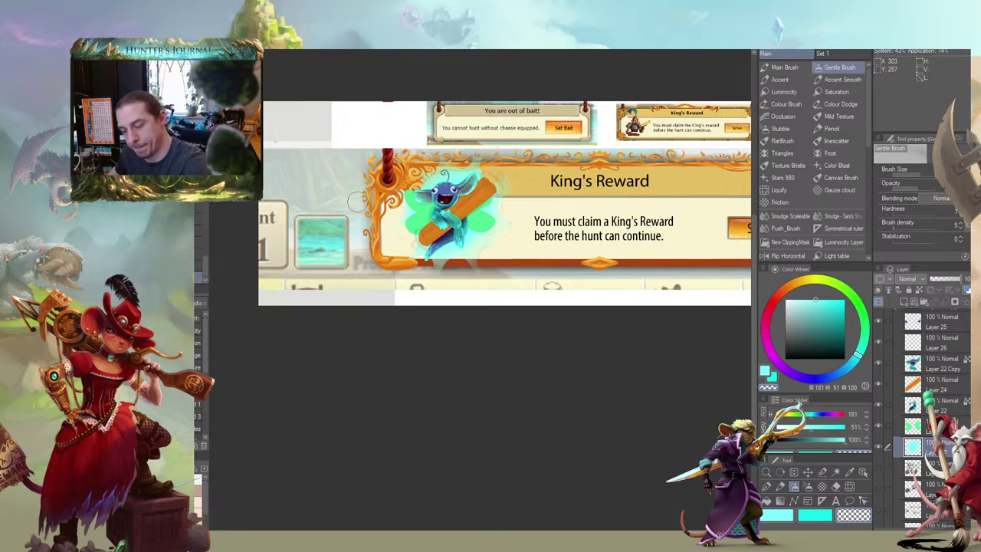
scroll(358, 201, down, 4)
drag(377, 280, 383, 285)
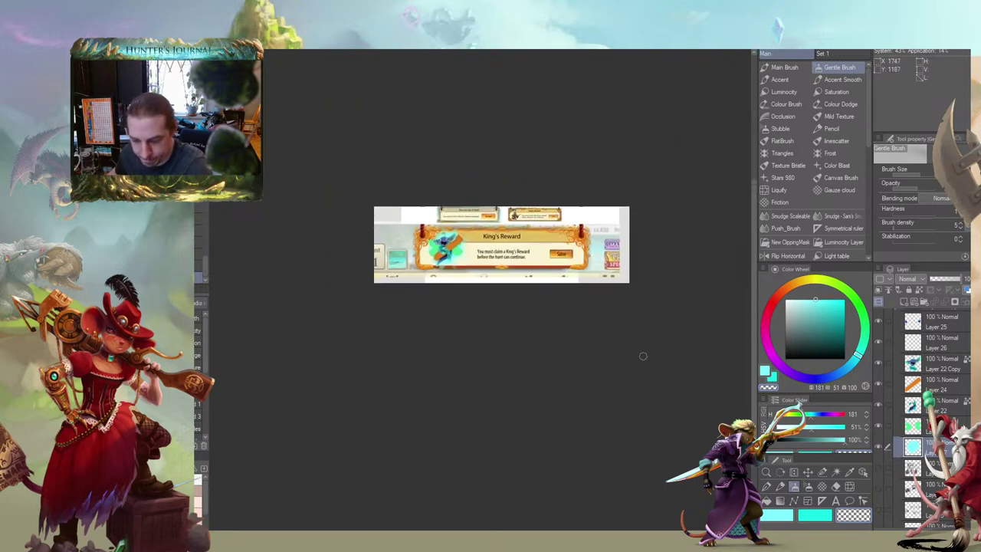
scroll(596, 366, up, 1)
drag(551, 340, 629, 371)
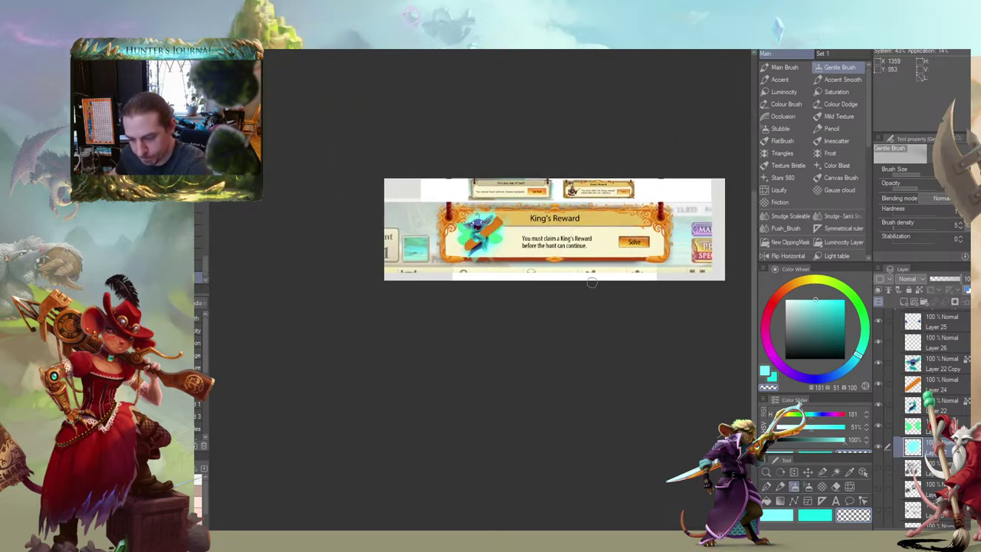
Examine the creature and its cyan glow within the King's Reward dialog at reduced and enlarged size
scroll(399, 260, down, 1)
drag(401, 286, 433, 292)
scroll(433, 244, up, 4)
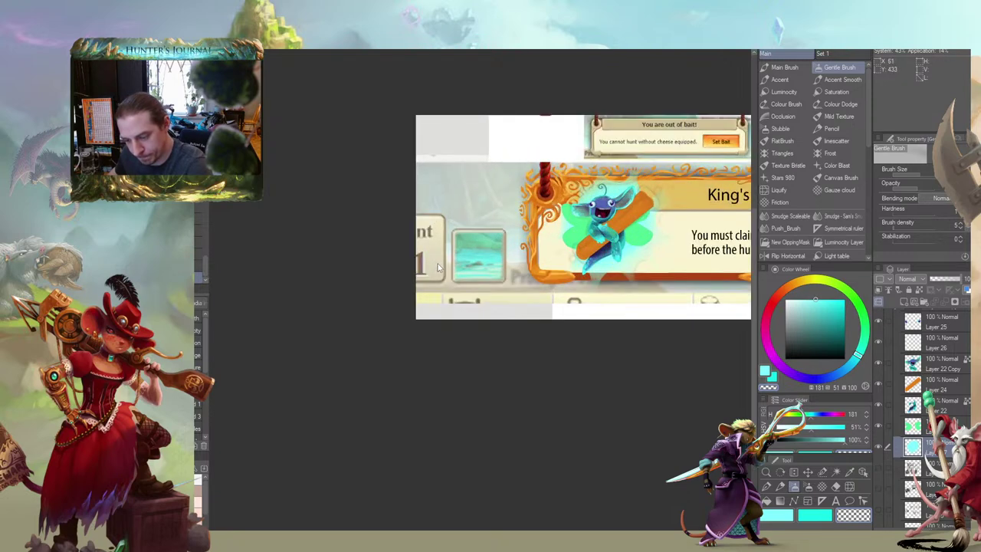
drag(496, 264, 471, 278)
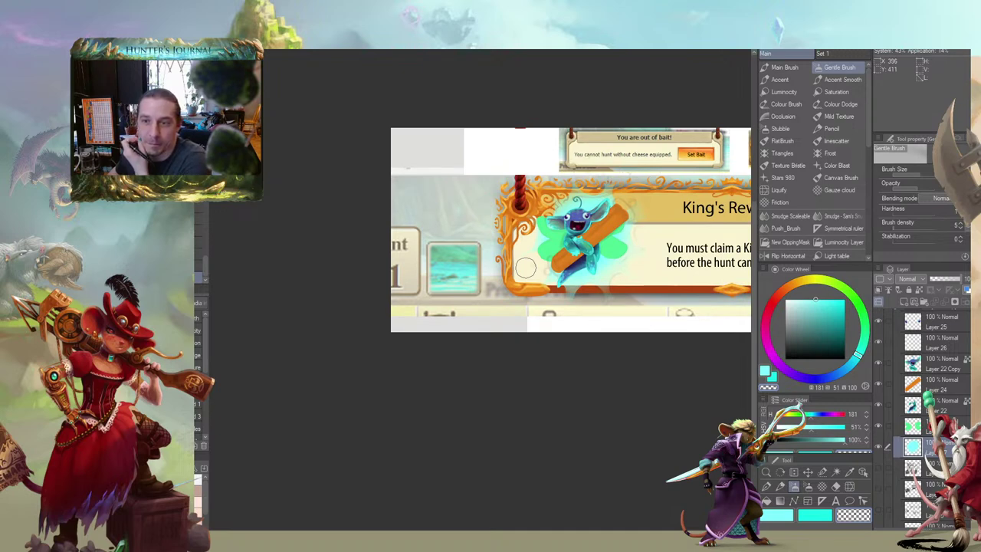
mouse_move(525, 268)
mouse_down()
mouse_move(457, 270)
mouse_move(443, 289)
mouse_move(454, 290)
mouse_up()
key(b)
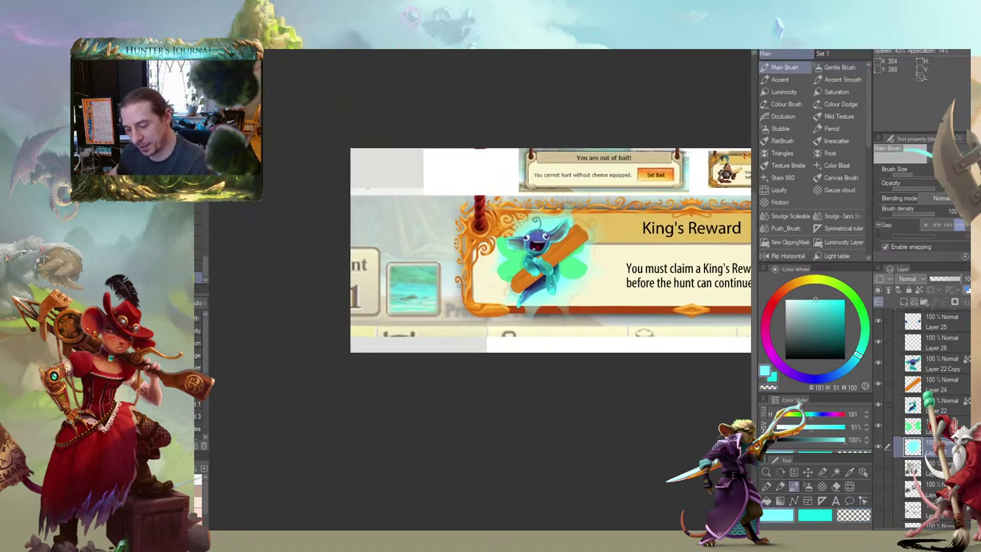
scroll(469, 244, up, 2)
drag(513, 304, 426, 291)
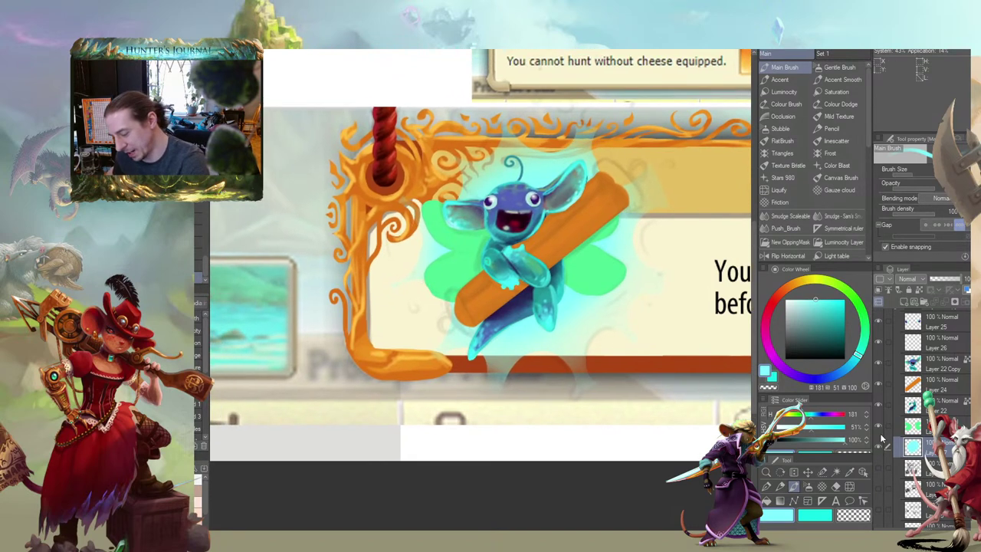
On the green wings layer, line the outer wing edges in light yellow-green (hue 77, saturation 53, value 100) with the Accent brush
click(899, 385)
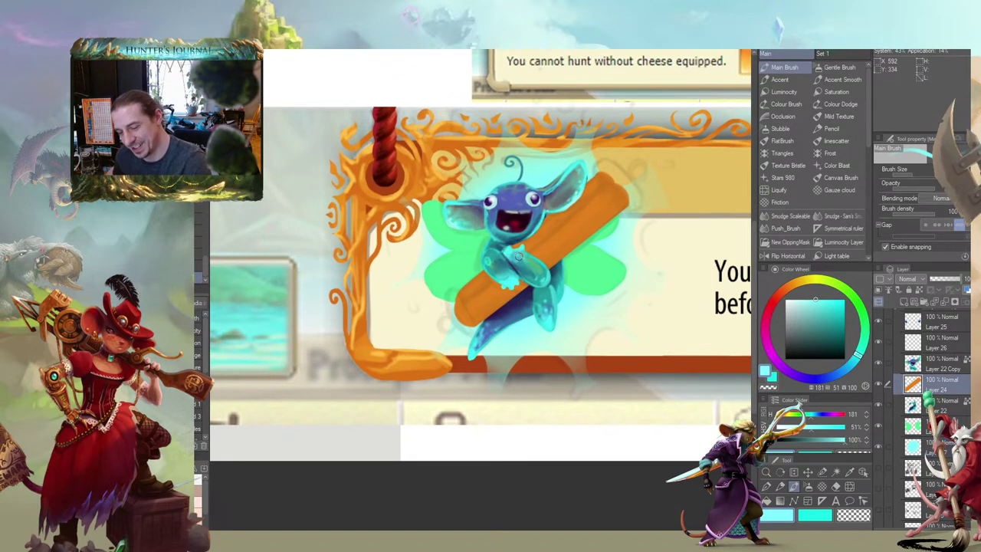
drag(393, 256, 415, 214)
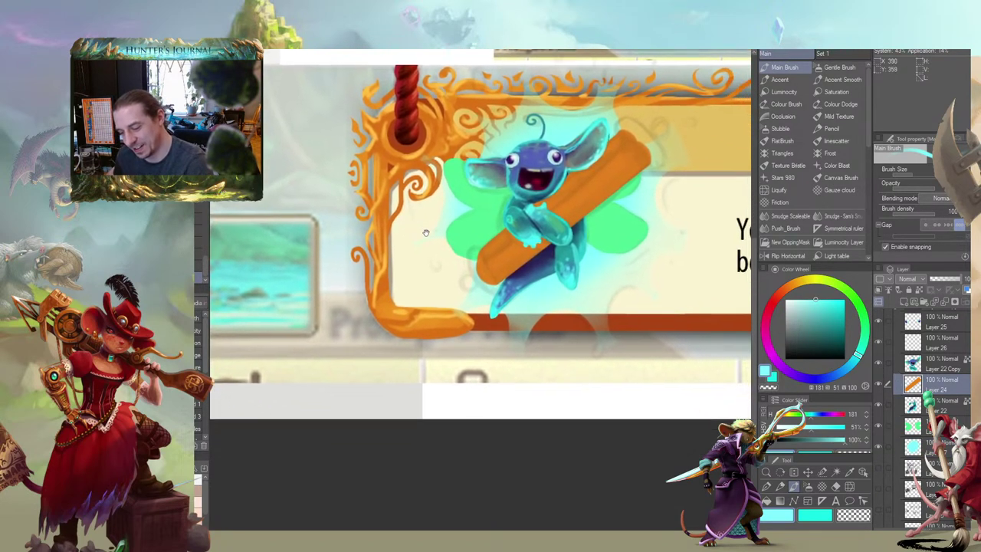
click(900, 429)
drag(395, 245, 400, 282)
drag(425, 246, 401, 268)
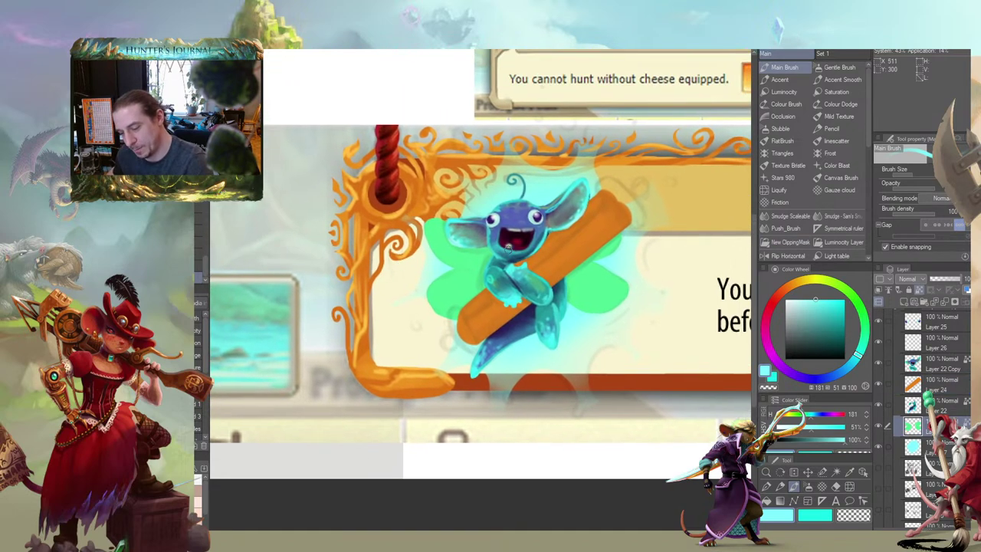
alt+click(611, 275)
click(831, 284)
click(817, 300)
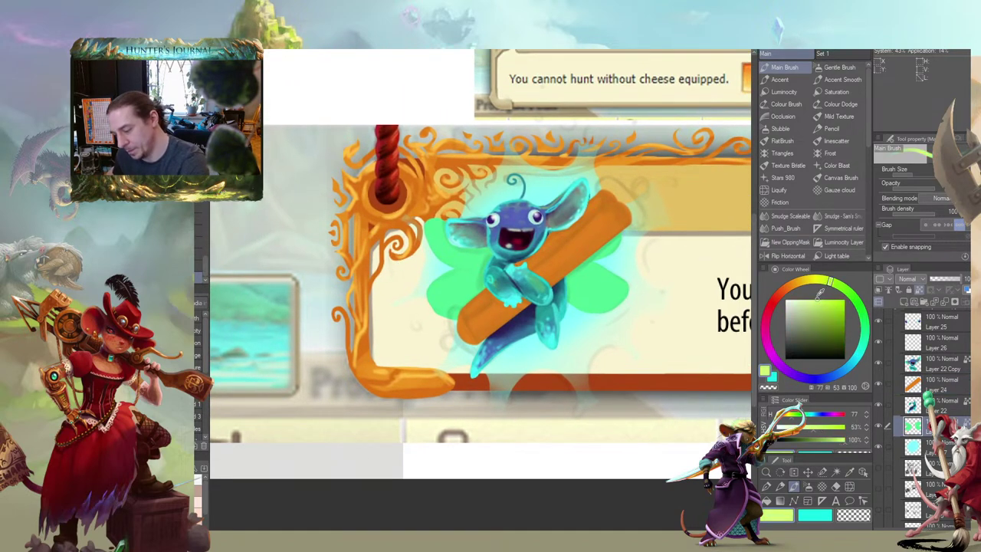
click(780, 79)
drag(498, 257, 494, 246)
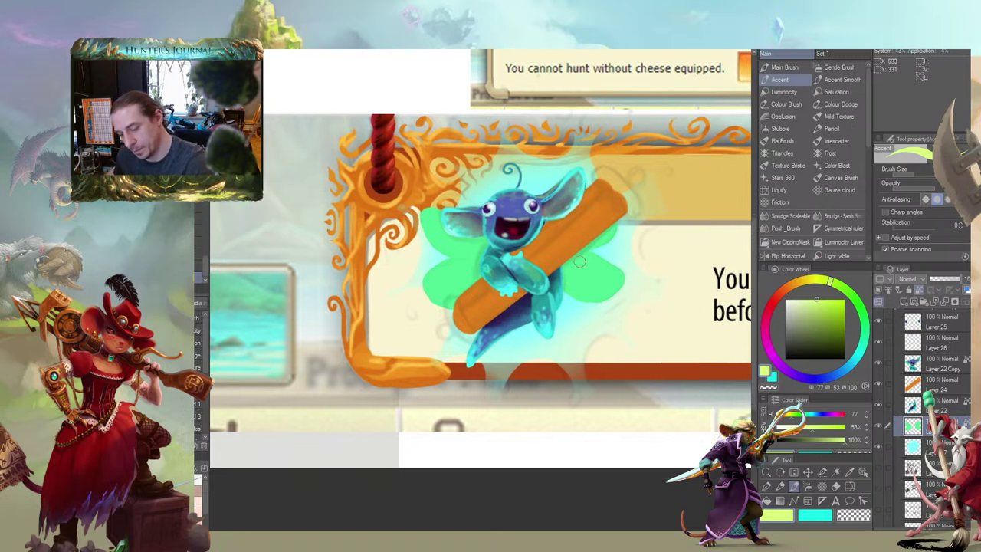
mouse_move(589, 256)
mouse_down()
mouse_move(620, 277)
mouse_move(608, 297)
mouse_up()
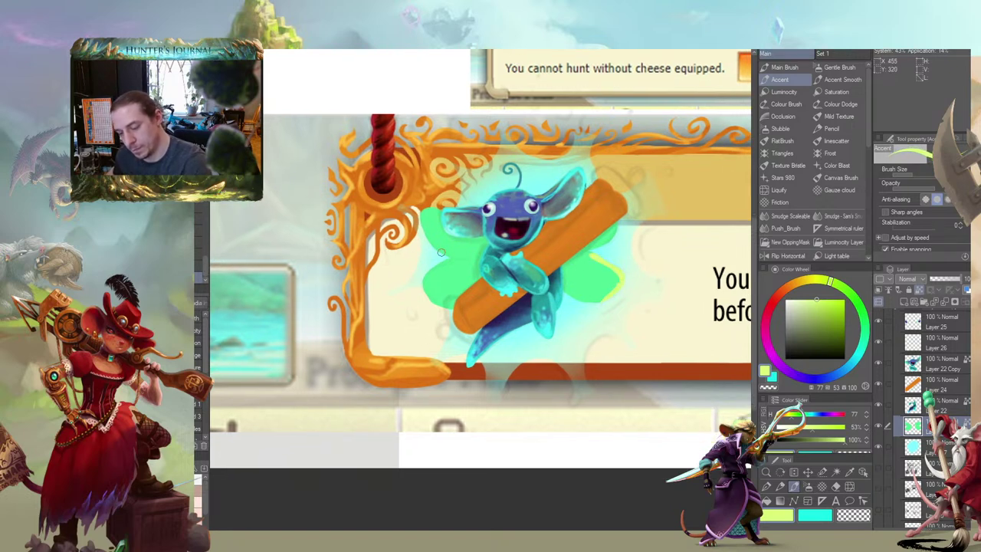
drag(423, 278, 452, 305)
drag(425, 234, 495, 262)
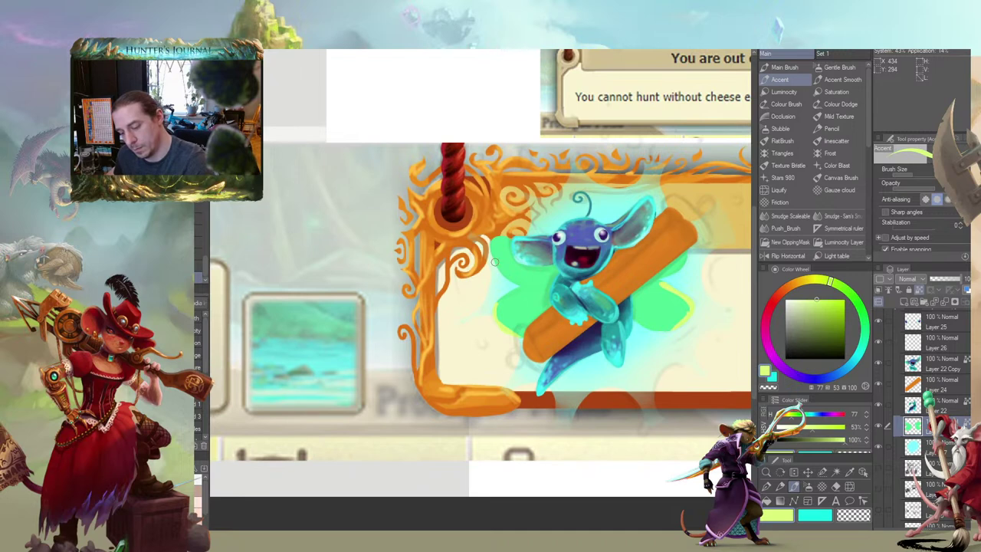
mouse_move(500, 299)
mouse_down()
mouse_move(516, 292)
mouse_move(497, 262)
mouse_move(496, 237)
mouse_up()
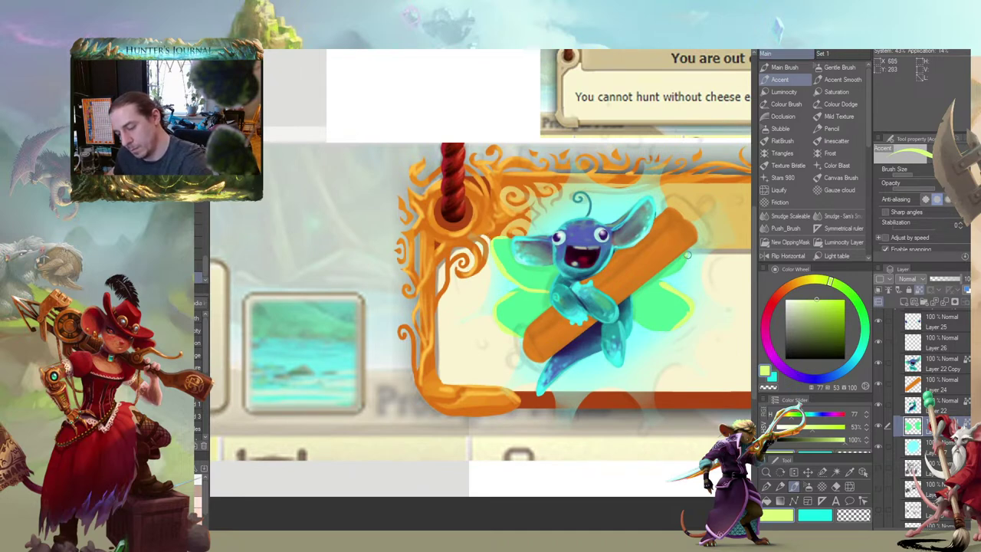
drag(648, 205, 613, 204)
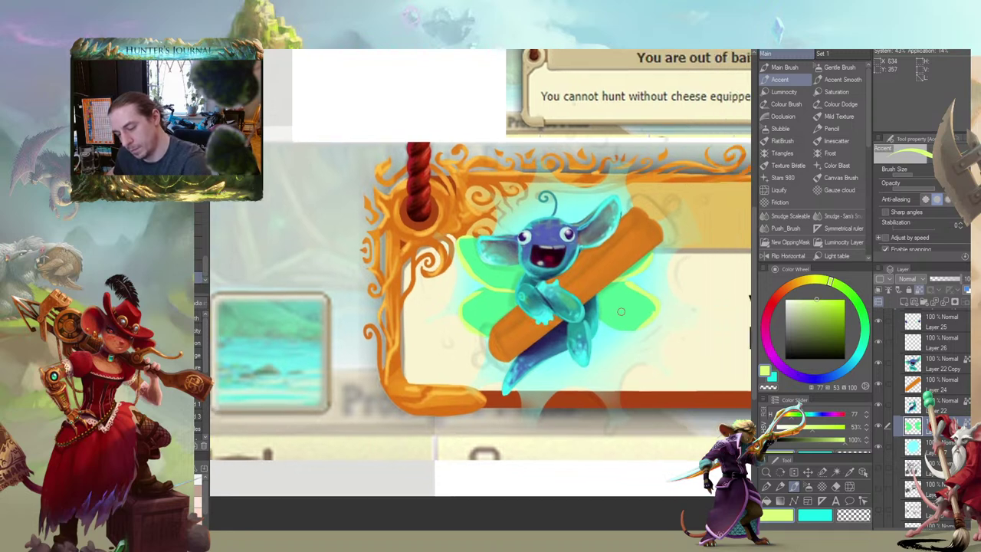
Draw a network of cell-shaped veins inside the wings in the same yellow-green and check it at reduced dialog size
mouse_move(649, 300)
mouse_down()
mouse_move(624, 322)
mouse_move(592, 305)
mouse_up()
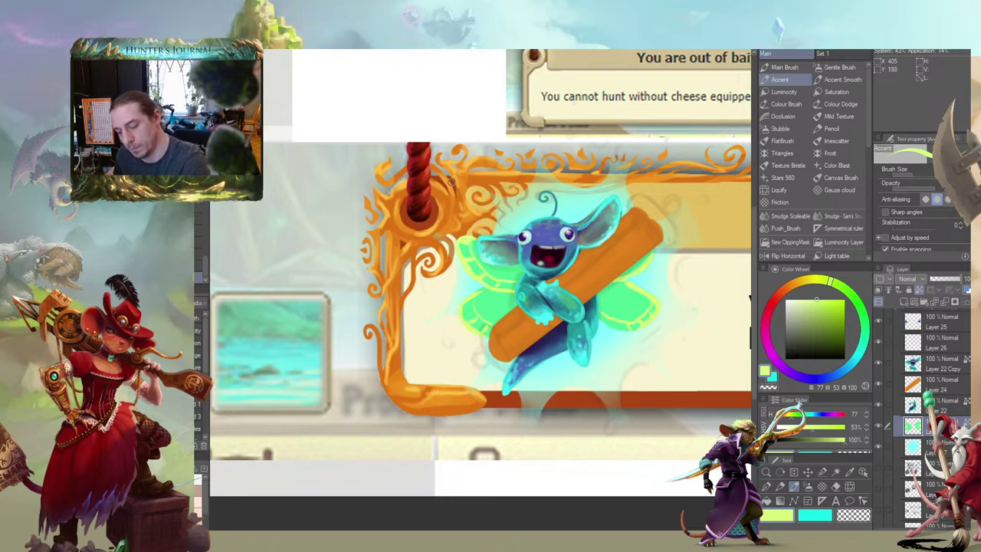
drag(625, 315, 641, 323)
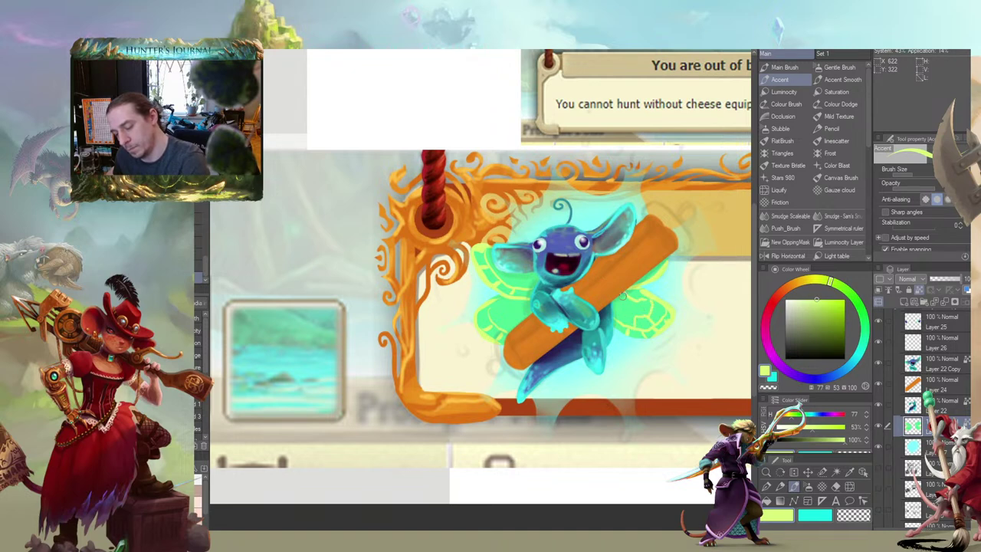
mouse_move(626, 311)
mouse_down()
mouse_move(617, 321)
mouse_move(604, 256)
mouse_up()
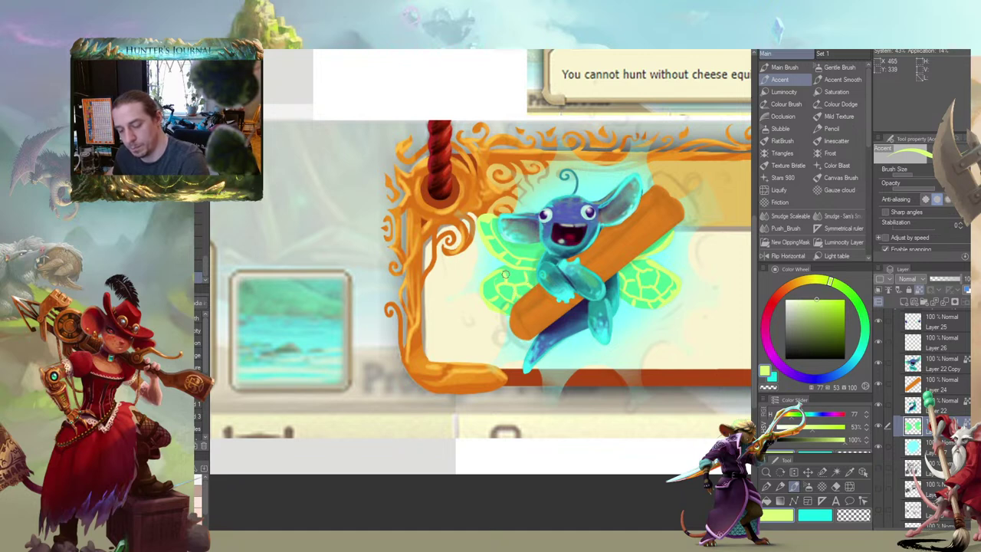
drag(492, 189, 497, 203)
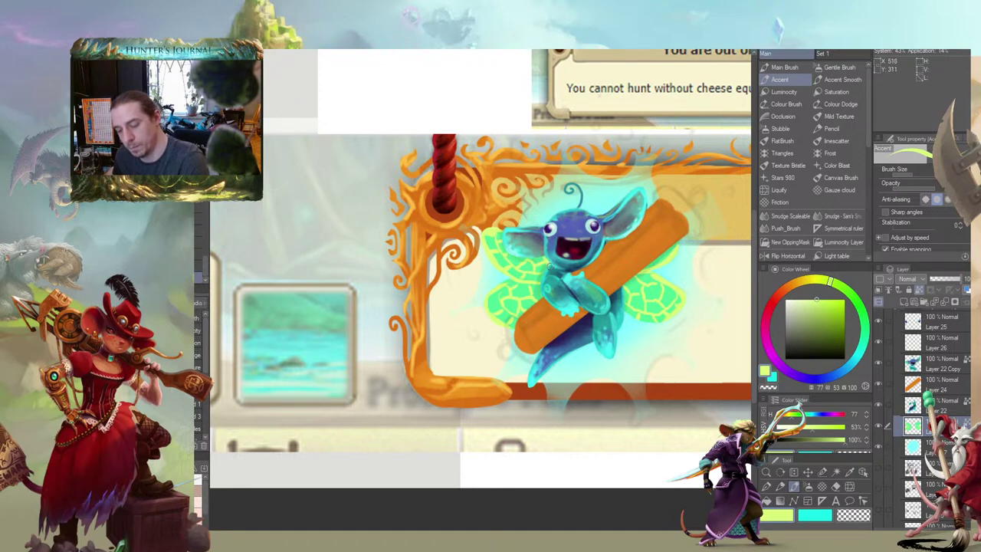
mouse_move(492, 232)
mouse_down()
mouse_move(504, 233)
mouse_move(436, 256)
mouse_up()
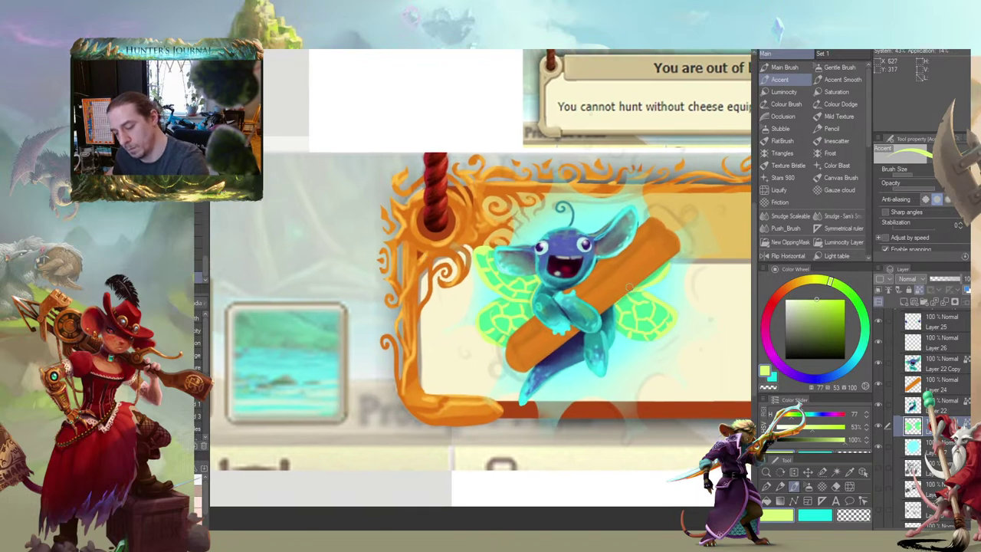
scroll(528, 186, down, 6)
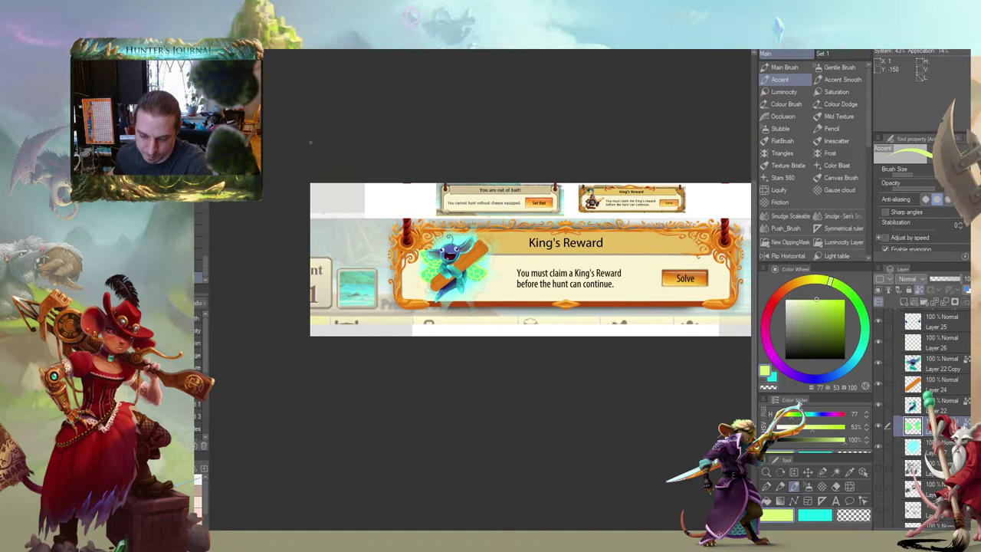
Fade the veins toward the wing bases with the Main Brush in sampled wing green (hue 147, saturation 66, value 92)
scroll(454, 229, up, 5)
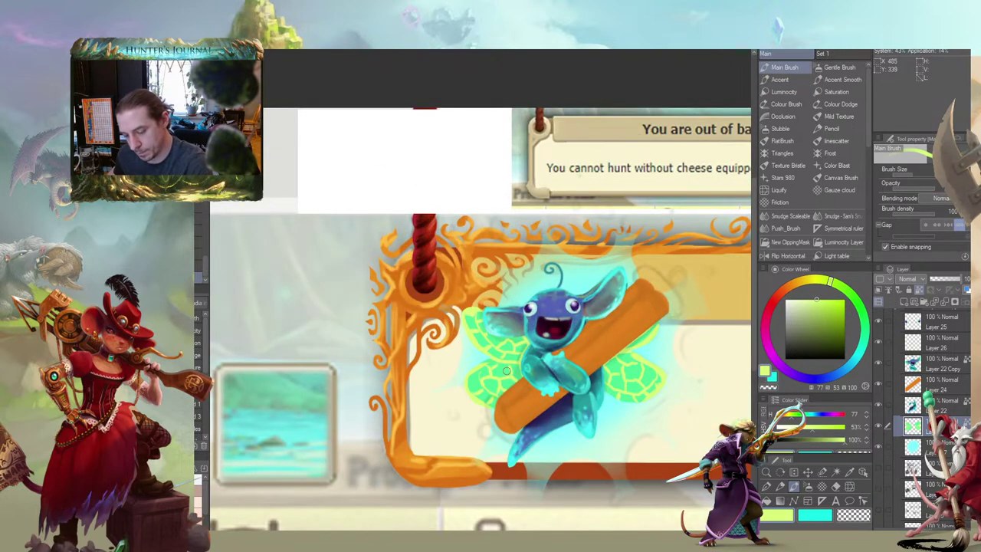
alt+click(503, 347)
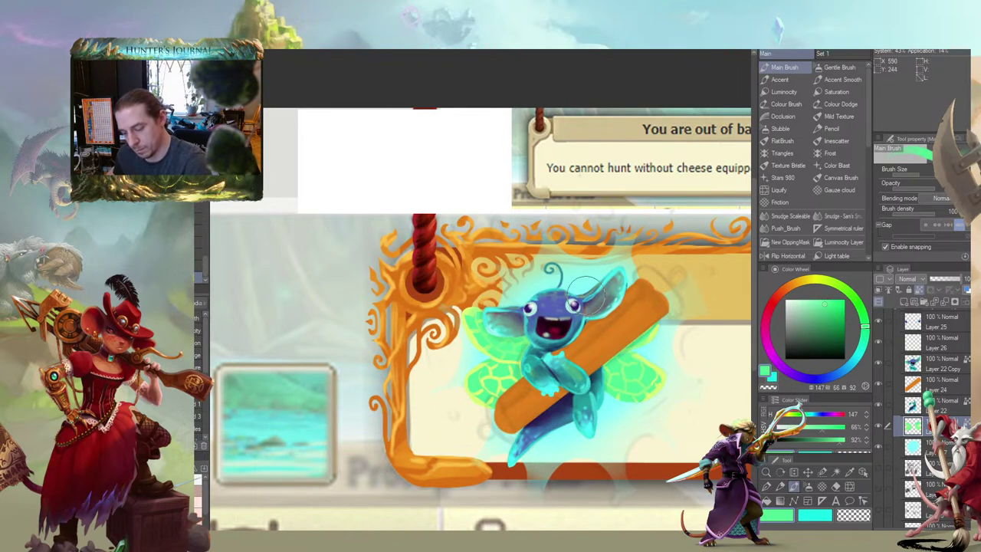
drag(518, 393, 516, 373)
mouse_move(433, 315)
mouse_down()
mouse_move(412, 305)
mouse_move(442, 304)
mouse_up()
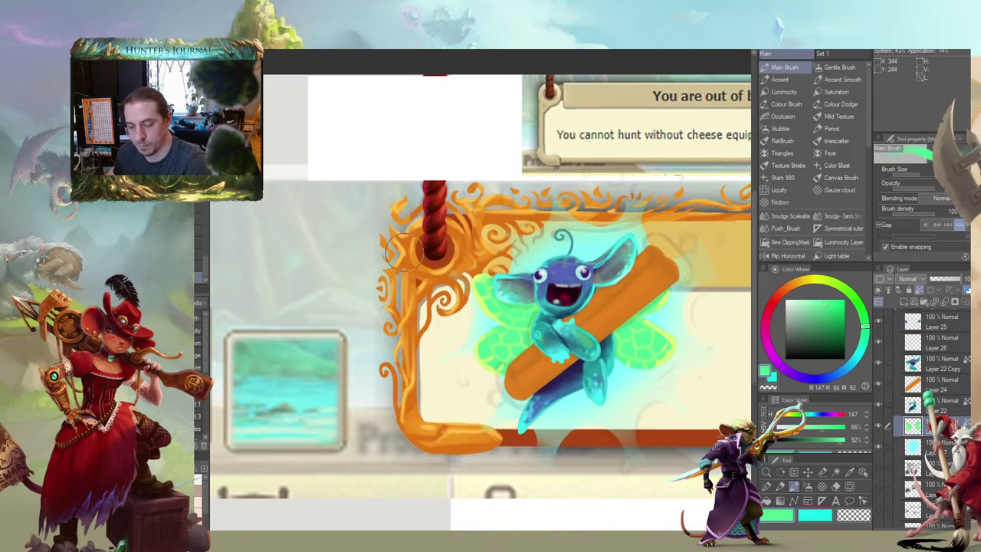
scroll(578, 336, down, 1)
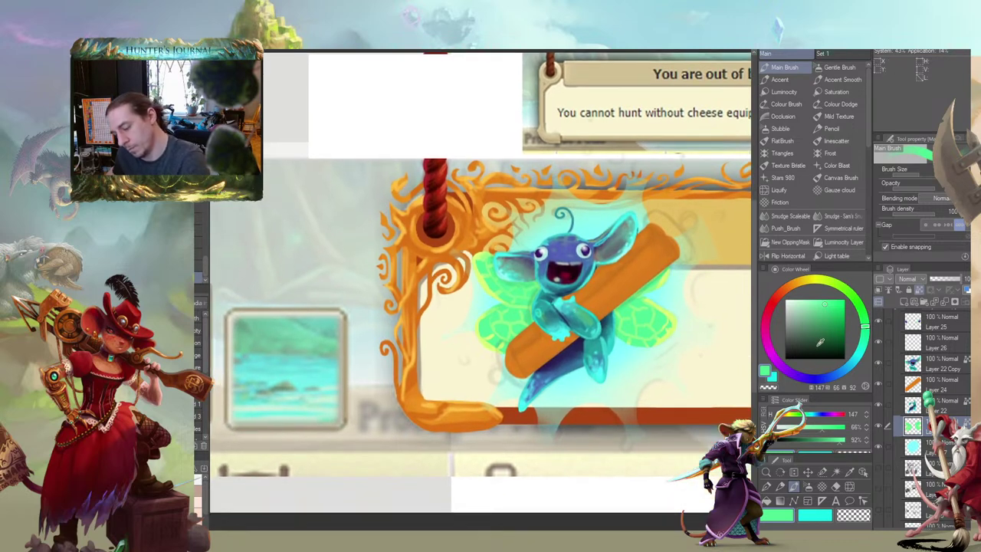
Add pale yellow-green highlights (hue 87, saturation 22, value 100) to the wings with the Accent Smooth brush
click(797, 300)
key(b)
drag(557, 319, 477, 307)
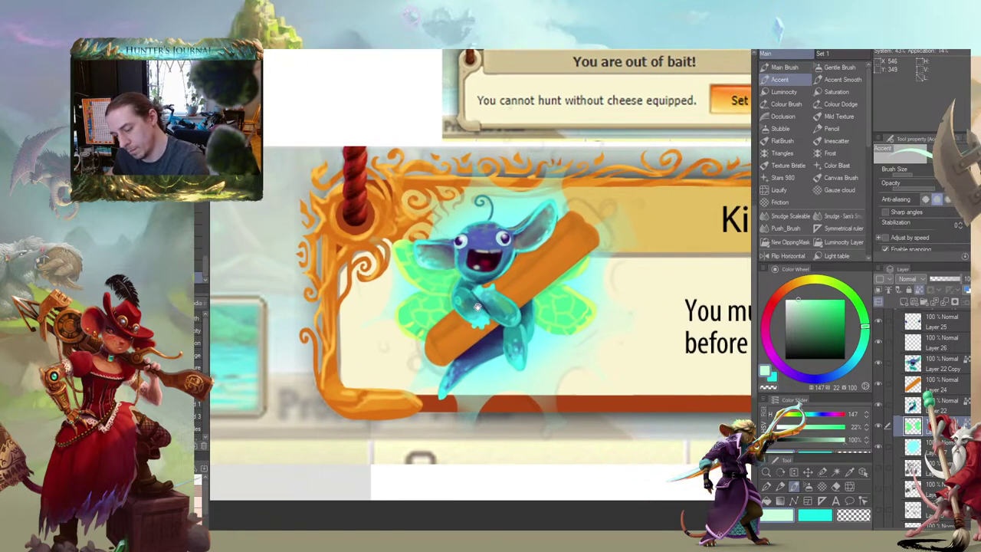
click(820, 282)
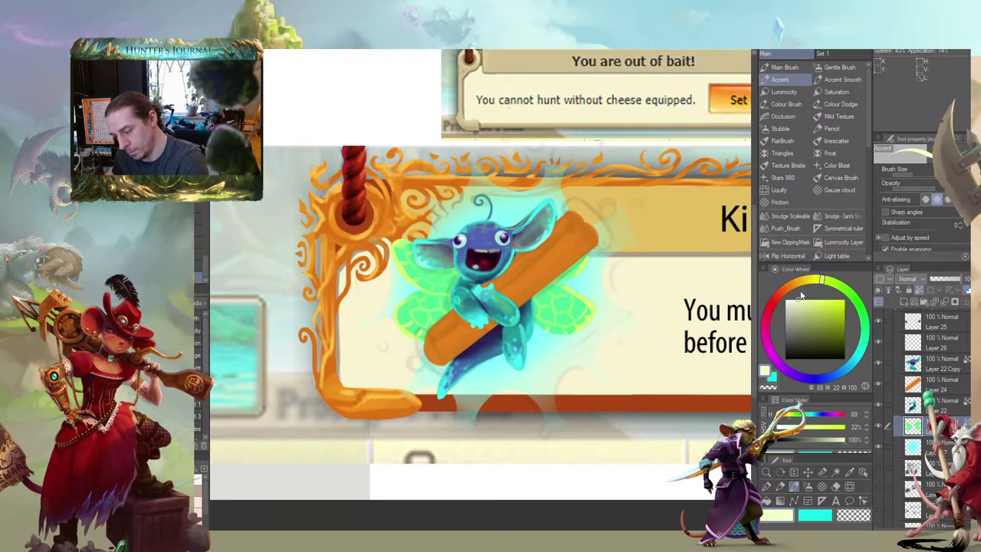
click(836, 284)
key(b)
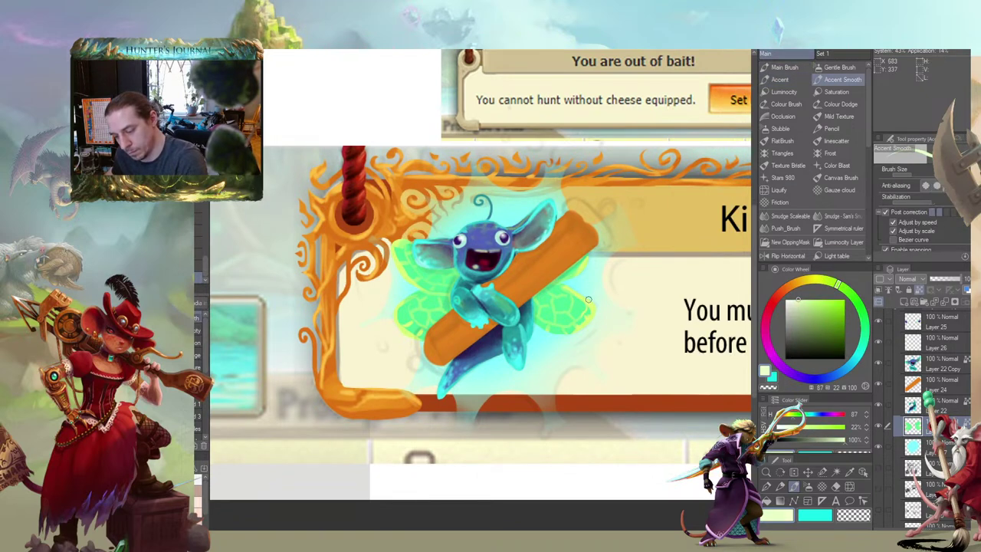
drag(475, 253, 553, 255)
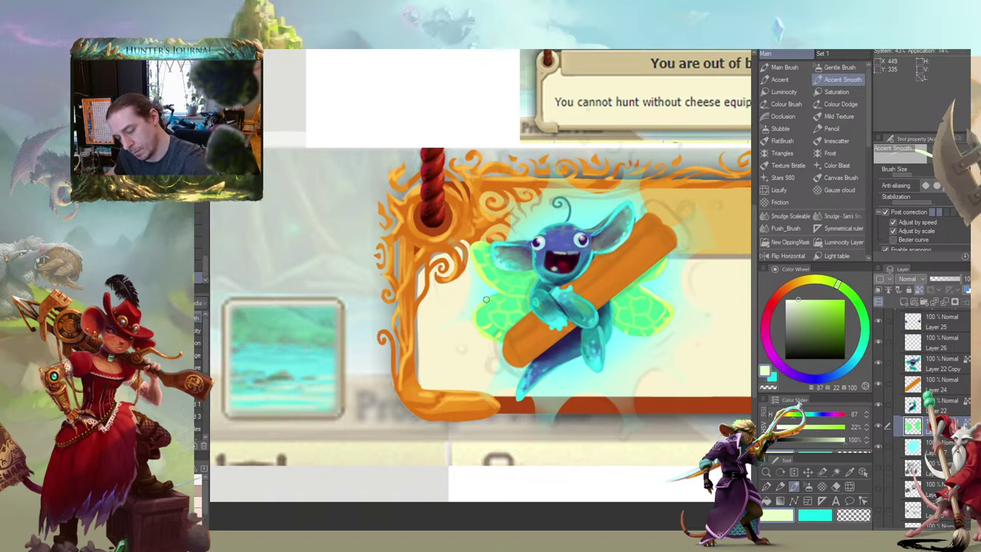
drag(463, 243, 417, 232)
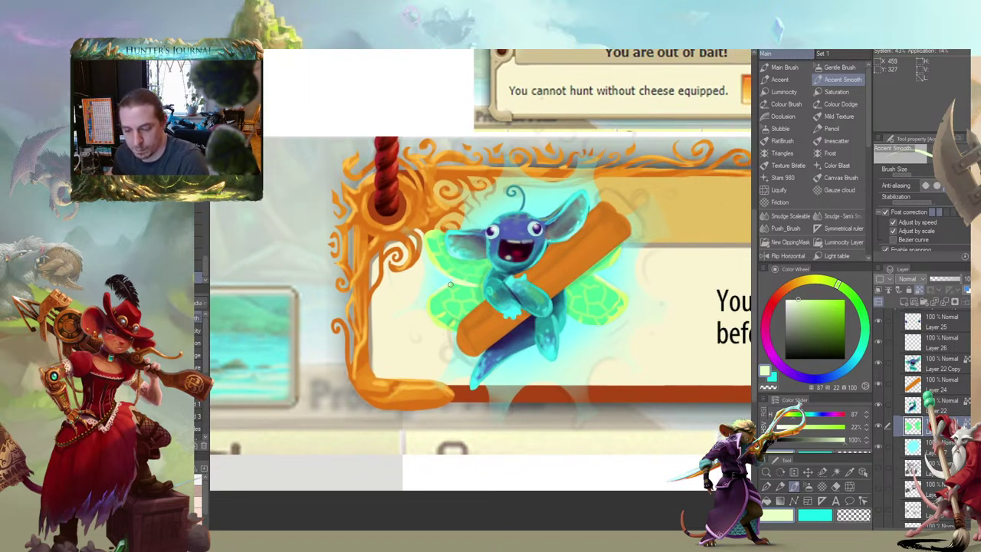
Touch up the pale highlights along the wing rims with the Main Brush and check the creature at reduced dialog size
scroll(427, 270, left, 1)
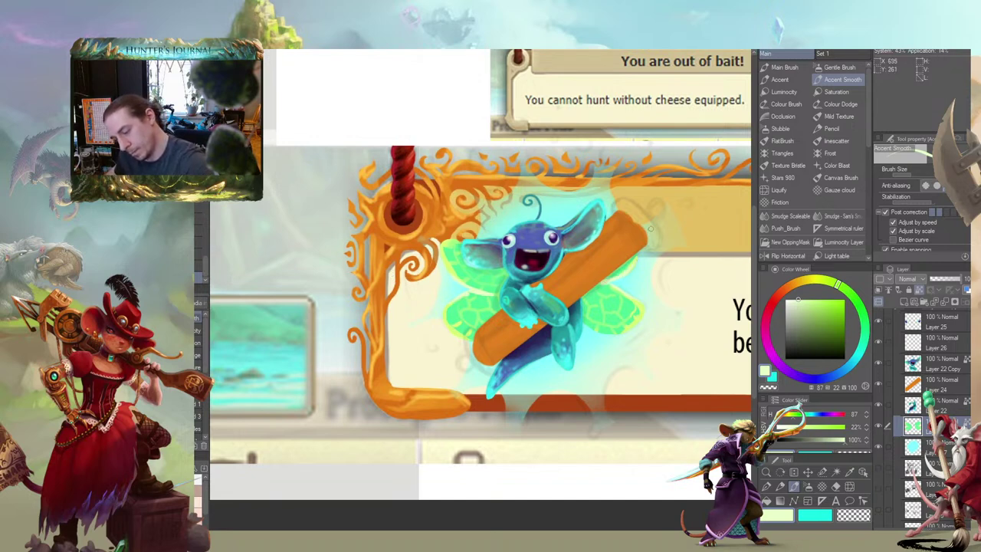
key(b)
drag(600, 164, 605, 166)
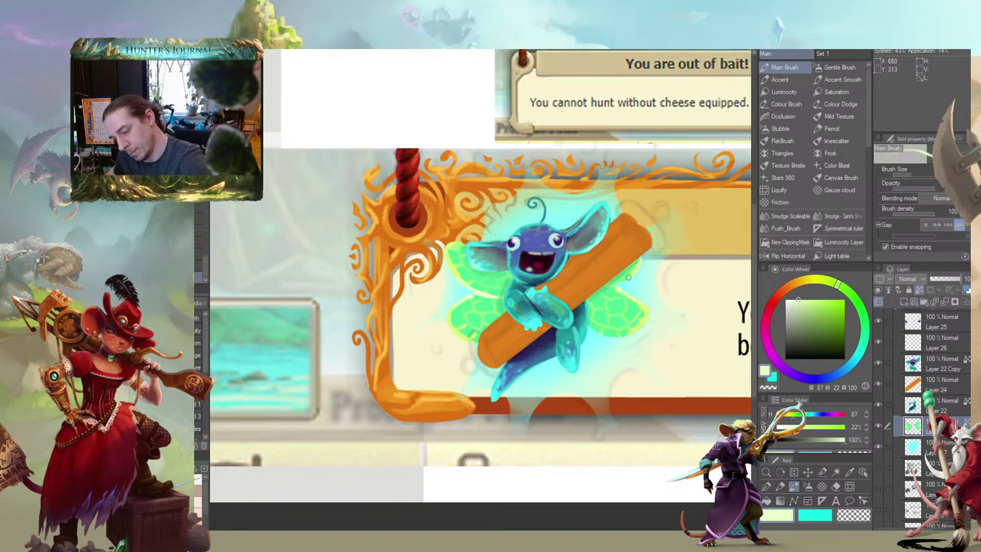
scroll(611, 217, right, 4)
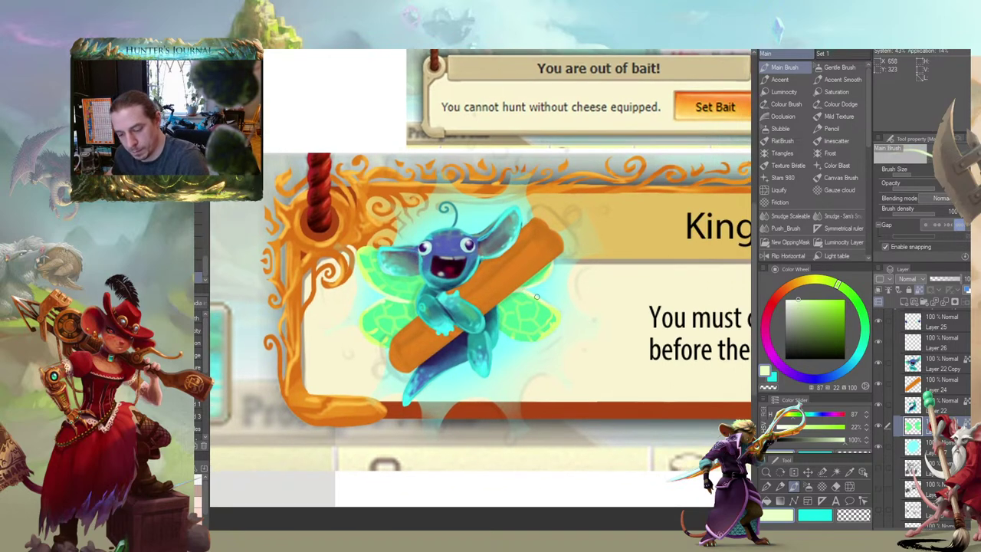
scroll(511, 337, left, 3)
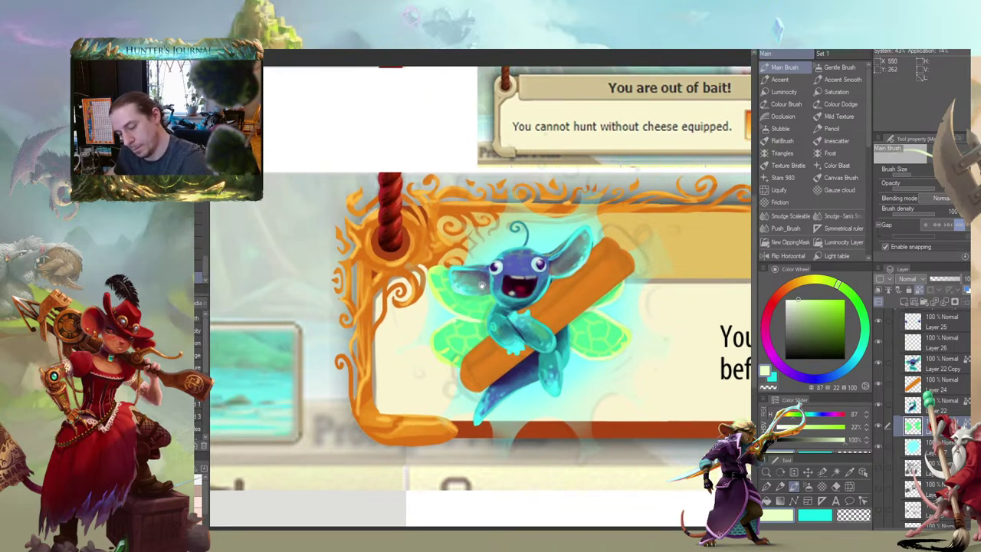
scroll(481, 286, down, 1)
scroll(482, 285, right, 1)
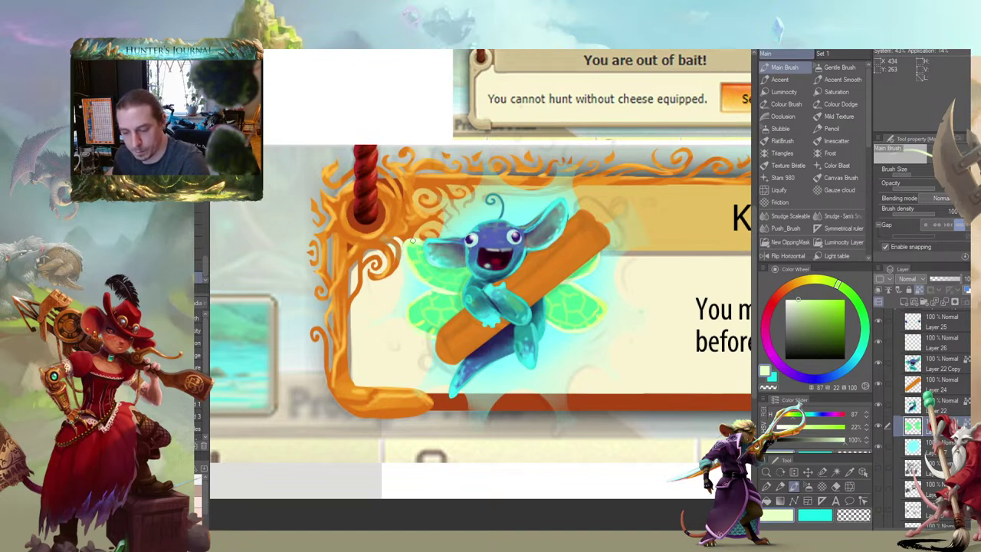
scroll(412, 239, left, 4)
scroll(422, 276, down, 1)
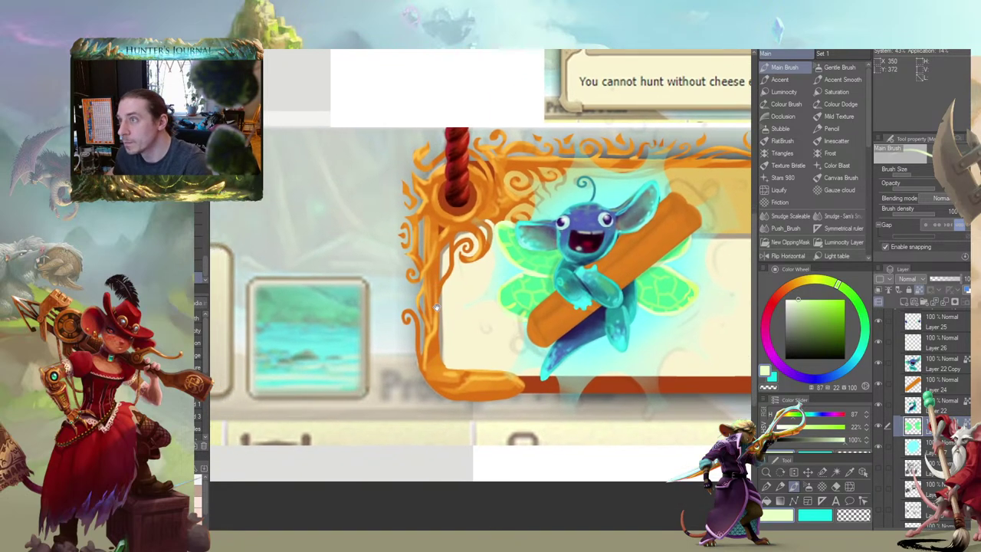
drag(431, 319, 375, 313)
scroll(389, 319, down, 3)
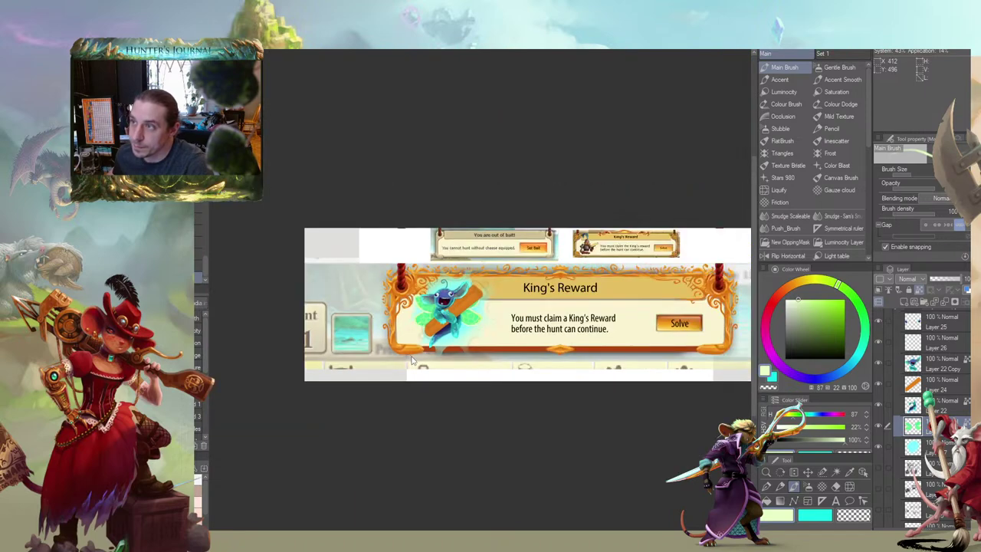
Tint the inner parts of the green wings with the Main Brush in teal (hue 171, saturation 71, value 80)
drag(411, 359, 436, 362)
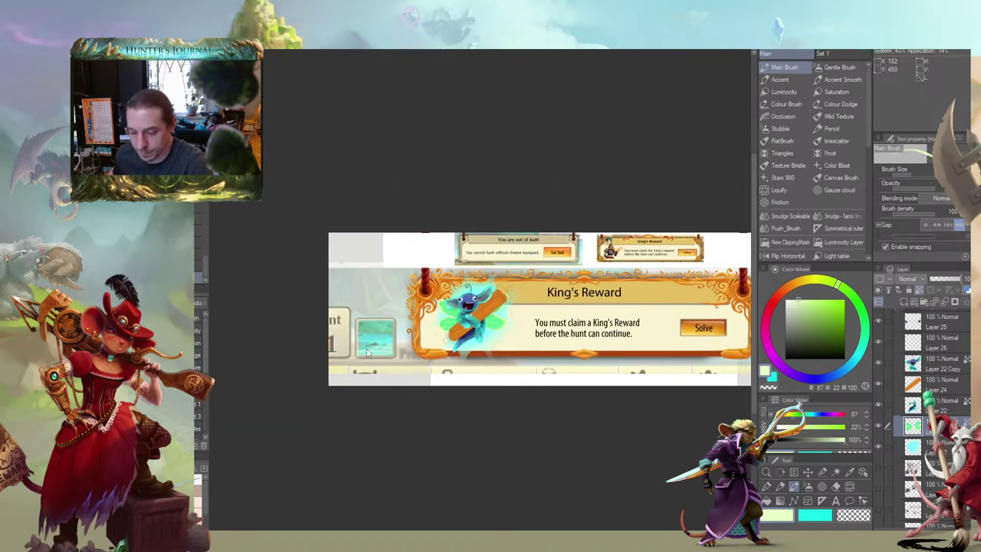
scroll(280, 354, down, 2)
drag(294, 361, 309, 309)
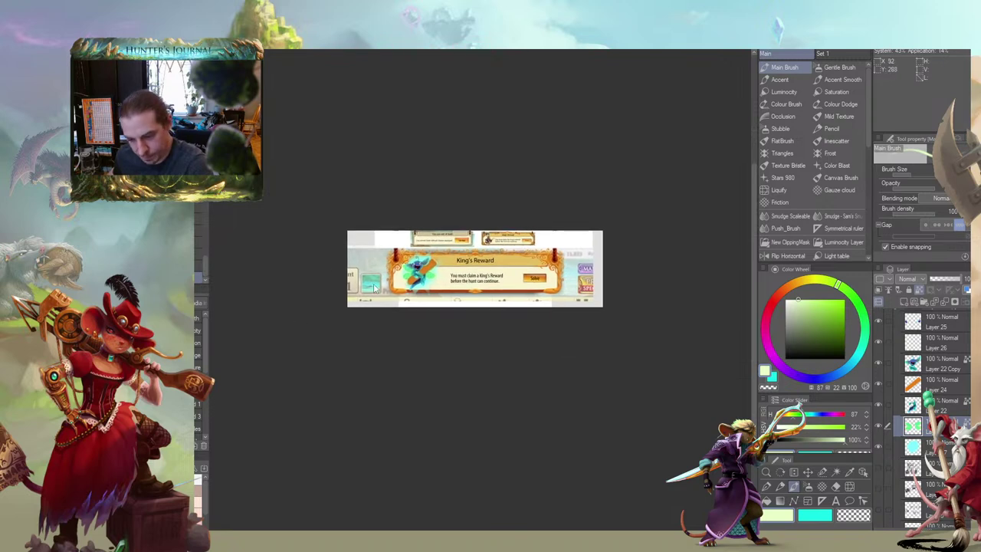
scroll(394, 309, up, 8)
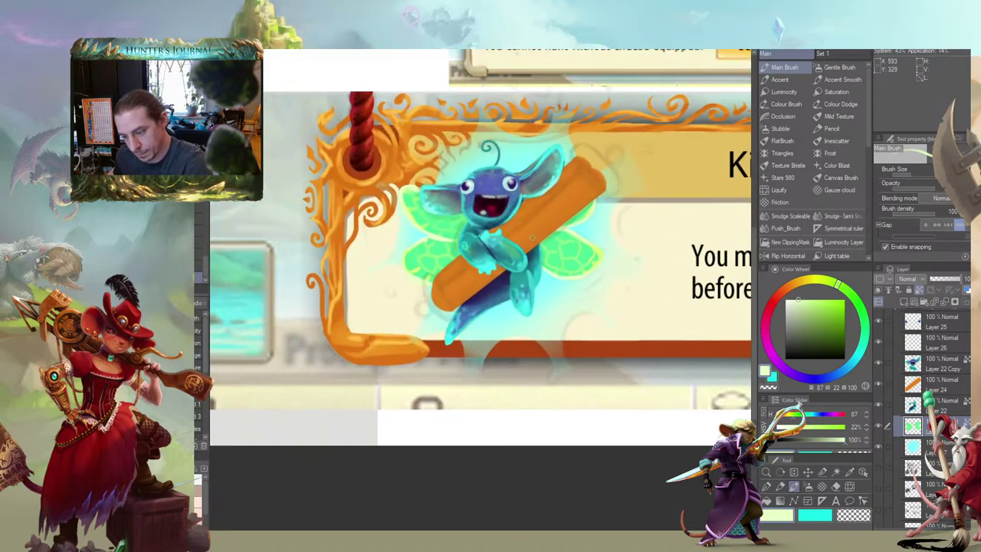
alt+click(553, 243)
click(827, 310)
click(861, 348)
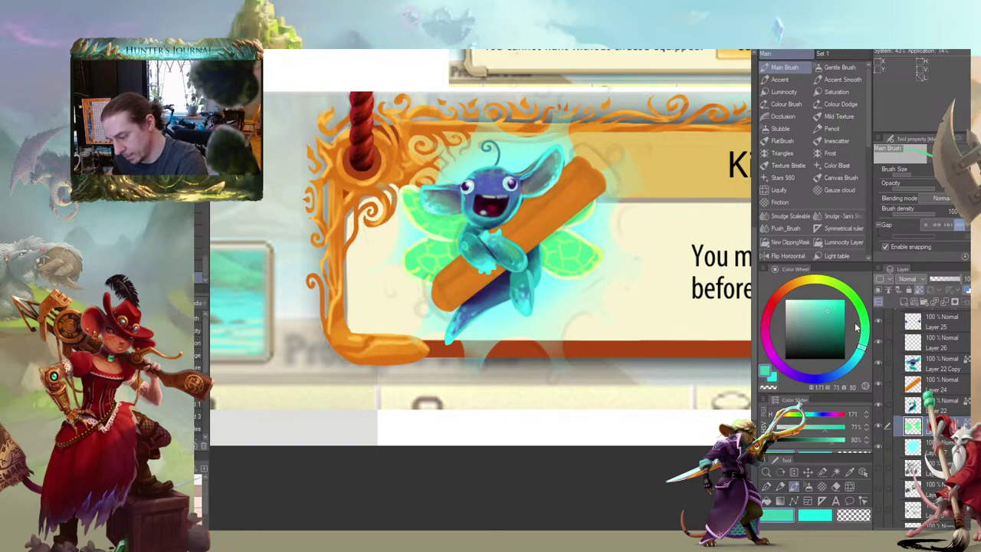
scroll(442, 283, down, 3)
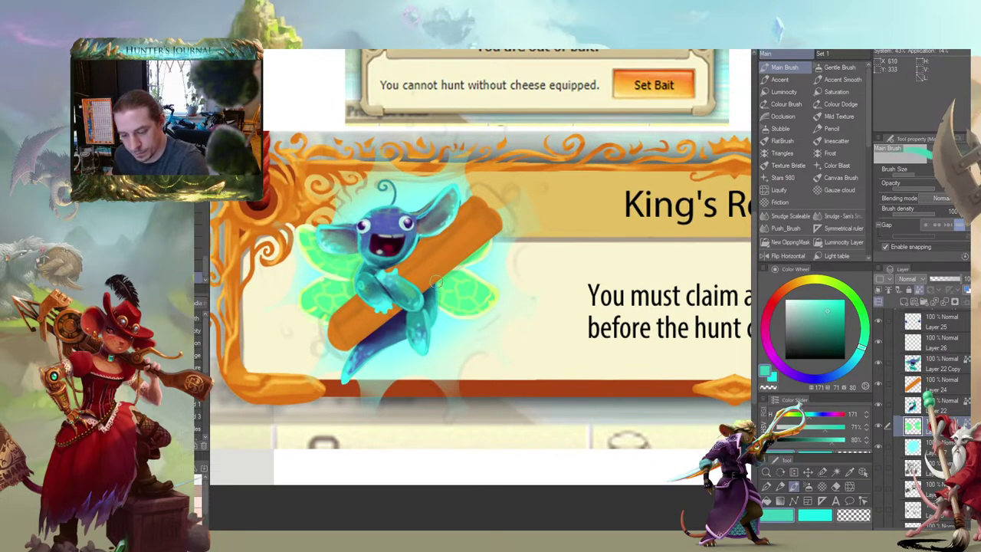
scroll(429, 218, up, 1)
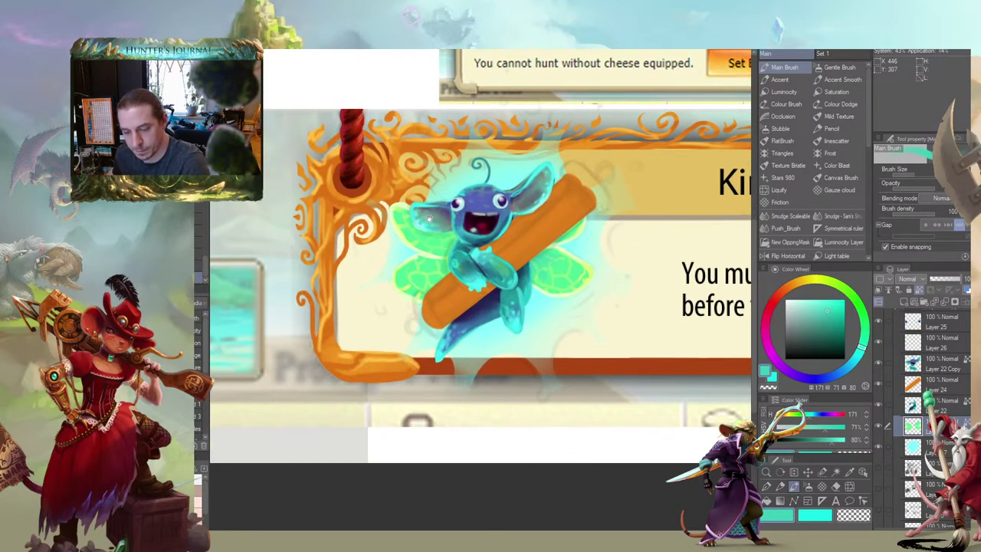
mouse_move(448, 265)
mouse_down()
mouse_move(425, 263)
mouse_move(427, 280)
mouse_up()
drag(382, 221, 400, 244)
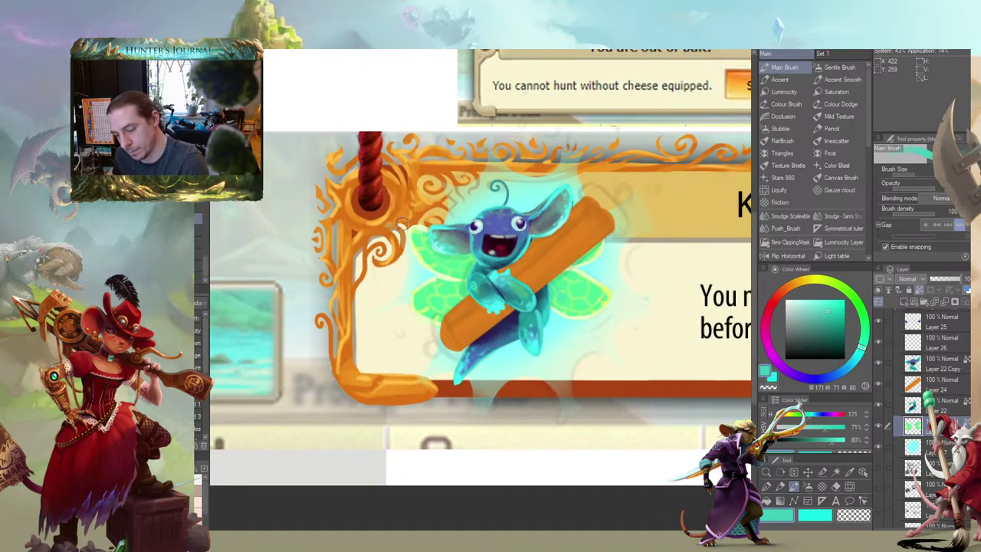
Paint dark green spots (hue 157, saturation 71, value 46) inside the wing cells and check them at reduced dialog size
click(827, 330)
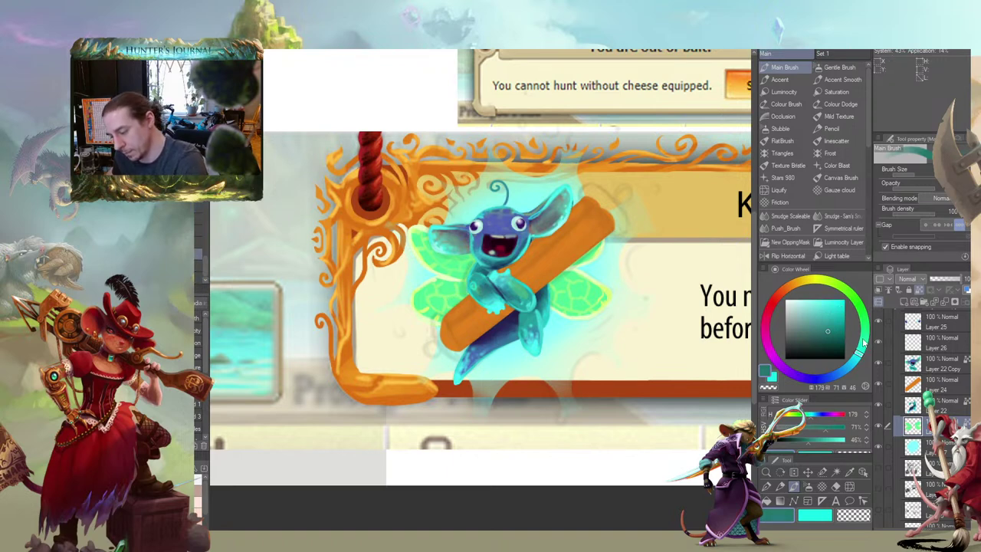
click(864, 335)
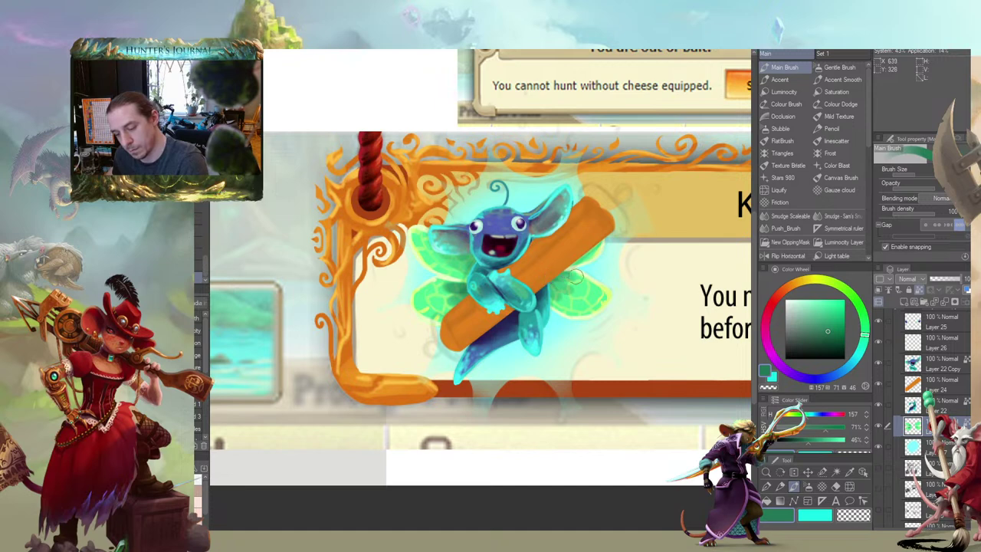
drag(396, 271, 378, 263)
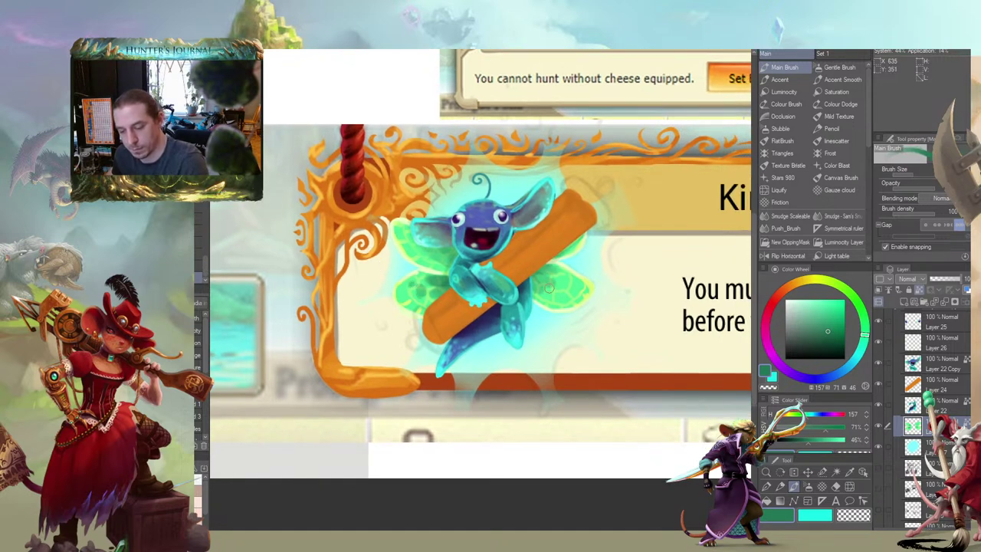
drag(409, 238, 398, 257)
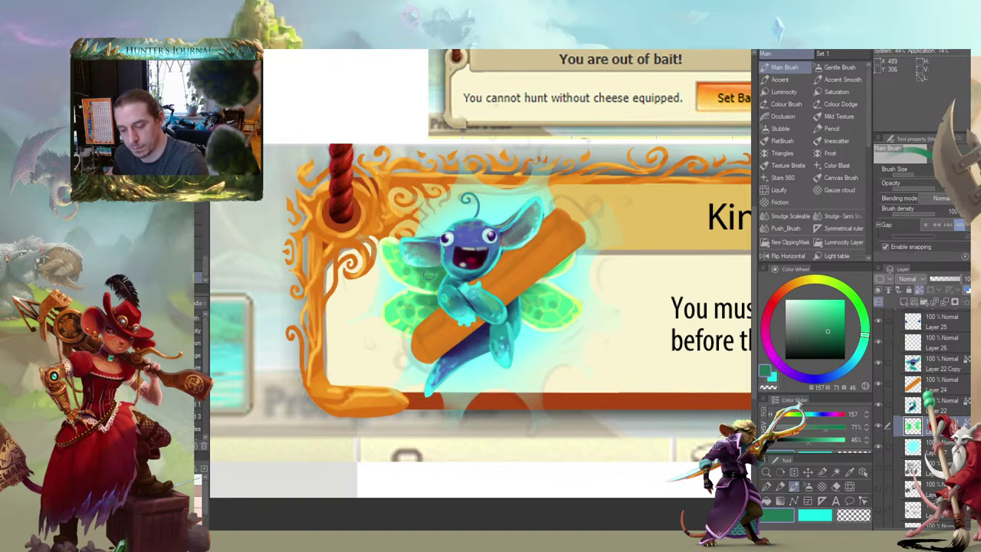
drag(353, 240, 426, 228)
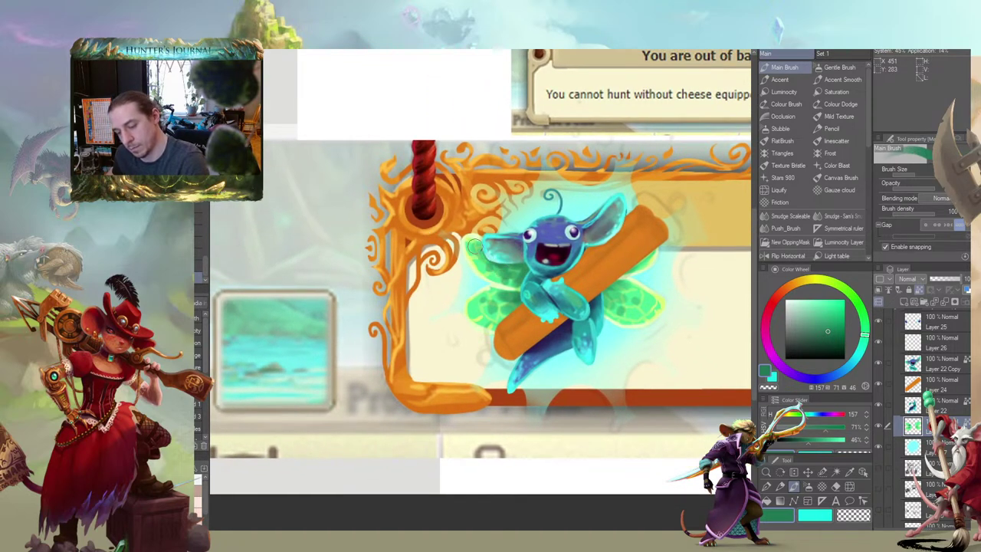
drag(484, 253, 439, 220)
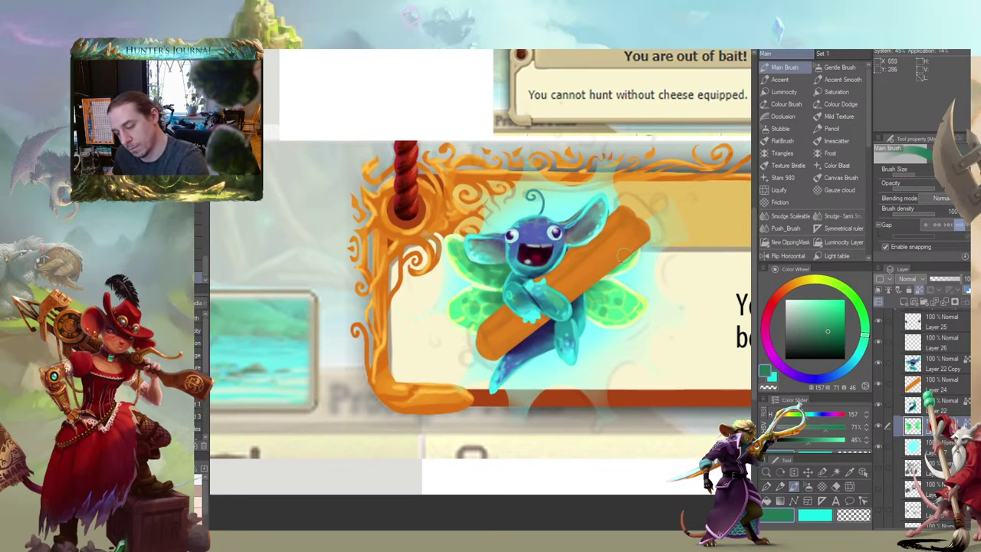
scroll(394, 246, down, 3)
drag(285, 272, 330, 257)
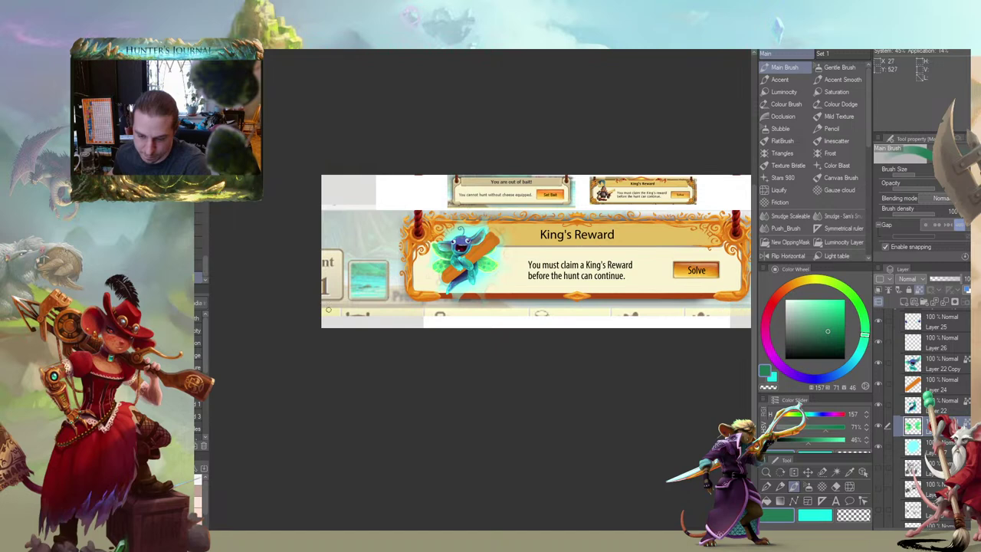
Lighten the outer wing areas with the Main Brush in sampled cream (hue 52, saturation 16, value 98) and check them at reduced dialog size
scroll(431, 261, up, 5)
alt+click(439, 263)
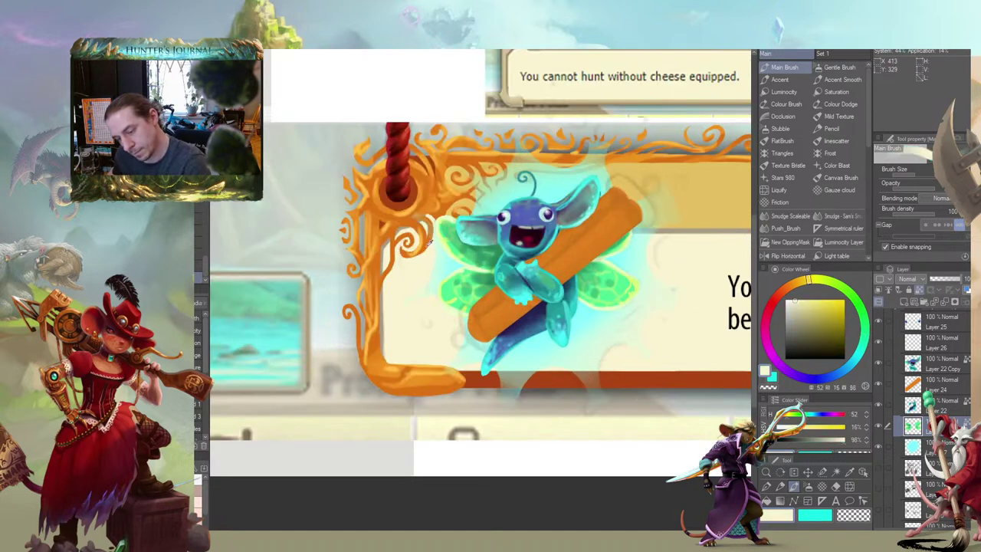
mouse_move(453, 243)
mouse_down()
mouse_move(479, 257)
mouse_move(451, 230)
mouse_move(487, 249)
mouse_up()
drag(426, 201, 401, 201)
mouse_move(428, 285)
mouse_down()
mouse_move(423, 291)
mouse_move(439, 297)
mouse_up()
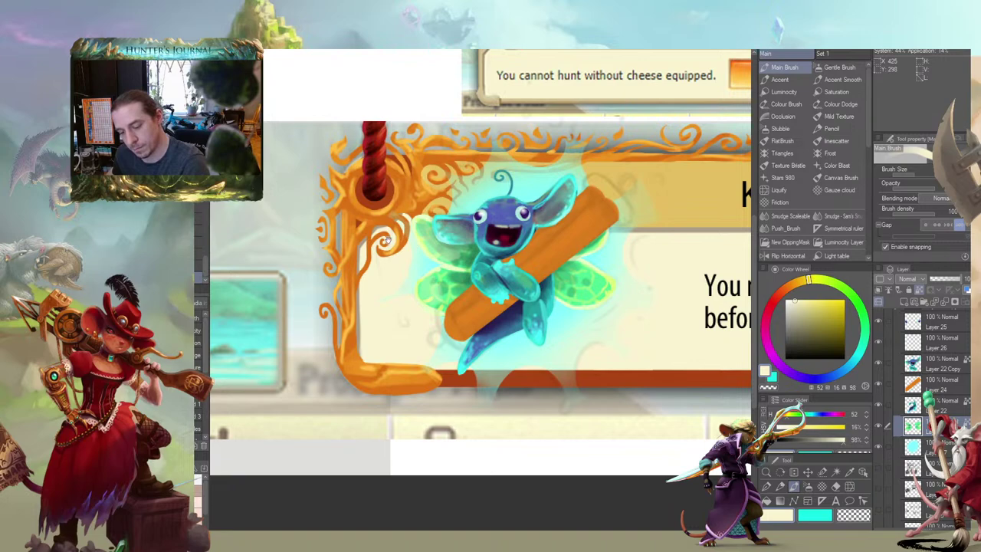
drag(388, 240, 353, 228)
mouse_move(565, 279)
mouse_down()
mouse_move(569, 272)
mouse_move(544, 272)
mouse_move(570, 277)
mouse_up()
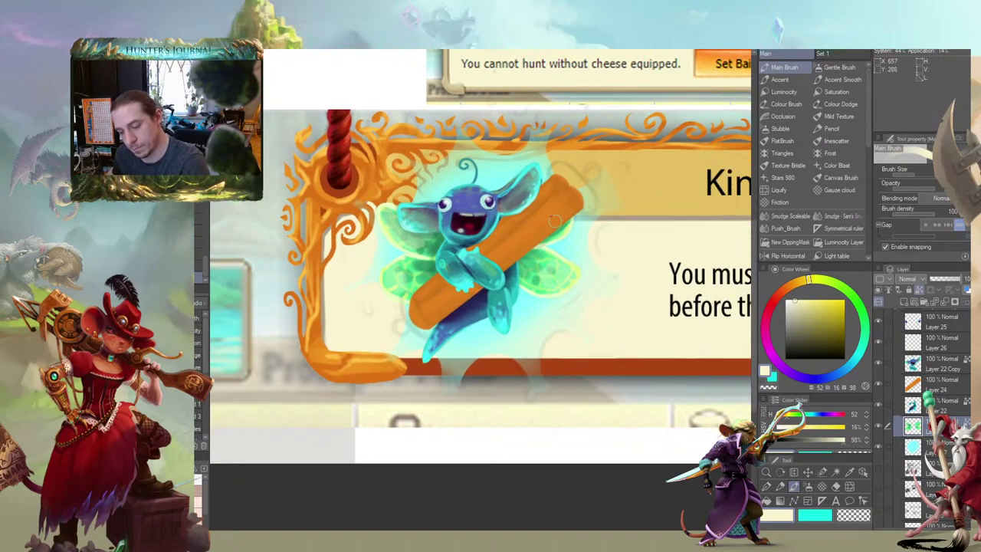
drag(555, 221, 567, 230)
drag(501, 197, 528, 210)
scroll(355, 233, down, 3)
scroll(343, 261, down, 3)
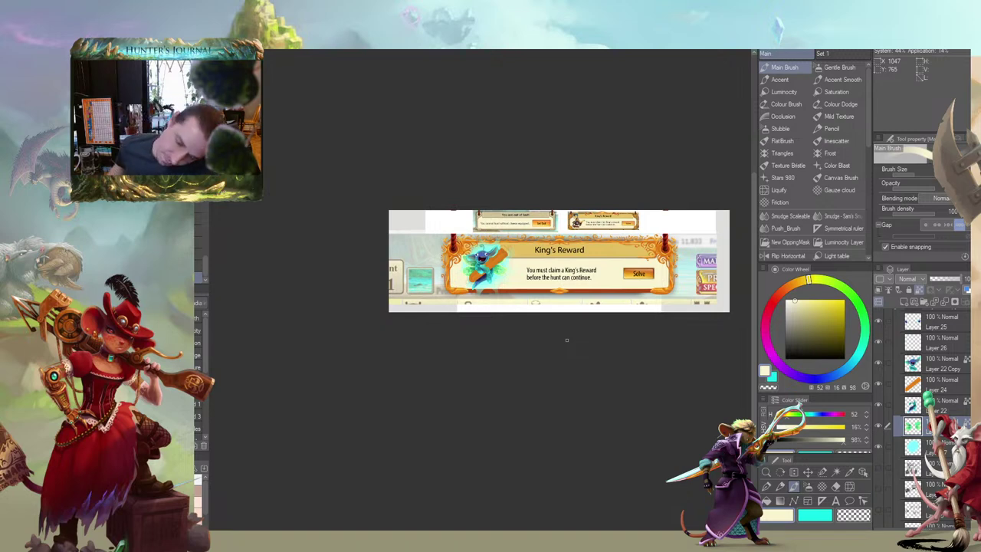
scroll(463, 255, up, 5)
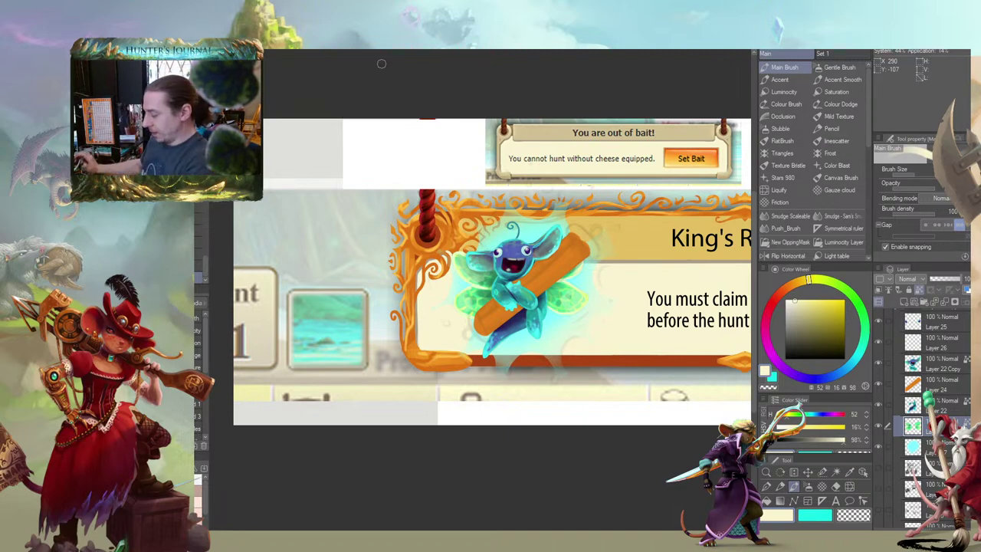
Switch to the portrait document of the purple-robed figure and show its beige background layer
click(337, 49)
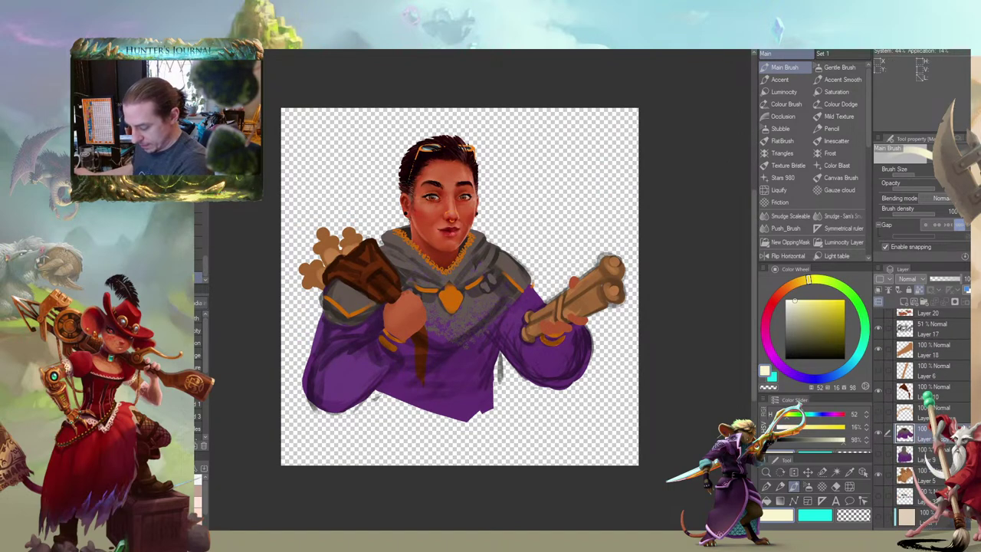
click(879, 517)
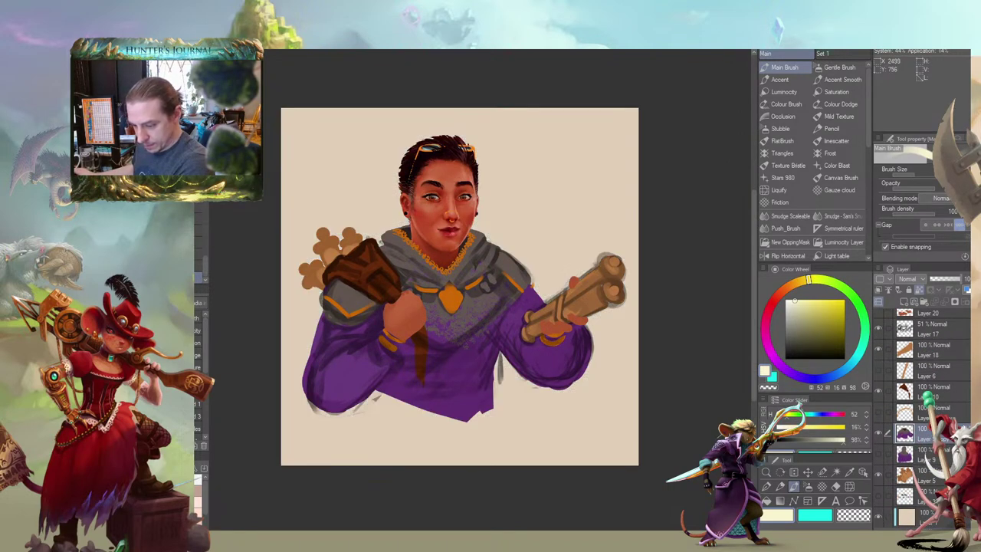
drag(414, 228, 443, 240)
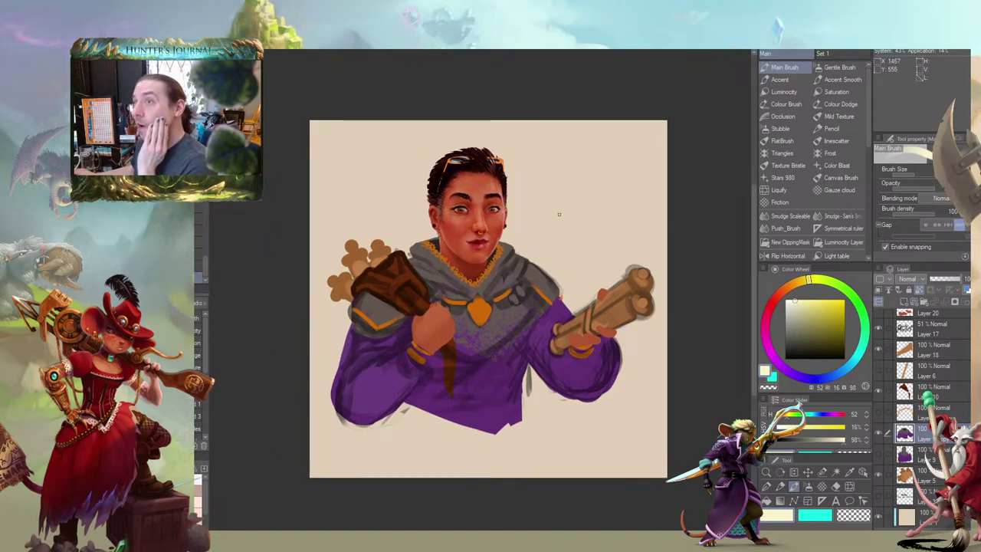
Examine how the purple-robed portrait reads at thumbnail size and at larger sizes
scroll(559, 218, down, 10)
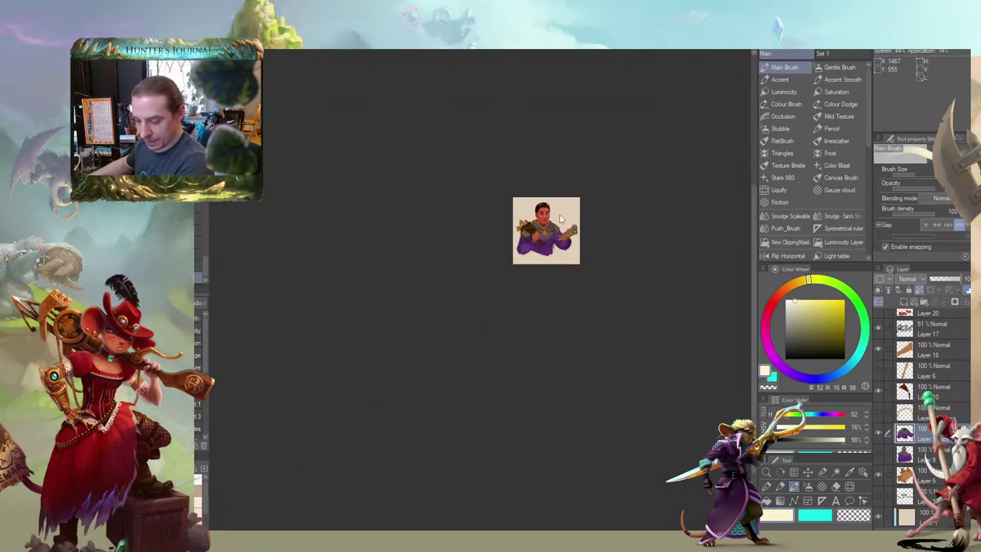
scroll(560, 218, up, 2)
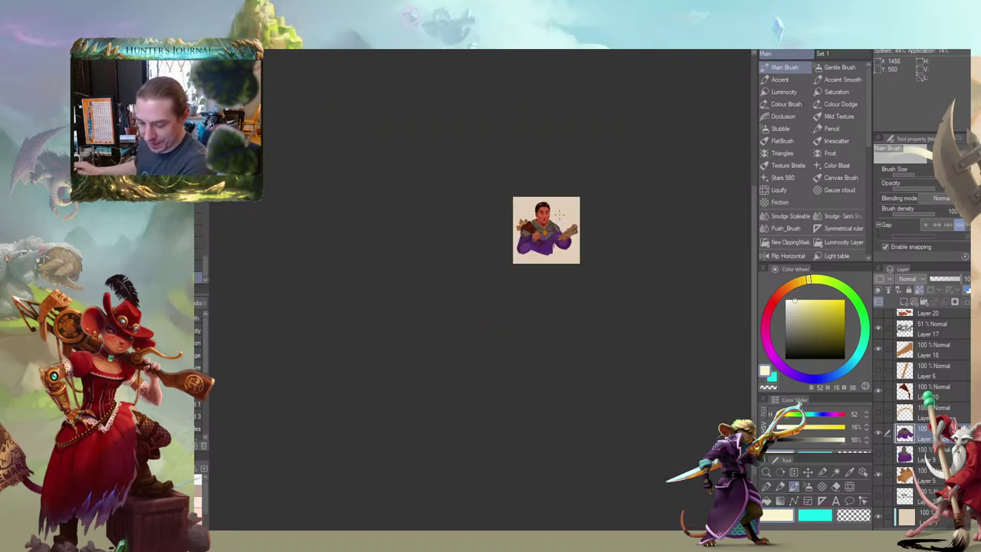
drag(585, 217, 530, 300)
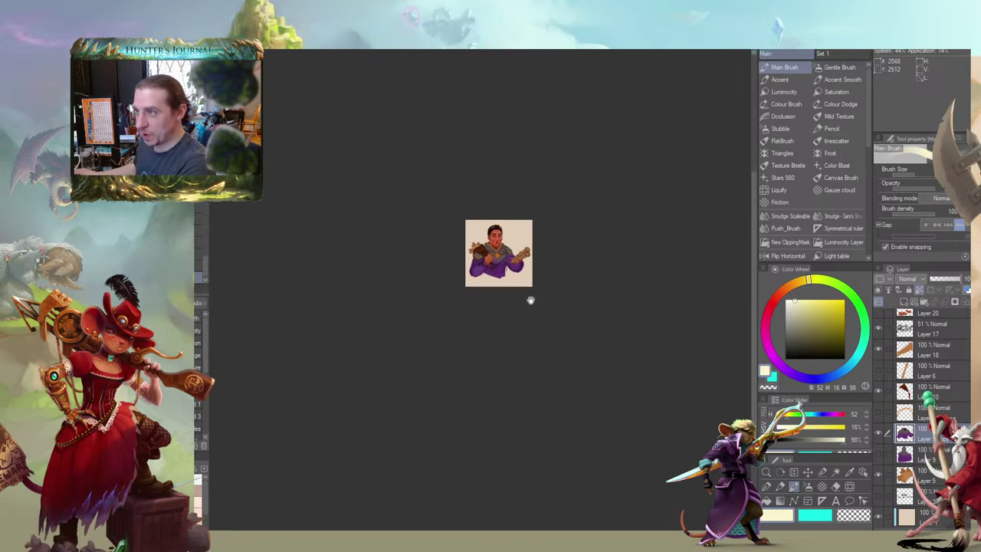
scroll(531, 304, up, 2)
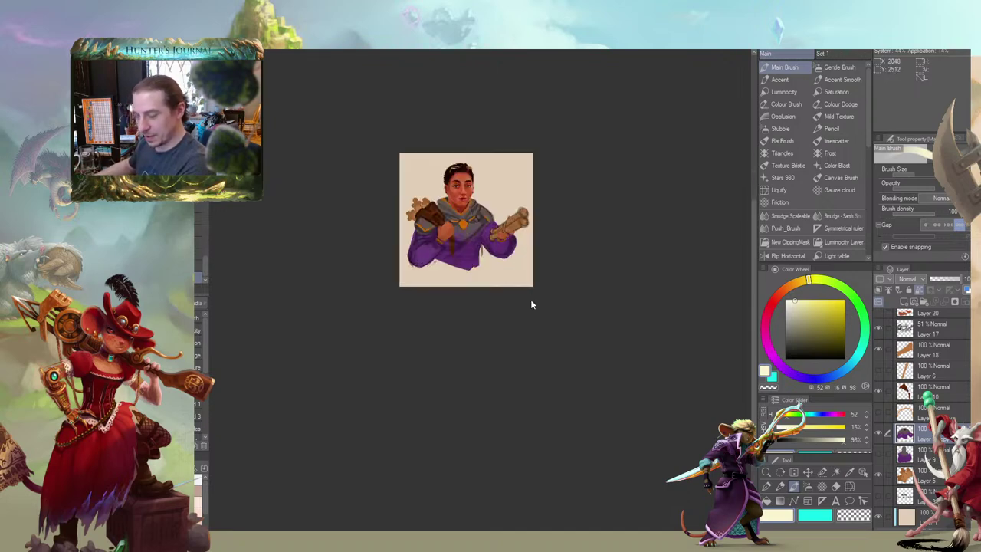
scroll(530, 304, up, 2)
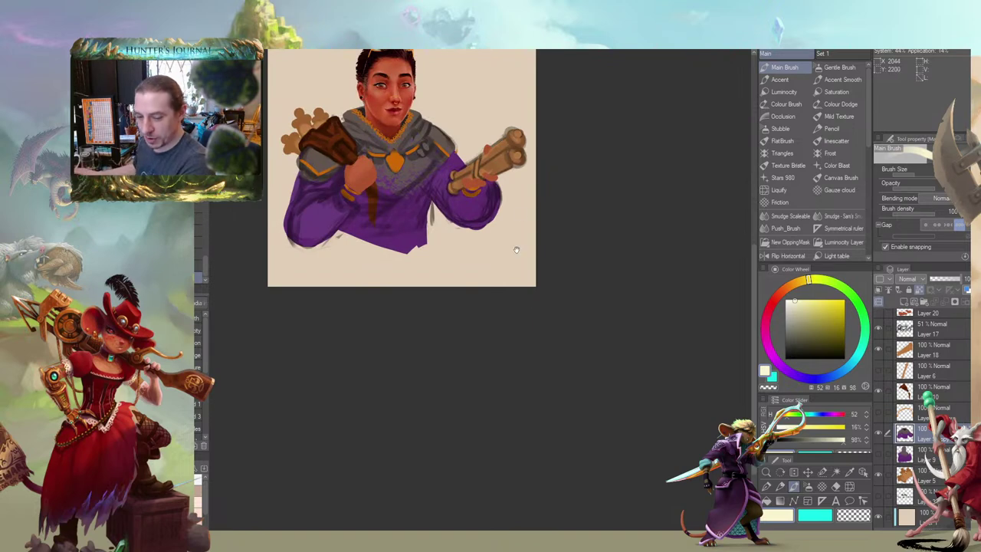
mouse_move(497, 182)
mouse_down()
mouse_move(587, 333)
mouse_move(597, 284)
mouse_up()
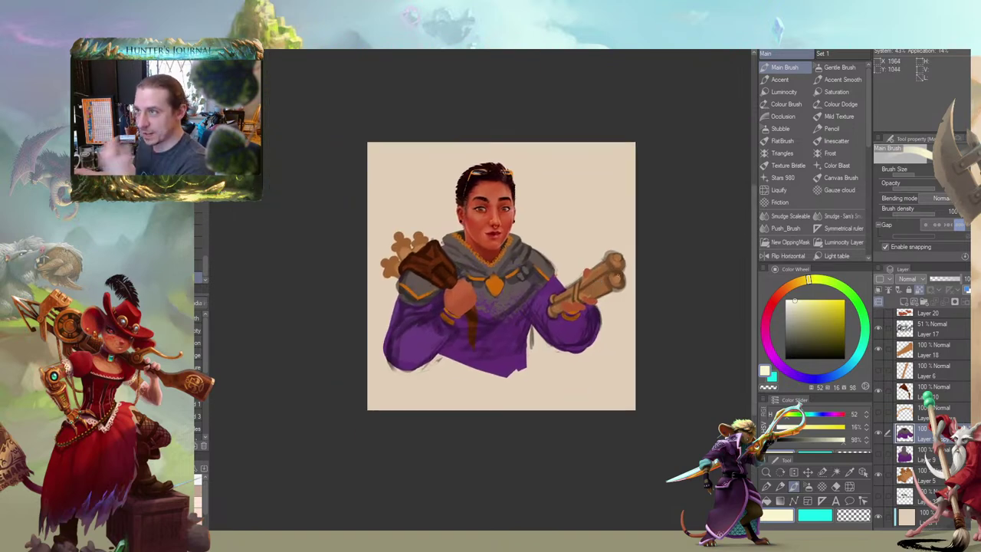
scroll(617, 276, down, 2)
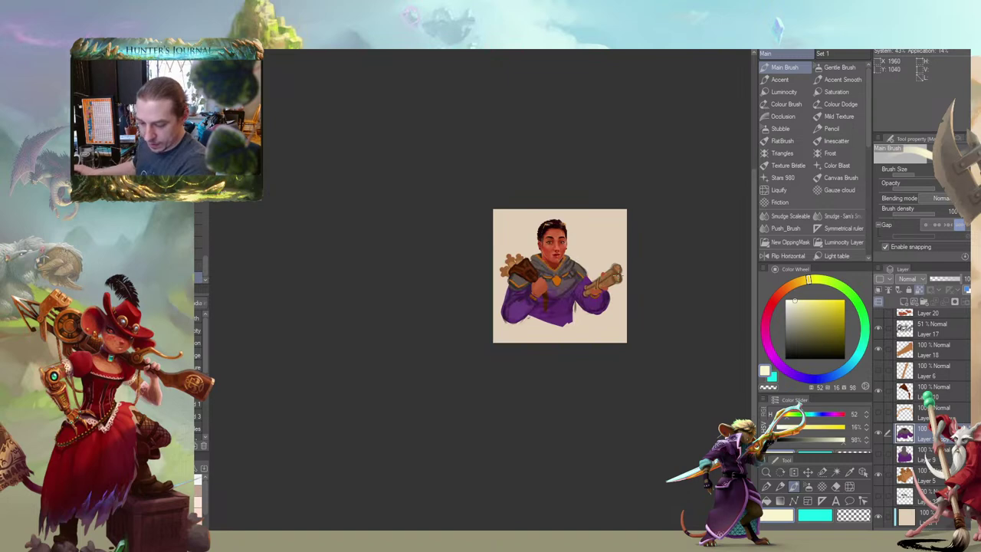
drag(590, 257, 555, 244)
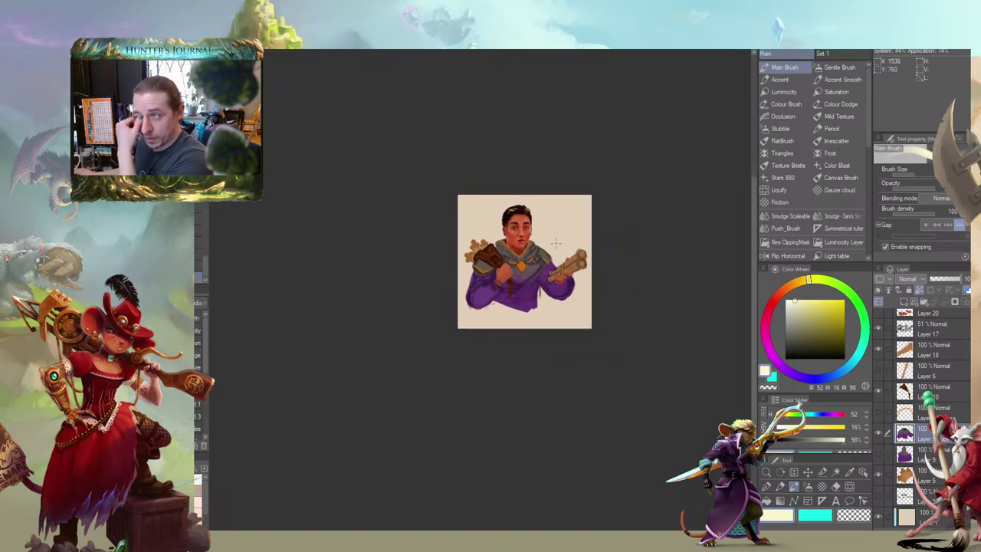
drag(550, 266, 526, 266)
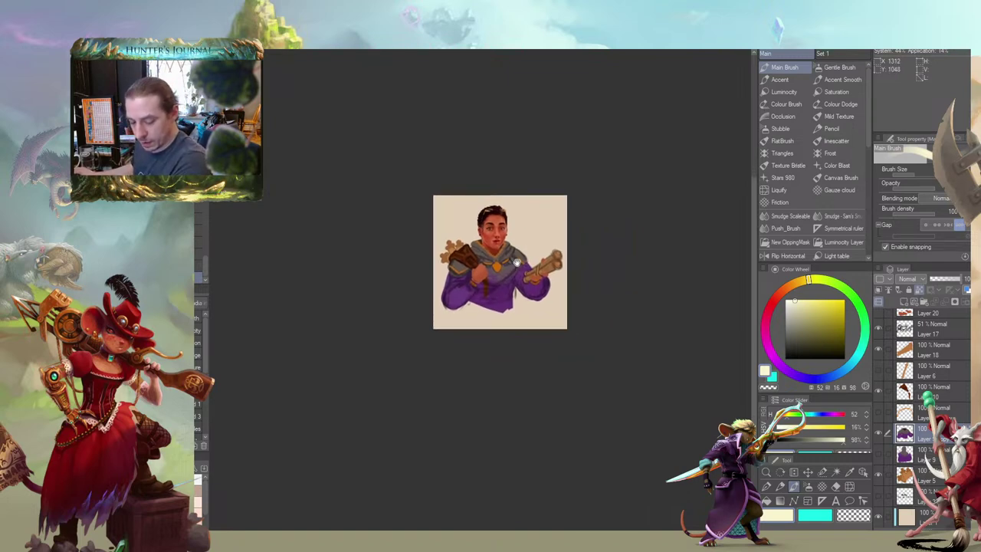
scroll(518, 266, up, 2)
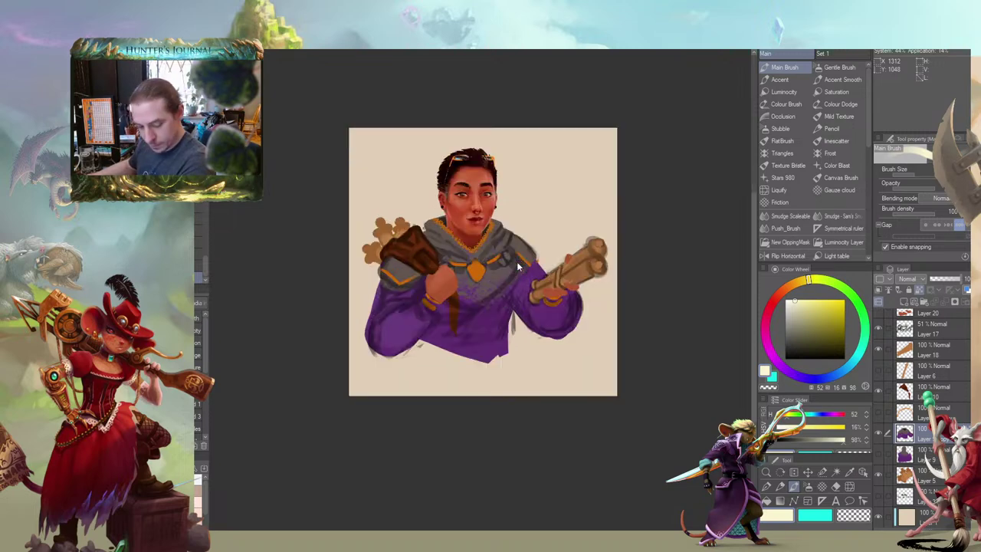
drag(552, 218, 602, 241)
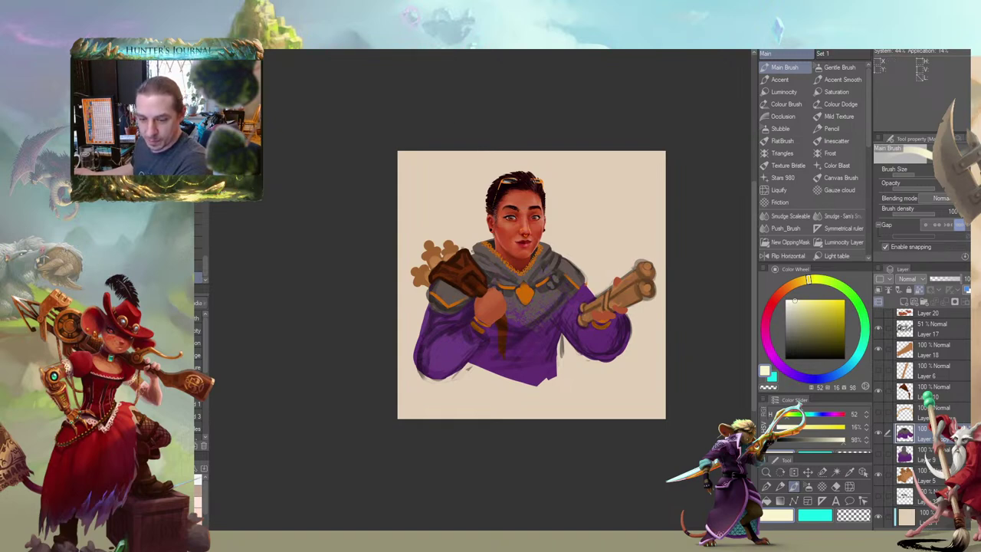
Return to the King's Reward dialog document and check the creature at reduced dialog size
click(394, 45)
drag(574, 302, 557, 257)
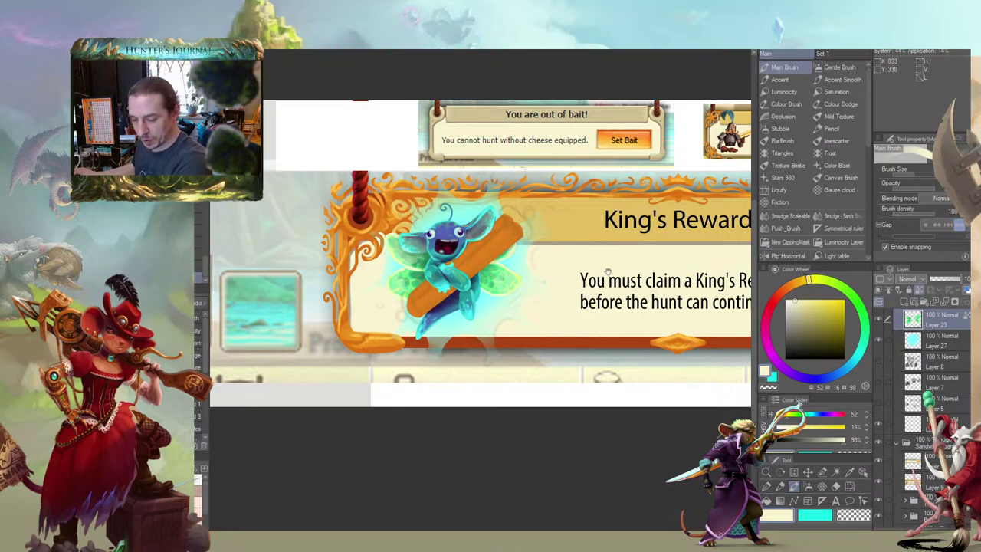
drag(607, 272, 497, 267)
scroll(497, 267, down, 3)
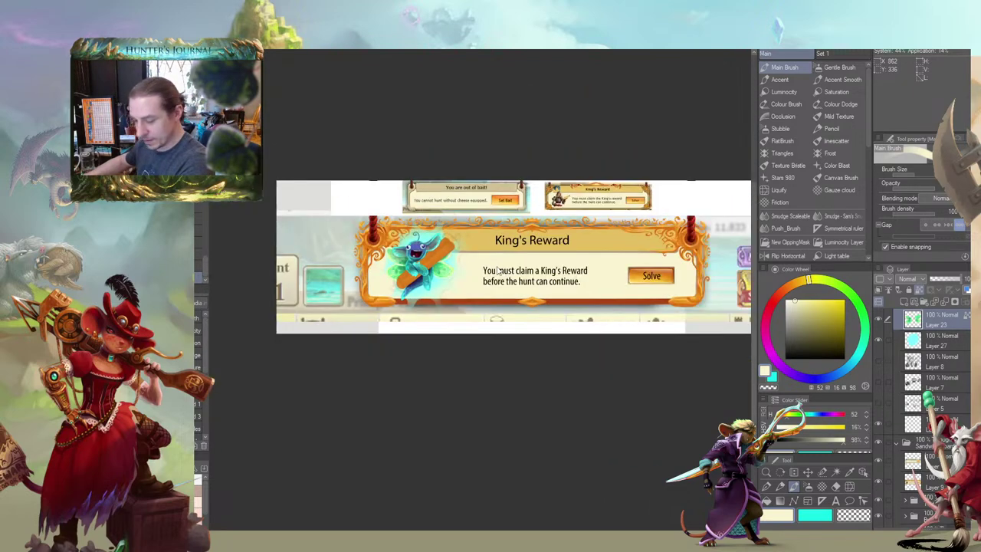
Add a new layer directly above the cyan glow layer (Layer 27) beneath the wings layer
drag(445, 249, 465, 262)
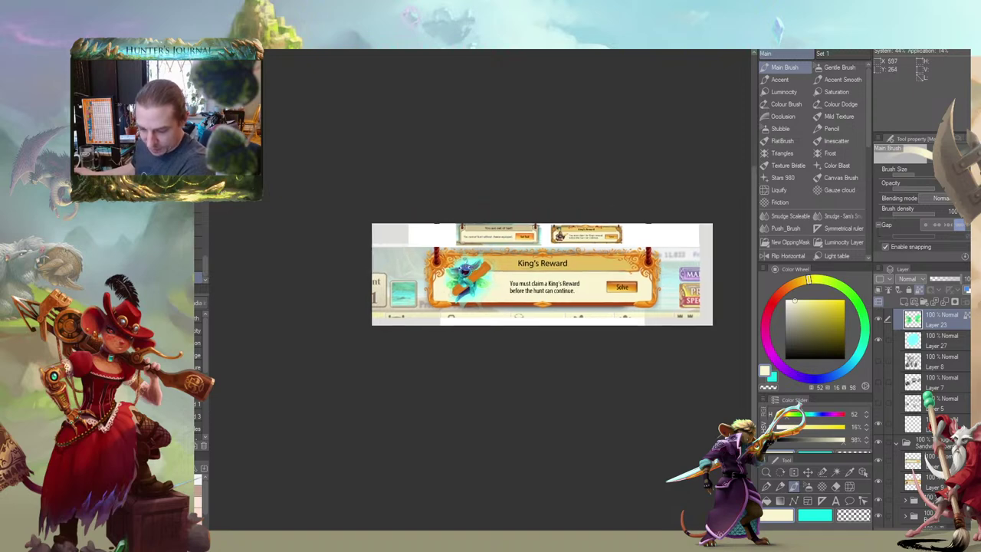
scroll(468, 265, up, 5)
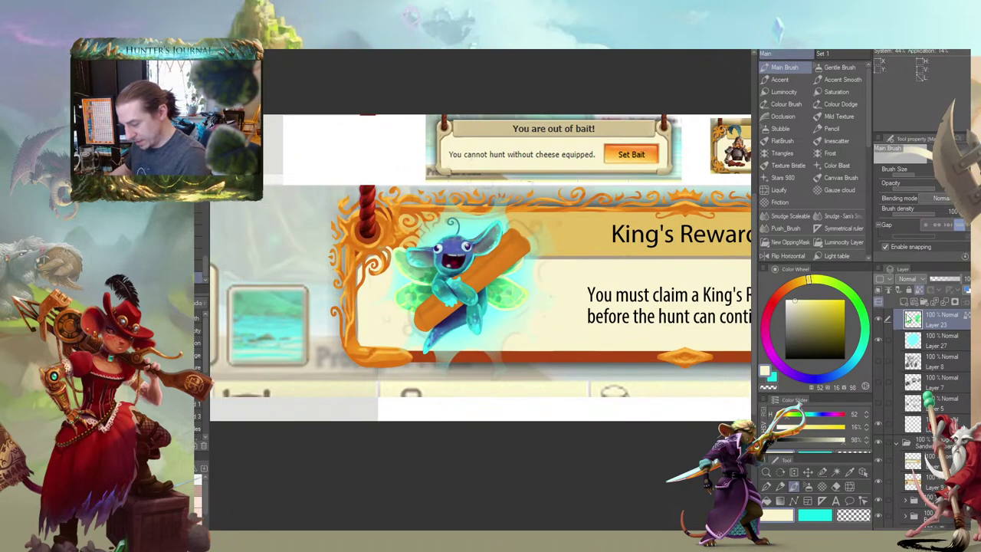
click(887, 340)
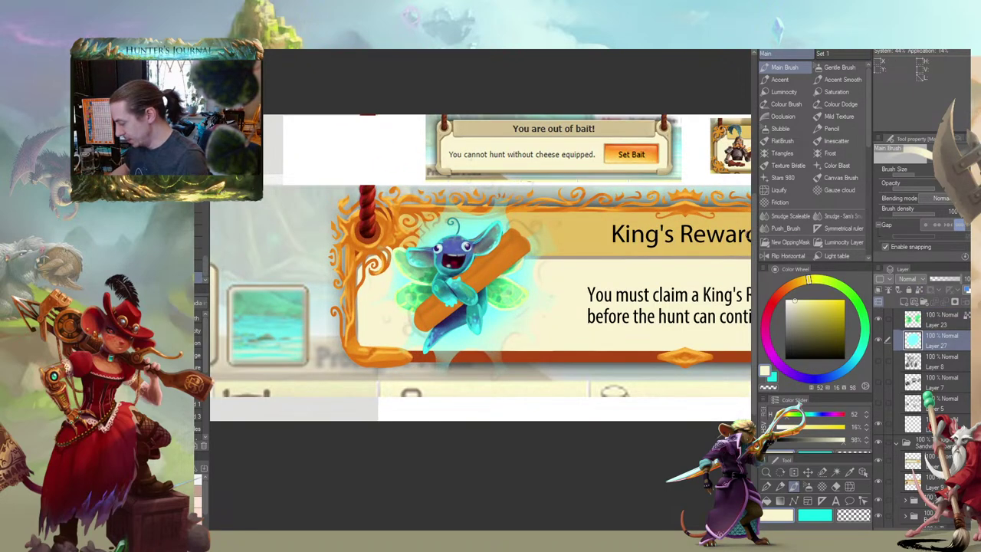
alt+click(502, 391)
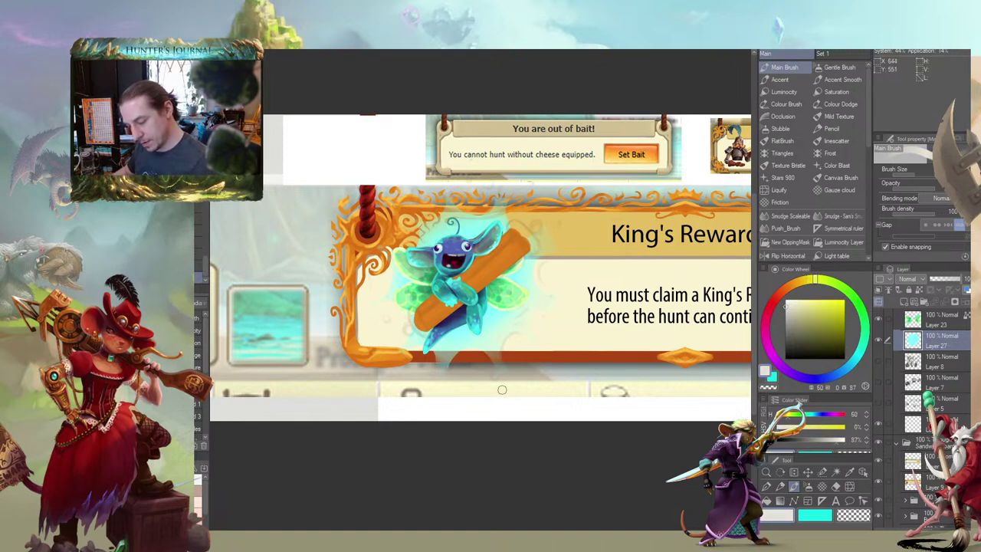
key(b)
click(904, 301)
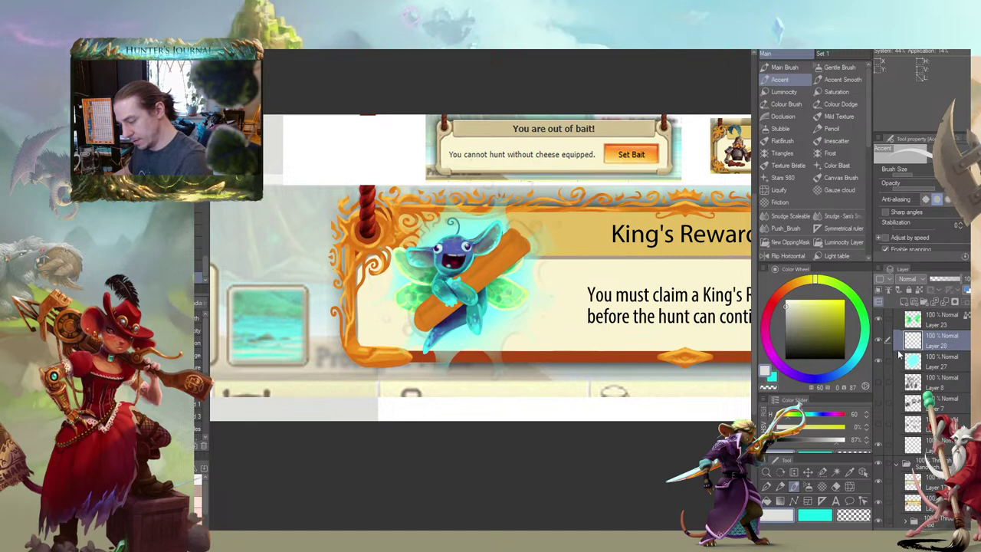
Brush soft pure-white light into the glow around the creature on the new layer with the Gentle Brush
click(827, 69)
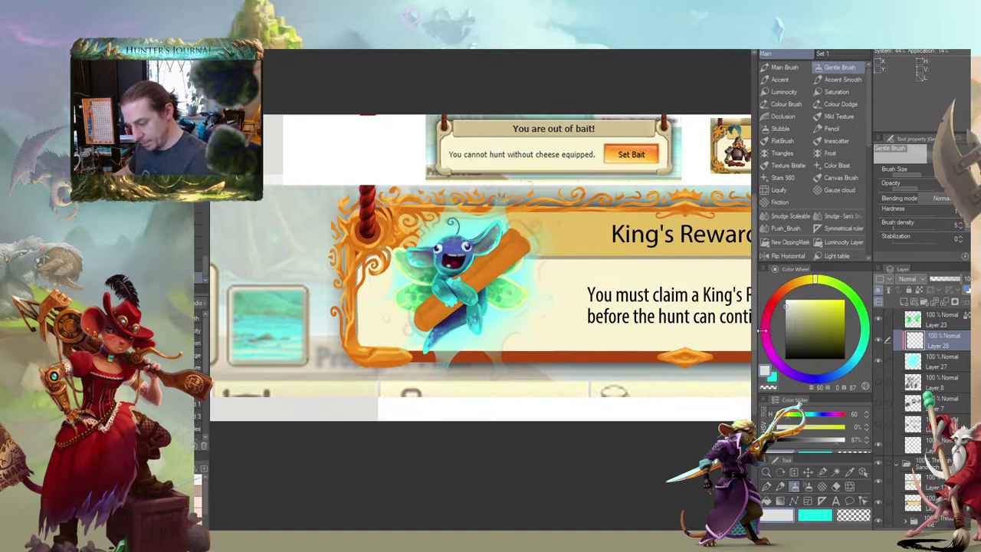
click(786, 301)
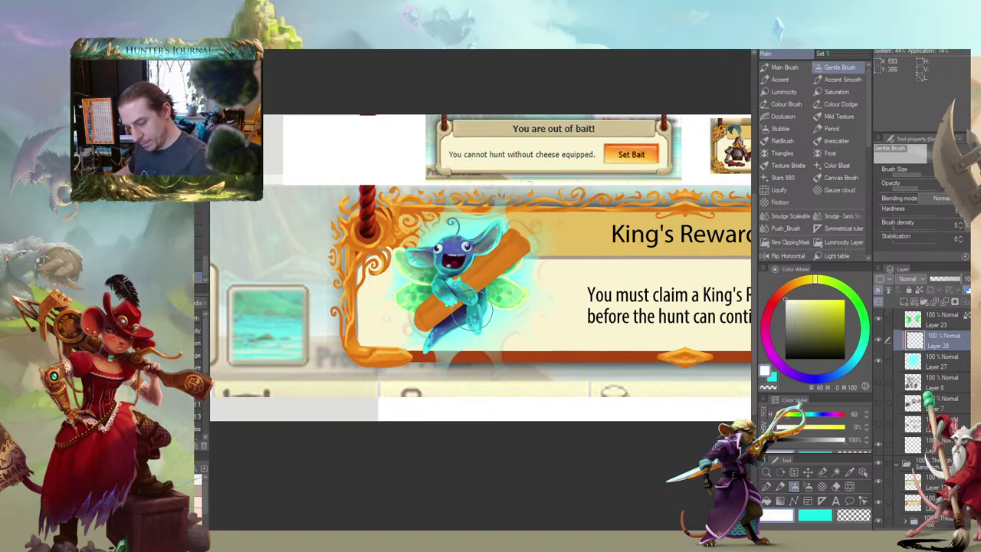
Paint white accents in the glow around the creature's legs, log and ears with the Main Brush
key(b)
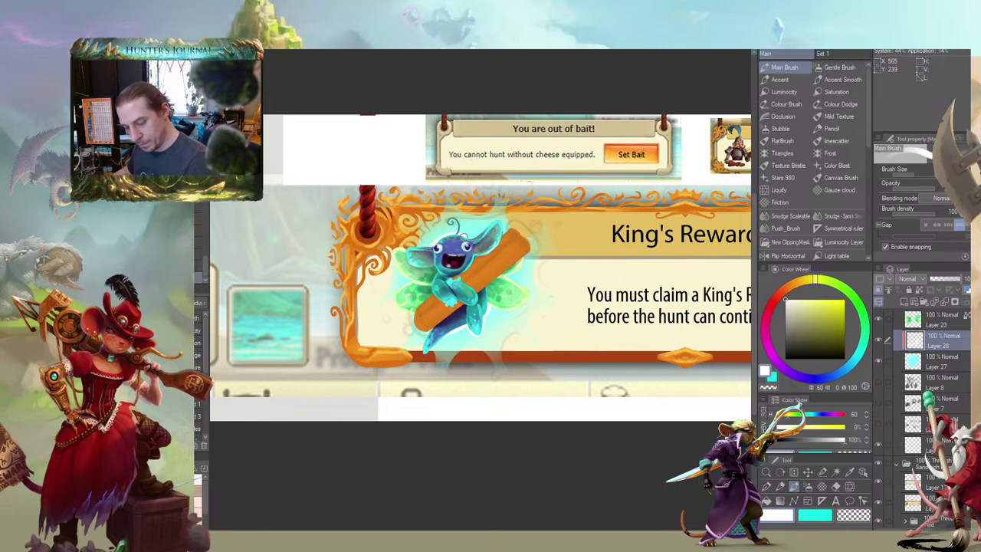
drag(418, 181, 466, 168)
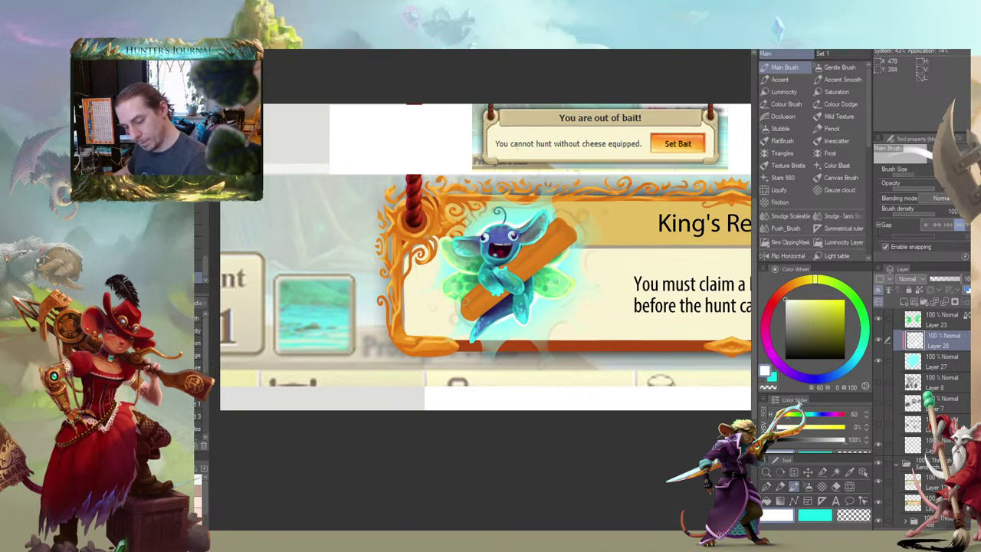
drag(464, 301, 485, 287)
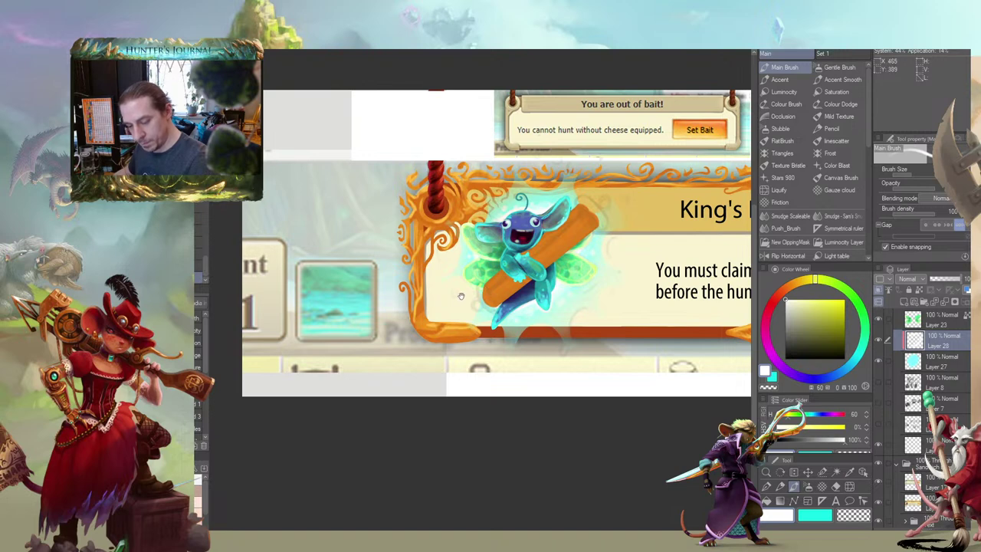
drag(461, 296, 446, 281)
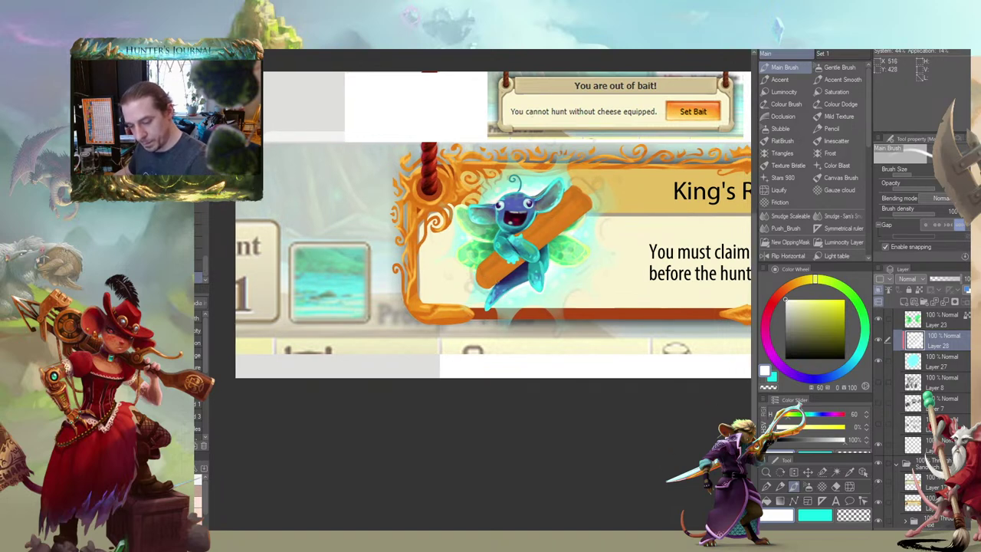
drag(381, 251, 367, 259)
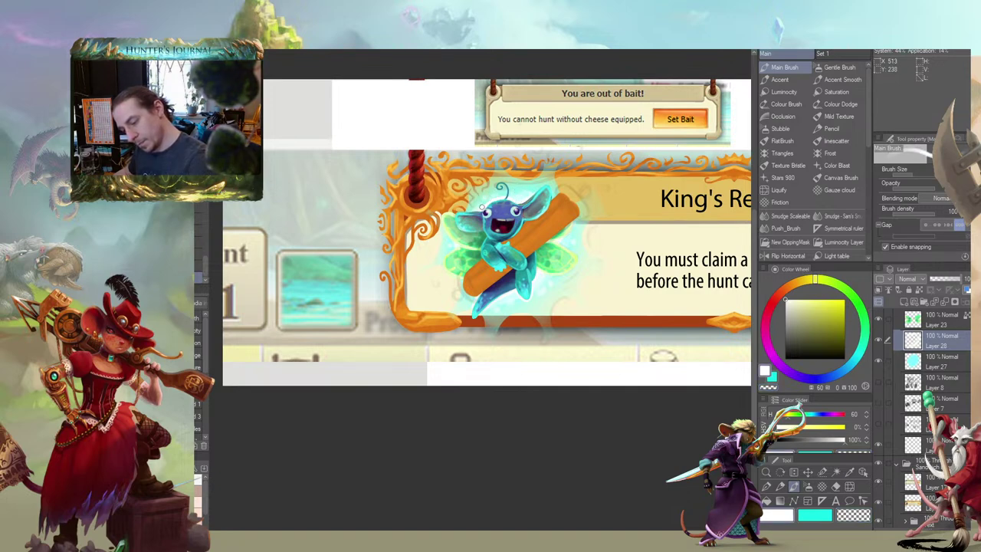
drag(476, 187, 442, 197)
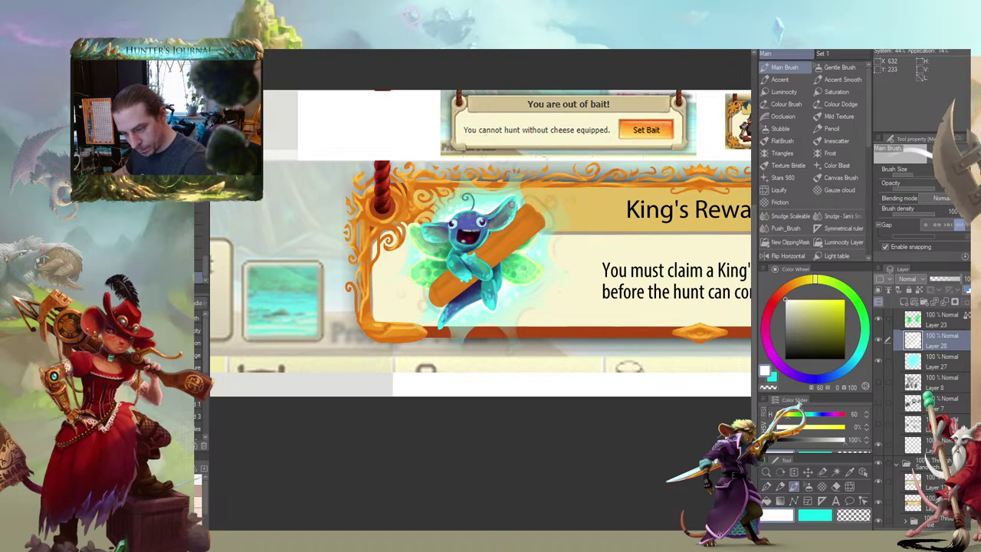
drag(407, 190, 412, 188)
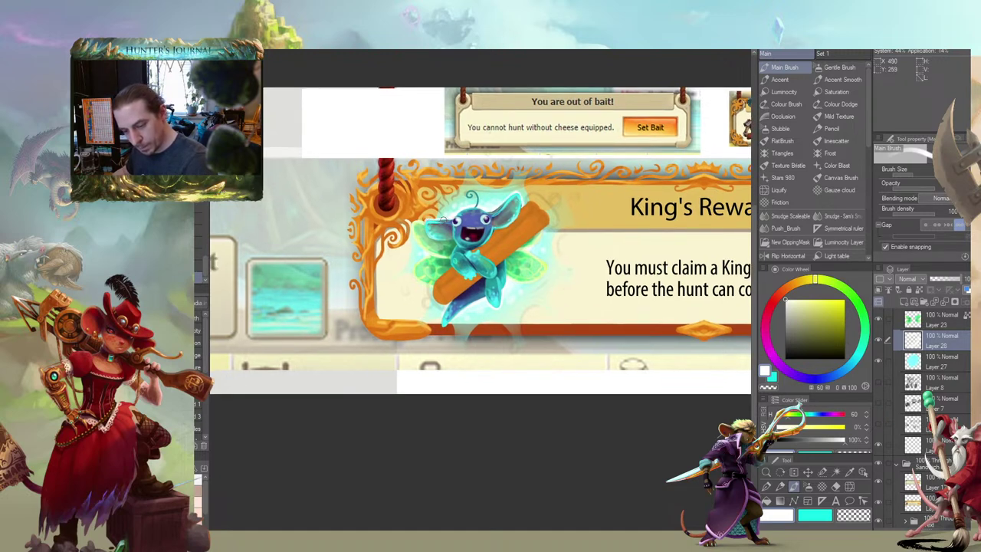
Continue the white Main Brush accents in the glow around the outer edges of both wings
drag(426, 221, 413, 213)
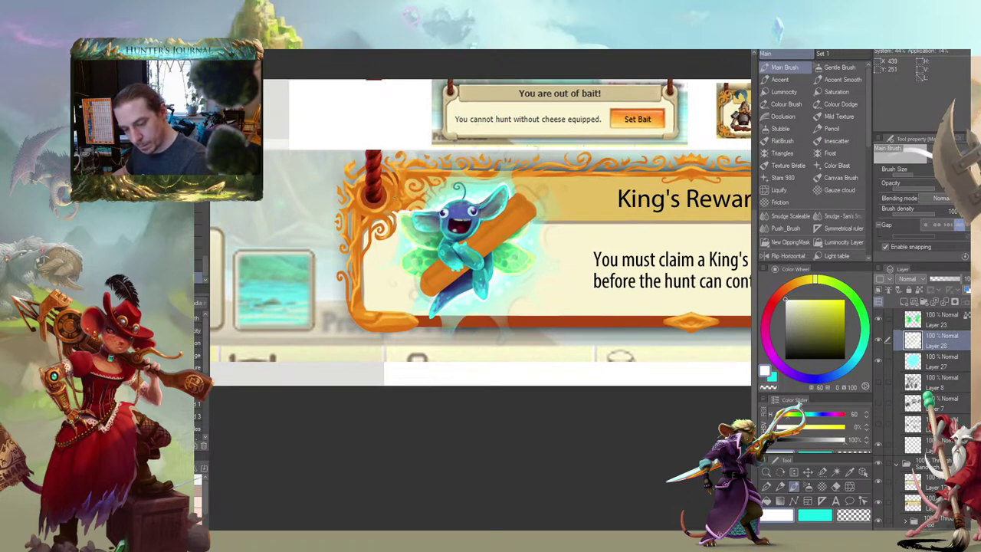
drag(400, 260, 425, 263)
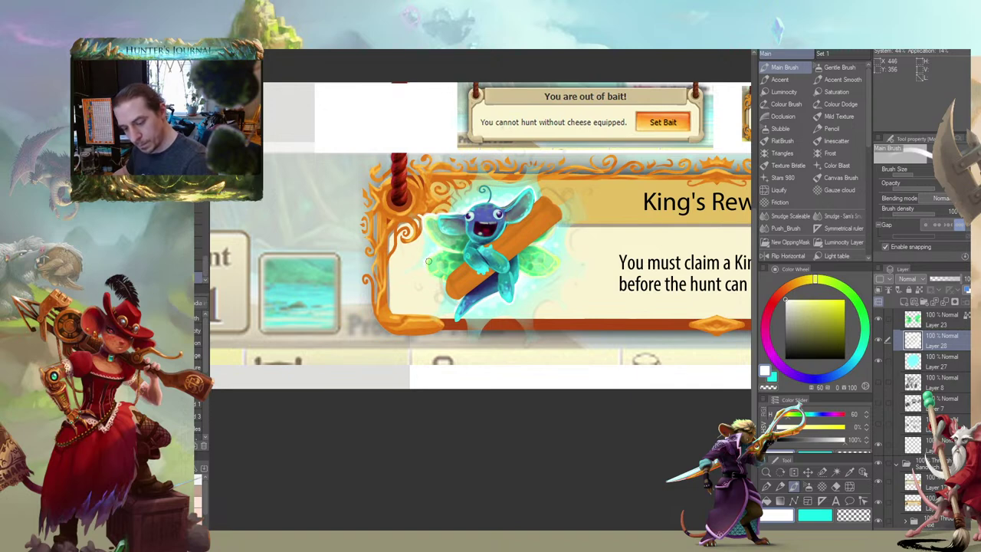
mouse_move(443, 281)
mouse_down()
mouse_move(403, 234)
mouse_move(435, 276)
mouse_up()
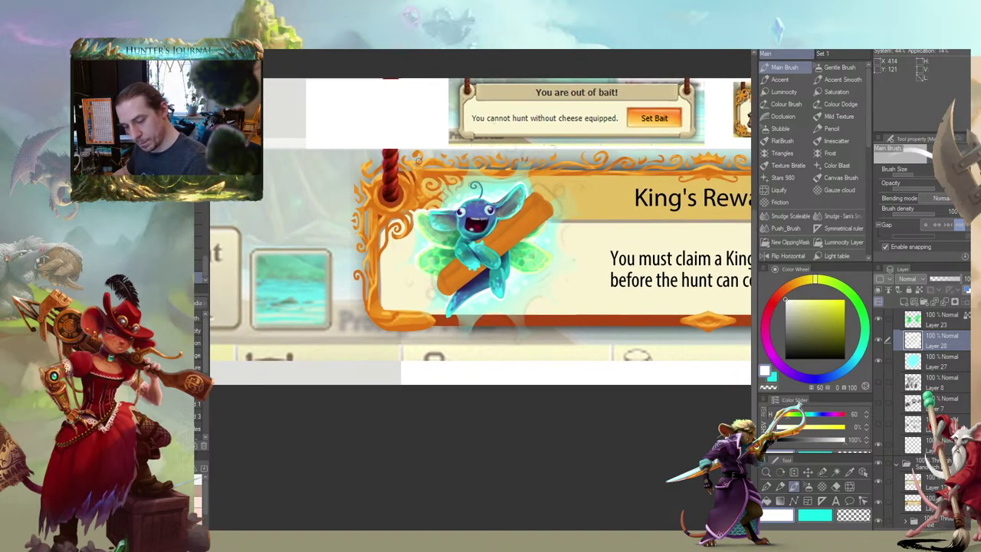
drag(434, 207, 421, 220)
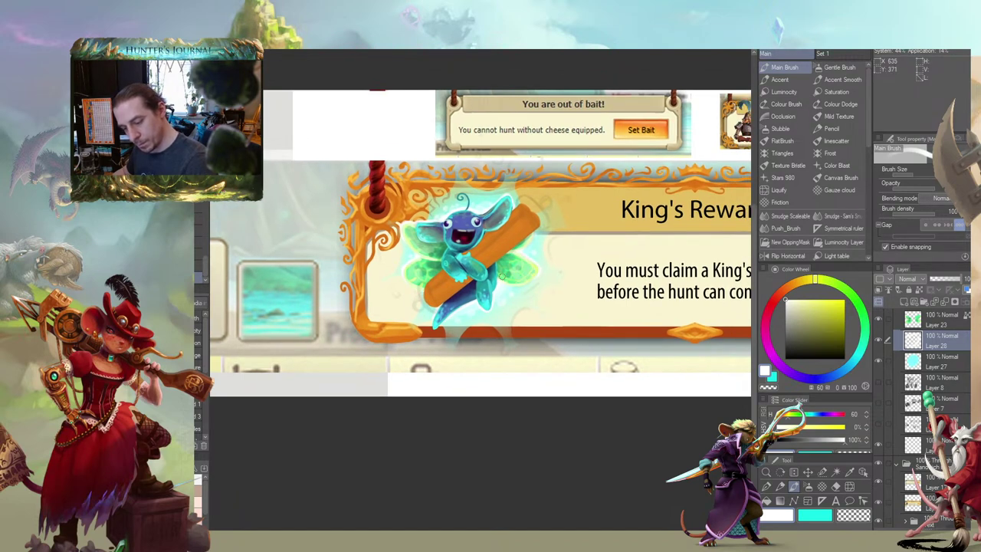
drag(505, 281, 534, 279)
mouse_move(413, 202)
mouse_down()
mouse_move(410, 181)
mouse_move(438, 186)
mouse_up()
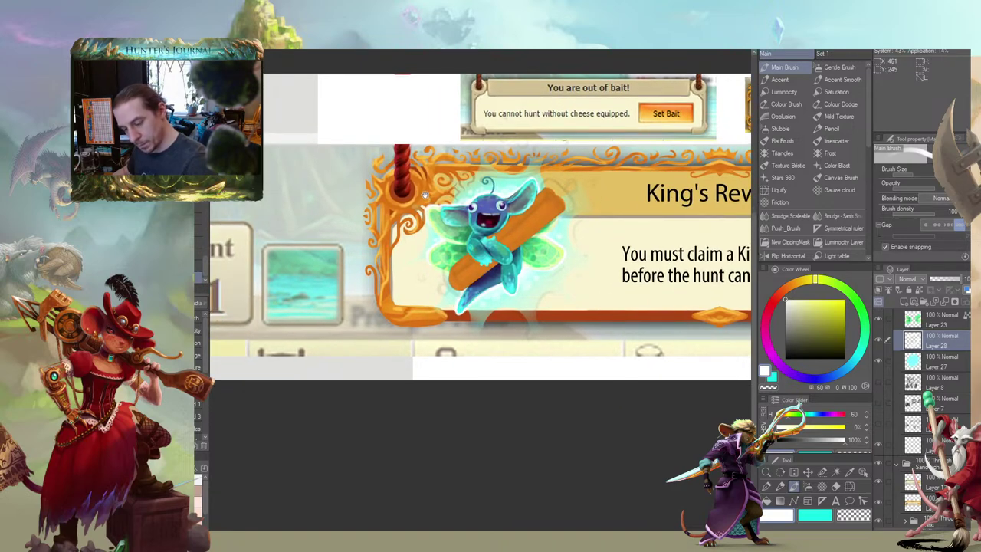
Examine how the brightened creature reads in the King's Reward dialog at several reduced sizes
scroll(424, 193, down, 3)
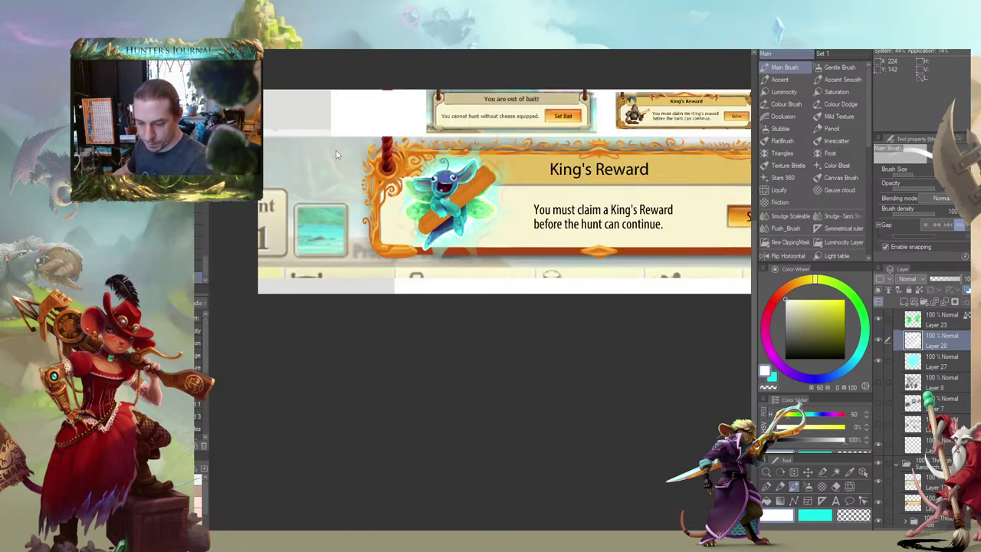
scroll(335, 154, down, 1)
drag(313, 227, 342, 250)
scroll(343, 255, down, 1)
scroll(338, 246, up, 1)
scroll(257, 259, down, 1)
scroll(306, 283, down, 1)
drag(306, 283, 383, 259)
scroll(337, 267, down, 2)
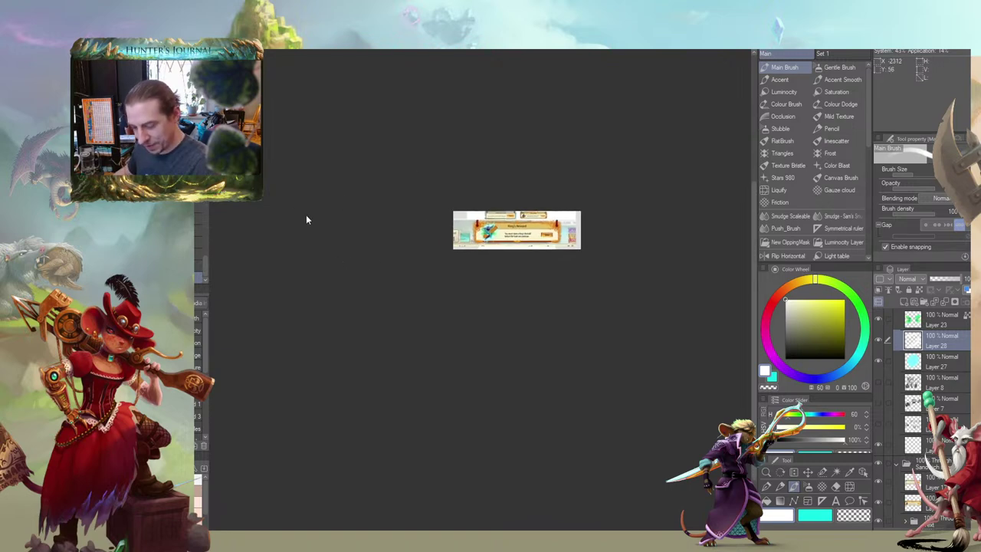
scroll(308, 218, up, 2)
drag(380, 242, 370, 298)
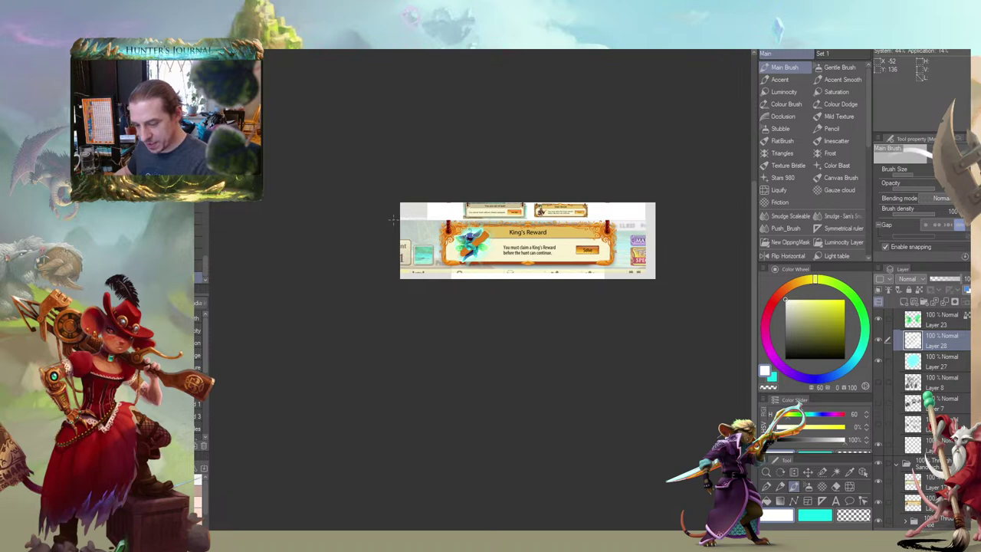
drag(393, 219, 340, 249)
drag(434, 281, 423, 283)
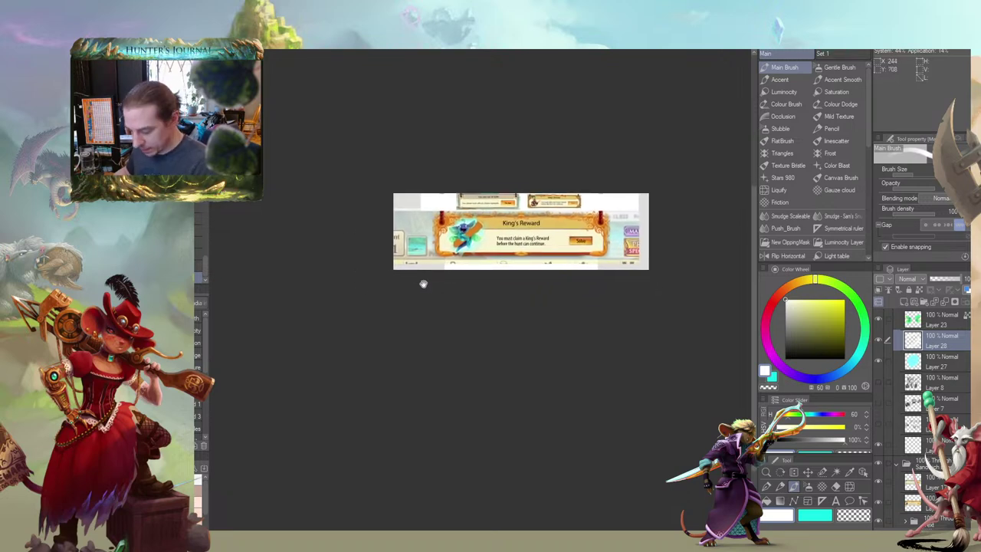
drag(350, 264, 332, 274)
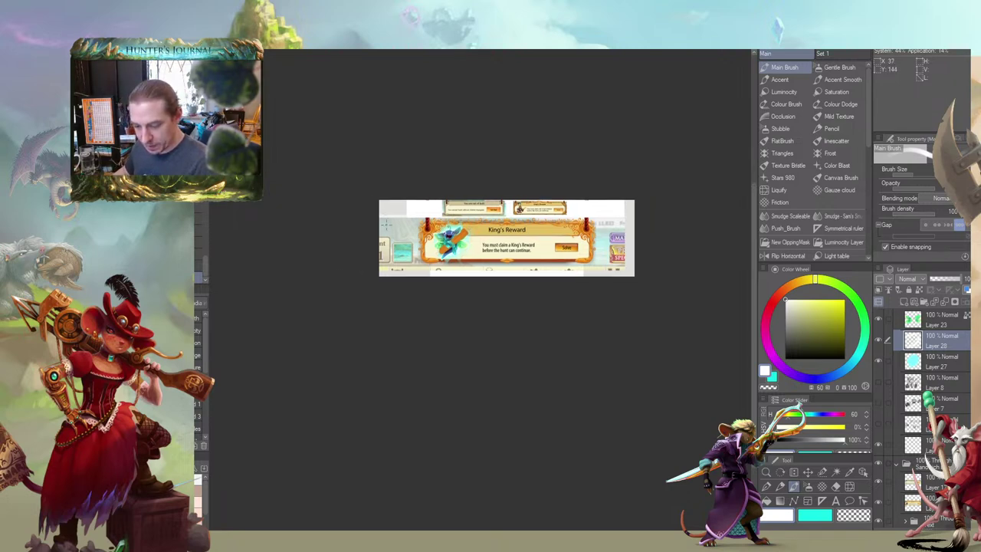
scroll(396, 278, up, 2)
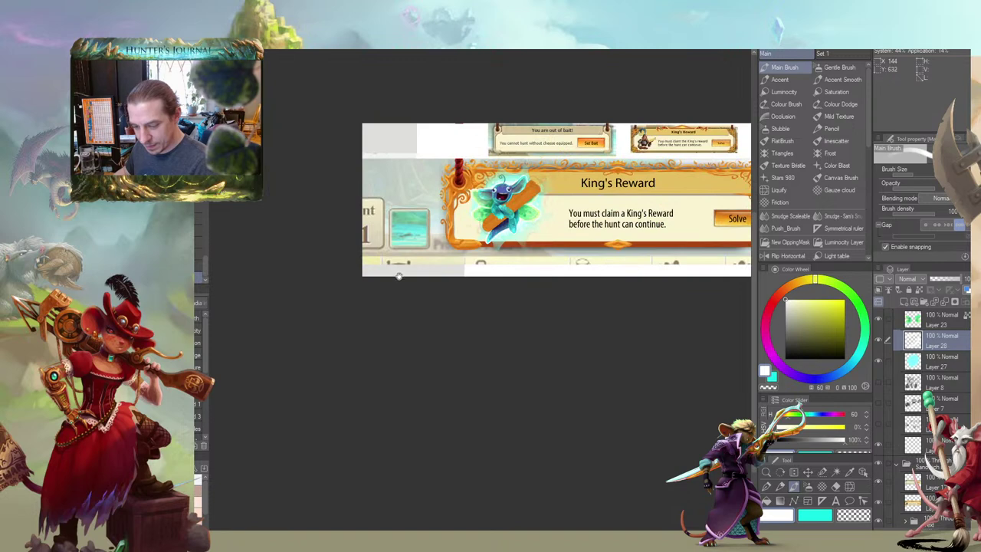
drag(389, 273, 349, 298)
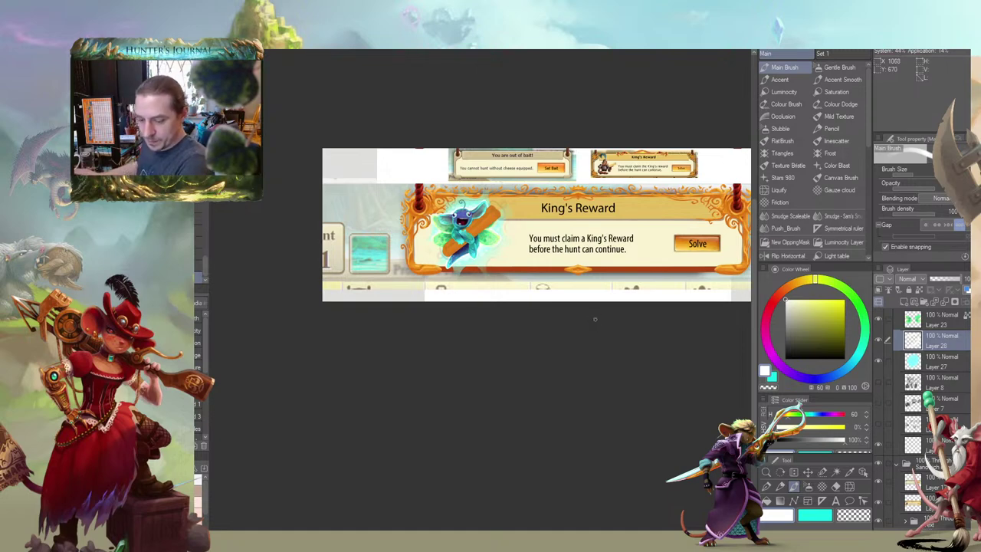
Switch to the purple-robed portrait document, show and duplicate the 20% opacity sketch on Layer 3, and hide the original
click(345, 51)
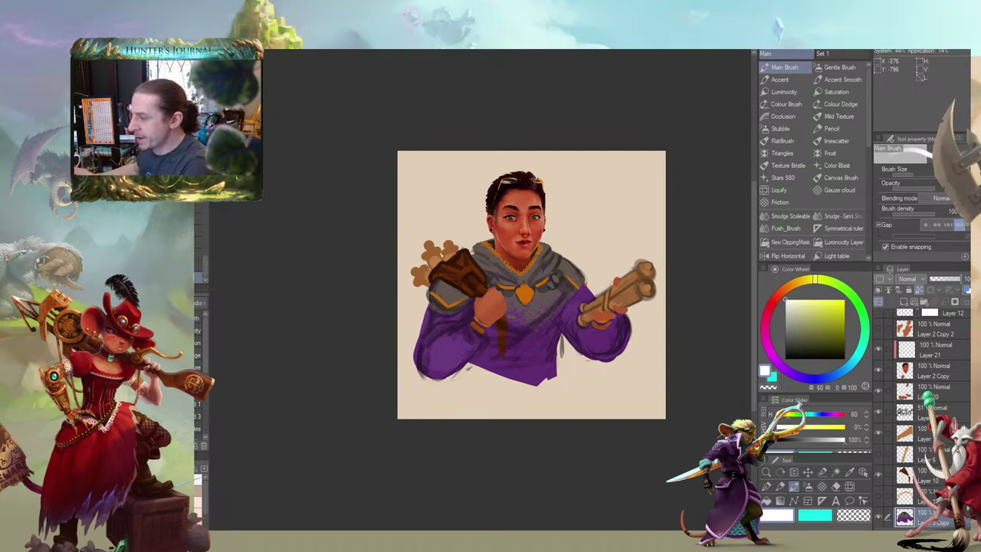
scroll(902, 419, up, 3)
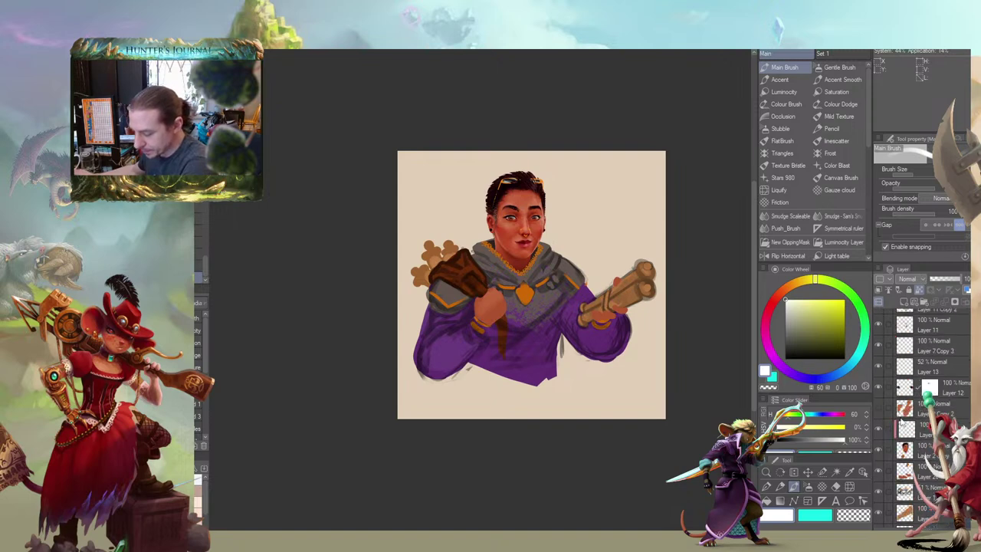
scroll(901, 423, up, 5)
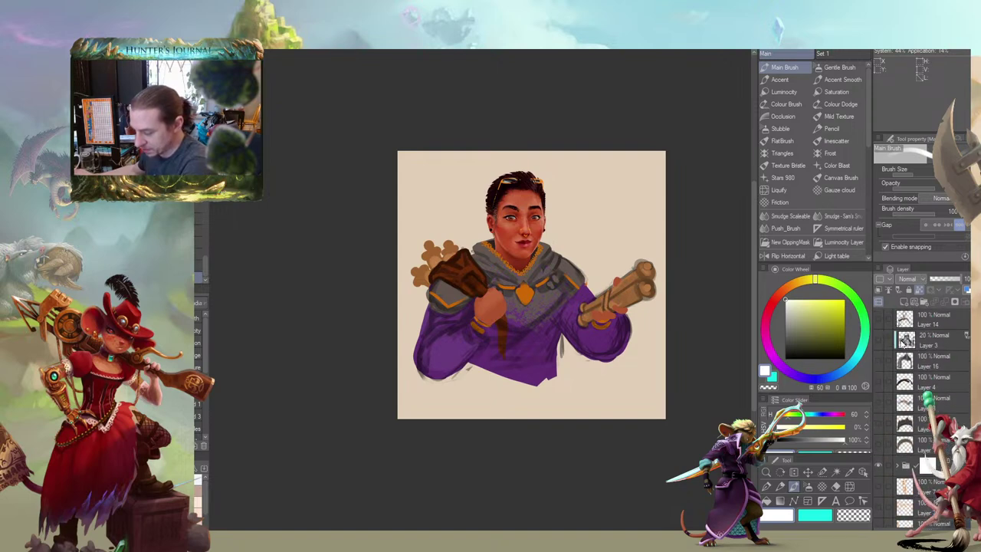
click(902, 344)
click(878, 339)
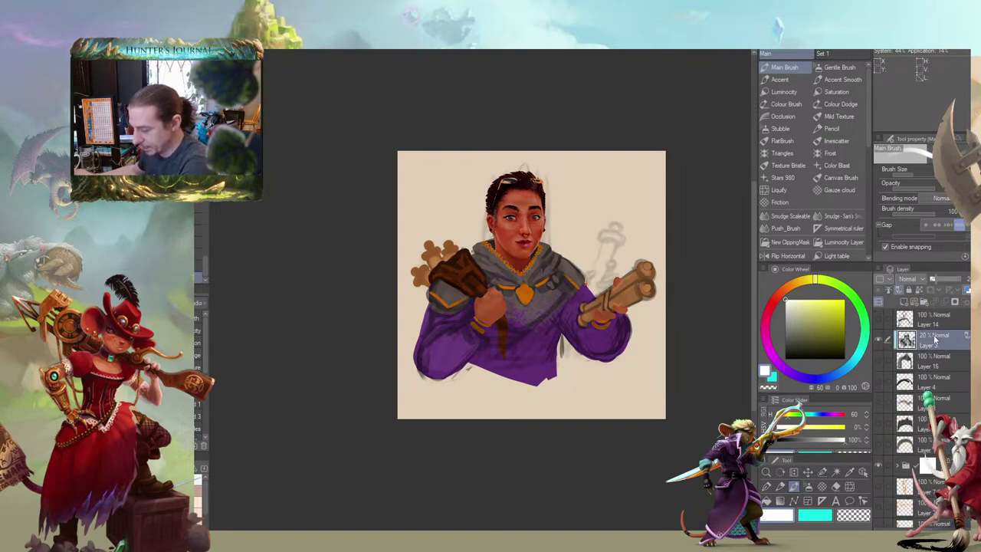
drag(934, 337, 905, 300)
click(880, 359)
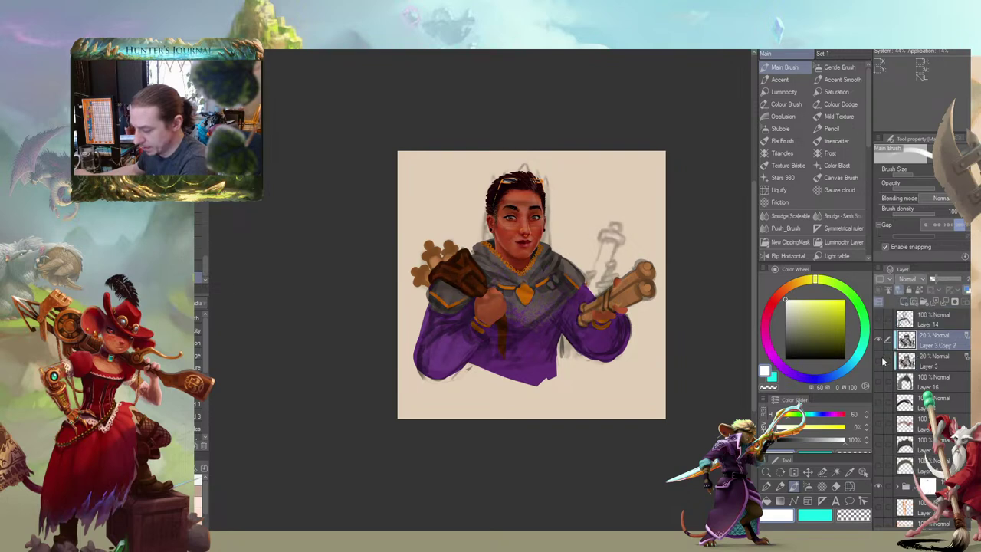
Scale the duplicated sketch layer down to about 39% and place it in the empty background above the scrolls
scroll(609, 257, up, 3)
key(k)
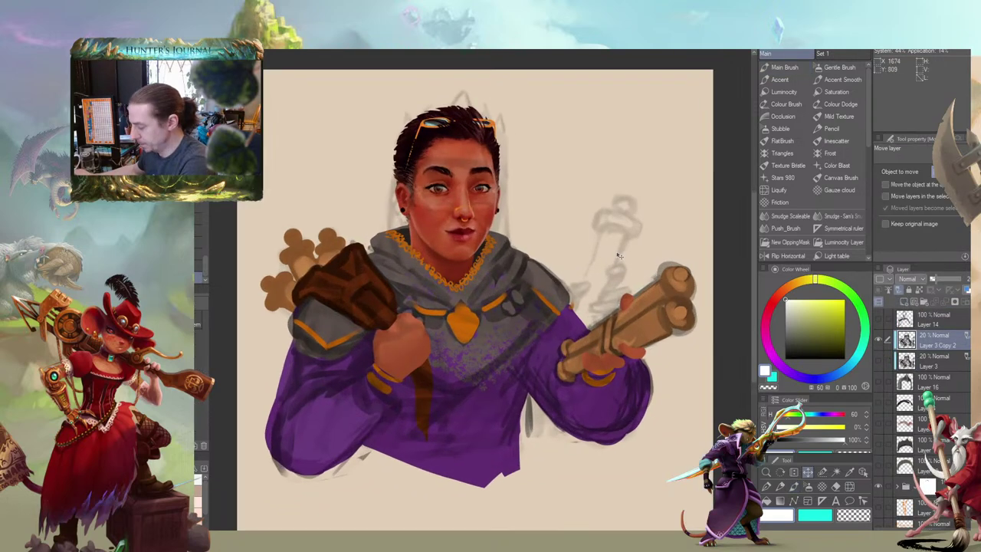
key(ctrl+t)
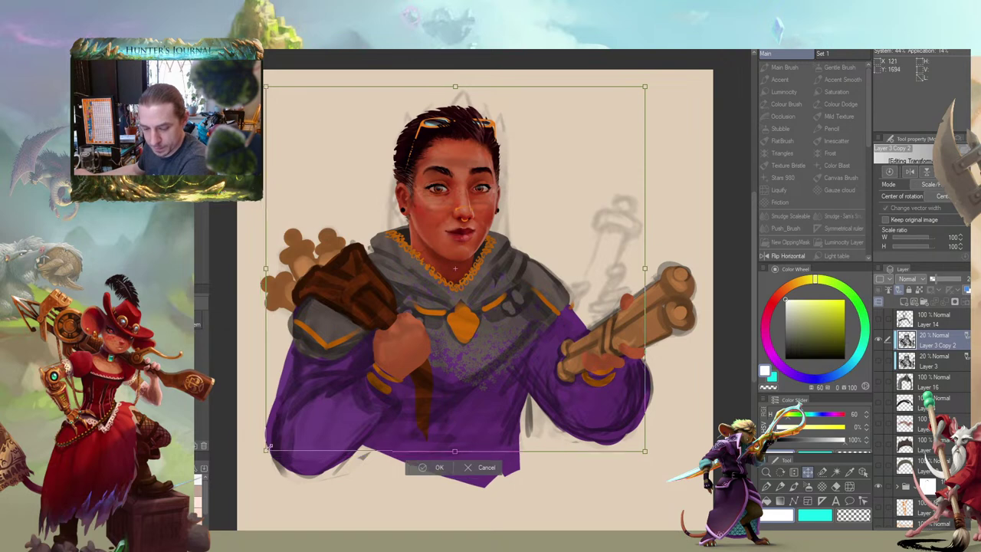
drag(266, 450, 494, 232)
drag(619, 232, 646, 244)
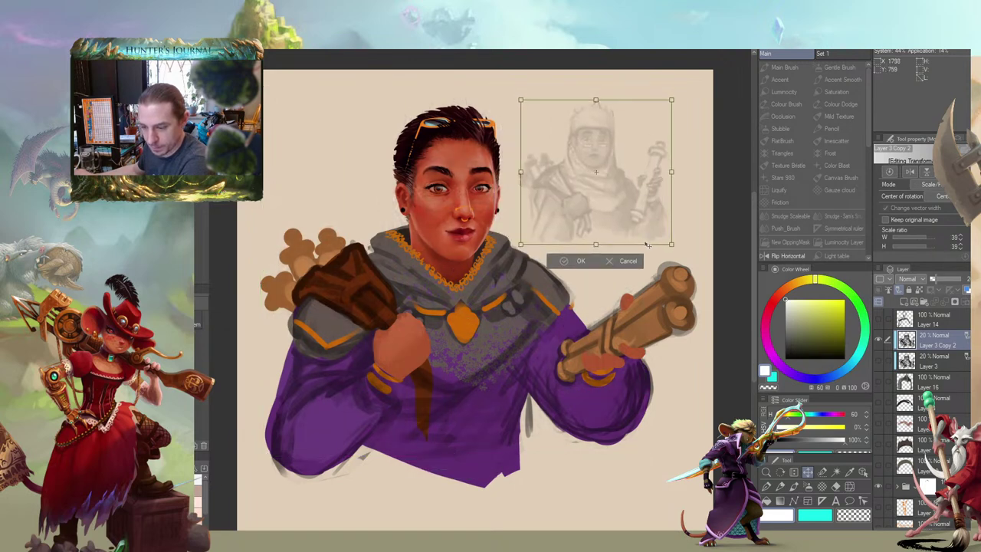
click(579, 265)
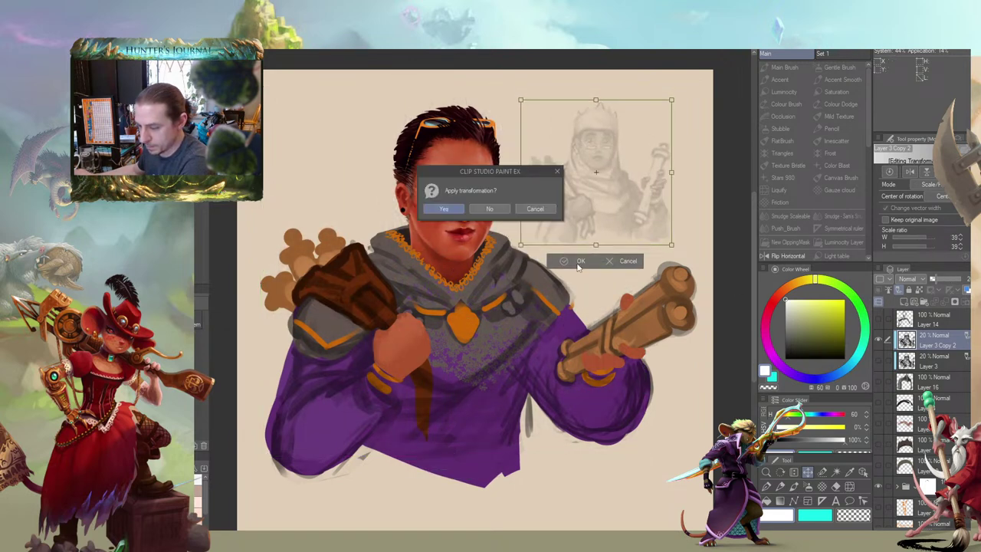
click(444, 209)
Raise the opacity of the small reference sketch, Layer 3 Copy 2, to 100%
click(957, 279)
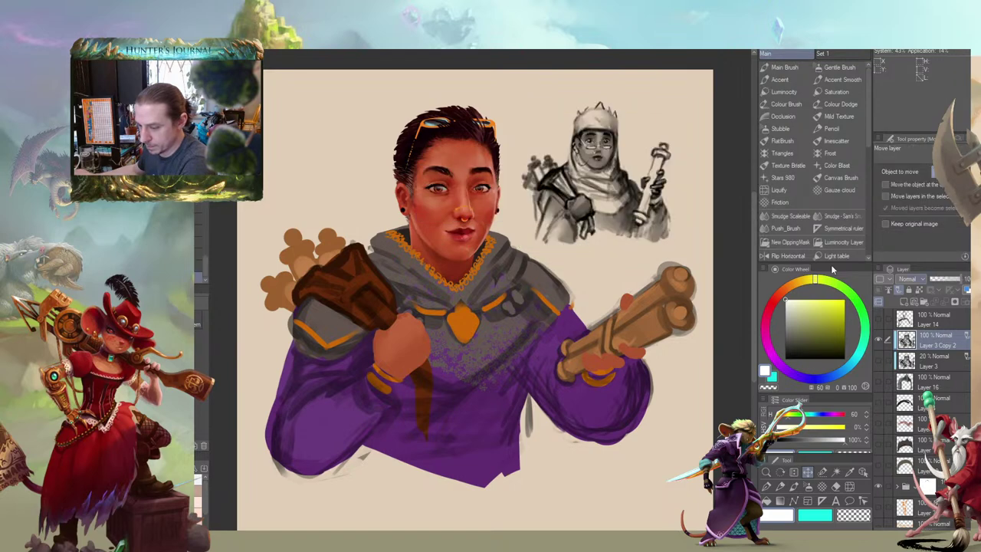
scroll(701, 229, down, 1)
drag(723, 198, 698, 223)
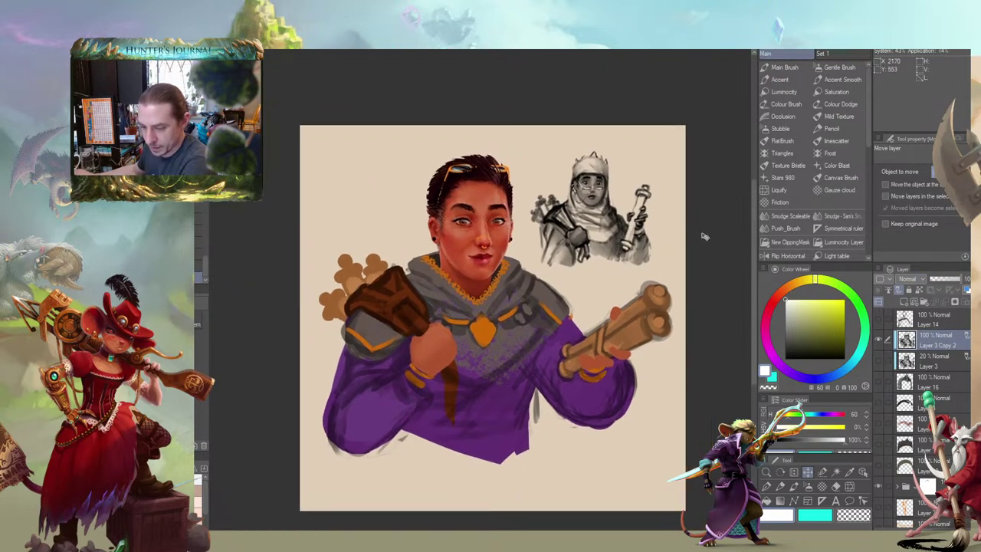
scroll(681, 228, down, 2)
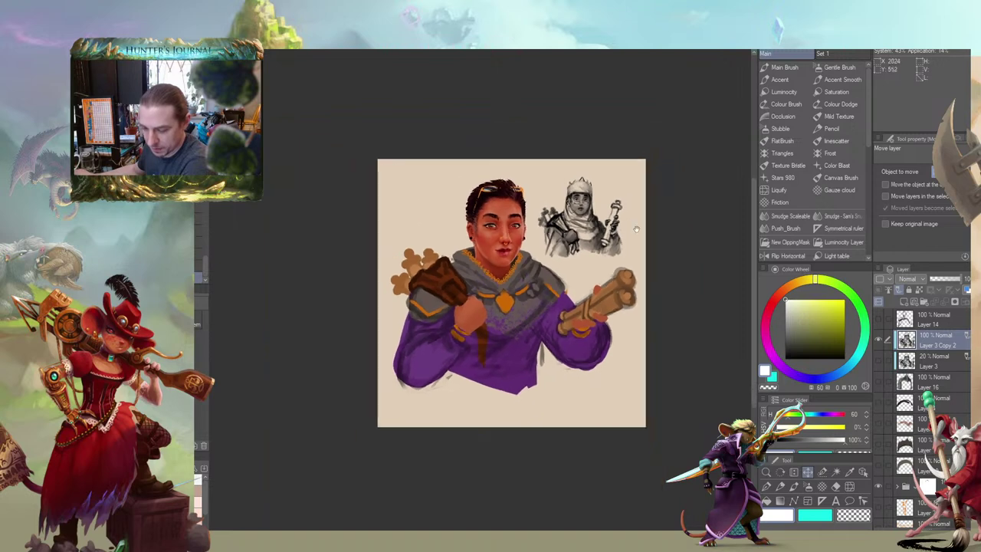
scroll(636, 228, up, 4)
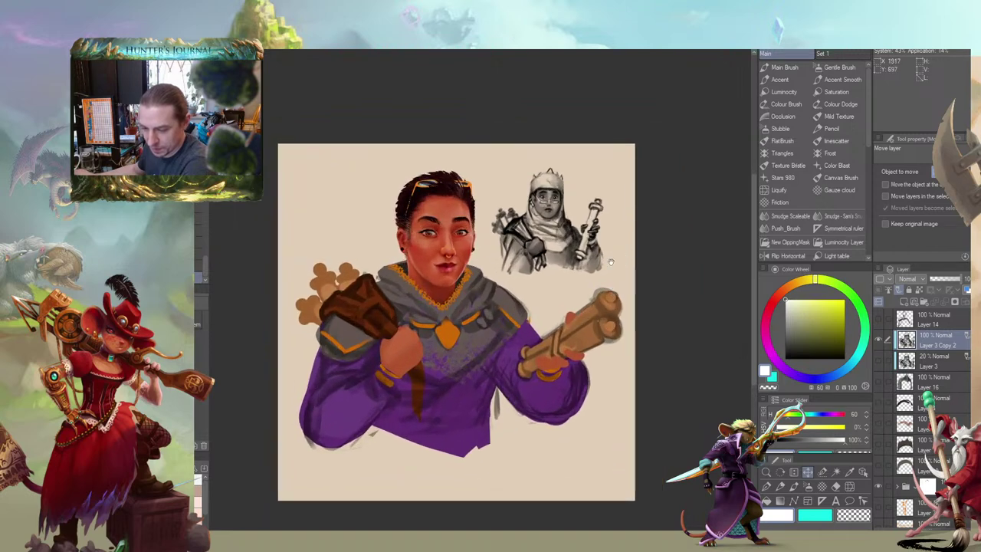
drag(611, 262, 625, 258)
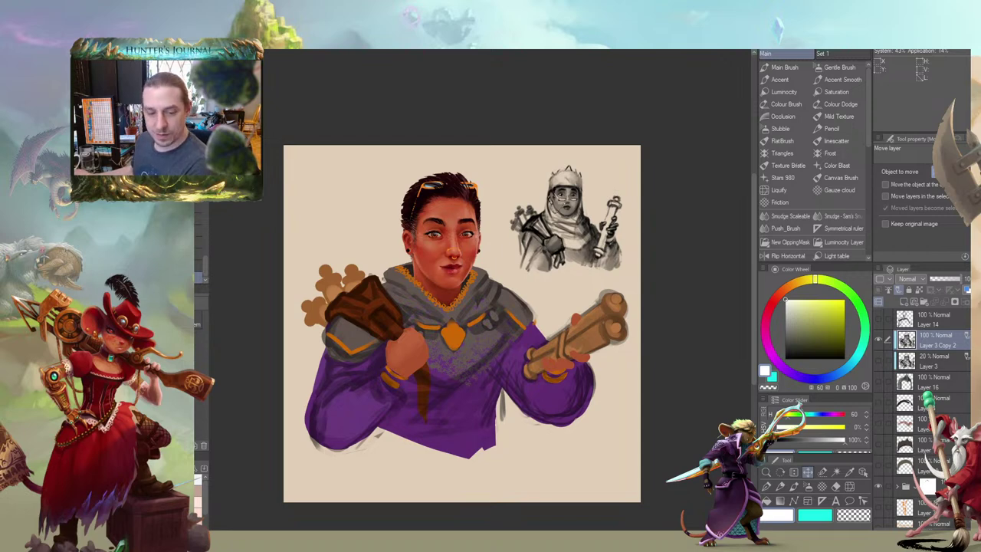
Play the portrait's recorded timelapse in the Export timelapse preview, and close it without exporting
mouse_move(138, 217)
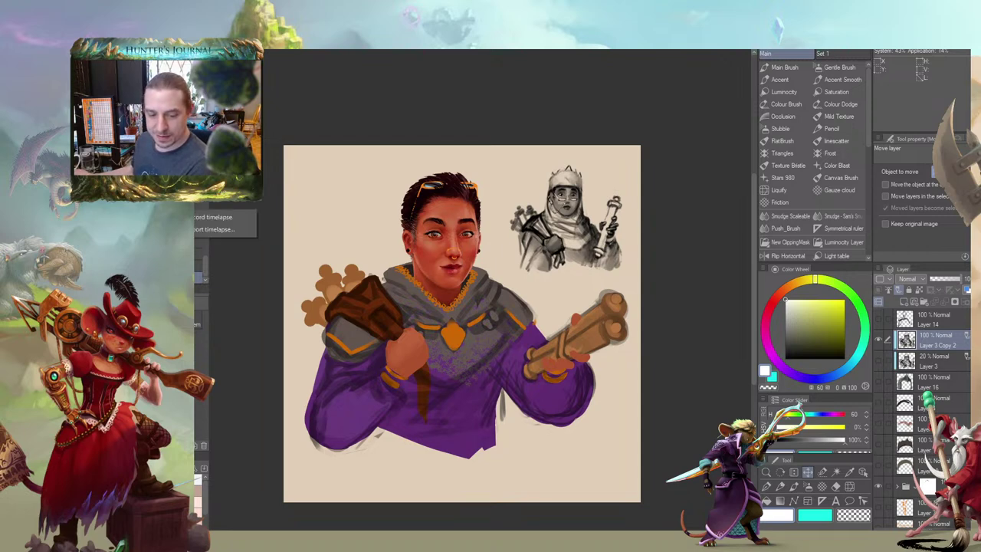
click(208, 230)
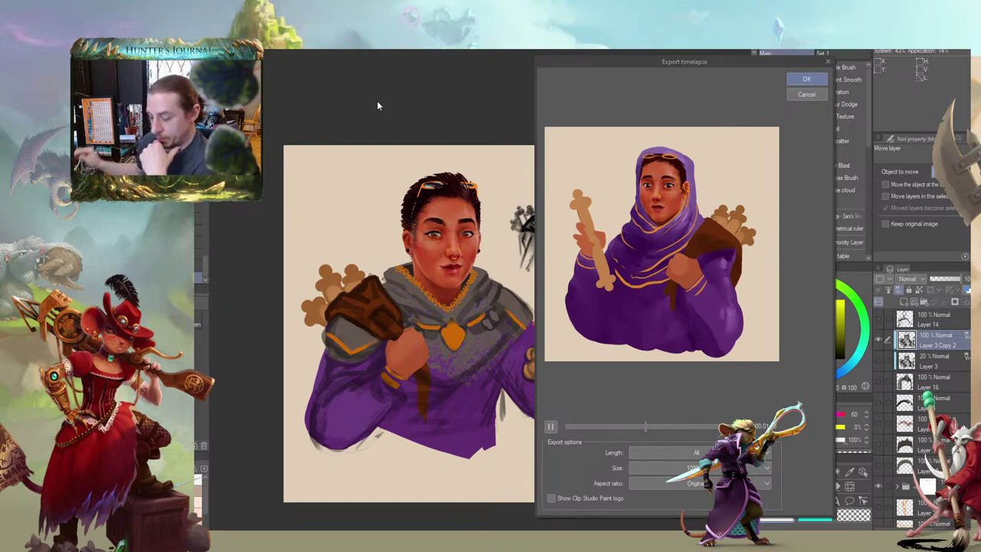
drag(597, 61, 706, 51)
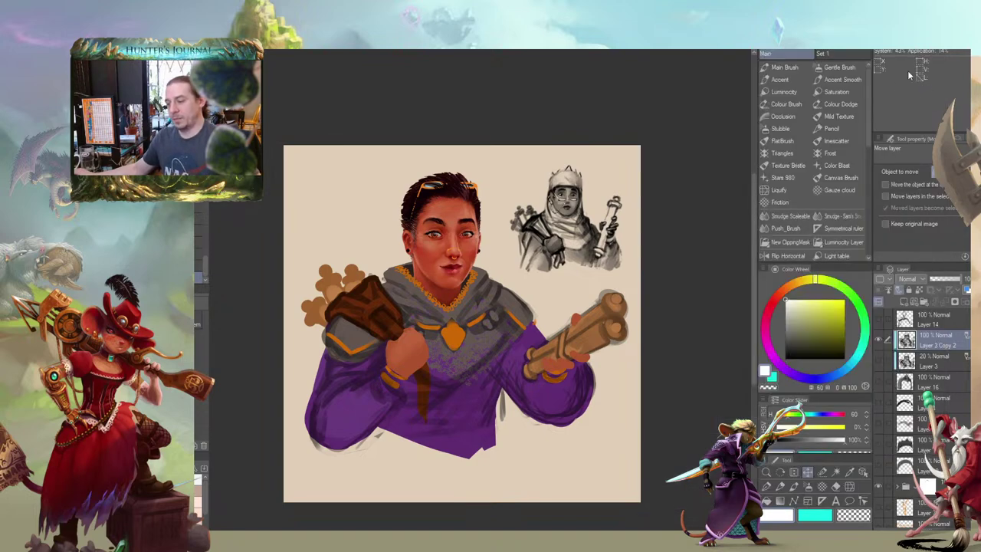
click(919, 87)
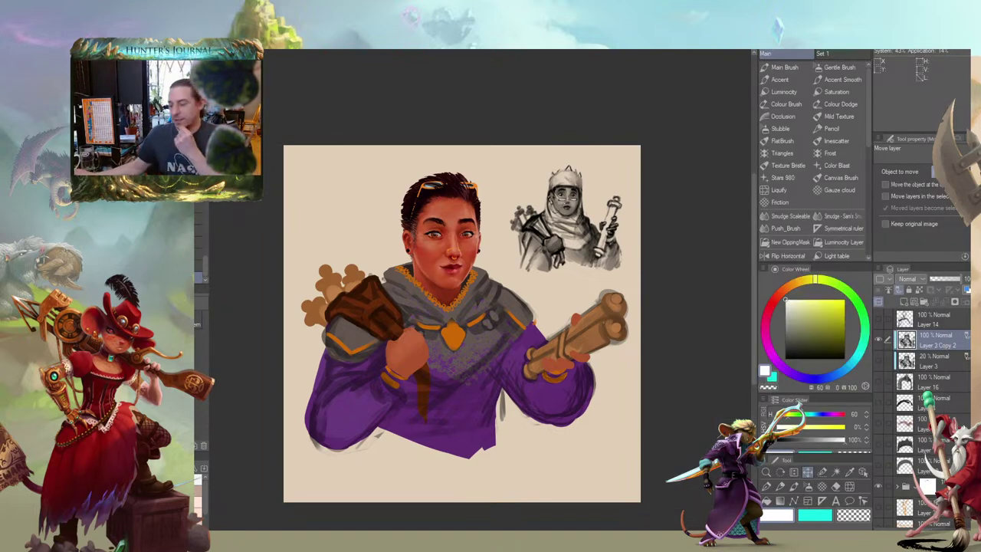